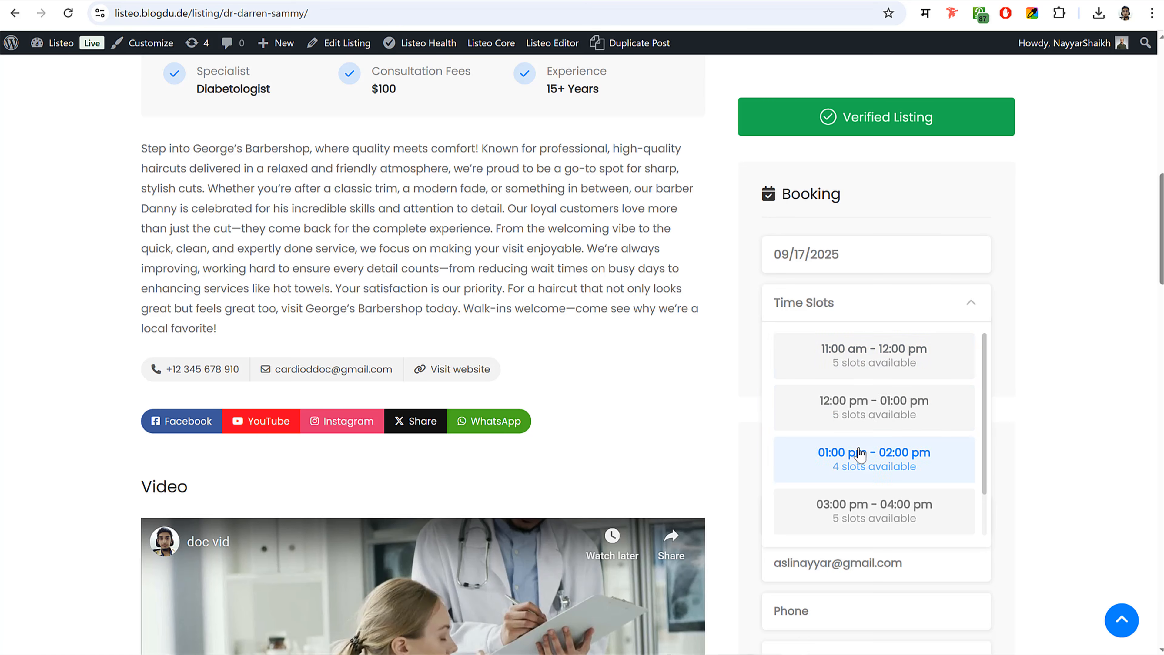
- Book Dr Darren Sammy's 01:00 pm - 02:00 pm slot and confirm it for payment
click(860, 457)
click(862, 427)
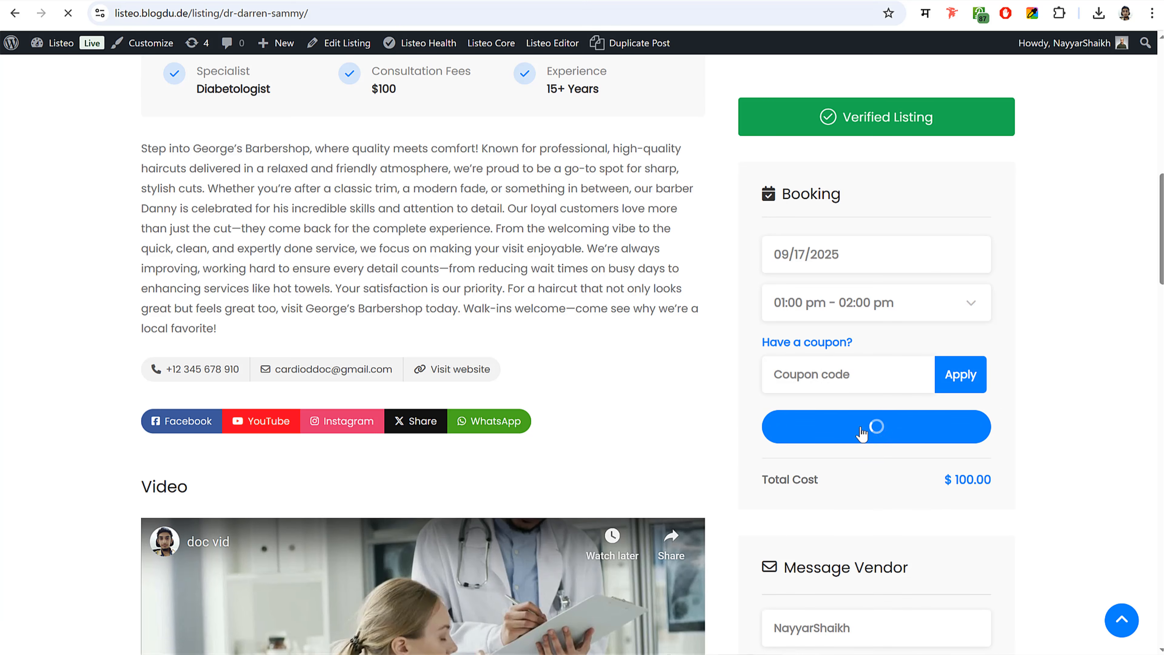
scroll(862, 433, down, 4)
scroll(412, 367, down, 4)
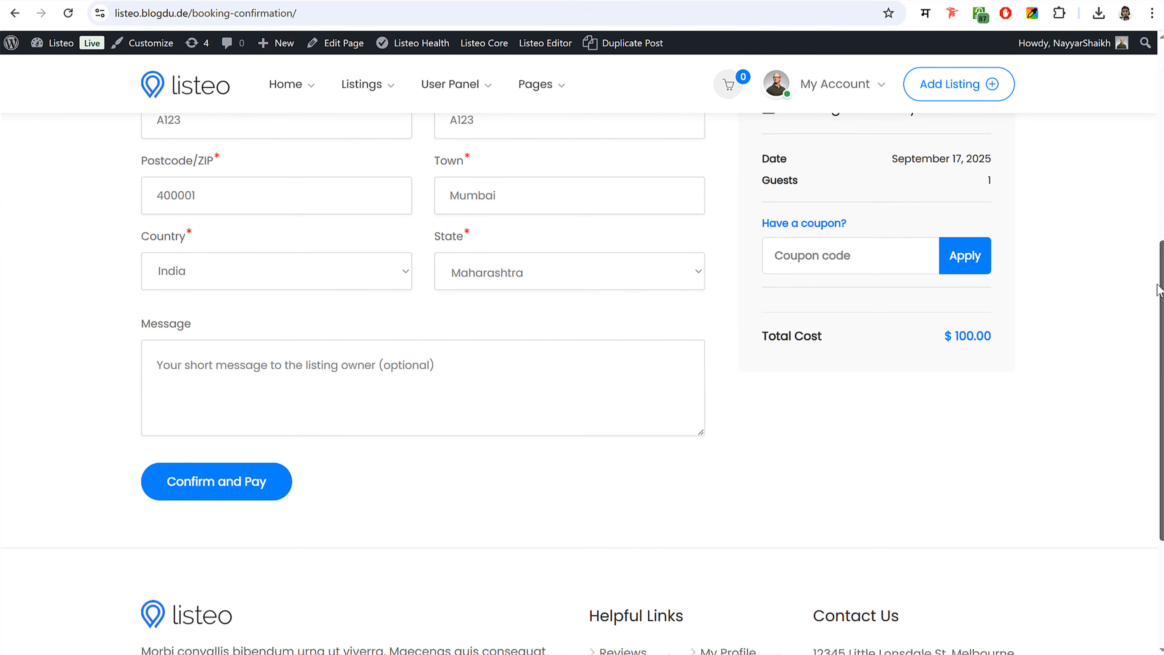
click(226, 479)
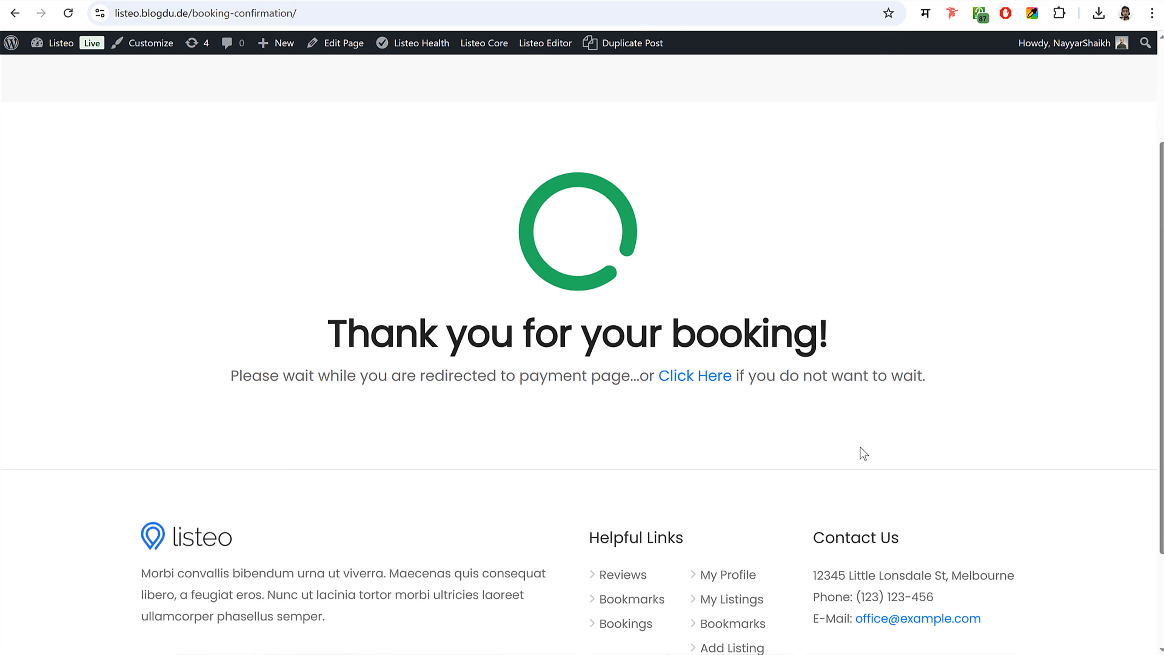
- Compare the Razorpay, PayPal and credit/debit card options on the Pay for order page
scroll(861, 446, down, 4)
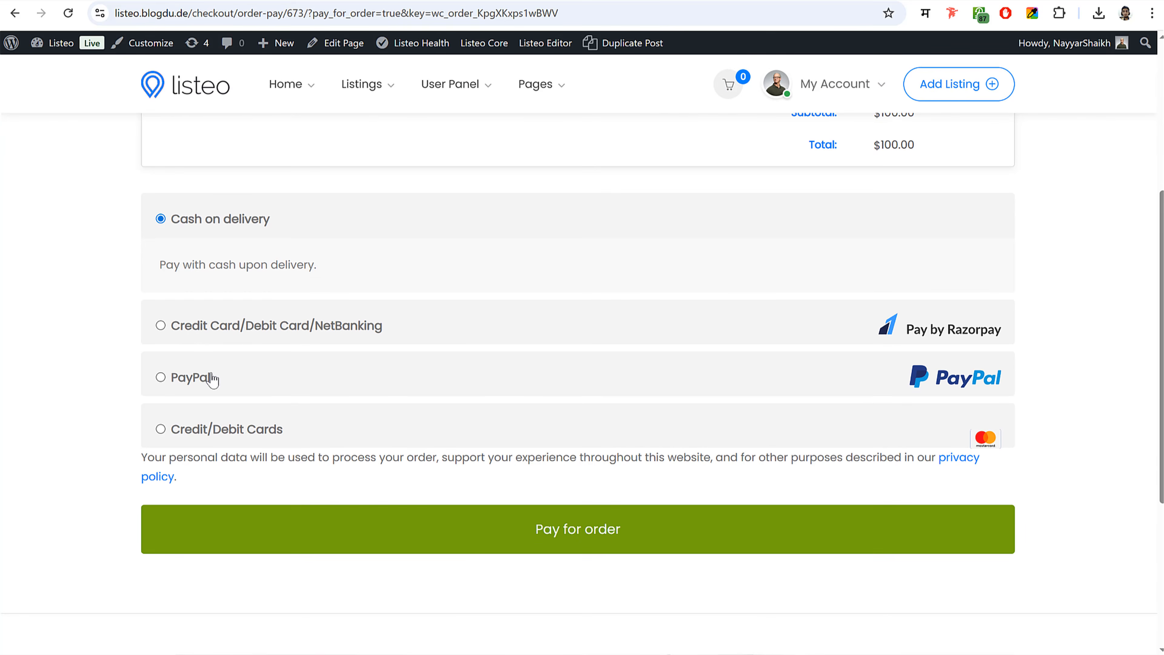
click(160, 326)
click(160, 372)
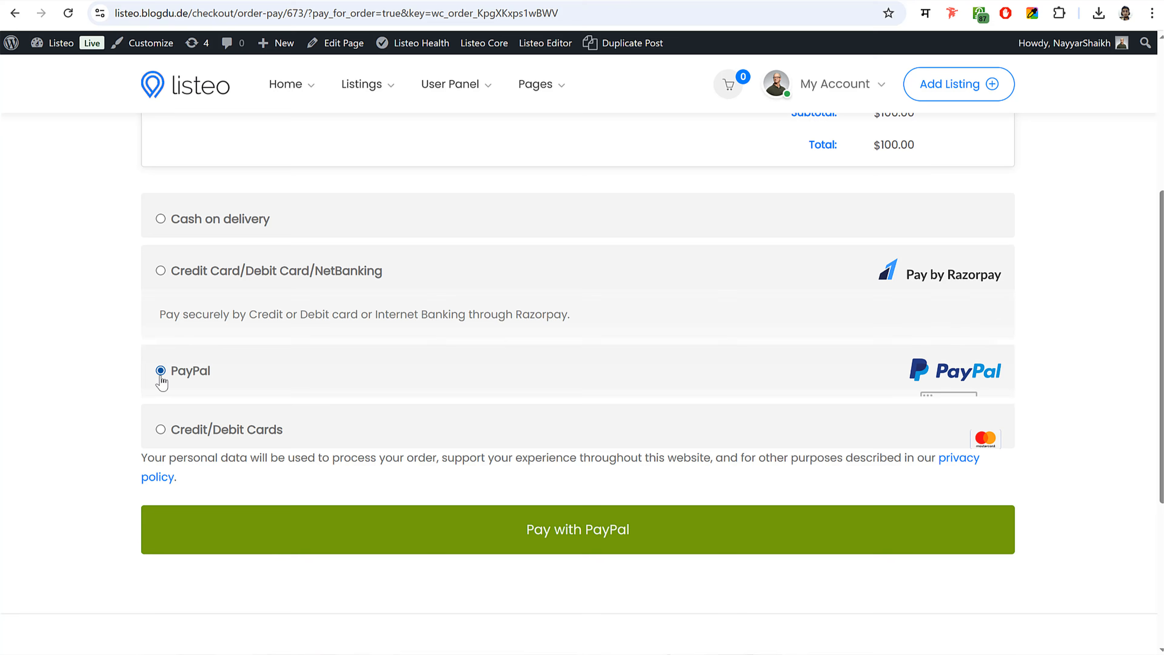
click(160, 438)
scroll(169, 443, down, 5)
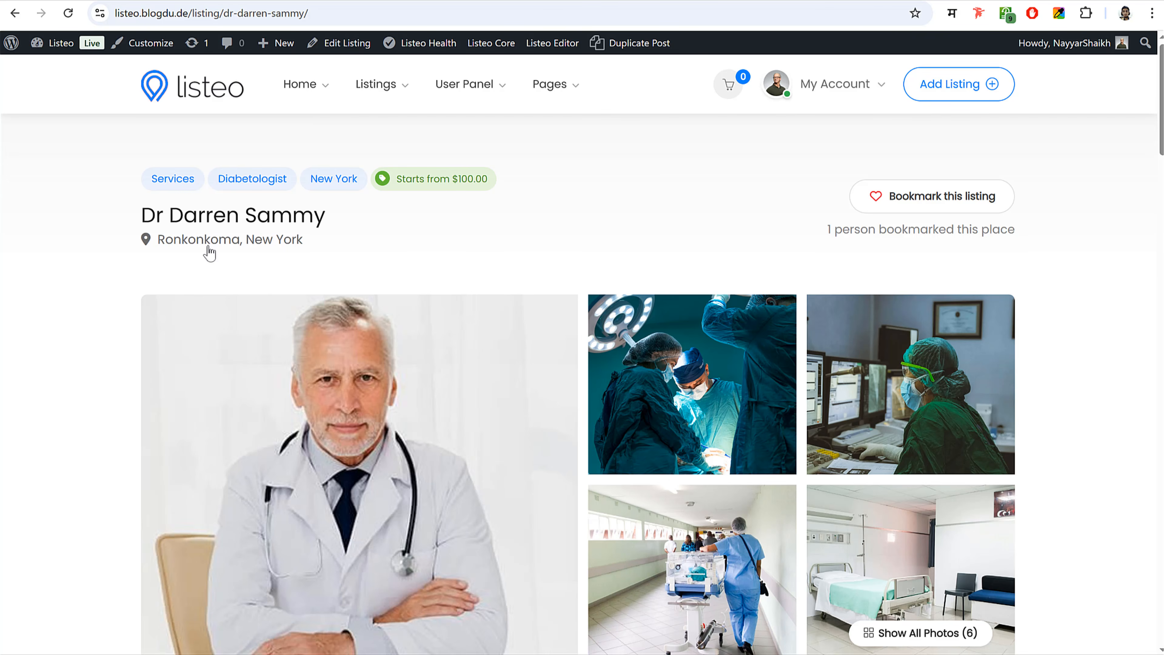
scroll(1071, 299, down, 4)
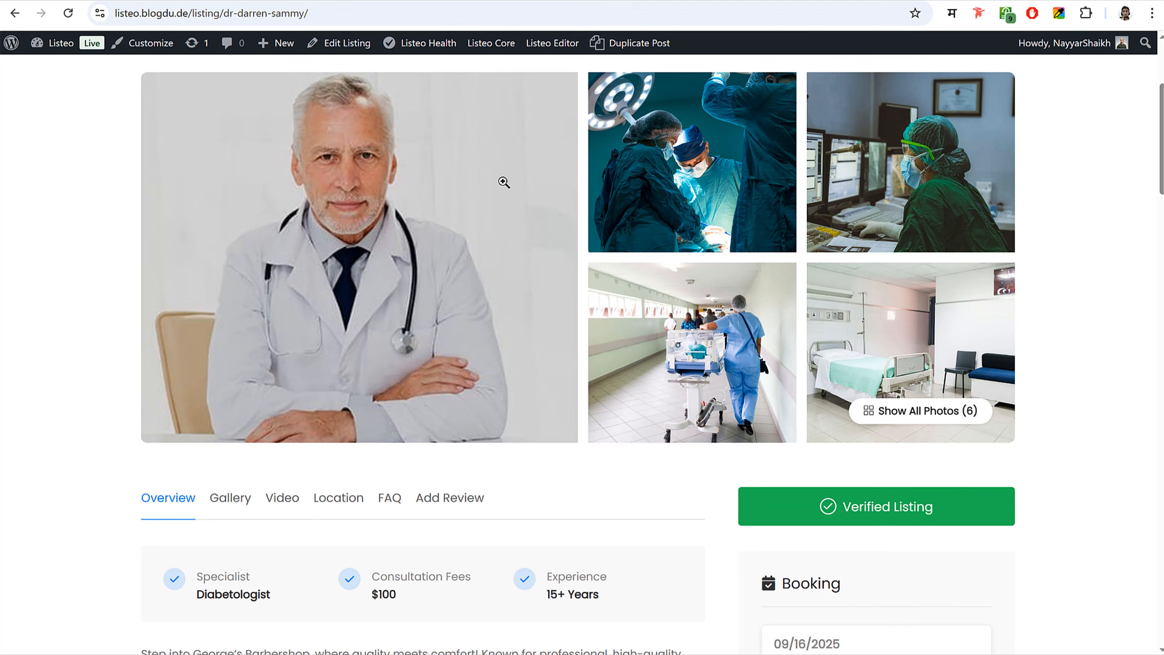
scroll(1071, 289, down, 7)
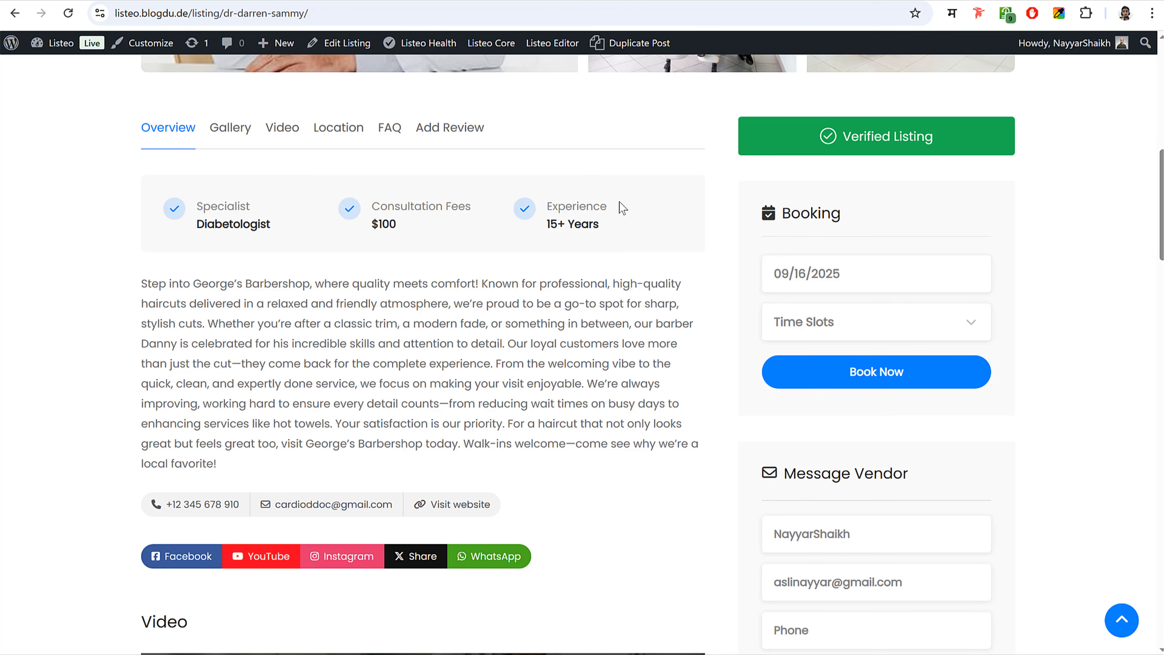
scroll(620, 304, down, 2)
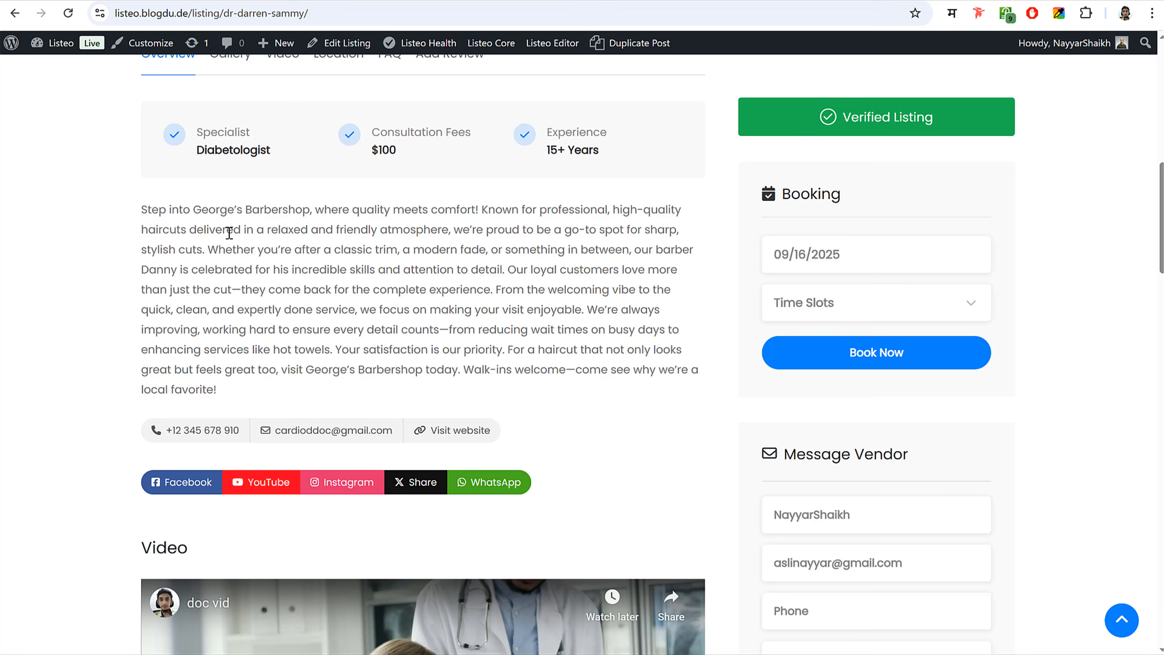
scroll(506, 265, down, 5)
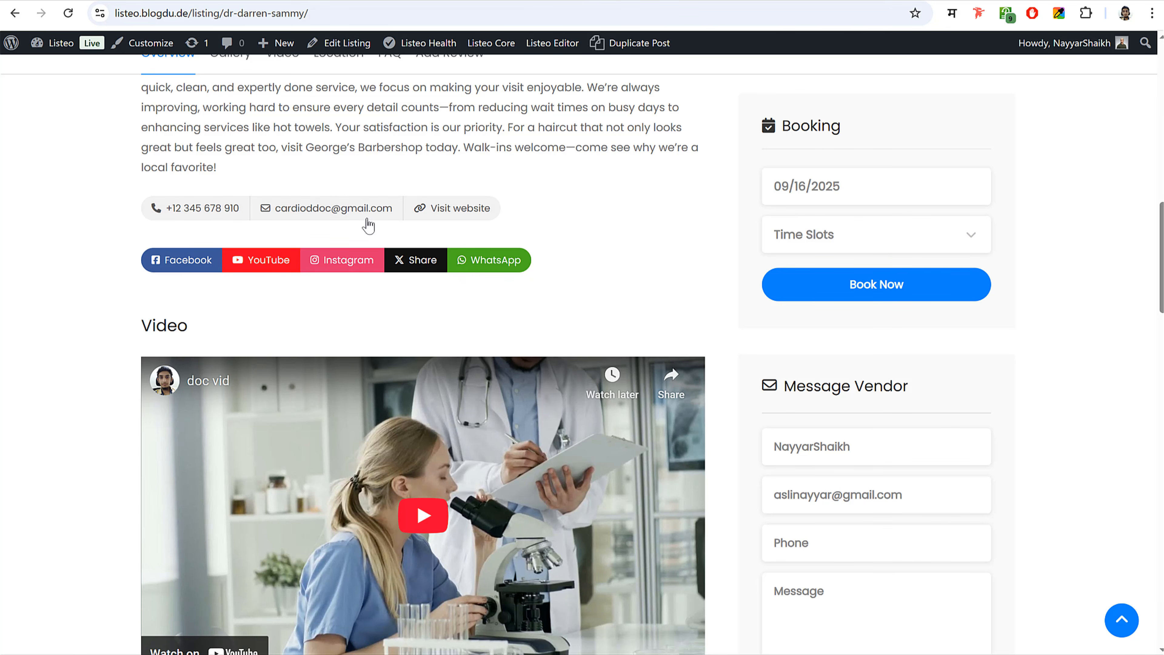
scroll(616, 262, down, 5)
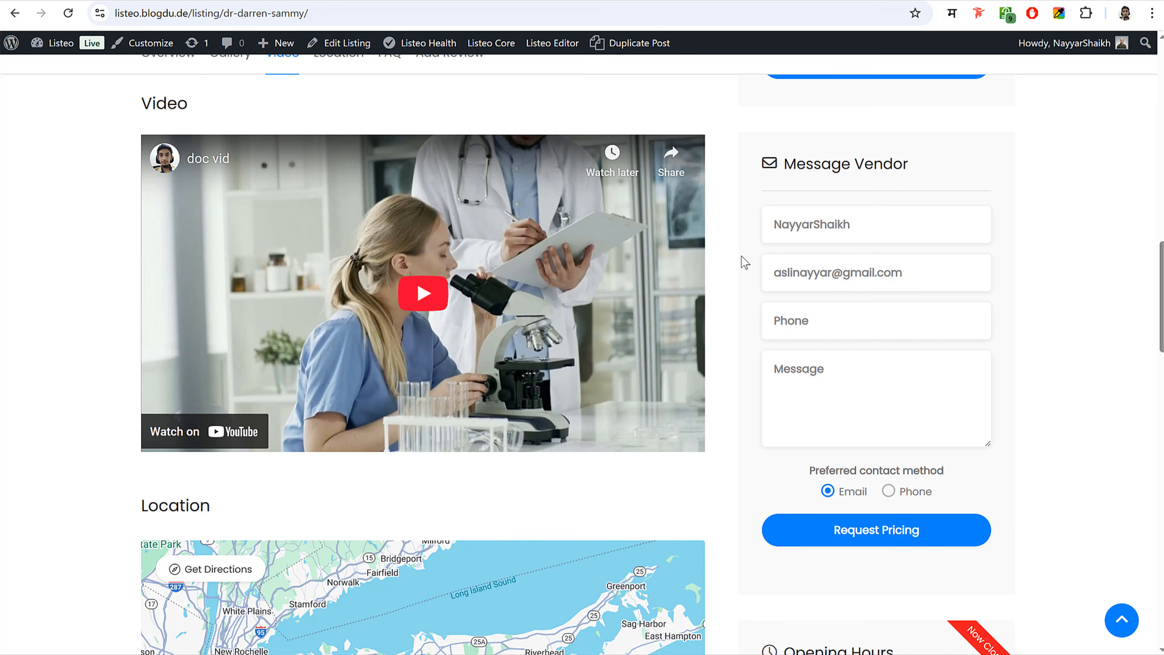
scroll(735, 259, down, 8)
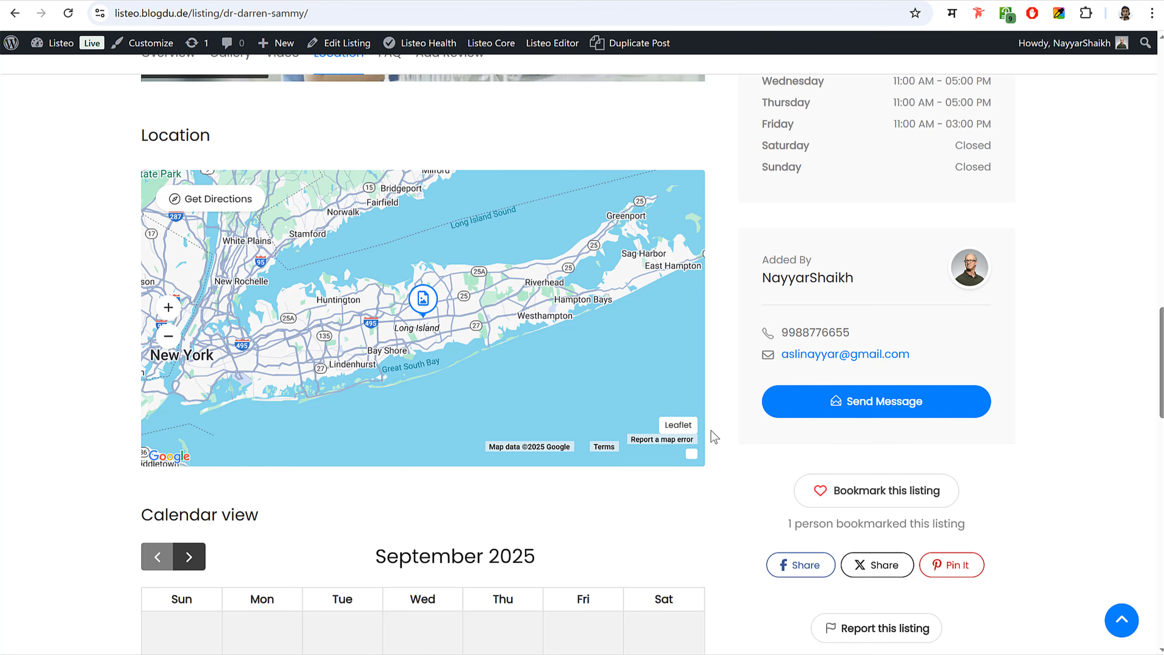
scroll(713, 431, down, 5)
scroll(713, 427, down, 5)
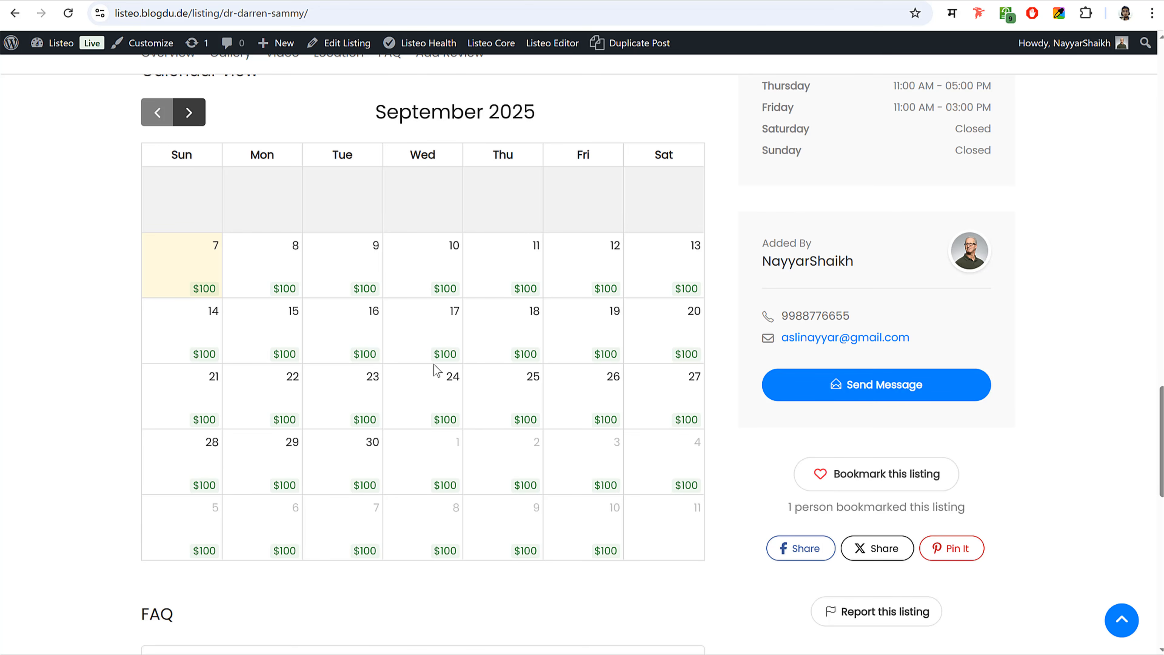
scroll(520, 394, down, 8)
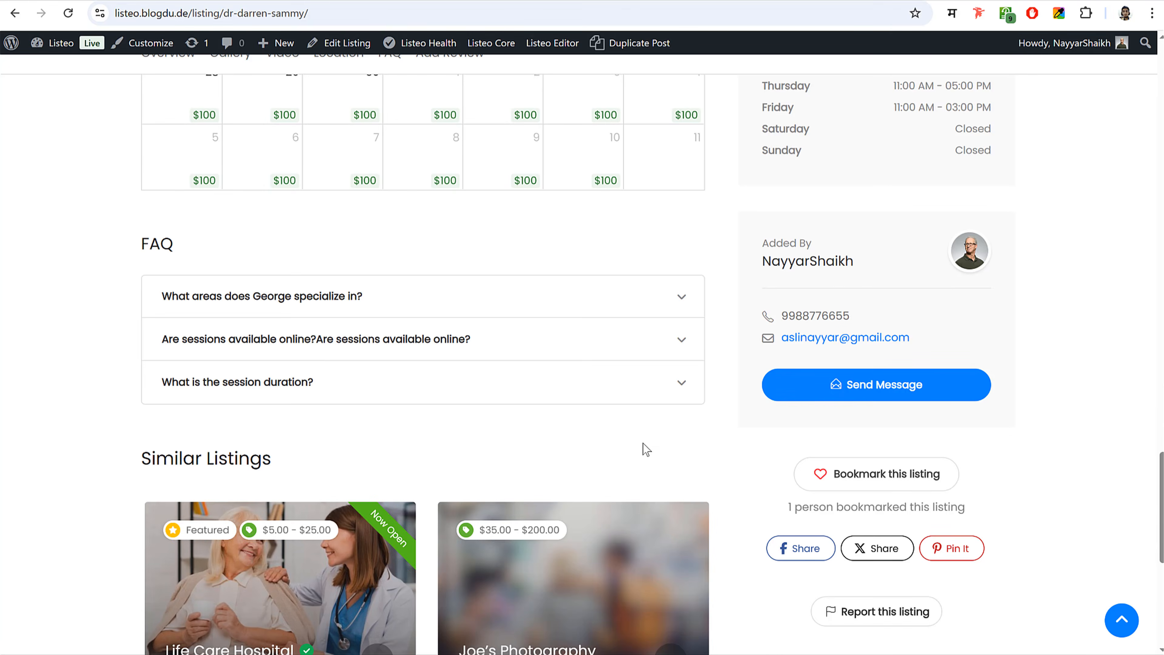
scroll(536, 390, down, 8)
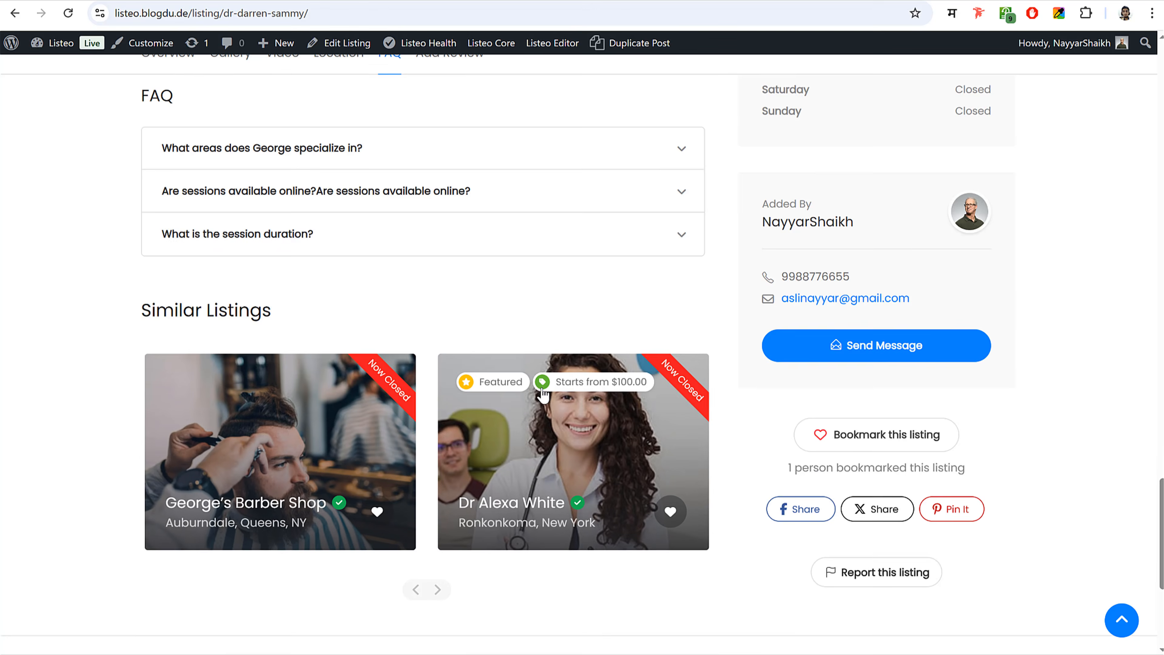
scroll(600, 371, up, 20)
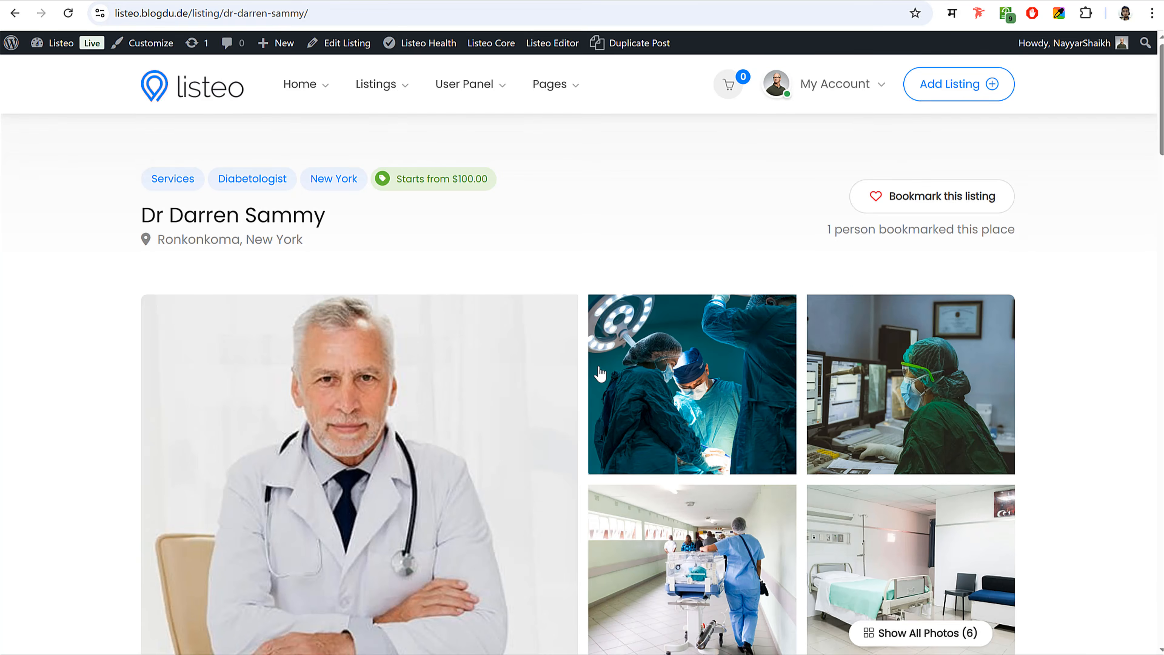
scroll(600, 366, down, 10)
scroll(995, 309, down, 2)
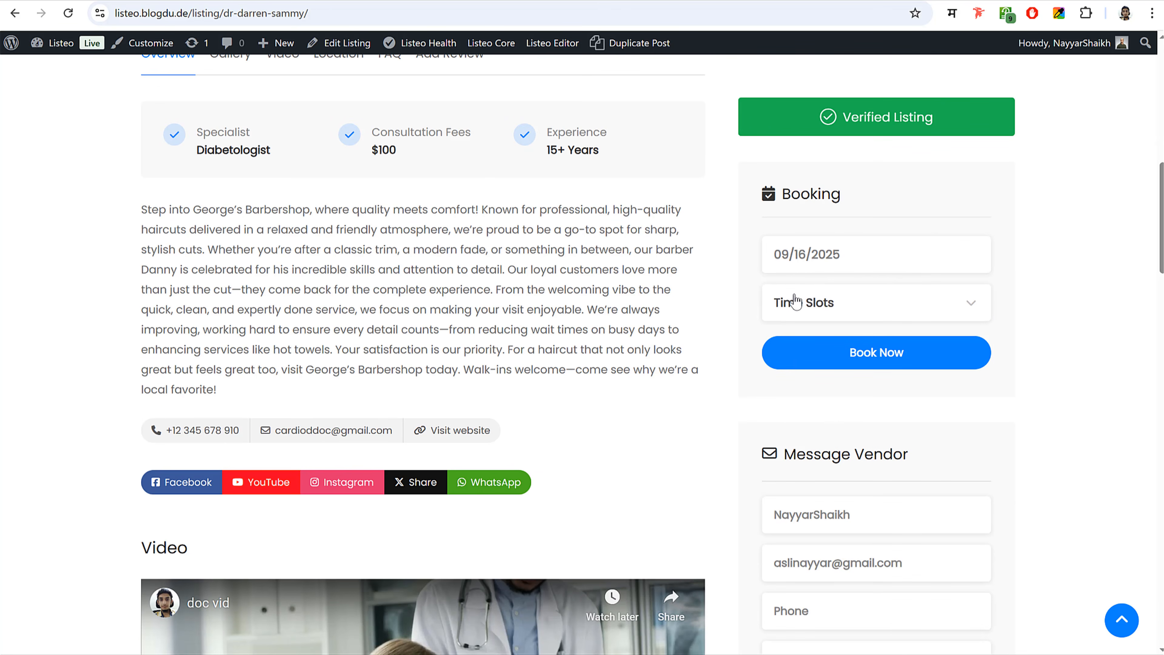
- Set the booking date to 09/17/2025 and choose the 01:00 pm - 02:00 pm time slot
click(852, 269)
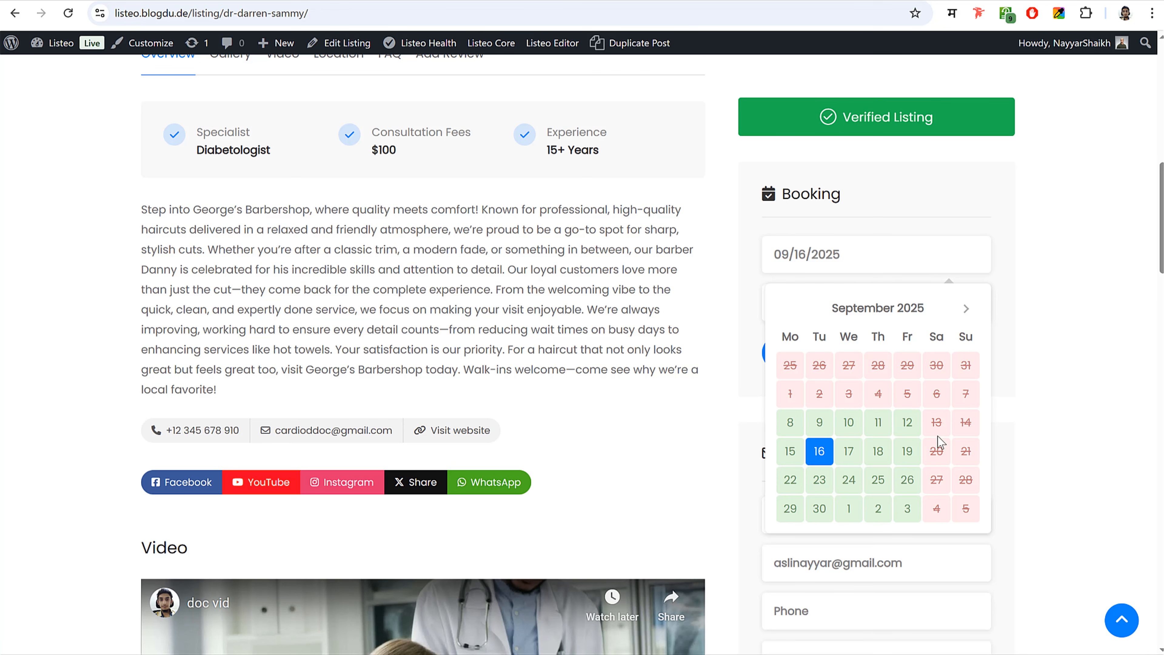
click(849, 452)
click(839, 306)
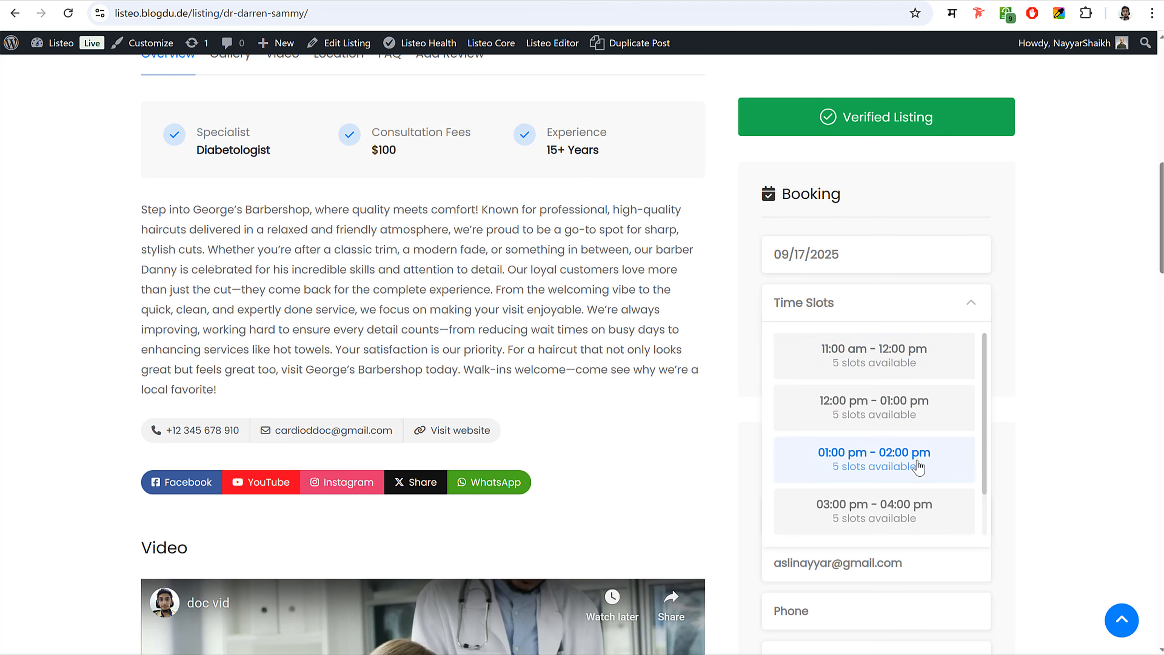
scroll(917, 467, down, 2)
scroll(911, 464, up, 2)
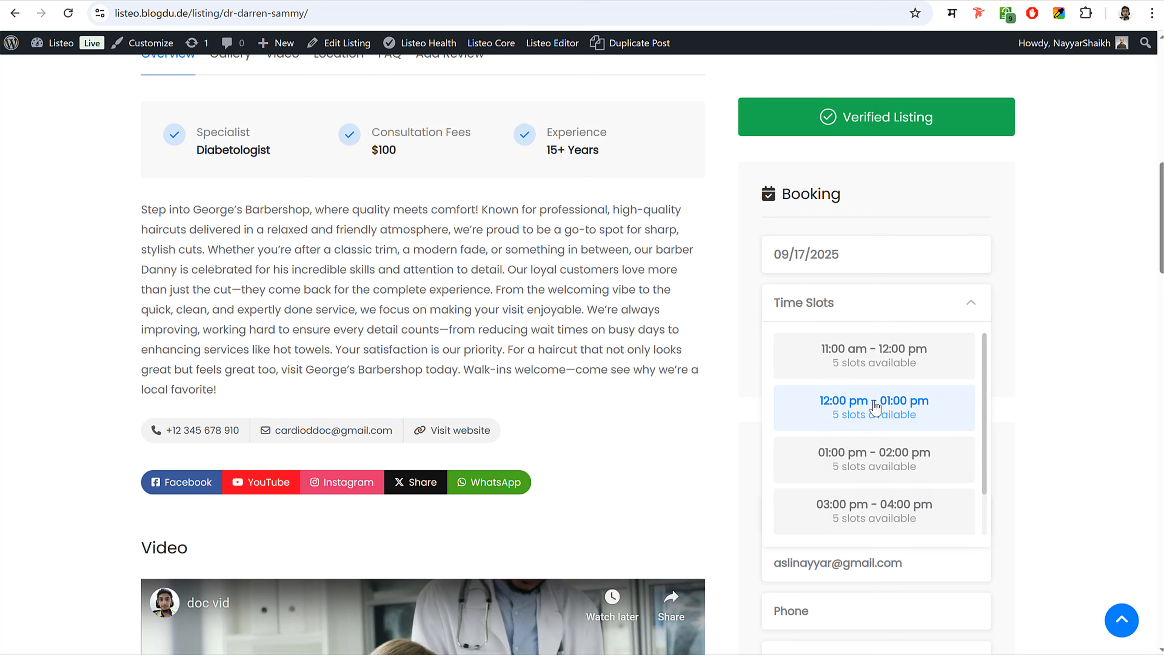
click(853, 464)
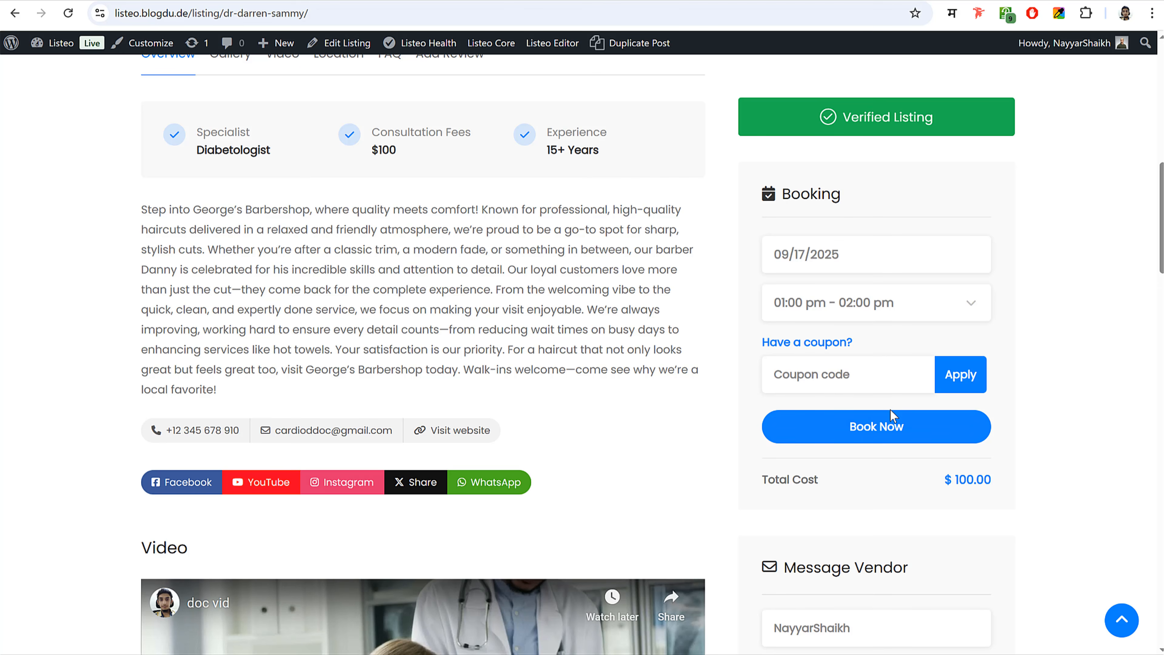
- Request the 09/17 booking, review the apartment and state details, and confirm it for payment
click(889, 431)
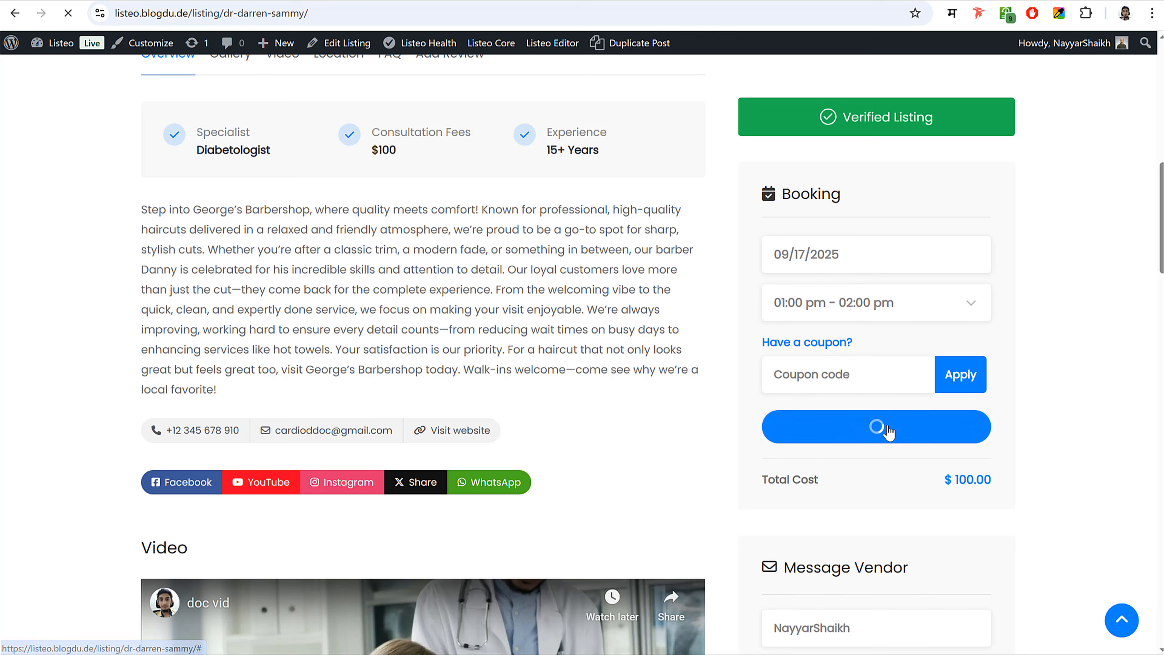
scroll(740, 392, down, 5)
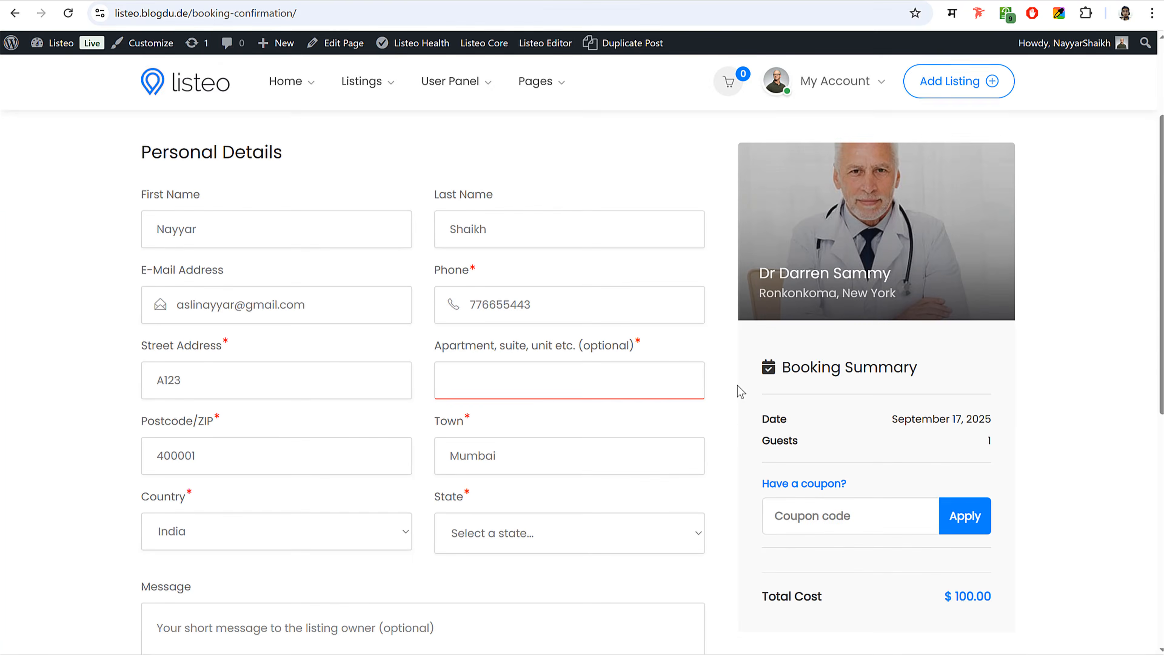
scroll(740, 392, down, 2)
scroll(655, 454, up, 7)
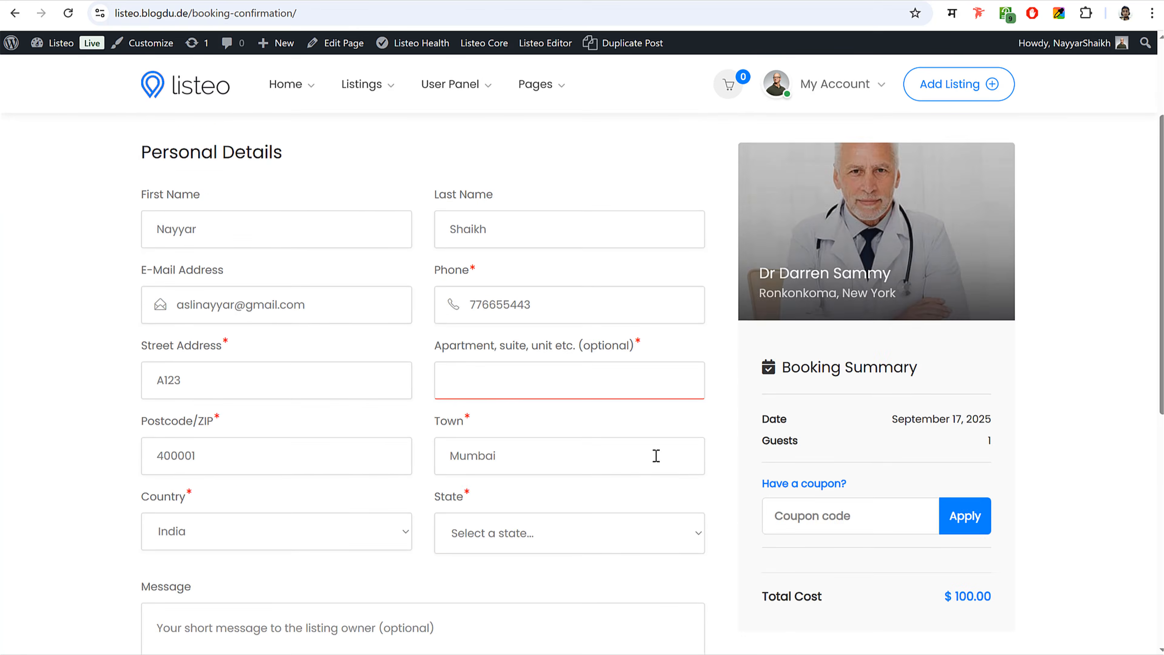
scroll(654, 457, down, 3)
scroll(654, 456, down, 2)
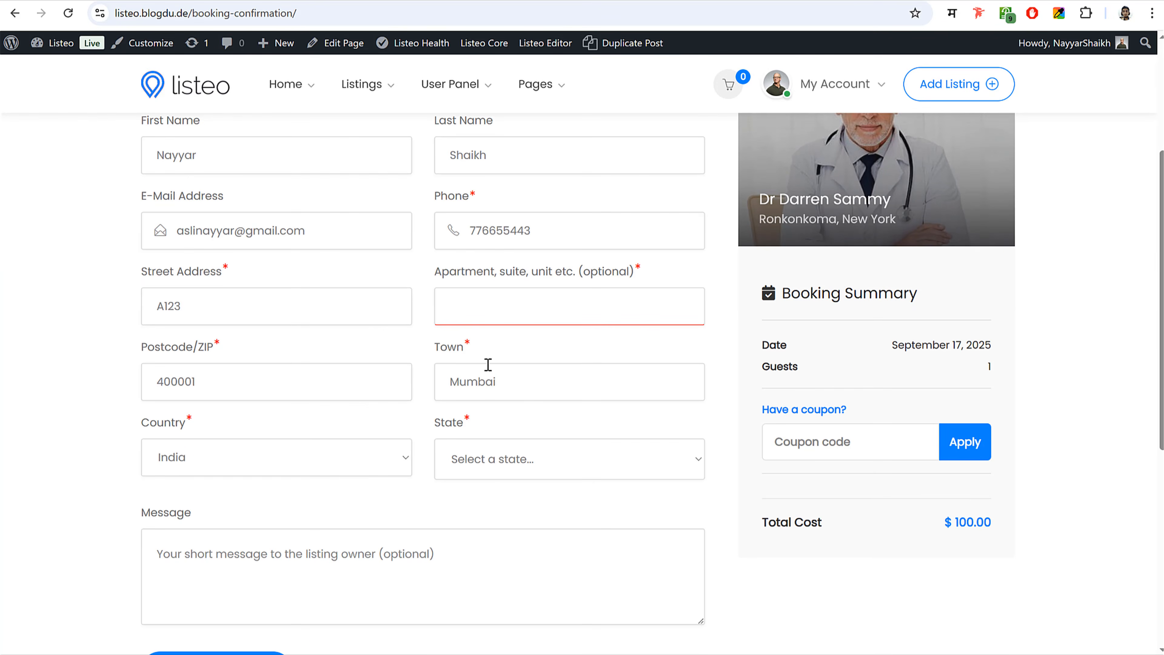
scroll(536, 448, up, 3)
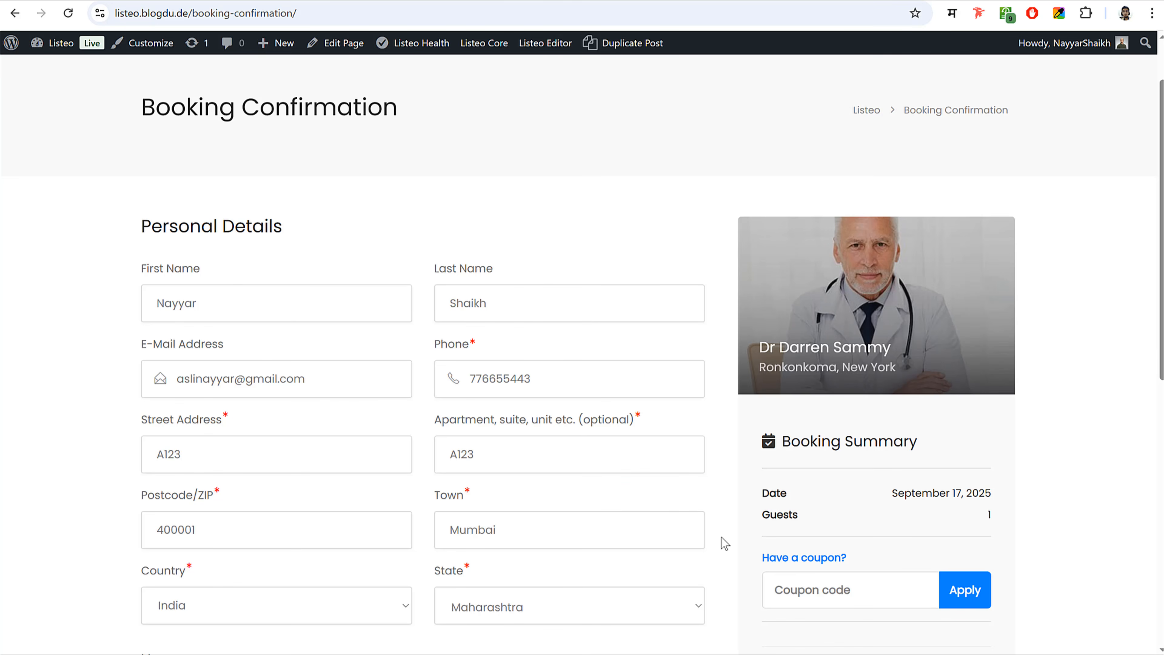
scroll(644, 468, down, 6)
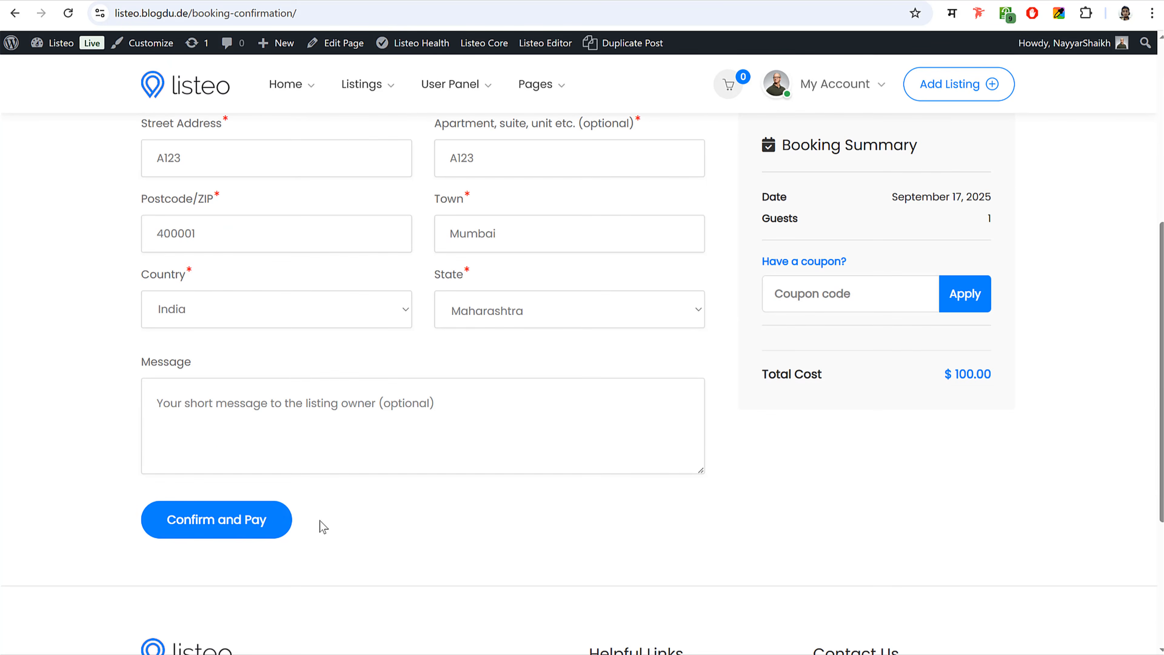
click(217, 523)
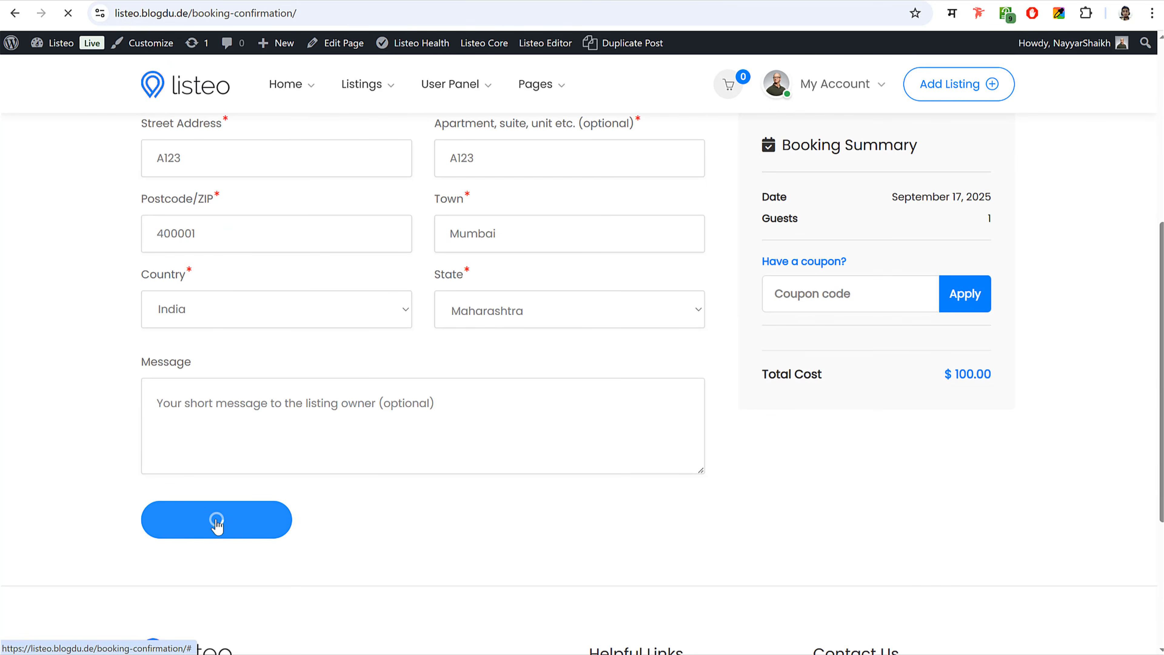
- Pay the $100.00 Dr Darren Sammy order with Credit/Debit Cards instead of PayPal or Razorpay
scroll(846, 370, down, 3)
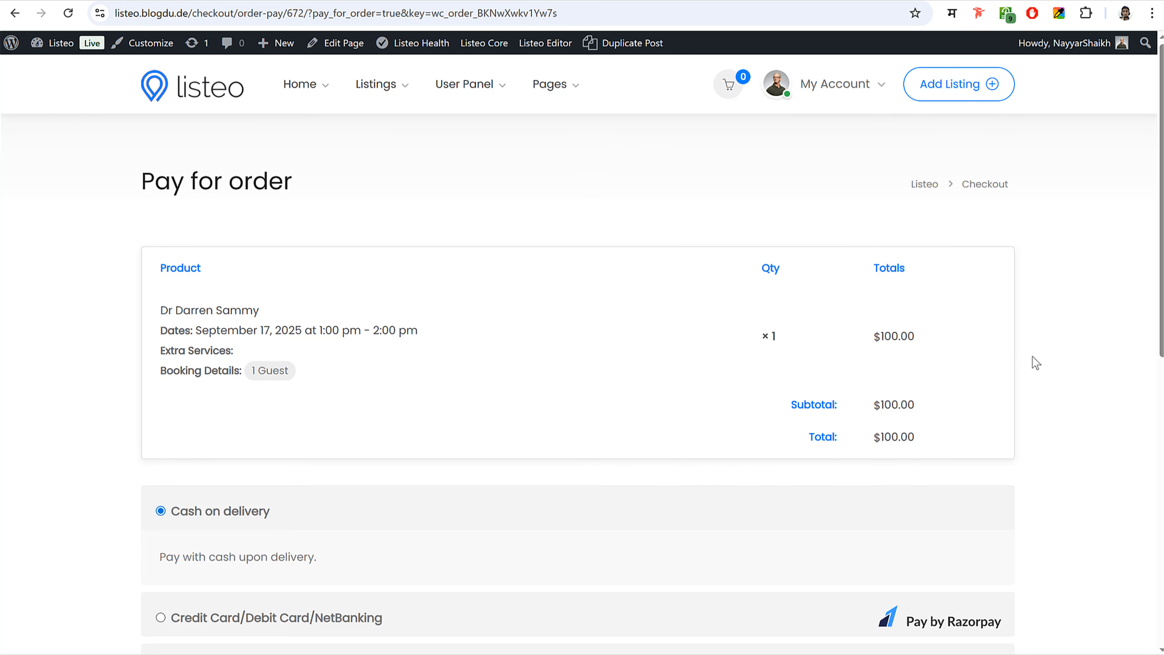
scroll(723, 392, down, 5)
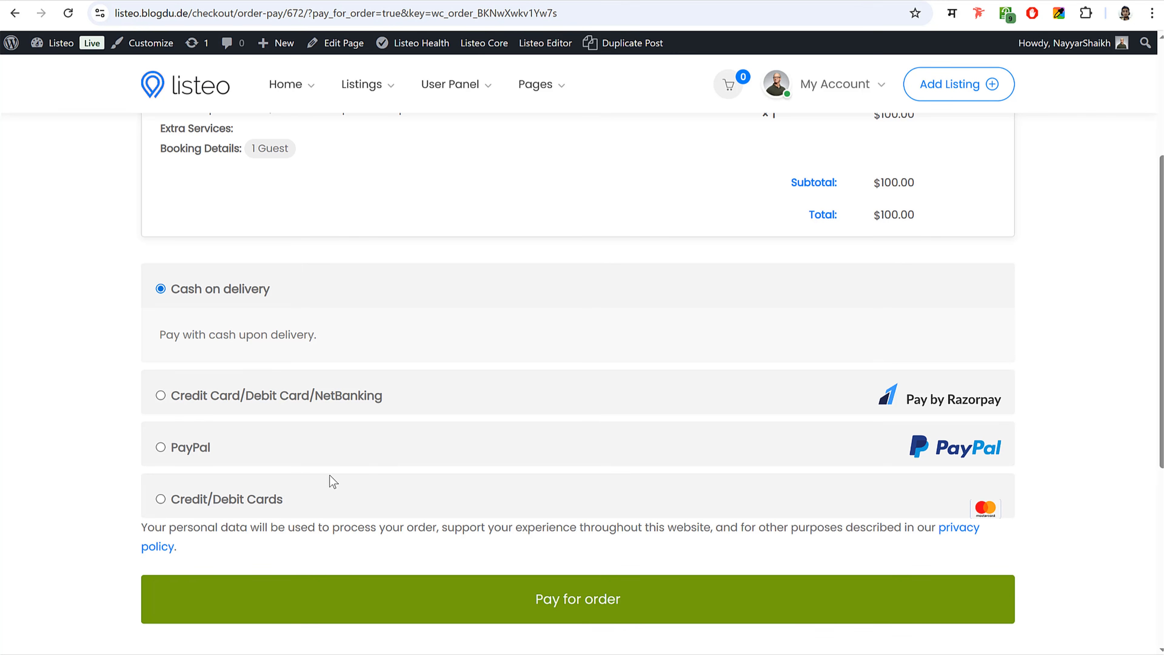
click(160, 447)
click(160, 341)
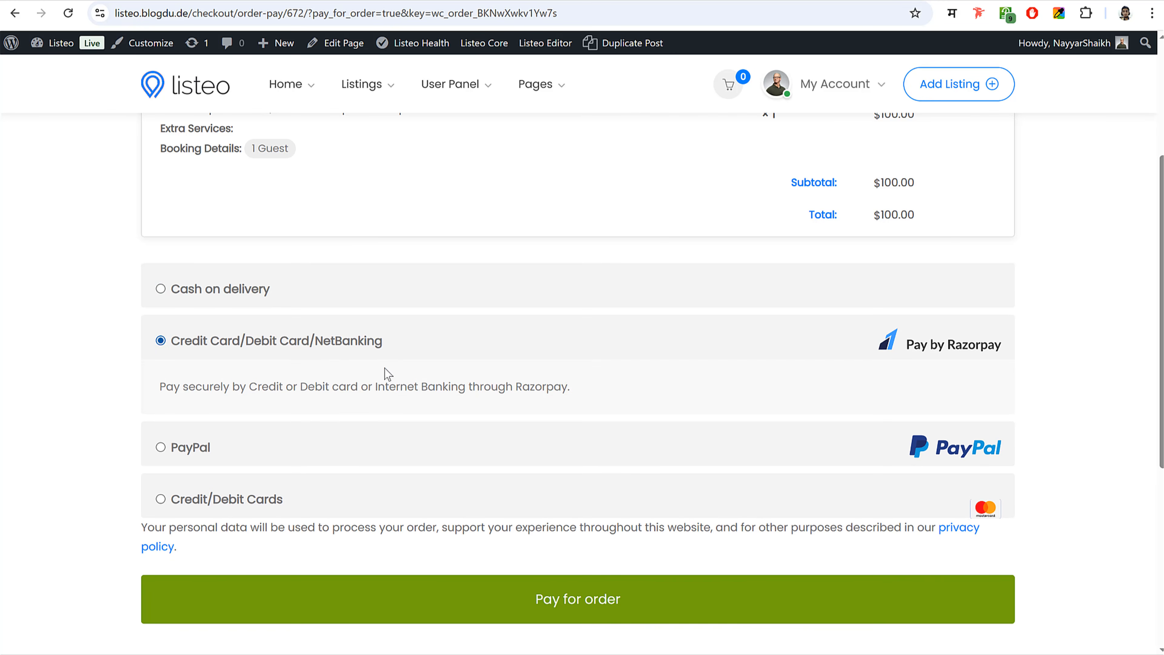
click(161, 498)
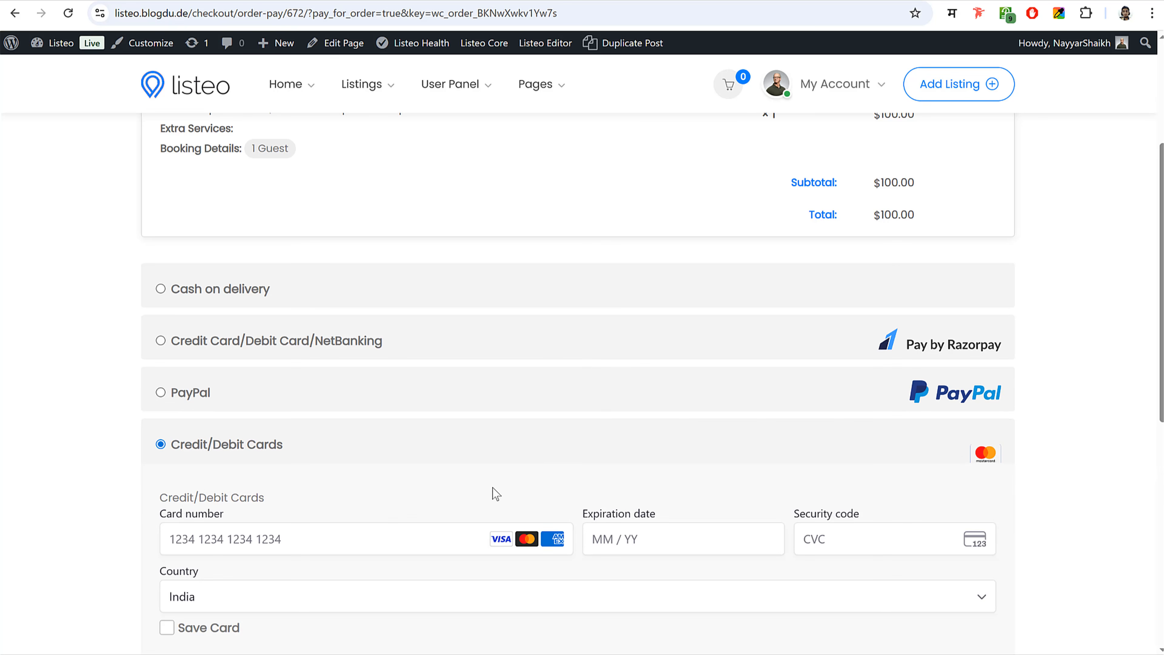
scroll(563, 555, down, 5)
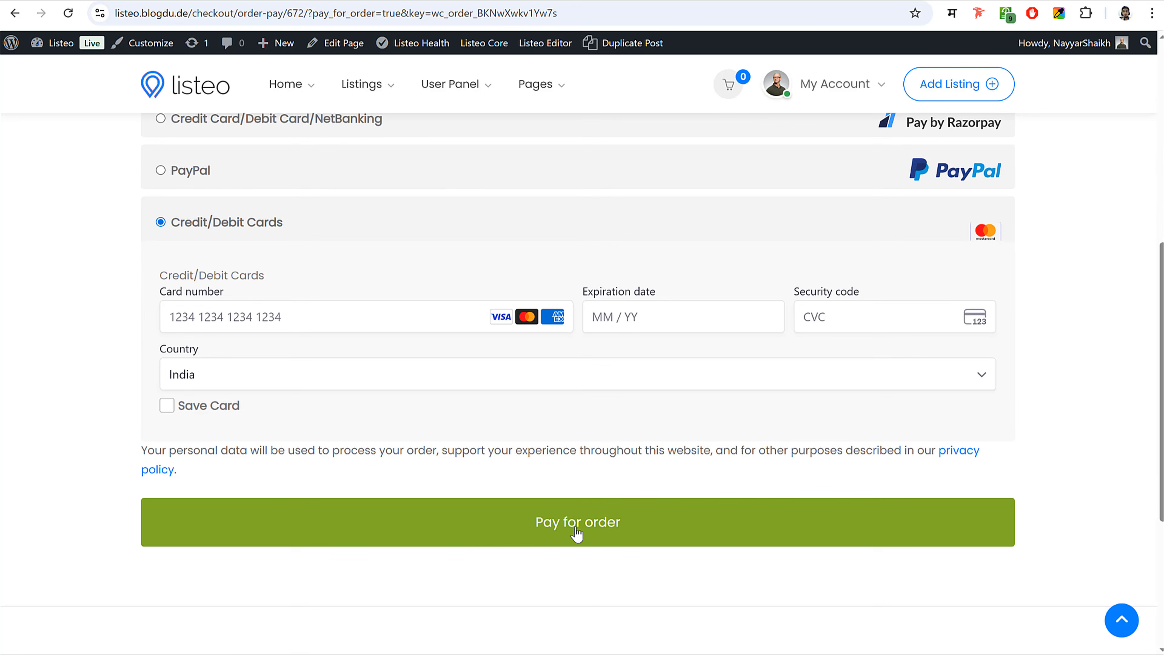
scroll(553, 544, up, 6)
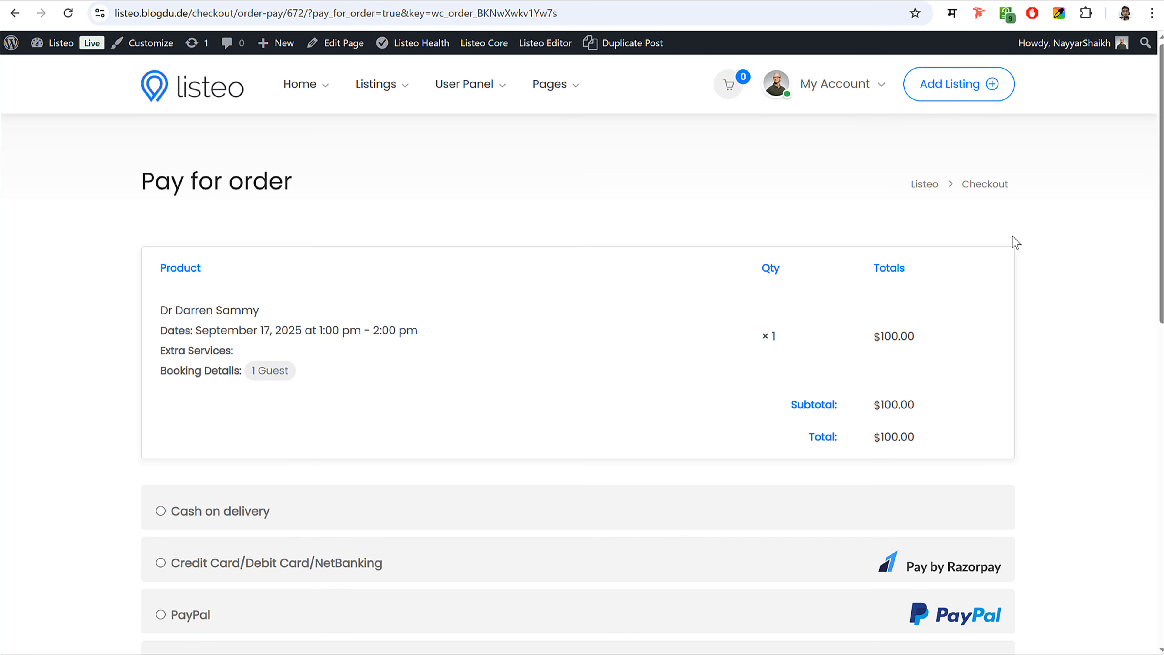
- Open the Dashboard from My Account, browse the stats and views chart, and expand Bookings
mouse_move(829, 86)
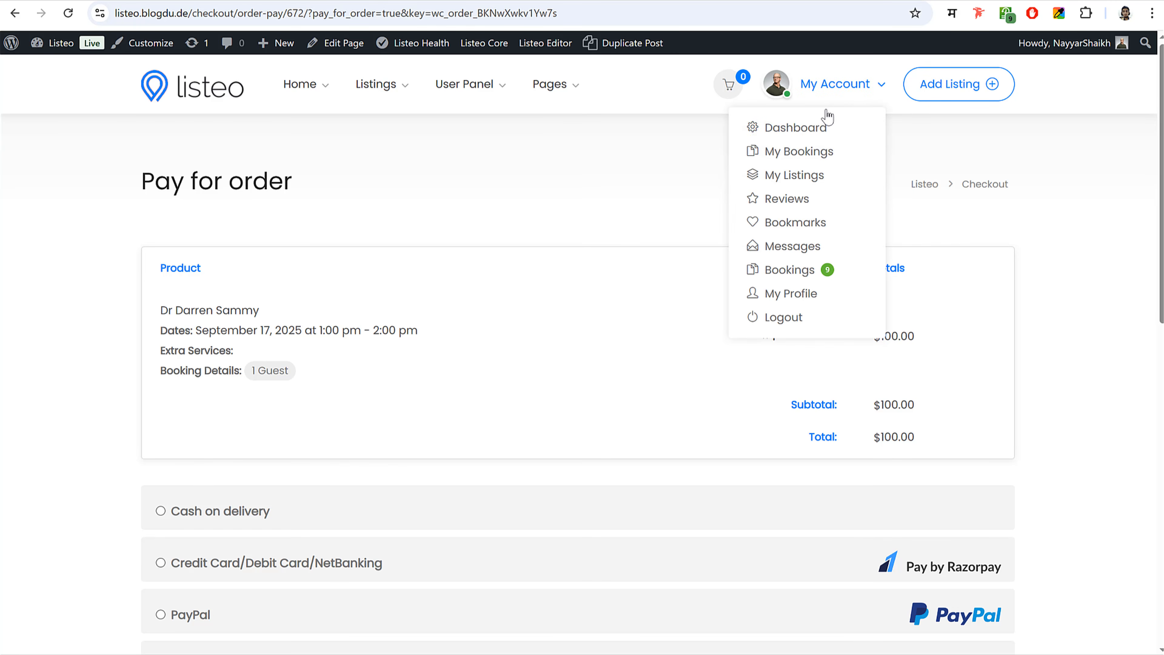
click(785, 130)
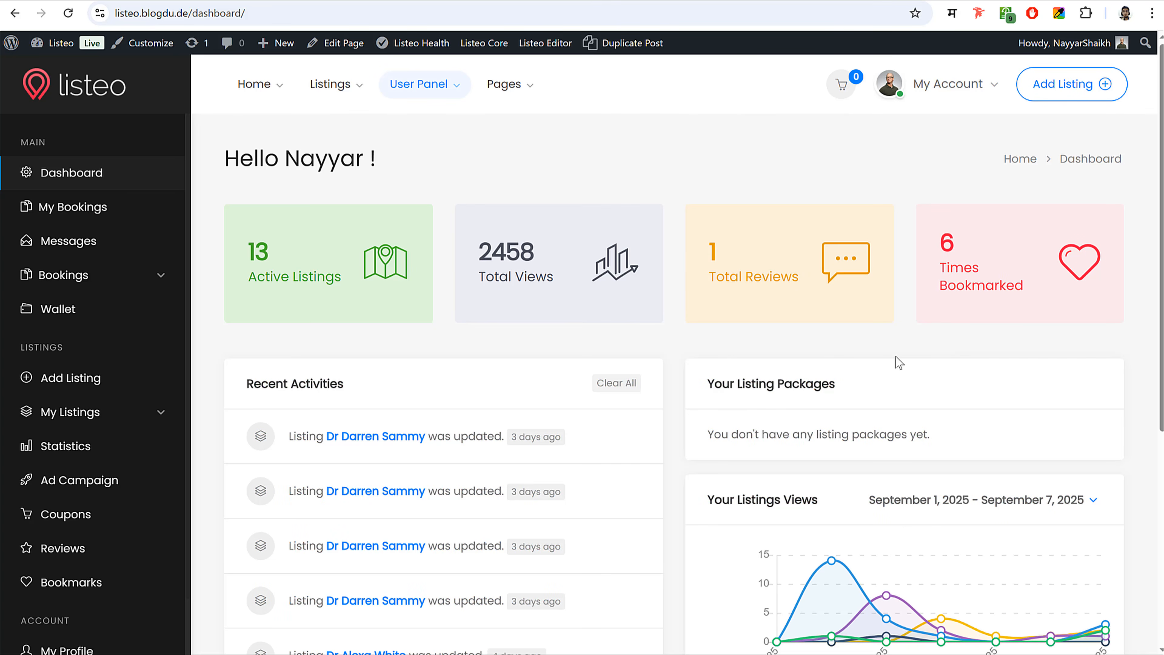
scroll(972, 326, down, 6)
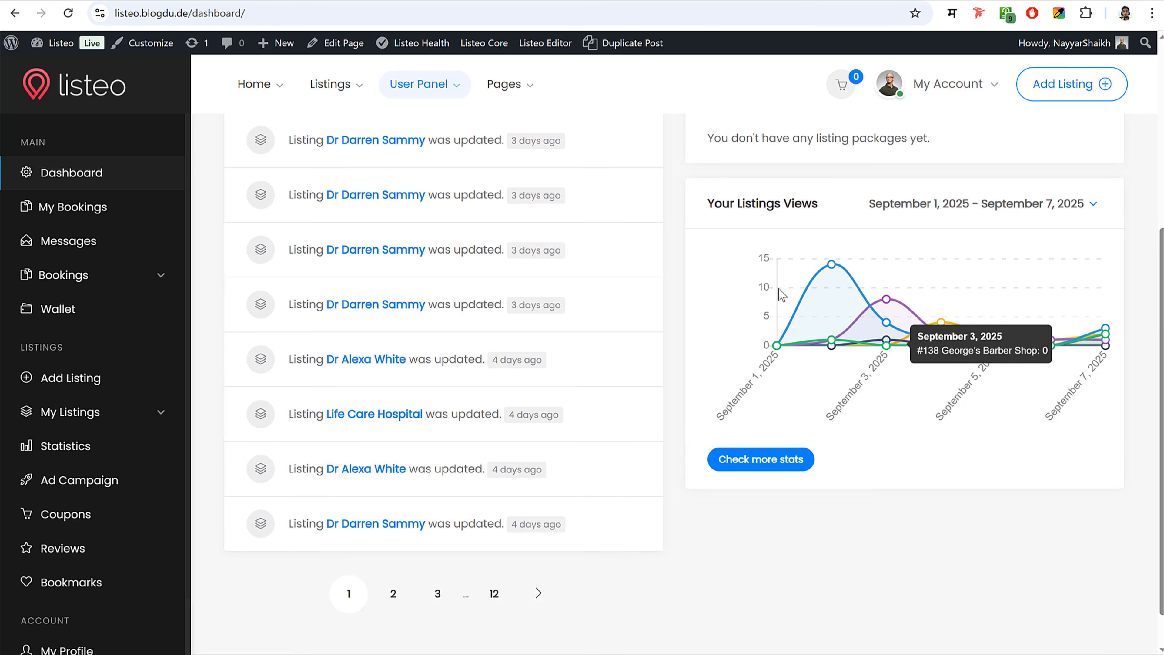
scroll(930, 321, up, 6)
scroll(232, 377, down, 3)
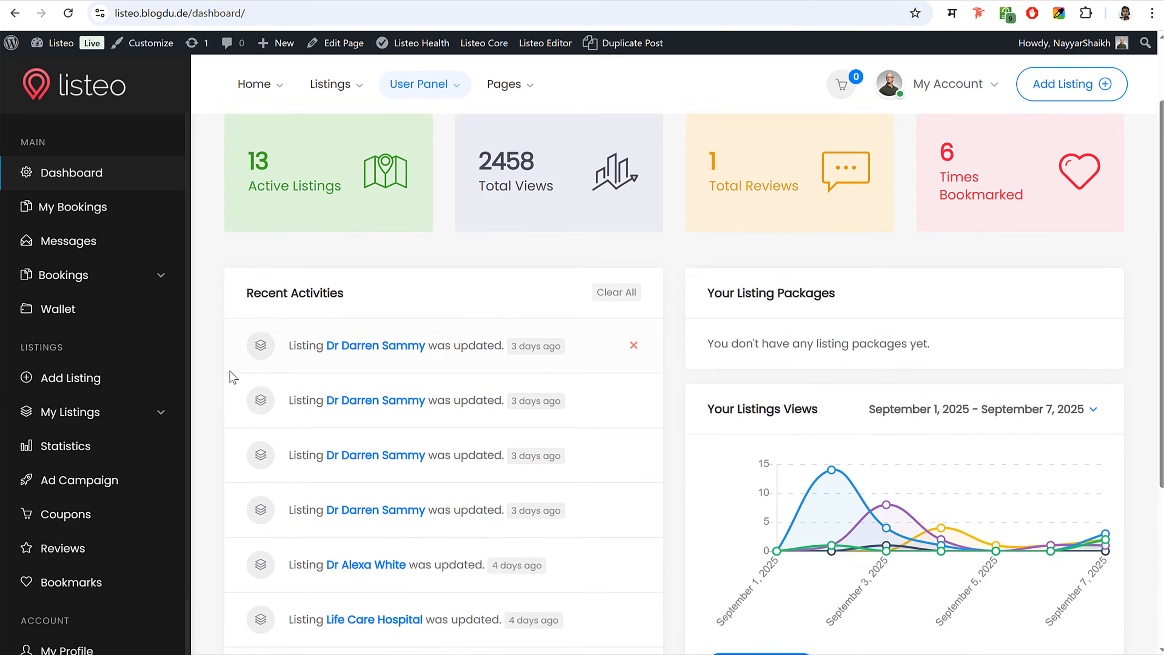
scroll(166, 385, down, 2)
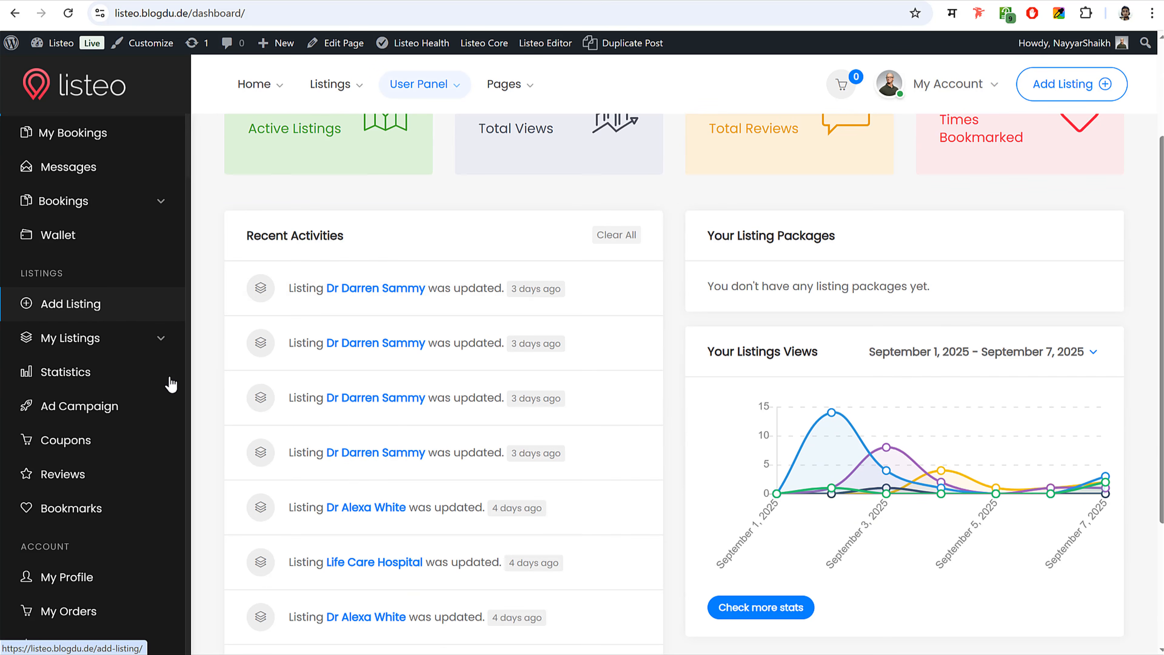
click(153, 201)
- View the bookings Calendar View
click(81, 233)
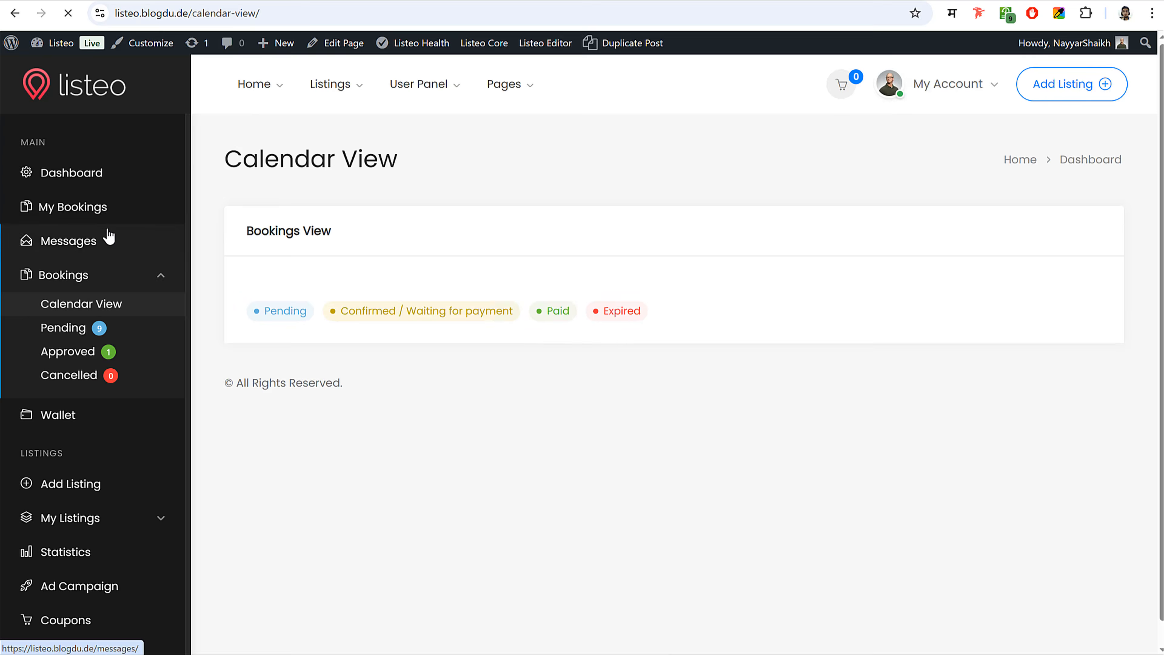
scroll(801, 428, down, 6)
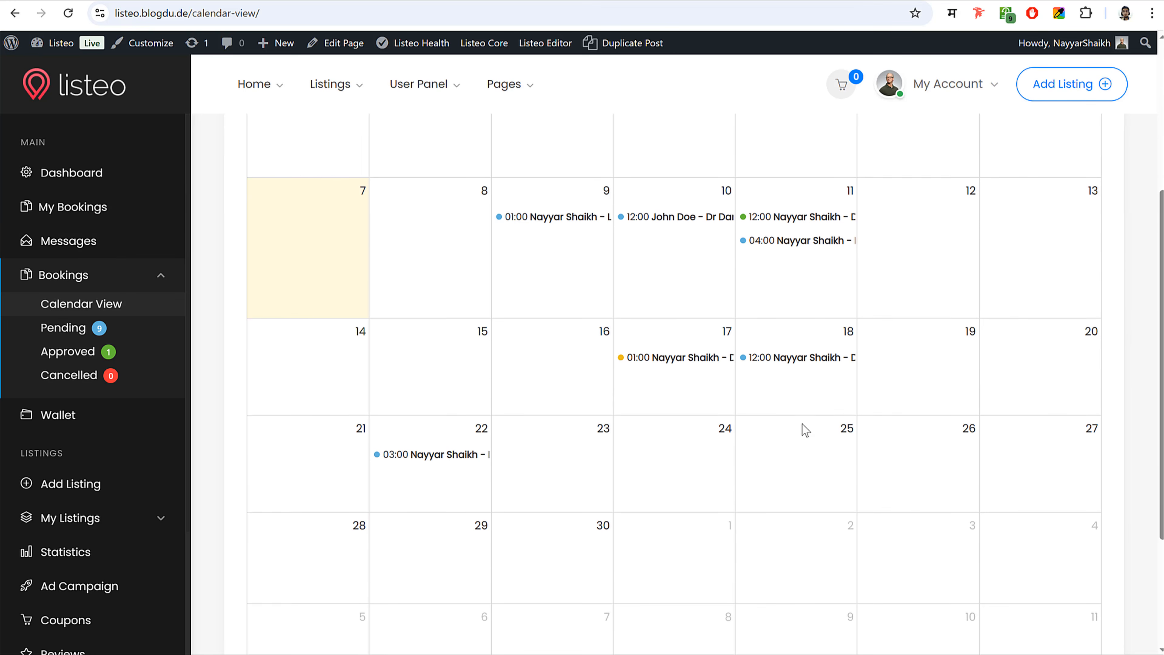
scroll(802, 429, up, 1)
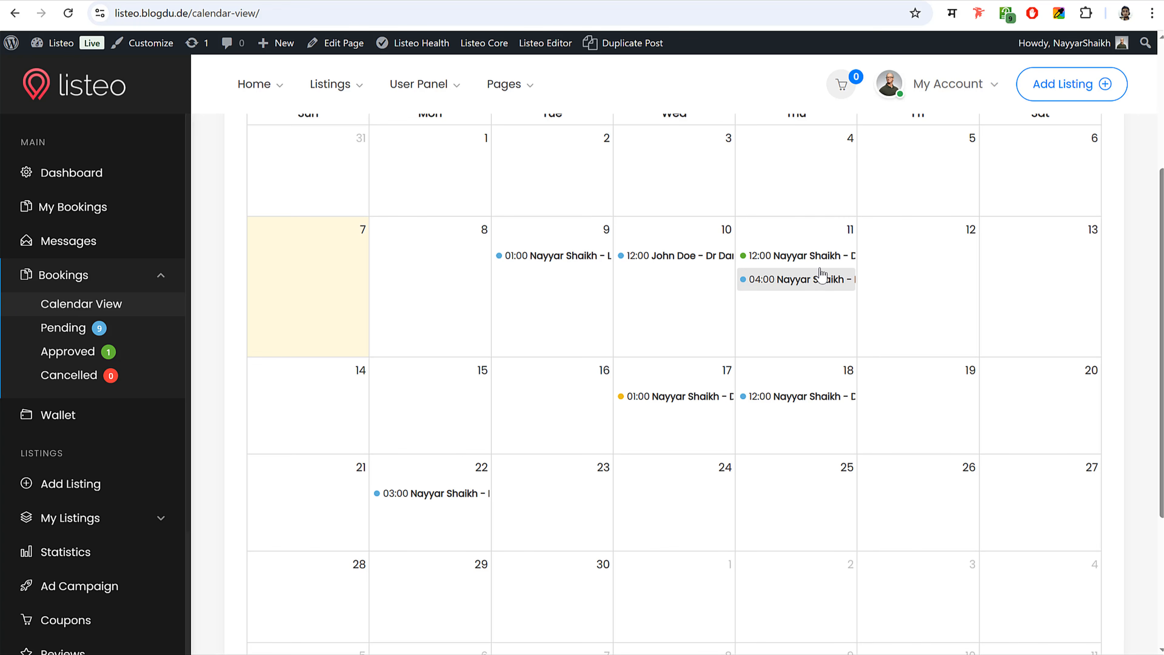
scroll(831, 394, up, 5)
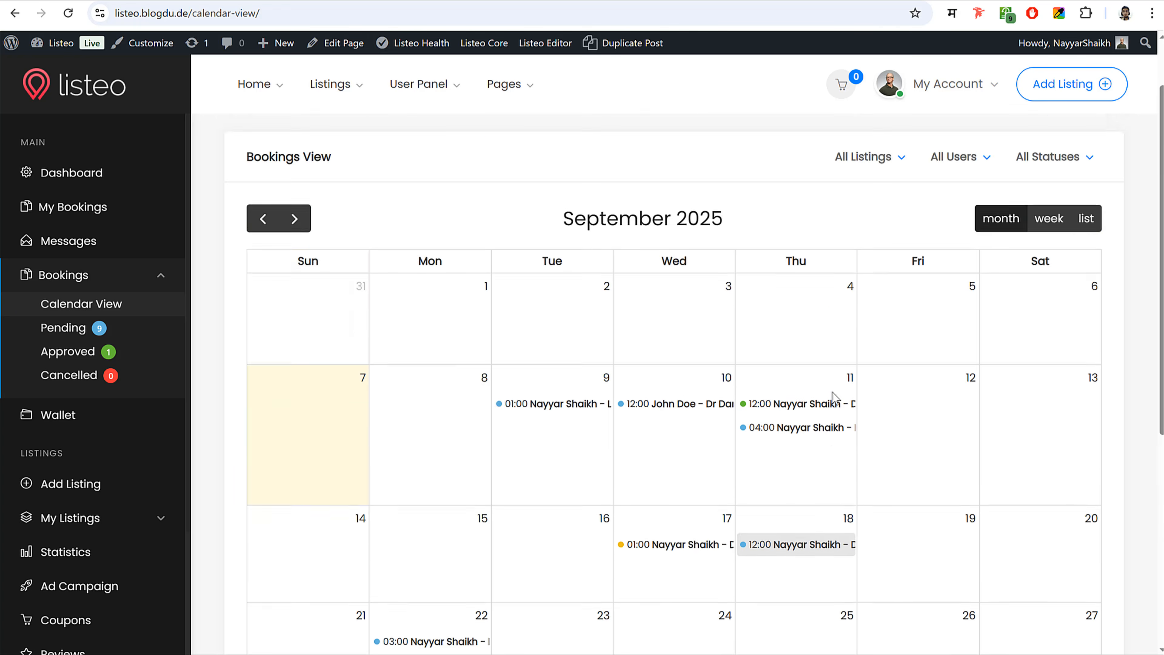
scroll(819, 403, down, 3)
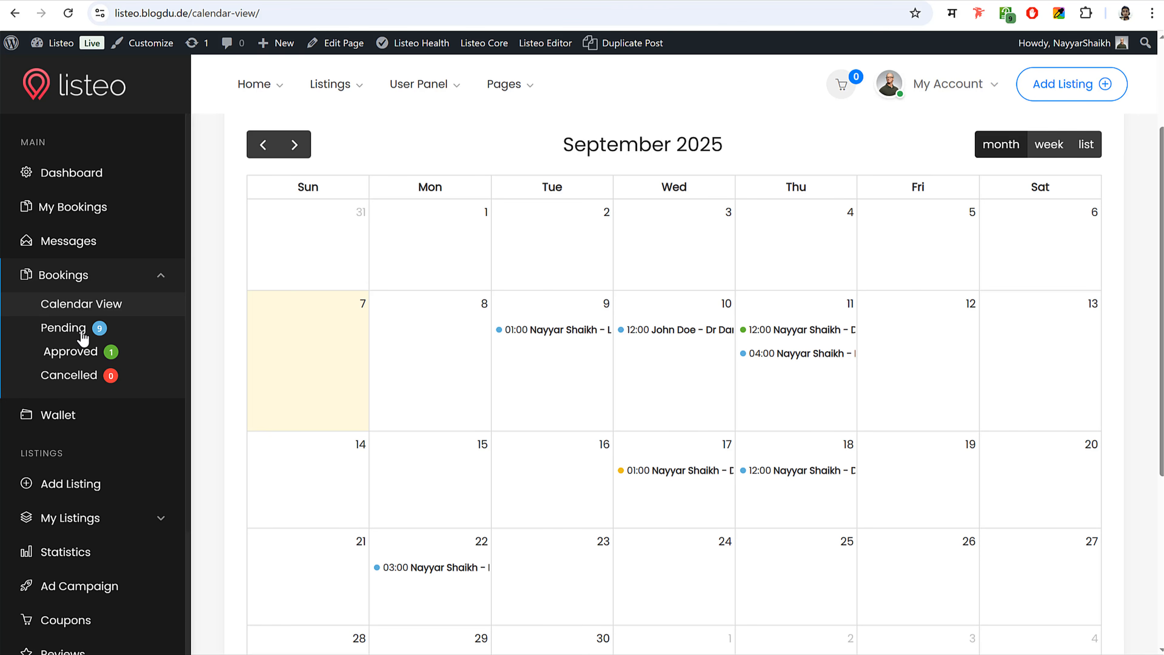
- Review the Approved bookings list, then the Pending bookings list
click(72, 358)
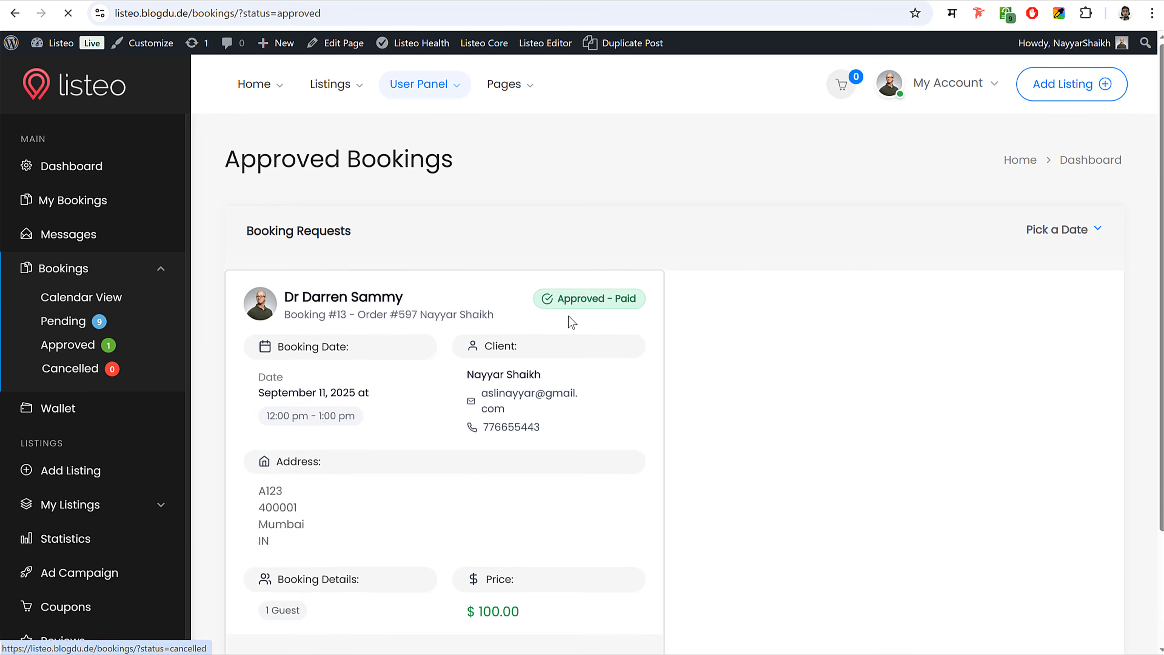
scroll(571, 316, down, 3)
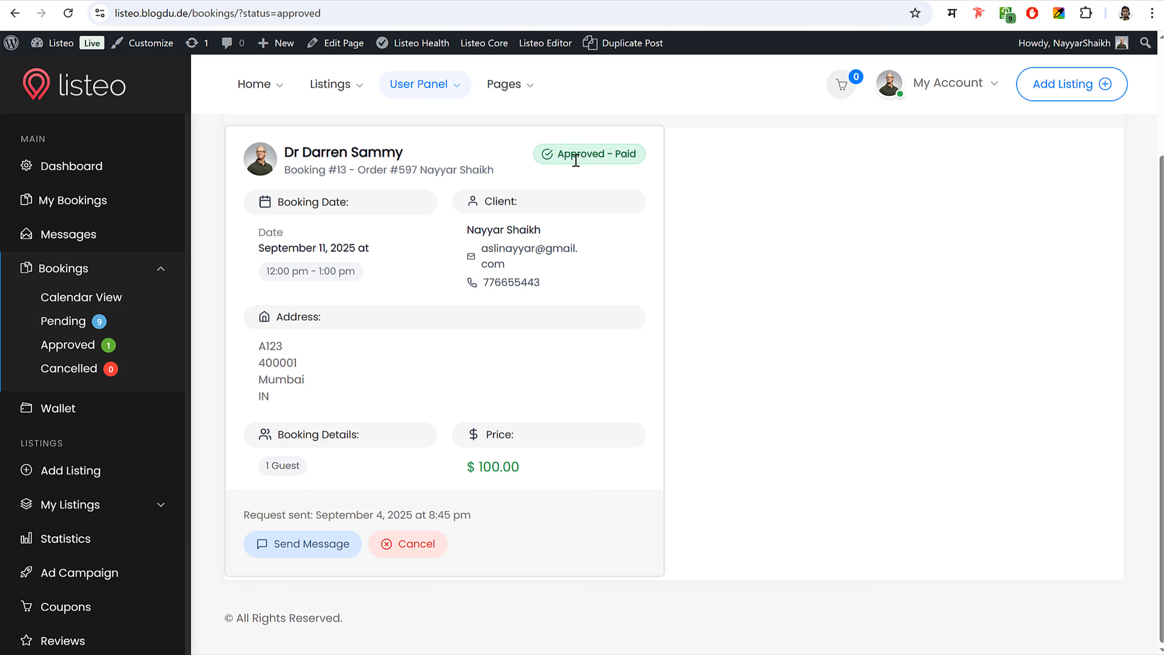
drag(559, 155, 638, 156)
click(638, 156)
click(71, 327)
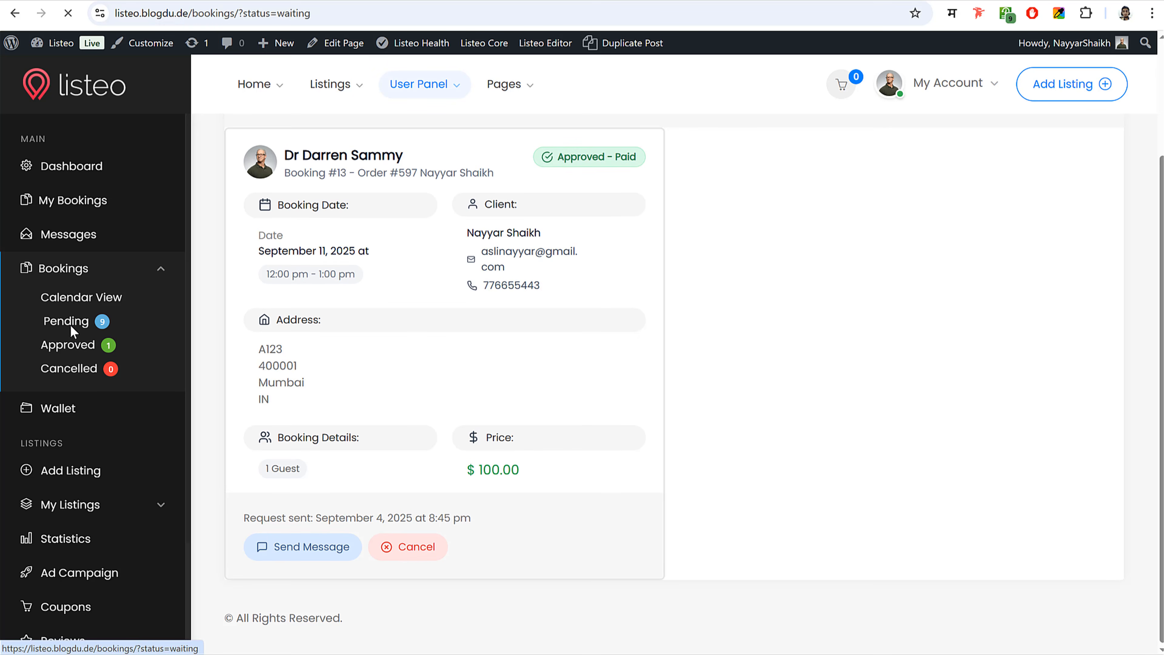
scroll(857, 346, down, 5)
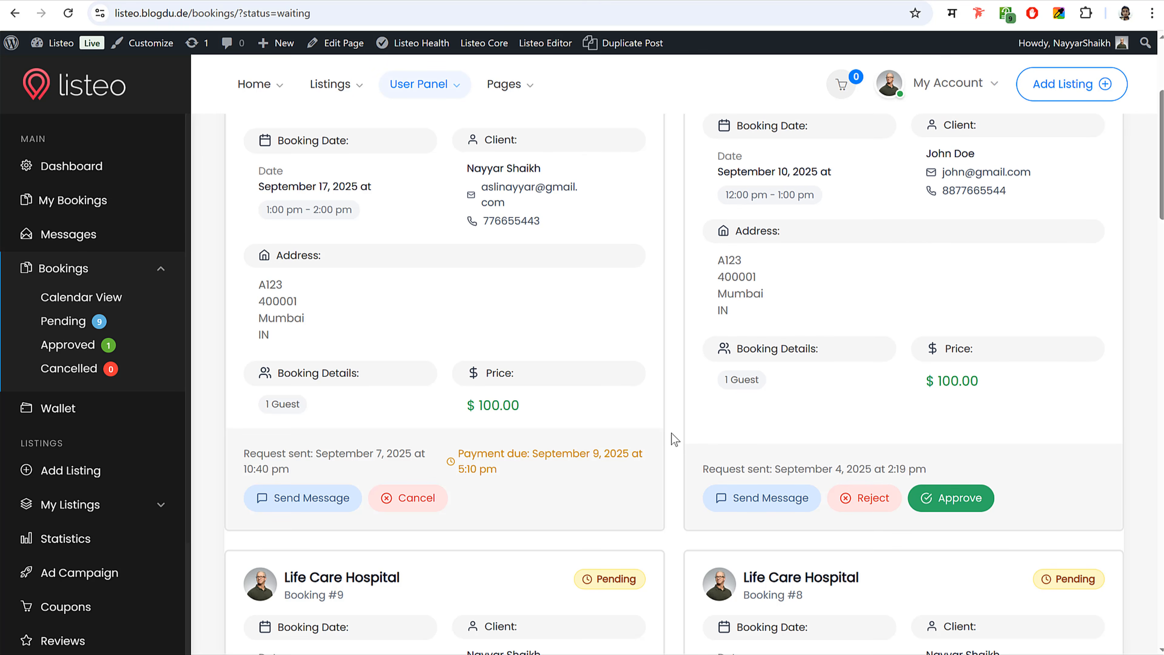
- Return to the September 2025 bookings calendar, then go back to the home page
click(100, 300)
scroll(901, 448, down, 5)
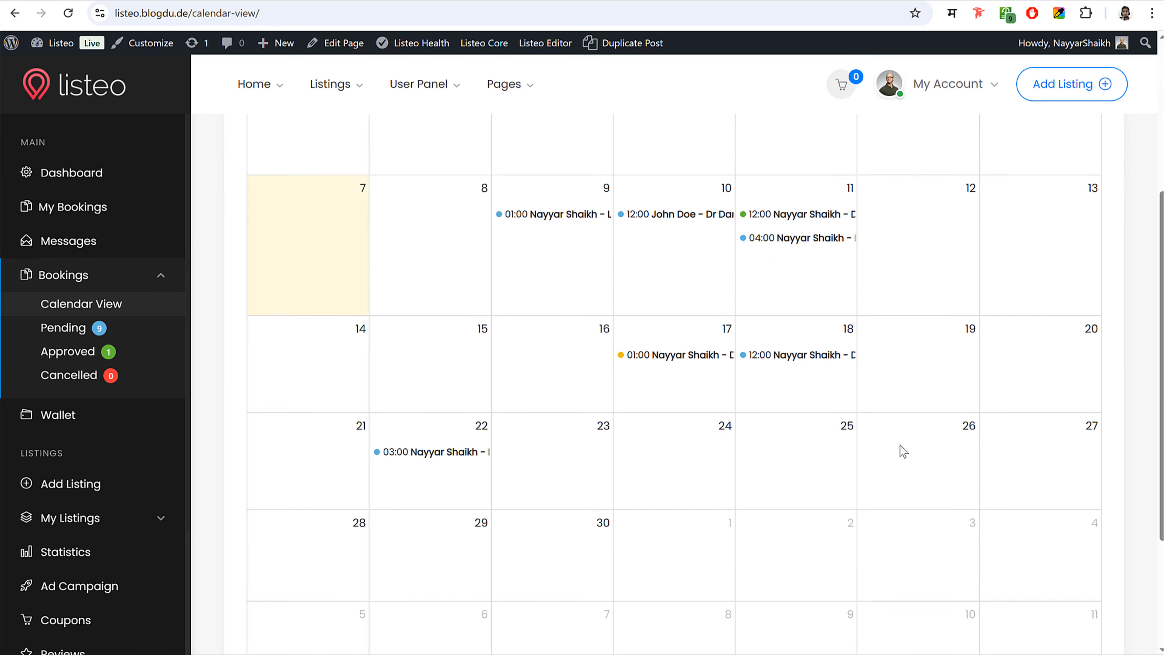
scroll(117, 428, down, 4)
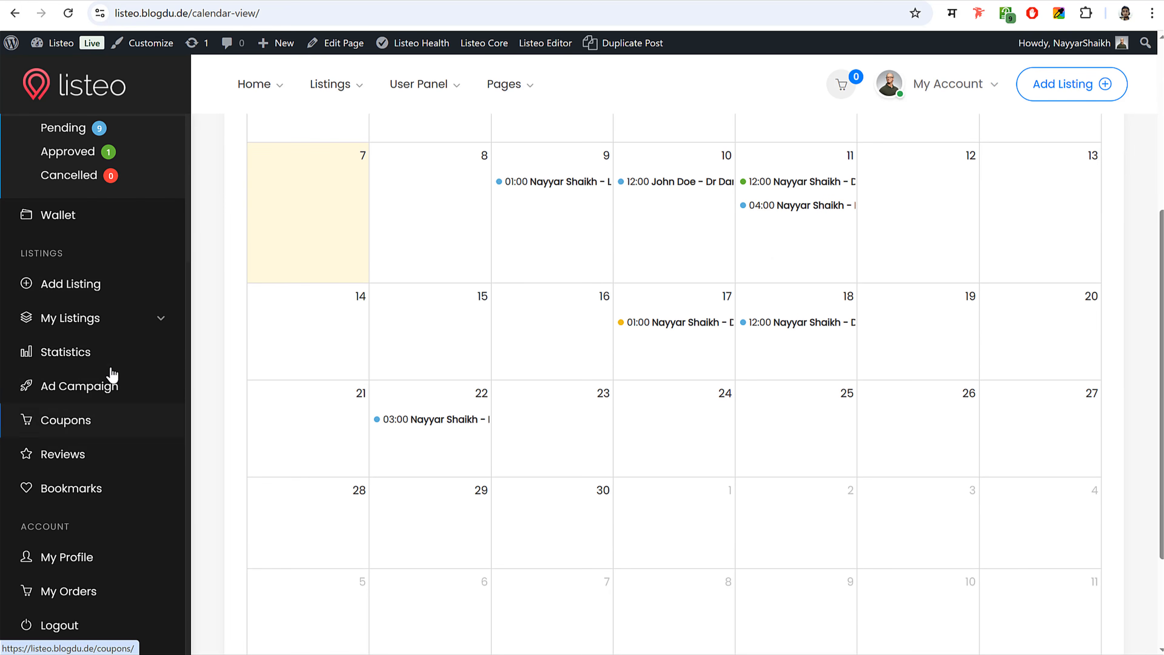
scroll(108, 119, up, 3)
click(98, 86)
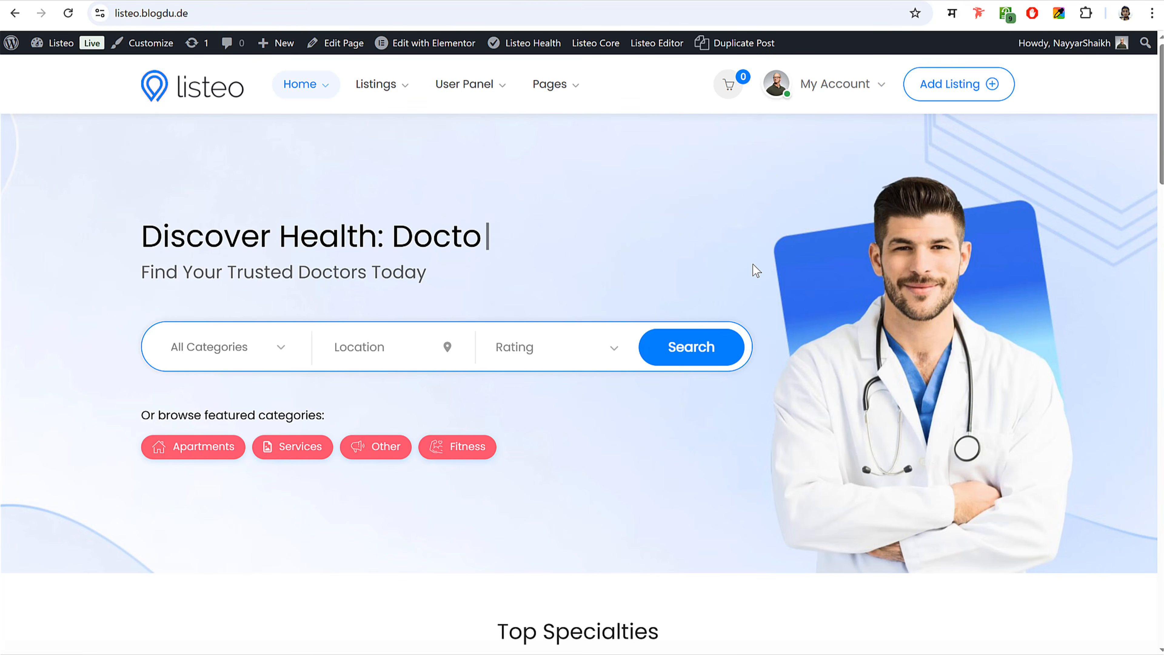
- Scroll to Featured Listings and open the Life Care Hospital card
scroll(824, 348, down, 6)
scroll(825, 351, down, 10)
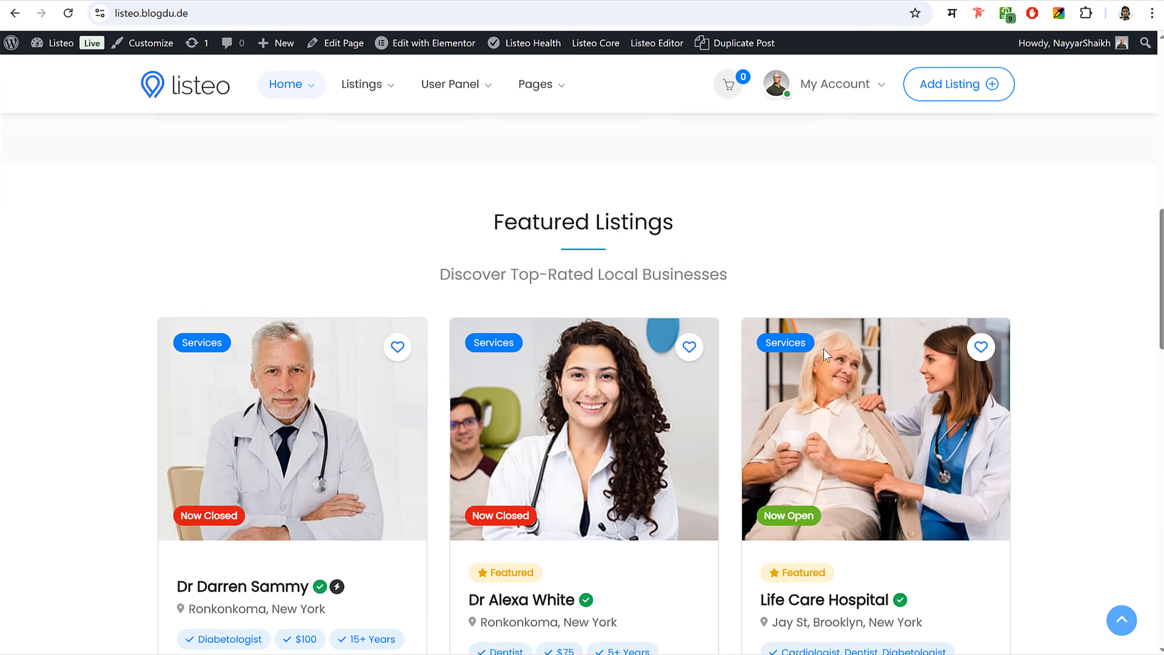
scroll(842, 298, up, 2)
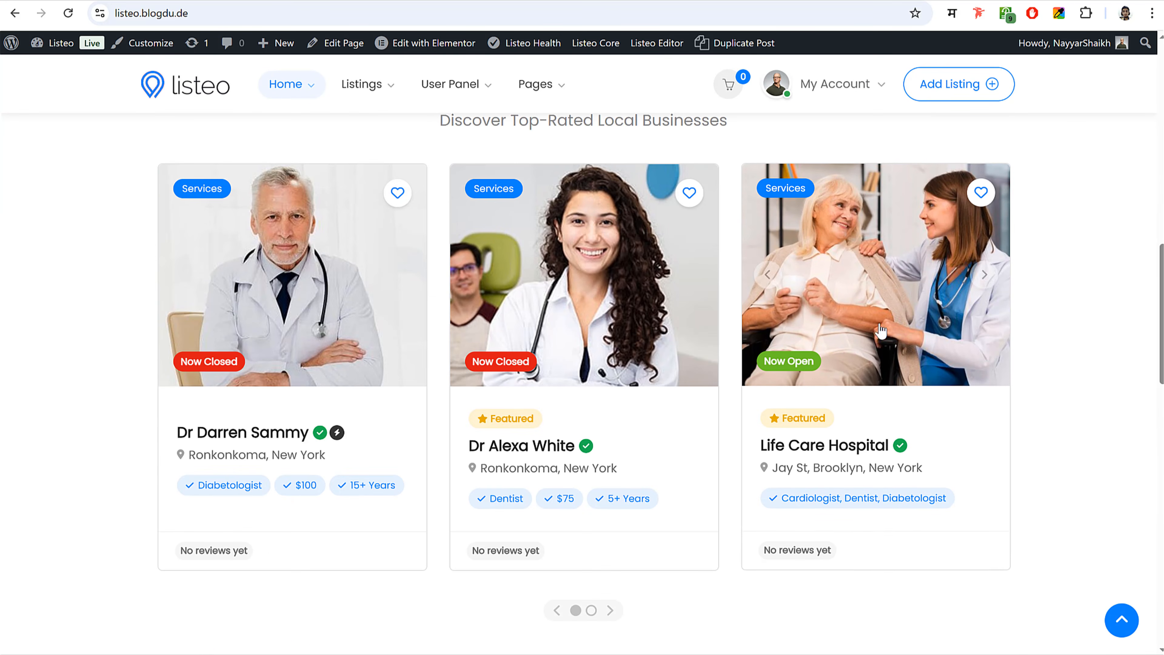
click(876, 304)
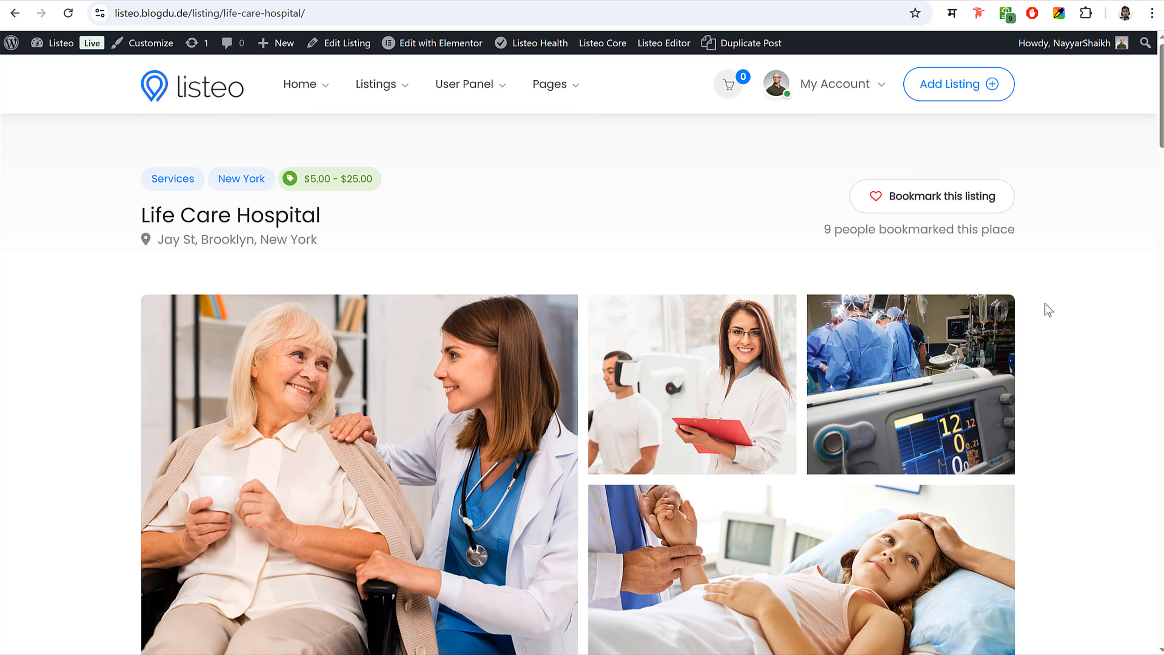
- Scroll to the hospital's pricing and expand the full doctors fee list
scroll(1047, 307, down, 6)
scroll(1049, 309, down, 5)
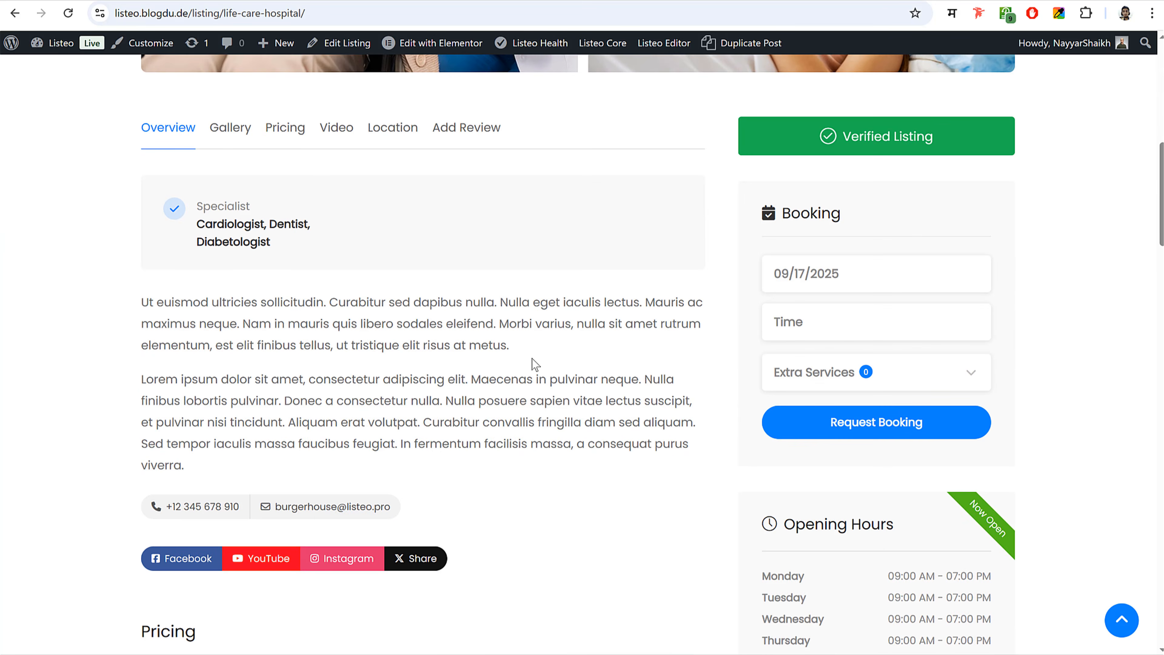
scroll(527, 365, down, 1)
scroll(516, 365, down, 9)
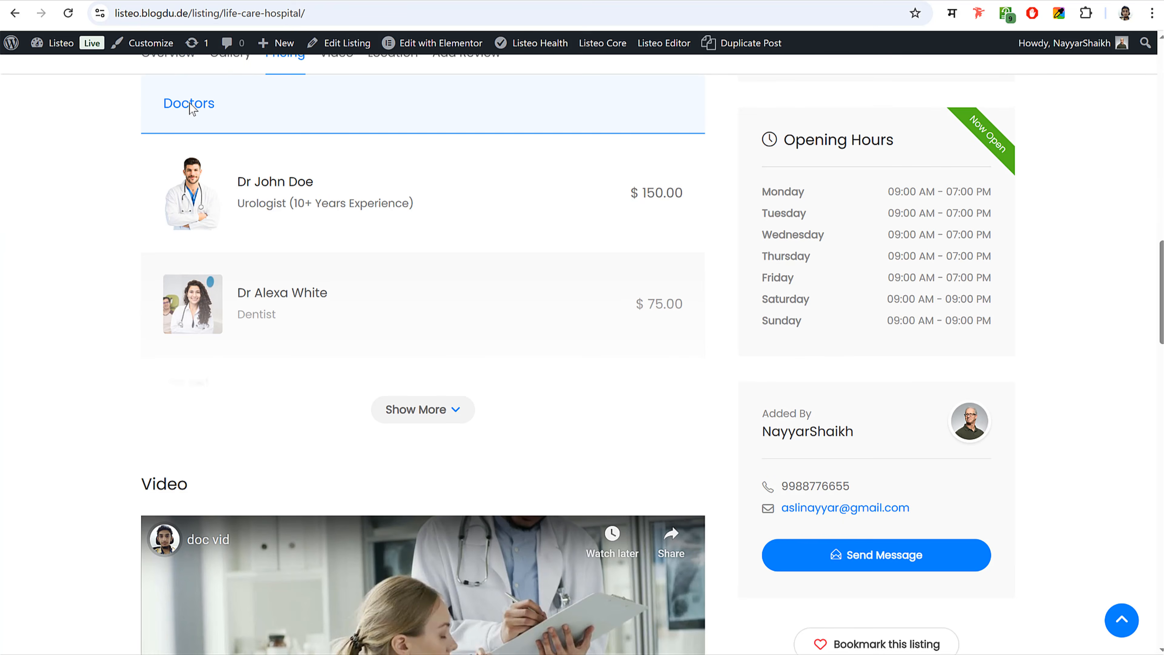
click(445, 413)
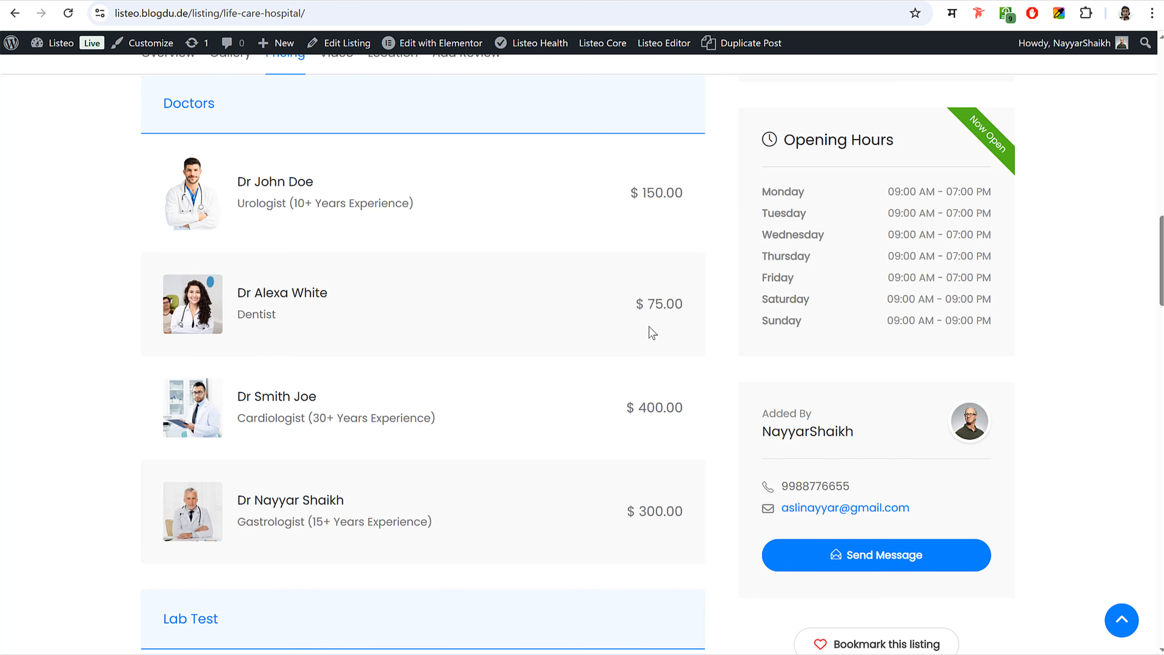
- Check the Lab Test prices, then scroll back up to the Booking panel
scroll(598, 389, down, 6)
scroll(596, 388, up, 7)
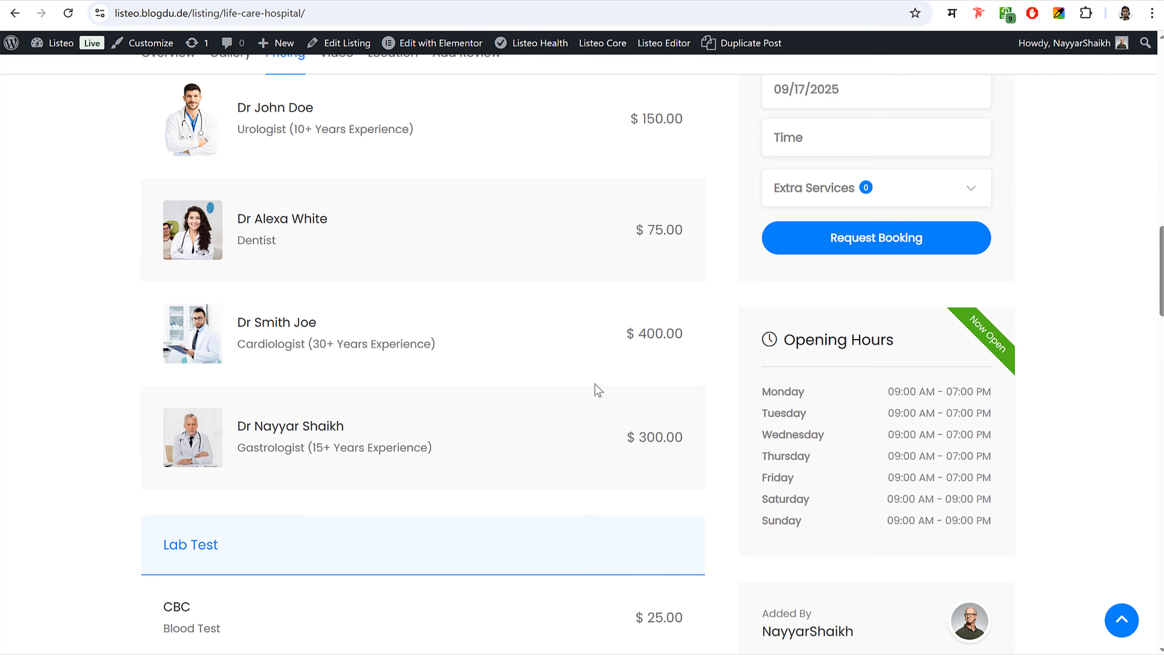
scroll(599, 389, up, 1)
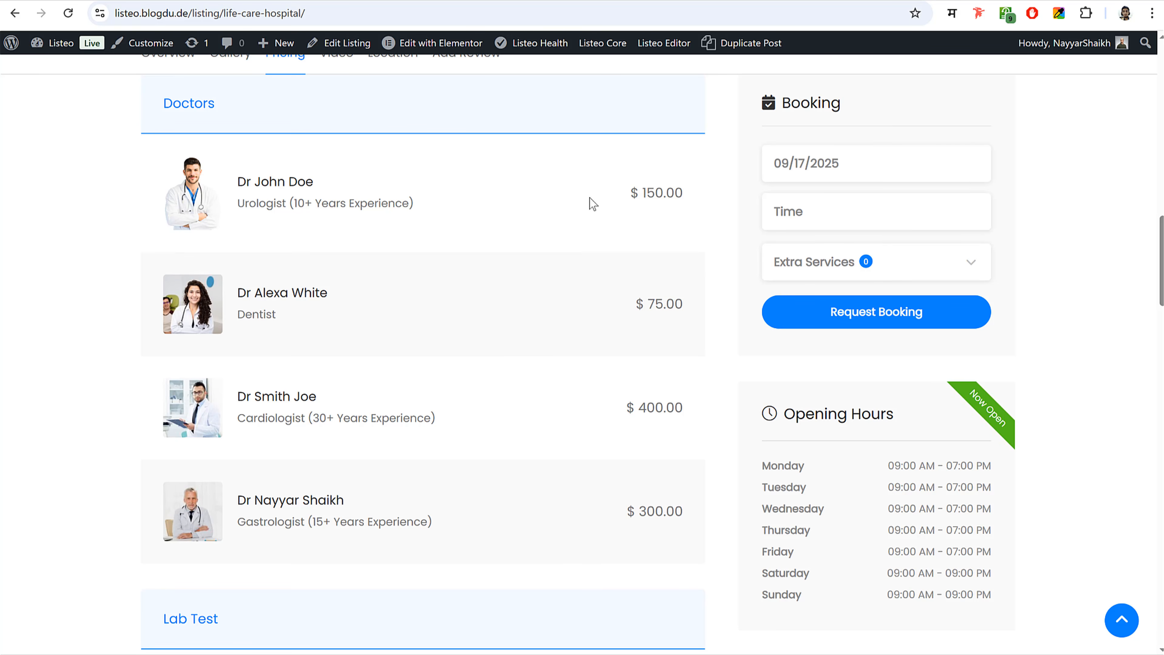
scroll(586, 332, down, 3)
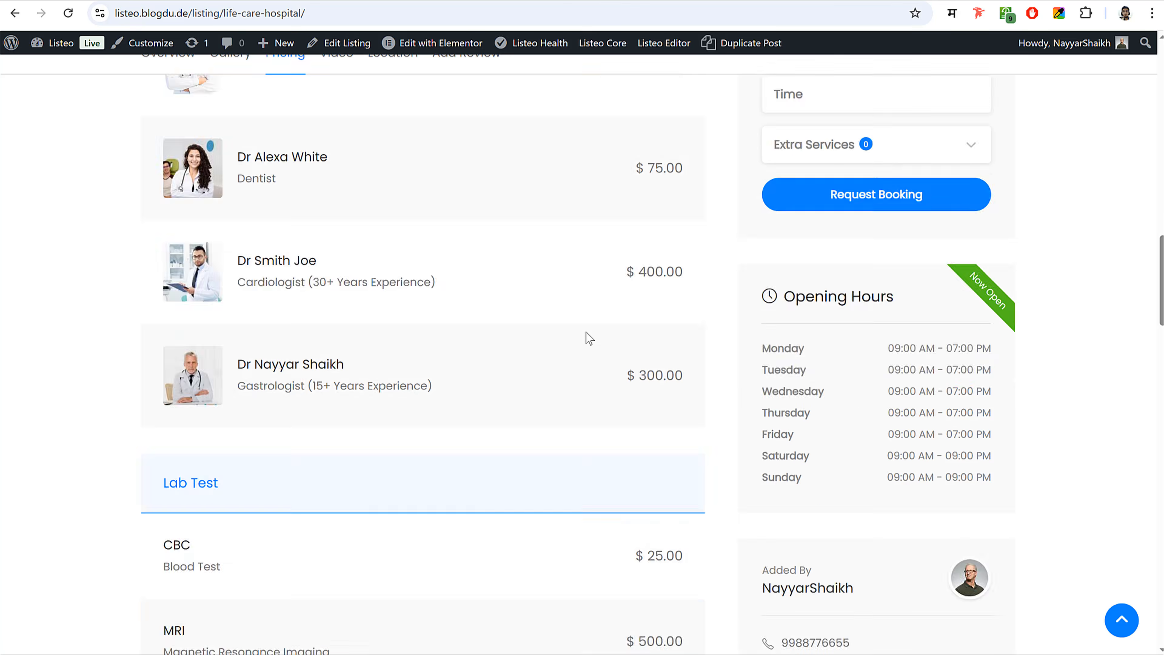
scroll(585, 331, up, 3)
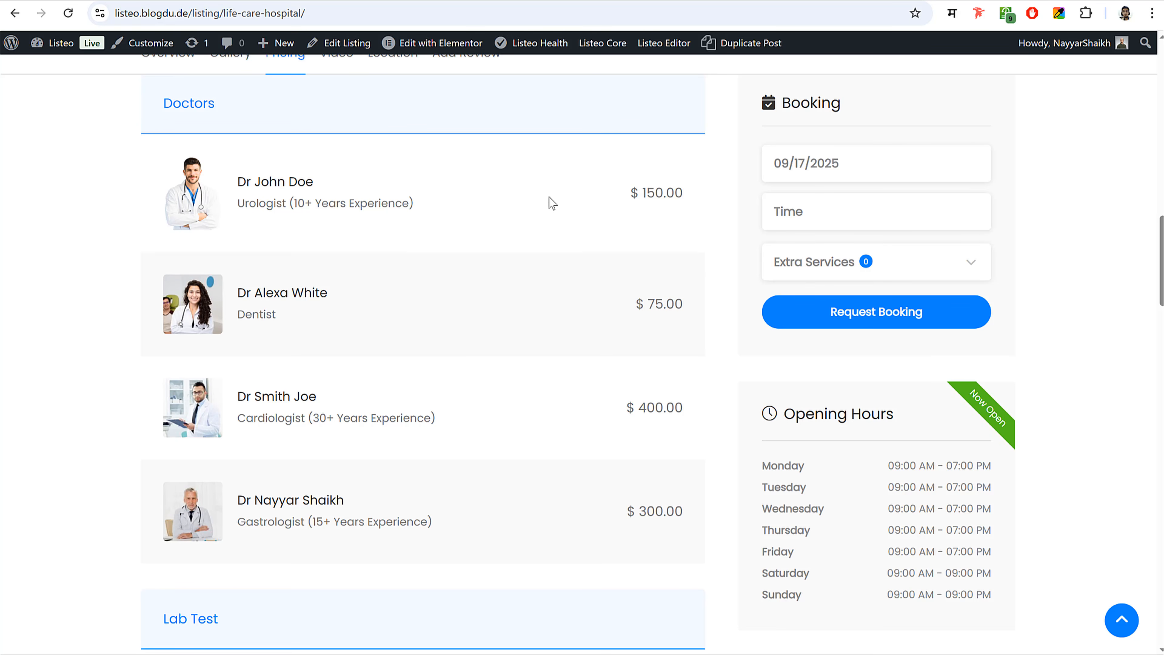
scroll(516, 316, down, 2)
scroll(513, 317, up, 5)
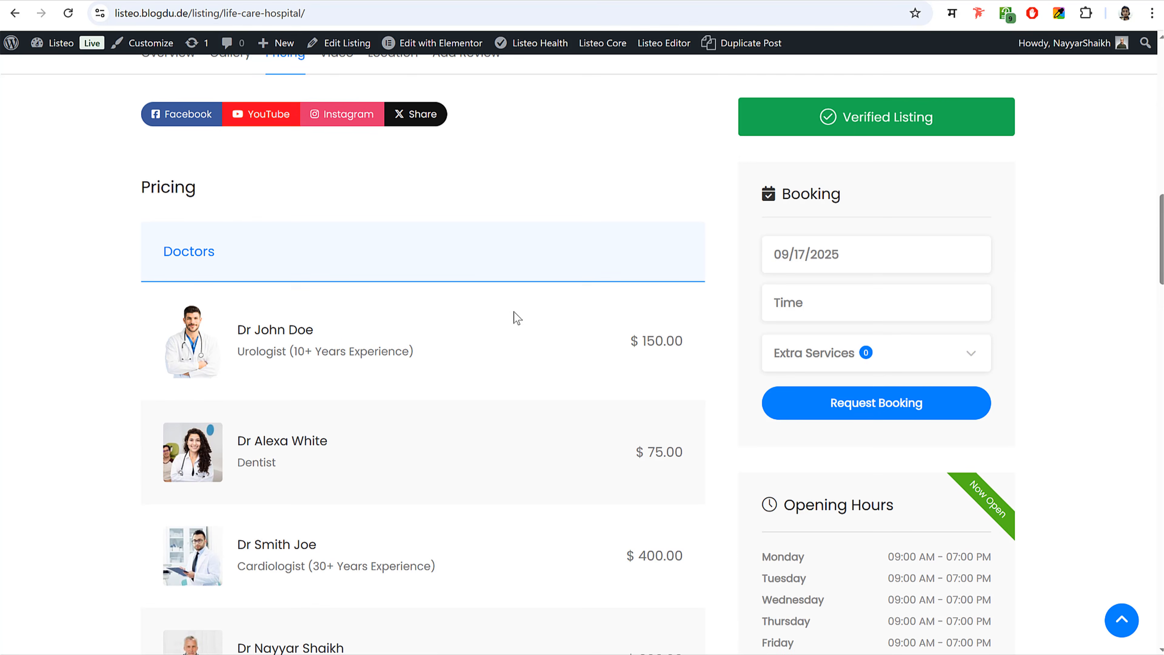
scroll(513, 317, down, 2)
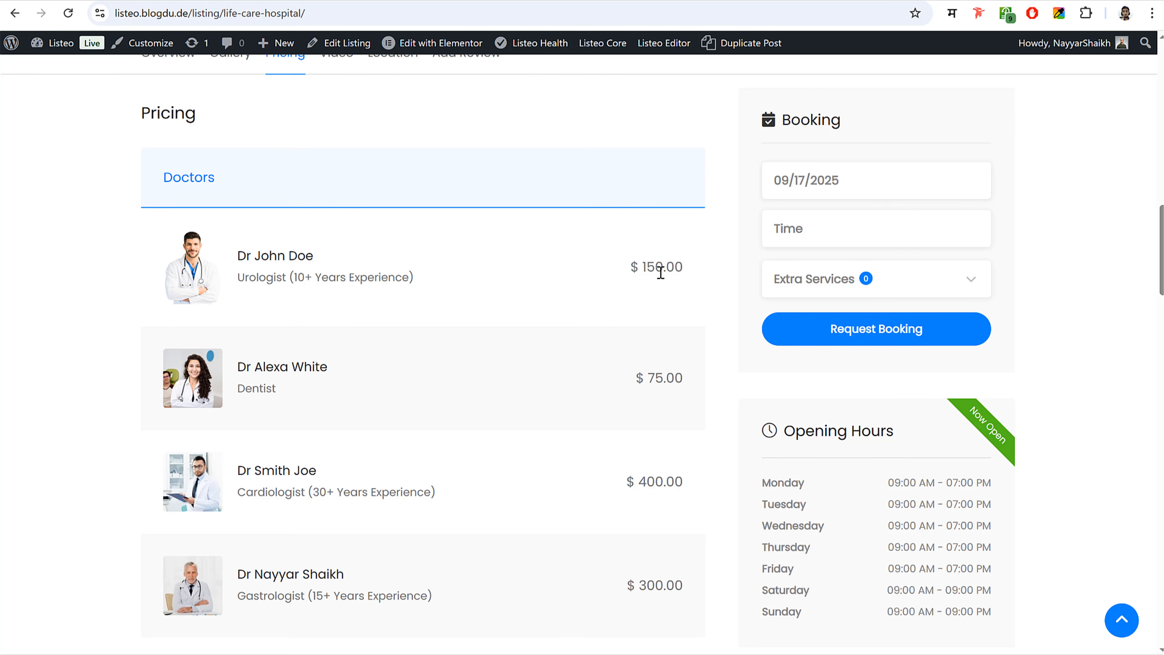
scroll(610, 341, down, 8)
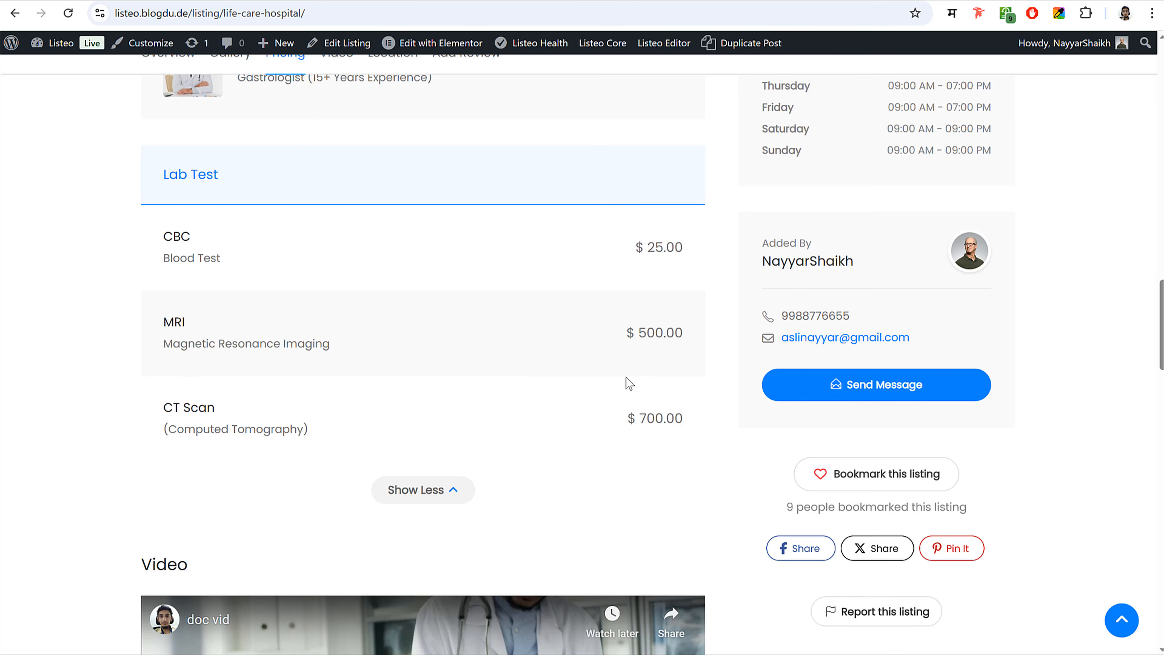
scroll(629, 383, up, 9)
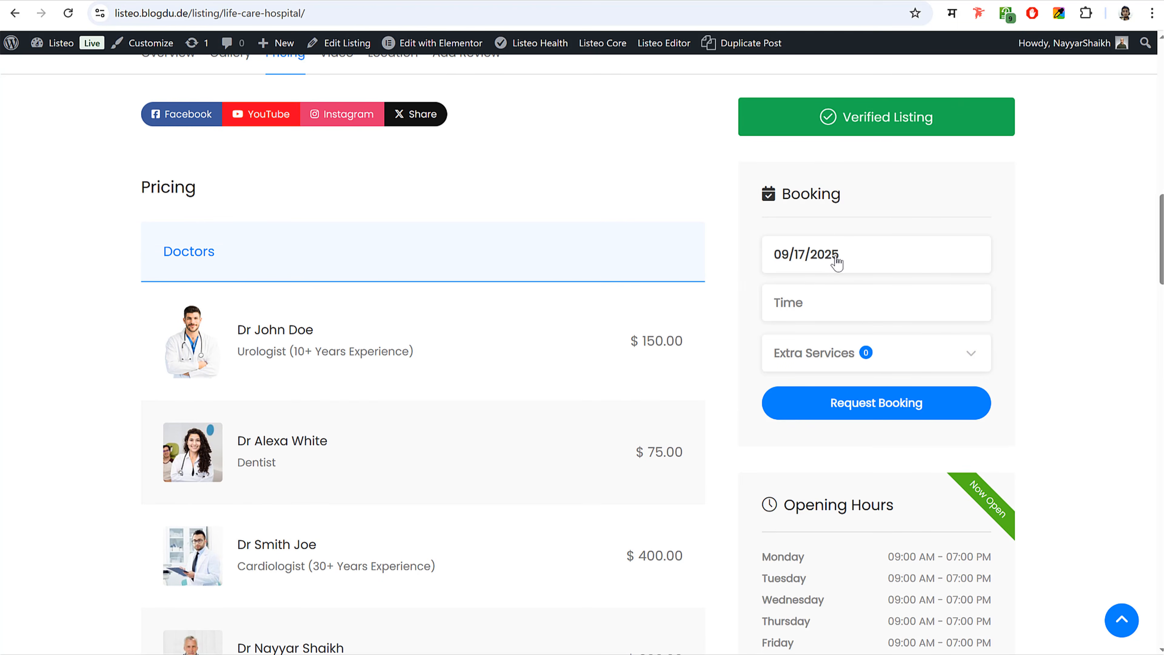
- Set the booking date to 09/18/2025 and the time to 15:00
click(837, 263)
click(876, 447)
click(818, 302)
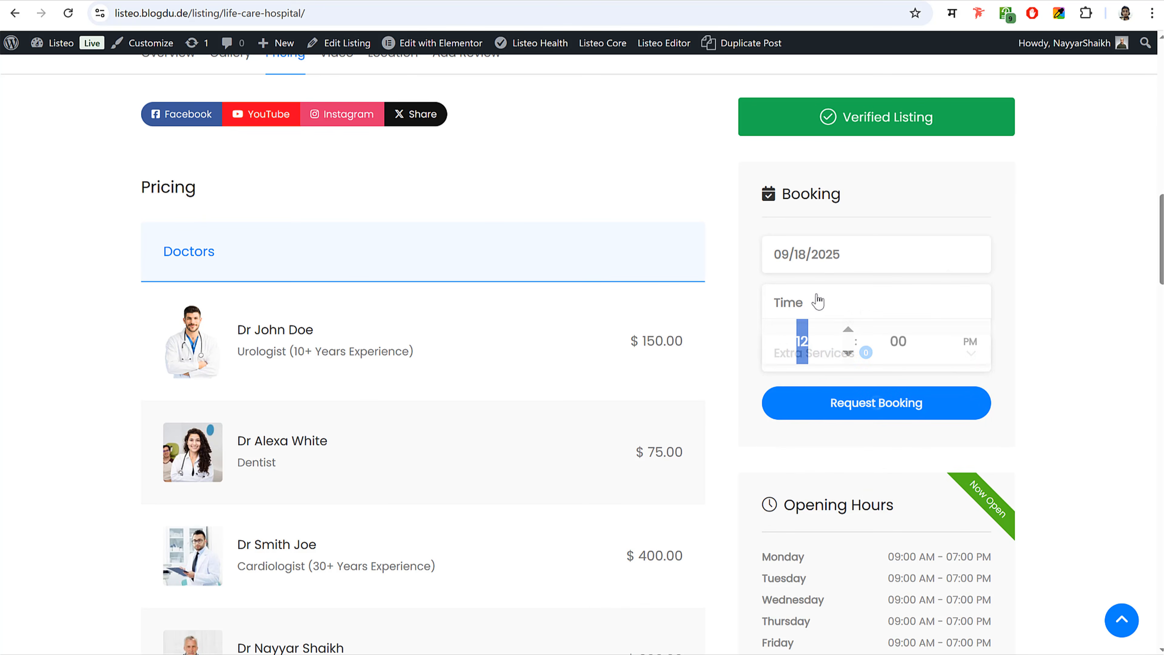
click(842, 331)
click(842, 331)
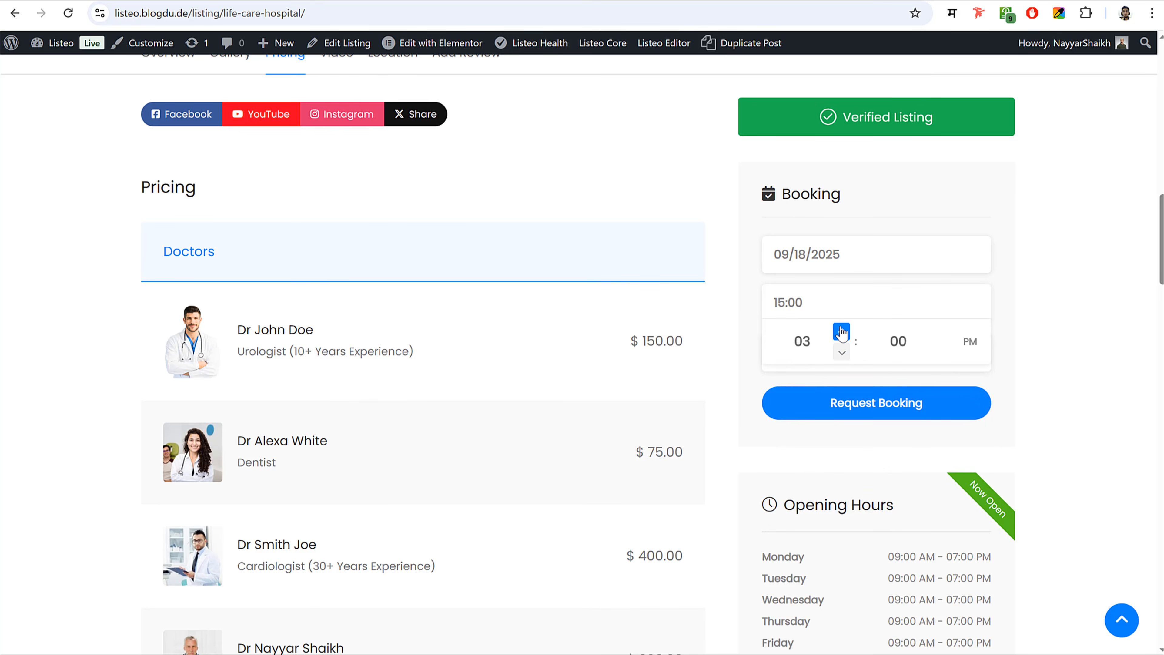
click(1070, 330)
- Add the $300 gastrologist as an extra service
click(891, 359)
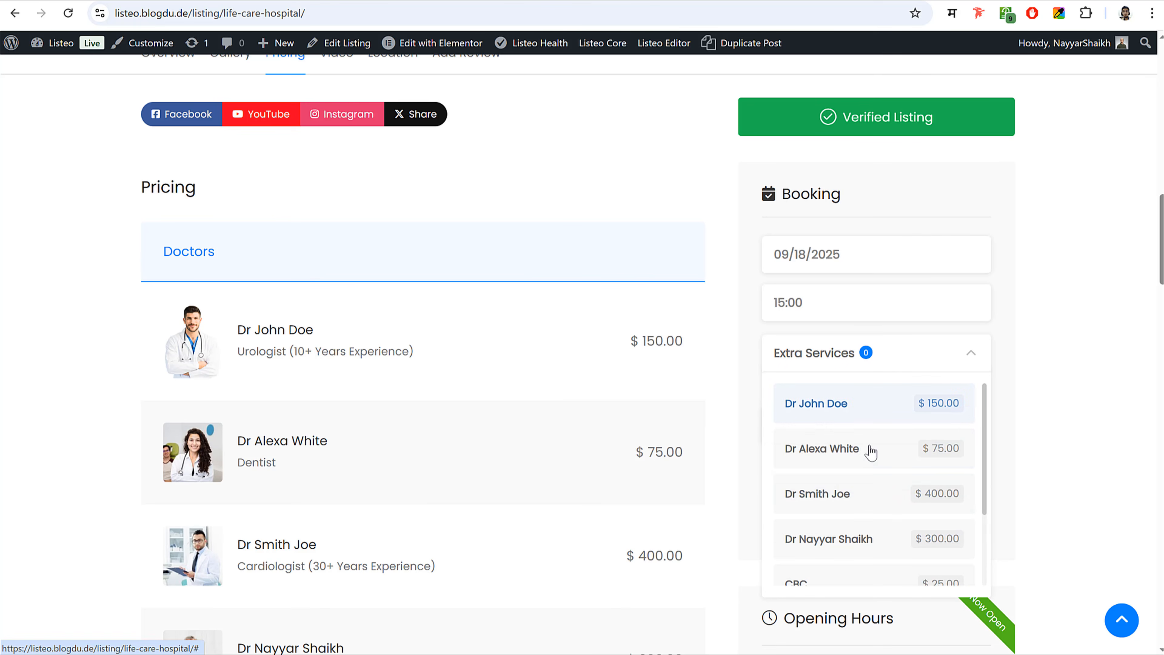
scroll(877, 442, down, 3)
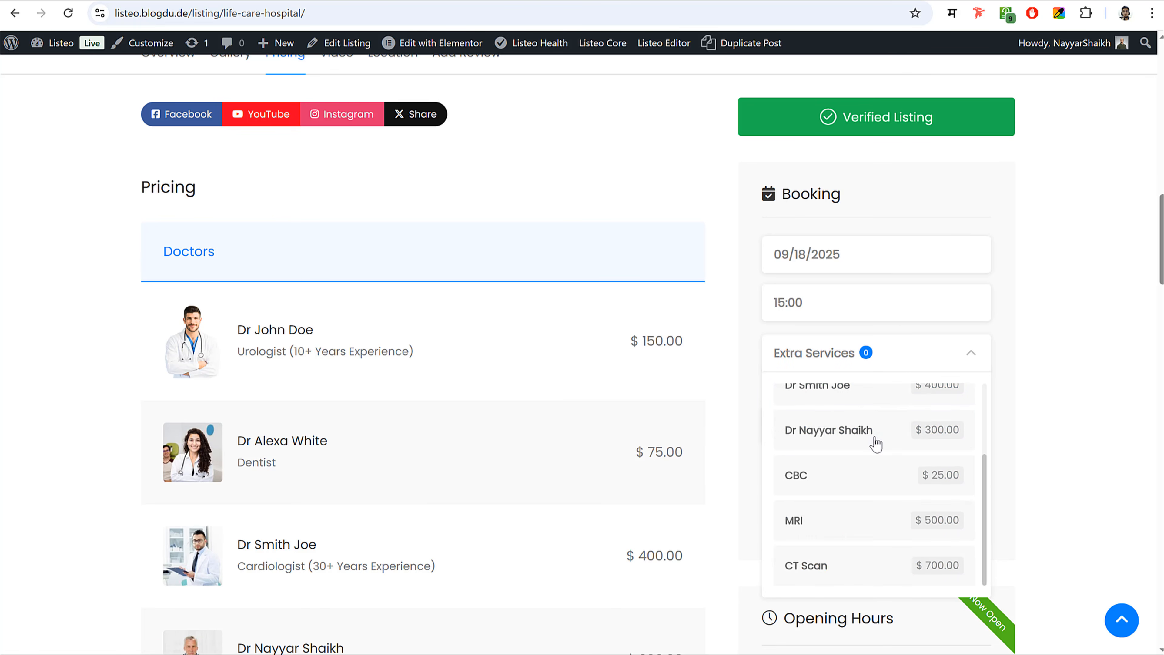
scroll(876, 443, up, 2)
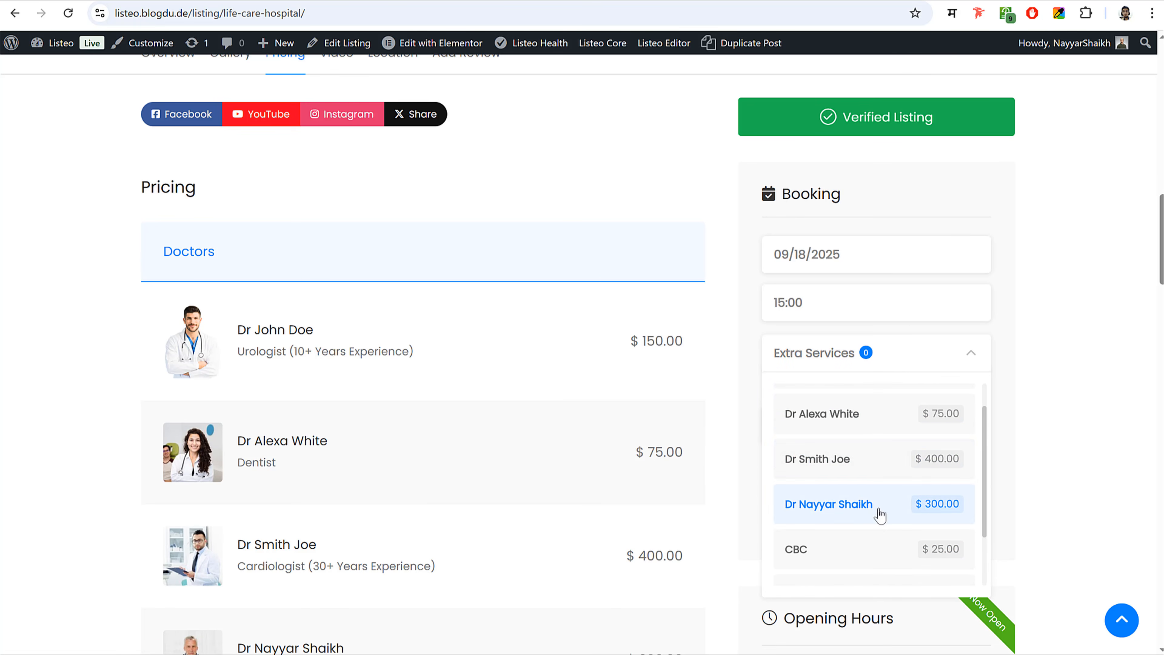
scroll(865, 478, down, 2)
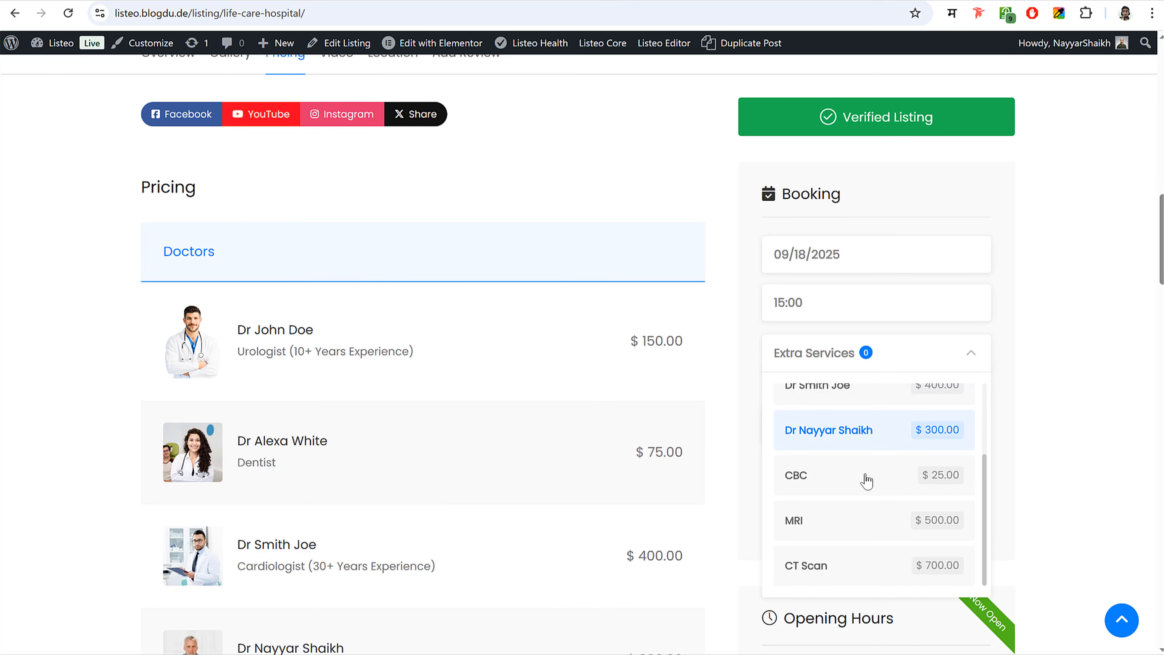
click(1064, 400)
click(845, 373)
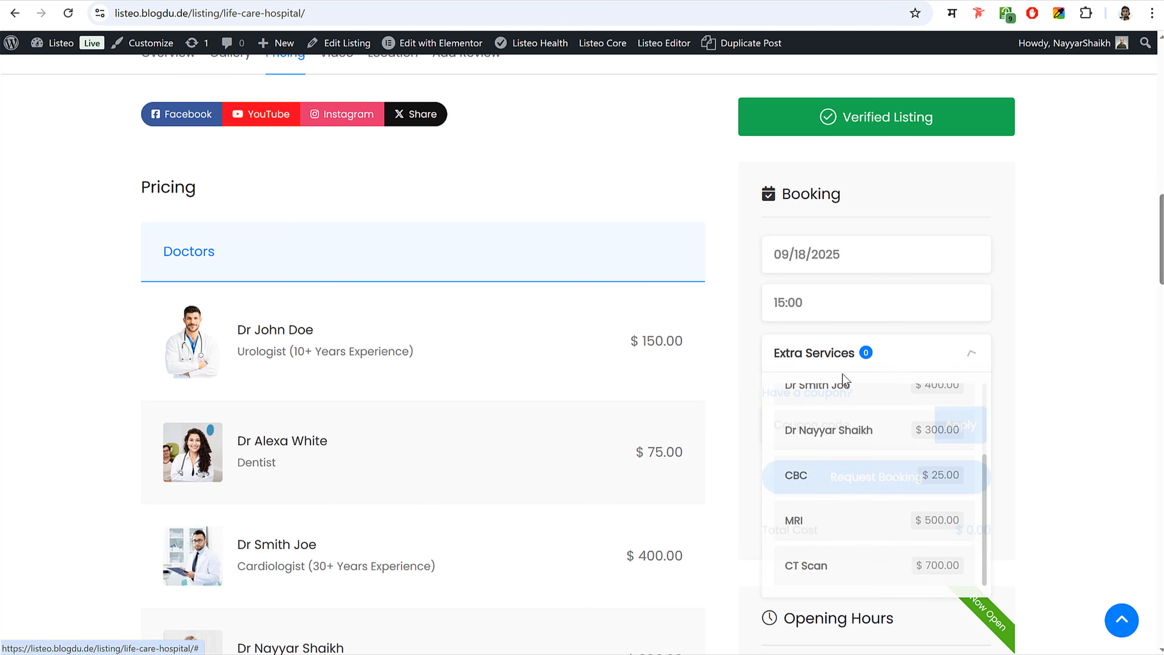
click(829, 431)
click(1110, 398)
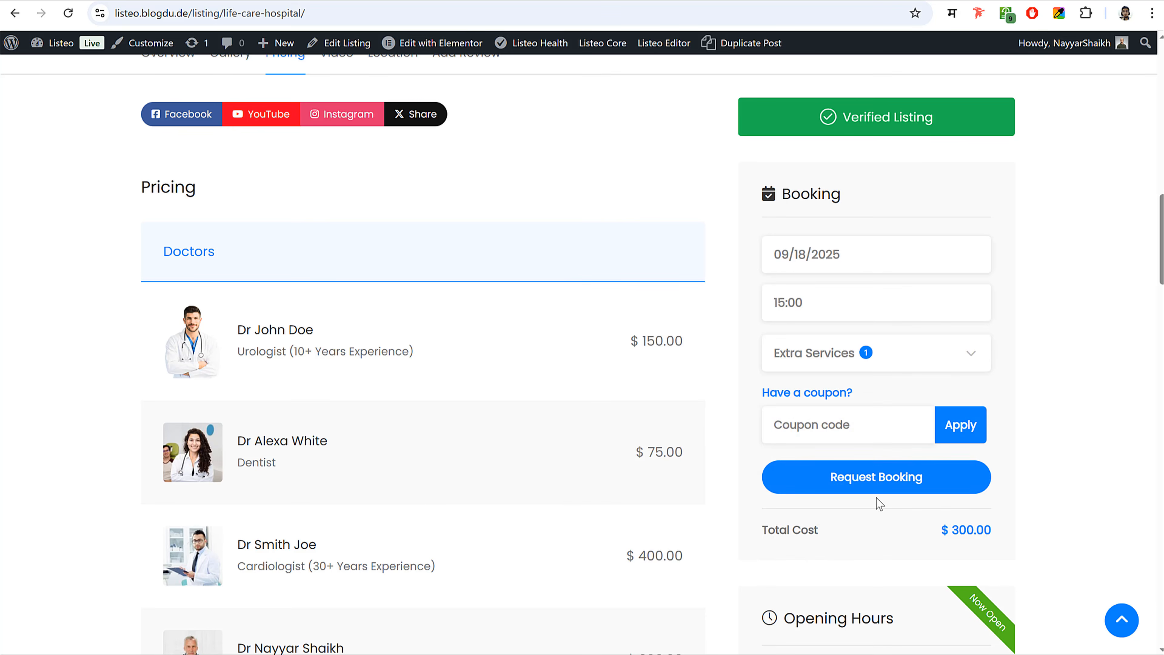
- Request the Life Care Hospital booking and confirm it
click(877, 479)
scroll(623, 454, down, 6)
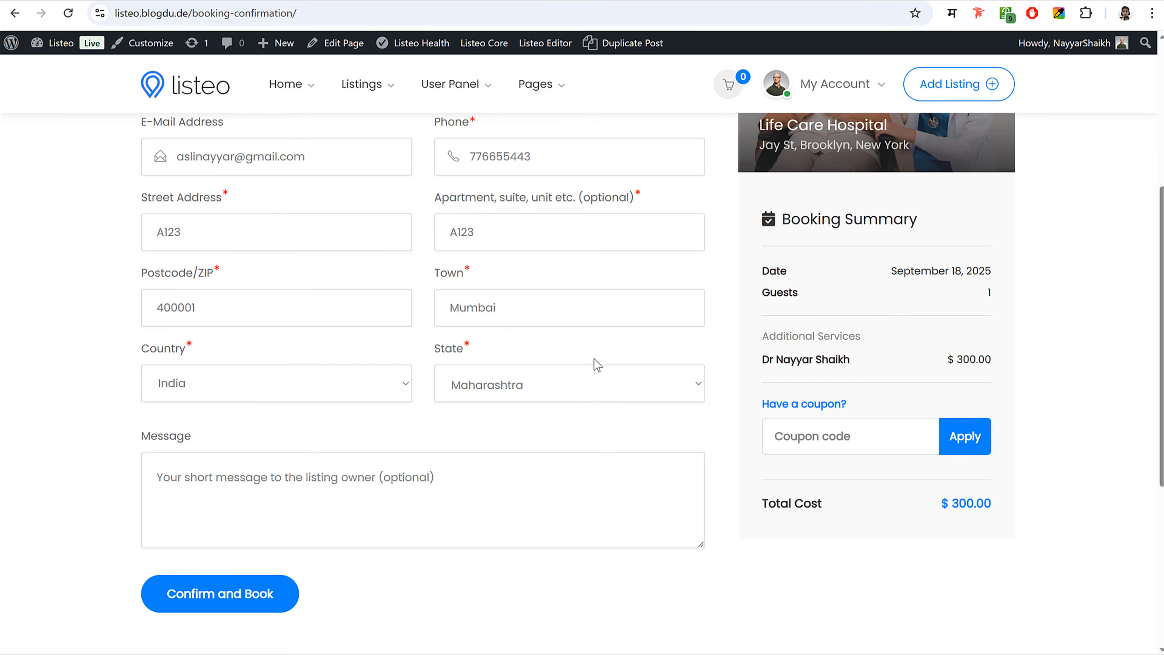
scroll(594, 359, down, 5)
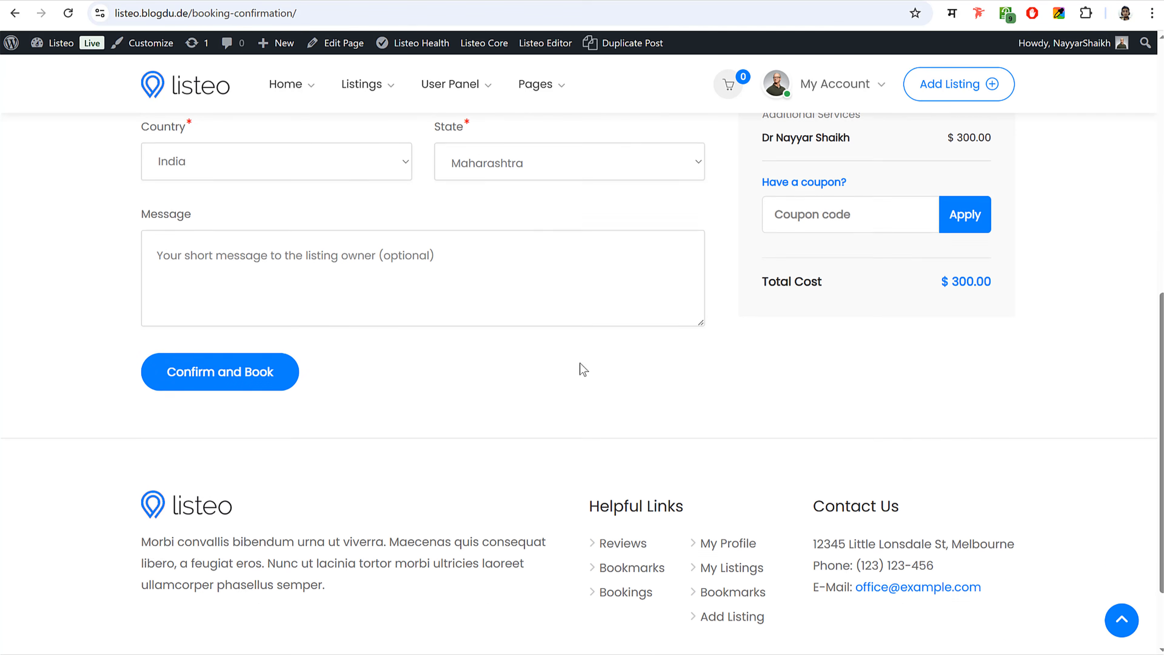
click(244, 383)
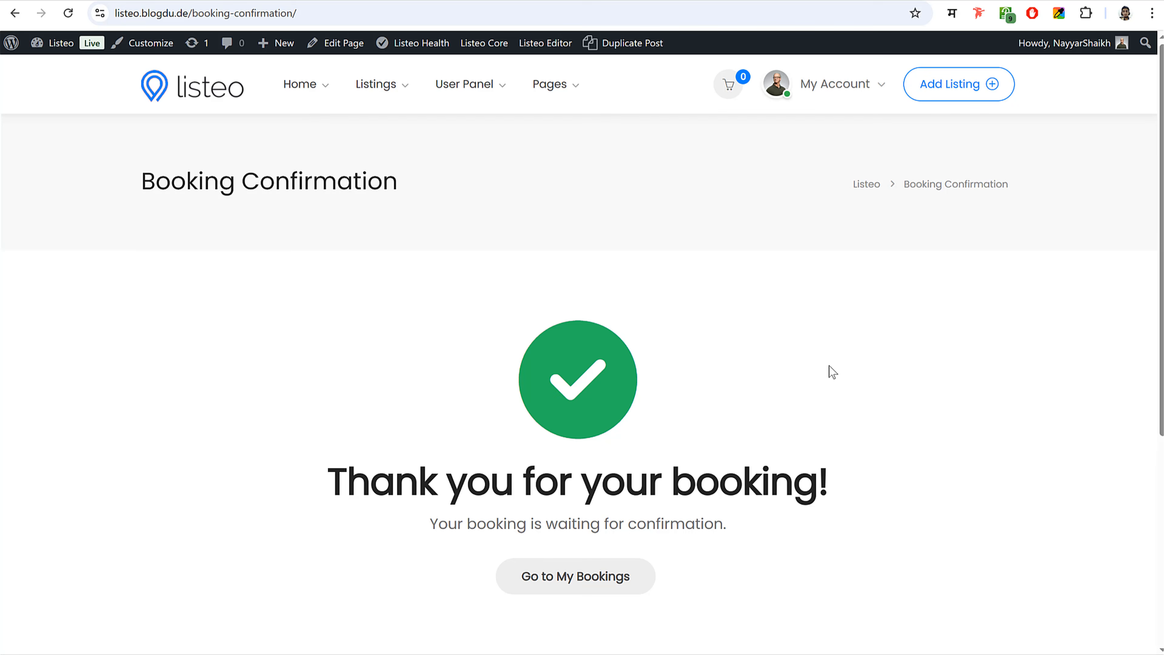
- Check in My Bookings that booking #15 awaits owner confirmation, then return home
scroll(638, 295, down, 5)
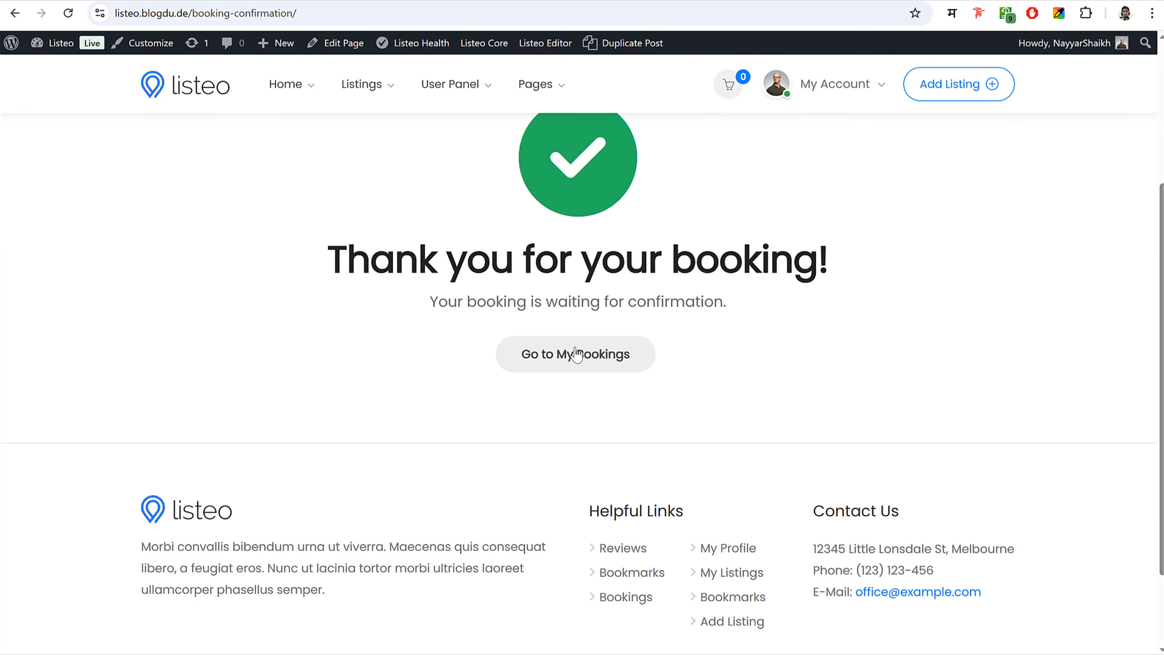
click(587, 365)
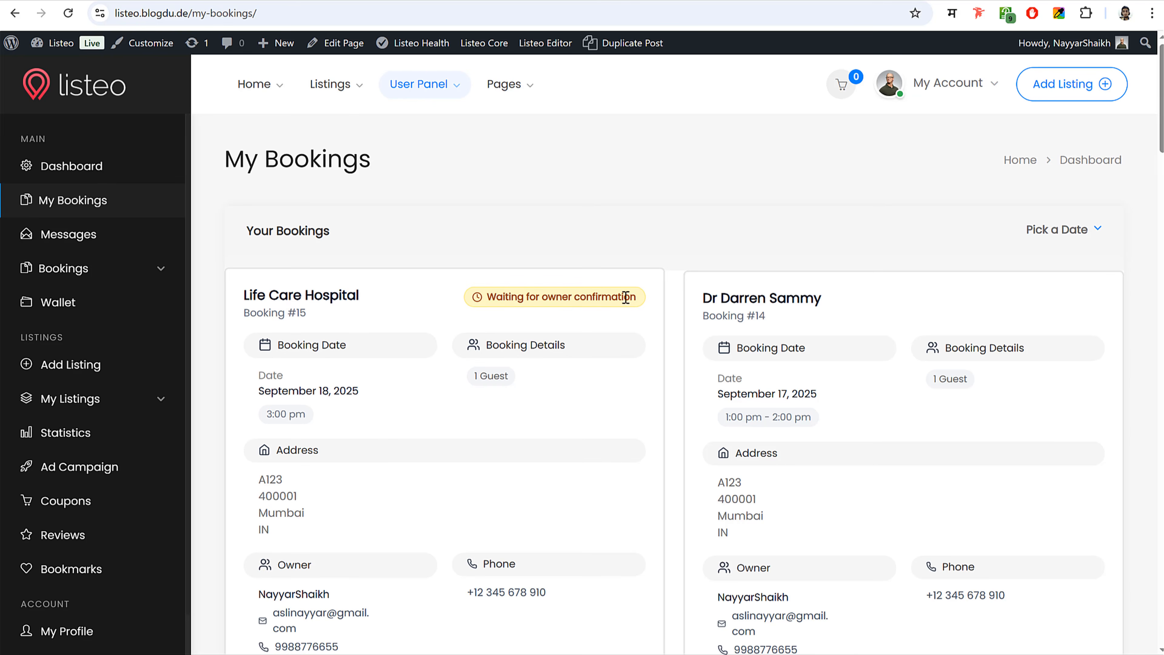
scroll(871, 298, down, 8)
scroll(751, 335, down, 6)
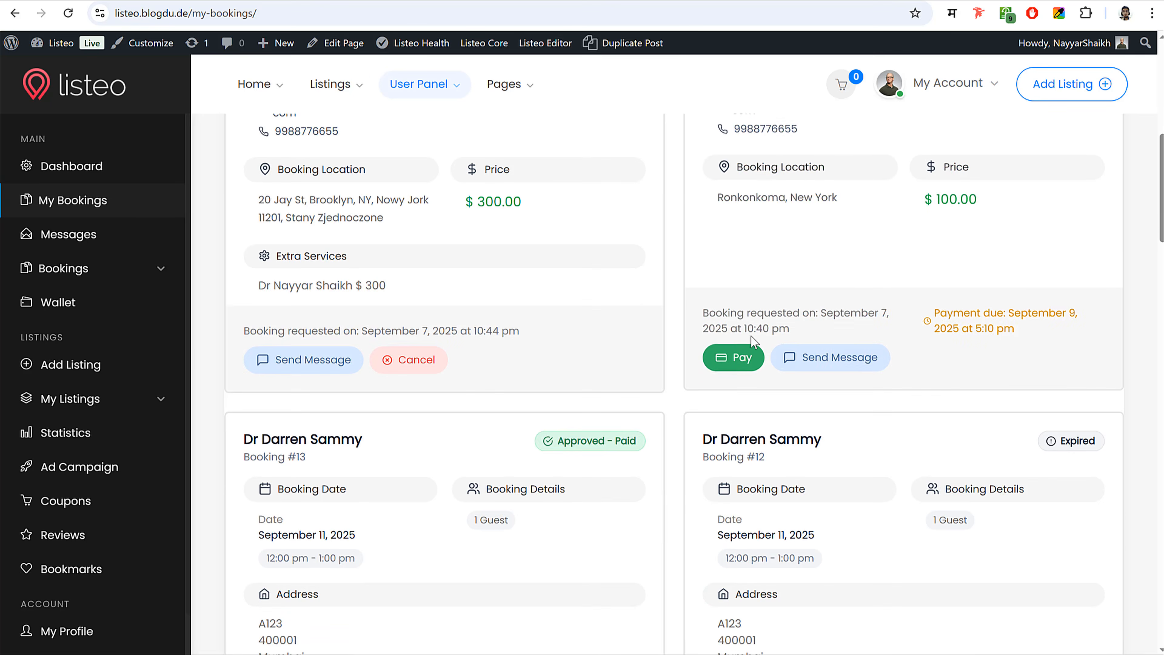
scroll(768, 397, up, 13)
scroll(746, 386, up, 2)
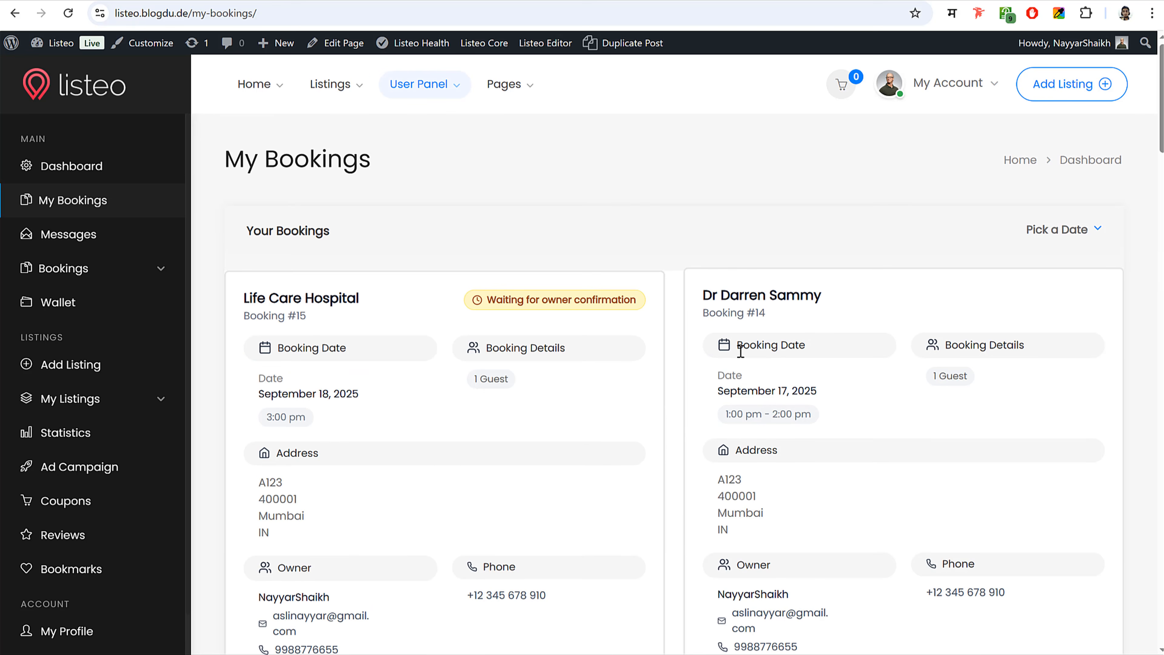
click(54, 94)
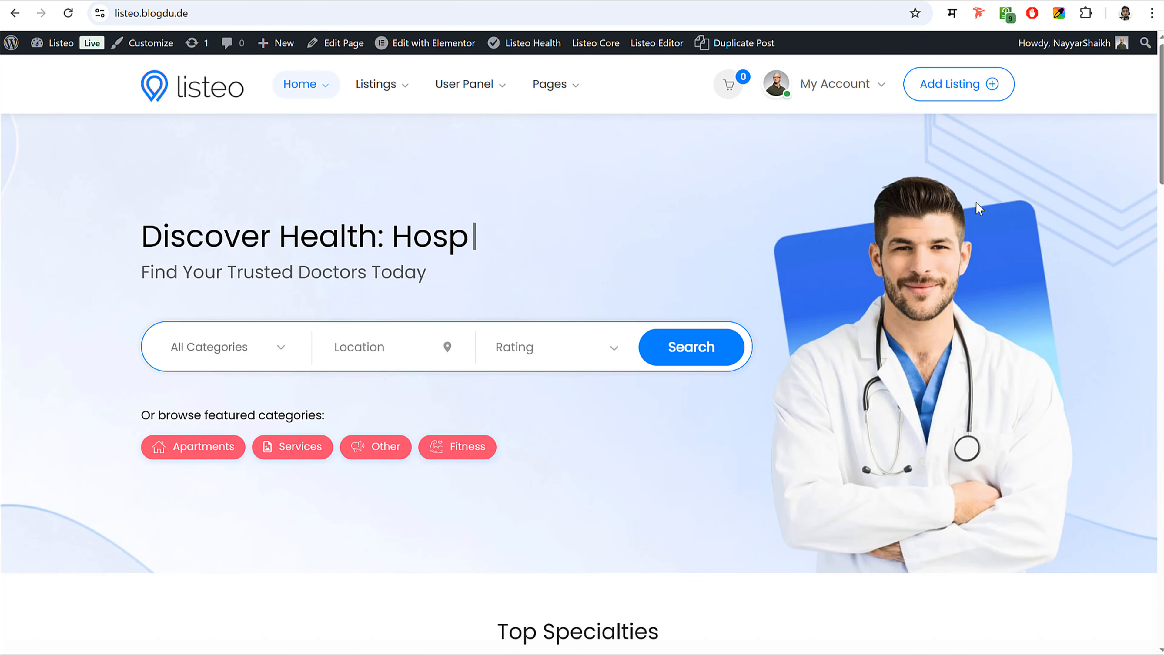
- Start adding a new listing and submit it with the free Basic package selected
click(955, 86)
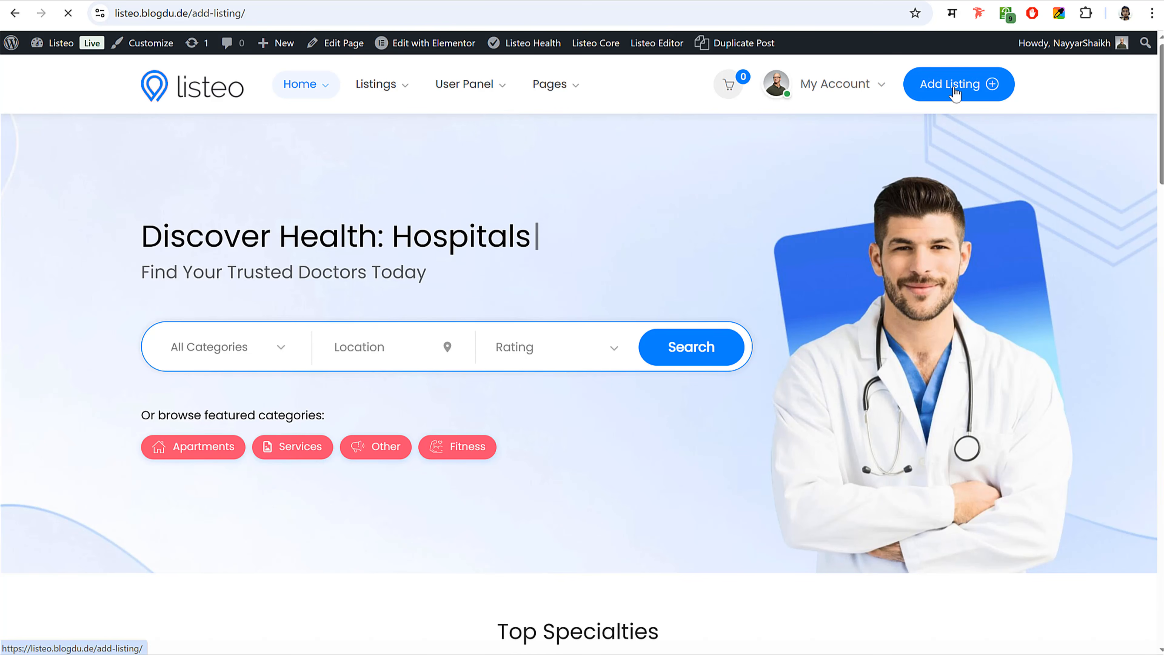
scroll(573, 321, down, 3)
scroll(590, 312, up, 2)
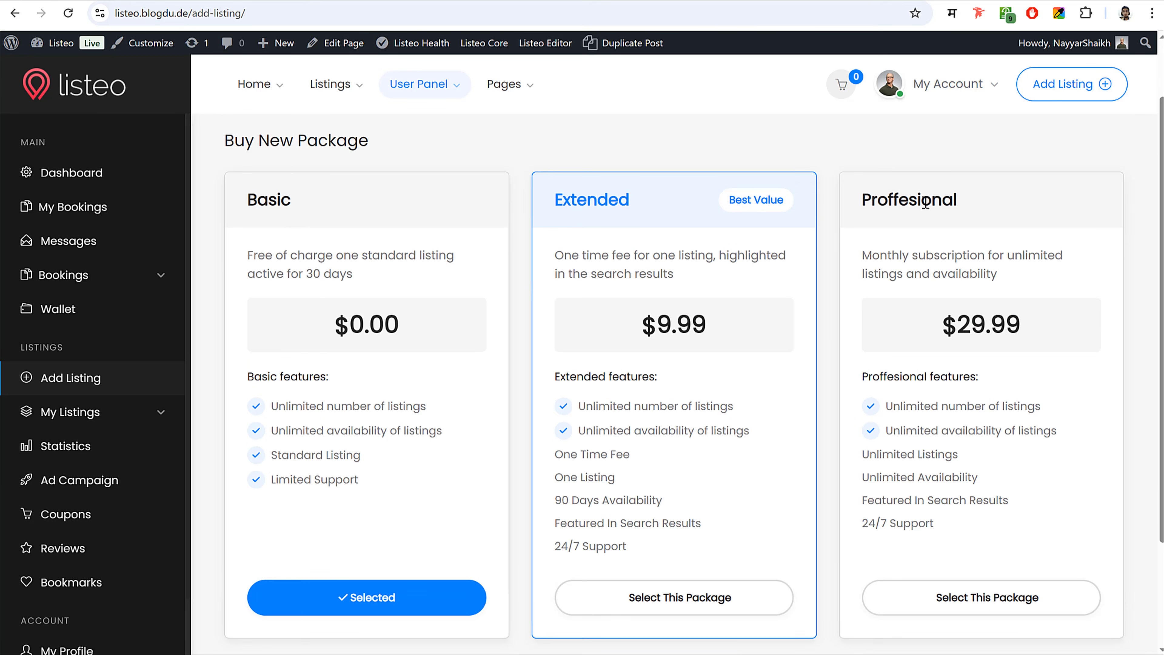
scroll(527, 261, down, 2)
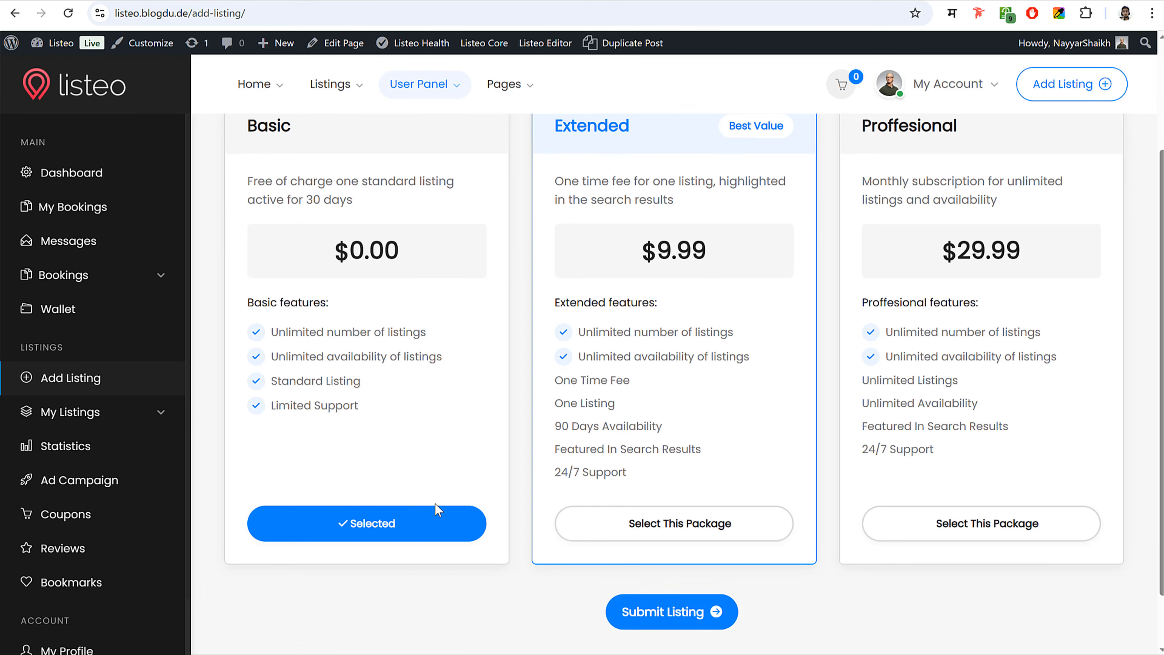
click(718, 613)
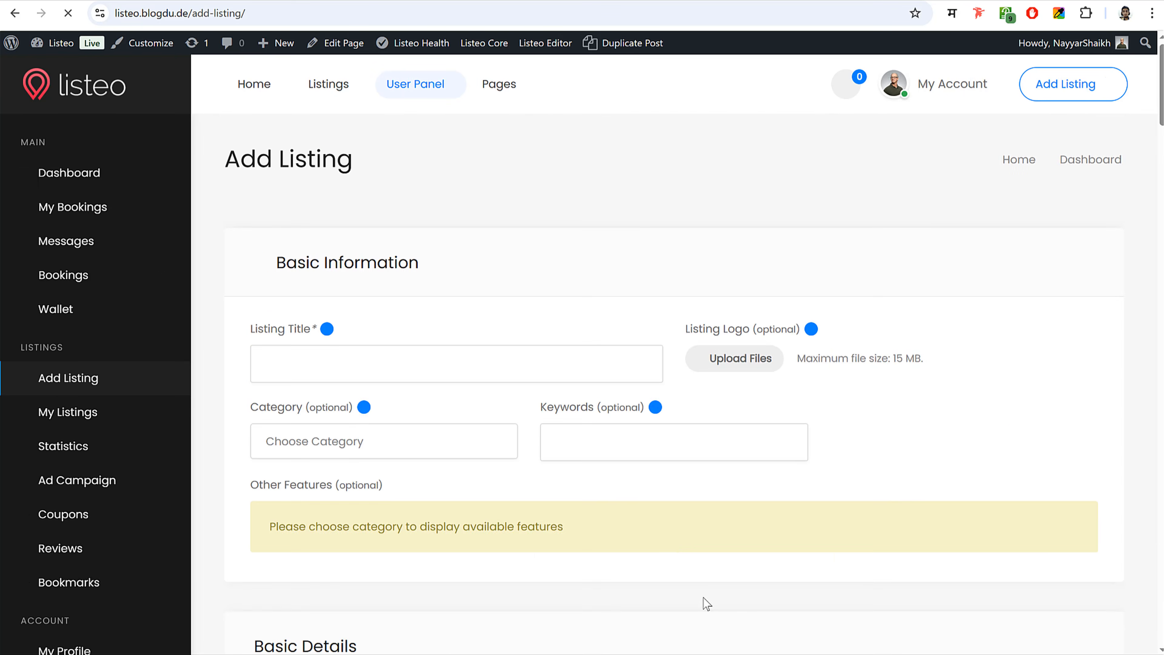
- Look over the listing form, then return to the Basic, Extended and Proffesional package page
scroll(778, 458, down, 7)
scroll(774, 477, down, 20)
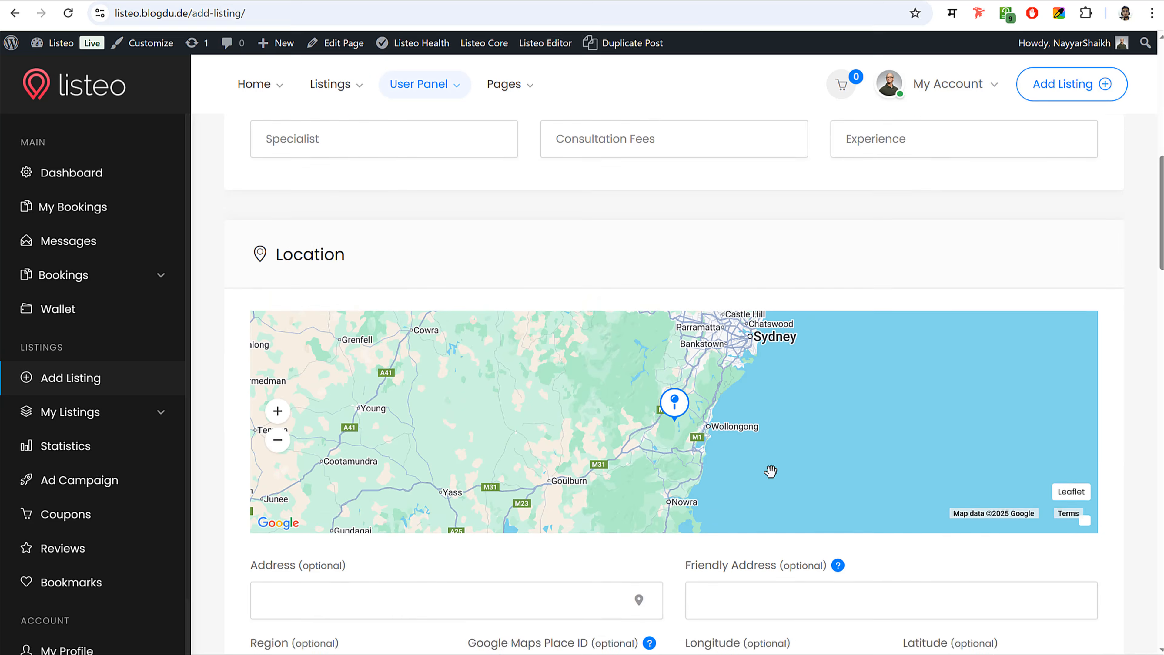
scroll(774, 490, up, 8)
scroll(772, 492, up, 15)
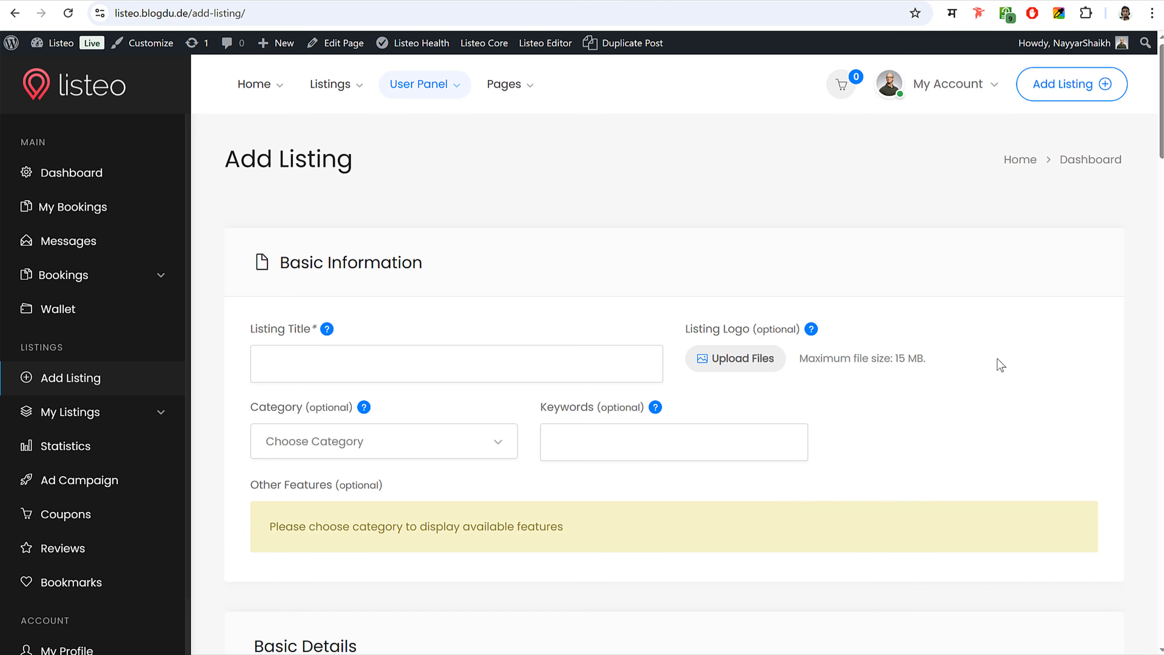
key(alt+Left)
scroll(773, 312, up, 3)
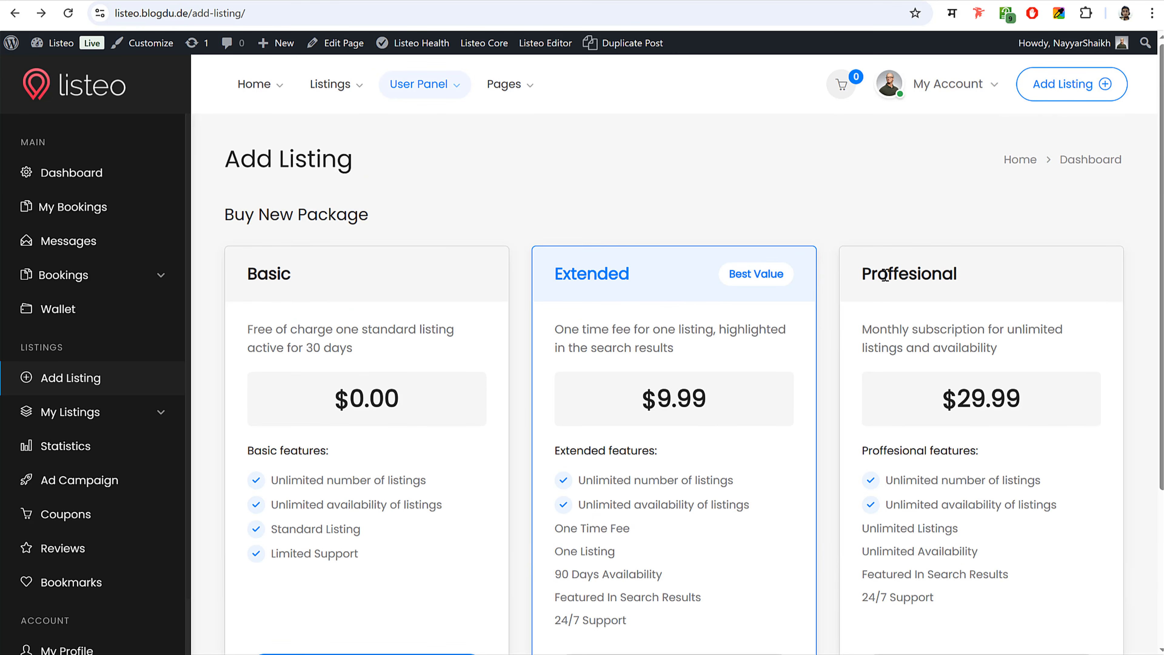
scroll(829, 324, down, 3)
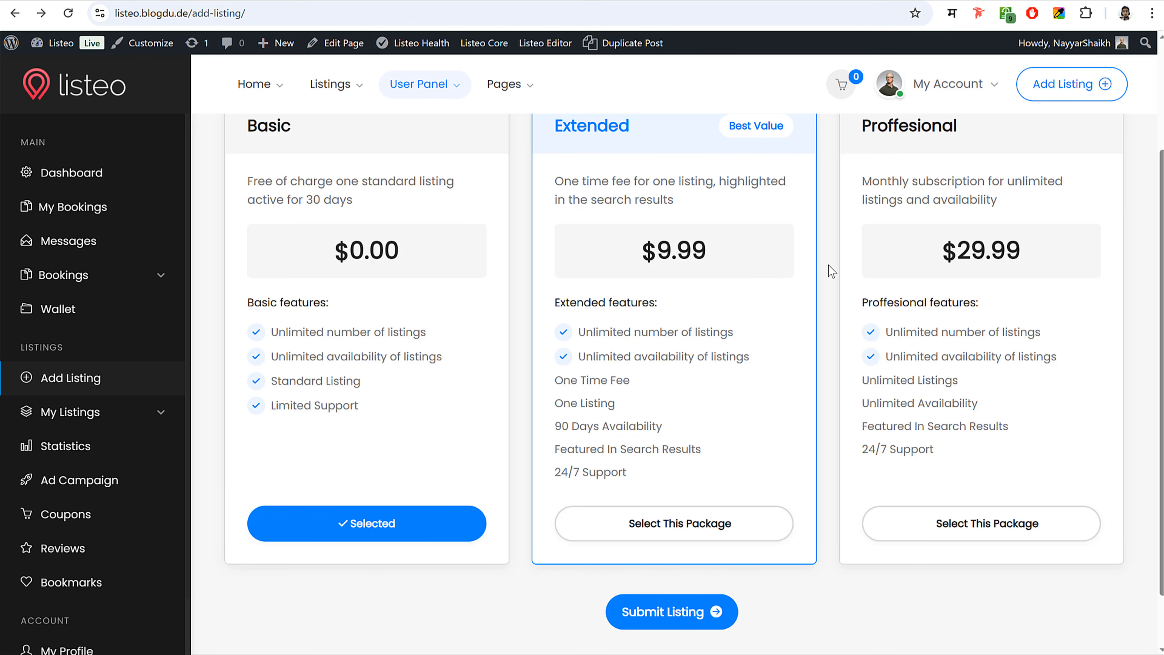
scroll(827, 293, down, 2)
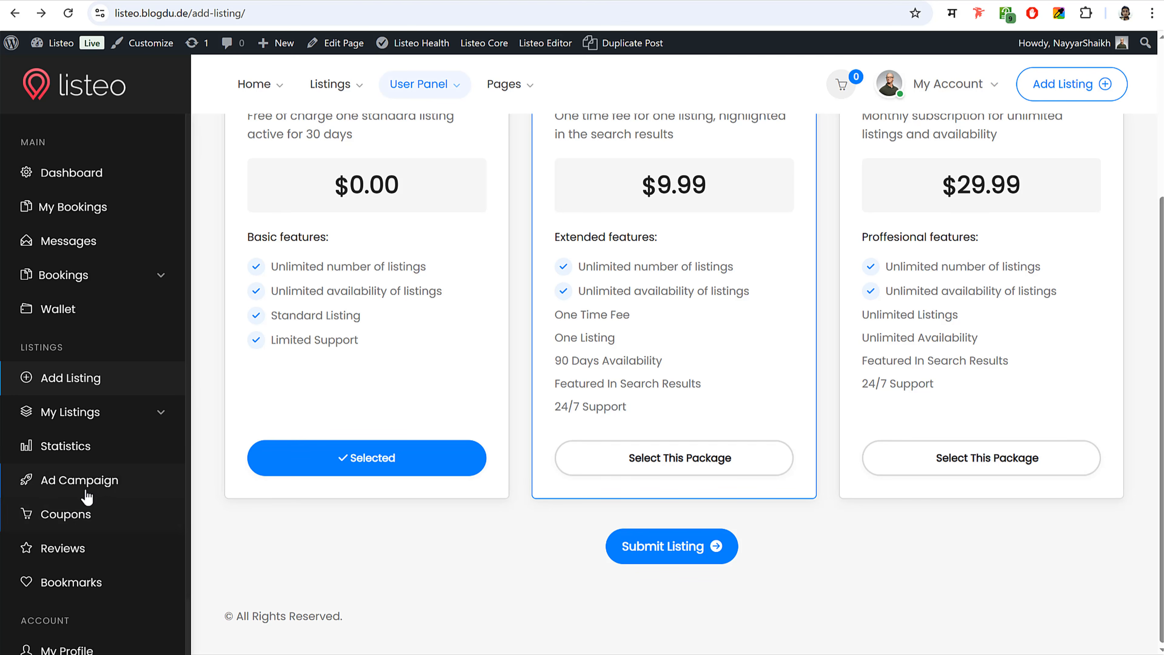
- Create a new ad campaign, keeping Pay Per View as the campaign type
click(96, 482)
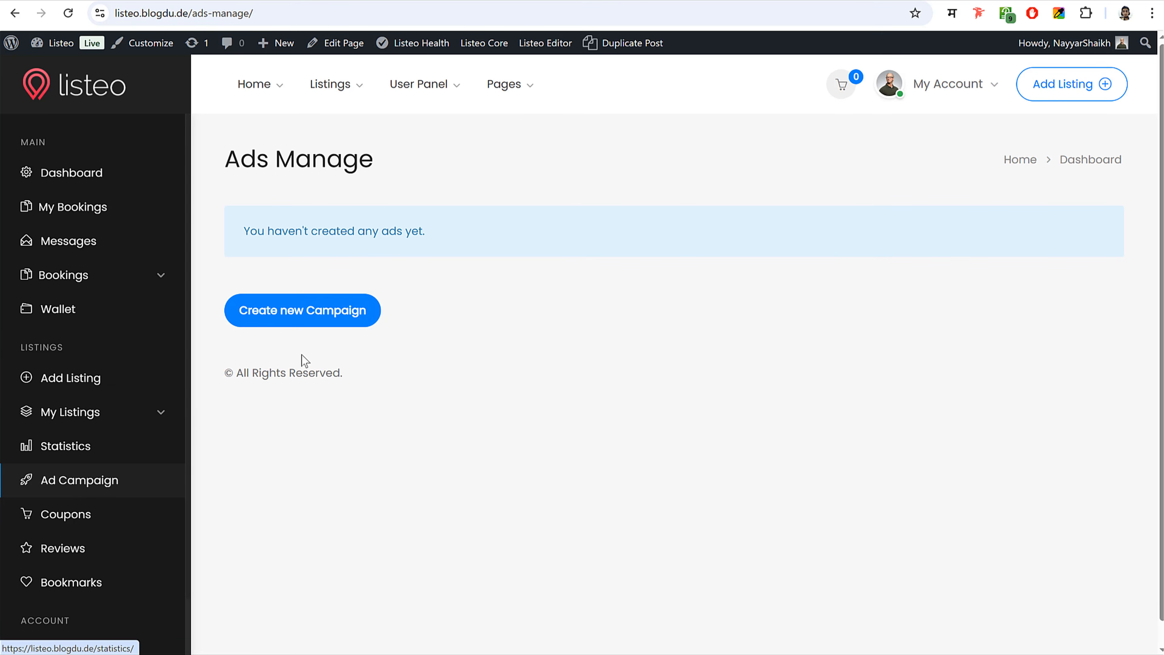
click(297, 321)
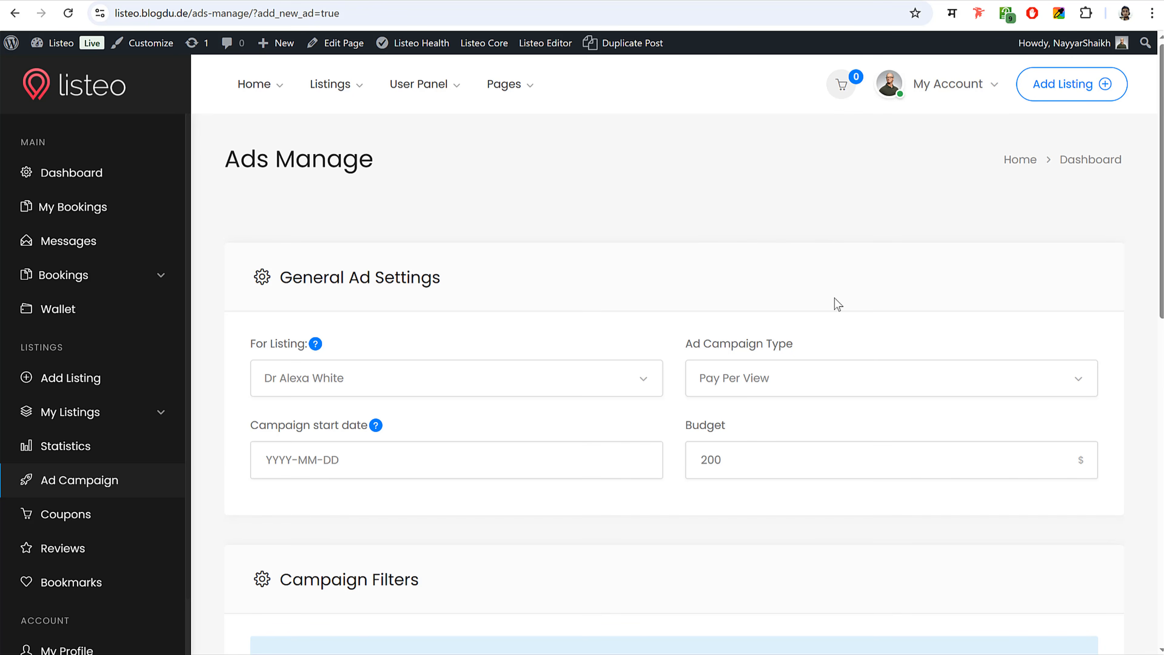
scroll(834, 302, down, 3)
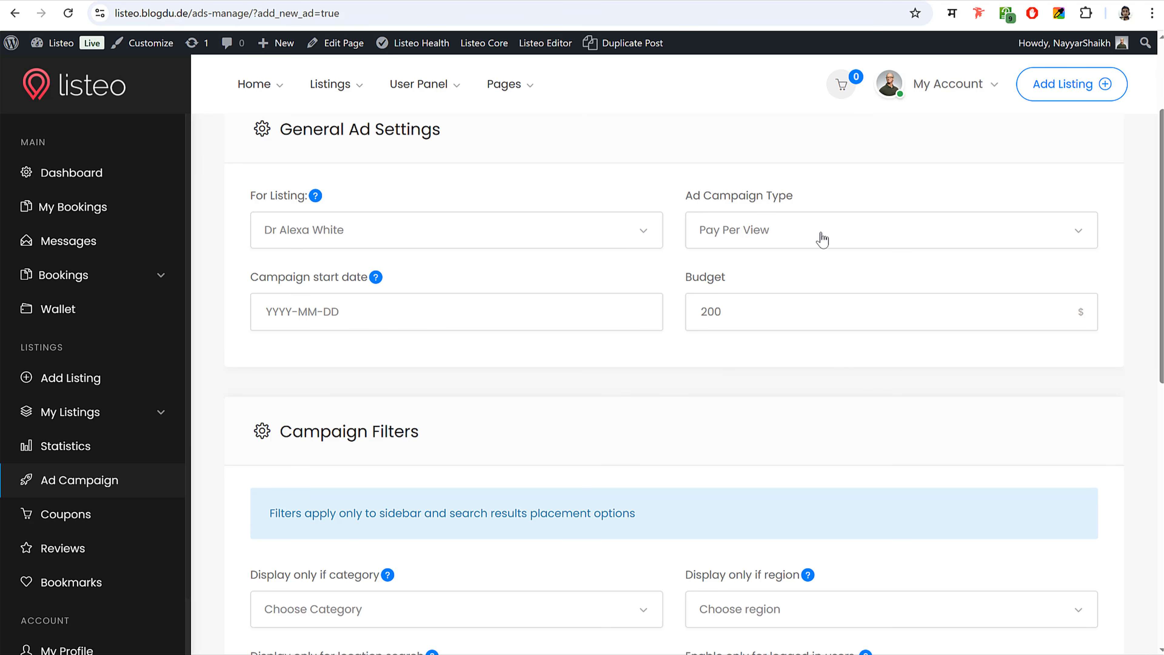
click(754, 231)
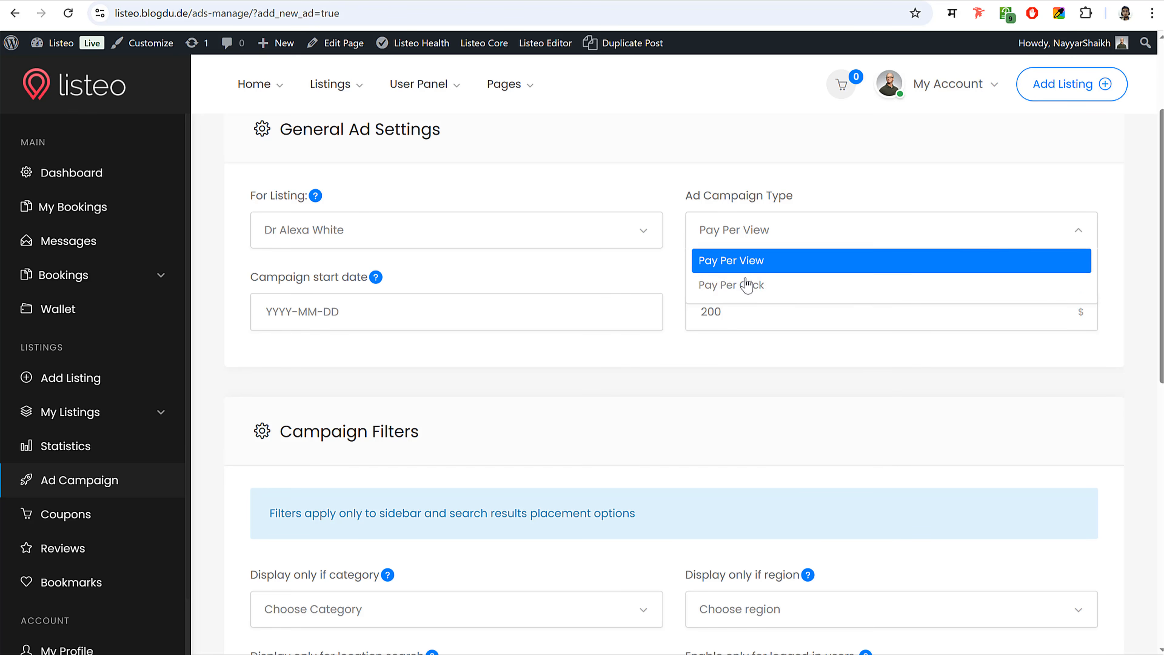
click(745, 266)
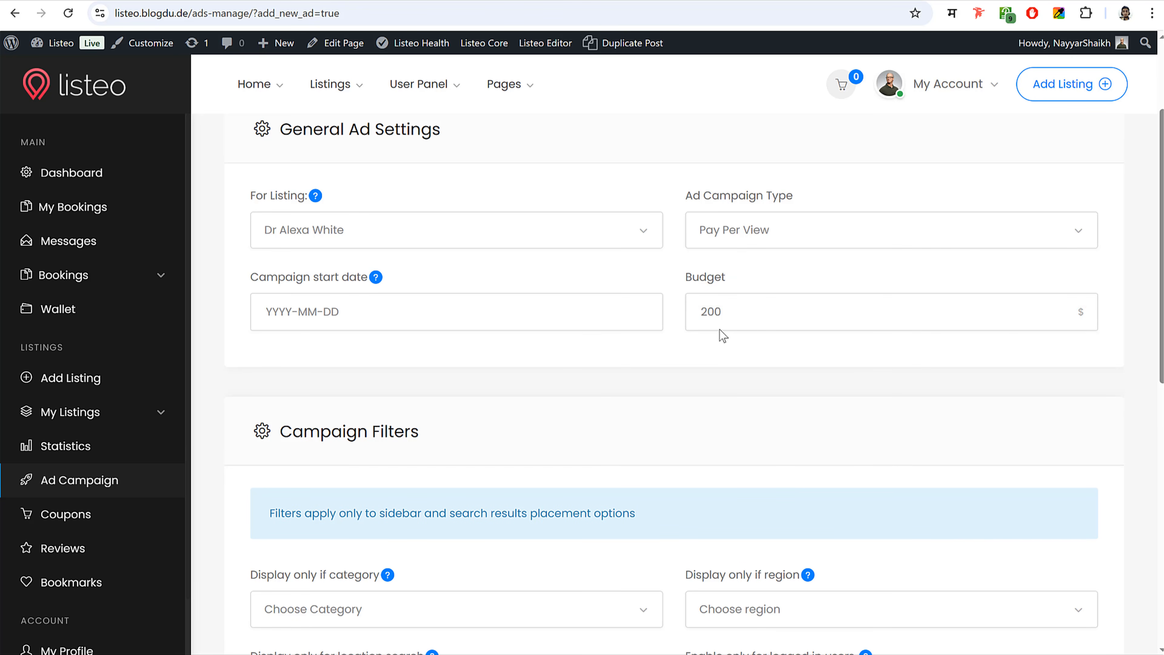
- Raise the campaign budget from 200 to 500 and scroll to the ad placement options
drag(729, 312, 687, 312)
text(5)
scroll(678, 390, down, 8)
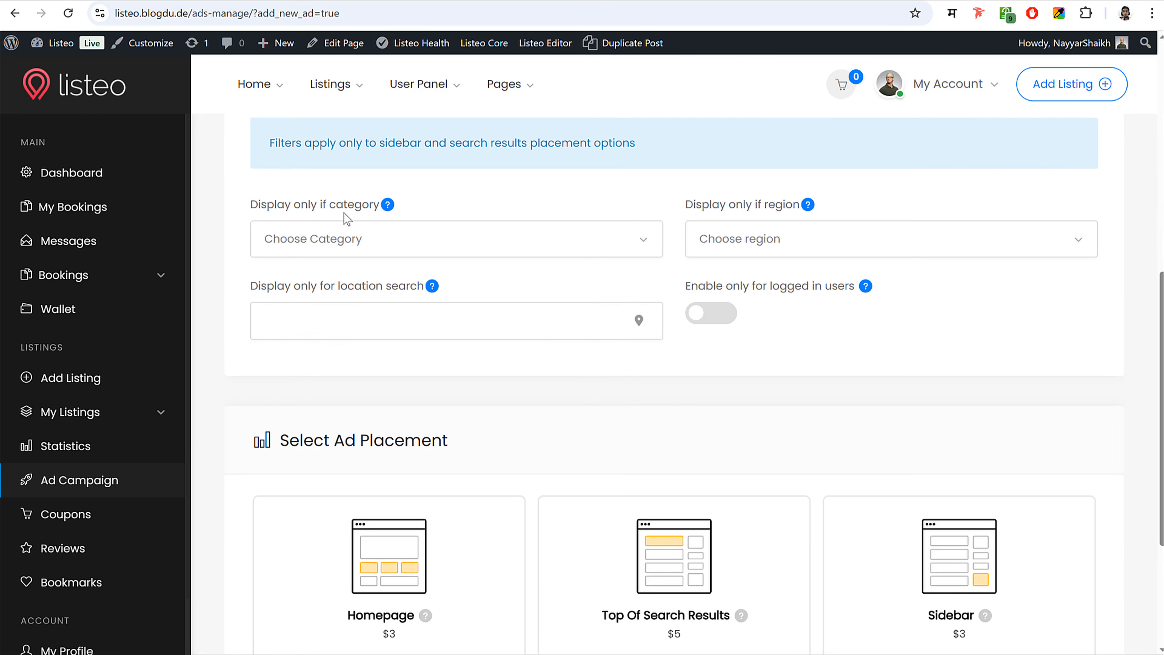
click(347, 231)
click(431, 232)
scroll(646, 360, down, 5)
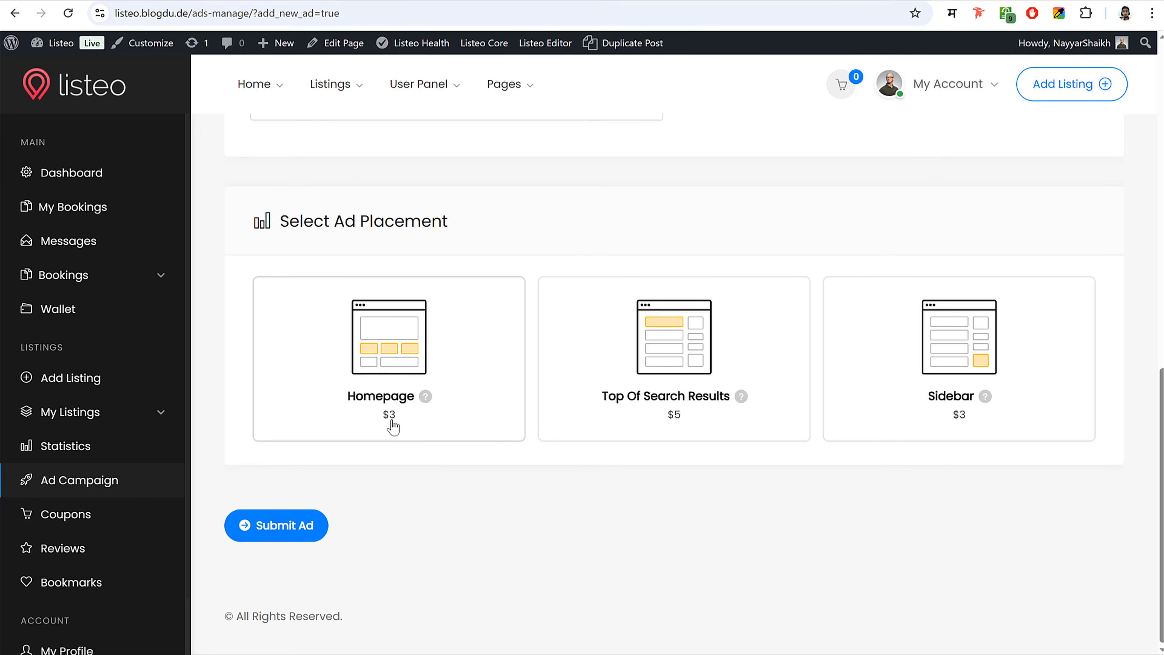
scroll(486, 456, up, 10)
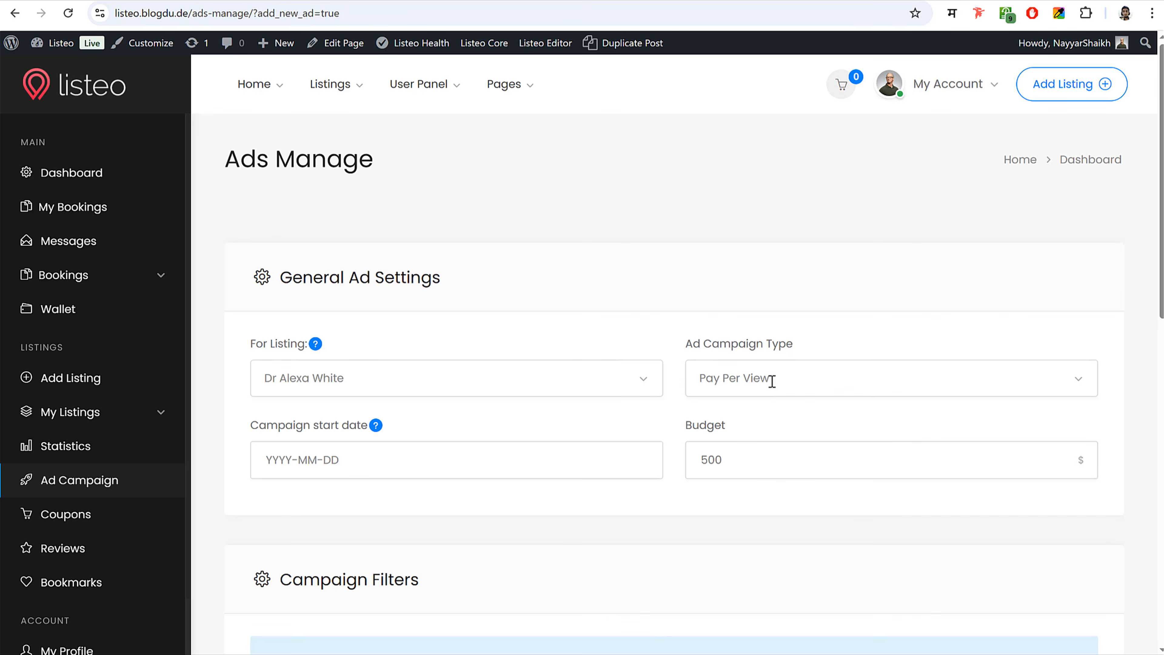
scroll(772, 381, down, 10)
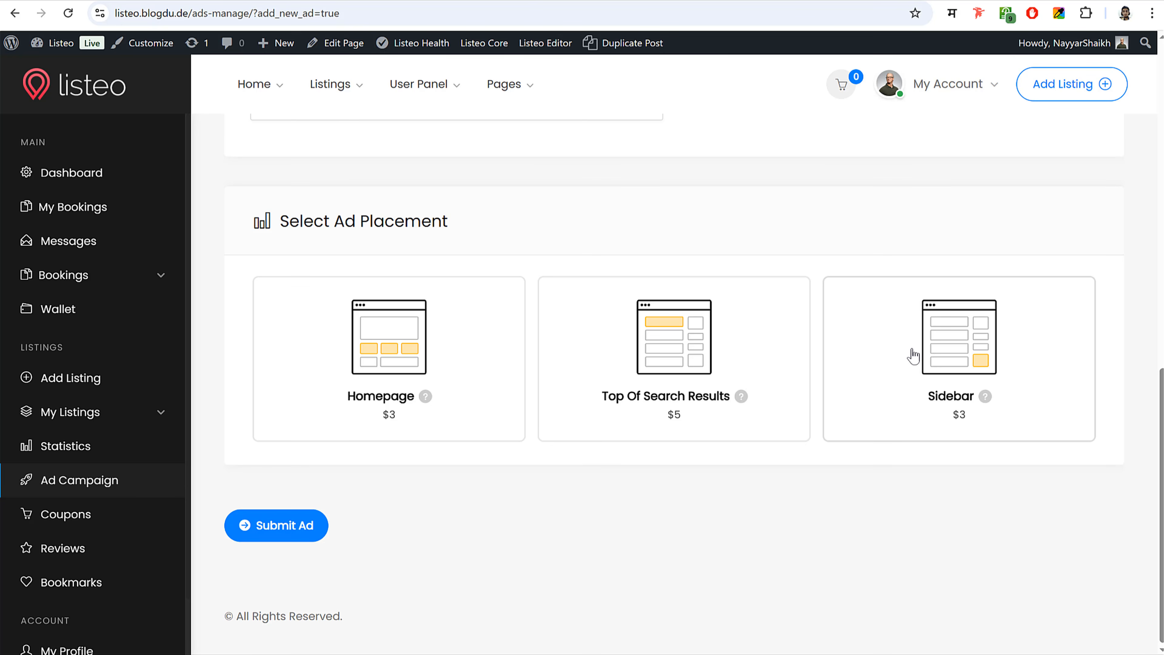
- Return to the Listeo homepage and run a listings search to show results beside the New York map
click(89, 92)
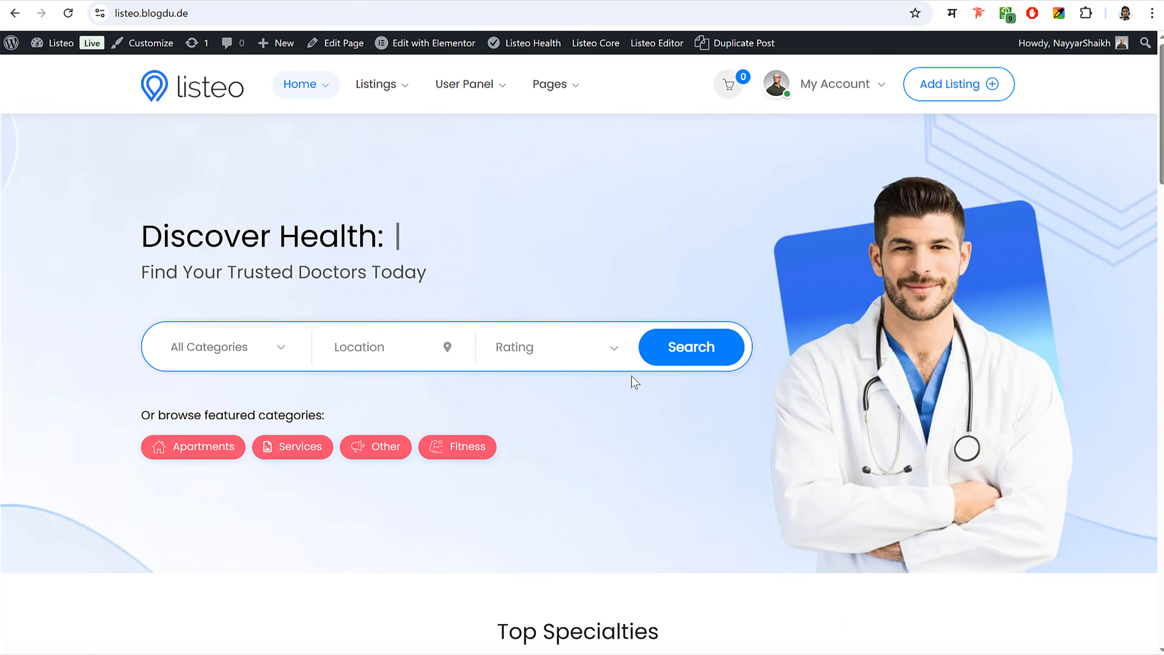
scroll(632, 381, down, 6)
scroll(632, 380, down, 5)
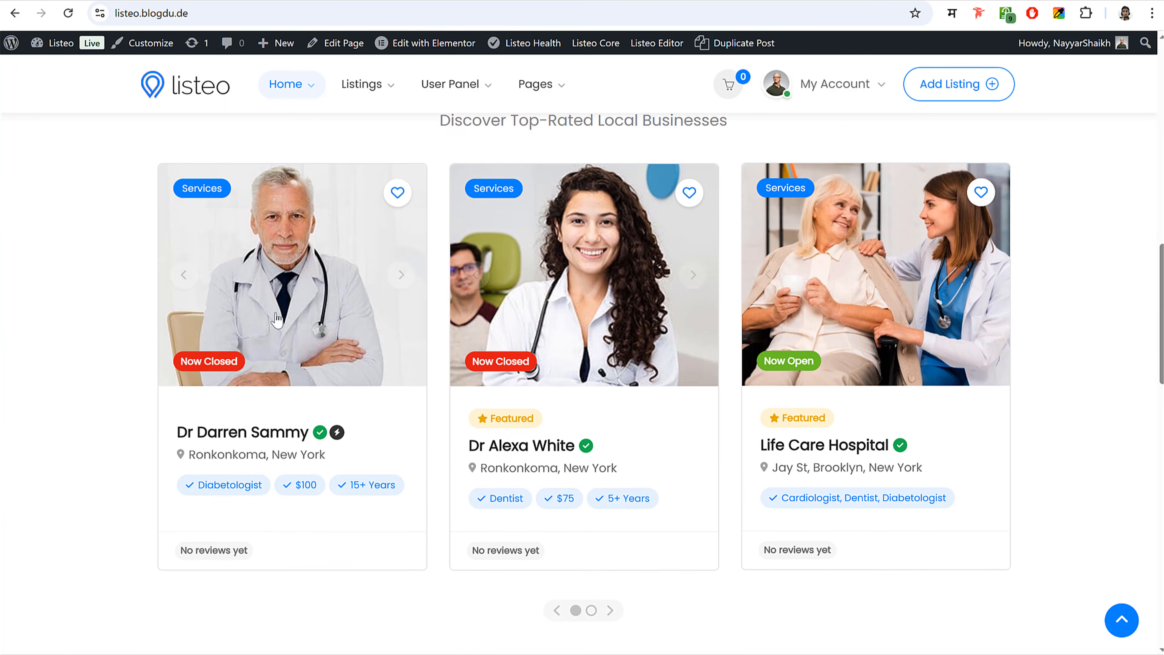
scroll(522, 286, down, 5)
scroll(525, 292, down, 8)
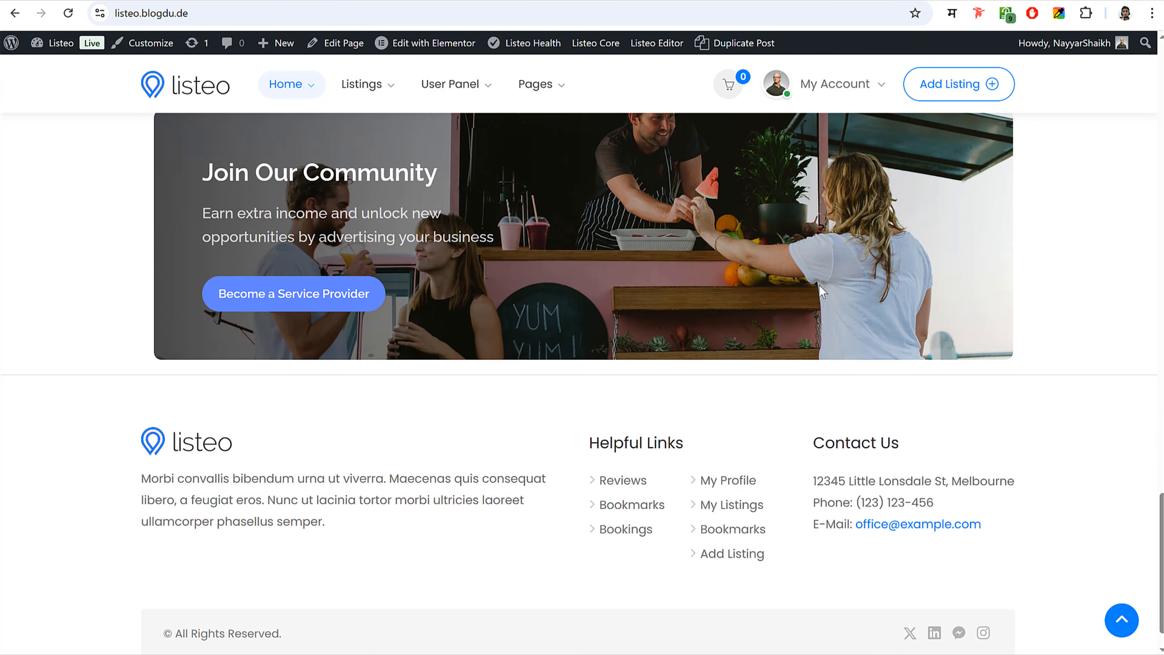
scroll(262, 292, up, 10)
scroll(262, 293, up, 10)
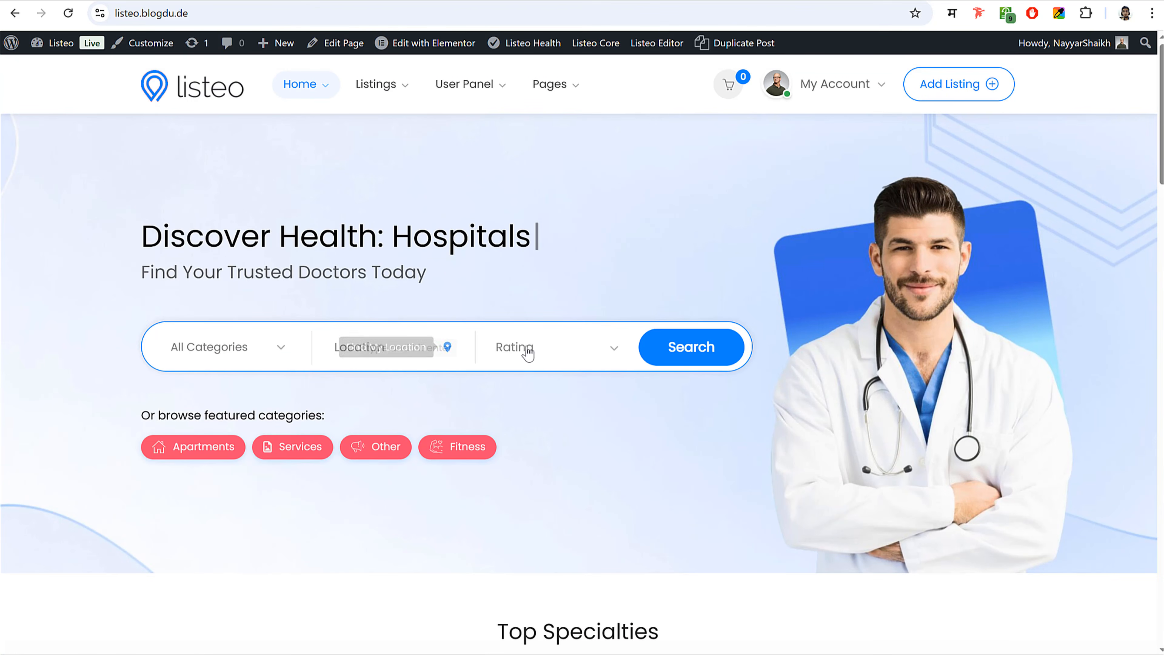
click(577, 351)
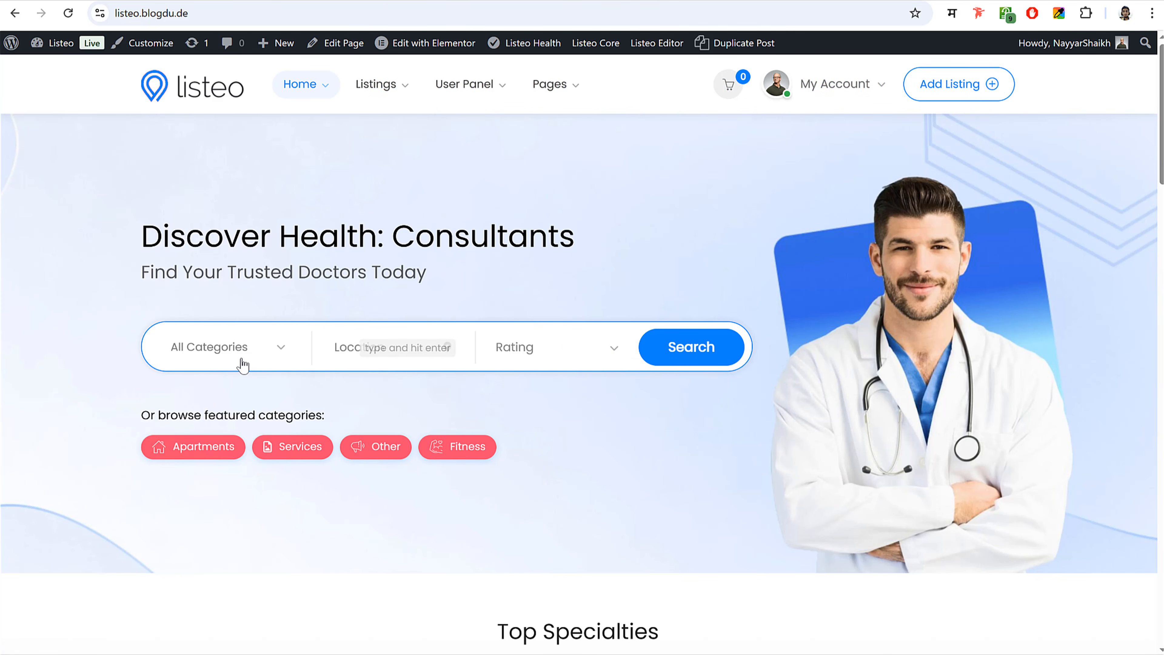
click(669, 360)
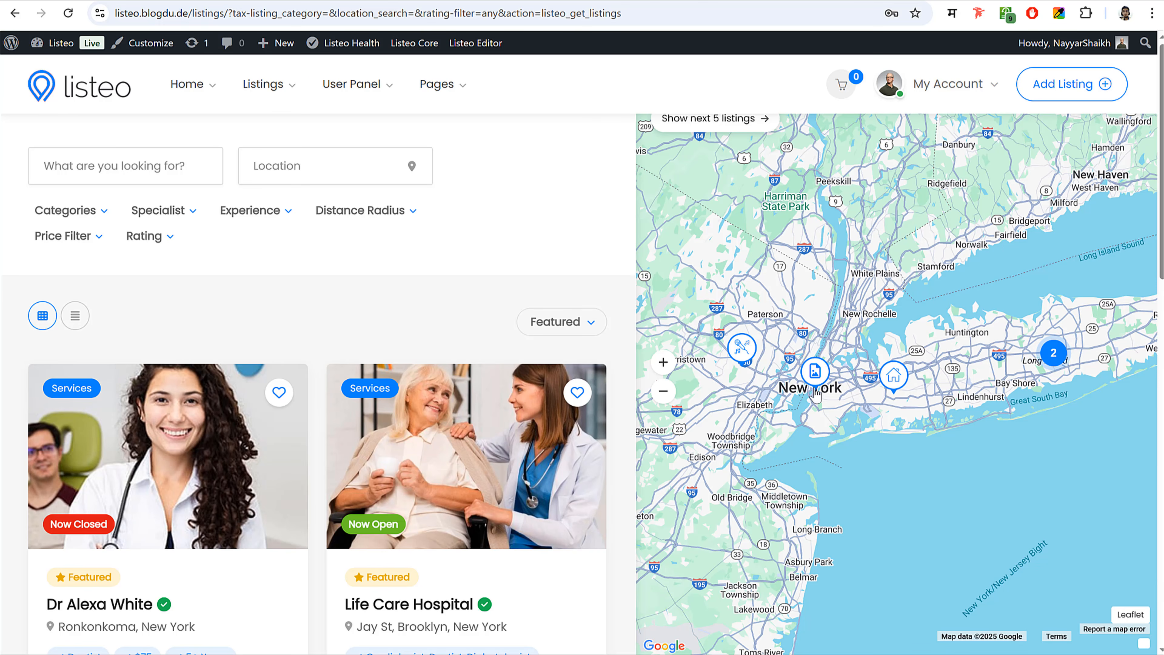
scroll(513, 402, down, 1)
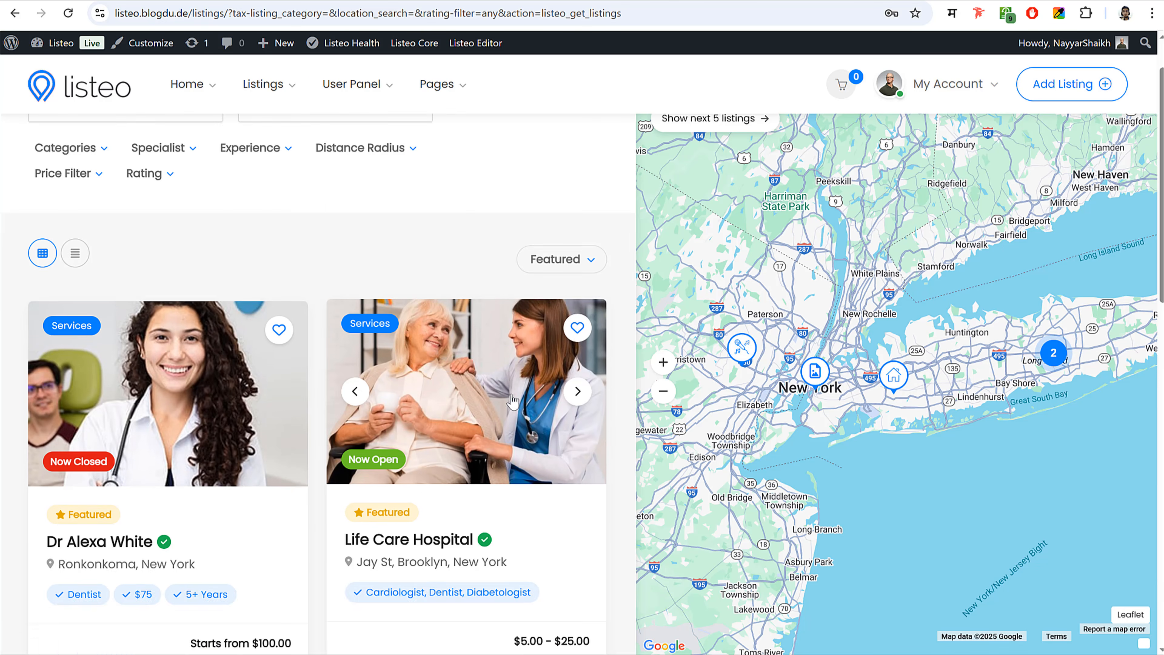
scroll(512, 394, up, 3)
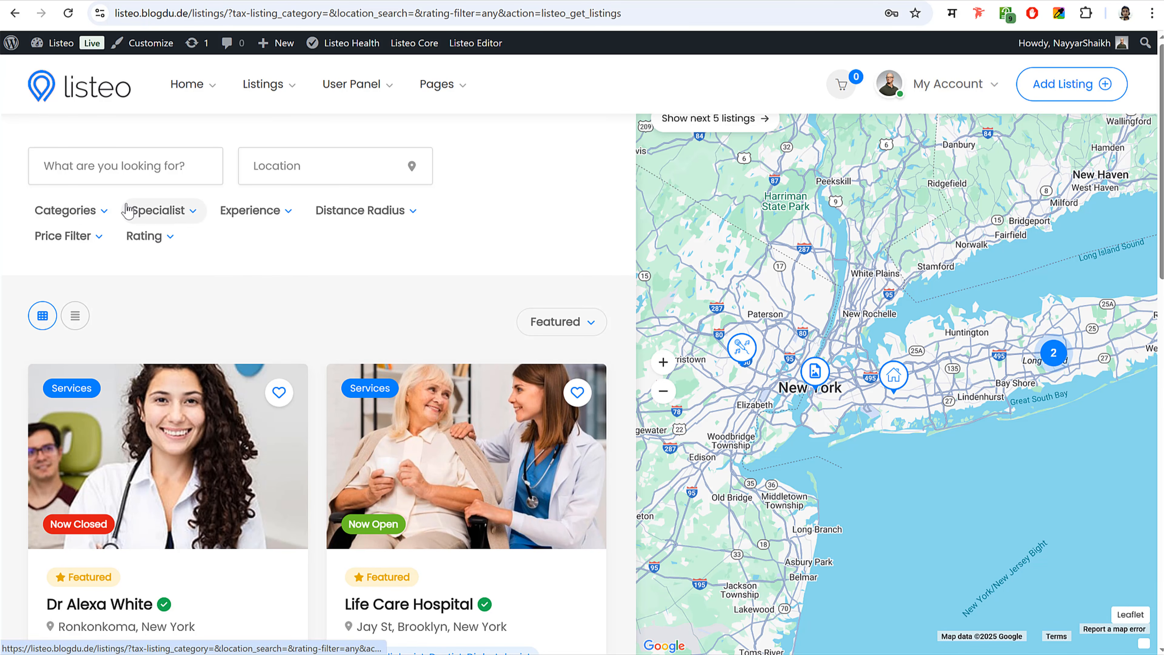
click(183, 216)
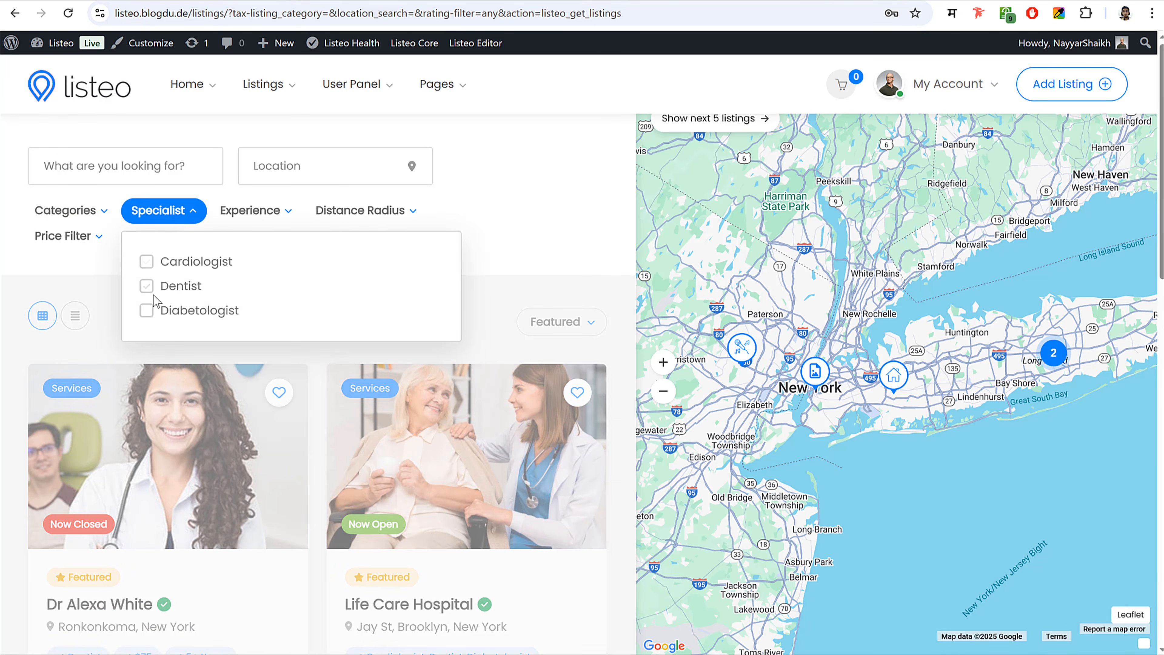
click(146, 286)
click(554, 222)
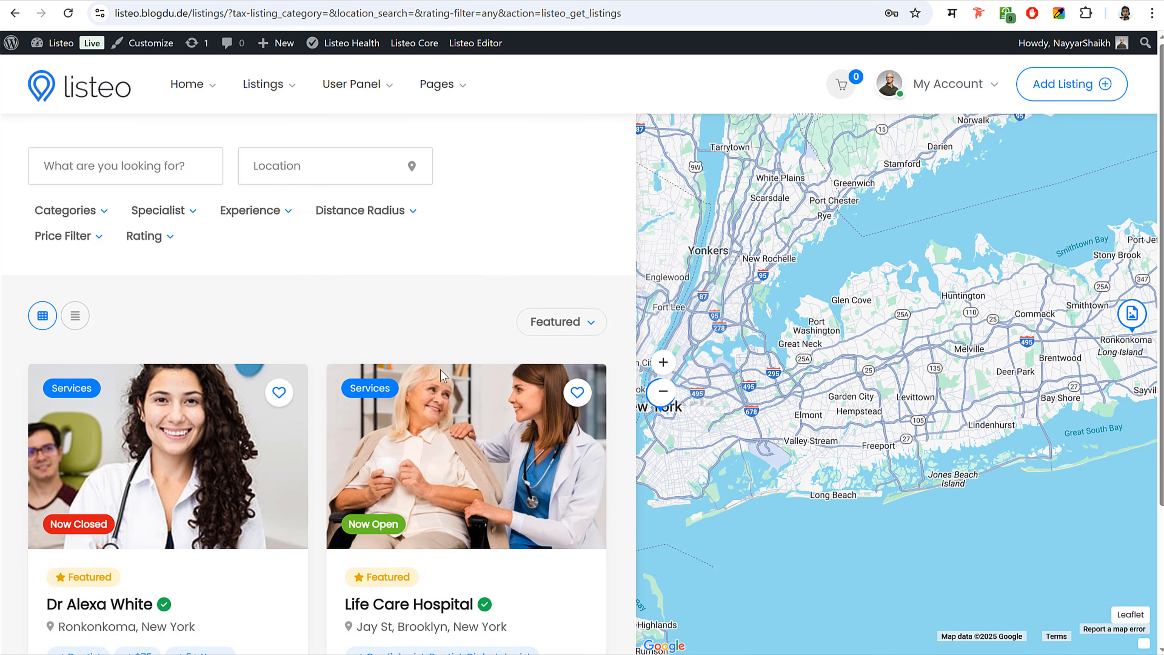
scroll(431, 417, down, 4)
scroll(210, 258, up, 4)
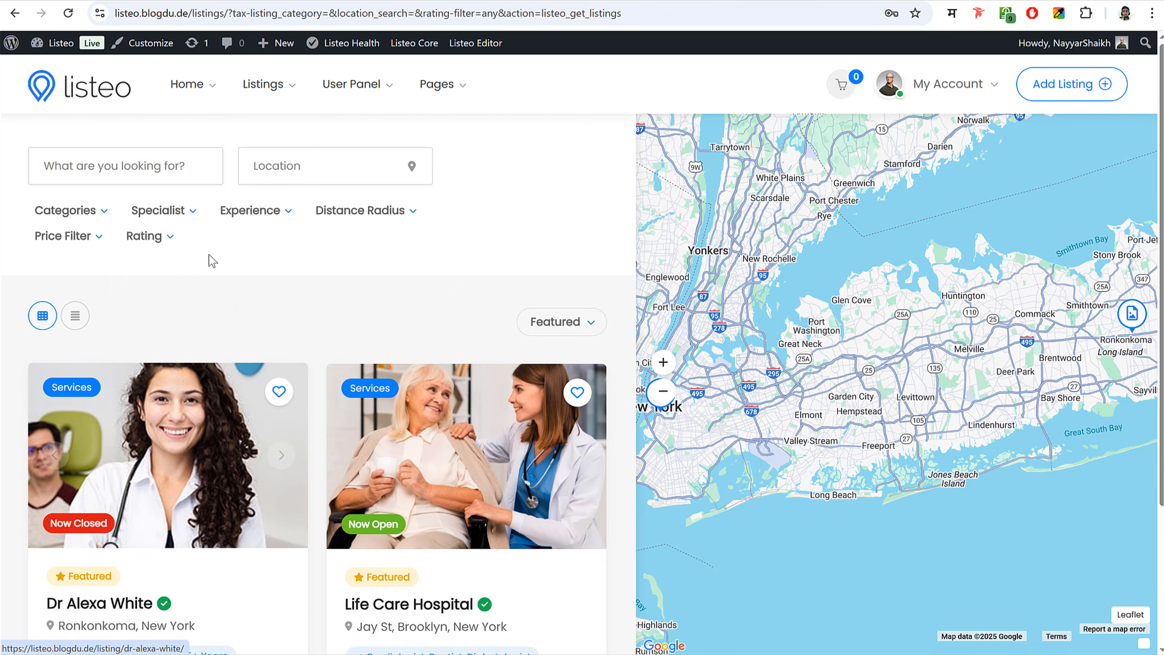
click(188, 215)
click(147, 286)
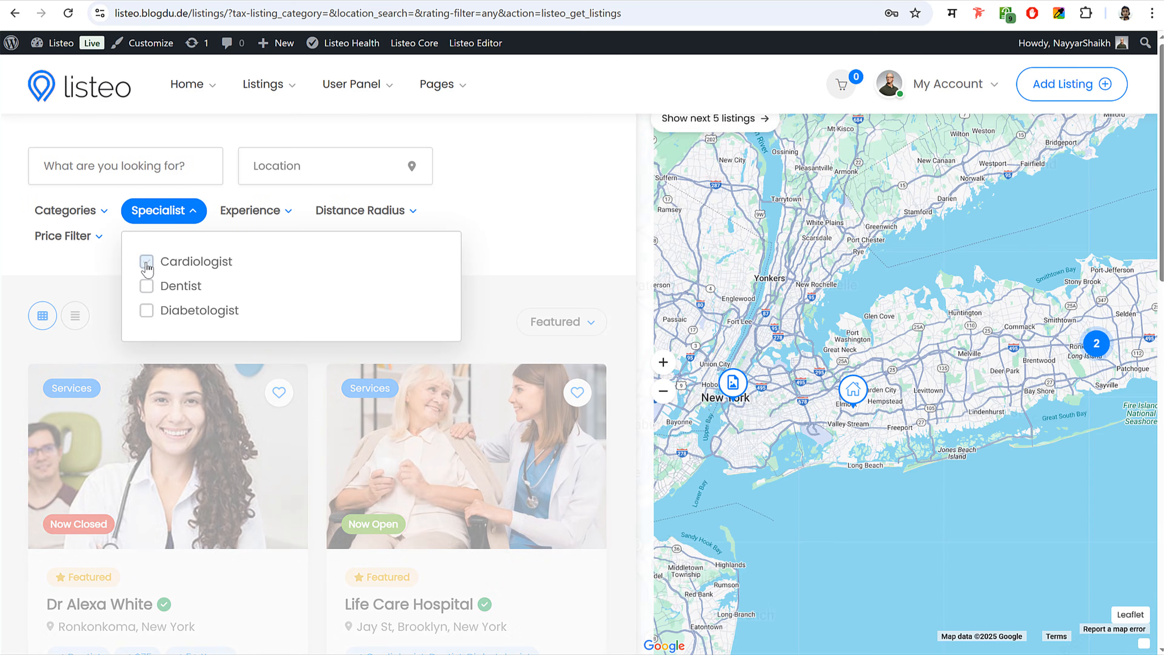
click(147, 261)
click(518, 192)
scroll(260, 411, down, 3)
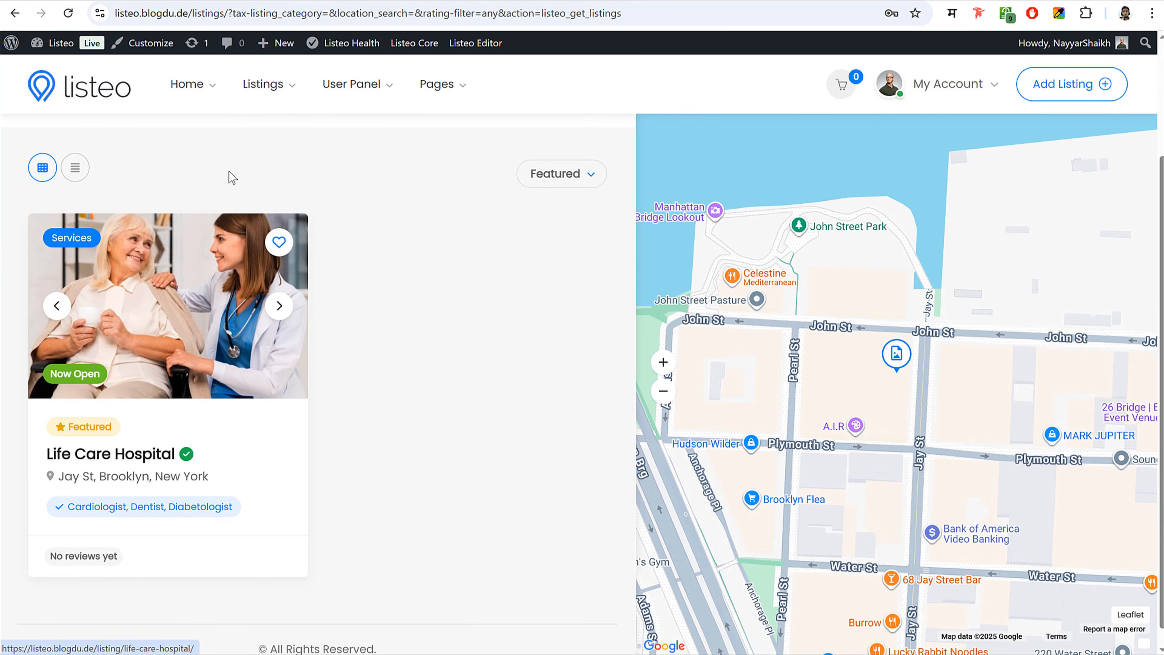
scroll(232, 176, up, 3)
click(165, 211)
click(163, 269)
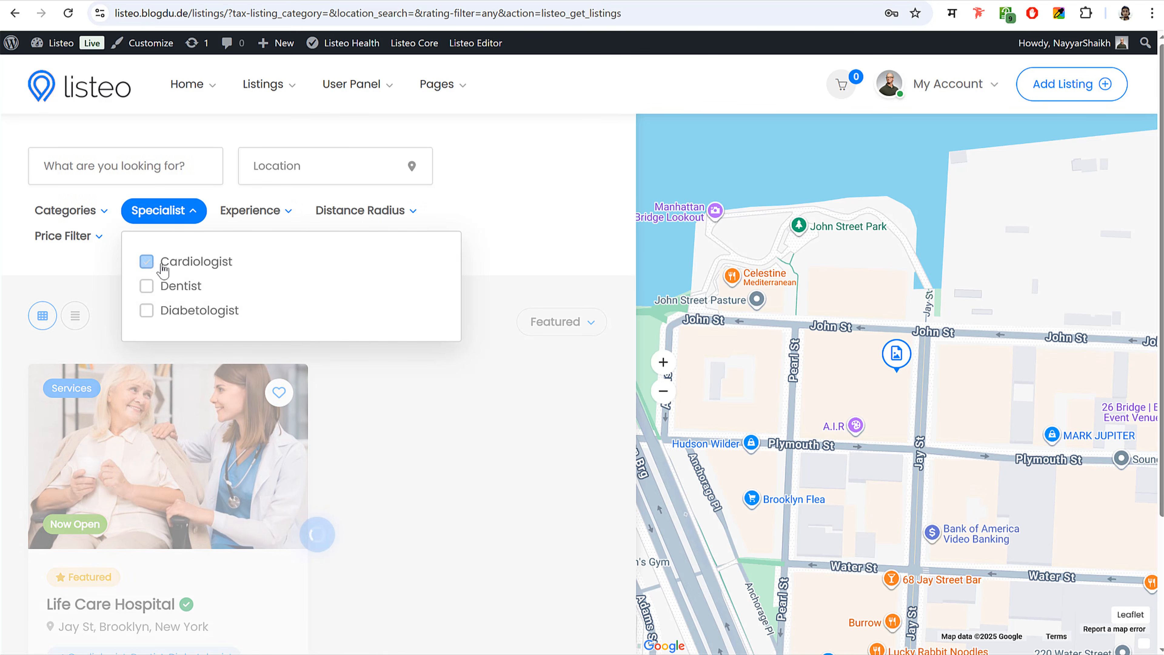
click(506, 185)
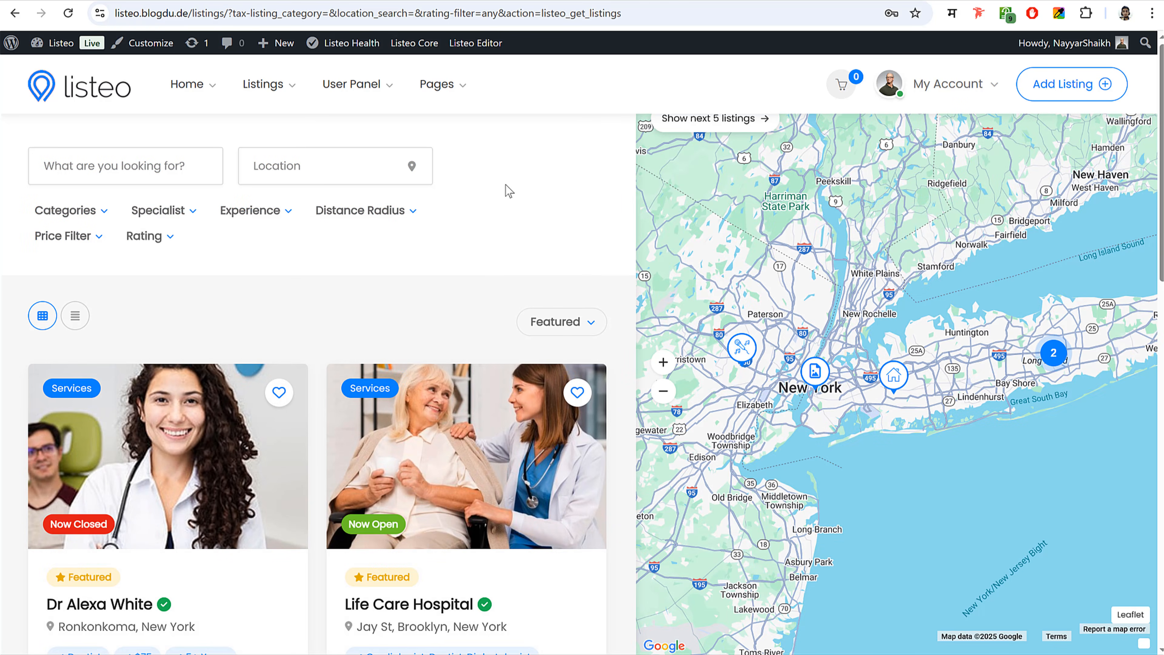
click(146, 236)
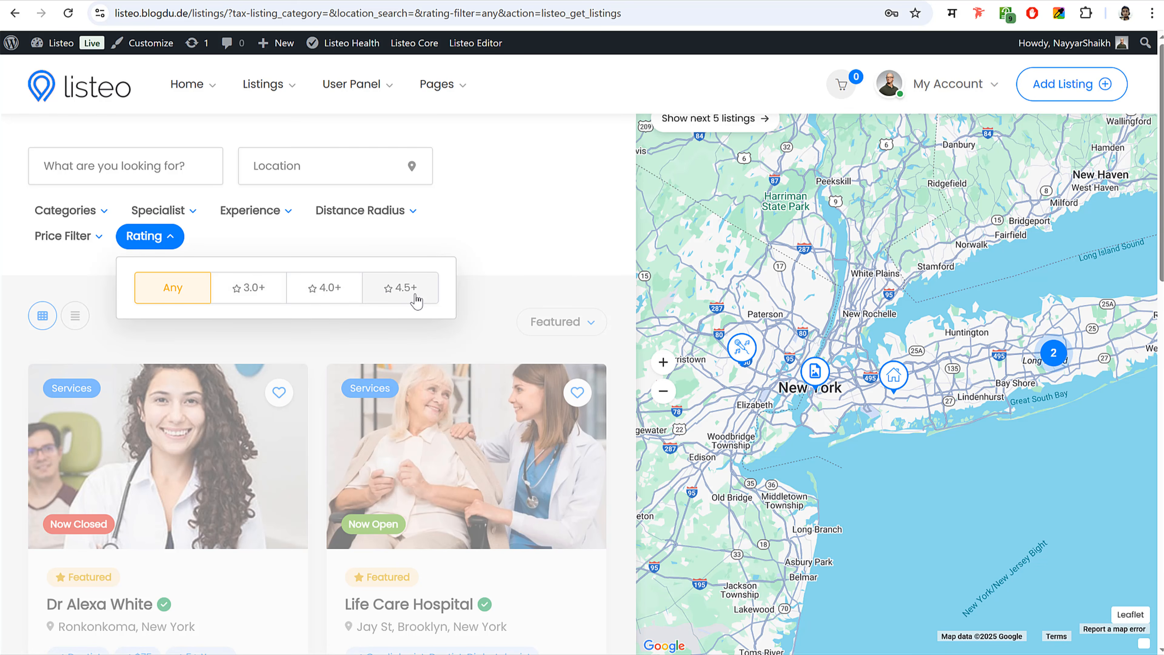
click(499, 231)
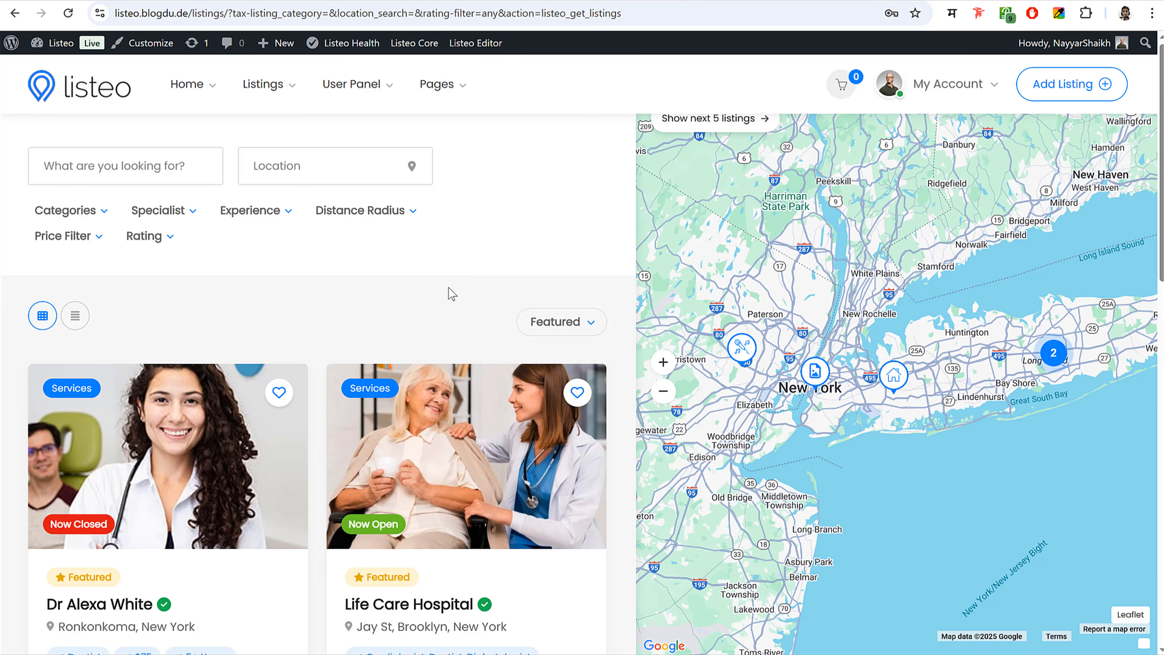
scroll(442, 302, down, 3)
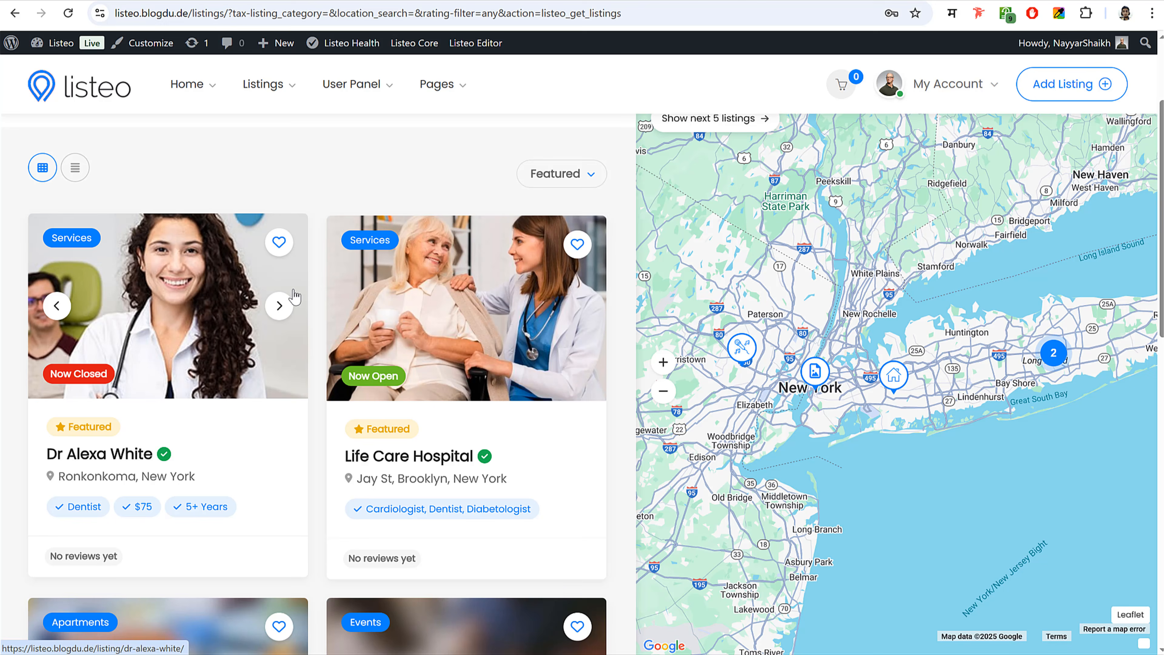
scroll(543, 231, up, 3)
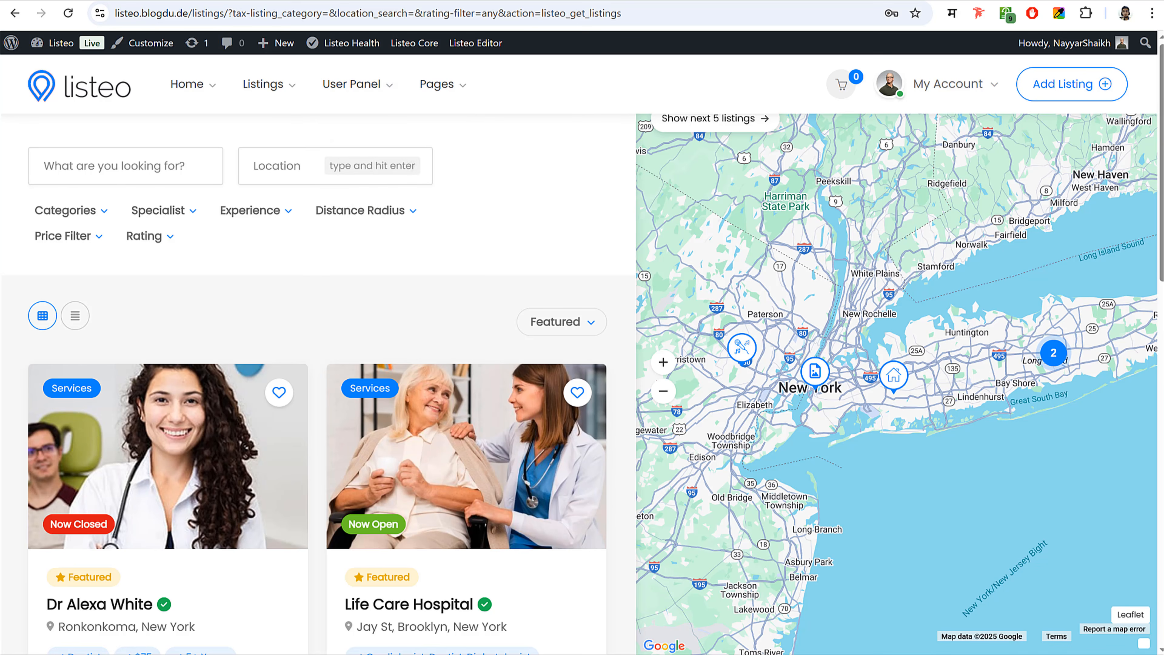
- Go from the homepage to My Account > Dashboard, view the Statistics chart, then open the Wallet
click(95, 84)
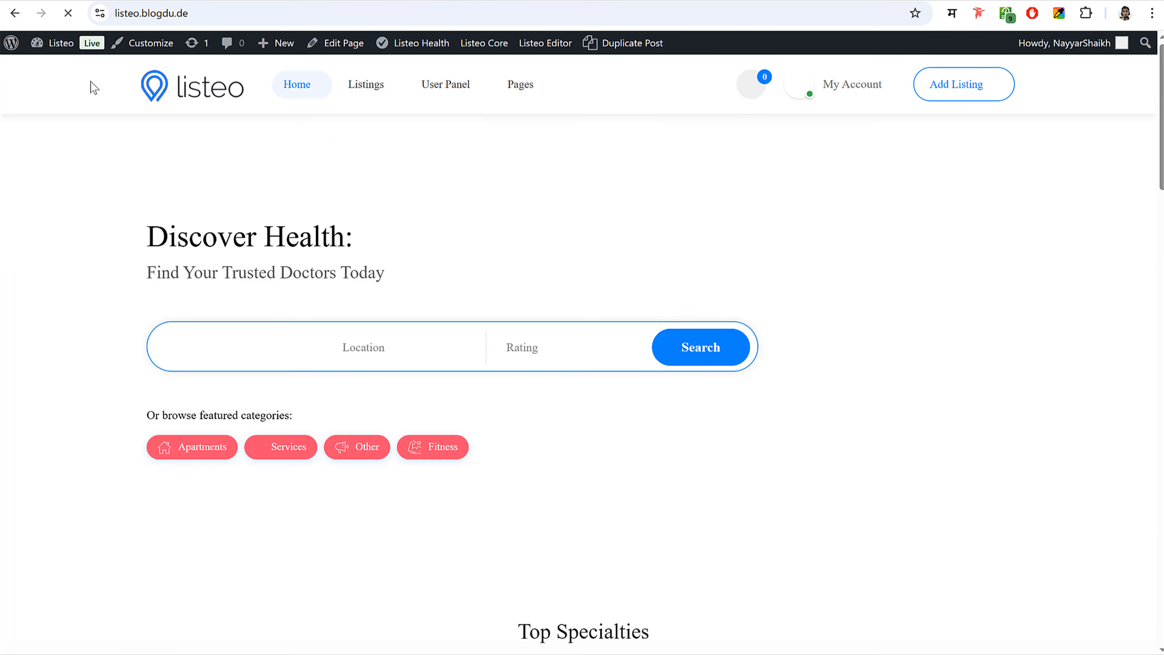
scroll(869, 316, down, 5)
scroll(864, 361, up, 5)
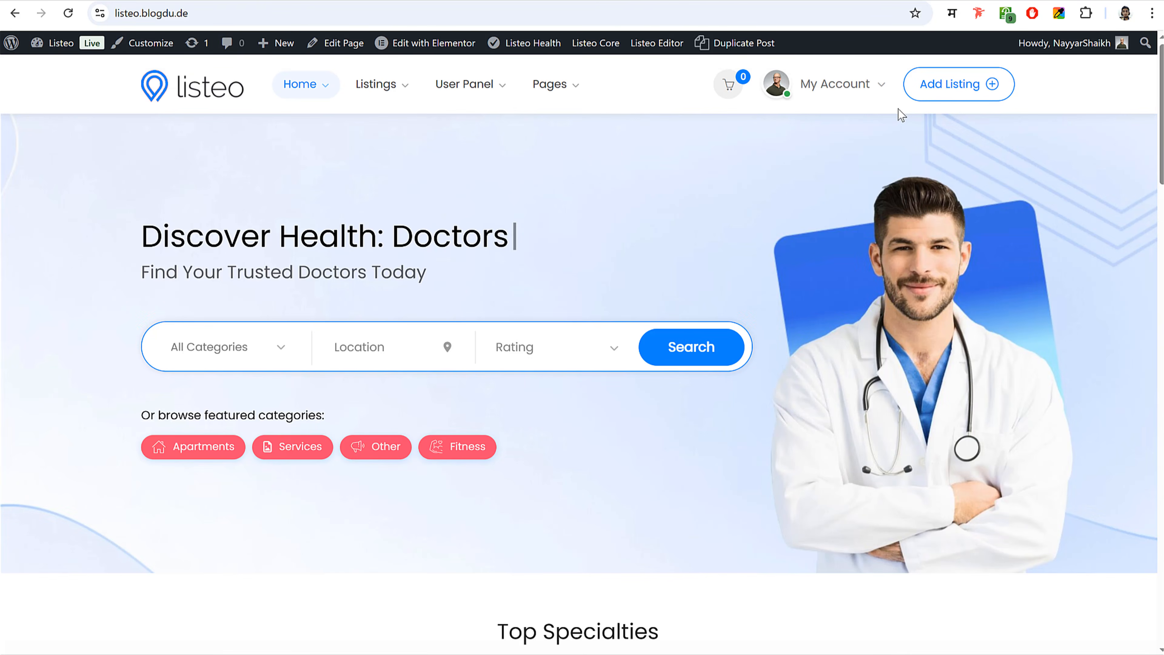
click(835, 84)
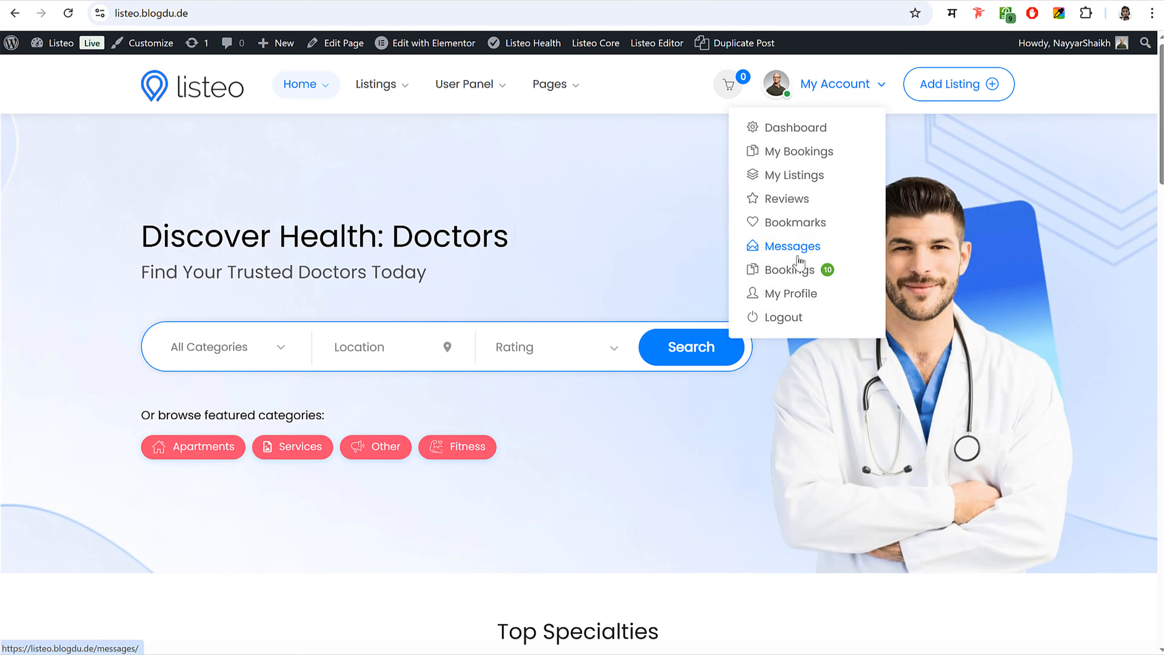
click(796, 129)
scroll(116, 368, down, 2)
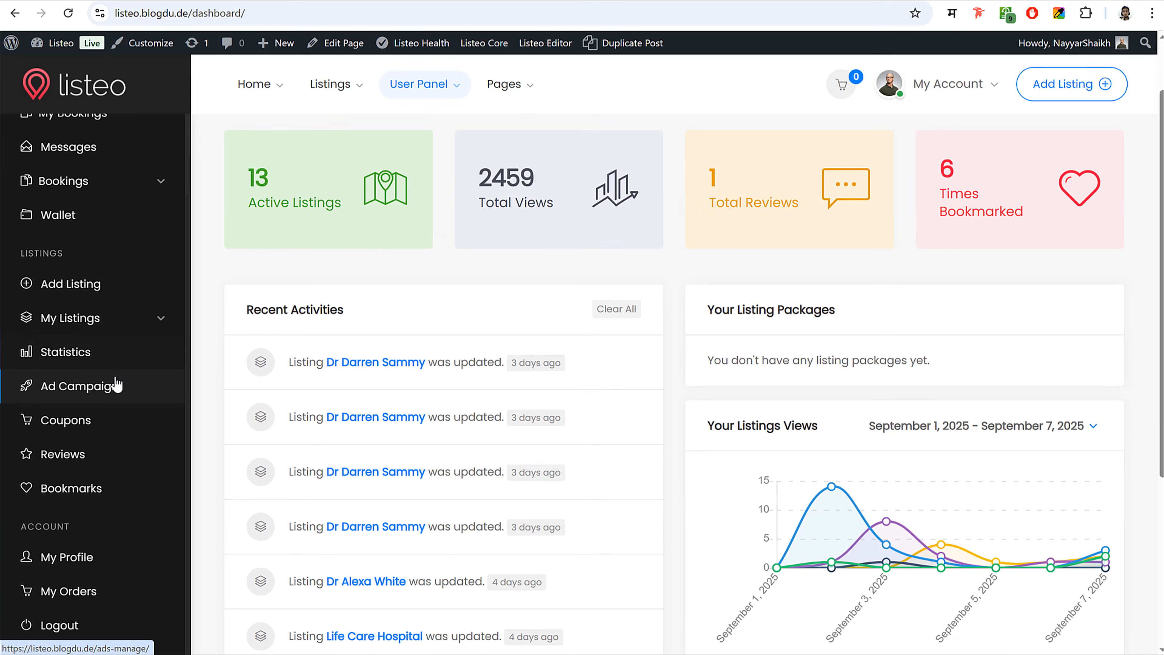
click(73, 356)
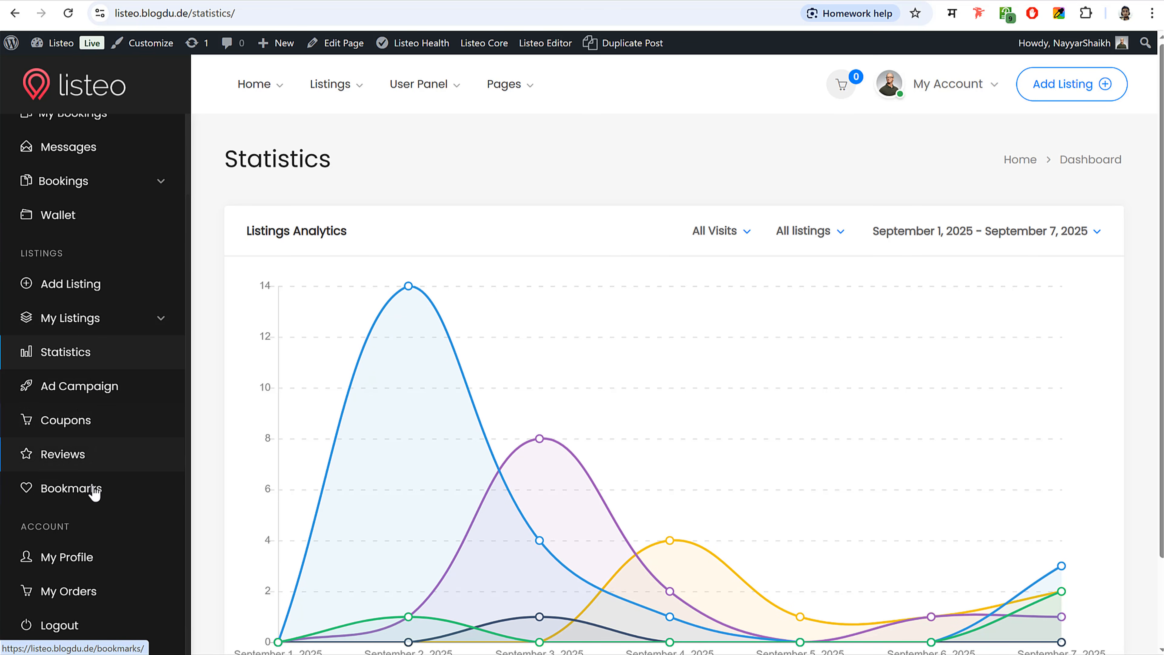
scroll(103, 431, down, 2)
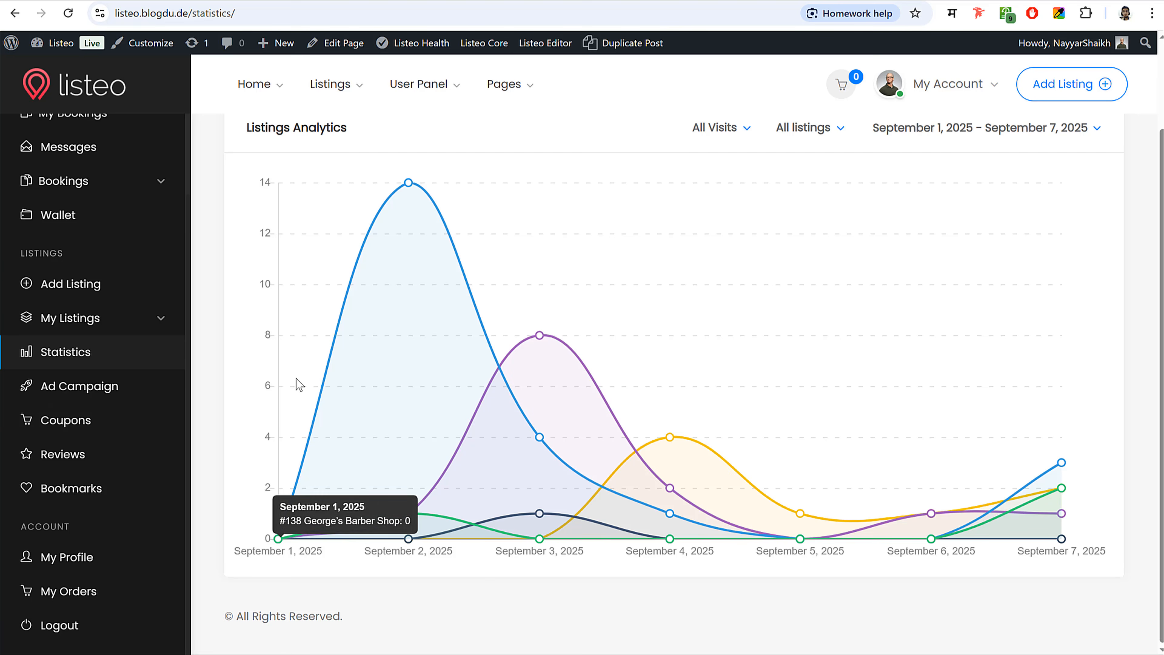
click(86, 225)
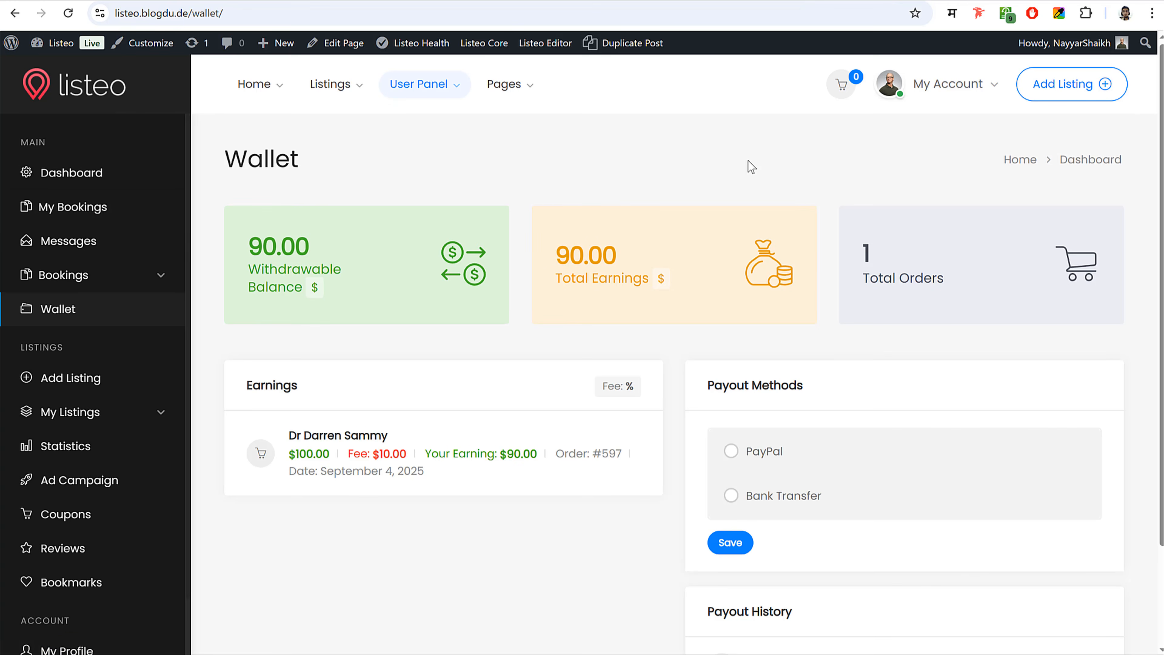
- Return to the homepage via the listeo logo and scroll down to Featured Listings
click(117, 93)
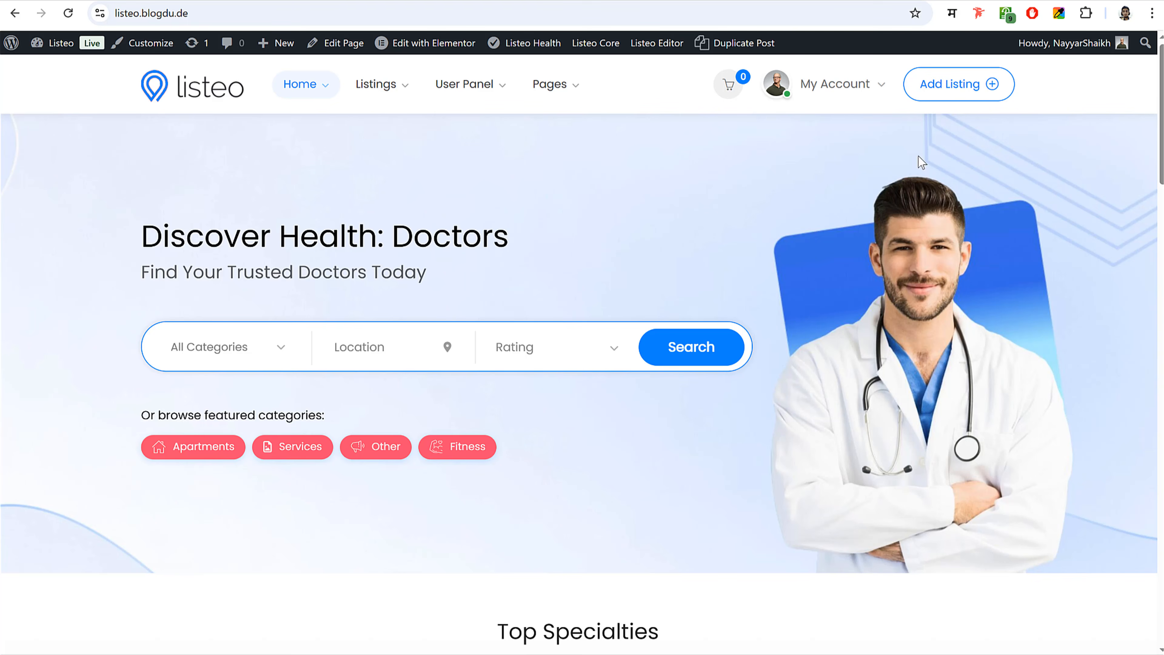
scroll(1035, 339, down, 15)
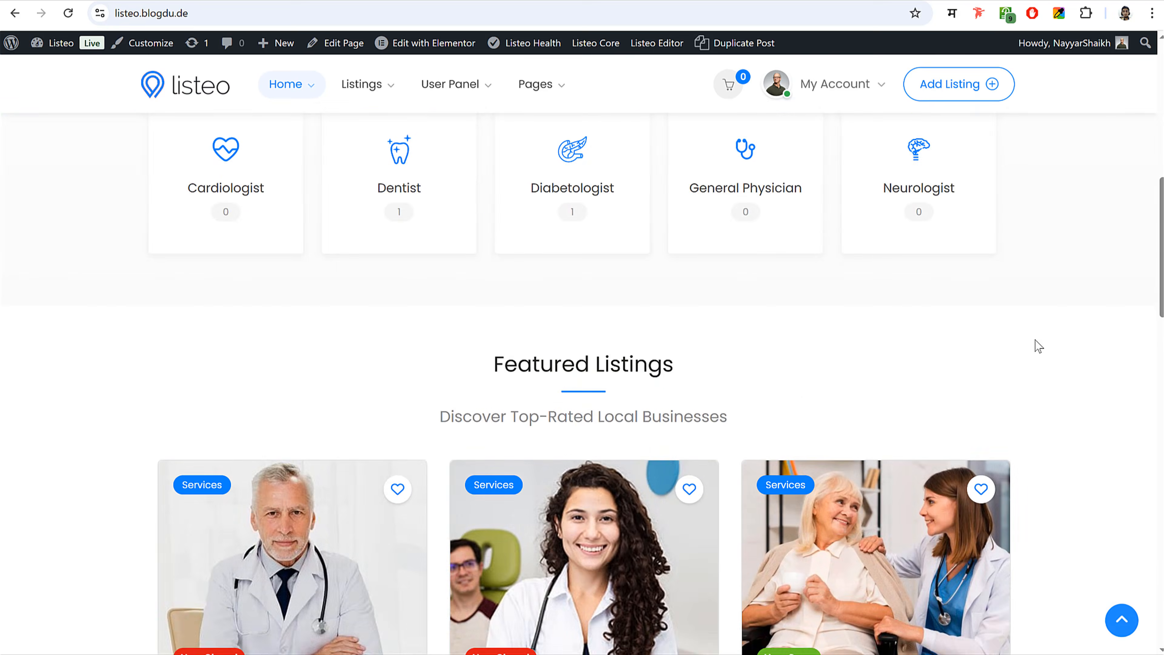
- Scroll to the homepage footer and jump back to the top with the back-to-top arrow
scroll(780, 339, down, 12)
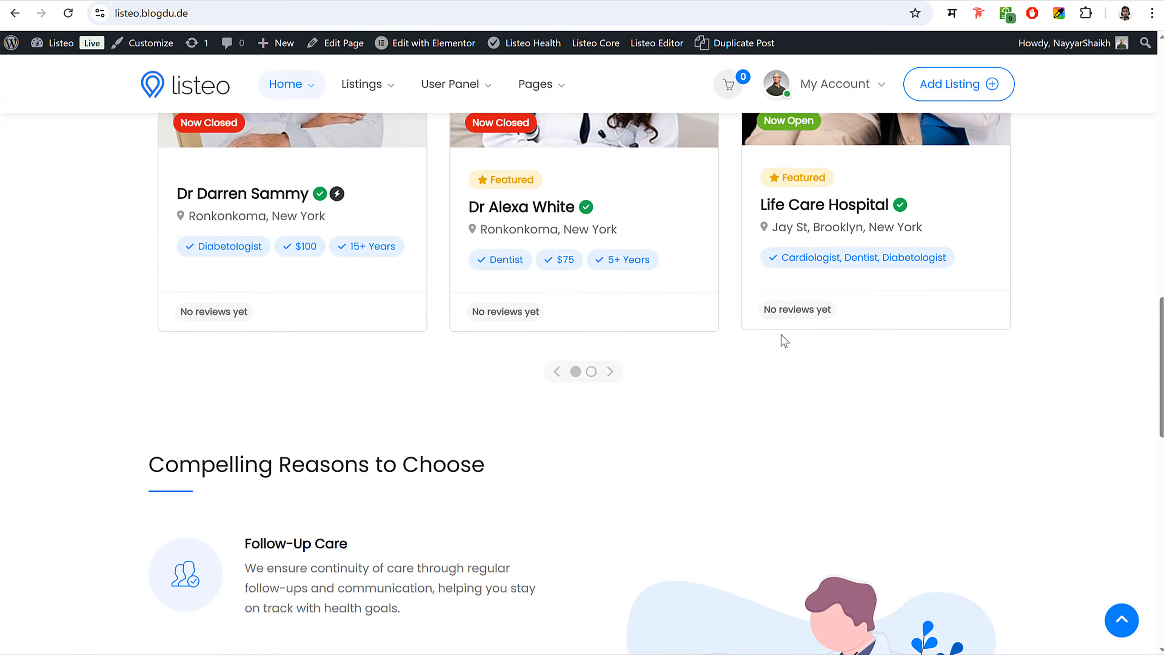
scroll(782, 335, down, 8)
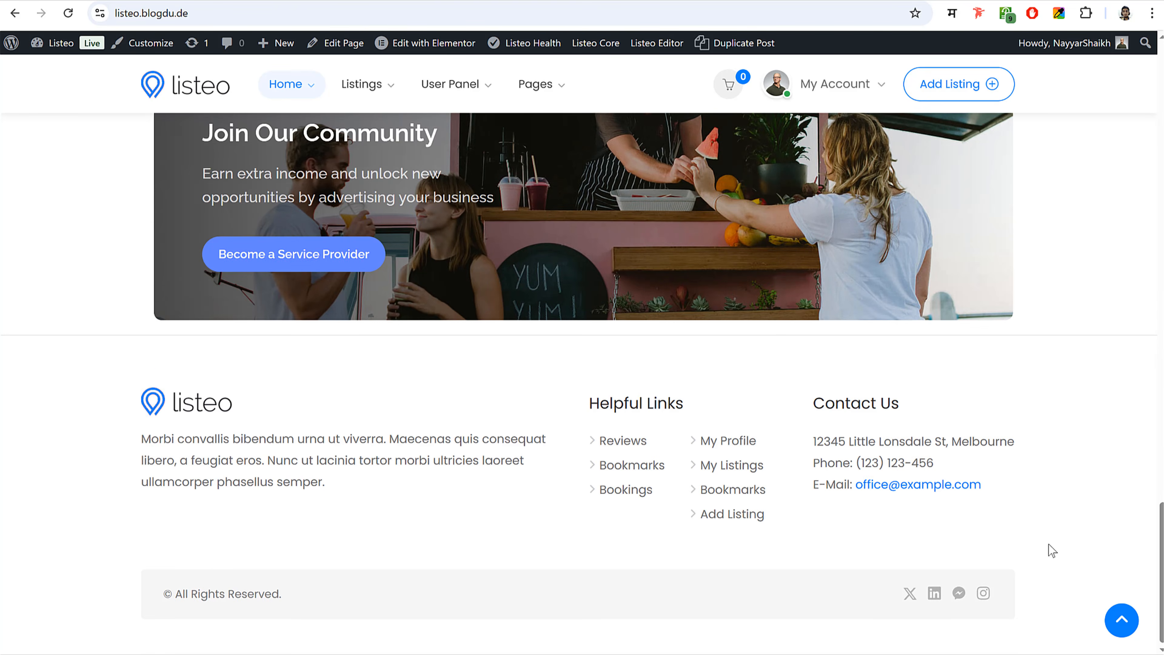
click(1122, 620)
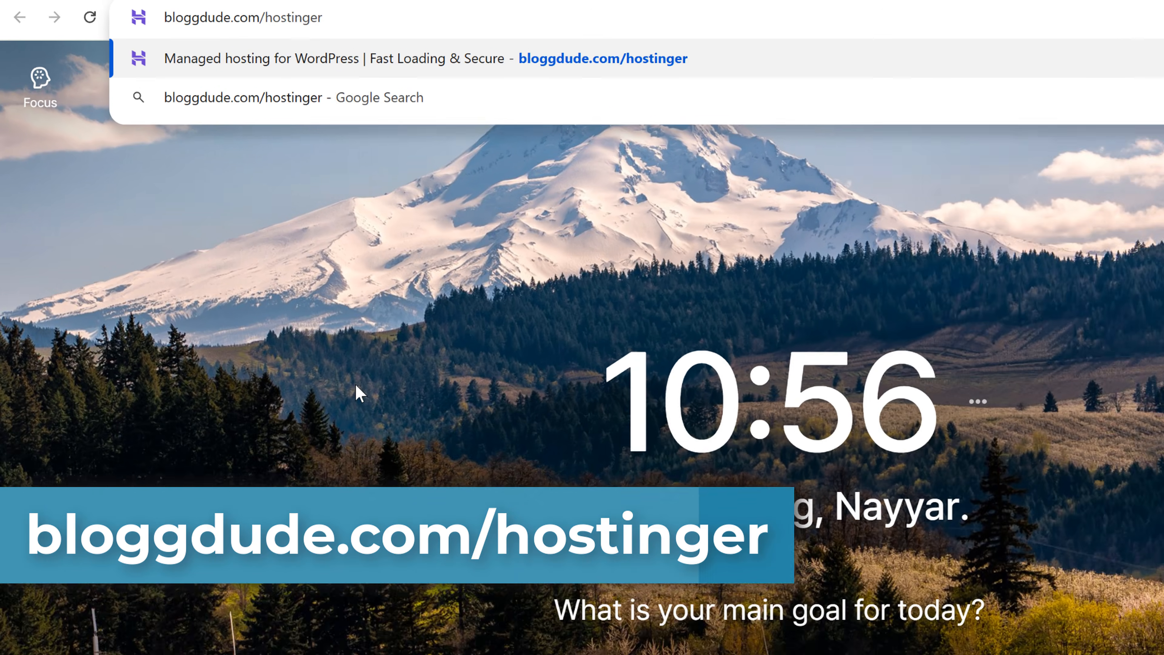
- Load the hostinger.com/wordpress-hosting page and highlight its 'Manage your WordPress website the easy way' headline
key(Return)
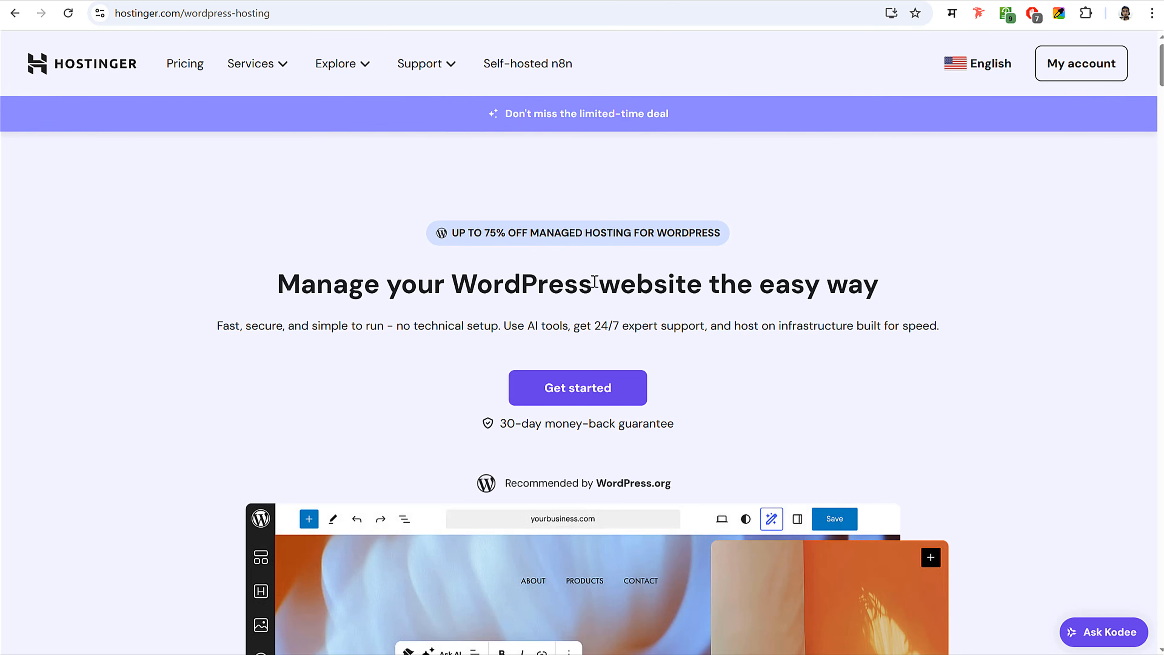
drag(277, 284, 592, 284)
click(589, 284)
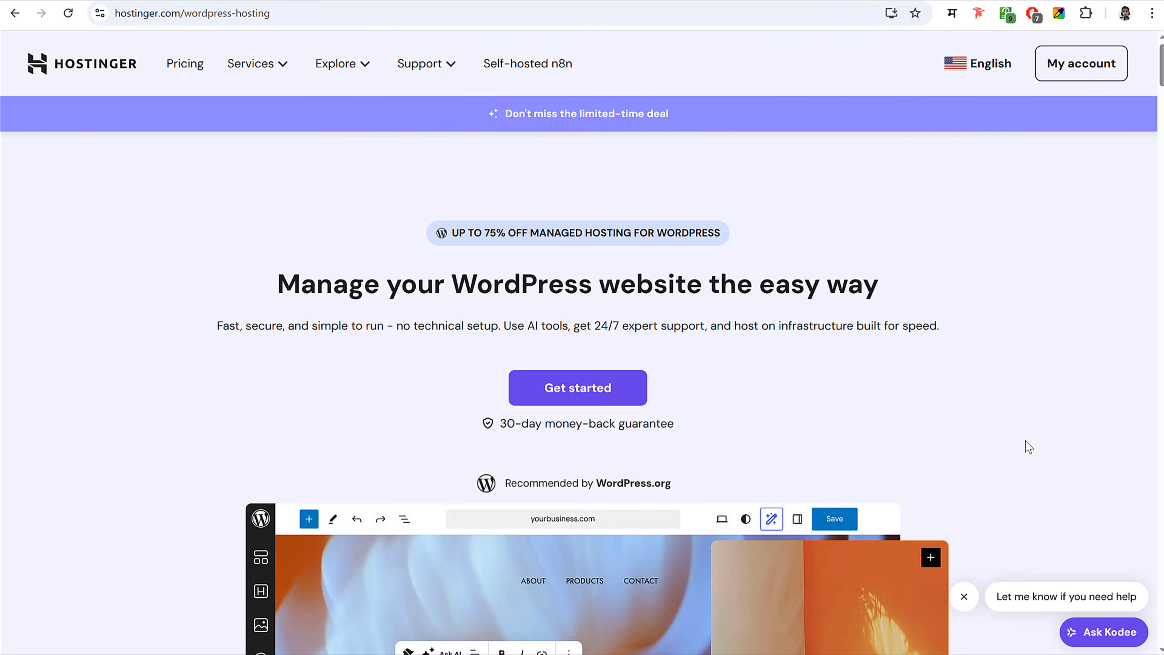
- Scroll down to the WordPress plan cards and check the Premium plan's US$2.99/mo price
scroll(1025, 439, down, 20)
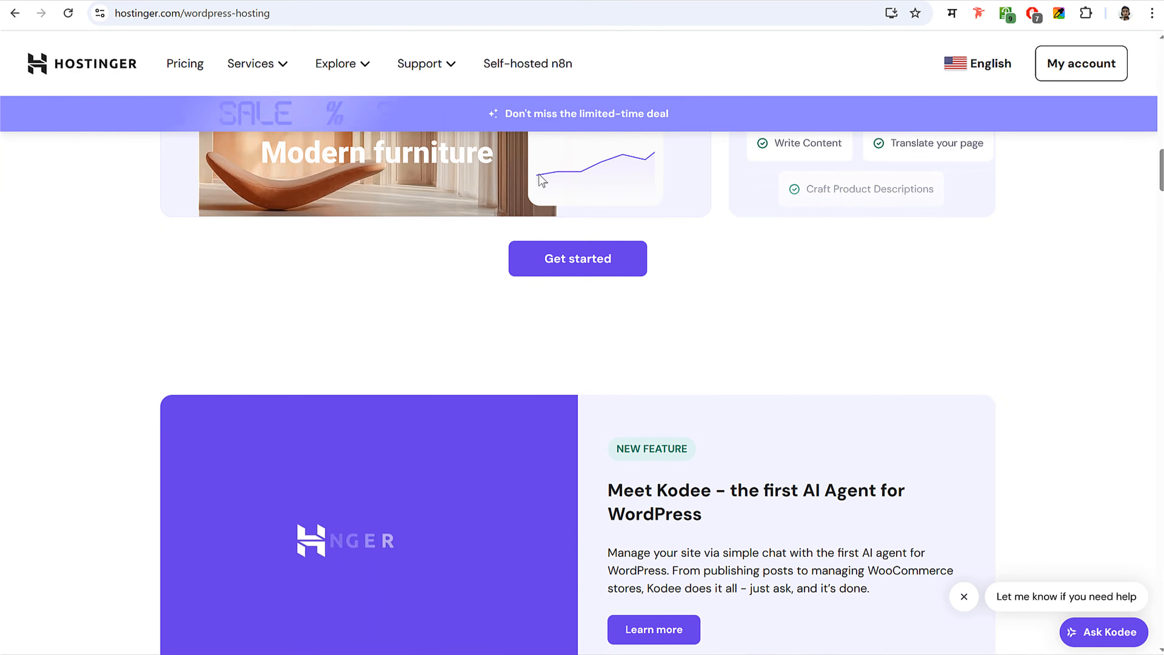
scroll(771, 299, down, 20)
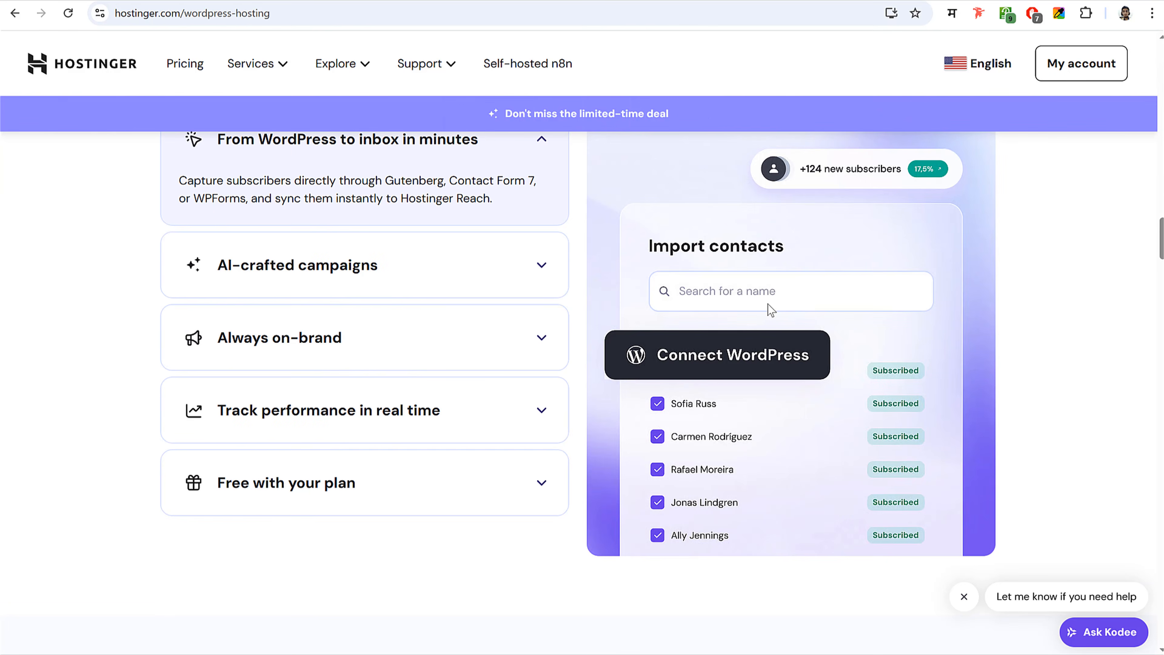
scroll(580, 316, down, 20)
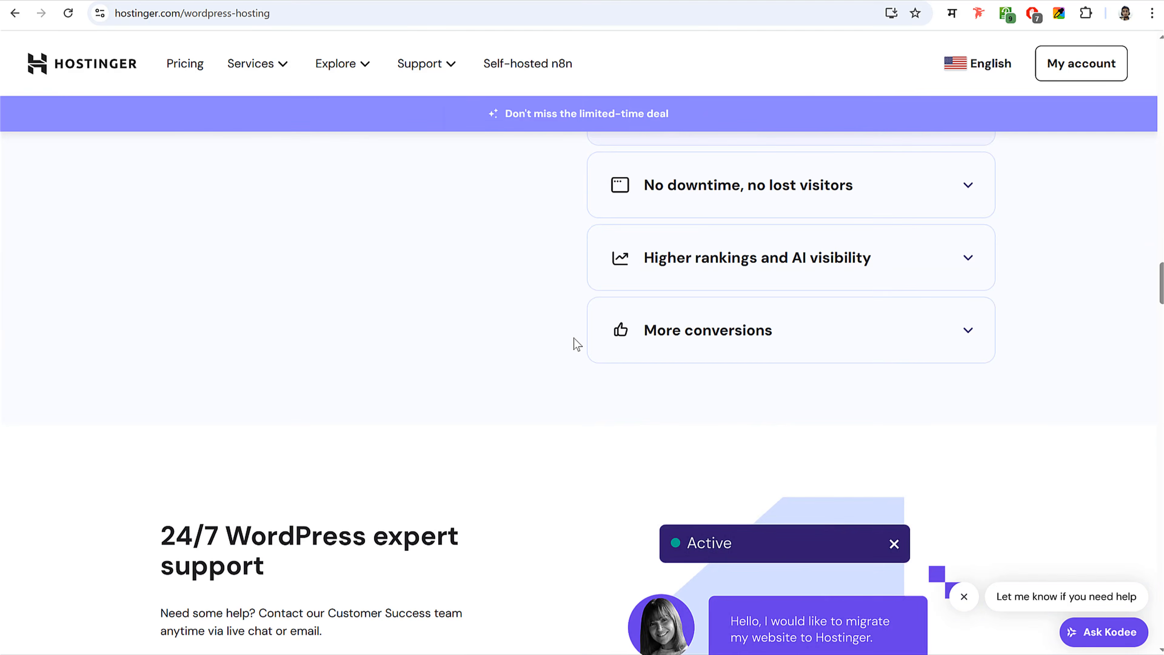
scroll(577, 345, down, 20)
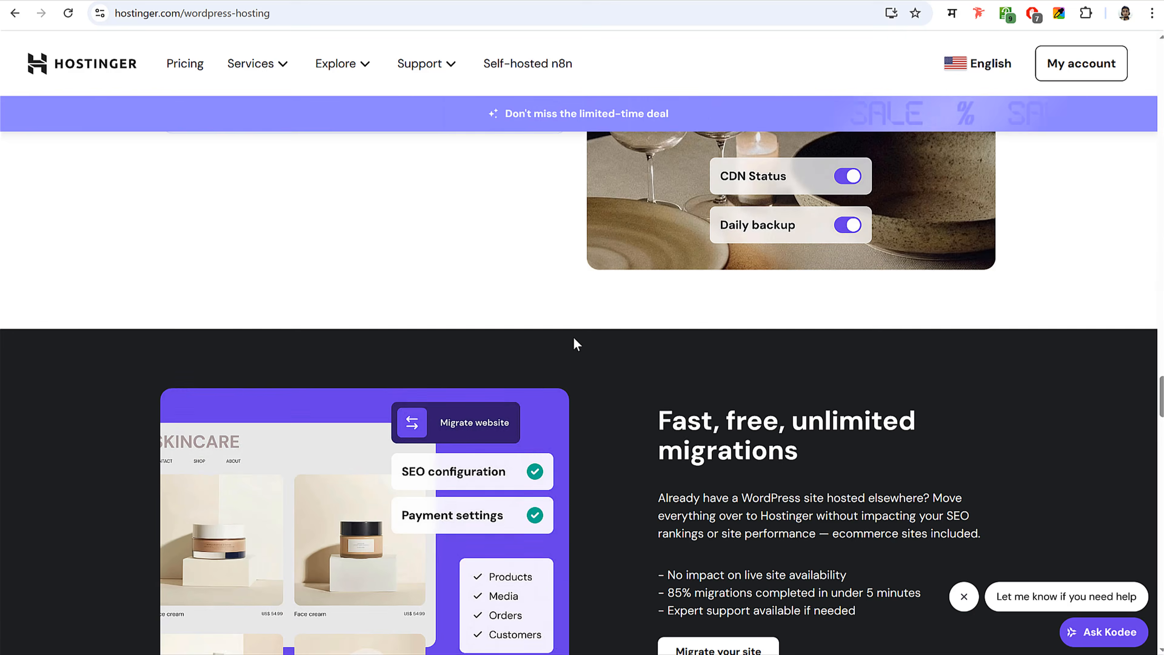
scroll(573, 339, down, 15)
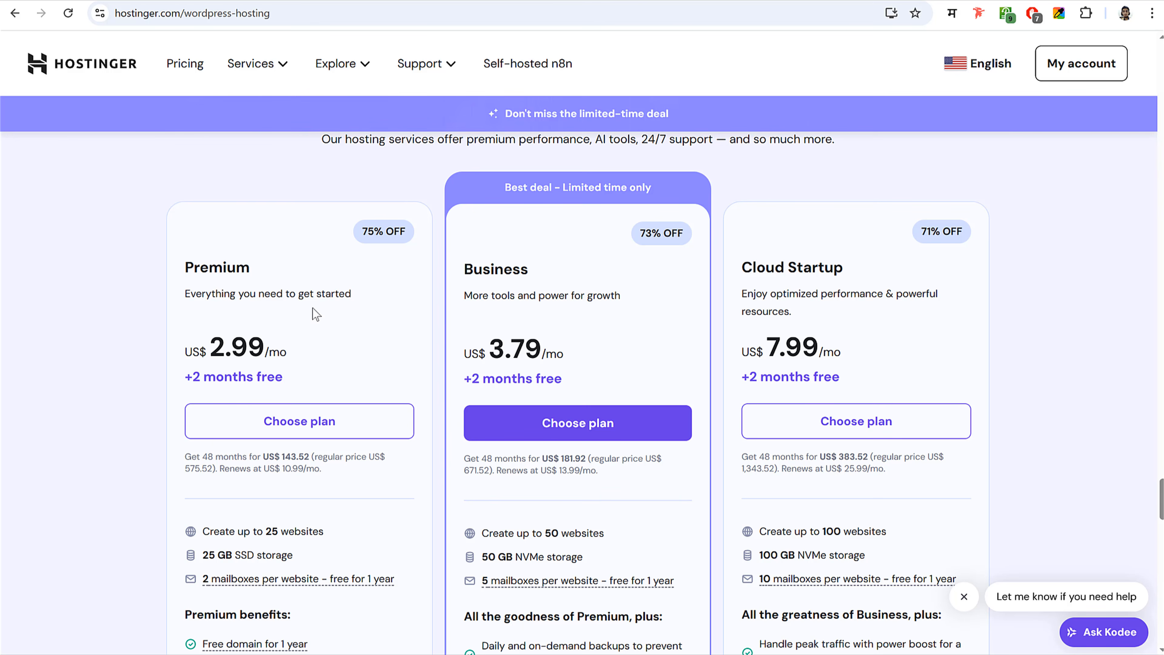
double_click(234, 346)
click(283, 340)
- Review the features of the Premium, Business (US$3.79/mo) and Cloud Startup (US$7.99/mo) plans
scroll(393, 317, down, 2)
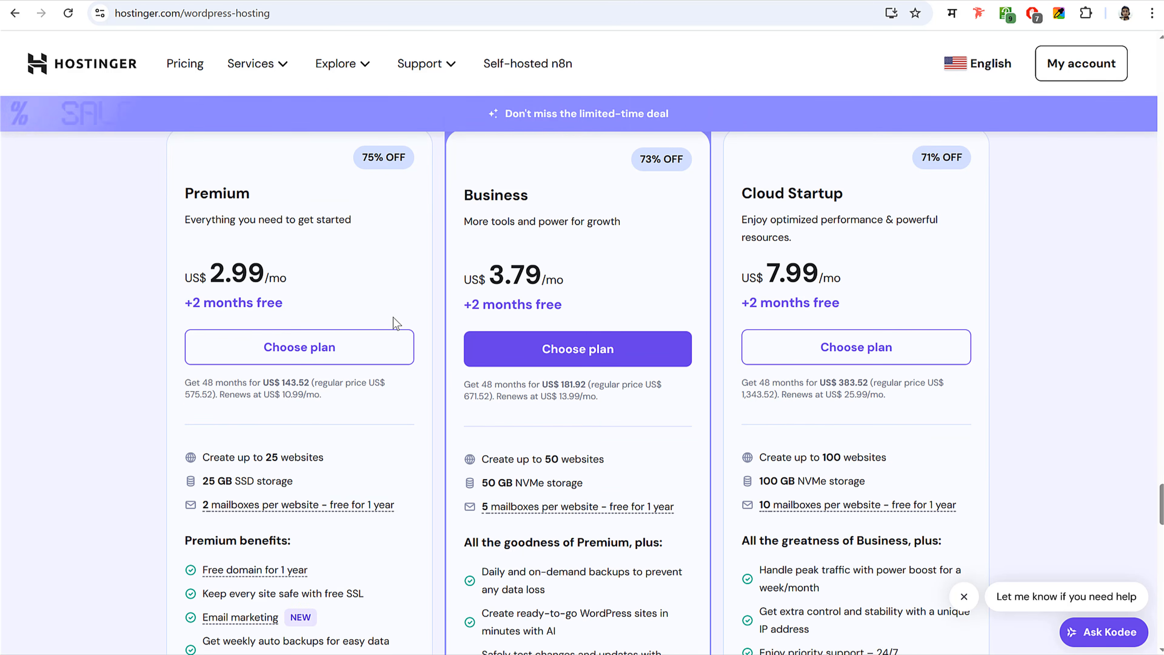
scroll(393, 318, down, 2)
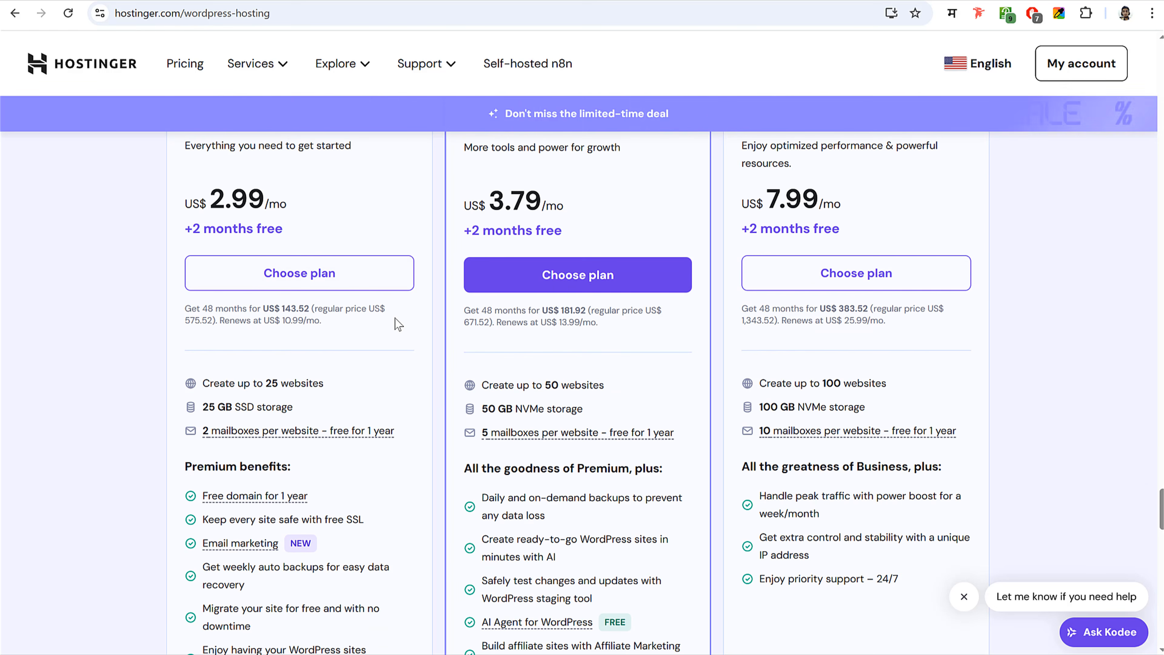
scroll(389, 467, down, 2)
mouse_move(258, 435)
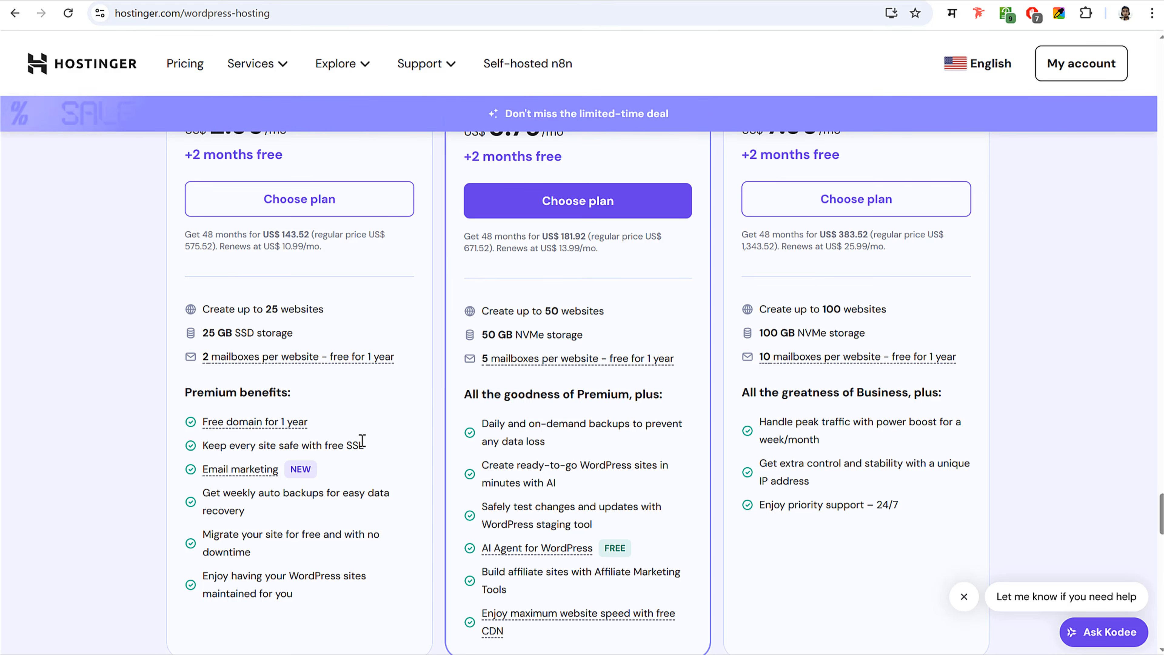
scroll(365, 444, down, 1)
scroll(363, 438, down, 4)
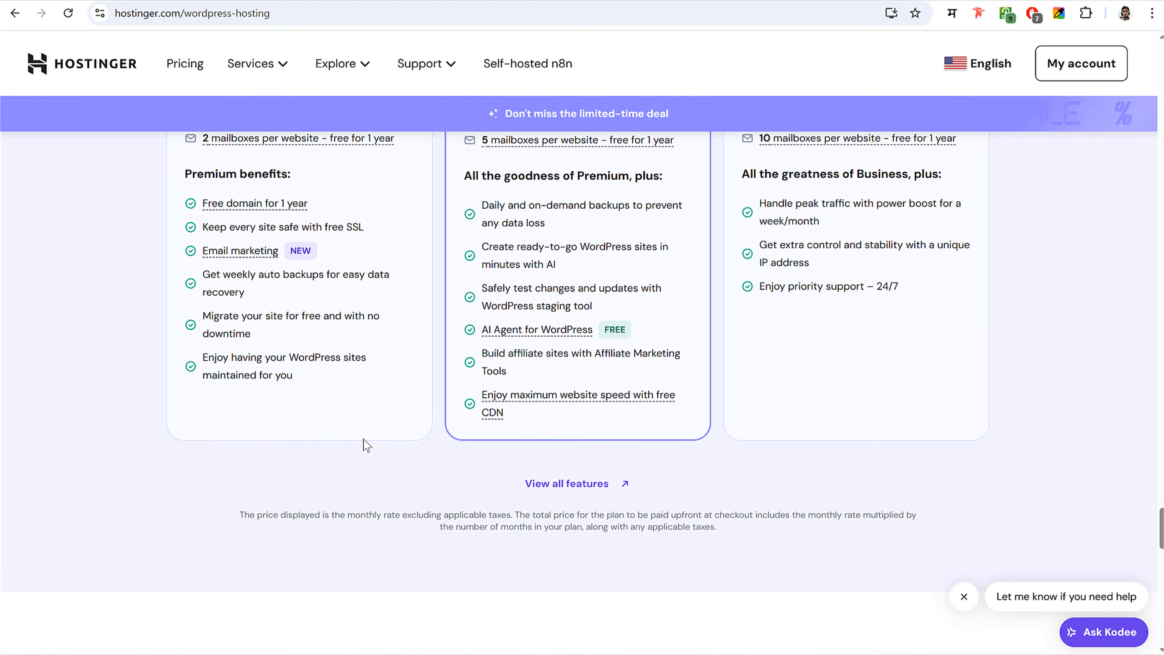
scroll(363, 438, up, 10)
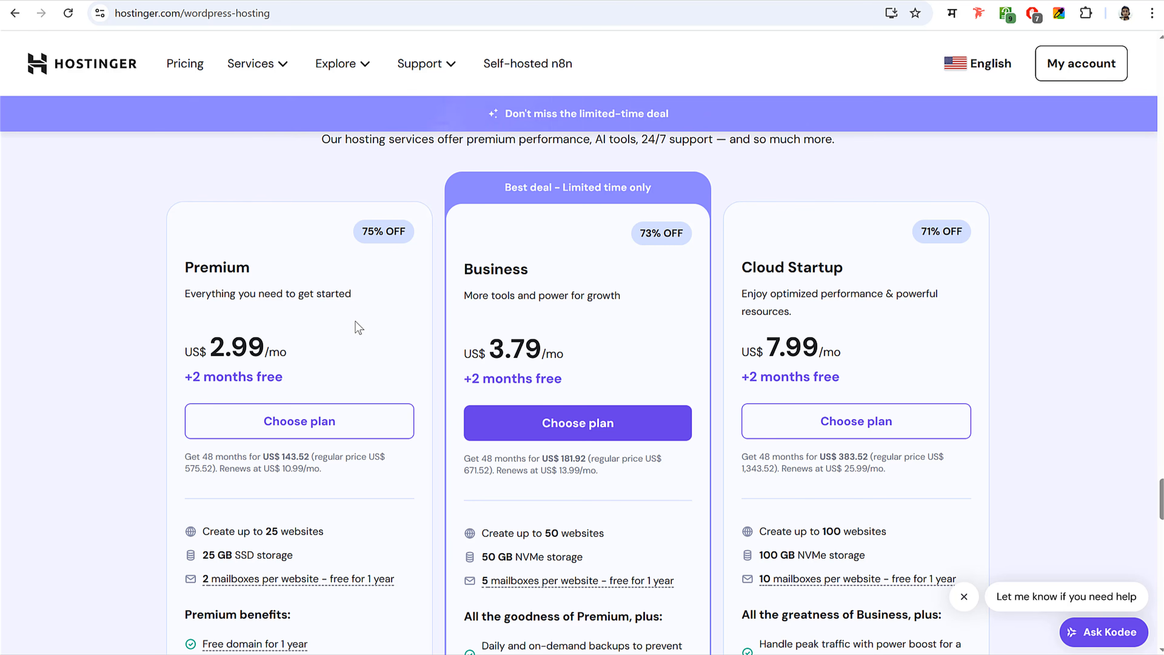
- Put the Premium plan in the cart with the 48-month billing period
click(315, 430)
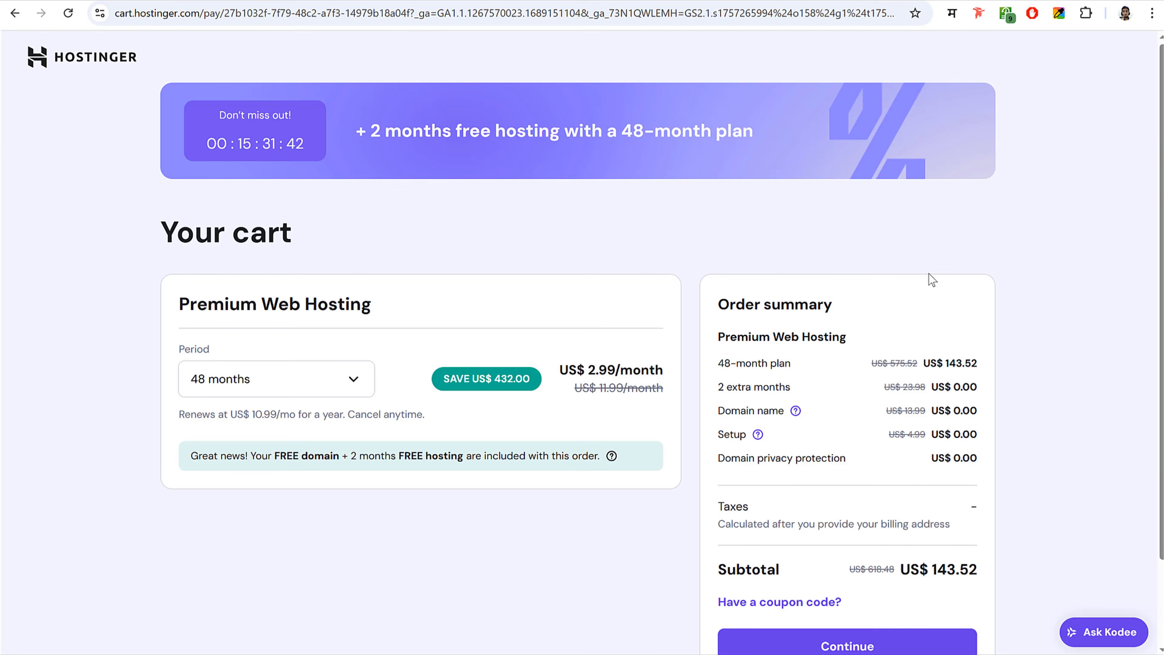
scroll(980, 282, down, 2)
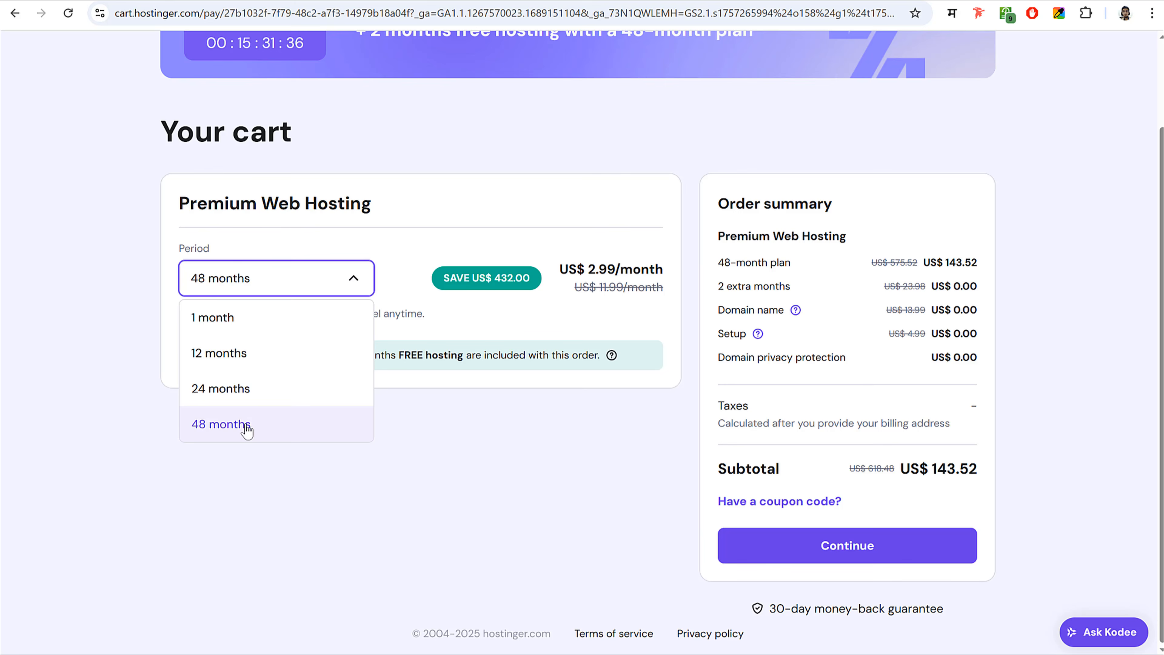
click(246, 426)
drag(935, 471, 962, 467)
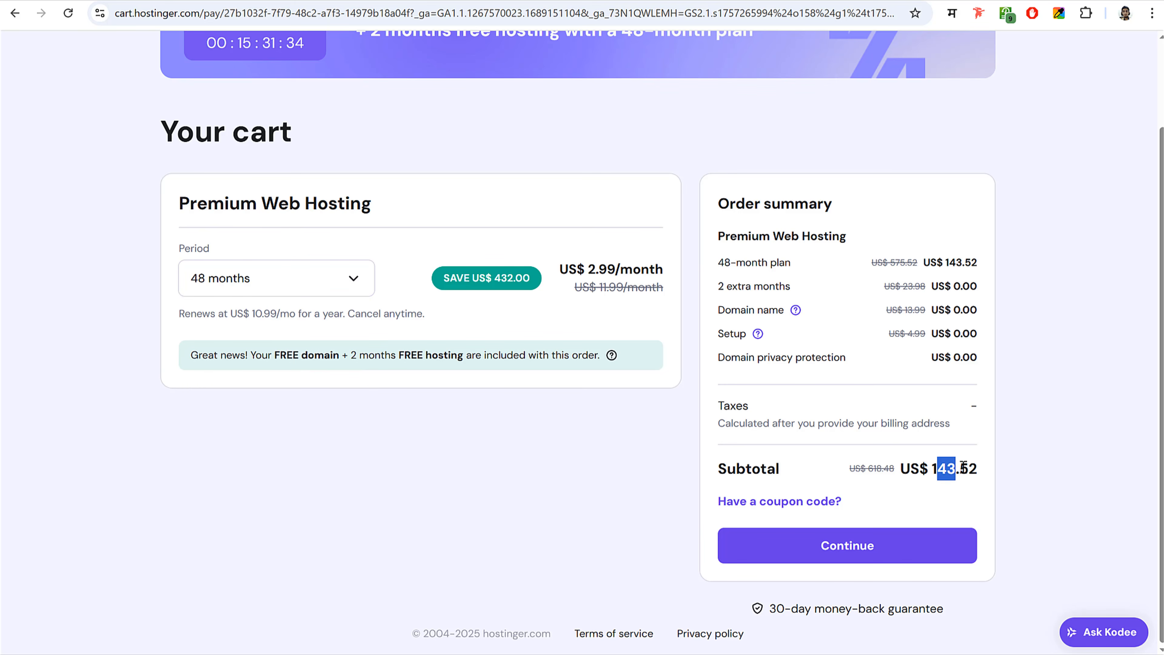
click(963, 467)
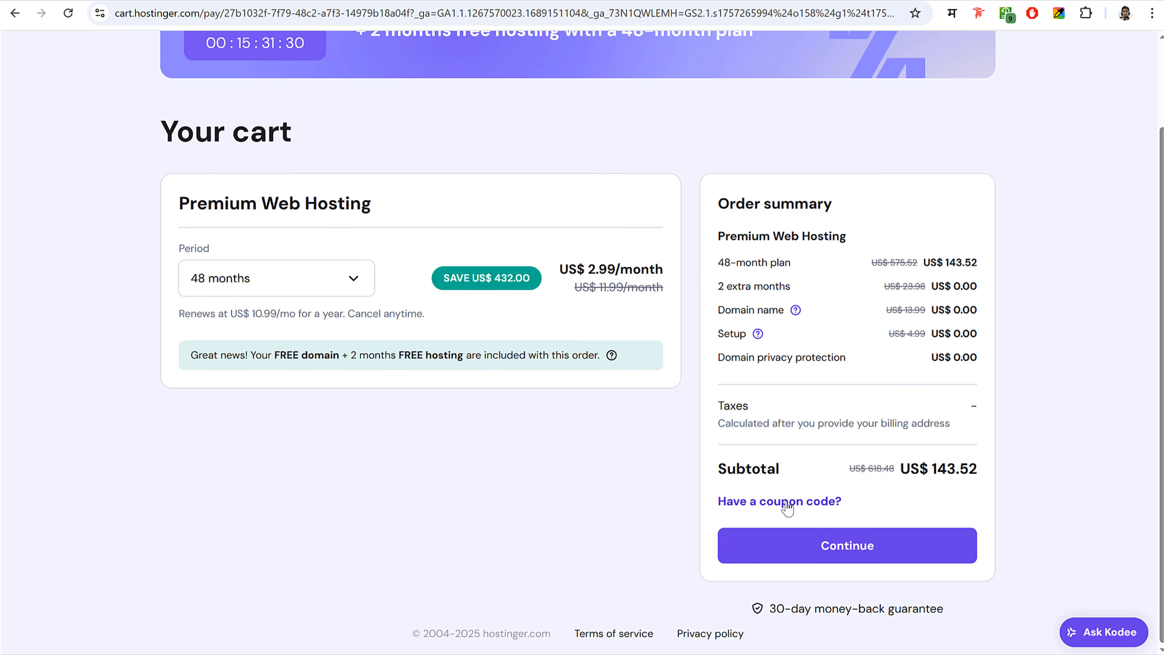
- Apply the 10% coupon code, bringing the subtotal down to US$129.17
click(798, 502)
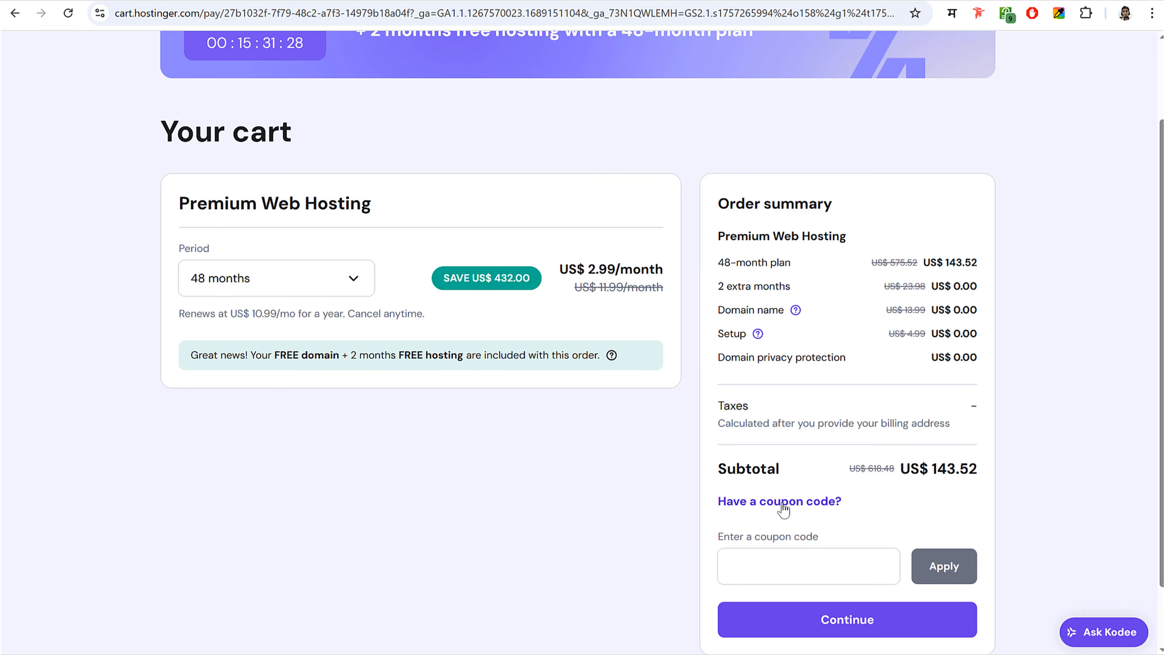
scroll(804, 495, down, 2)
click(804, 496)
text(NAYYAR)
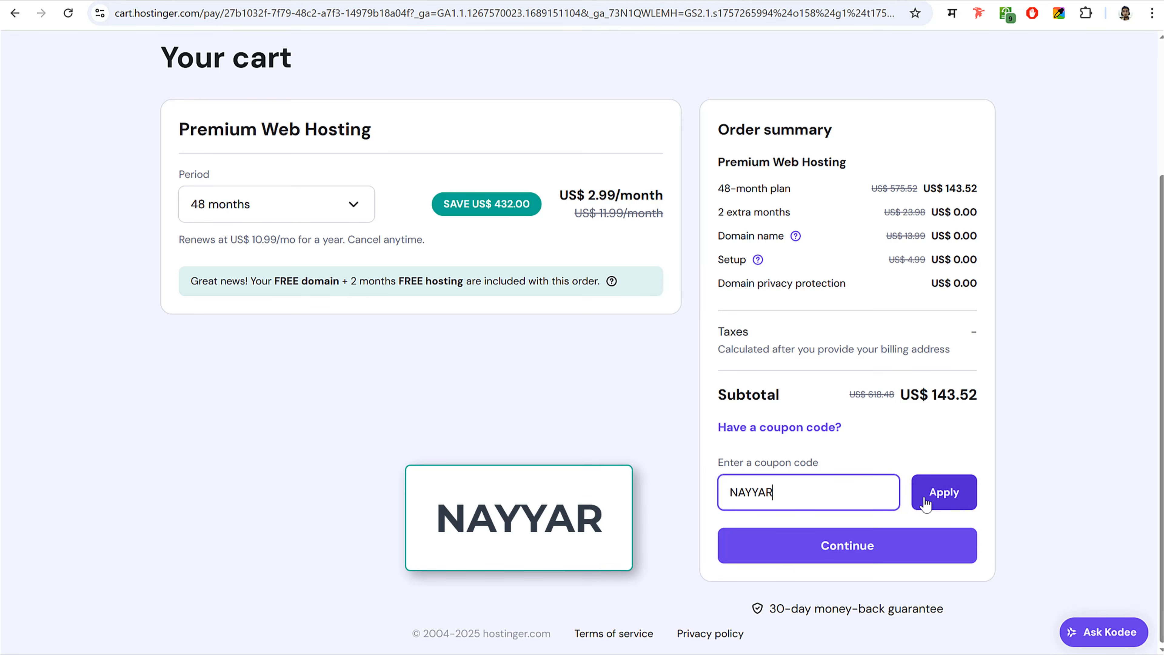
click(937, 494)
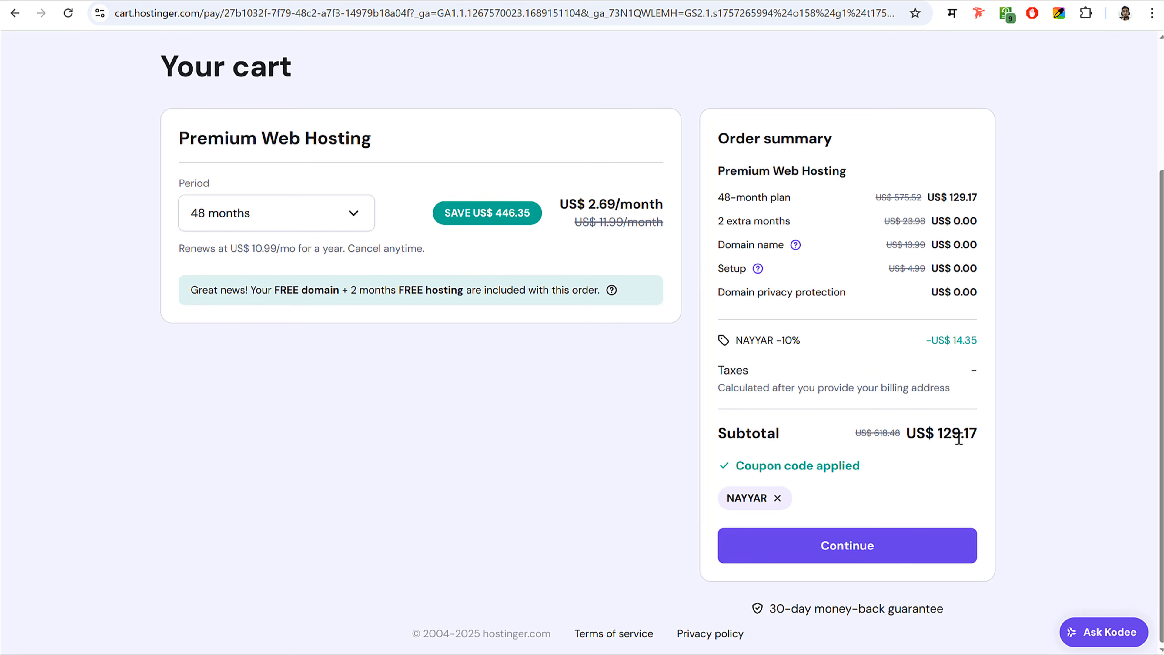
drag(937, 435, 979, 431)
click(978, 430)
- Compare the 12-month billing period at US$3.59/month and its renewal price
click(298, 213)
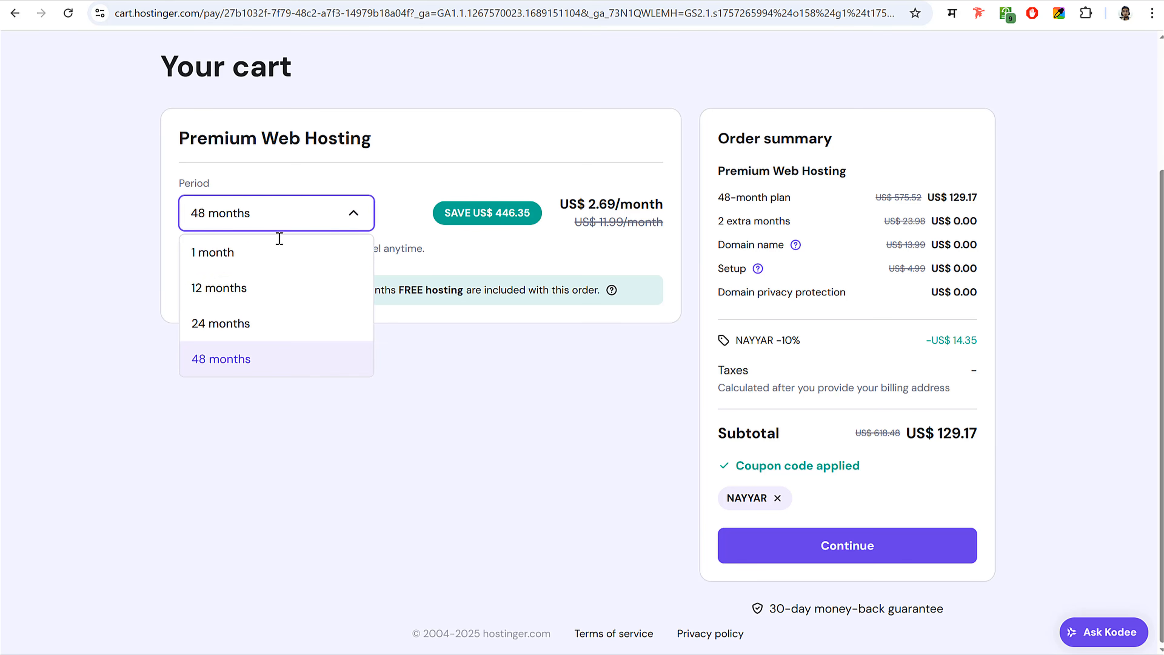
click(242, 290)
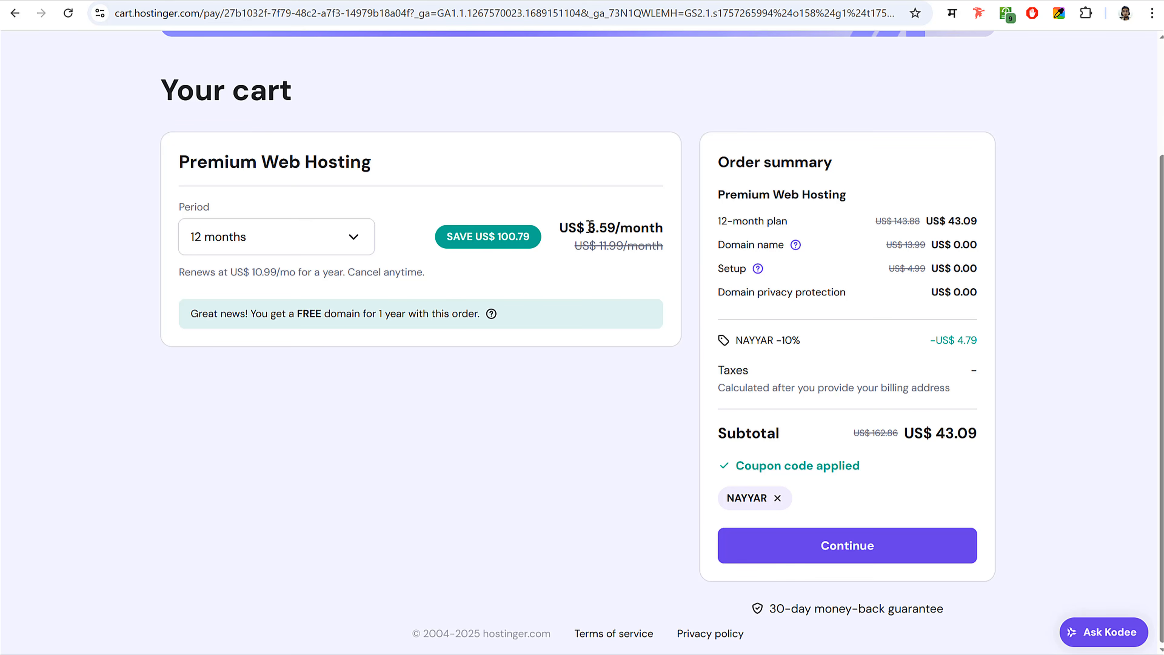
drag(588, 228, 617, 227)
click(618, 227)
drag(255, 272, 297, 272)
click(296, 272)
- Switch the billing period back to 48 months at US$2.69/month
click(301, 242)
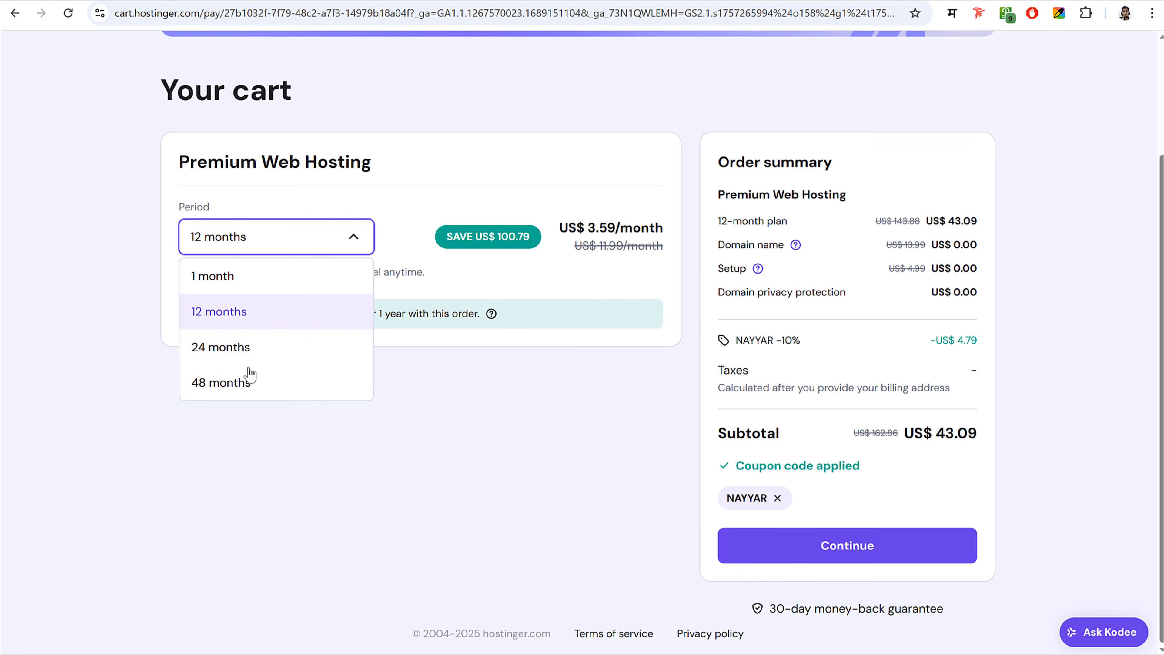
click(247, 383)
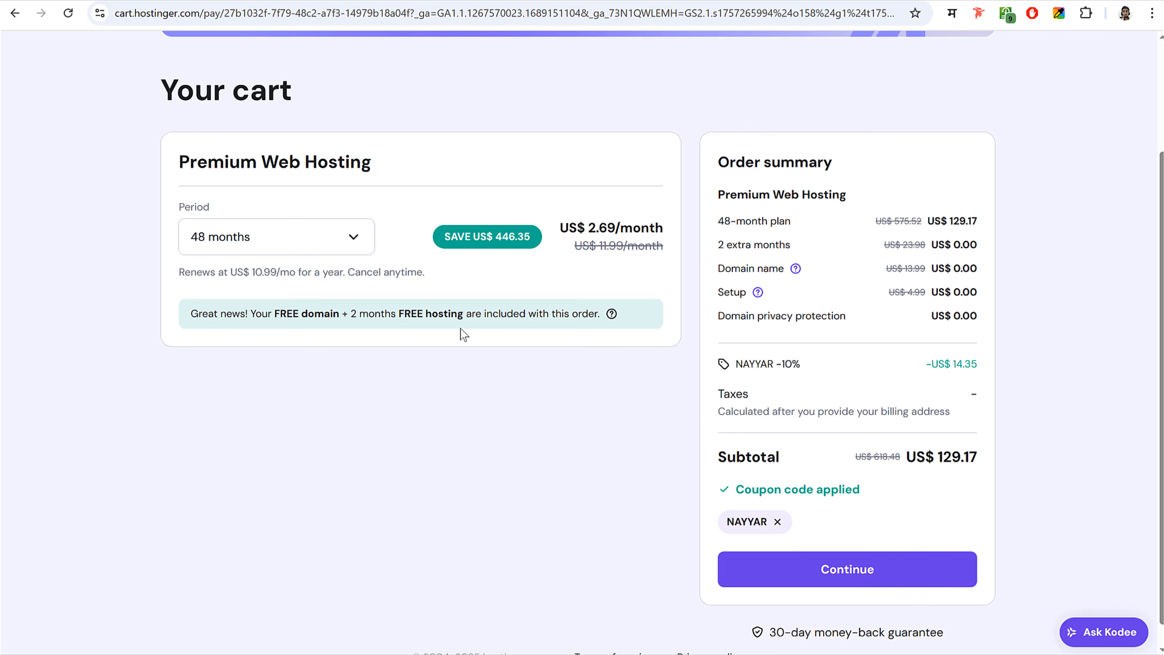
drag(591, 230, 618, 228)
click(619, 227)
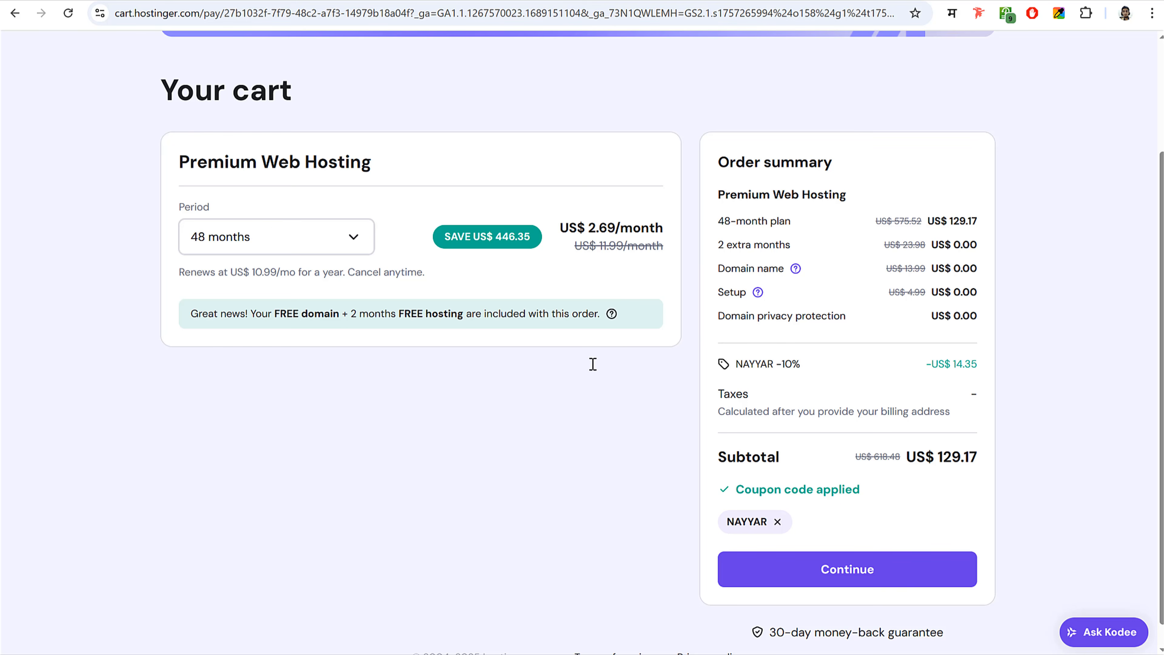
- Proceed from the cart to checkout and register an account to reach the Billing address step
click(857, 569)
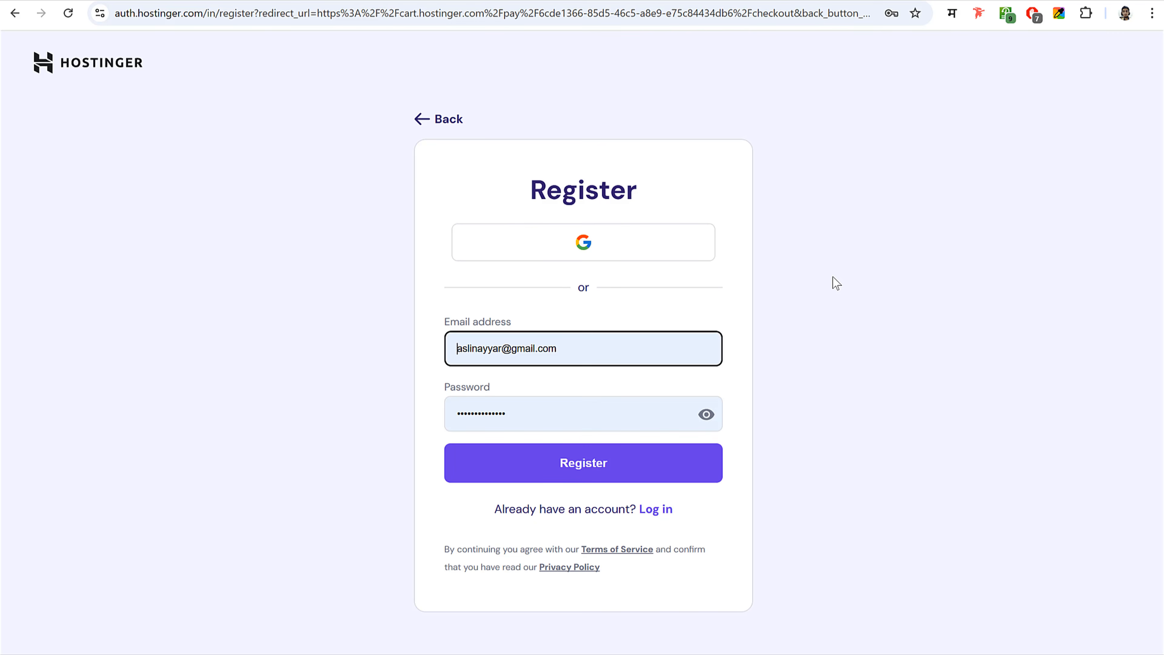
click(924, 312)
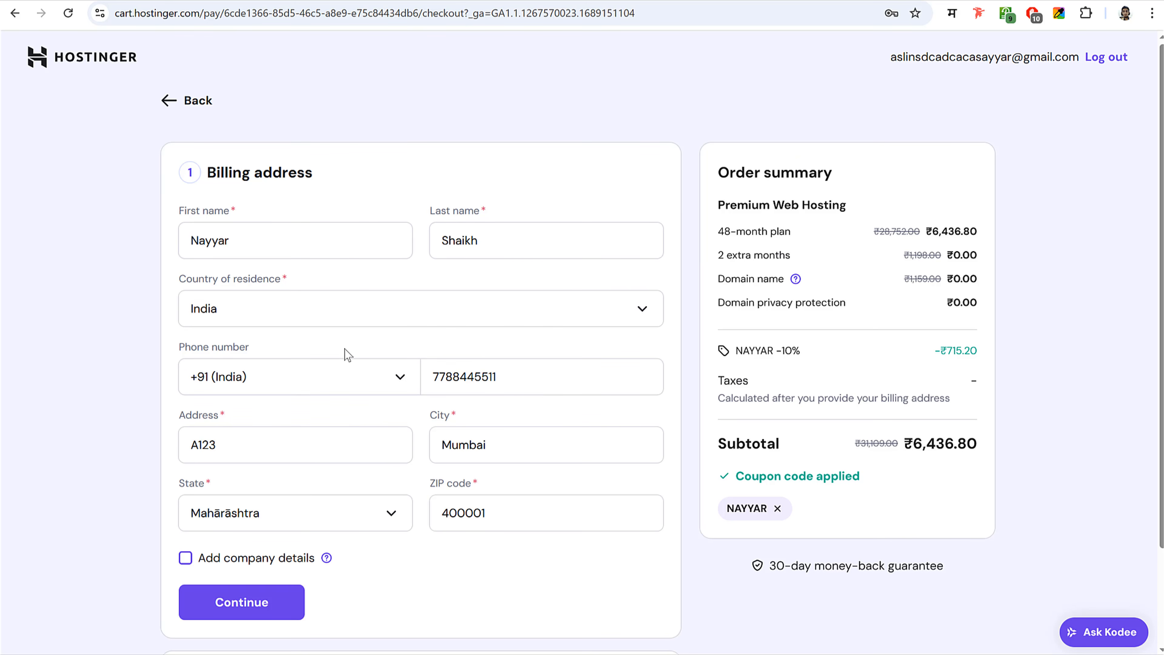
- Save the billing address without company name or GST details and continue to payment
scroll(501, 356, down, 2)
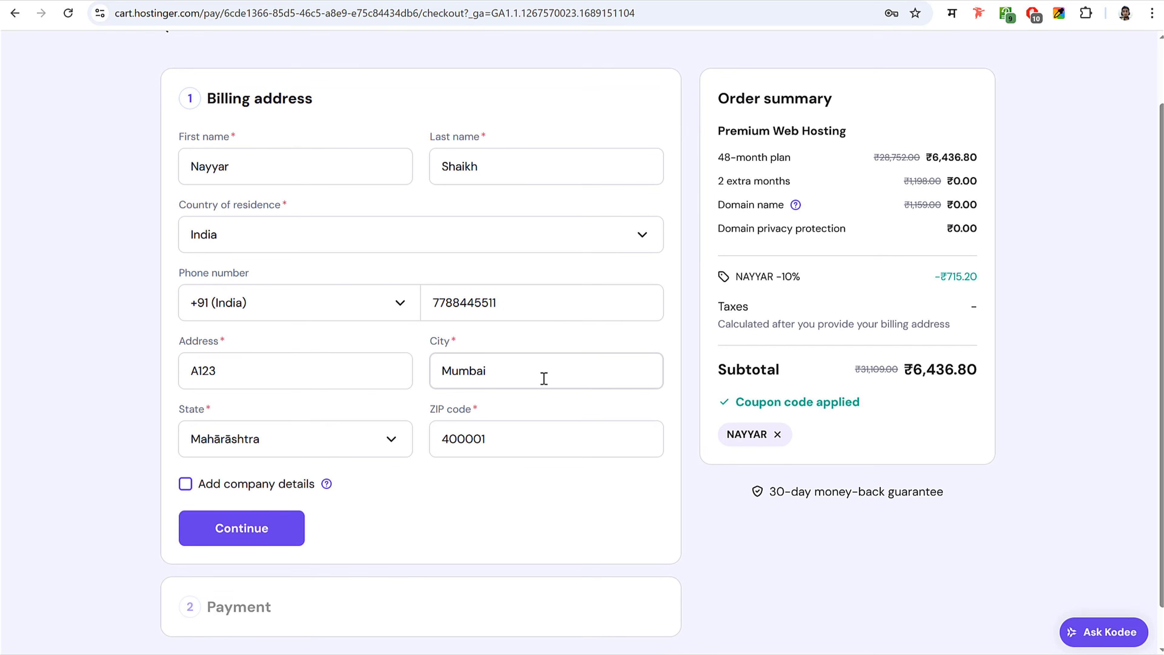
click(236, 484)
scroll(402, 485, down, 3)
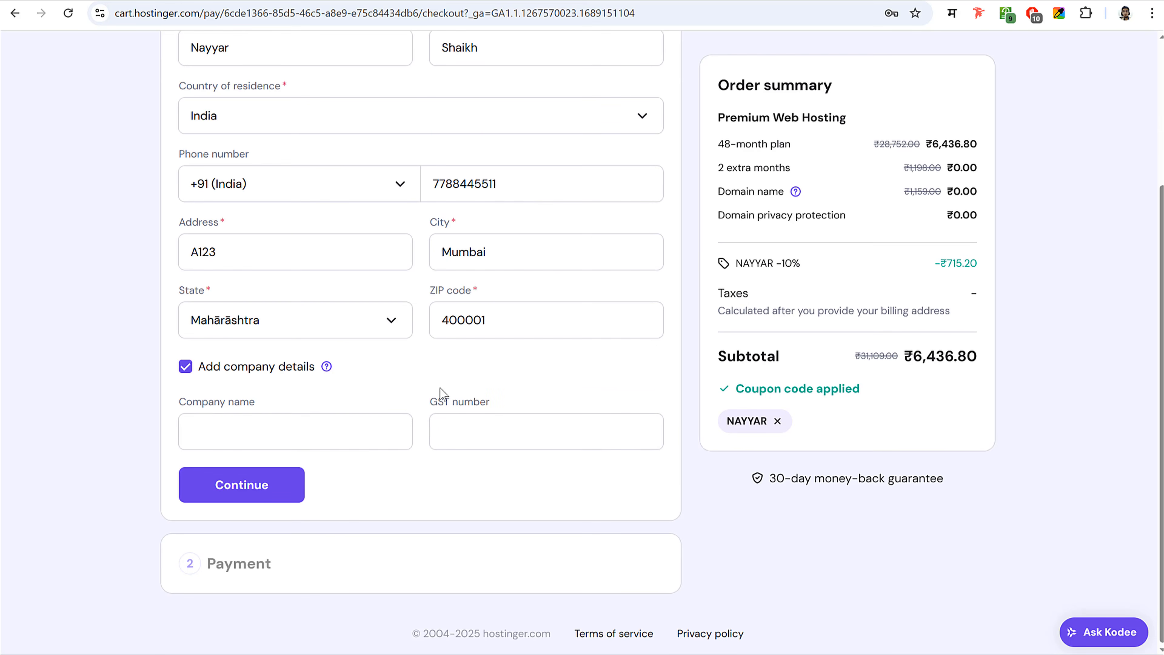
click(227, 369)
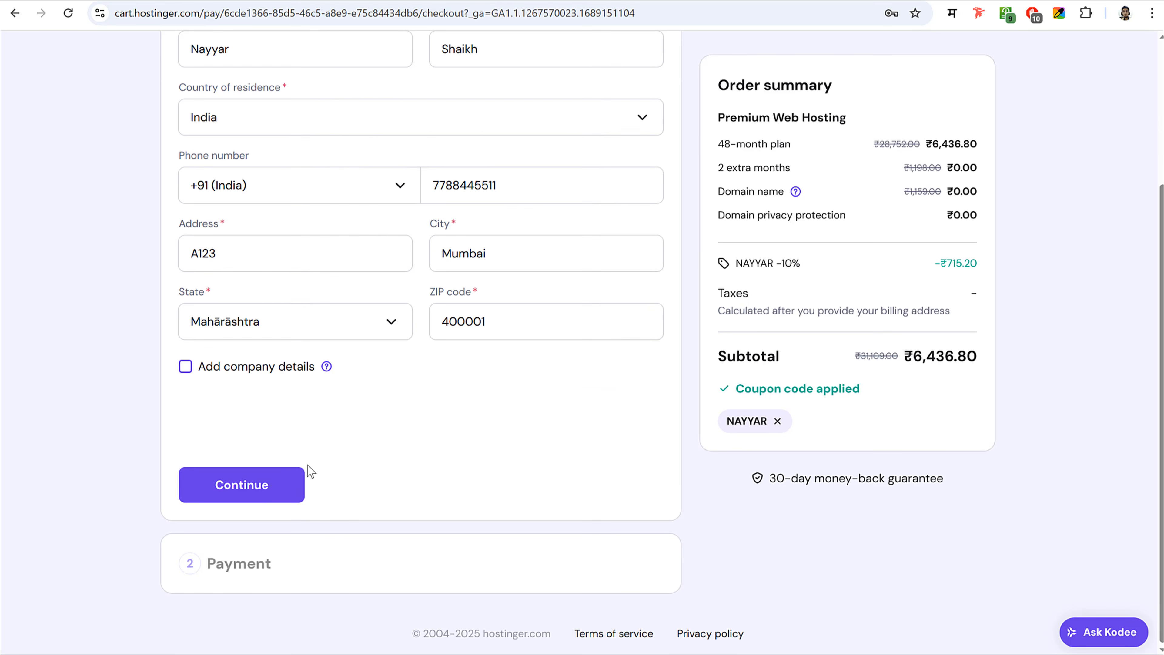
click(271, 488)
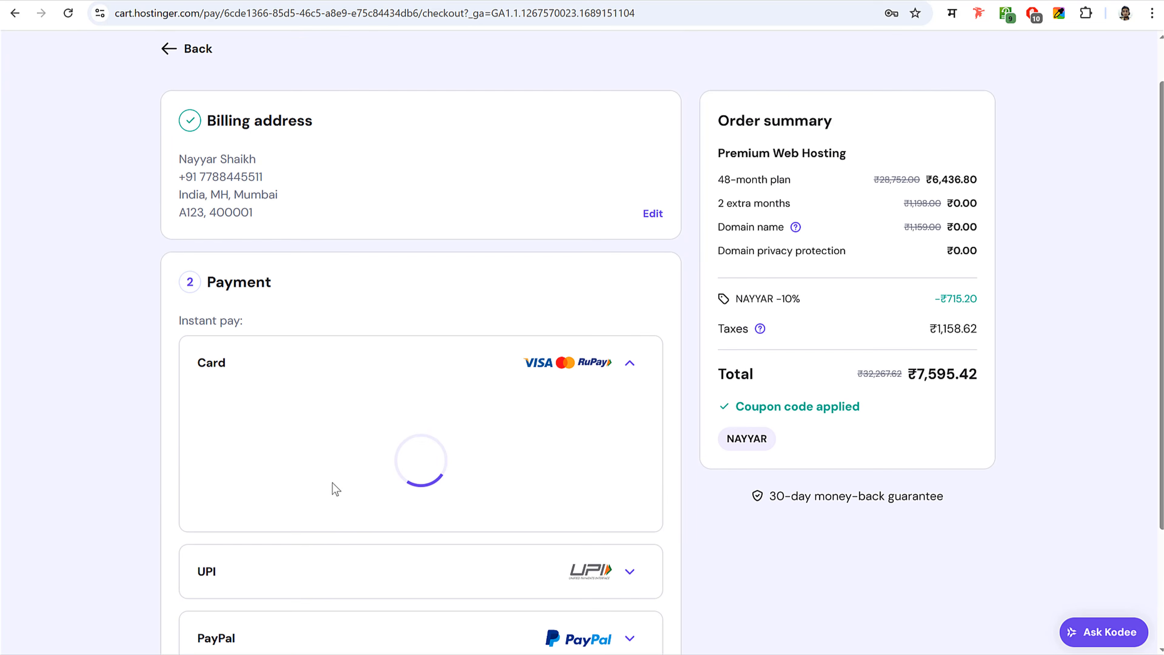
- Look through the Card, UPI and EMI payment options, leaving UPI expanded
scroll(660, 394, down, 3)
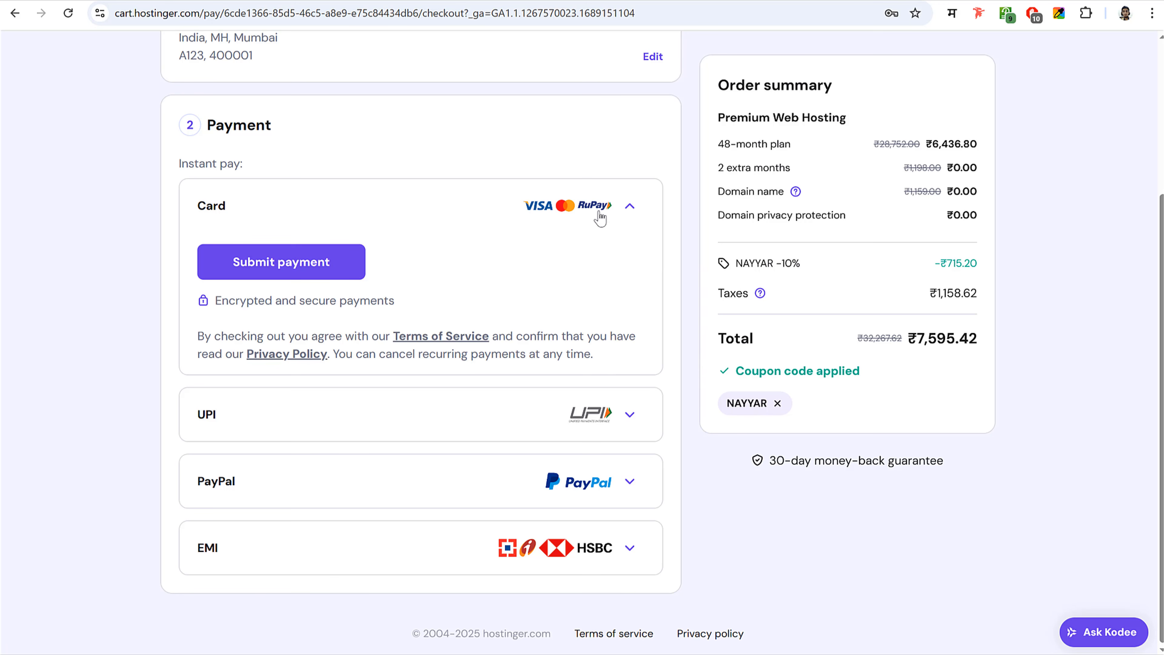
click(632, 421)
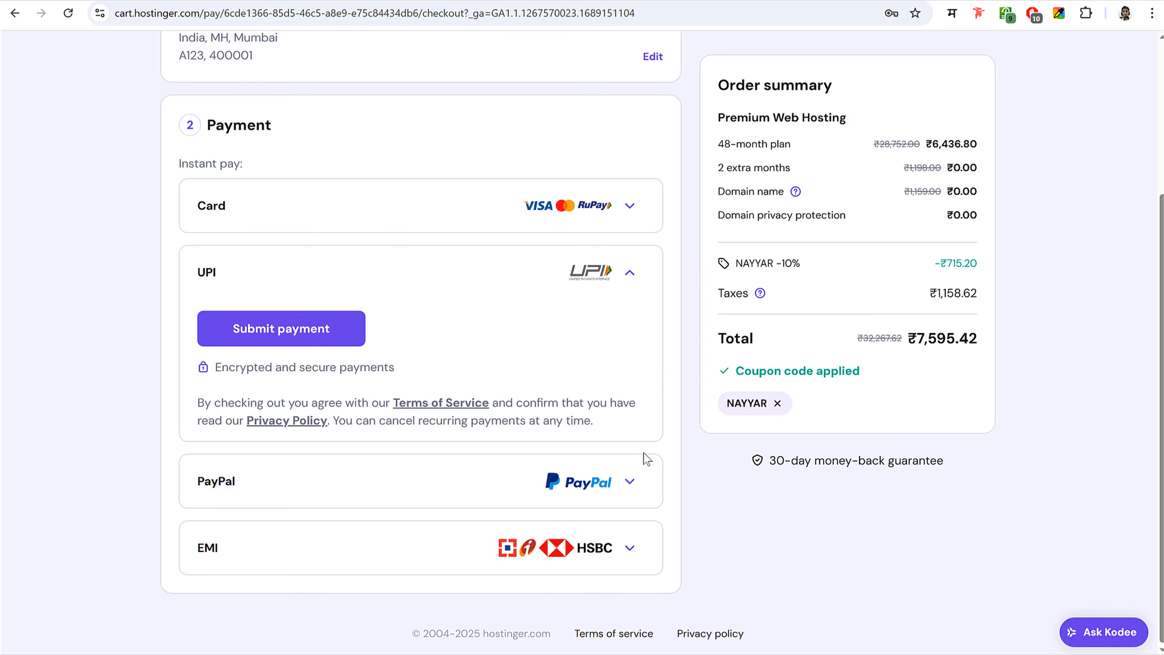
click(647, 547)
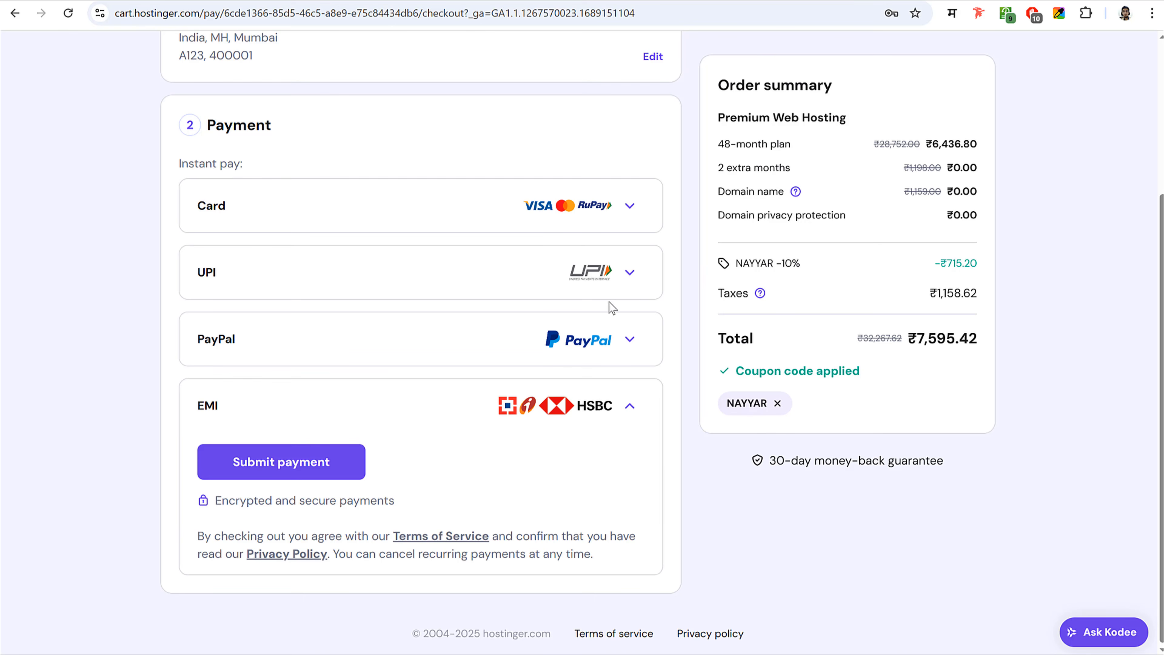
click(476, 209)
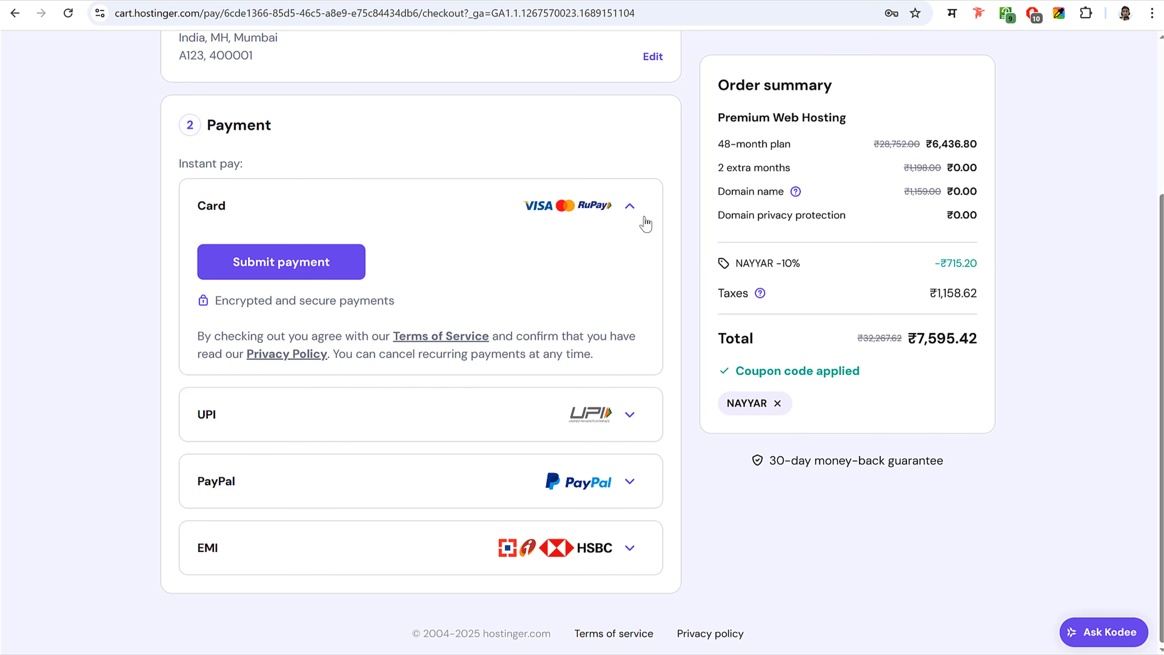
click(631, 206)
click(631, 413)
click(635, 407)
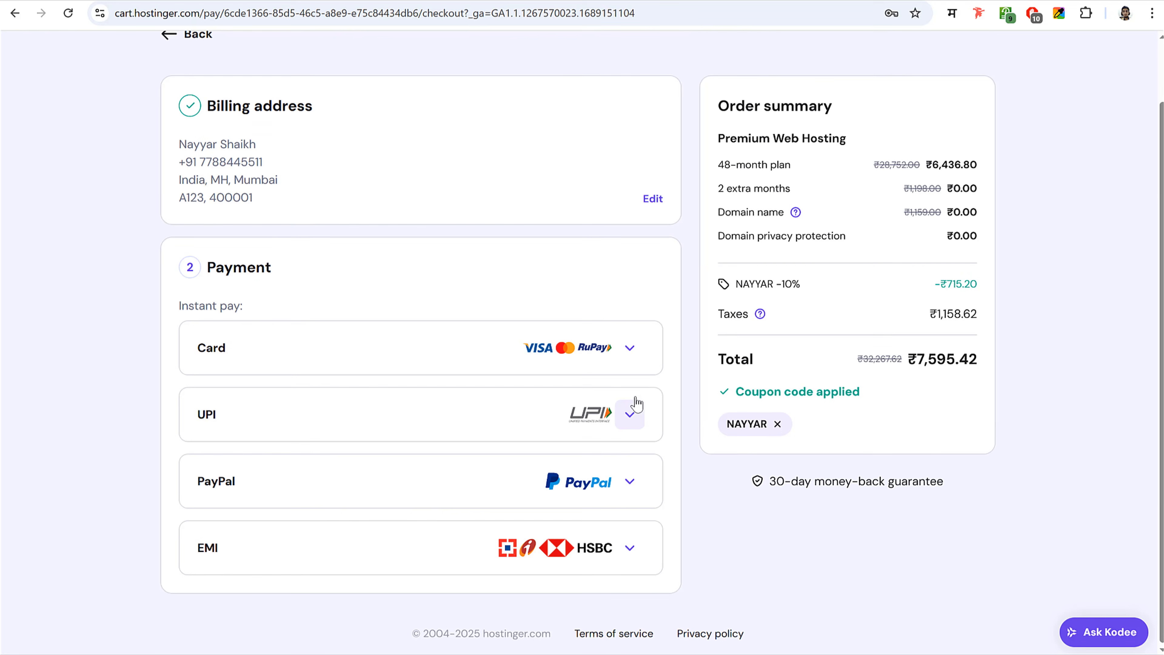
click(636, 406)
scroll(646, 452, down, 3)
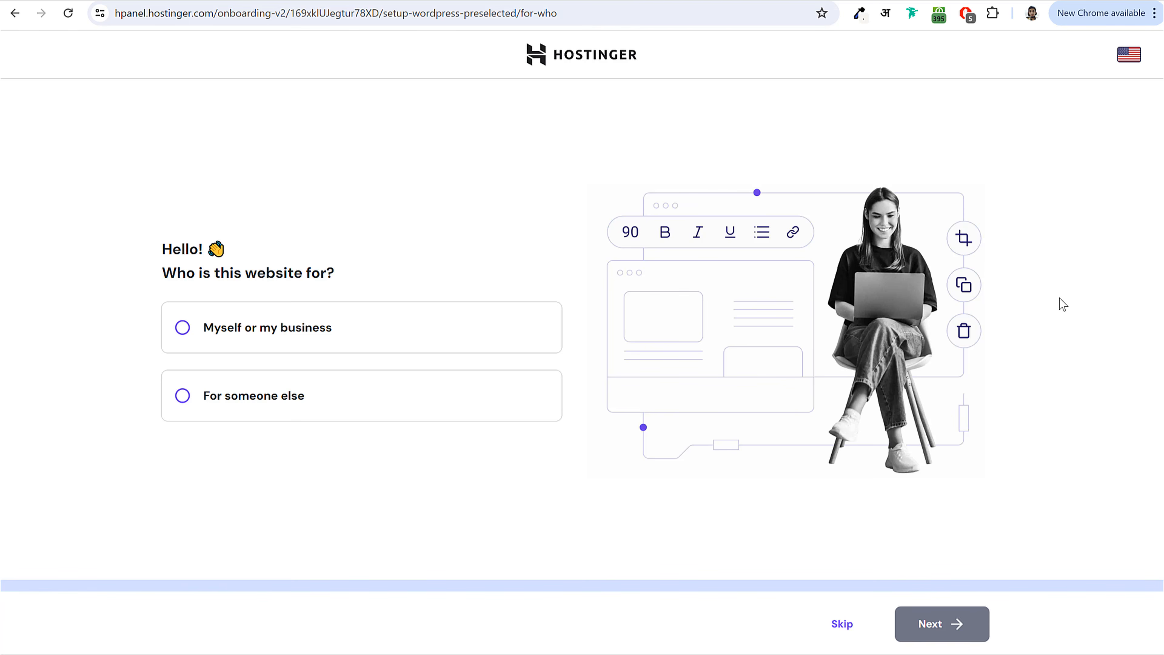
- Answer that the website is for myself or my business and that I'll create it
click(239, 329)
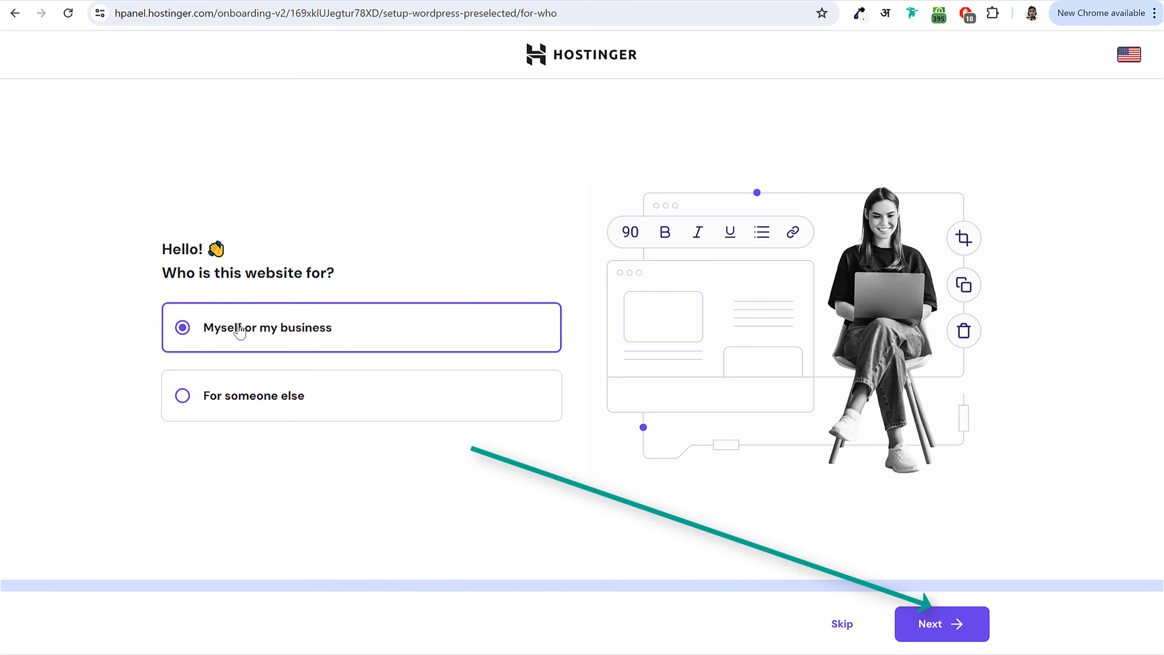
click(935, 633)
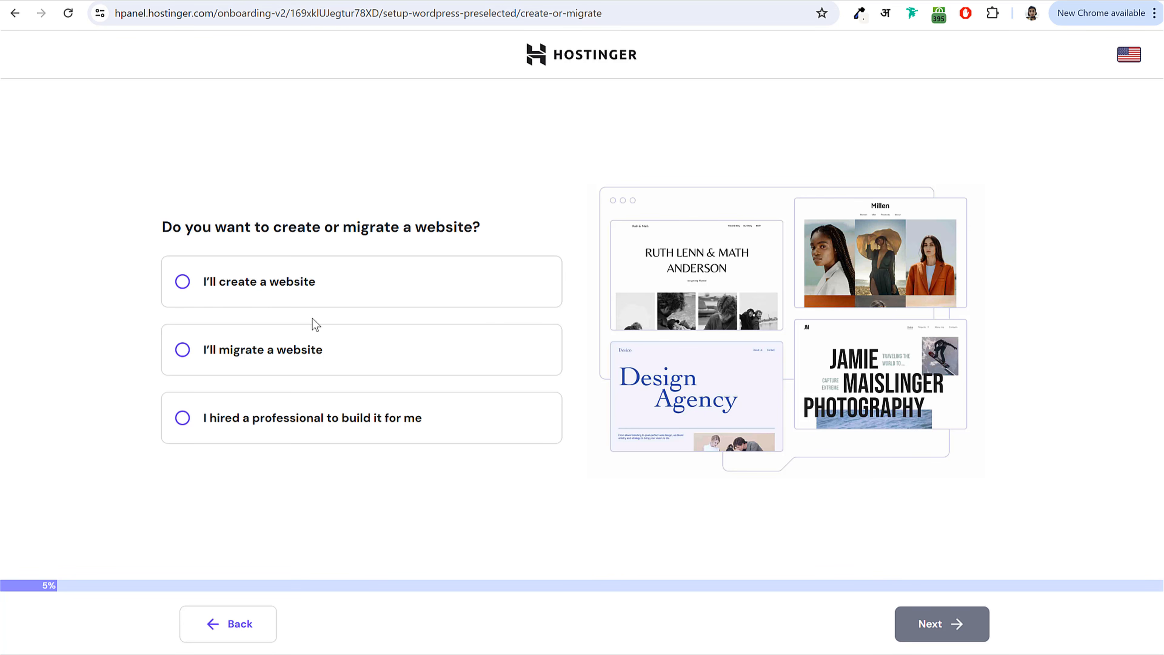
click(264, 287)
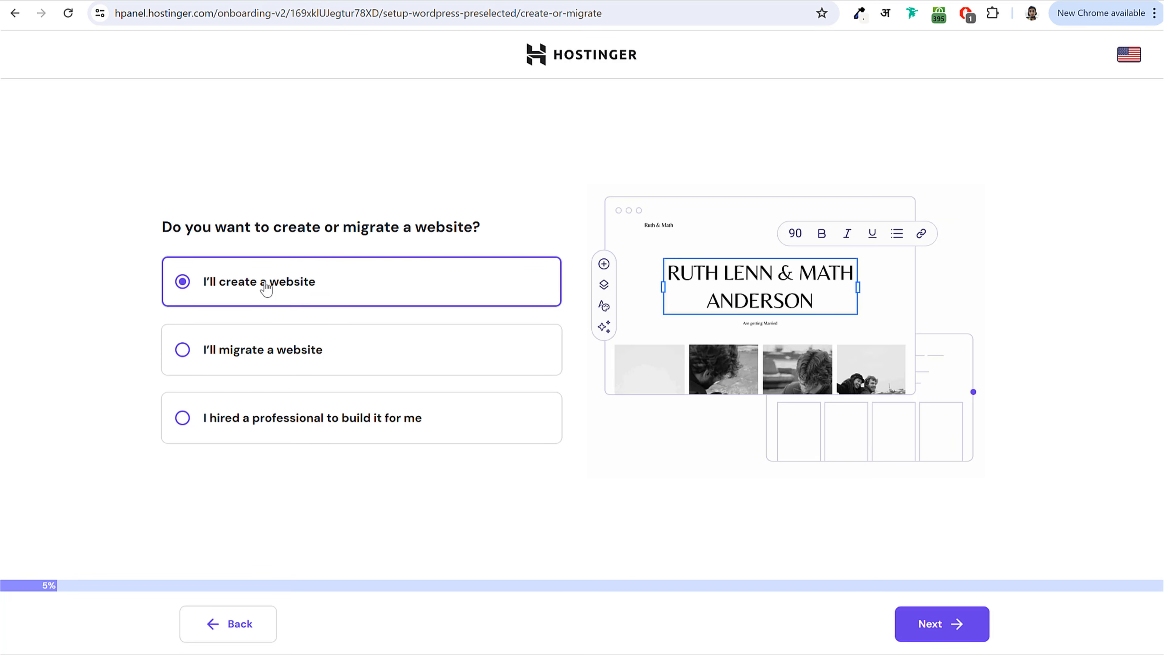
click(953, 625)
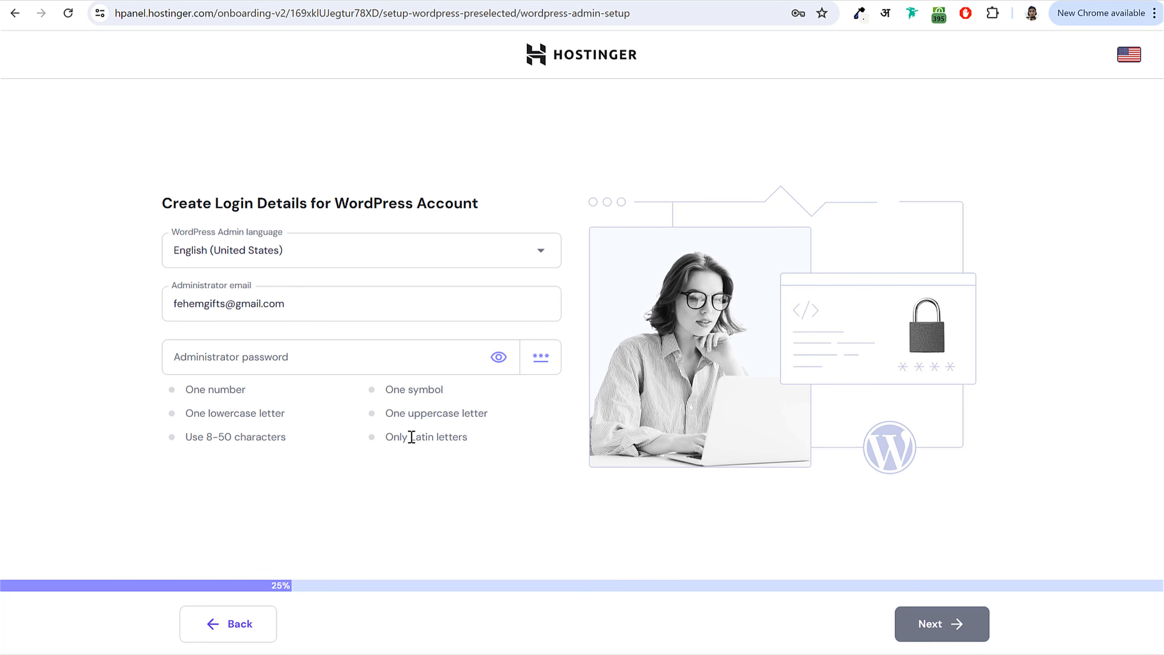
- Paste in the WordPress administrator password
click(312, 364)
key(ctrl+v)
click(959, 625)
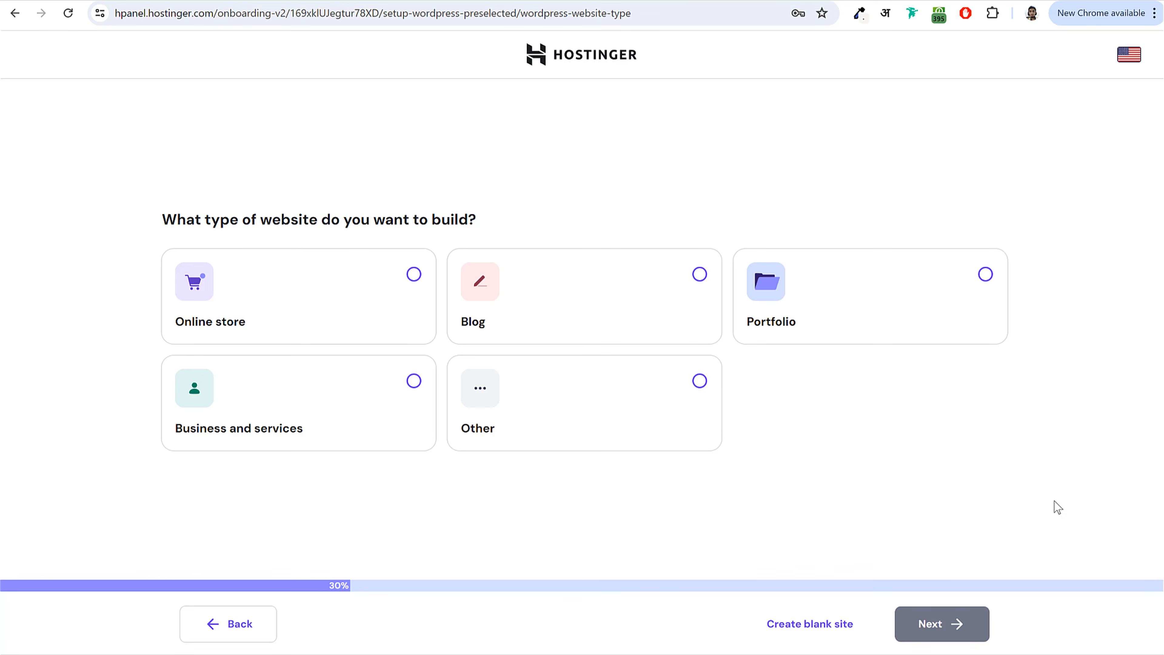
- Choose Business and services as the website type and start from a blank site
click(700, 381)
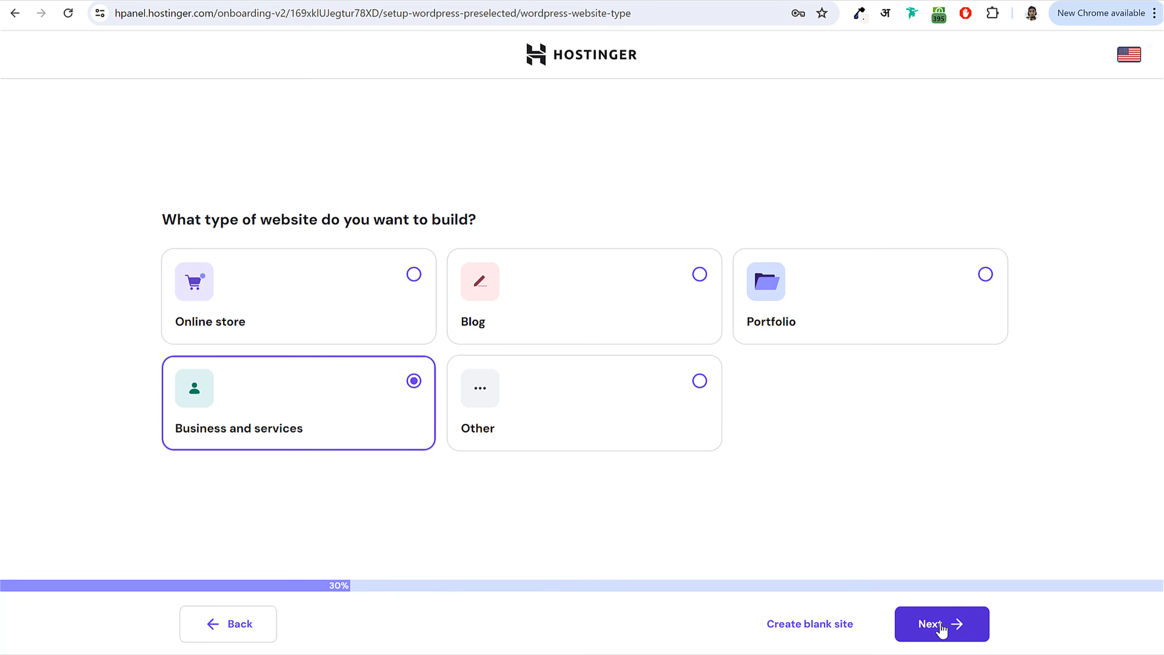
click(941, 630)
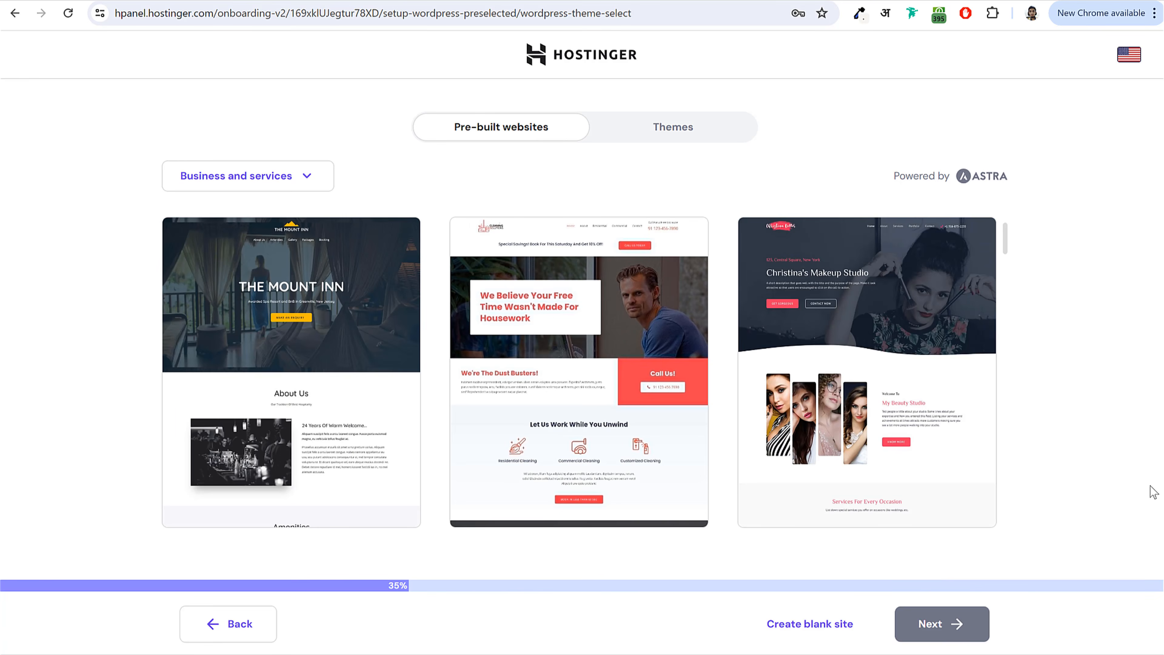
click(691, 128)
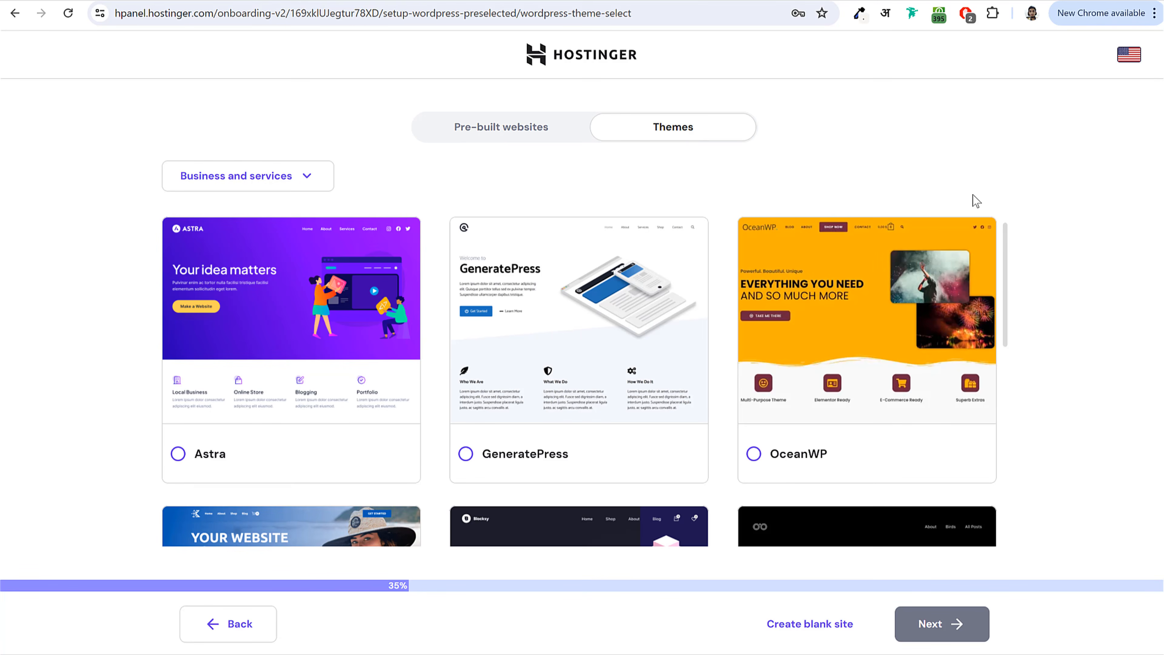
click(799, 633)
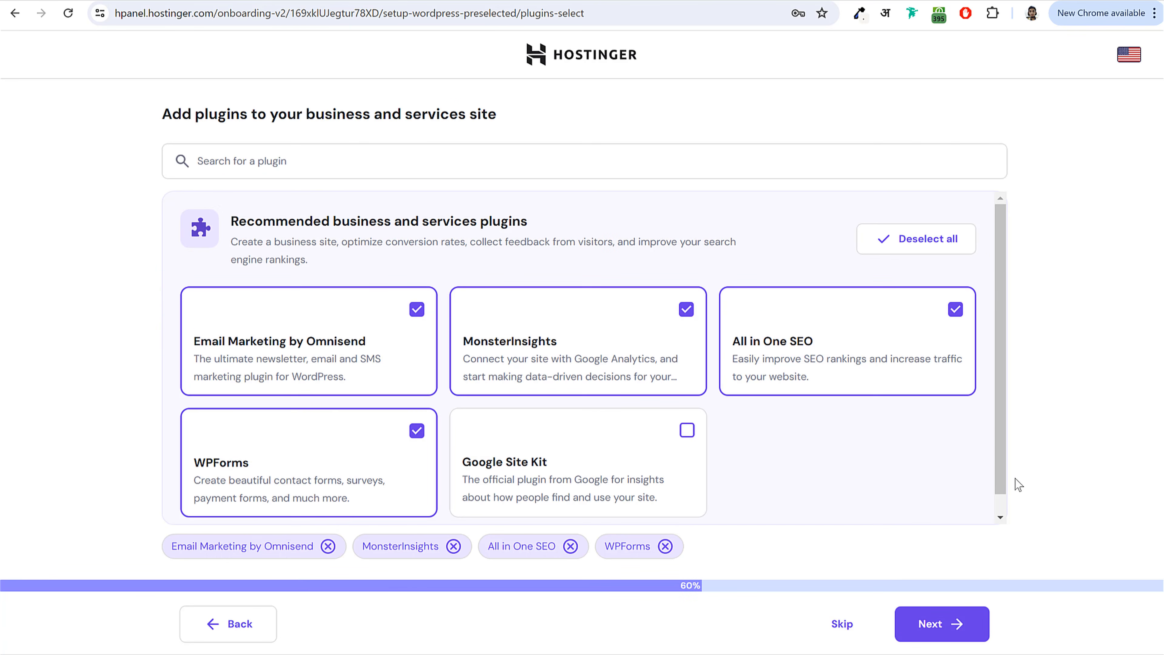
- Skip the plugins, then replace the taken blogdude.in with nayyarshaikh and pick the free .in domain
click(847, 636)
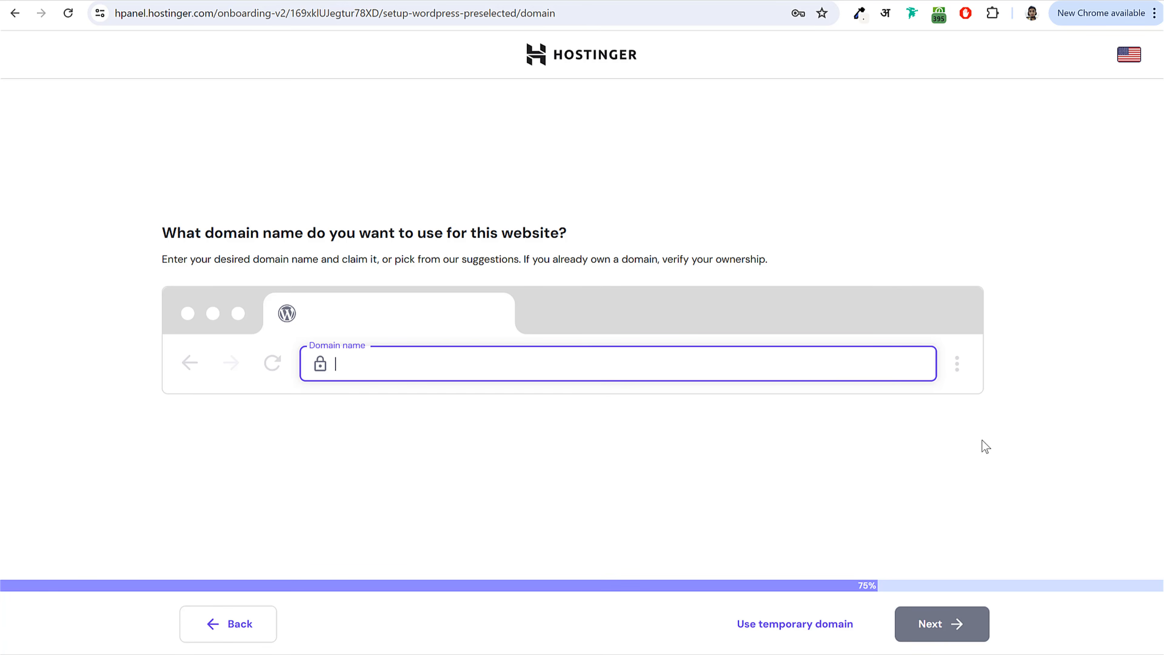
text(blogdude.in)
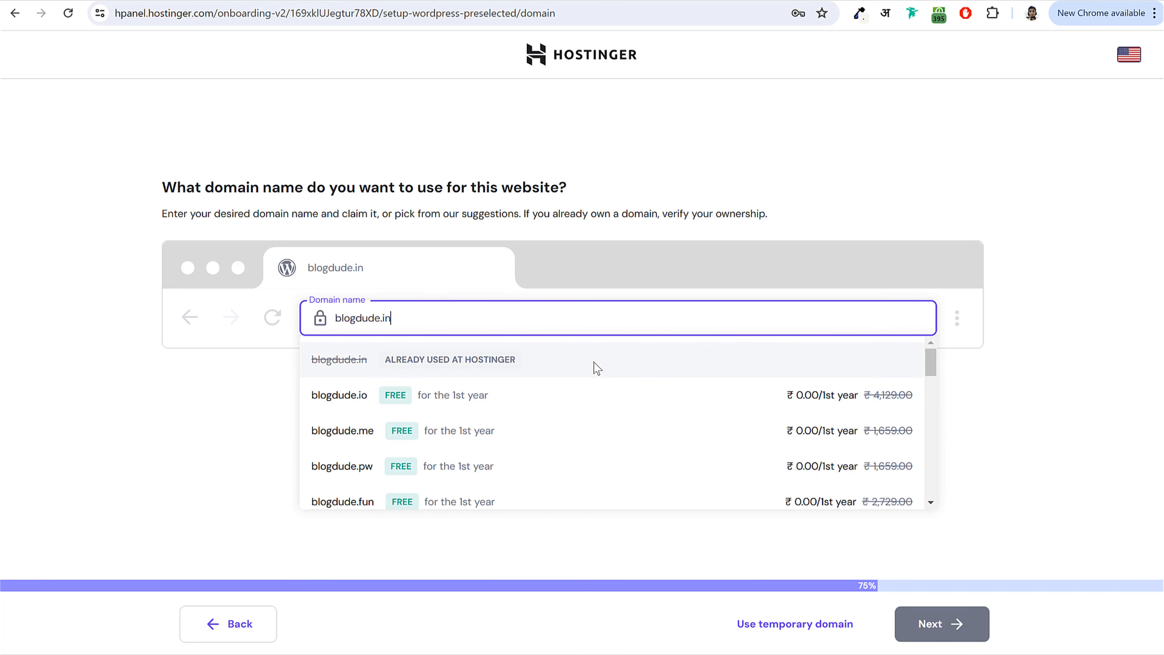
key(ctrl+a)
text(nayyarshaikh)
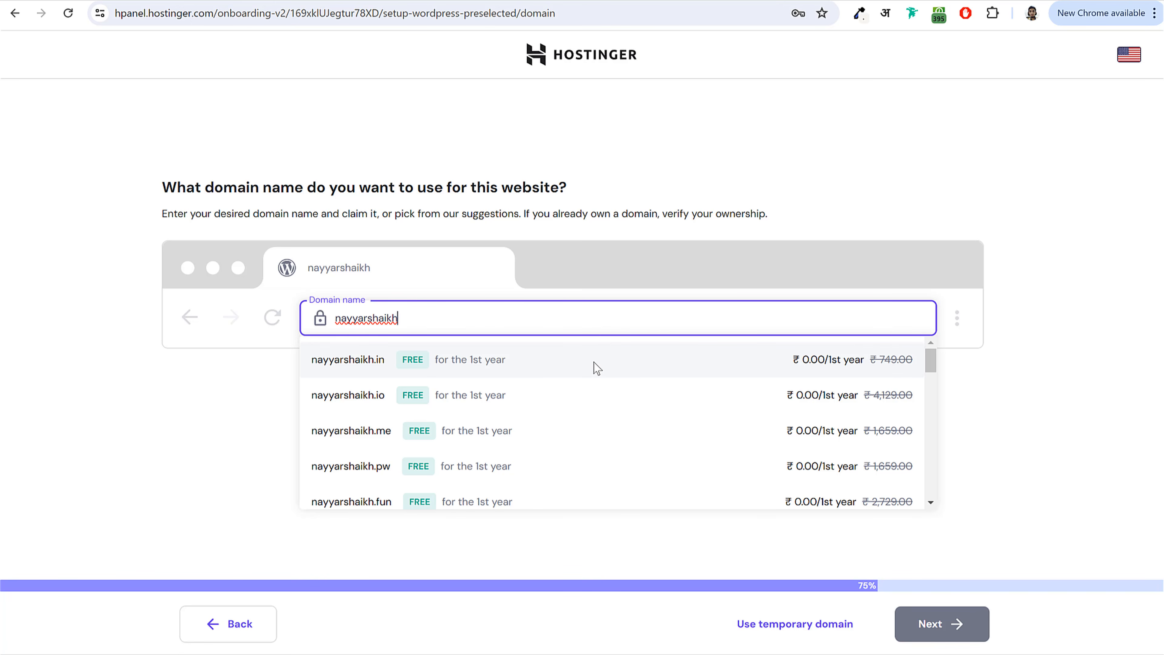
click(534, 372)
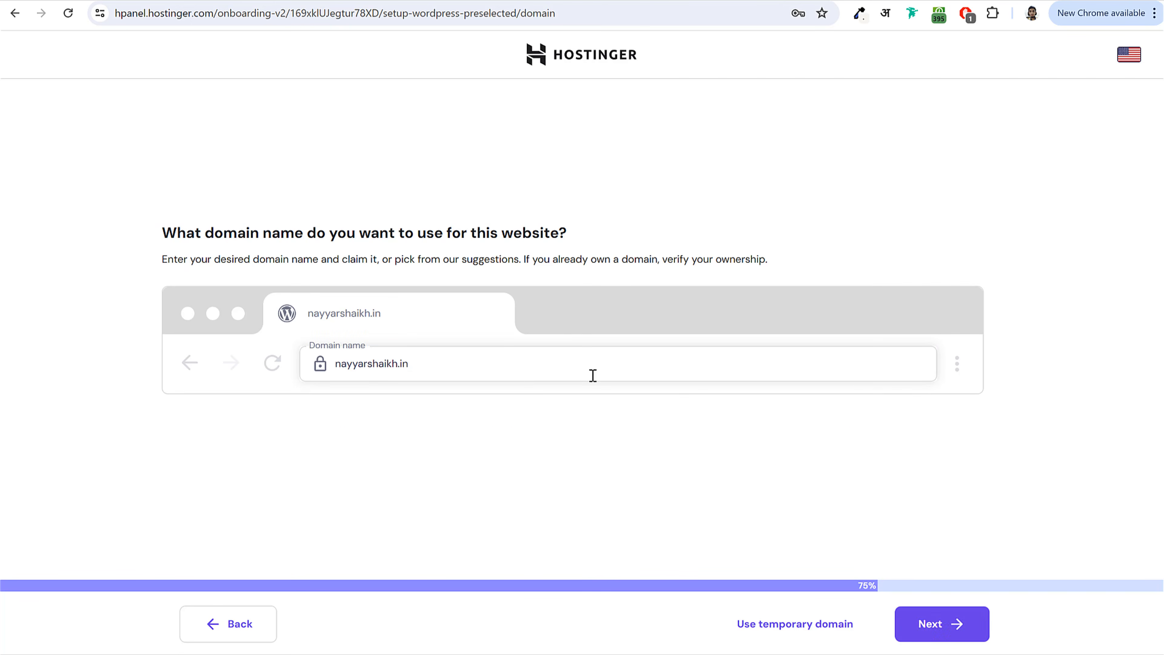
click(947, 629)
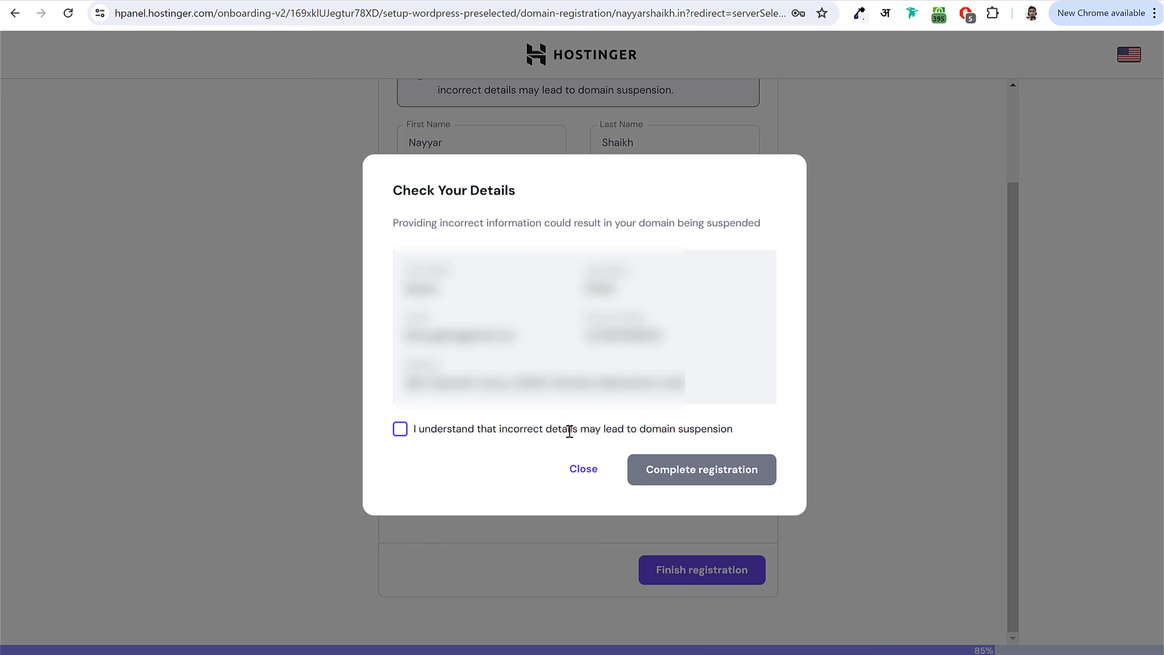
- Accept the domain consent, complete registration, and keep India as the data center country
click(569, 431)
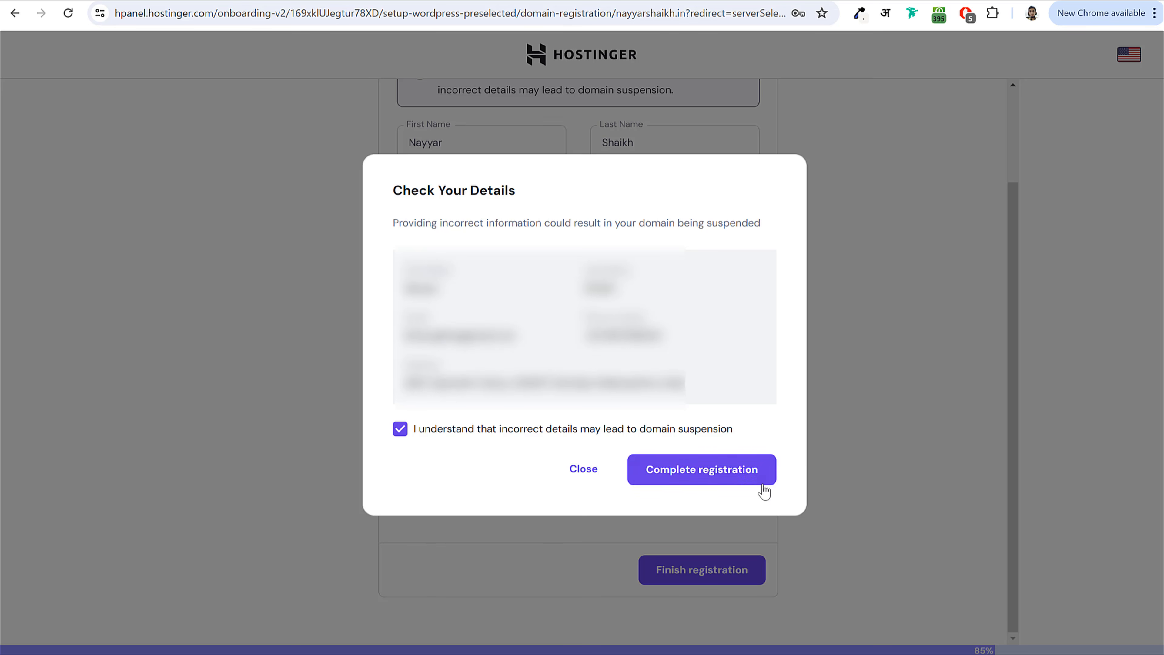
click(734, 480)
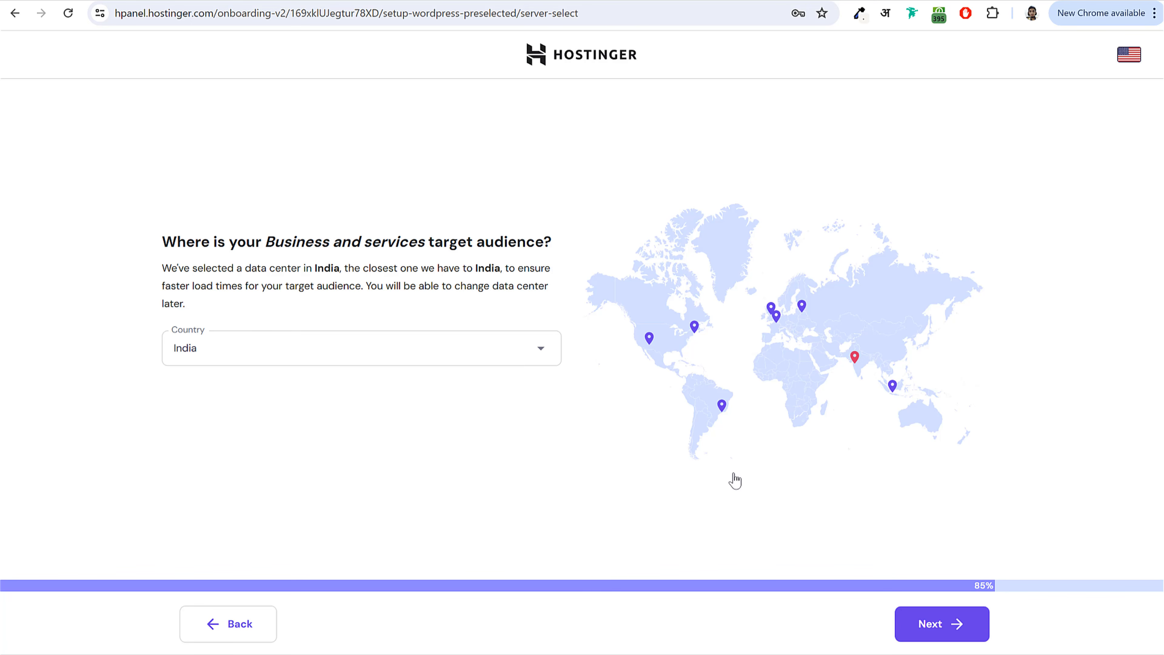
click(218, 349)
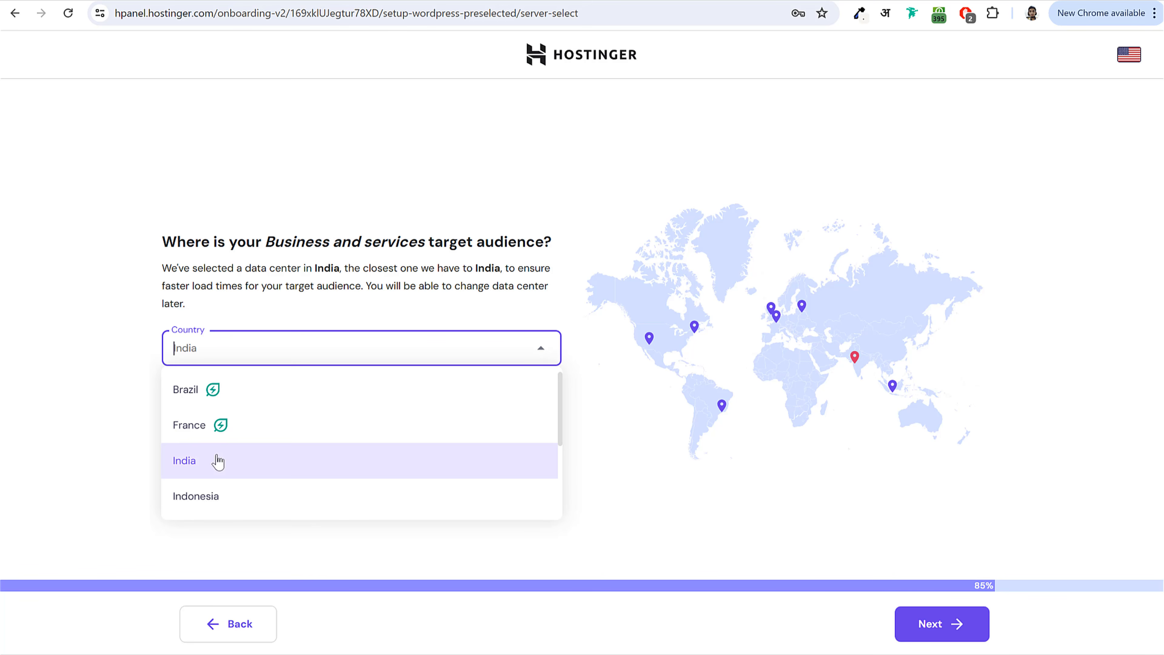
scroll(219, 461, down, 3)
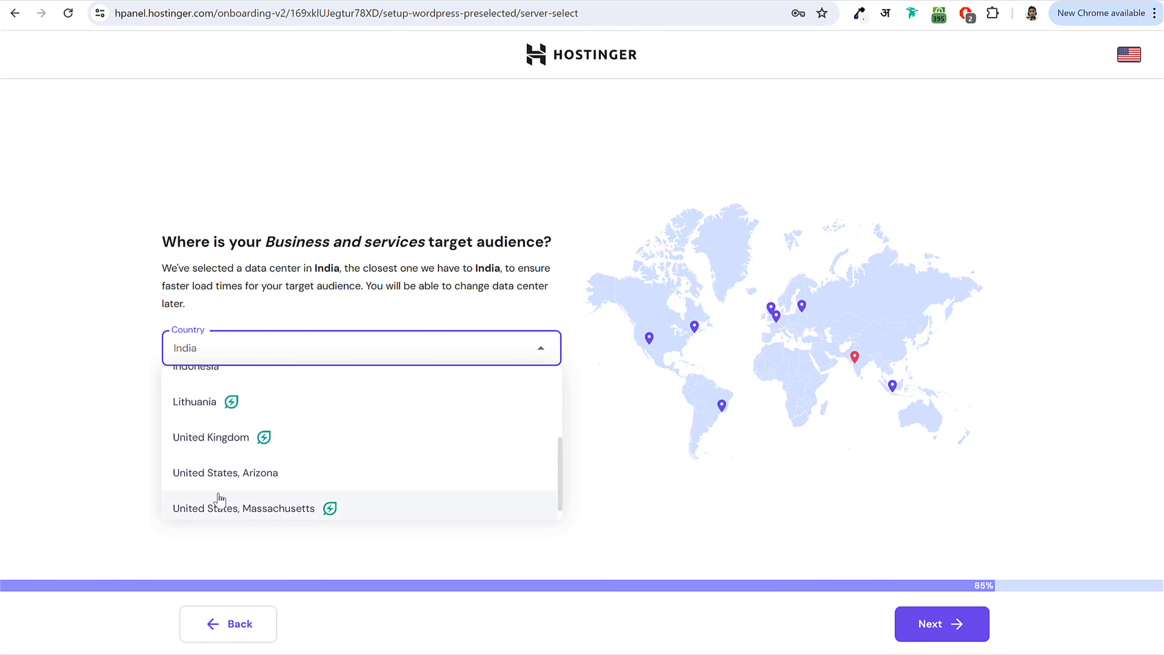
scroll(220, 499, up, 3)
click(219, 473)
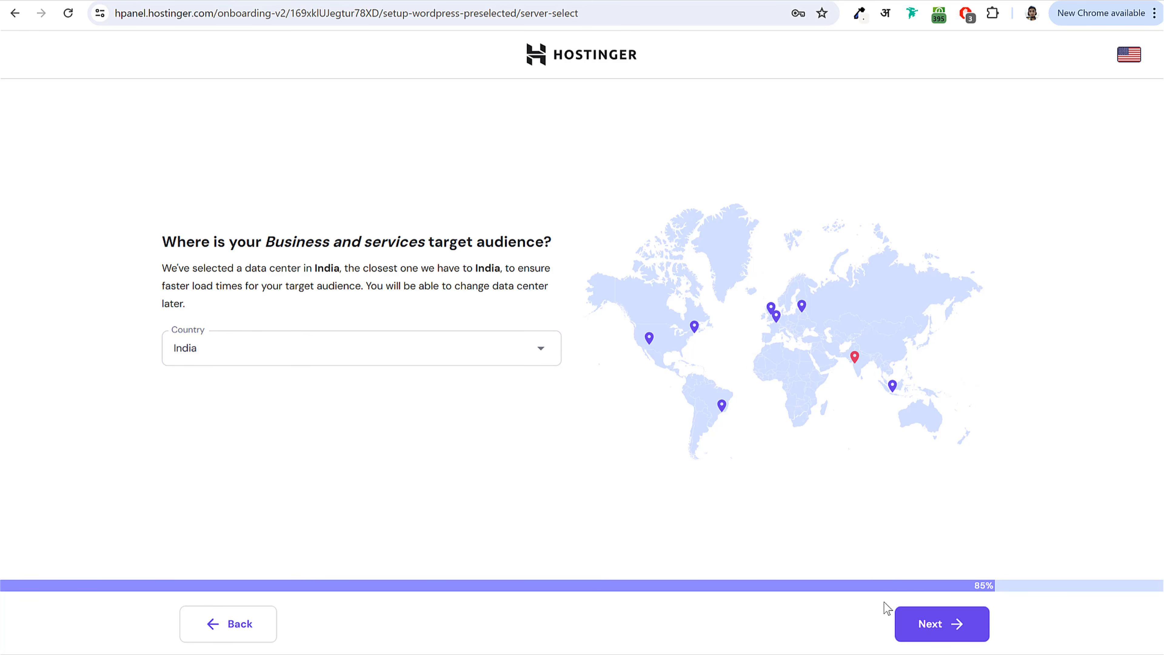
click(914, 629)
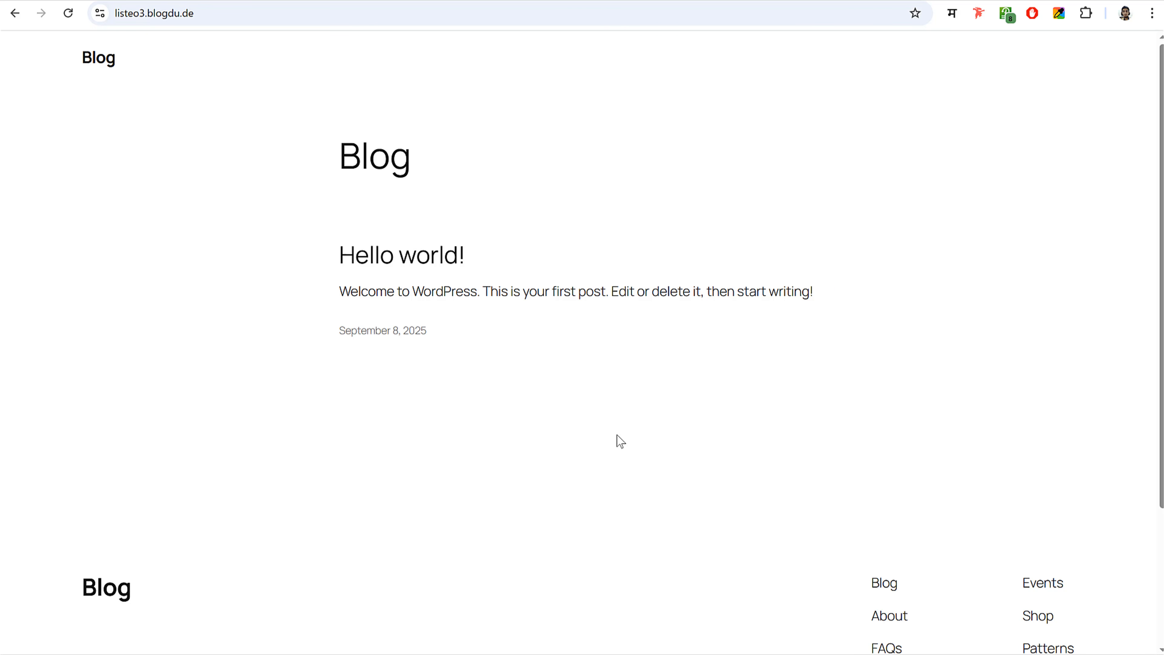
- Scroll through the Blog page with its default Hello world! post
scroll(714, 392, down, 4)
scroll(722, 405, up, 4)
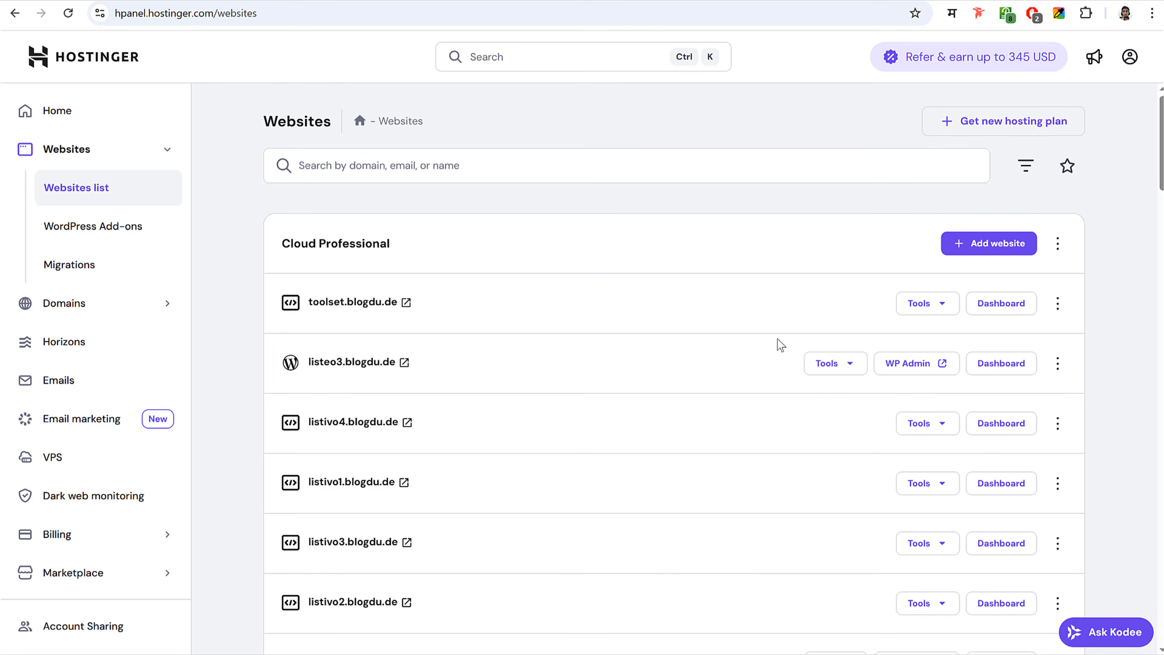
- Launch WP Admin from the listeo3.blogdu.de row of the websites list
scroll(669, 331, down, 10)
scroll(671, 334, up, 15)
double_click(369, 375)
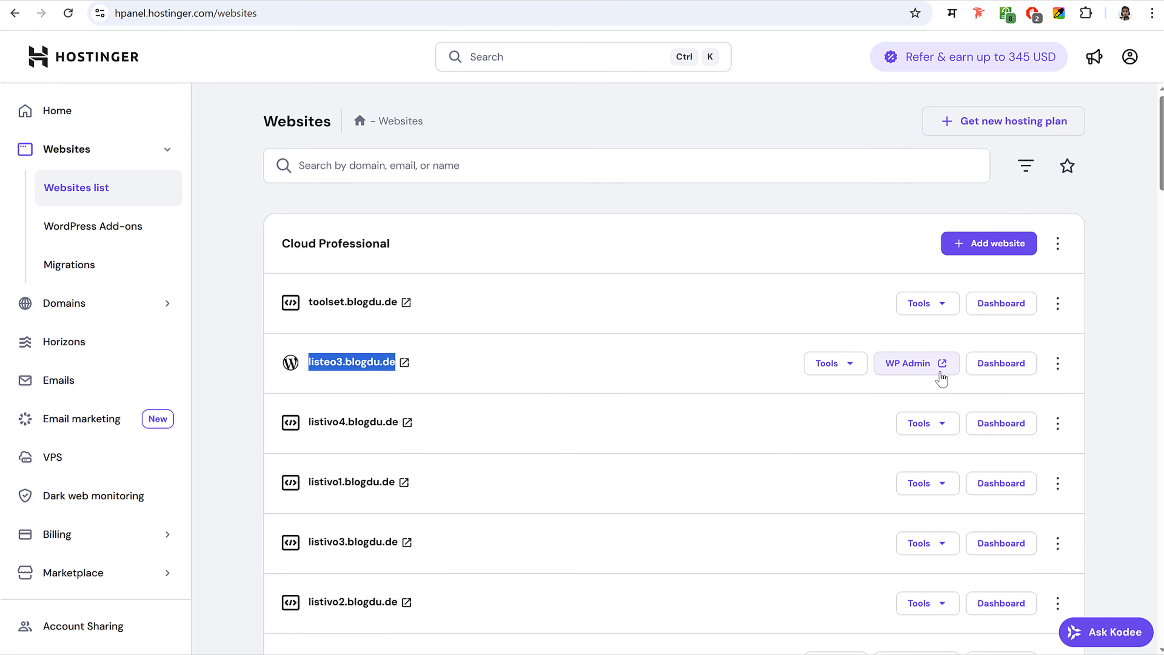
click(923, 376)
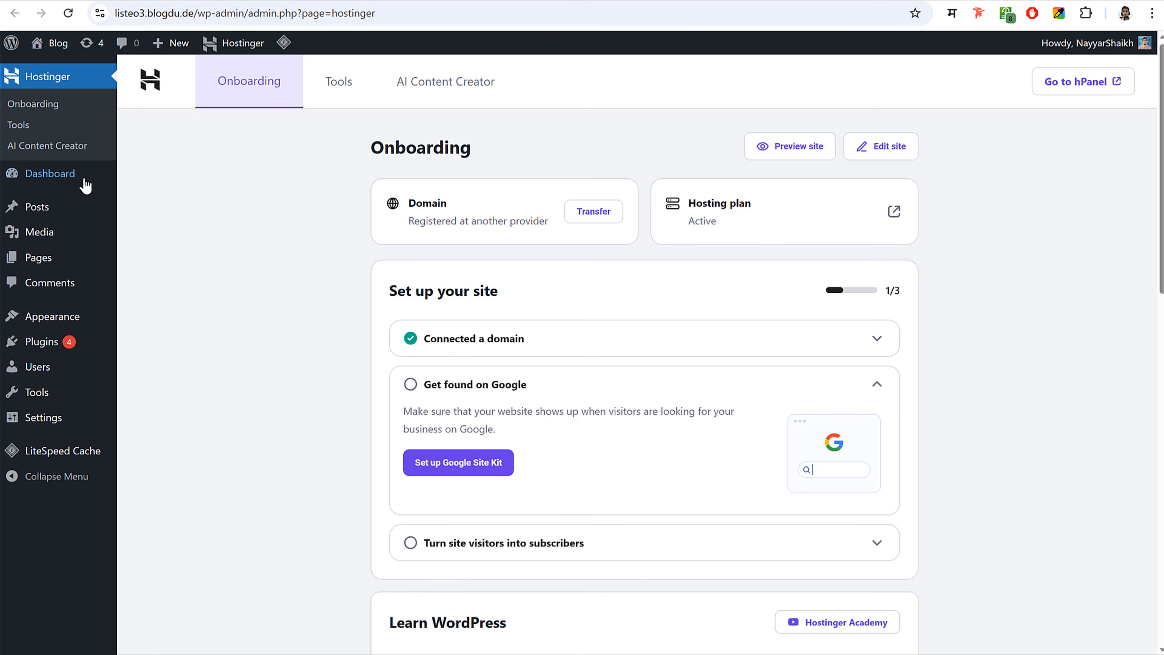
- Go to the Dashboard and examine the /wp-admin/ part of the site address
click(53, 180)
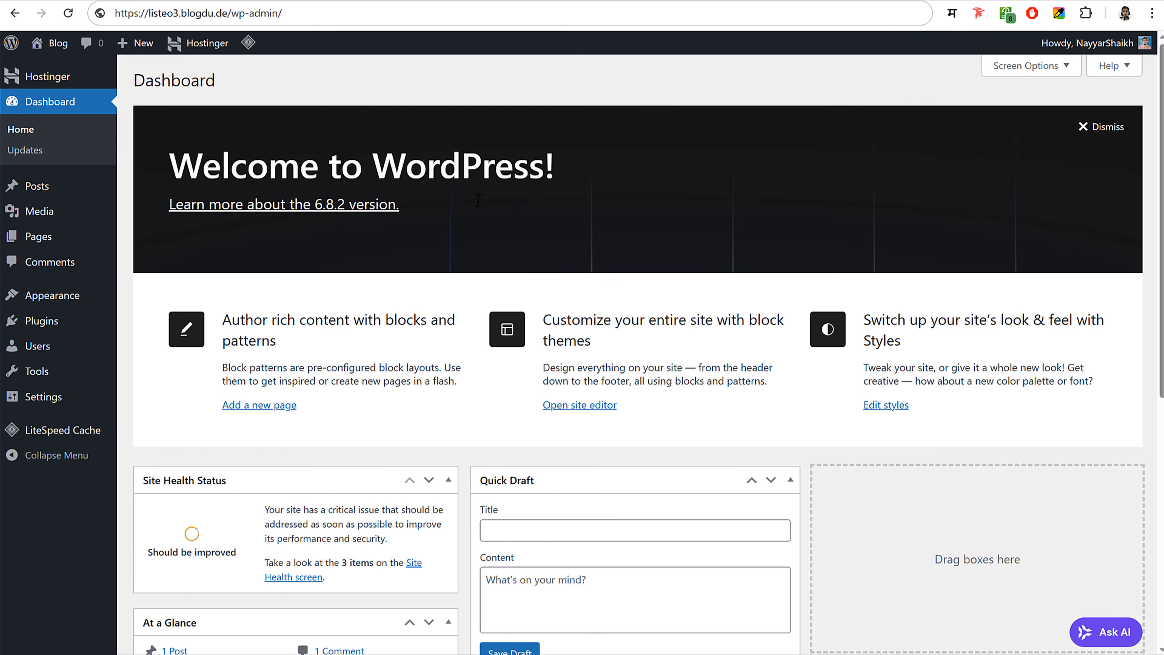
scroll(779, 264, down, 8)
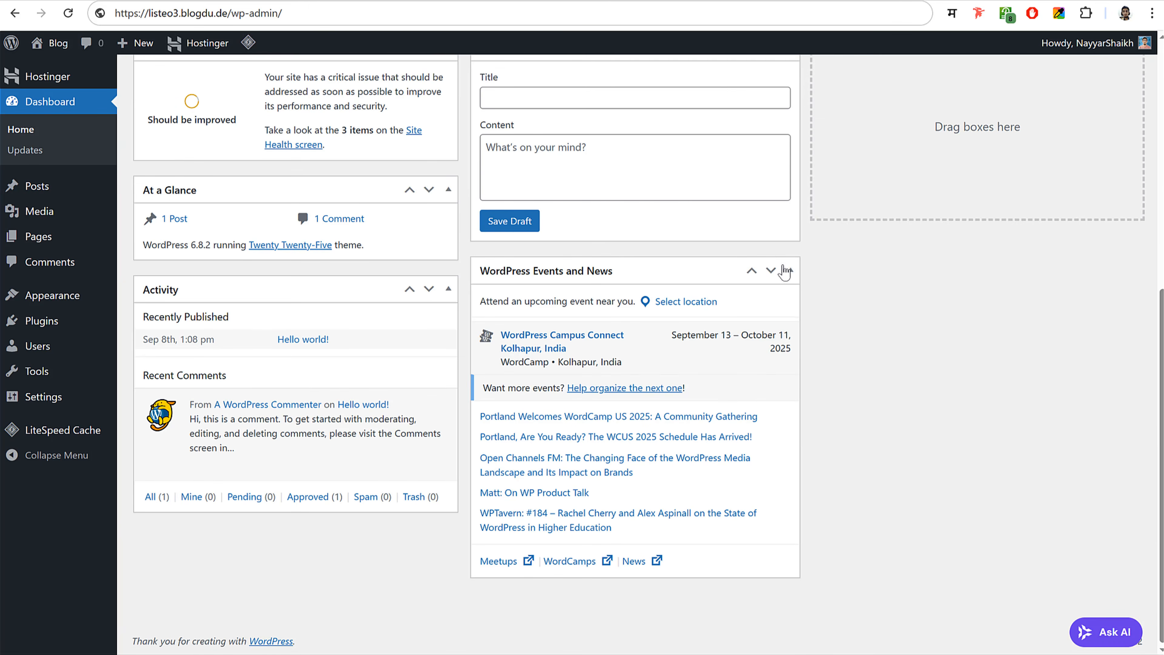
scroll(781, 265, up, 8)
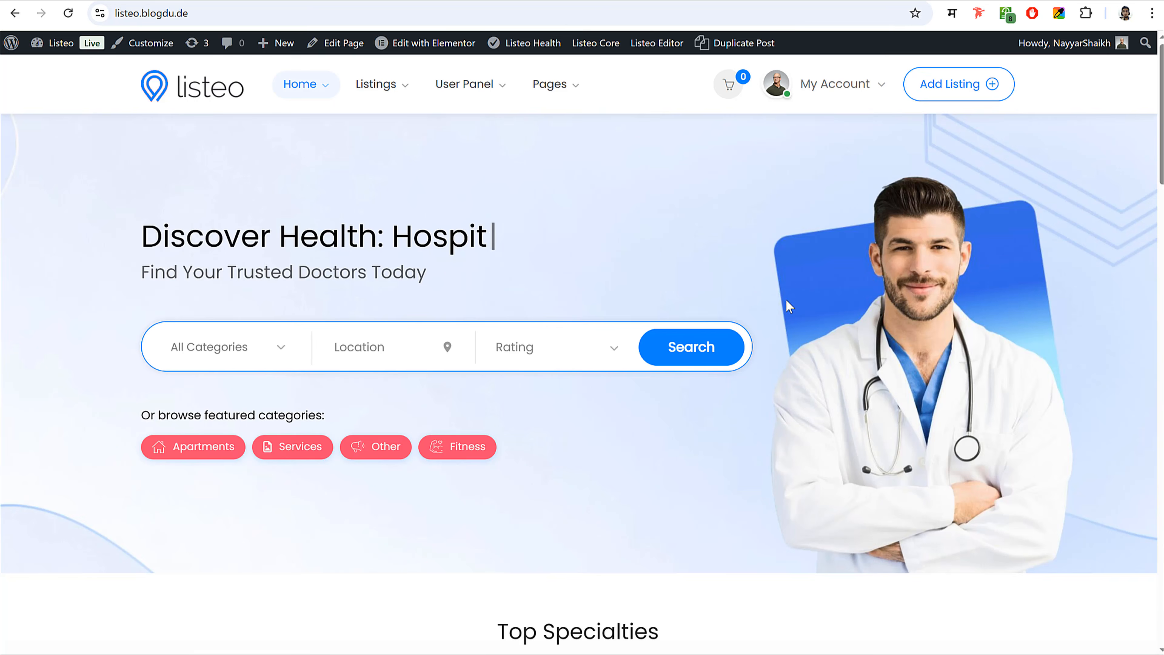
scroll(756, 362, down, 5)
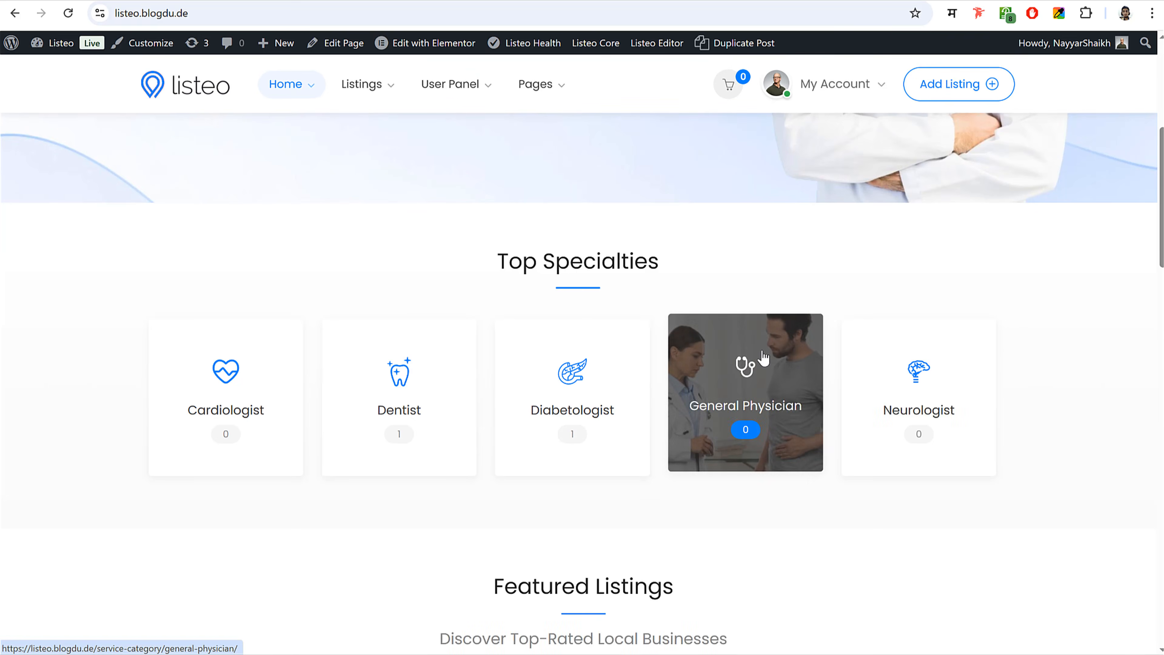
scroll(756, 363, down, 5)
scroll(757, 359, up, 10)
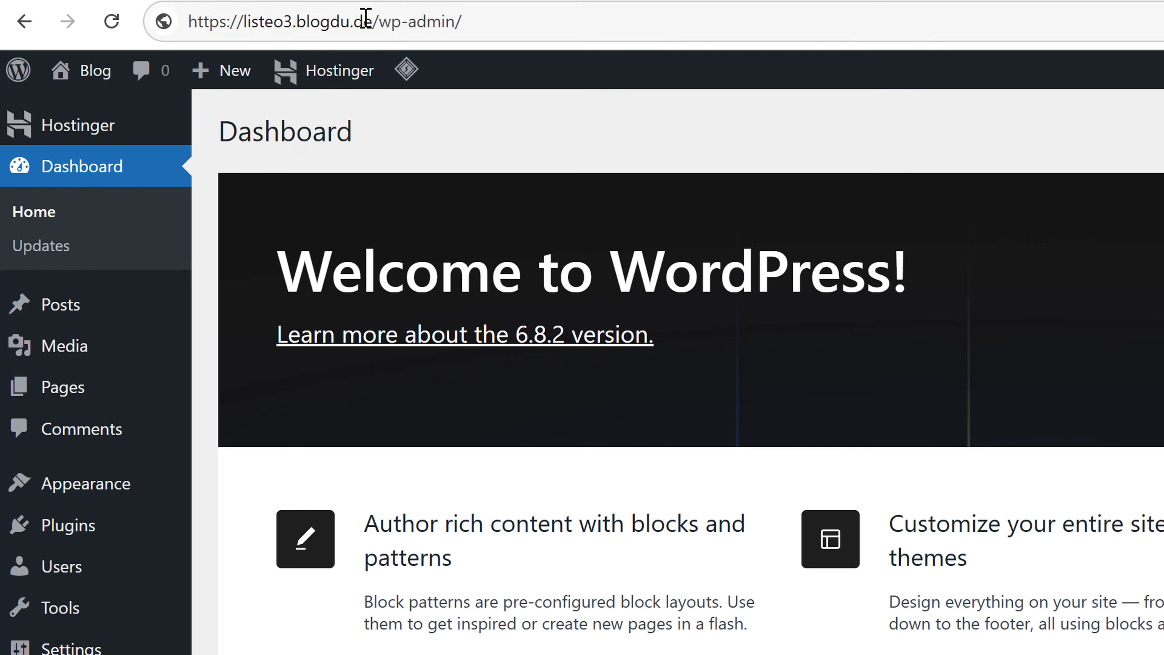
click(365, 18)
click(323, 24)
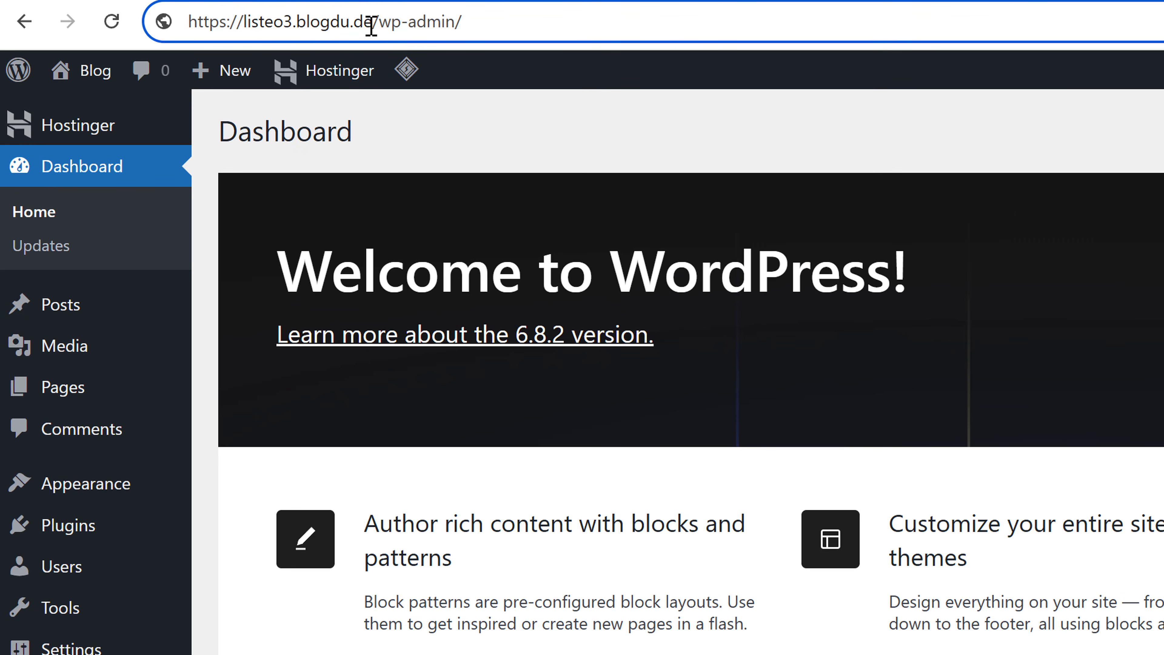
drag(372, 22, 582, 18)
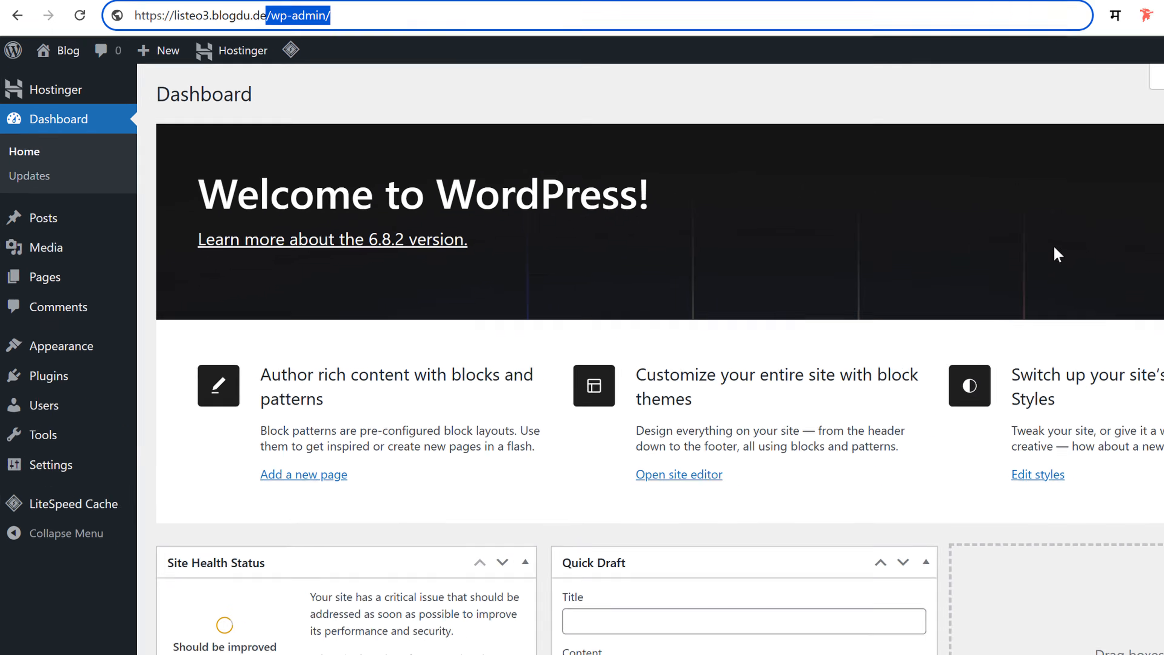
click(900, 212)
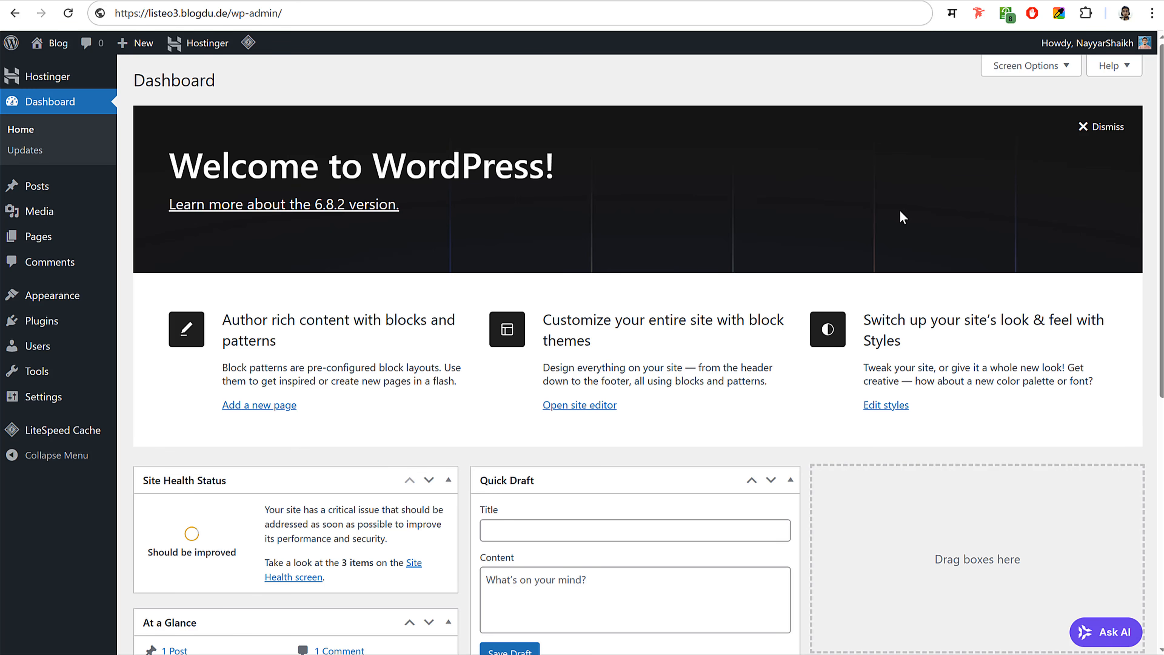
- Reopen the listeo3 WordPress Dashboard from the hPanel websites list and scroll through it
click(261, 1)
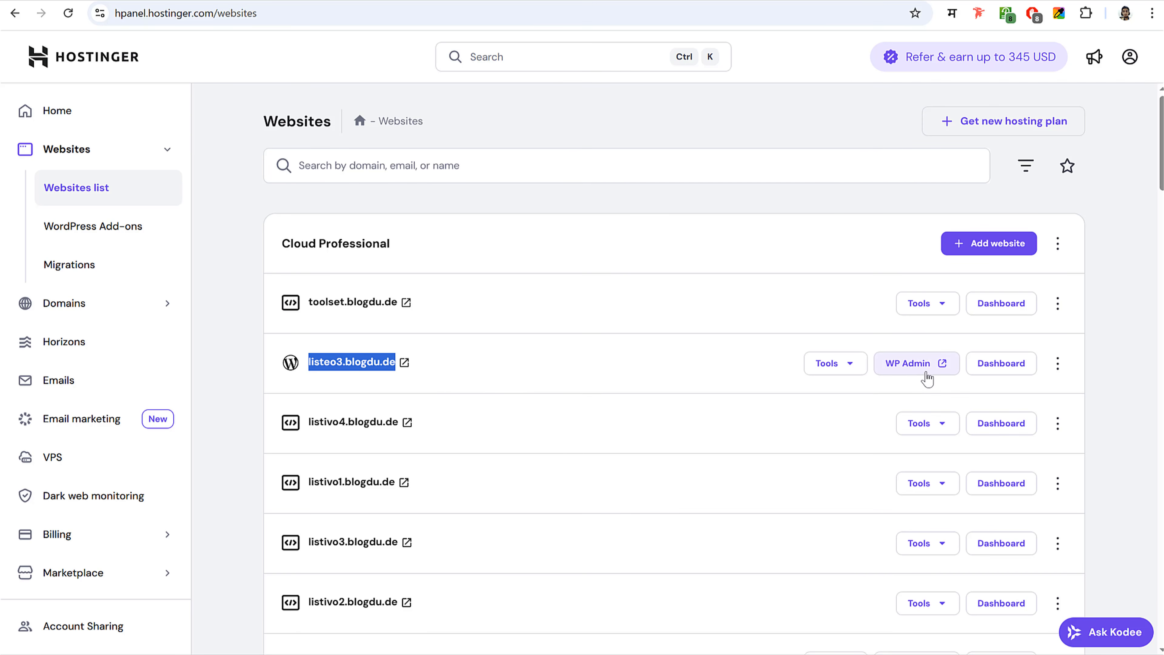
click(889, 374)
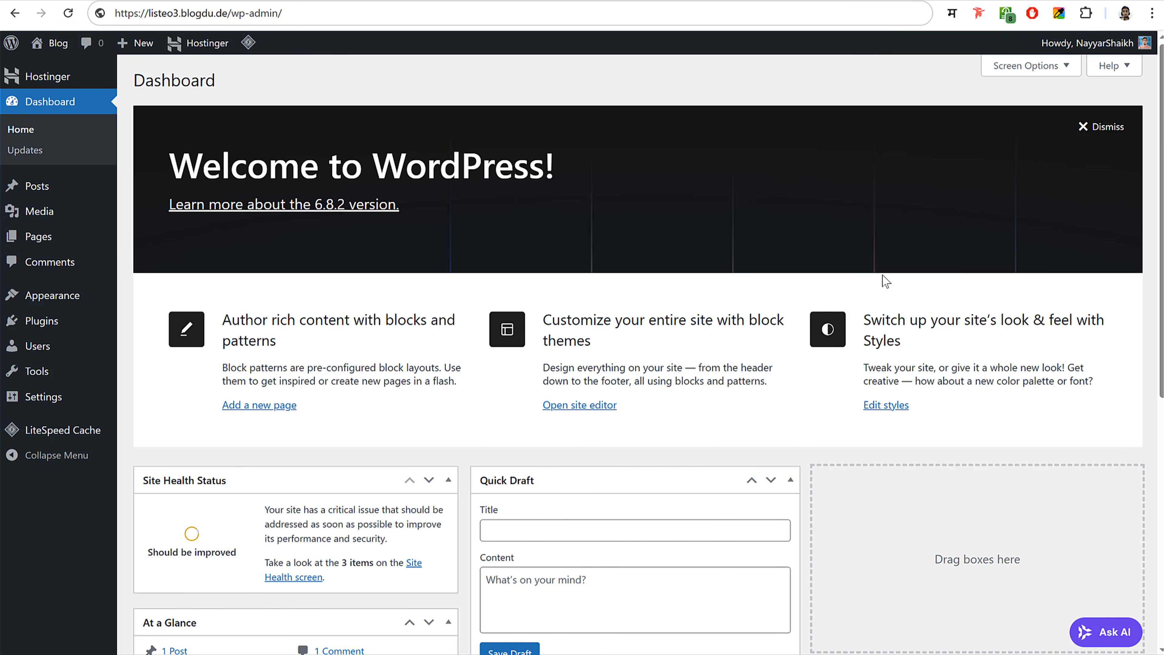
scroll(876, 282, down, 5)
scroll(863, 298, up, 3)
scroll(860, 305, down, 5)
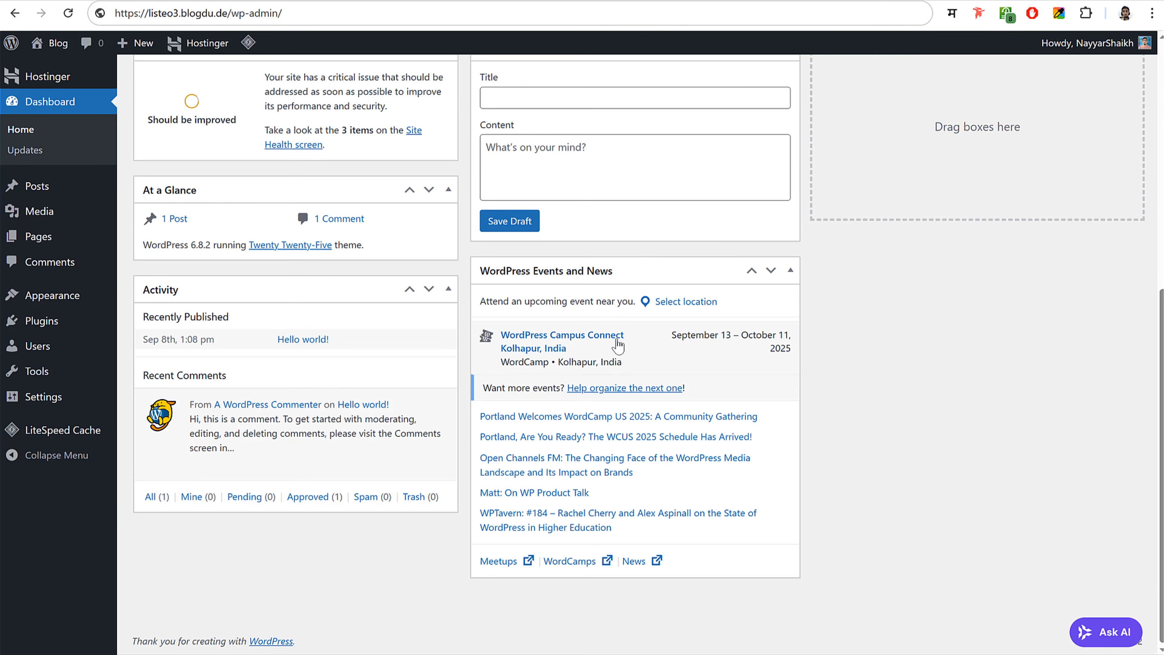
scroll(518, 433, up, 2)
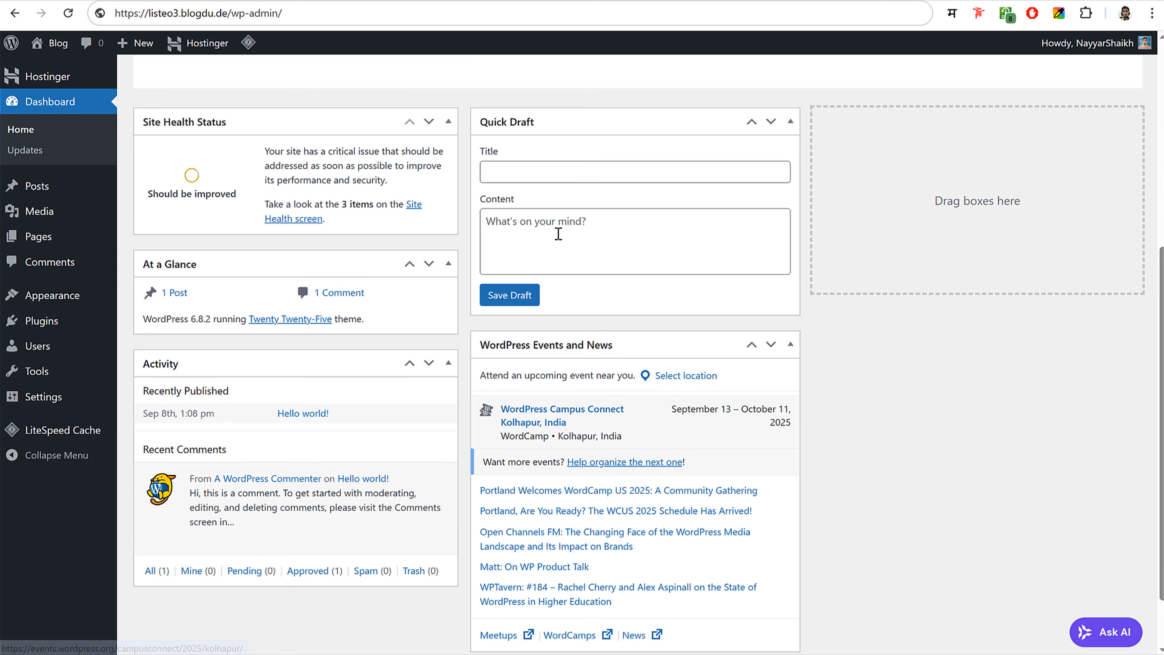
scroll(616, 370, up, 2)
scroll(616, 371, up, 1)
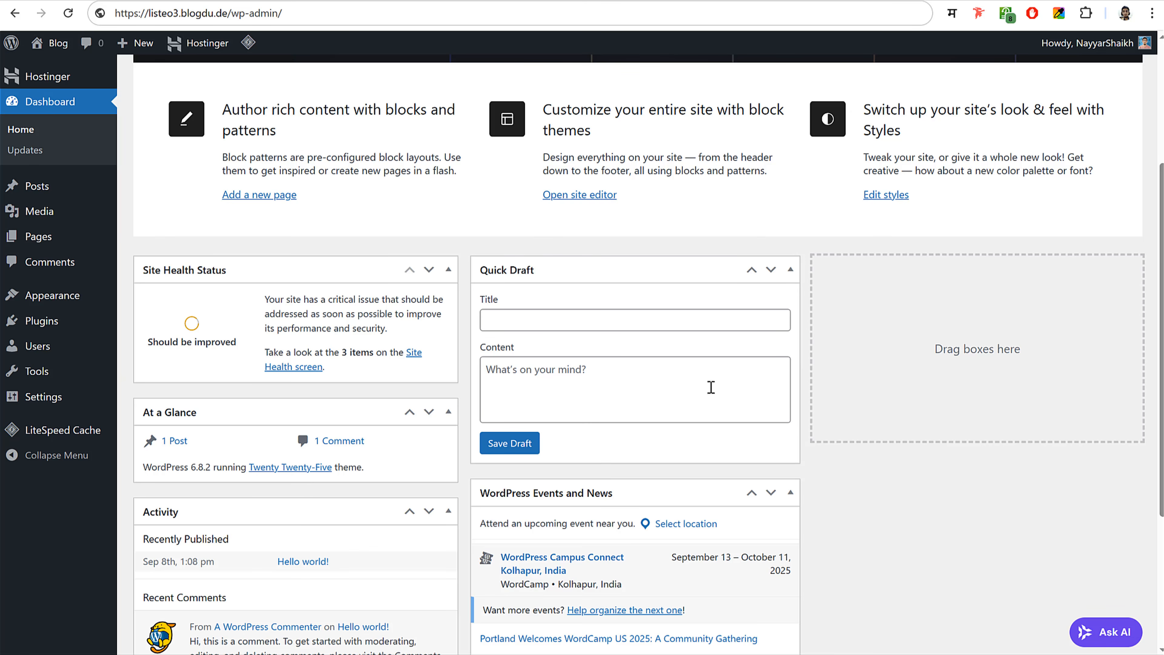
scroll(805, 395, up, 5)
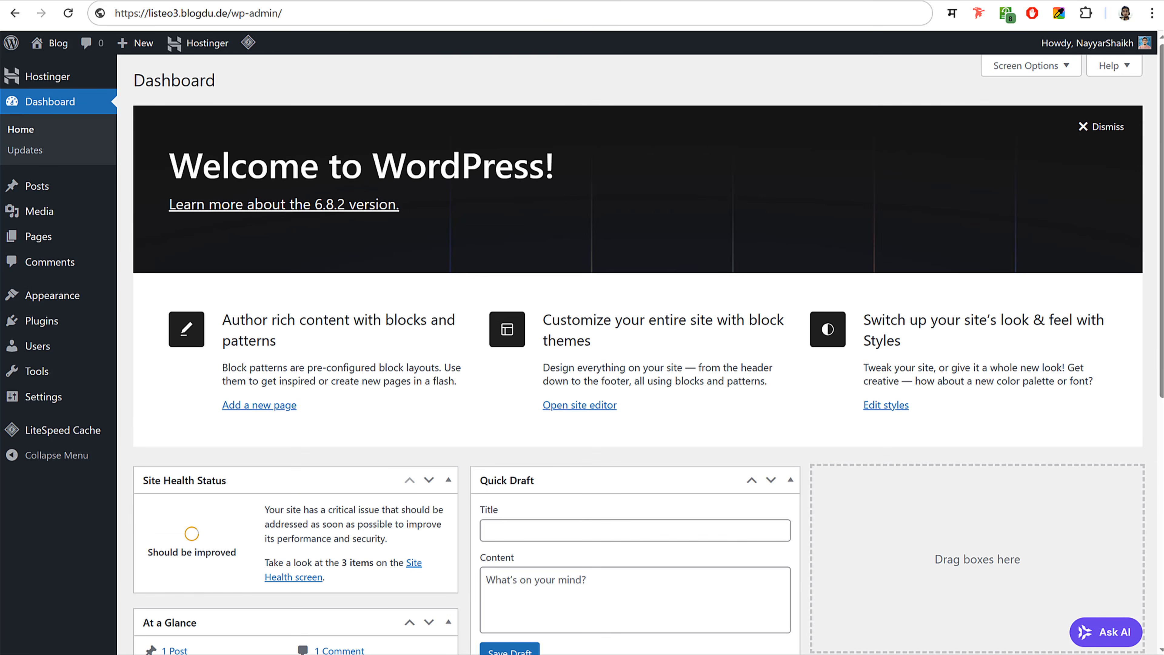
- Uncheck Welcome, Site Health Status, At a Glance, Activity, Quick Draft and Events boxes in Screen Options
click(1042, 69)
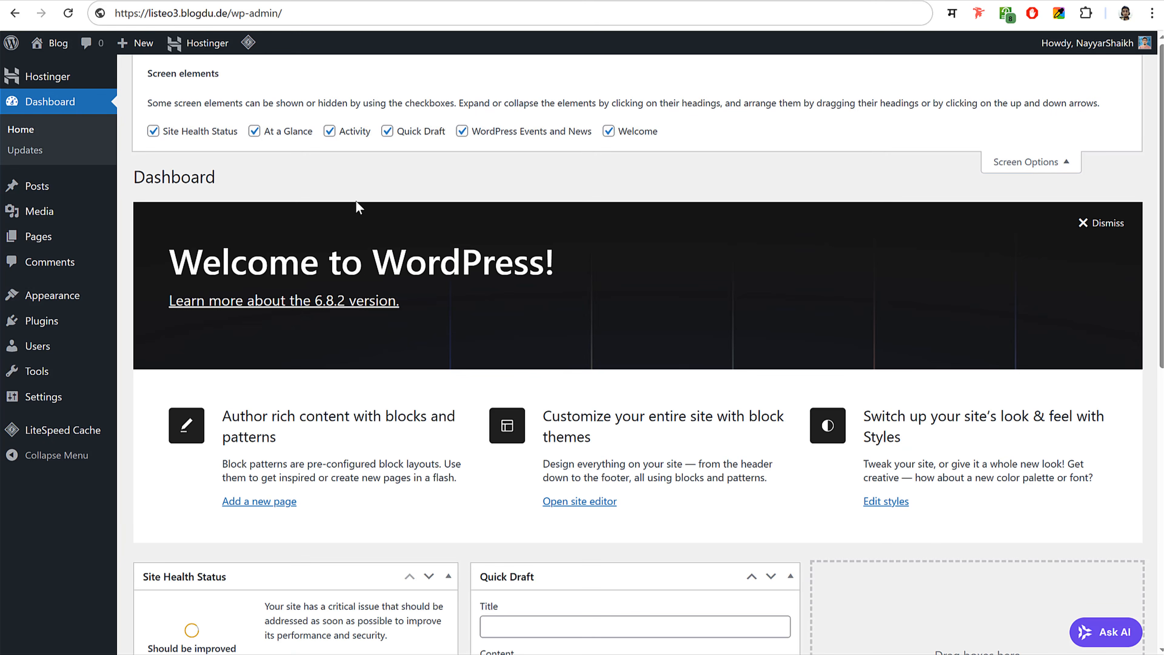
click(609, 131)
click(153, 131)
click(254, 131)
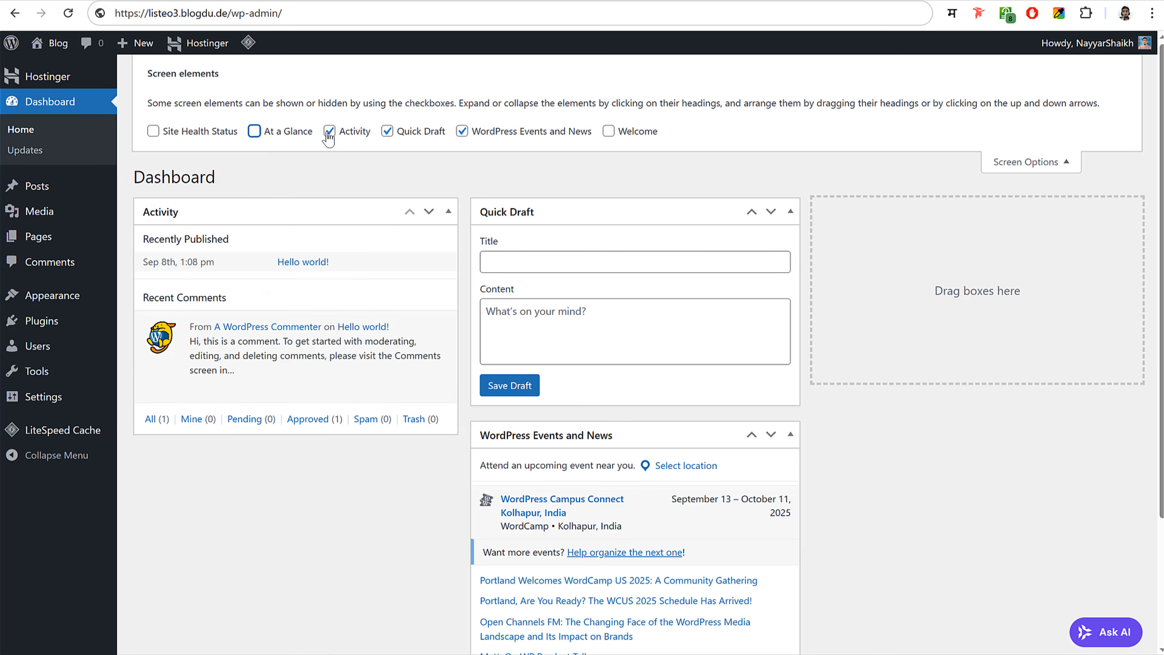
click(329, 132)
click(387, 132)
click(462, 131)
- Close Screen Options and open the Posts list
click(1031, 162)
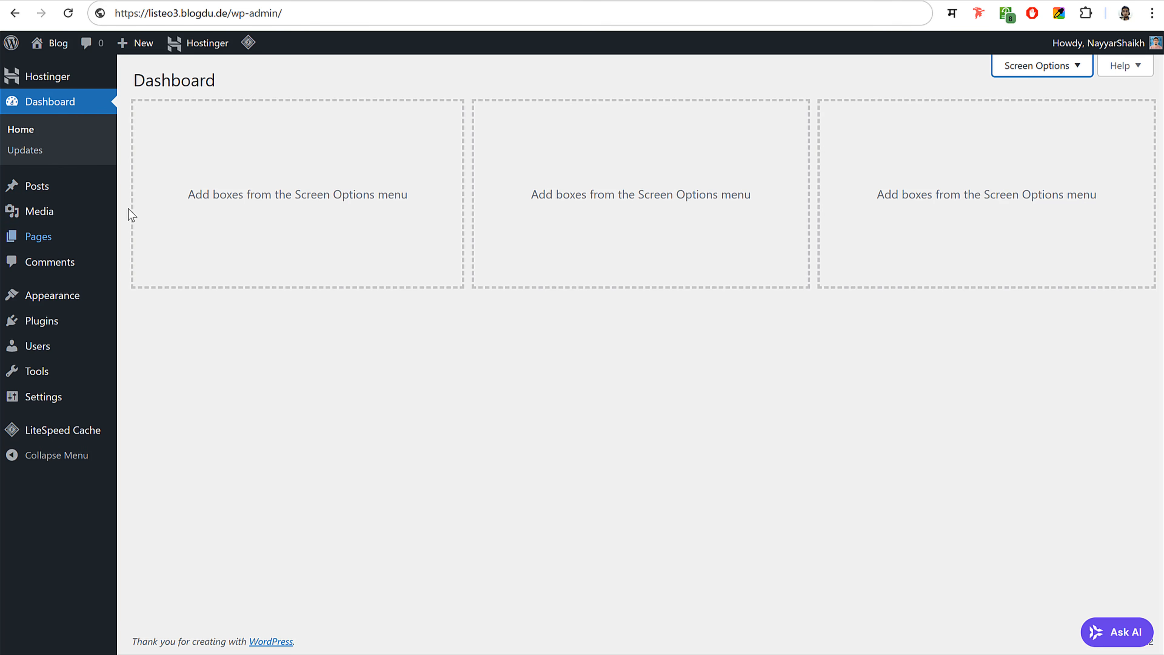
click(59, 192)
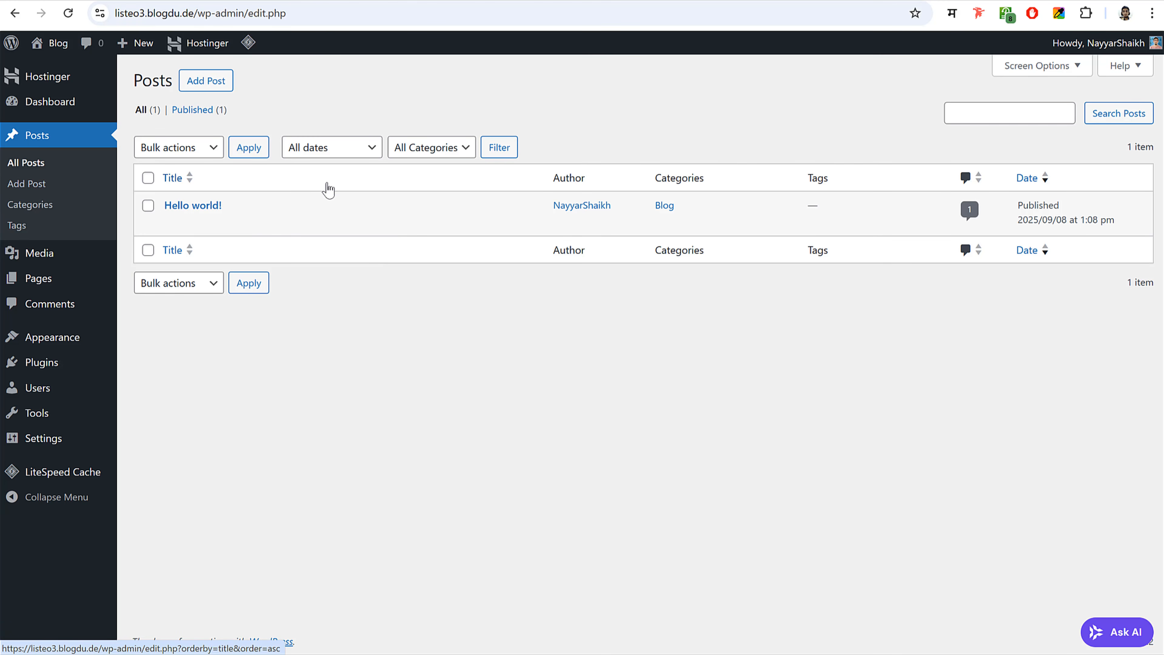
mouse_move(284, 234)
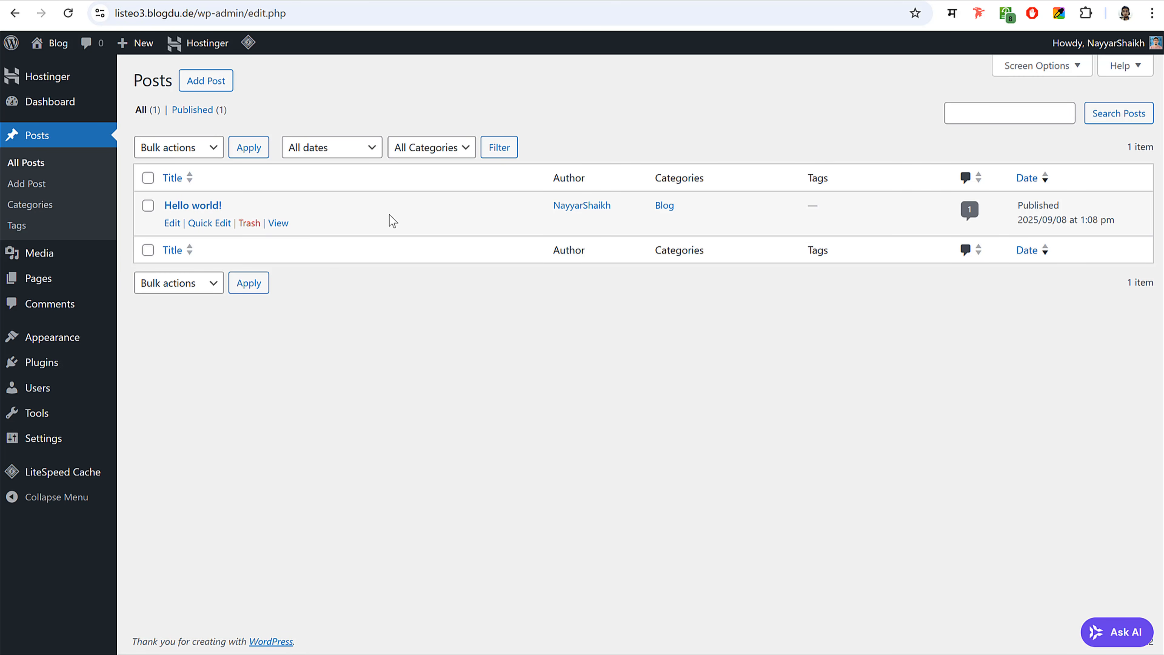
- Open Media to find the library empty, briefly checking the Listeo homepage tab
click(54, 263)
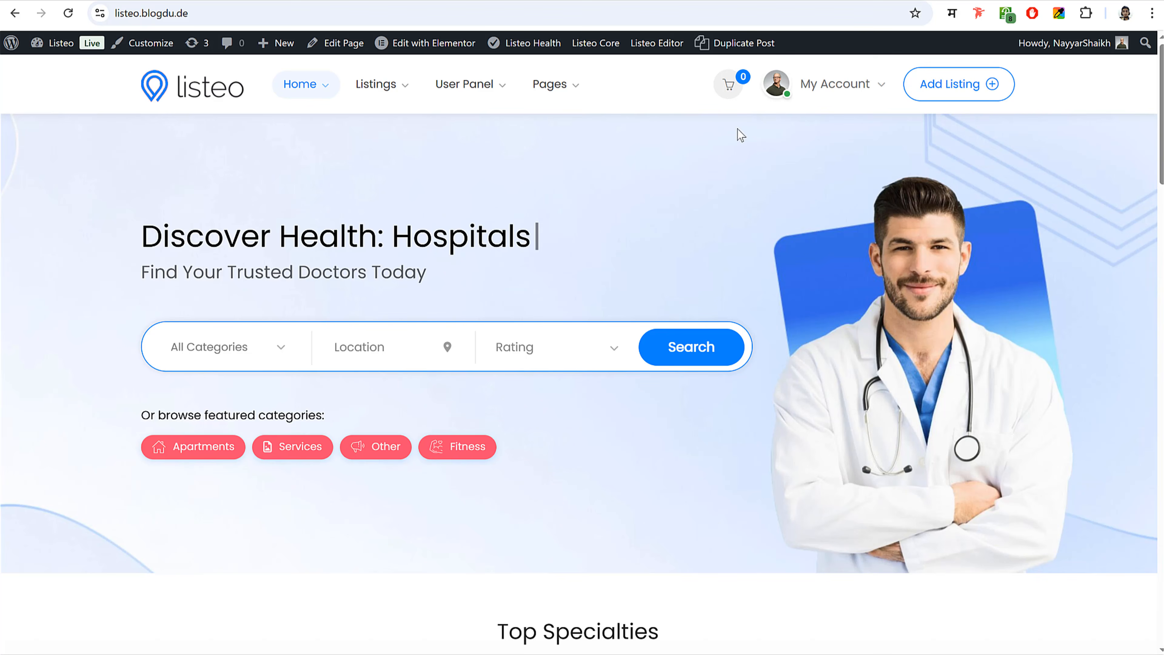
scroll(742, 136, down, 15)
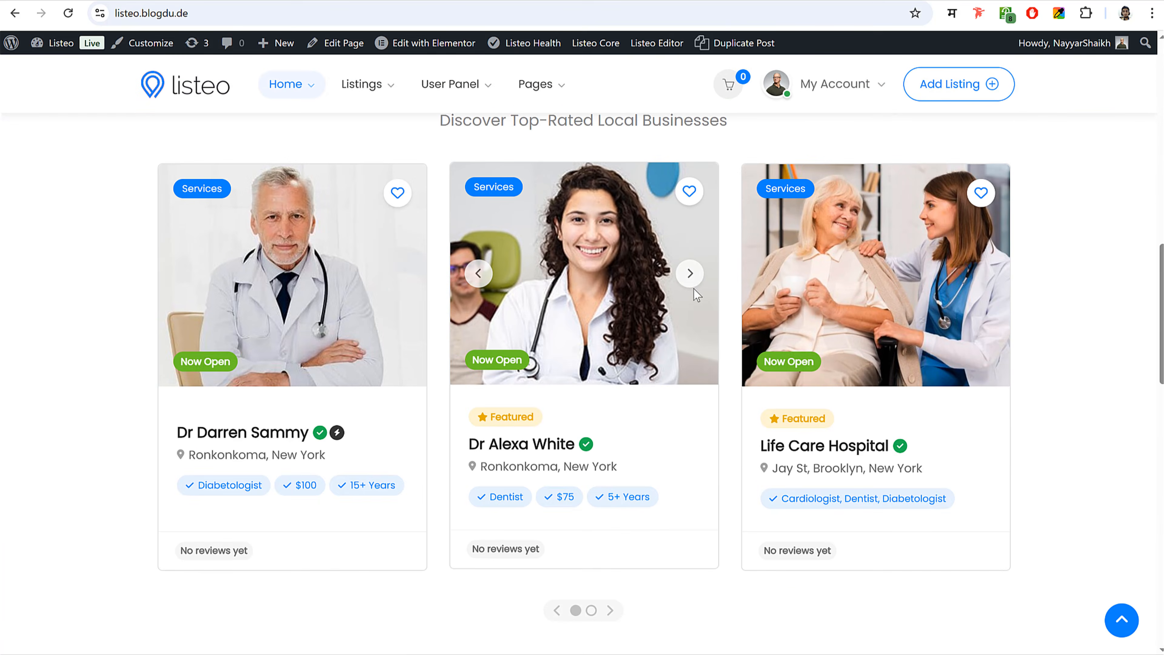
scroll(694, 289, down, 20)
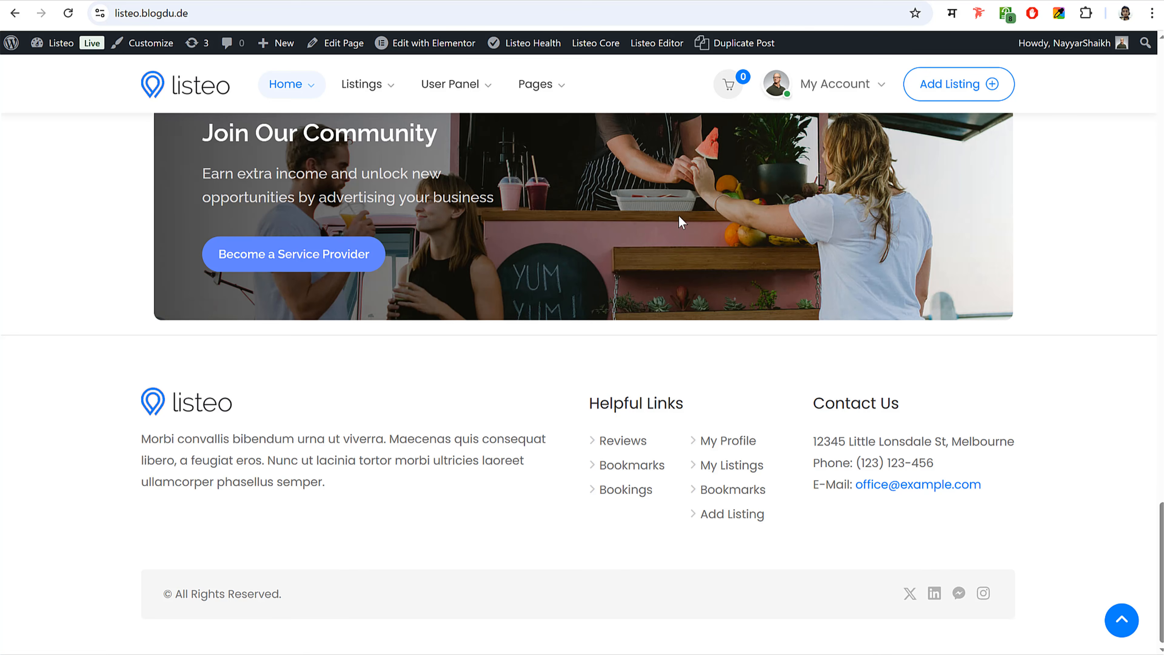
click(1122, 620)
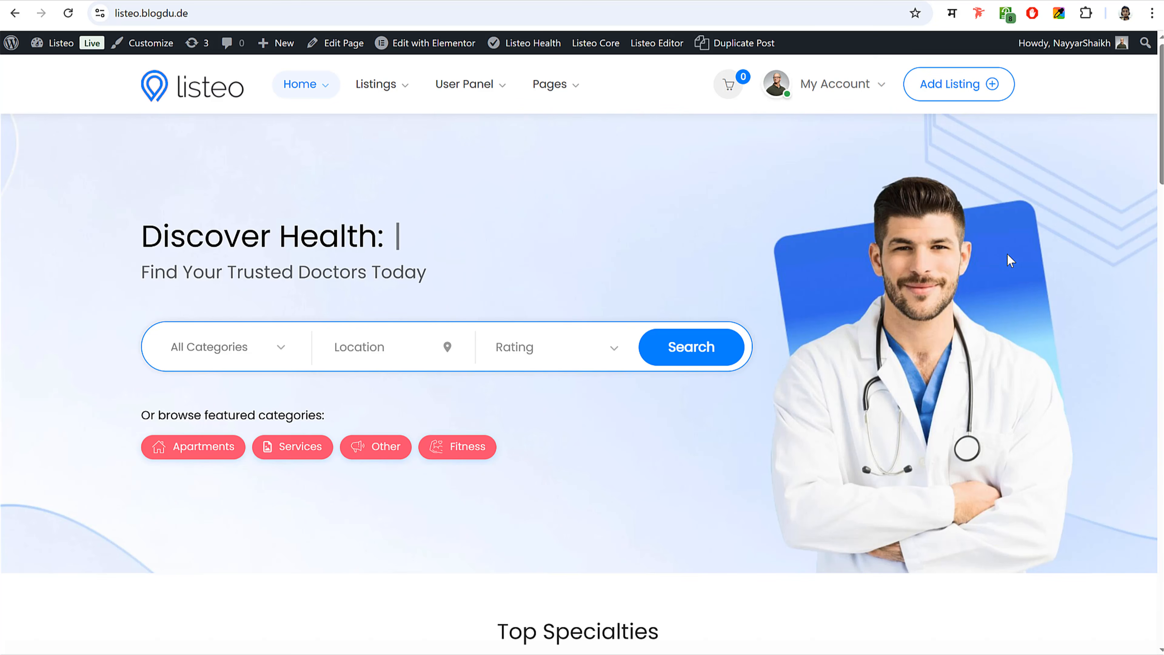
click(439, 0)
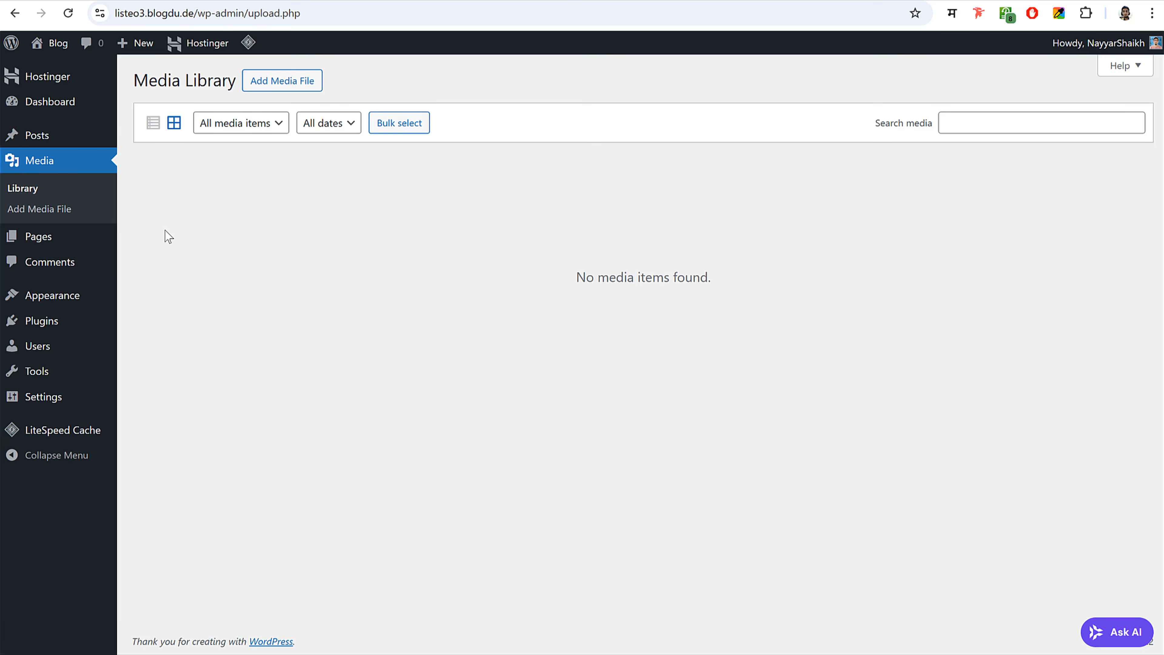
click(81, 236)
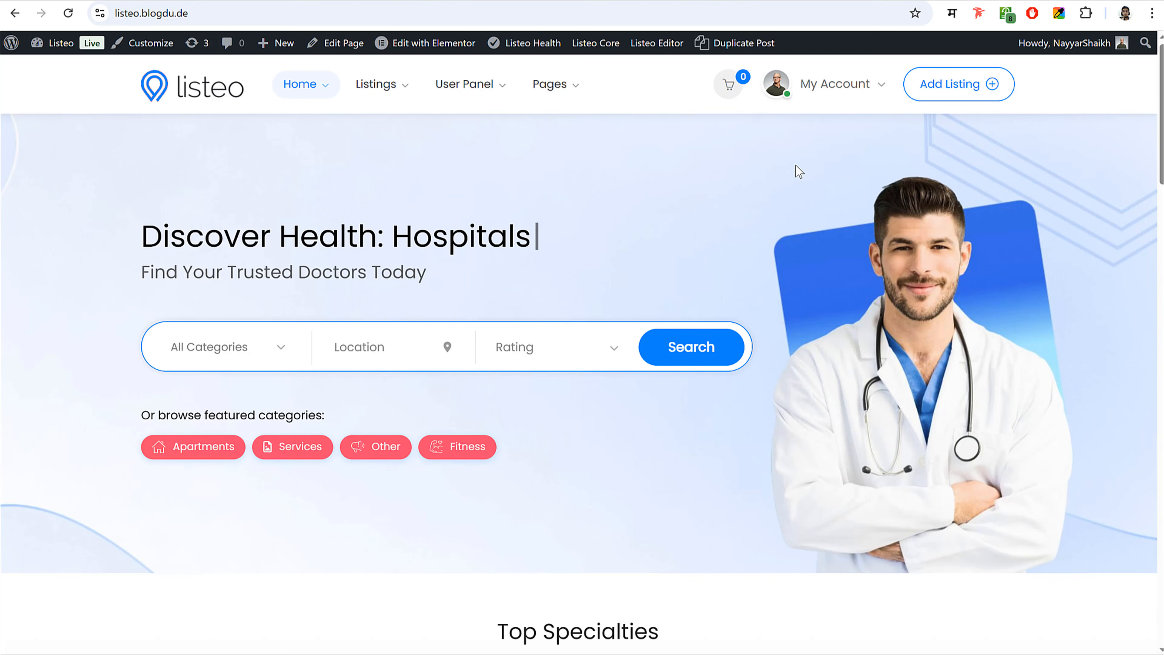
mouse_move(835, 84)
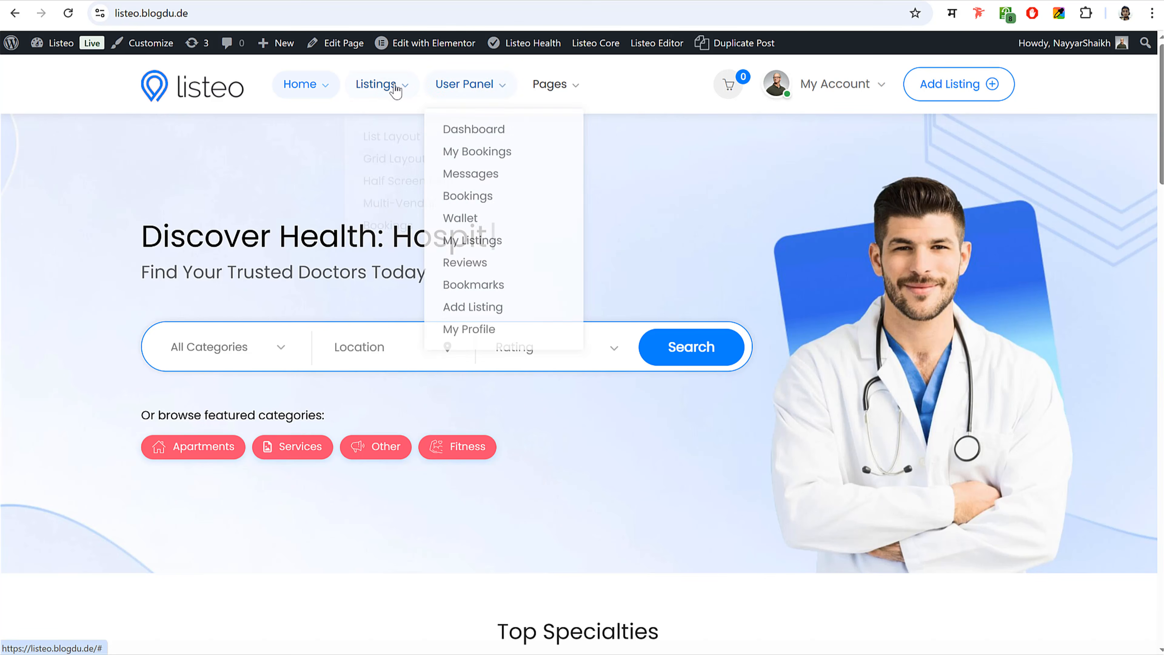
mouse_move(551, 87)
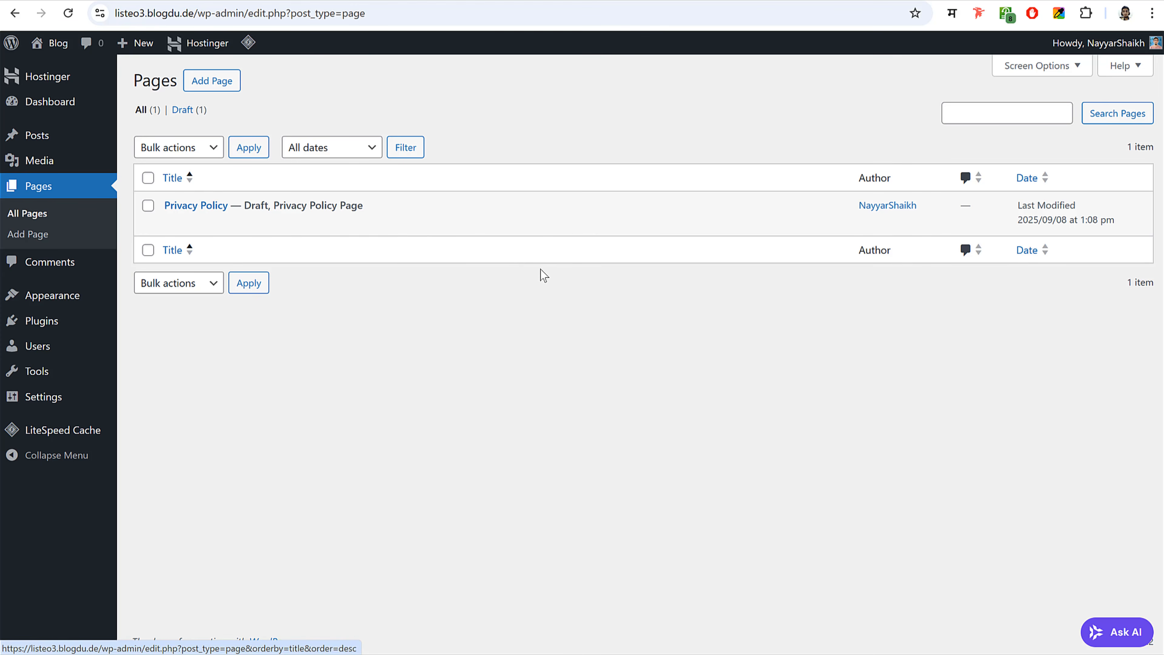
click(63, 260)
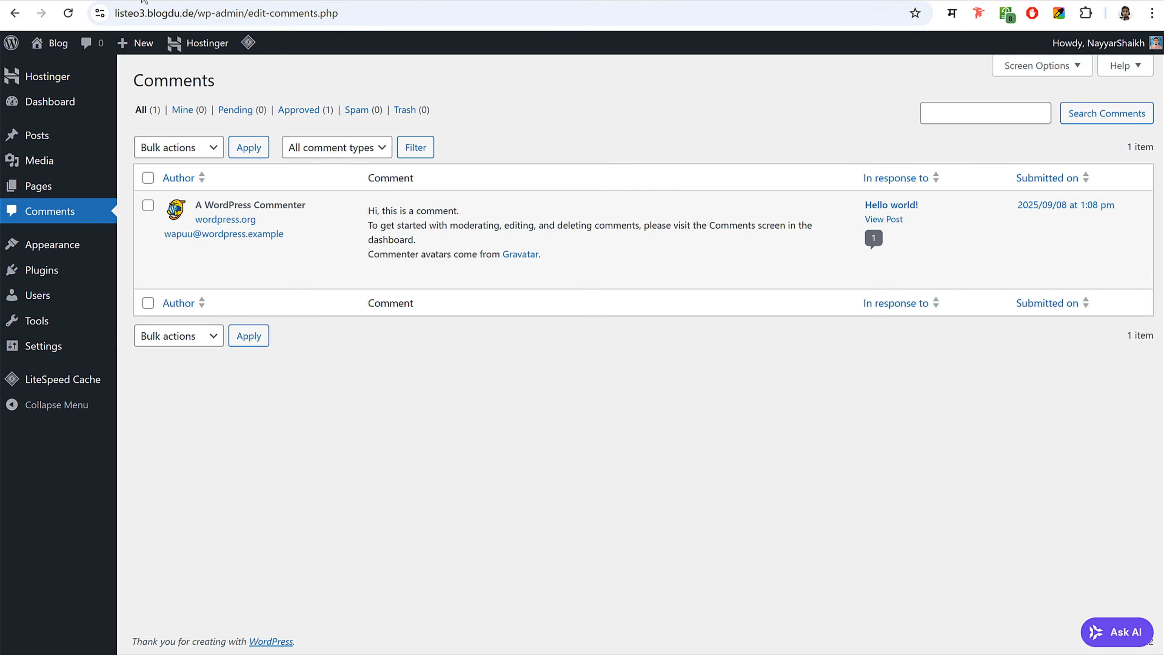
click(109, 2)
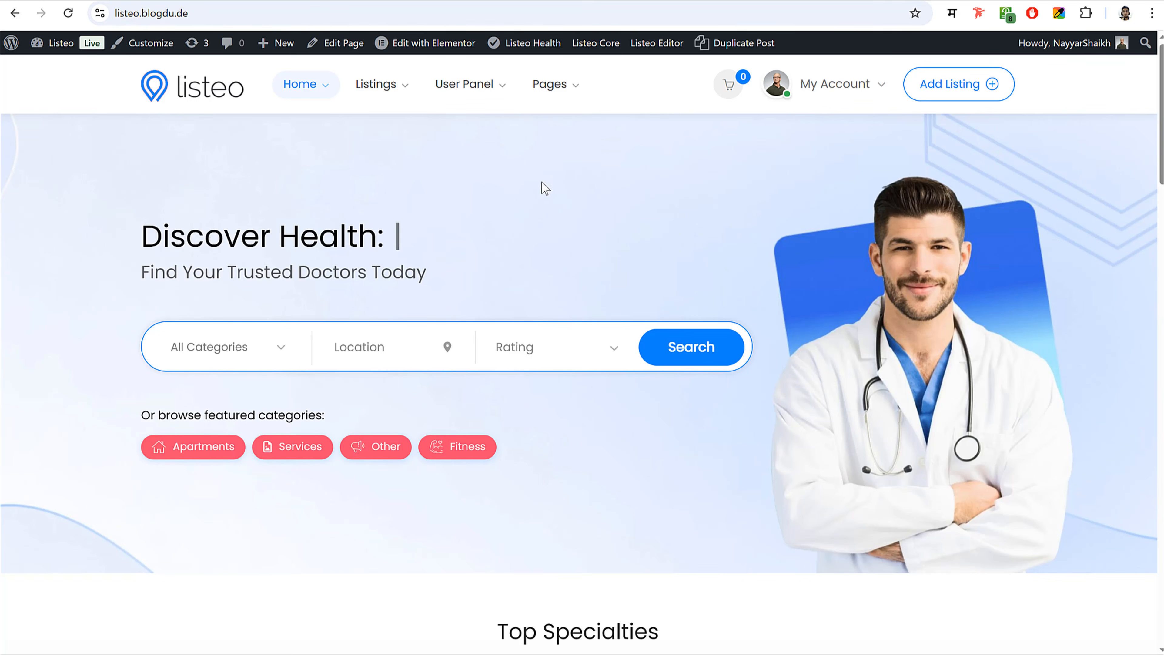
scroll(545, 188, down, 10)
scroll(553, 330, up, 6)
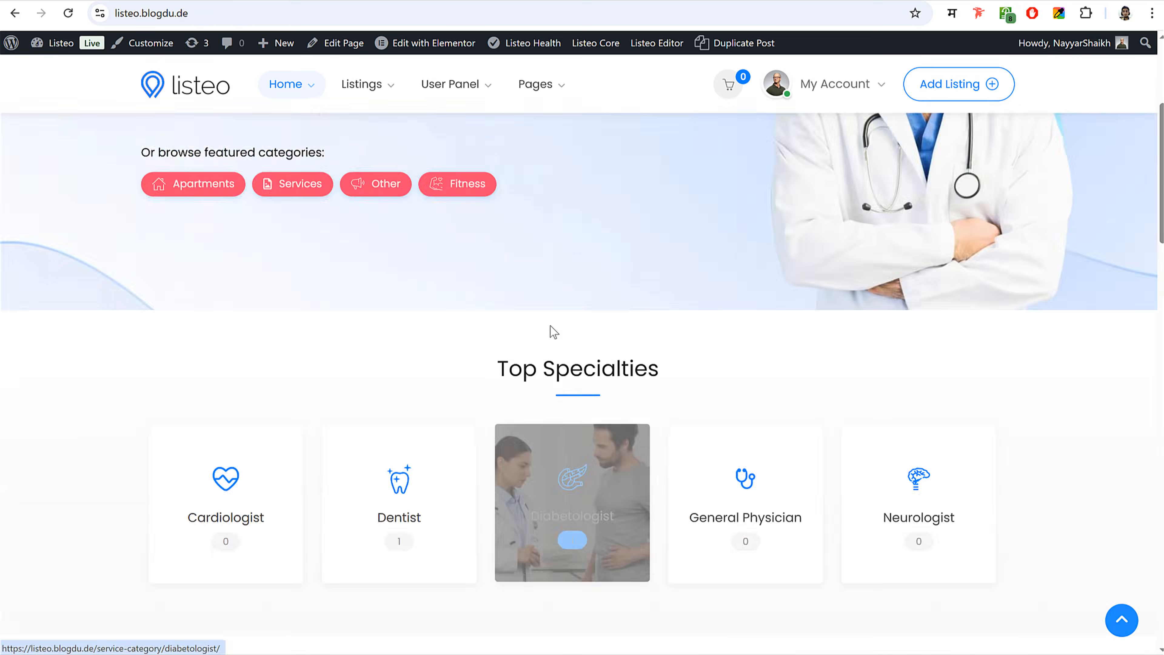
scroll(551, 326, up, 5)
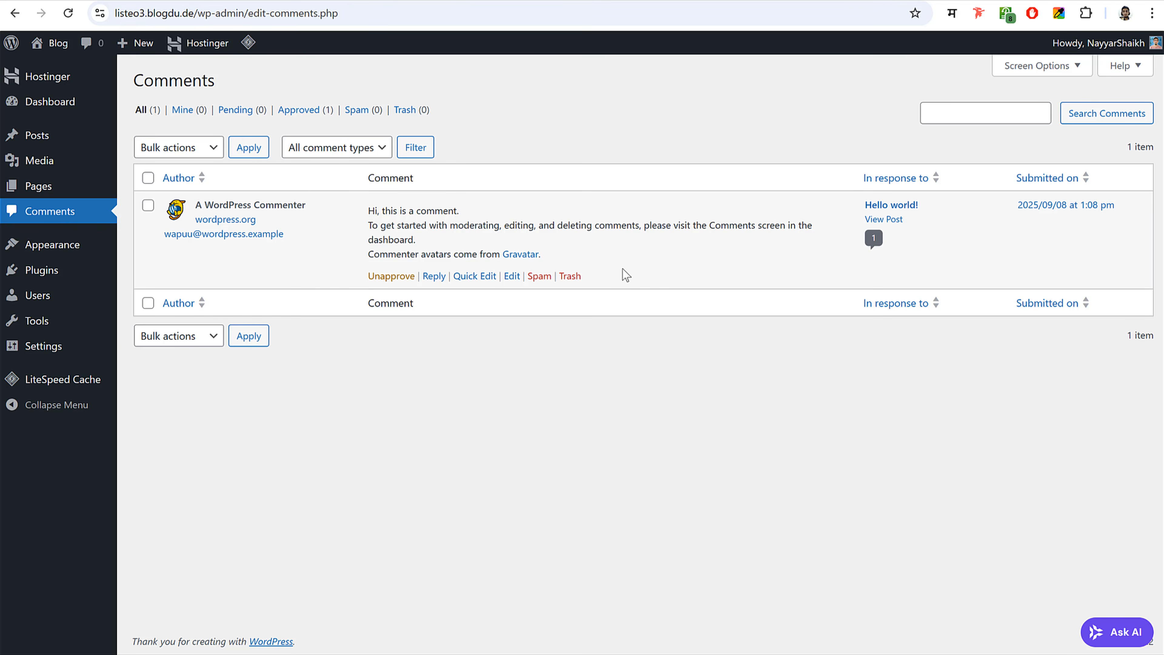
- Activate the Twenty Twenty-Four theme and reload the front page to see it
click(73, 253)
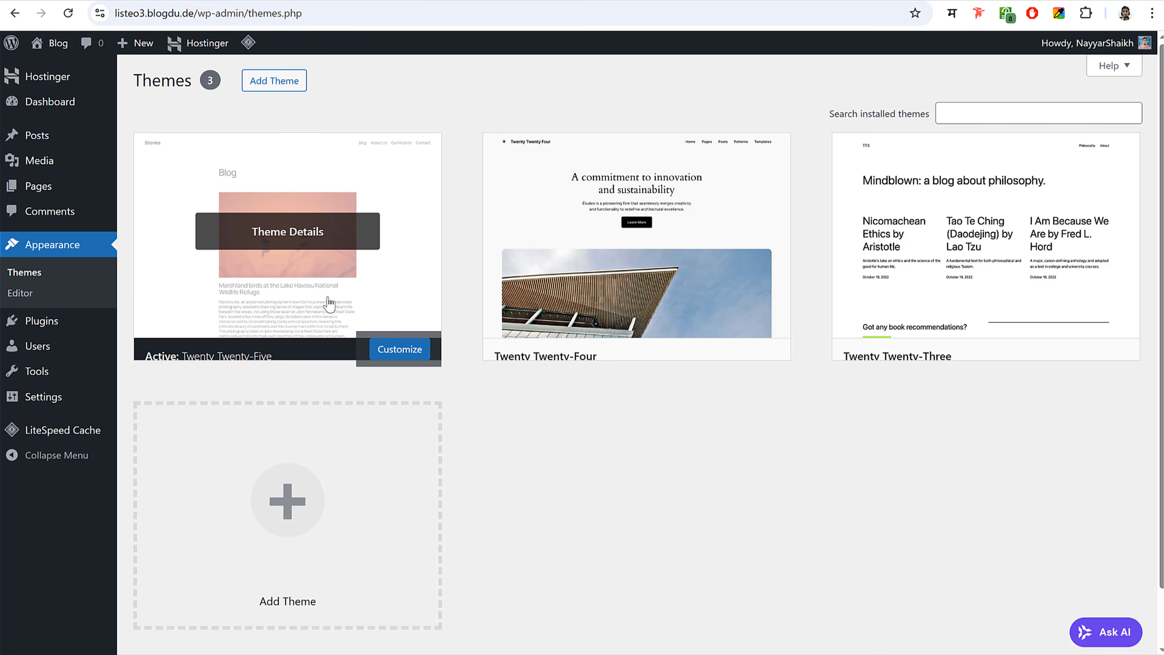
click(669, 1)
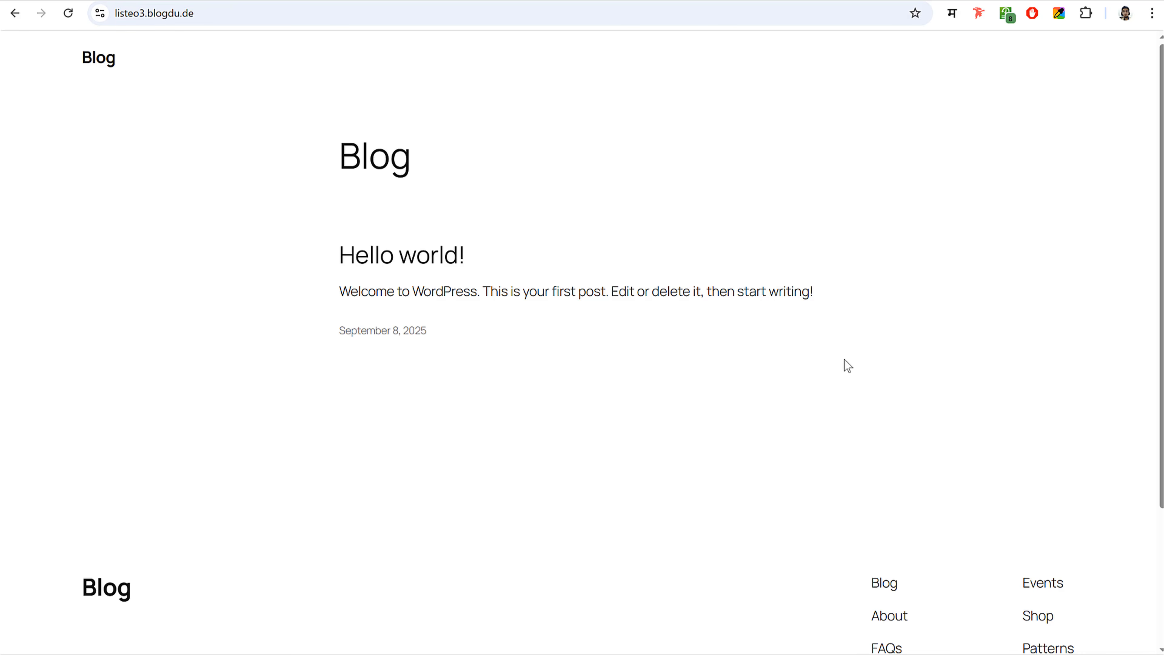
scroll(840, 376, down, 4)
scroll(836, 390, up, 4)
click(495, 1)
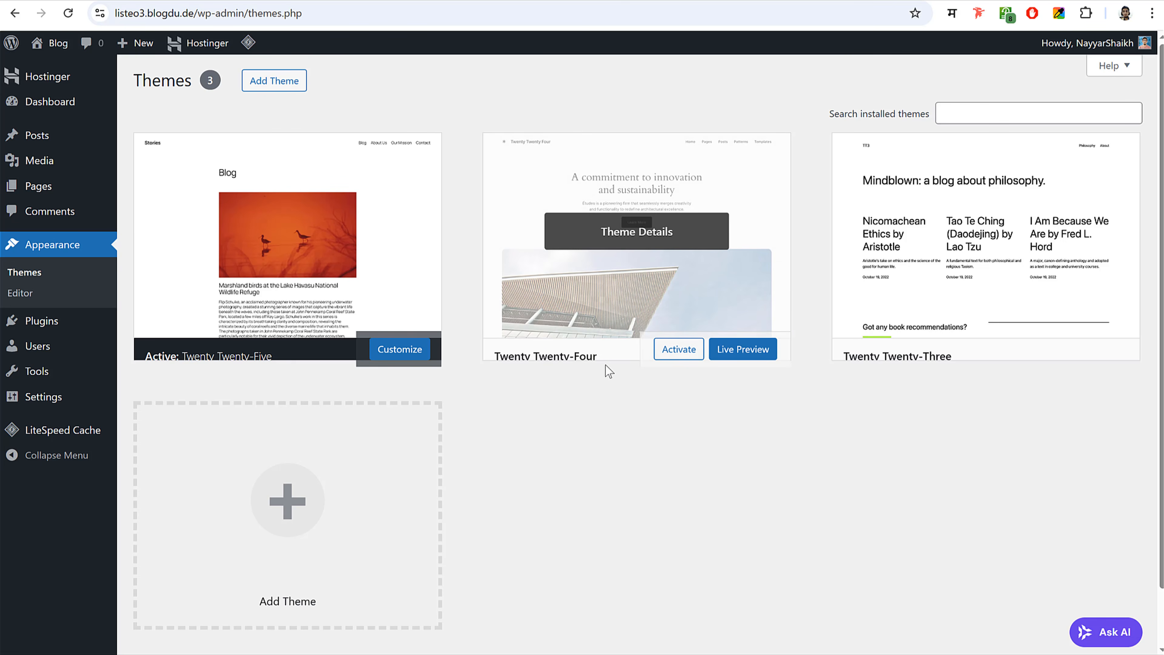
click(679, 356)
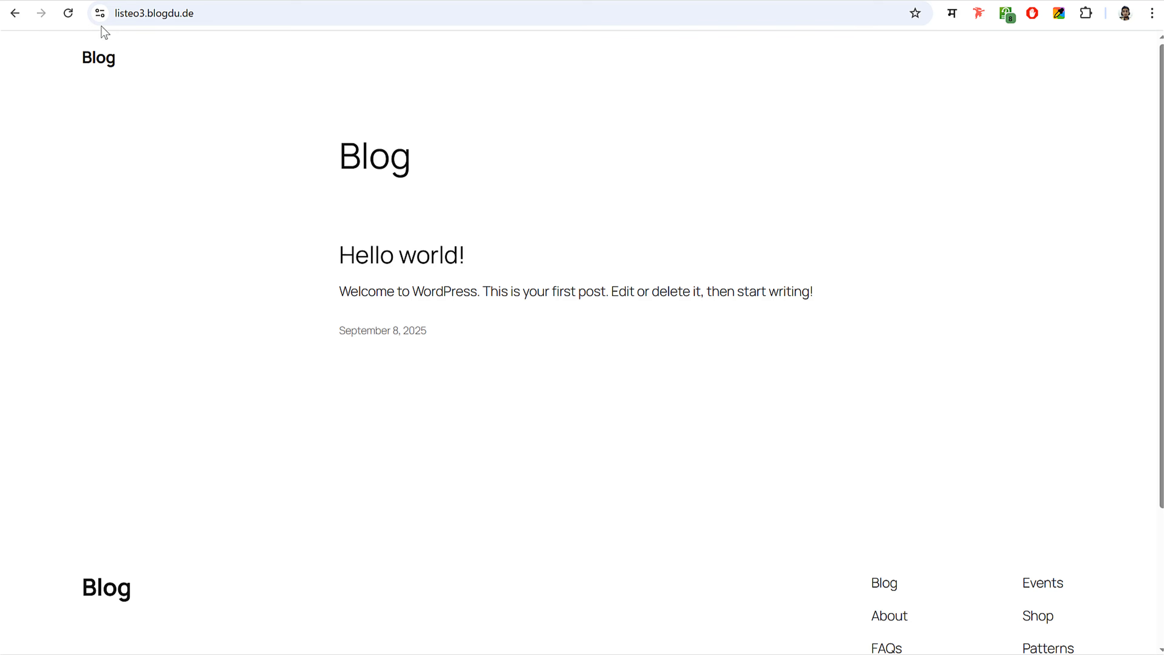
click(68, 13)
scroll(802, 387, down, 20)
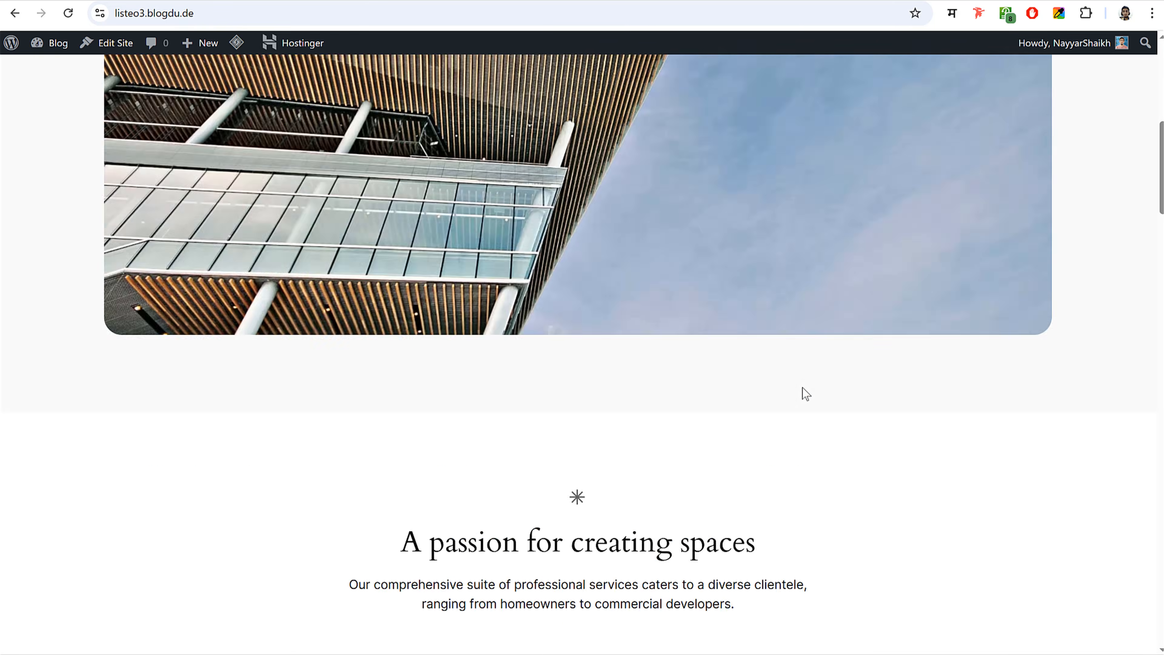
scroll(806, 394, up, 20)
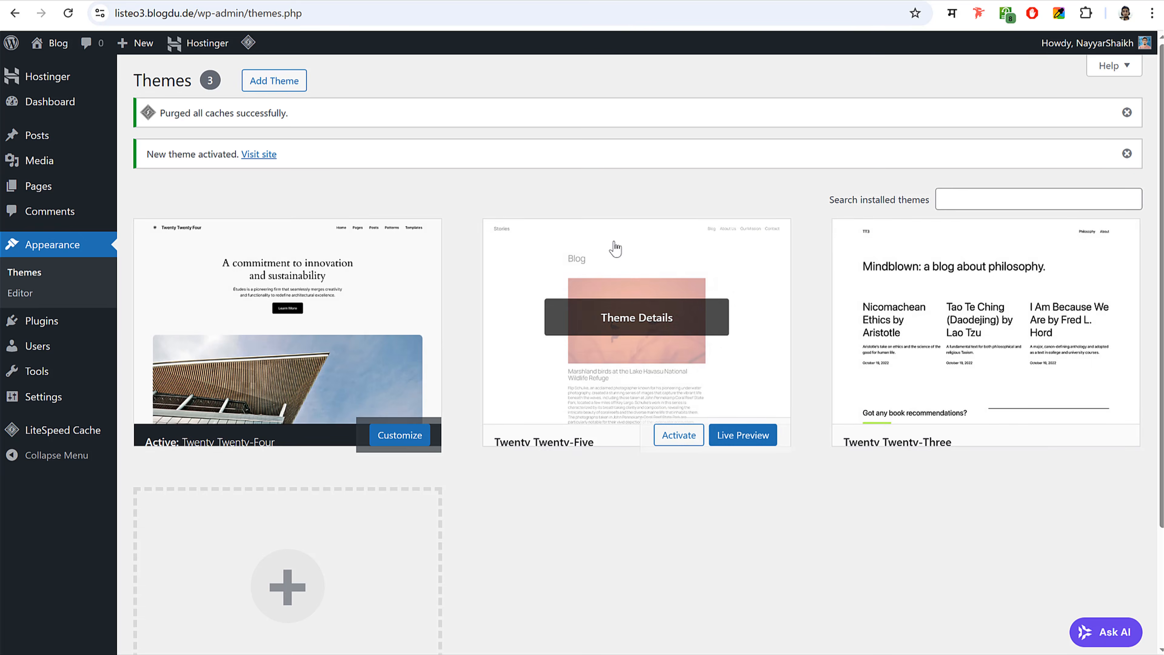
- Delete the Twenty Twenty-Five and Twenty Twenty-Three themes, then go to Plugins
click(663, 312)
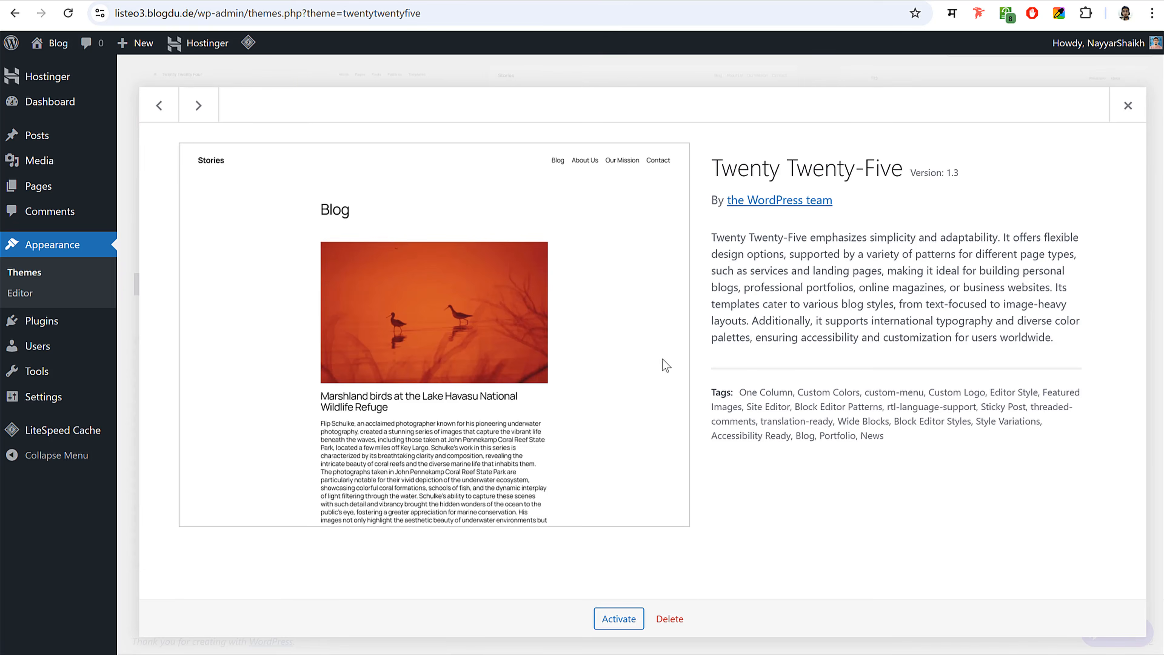
click(669, 619)
click(650, 136)
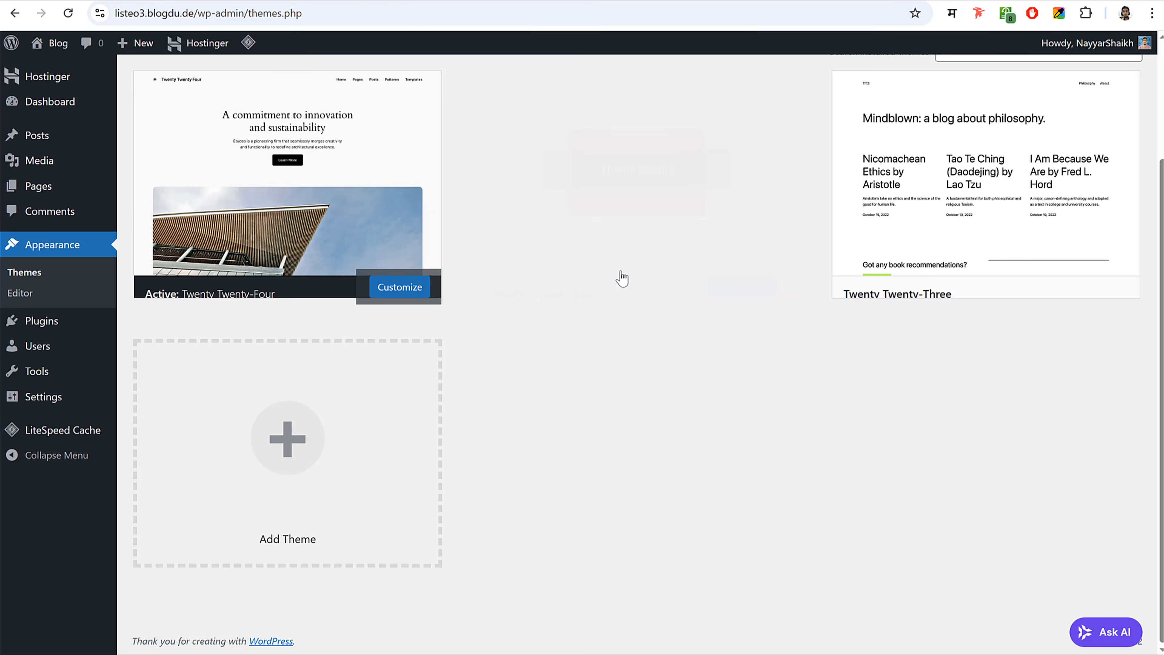
click(621, 270)
click(670, 618)
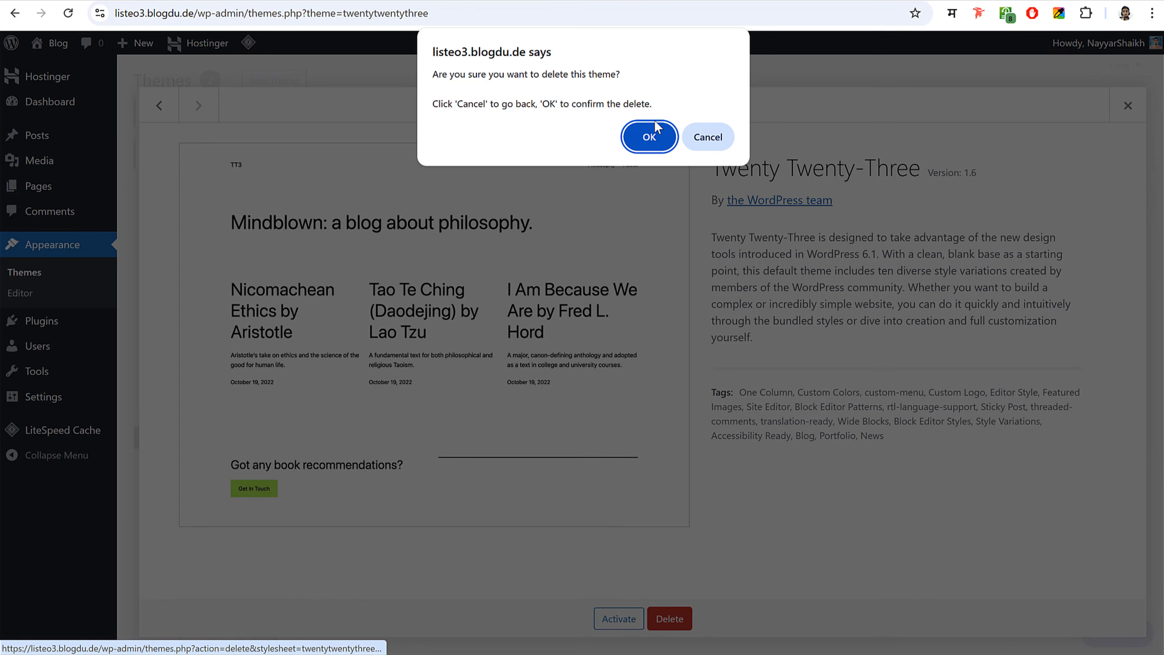
click(646, 129)
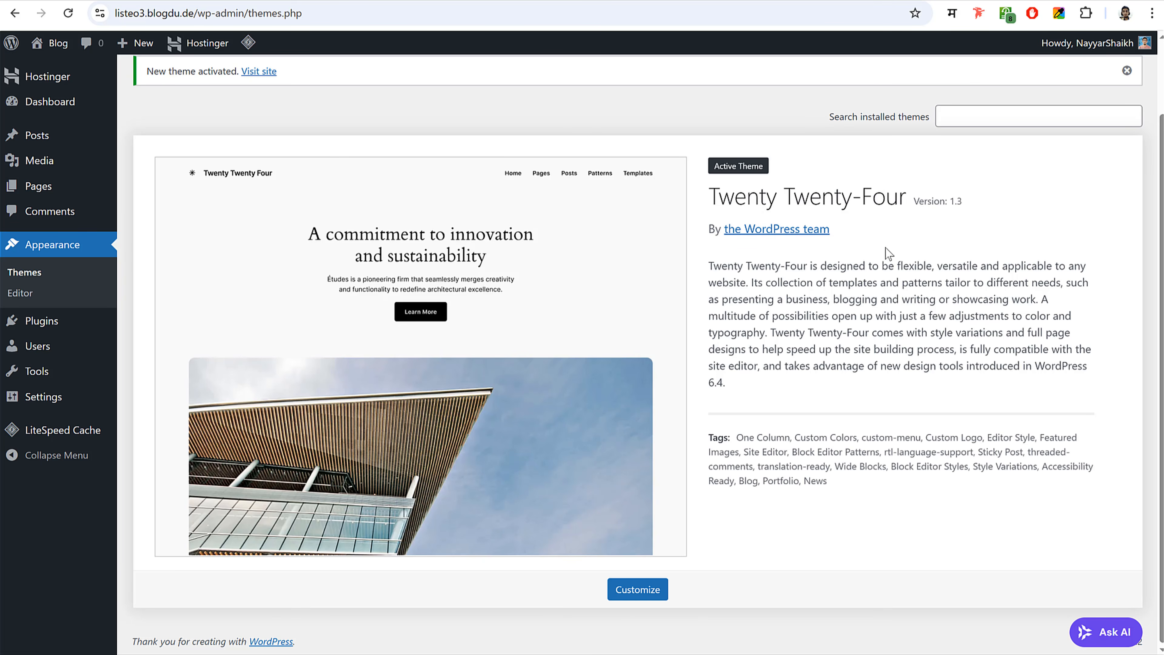
click(55, 329)
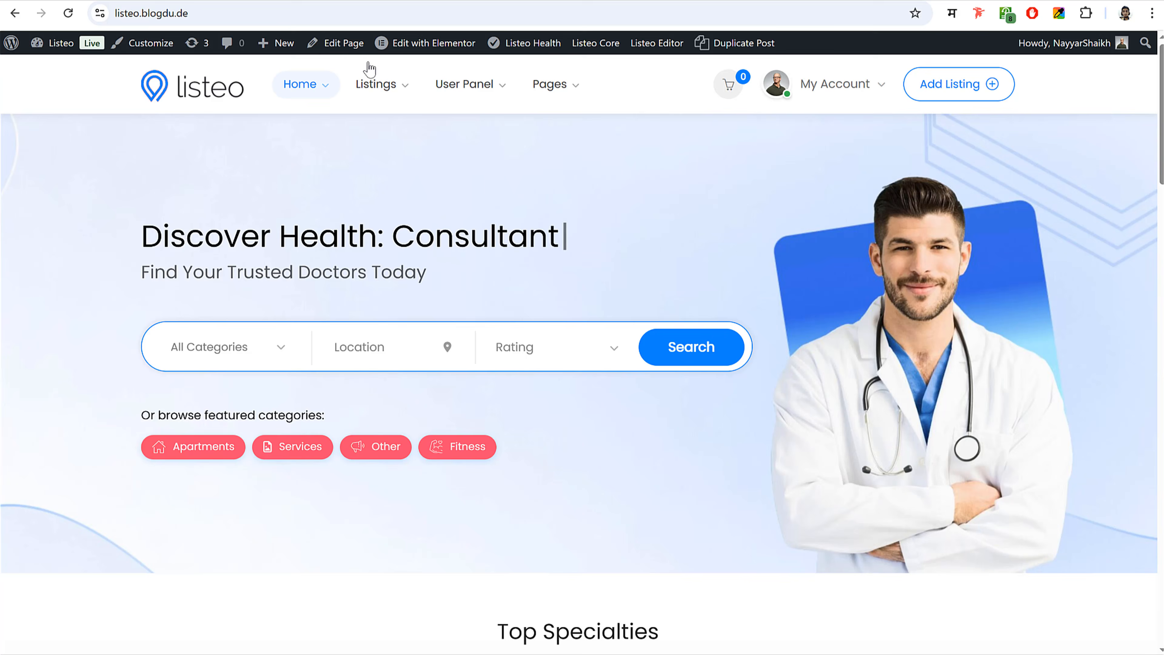
- Look over the listeo demo page, then go to WordPress Settings > General
scroll(614, 328, down, 15)
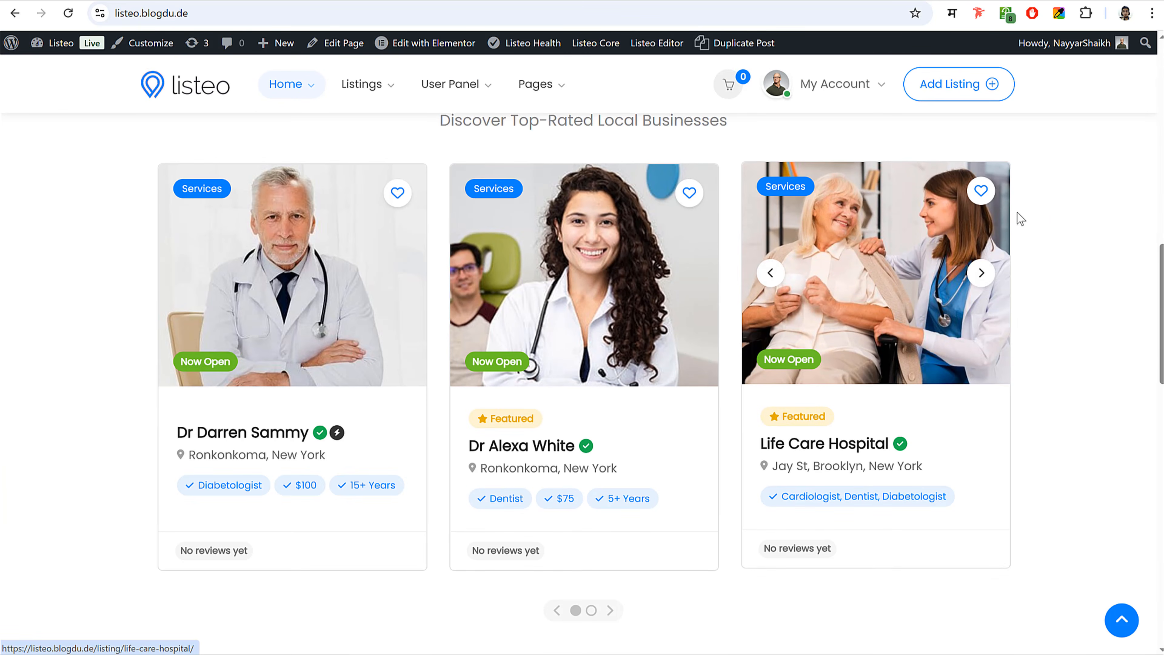
scroll(1090, 219, up, 15)
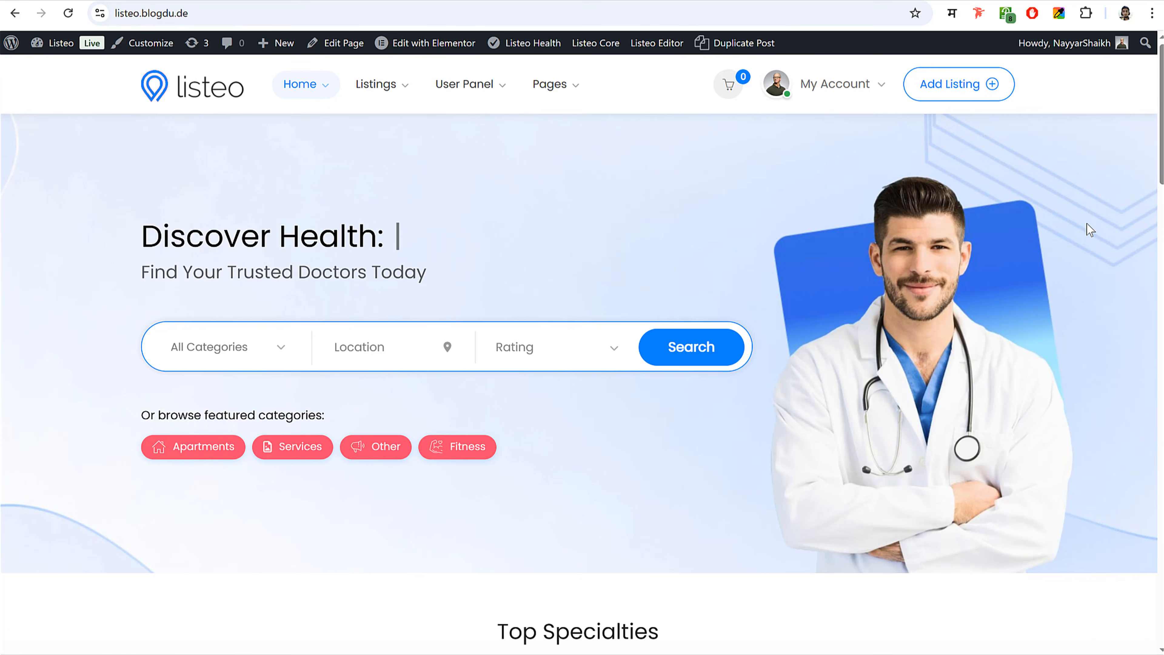
scroll(1075, 247, down, 15)
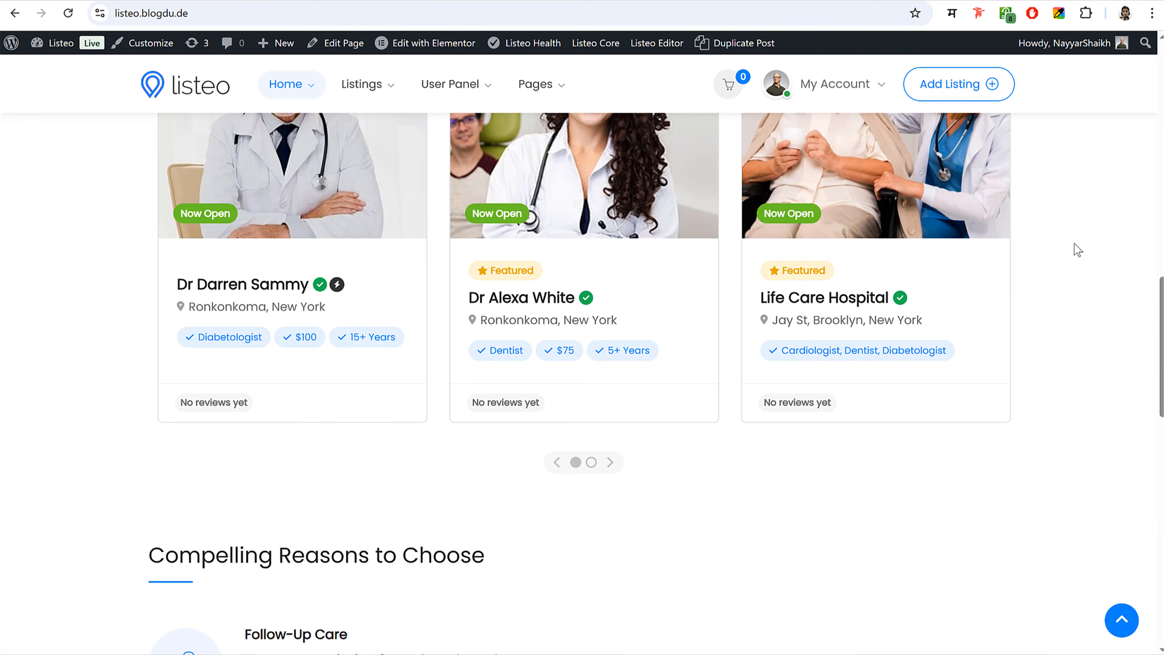
scroll(1074, 243, up, 15)
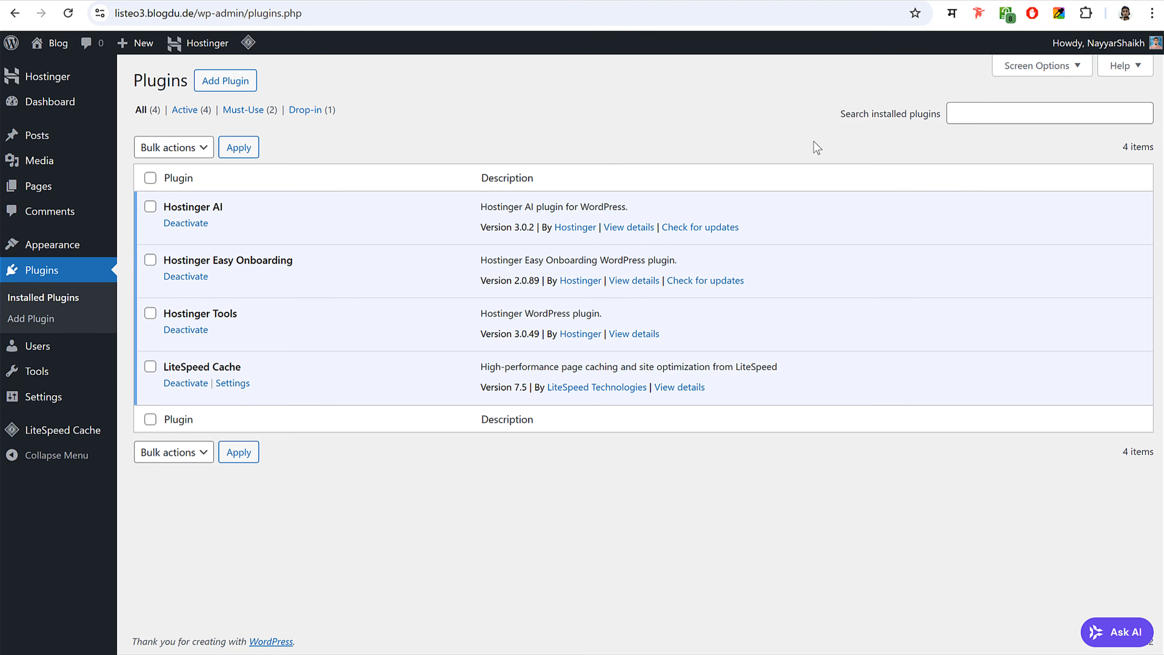
click(55, 397)
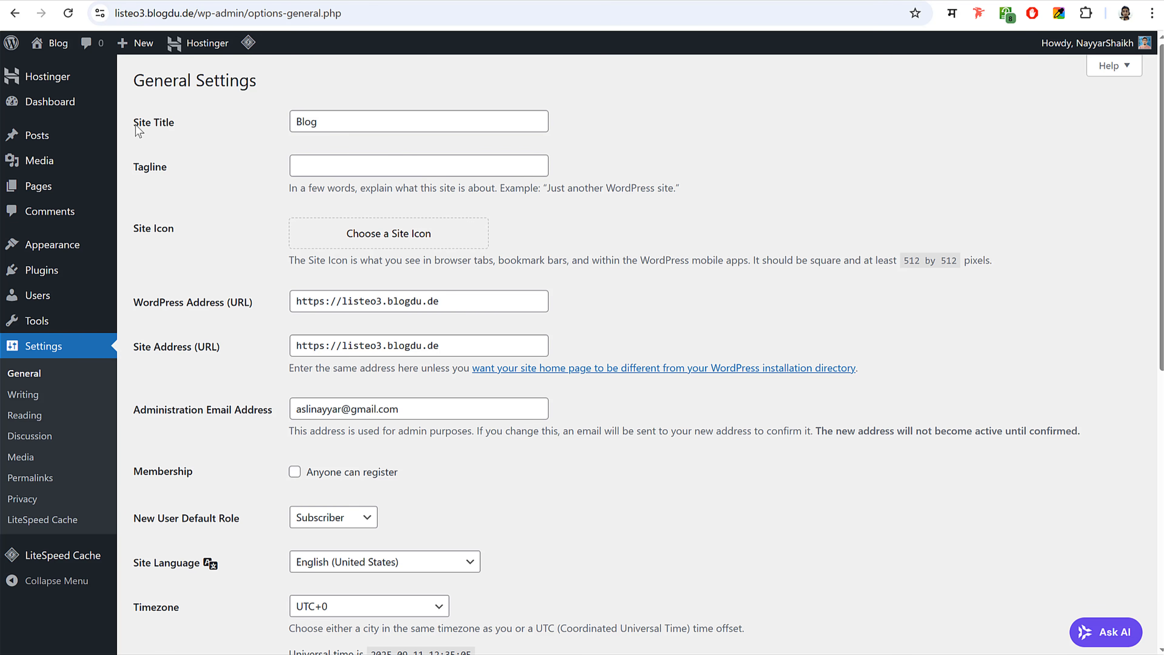
- Change the Site Title from 'Blog' to 'BloggDude' and enable 'Anyone can register'
drag(345, 122, 296, 120)
click(577, 122)
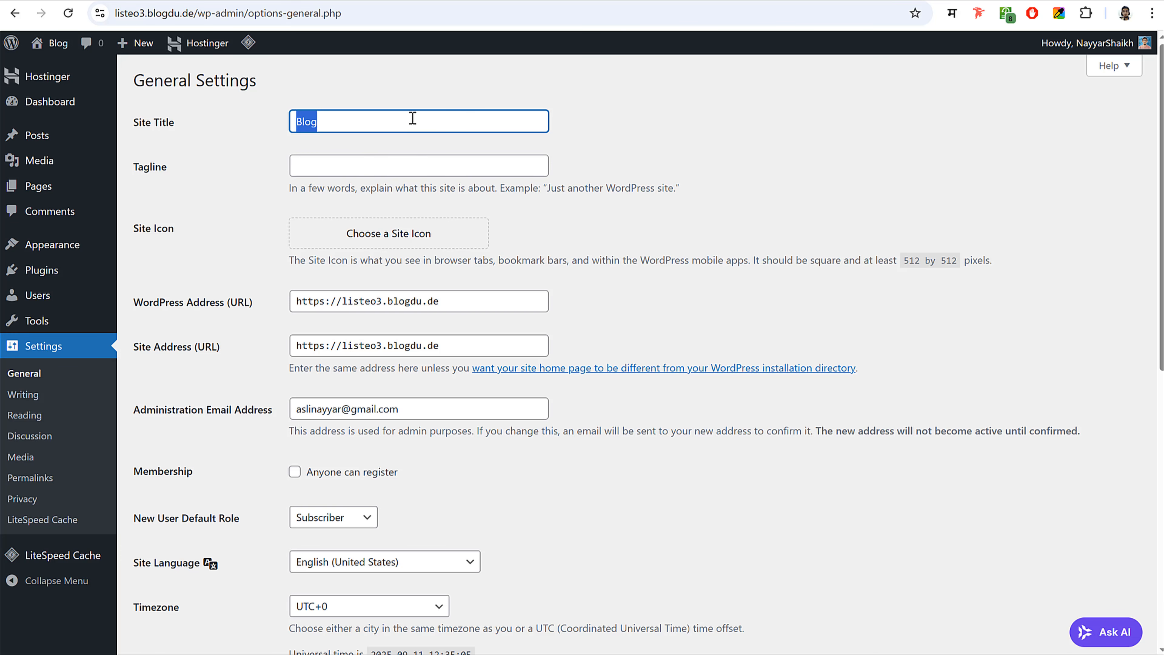
text(BloggDude)
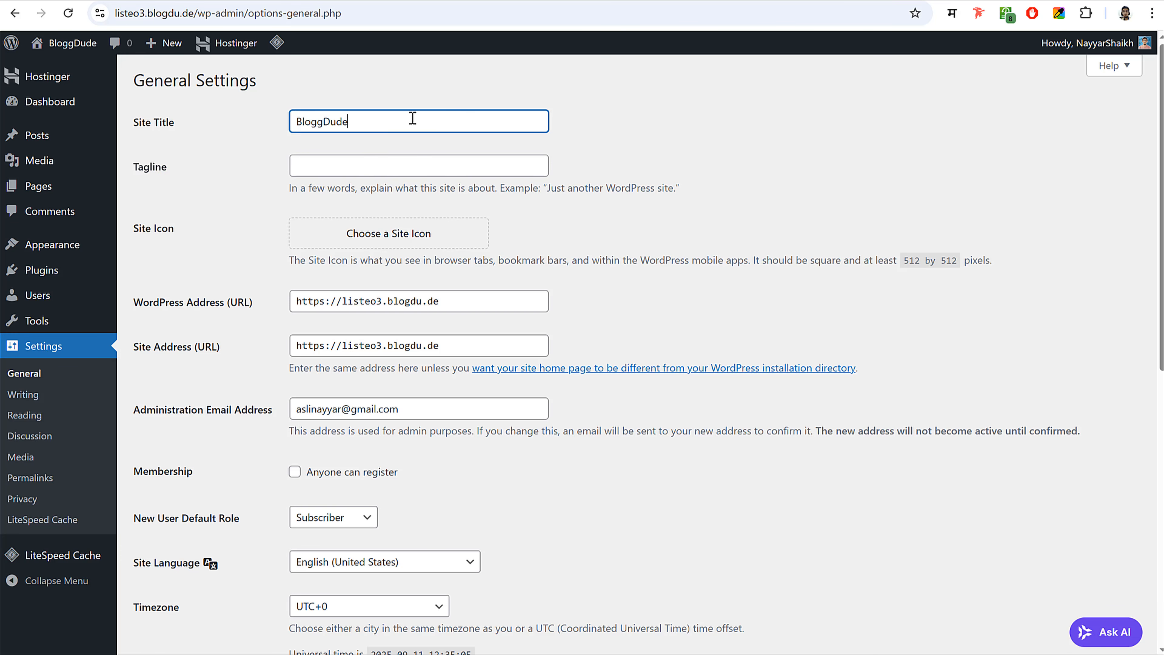
scroll(667, 298, down, 5)
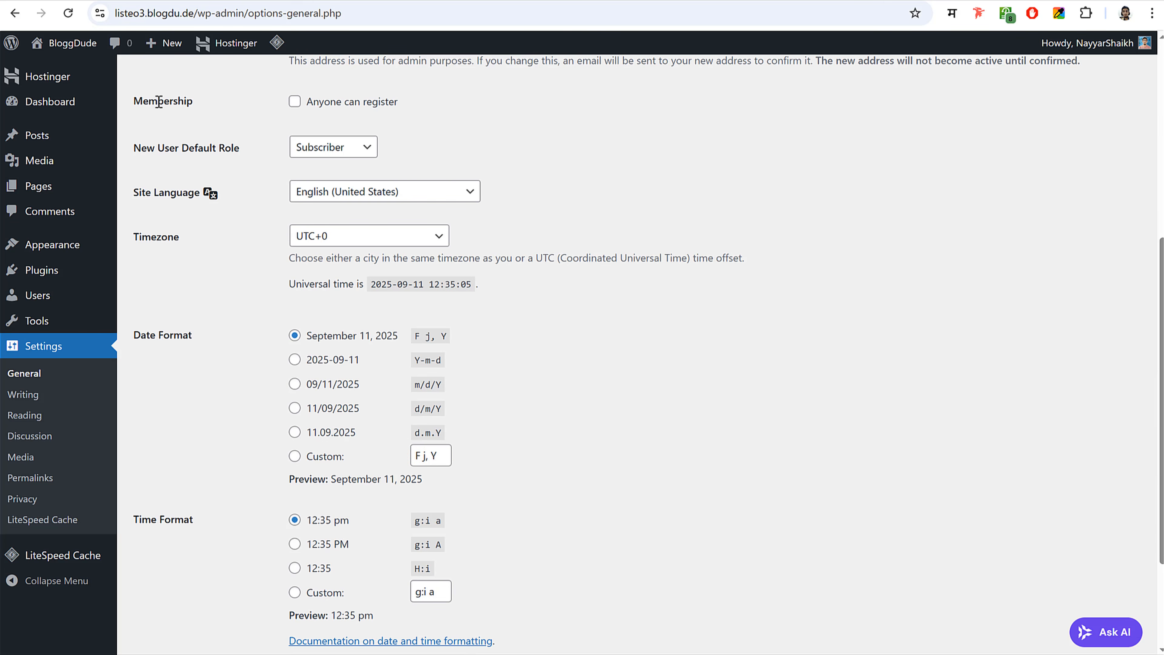
click(294, 102)
drag(418, 111, 308, 103)
click(482, 136)
- Set the timezone to Kolkata and save the general settings
click(359, 238)
text(kolkata)
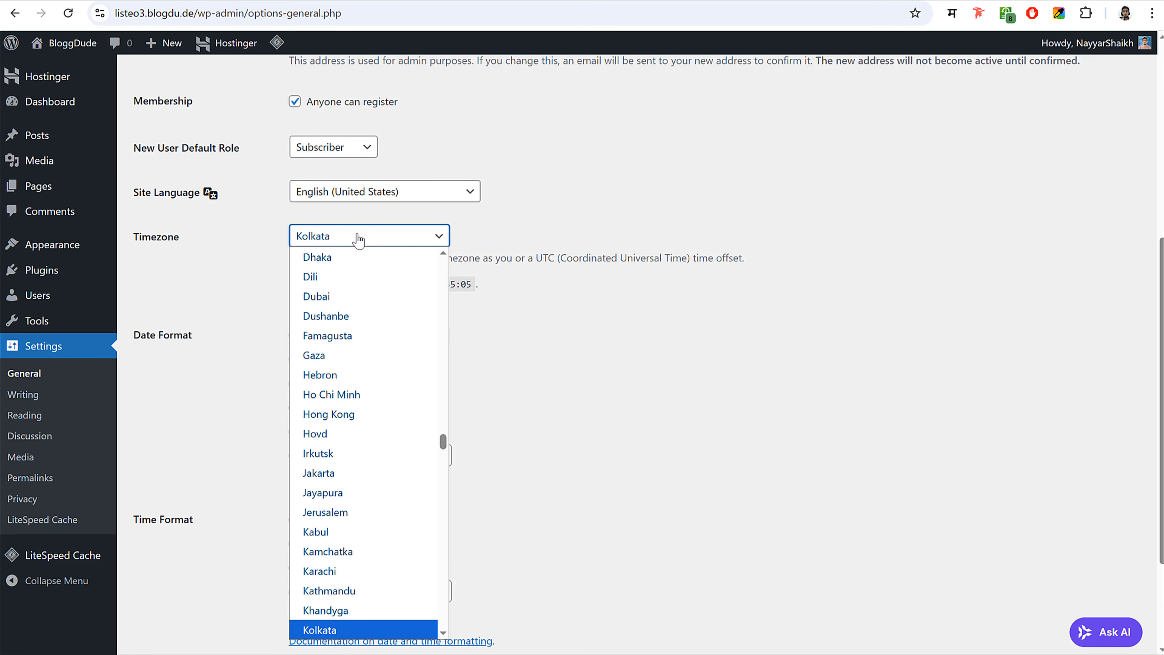
key(Return)
scroll(629, 283, down, 3)
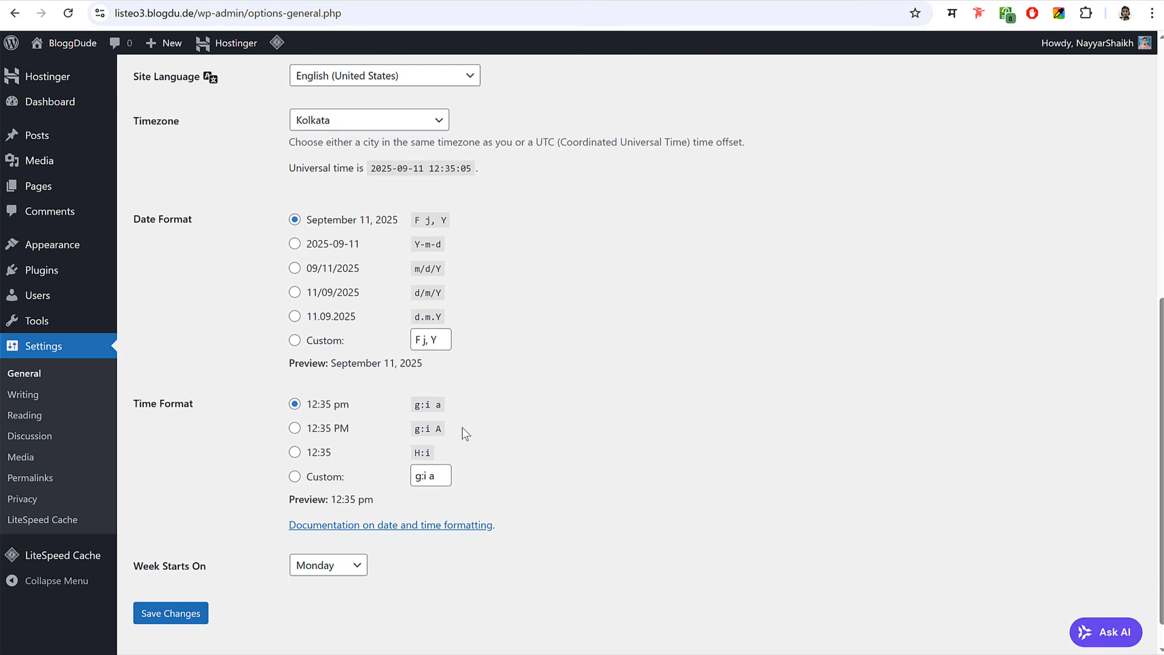
click(181, 591)
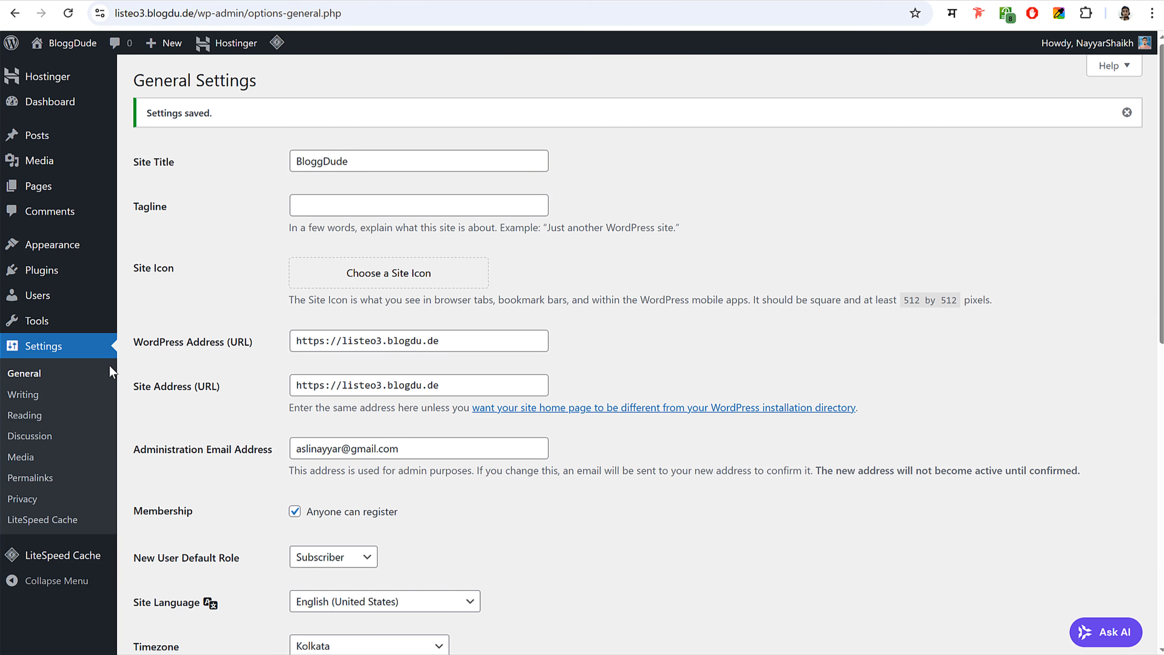
- Save the Post name permalink structure, then go back to the hPanel websites list
click(32, 479)
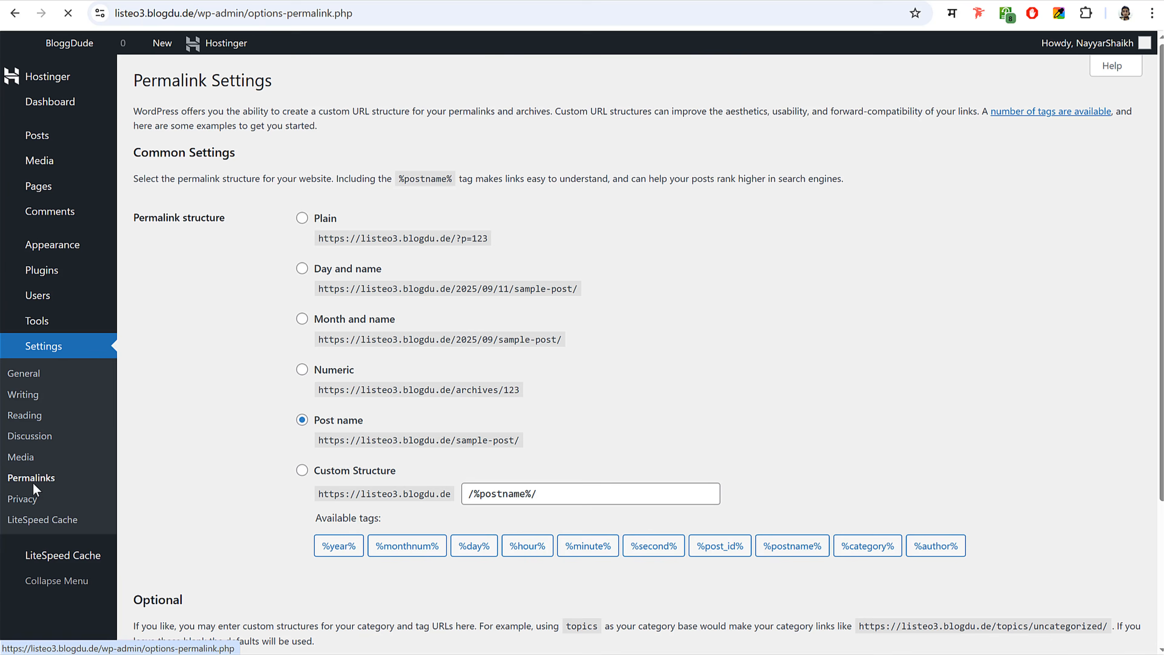
scroll(624, 330, down, 5)
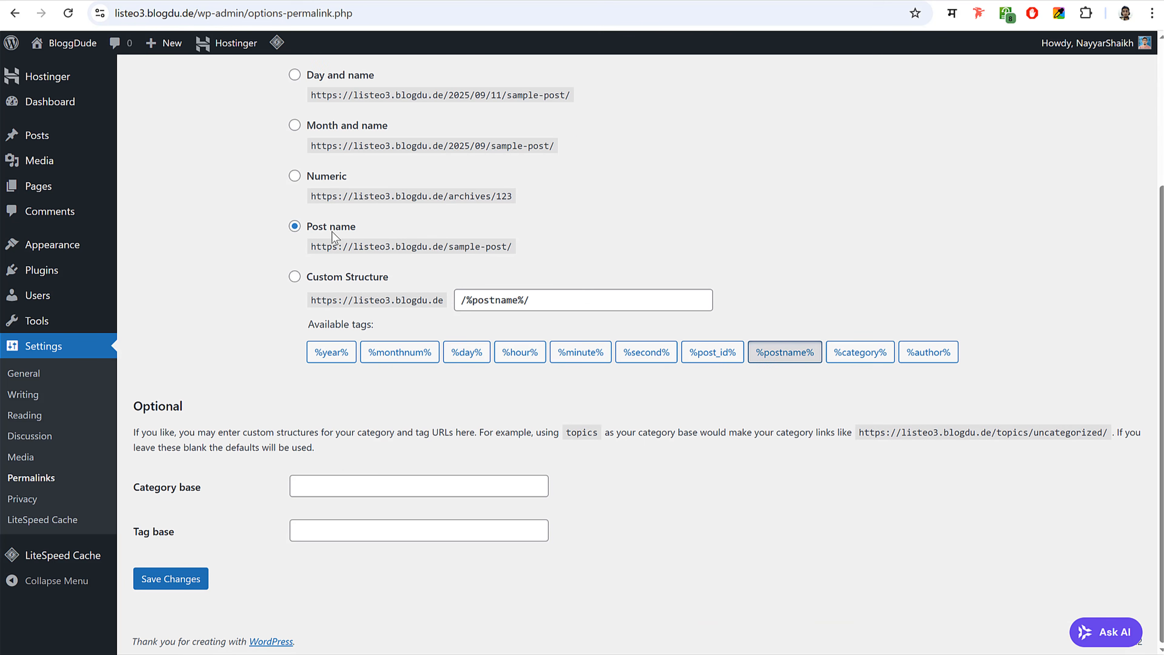
click(200, 573)
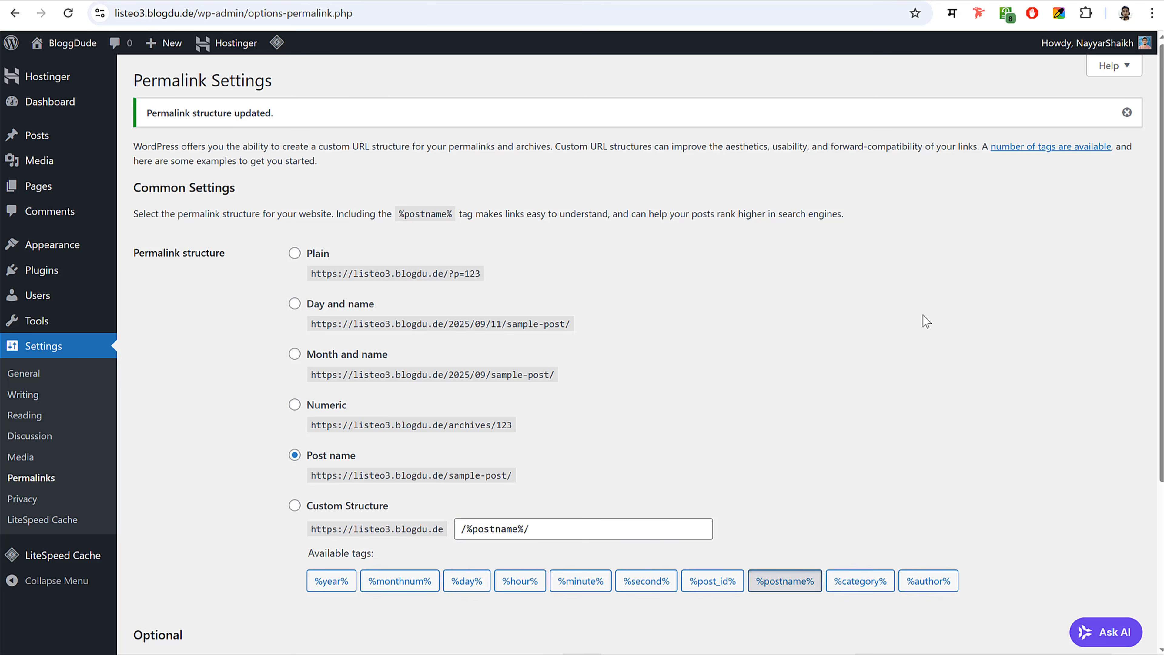
click(90, 112)
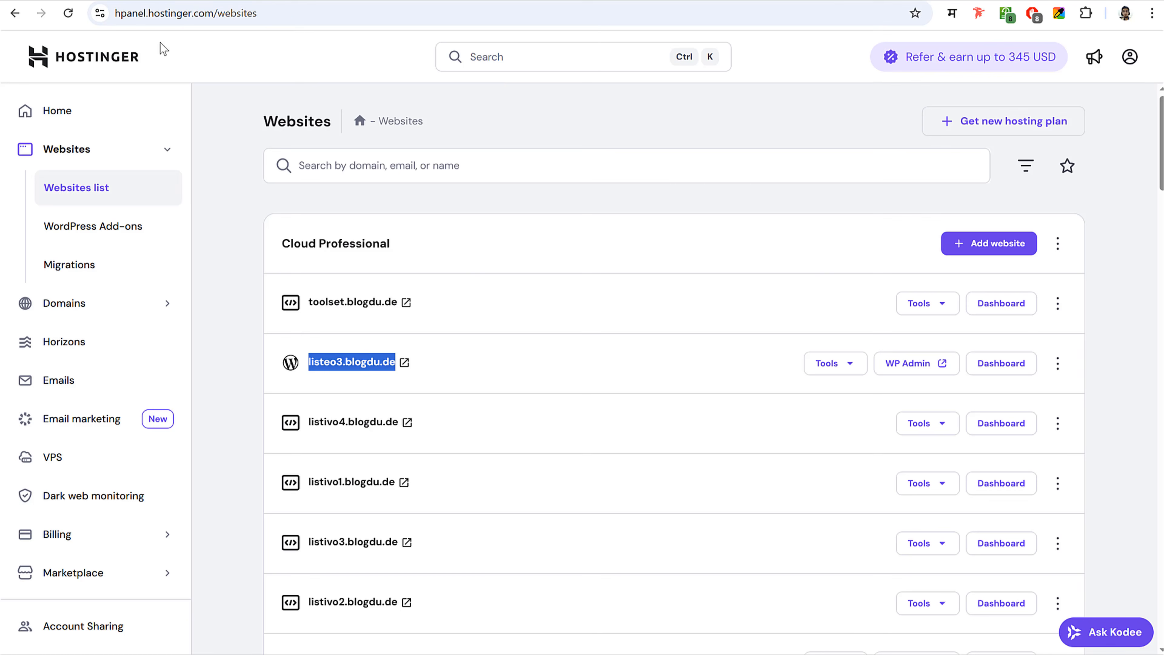
click(583, 109)
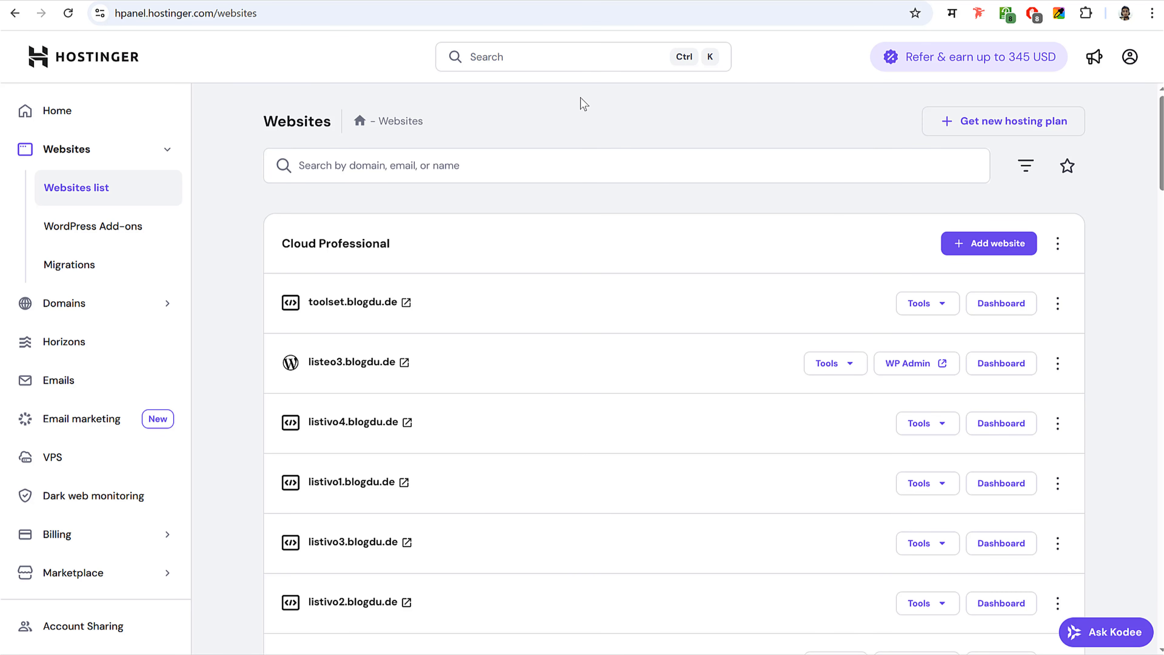
- Add a blank WordPress website on the already-owned domain fehem.in and start its installation
click(979, 245)
click(840, 349)
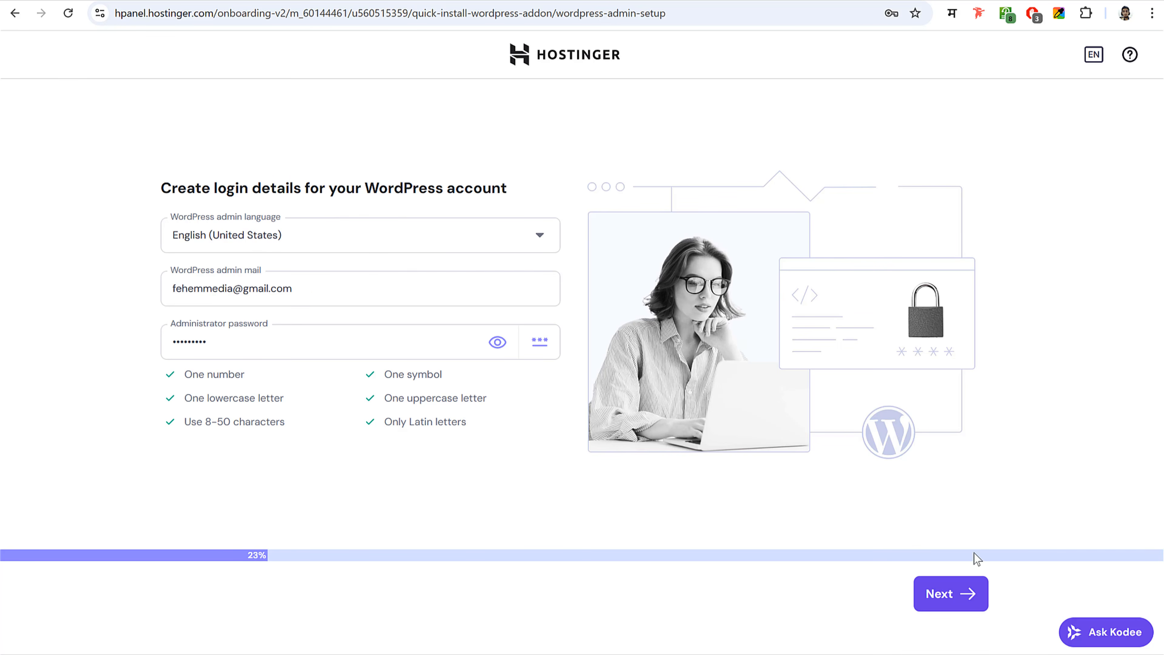
click(953, 596)
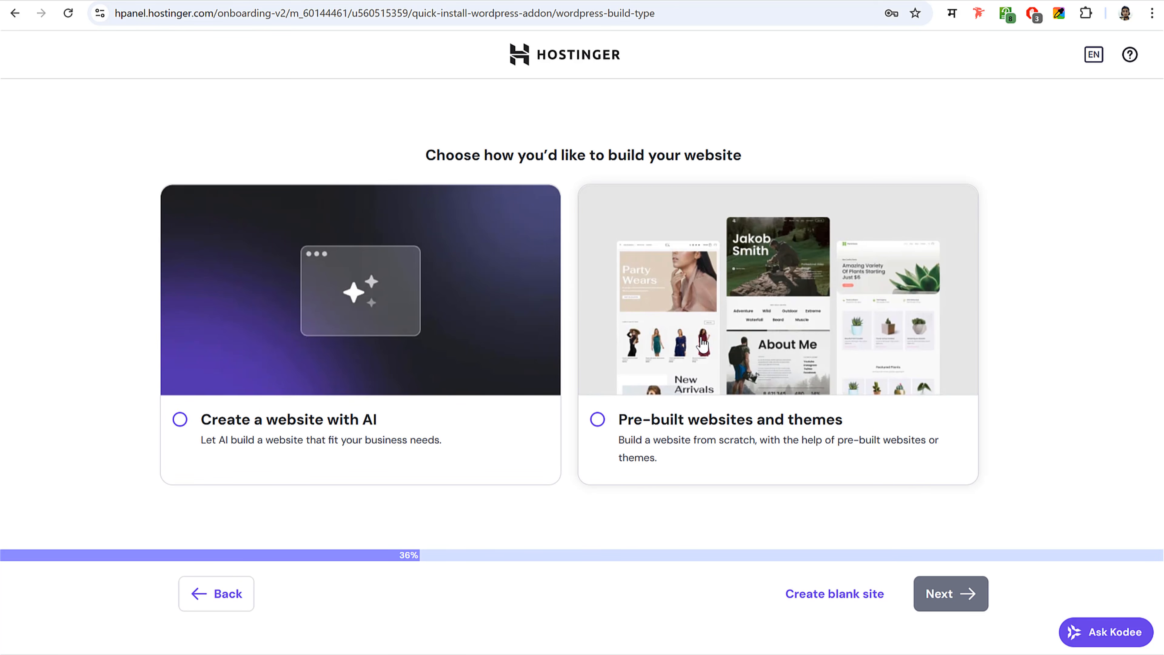
click(835, 596)
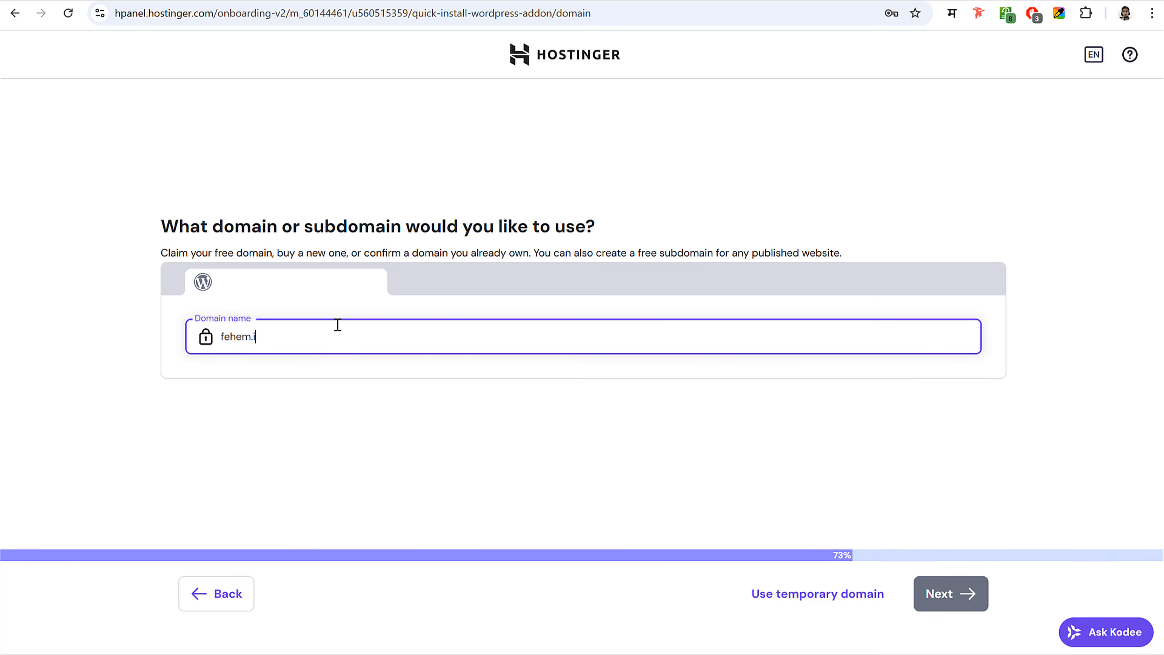
drag(285, 335, 218, 337)
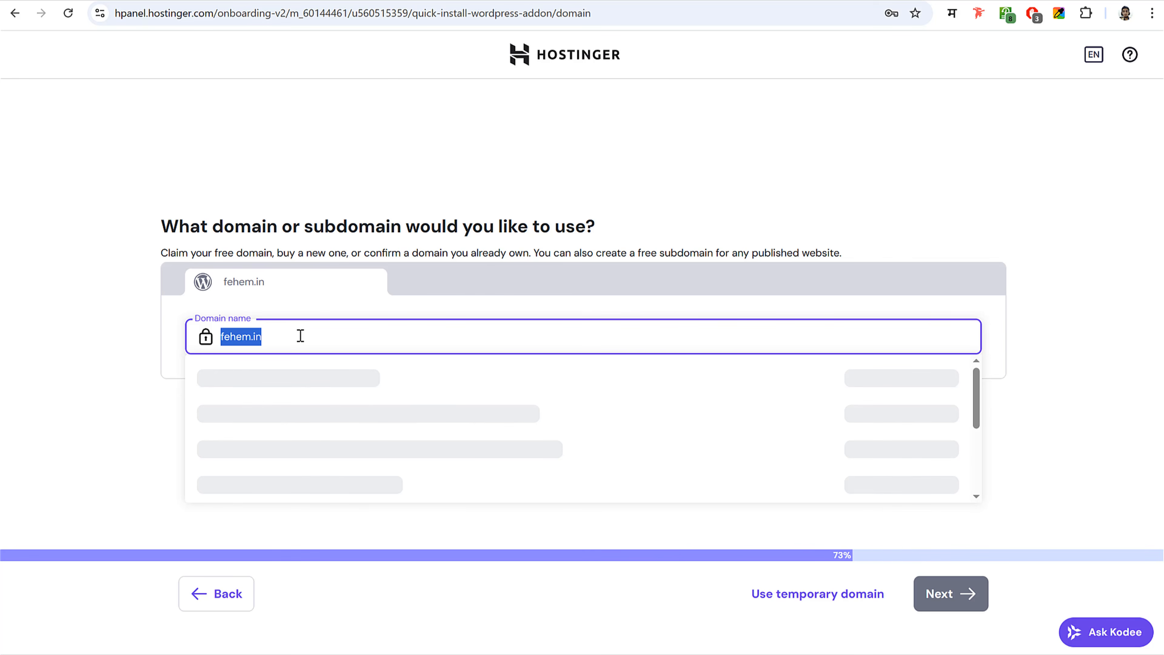
click(271, 336)
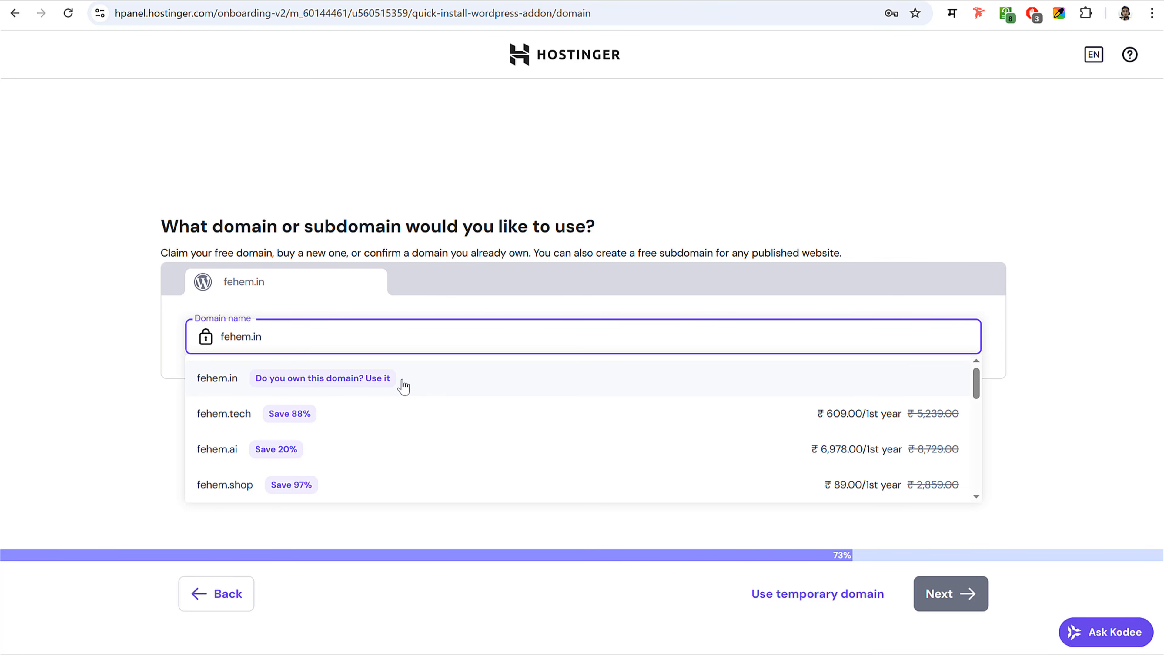
click(416, 386)
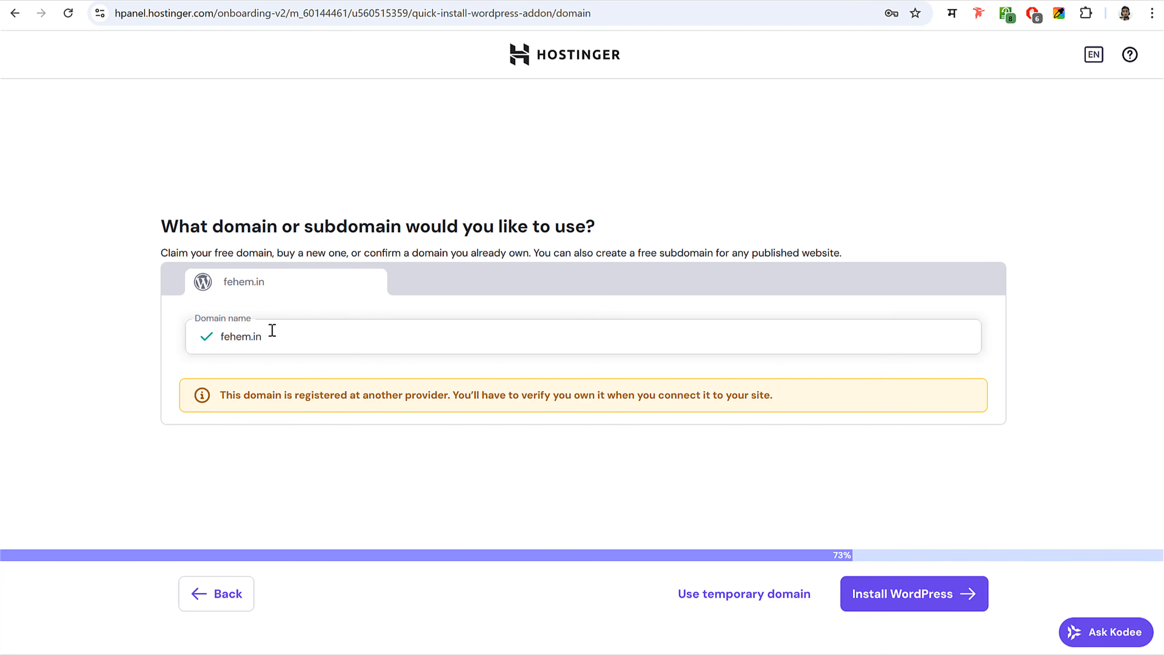
click(902, 596)
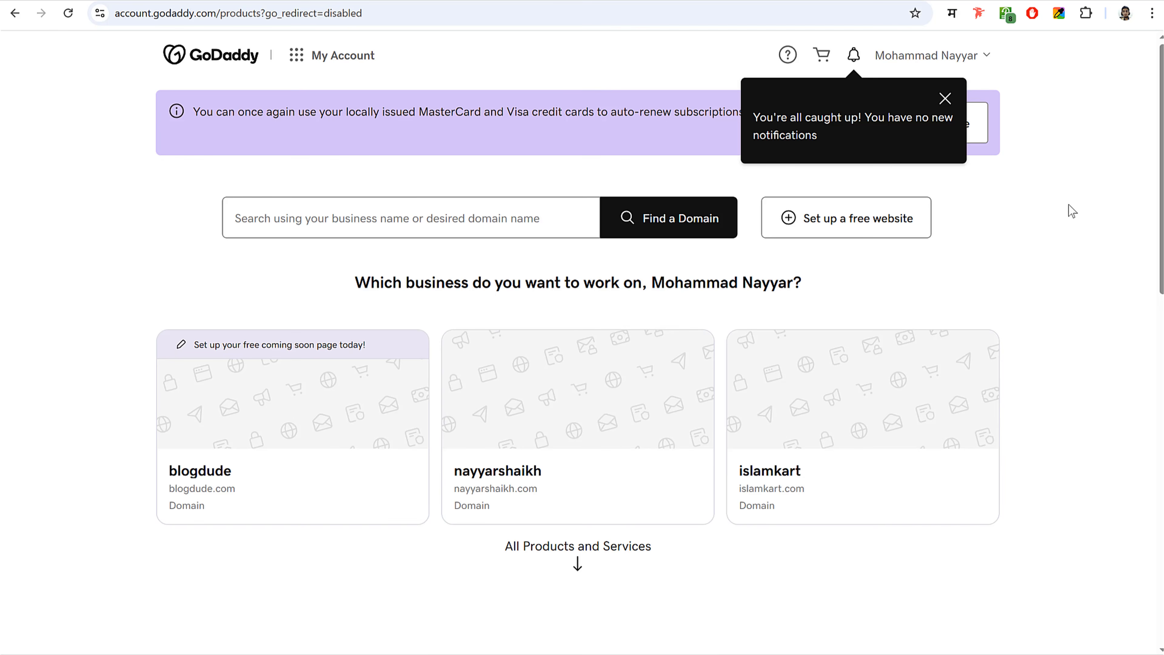
- Open DNS management for fehem.in from the GoDaddy products list
click(946, 99)
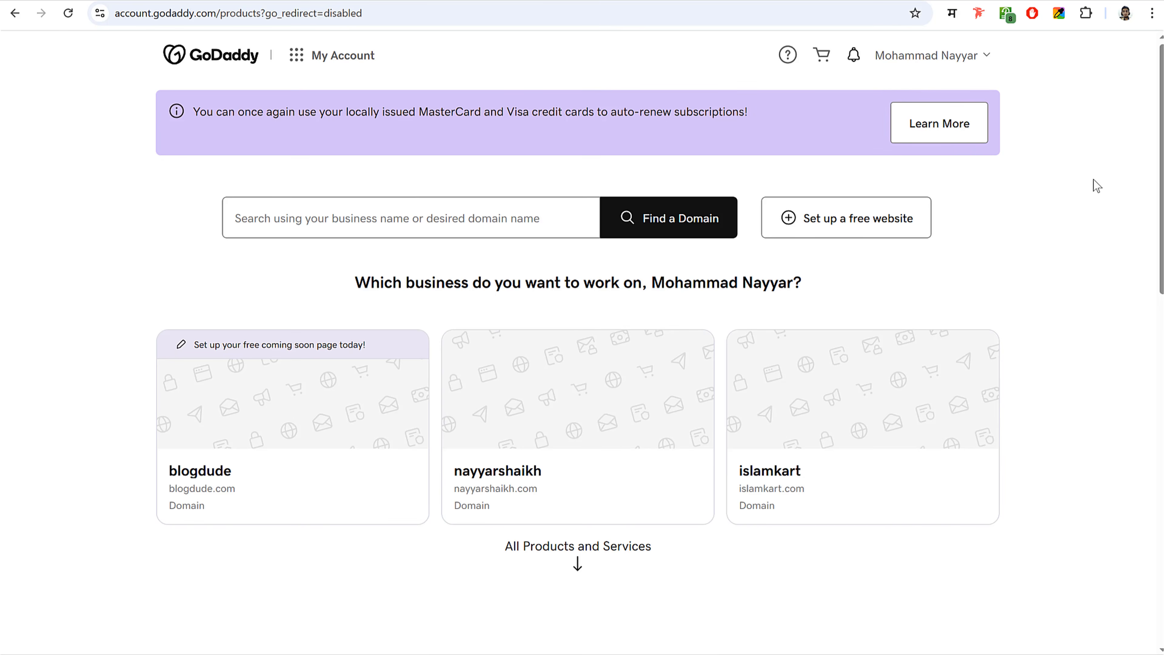
scroll(1075, 283, down, 12)
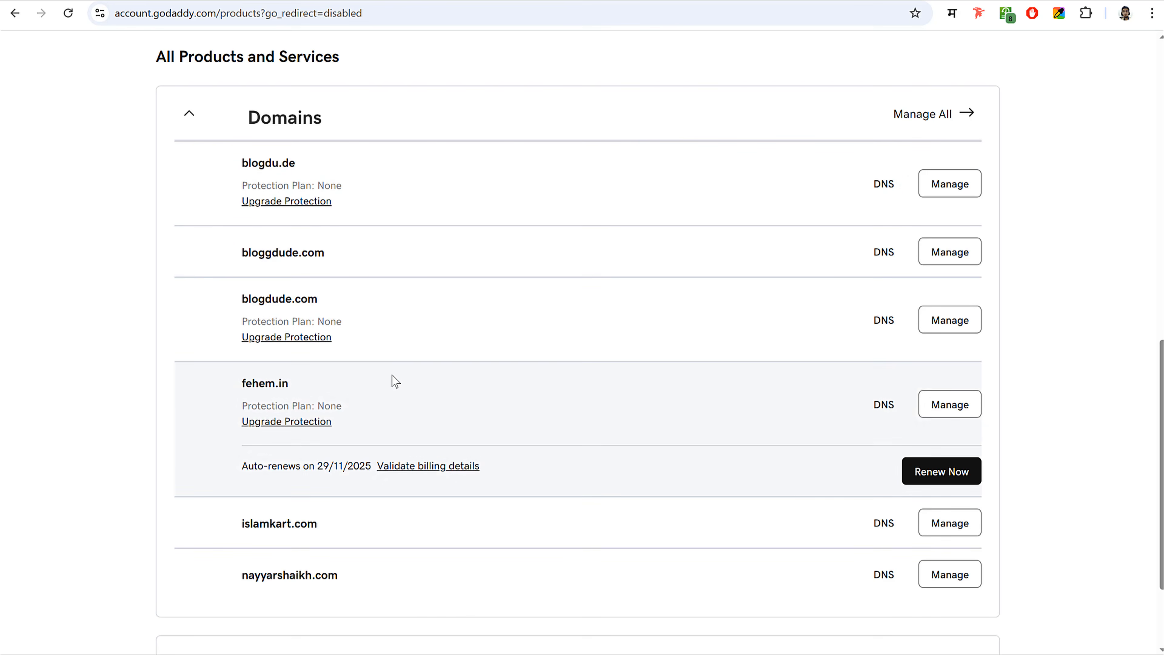
scroll(395, 382, down, 2)
drag(245, 308, 294, 315)
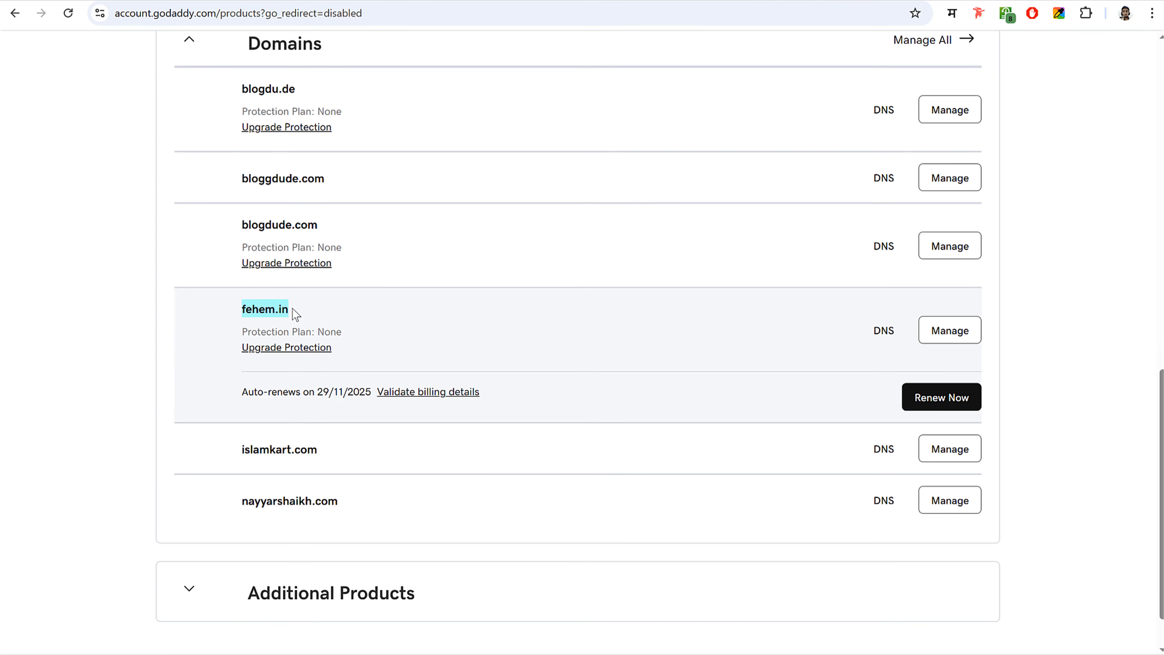
click(328, 317)
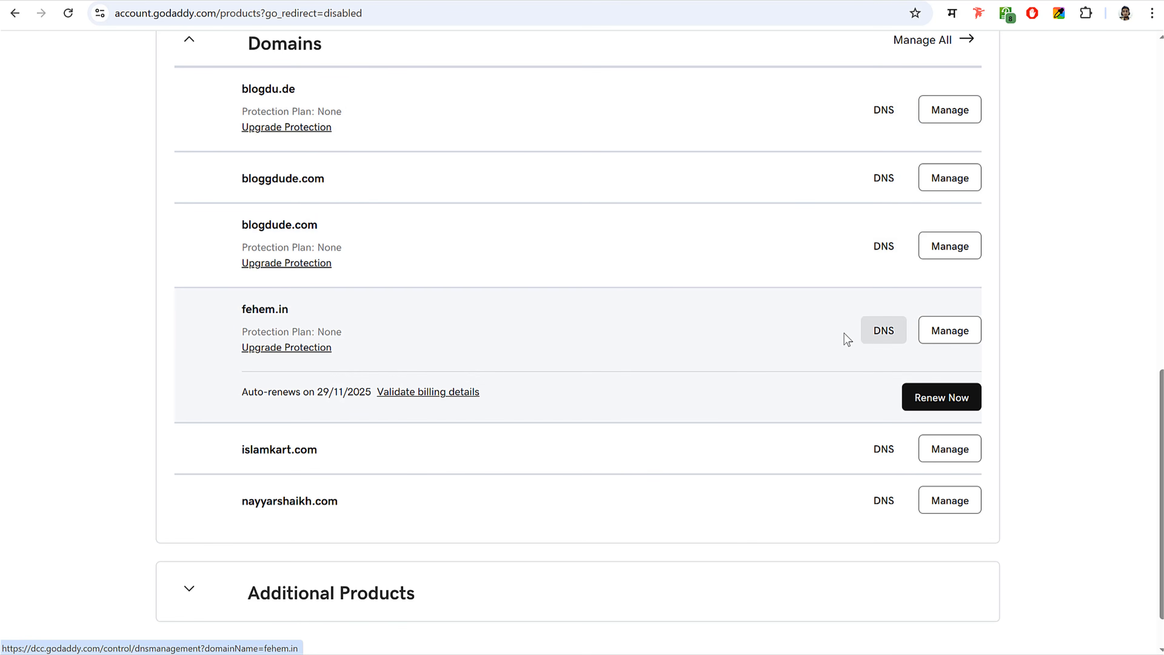
click(884, 331)
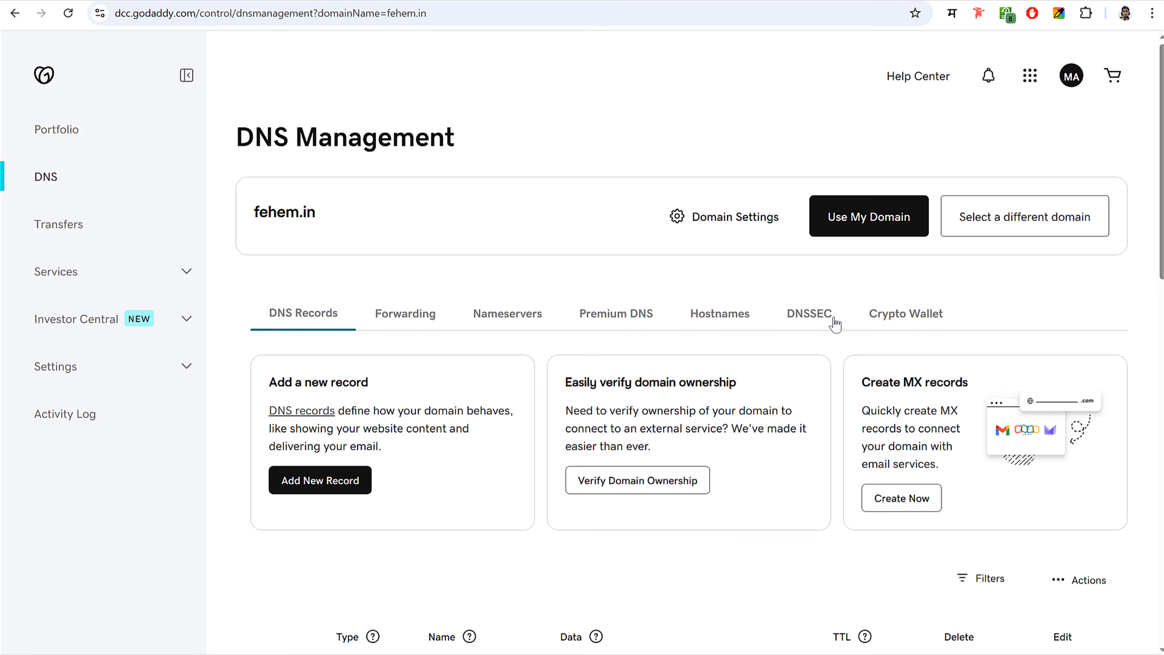
- Change fehem.in's nameservers to 'I'll use my own nameservers'
click(512, 316)
scroll(602, 348, down, 5)
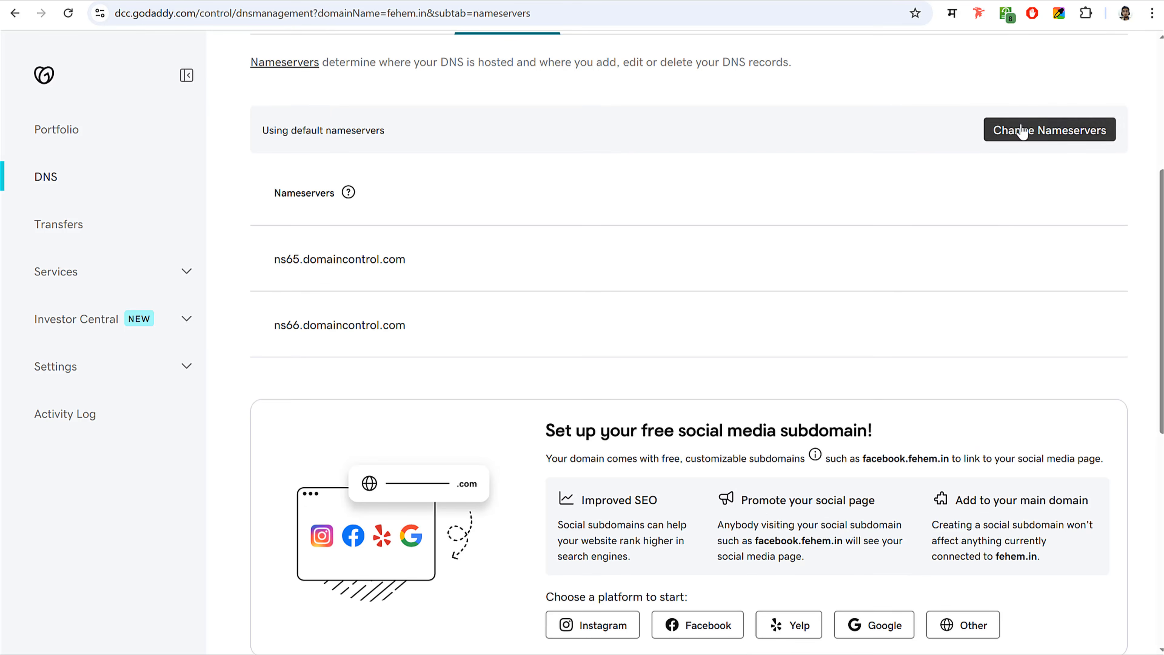
click(1045, 133)
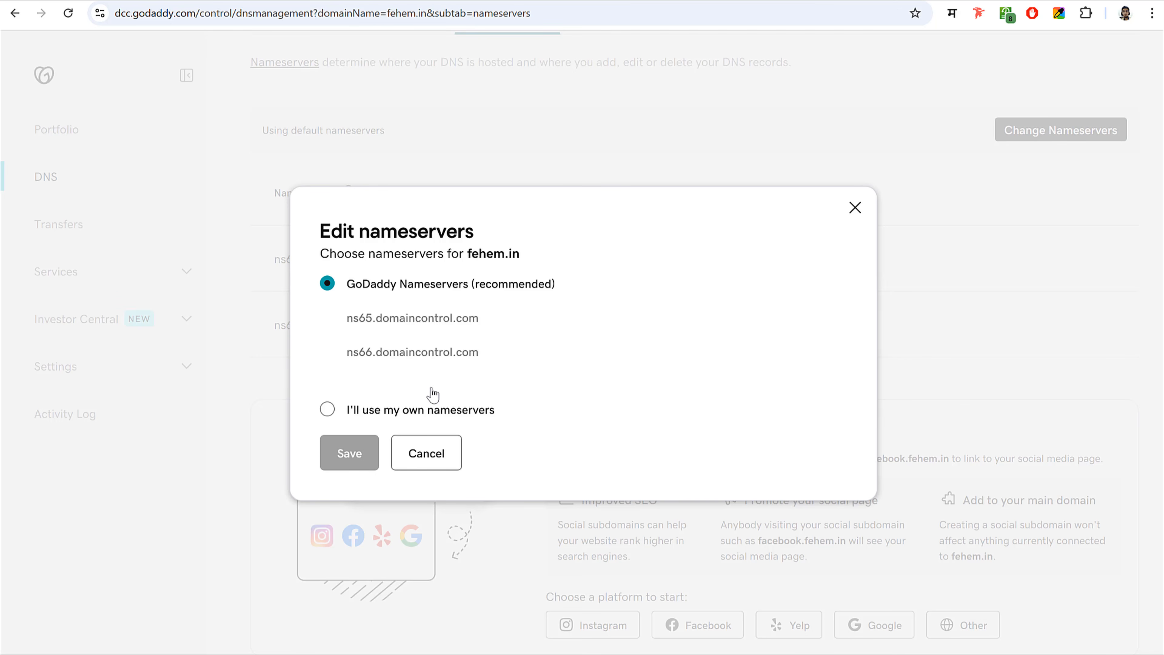
click(406, 415)
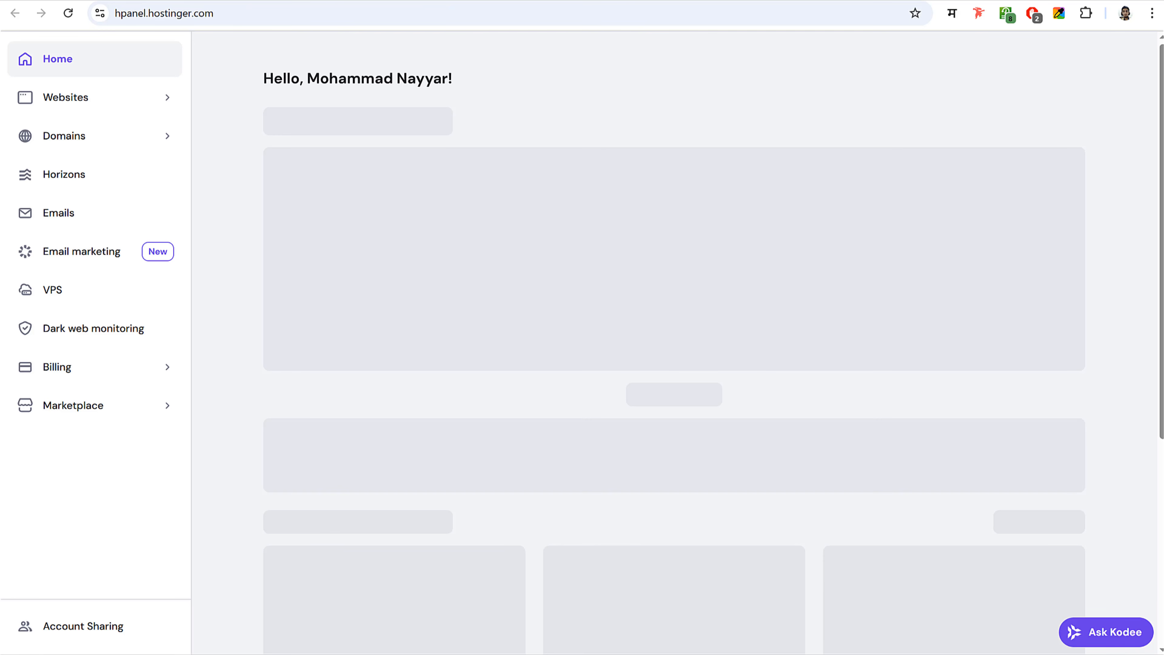
- Copy ns1.dns-parking.com and ns2.dns-parking.com from Hostinger's fehem.in guide into GoDaddy's nameserver fields
click(73, 107)
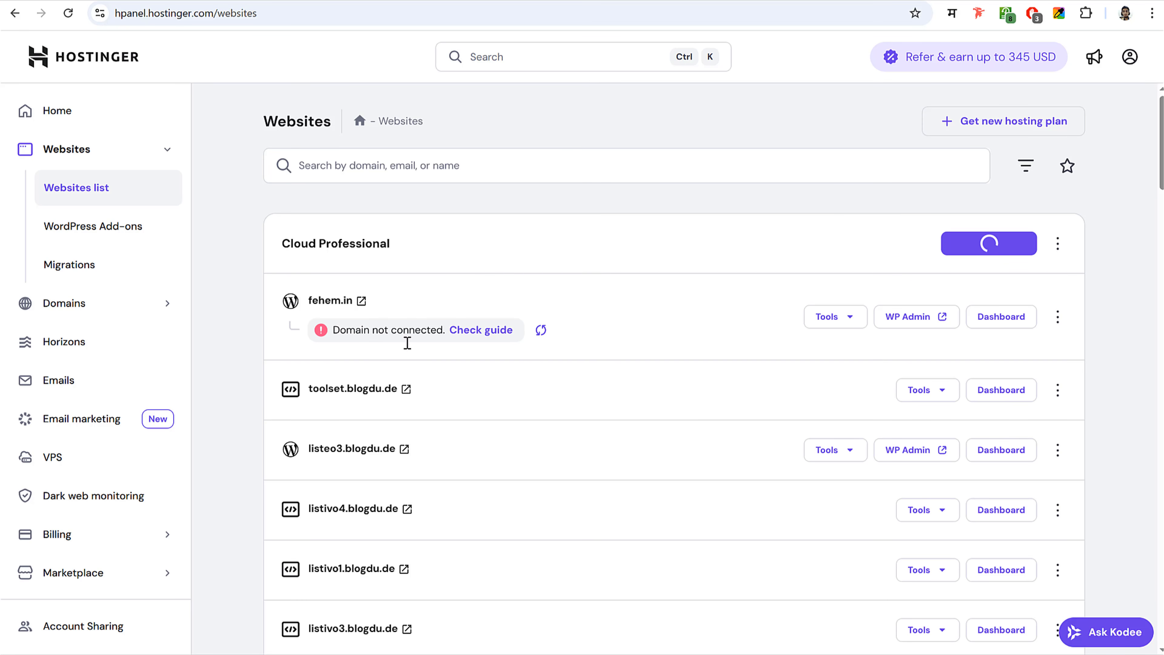
click(483, 331)
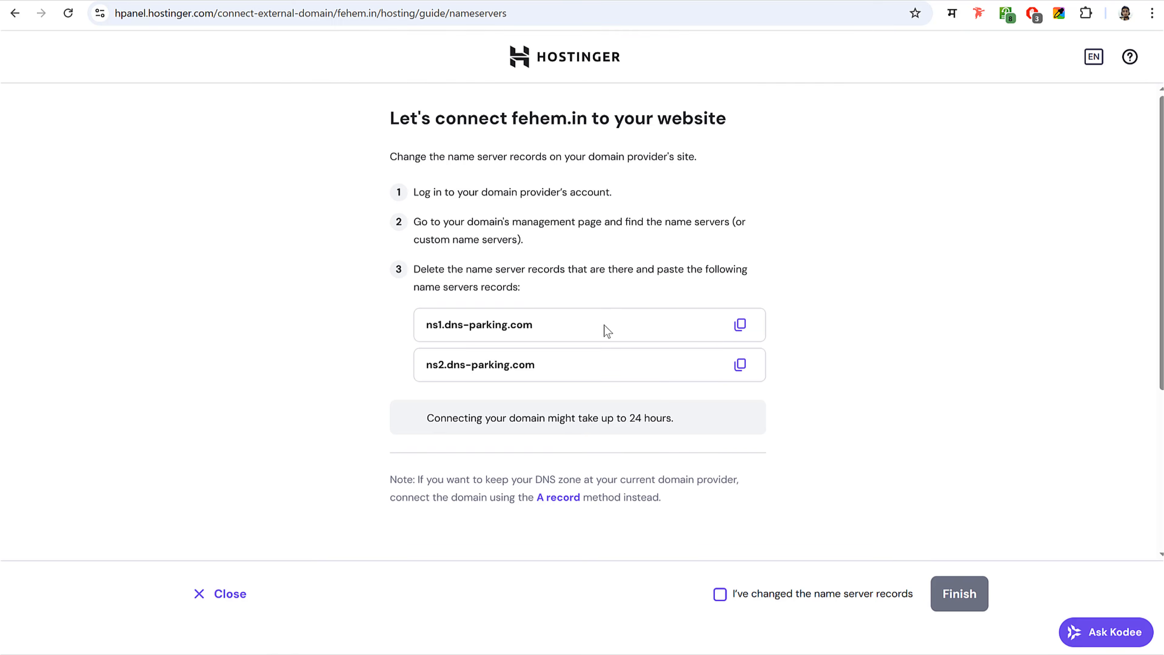
scroll(641, 296, down, 3)
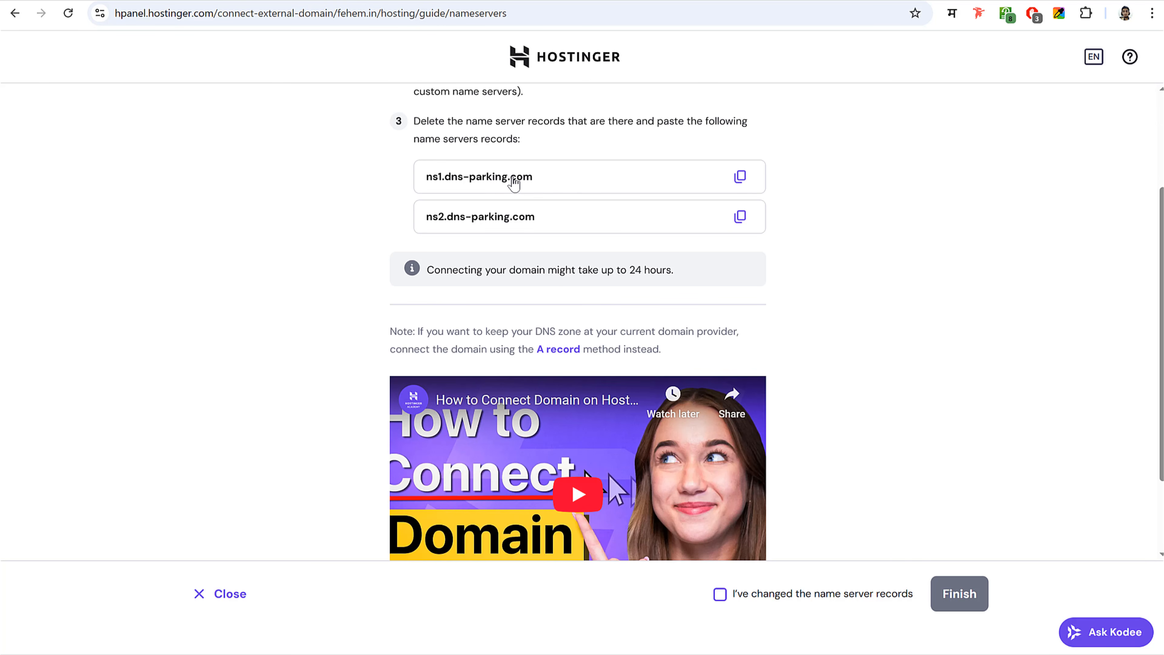
click(511, 183)
click(866, 1)
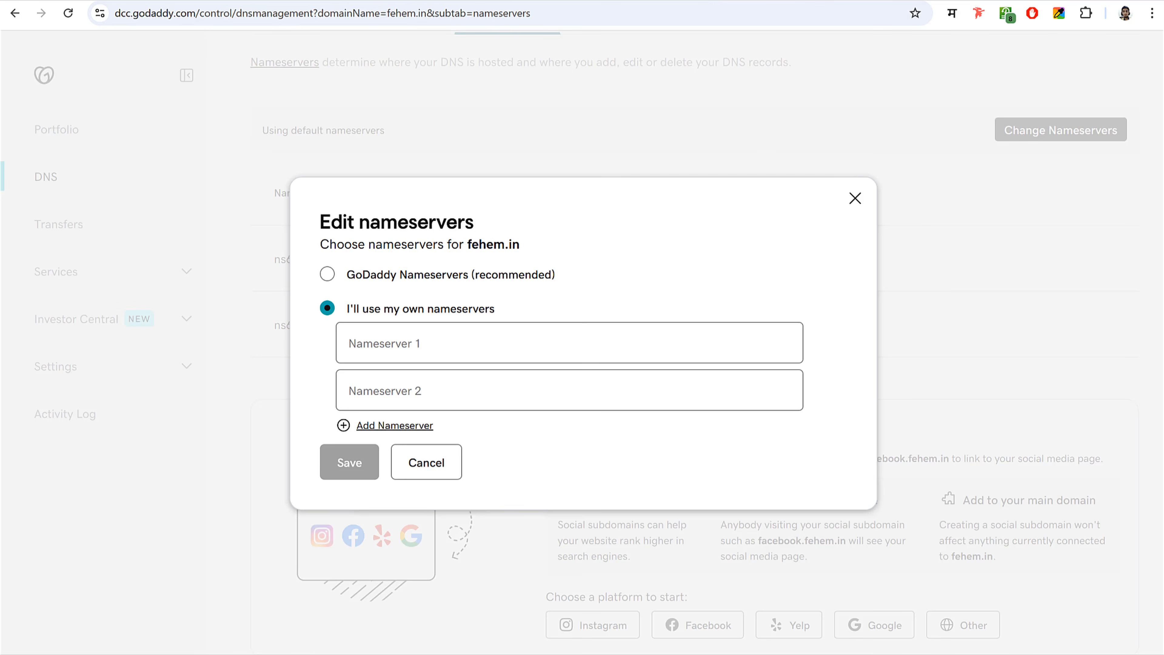
click(499, 341)
key(ctrl+v)
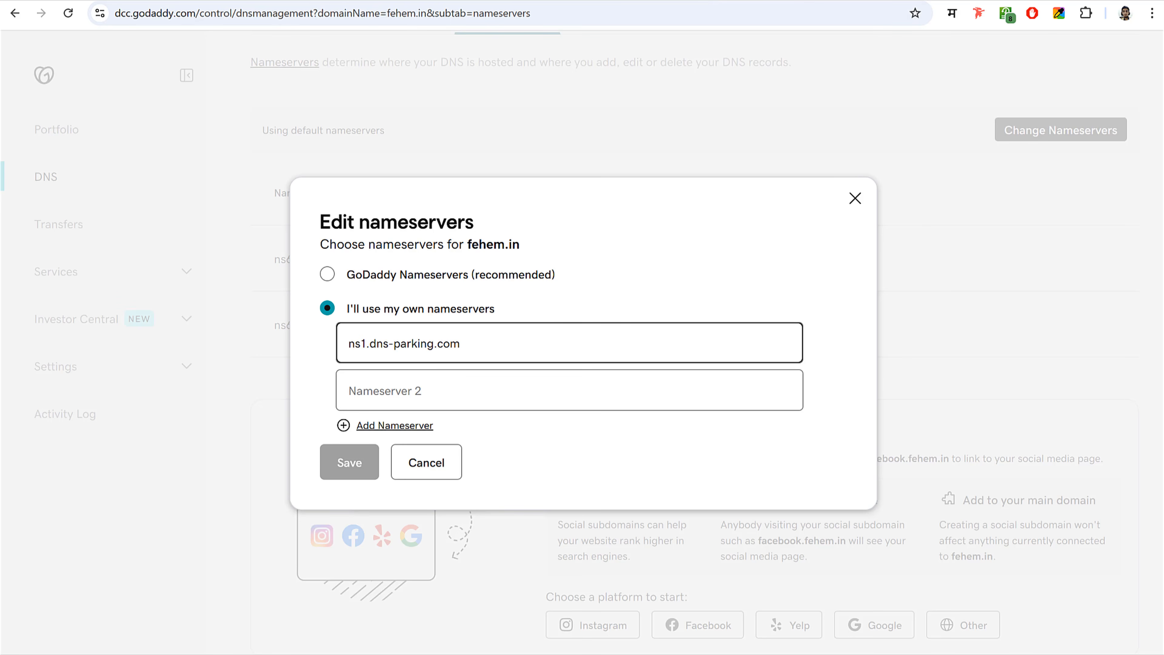
click(642, 1)
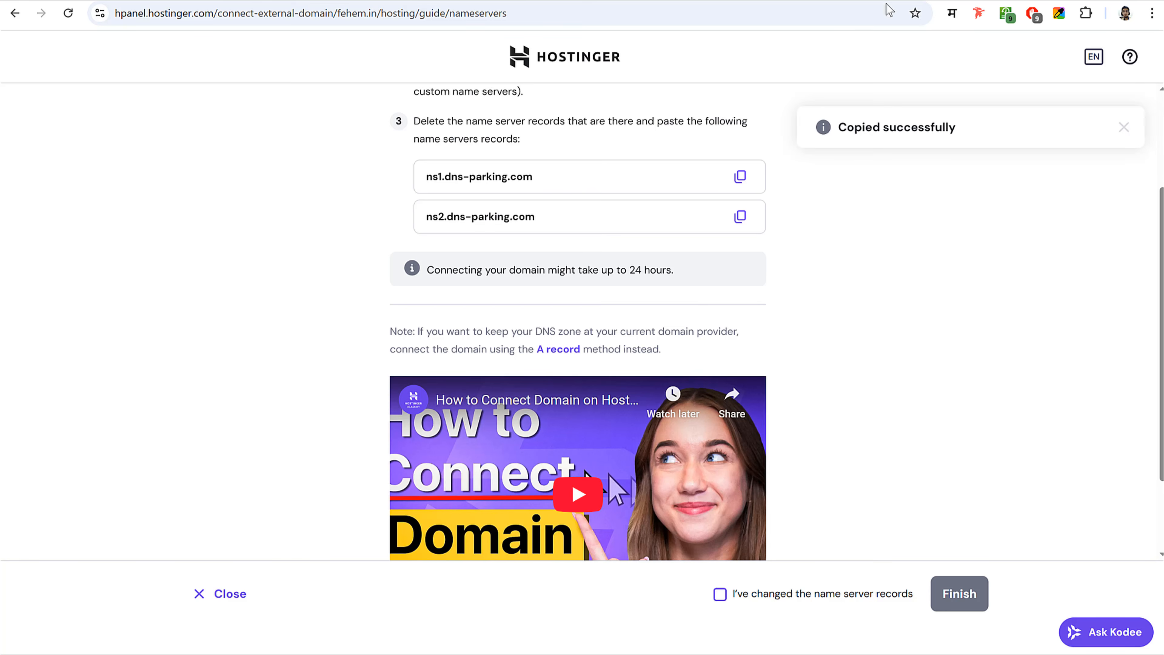
click(857, 1)
click(494, 392)
key(ctrl+v)
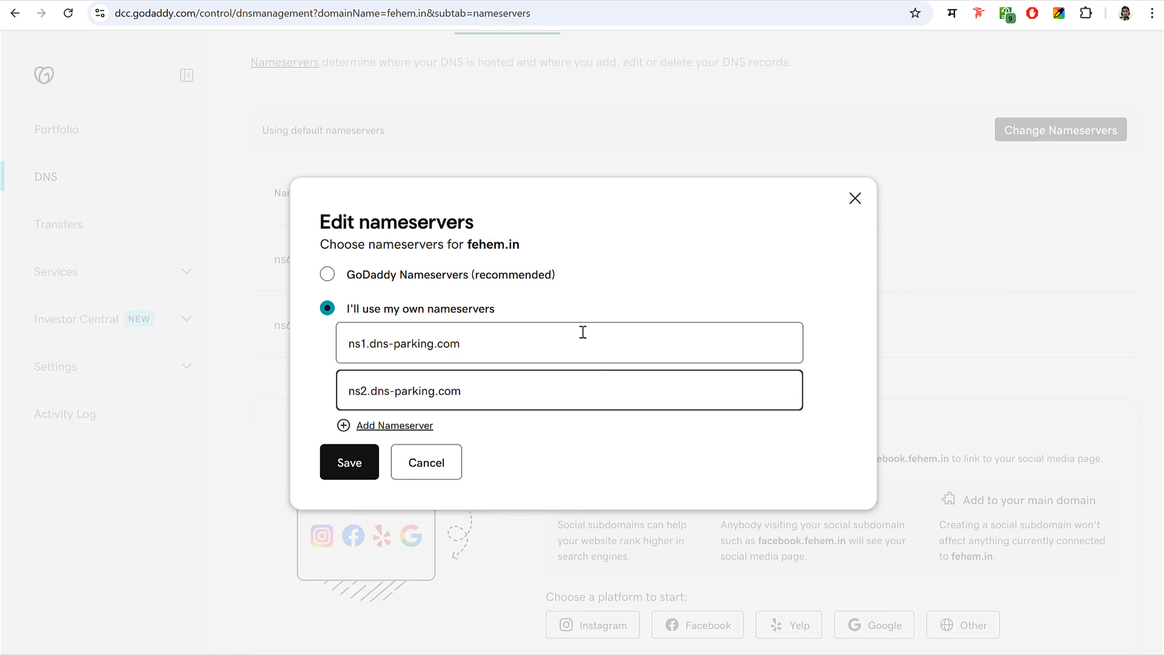
- Confirm the nameserver records were changed and finish the Hostinger connection guide
click(235, 3)
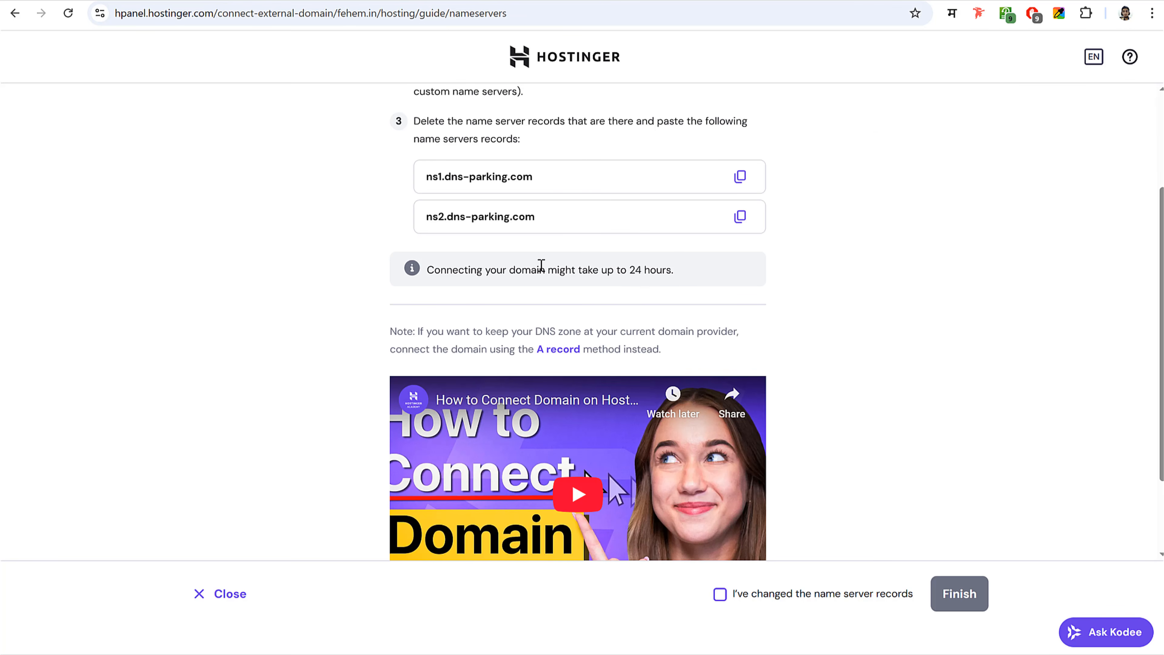
drag(442, 271, 728, 281)
click(627, 274)
scroll(875, 335, down, 2)
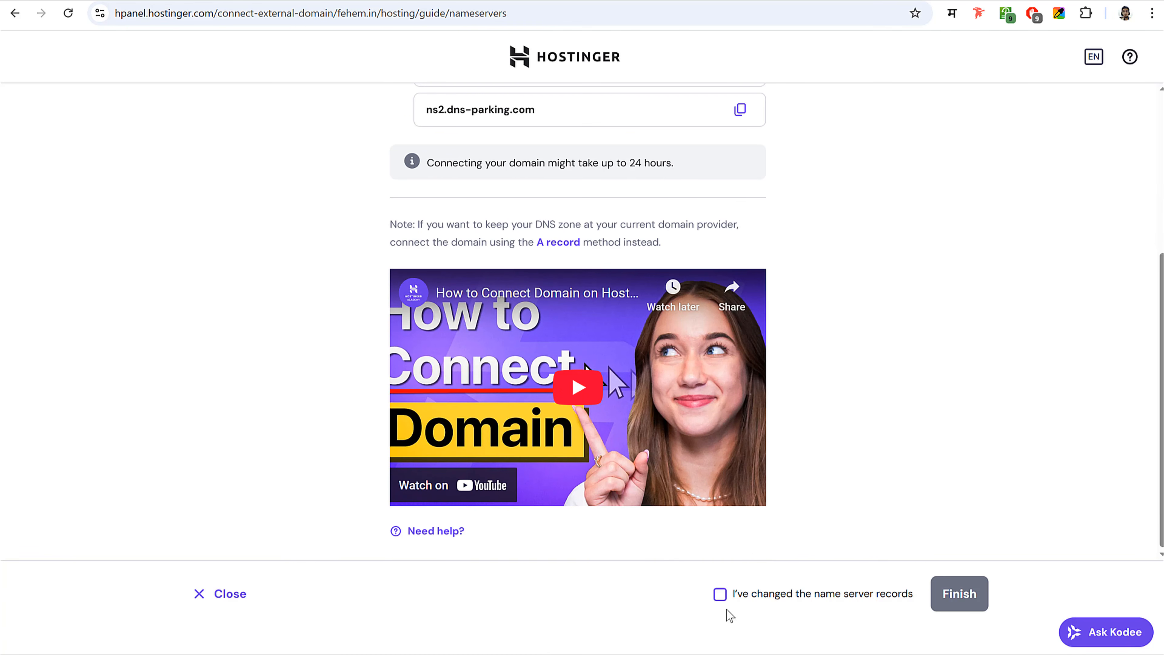
click(720, 593)
click(960, 601)
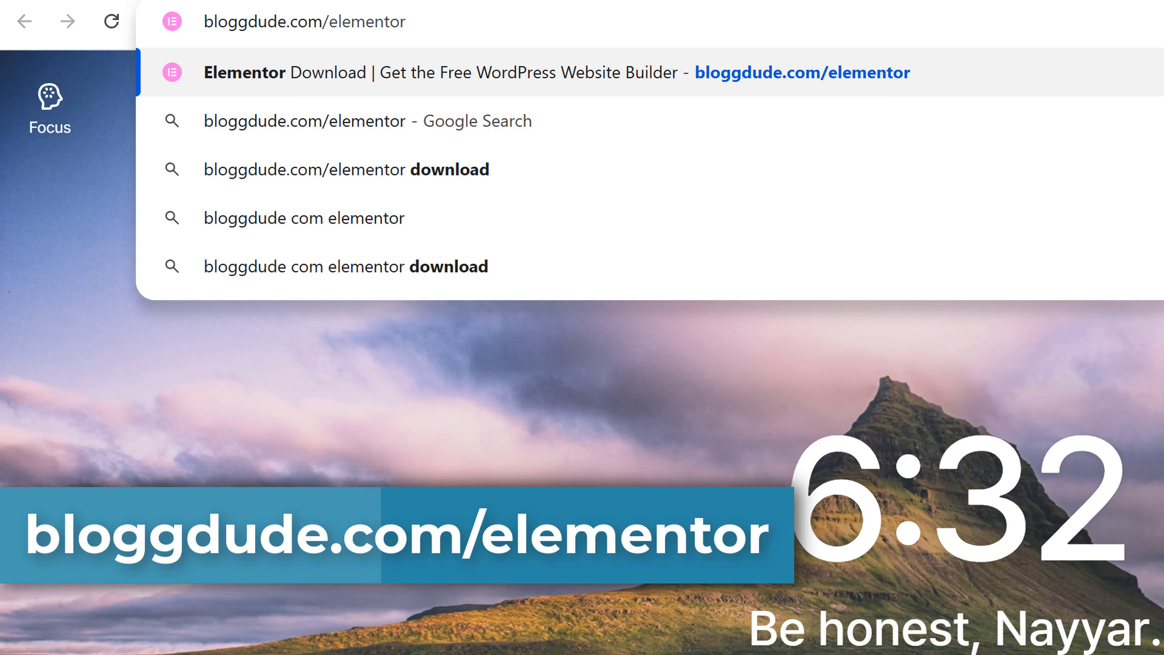
- Get the free Elementor plugin from bloggdude.com/elementor, accepting email consent, and confirm elementor.3.31.5.zip downloaded
key(Return)
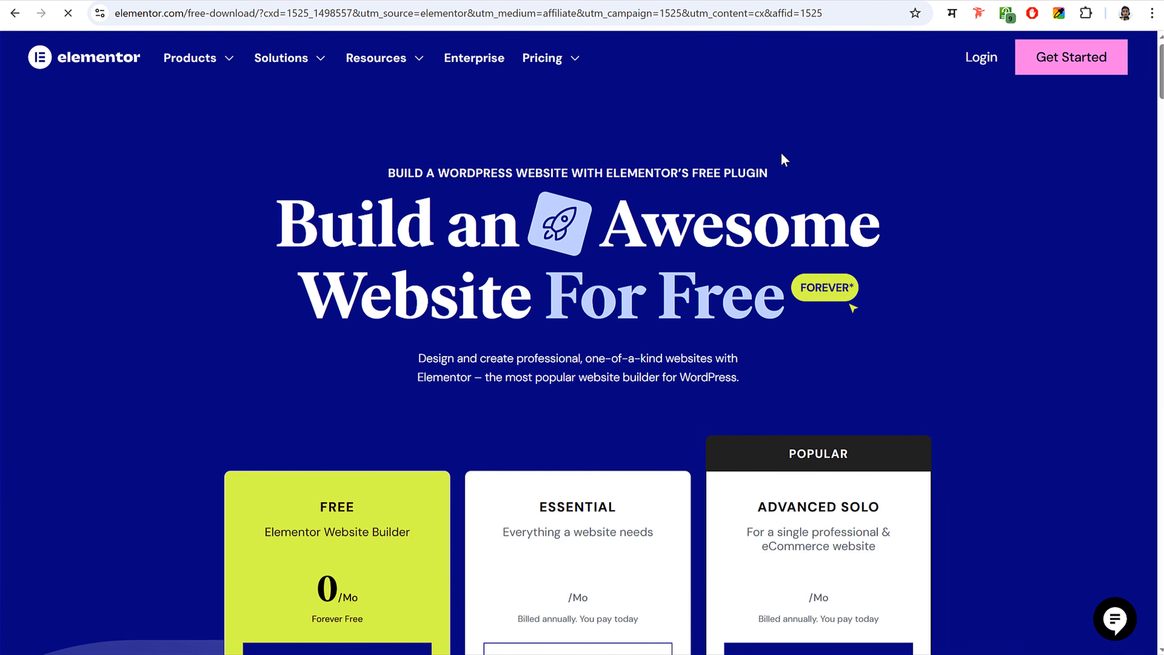
scroll(1027, 275, down, 6)
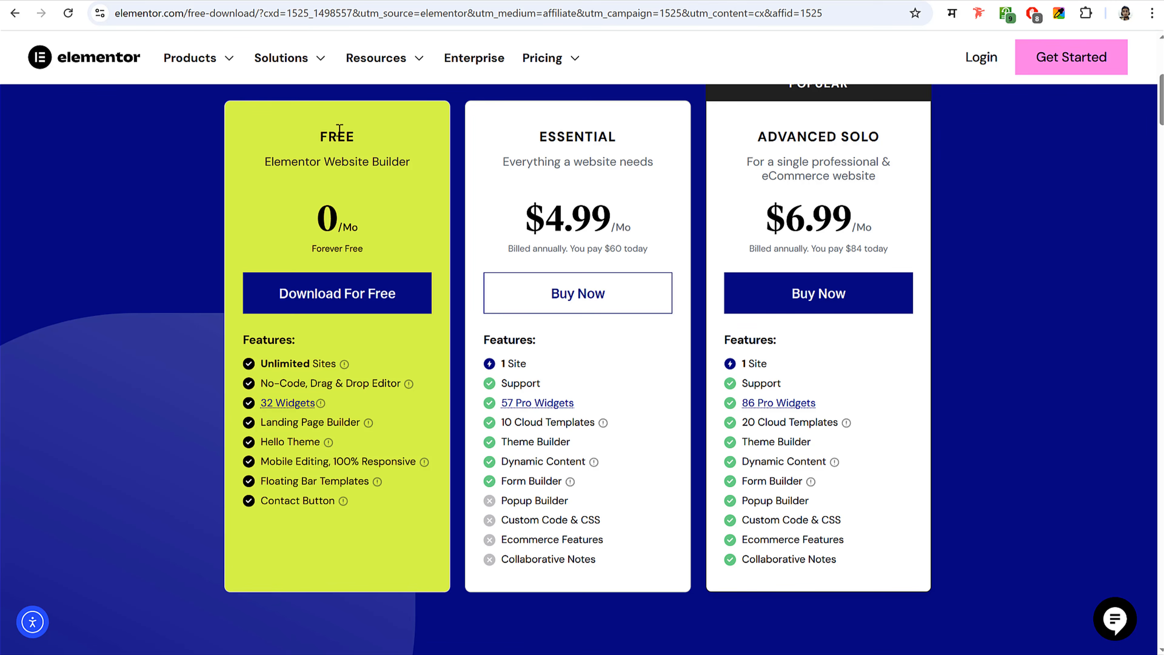
click(337, 309)
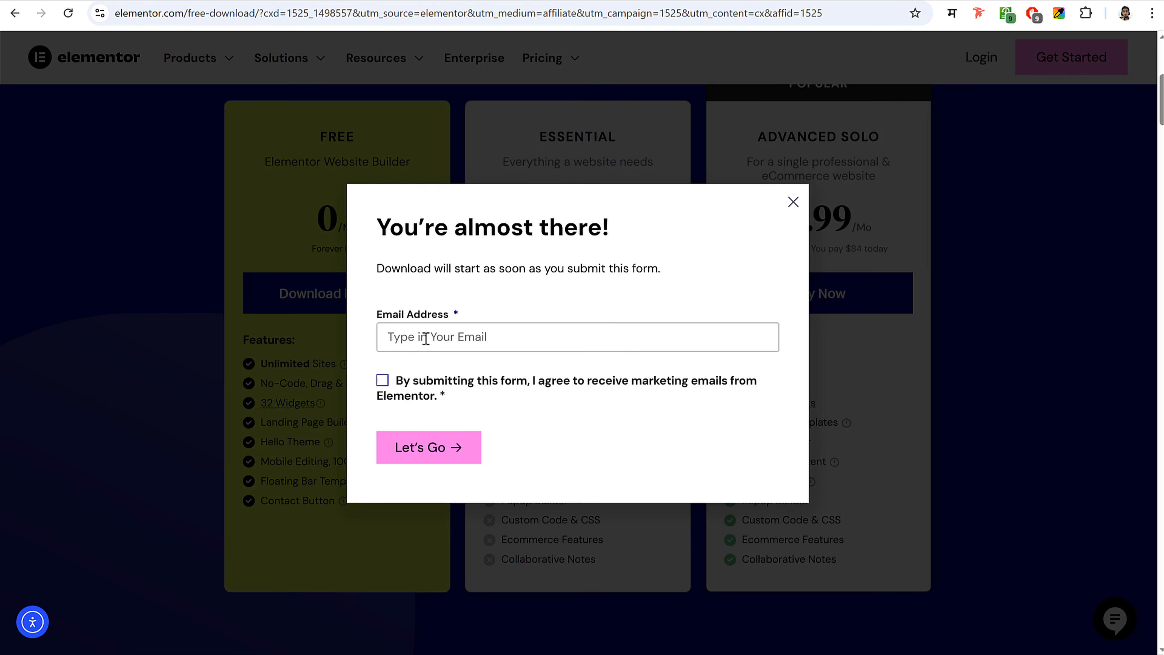
click(382, 385)
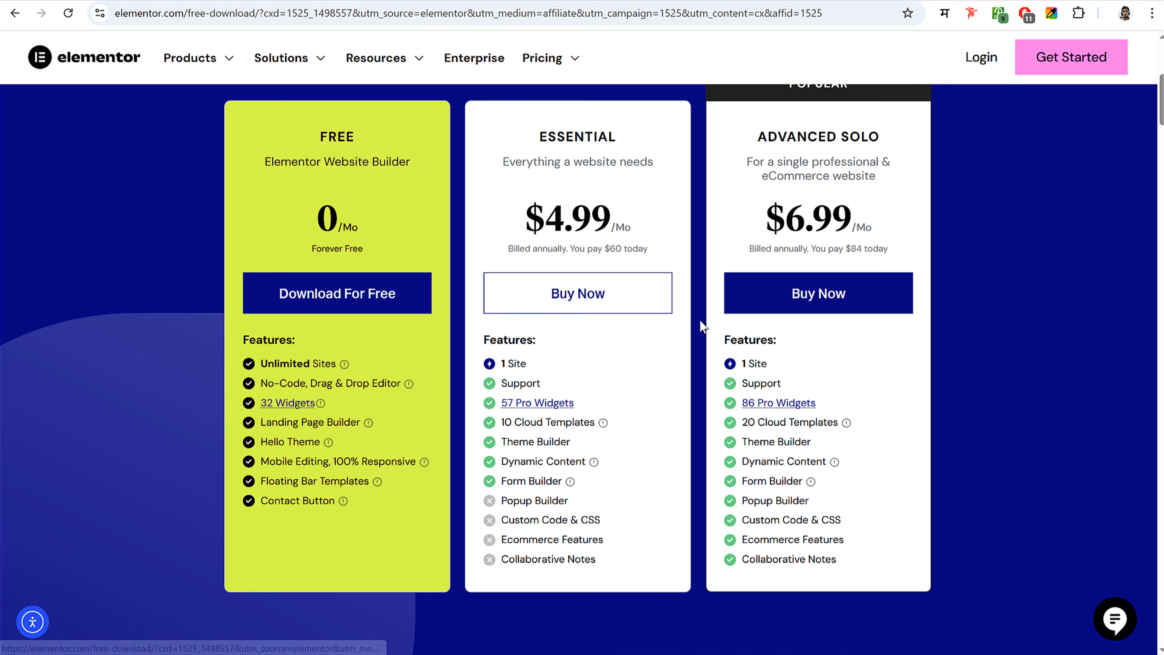
click(1099, 14)
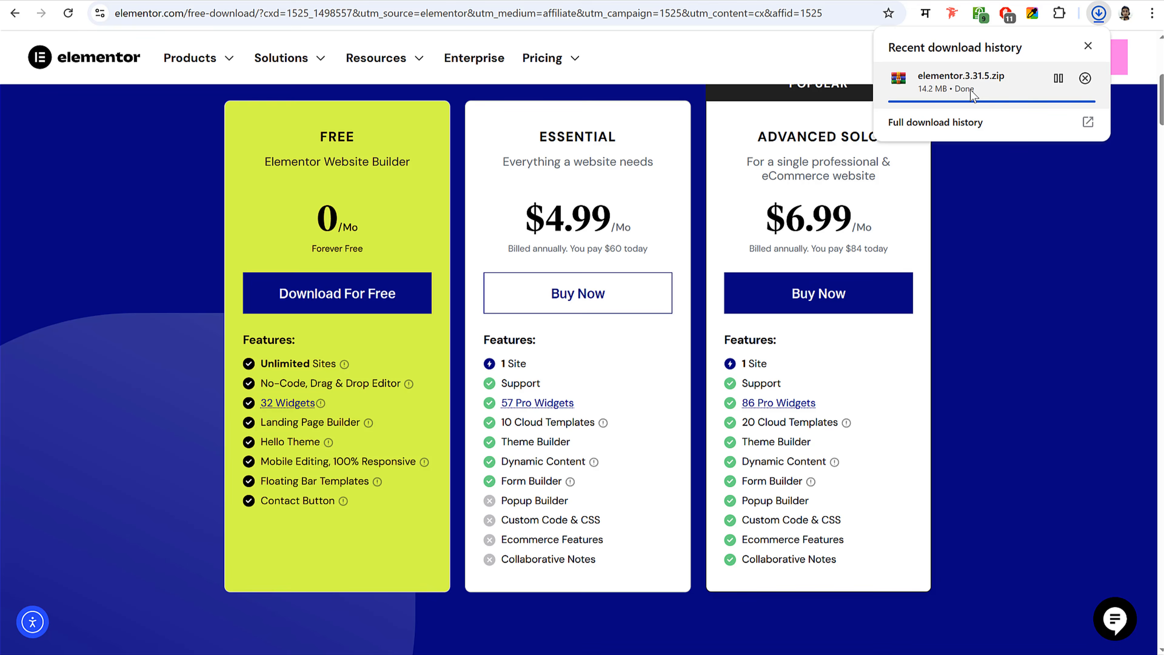
key(ctrl+Tab)
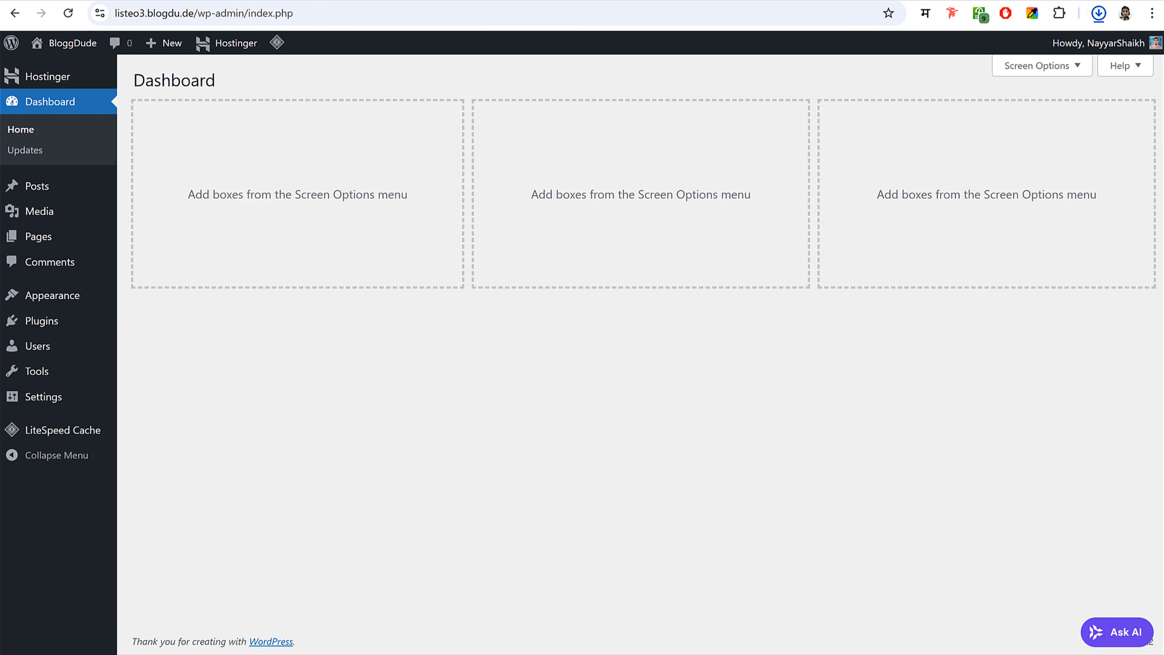
- Upload elementor.3.31.5.zip as a plugin, install and activate it, and close the onboarding wizard
click(52, 321)
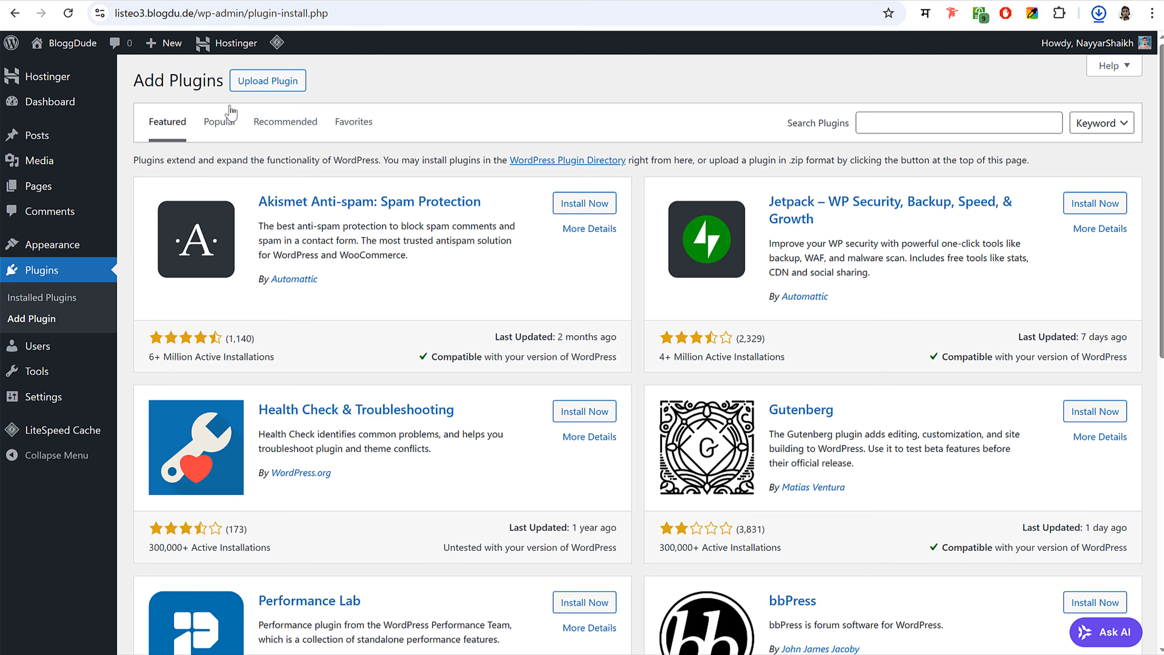
click(264, 80)
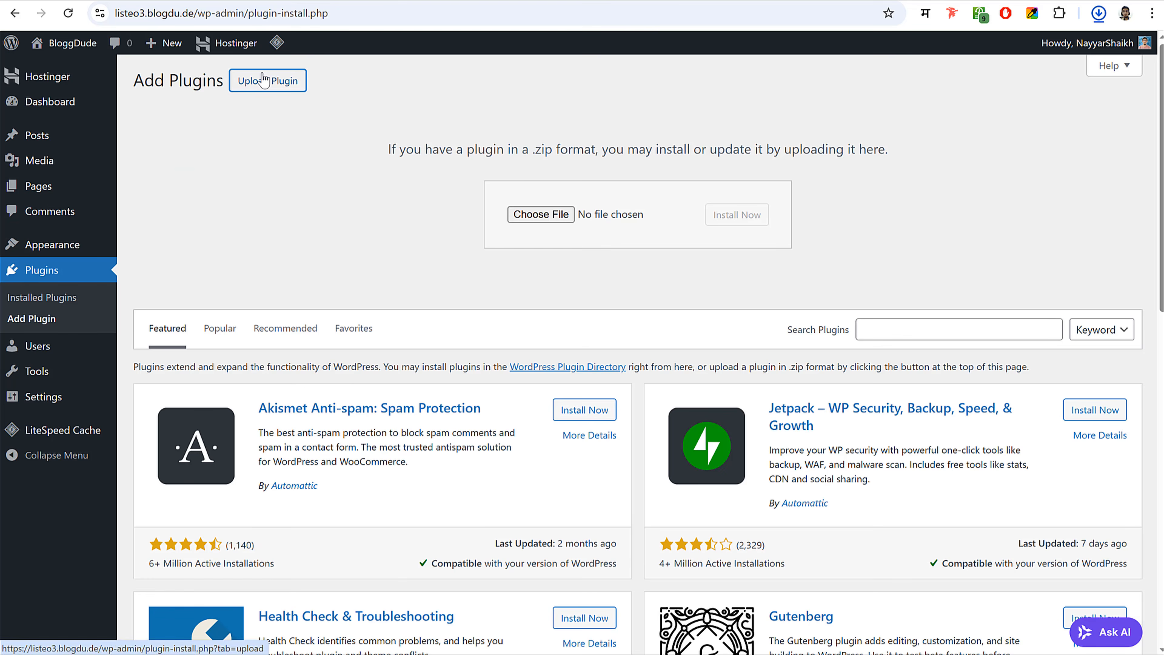
click(542, 218)
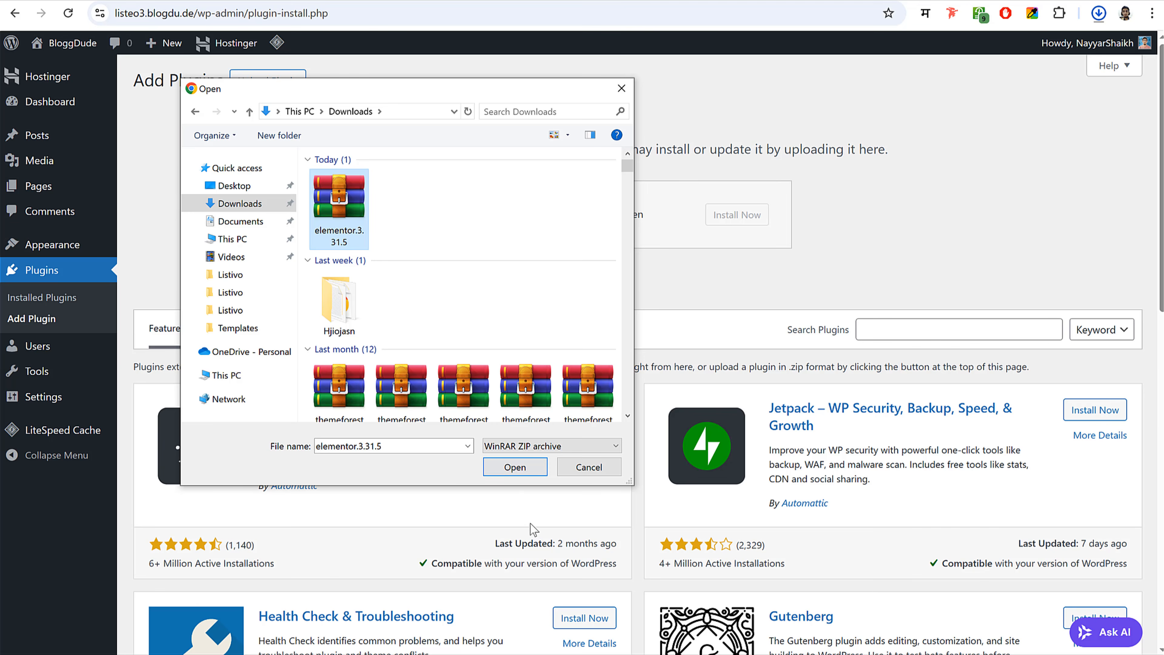
click(515, 468)
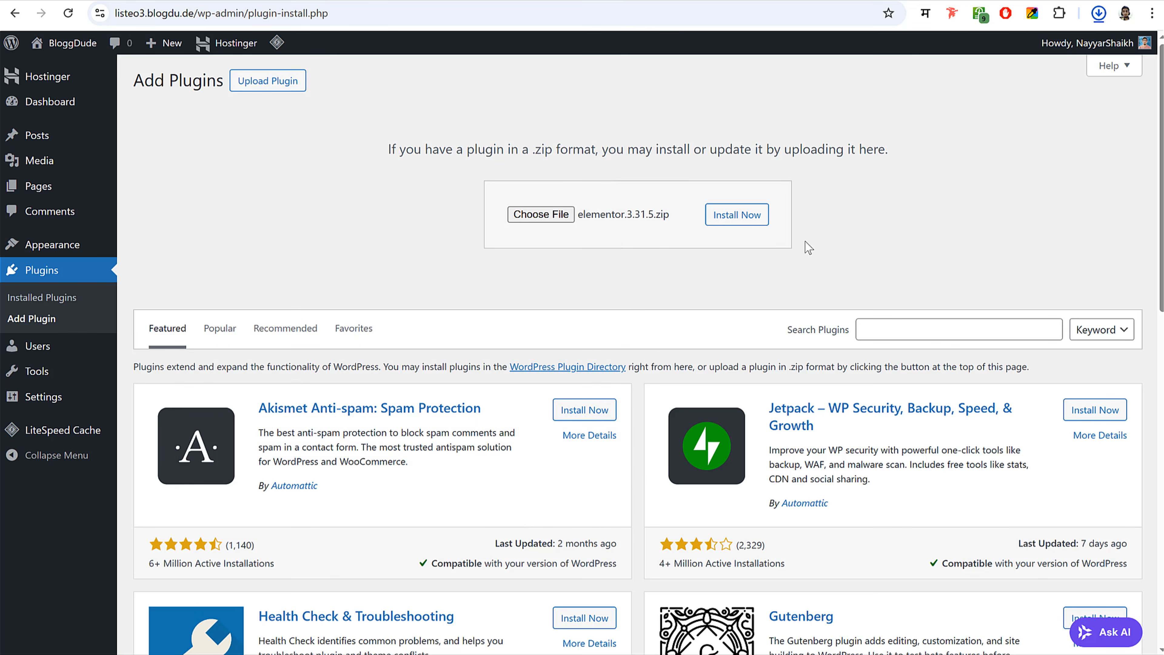
click(742, 218)
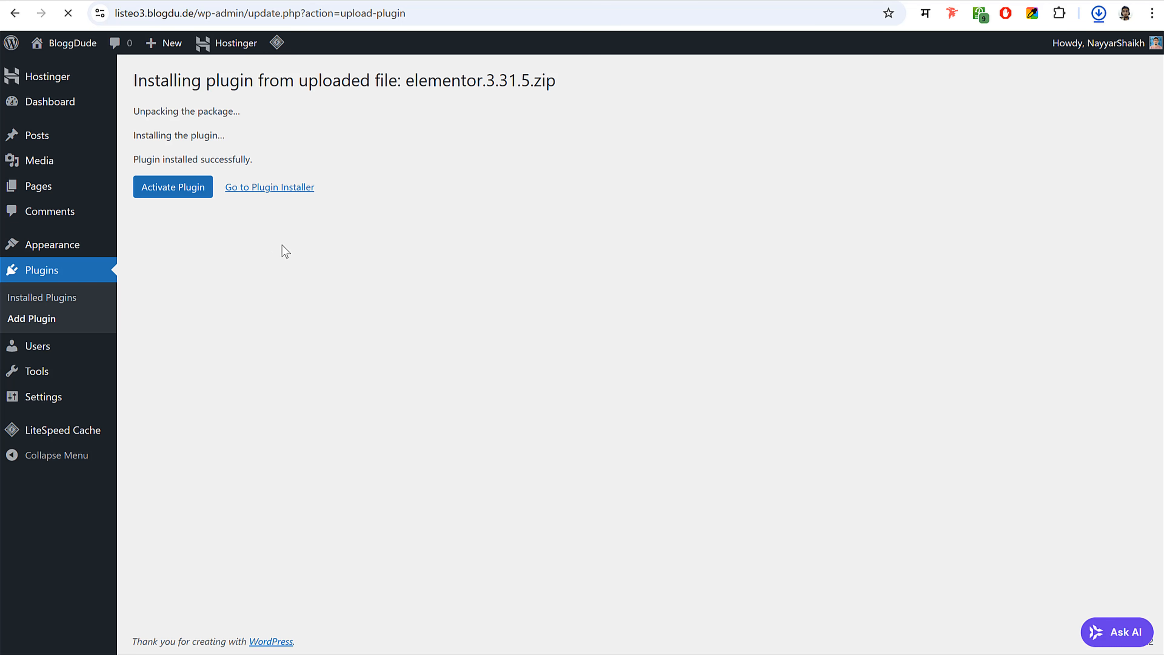
click(167, 188)
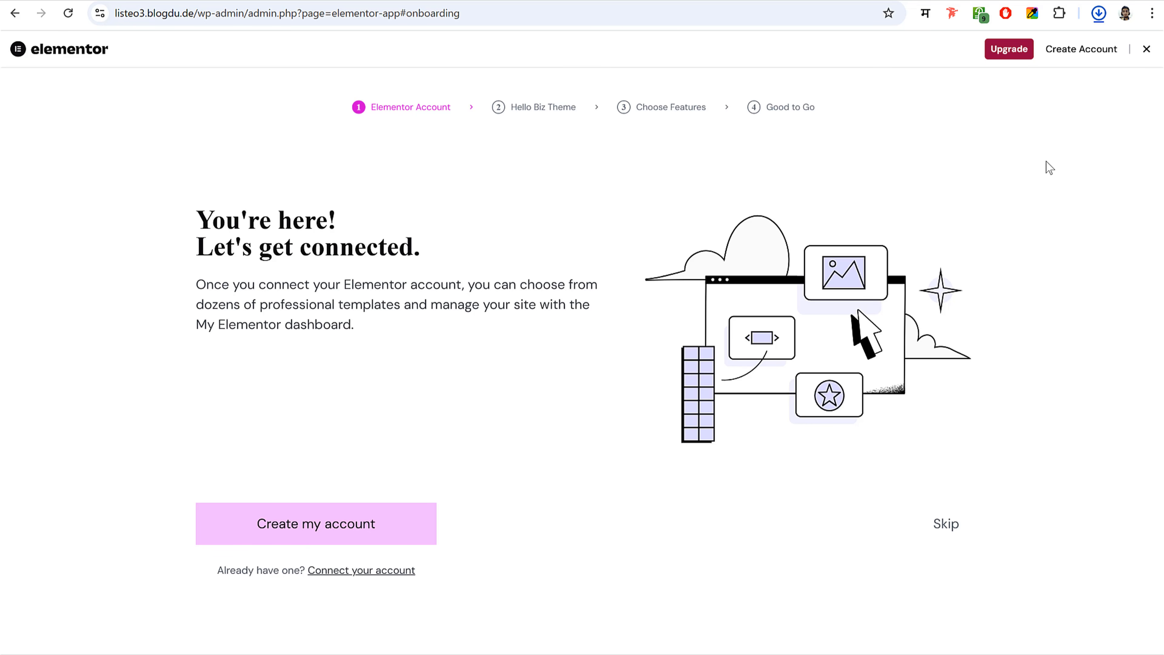
click(1145, 53)
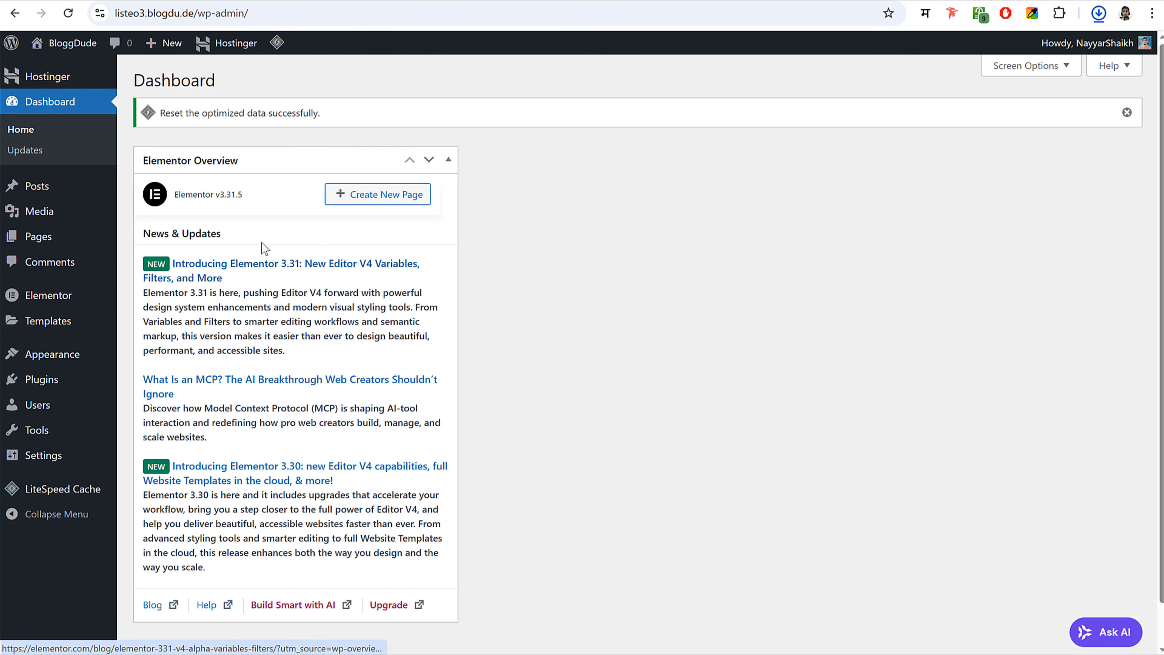
- Hide the Elementor Overview box on the dashboard via Screen Options
click(1031, 66)
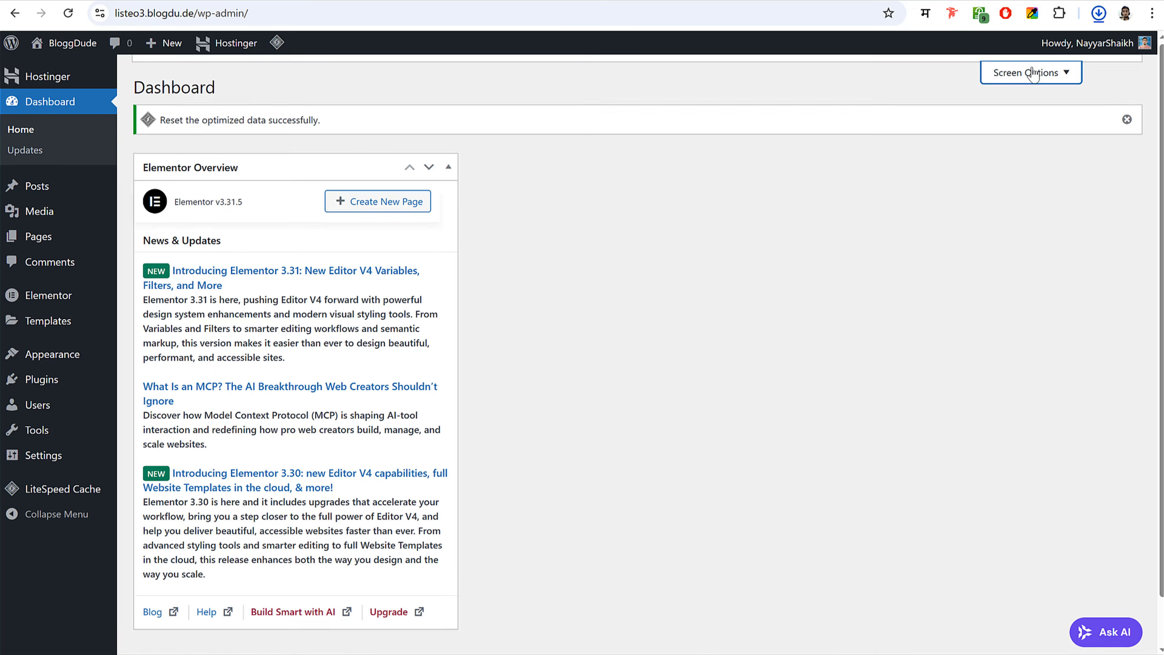
click(191, 134)
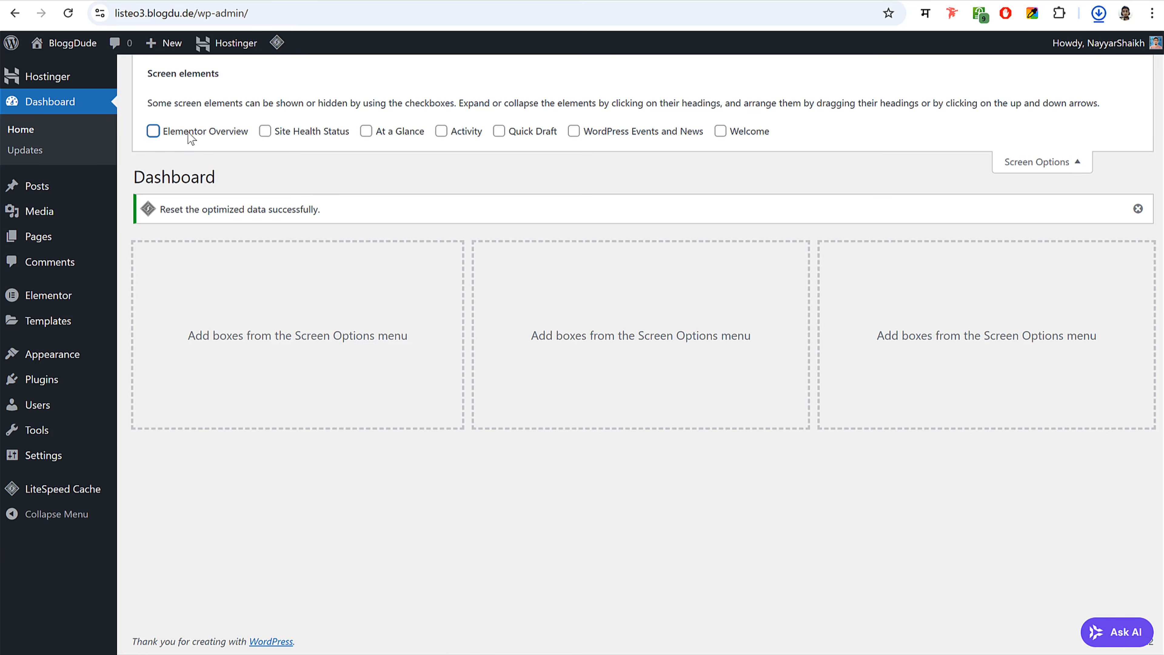
click(1042, 163)
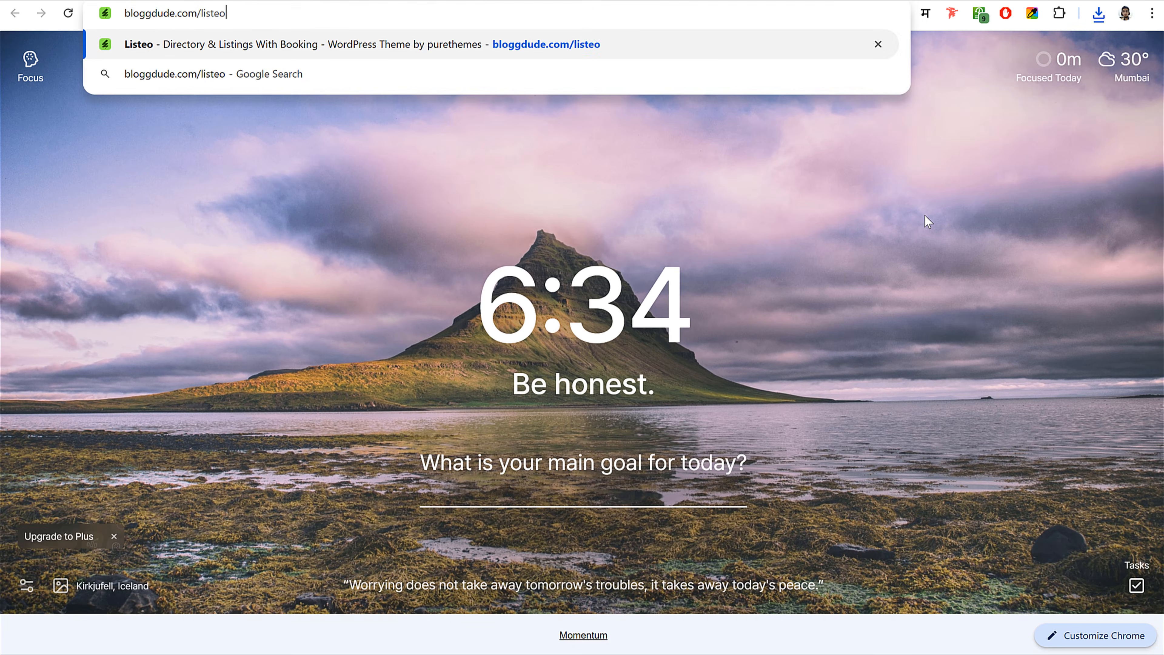
- Open the Listeo theme page via bloggdude.com/listeo and point out its title and 10,186 sales
key(Return)
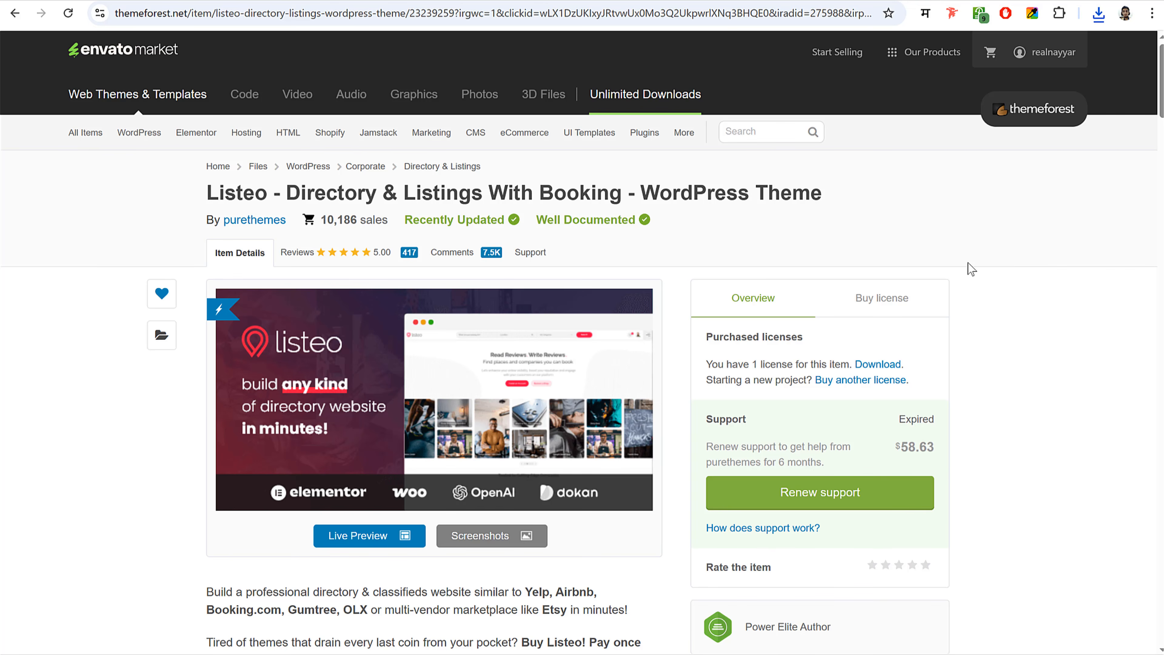
drag(301, 192, 627, 193)
click(654, 191)
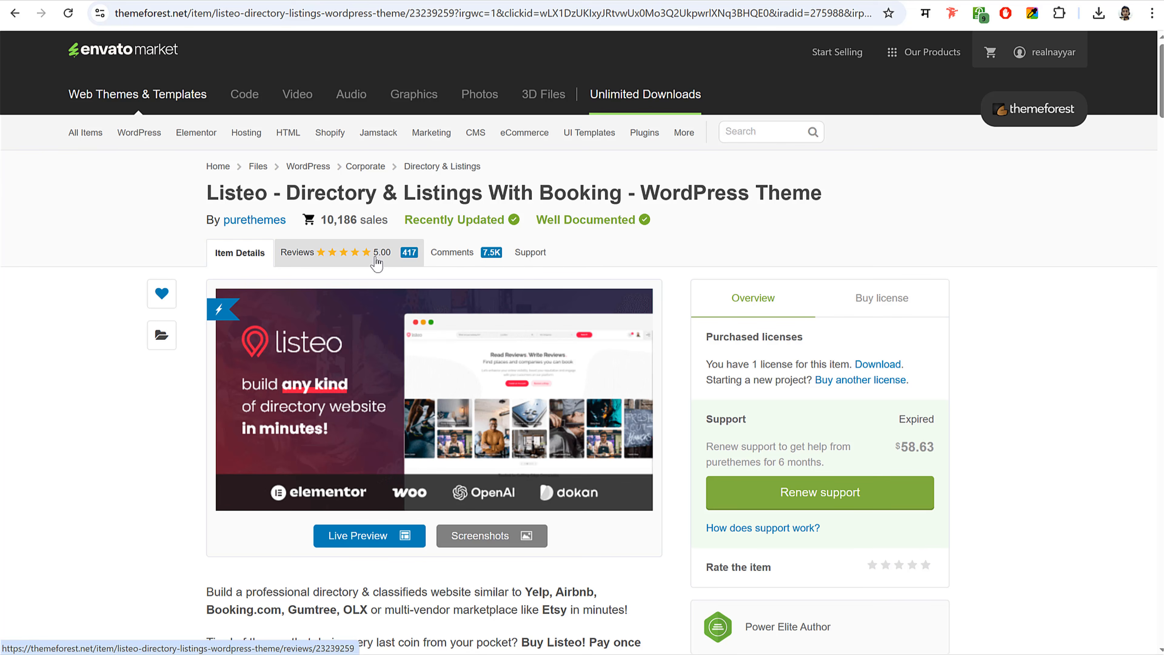
drag(321, 220, 386, 216)
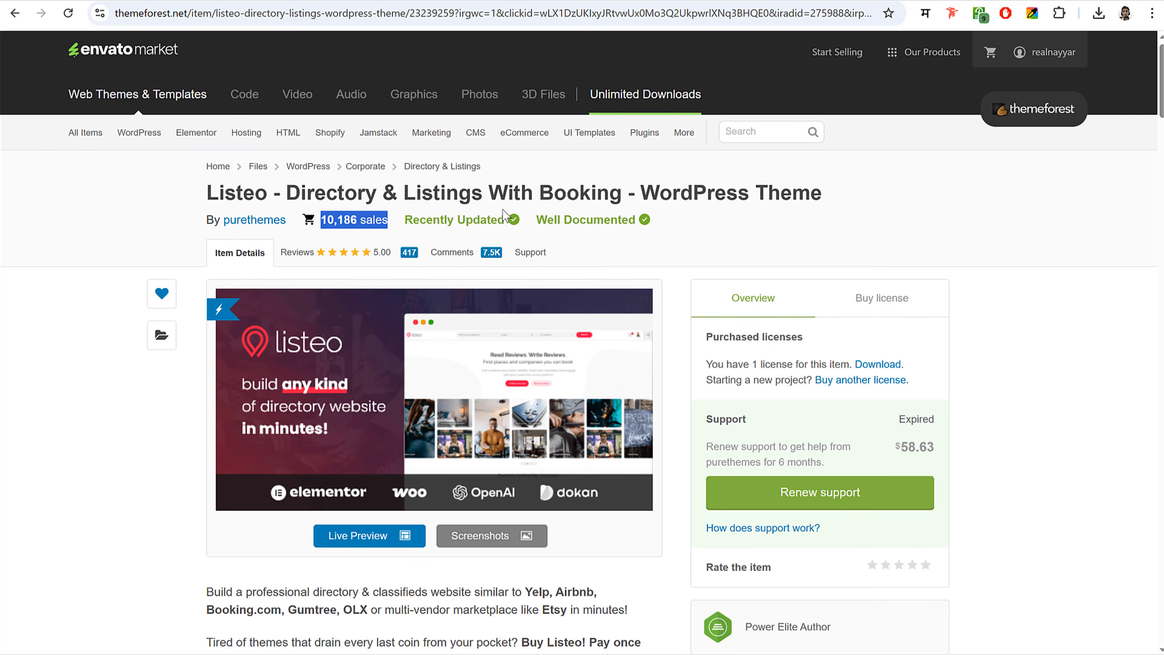
click(902, 200)
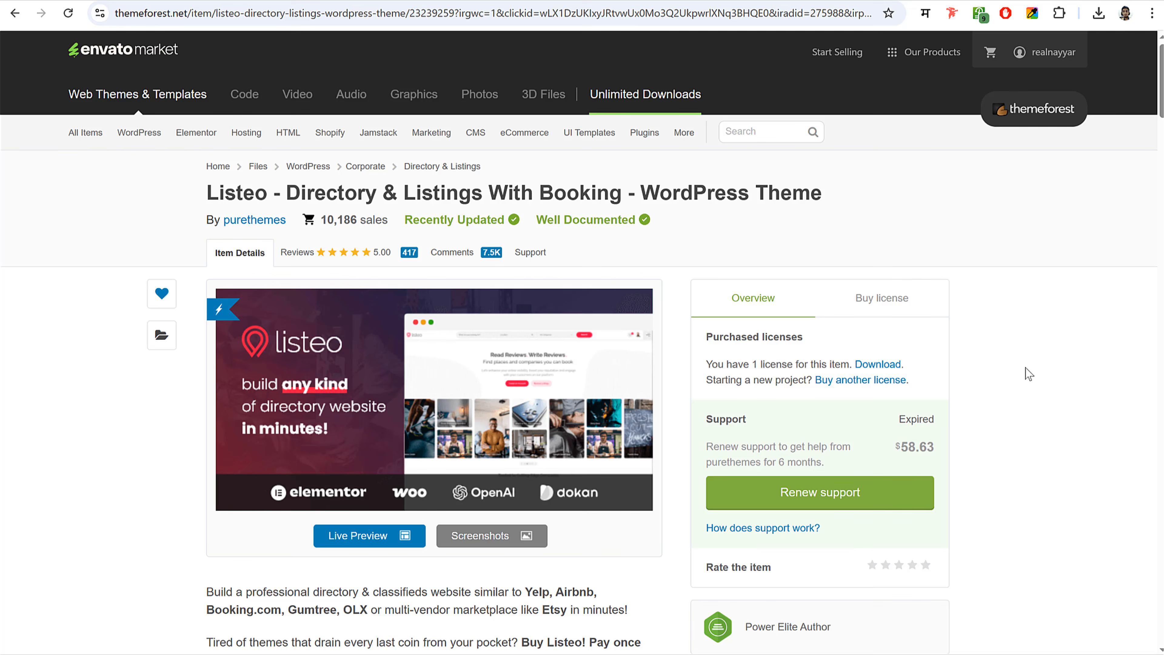
scroll(1031, 366, down, 15)
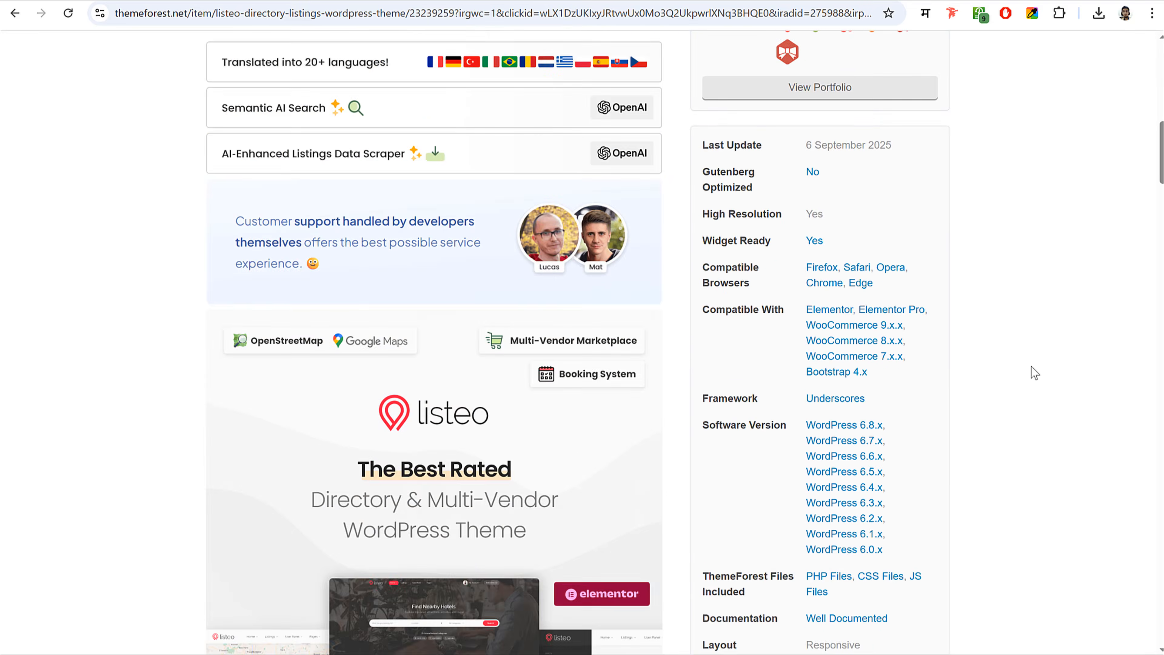
scroll(1036, 371, up, 15)
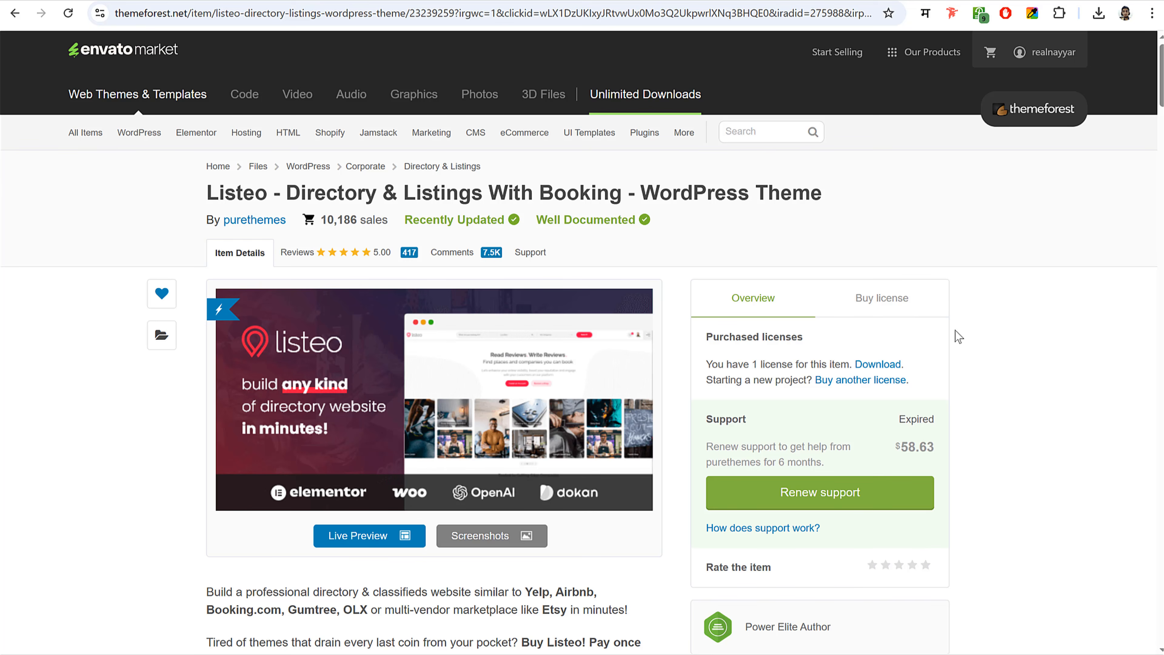
- Show the Regular License at $79, highlighting future updates and 6 months support
click(921, 307)
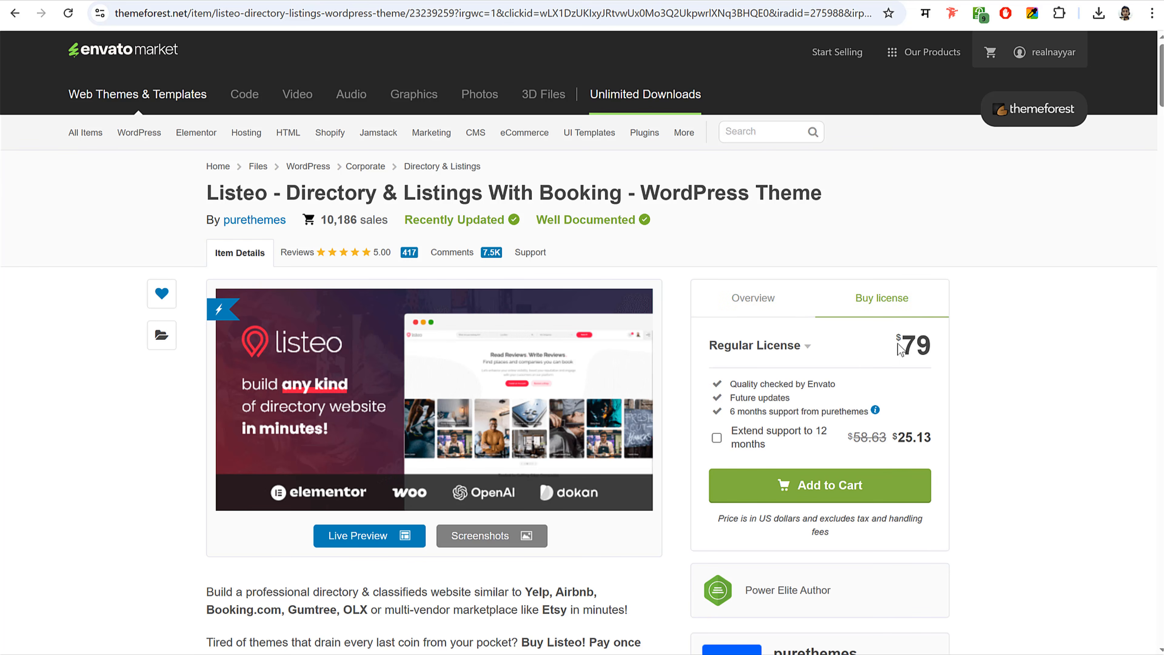
drag(898, 343, 926, 339)
click(934, 344)
drag(729, 398, 787, 396)
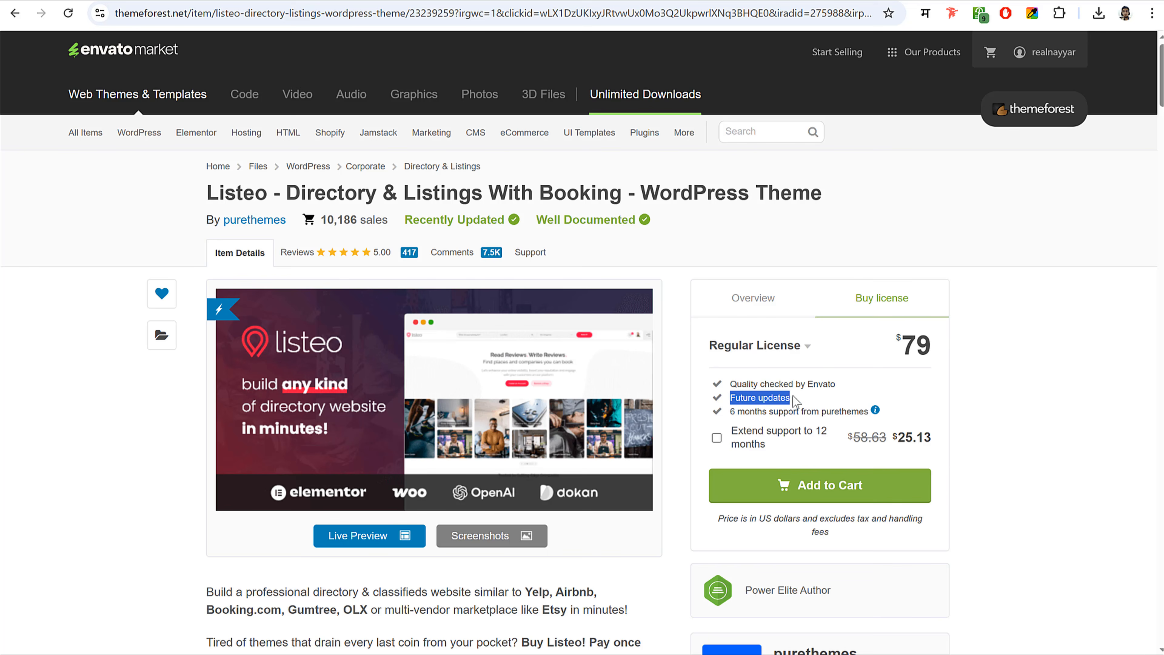
click(789, 397)
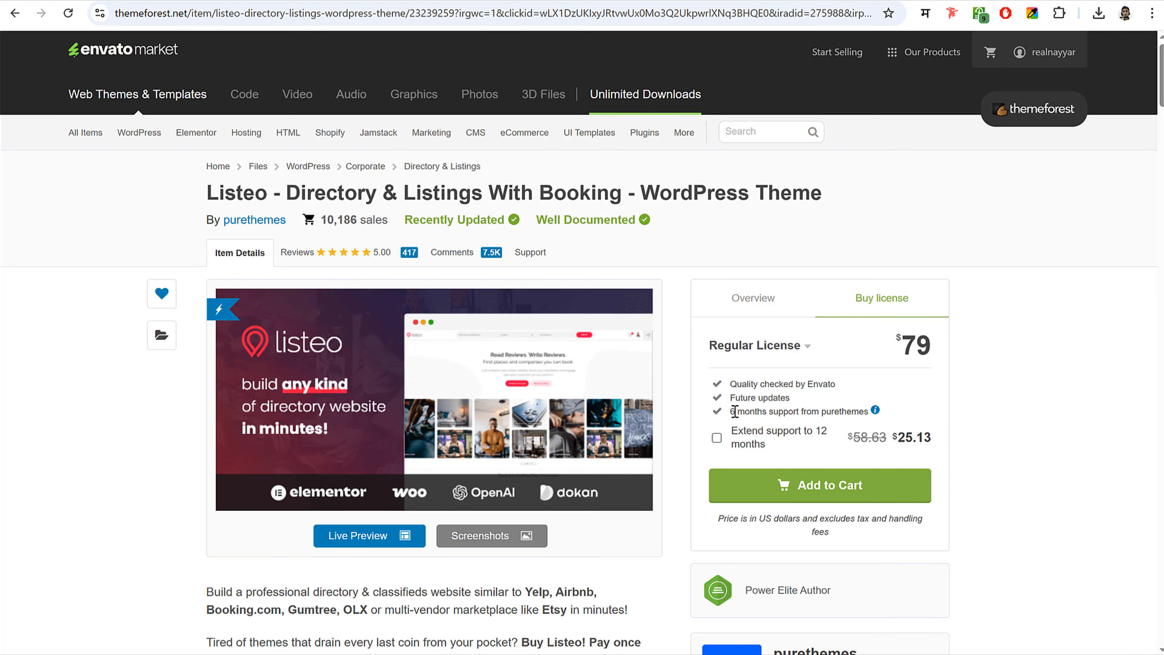
drag(725, 414, 870, 410)
click(899, 411)
- From the account's Downloads list, download Listeo as 'Installable WordPress file only'
click(1057, 53)
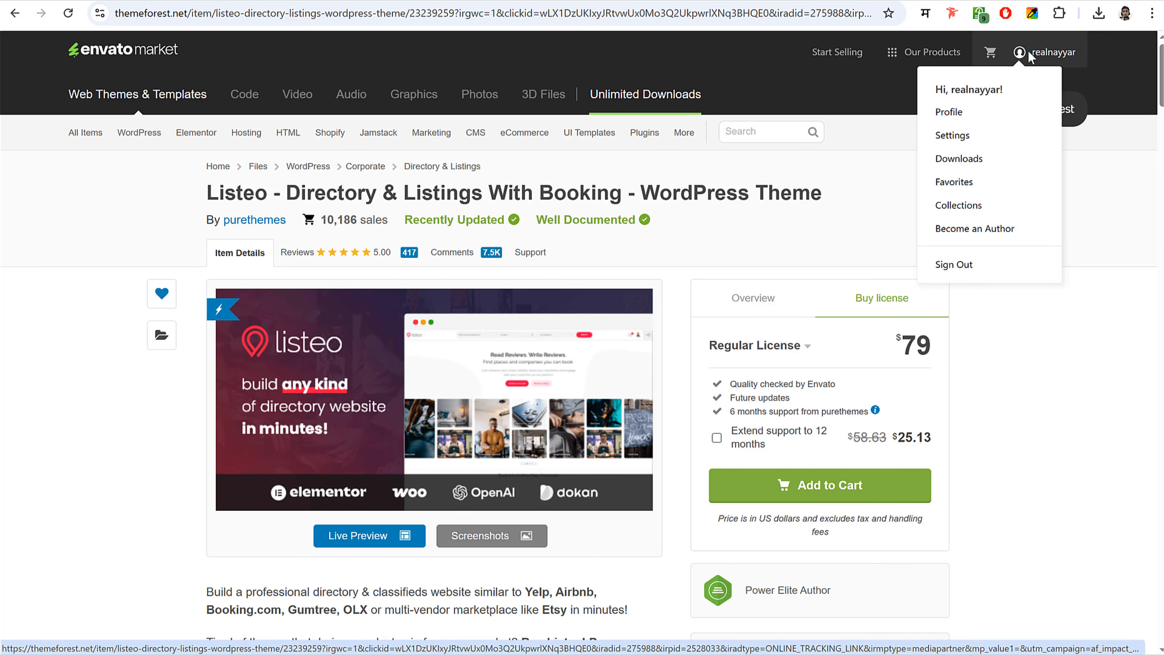
click(958, 165)
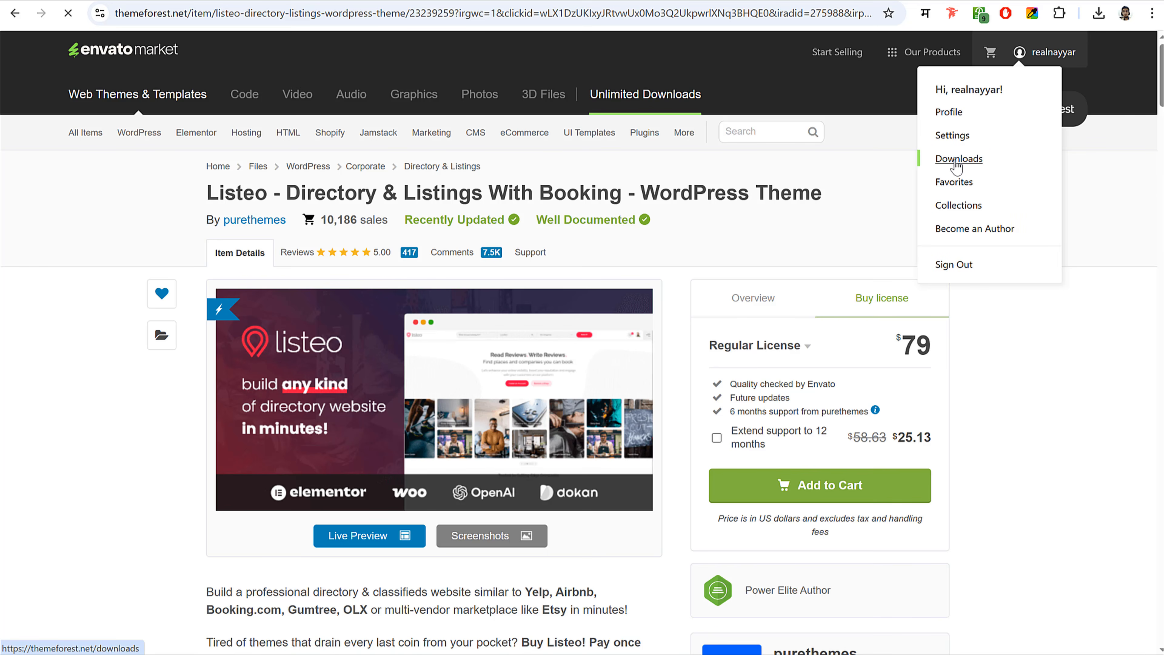
scroll(754, 333, down, 10)
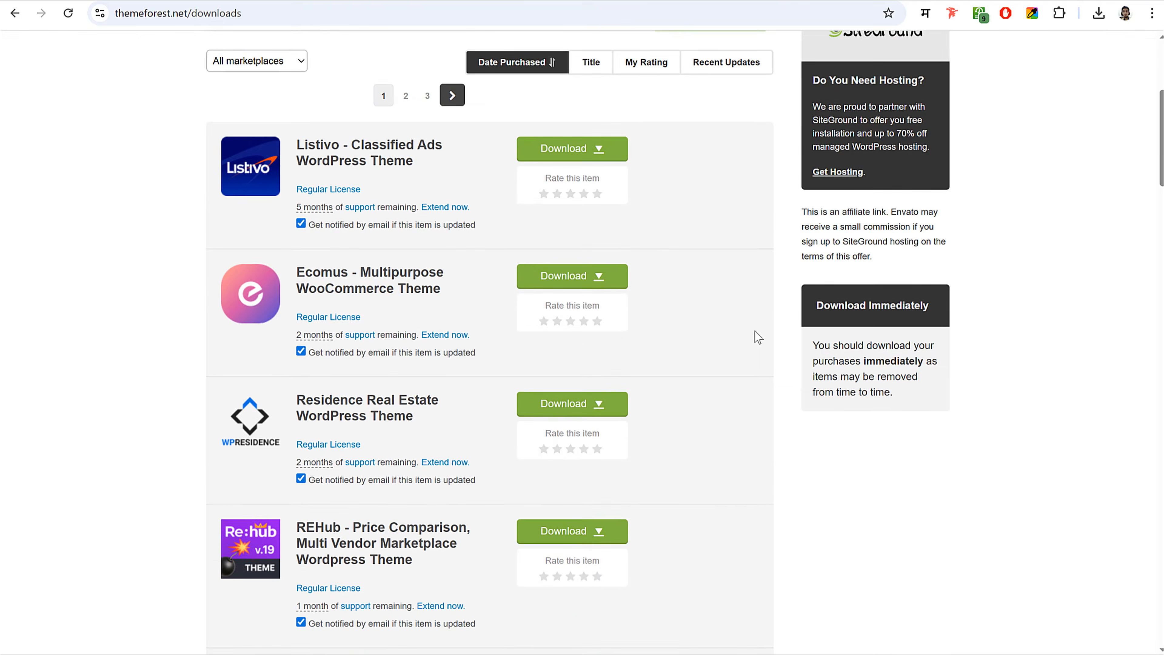
scroll(754, 330, down, 13)
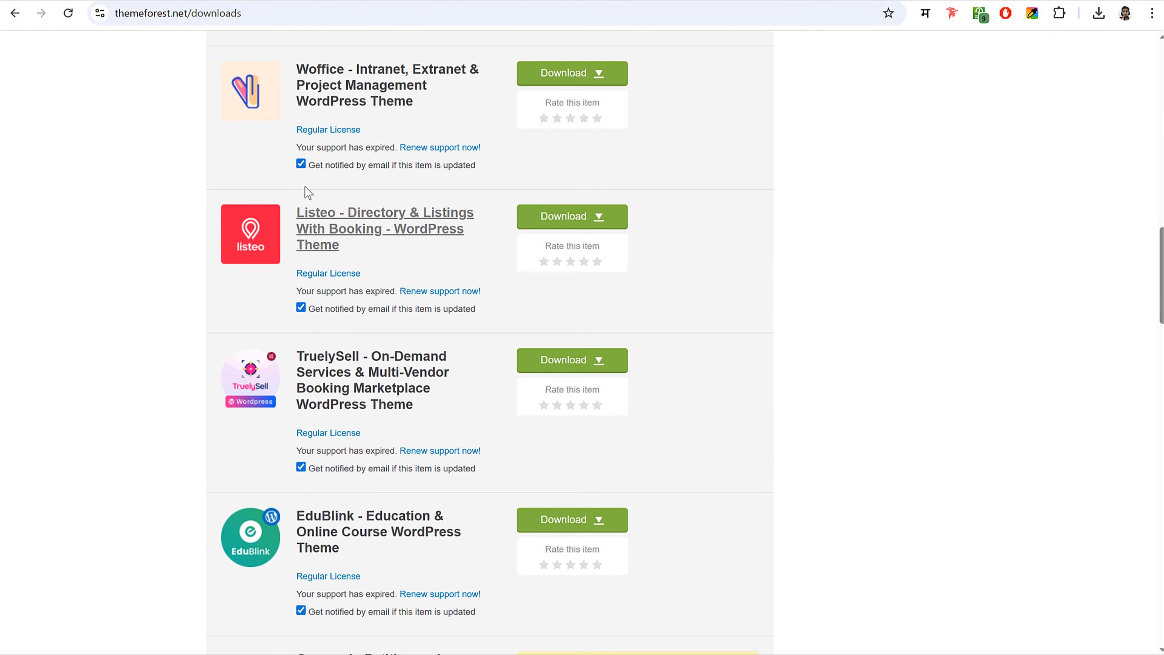
click(566, 224)
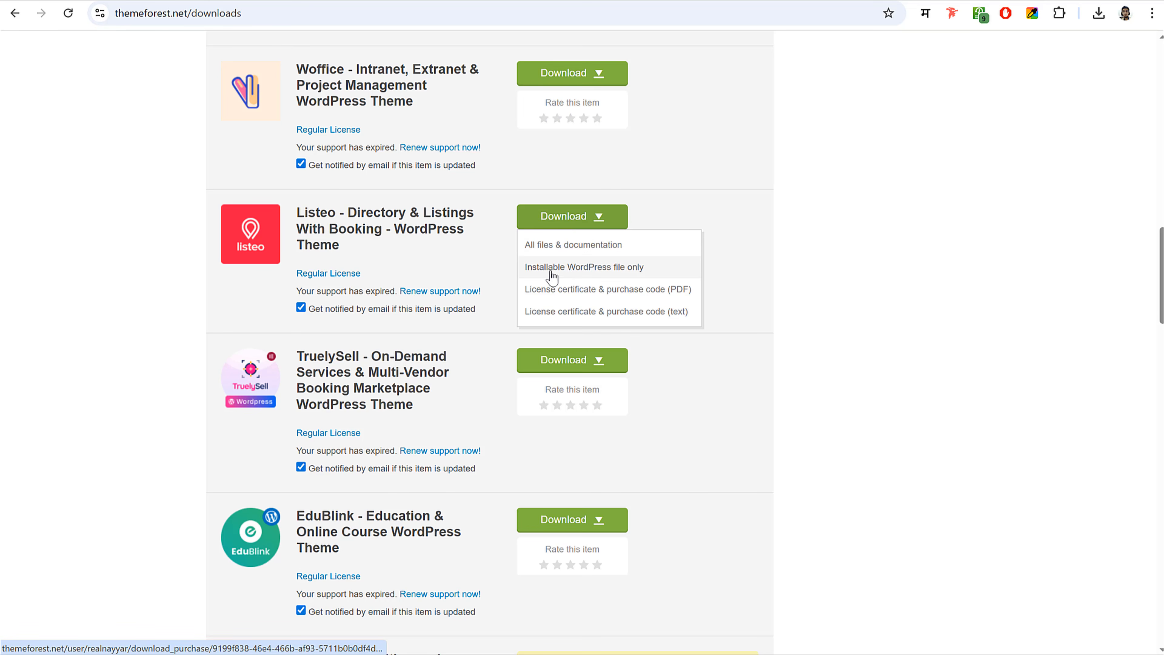
click(596, 269)
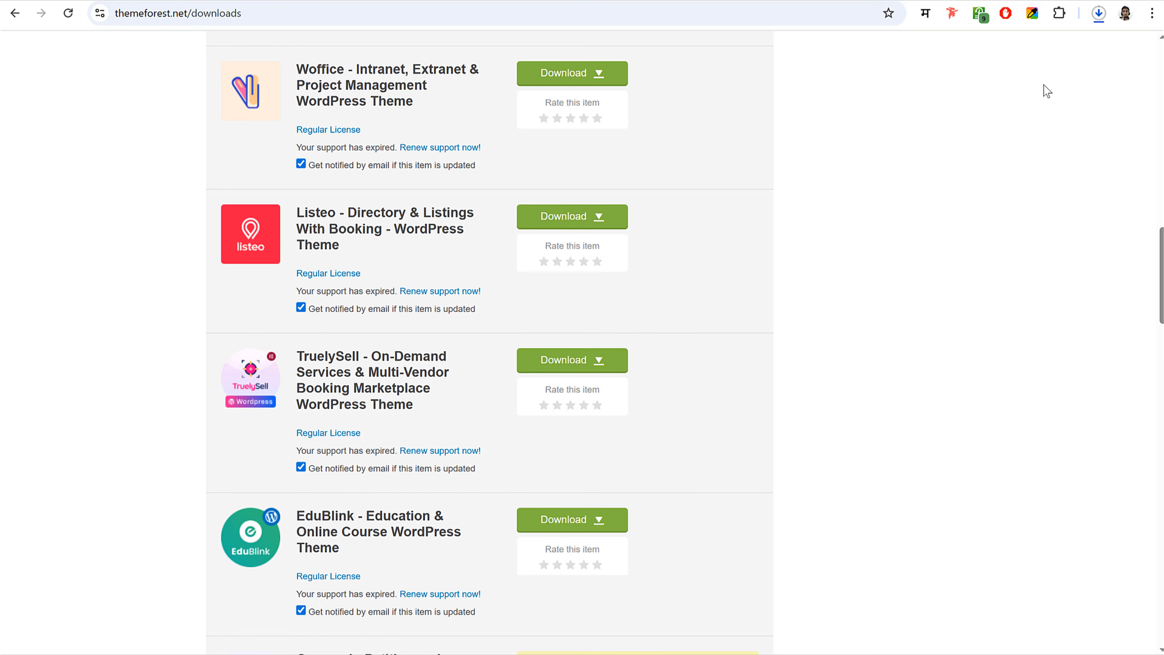
click(1099, 13)
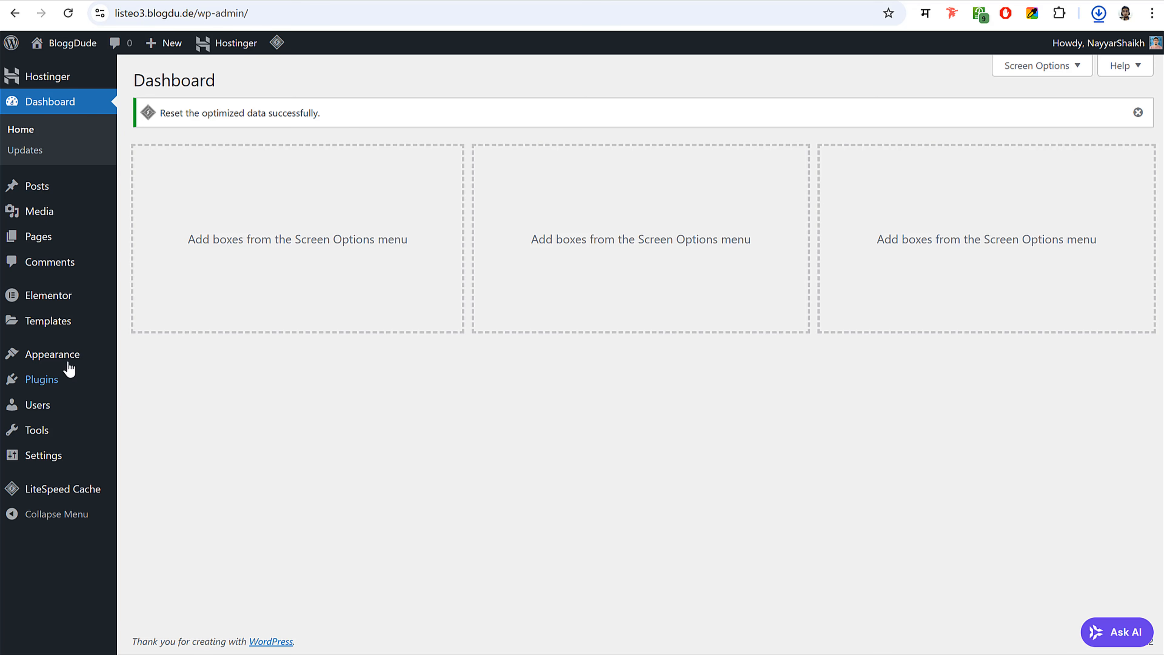
- Choose the downloaded Listeo themeforest zip in the Upload Theme form
click(52, 360)
click(192, 229)
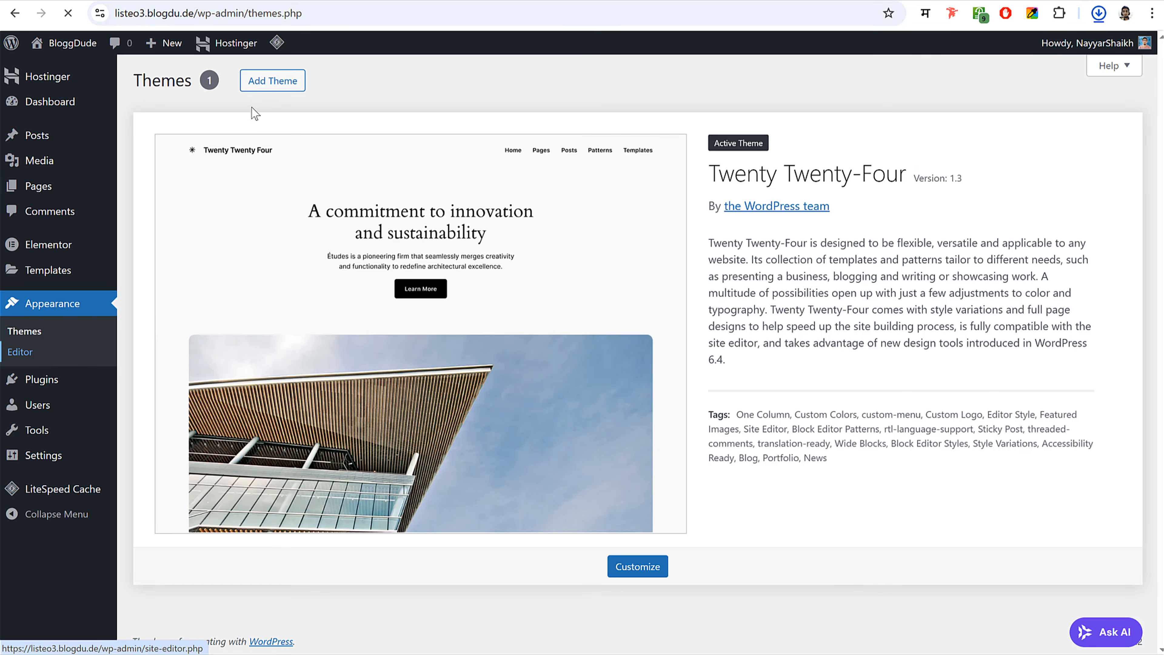
click(271, 81)
click(274, 83)
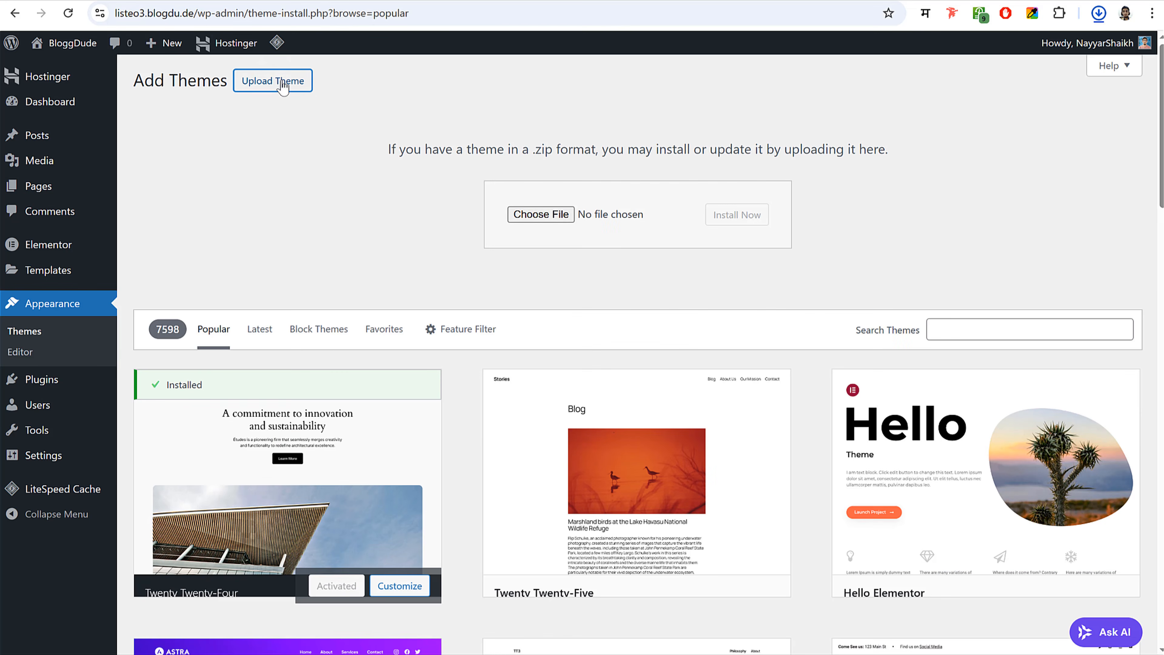
click(541, 214)
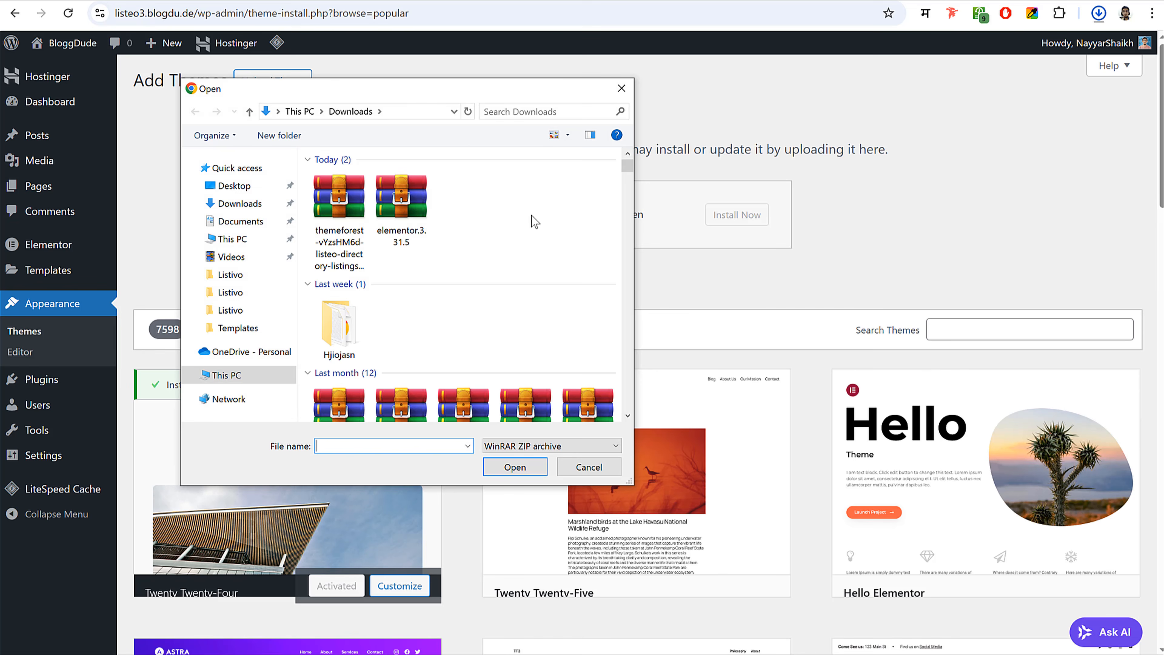
click(339, 213)
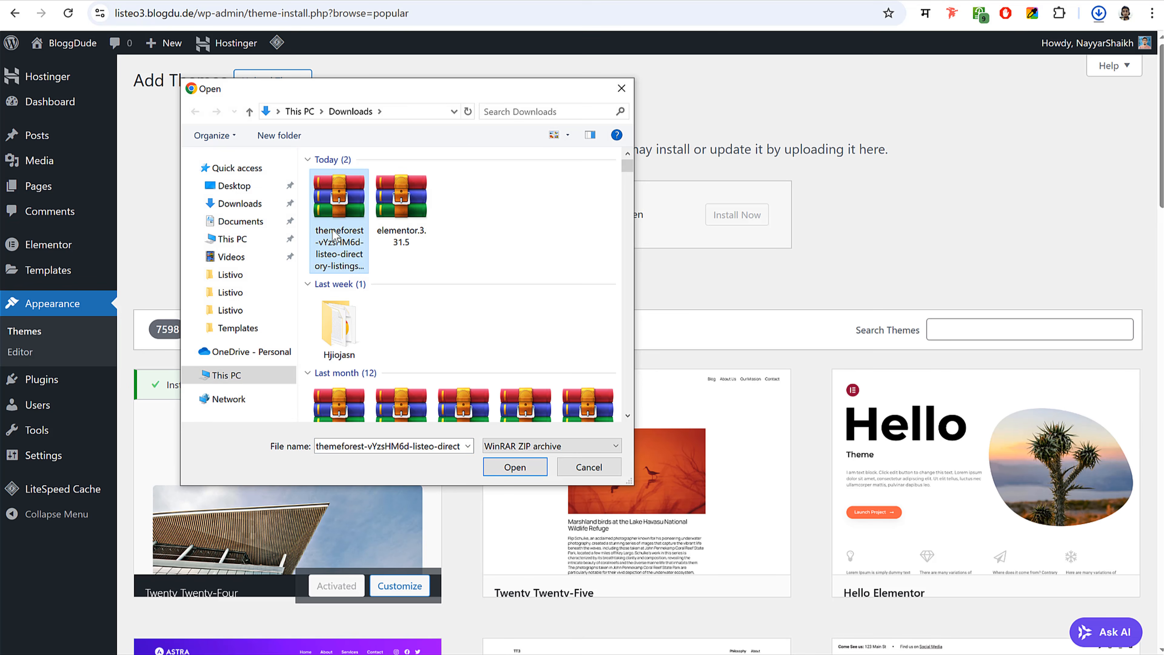
click(515, 467)
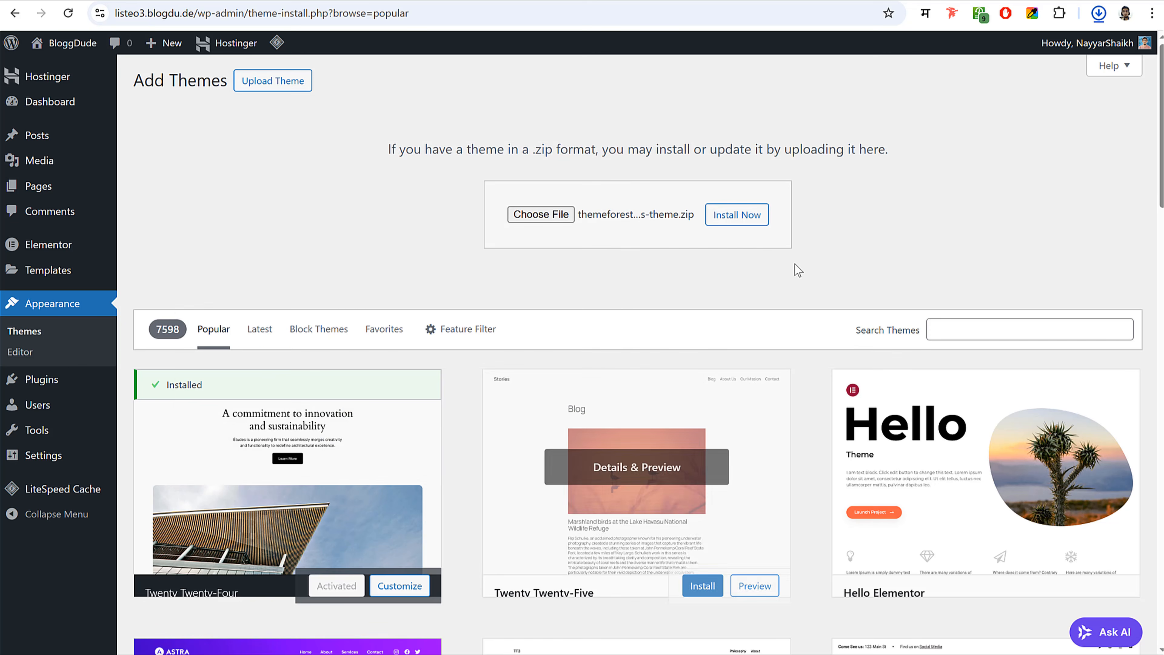
- Install and activate the Listeo theme, choosing 'Not right now' in its setup wizard
click(752, 225)
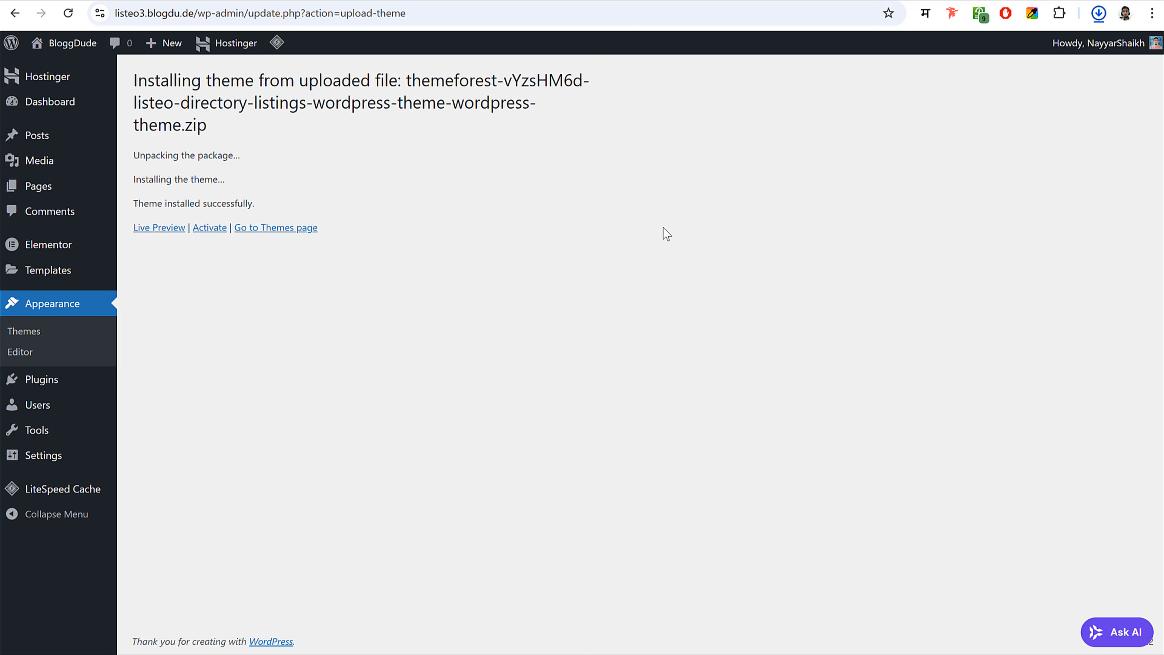
click(209, 229)
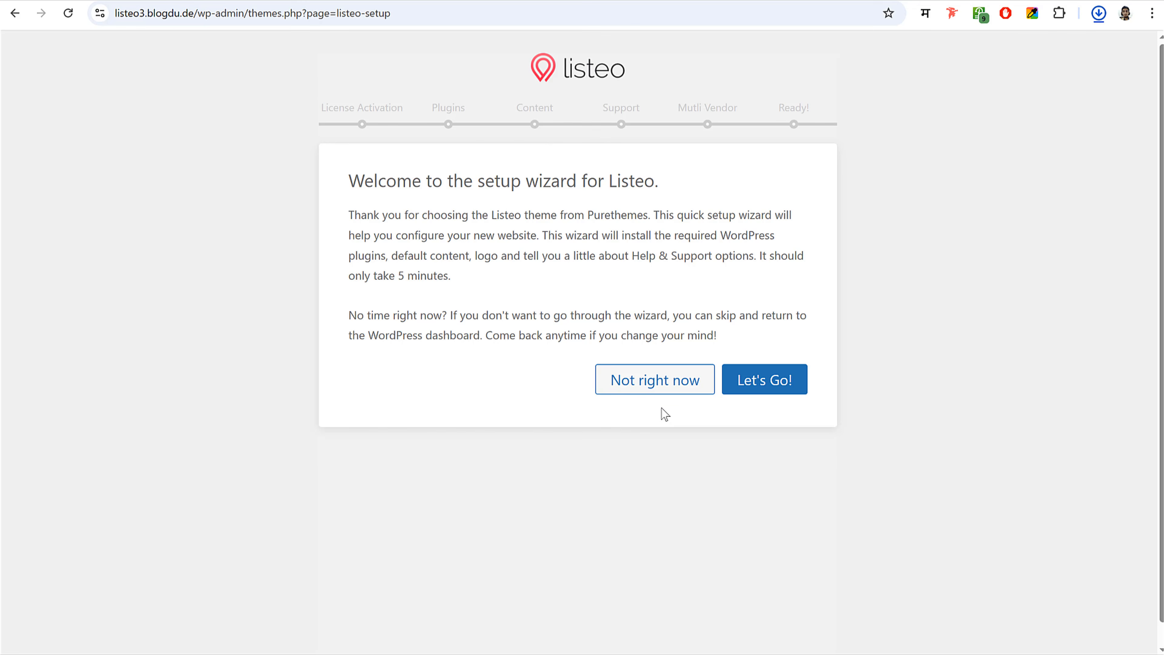
click(651, 386)
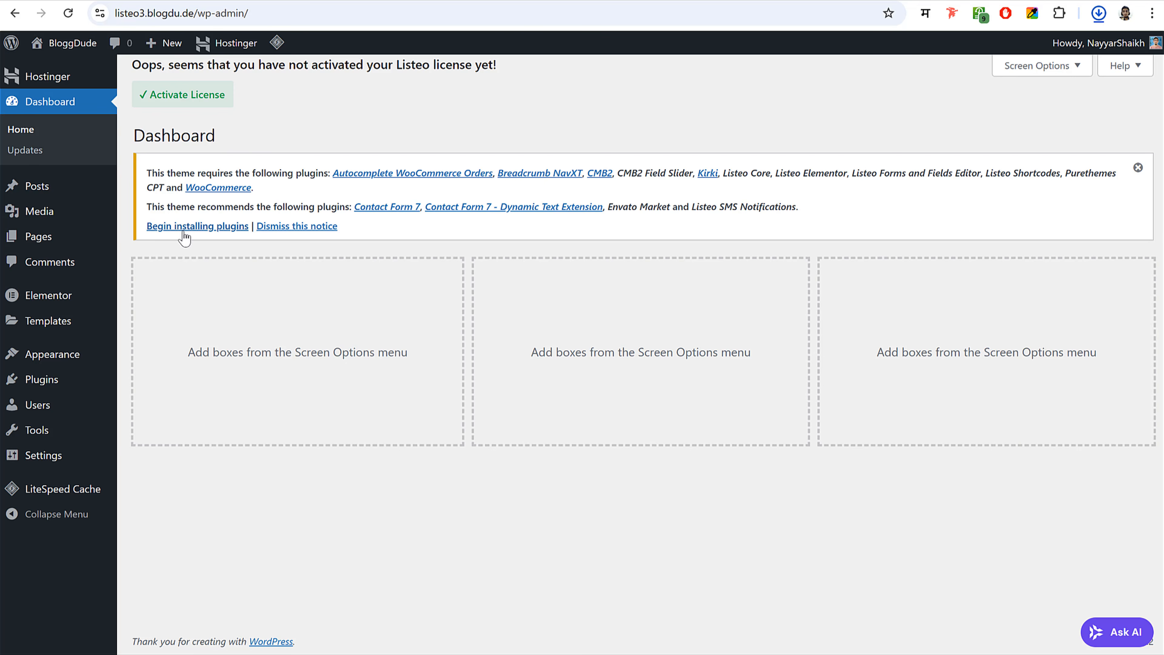
- Select all 15 required Listeo plugins and apply the bulk Install action
click(204, 228)
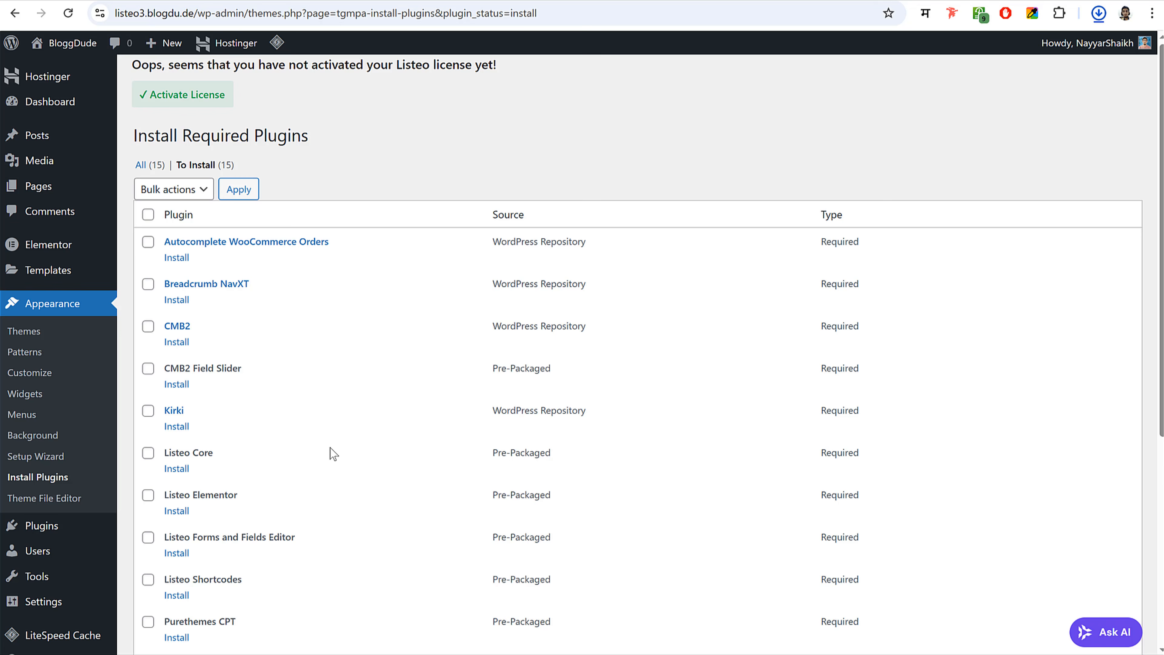
scroll(330, 455, down, 5)
scroll(331, 455, up, 5)
click(148, 215)
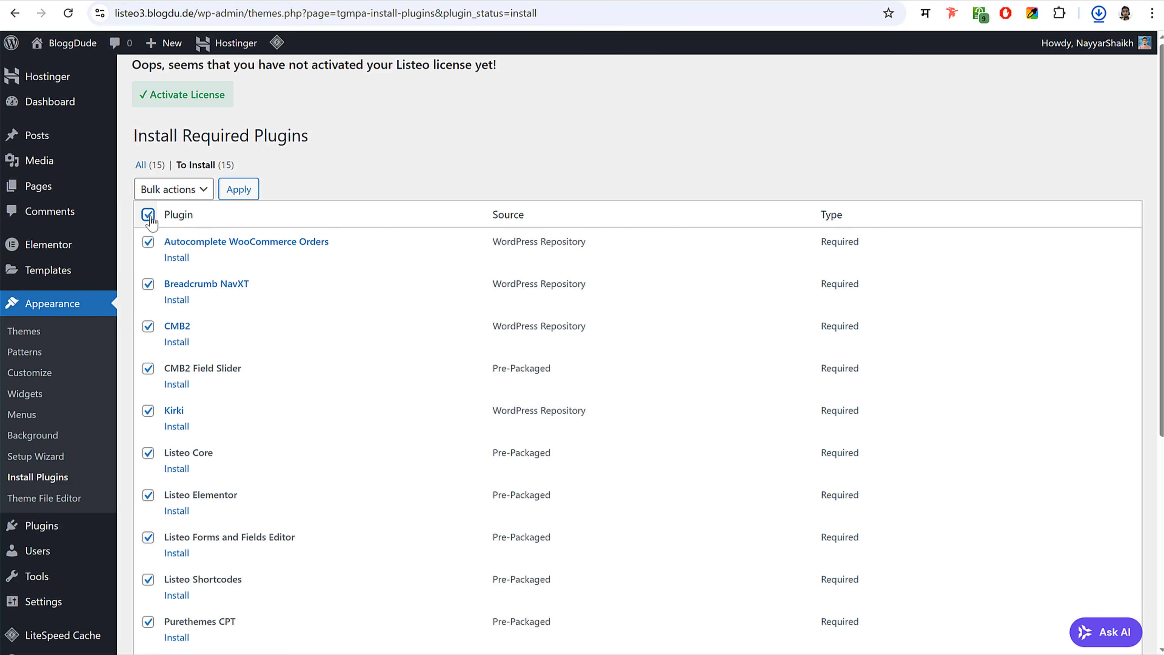
scroll(190, 231, down, 2)
click(148, 140)
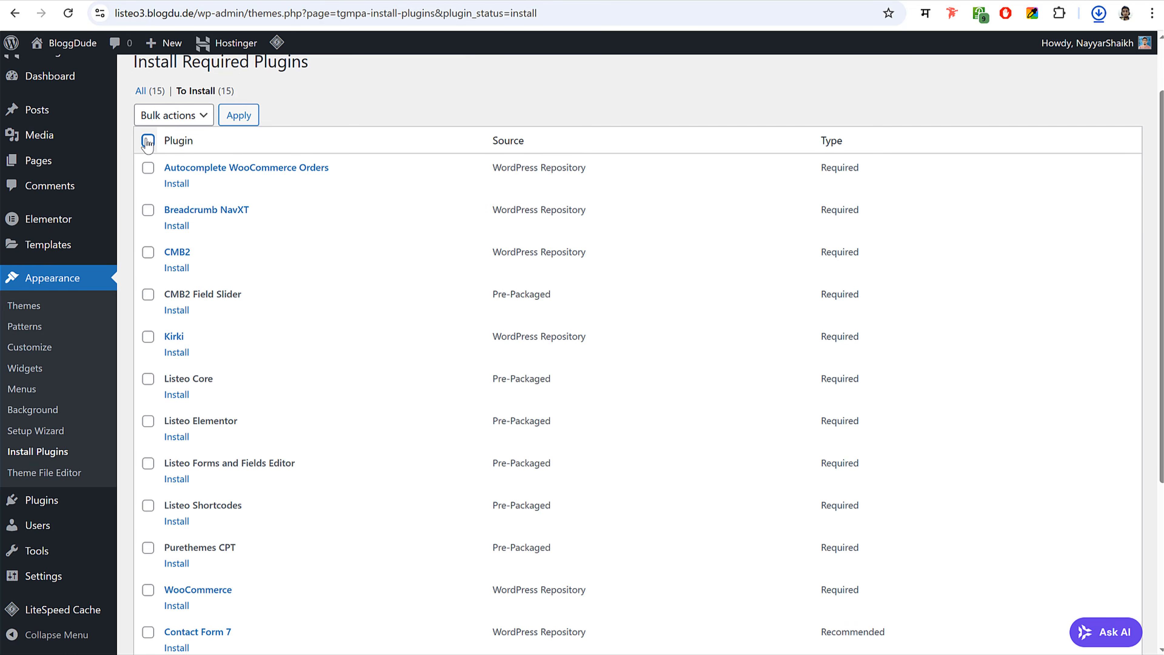
click(148, 140)
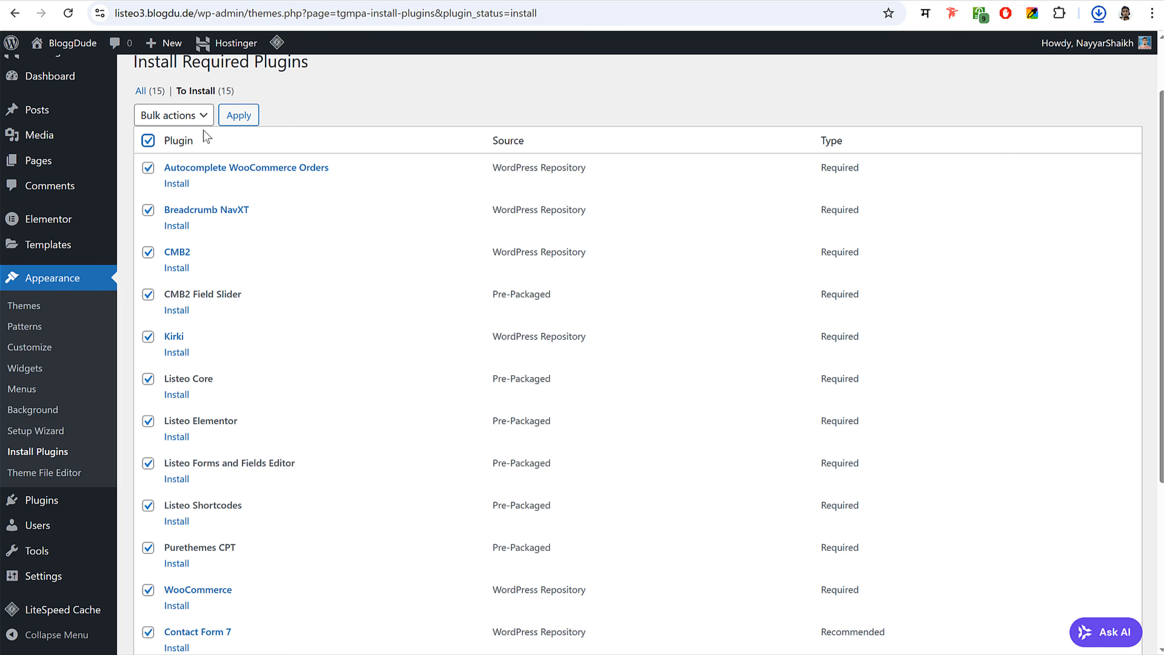
click(183, 115)
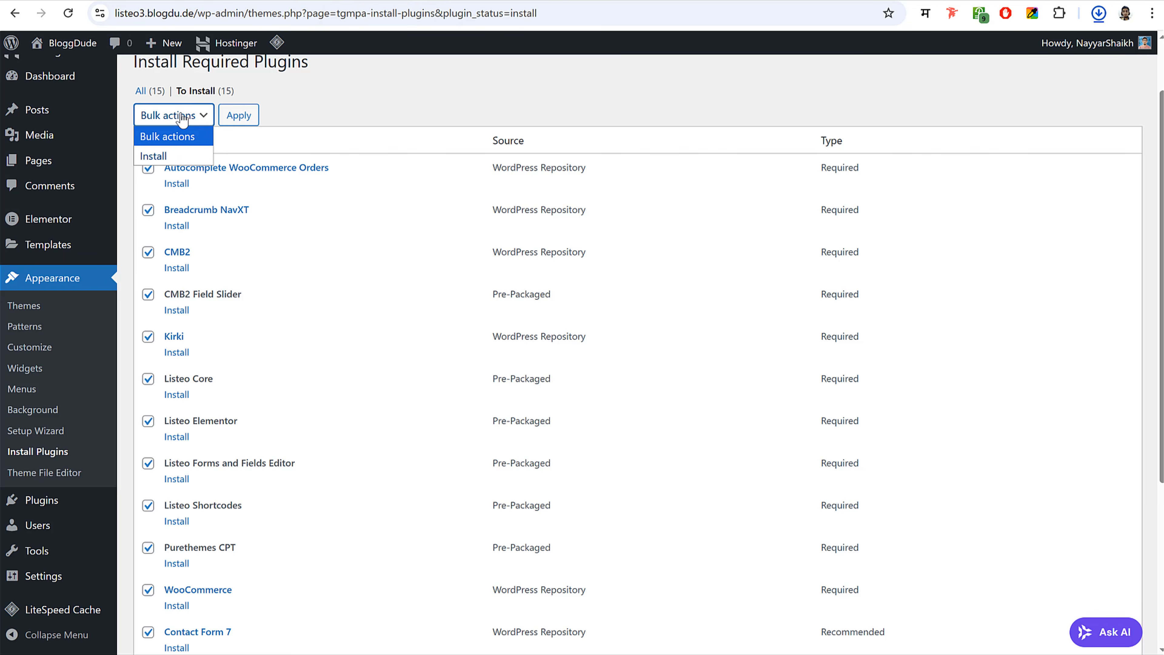
click(174, 155)
click(238, 116)
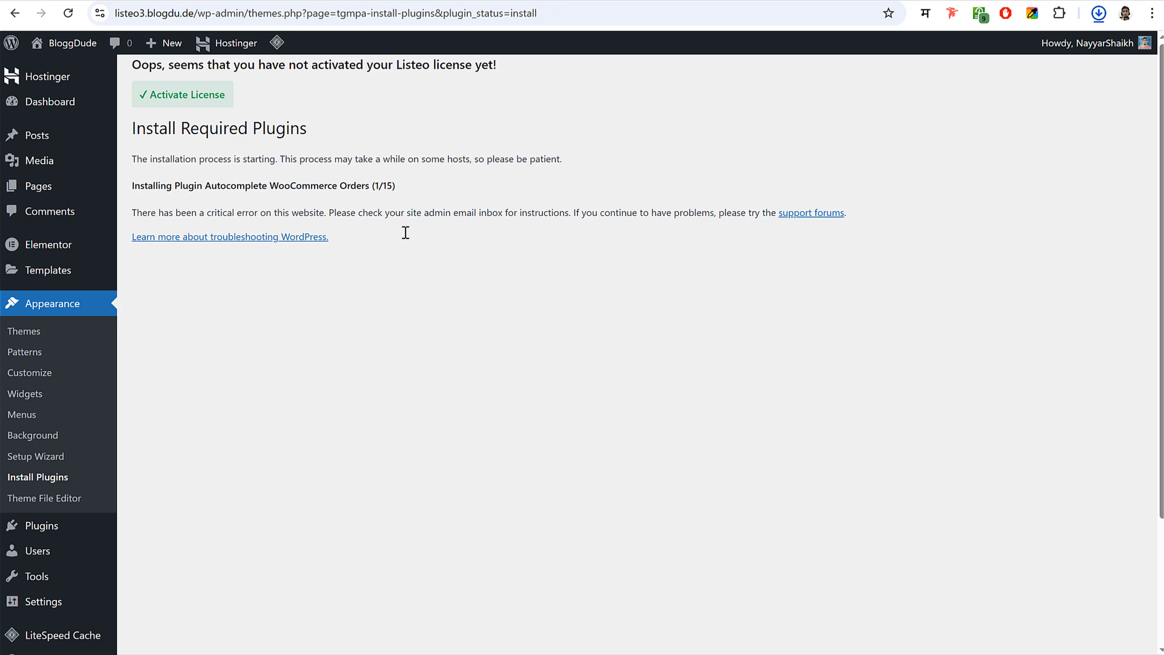
scroll(543, 361, down, 2)
scroll(543, 360, up, 2)
- Install Breadcrumb NavXT, CMB2 and CMB2 Field Slider one by one from the required plugins list
click(15, 16)
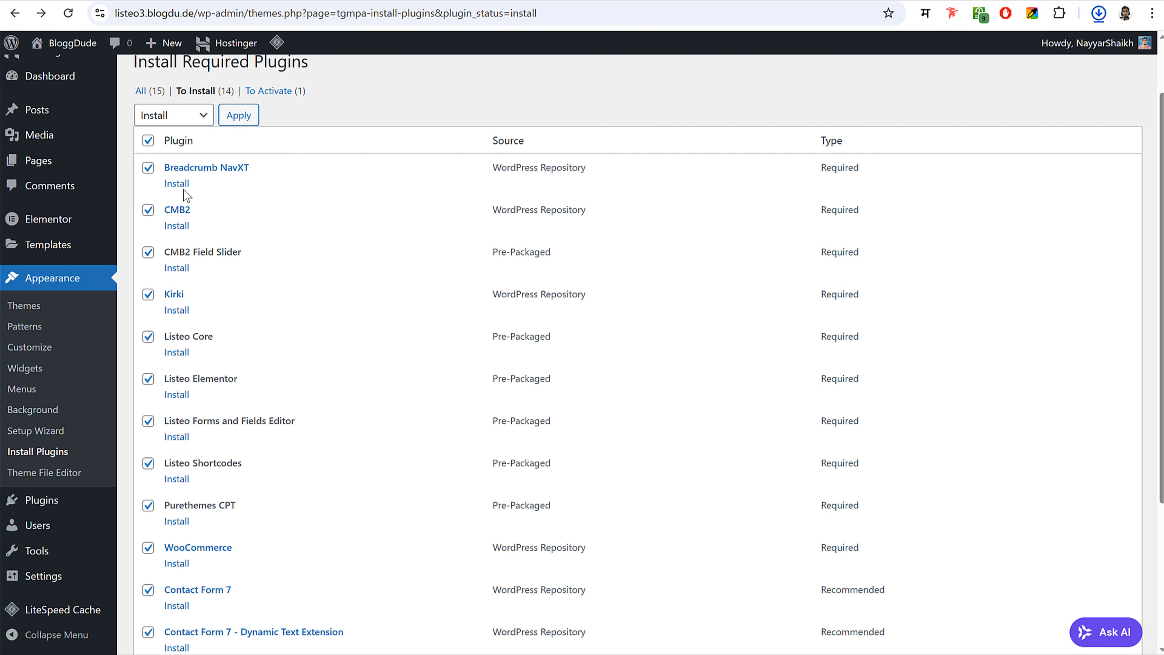
click(179, 185)
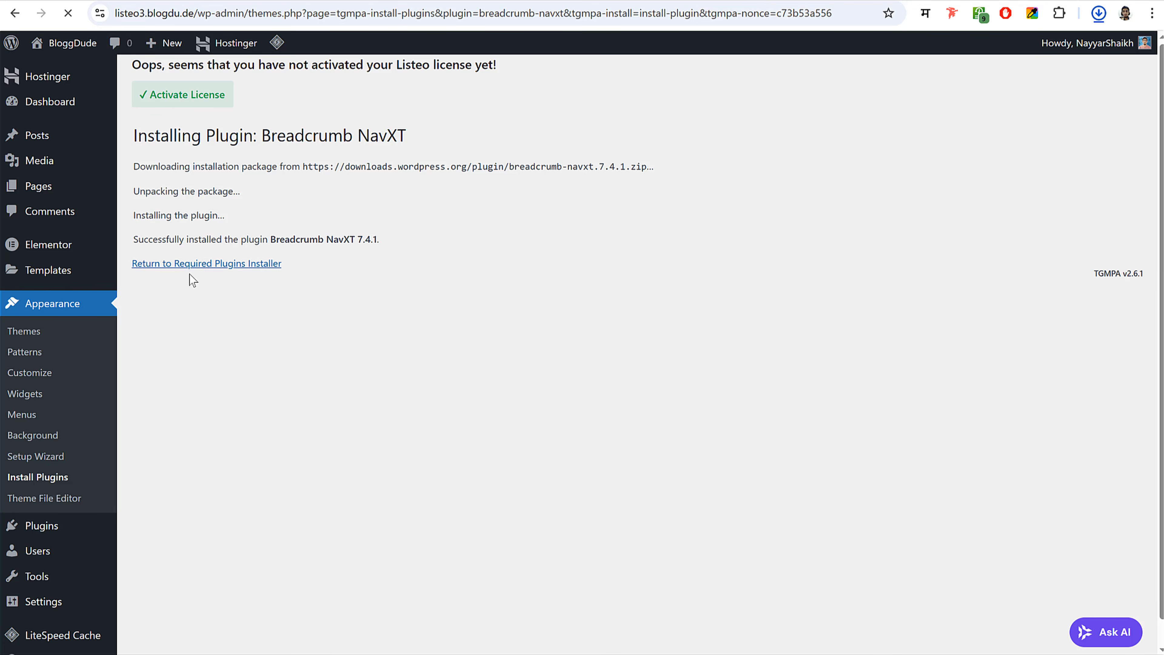
click(200, 274)
click(250, 269)
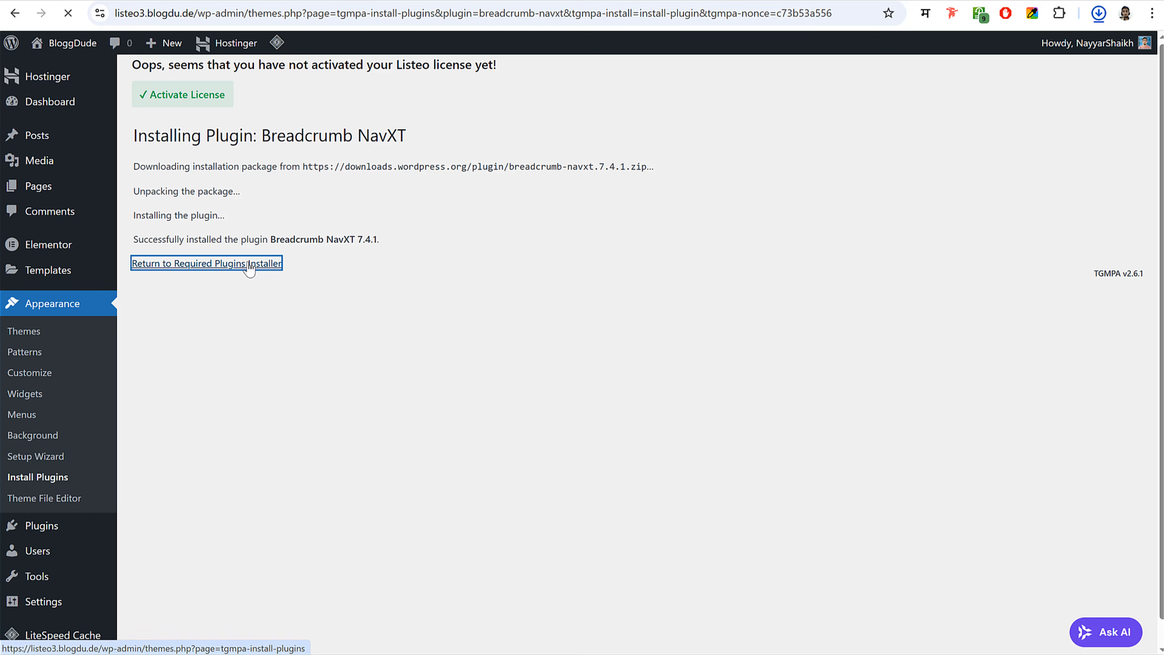
scroll(304, 297, down, 5)
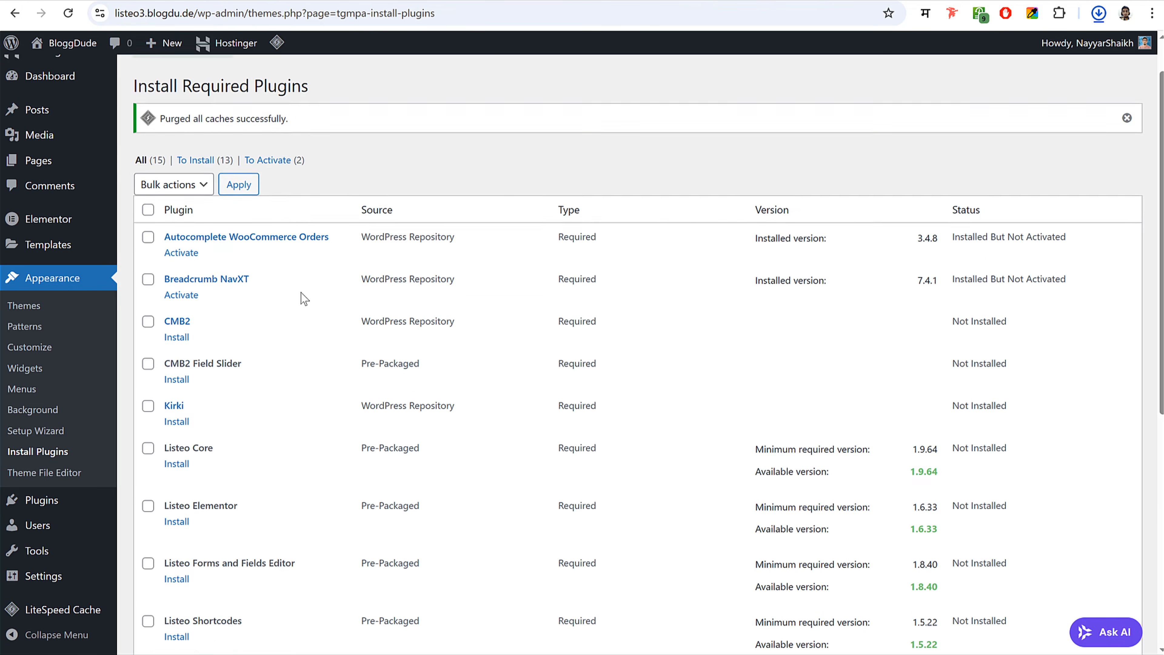
click(177, 164)
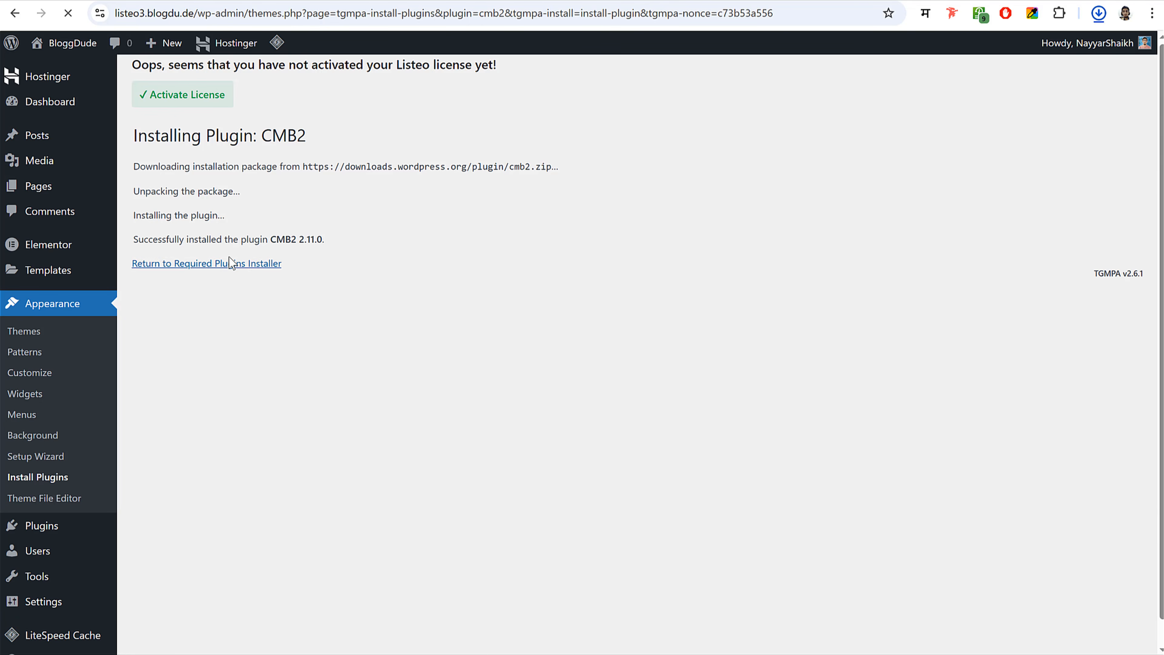
click(270, 264)
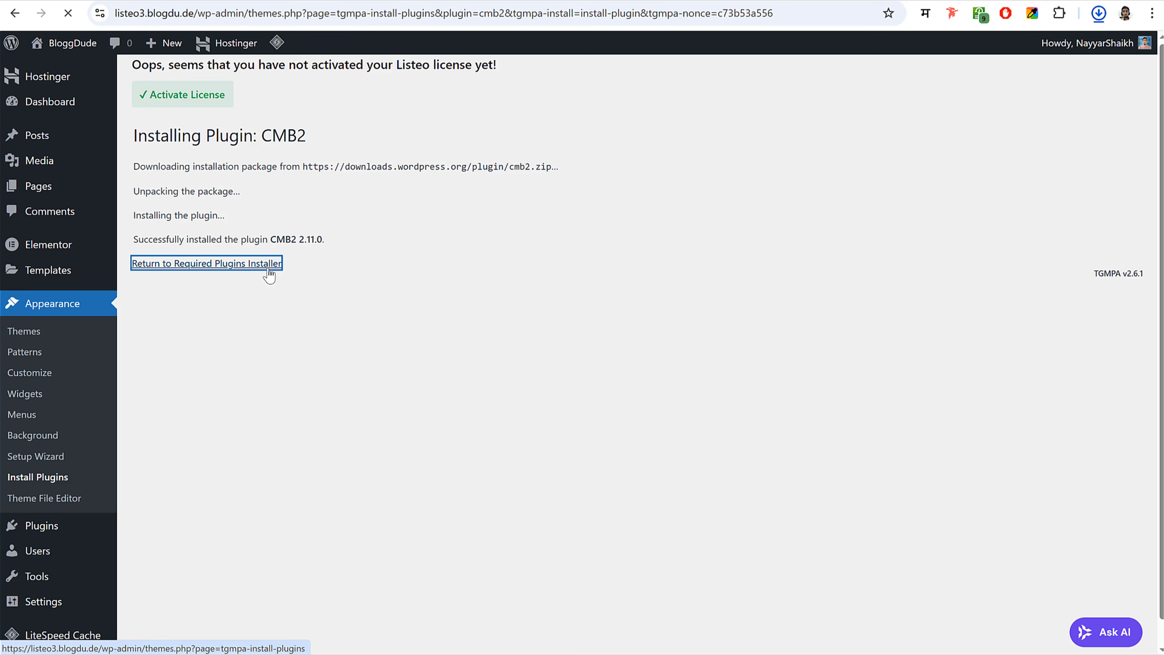
scroll(261, 278, down, 3)
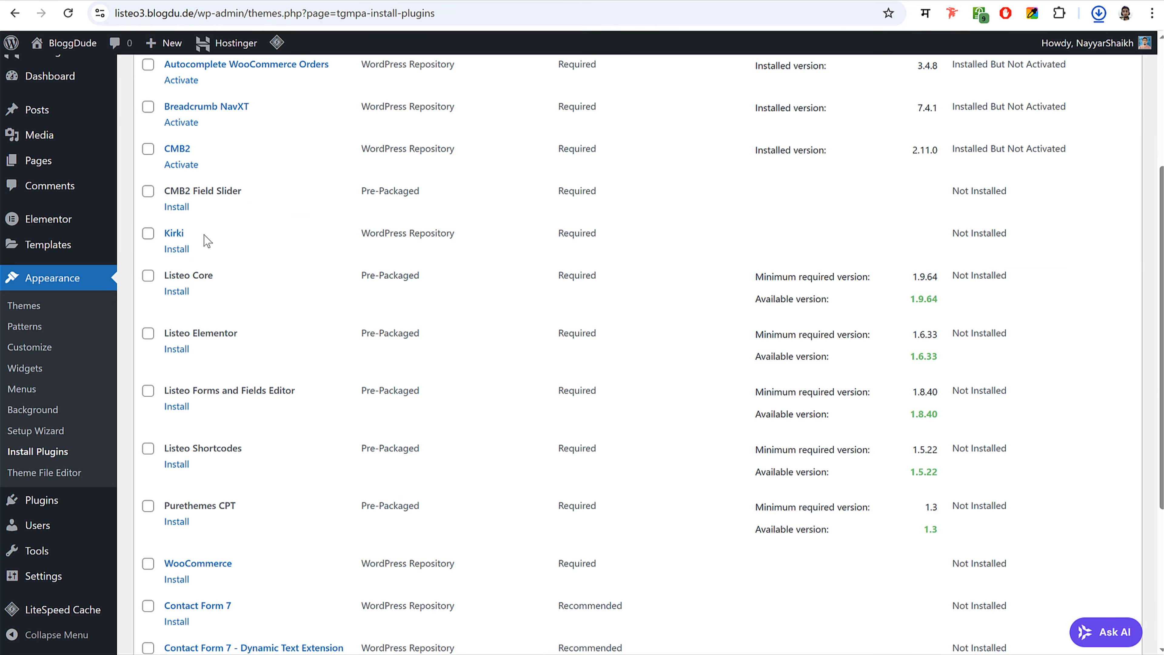
click(177, 207)
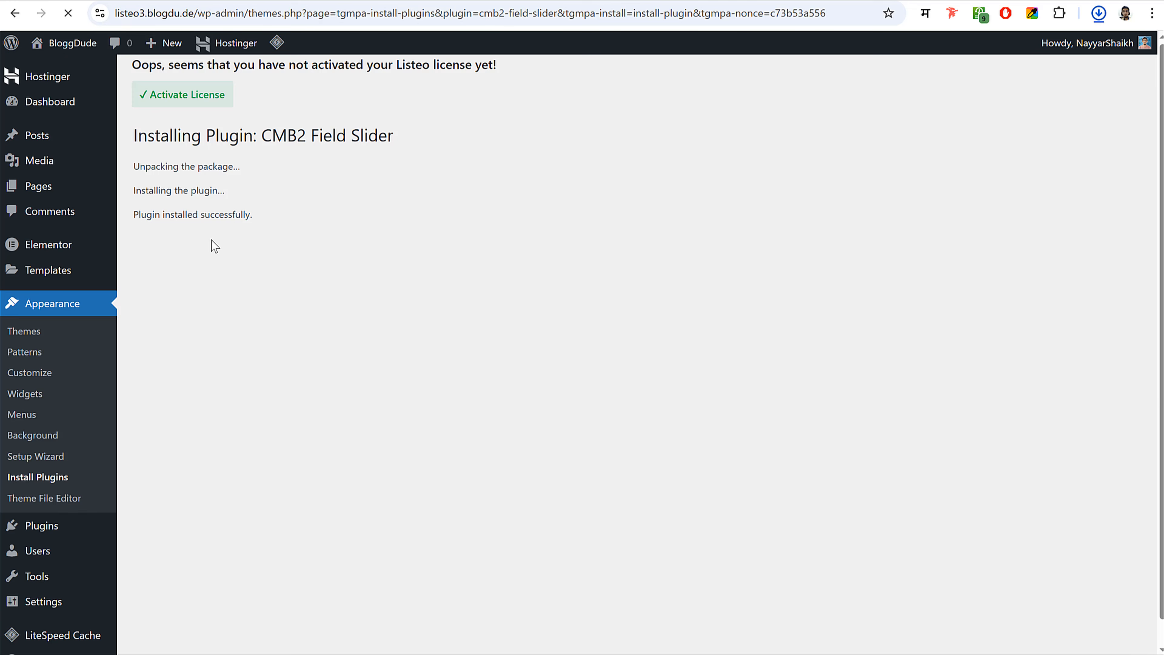
click(212, 239)
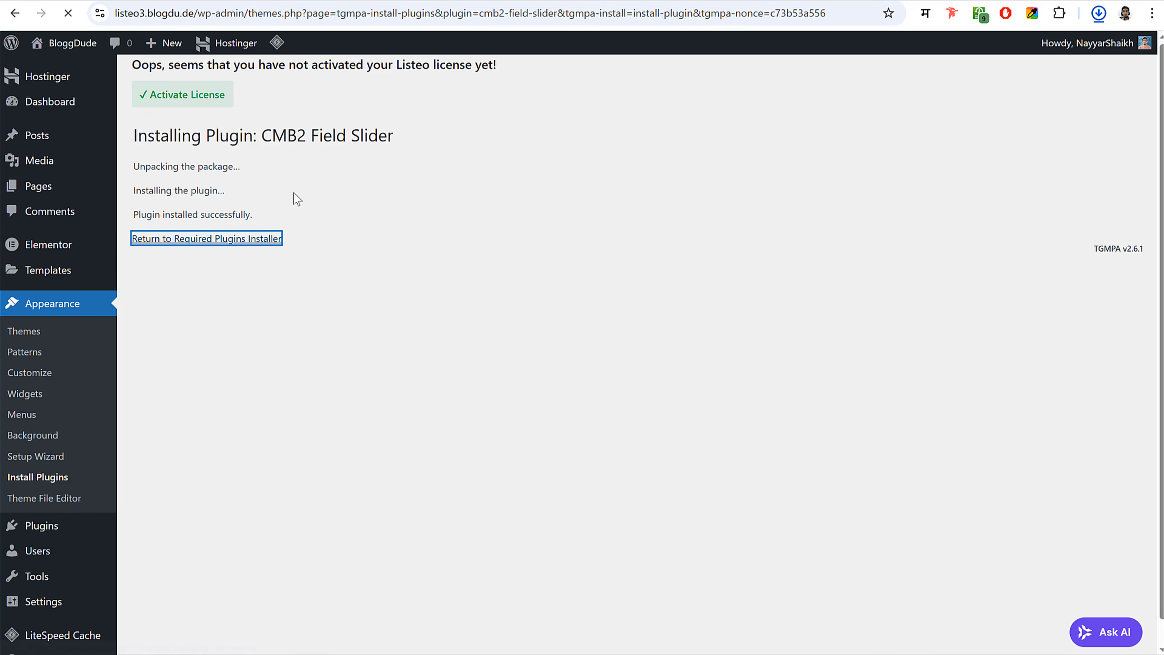
- Install Kirki and Listeo SMS Notifications, finishing the remaining required plugins
scroll(304, 260, down, 5)
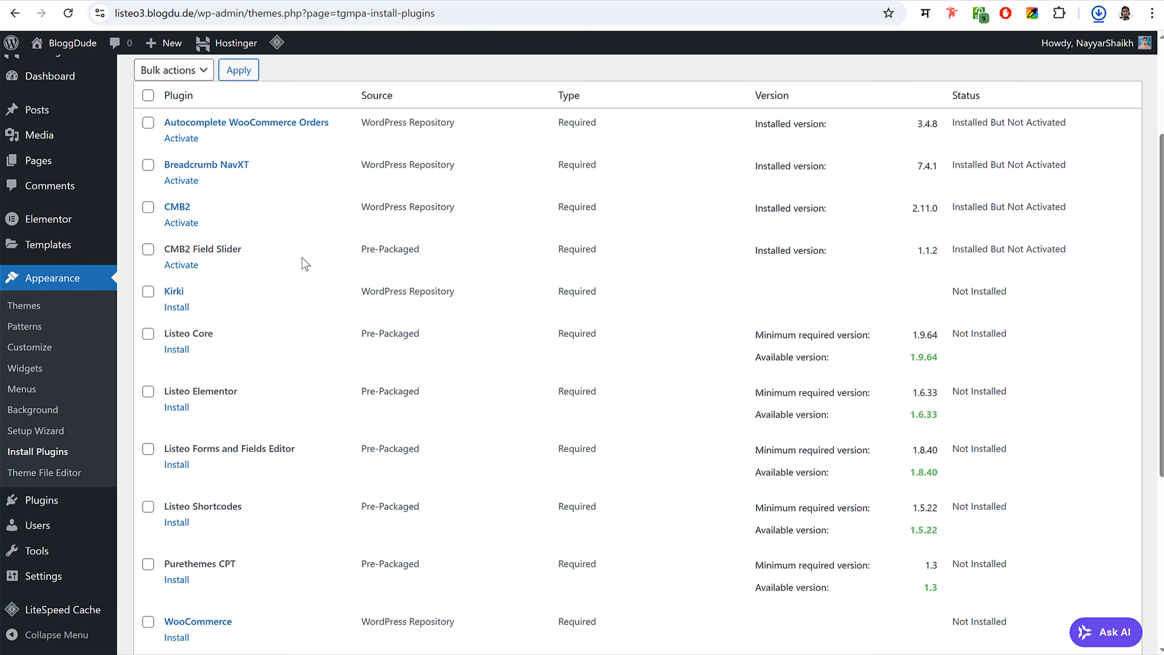
click(176, 248)
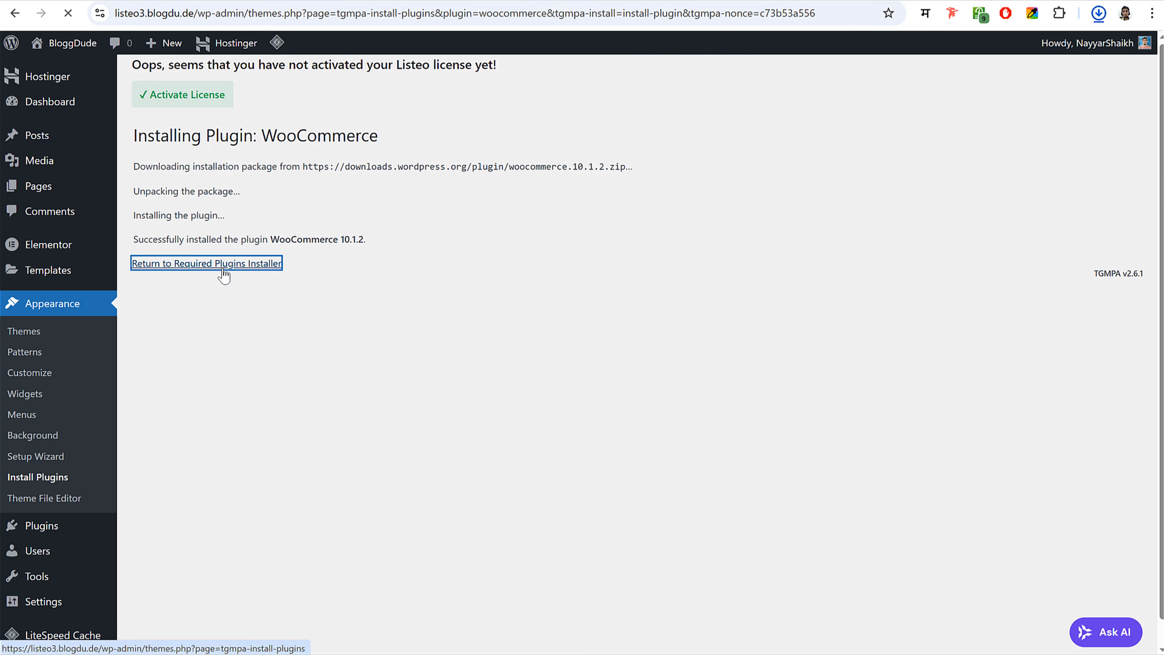
click(219, 265)
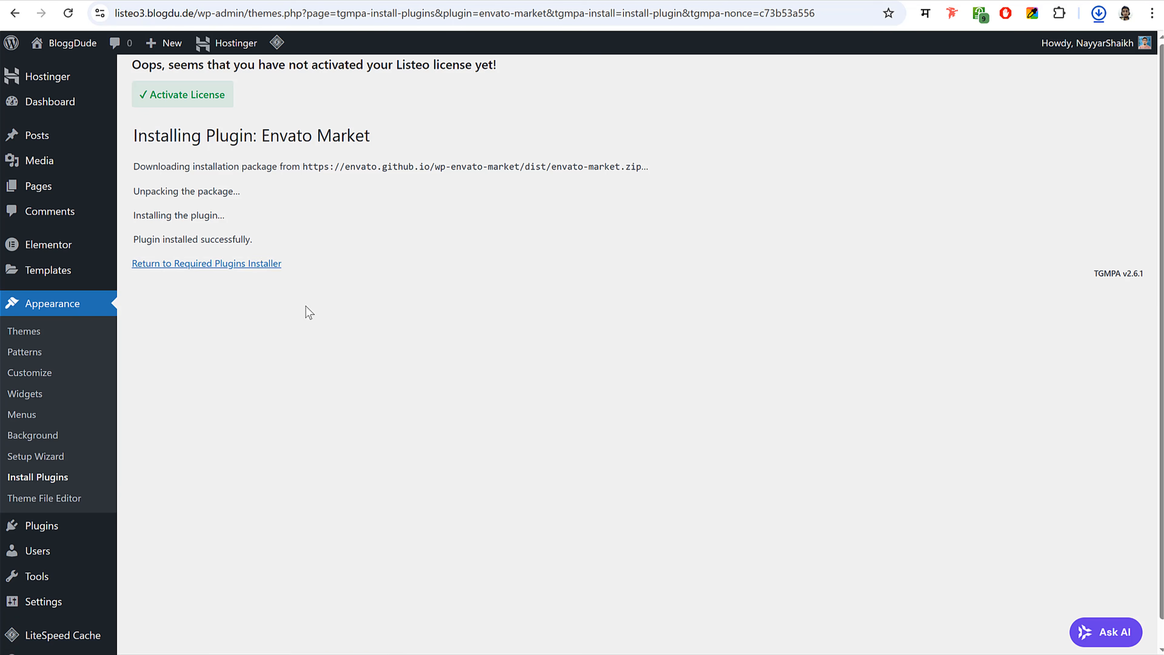
click(259, 264)
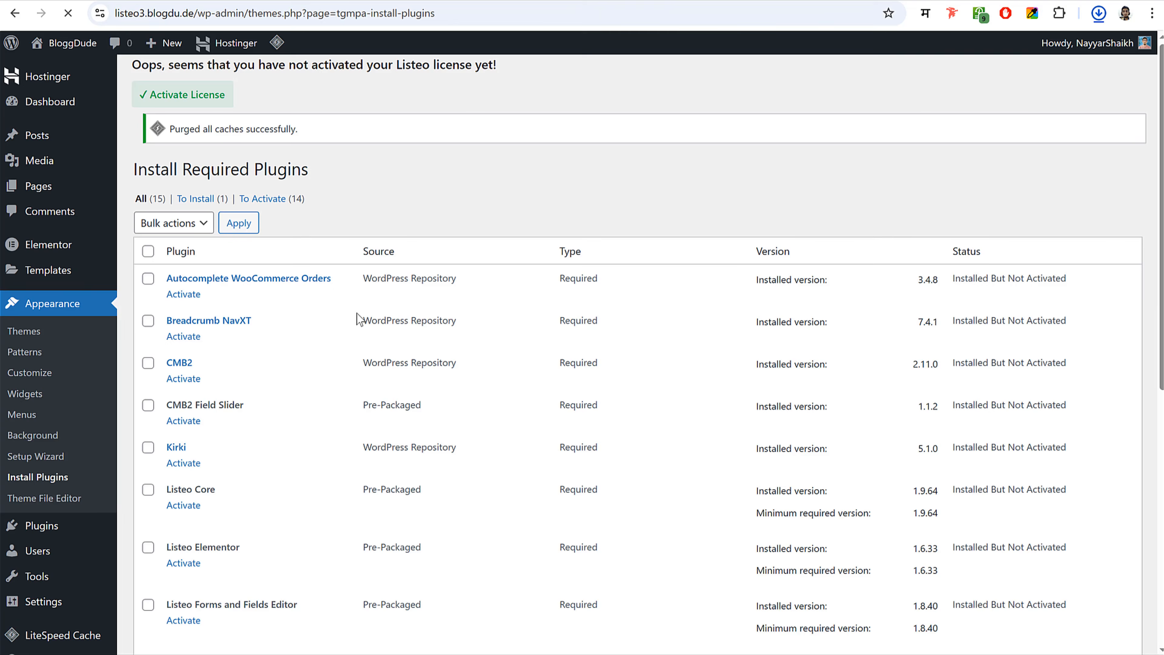
scroll(358, 319, down, 10)
click(177, 506)
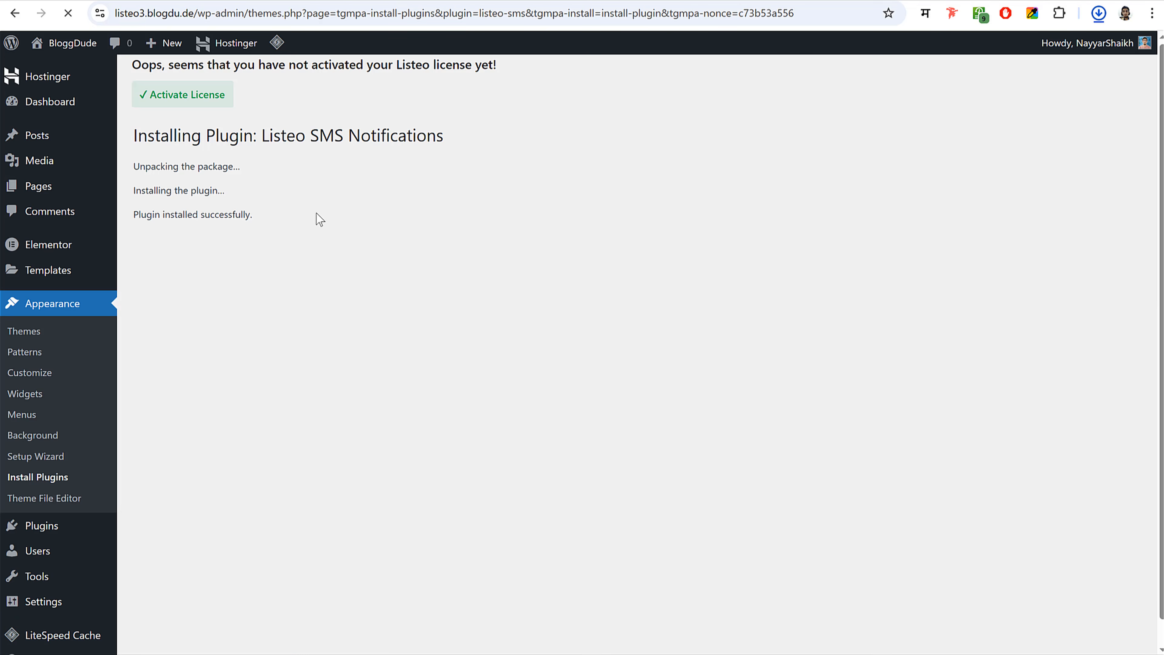
click(222, 240)
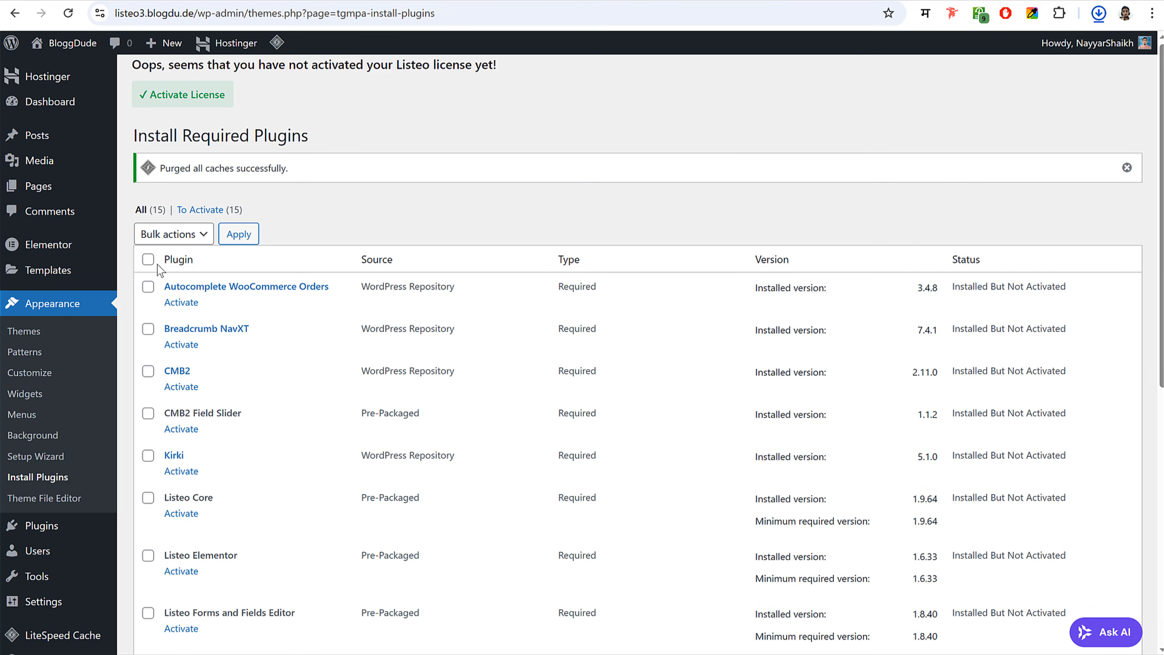
- Select all required plugins, bulk-activate them, and go back to the dashboard
click(148, 259)
click(181, 235)
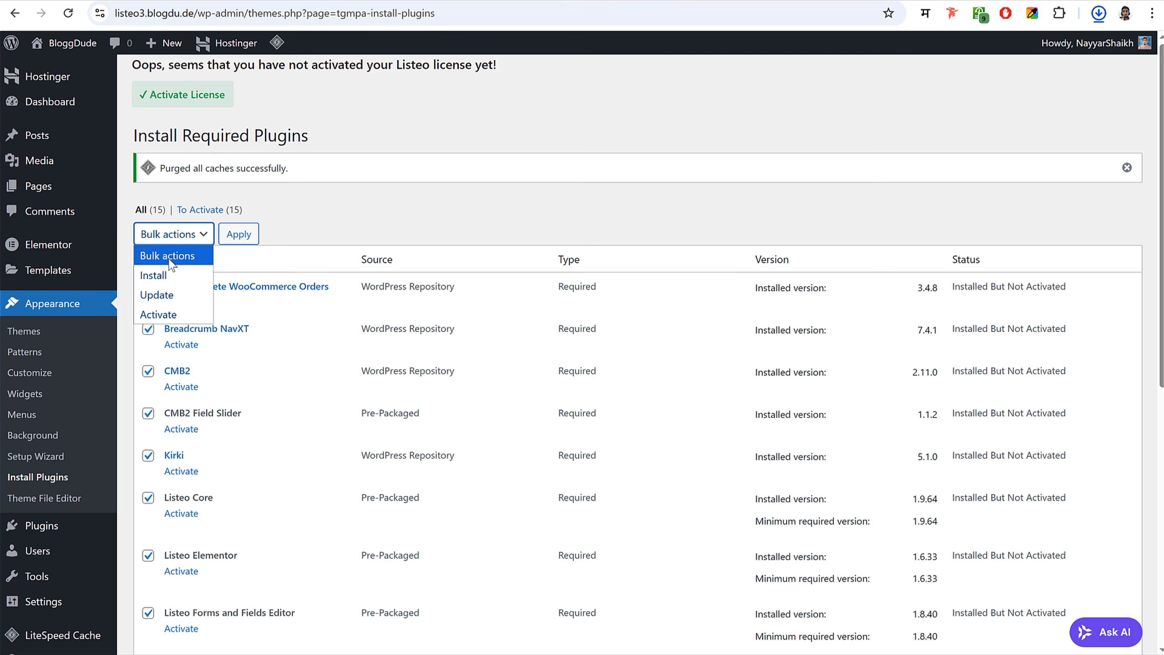
click(169, 313)
click(246, 248)
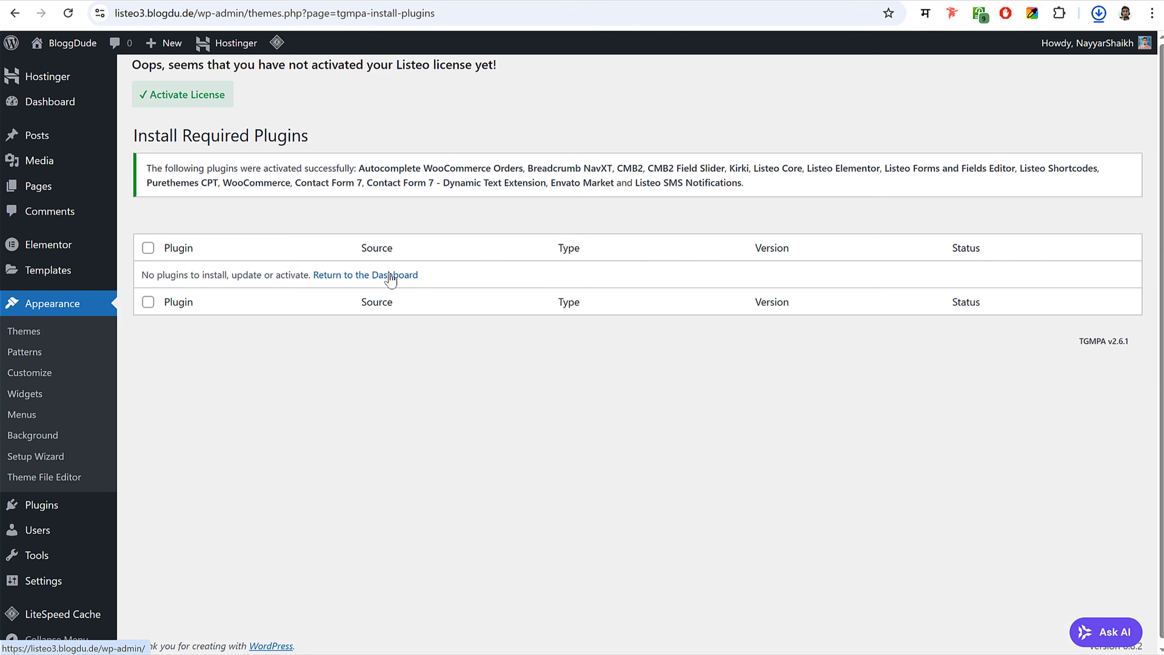
click(385, 275)
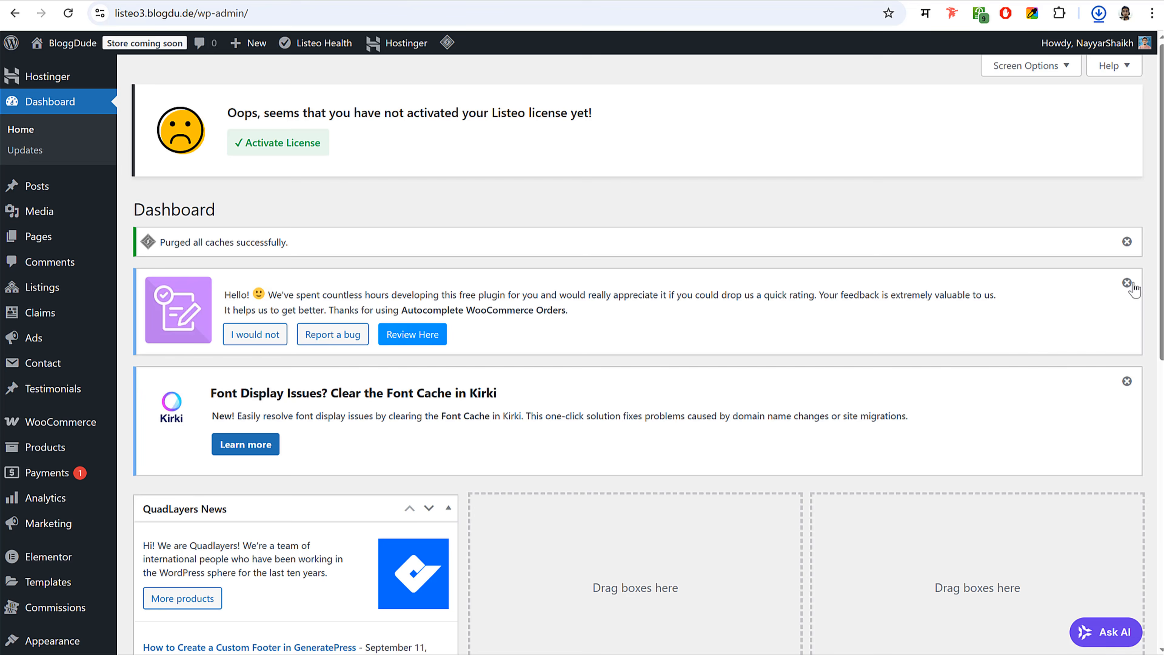
- Dismiss the caches purged and Kirki font cache notices on the dashboard
click(1127, 242)
click(1127, 243)
scroll(1006, 317, down, 8)
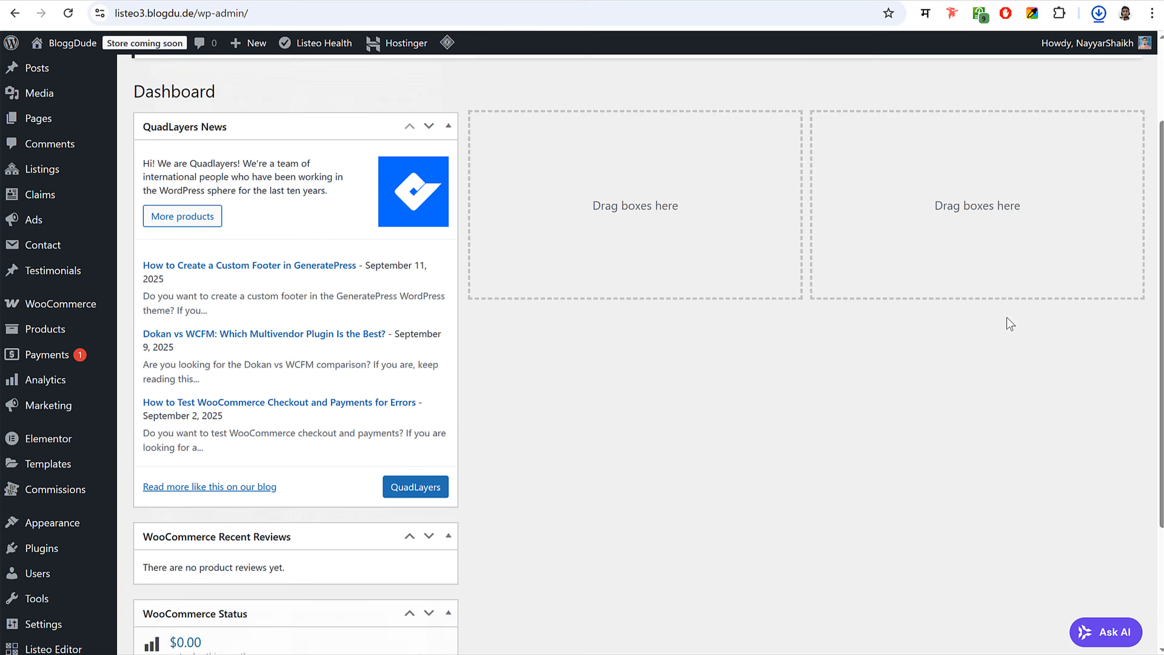
scroll(1005, 318, up, 5)
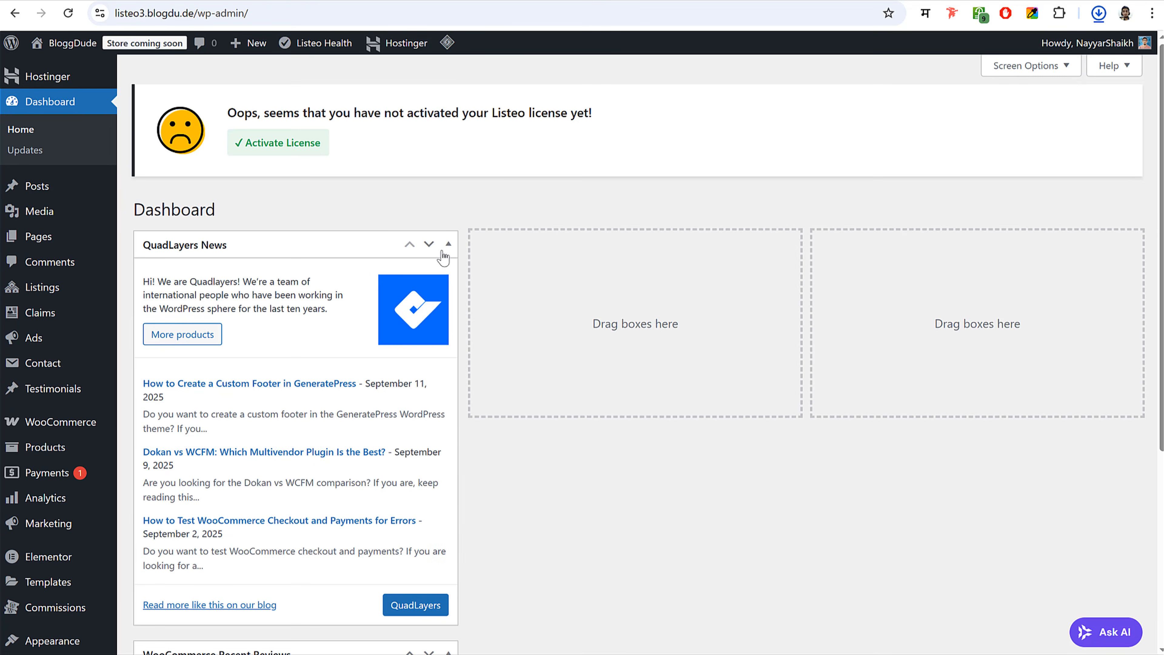
- Hide QuadLayers News, move WooCommerce Recent Reviews to column two, and open Listeo license activation
mouse_move(1091, 43)
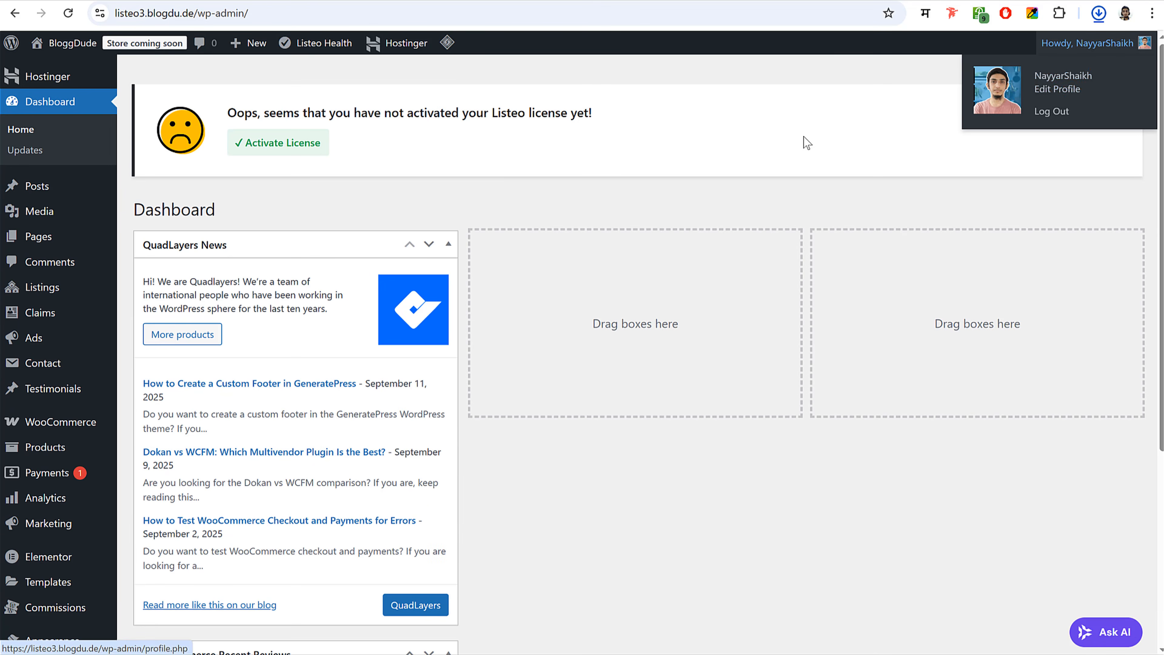
click(1026, 69)
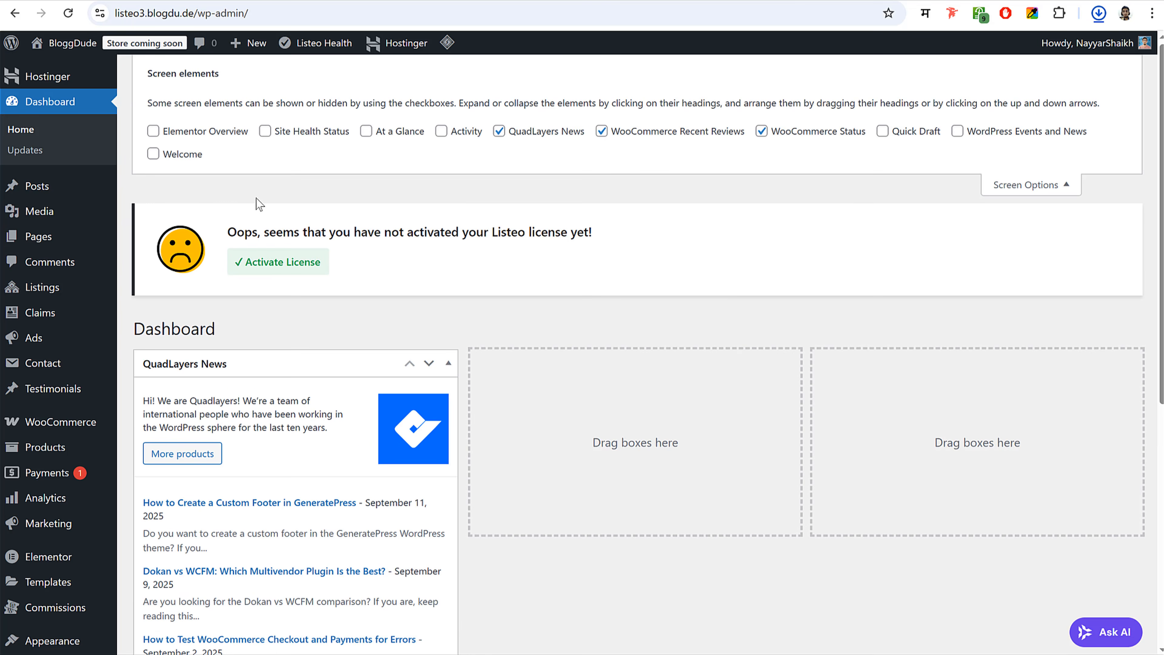
click(529, 134)
click(1024, 185)
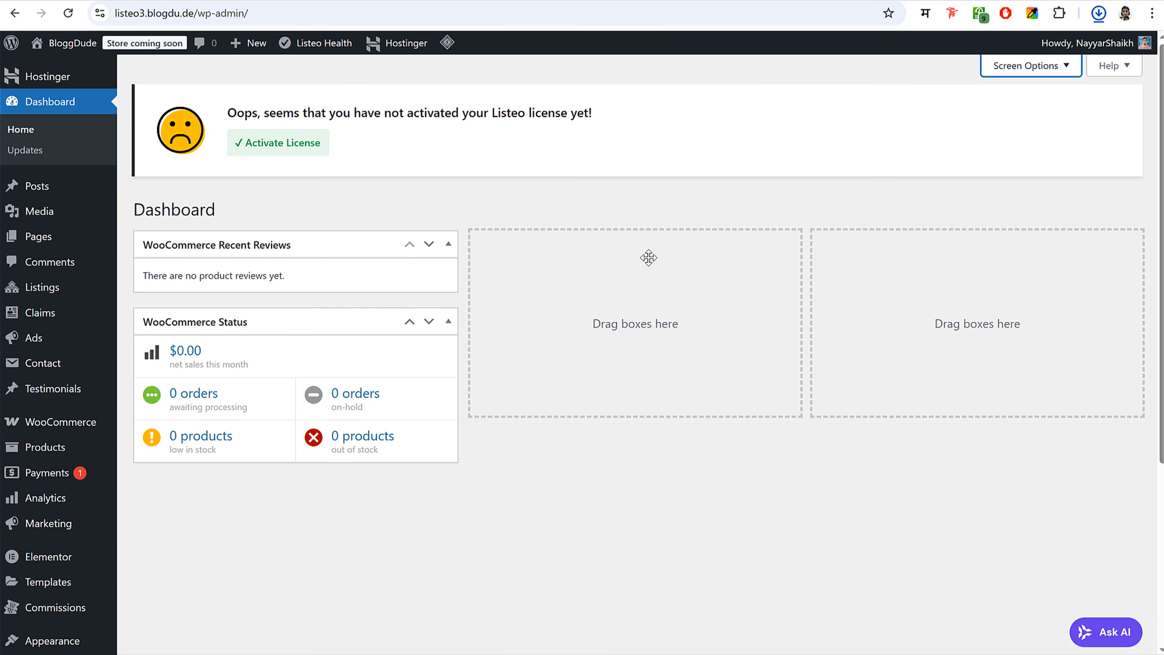
drag(648, 258, 655, 257)
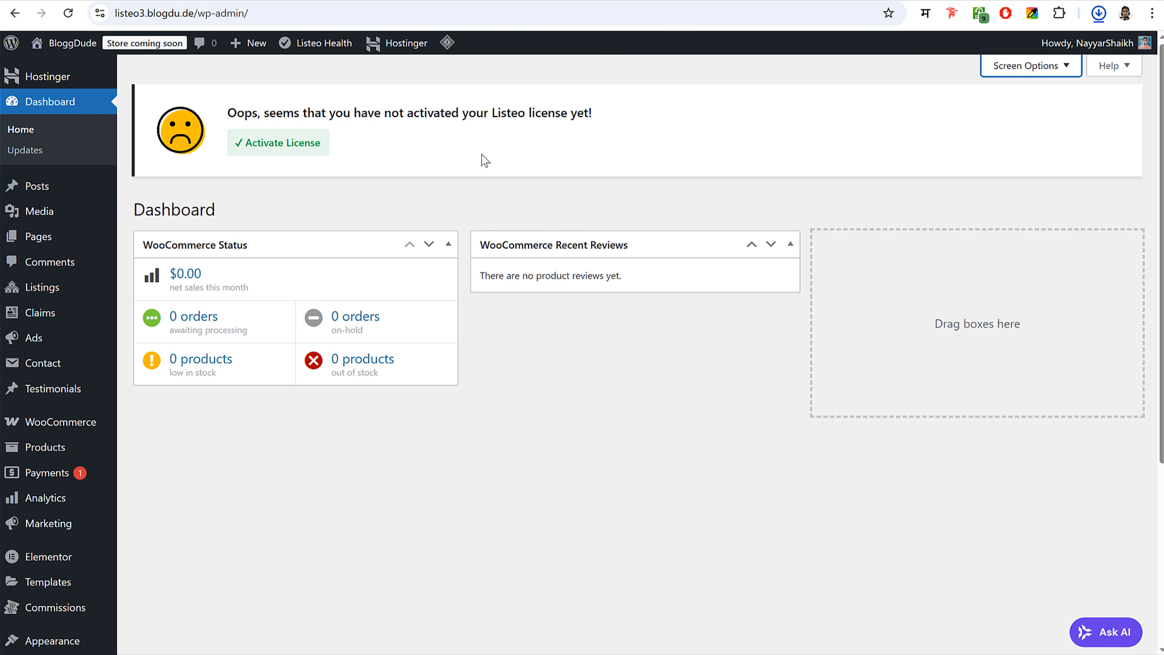
click(290, 147)
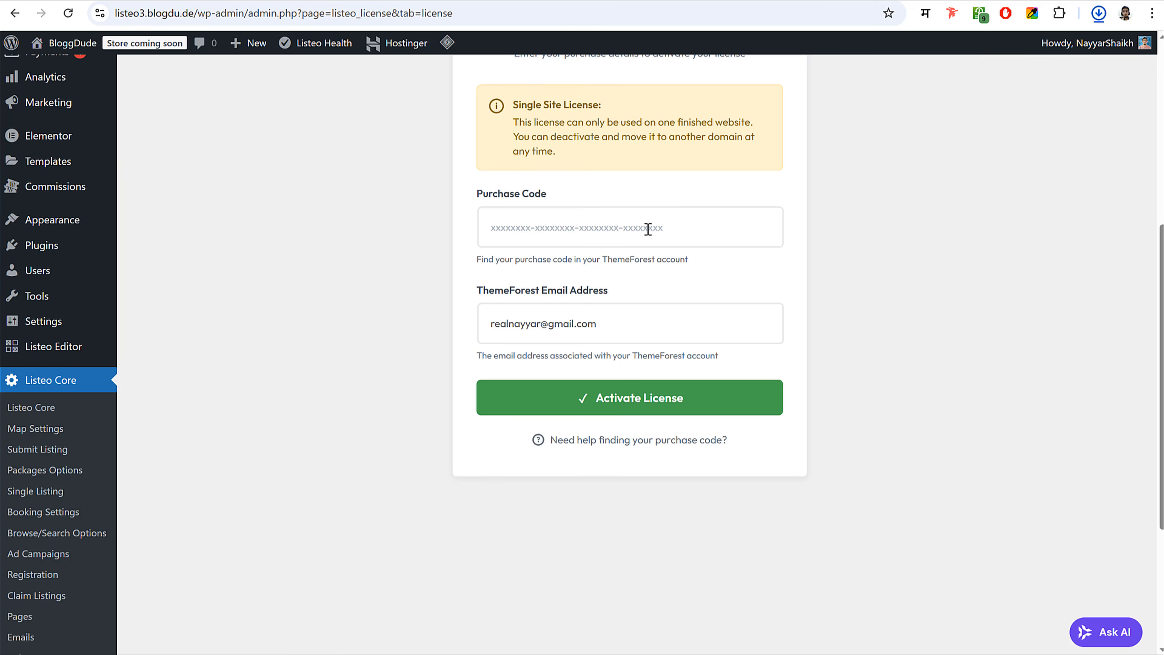
- Go to the Listeo item page in the ThemeForest tab
click(828, 1)
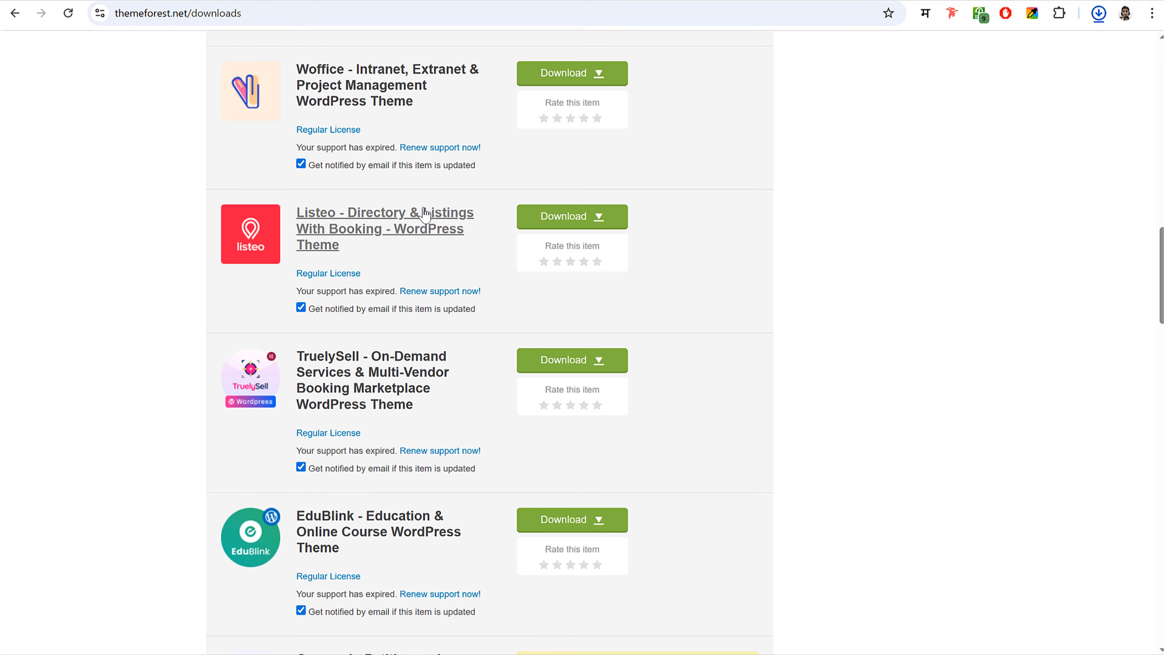
click(293, 6)
text(bloggdude.com./)
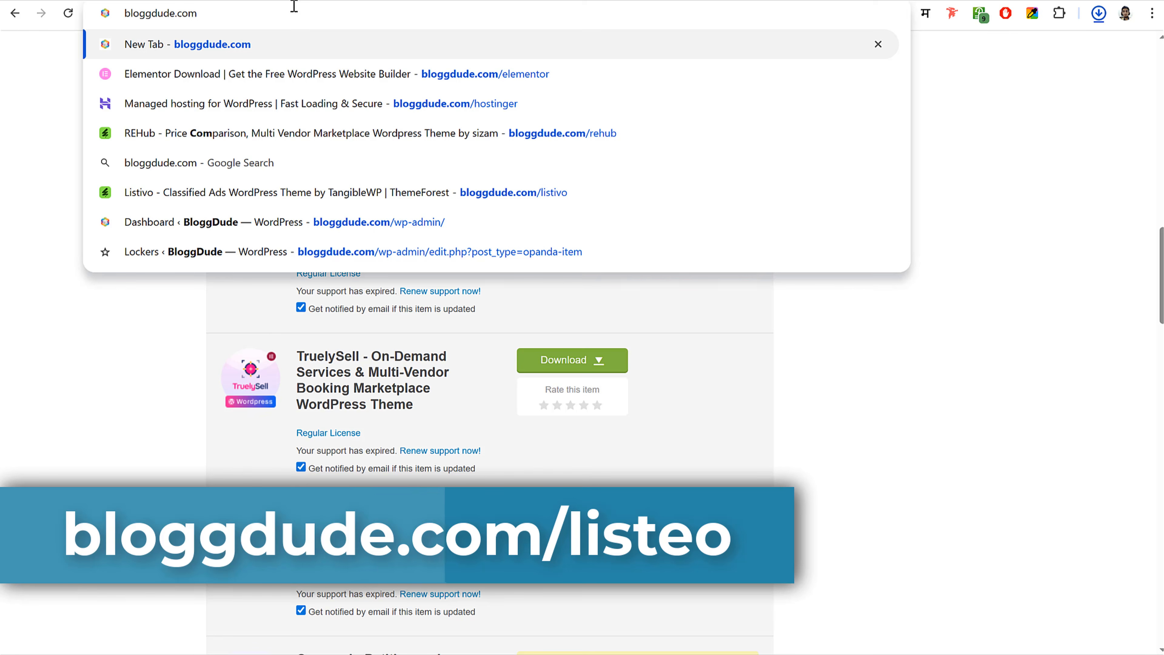
text(/listeo)
key(Return)
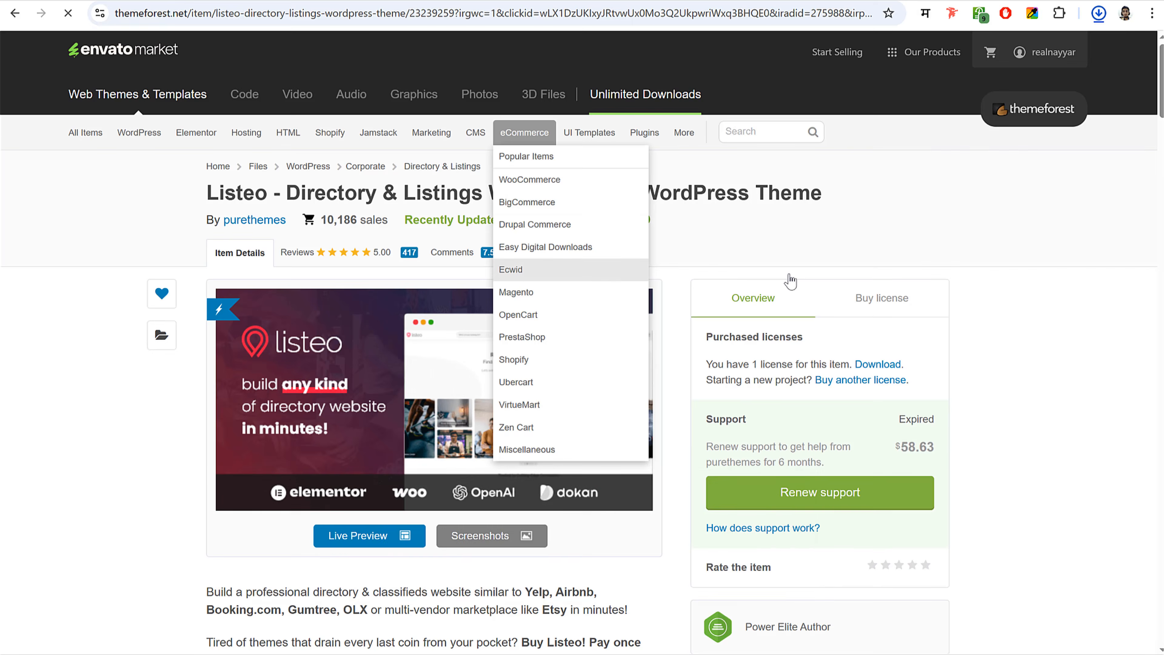
- Open the Listeo item's support page and select the purchase code to copy it
click(526, 253)
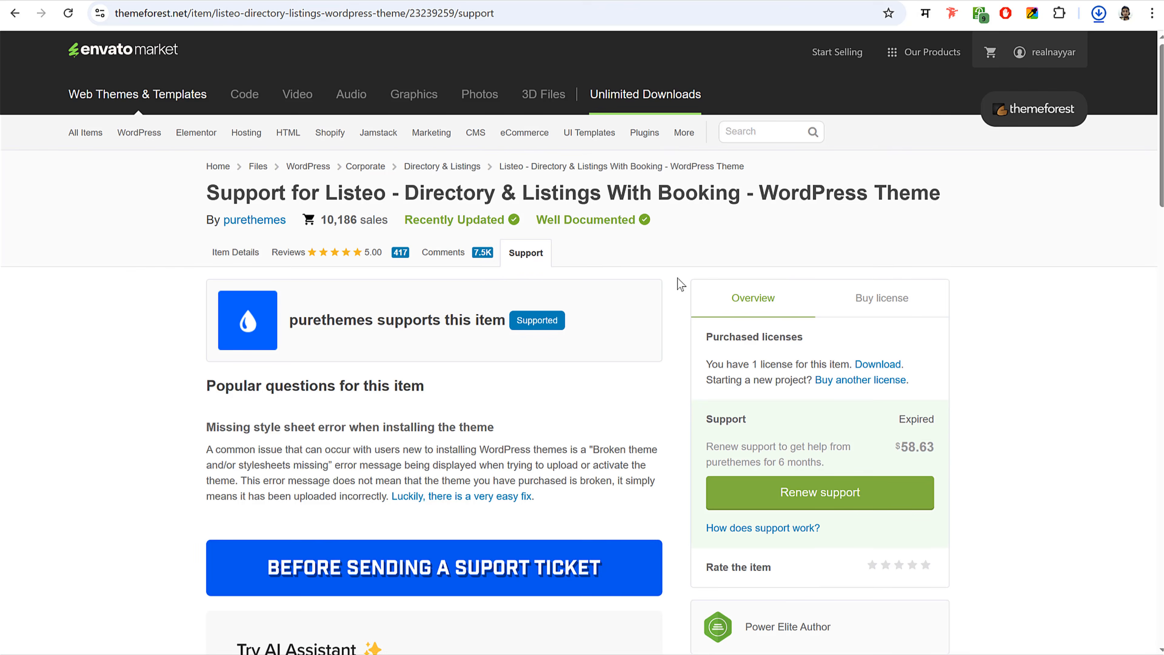
scroll(537, 294, down, 10)
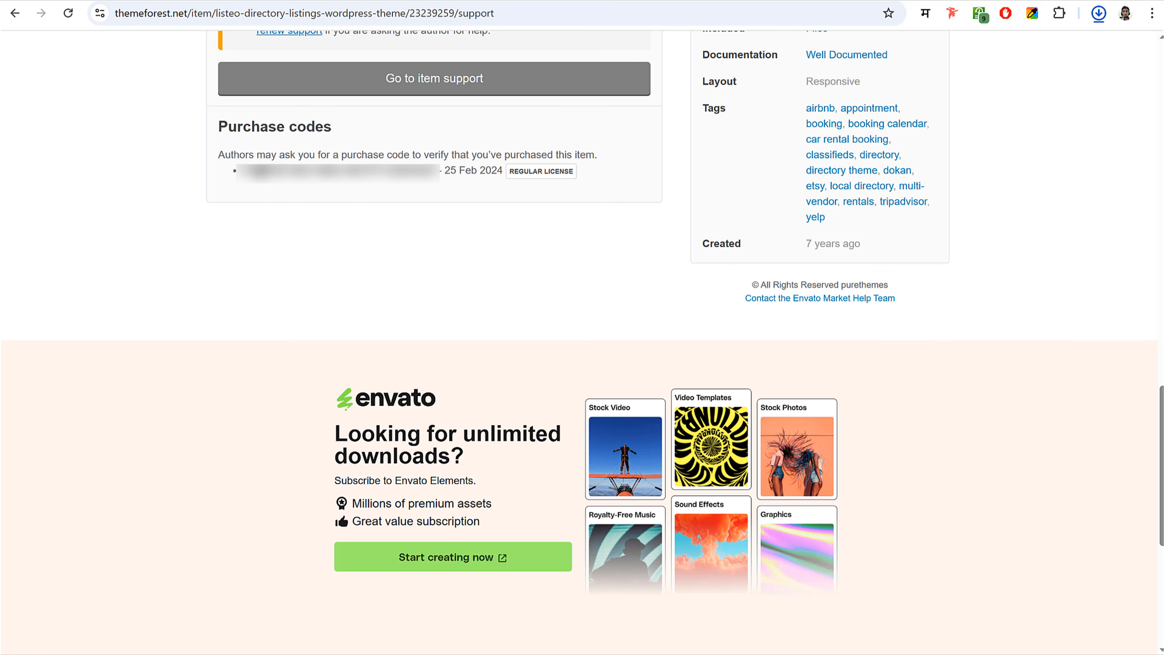
drag(239, 173, 439, 174)
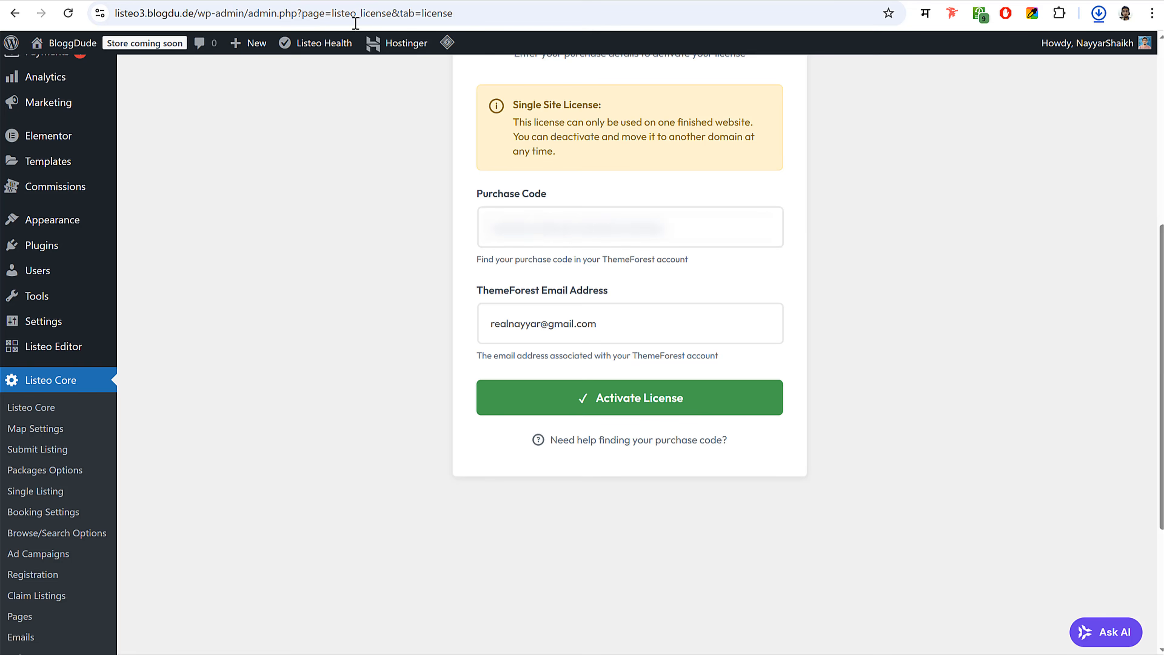
- Paste the purchase code and activate the Listeo license so its status reads Valid
click(560, 224)
key(ctrl+v)
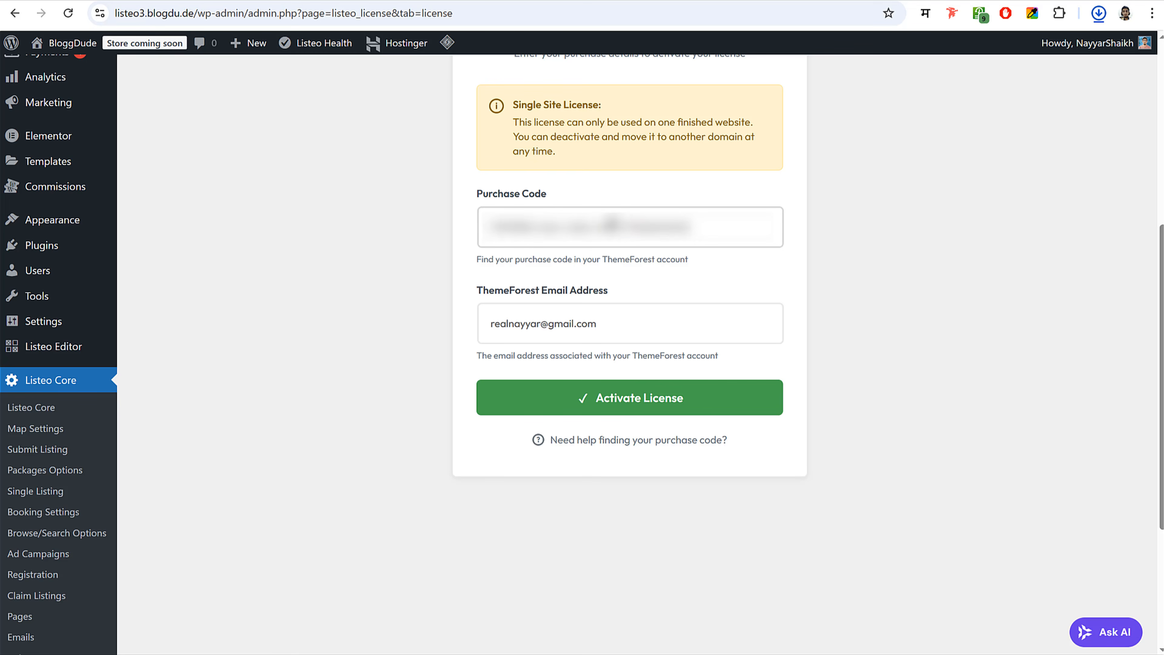
click(696, 398)
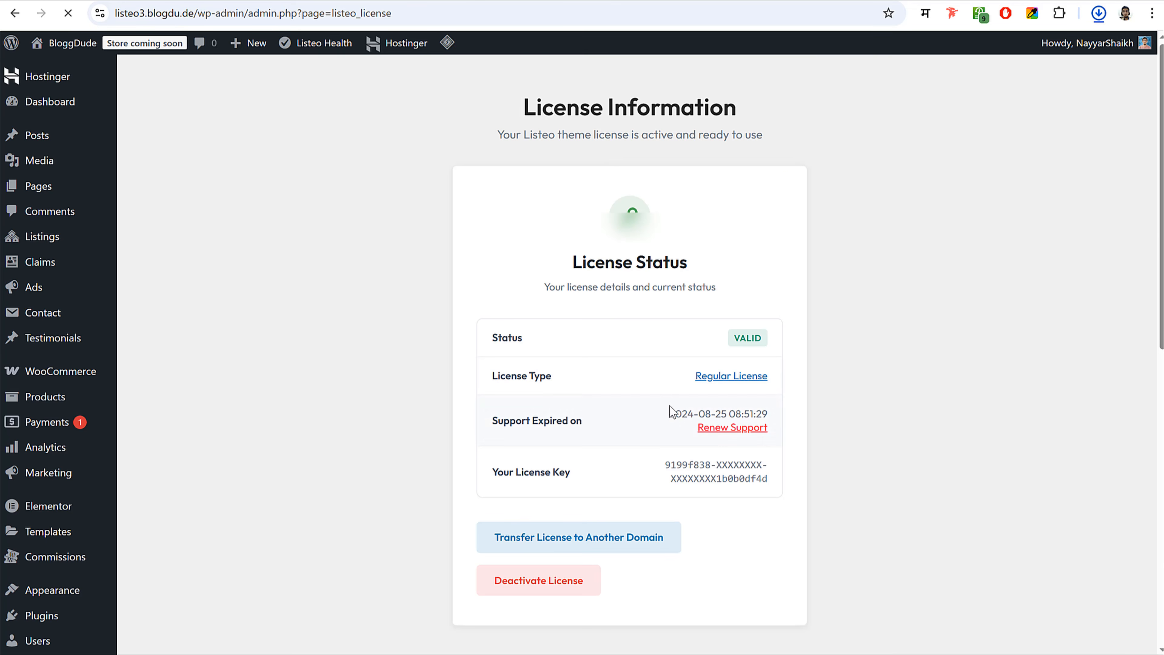
scroll(944, 354, down, 2)
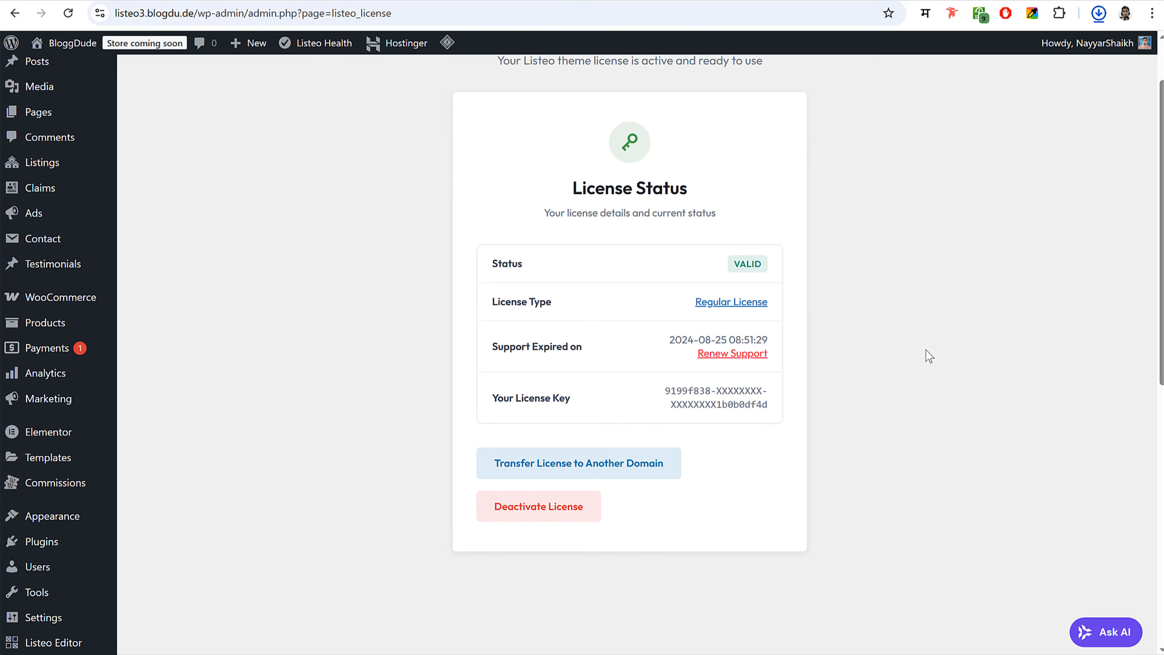
scroll(870, 339, up, 2)
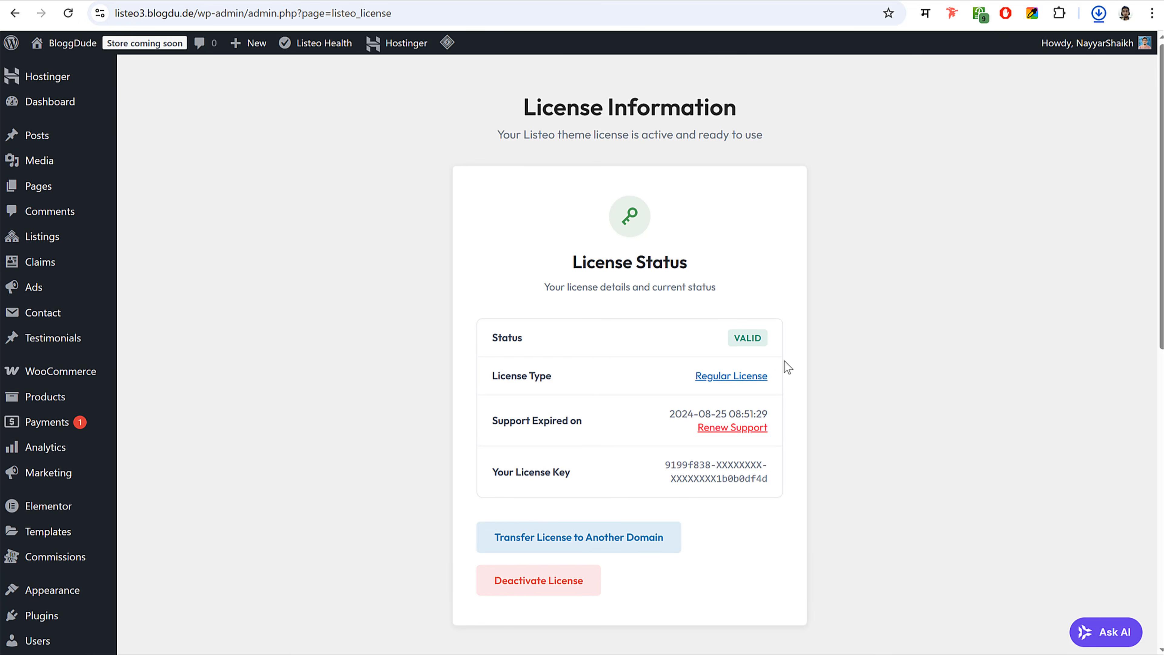
- Return to the dashboard to review the WooCommerce Status and Recent Reviews boxes
click(46, 108)
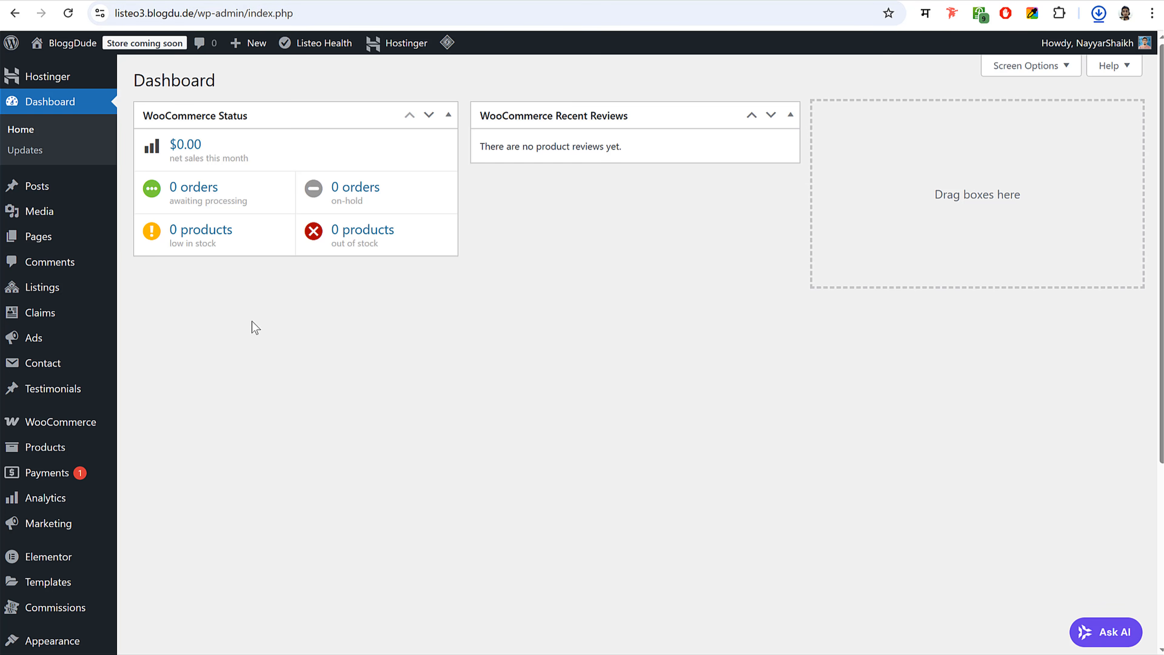
scroll(273, 319, down, 5)
mouse_move(73, 537)
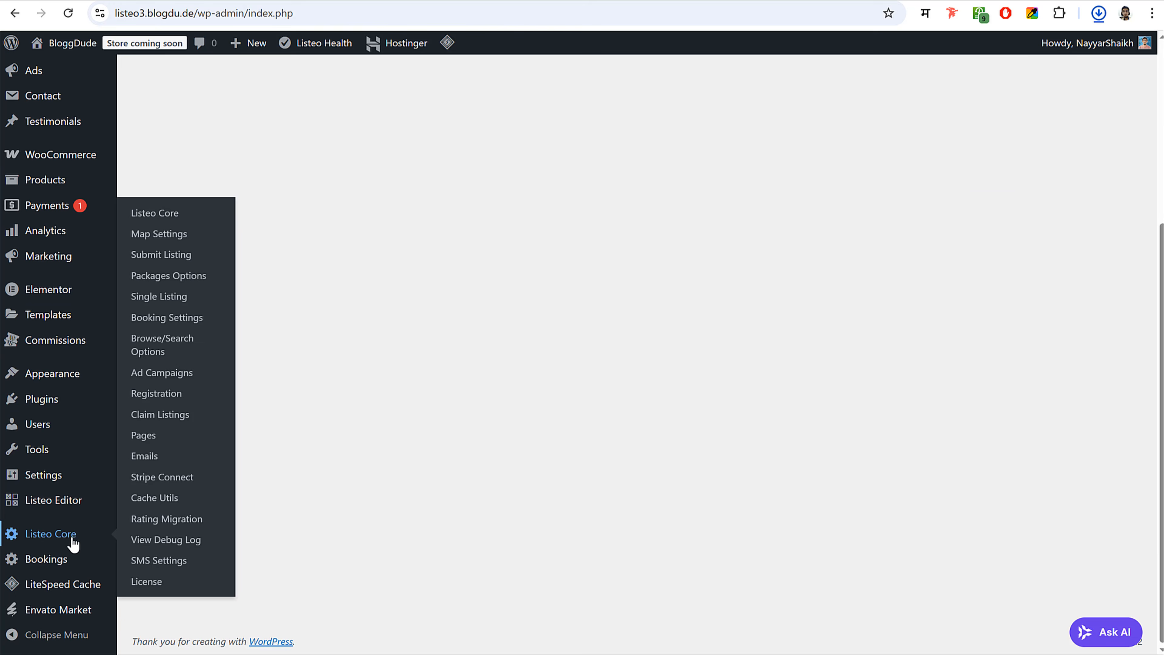
scroll(921, 333, up, 5)
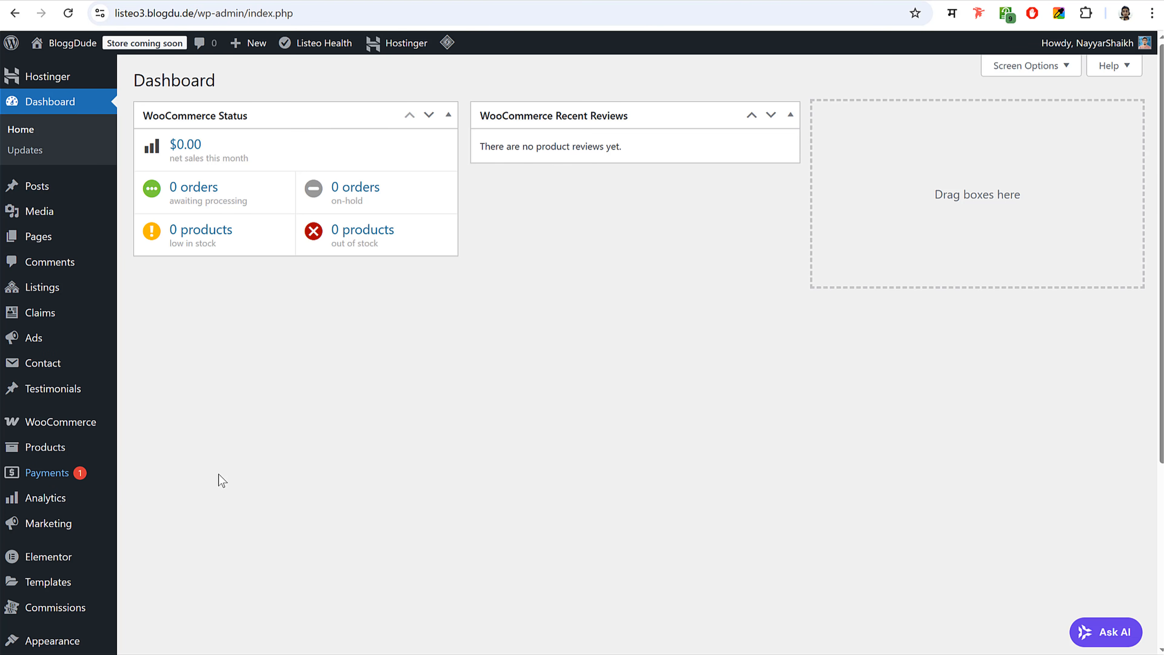
- Open the live site's front page and reload it to show the Listeo theme
click(72, 43)
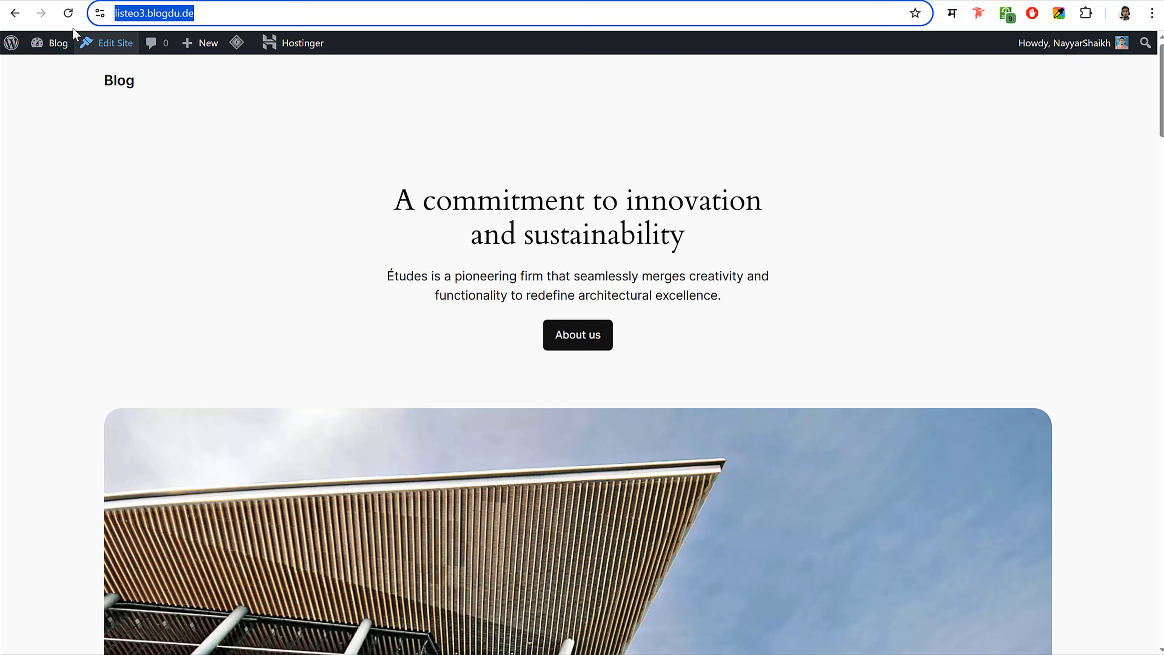
click(67, 13)
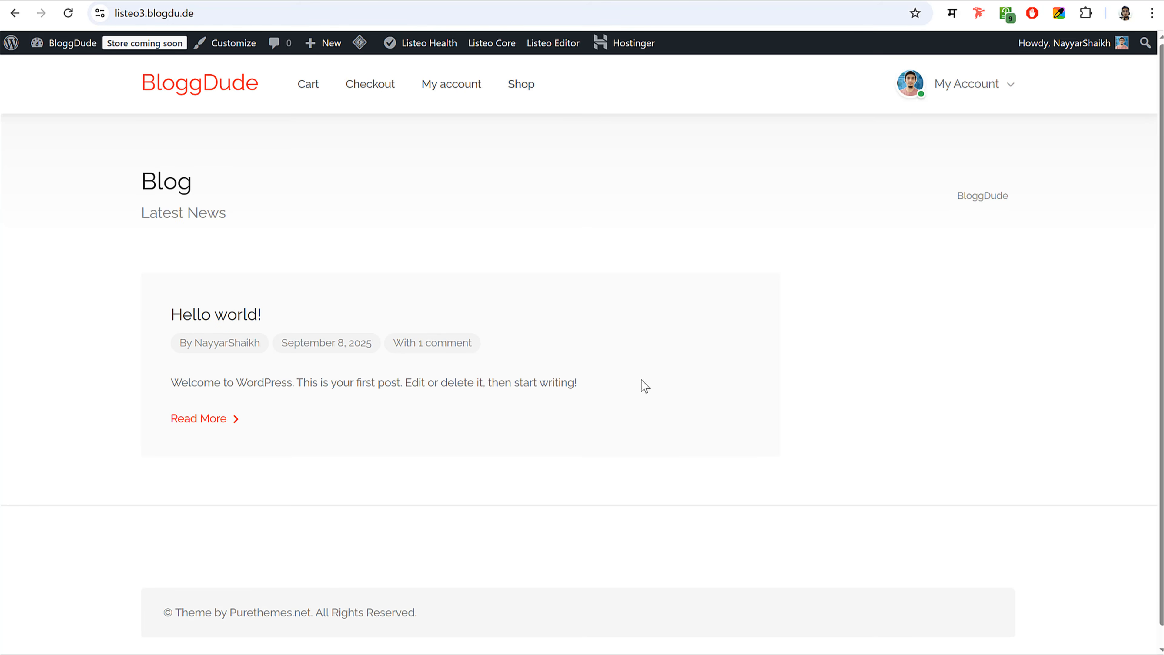
scroll(691, 448, down, 1)
scroll(691, 447, up, 1)
- Select the Hello world! title and welcome text on the front page to inspect them
drag(153, 323, 283, 321)
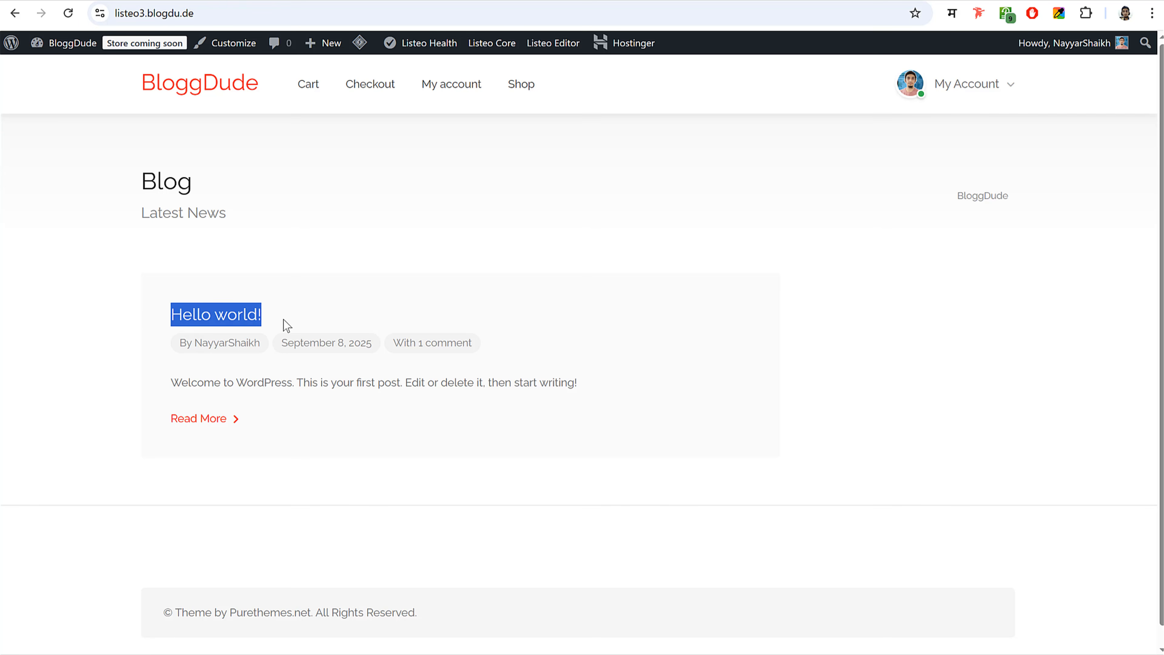
click(284, 324)
drag(170, 382, 455, 382)
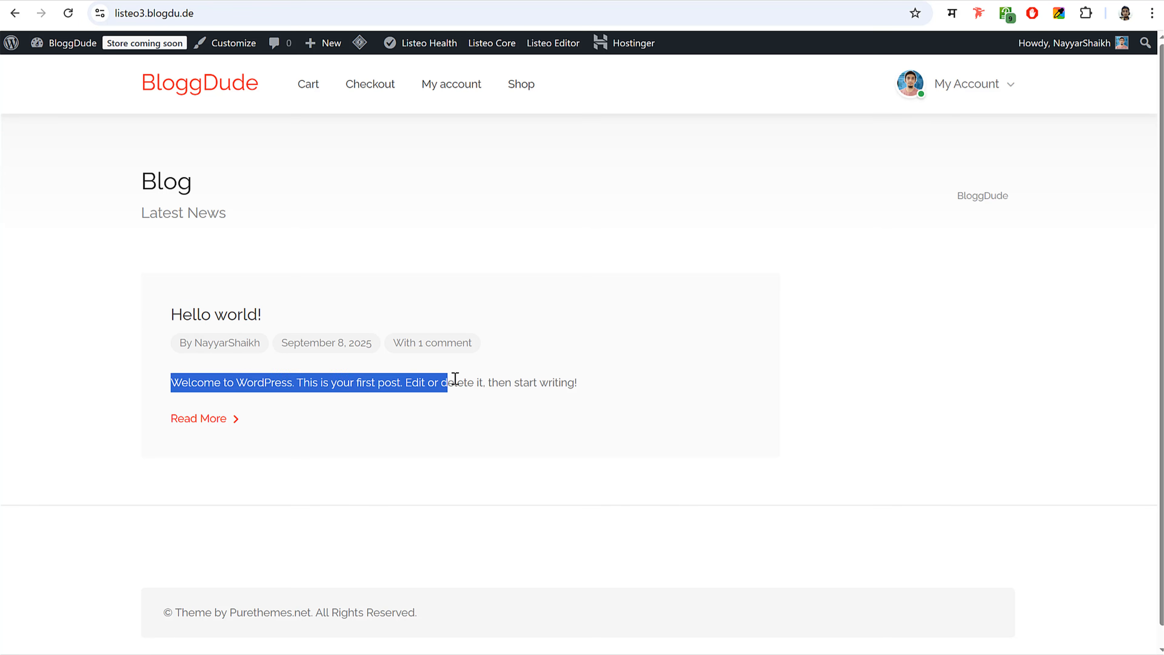
click(523, 382)
drag(180, 321, 281, 327)
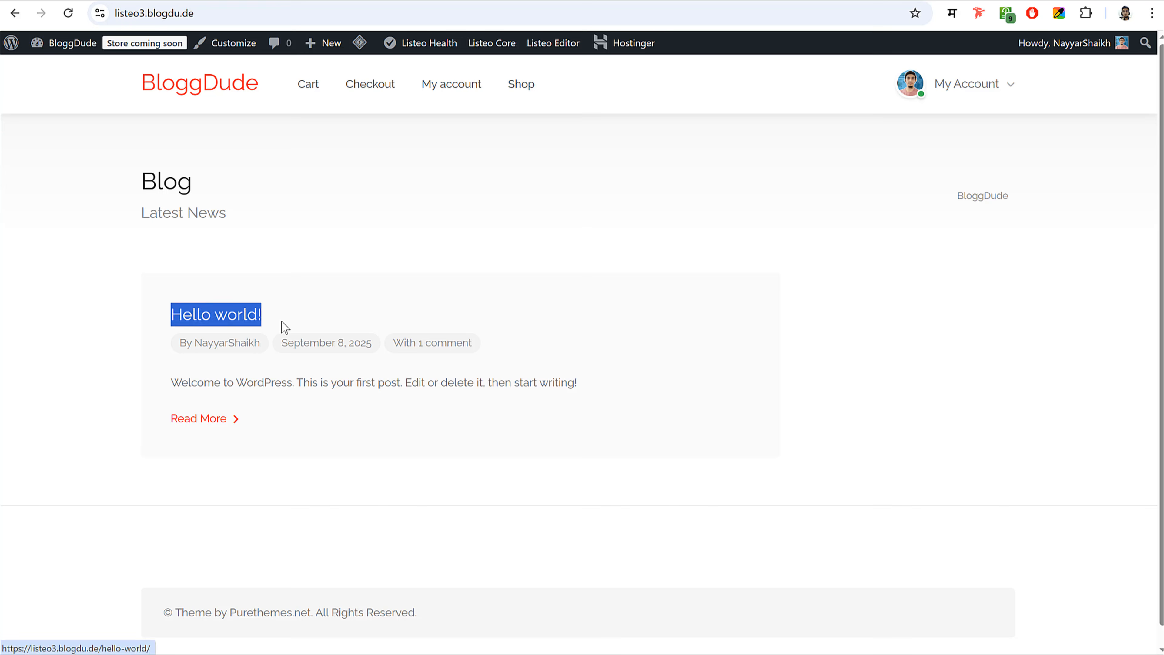
click(281, 327)
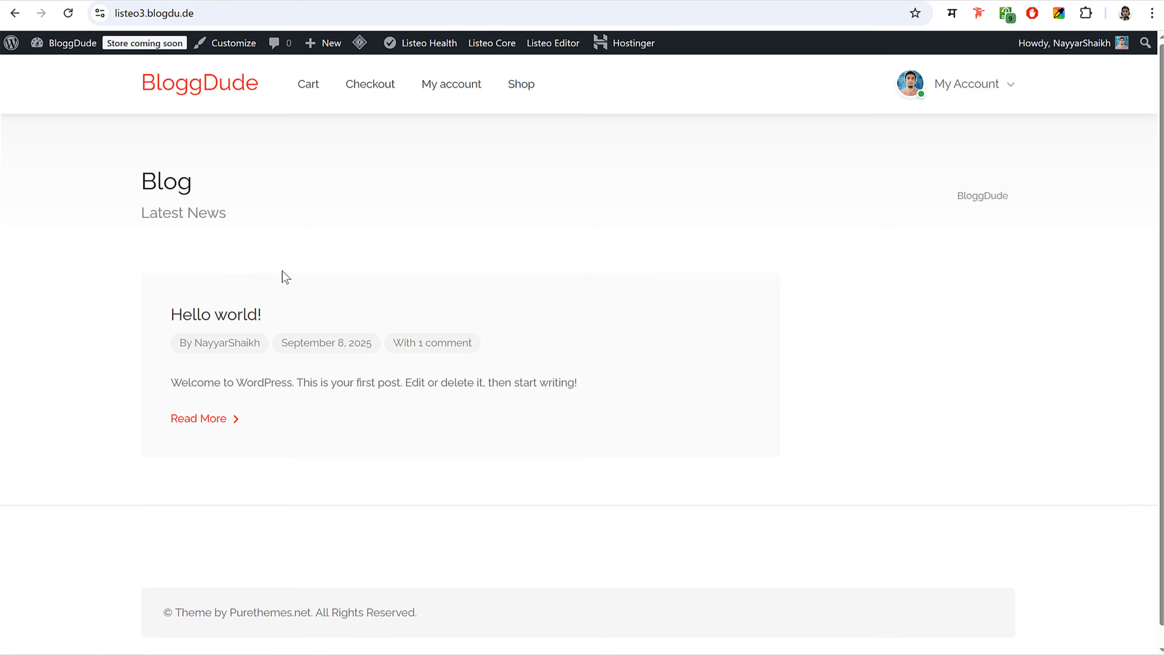
drag(276, 315, 405, 381)
click(166, 314)
click(411, 354)
mouse_move(983, 98)
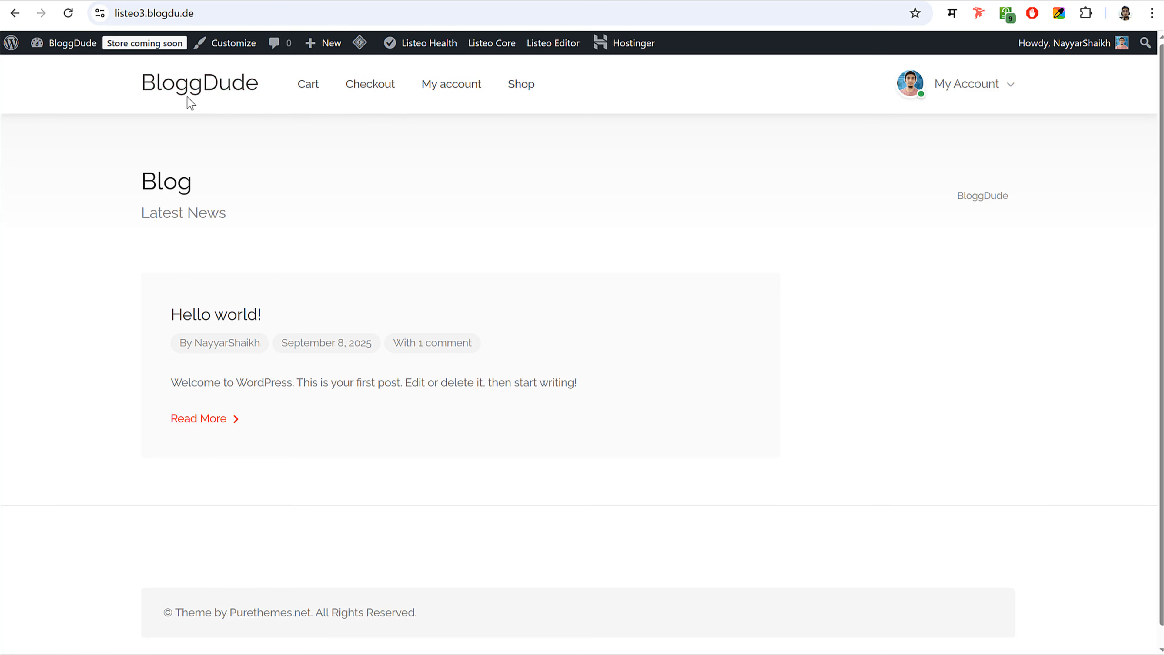
- Open the Hello world! post, scroll to its bottom, then return to the home page
click(239, 317)
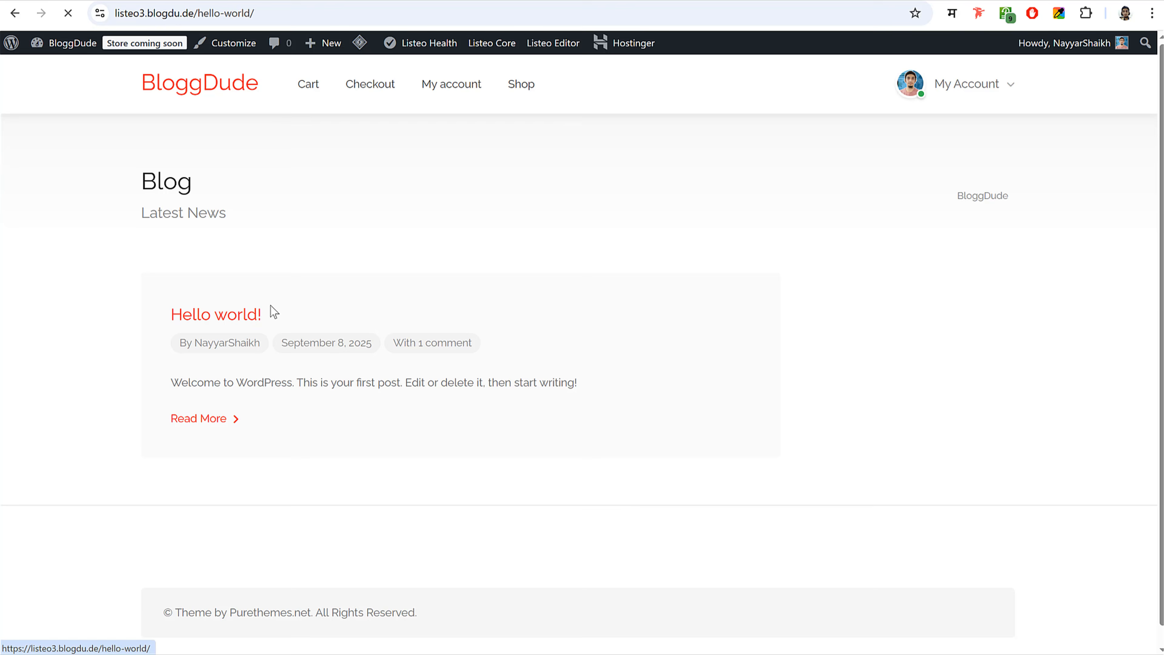
scroll(668, 351, down, 10)
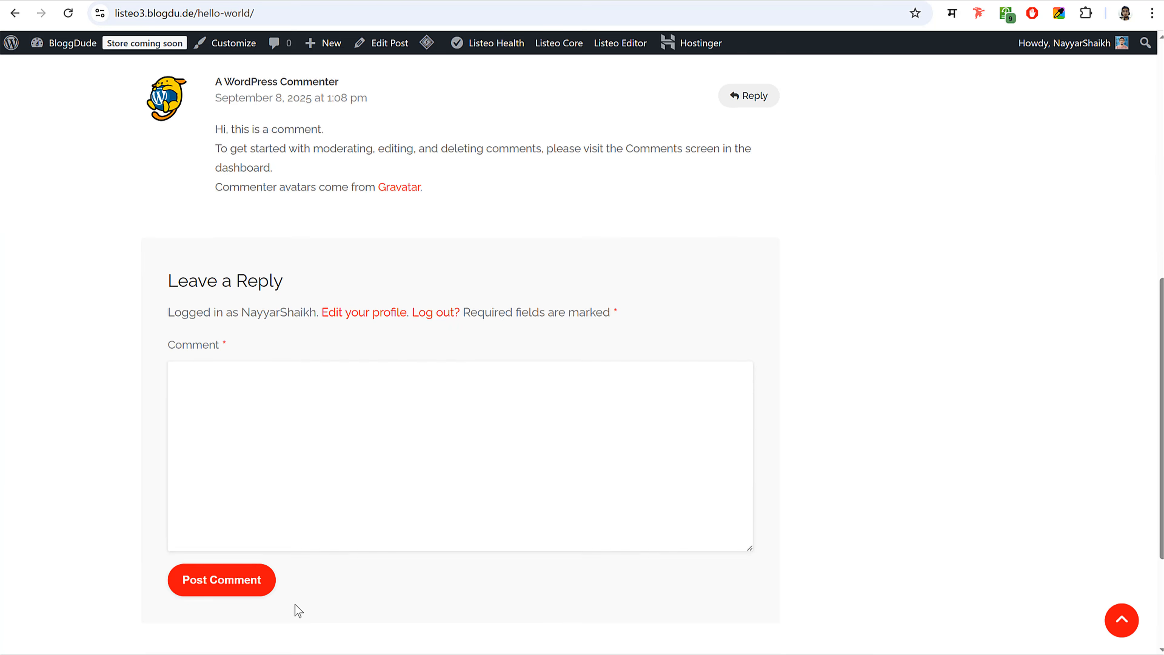
scroll(294, 611, down, 3)
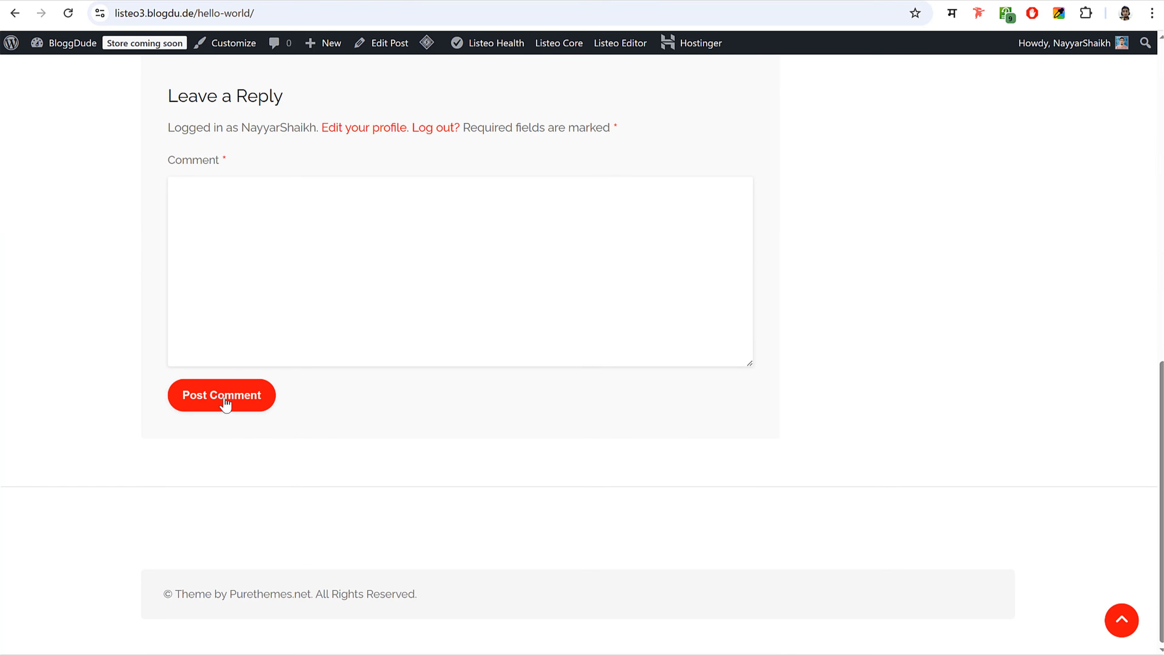
click(1122, 620)
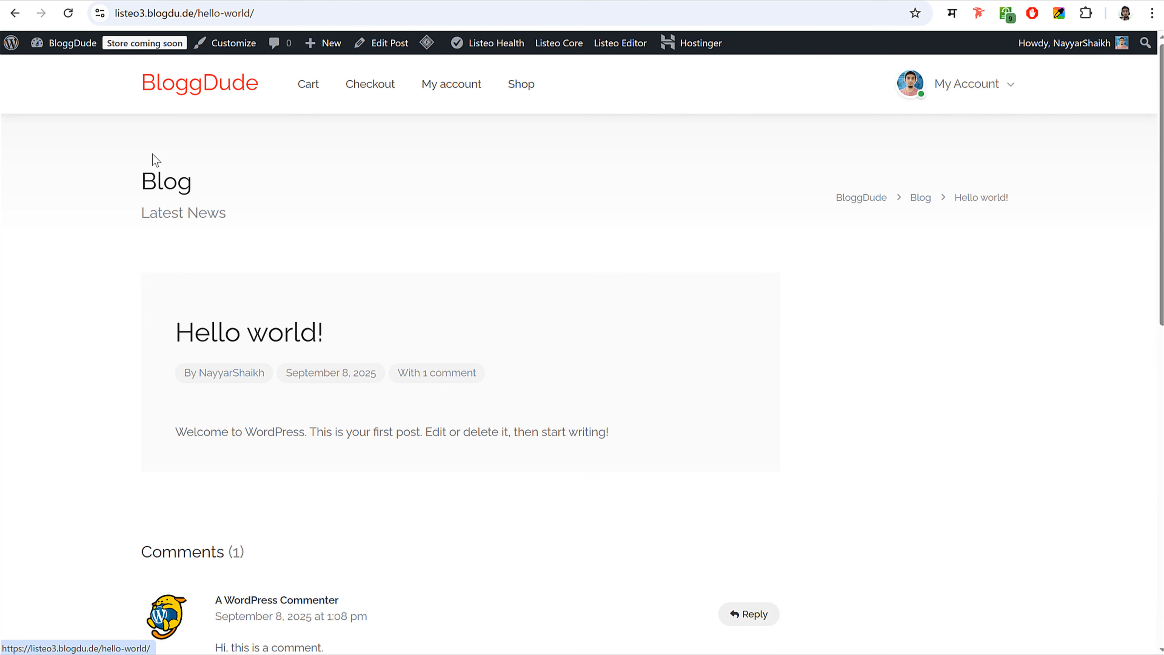
click(158, 85)
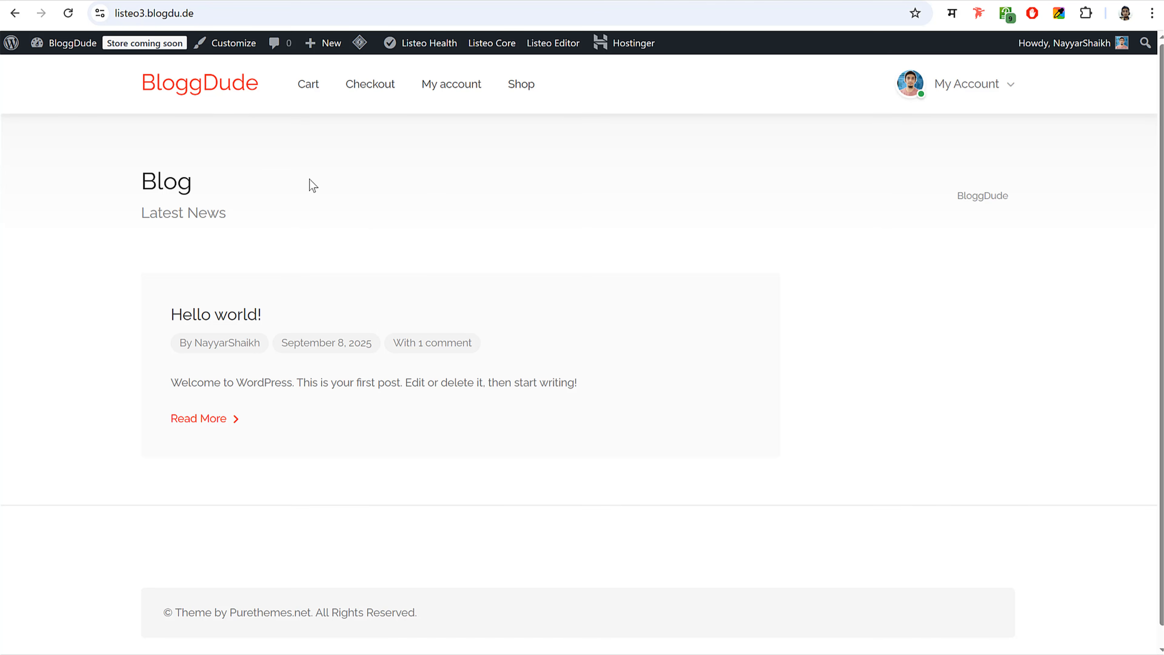
- Set the body font family to Poppins in the Customizer's Typography section
click(230, 45)
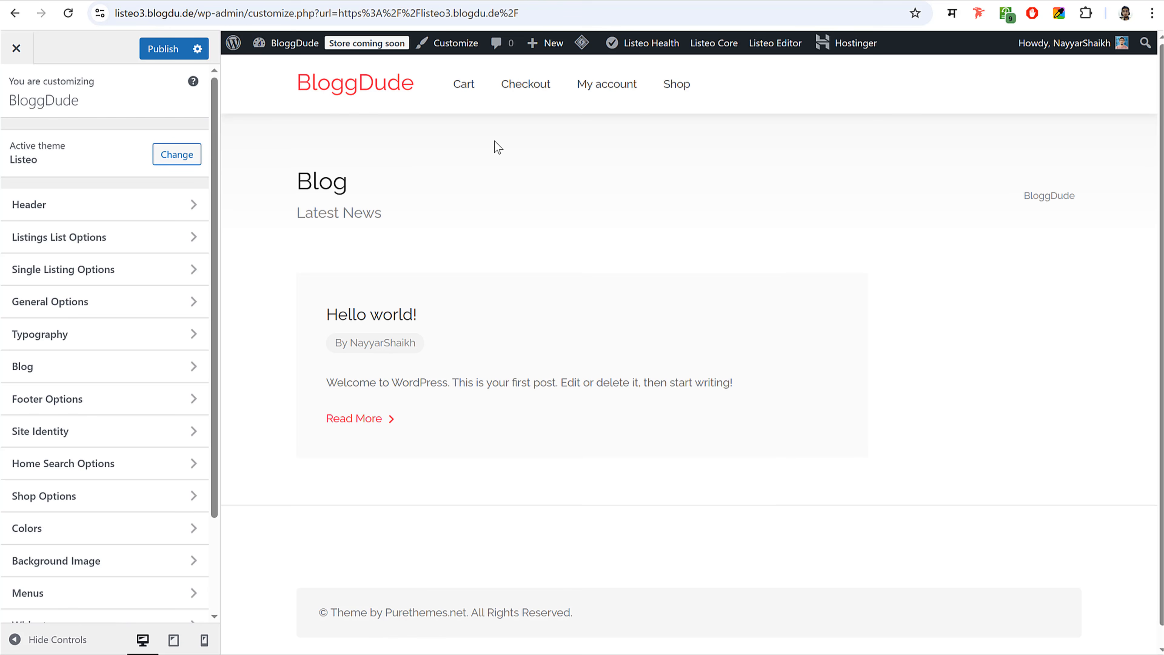
click(82, 342)
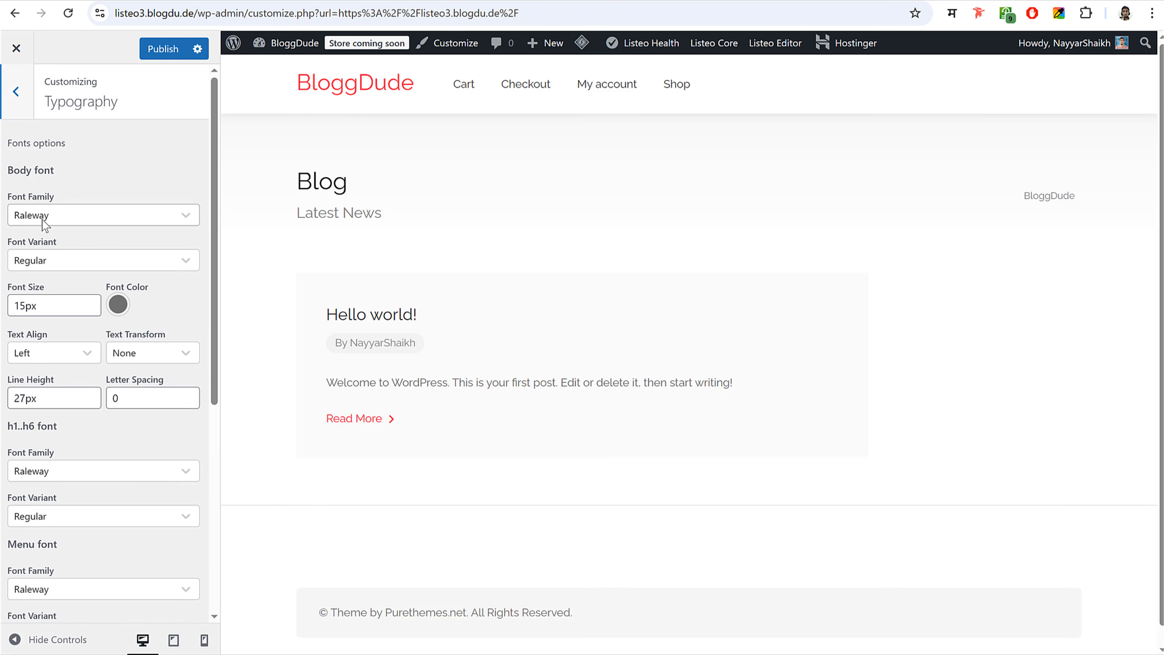
click(93, 223)
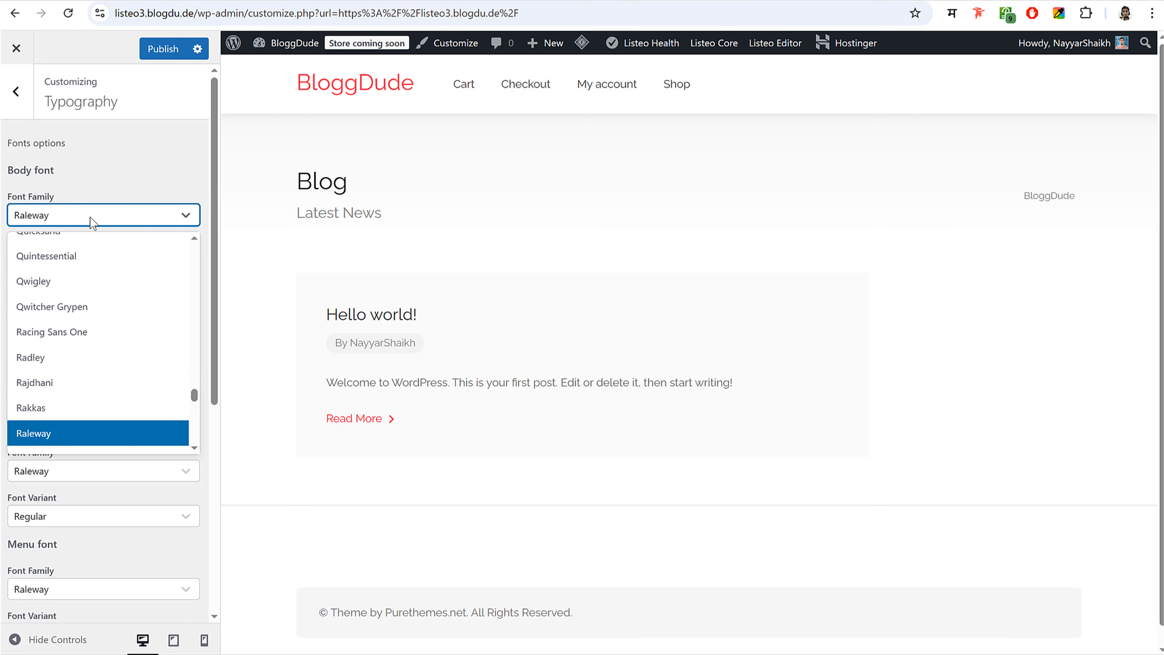
text(popp)
key(Return)
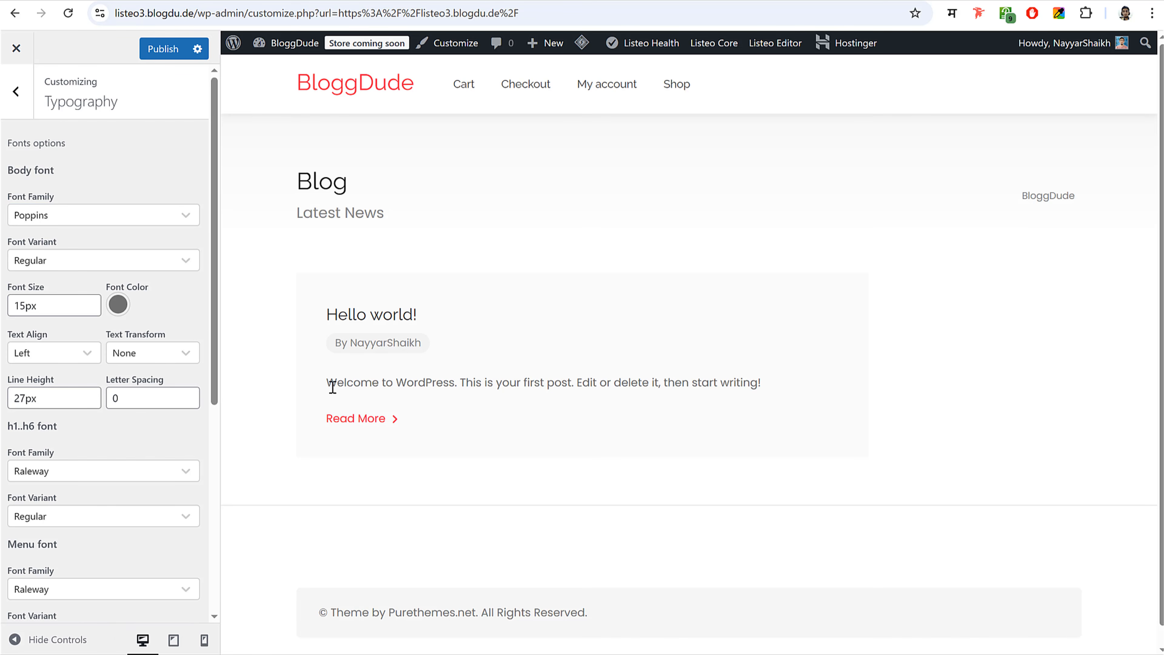
- Inspect the post text, Blog heading and Hello world! title in the preview
drag(332, 387, 764, 396)
click(673, 393)
drag(326, 382, 613, 382)
click(654, 383)
scroll(84, 446, down, 3)
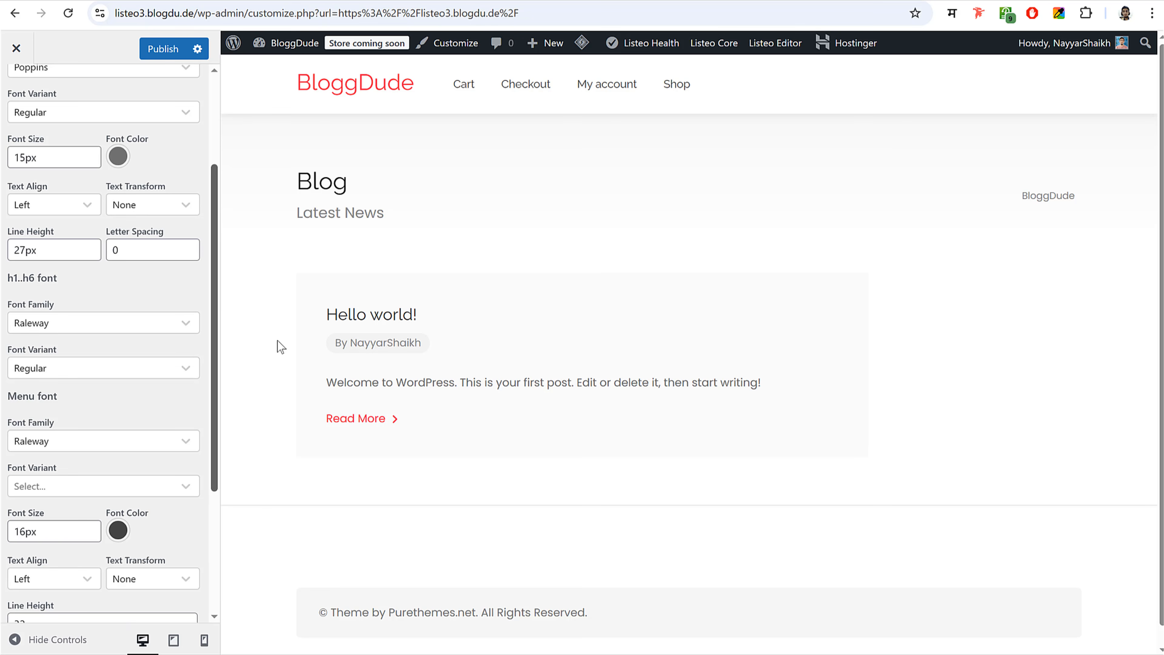
drag(348, 184, 294, 197)
click(316, 256)
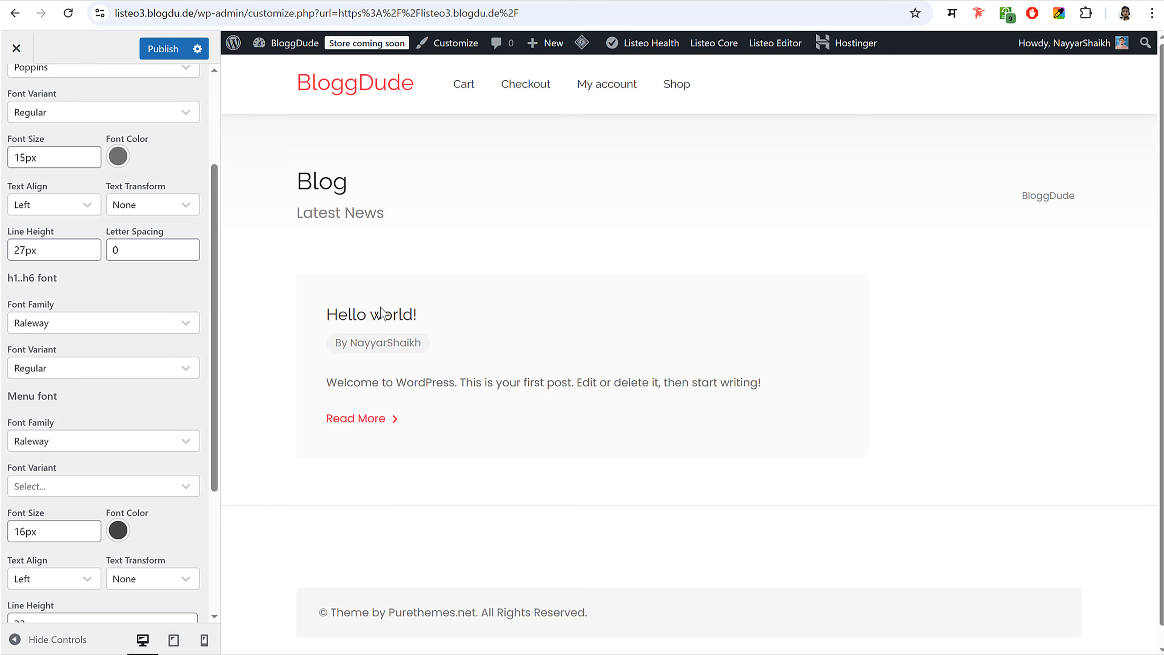
drag(412, 315, 304, 315)
click(304, 315)
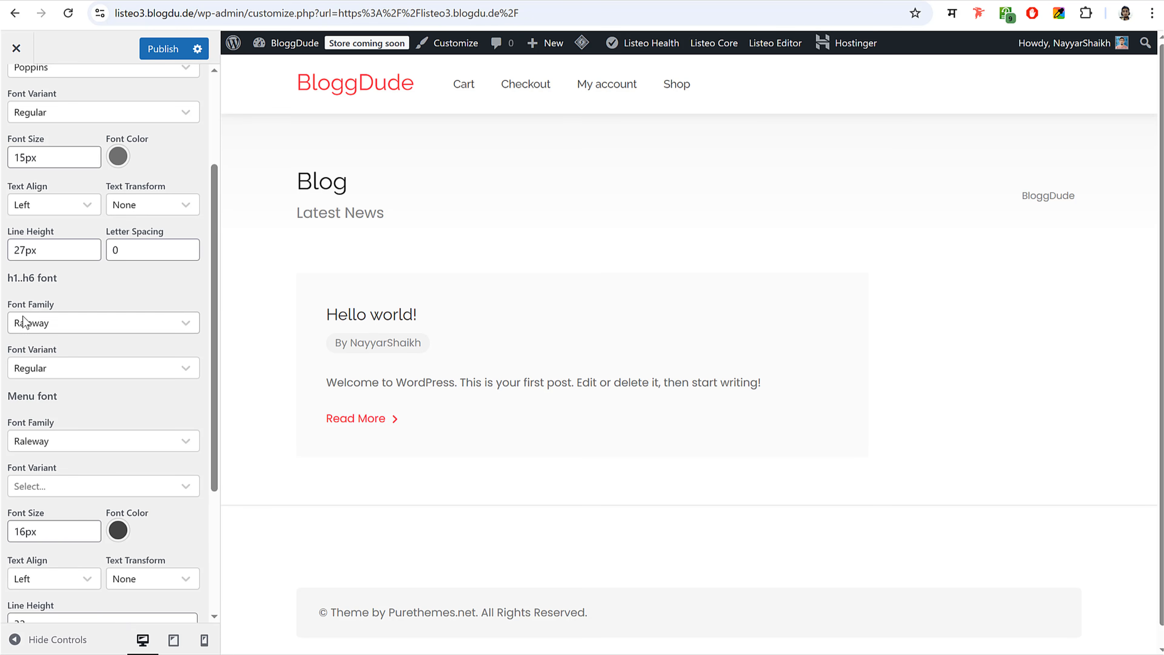
- Set the h1..h6 heading font family to Poppins and check the preview text
click(69, 323)
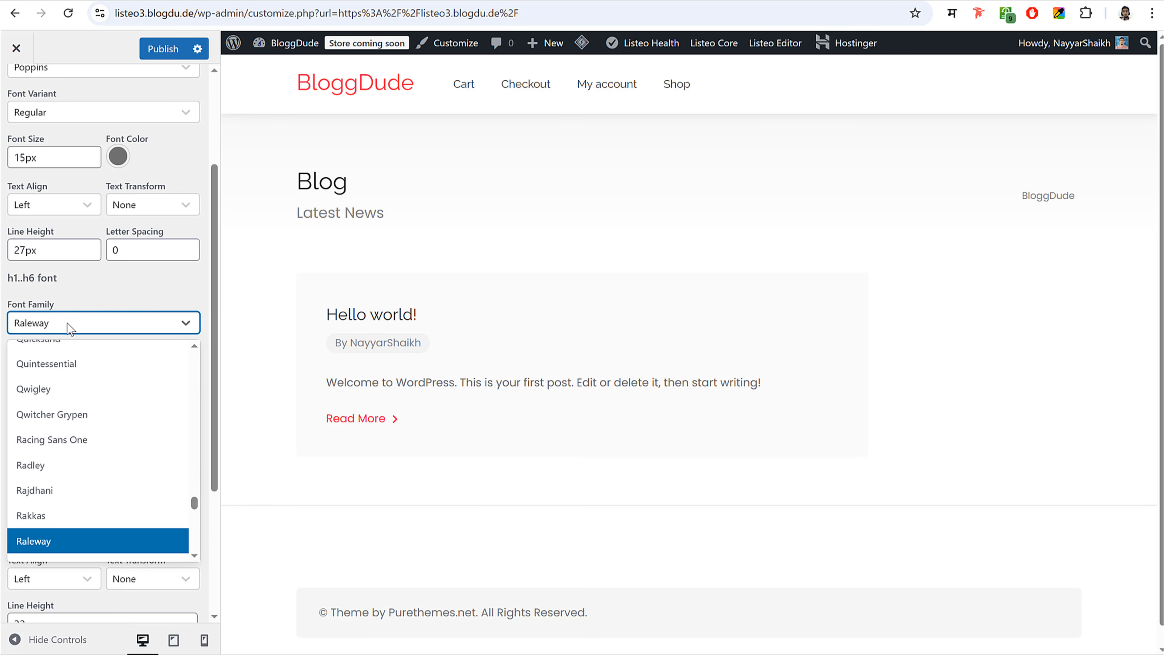
text(popp)
key(Return)
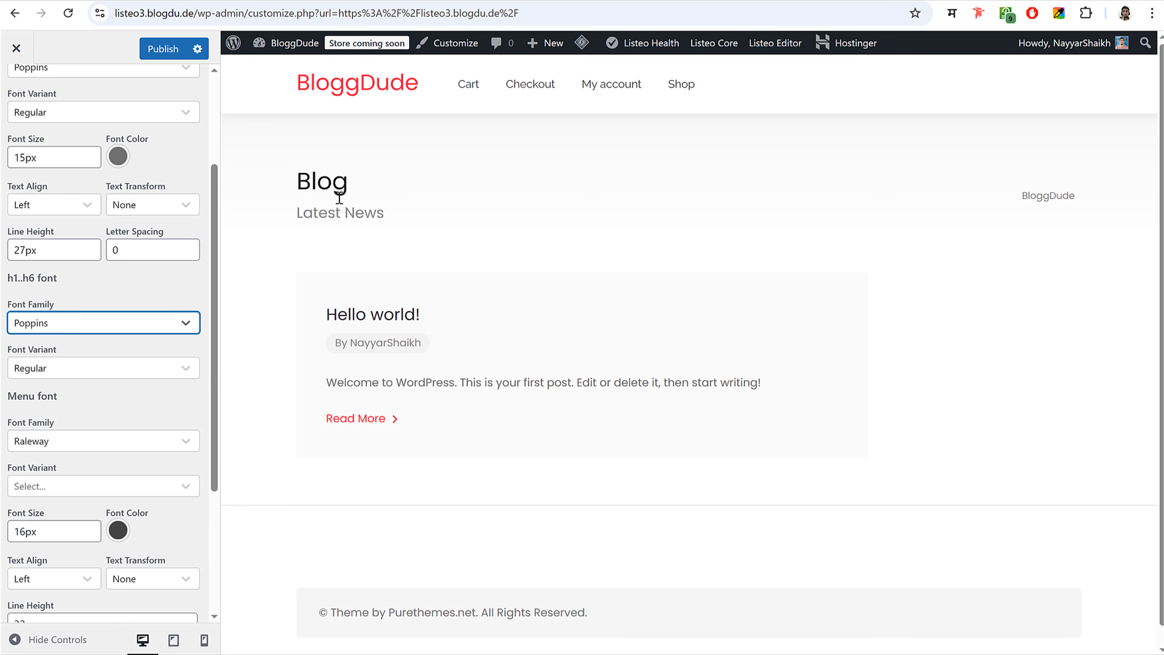
scroll(120, 462, down, 4)
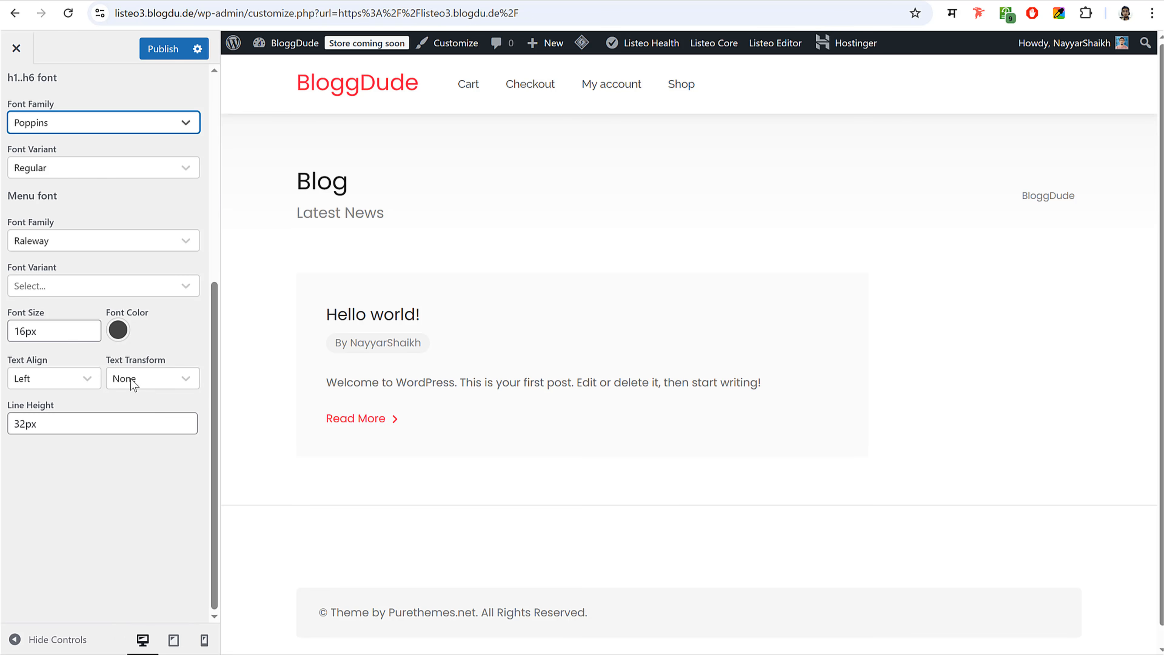
scroll(133, 384, up, 3)
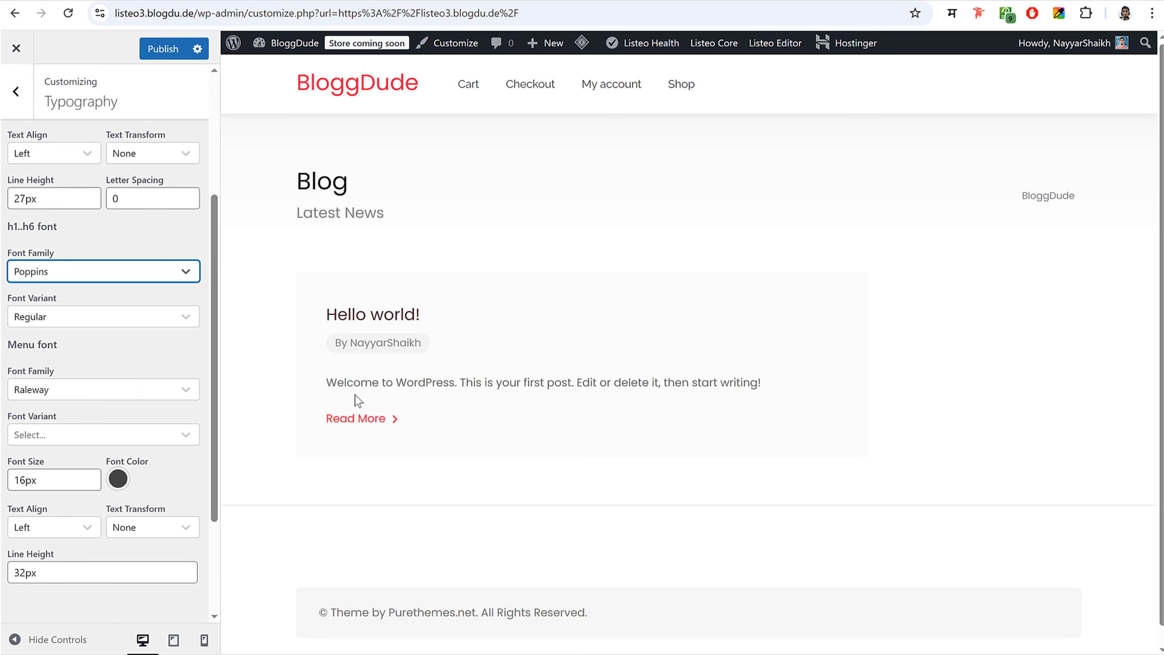
scroll(136, 473, up, 4)
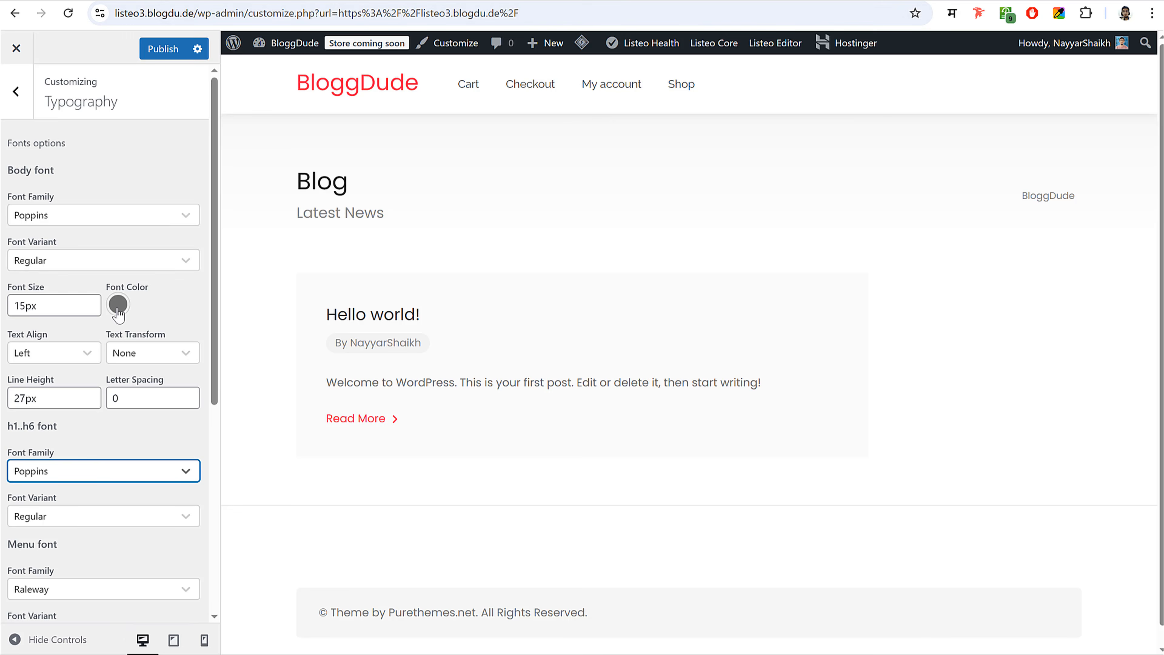
drag(410, 380, 553, 382)
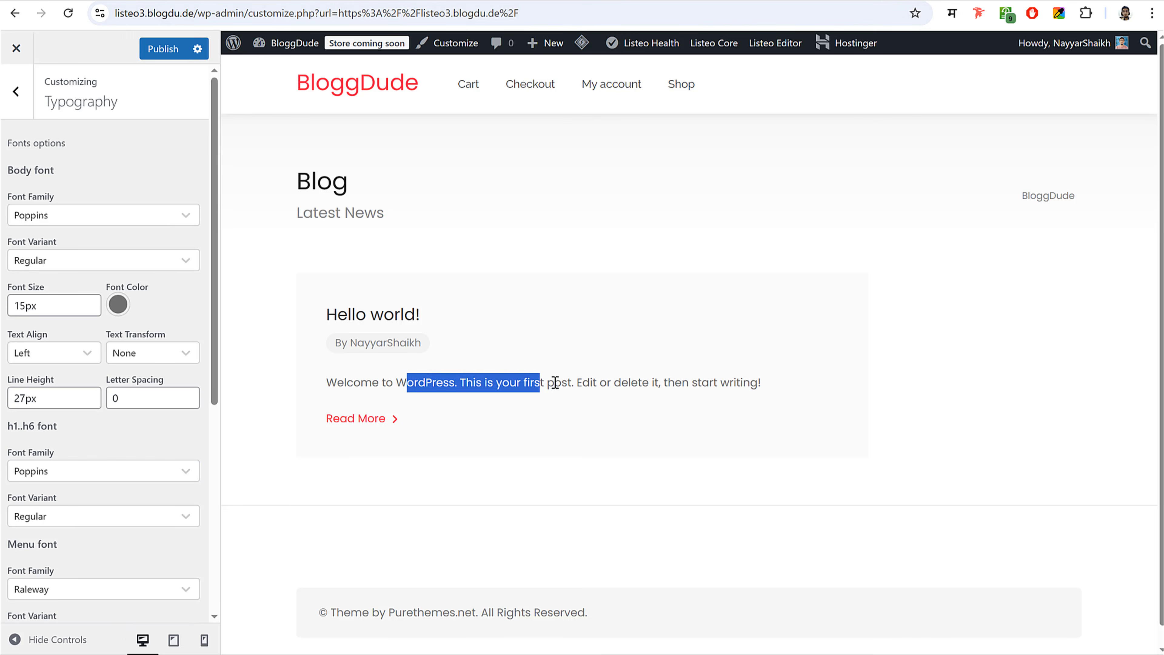
click(489, 385)
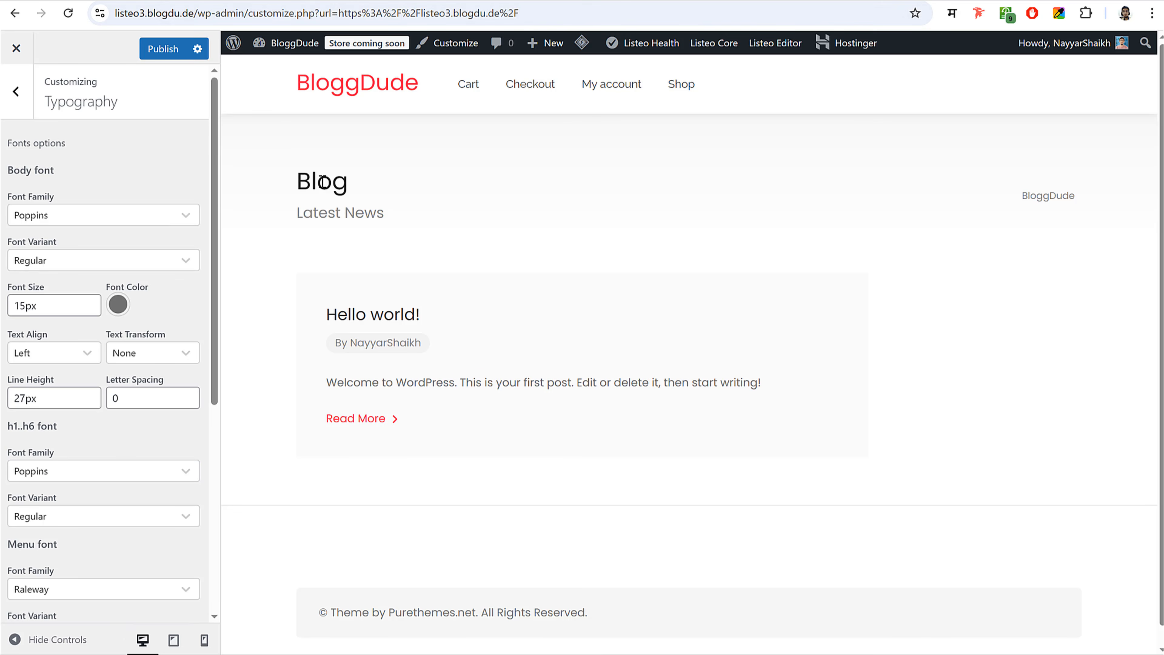
scroll(153, 429, down, 7)
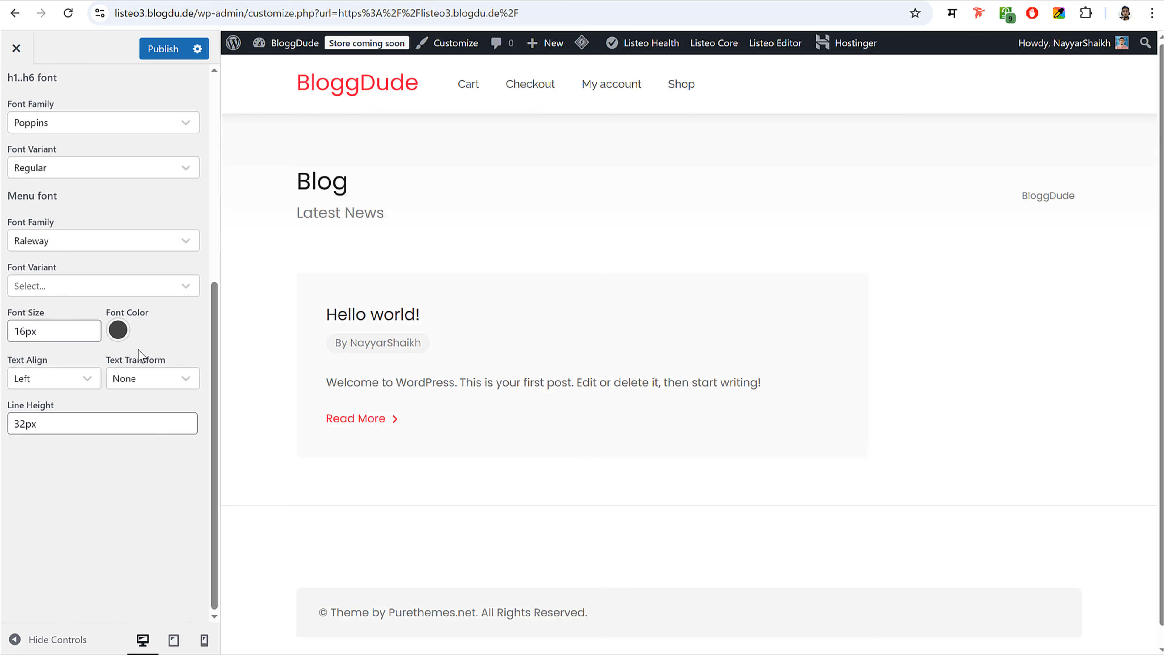
scroll(138, 358, up, 6)
- Darken the body font colour to #616161 and publish the typography changes
click(118, 252)
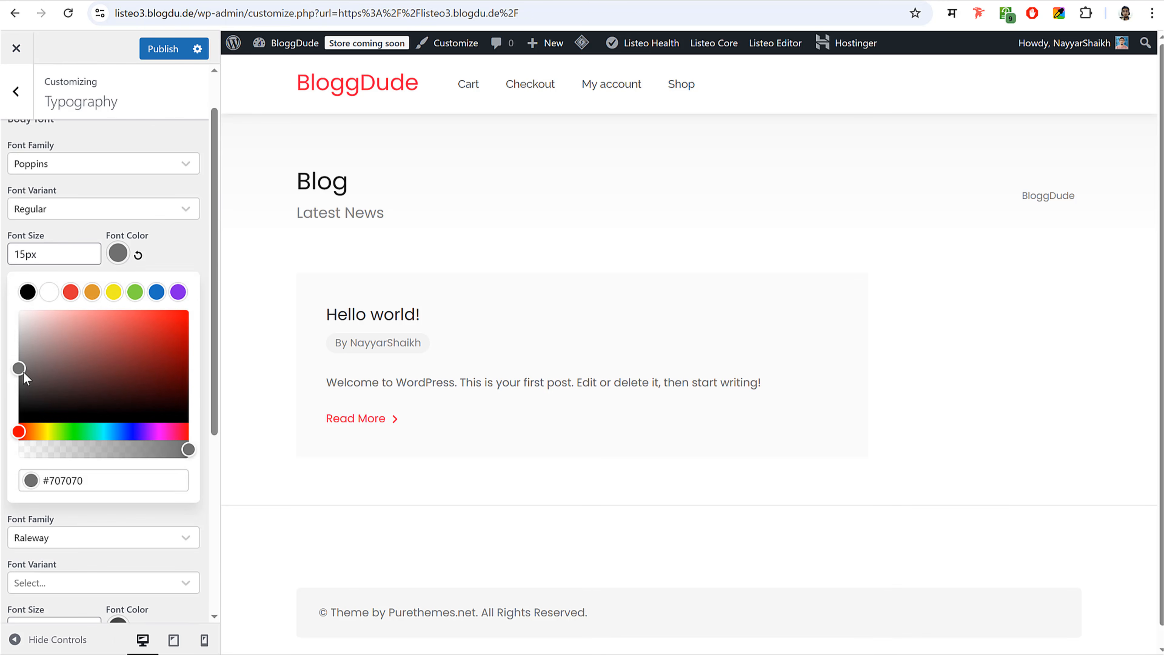
drag(24, 375, 17, 378)
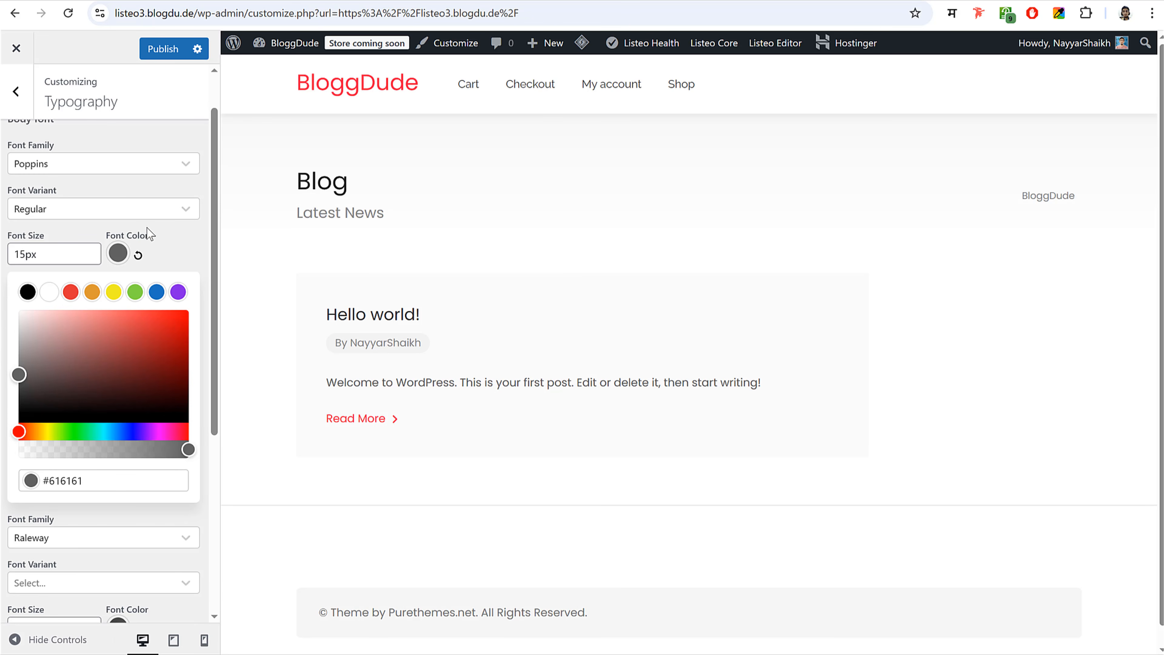
click(166, 252)
click(163, 50)
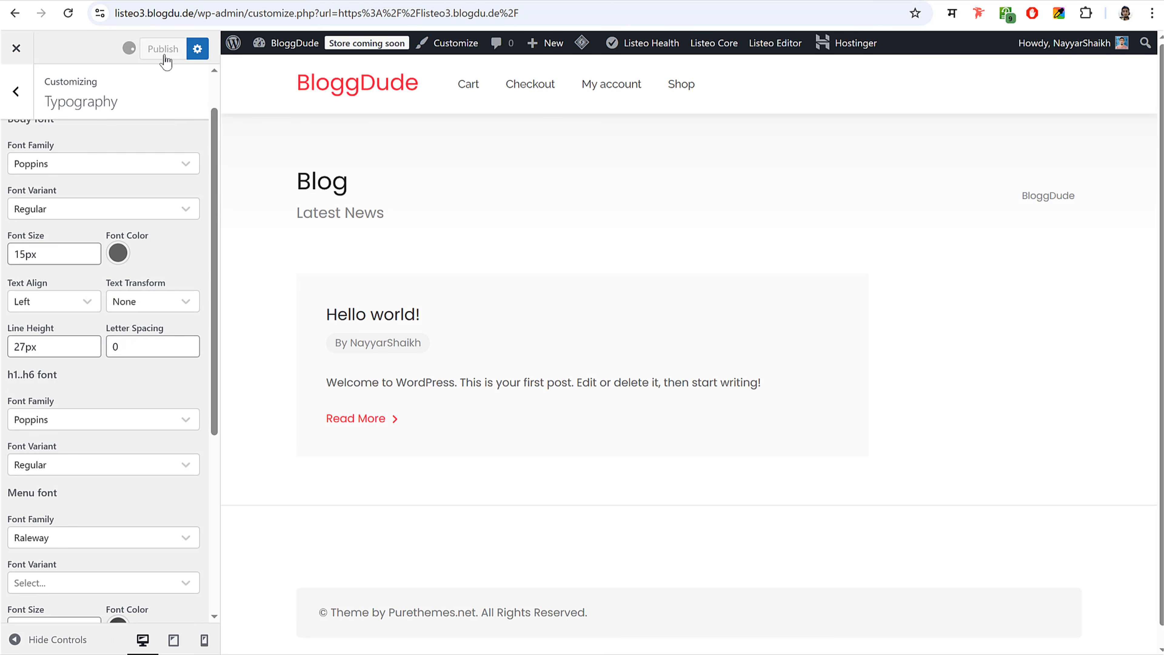
click(6, 108)
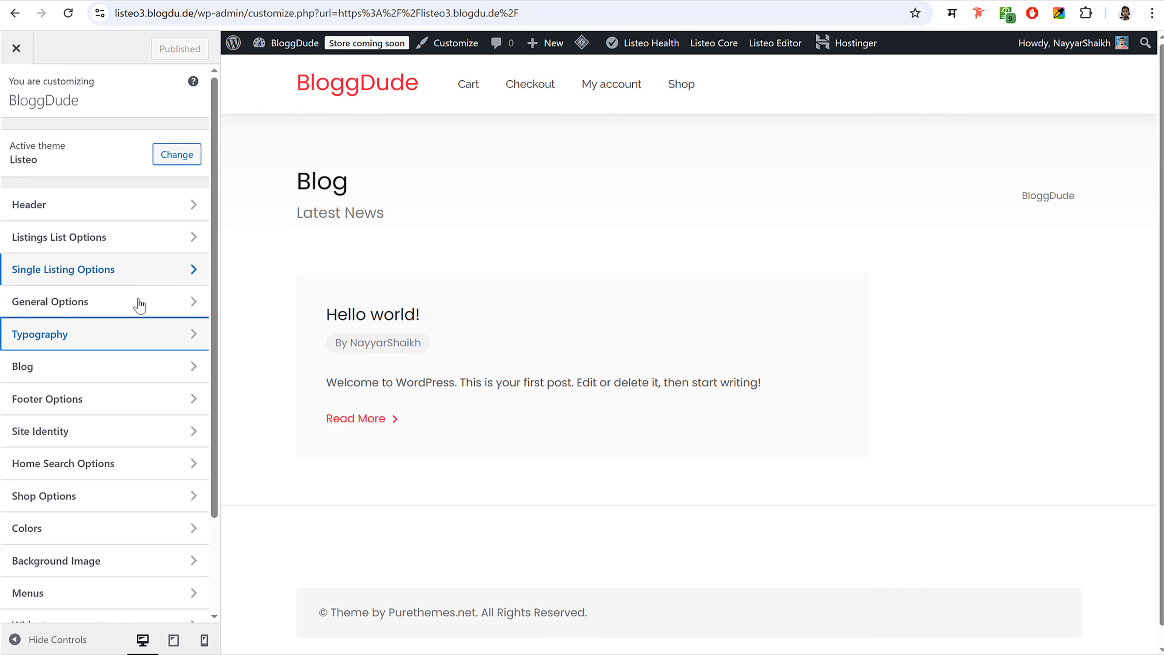
- Set the main theme colour to blue hex #0e82fd in the Colors settings
scroll(135, 380, down, 3)
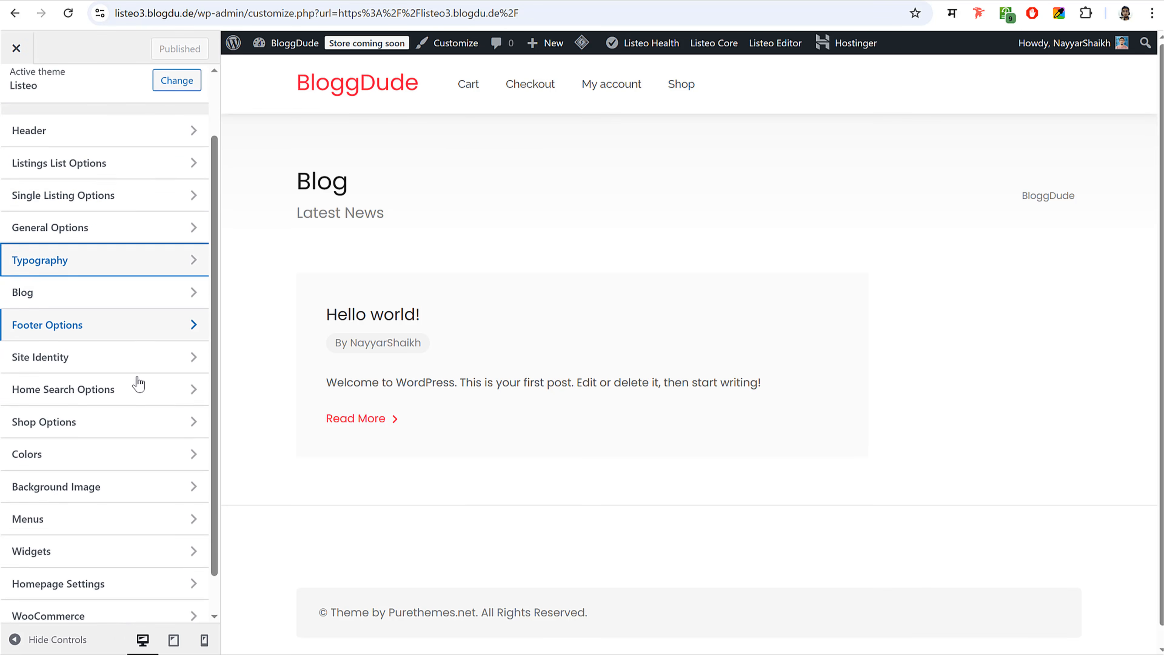
click(120, 421)
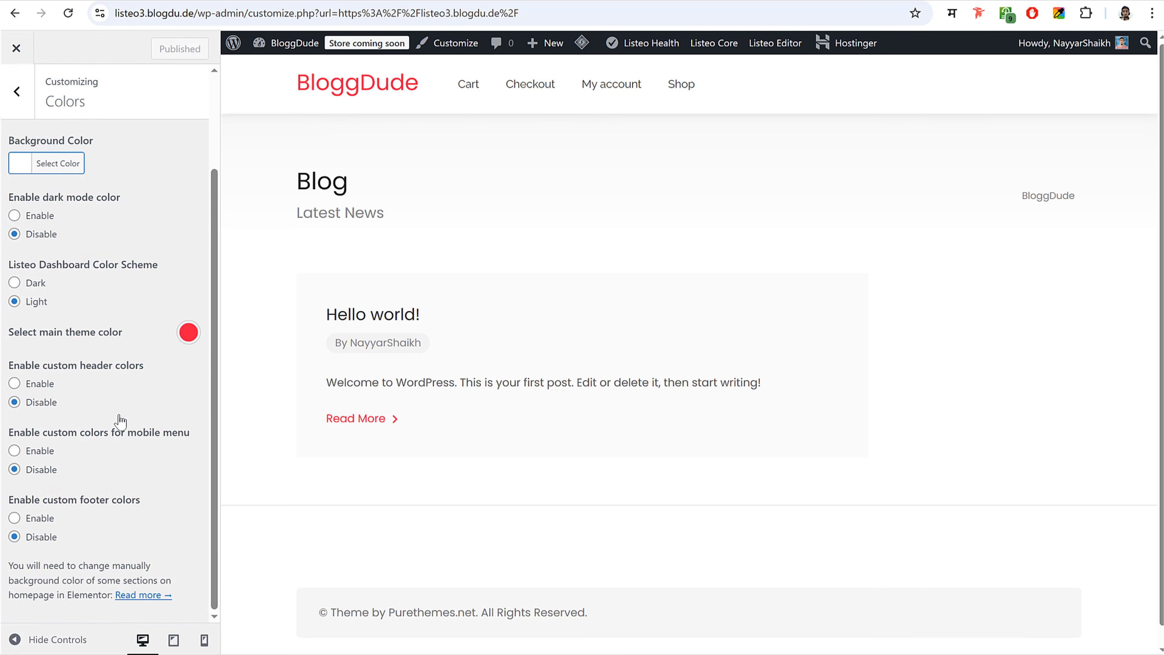
click(197, 337)
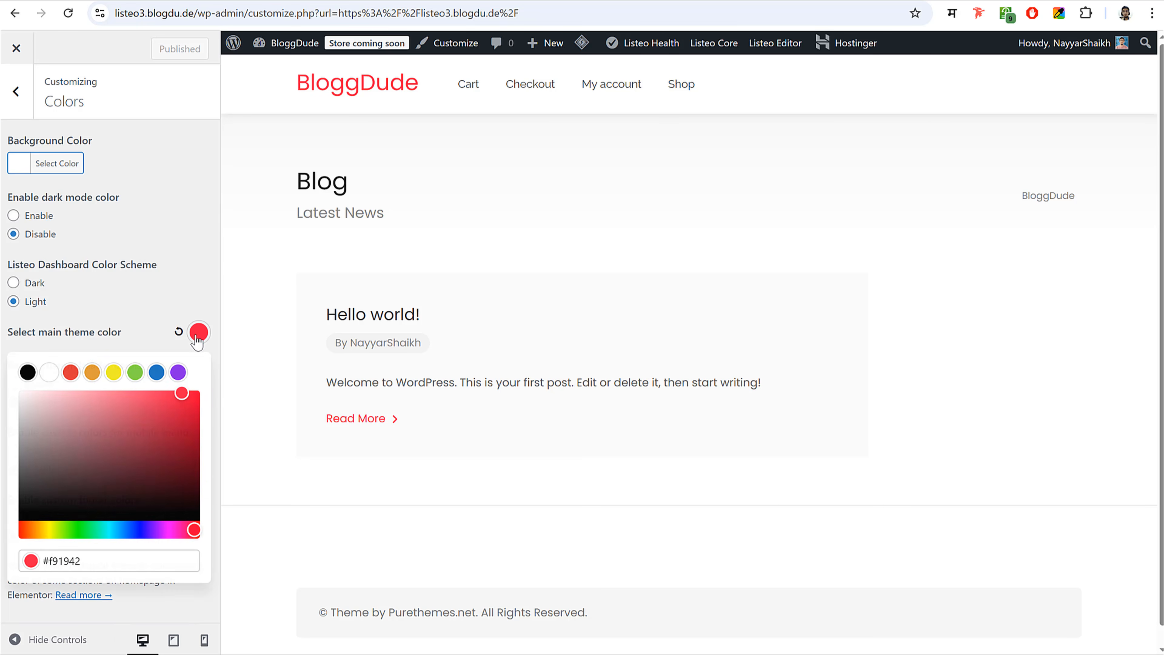
click(177, 372)
click(157, 372)
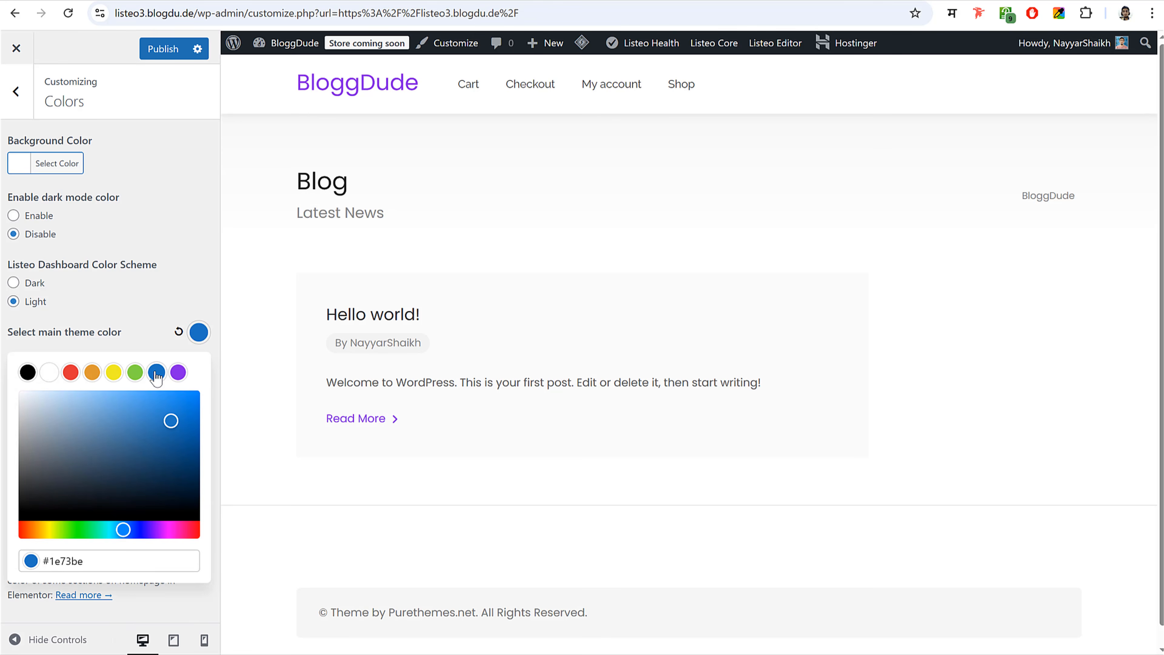
double_click(76, 560)
text(0e82fd)
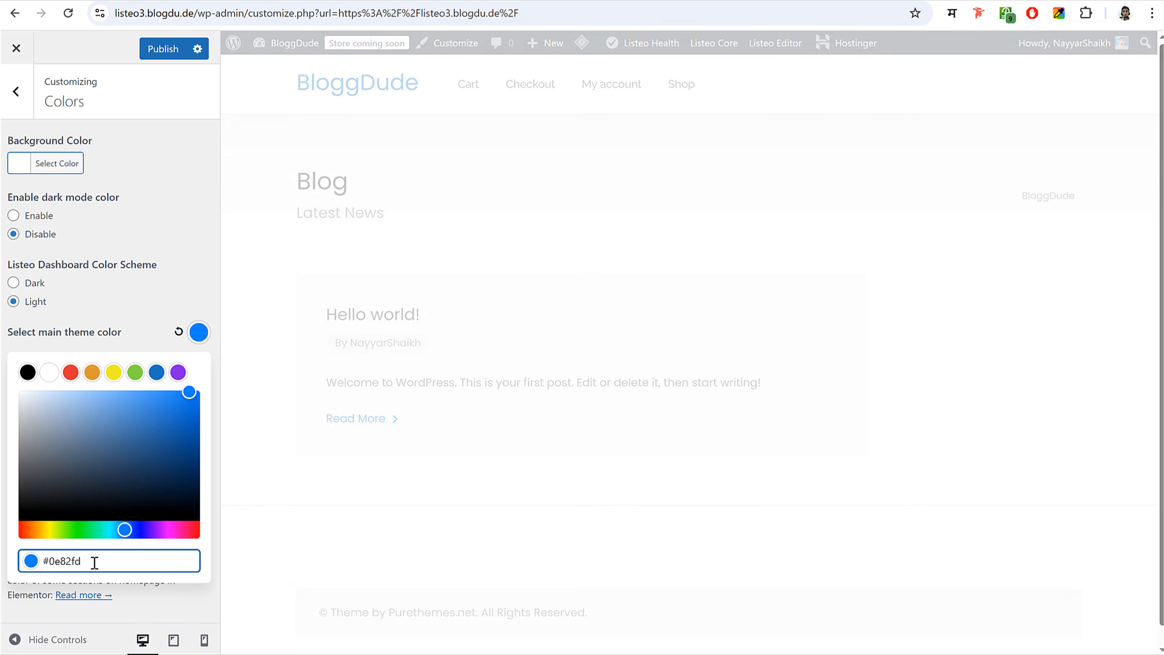
triple_click(80, 560)
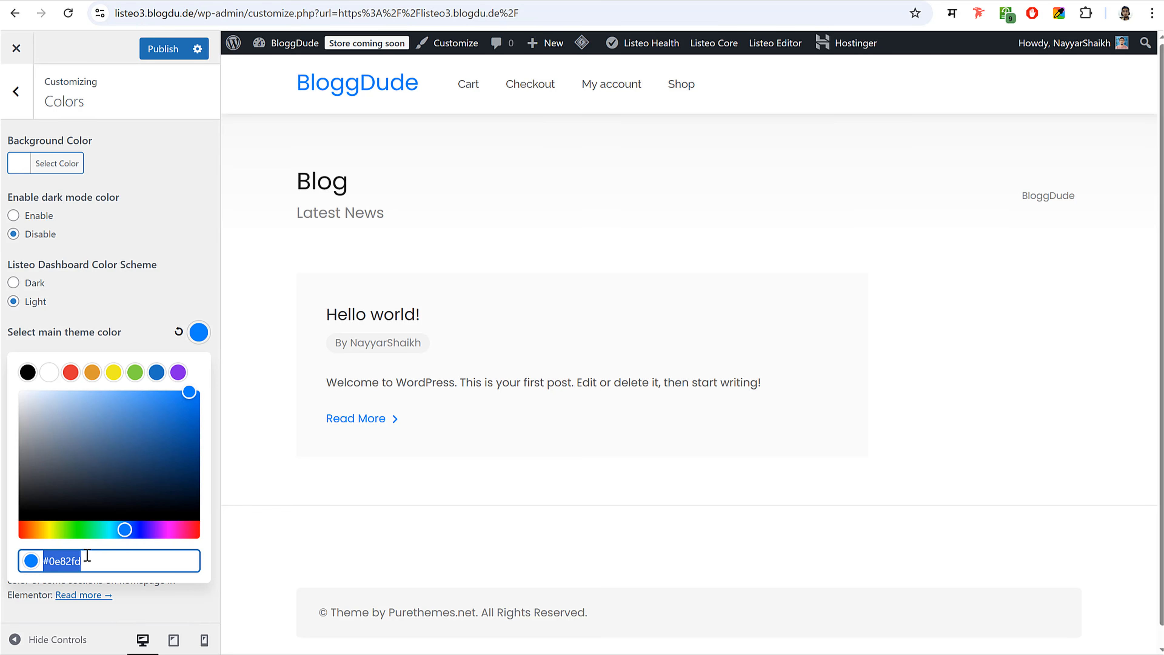
click(106, 562)
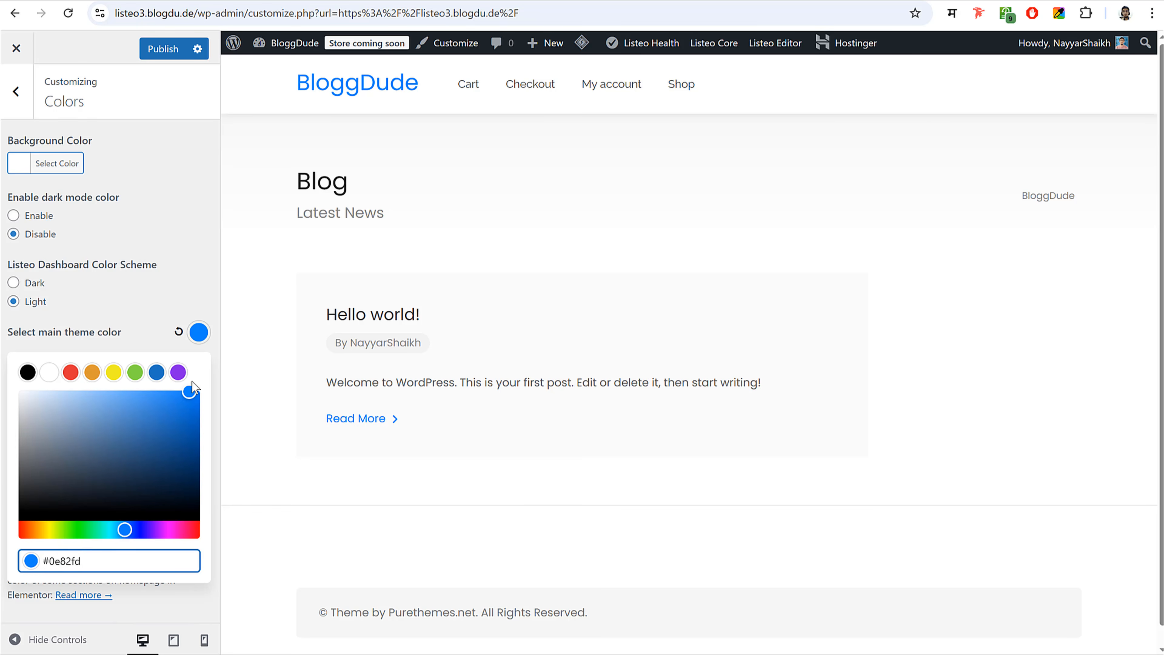
- Switch the dashboard colour scheme to Dark, publish, and exit the Customizer
click(13, 282)
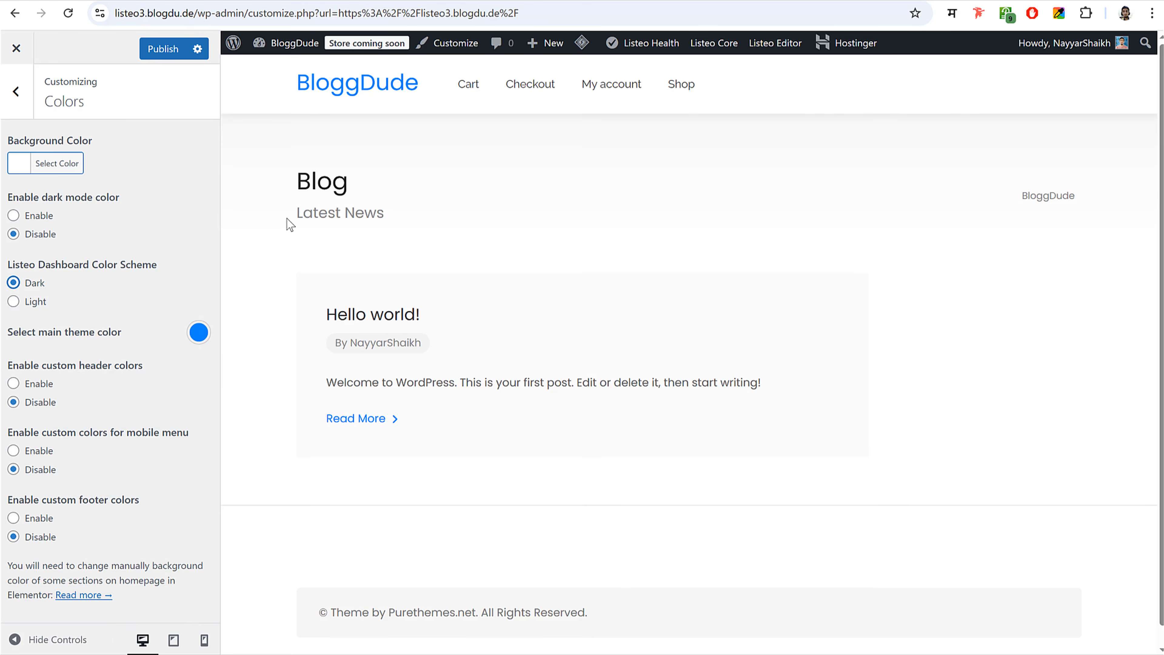
click(162, 48)
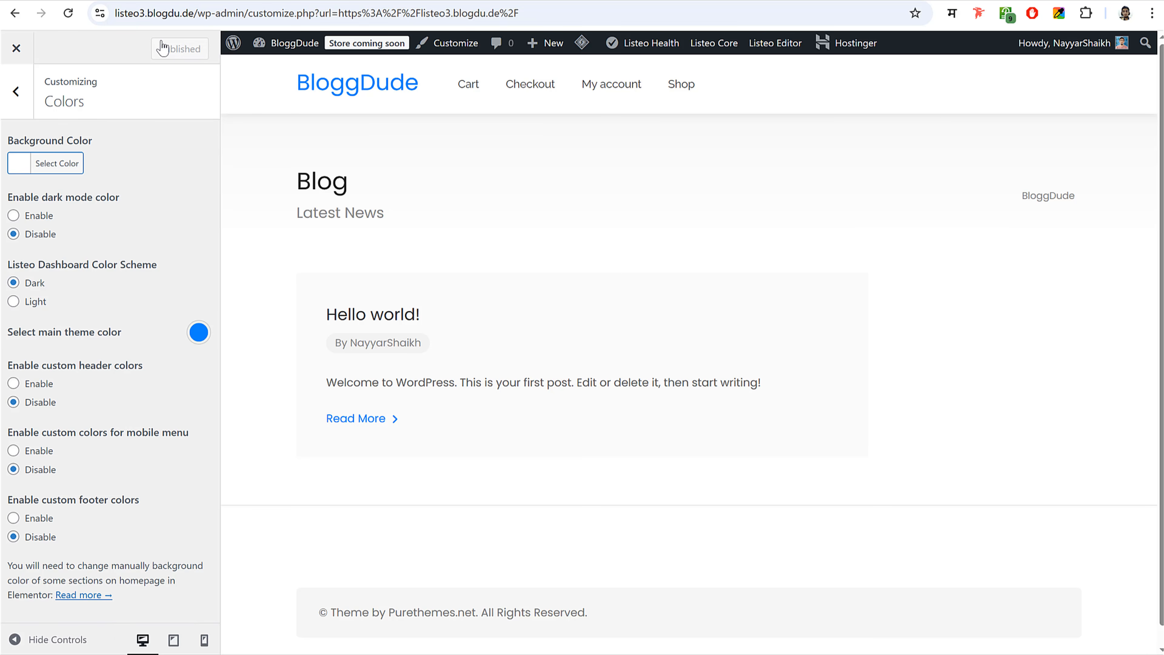
click(16, 48)
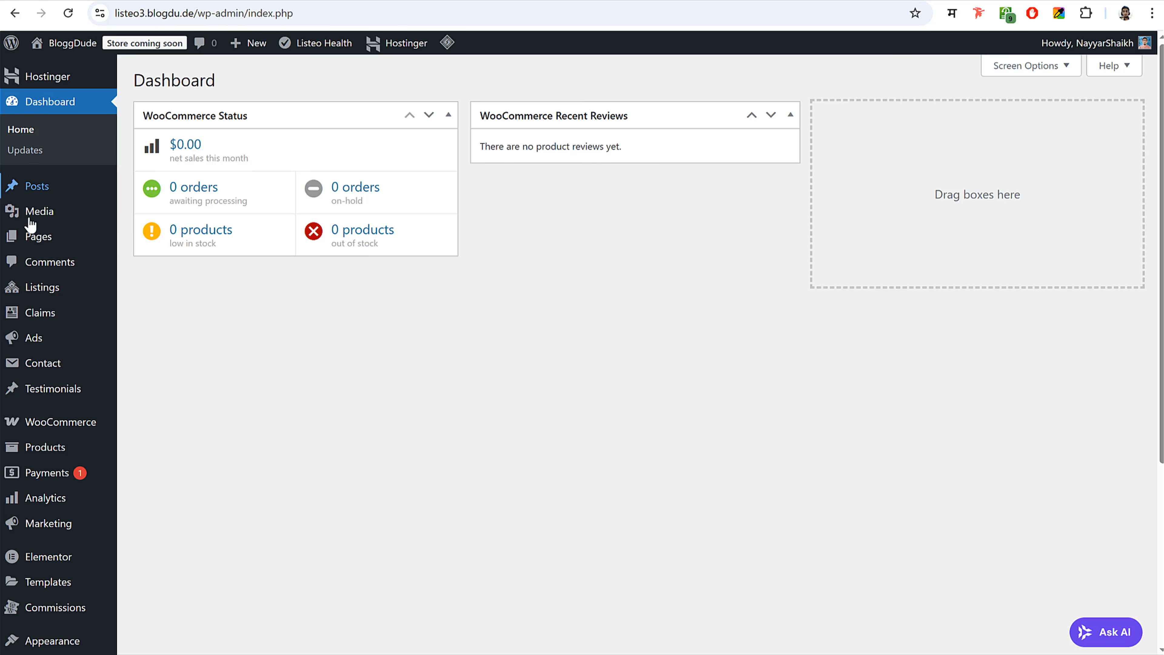
- Open the Pages list and dismiss the accessibility statement notice
click(51, 240)
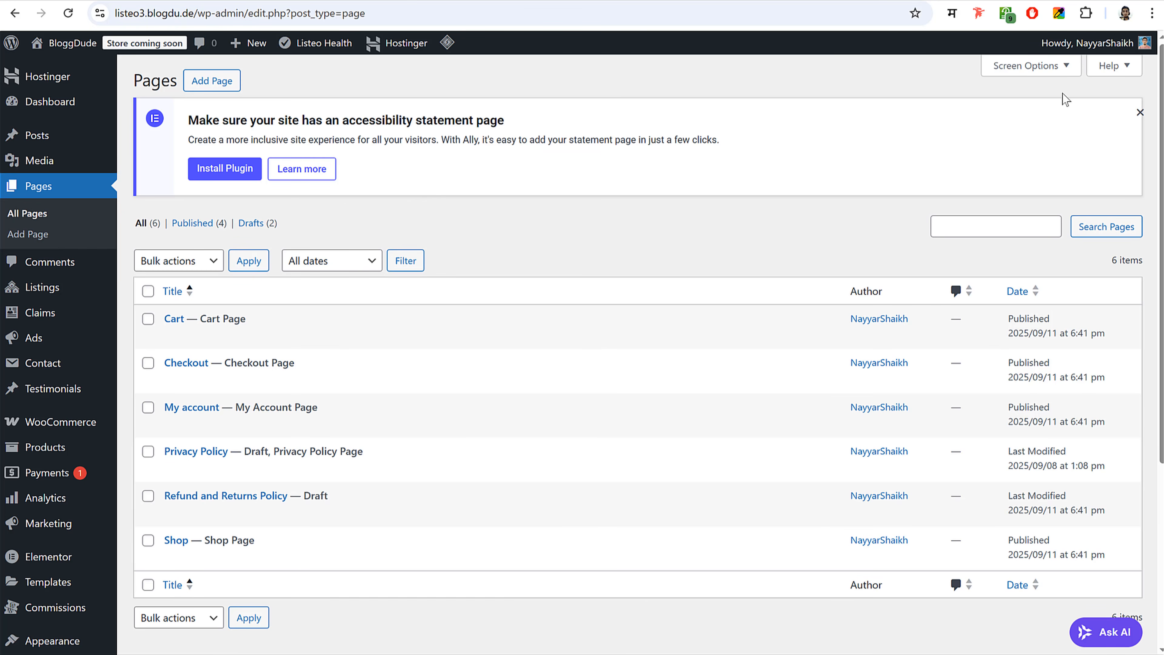
click(1140, 112)
scroll(358, 395, down, 5)
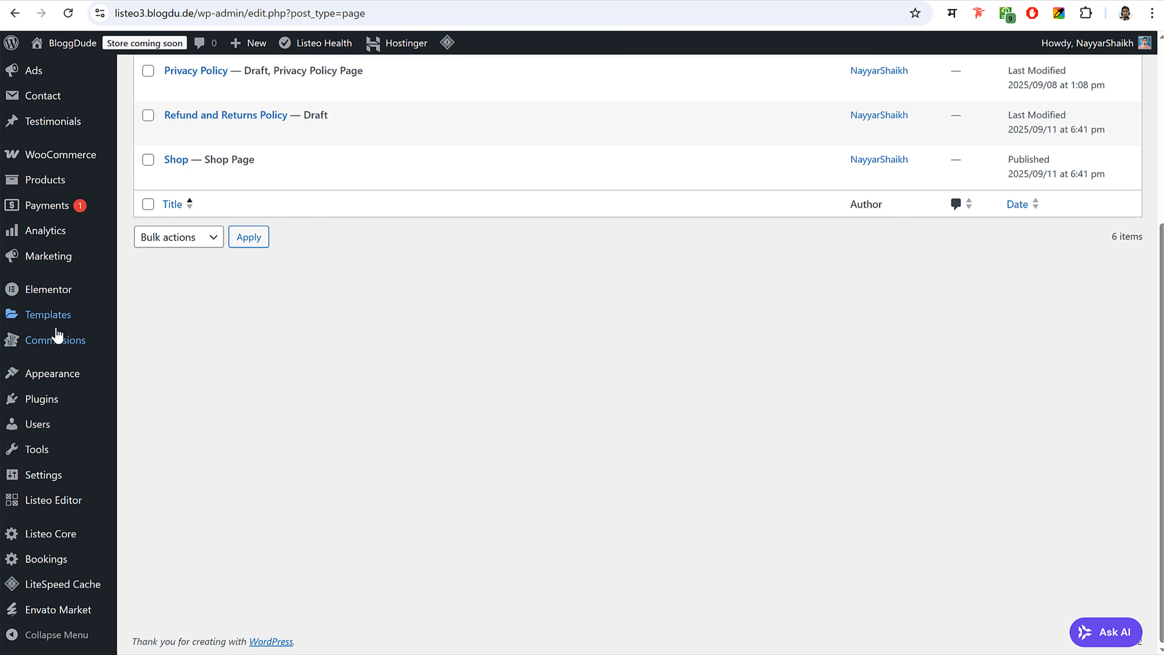
scroll(303, 356, up, 5)
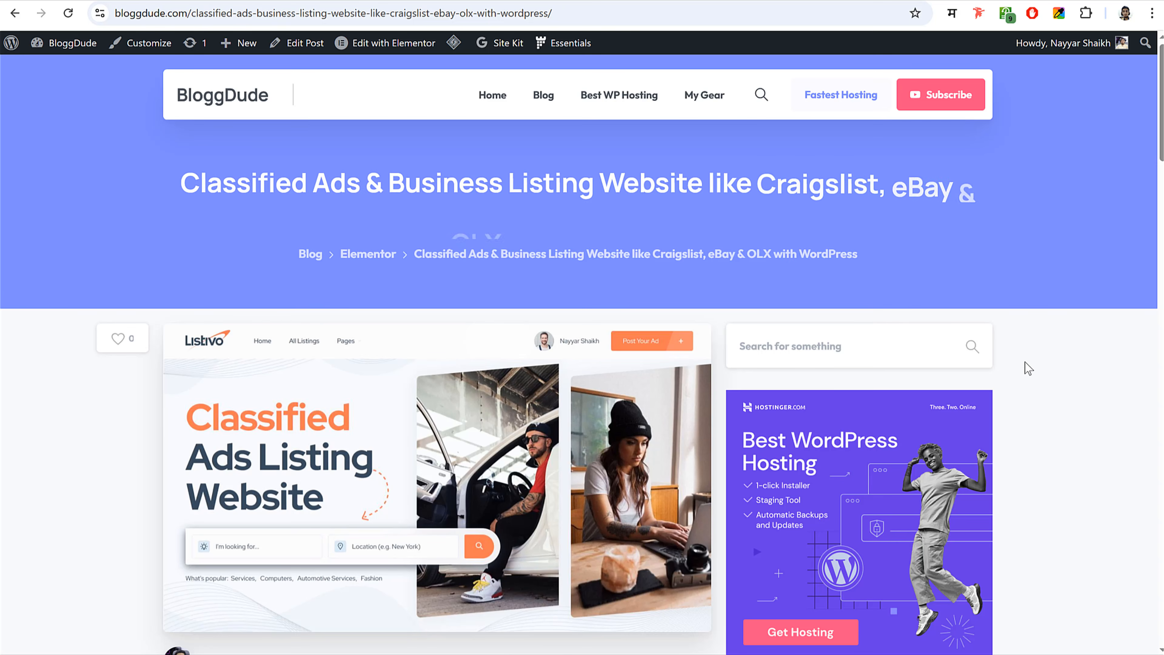
scroll(1024, 362, down, 5)
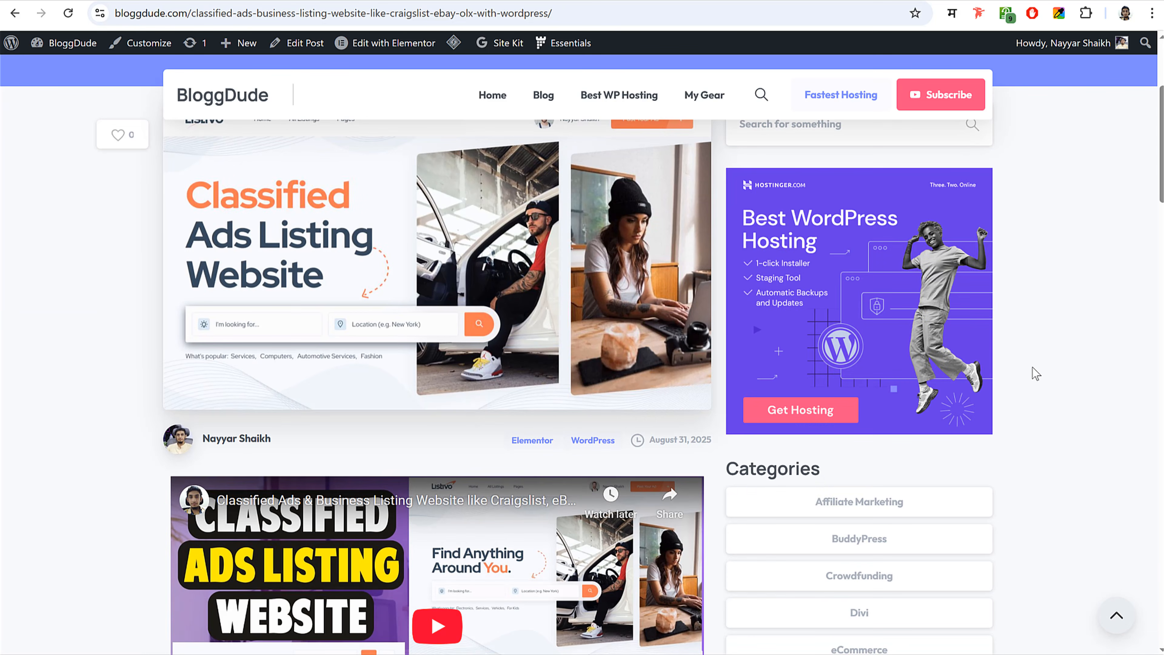
scroll(1084, 293, down, 6)
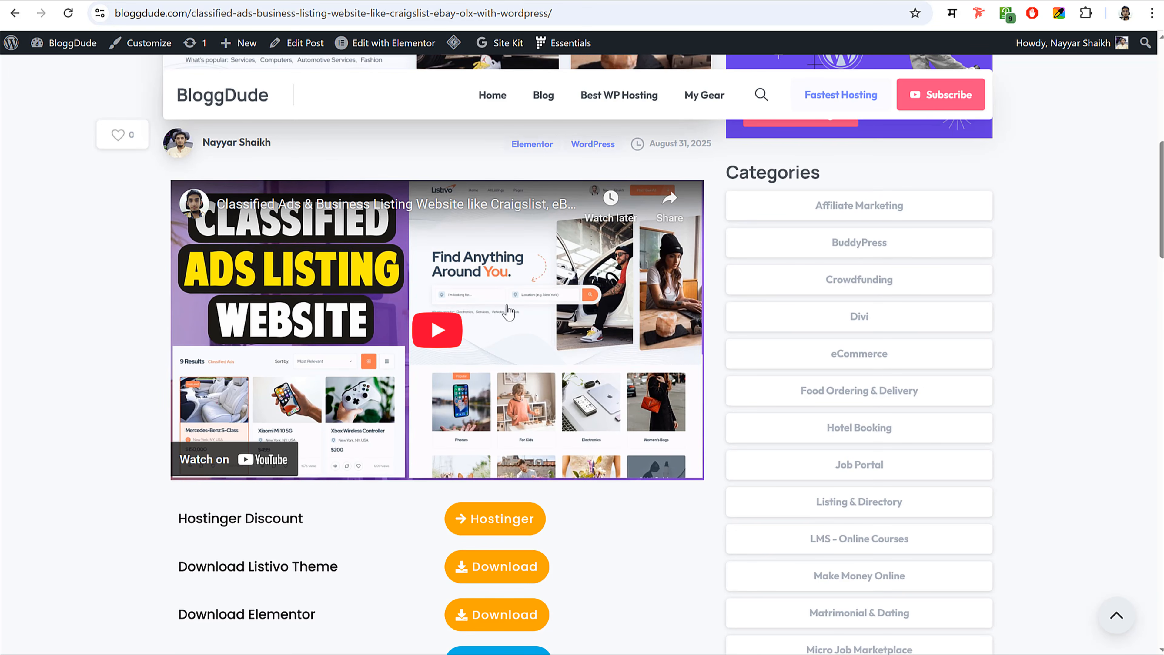
scroll(538, 293, down, 10)
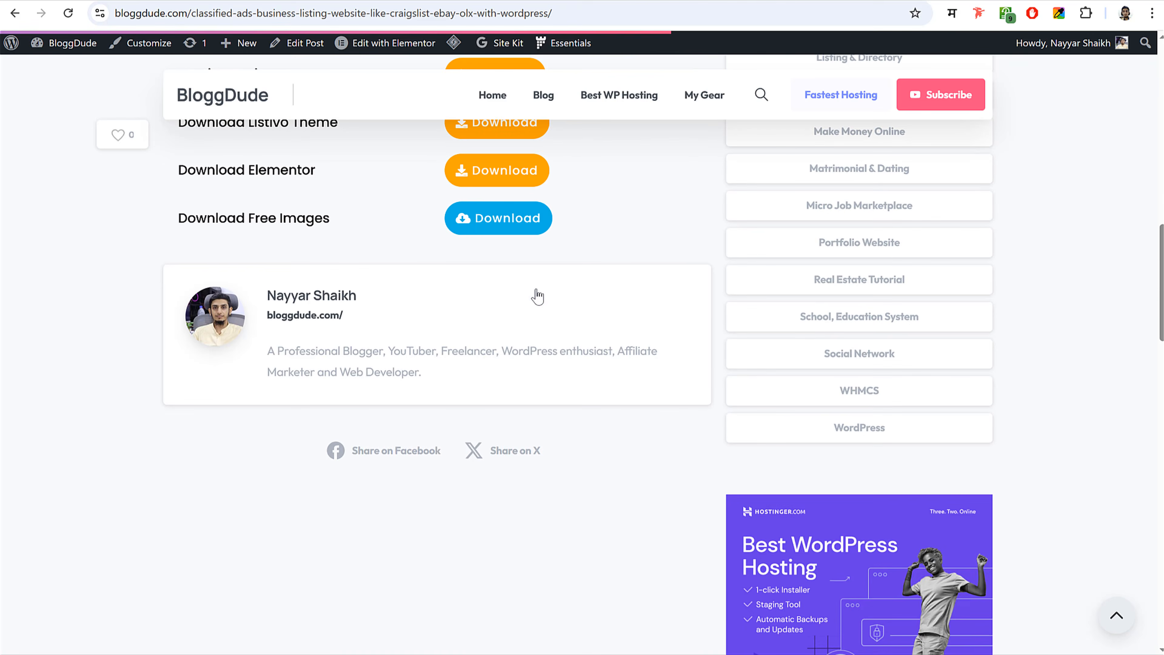
drag(167, 222, 325, 222)
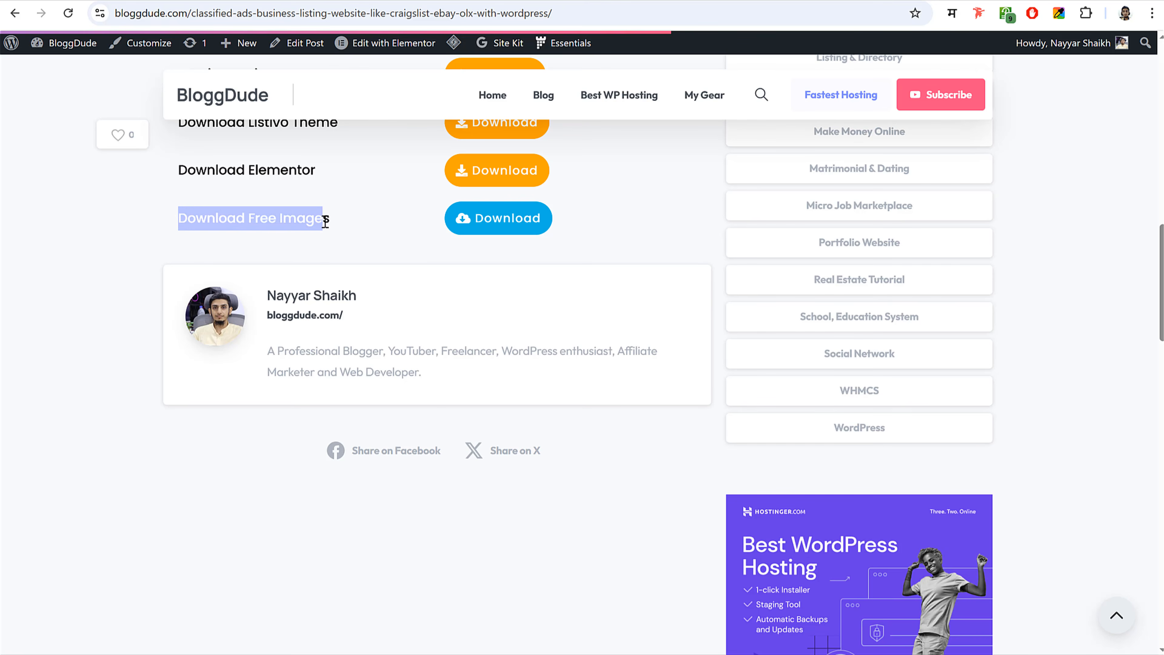
click(328, 222)
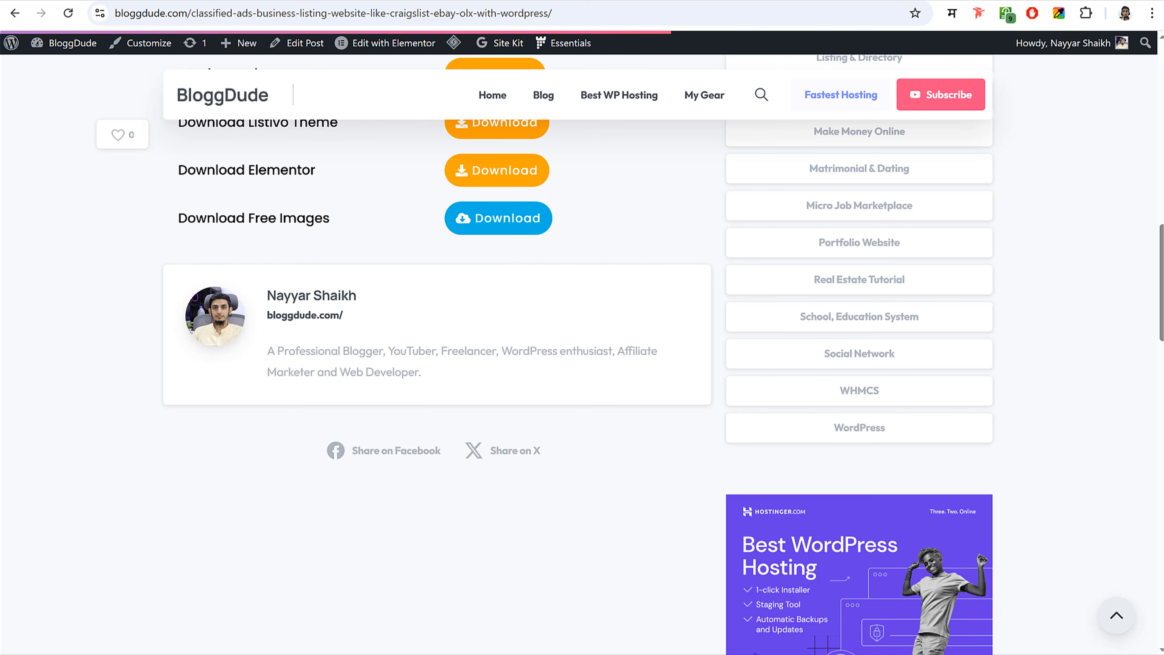
key(alt+Tab)
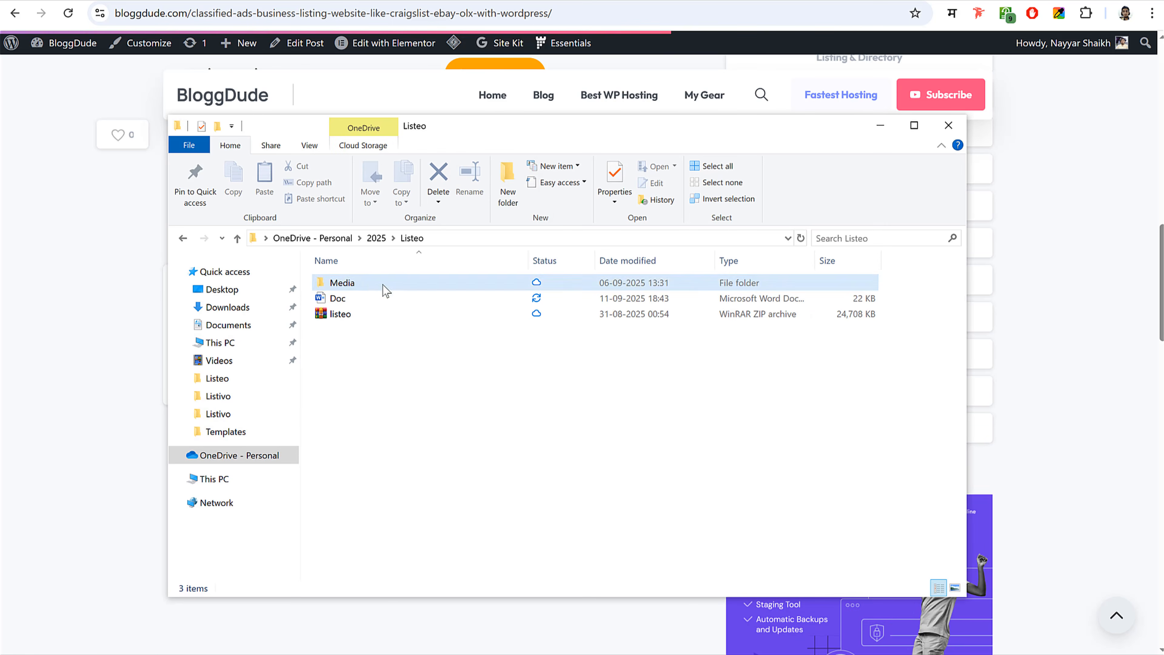
- In the Listeo folder, open Media and then its Pages subfolder
right_click(346, 317)
click(383, 328)
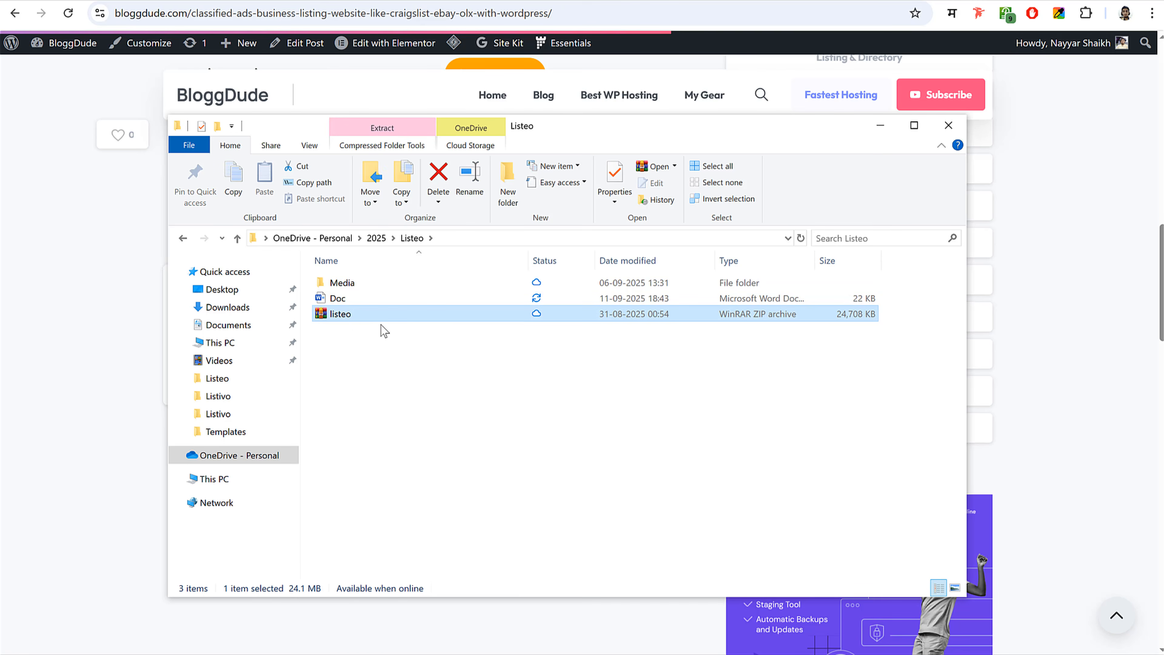
right_click(340, 318)
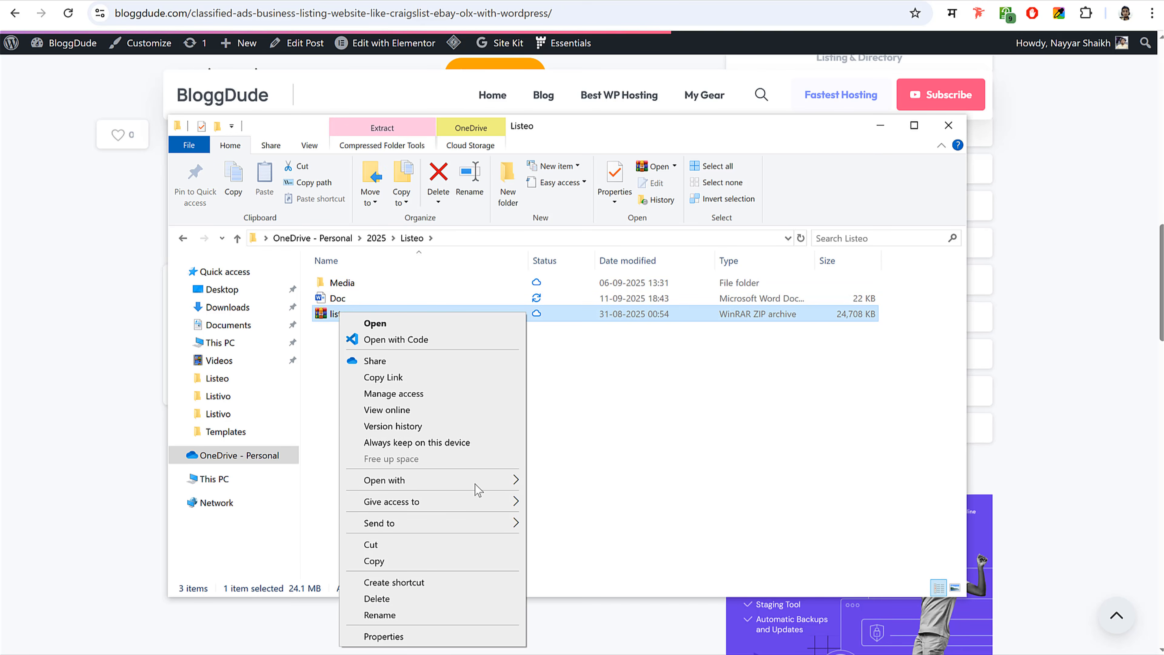
click(597, 386)
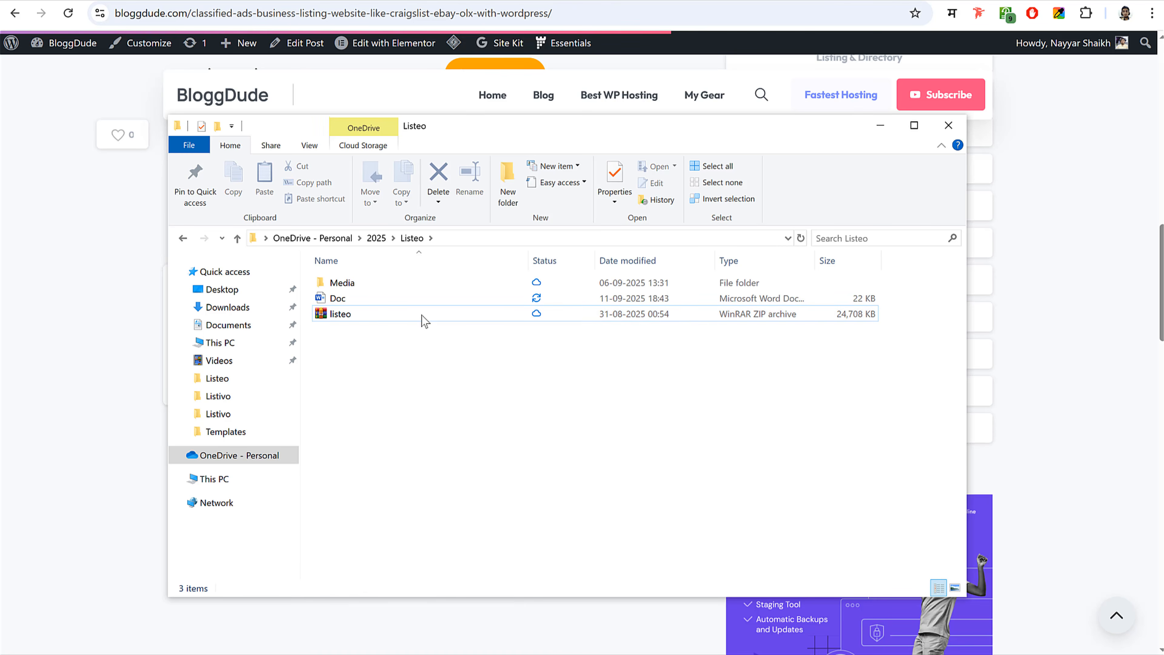
double_click(372, 289)
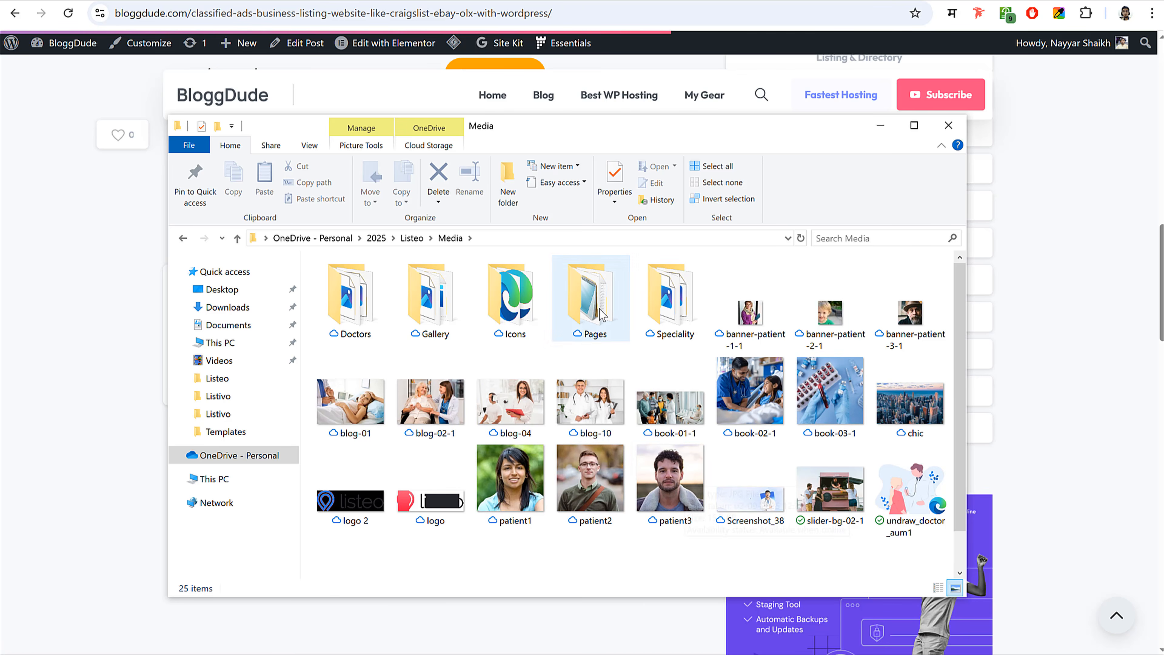
double_click(590, 298)
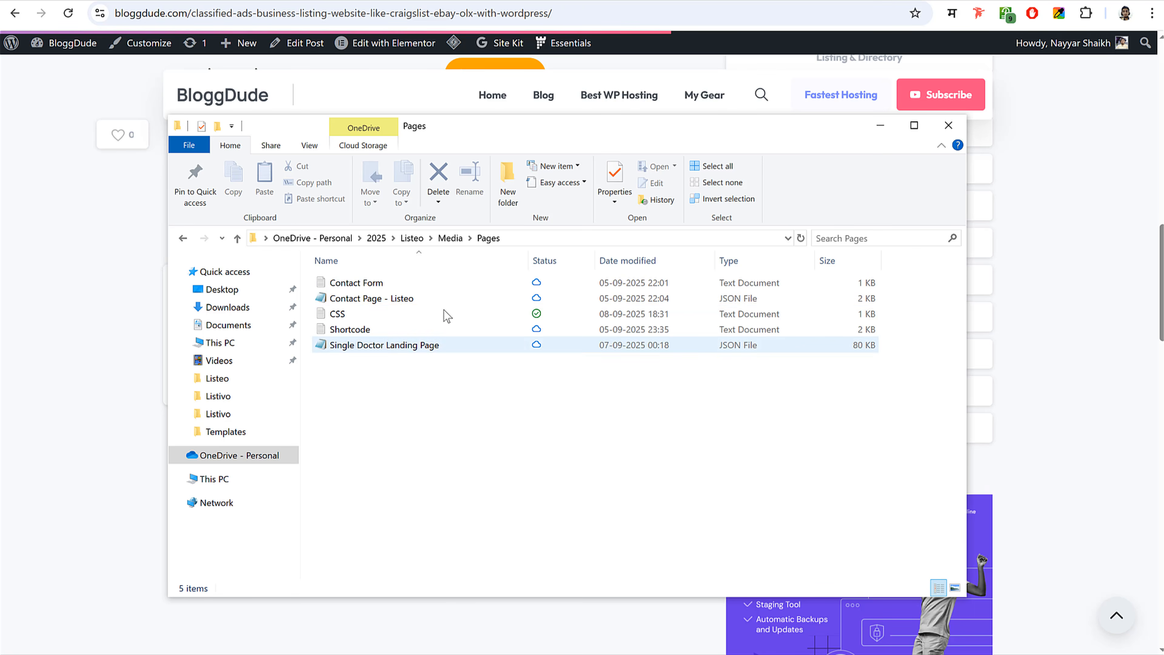
key(alt+Left)
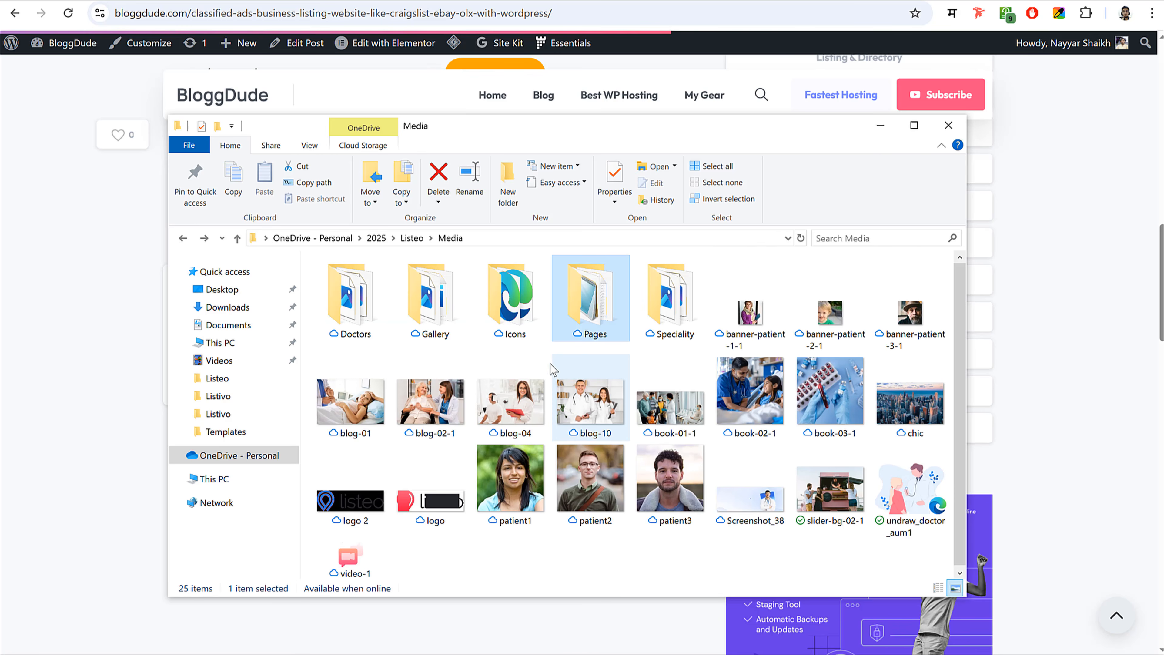
double_click(593, 313)
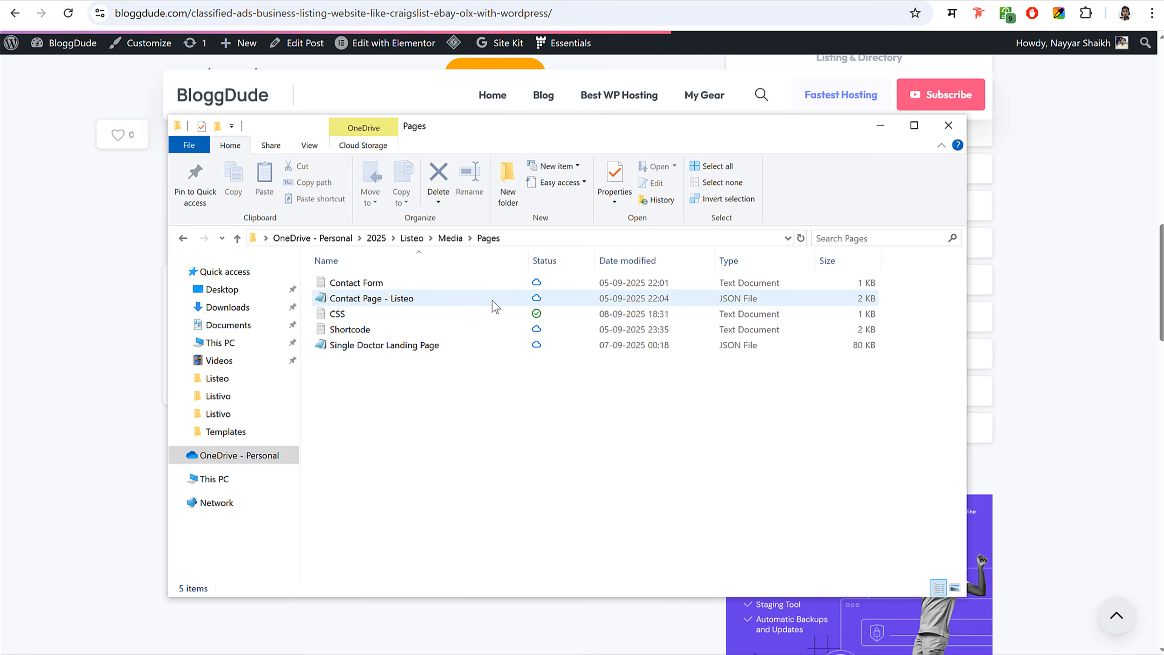
- Open Shortcode.txt in Notepad and select the [listeo_dashboard] shortcode and Temp Dashboard label
double_click(355, 330)
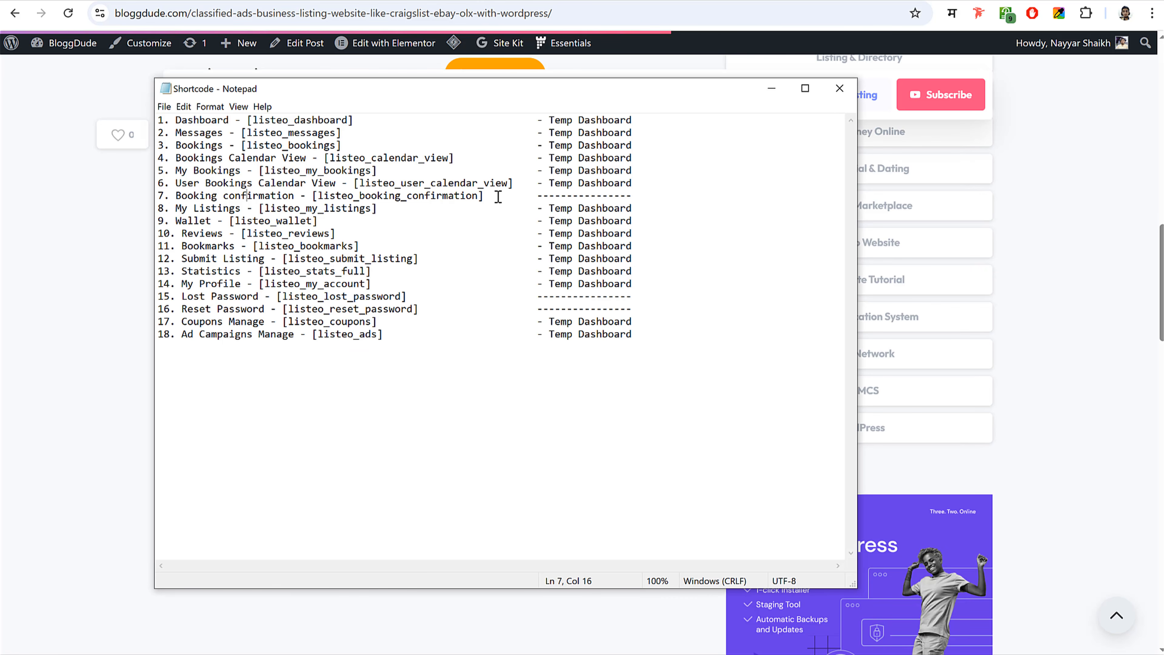
drag(549, 96, 573, 139)
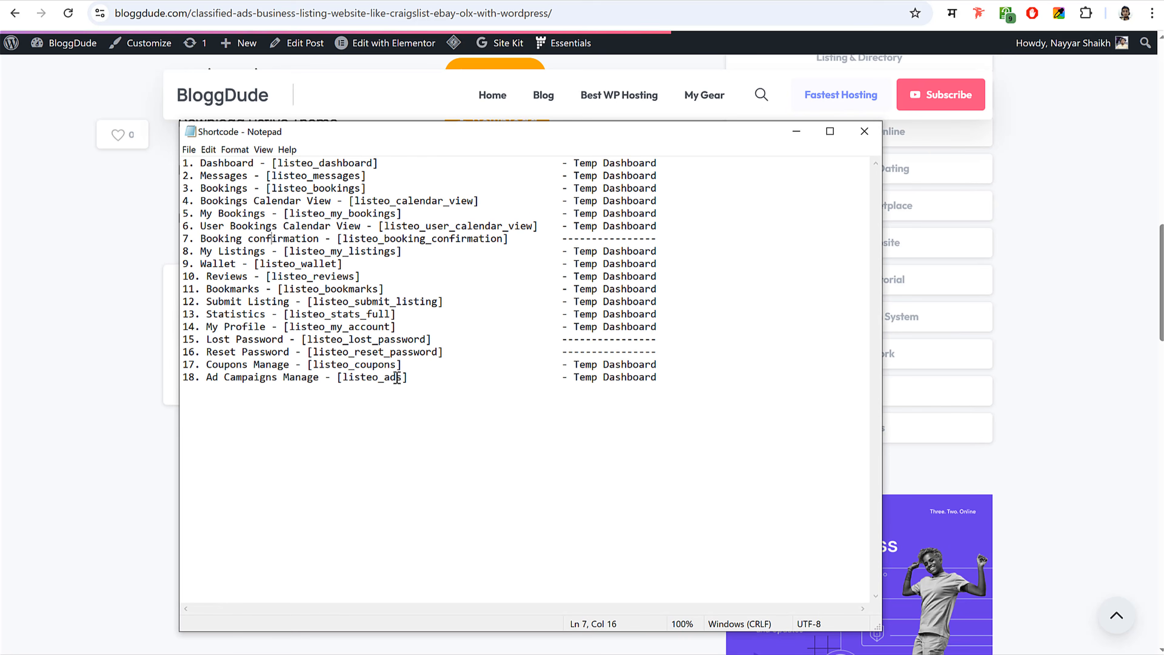
drag(196, 376, 177, 163)
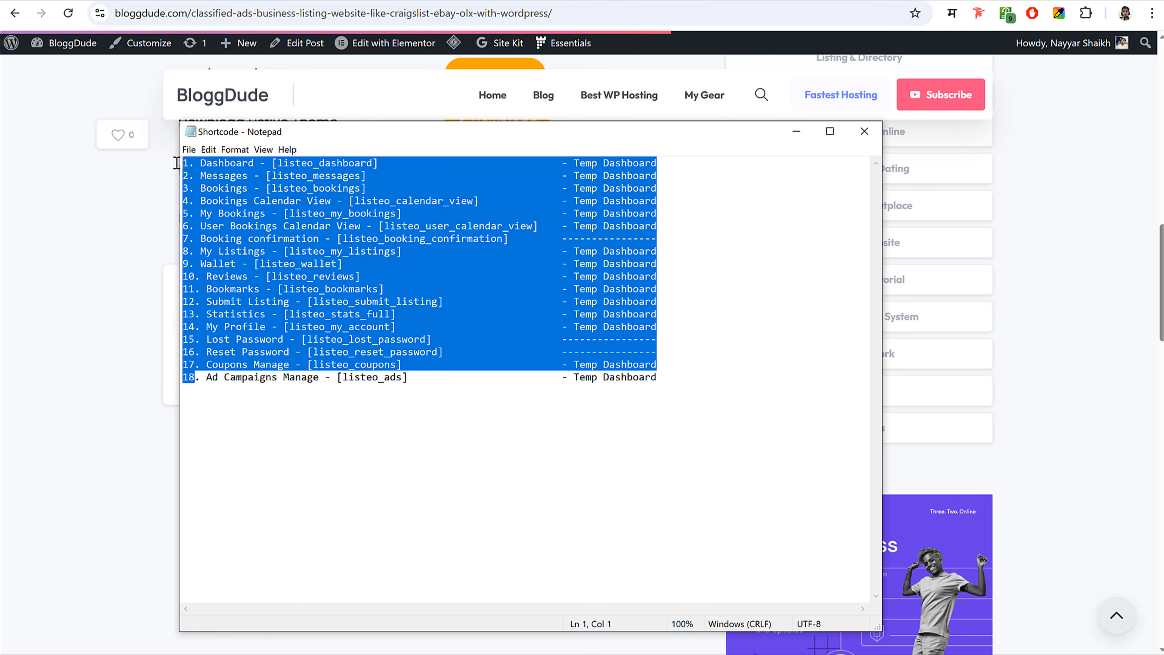
click(245, 200)
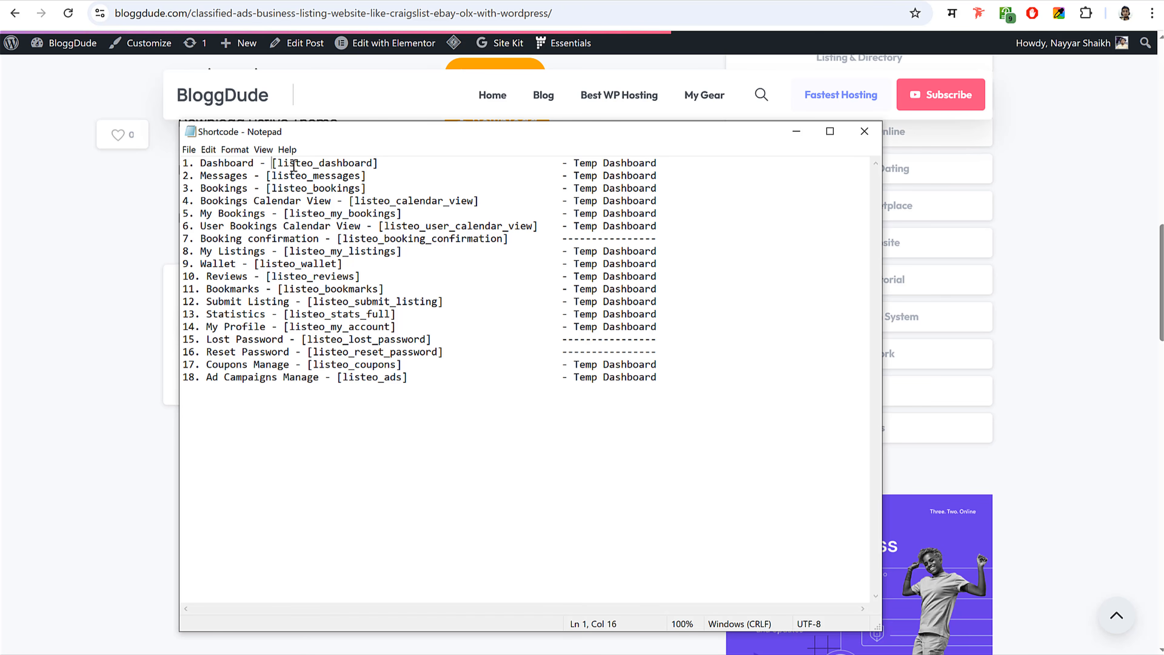
drag(293, 165, 388, 166)
click(387, 164)
drag(576, 164, 658, 164)
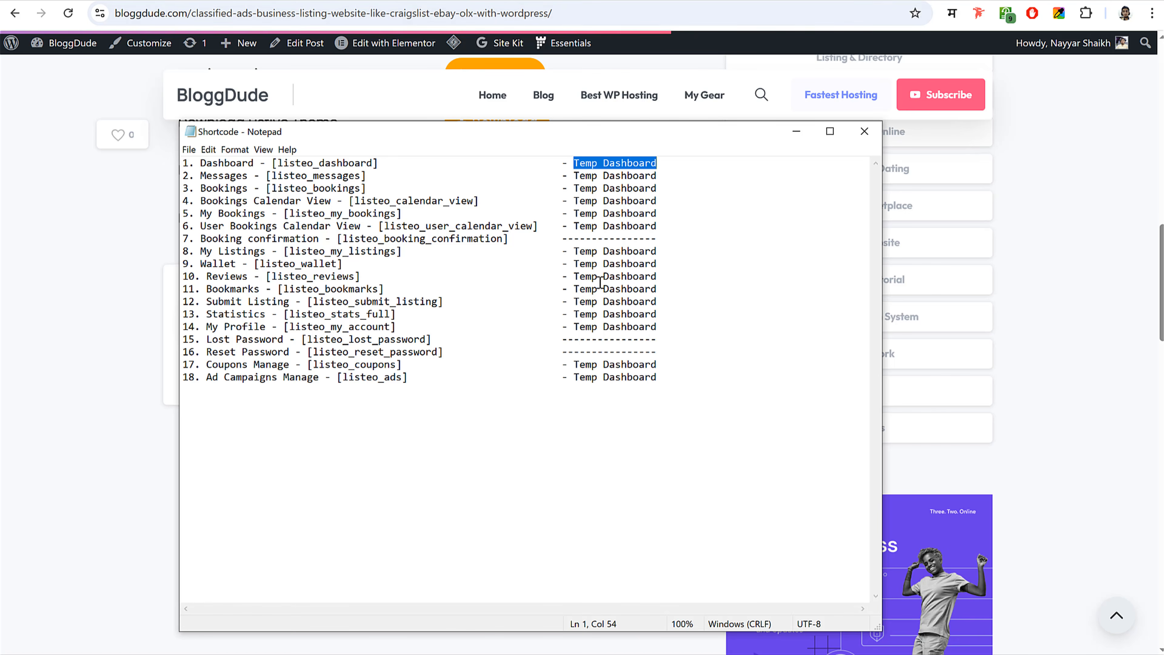
- Start a new WordPress page and paste Dashboard as its title
click(279, 1)
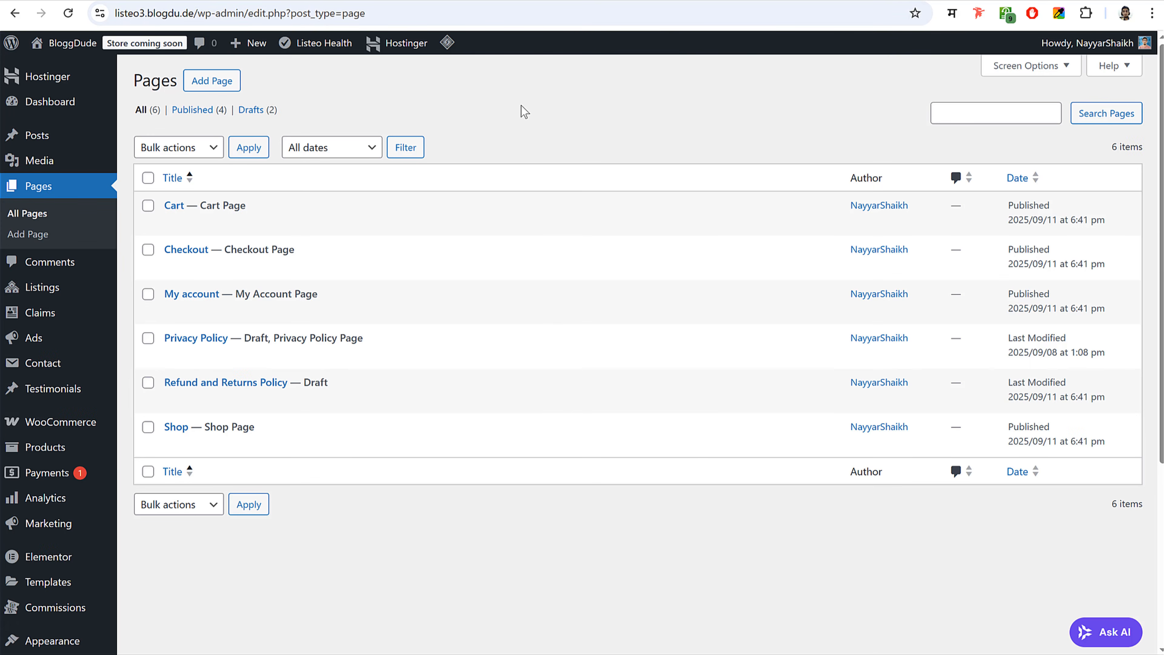
click(221, 90)
click(567, 640)
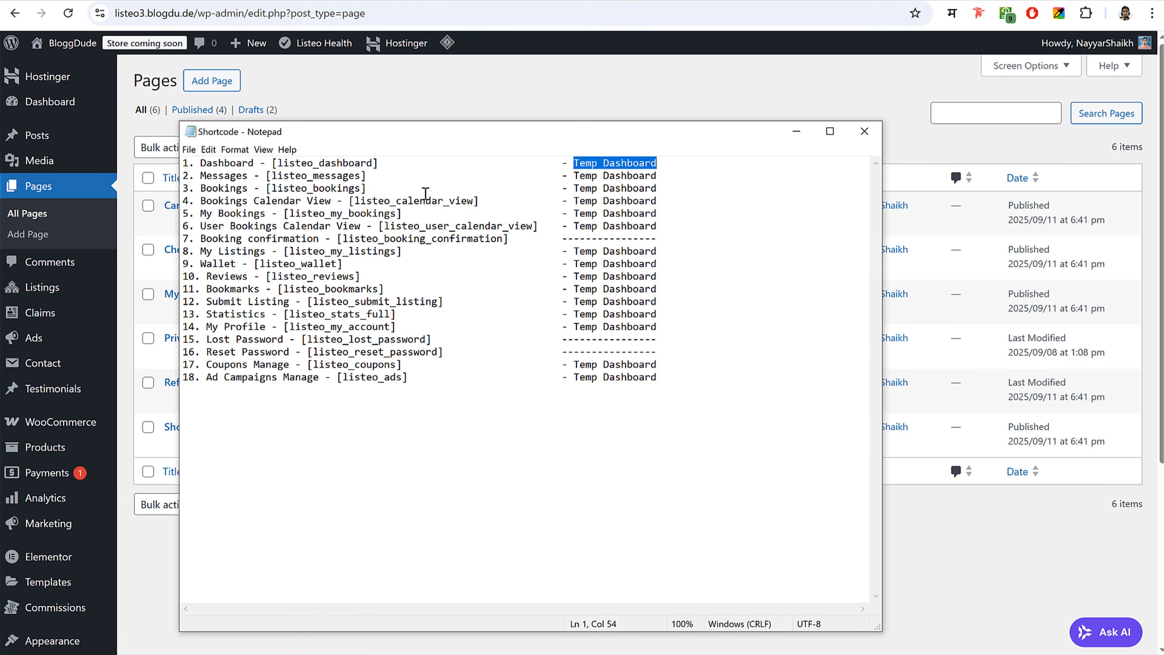
drag(416, 132, 125, 108)
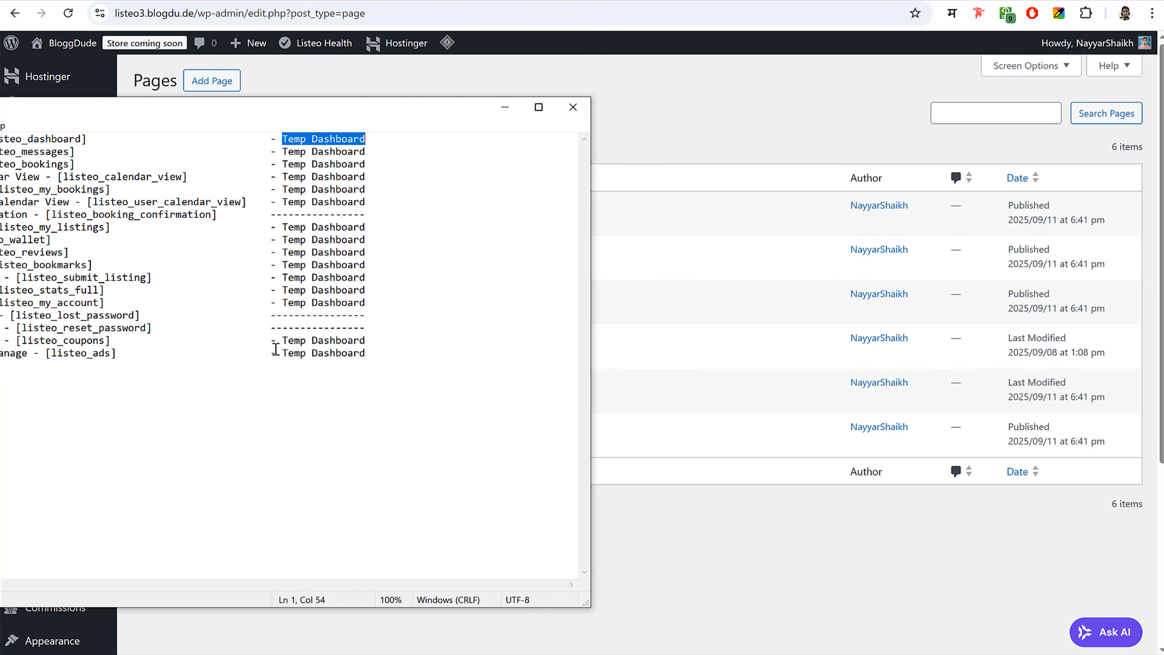
click(680, 102)
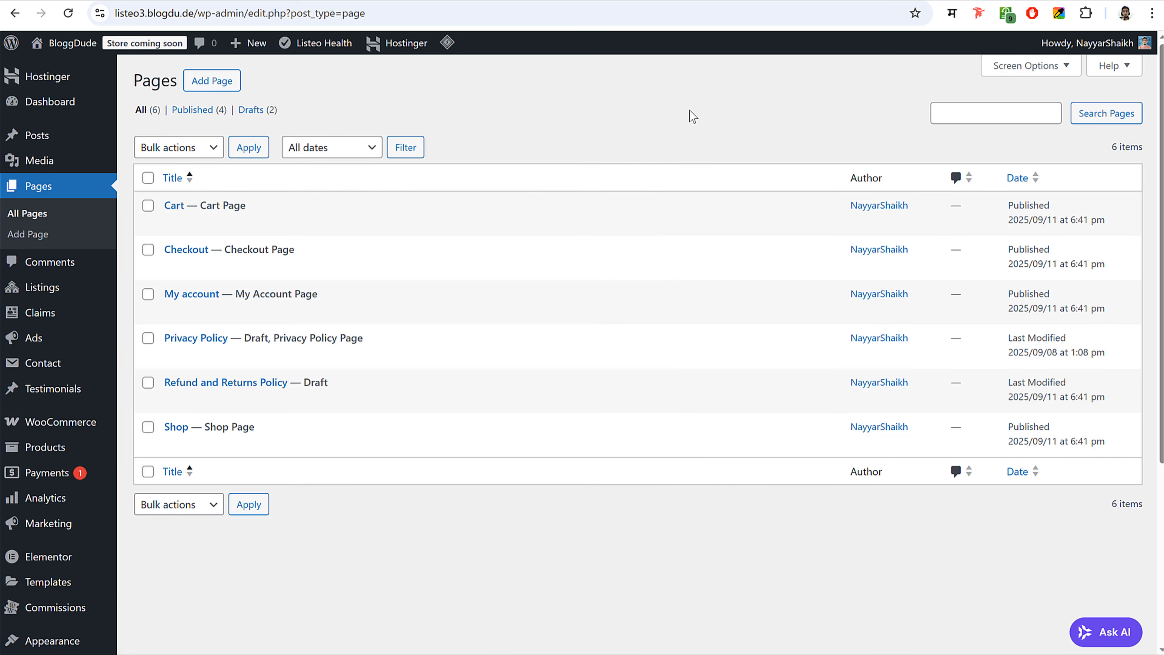
click(220, 83)
key(alt+Tab)
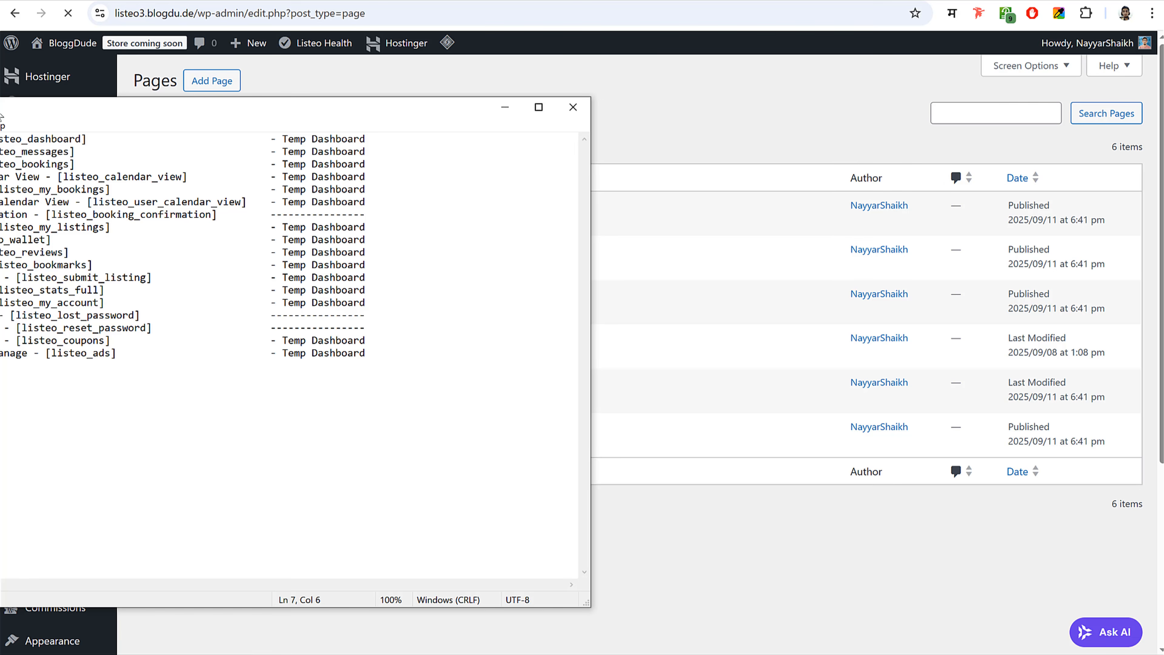
drag(2, 115, 205, 164)
key(ctrl+c)
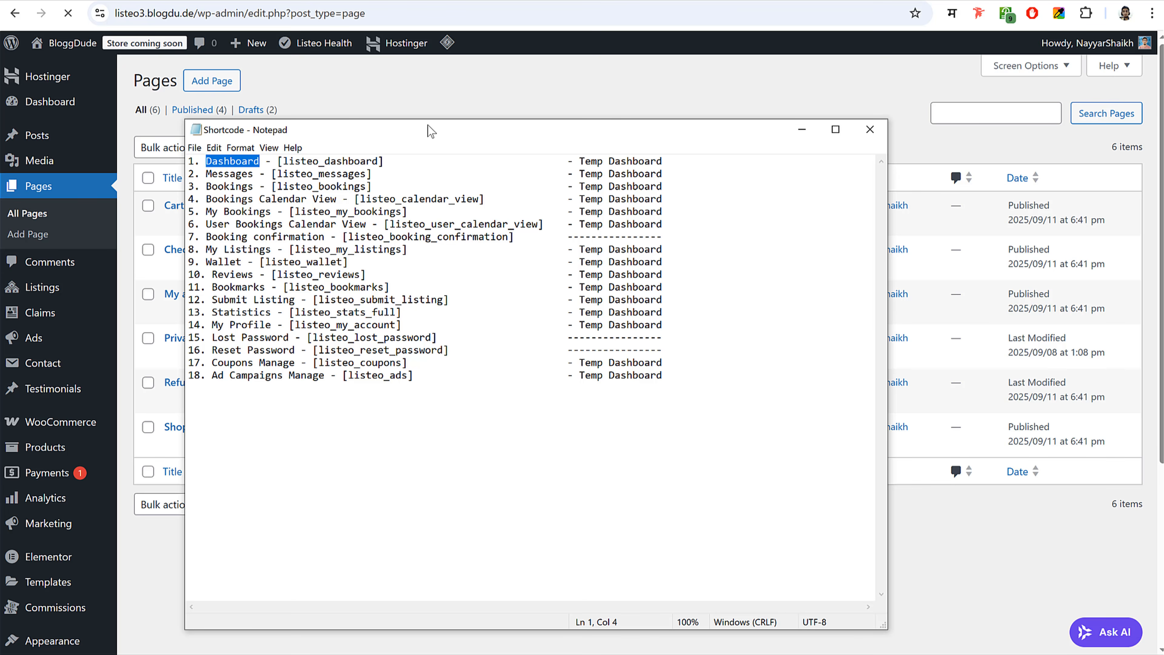
drag(430, 132, 205, 127)
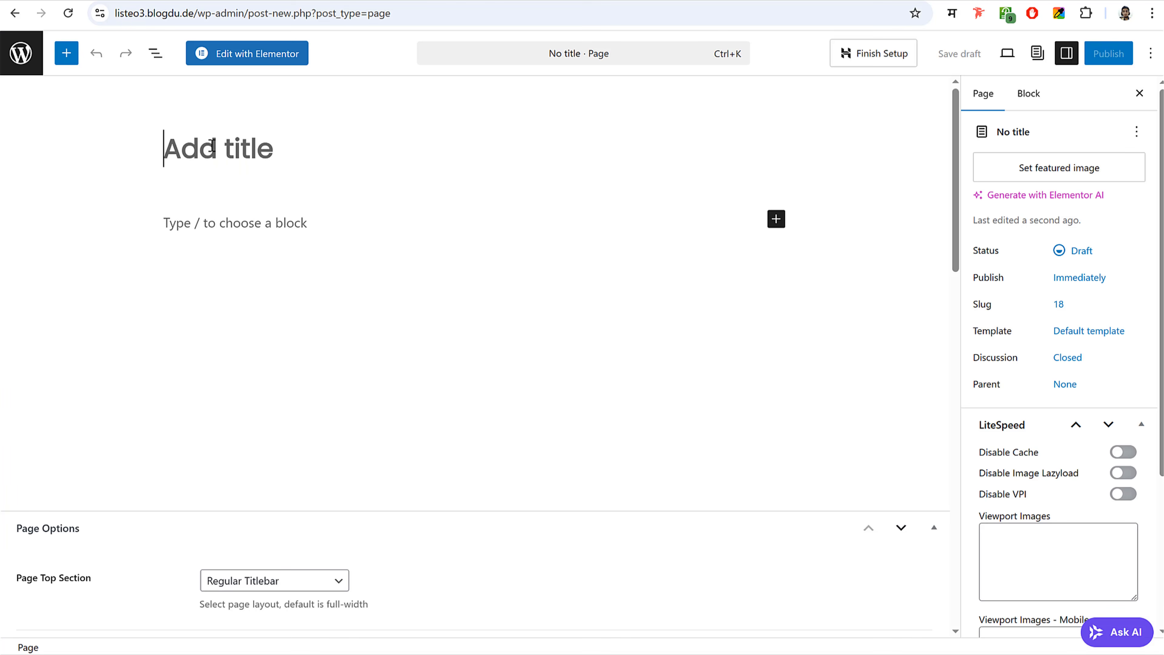
key(ctrl+v)
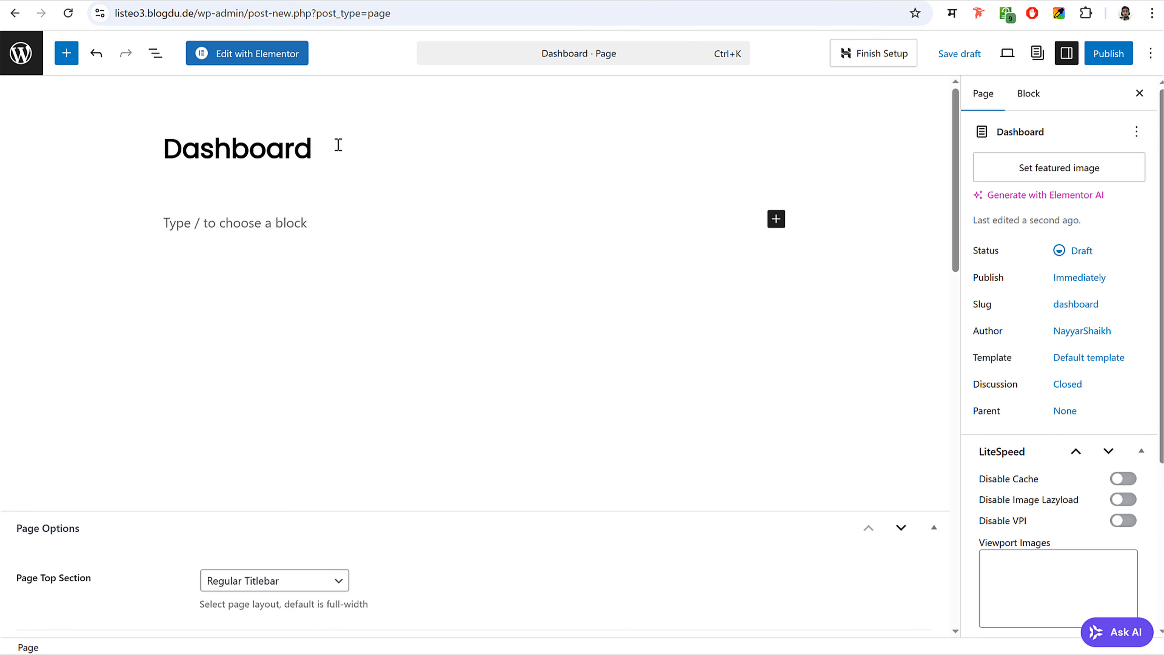
- Add a Shortcode block holding [listeo_dashboard] to the Dashboard page
drag(339, 144, 23, 160)
key(ctrl+c)
key(alt+Tab)
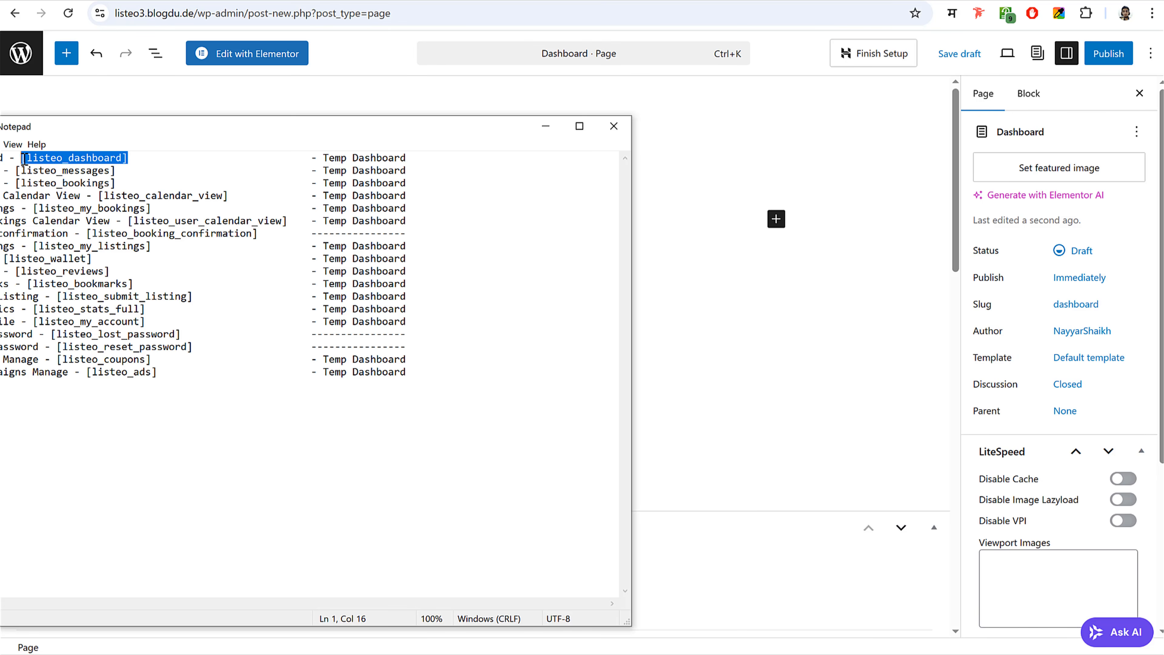
click(731, 175)
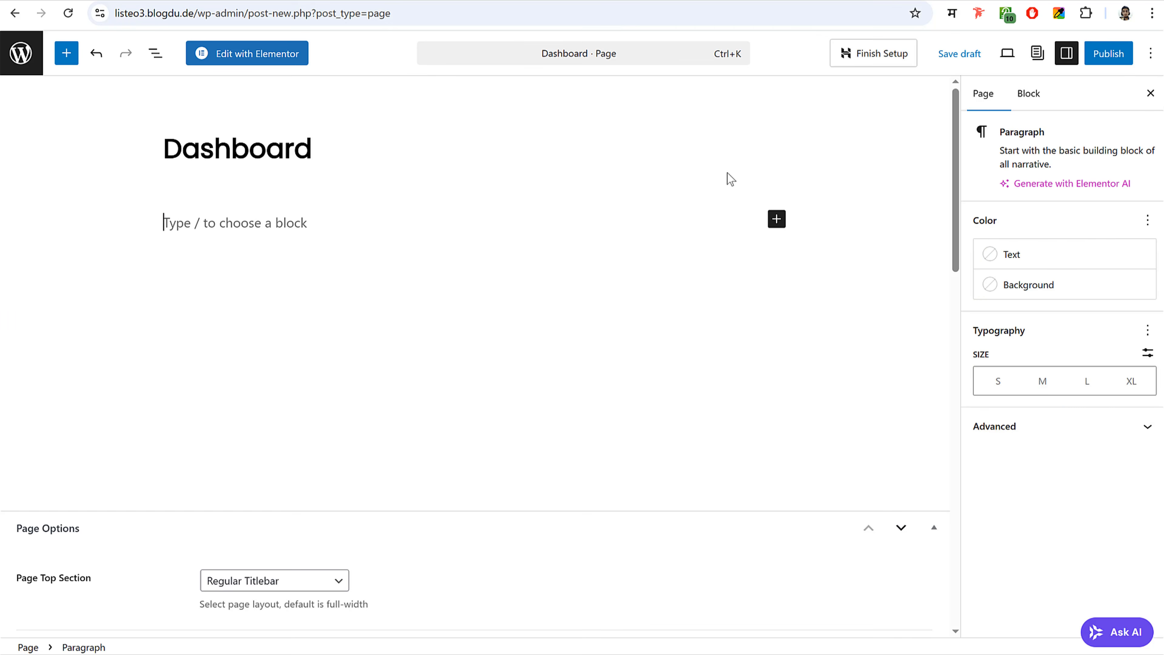
click(775, 221)
text(s)
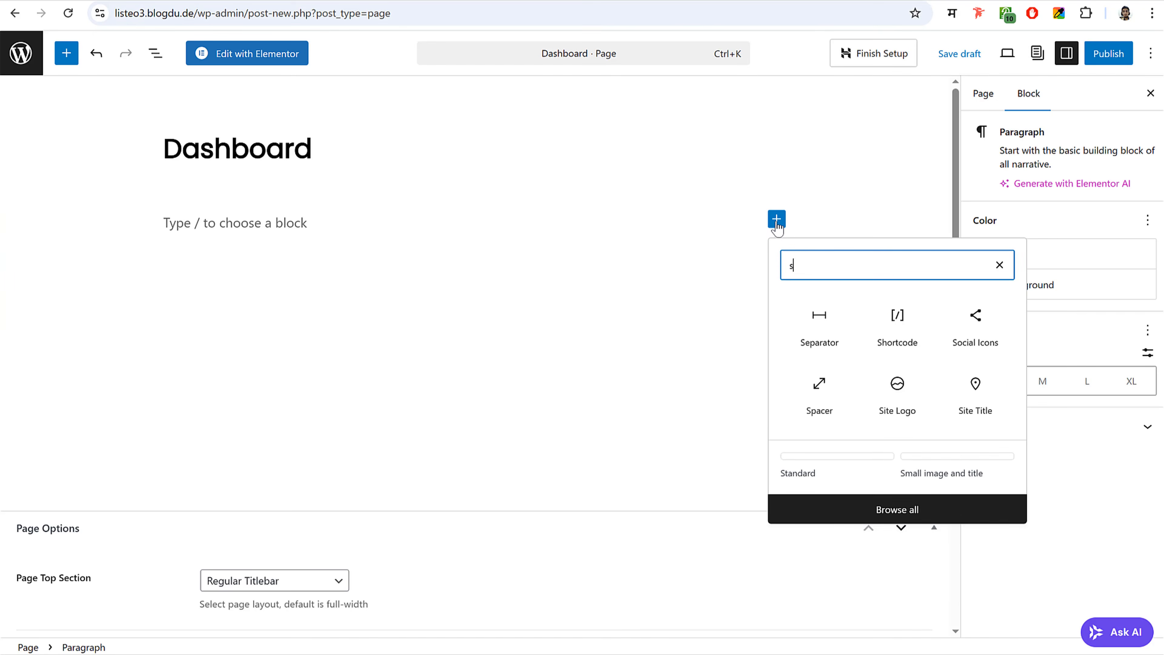
text(hor)
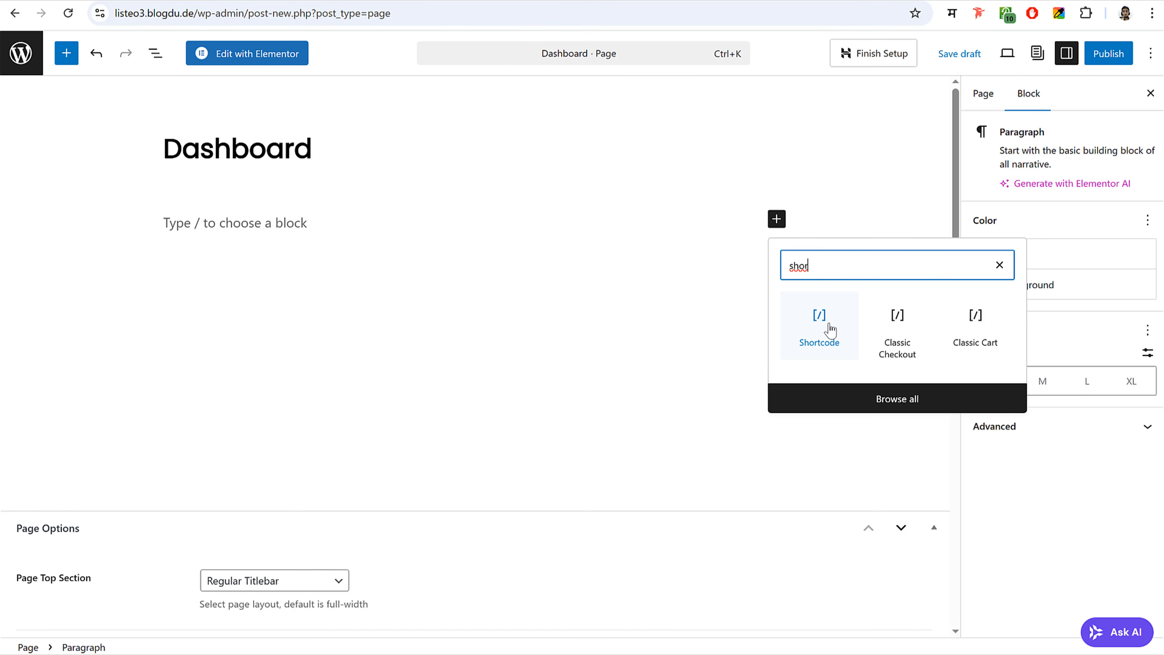
click(818, 327)
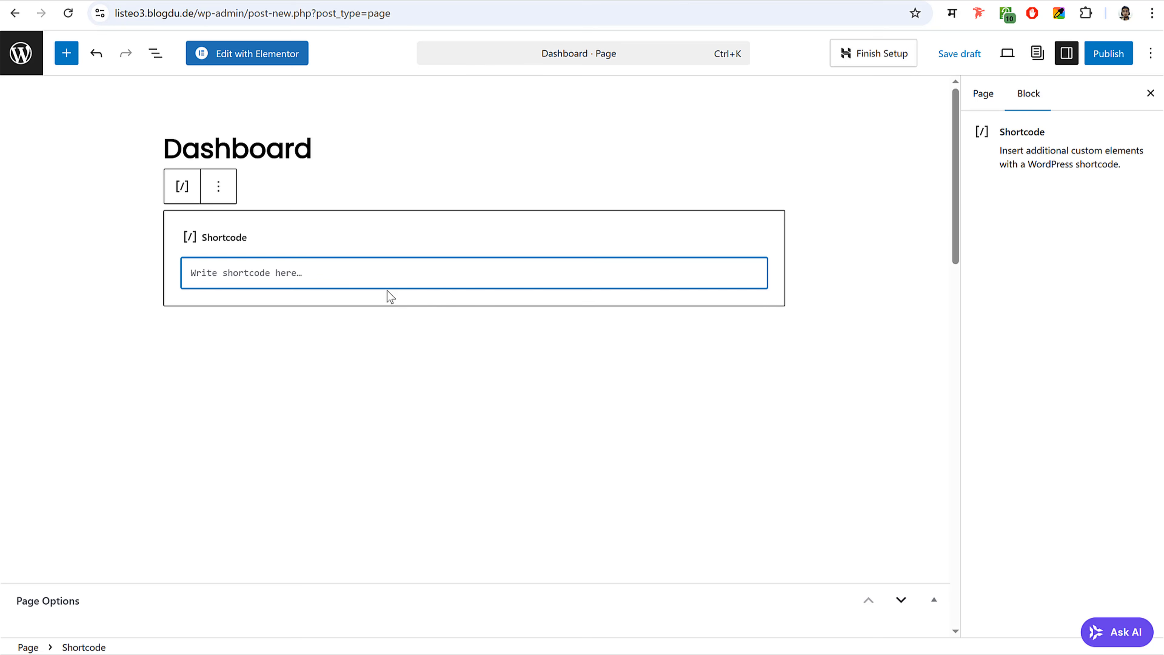
key(ctrl+v)
drag(300, 273, 195, 267)
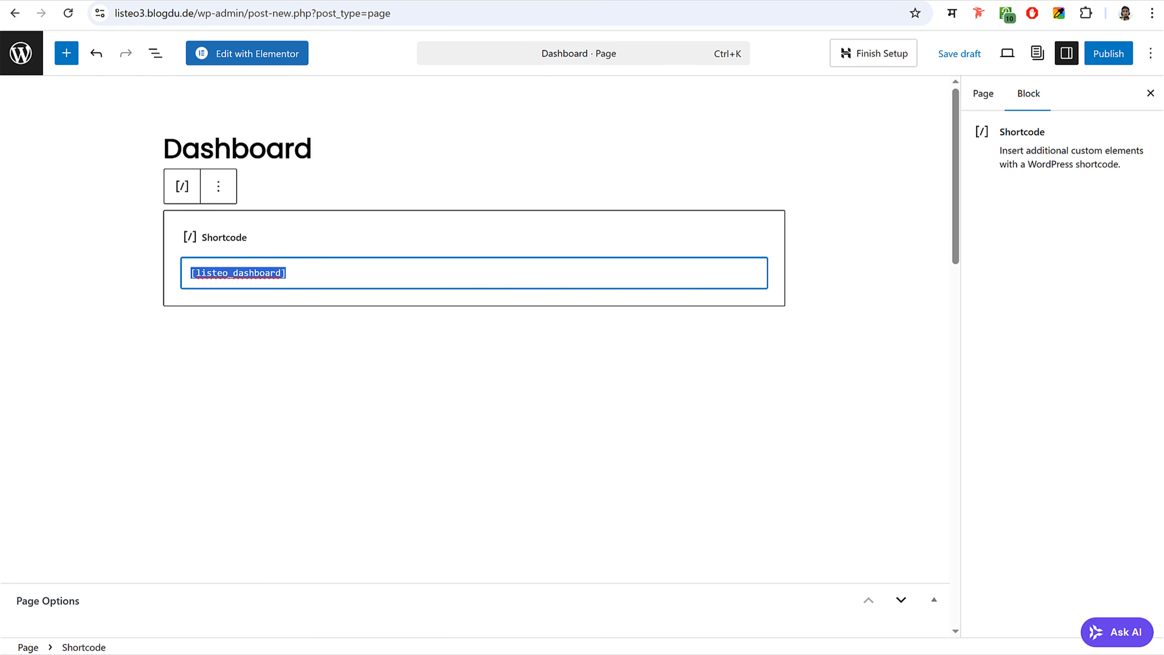
key(alt+Tab)
drag(323, 159, 395, 159)
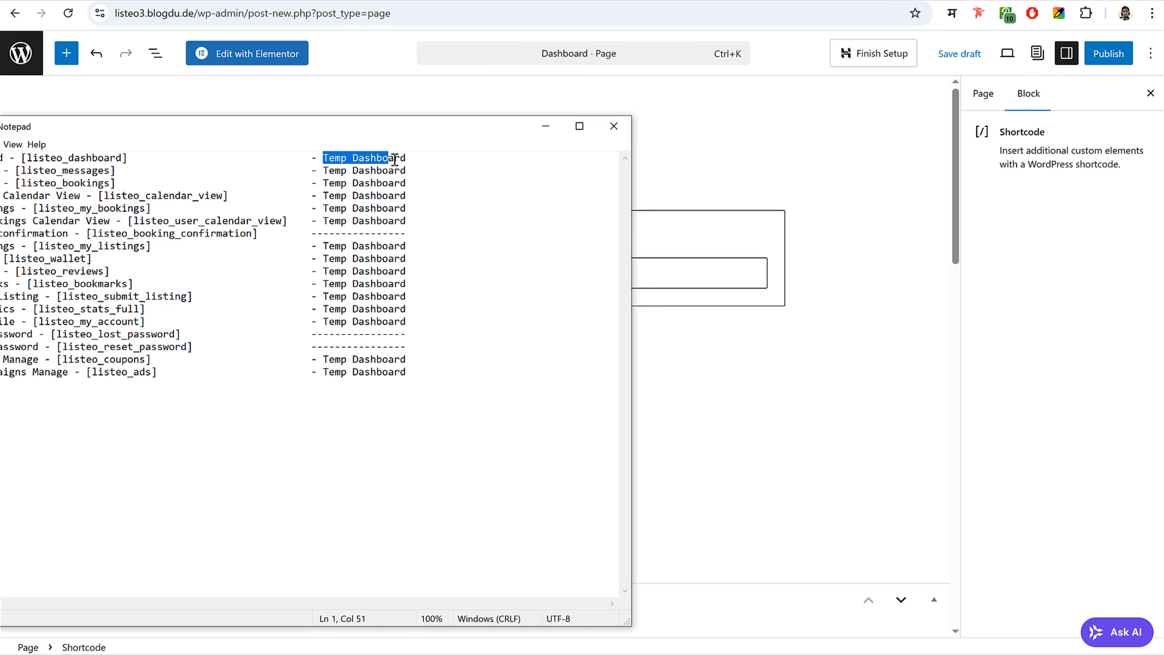
click(792, 137)
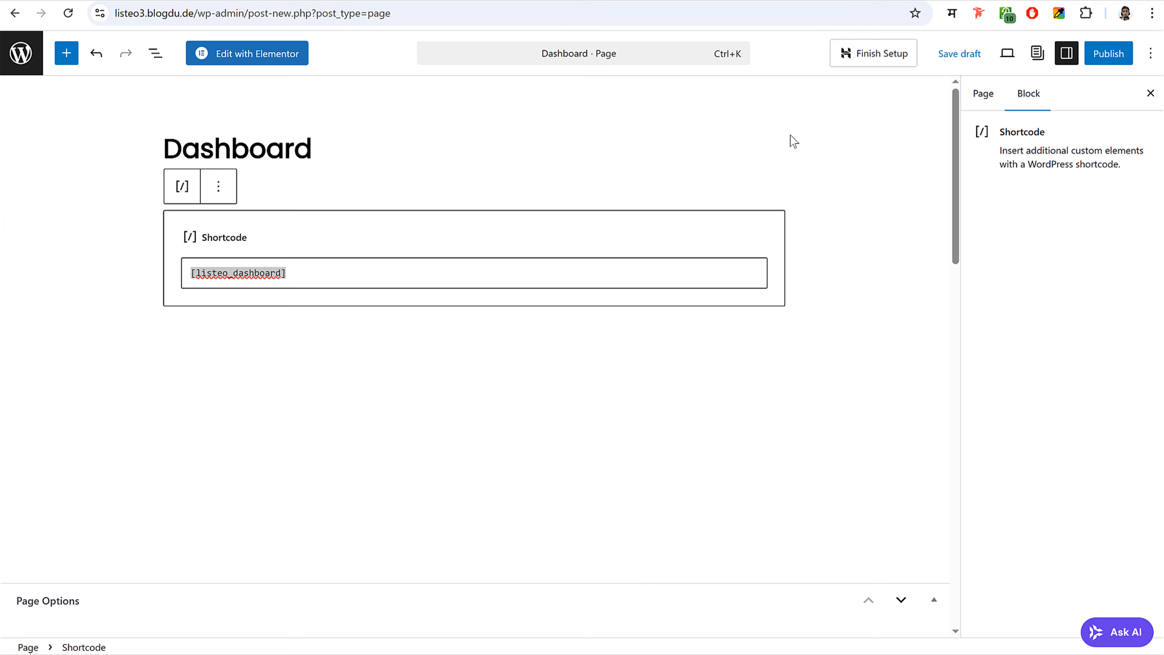
- Assign the Dashboard Page template and publish the page
click(985, 96)
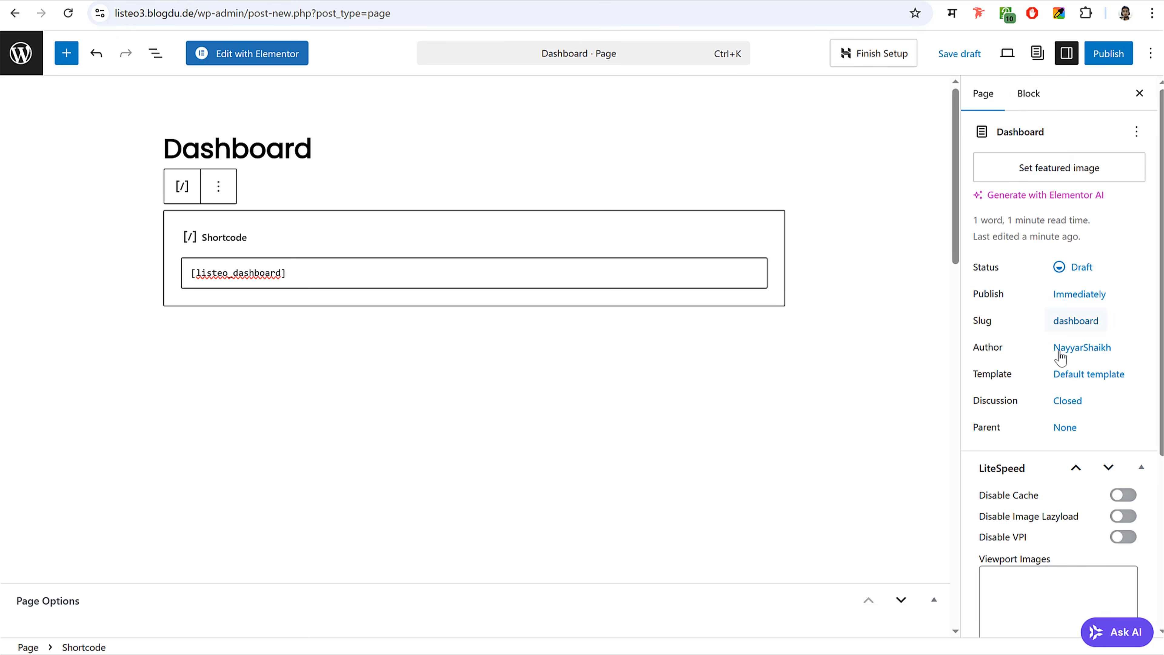
drag(976, 374, 1077, 386)
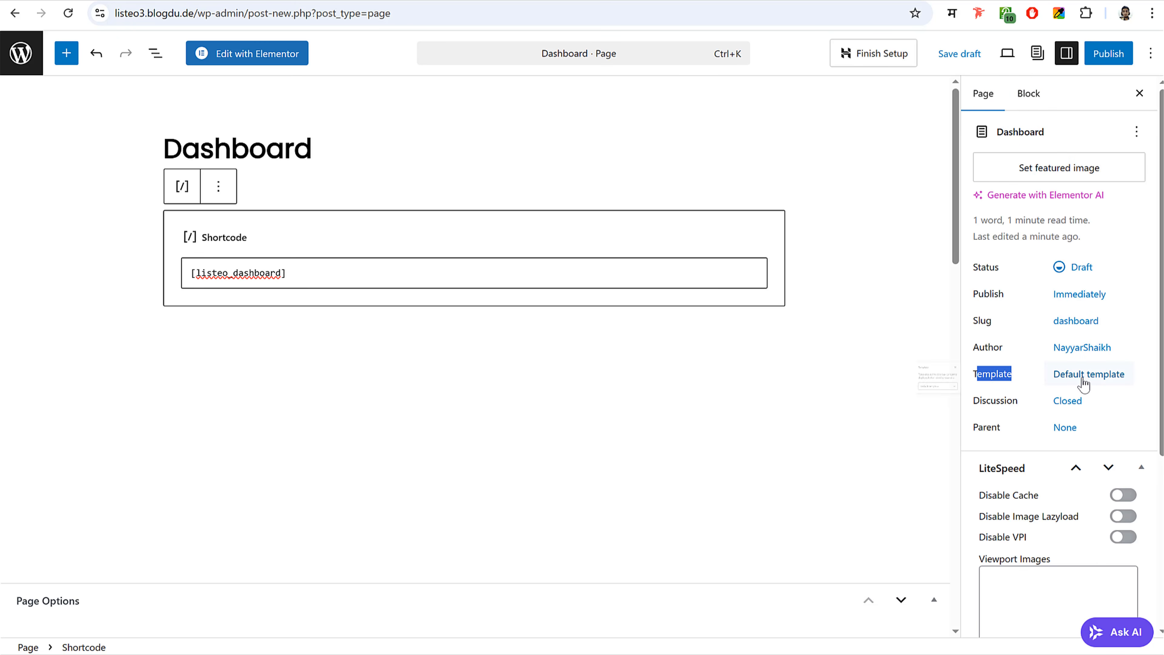
click(1084, 383)
click(829, 457)
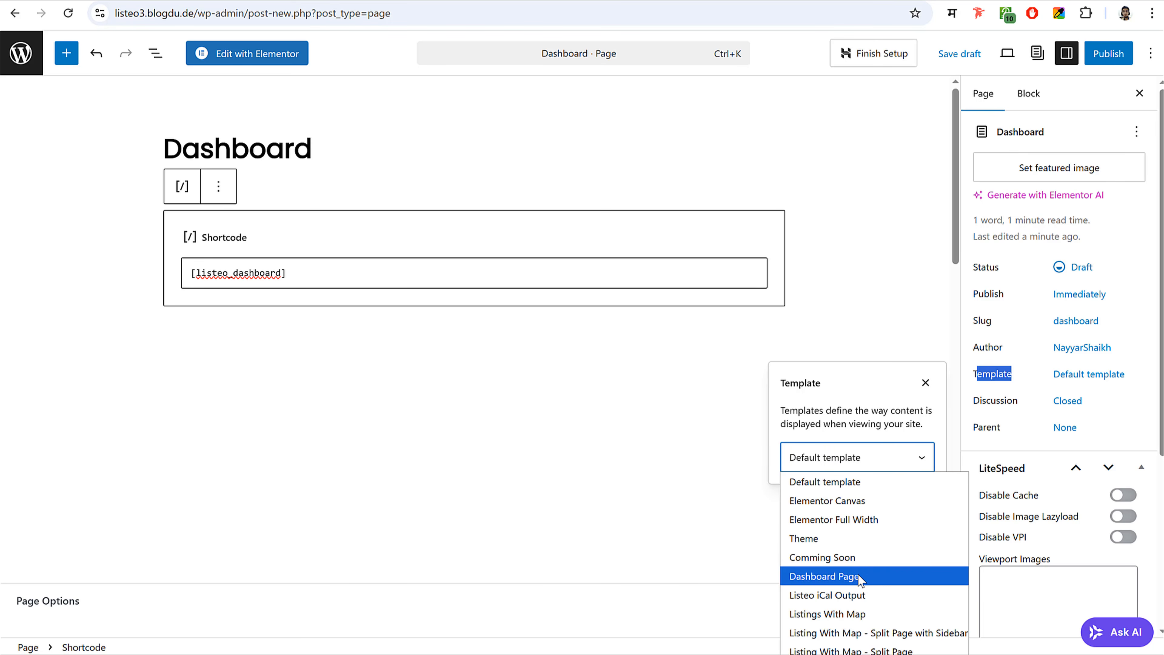
click(849, 578)
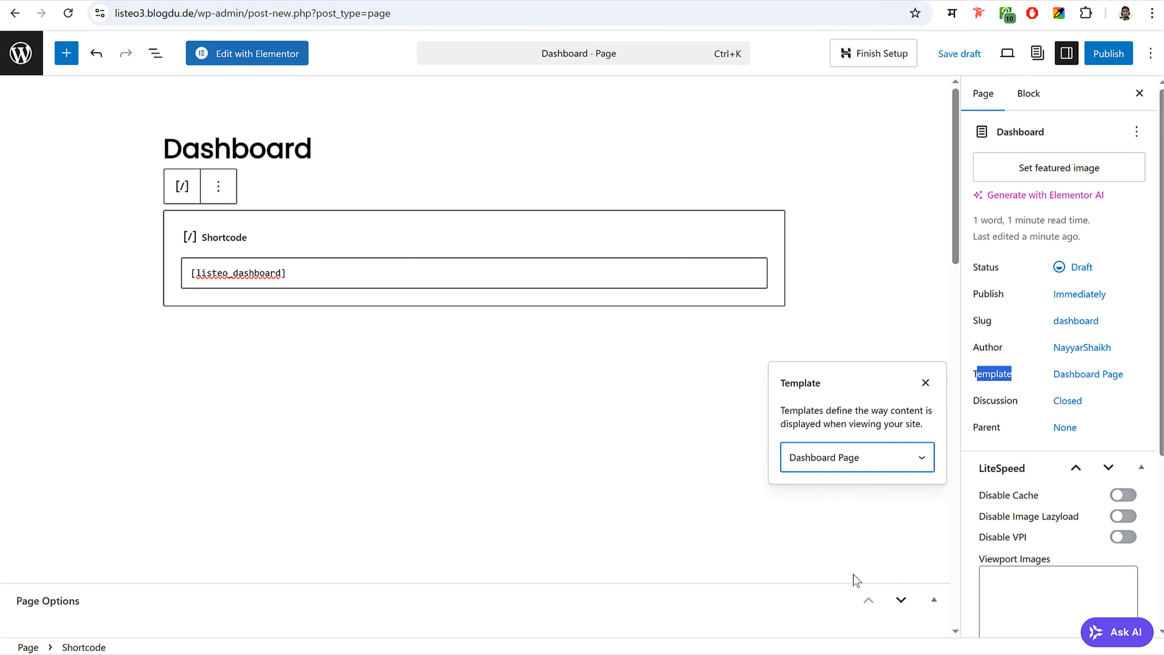
click(1136, 272)
click(1108, 53)
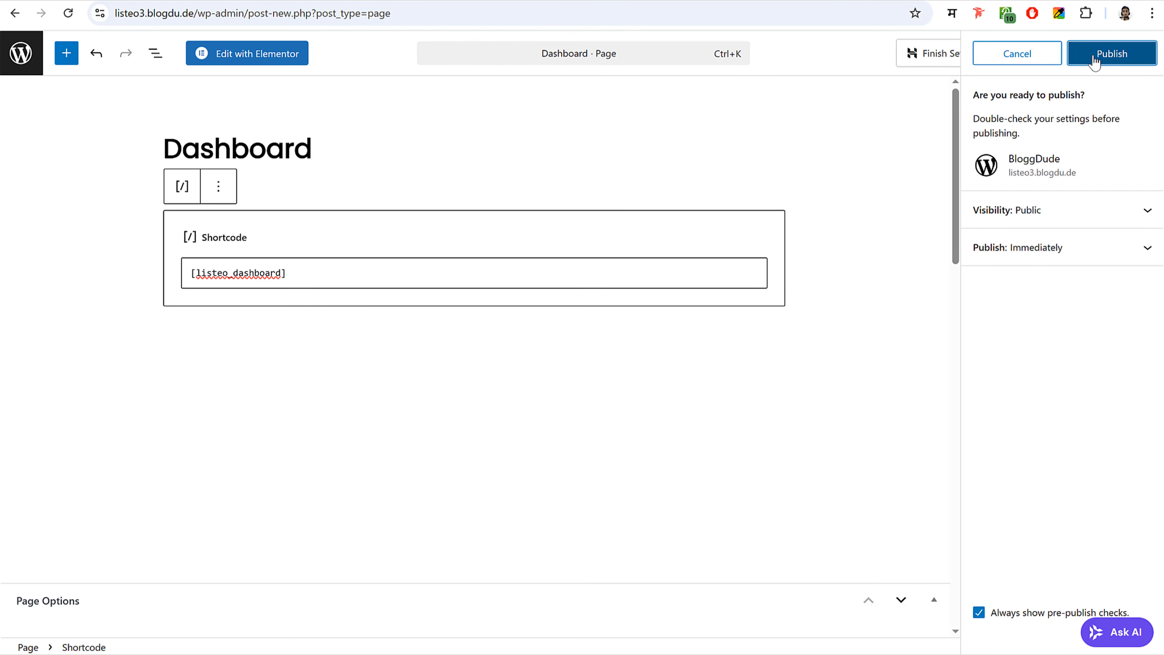
click(1095, 56)
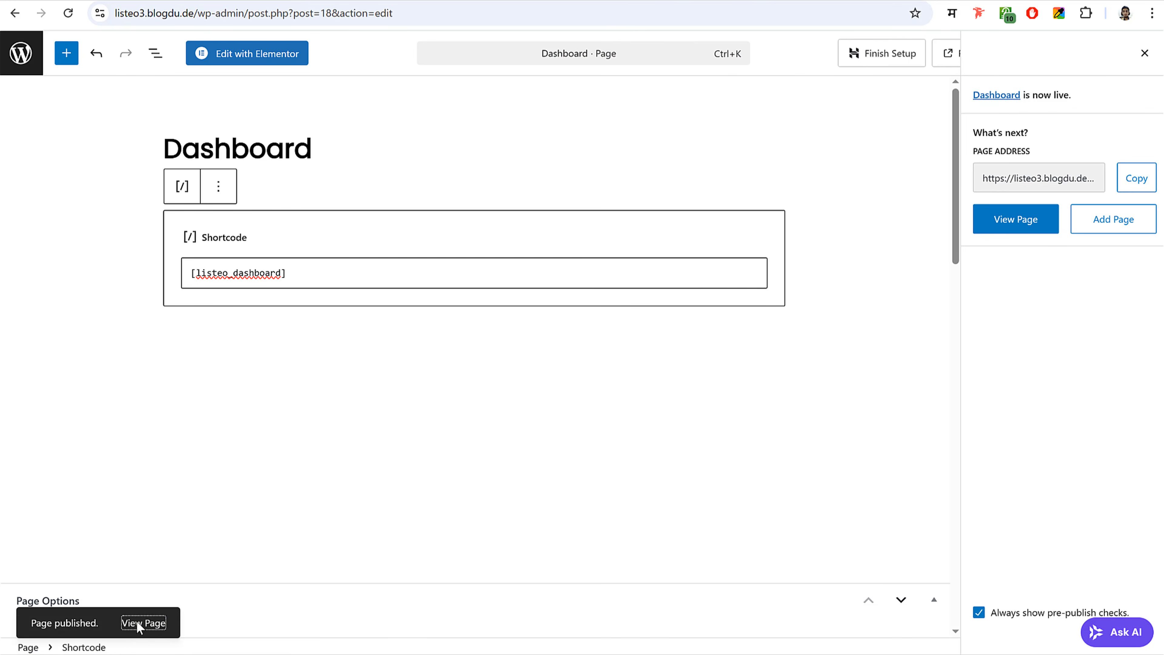
- View the live Dashboard page in a new tab and compare it with the Listeo demo
right_click(140, 623)
click(258, 397)
click(462, 1)
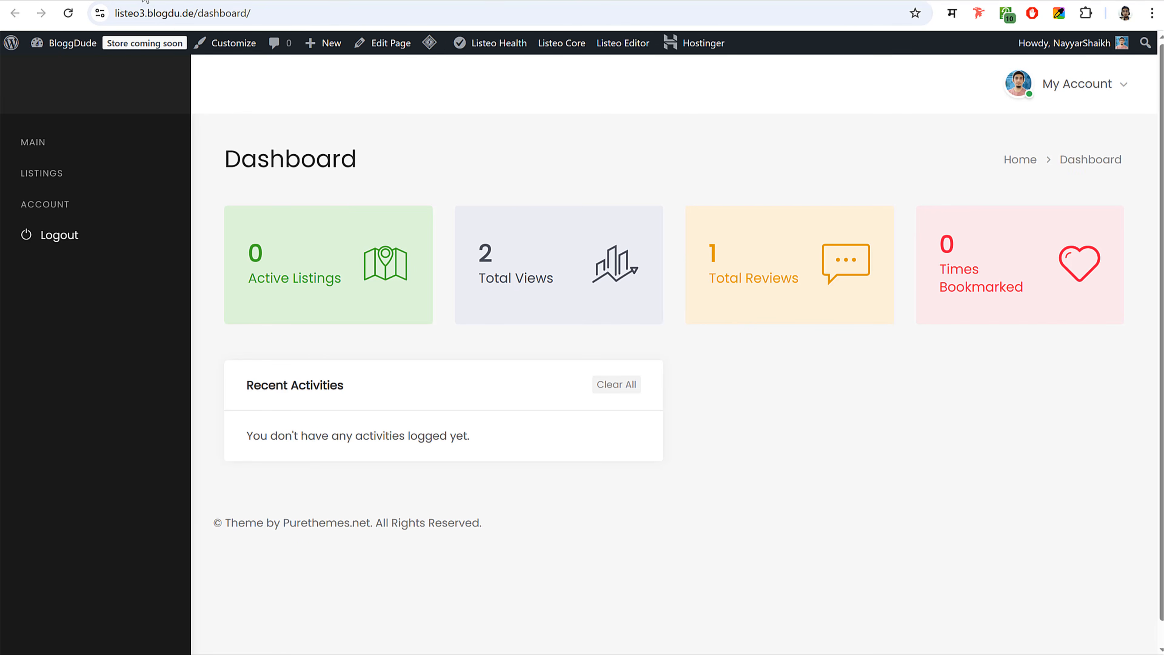
click(160, 1)
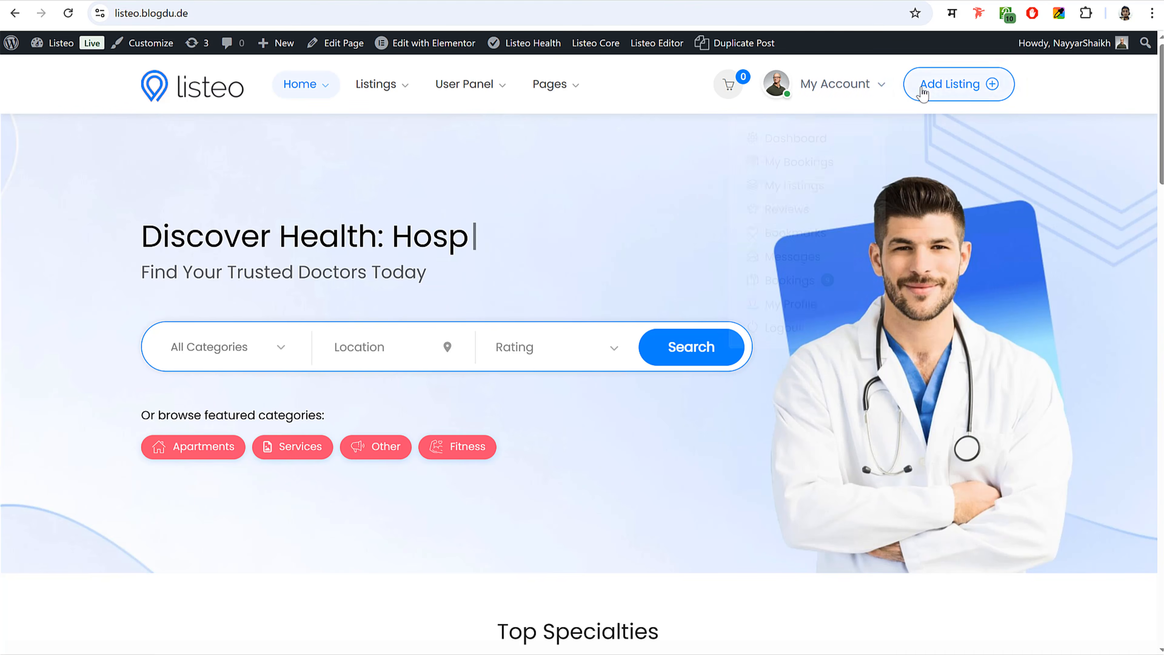
click(463, 1)
click(316, 1)
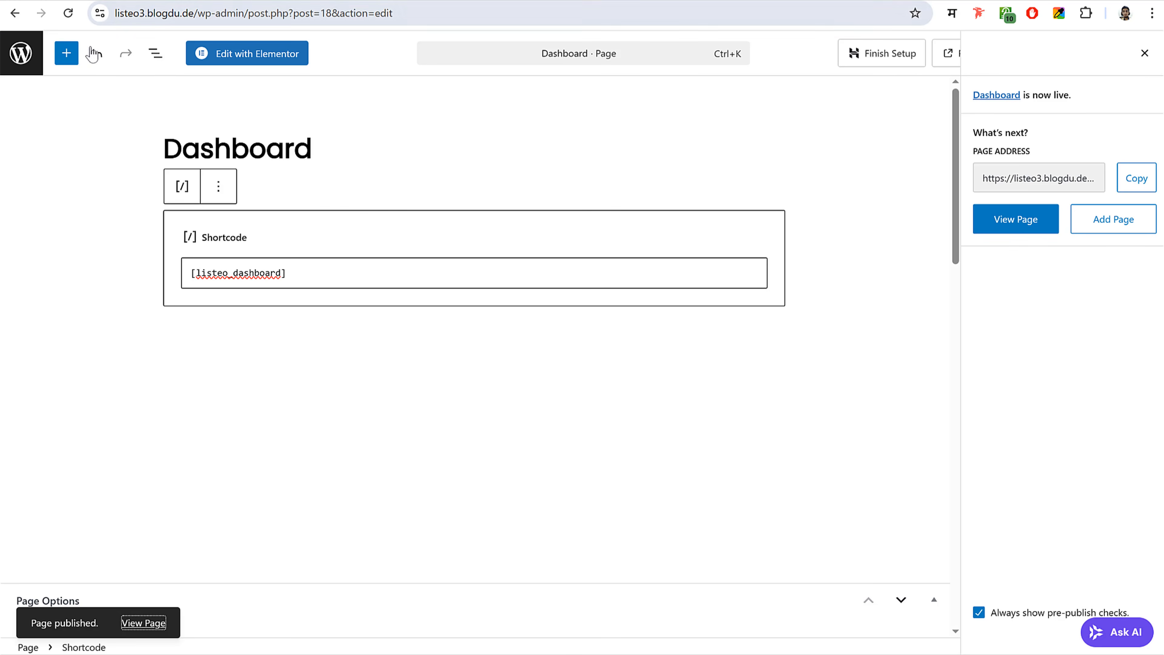
click(20, 59)
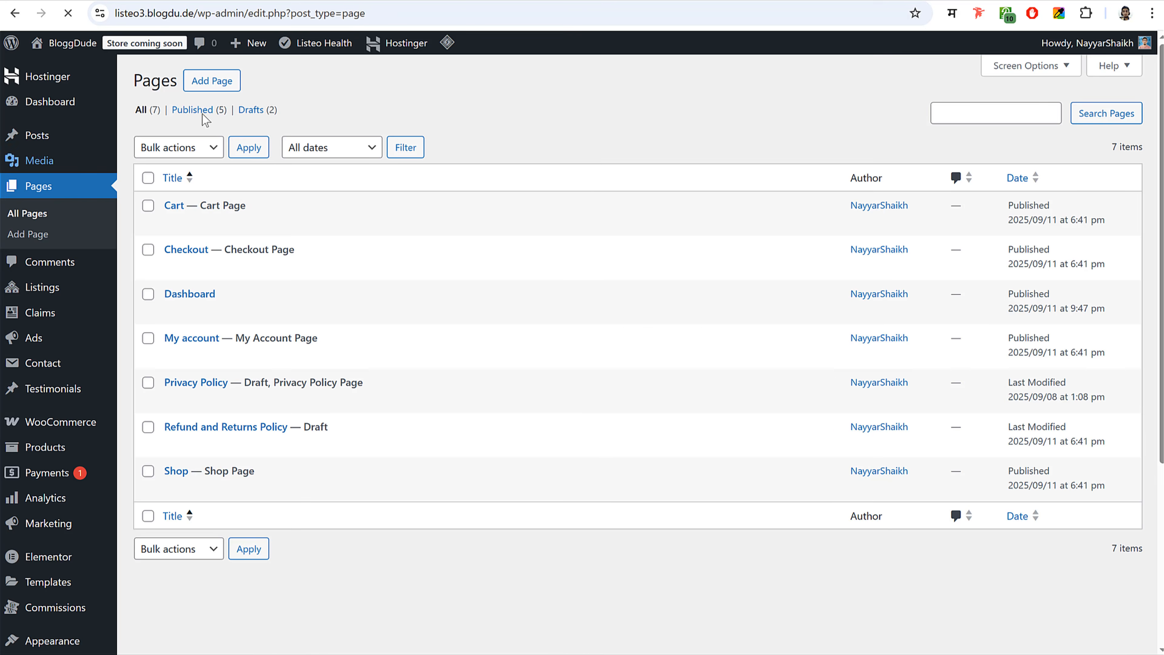
- Create a new page titled Messages with a Shortcode block containing [listeo_messages]
click(222, 85)
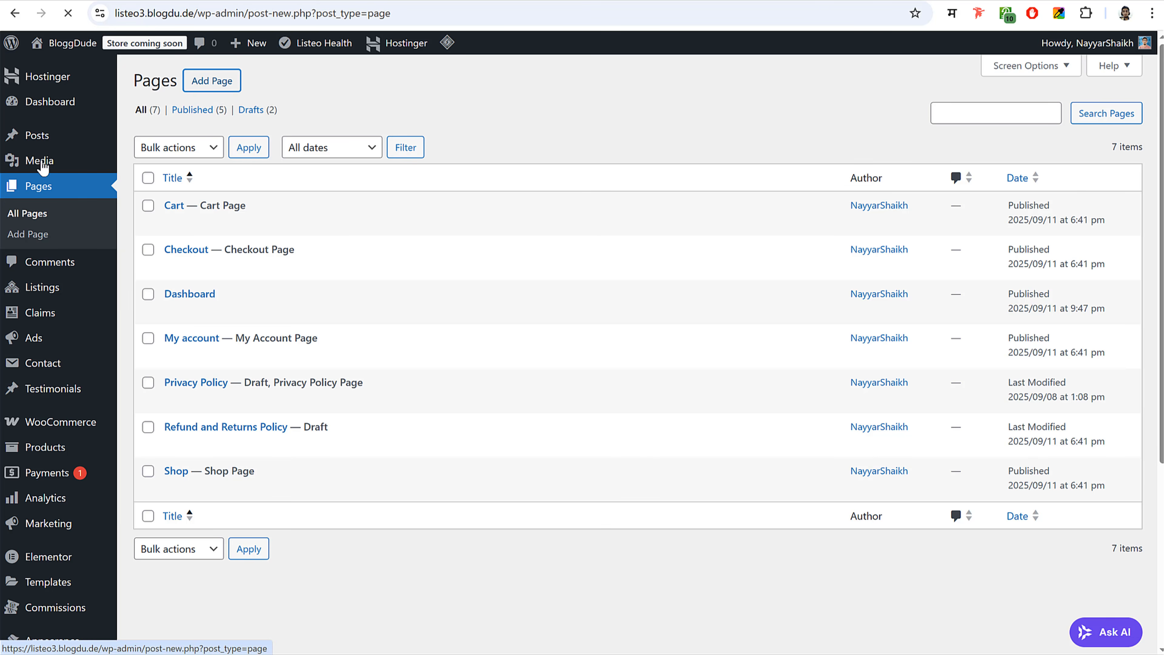
key(alt+Tab)
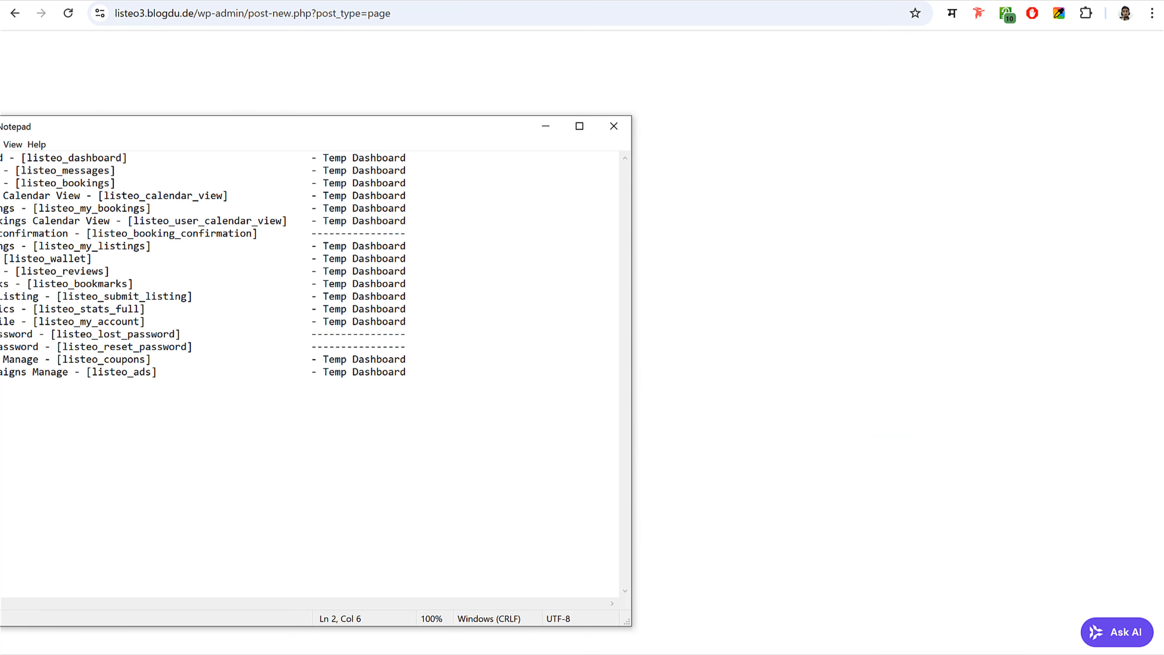
click(433, 62)
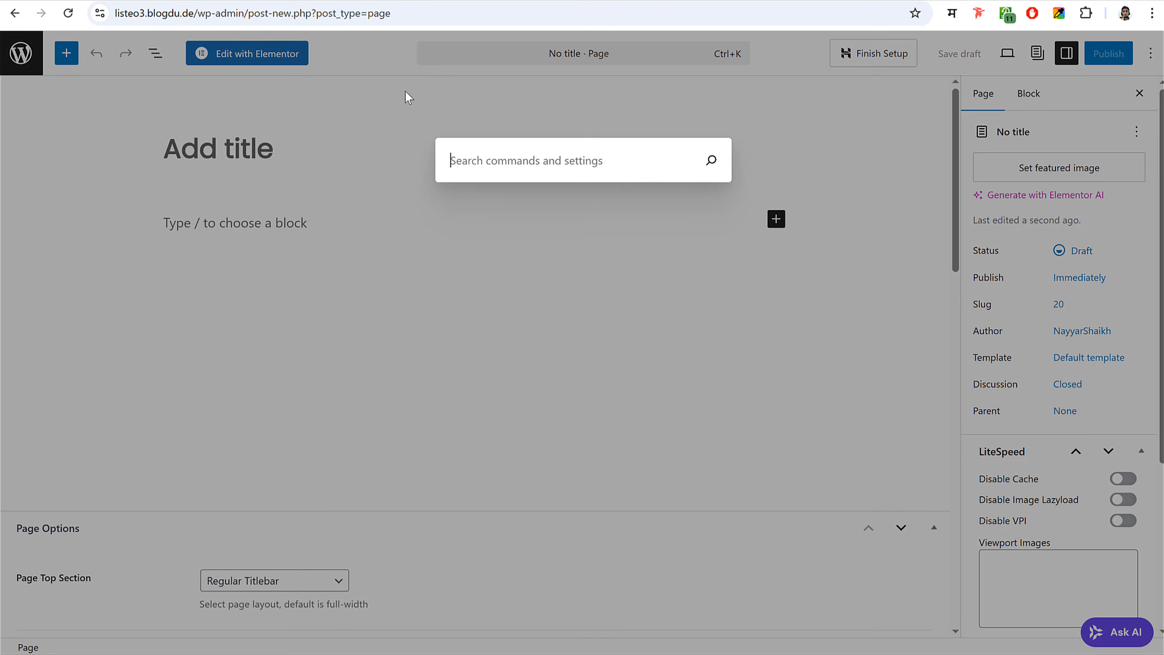
click(235, 156)
text(Messages)
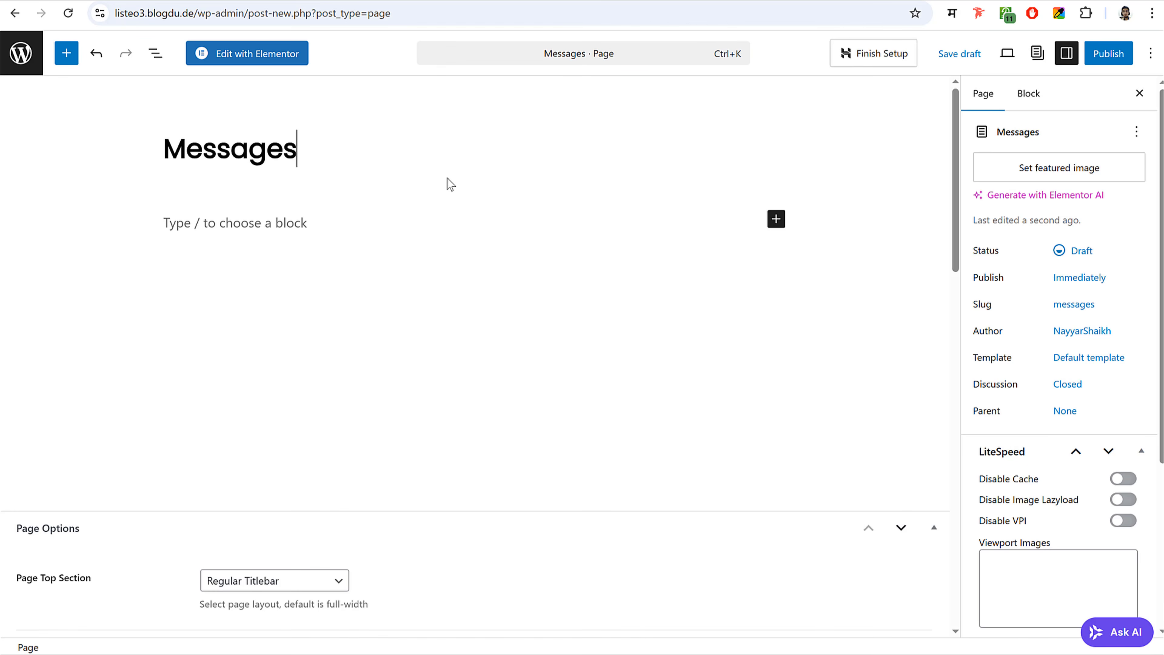
click(775, 221)
click(901, 334)
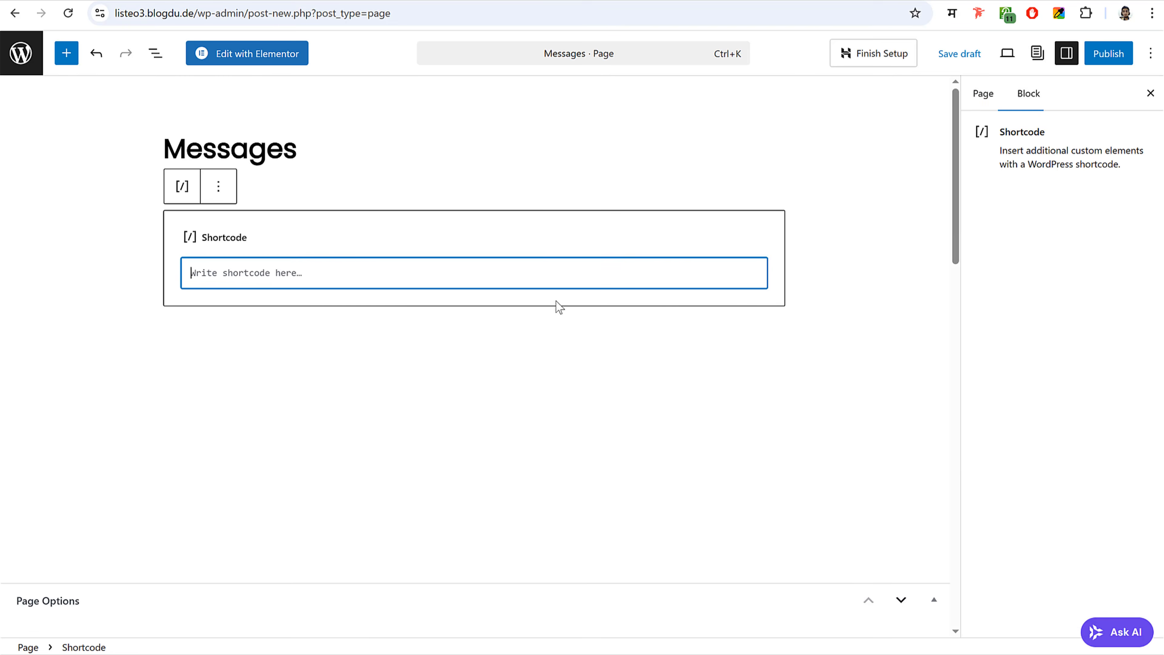
key(alt+Tab)
drag(120, 171, 17, 171)
key(ctrl+c)
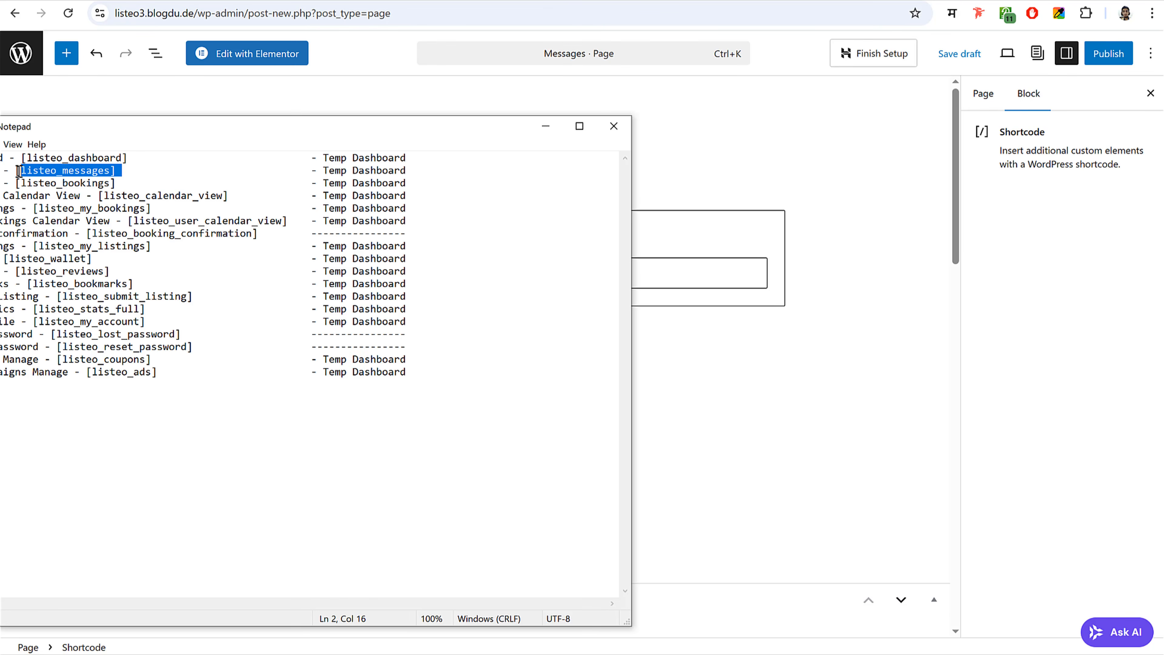
key(alt+Tab)
key(ctrl+v)
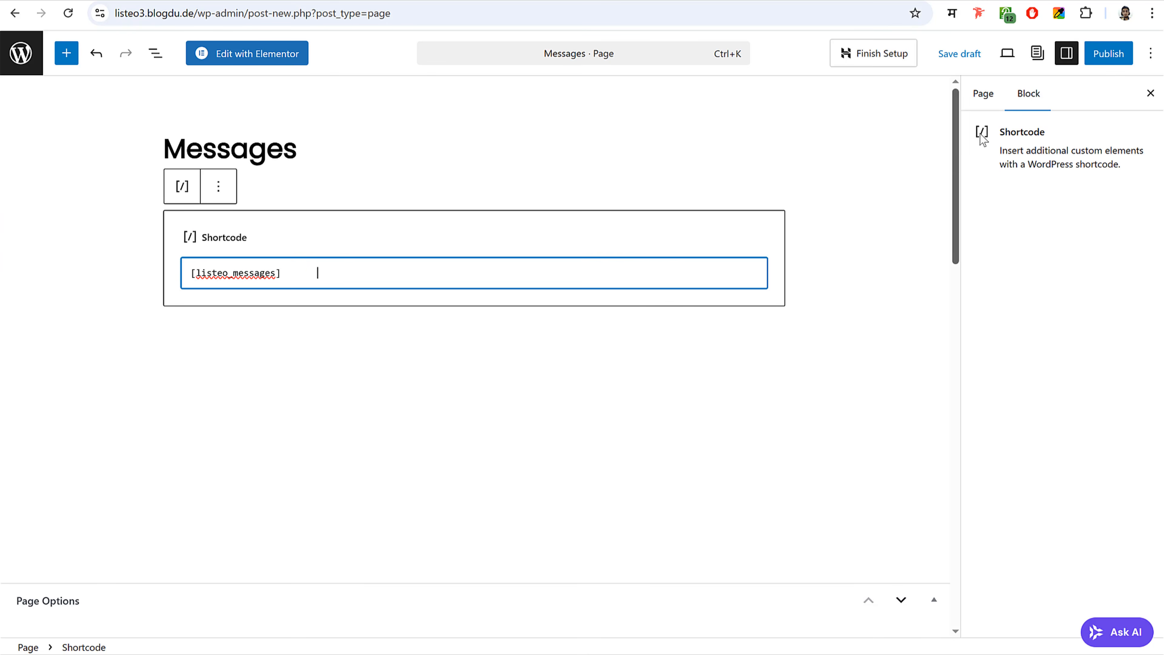
- Set the Messages page template to Dashboard Page, publish it, and return to Pages
click(983, 94)
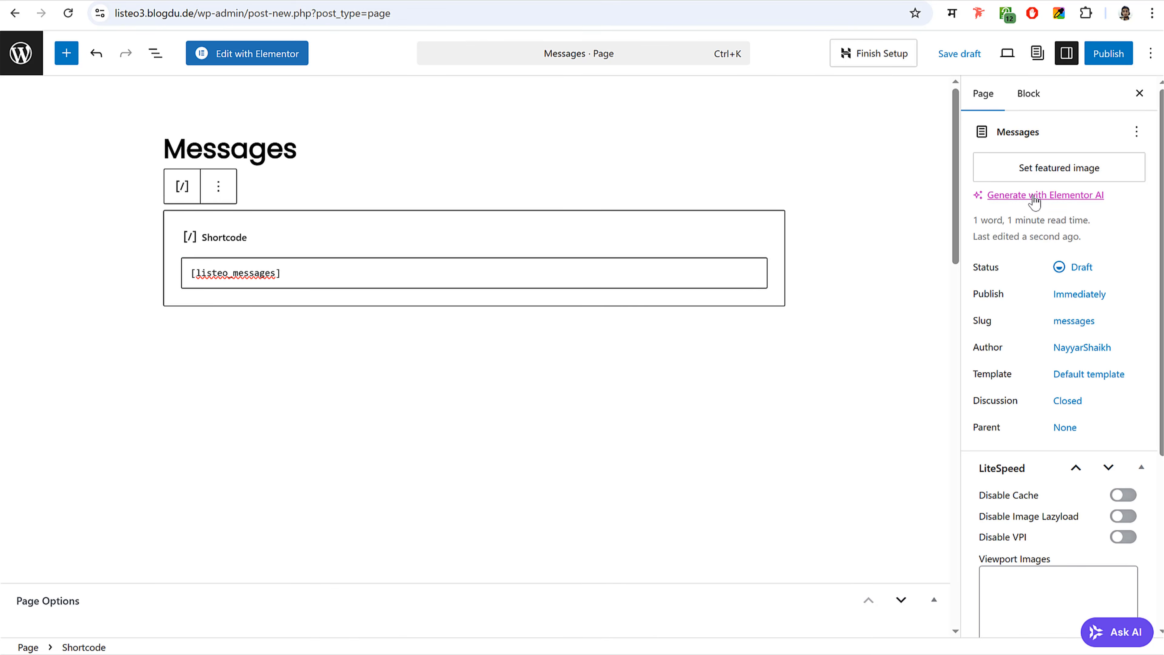
click(1083, 379)
click(849, 461)
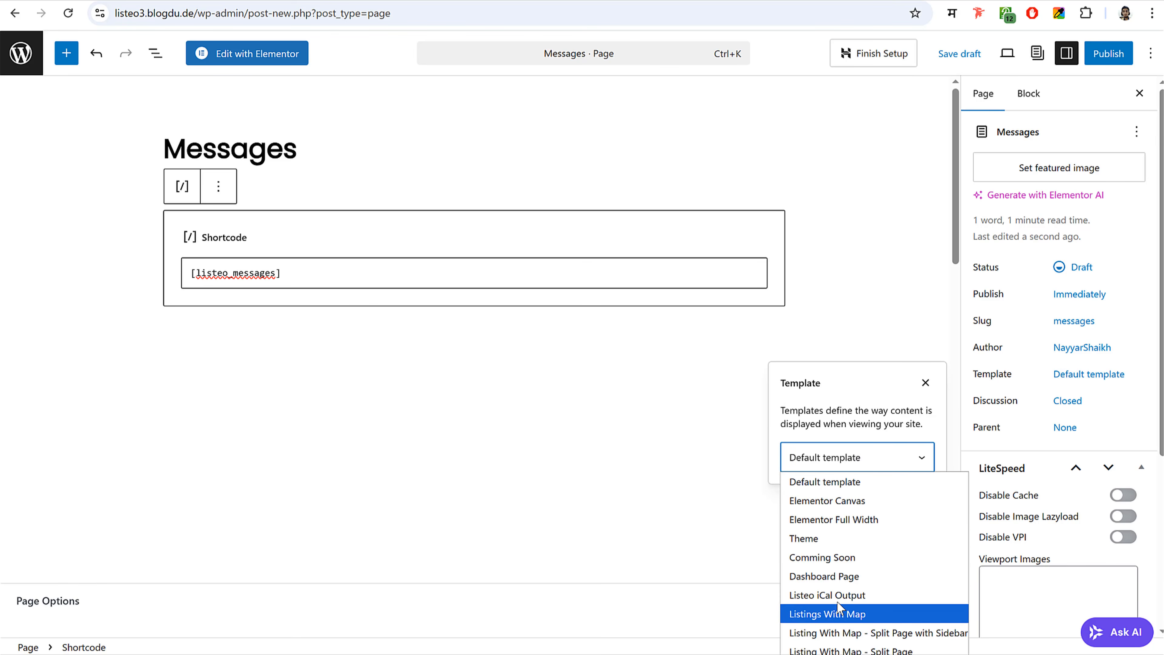
click(838, 578)
click(1109, 53)
click(1101, 59)
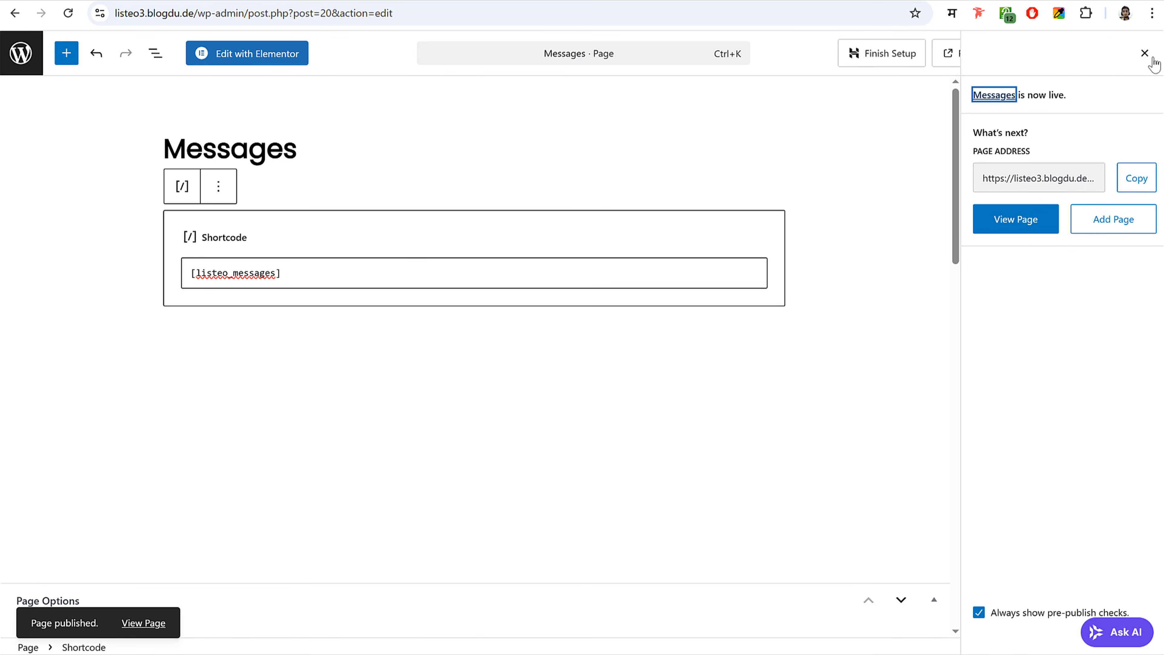
click(19, 57)
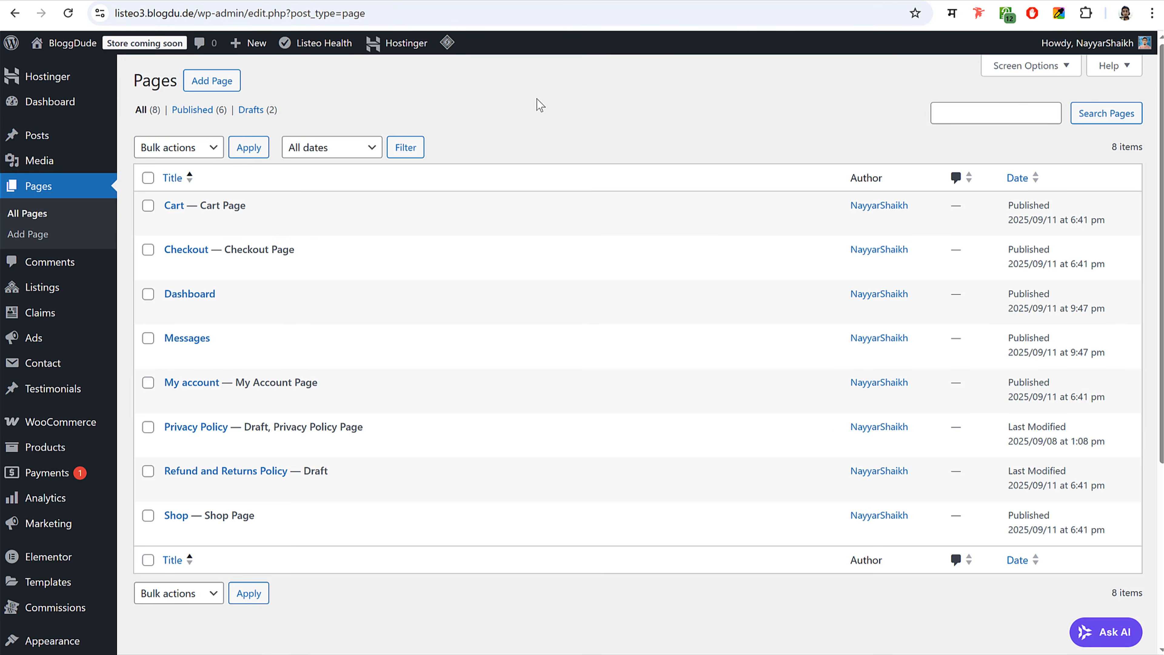
- Search plugins for 'duplicate', then install and activate Yoast Duplicate Post
scroll(595, 162, down, 5)
mouse_move(92, 445)
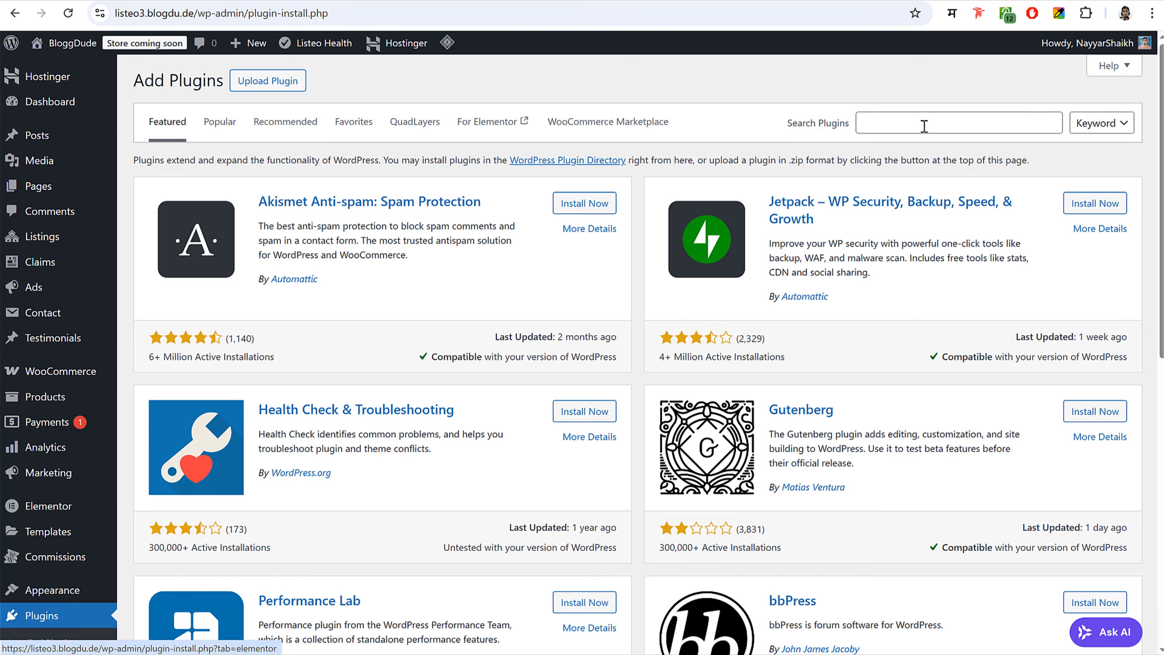
click(982, 121)
text(dupl)
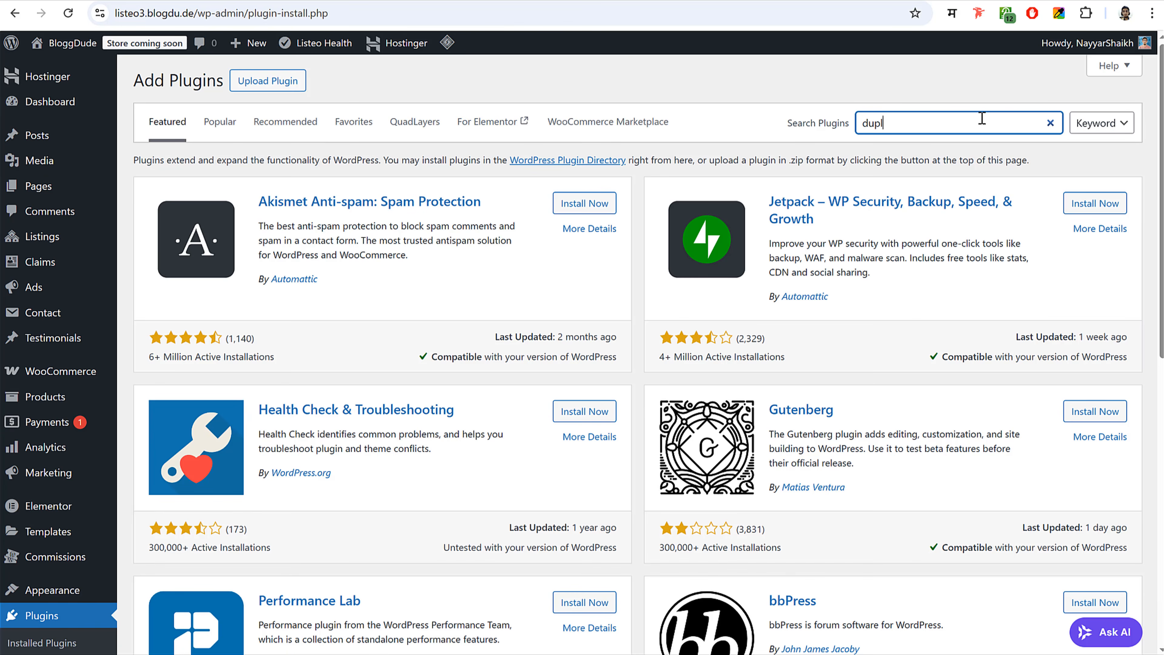
text(icate)
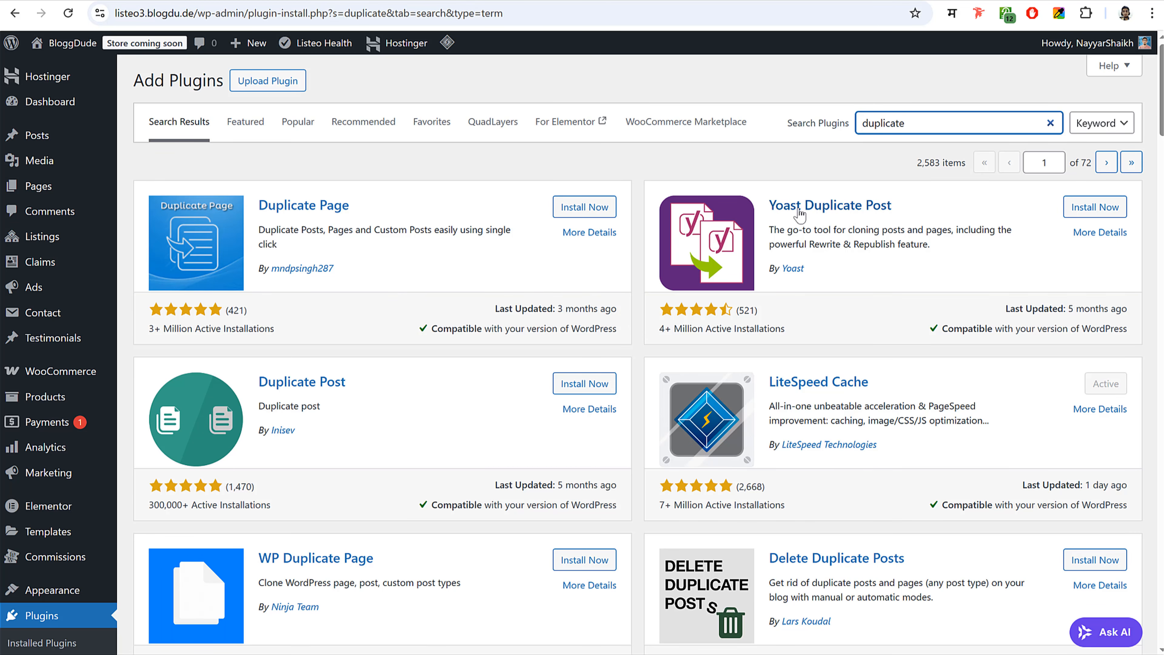
click(1081, 209)
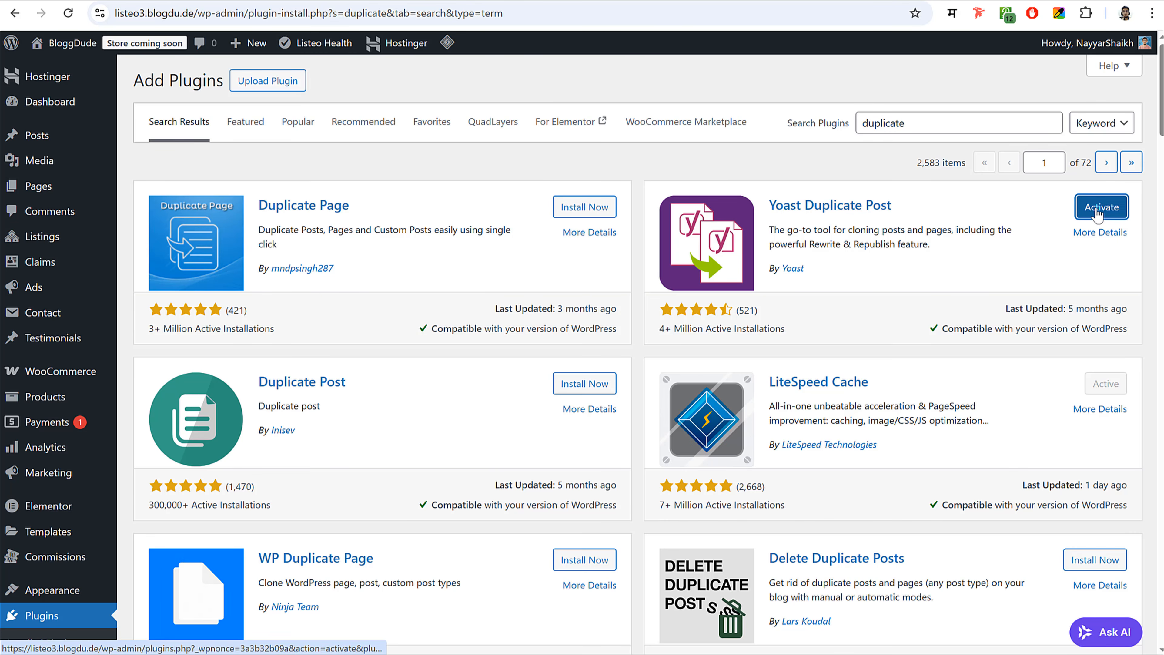
click(1099, 212)
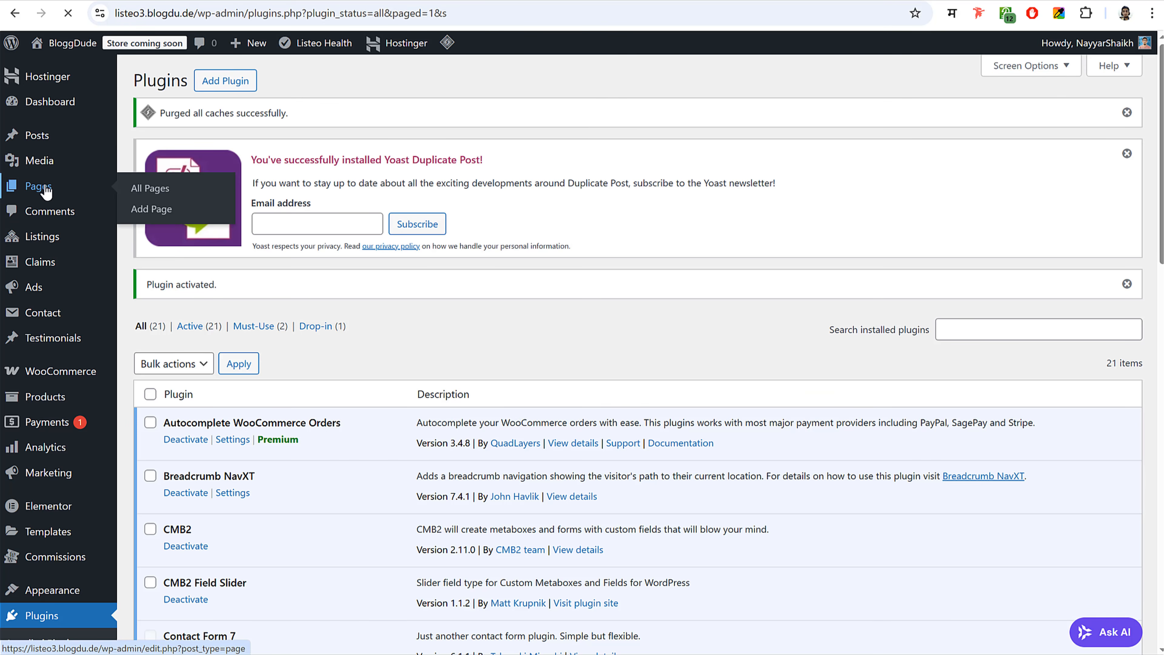
- Make a New Draft copy of the Dashboard page and check it uses the Dashboard Page template
click(45, 192)
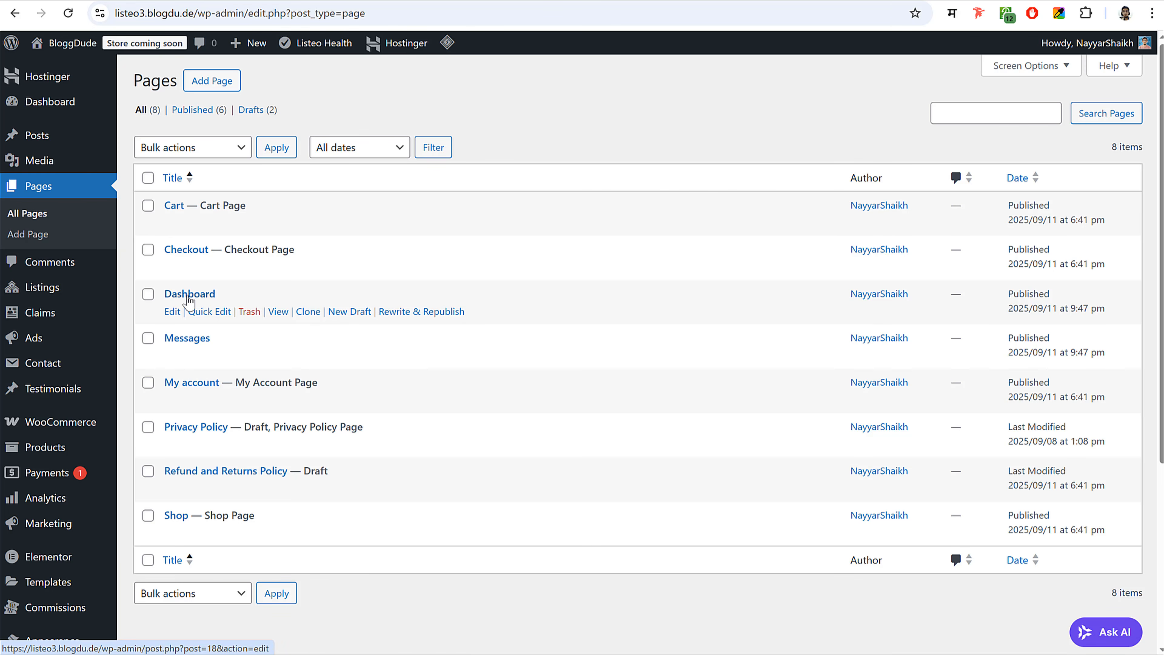
click(350, 312)
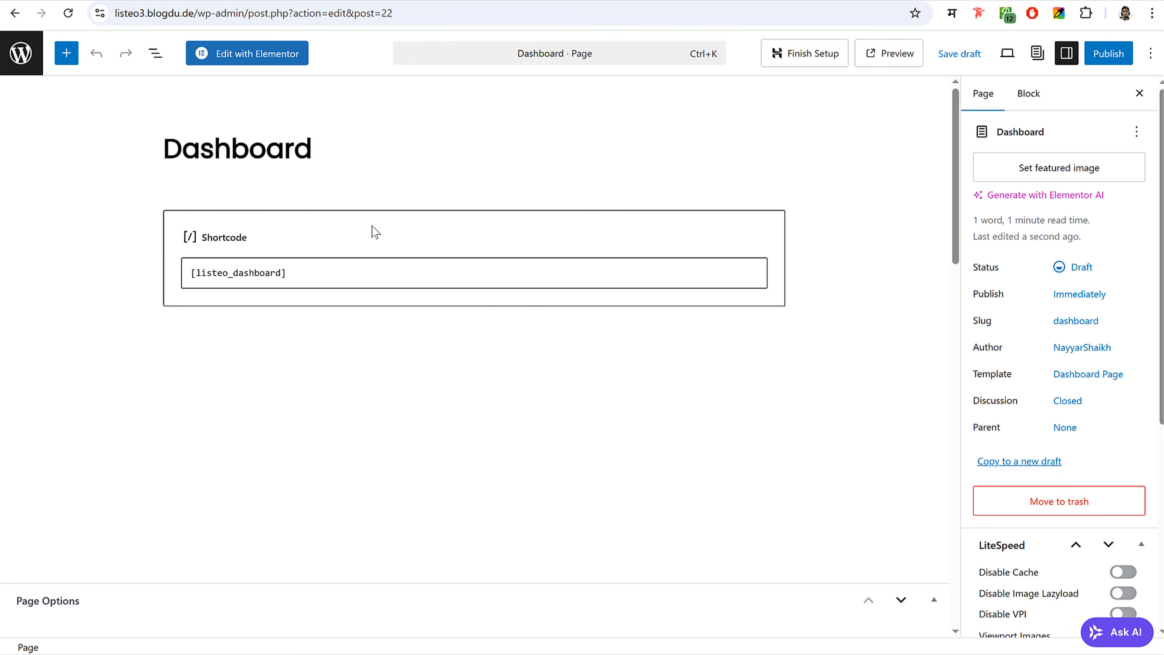
double_click(991, 372)
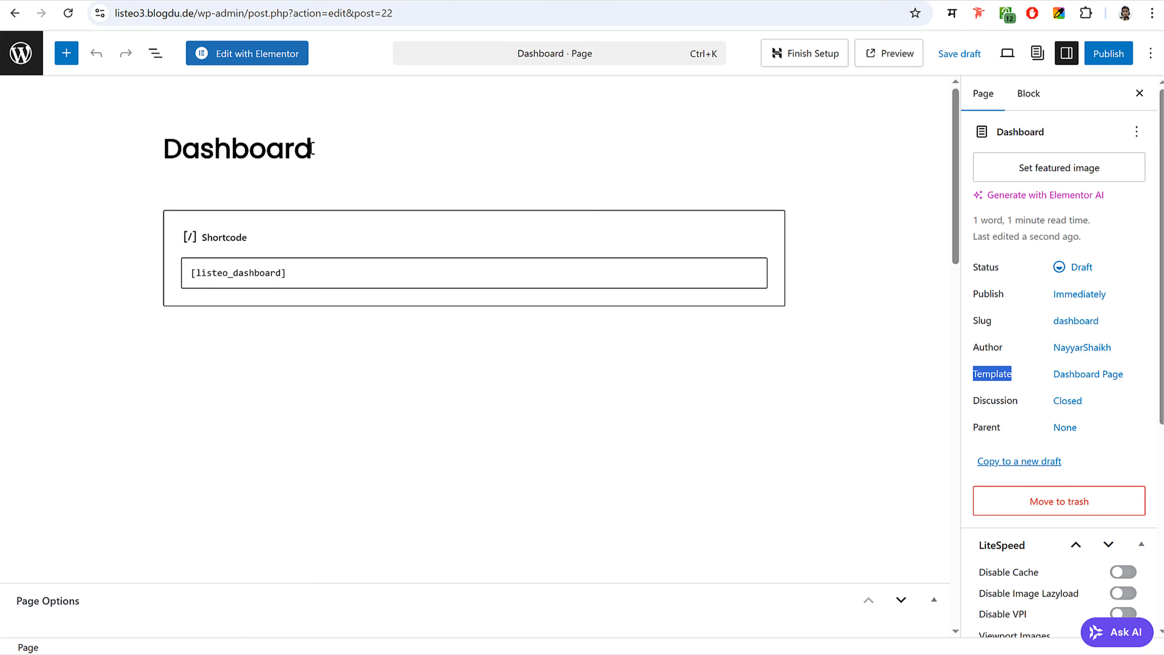
- Retitle the copied Dashboard draft as Bookings
click(0, 225)
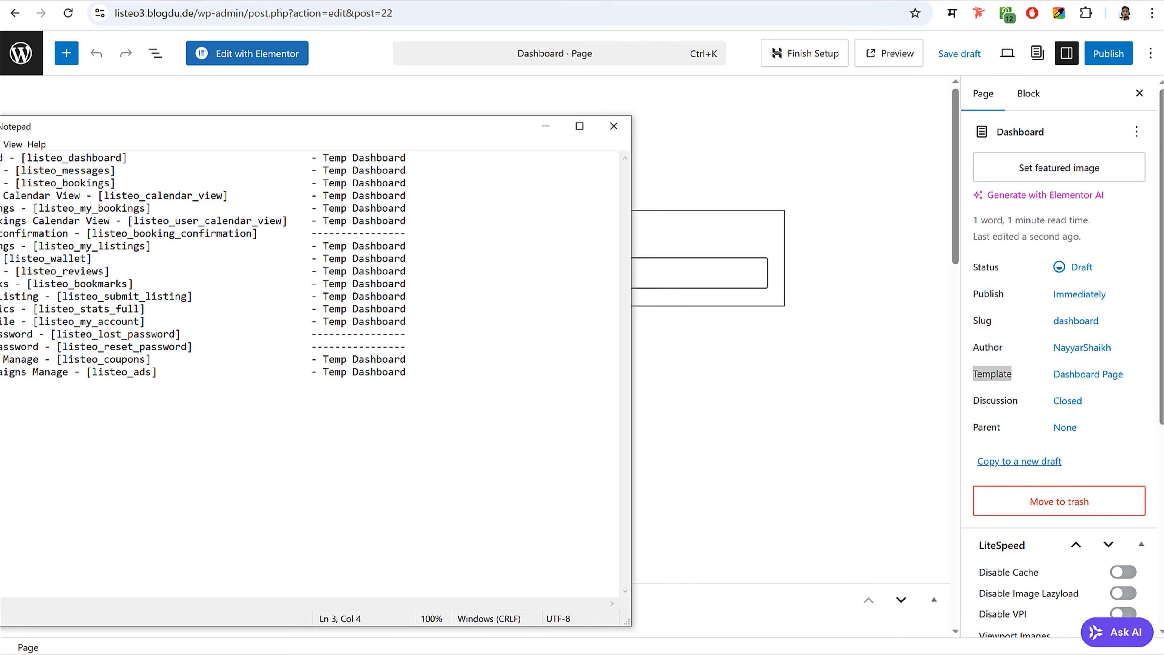
click(697, 189)
click(344, 153)
key(ctrl+a)
text(Bookings)
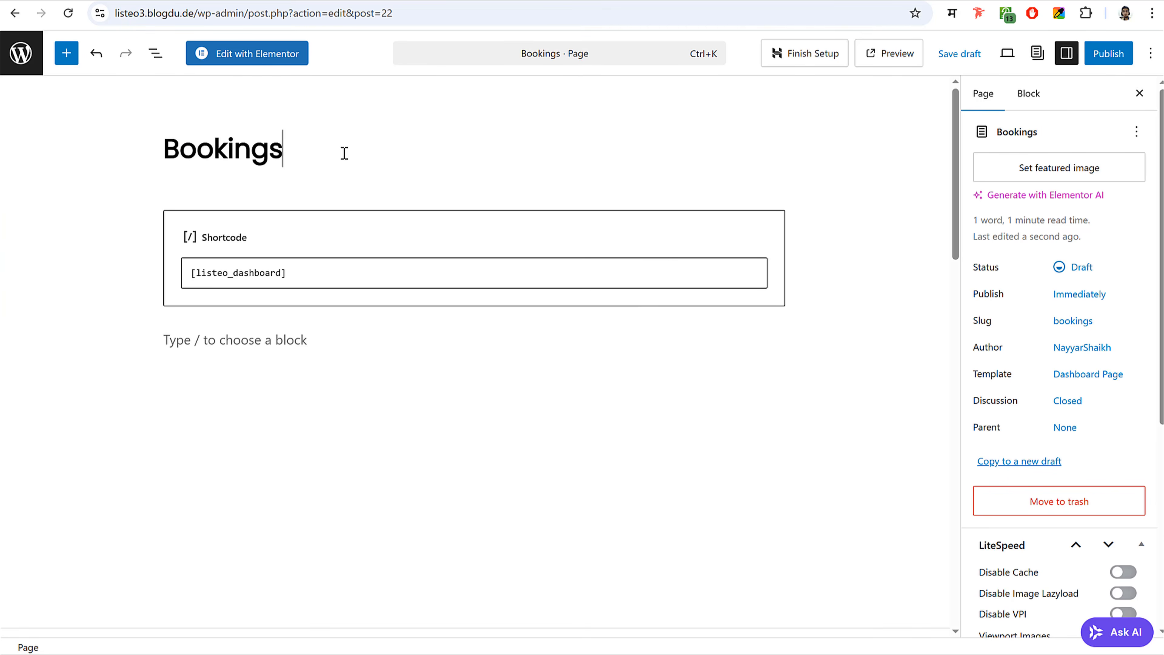
- Replace the block's shortcode with [listeo_bookings], publish the page, and return to Pages
click(0, 179)
drag(123, 183, 15, 182)
key(ctrl+c)
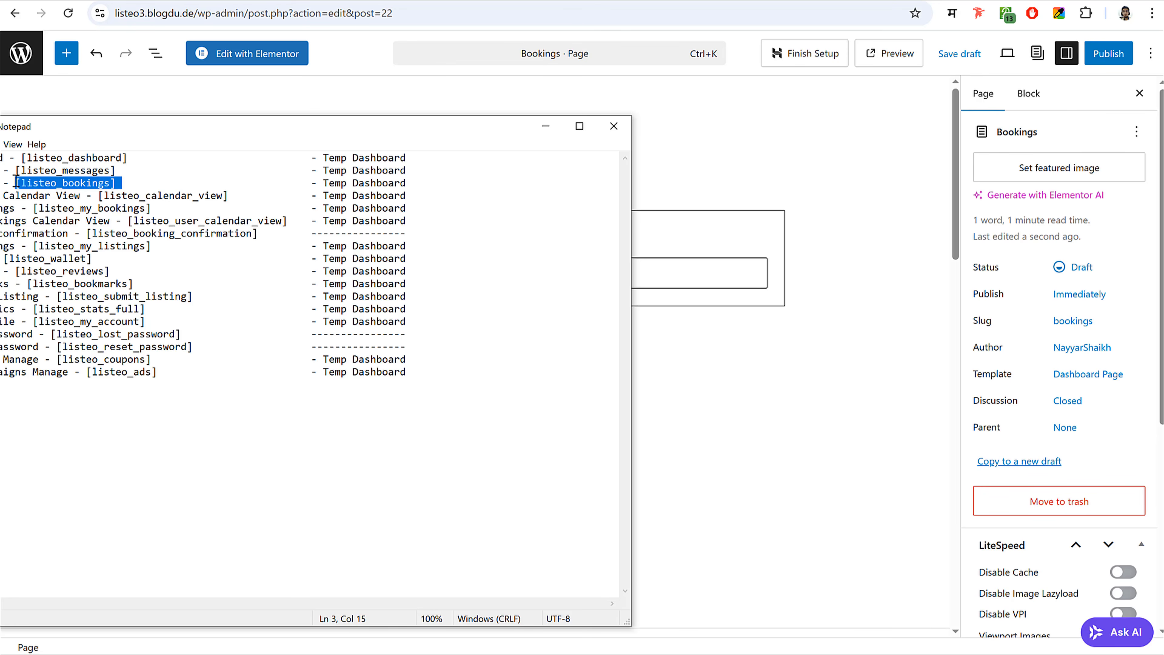
click(672, 273)
key(ctrl+a)
key(ctrl+v)
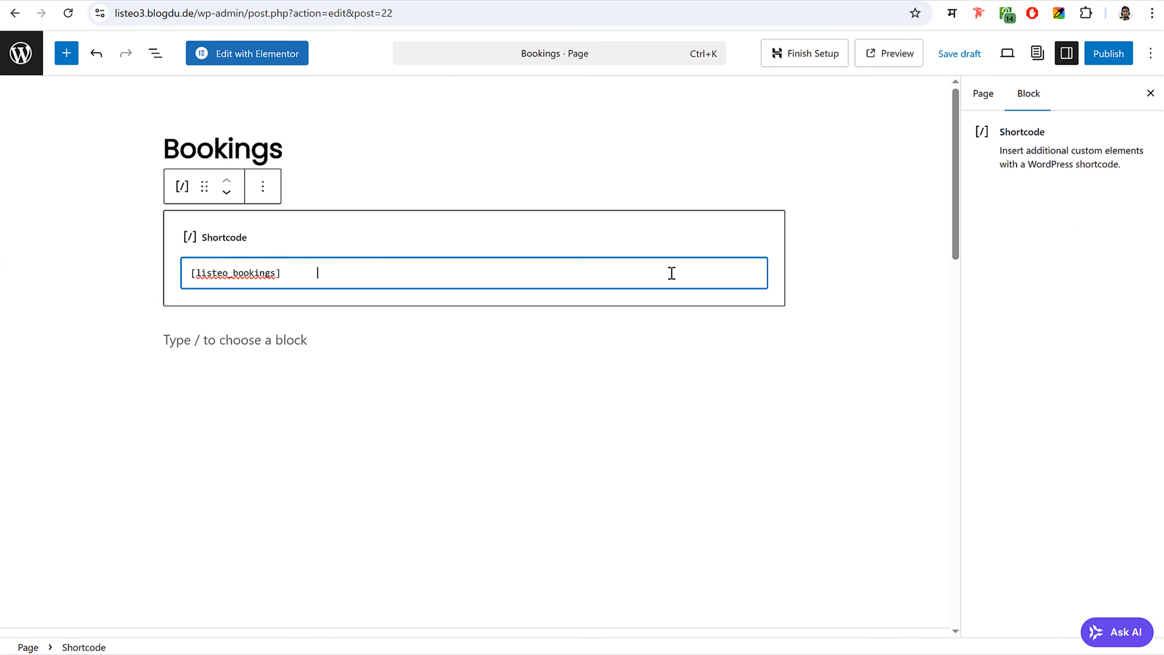
click(1118, 57)
click(1097, 55)
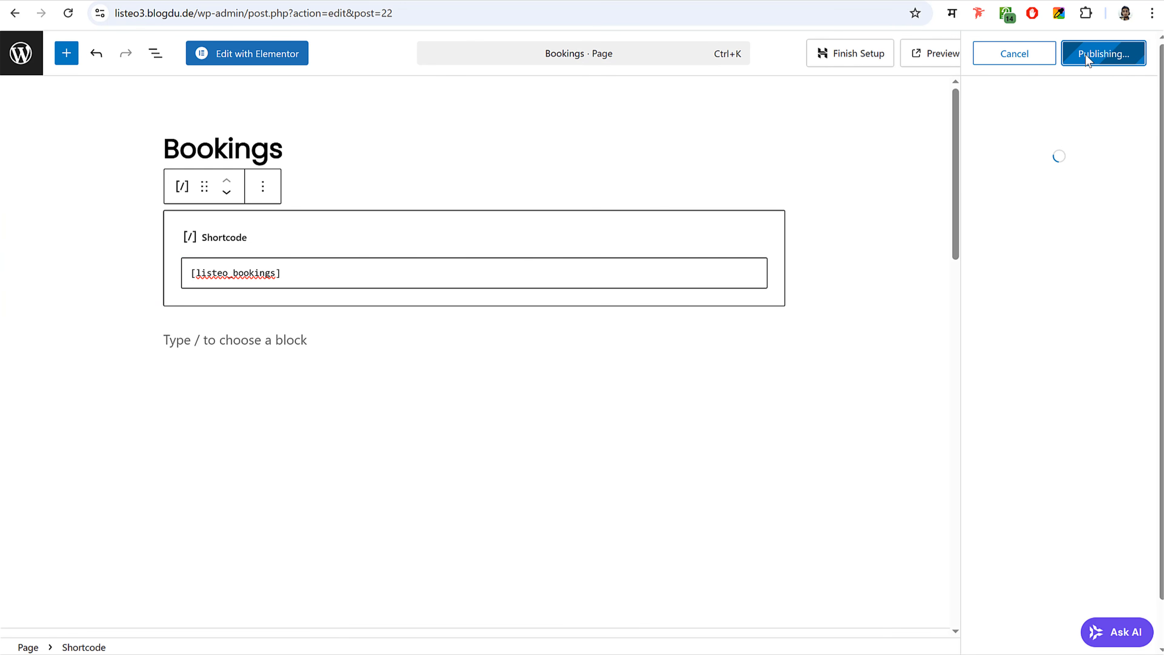
click(34, 71)
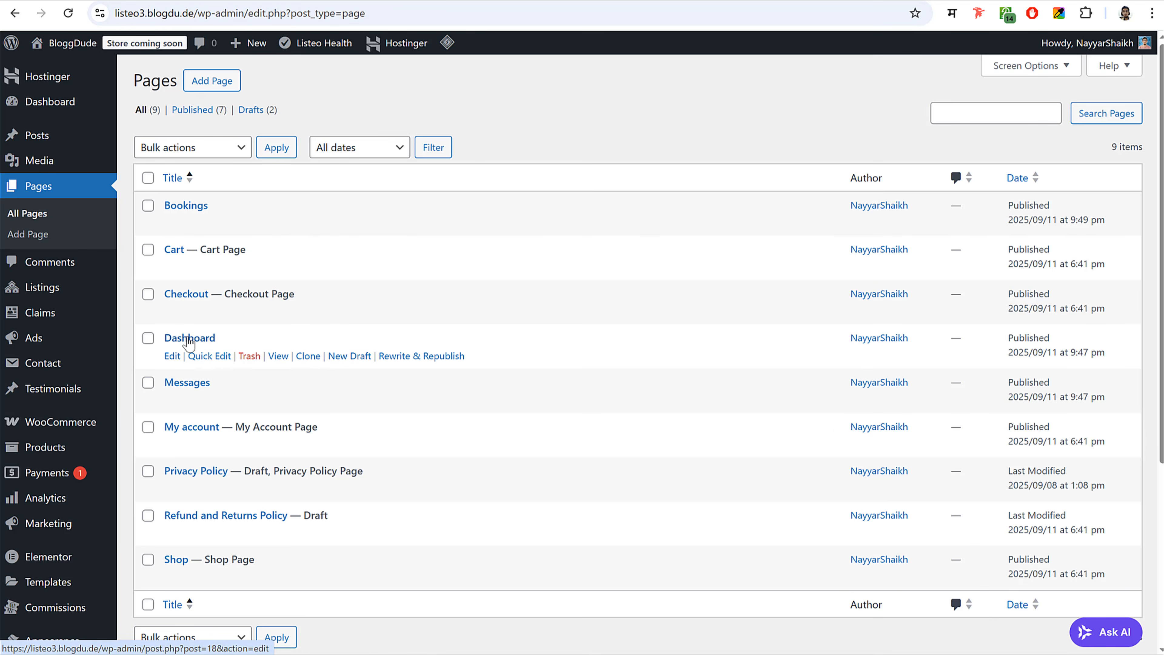
- Make a new draft copy of Dashboard titled Bookings Calendar View
click(335, 362)
key(alt+Tab)
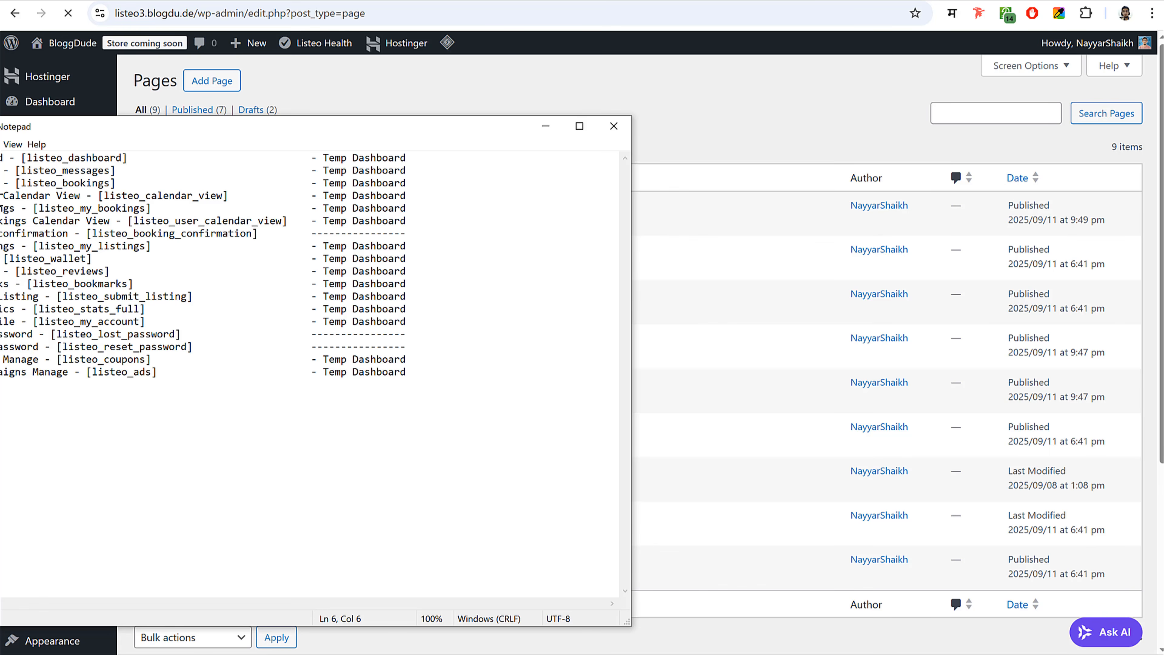
drag(81, 195, 1, 195)
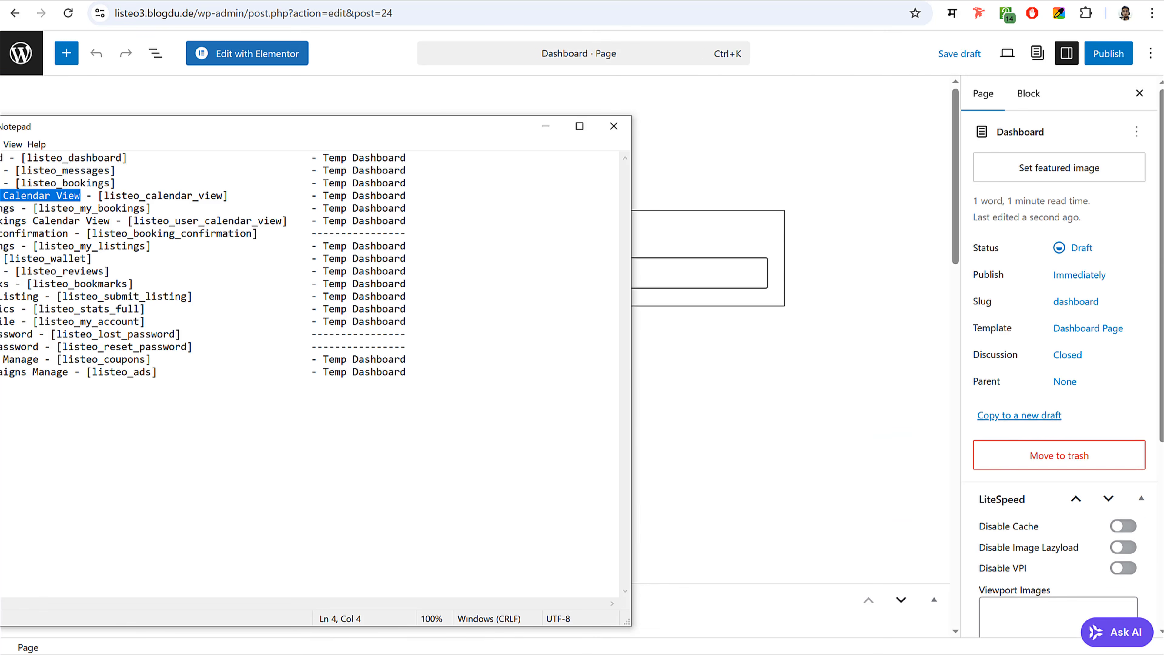
click(339, 77)
click(373, 153)
double_click(286, 151)
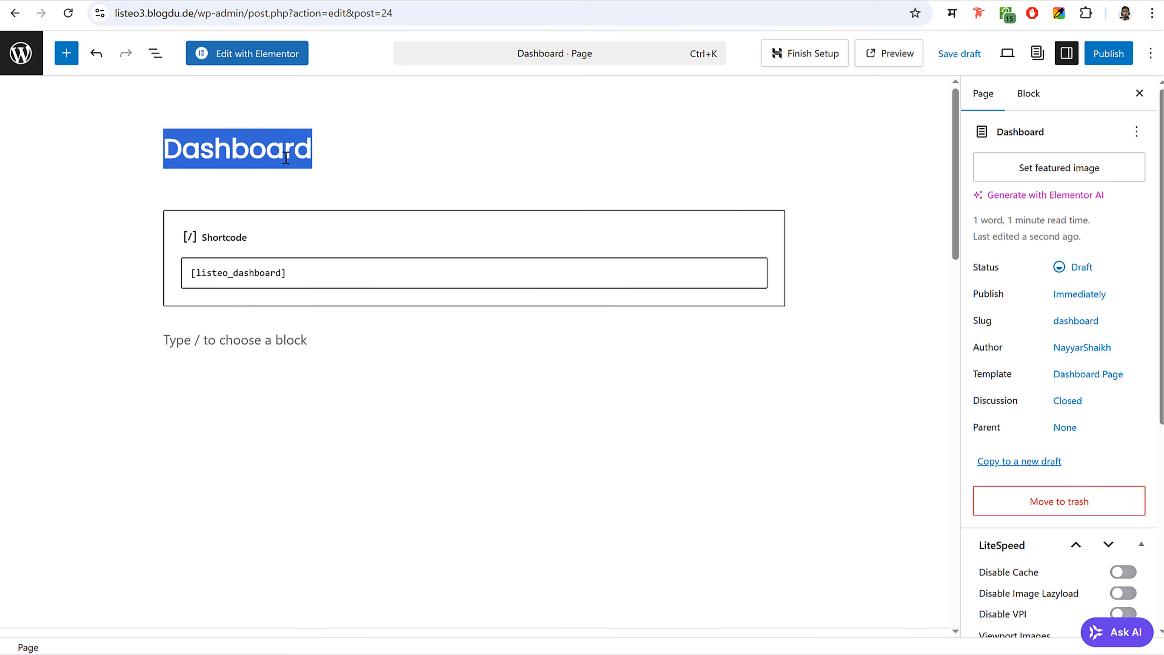
text(Bookings Calendar View)
- Put [listeo_calendar_view] in the Shortcode block, publish, and return to Pages
click(1, 208)
drag(233, 195, 99, 195)
key(ctrl+c)
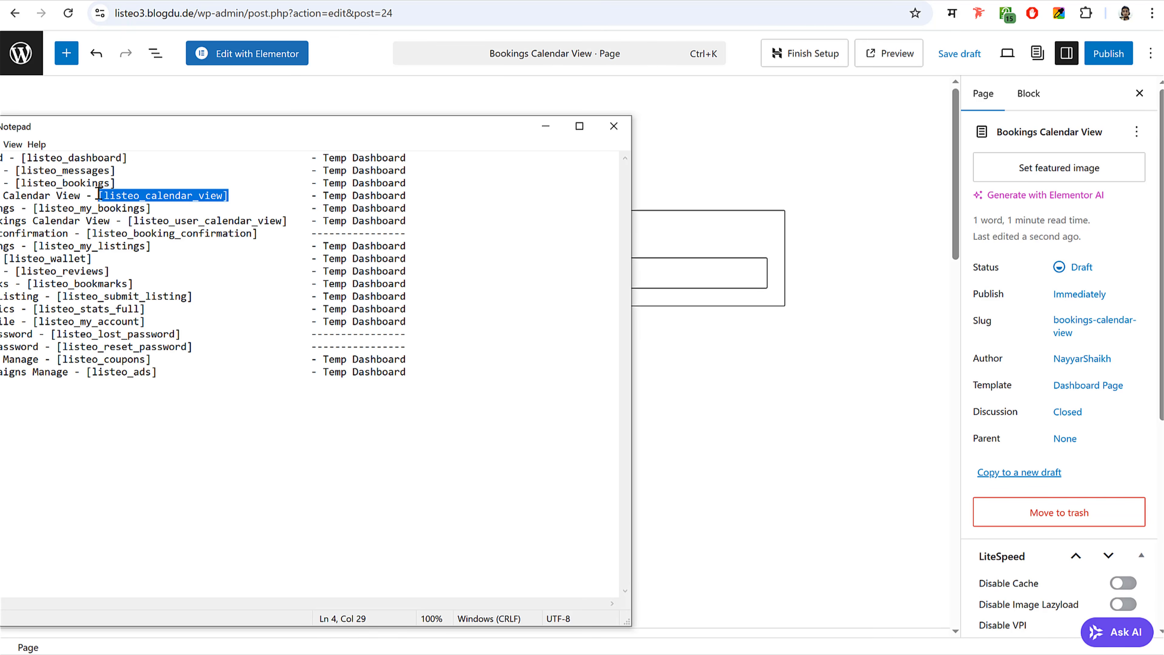
click(680, 267)
key(ctrl+a)
key(ctrl+v)
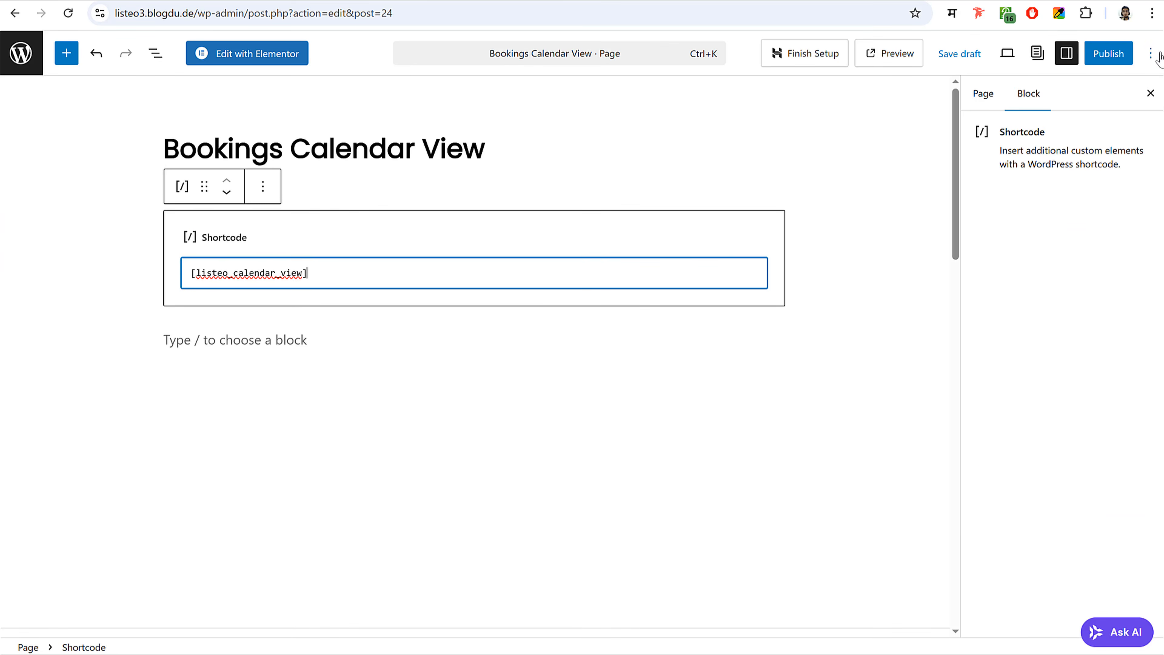
click(1109, 53)
click(1099, 54)
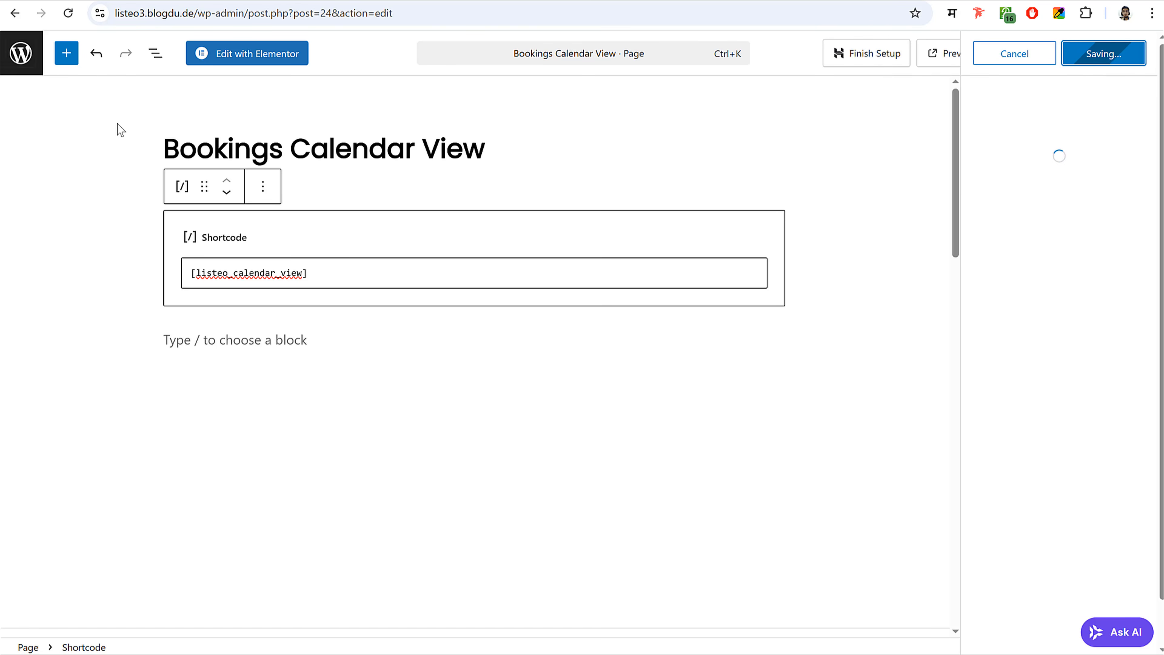
click(14, 52)
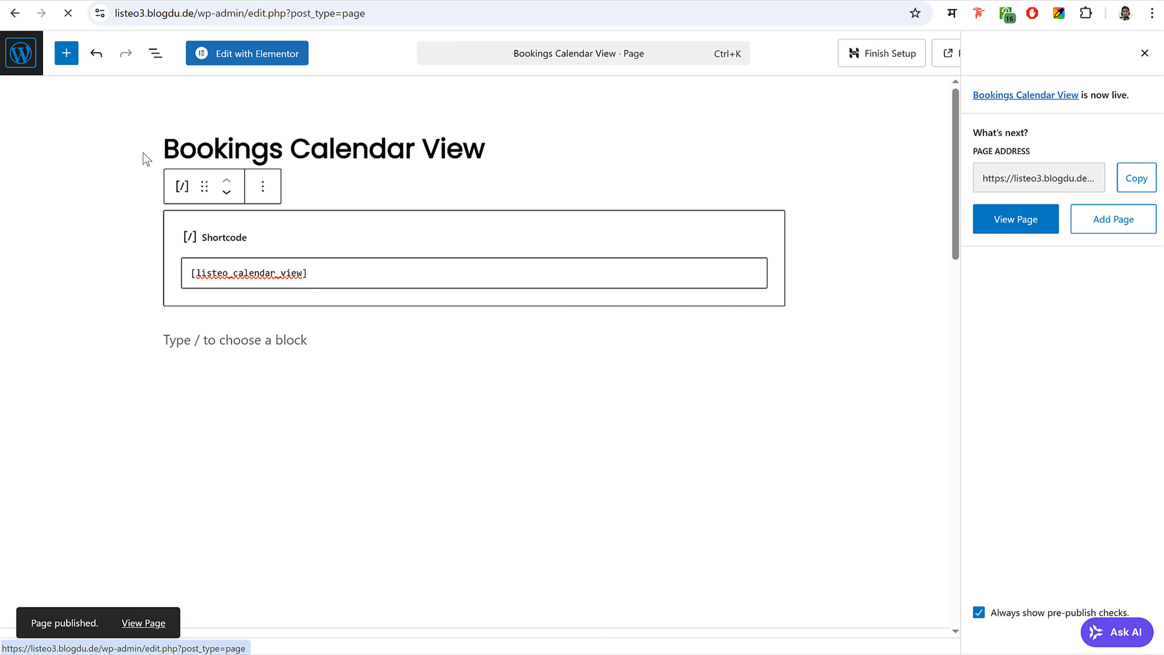
- Make a new draft copy of Dashboard titled My Bookings
click(350, 400)
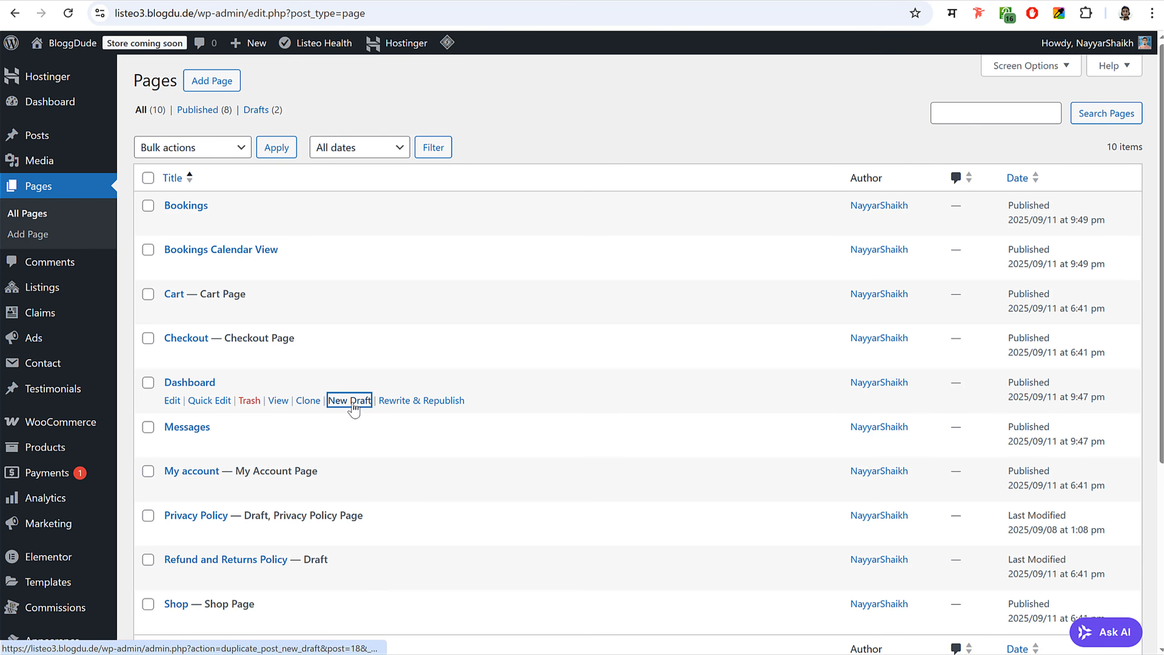
key(alt+Tab)
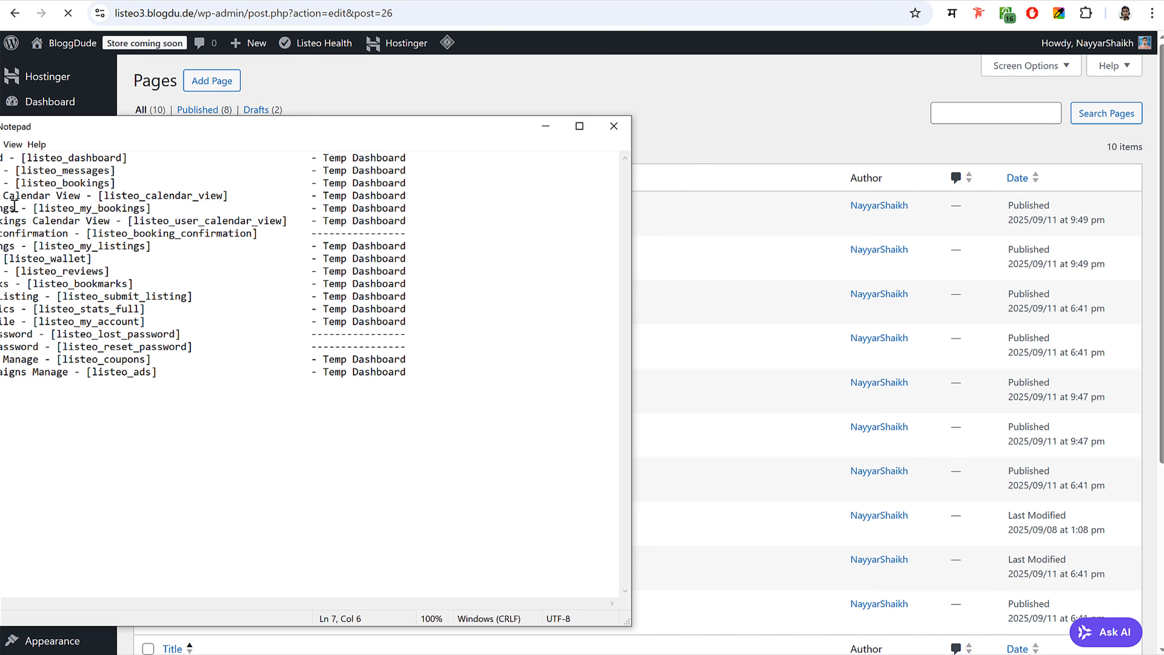
drag(15, 209, 0, 209)
key(ctrl+c)
click(270, 4)
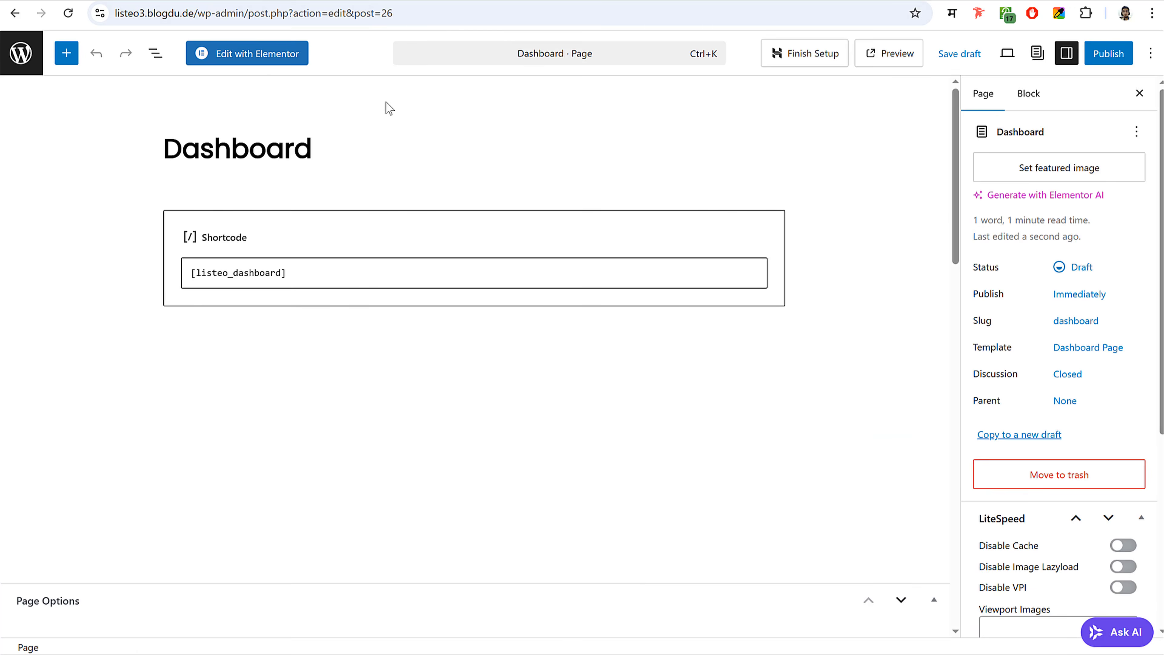
key(ctrl+v)
drag(392, 143, 34, 211)
- Swap in the [listeo_my_bookings] shortcode, publish the page, and return to Pages
key(alt+Tab)
click(722, 267)
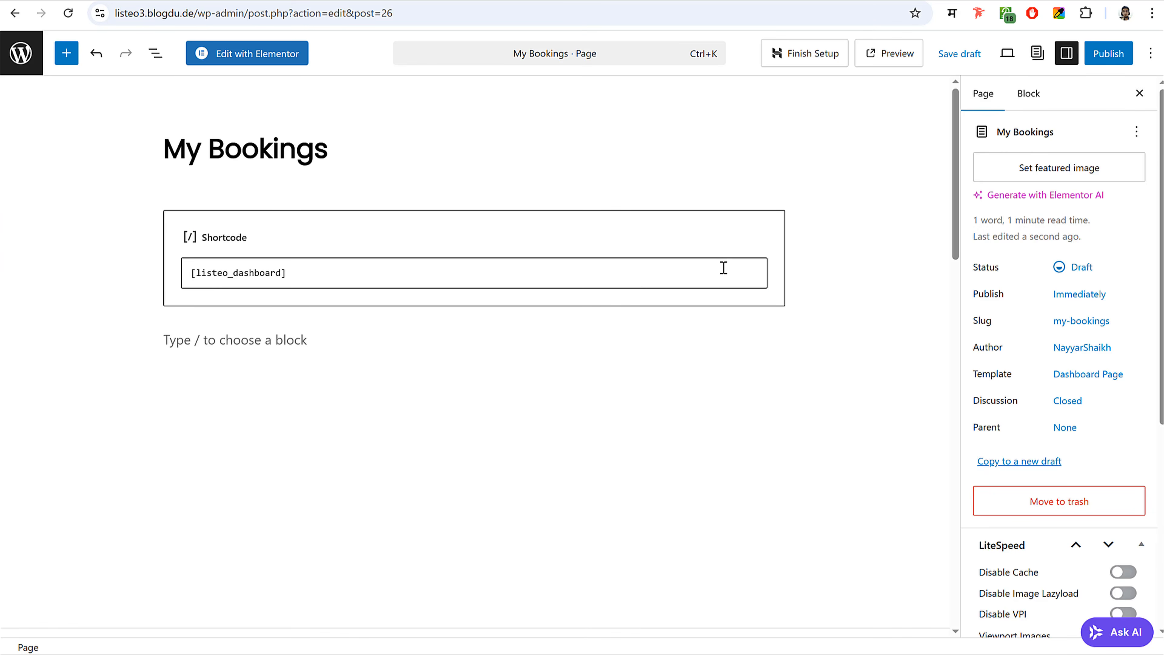
key(ctrl+a)
text([listeo_my_bookings])
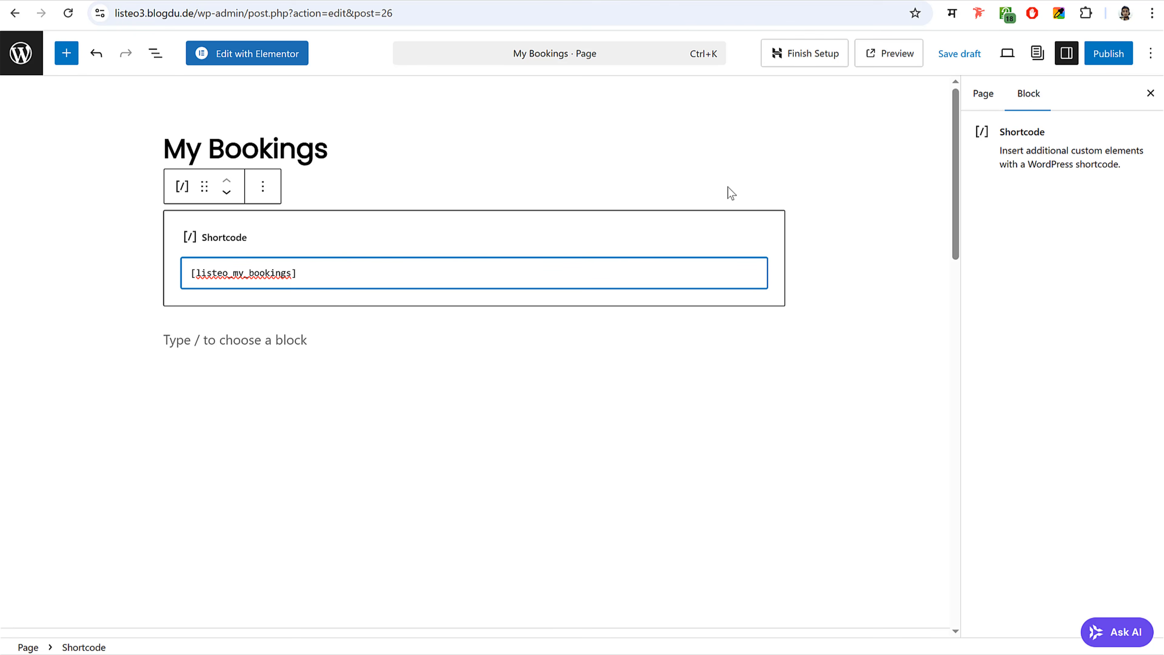
click(1126, 46)
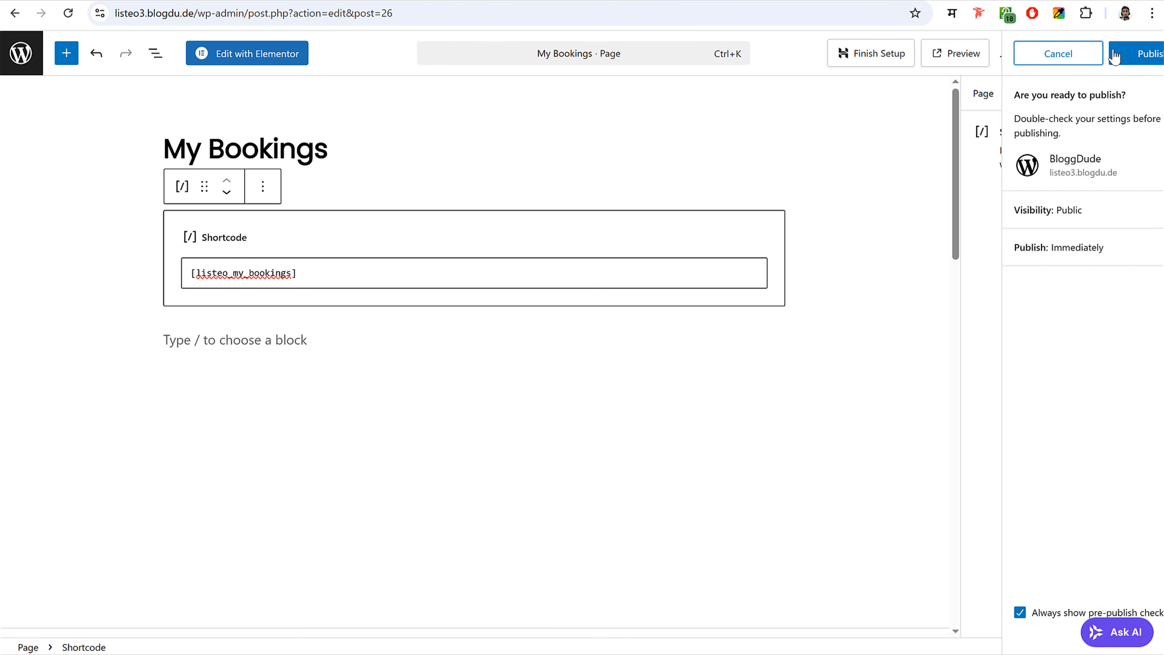
click(1125, 51)
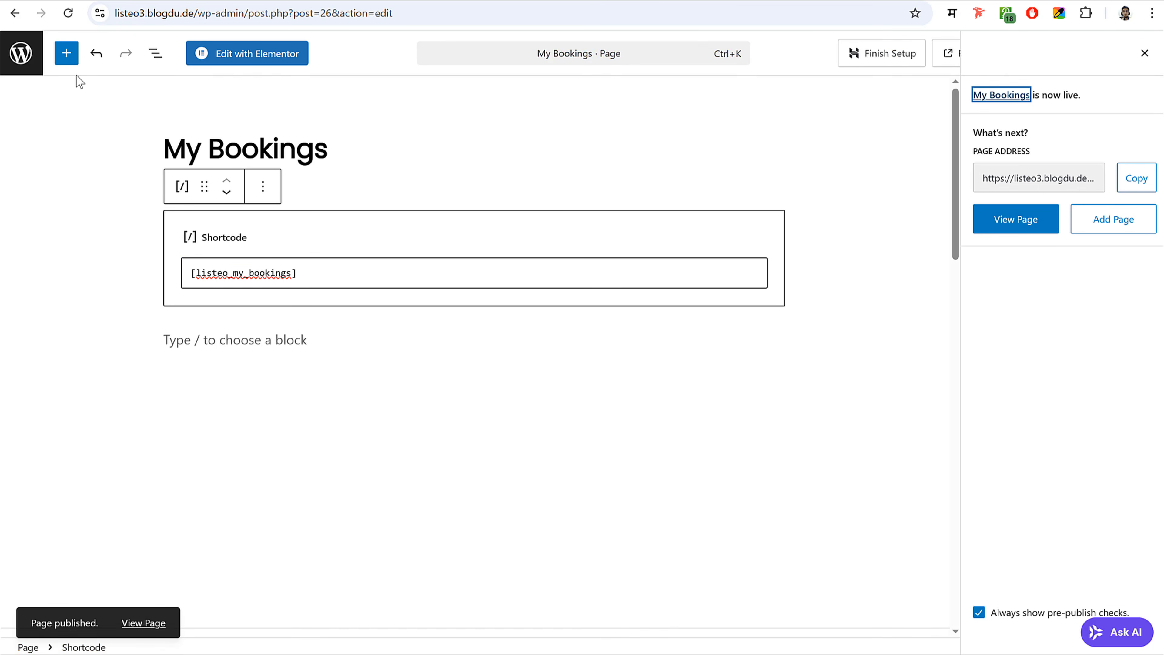
click(18, 54)
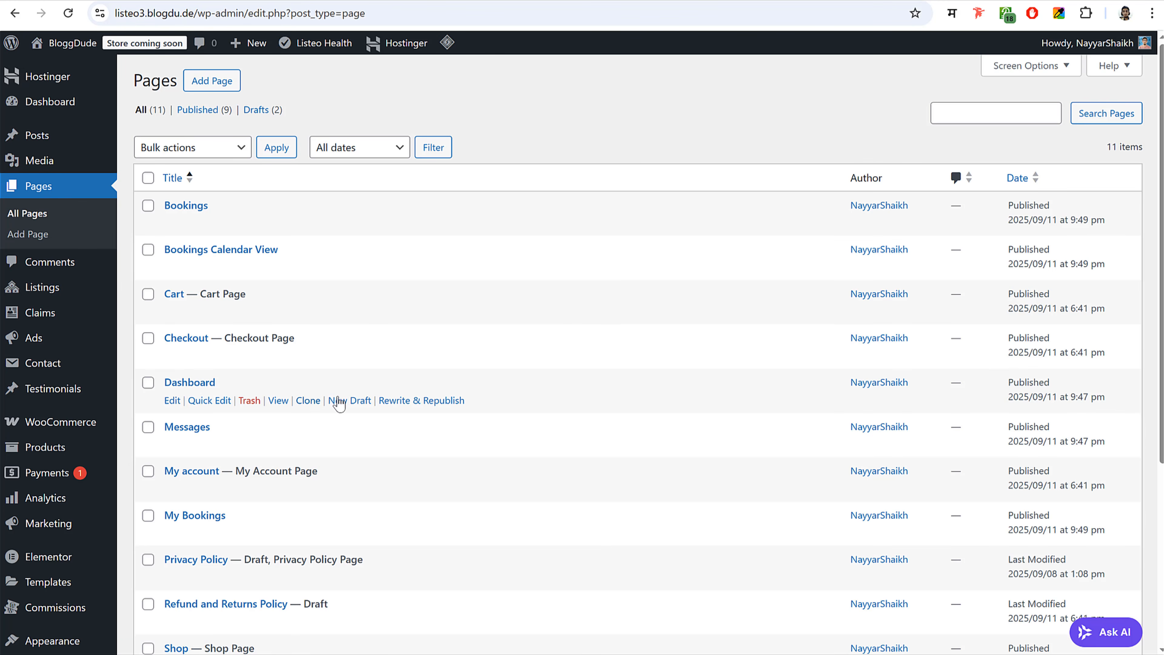
- Make a new Dashboard draft copy titled User Bookings Calendar View
click(357, 402)
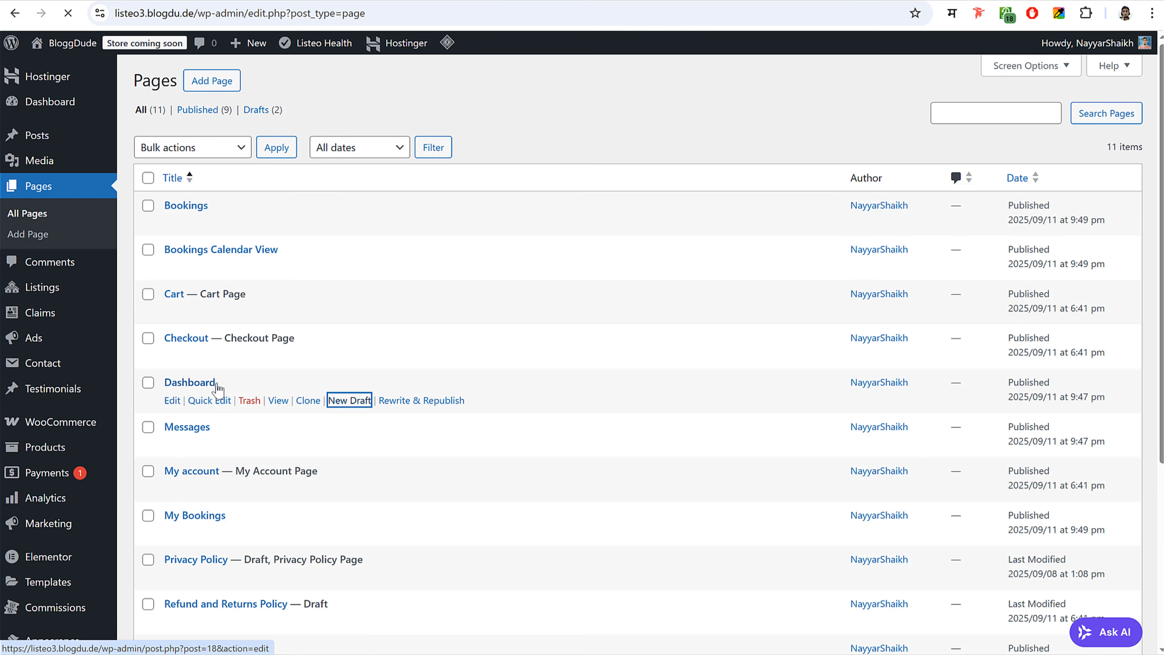
key(alt+Tab)
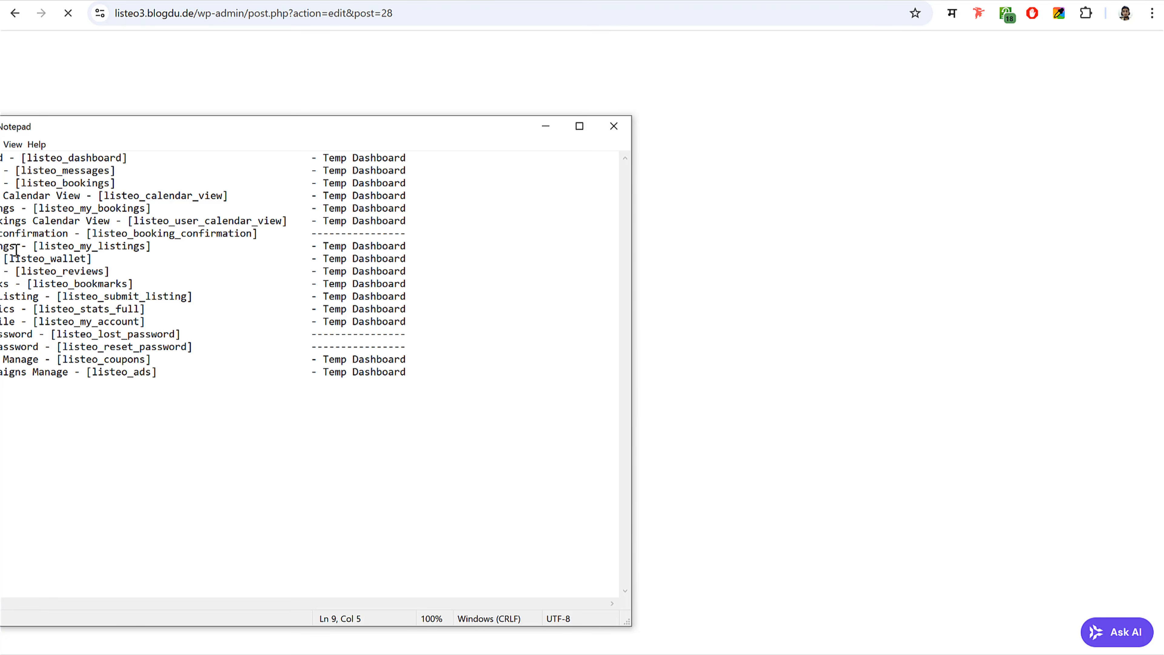
drag(105, 221, 9, 221)
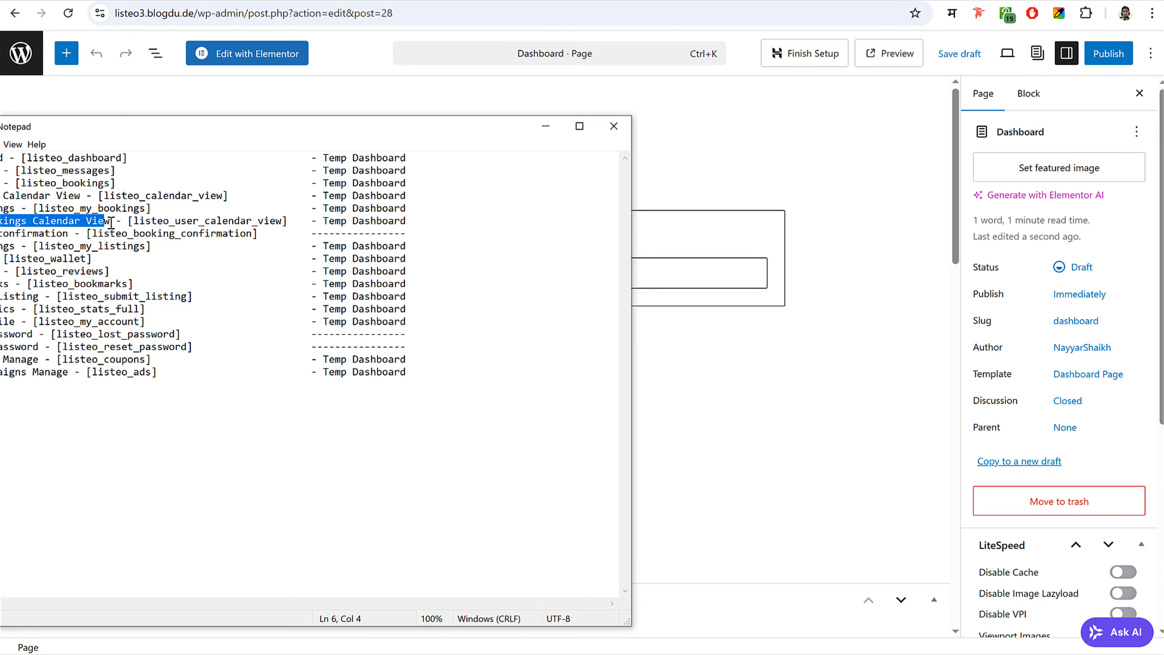
drag(111, 221, 1, 221)
click(361, 64)
triple_click(367, 153)
text(User Bookings Calendar View)
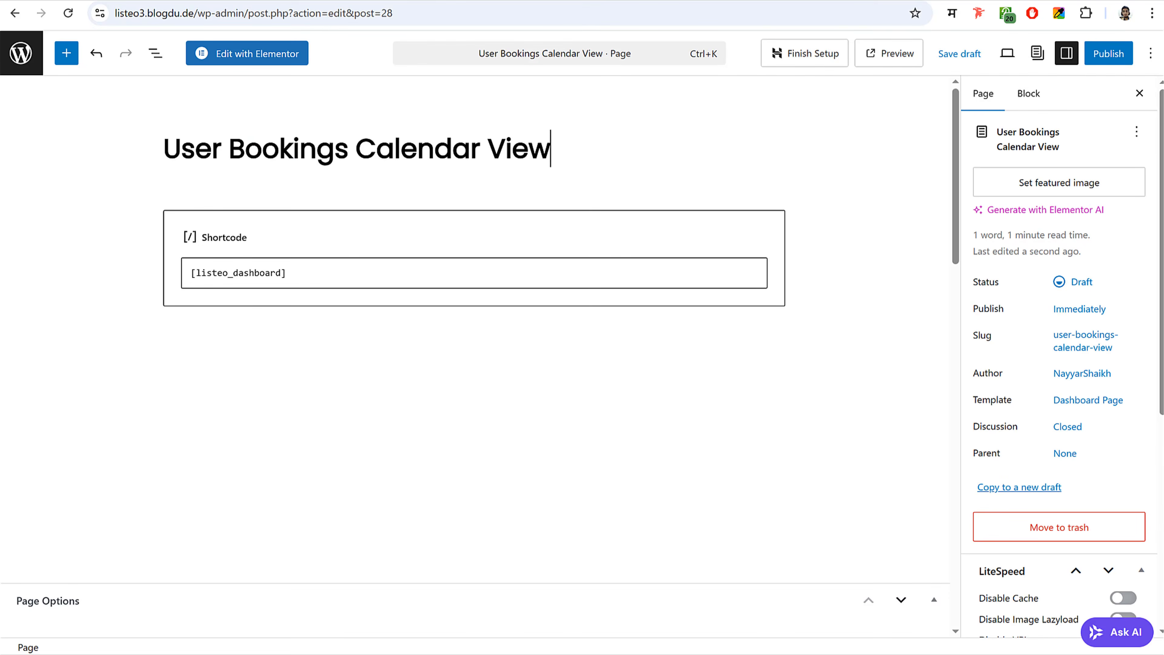
- Replace the shortcode with [listeo_user_calendar_view] and publish the page
key(alt+Tab)
drag(293, 221, 155, 221)
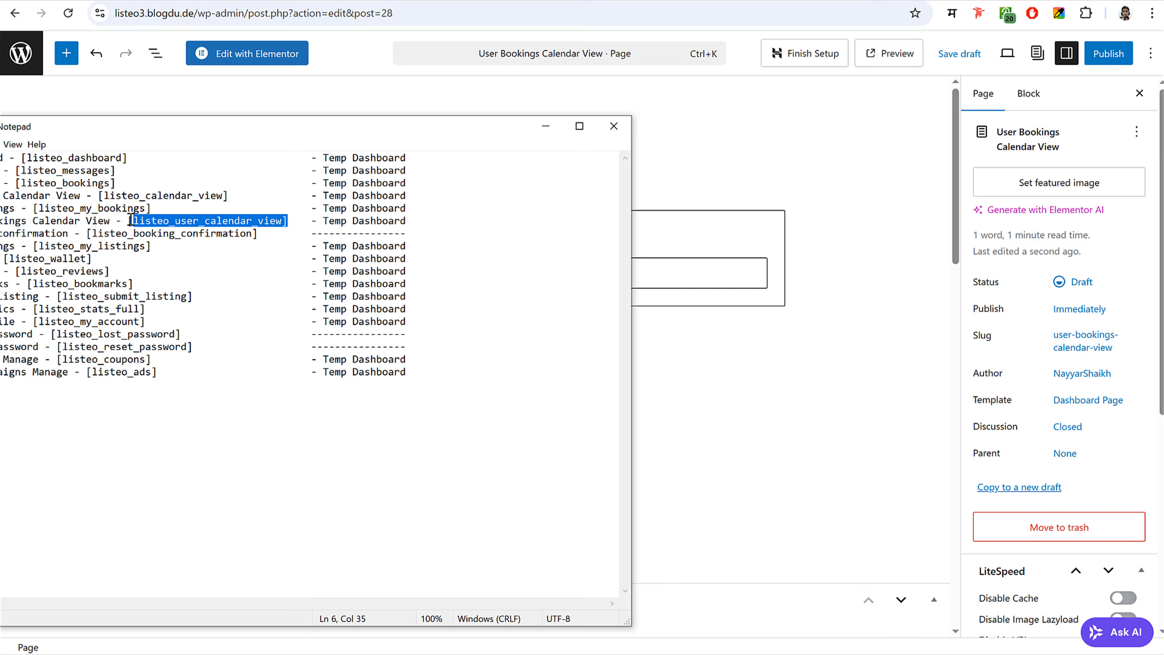
click(335, 85)
triple_click(337, 272)
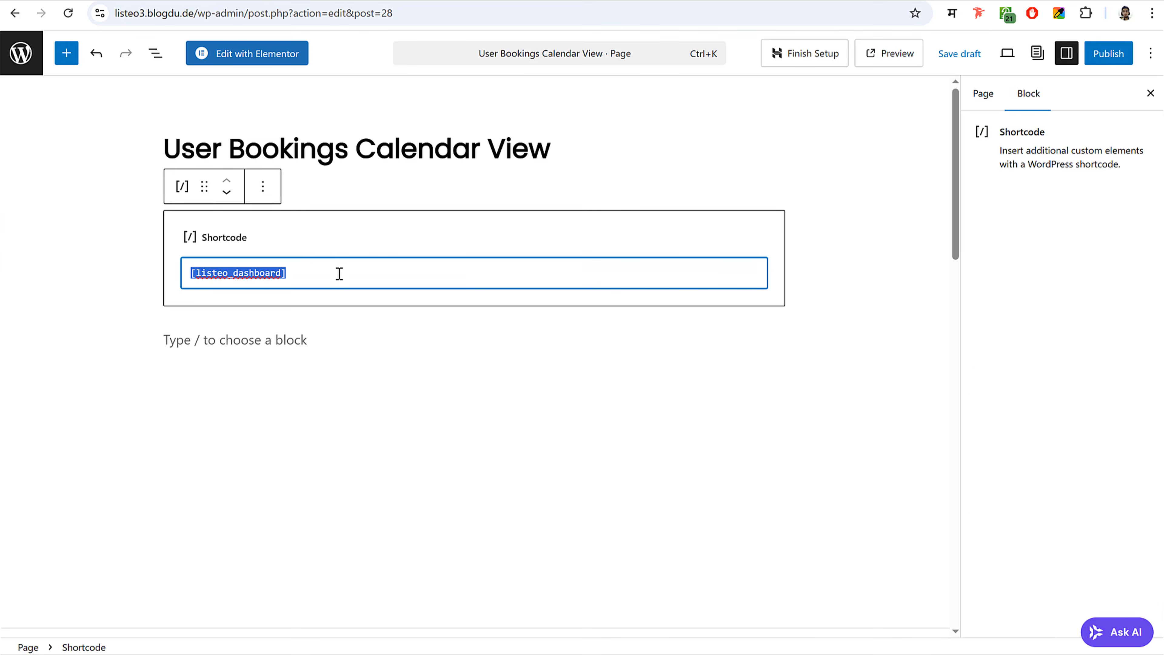
text([listeo_user_calendar_view])
click(1118, 53)
click(1104, 53)
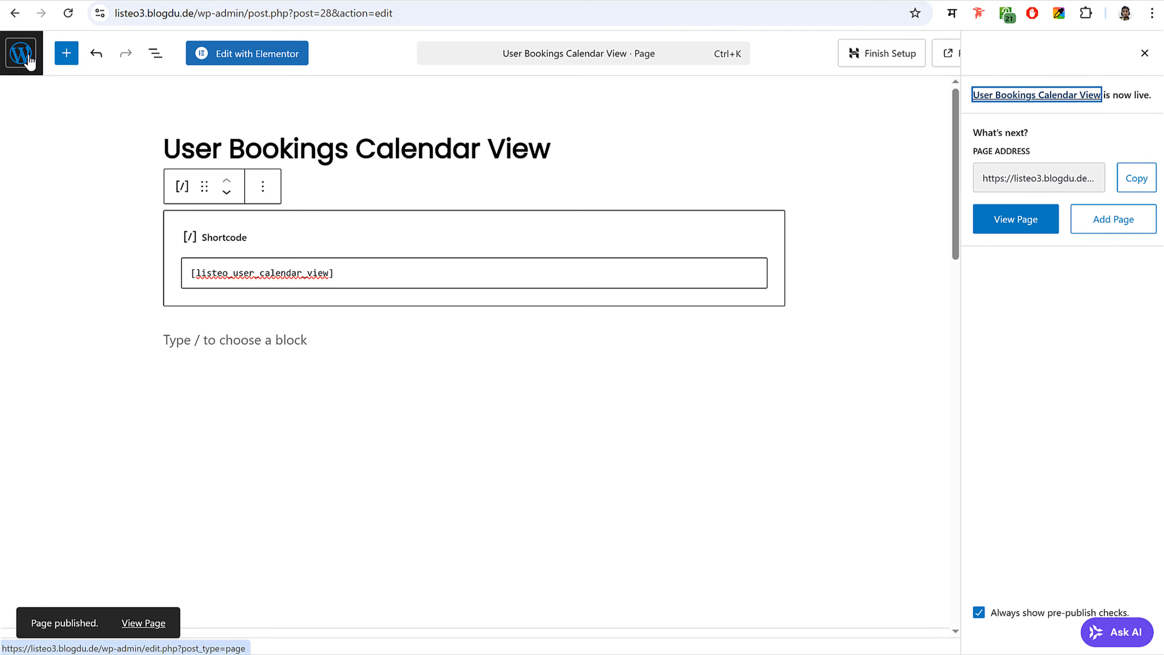
- Select the booking confirmation line in the notes, then hide Notepad to show the pages list
key(alt+Tab)
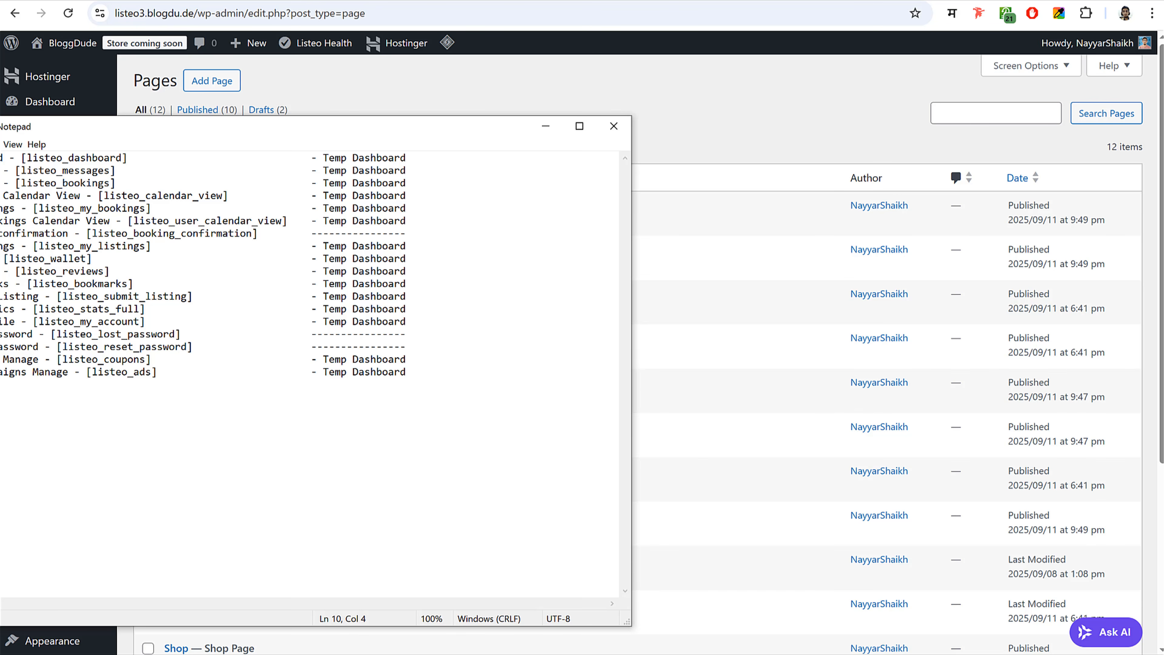
drag(1, 233, 87, 233)
click(88, 234)
drag(328, 224, 425, 220)
click(383, 220)
drag(258, 234, 0, 234)
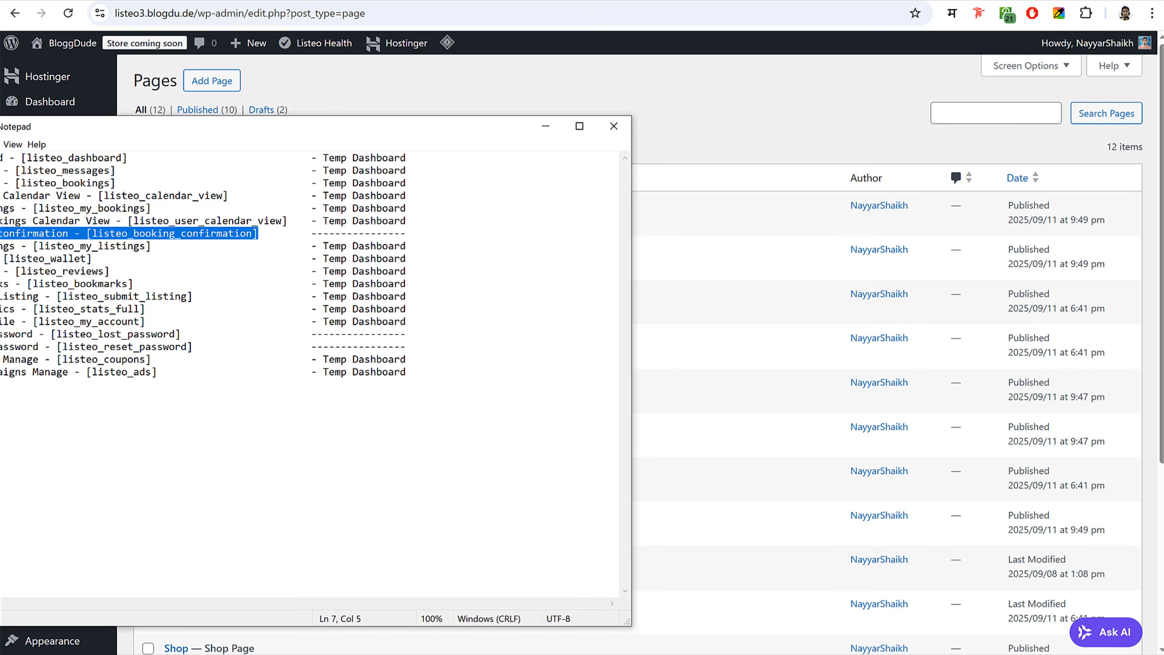
click(0, 233)
key(alt+Tab)
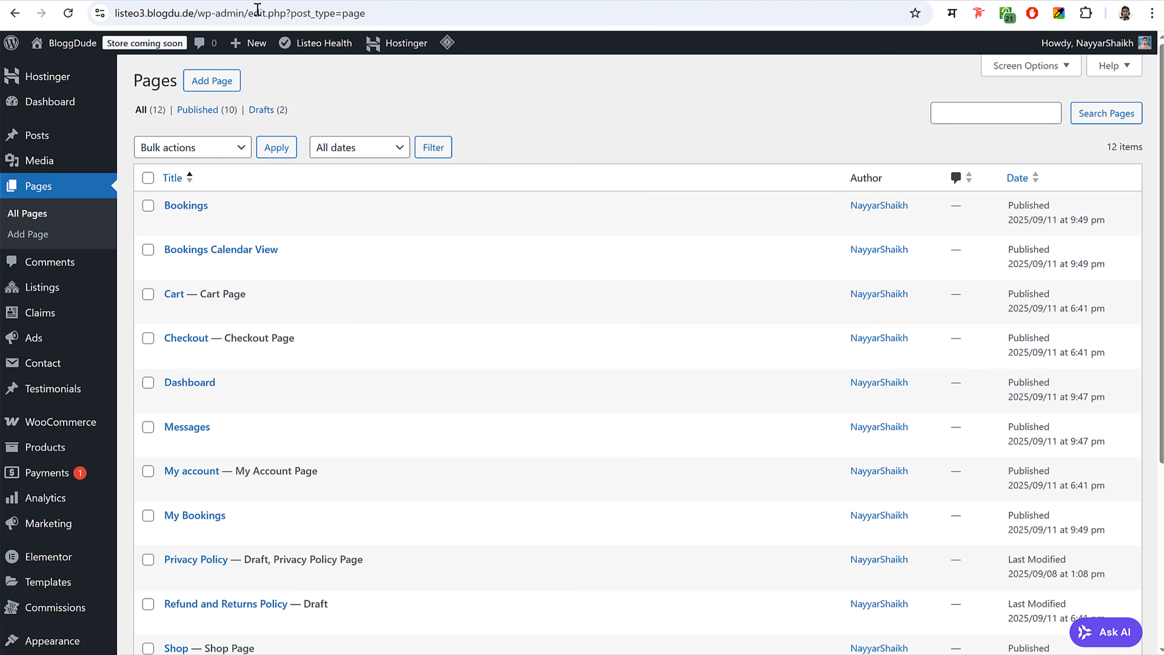
click(587, 1)
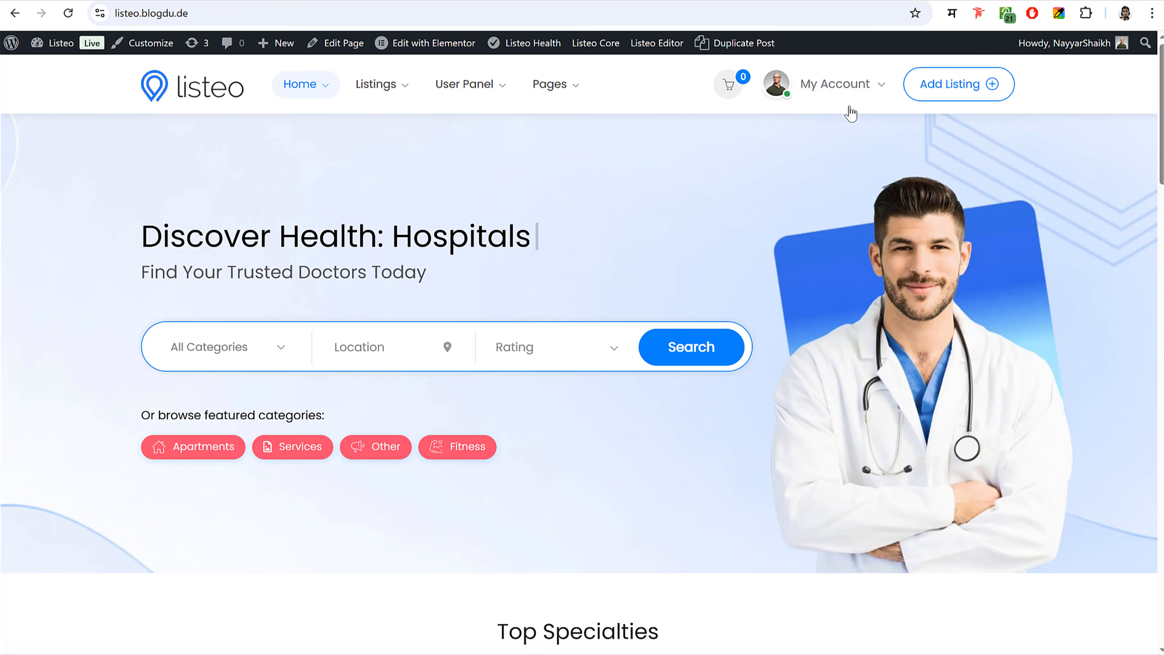
click(841, 84)
click(805, 127)
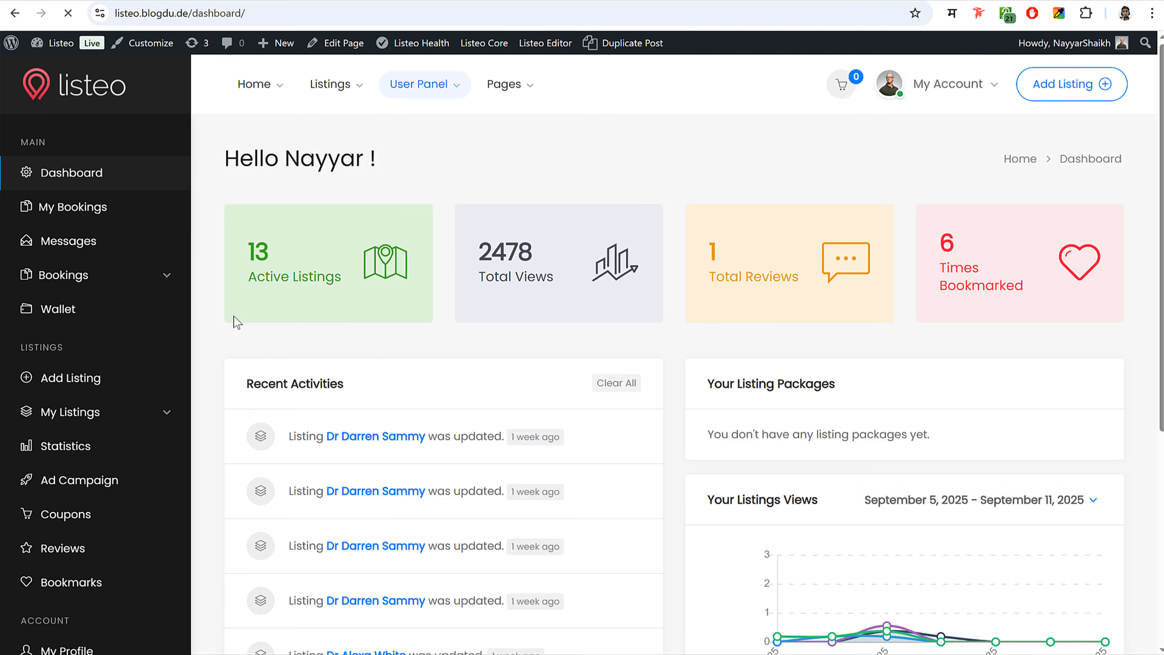
scroll(102, 436, down, 2)
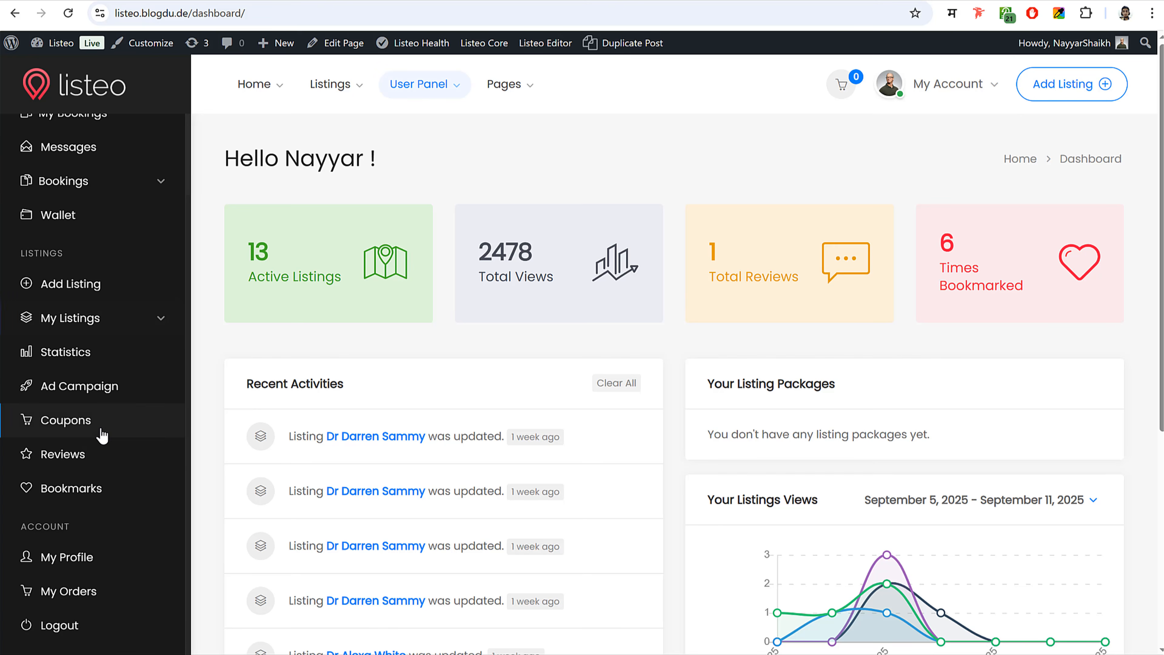
scroll(891, 362, down, 5)
mouse_move(884, 366)
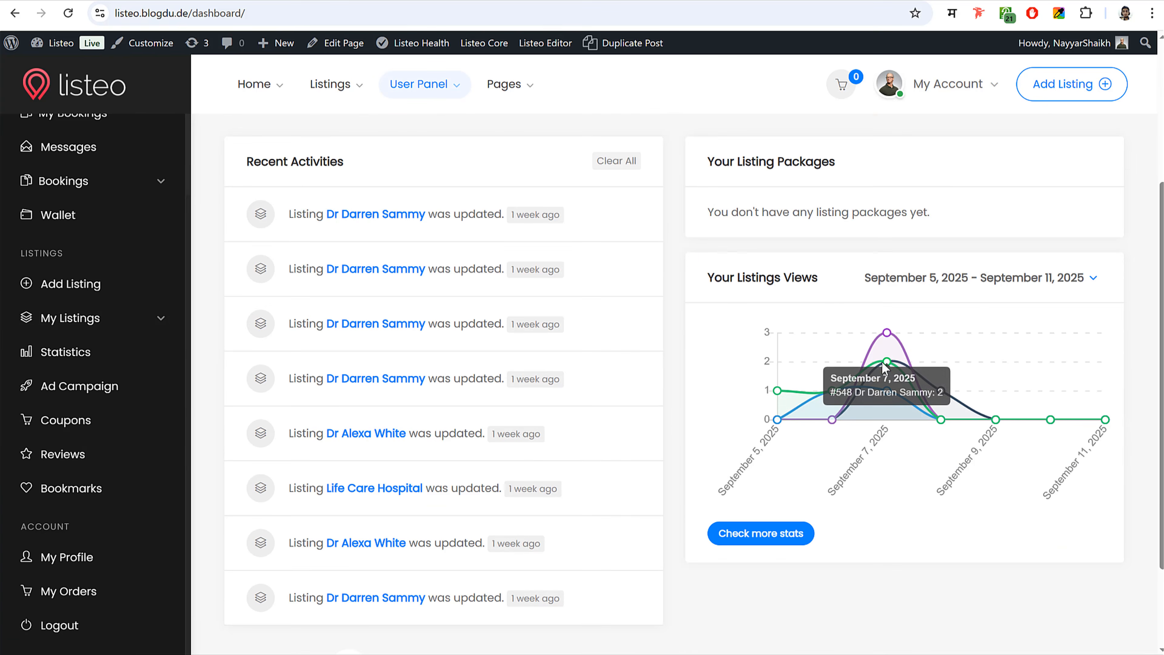
scroll(275, 399, up, 5)
scroll(138, 403, up, 2)
click(101, 102)
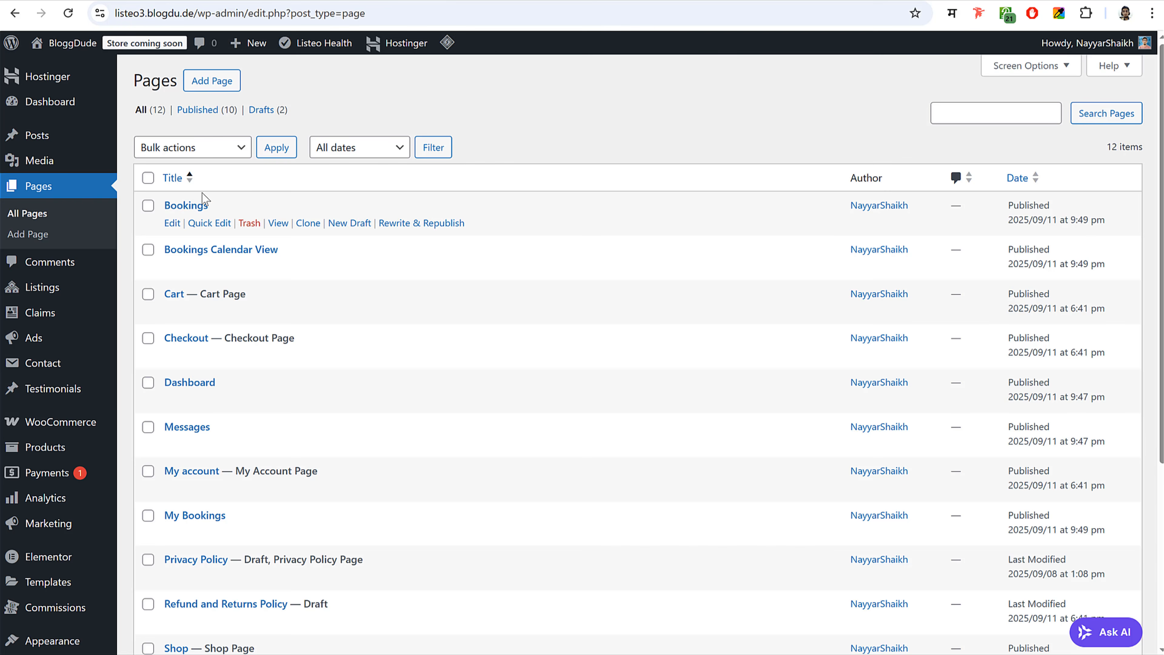
- Create a Booking confirmation draft from Dashboard with the [listeo_booking_confirmation] shortcode
scroll(481, 321, down, 2)
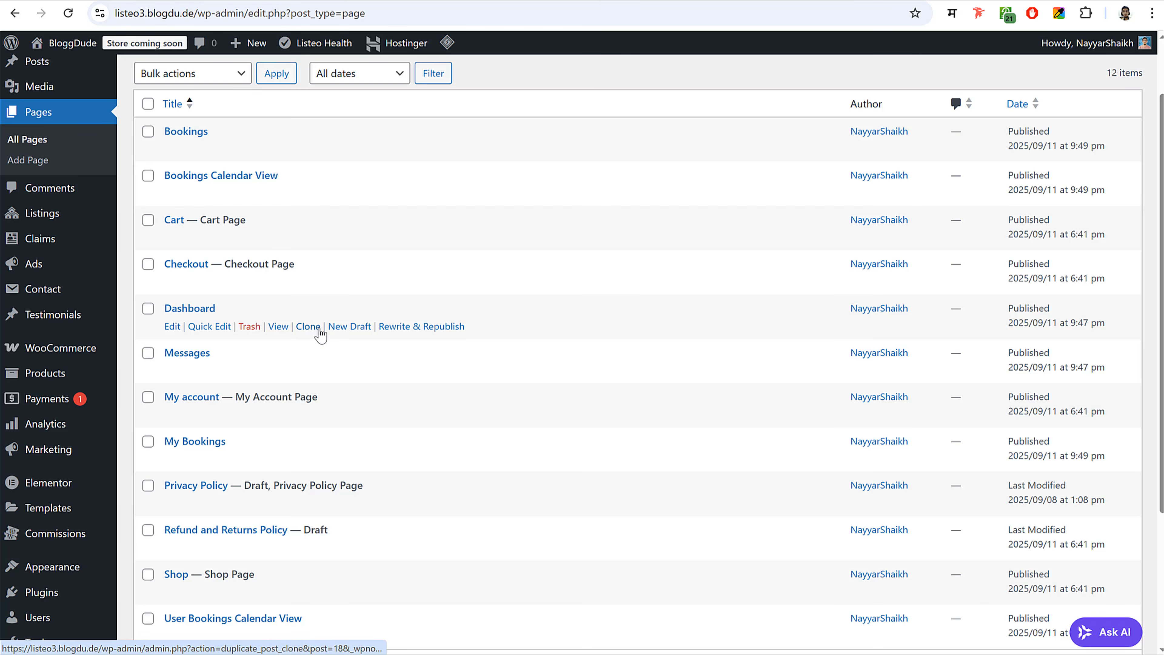
click(354, 326)
key(alt+Tab)
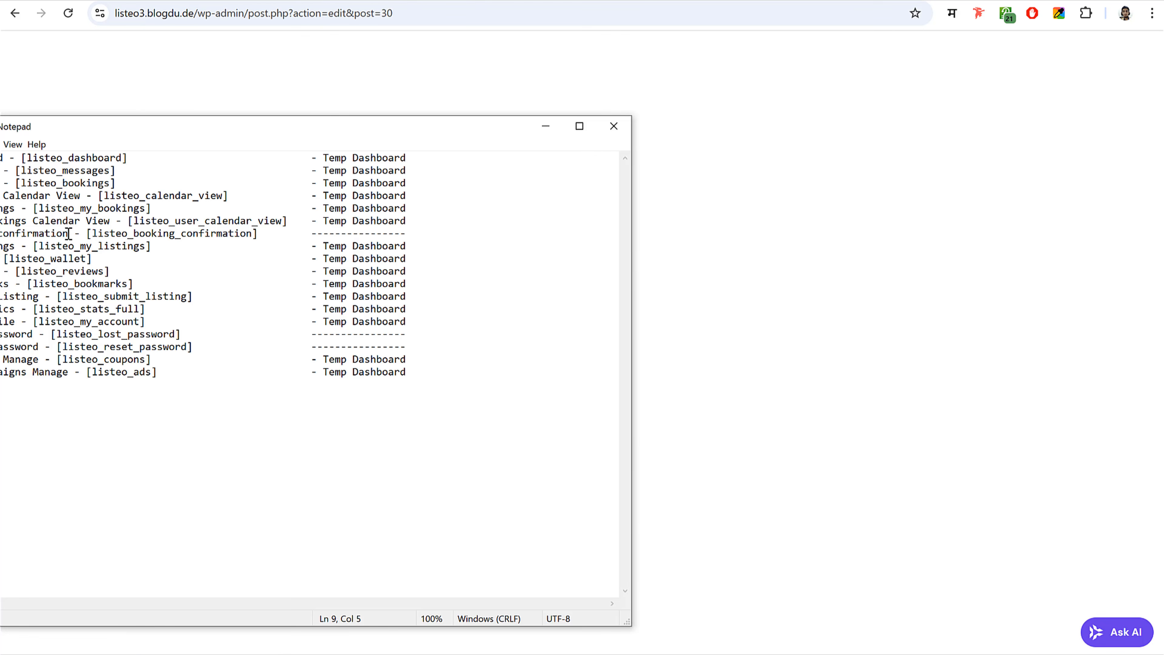
drag(69, 234, 0, 235)
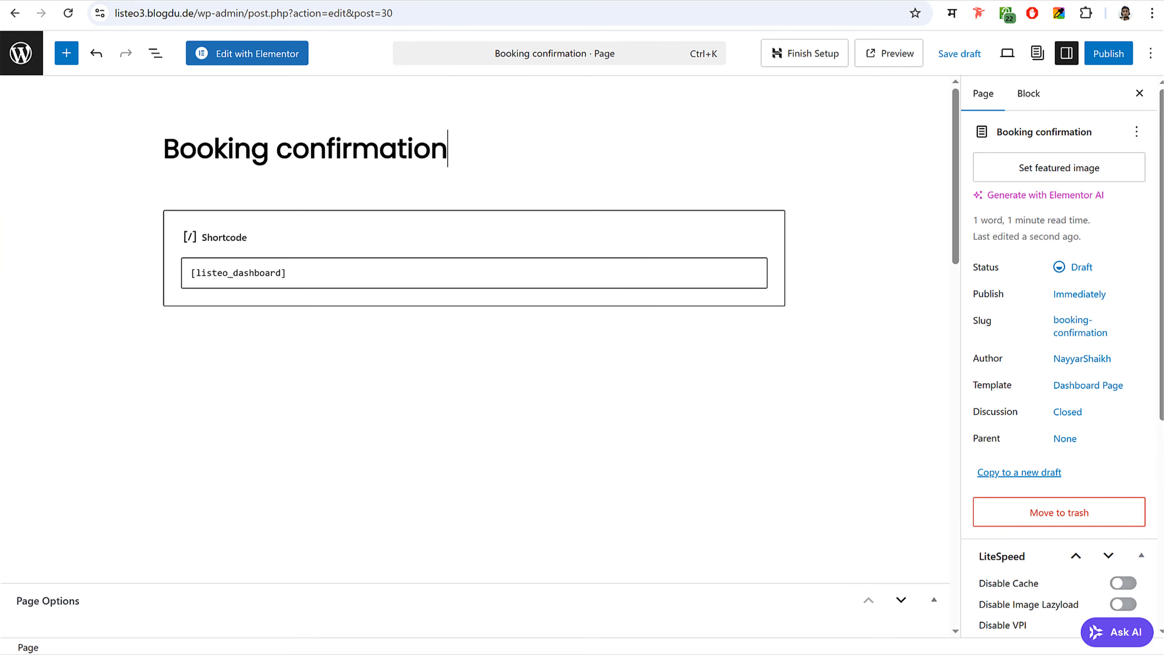
key(alt+Tab)
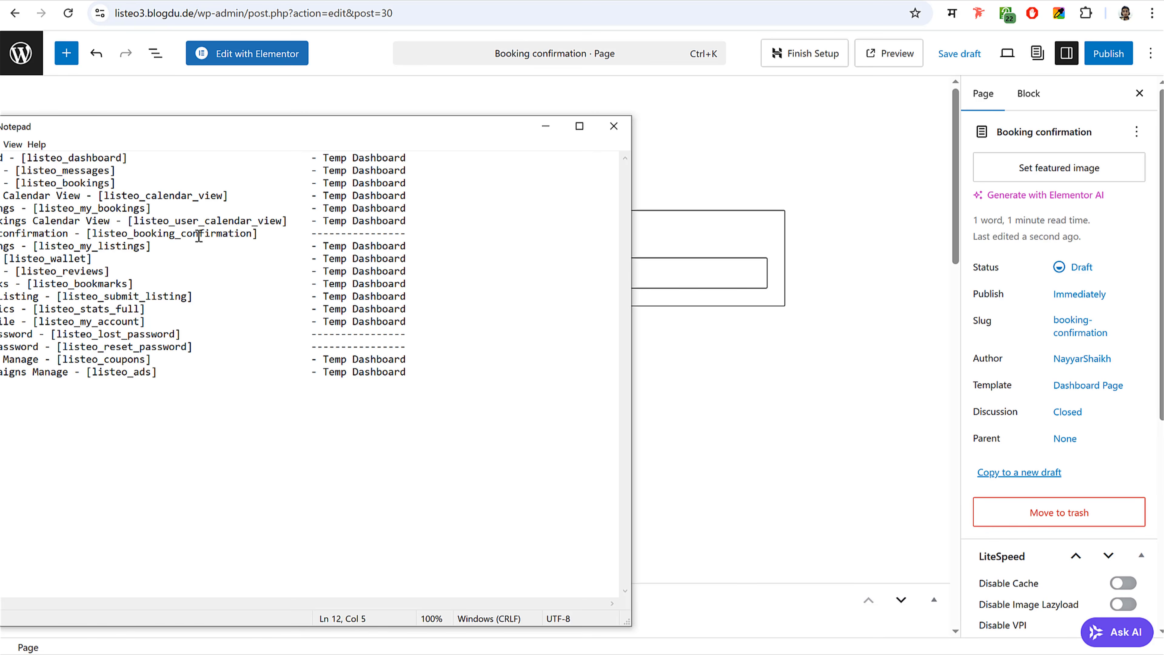
drag(265, 234, 87, 234)
key(ctrl+c)
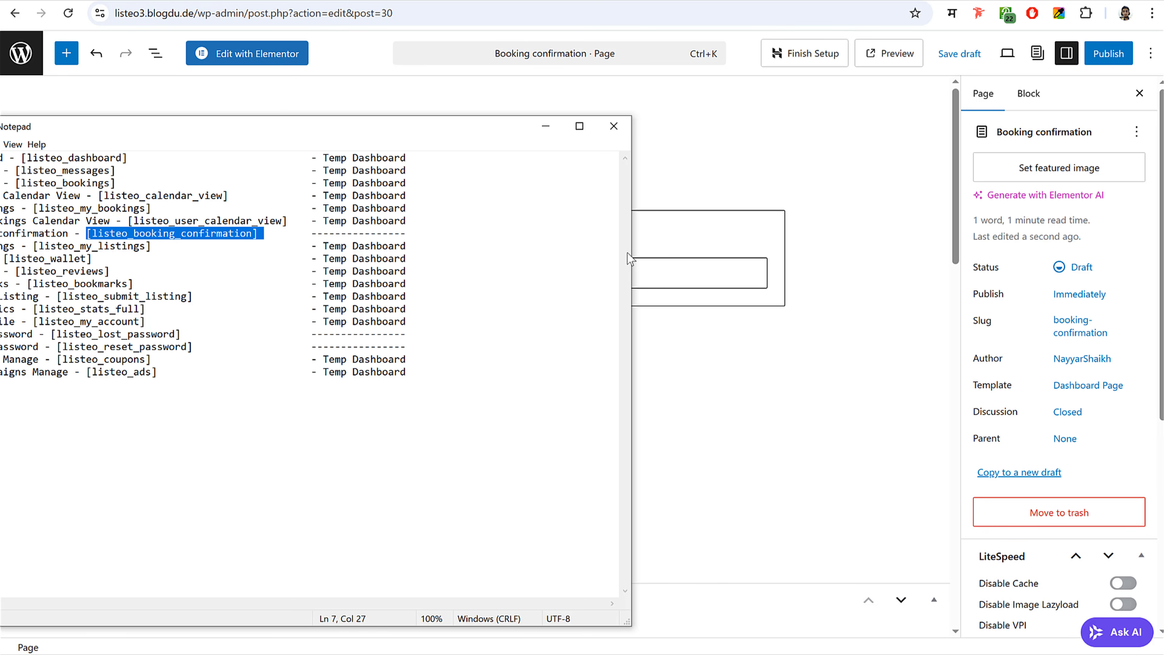
click(683, 269)
key(ctrl+a)
key(ctrl+v)
key(BackSpace)
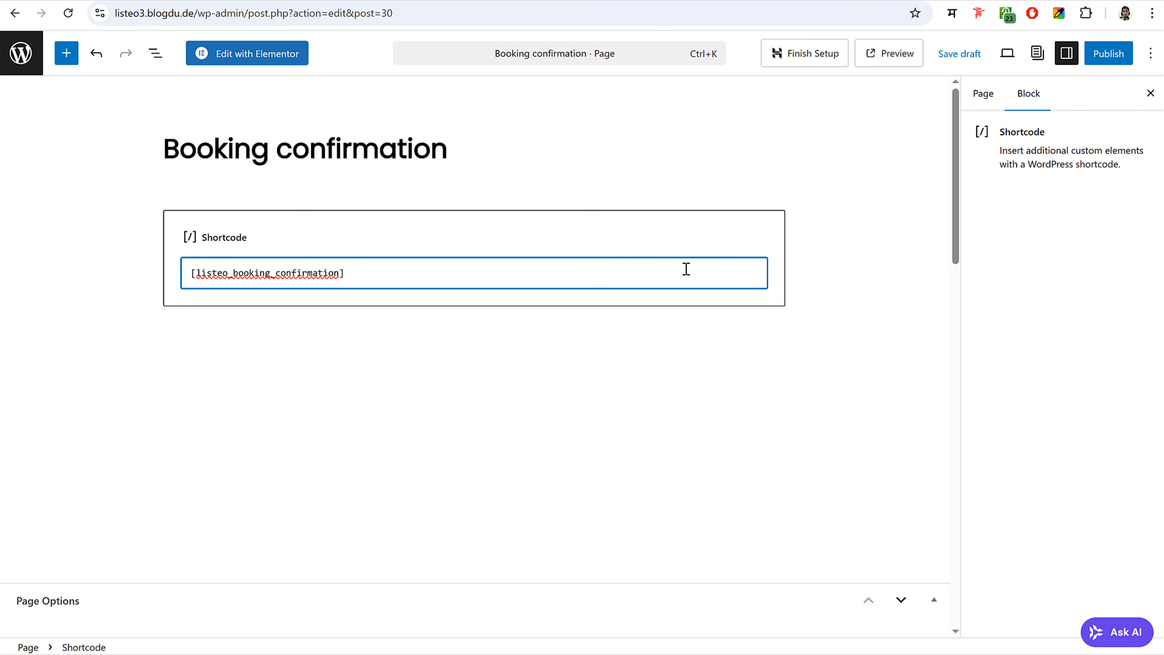
- Set the page to the Default template, publish it, and start another Dashboard draft copy
click(983, 93)
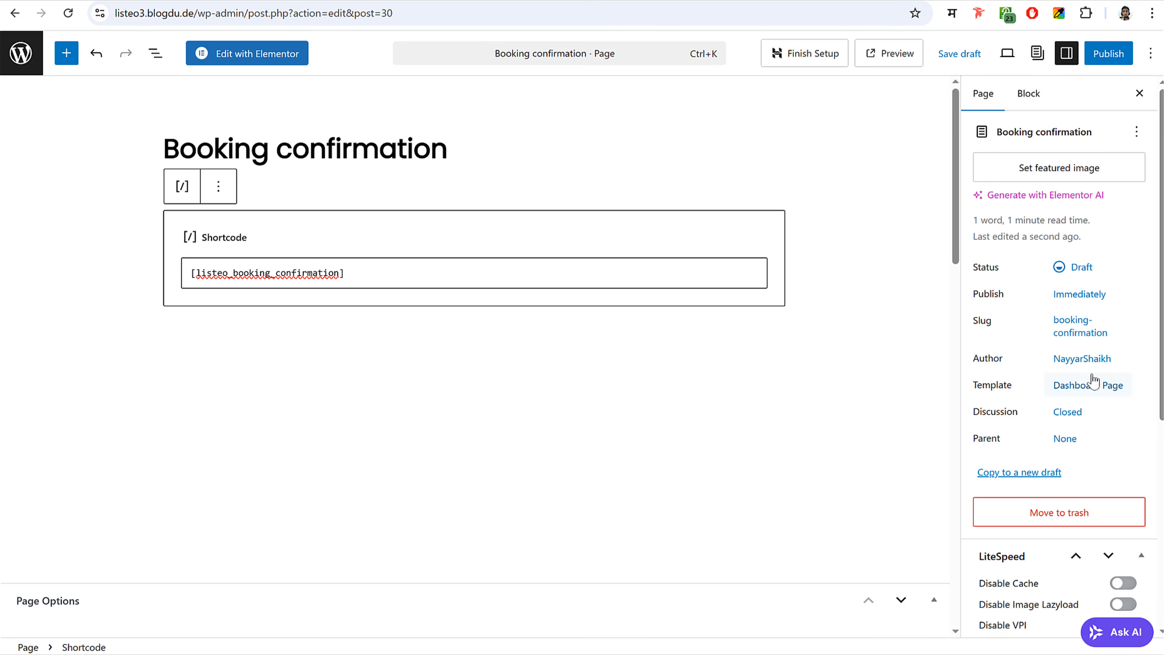
click(1093, 384)
click(826, 468)
click(832, 491)
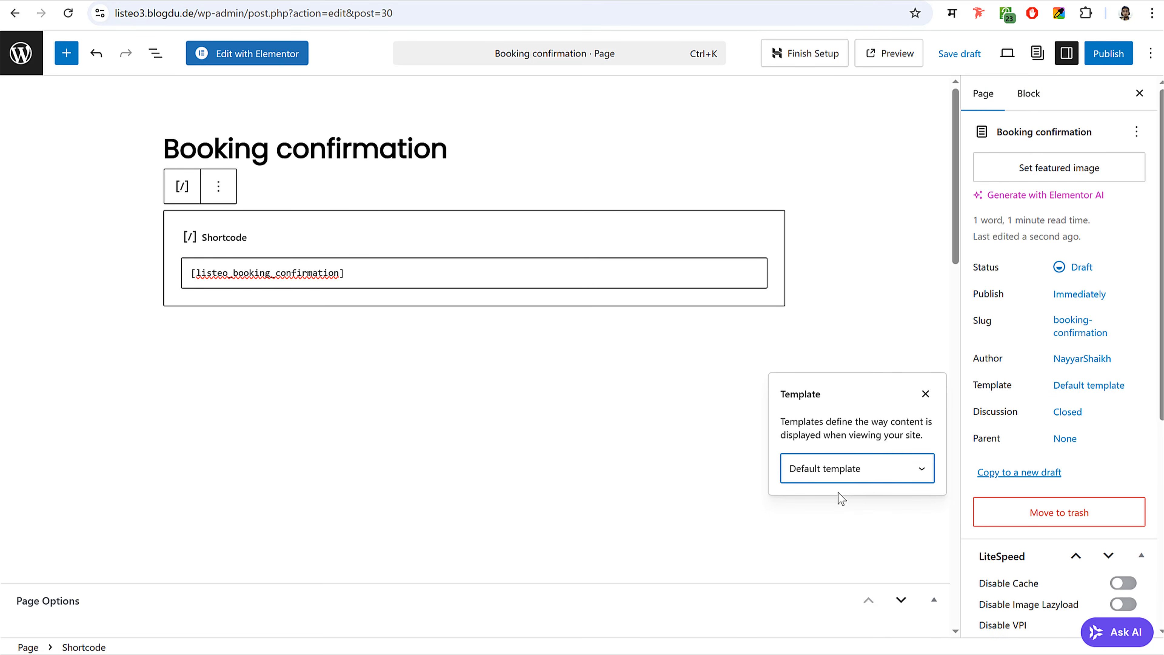
click(1109, 53)
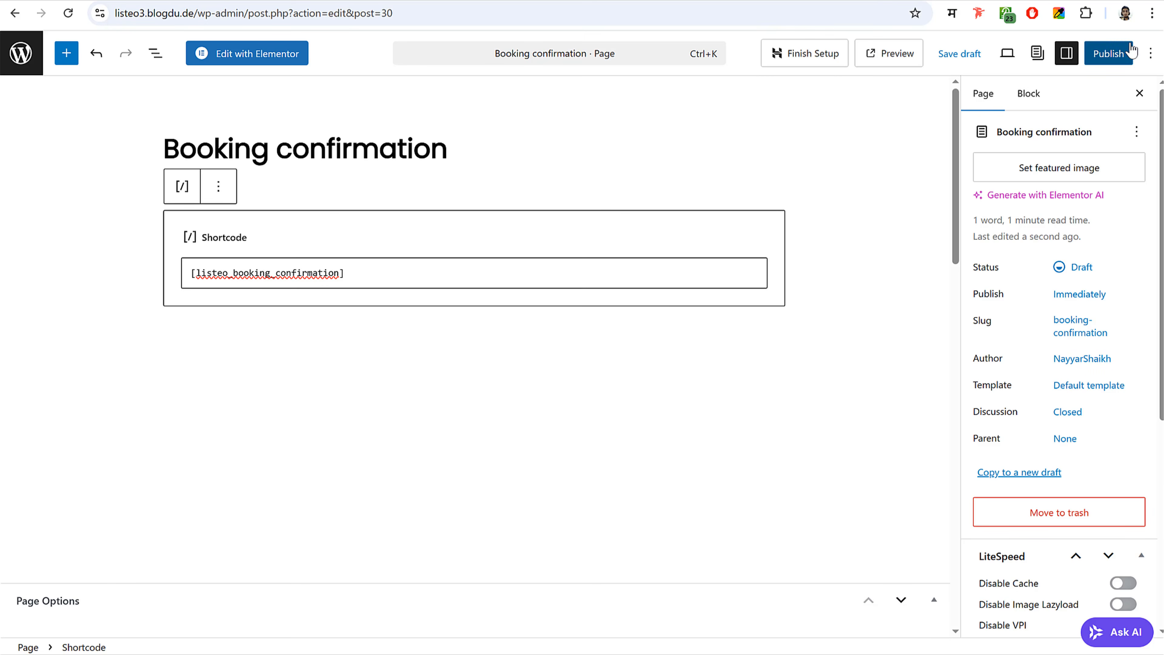
click(1109, 53)
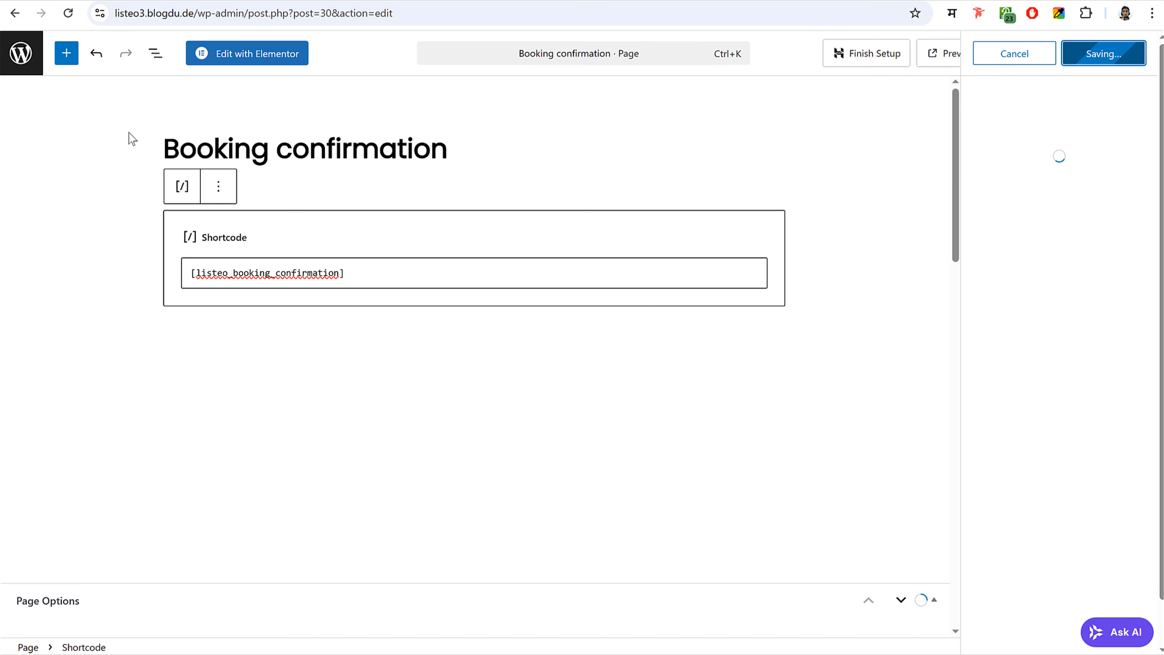
click(26, 59)
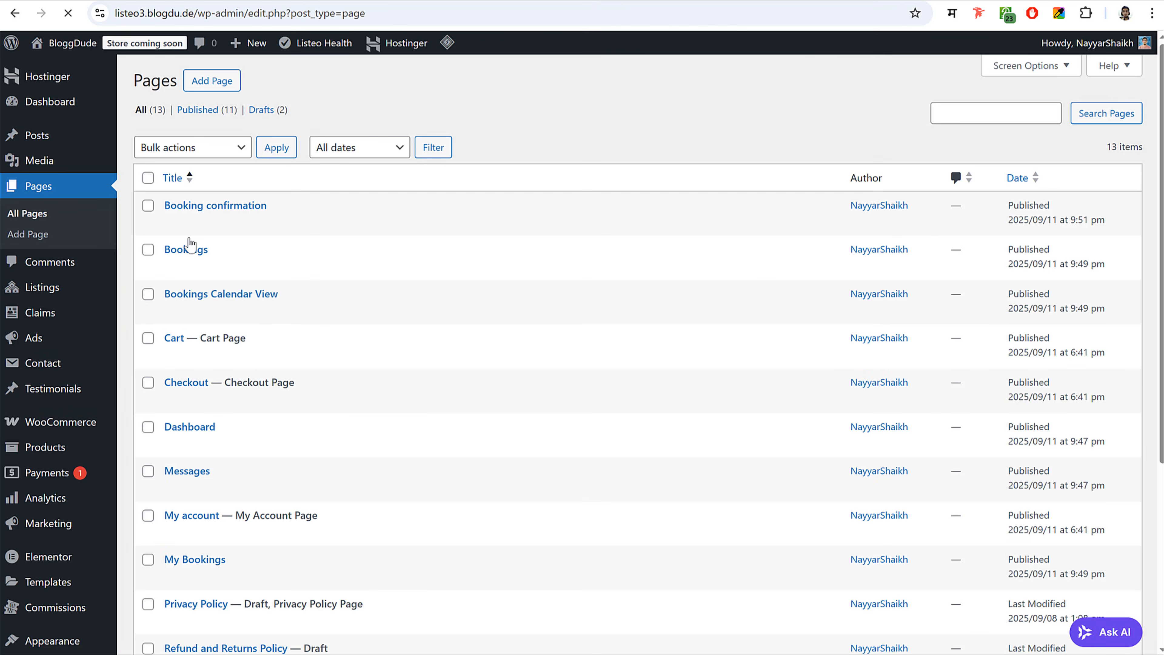
scroll(292, 376, down, 3)
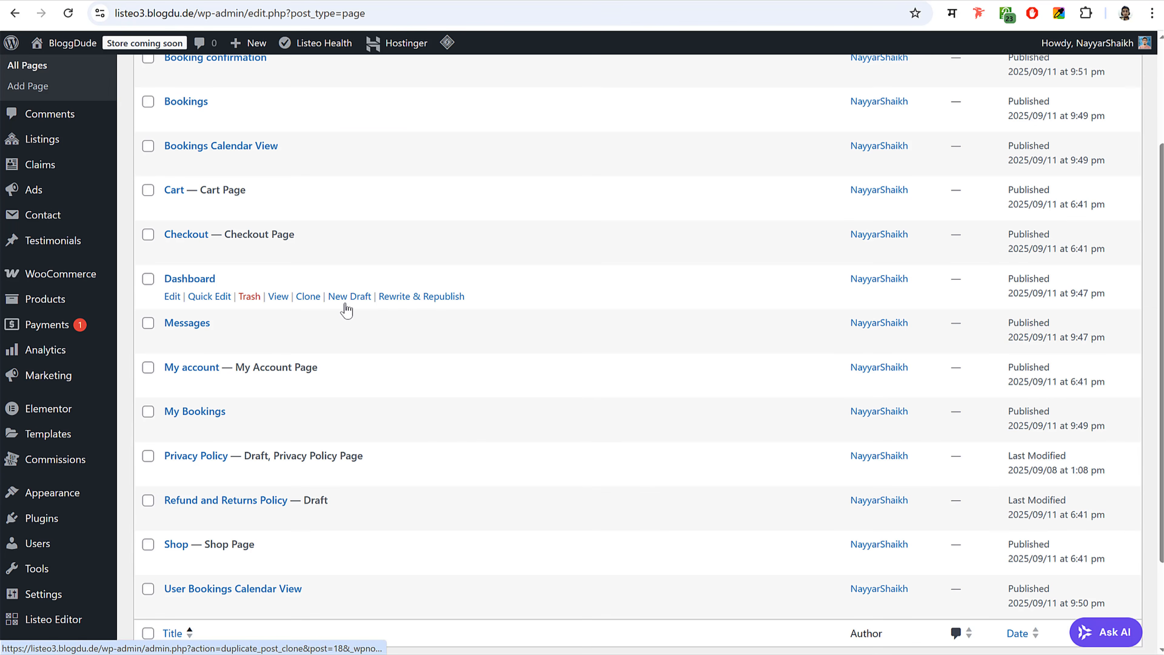
click(361, 297)
- Publish the draft as My Listings with the [listeo_my_listings] shortcode
key(alt+Tab)
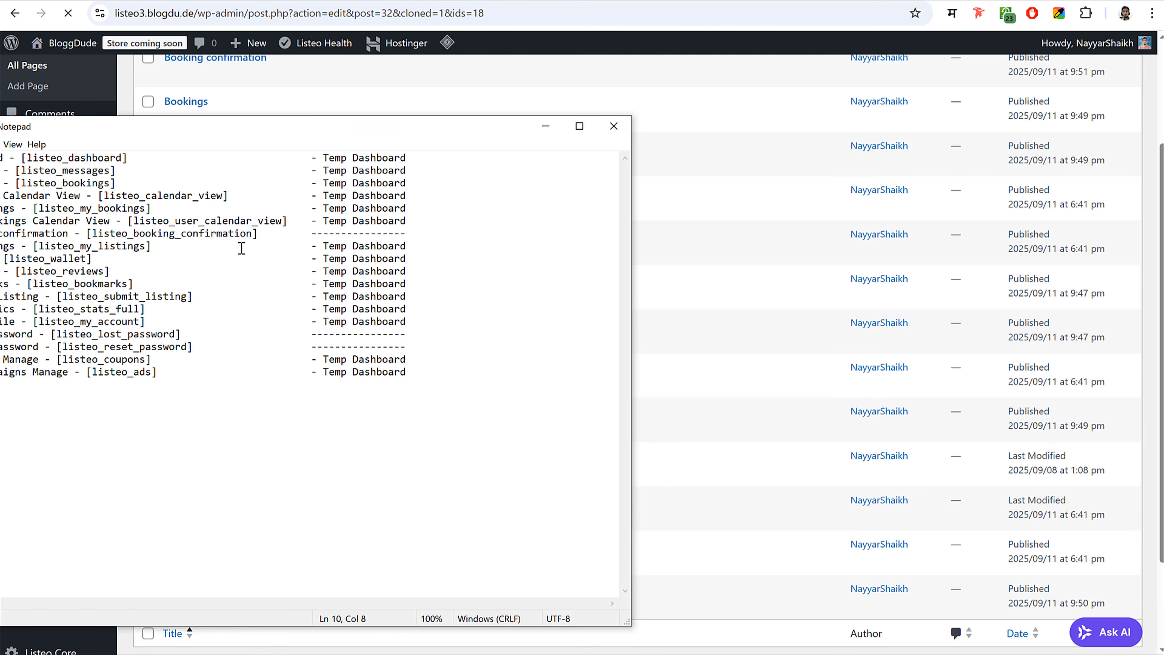
drag(15, 248, 0, 248)
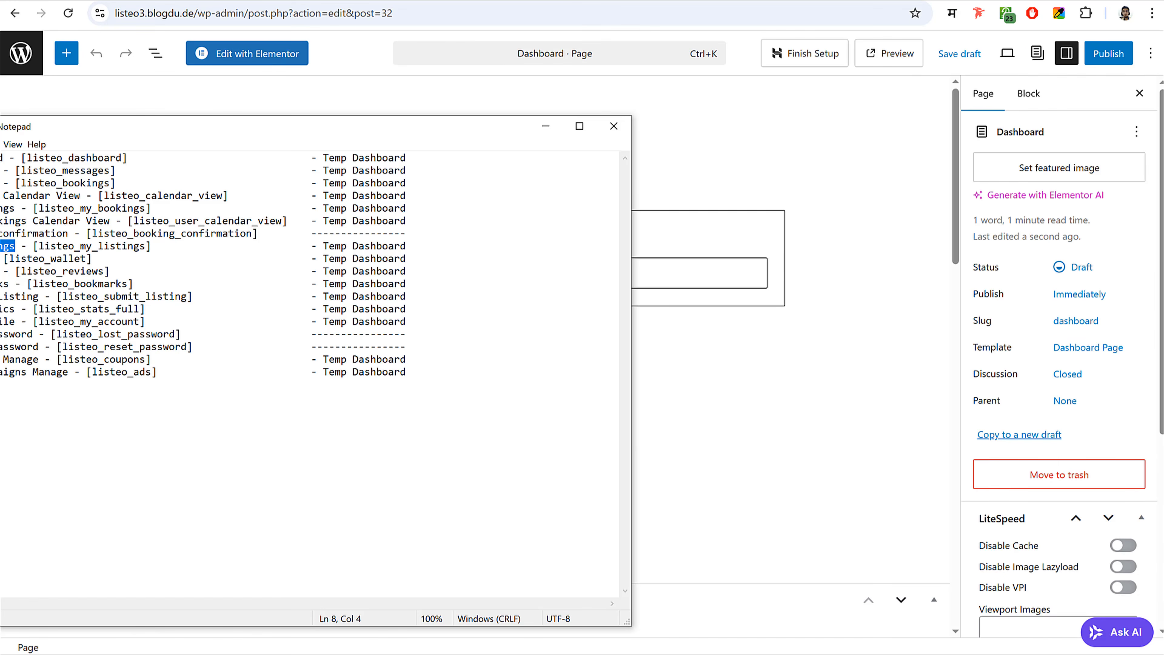
key(alt+Tab)
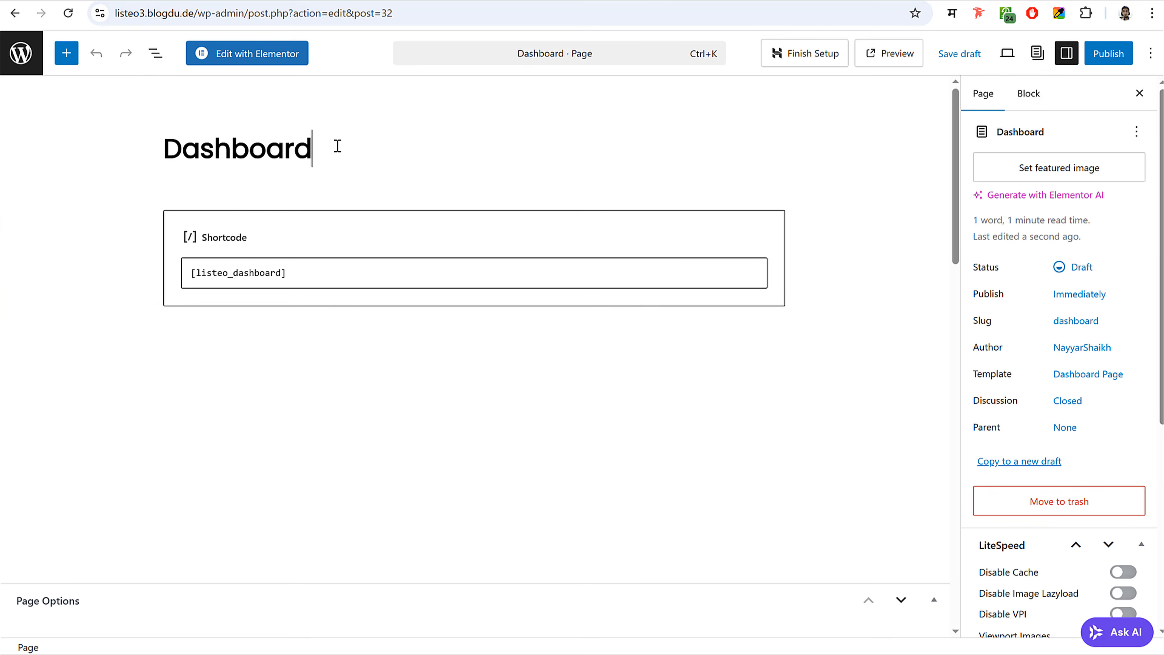
key(ctrl+a)
text(My Listings)
key(alt+Tab)
drag(172, 247, 149, 248)
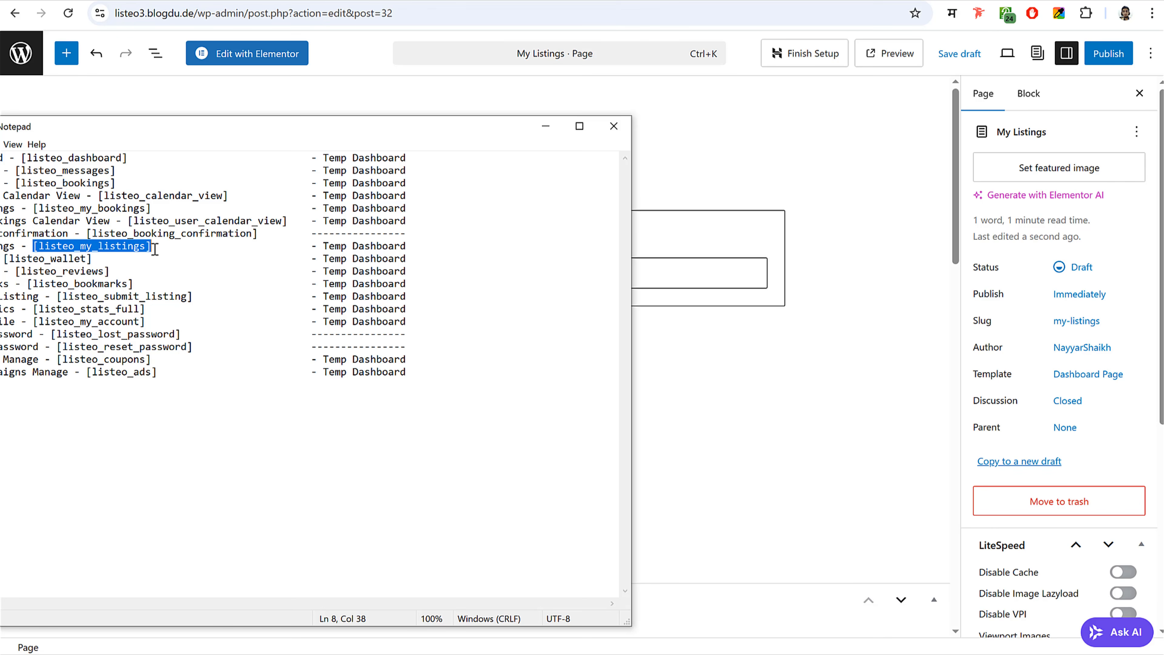
click(697, 275)
key(ctrl+a)
text([listeo_my_listings])
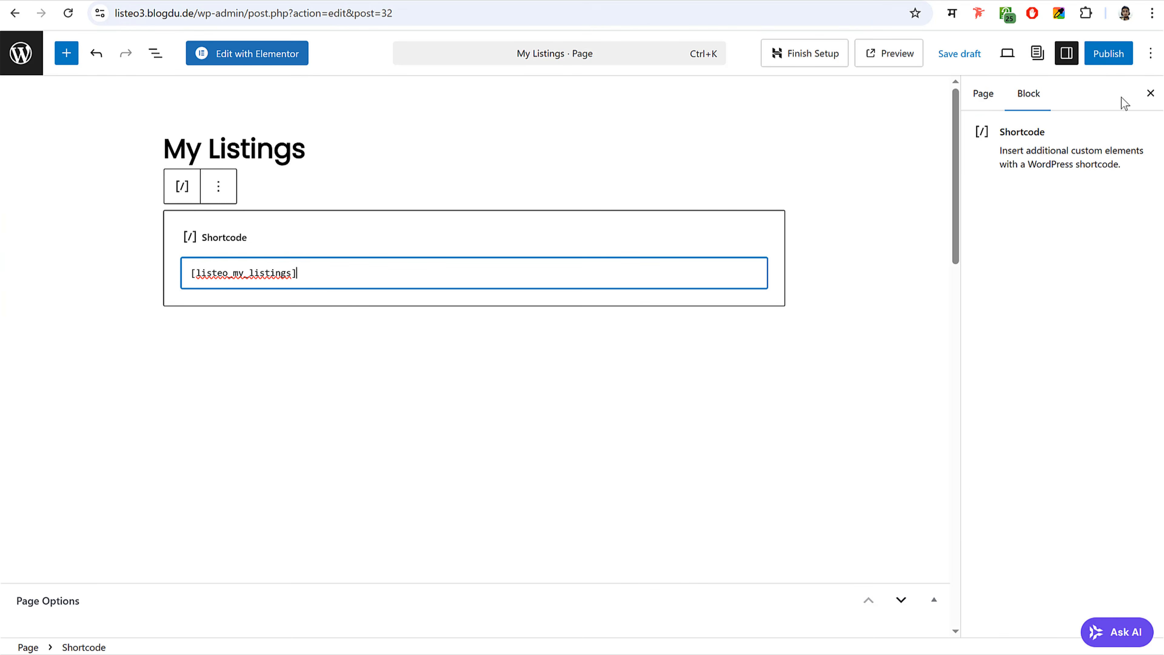
click(1108, 53)
click(1103, 53)
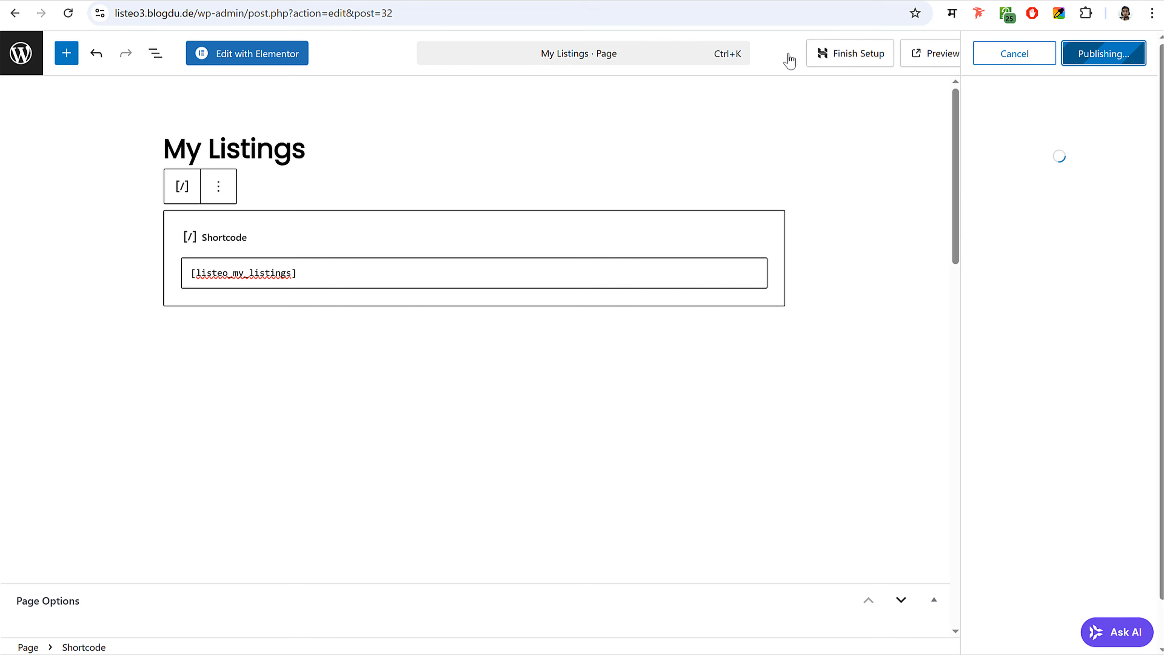
click(22, 62)
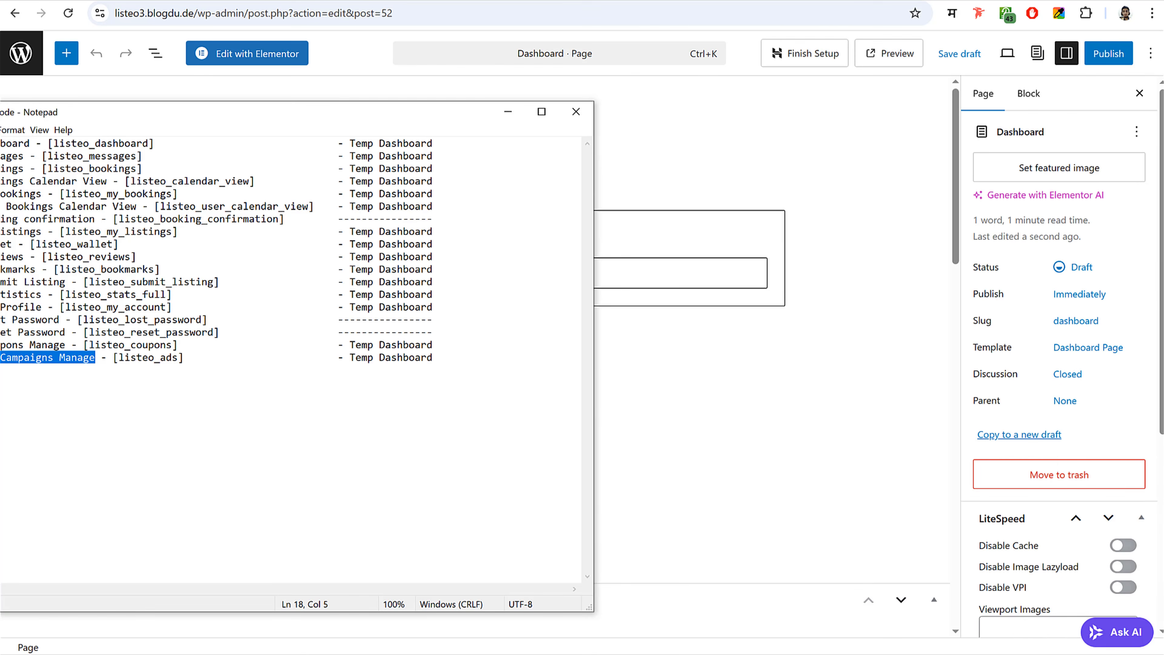
- Publish an Ad Campaigns Manage page with the [listeo_ads] shortcode, then move the notes aside
click(660, 161)
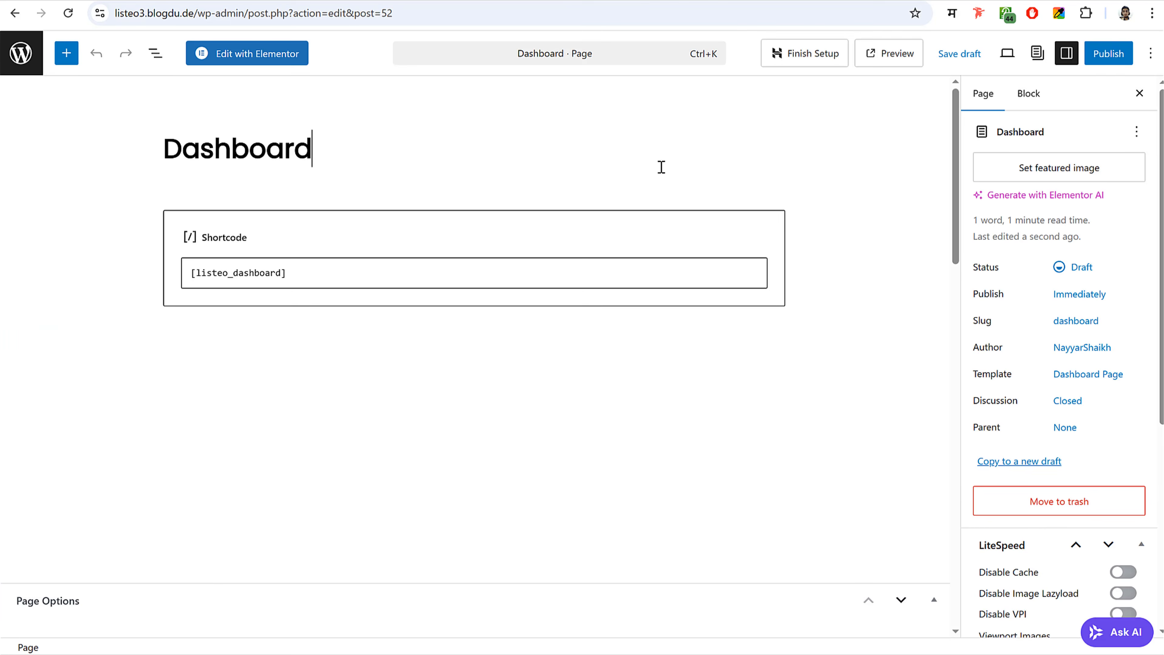
key(ctrl+a)
text(Ad Campaigns Manage)
click(1, 388)
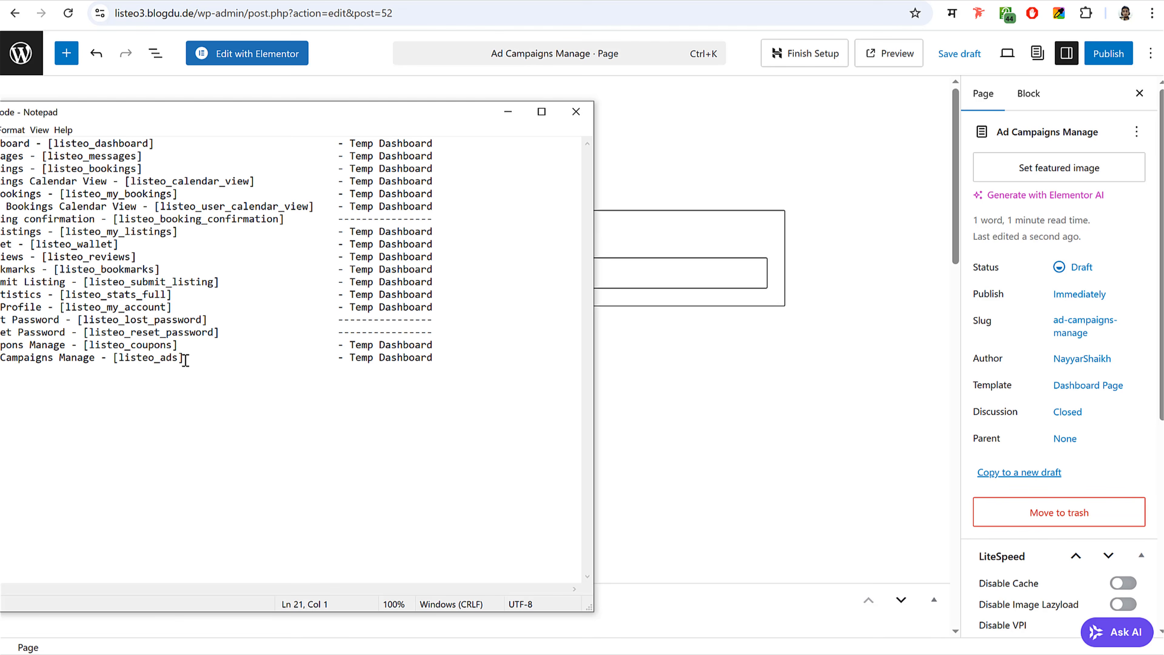
drag(184, 357, 115, 359)
key(ctrl+c)
click(648, 276)
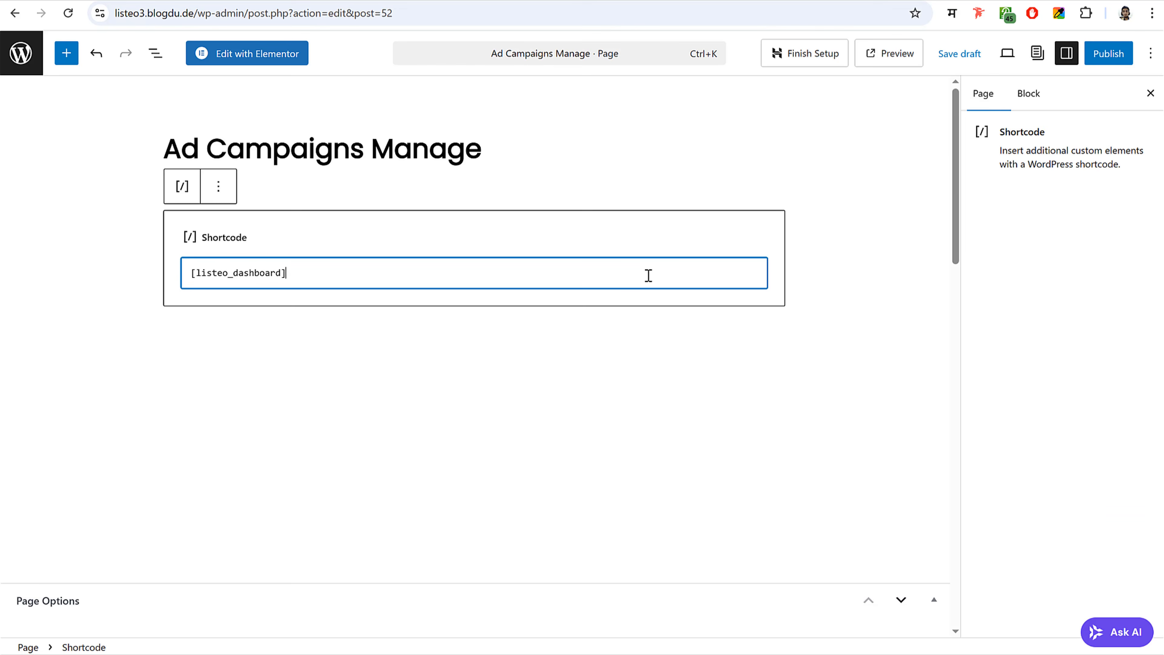
key(ctrl+a)
key(ctrl+v)
click(1108, 53)
click(1112, 52)
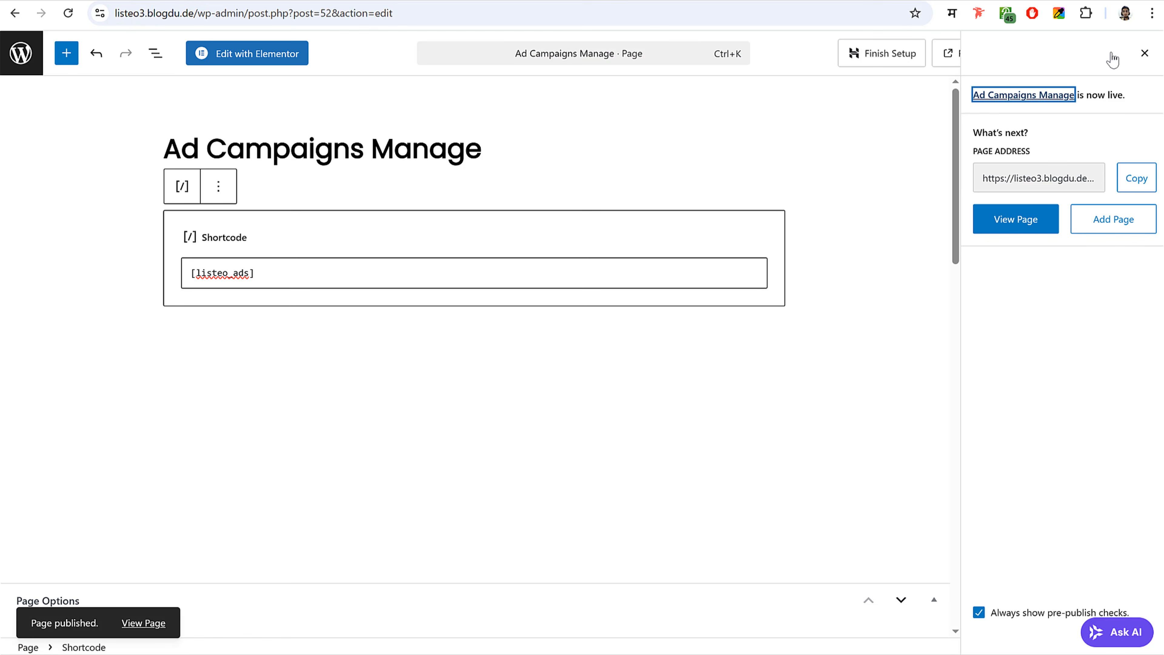
click(22, 56)
key(alt+Tab)
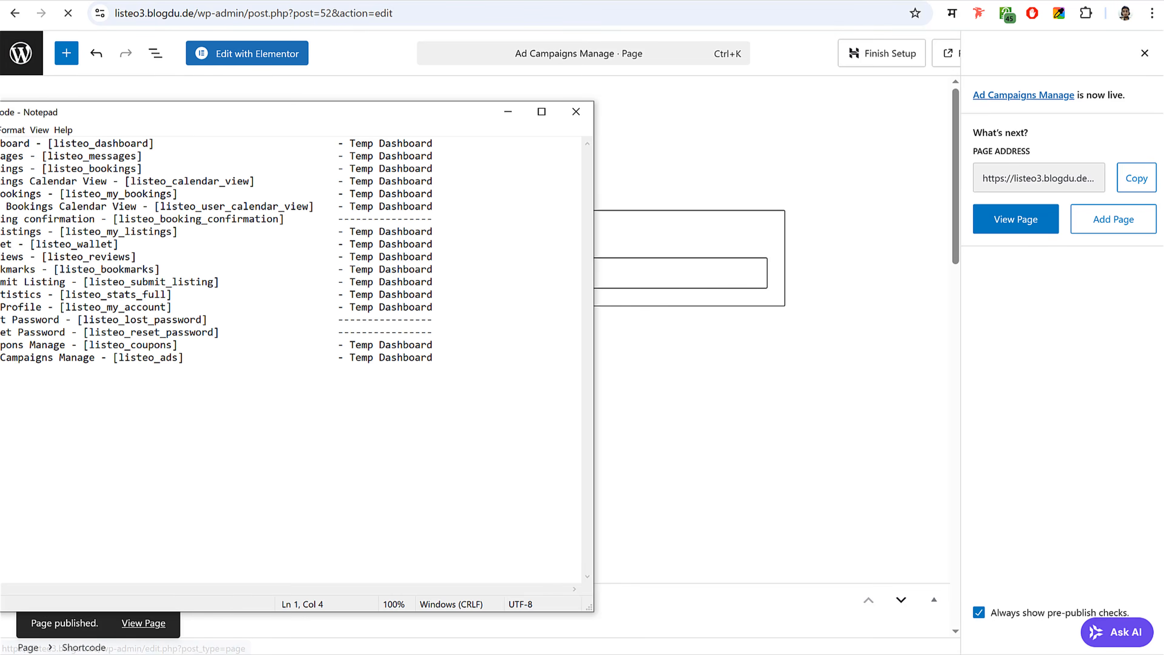
drag(213, 110, 547, 108)
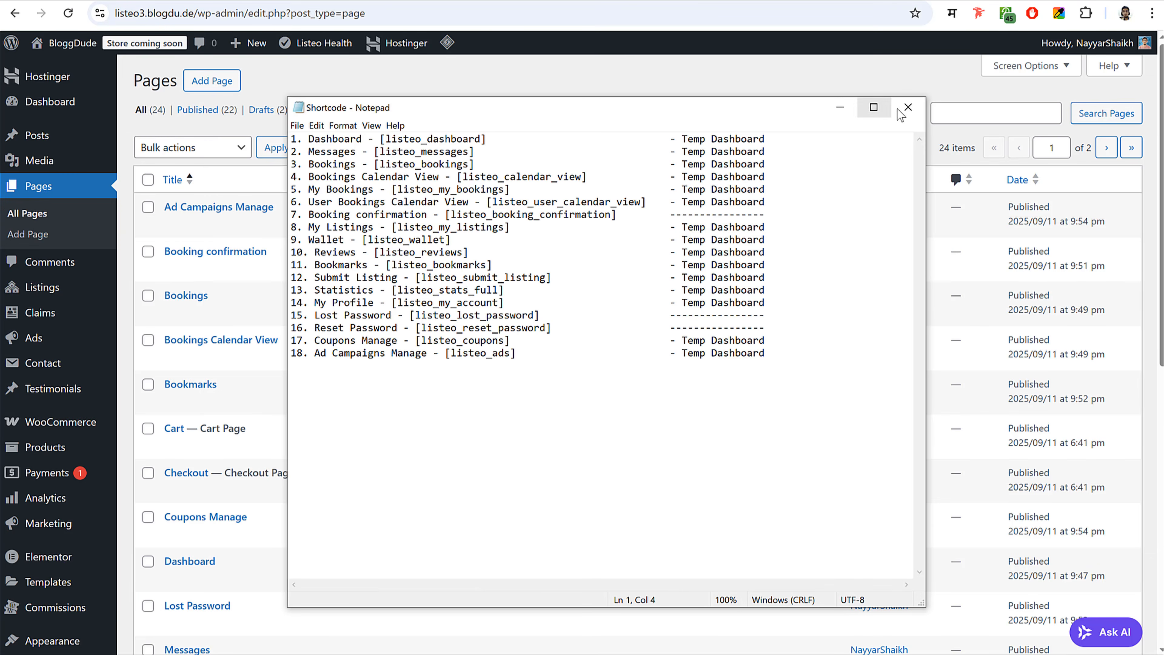
- Close Notepad and scroll the All Pages list showing 22 published pages and 2 drafts
click(908, 108)
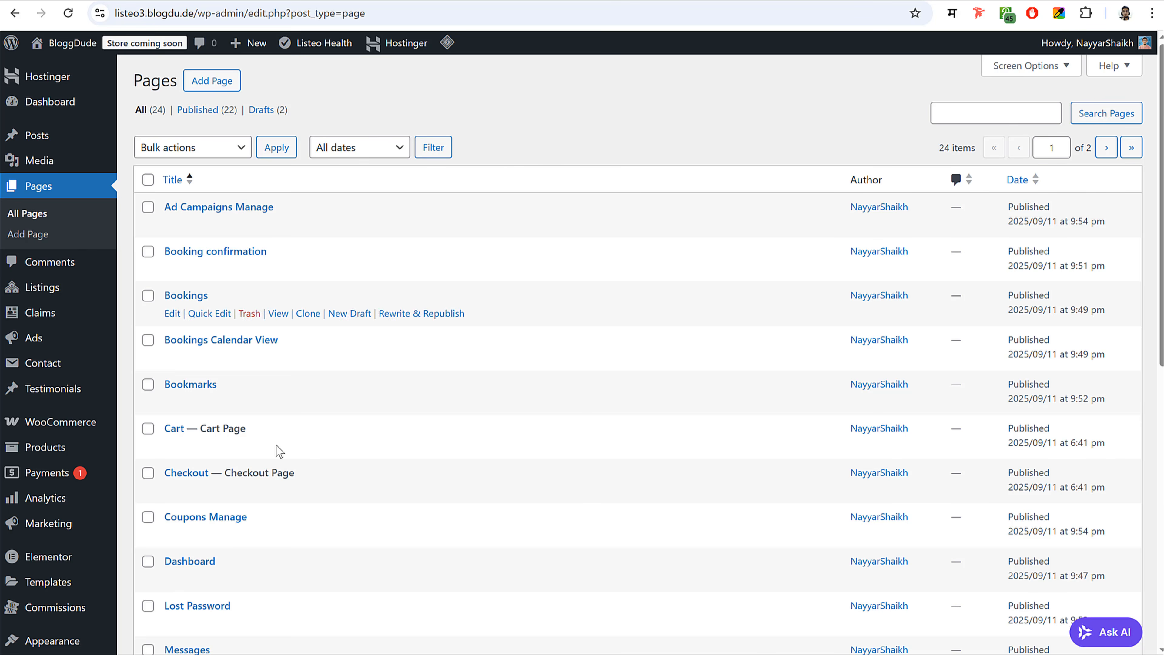
scroll(286, 514, down, 10)
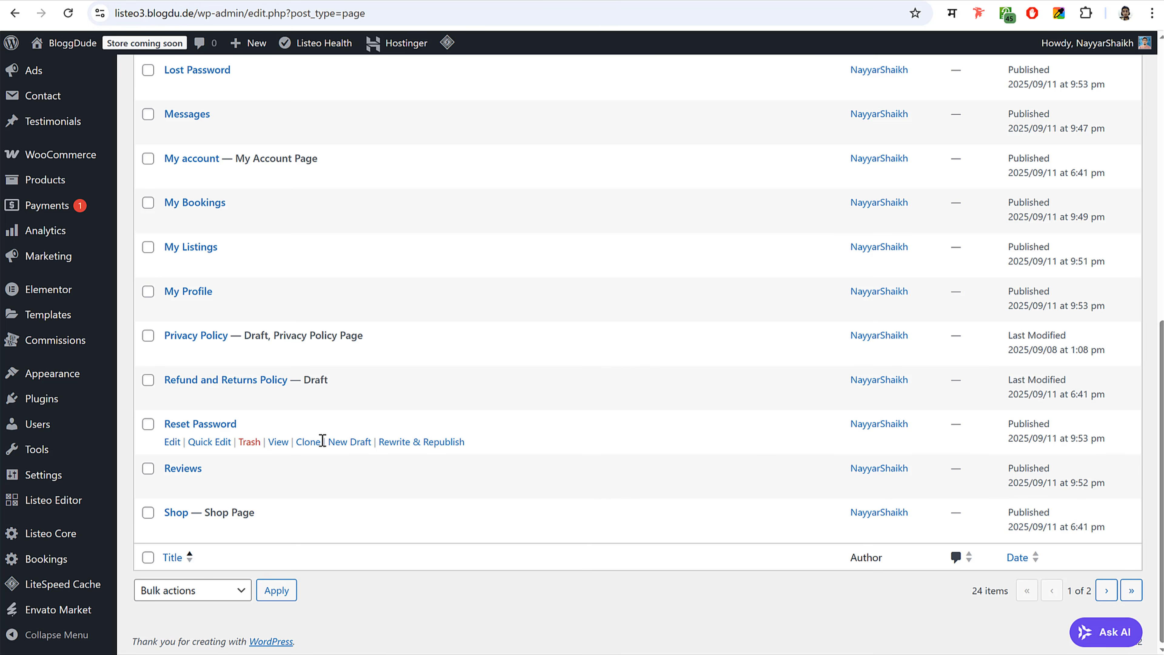
mouse_move(42, 542)
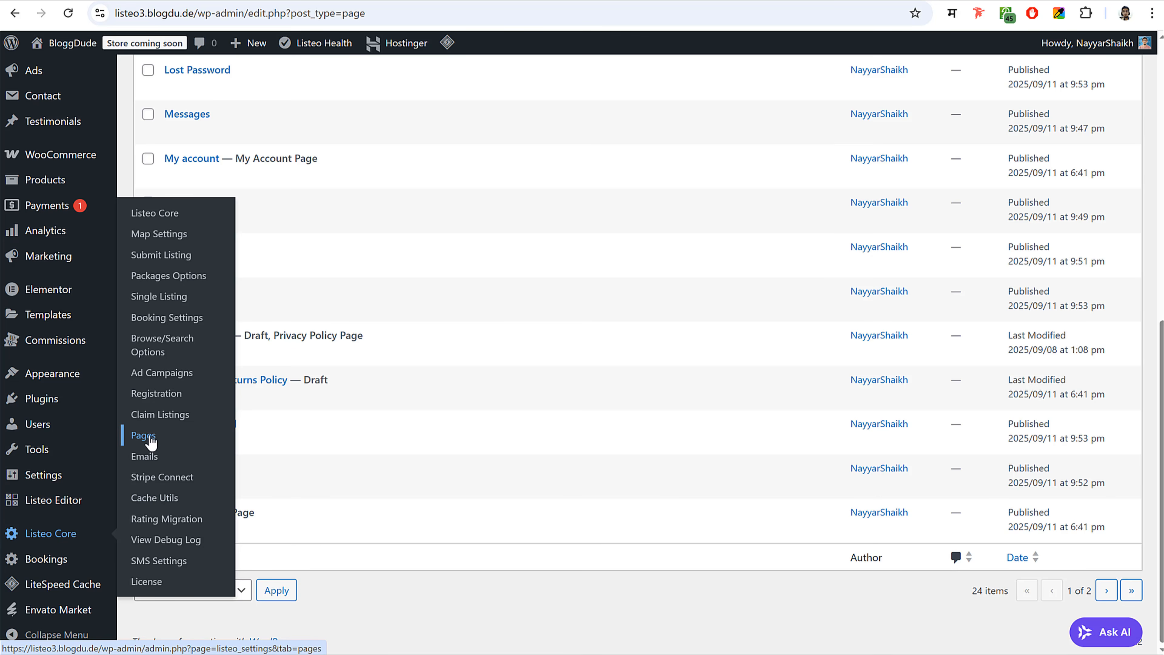
- Open the Listeo Core > Pages settings, with every assignment Disabled, and reopen Shortcode.txt alongside
click(136, 435)
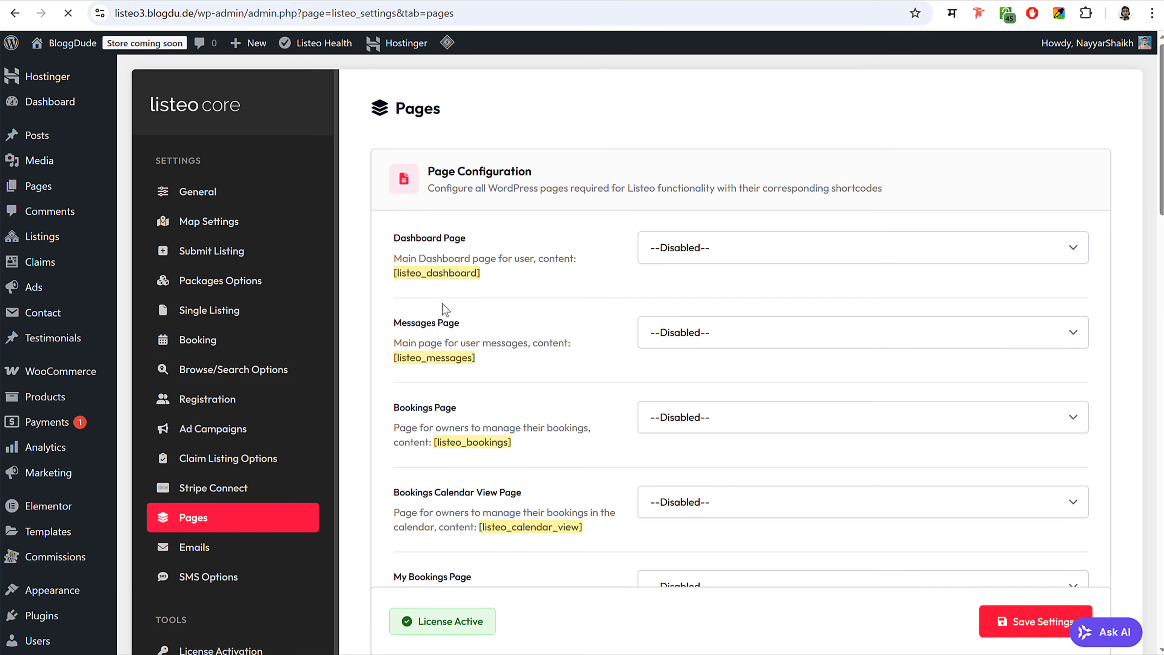
scroll(724, 431, down, 5)
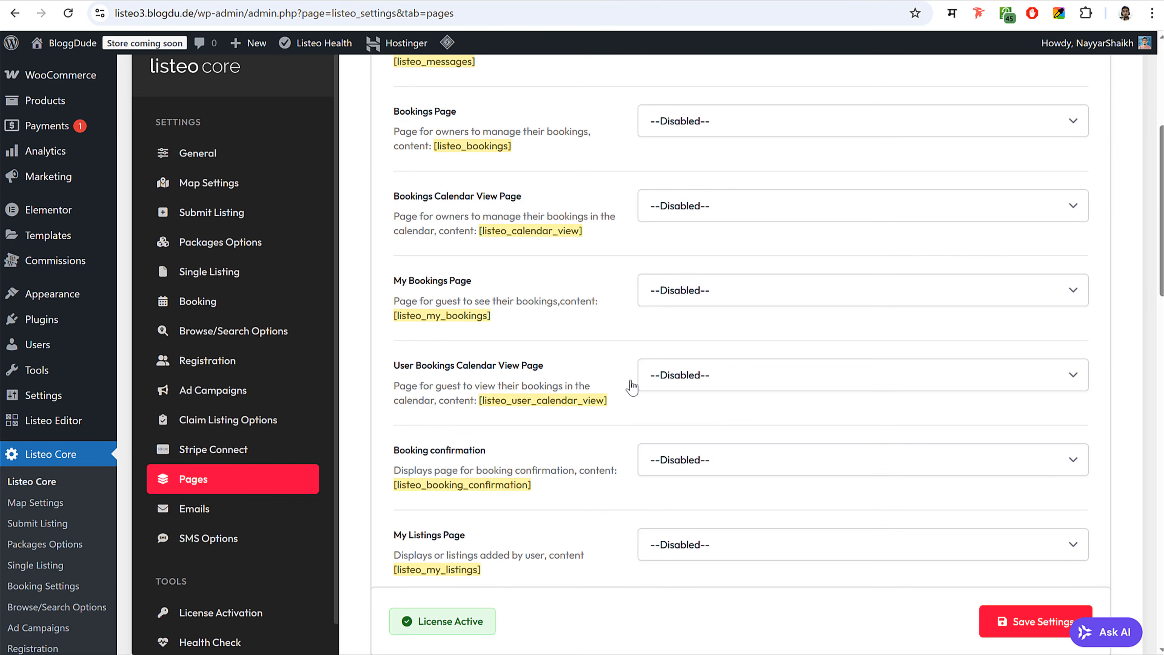
key(alt+Tab)
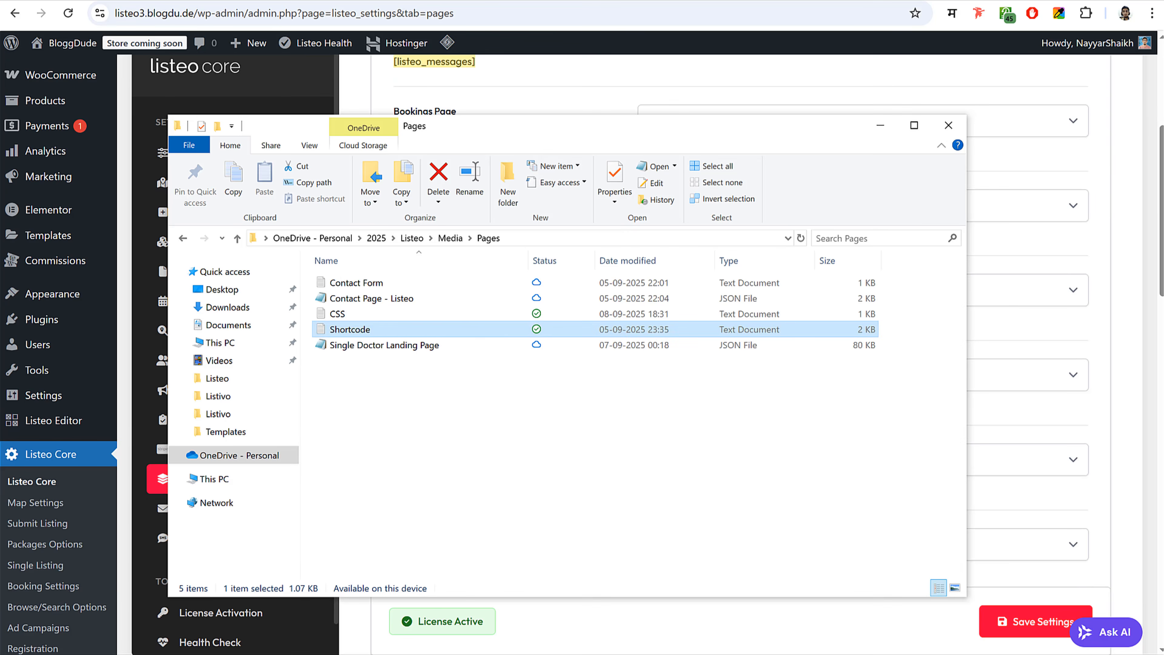
double_click(377, 331)
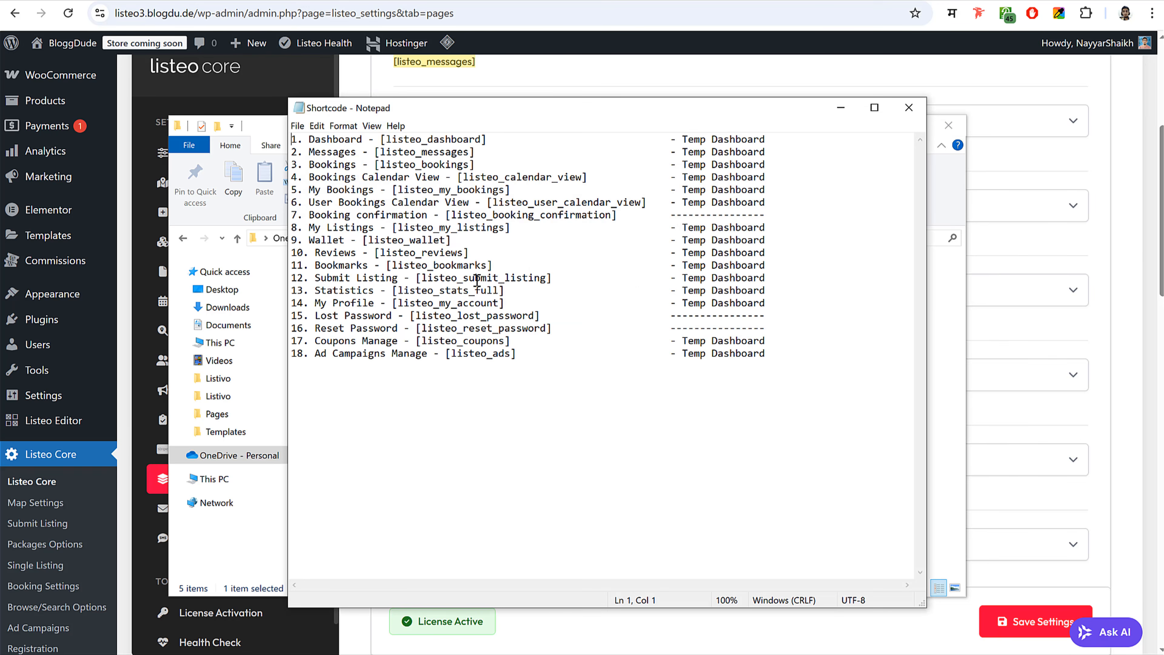
click(900, 74)
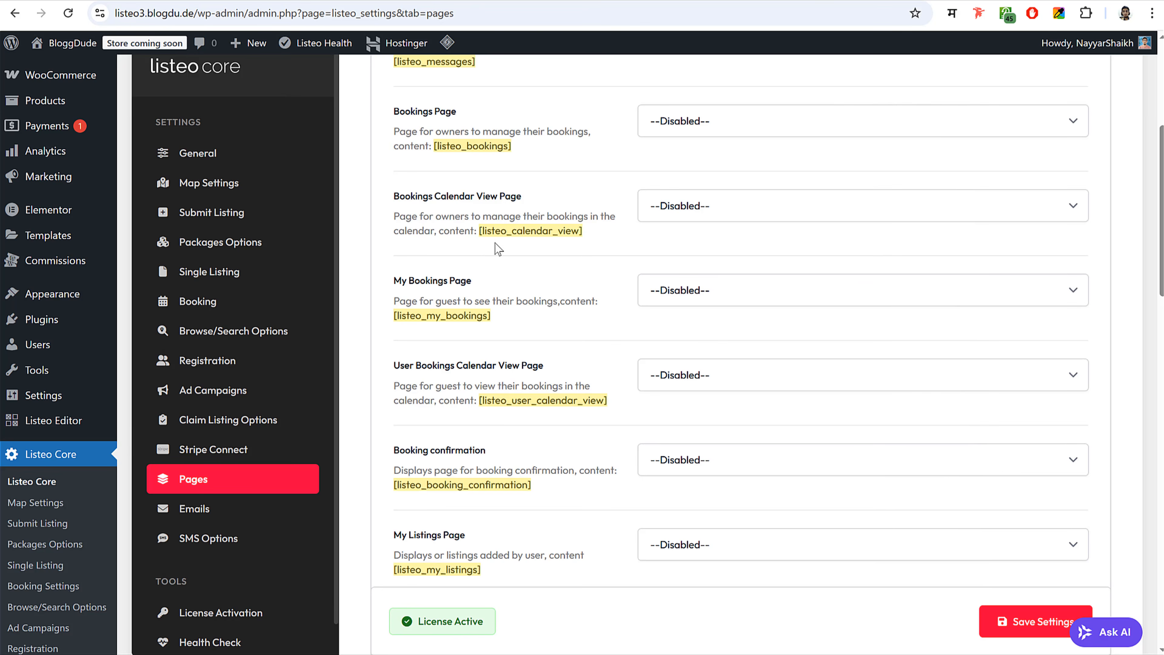
drag(480, 233, 584, 234)
click(585, 245)
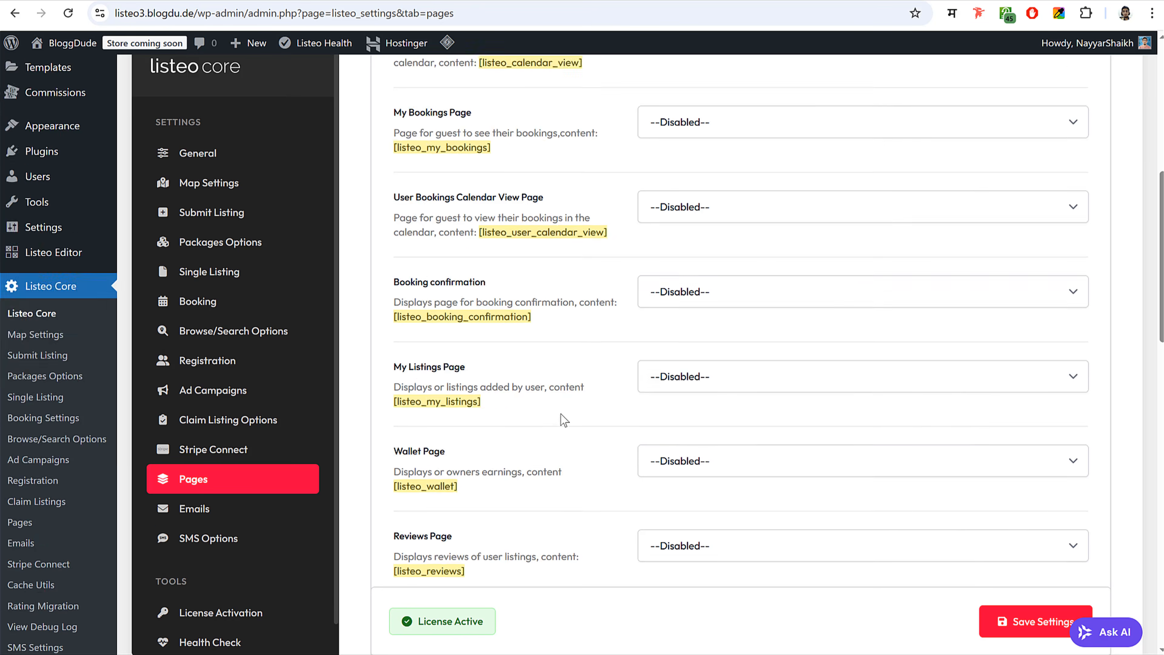
scroll(560, 414, down, 5)
scroll(561, 414, up, 10)
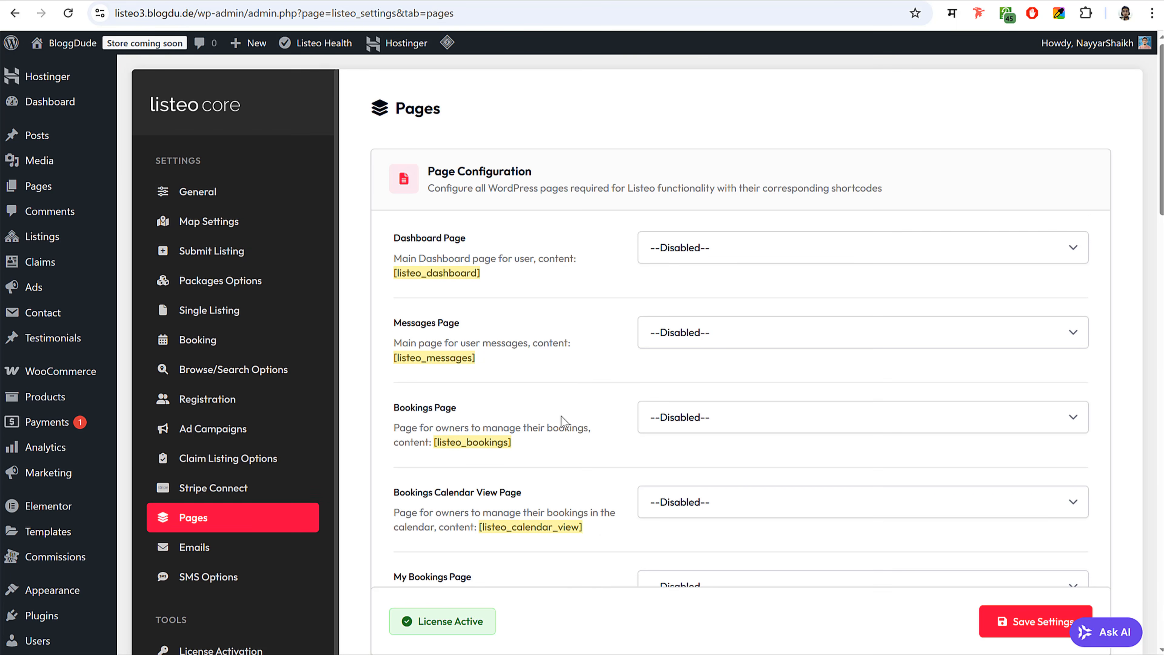
- Assign the Dashboard and Messages pages to the Dashboard Page and Messages Page settings
click(746, 249)
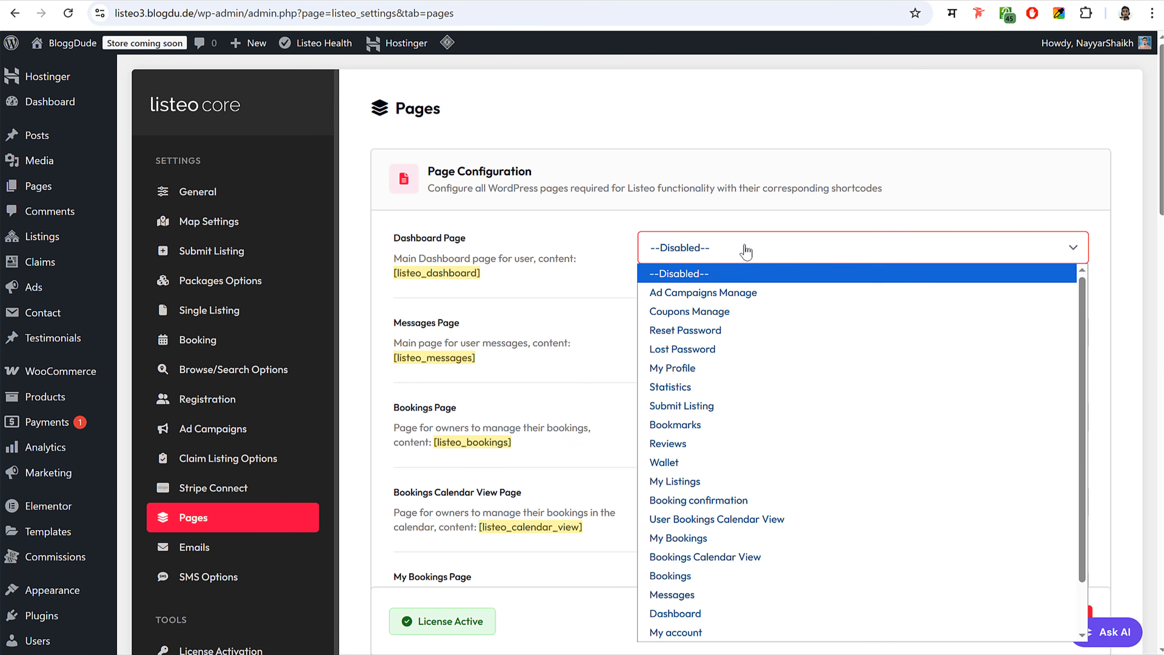
key(d)
key(Return)
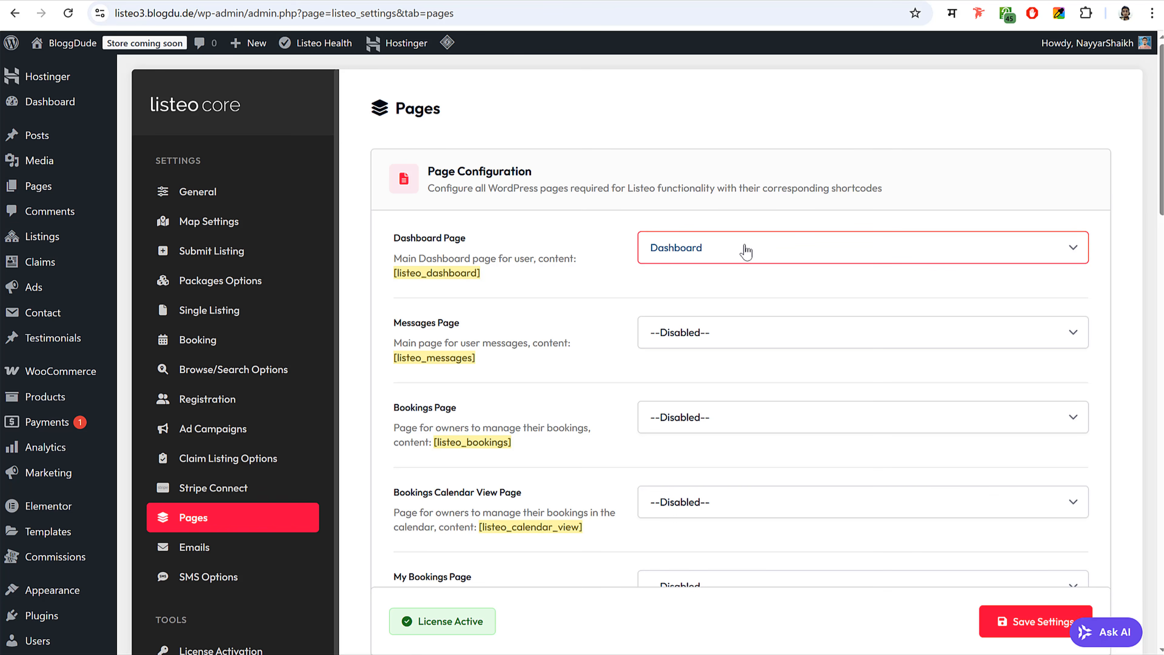
click(737, 333)
key(m)
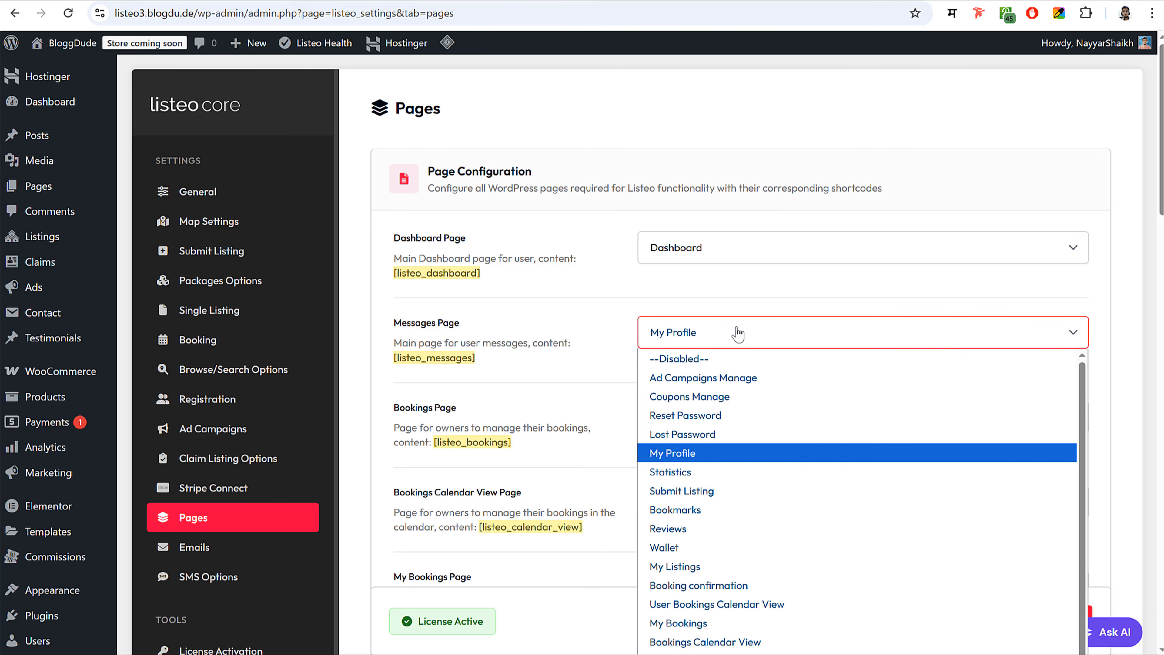
key(e)
key(Return)
click(706, 387)
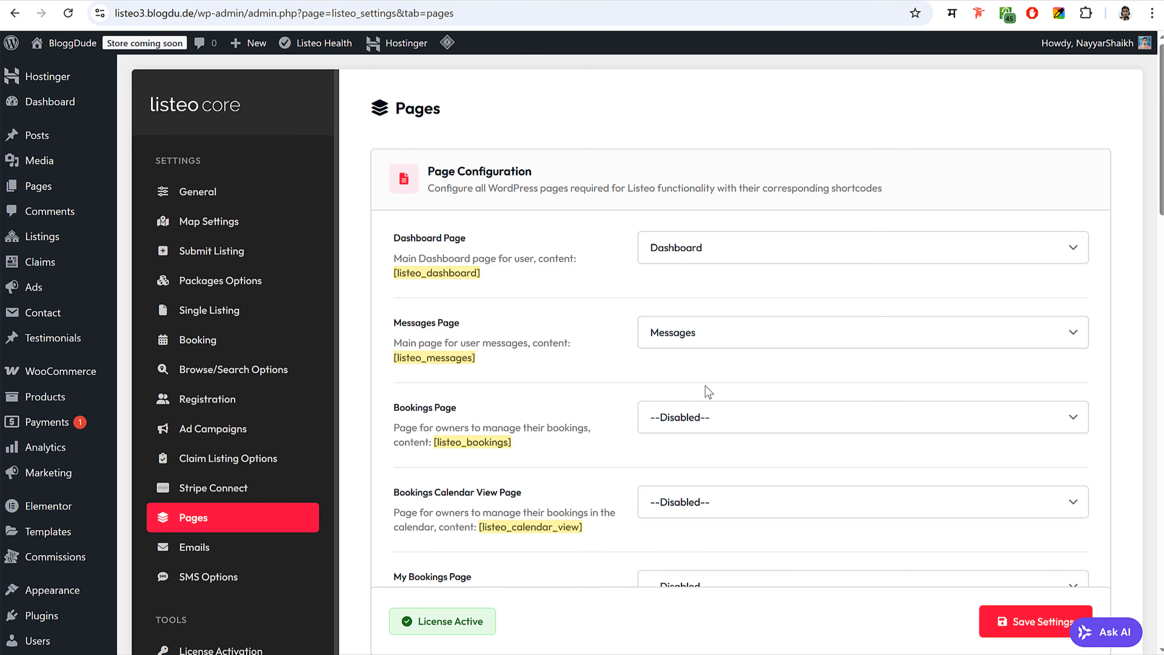
- Set the Bookings Page to Bookings and the Bookings Calendar View Page to Bookings Calendar View
scroll(733, 362, down, 3)
click(718, 275)
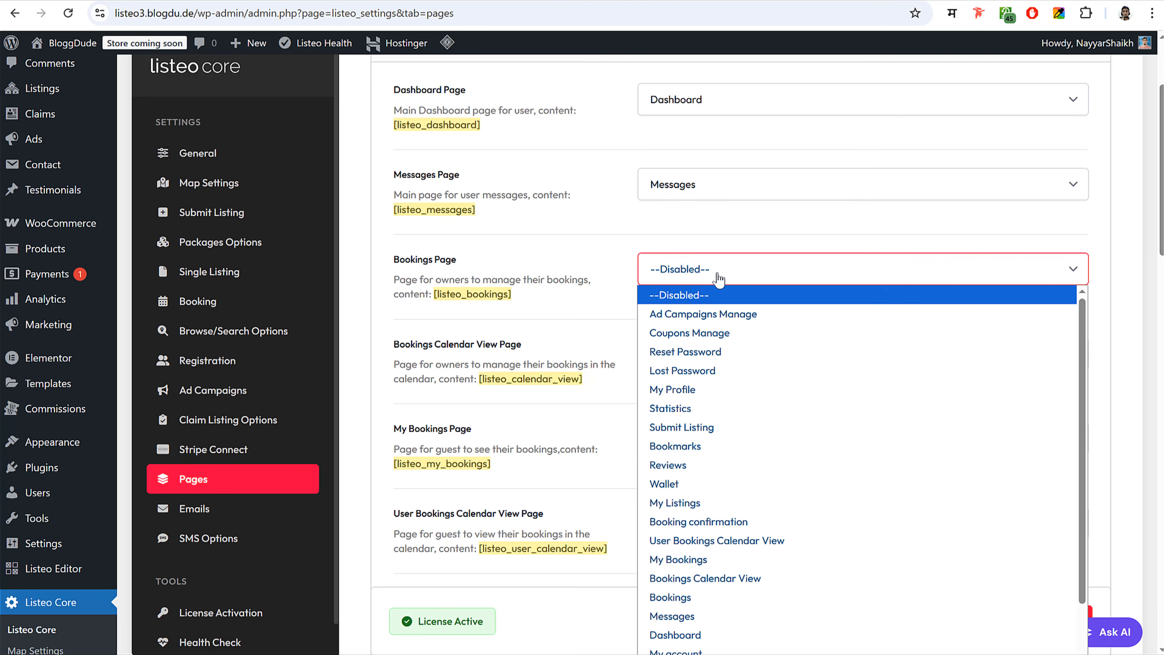
key(b)
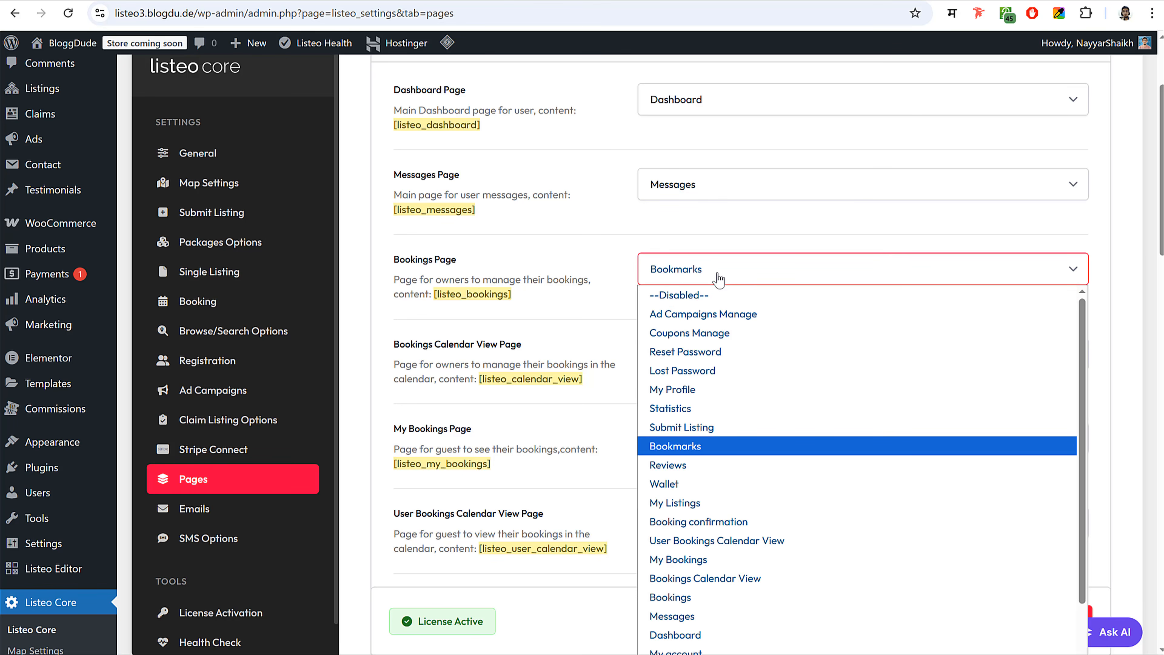
key(b)
key(Down)
key(Down)
key(Down)
key(Down)
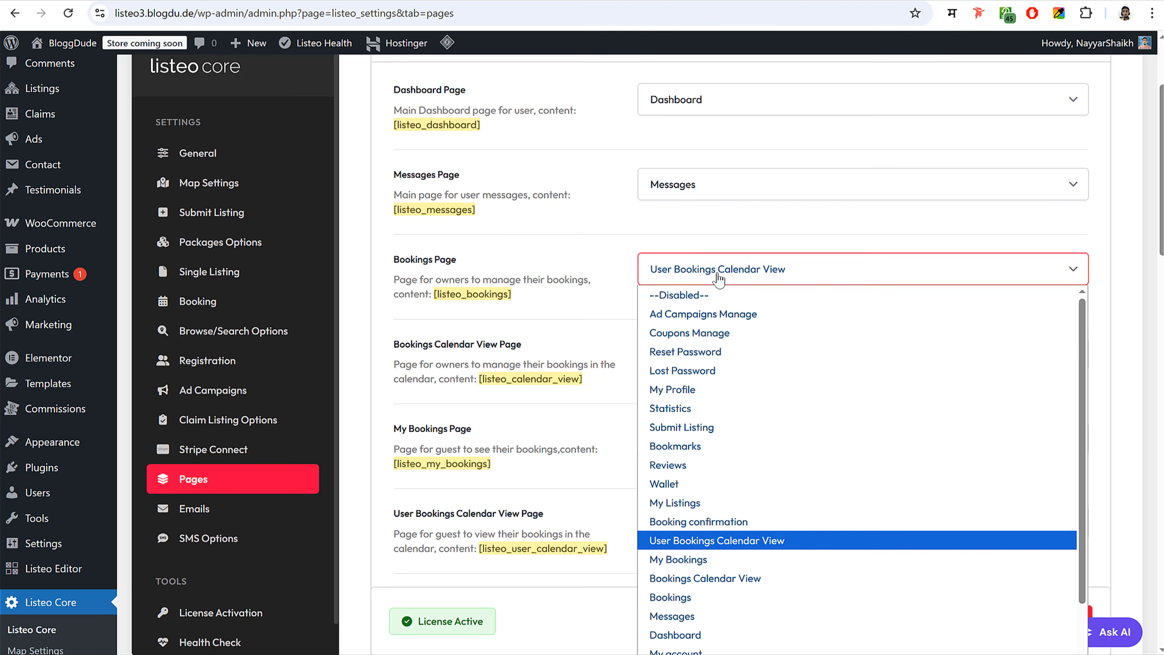
key(Return)
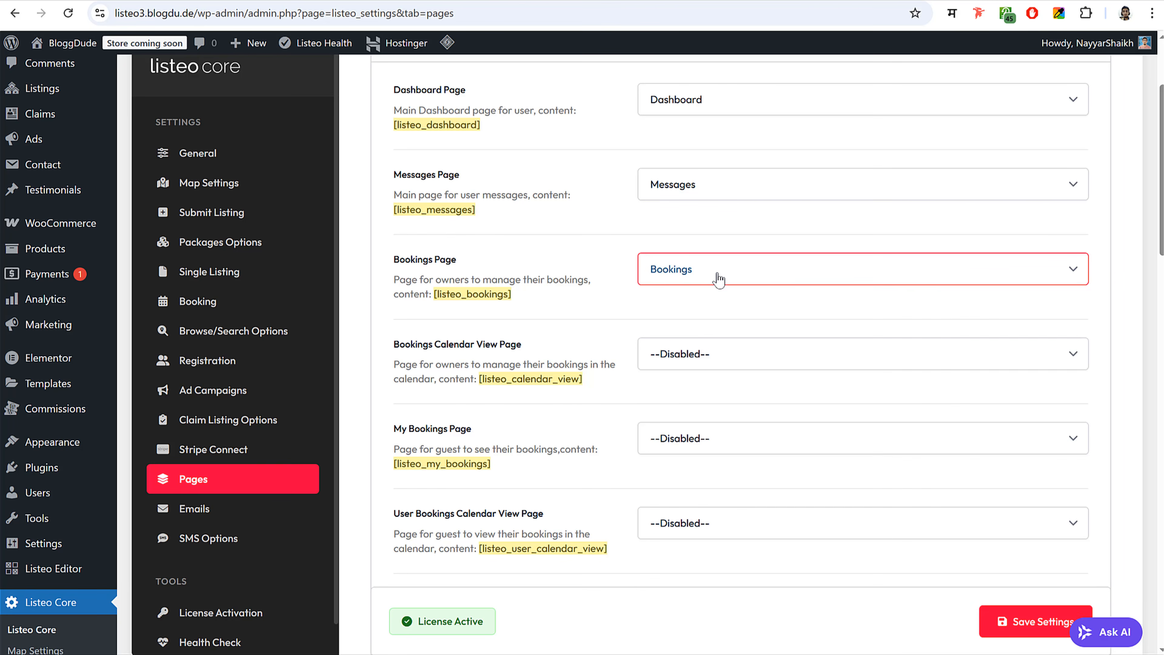
click(697, 360)
key(b)
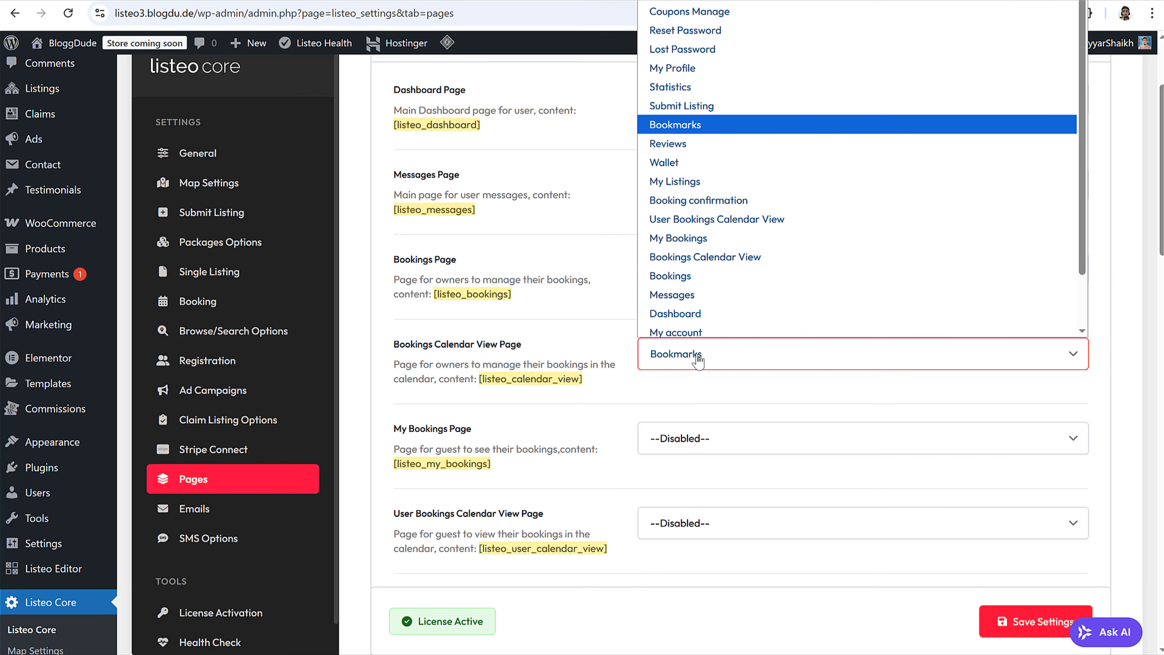
click(725, 257)
- Assign the My Bookings page to the My Bookings Page setting
scroll(811, 336, down, 3)
click(720, 305)
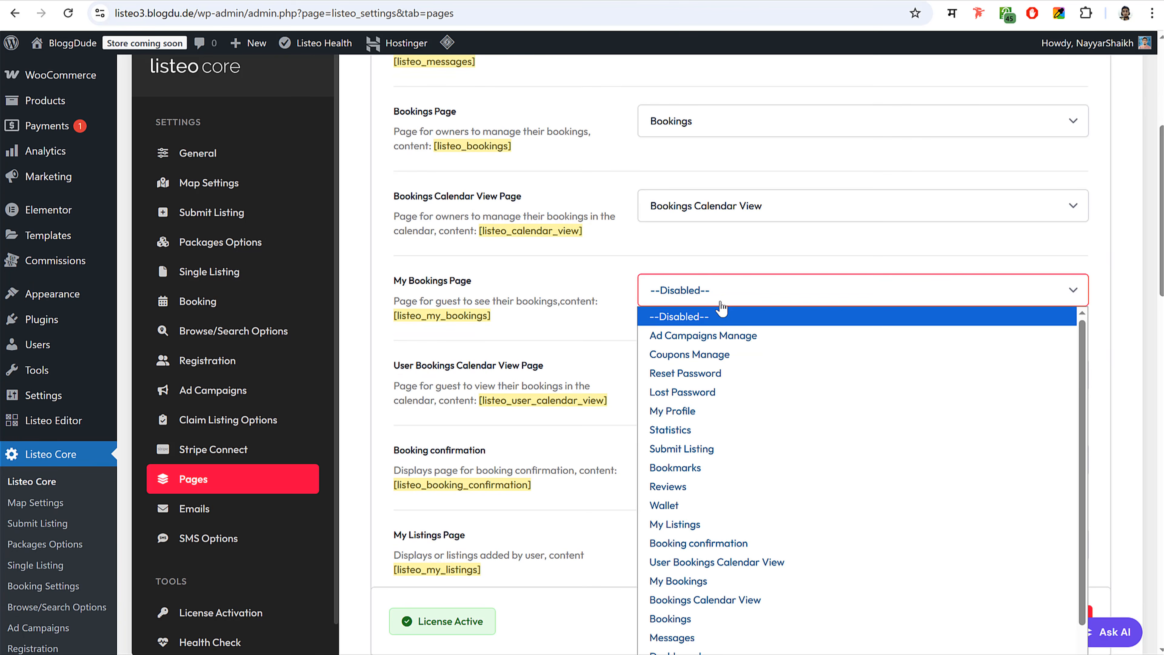
key(m)
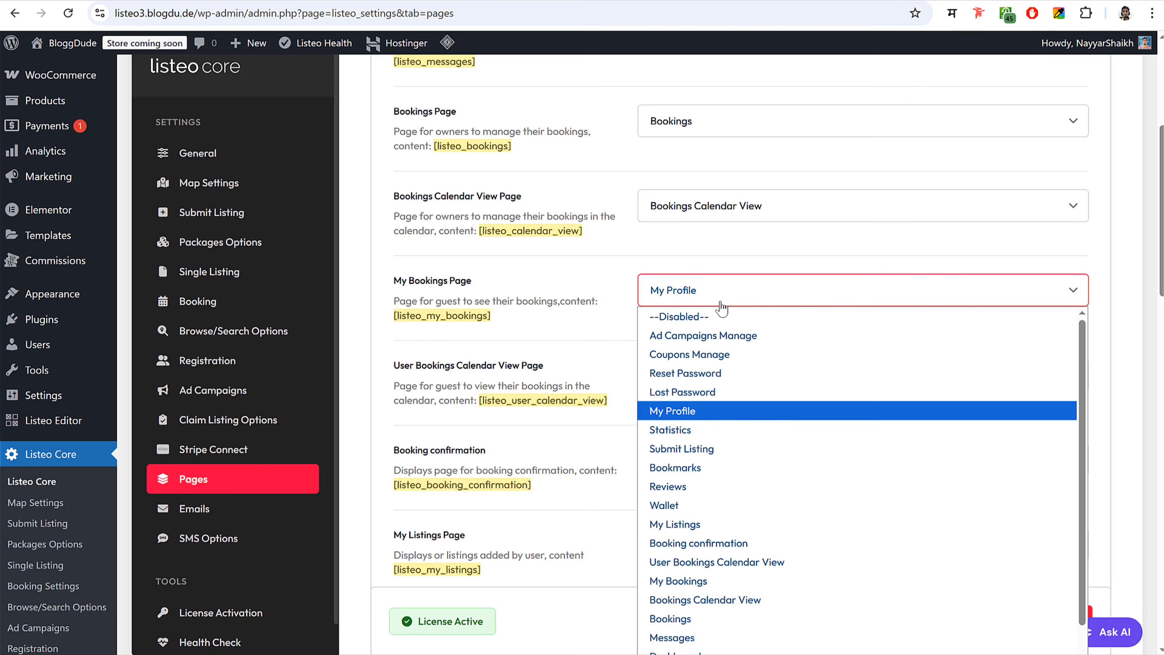
key(m)
key(m)
key(Return)
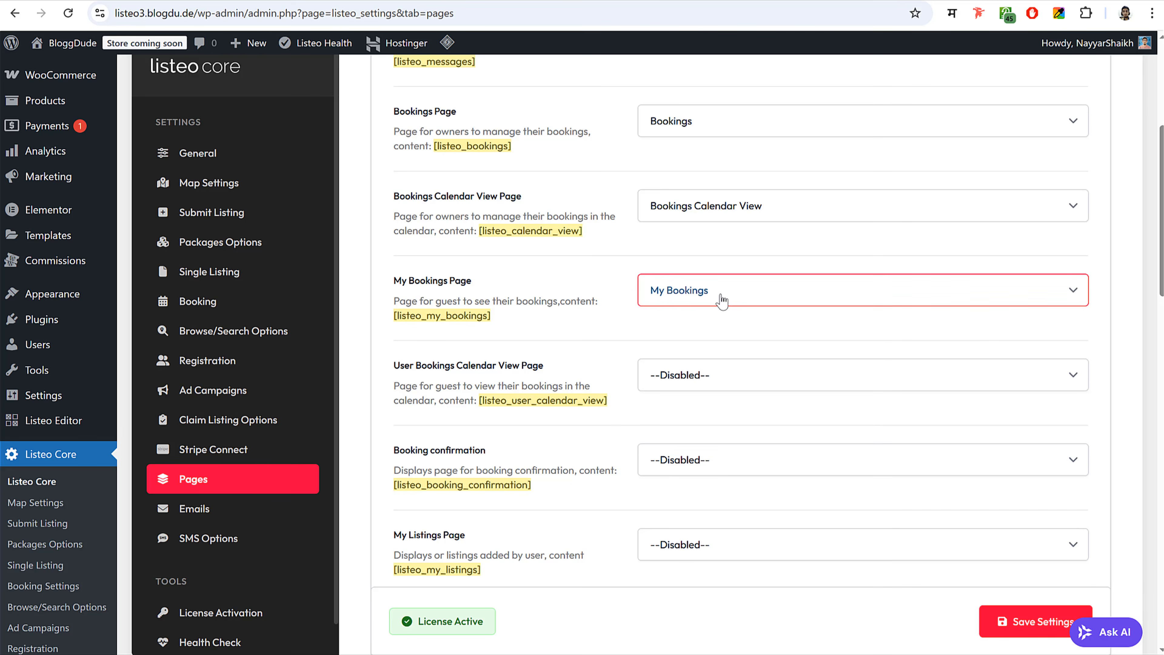
click(527, 356)
- Assign User Bookings Calendar View and Booking confirmation pages to their settings
scroll(808, 370, down, 3)
click(737, 220)
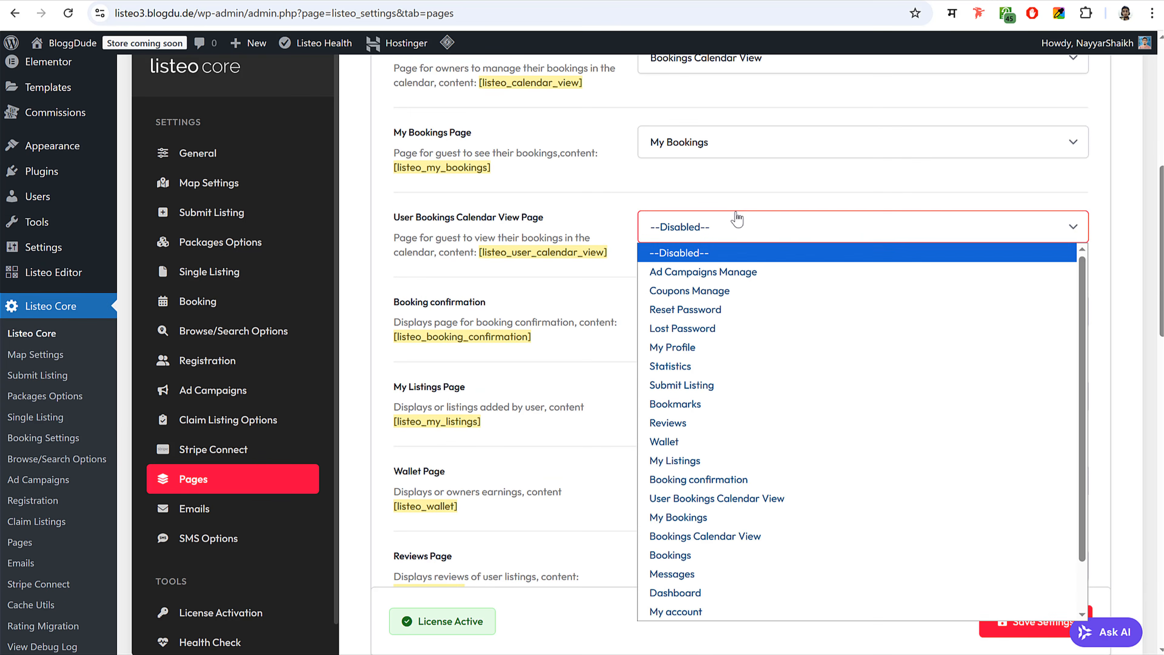
key(u)
key(Return)
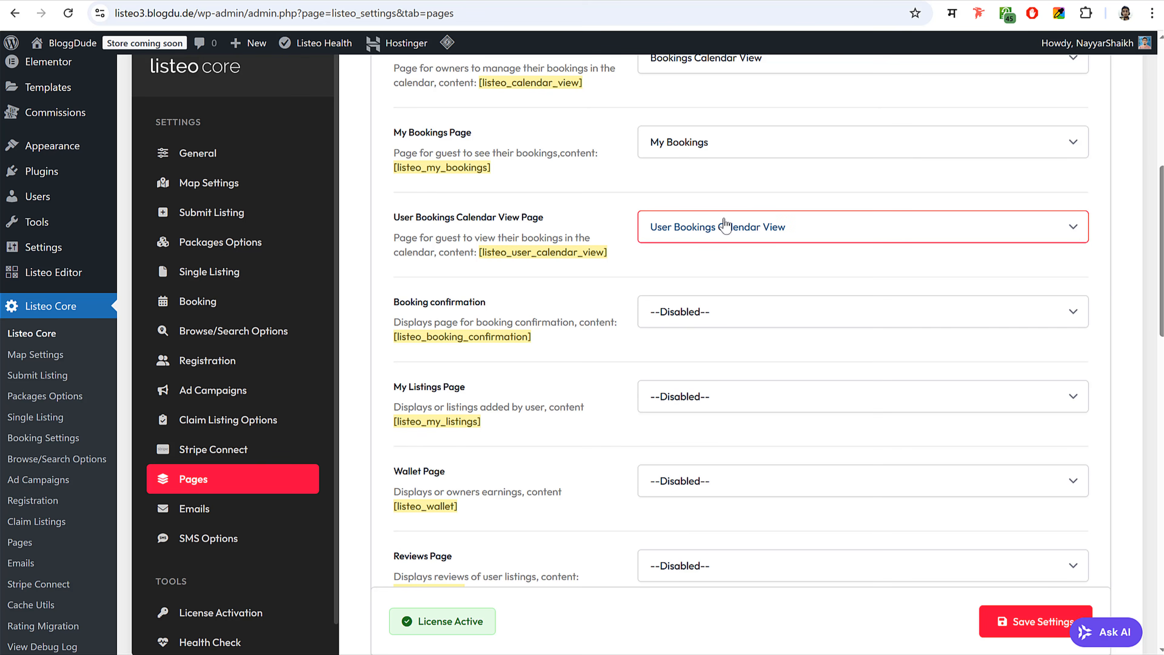
click(715, 316)
key(b)
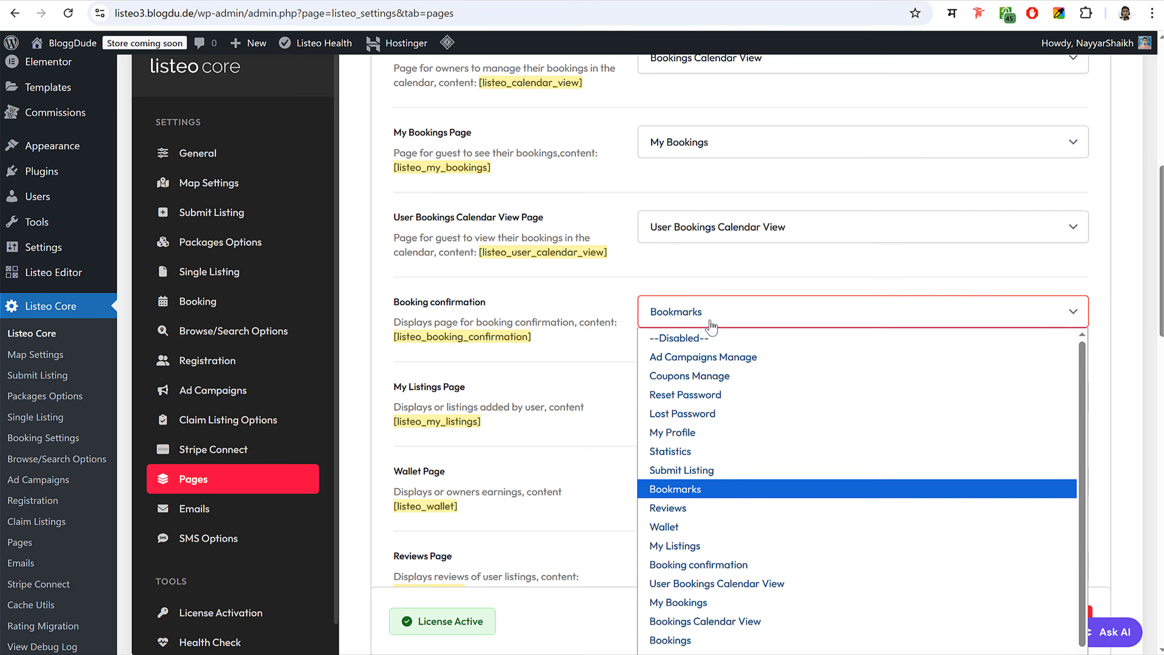
click(740, 569)
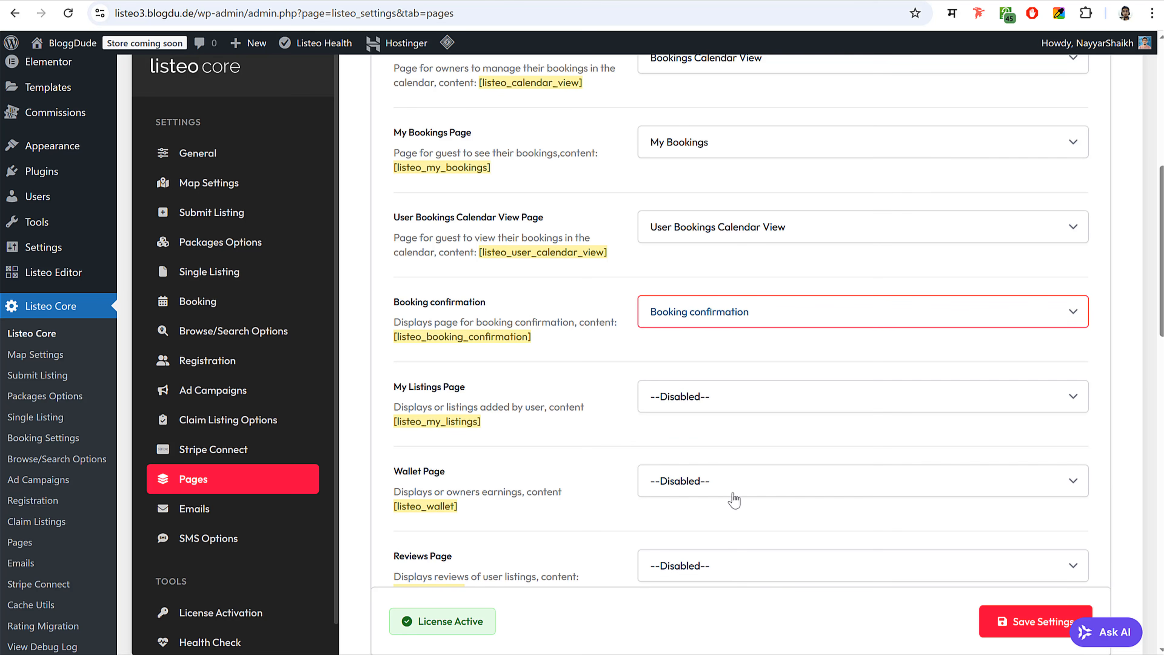
- Assign the My Listings and Wallet pages to their Listeo page settings
scroll(767, 404, down, 5)
click(709, 173)
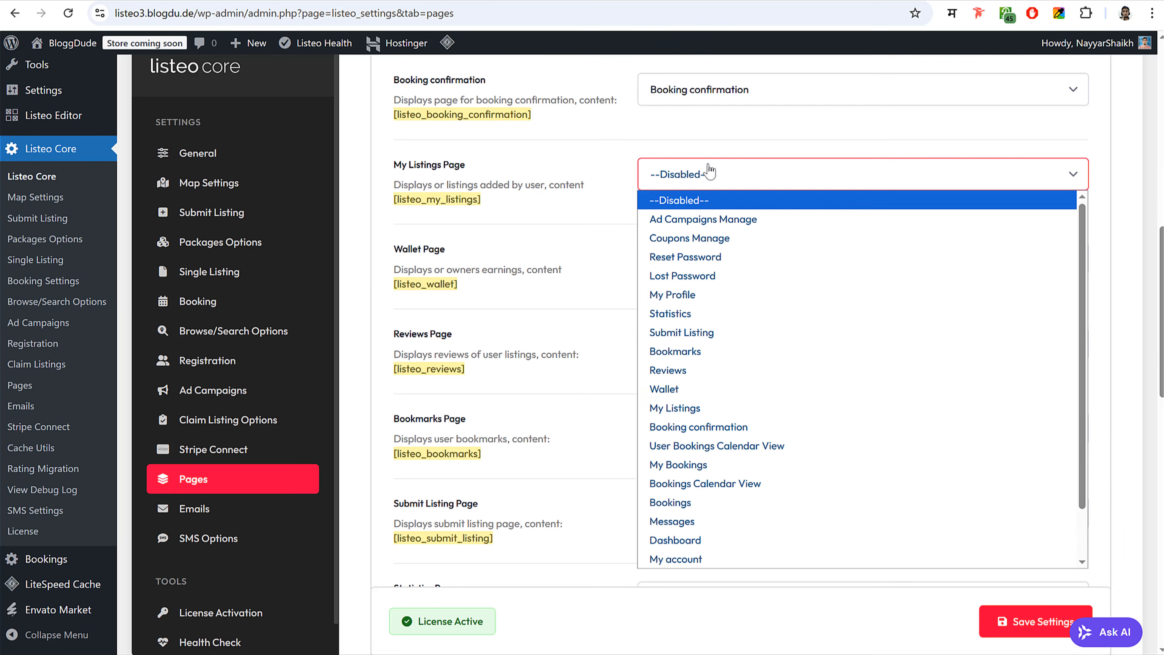
key(m)
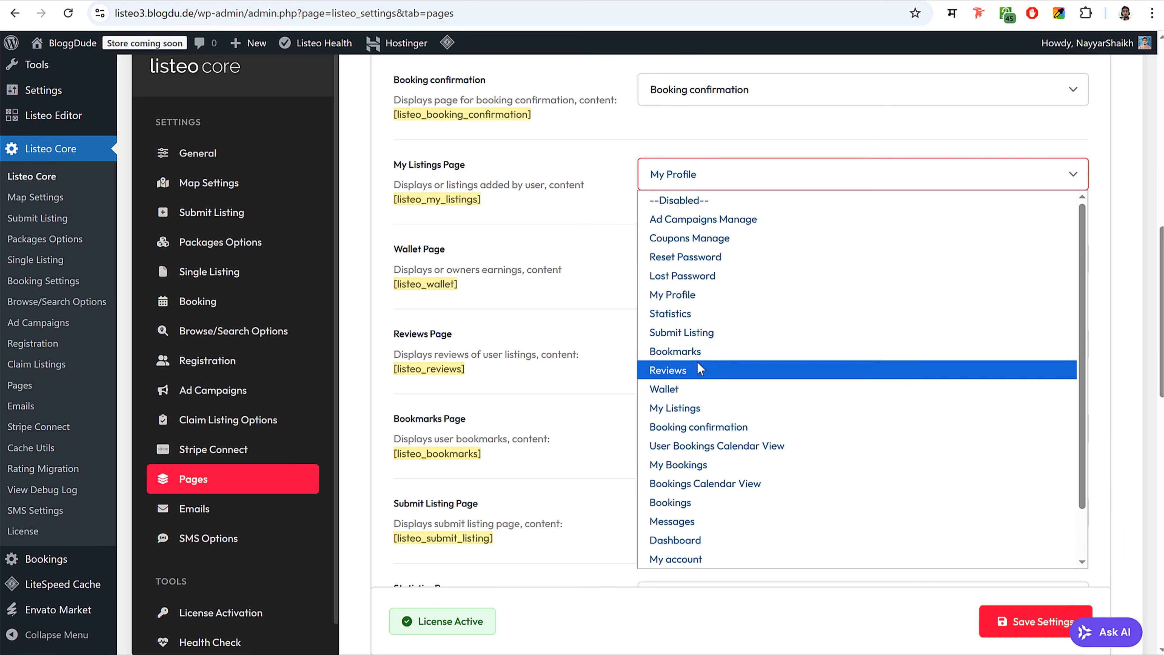
click(688, 410)
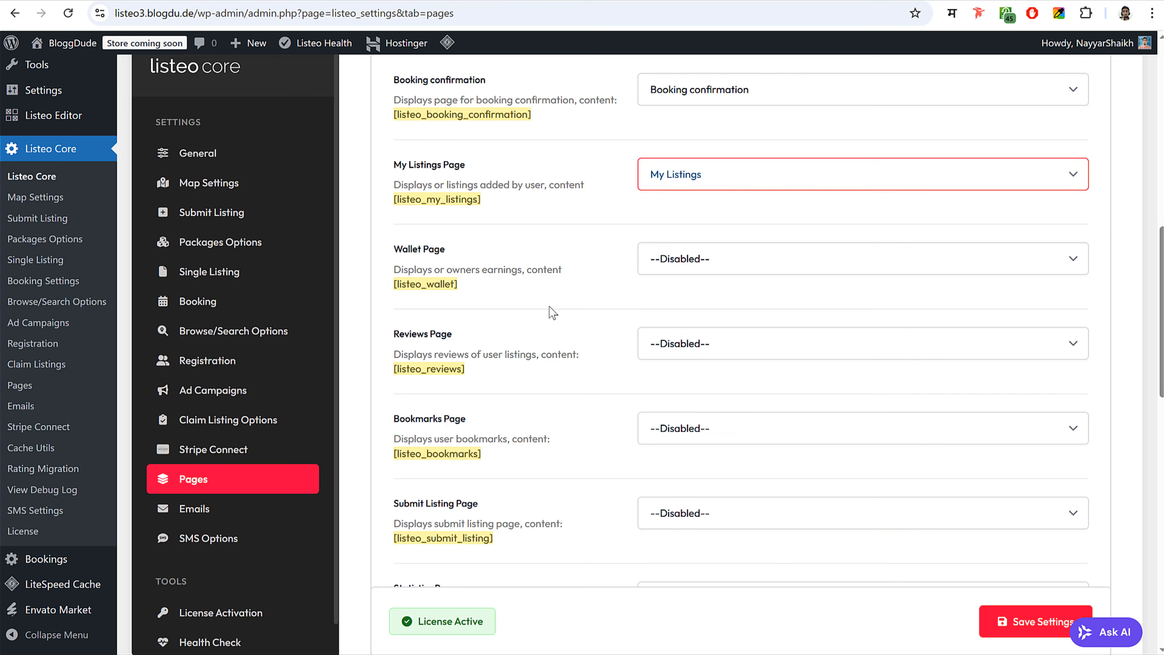
click(688, 272)
scroll(746, 505, down, 1)
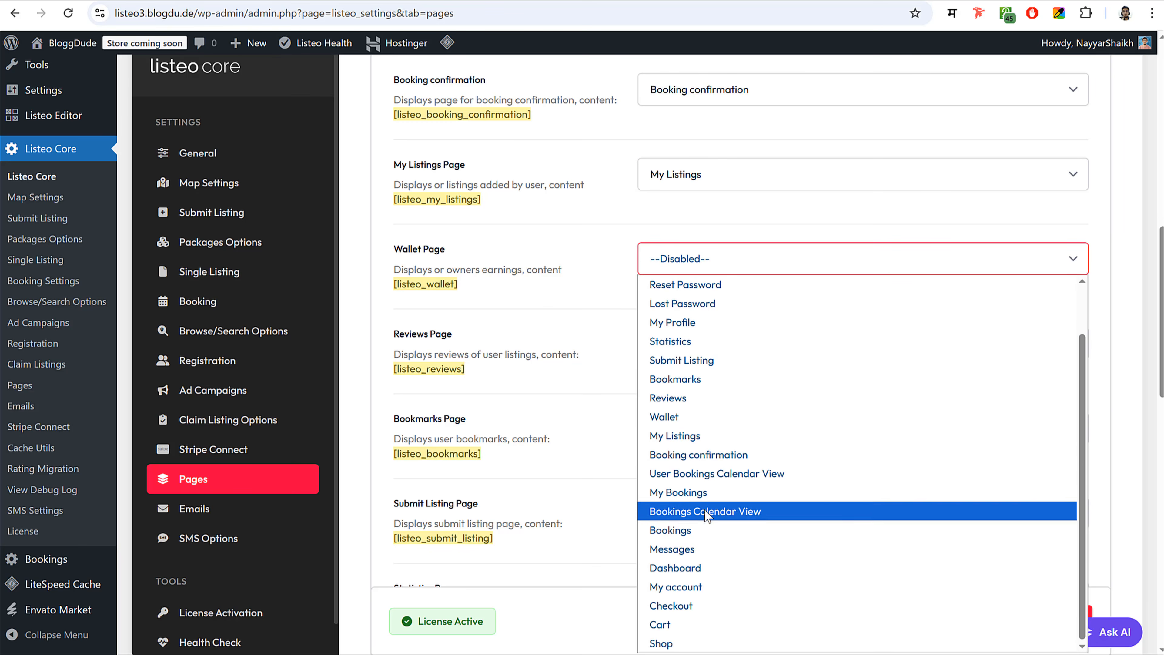
click(703, 417)
- Set the Reviews, Bookmarks and Submit Listing page settings to their matching pages
click(642, 335)
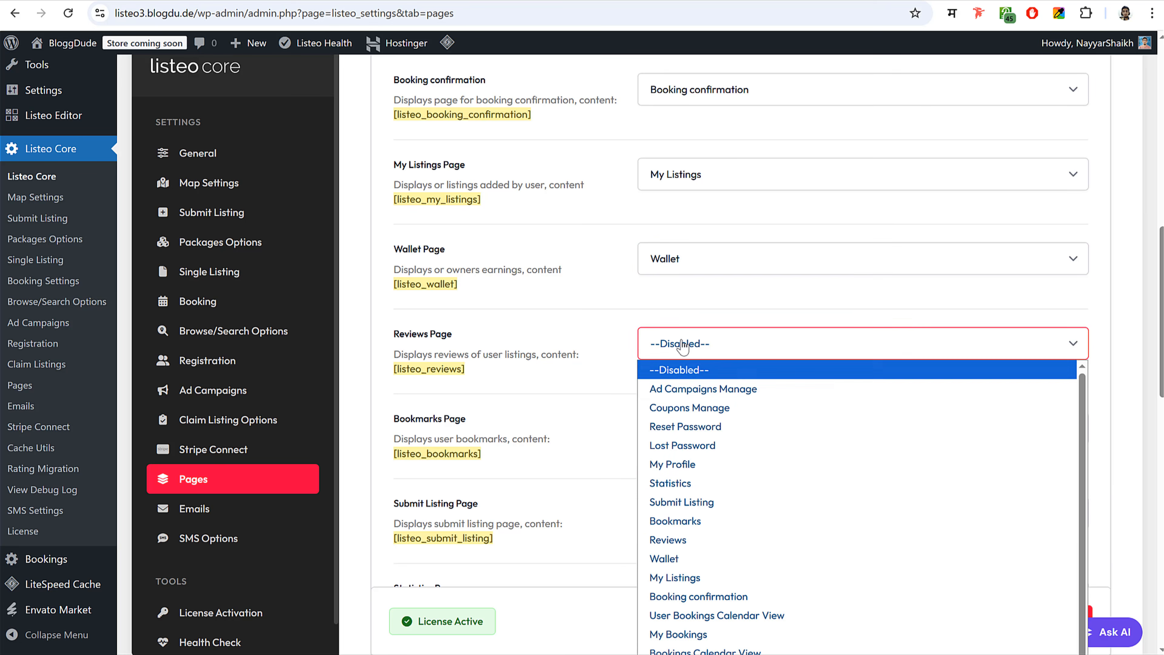
click(731, 537)
scroll(550, 447, down, 2)
scroll(548, 446, down, 2)
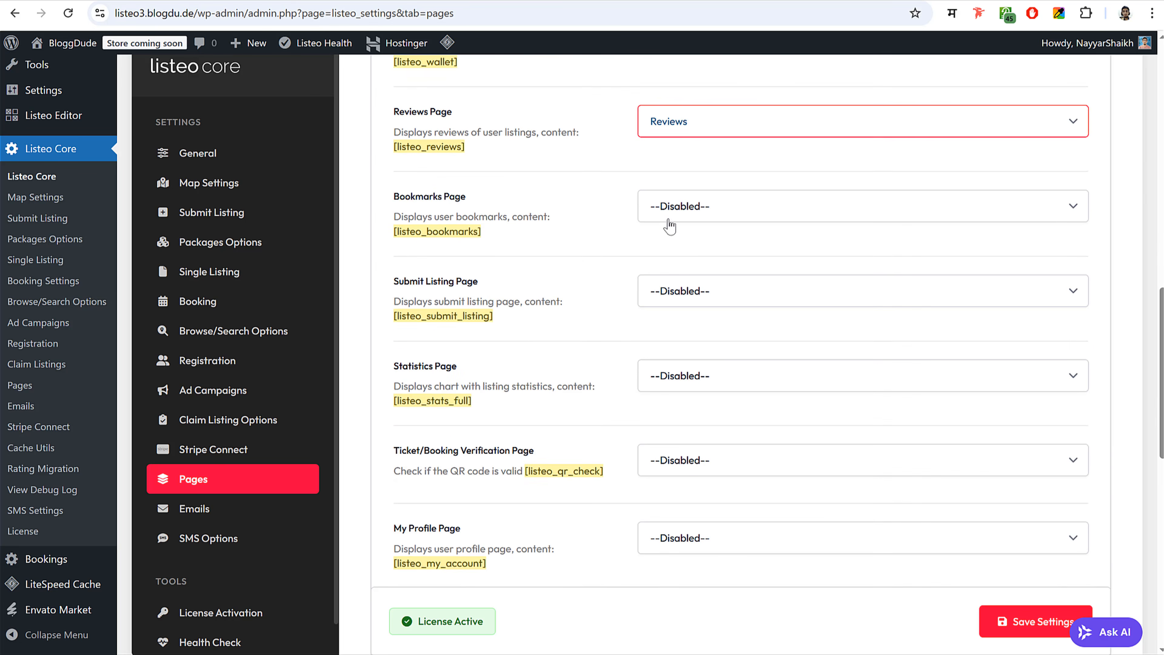
click(667, 208)
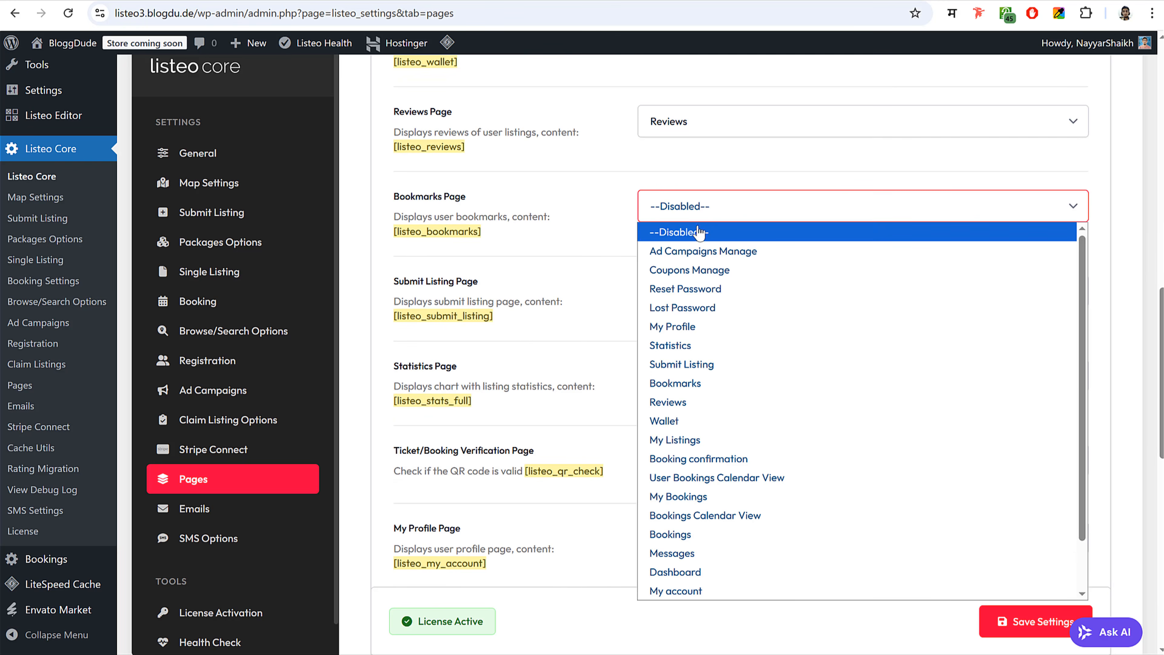
click(703, 384)
click(690, 290)
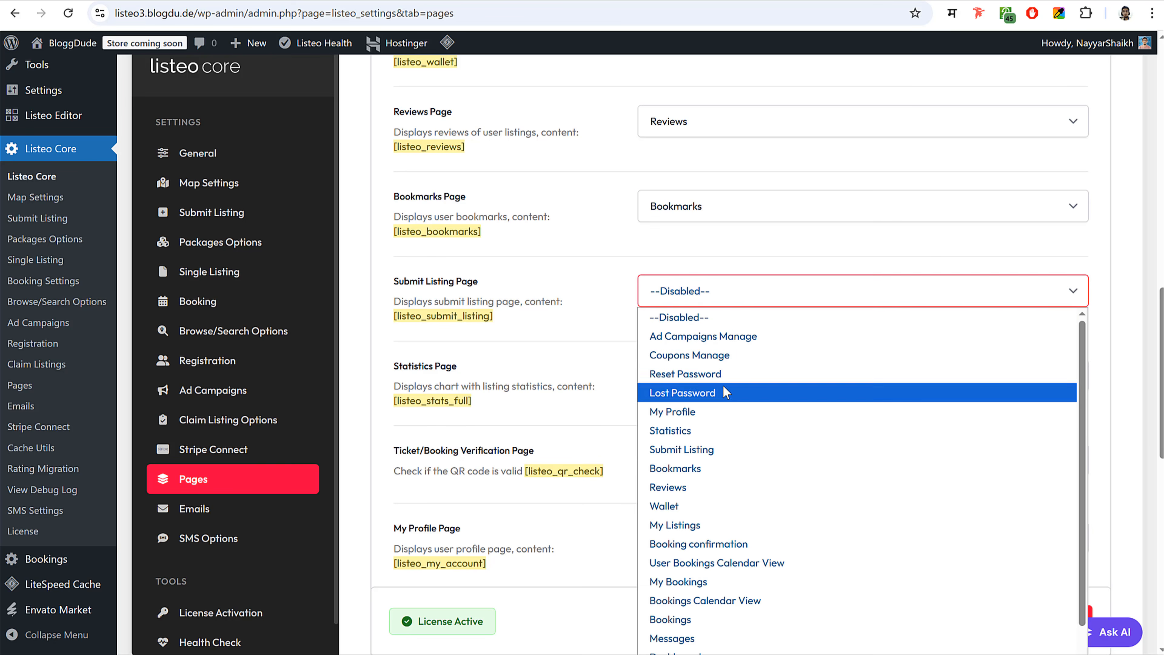
click(724, 449)
- Assign the Statistics, My Profile and Lost Password pages to their settings
click(693, 372)
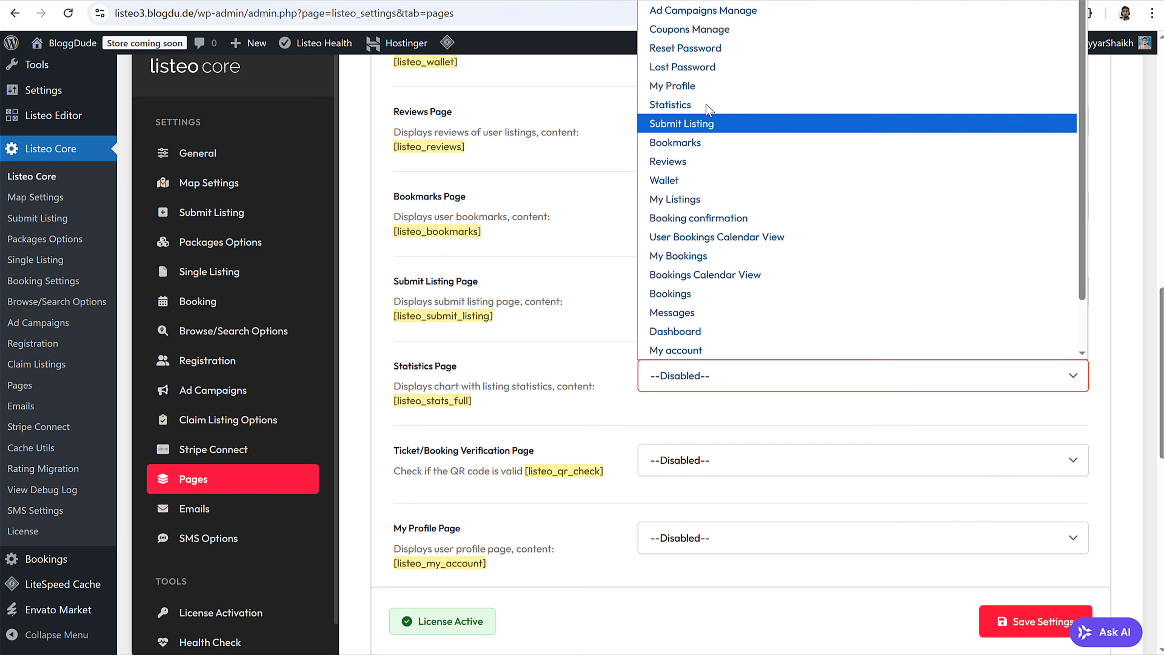
click(693, 105)
scroll(703, 400, down, 5)
scroll(702, 400, down, 2)
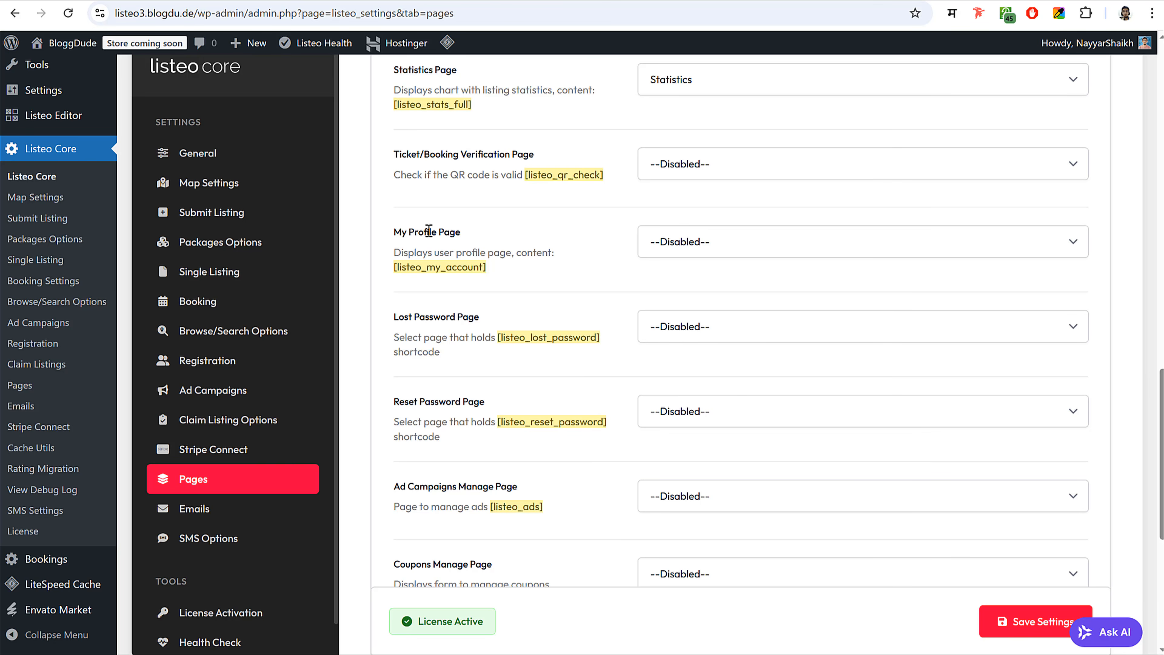
click(647, 243)
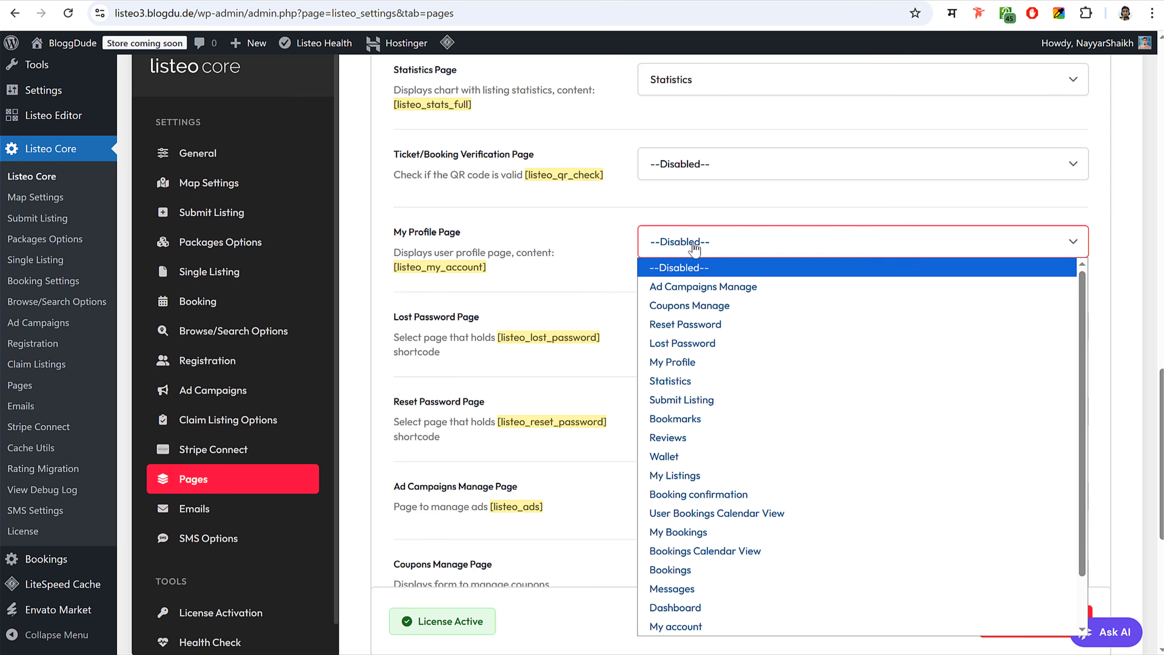
click(683, 360)
scroll(550, 327, down, 3)
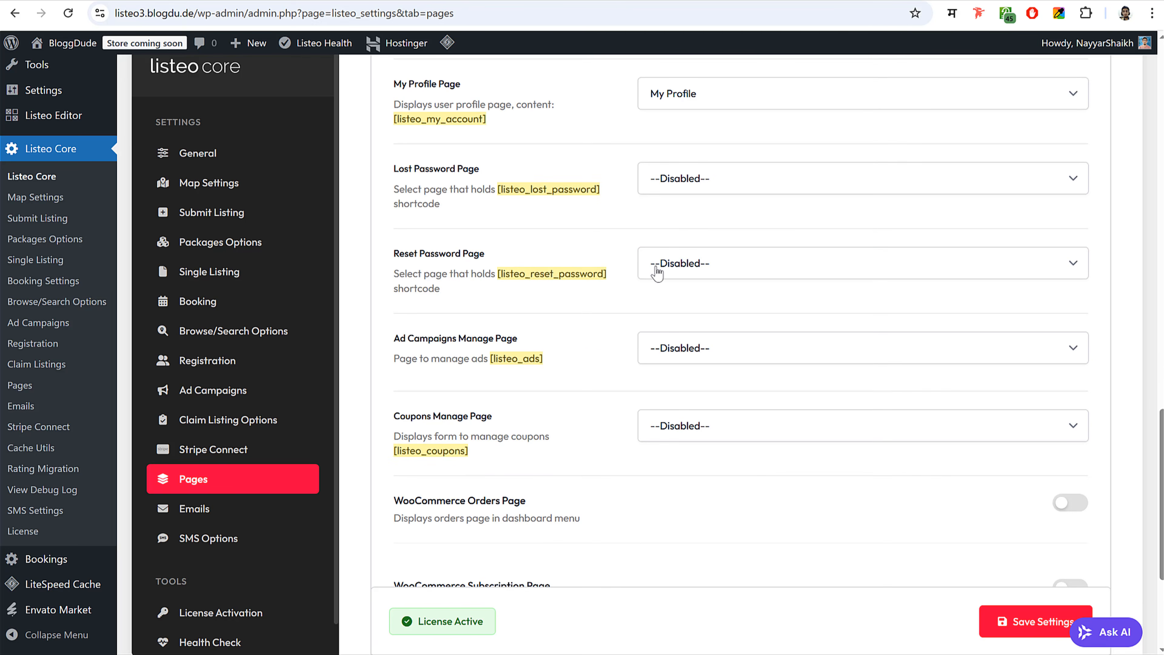
click(694, 178)
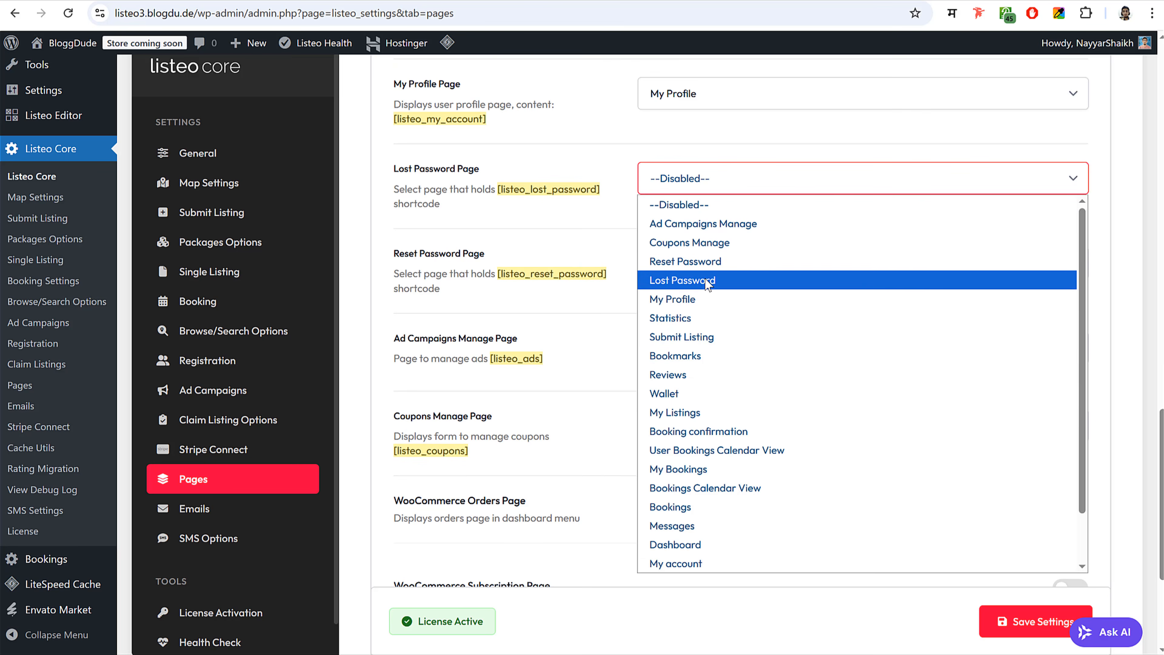
click(705, 279)
- Set the Ad Campaigns Manage, Coupons Manage and Reset Password page settings
click(694, 353)
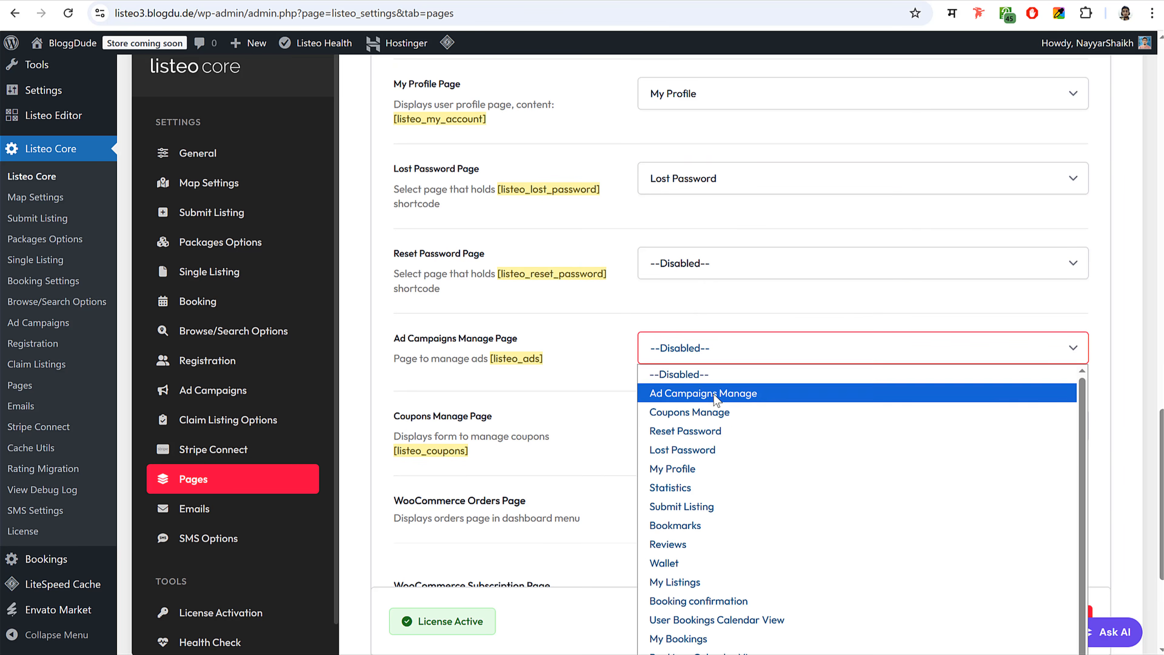
click(642, 395)
scroll(577, 412, down, 2)
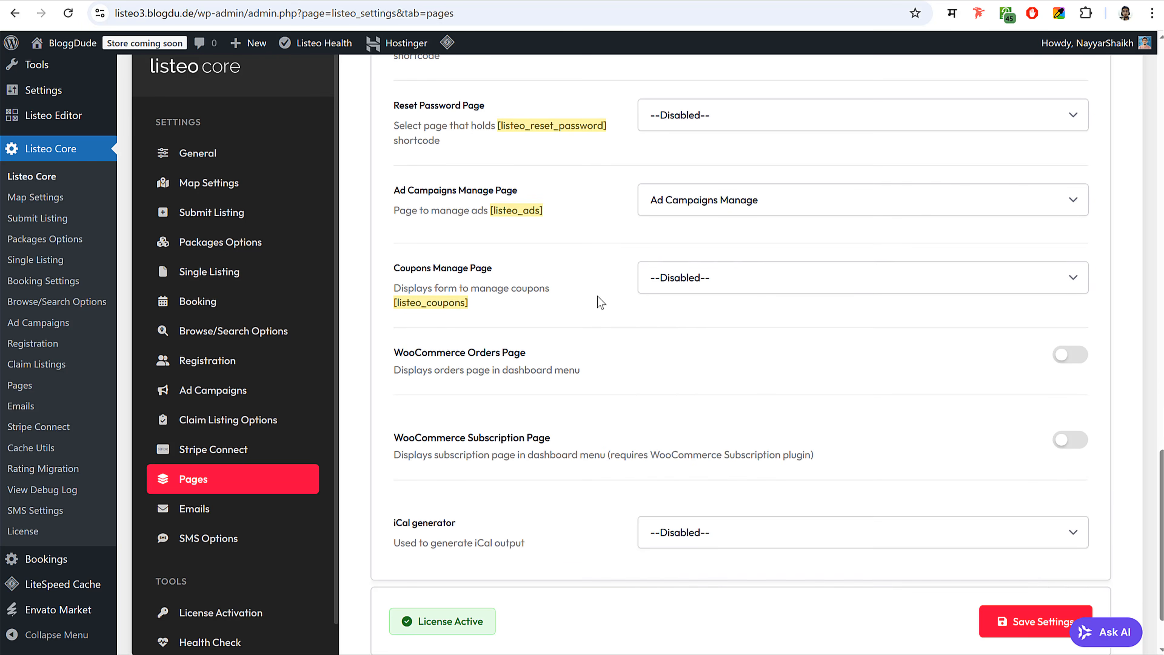
click(741, 285)
click(728, 341)
scroll(615, 358, up, 2)
click(725, 192)
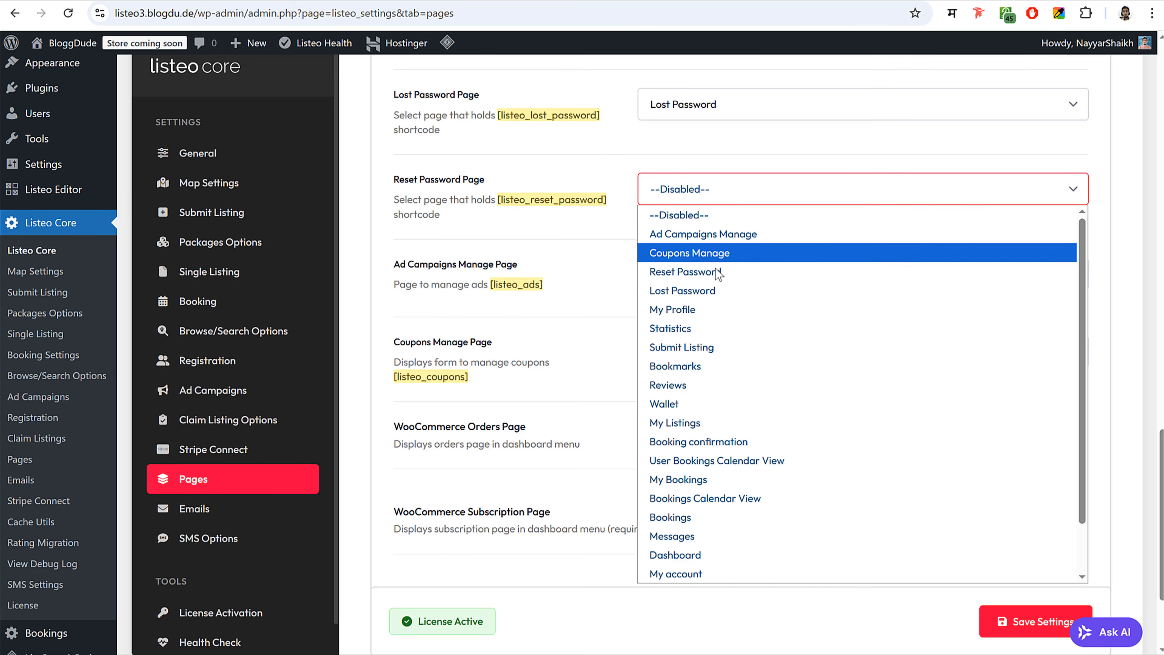
click(705, 272)
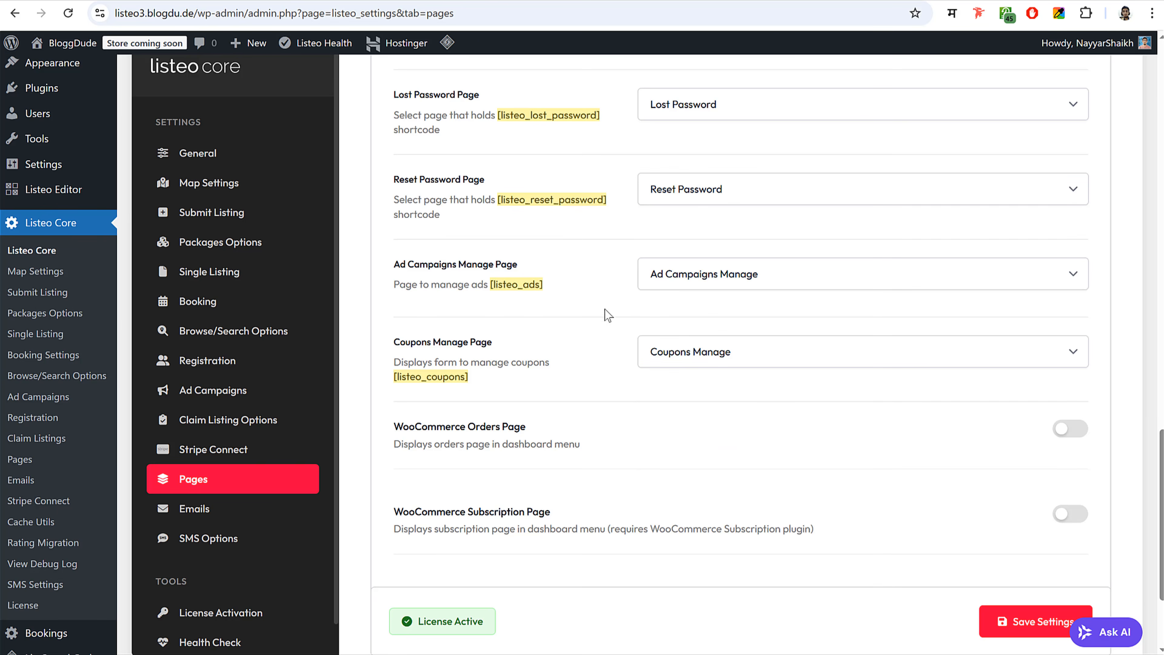
- Save the page assignments, enable the WooCommerce Orders Page, and save again
scroll(605, 309, up, 10)
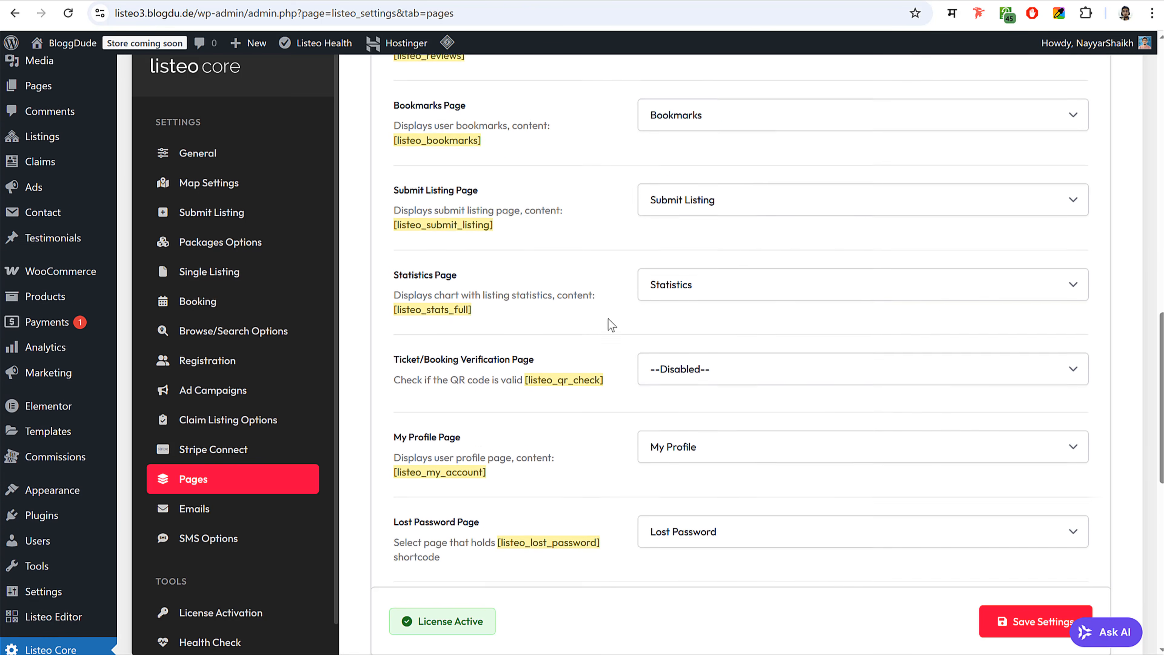
scroll(608, 319, up, 20)
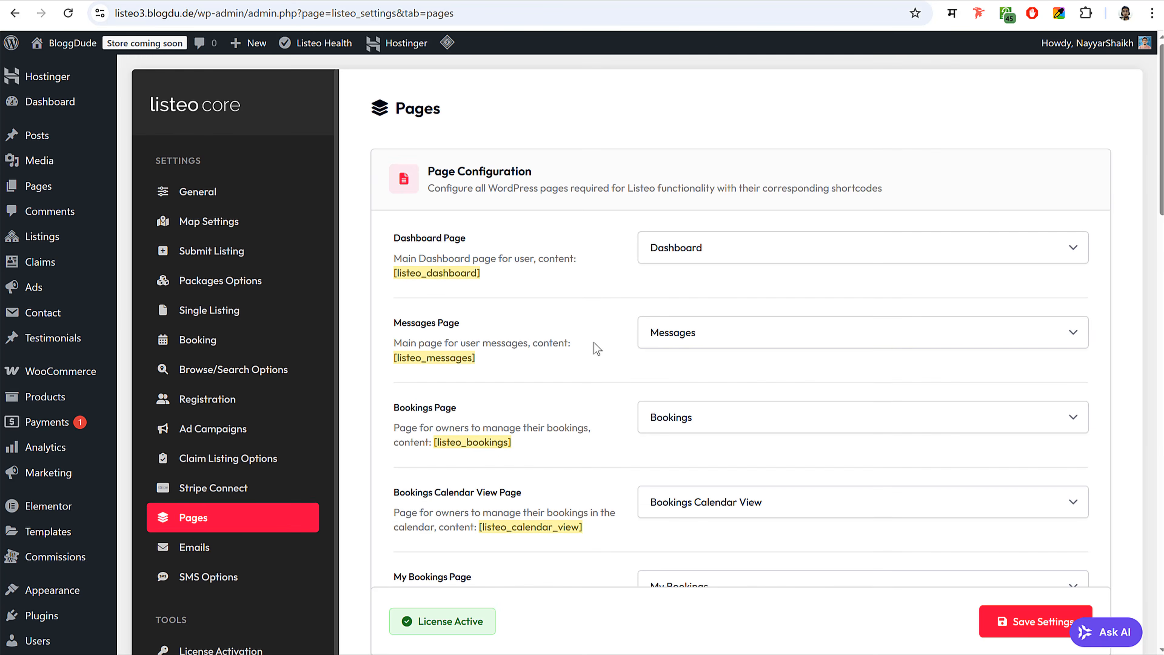
scroll(597, 349, down, 20)
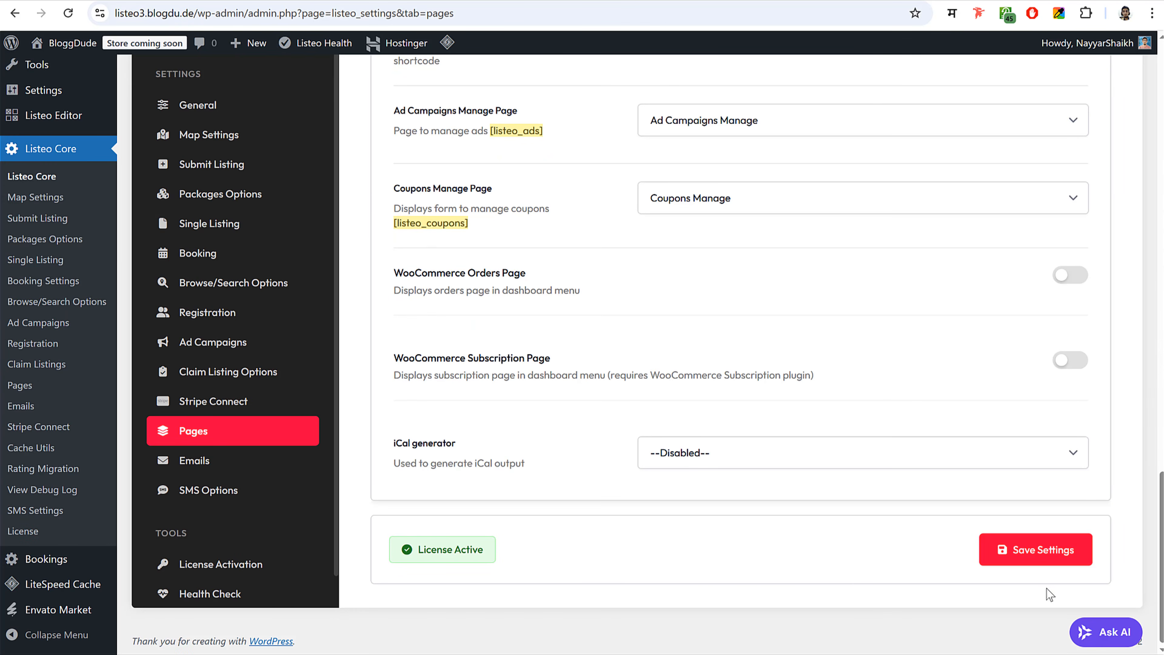
click(1049, 553)
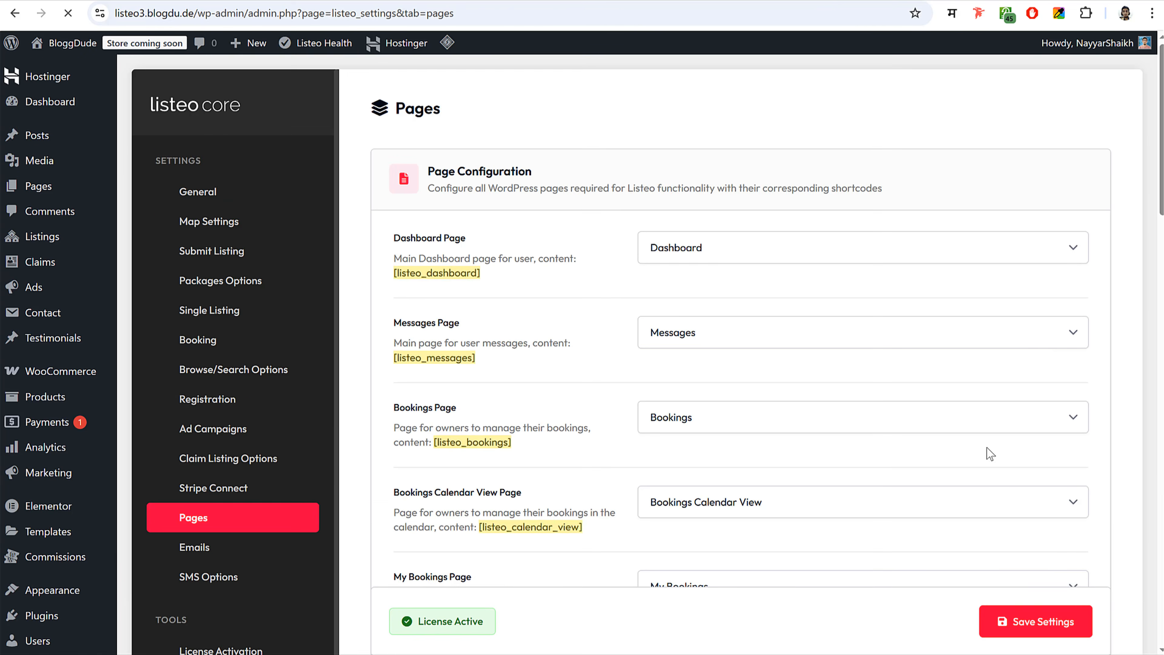
scroll(982, 467, down, 20)
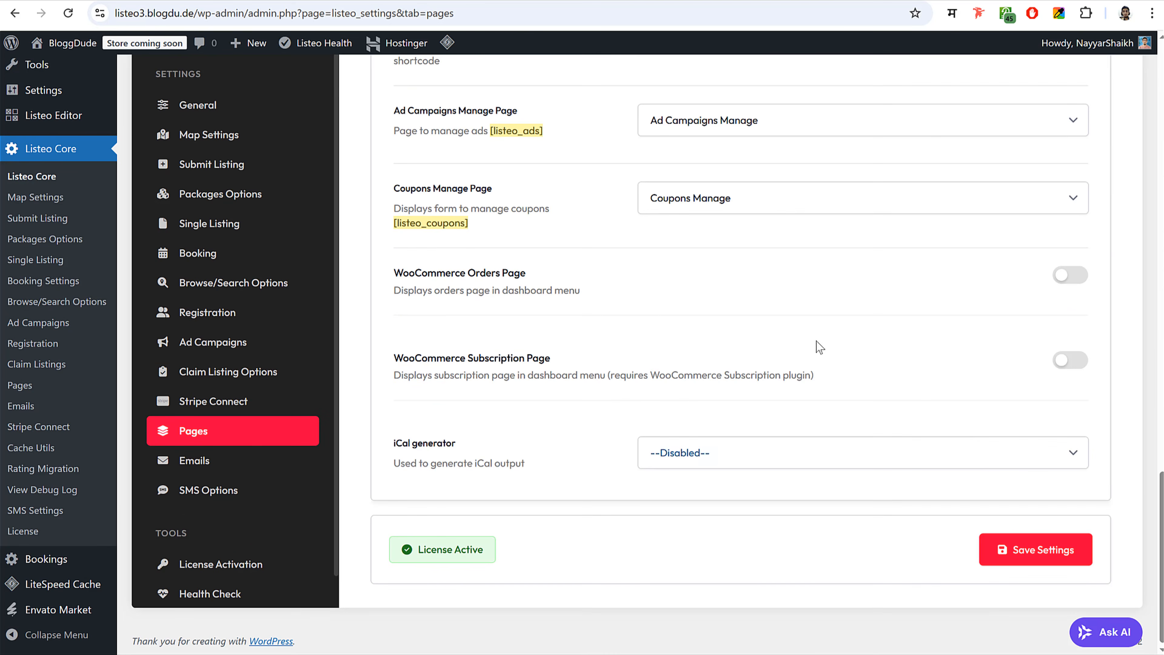
click(1063, 277)
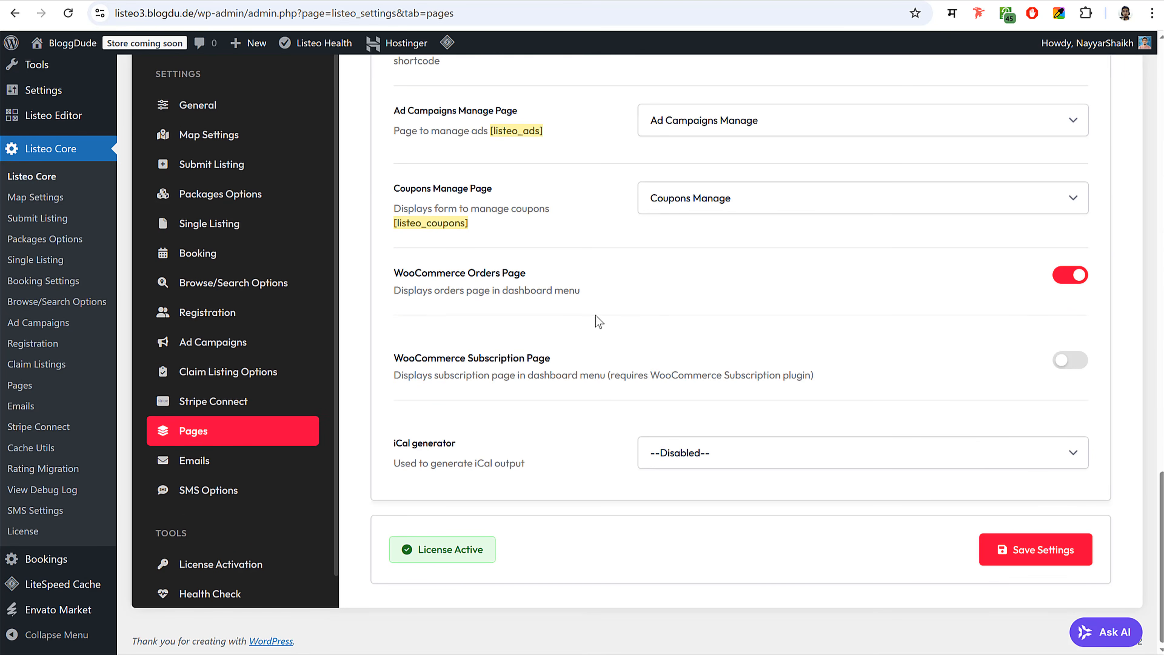
click(1059, 555)
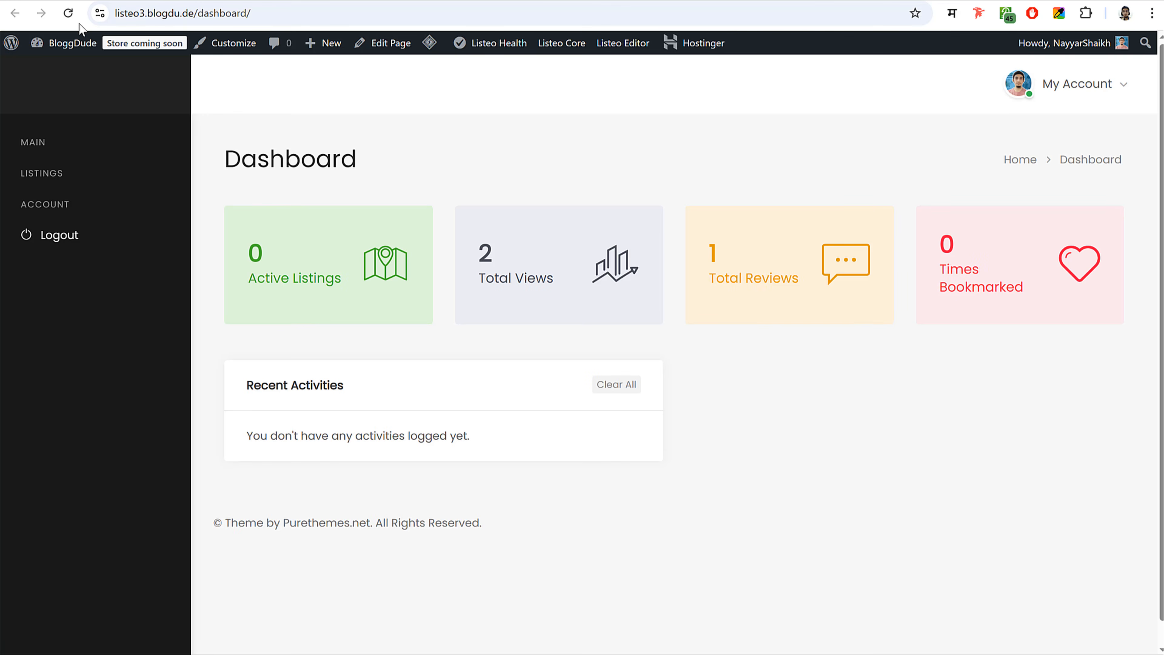
- Reload the front-end dashboard and check the new Messages and Dashboard sidebar links
click(68, 18)
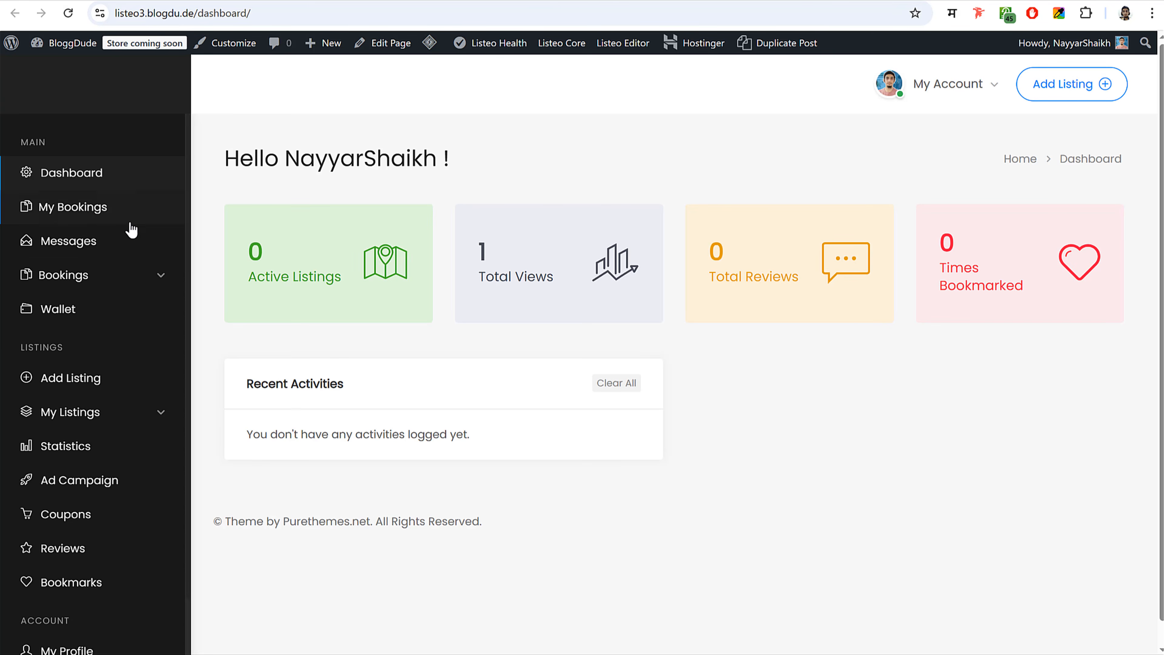
scroll(118, 247, down, 2)
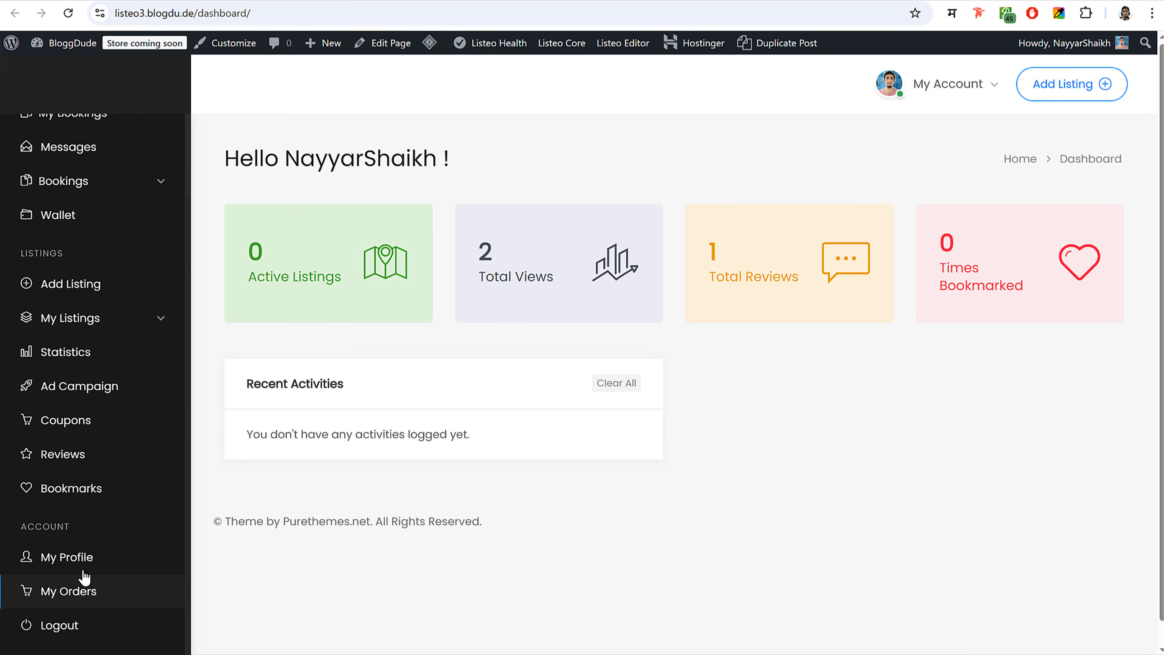
scroll(94, 427, up, 2)
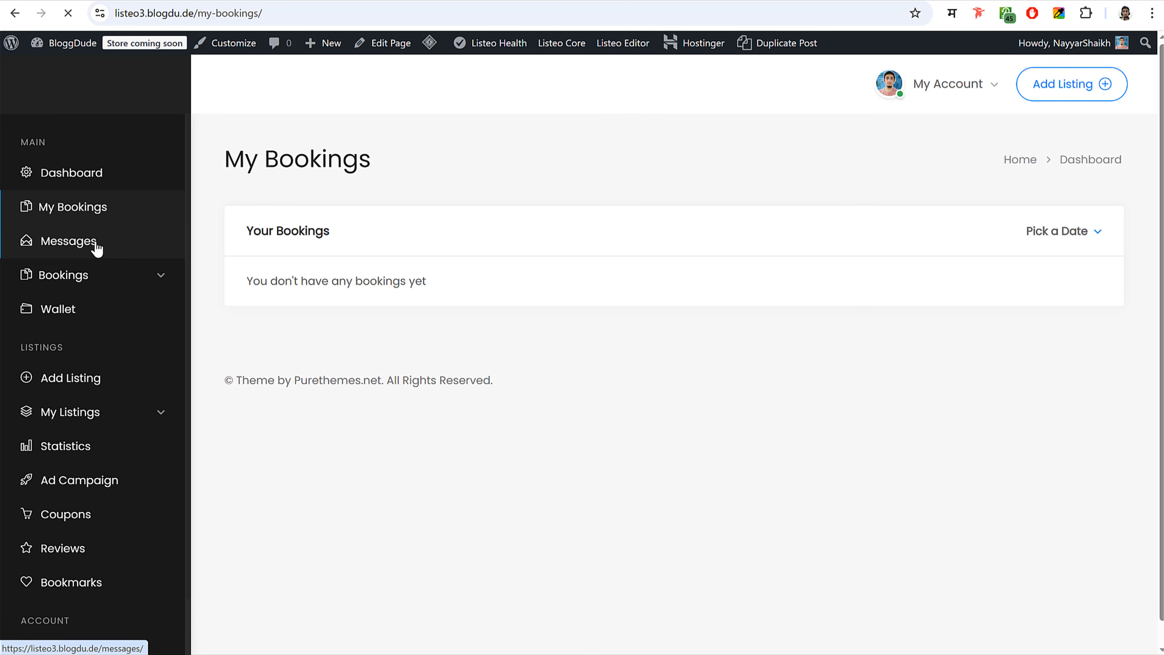
click(95, 246)
click(93, 180)
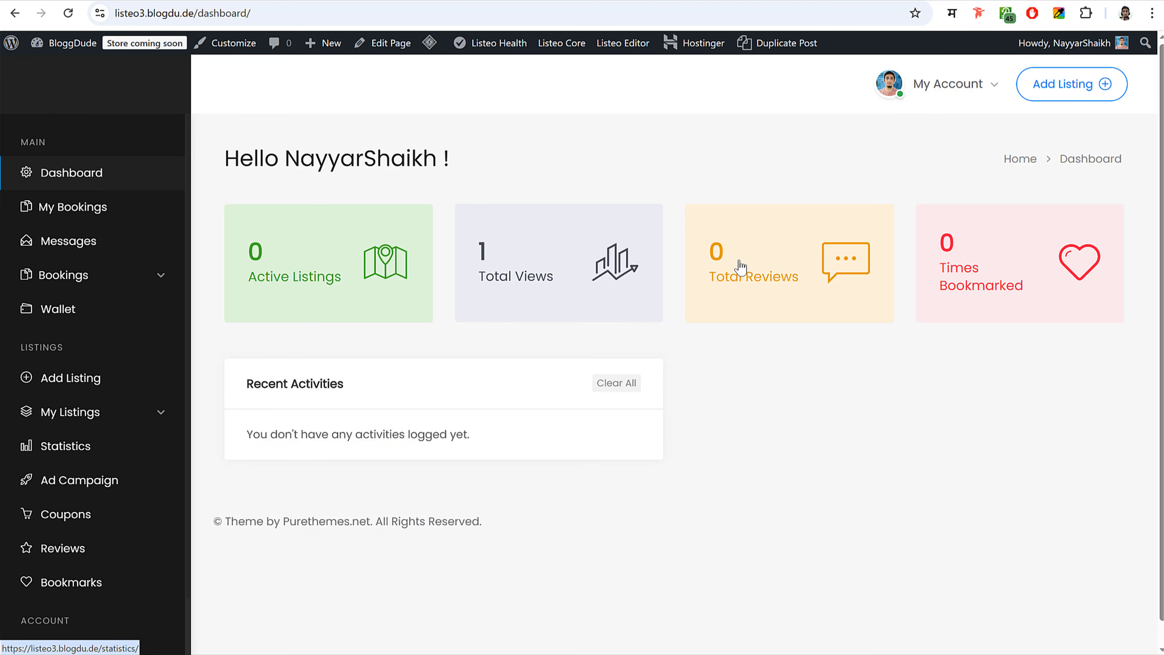
- Open the Add Listing page from the dashboard sidebar
scroll(220, 413, down, 1)
scroll(91, 482, down, 2)
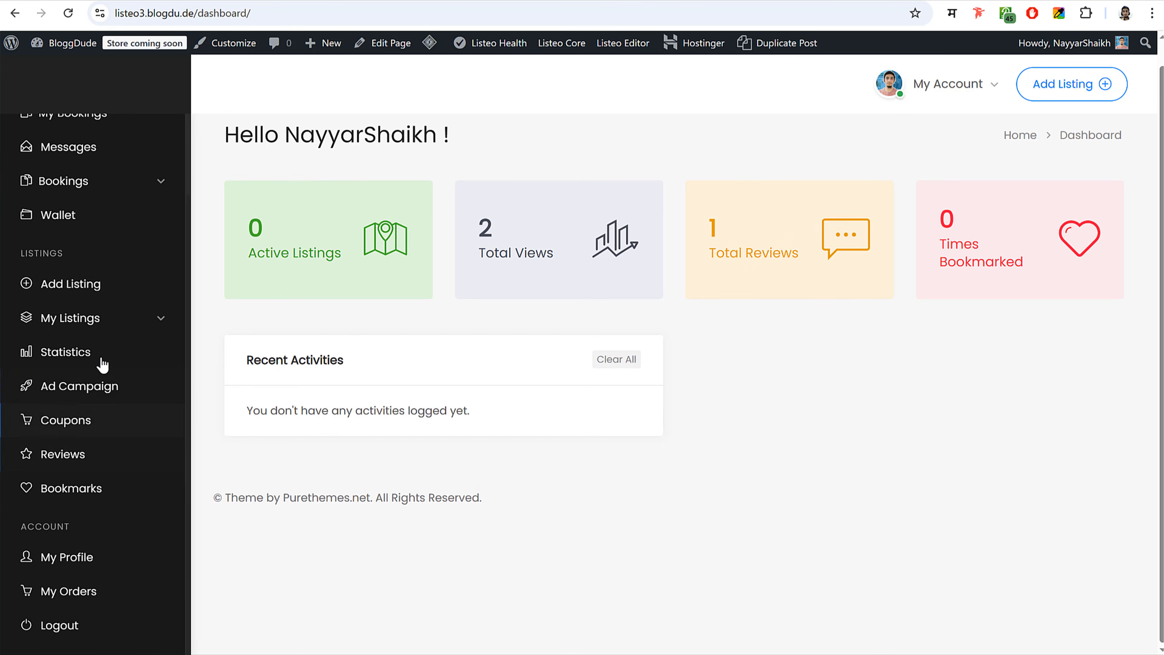
click(75, 293)
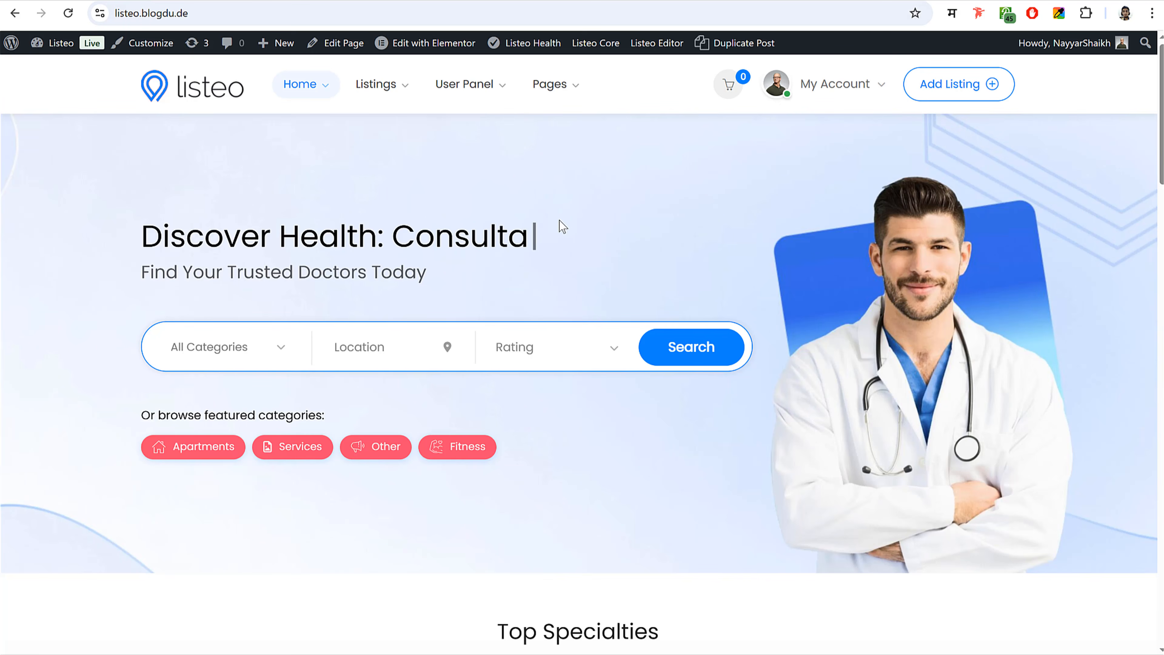
- Scroll through the Service Submit Listing form from Basic Information down to FAQ and Preview
scroll(596, 289, down, 10)
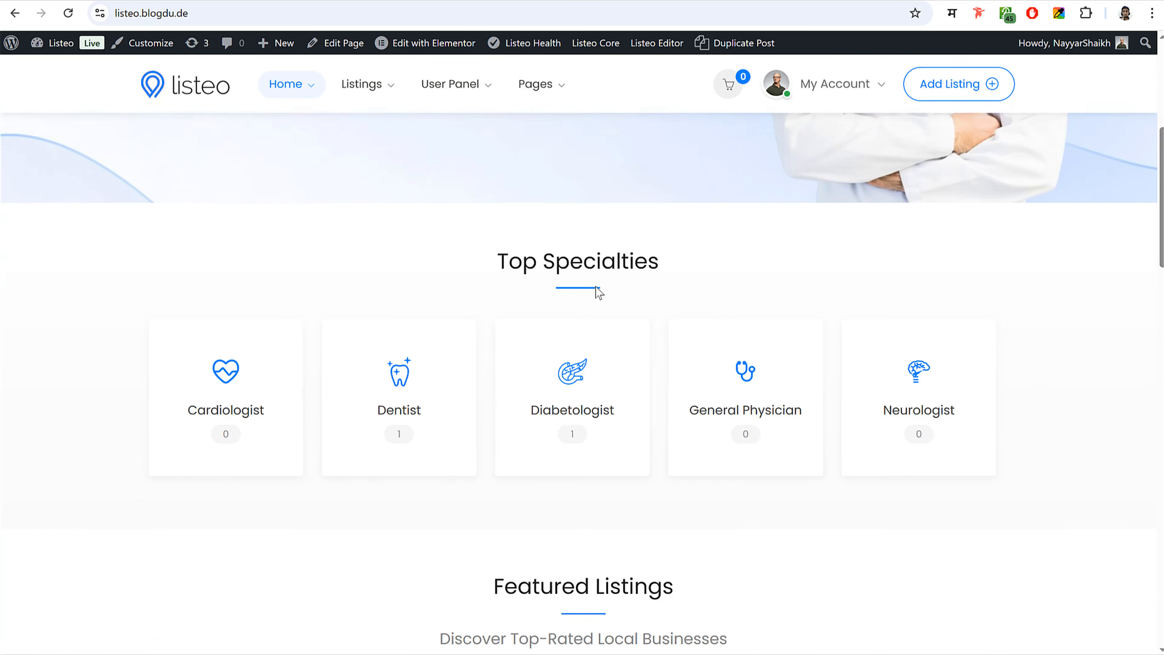
scroll(595, 289, up, 9)
scroll(596, 289, up, 2)
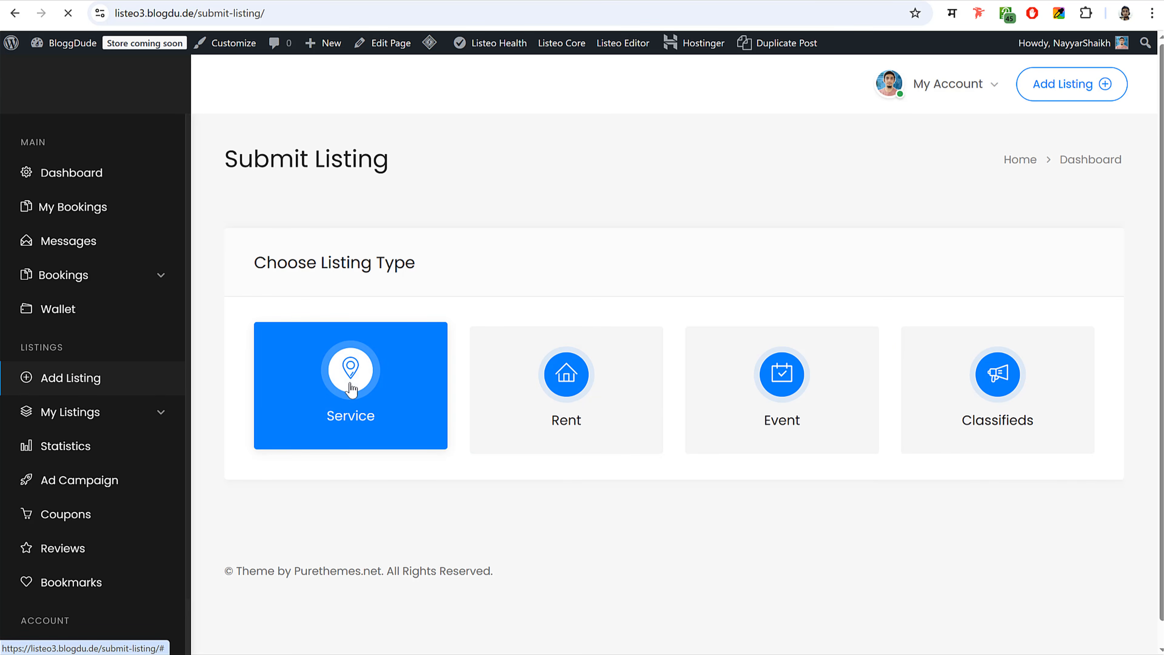
scroll(663, 465, down, 8)
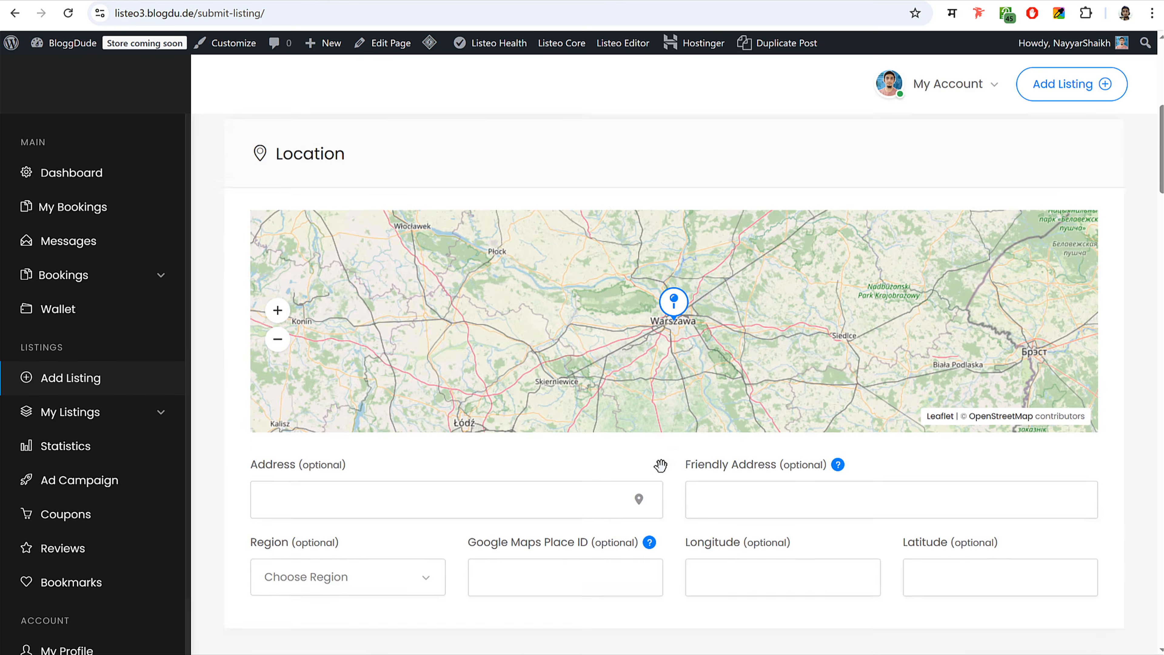
scroll(610, 476, down, 15)
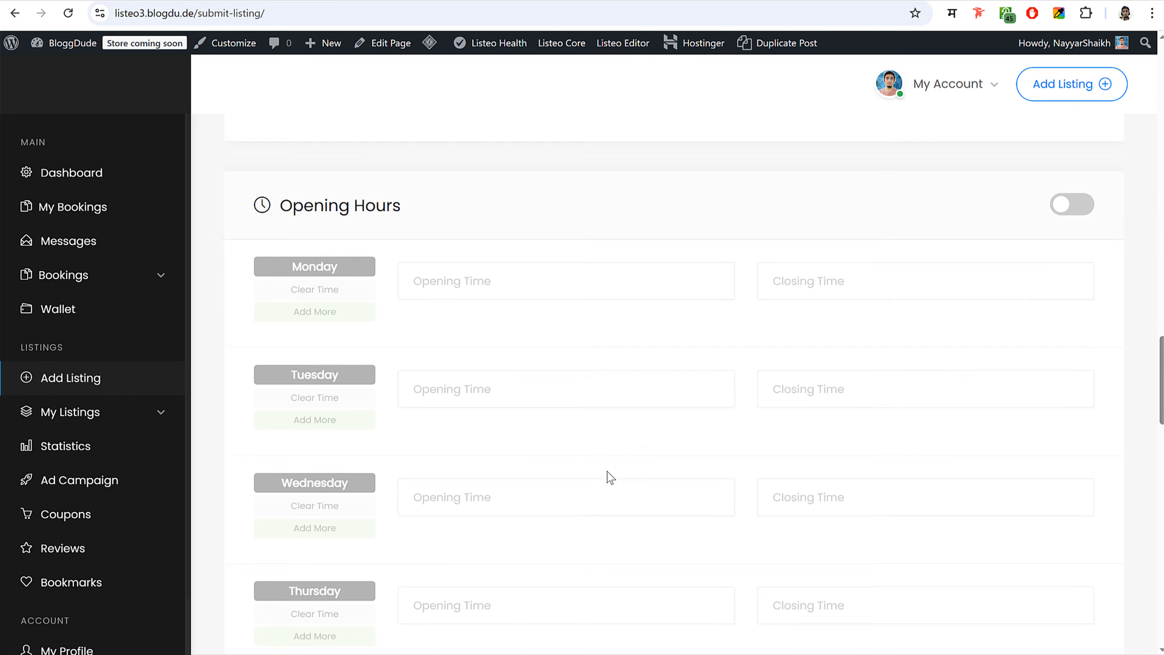
scroll(609, 477, down, 2)
scroll(658, 433, down, 20)
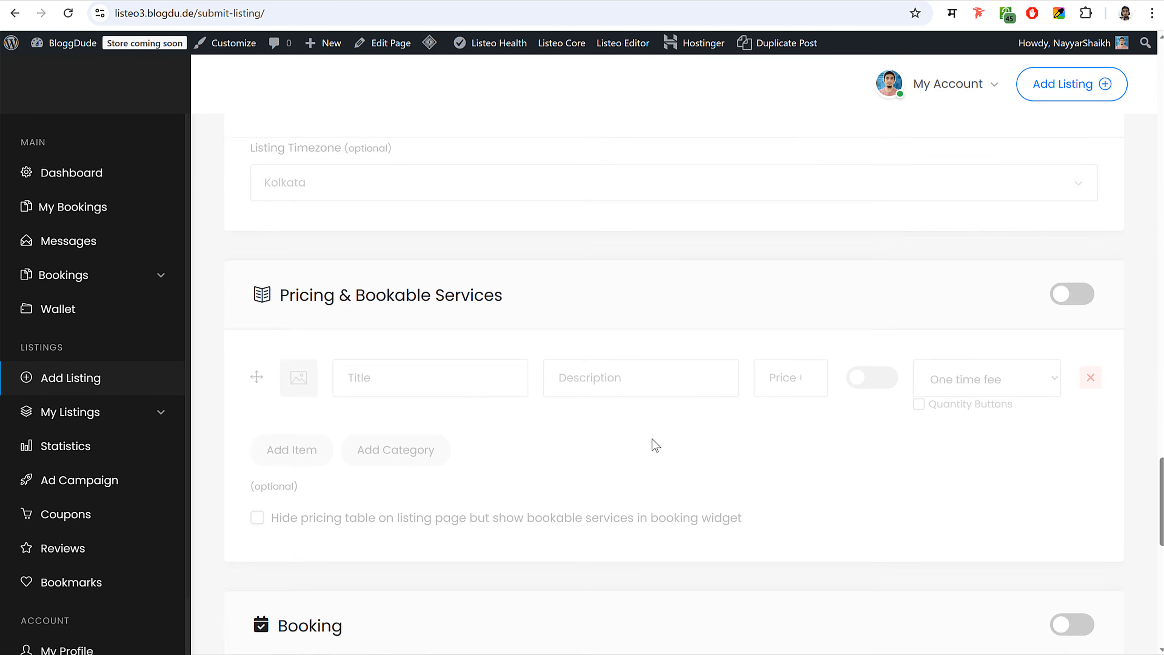
scroll(458, 394, down, 4)
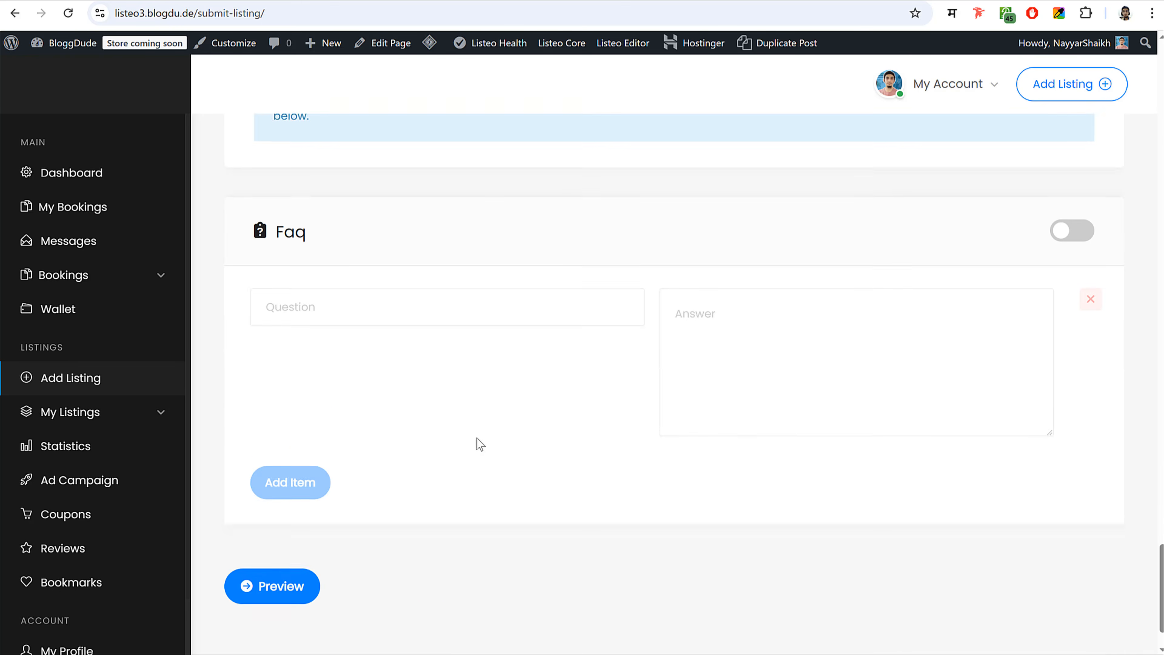
scroll(472, 332, up, 20)
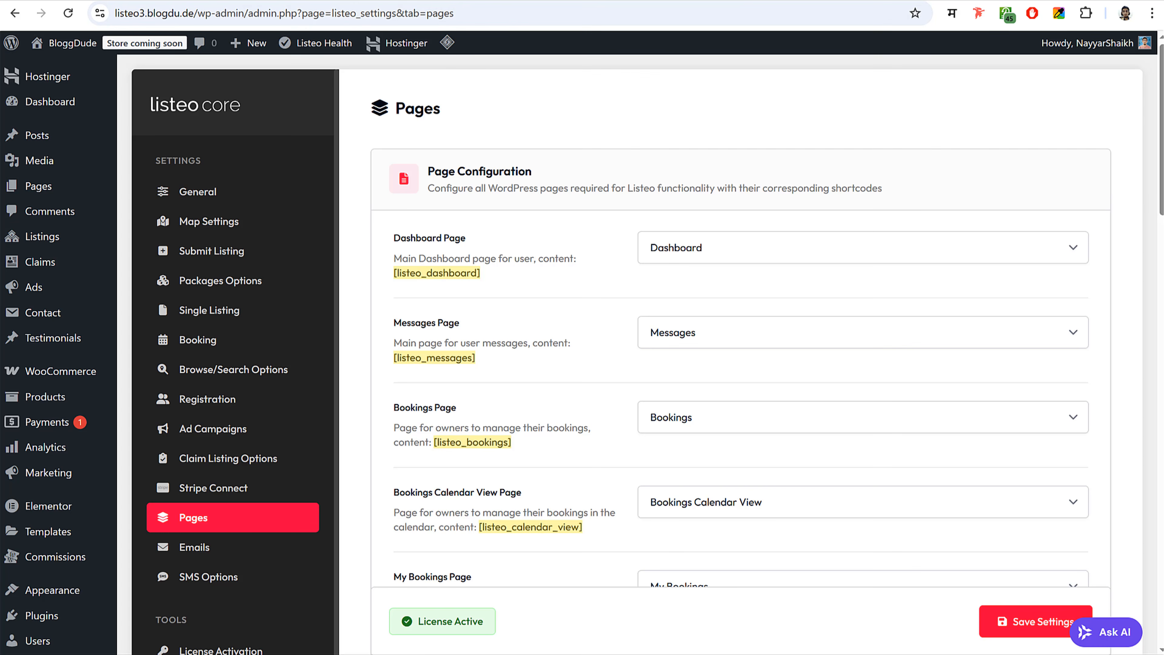
- In Listeo Core's Submit Listing settings, turn off the Rental and Event listing types
click(217, 195)
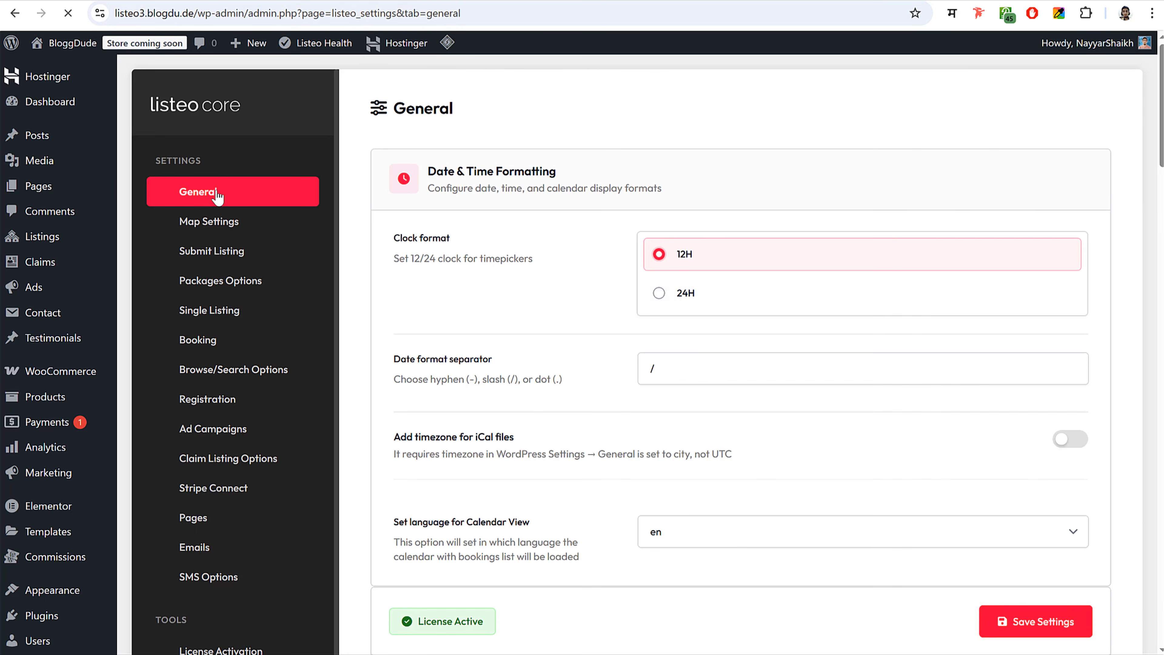
click(229, 256)
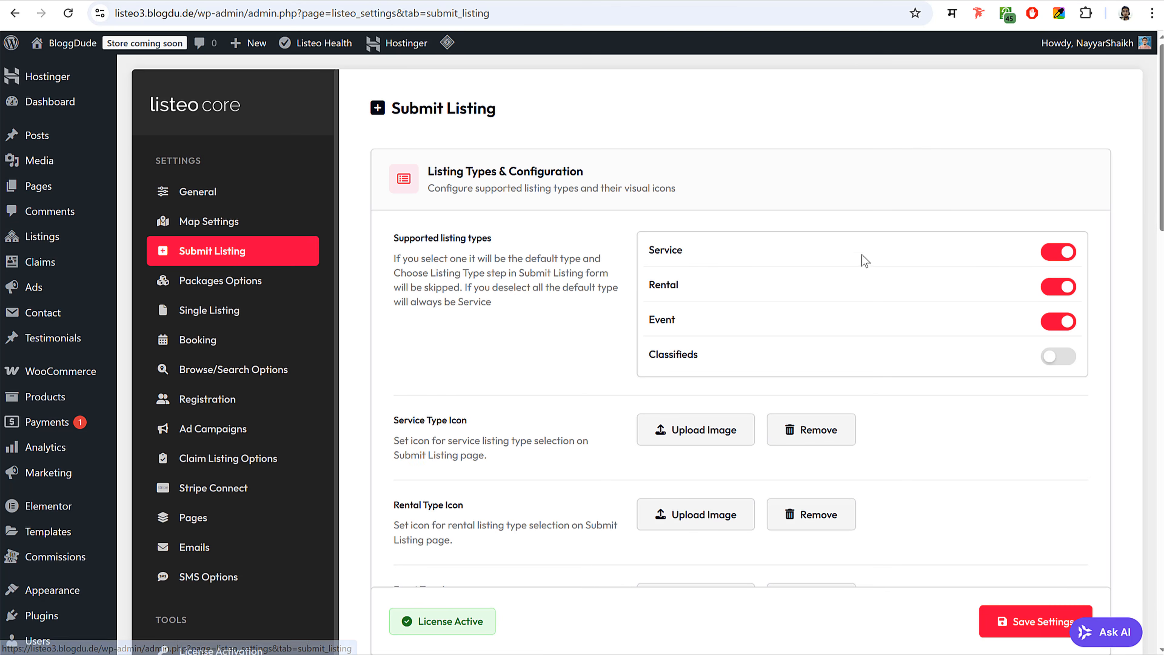
click(1063, 288)
click(1061, 323)
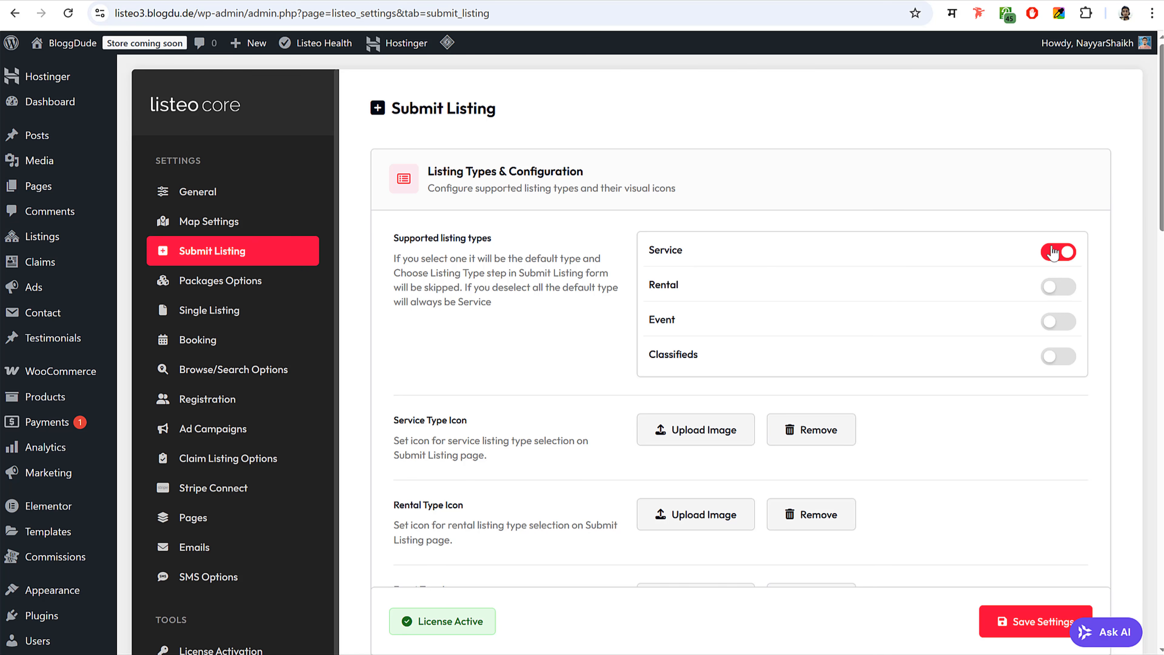
- Enable 'Admin approval required for new listings' and save the settings
scroll(814, 275, down, 10)
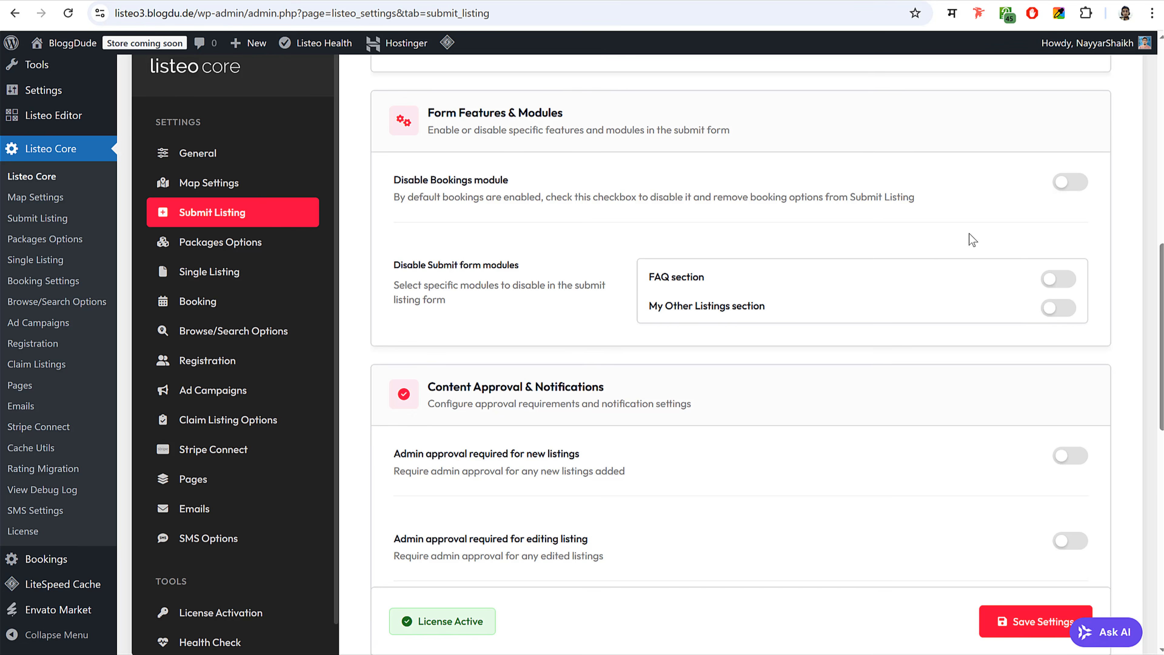
scroll(896, 269, down, 5)
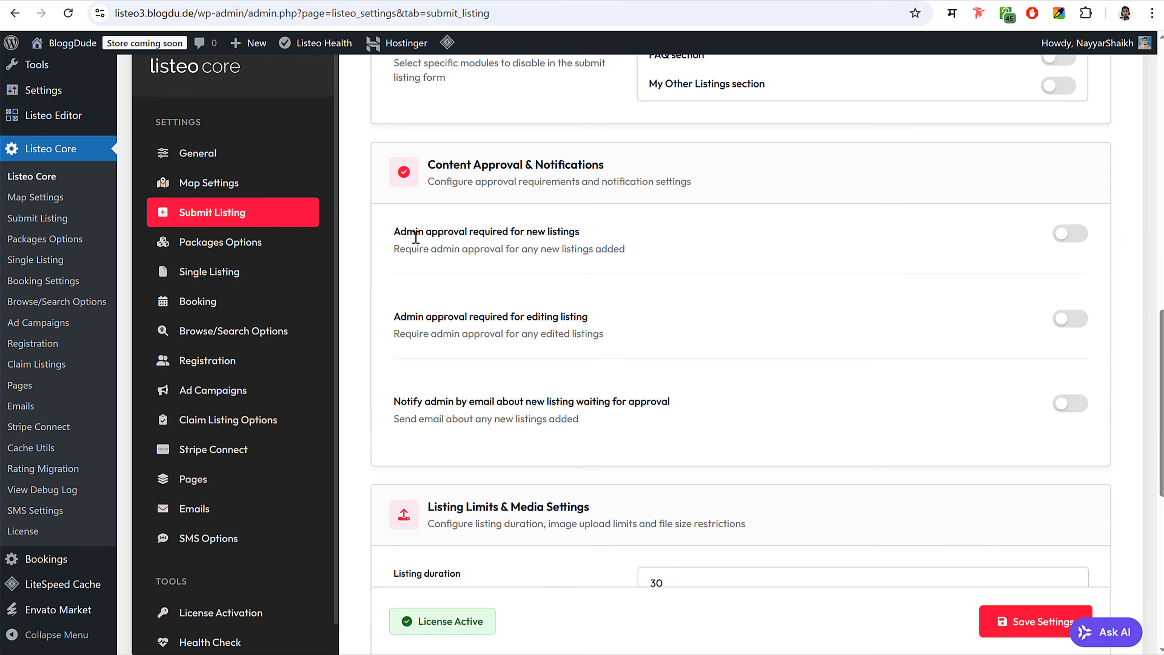
click(1083, 243)
scroll(867, 269, down, 8)
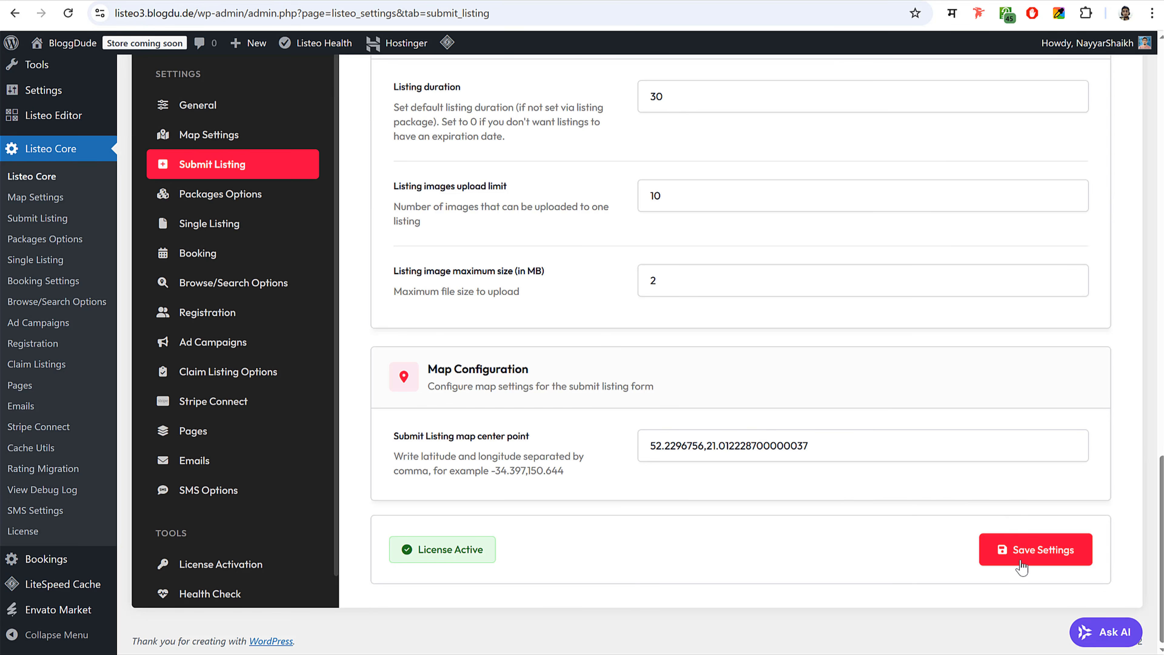
click(1033, 560)
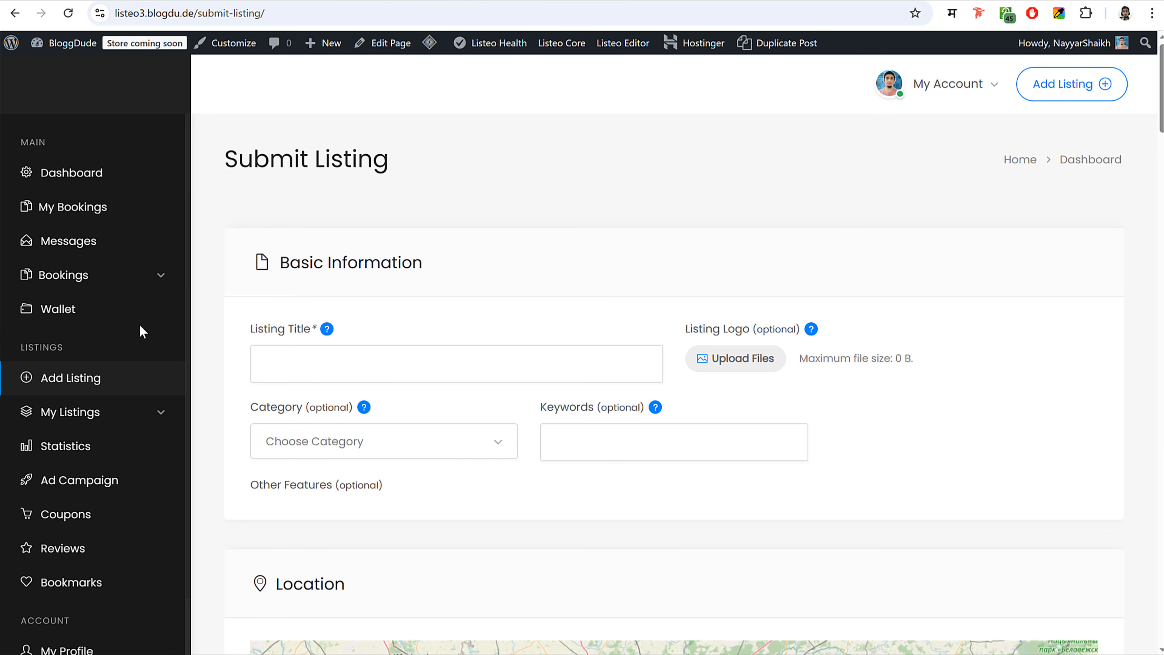
- Recheck the front-end Add Listing form, then return to the WordPress admin area
click(85, 169)
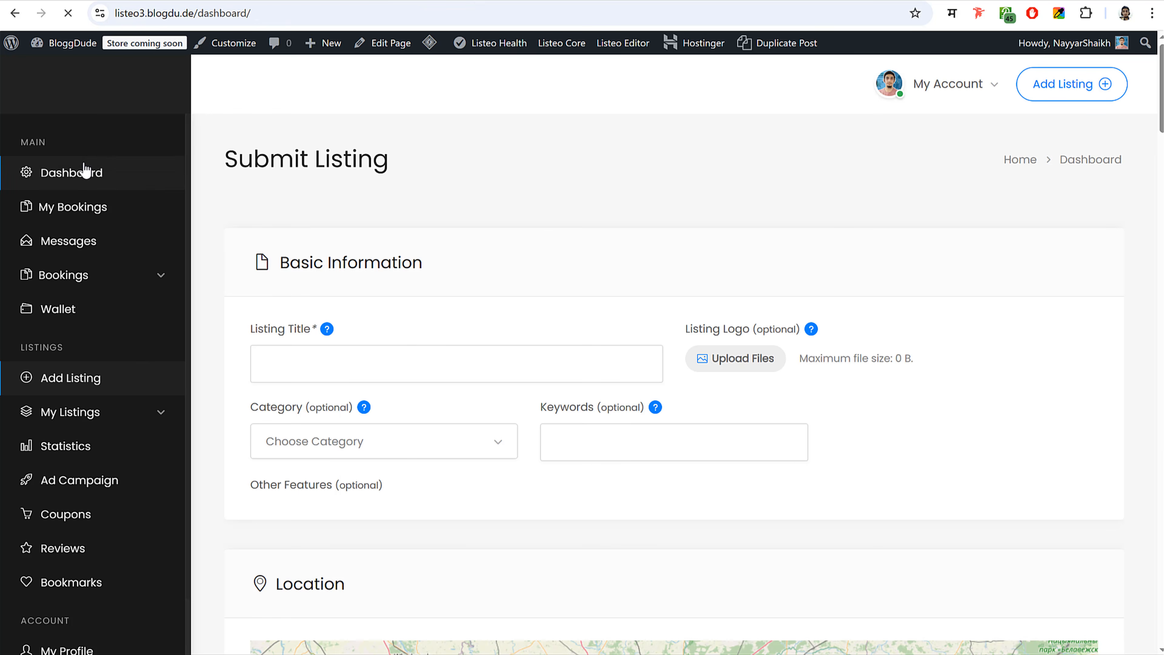
click(81, 382)
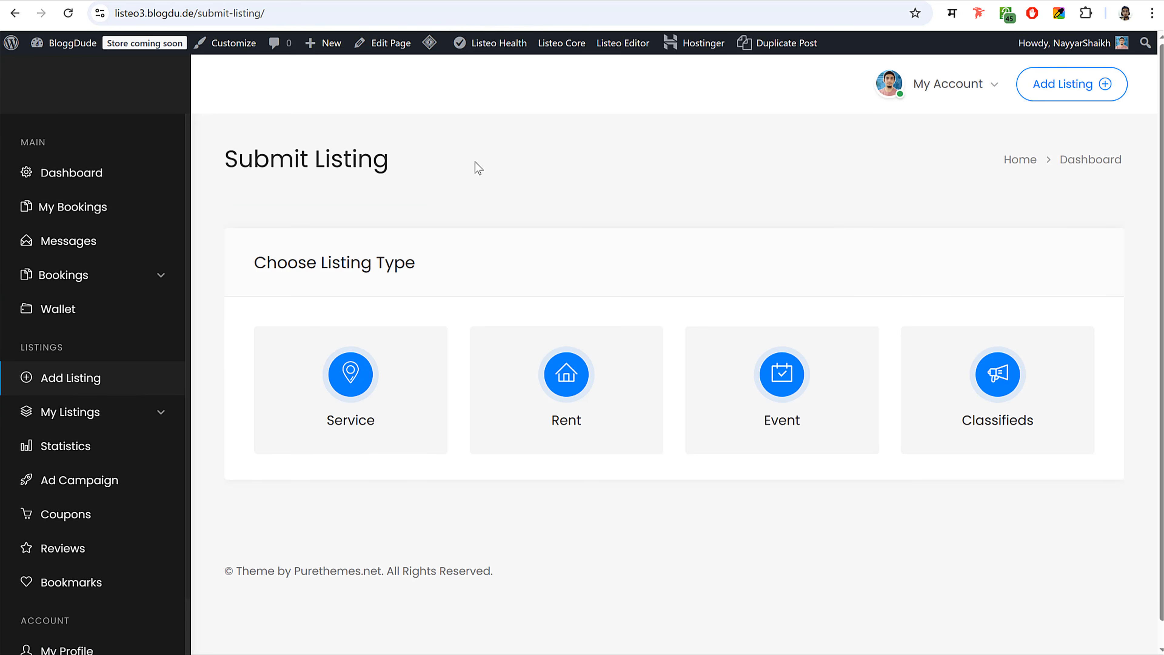
click(715, 1)
click(48, 45)
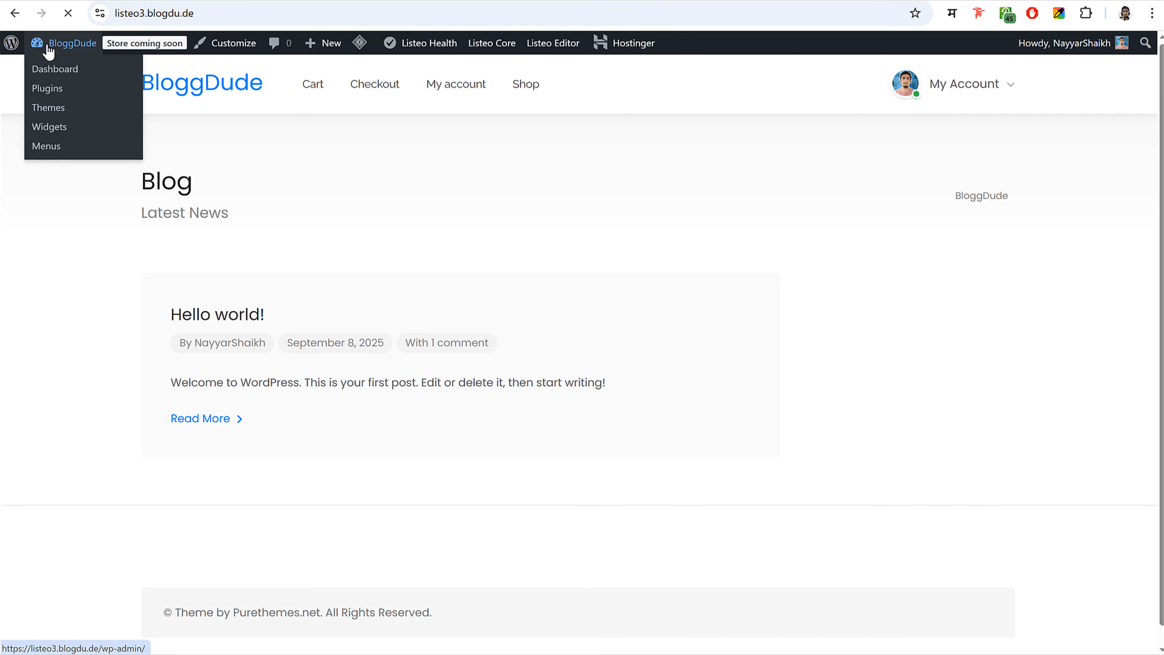
scroll(507, 338, down, 5)
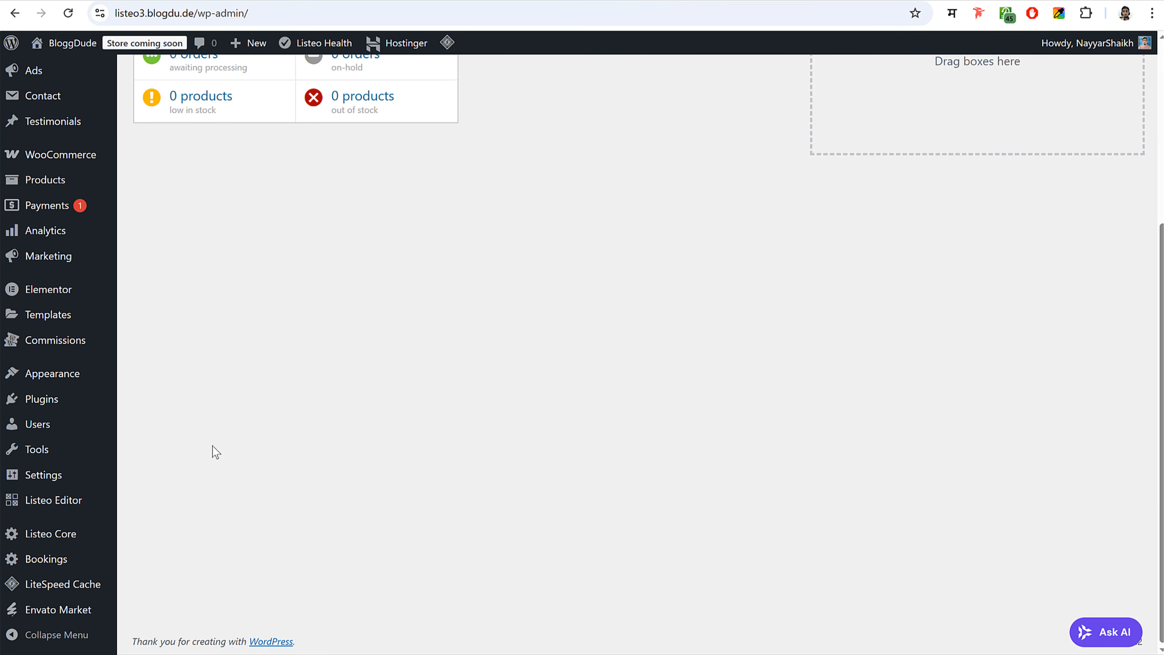
- In the Plugins list, deactivate the LiteSpeed Cache plugin
click(48, 408)
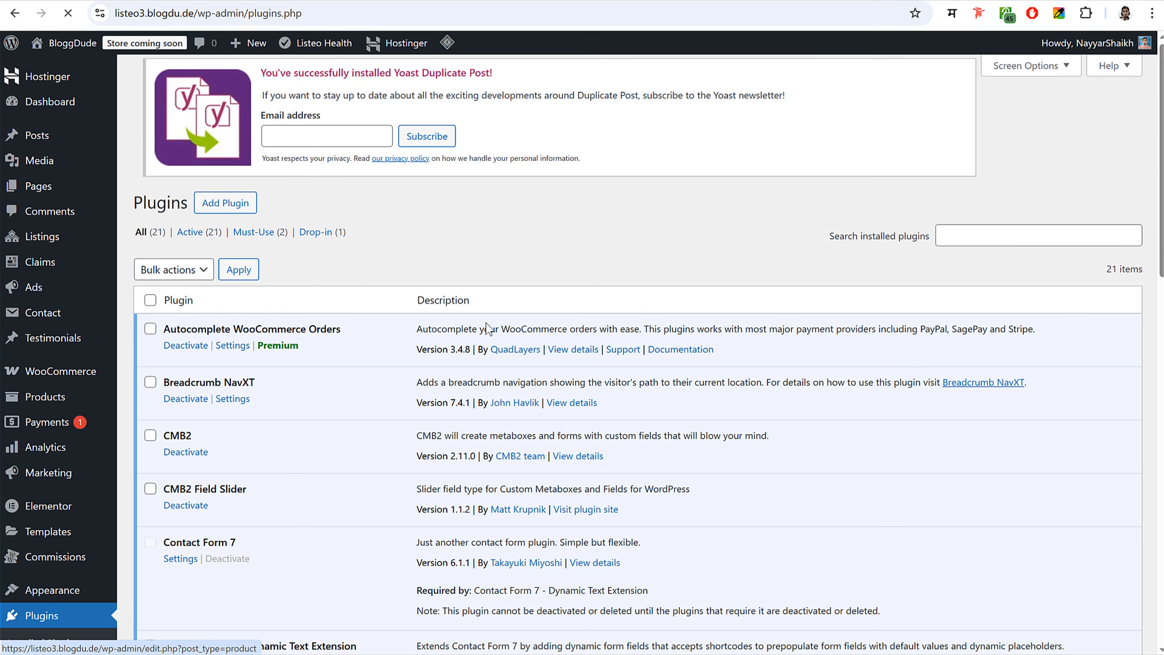
scroll(573, 355, down, 5)
scroll(573, 355, down, 5)
scroll(573, 357, down, 1)
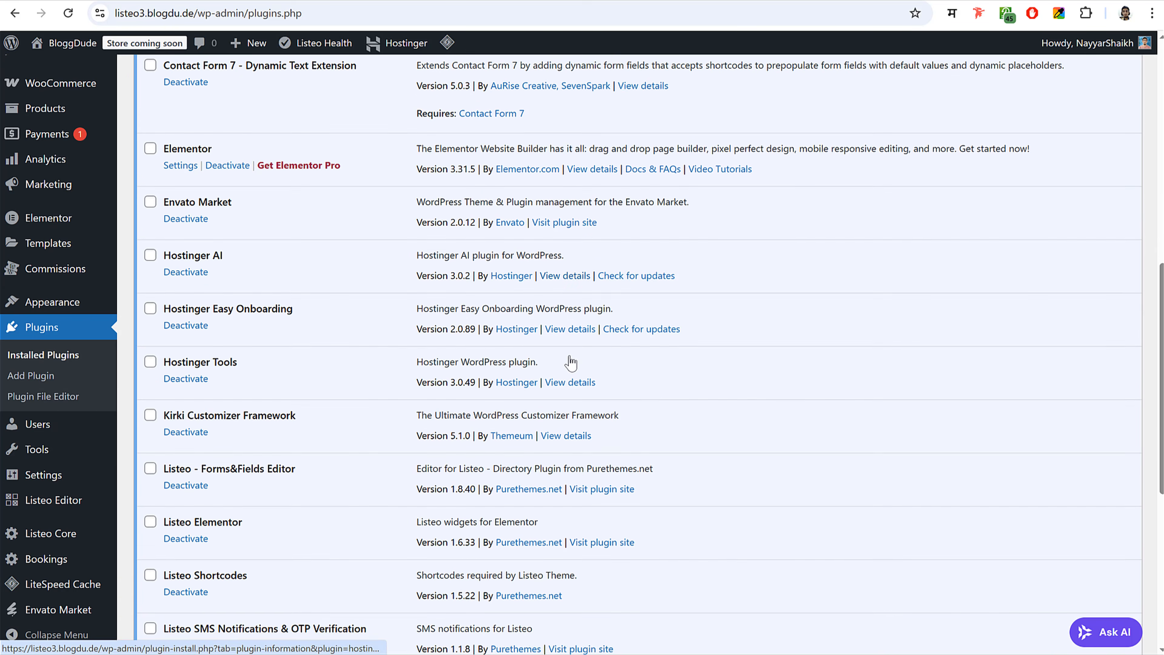
scroll(576, 361, down, 8)
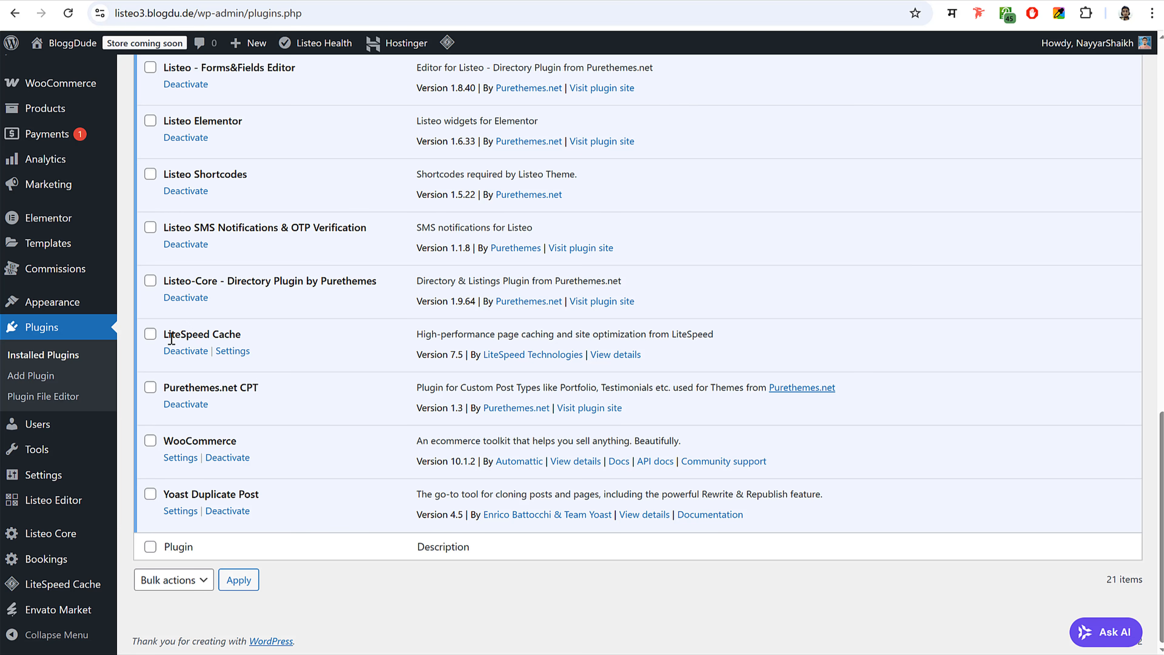
drag(179, 334, 242, 332)
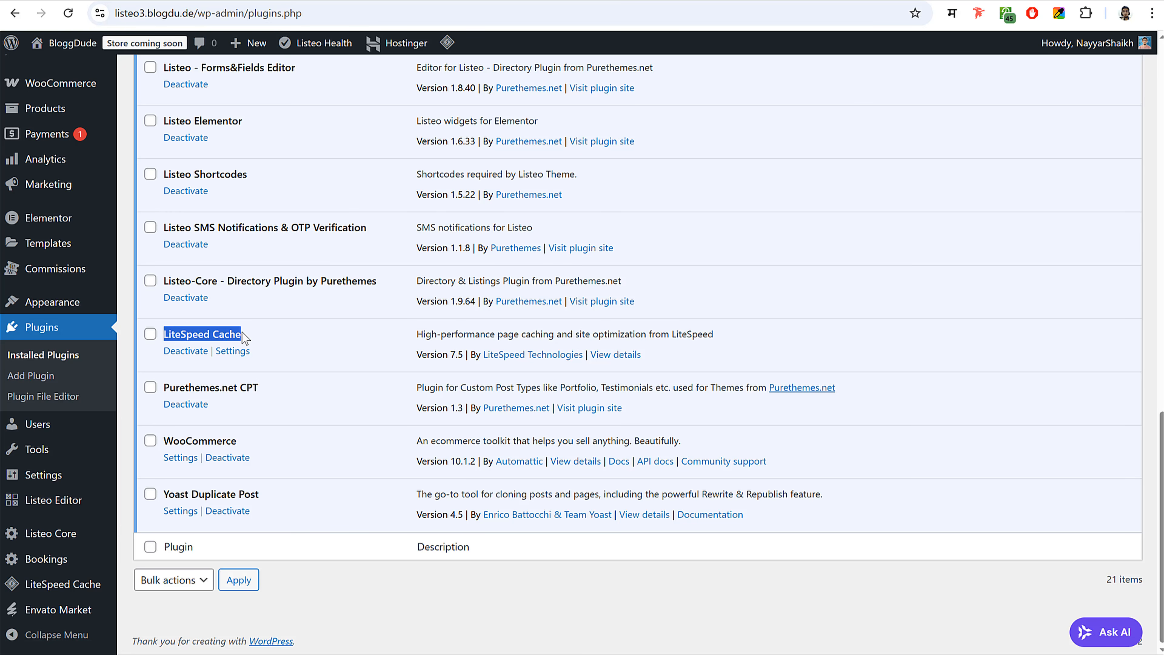
click(197, 357)
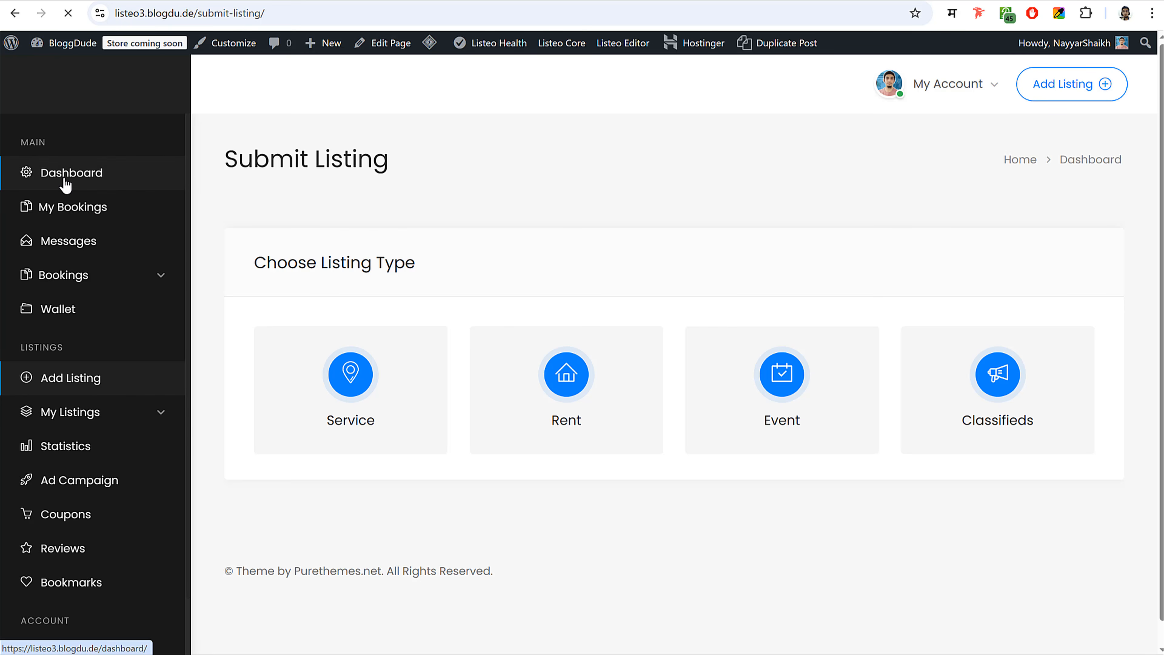
- Reopen Add Listing from the dashboard and scroll the form, now starting at Basic Information
click(94, 179)
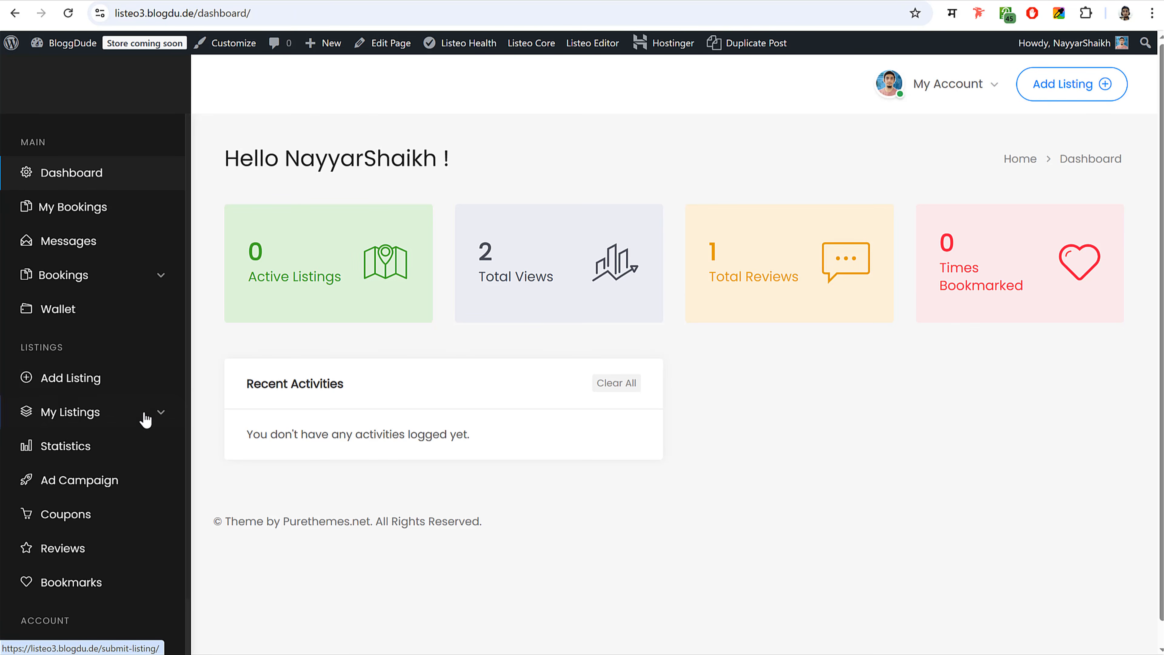
click(95, 383)
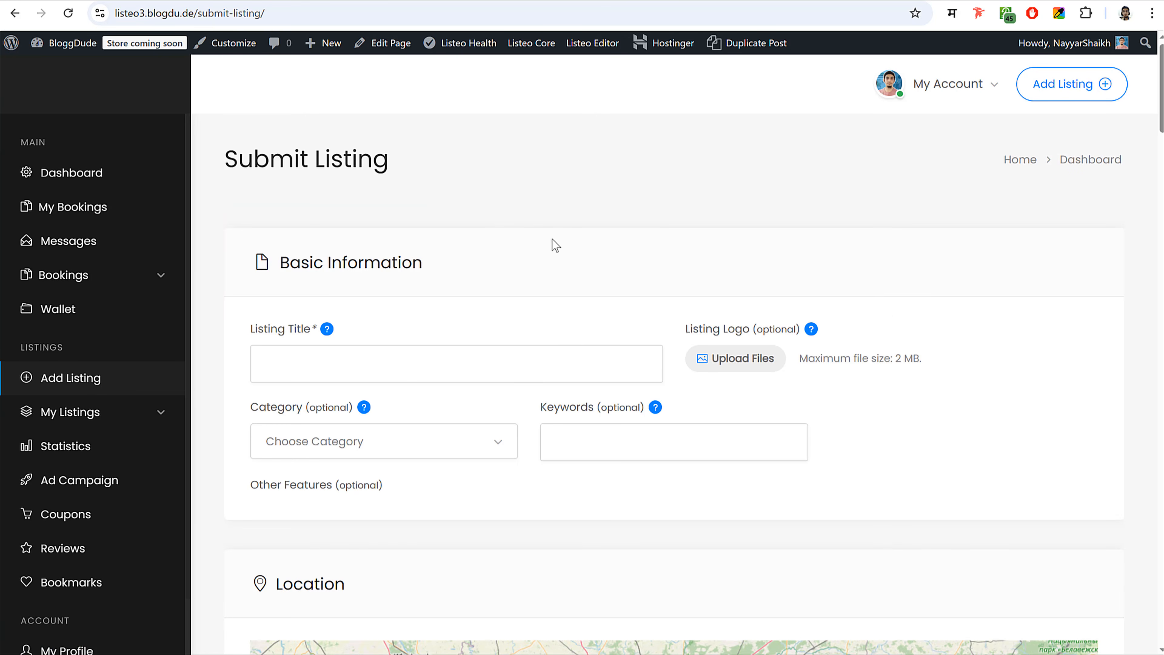
scroll(668, 236, down, 15)
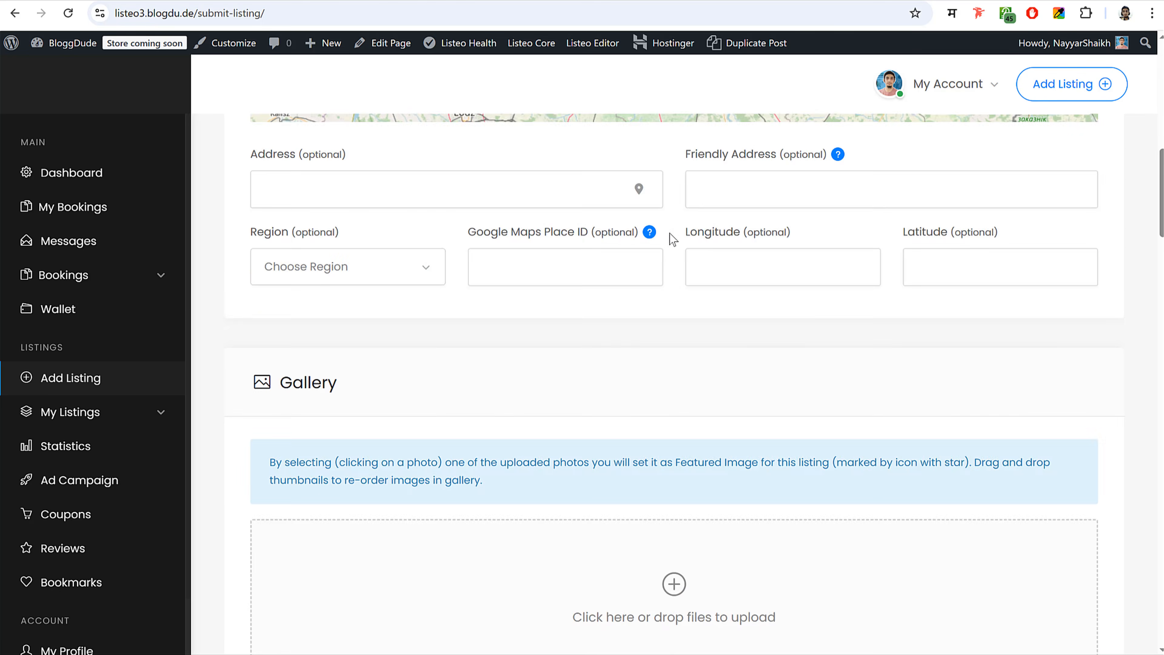
scroll(671, 240, up, 15)
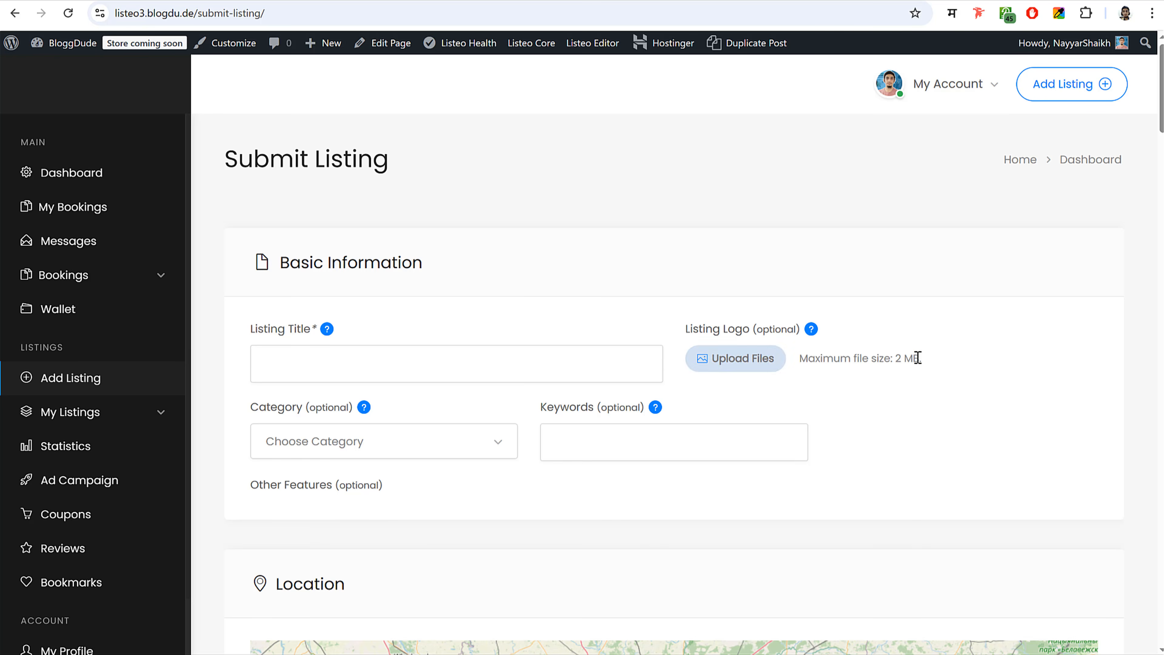
scroll(942, 420, down, 2)
scroll(942, 420, down, 14)
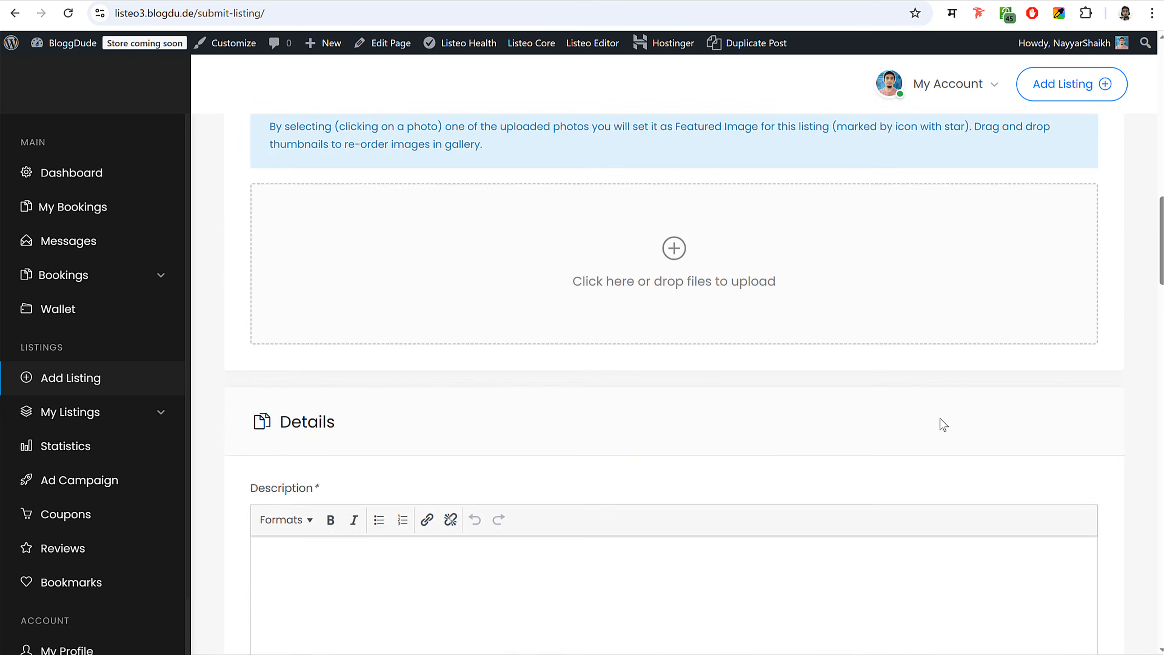
scroll(943, 424, up, 11)
scroll(943, 428, up, 5)
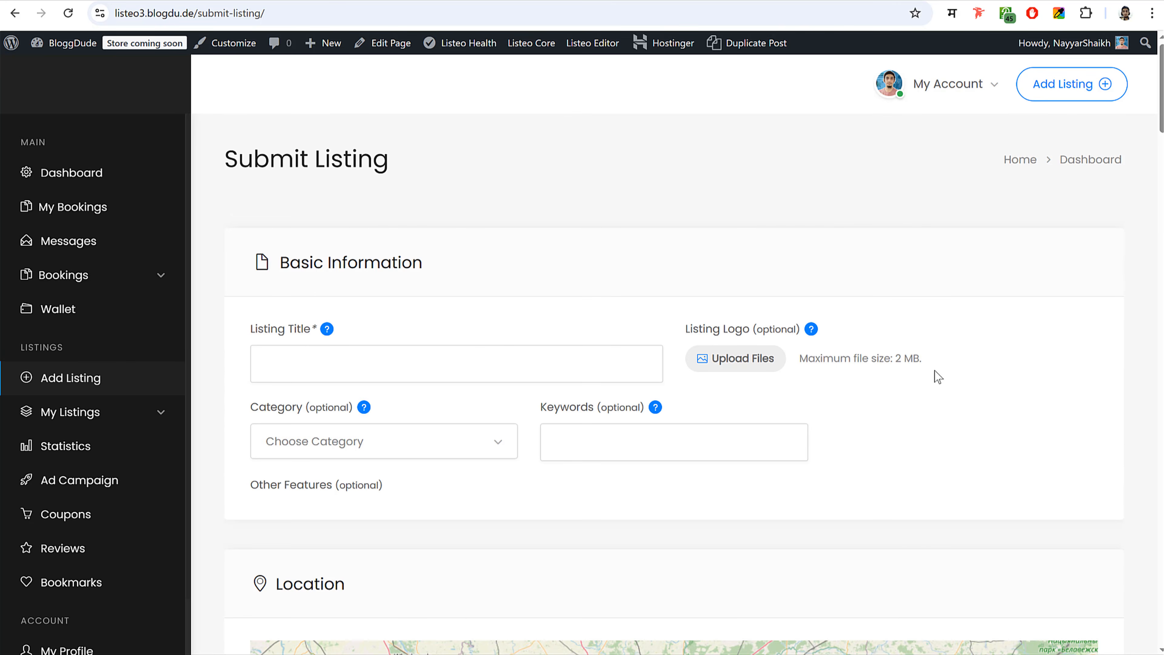
scroll(935, 371, down, 3)
- Check the Category dropdown, then highlight the Other Features label further down
click(395, 295)
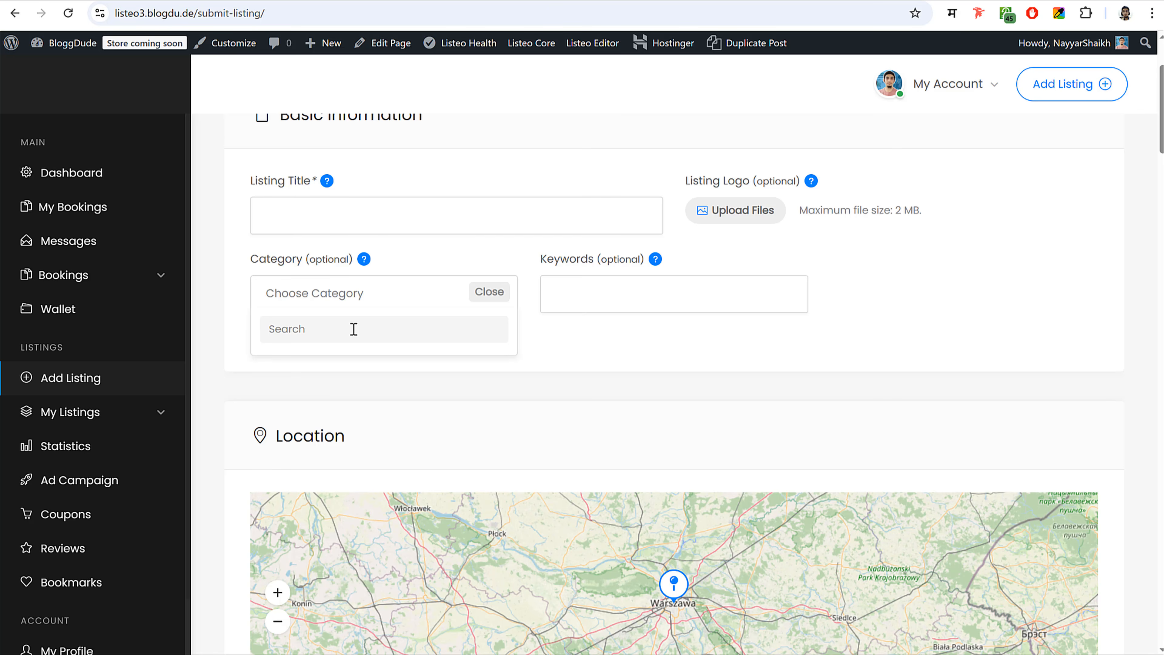
click(488, 294)
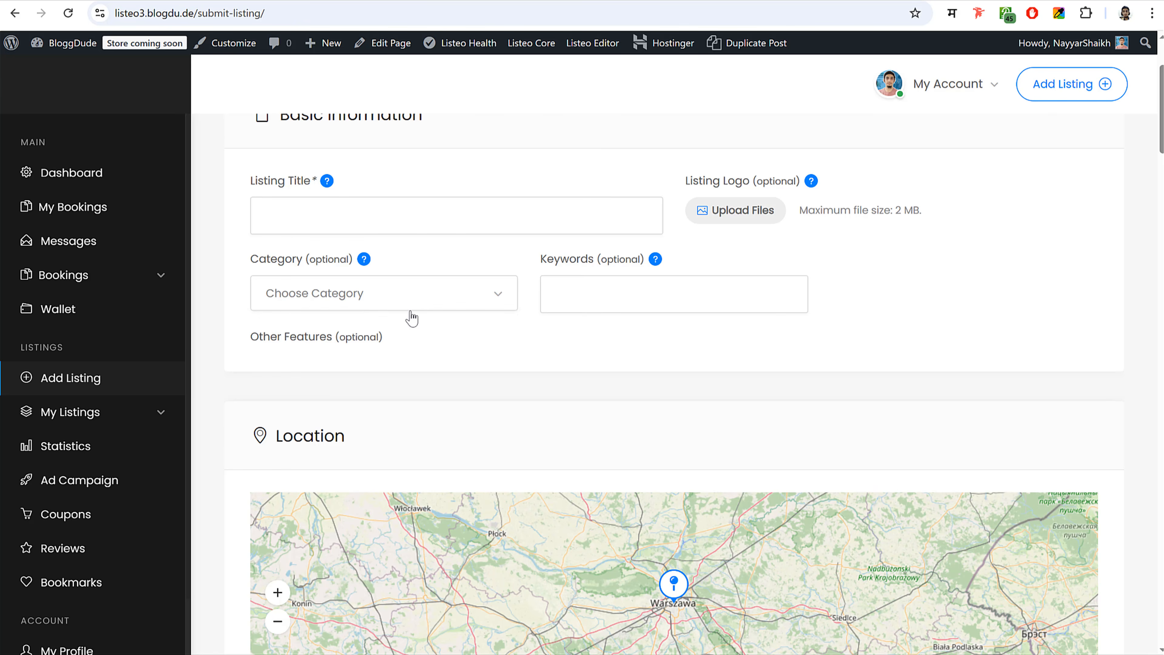
scroll(324, 295, down, 2)
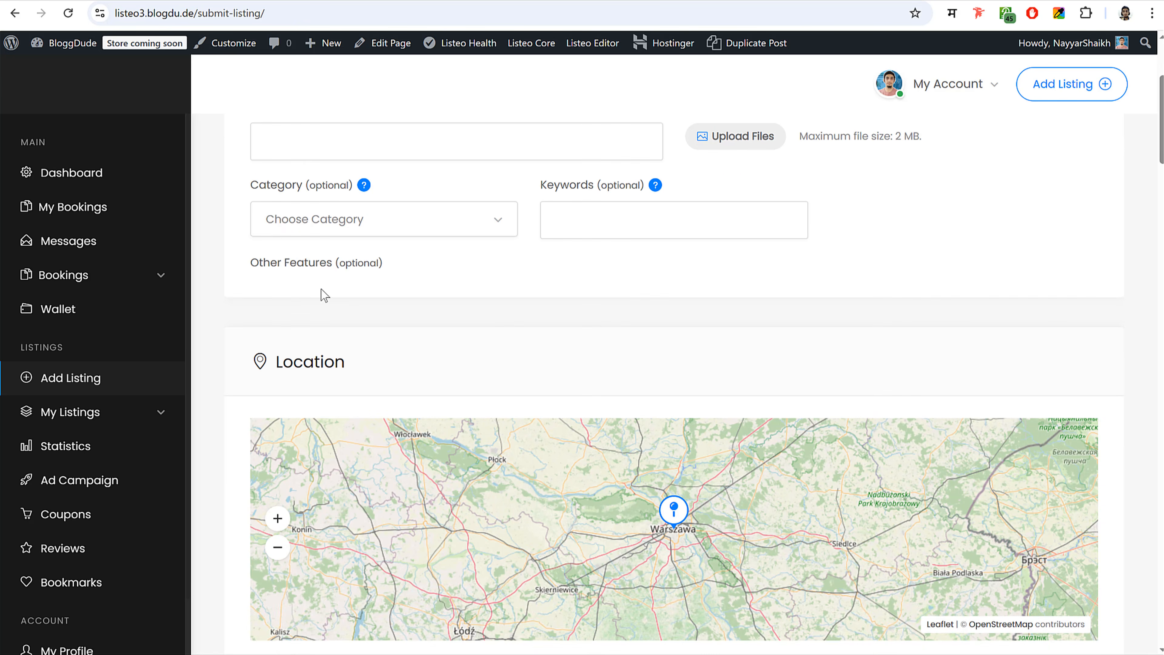
drag(262, 264, 397, 270)
- Open the Dr Darren Sammy listing and scroll through its page
click(354, 281)
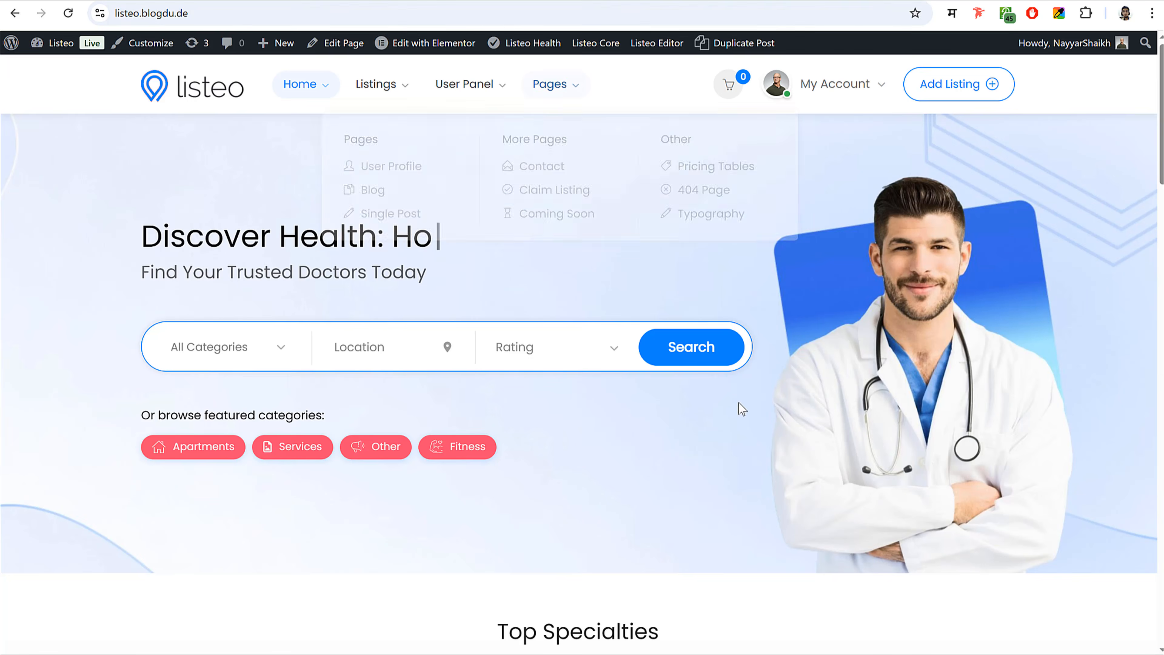
scroll(738, 409, down, 15)
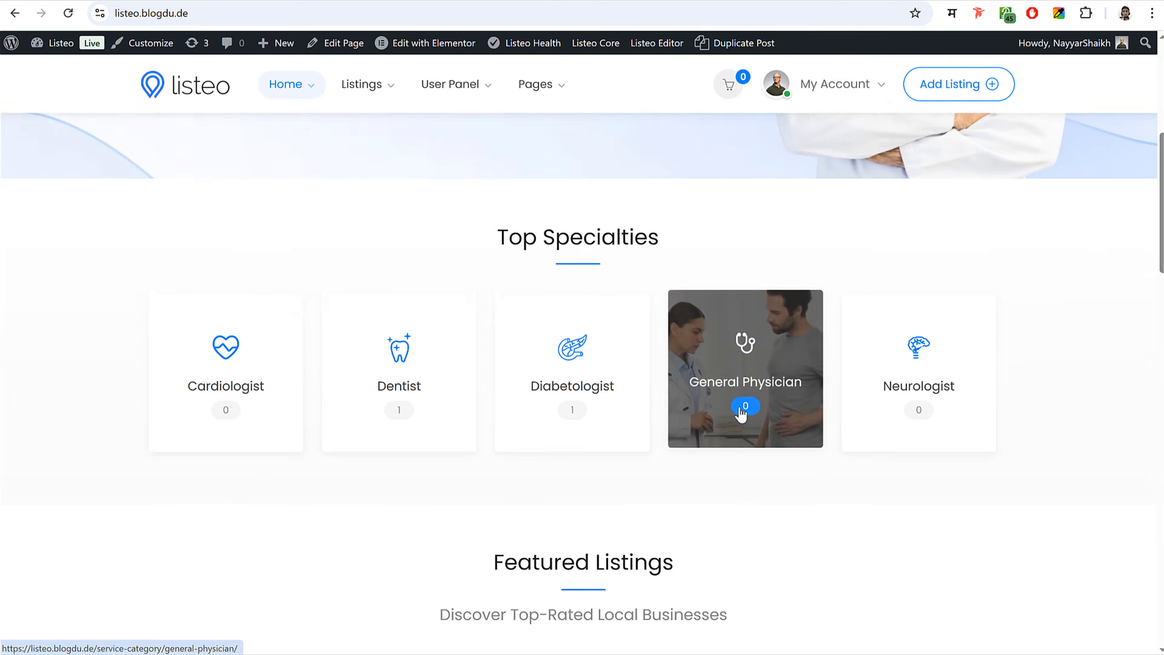
scroll(735, 411, down, 3)
click(371, 337)
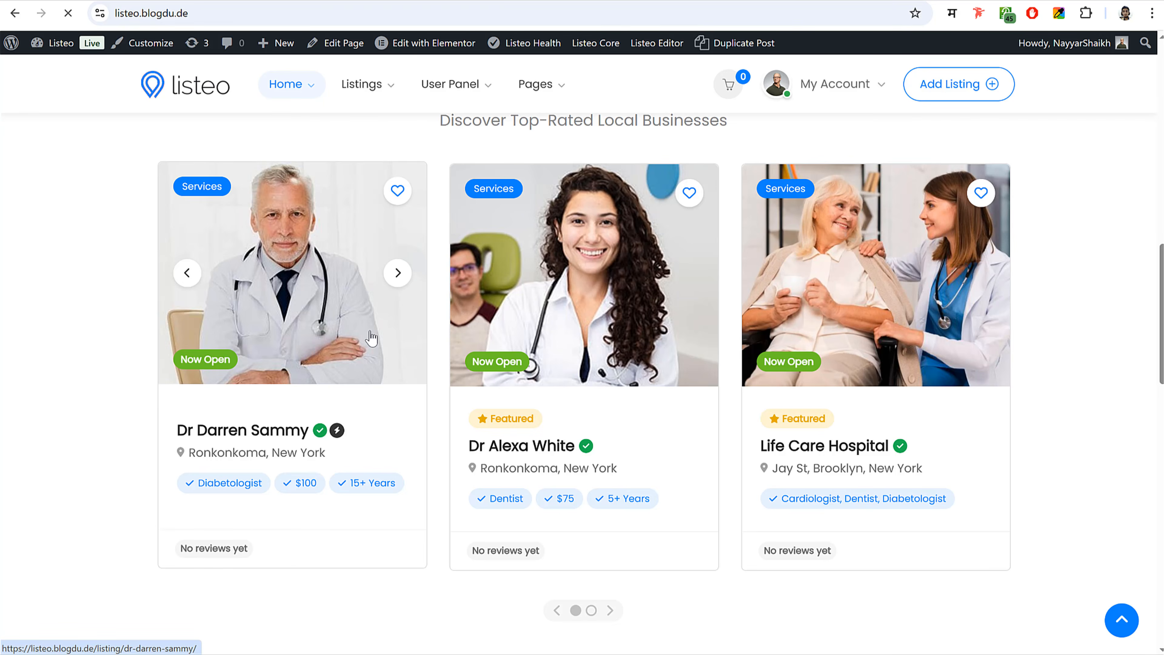
scroll(751, 375, down, 14)
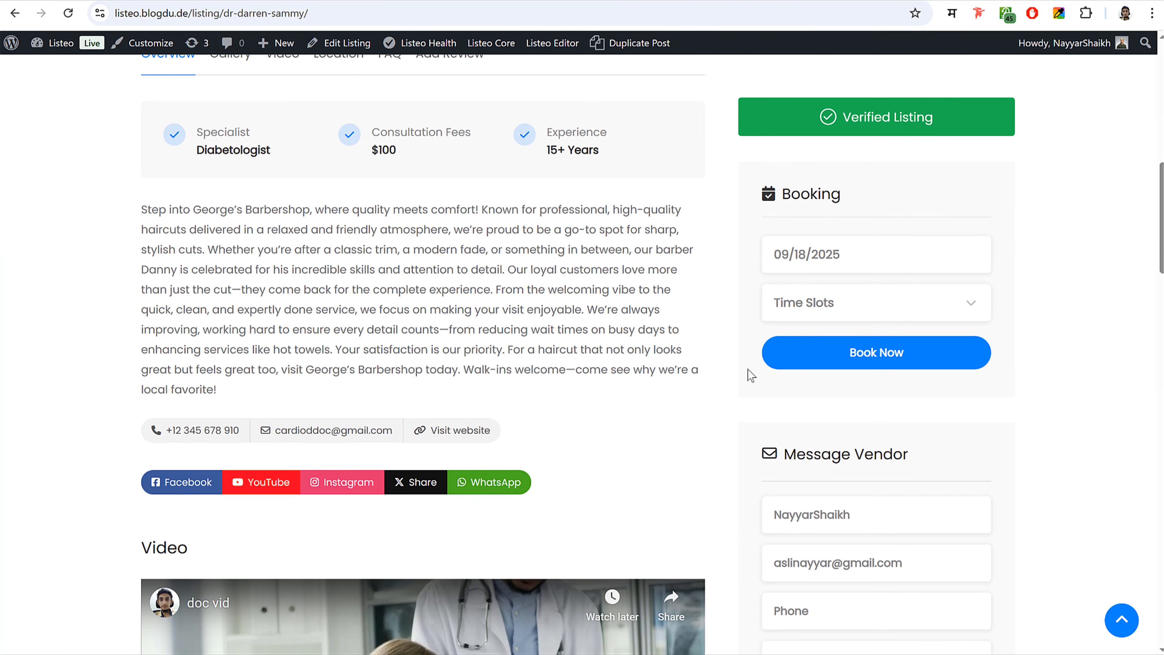
scroll(598, 359, up, 3)
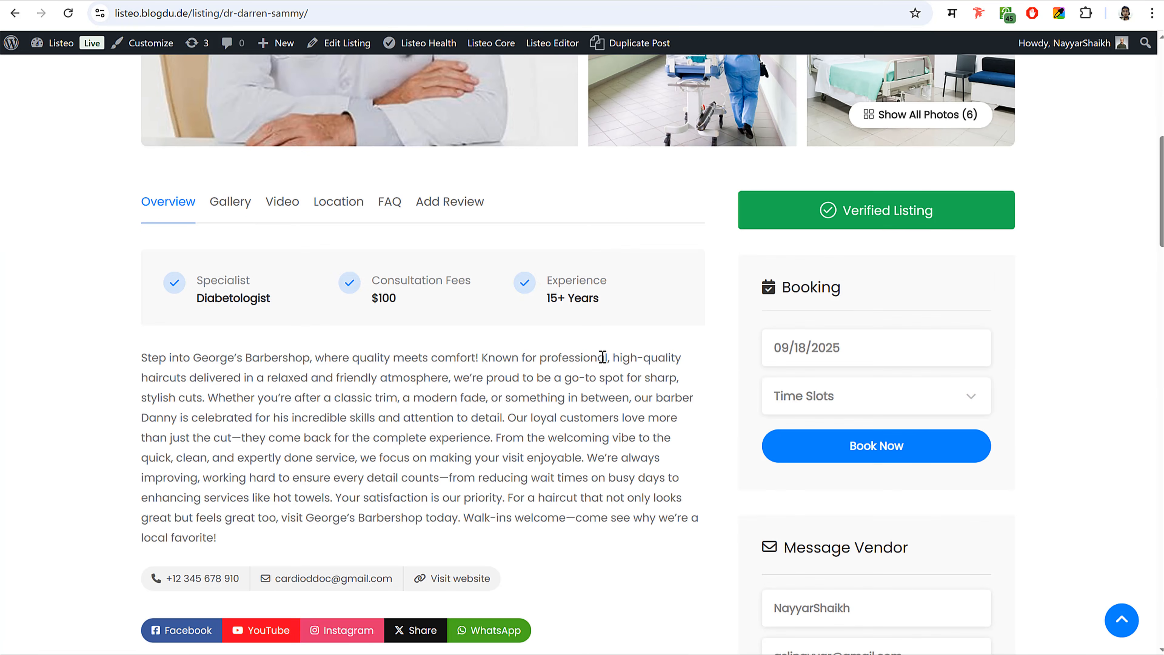
scroll(601, 358, up, 11)
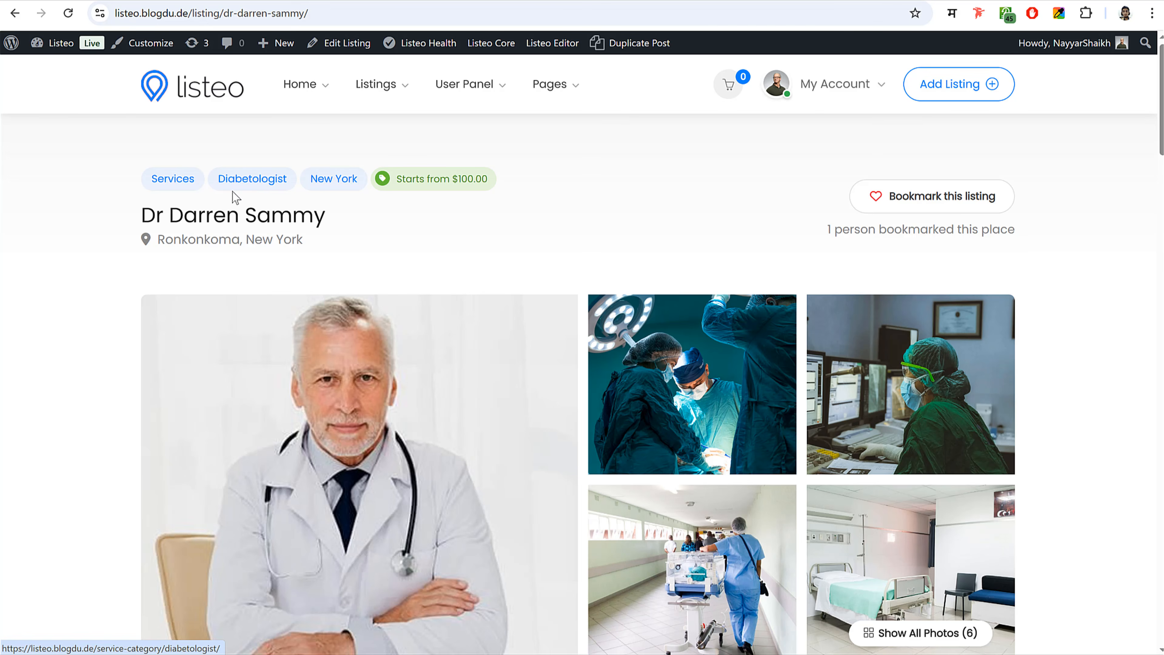
scroll(1075, 394, down, 12)
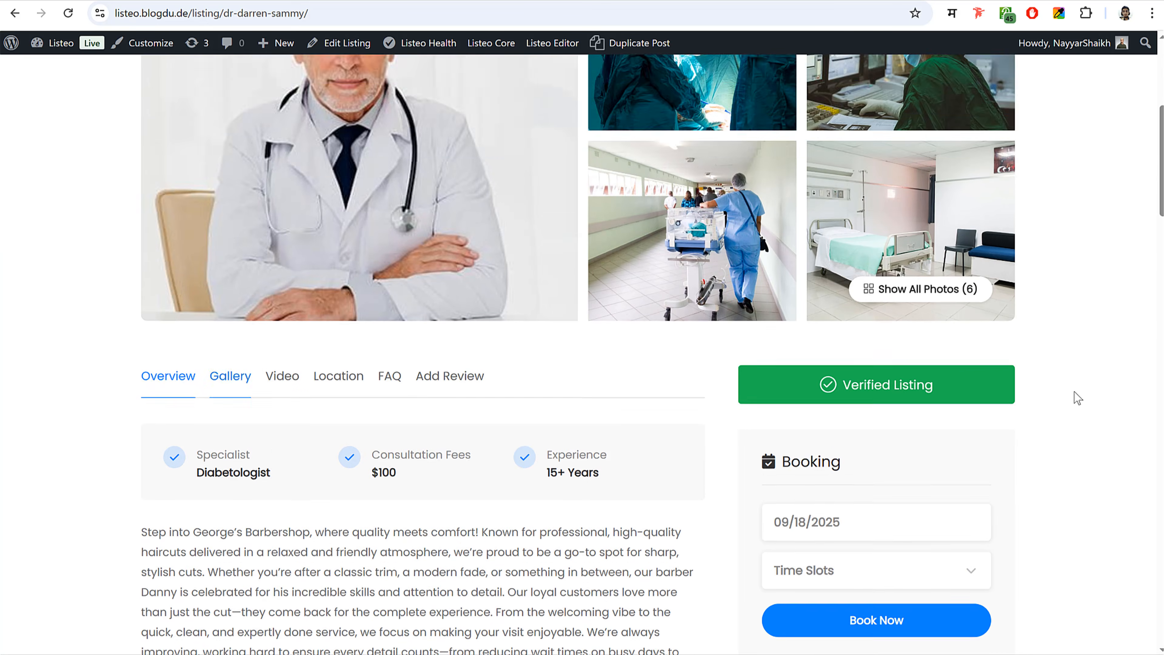
scroll(1075, 391, down, 7)
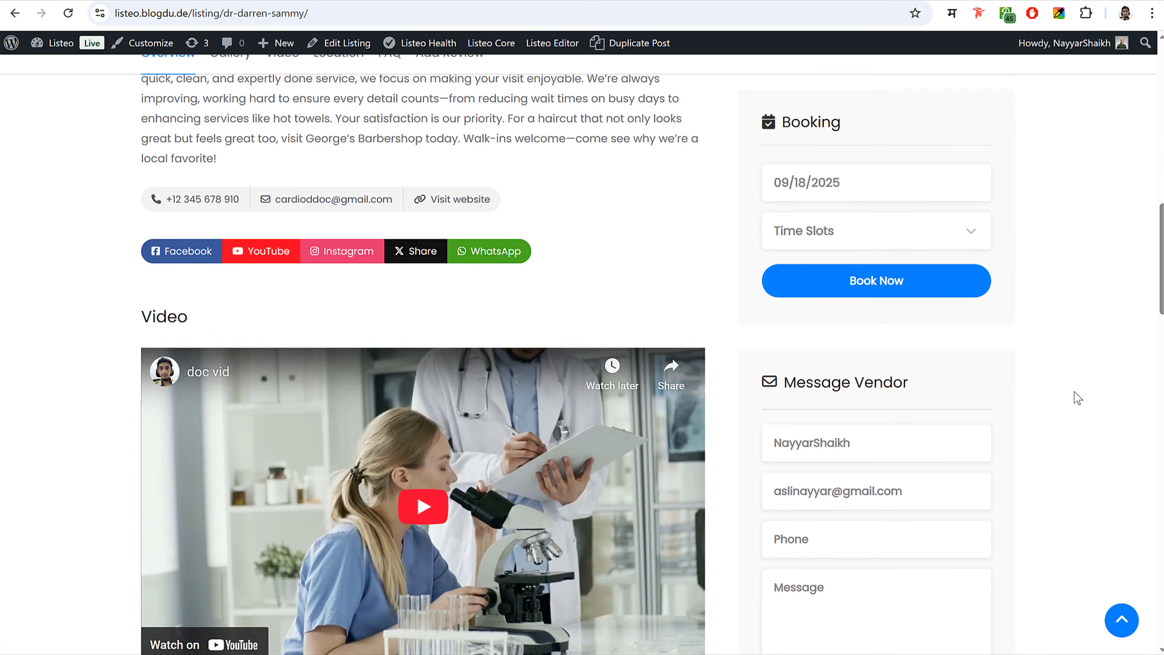
scroll(1074, 390, up, 10)
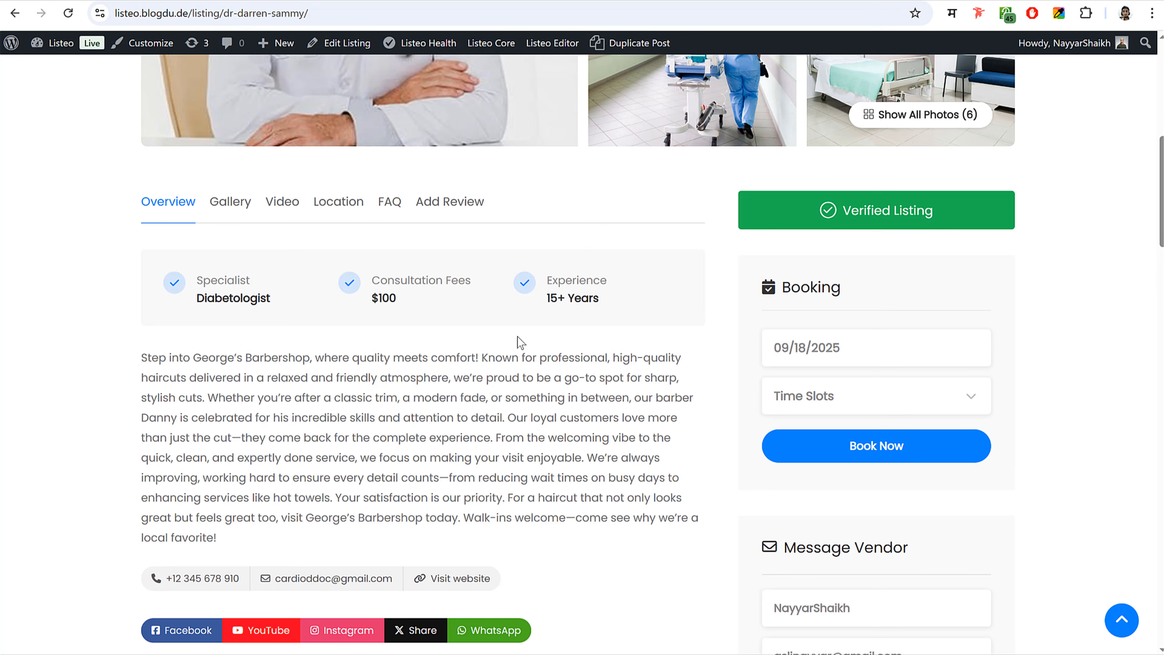
- Go back and forward to the sunny-apartment listing's Features, marking the Wireless Internet label
key(alt+Left)
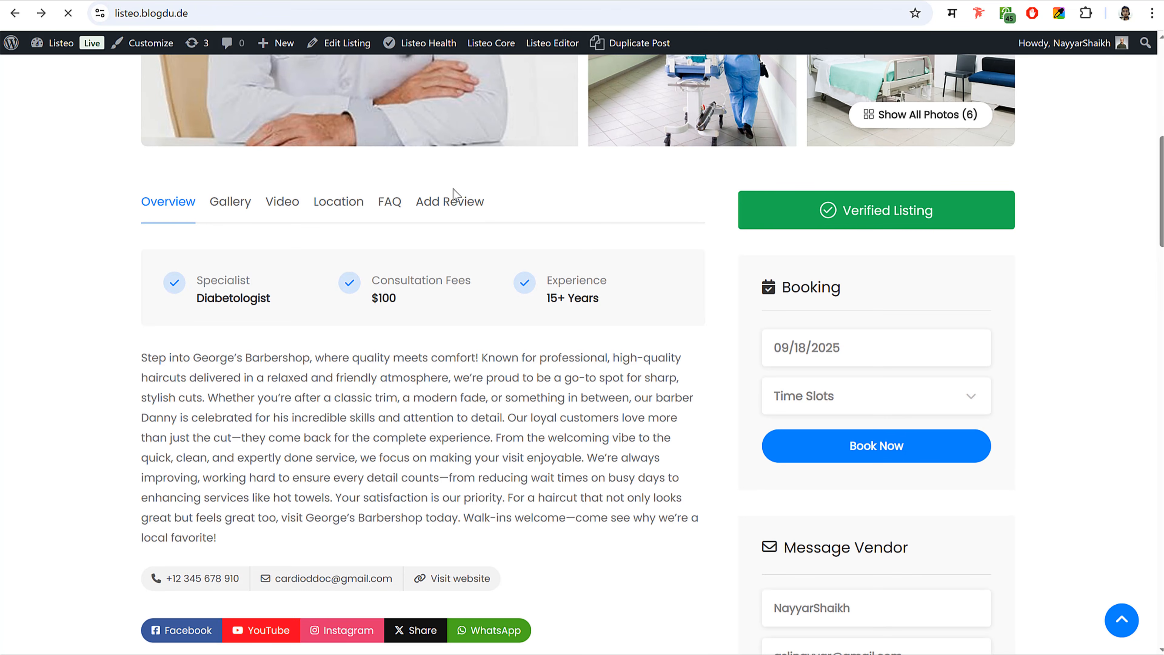
key(alt+Right)
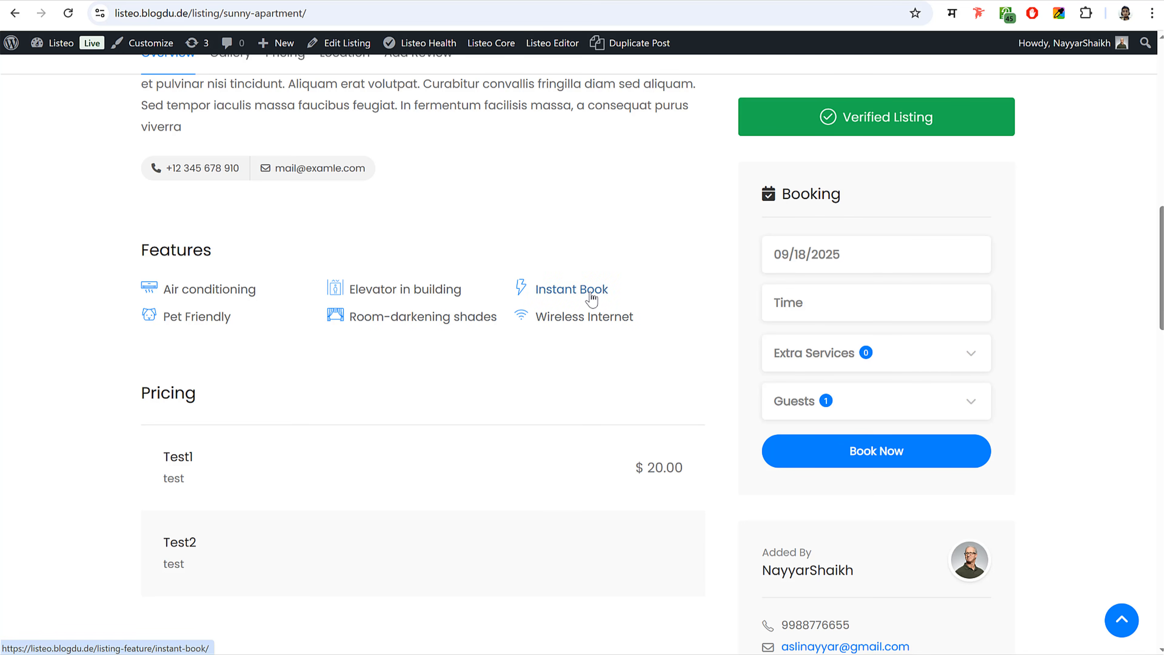
drag(647, 320, 535, 322)
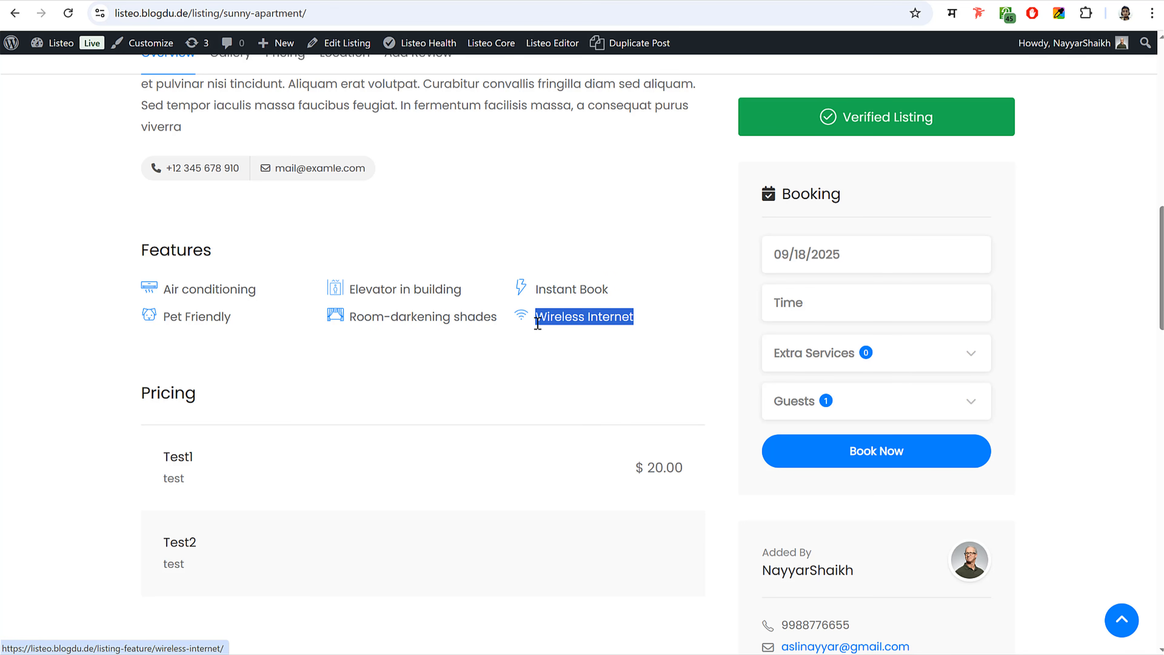
click(547, 355)
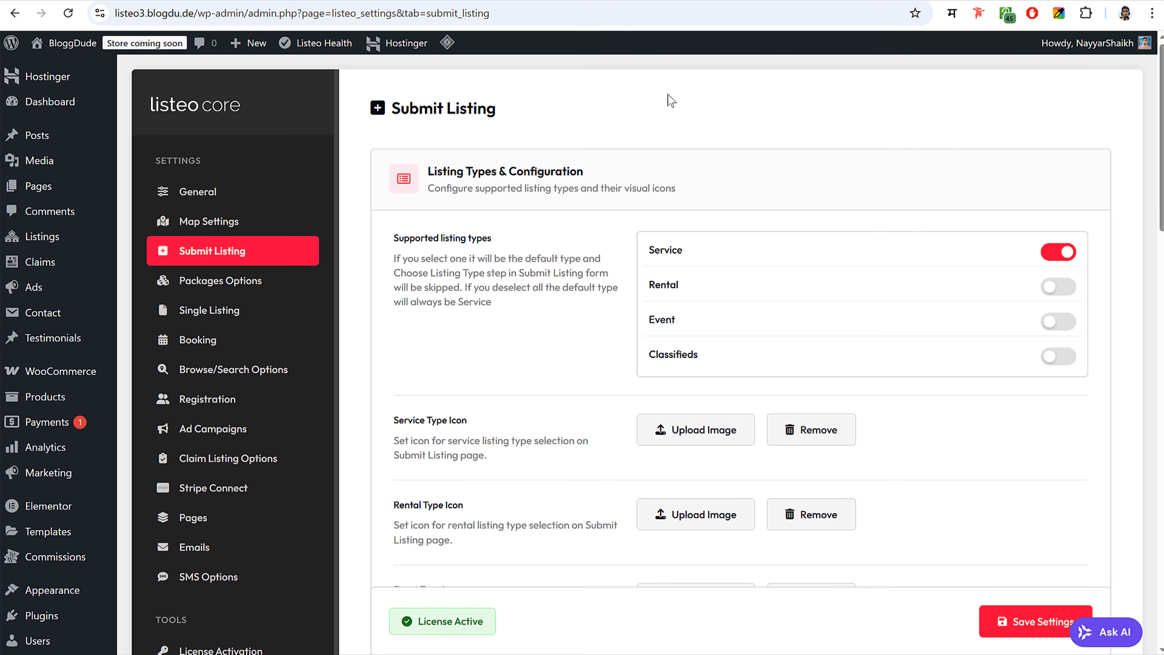
- Name the new listing feature 'Air Conditioning'
mouse_move(52, 240)
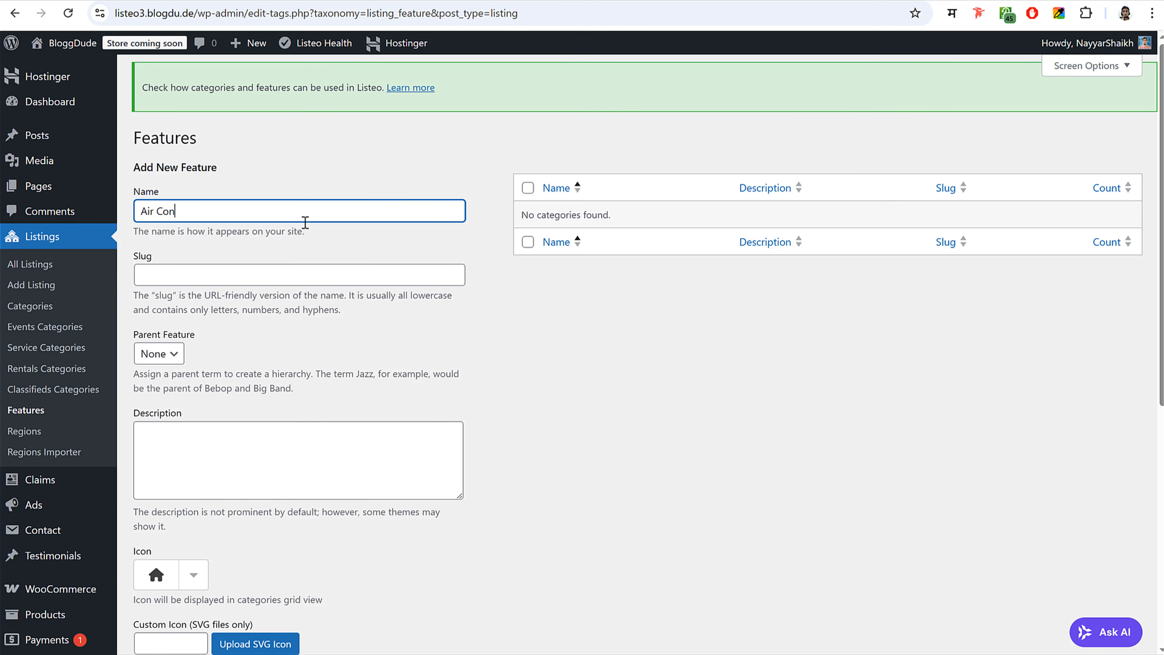
text(ditioning)
scroll(657, 364, down, 3)
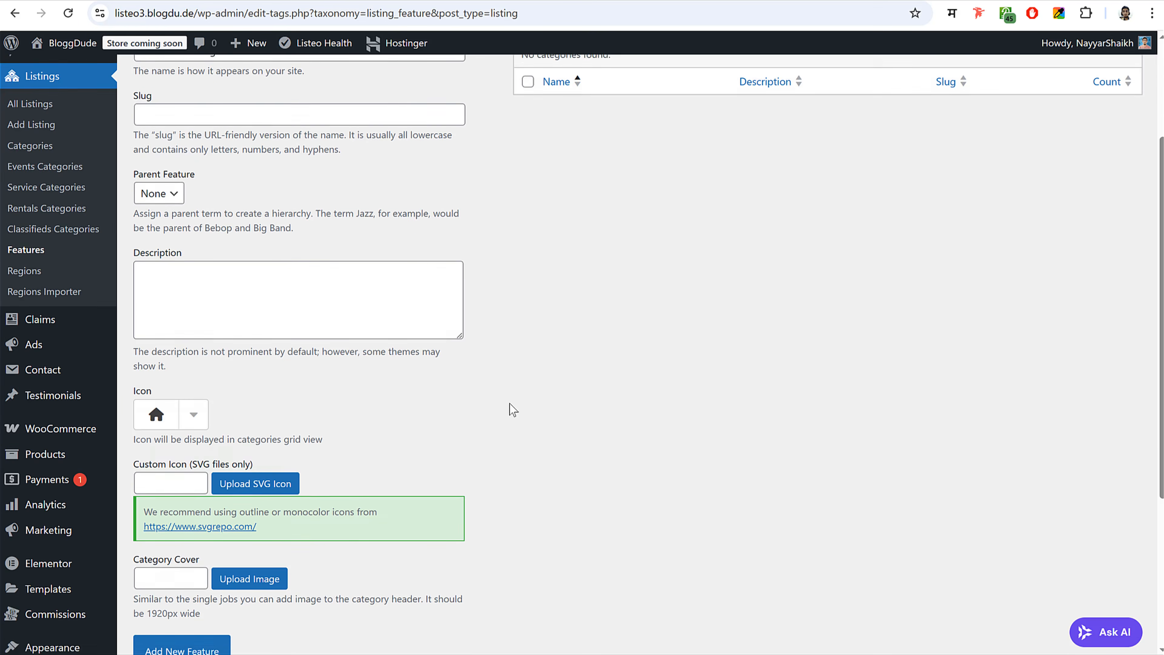
scroll(513, 409, down, 1)
- Try an 'ac' search in the icon picker, then open svgrepo.com in a new tab
click(193, 352)
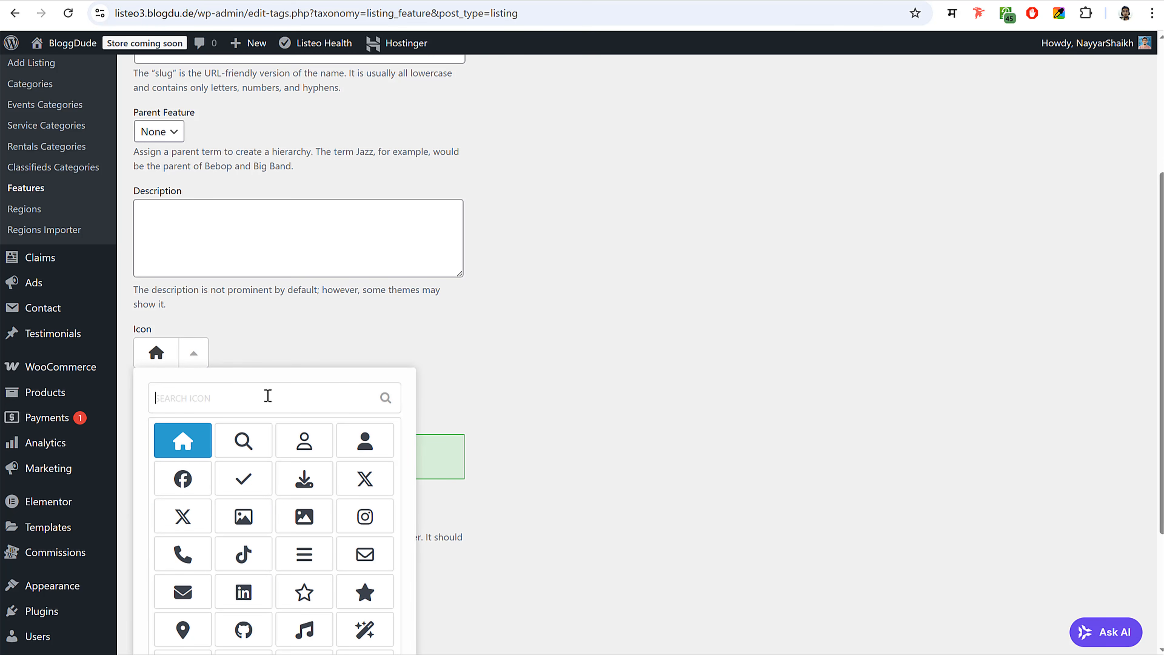
text(ac)
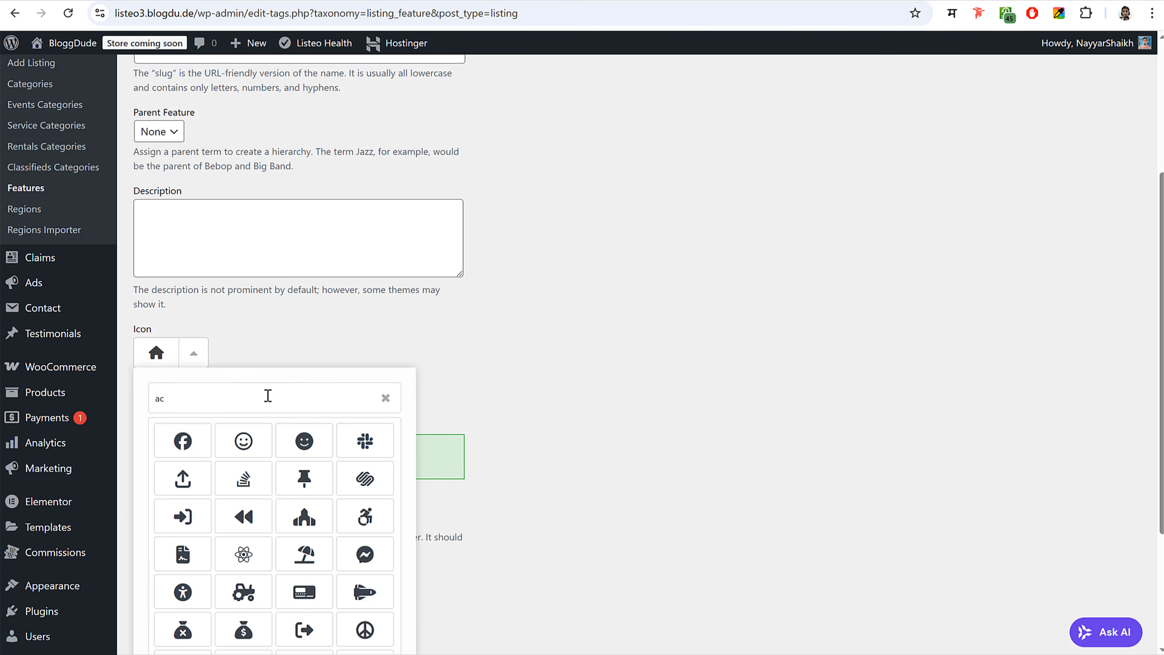
key(BackSpace)
key(BackSpace)
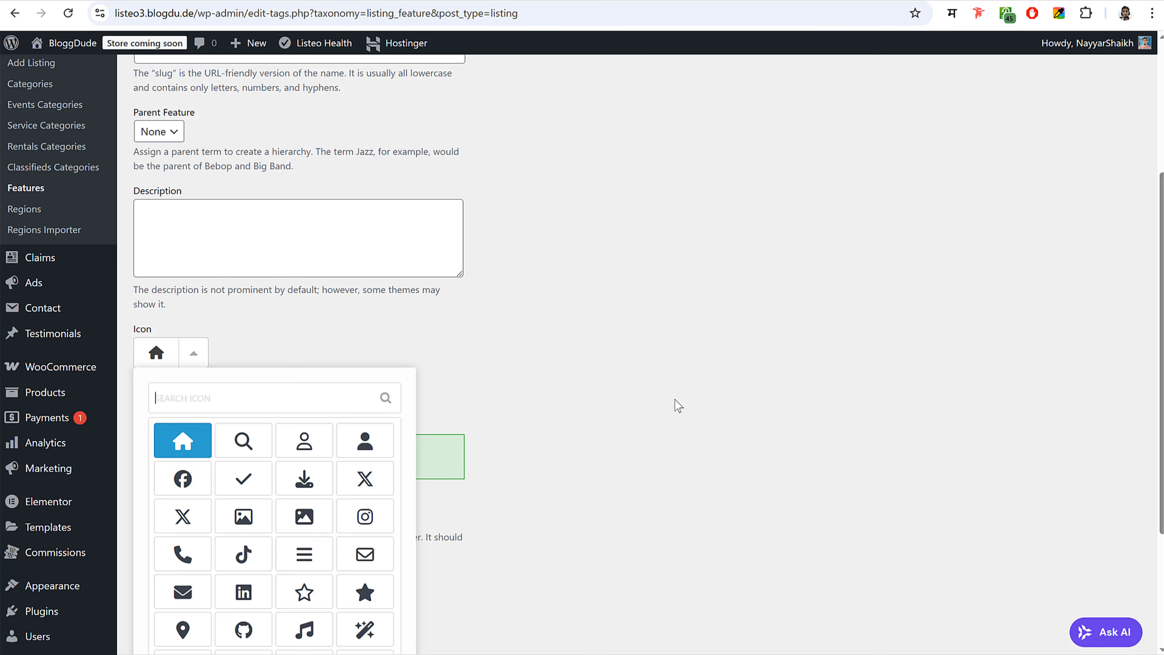
click(617, 378)
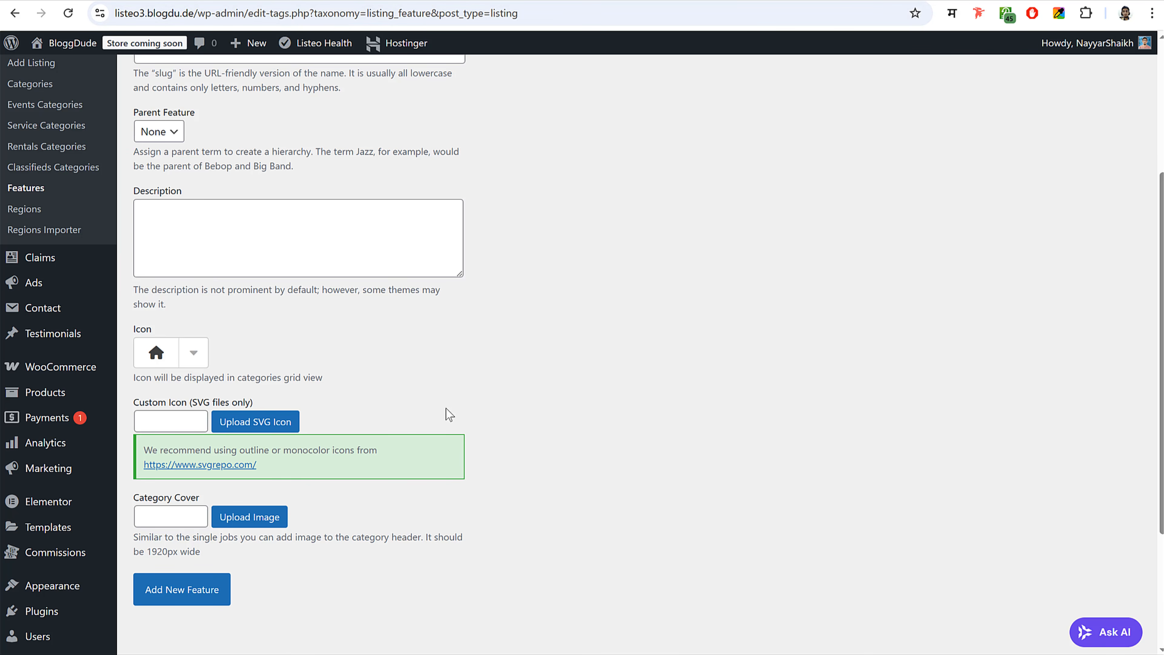
right_click(227, 465)
click(296, 484)
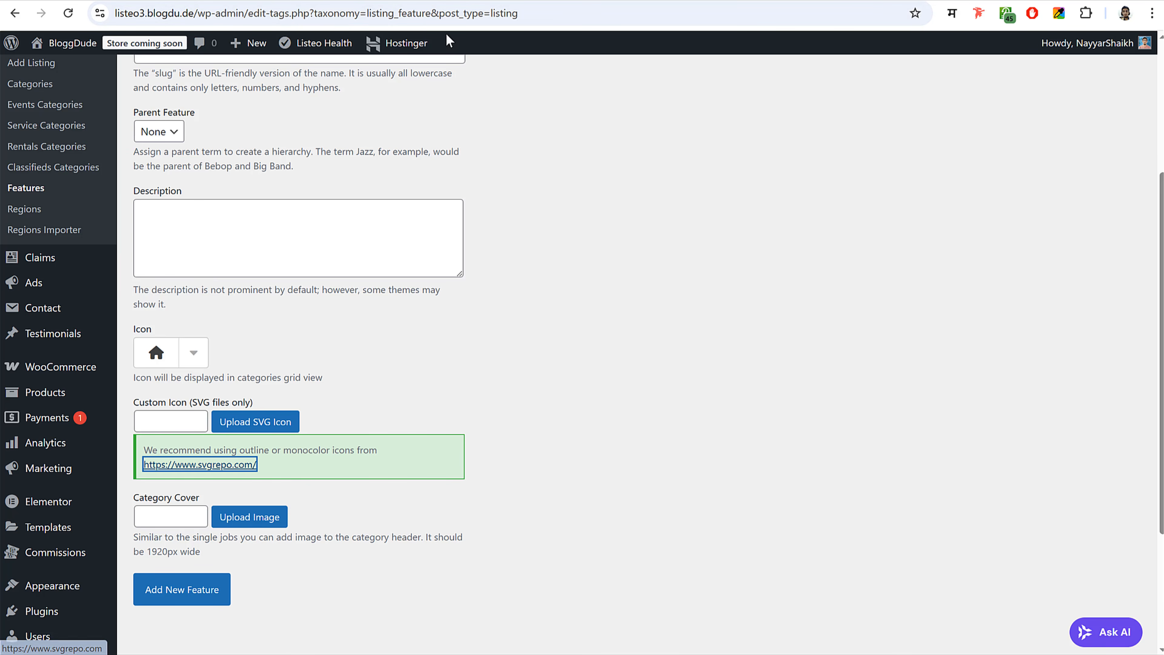
- Search SVG Repo for 'air conditioner' and download the outline AC icon with cooling waves as SVG
click(342, 0)
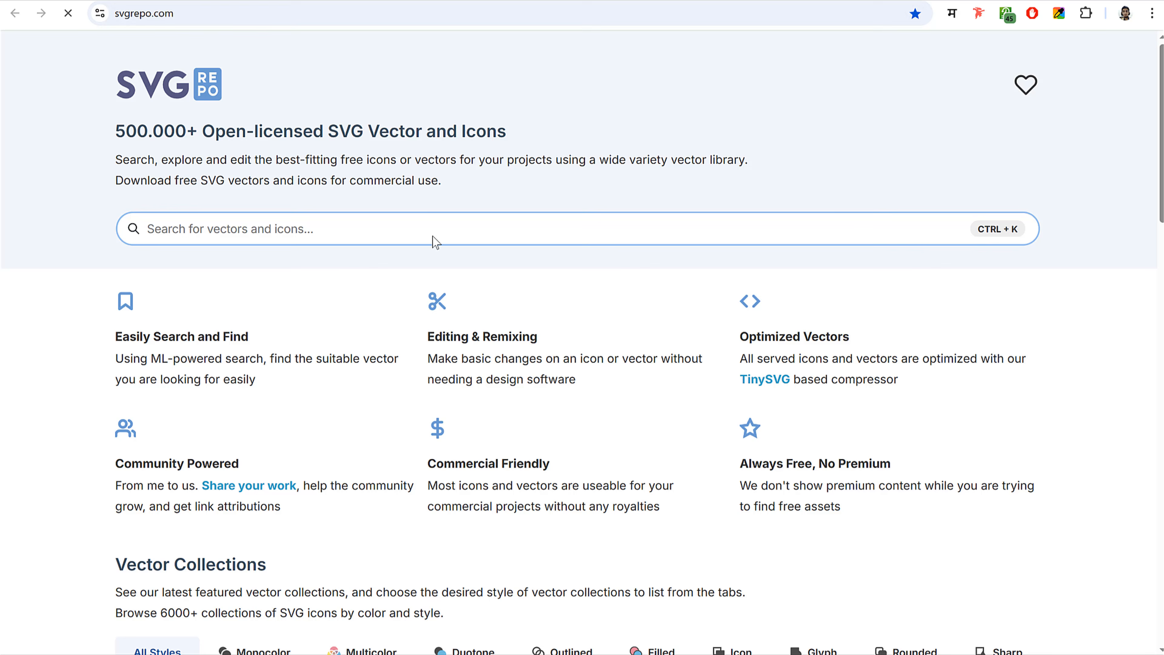
click(434, 235)
text(air c)
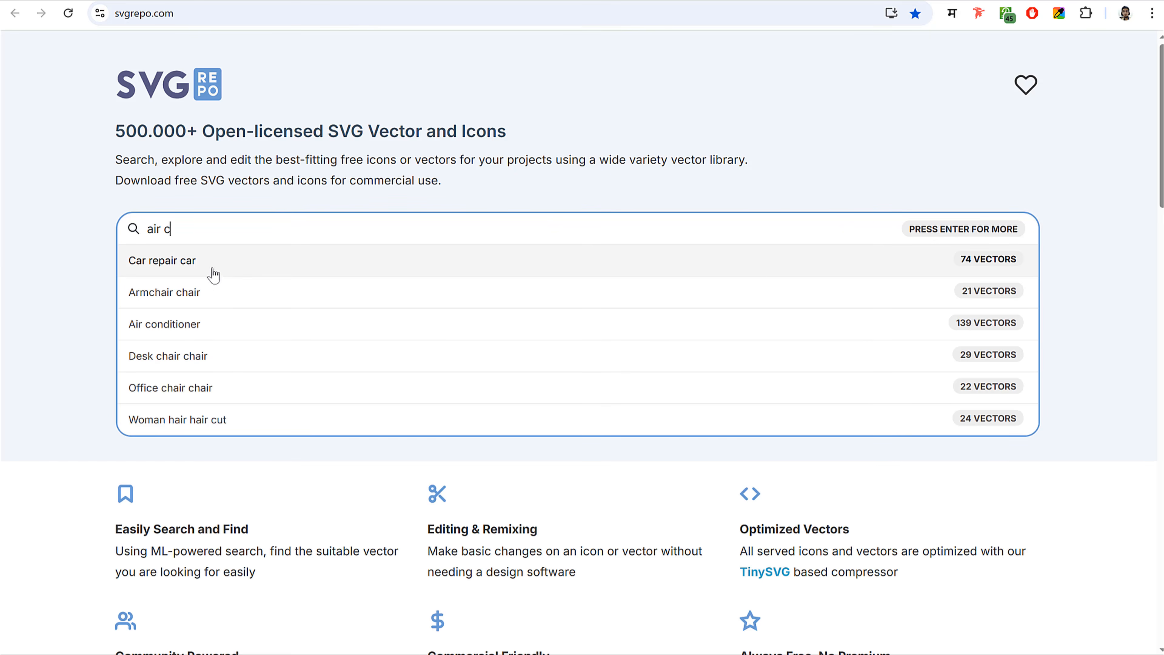
click(220, 328)
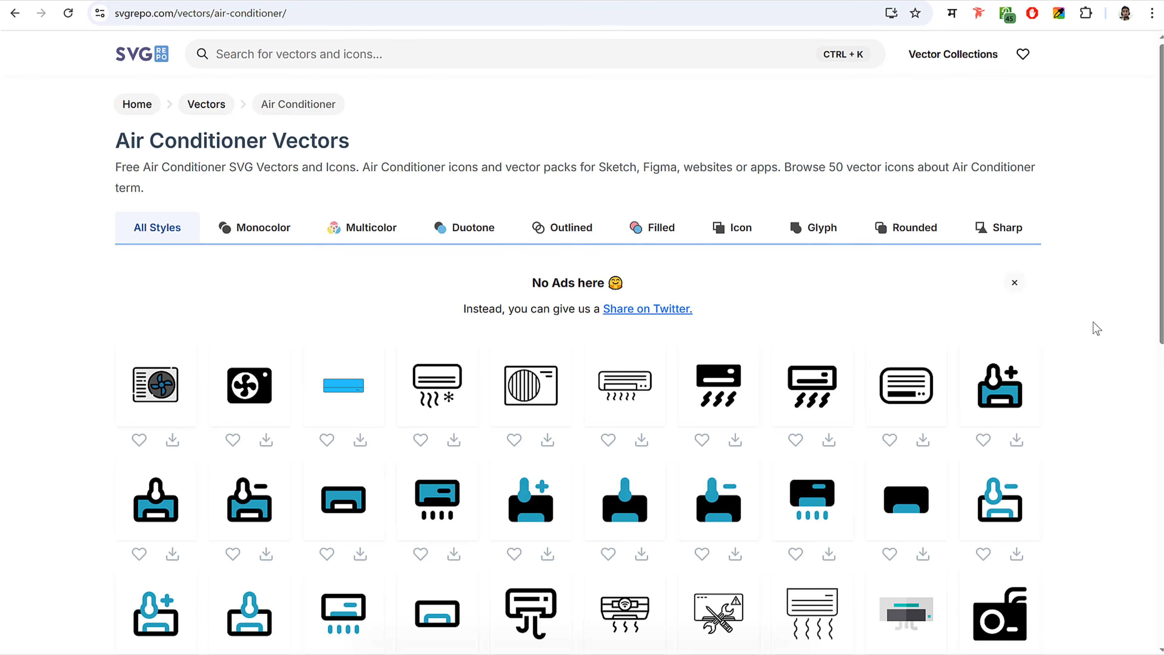
scroll(1096, 329, down, 5)
scroll(1097, 328, up, 5)
click(437, 383)
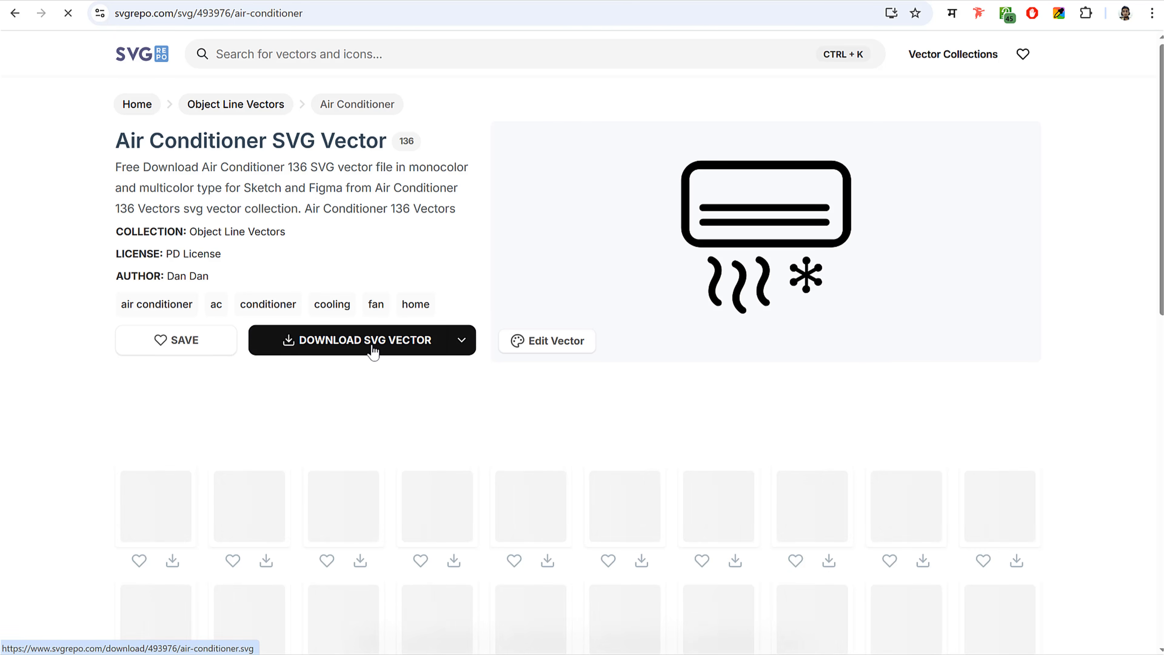
click(374, 351)
- Upload the air conditioner SVG as the custom icon and save the Air Conditioning feature
click(387, 1)
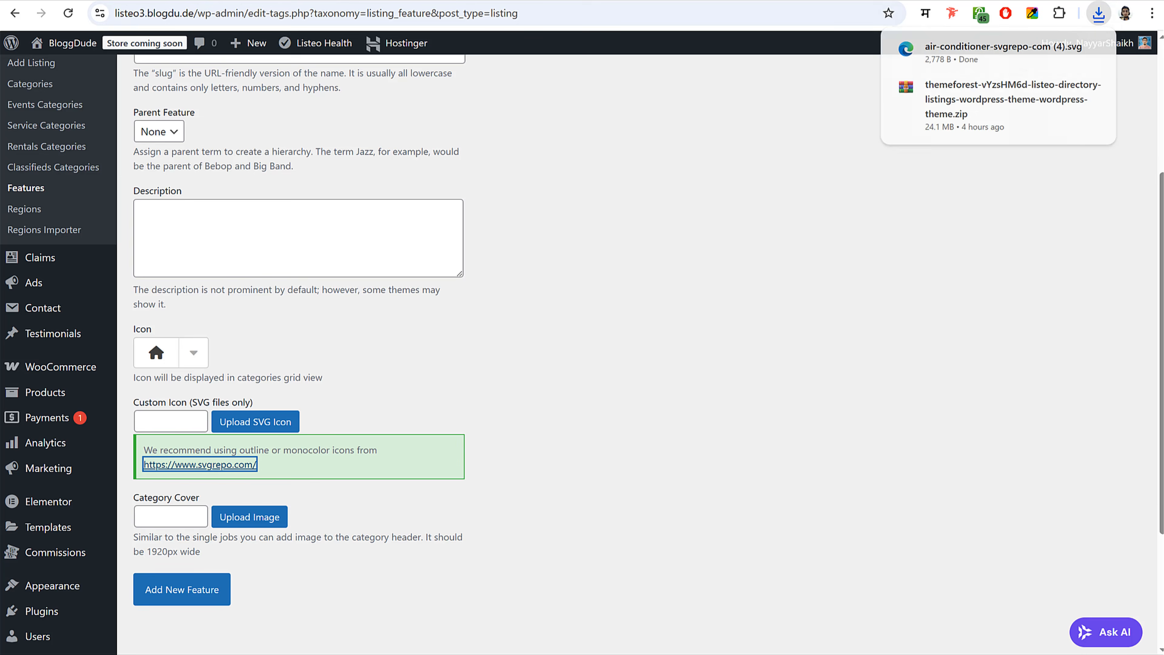
scroll(541, 334, down, 2)
click(586, 336)
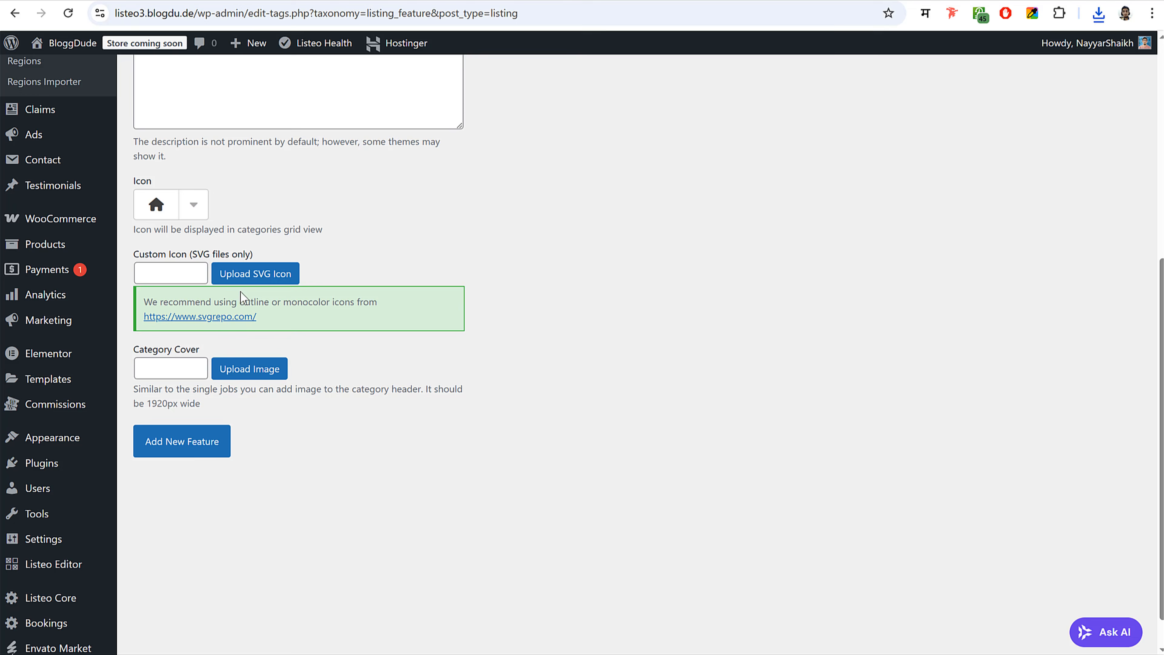
click(252, 274)
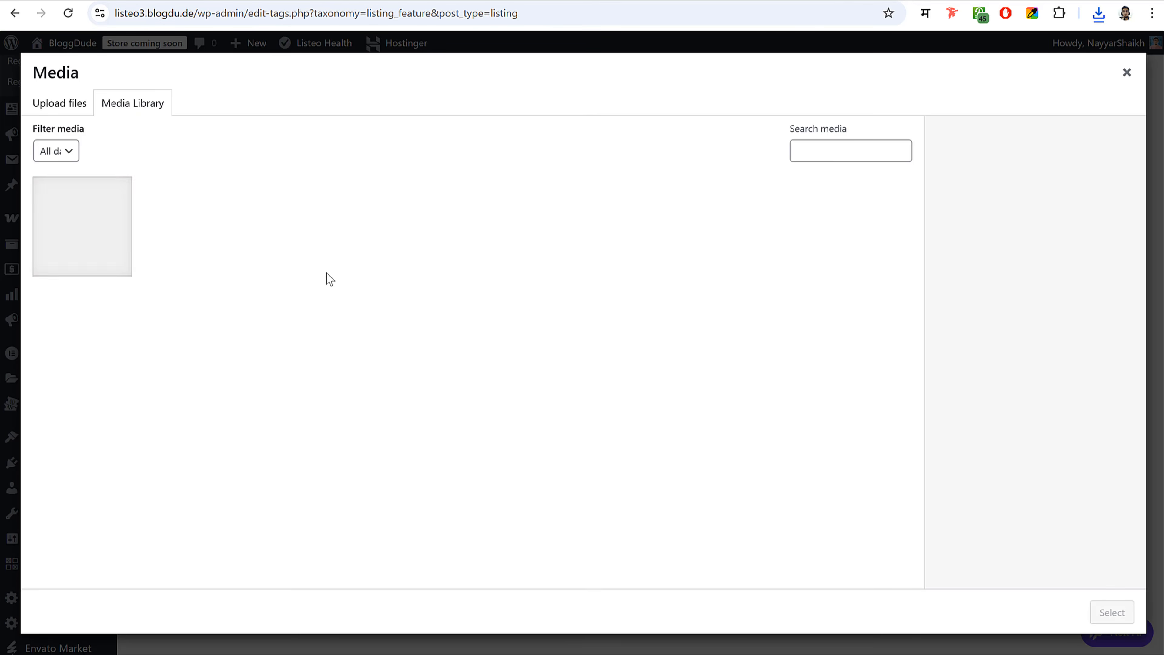
click(1098, 12)
drag(989, 83, 354, 272)
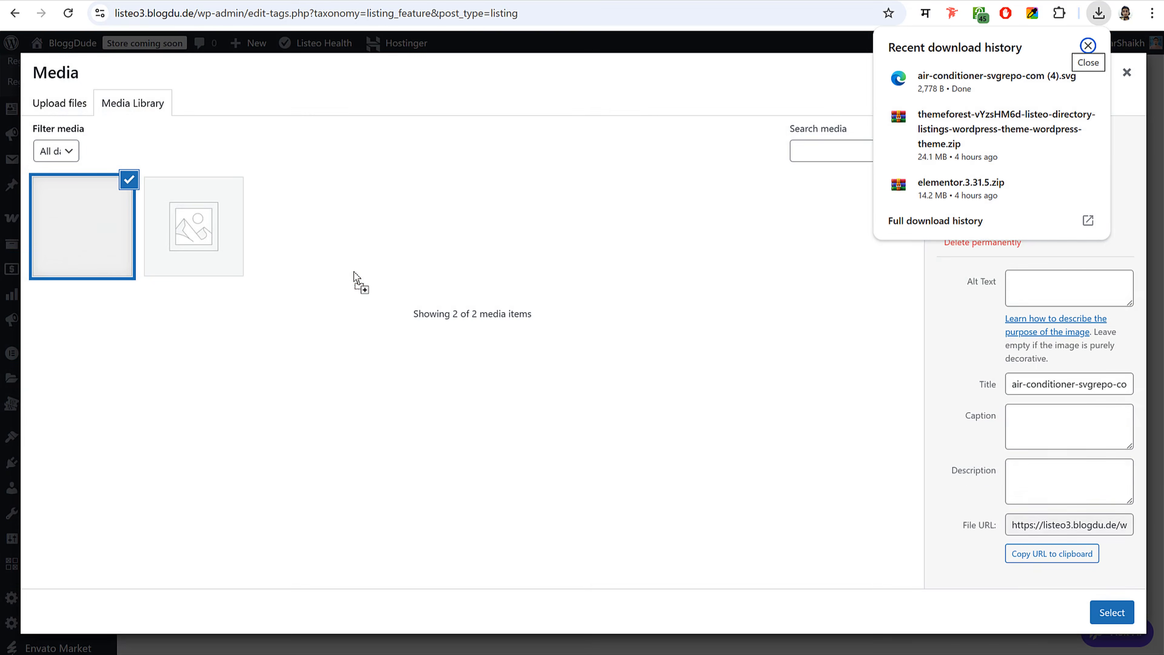
click(1111, 613)
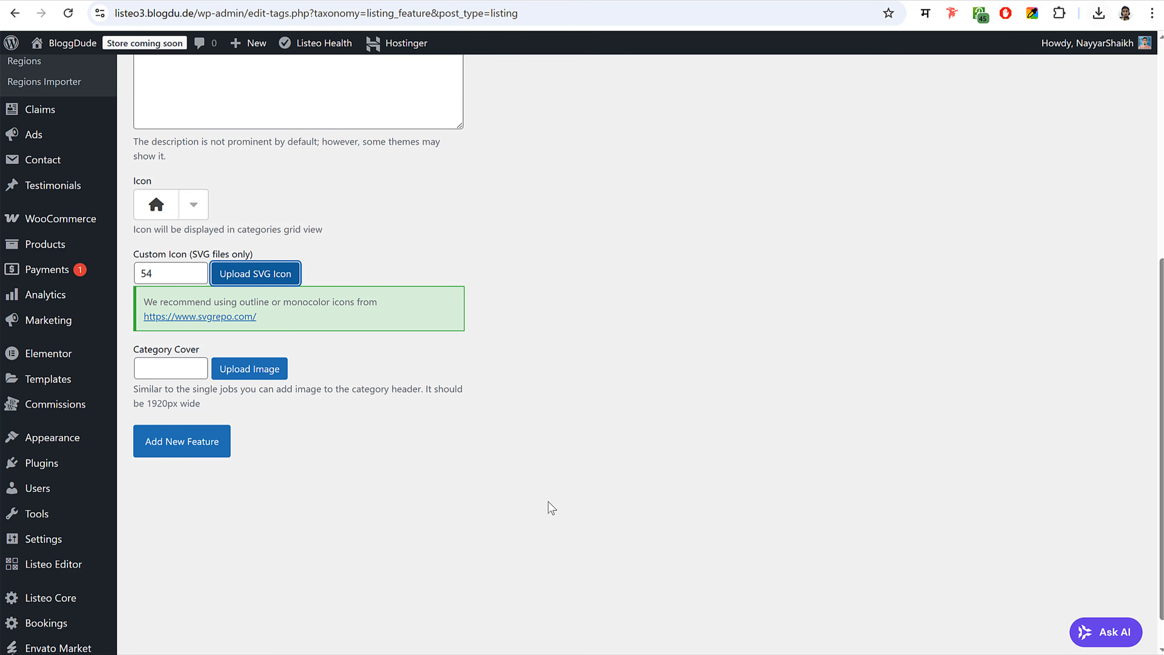
click(187, 441)
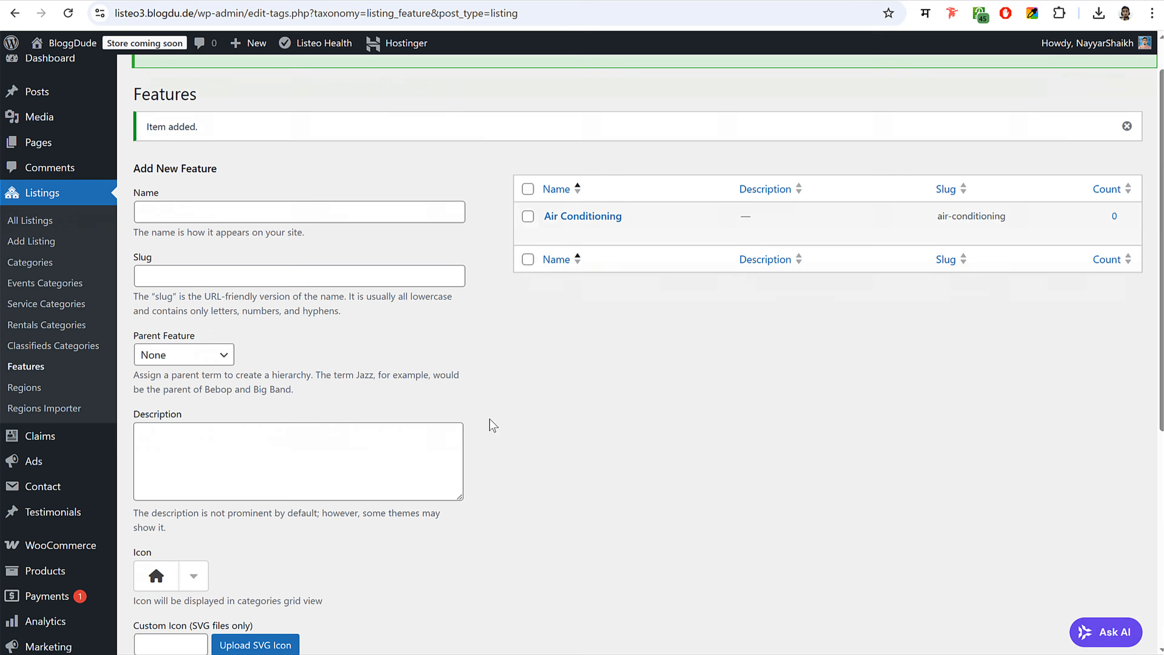
- Start the Car Parking feature name and search SVG Repo for 'parking'
click(261, 260)
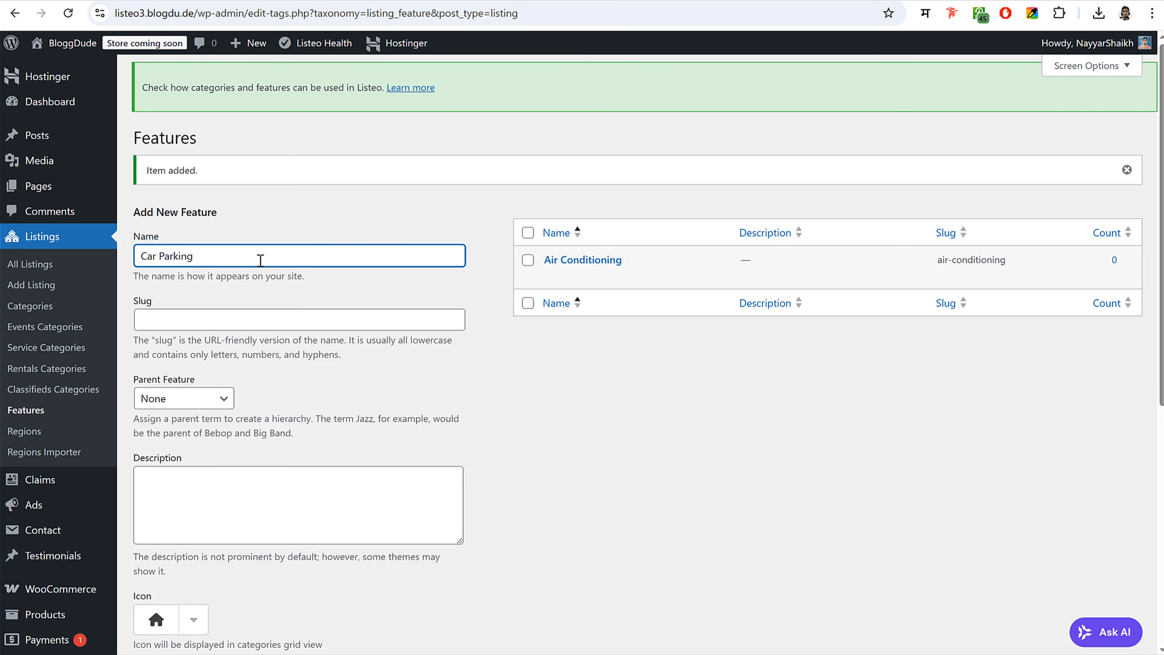
scroll(427, 379, down, 4)
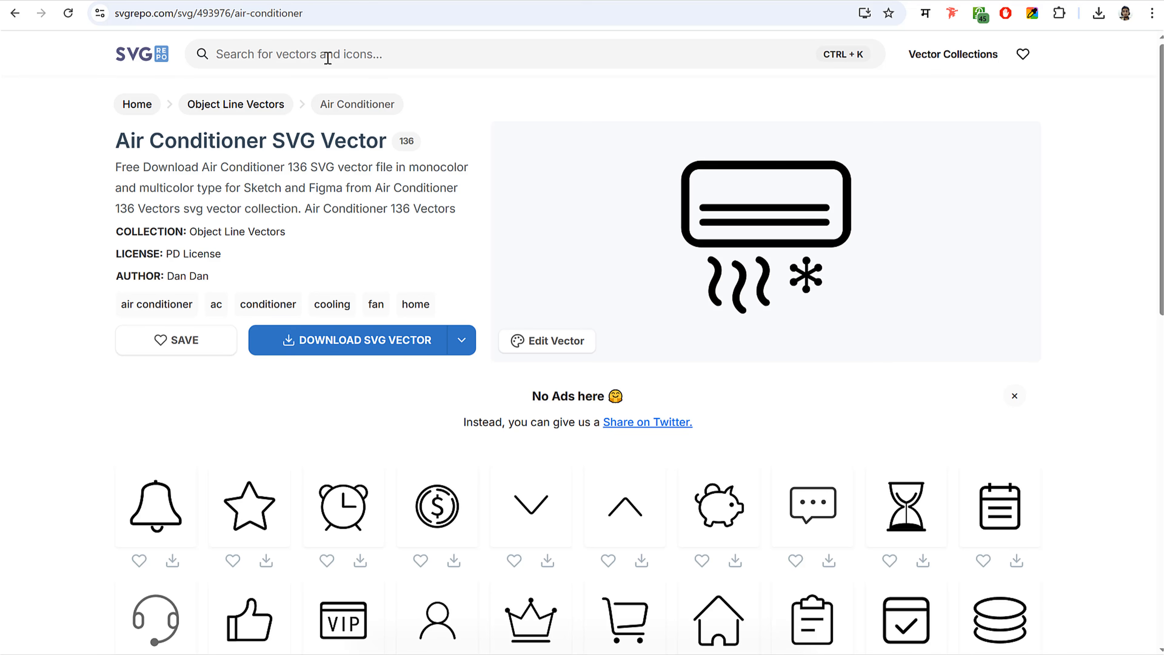
click(328, 58)
text(parking)
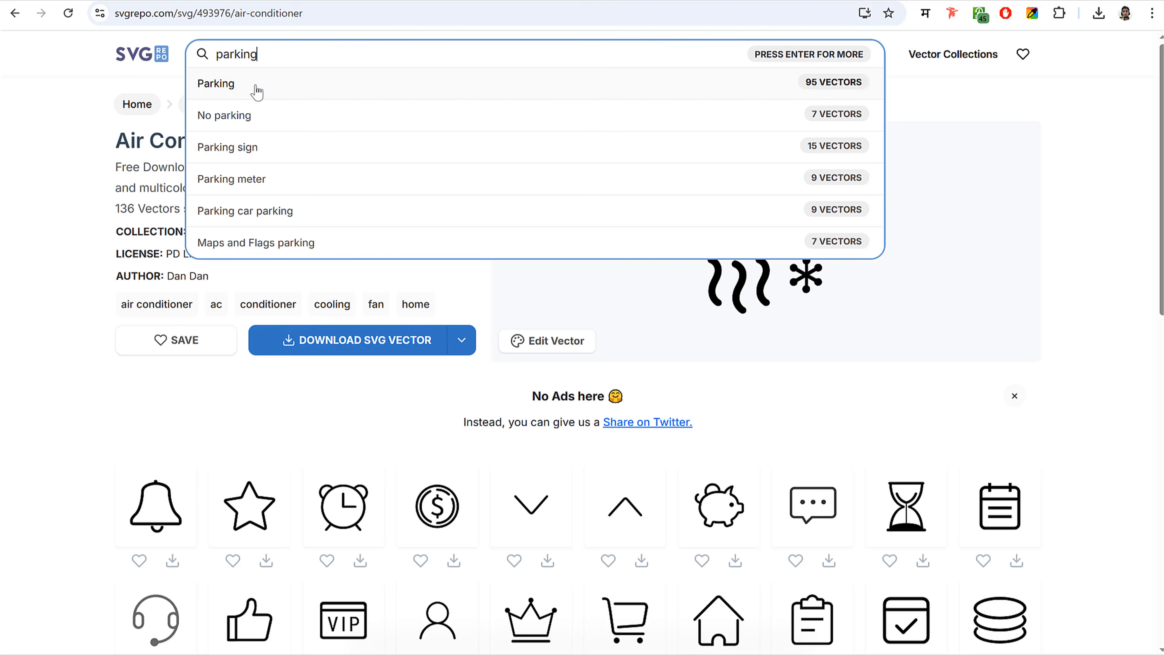
- Open the Parking results and download the car parking icon as an SVG file
click(255, 87)
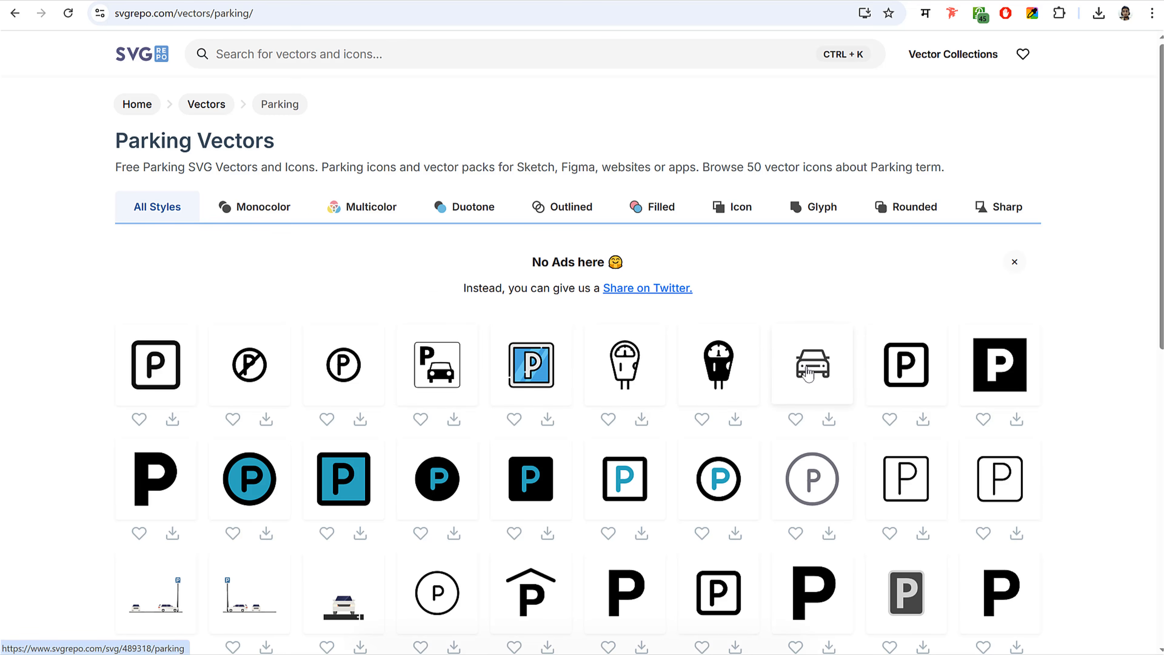
click(824, 372)
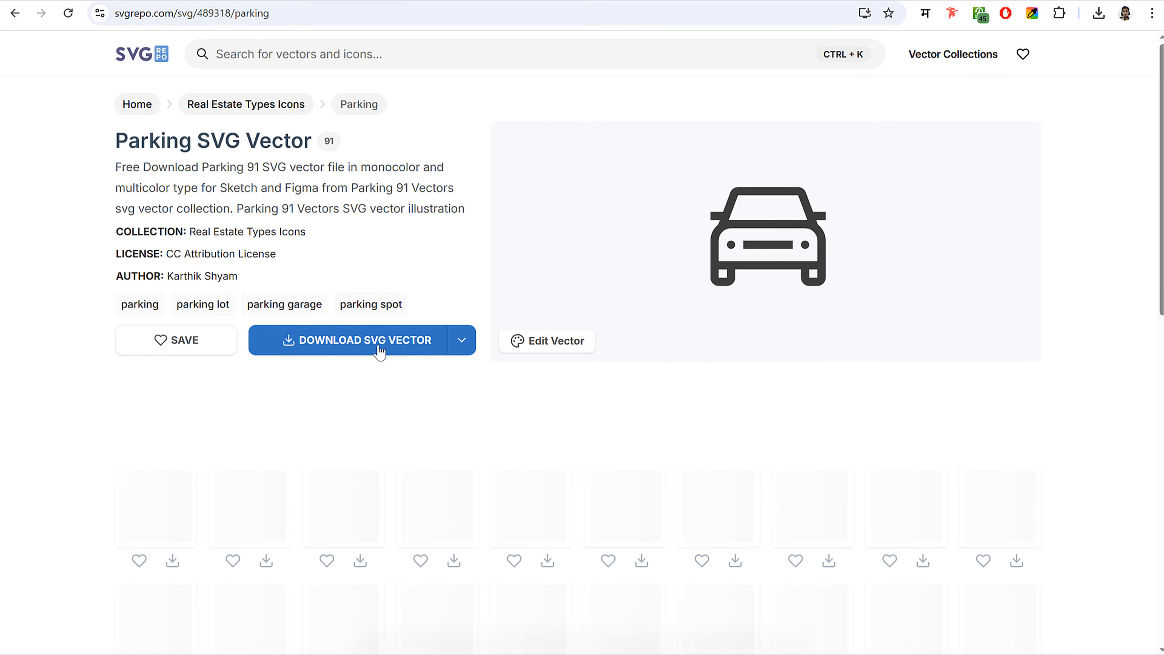
click(376, 346)
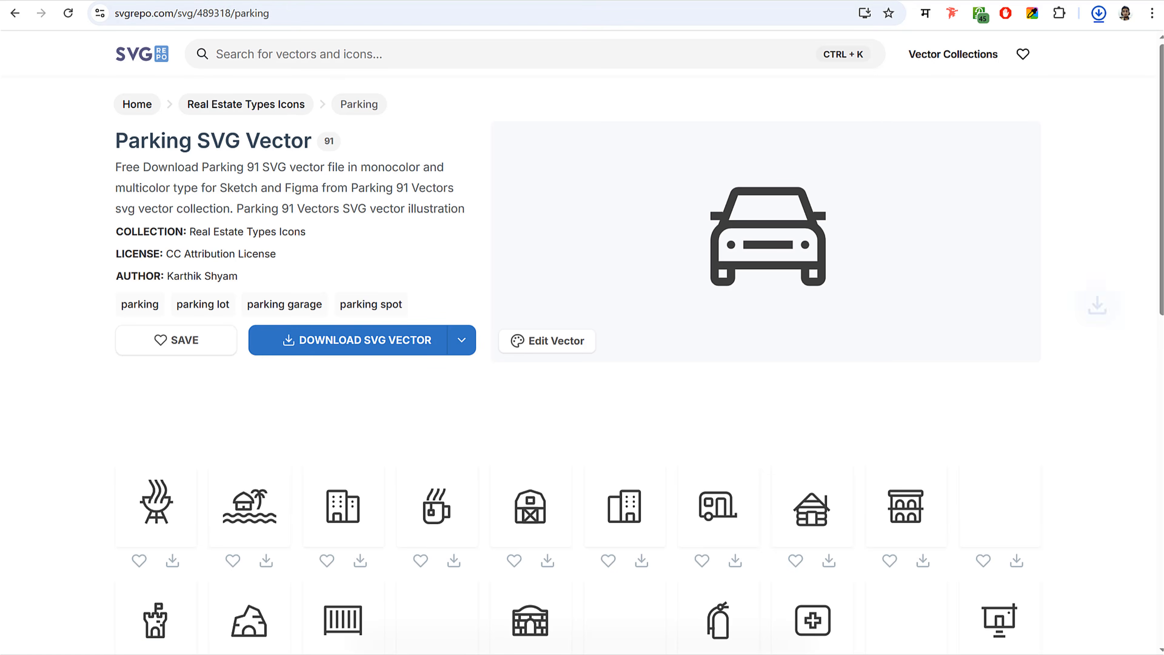
click(321, 1)
- Save Car Parking with the uploaded parking SVG as its icon, then start naming Cash Only
click(270, 472)
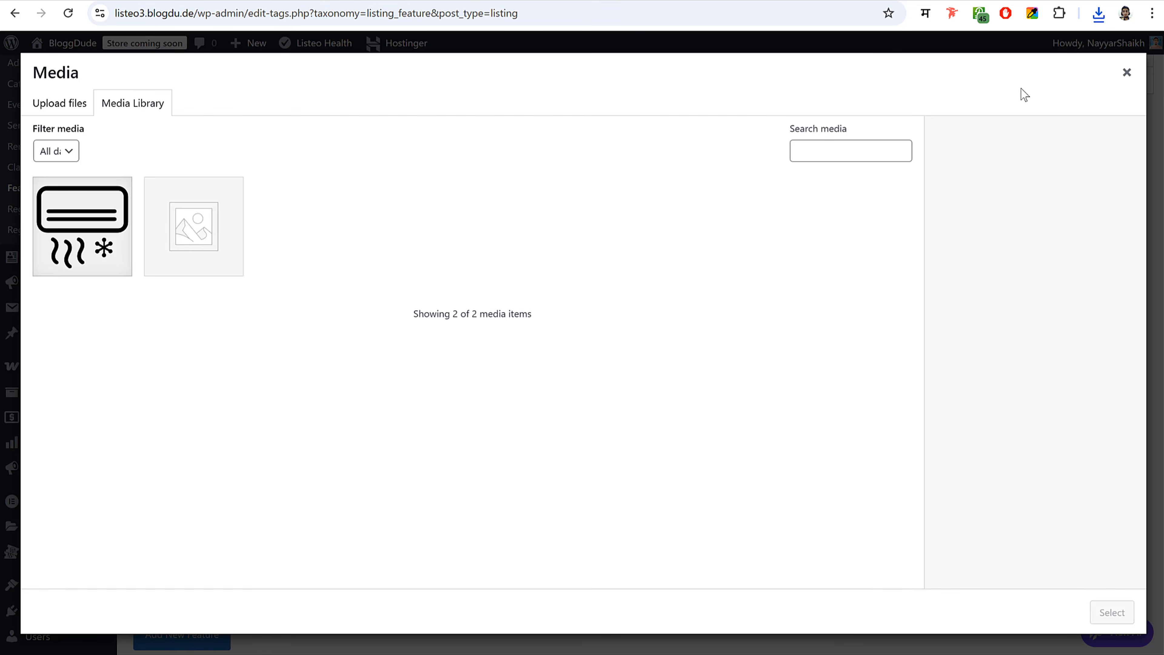
click(1098, 13)
drag(962, 78, 367, 270)
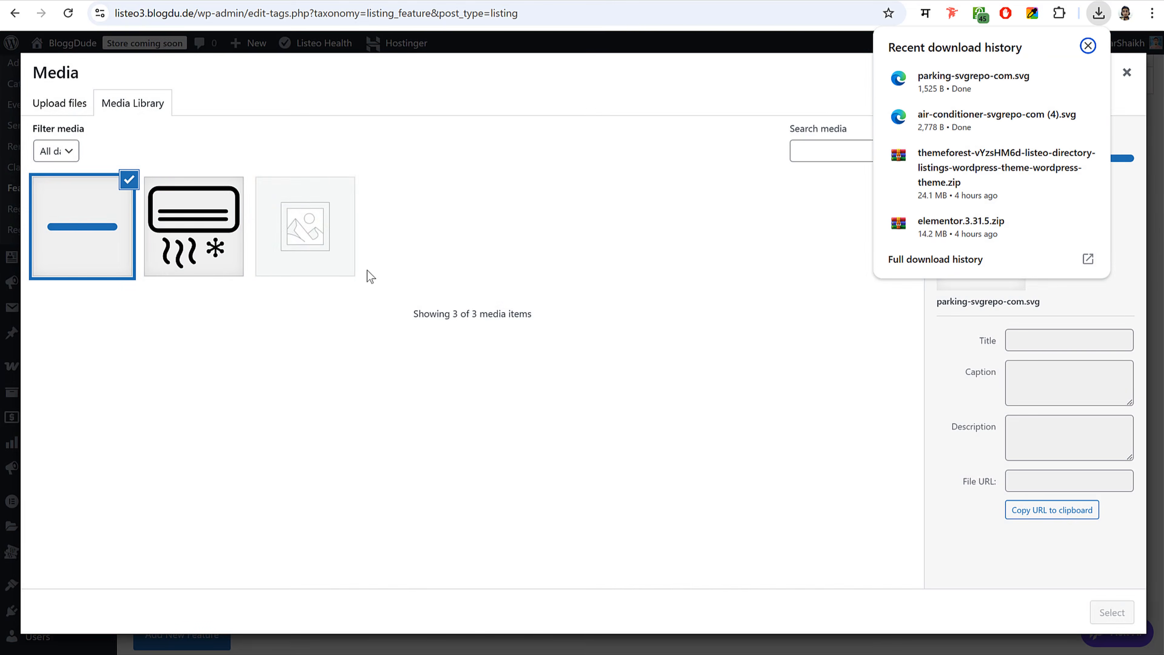
click(1112, 611)
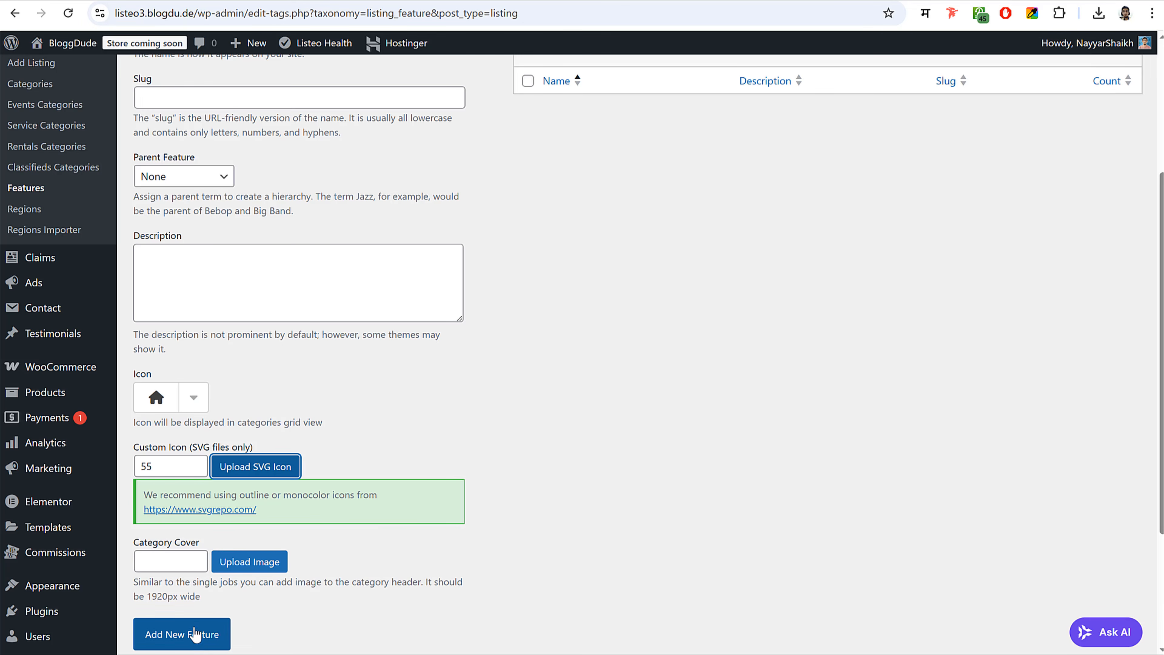
click(196, 639)
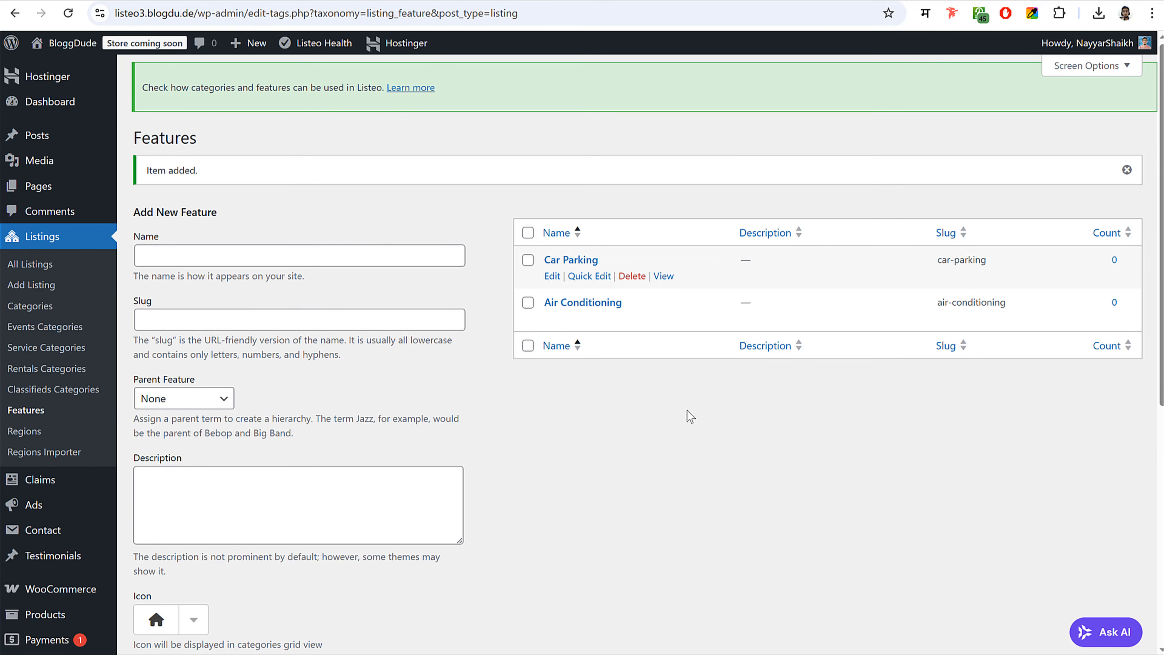
scroll(713, 362, down, 2)
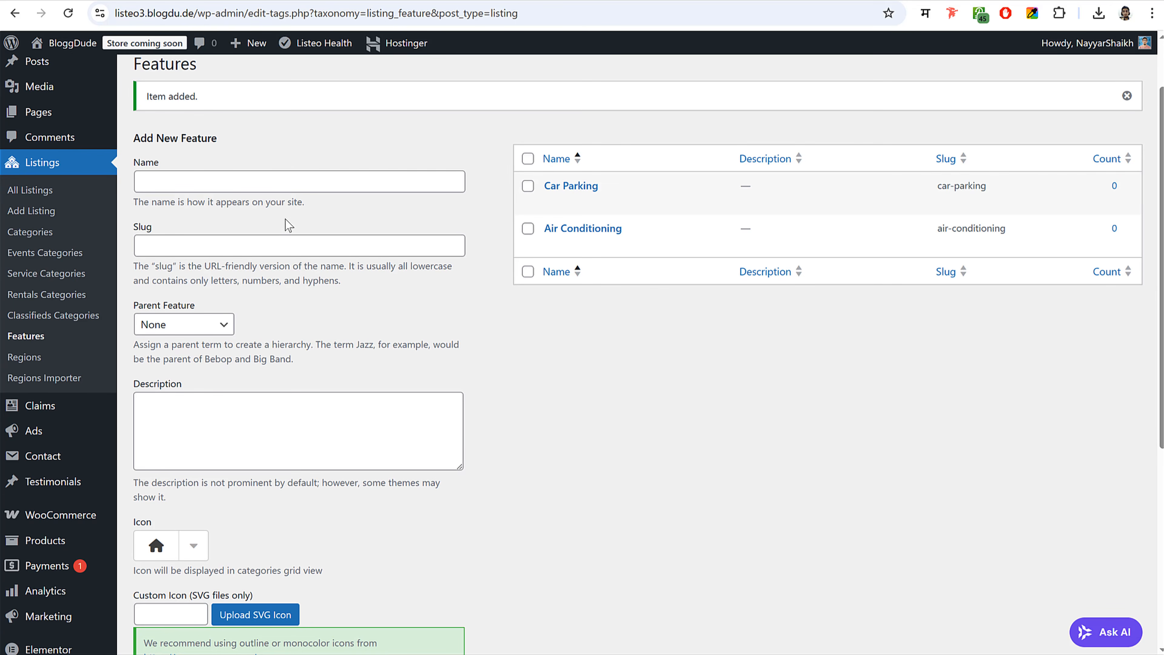
click(352, 183)
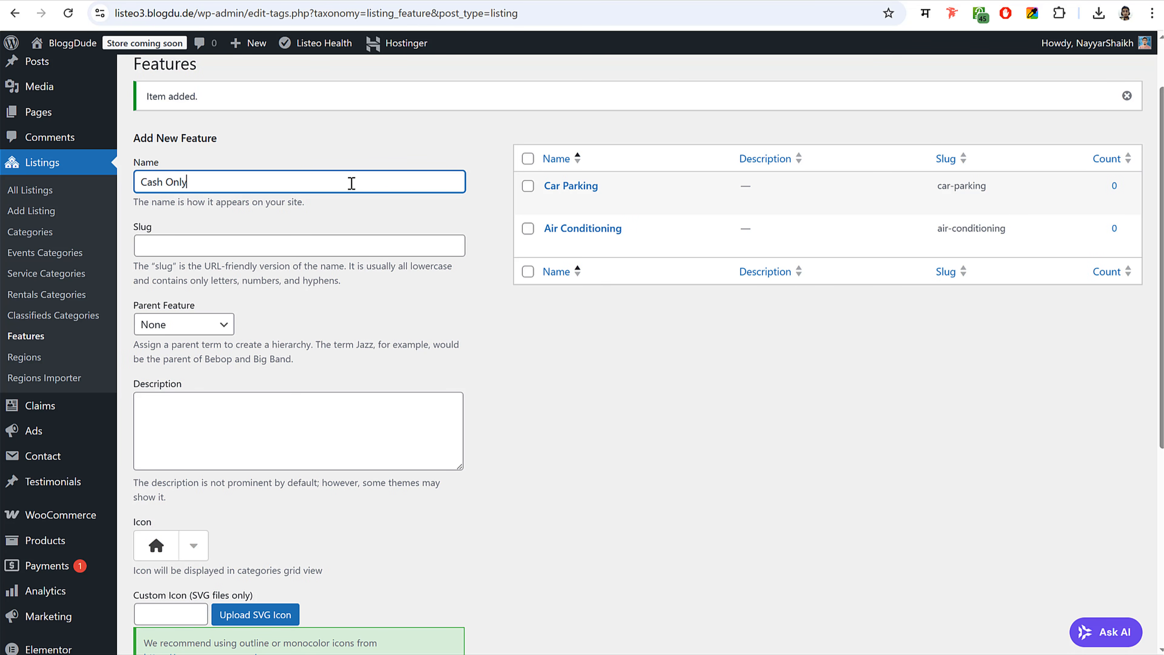
- Search SVG Repo for cash and download the Cash Dispenser Dollar icon as SVG
key(ctrl+Tab)
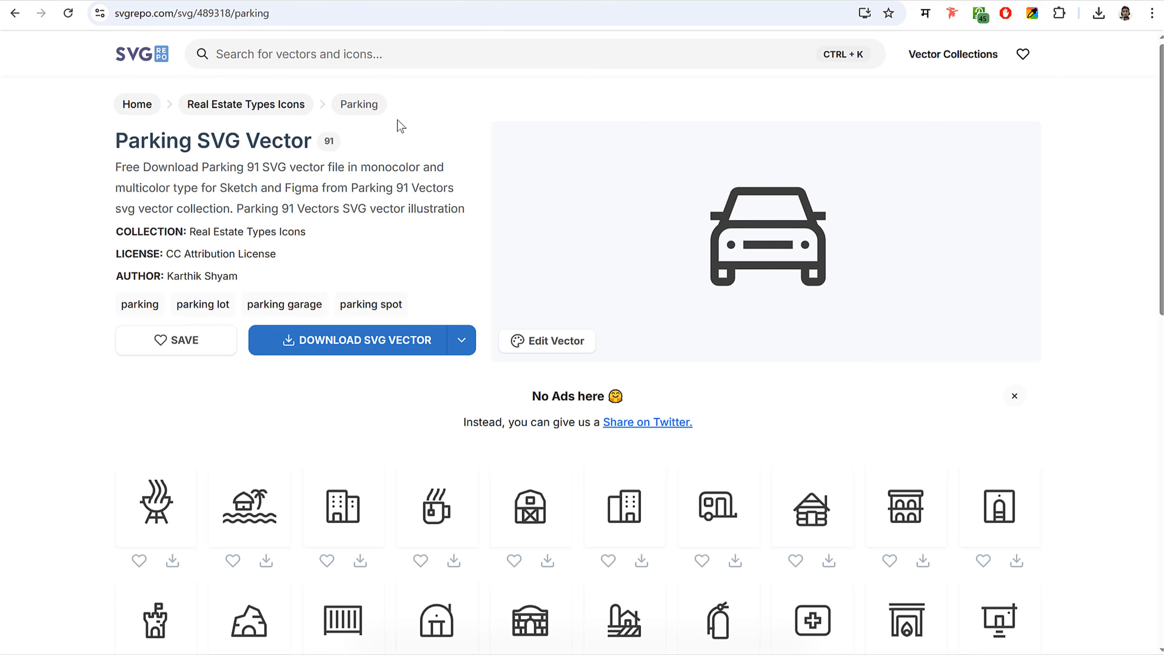
click(386, 51)
text(caas)
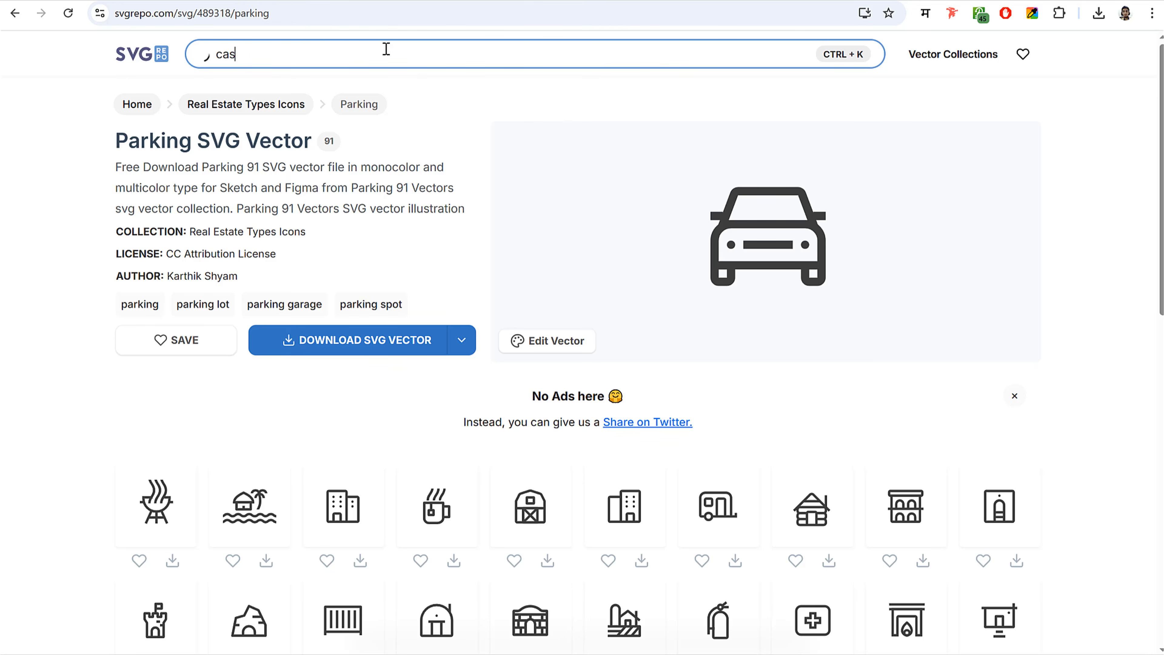
key(Return)
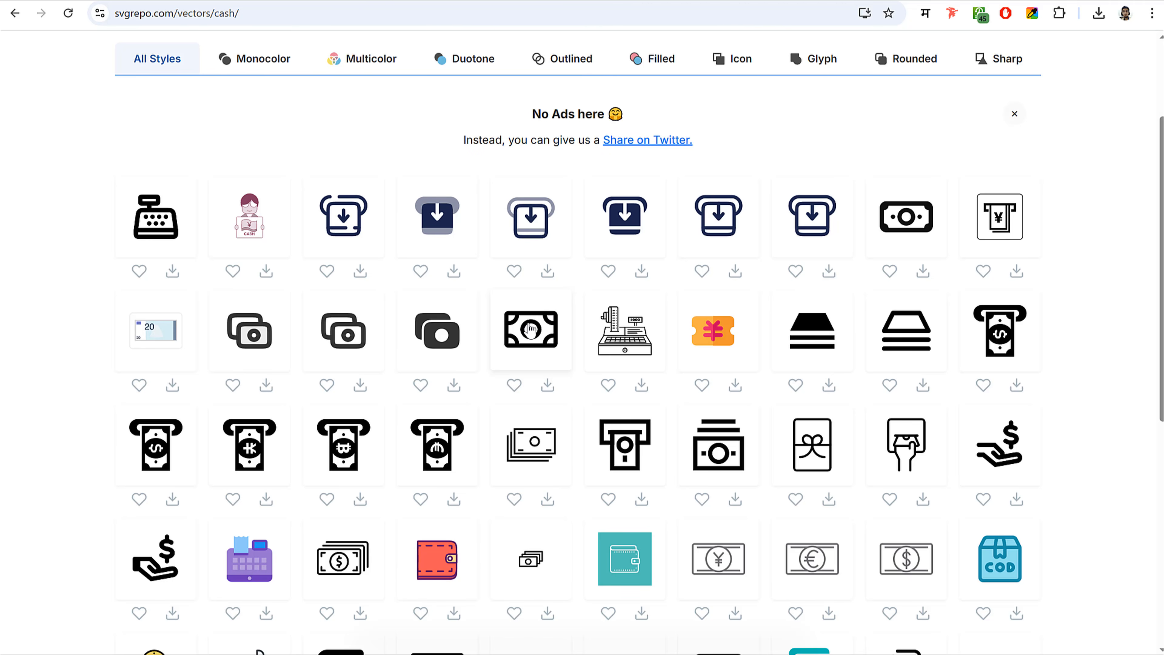
scroll(543, 325, down, 1)
scroll(544, 325, down, 2)
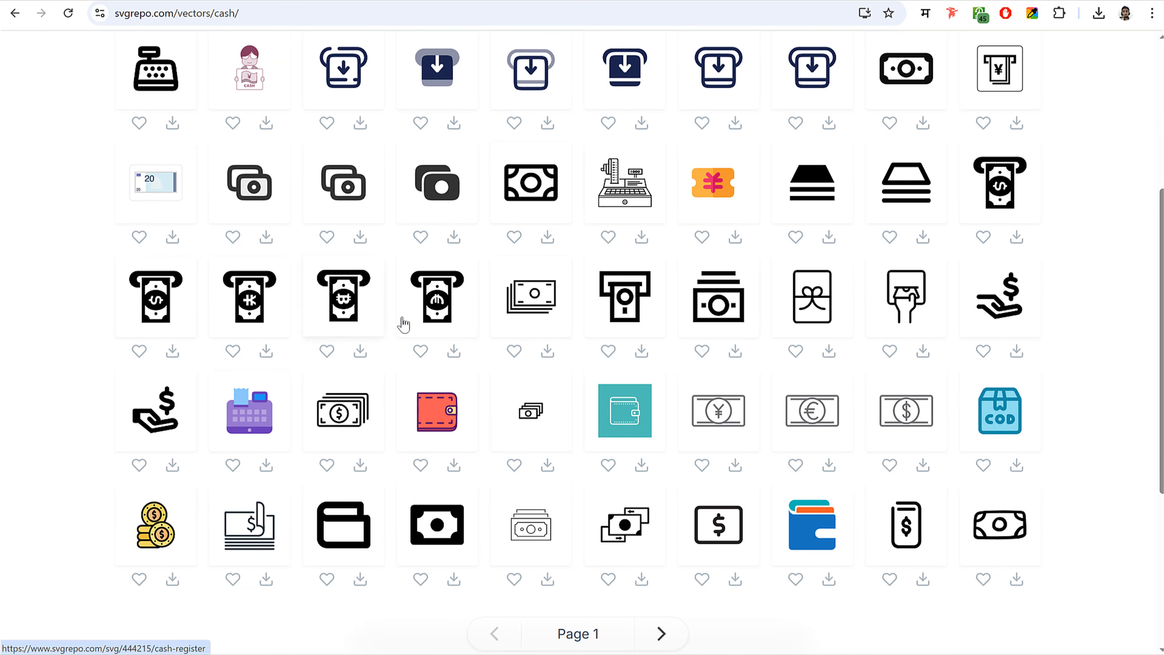
scroll(431, 298, up, 3)
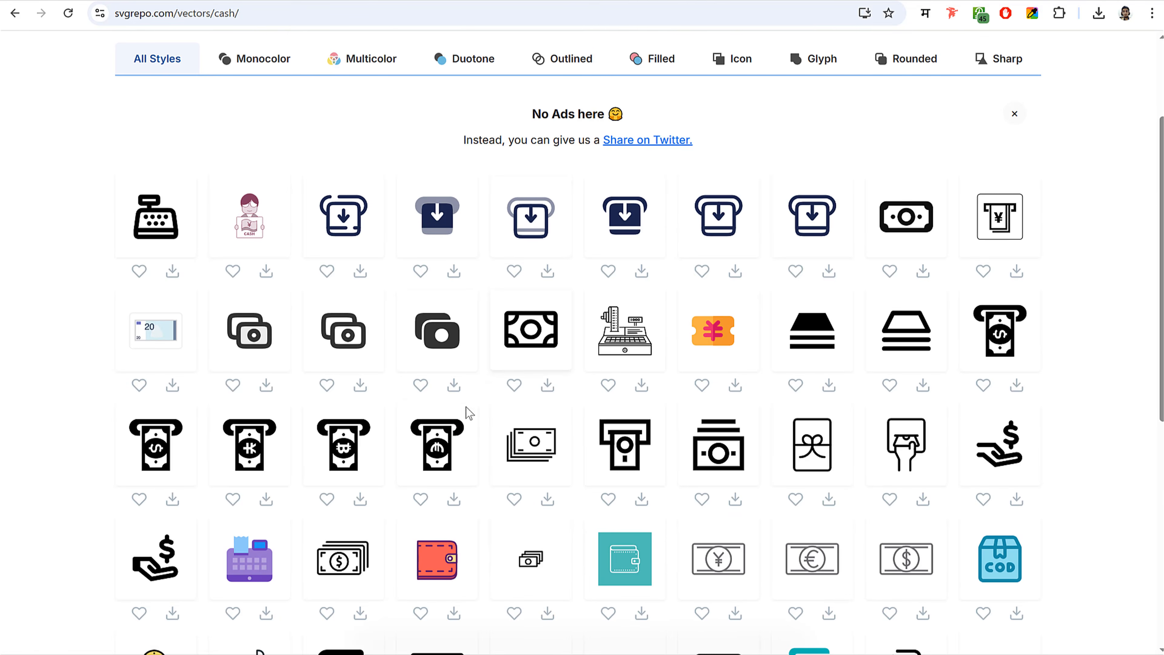
scroll(532, 344, down, 2)
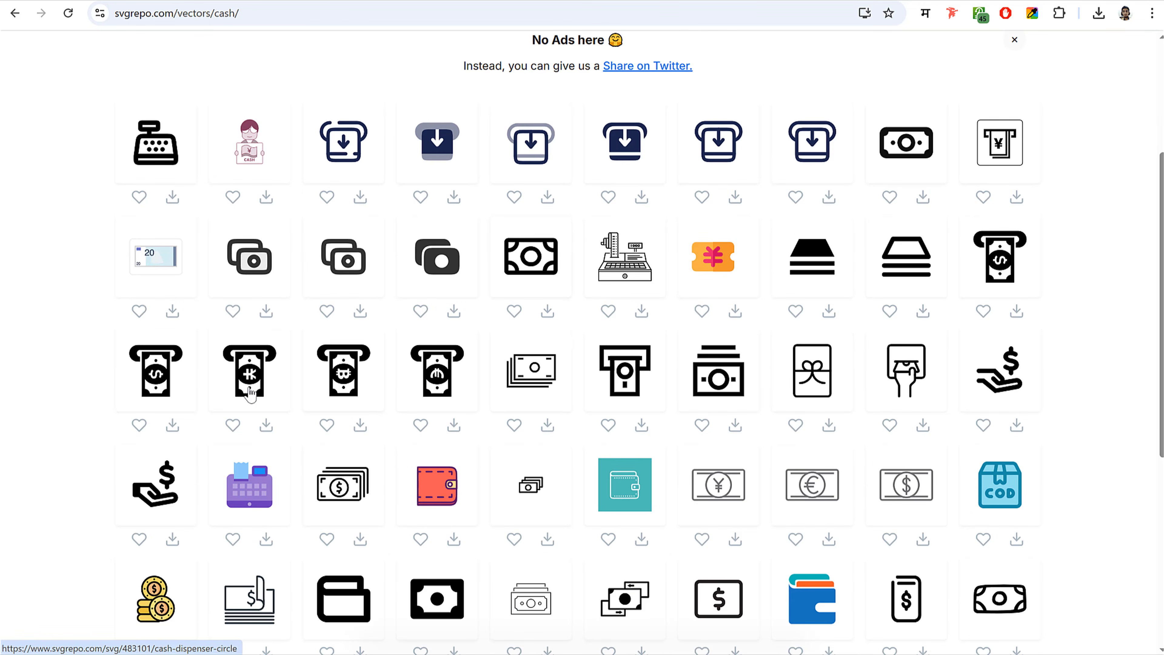
click(158, 372)
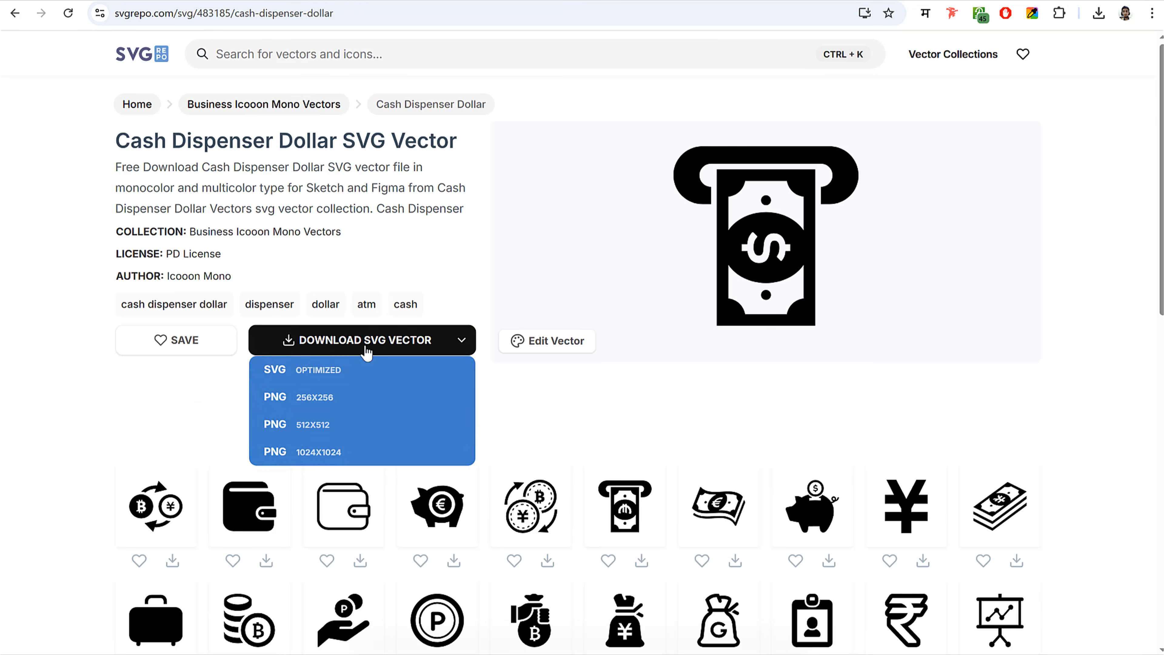
click(366, 347)
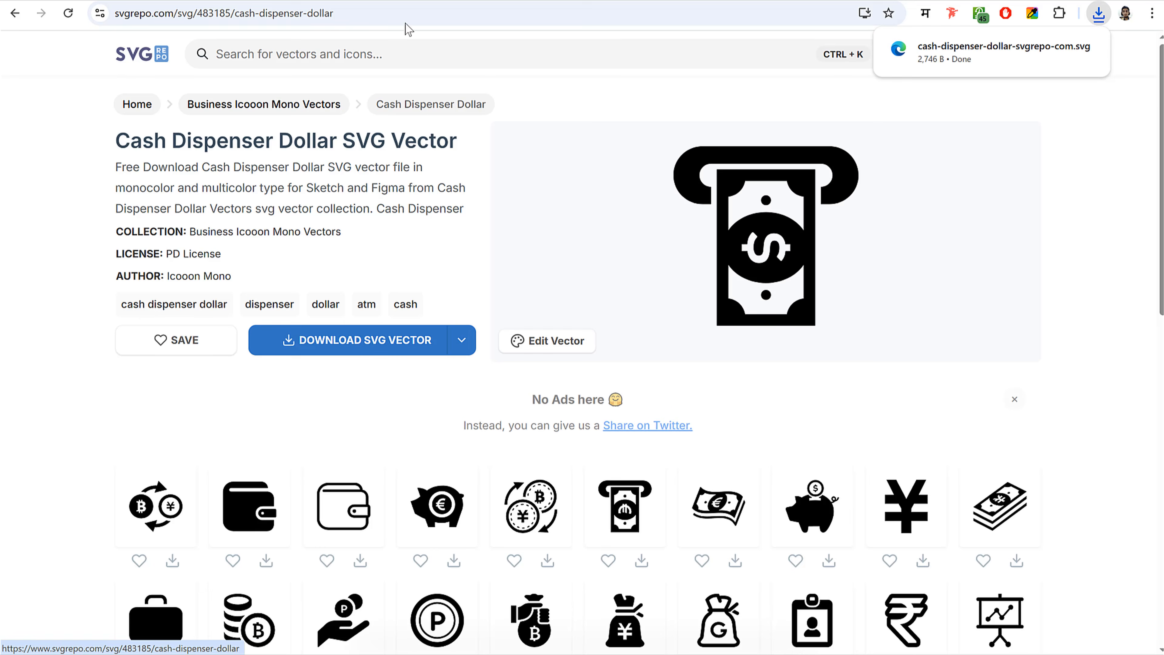
- Upload the cash dispenser SVG as the icon and save the Cash Only feature
click(287, 2)
scroll(288, 453, down, 4)
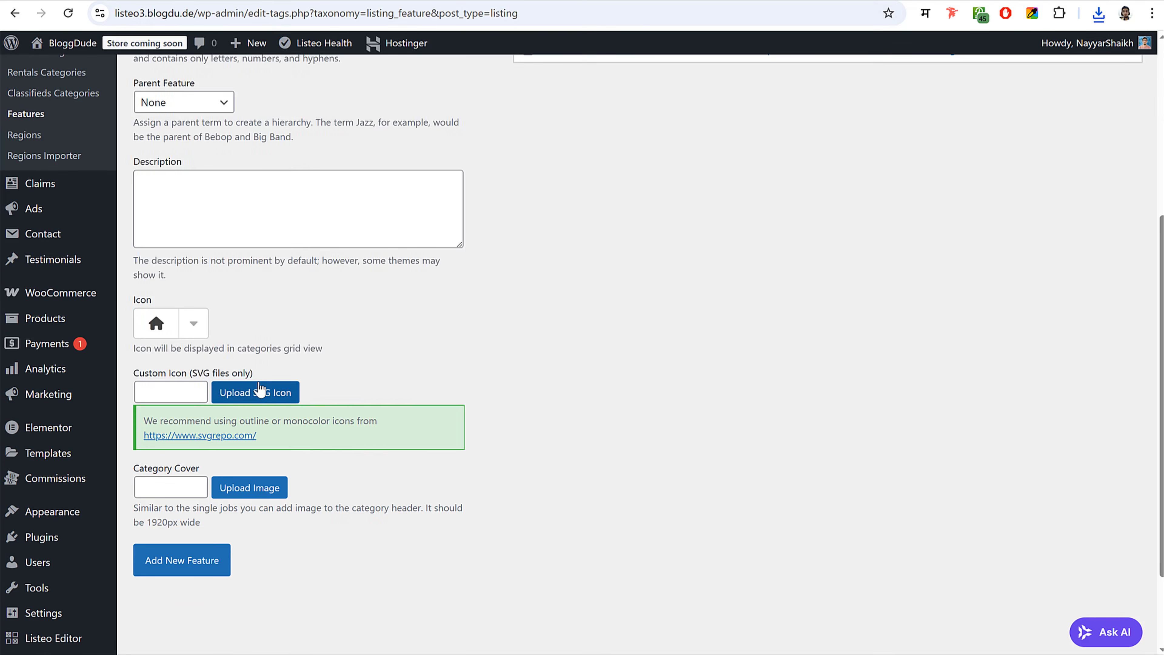
click(275, 464)
click(1102, 19)
drag(940, 94, 809, 124)
click(206, 565)
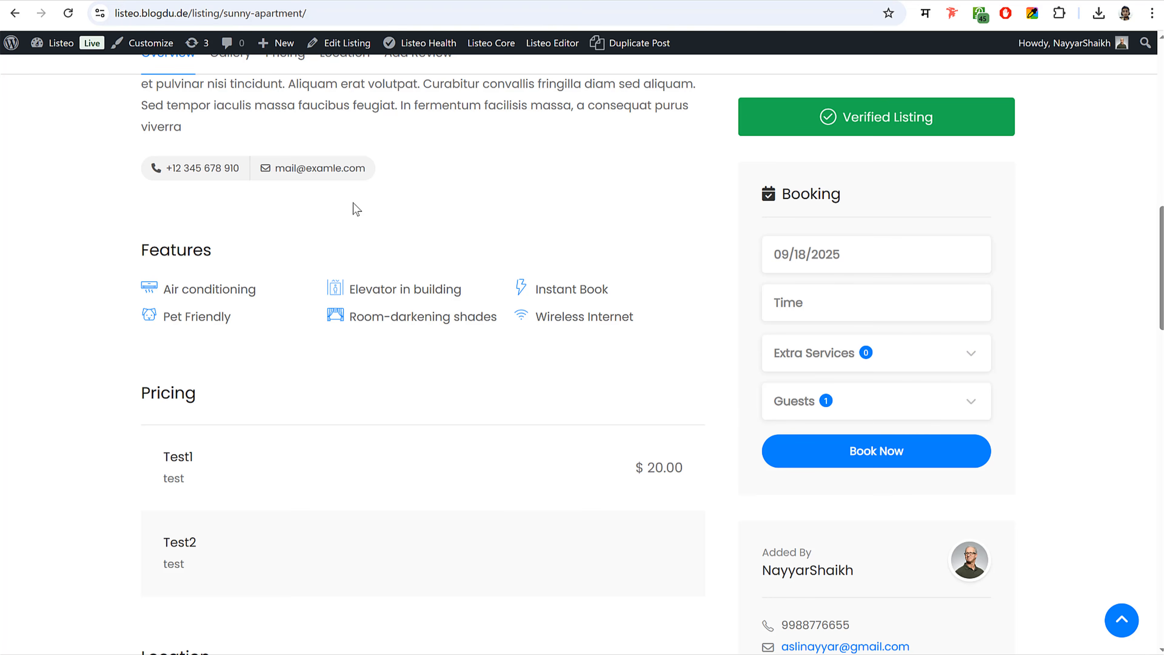
- Go to the site's home page to review the specialty categories
scroll(351, 208, up, 10)
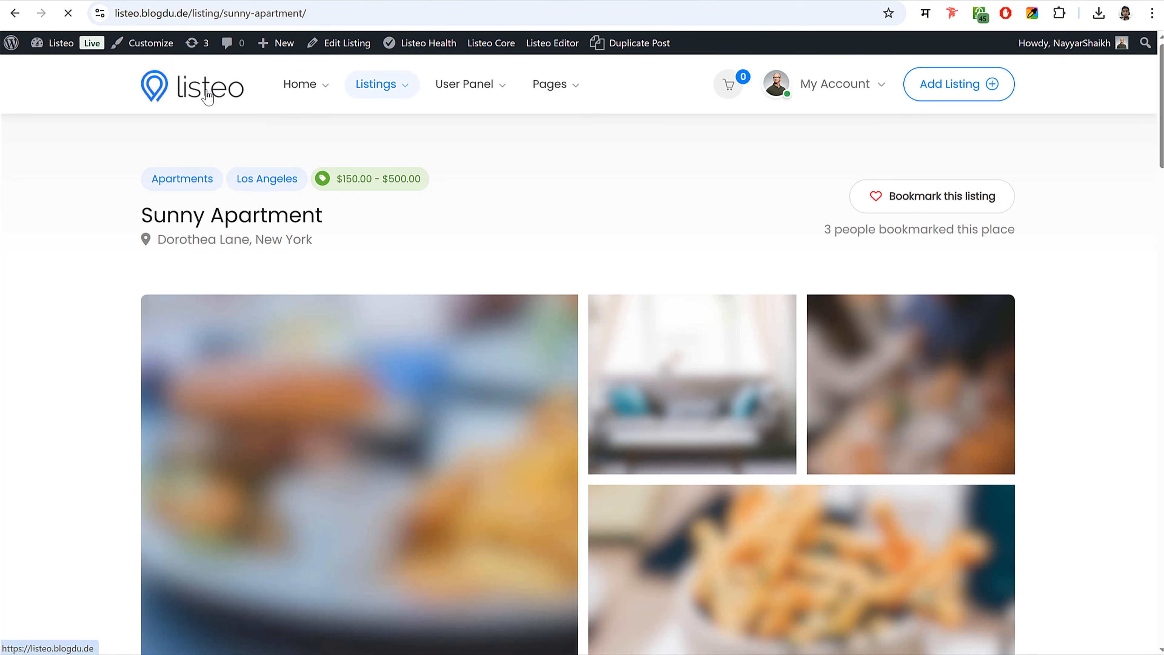
click(208, 96)
scroll(595, 260, down, 8)
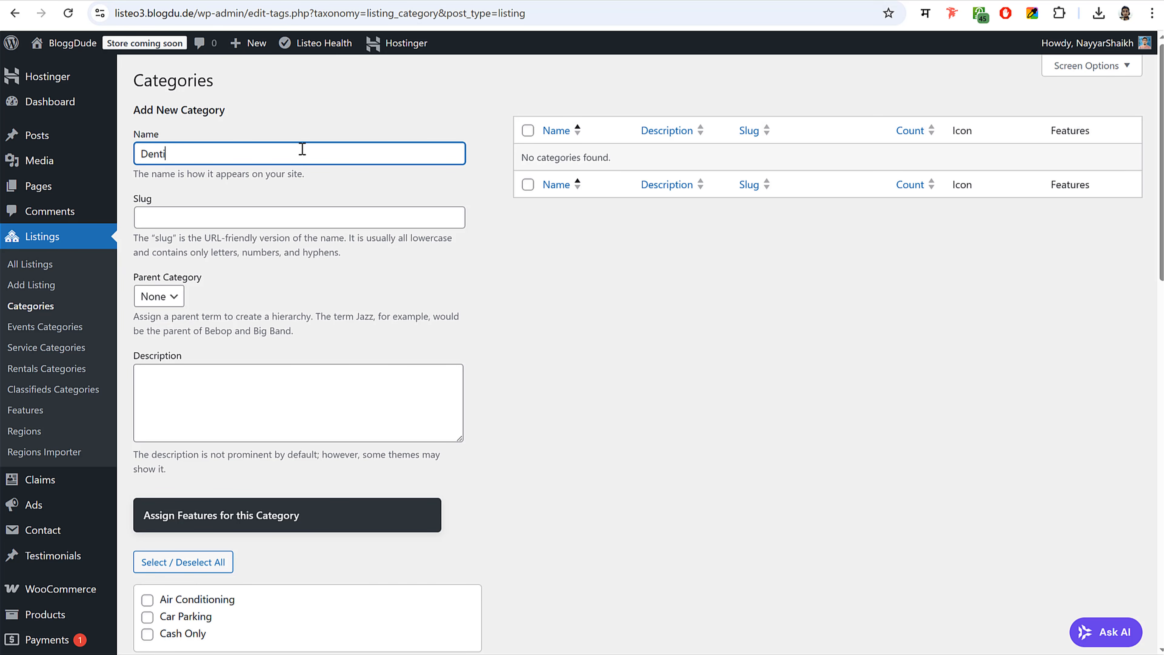
- Check the archive layout options and preview the Diabetologist category page layout
scroll(251, 384, down, 6)
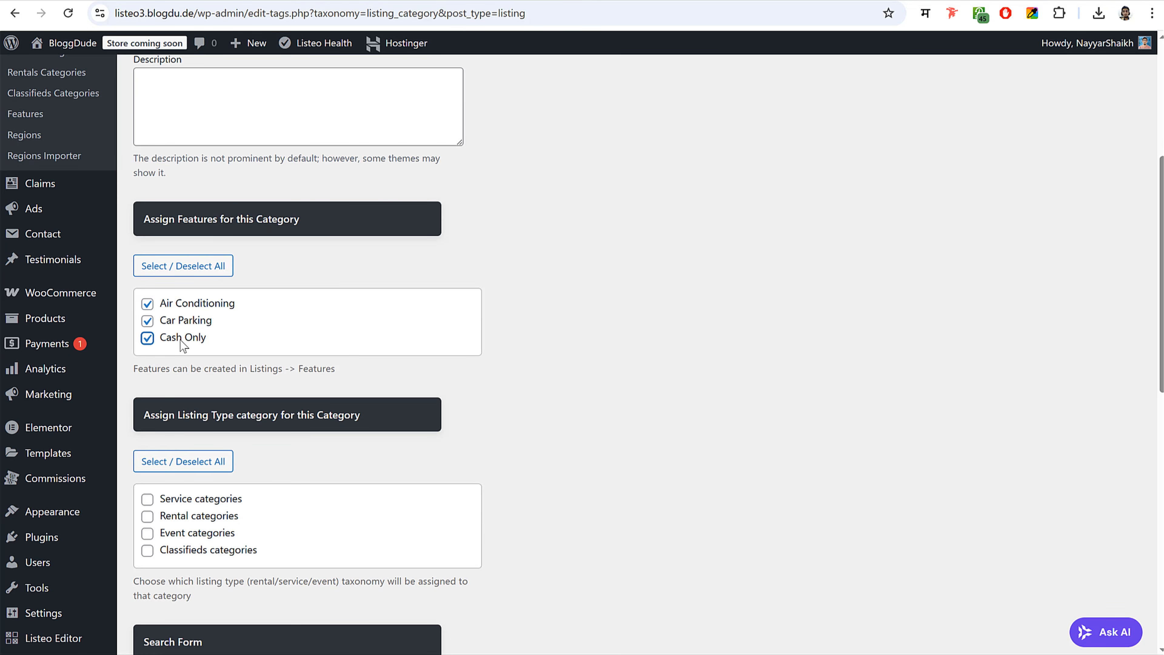
scroll(316, 339, down, 2)
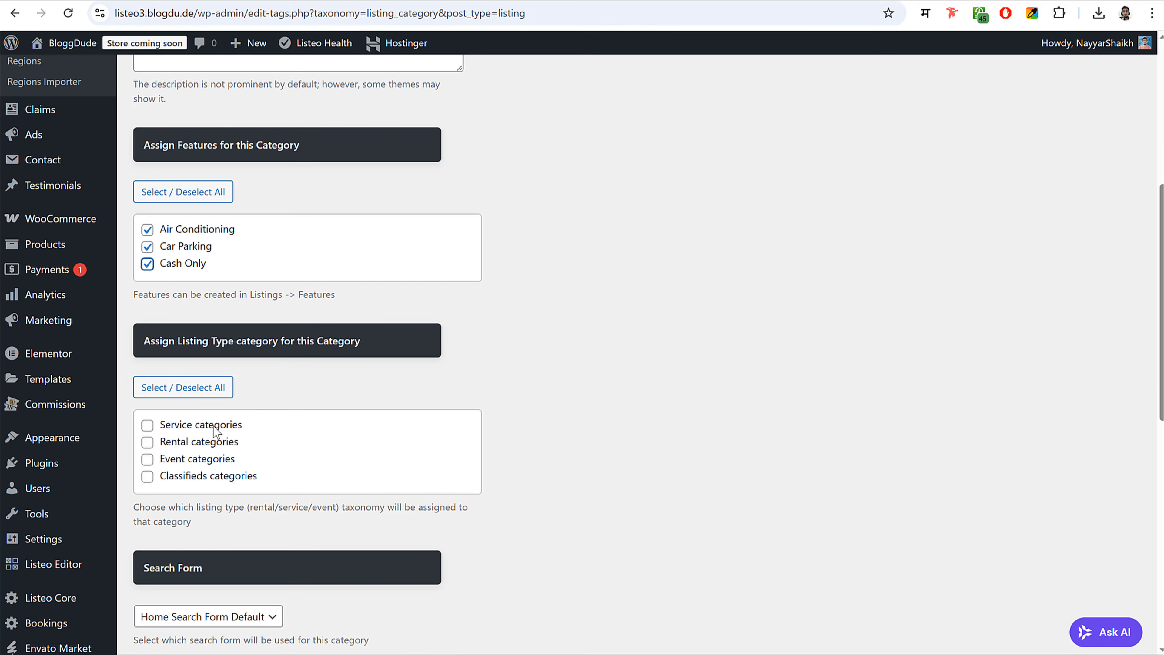
scroll(459, 399, down, 11)
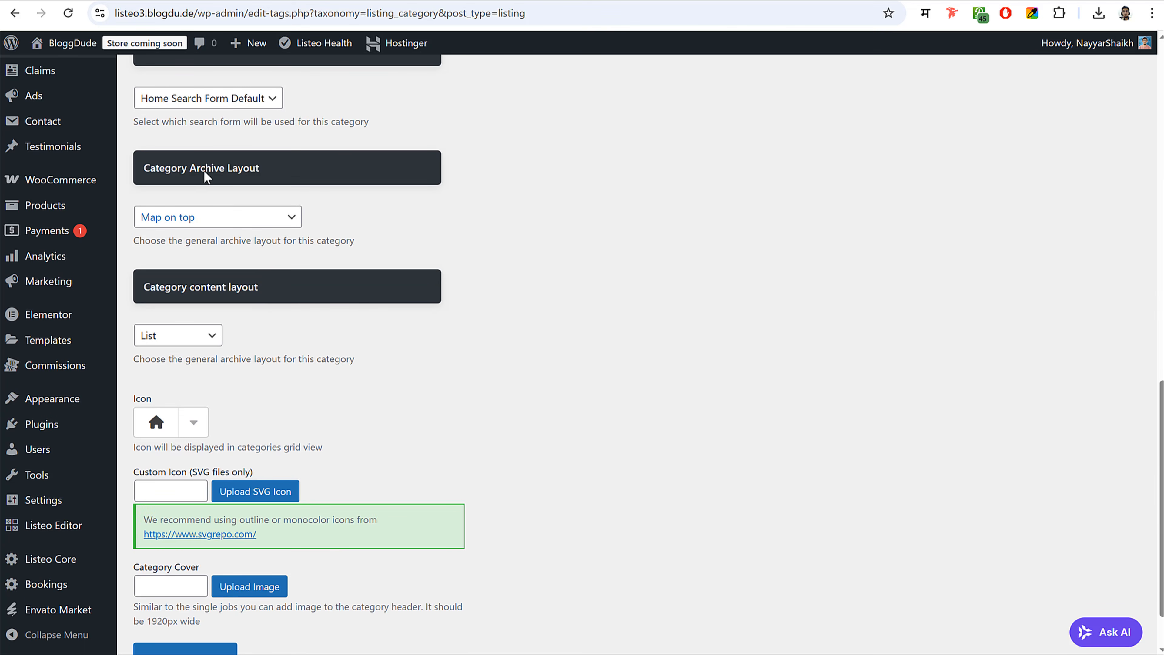
click(196, 219)
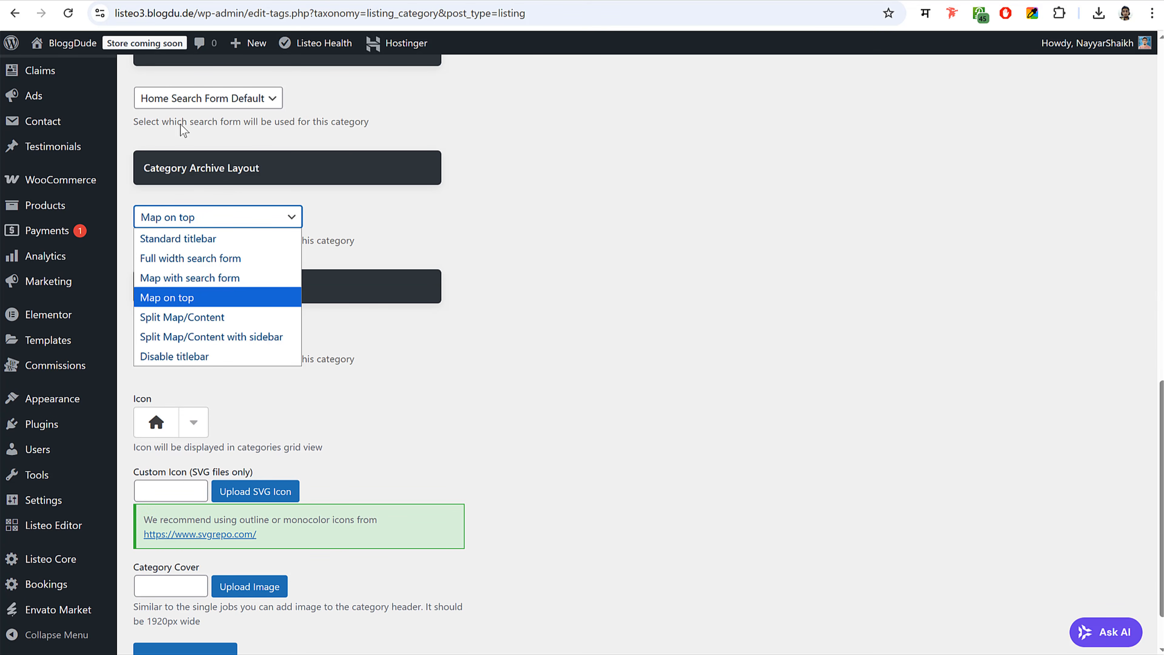
key(Escape)
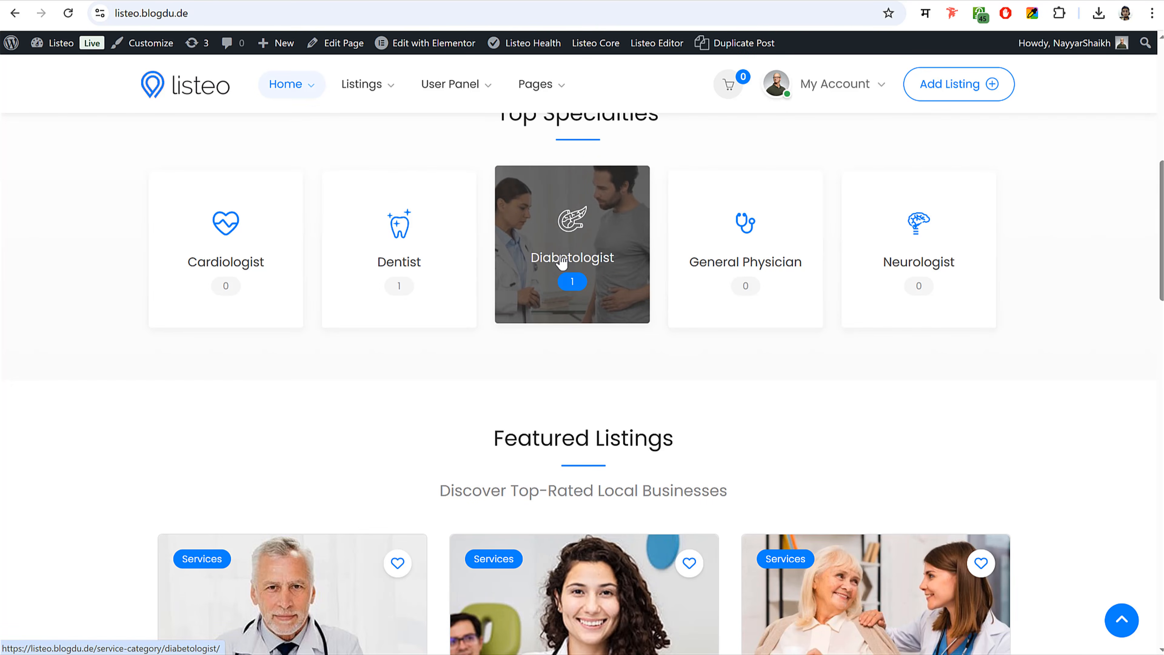
click(562, 263)
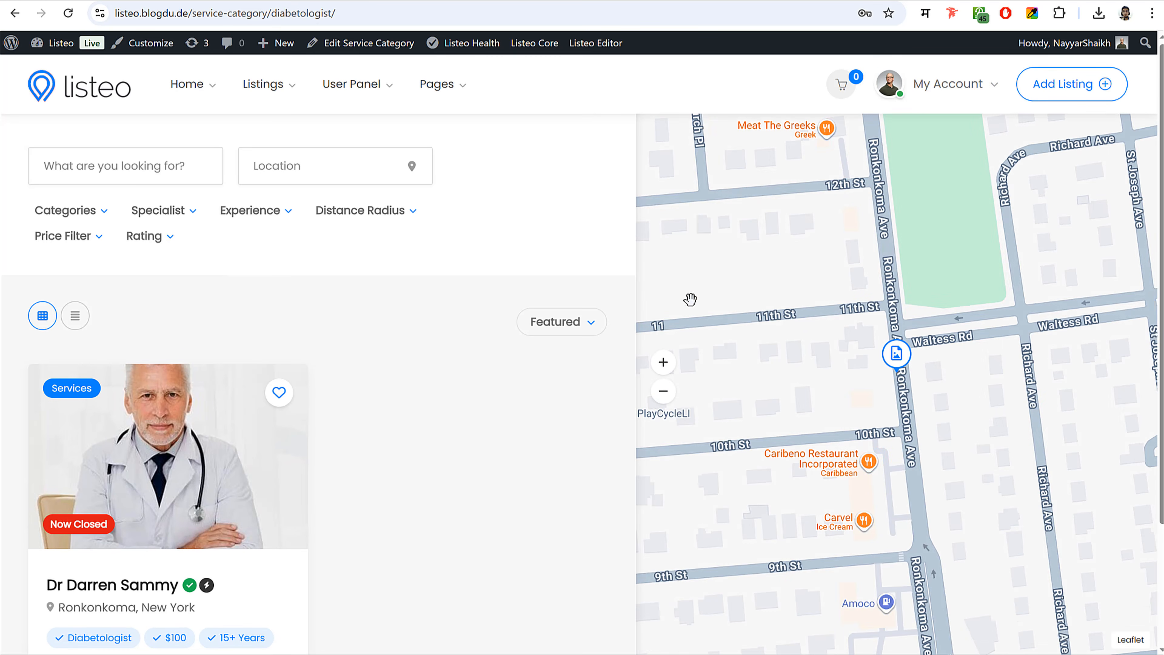
scroll(458, 277, down, 3)
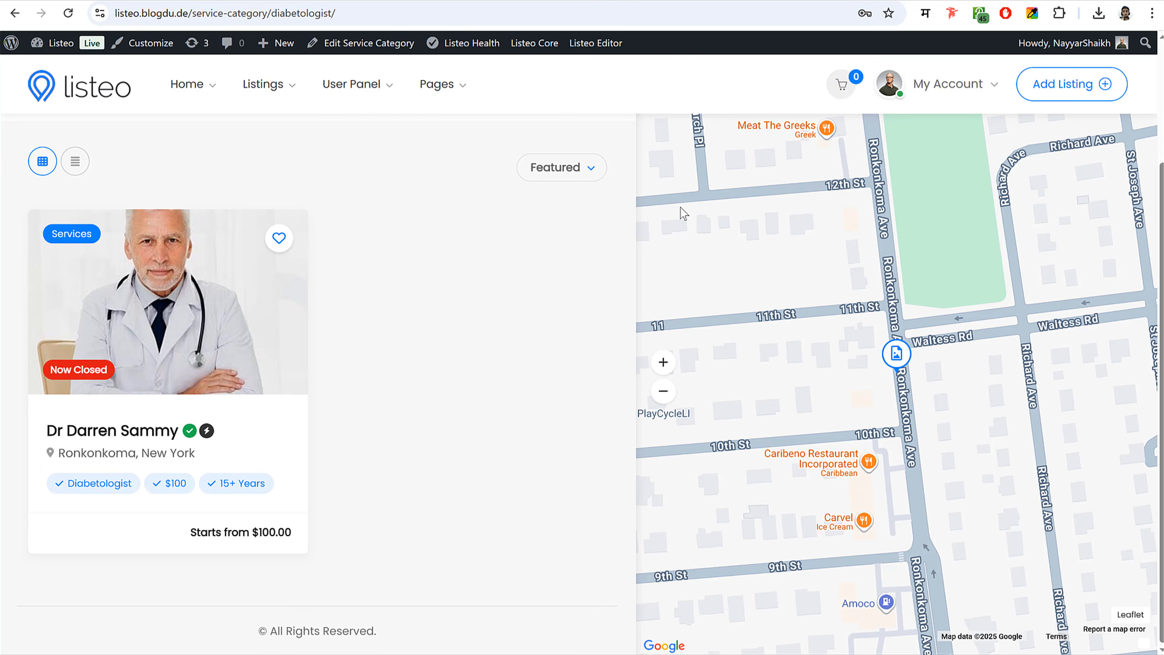
scroll(453, 363, up, 2)
scroll(541, 343, up, 1)
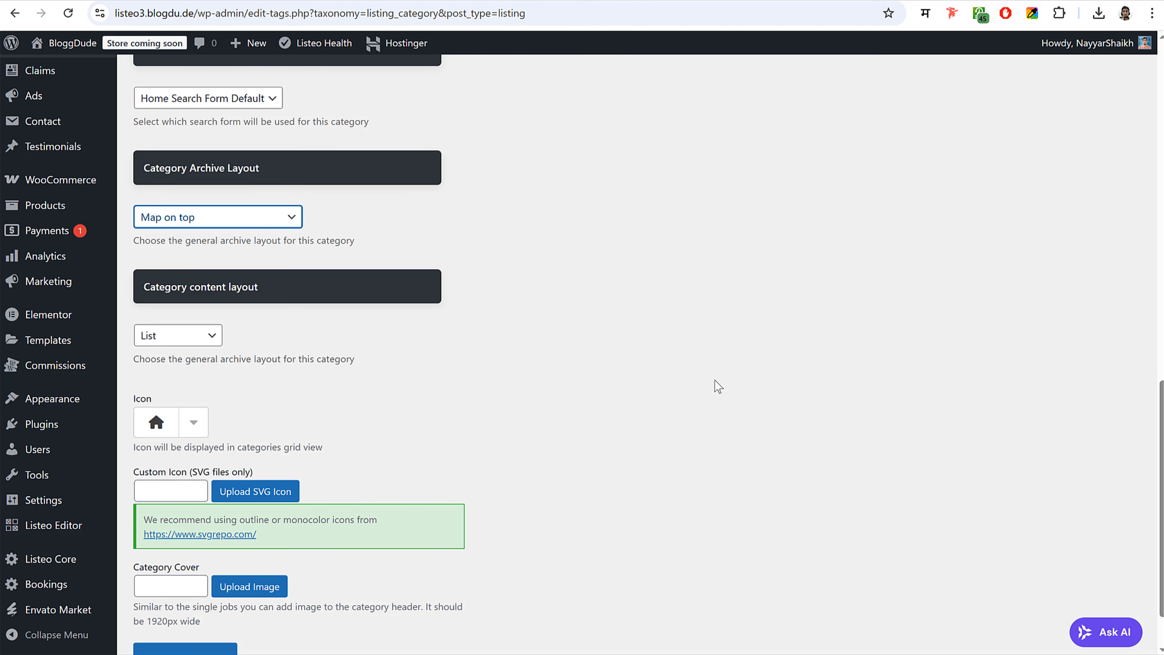
- Set the category archive layout to Split Map/Content and content layout to Grid Classic
click(216, 219)
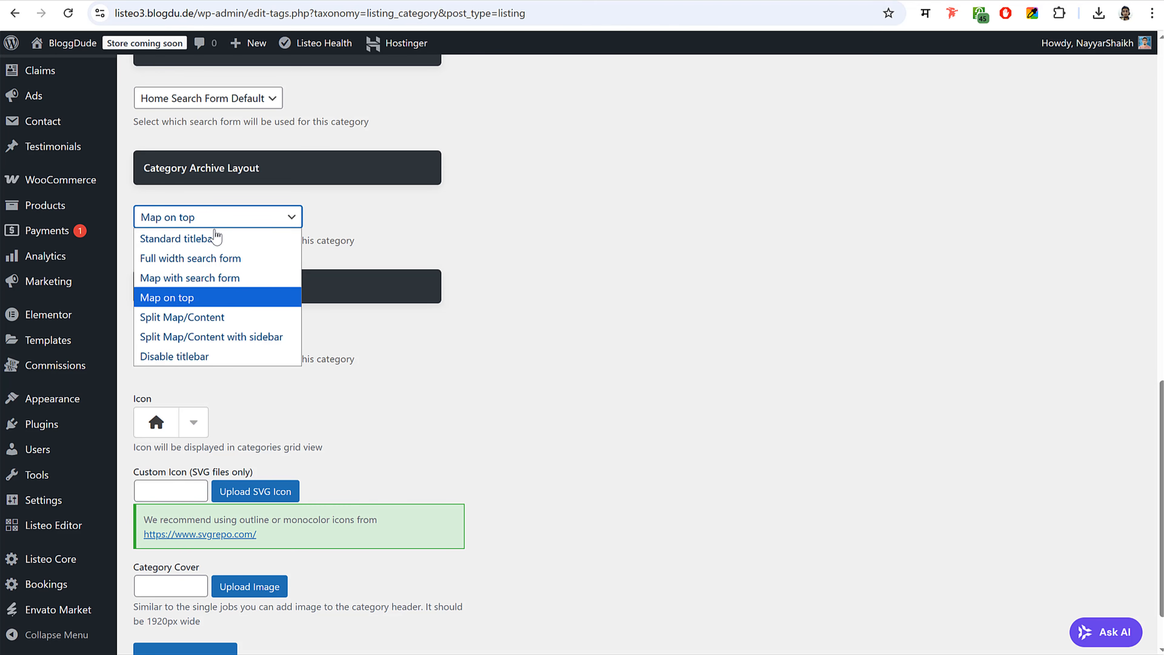
click(222, 317)
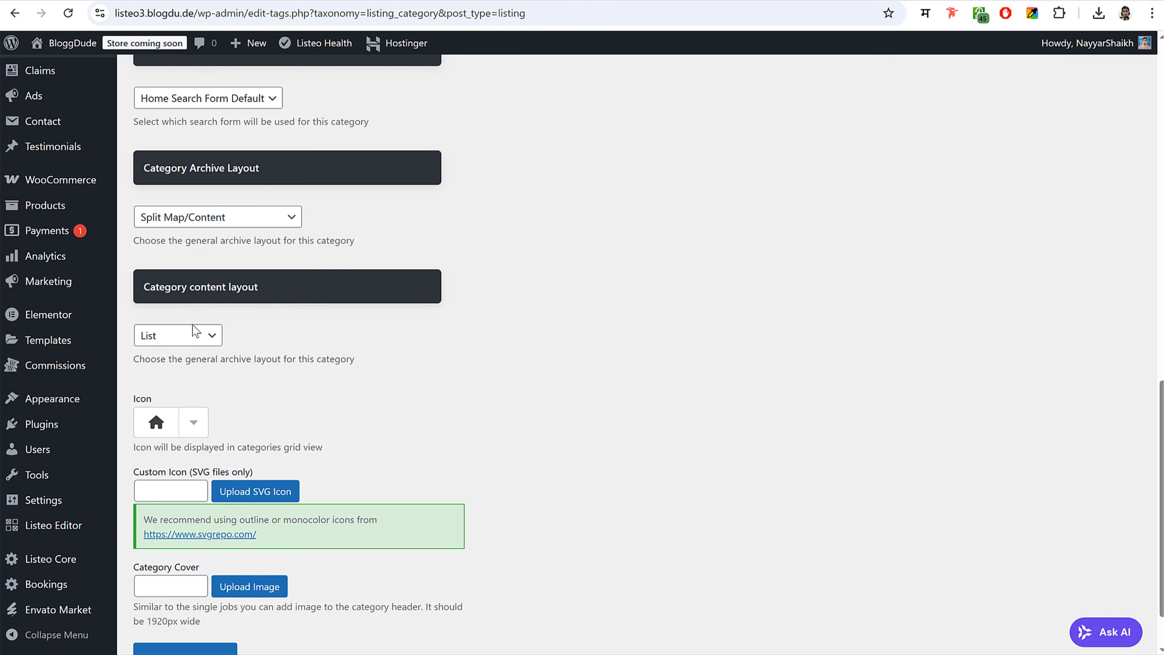
click(177, 336)
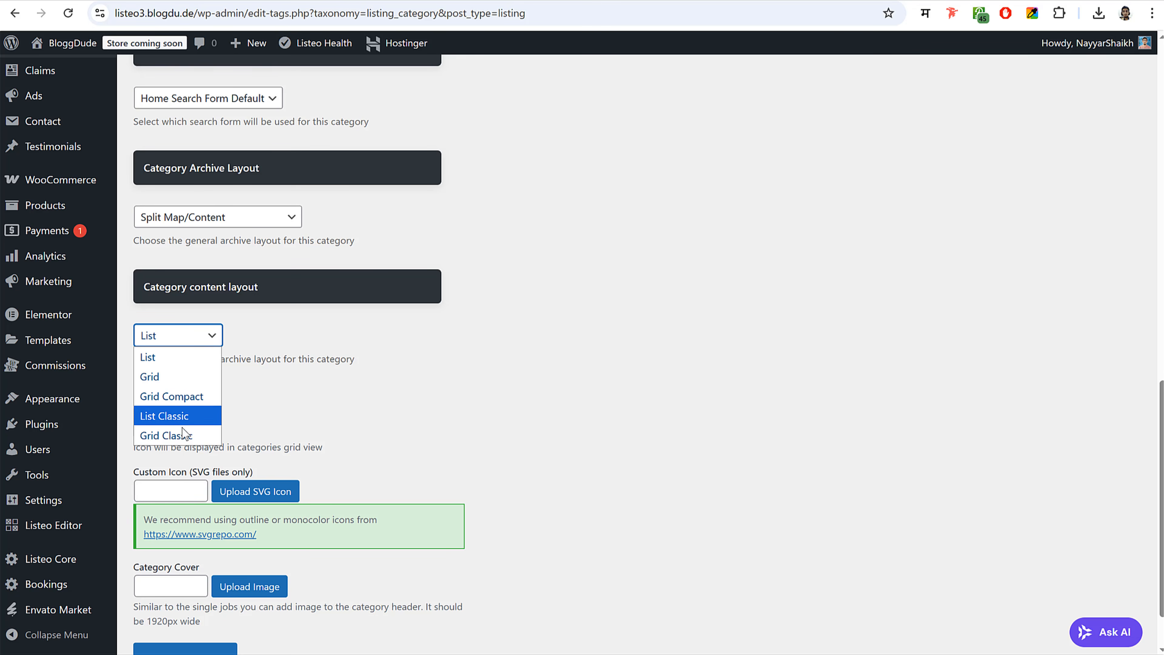
click(197, 436)
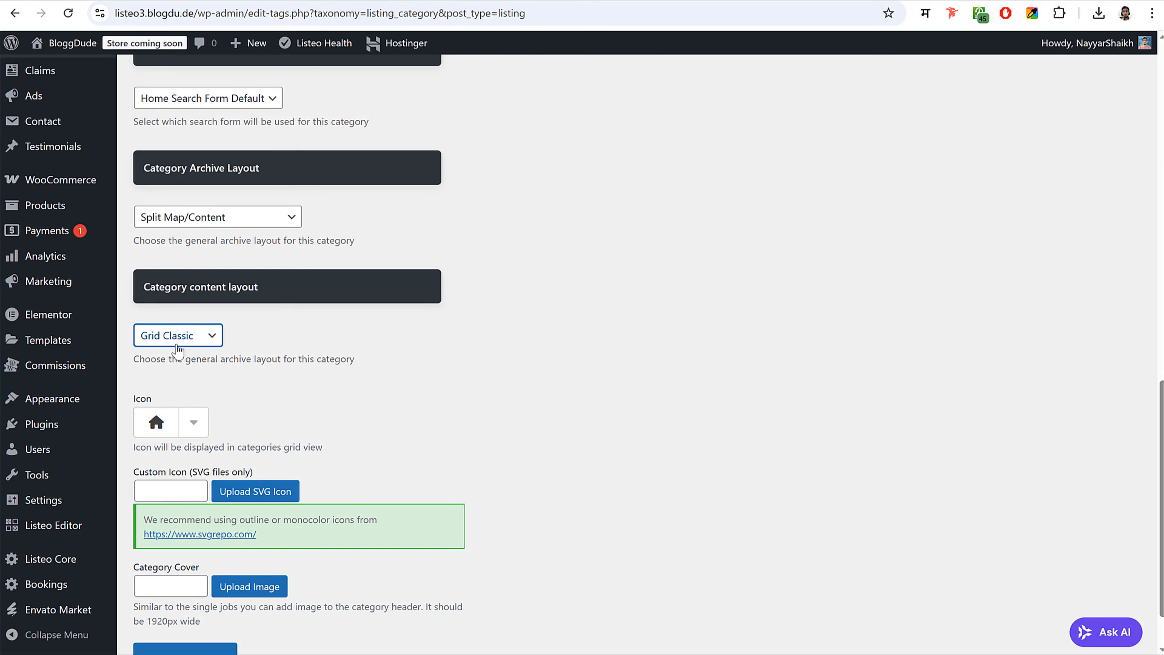
click(410, 389)
scroll(670, 408, down, 2)
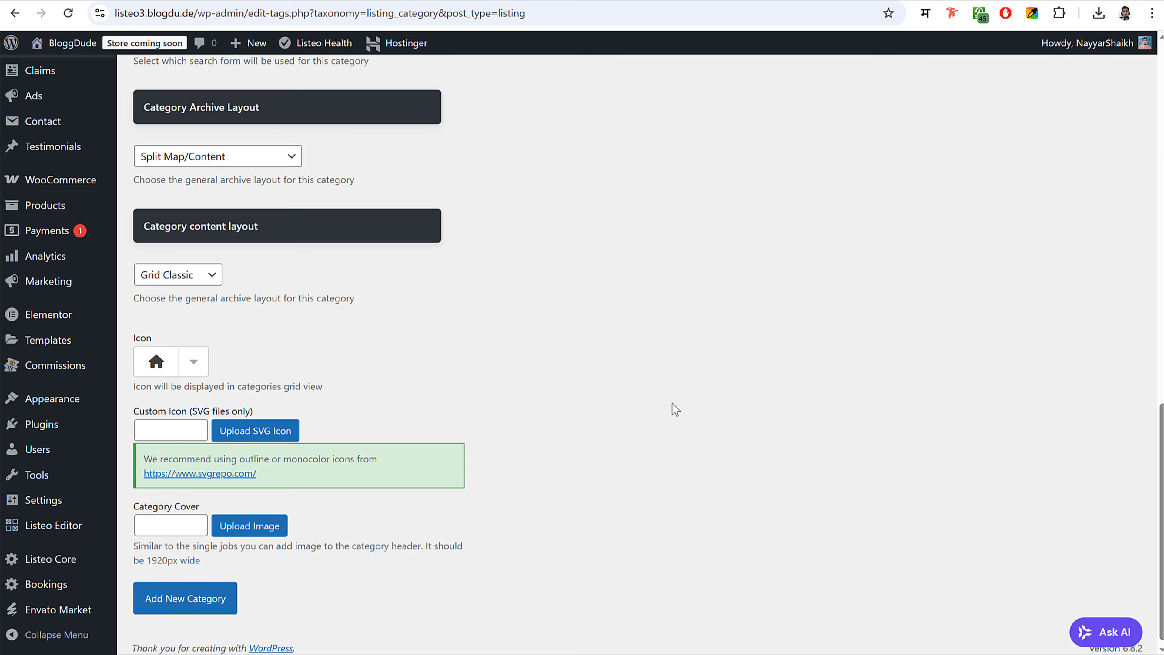
scroll(675, 402, up, 15)
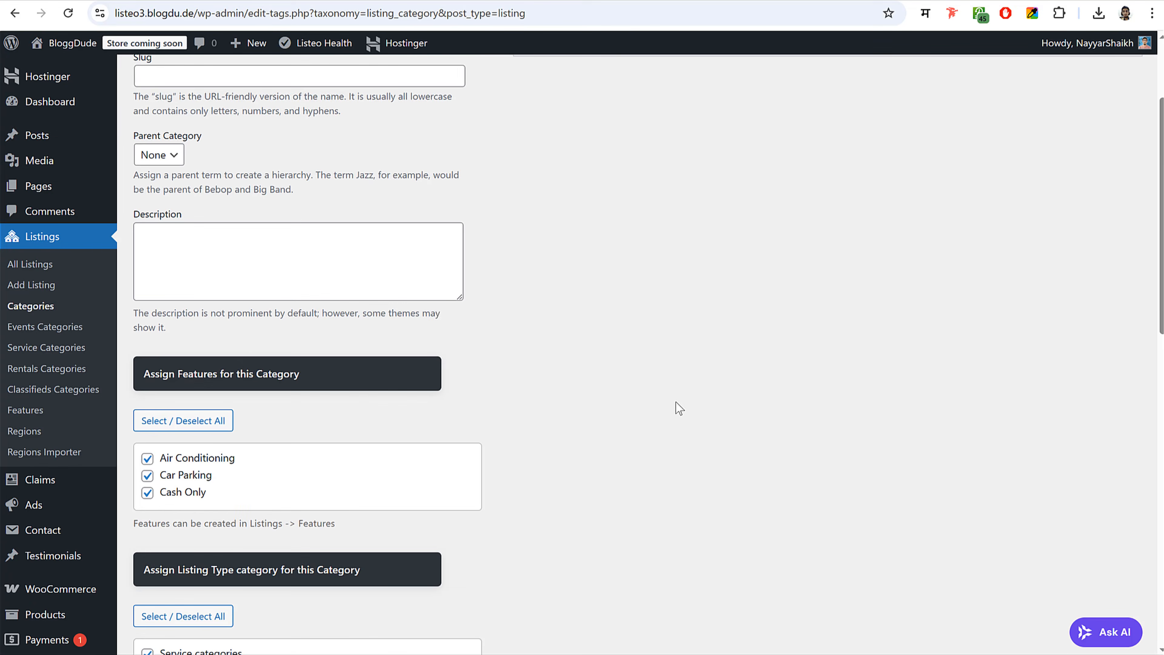
scroll(676, 402, down, 15)
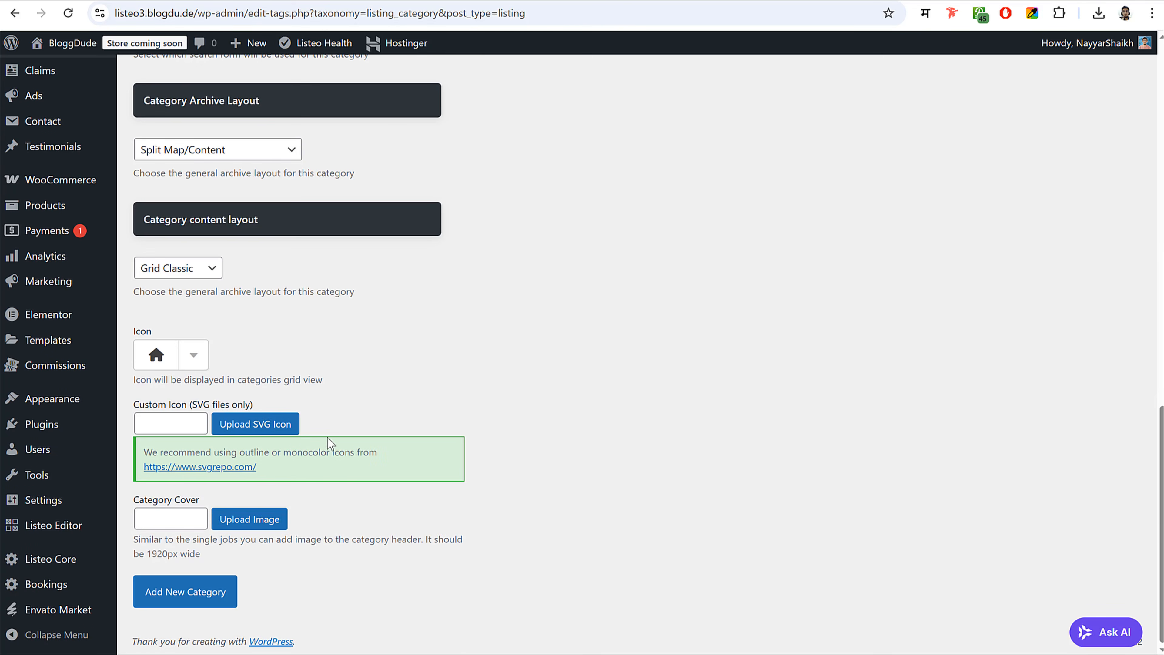
- Upload all eight medical SVG icons from the Icons folder into the Media Library
click(272, 426)
key(ctrl+Tab)
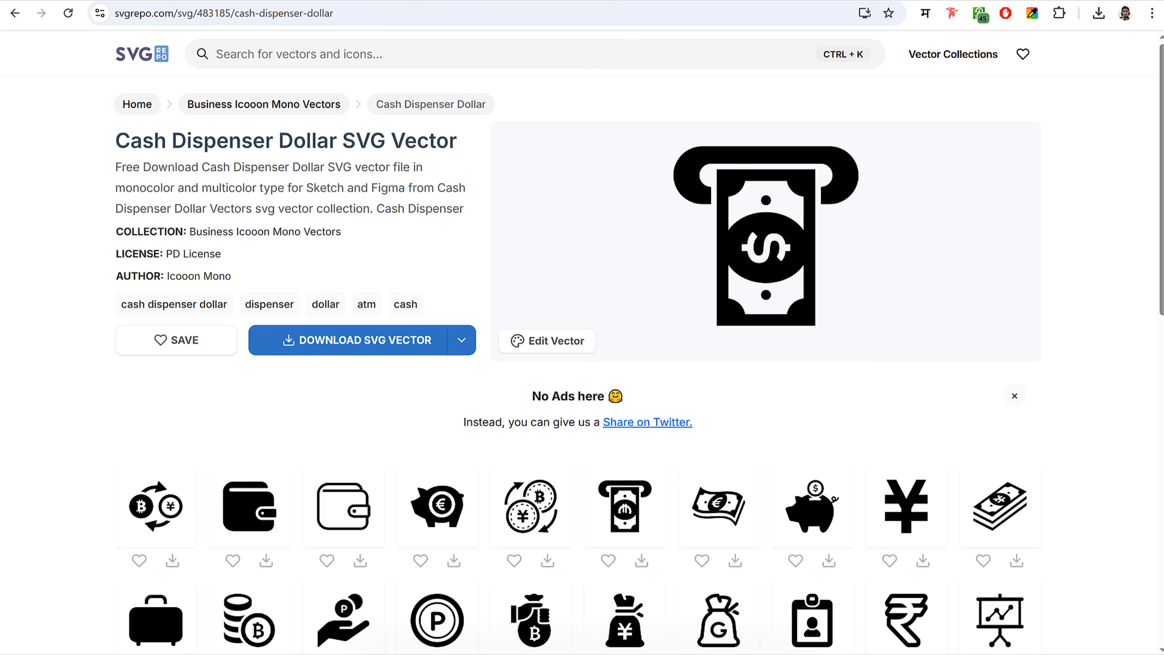
key(ctrl+shift+Tab)
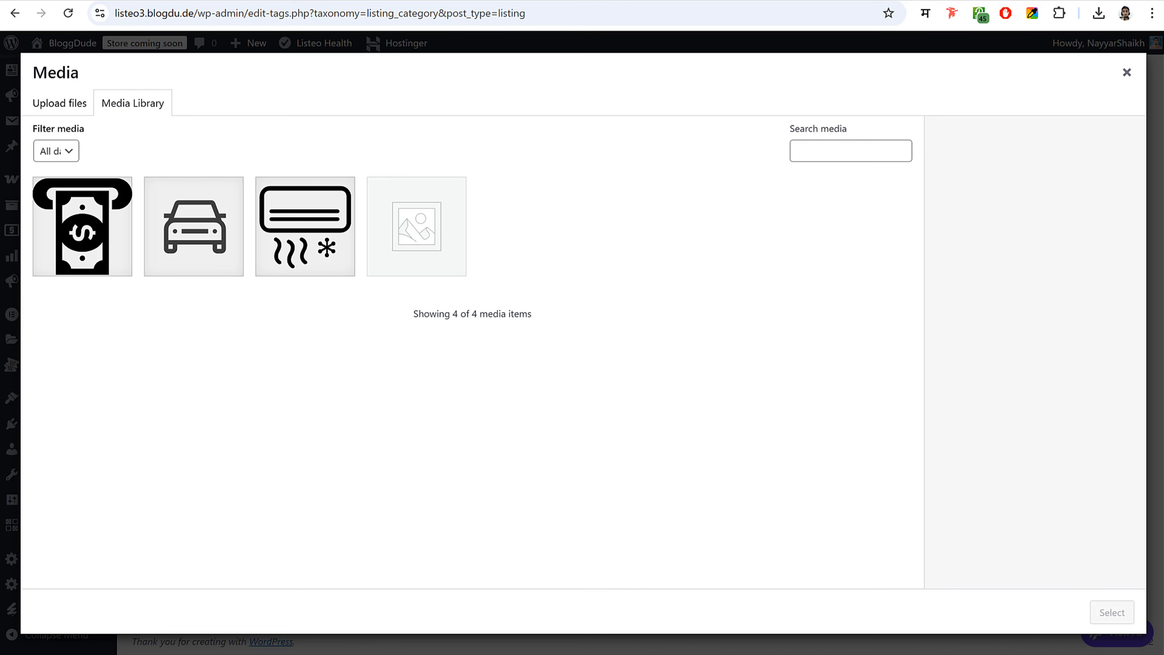
key(alt+Tab)
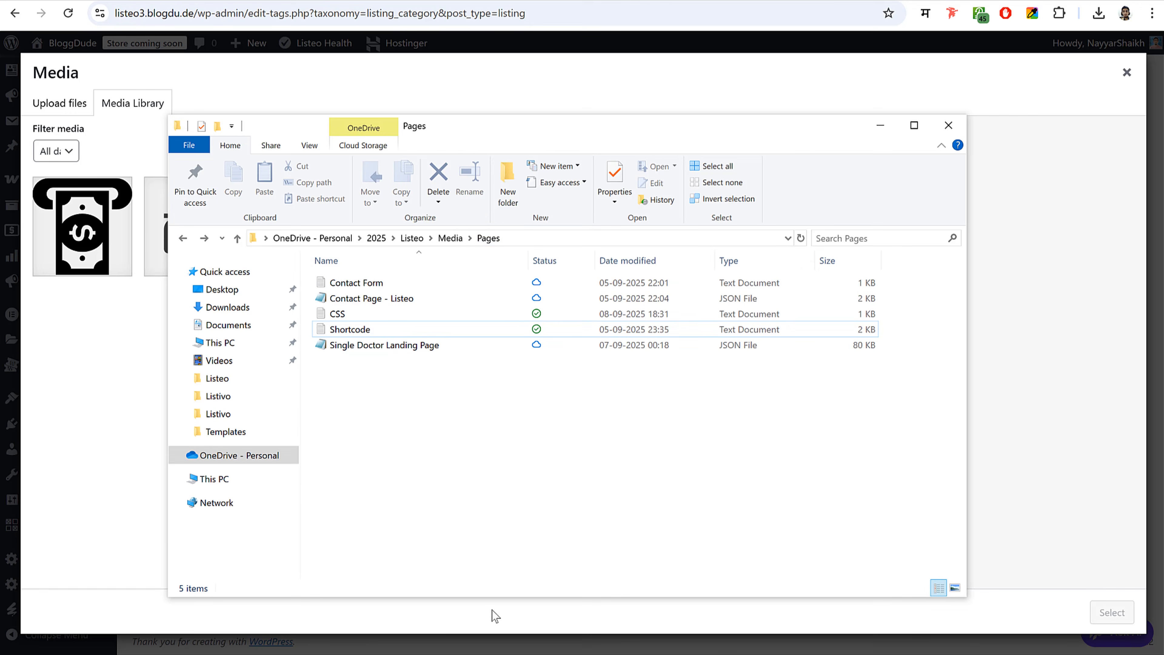
click(454, 237)
double_click(512, 312)
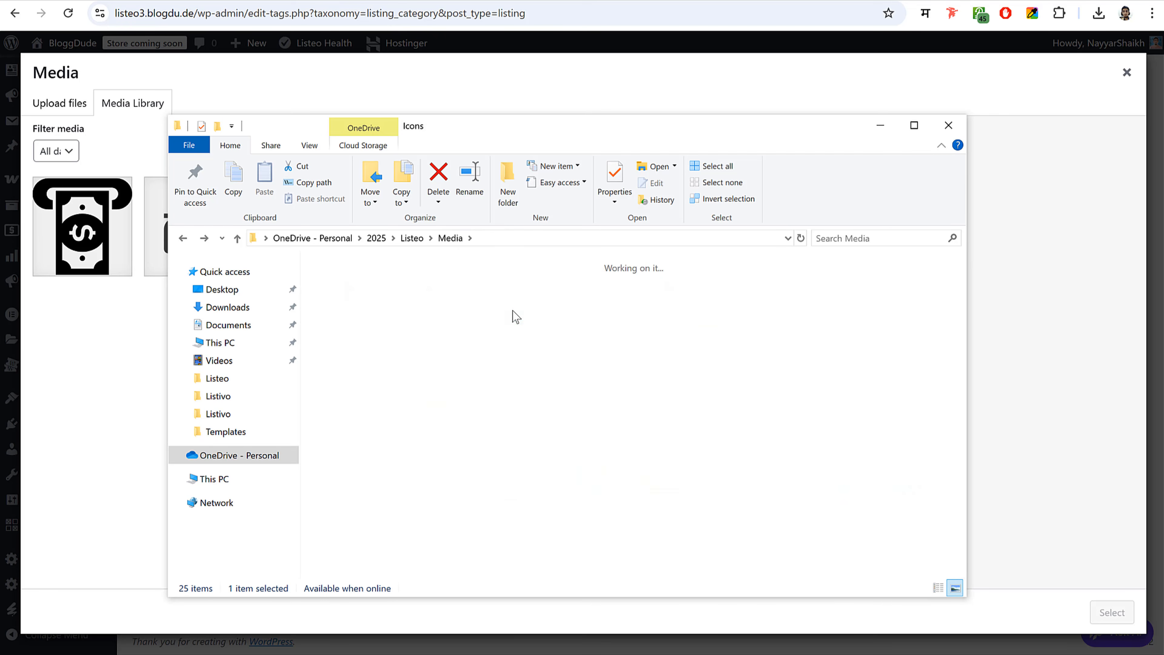
key(ctrl+a)
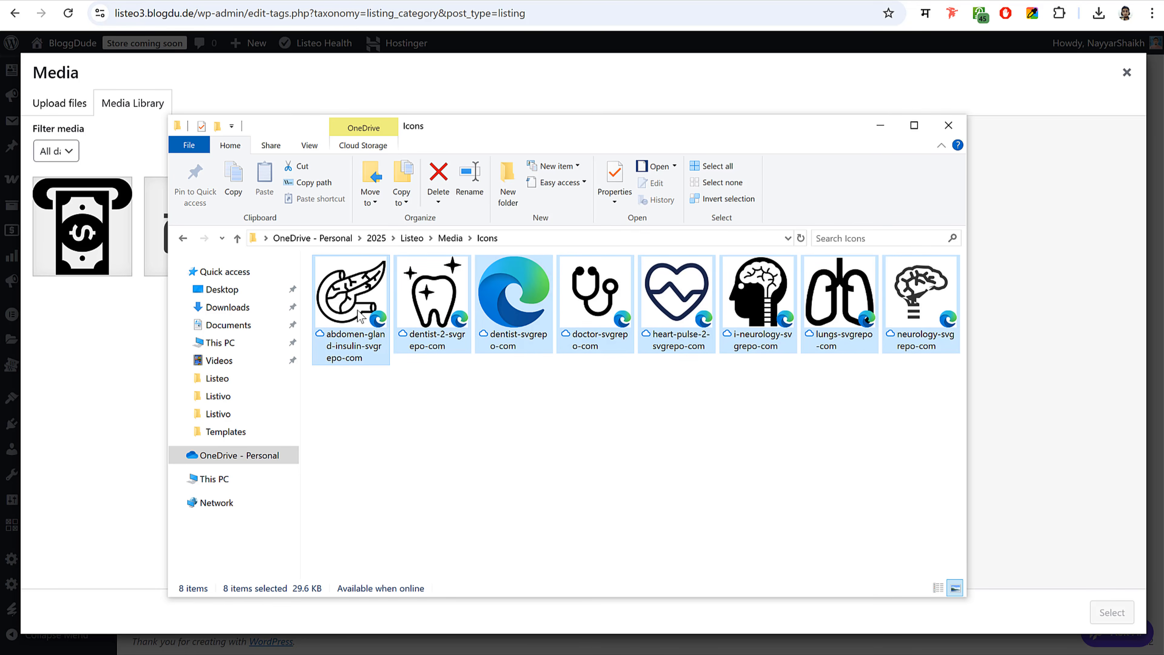
drag(359, 316, 101, 321)
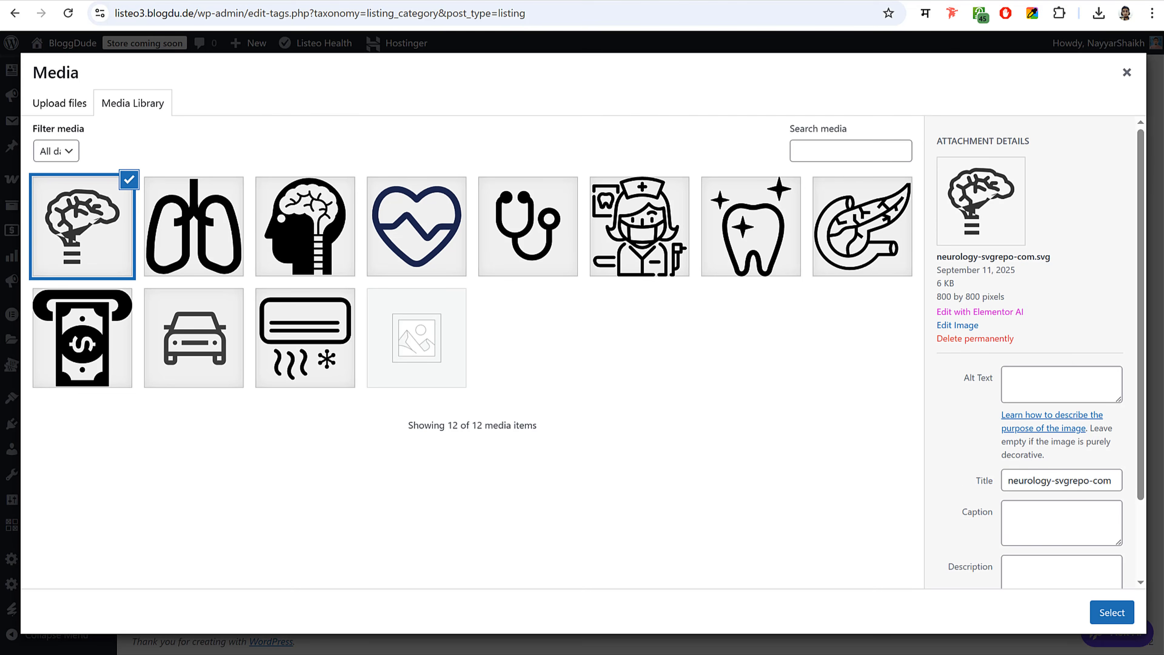
- Choose the tooth icon as the custom icon and save the Dentist category
click(444, 1)
key(ctrl+Tab)
click(734, 227)
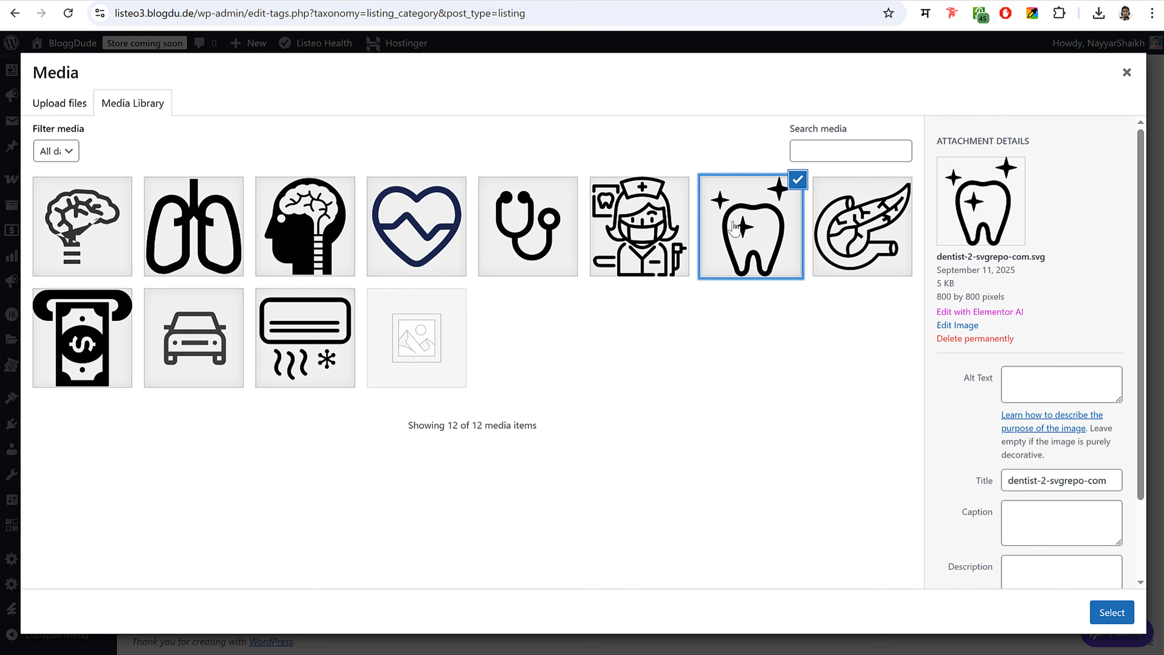
click(1118, 613)
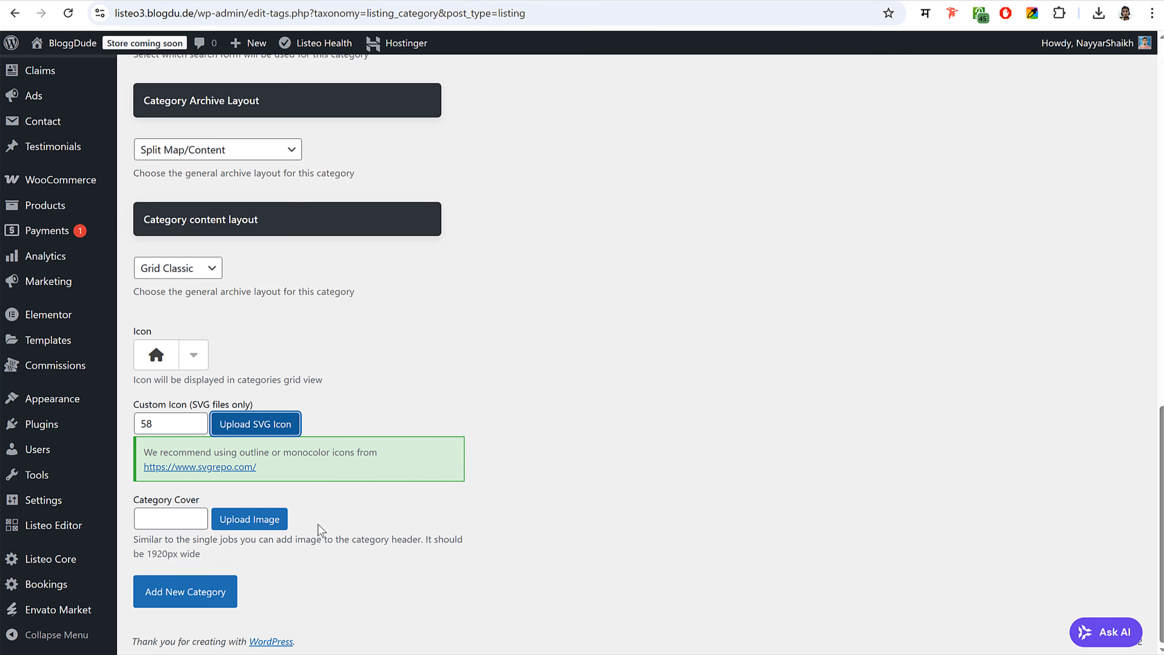
click(231, 596)
scroll(751, 420, up, 15)
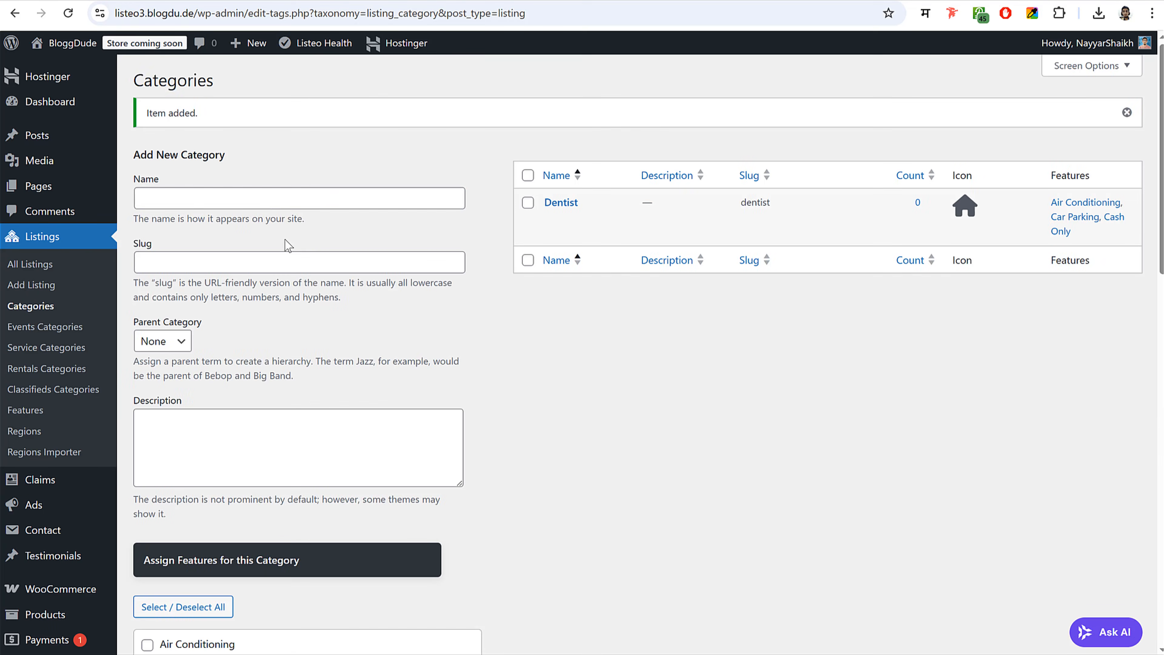
- Start the Neurologist category and assign it all three features
click(264, 198)
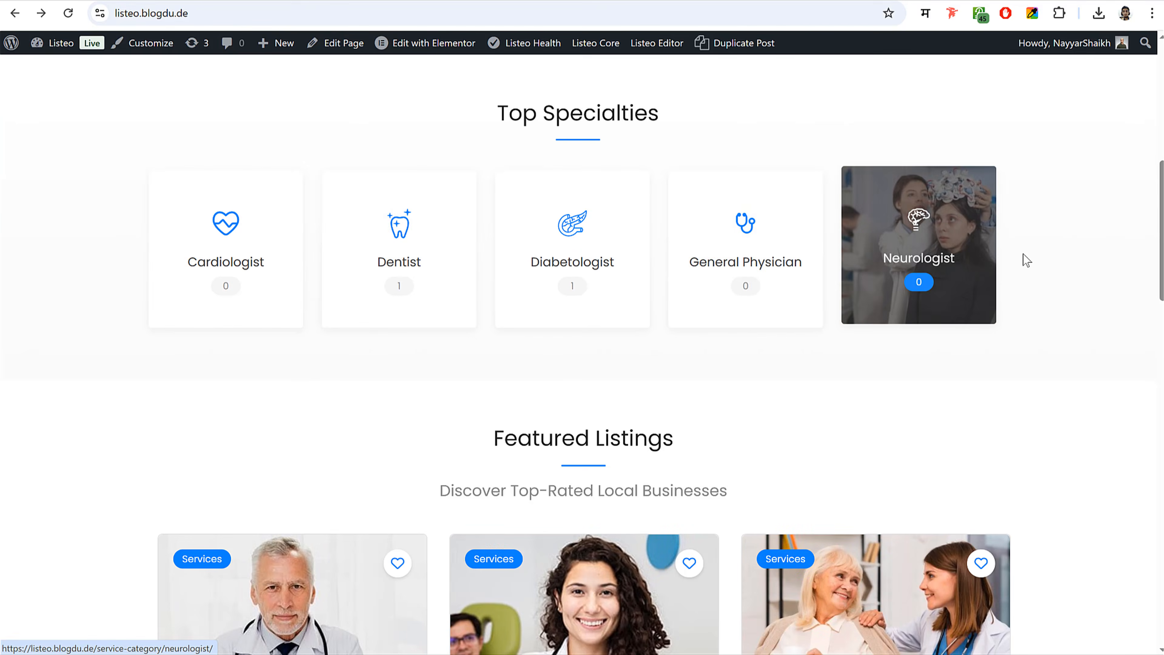
drag(1022, 254, 888, 258)
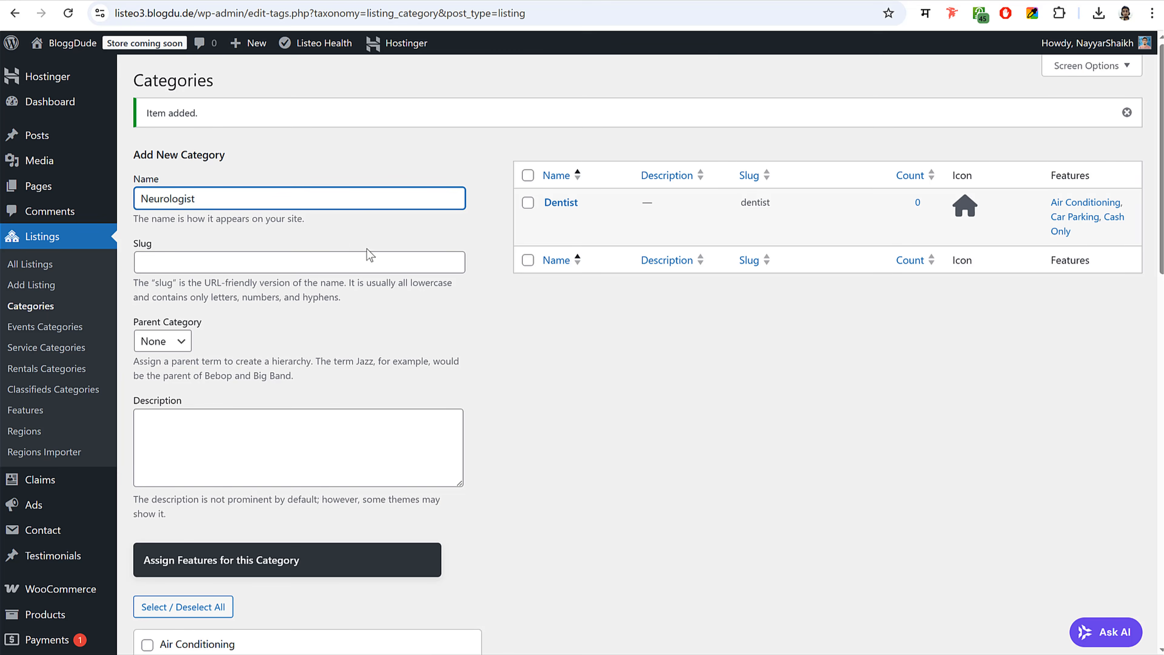
scroll(370, 256, down, 8)
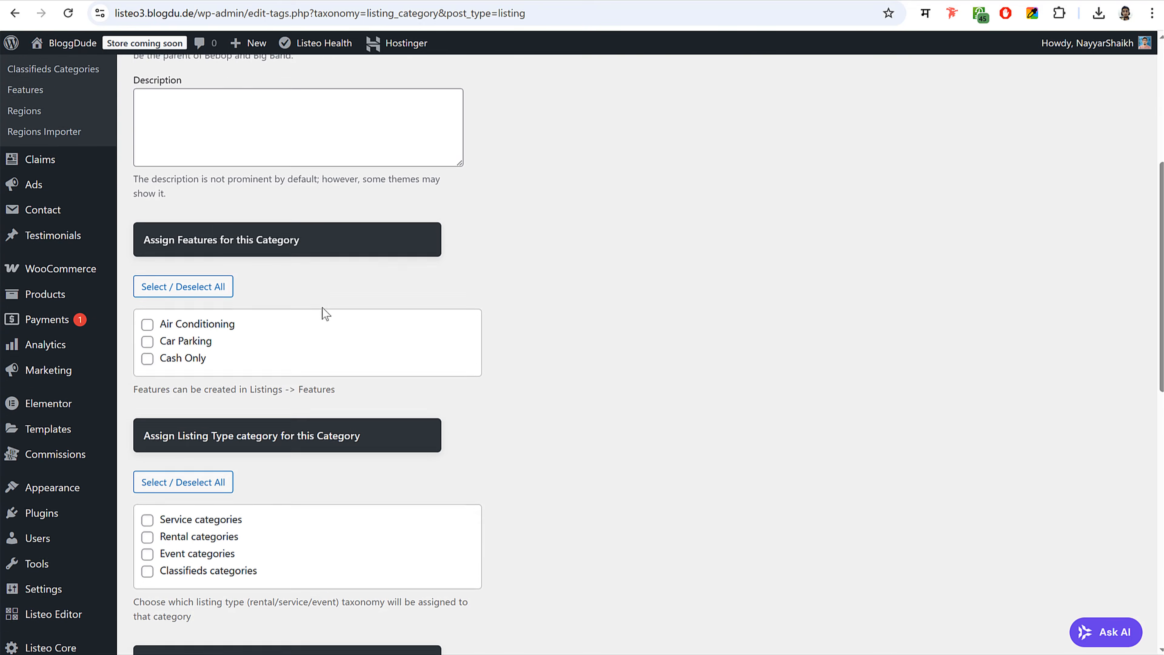
click(172, 243)
- Set the archive layout to Split Map/Content and the content layout to Grid Classic
scroll(478, 302, down, 5)
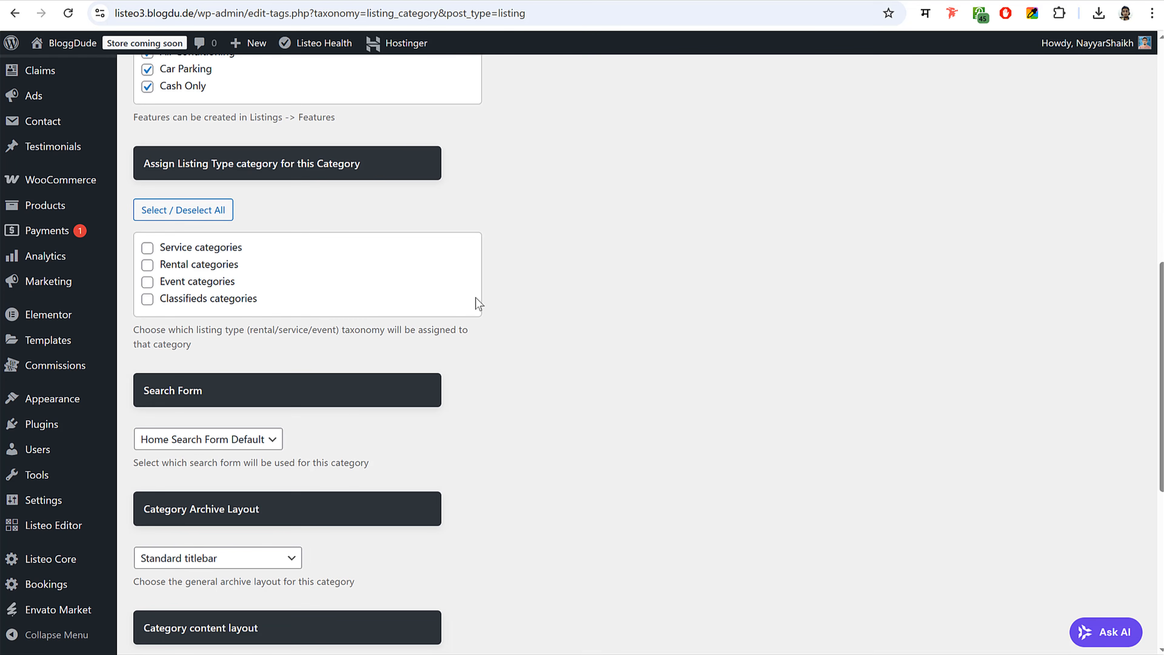
scroll(317, 301, down, 5)
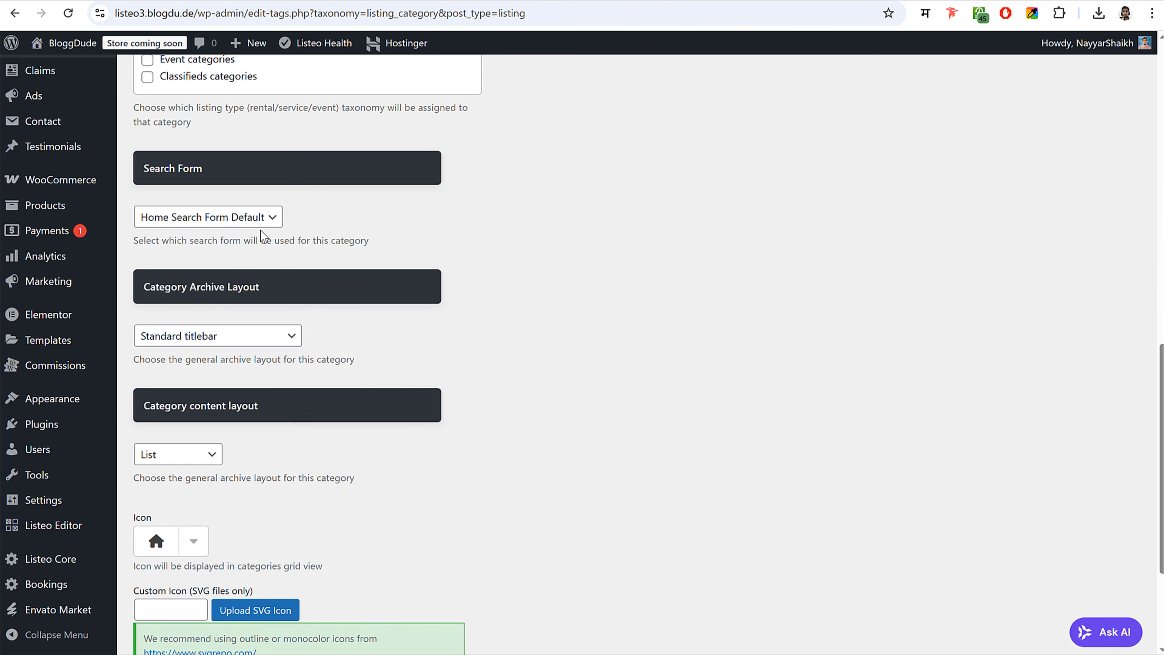
scroll(261, 229, down, 2)
click(224, 262)
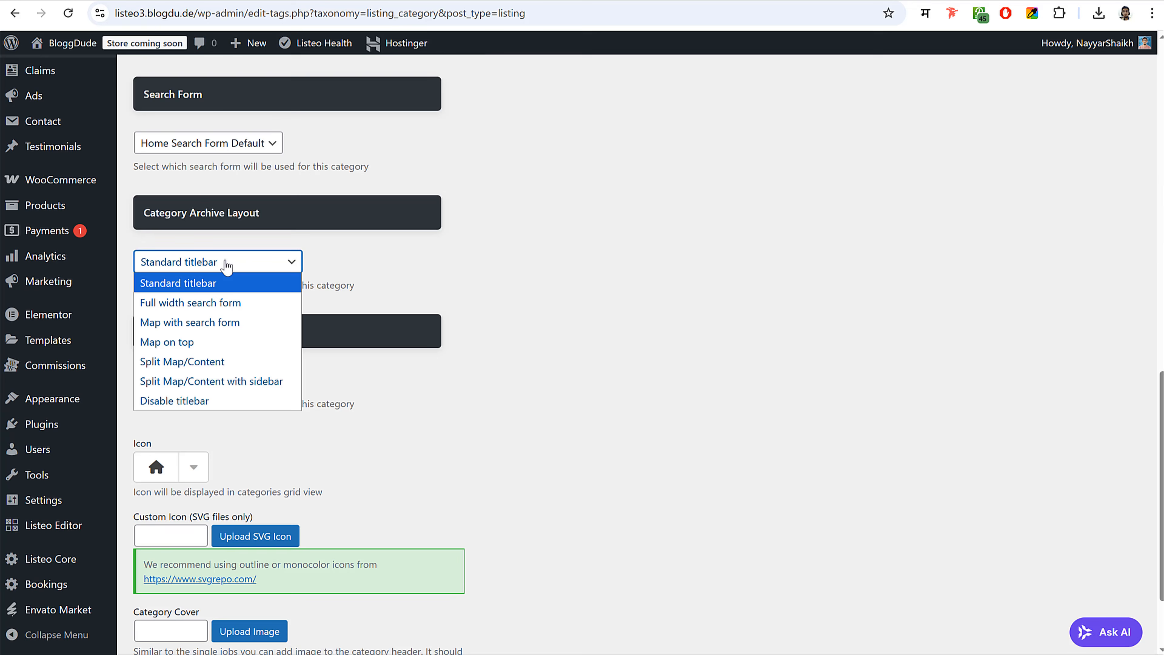
click(200, 361)
scroll(641, 289, down, 3)
click(199, 270)
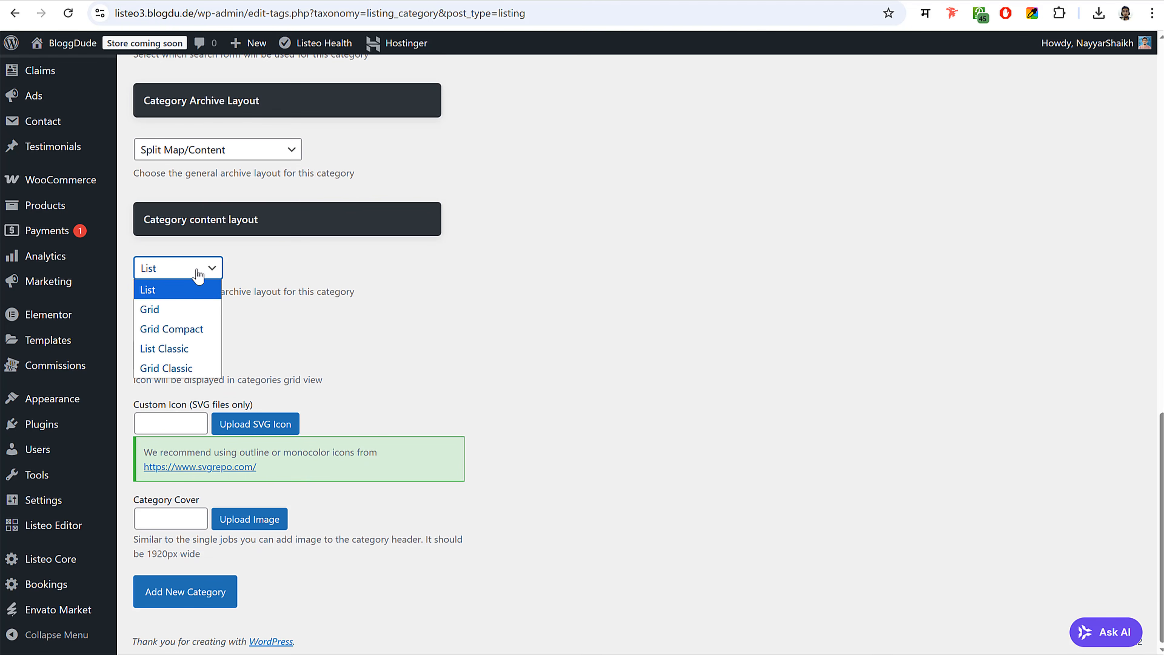
click(179, 369)
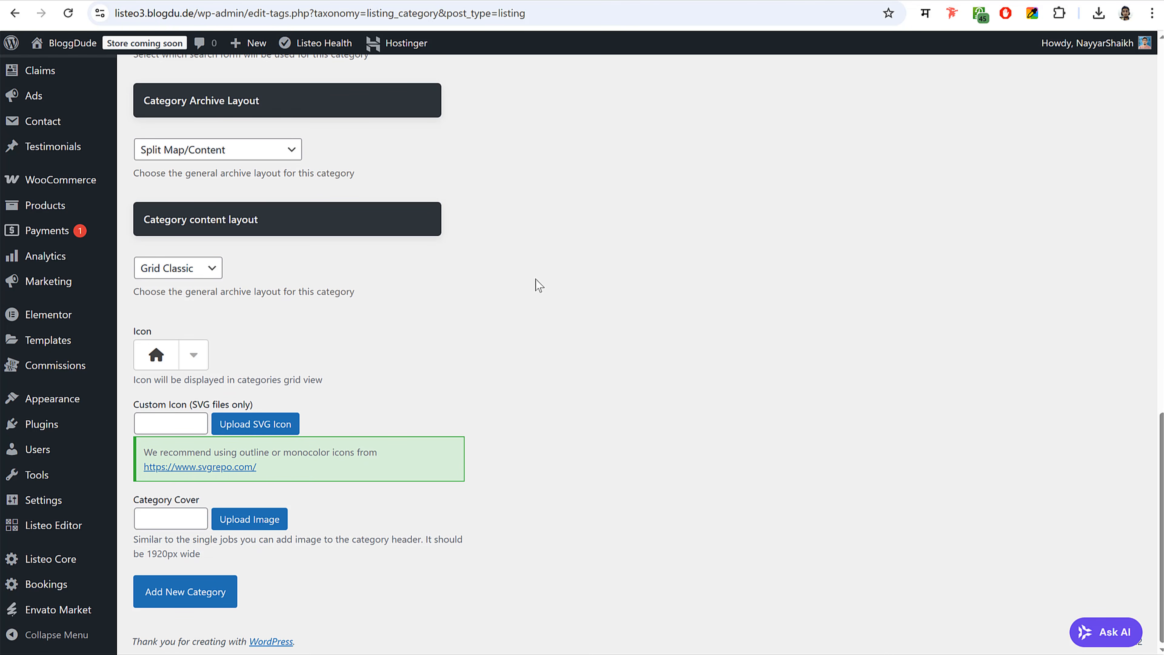
click(275, 424)
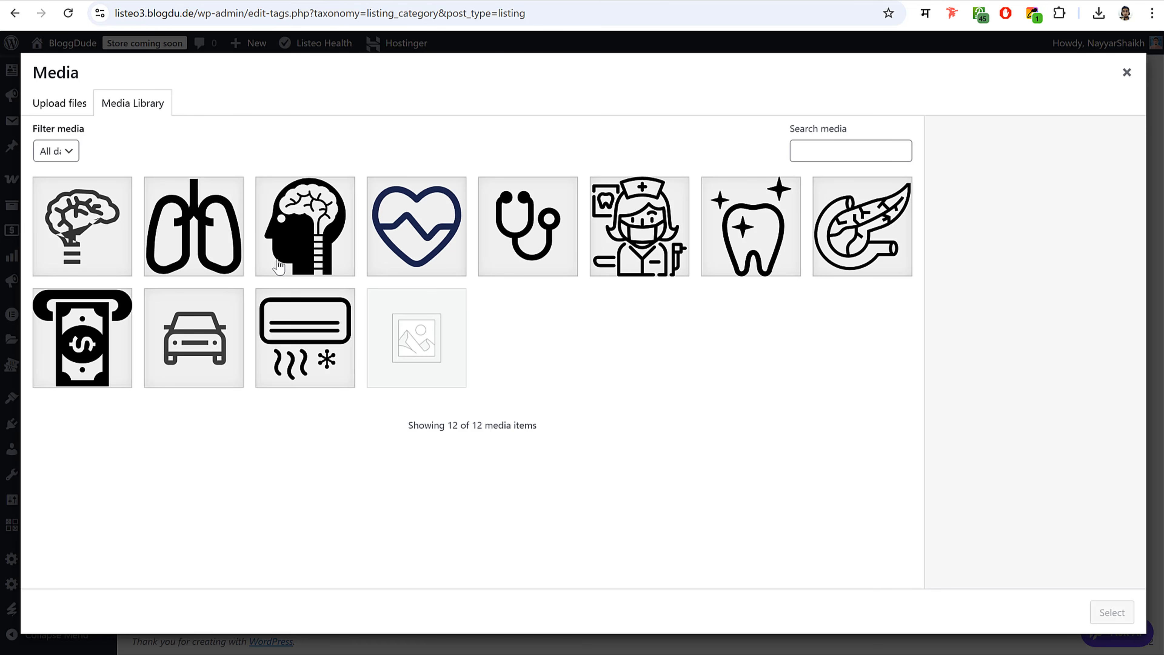
- Set the pancreas SVG from the Media Library as Neurologist's icon and add the category
click(844, 243)
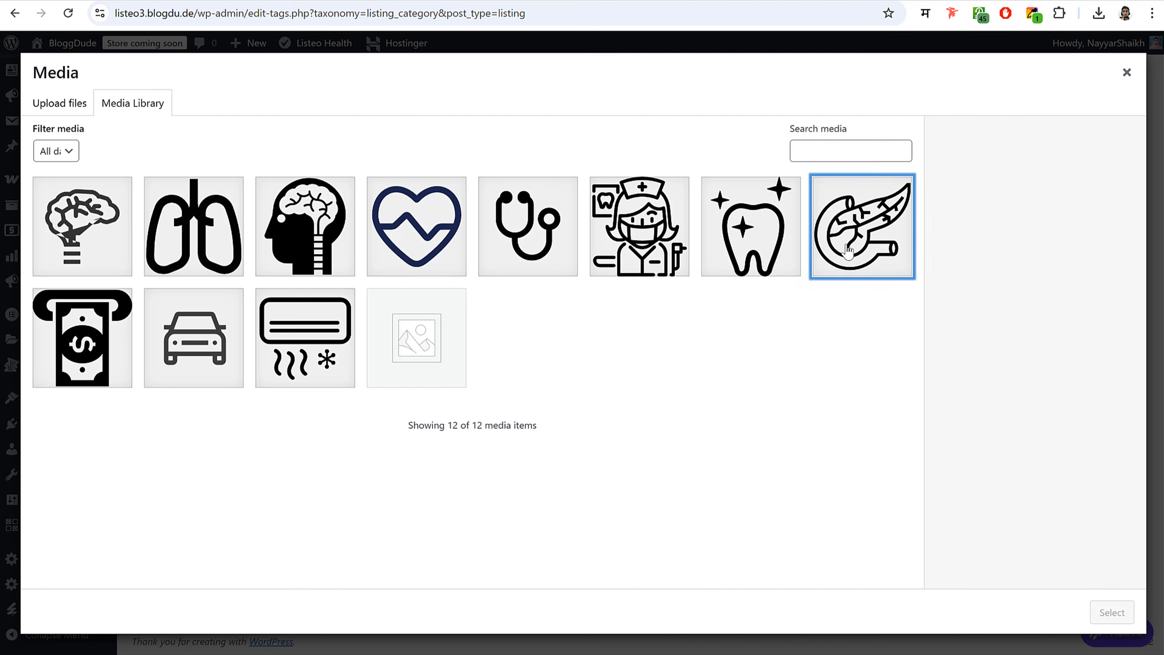
click(1112, 612)
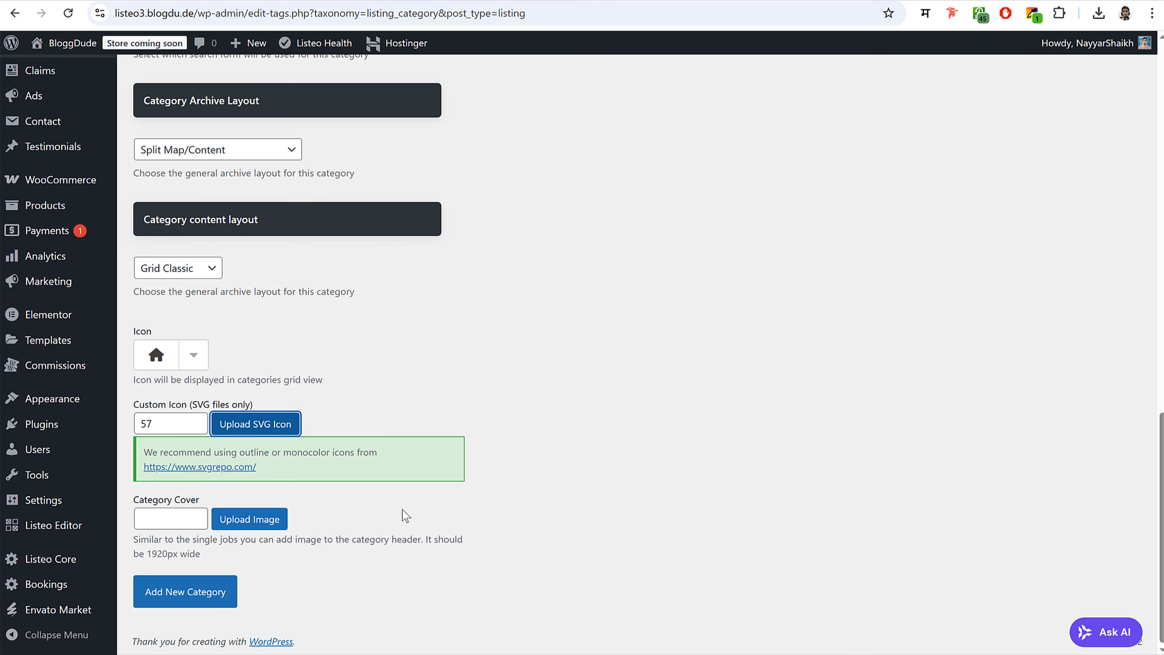
click(213, 593)
scroll(676, 421, up, 5)
scroll(676, 421, up, 9)
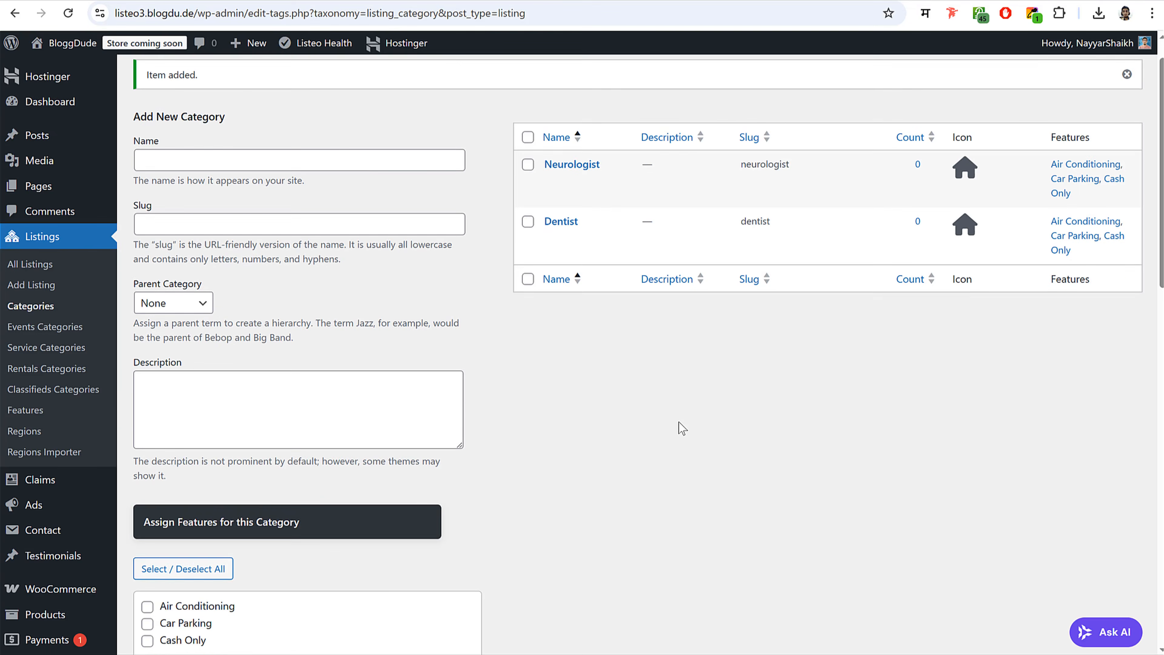
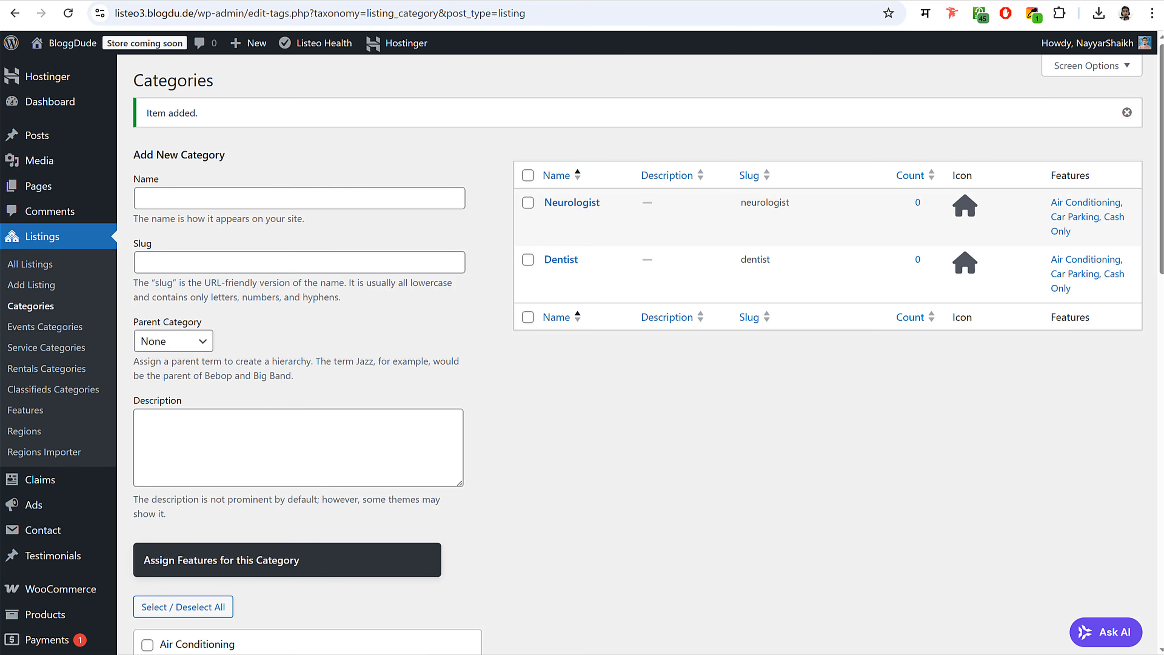
- Open the Neurologist listing category's edit page
click(553, 219)
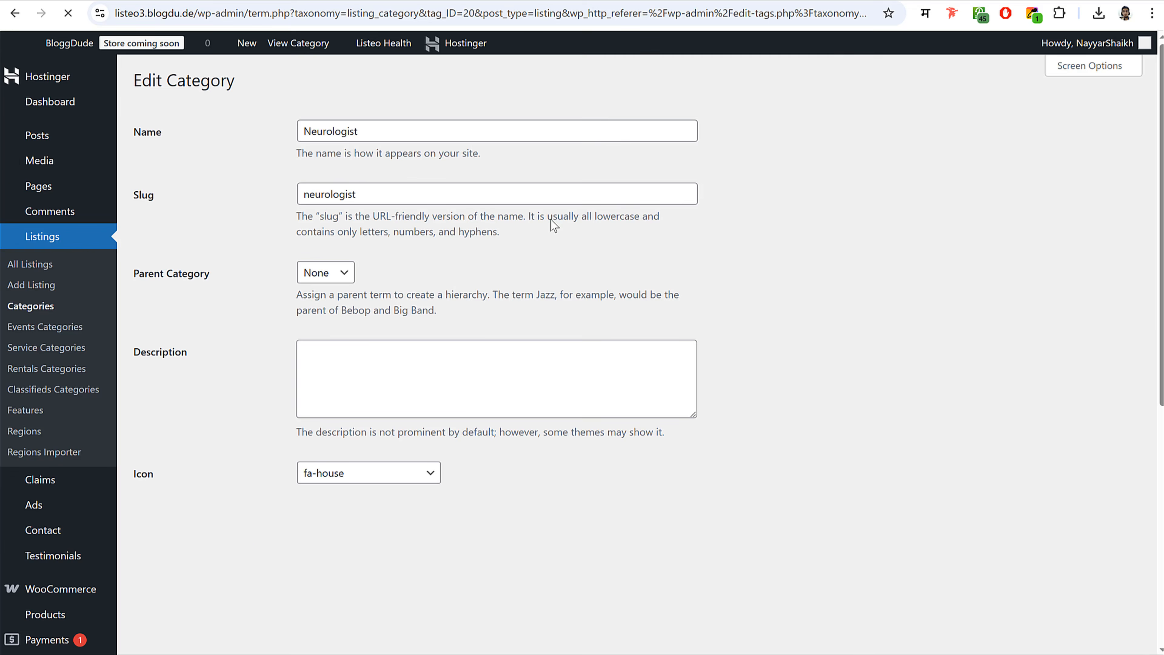
- Set the brain image from the Media Library as Neurologist's SVG icon
scroll(586, 298, down, 5)
click(411, 292)
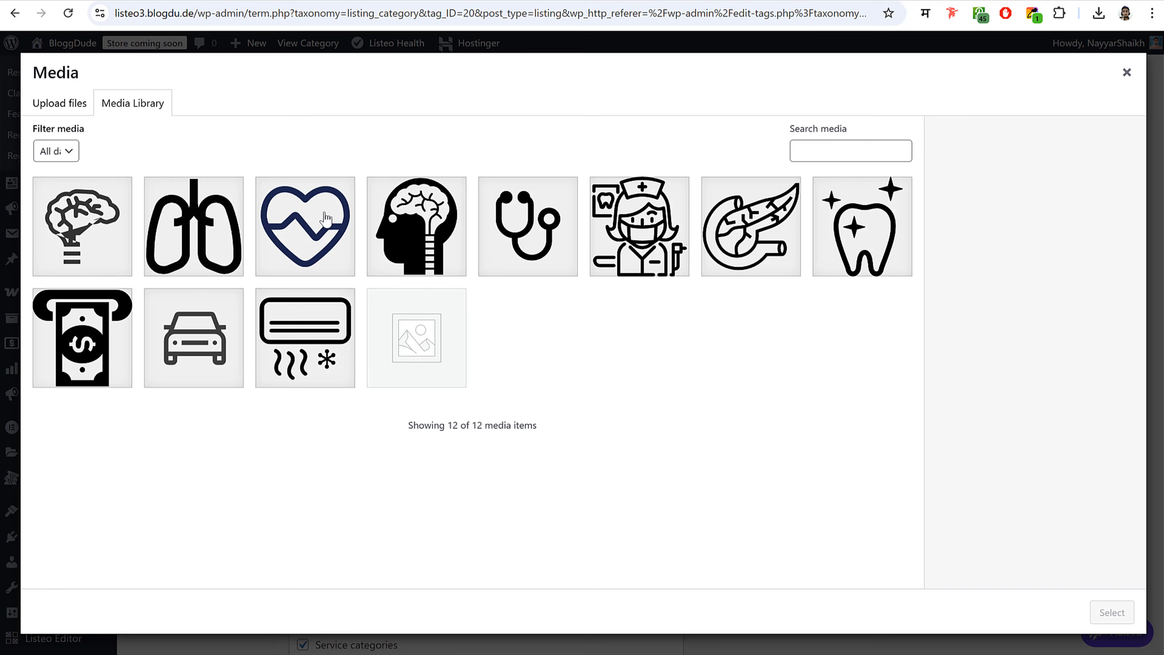
click(106, 267)
click(1105, 611)
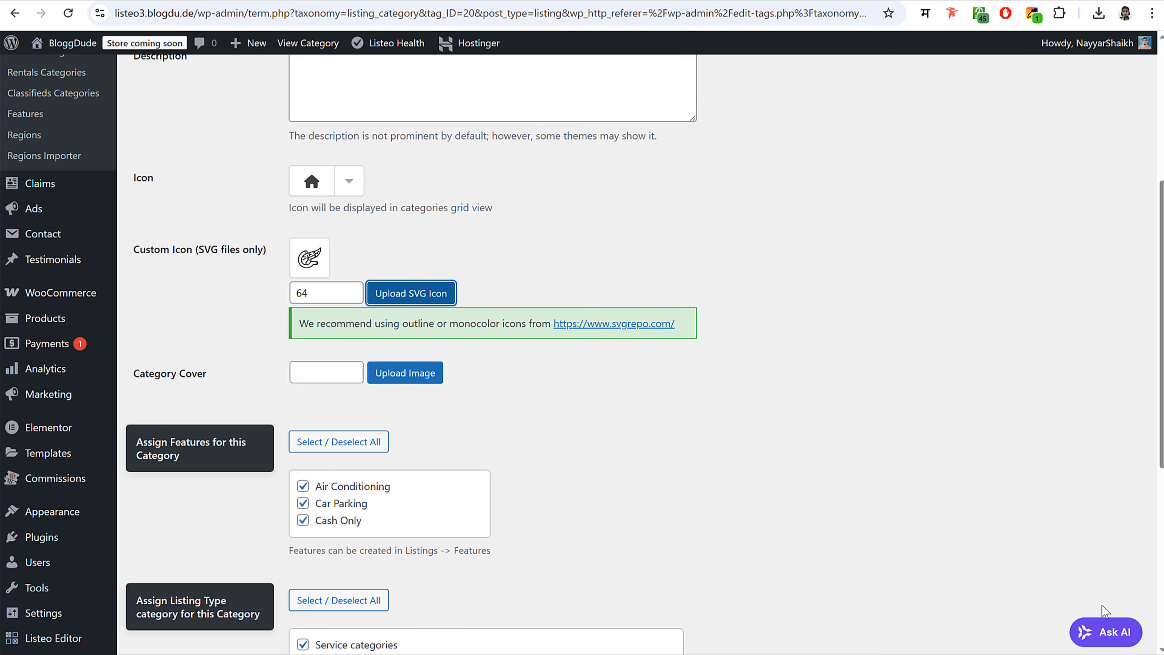
- Upload the eight Speciality photos and choose speciality-03-1 as the category cover
scroll(640, 415, down, 4)
scroll(639, 415, up, 1)
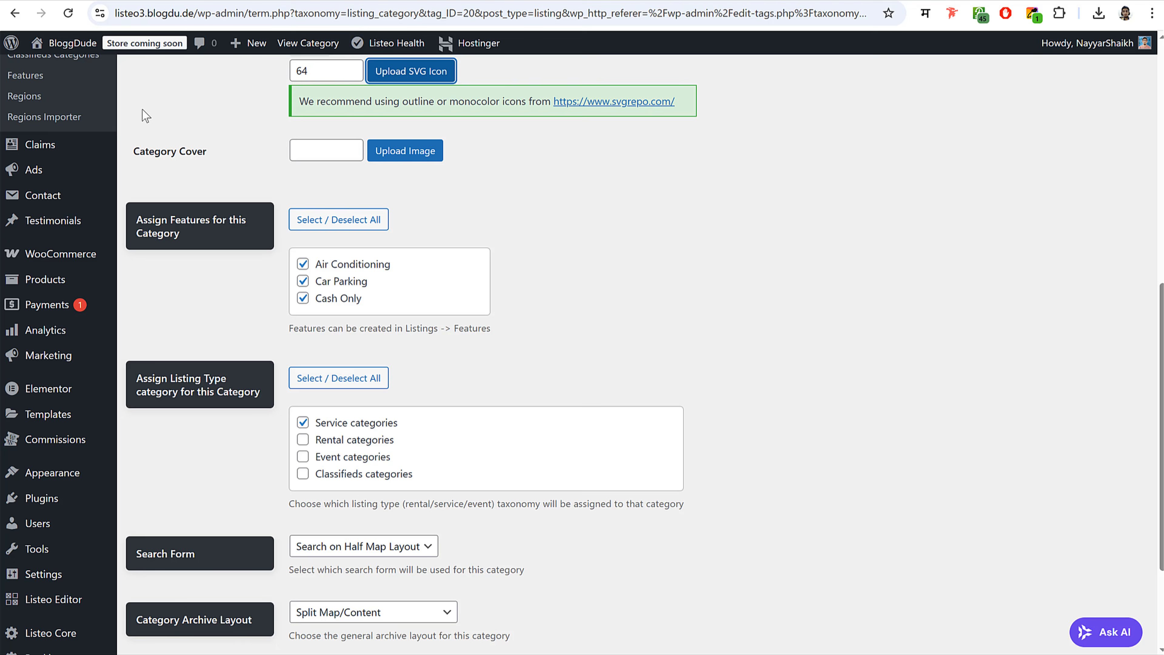
click(403, 148)
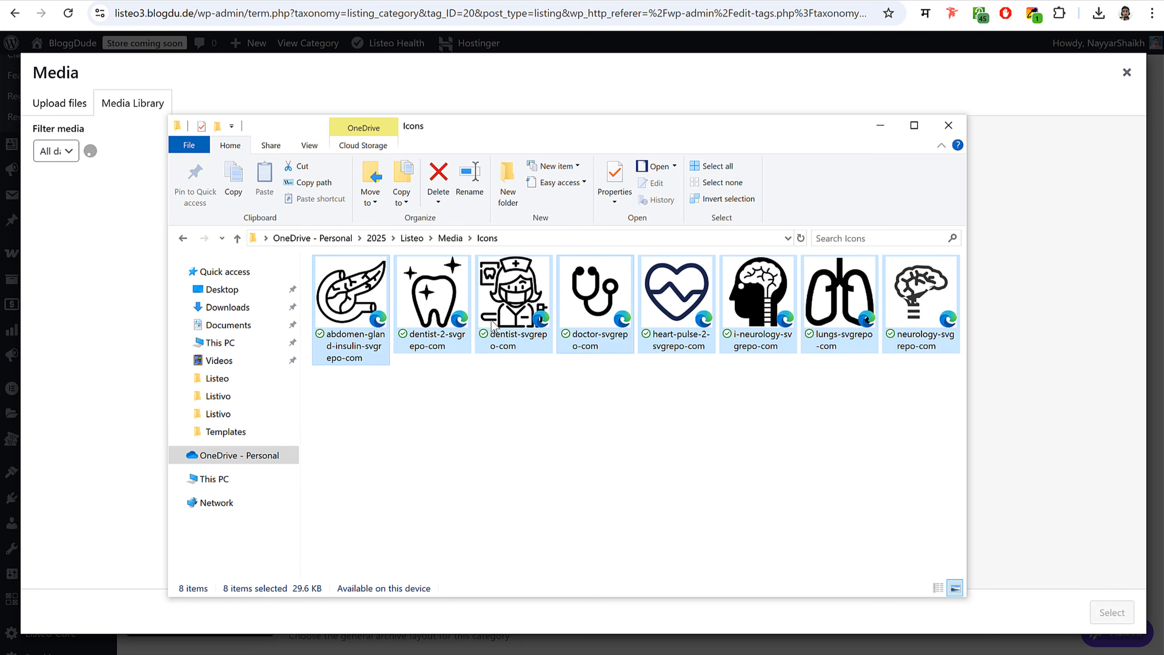
click(450, 238)
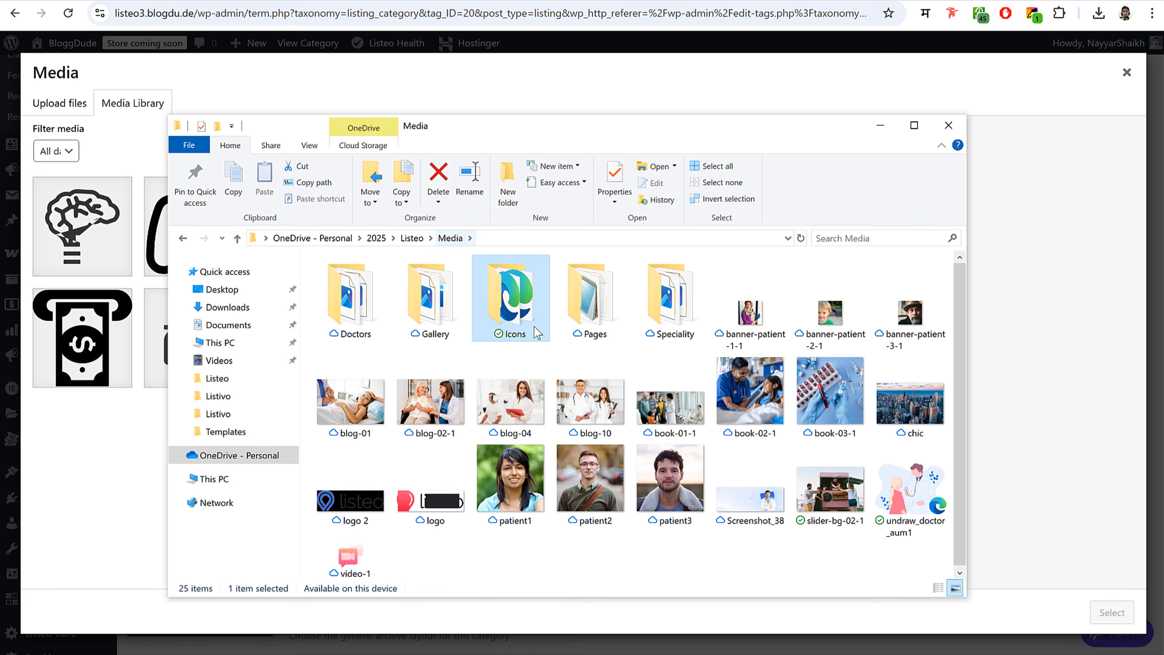
double_click(659, 318)
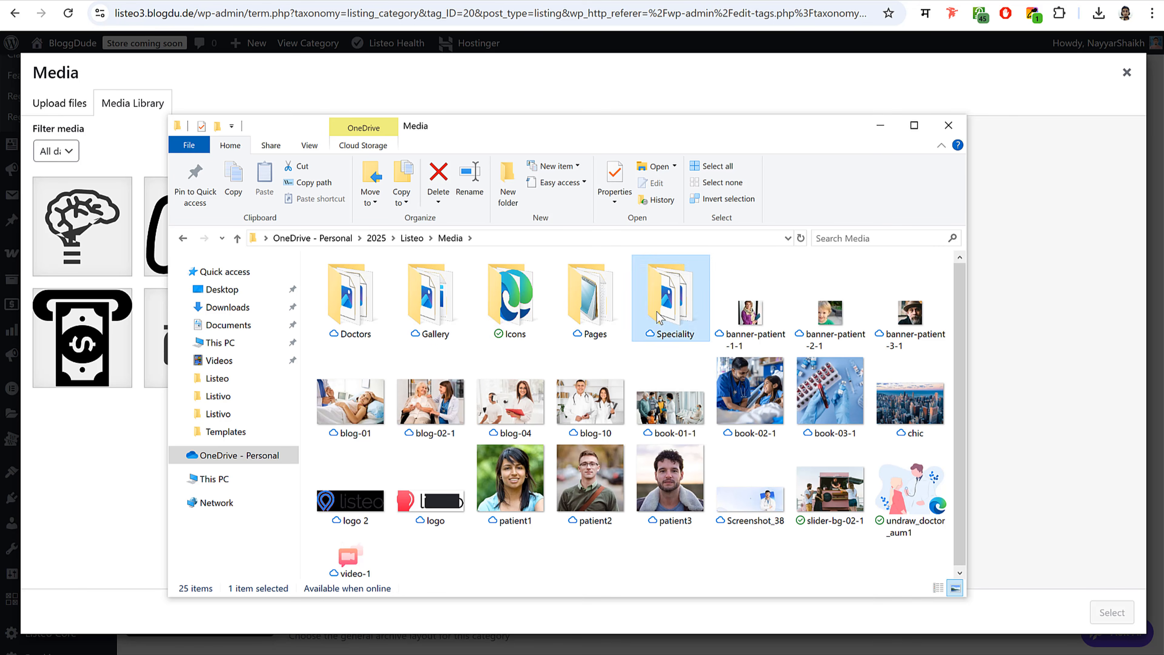
drag(959, 357, 365, 295)
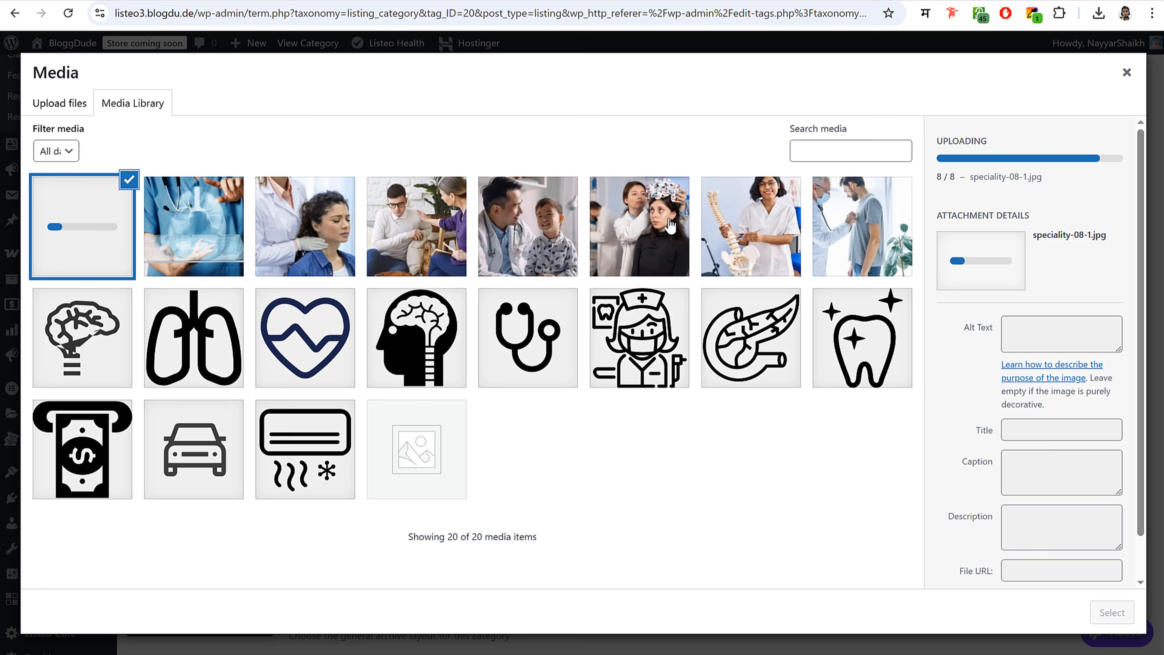
click(646, 255)
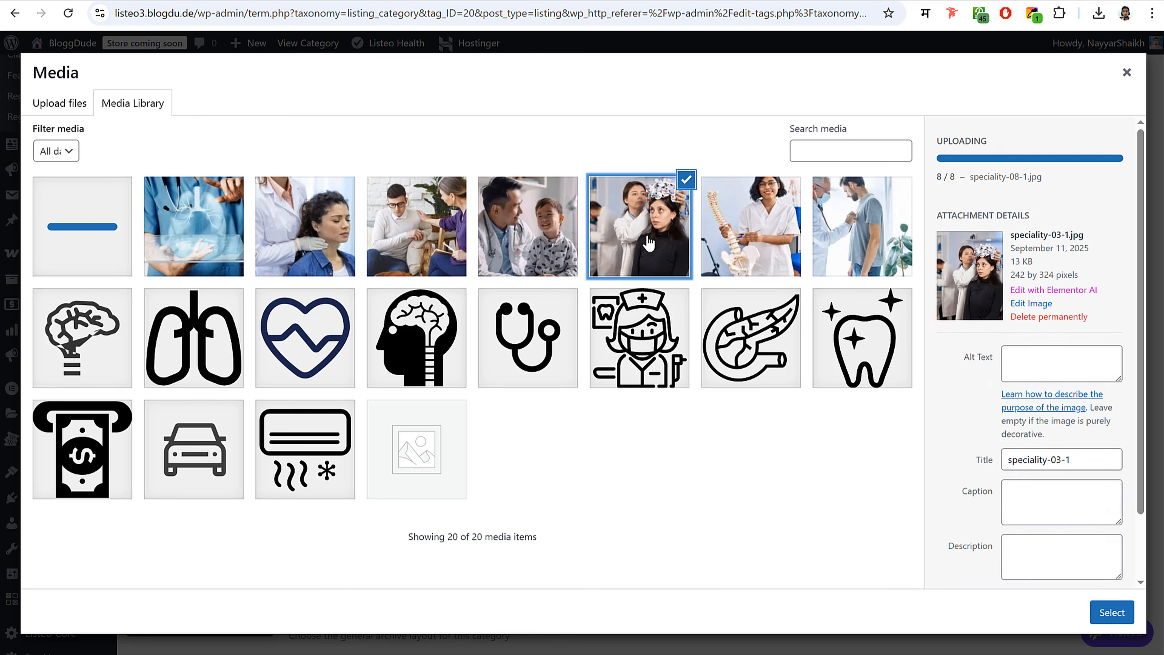
click(1113, 612)
- Update the Neurologist category and go back to the categories list
scroll(278, 530, down, 3)
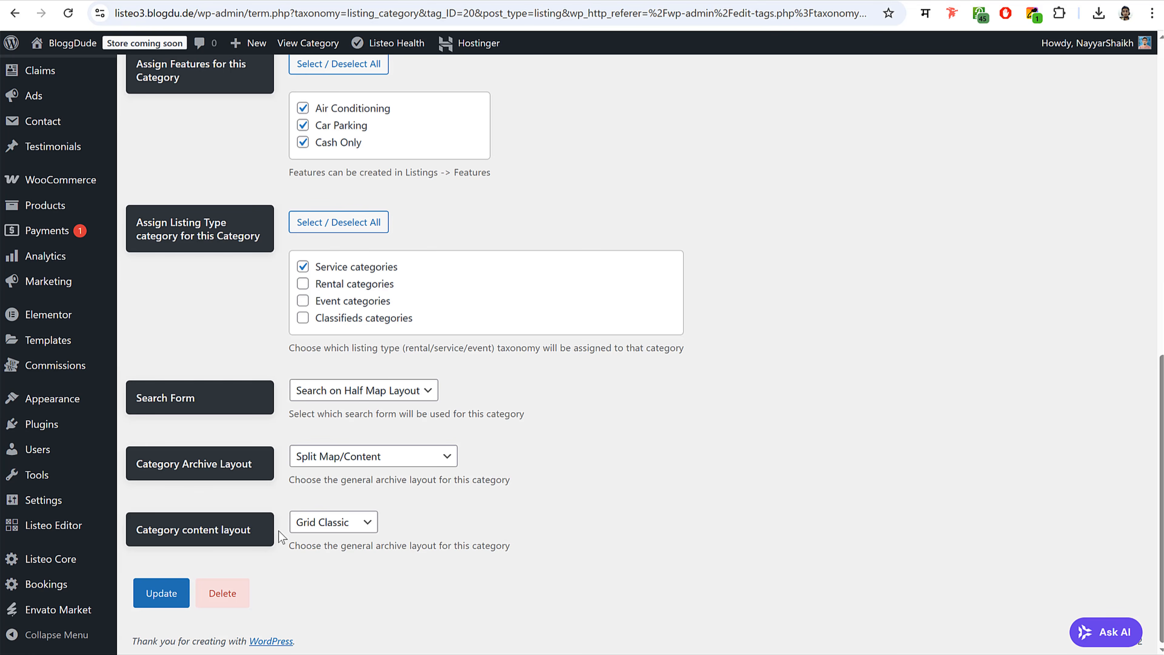
click(145, 595)
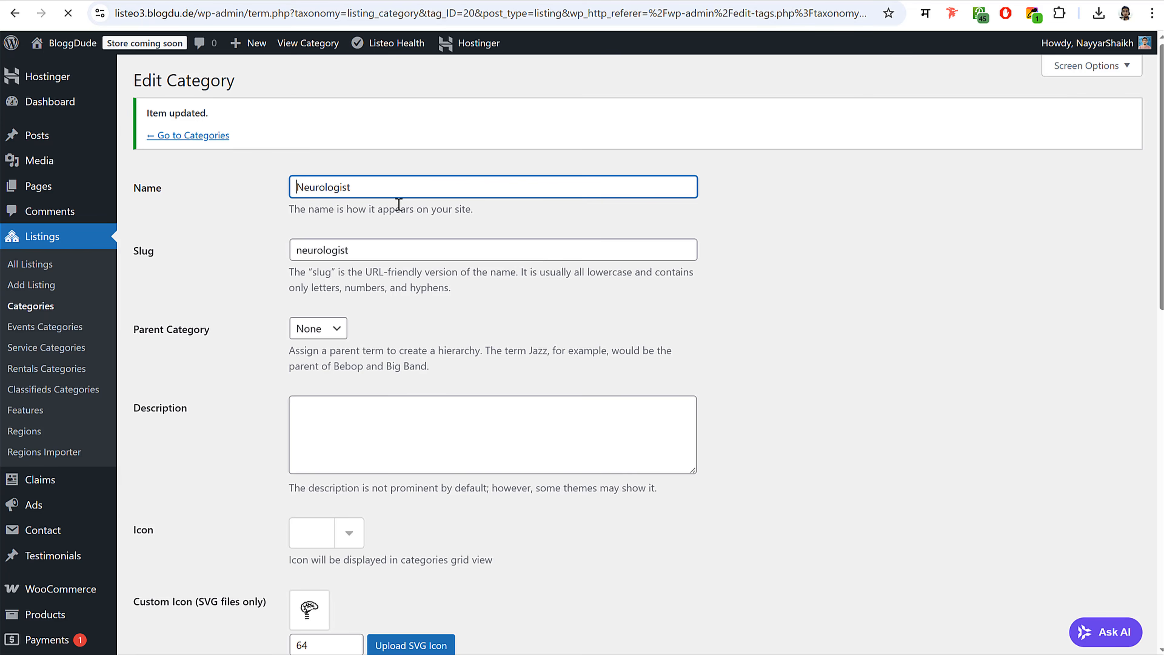
click(201, 136)
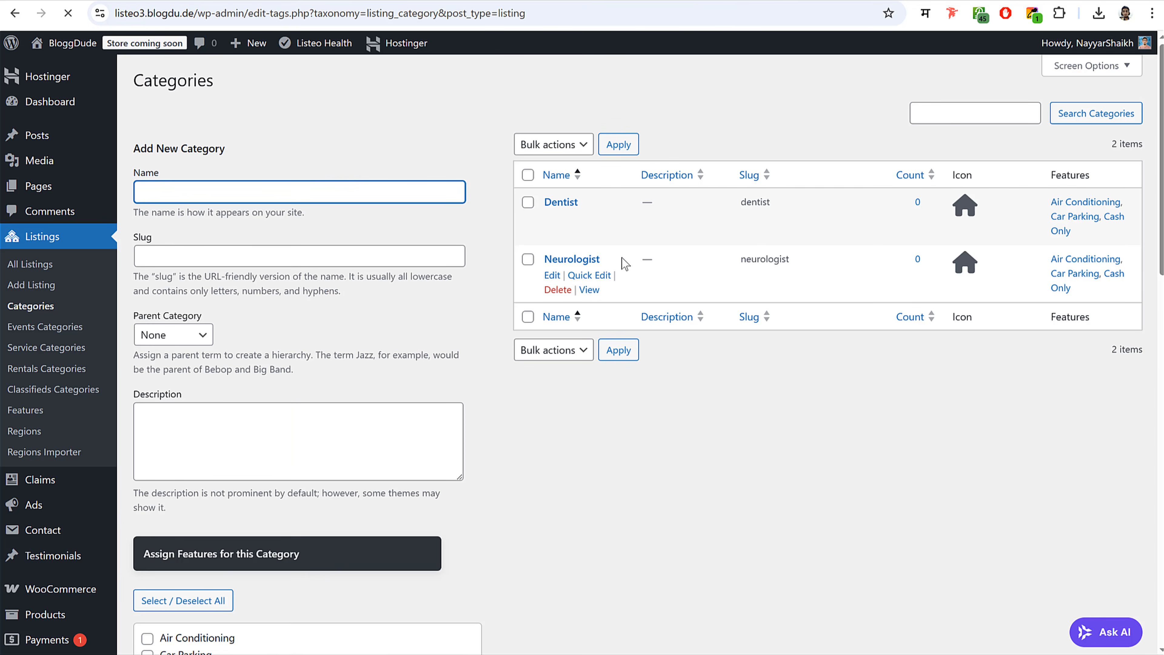
- Give the Dentist category the doctor-with-child cover photo and update it
click(553, 218)
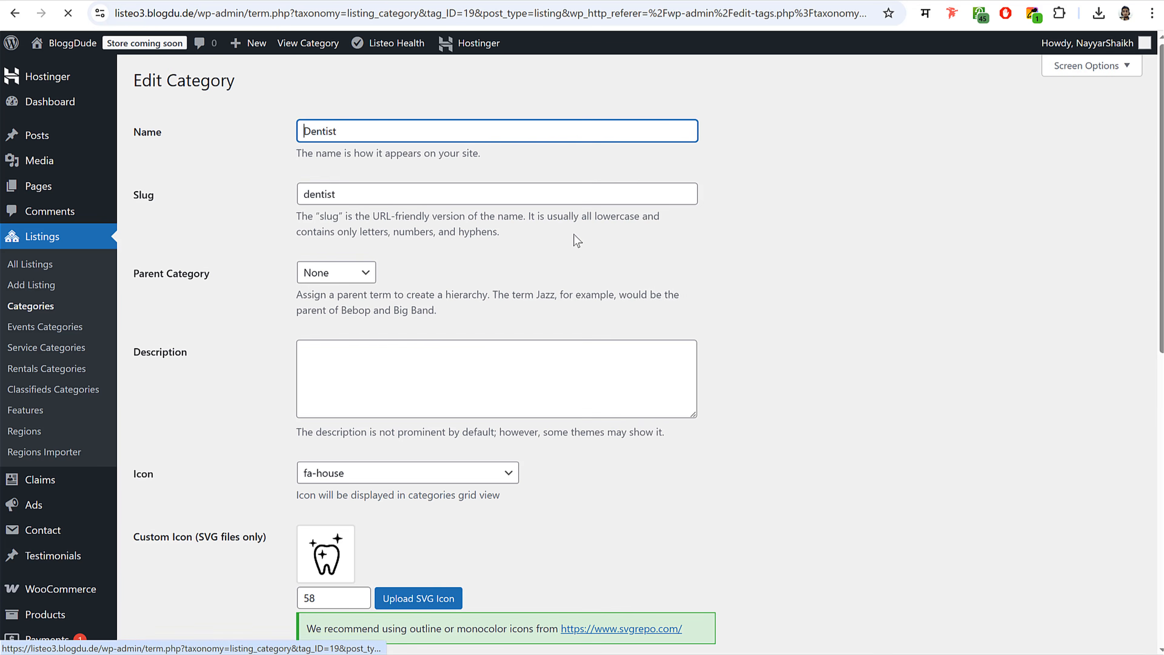
scroll(574, 236, down, 8)
scroll(811, 367, down, 3)
scroll(779, 379, up, 5)
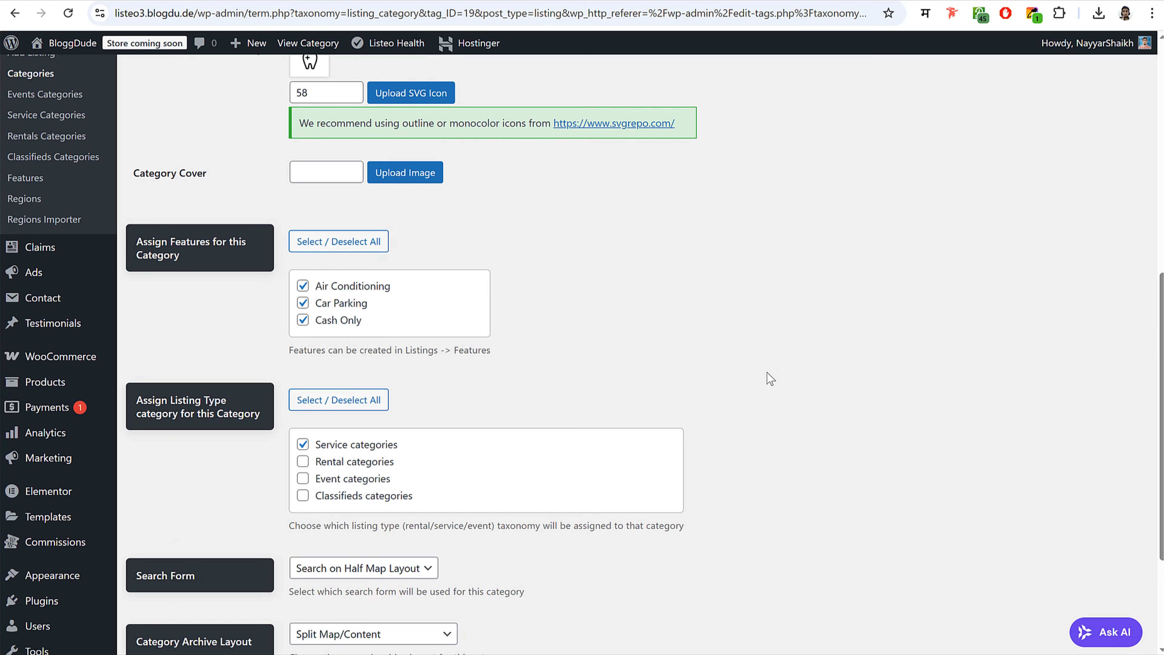
click(414, 223)
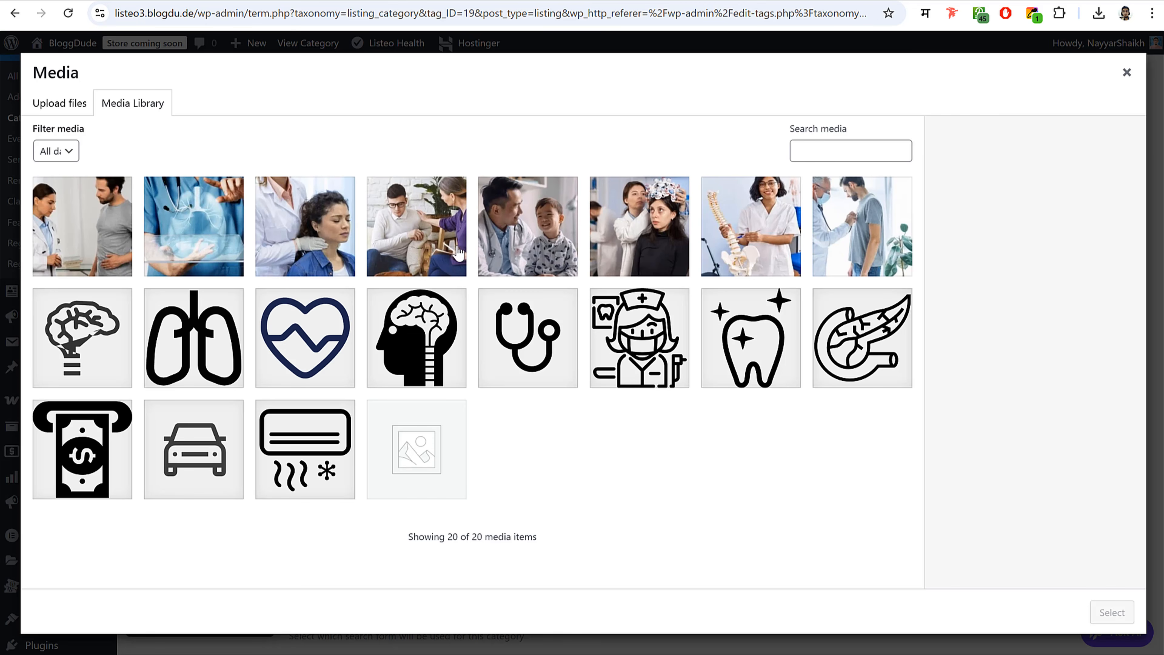
click(531, 262)
click(1112, 612)
scroll(275, 584, down, 1)
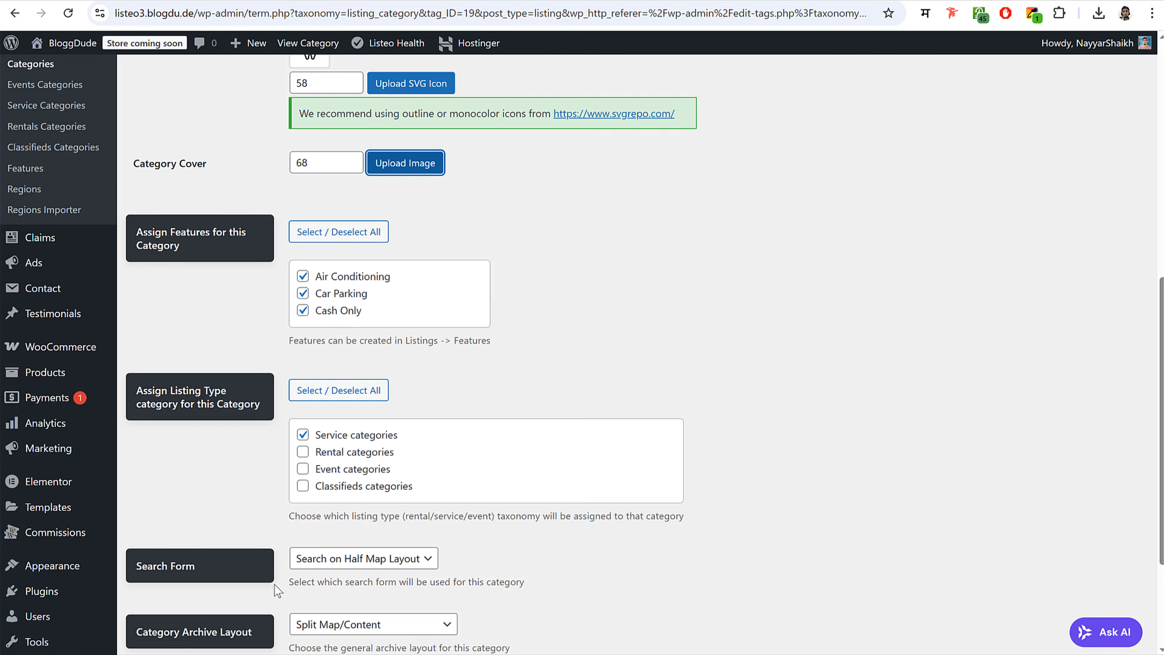
scroll(274, 584, down, 3)
click(161, 593)
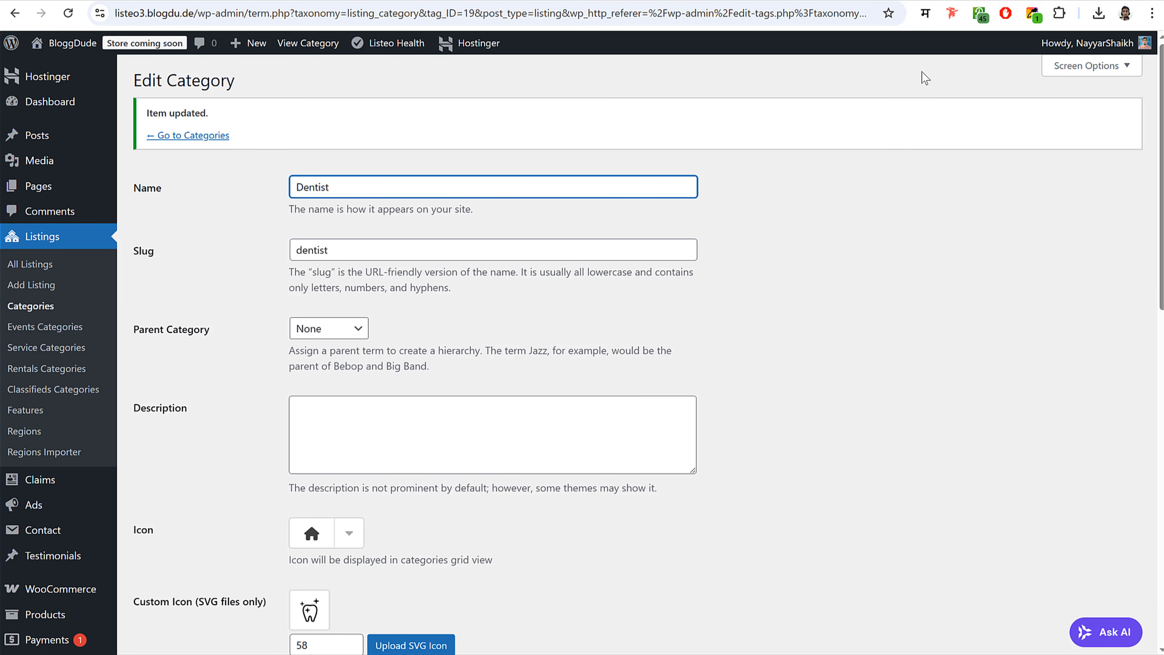
- In a new tab, search Unsplash for doctor photos
click(925, 0)
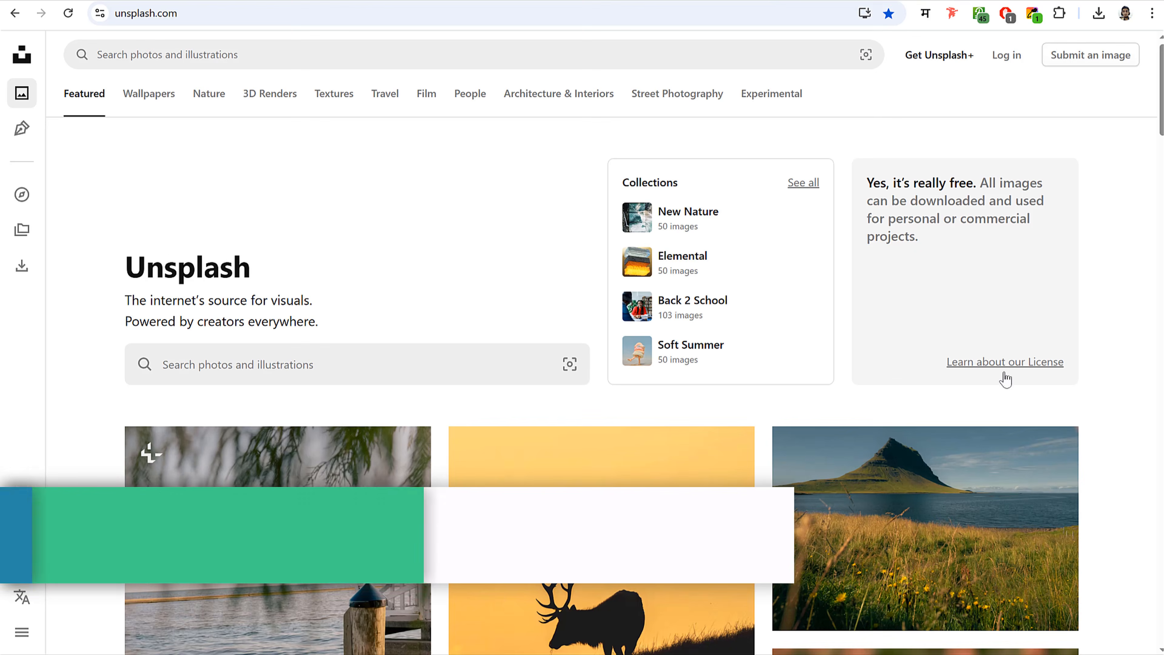
scroll(1016, 447, down, 15)
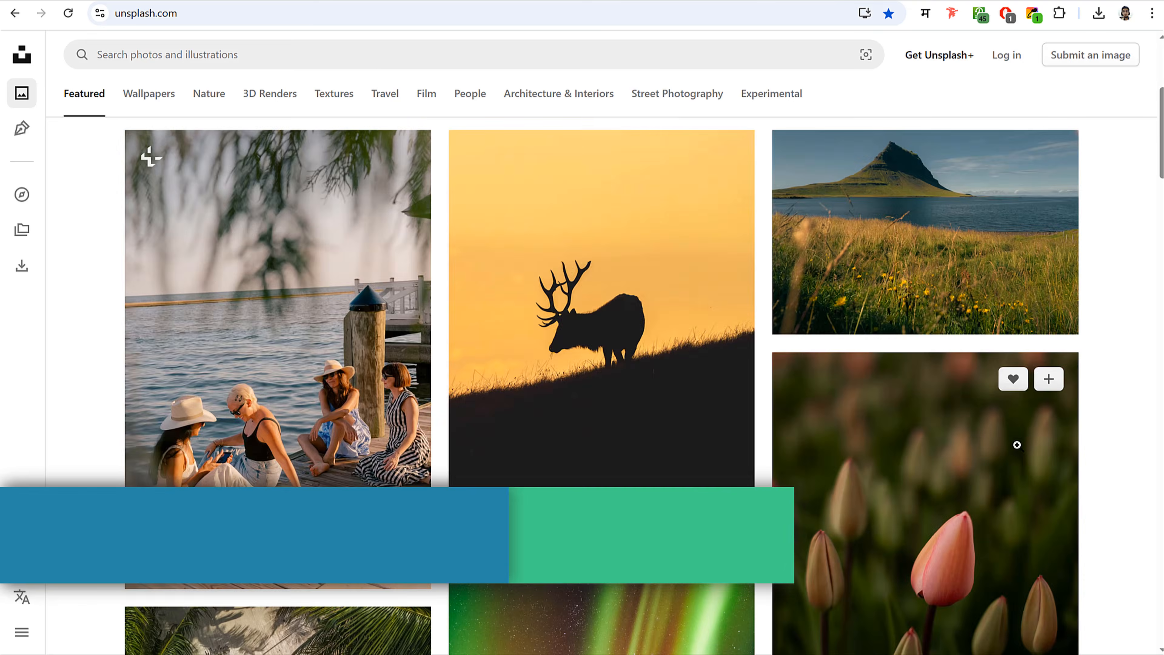
scroll(1016, 446, up, 15)
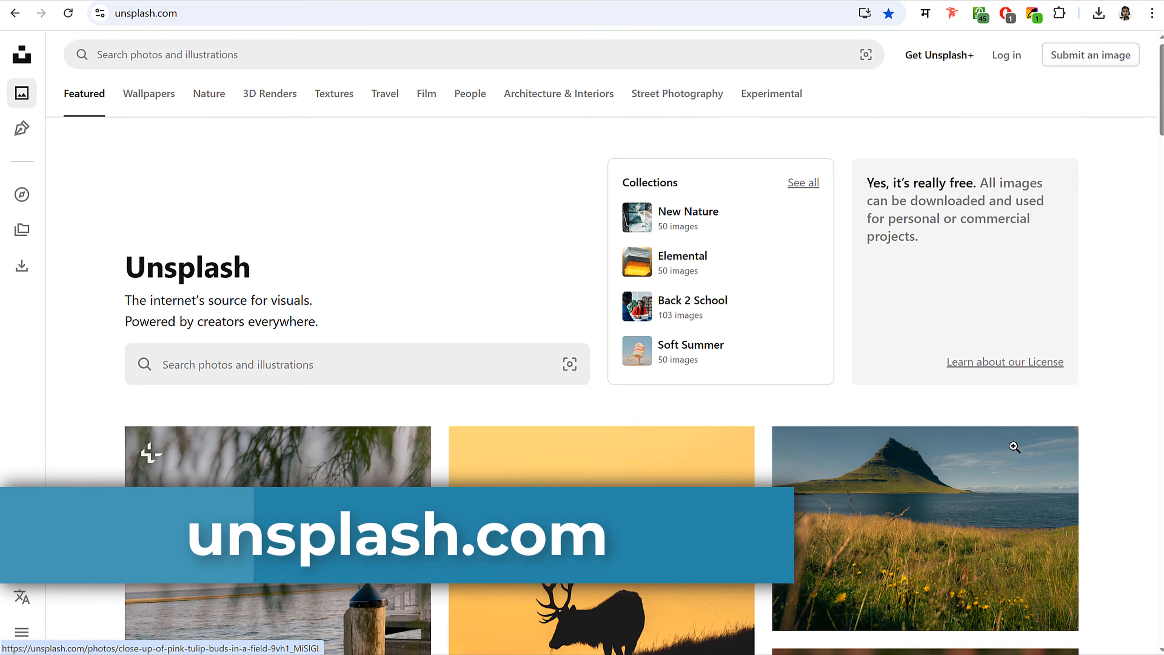
click(282, 65)
text(docoto)
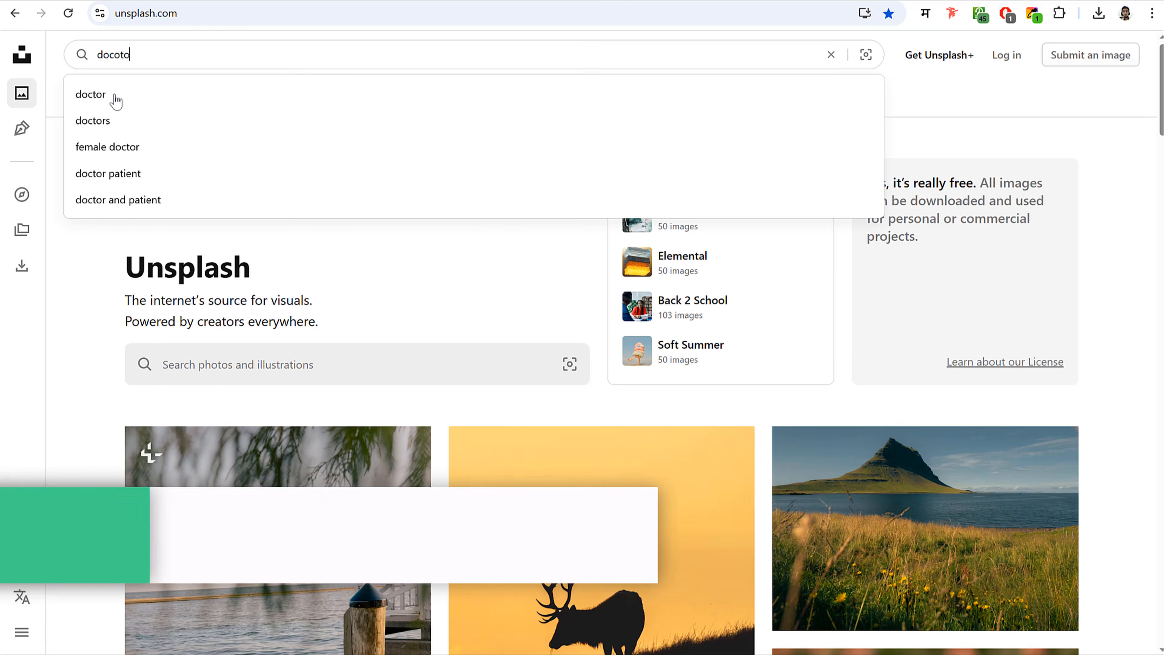
click(113, 95)
scroll(756, 376, down, 15)
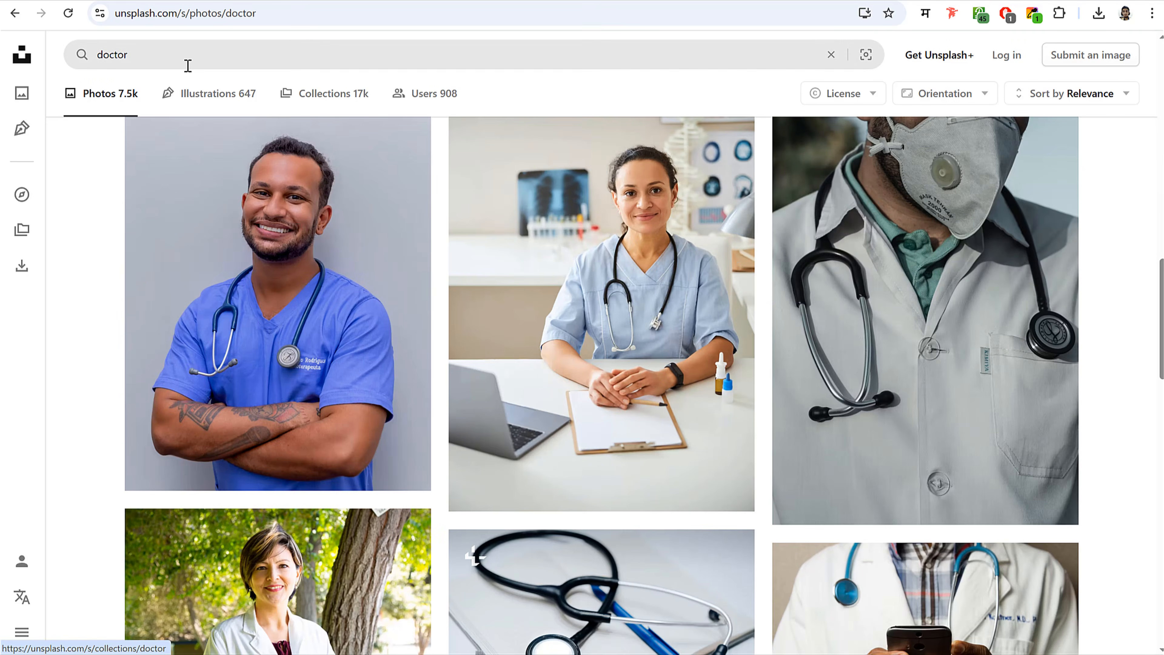
- Change the Unsplash search to dentist and scroll through the results
click(187, 61)
text(dentist)
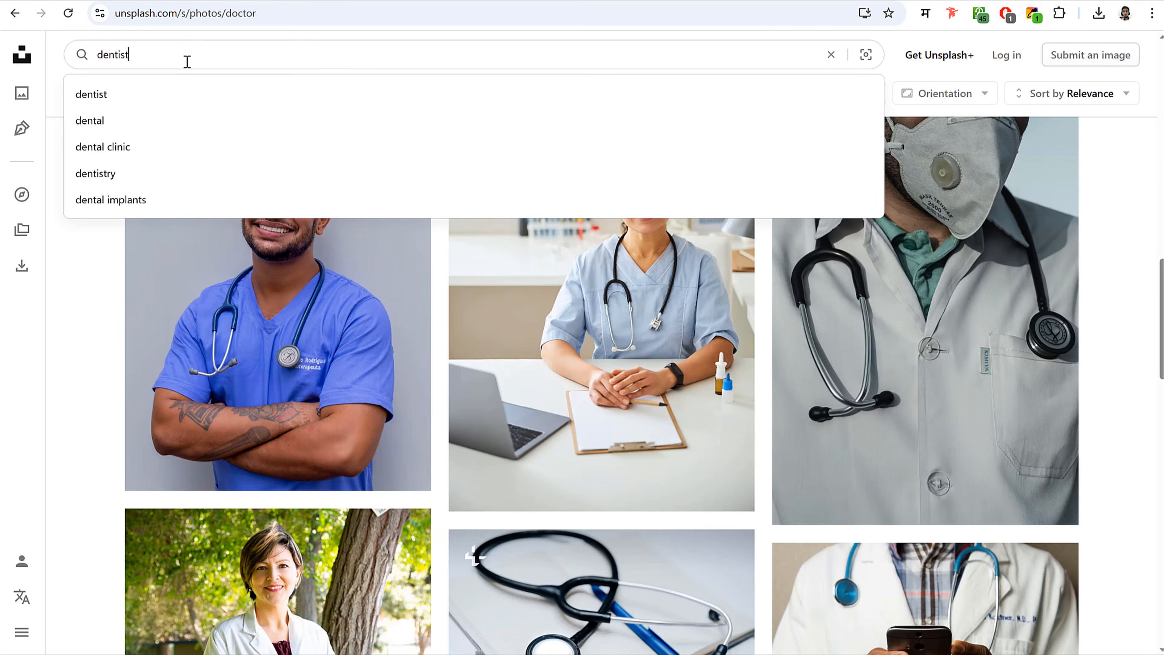
key(Return)
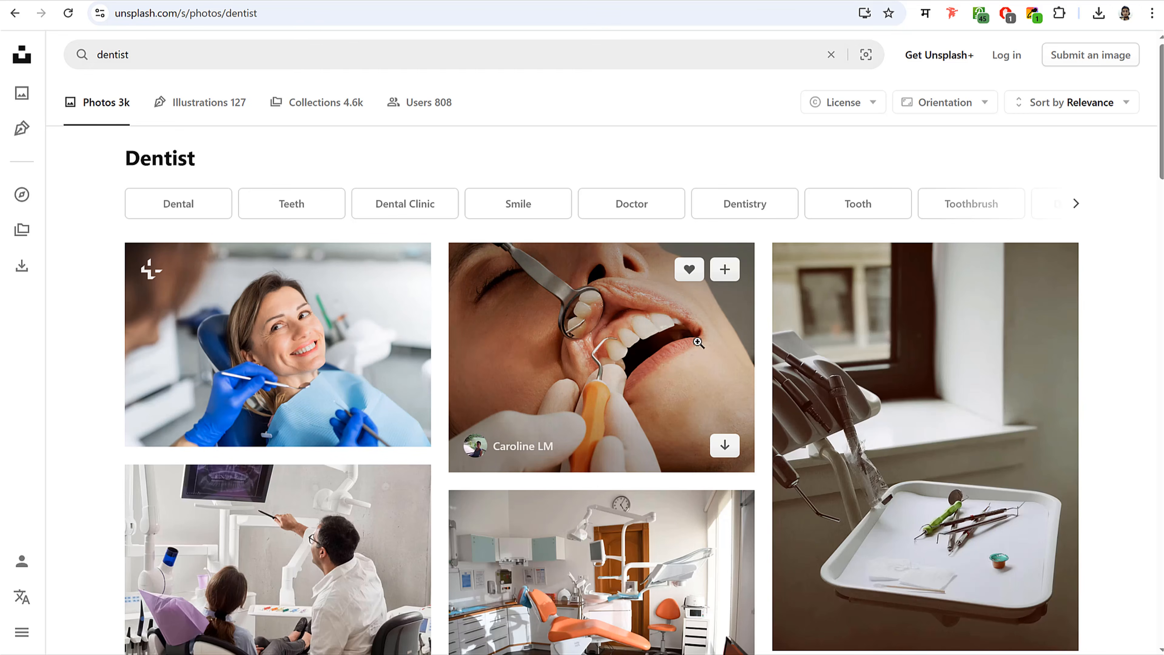
scroll(732, 400, down, 15)
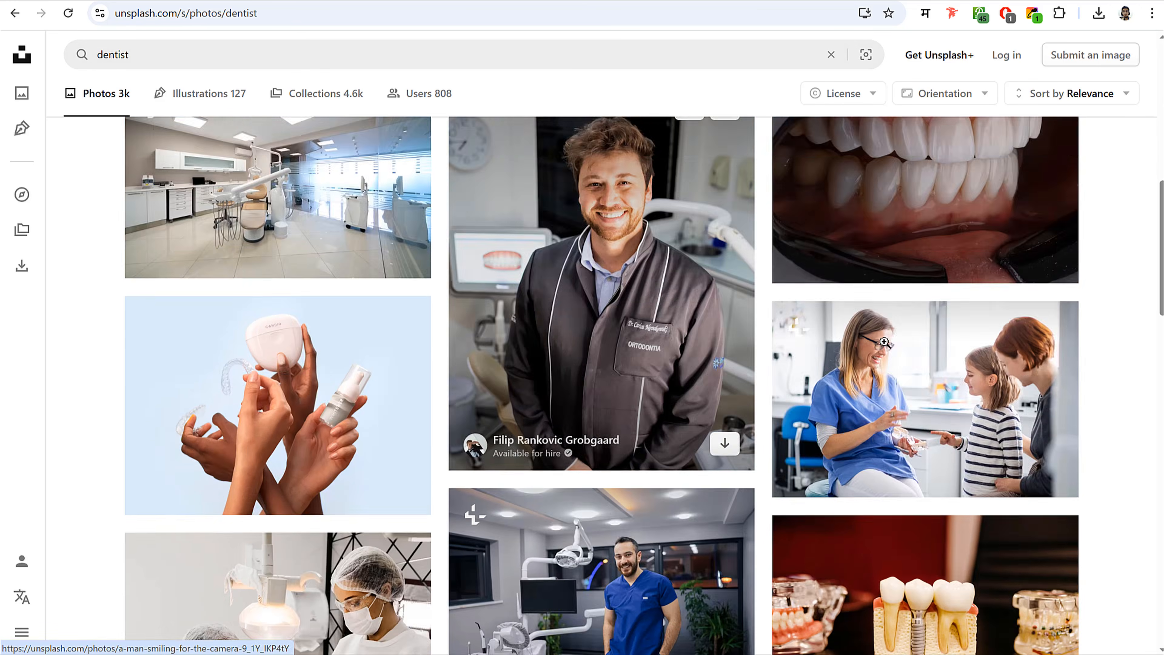
scroll(963, 351, down, 10)
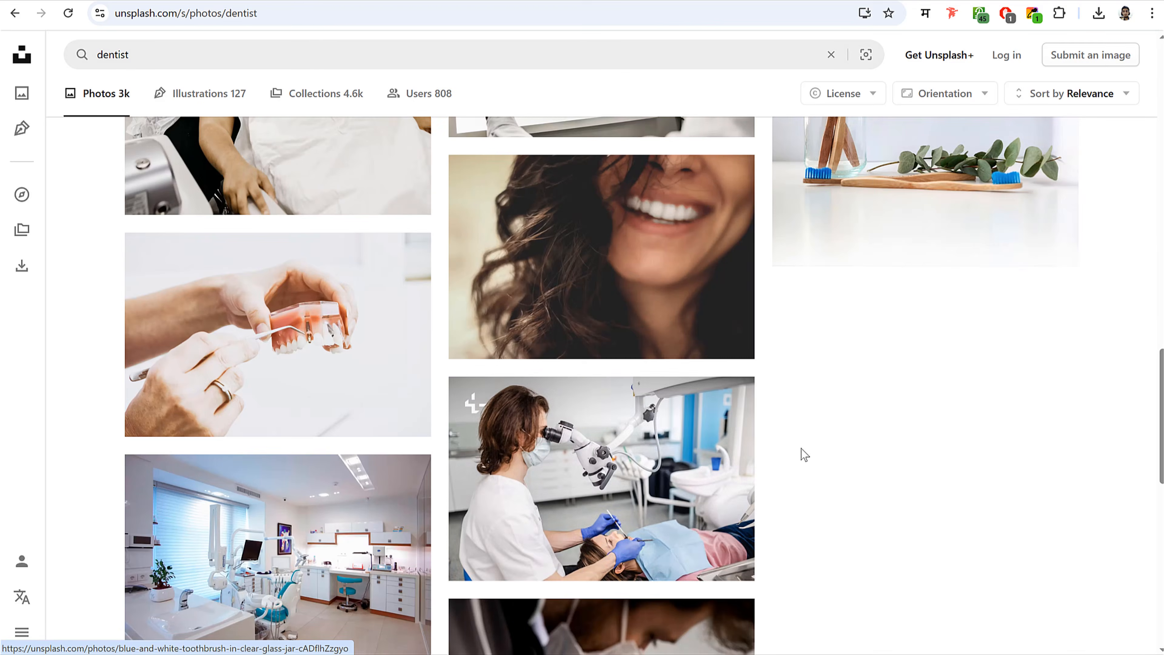
scroll(647, 448, up, 20)
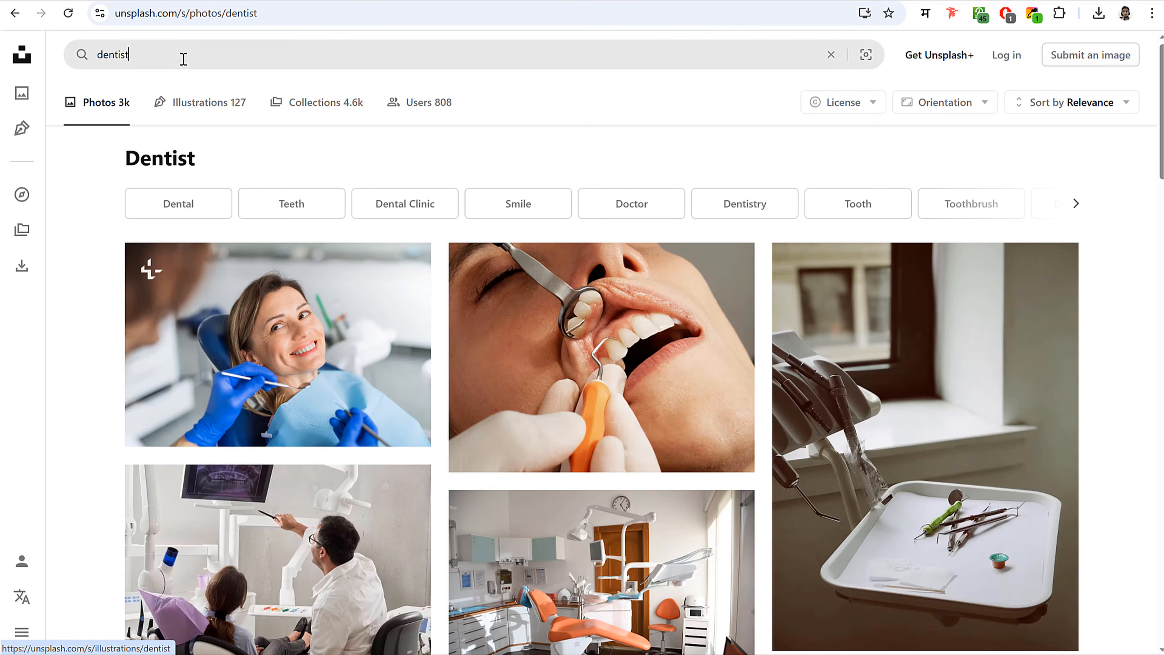
click(181, 55)
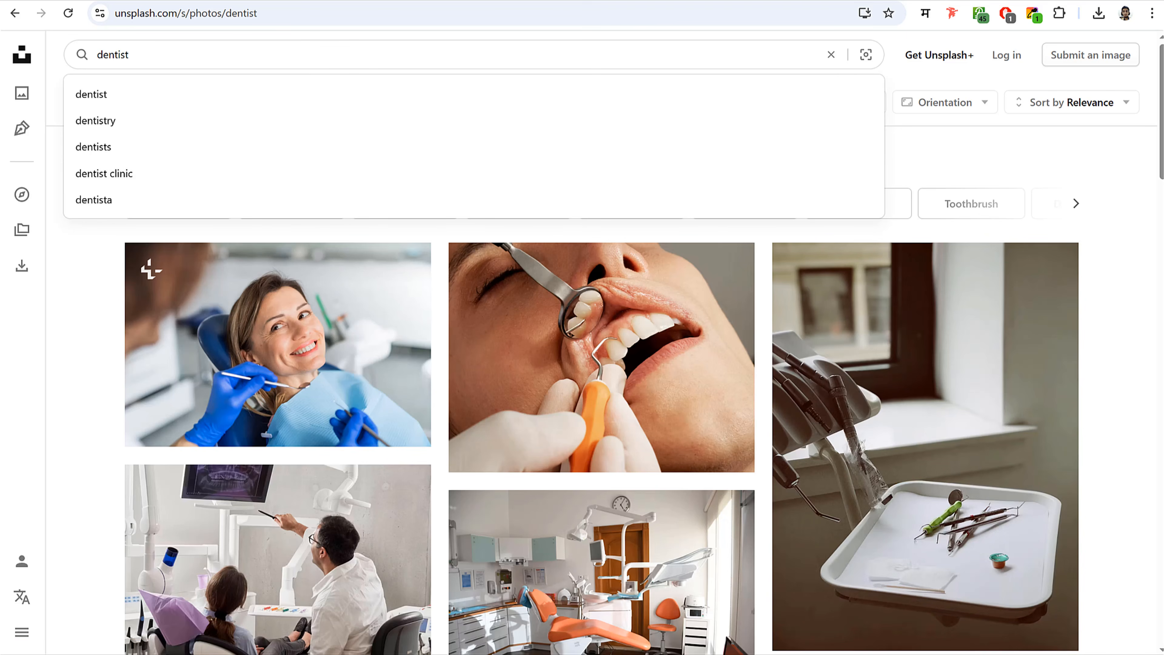
drag(183, 13, 110, 14)
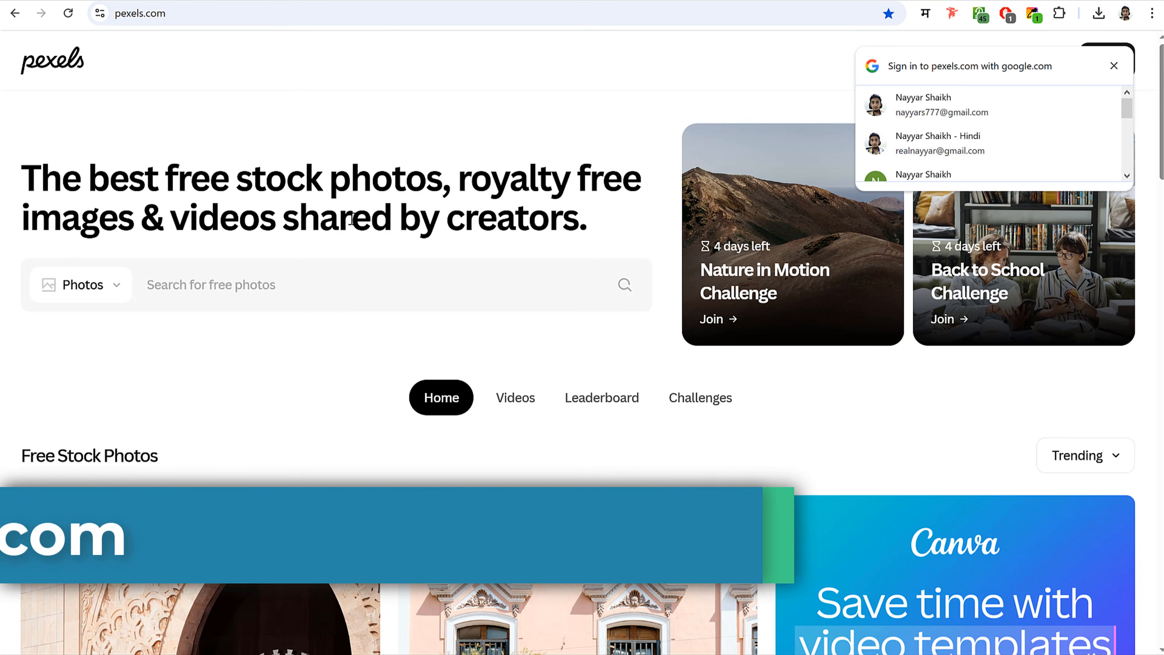
- Look over the Pexels free stock photo homepage and its search field
click(410, 285)
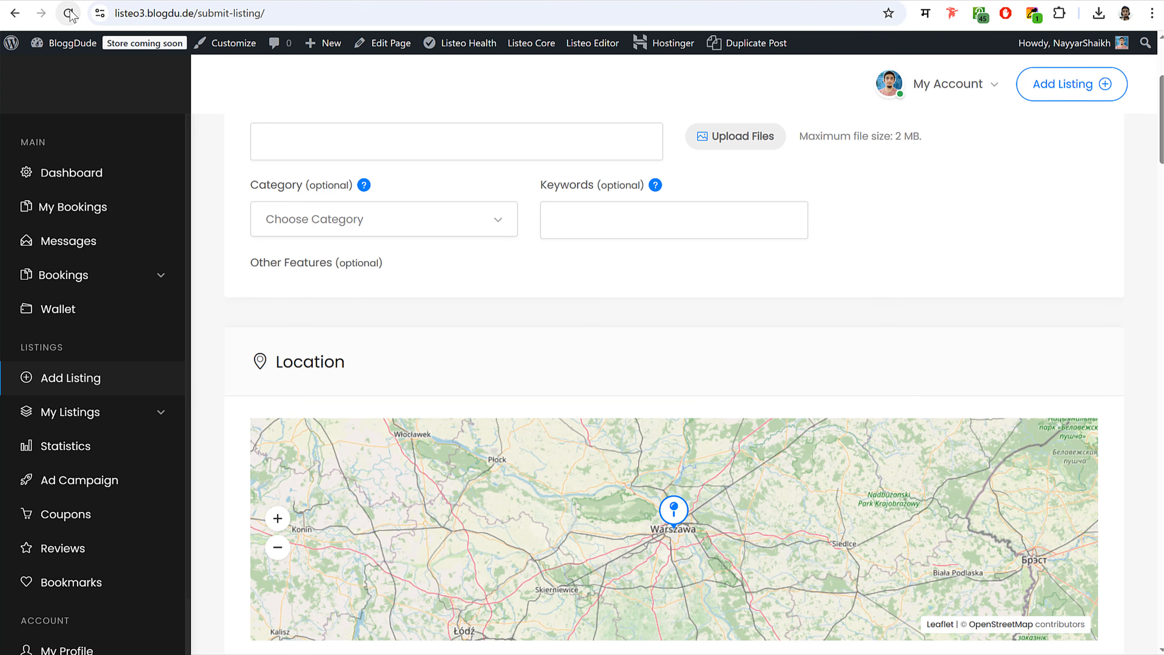
- Reload the Add Listing form, check the Category dropdown's choices, and scroll through the form
click(69, 14)
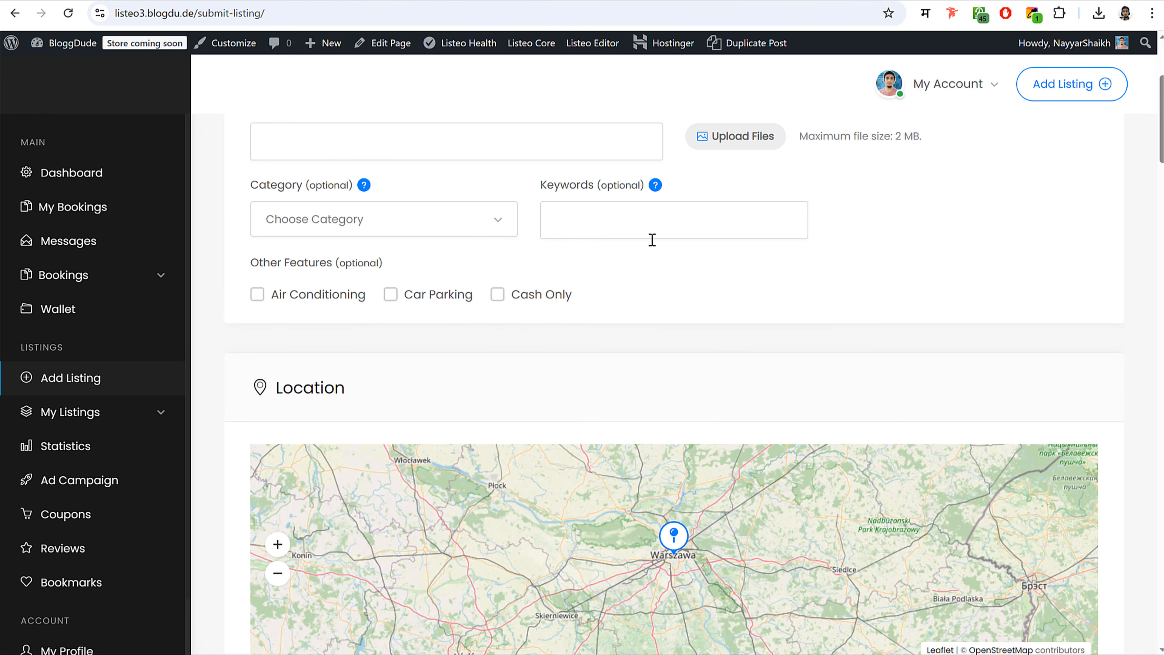
scroll(664, 252, up, 3)
scroll(504, 243, down, 3)
click(440, 228)
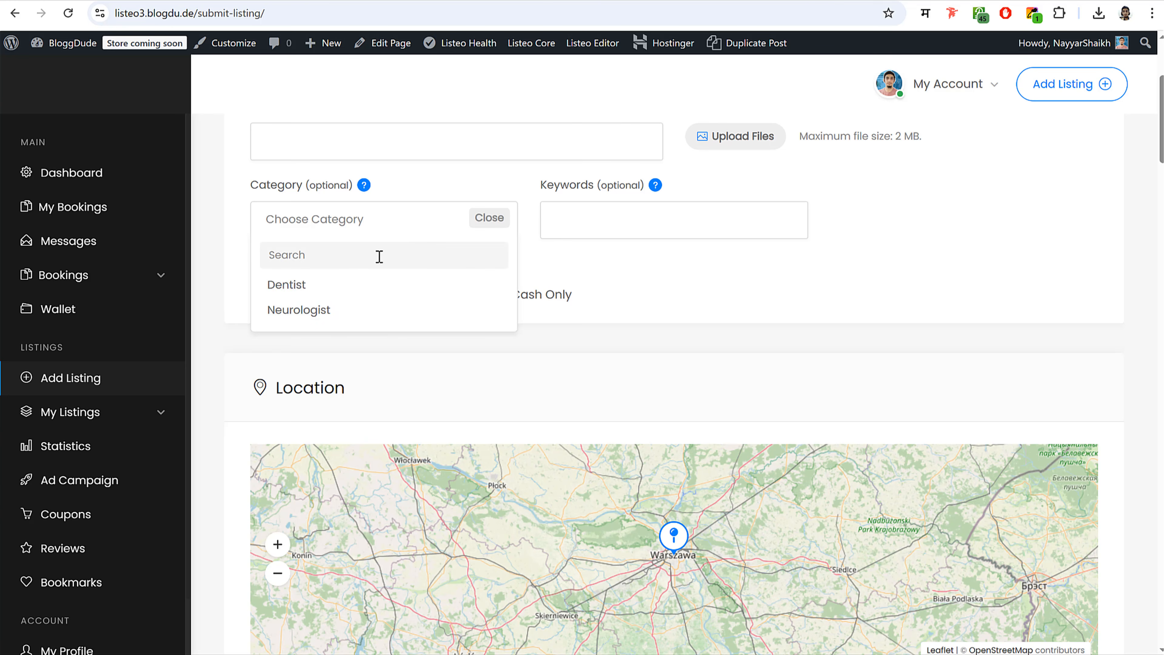
click(743, 295)
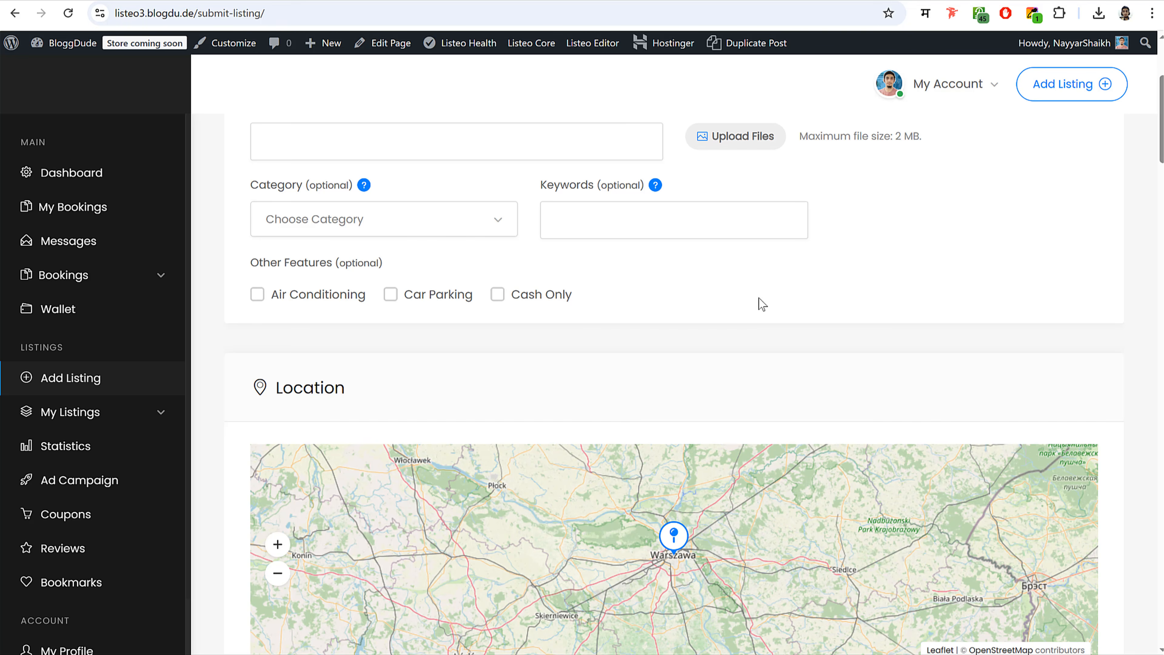
scroll(774, 317, up, 3)
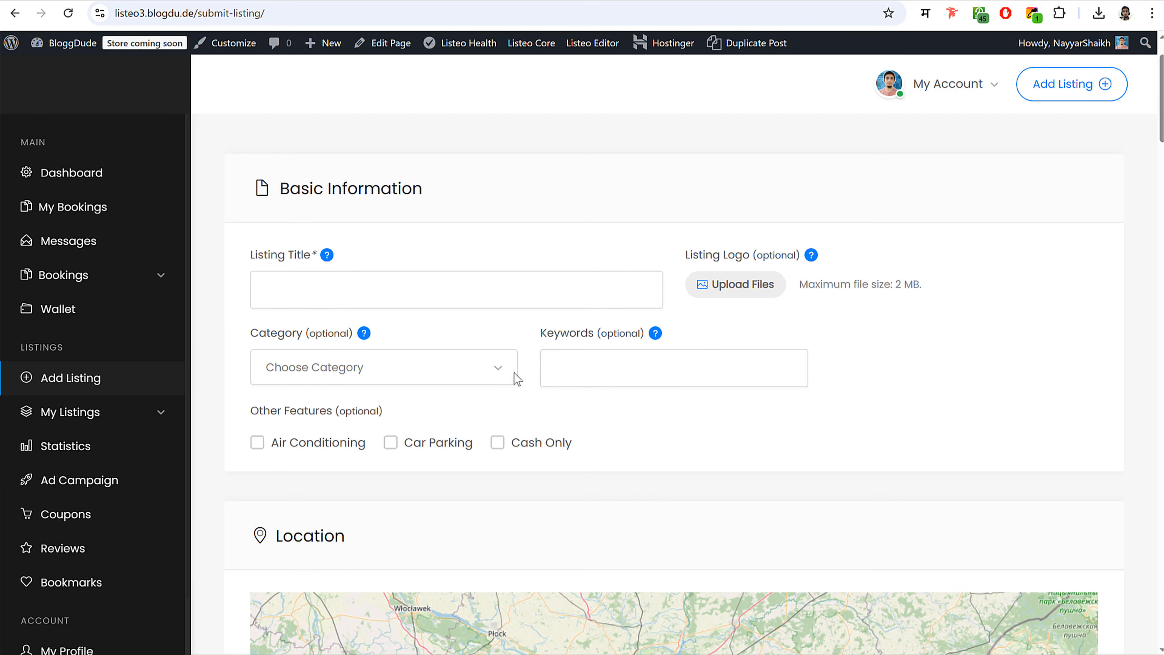
scroll(913, 349, down, 3)
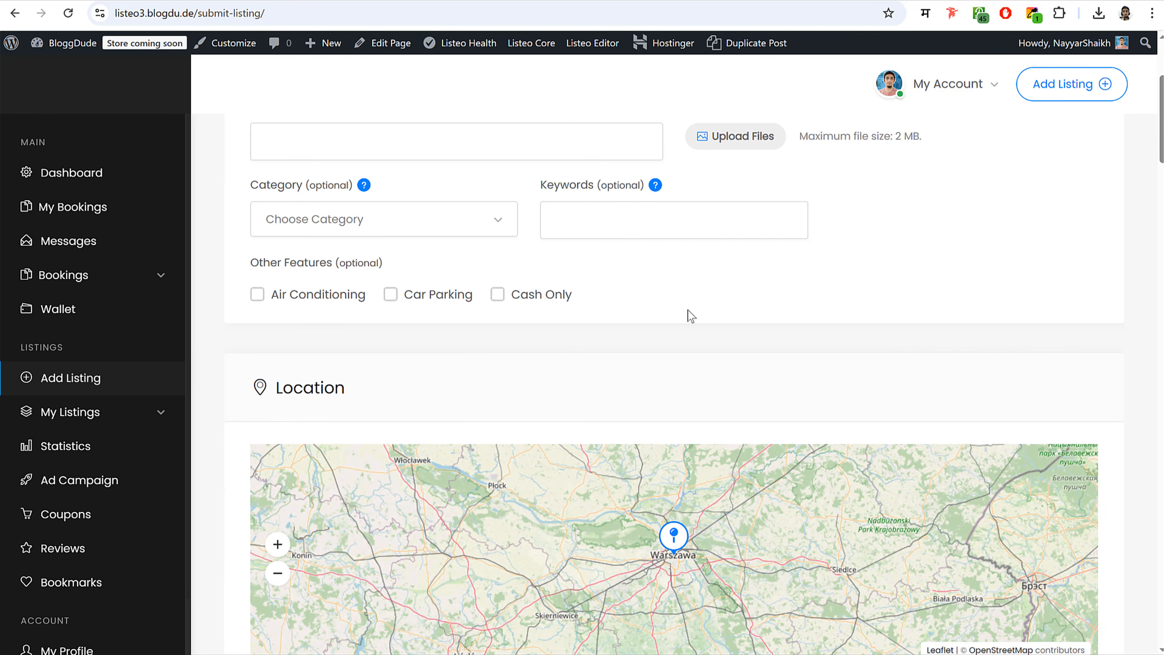
scroll(704, 294, down, 15)
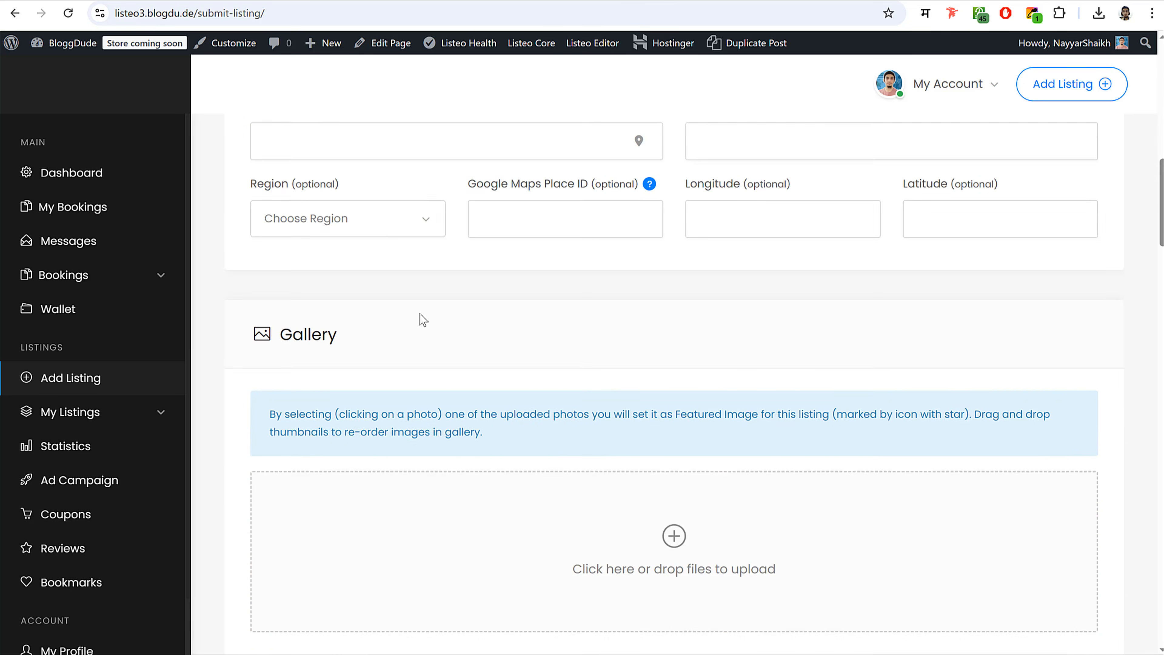
scroll(563, 321, up, 15)
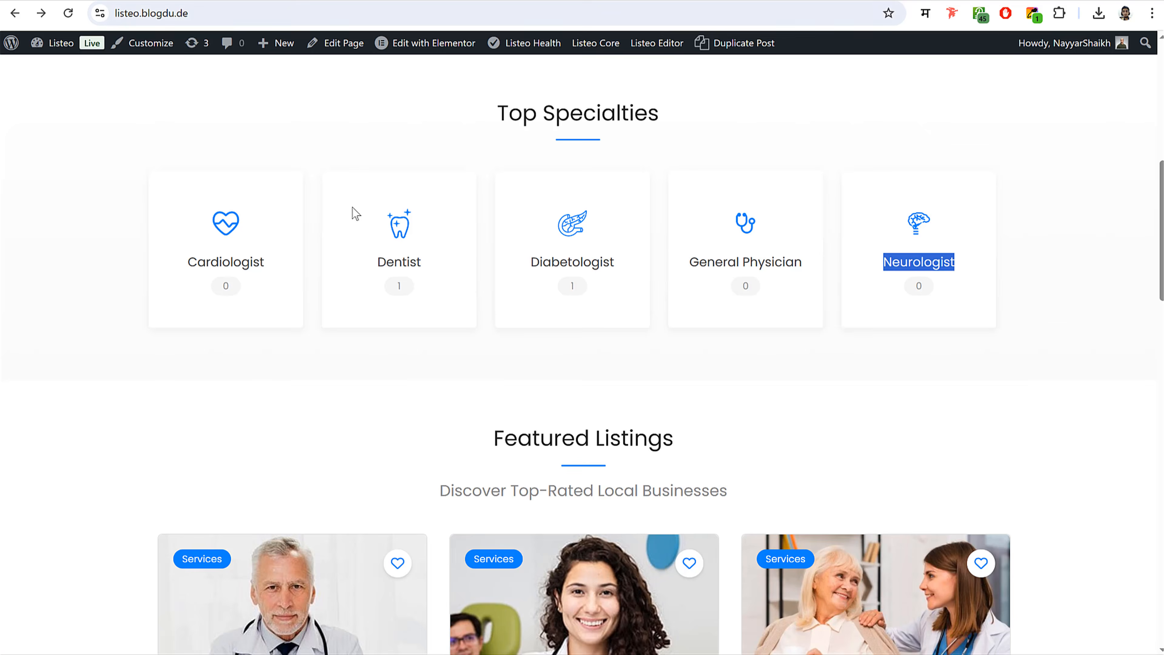
scroll(356, 213, down, 8)
- Open Dr Darren Sammy's listing and review its Specialist and Consultation Fees details
click(321, 290)
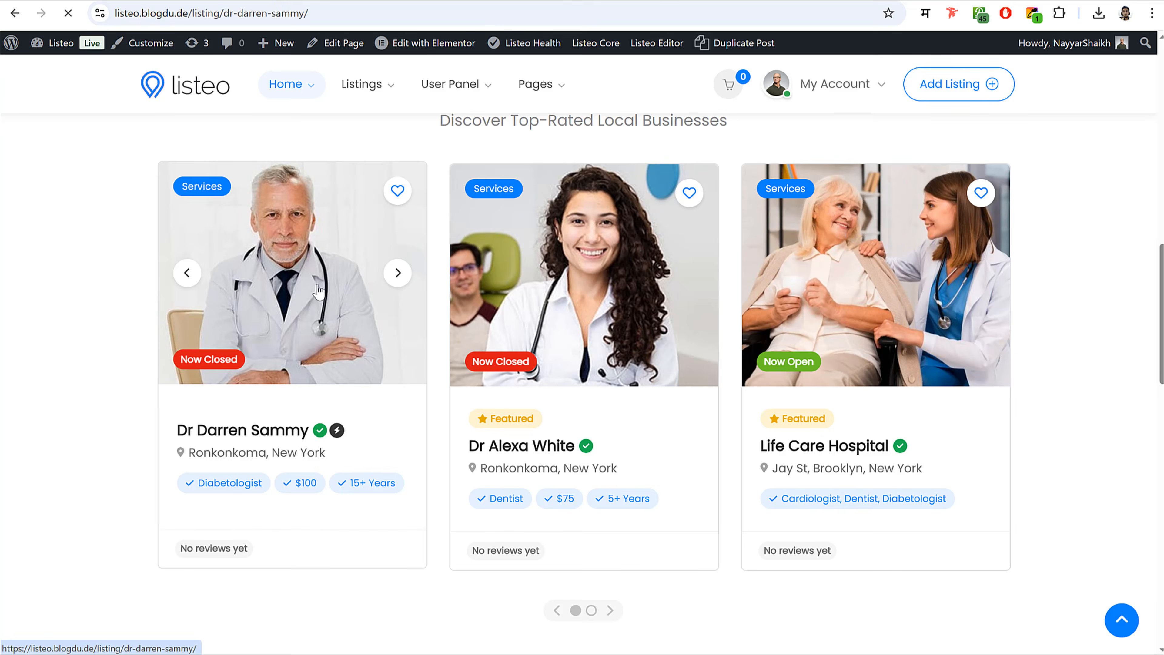
scroll(318, 285, down, 10)
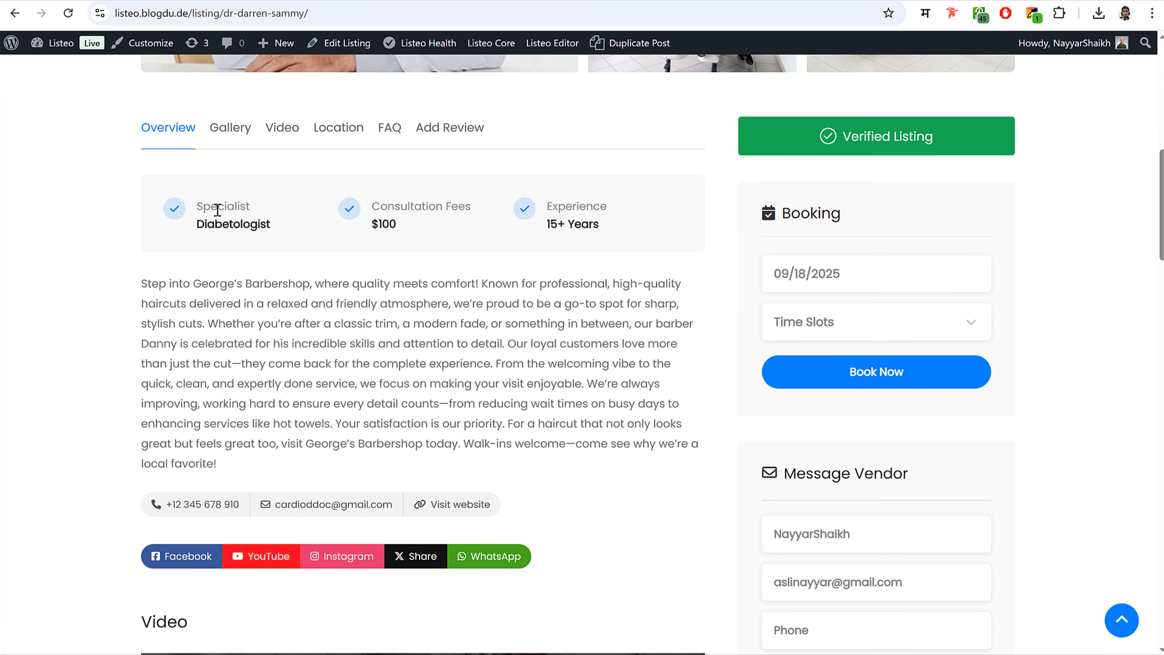
drag(202, 207, 253, 206)
click(378, 207)
drag(375, 207, 495, 208)
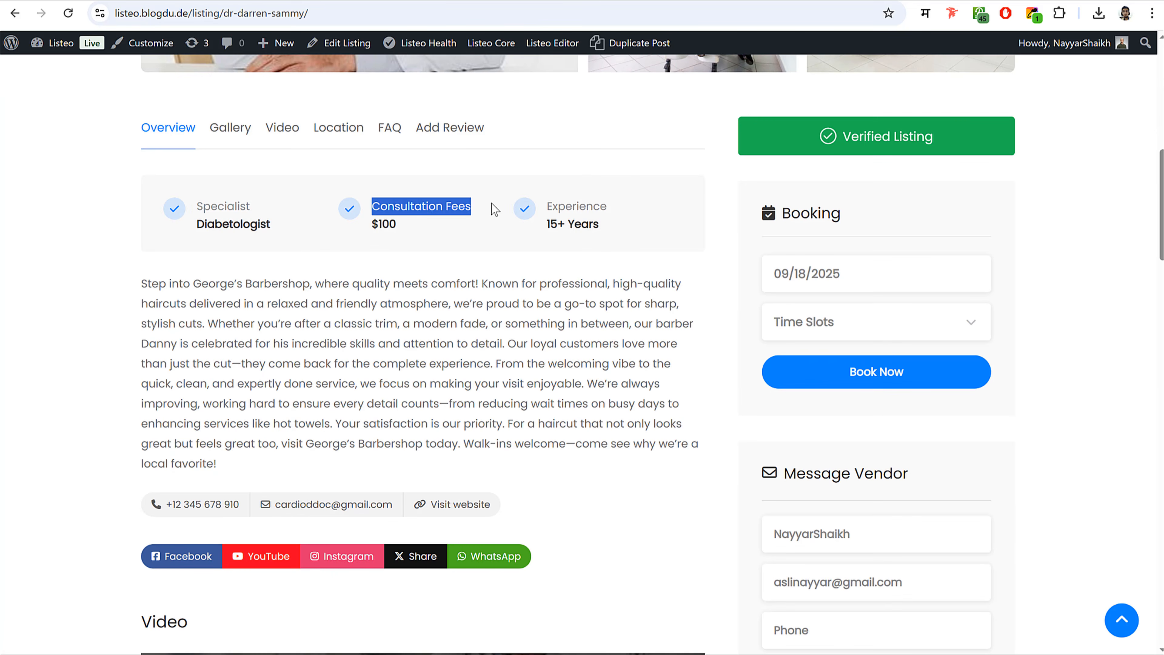
click(496, 209)
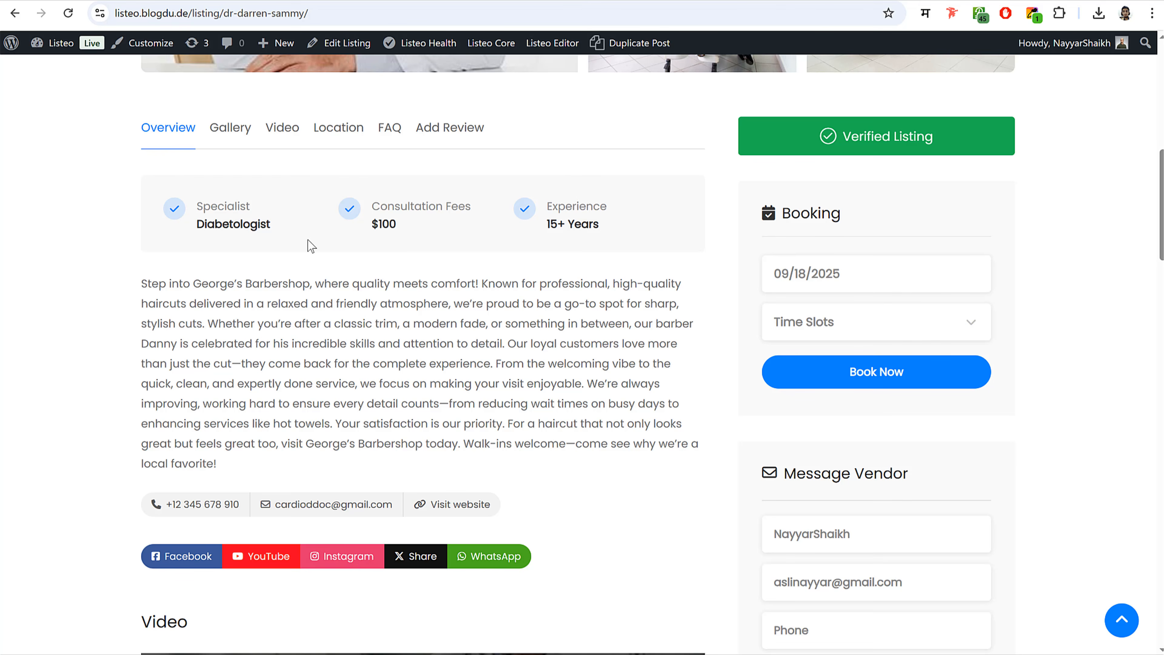
drag(199, 206, 305, 229)
click(305, 229)
click(292, 1)
- Open the Service Fields list in Listeo Editor's Listing Fields and start a new field
scroll(839, 285, down, 12)
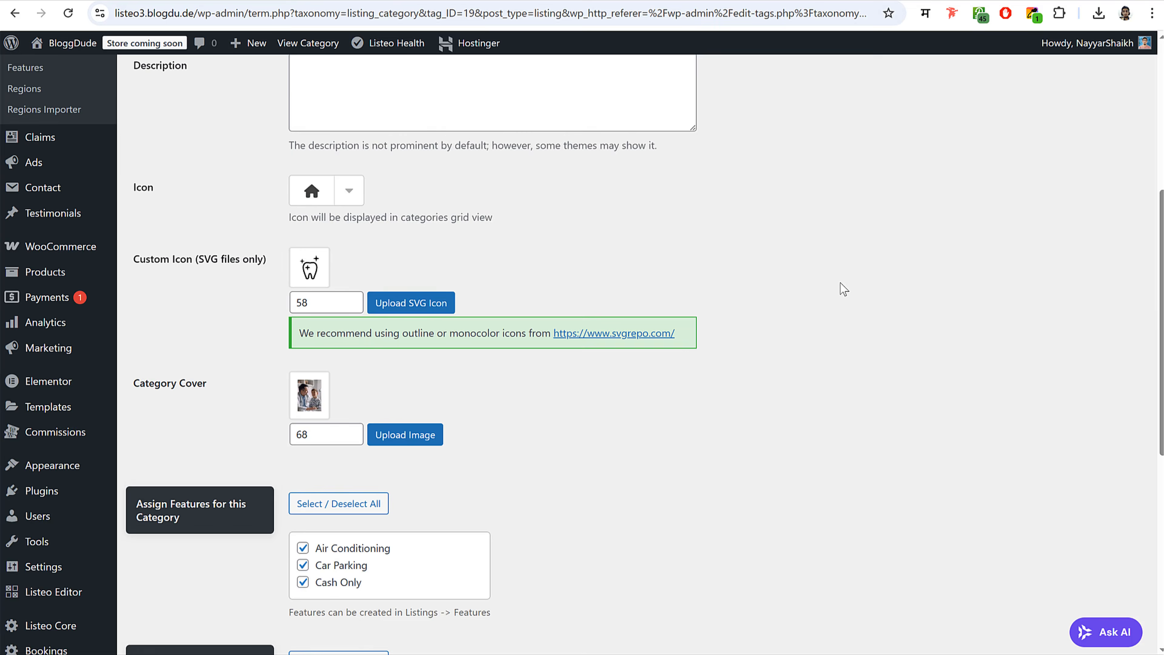
mouse_move(55, 567)
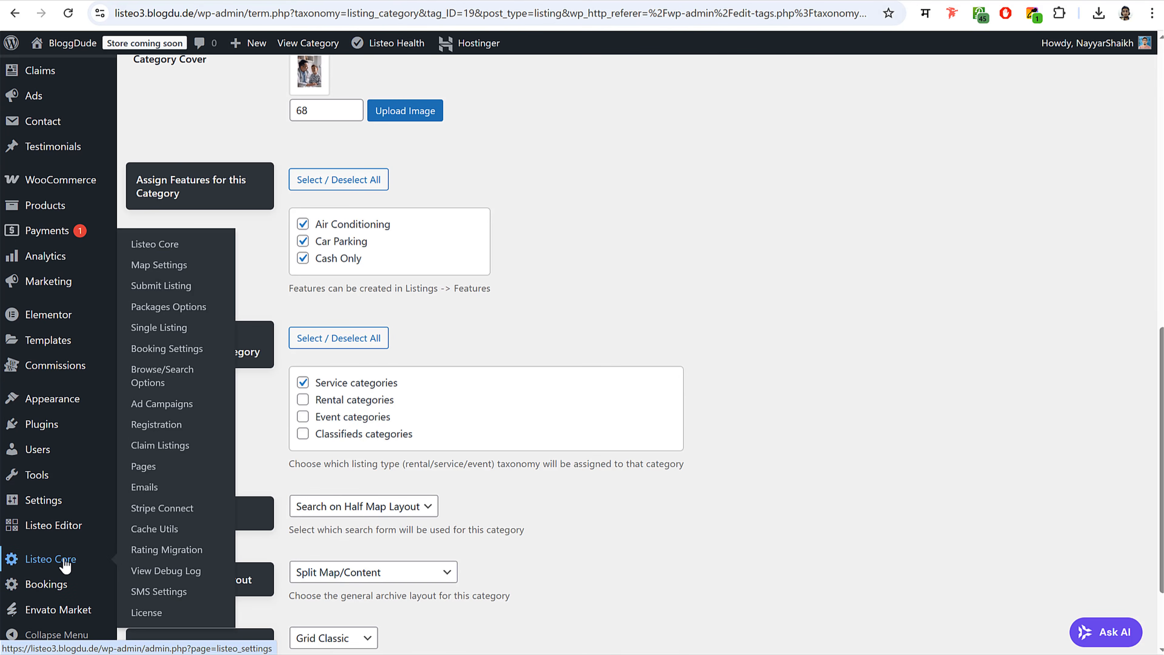
mouse_move(59, 529)
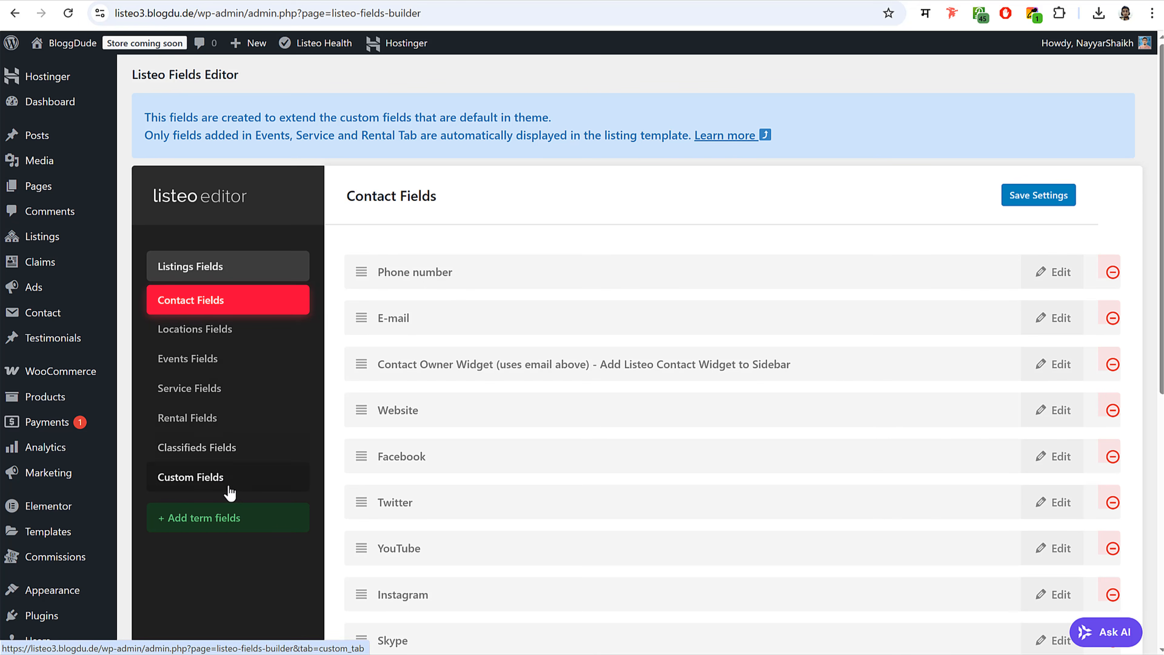
click(211, 392)
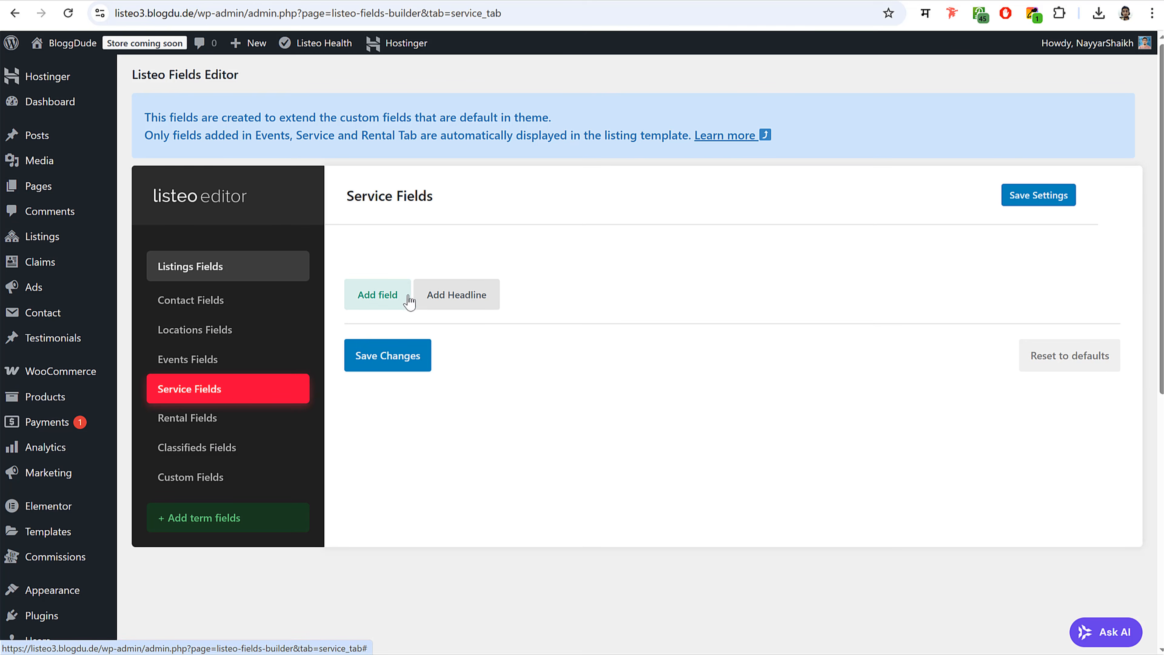
click(387, 301)
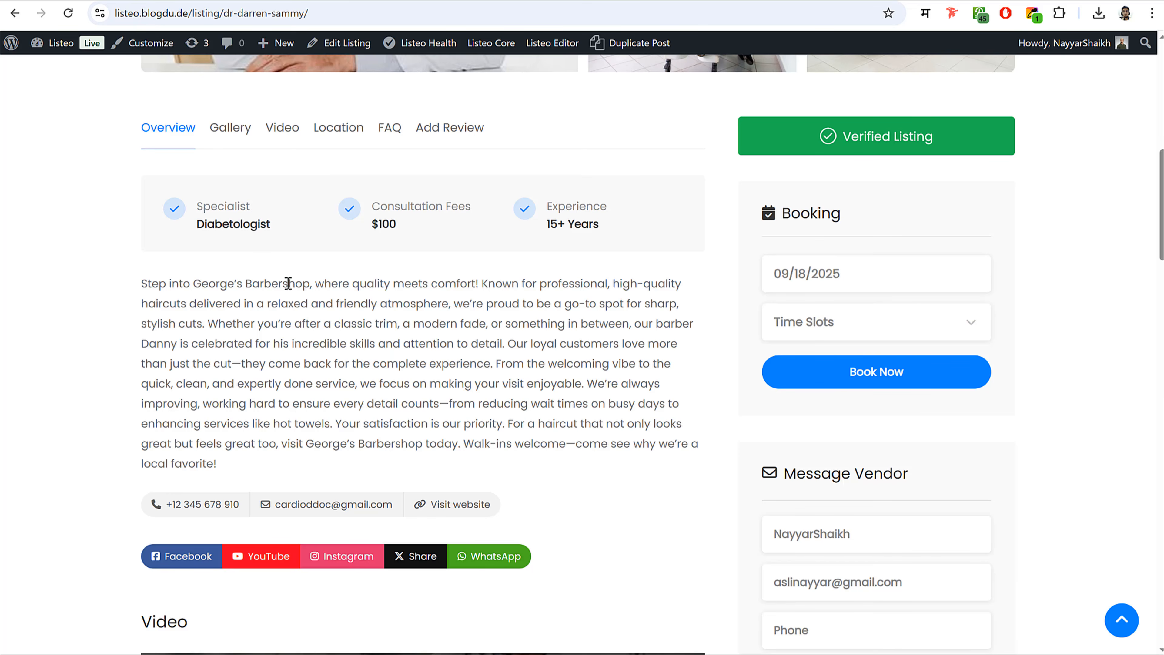
- Name the new service field Specialist and set its type to Select
drag(250, 207, 199, 208)
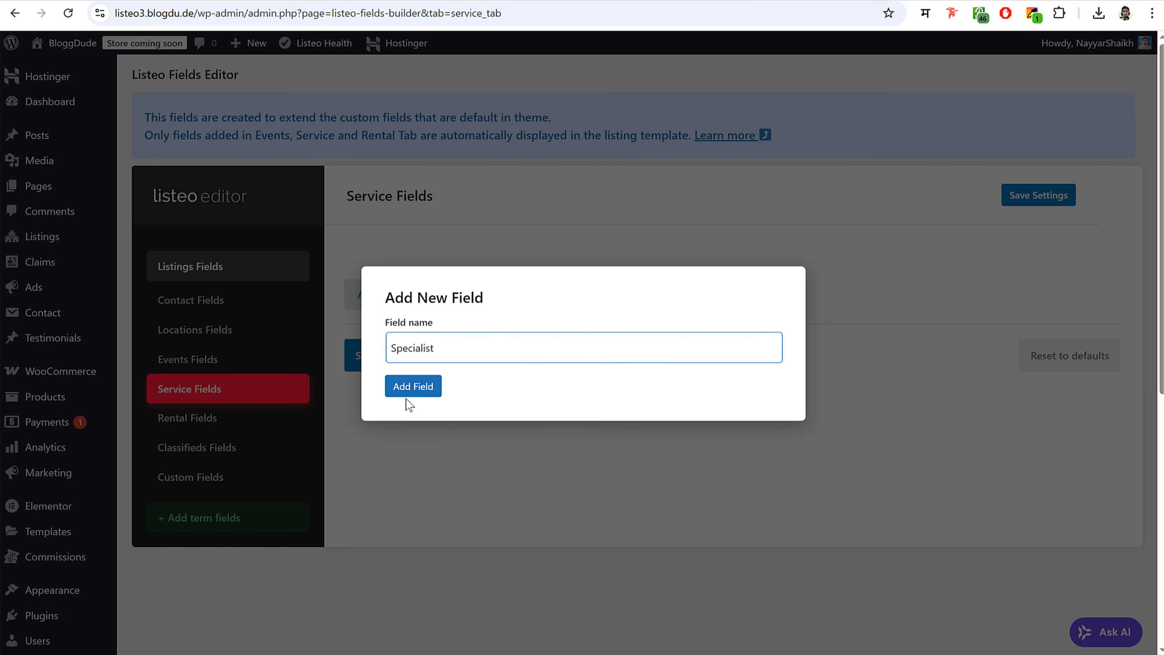
click(408, 393)
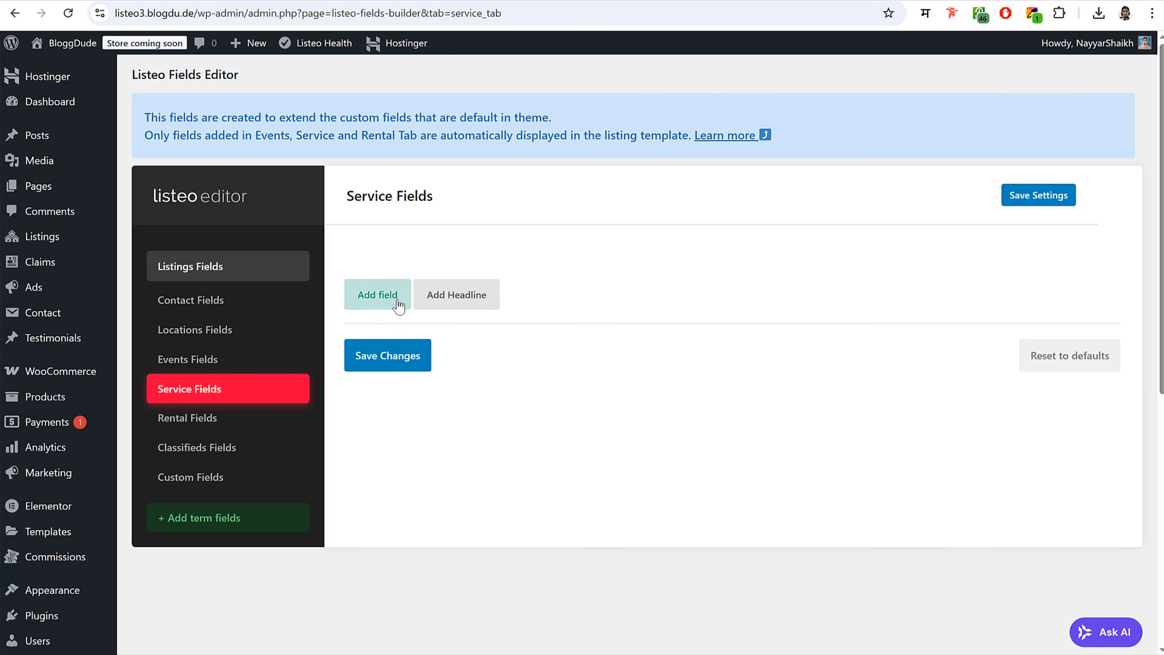
scroll(697, 335, down, 3)
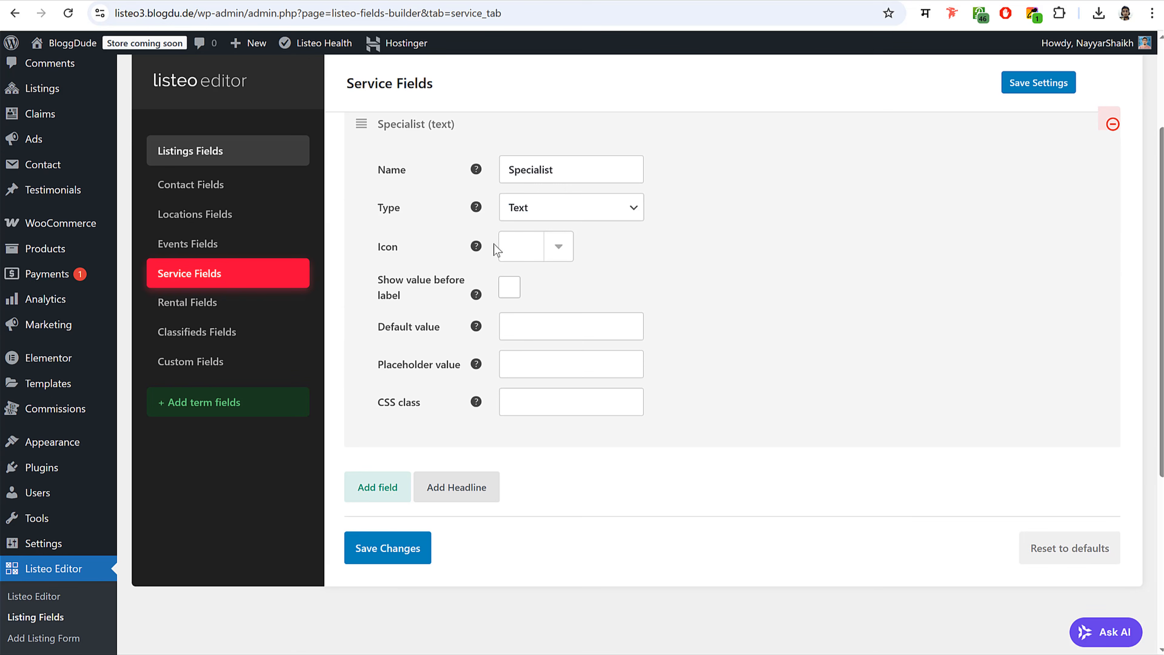
click(581, 209)
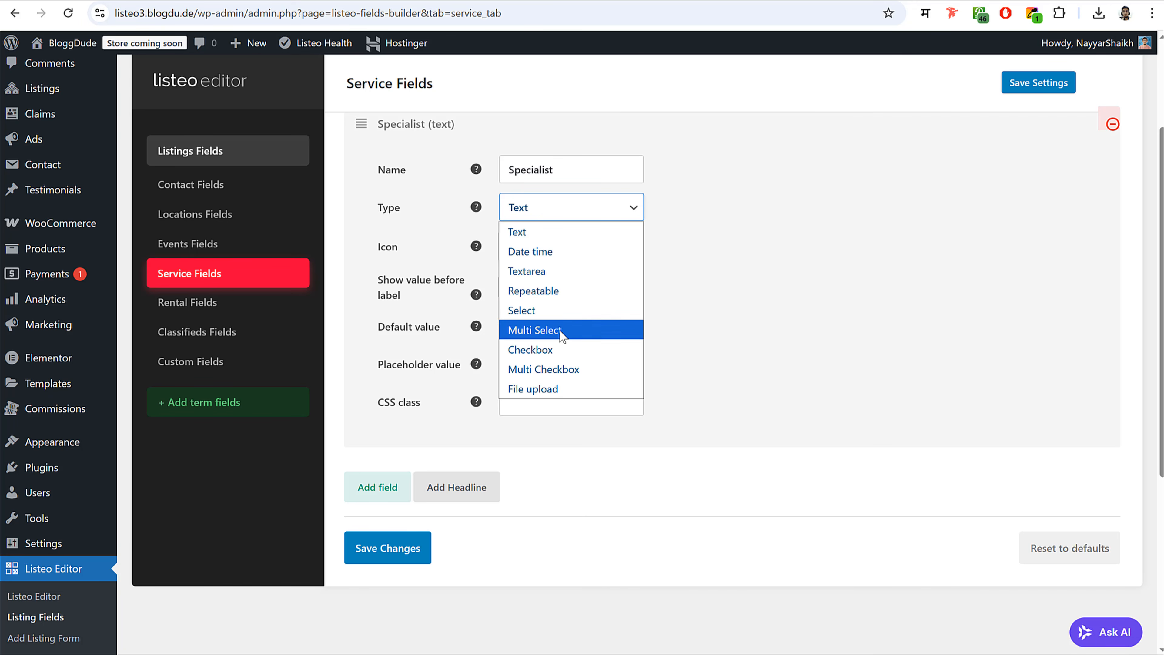
click(555, 316)
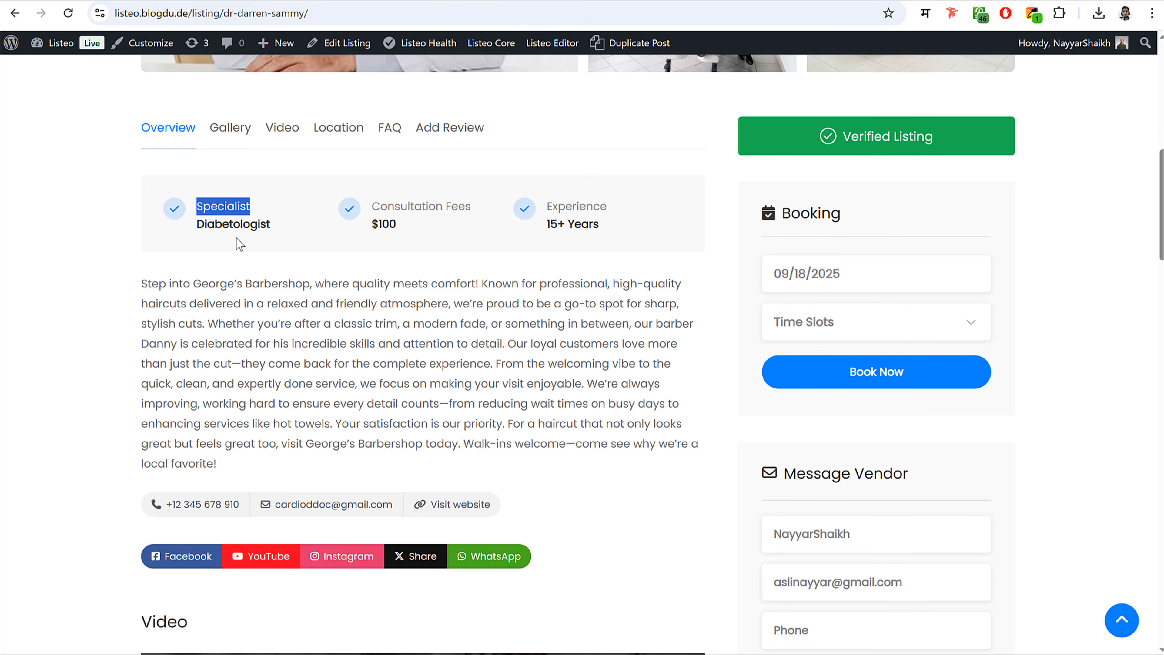
click(239, 244)
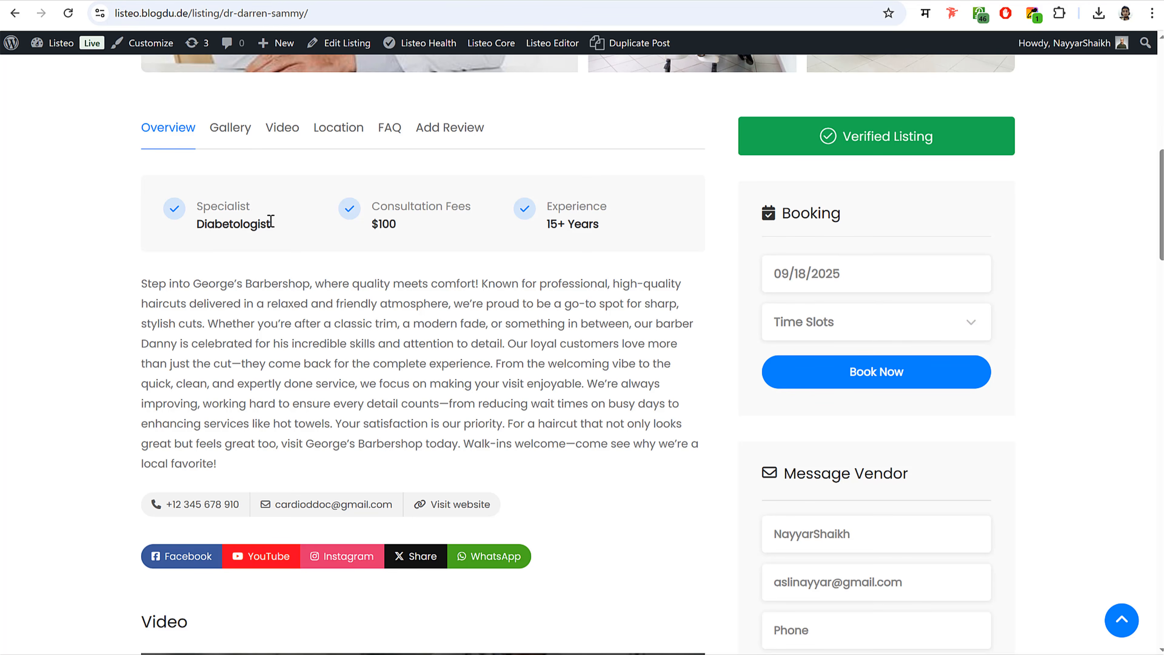
scroll(240, 219, up, 10)
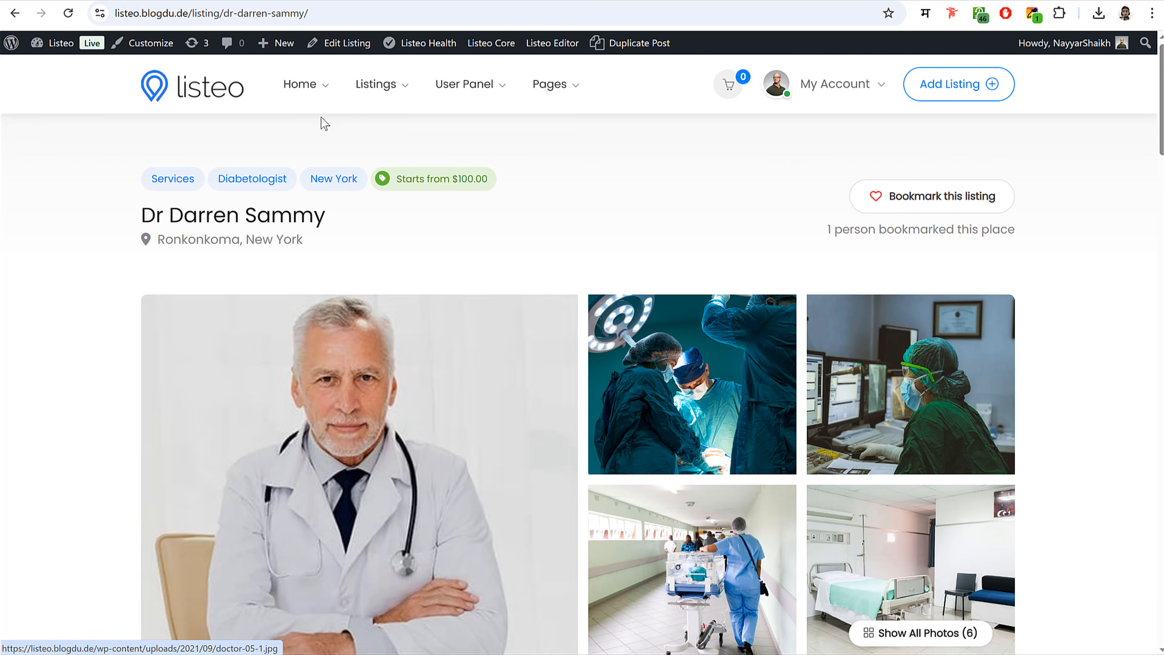
click(228, 94)
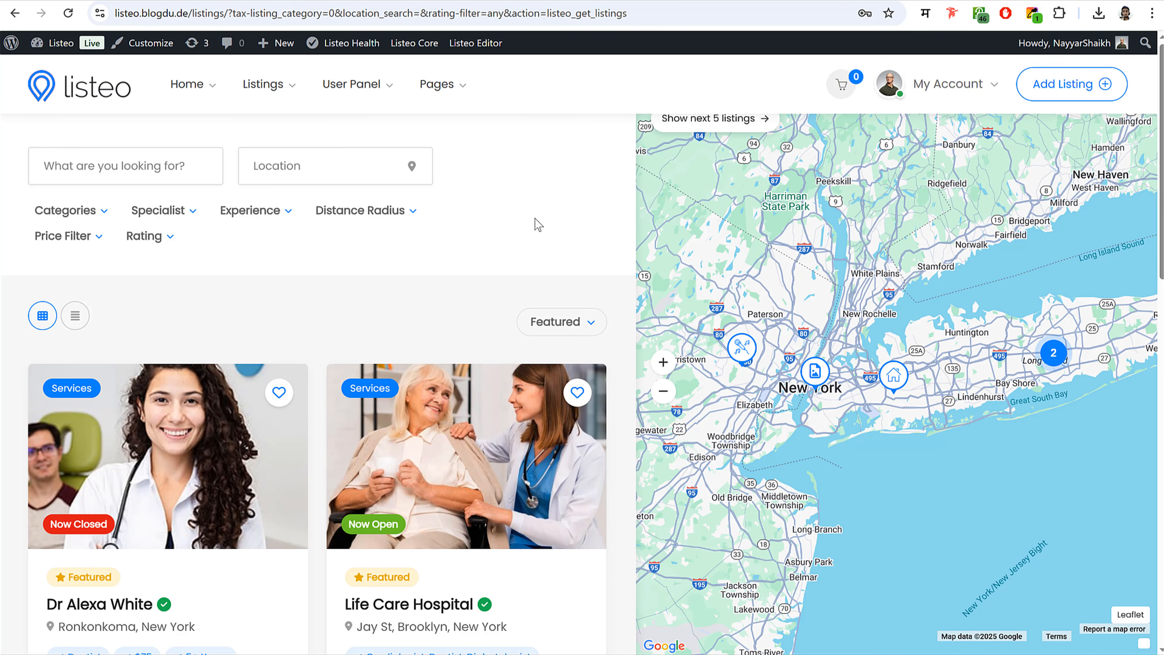
scroll(446, 293, down, 12)
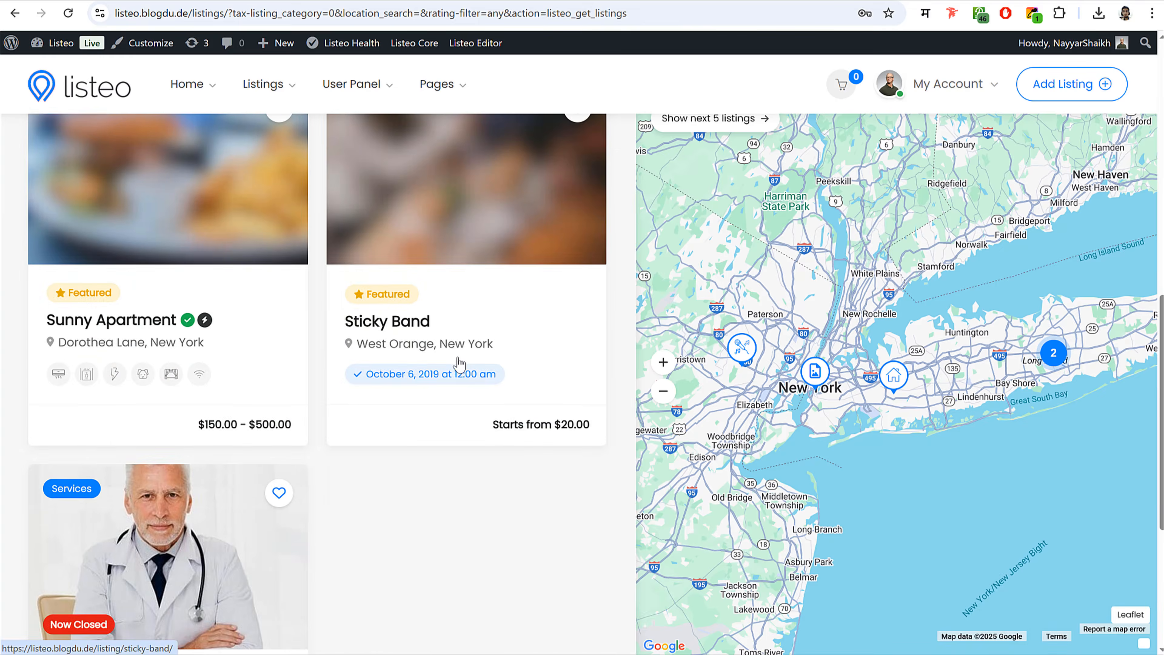
scroll(457, 362, up, 12)
click(169, 212)
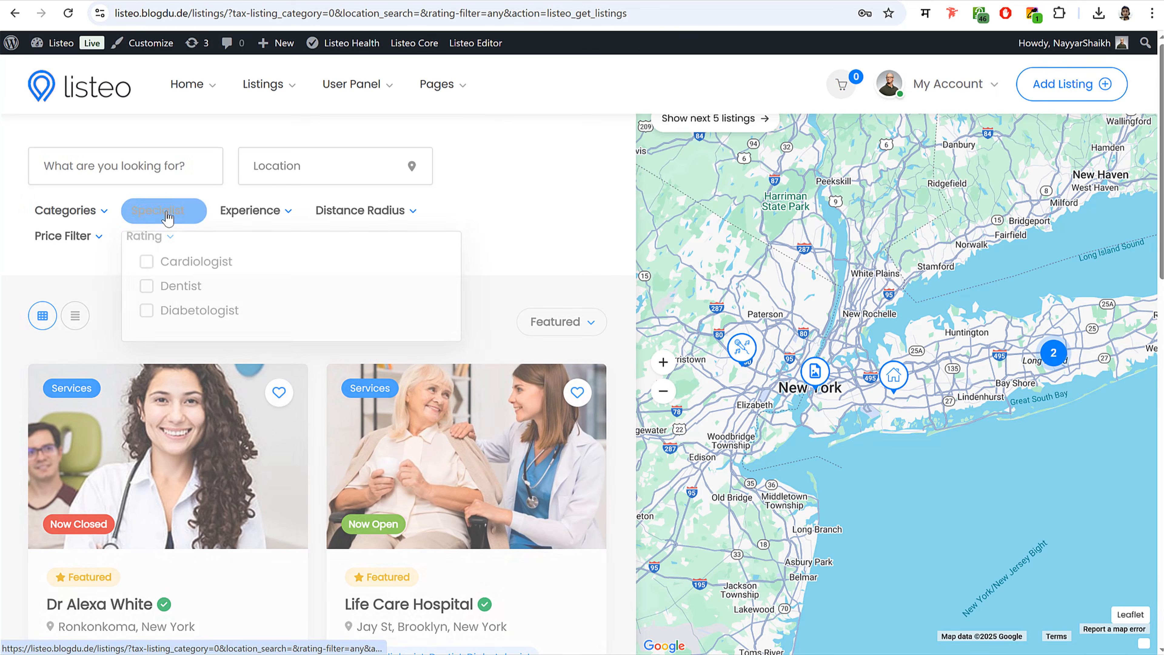
click(172, 295)
click(518, 220)
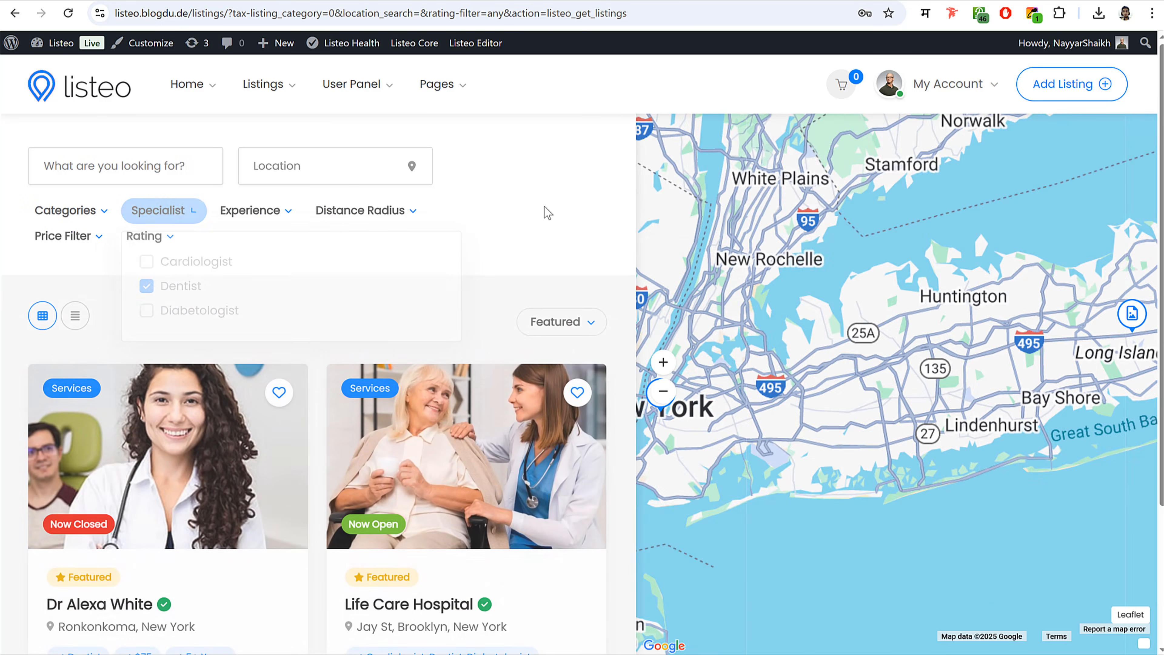
scroll(154, 363, down, 4)
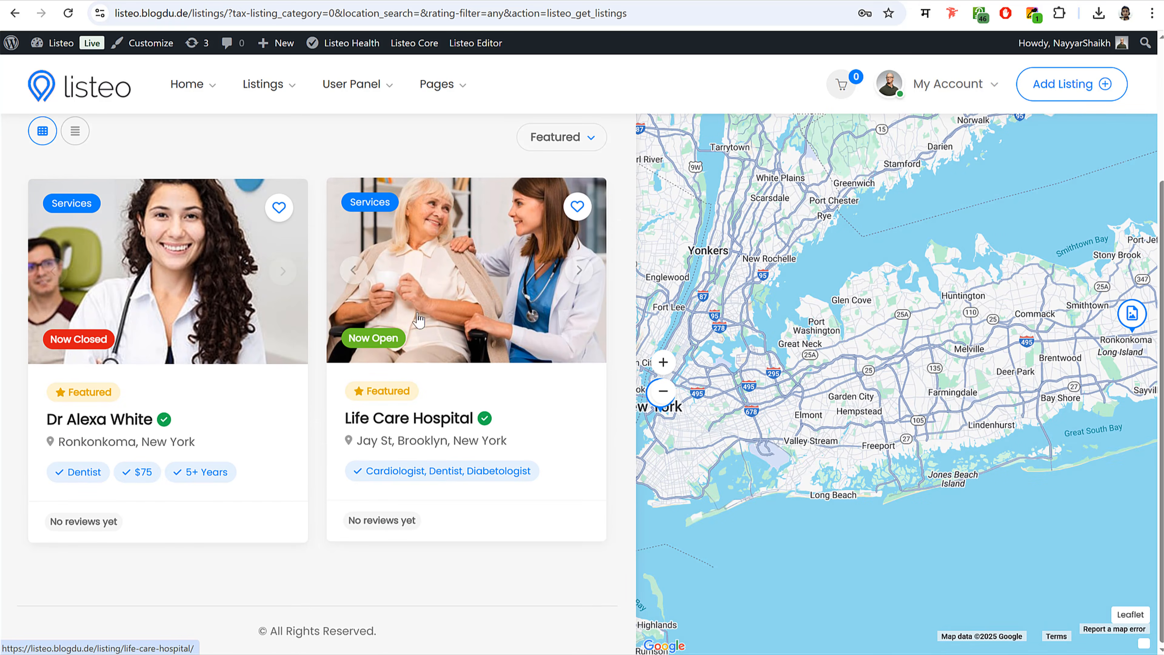
scroll(413, 321, up, 4)
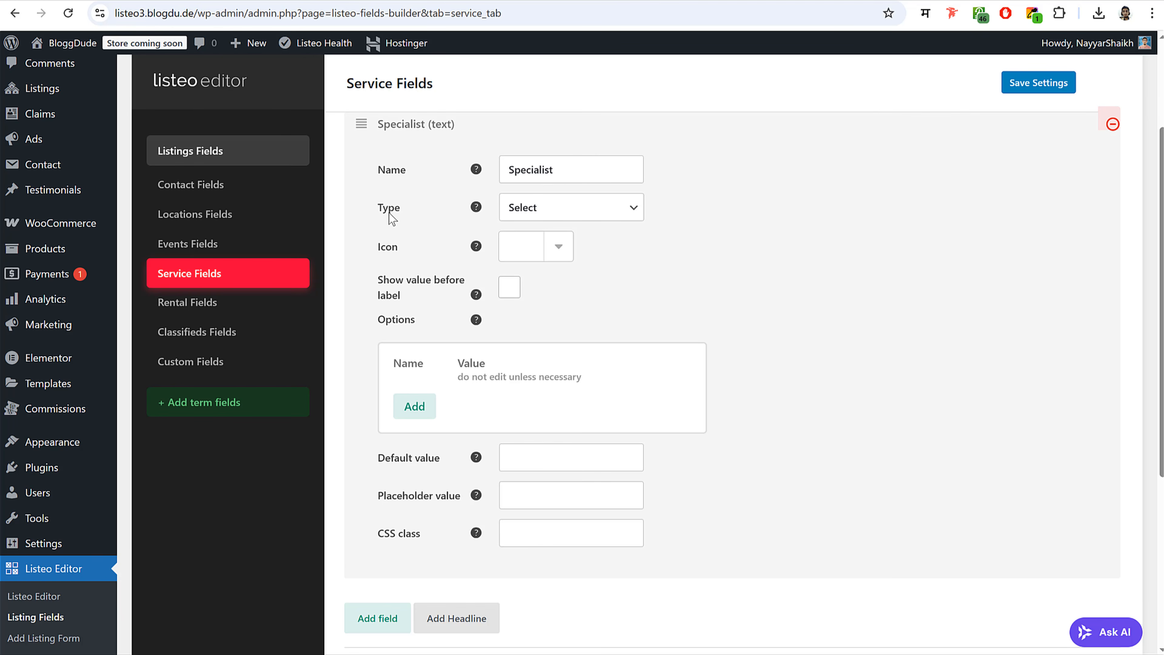
- Keep Specialist as Select and add Dentist and Cardiologist options
click(549, 215)
click(554, 309)
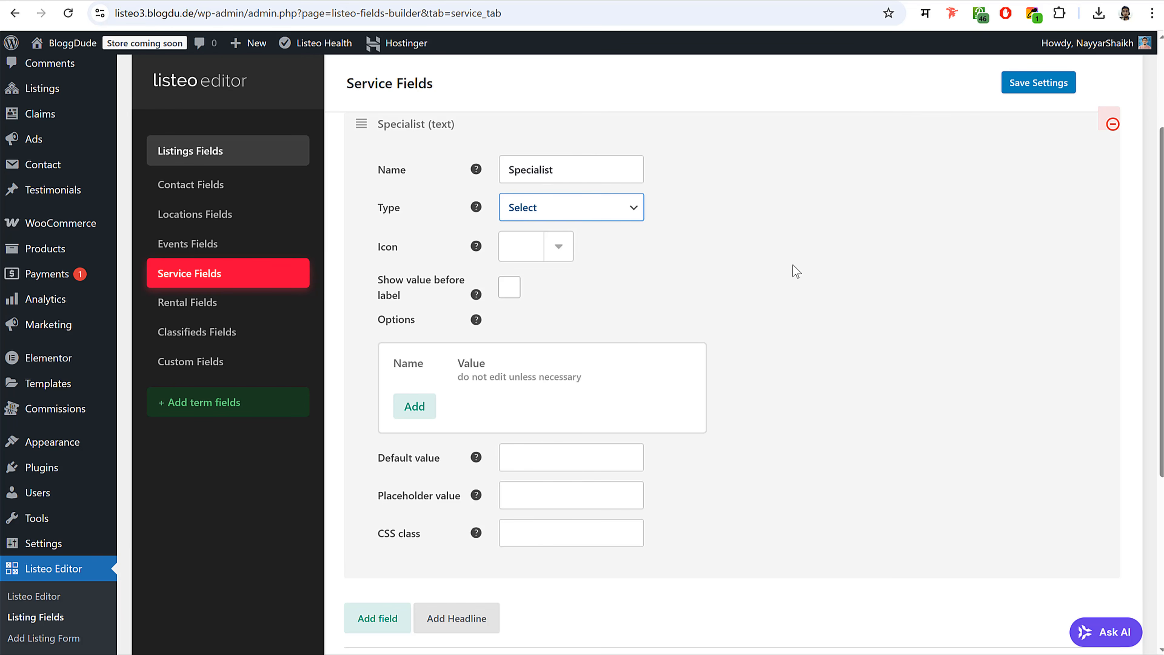
scroll(792, 354, down, 2)
click(429, 338)
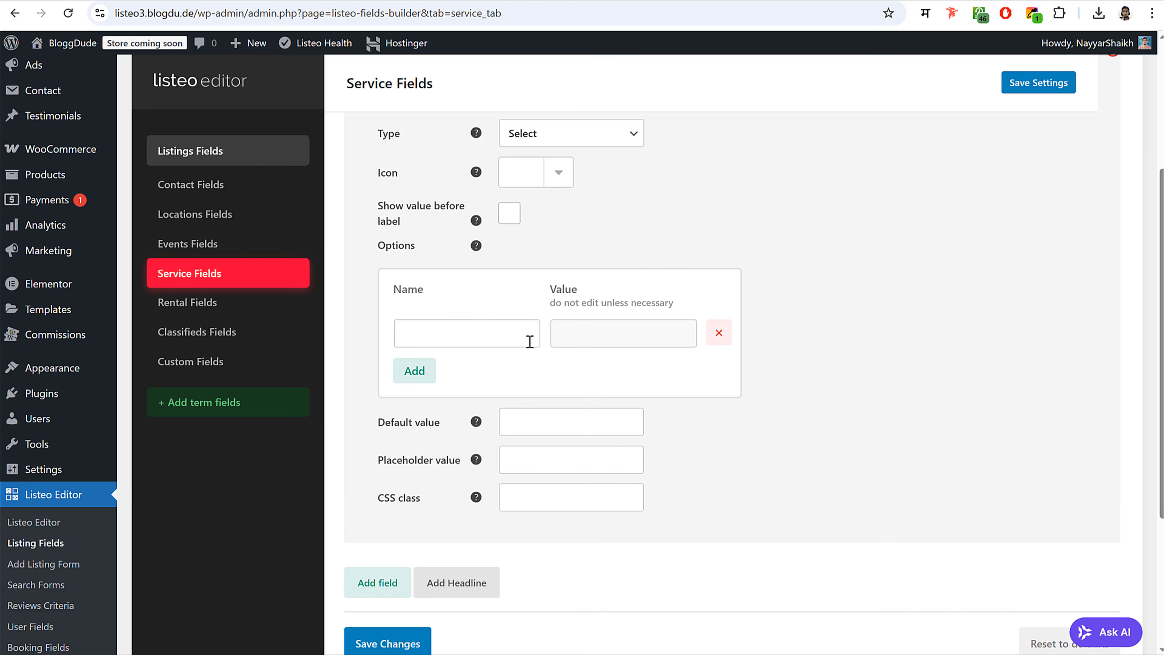
click(504, 334)
text(Dentist)
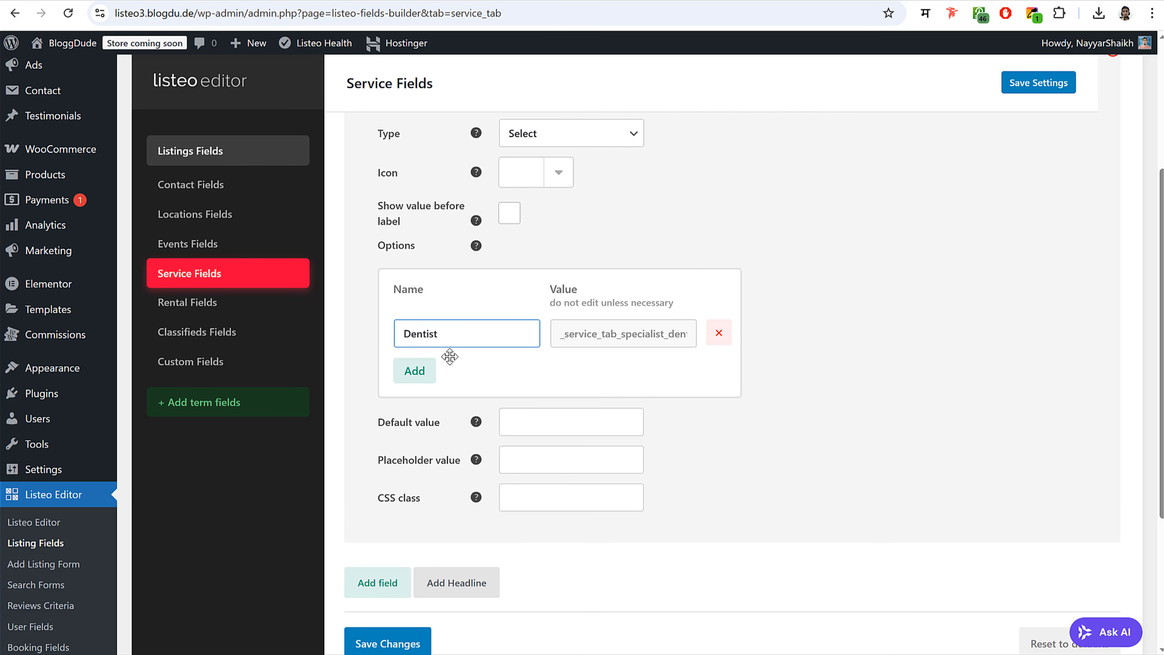
click(416, 373)
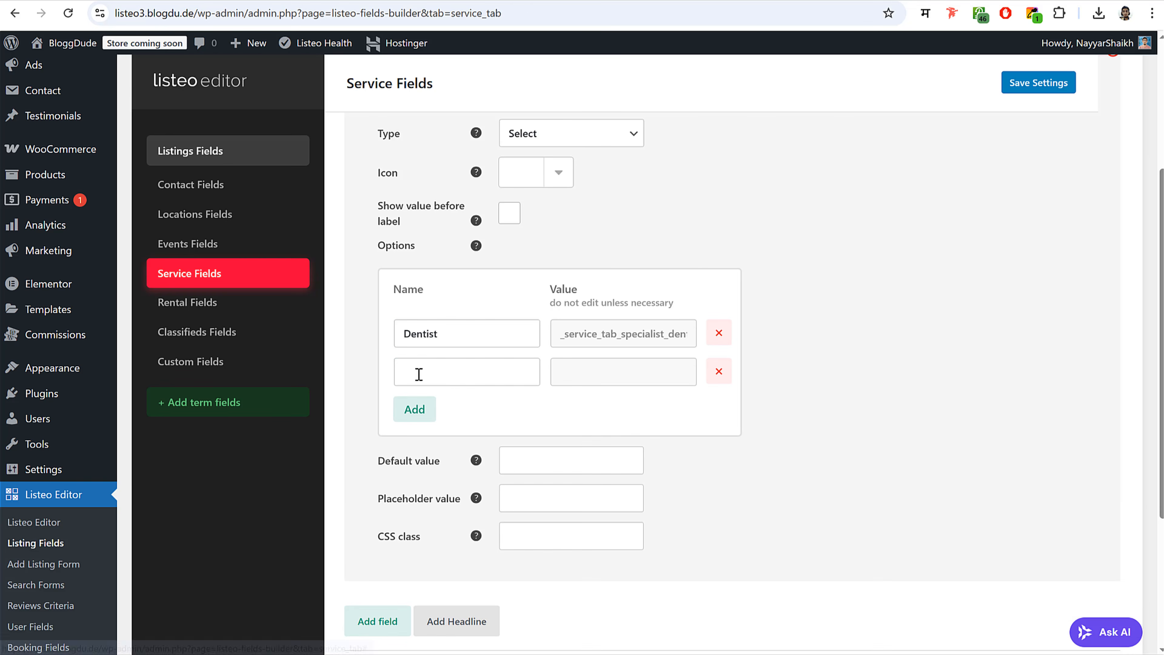
click(449, 375)
text(Cardiologist)
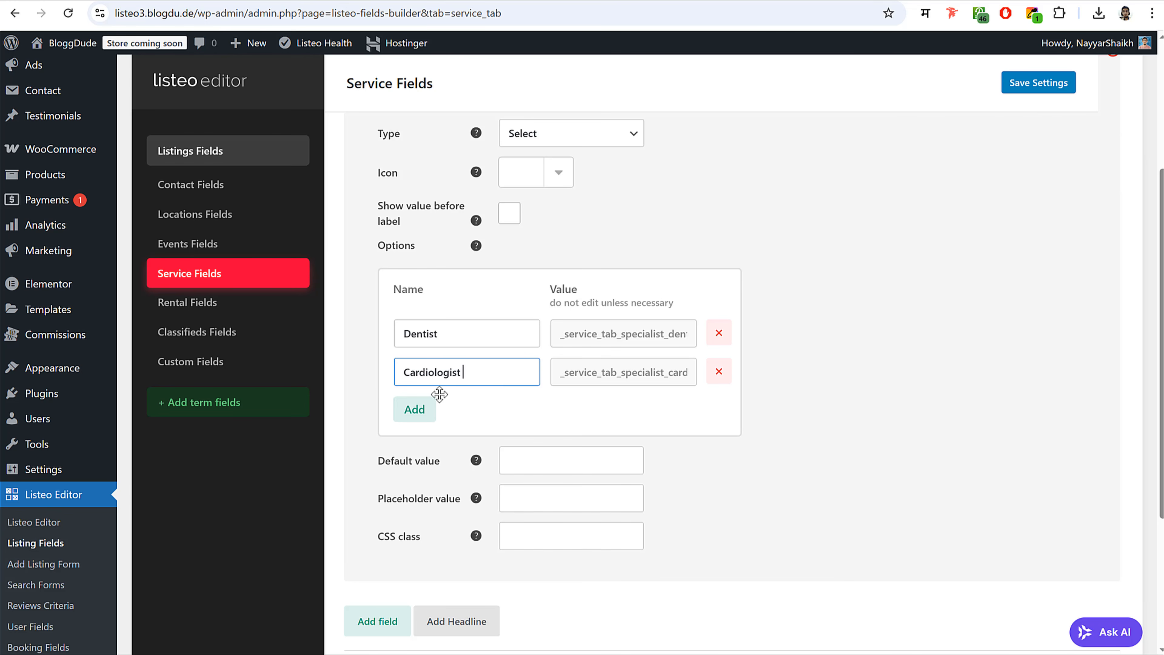
- Add Neurologist and General Physician options to the Specialist field
click(418, 414)
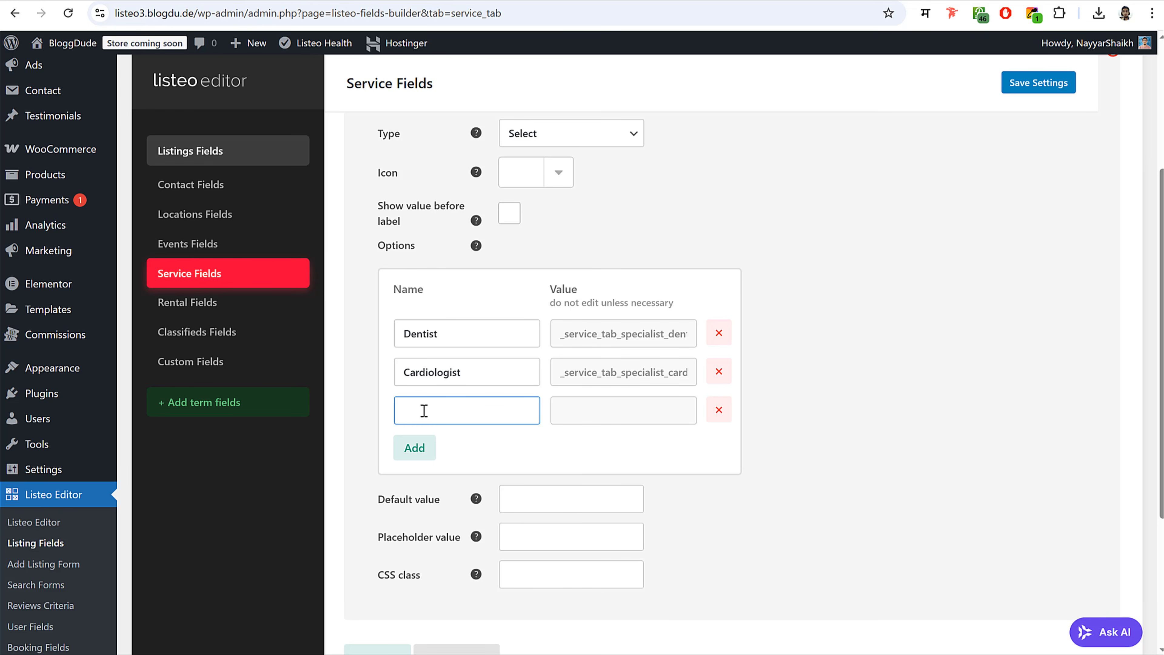
text(Neurologist)
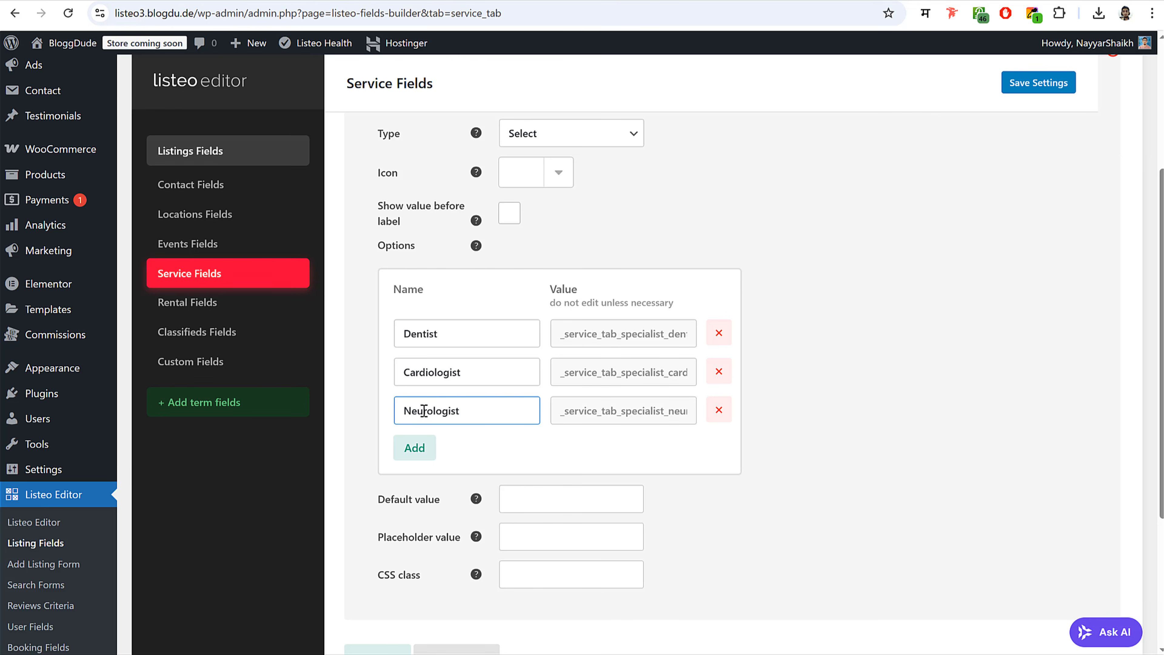
click(426, 456)
click(430, 450)
text(G)
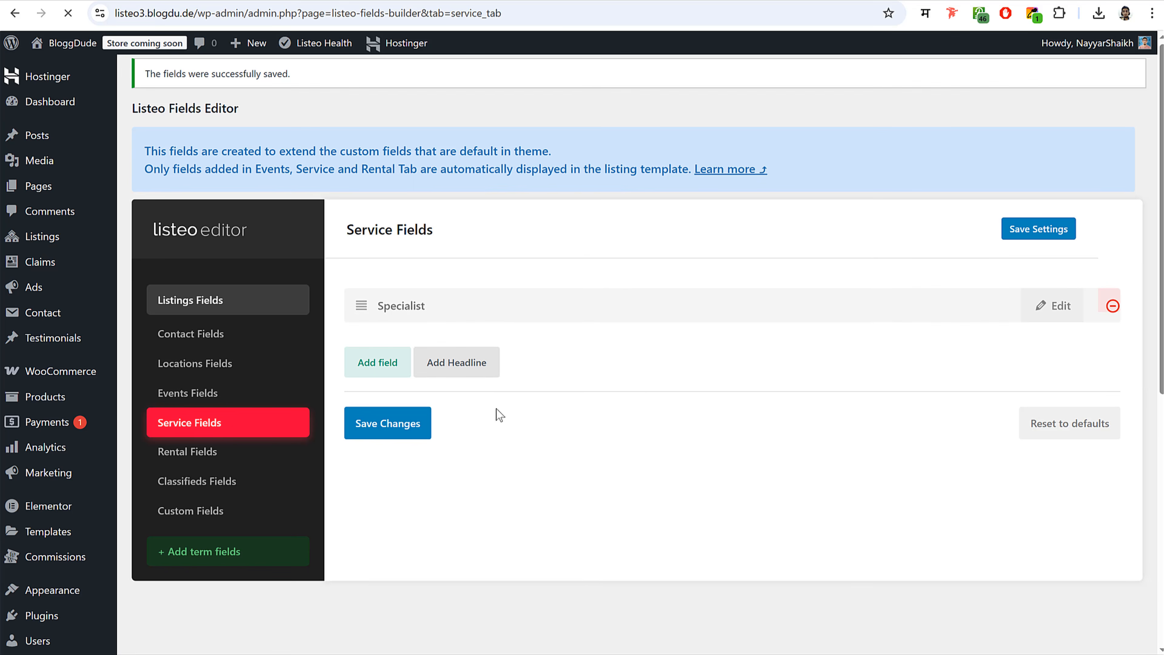
- Add a Consultation Fees service field, using the label copied from the Dr Darren Sammy listing
click(384, 360)
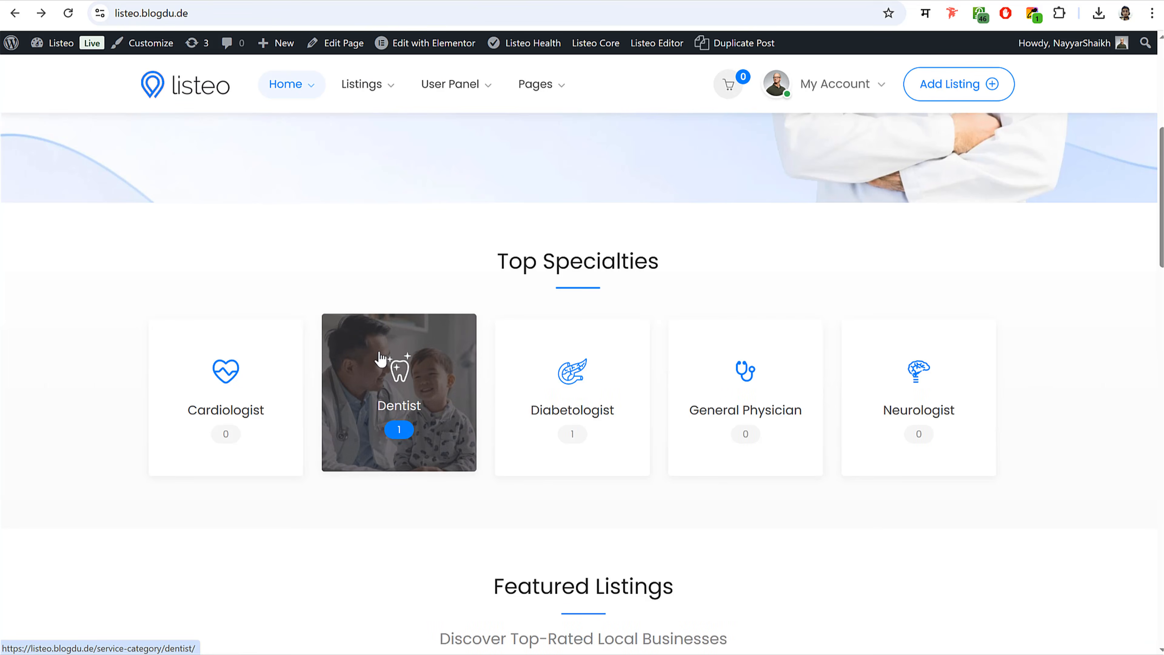
scroll(390, 345, down, 6)
click(330, 378)
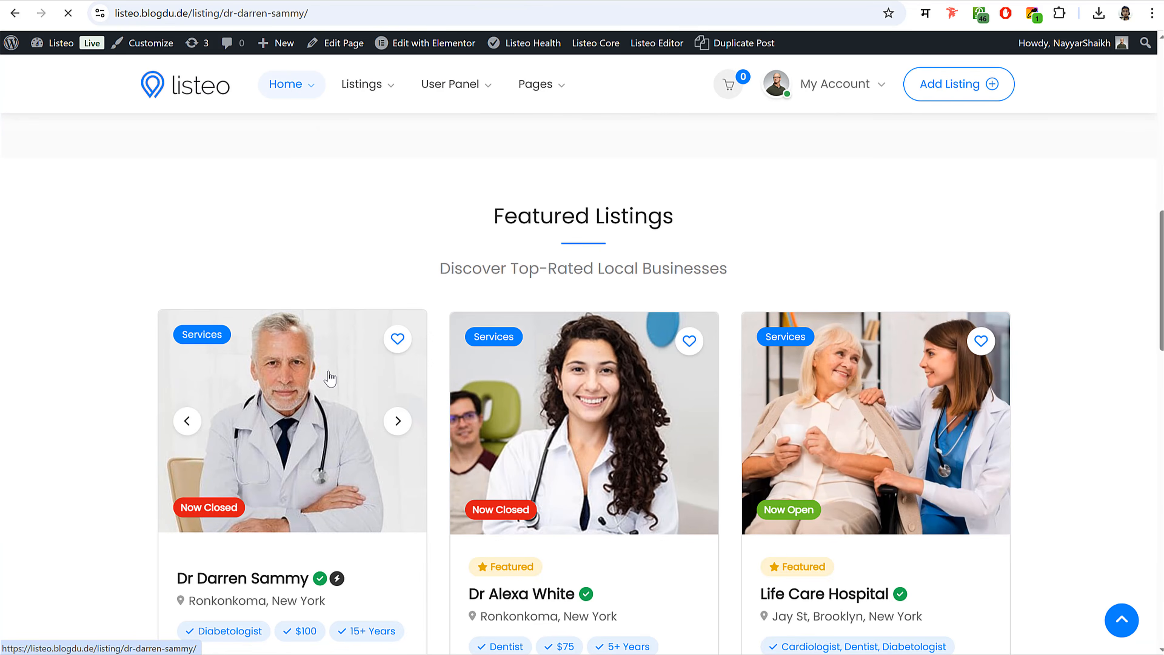
scroll(370, 283, down, 9)
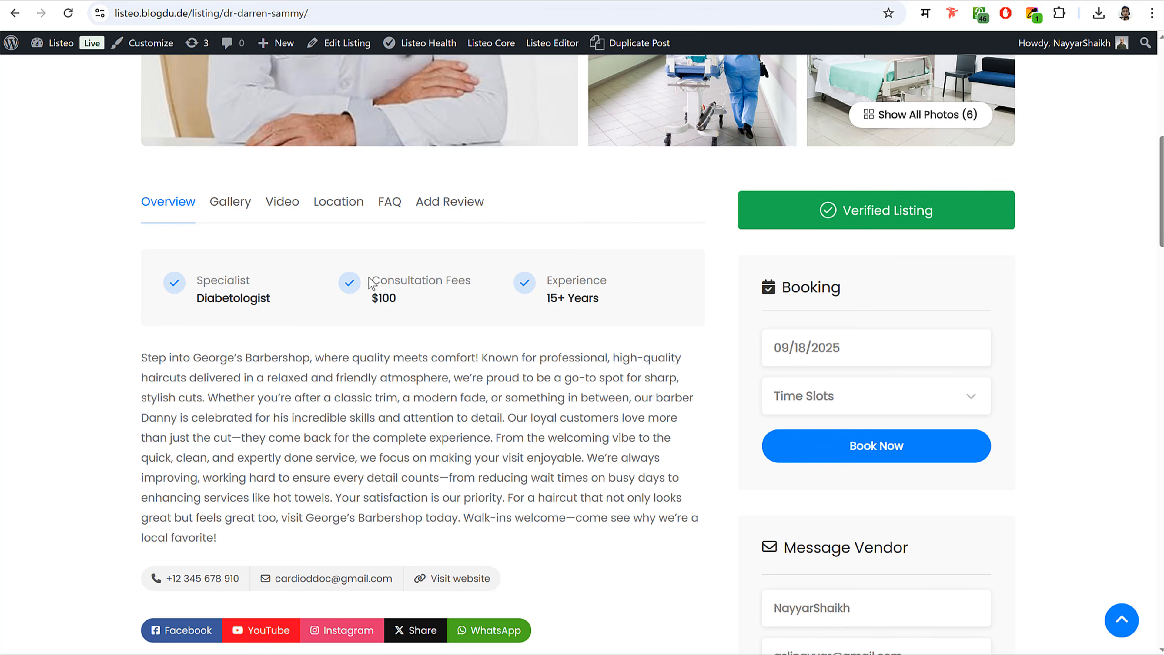
drag(368, 282, 481, 281)
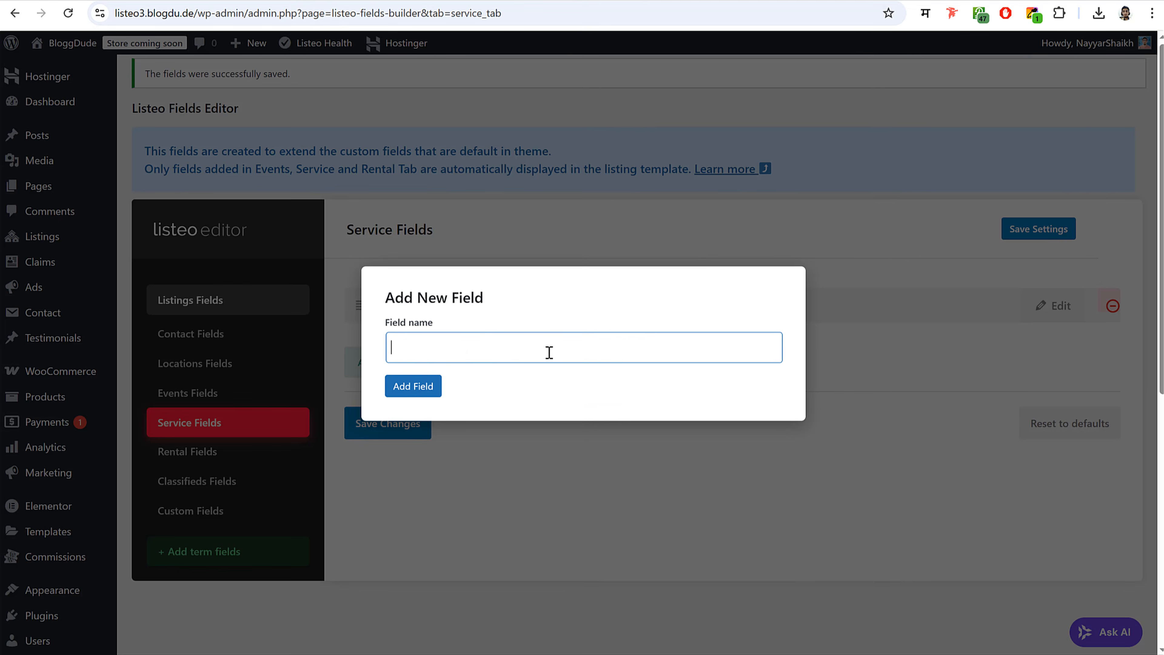
text(Consultation Fees)
click(413, 385)
scroll(793, 273, up, 3)
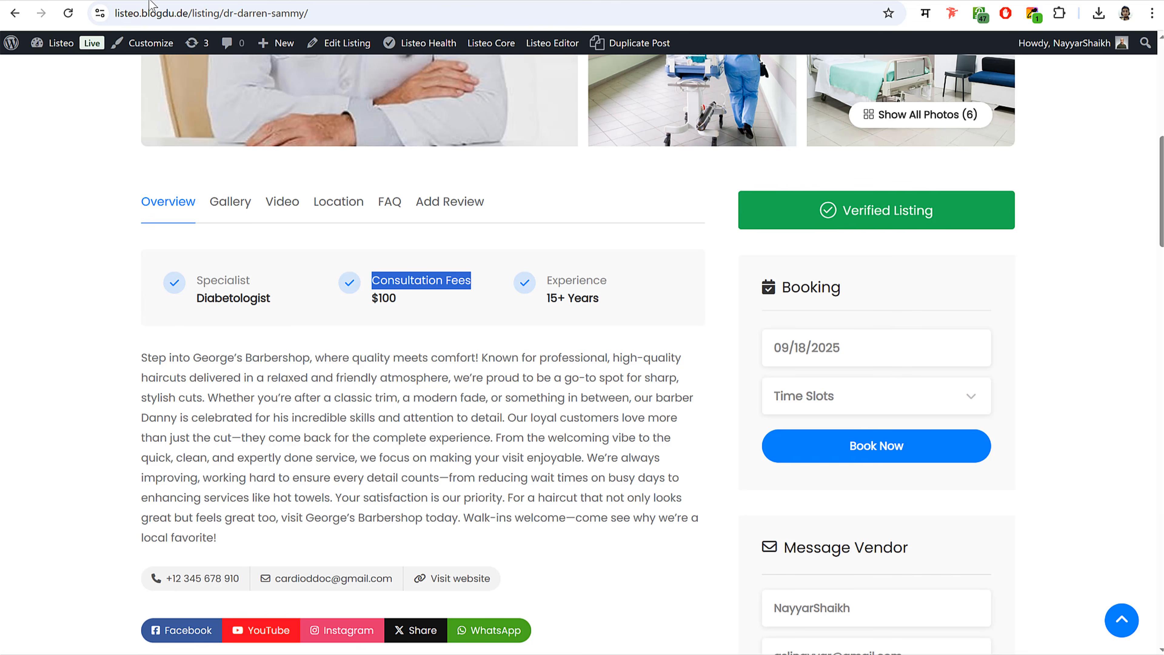
- Start a second new service field named Experience, copied from the listing label
click(412, 335)
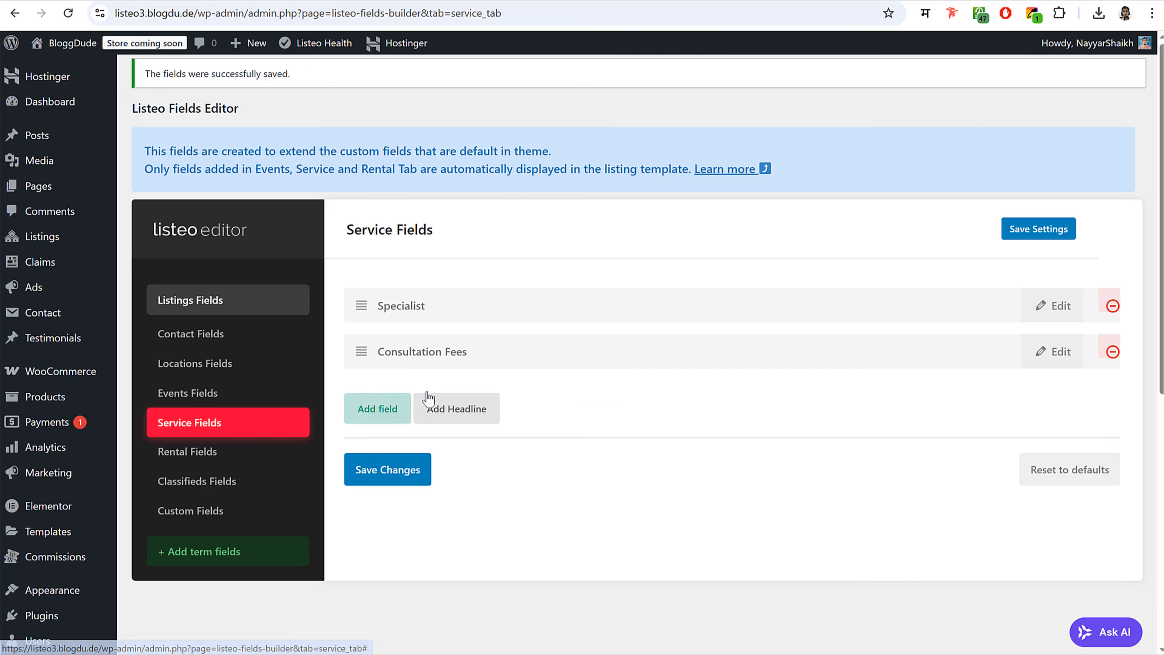
click(379, 408)
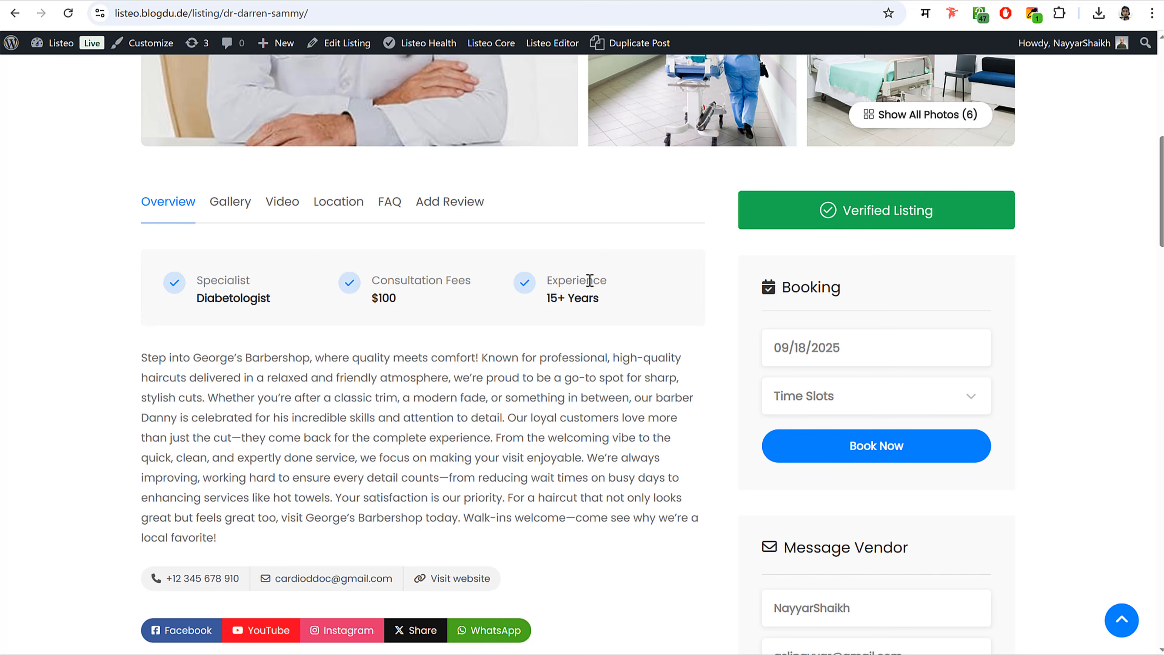
double_click(590, 281)
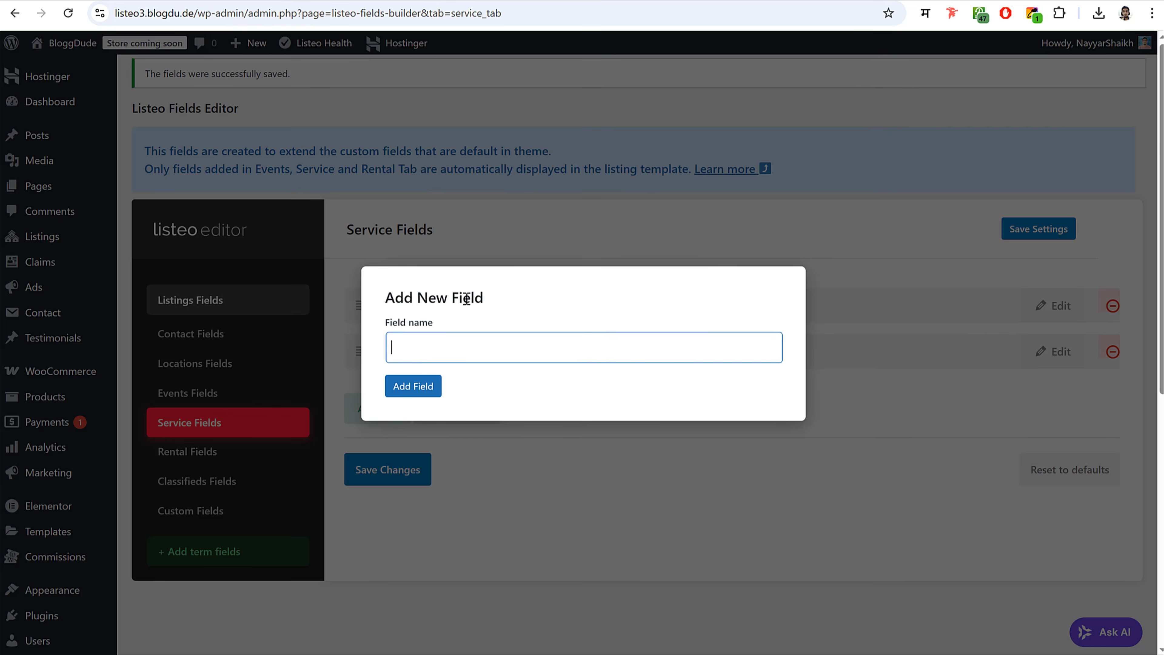
text(Experience)
- Add the Experience field and set its type to Select
click(413, 386)
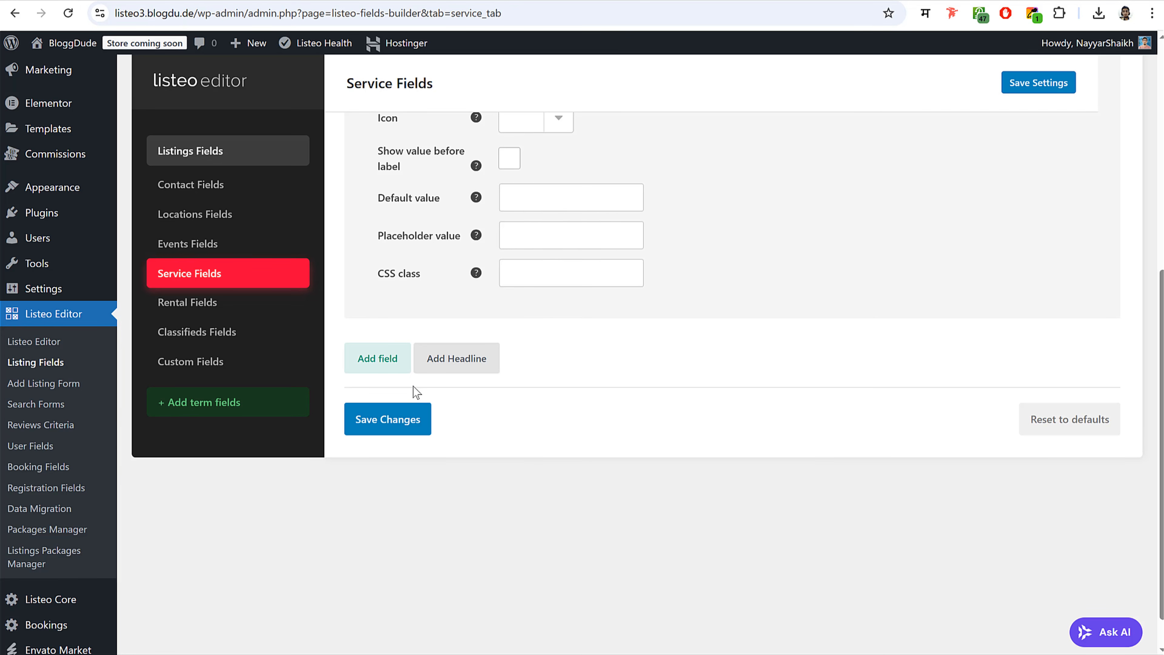
scroll(532, 221, up, 5)
click(577, 306)
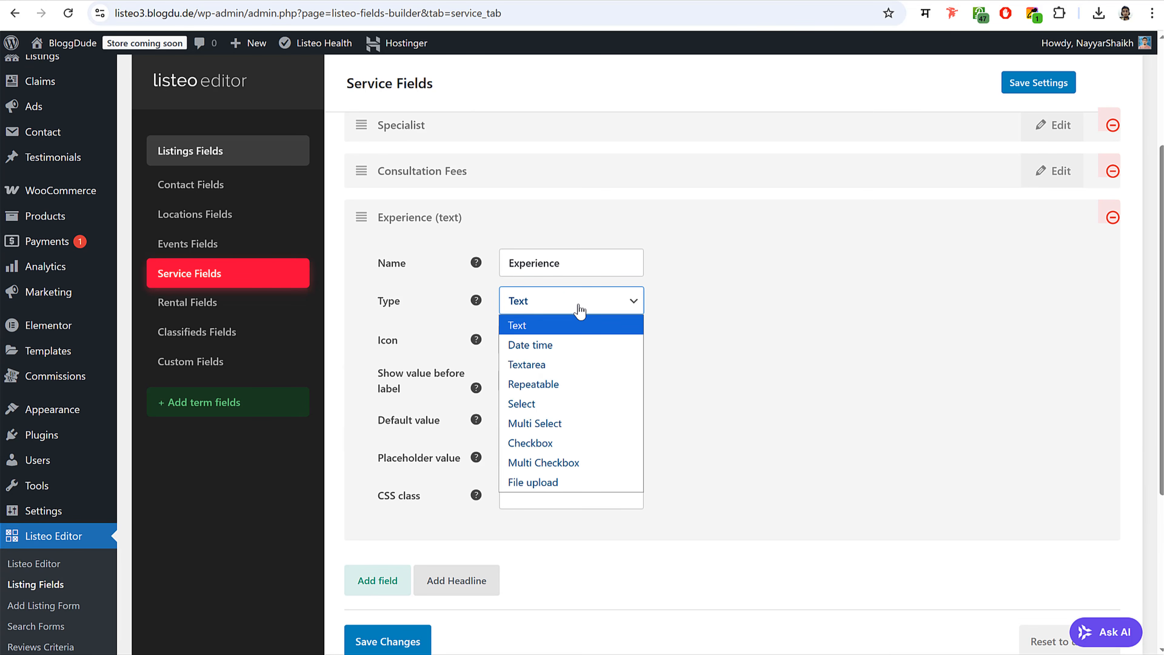
click(557, 404)
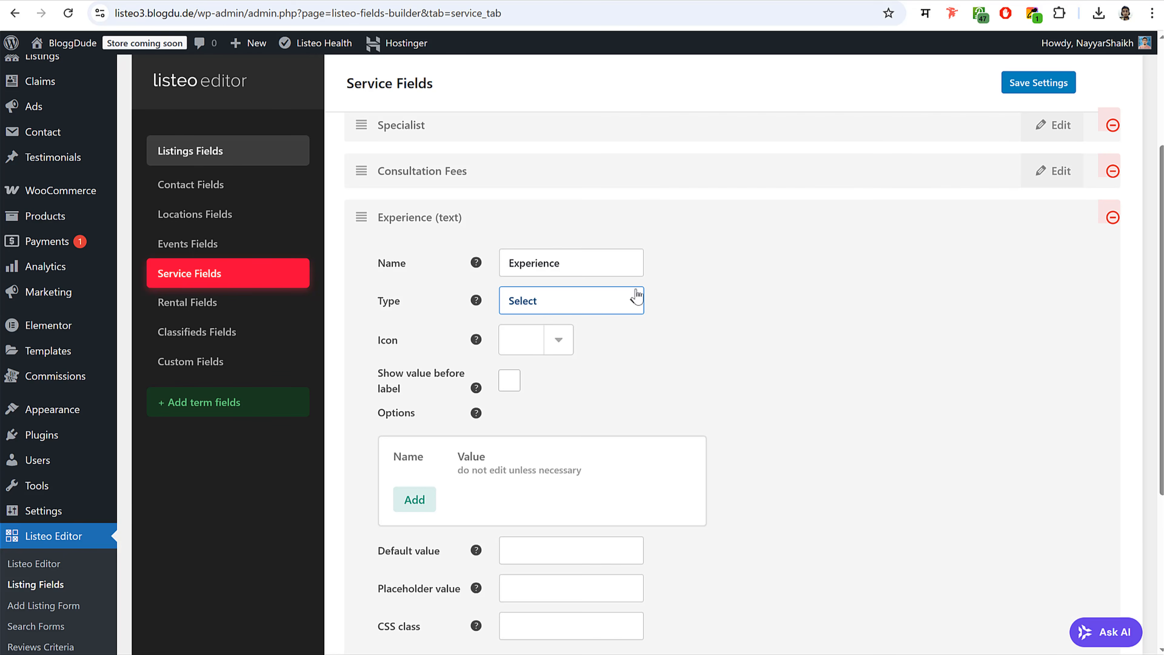
scroll(636, 296, down, 4)
- Give Experience the options '0-5 Years' and '6+ Years'
click(423, 283)
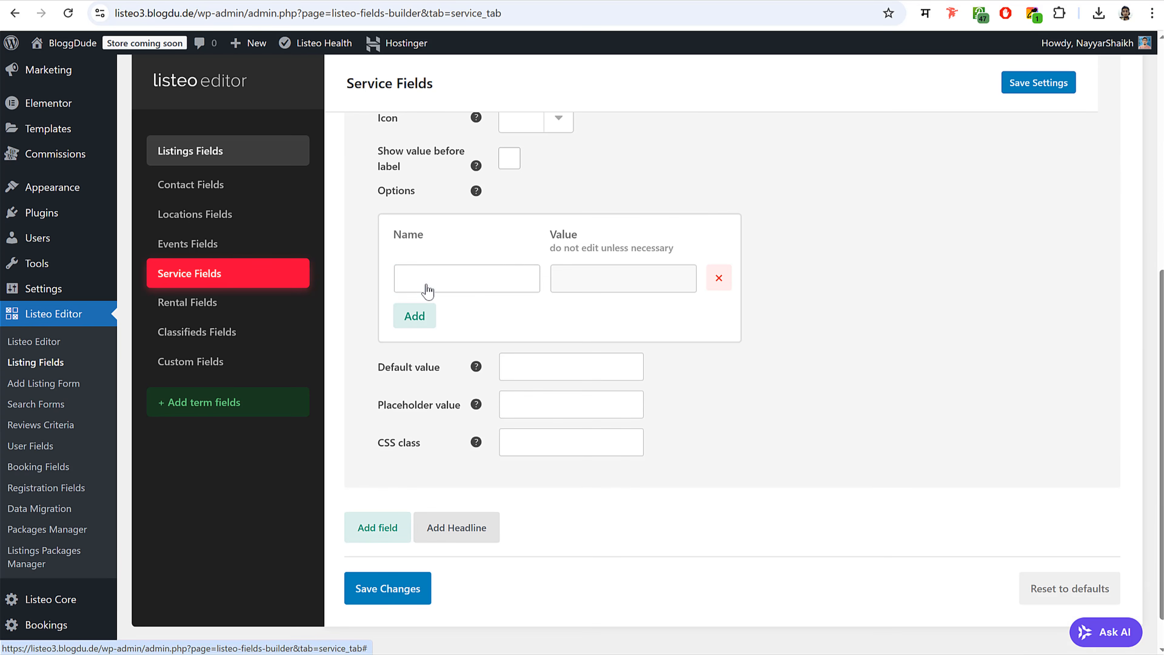
click(484, 278)
scroll(493, 279, up, 2)
text(0-5 Years)
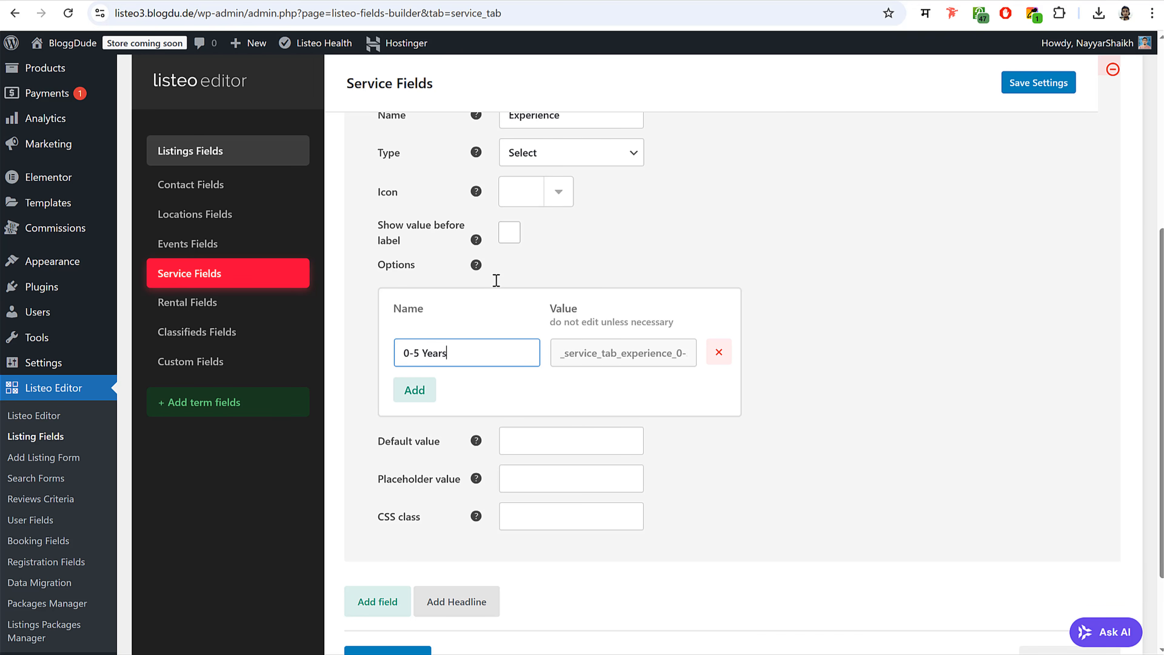
key(ctrl+a)
key(ctrl+c)
click(415, 389)
click(416, 392)
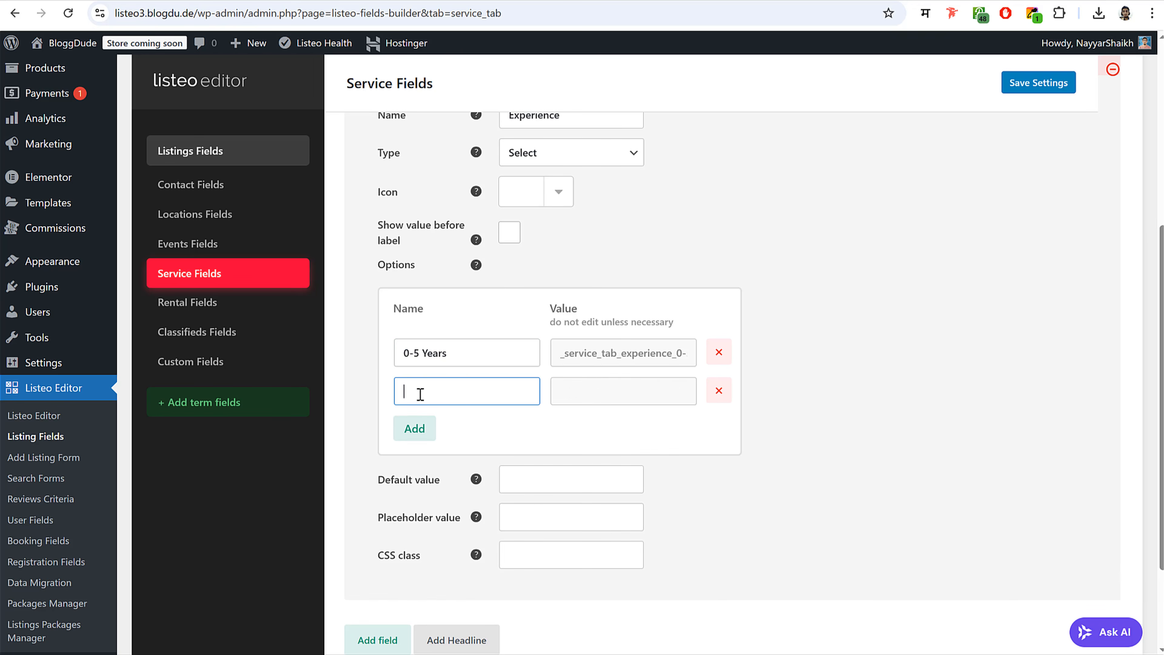
key(ctrl+v)
drag(419, 394, 384, 390)
text(6+)
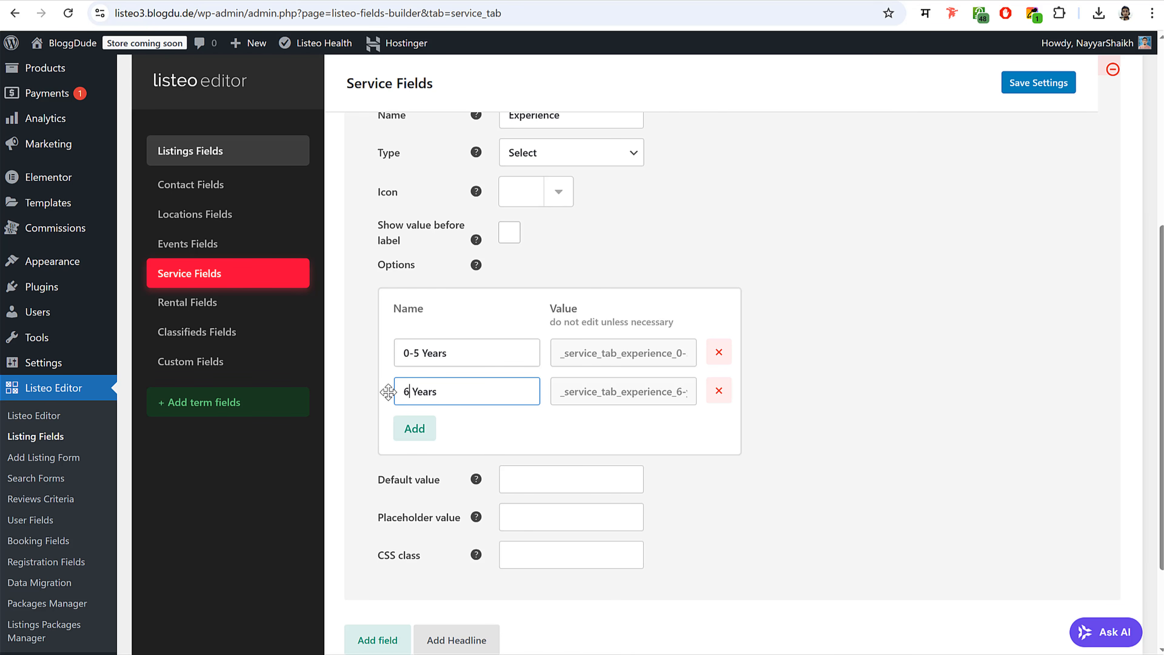
key(ctrl+a)
key(ctrl+c)
- Add the Experience options '10+ Years' and '15+ Years'
click(415, 429)
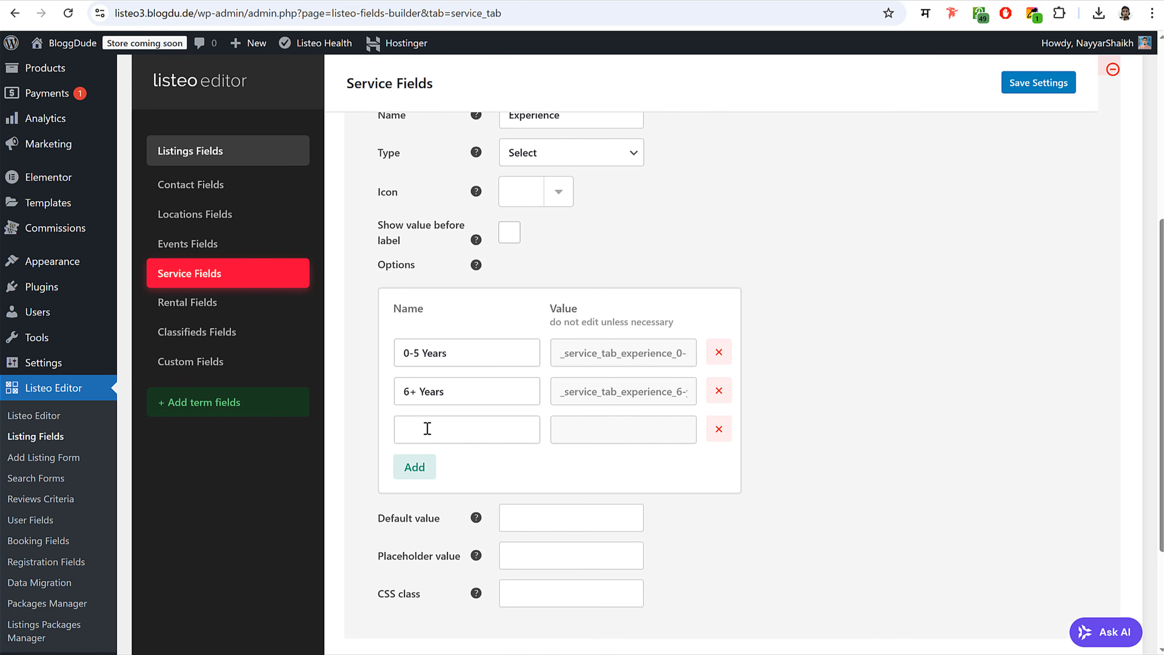
click(426, 429)
key(ctrl+v)
drag(409, 431, 393, 432)
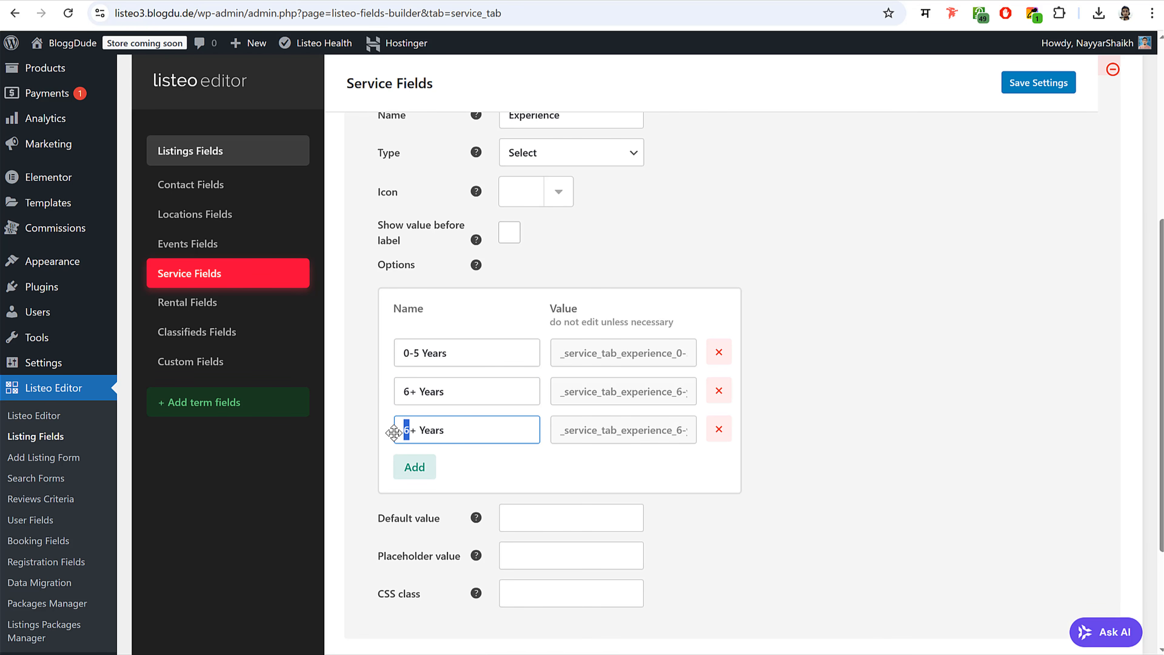
click(427, 464)
click(426, 467)
key(ctrl+v)
drag(410, 471, 390, 476)
text(15)
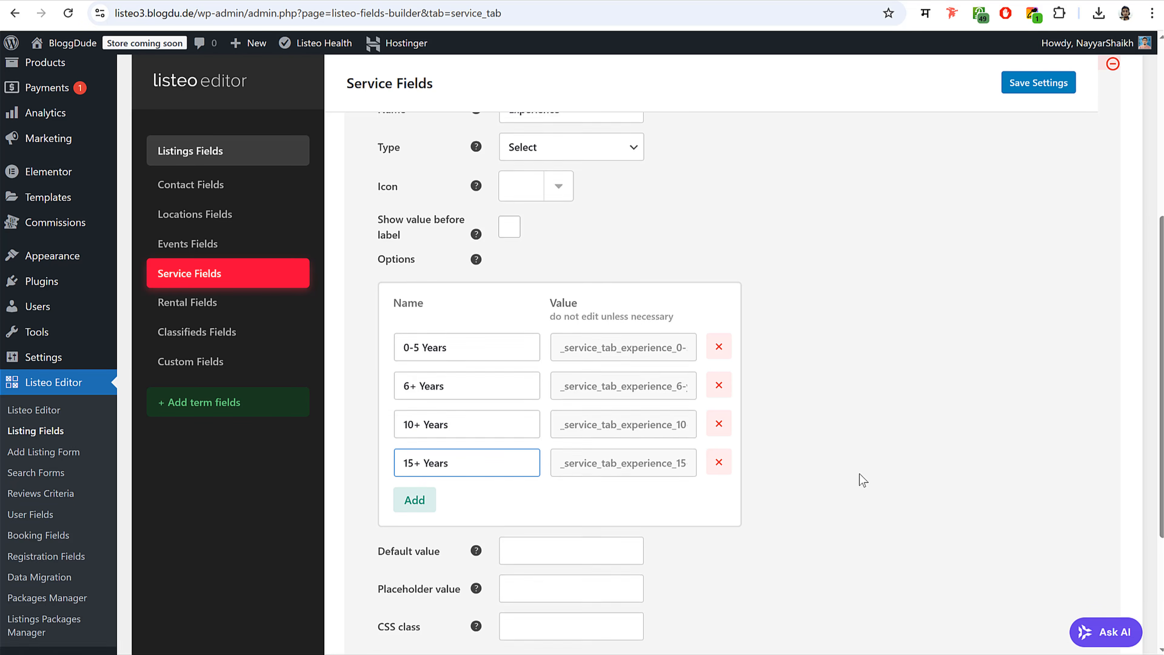
- Change Experience to Multi Select and save the service field changes
scroll(860, 475, down, 3)
scroll(854, 453, up, 5)
click(607, 232)
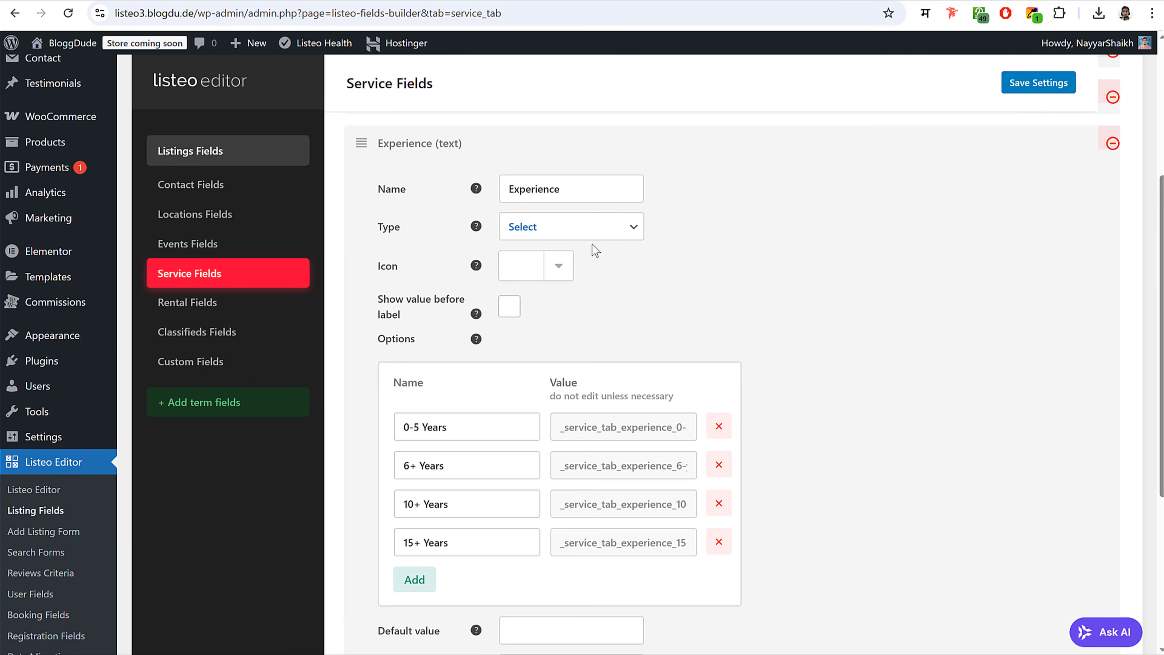
click(568, 357)
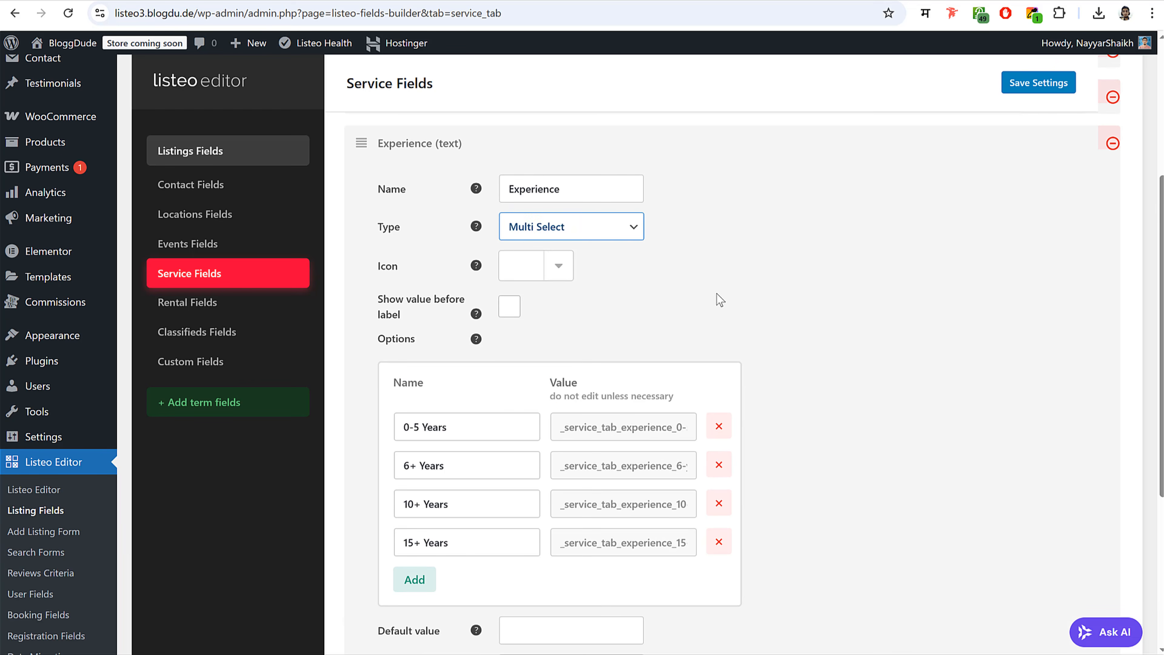
scroll(382, 513, down, 5)
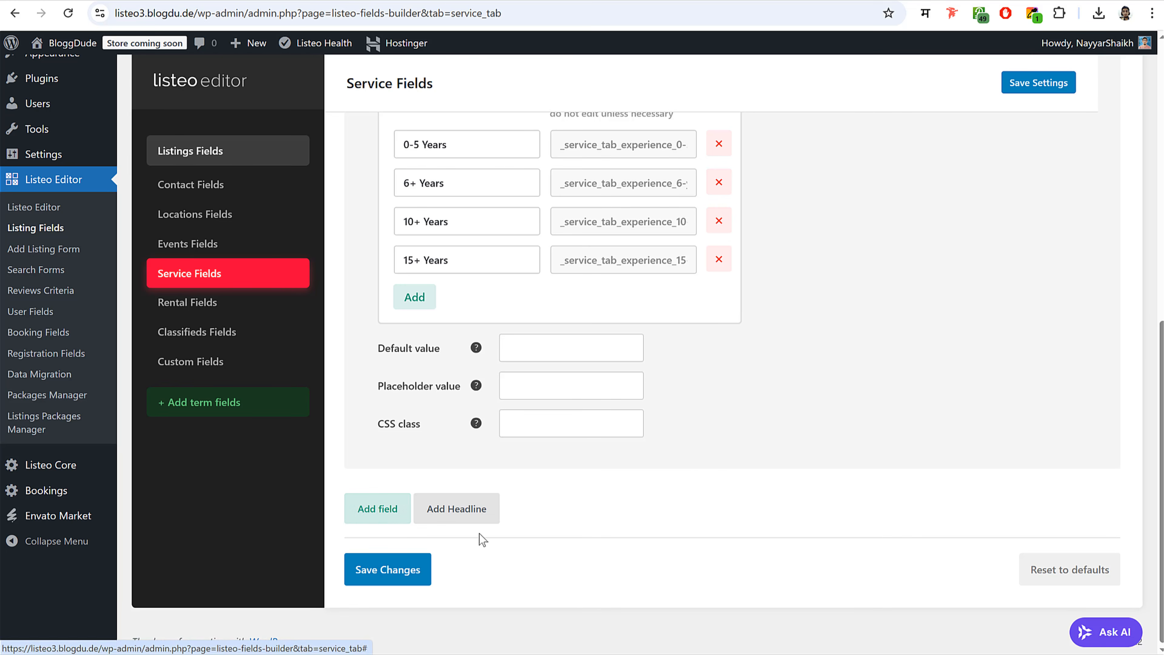
click(411, 574)
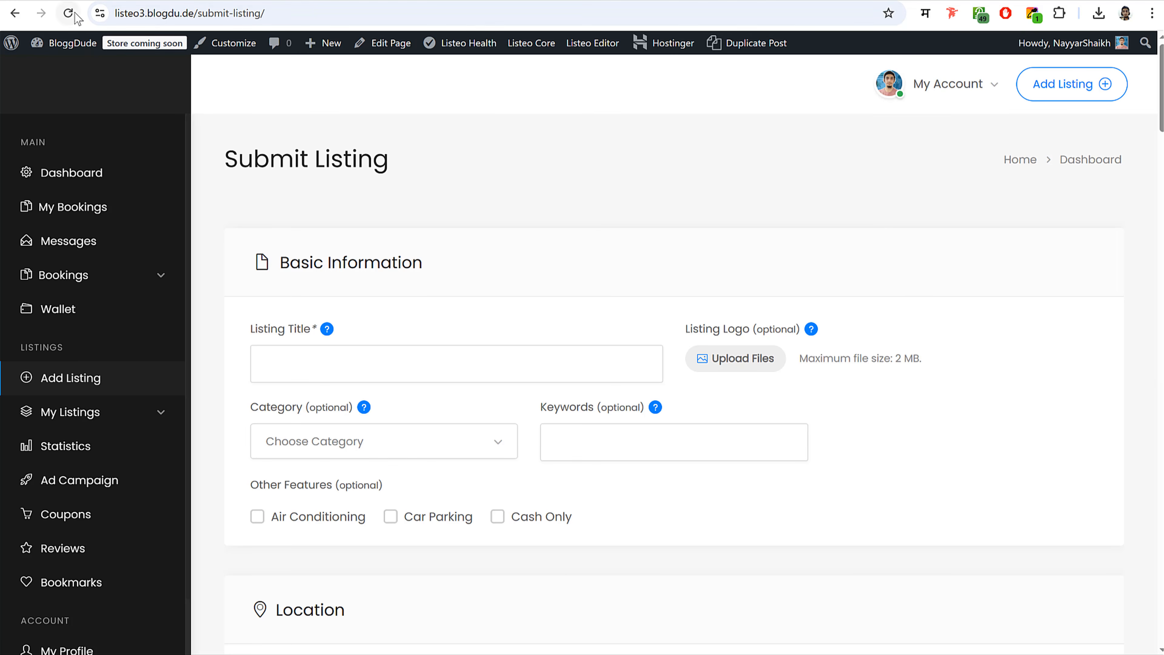
- Save the Service Fields list with Specialist, Consultation Fees and Experience
scroll(553, 400, down, 10)
scroll(554, 401, down, 20)
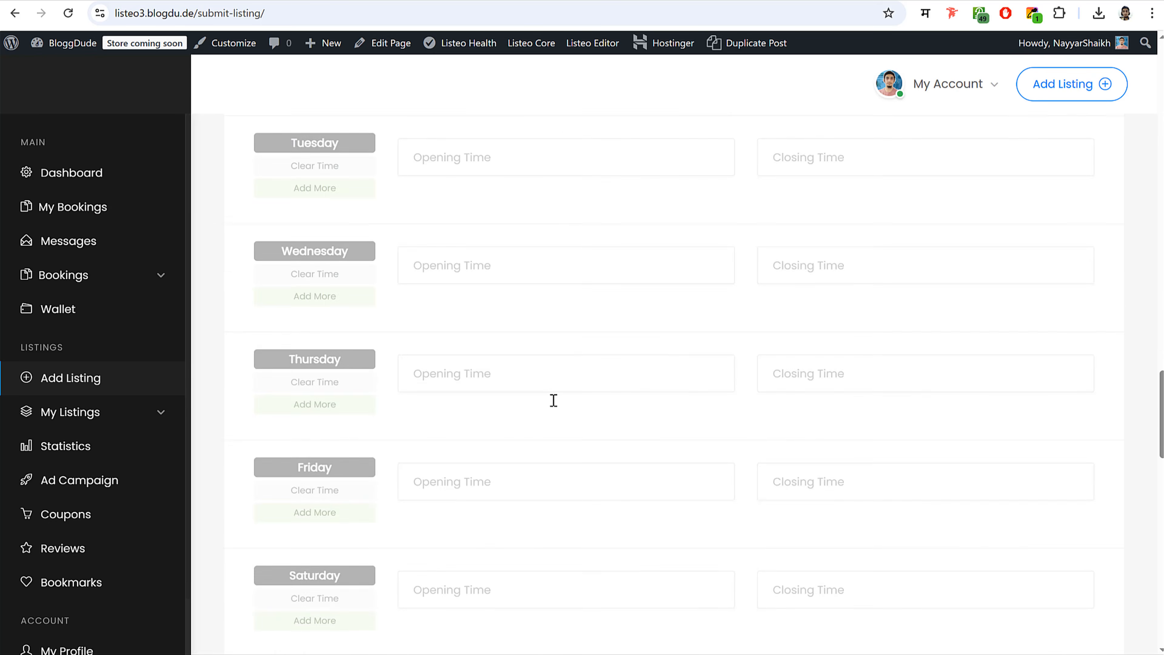
scroll(554, 398, up, 14)
scroll(664, 379, up, 15)
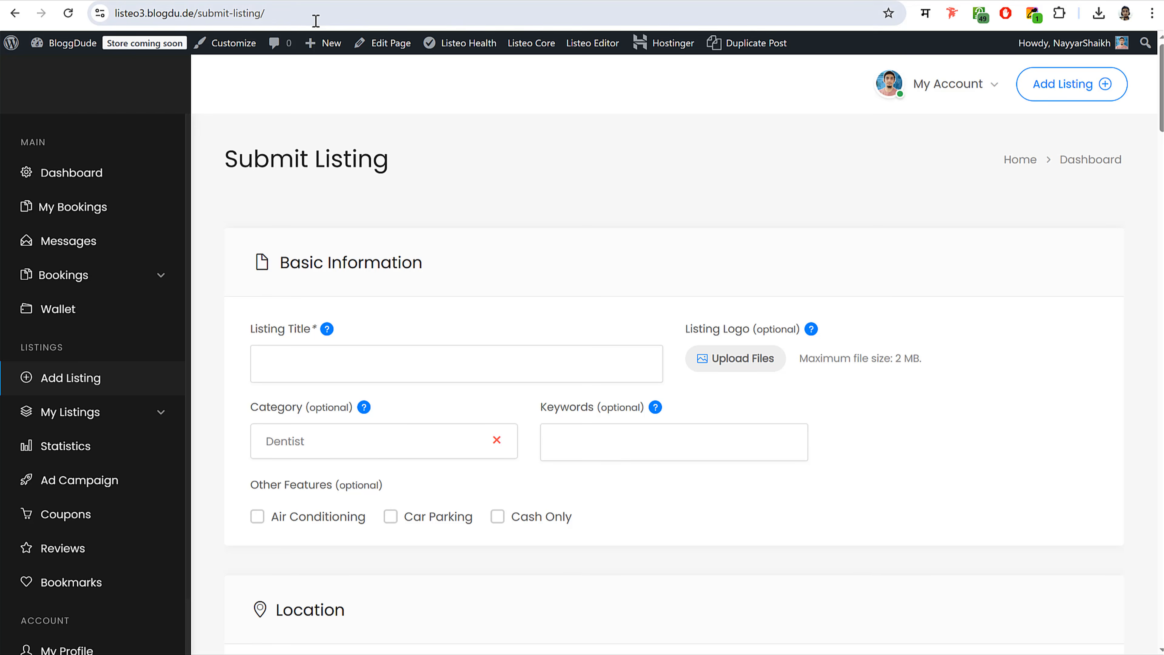
click(312, 1)
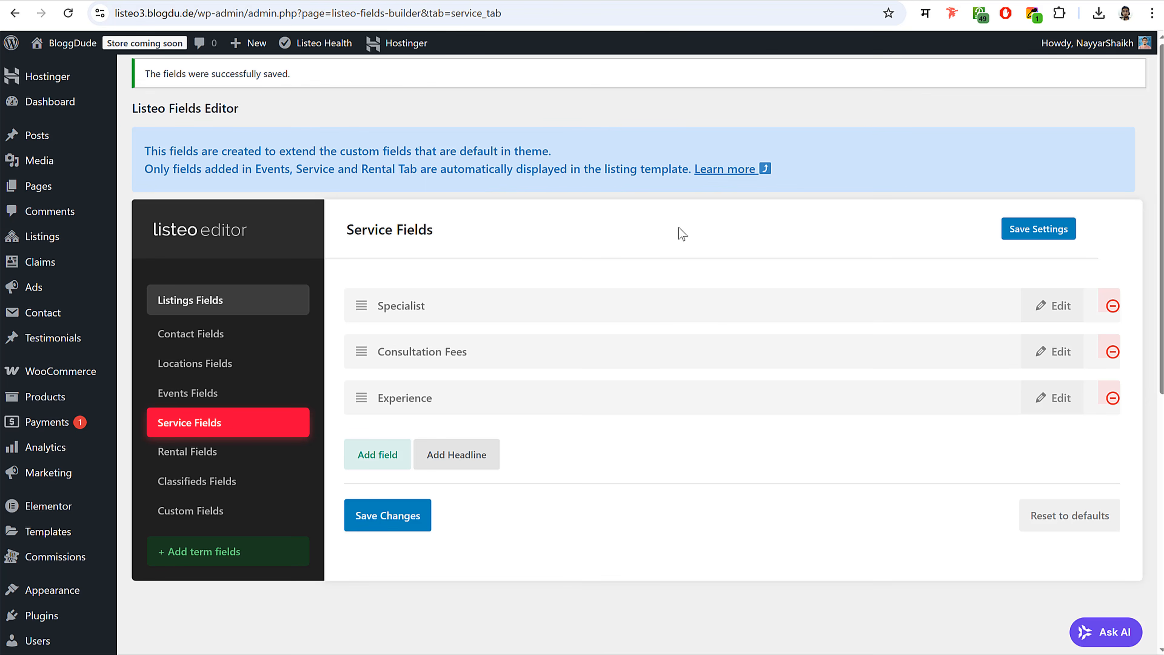
scroll(773, 352, down, 3)
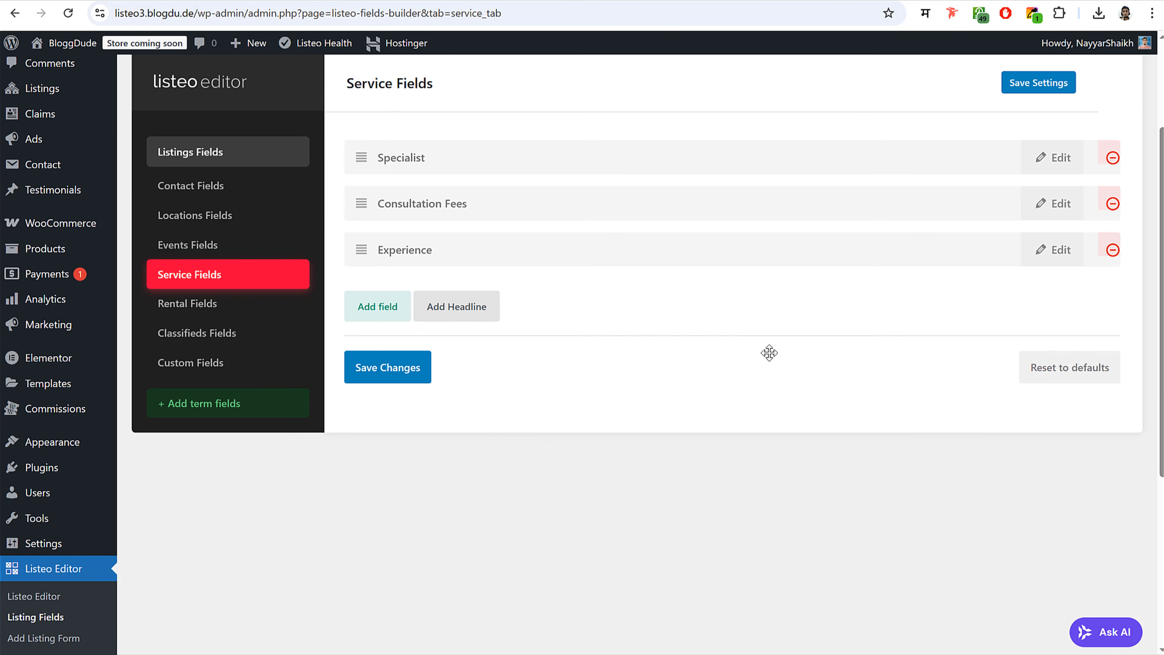
click(411, 376)
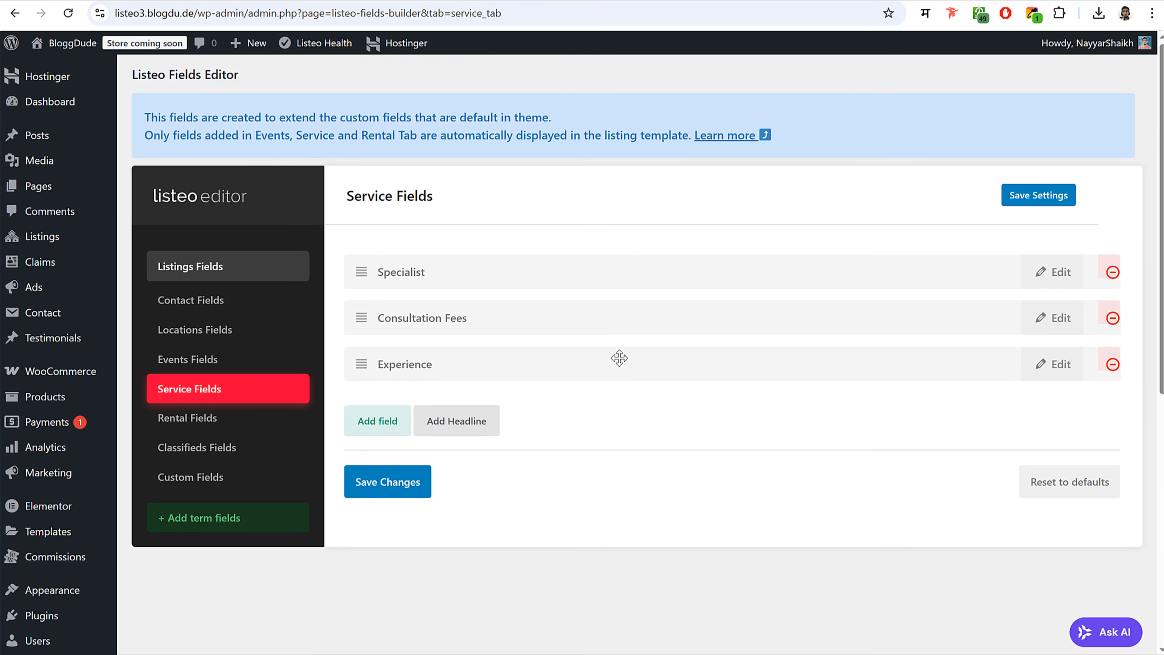
- Scroll through the Submit Service Form sections down to Booking prices and Availability Calendar
scroll(570, 374, down, 5)
scroll(521, 373, down, 2)
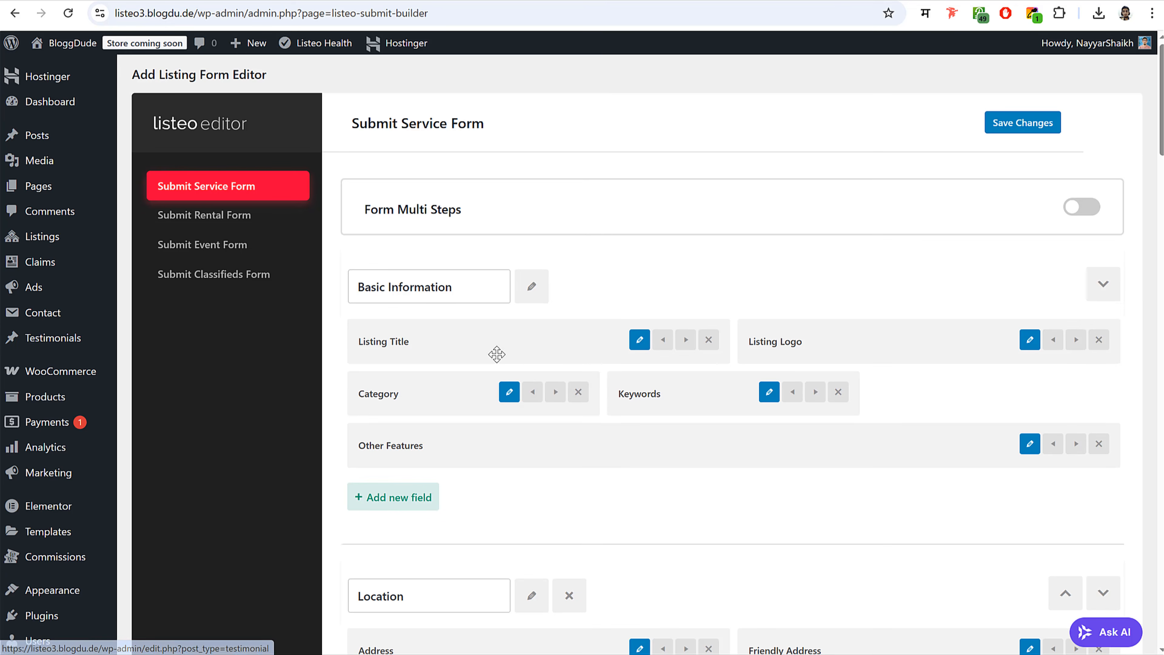
scroll(652, 446, down, 1)
scroll(653, 445, down, 20)
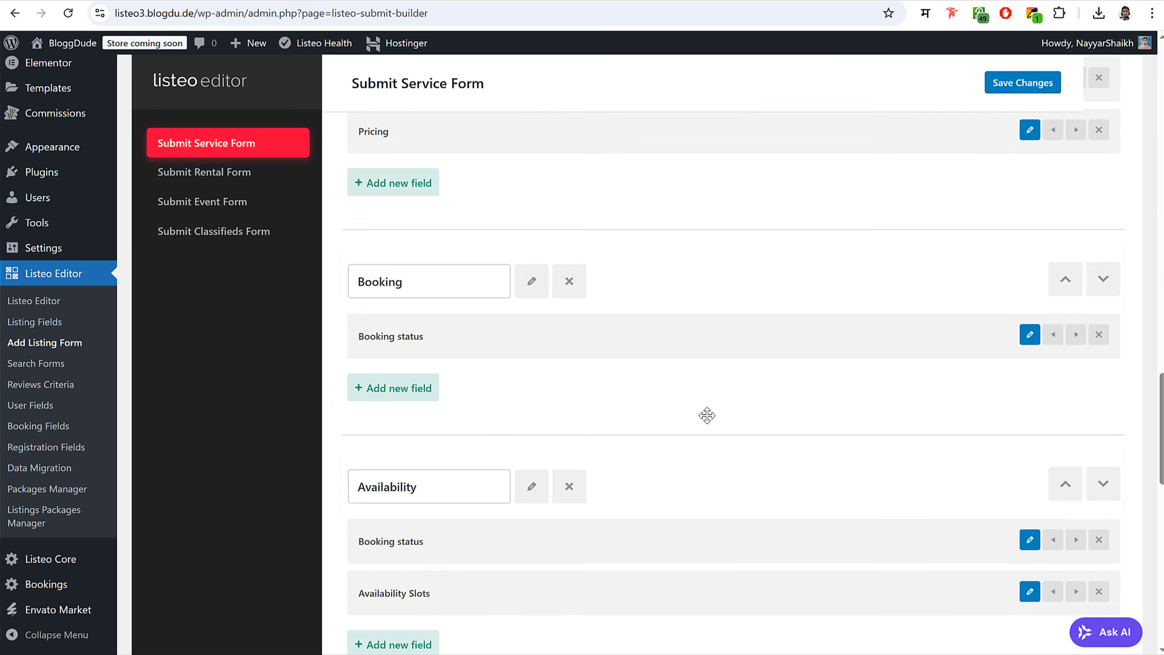
scroll(709, 425, down, 3)
scroll(709, 425, up, 6)
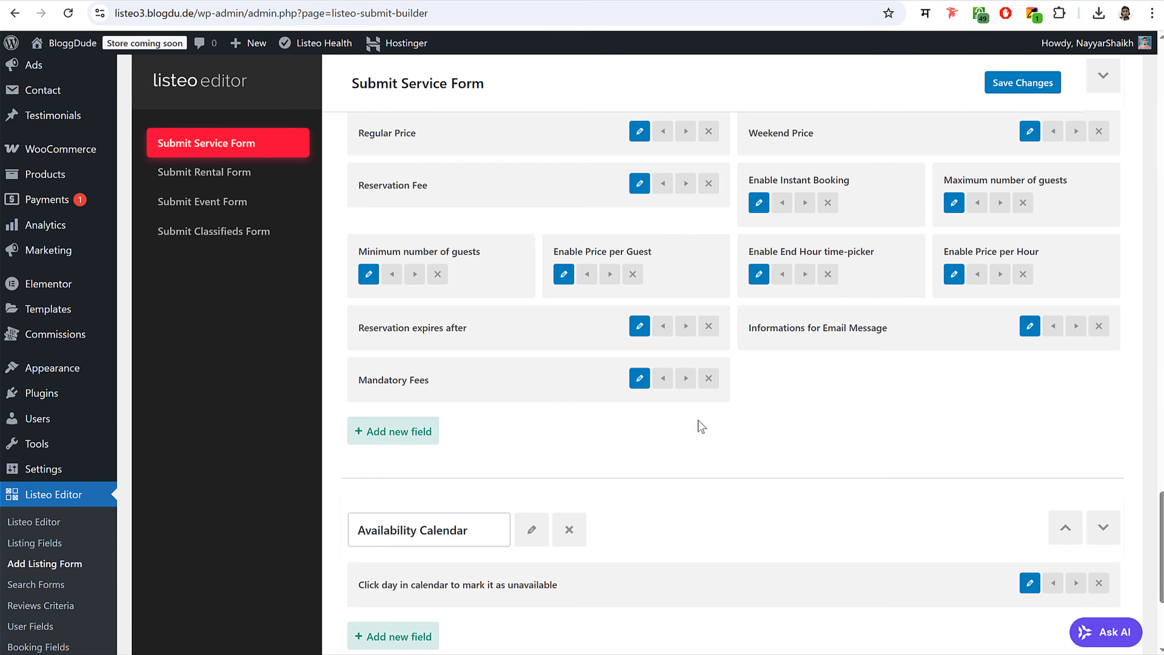
scroll(581, 402, down, 2)
- Add a new form section named Main Details
scroll(656, 408, up, 20)
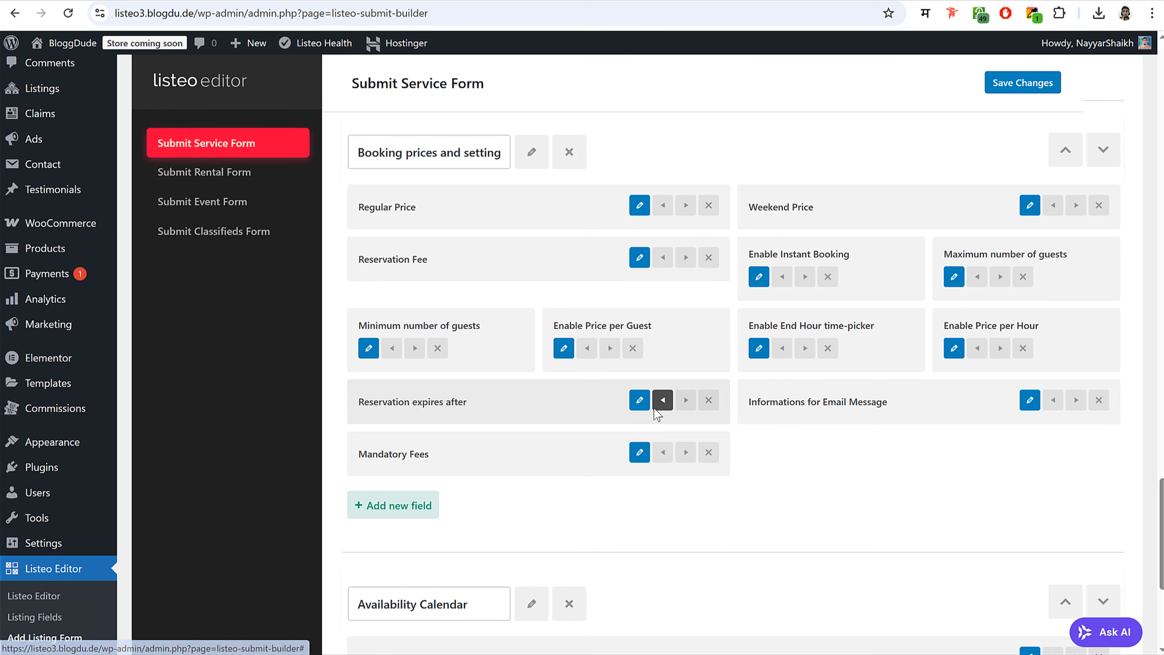
scroll(770, 456, down, 1)
scroll(770, 457, down, 20)
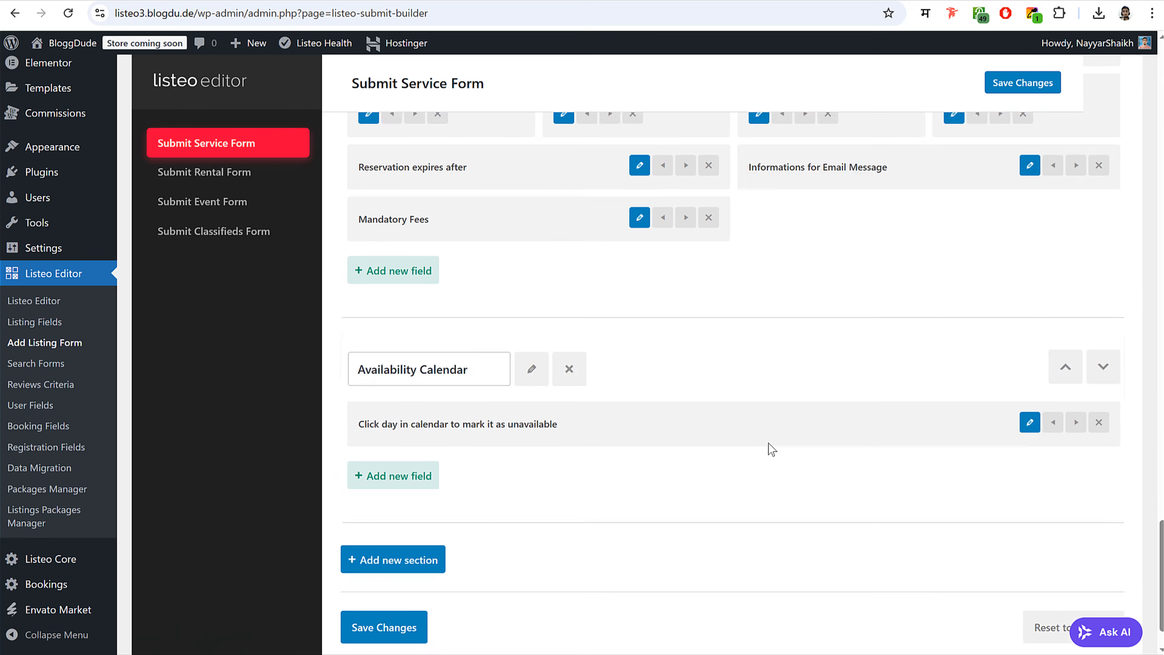
click(402, 509)
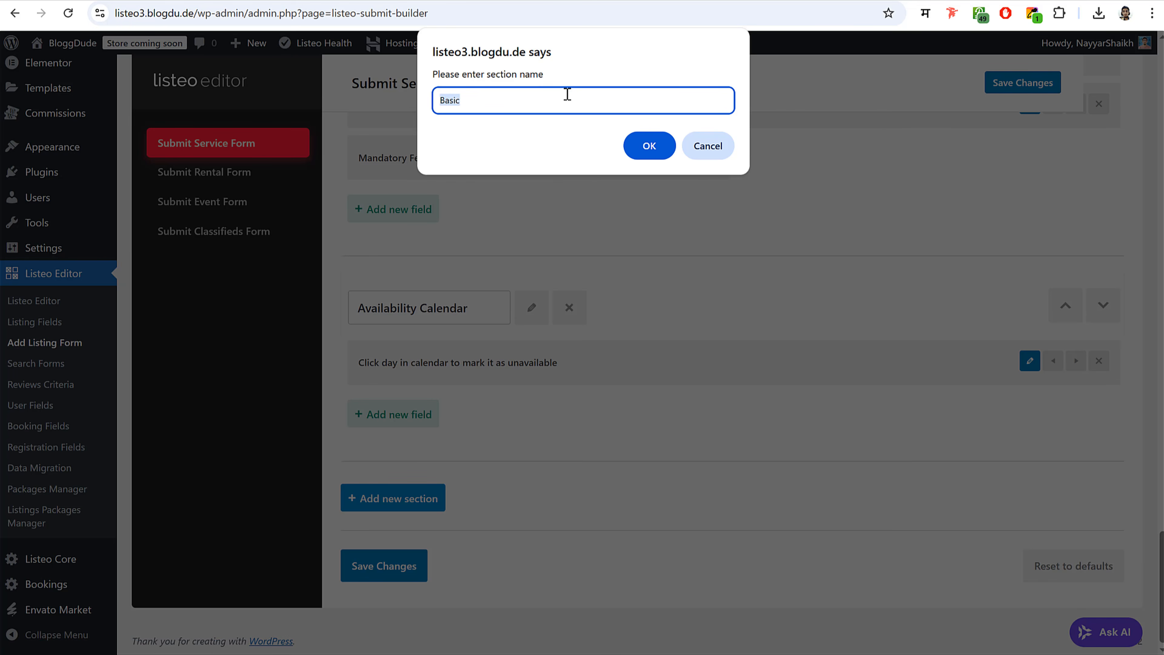
click(648, 138)
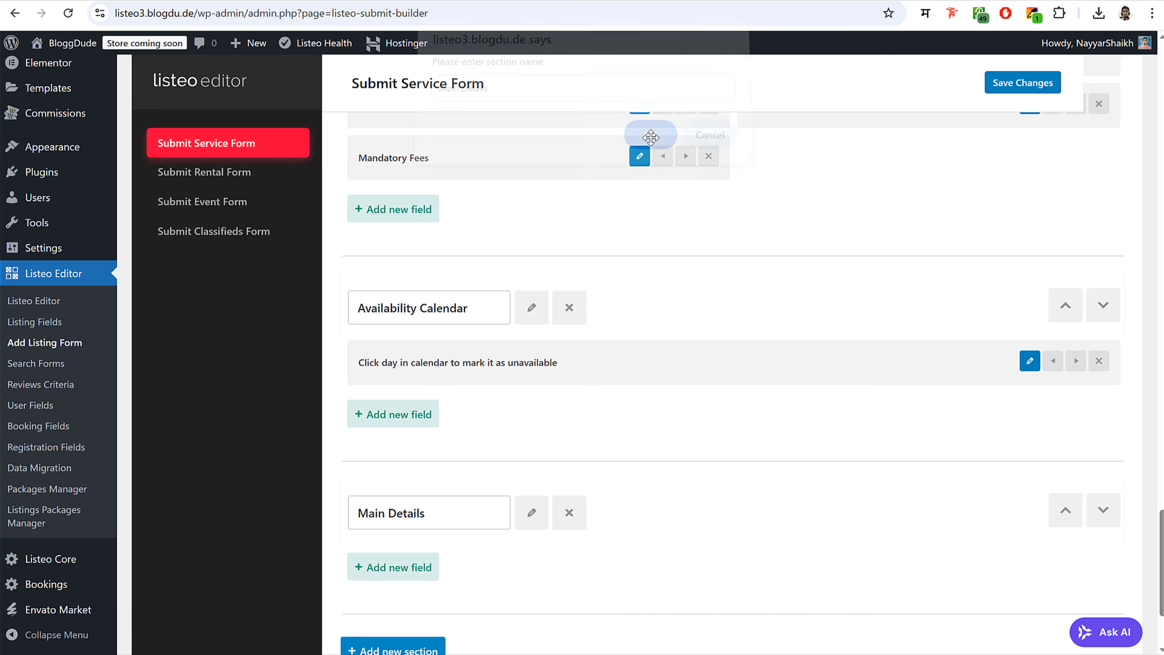
scroll(669, 399, down, 3)
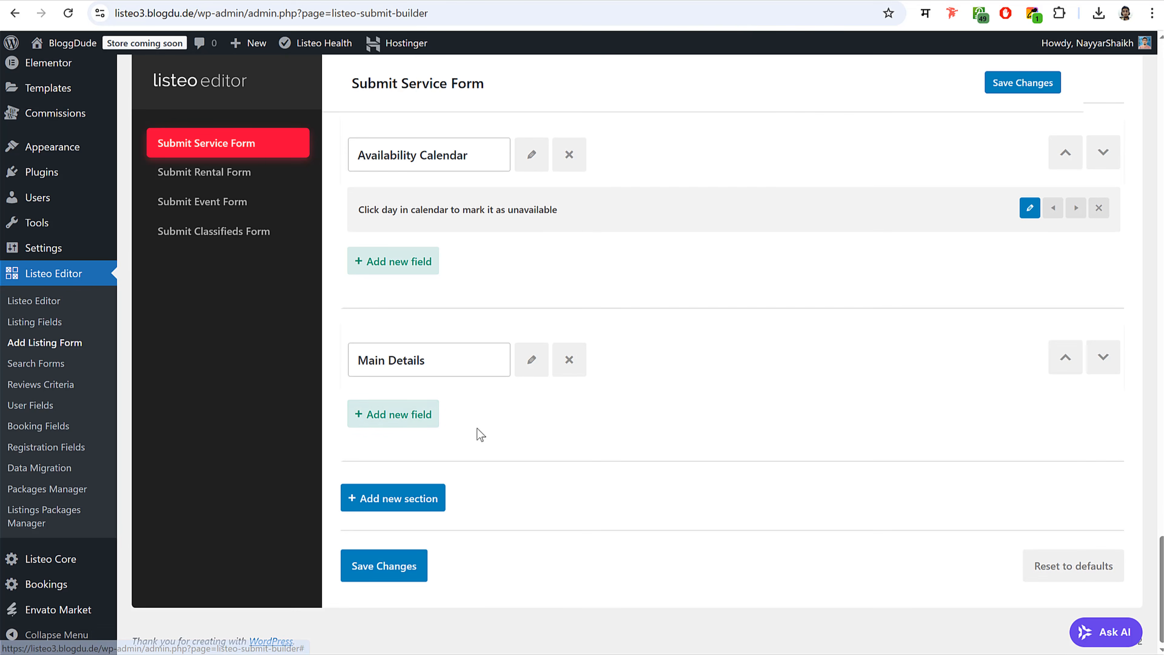
- Add the Specialist field to Main Details
click(413, 415)
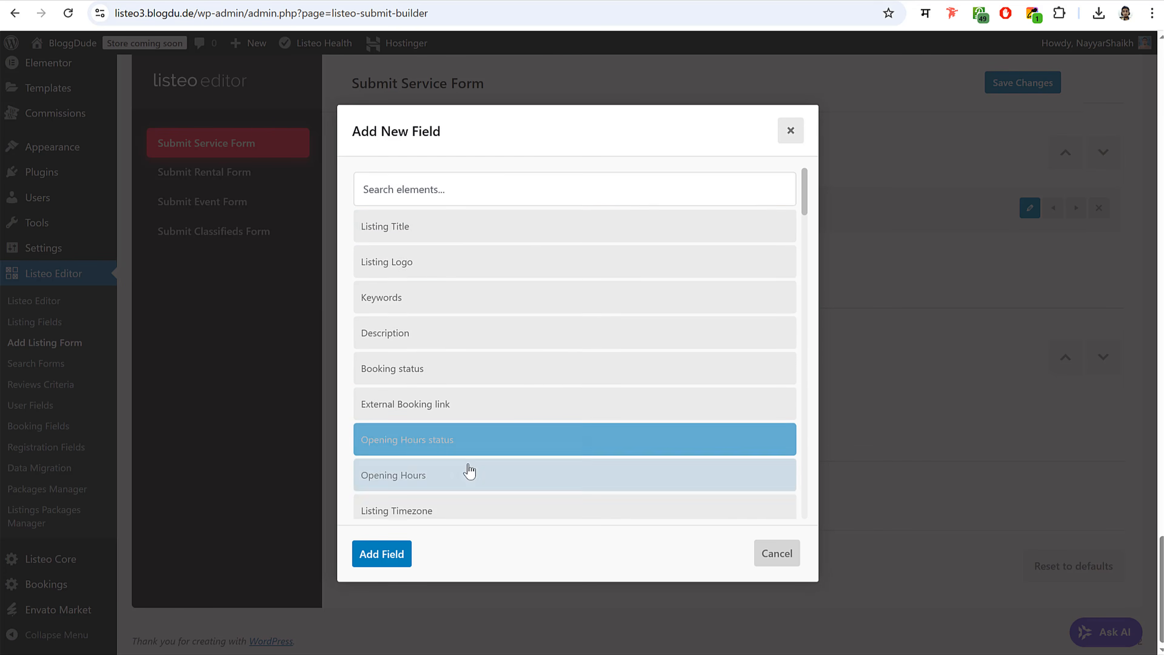
scroll(468, 472, down, 8)
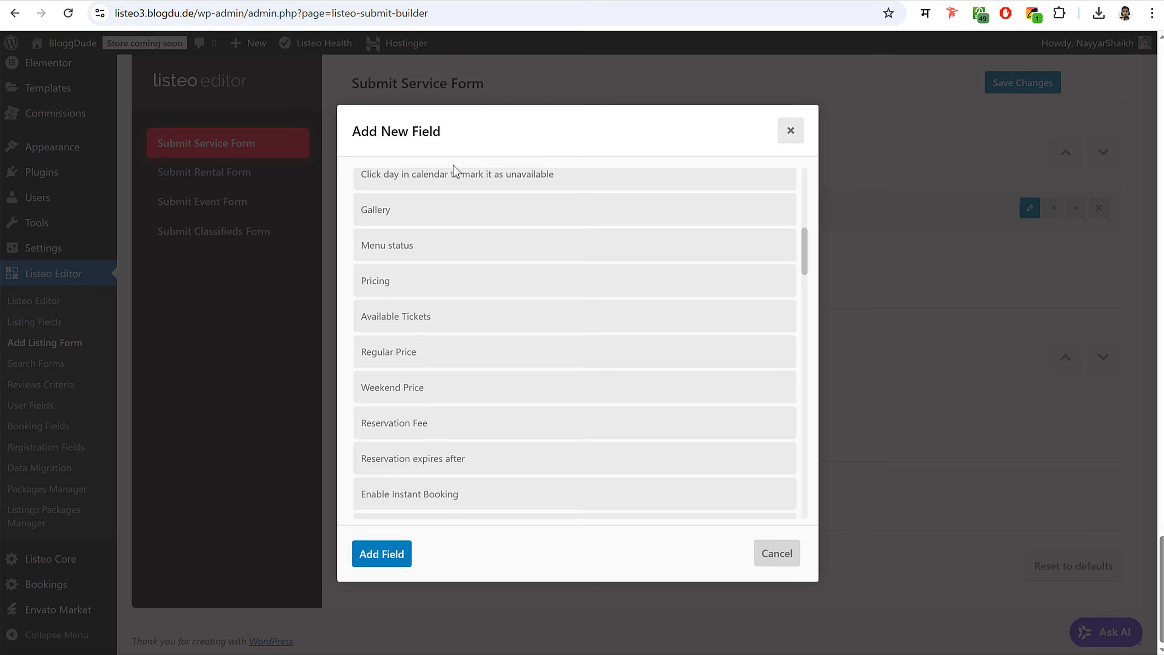
scroll(454, 206, up, 10)
click(452, 195)
text(spe)
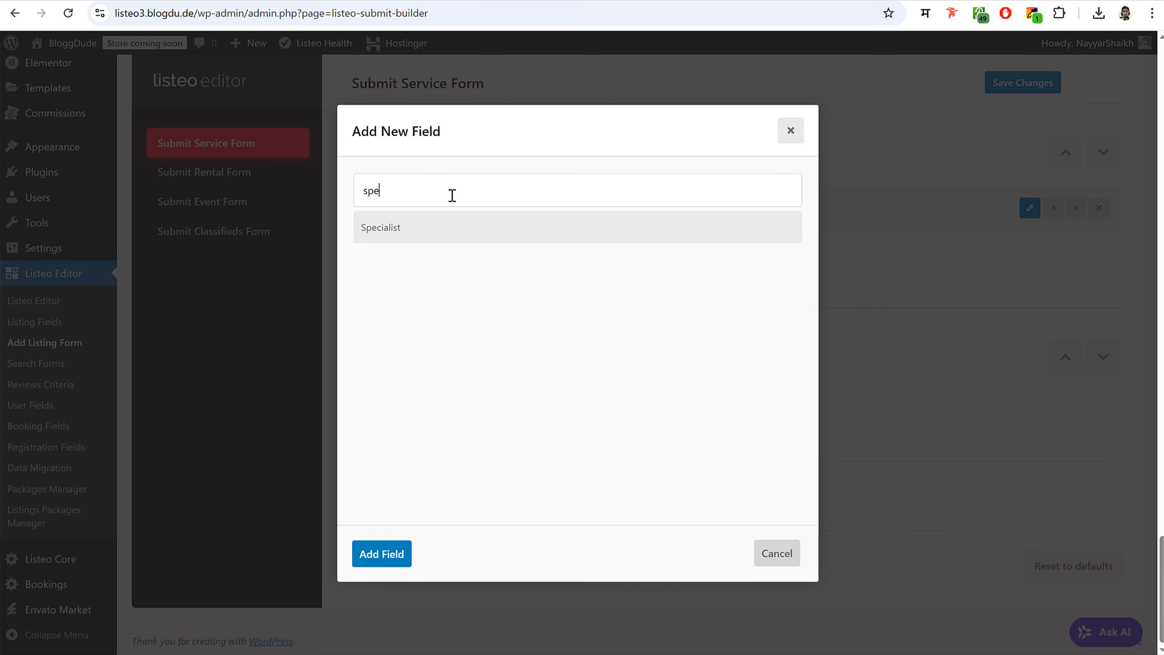
click(436, 225)
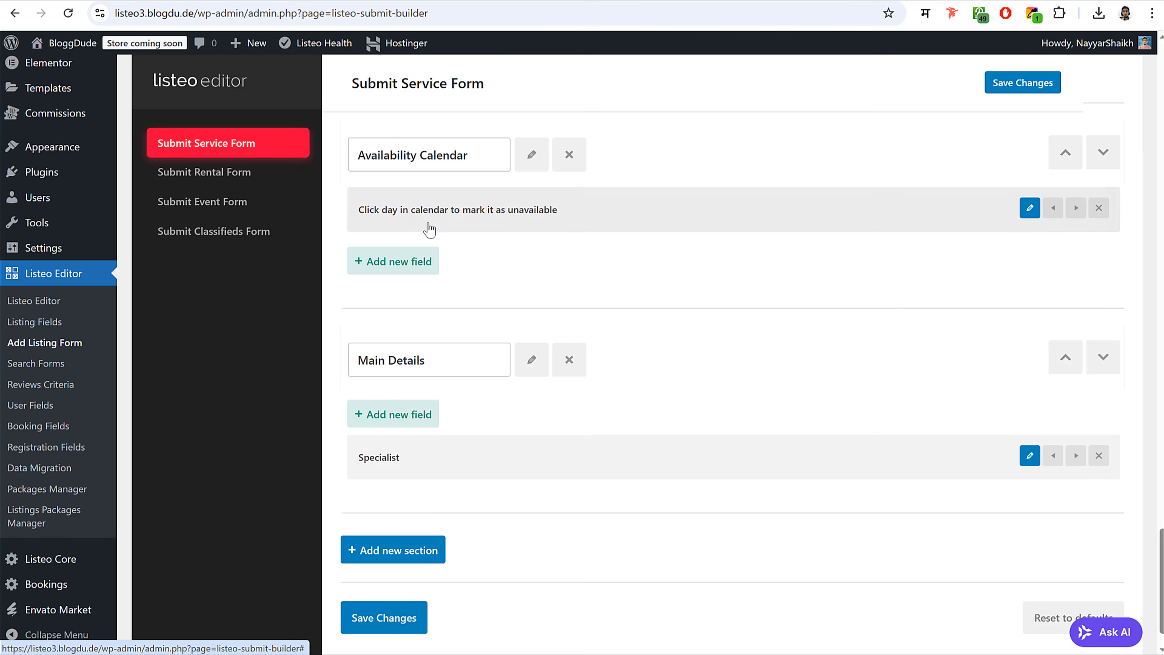
- Add the Consultation Fees field to Main Details, dismissing an accidental second section
click(418, 552)
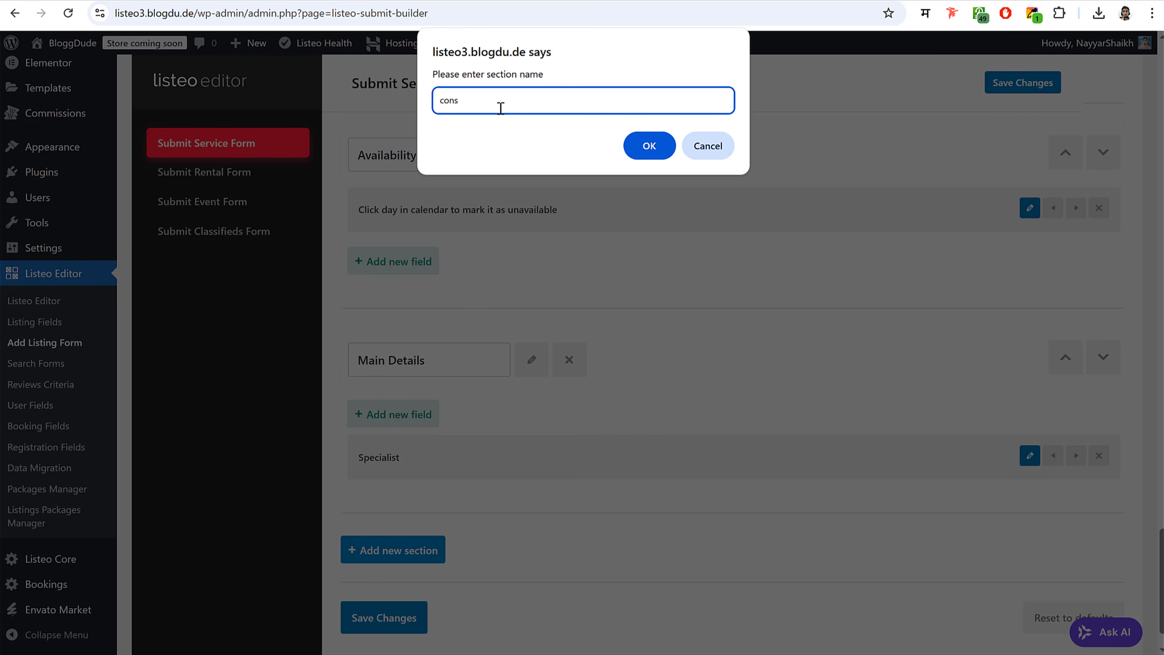
click(708, 146)
click(398, 414)
click(471, 190)
text(fee)
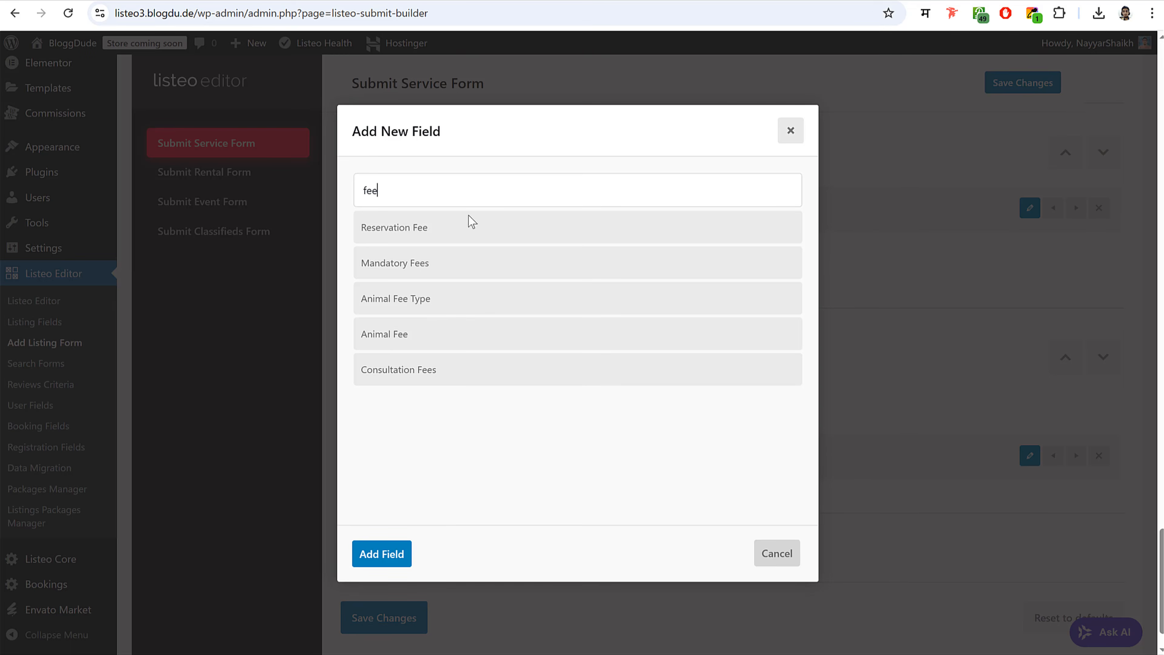
click(433, 370)
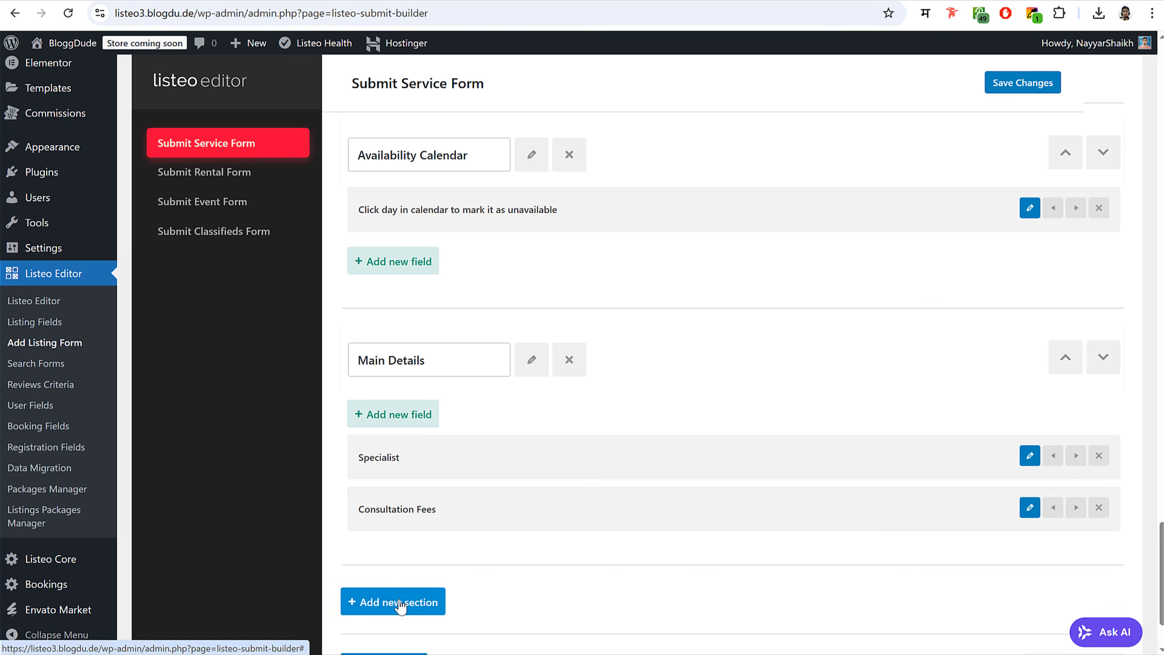
- Add the Experience field to Main Details
scroll(460, 563, down, 2)
click(398, 310)
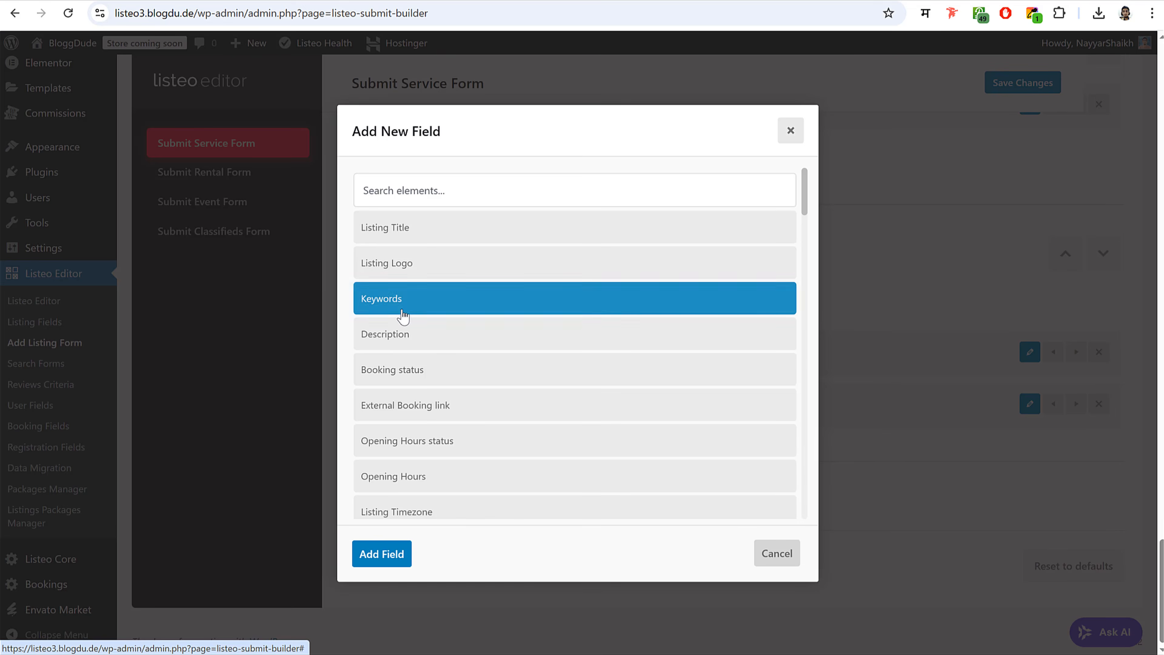
click(443, 196)
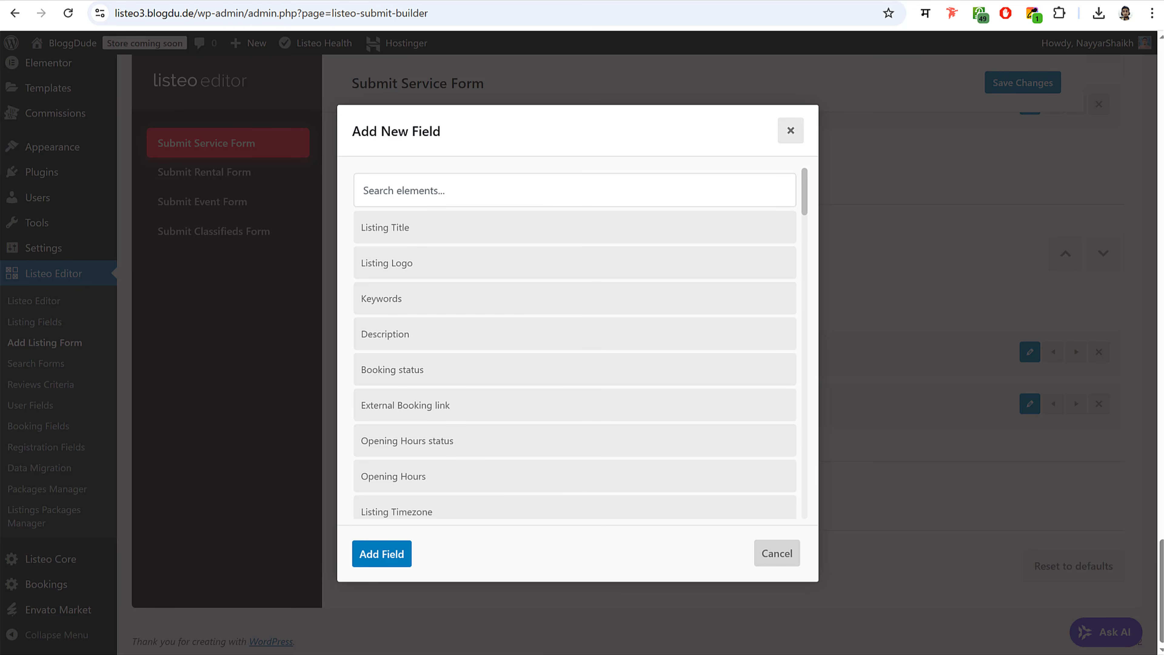
text(ex)
click(459, 335)
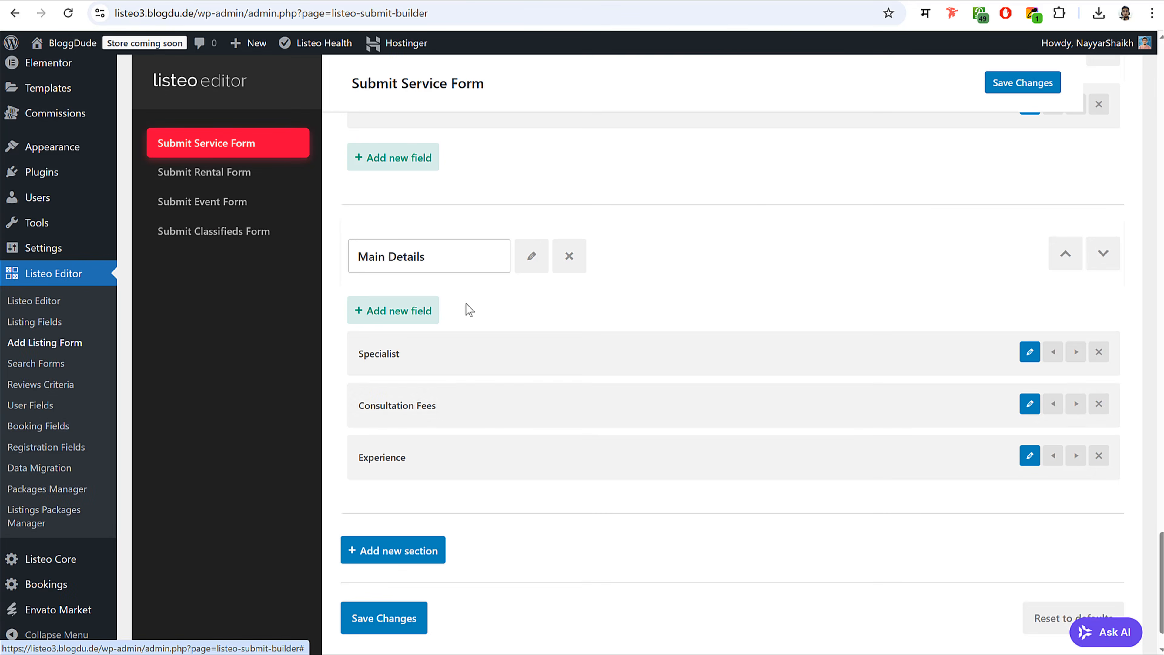
scroll(555, 408, up, 3)
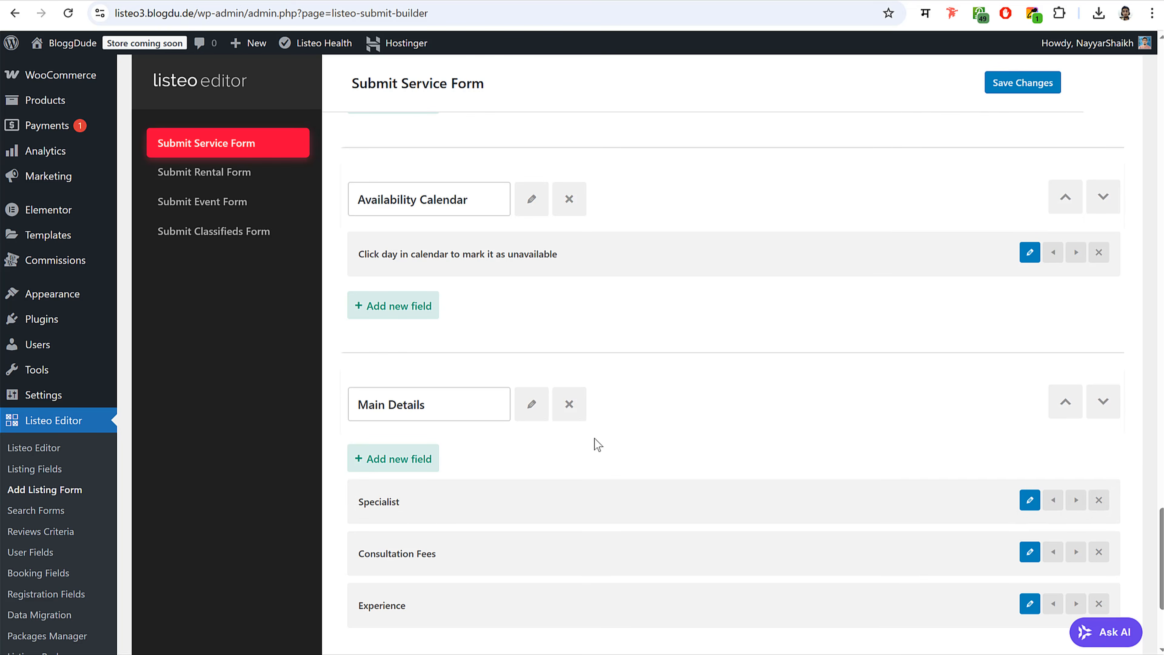
- Save the Submit Service Form with the new Main Details section
scroll(595, 441, down, 3)
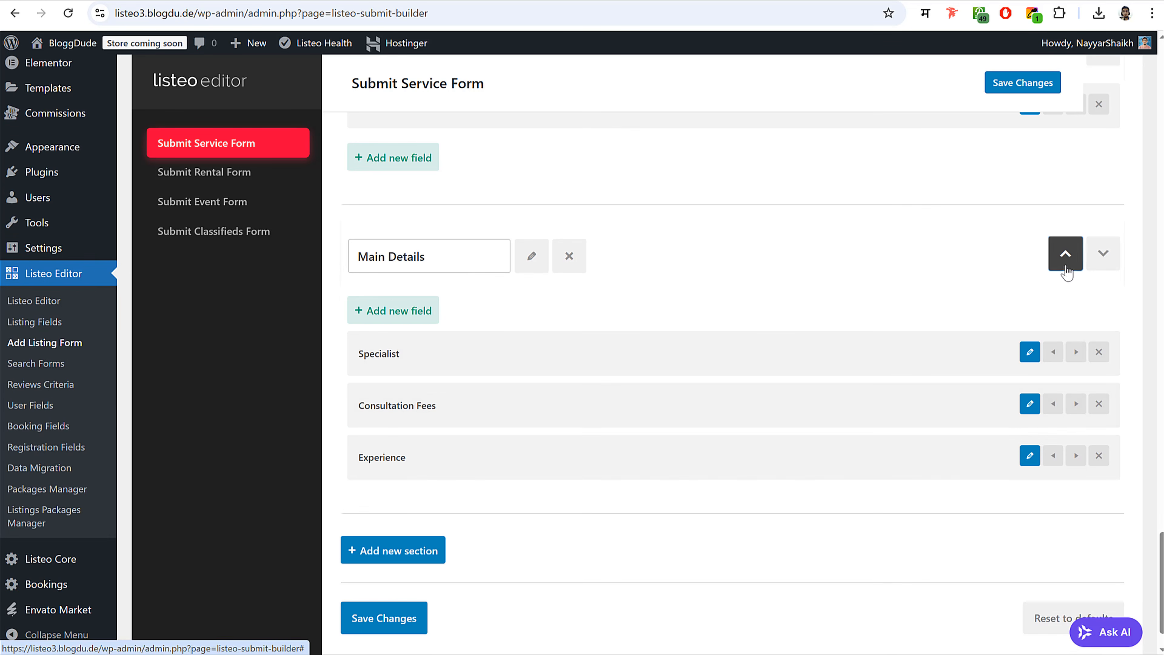
scroll(357, 616, down, 2)
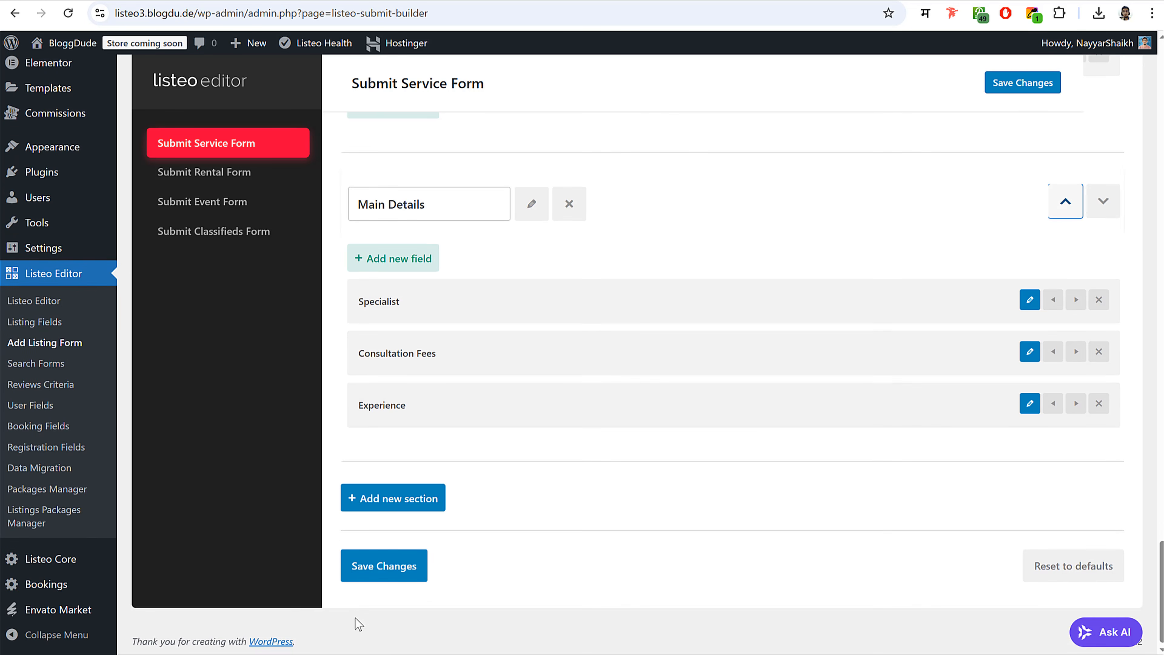
click(395, 577)
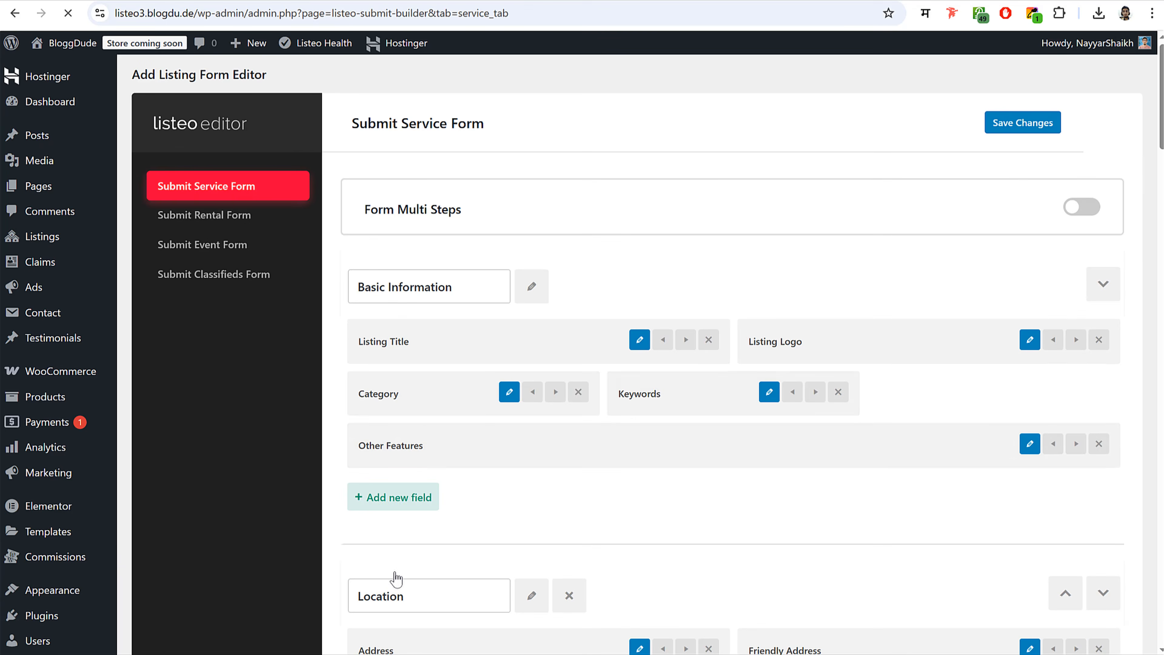
- Move Main Details up past the Availability Calendar, Booking and Pricing & Bookable Service sections
scroll(653, 410, down, 20)
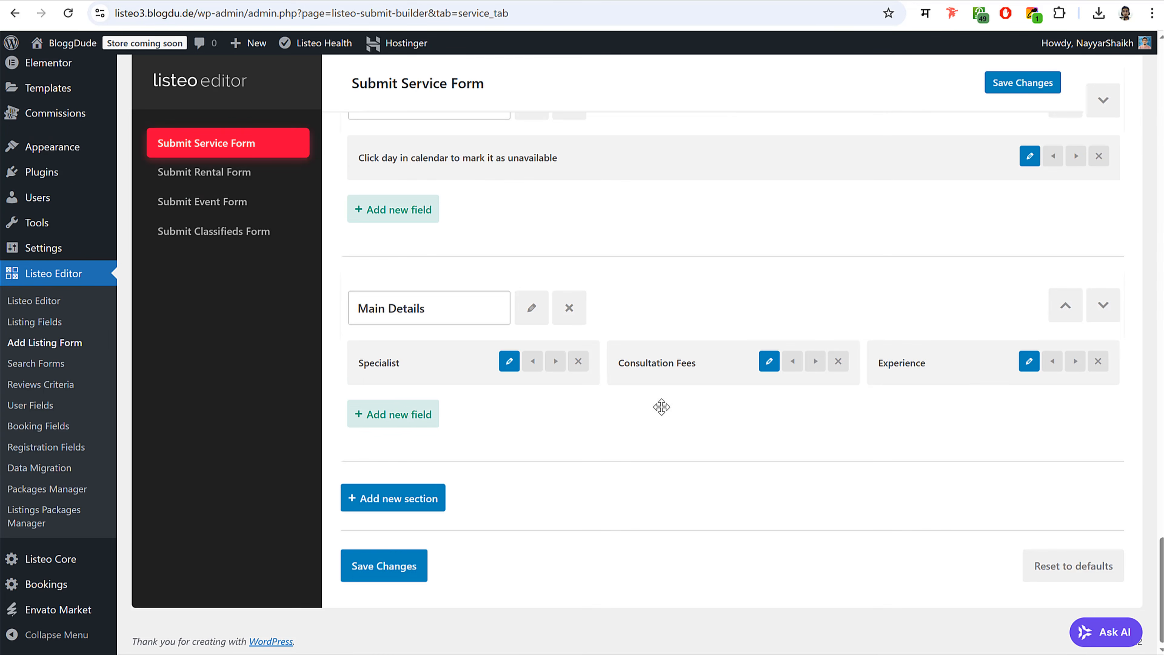
click(1063, 307)
scroll(870, 353, up, 5)
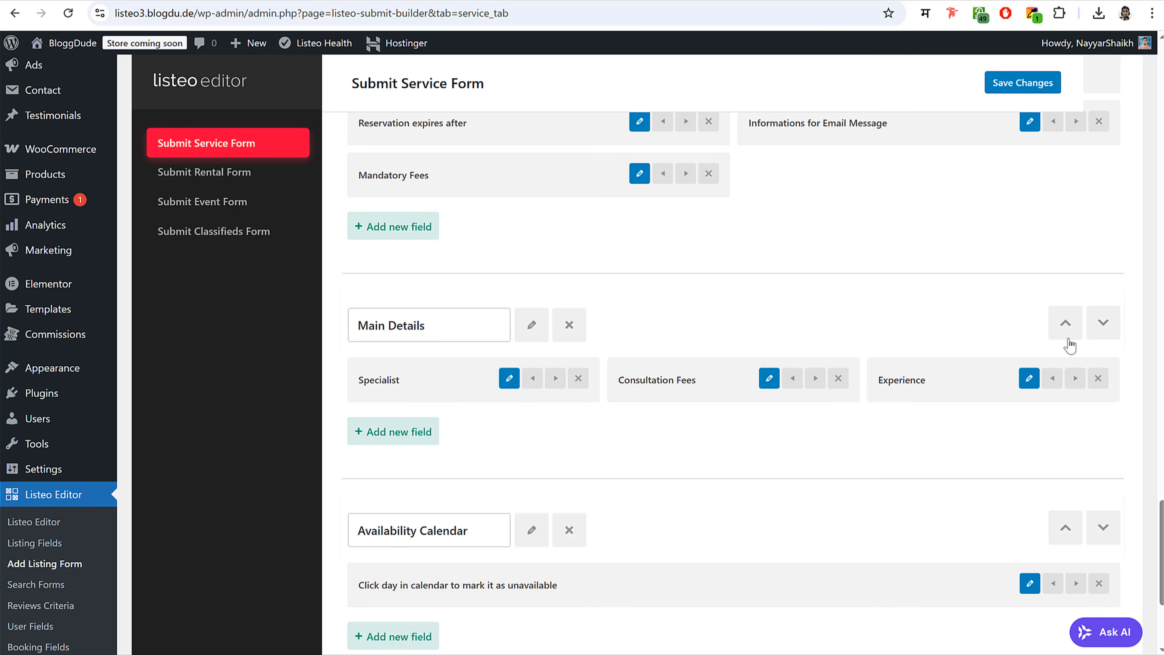
click(1065, 326)
scroll(733, 349, up, 9)
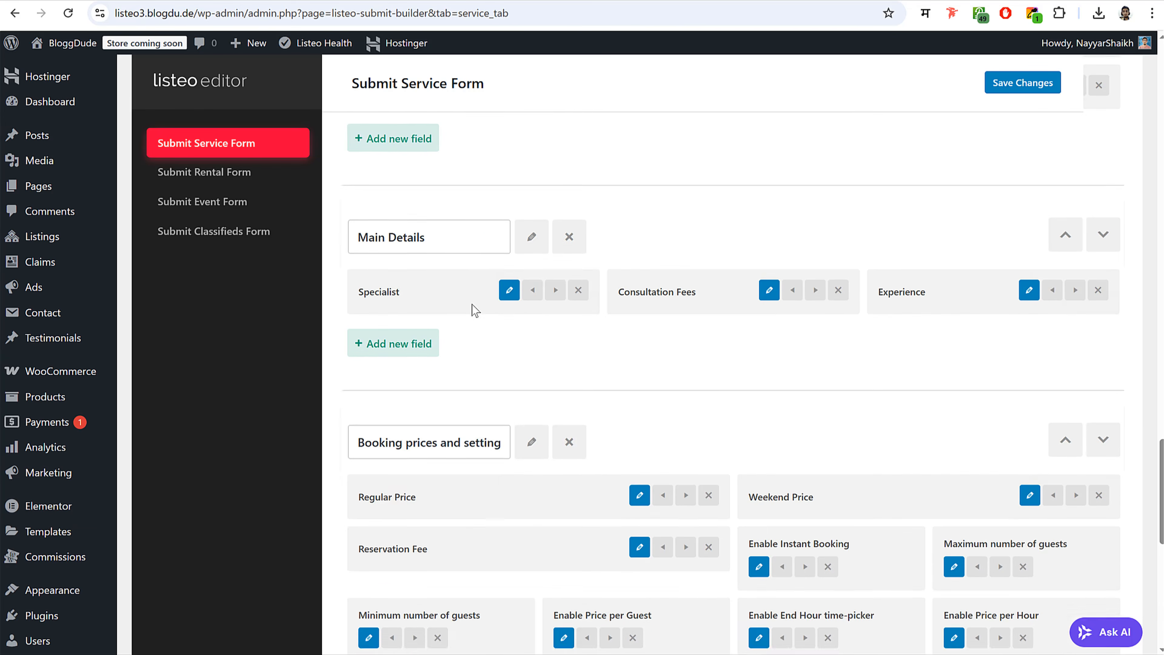
scroll(471, 304, up, 3)
click(1063, 386)
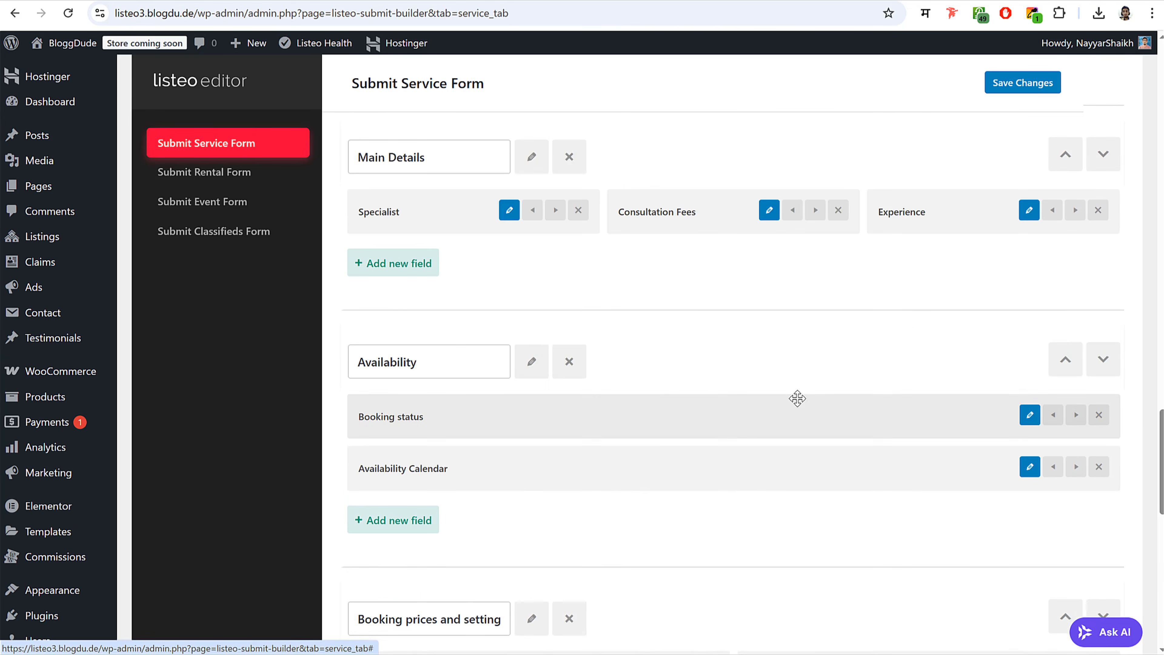
scroll(797, 398, up, 4)
click(1063, 358)
scroll(806, 379, up, 4)
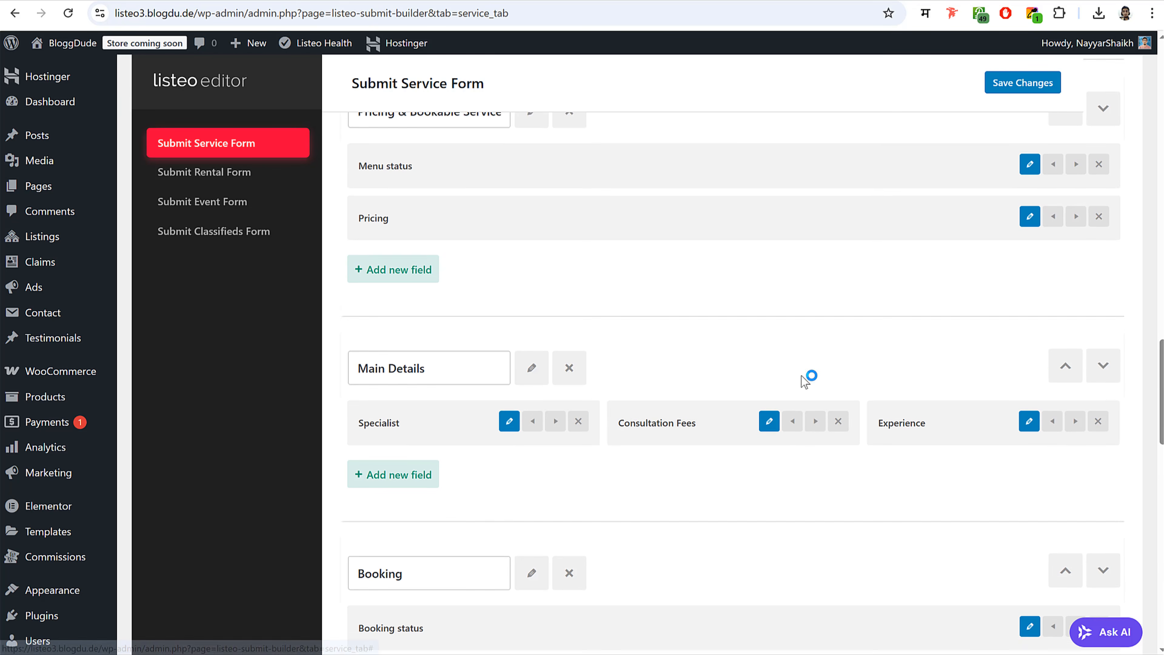
click(1064, 367)
- Move Main Details above Opening Hours and Location, then save the reordered form
scroll(1065, 298, up, 3)
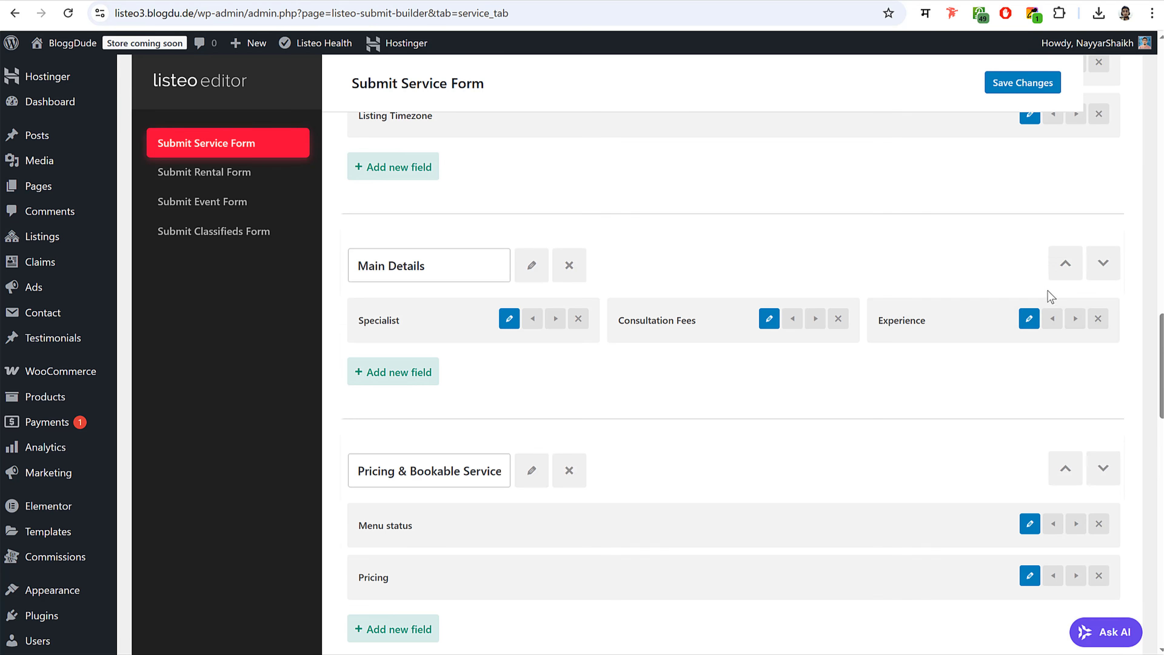
click(1065, 274)
scroll(1026, 312, up, 5)
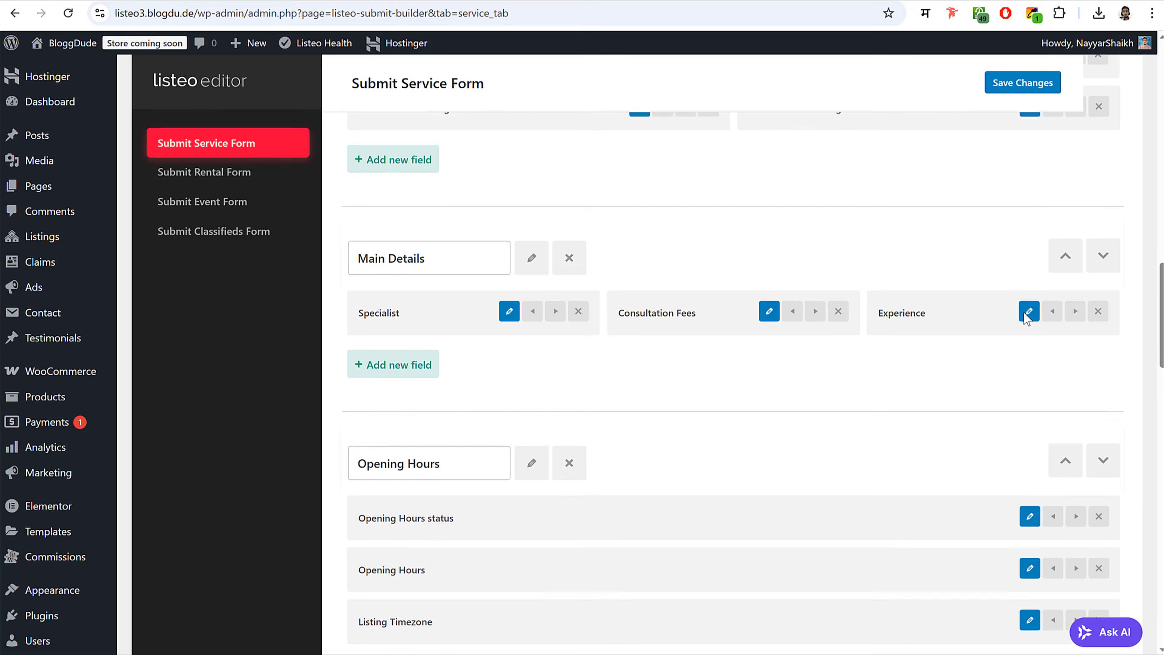
scroll(1021, 316, up, 15)
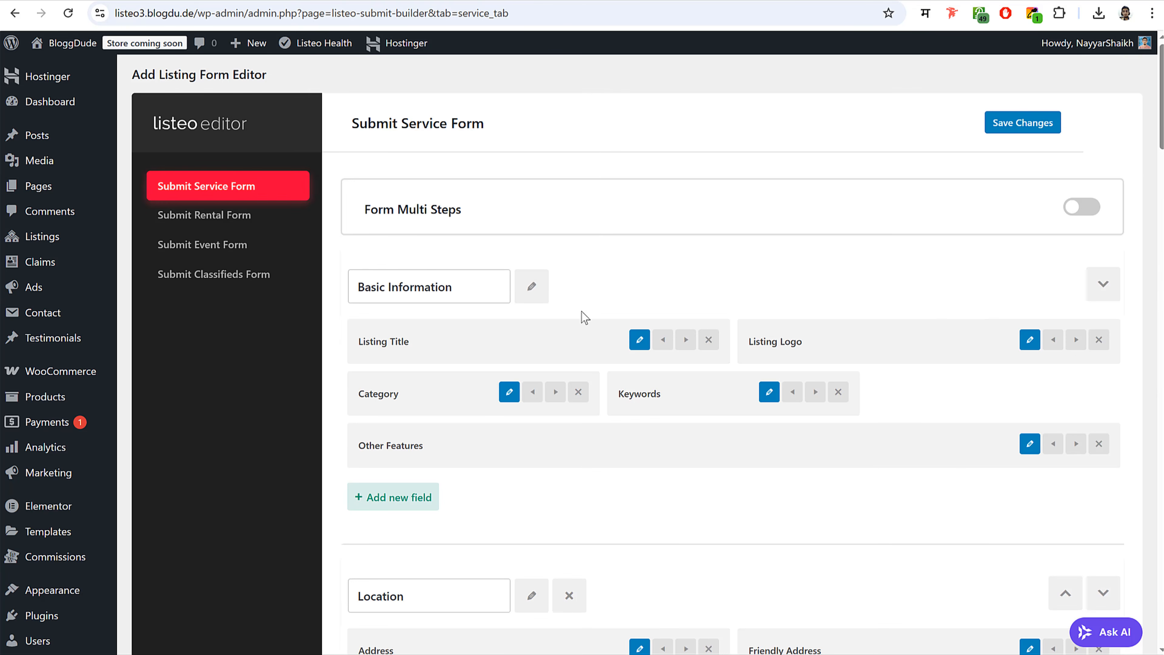
scroll(584, 317, down, 18)
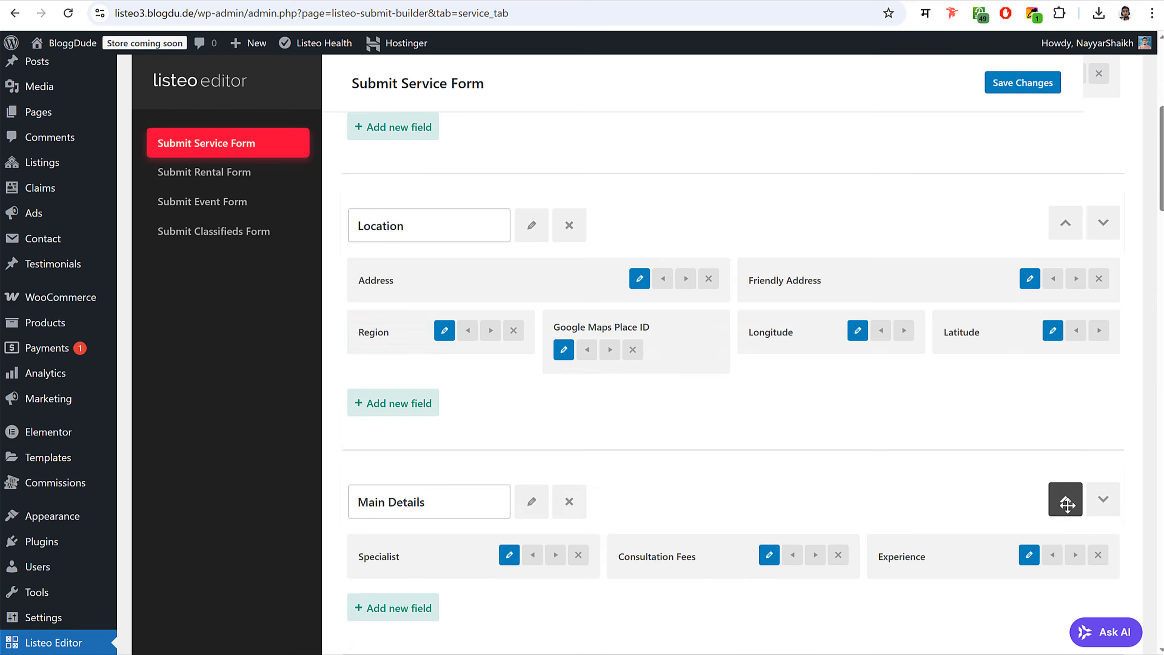
click(1067, 504)
scroll(844, 419, up, 5)
scroll(840, 410, down, 2)
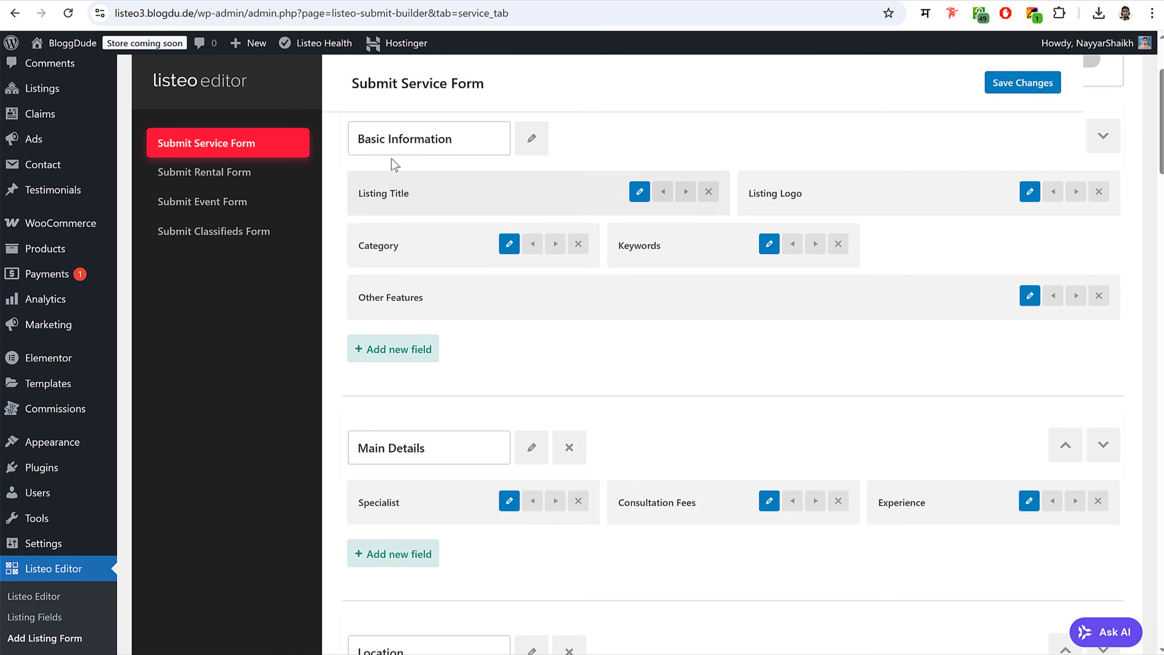
scroll(463, 364, down, 5)
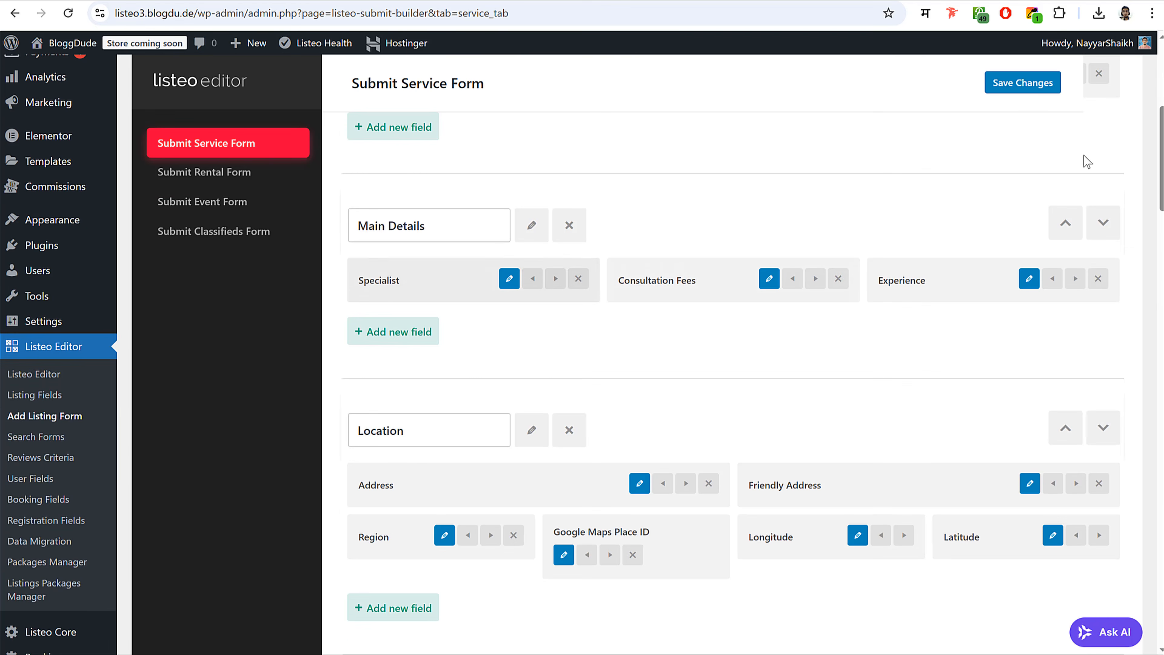
click(1022, 85)
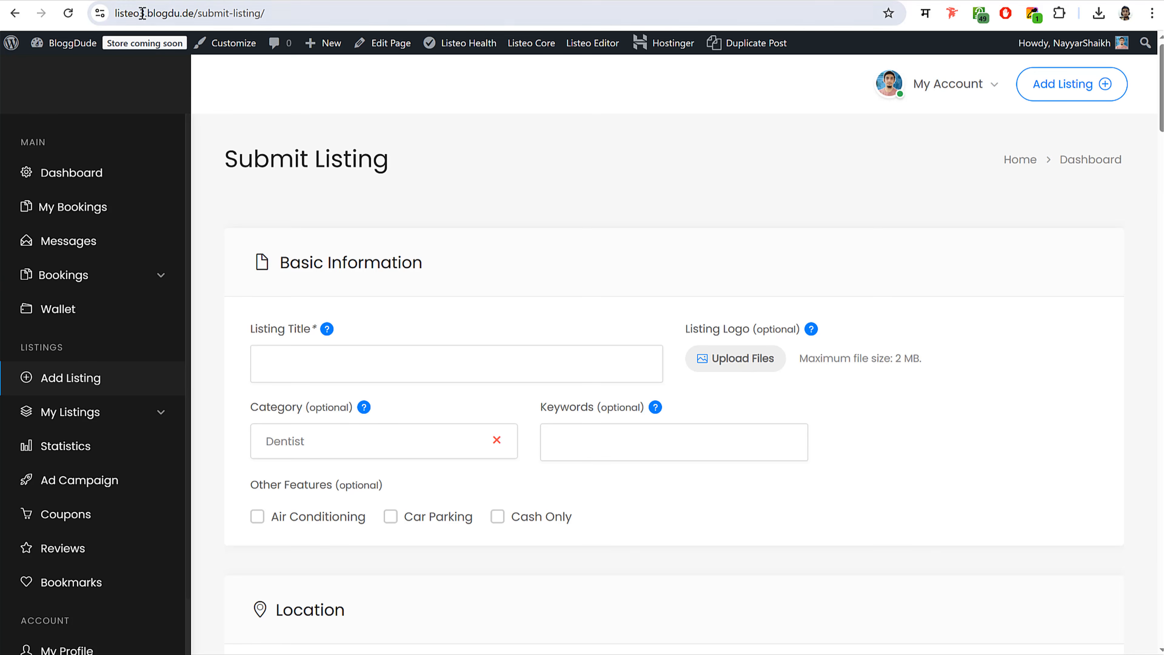
- Reload the Submit Listing page and try the Specialist and Experience dropdowns below Basic Information
click(69, 15)
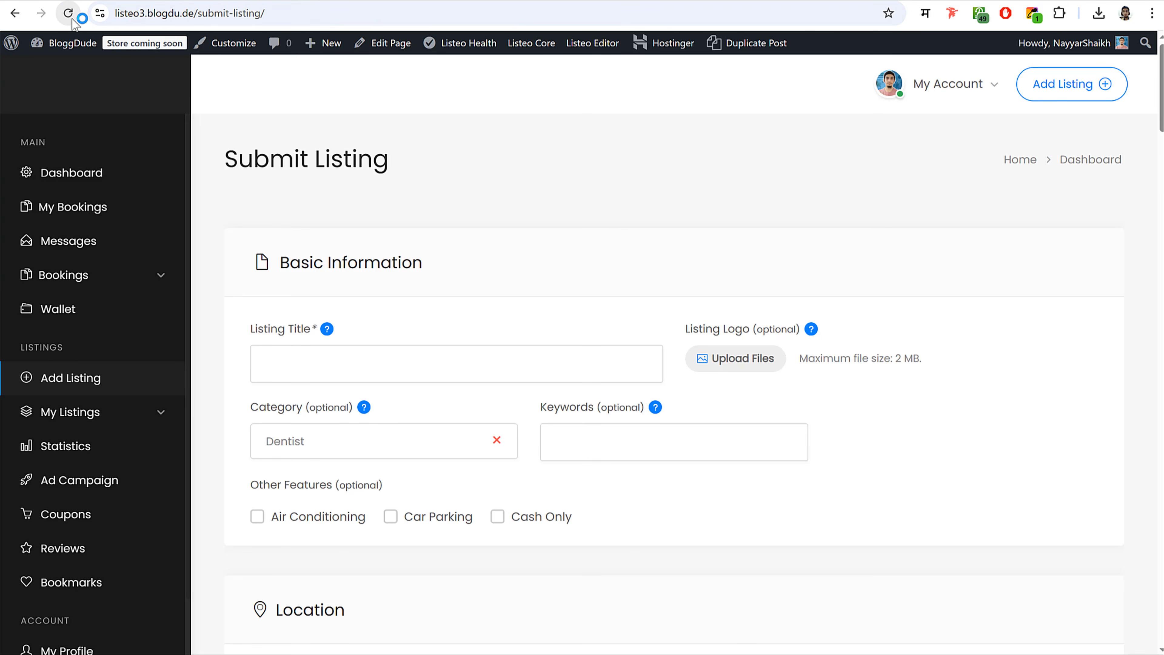
drag(275, 262, 591, 285)
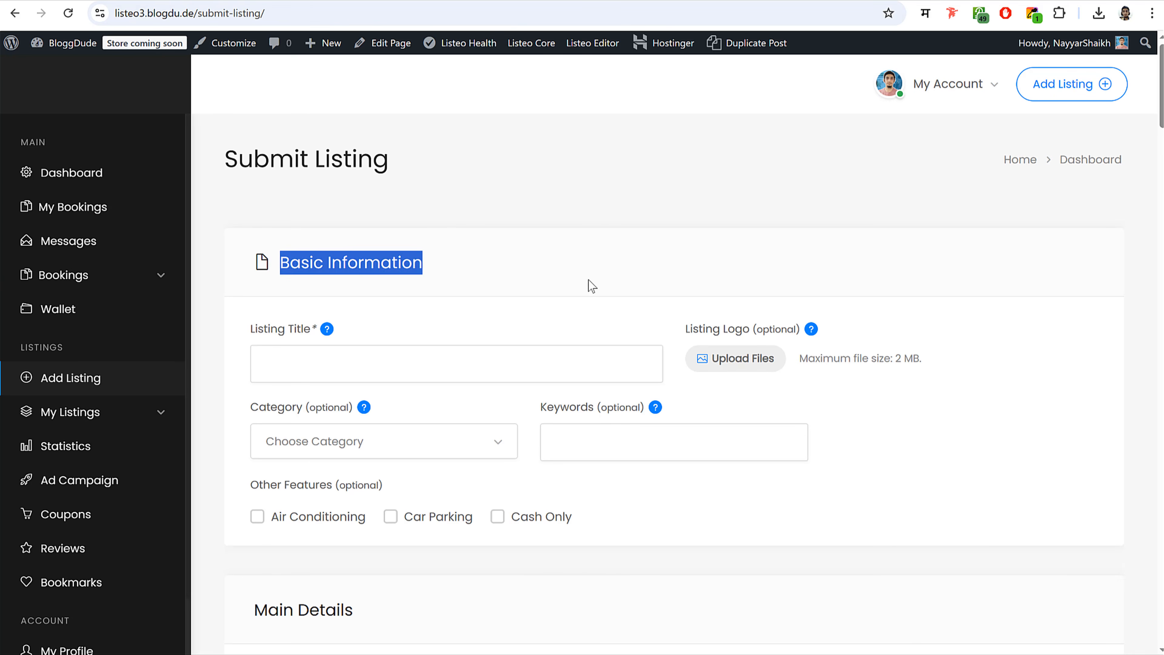
scroll(589, 282, down, 6)
click(403, 352)
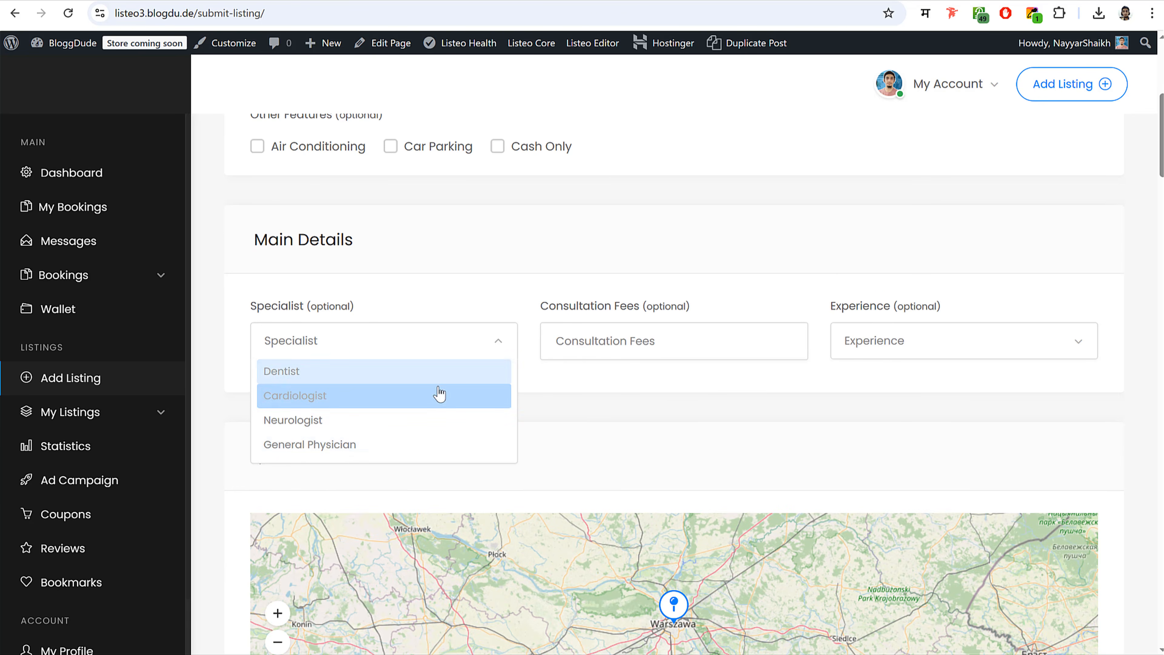
click(640, 340)
click(368, 355)
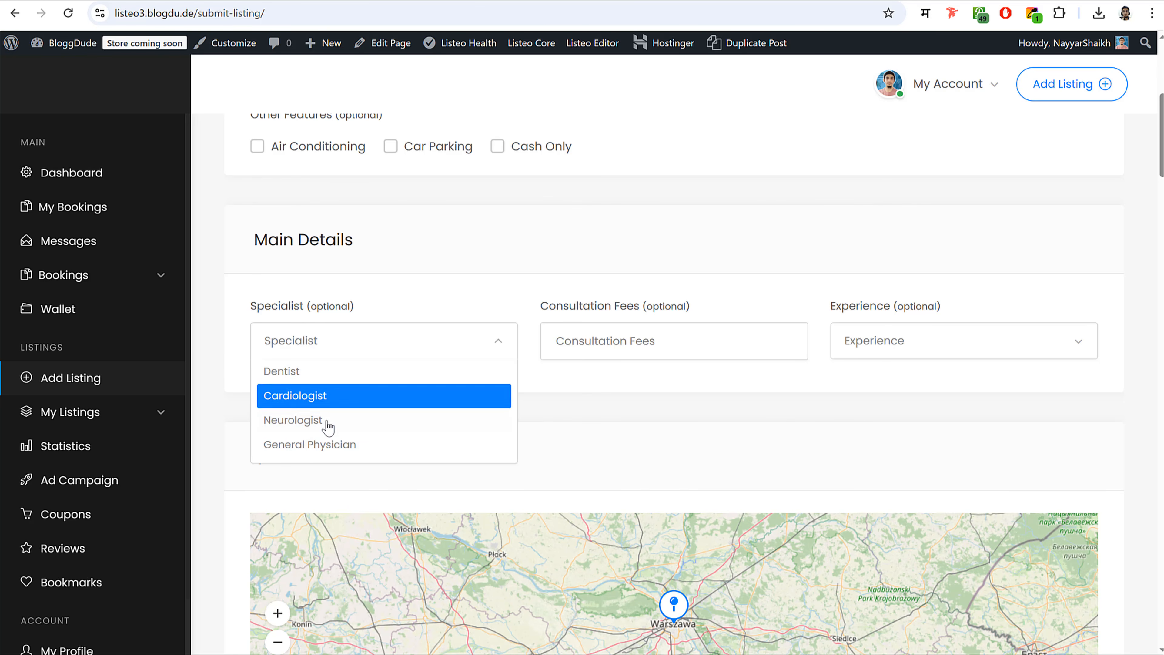
click(891, 345)
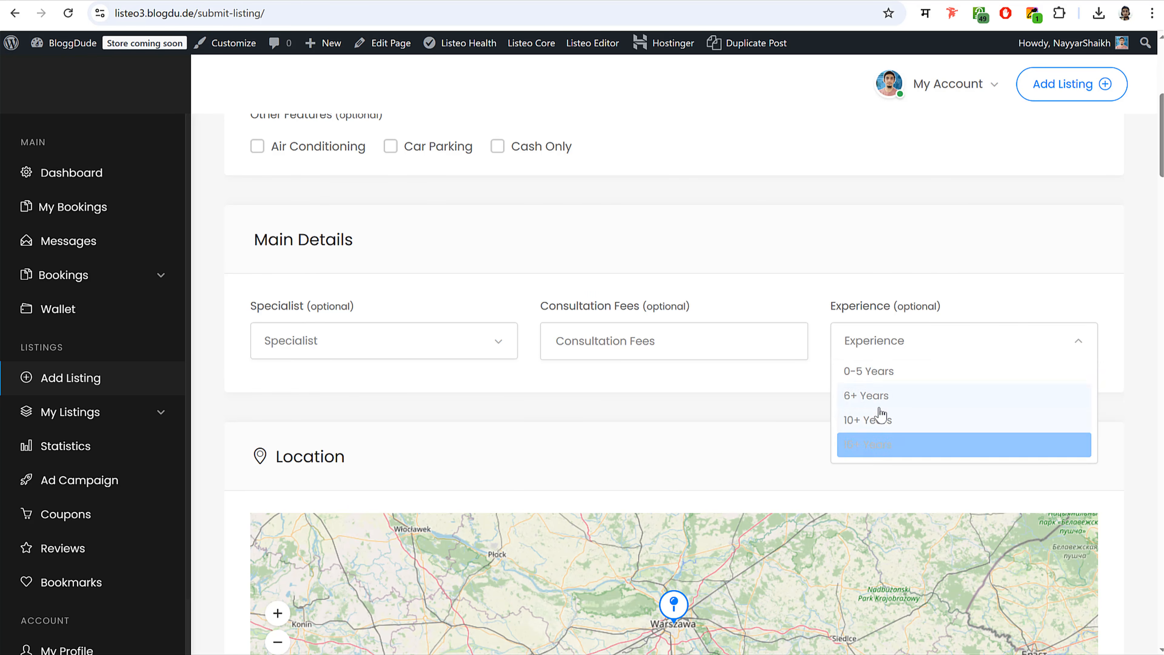
click(661, 350)
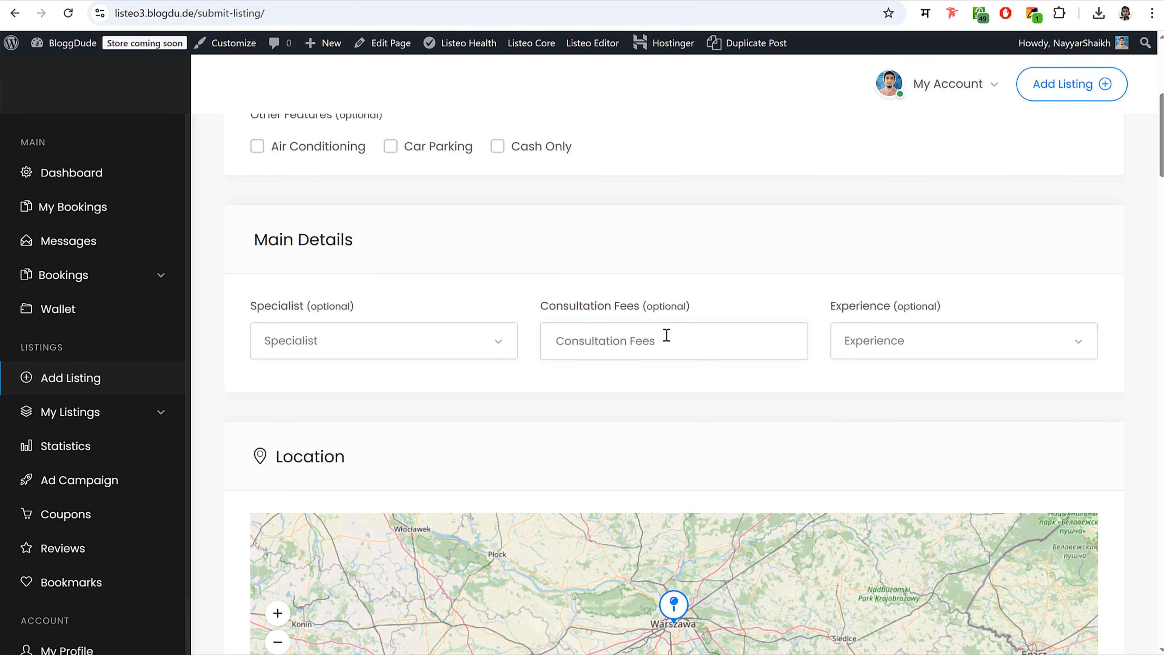
- Enter $100 as the Consultation Fees, replacing the mistyped text
text([p]c lxpcl lxc p.s\. /)
scroll(668, 330, down, 5)
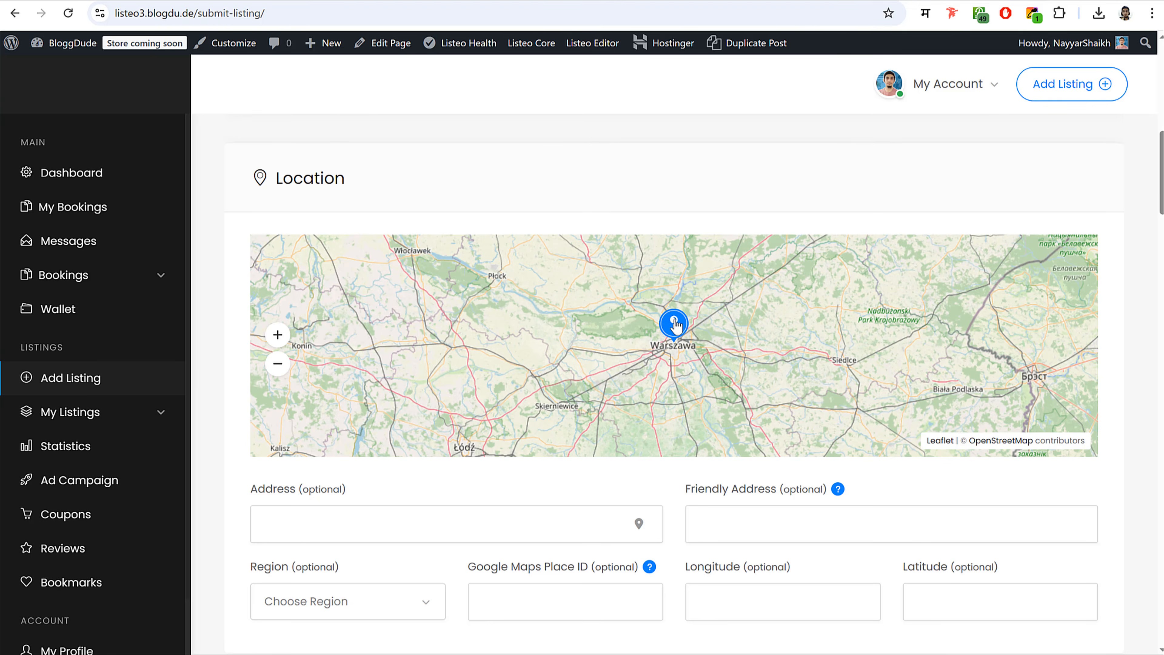
scroll(670, 321, up, 12)
scroll(672, 323, down, 8)
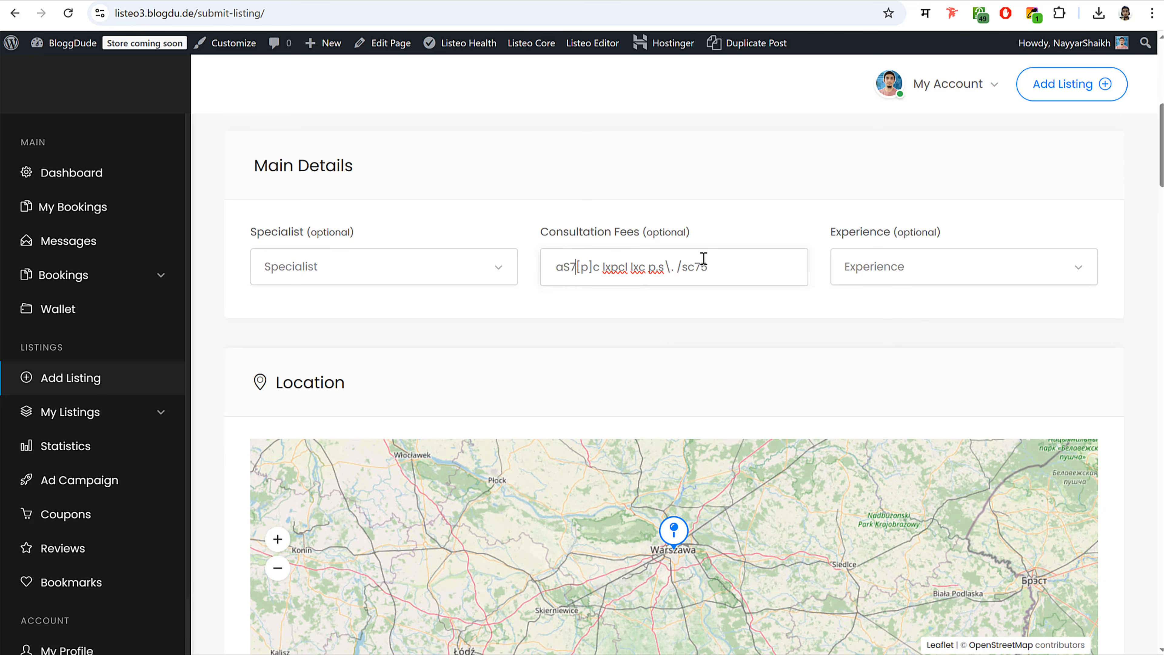
triple_click(704, 258)
key(BackSpace)
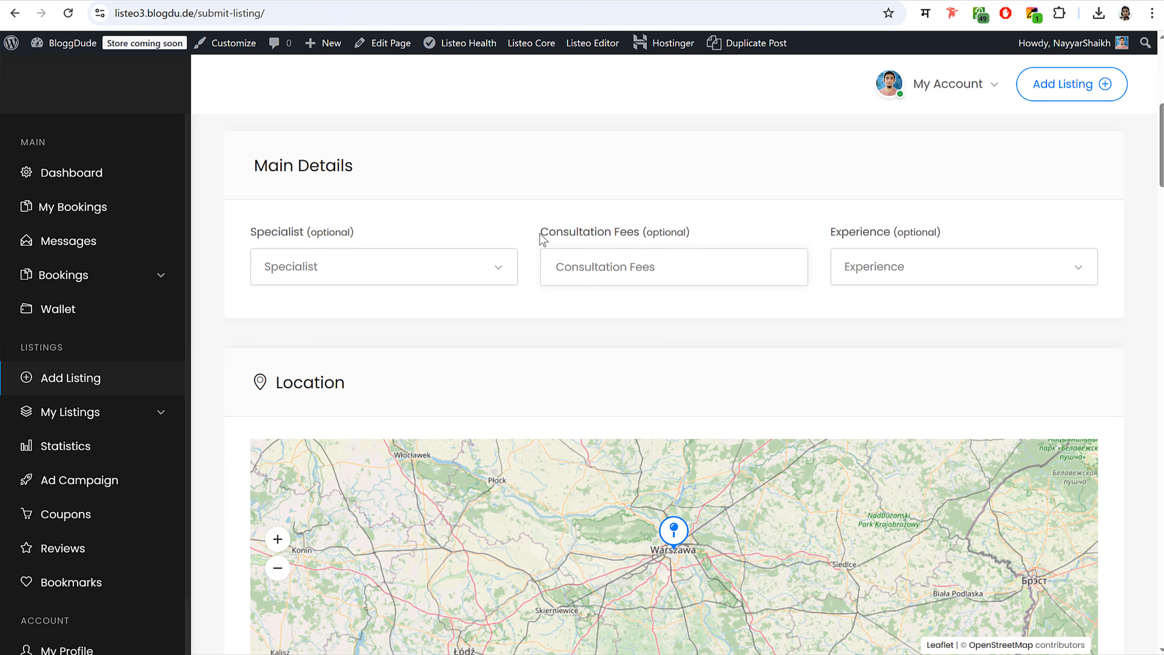
click(621, 263)
text($100)
scroll(681, 367, up, 10)
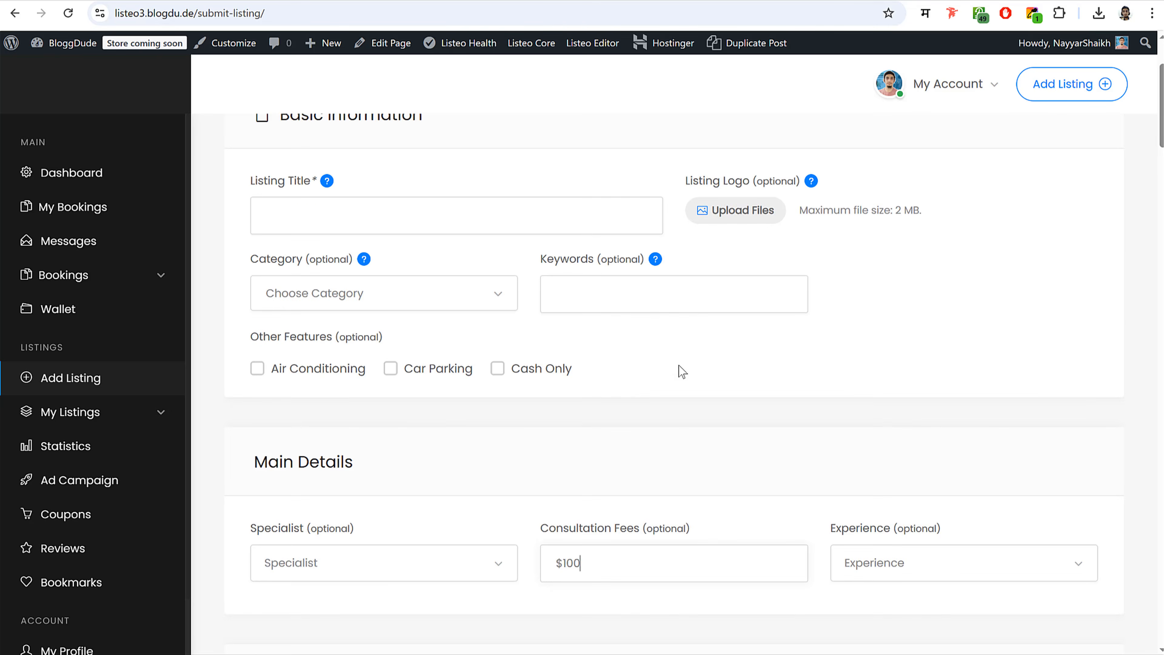
scroll(853, 394, down, 12)
scroll(848, 400, down, 10)
scroll(850, 408, up, 20)
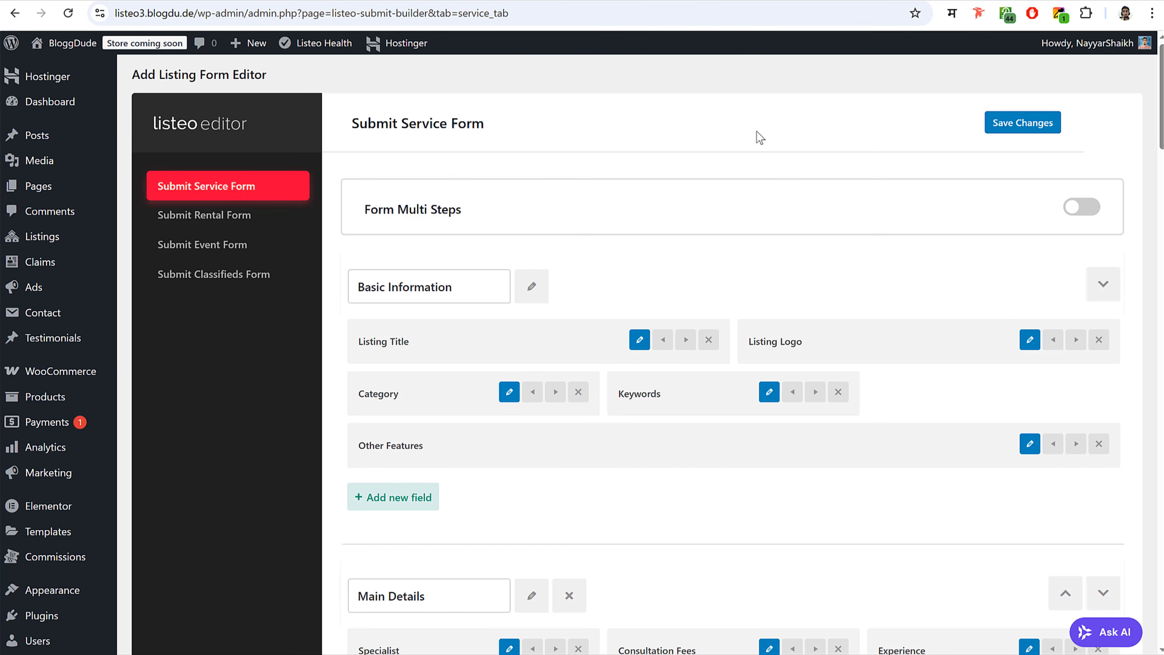
- Open the Listeo Core General settings page from the admin sidebar
scroll(823, 229, down, 5)
scroll(267, 249, down, 4)
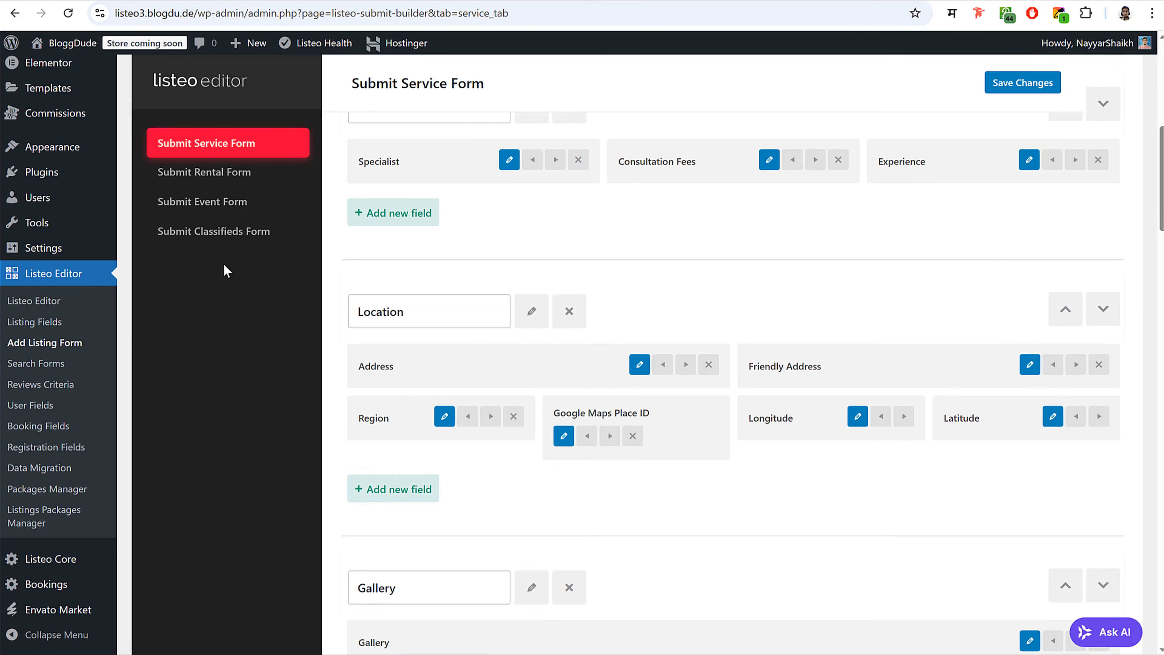
click(56, 566)
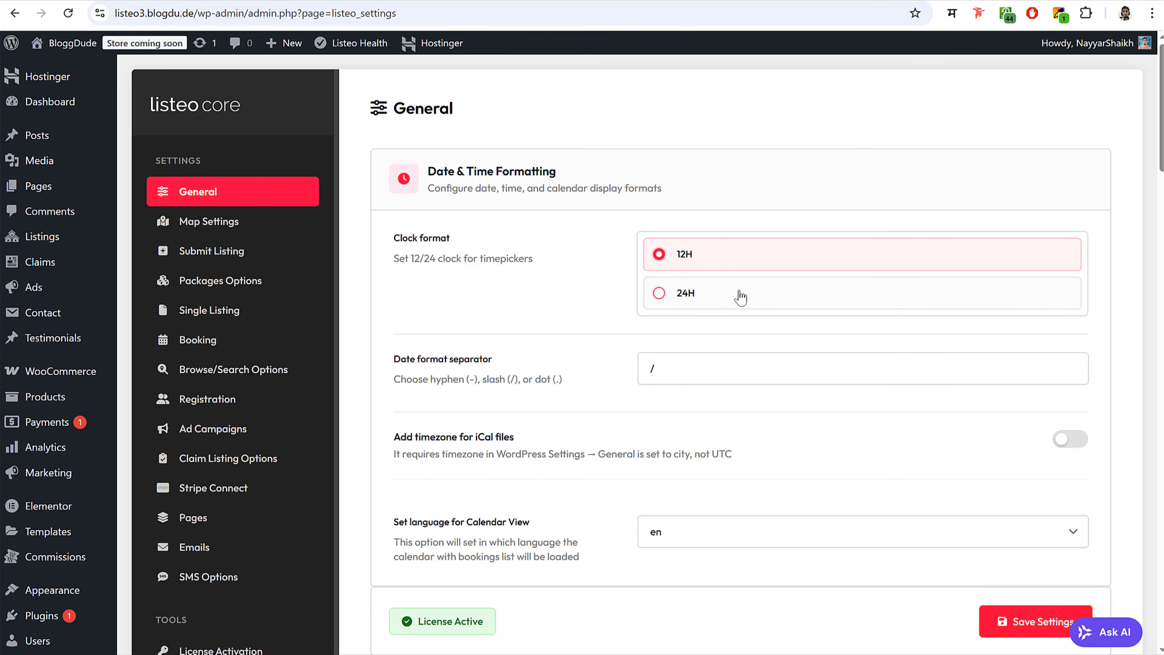
- Review the Commission rate and leave it at 10%
scroll(801, 351, down, 5)
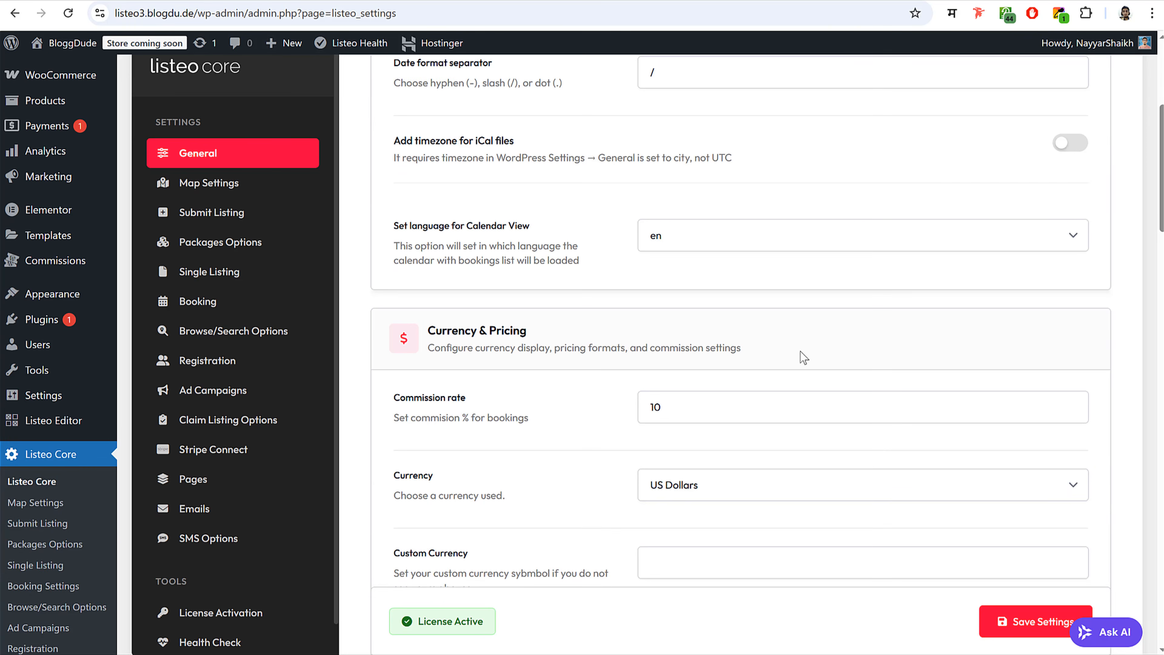
scroll(800, 352, down, 3)
drag(665, 264, 643, 260)
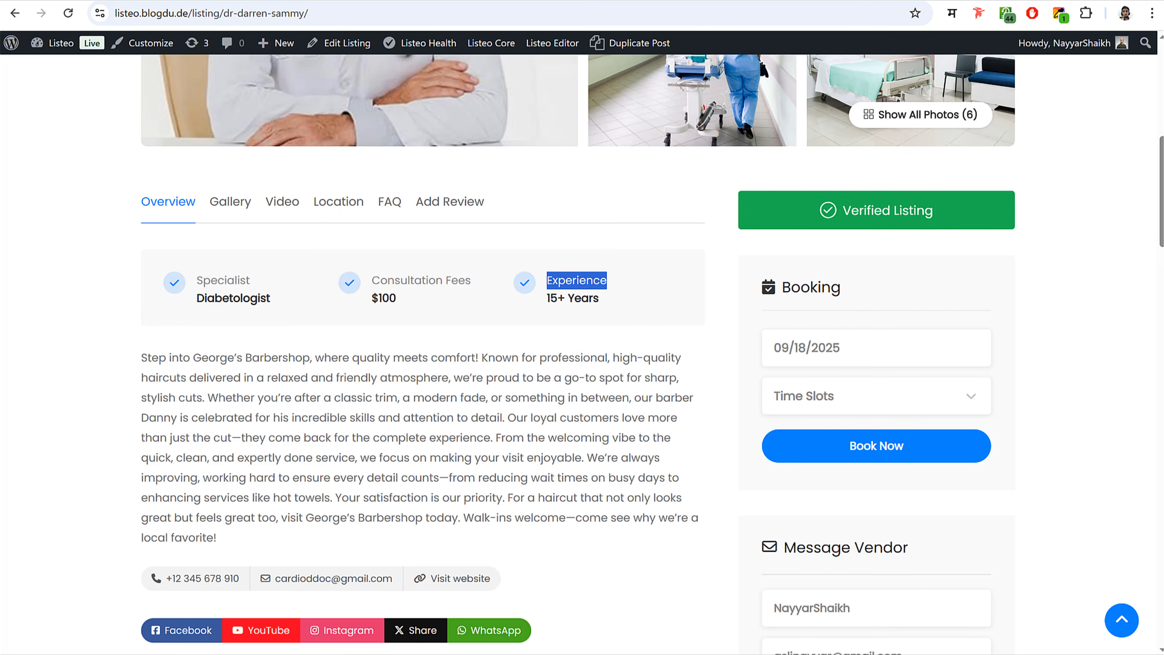
click(1094, 288)
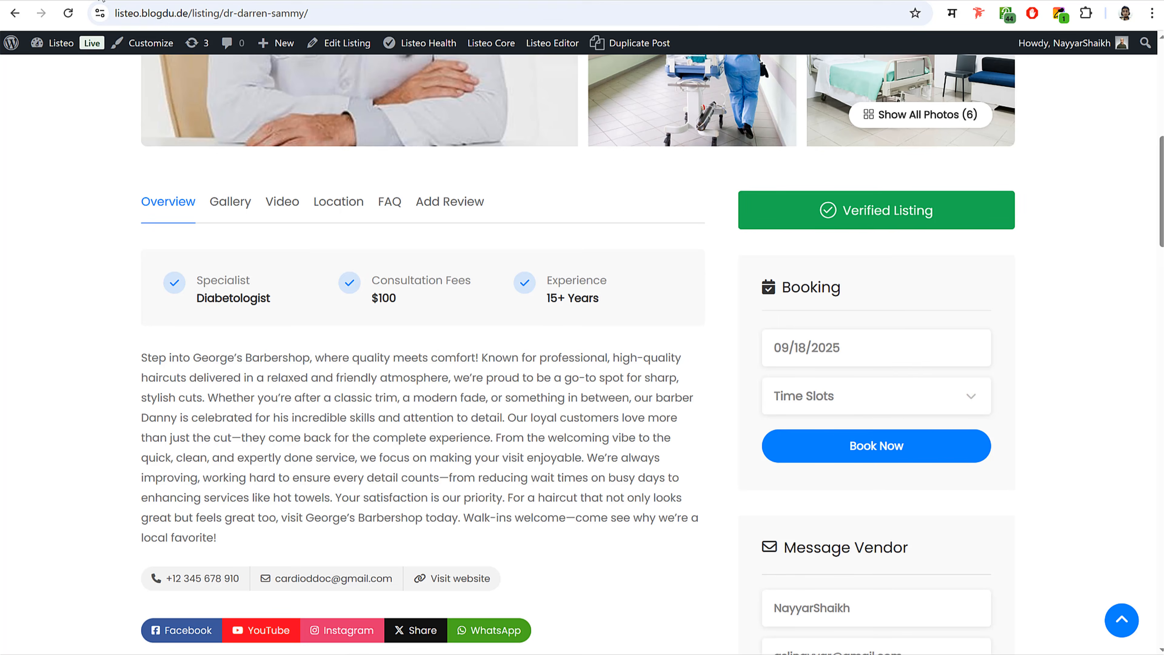
scroll(435, 242, up, 10)
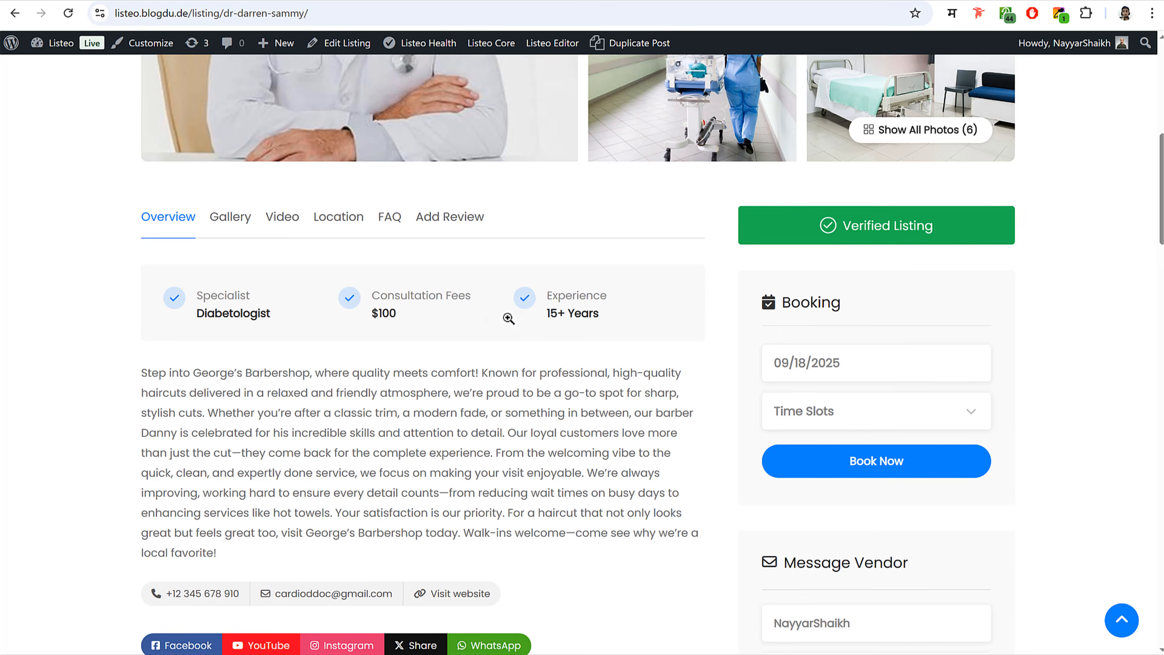
scroll(467, 370, down, 8)
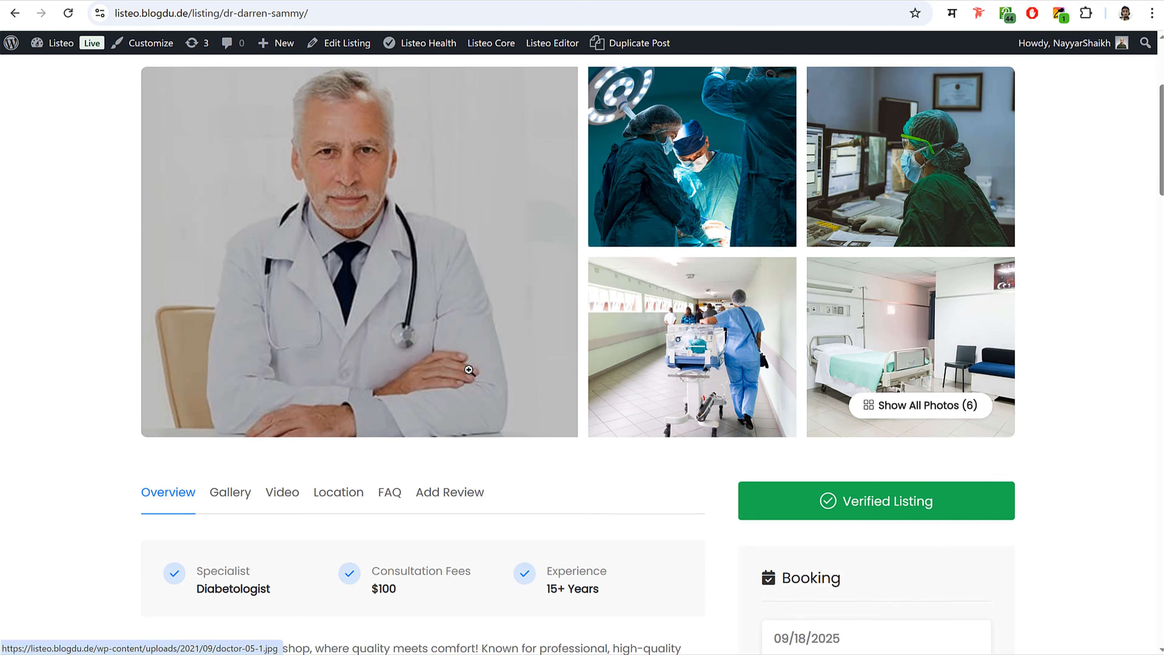
scroll(610, 317, up, 3)
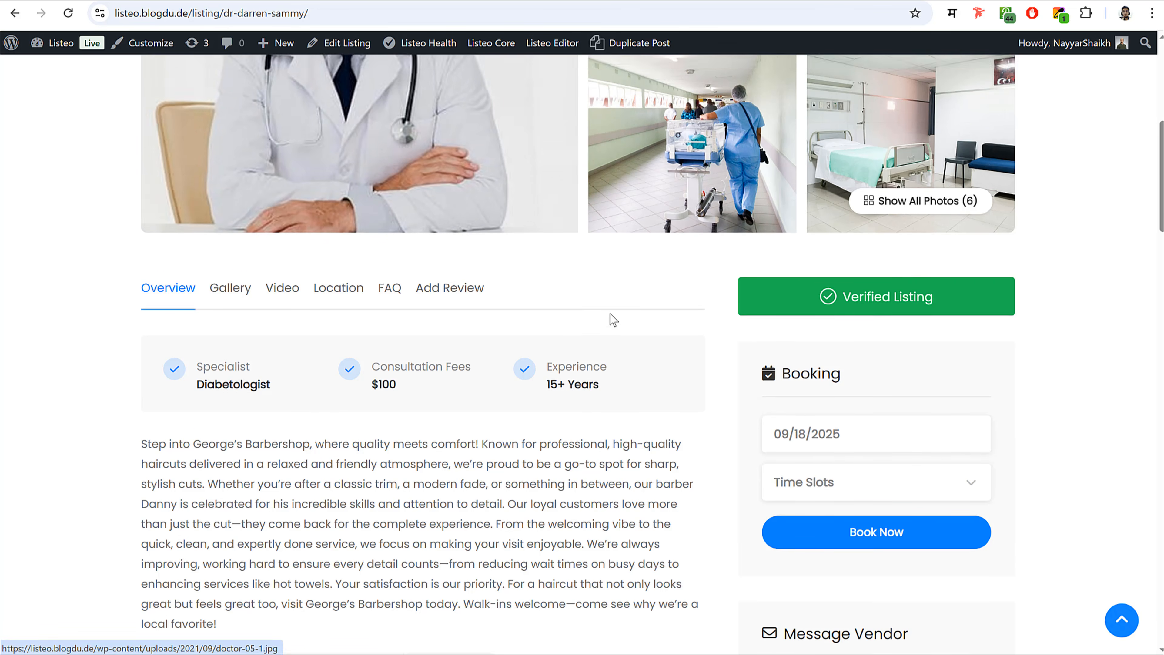
scroll(766, 314, up, 2)
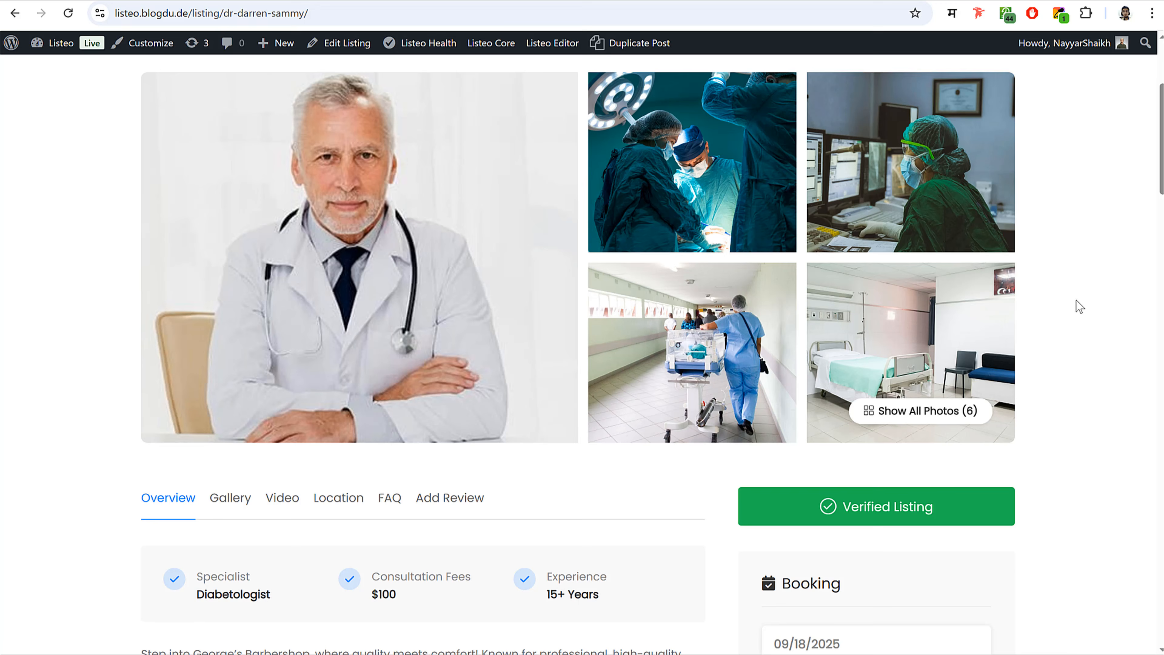
scroll(1091, 459, down, 6)
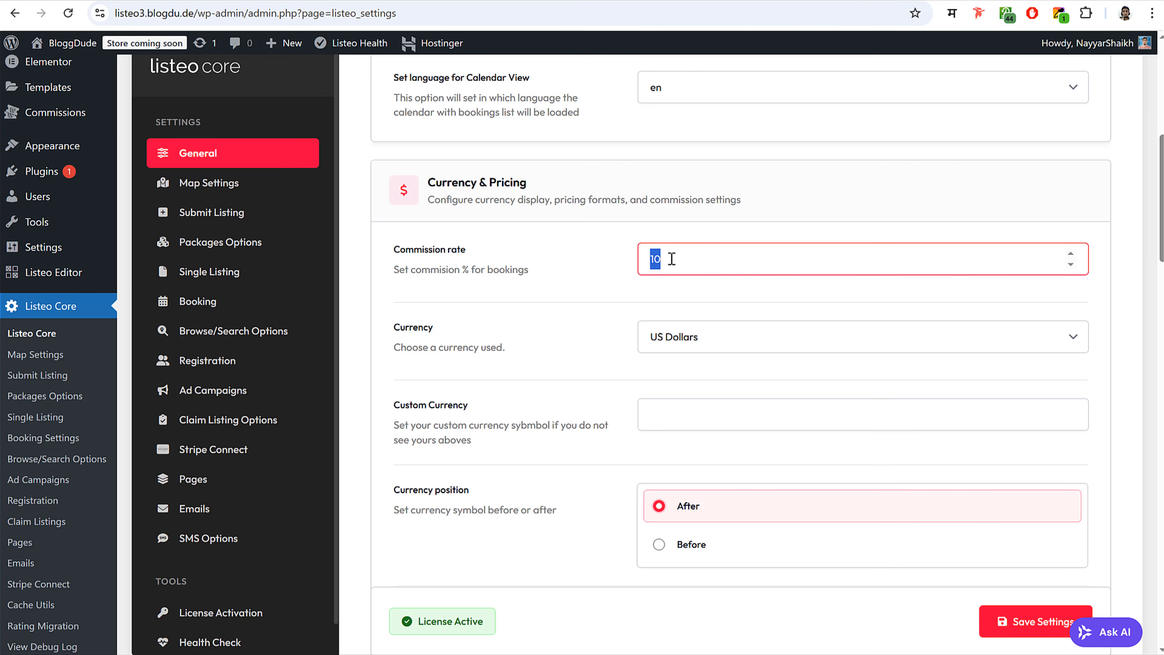
click(609, 297)
- Keep US Dollars as the currency and click into the empty Custom Currency symbol field
scroll(609, 355, down, 2)
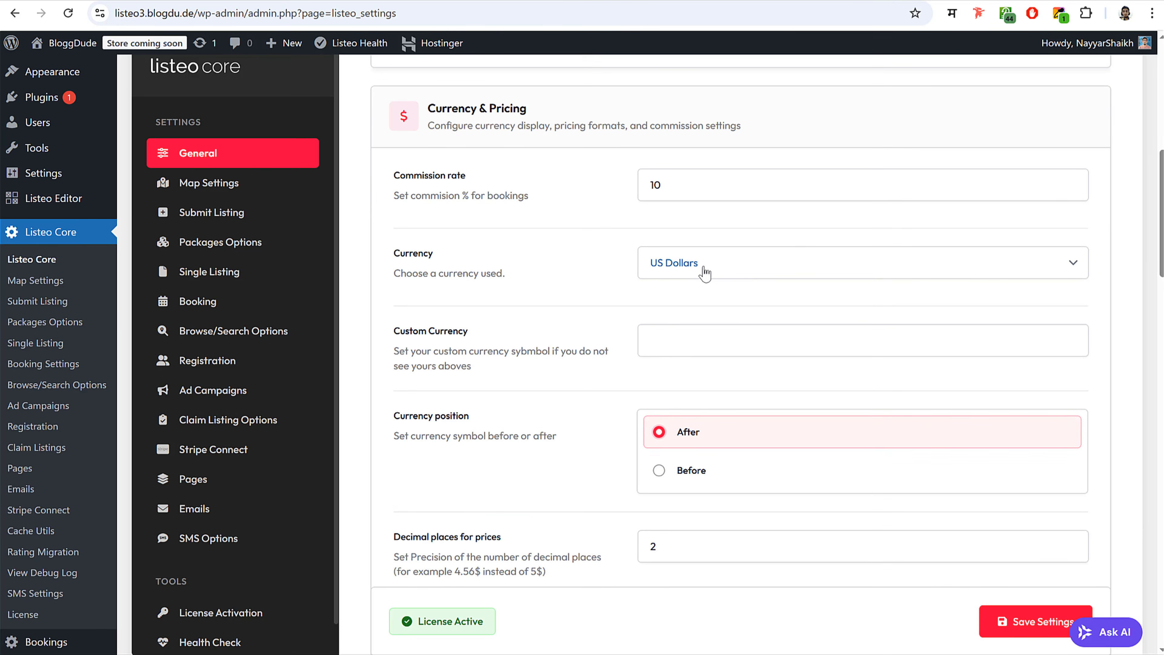
click(717, 268)
click(600, 267)
scroll(608, 350, down, 2)
scroll(607, 350, down, 2)
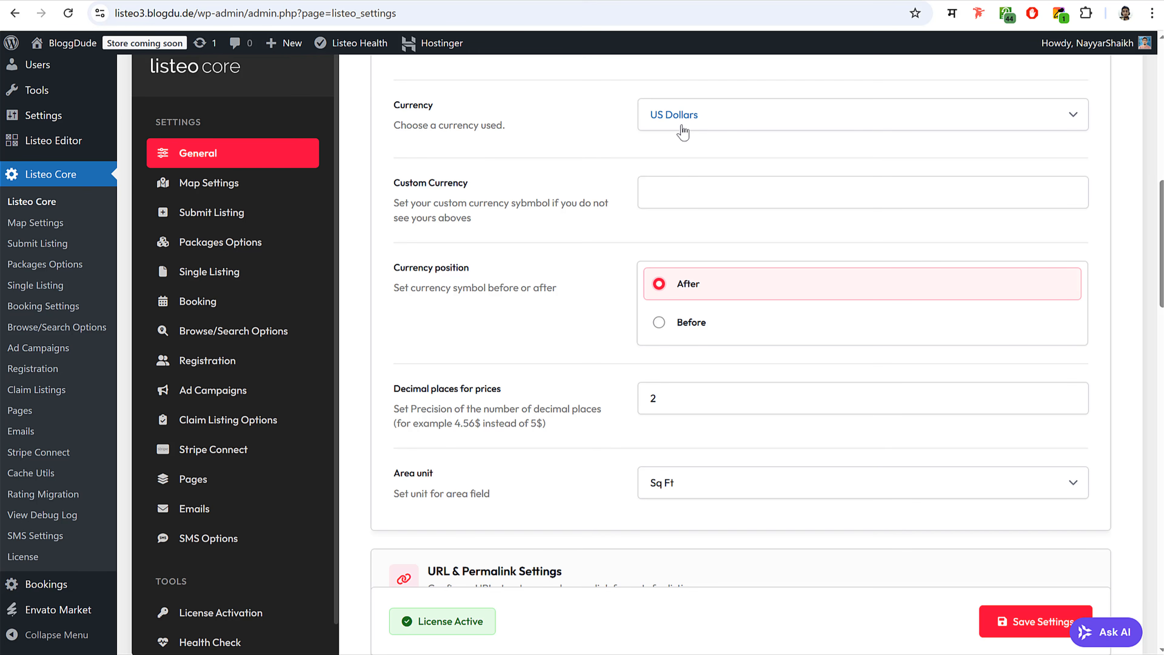
click(682, 183)
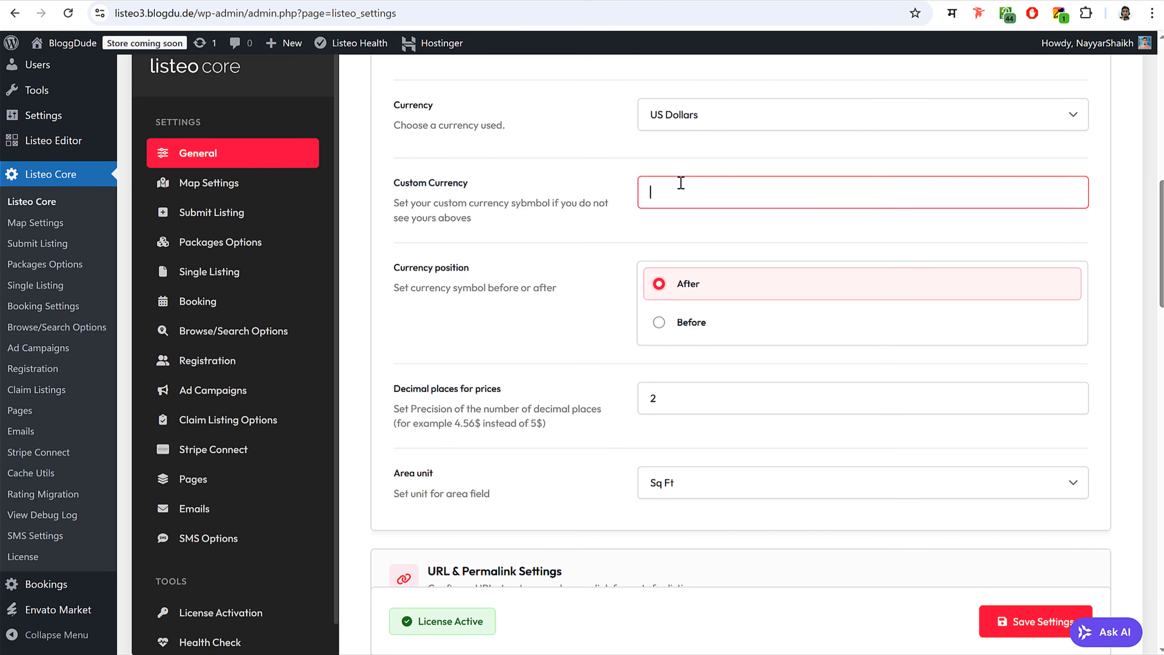
- Look over the PayPal and Bank Transfer payout options in the General settings
scroll(582, 378, down, 3)
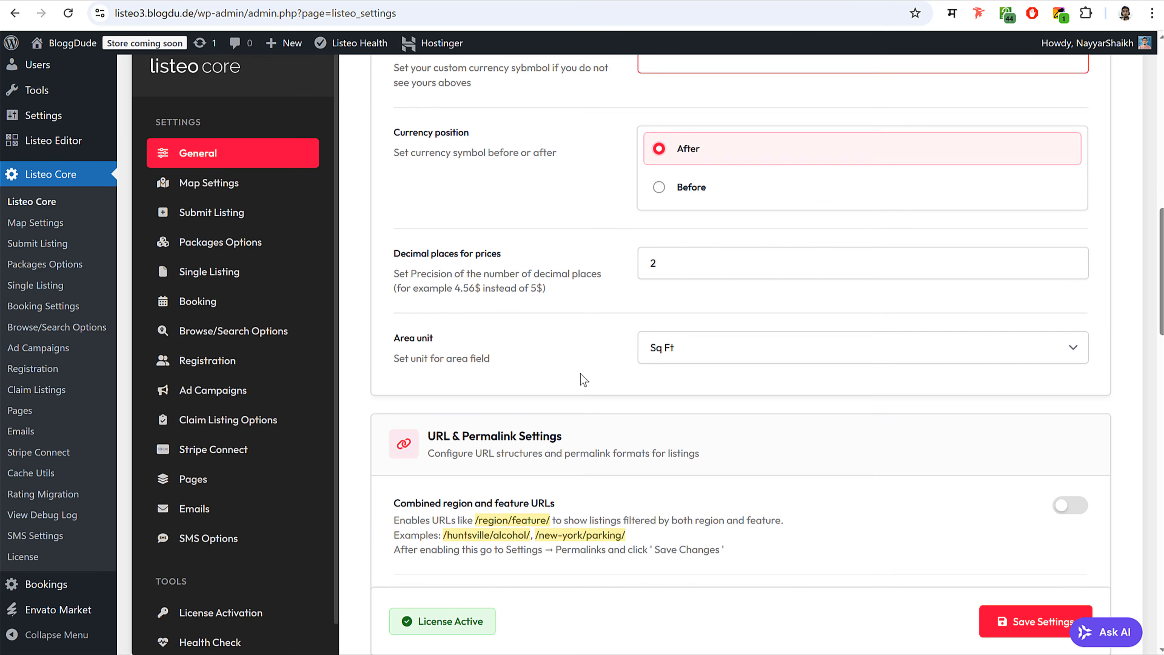
scroll(718, 349, down, 5)
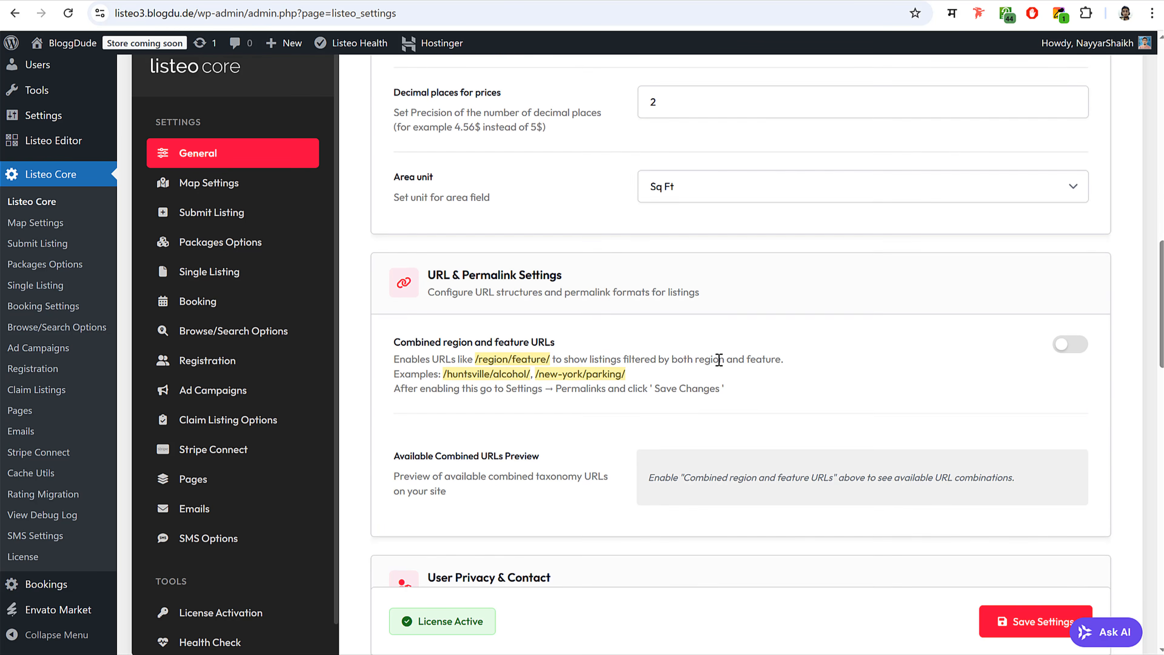
scroll(718, 360, down, 6)
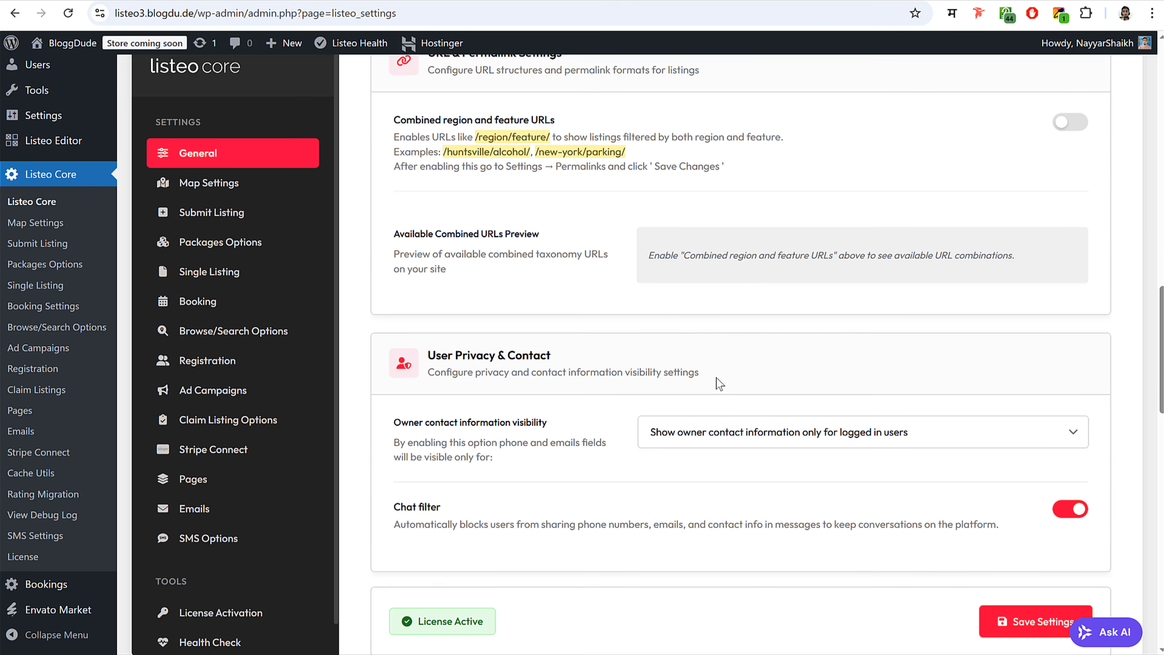
scroll(717, 378, down, 8)
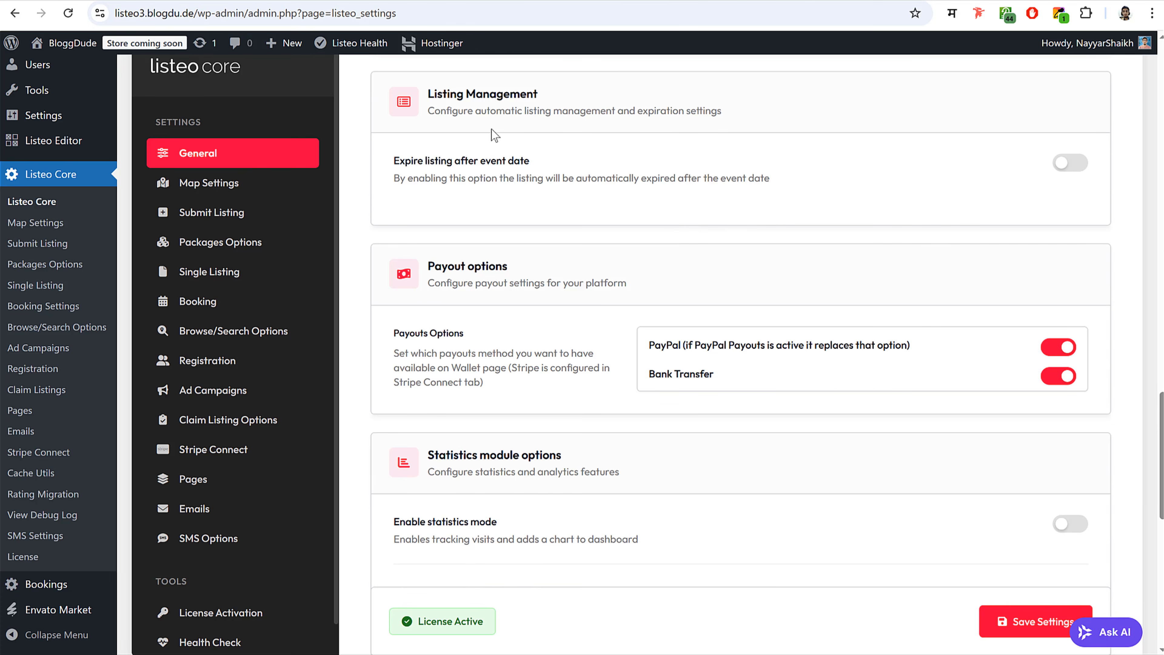
scroll(729, 235, down, 3)
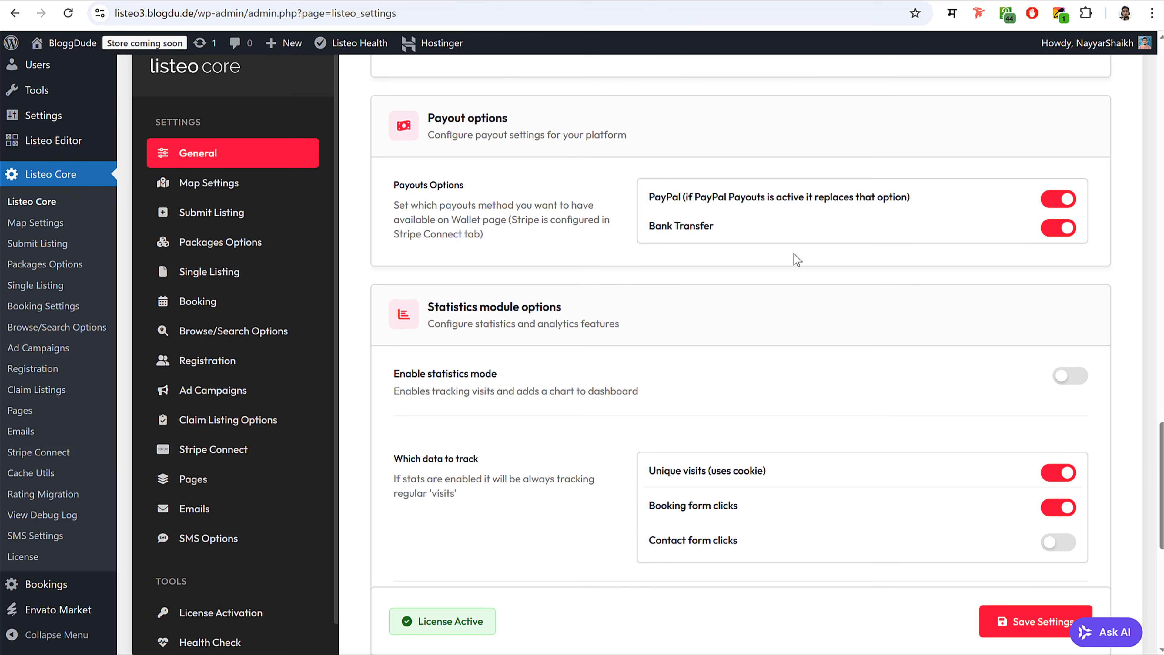
scroll(793, 257, up, 15)
scroll(735, 239, down, 15)
drag(652, 197, 720, 197)
click(701, 223)
drag(650, 226, 735, 226)
click(735, 228)
- Turn on statistics mode and also track contact form clicks
scroll(948, 321, down, 3)
click(1072, 228)
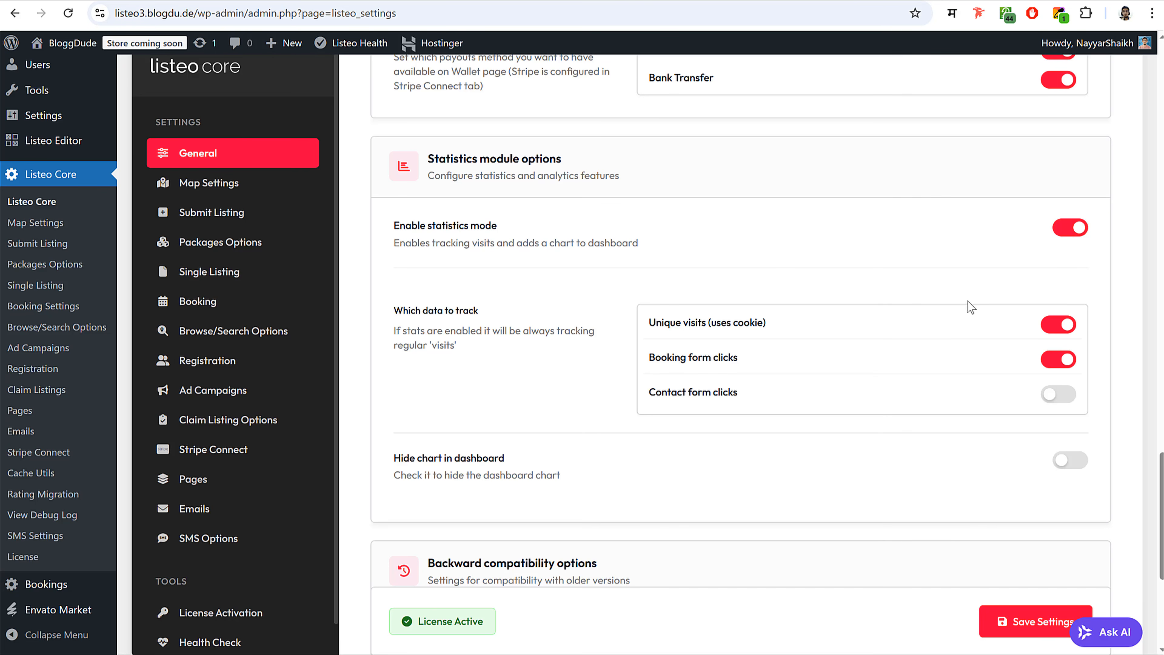
scroll(967, 302, down, 3)
click(1059, 245)
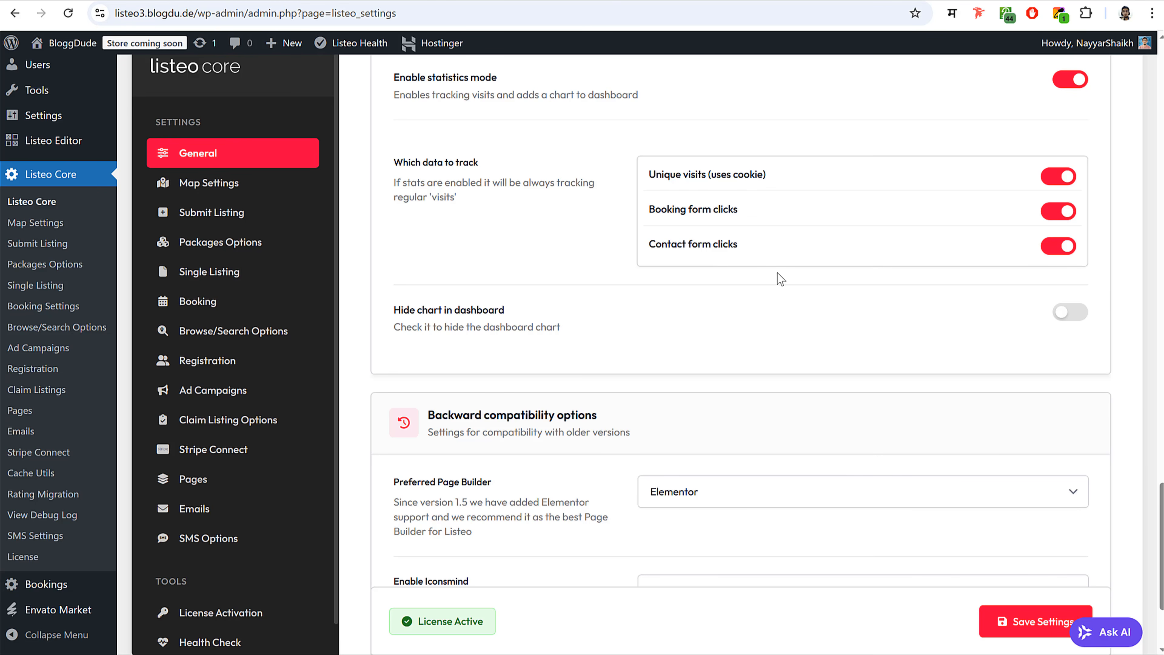
scroll(826, 351, down, 3)
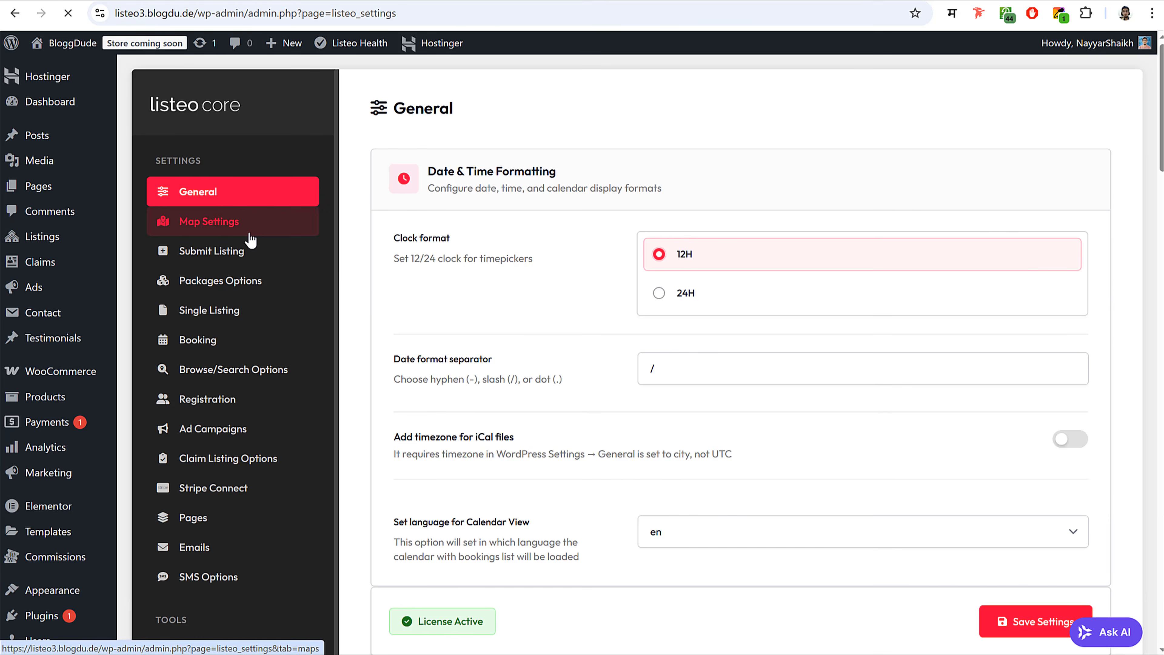
- In Map Settings, set the maps provider to Google Maps and select the API key field
click(249, 234)
scroll(724, 340, down, 5)
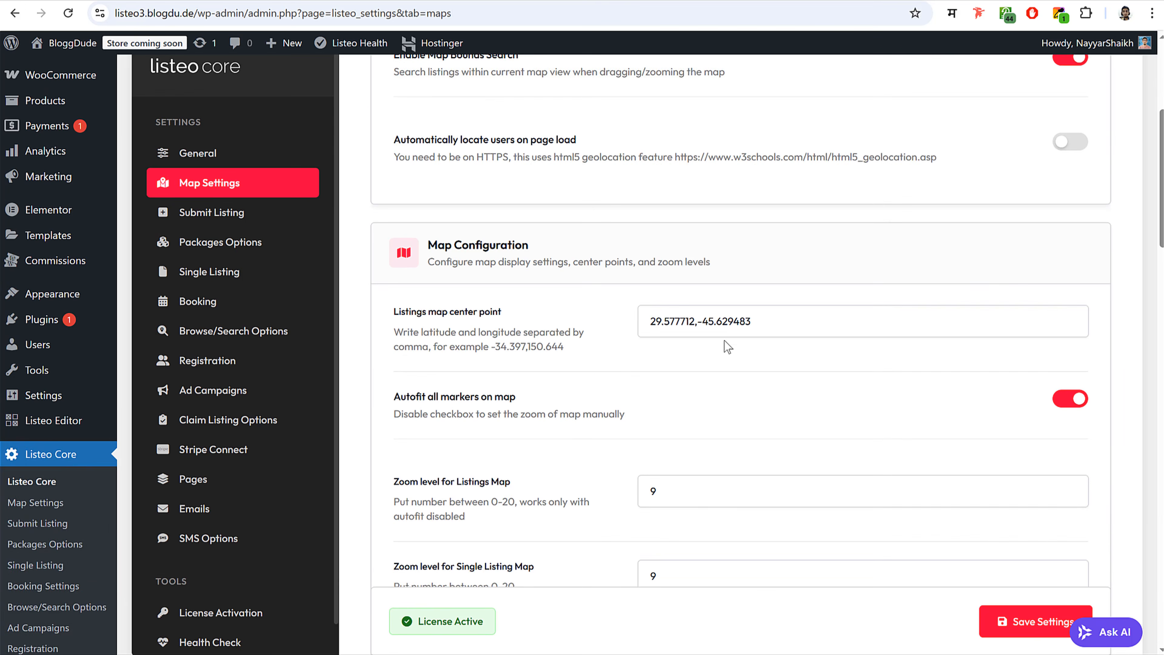
scroll(724, 340, down, 8)
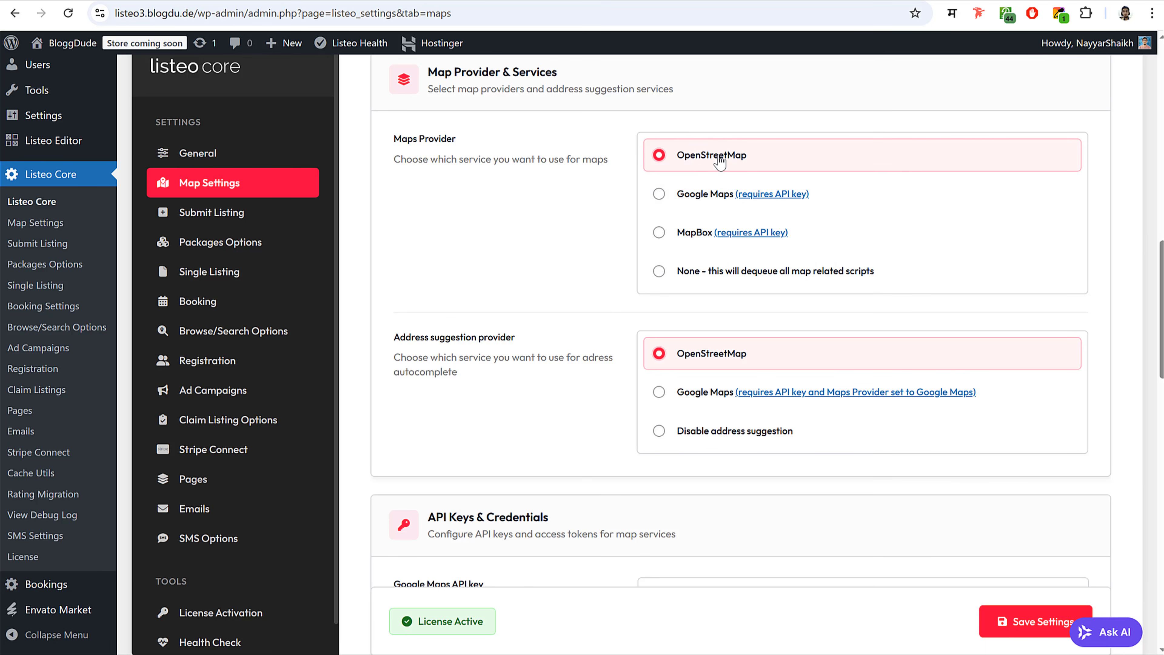
click(702, 201)
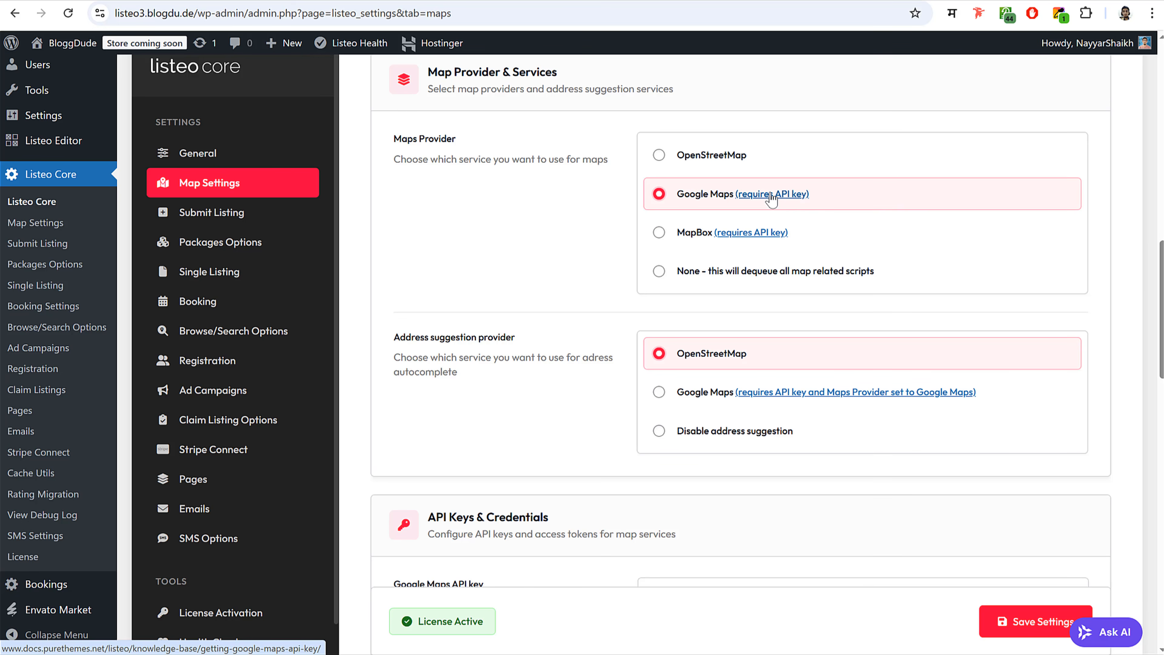
scroll(804, 309, down, 5)
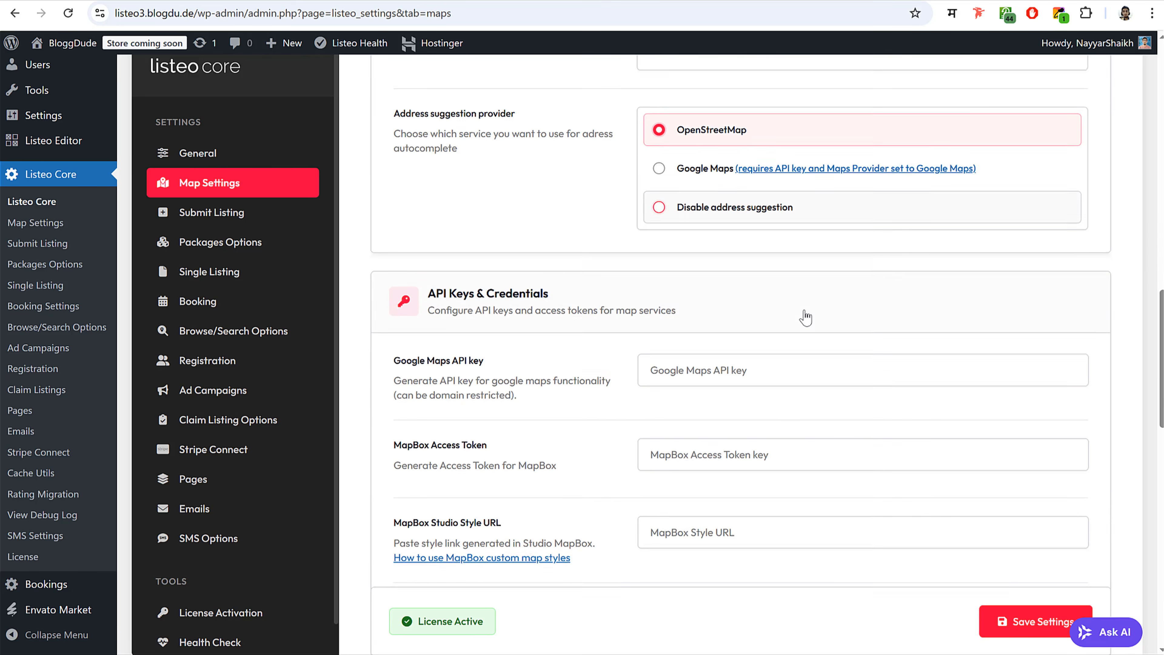
scroll(805, 316, down, 3)
click(704, 217)
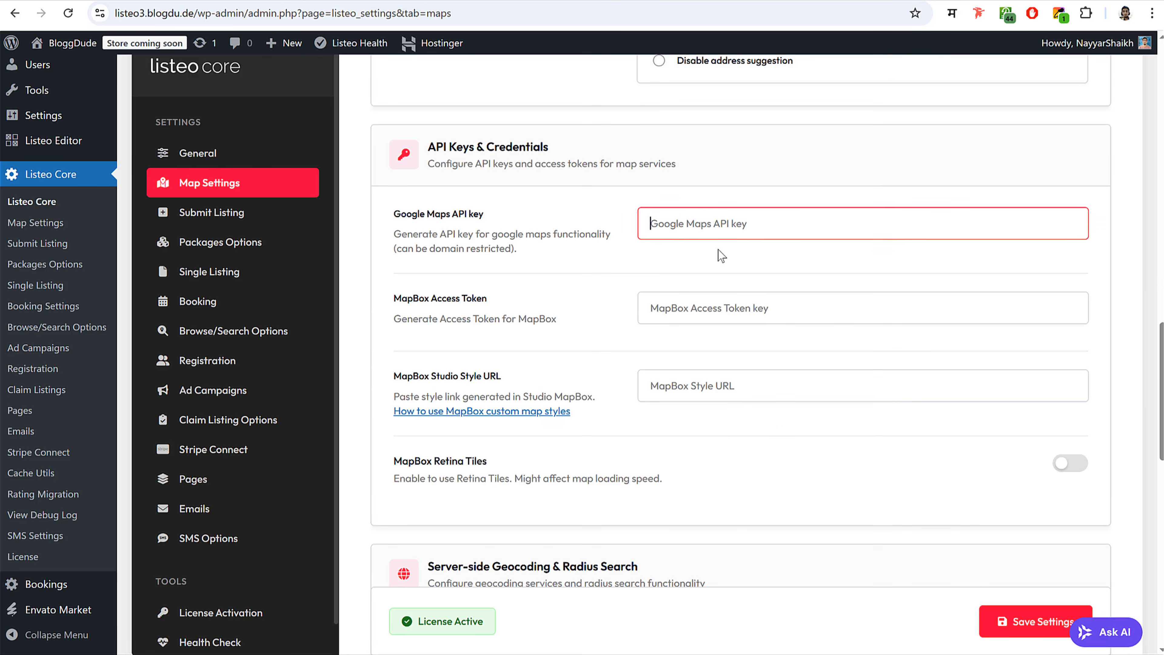
- Run a listings search on the live site to view the results map
scroll(721, 256, up, 5)
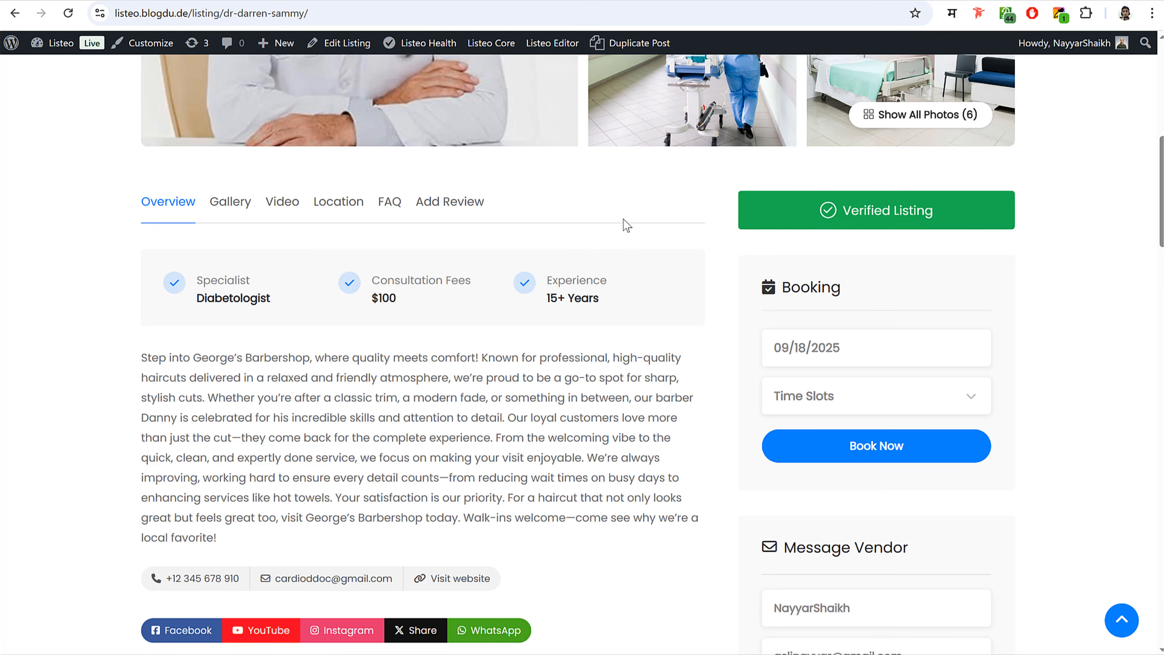
scroll(626, 225, up, 10)
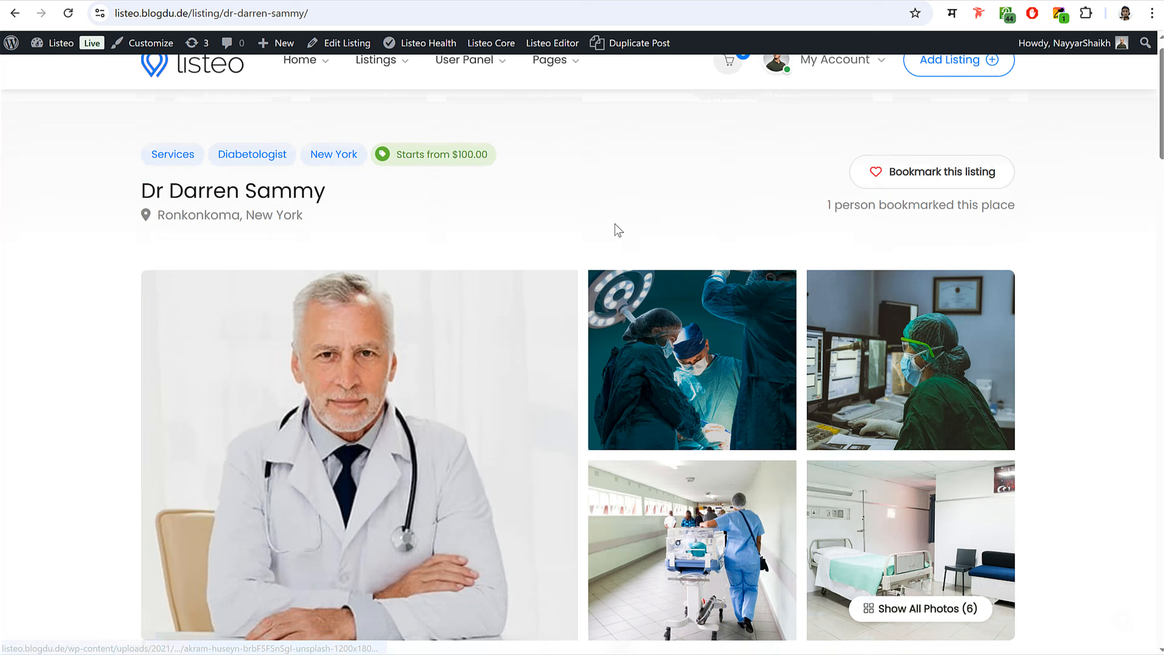
click(191, 84)
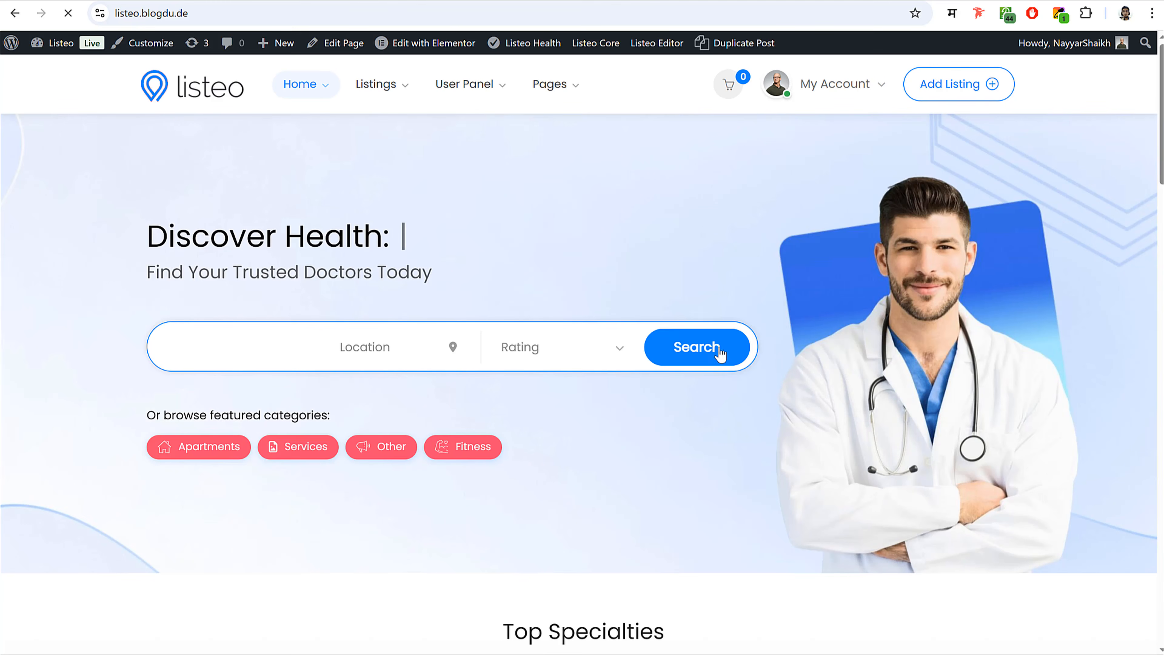
click(715, 352)
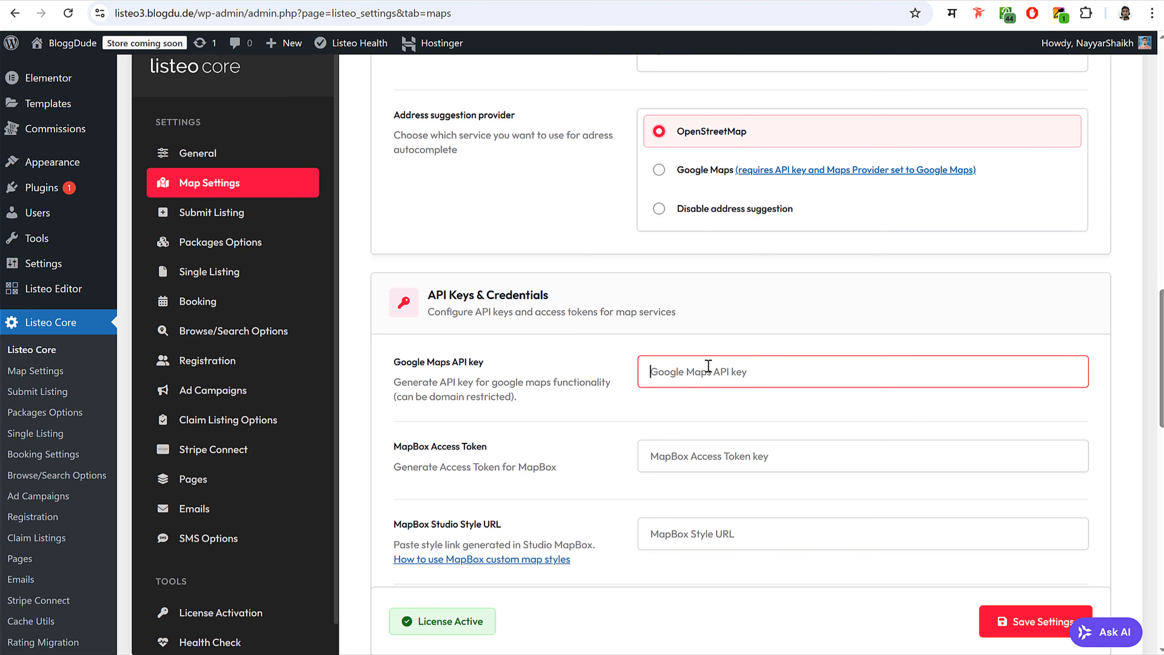
scroll(708, 367, up, 5)
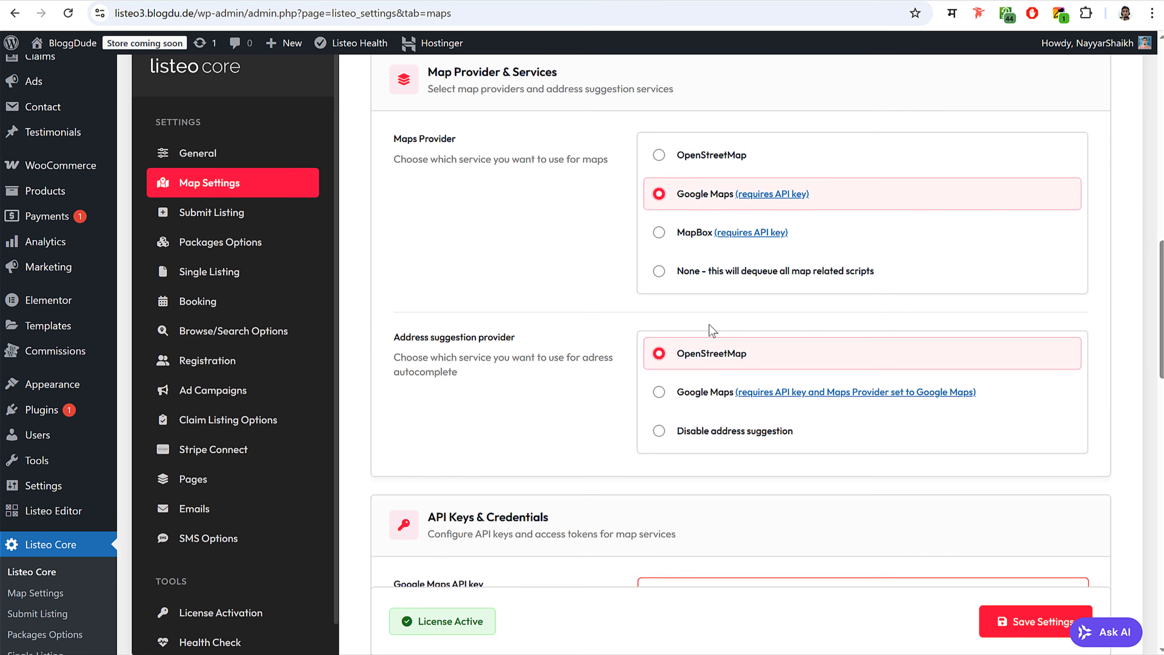
scroll(688, 348, down, 20)
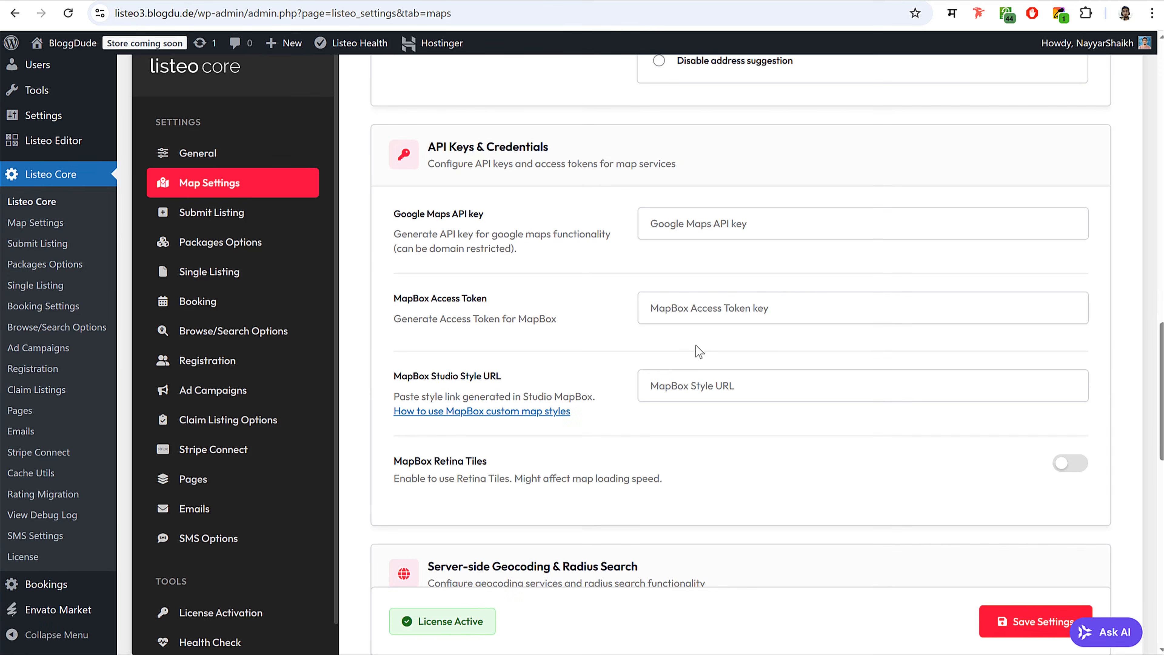
scroll(797, 351, down, 3)
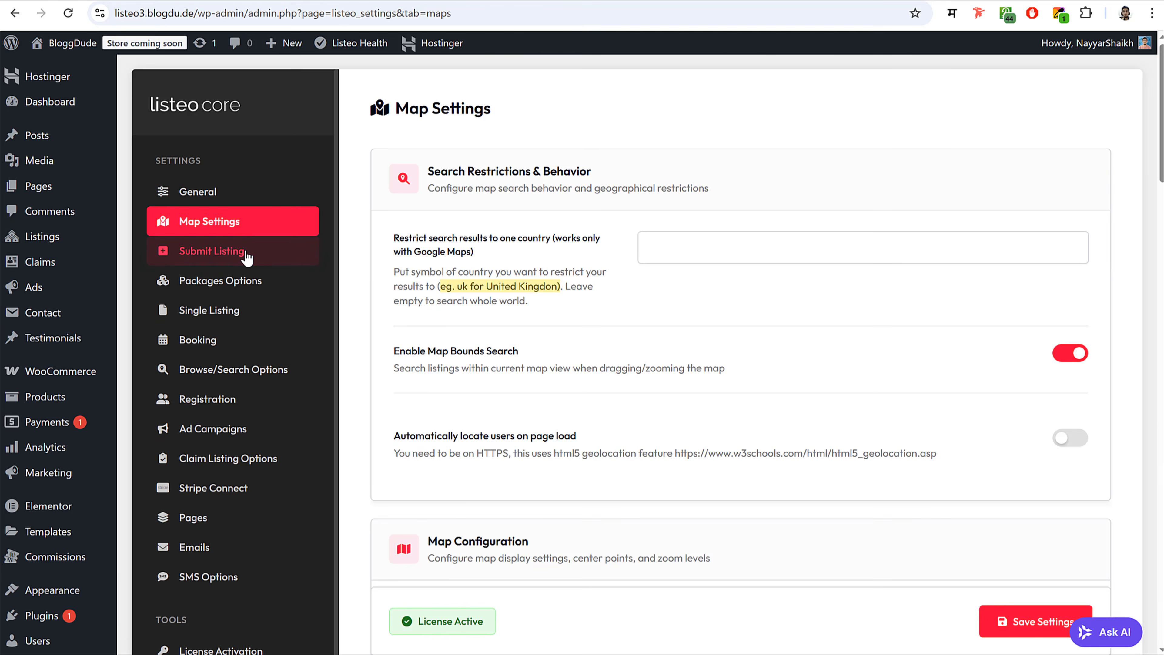
- Browse the Submit Listing and Packages Options settings
click(216, 251)
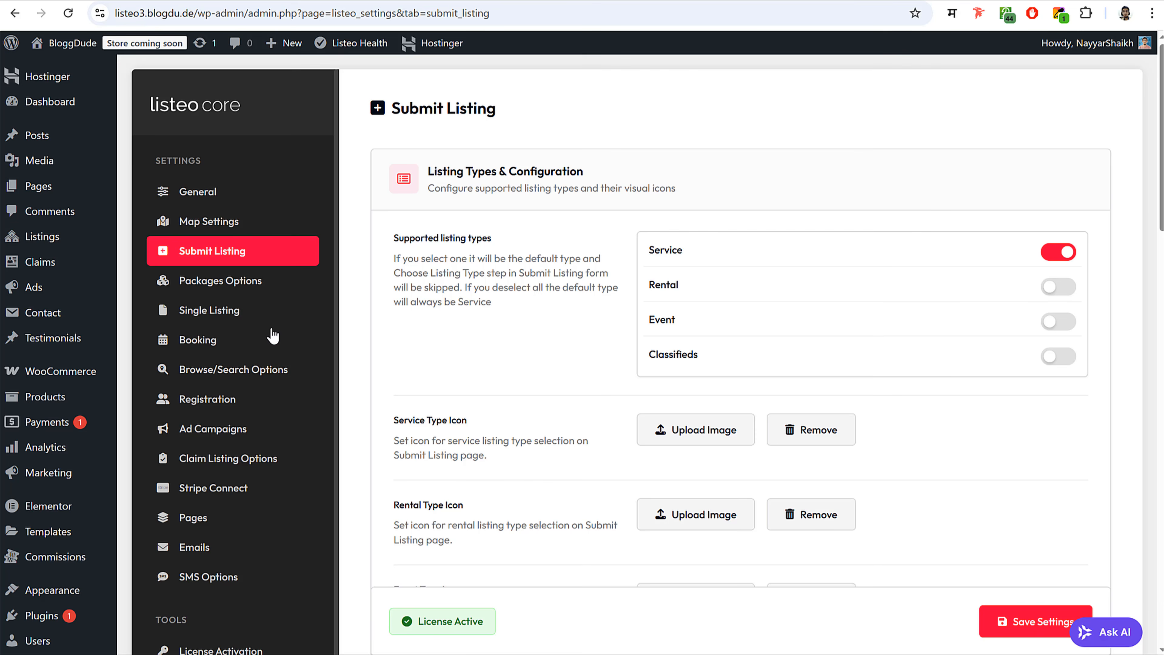
click(258, 288)
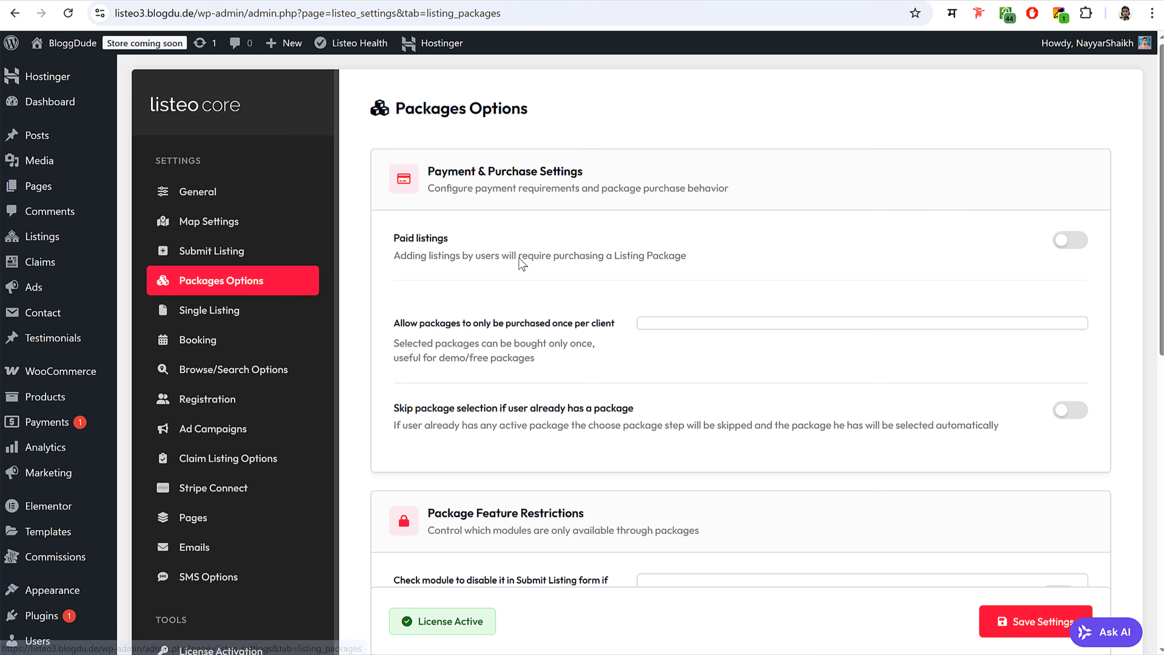
scroll(364, 264, down, 2)
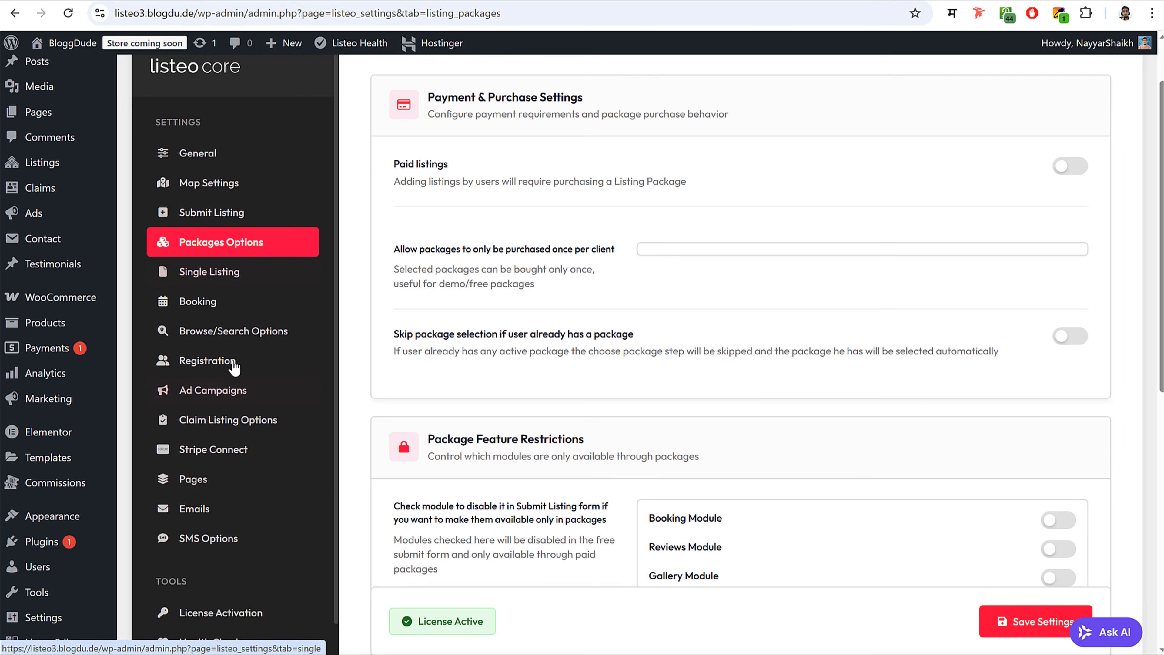
- Turn on Enable Flag/Report Listing in the Single Listing settings
click(234, 277)
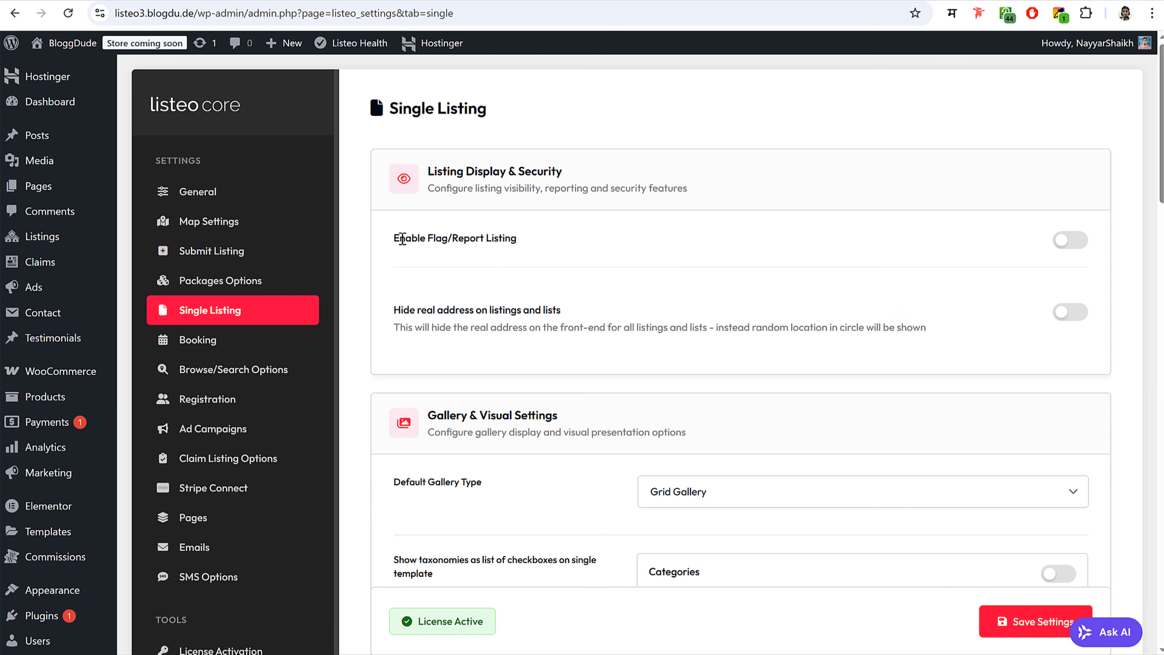
drag(440, 238, 517, 237)
click(516, 238)
click(1070, 240)
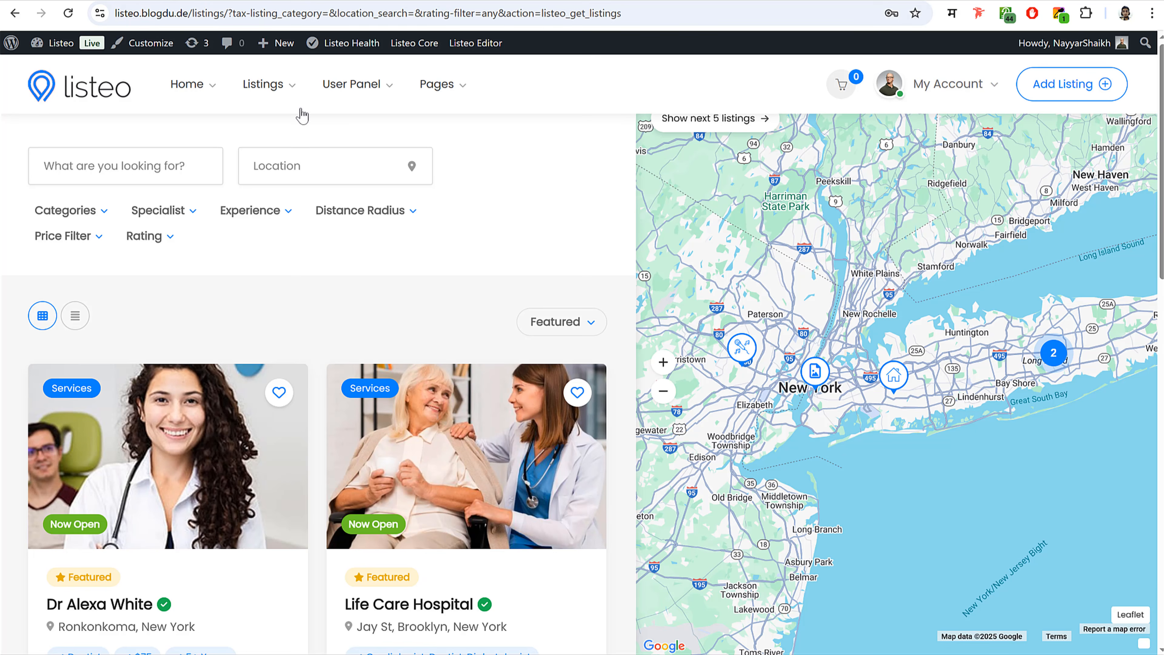
click(196, 453)
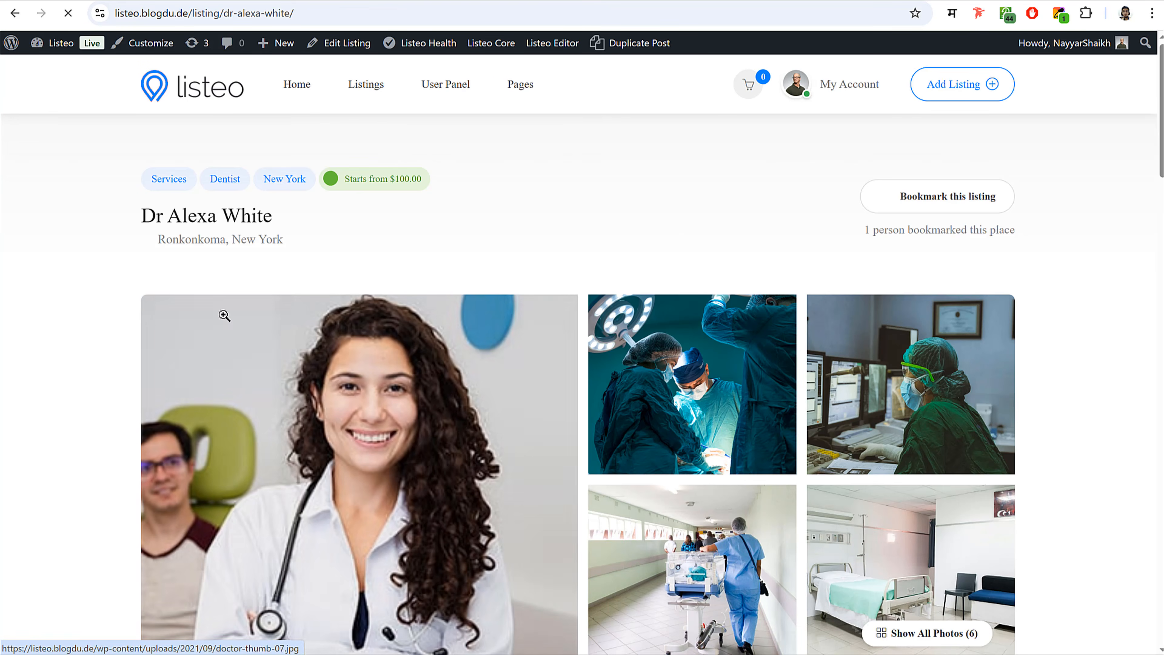
scroll(523, 238, down, 1)
scroll(524, 238, down, 10)
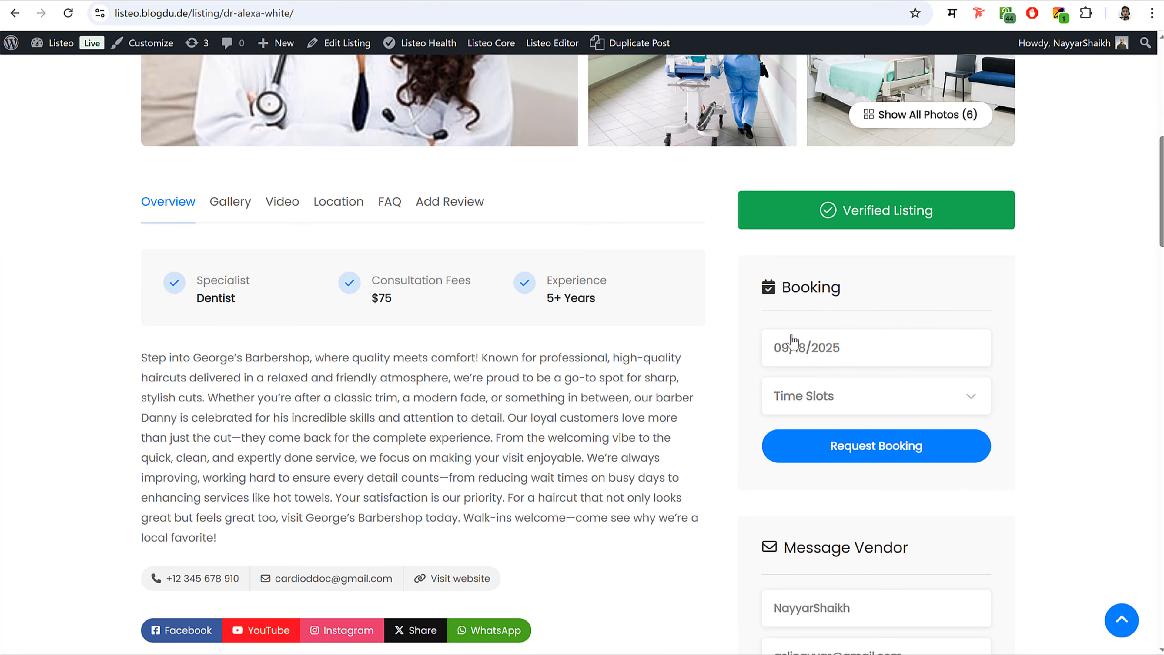
scroll(663, 286, up, 11)
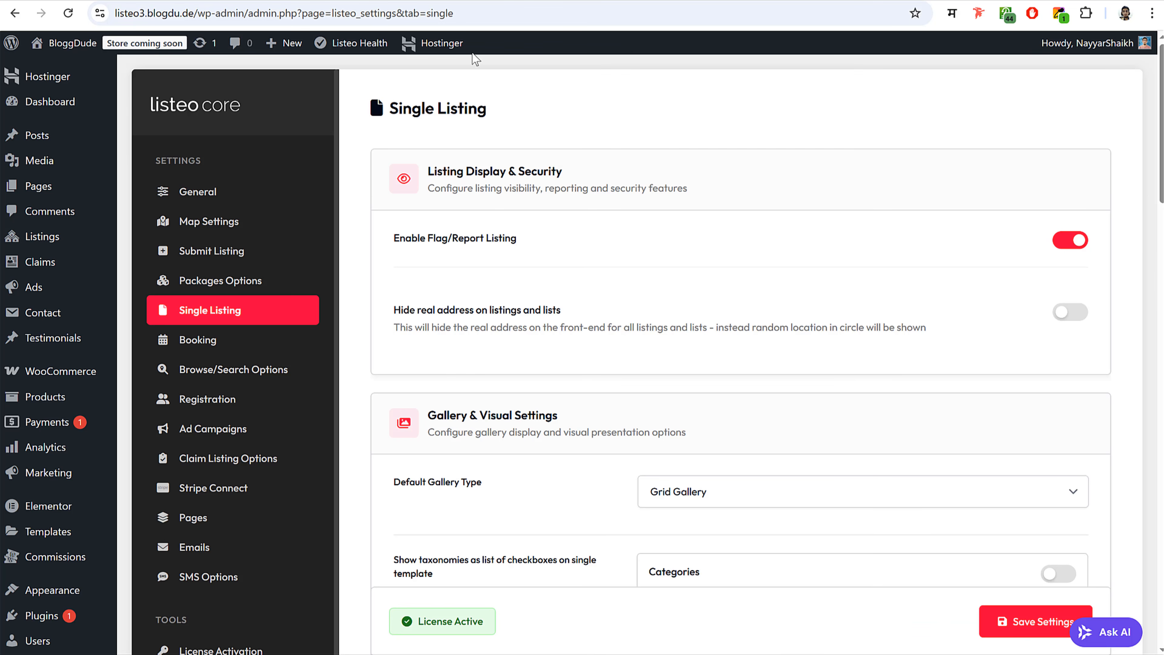
scroll(864, 351, down, 2)
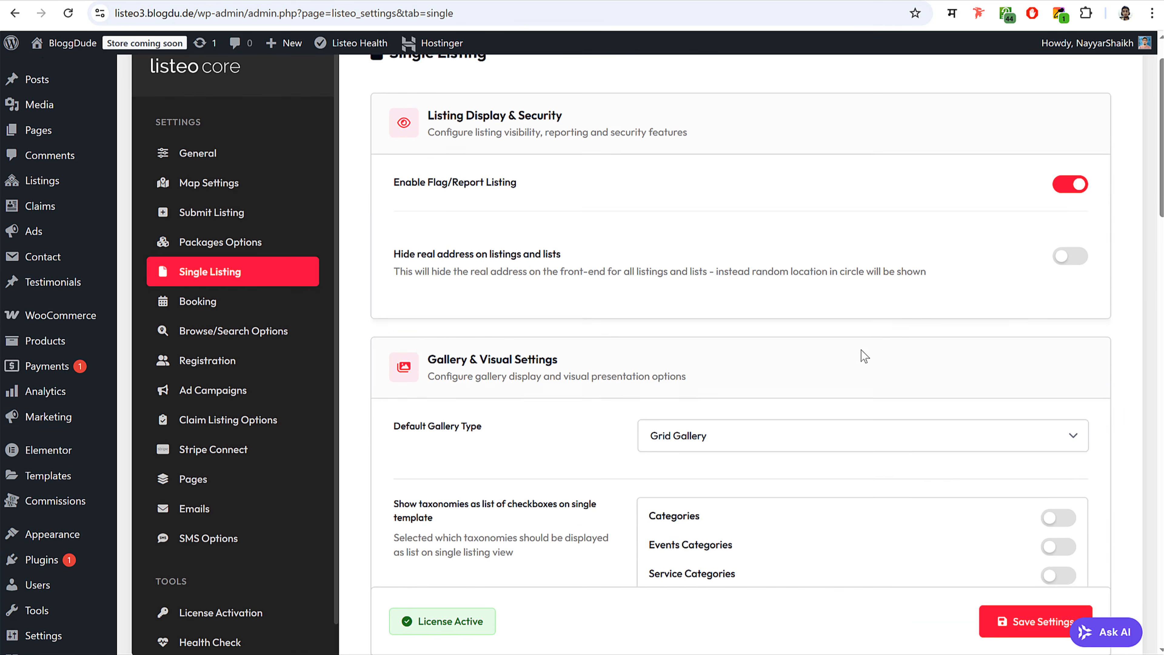
drag(426, 237, 549, 237)
click(547, 237)
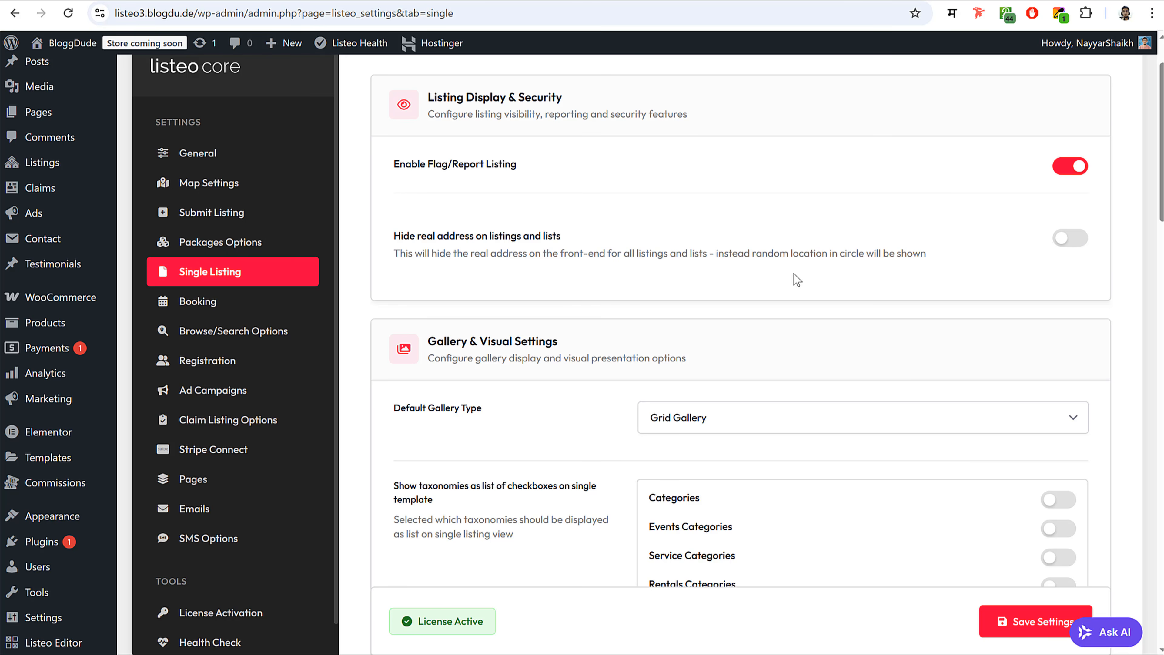
scroll(839, 310, down, 4)
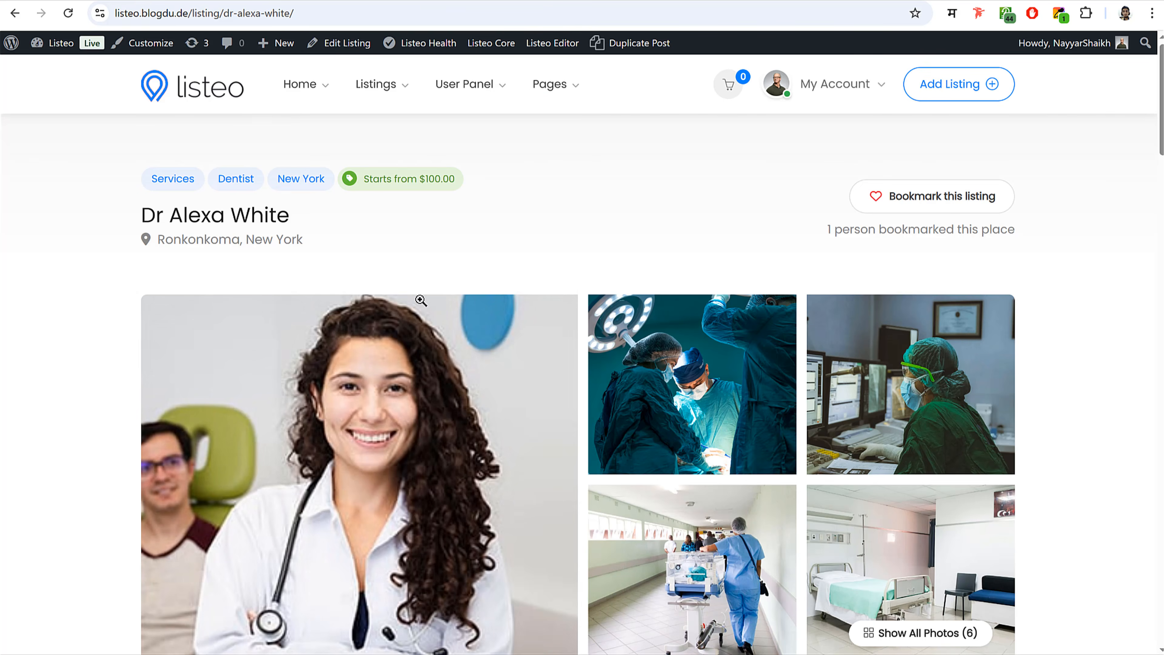
scroll(582, 321, down, 5)
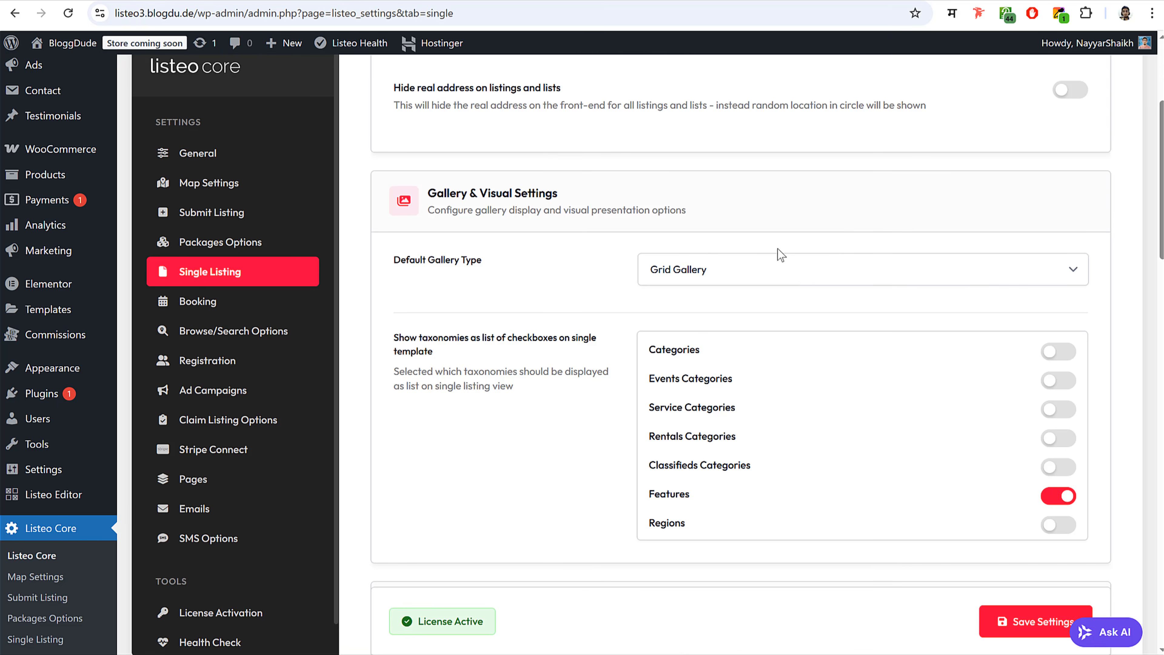
click(764, 273)
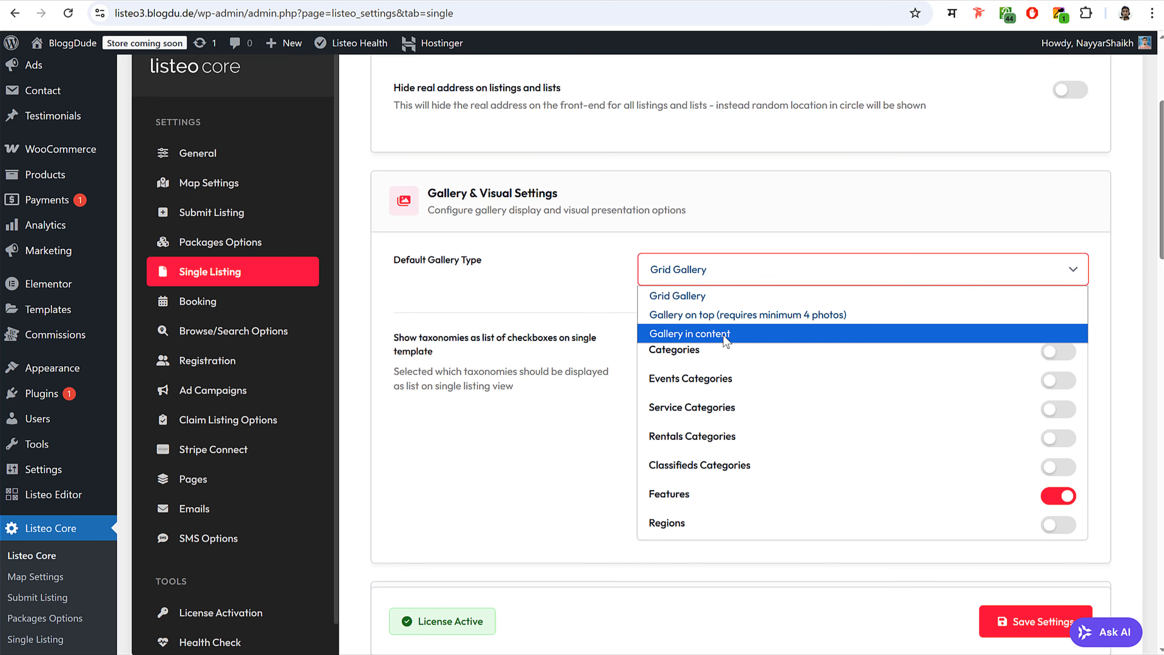
click(604, 340)
scroll(585, 364, down, 1)
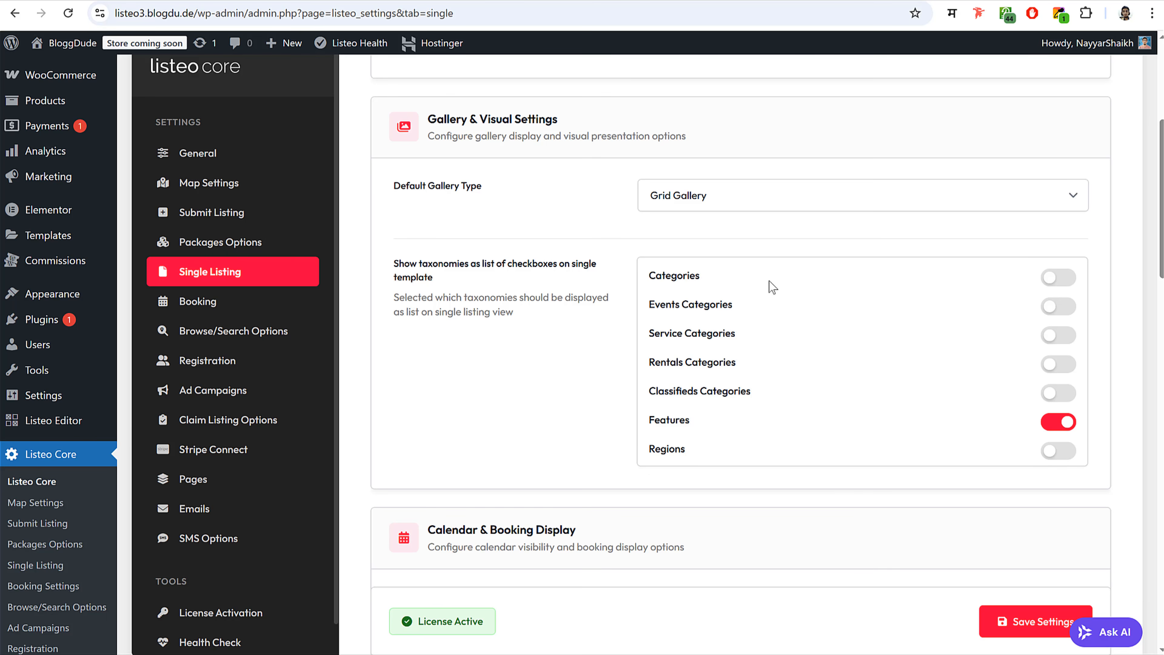
scroll(772, 385, down, 5)
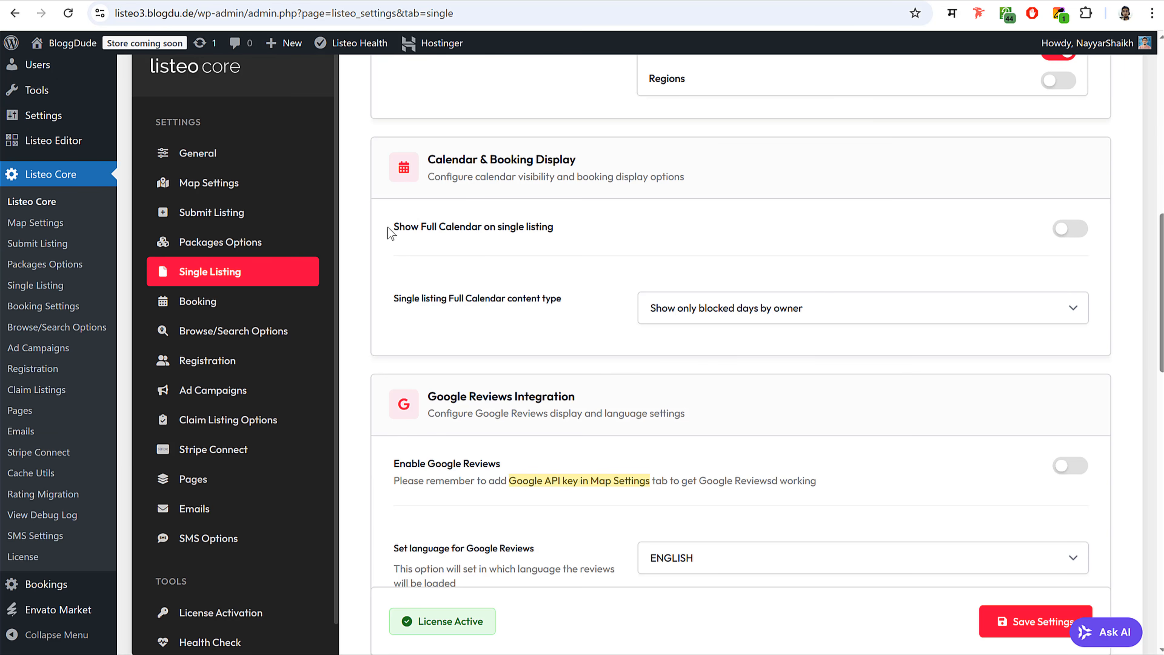
- Turn on Show Full Calendar and Enable Google Reviews for single listings
drag(389, 227, 568, 234)
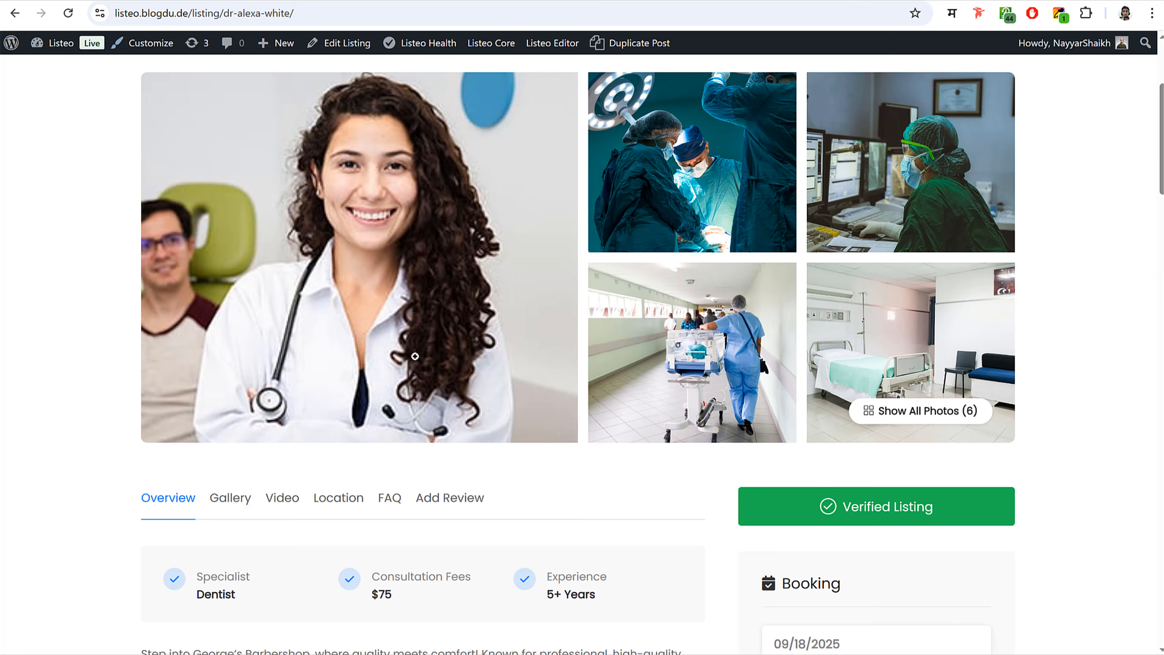
scroll(424, 369, down, 20)
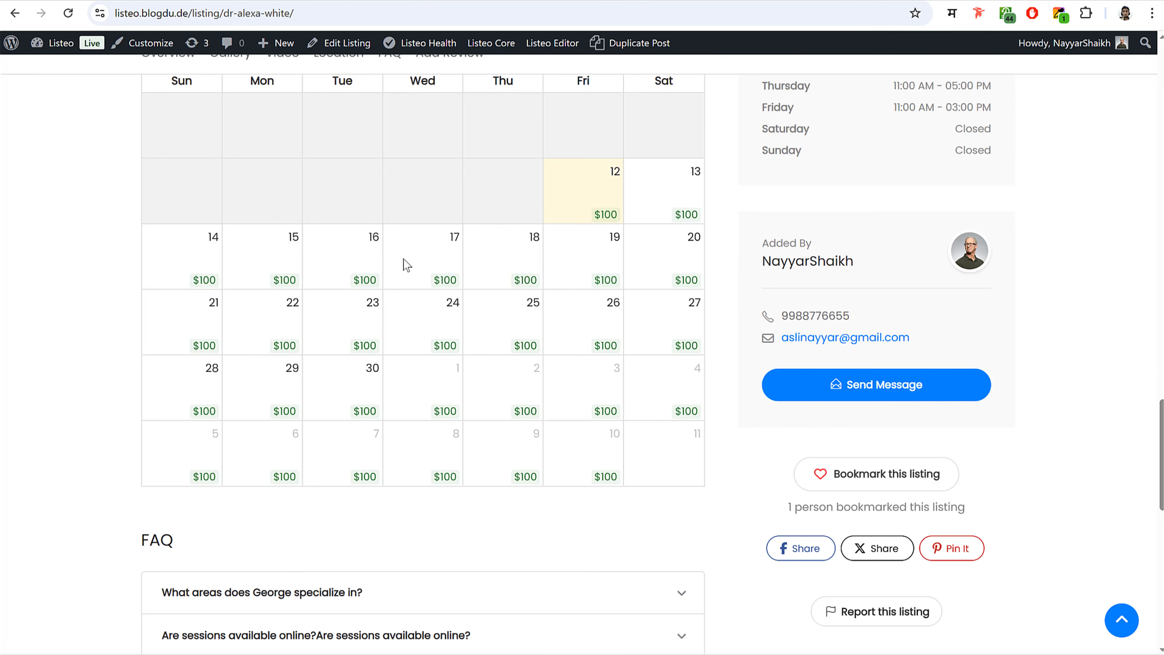
scroll(402, 258, up, 3)
scroll(456, 281, down, 2)
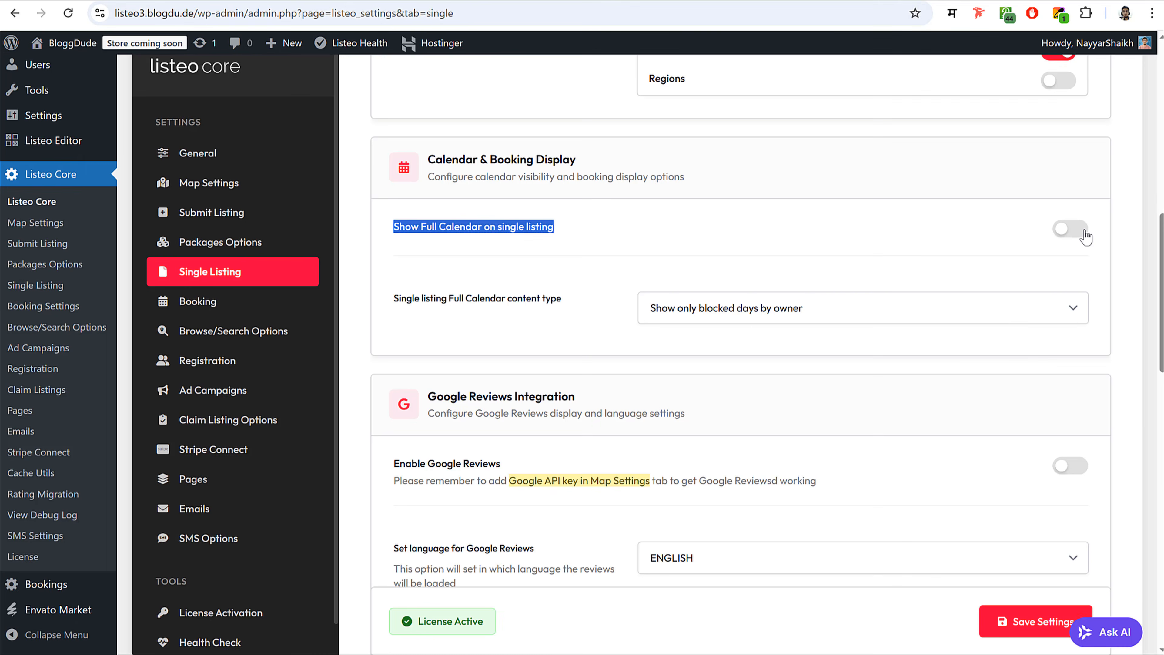
click(1074, 233)
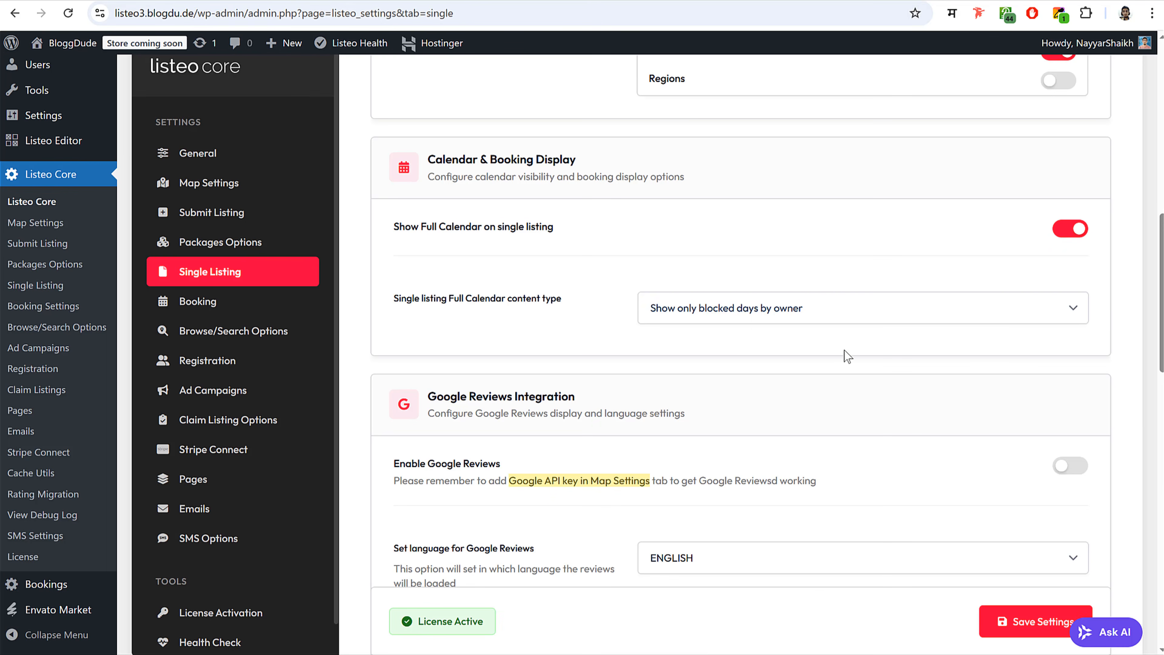
scroll(845, 356, down, 4)
click(1068, 244)
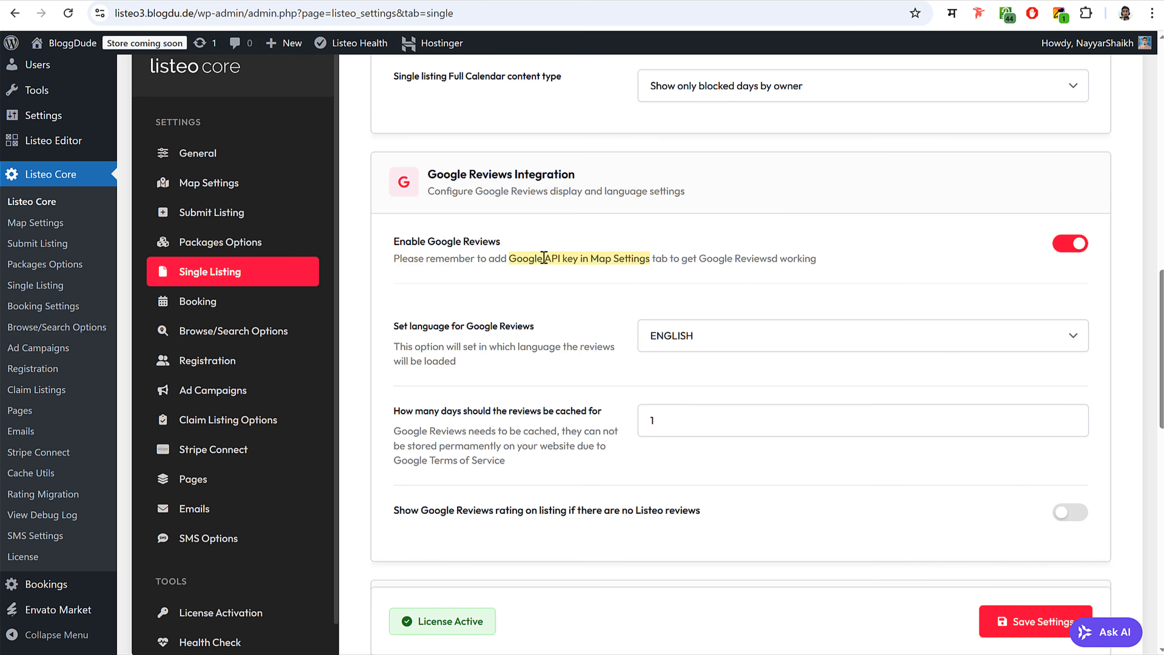
- Read the Google API key note and save the Single Listing settings
drag(510, 258, 638, 260)
click(658, 260)
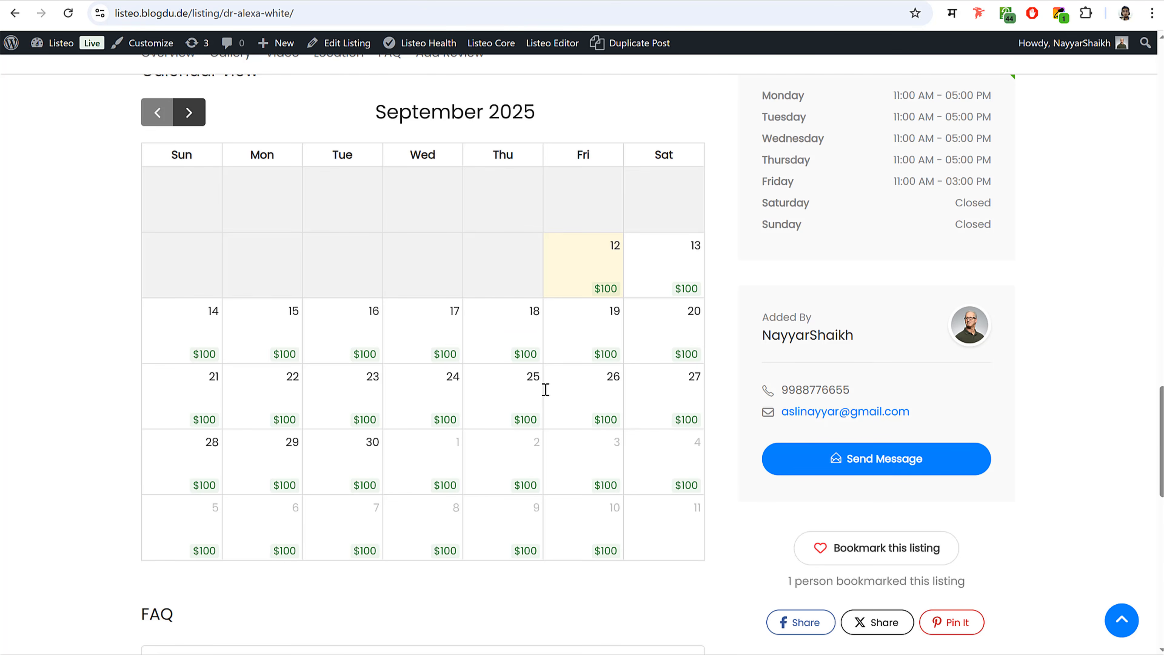
scroll(543, 390, down, 10)
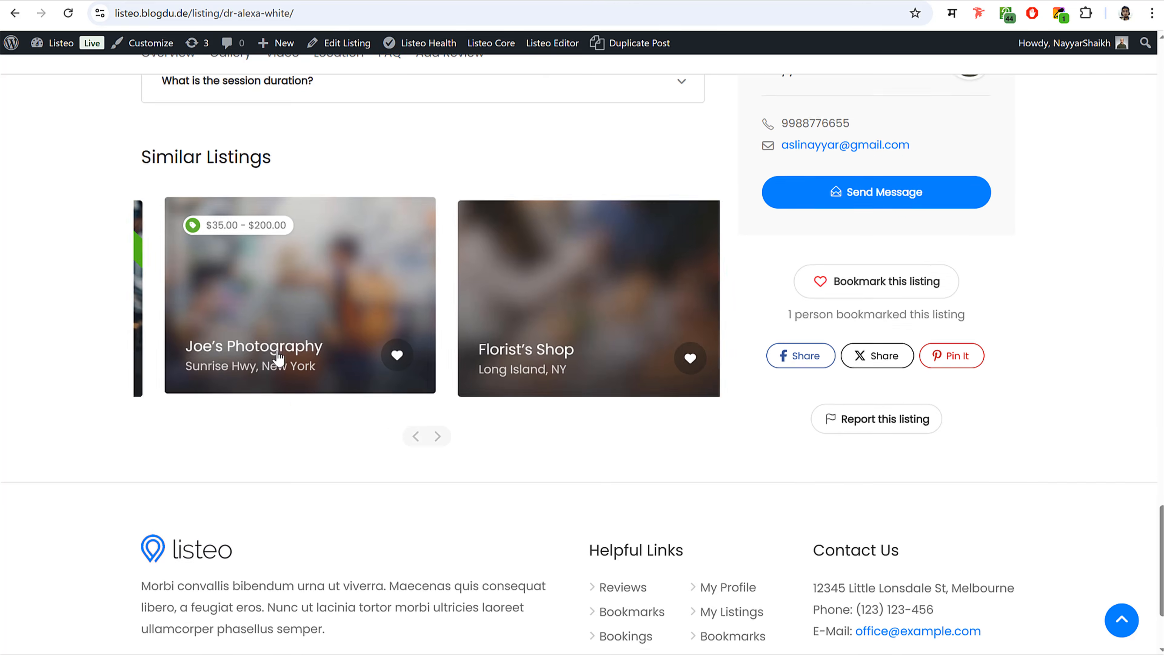
scroll(336, 397, up, 1)
scroll(337, 397, up, 10)
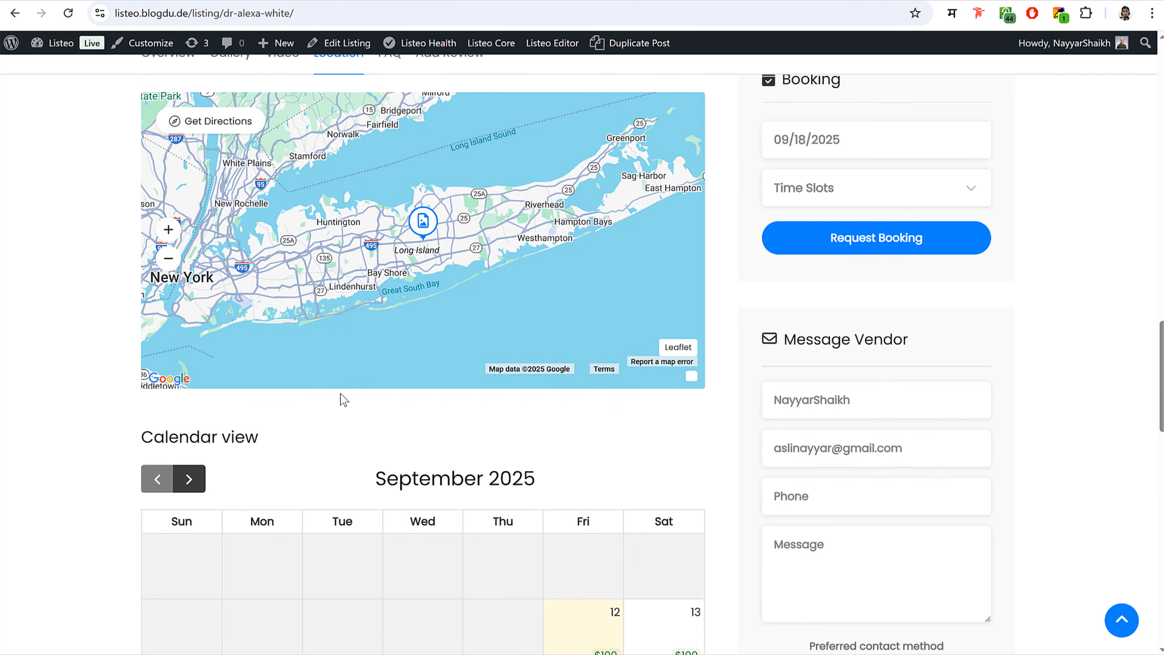
scroll(339, 391, up, 10)
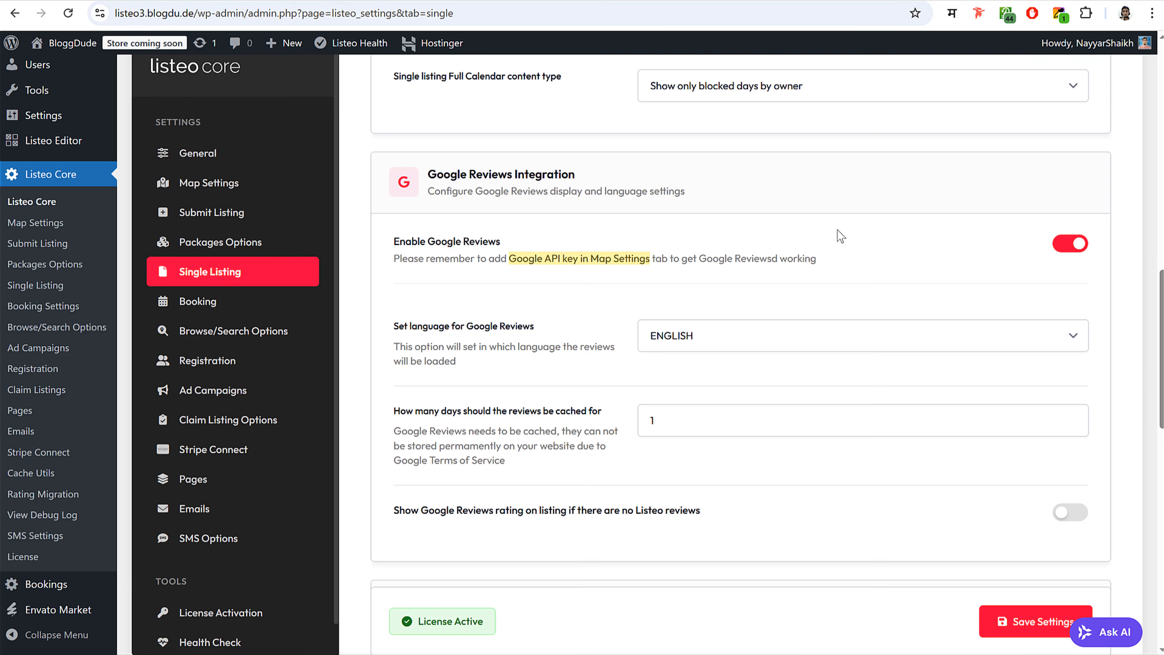
scroll(767, 326, down, 8)
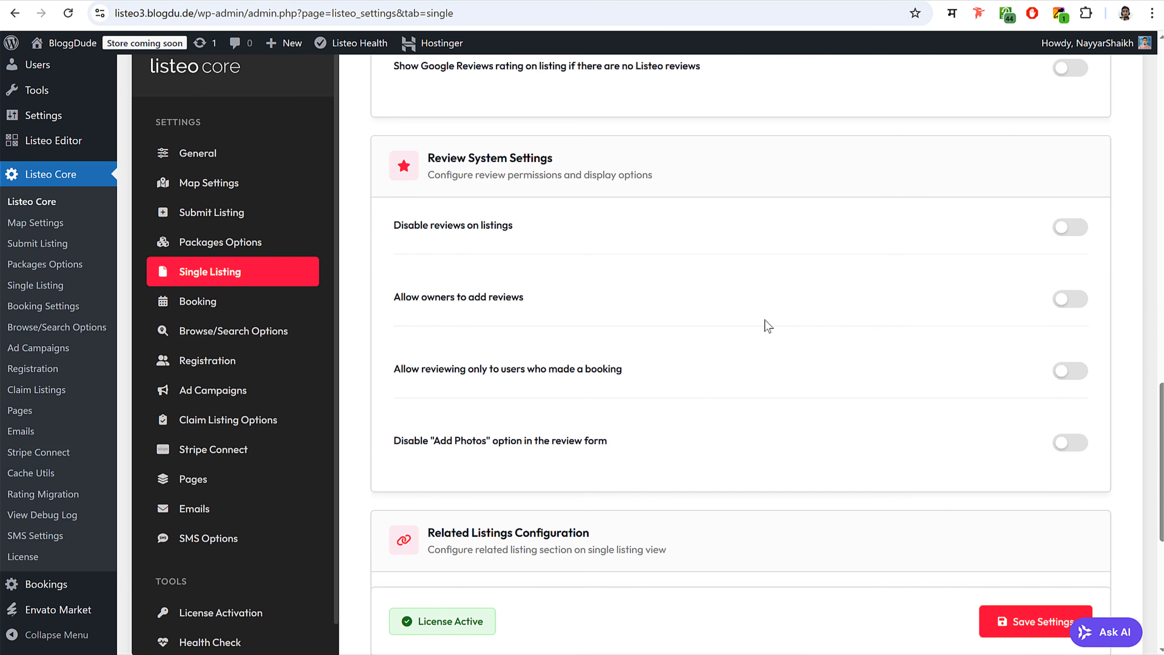
scroll(827, 307, down, 6)
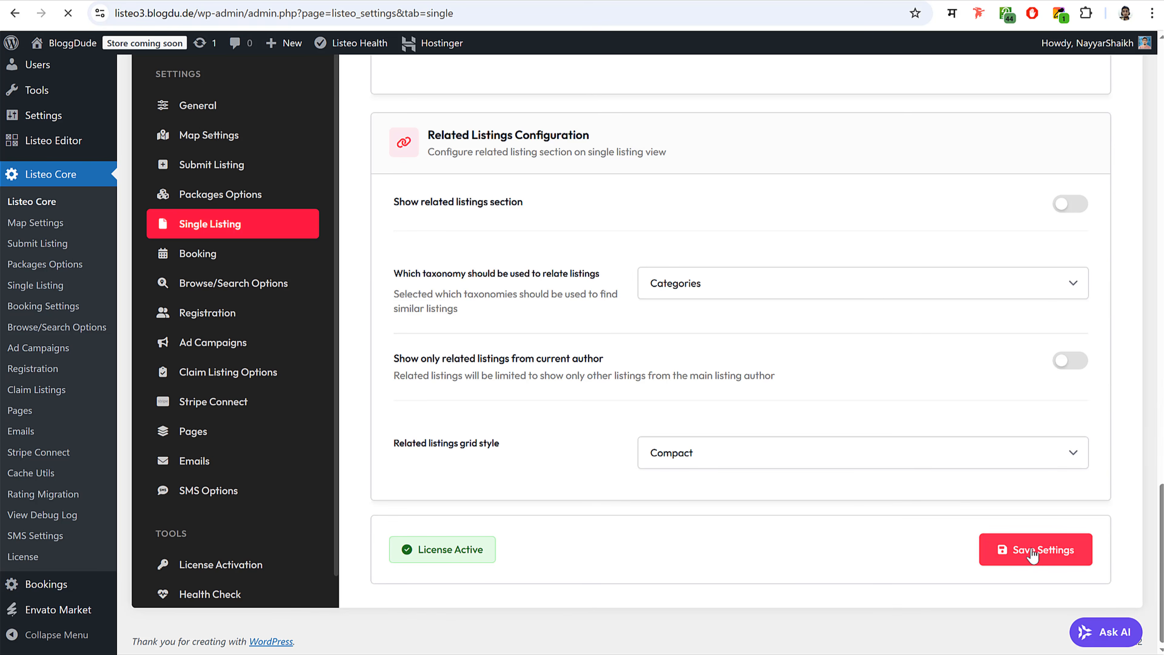
click(1032, 550)
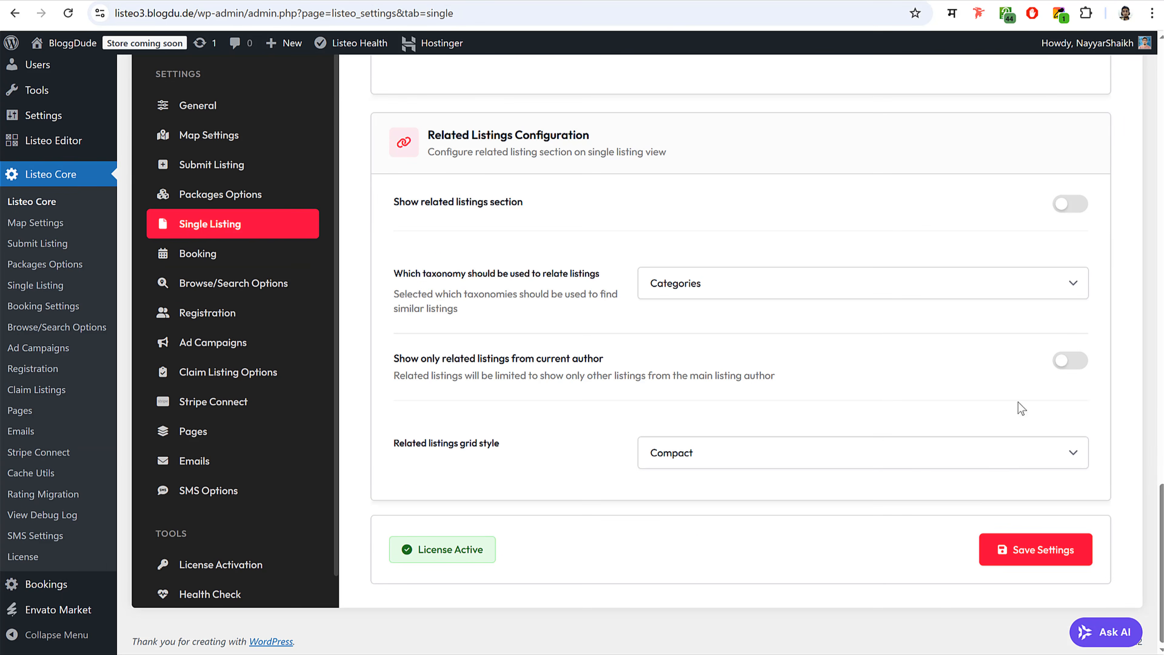
- Turn on the related listings section and save again
click(1068, 204)
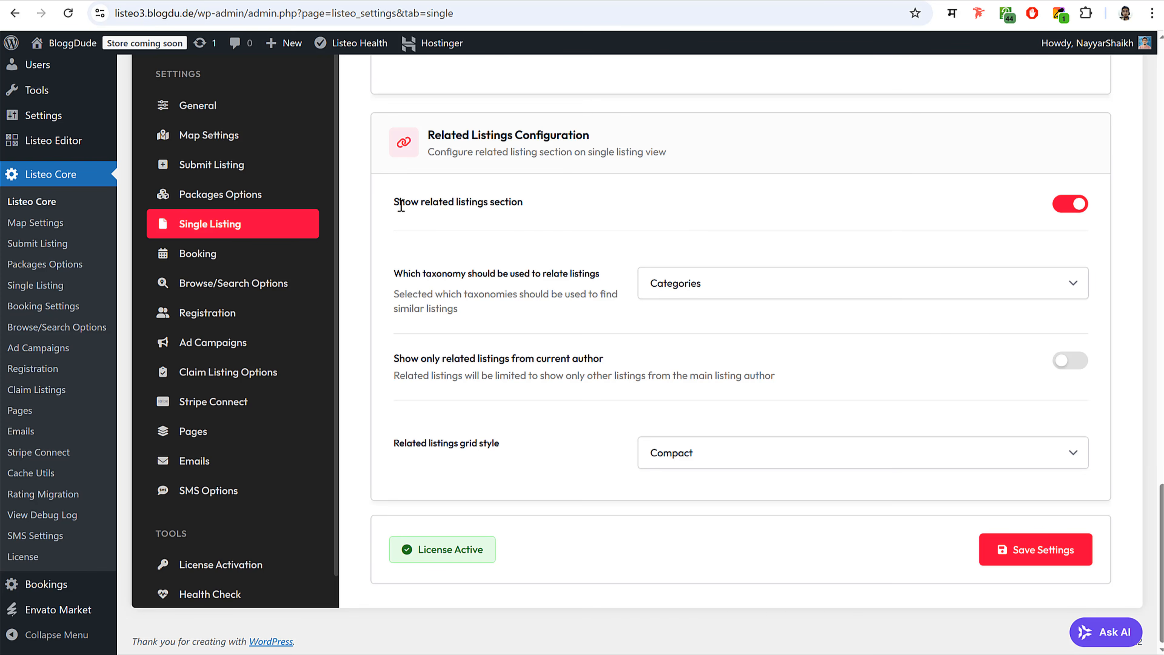
drag(402, 201, 525, 216)
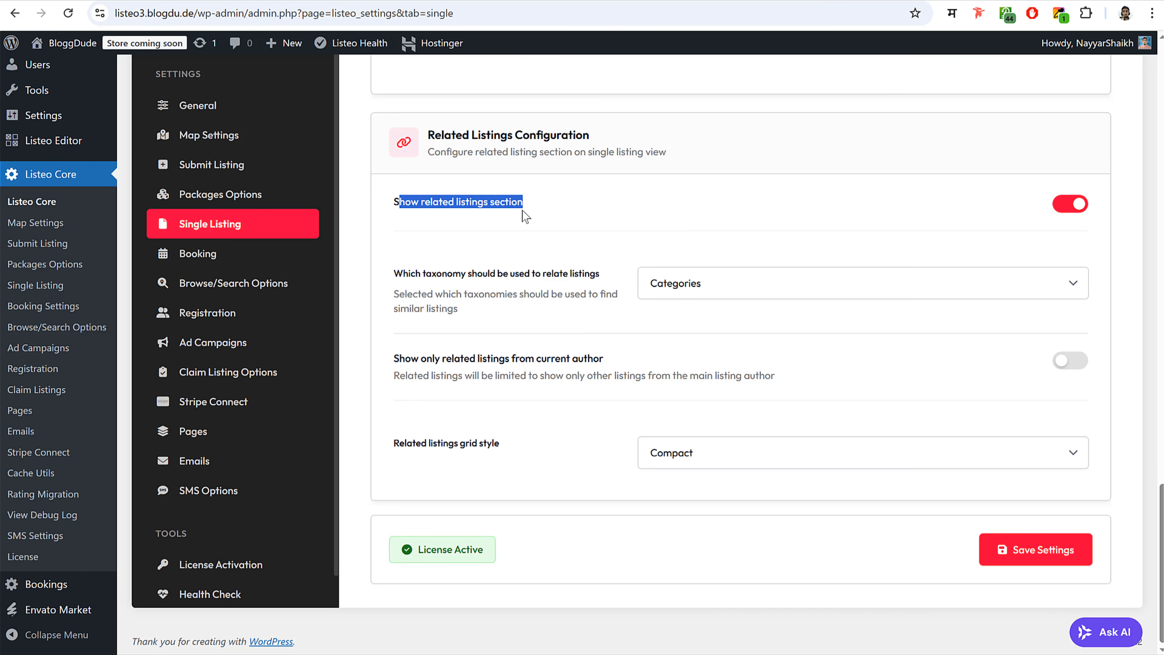
click(1033, 552)
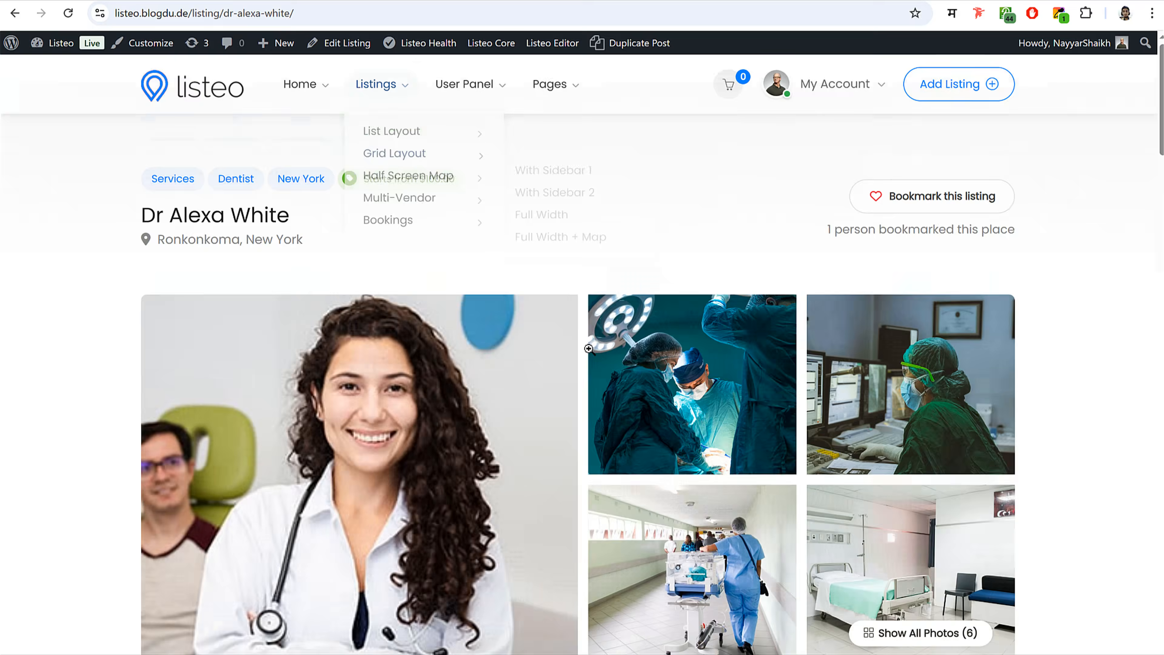
scroll(588, 349, down, 20)
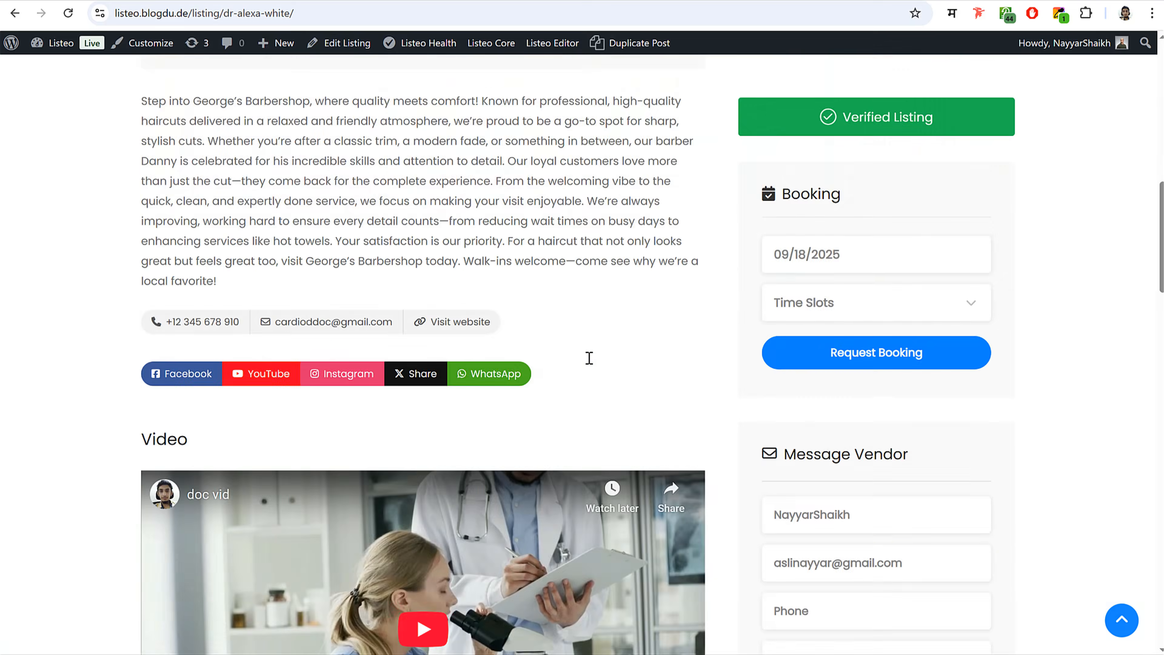
scroll(584, 369, up, 5)
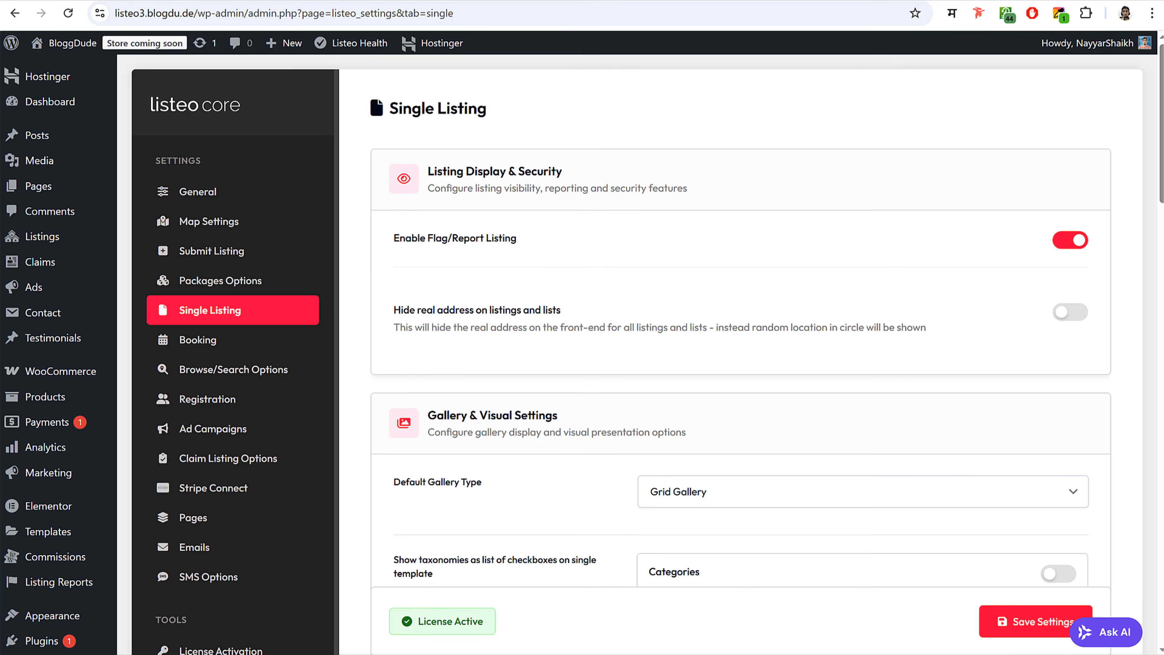
- In Booking settings, enable booking without login and allow owners to make bookings
click(235, 343)
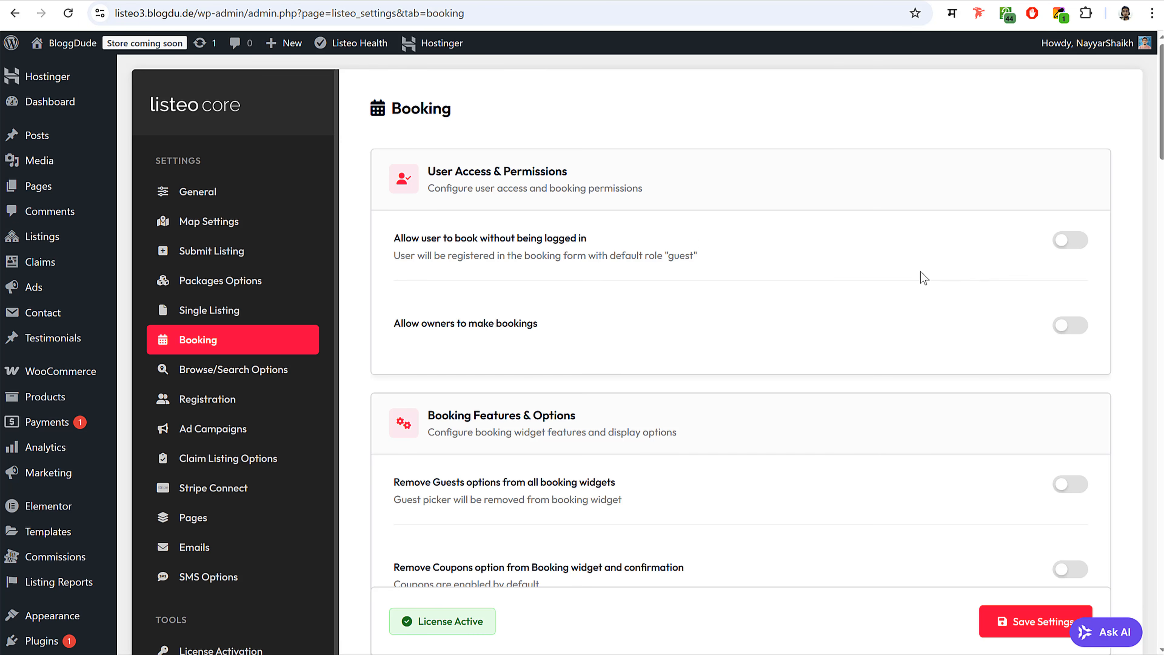
click(1078, 243)
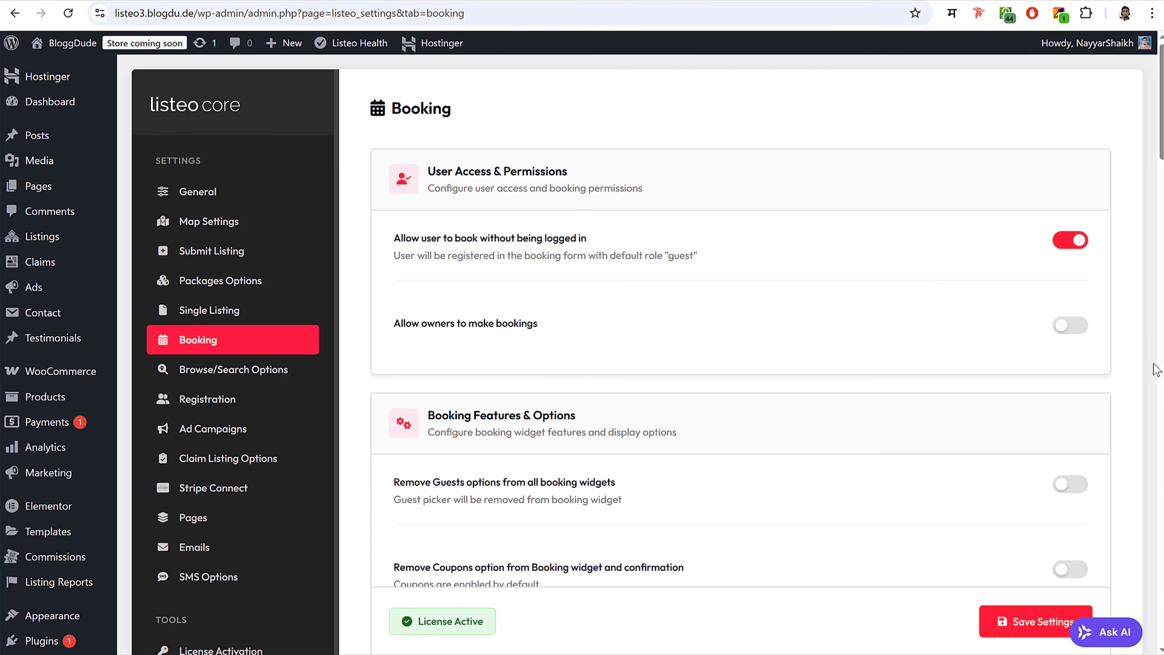
click(1068, 326)
scroll(831, 386, down, 5)
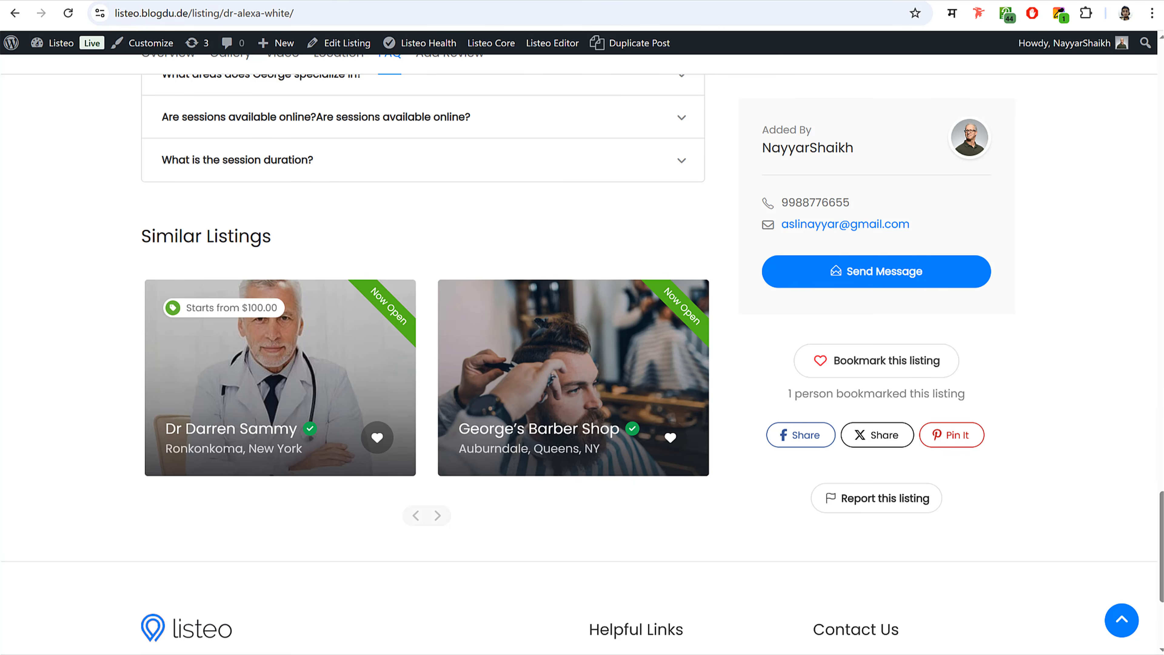
scroll(1142, 387, up, 15)
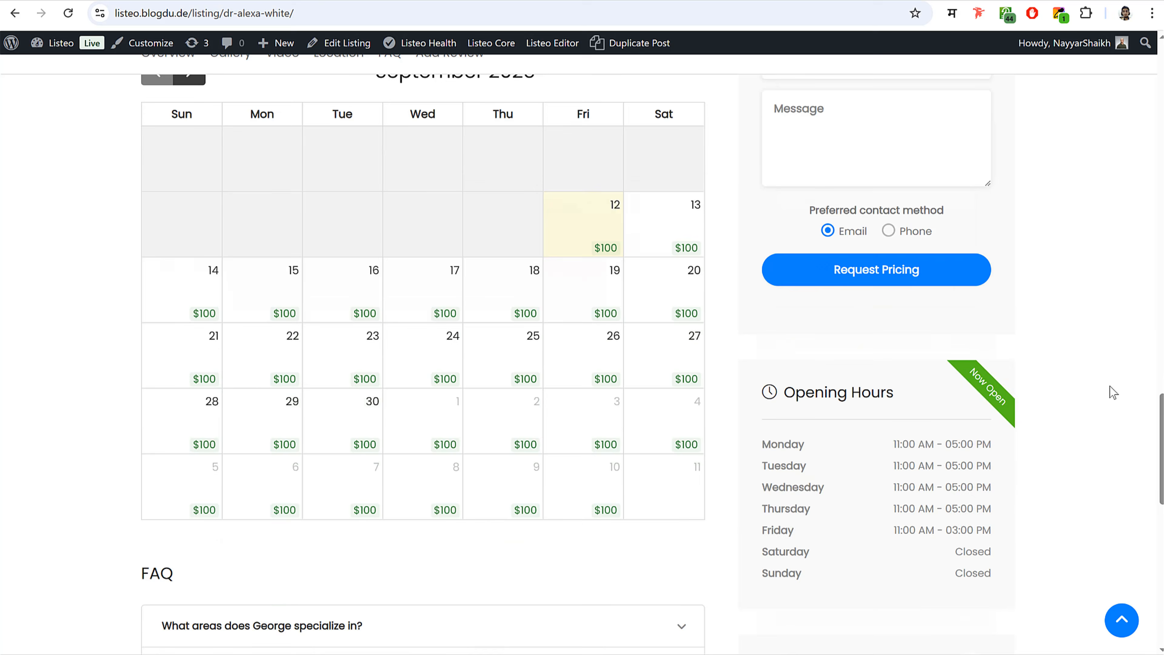
- Browse the George's Barber Shop and Joe's Photography listings on the live site
scroll(1113, 392, up, 3)
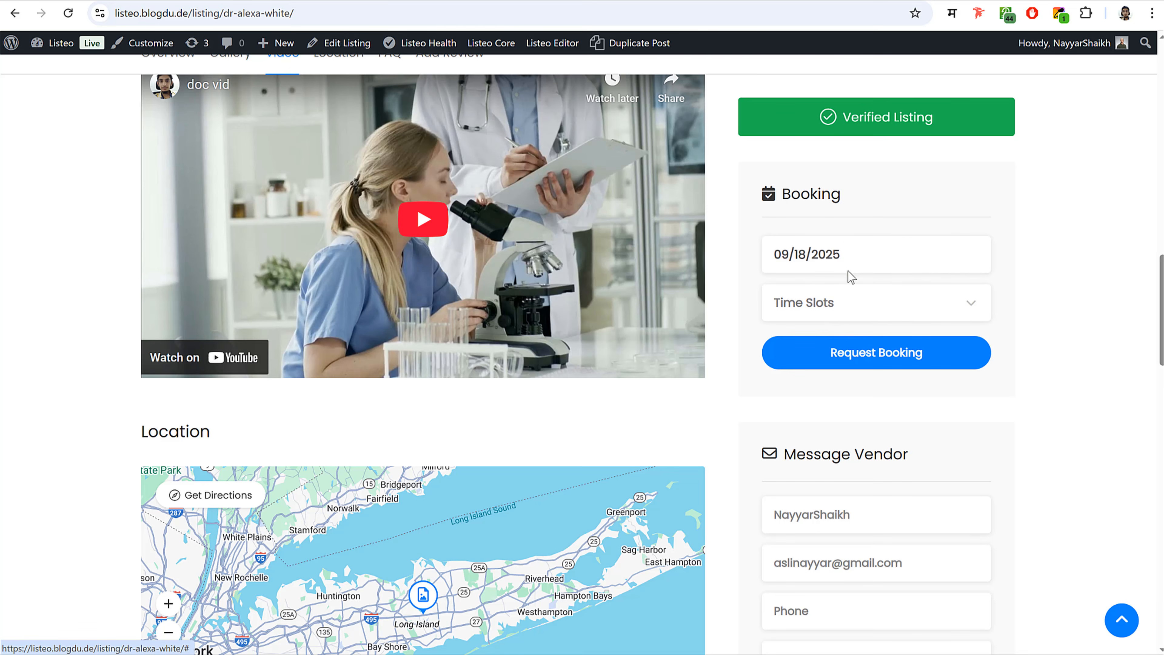
scroll(847, 275, down, 10)
scroll(655, 572, down, 15)
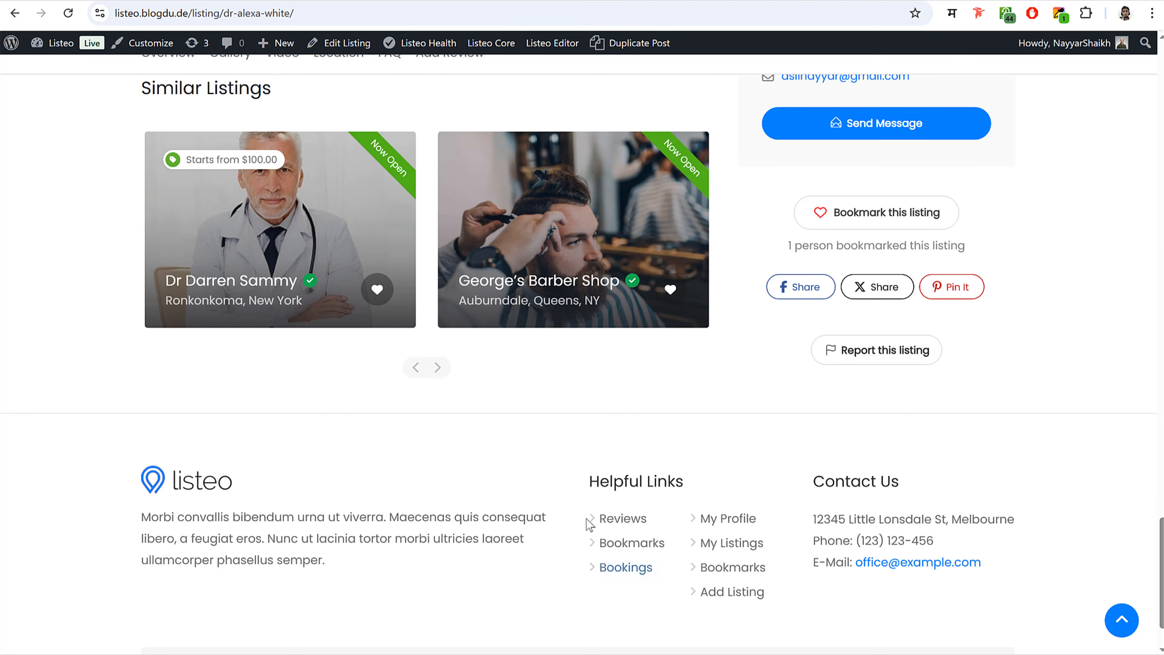
click(614, 212)
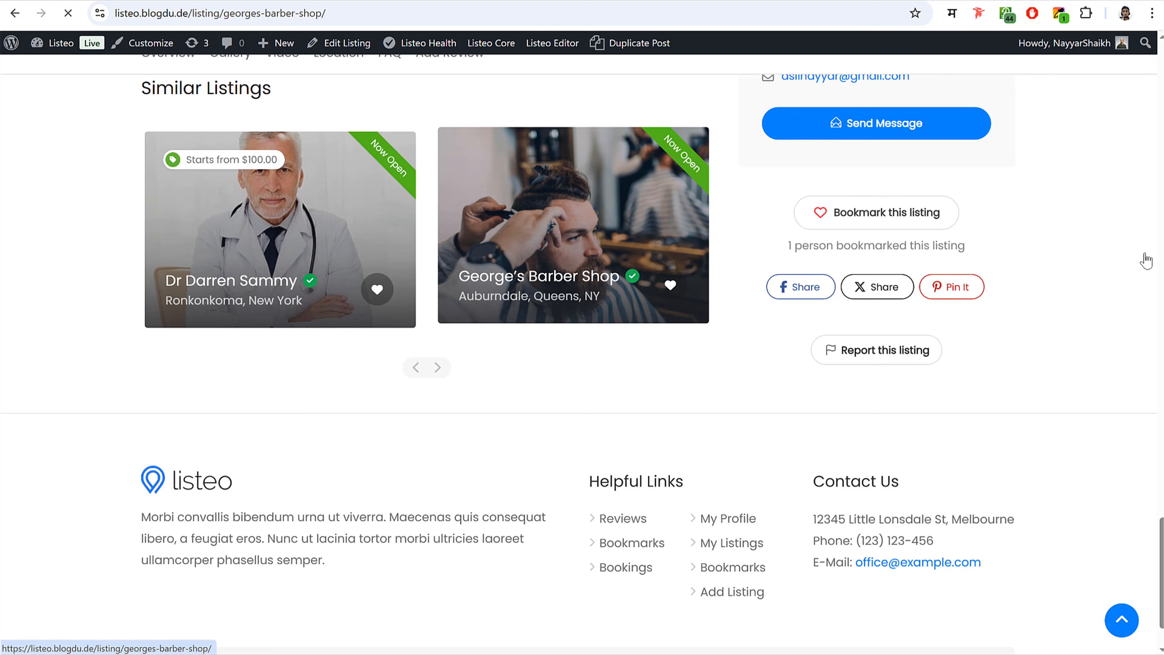
scroll(759, 438, down, 20)
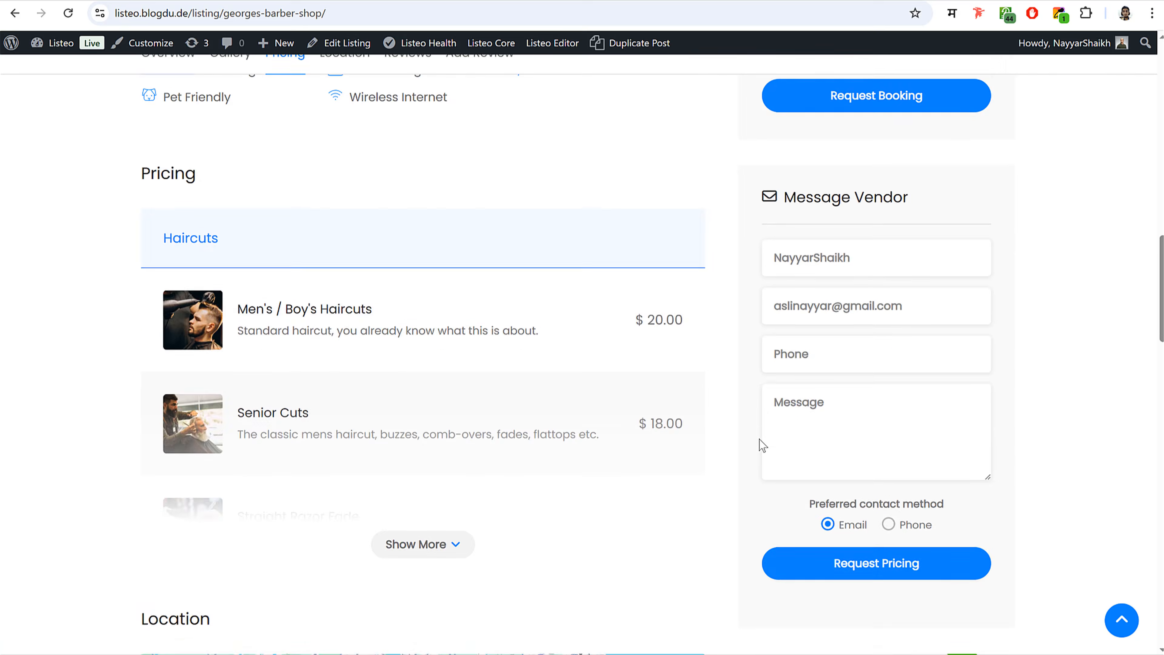
click(493, 394)
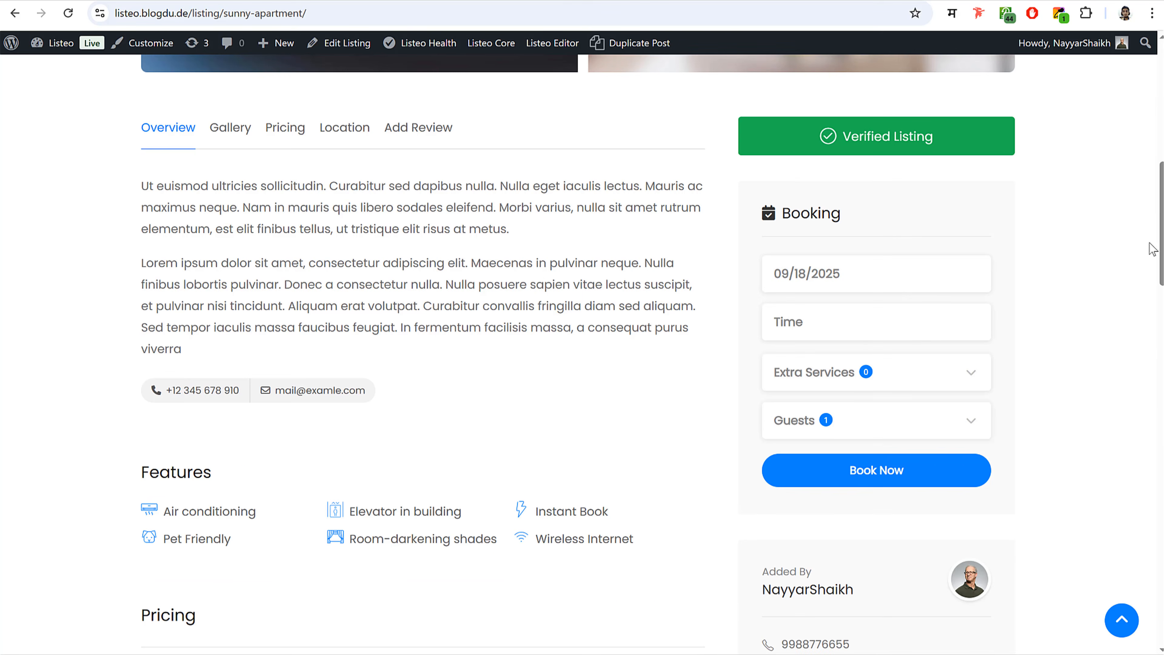
- In the booking widget, raise guests to 3 and back to 1, then try 2 again
scroll(1064, 300, down, 2)
click(839, 401)
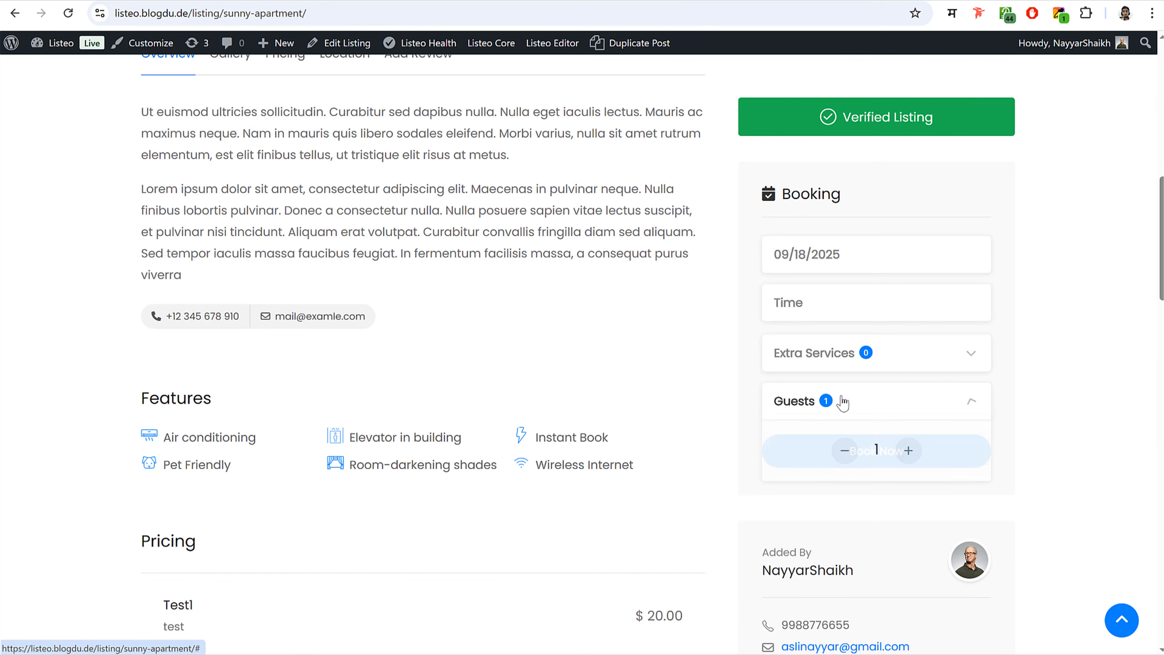
click(907, 452)
click(907, 454)
click(843, 453)
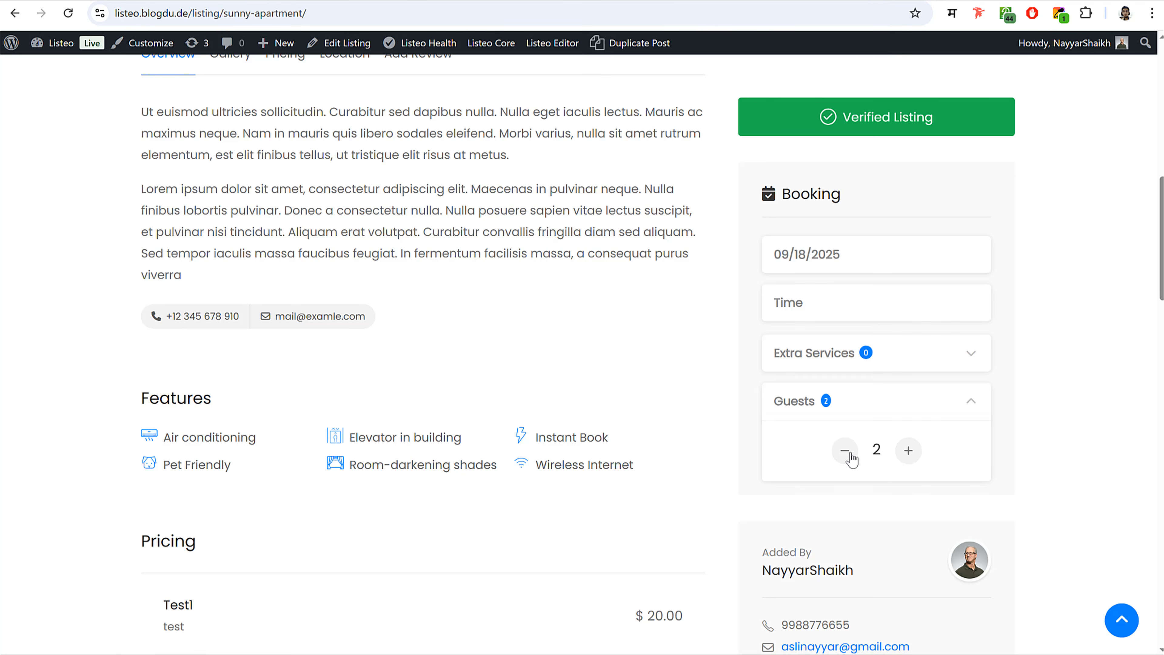
click(847, 453)
click(977, 408)
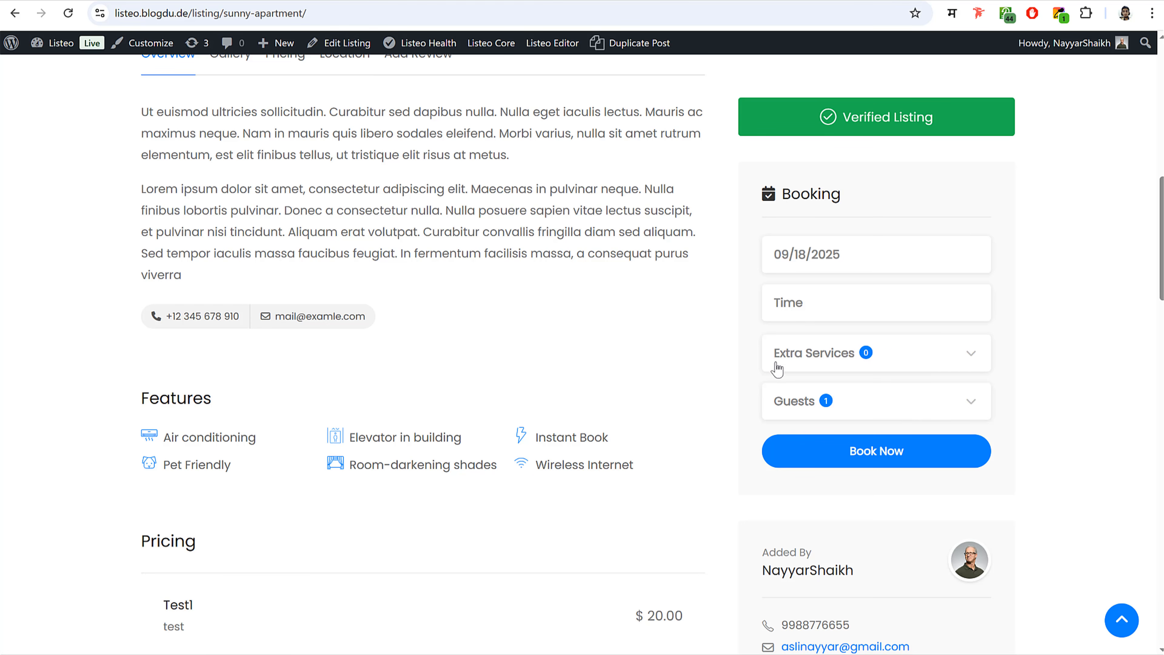
click(821, 399)
click(910, 451)
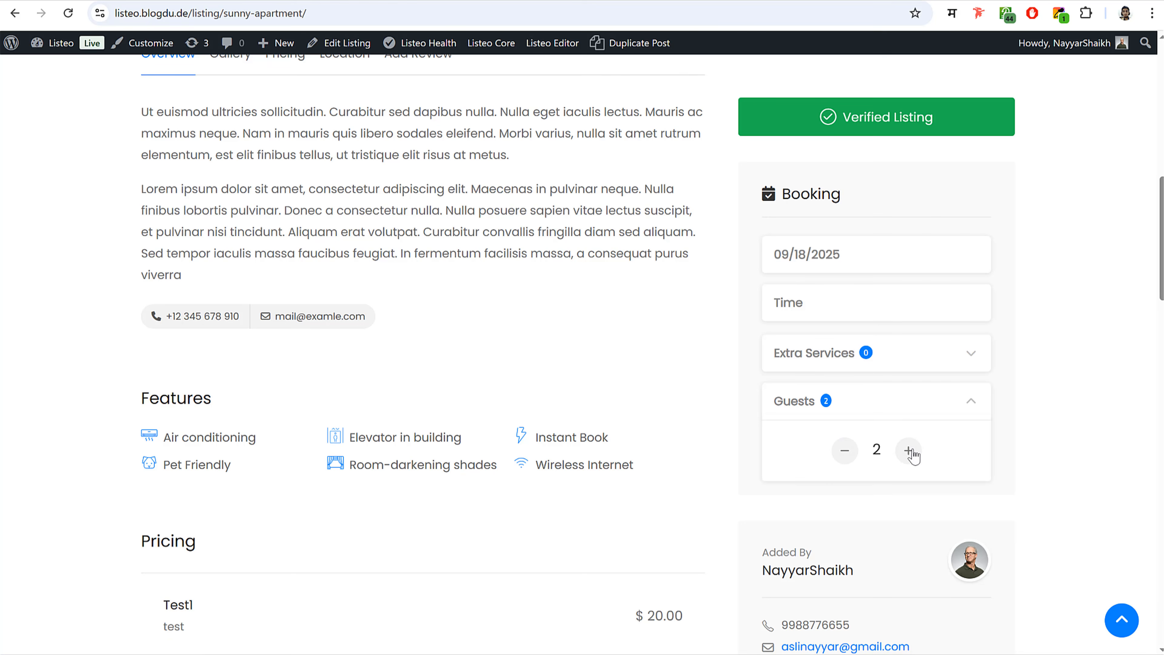
click(845, 450)
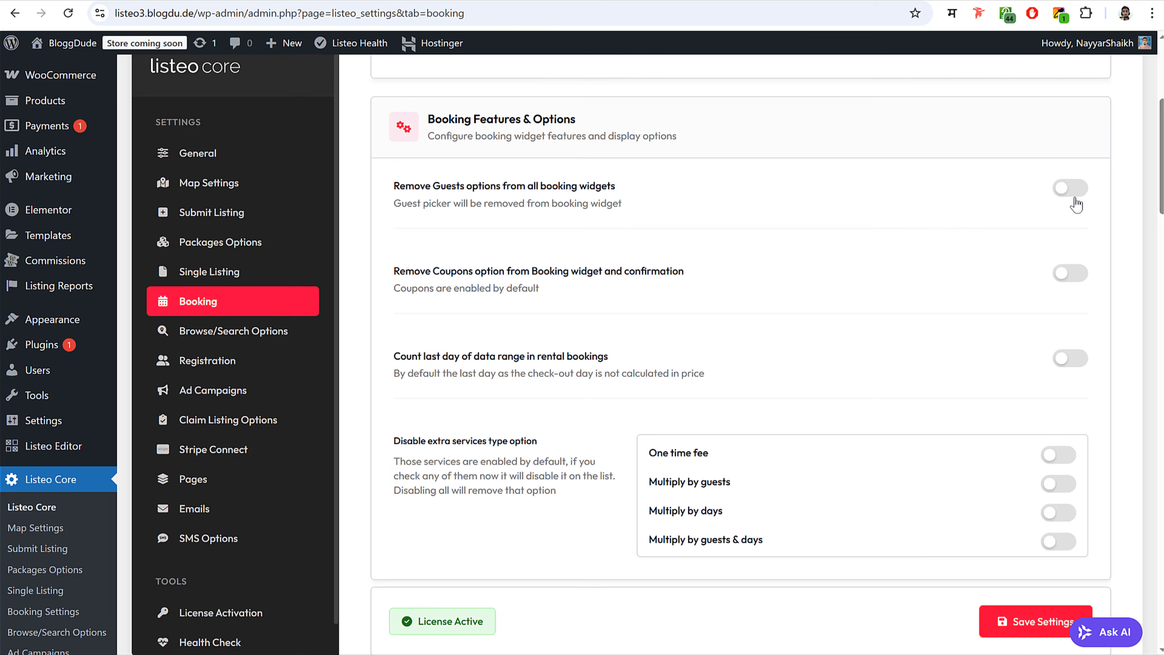
- Remove the guests options and disable the three Multiply service types
click(1073, 188)
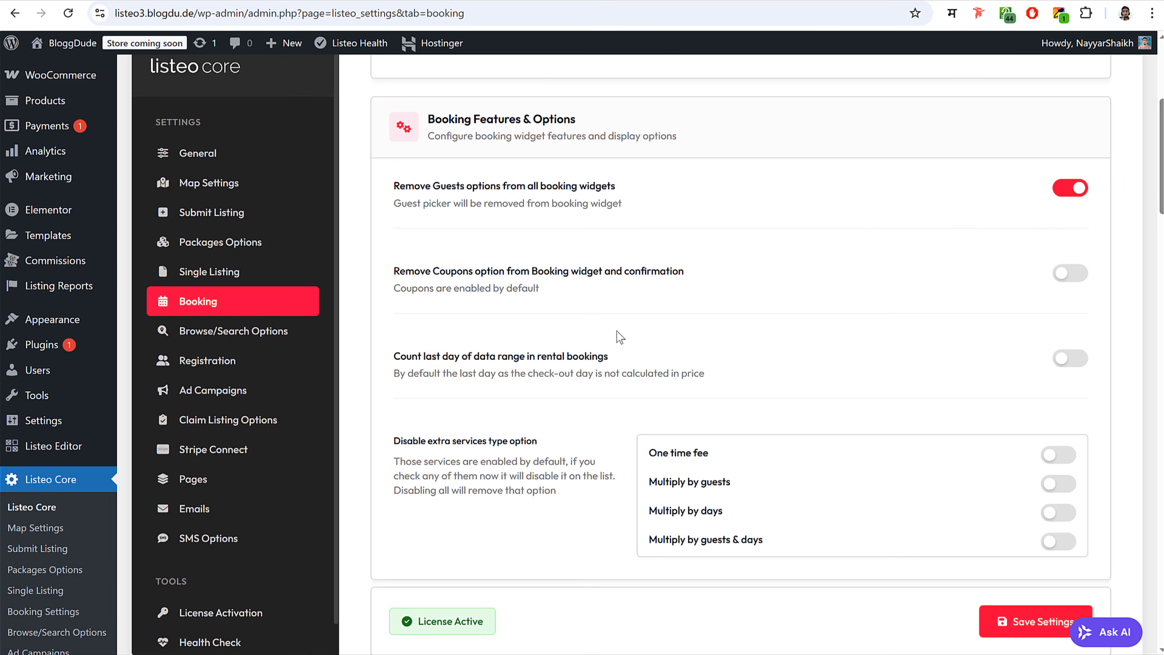
scroll(582, 354, down, 5)
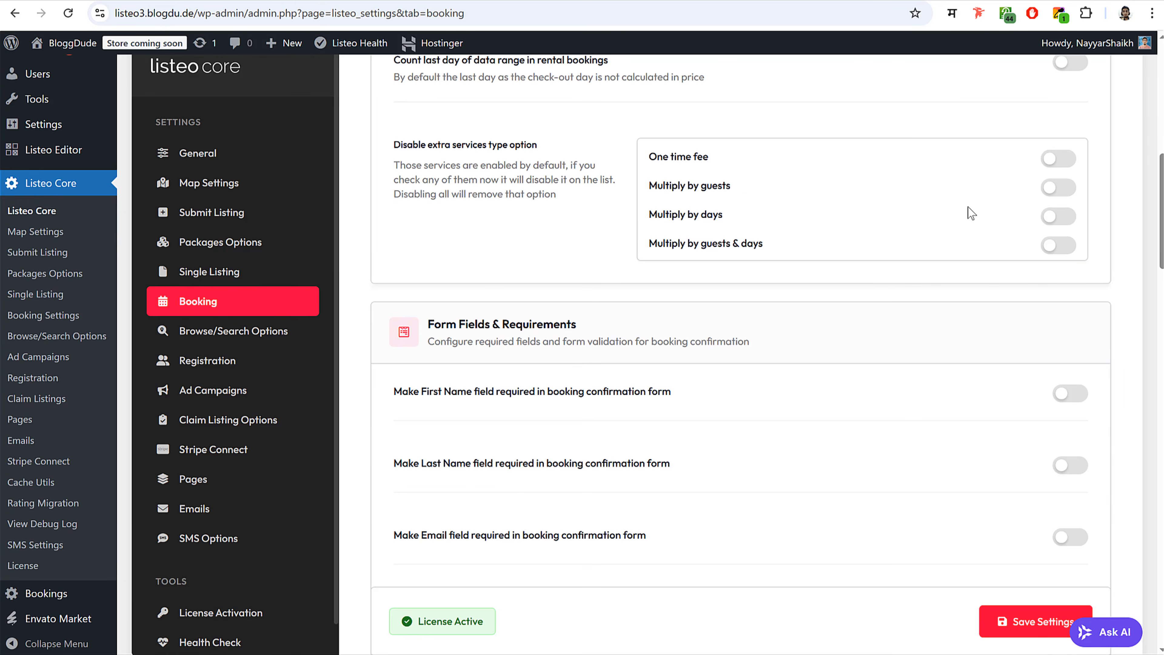
click(1066, 188)
click(1065, 216)
click(1064, 246)
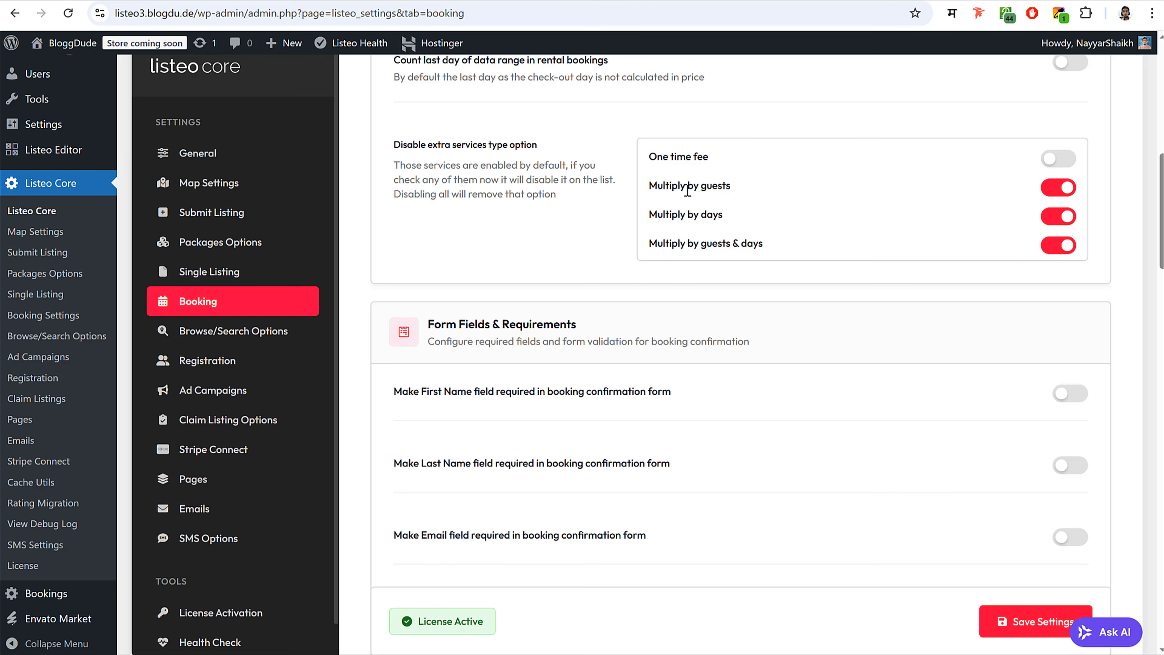
drag(698, 185, 738, 190)
click(739, 190)
- Make the phone and email fields required for bookings
scroll(891, 333, down, 3)
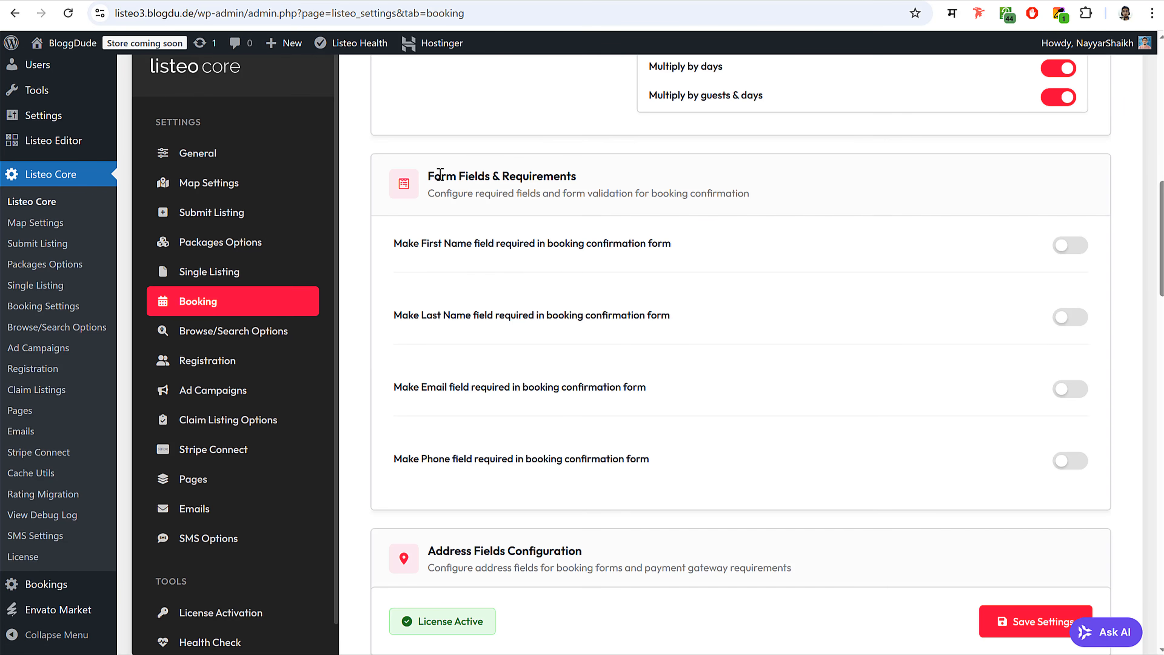
drag(434, 175, 598, 178)
click(598, 178)
click(1073, 463)
click(1076, 390)
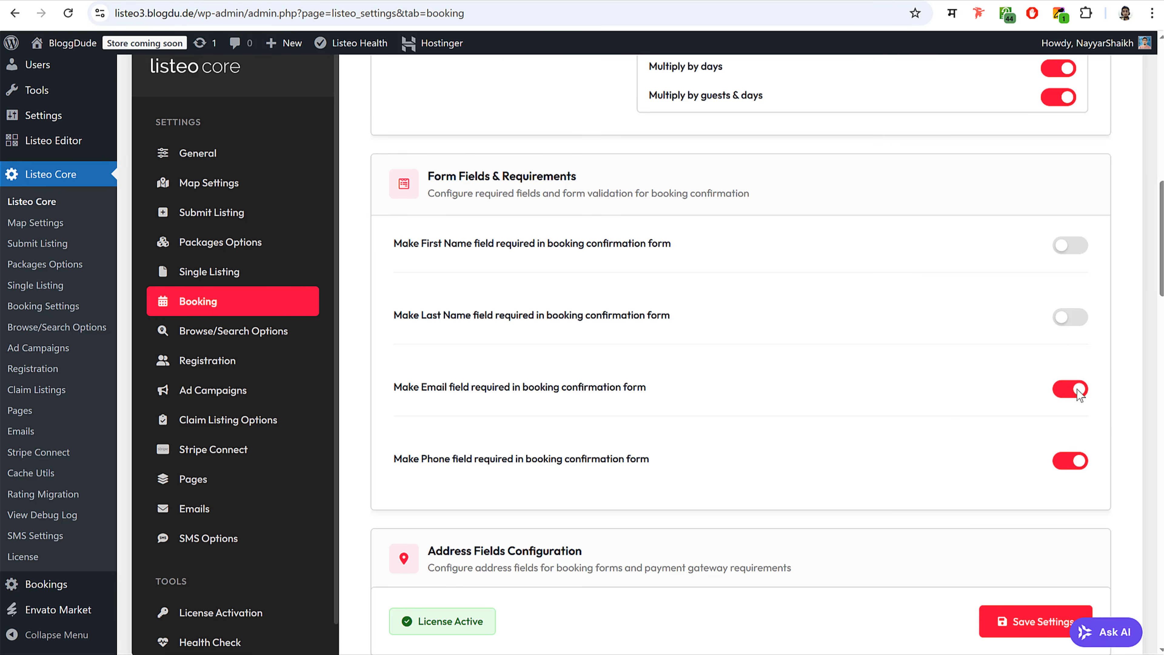
scroll(890, 339, down, 5)
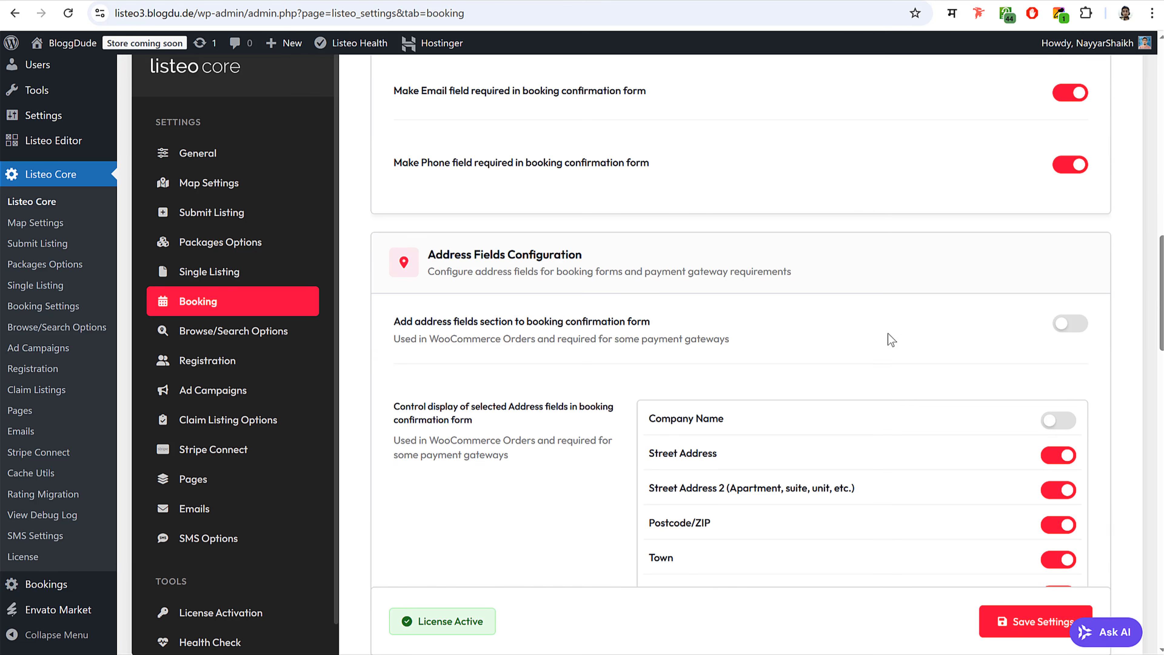
scroll(890, 339, down, 3)
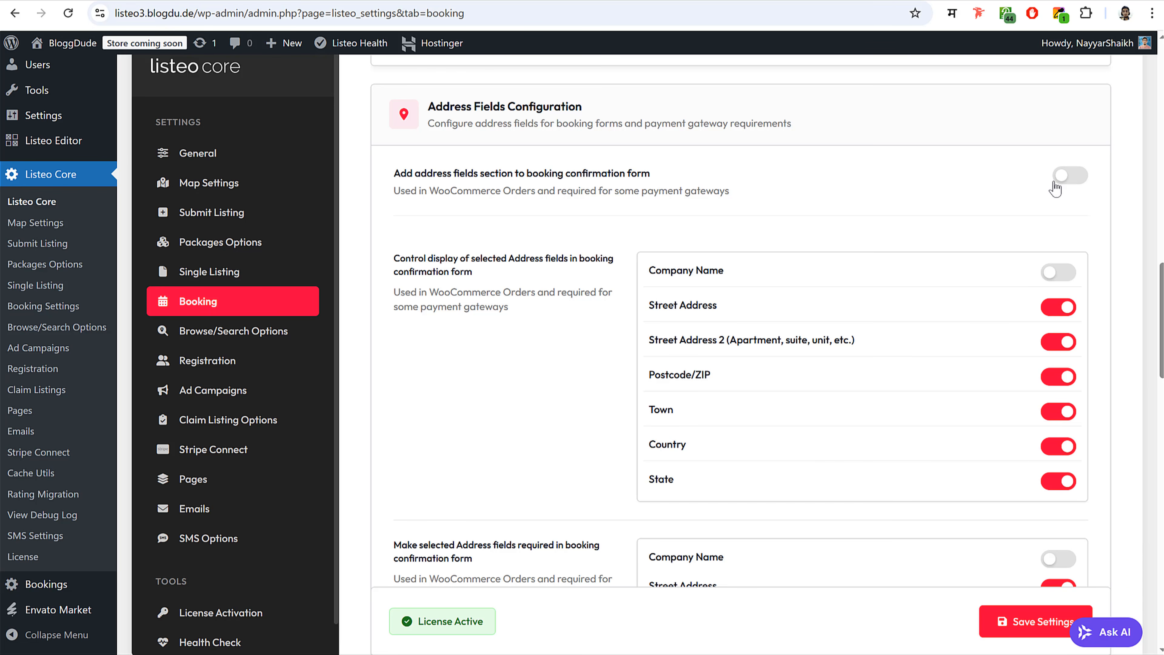
scroll(969, 257, down, 8)
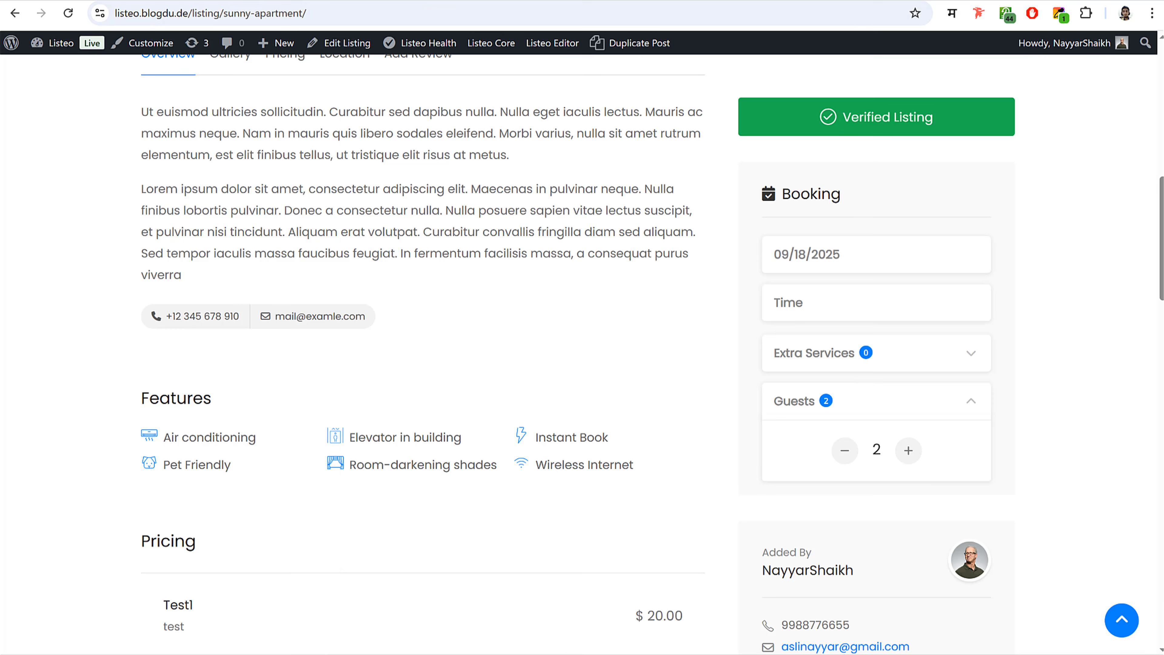
- Try the Disable payments toggle, finally leaving payments enabled
scroll(323, 179, up, 5)
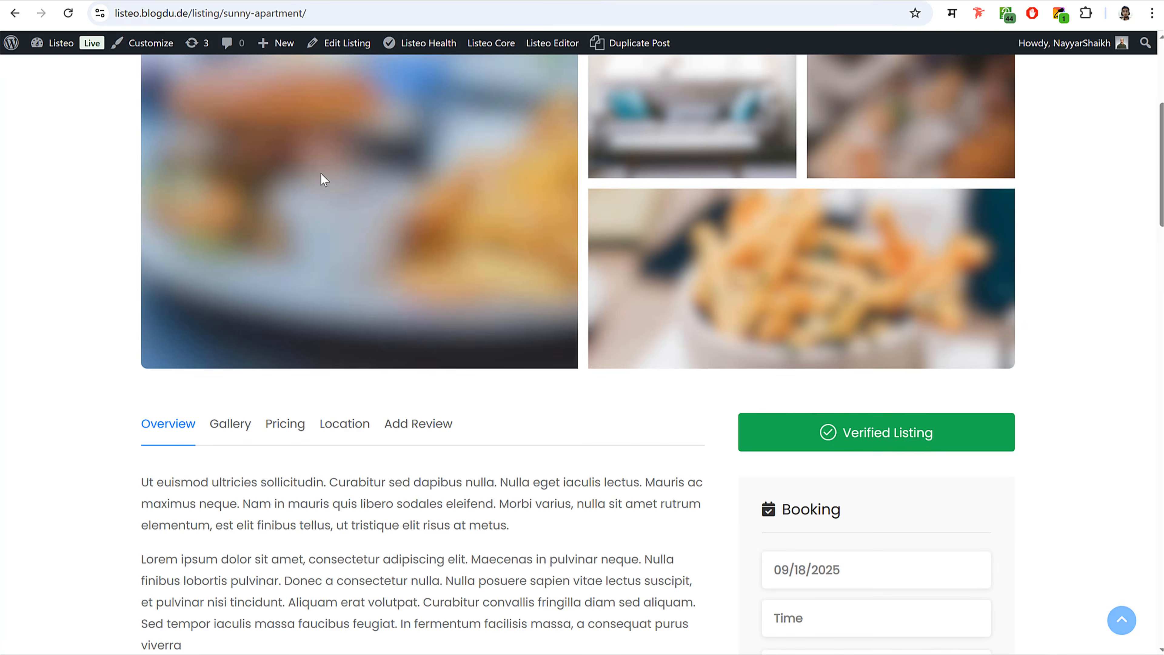
scroll(323, 179, up, 5)
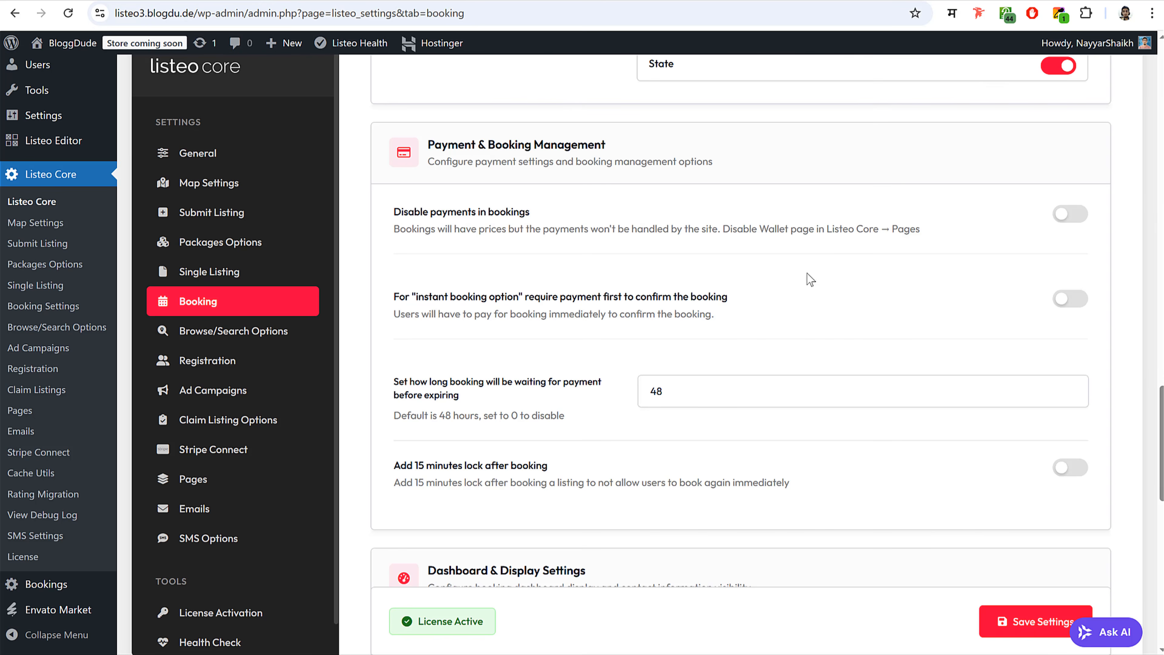
click(1072, 214)
click(1049, 214)
click(1069, 216)
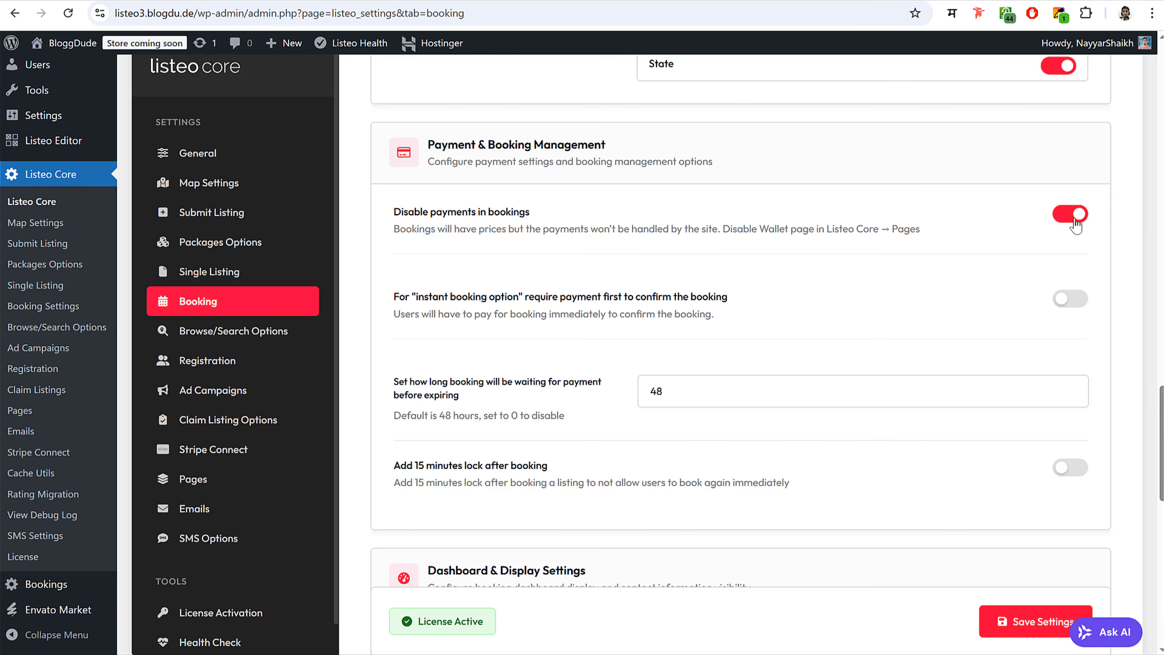
drag(399, 212, 605, 213)
click(914, 203)
click(1069, 215)
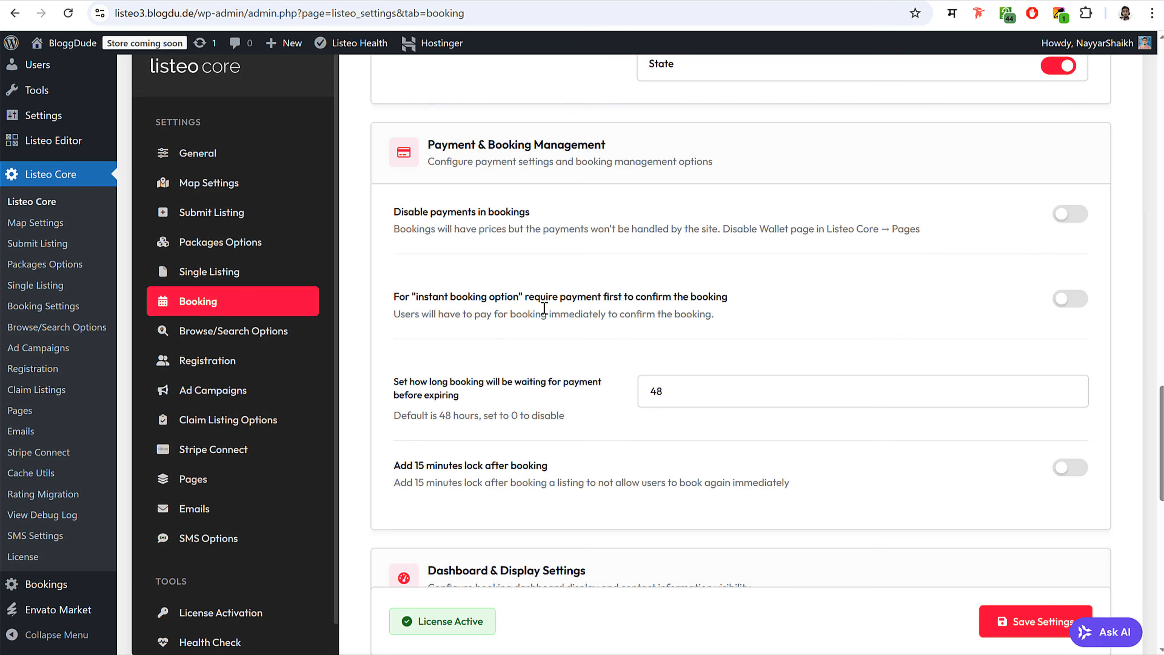
- Require payment first for instant bookings and save the Booking settings
click(1072, 302)
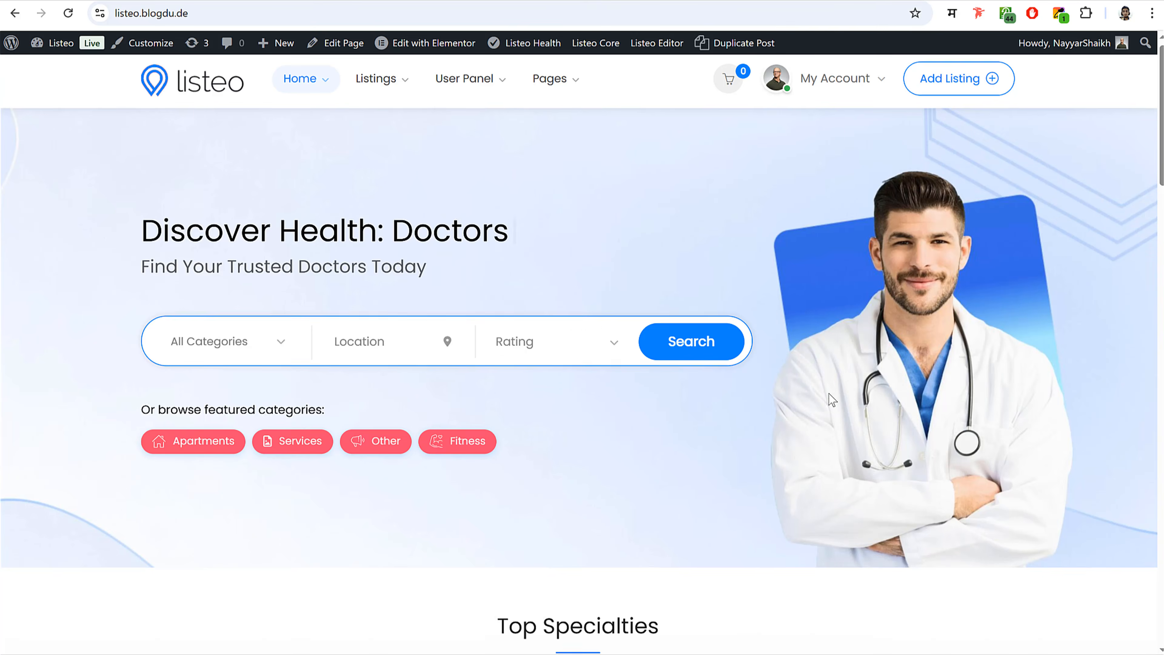
scroll(828, 392, down, 10)
scroll(828, 398, down, 3)
click(603, 219)
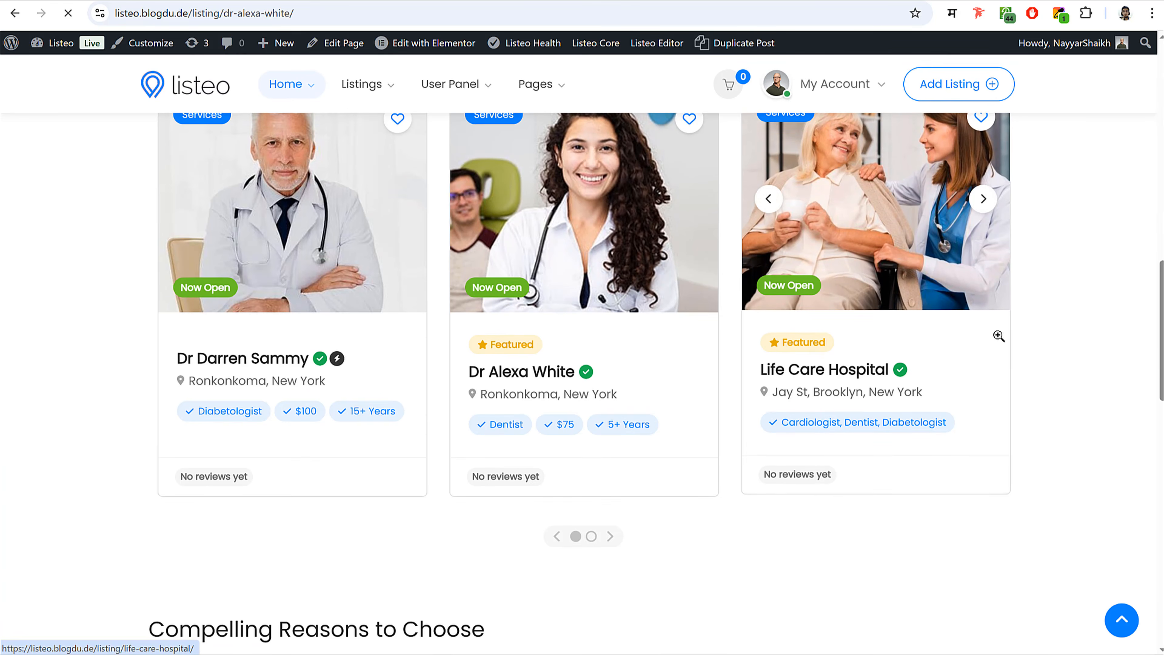
scroll(1001, 433, down, 8)
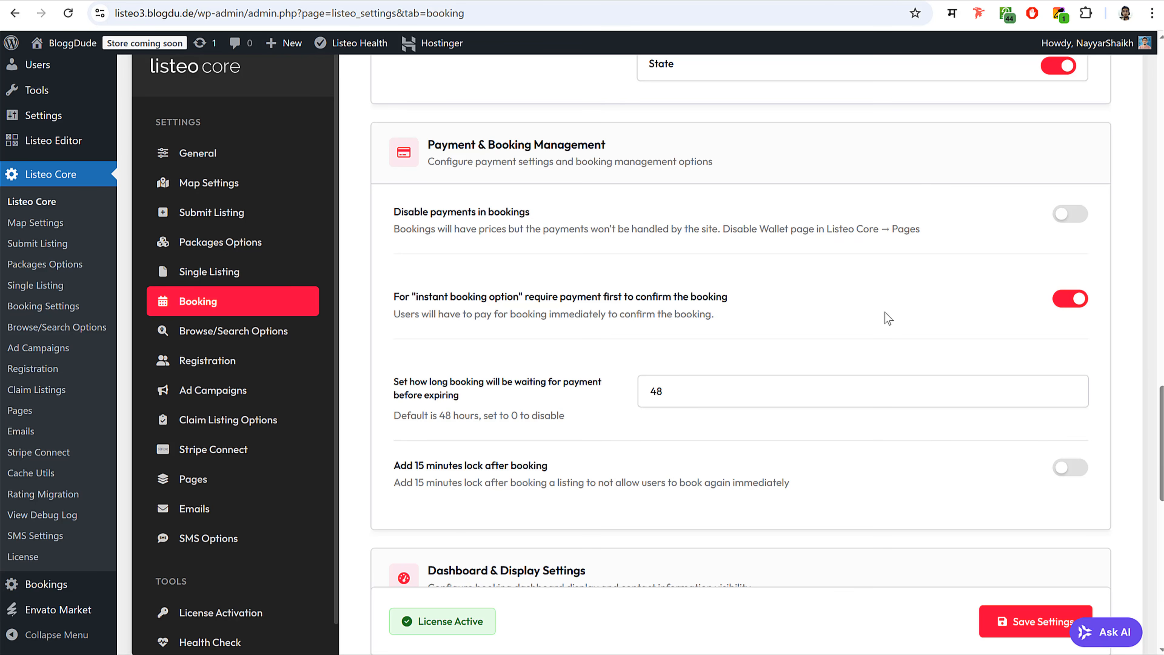
scroll(933, 318, down, 15)
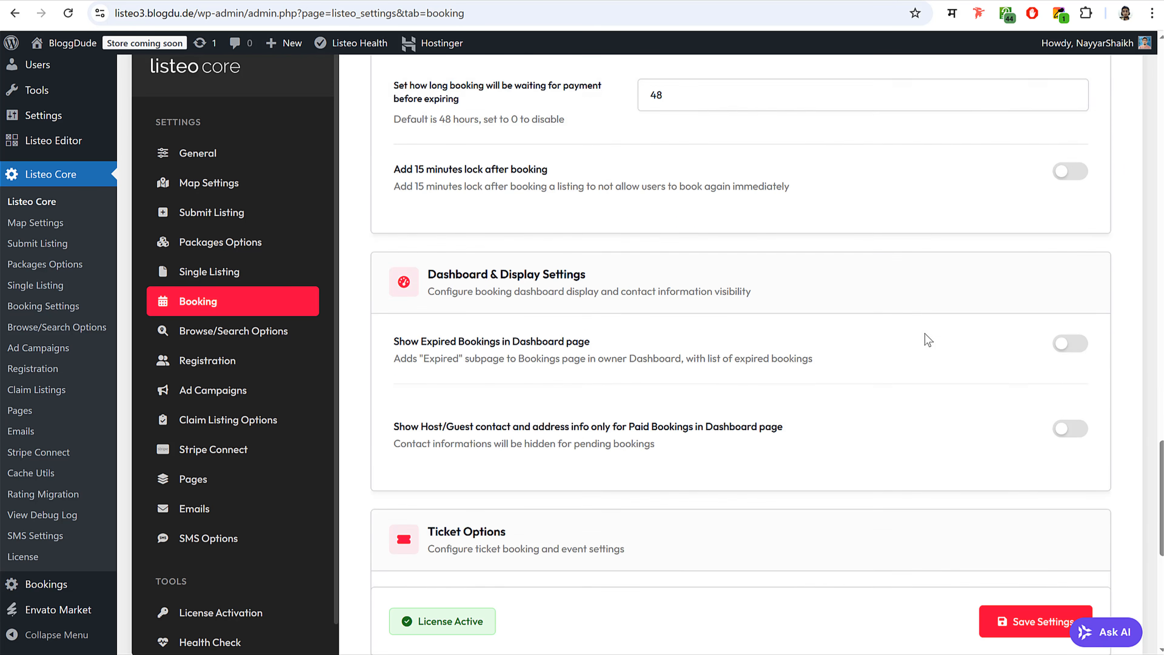
click(1036, 555)
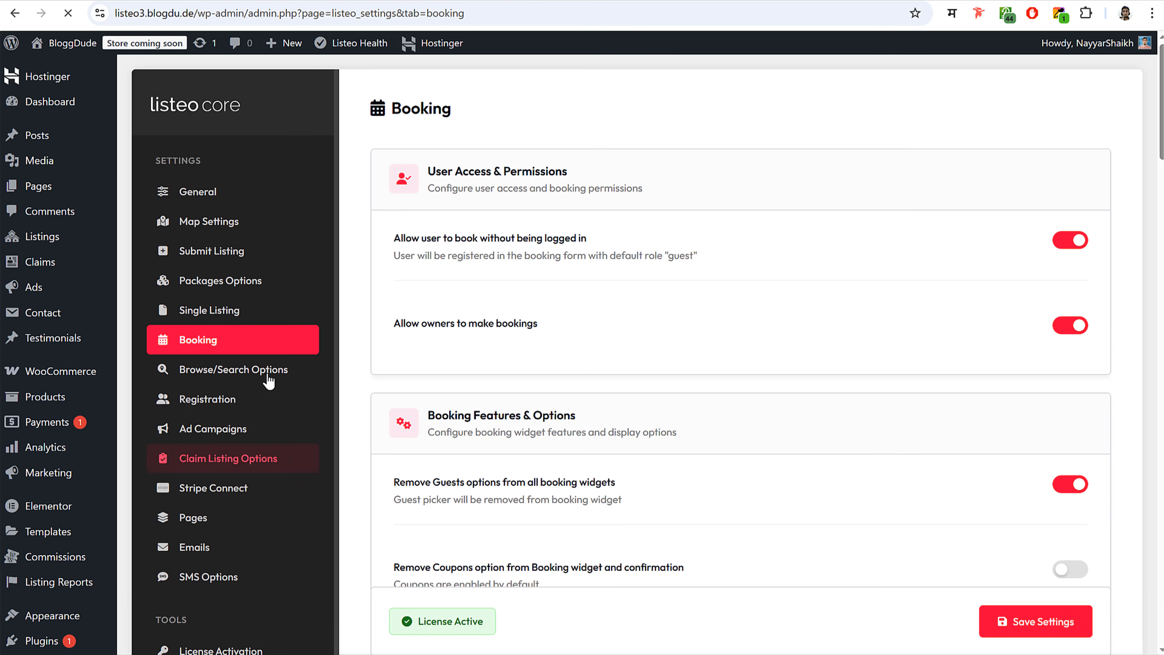
- Save Browse/Search Options with sorting left at Newest Listings, then view Registration settings
click(268, 372)
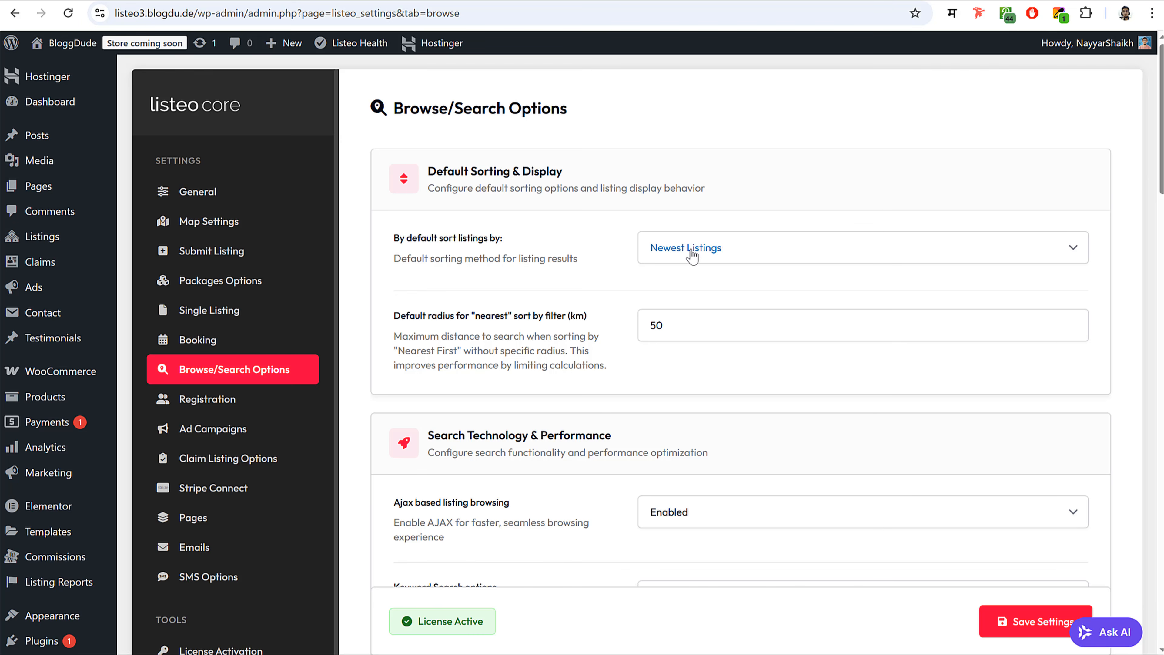
click(740, 255)
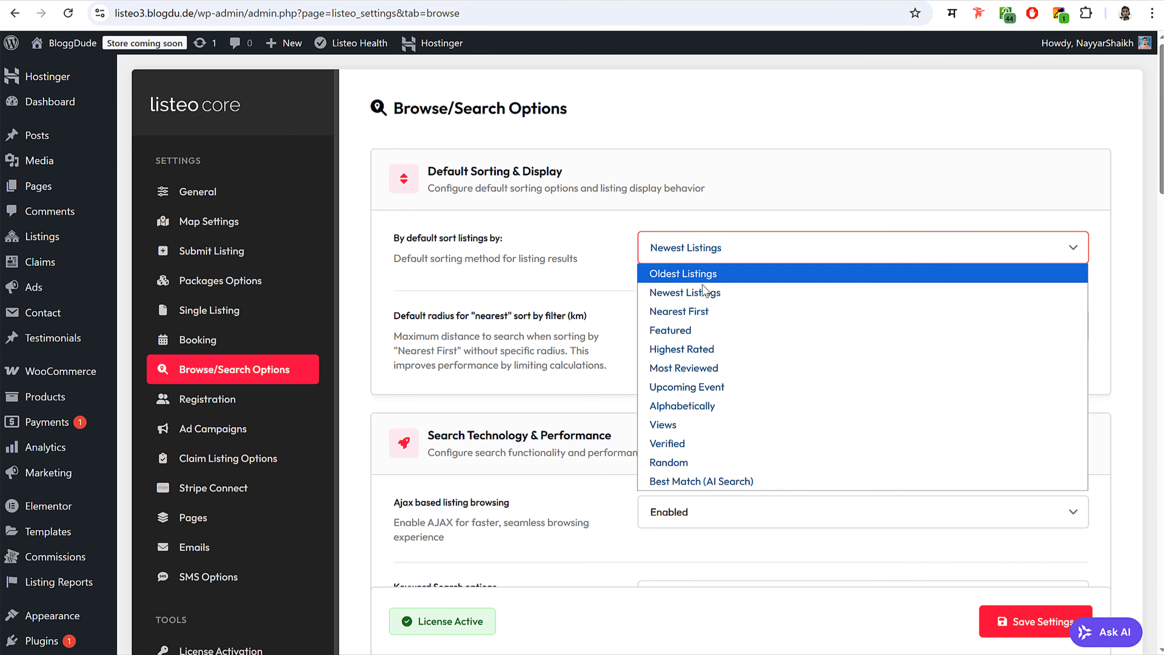
click(597, 248)
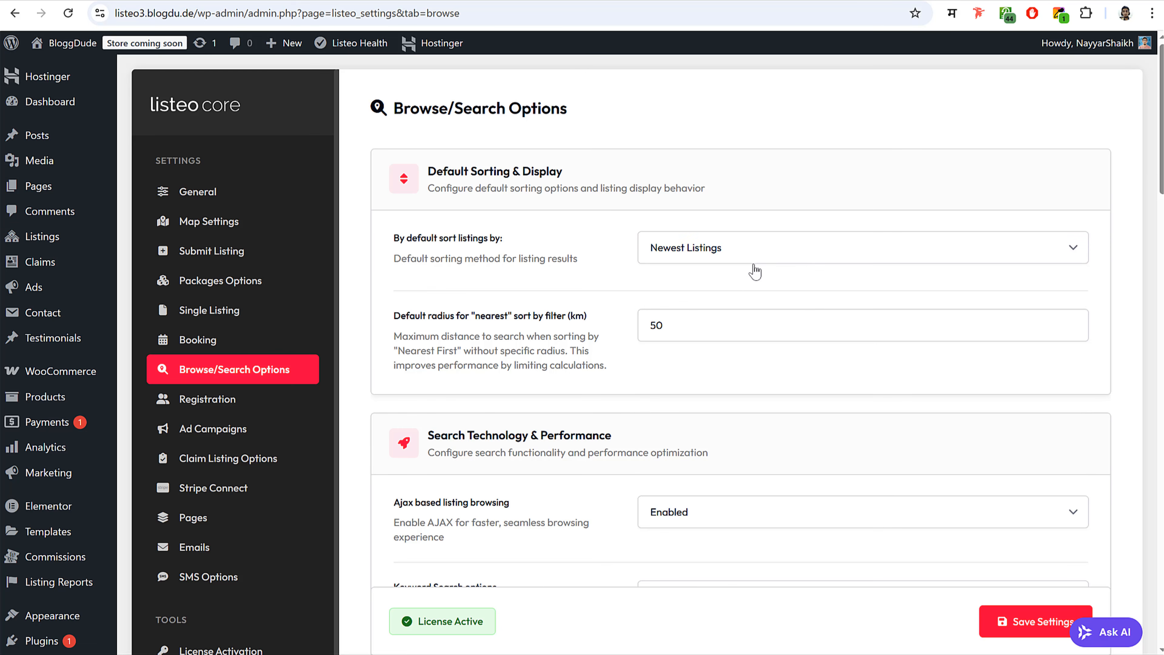
scroll(807, 376, down, 3)
scroll(821, 391, down, 10)
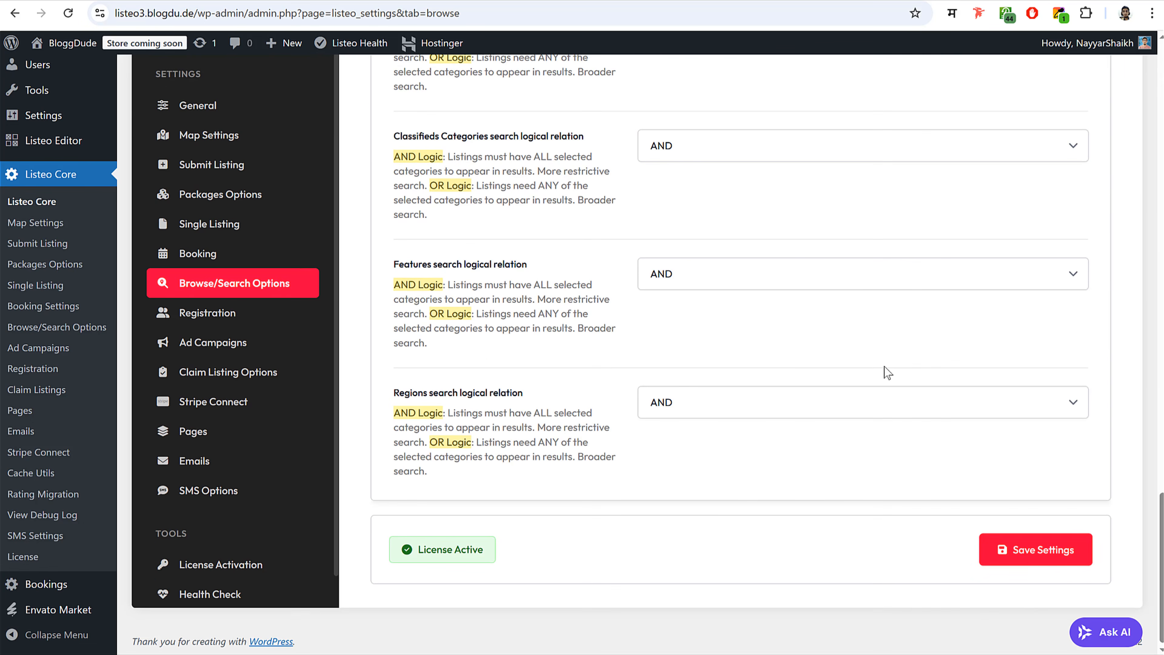
click(1032, 560)
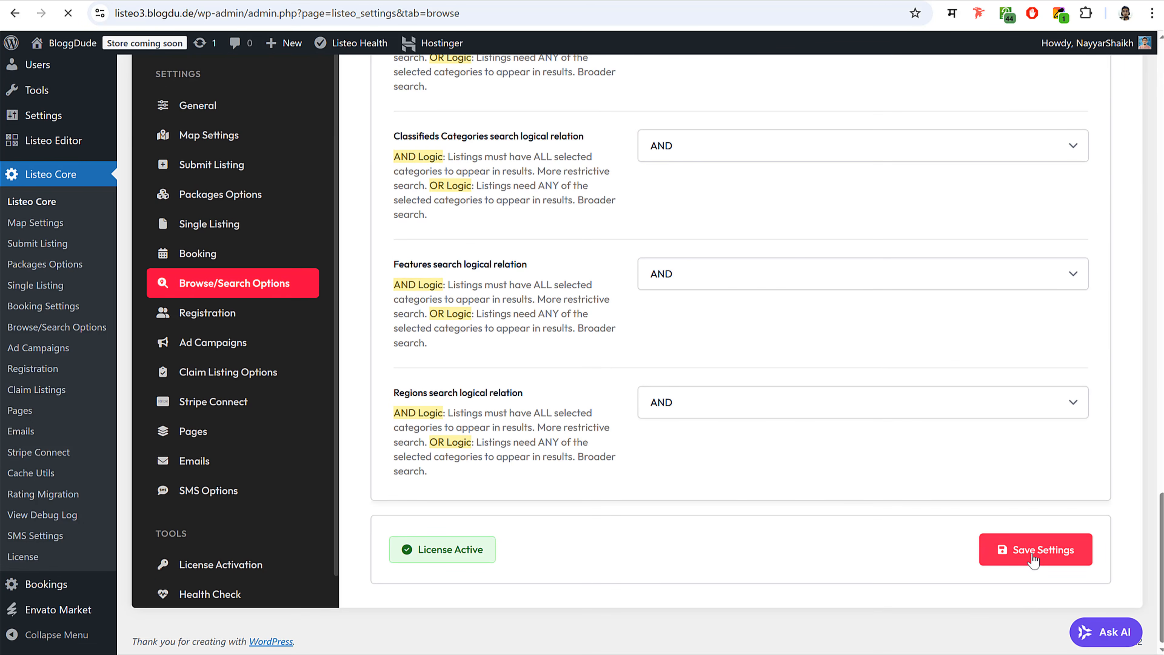
click(234, 406)
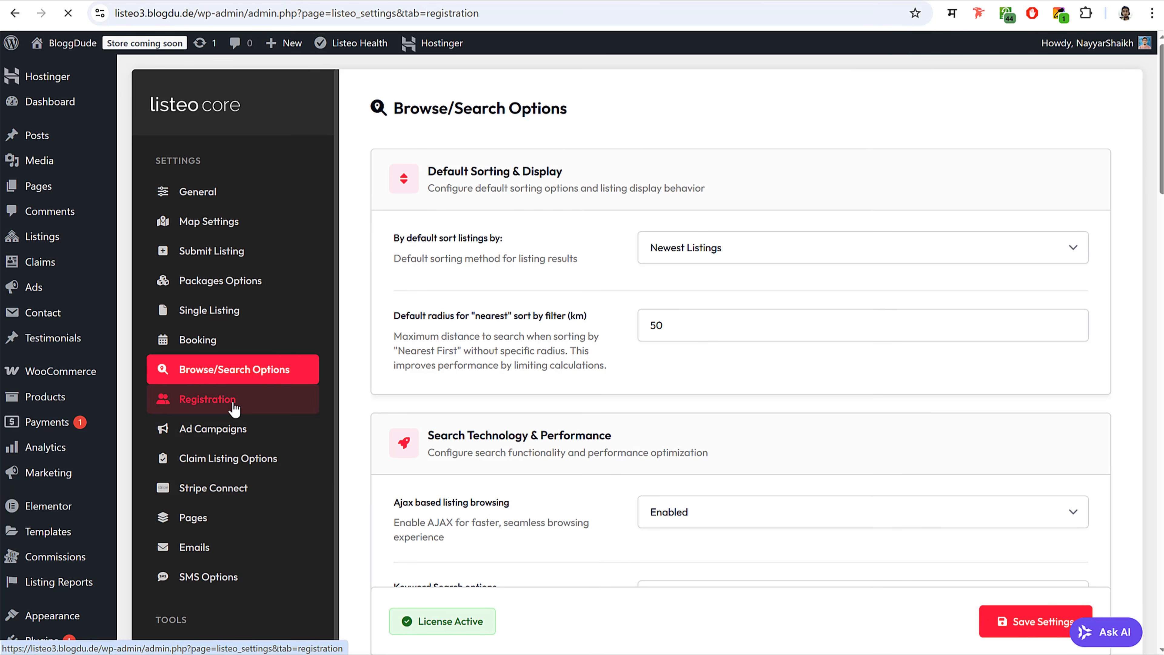
scroll(942, 359, down, 4)
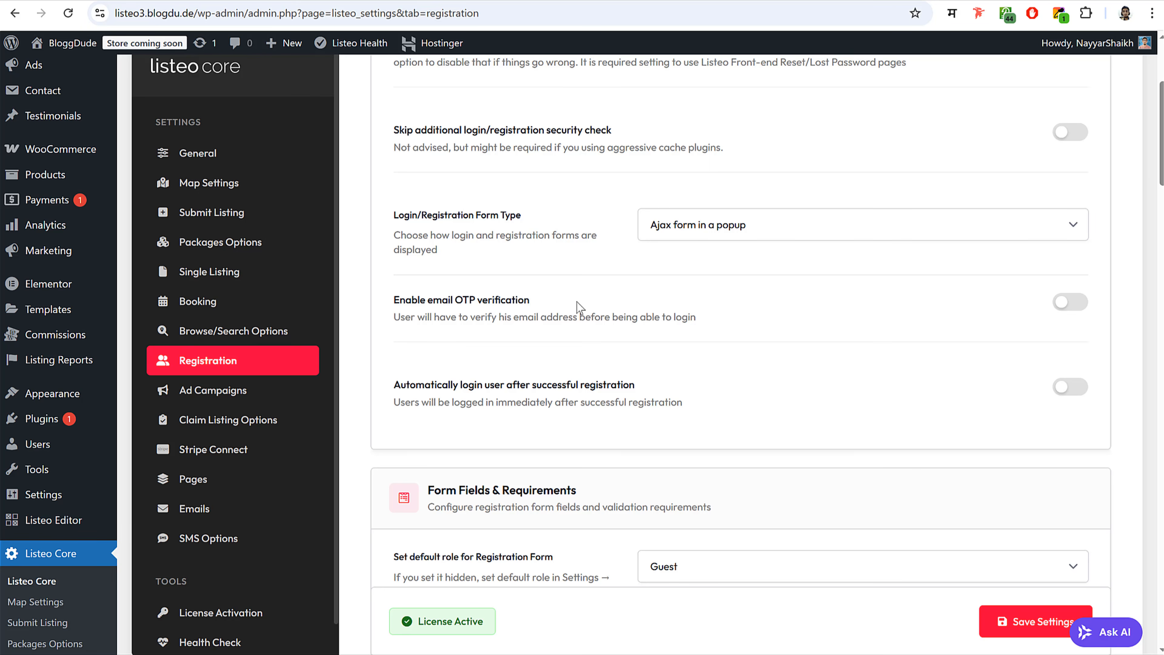
- Leave email OTP verification off and enable auto-login after registration
click(1069, 307)
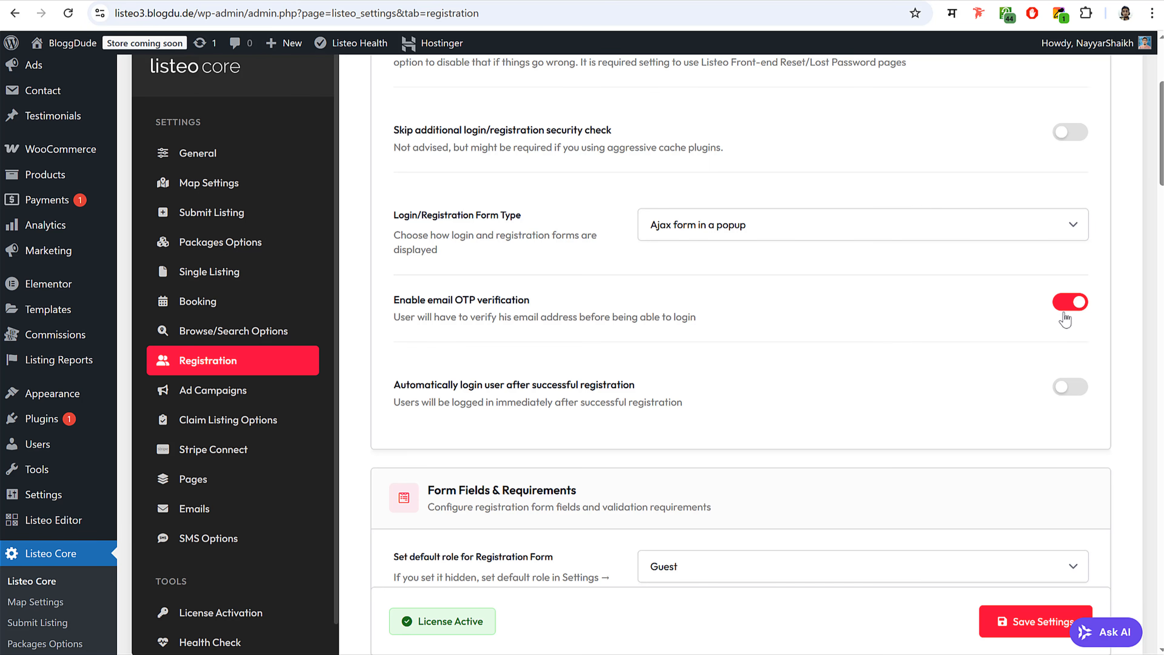
click(1065, 313)
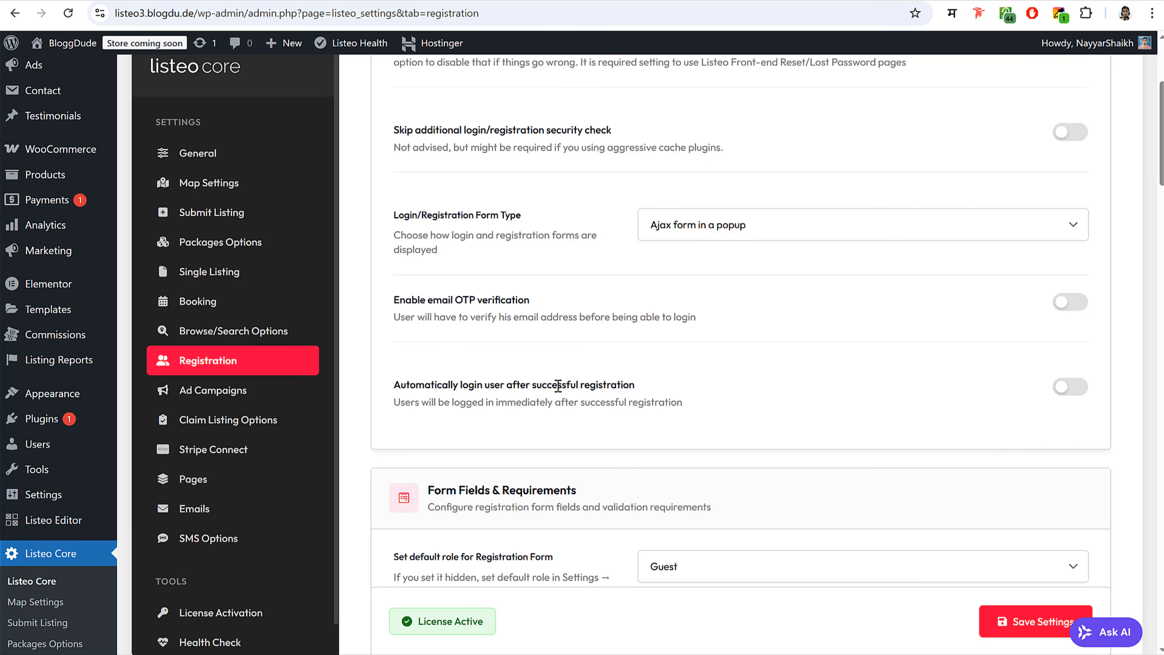
click(1068, 387)
scroll(969, 468, down, 5)
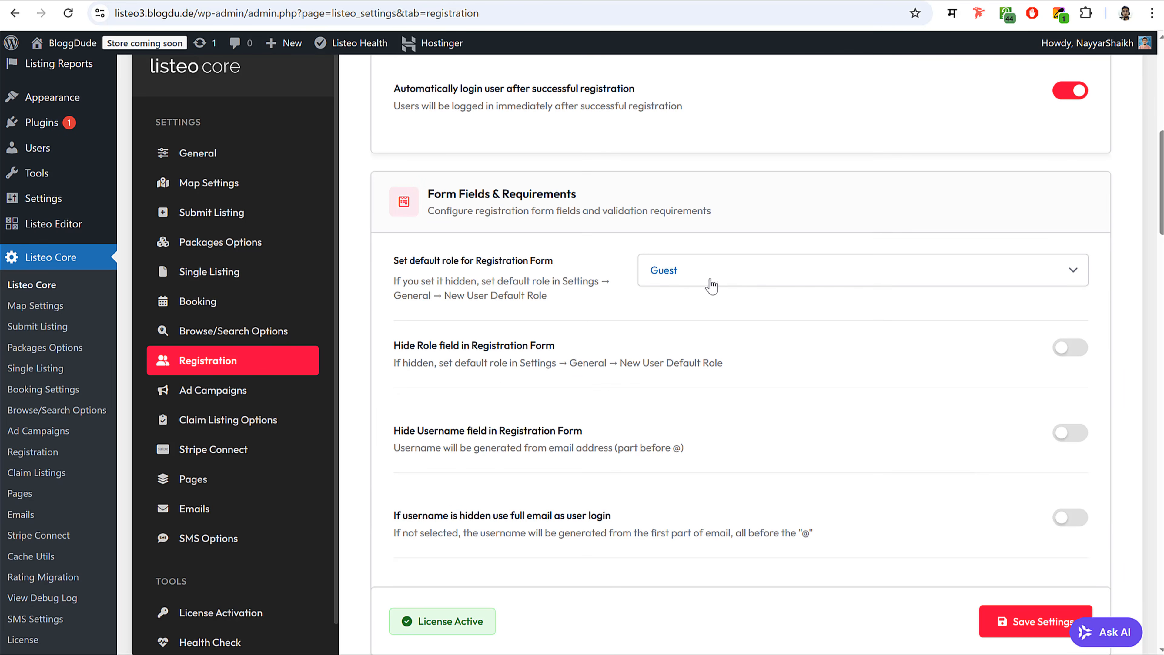
- Send owners to the Dashboard after registration and after login
scroll(705, 375, down, 3)
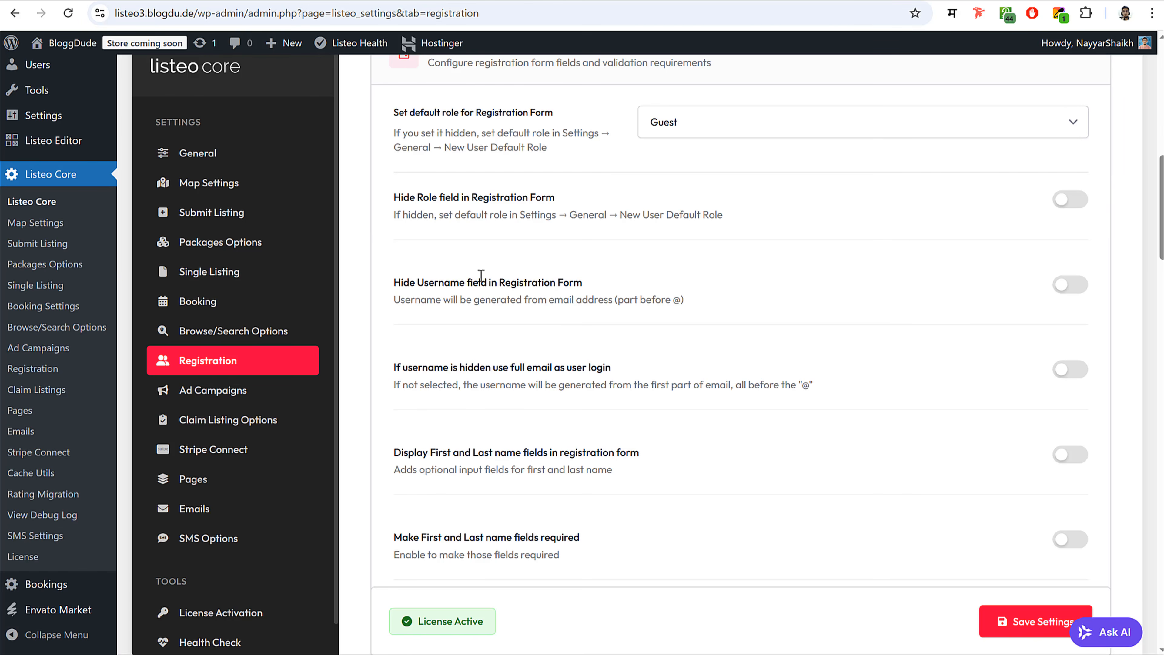
scroll(953, 356, down, 9)
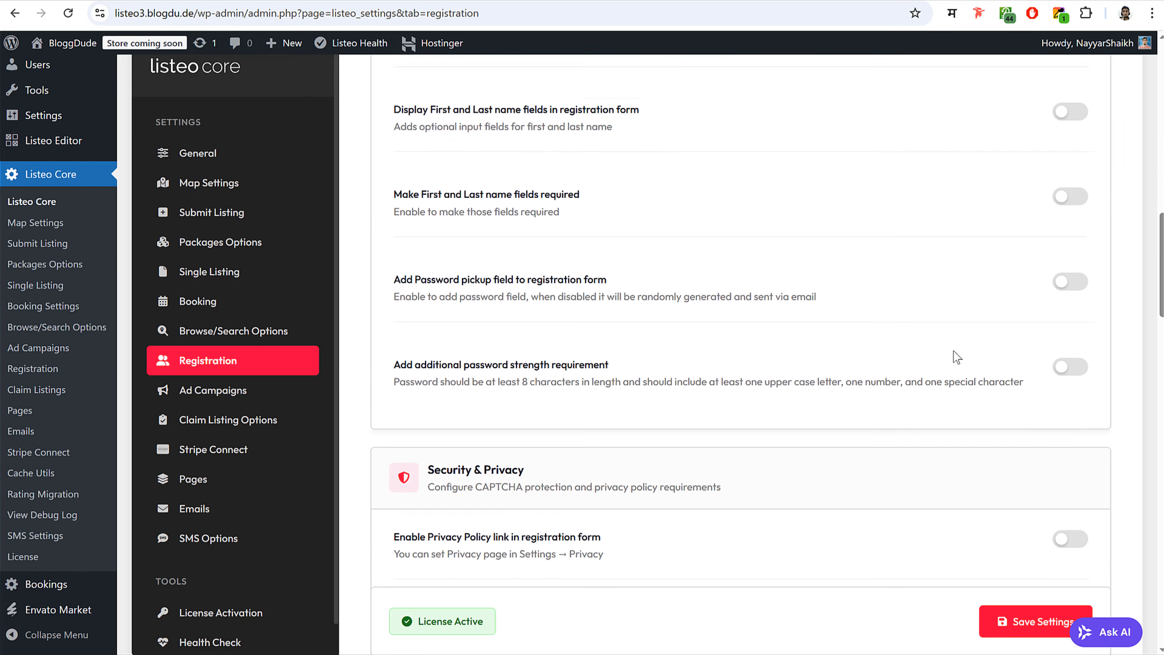
scroll(925, 296, down, 15)
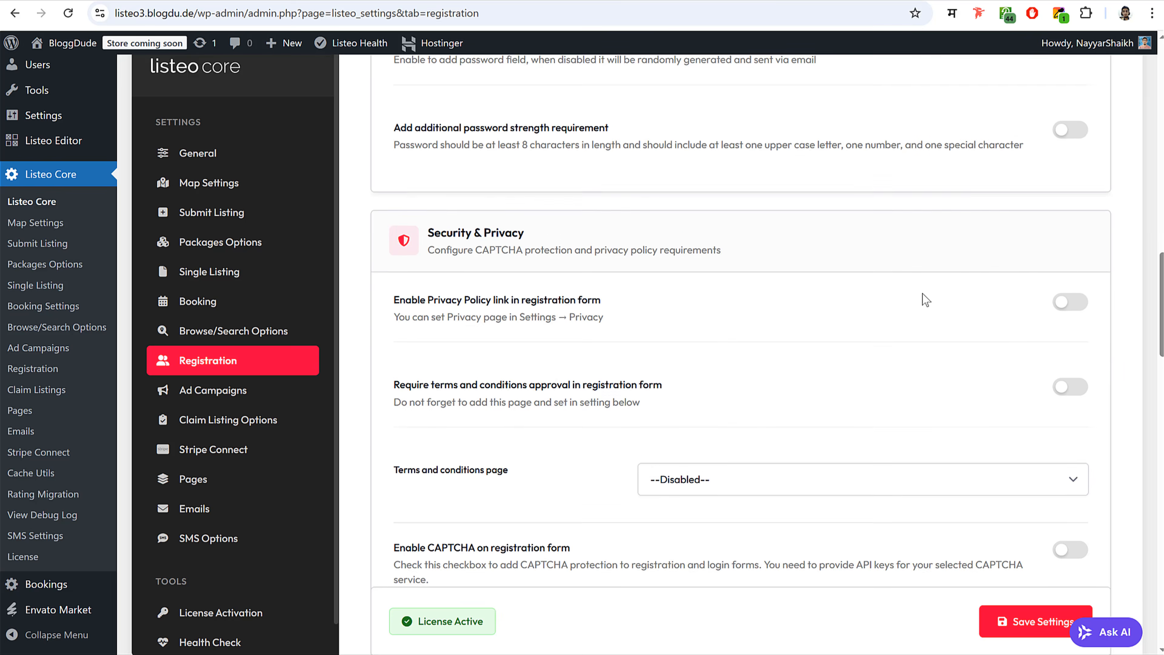
scroll(629, 312, down, 5)
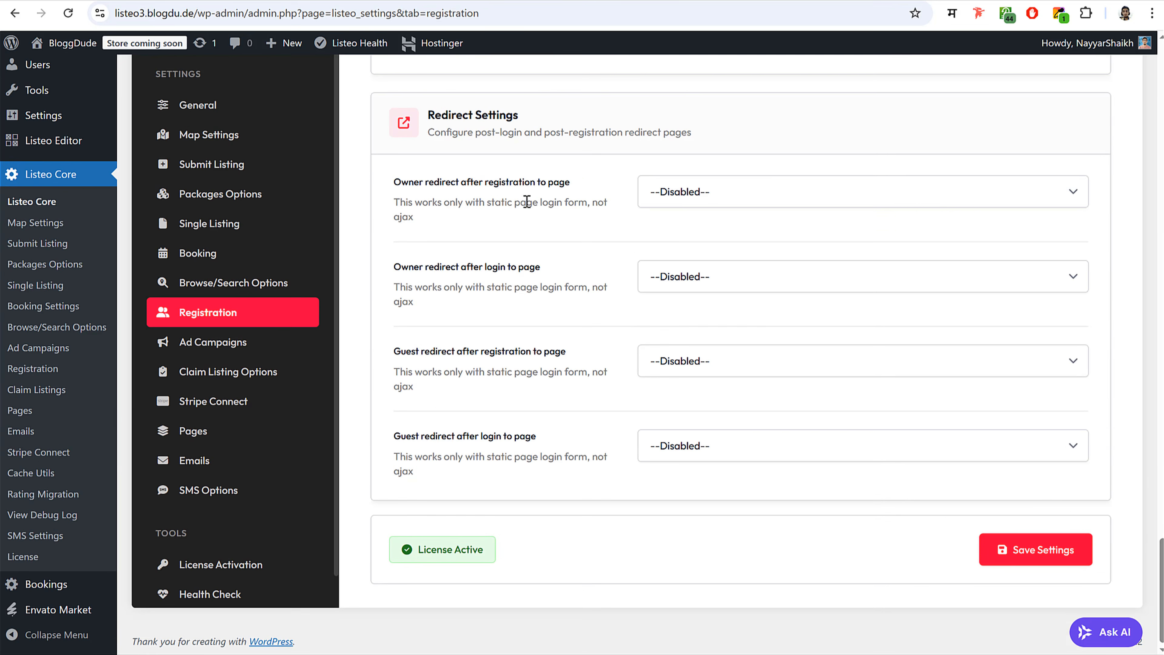
click(720, 200)
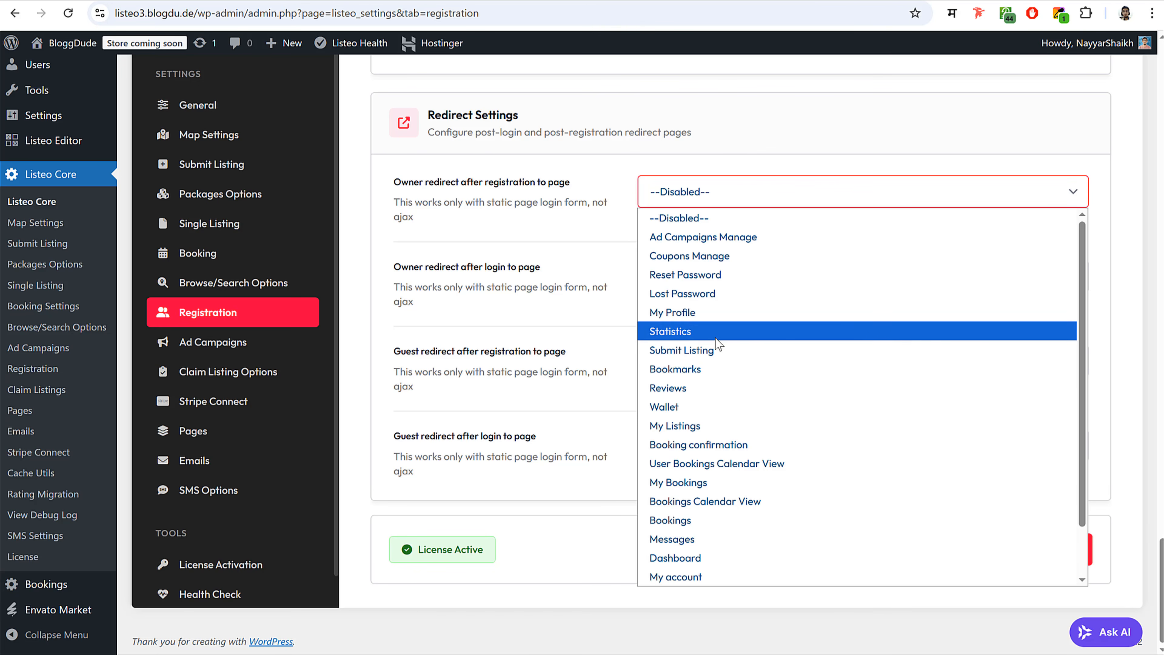
scroll(718, 346, down, 1)
click(697, 502)
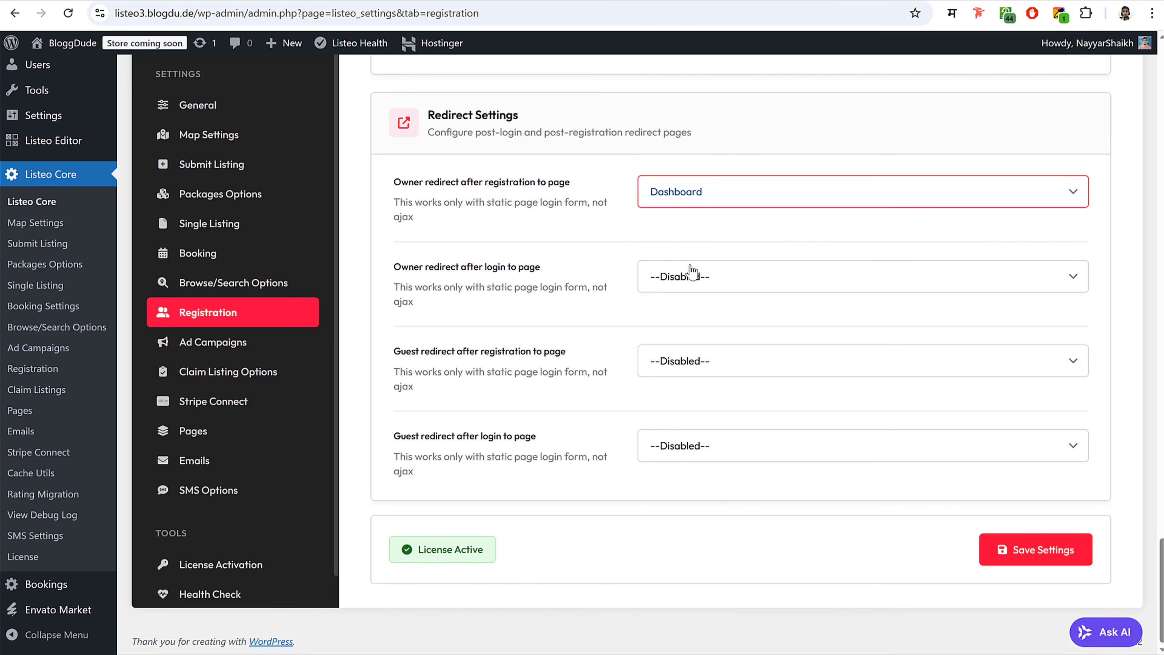
click(689, 275)
click(703, 593)
- Send guests to the Dashboard after registration and after login, and save the settings
click(708, 362)
click(714, 365)
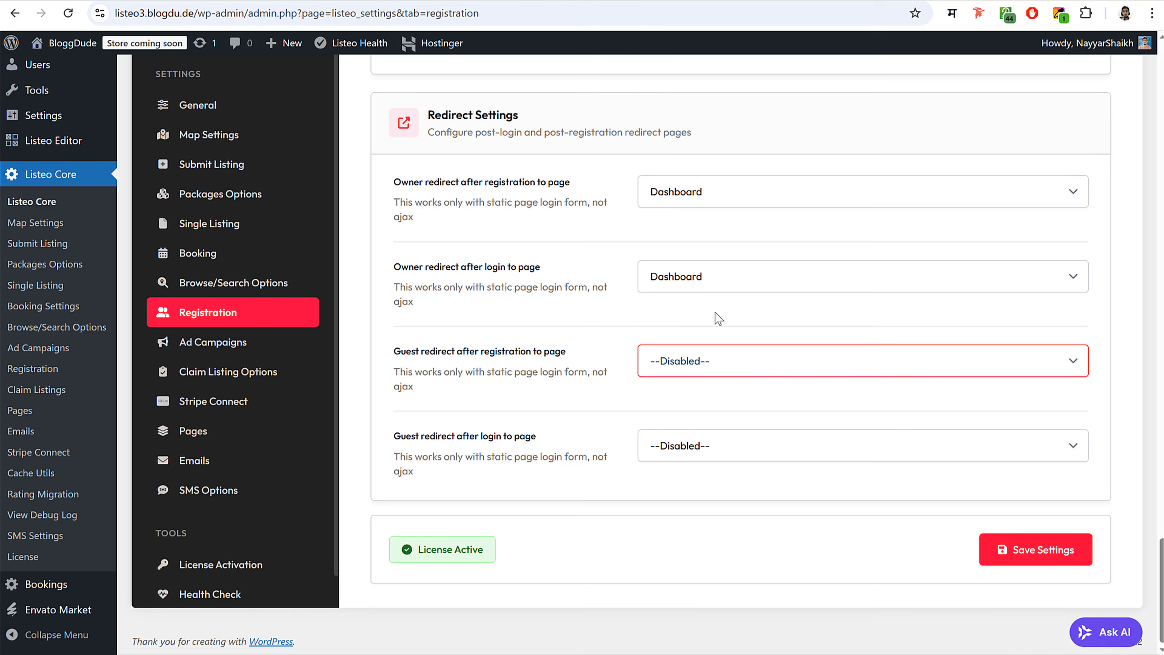
click(697, 355)
click(697, 315)
click(706, 452)
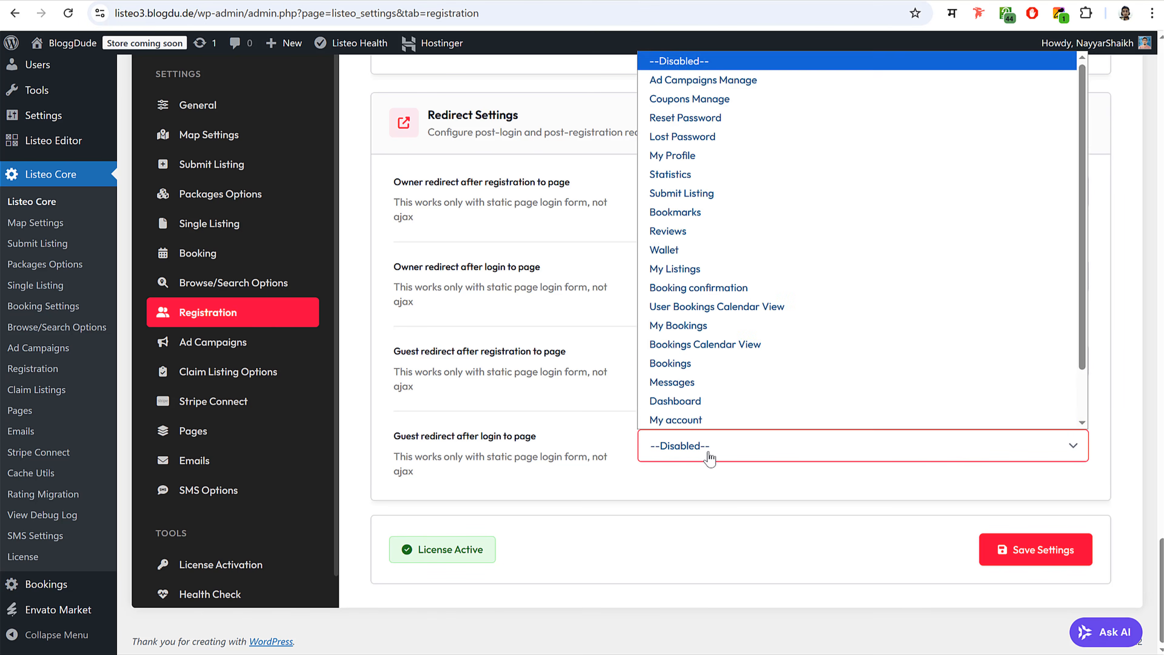
click(702, 405)
click(1029, 549)
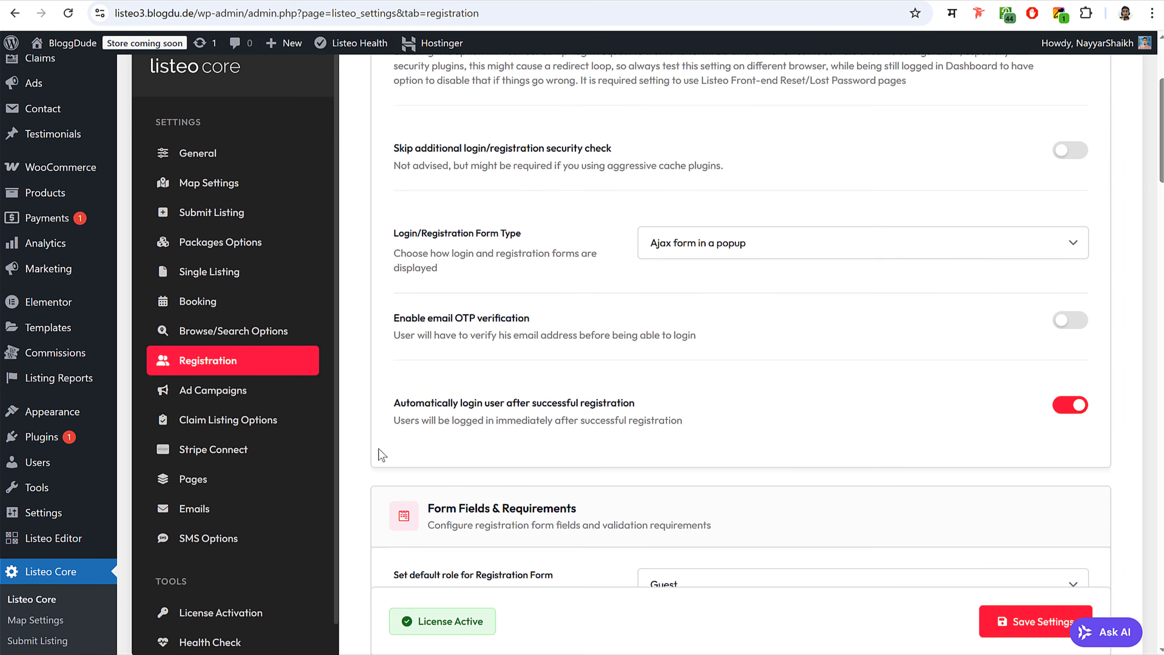
click(253, 424)
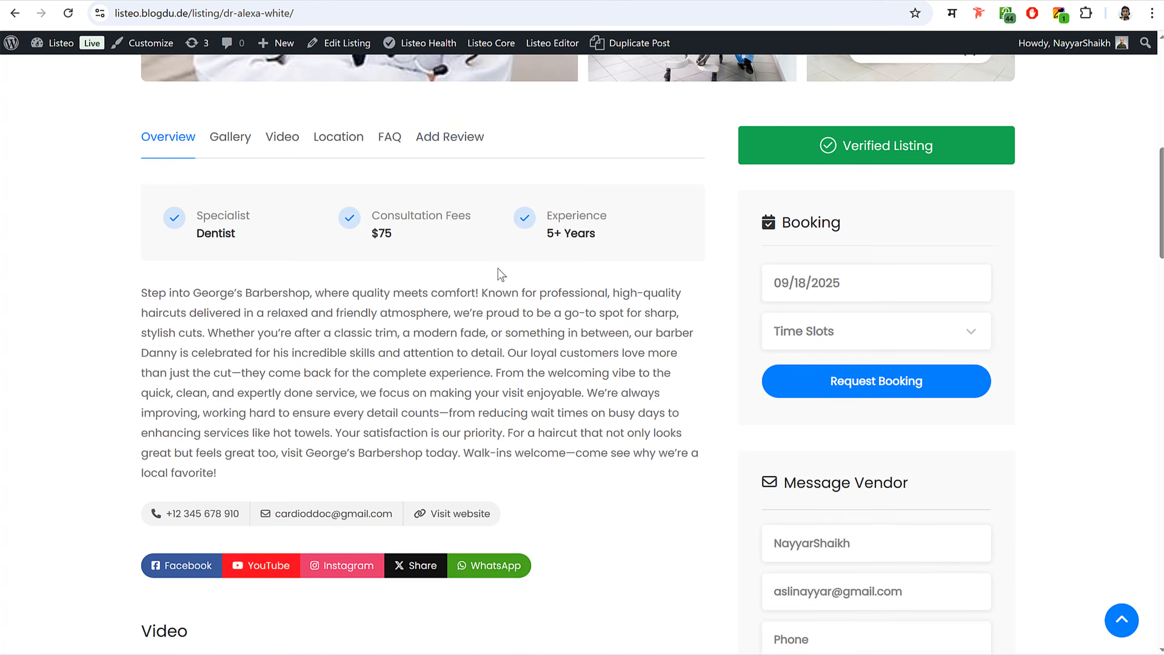
- Turn on 'Allow registration in Claim Listing popup'
scroll(496, 270, up, 10)
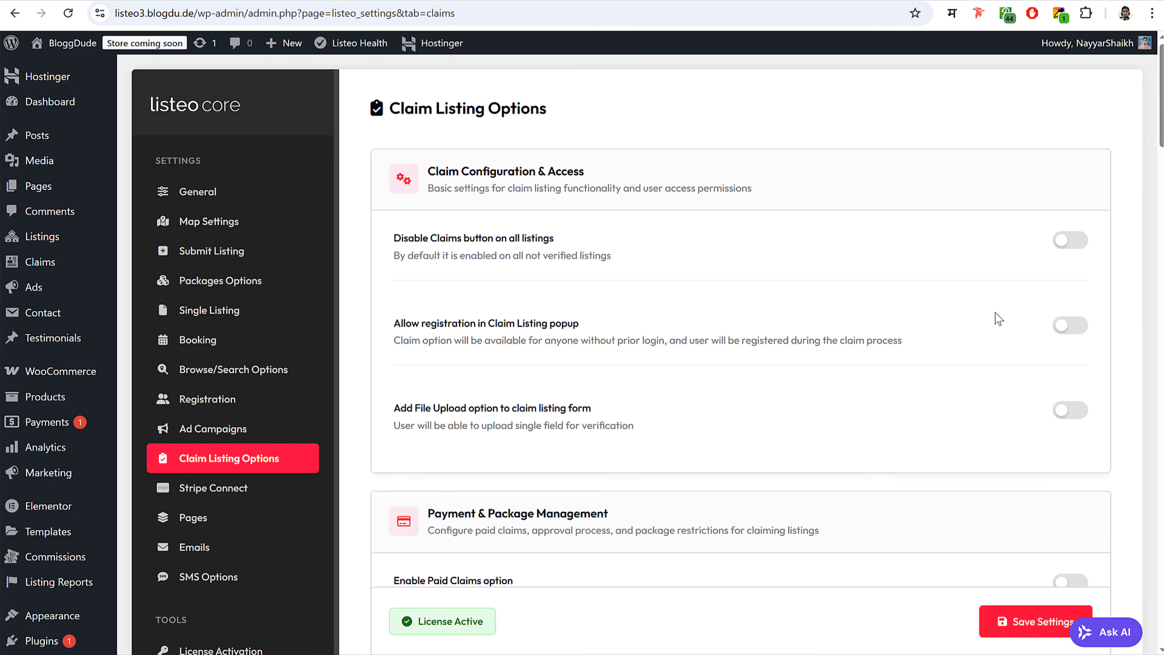
drag(402, 242, 554, 239)
click(1099, 266)
scroll(759, 340, down, 2)
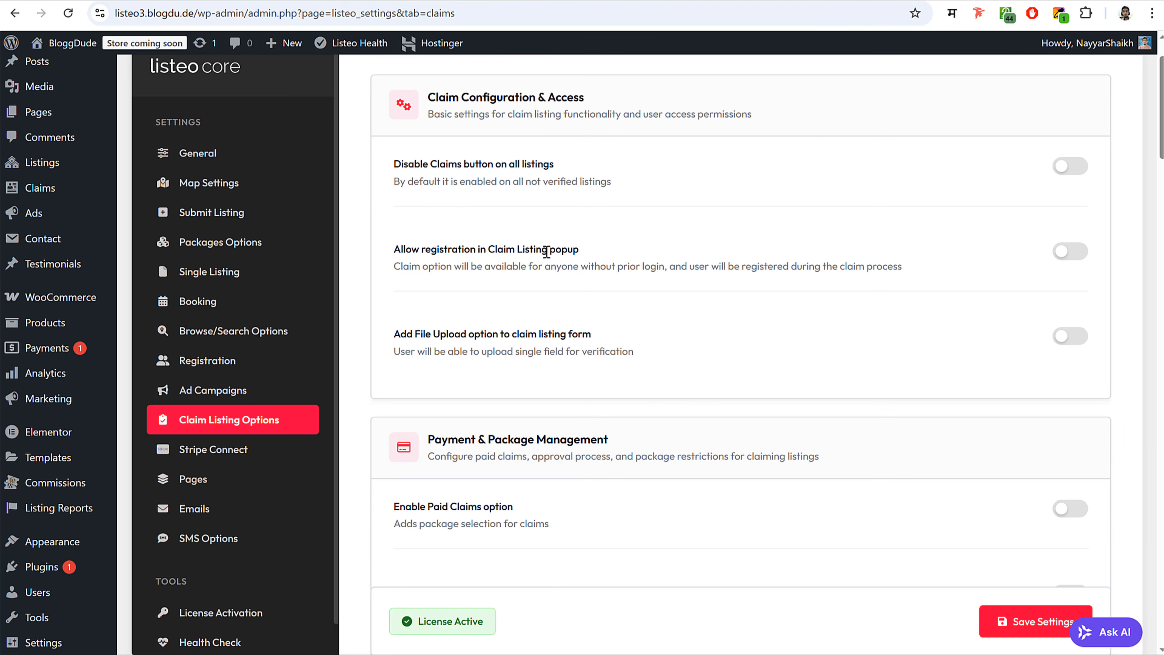
click(1074, 252)
scroll(756, 252, down, 5)
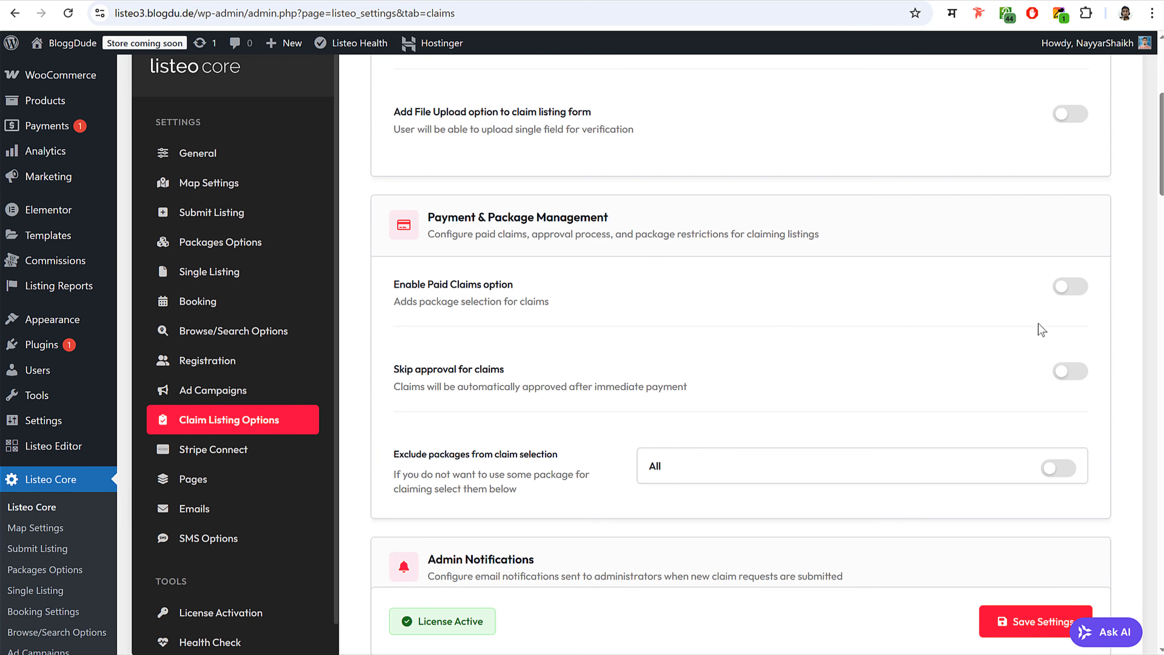
- Leave paid claims disabled, then switch to the front-end Submit Listing page
click(1079, 291)
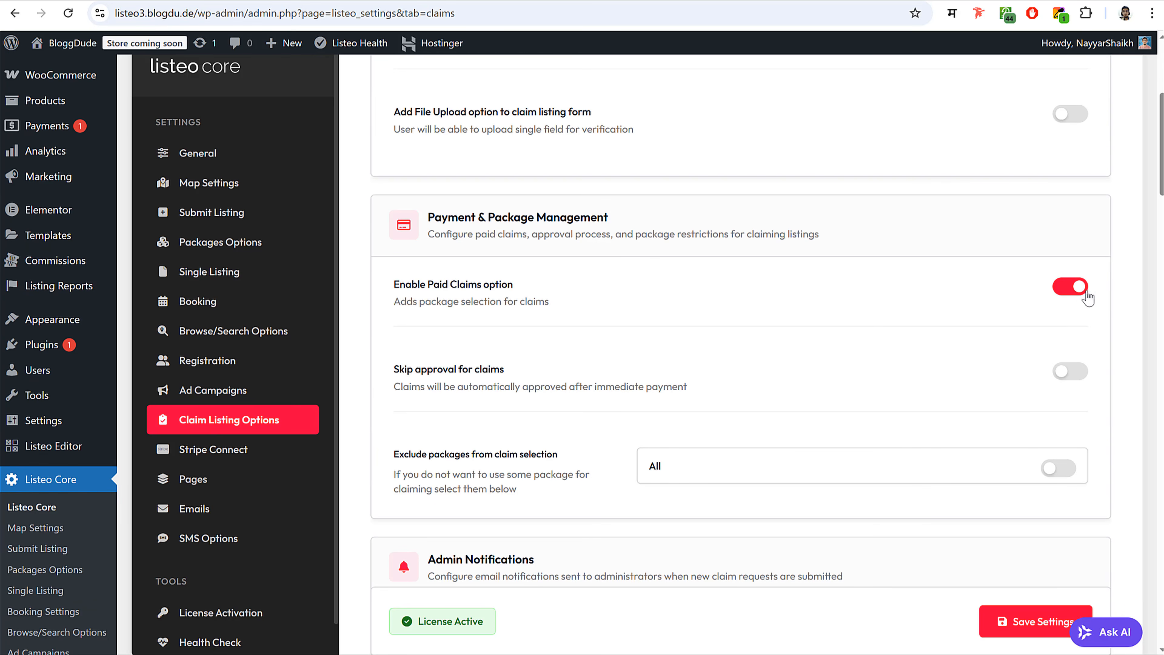
click(1070, 286)
scroll(978, 354, down, 8)
scroll(979, 354, down, 20)
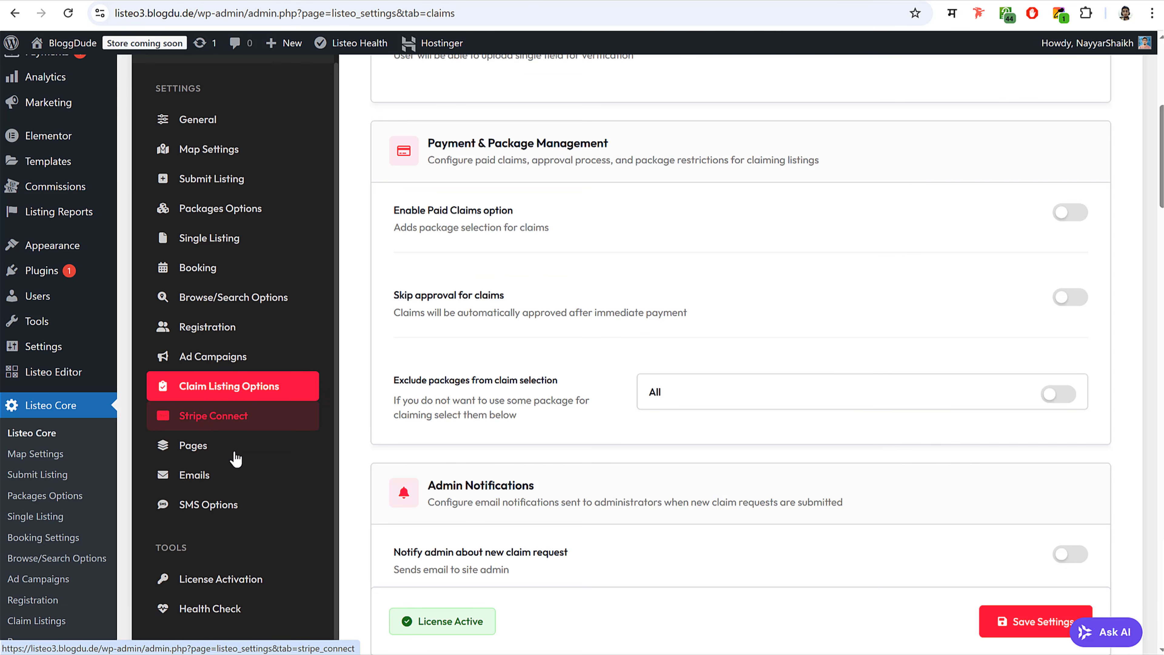
scroll(252, 463, down, 1)
scroll(247, 628, up, 1)
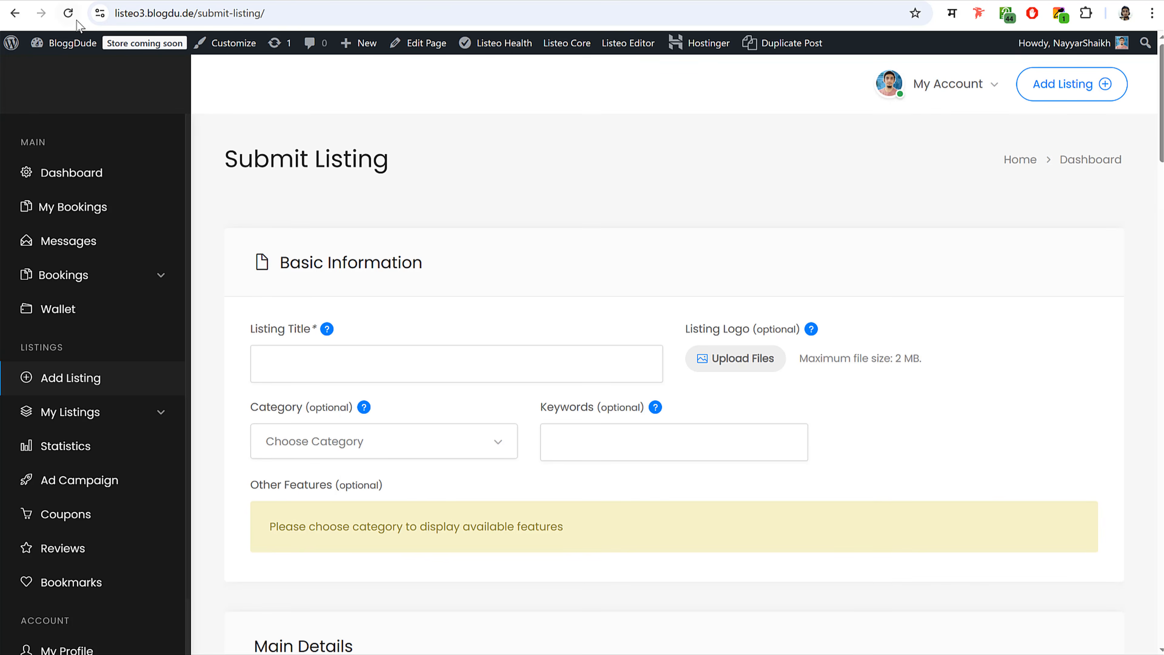
click(74, 19)
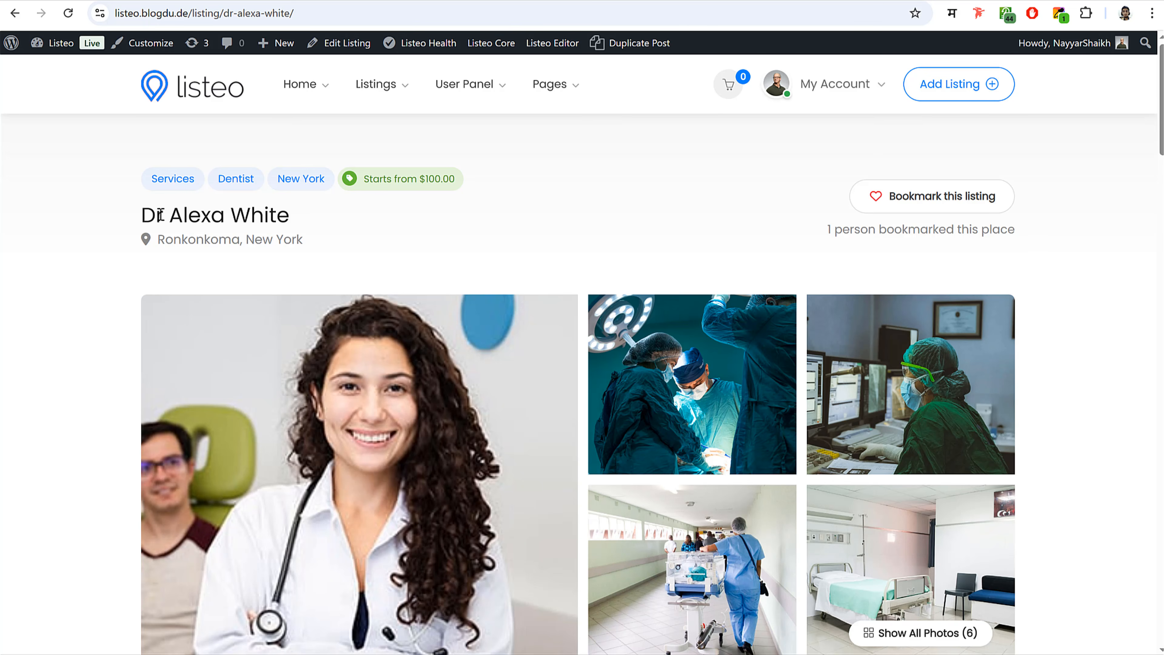
drag(145, 214, 306, 221)
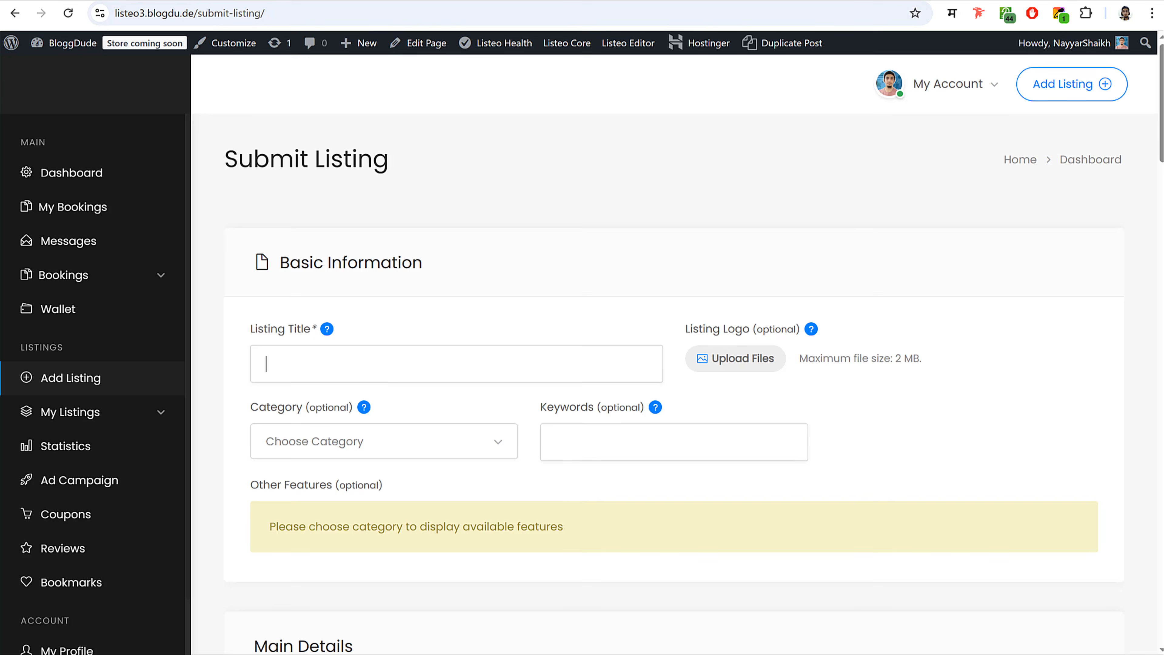
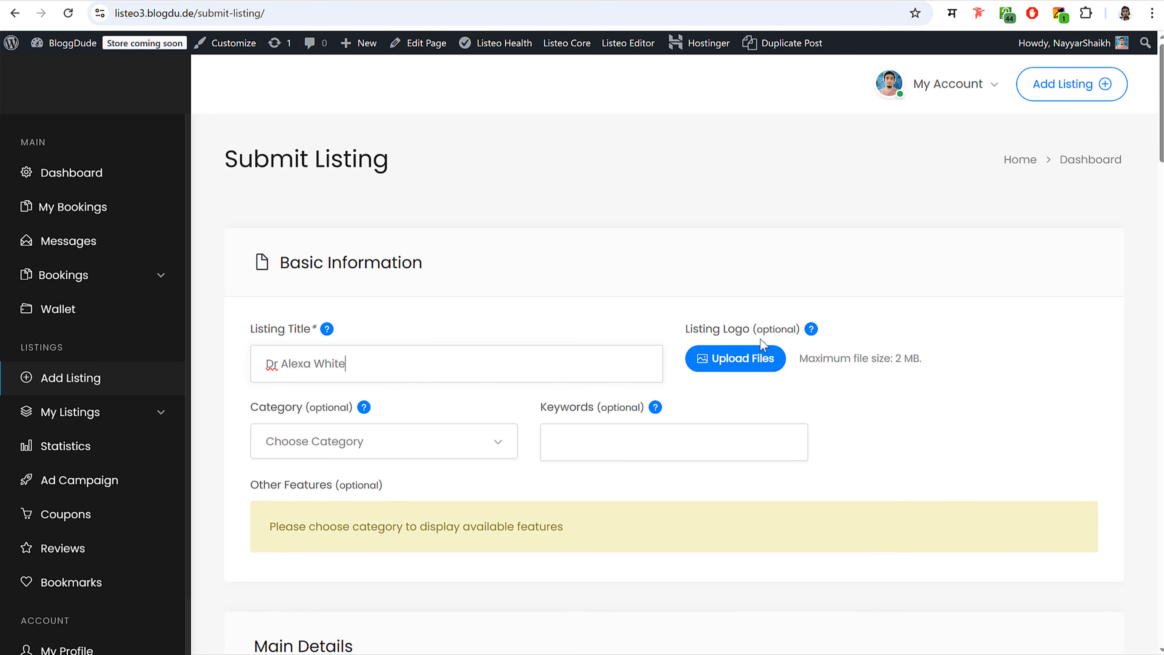
scroll(460, 386, down, 3)
click(376, 308)
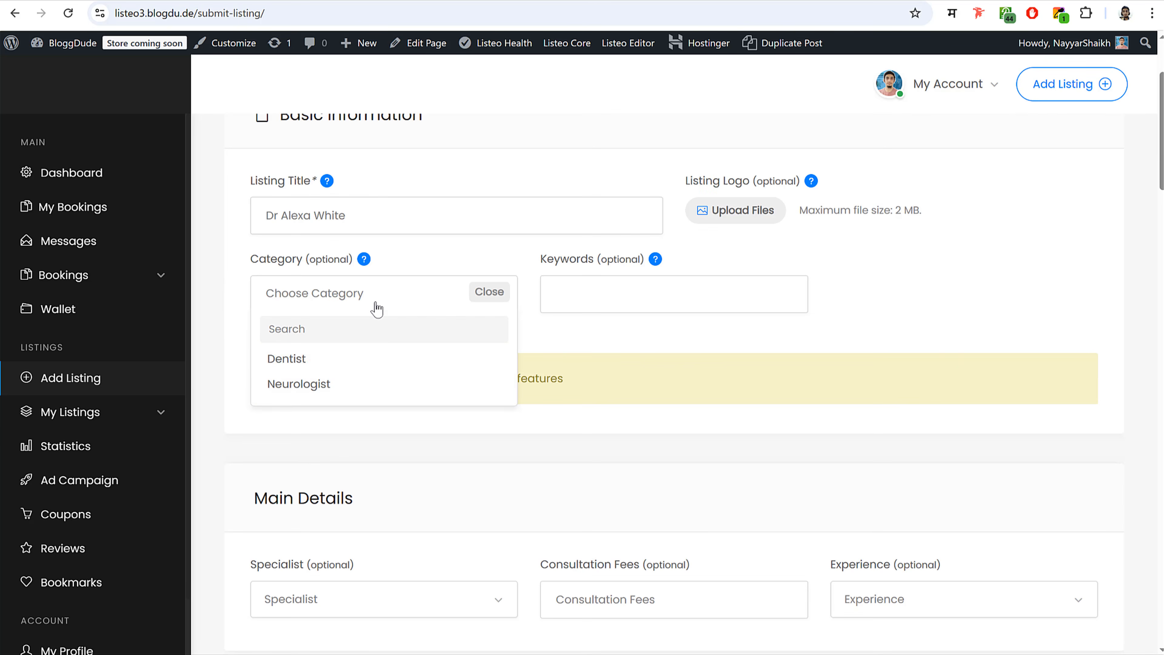
click(334, 367)
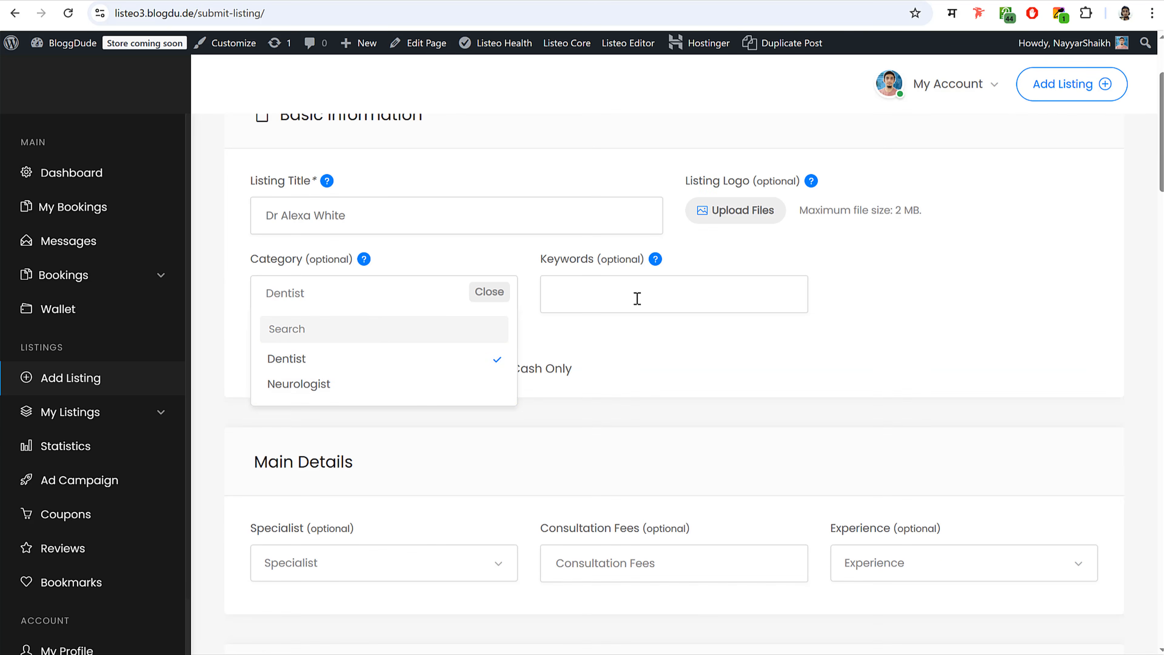
click(598, 339)
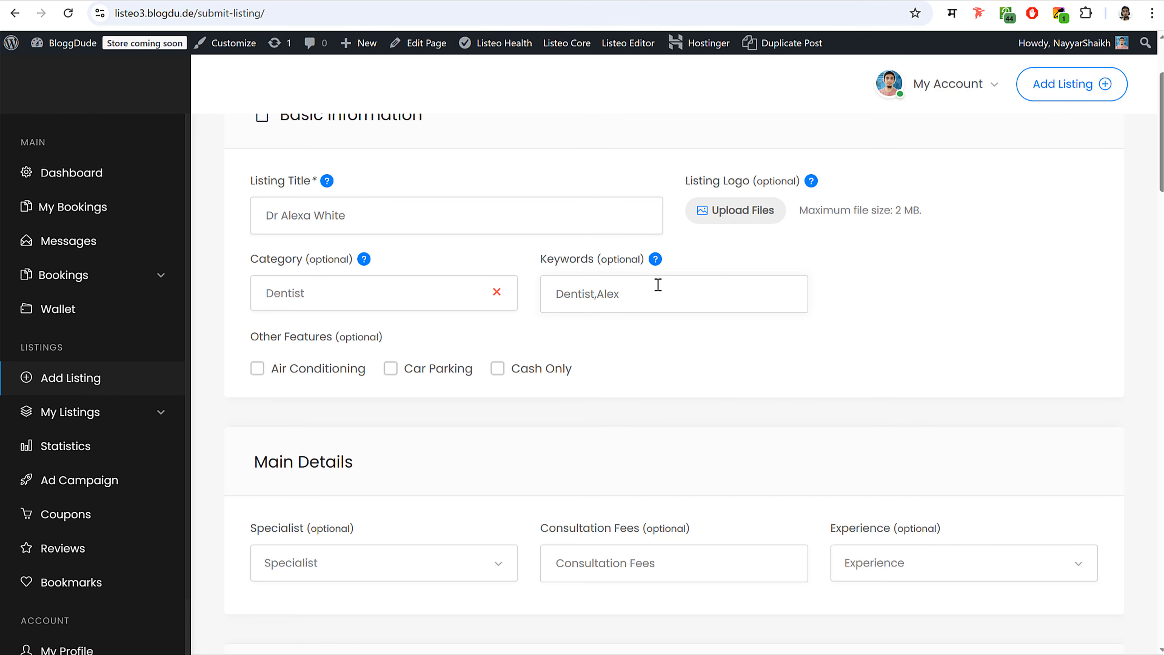
- Enter the keywords and tick Air Conditioning, Car Parking and Cash Only
drag(637, 293, 522, 294)
click(280, 371)
click(404, 368)
click(517, 374)
scroll(749, 434, down, 5)
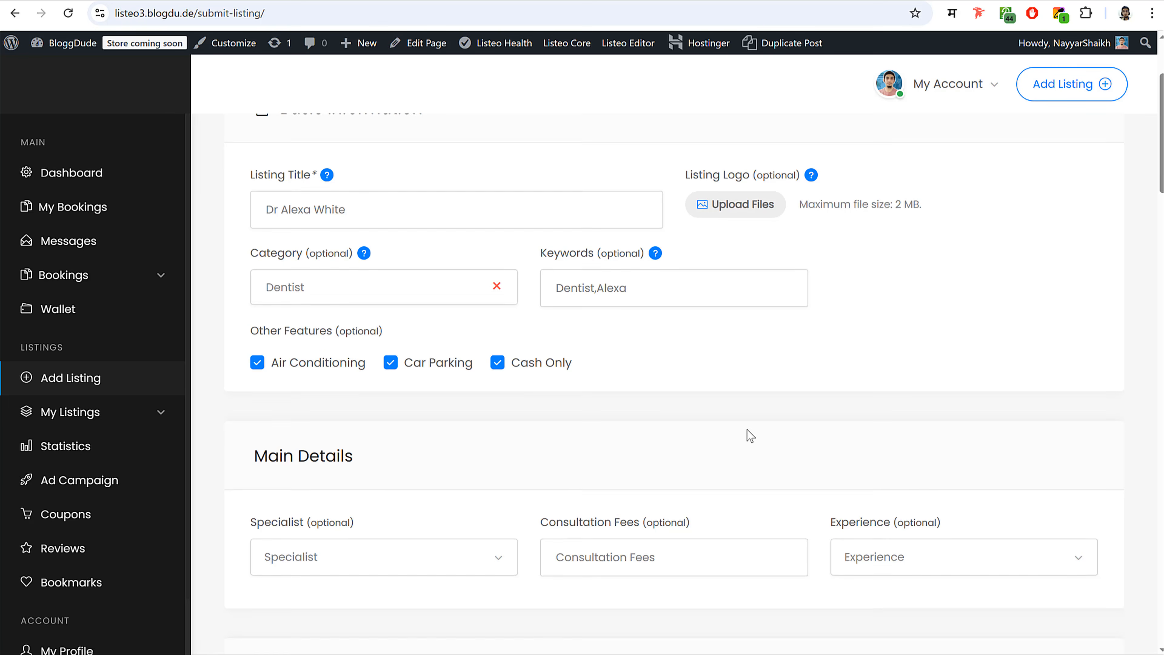
- Choose Dentist as specialist, enter a $100 fee and set experience to 0-5 Years
click(361, 342)
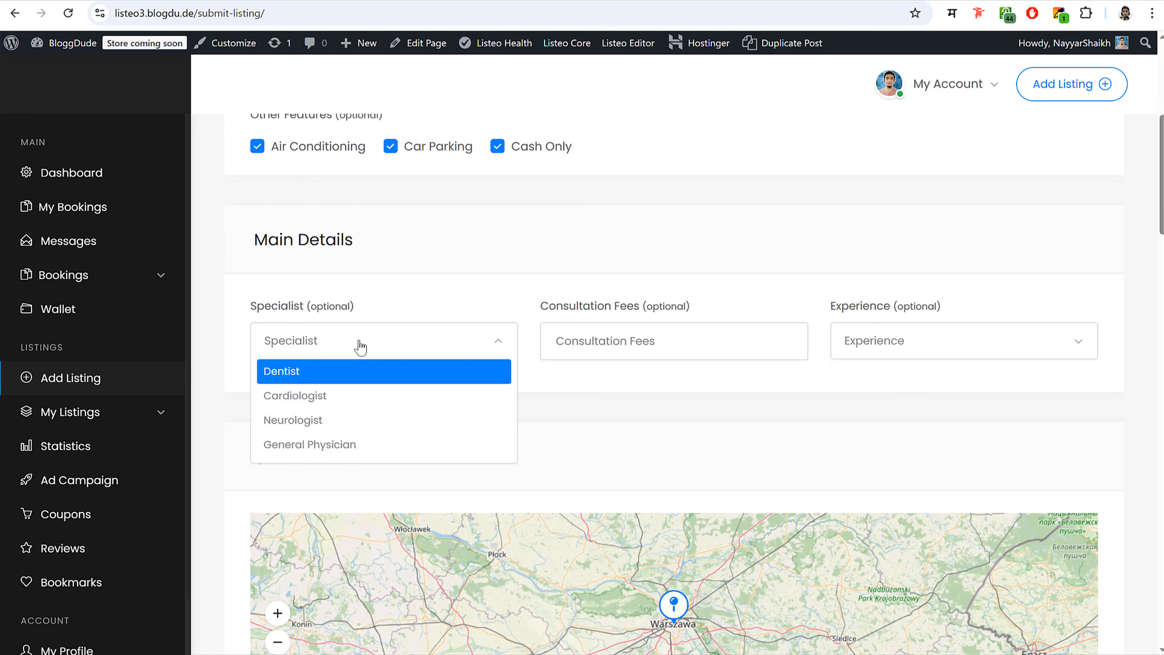
click(314, 378)
click(641, 351)
text($100)
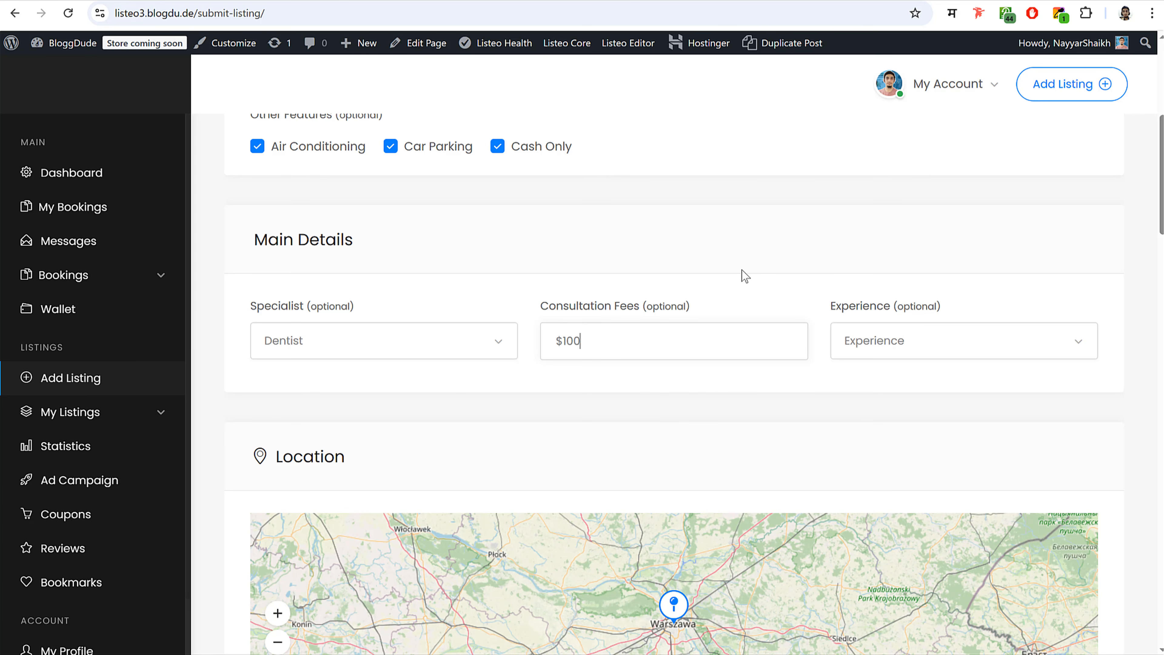
click(939, 357)
click(894, 399)
click(872, 337)
click(878, 369)
scroll(801, 367, down, 10)
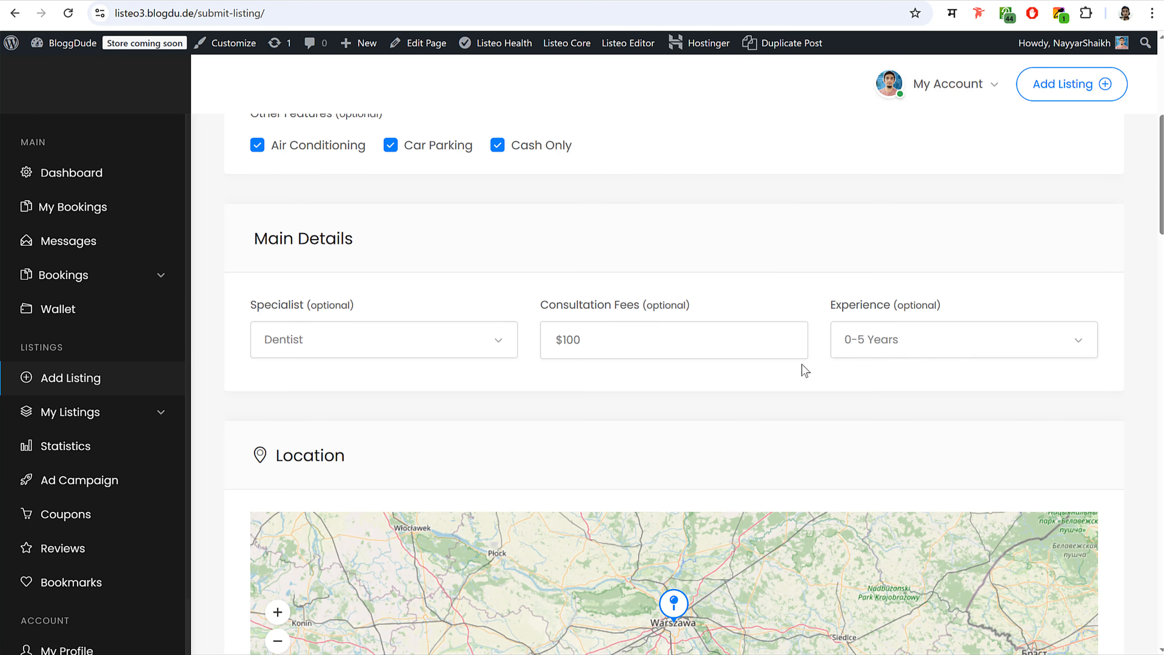
- Set the listing address to Mumbai from the suggestions
scroll(583, 289, up, 4)
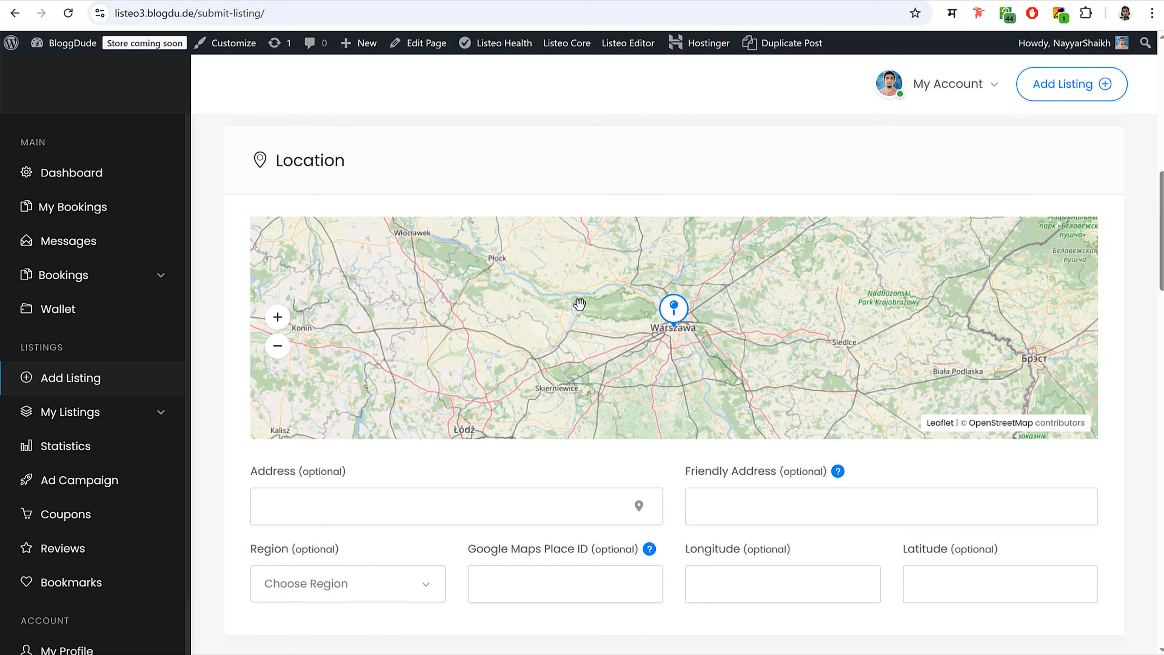
click(369, 494)
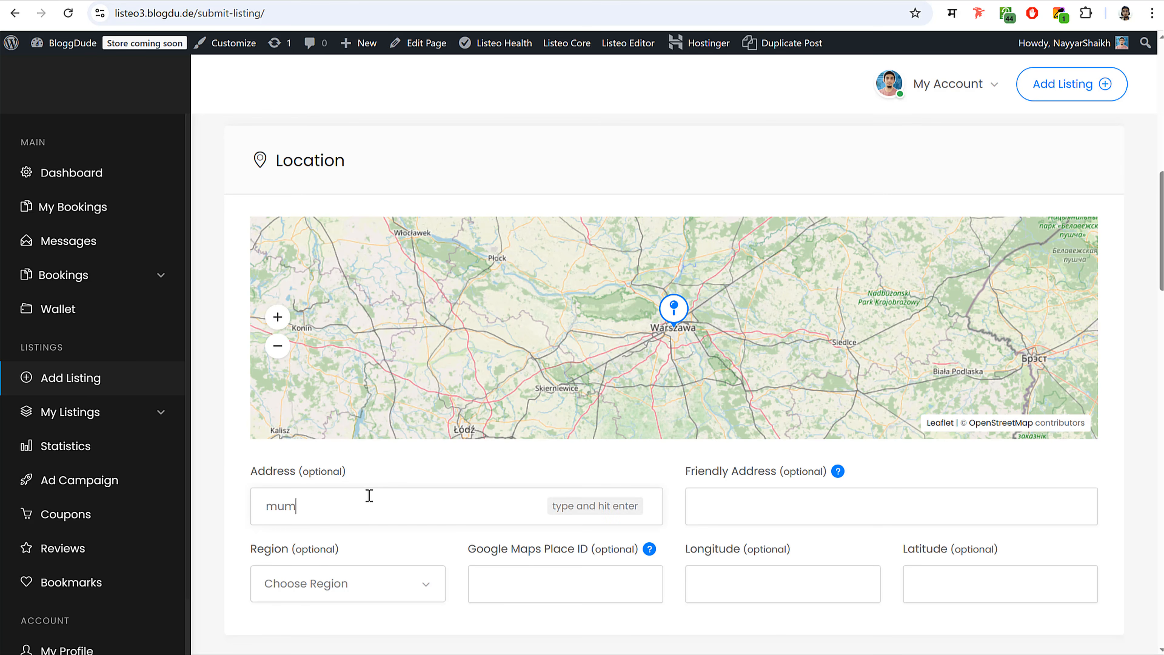
text(mumbai)
key(Return)
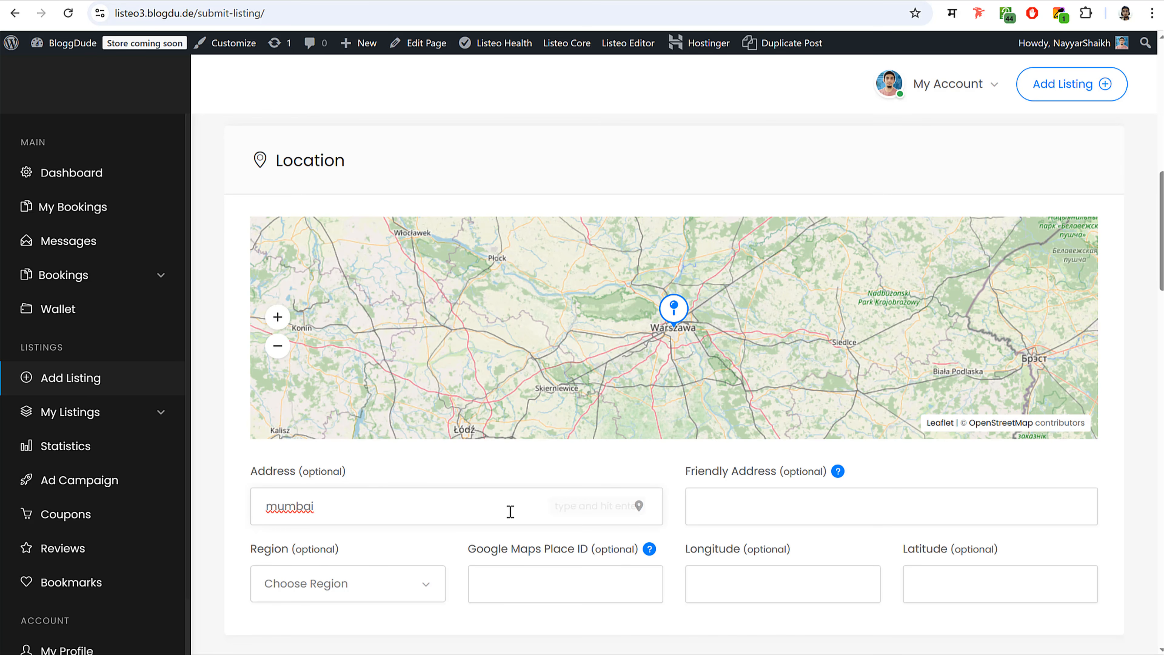
scroll(541, 431, down, 3)
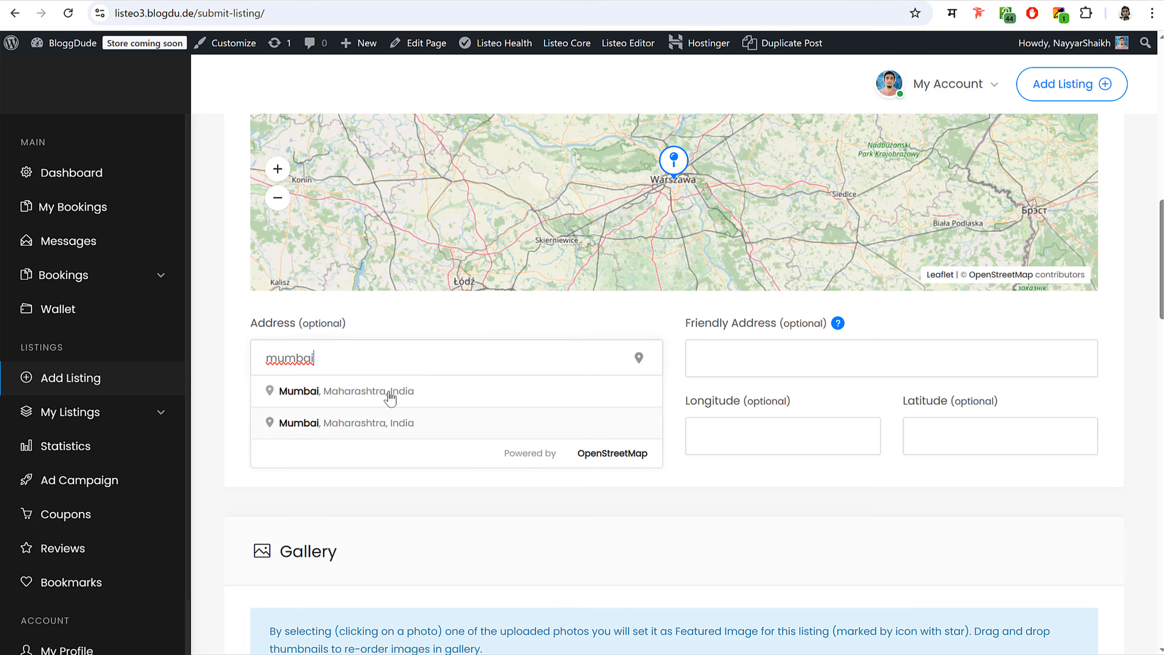
click(384, 395)
- Zoom the map into Vidyavihar and place the pin near Kirol Road
click(277, 169)
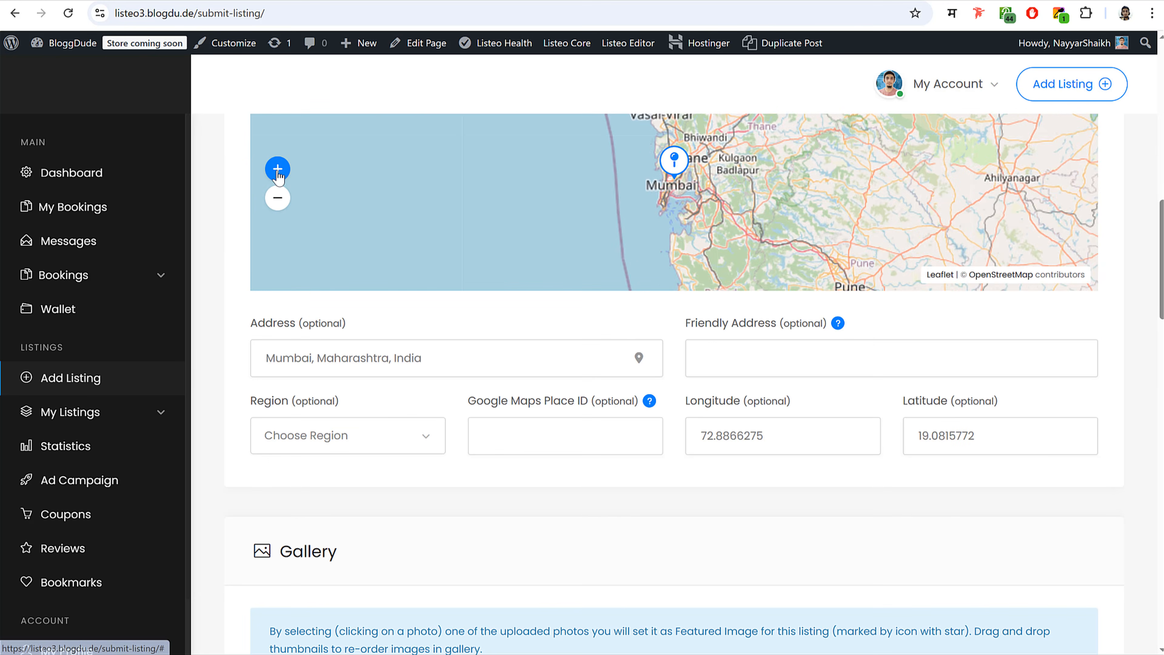
click(277, 169)
click(277, 169)
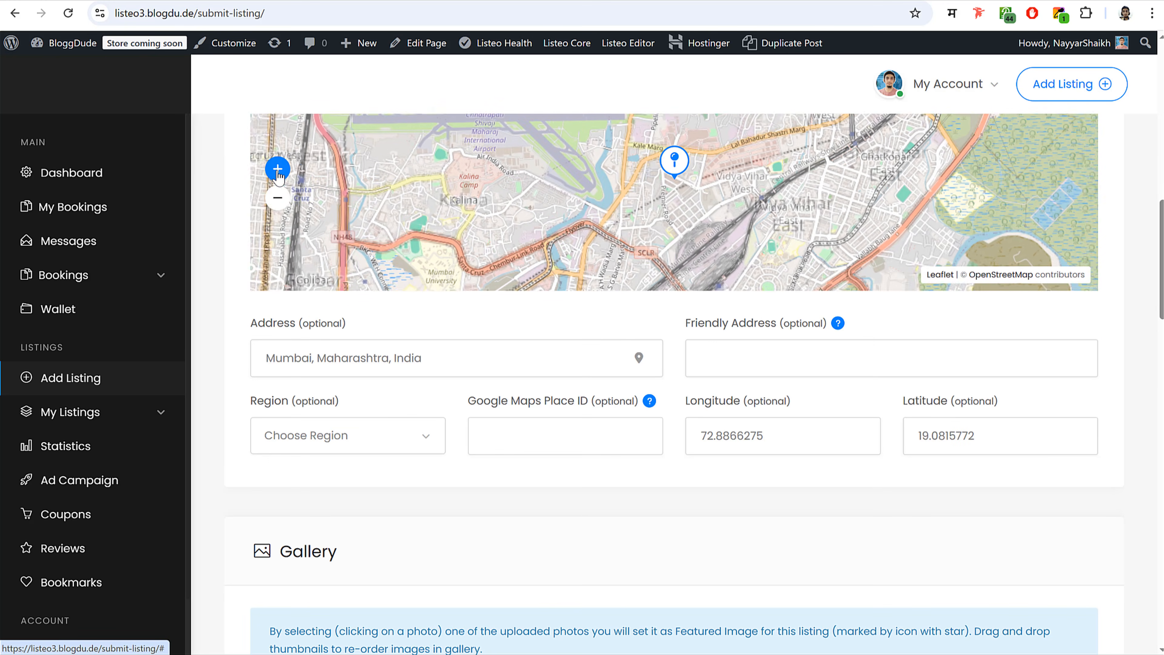
click(278, 169)
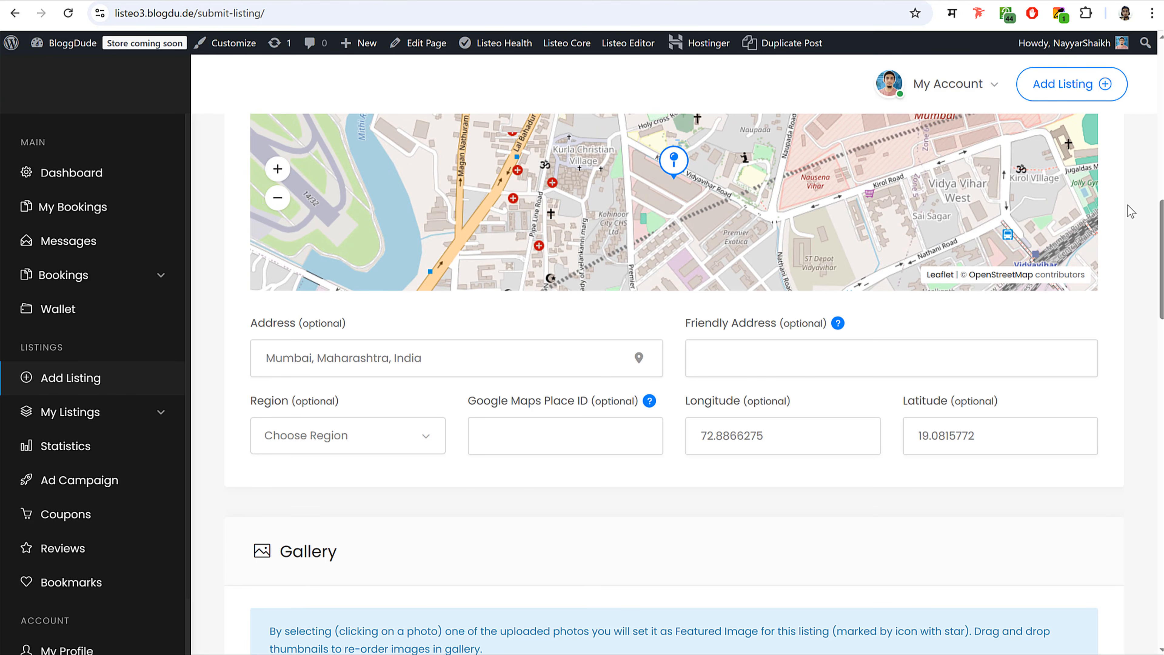
scroll(1128, 229, up, 3)
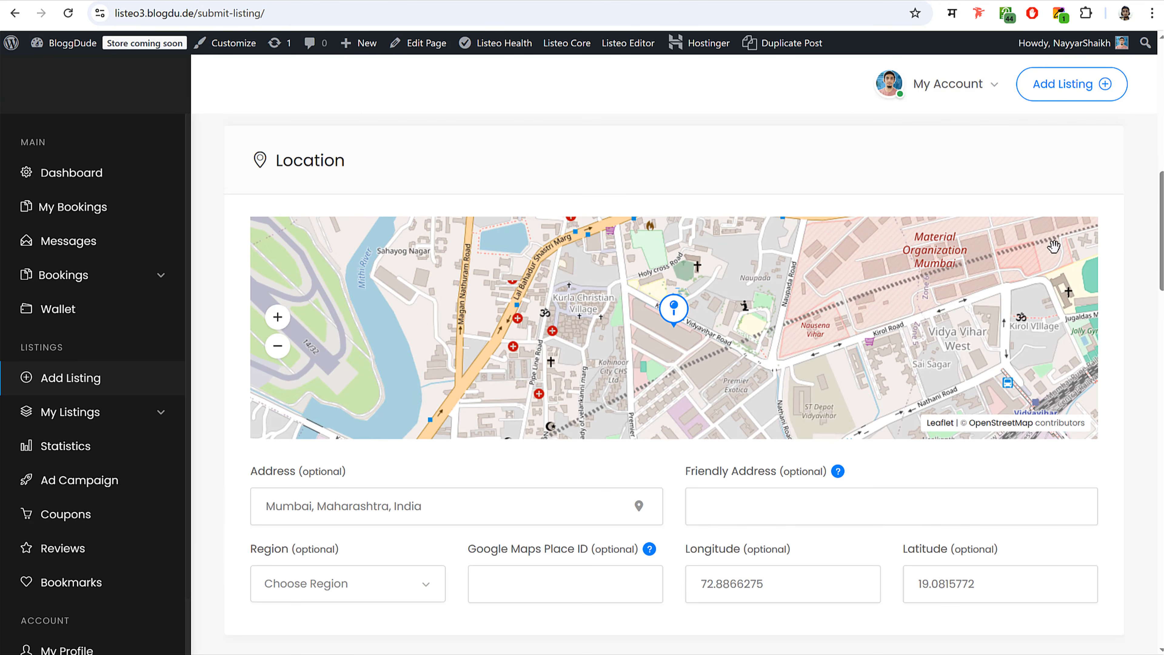
click(277, 316)
click(278, 316)
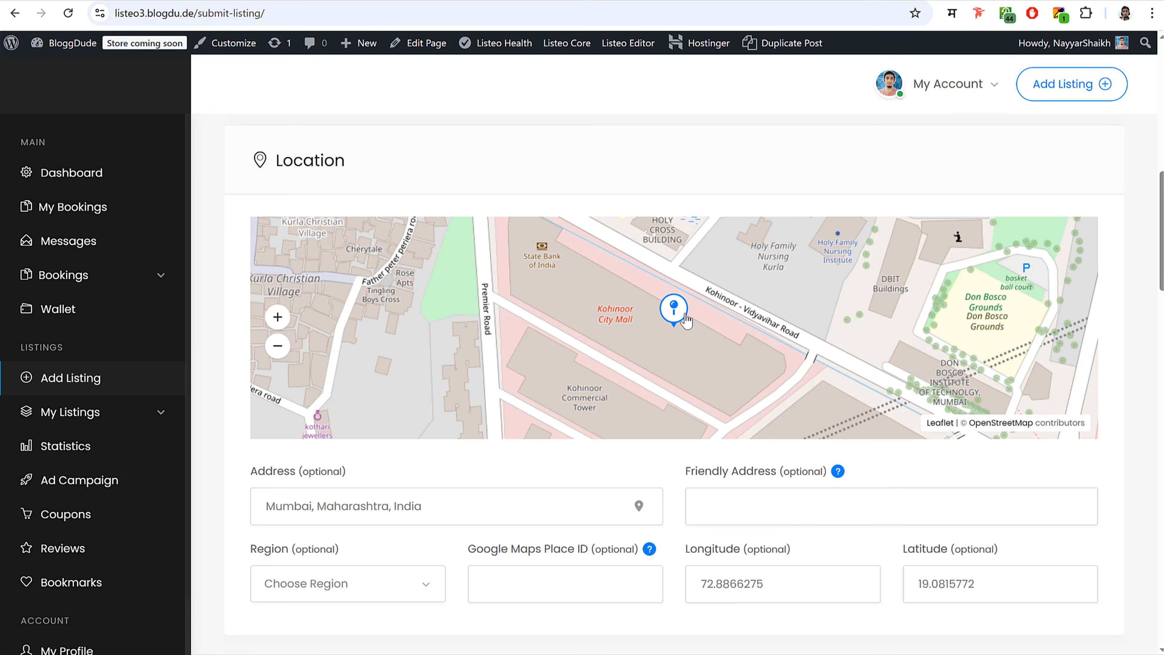
mouse_move(677, 368)
mouse_down()
mouse_move(626, 286)
mouse_move(587, 281)
mouse_move(686, 288)
mouse_move(882, 380)
mouse_move(870, 392)
mouse_up()
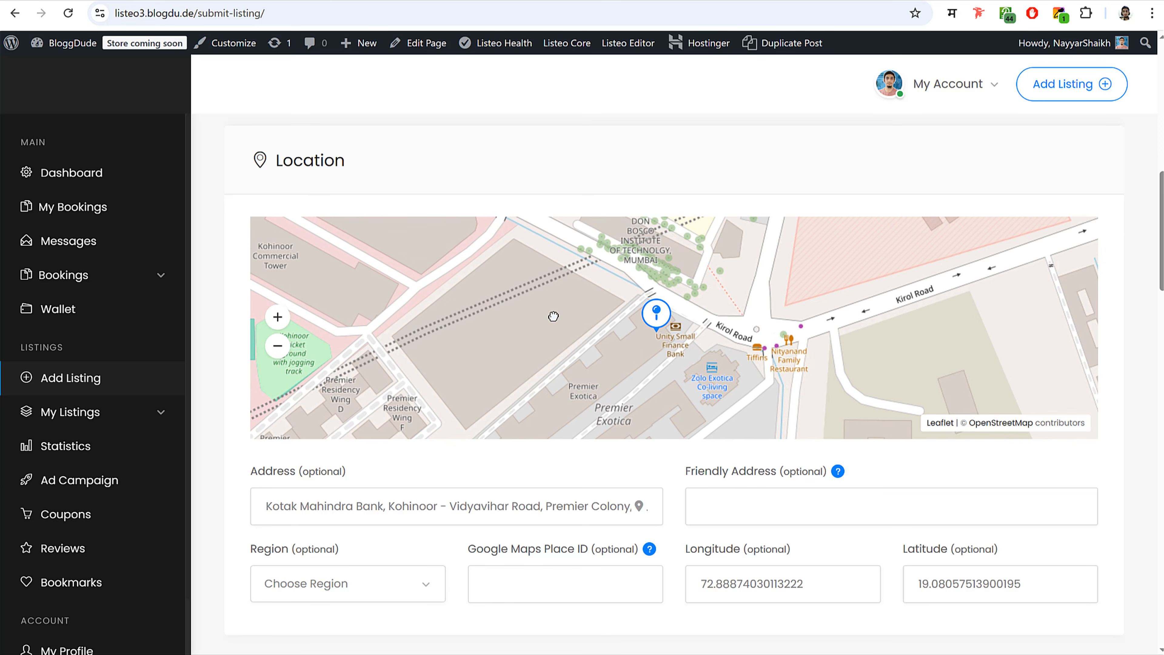
- Enter a Vidyavihar friendly address for the listing
scroll(683, 486, down, 5)
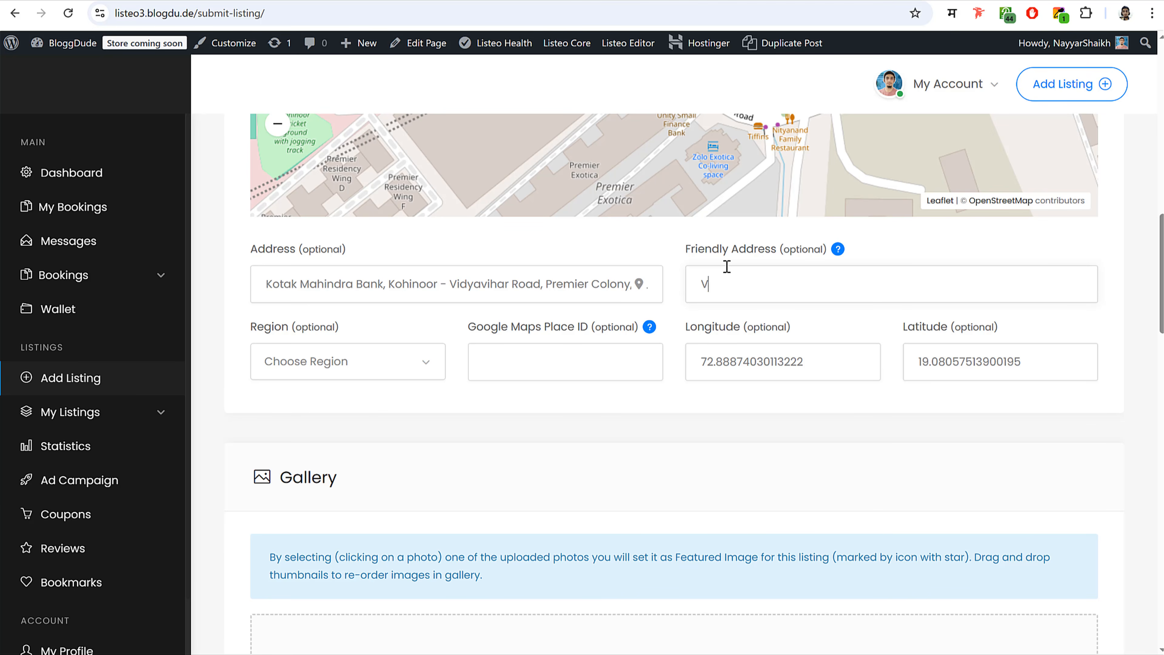
text(idyavihar, Mumbai)
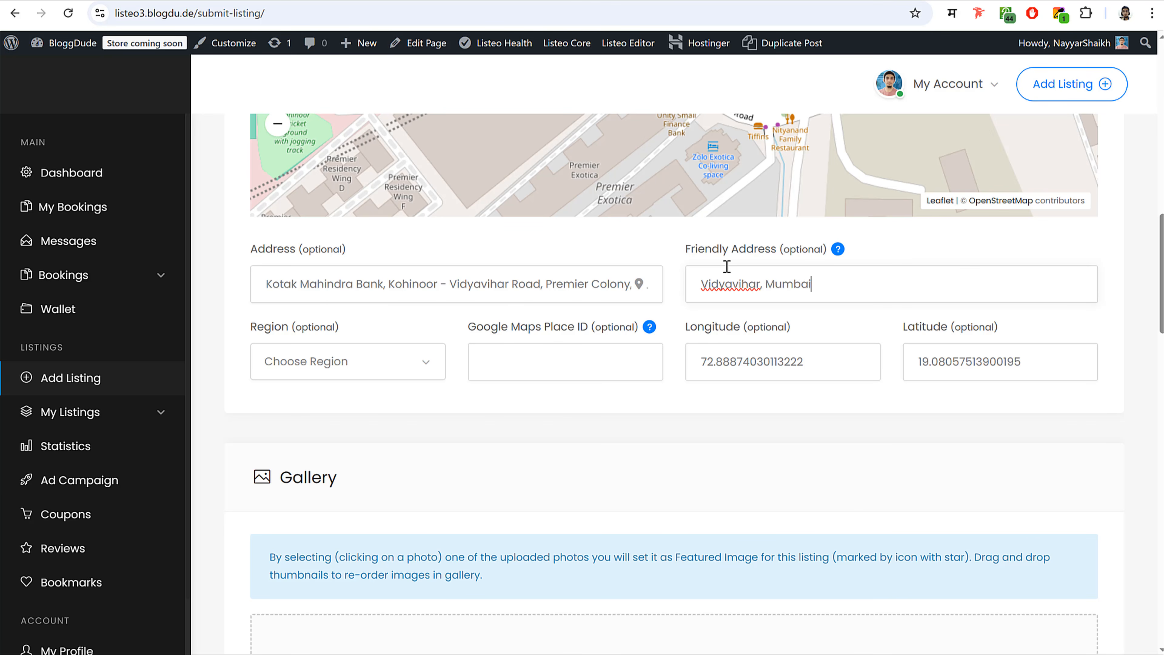
scroll(631, 393, down, 8)
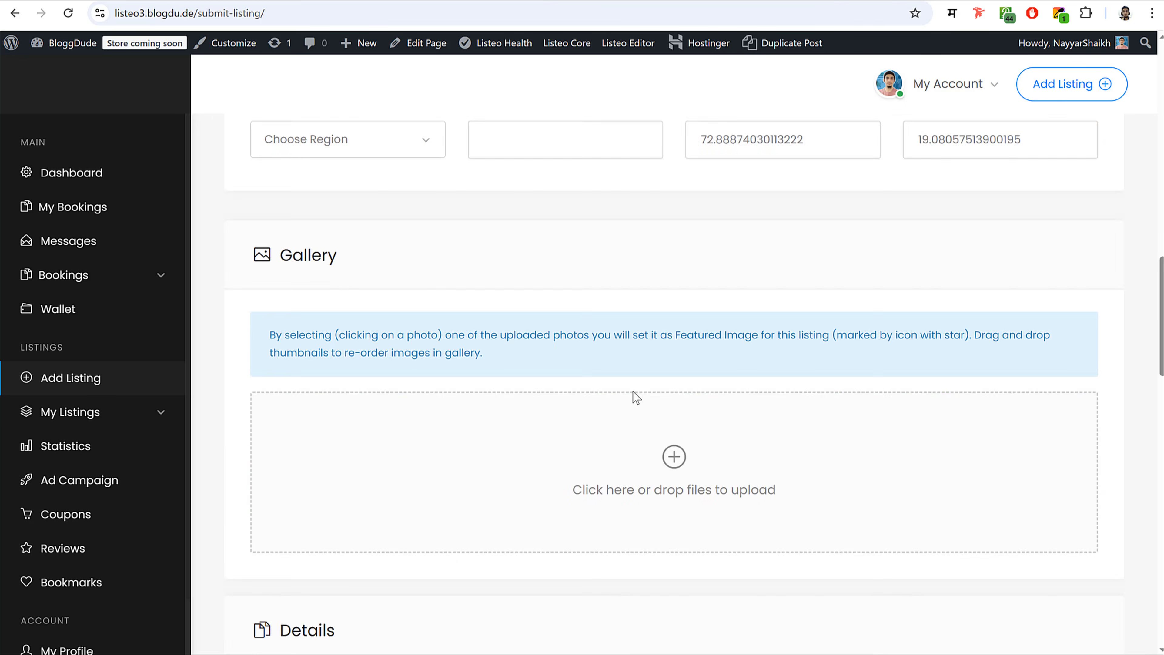
- Upload book-02-1, book-03-1, blog-10, blog-04 and blog-02-1 to the gallery
click(680, 349)
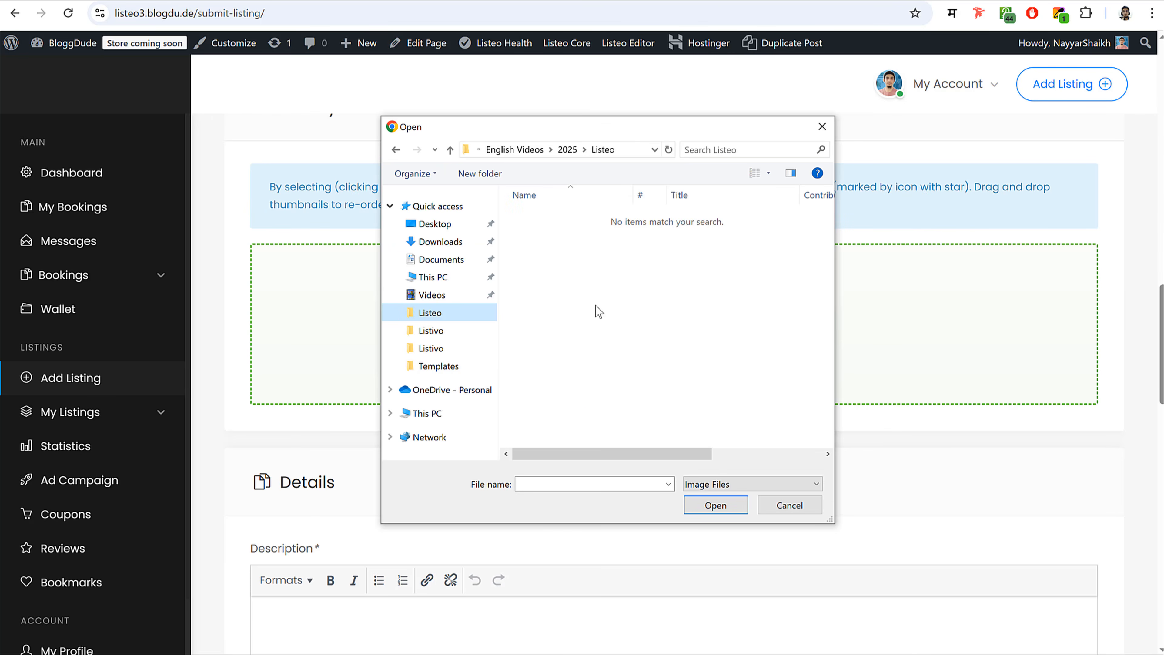
click(454, 318)
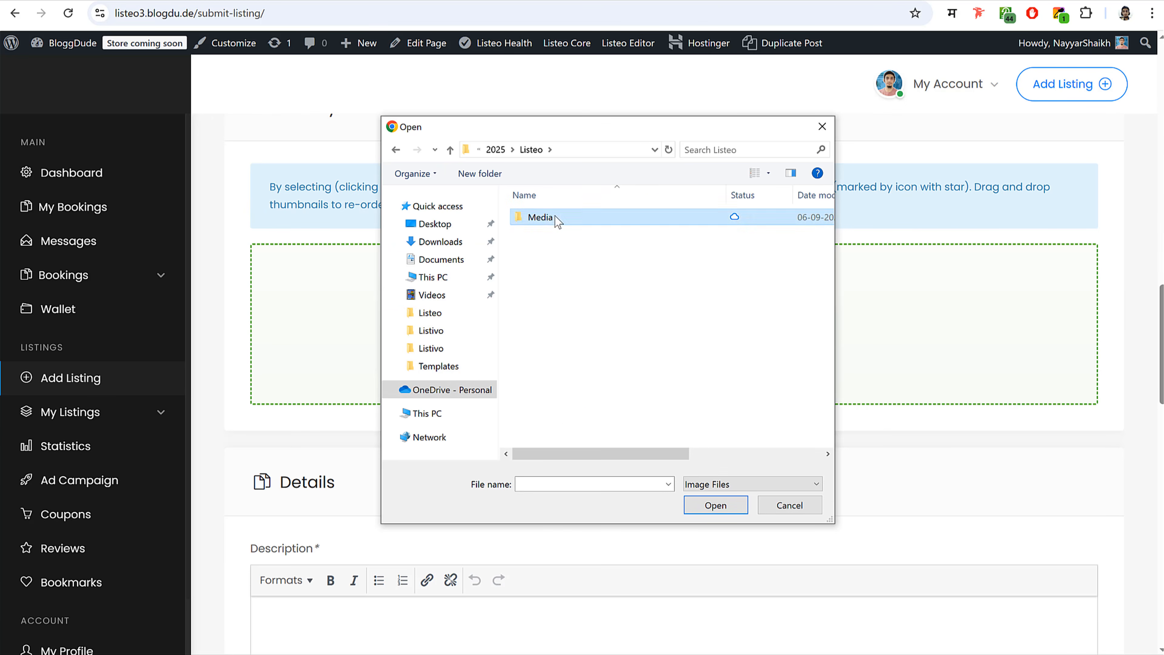
double_click(540, 217)
scroll(725, 349, down, 7)
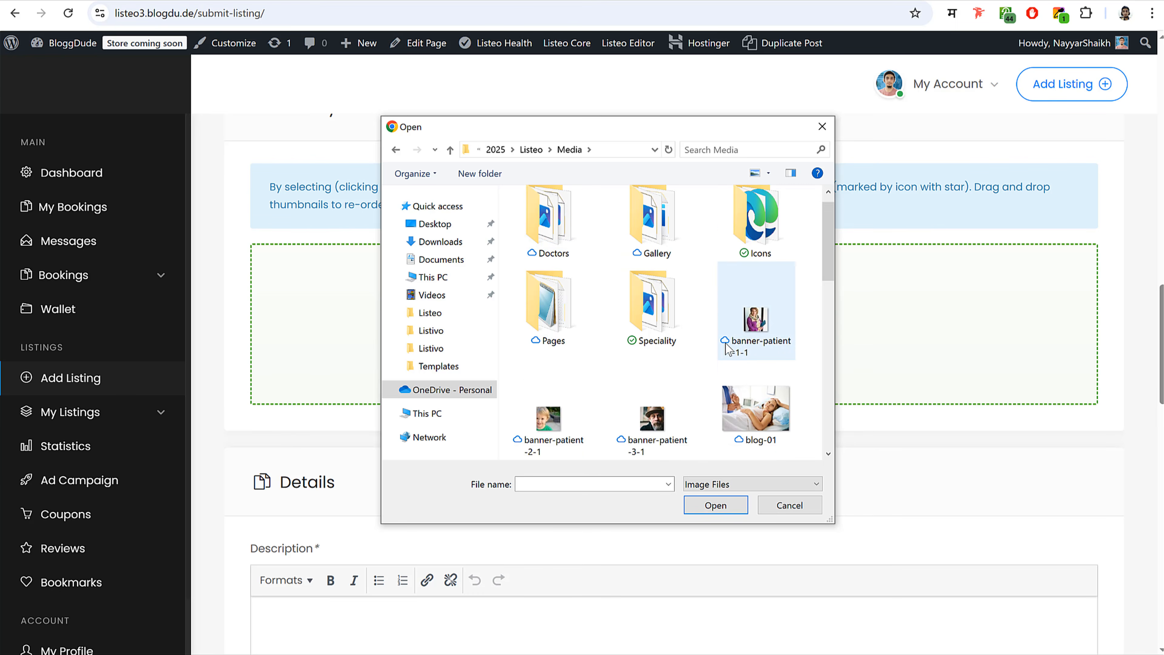
click(670, 283)
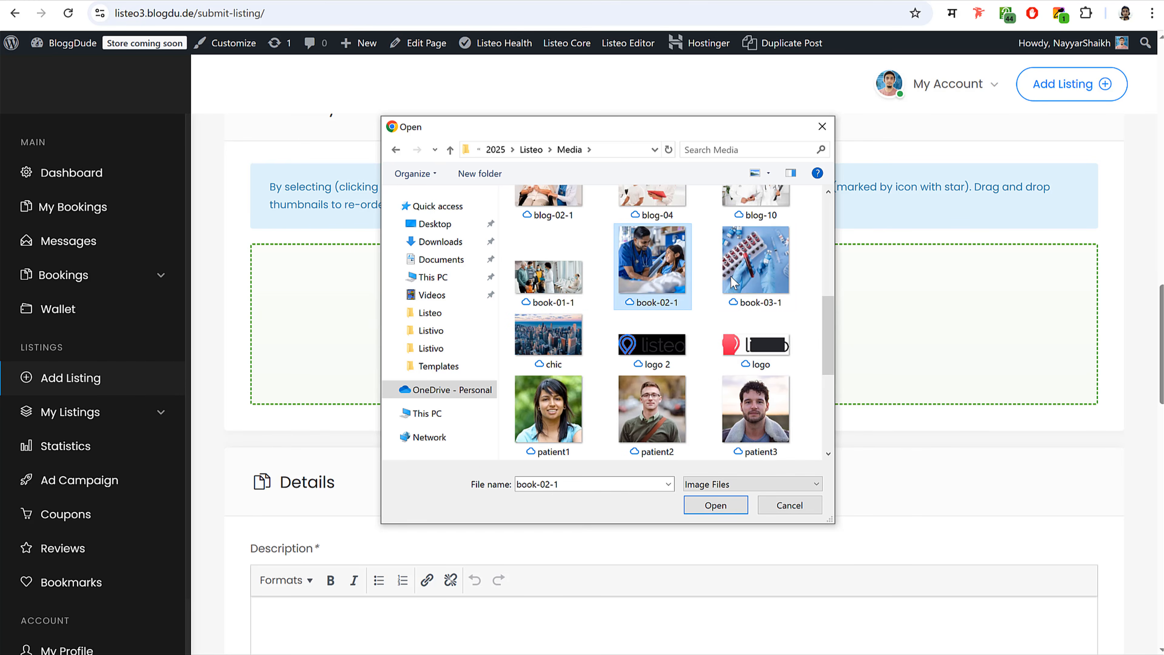
scroll(614, 362, up, 3)
ctrl+click(733, 389)
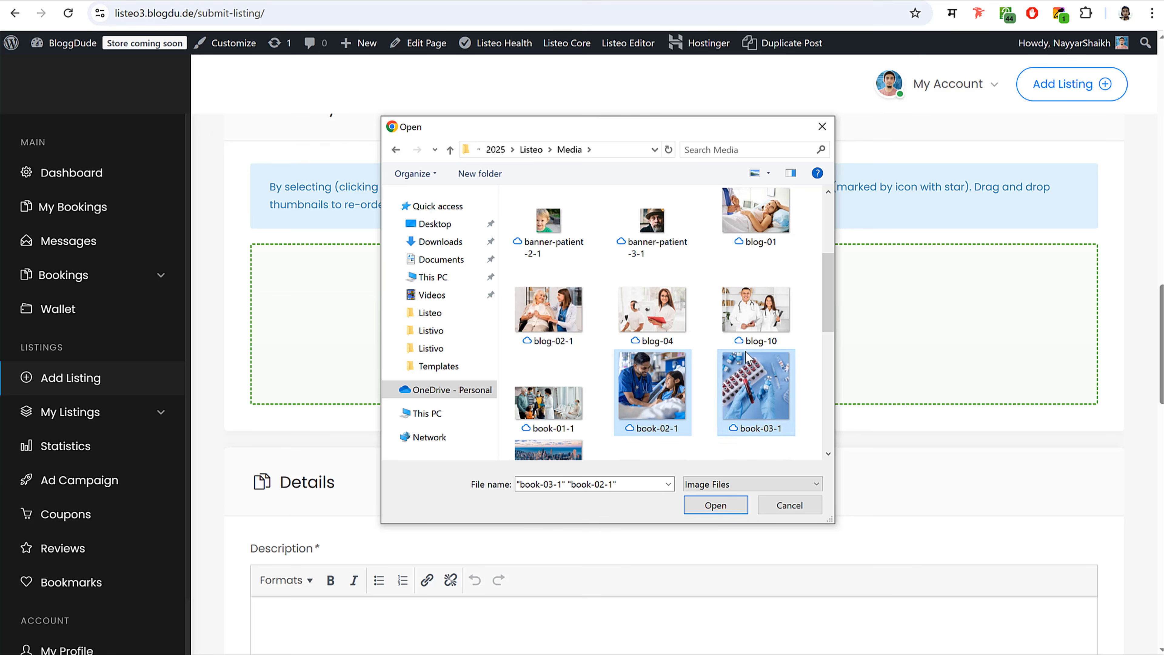
ctrl+click(746, 328)
ctrl+click(659, 326)
ctrl+click(583, 327)
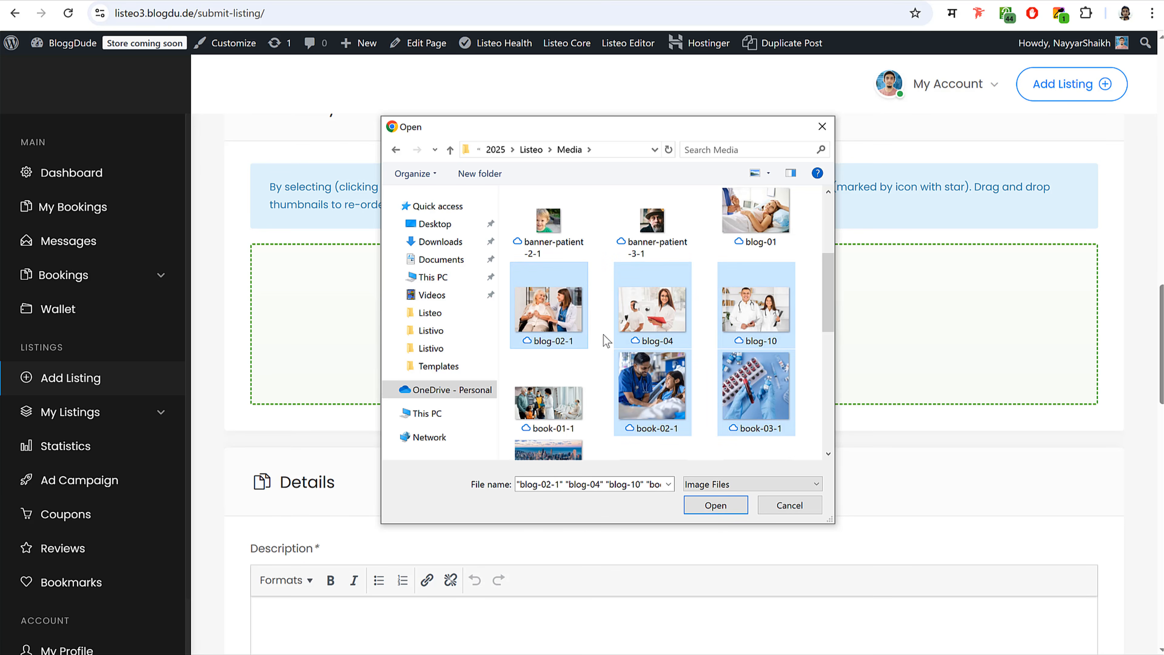
click(715, 505)
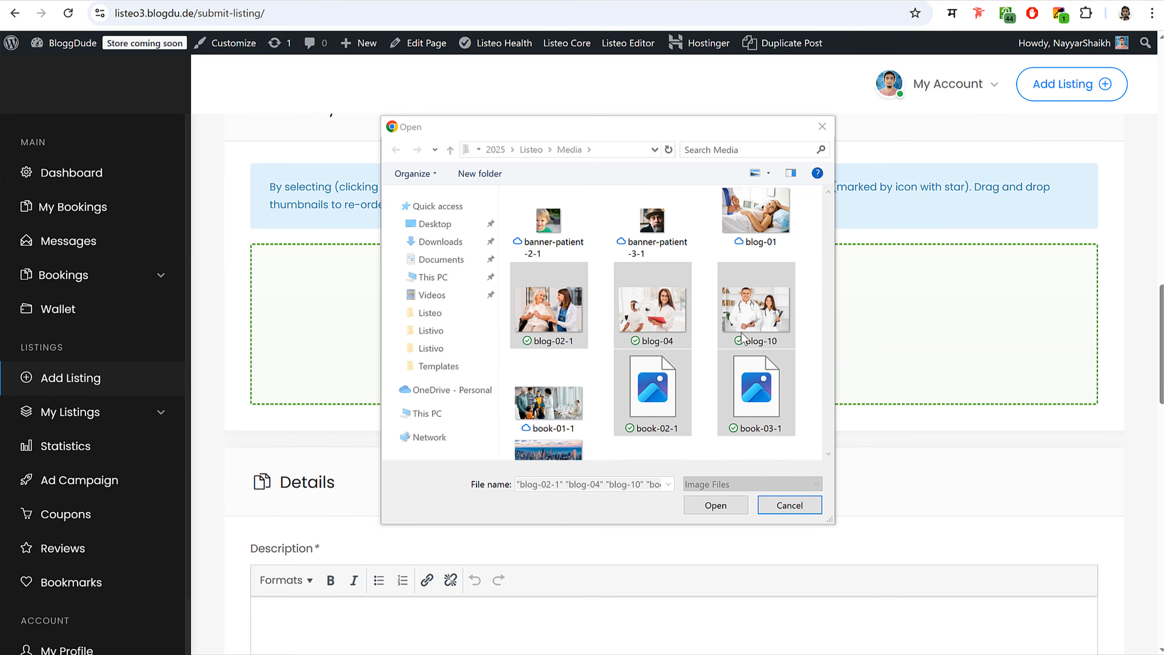
- Upload the banner-user2-1 doctor portrait and make it the featured image
scroll(772, 349, down, 5)
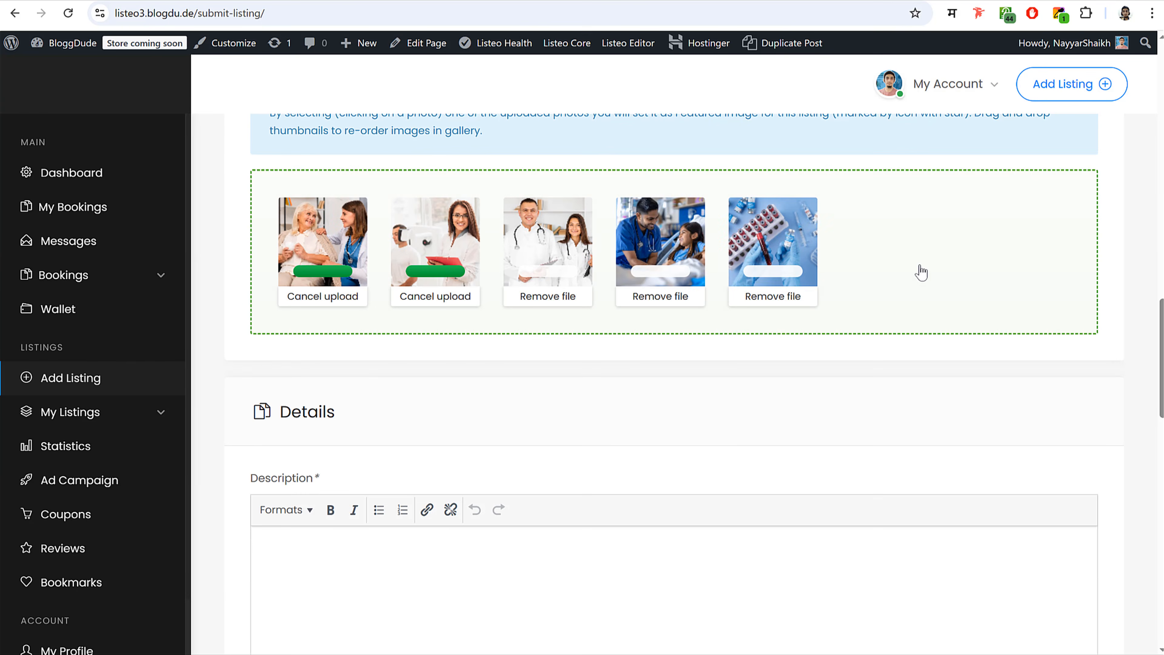
click(633, 294)
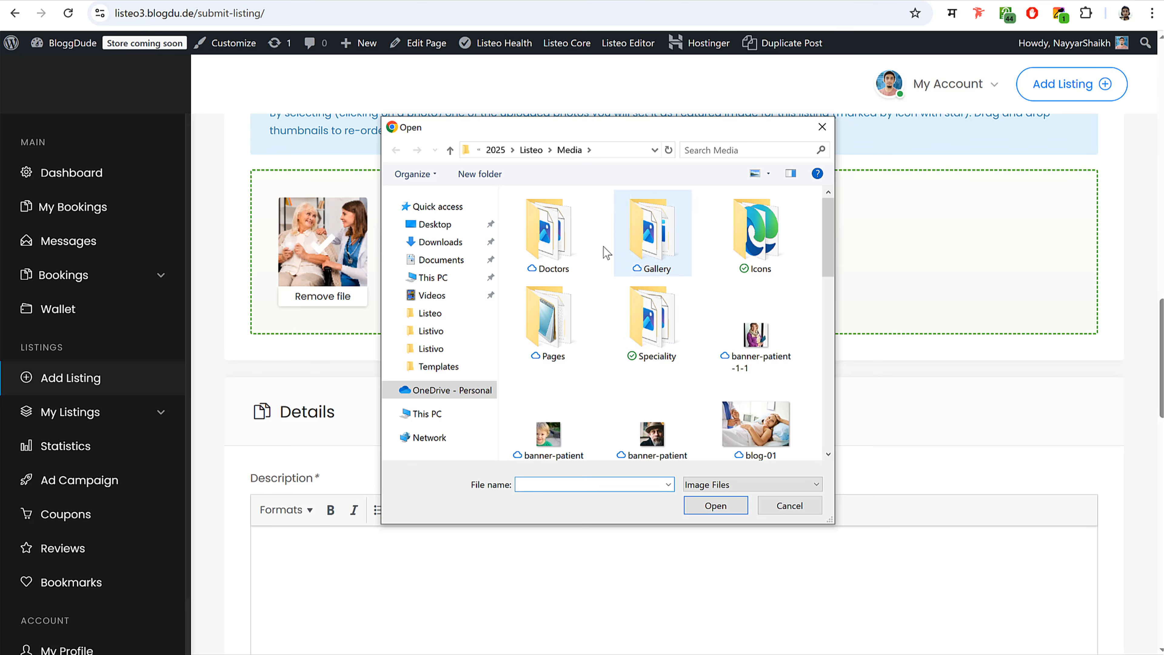
double_click(548, 229)
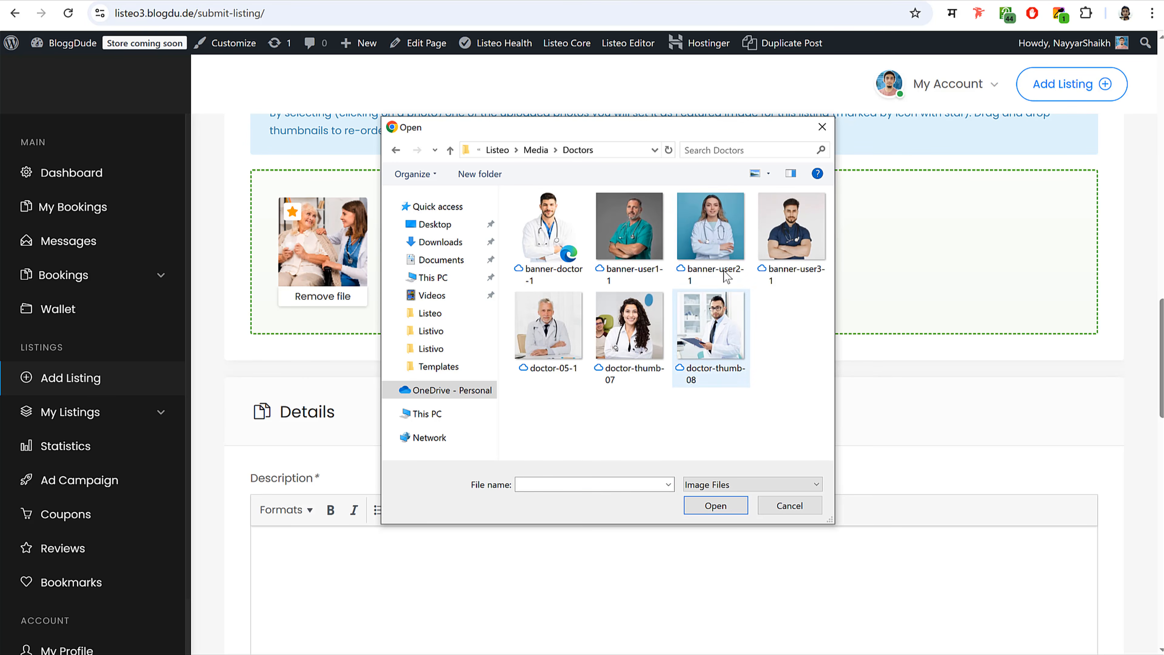
click(704, 237)
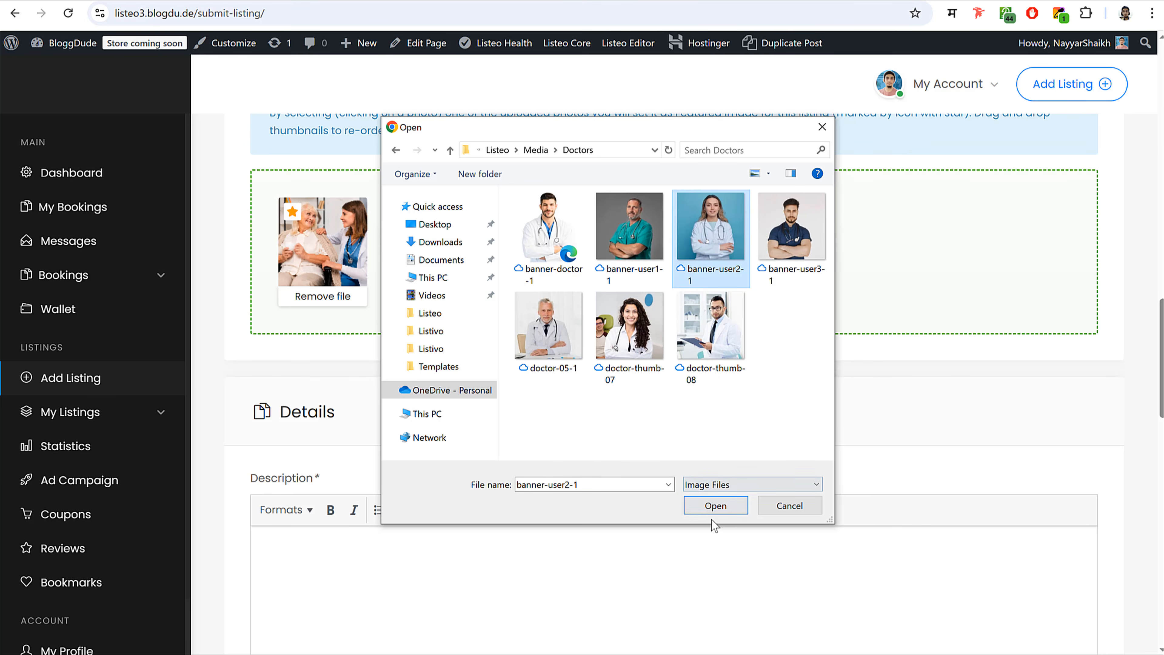
click(713, 508)
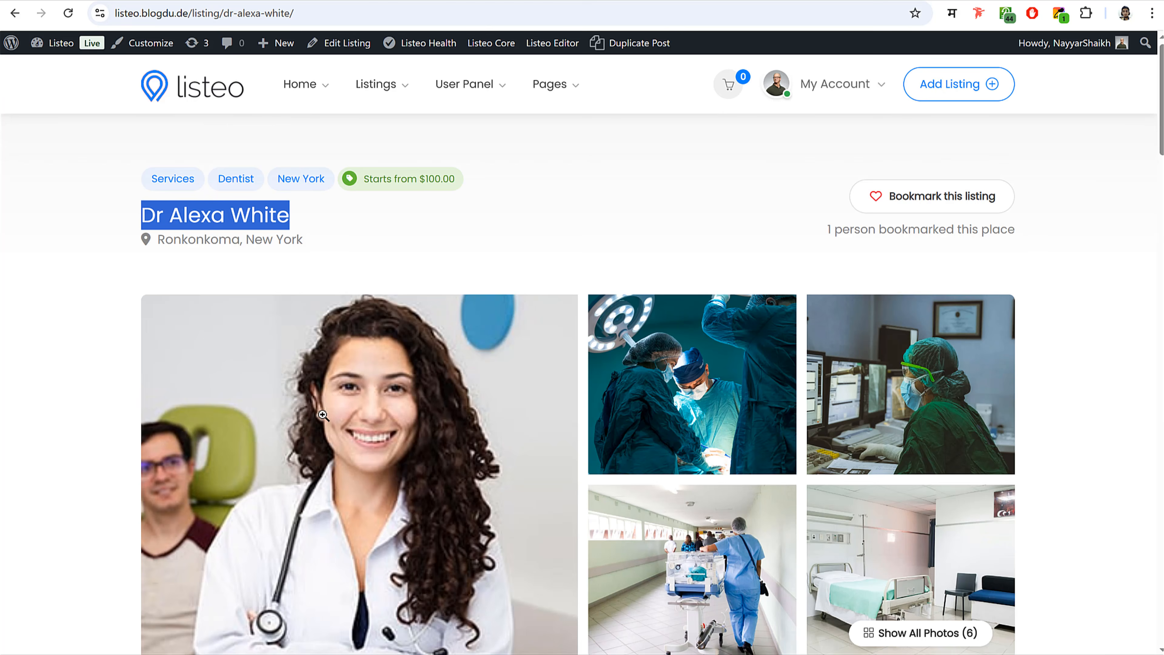
click(180, 95)
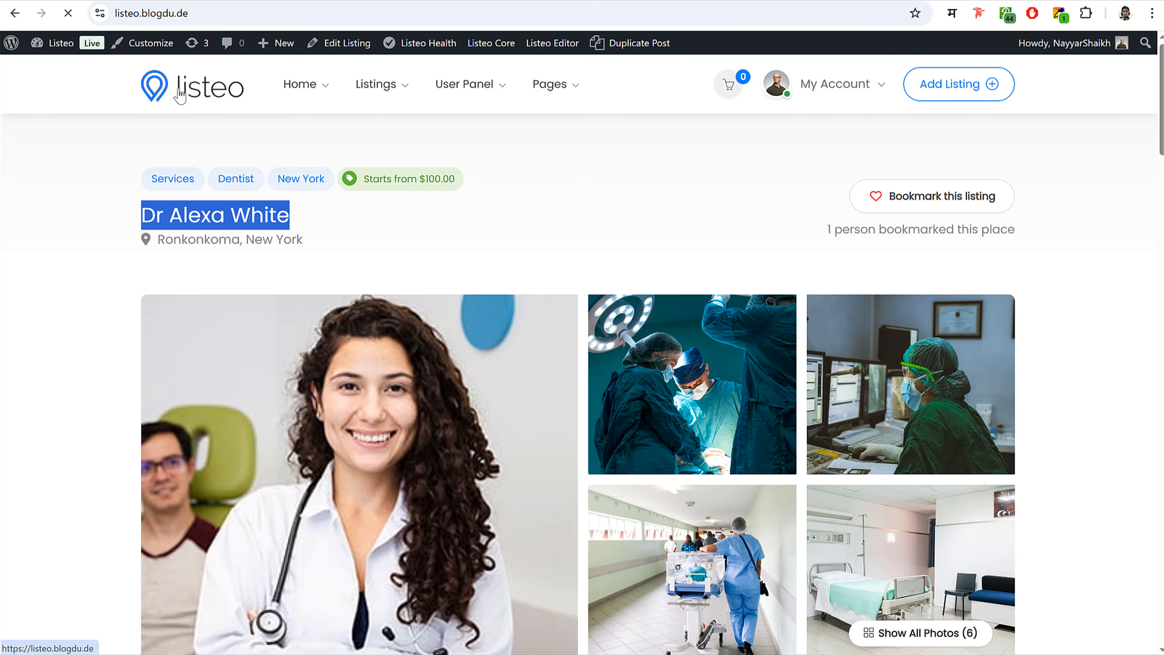
scroll(599, 299, down, 10)
scroll(599, 305, down, 3)
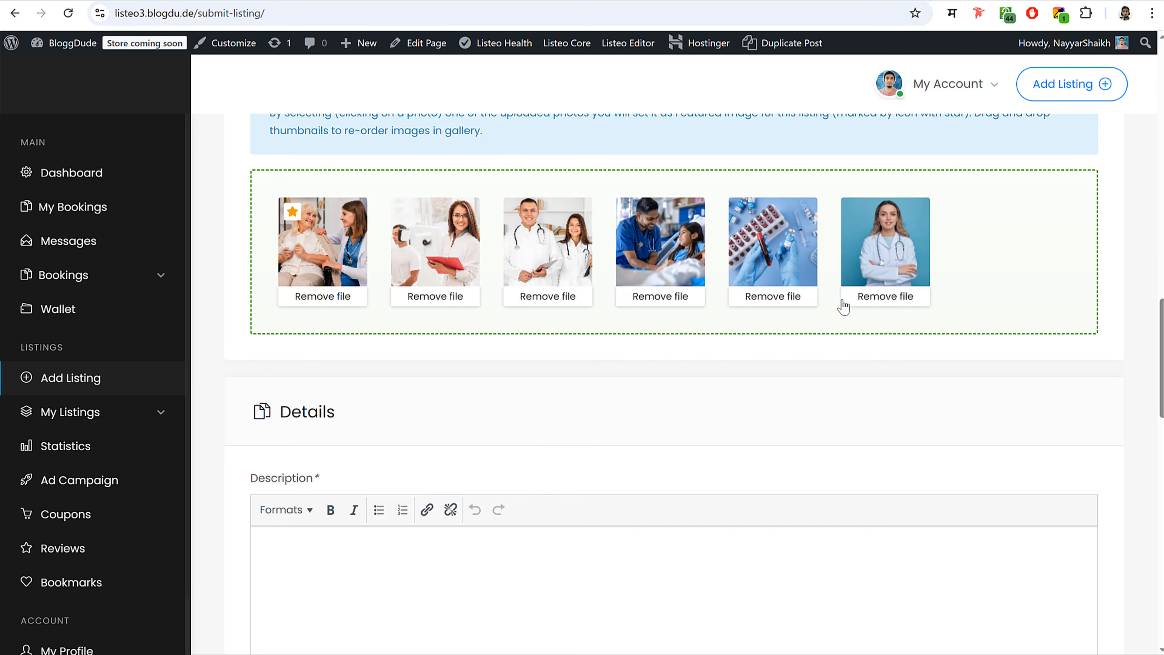
click(877, 214)
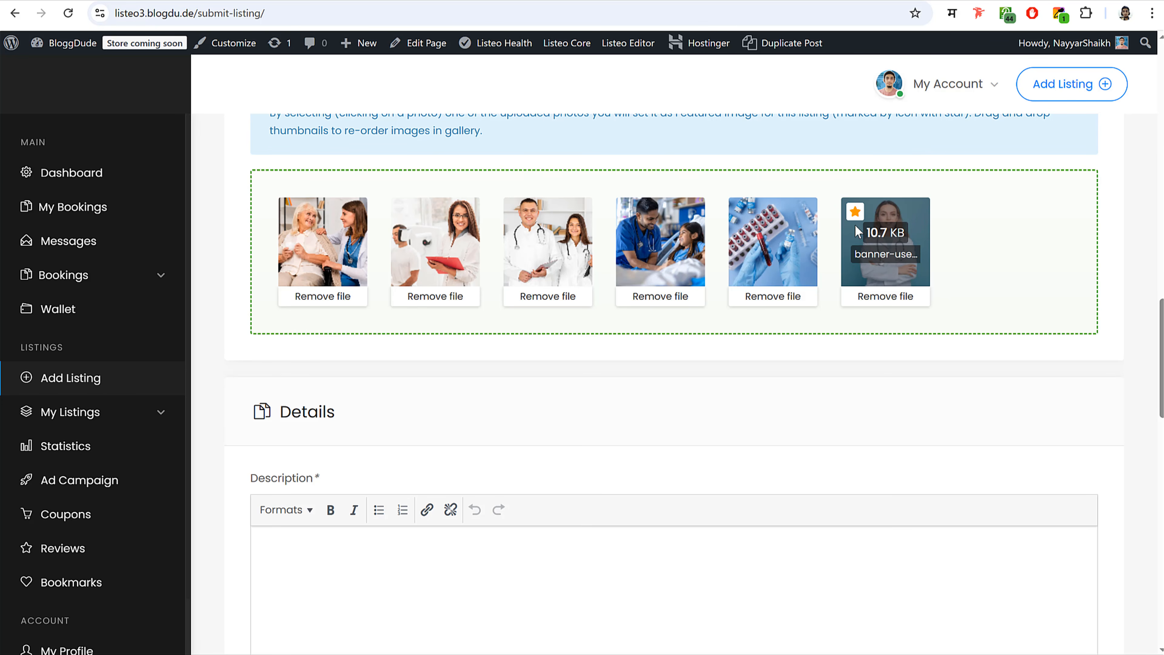
scroll(759, 380, down, 5)
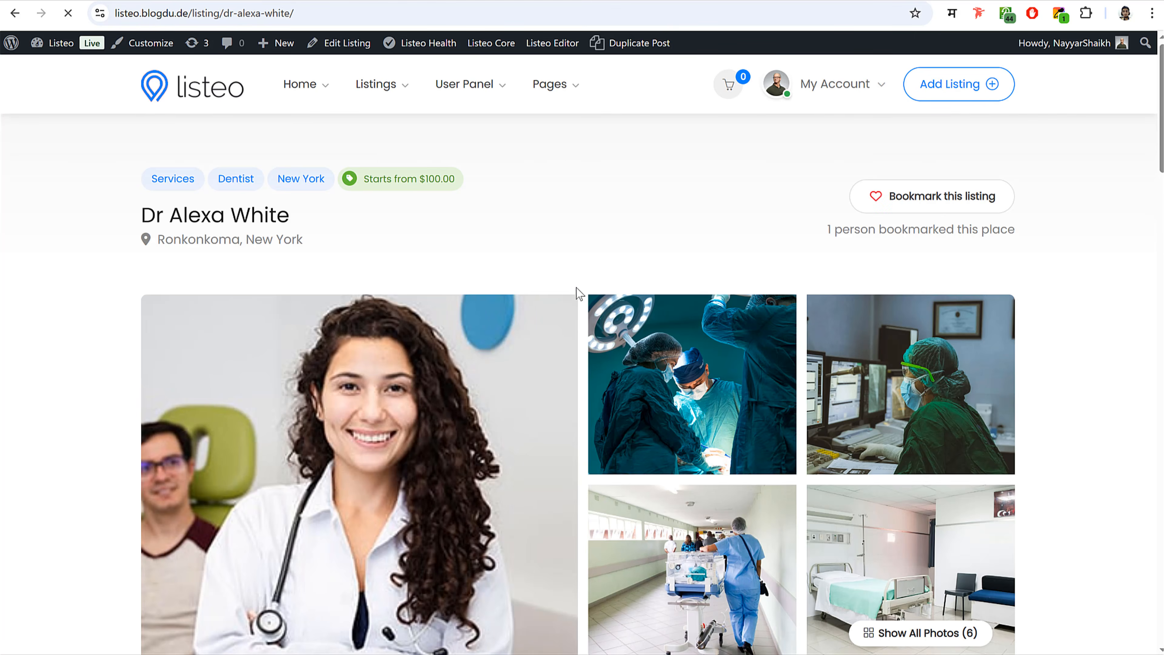
- Paste the sample listing's barbershop text into Description
scroll(577, 293, down, 10)
drag(142, 288, 425, 476)
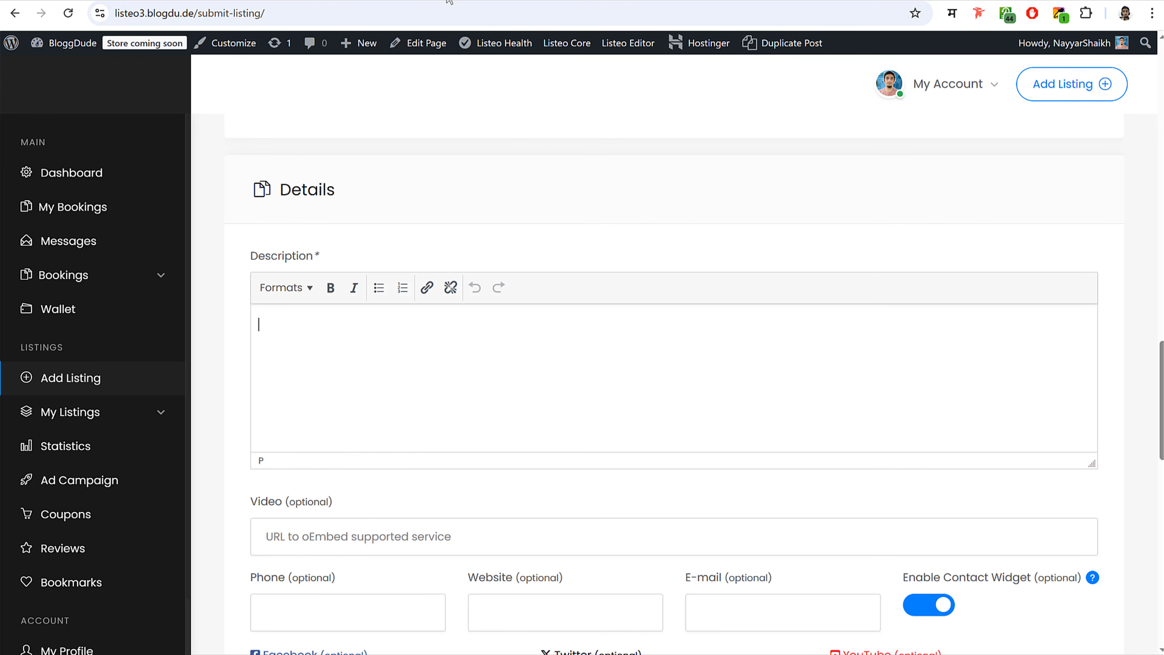
text(Step into George’s Barbershop, where quality meets comfort! Known for professional, high-quality haircuts delivered in a relaxed and friendly atmosphere, we’re proud to be a go-to spot for sharp, stylish cuts. Whether you’re after a classic trim, a modern fade, or something in between, our barber Danny is celebrated for his incredible skills and attention to detail. Our loyal customers love more than just the cut—they come back for the complete experience. From the welcoming vibe to the quick, clean, and expertly done service, we focus on making your visit enjoyable. We’re always improving, working hard to ensure every detail counts—from reducing wait times on busy days to enhancing services like hot towels. Your satisfaction is our priority. For a haircut that not only looks great but feels great too, visit George’s Barbershop today. Walk-ins welcome—come see why we’re a local favorite!)
scroll(743, 429, down, 3)
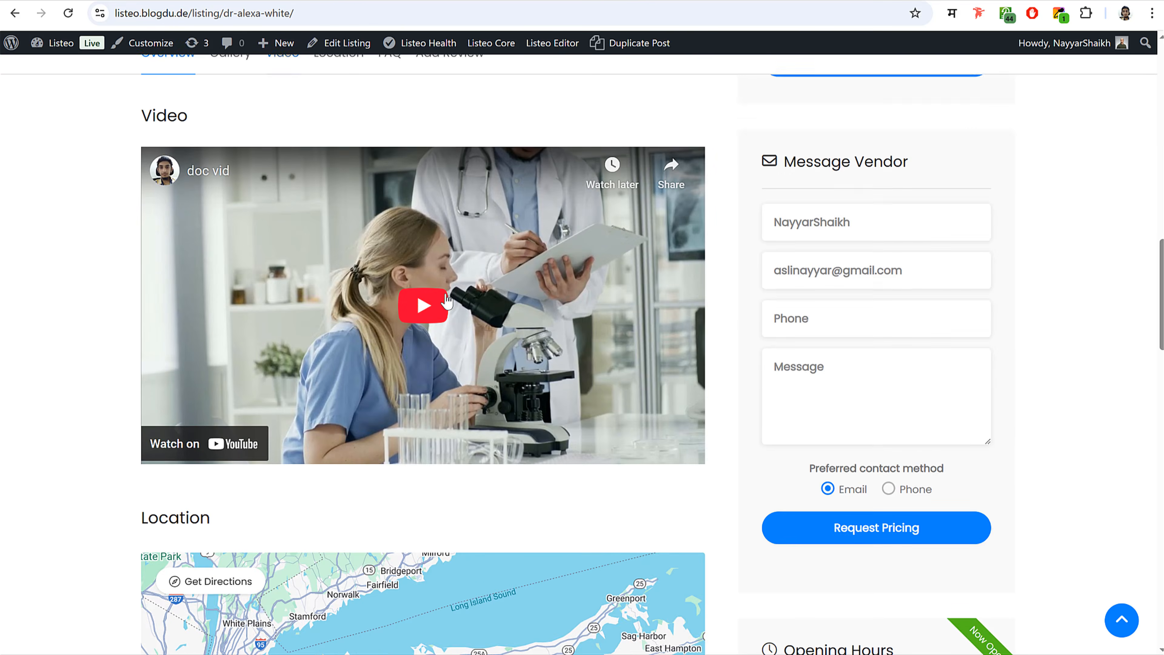
right_click(419, 205)
click(492, 264)
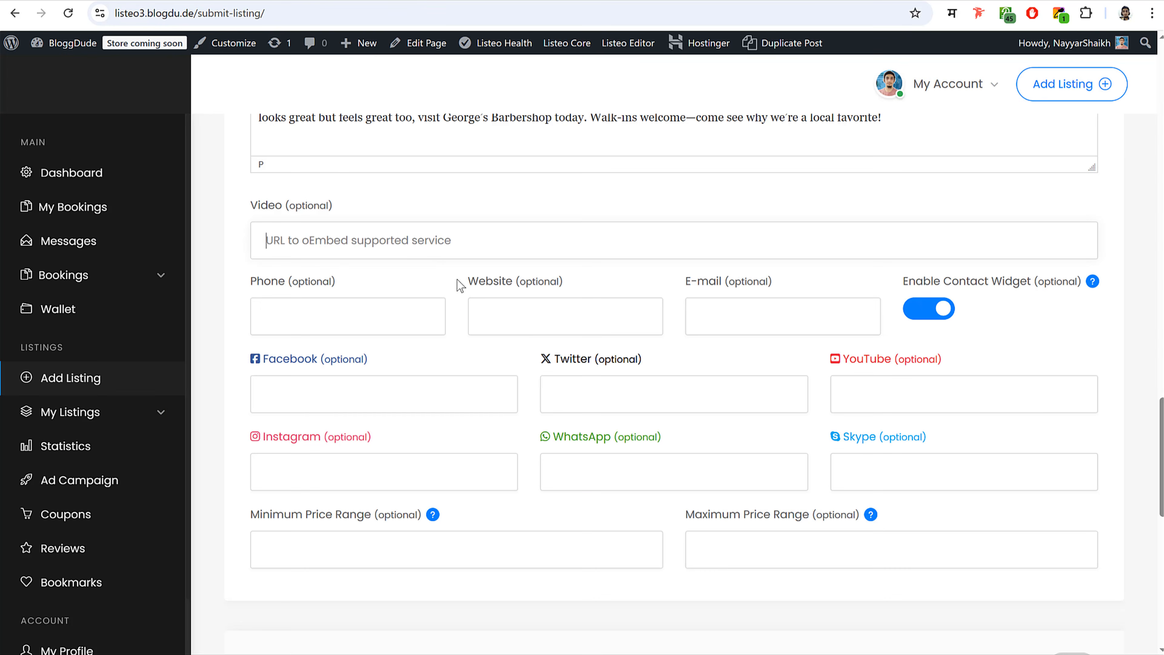
click(393, 224)
text(https://youtu.be/w1YOvqQqYmo)
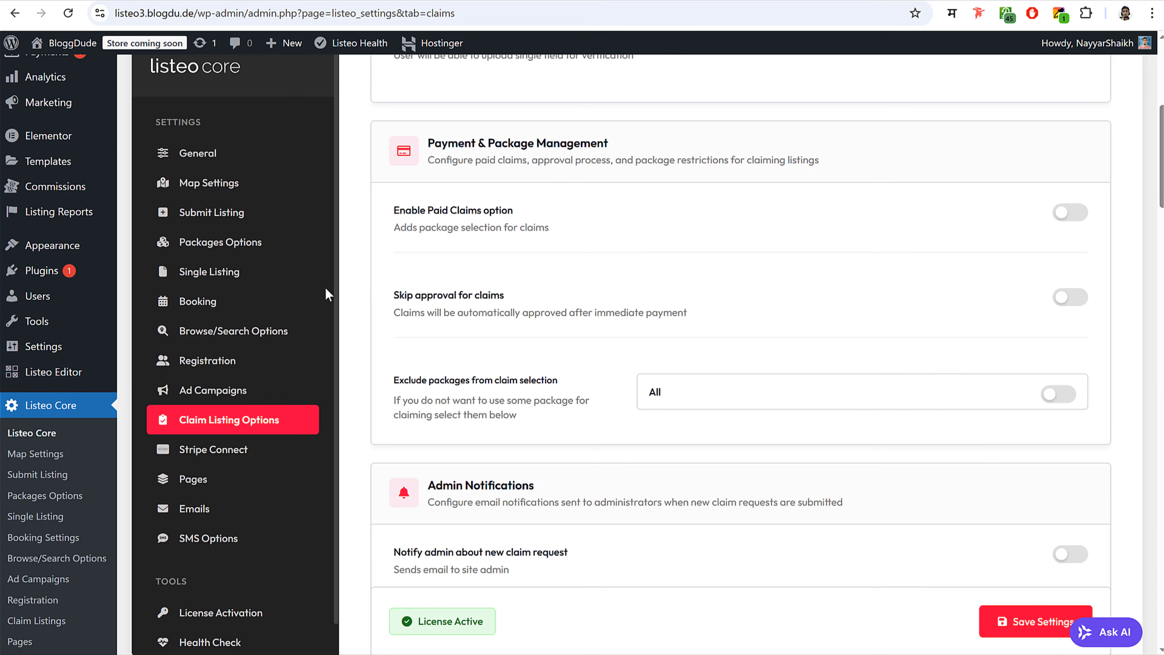
- Look through the Single Listing settings, then open Listeo Editor's Add Listing Form
click(235, 285)
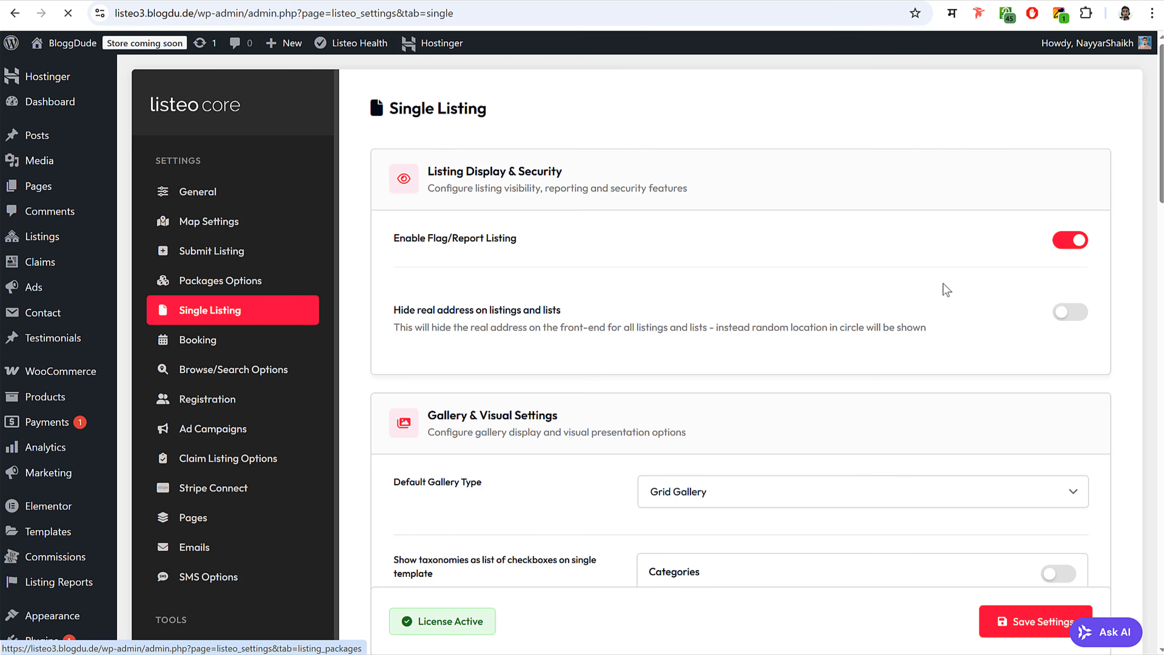
scroll(940, 442, down, 7)
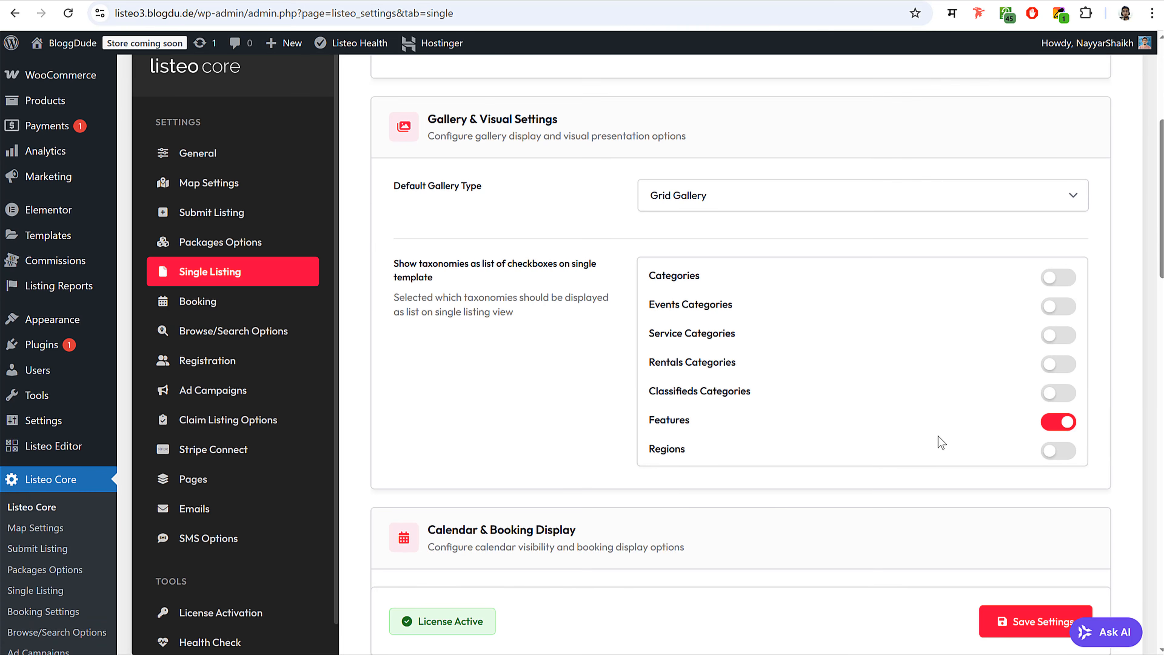
scroll(861, 359, up, 3)
scroll(861, 359, down, 15)
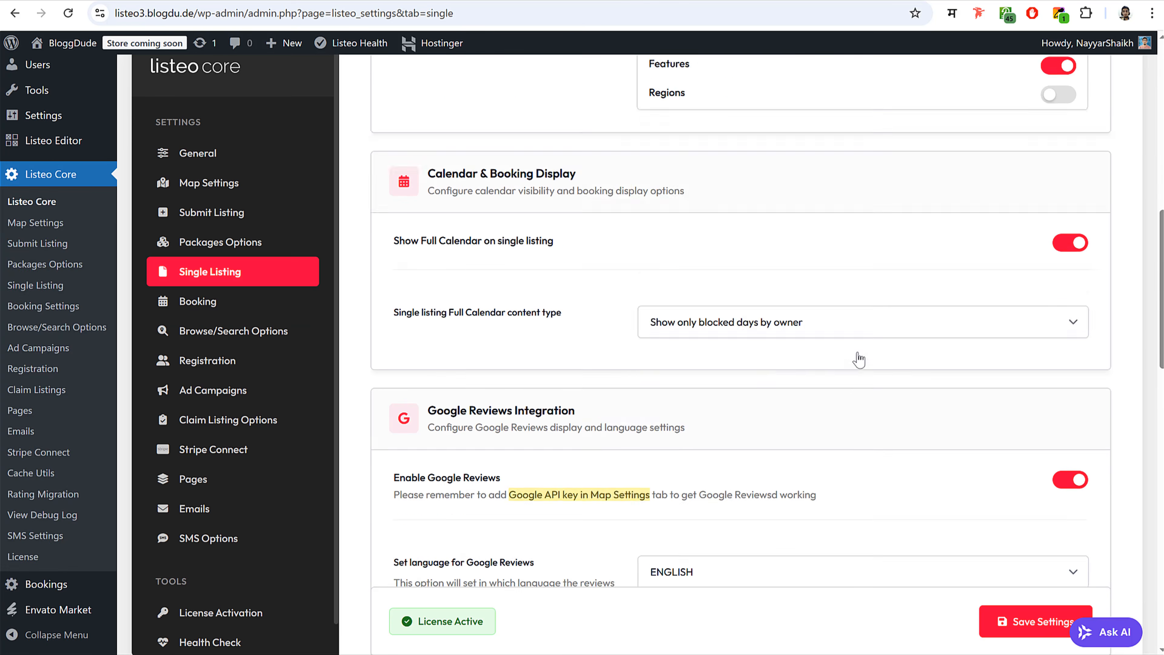
scroll(42, 532, down, 3)
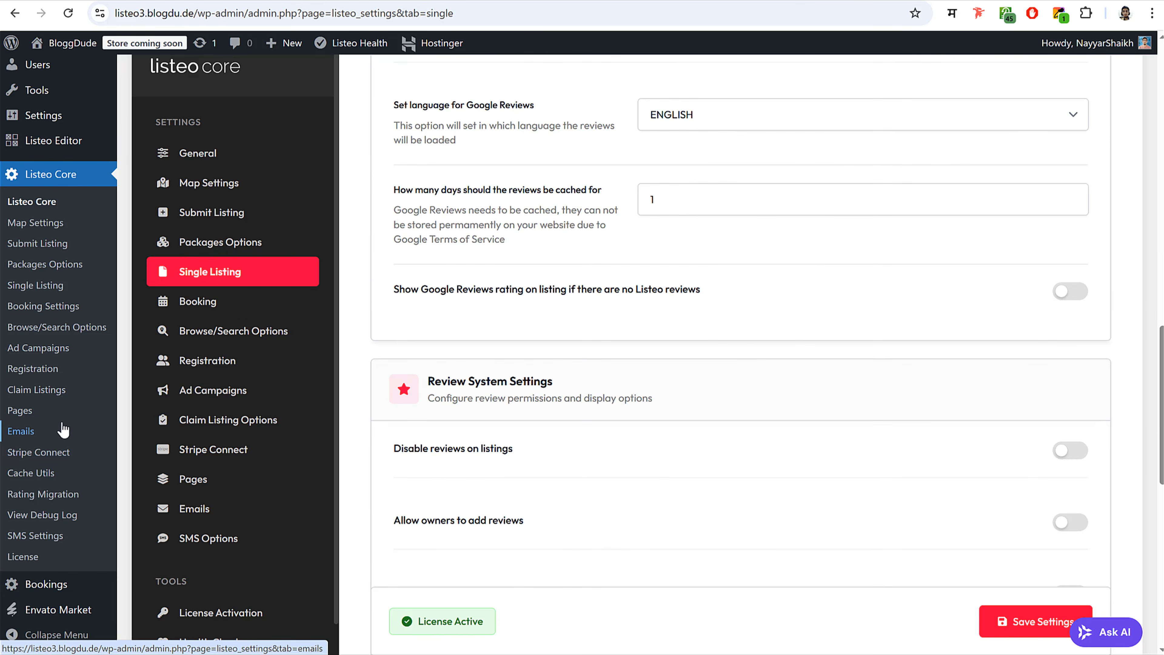
scroll(55, 366, up, 1)
mouse_move(55, 215)
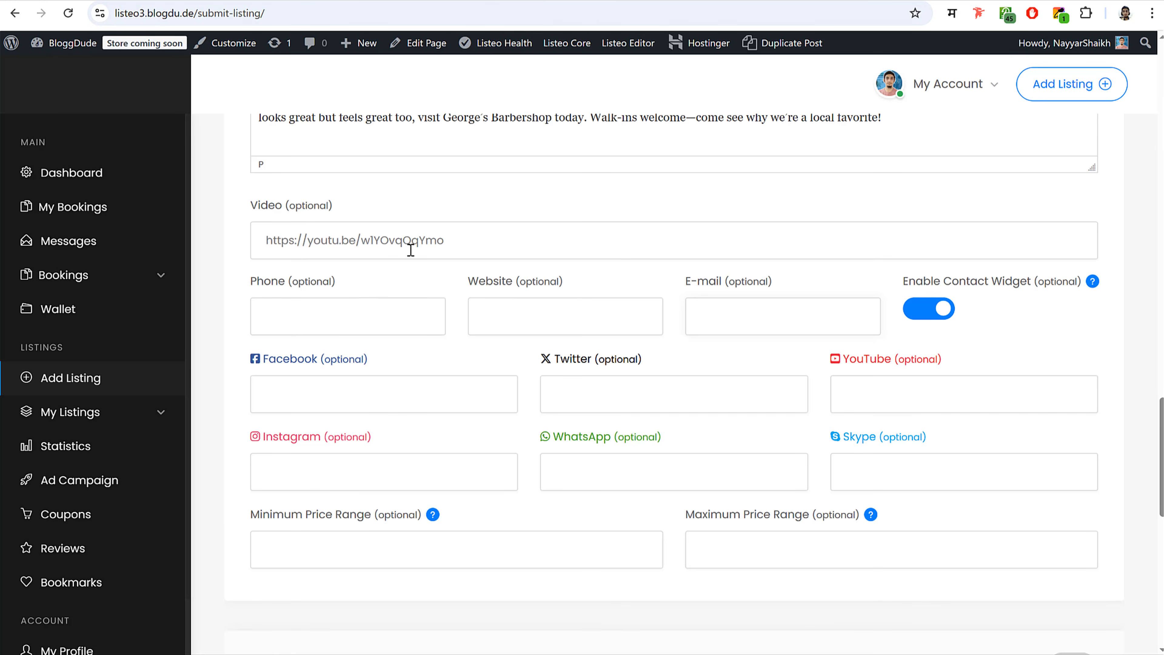
- Delete the Phone, Website, E-mail and Enable Contact Widget fields from the Submit Service Form
scroll(409, 256, up, 1)
scroll(412, 271, down, 2)
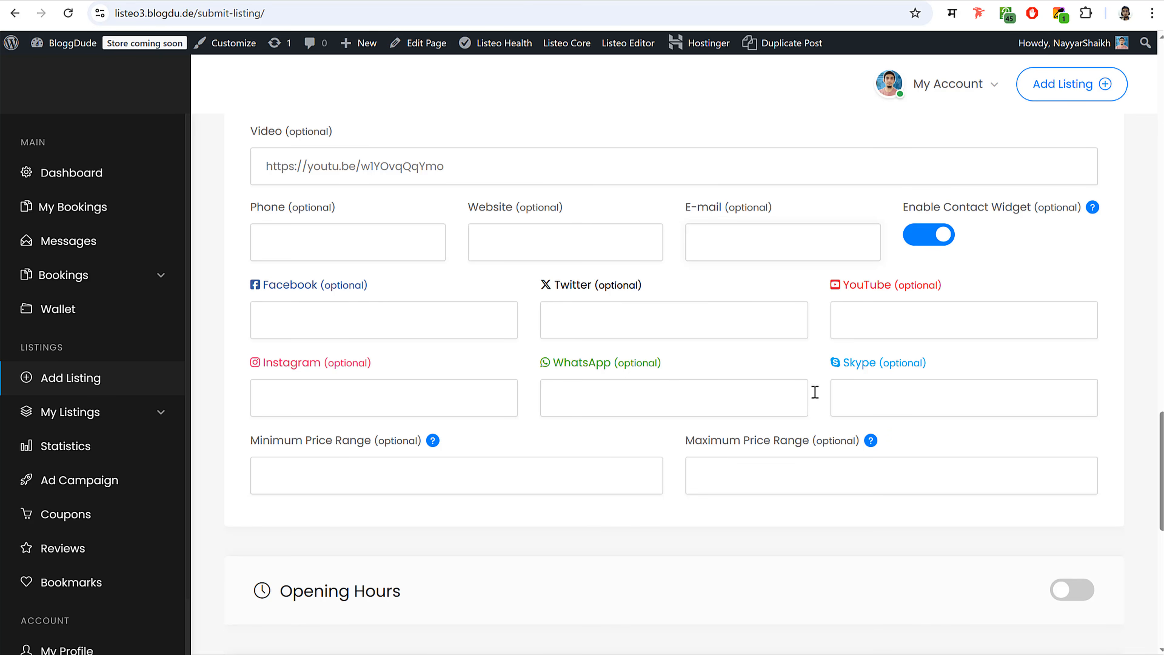
click(269, 1)
scroll(672, 324, down, 10)
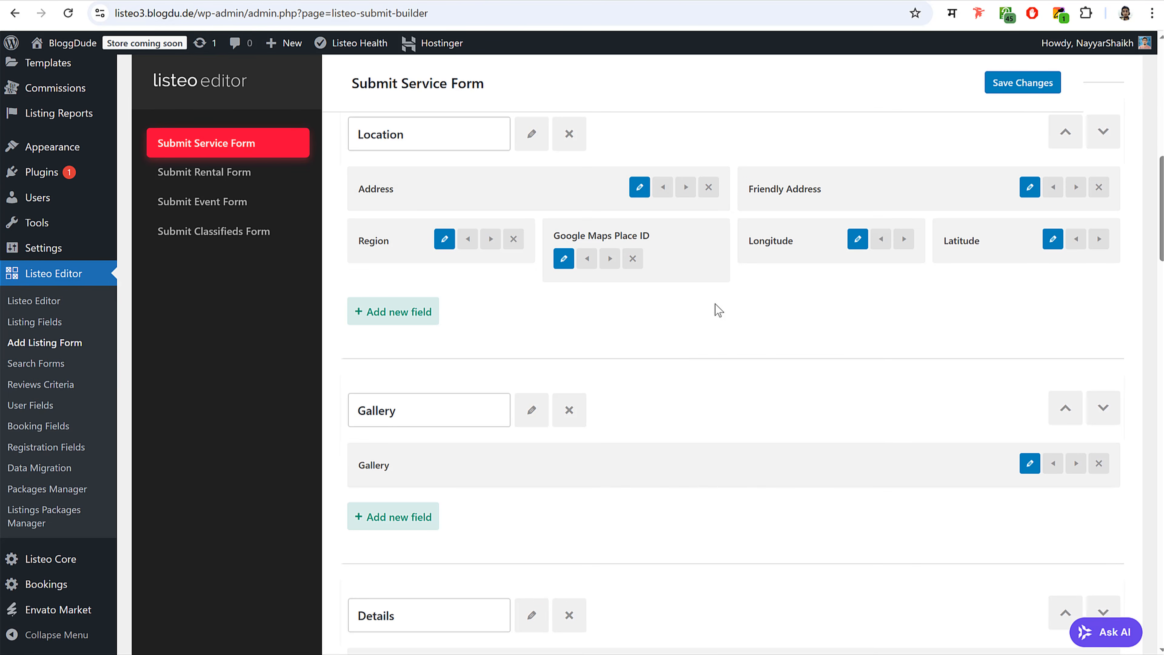
scroll(714, 304, down, 10)
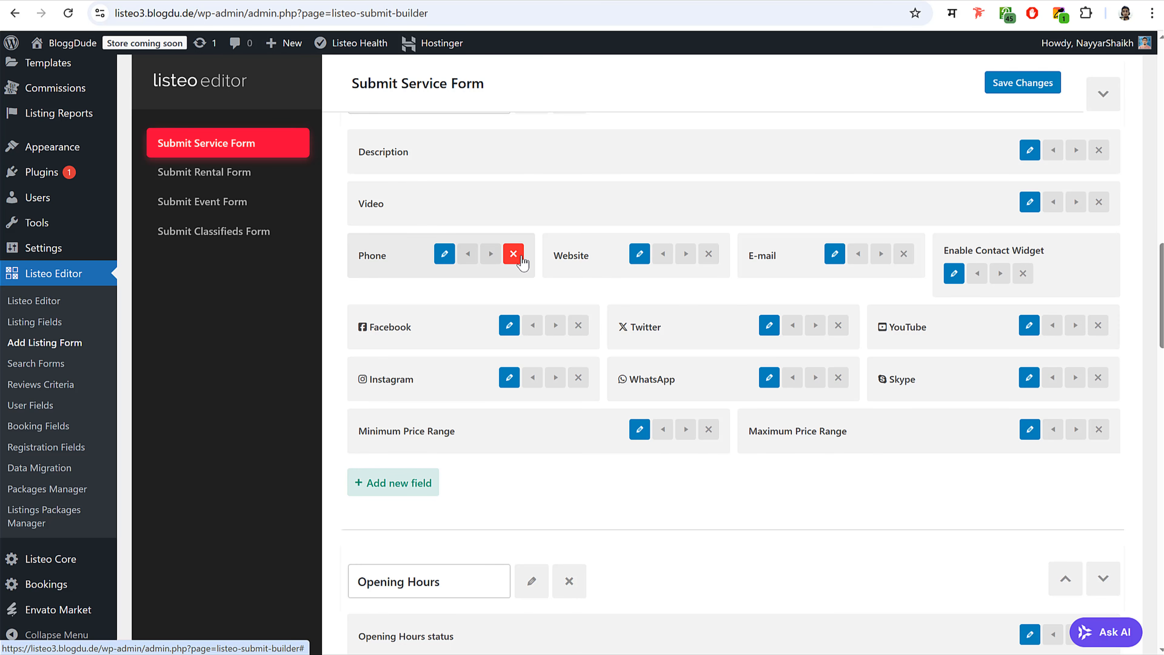
click(513, 255)
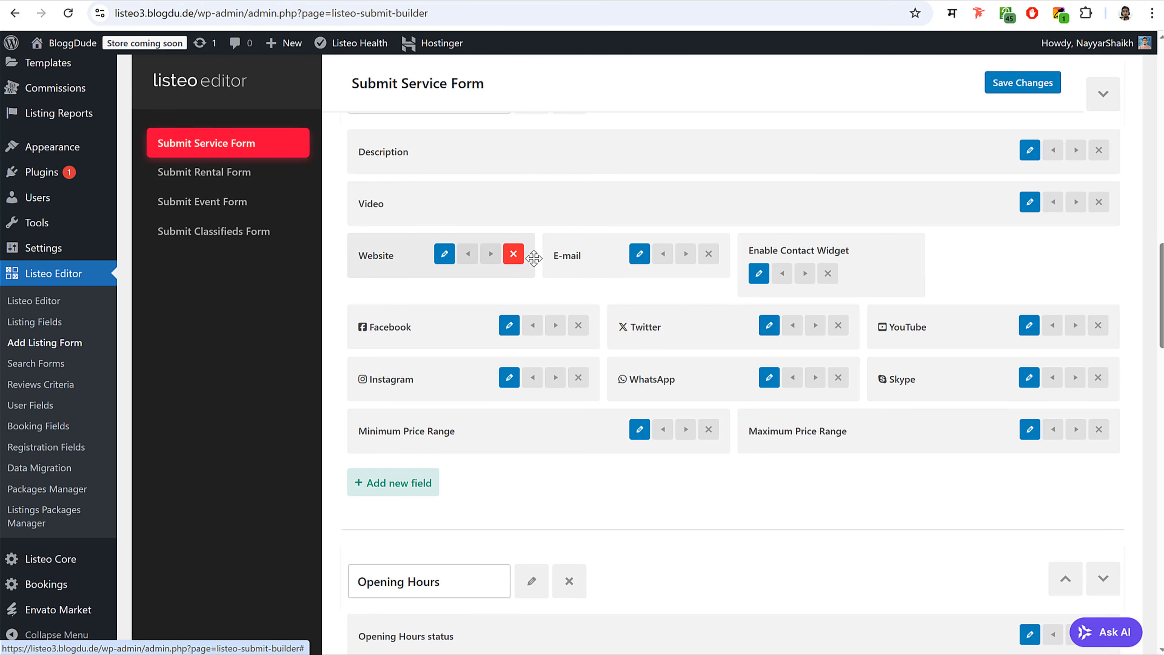
click(514, 257)
click(514, 253)
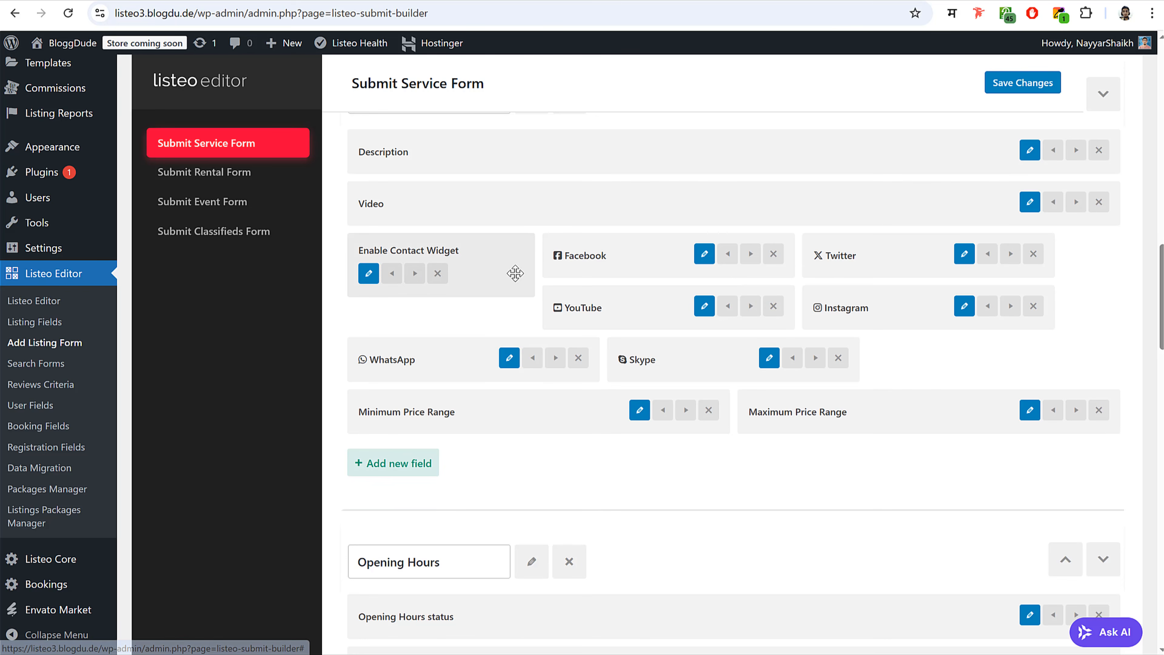
click(436, 273)
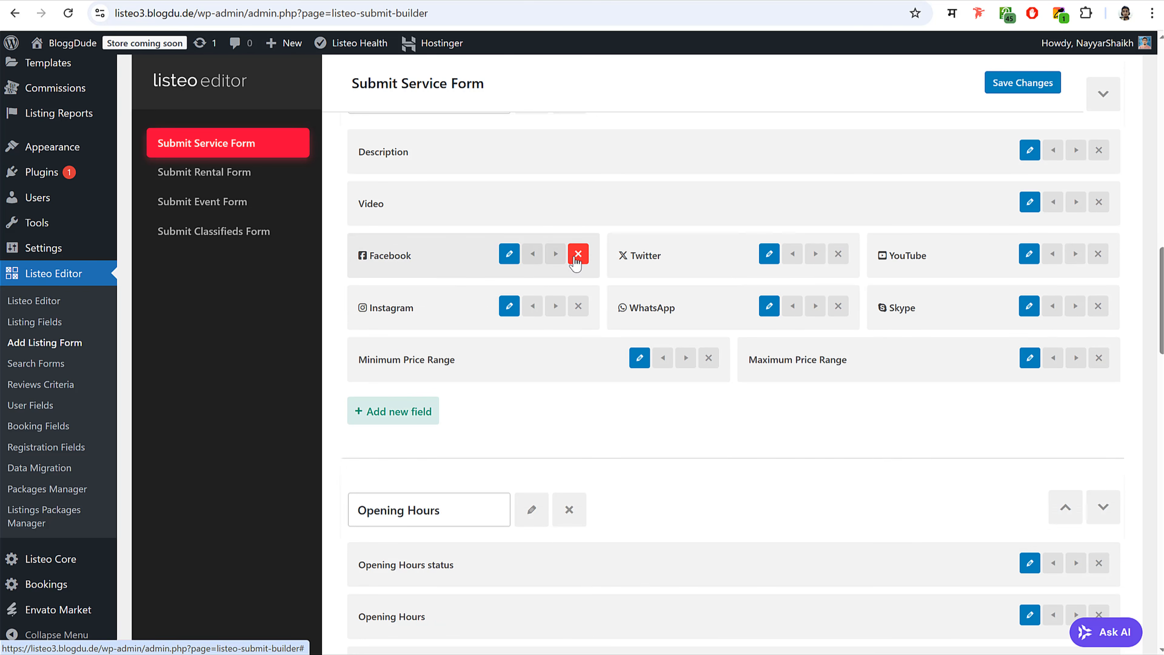
- Delete the Facebook, Twitter, YouTube, Instagram, WhatsApp and Skype fields and save the form
click(577, 256)
click(577, 257)
click(578, 255)
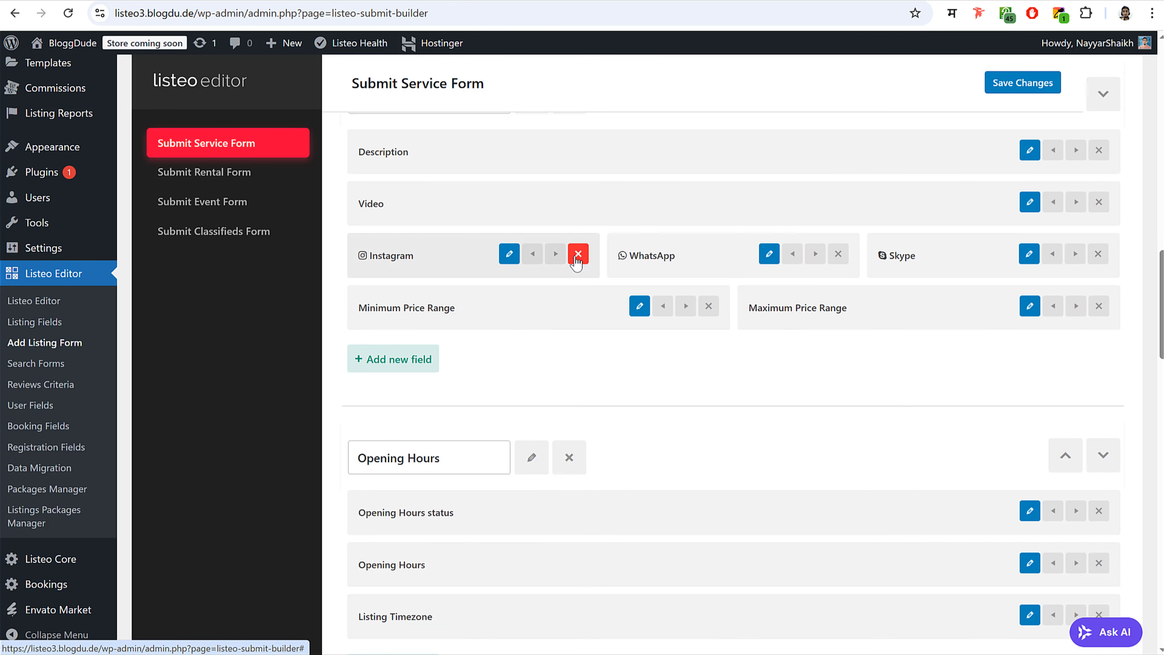
click(577, 255)
click(577, 255)
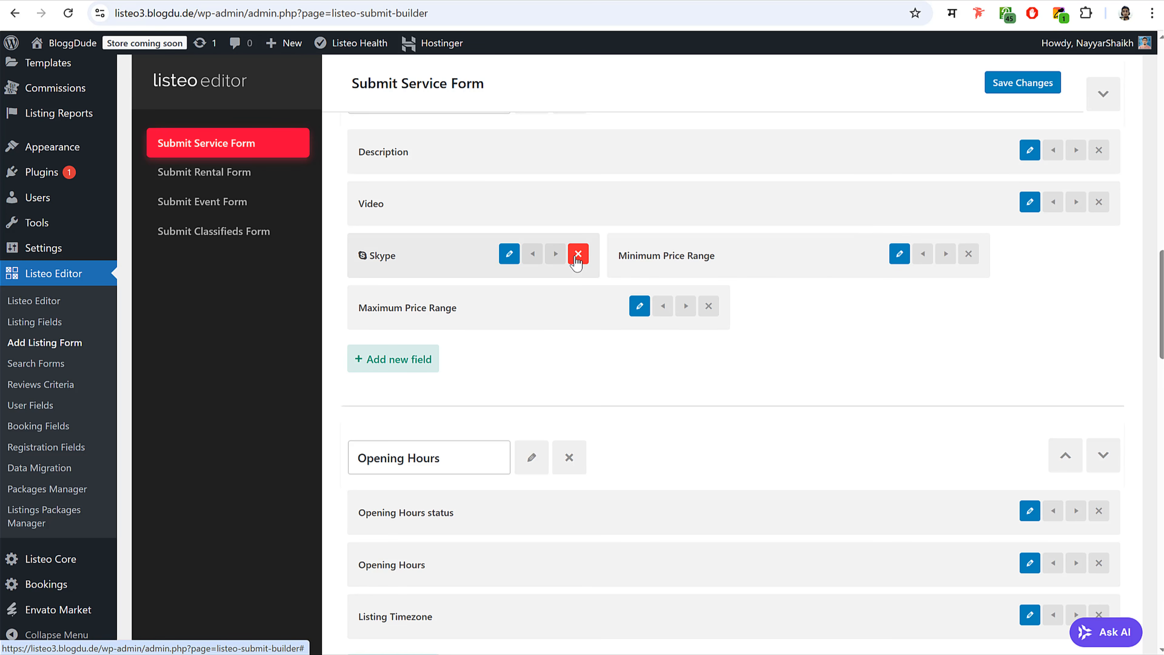
click(578, 255)
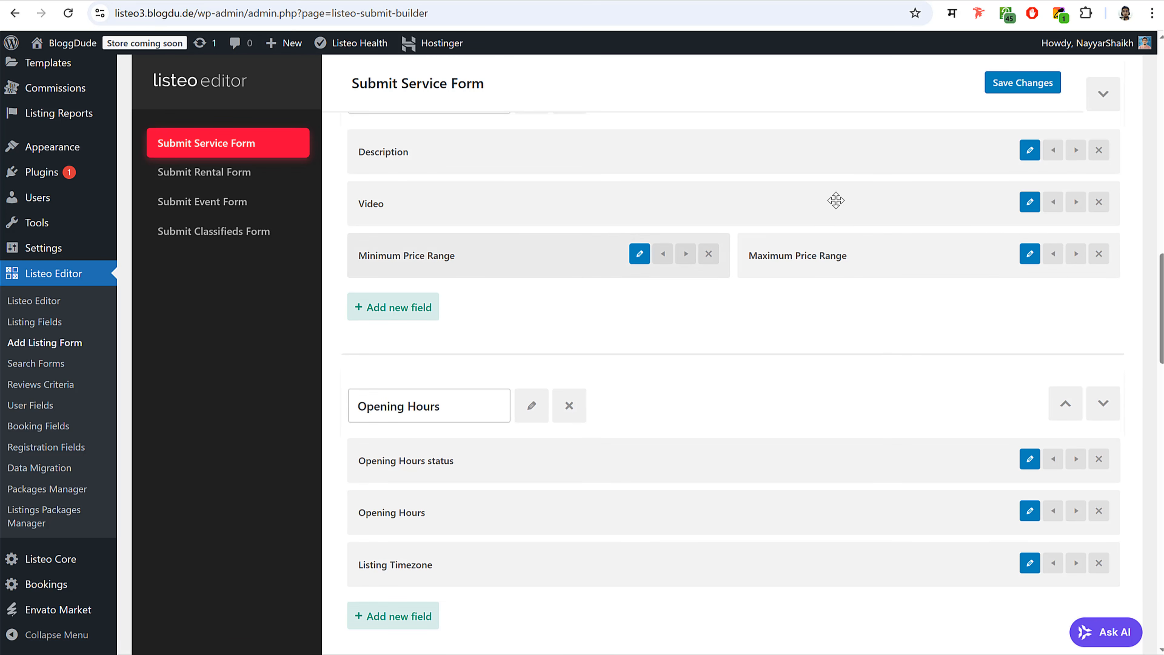
click(1004, 89)
click(515, 1)
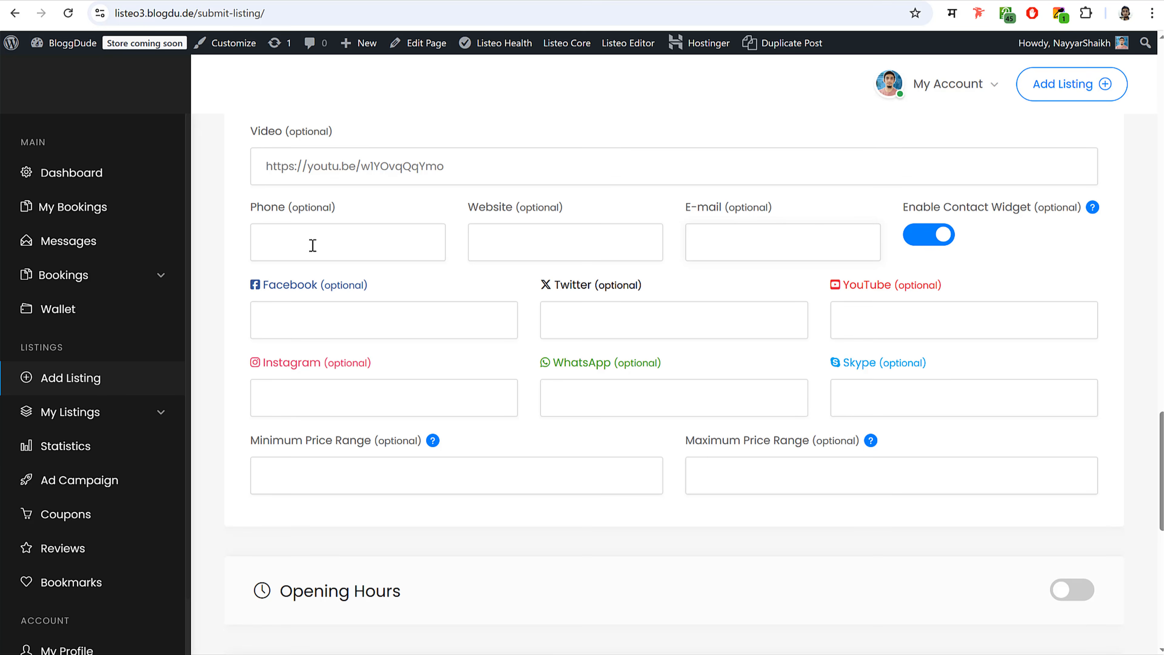
click(323, 240)
drag(197, 15, 44, 8)
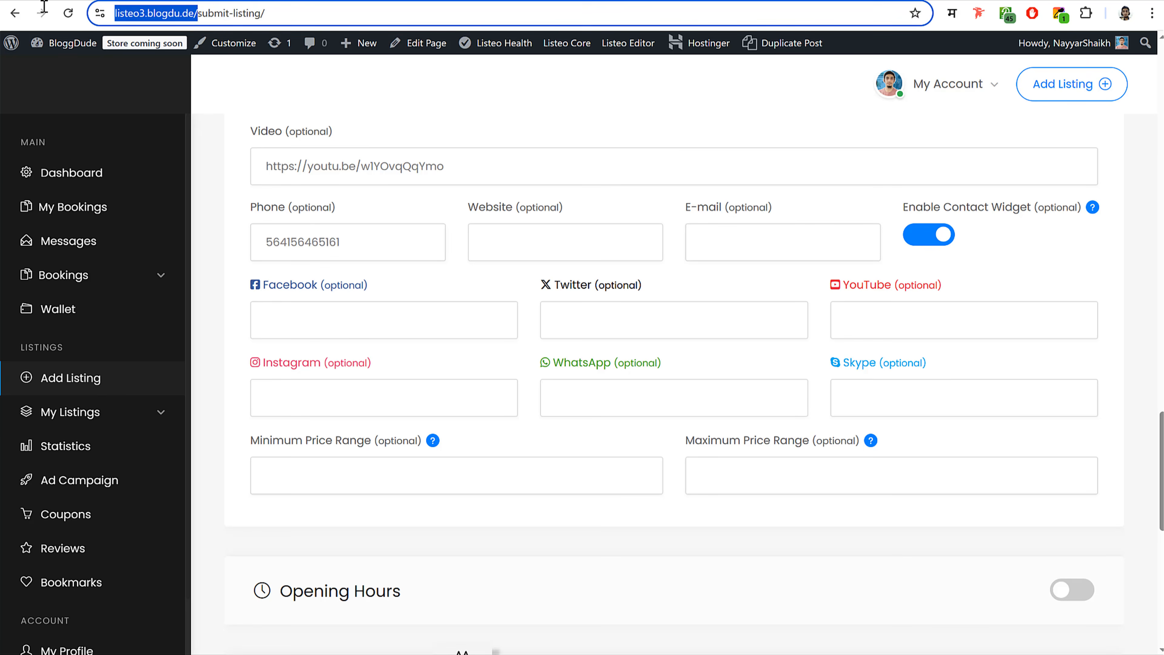
key(ctrl+c)
click(582, 242)
key(ctrl+v)
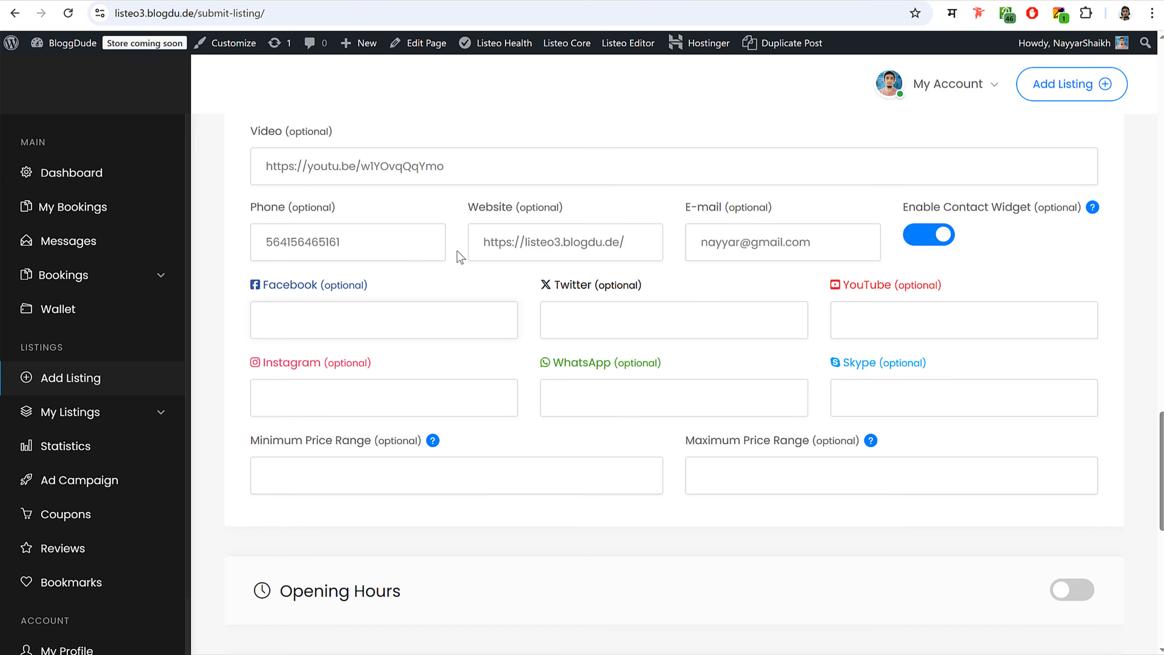
triple_click(565, 249)
key(ctrl+c)
click(443, 331)
key(ctrl+v)
click(688, 323)
key(ctrl+v)
click(1026, 320)
key(ctrl+v)
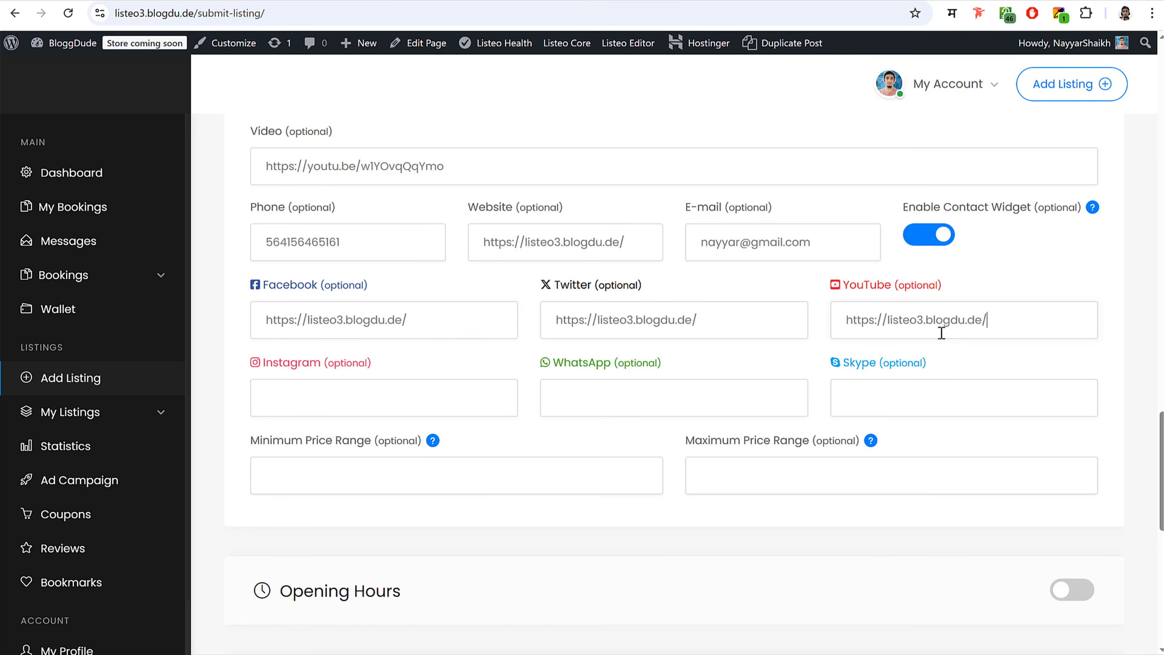
click(478, 397)
key(ctrl+v)
scroll(553, 420, down, 5)
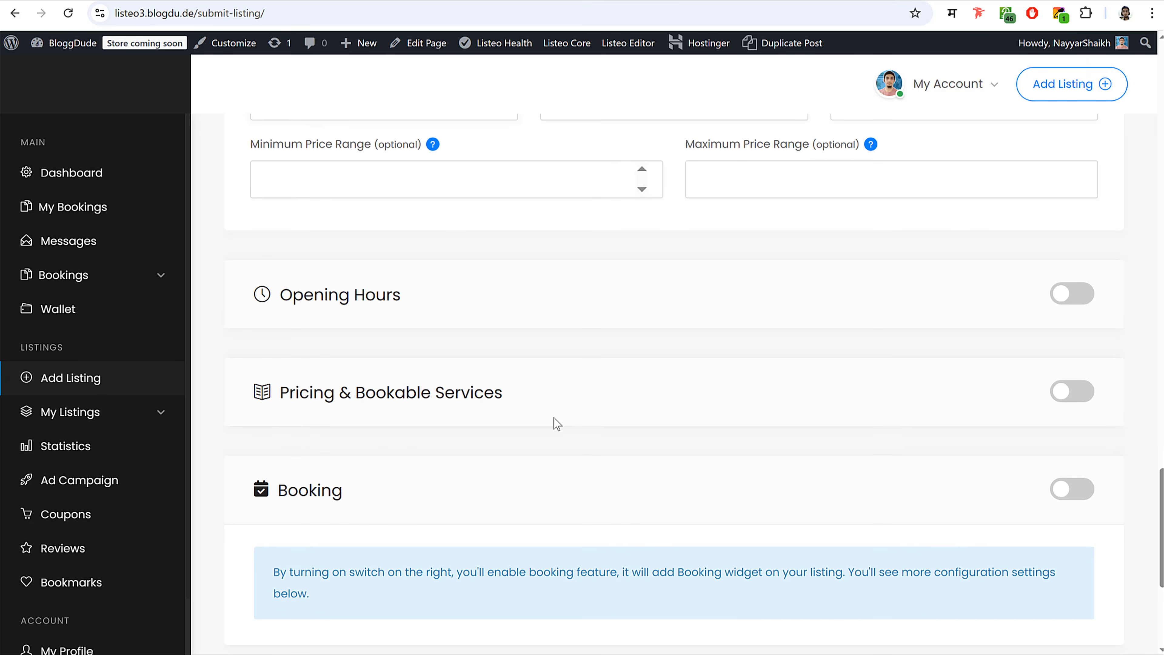
- Turn on Opening Hours and set Monday to open at 10:00 and close at 15:00
click(1080, 296)
scroll(694, 364, down, 5)
click(520, 143)
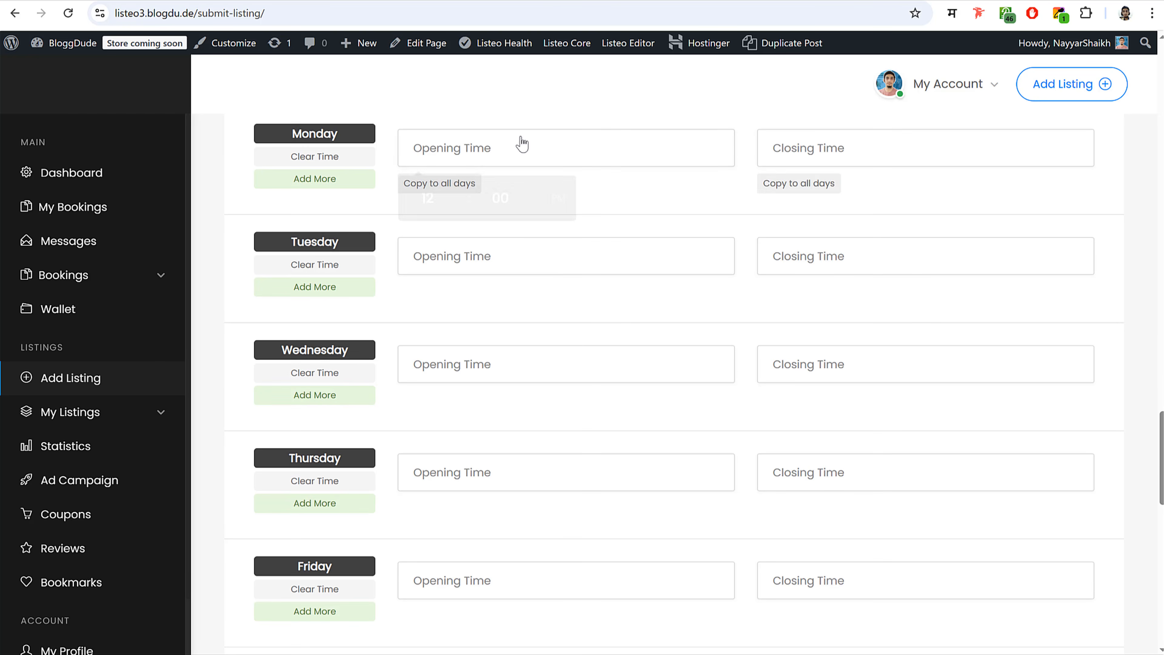
click(456, 210)
click(456, 210)
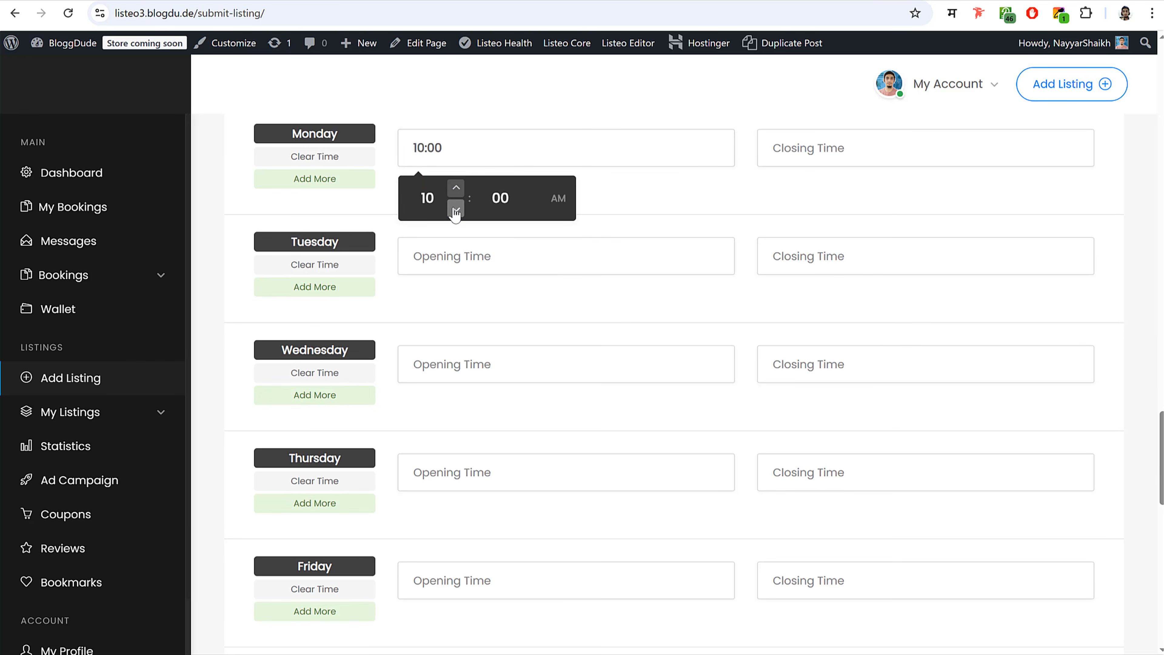
click(864, 150)
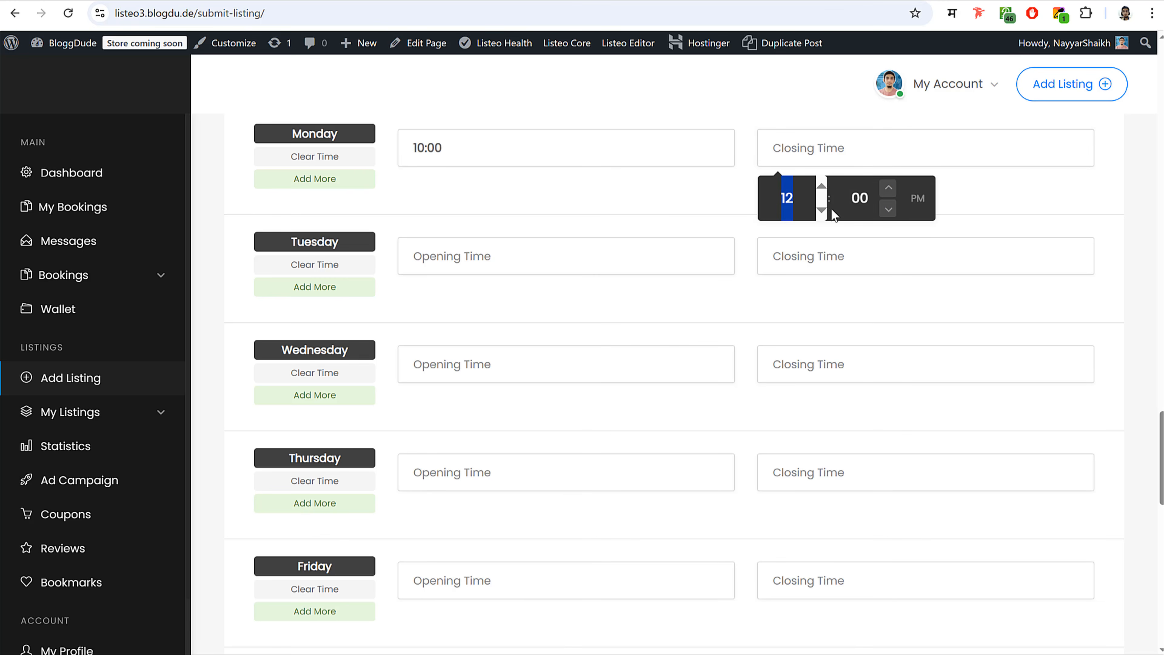
click(815, 208)
click(815, 208)
click(815, 208)
click(815, 209)
click(815, 208)
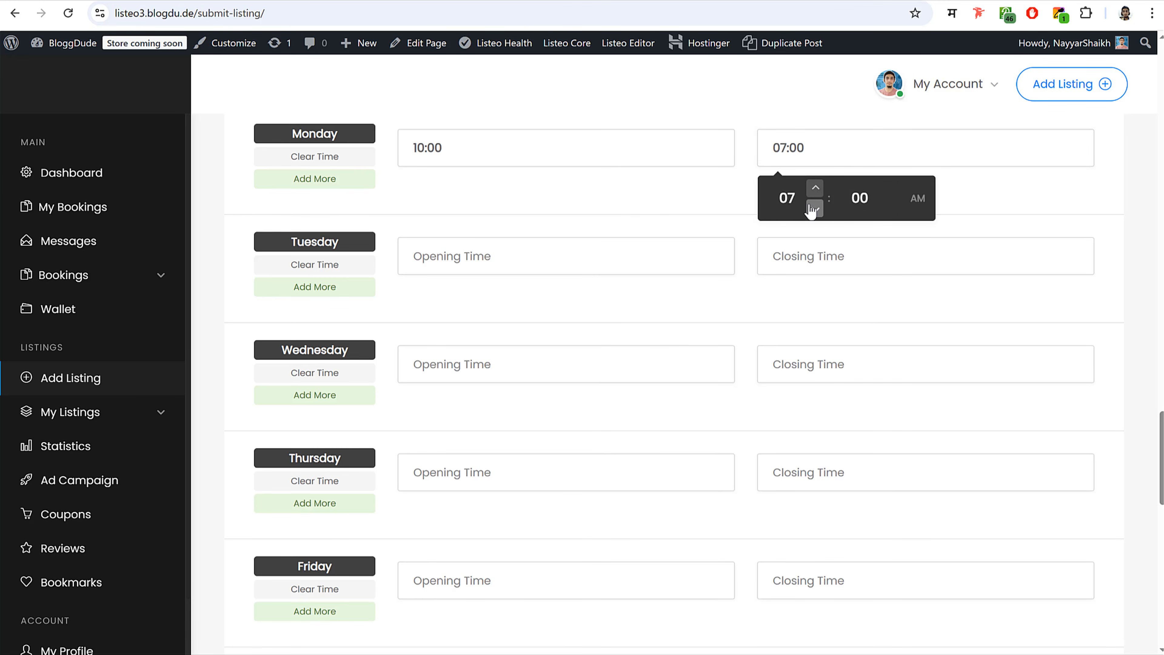
click(815, 208)
click(815, 209)
click(815, 209)
click(815, 208)
click(918, 198)
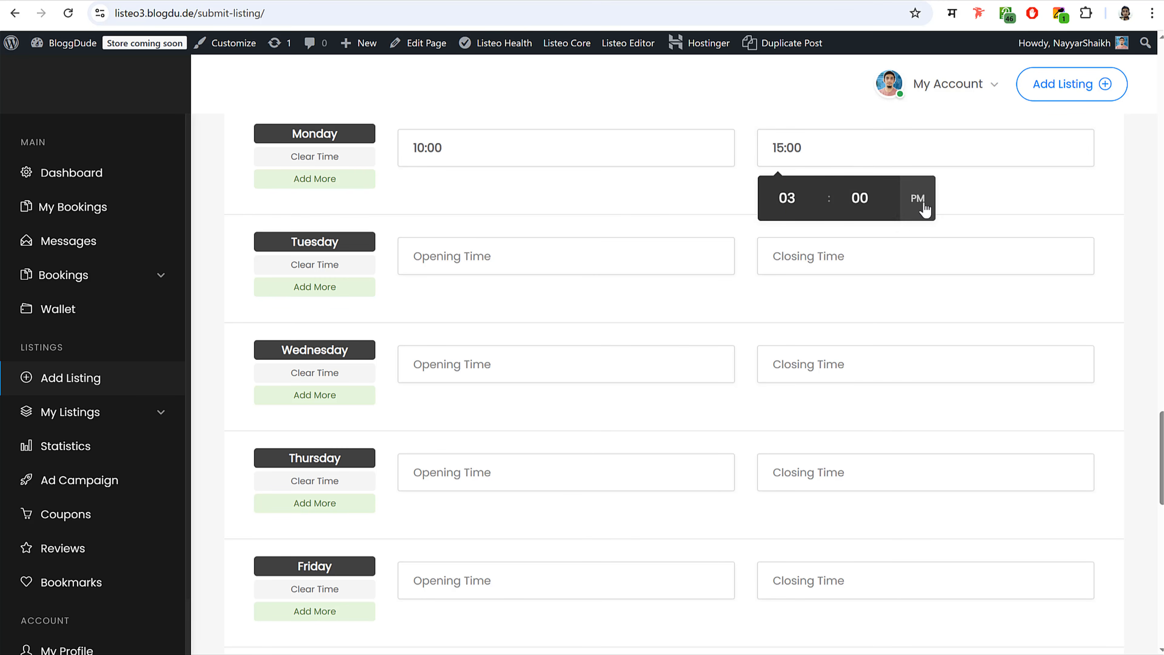
click(550, 196)
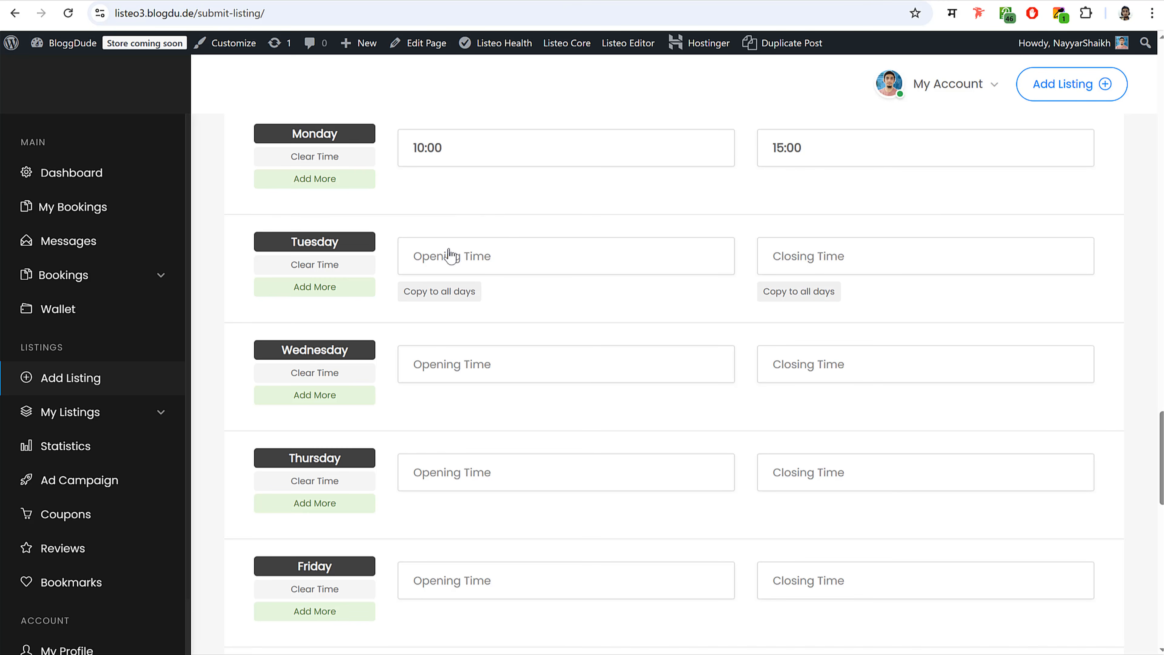
- Copy Monday's 10:00–15:00 hours to all days, then clear Saturday's and Sunday's times
click(454, 296)
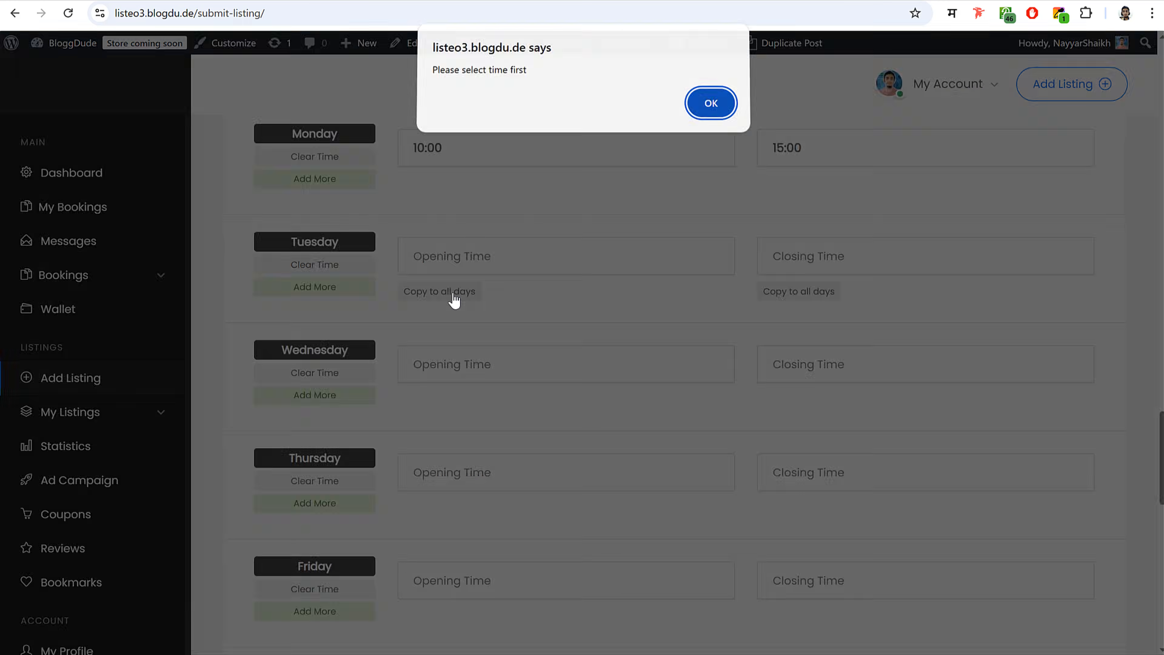
click(711, 103)
click(439, 185)
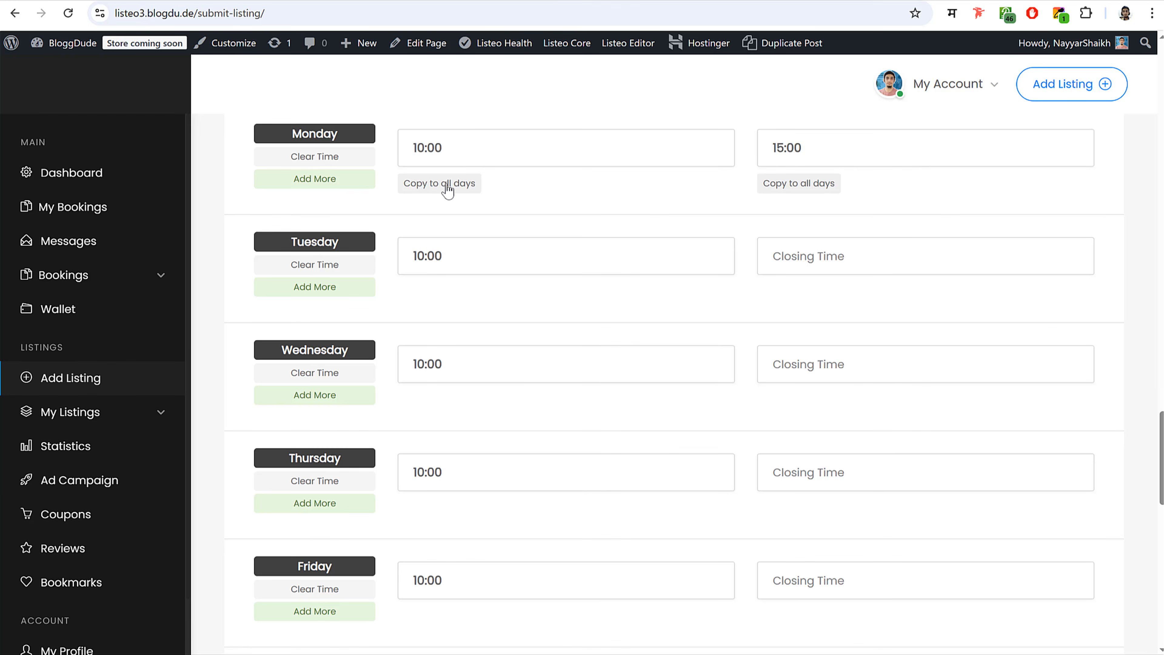
scroll(603, 286, down, 7)
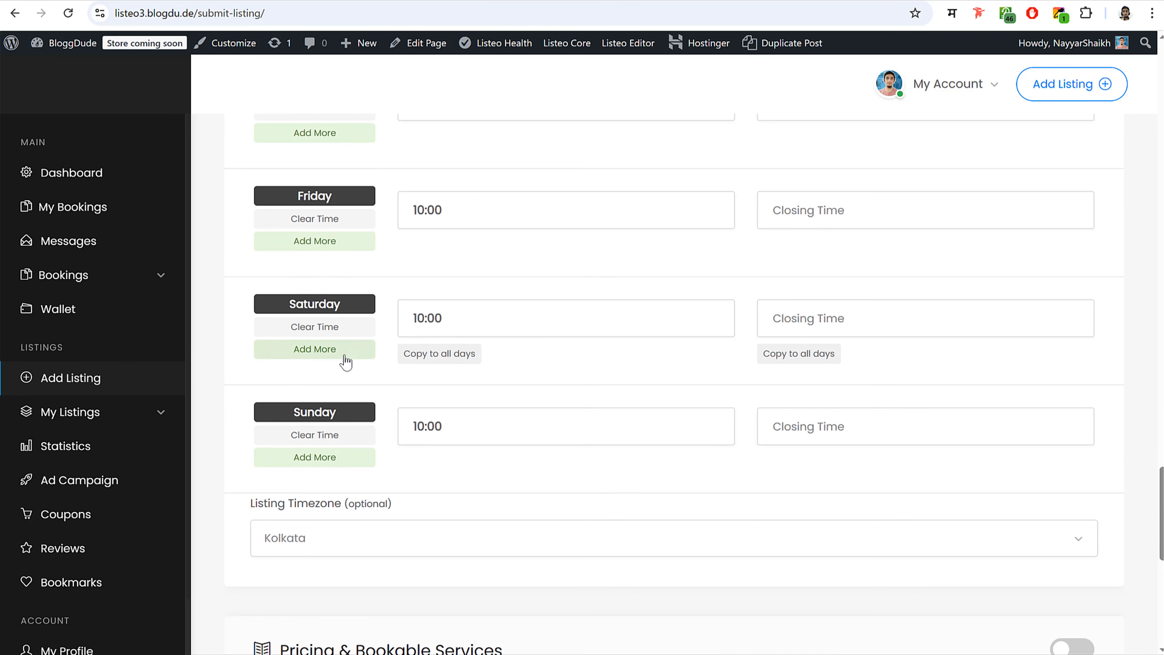
click(333, 329)
click(311, 438)
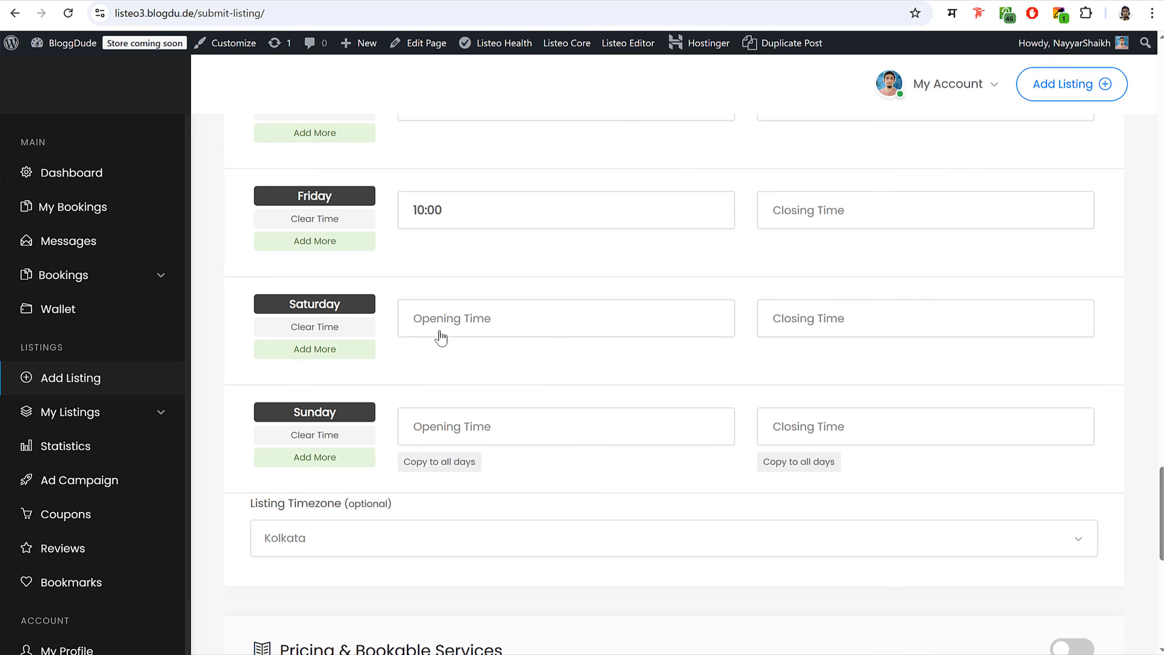
scroll(553, 377, up, 10)
click(795, 407)
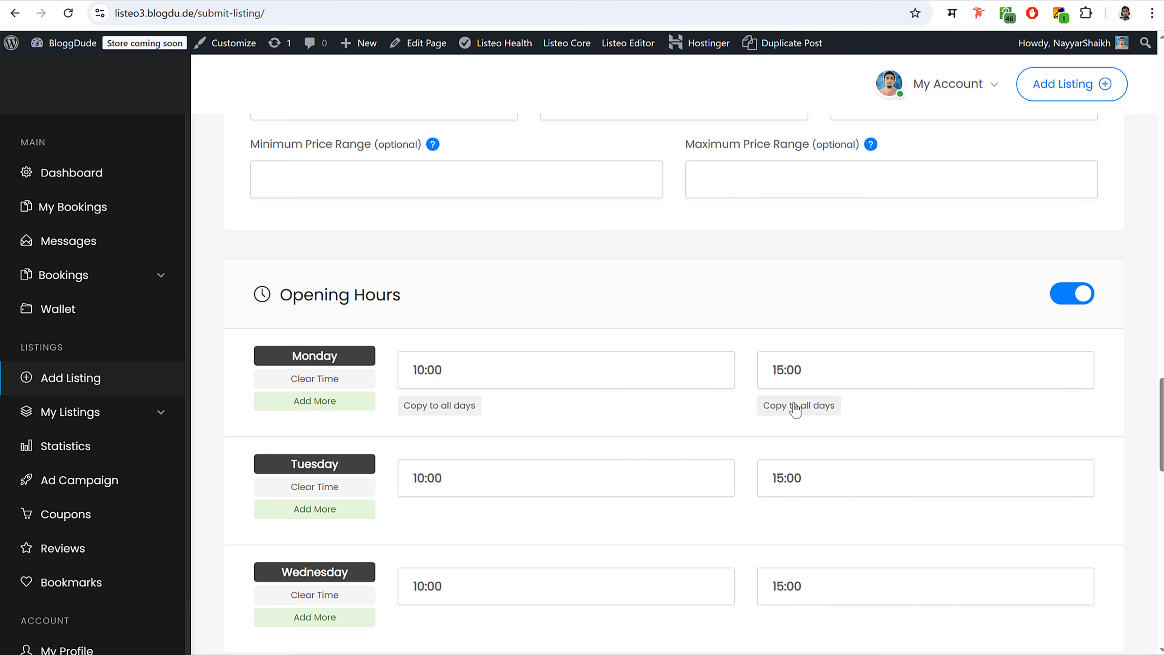
scroll(836, 434, down, 10)
scroll(327, 260, up, 2)
click(328, 259)
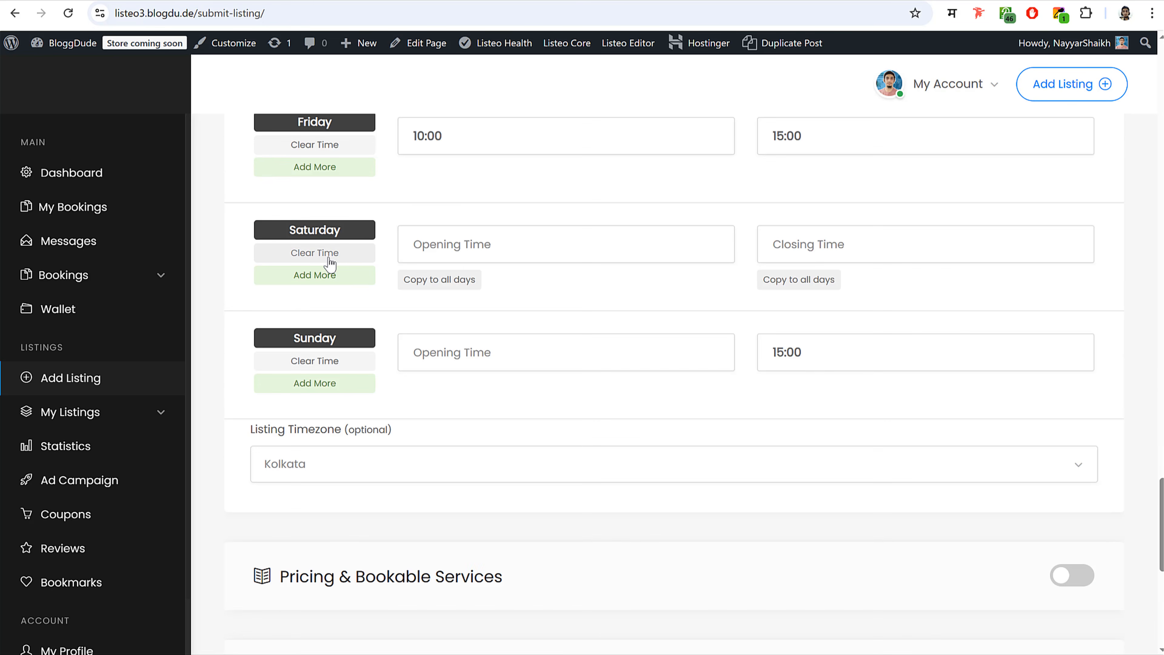
click(322, 361)
scroll(912, 341, up, 4)
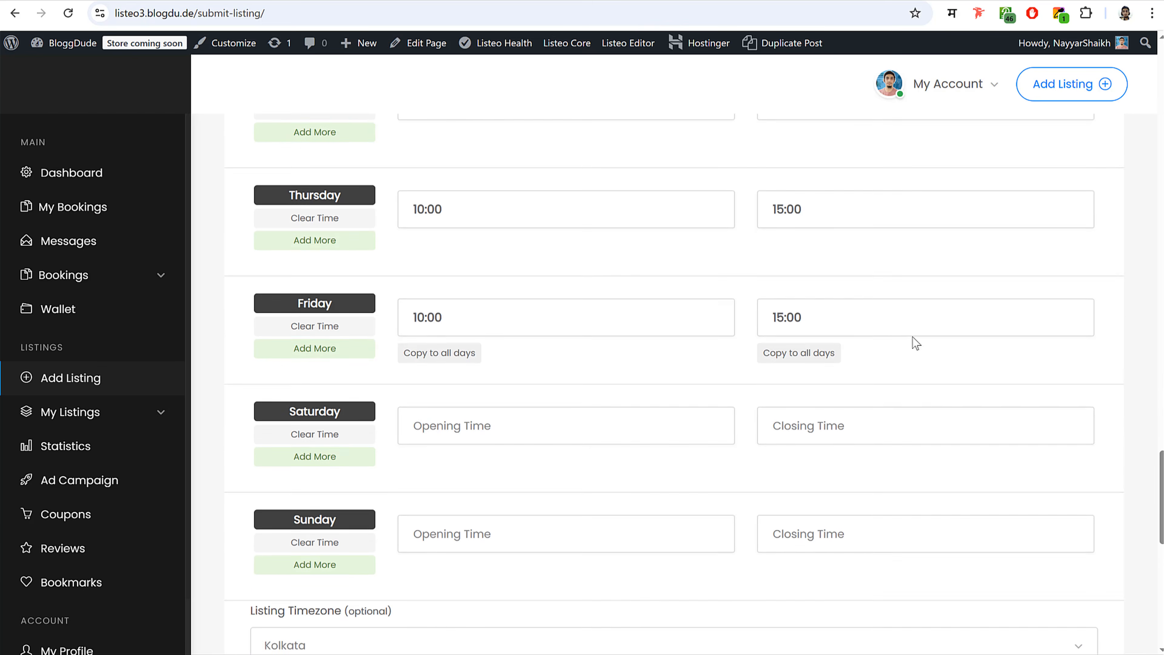
scroll(356, 272, up, 6)
scroll(479, 318, down, 8)
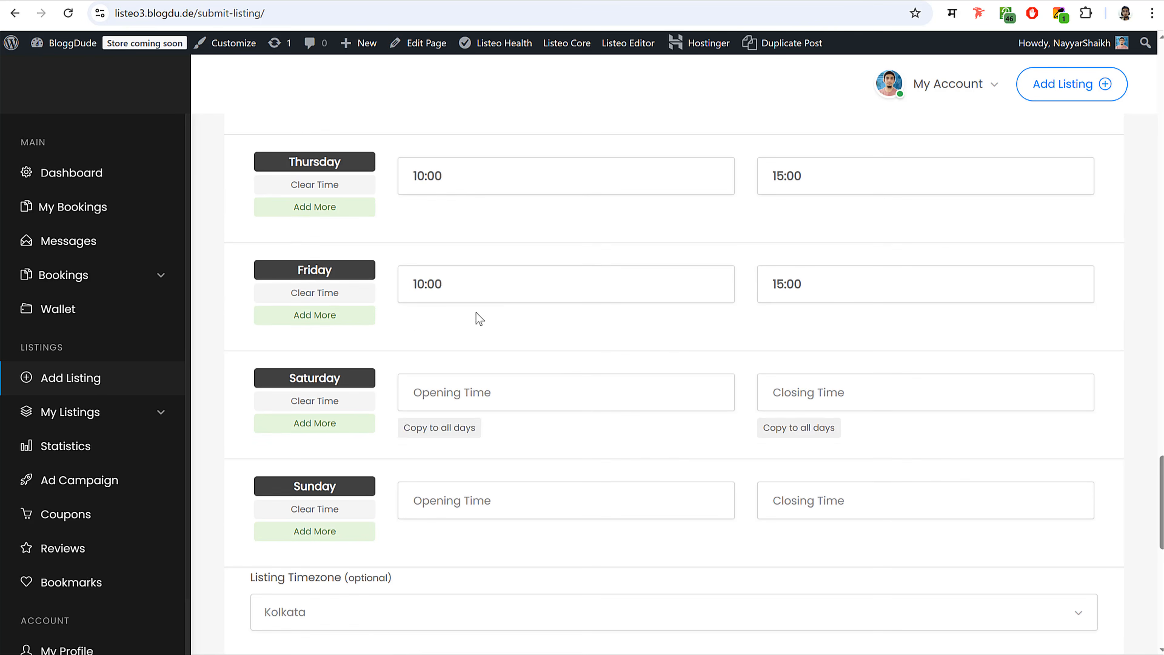
scroll(802, 330, down, 6)
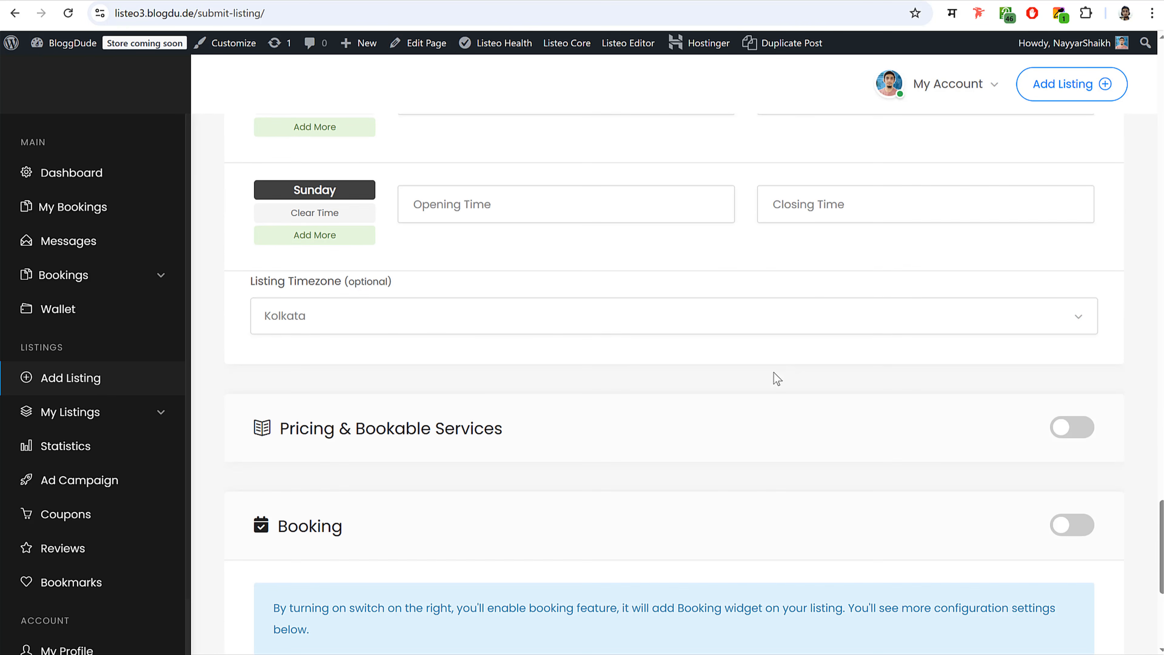
click(327, 317)
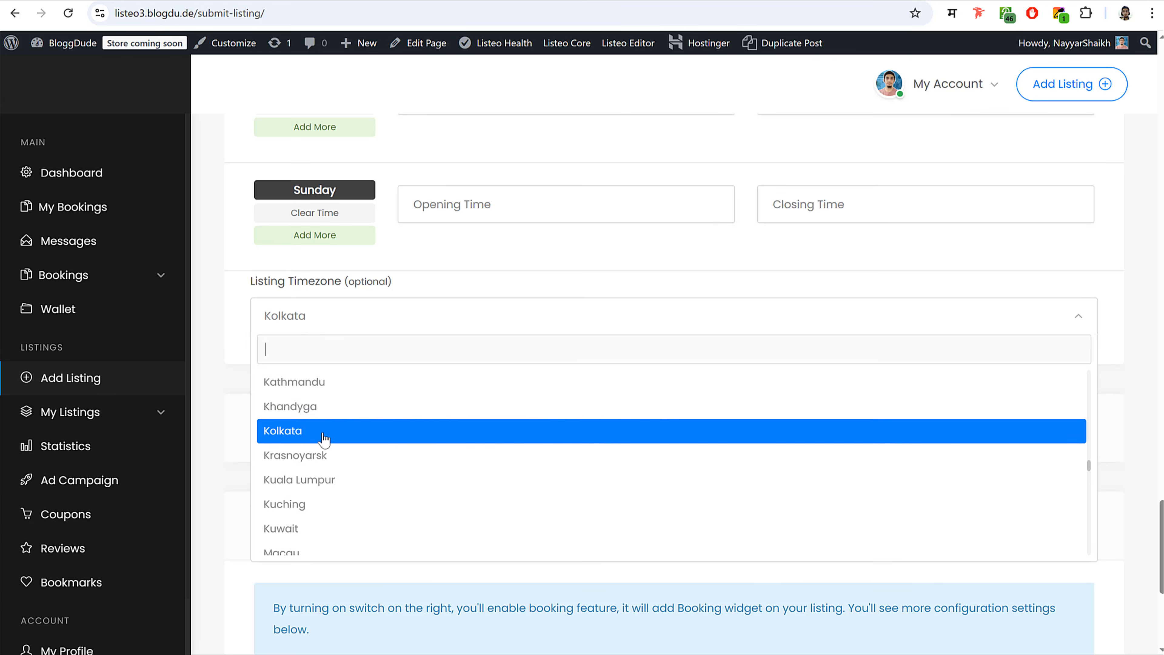
click(324, 436)
scroll(476, 351, down, 5)
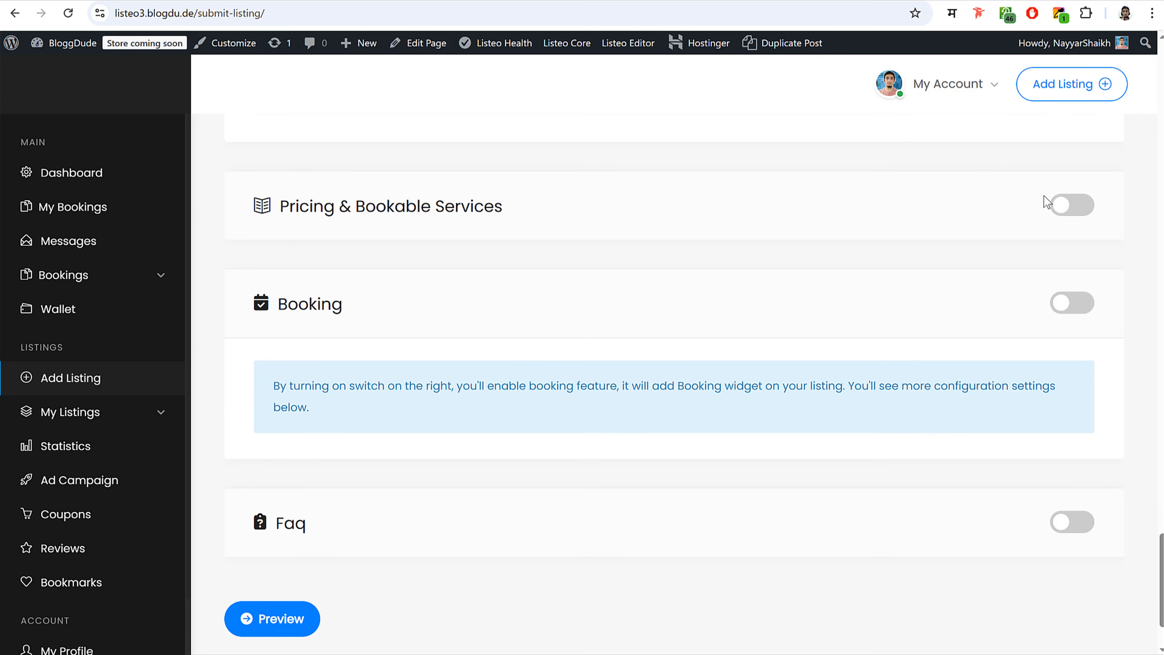
drag(296, 208, 527, 210)
click(527, 210)
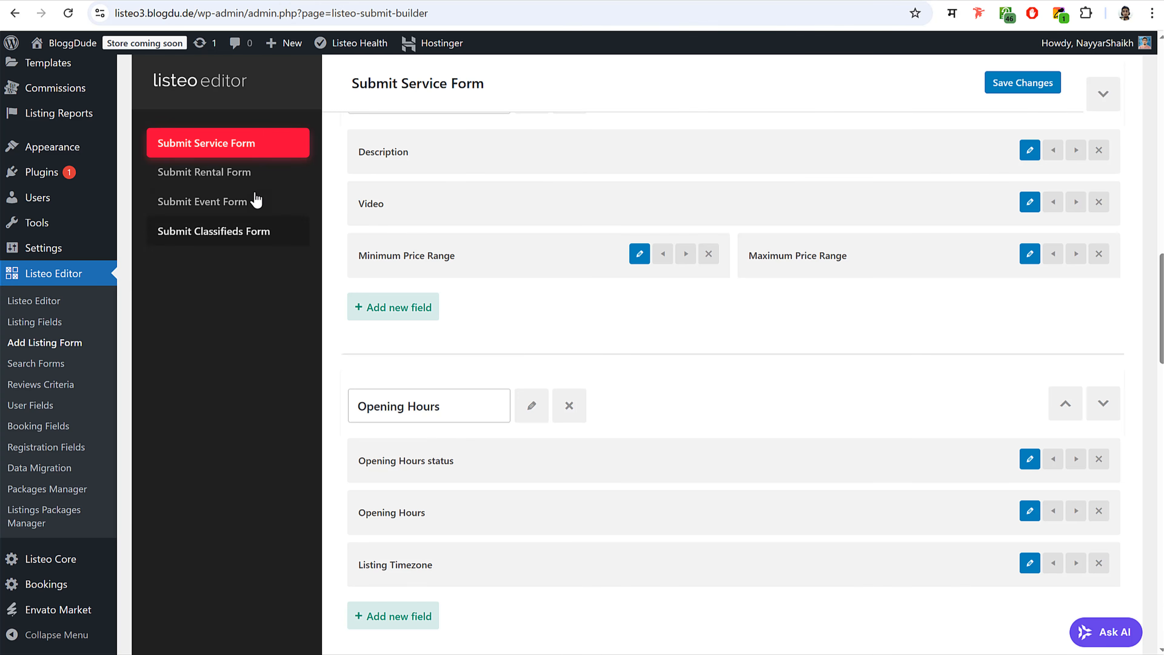
scroll(260, 232, up, 3)
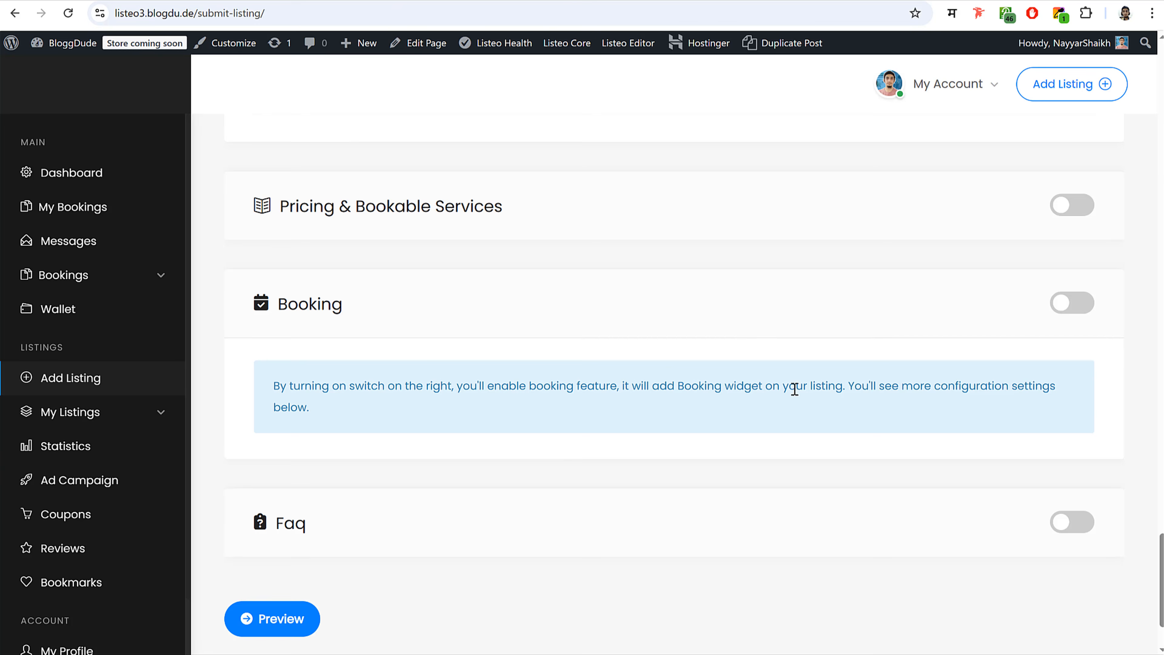
scroll(770, 378, down, 2)
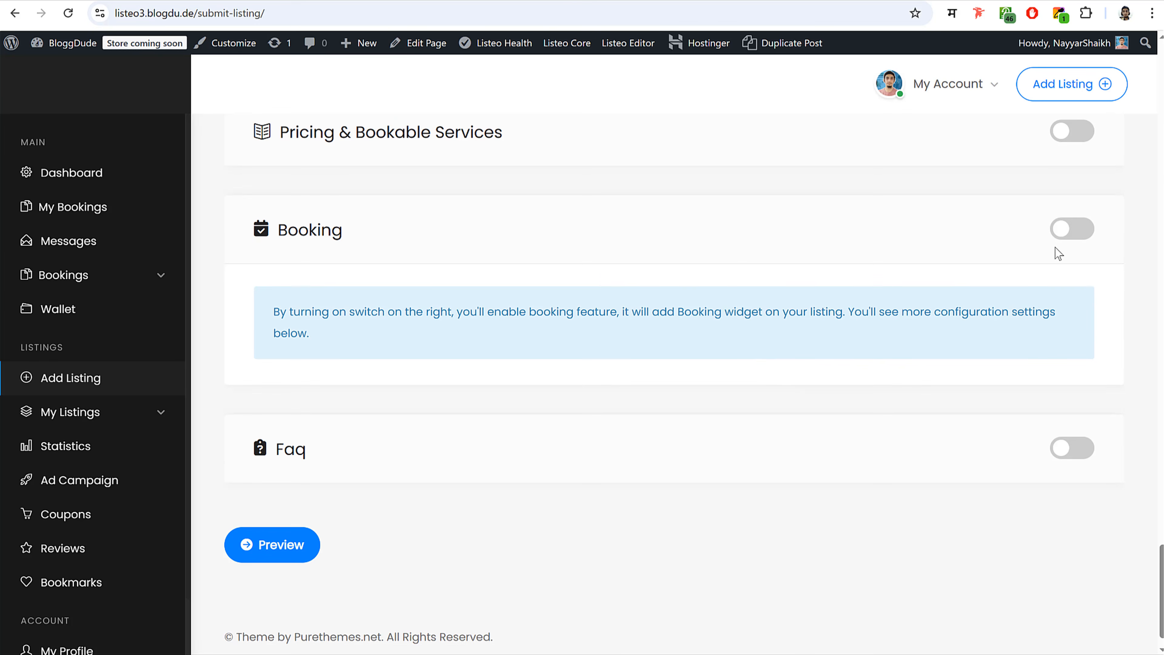
scroll(396, 296, up, 3)
drag(293, 279, 538, 281)
click(538, 281)
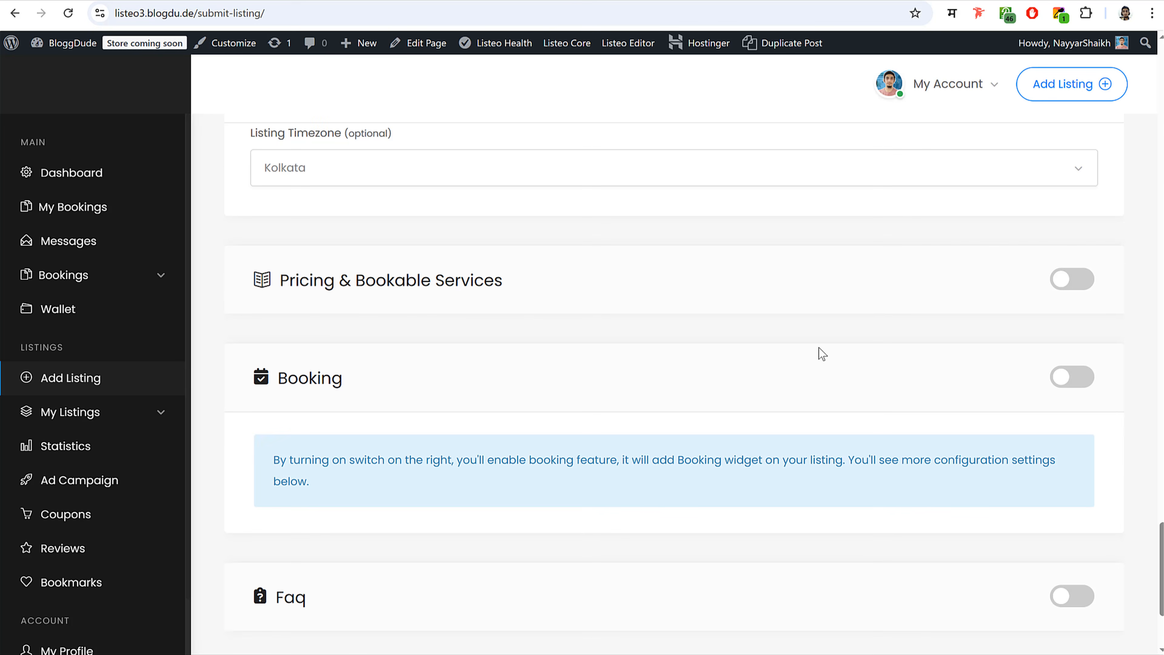
scroll(822, 353, down, 3)
- Switch on Booking and time-slot Availability for the listing
click(1077, 227)
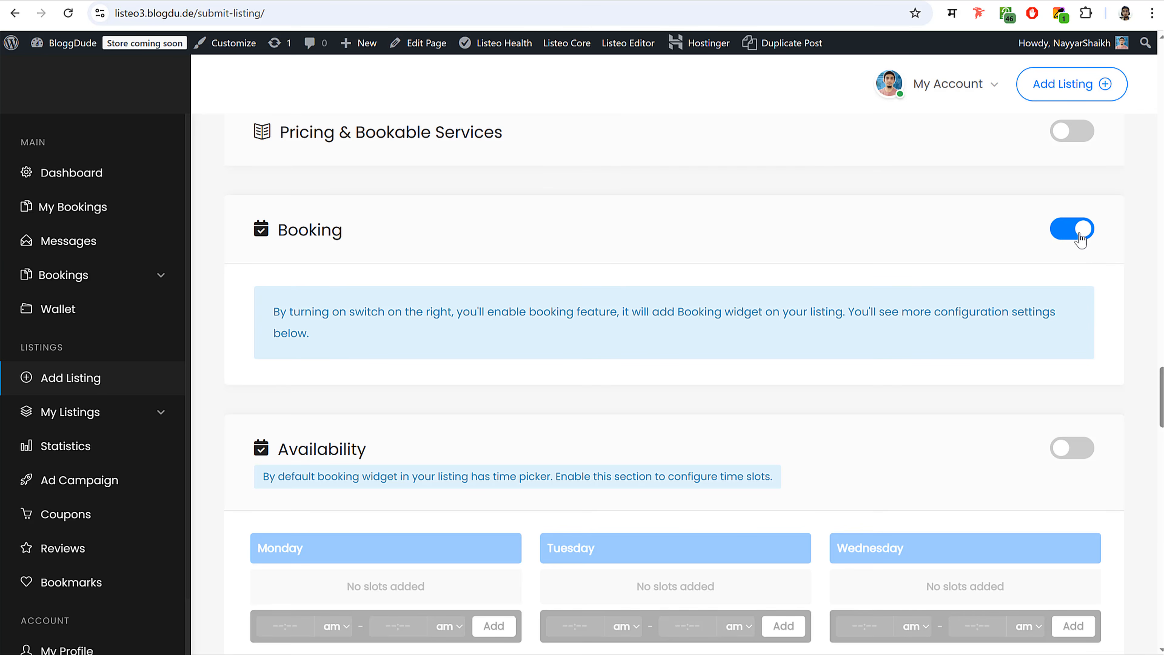
scroll(1030, 283, down, 4)
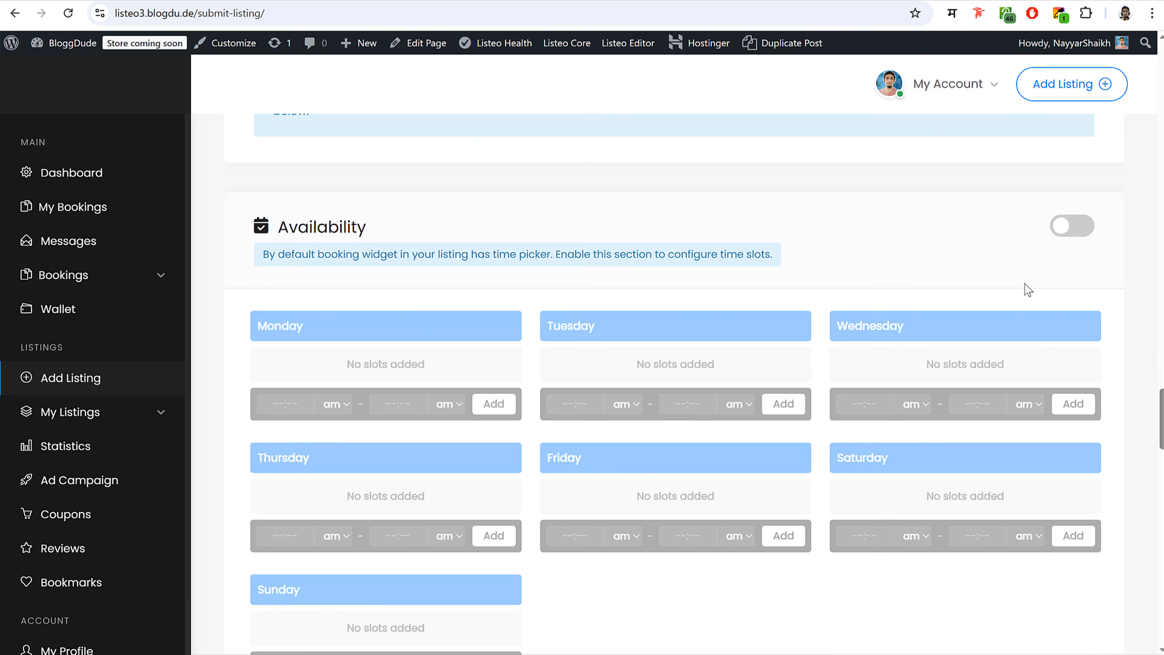
click(1068, 229)
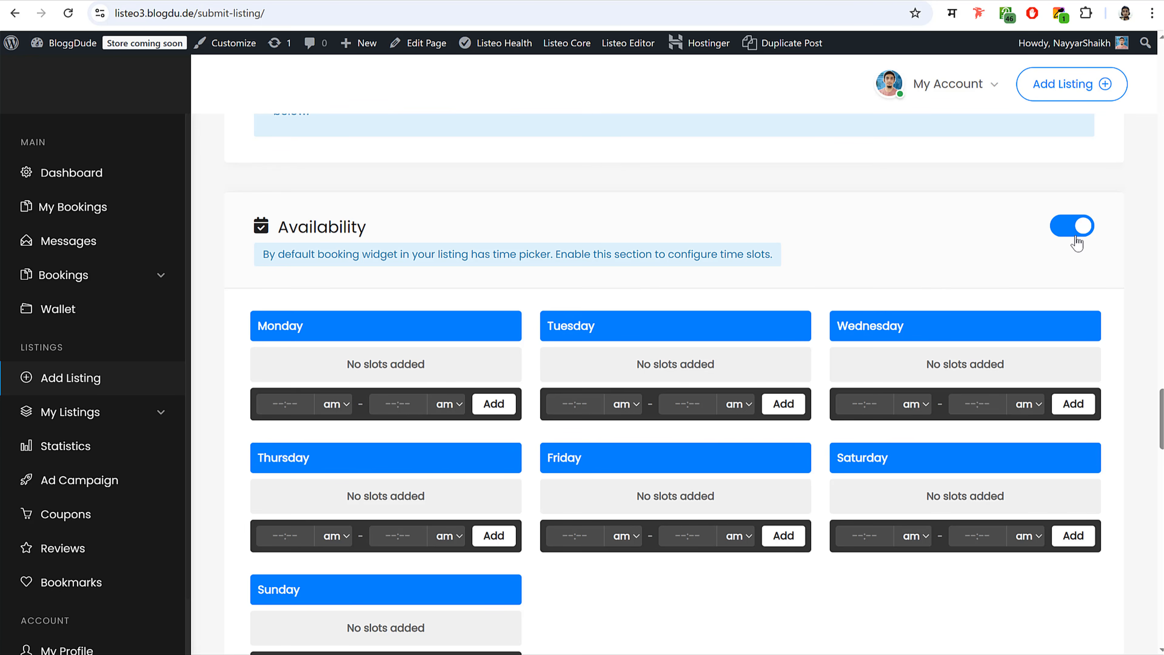
scroll(639, 289, up, 20)
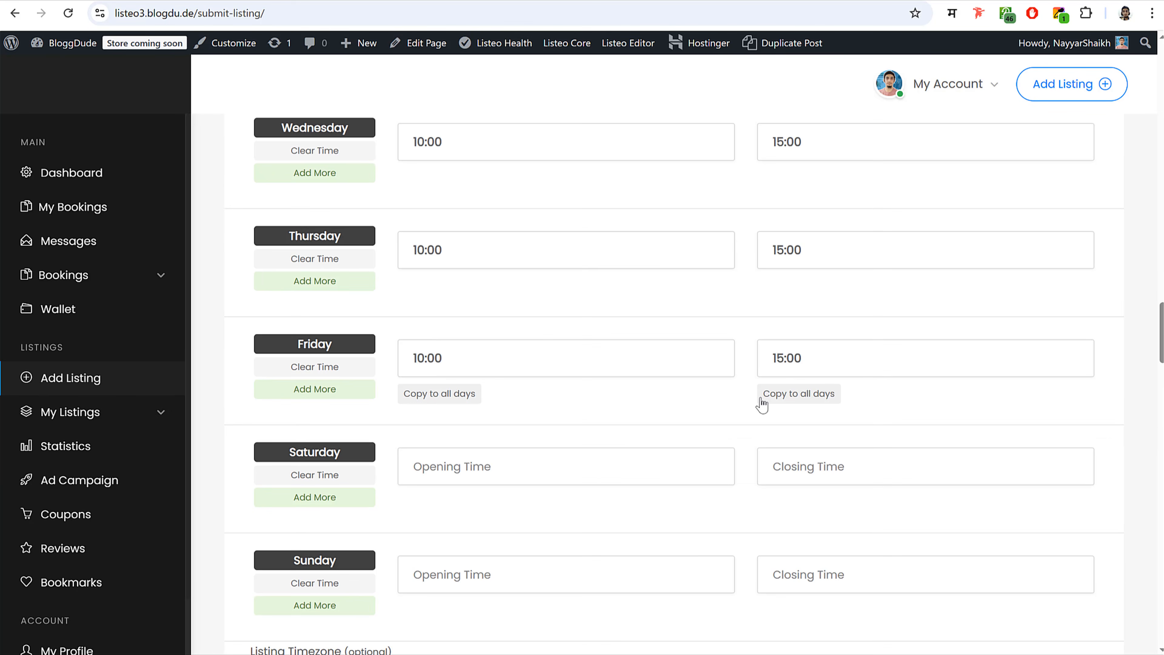
- Add a Monday availability slot from 10:00 am to 03:00 pm
scroll(705, 411, down, 15)
scroll(677, 419, down, 5)
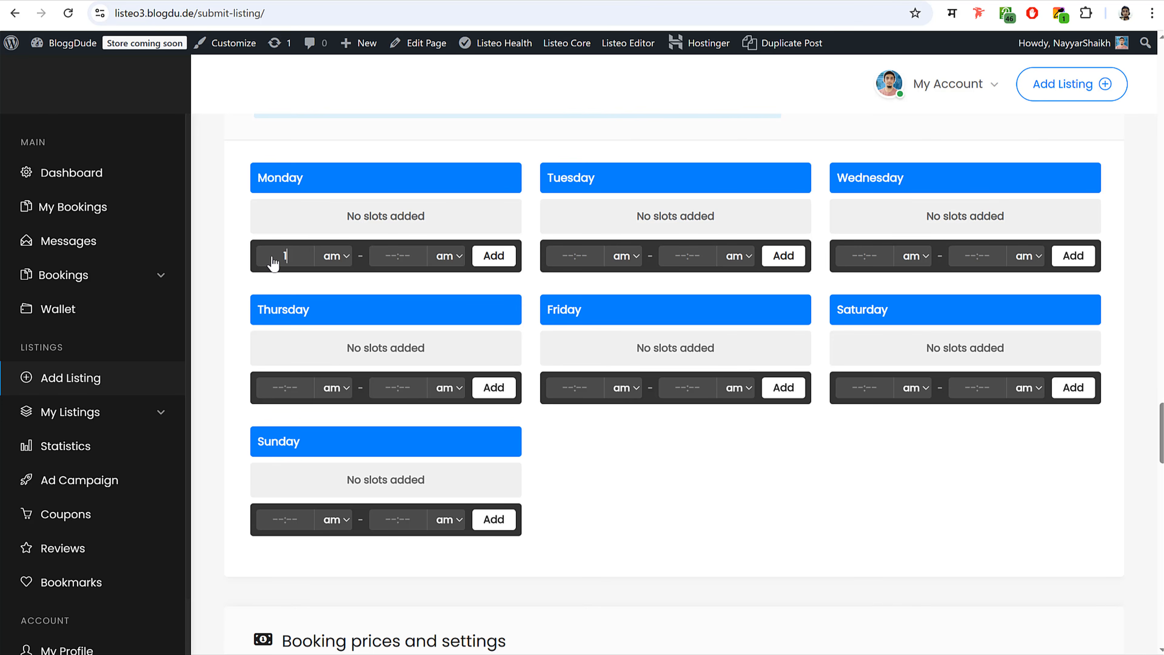
text(00)
click(447, 257)
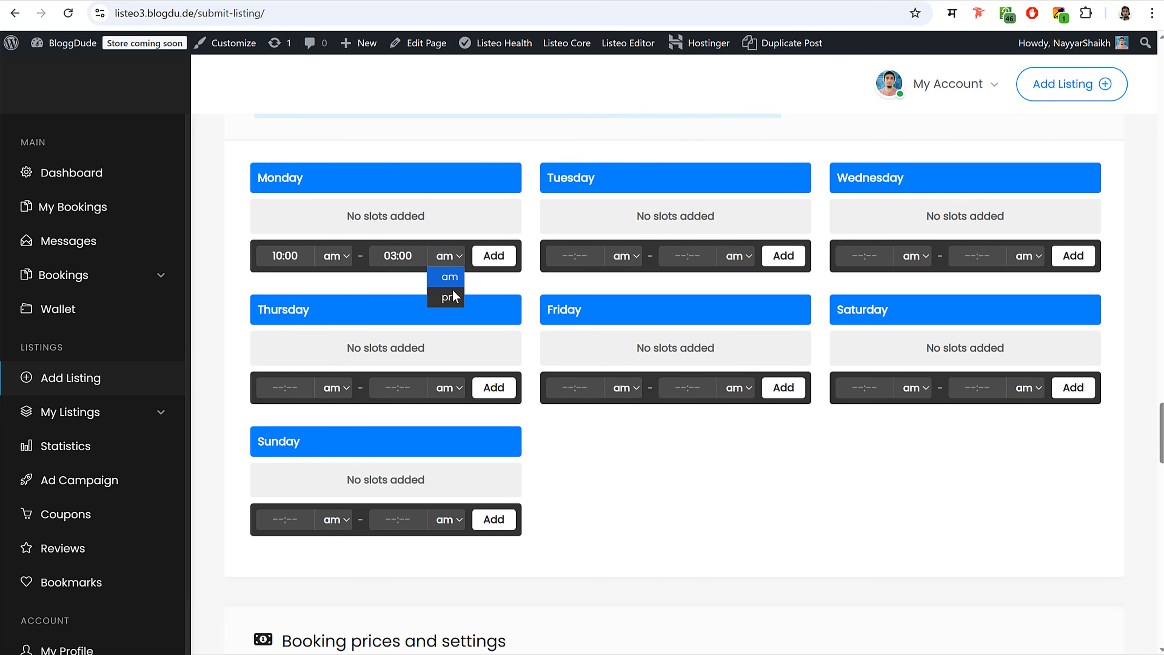
click(452, 296)
click(494, 255)
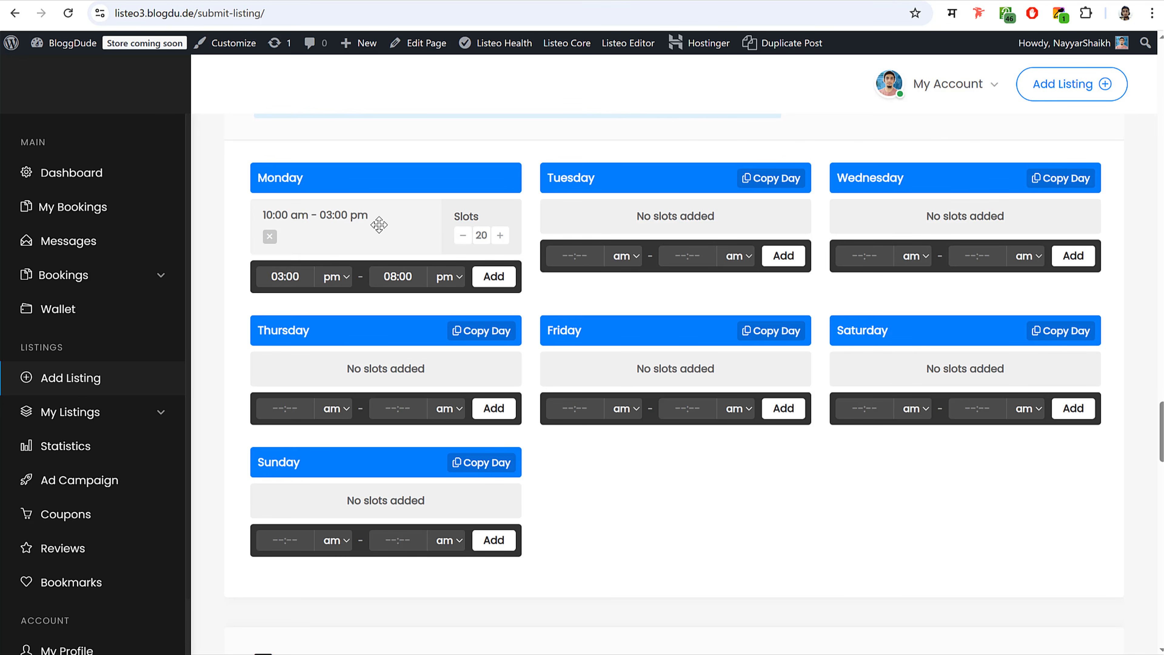
- Add five hourly Tuesday slots from 10:00 am to 03:00 pm, raising each slot's capacity to 5
click(560, 260)
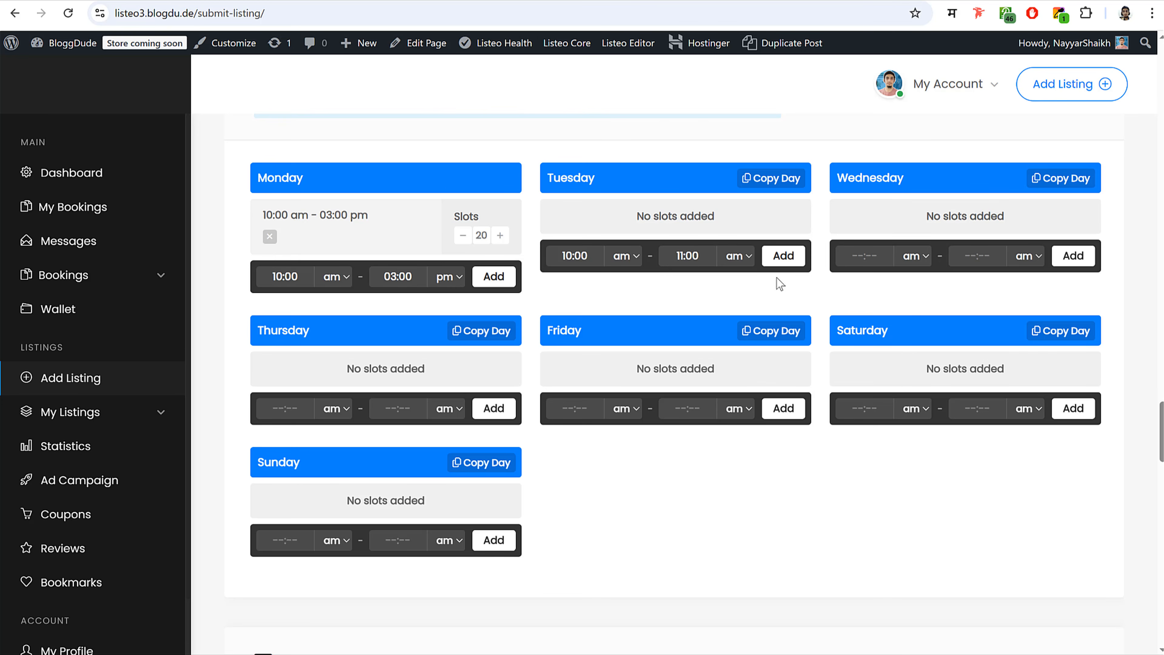
click(784, 256)
click(790, 235)
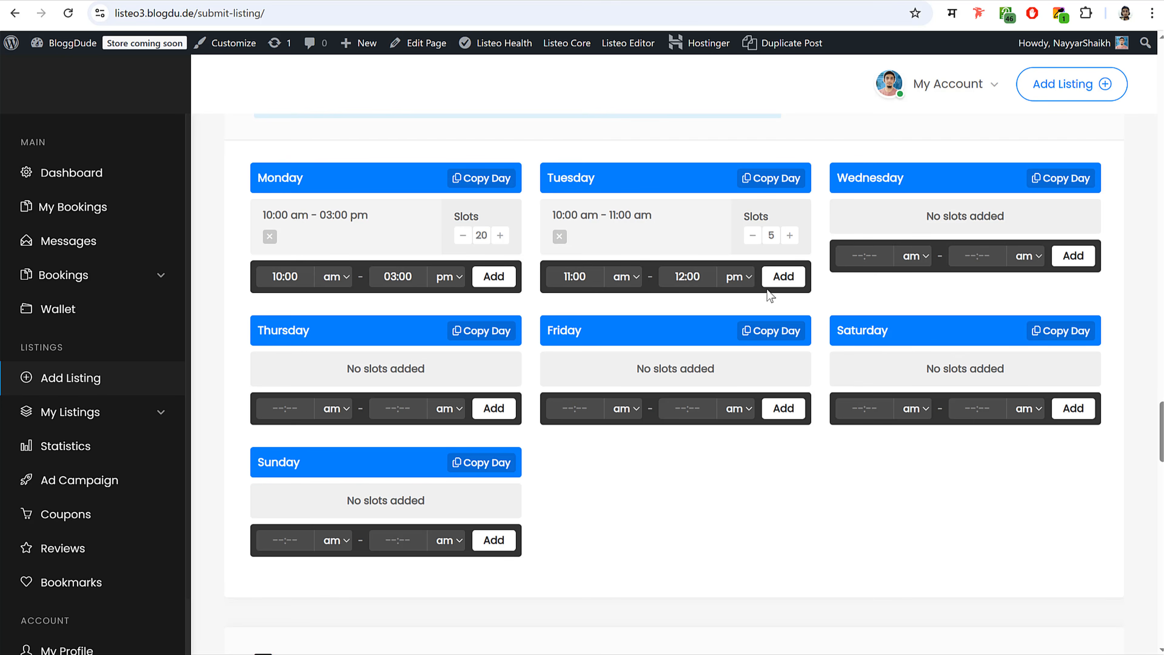
click(783, 277)
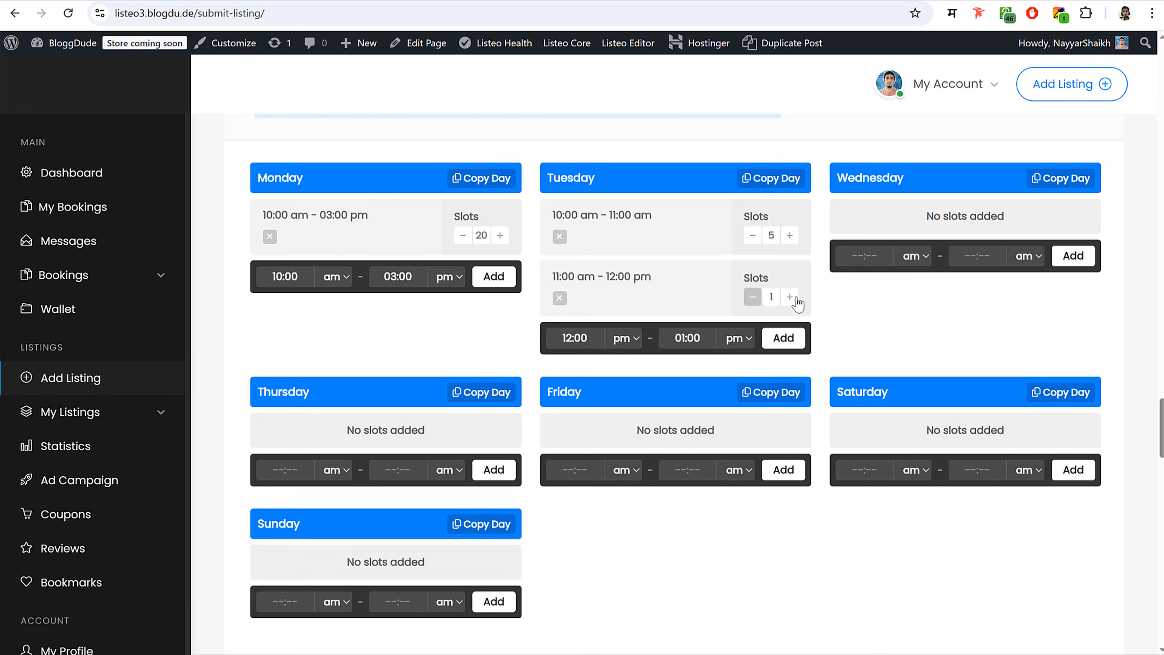
click(790, 296)
click(790, 297)
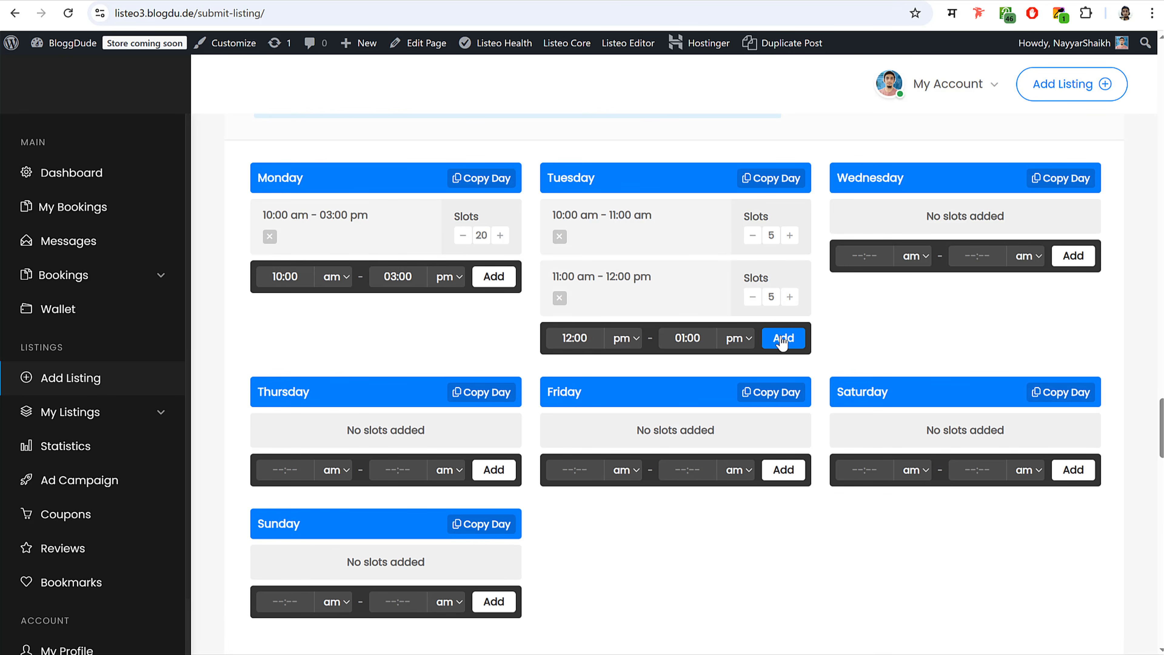
click(782, 338)
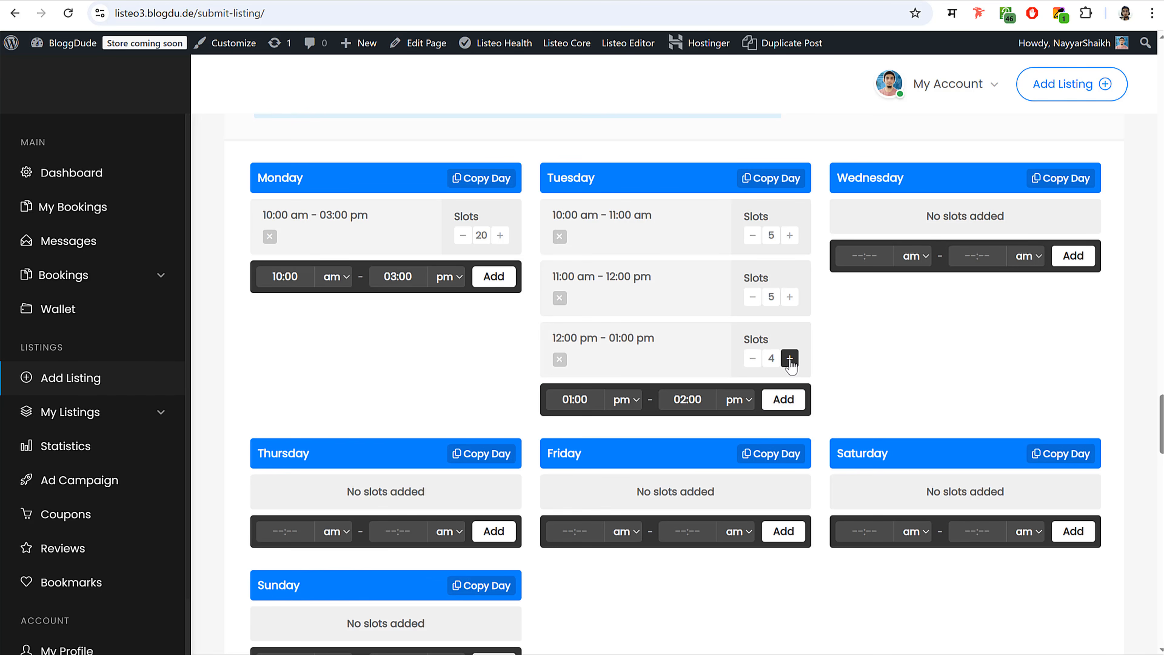
click(790, 358)
click(784, 396)
scroll(790, 385, down, 3)
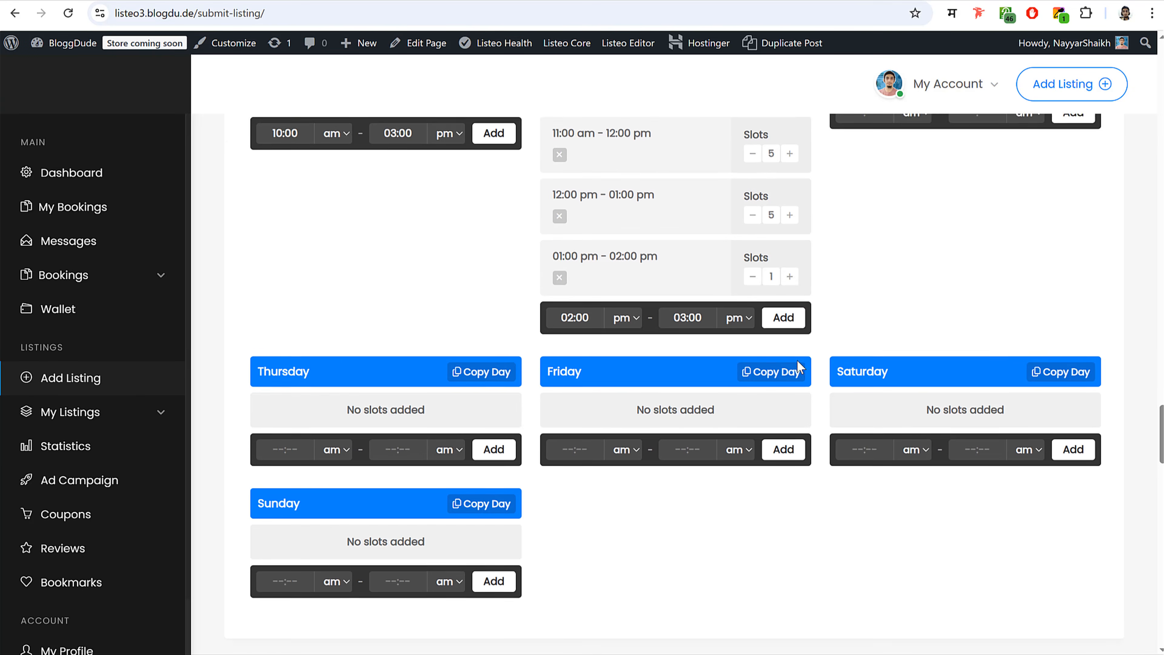
click(789, 271)
click(789, 271)
click(790, 271)
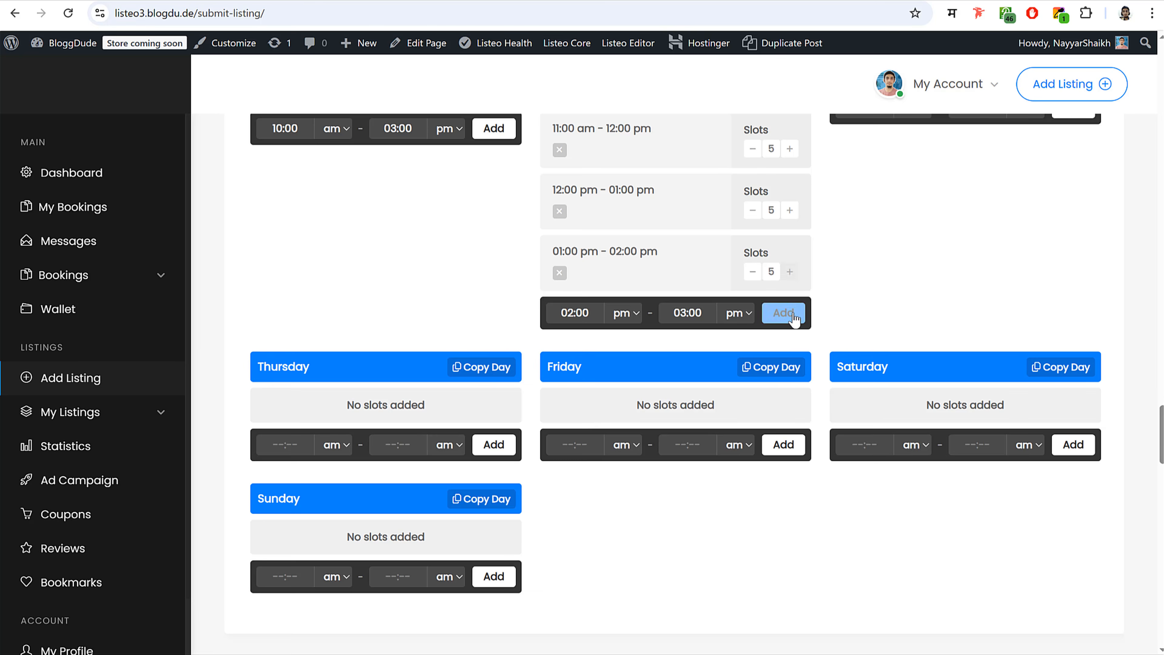
click(783, 312)
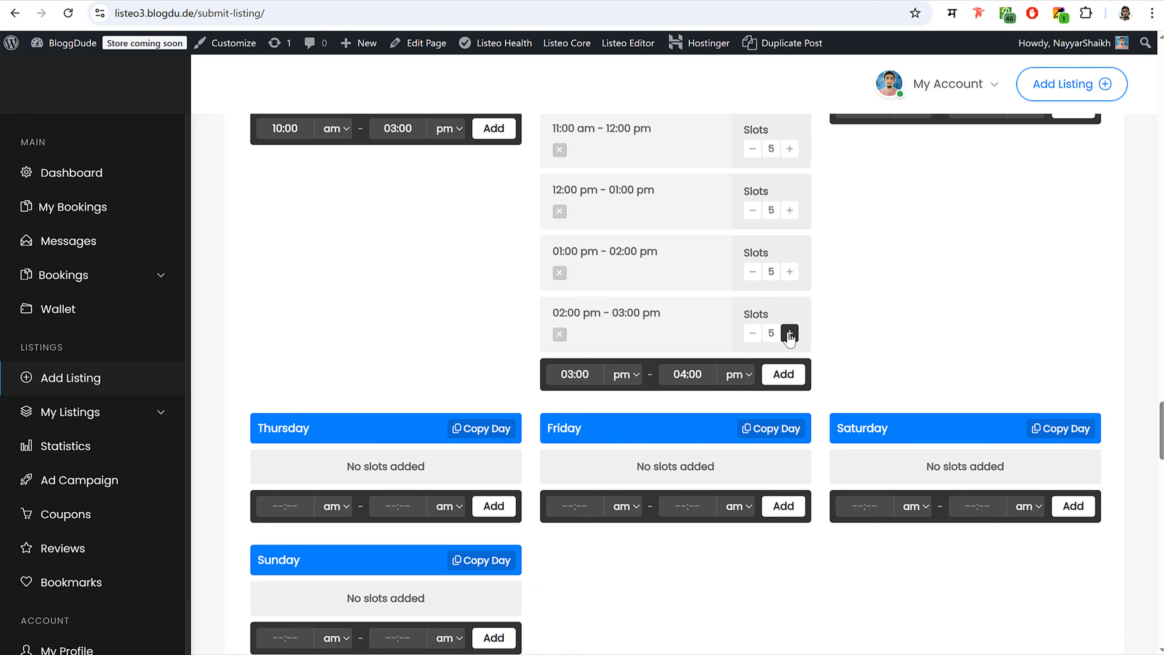
scroll(844, 362, up, 3)
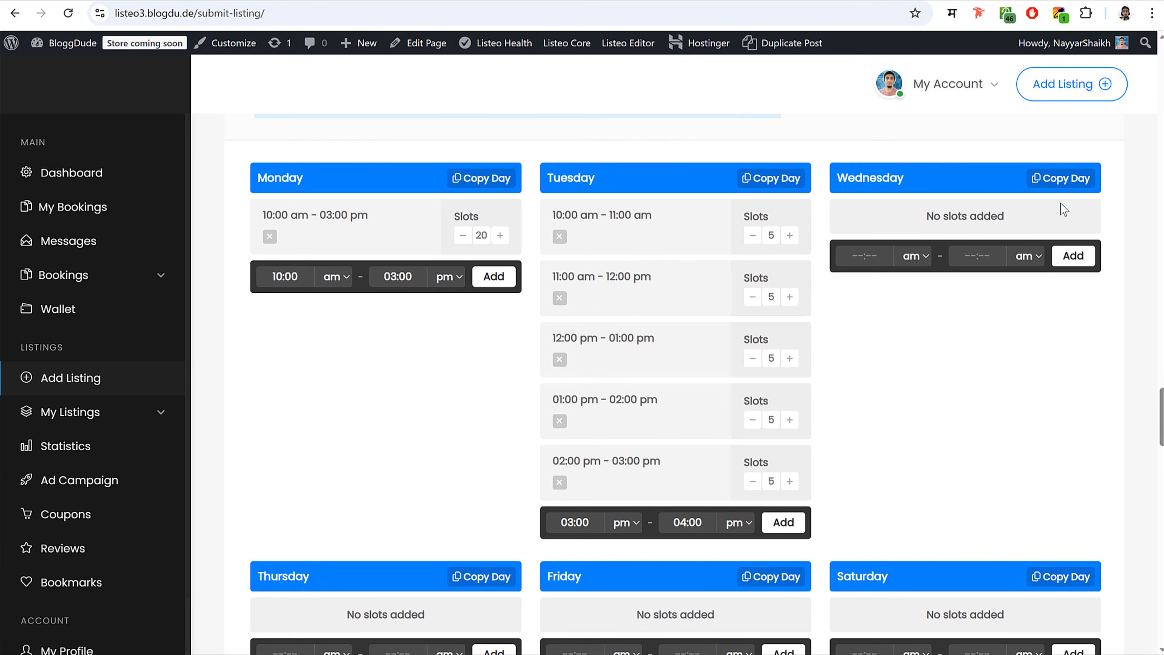
- Copy Tuesday's slots into Wednesday, Thursday and Friday
click(1061, 178)
click(1059, 226)
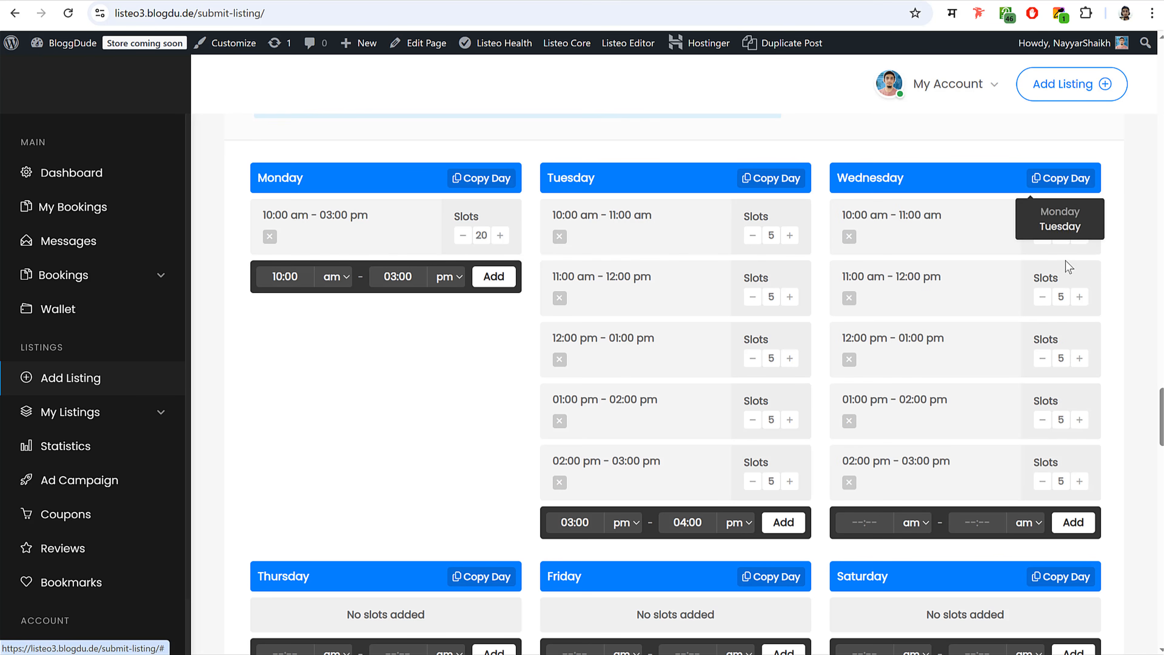
scroll(707, 194, down, 6)
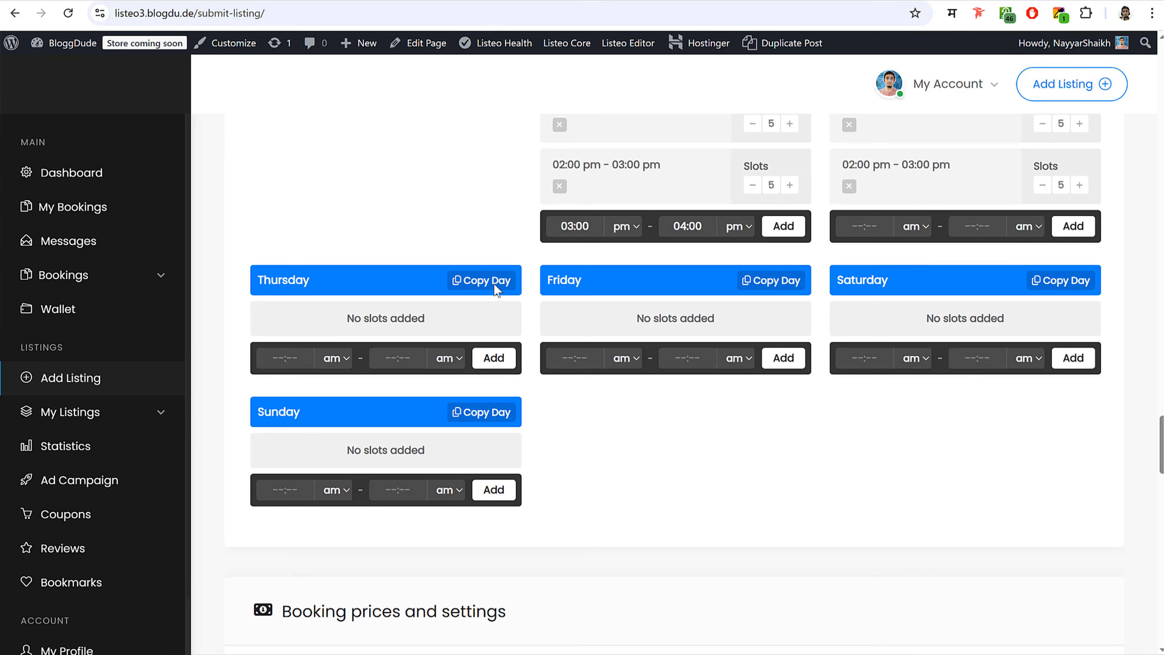
click(491, 281)
click(480, 328)
click(775, 280)
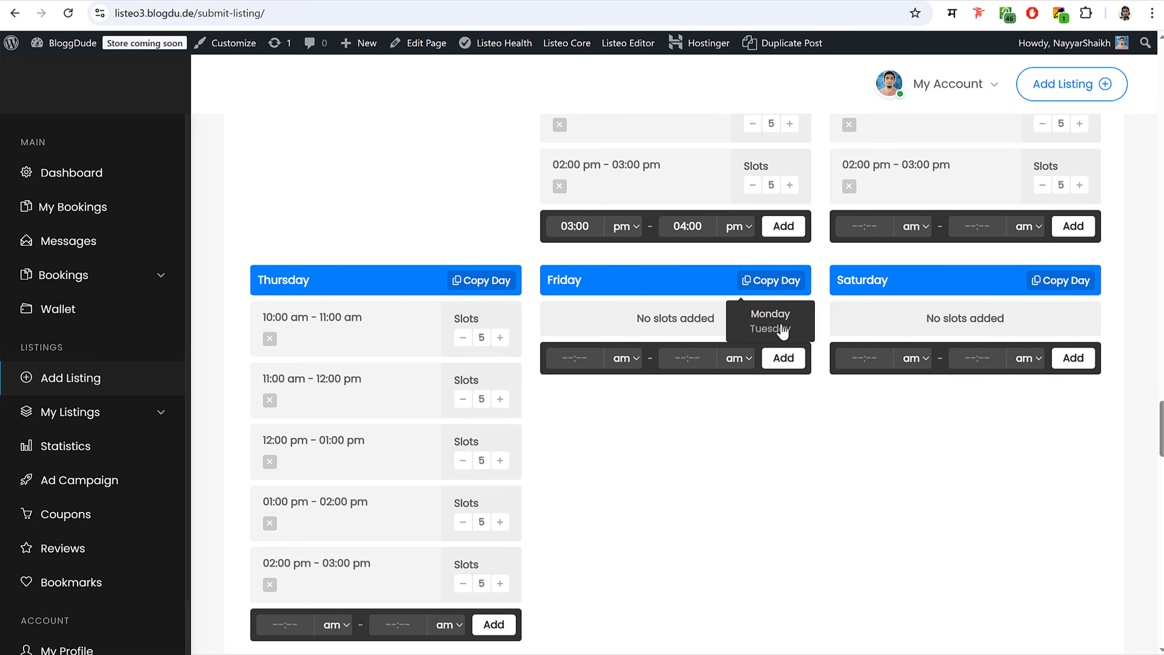
click(775, 328)
scroll(631, 473, down, 13)
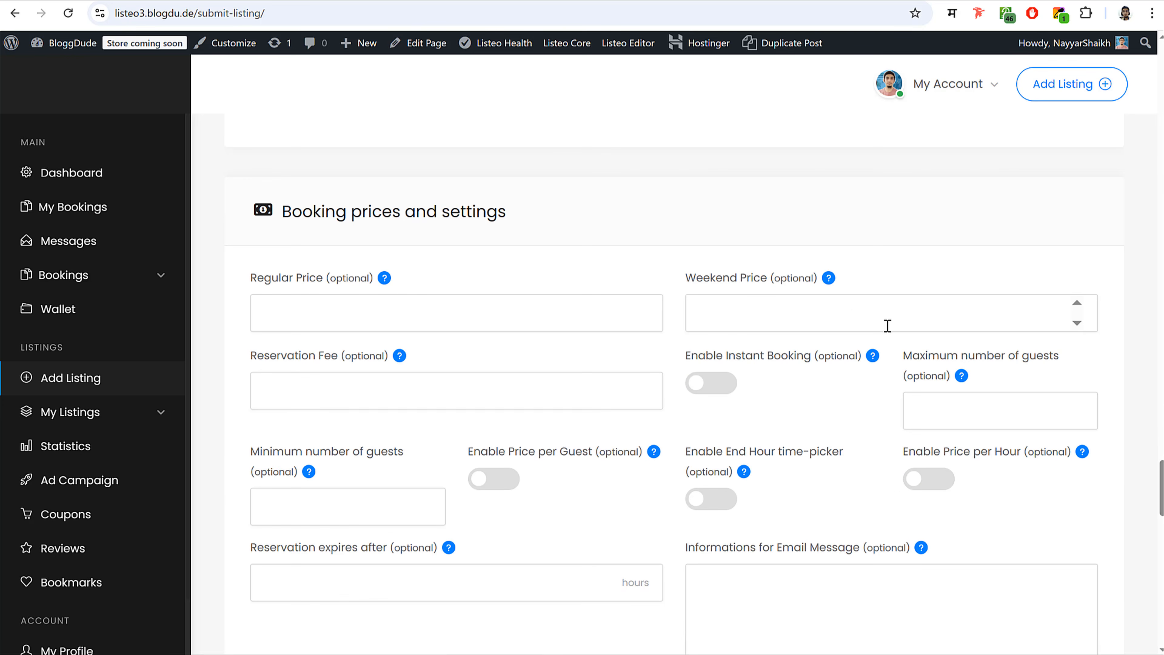
- Check the listing's Regular Price of 100, then return to the Listeo Submit Service Form editor
scroll(887, 326, down, 2)
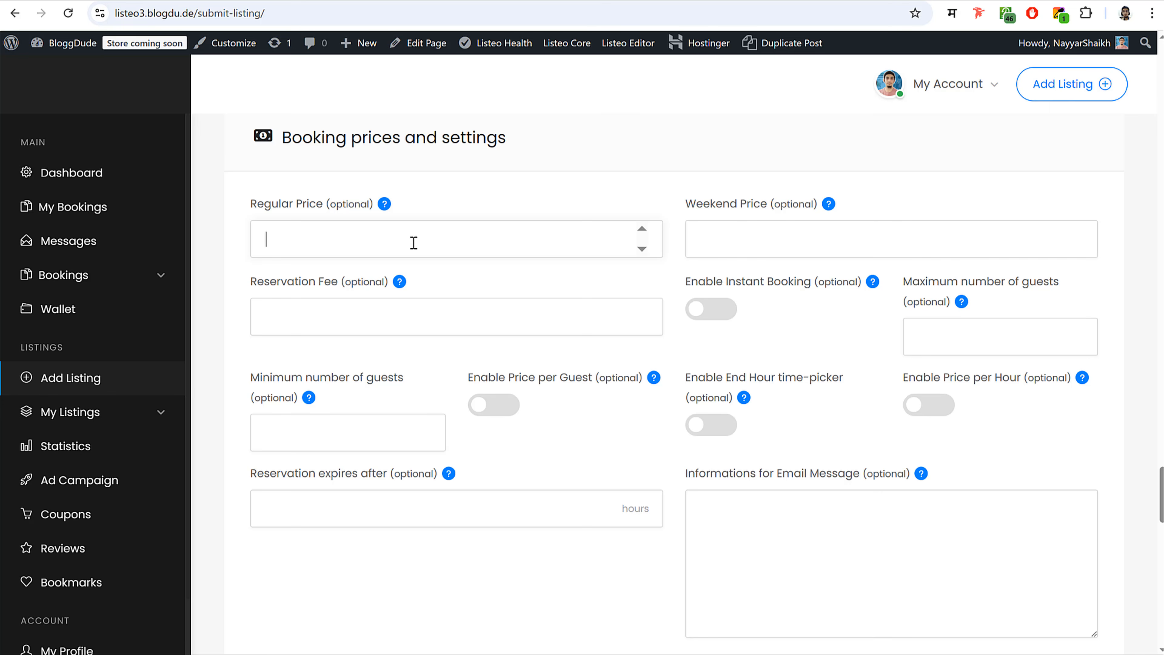
scroll(413, 243, up, 20)
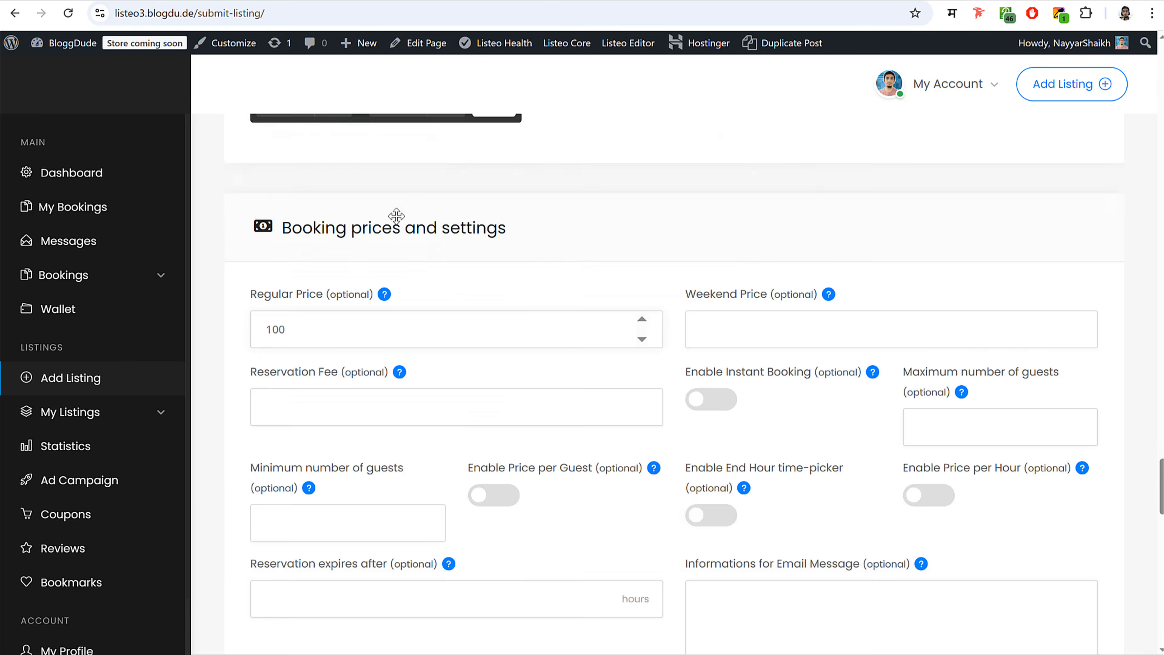
scroll(510, 355, up, 8)
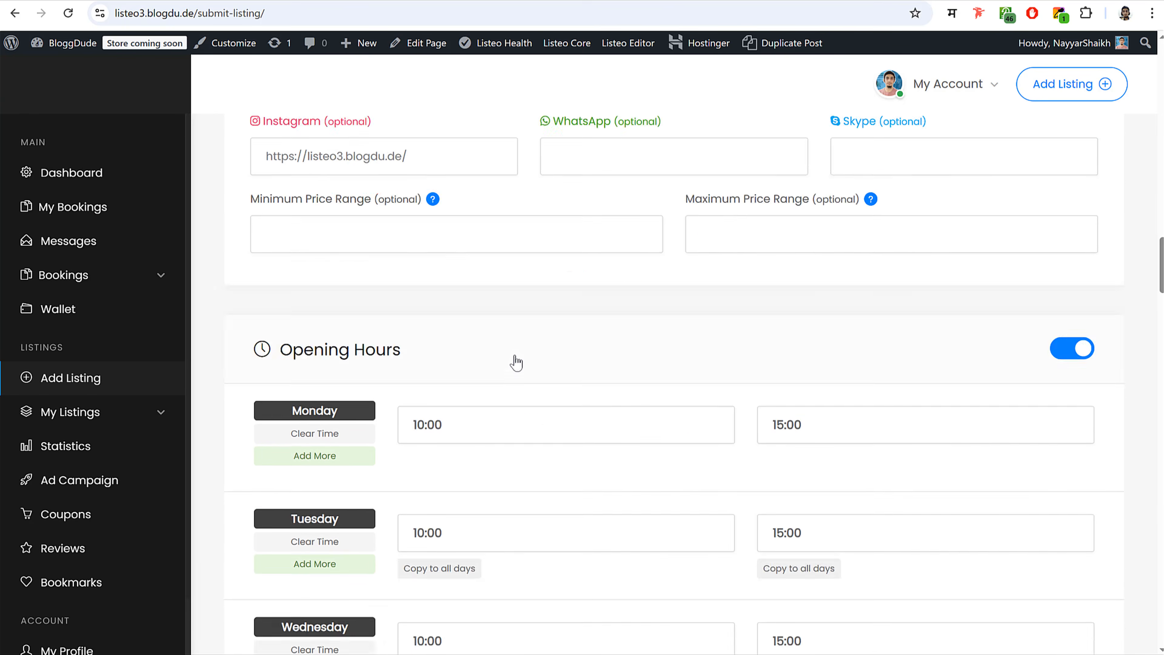
scroll(634, 330, down, 20)
scroll(636, 355, up, 10)
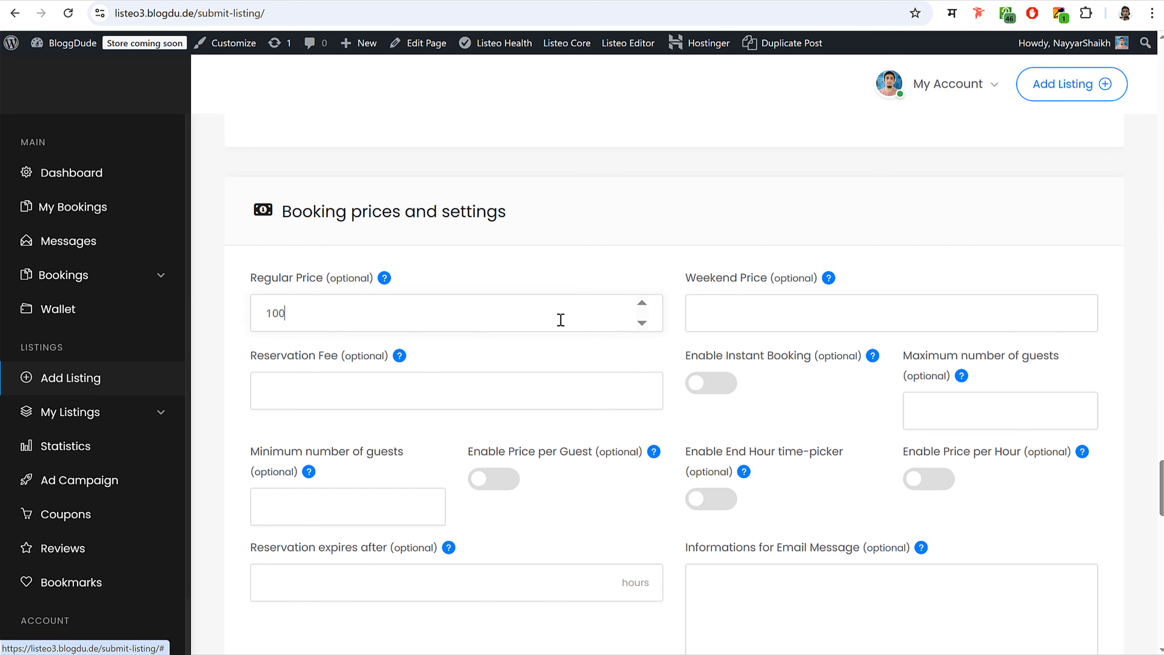
double_click(280, 316)
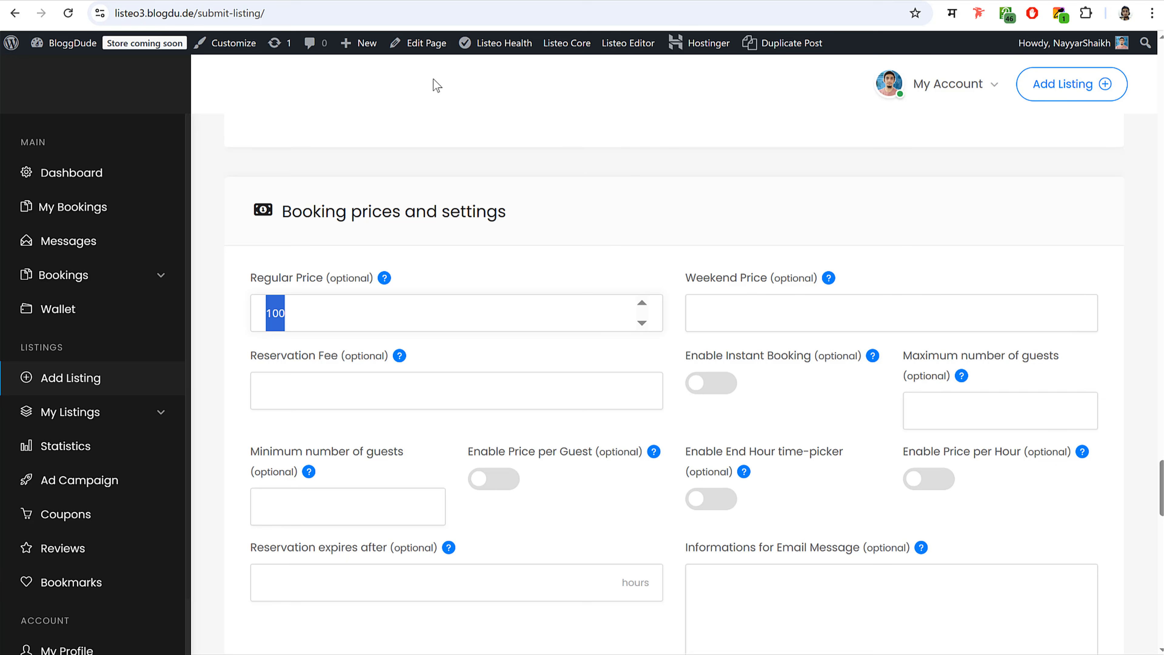
key(ctrl+Tab)
- Remove the Weekend Price and Reservation Fee fields, leaving Regular Price unchanged
scroll(800, 425, down, 9)
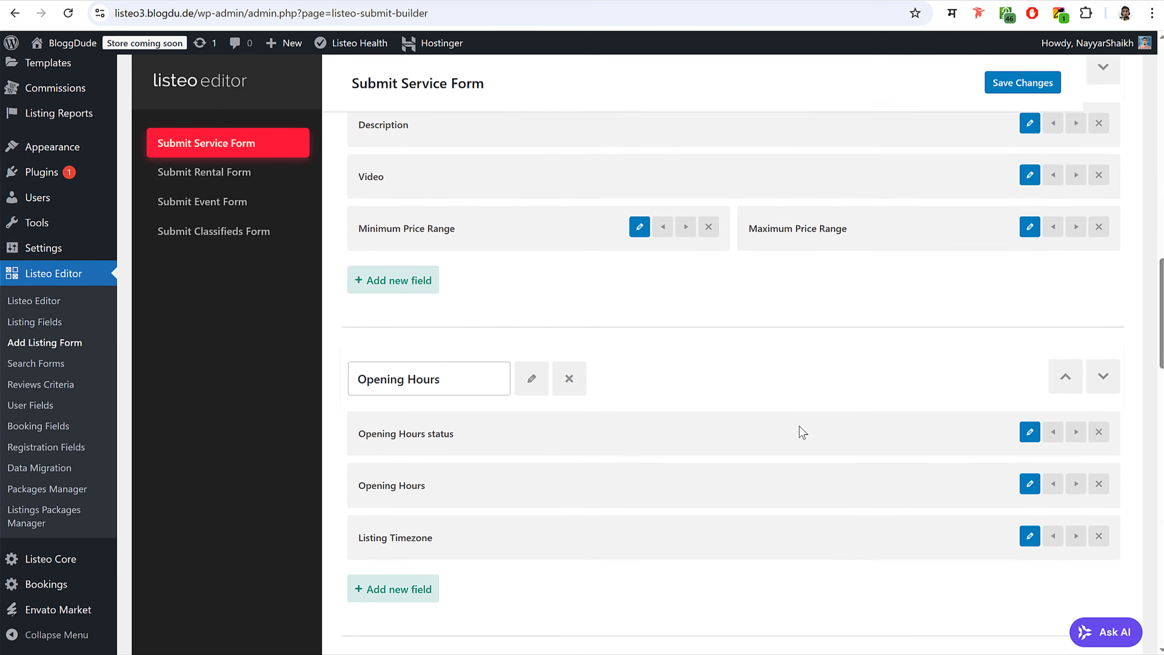
scroll(799, 426, down, 15)
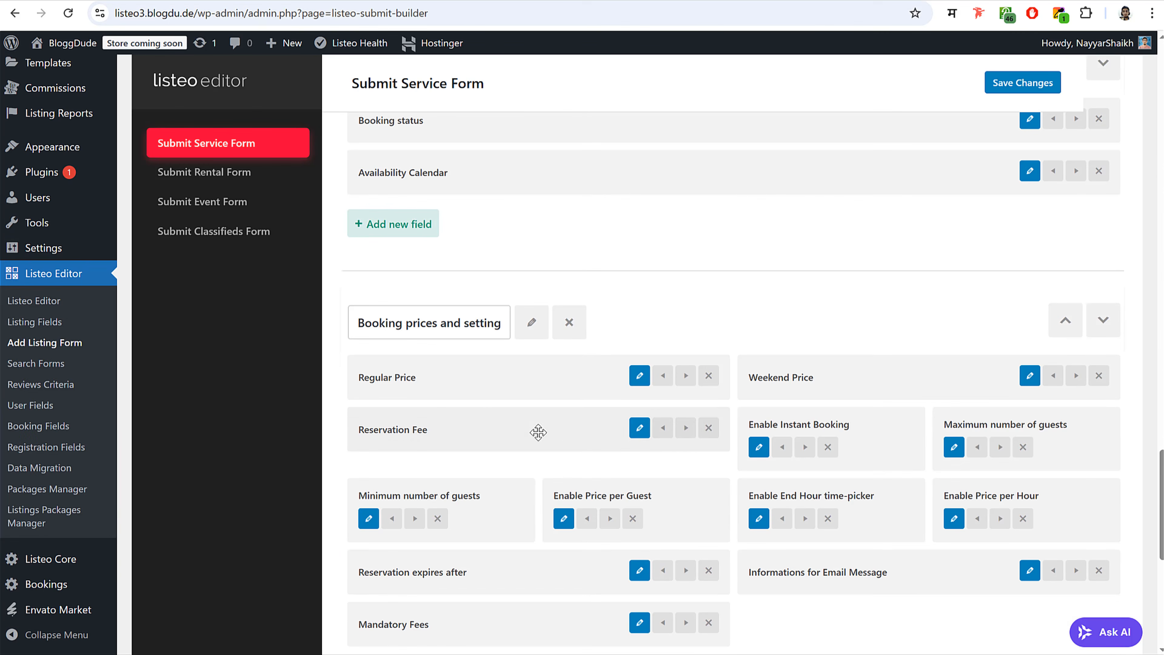
click(640, 376)
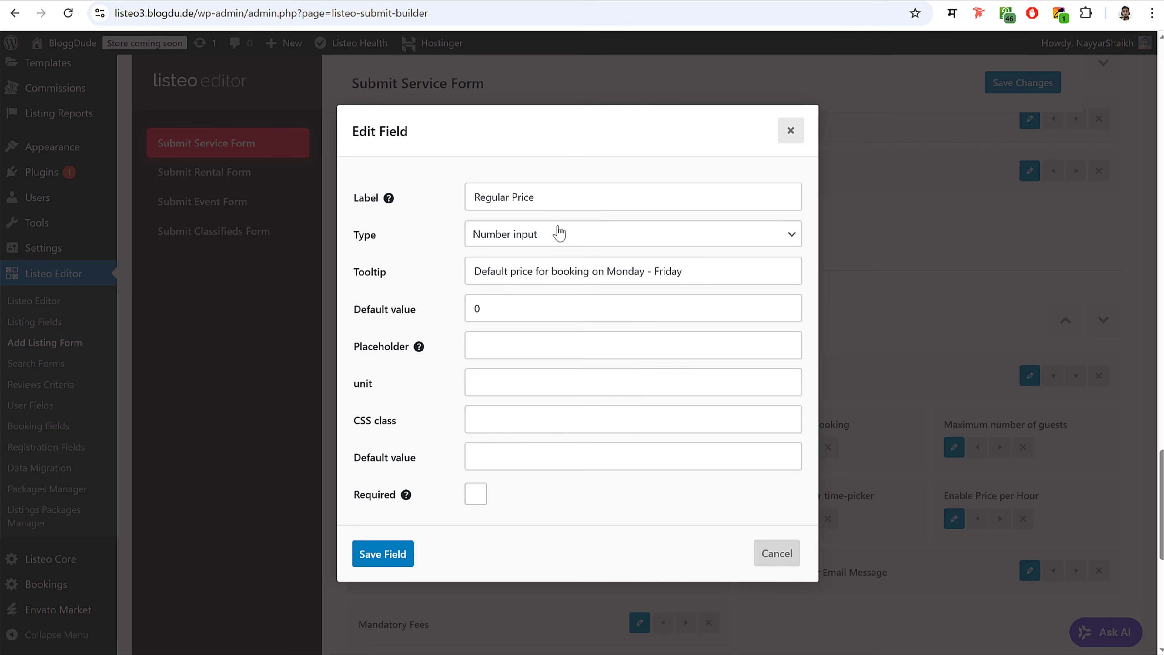
triple_click(469, 192)
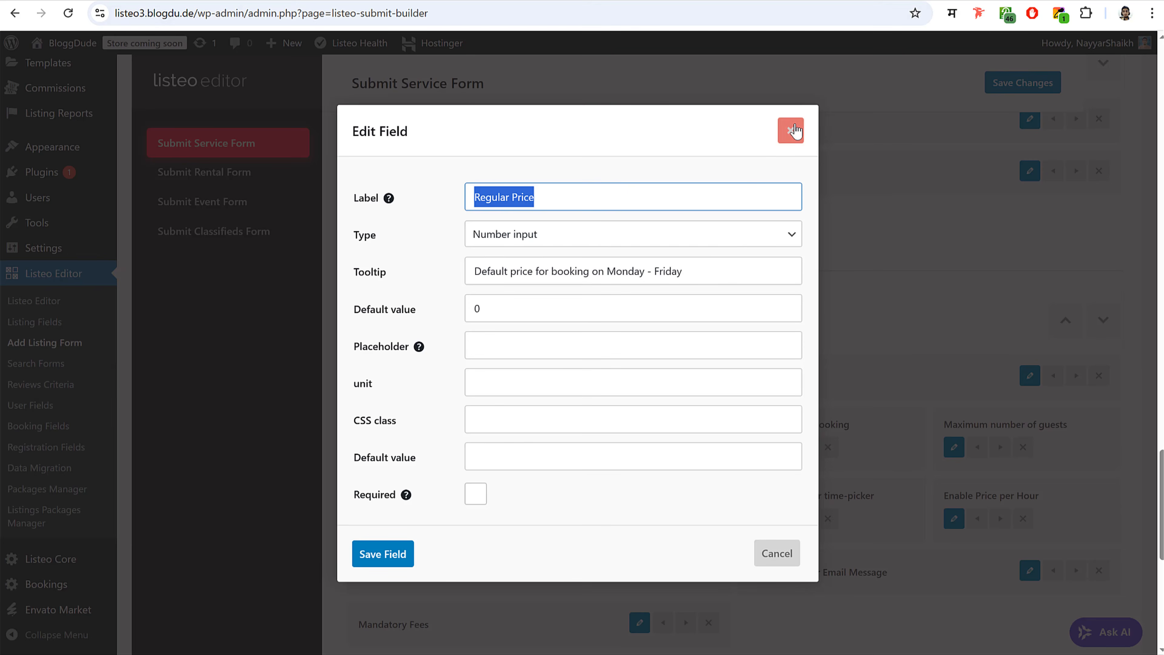
click(794, 131)
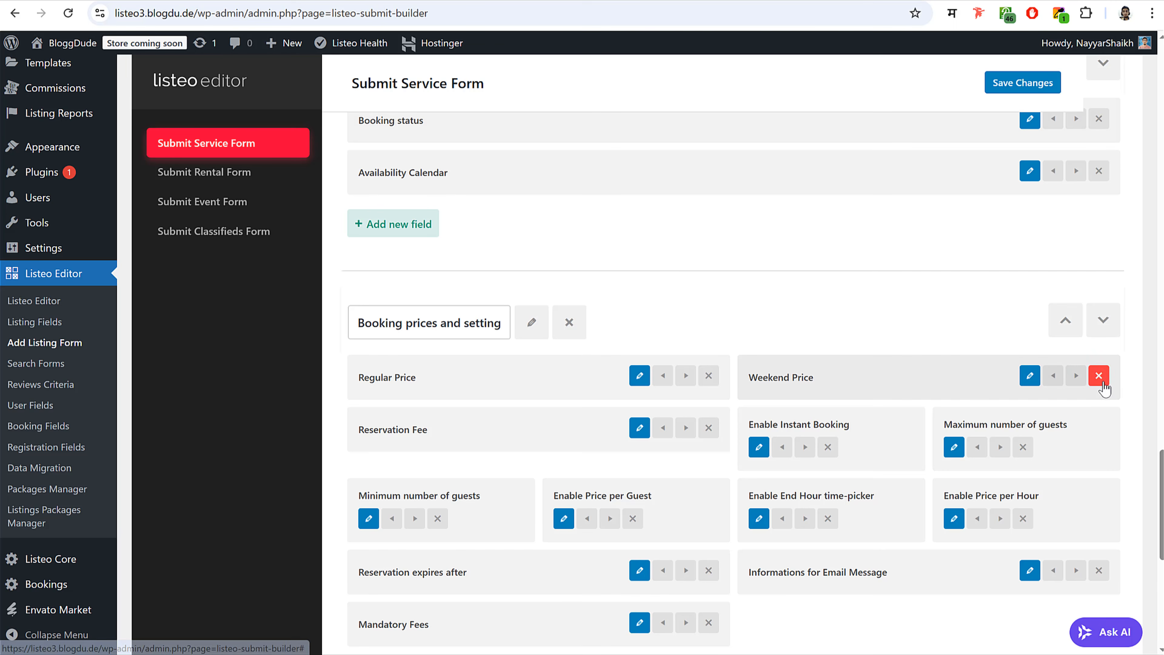
click(1099, 375)
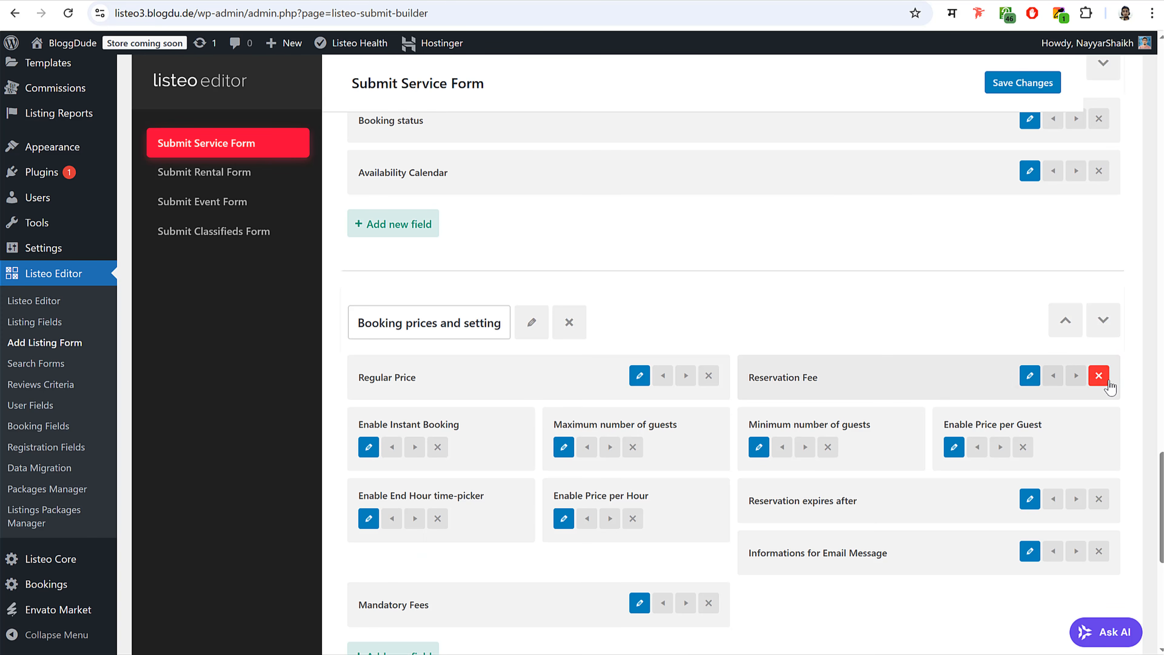
click(1102, 380)
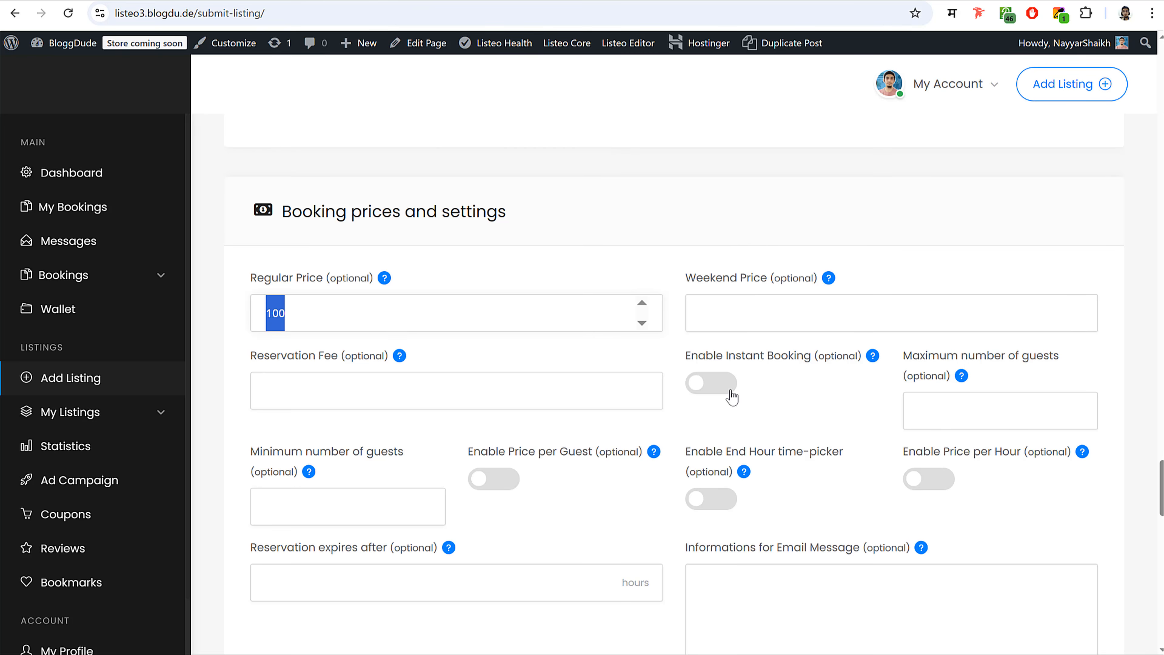
- Turn on Instant Booking and remove the Price per Guest and minimum/maximum guest fields
click(731, 396)
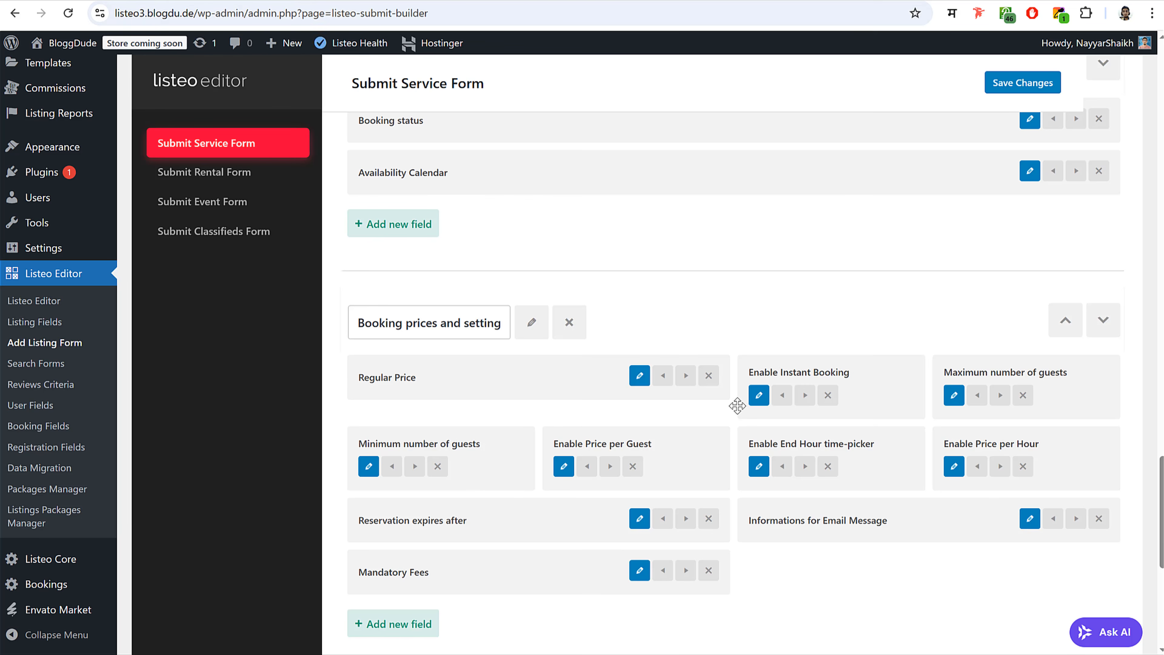
scroll(837, 352, down, 3)
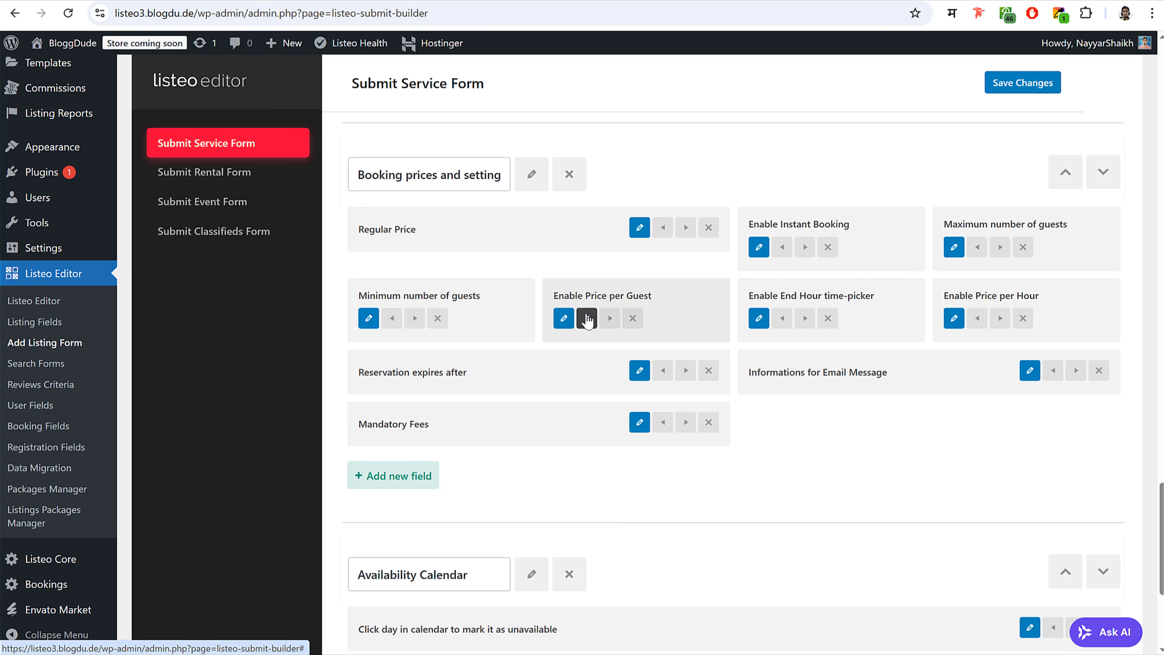
click(633, 318)
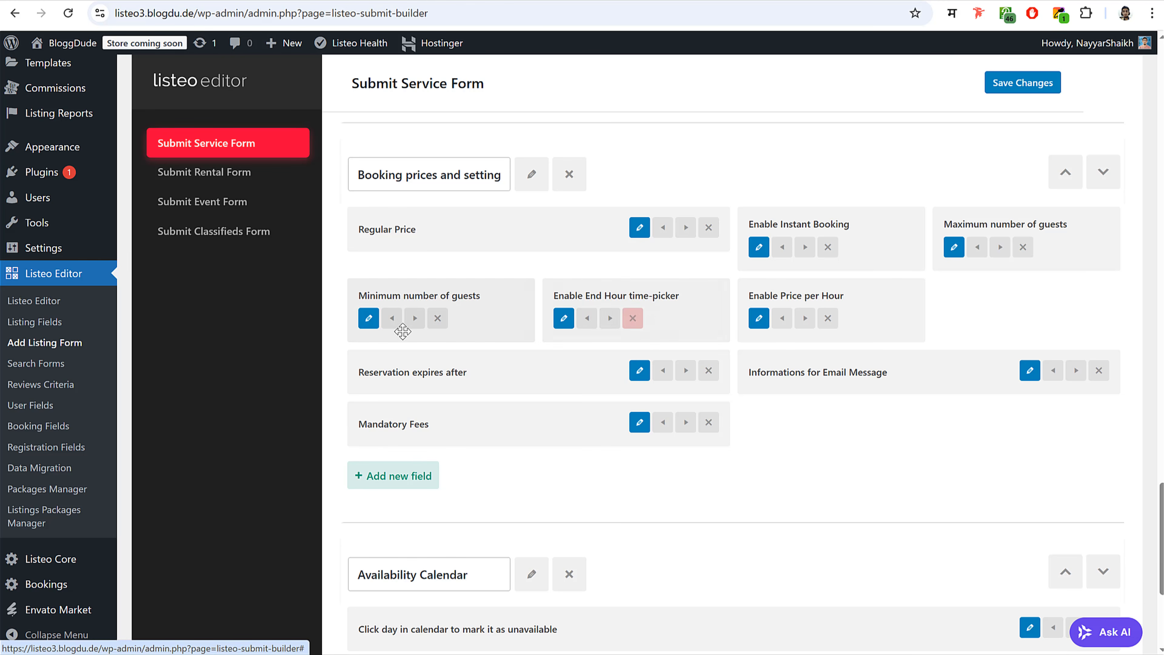
click(437, 317)
click(1025, 250)
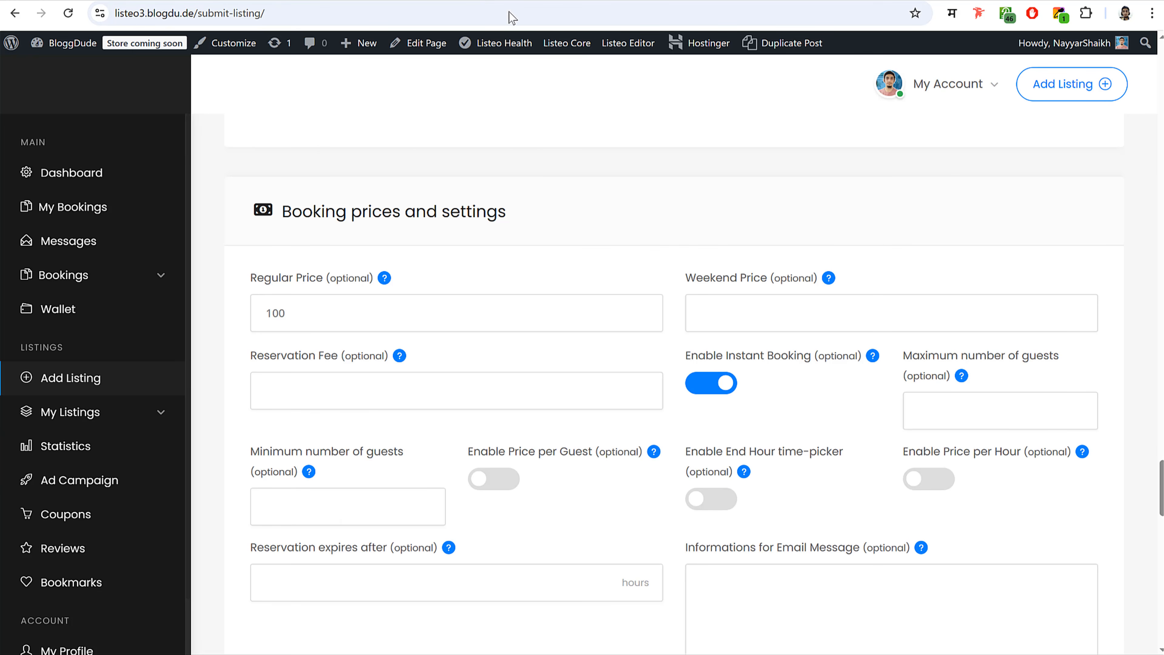
scroll(840, 482, down, 8)
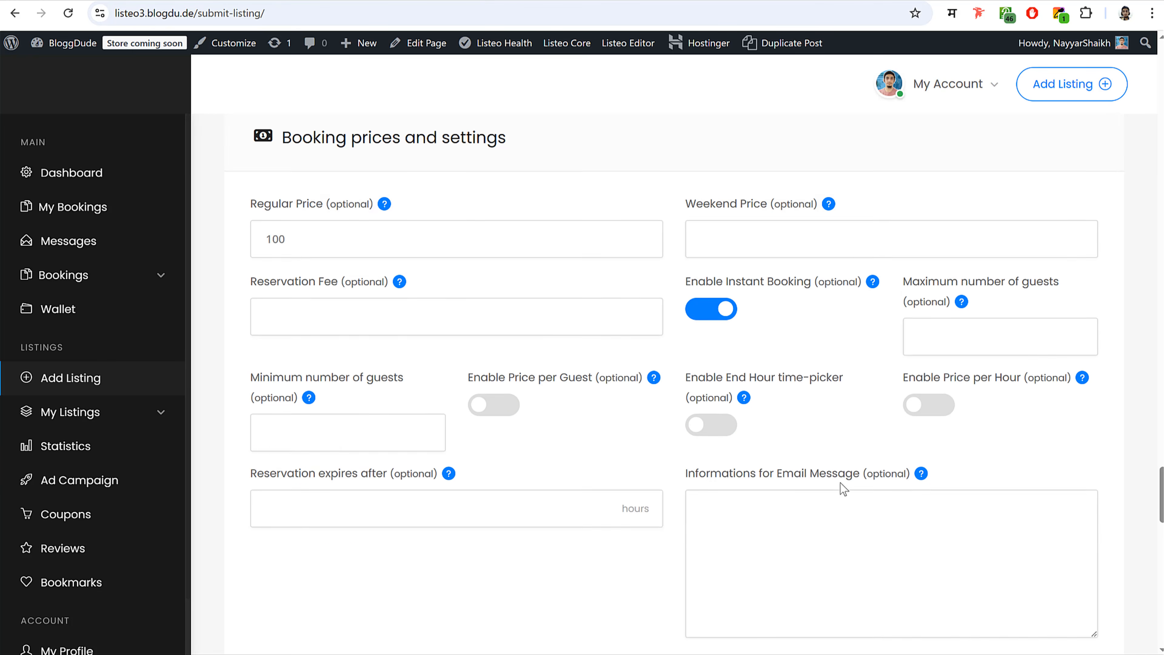
scroll(652, 484, down, 15)
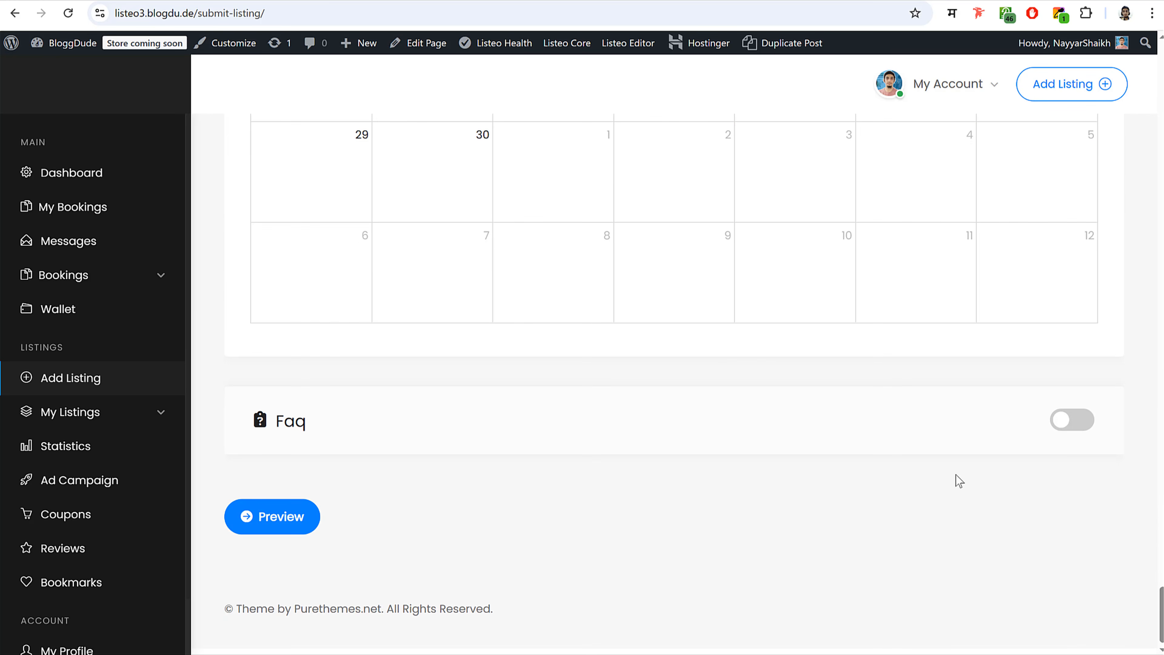
click(1079, 423)
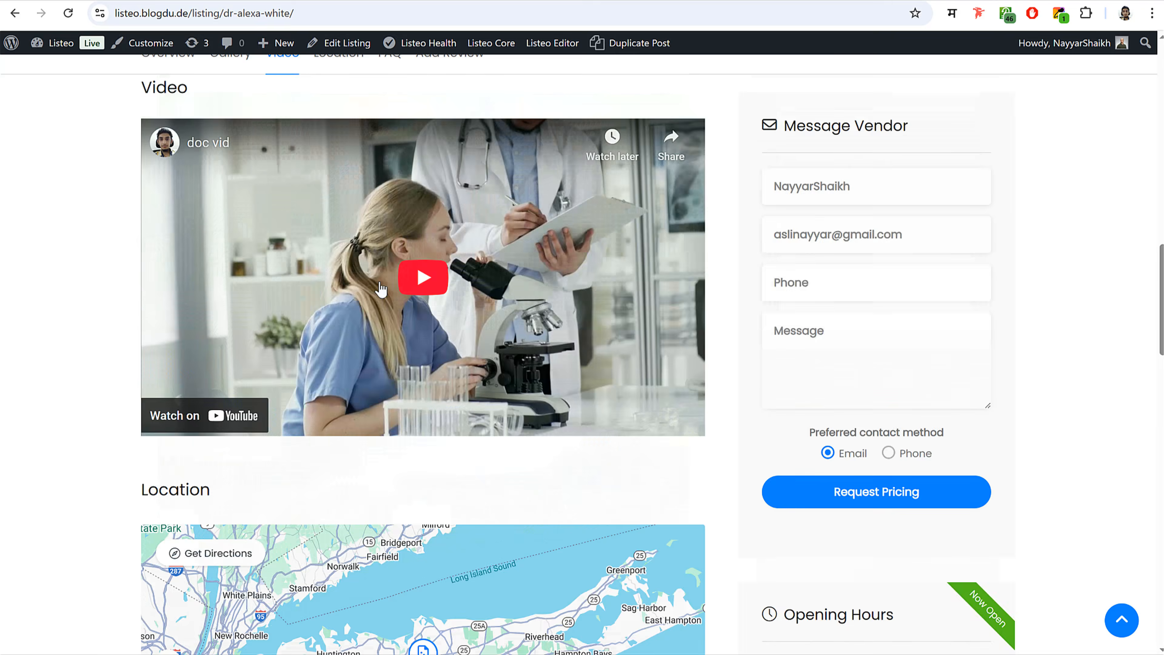
scroll(429, 325, down, 15)
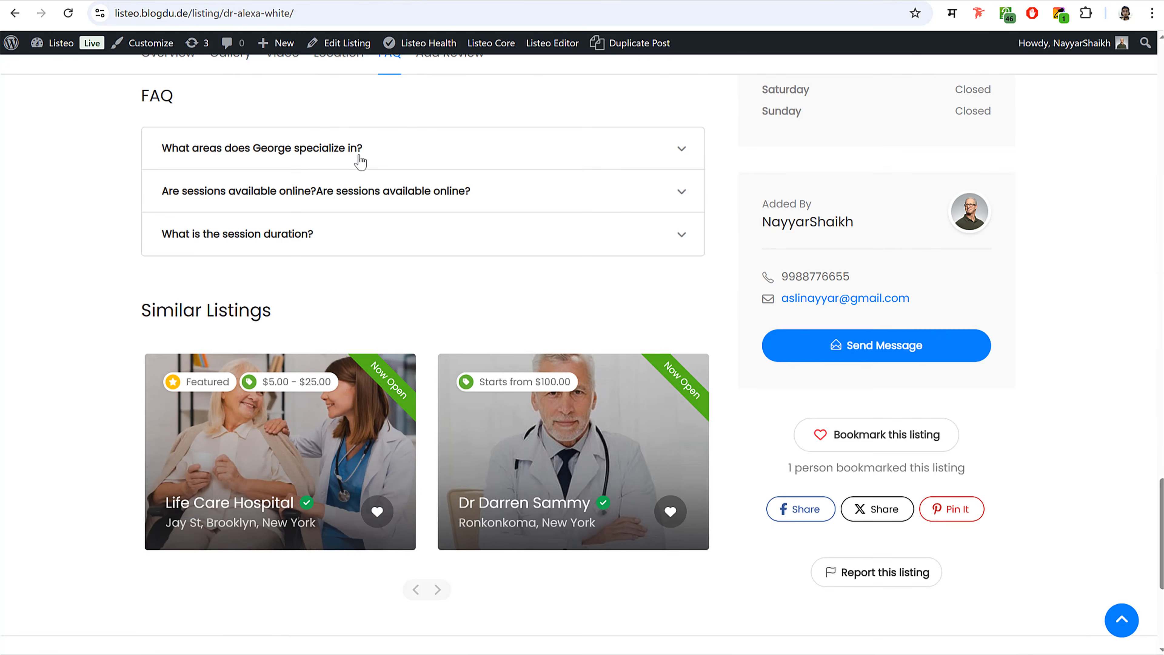
click(353, 149)
drag(362, 149, 165, 151)
key(ctrl+c)
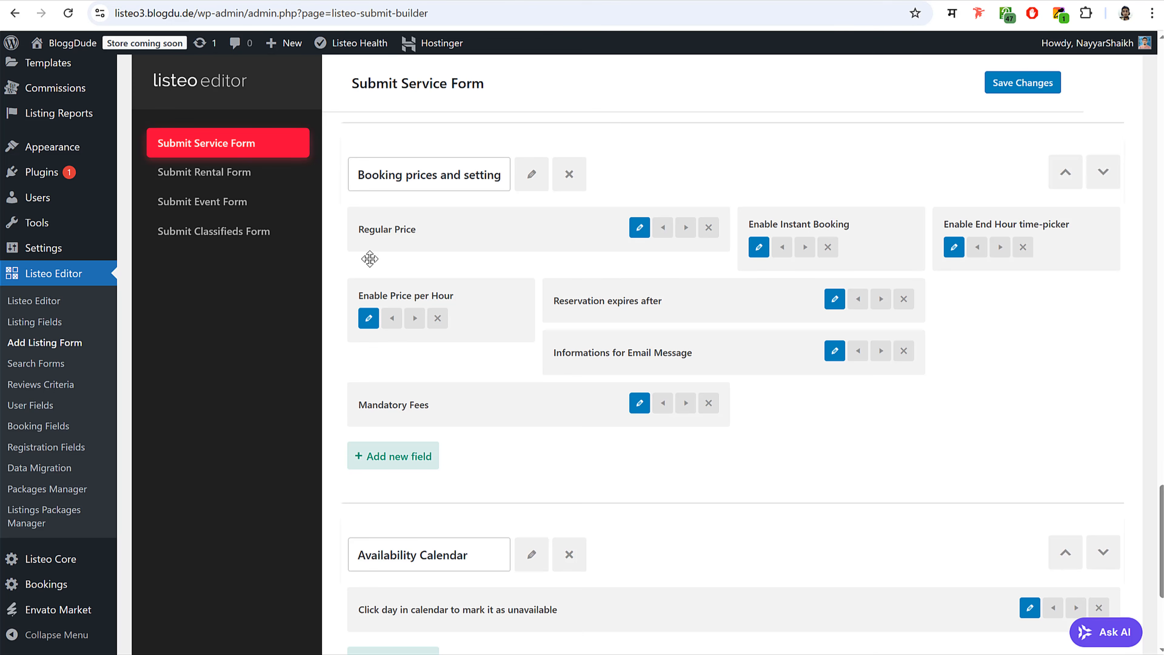
click(462, 1)
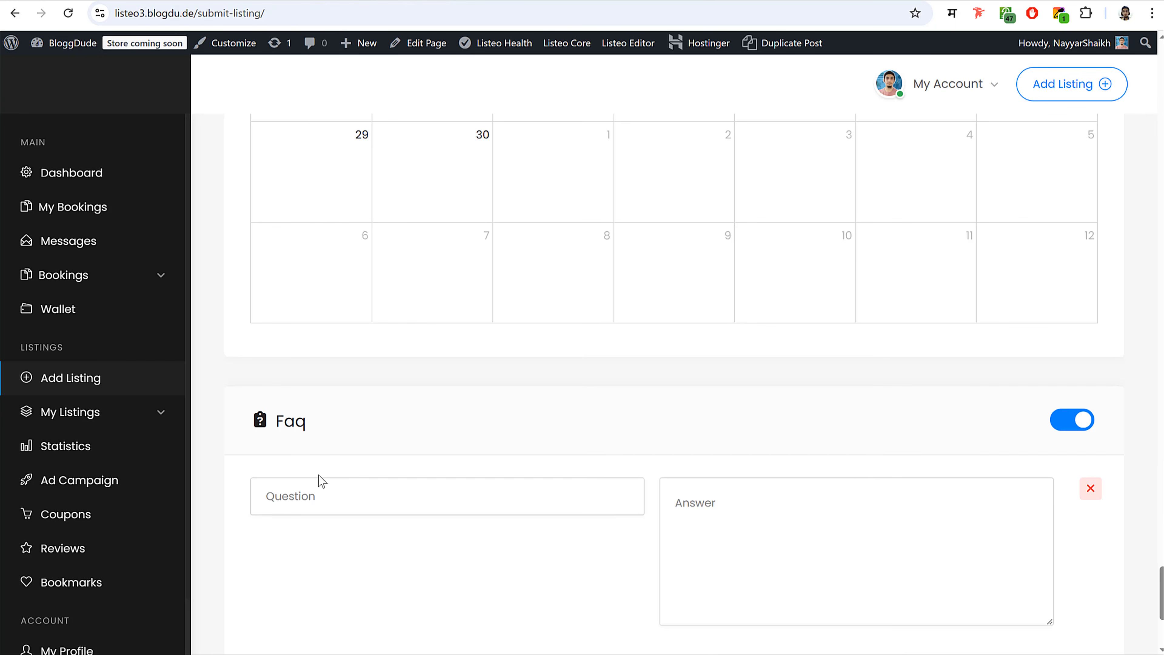
key(ctrl+v)
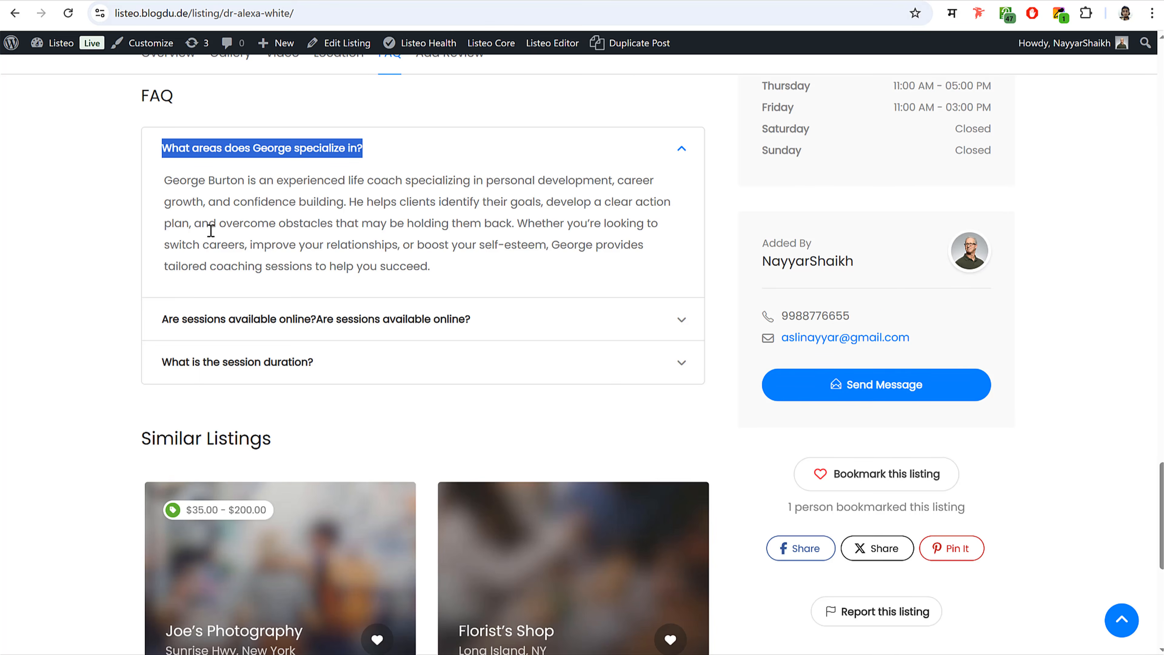
click(211, 199)
drag(164, 180, 430, 267)
key(ctrl+c)
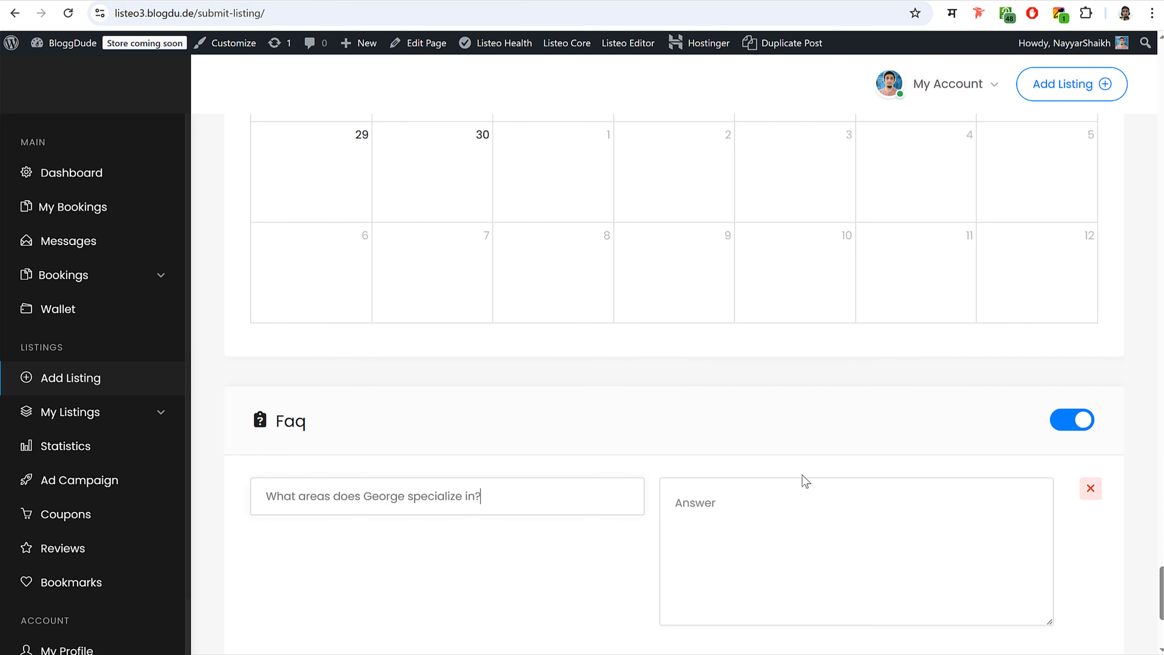
click(753, 537)
key(ctrl+v)
scroll(802, 539, down, 5)
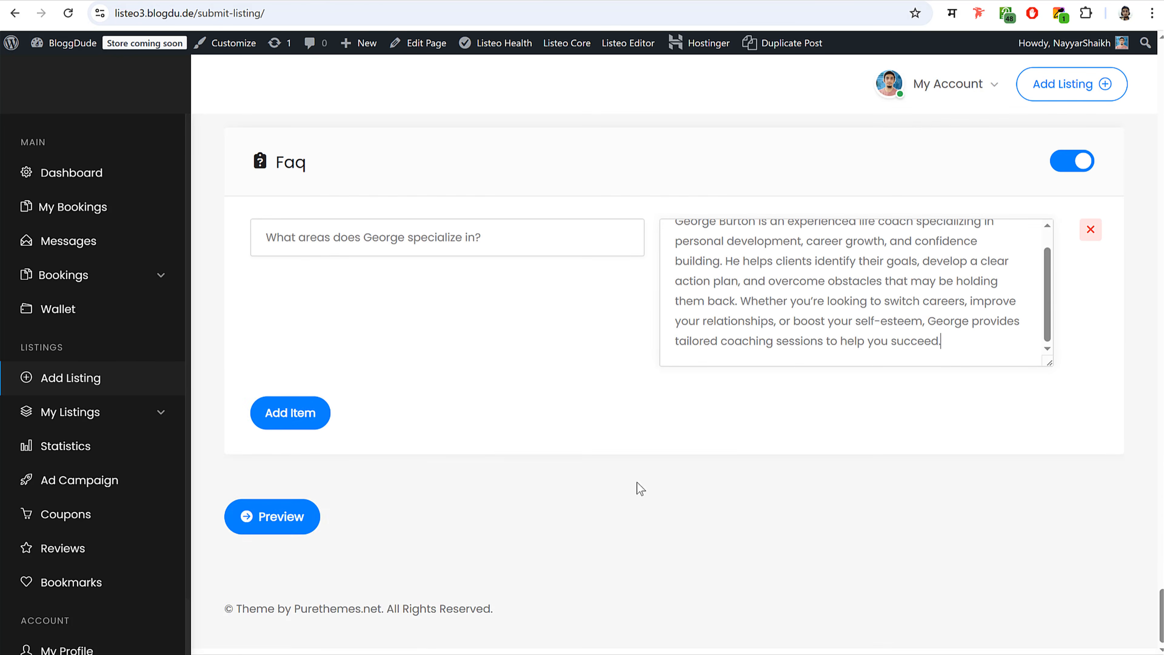
- Add two more FAQ entries with the sessions-online and session-duration questions pasted in
click(279, 412)
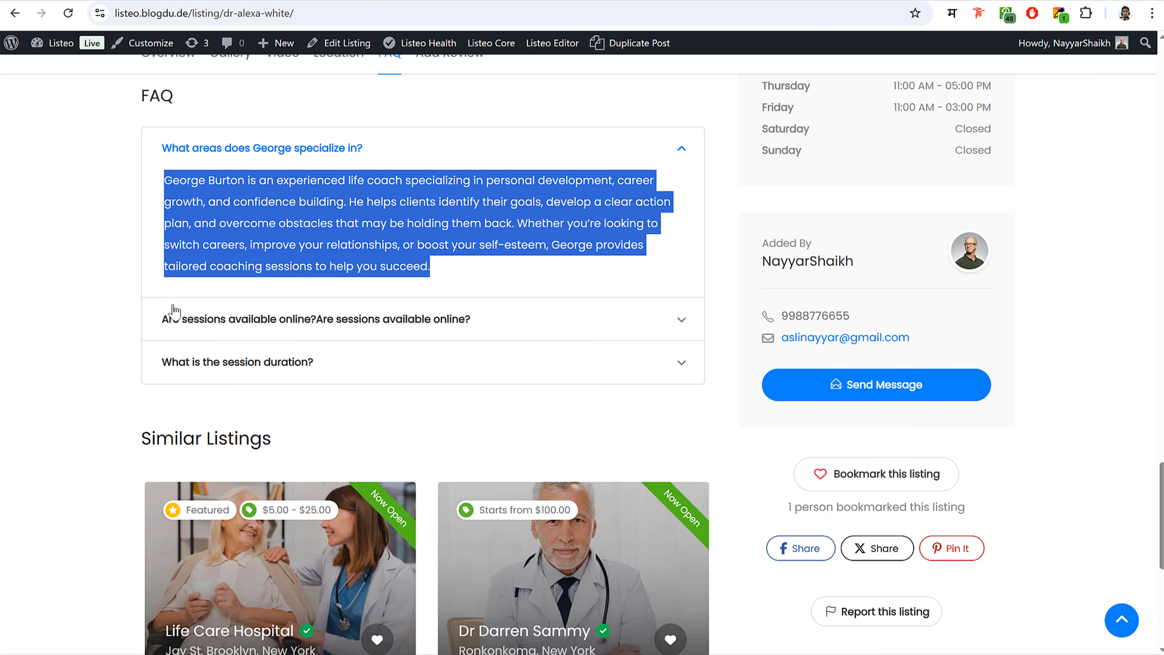
click(173, 316)
drag(504, 193, 167, 192)
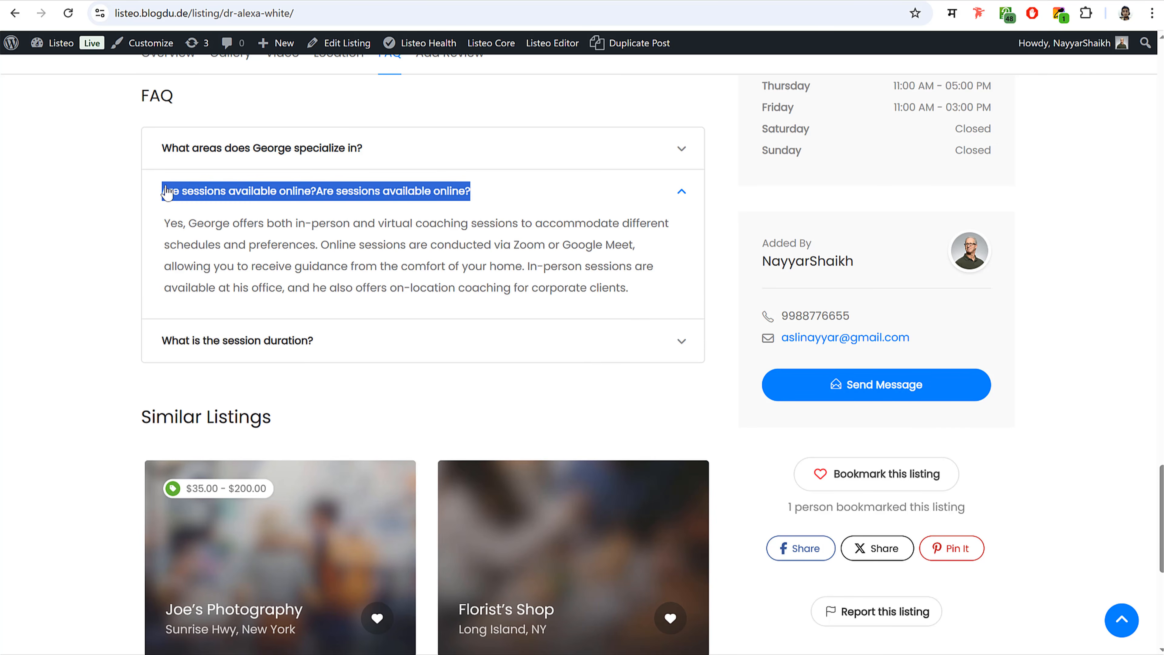
click(313, 1)
key(ctrl+v)
key(ctrl+v)
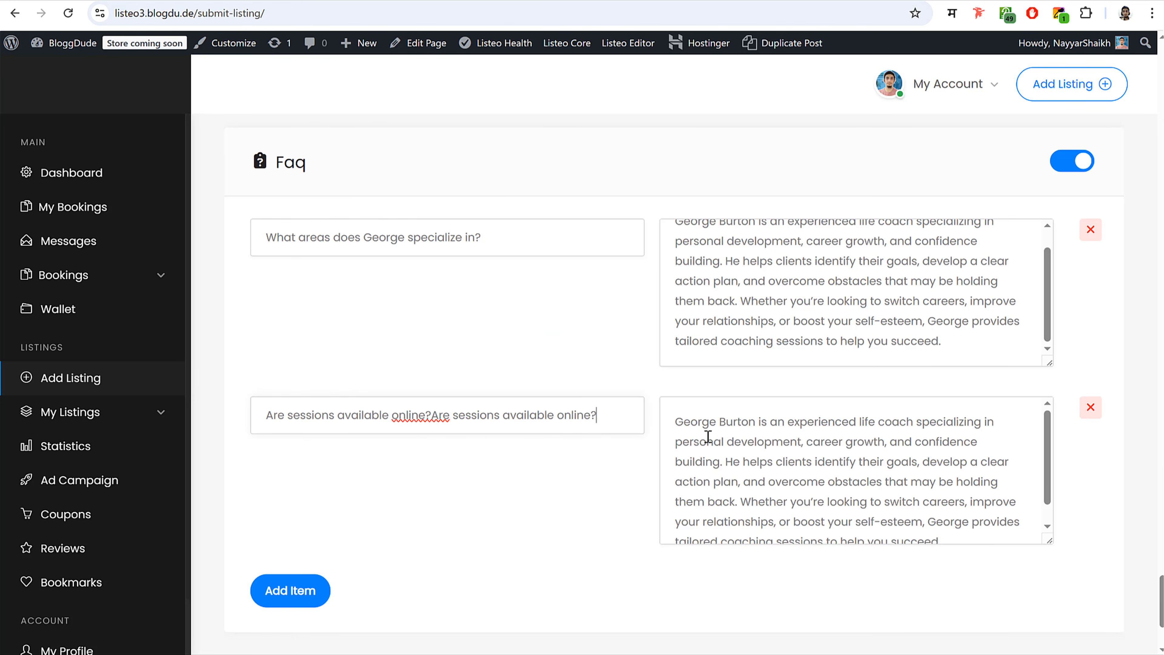
click(323, 591)
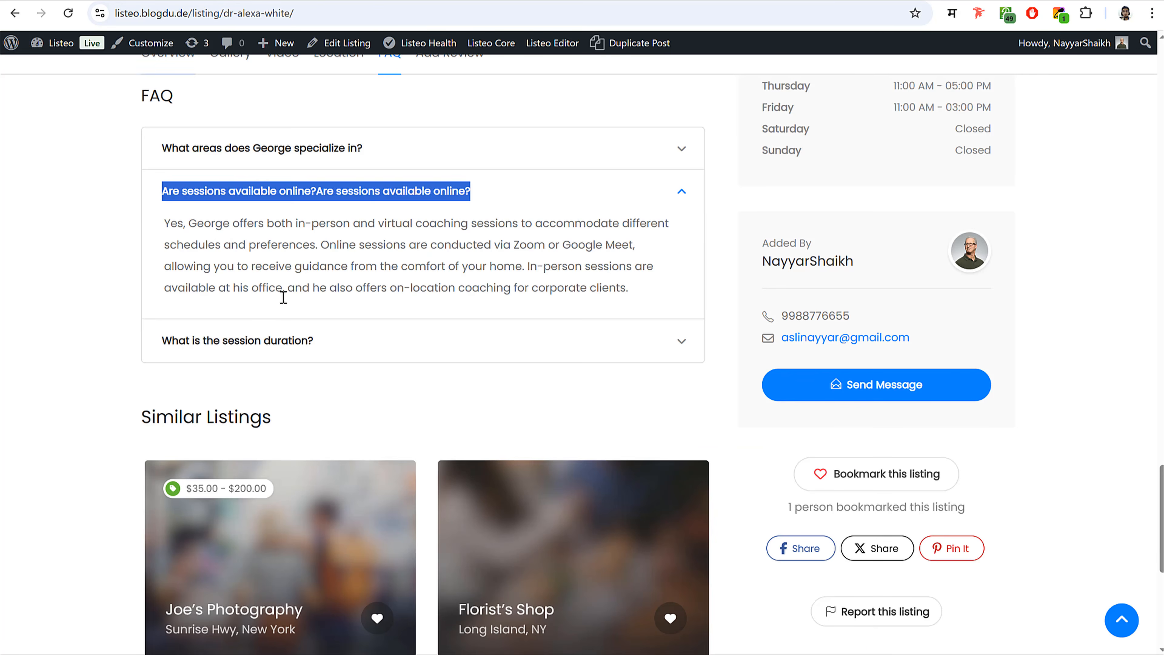
click(309, 345)
drag(310, 238, 164, 242)
key(ctrl+c)
click(270, 1)
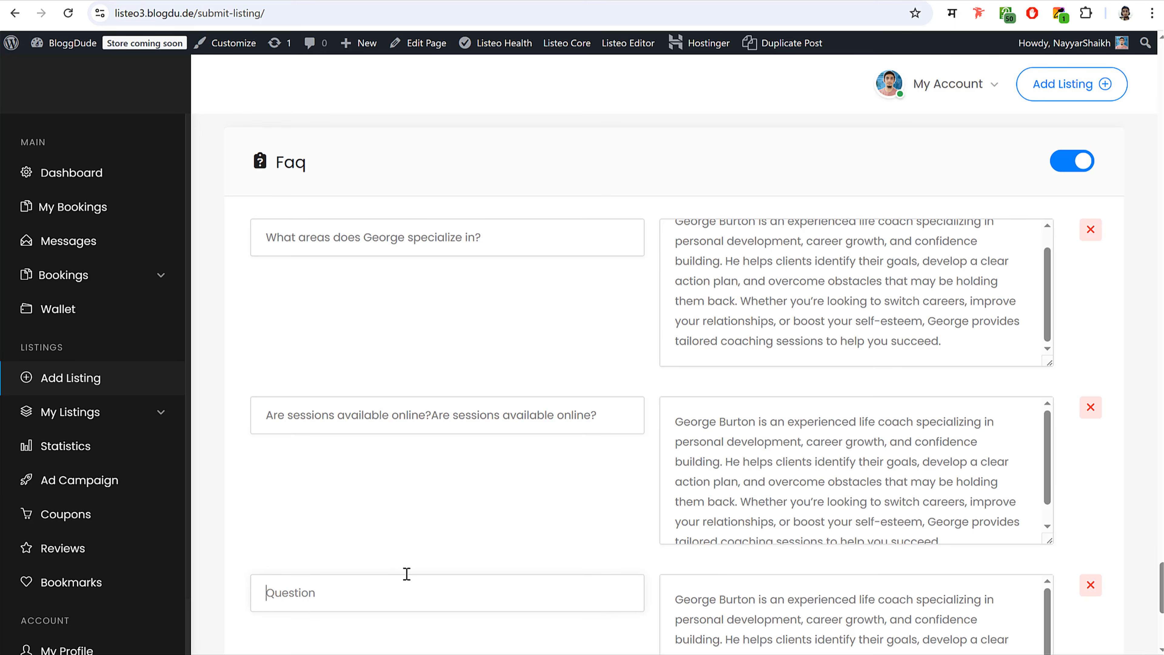
key(ctrl+v)
scroll(631, 525, down, 5)
click(288, 579)
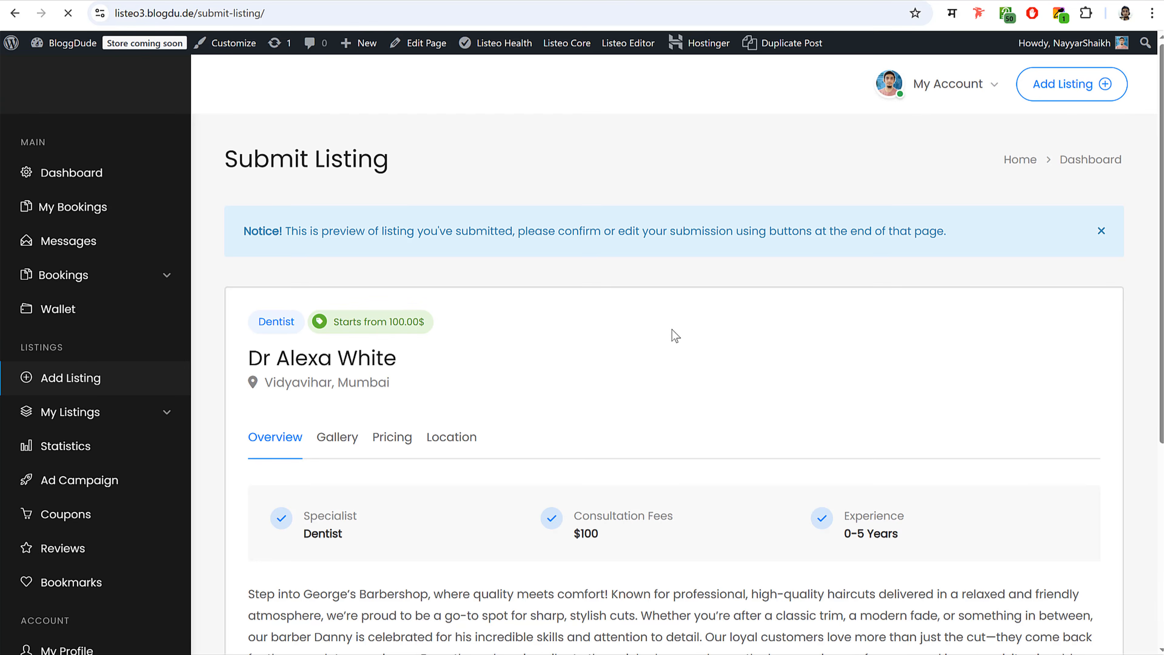
scroll(713, 417, down, 6)
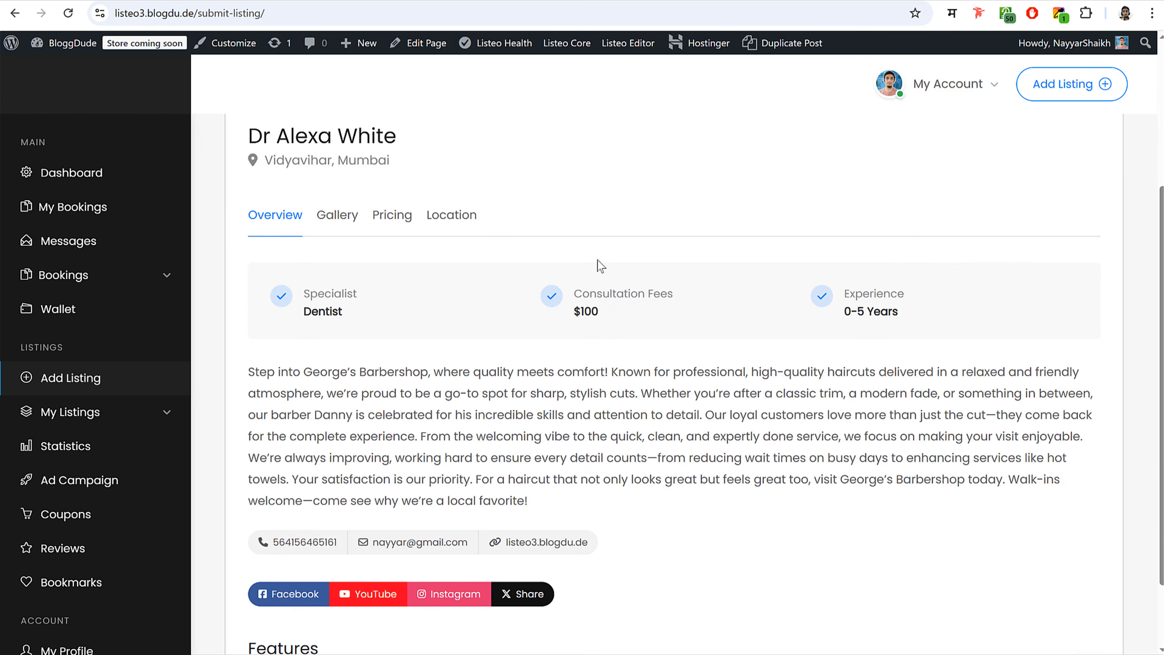
scroll(691, 416, up, 6)
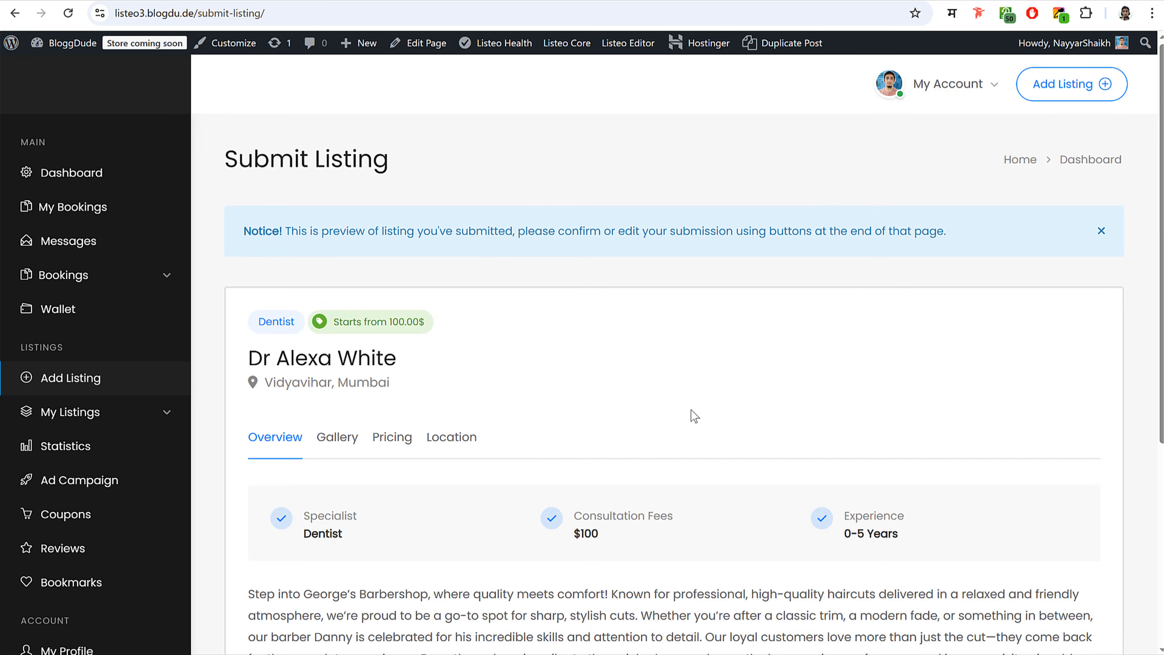
scroll(691, 415, down, 6)
scroll(567, 403, up, 6)
scroll(692, 326, down, 6)
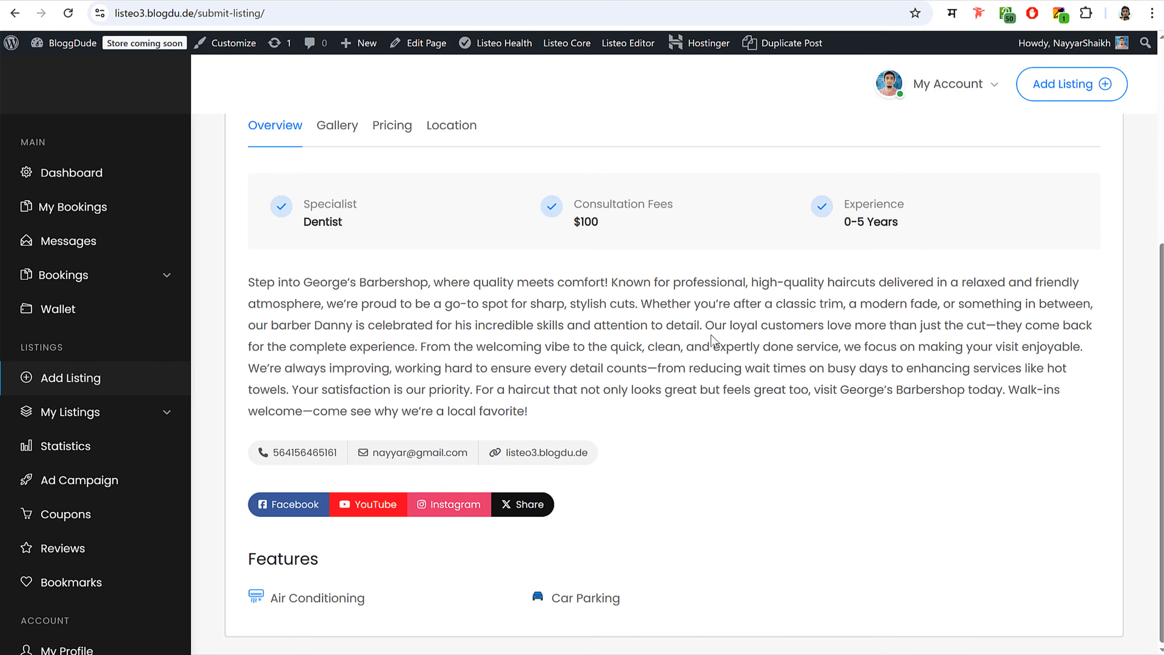
scroll(711, 335, up, 6)
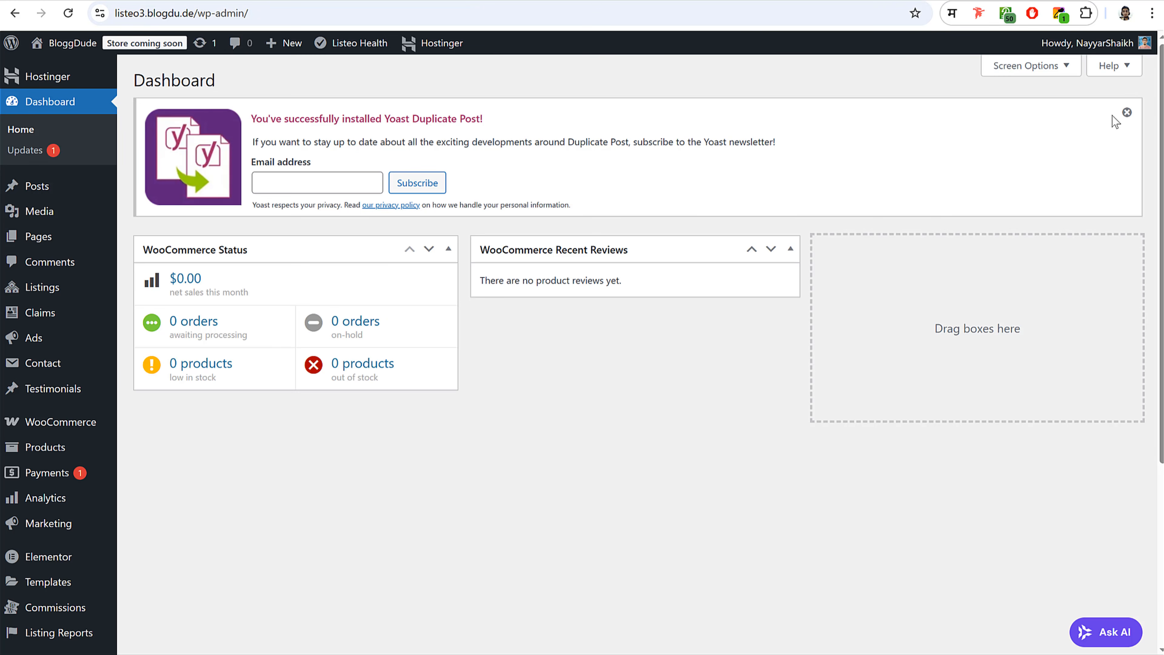
click(1127, 113)
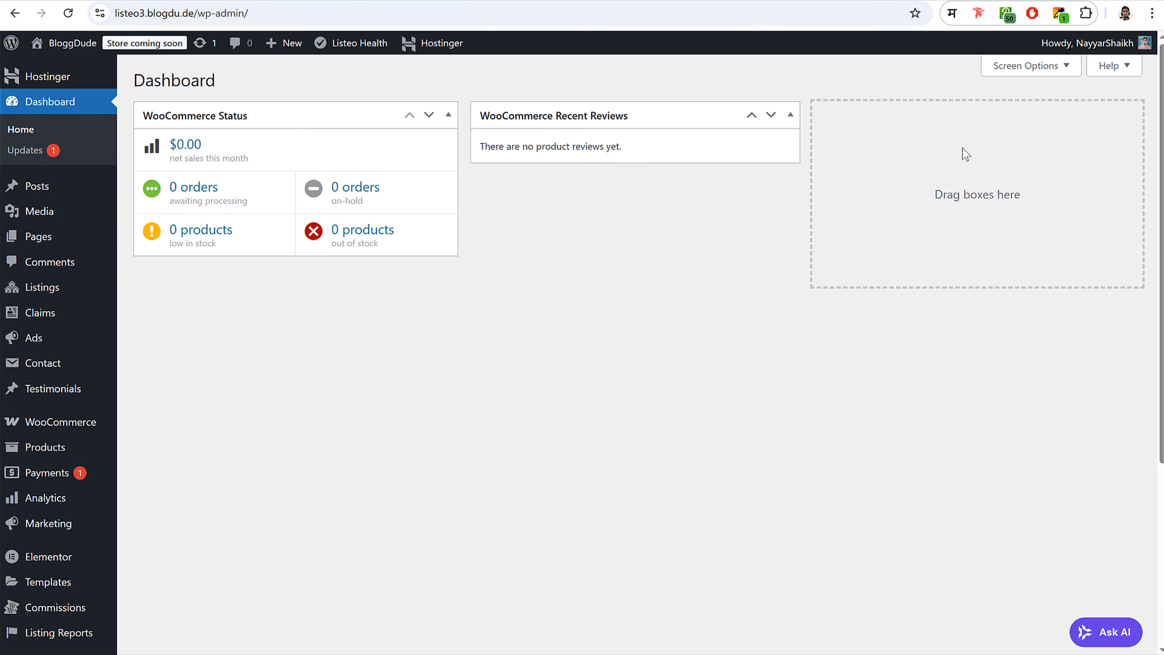
click(60, 287)
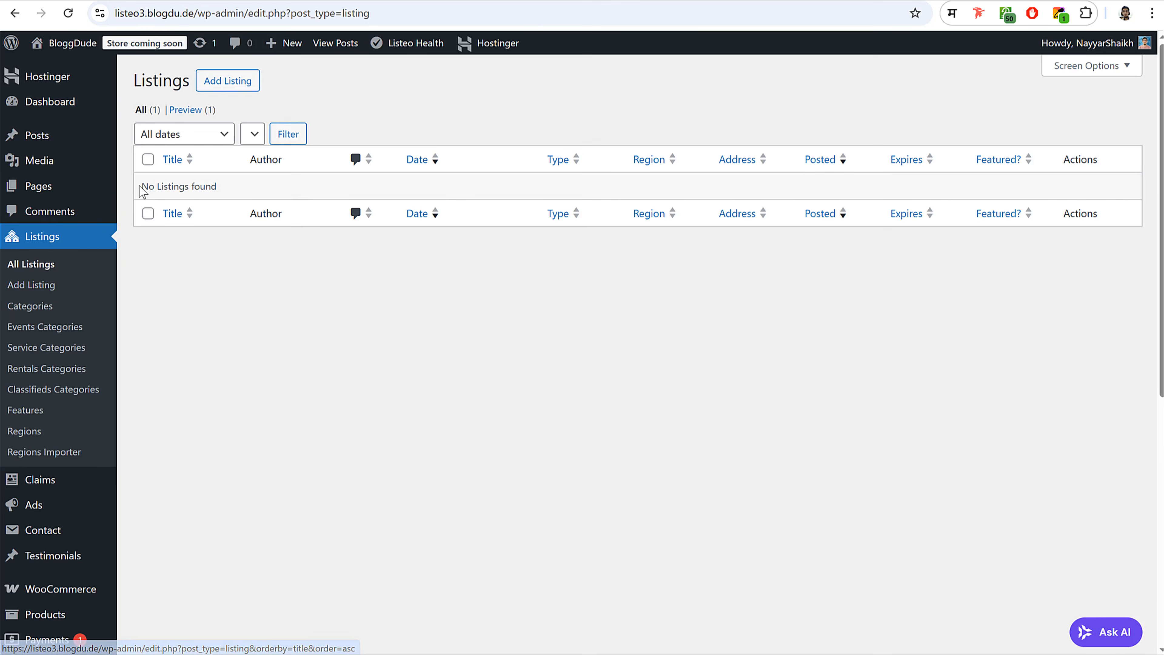
drag(140, 187, 245, 189)
click(244, 190)
click(196, 112)
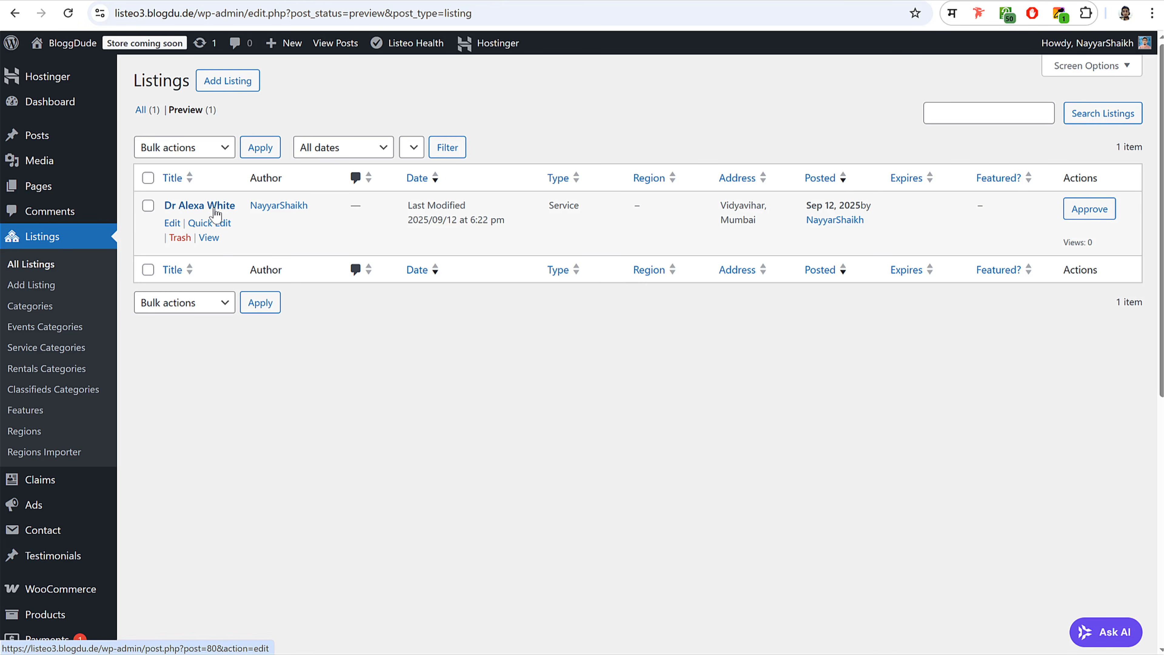
click(1093, 212)
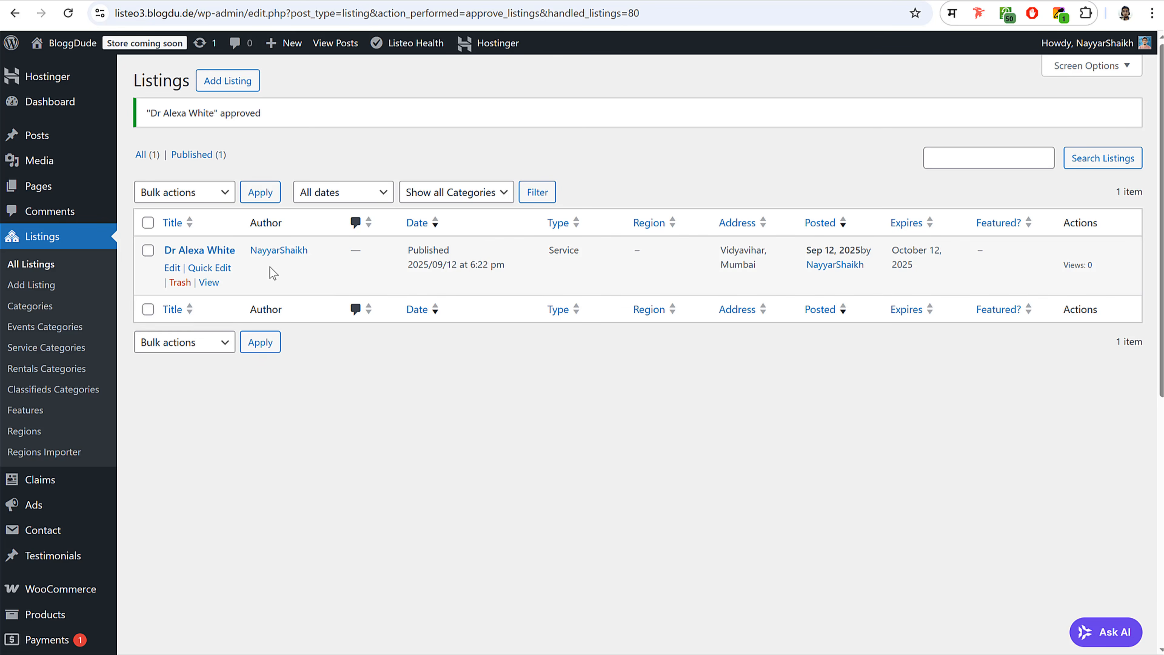
click(198, 251)
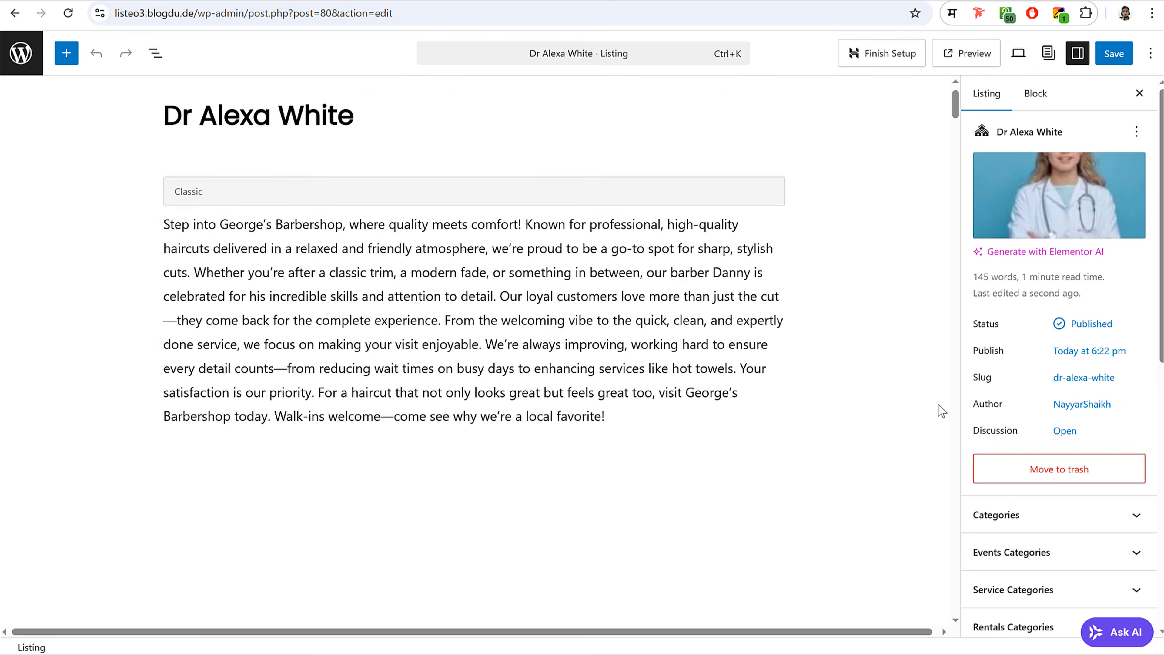
scroll(934, 412, down, 15)
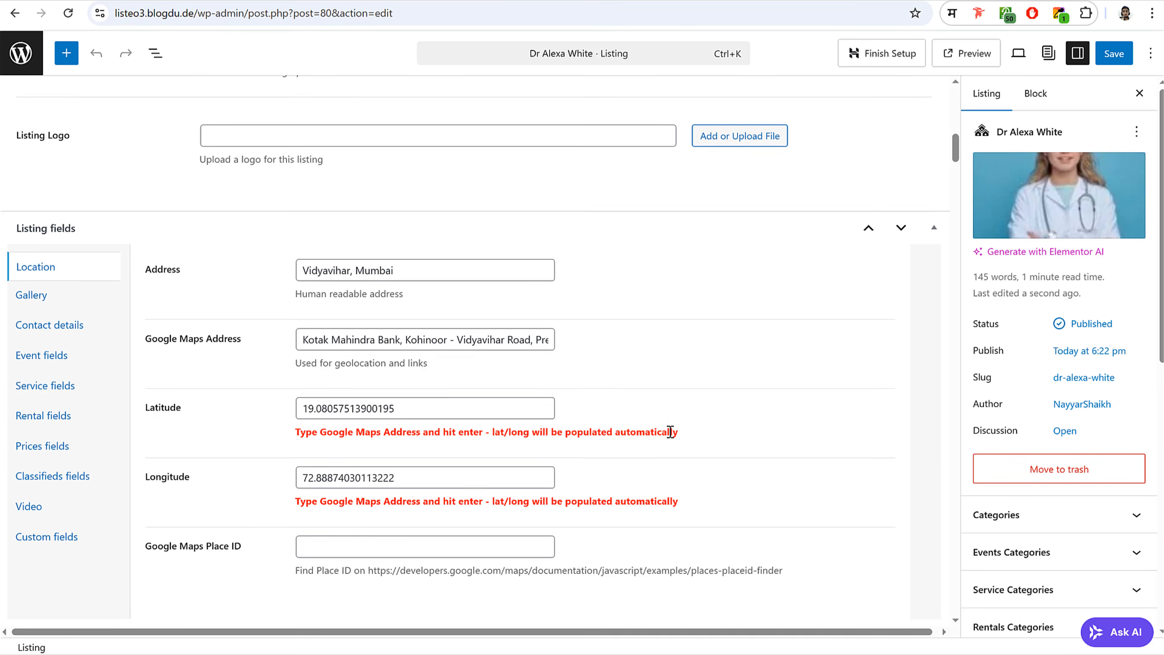
scroll(669, 432, up, 5)
scroll(1008, 395, down, 6)
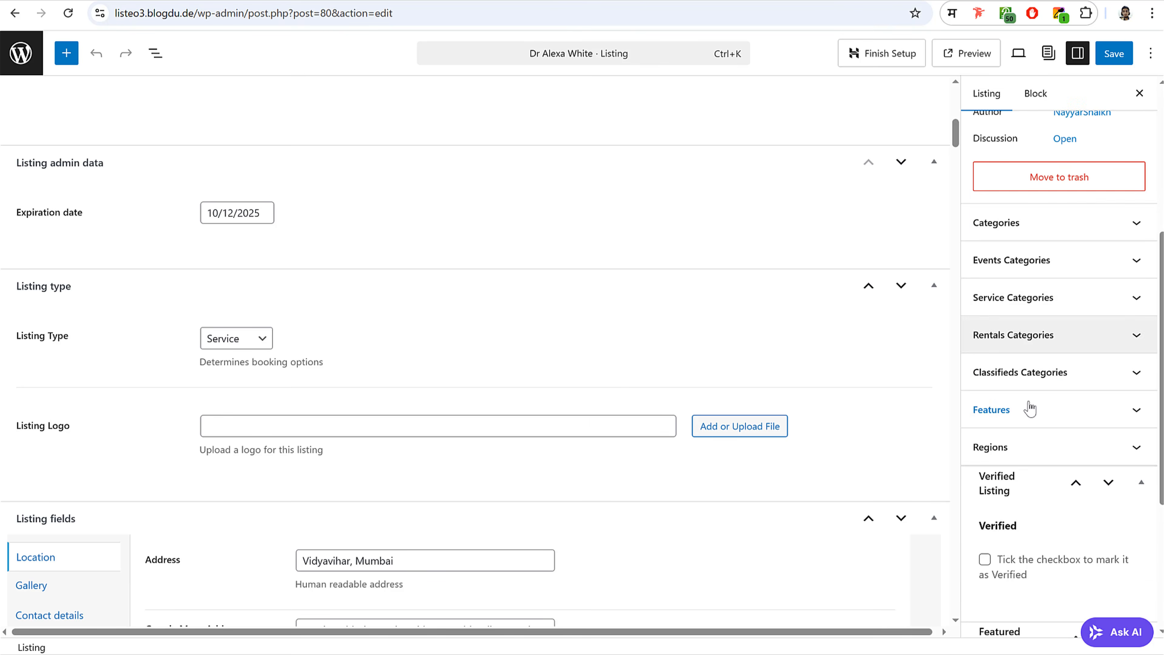
click(1042, 218)
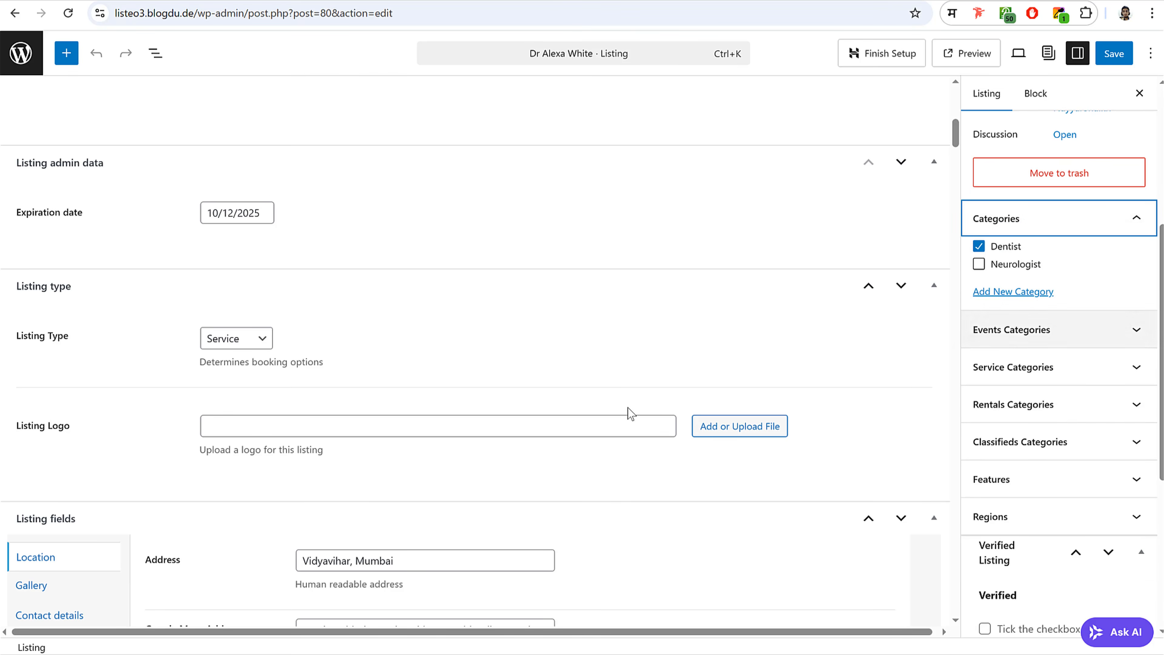
scroll(634, 415, down, 5)
scroll(633, 415, down, 20)
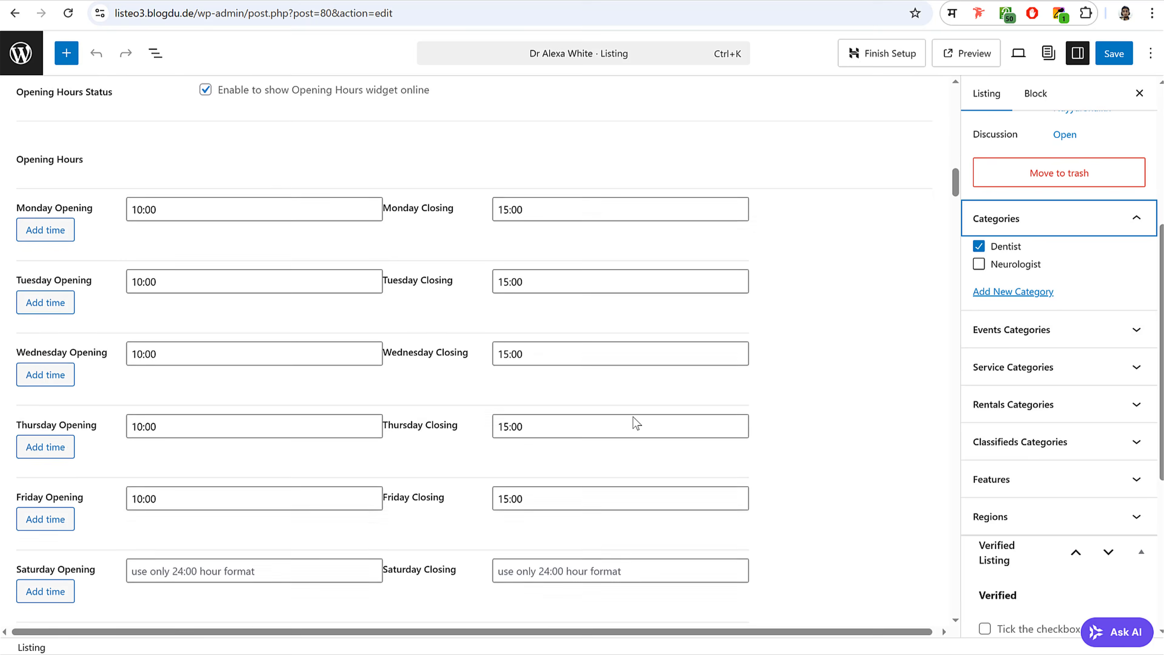
scroll(632, 422, down, 12)
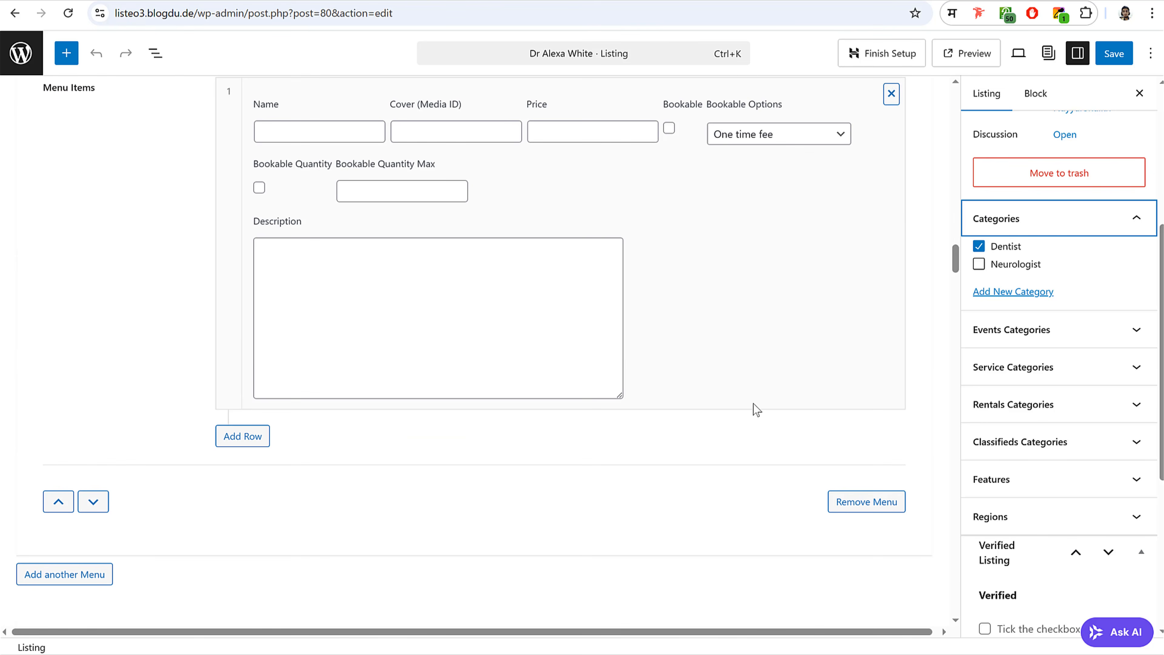
click(1118, 55)
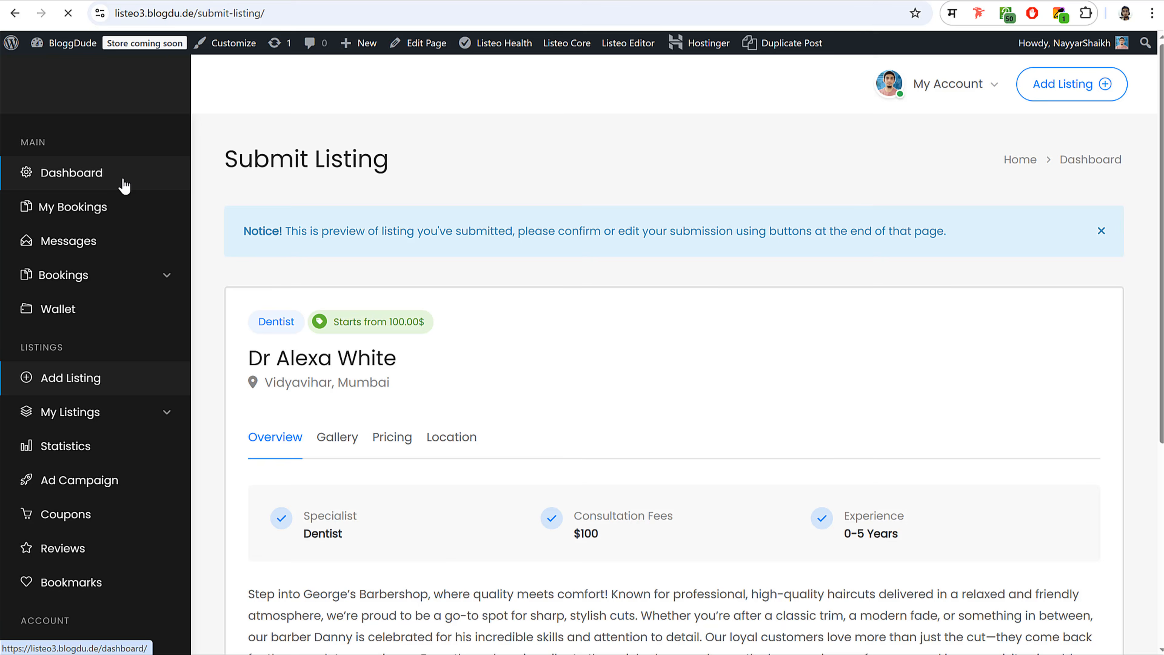
- Show the Active listings under My Listings on the front-end dashboard
click(124, 185)
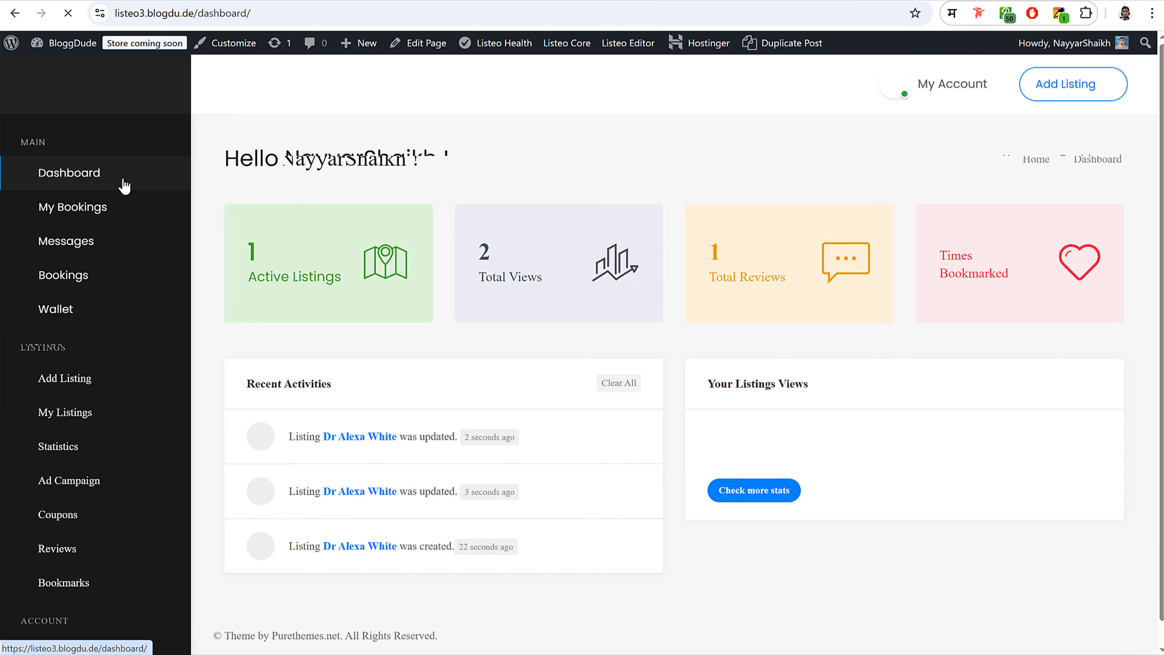
click(120, 413)
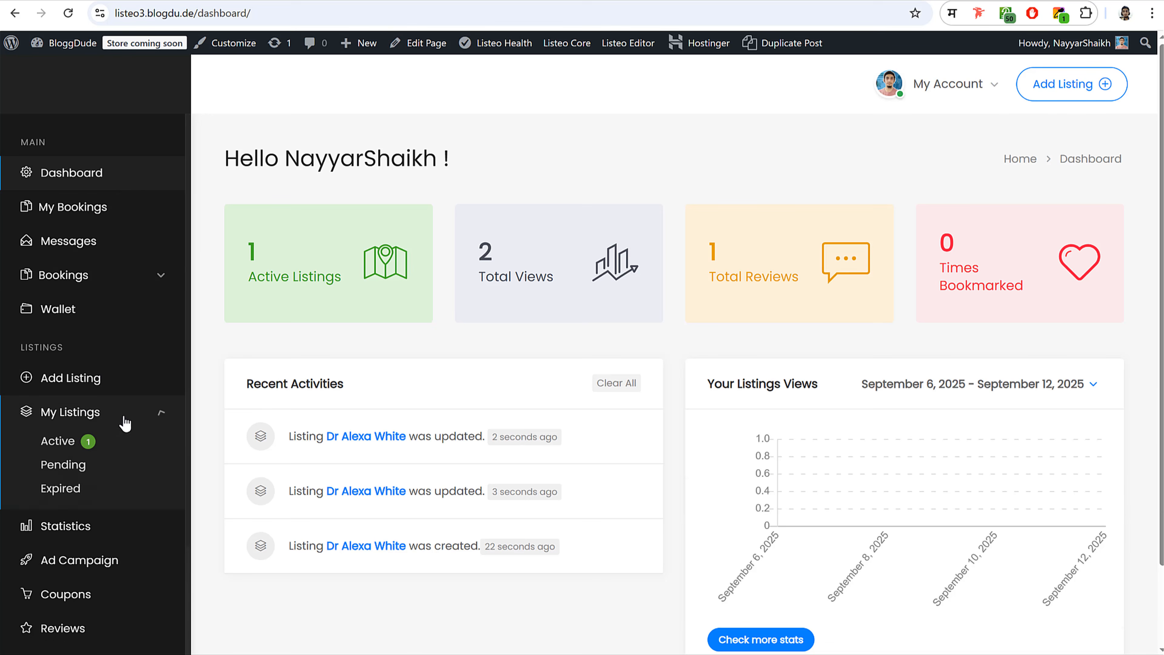
click(73, 450)
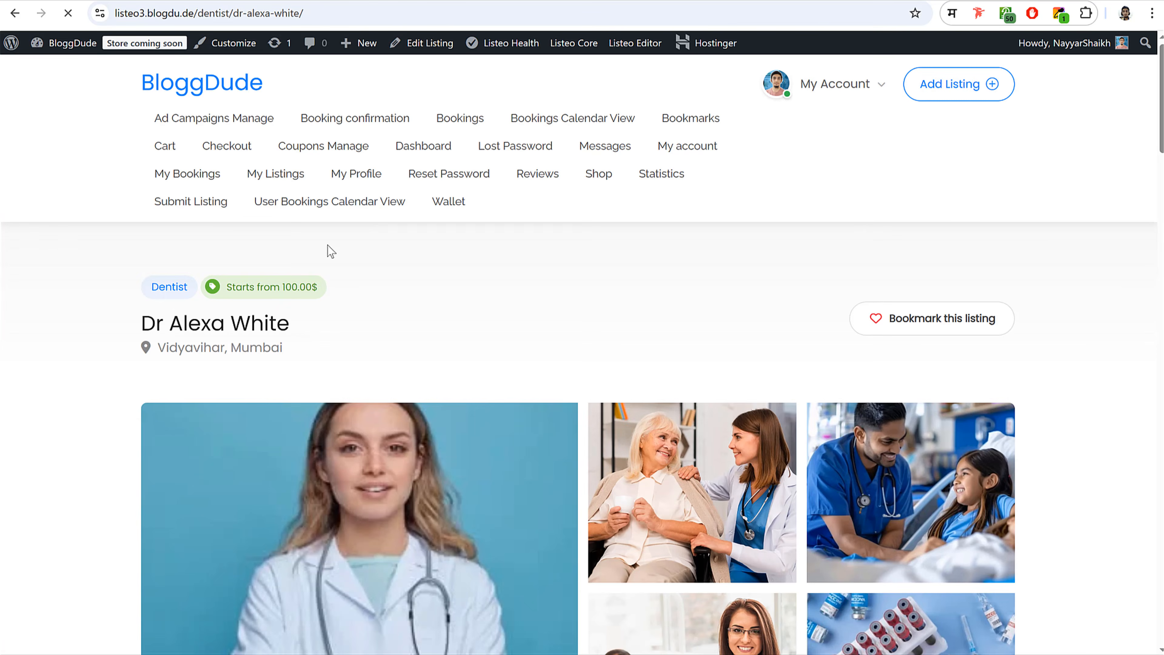
scroll(944, 286, down, 15)
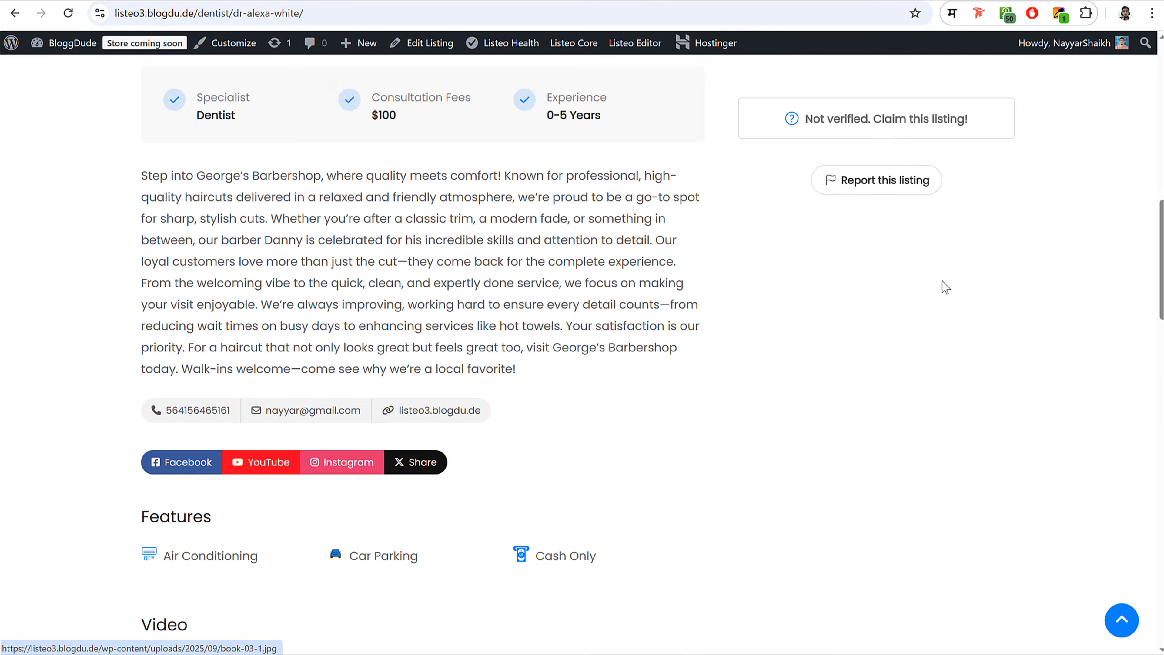
scroll(946, 288, down, 20)
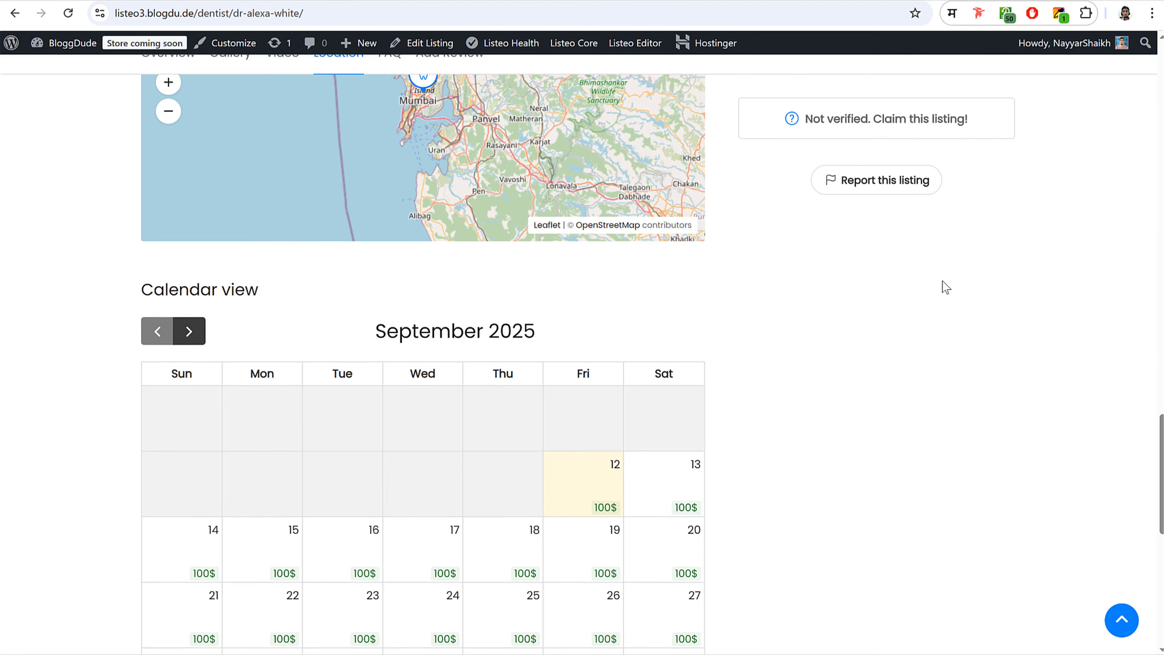
scroll(945, 288, down, 3)
scroll(468, 290, up, 5)
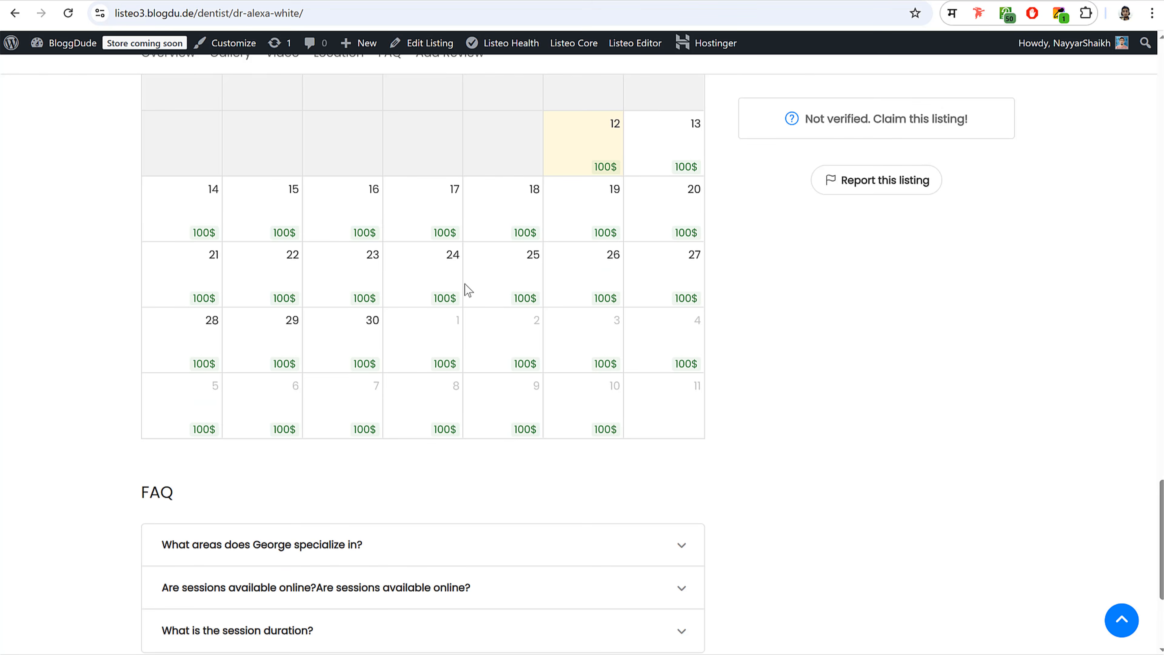
scroll(636, 310, up, 11)
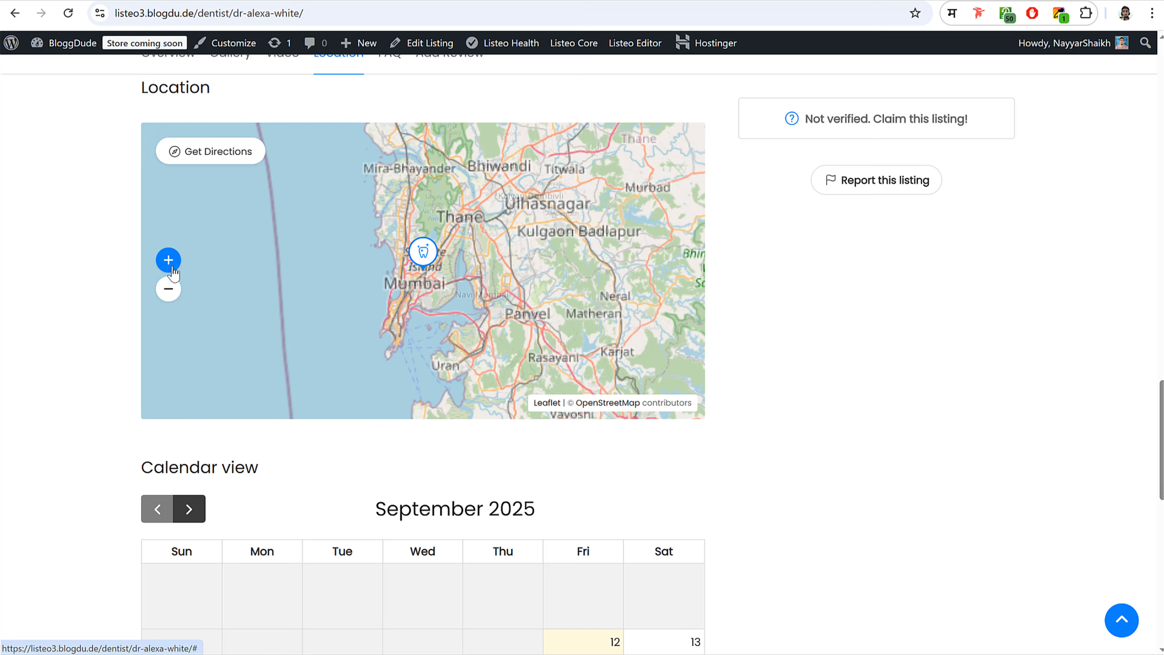
click(170, 265)
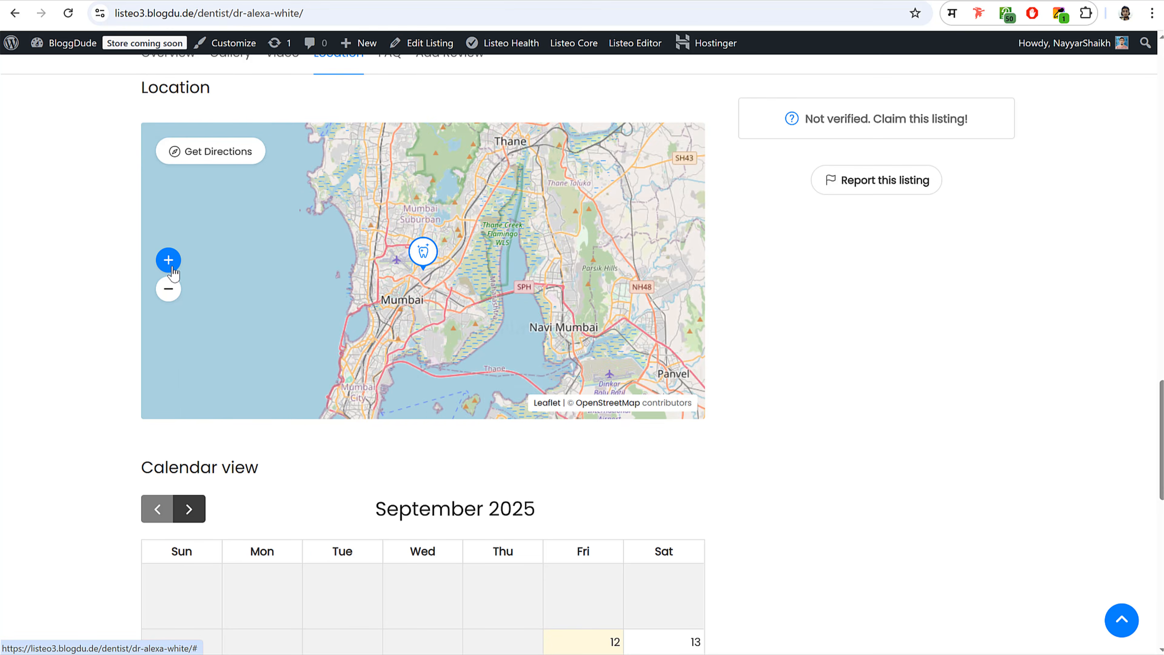
click(170, 265)
click(171, 265)
scroll(471, 276, up, 15)
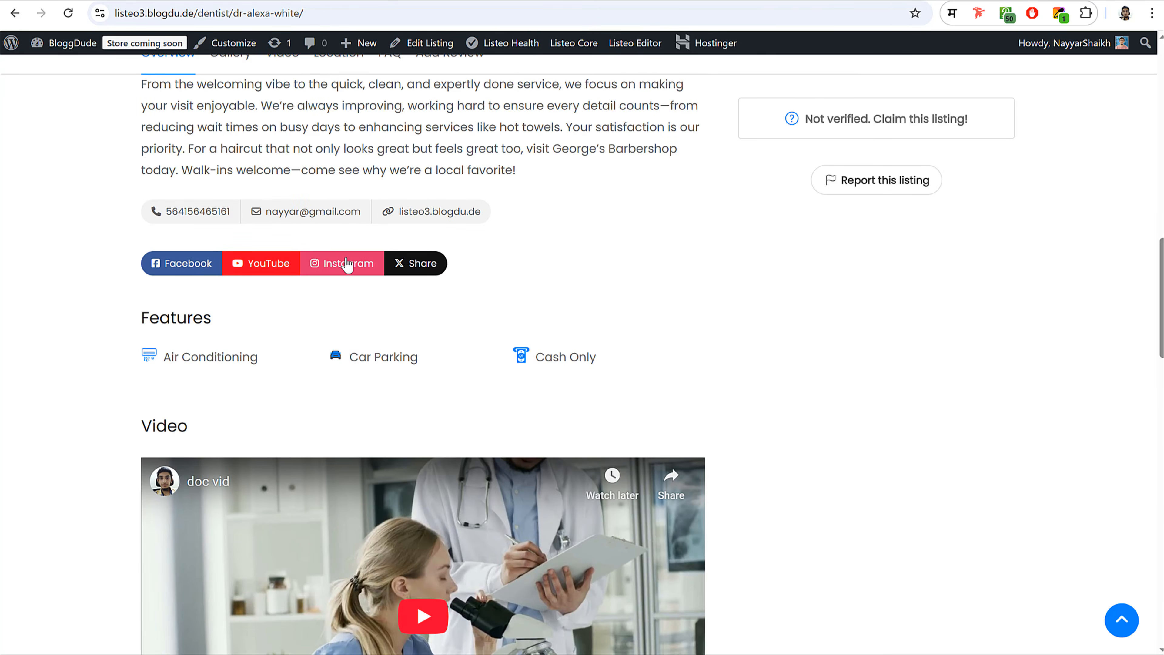
scroll(506, 353, up, 8)
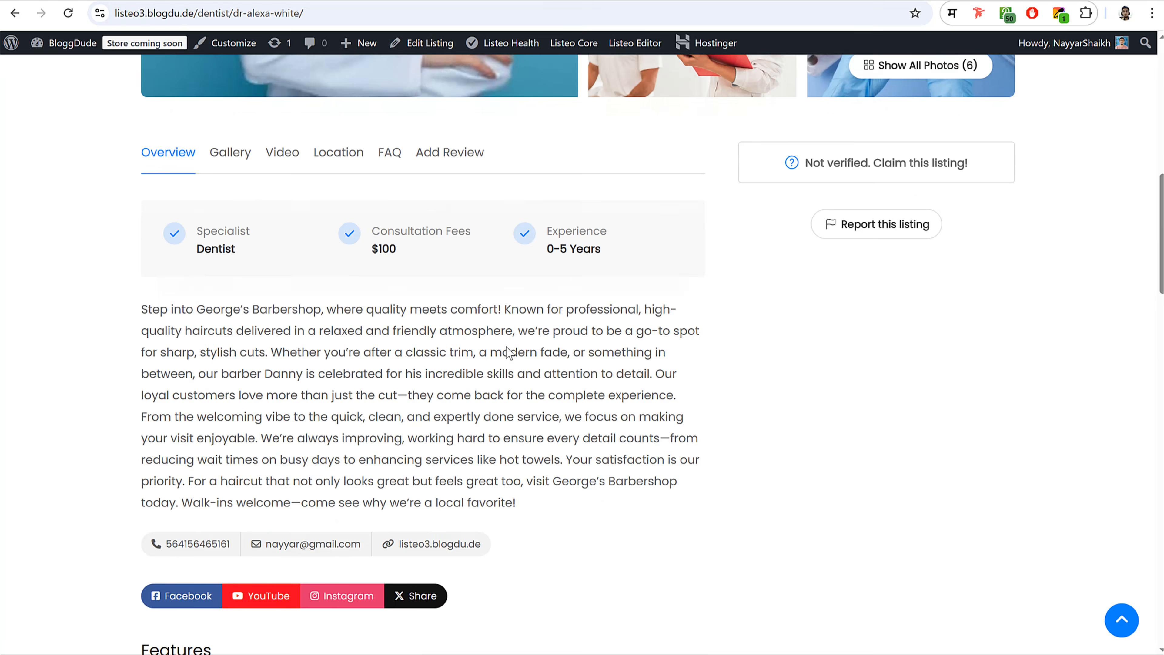
scroll(528, 273, up, 2)
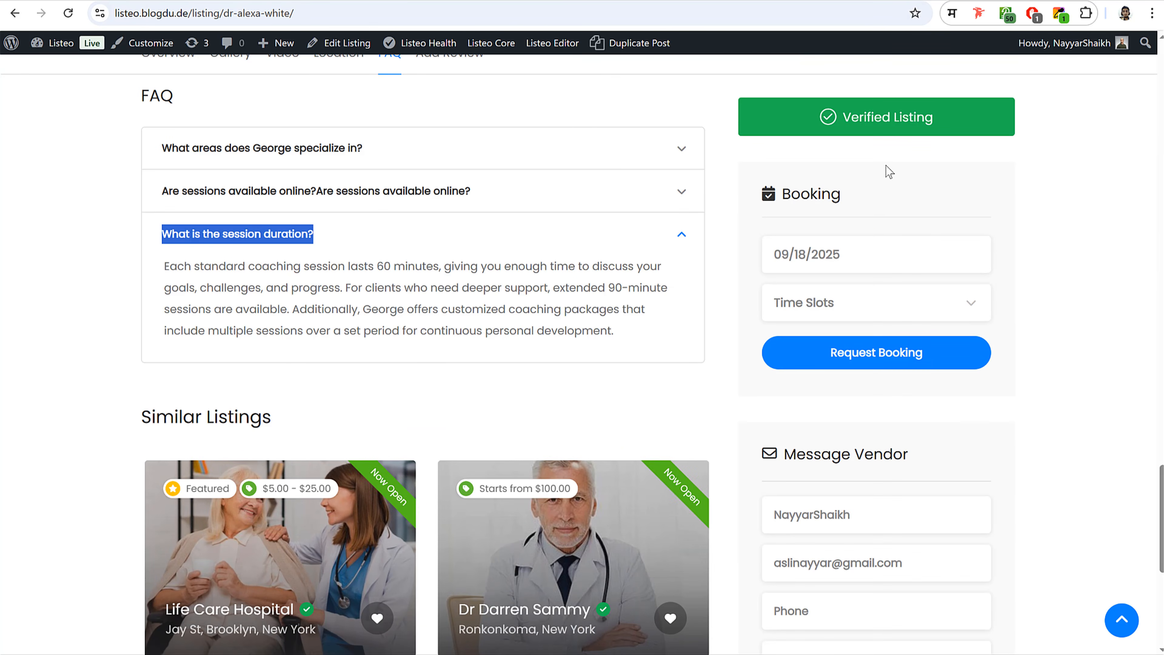
- Review the demo site's verified listing page, including its FAQ section
mouse_move(900, 120)
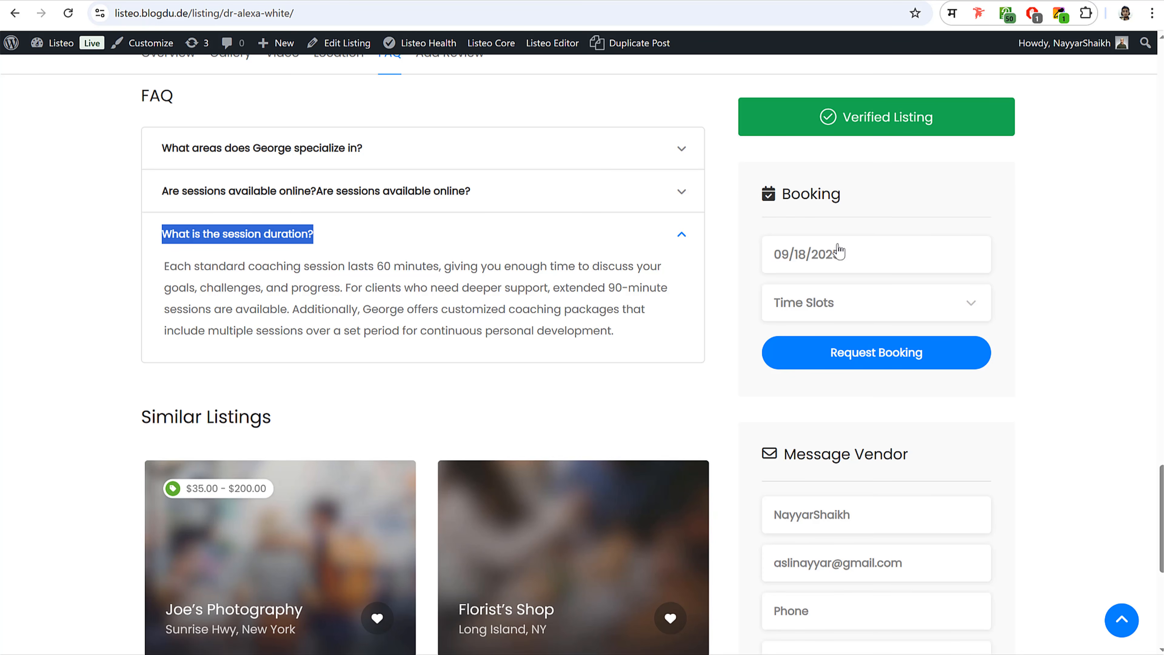
scroll(866, 274, down, 4)
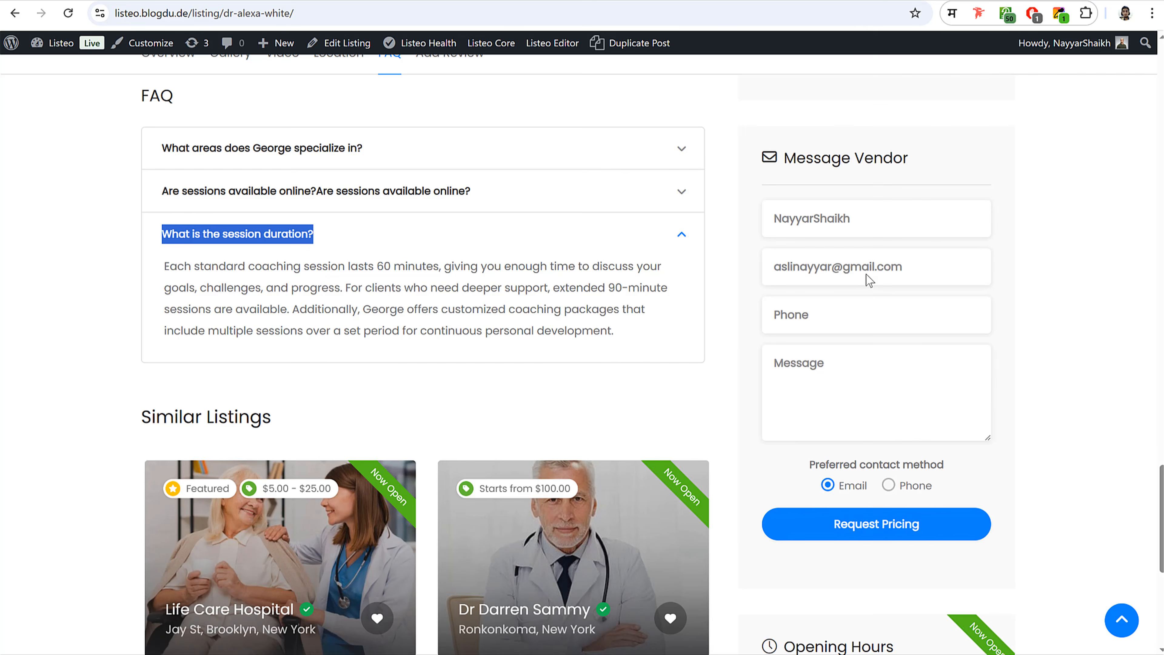
click(808, 155)
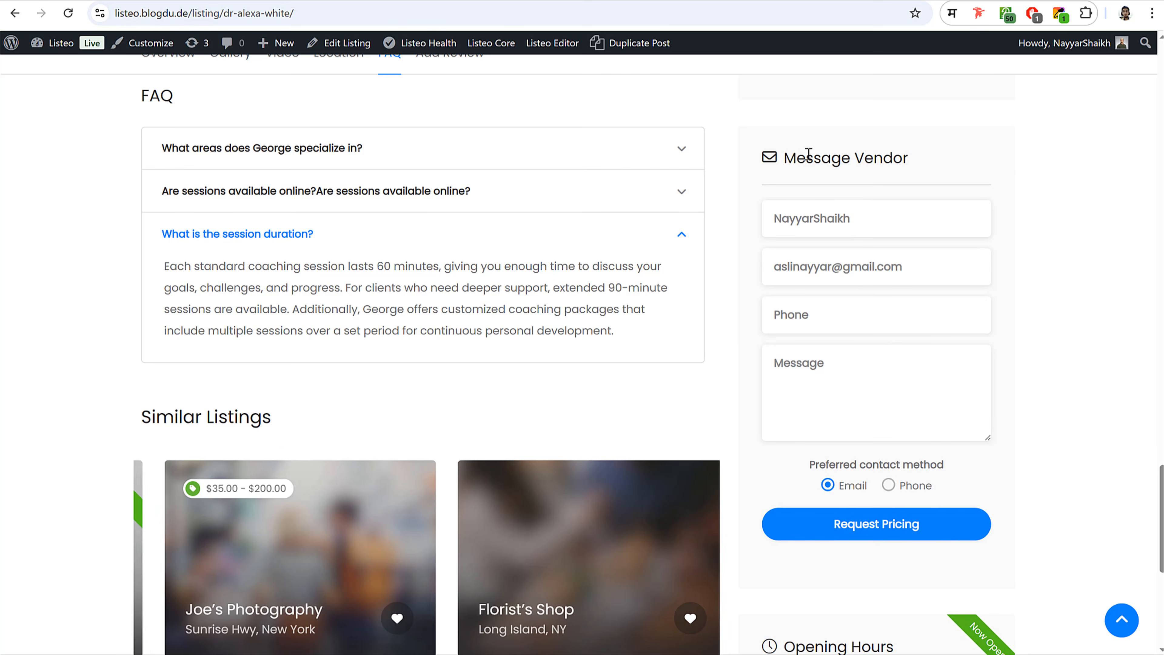
triple_click(808, 154)
click(842, 156)
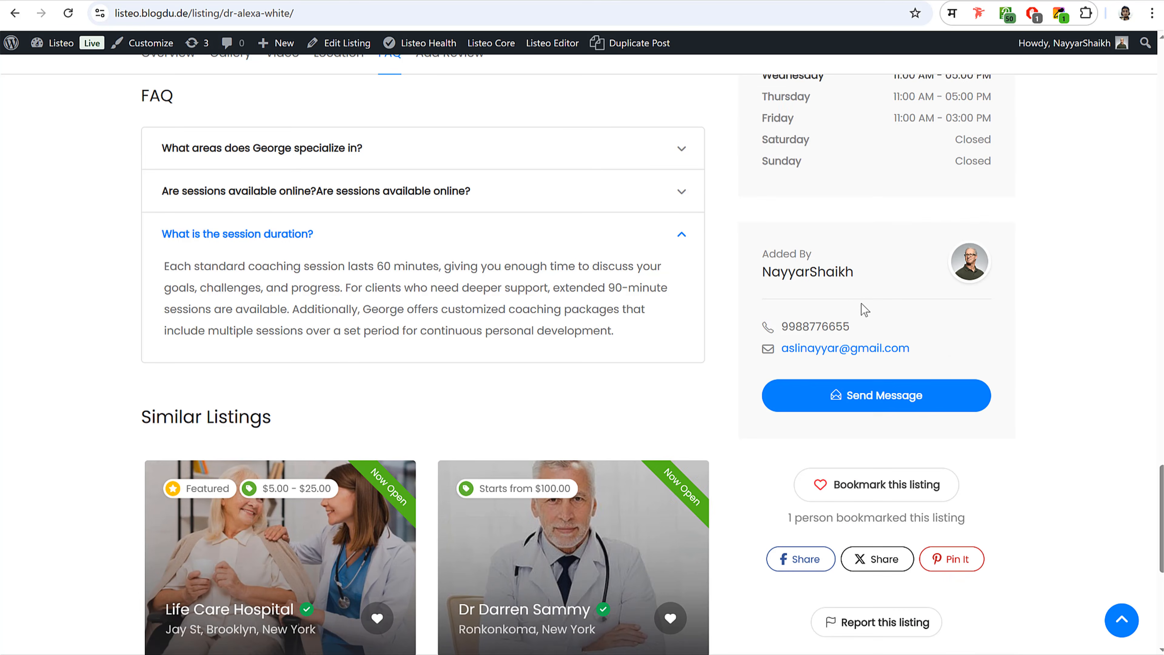
drag(755, 261, 856, 277)
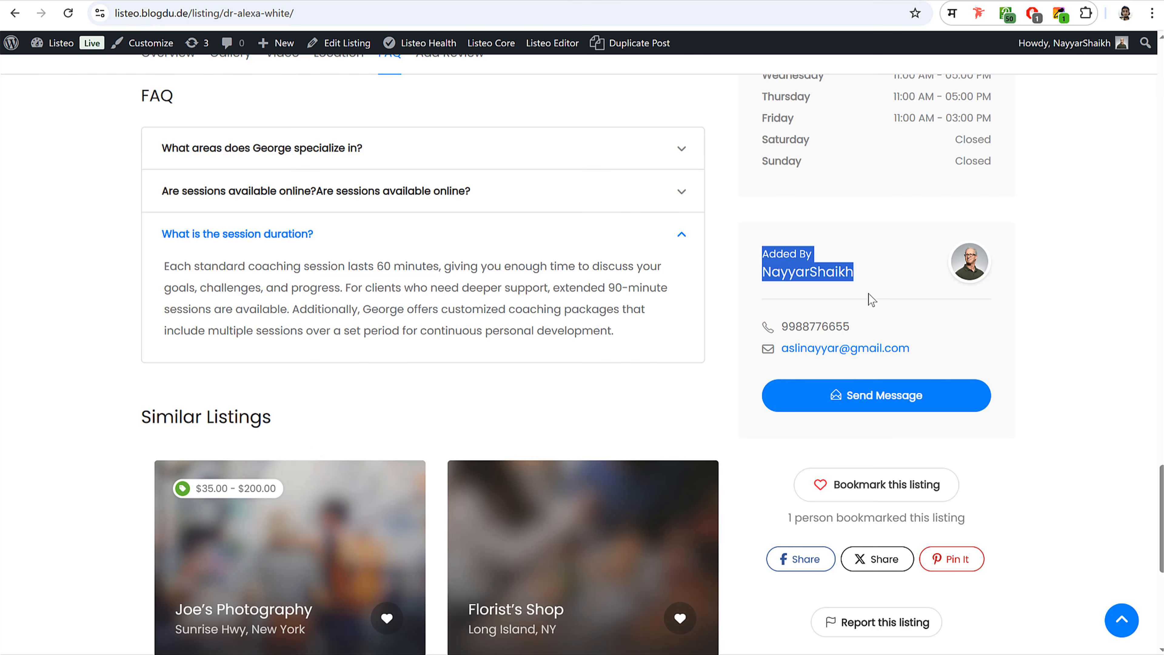
click(865, 326)
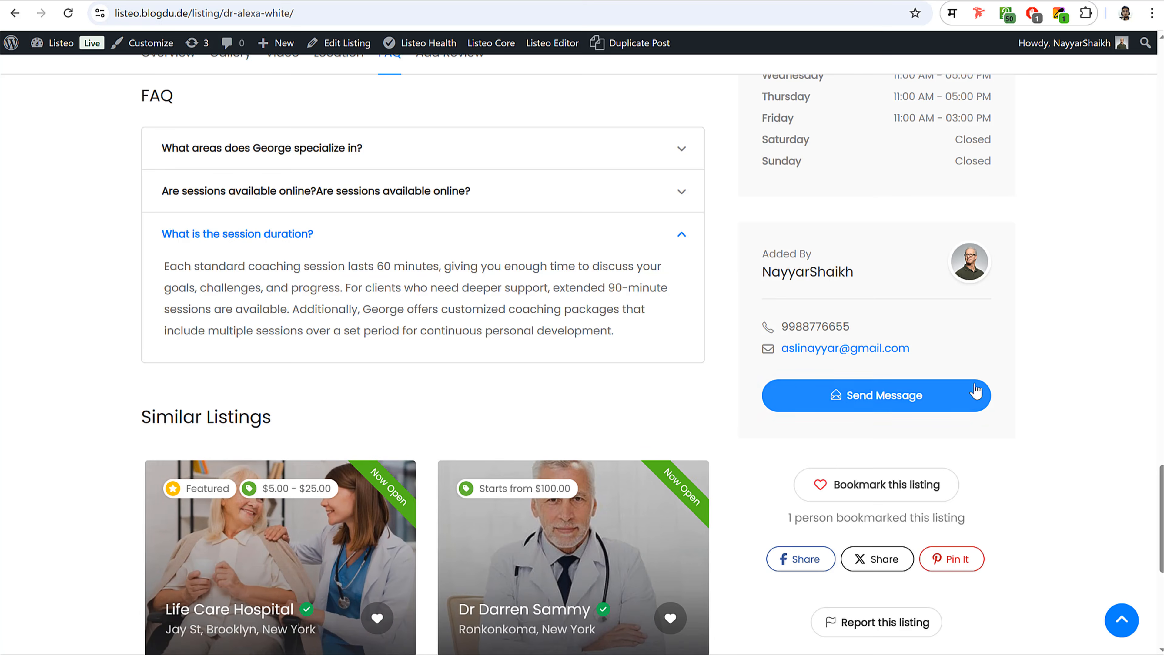
- Go back to the wp-admin Listings page on your own site
scroll(967, 382, up, 3)
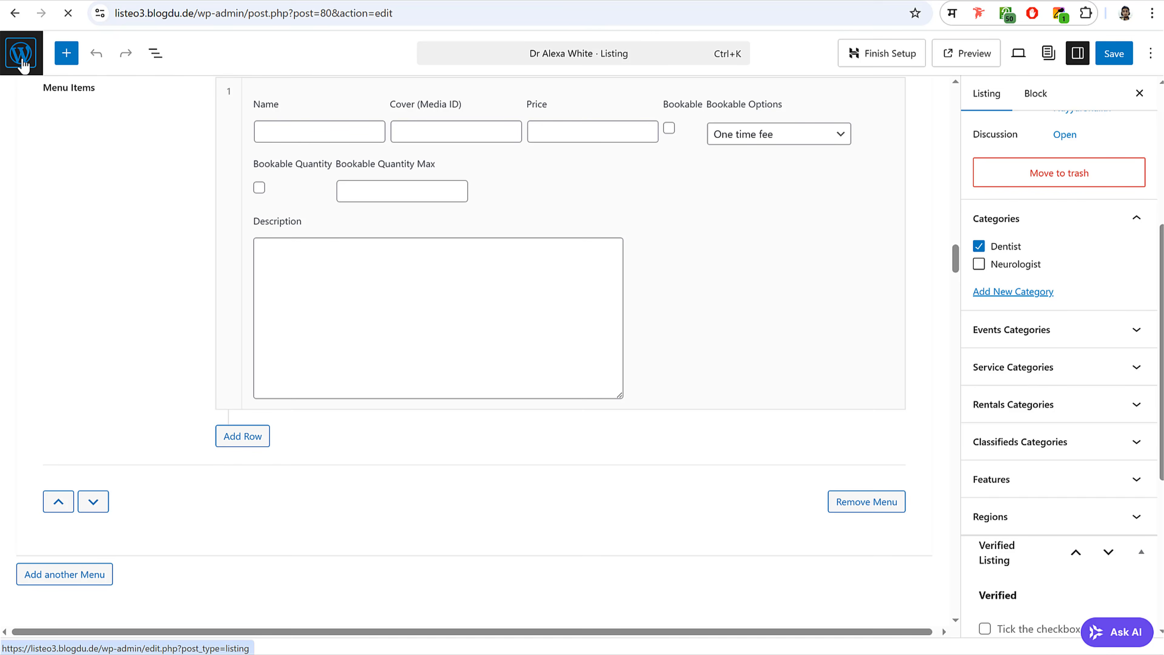
click(26, 59)
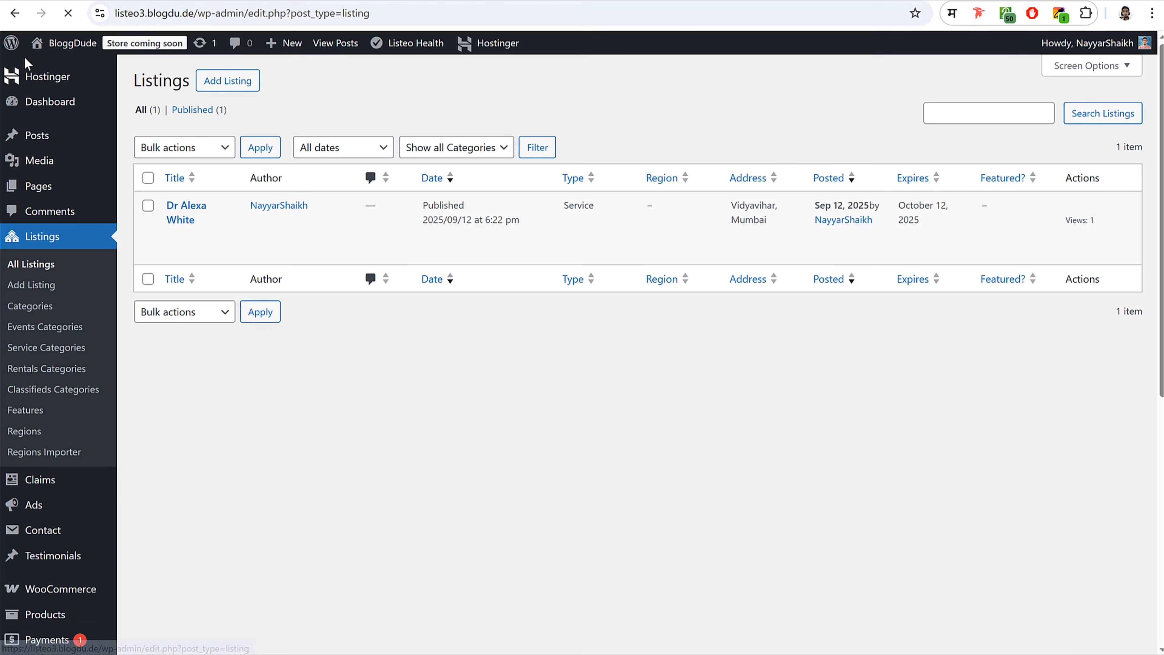
scroll(416, 285, down, 8)
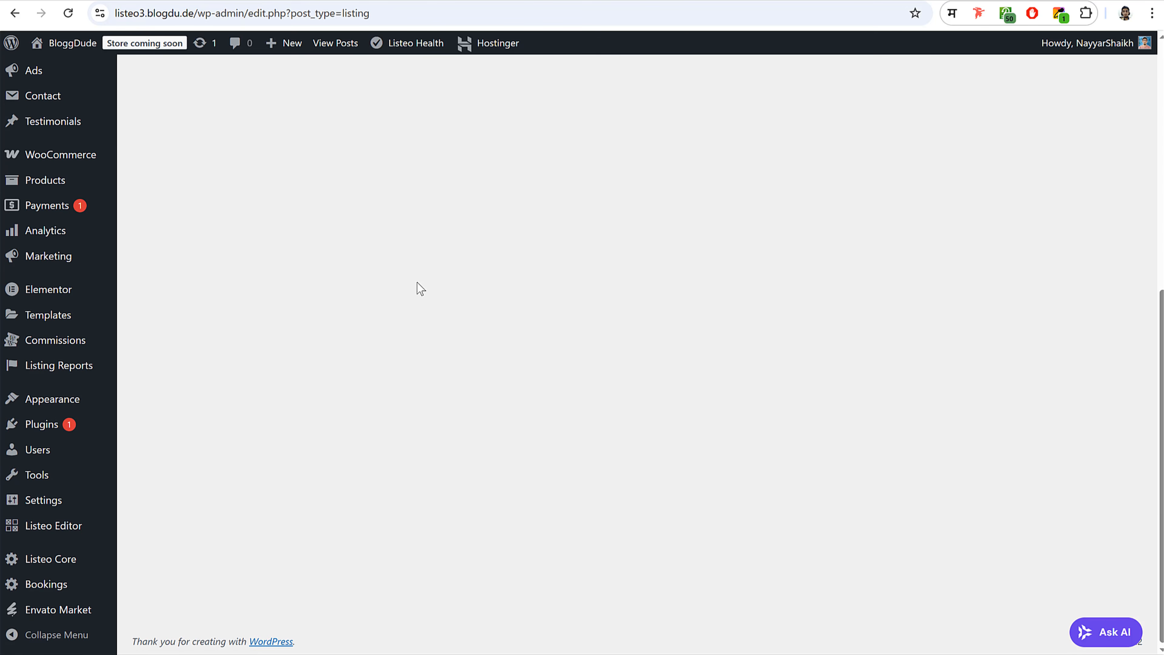
- Add the Listeo Booking Form widget to the Single listing sidebar
mouse_move(65, 407)
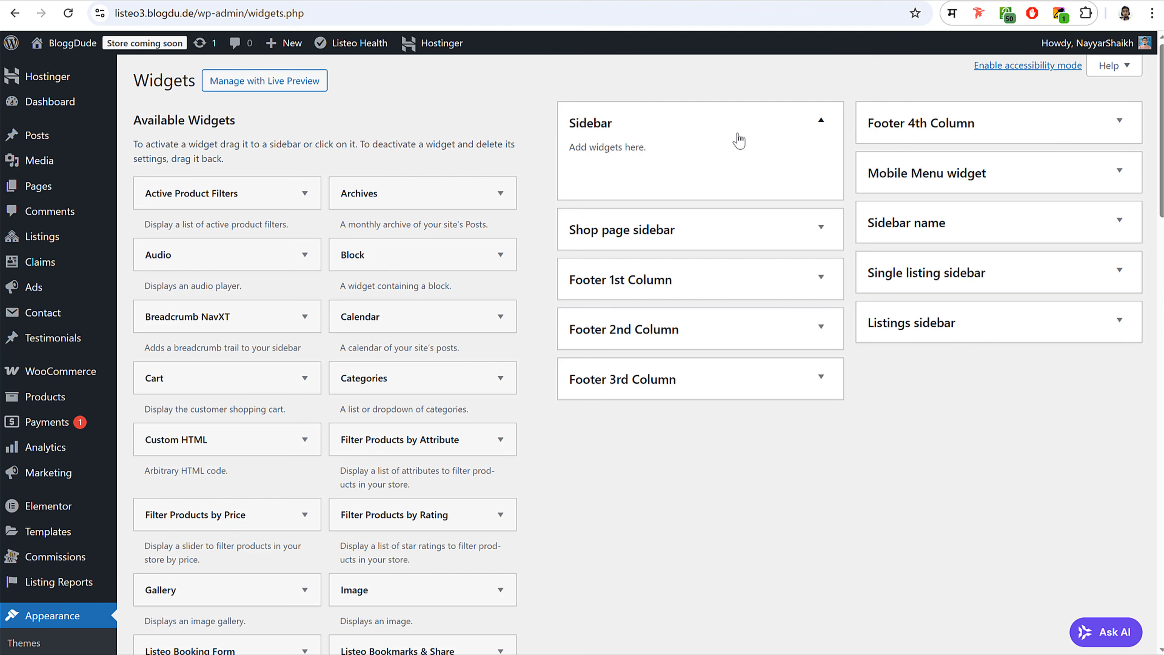
click(726, 131)
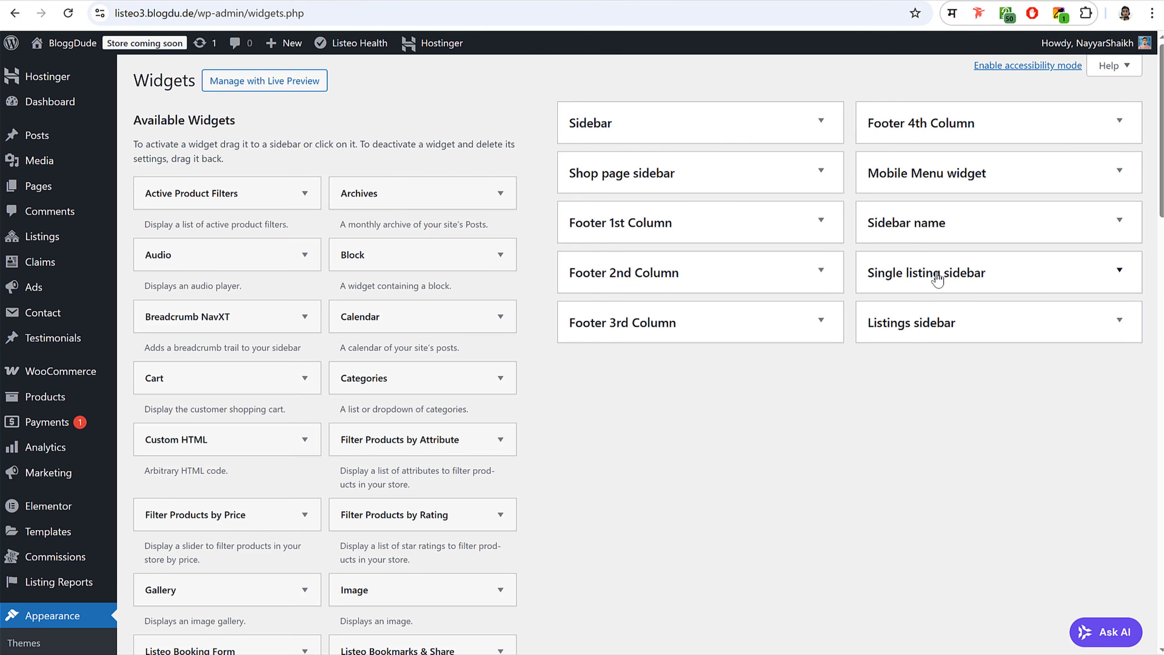
click(940, 282)
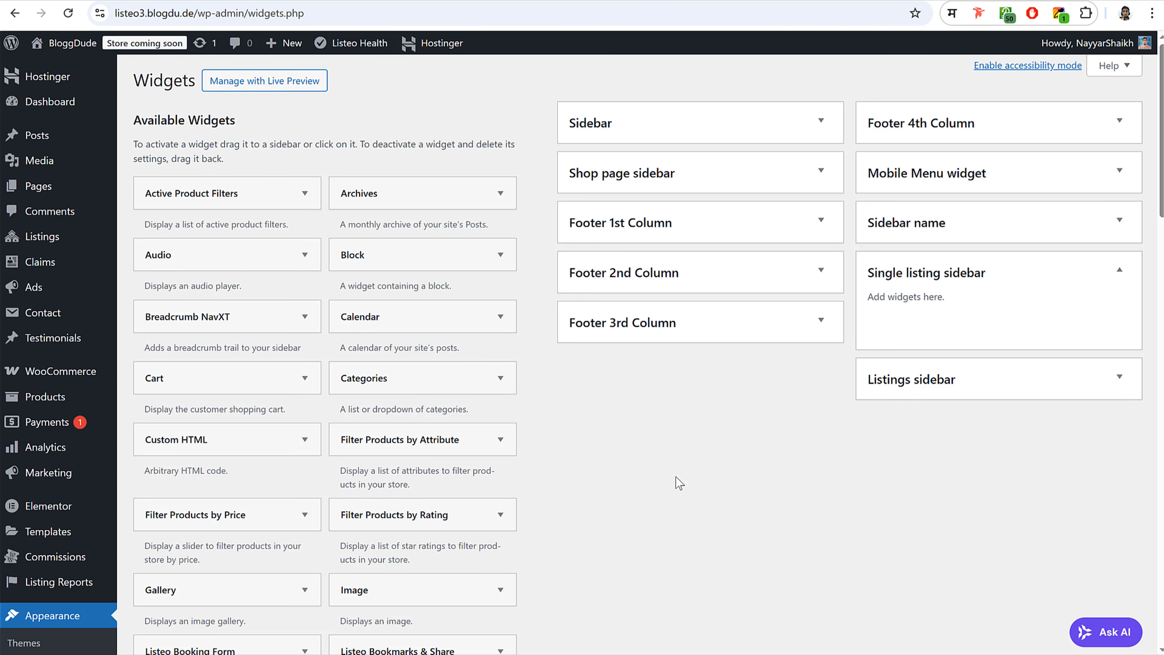
scroll(672, 457, down, 5)
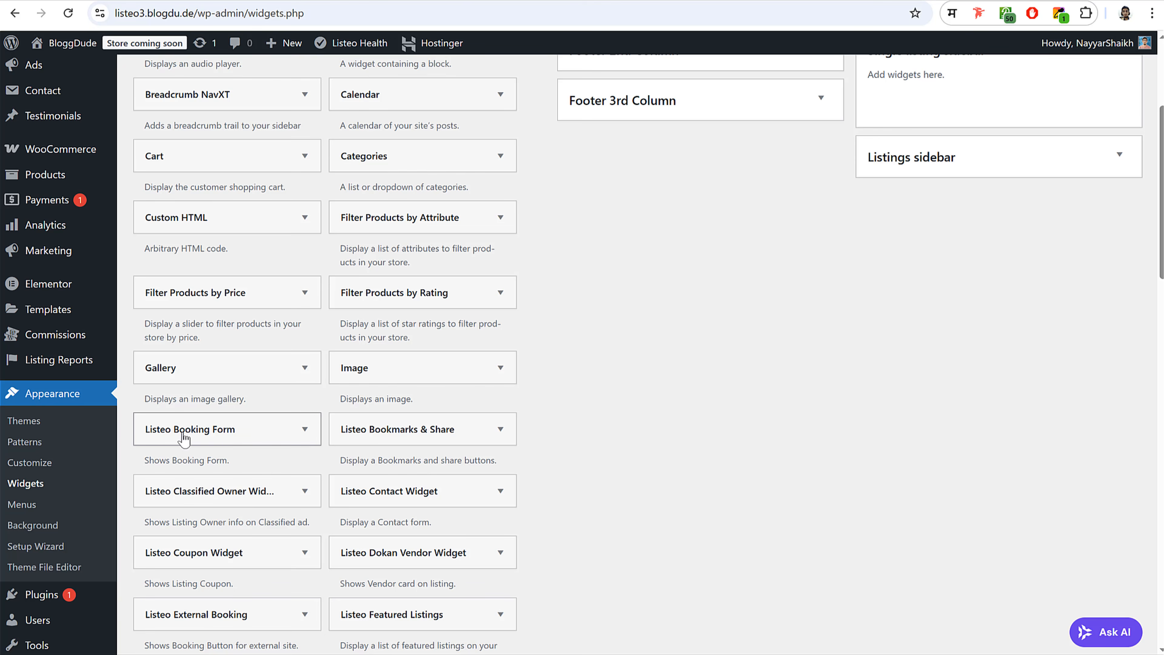
click(242, 439)
scroll(275, 431, down, 5)
scroll(266, 437, down, 2)
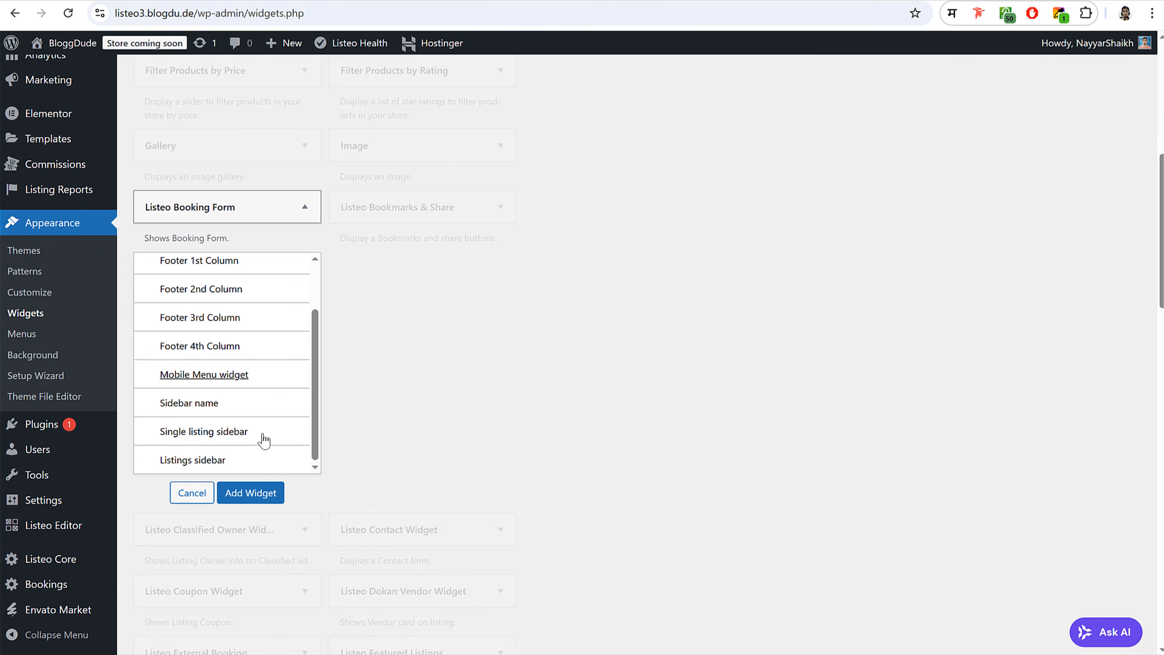
click(216, 434)
click(266, 495)
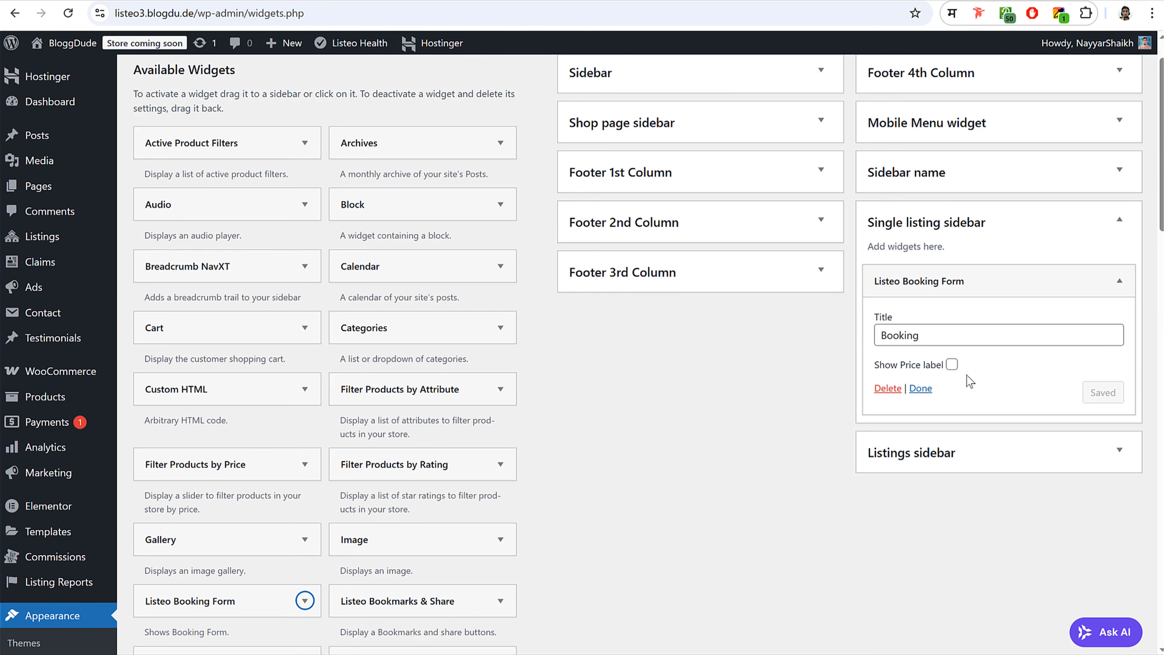
- Reload the dentist listing page to confirm the Booking box appears
click(243, 1)
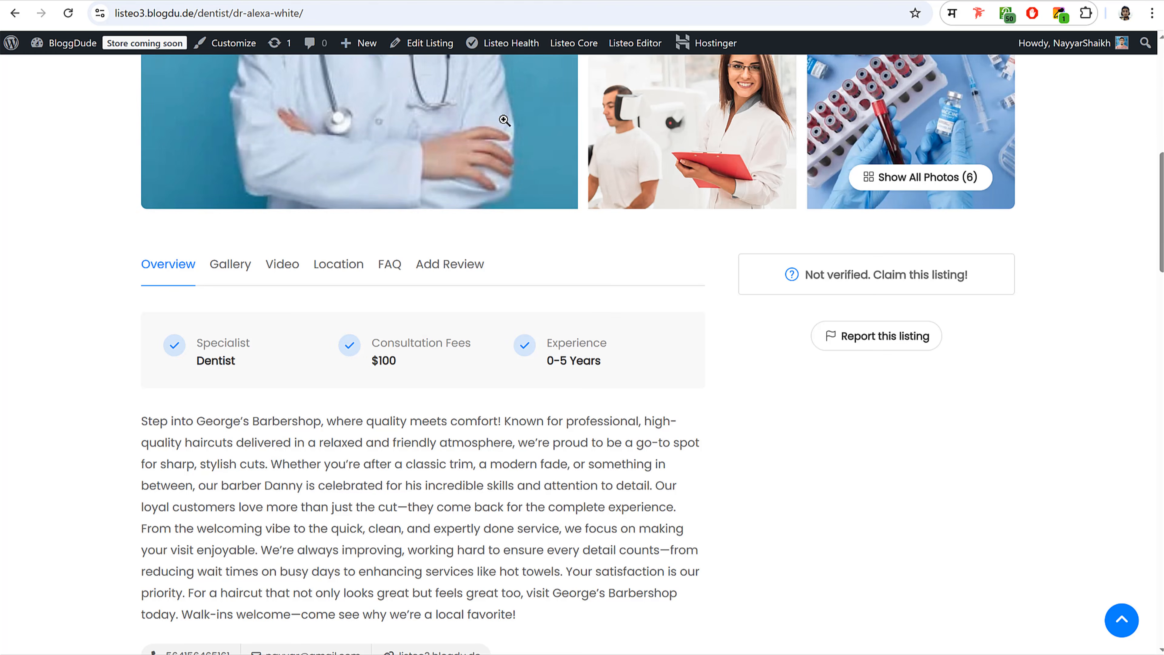
click(68, 14)
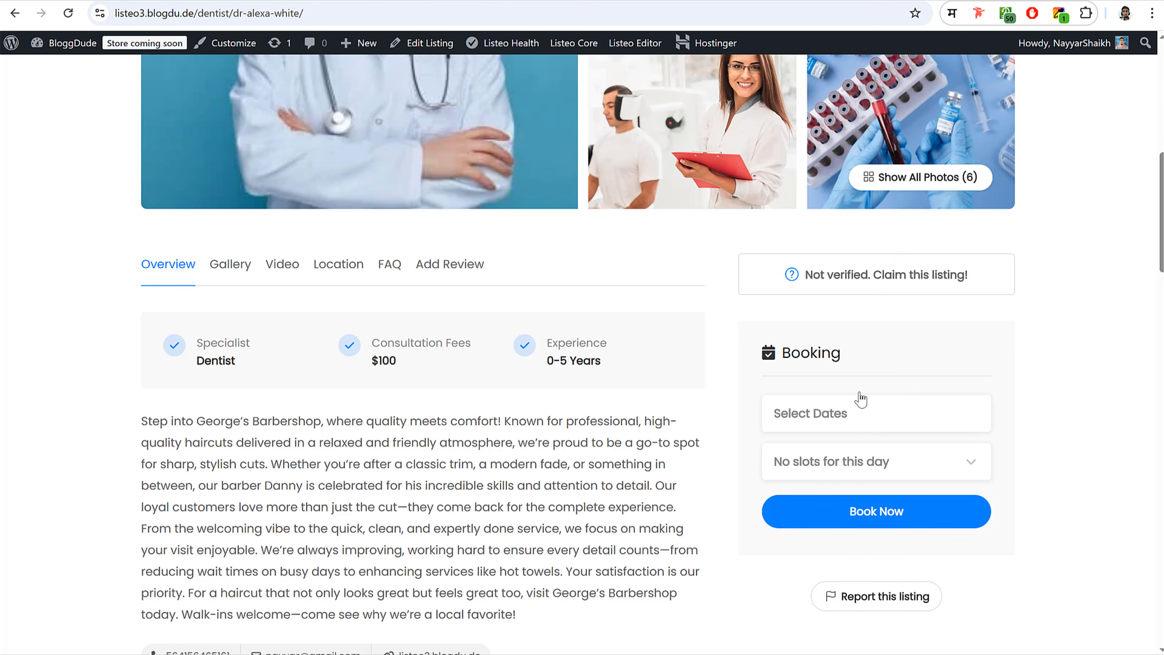
click(611, 1)
- Add the Listeo Opening Hours widget to the Single listing sidebar
click(933, 281)
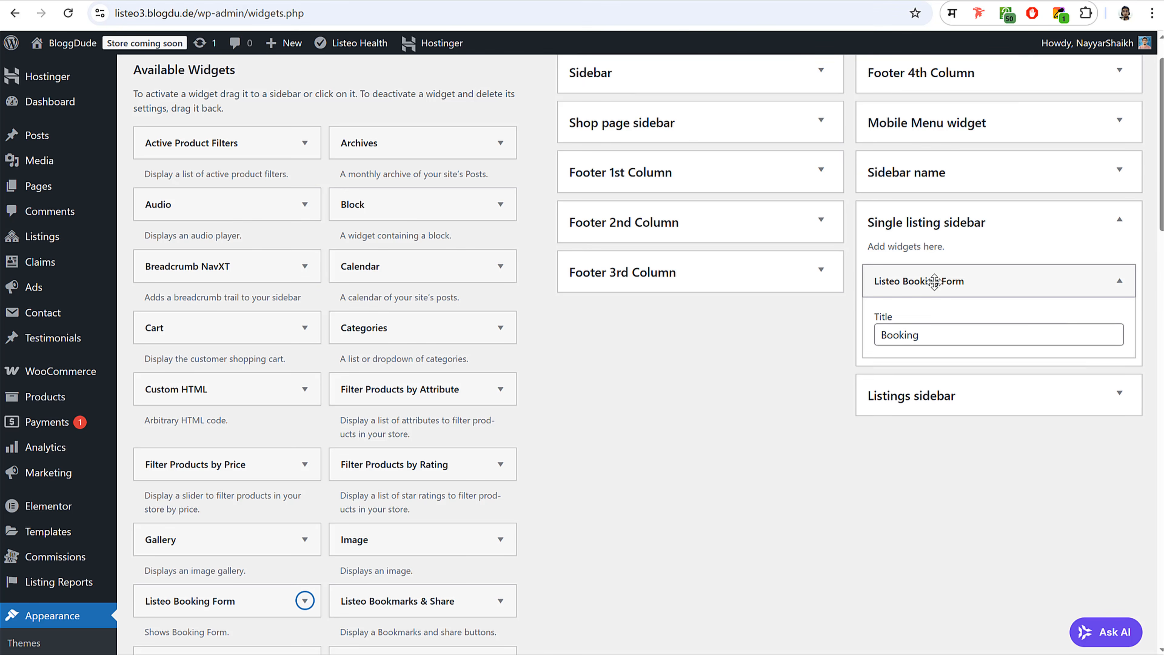
scroll(735, 390, down, 6)
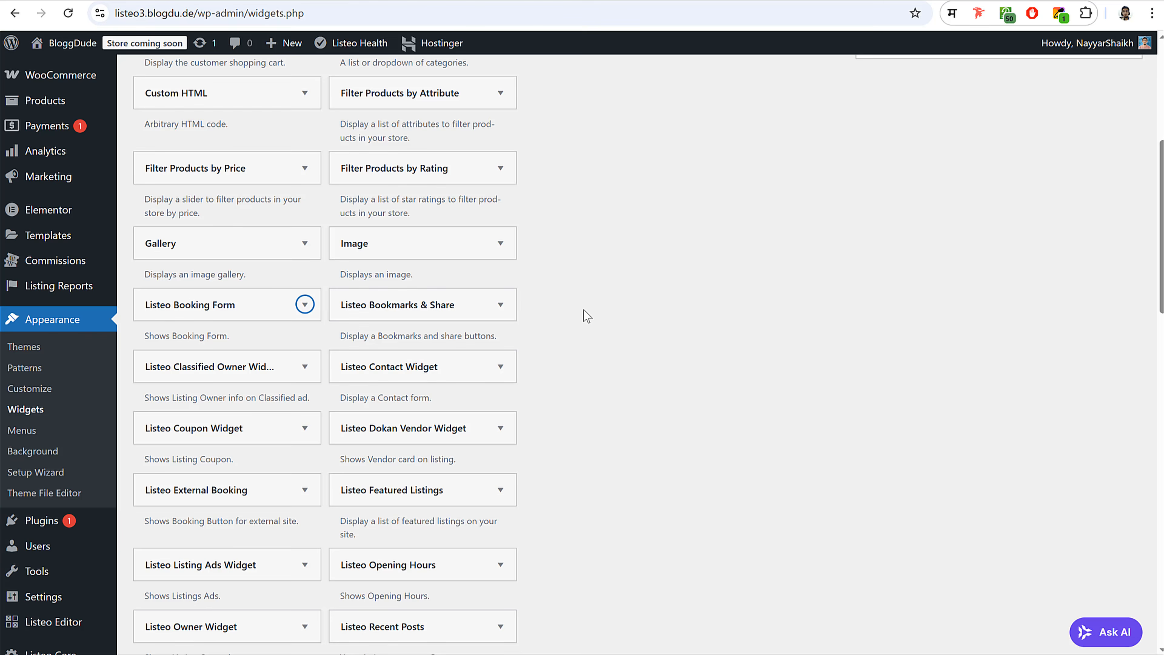
scroll(591, 316, down, 3)
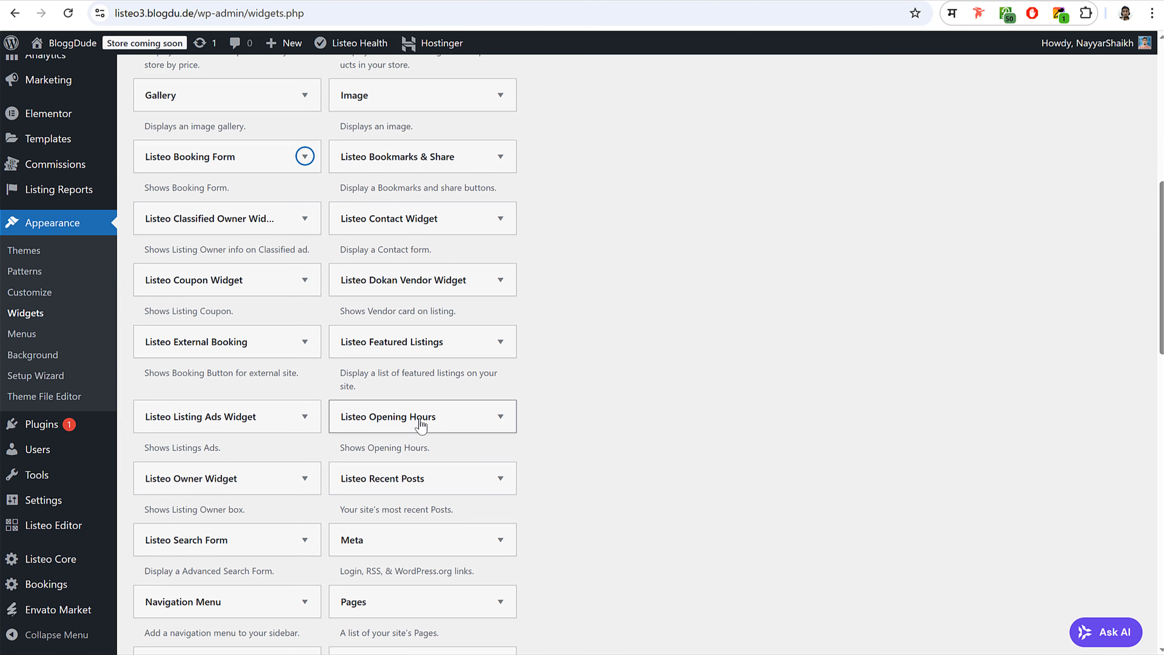
click(420, 426)
scroll(618, 401, down, 5)
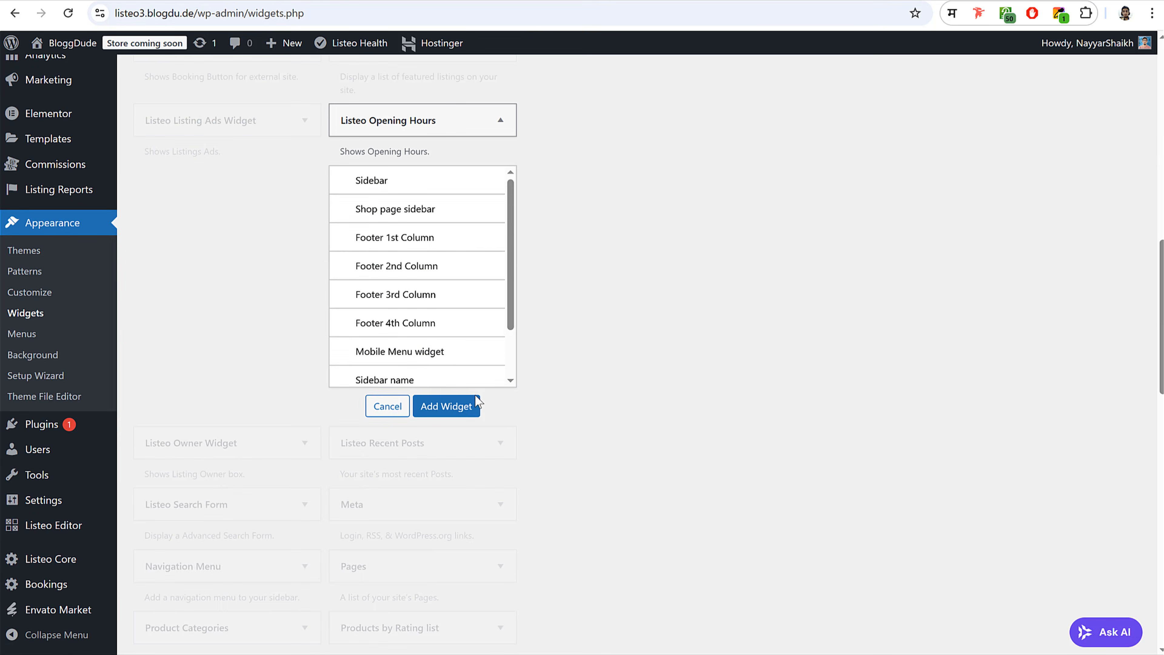
scroll(409, 335, down, 1)
scroll(409, 334, down, 1)
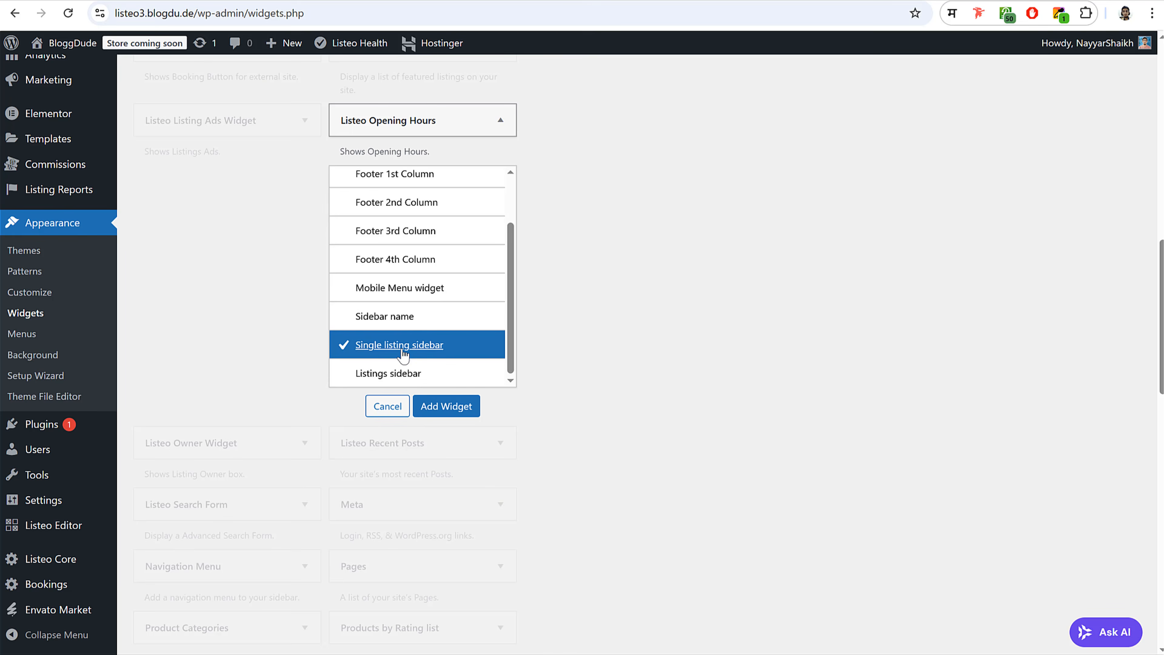
click(445, 407)
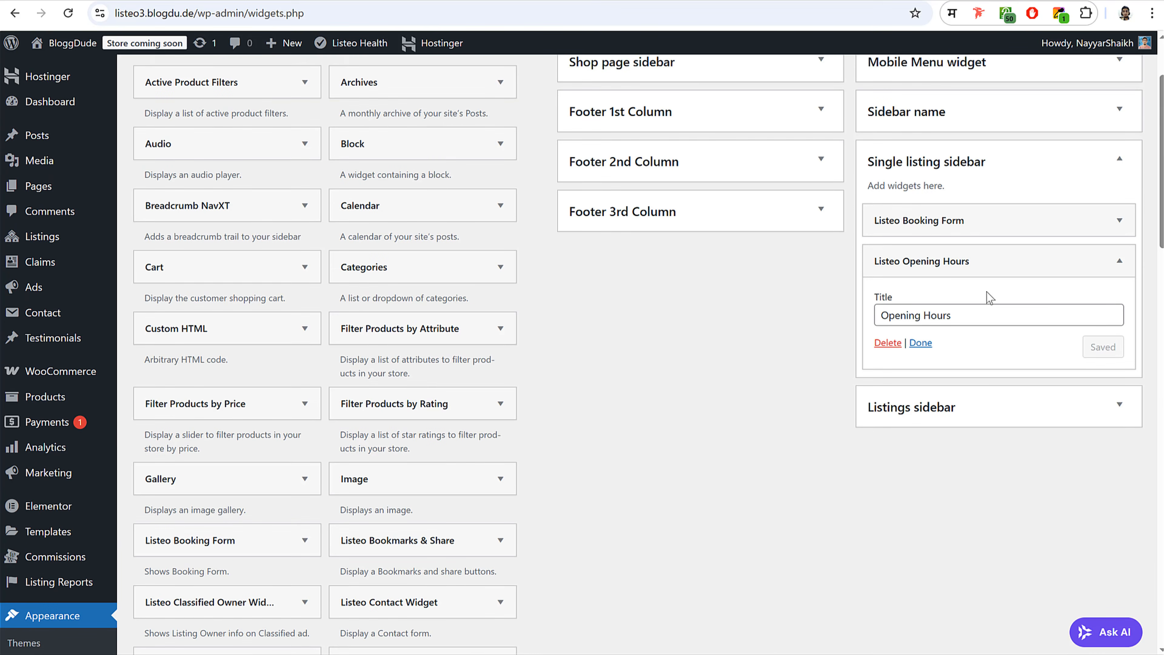
click(980, 260)
- Drag Listeo Bookmarks & Share into the sidebar and reload the dentist listing page
scroll(565, 431, down, 2)
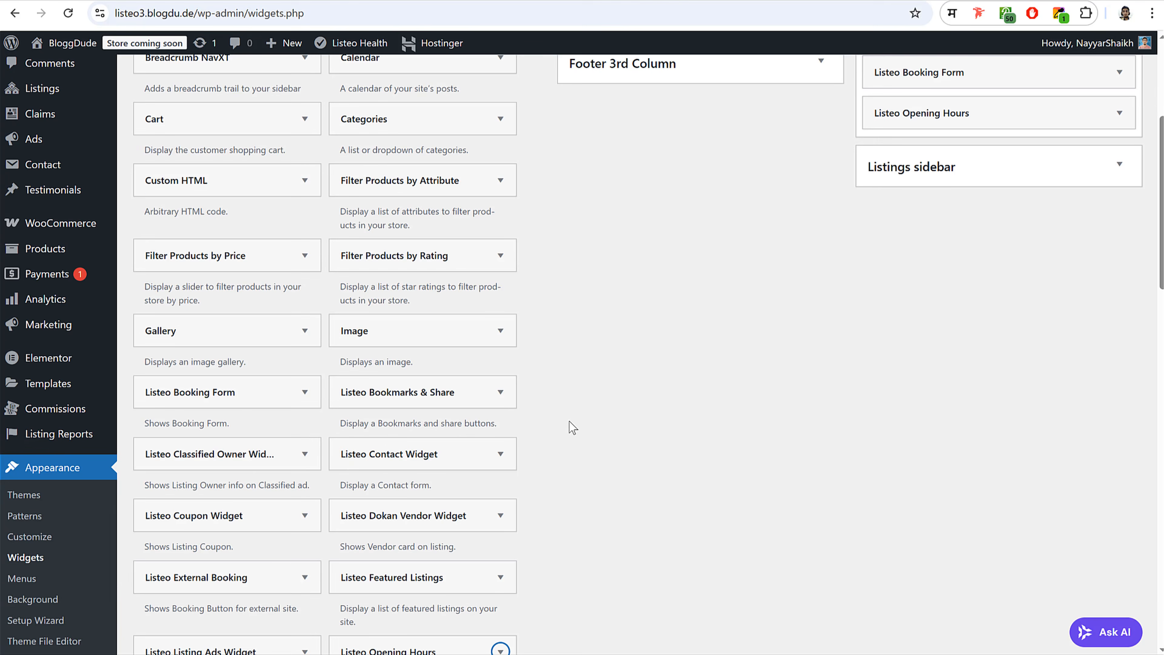
scroll(608, 393, up, 2)
drag(455, 540, 999, 301)
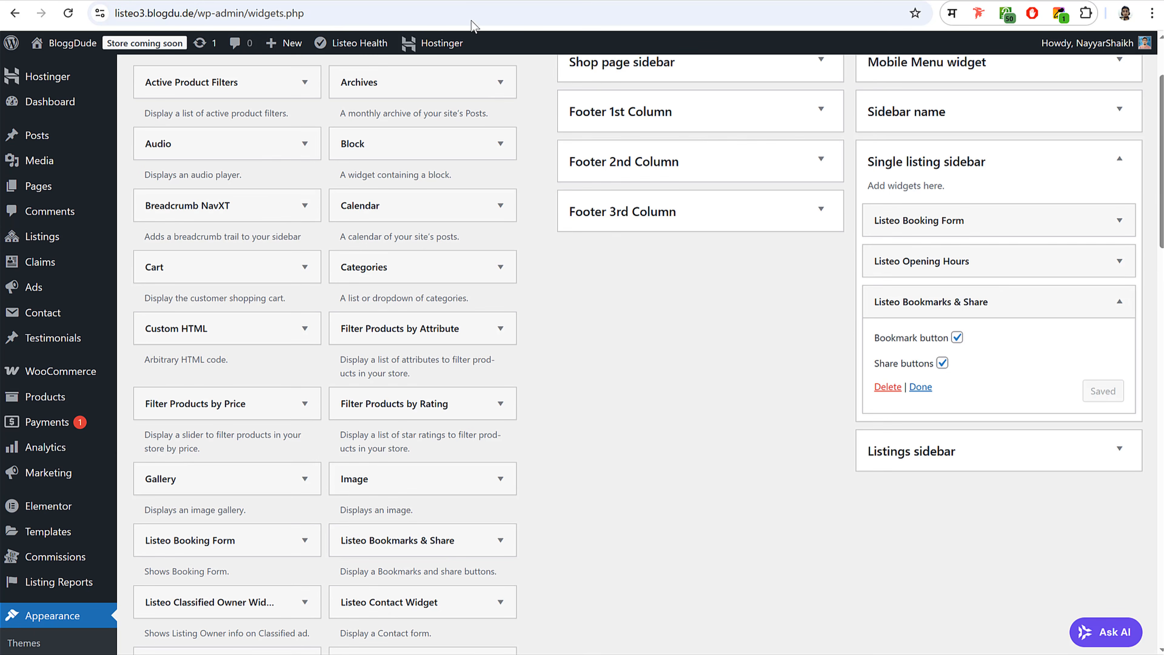
click(390, 1)
click(67, 14)
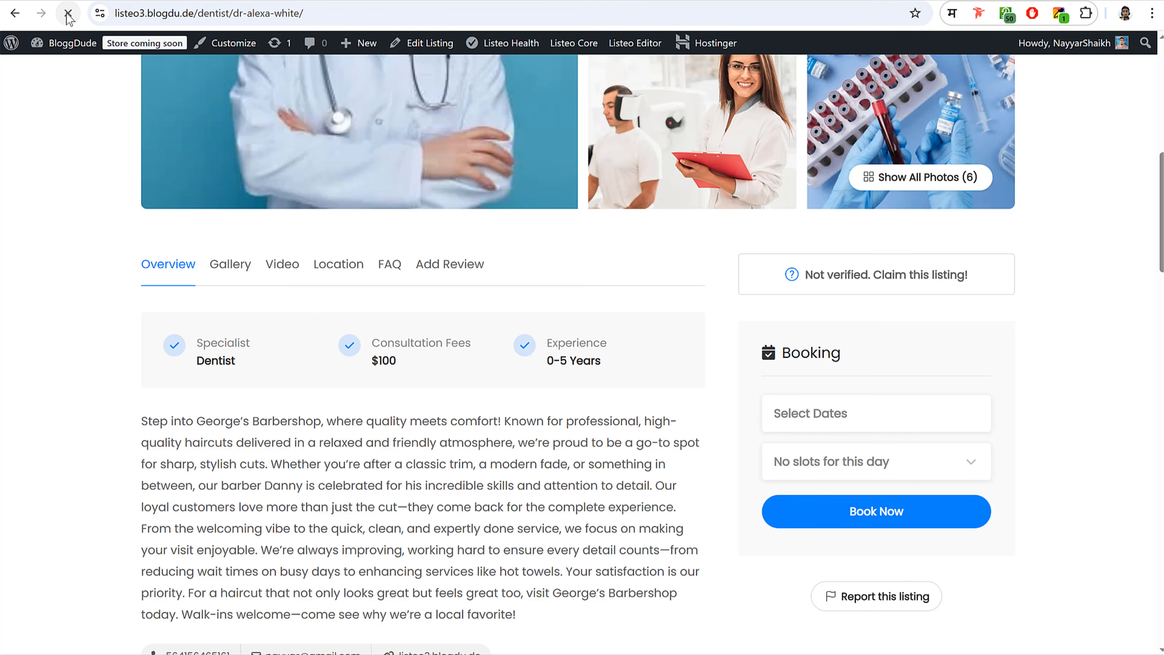
- Book September 19, 2025 at 10:00 am – 11:00 am, showing a $100.00 total
scroll(870, 369, down, 5)
scroll(877, 426, down, 10)
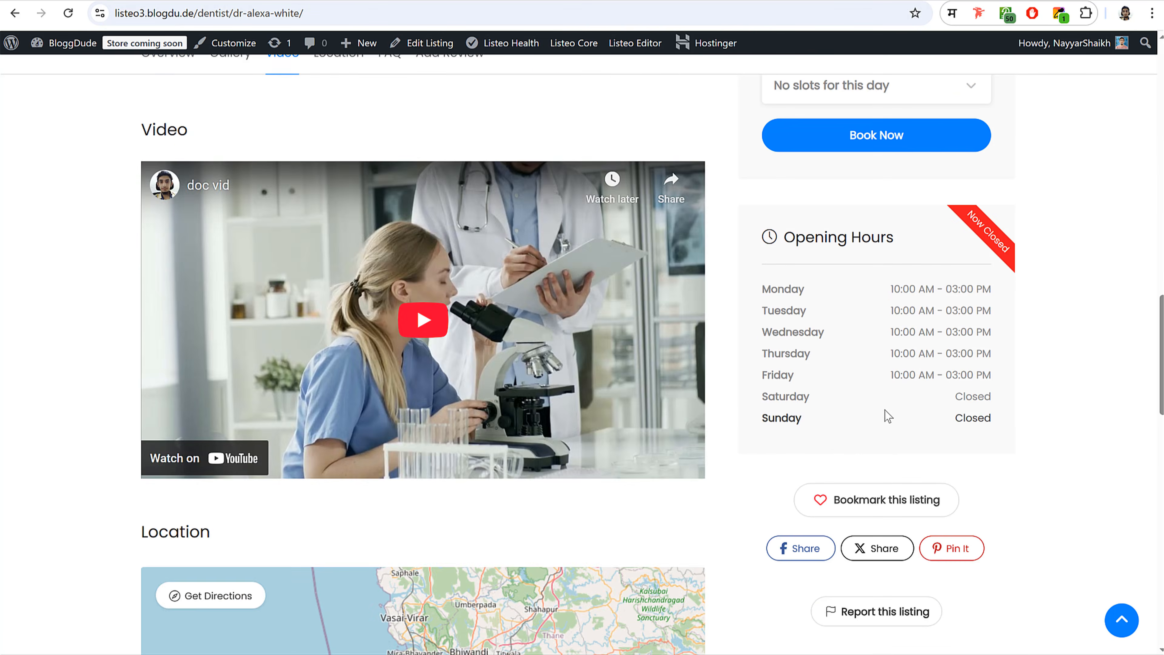
scroll(889, 459, up, 6)
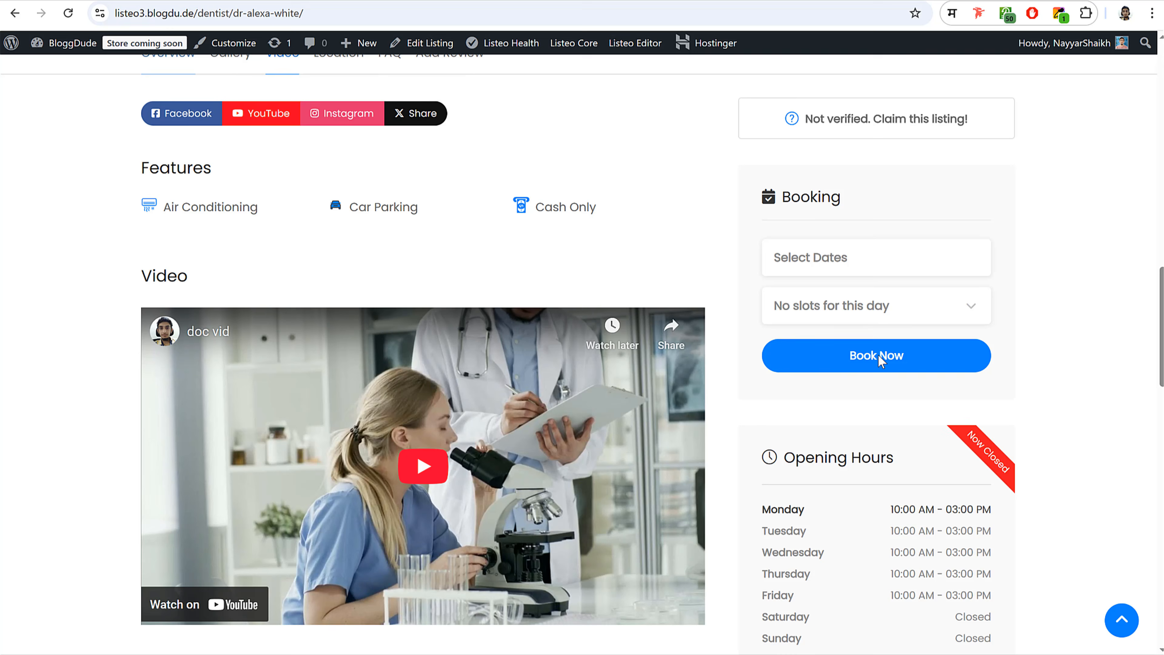
click(870, 264)
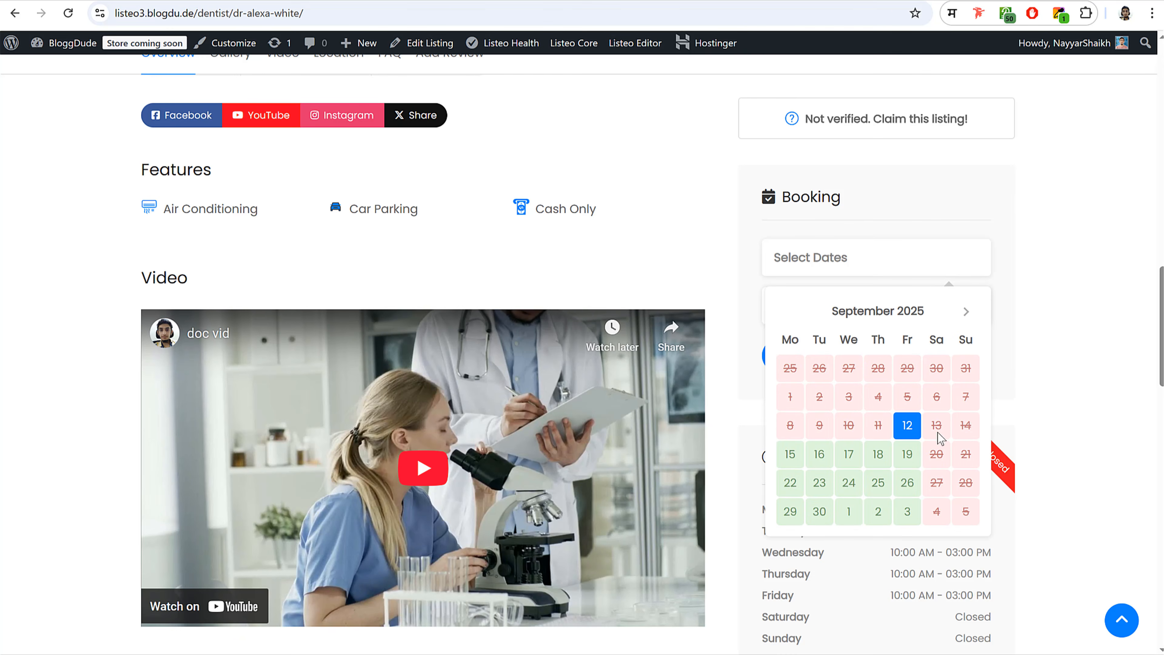
click(906, 454)
click(878, 314)
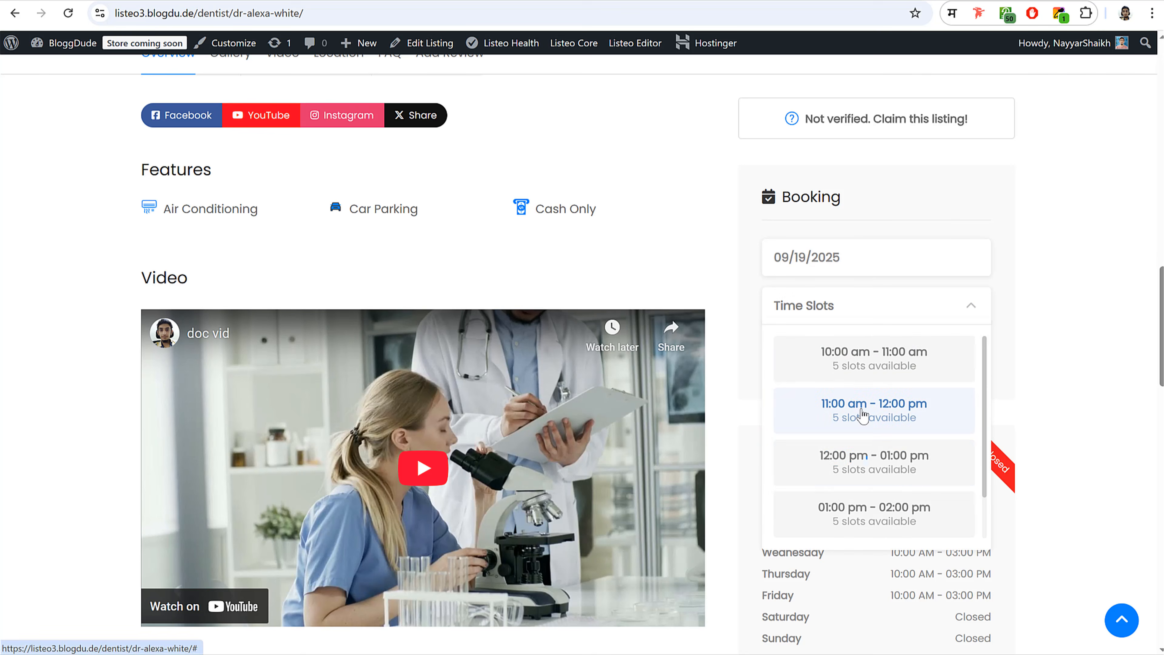
scroll(882, 454, down, 1)
scroll(878, 413, up, 1)
click(871, 360)
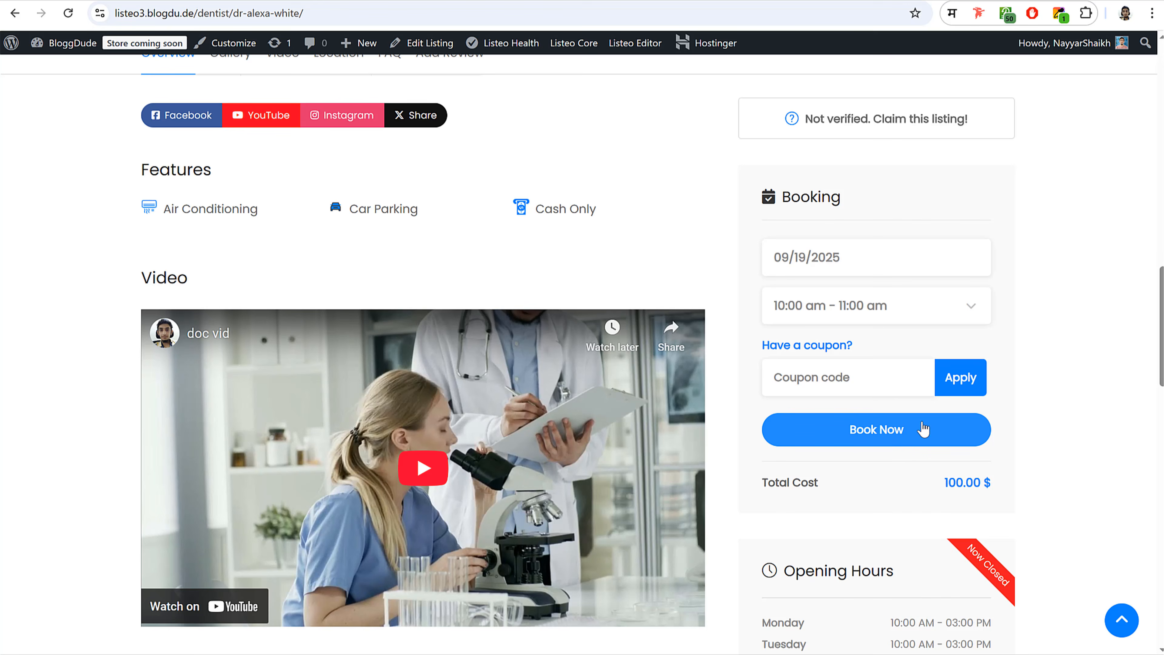
scroll(1023, 395, up, 2)
scroll(1026, 395, up, 3)
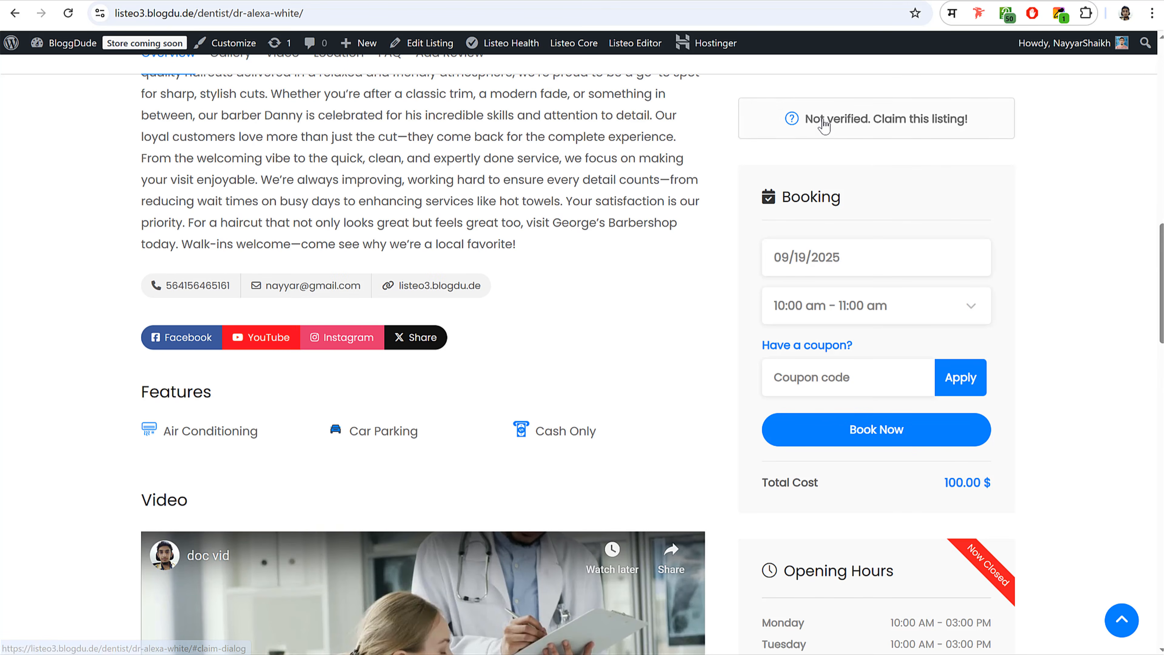
click(110, 0)
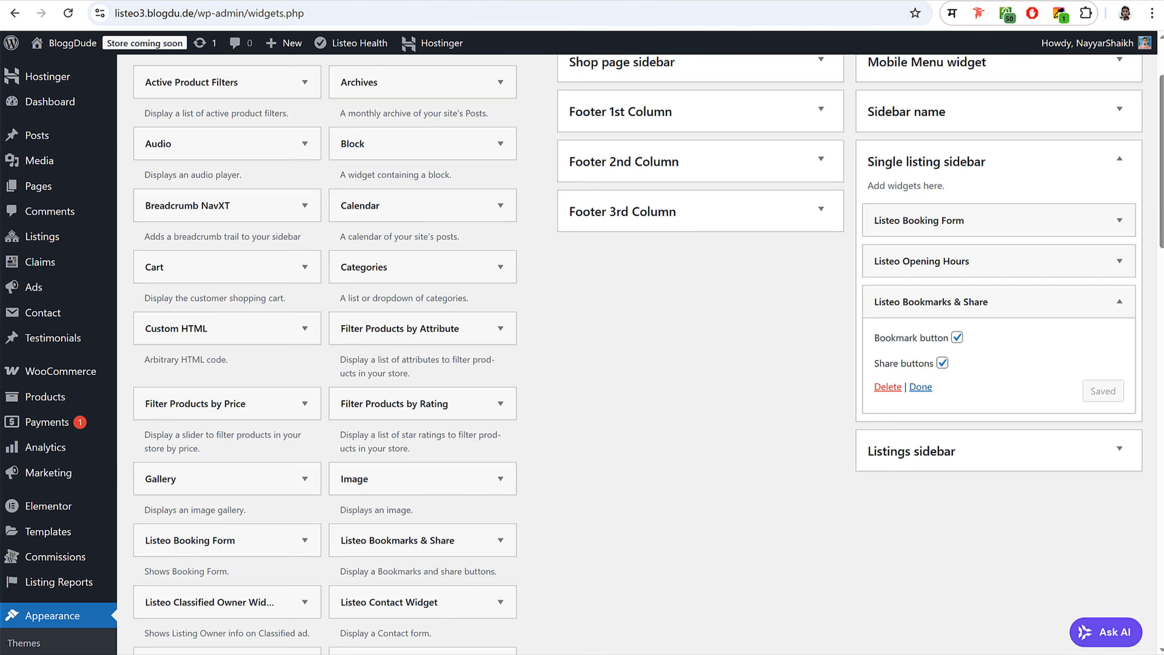
mouse_move(68, 237)
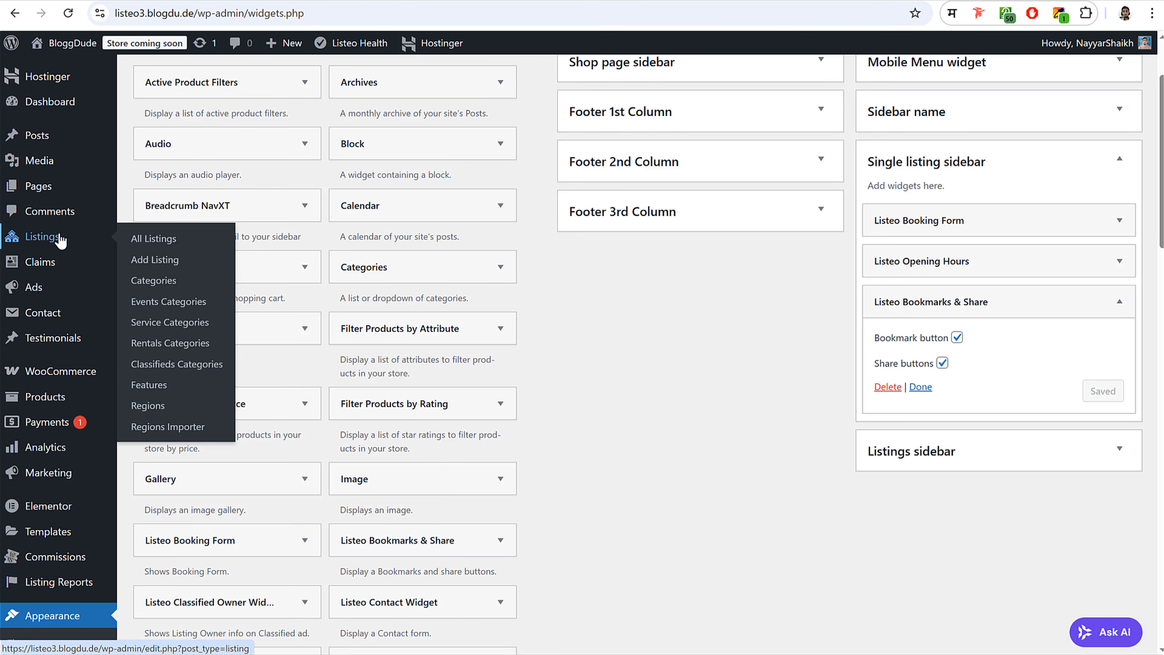
click(144, 238)
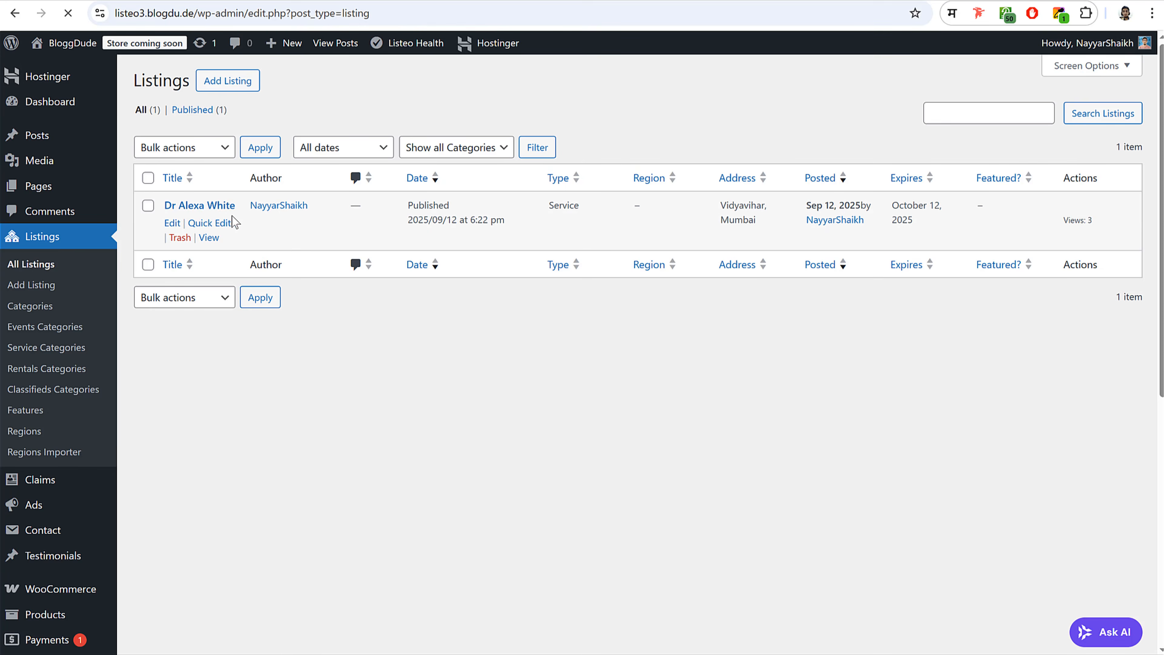
click(208, 206)
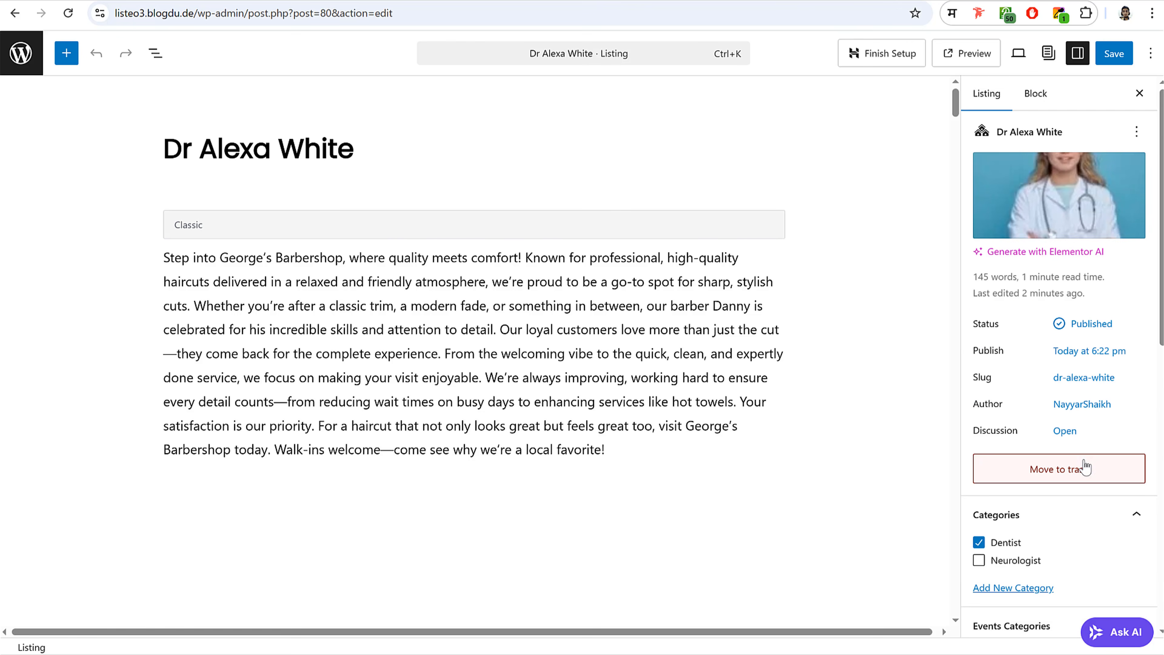
scroll(1085, 466, down, 10)
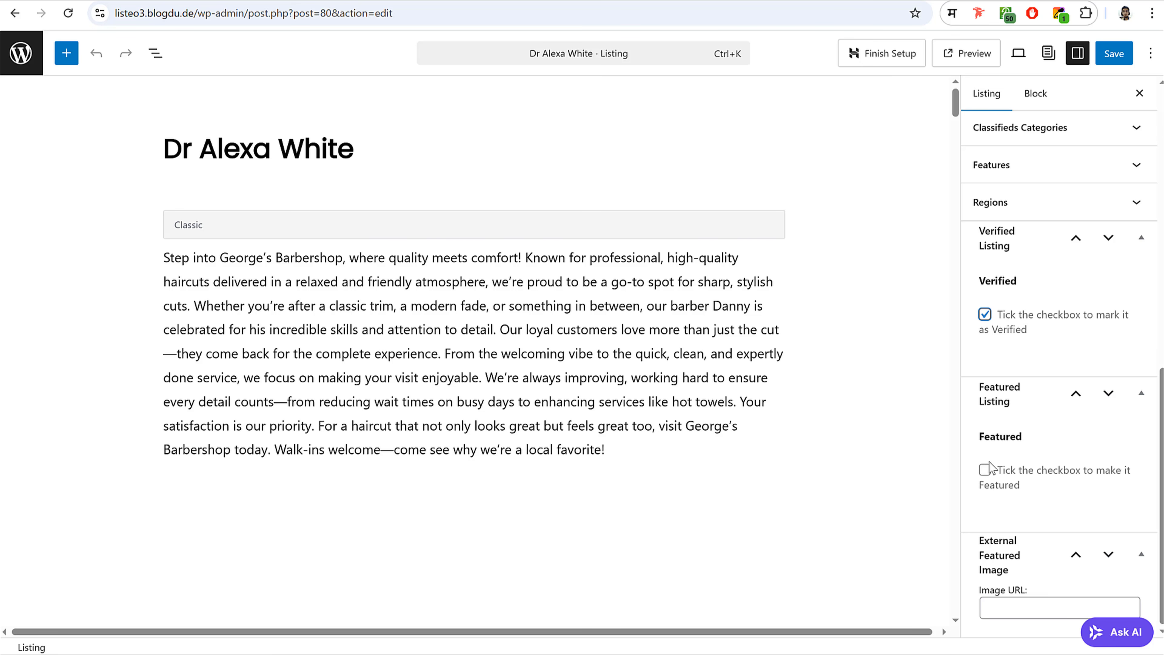
click(985, 470)
click(1109, 54)
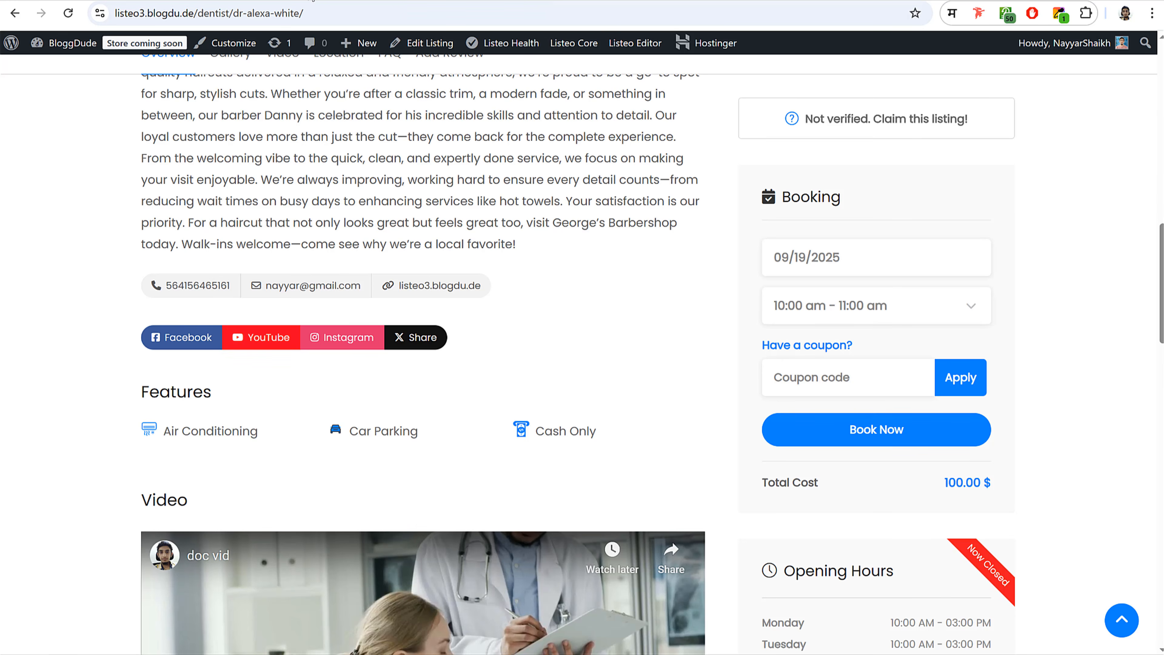
click(69, 13)
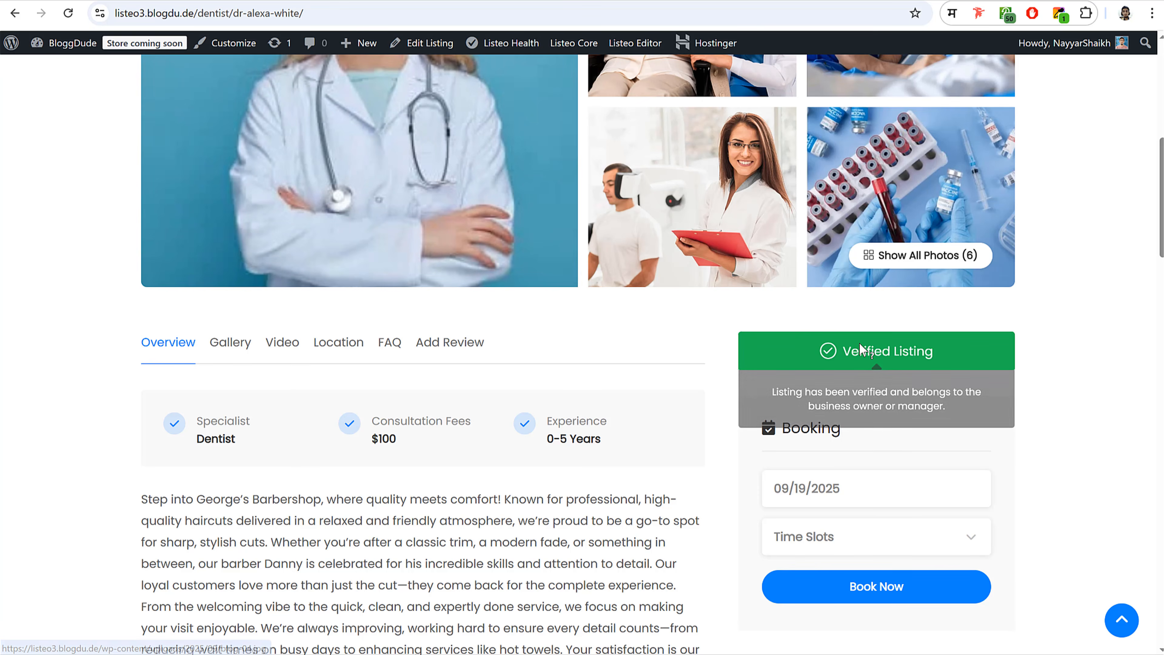
- Recheck the 09/19/2025 booking date, then exit the editor to All Listings
scroll(1022, 316, down, 4)
scroll(1022, 320, down, 6)
scroll(1020, 319, up, 15)
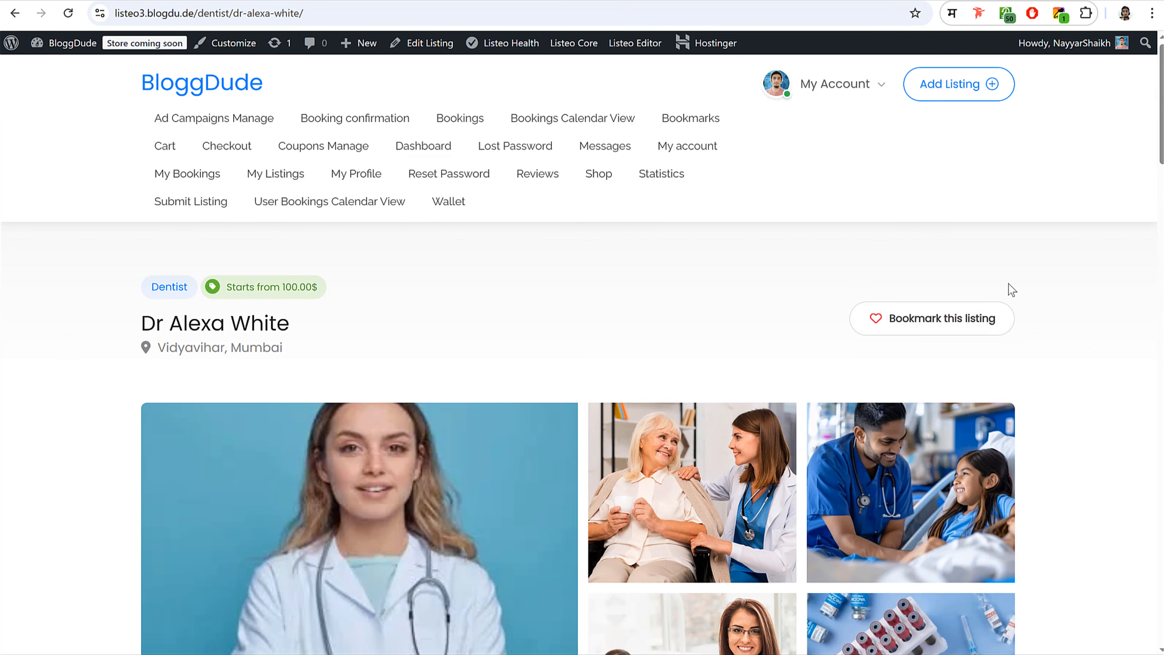
scroll(1033, 316, down, 12)
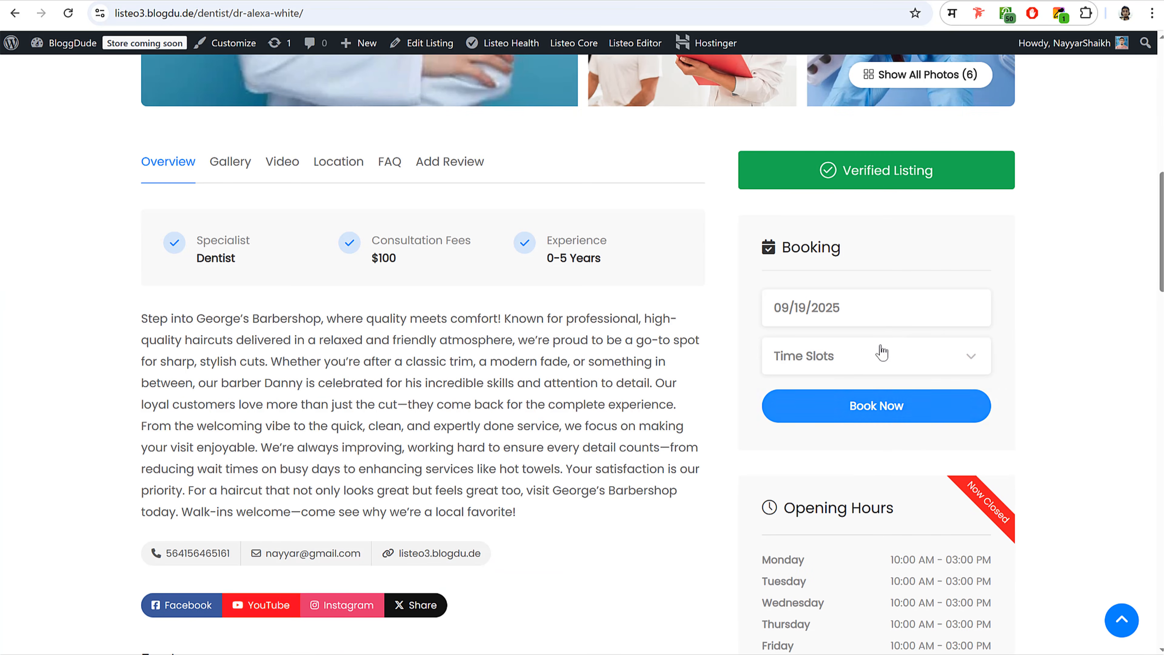
click(876, 305)
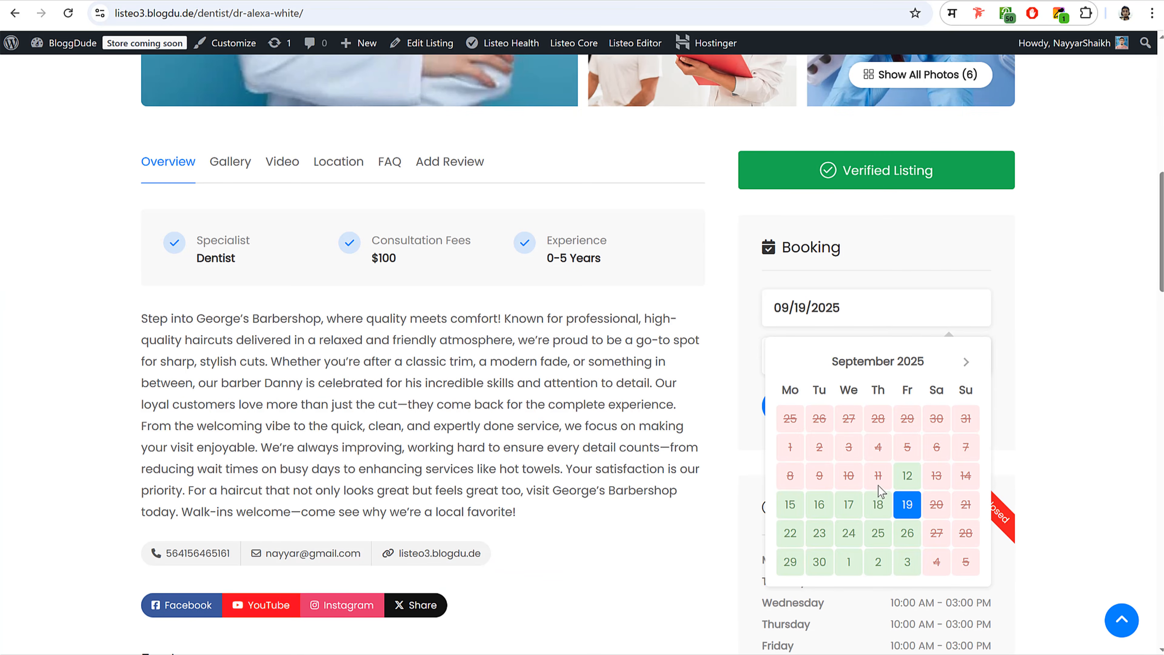
click(1044, 294)
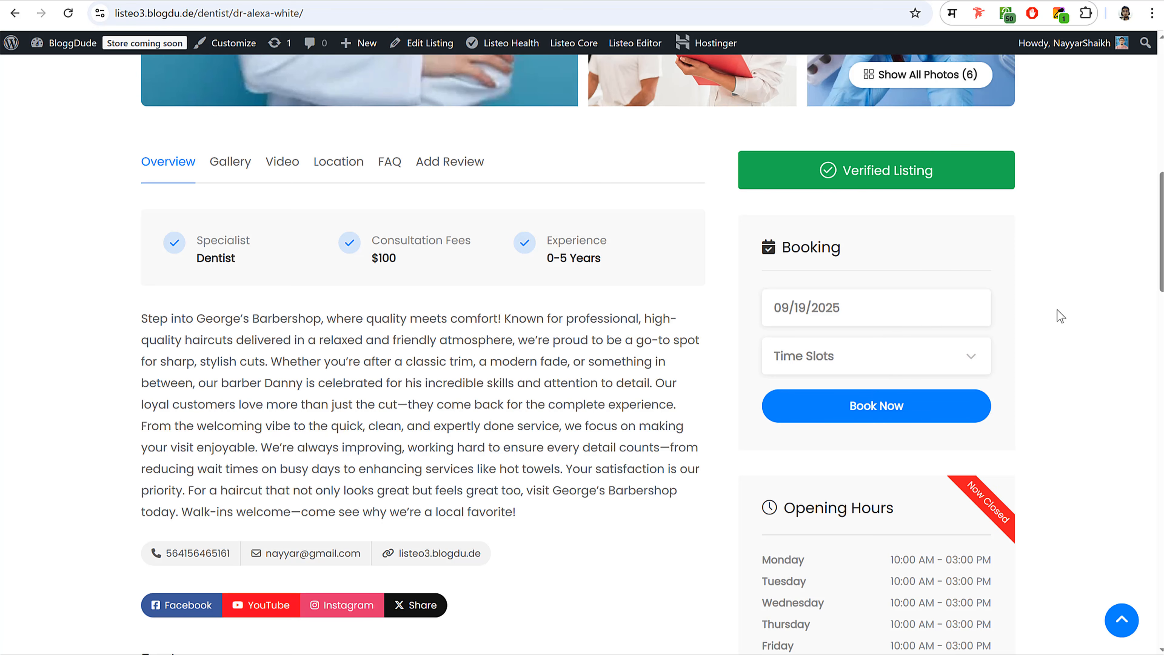
click(475, 0)
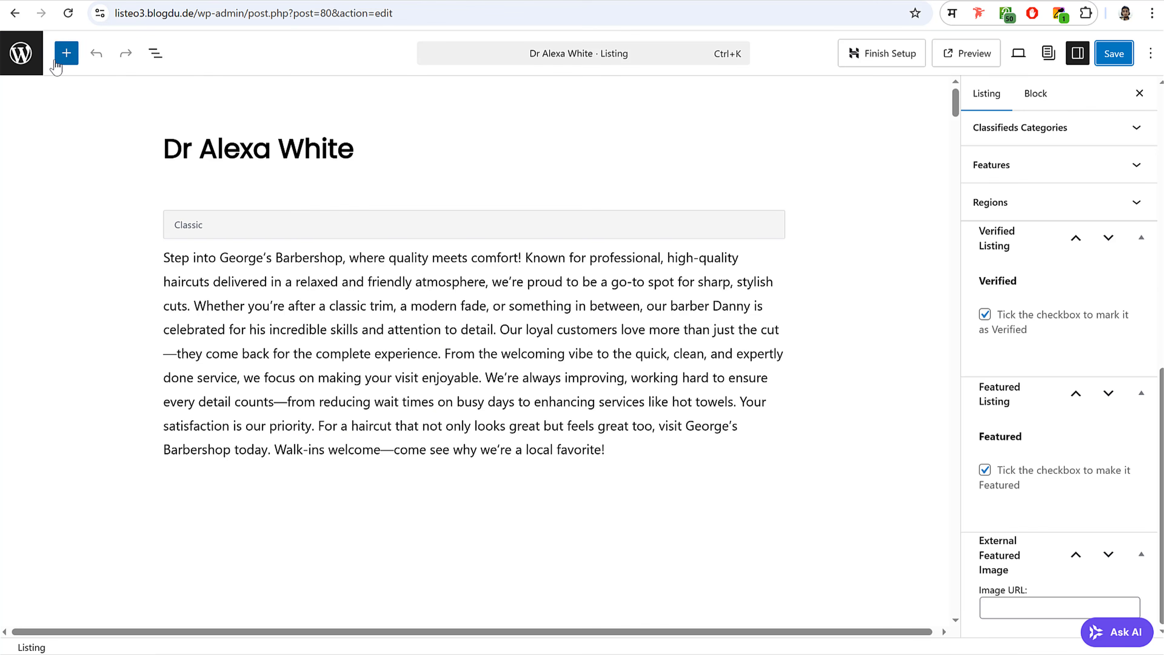
click(10, 61)
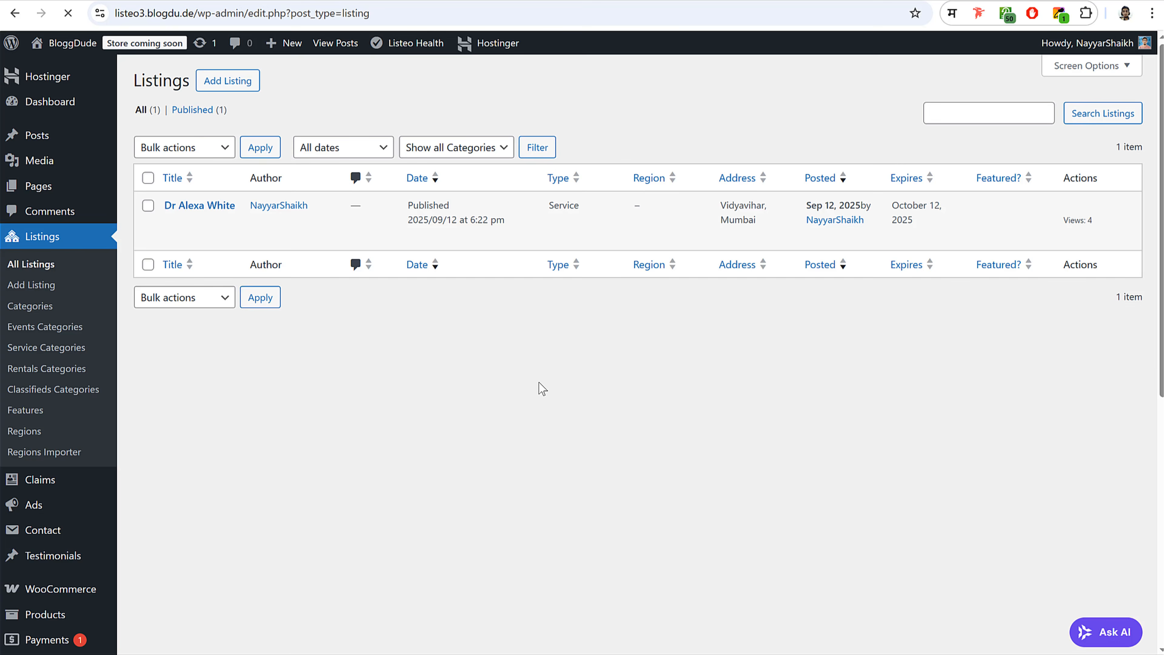
- Enter the store address: street lines, city Mumbai, India — Maharashtra, postcode 400001
scroll(539, 382, down, 5)
mouse_move(61, 299)
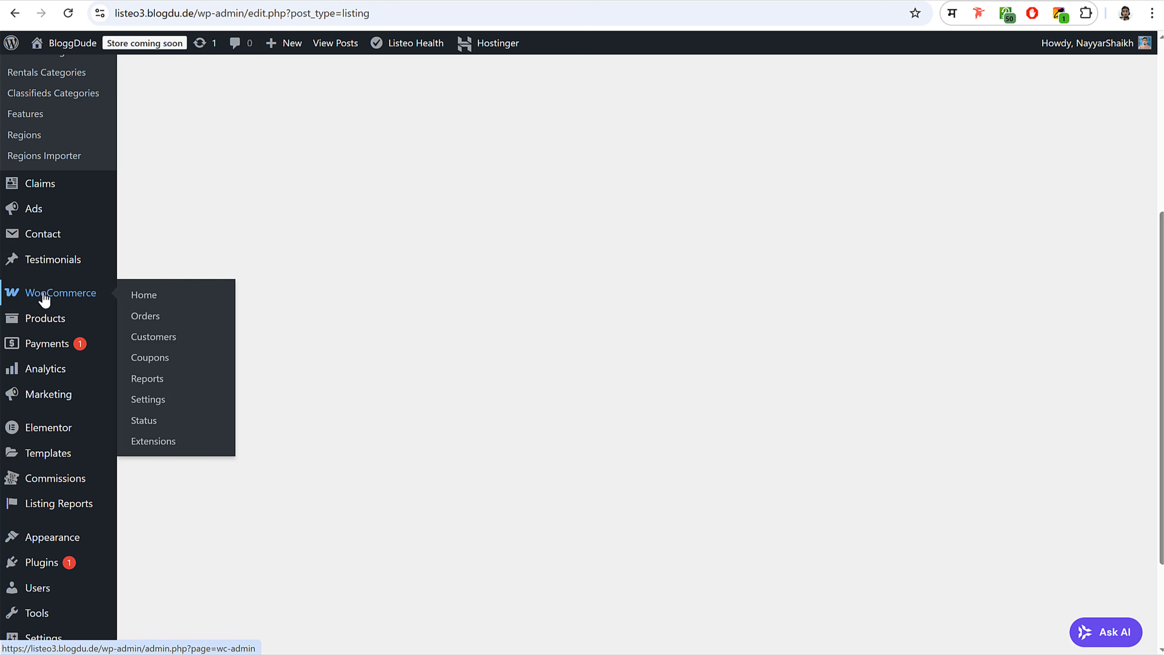
click(158, 399)
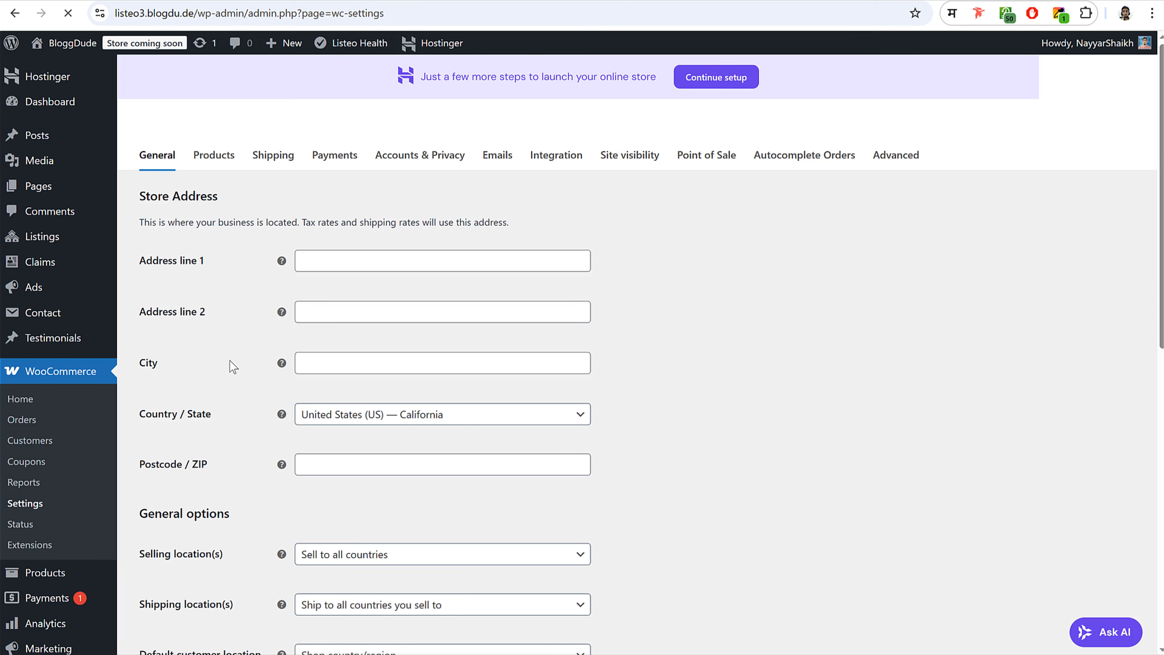
click(349, 262)
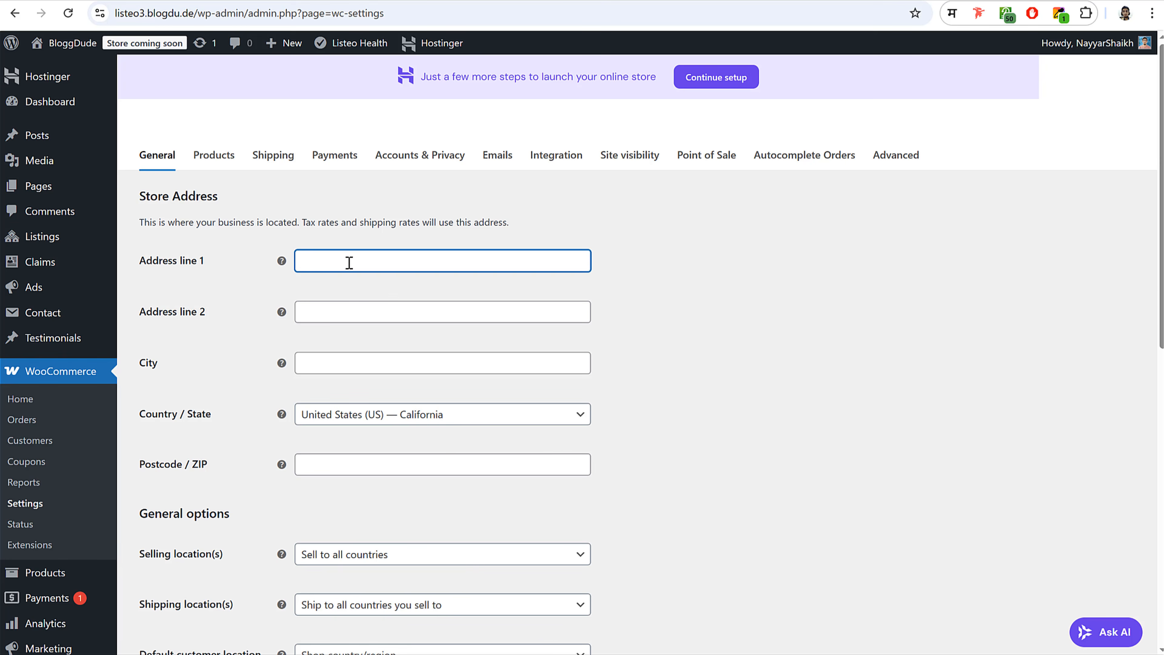
key(Tab)
key(Tab)
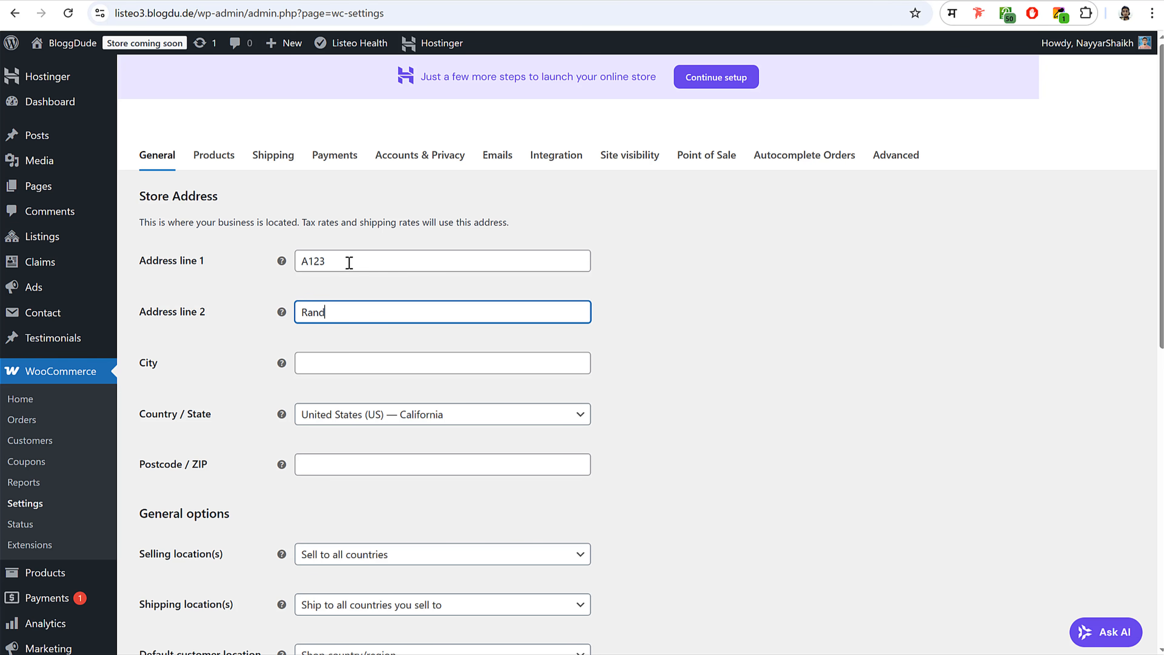
key(Tab)
key(Tab)
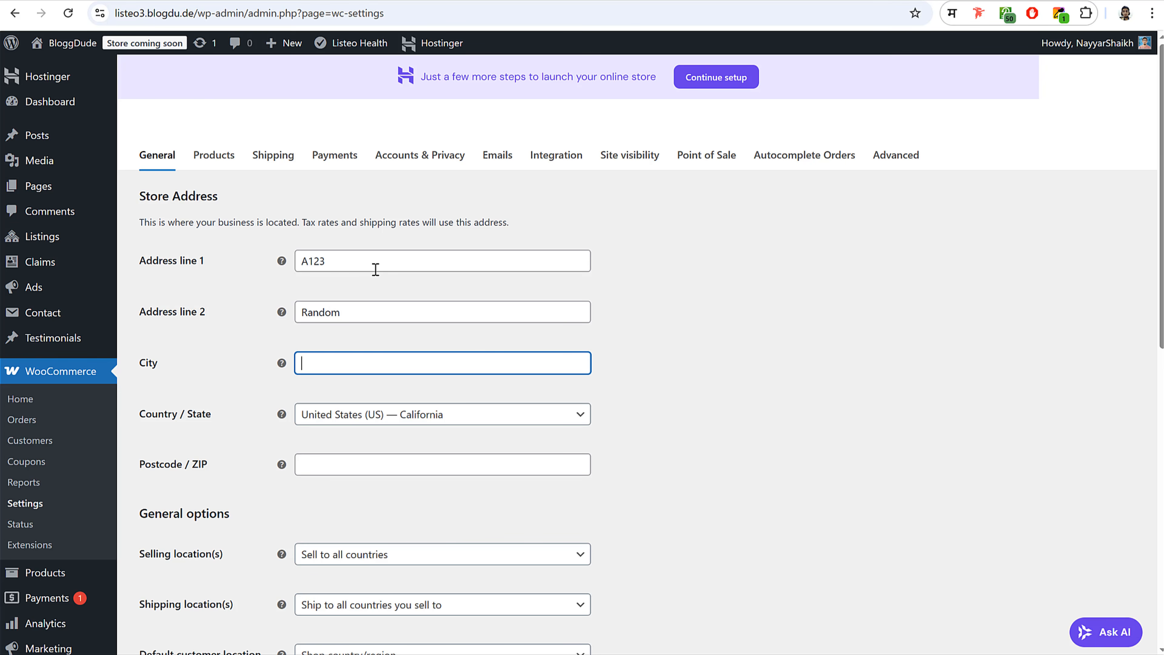
text(Mumbai)
key(Tab)
key(Tab)
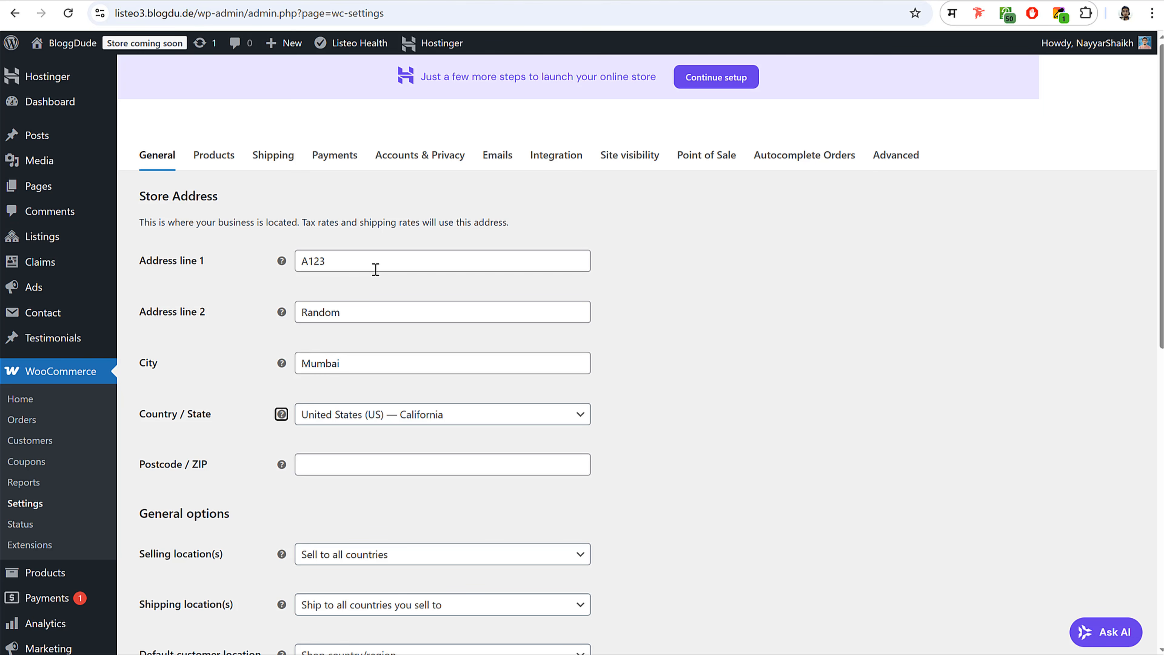
text(maha)
key(Return)
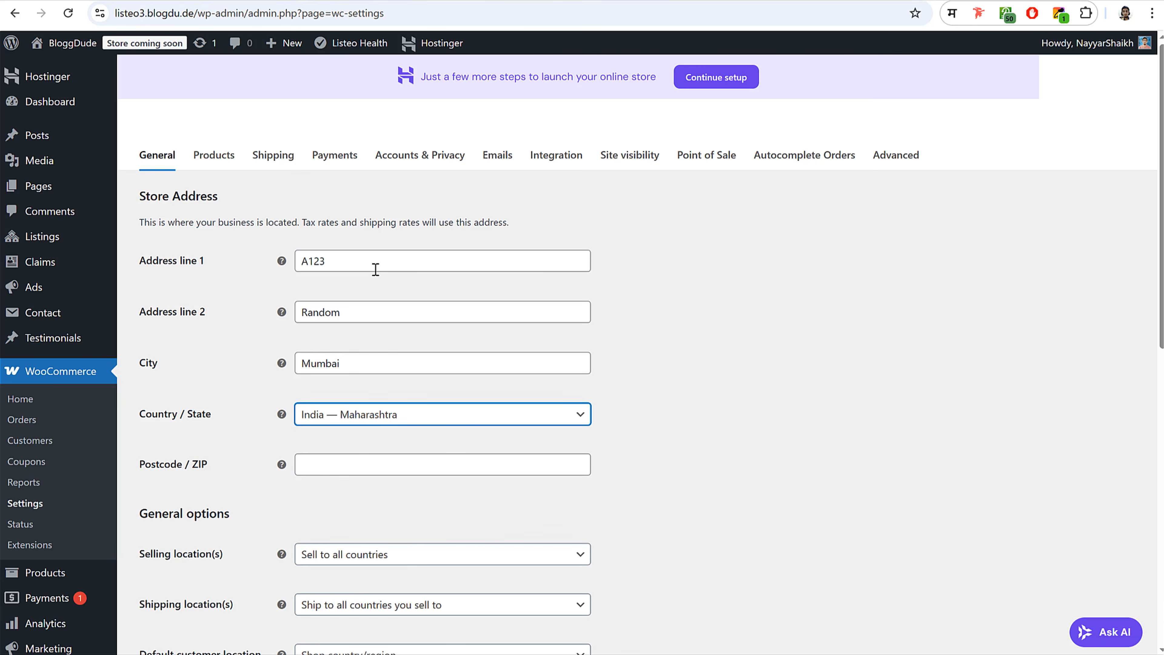
click(410, 463)
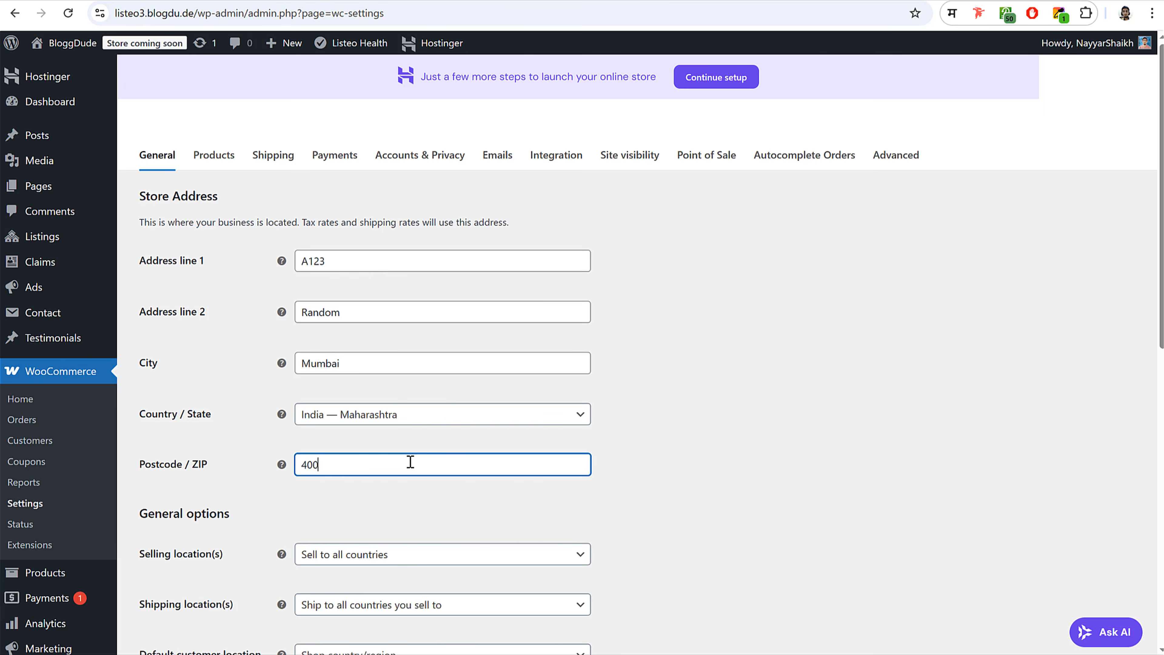
text(400001)
click(844, 362)
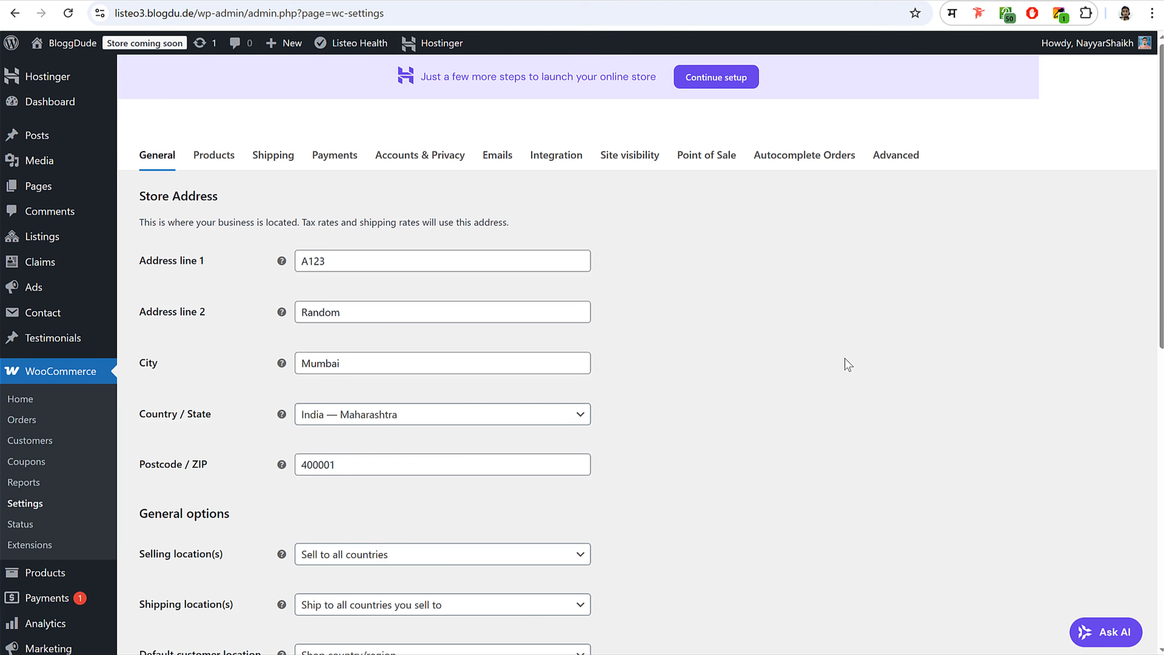
- Check the currency options (USD, Left, 2 decimals) against Listeo Core settings
scroll(830, 396, down, 10)
scroll(830, 401, down, 1)
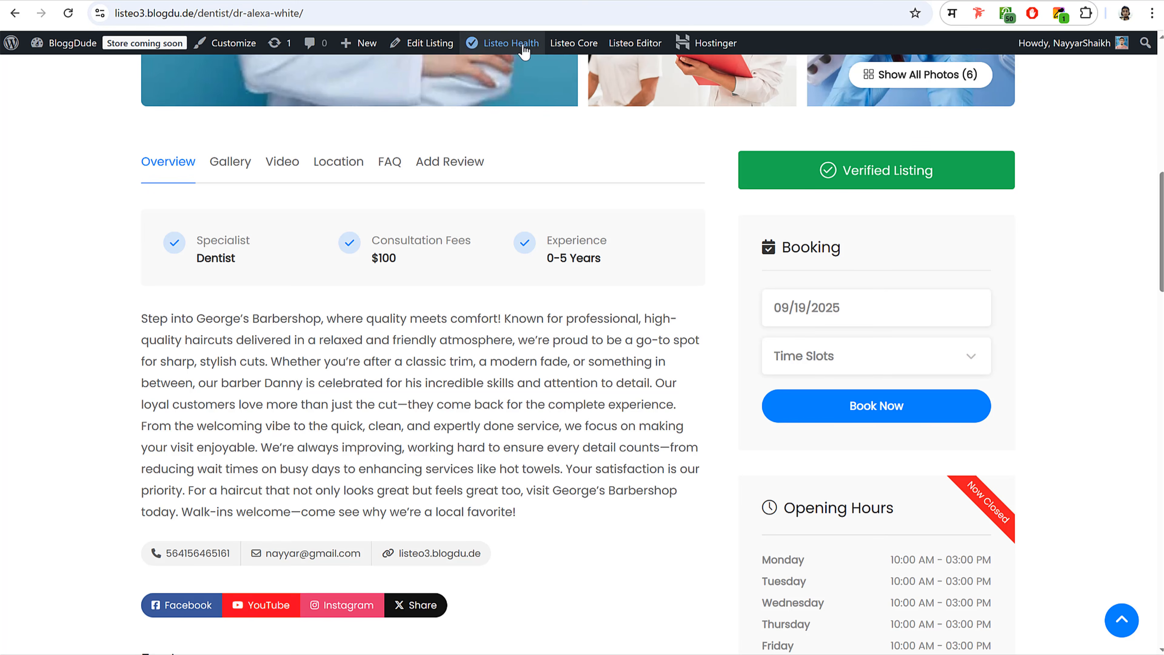
mouse_move(558, 51)
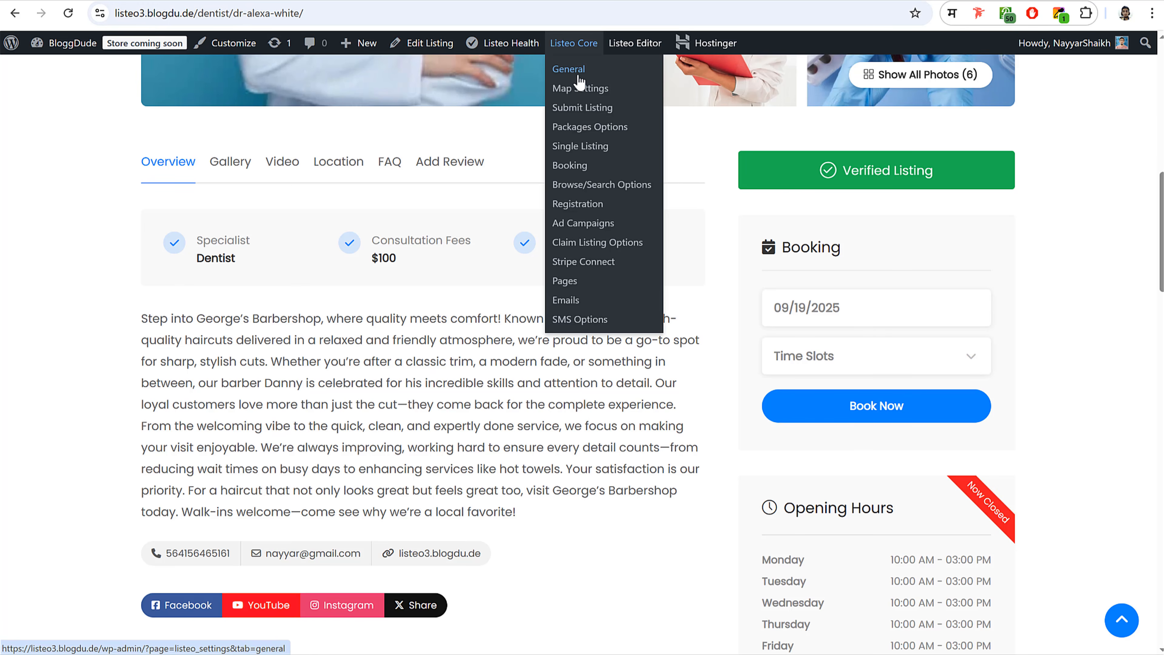
click(575, 73)
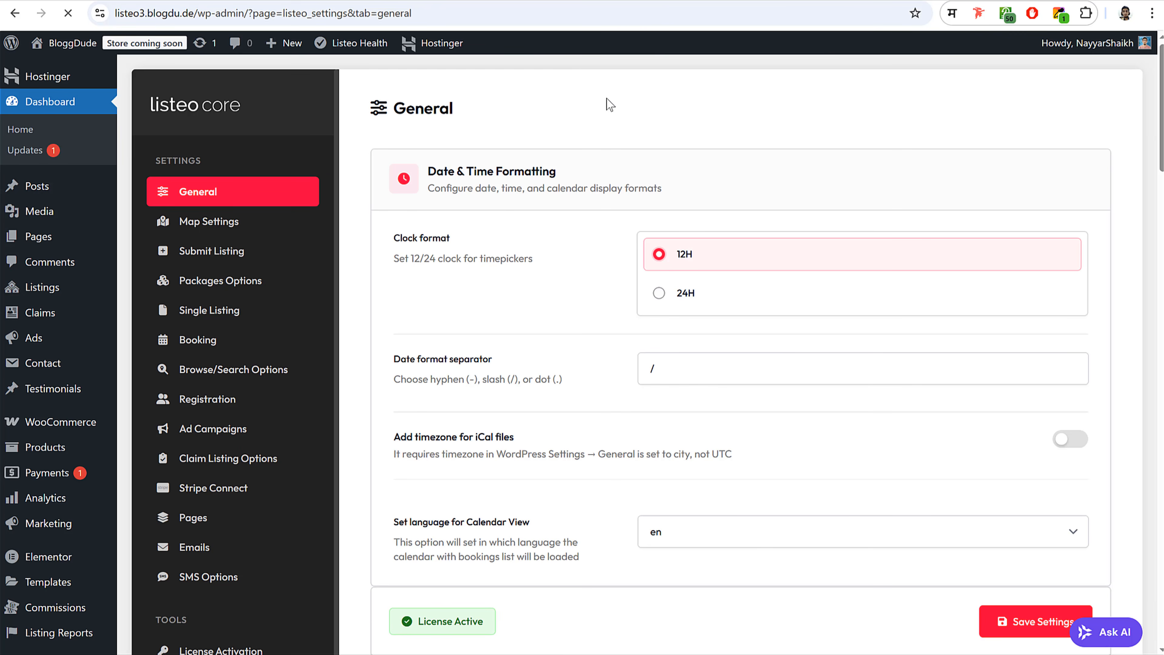
scroll(829, 414, down, 10)
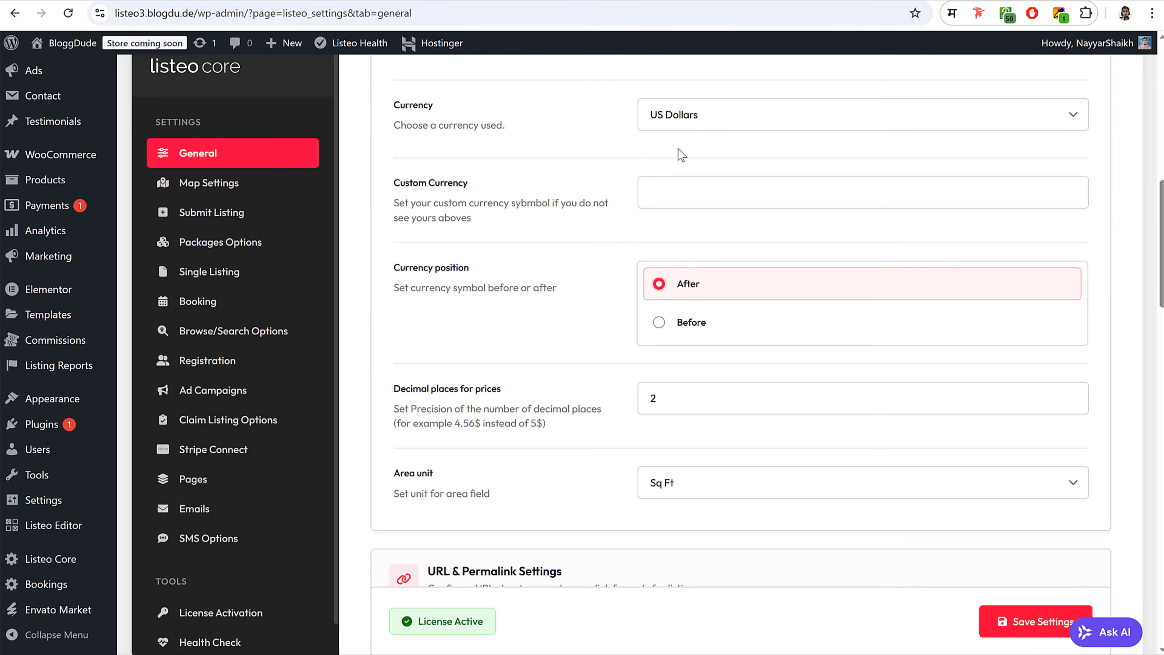
click(412, 6)
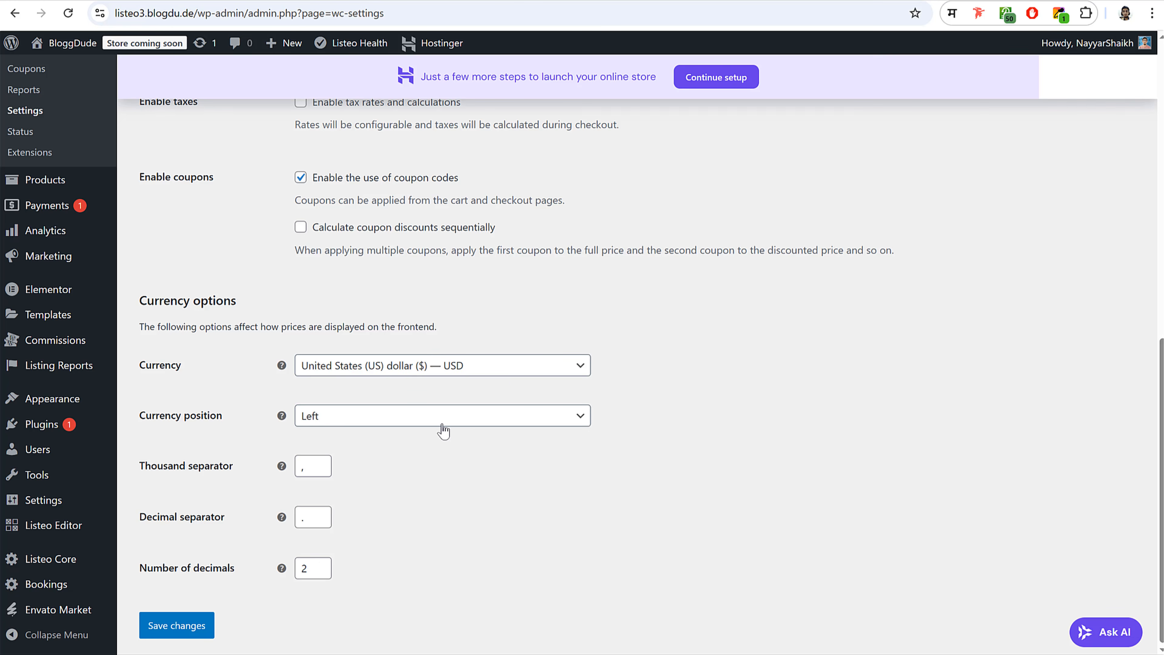
- Save the general settings and review Stripe and PayPal Payments on the Payments tab
click(198, 627)
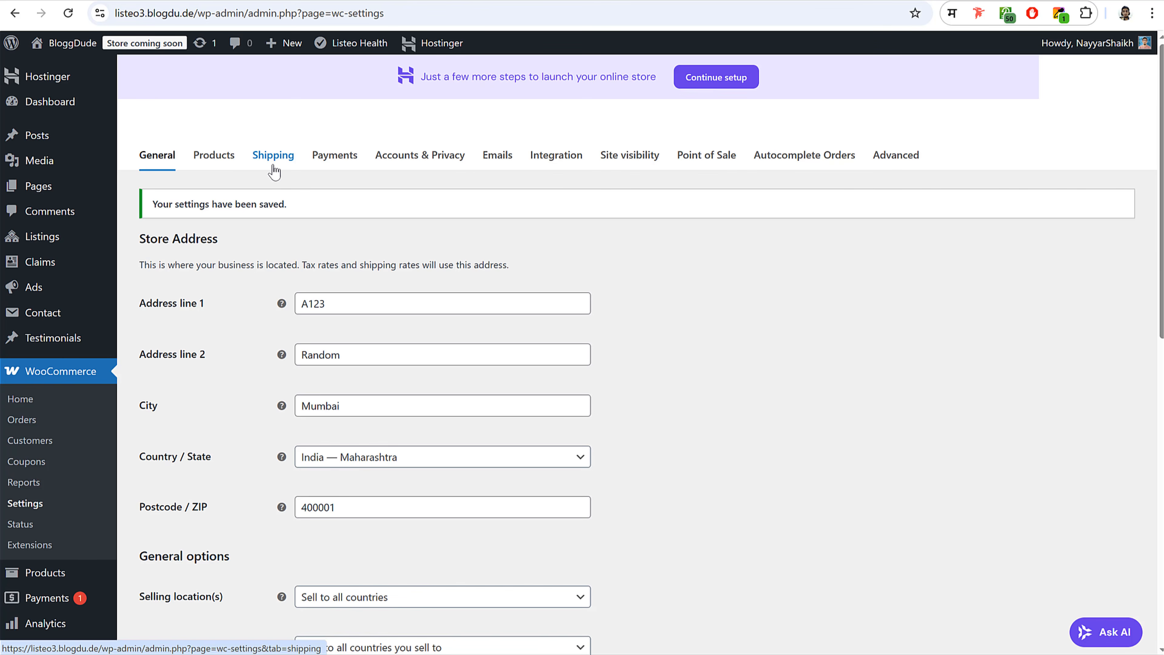
click(326, 165)
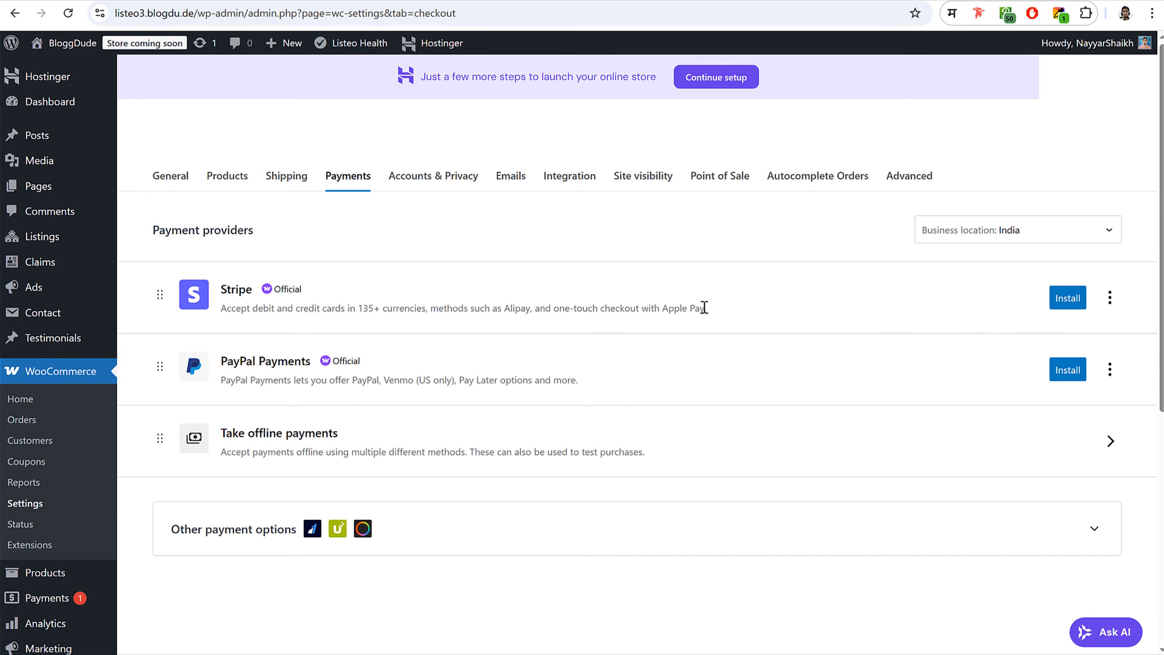
scroll(730, 384, down, 6)
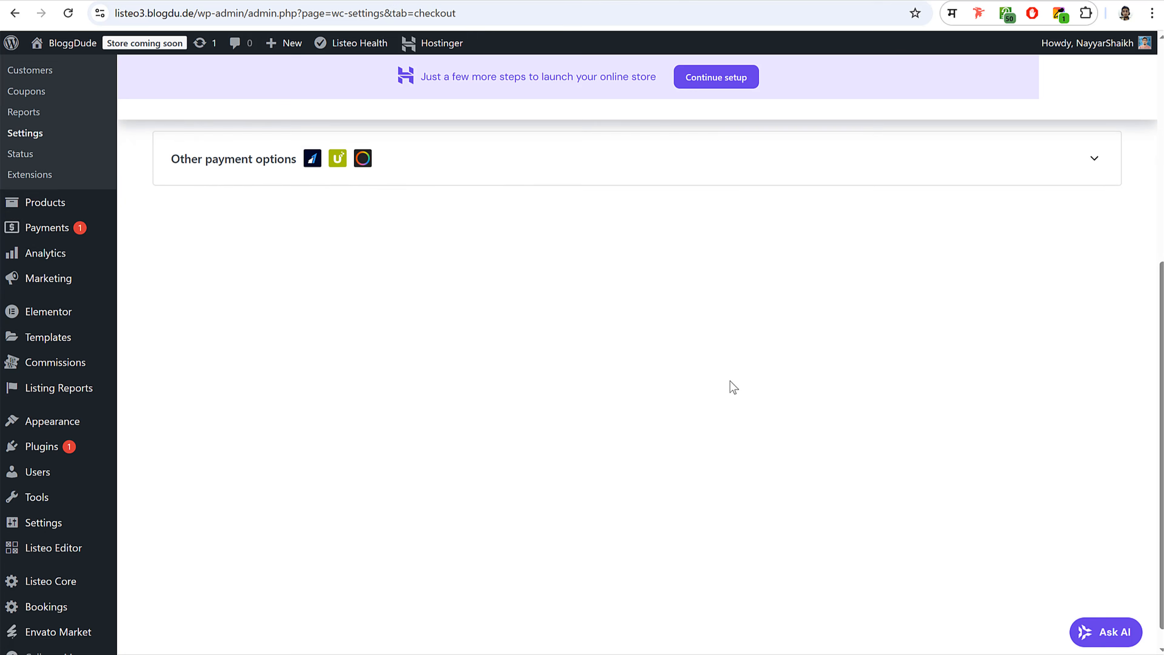
scroll(730, 384, up, 6)
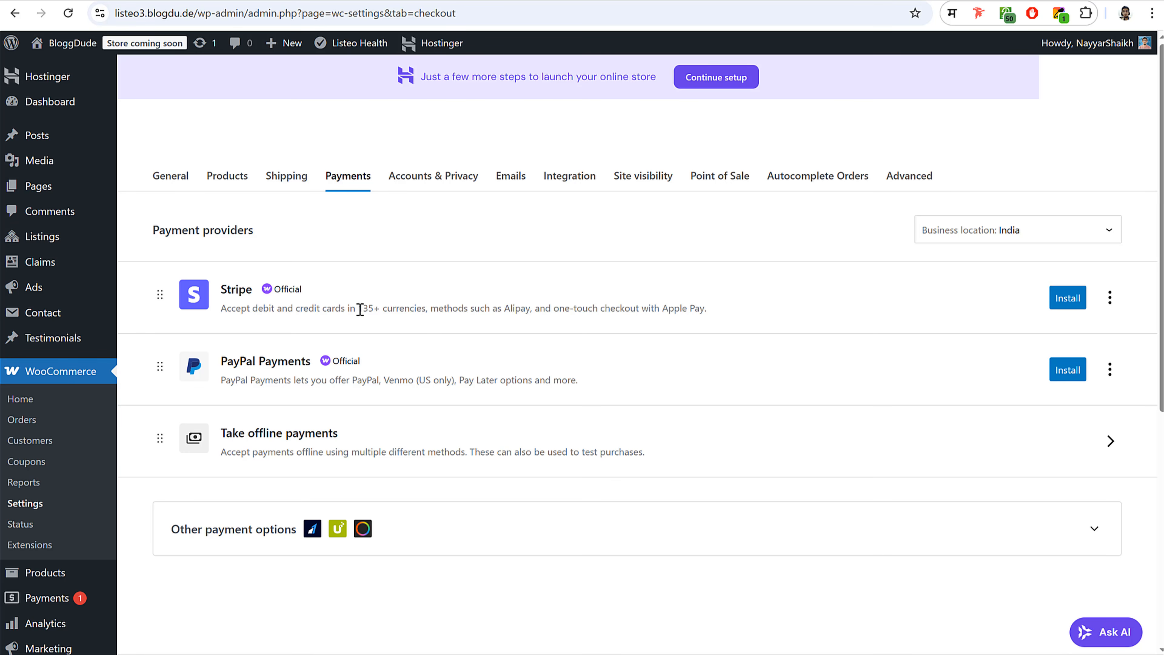
drag(360, 309, 408, 310)
click(419, 311)
click(383, 368)
scroll(284, 447, down, 3)
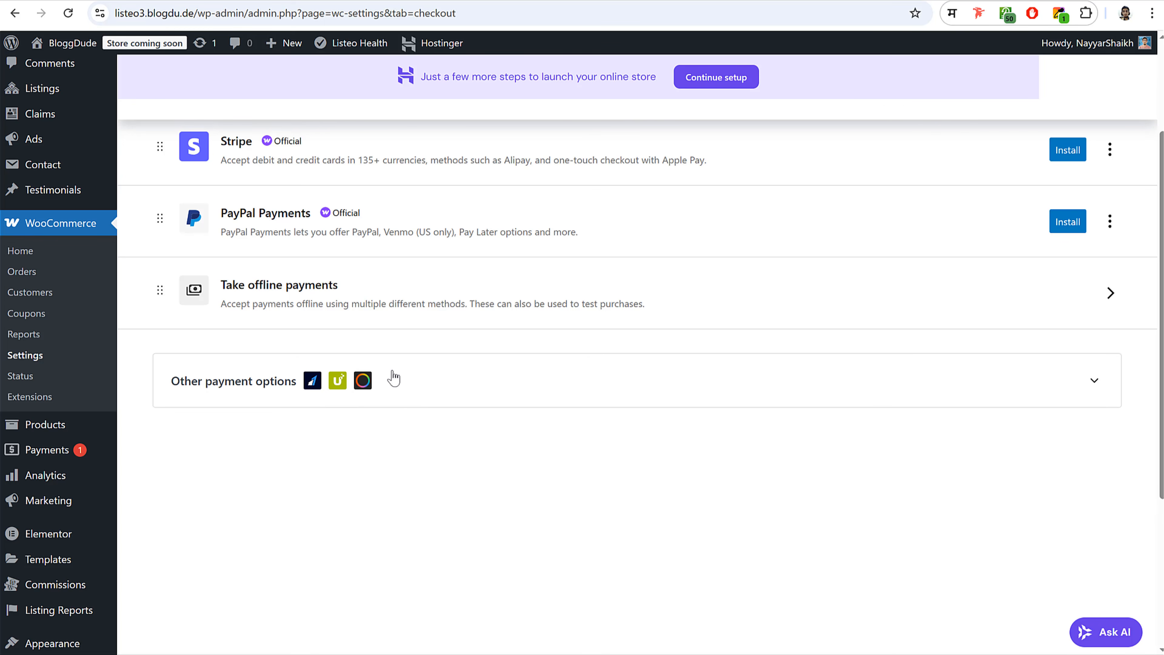
scroll(507, 348, up, 3)
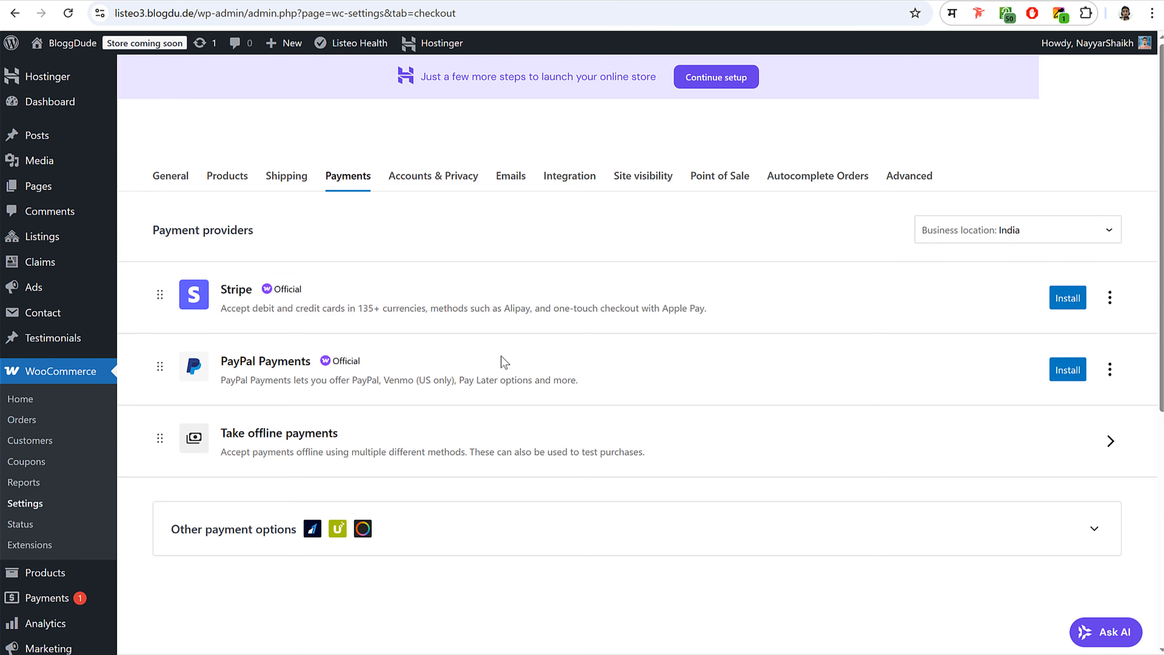
scroll(573, 380, down, 6)
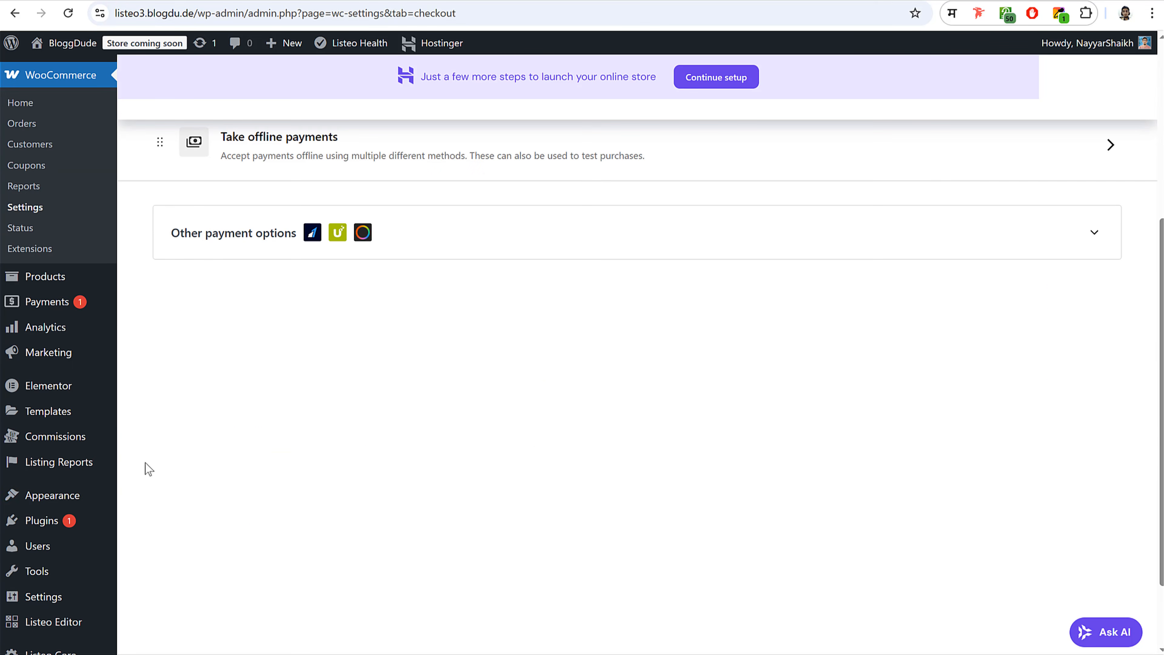
- Open the Add Plugins page in a new browser tab
right_click(41, 521)
click(151, 300)
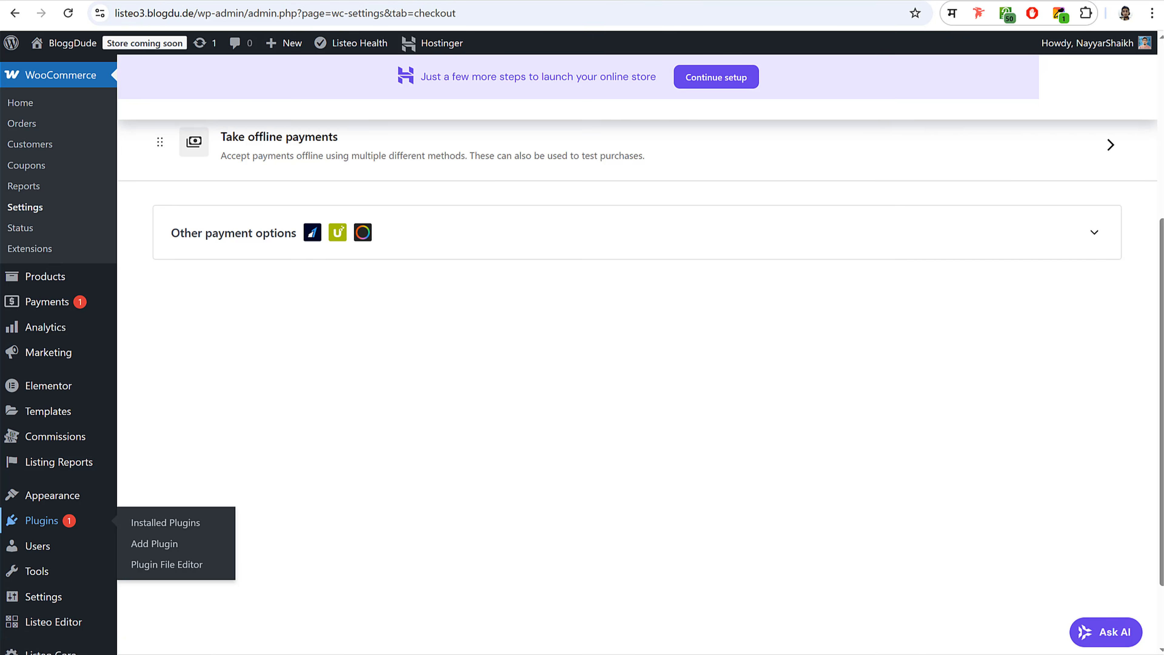
click(628, 1)
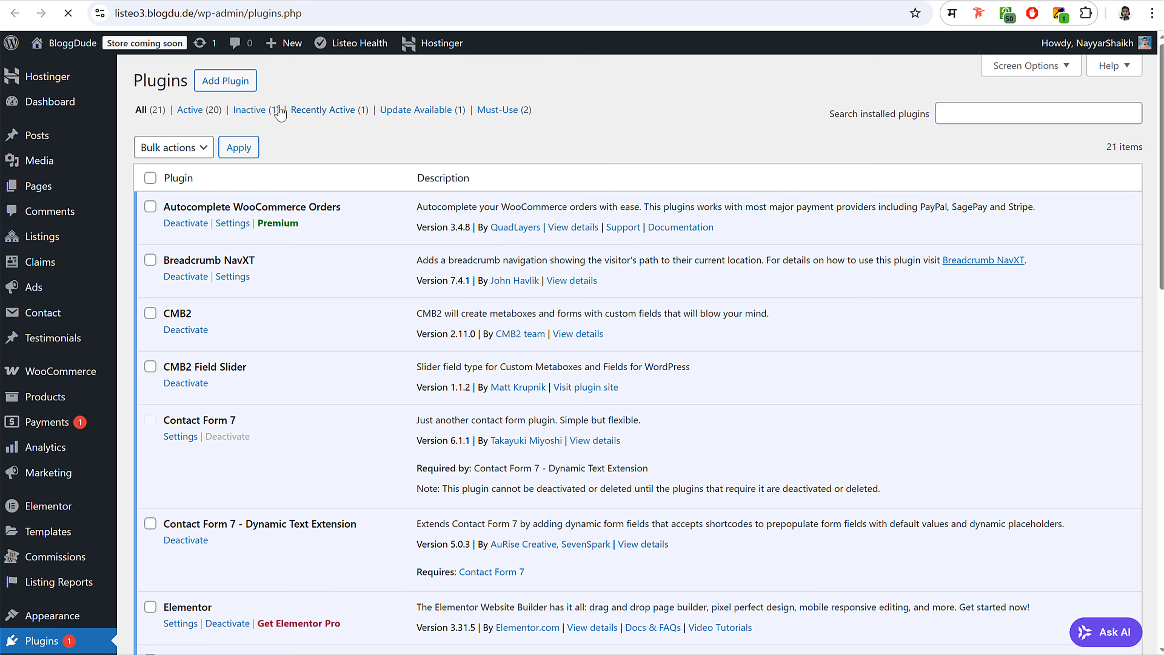
click(220, 87)
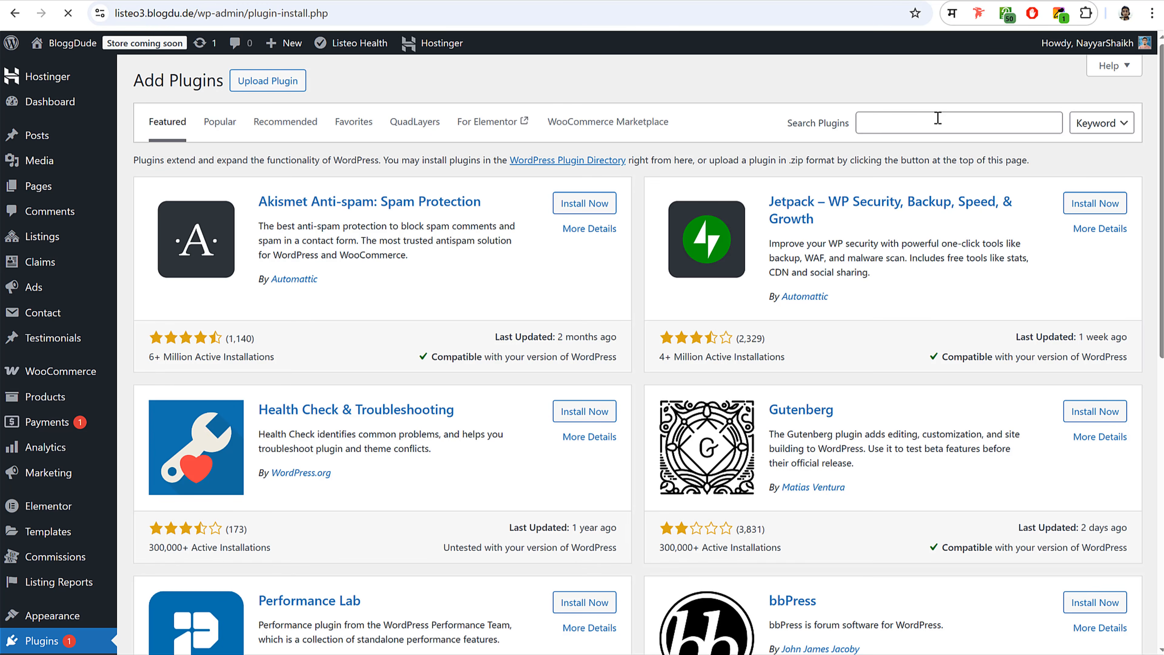
- Search 'paypal' and install Payment Plugins for PayPal WooCommerce
click(930, 120)
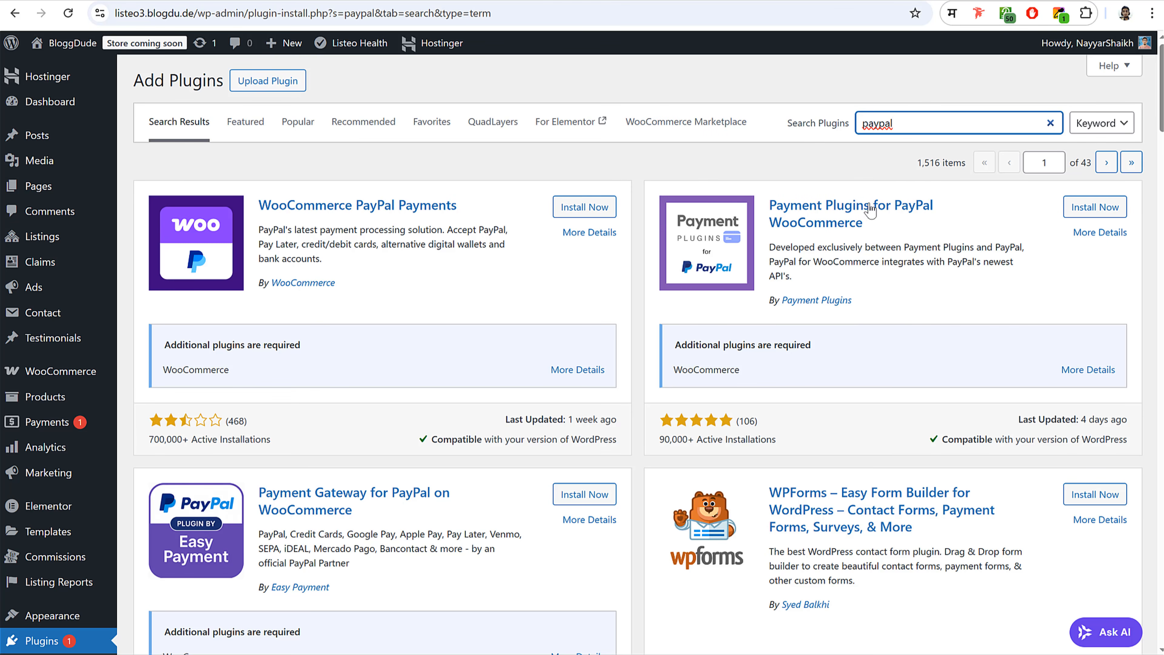
click(1077, 215)
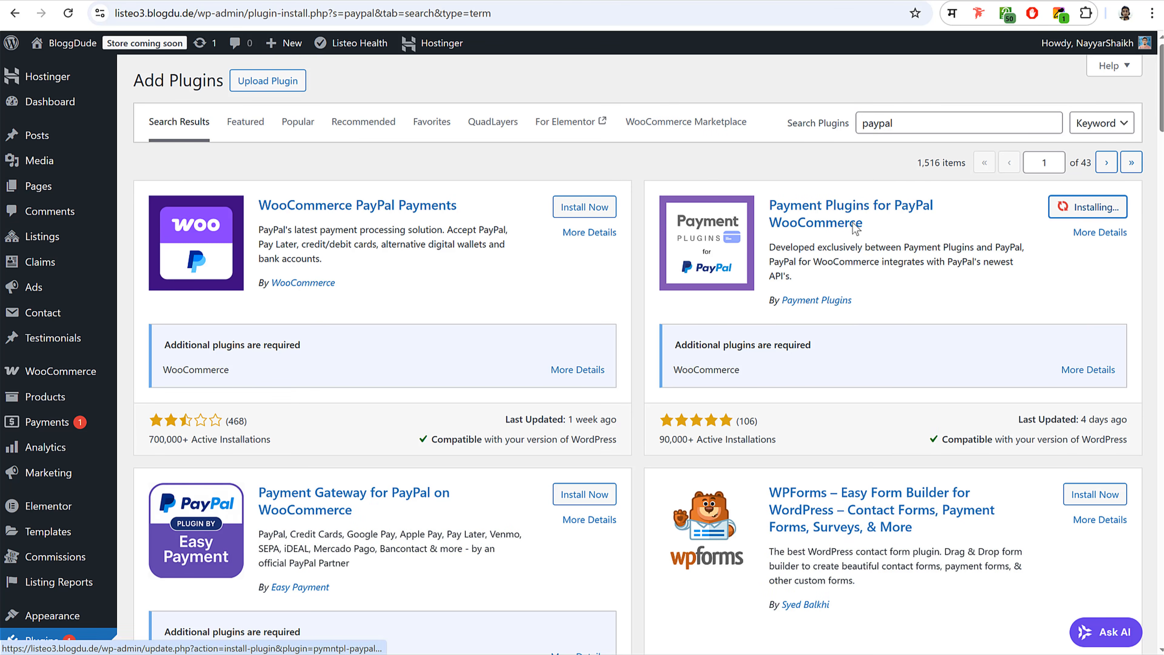
drag(770, 202, 864, 224)
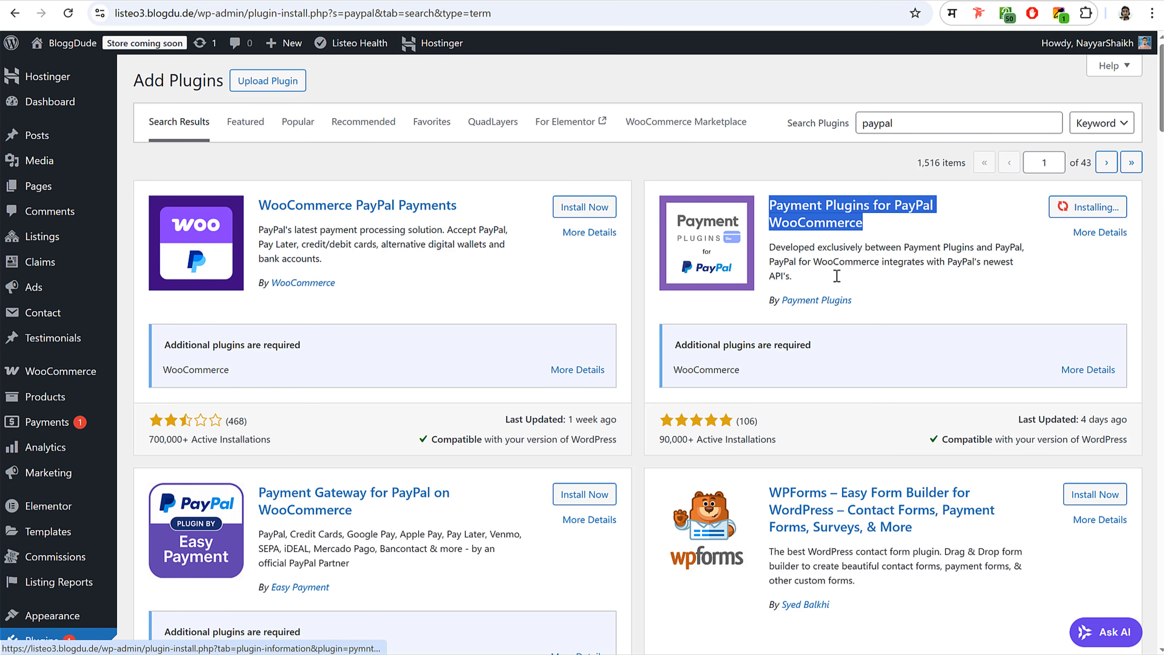
drag(882, 302, 769, 301)
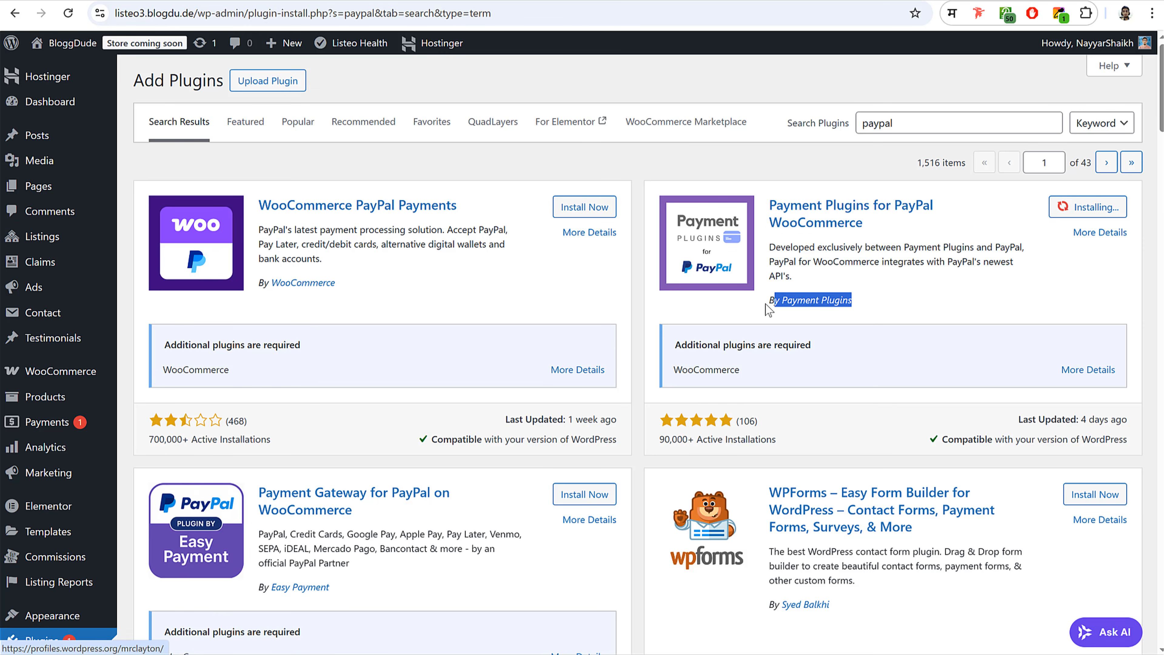
click(940, 315)
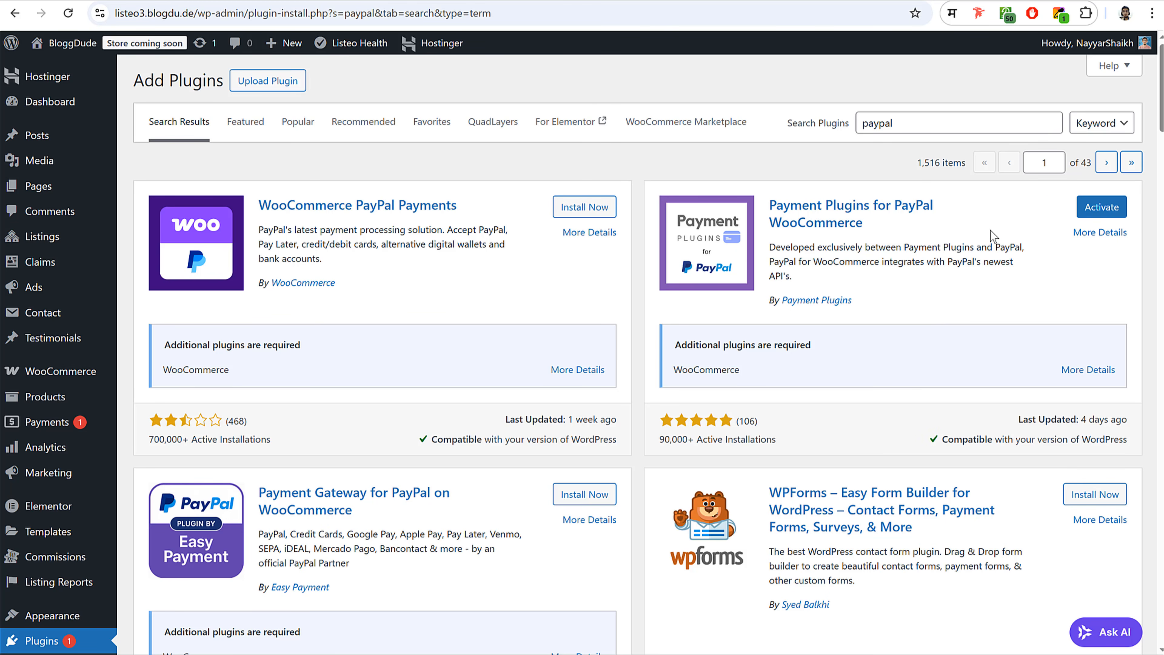
- Search 'stripe' and install Payment Plugins for Stripe WooCommerce
double_click(963, 124)
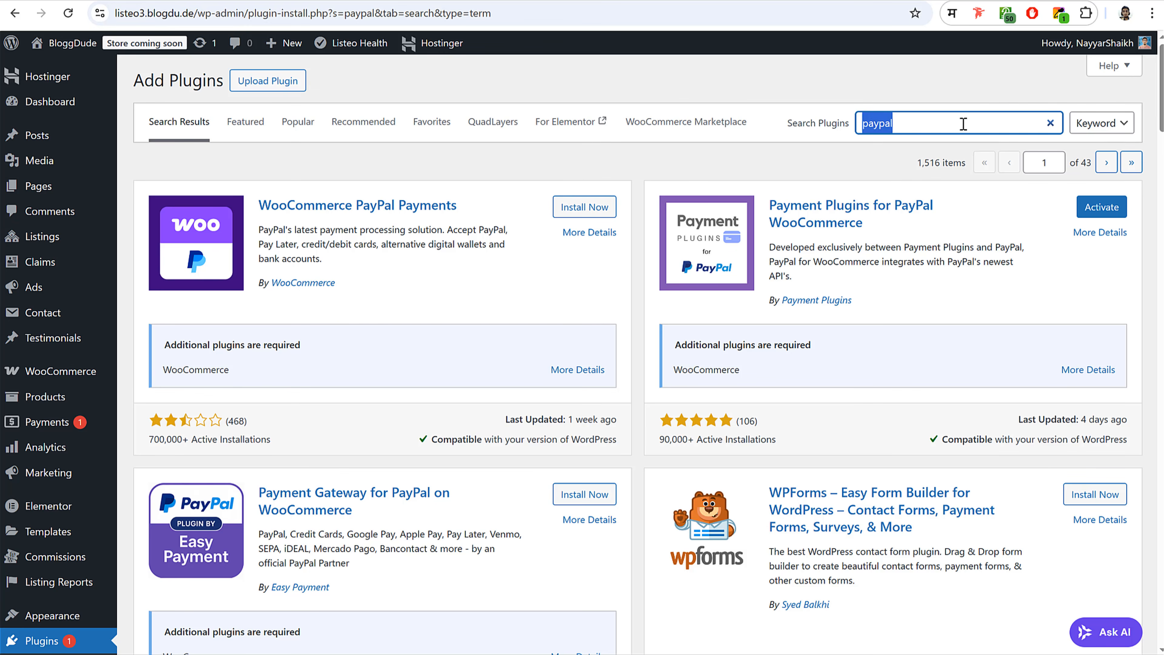
text(stripe)
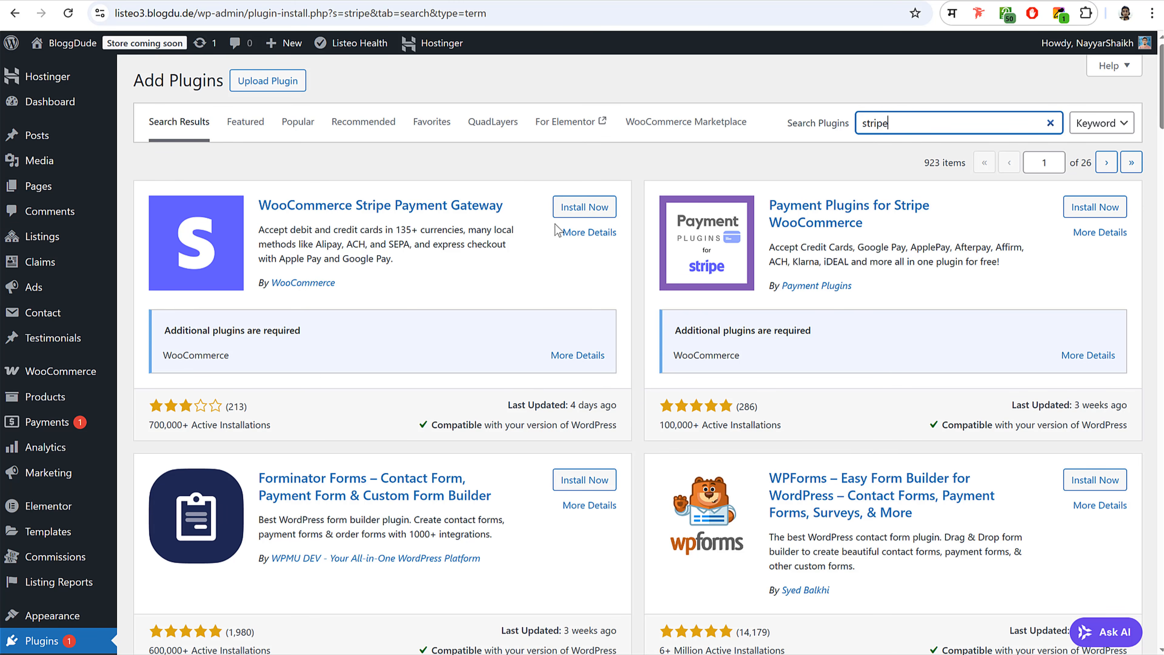
click(1087, 209)
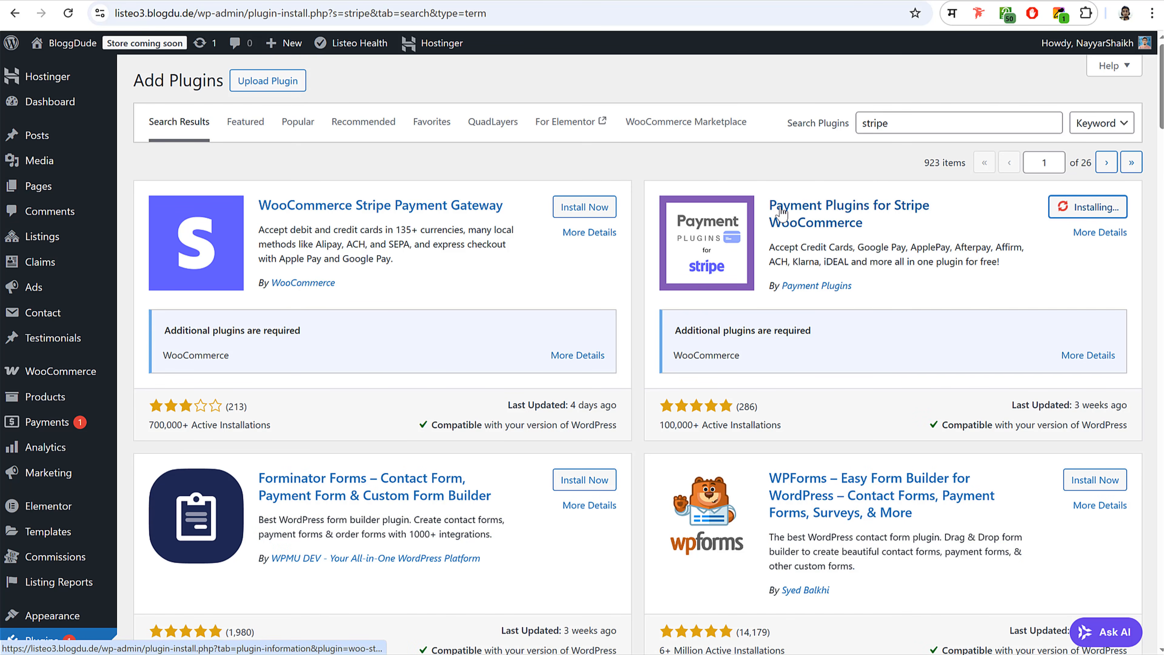
drag(853, 286, 772, 296)
click(914, 284)
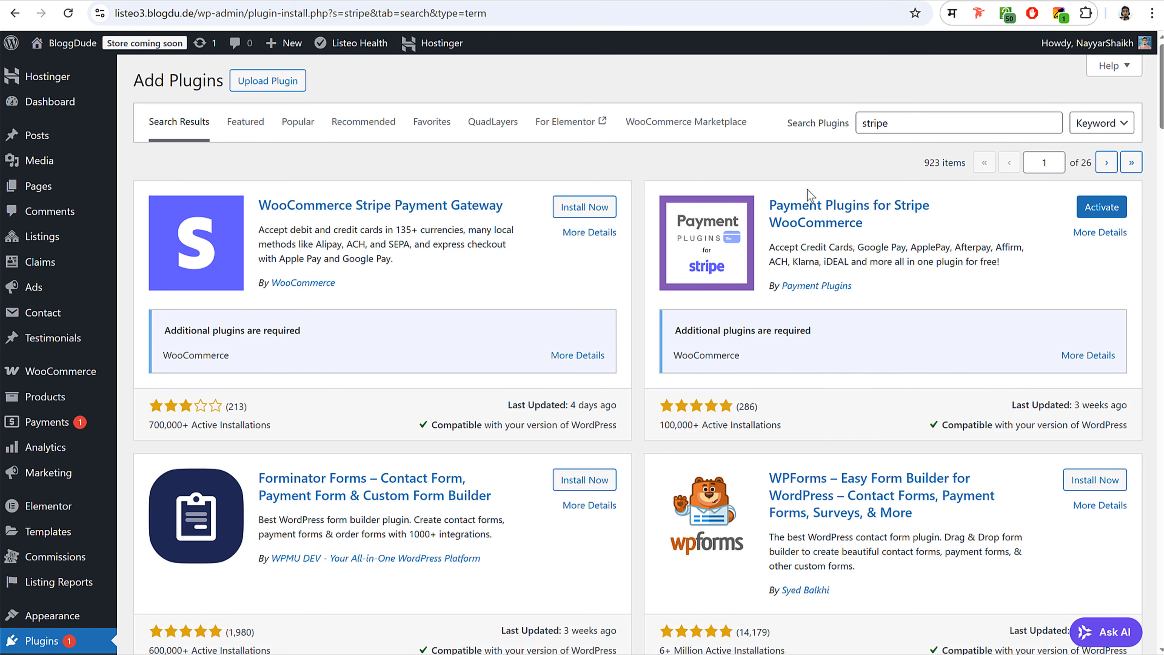
- Search 'razorpay', install Razorpay for WooCommerce, and view the installed plugins list
drag(910, 121, 811, 126)
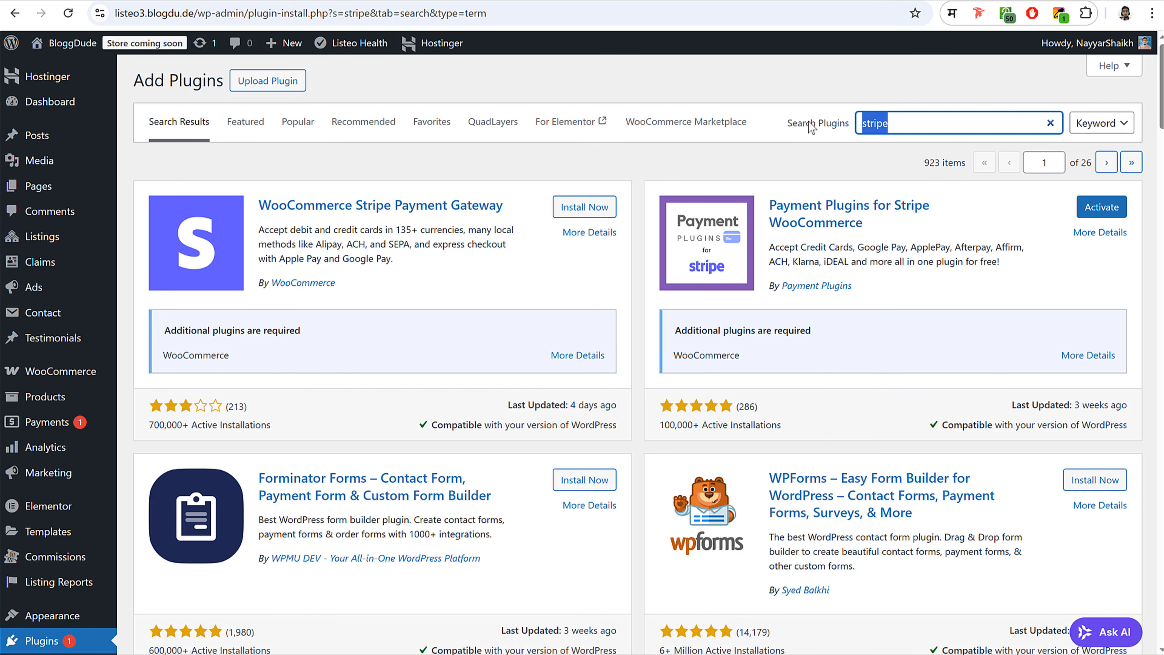
text(razorpay)
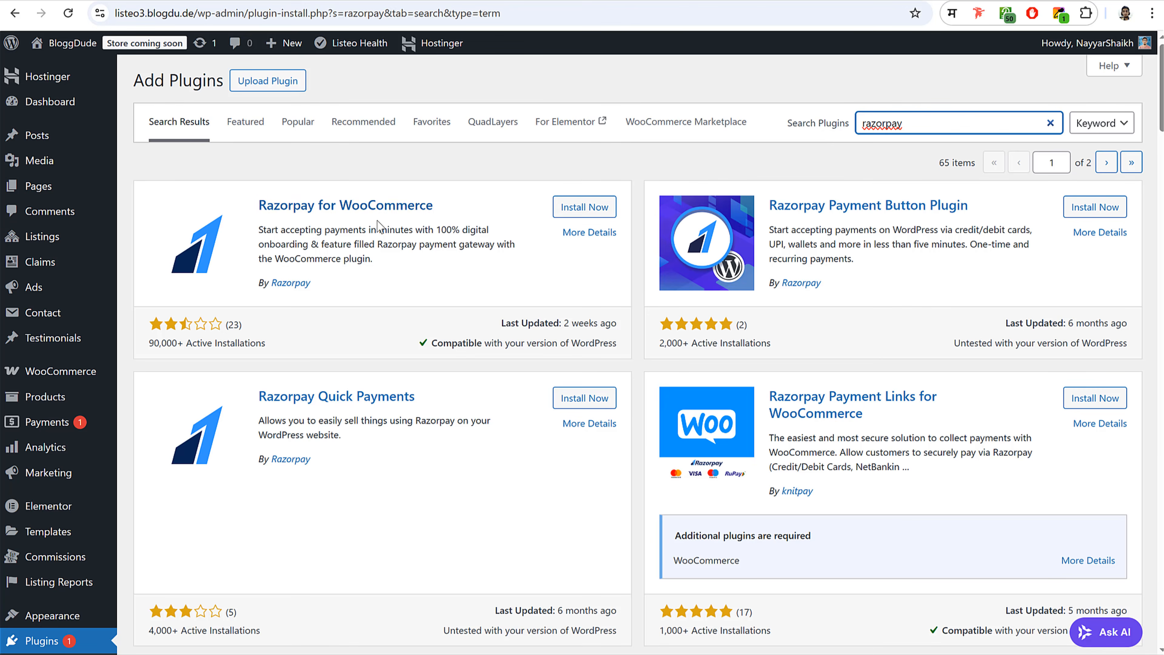
click(590, 214)
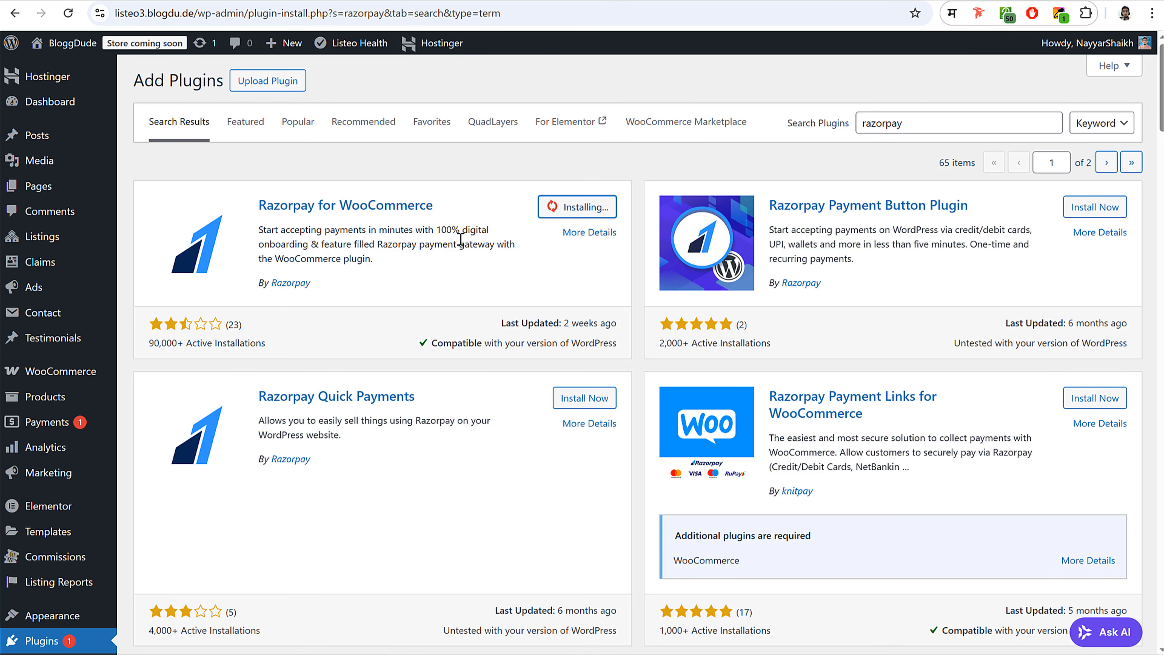
scroll(463, 234, down, 8)
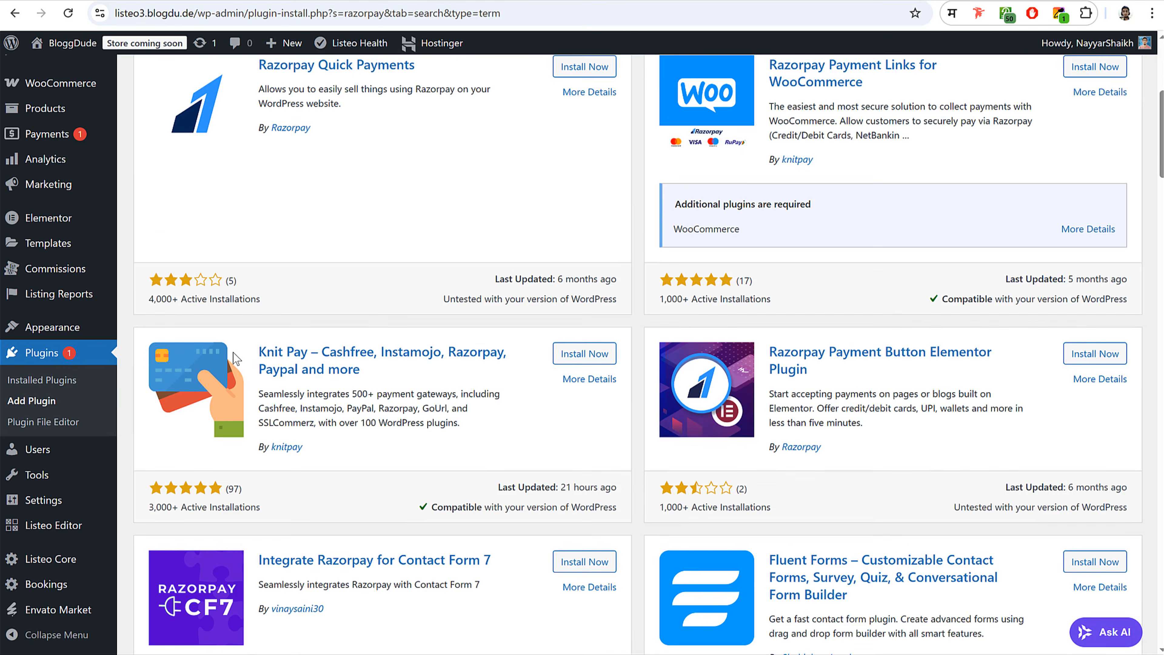
click(70, 357)
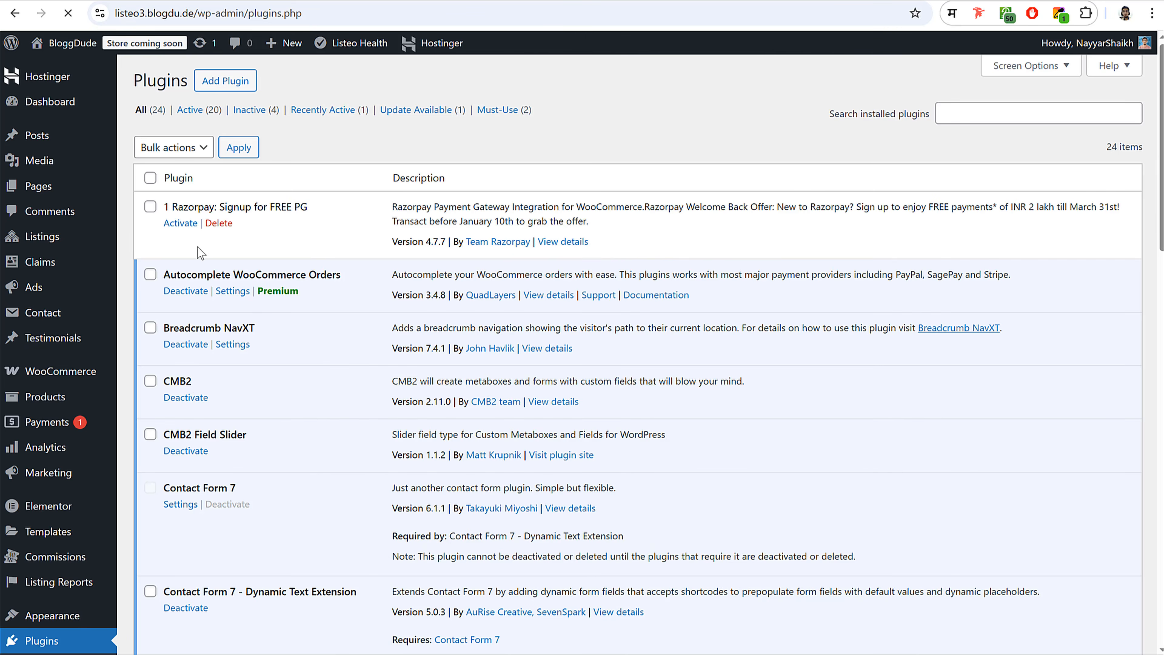
- Bulk-activate the Razorpay, Payment Plugins for PayPal and Payment Plugins for Stripe plugins
click(150, 206)
scroll(468, 346, down, 18)
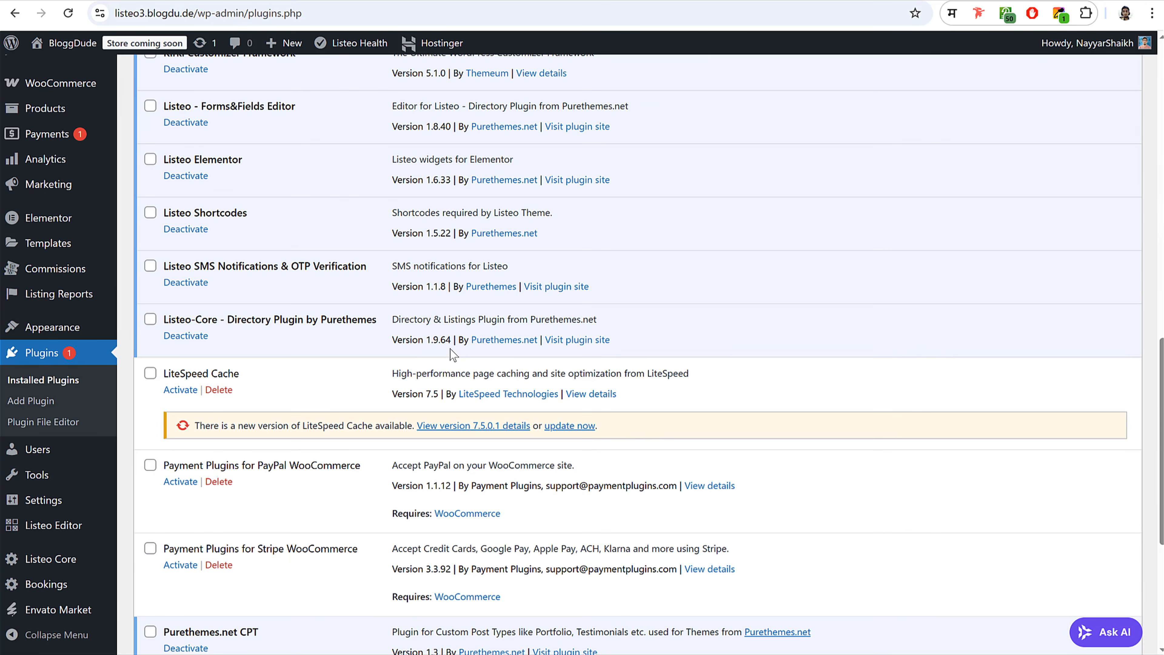
click(150, 464)
scroll(263, 441, down, 5)
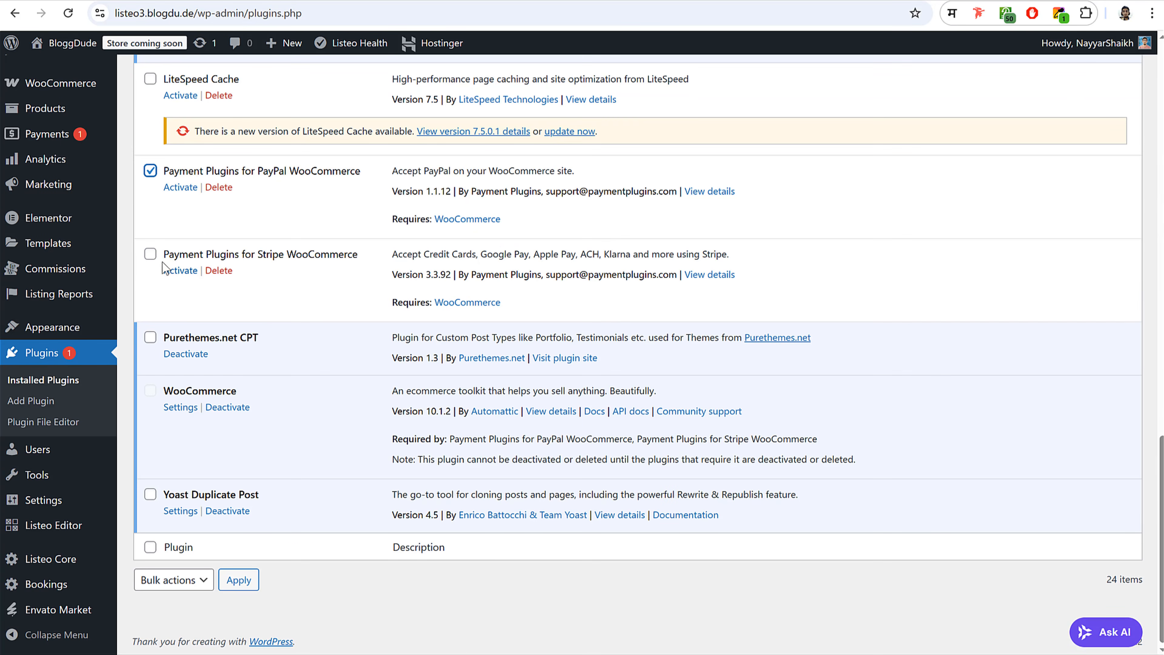
click(150, 253)
click(194, 581)
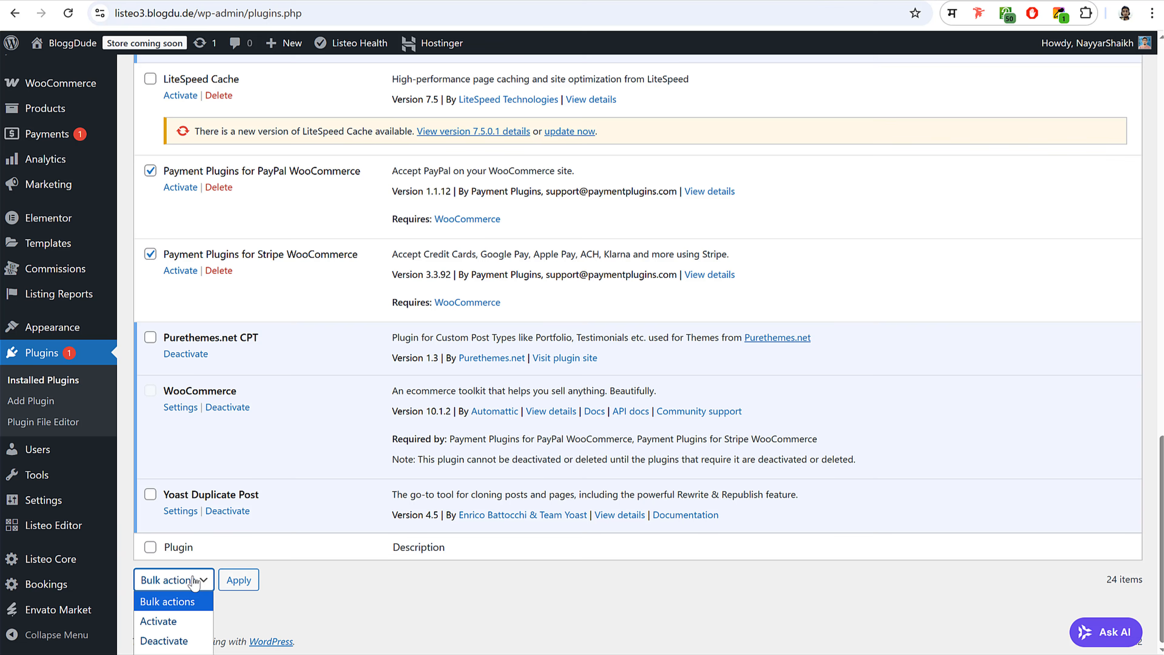
click(183, 620)
click(240, 582)
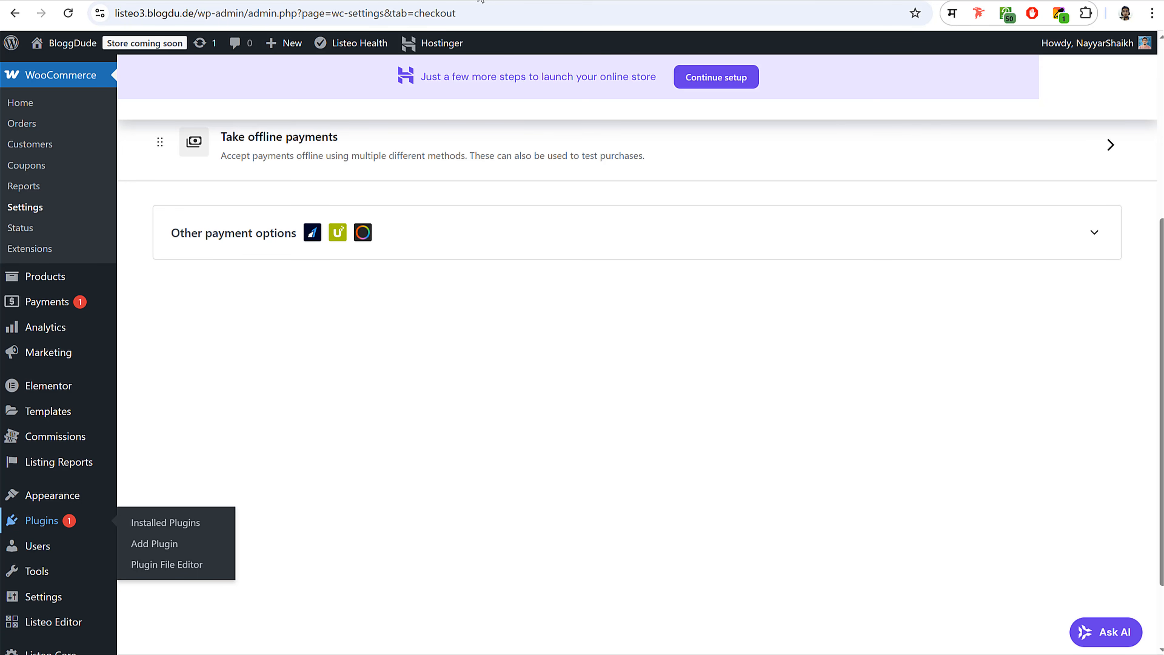
- Refresh the payment providers, enable PayPal Gateway By Payment Plugins, and open its PayPal Settings
scroll(587, 238, up, 5)
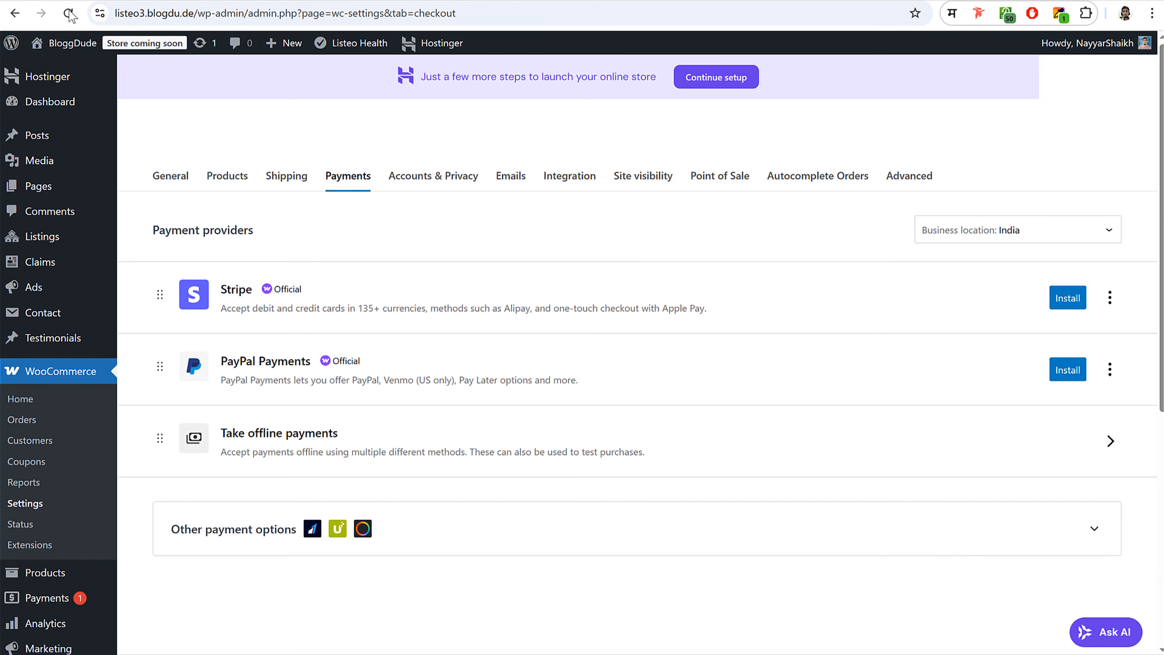
click(345, 177)
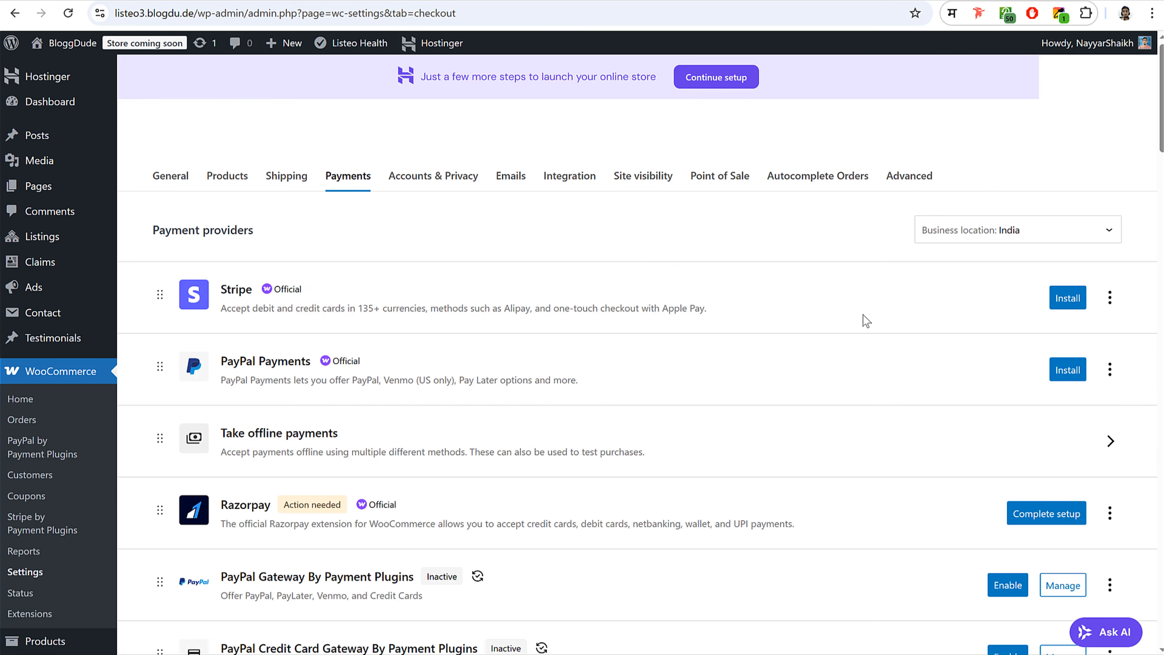
scroll(865, 320, down, 5)
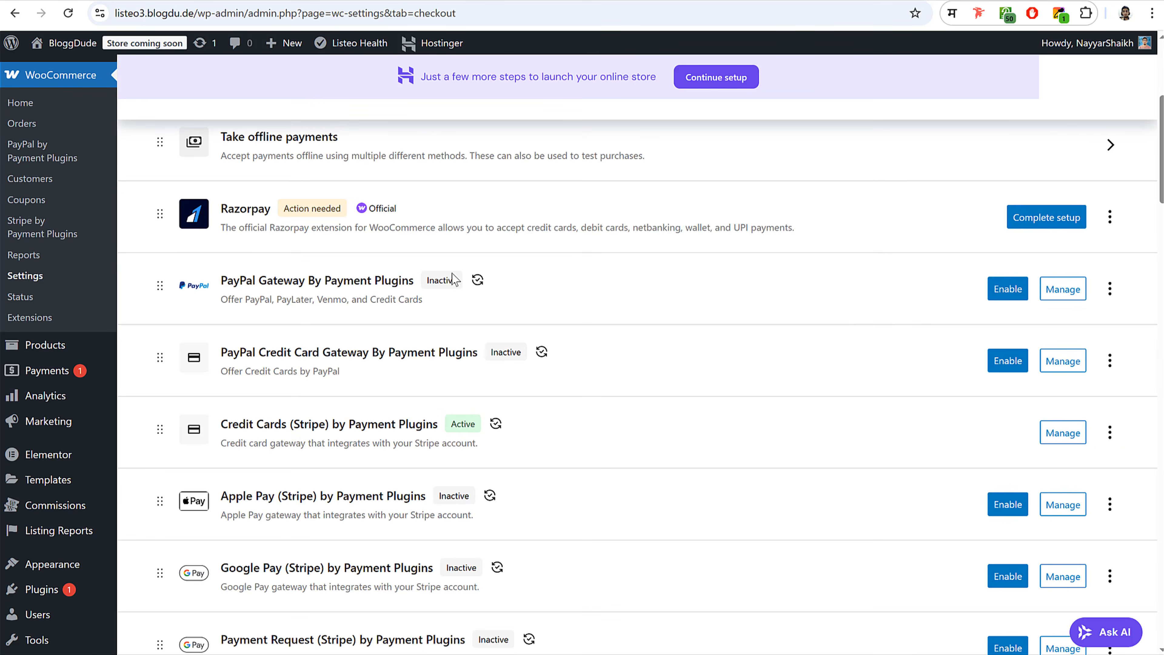
drag(227, 279, 408, 280)
click(1007, 289)
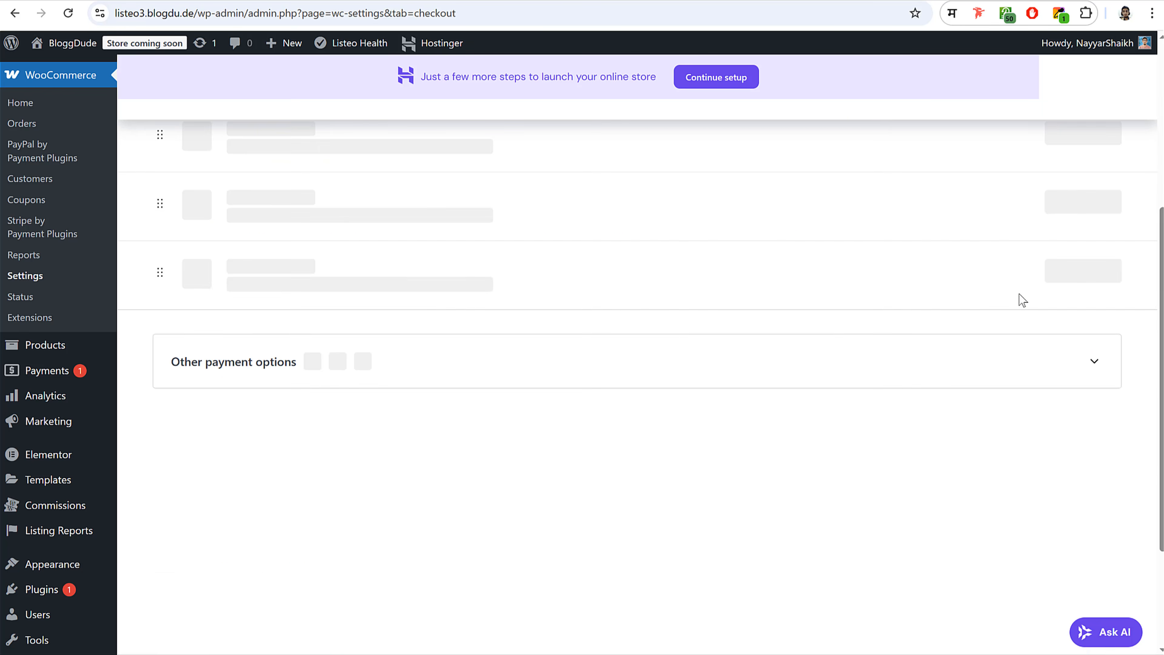
click(1070, 296)
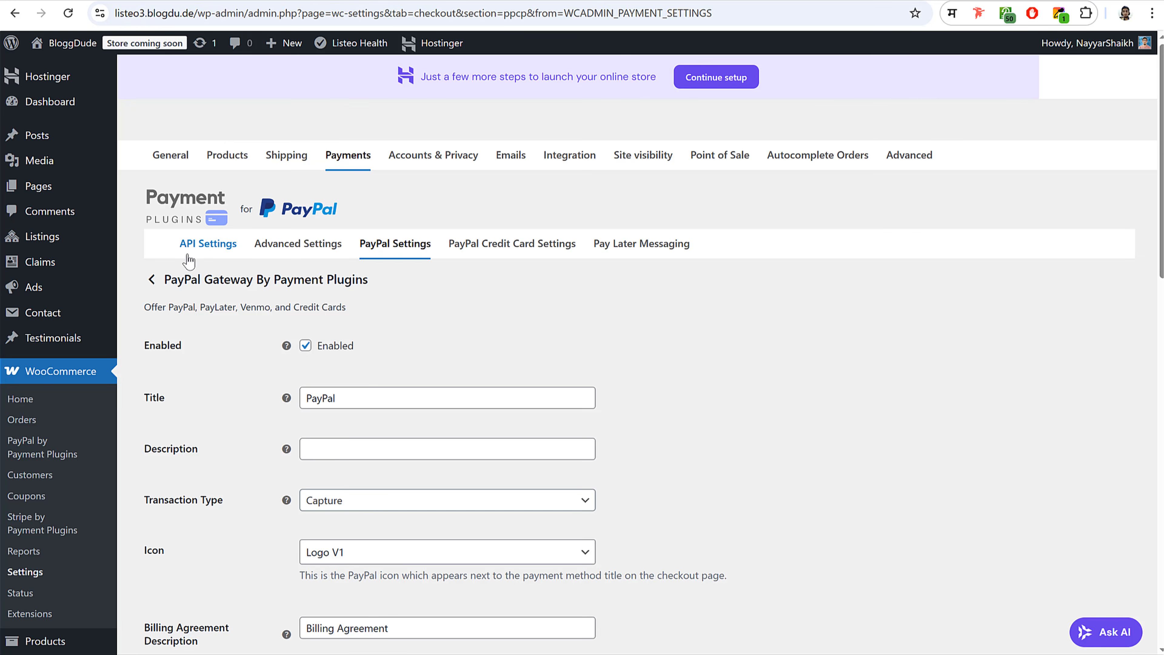
- From the gateway's API Settings, start the PayPal connection and log in to the PayPal account
click(211, 245)
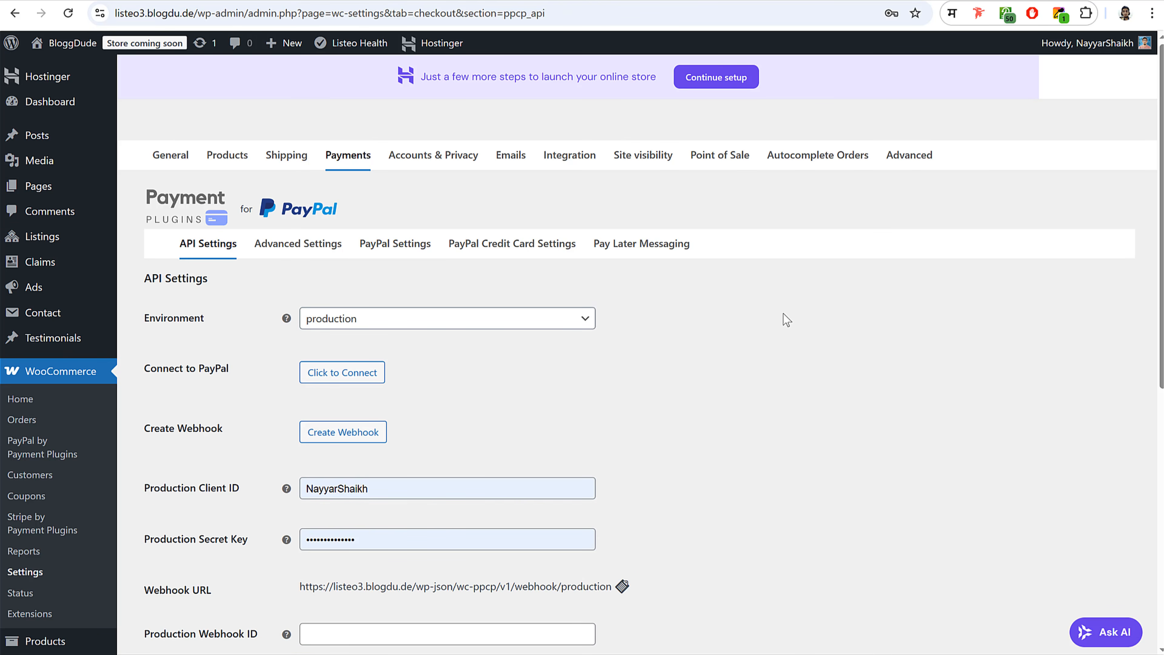
scroll(846, 327, down, 3)
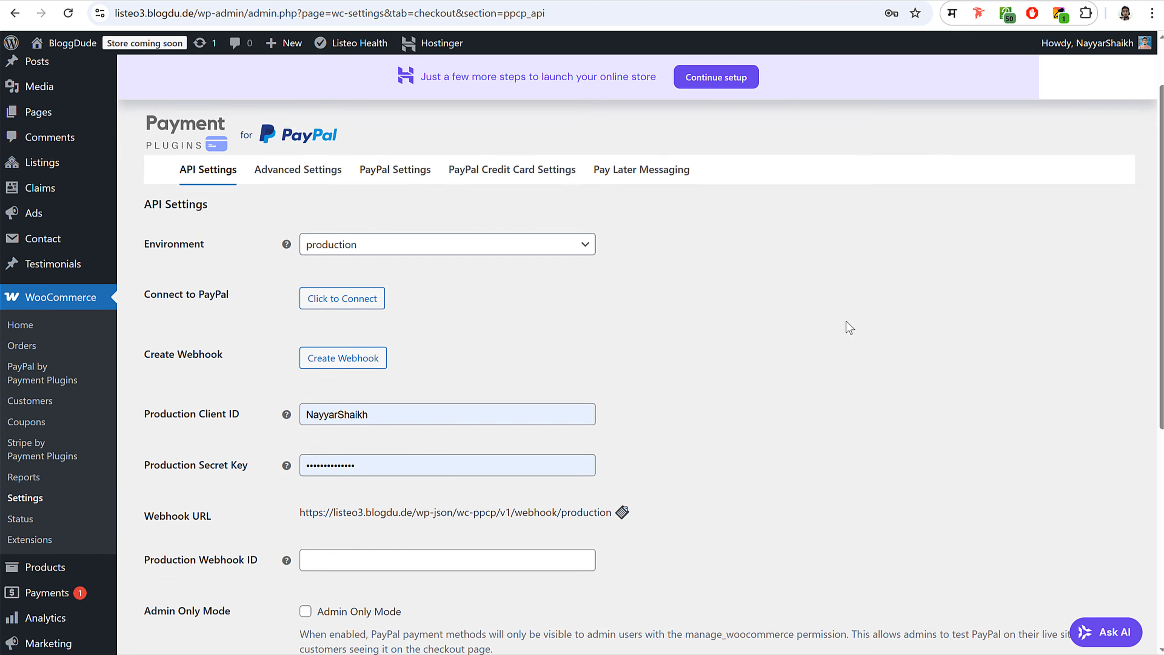
click(357, 228)
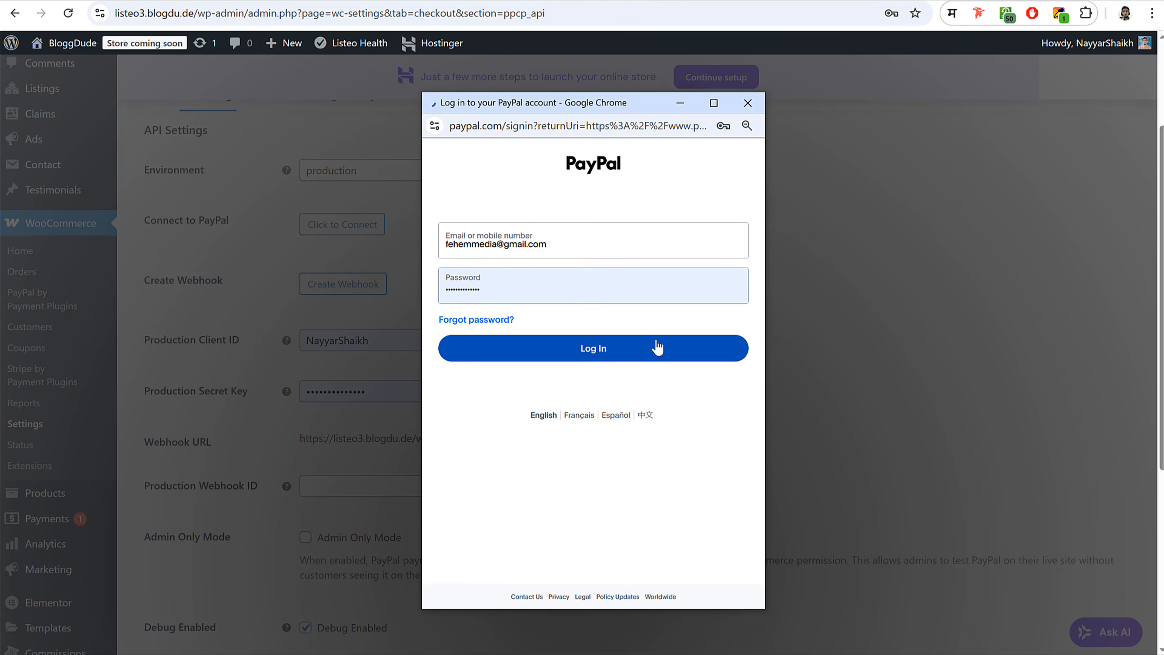
click(634, 353)
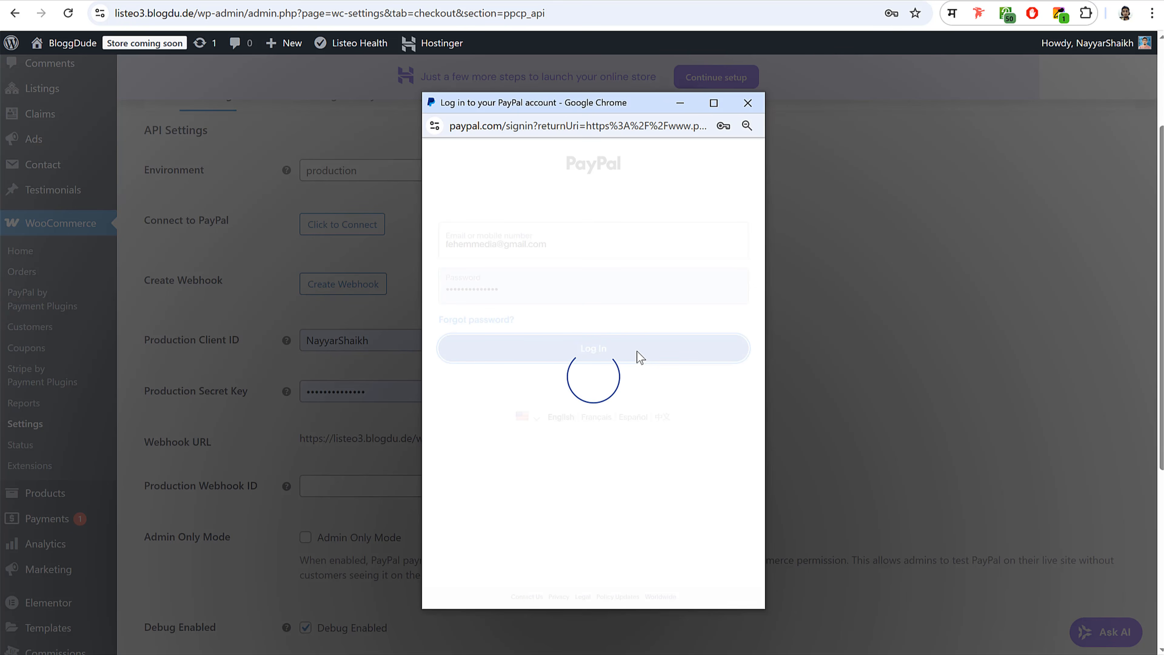
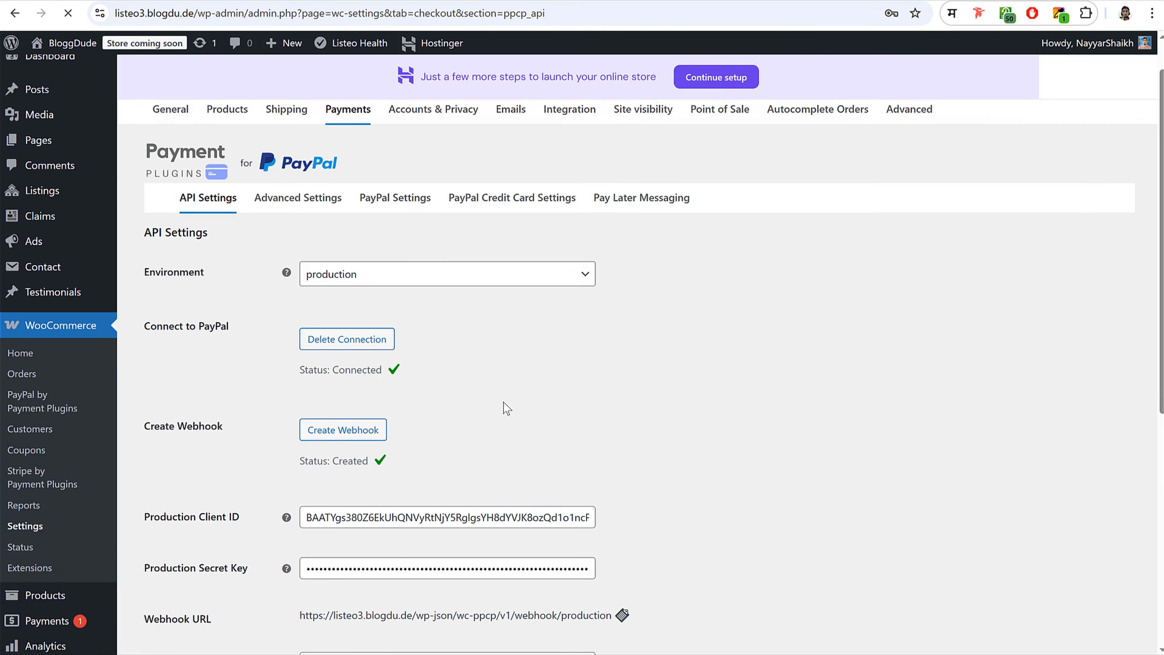
- Review the now-connected PayPal API settings and return to the WooCommerce Payments providers list
scroll(501, 408, down, 4)
scroll(502, 320, down, 5)
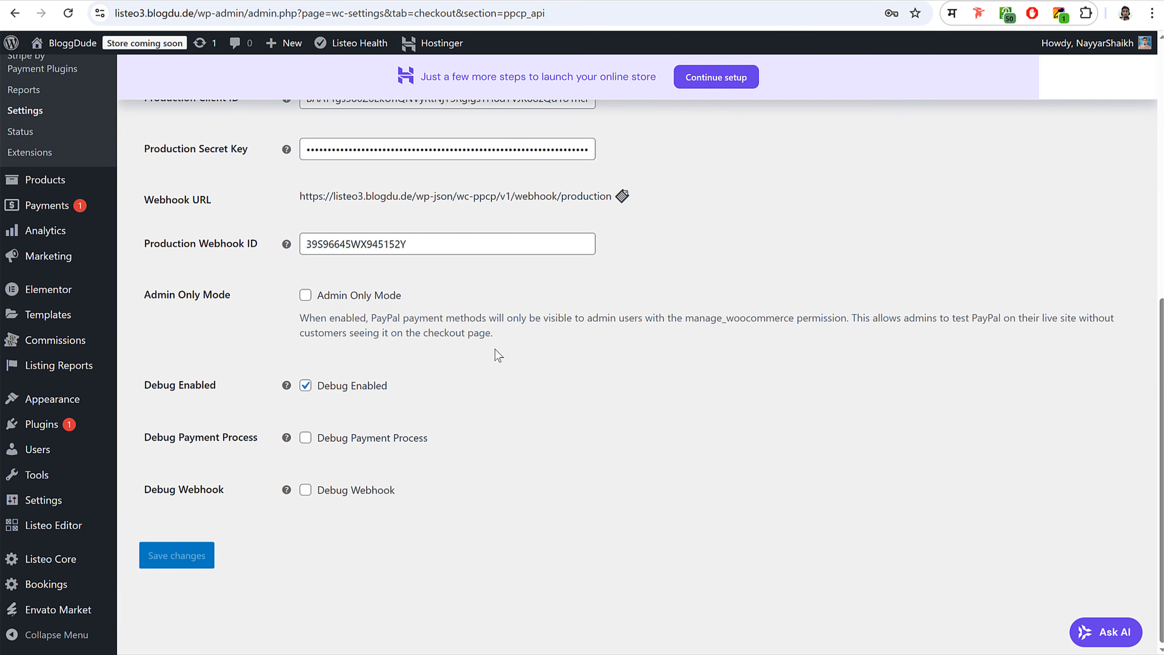
scroll(514, 382, up, 10)
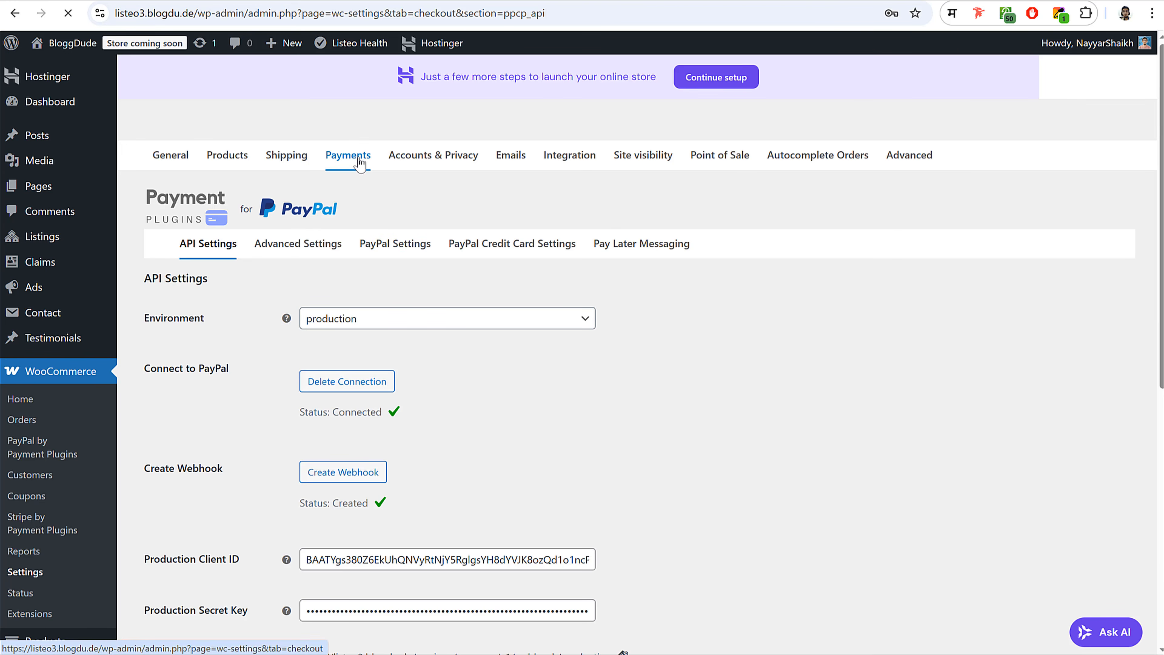
click(356, 165)
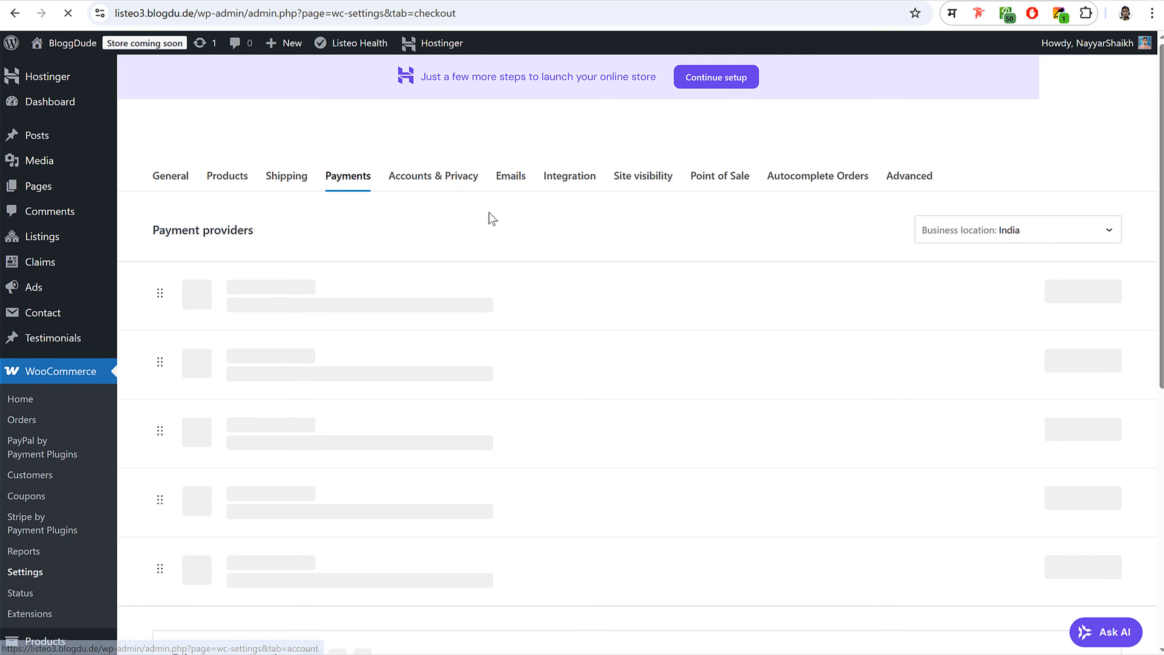
- Open the Manage settings for the Credit Cards (Stripe) gateway
scroll(591, 316, down, 5)
scroll(591, 316, down, 4)
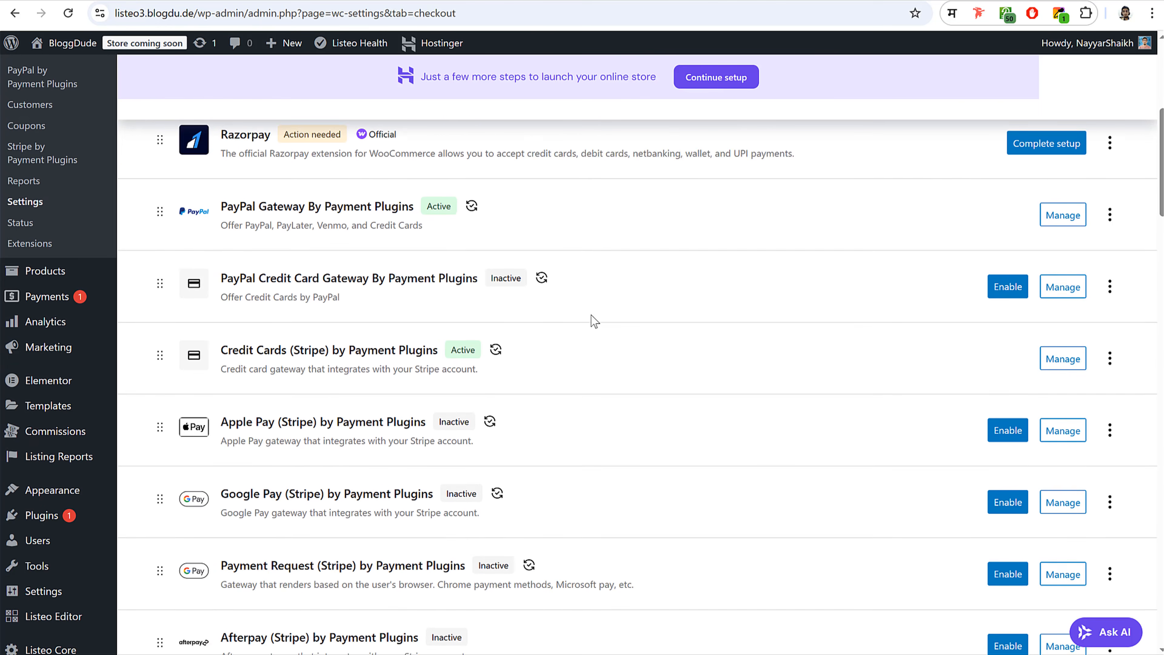
drag(221, 277, 472, 277)
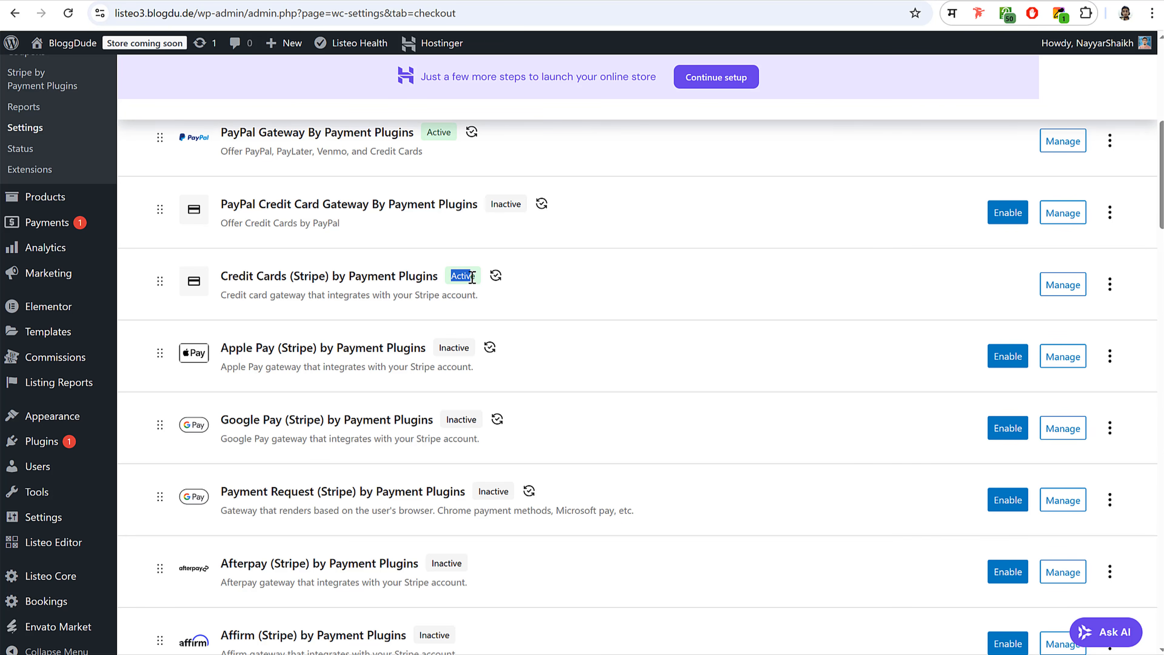
click(1068, 286)
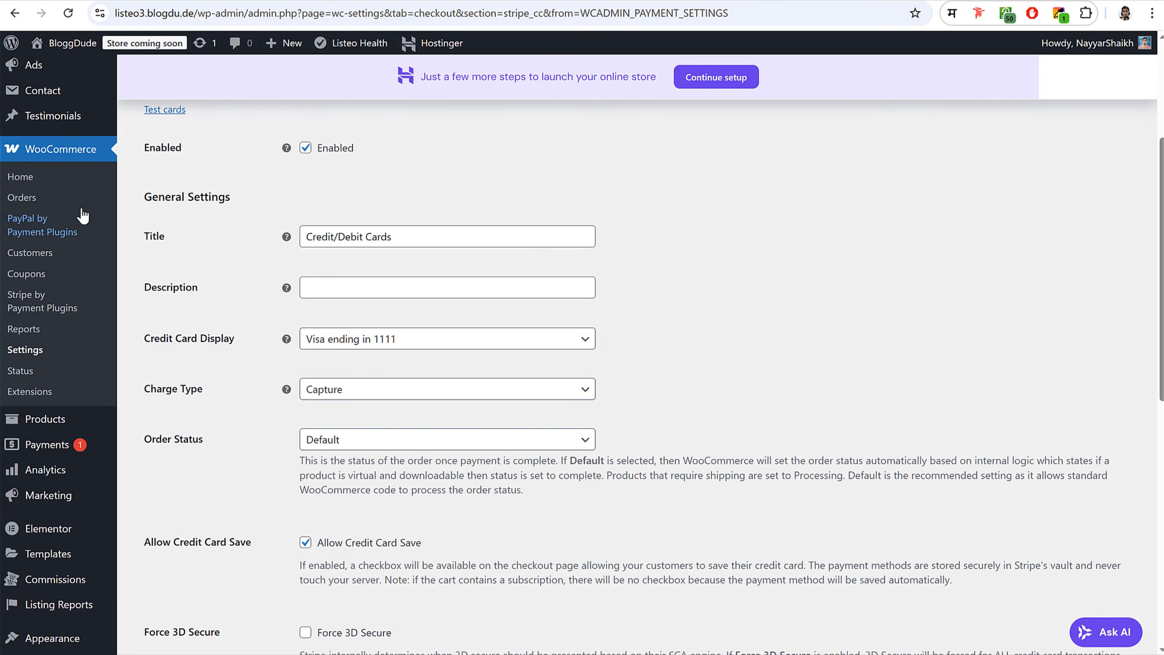
- Copy the title 'Credit/Debit Cards' into the Description field and save the changes
drag(372, 238, 256, 237)
triple_click(383, 239)
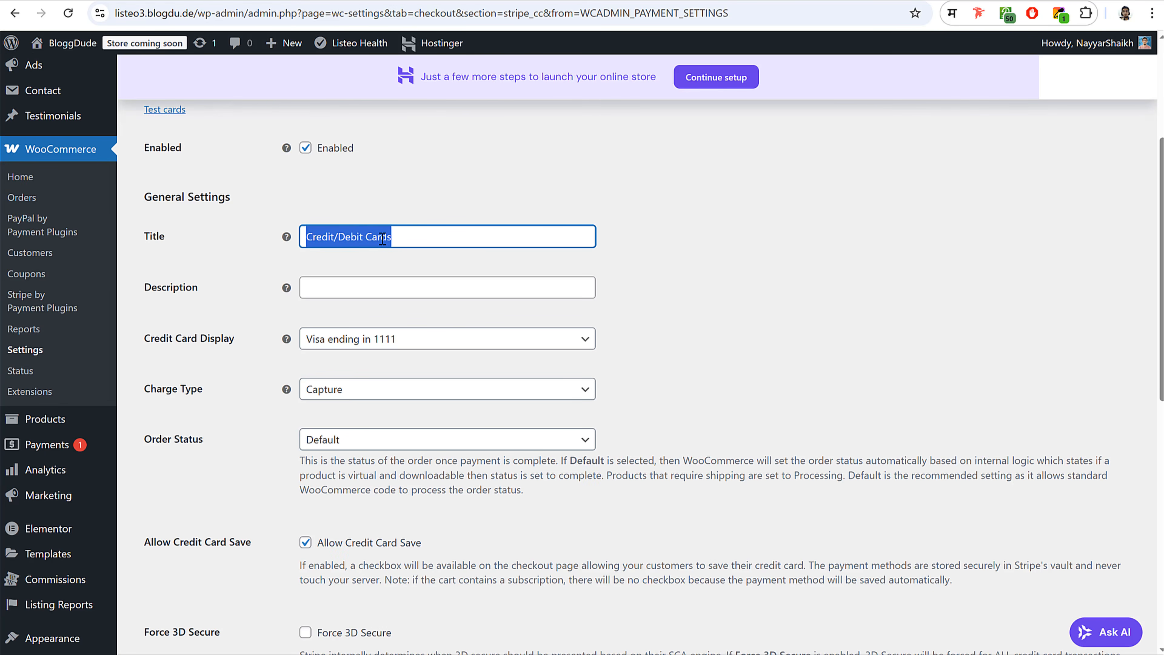
click(365, 292)
text(Credit/Debit Cards)
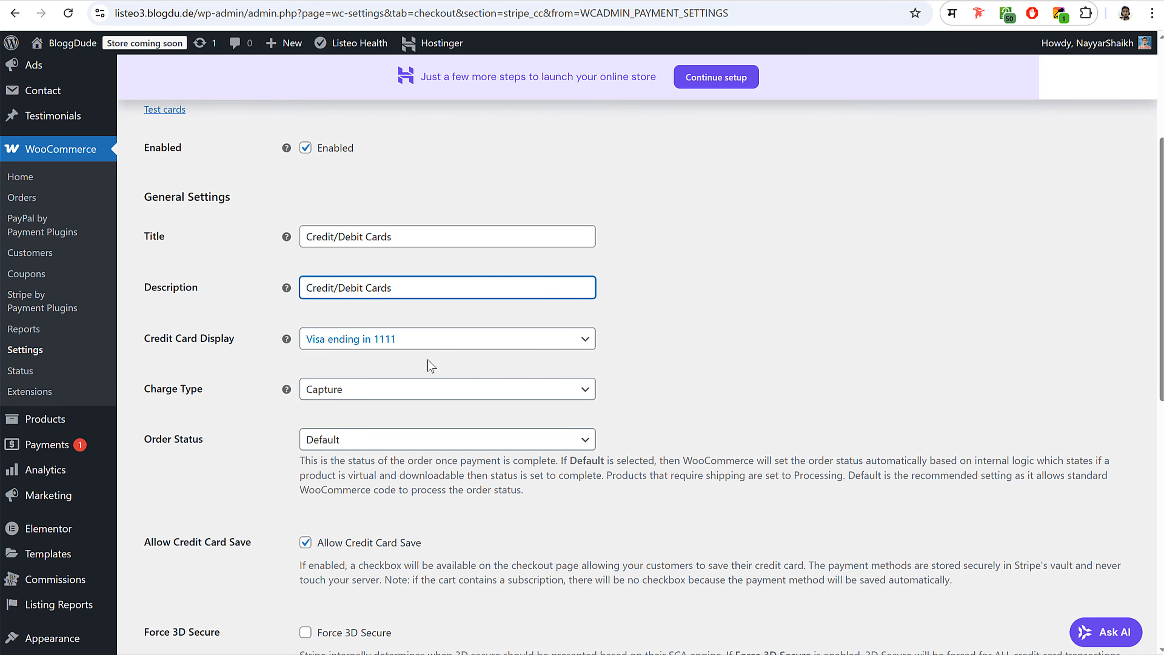
scroll(428, 359, down, 8)
scroll(428, 360, down, 4)
click(176, 627)
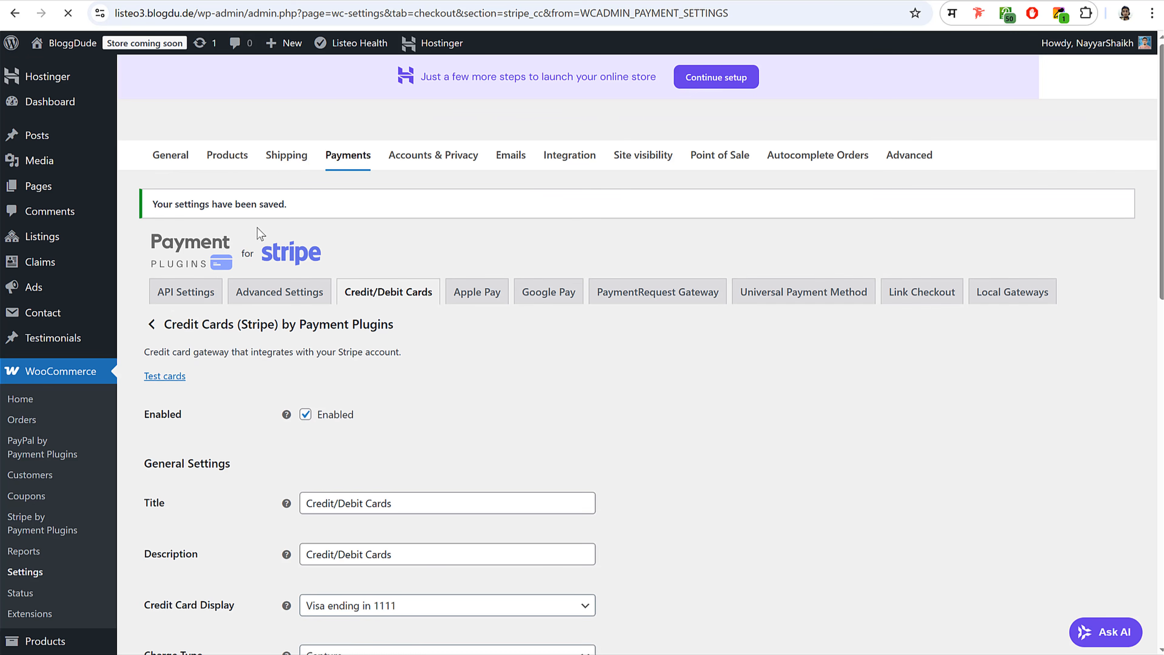
- Set the Stripe API Mode to Live, save, and start Click to Connect
click(172, 299)
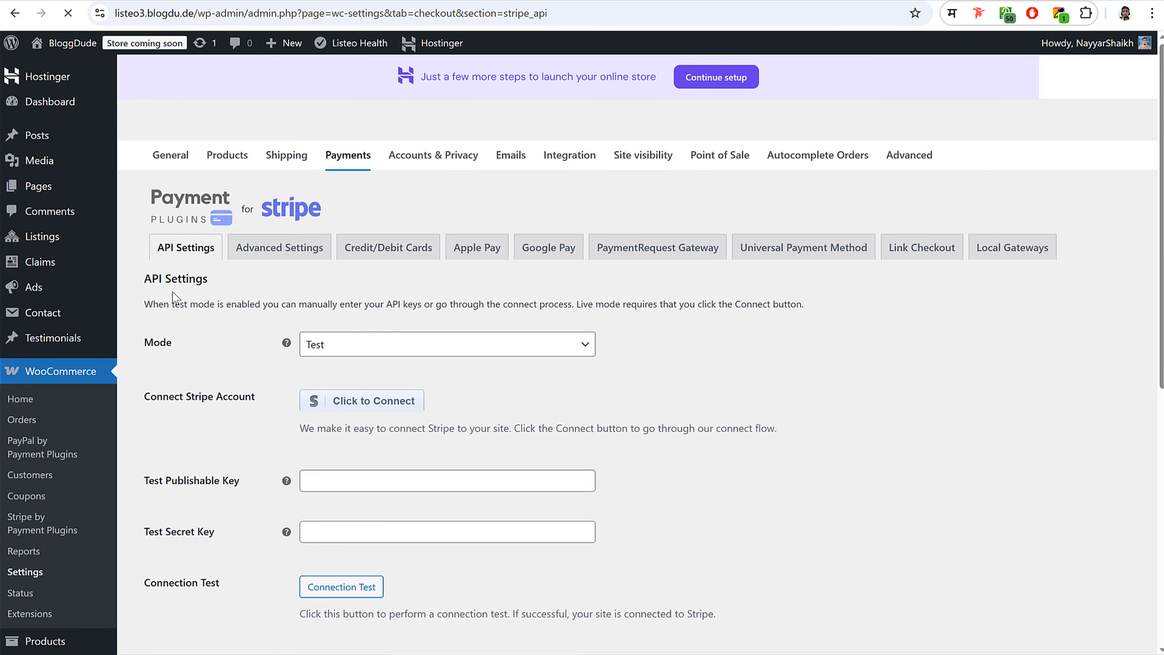
scroll(781, 283, down, 3)
click(364, 195)
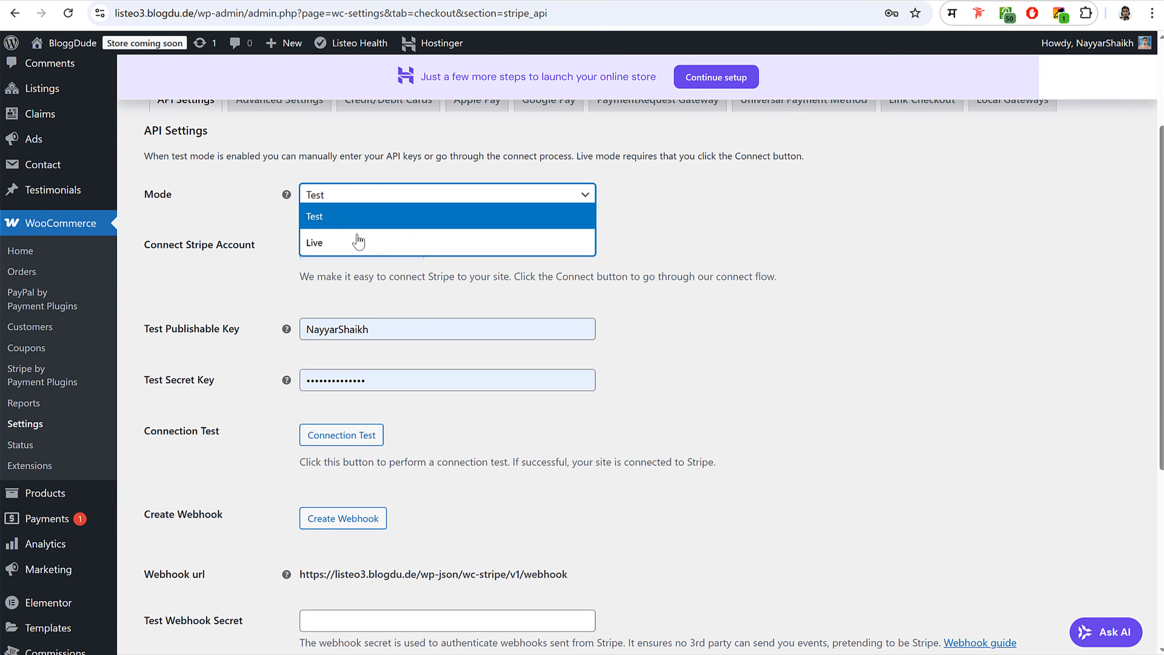
click(355, 239)
click(158, 584)
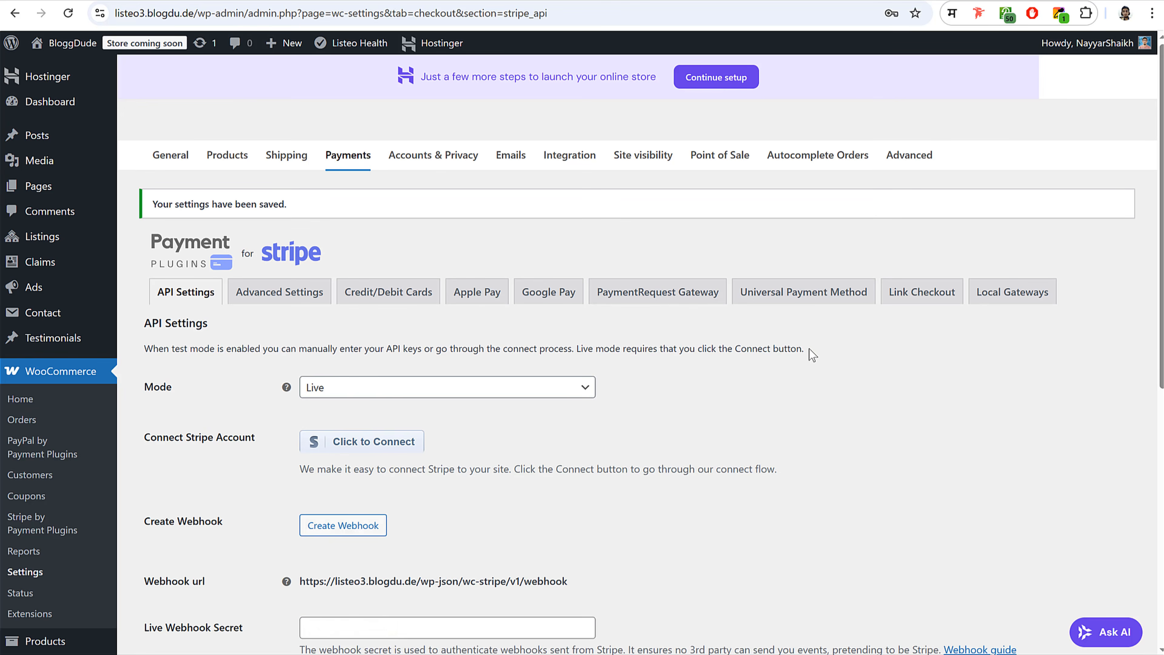
scroll(779, 349, down, 5)
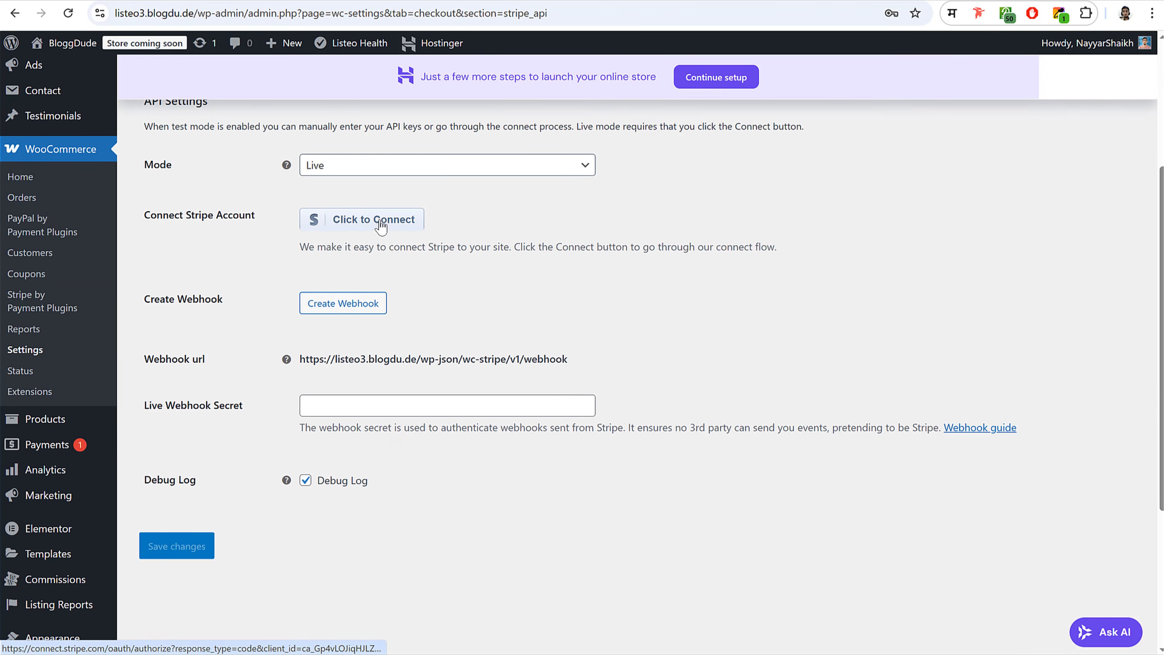
click(379, 224)
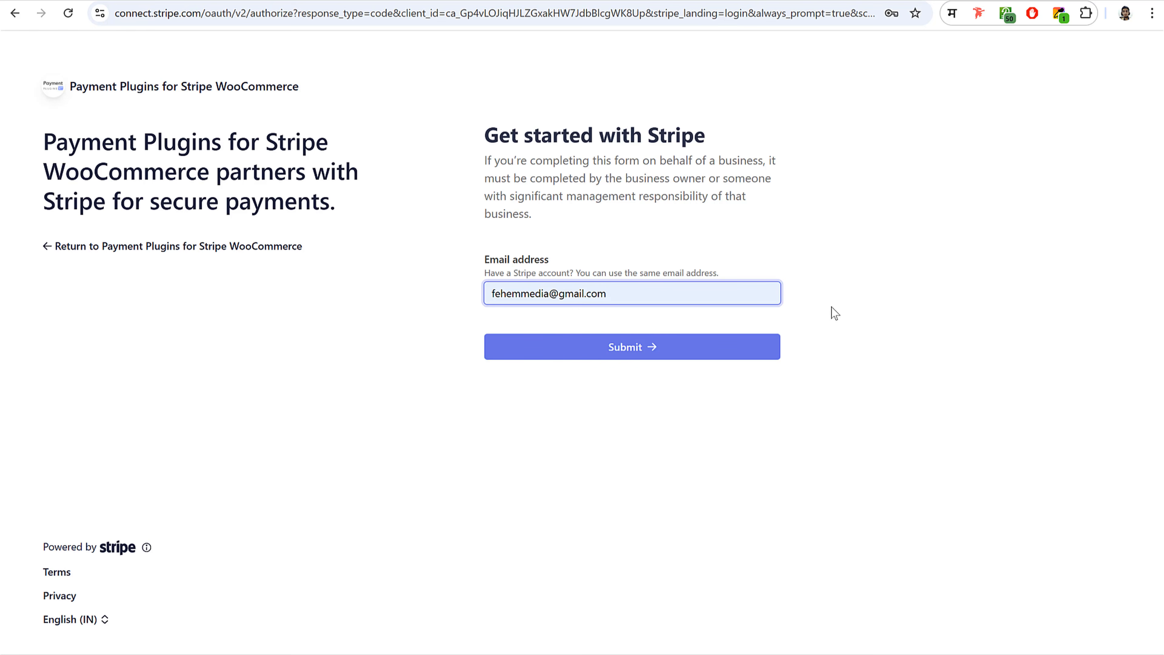
- Sign in to Stripe with the account e-mail and password, then connect the chosen account
click(654, 347)
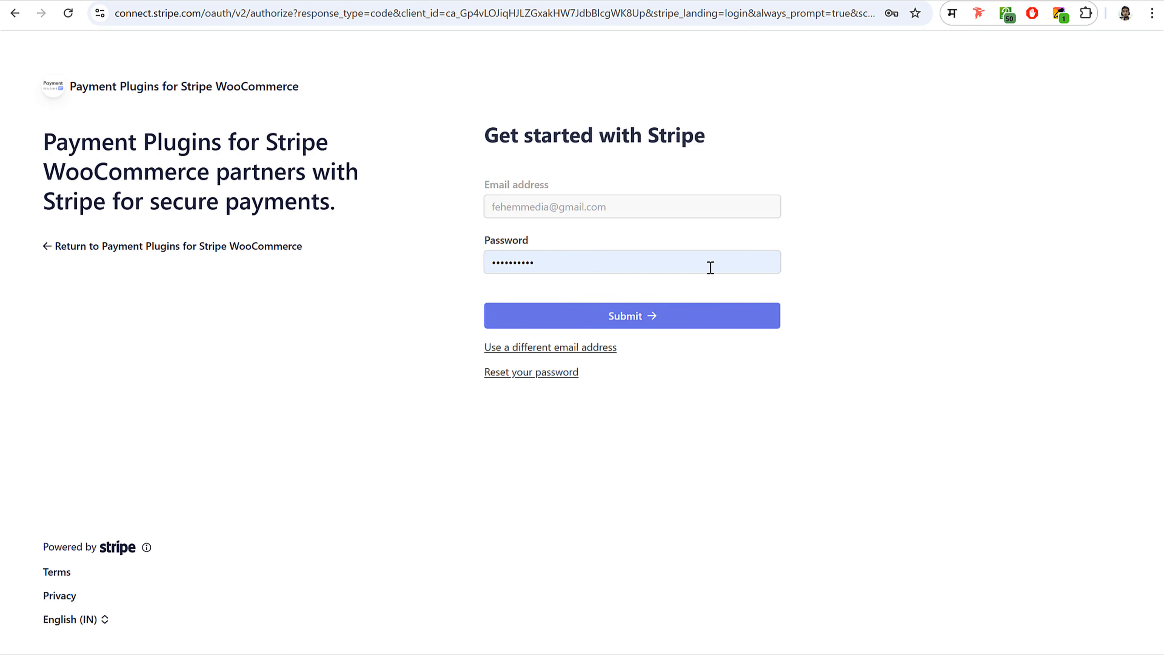
click(647, 321)
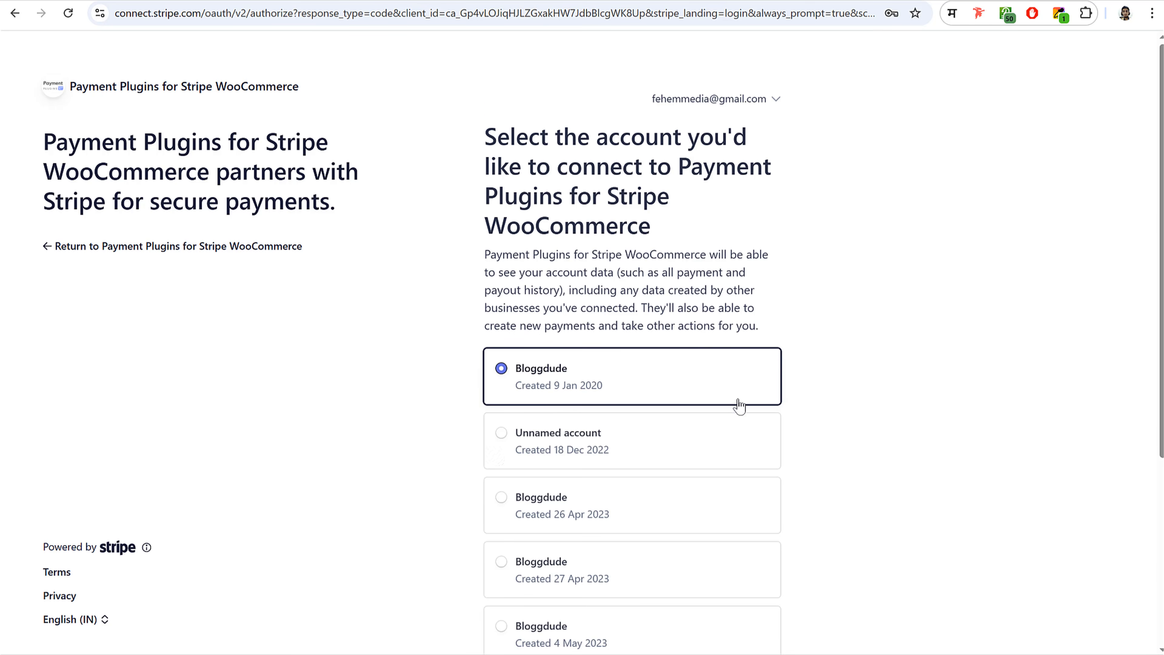
scroll(728, 431, down, 5)
click(674, 477)
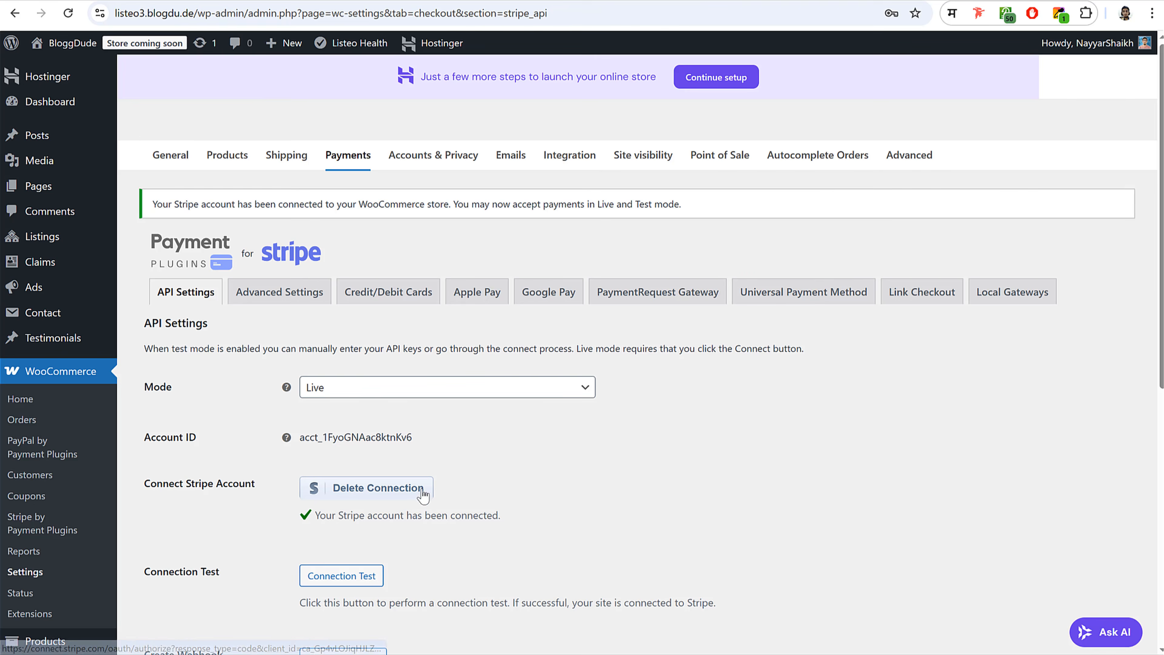
- Open Razorpay's Complete setup from the Payments list and reach the empty Key ID and Key Secret fields
scroll(423, 488, down, 4)
scroll(424, 488, up, 5)
click(347, 158)
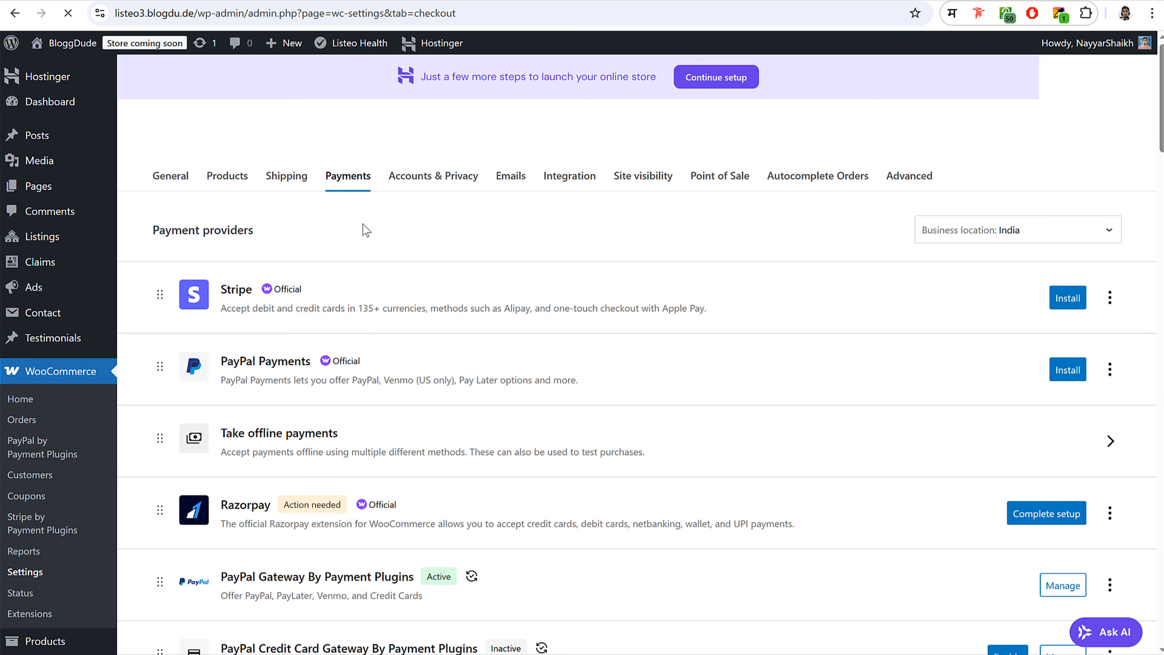
scroll(482, 391, down, 3)
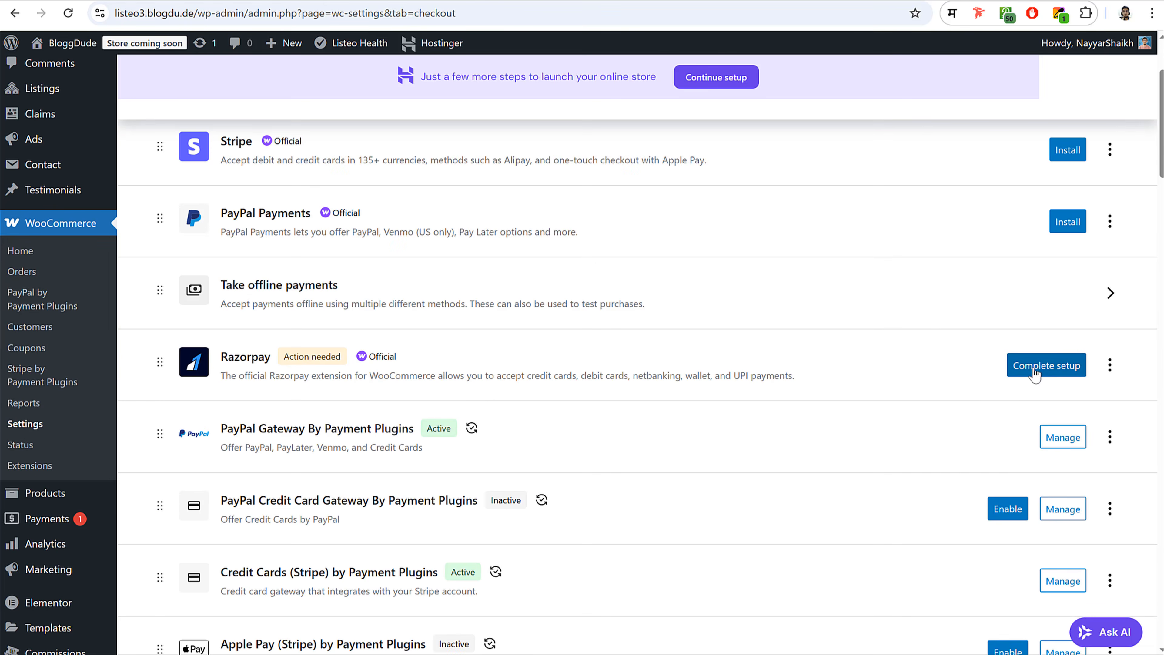
click(1052, 377)
scroll(701, 424, down, 5)
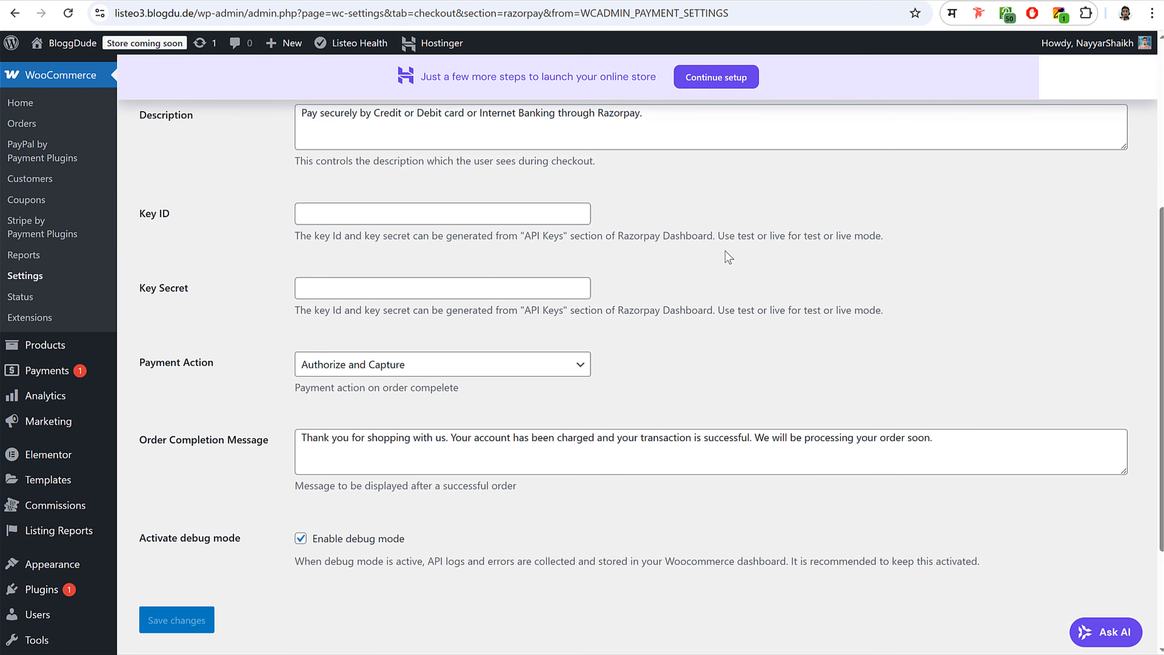
drag(153, 220, 205, 295)
click(312, 291)
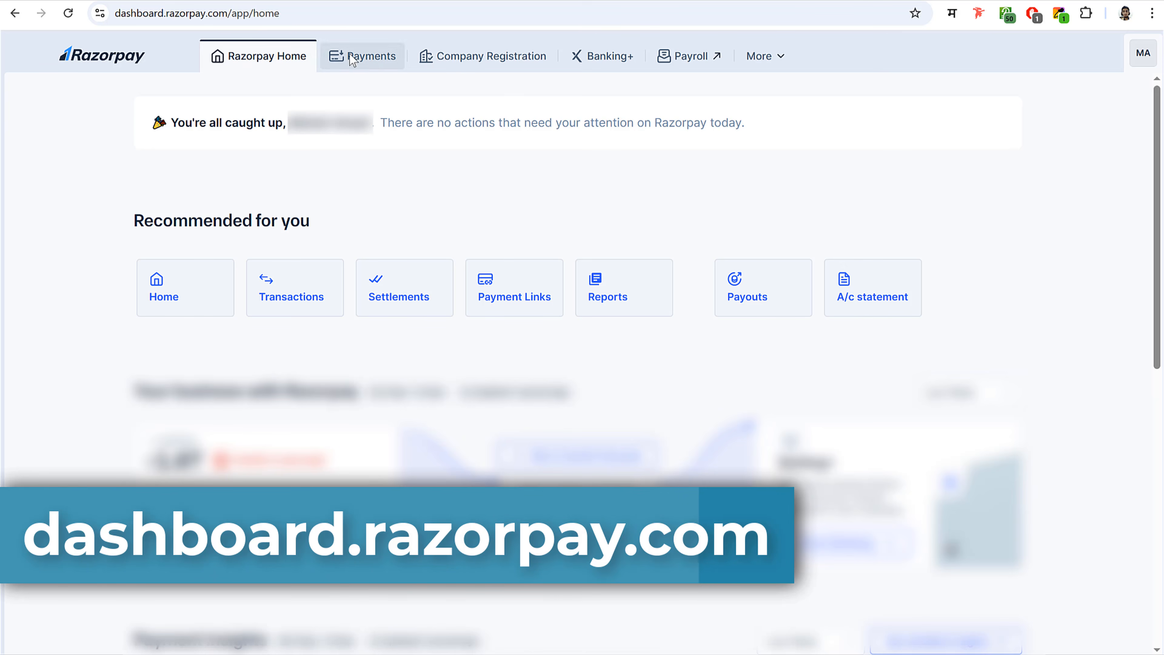
- In the Razorpay Dashboard, go to Account & Settings > API keys
click(375, 63)
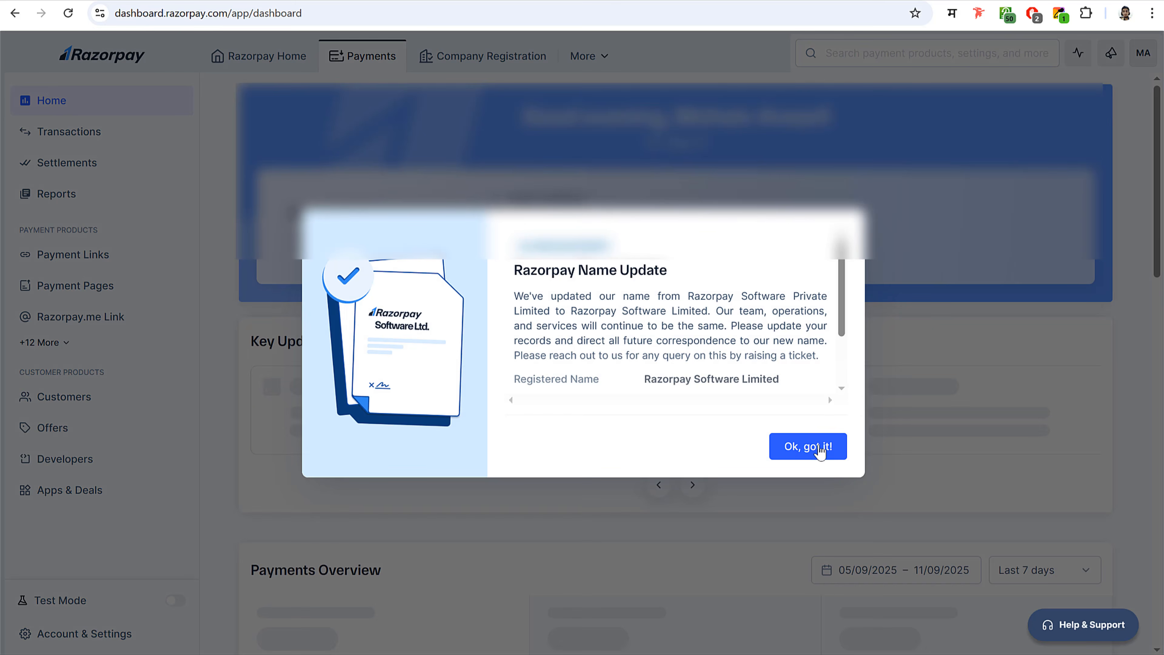
click(819, 451)
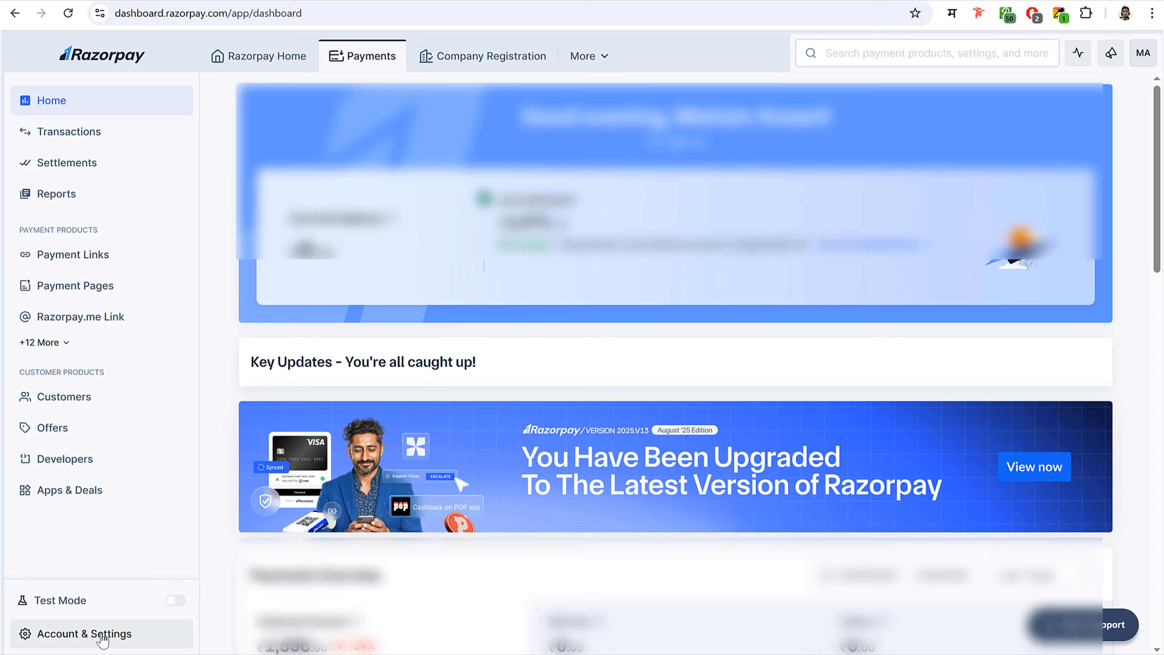
click(101, 637)
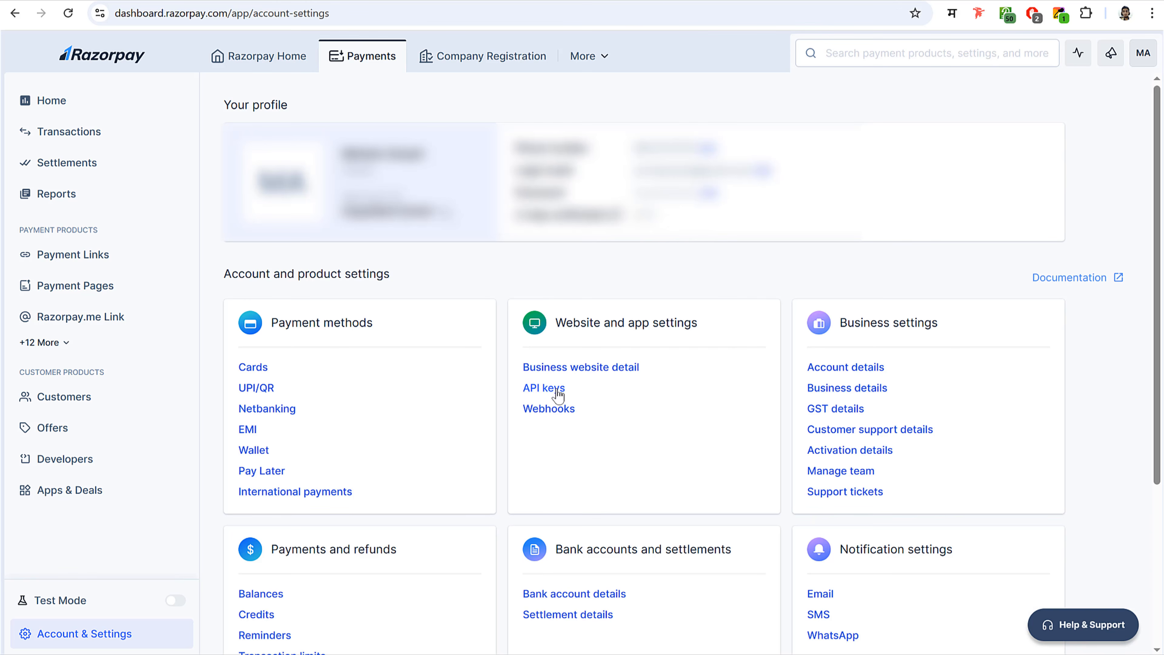
drag(563, 390, 531, 388)
click(538, 395)
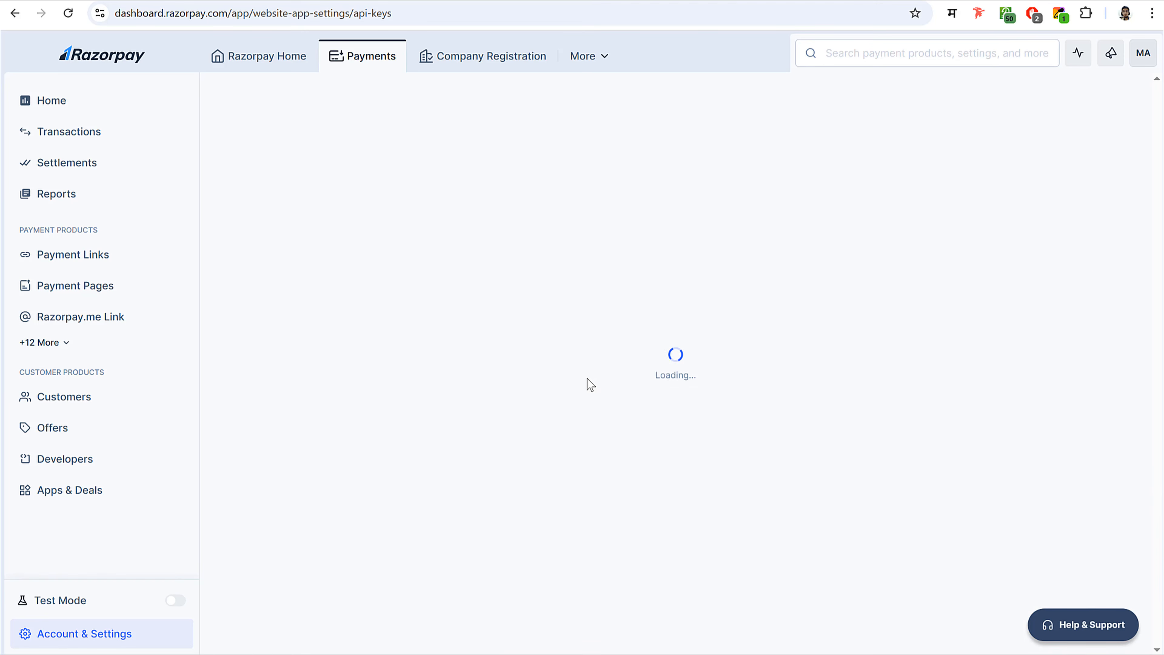
- Copy the live Key Id and paste it into WooCommerce's Razorpay Key ID field
double_click(353, 261)
key(ctrl+c)
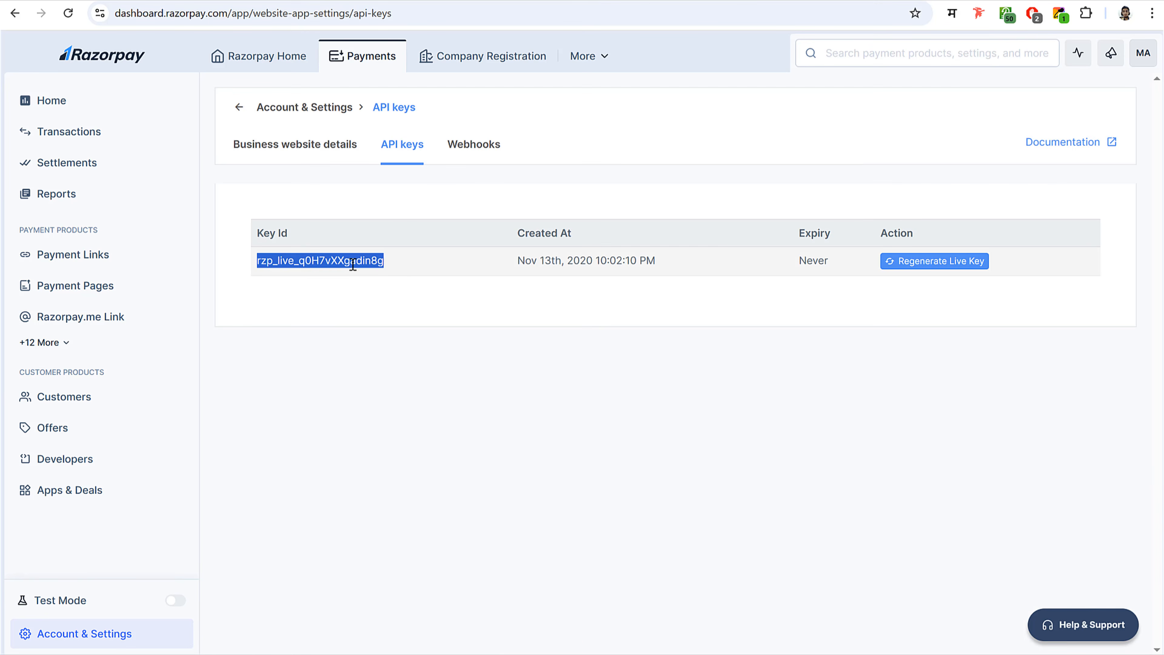
click(367, 1)
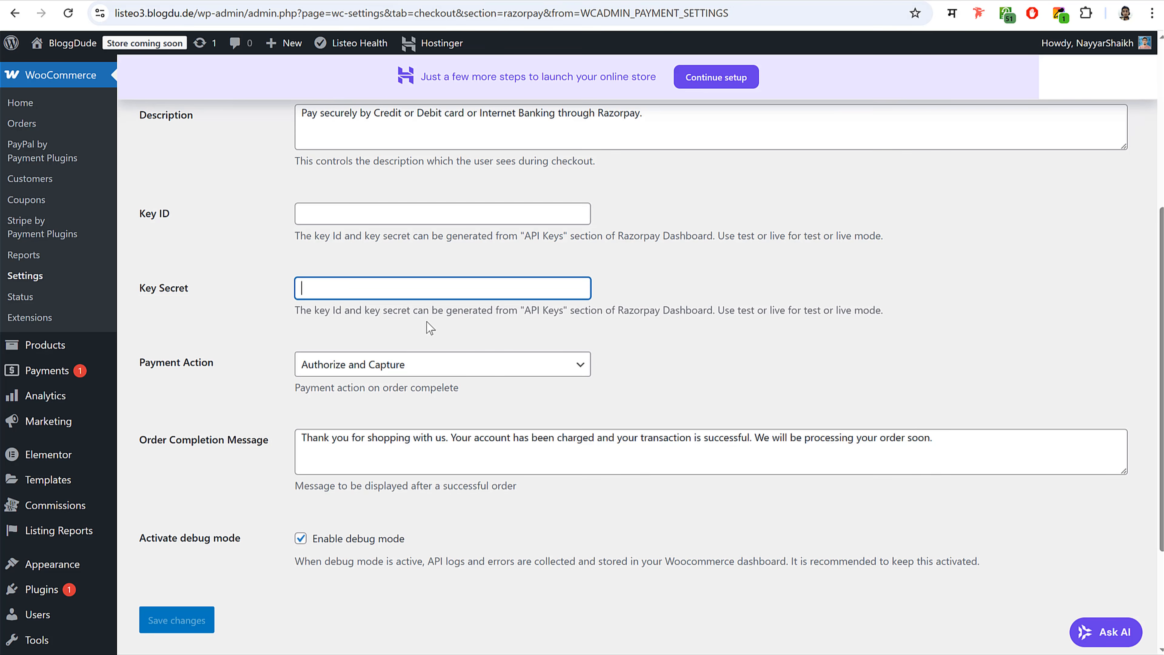
click(367, 210)
key(ctrl+v)
click(367, 1)
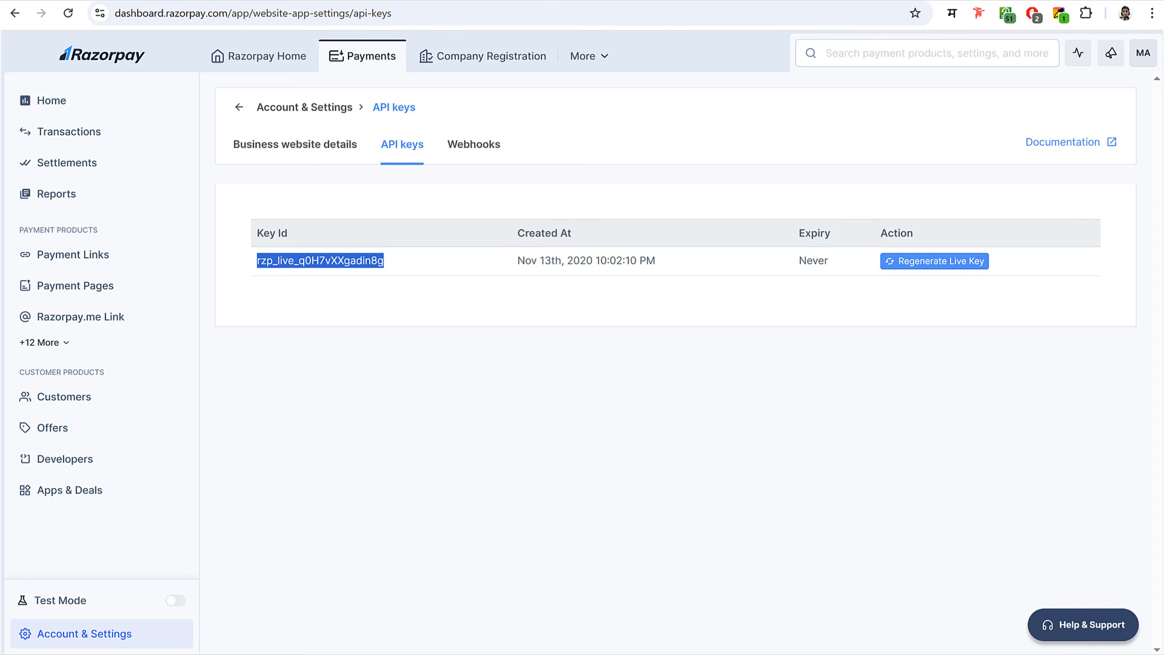
click(702, 337)
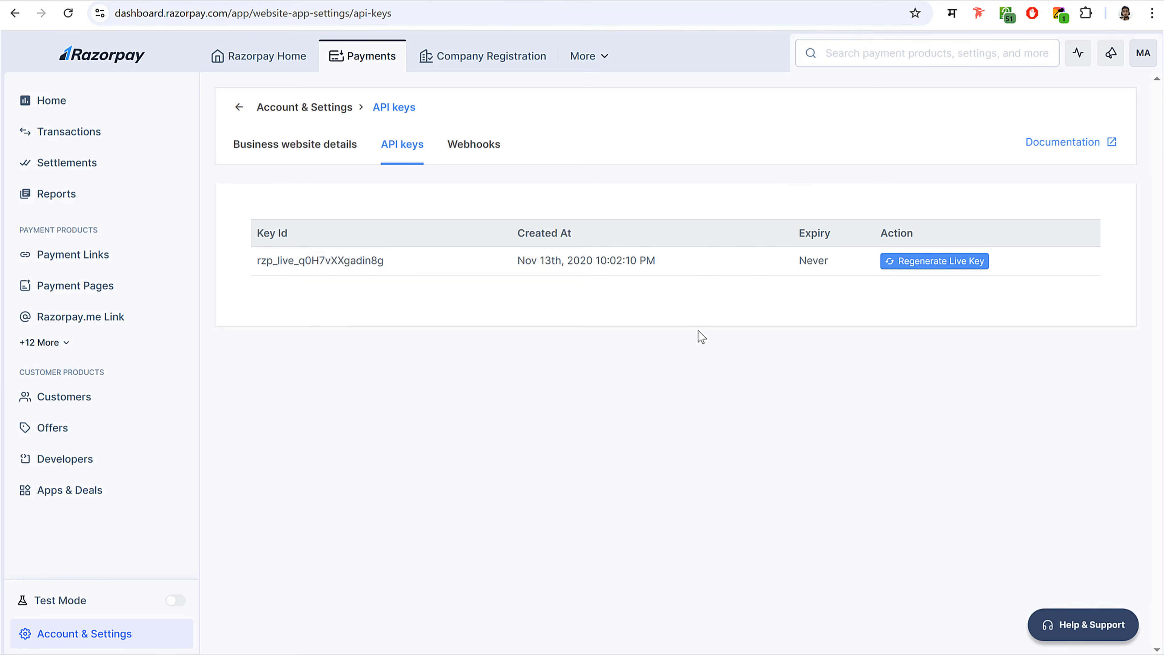
- Paste the Razorpay Key Secret into its field and save the gateway settings
click(367, 1)
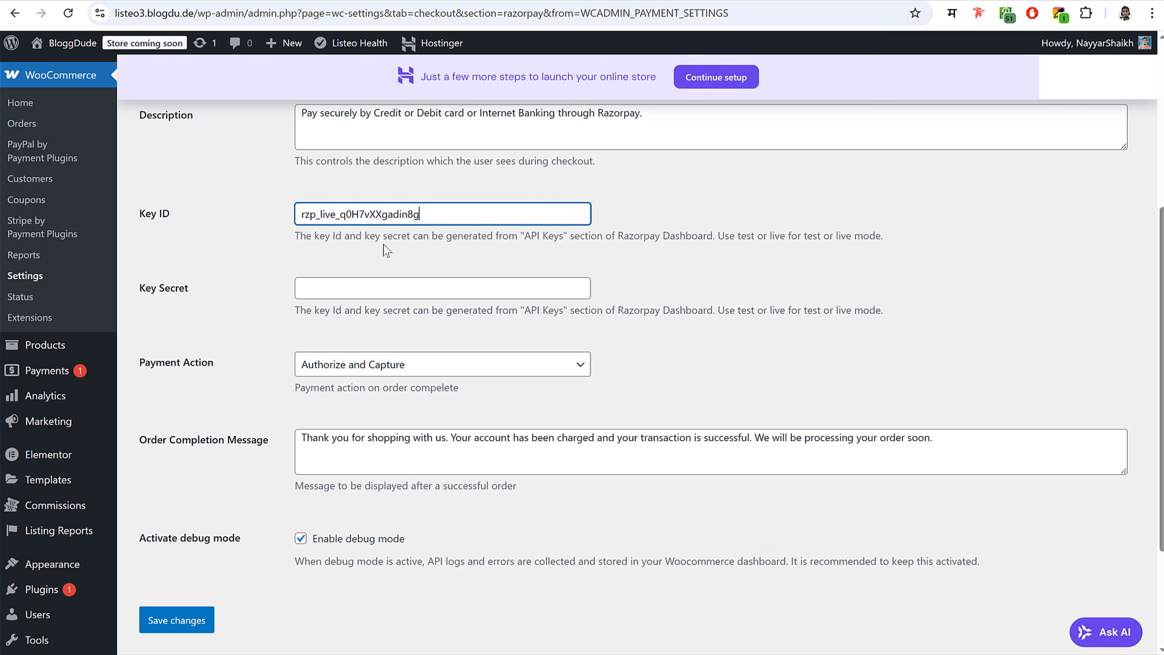
click(373, 289)
key(ctrl+v)
click(194, 628)
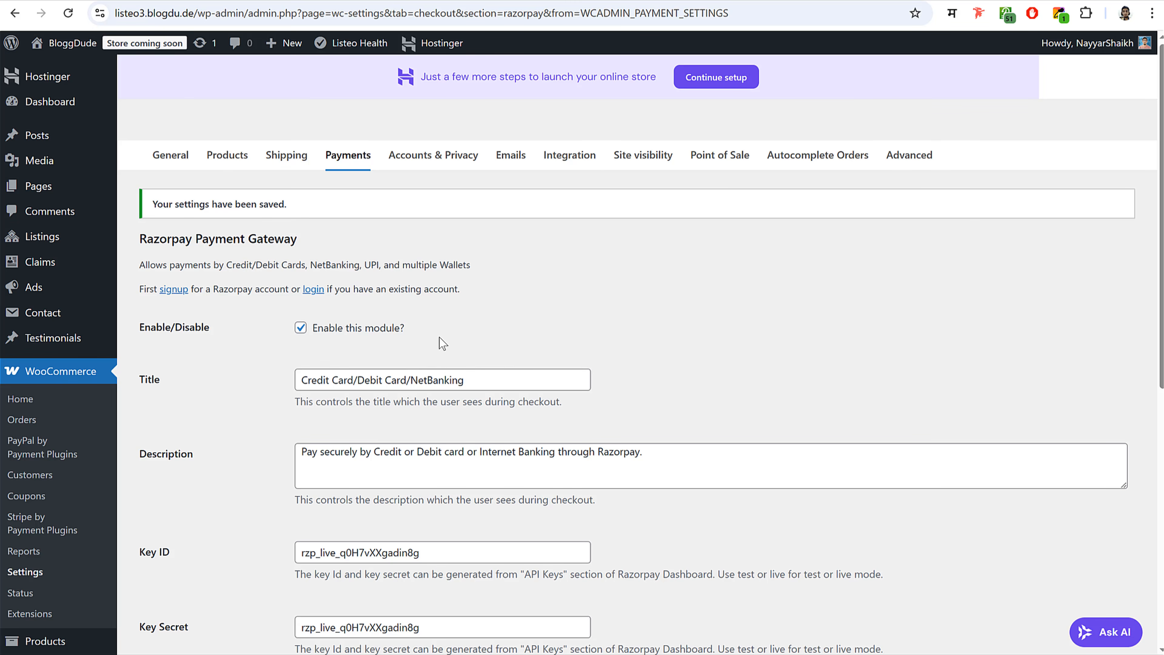
click(441, 165)
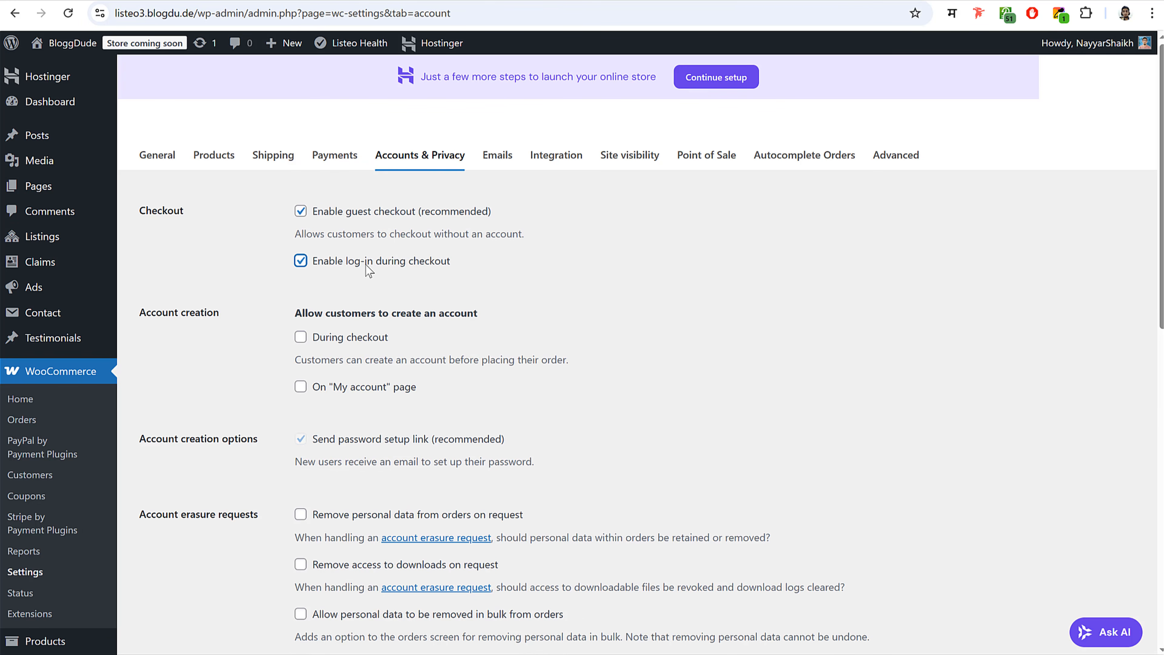
- Enable account creation 'During checkout' and 'On My account page' and save
scroll(696, 298, down, 3)
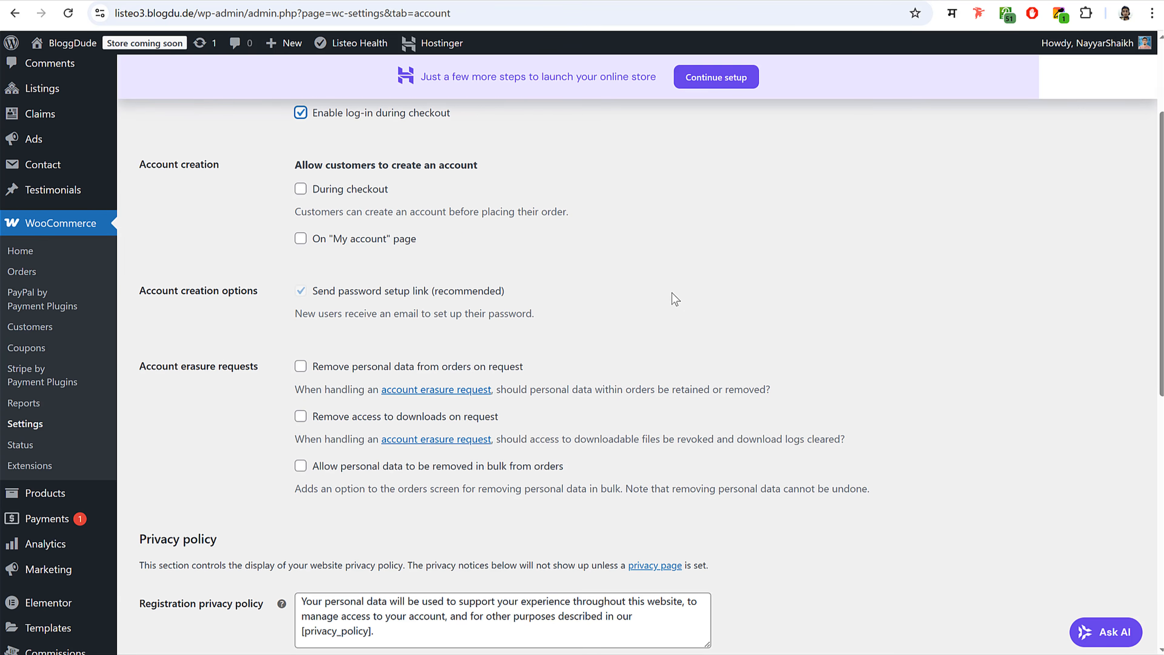
click(365, 191)
click(376, 239)
scroll(573, 330, down, 10)
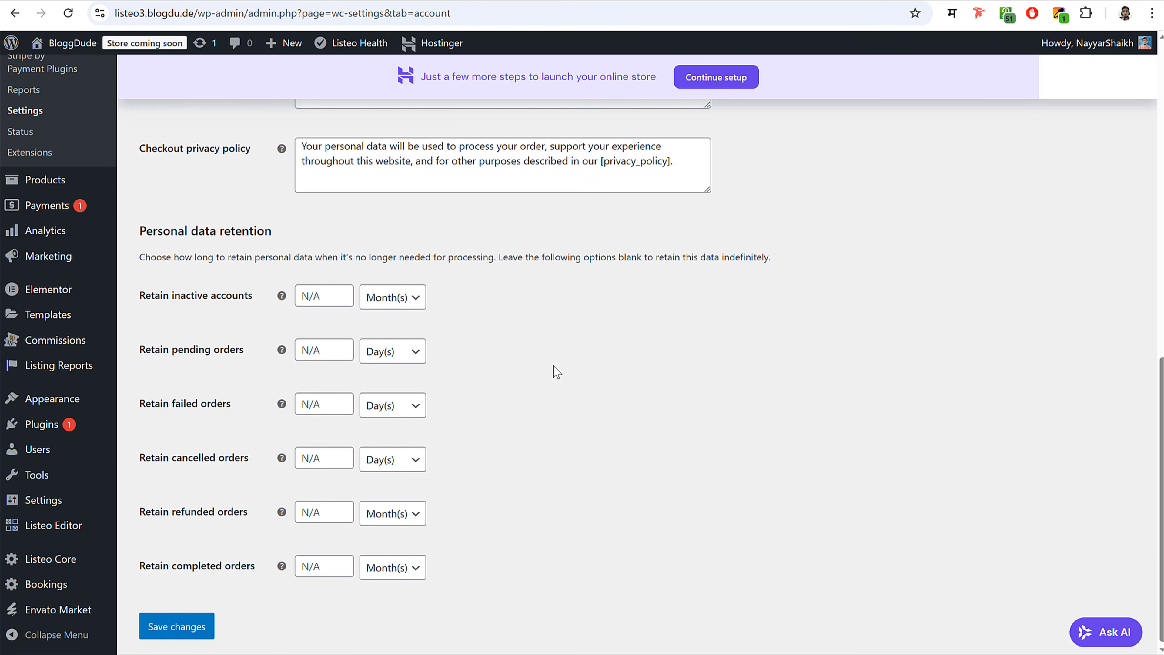
click(161, 627)
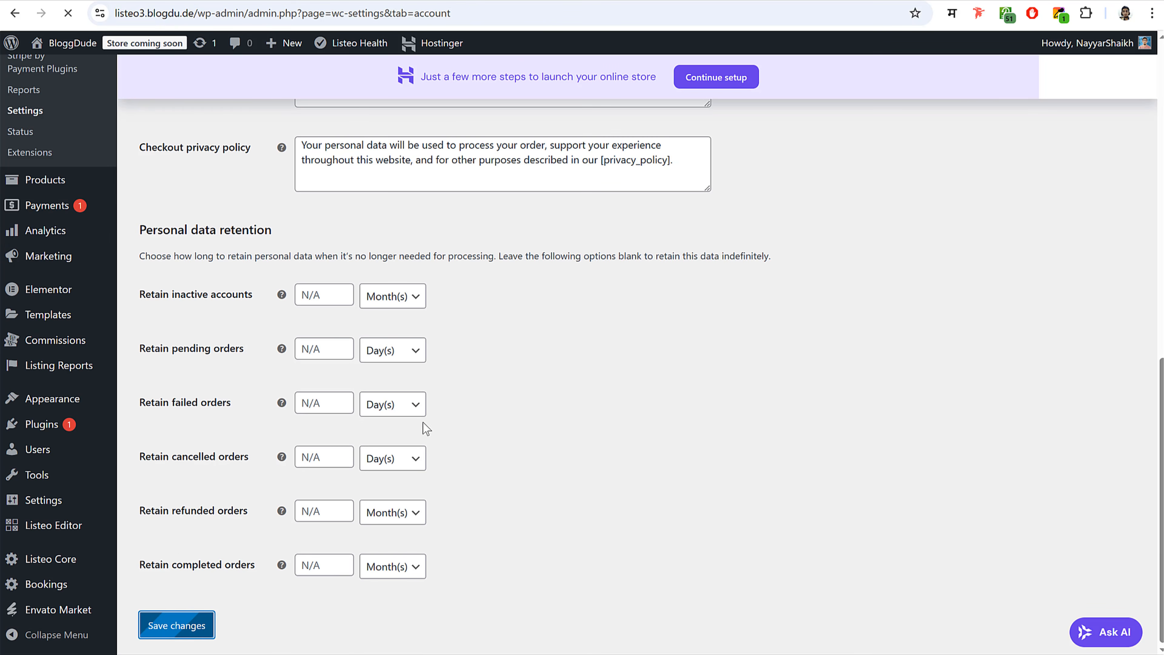
click(644, 169)
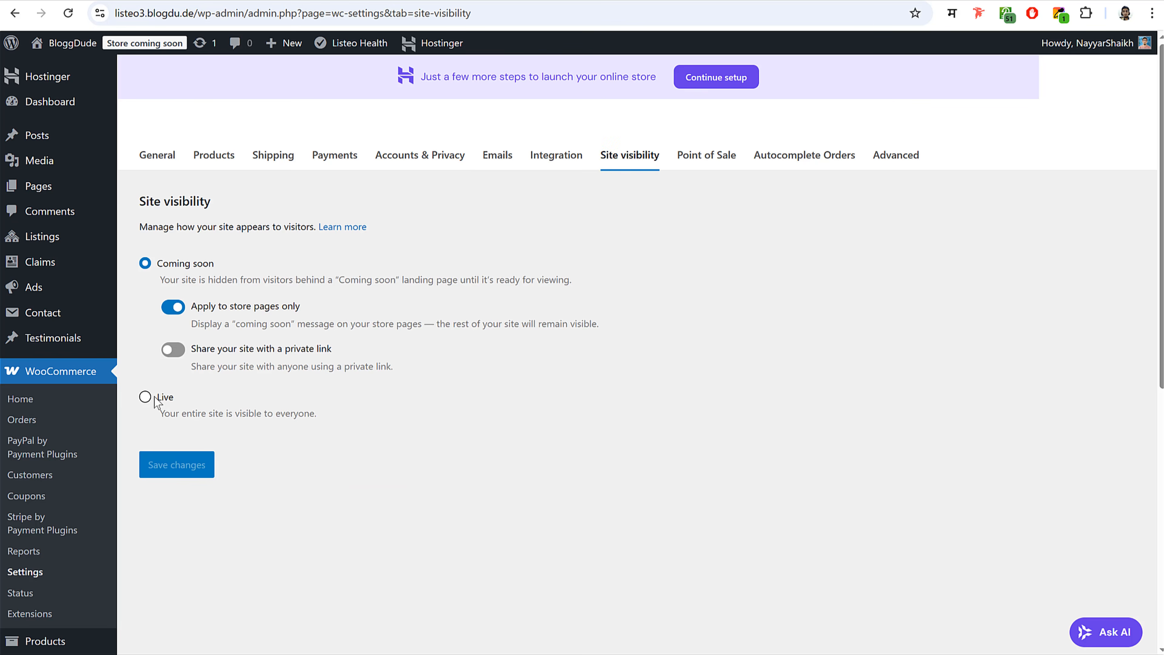
- Save Site visibility as Live and set Autocomplete Orders mode to All Orders
click(155, 398)
click(178, 387)
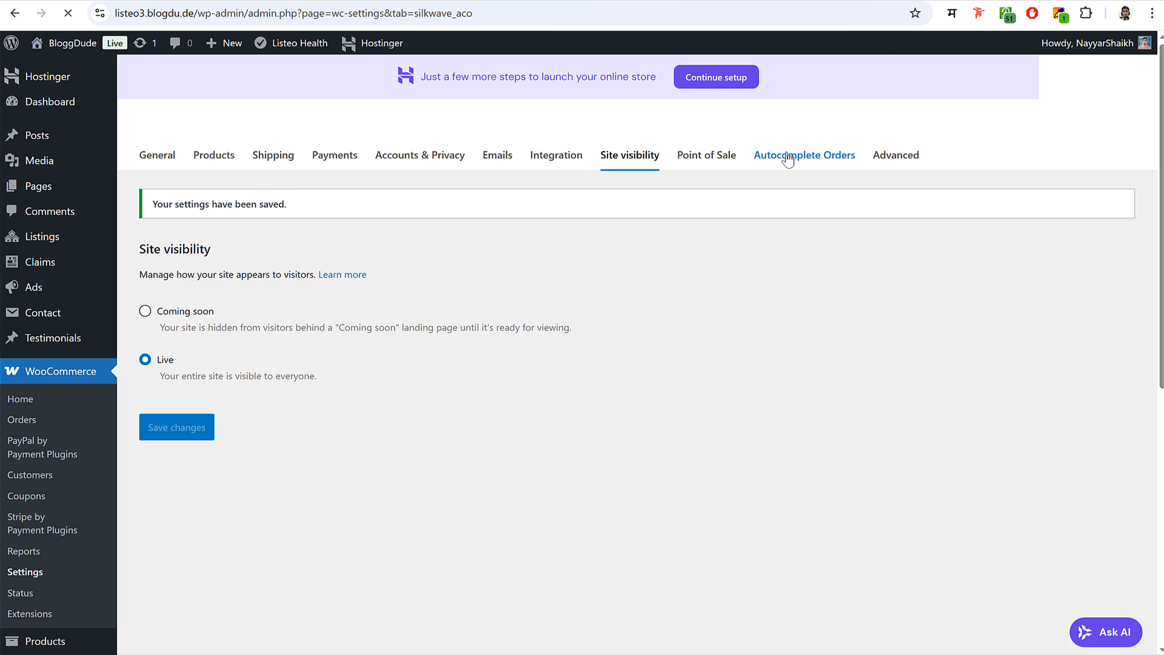
click(427, 307)
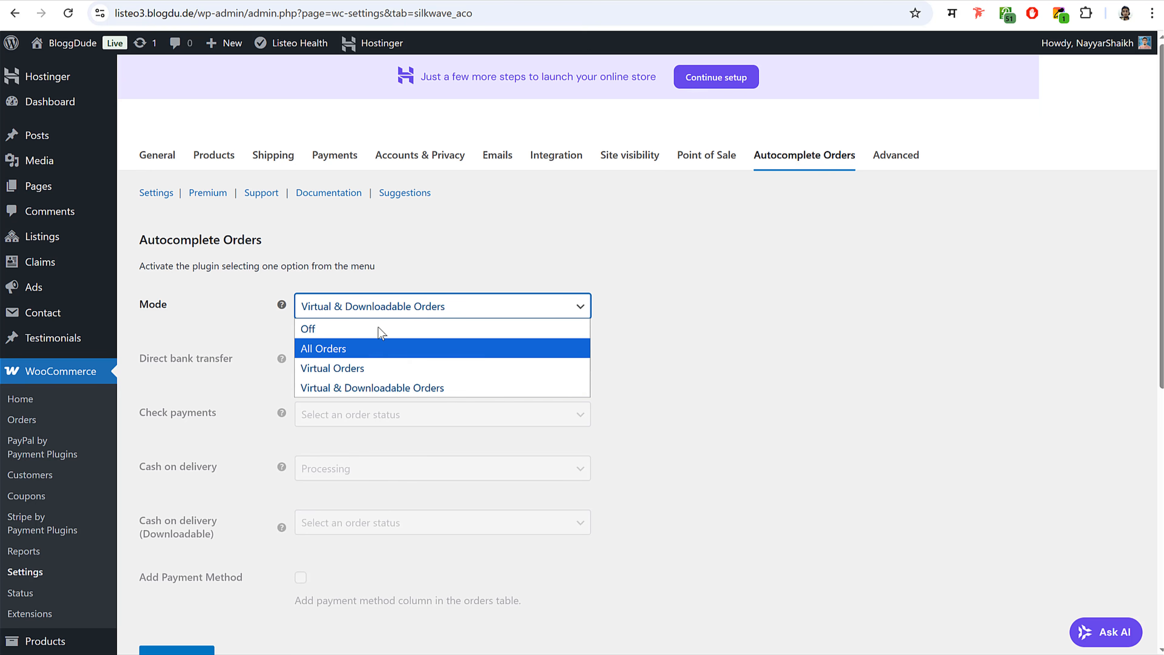
click(369, 348)
scroll(190, 534, down, 3)
click(187, 513)
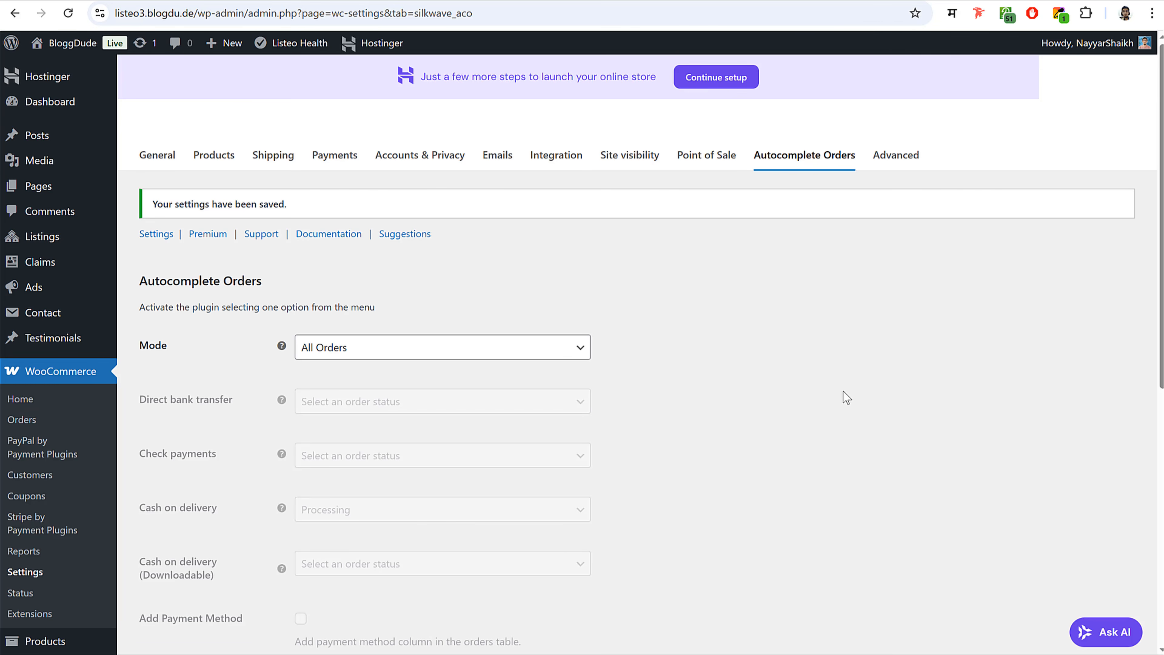
- Enable Cash on delivery under Take offline payments, then visit the site's front end
click(345, 156)
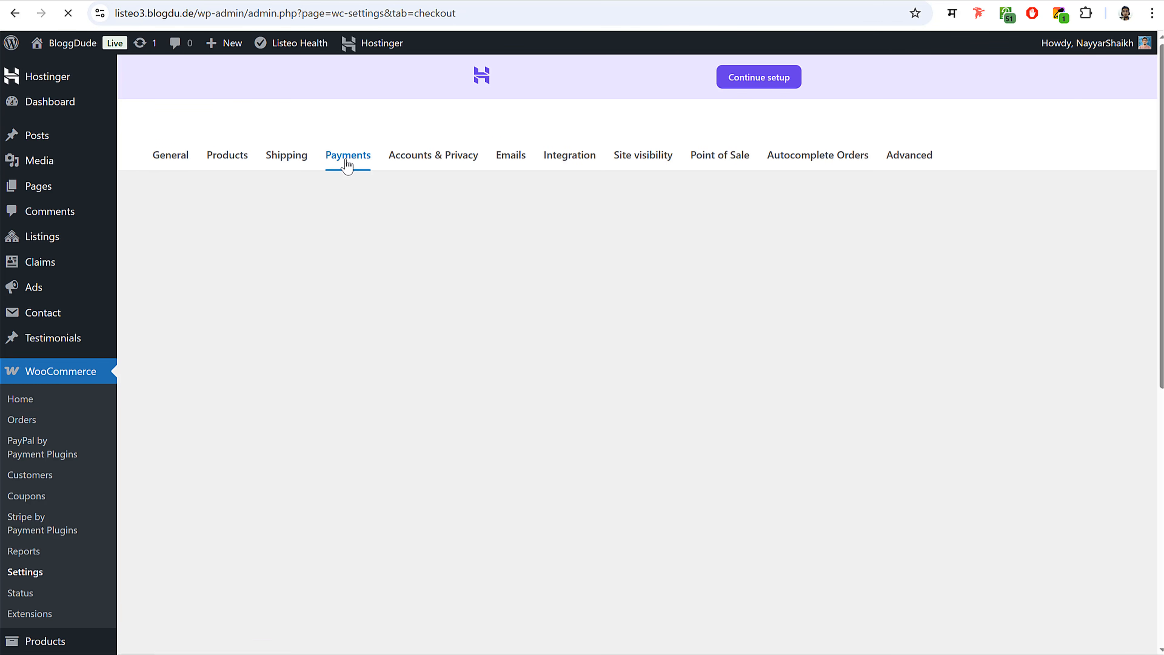
scroll(549, 332, down, 4)
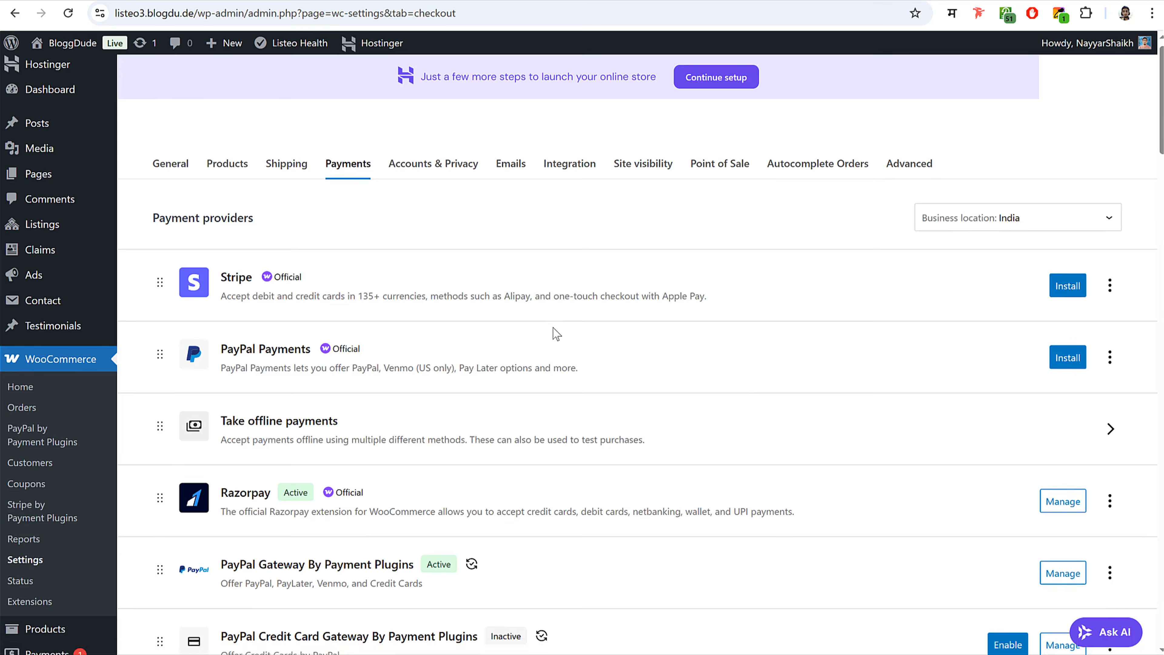
click(333, 221)
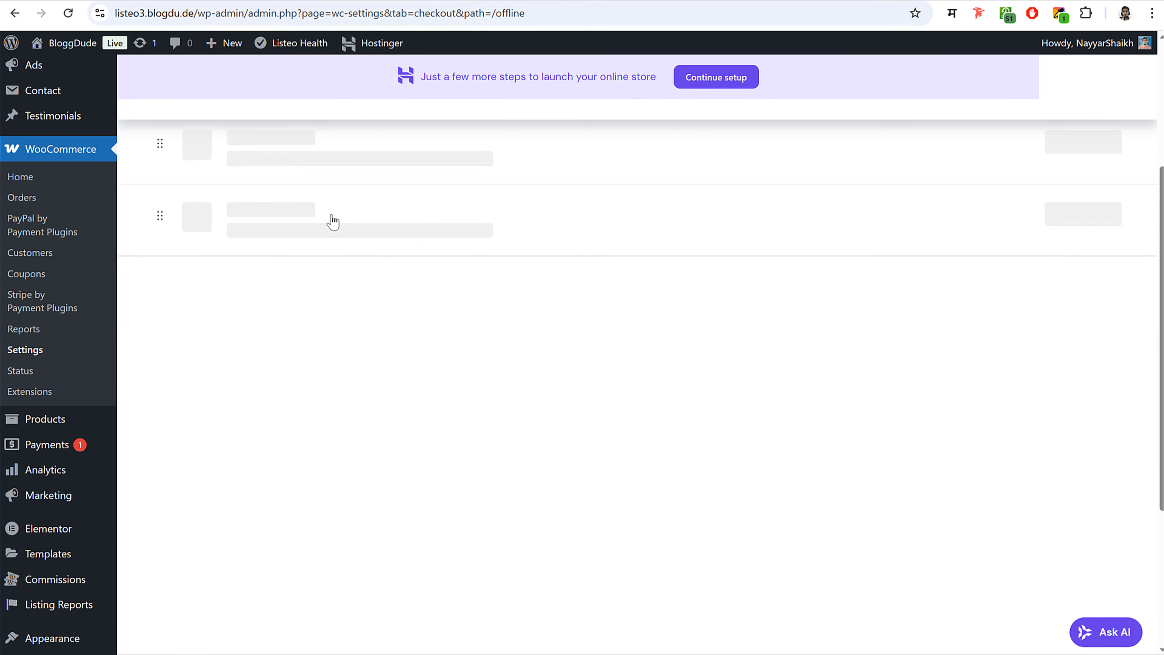
click(1107, 216)
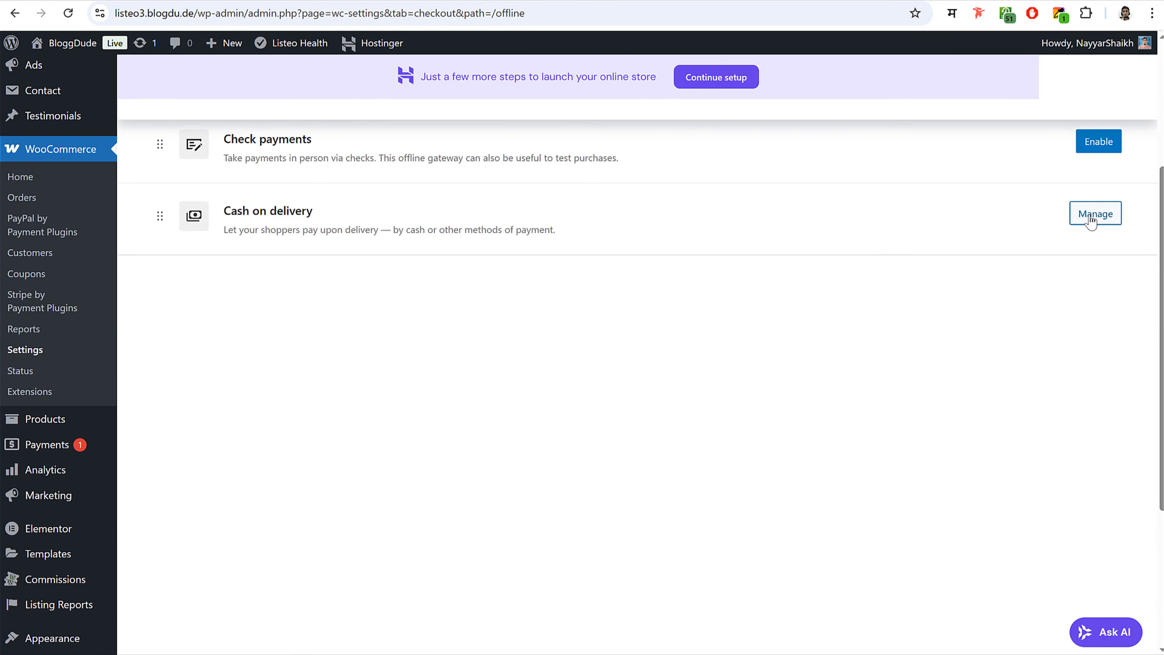
scroll(549, 321, up, 4)
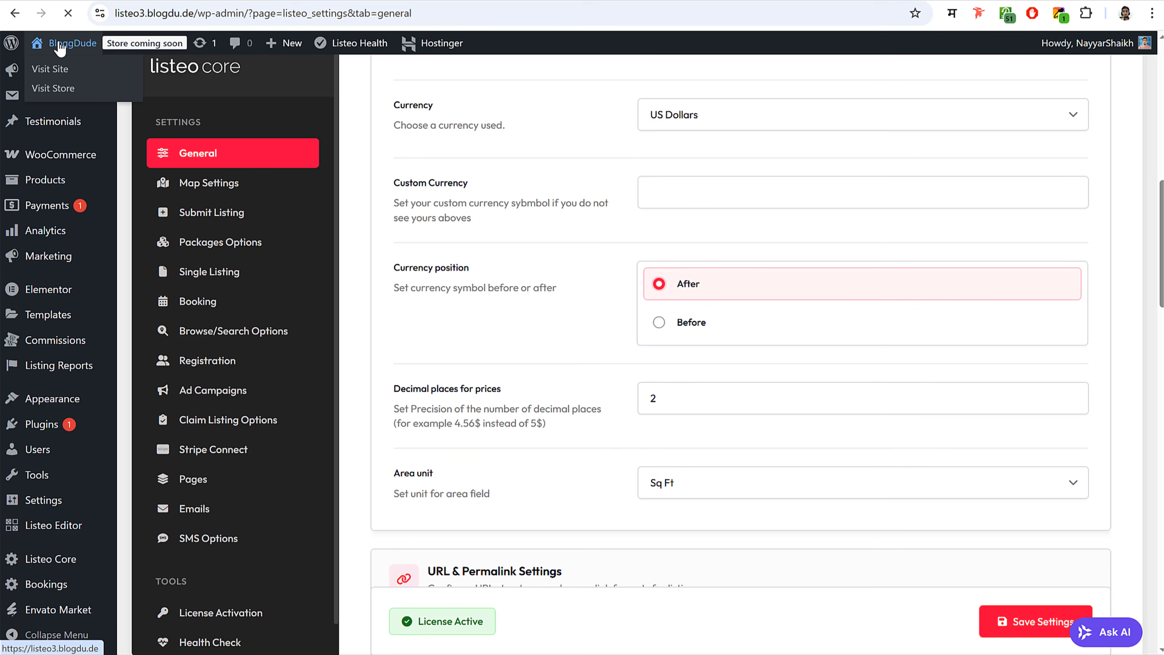
click(68, 44)
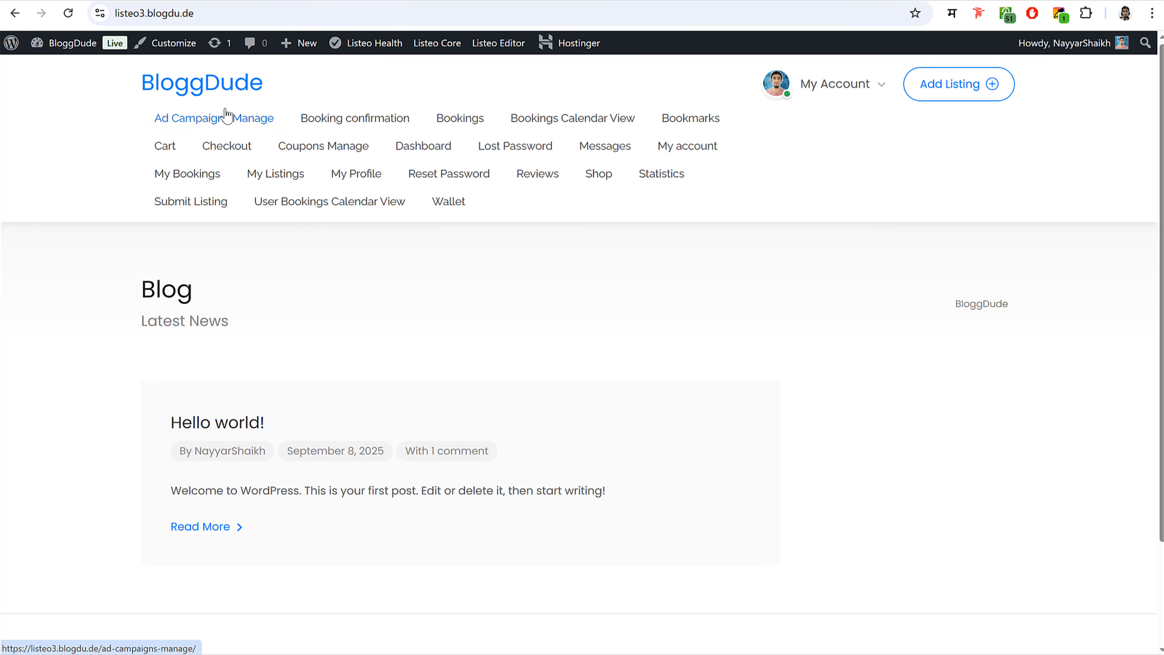
- Open the dentist listing from the account dashboard's active listings
click(300, 43)
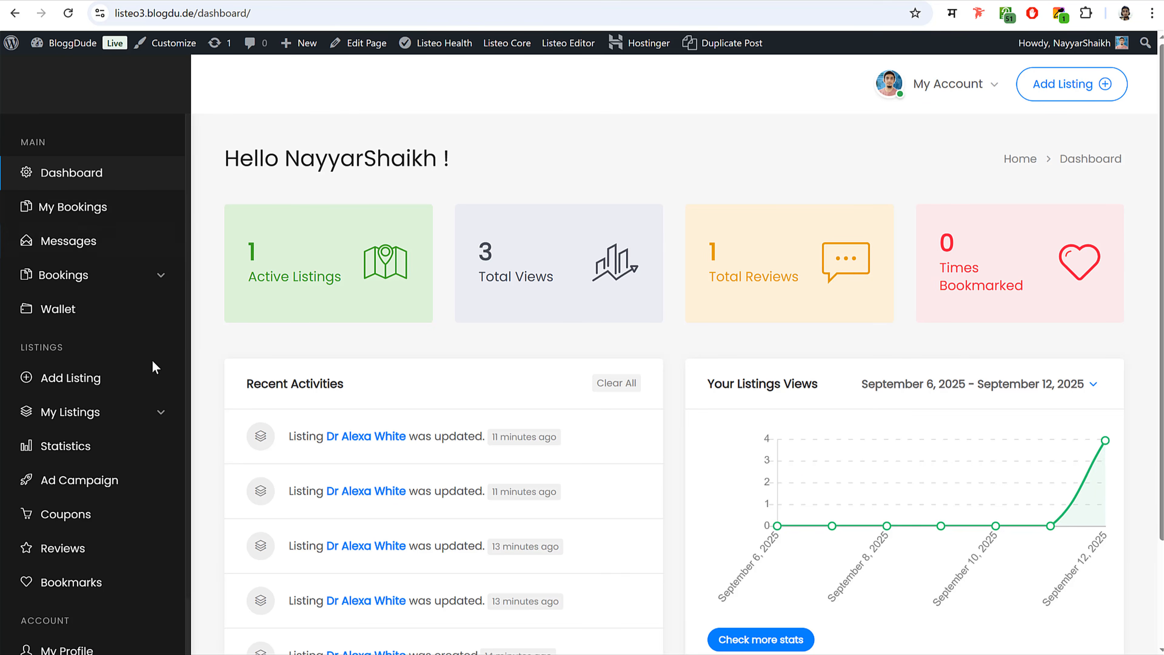
scroll(160, 344, down, 2)
click(168, 327)
click(89, 345)
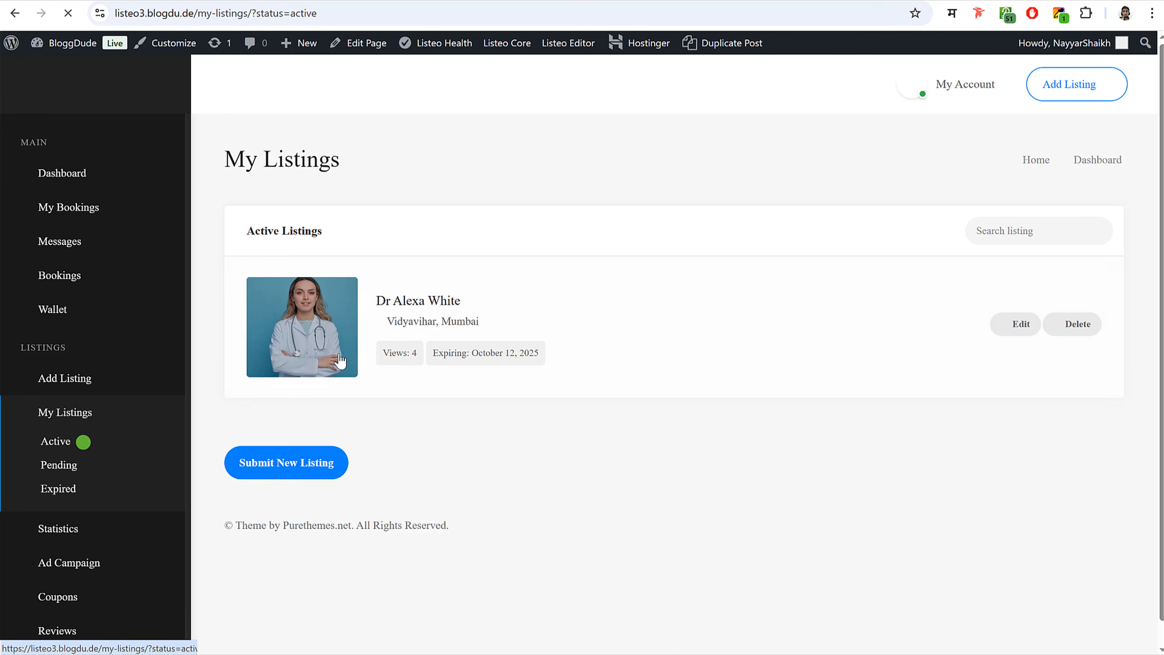
click(322, 341)
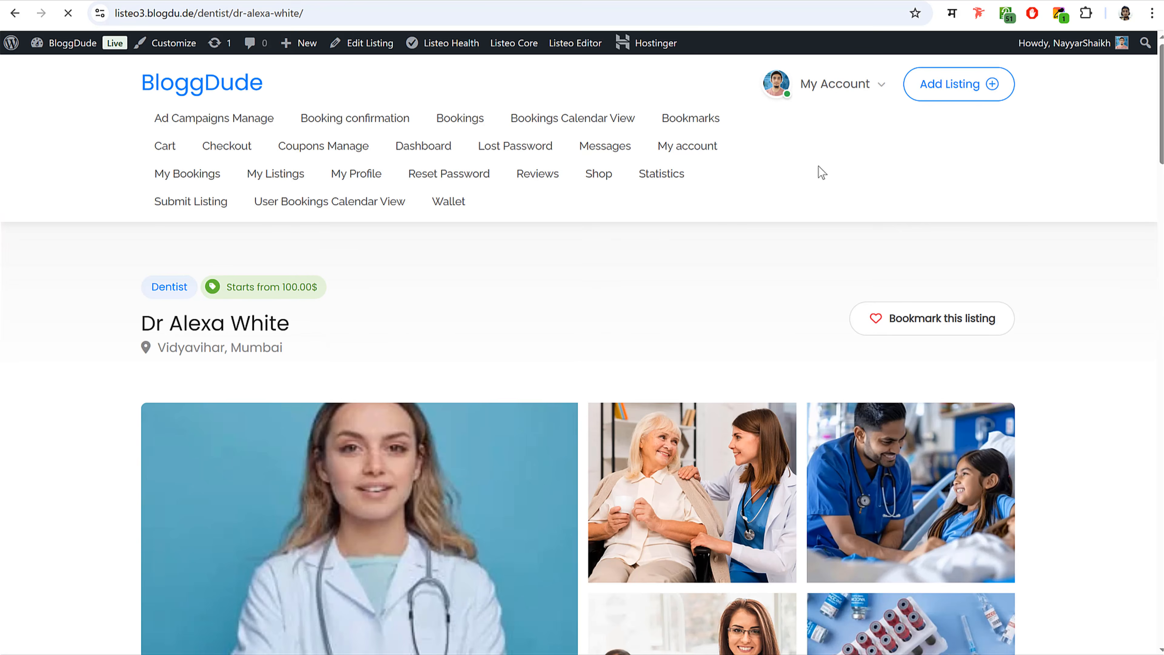
- Book the dentist for 09/16/2025, 11:00 am - 12:00 pm with Book Now
scroll(1021, 253, down, 10)
scroll(1021, 252, down, 3)
click(850, 256)
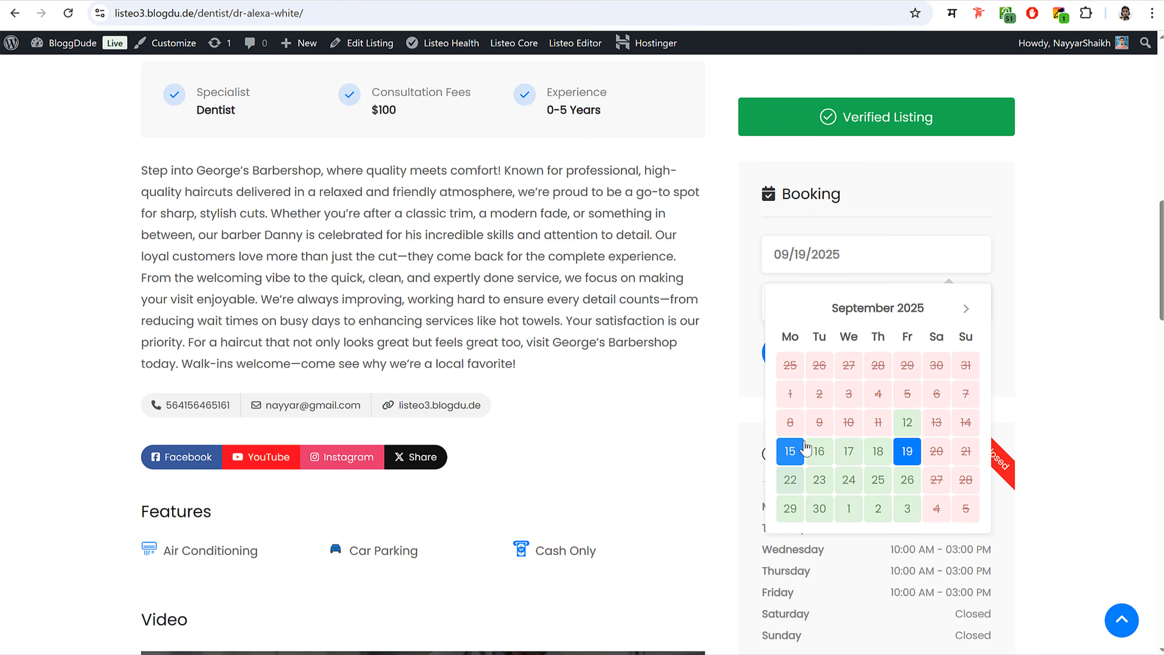
click(790, 451)
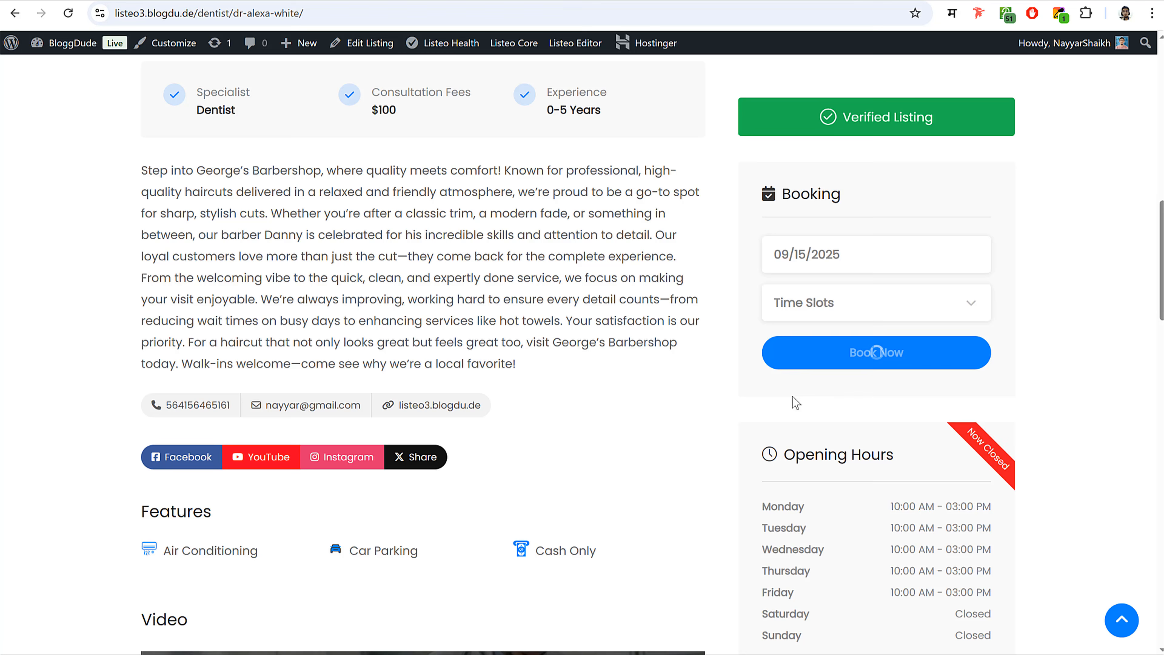
click(837, 312)
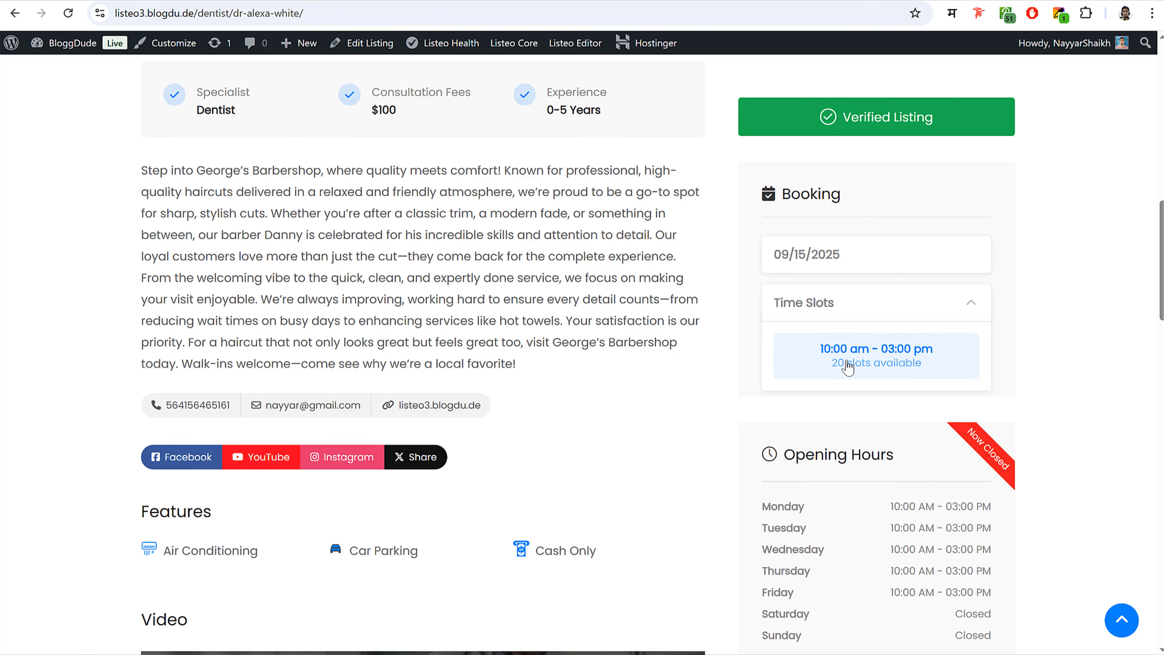
click(846, 280)
click(820, 449)
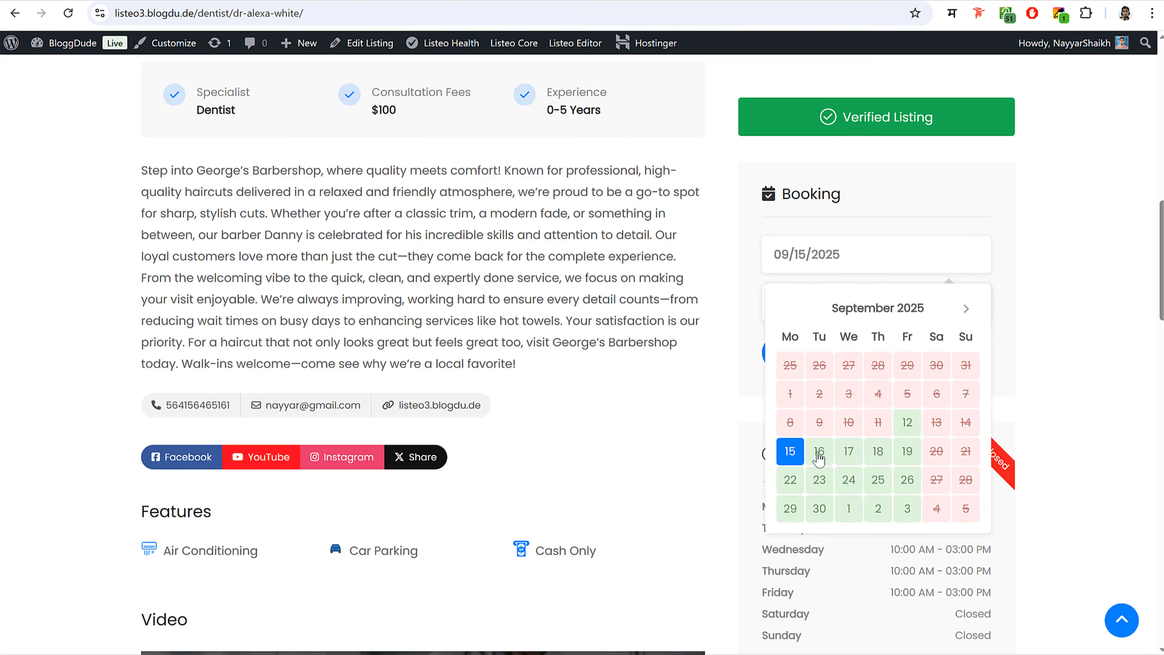
click(826, 310)
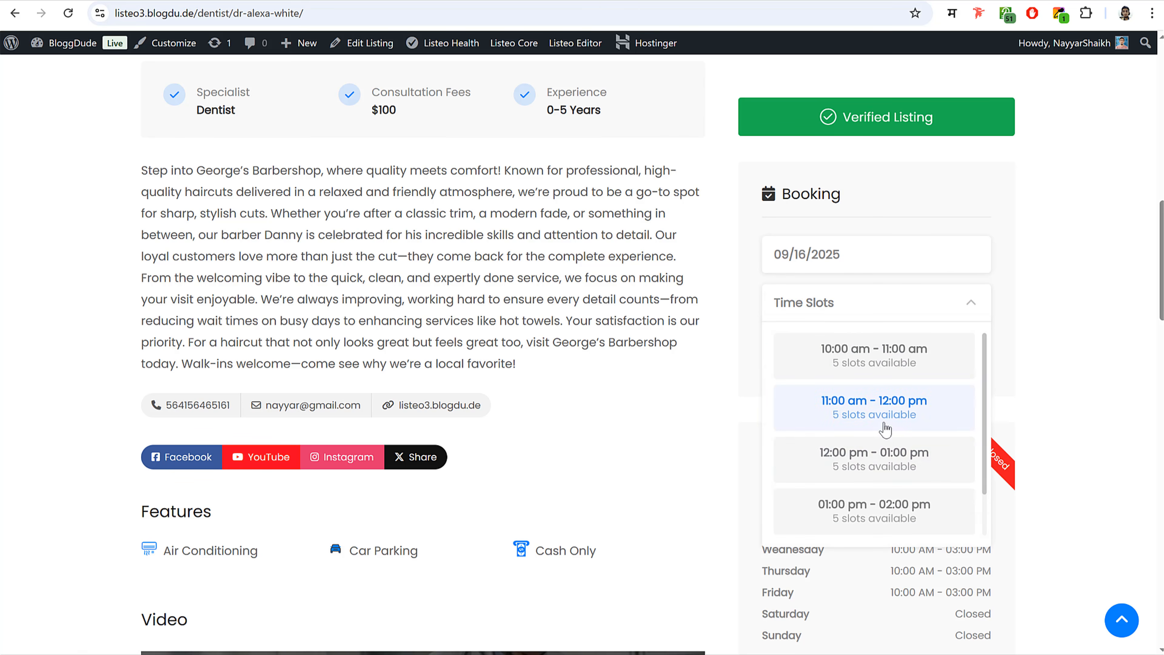
scroll(884, 429, down, 1)
scroll(883, 438, up, 1)
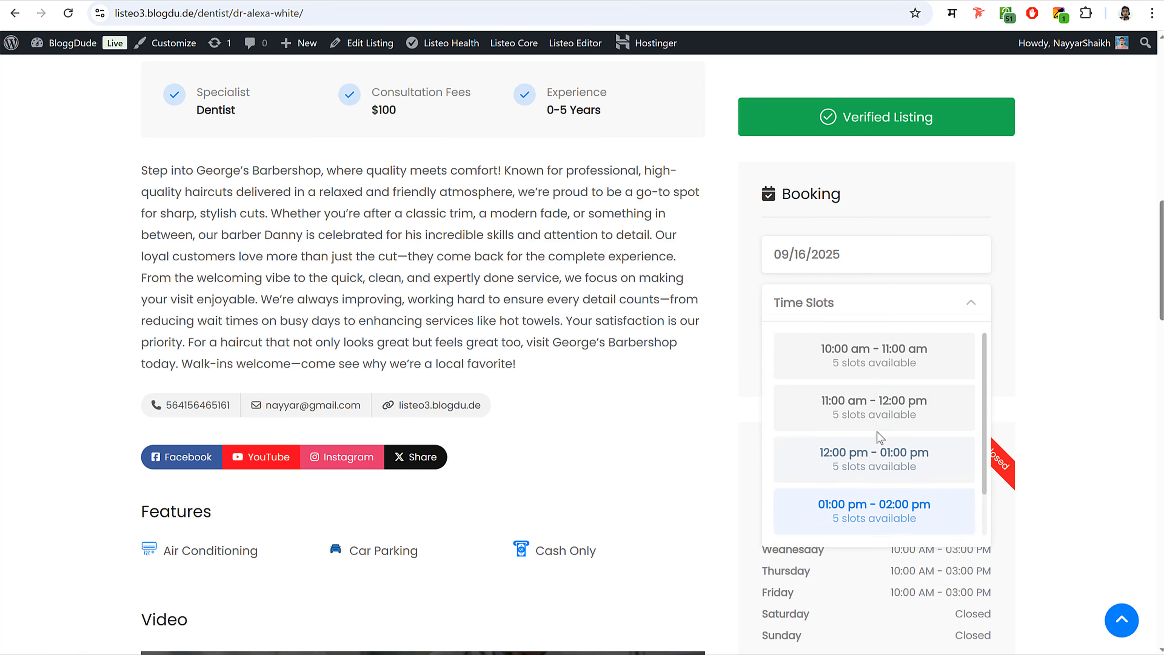
click(874, 409)
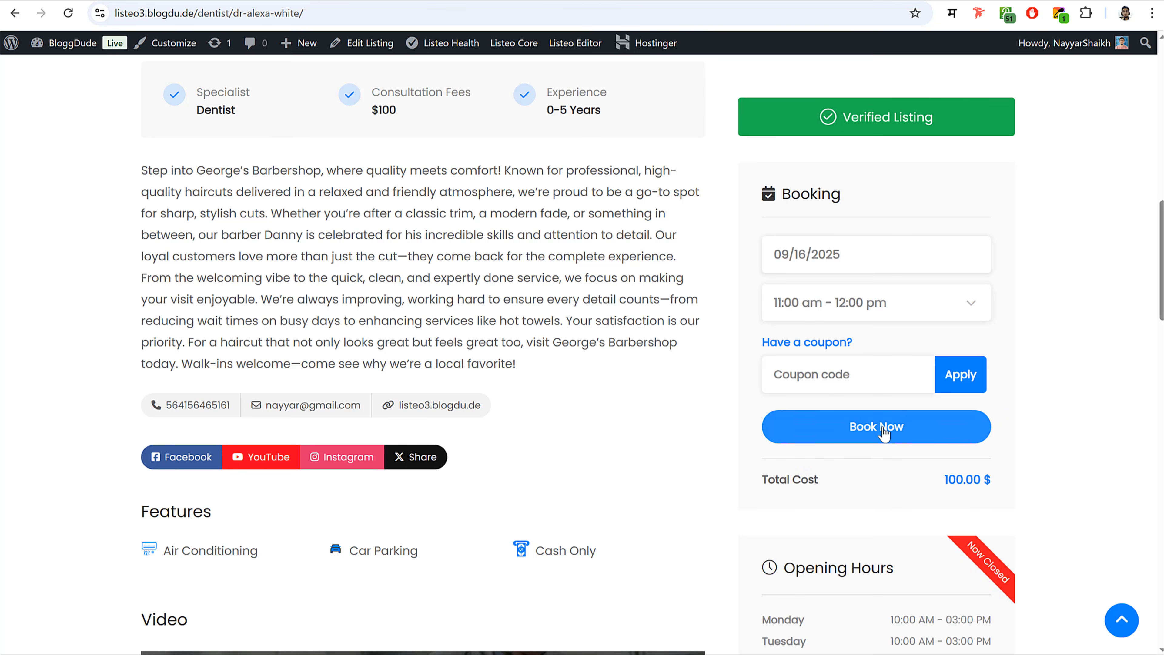
click(883, 426)
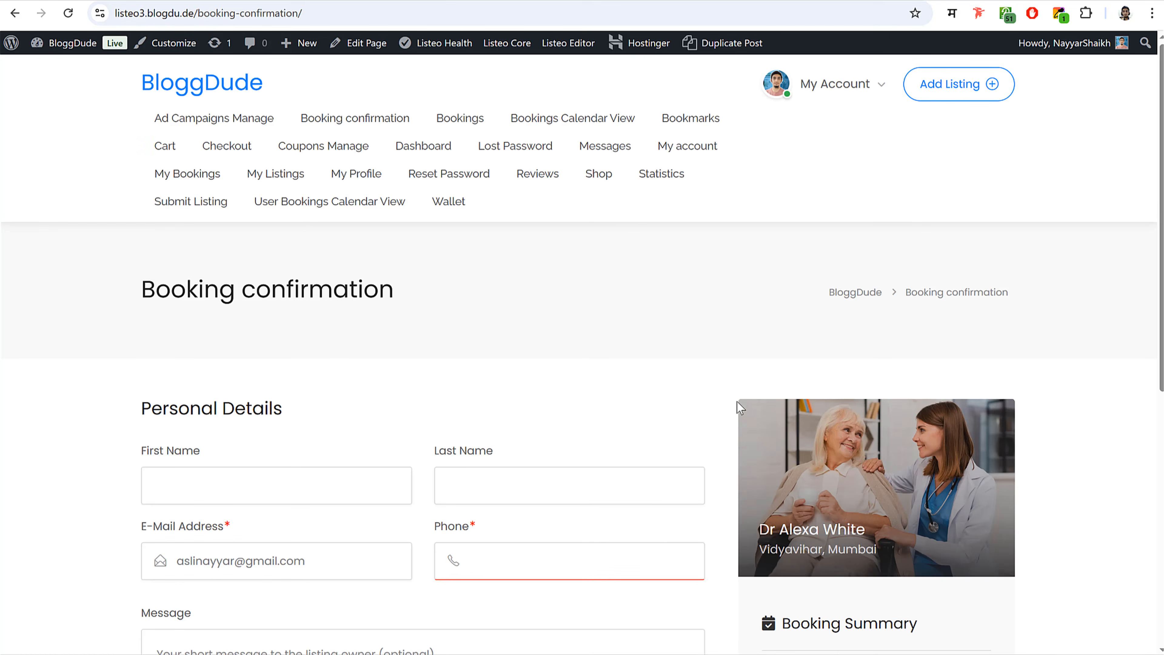
- Fill in the booking form's last name and phone fields and confirm the booking
scroll(353, 341, down, 4)
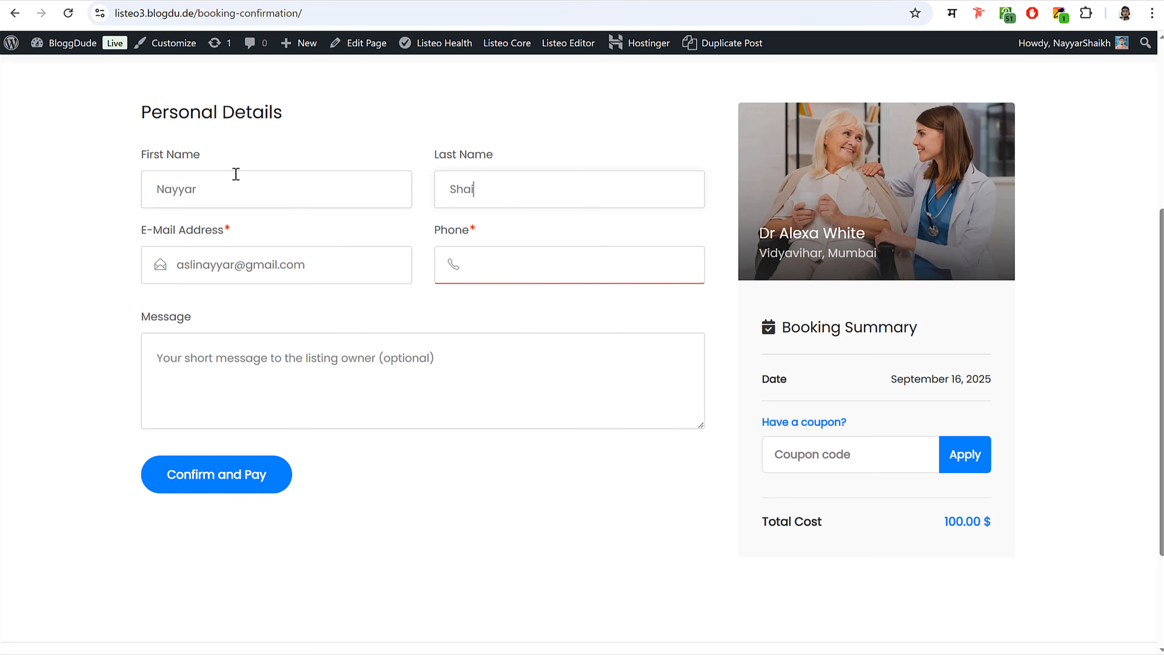
text(h)
key(Tab)
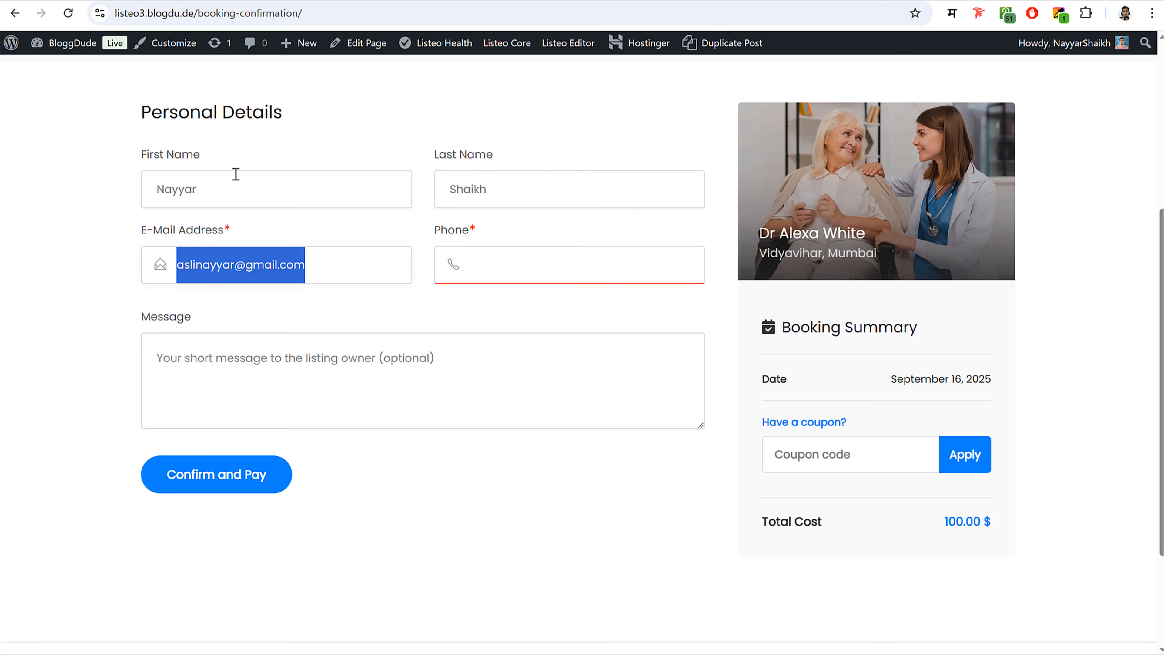
key(Tab)
text(78)
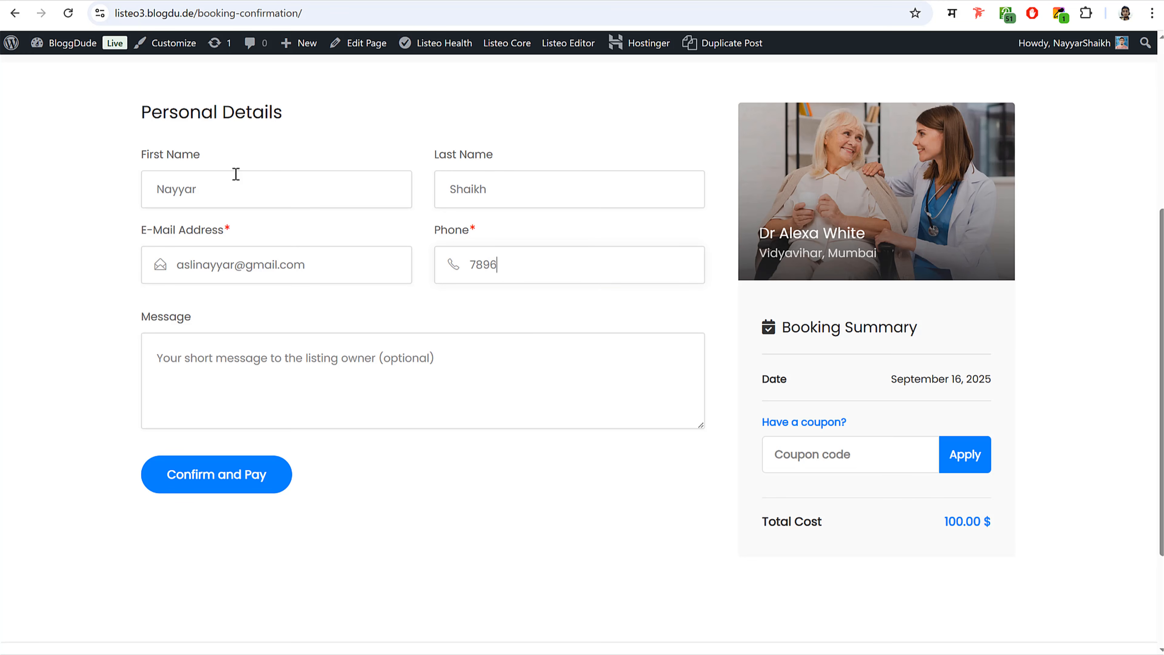
click(268, 496)
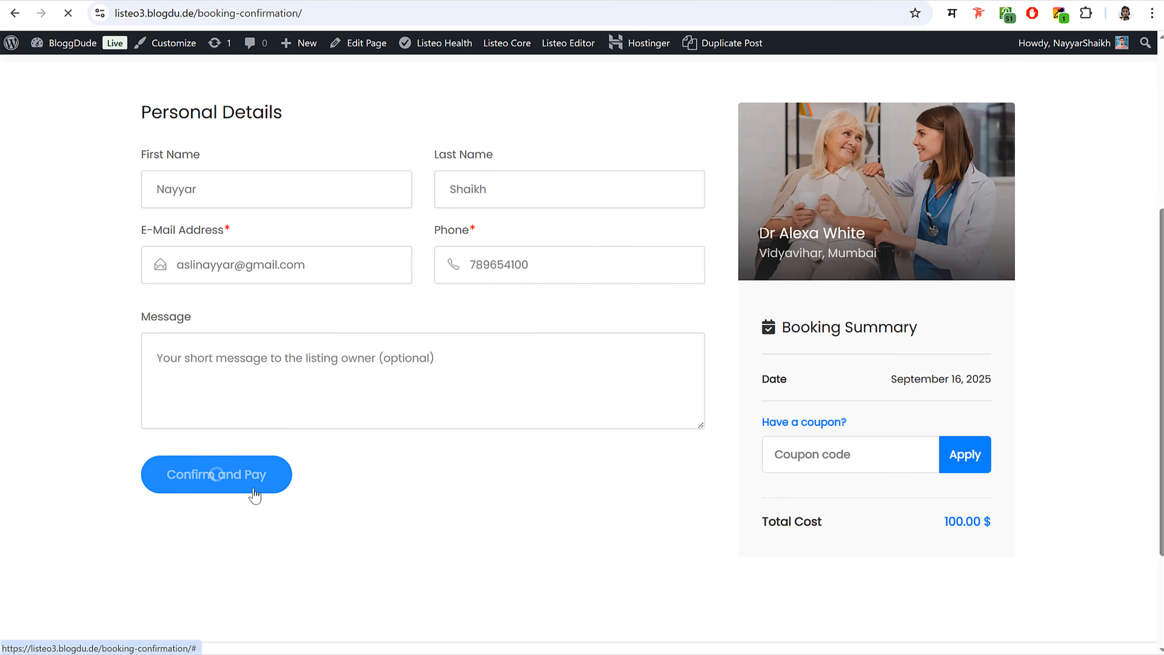
- Pay the $100.00 booking order using Cash on delivery
scroll(598, 425, down, 5)
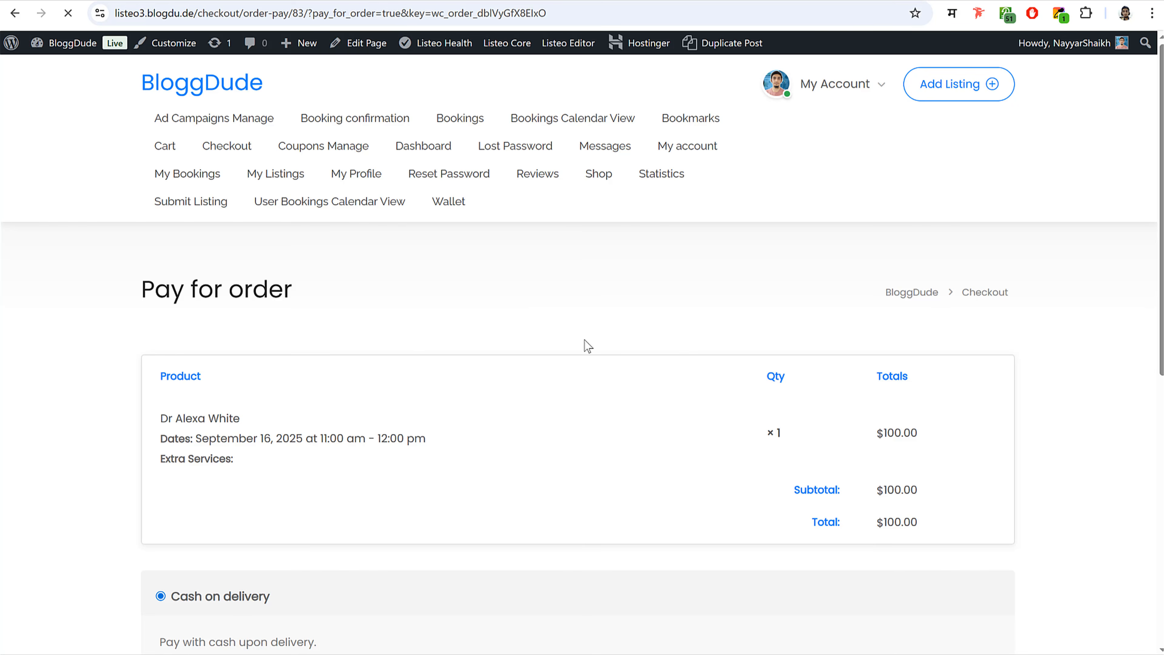
scroll(615, 376, down, 8)
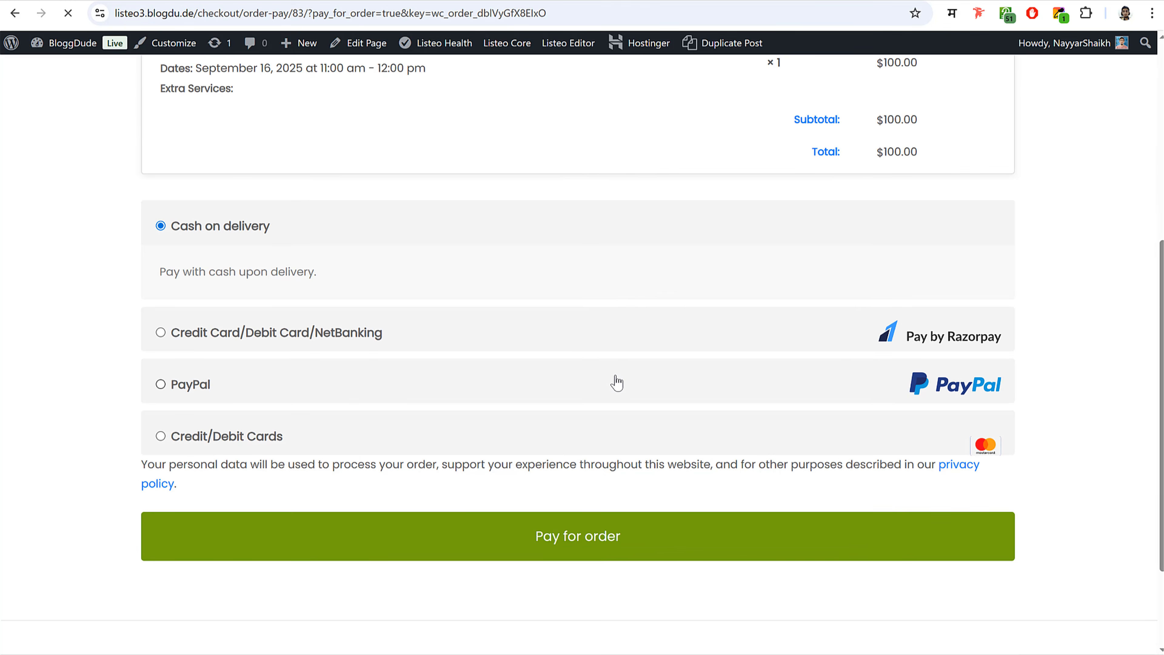
click(161, 457)
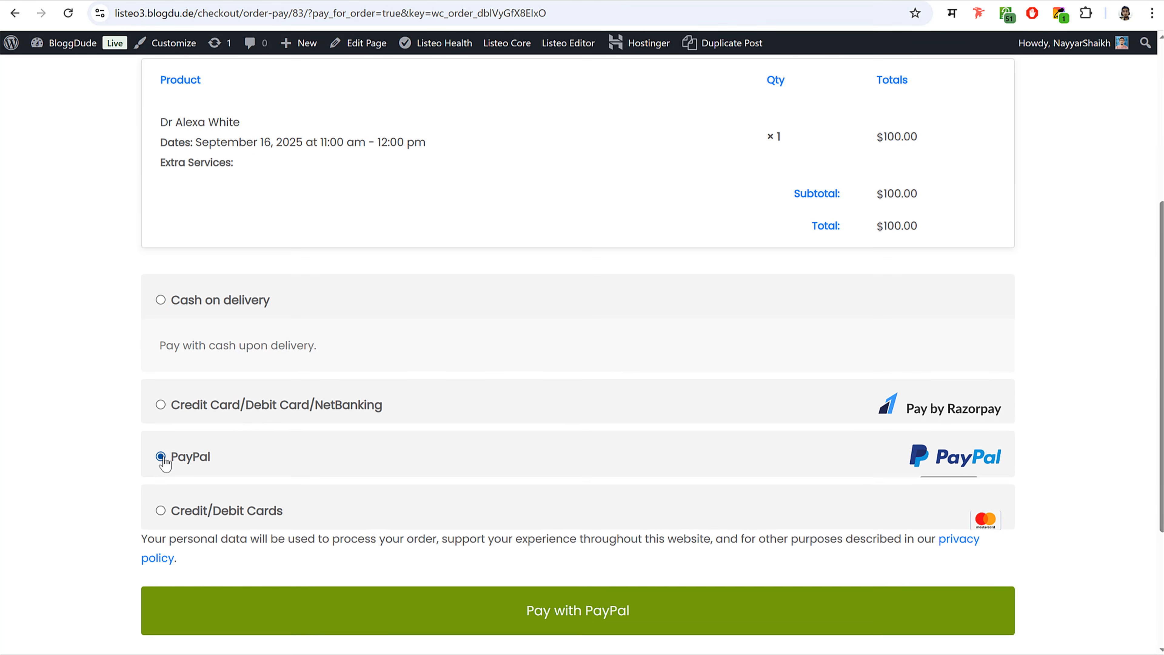
click(162, 515)
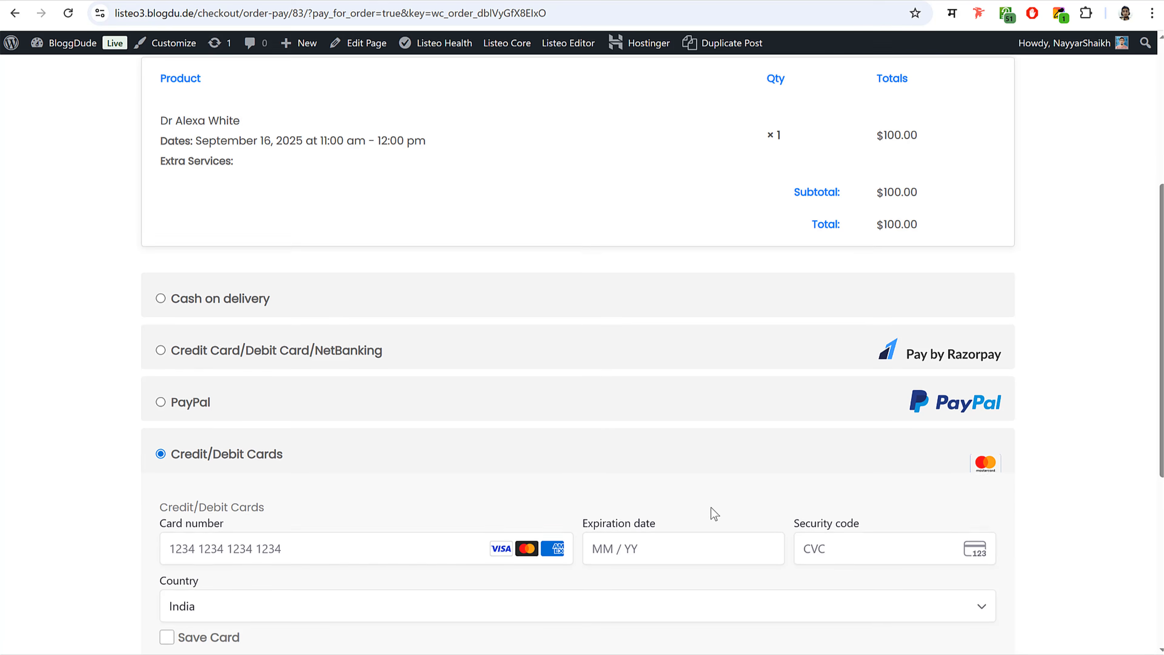
scroll(411, 380, down, 5)
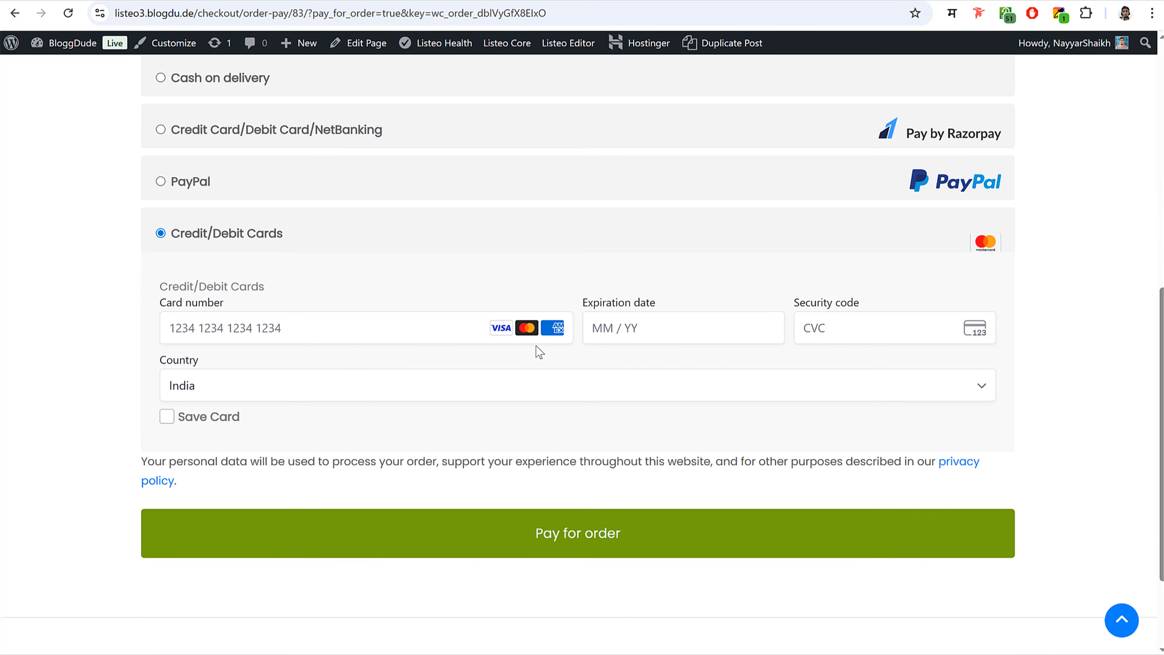
scroll(539, 352, up, 5)
click(160, 353)
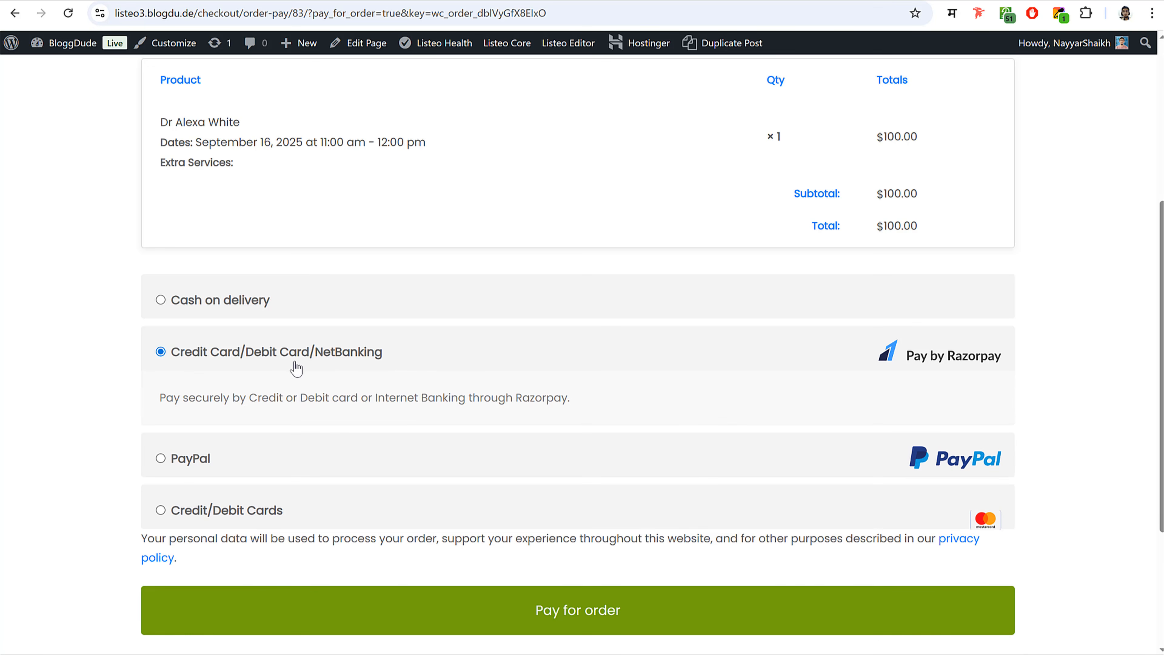
click(201, 315)
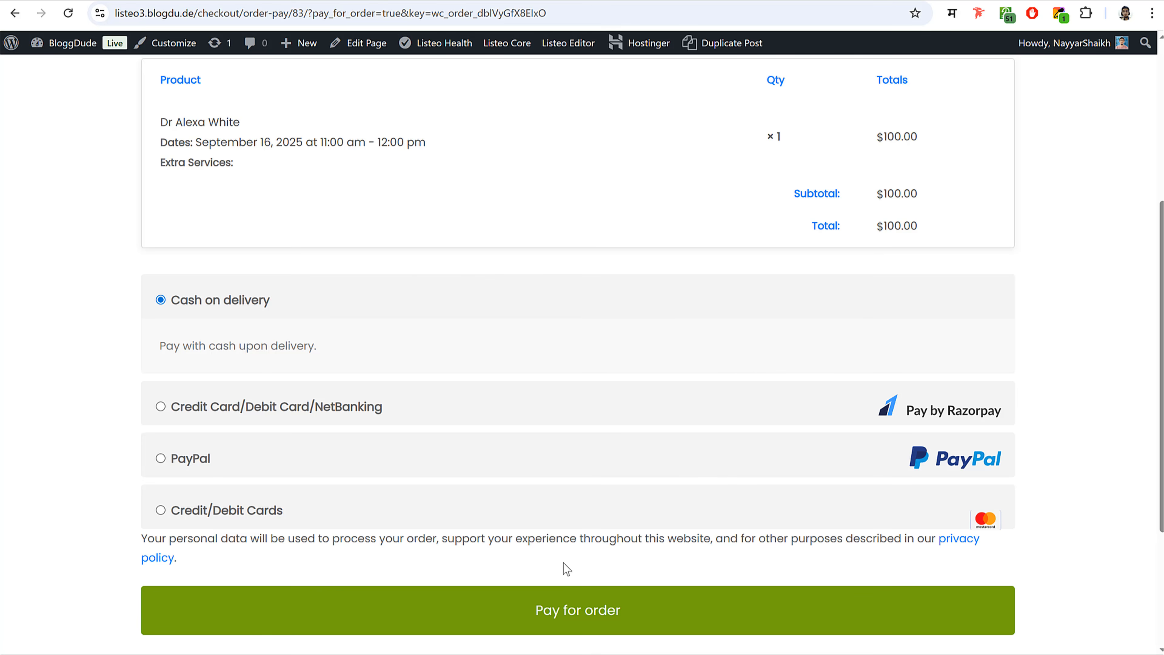
click(576, 608)
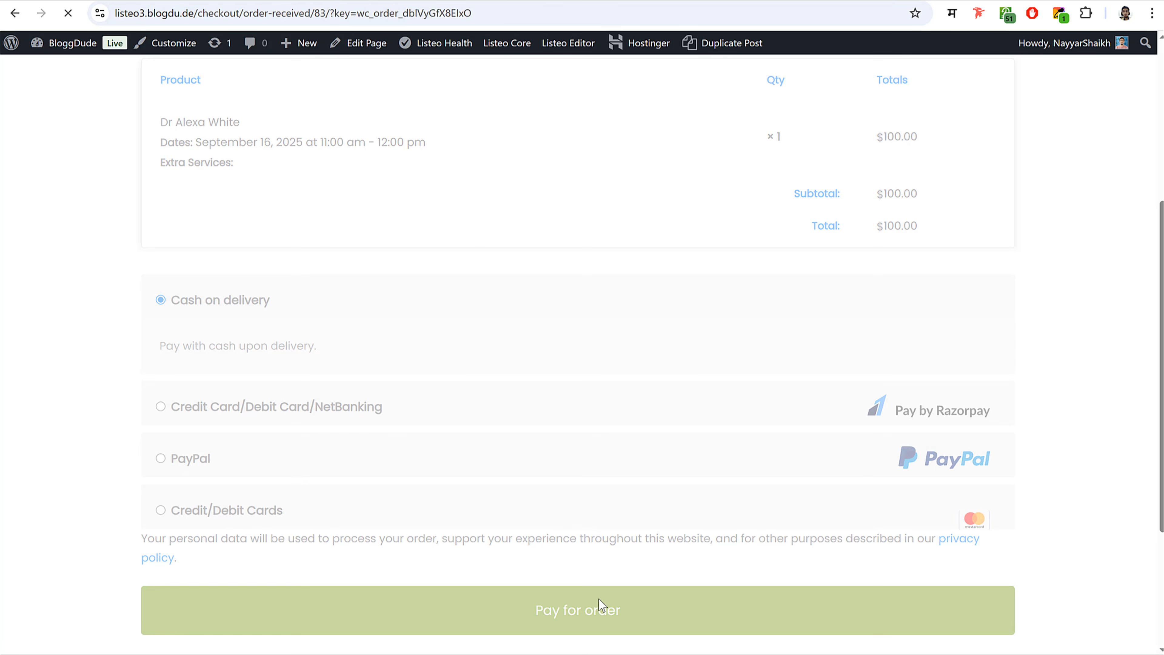
scroll(705, 401, down, 5)
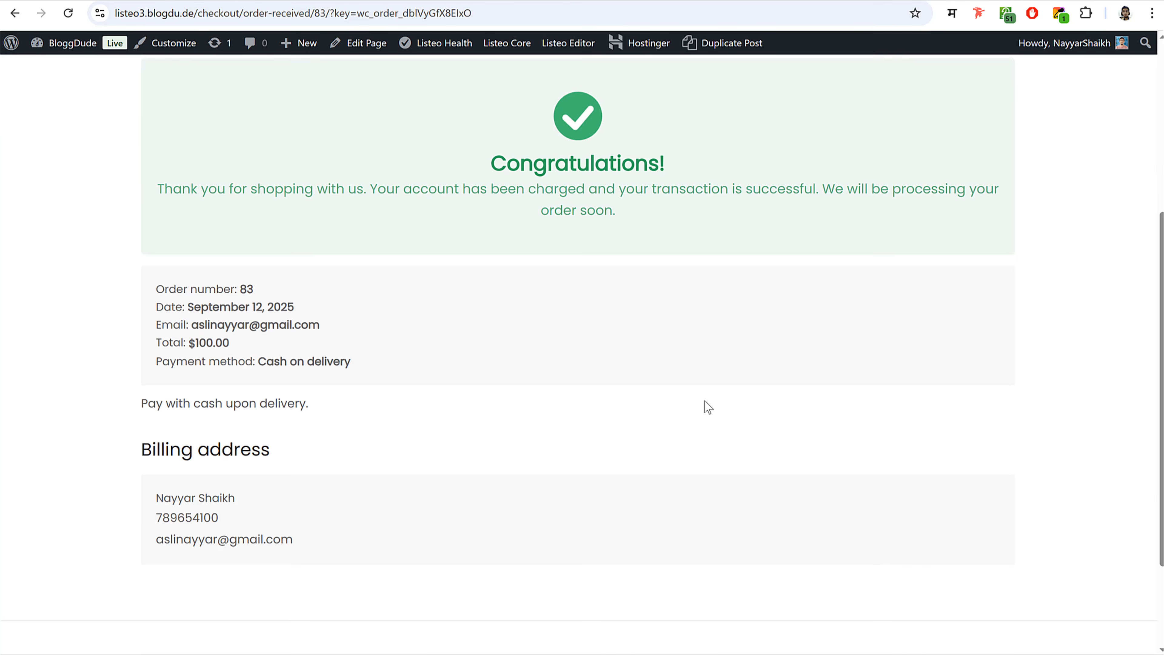
scroll(680, 291, up, 5)
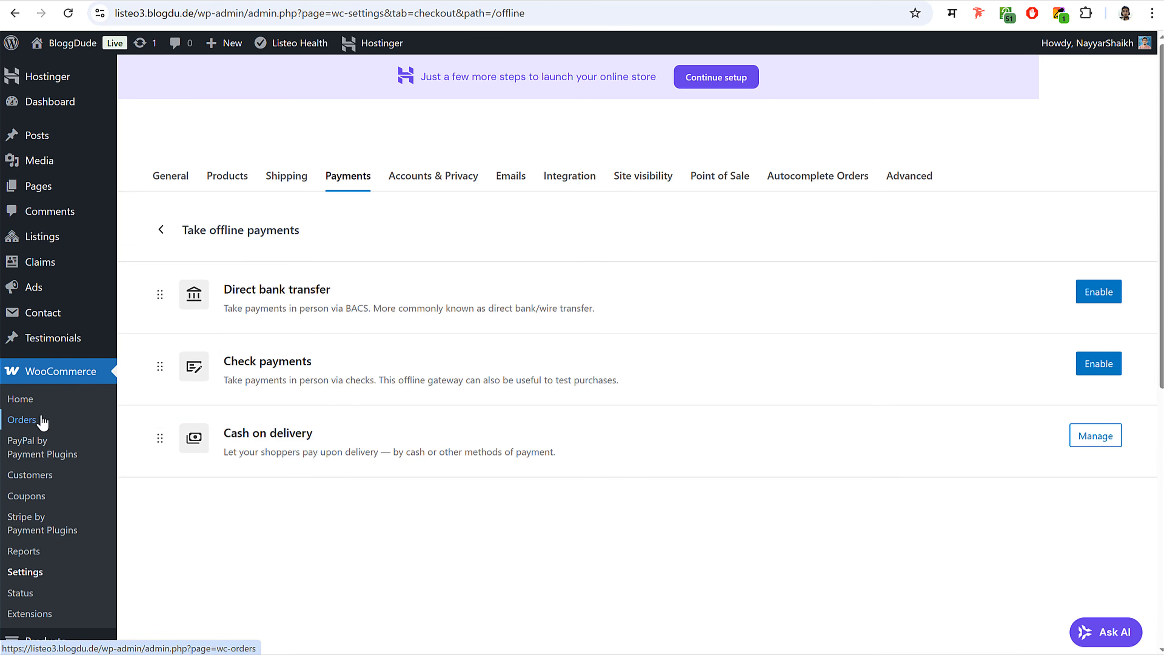
- Open the new booking order from WooCommerce Orders and review its payment note
click(34, 422)
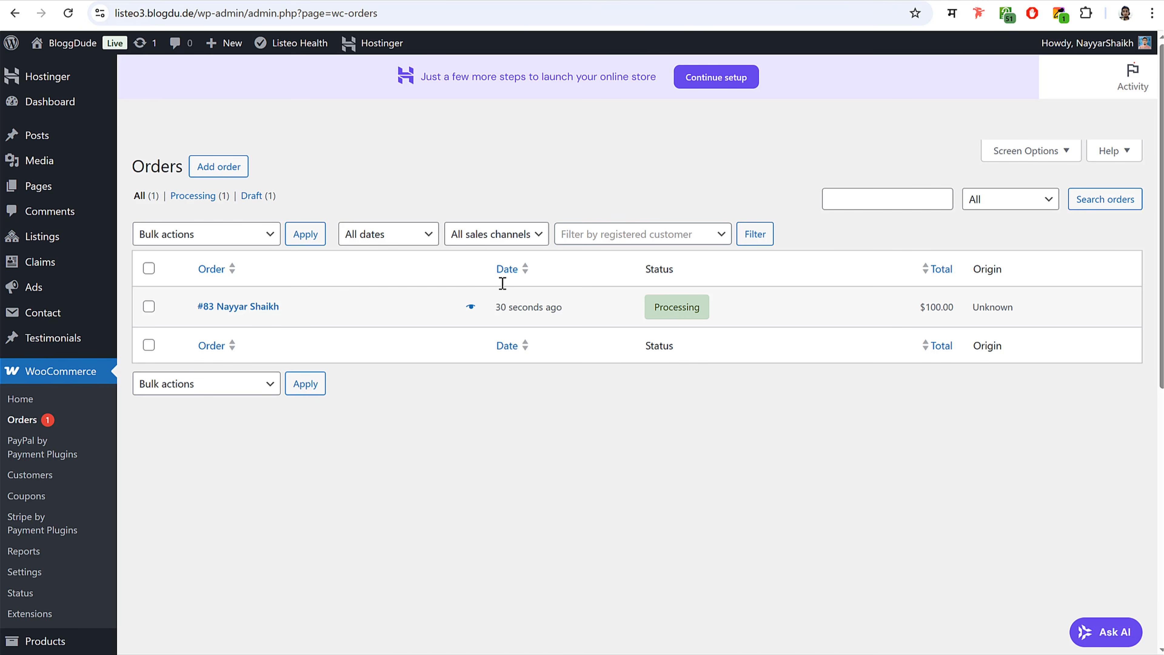
click(254, 312)
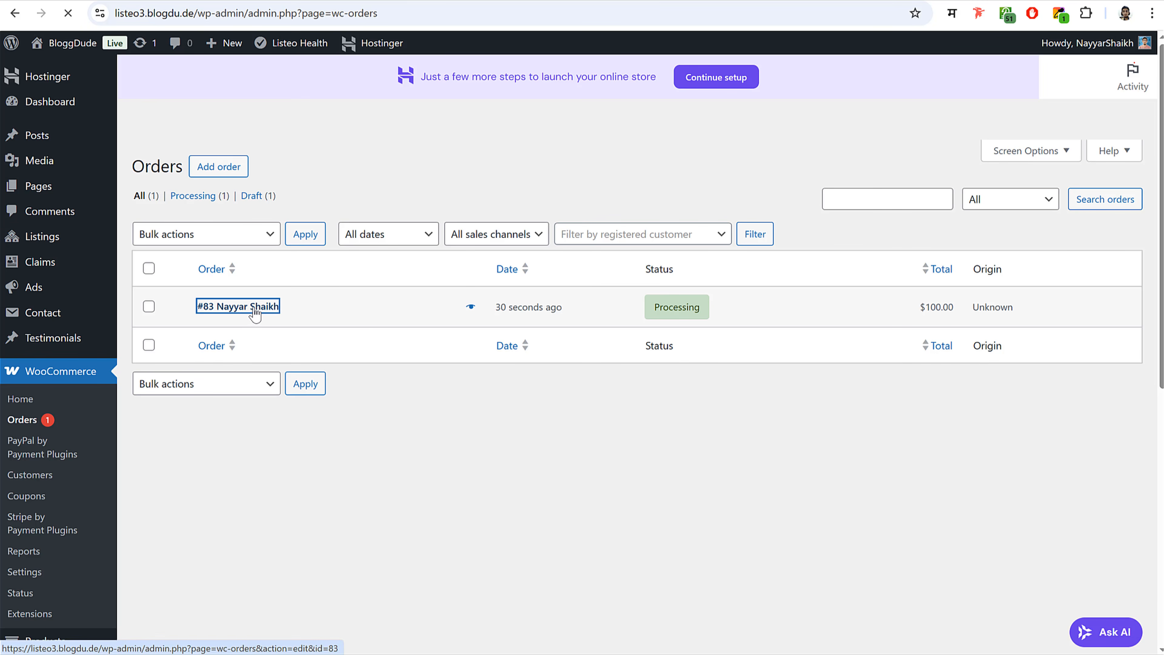
scroll(996, 390, down, 5)
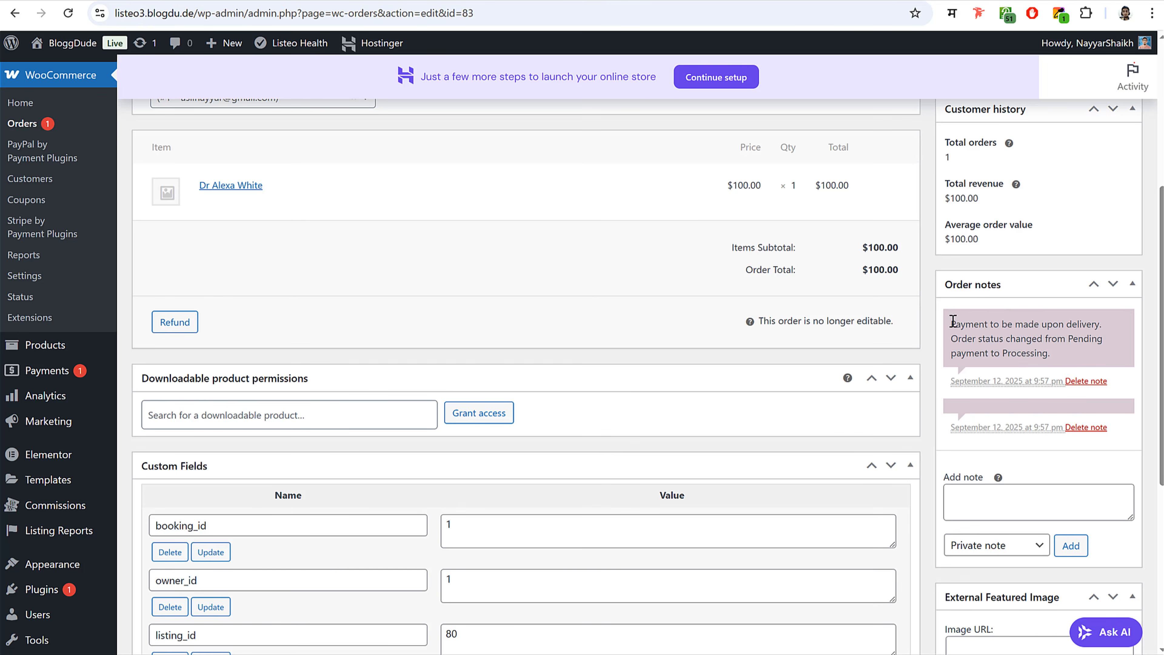
drag(952, 321, 1100, 327)
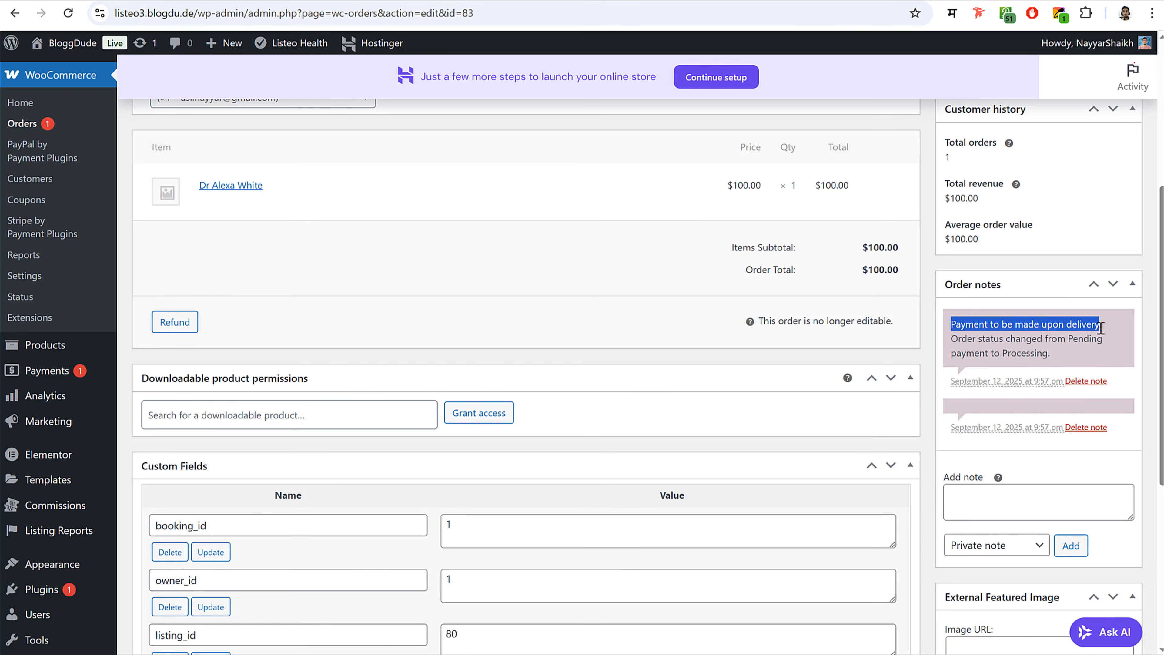
click(1100, 327)
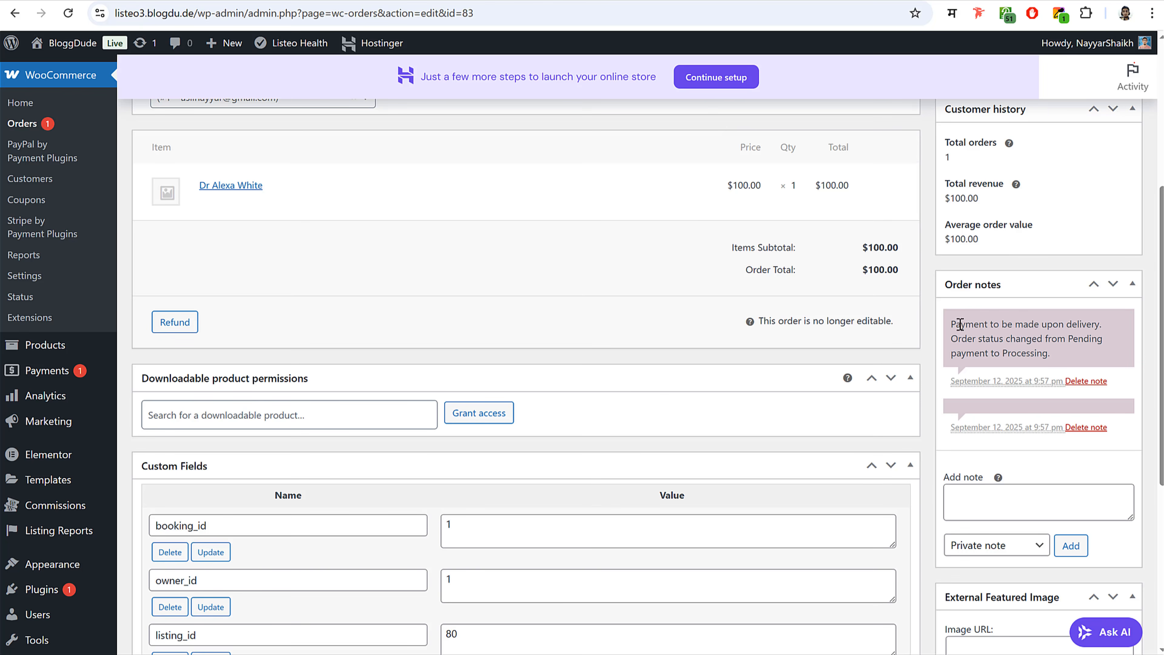
drag(953, 323, 1077, 332)
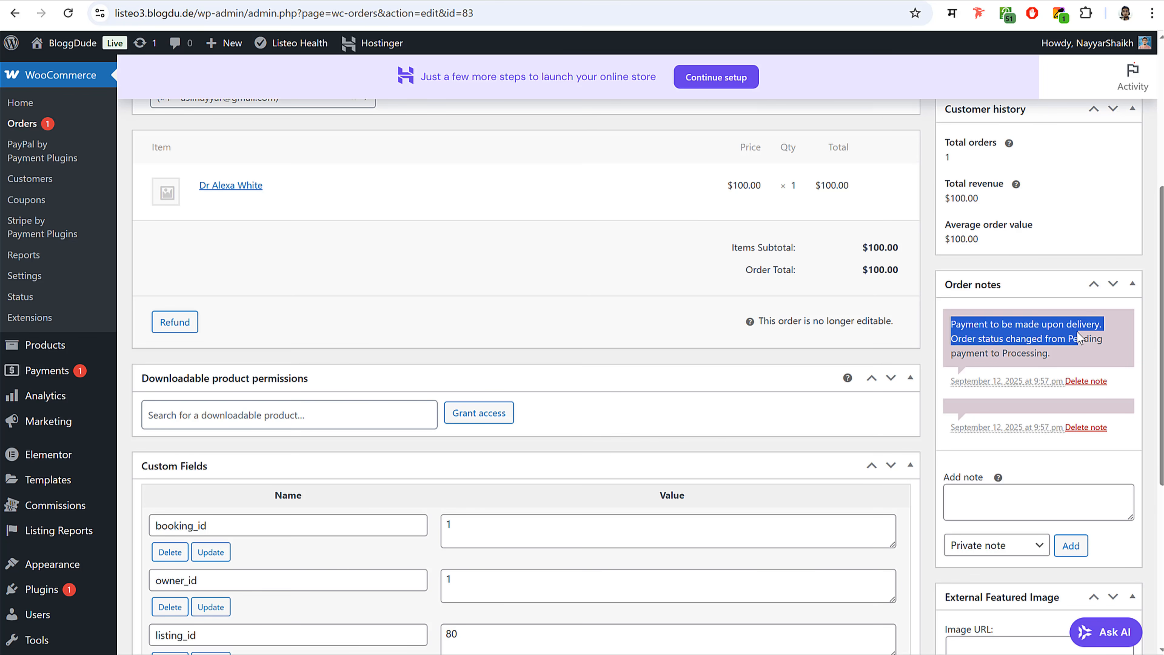
click(1077, 332)
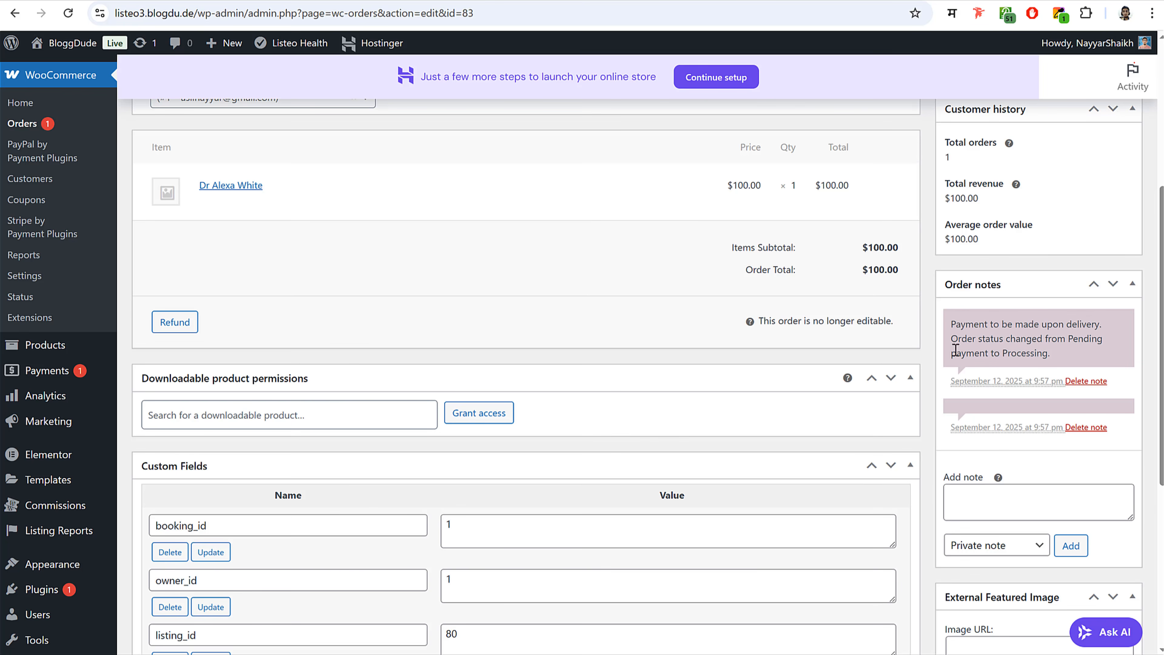
- Set the order status to Completed and update the order
scroll(1040, 338, up, 5)
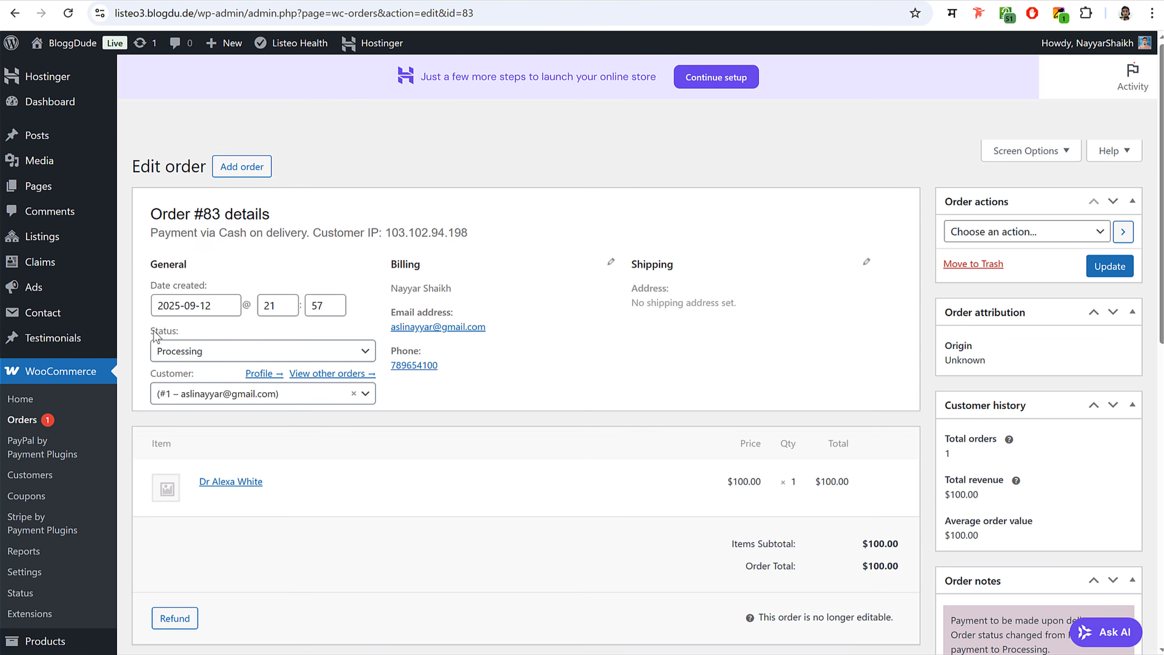
click(196, 356)
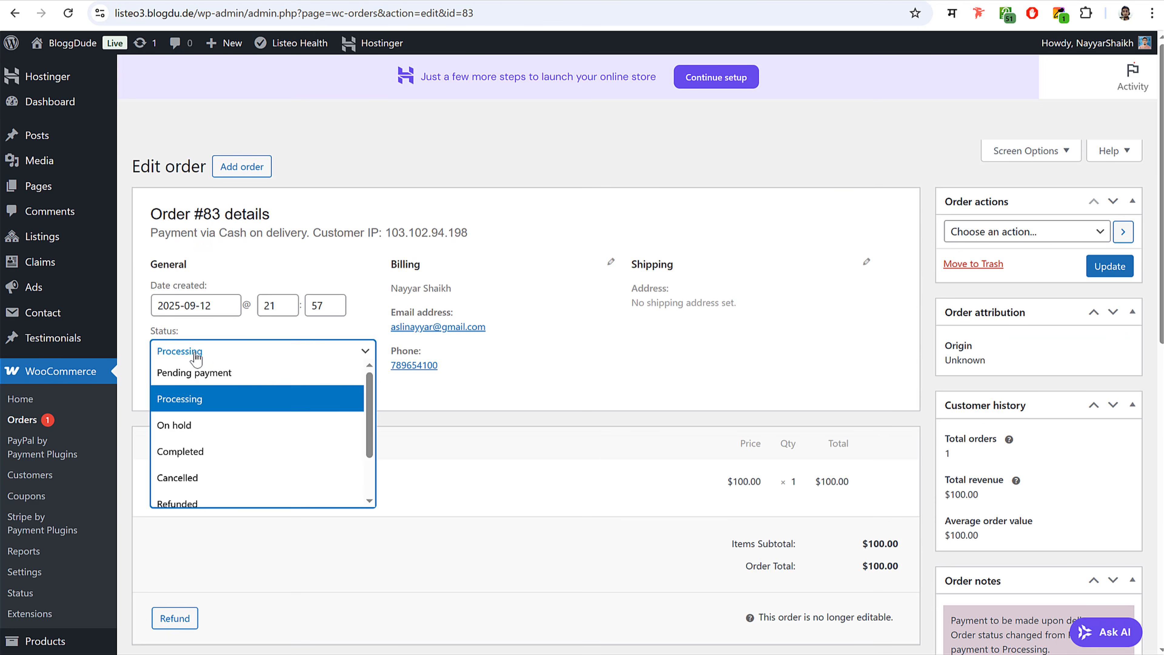
click(208, 451)
click(1109, 270)
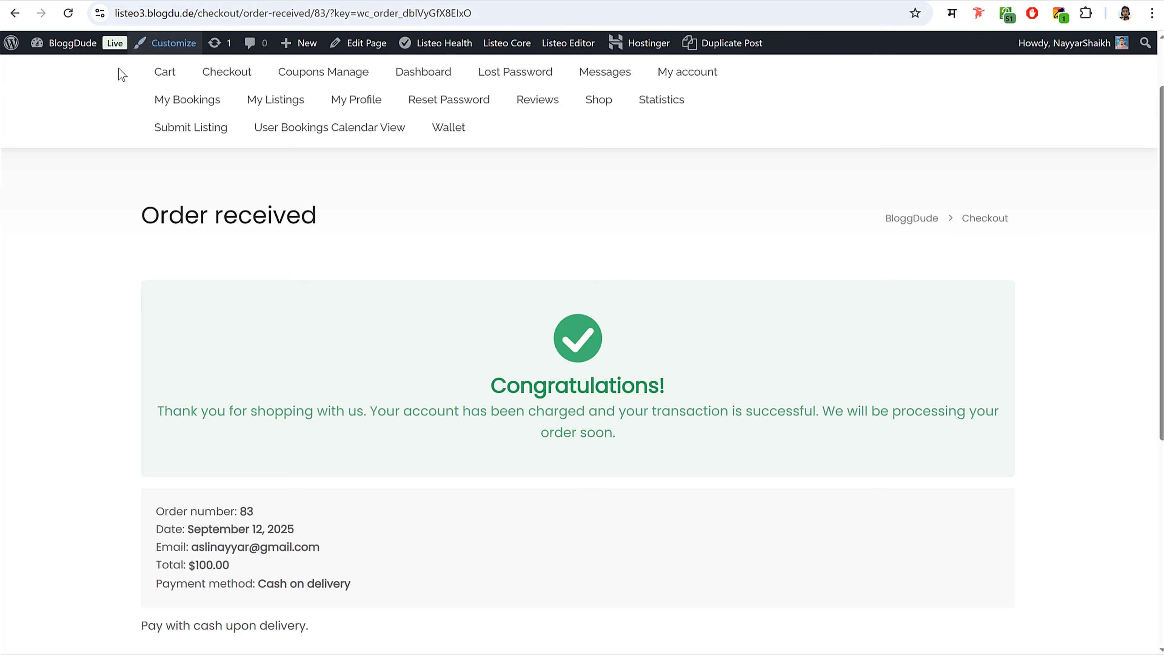
- Check the 16 September 11:00 booking in the Bookings calendar view shows approved, paid and 1 guest
click(837, 95)
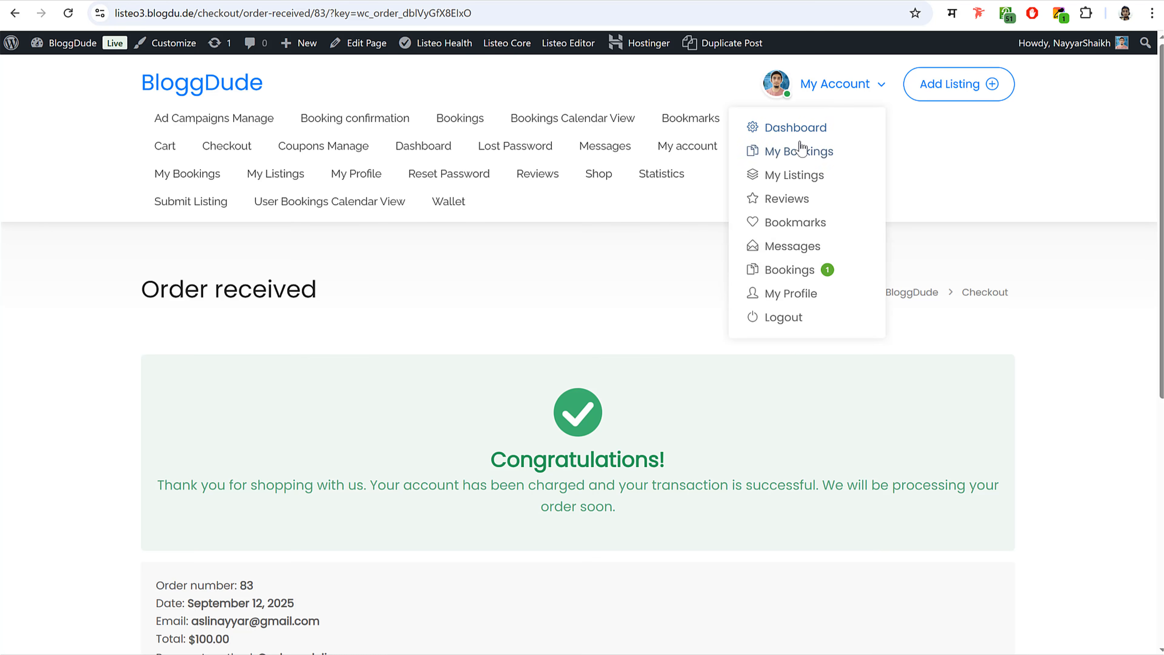
click(806, 129)
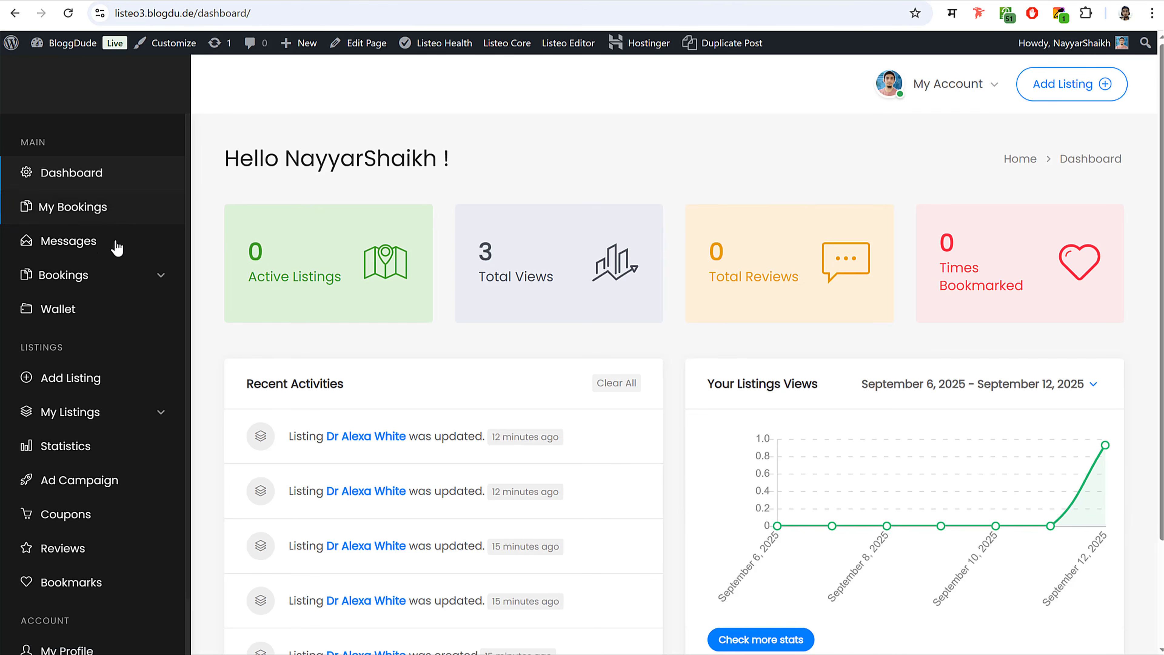
click(105, 284)
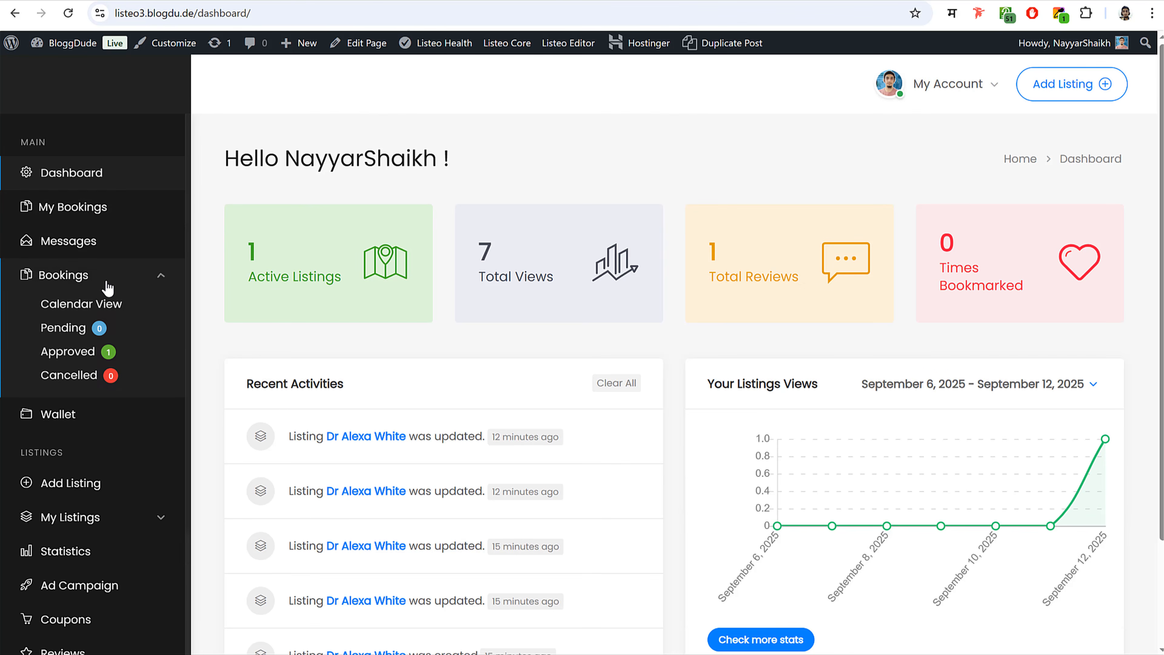
click(78, 304)
scroll(829, 414, down, 5)
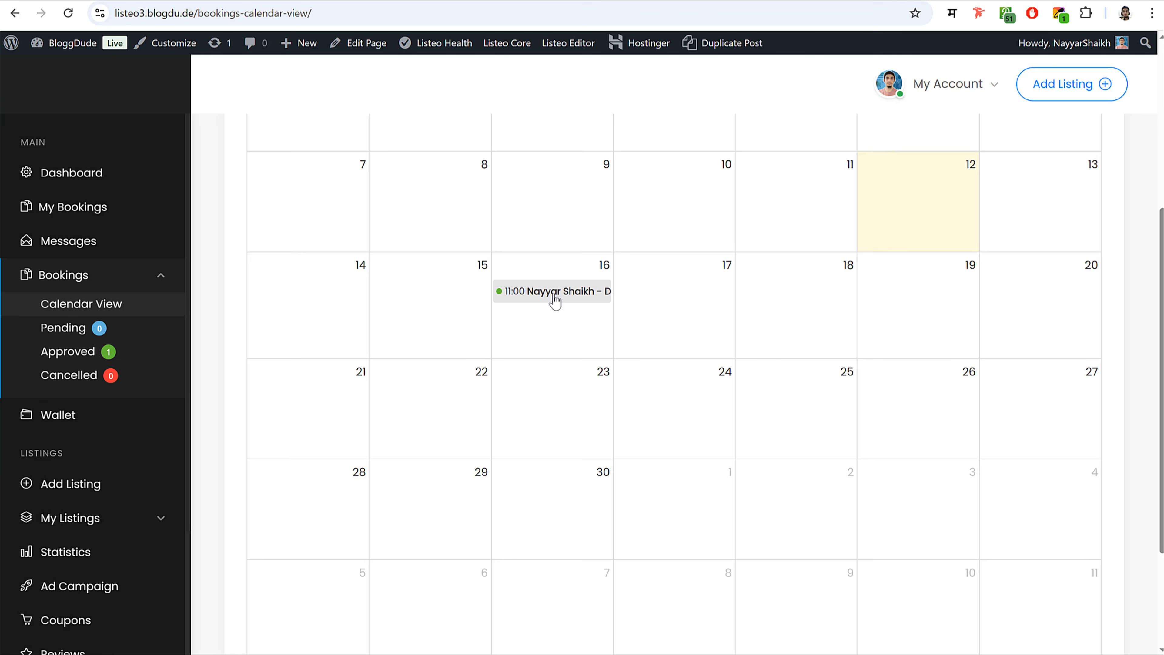
click(554, 298)
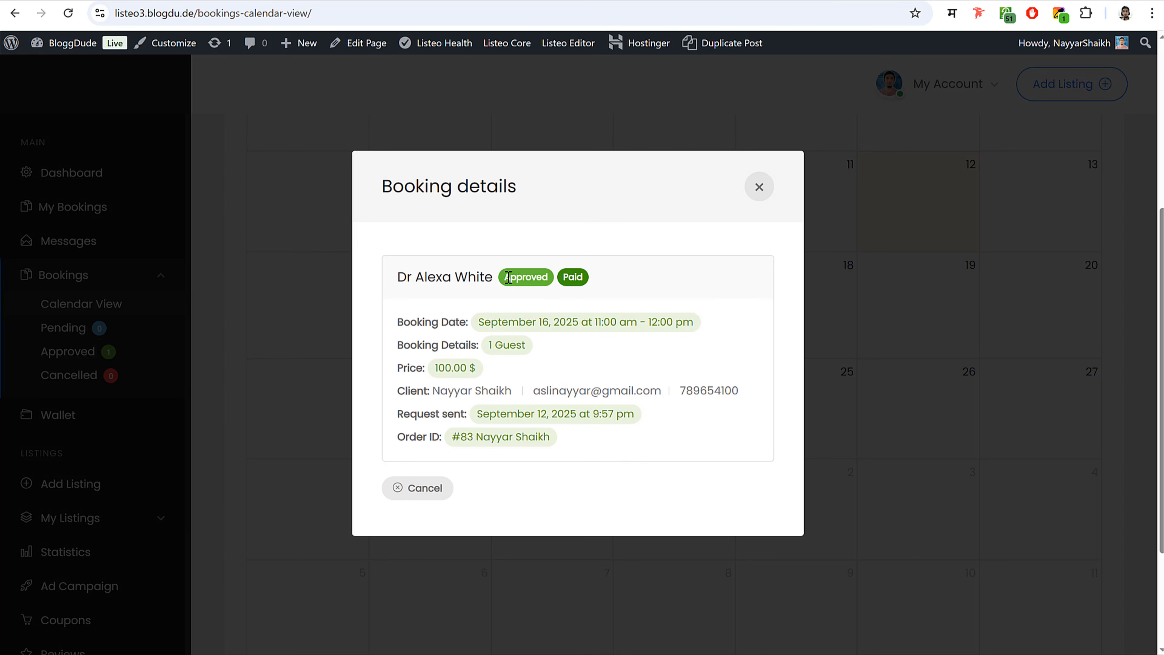
click(580, 278)
triple_click(491, 347)
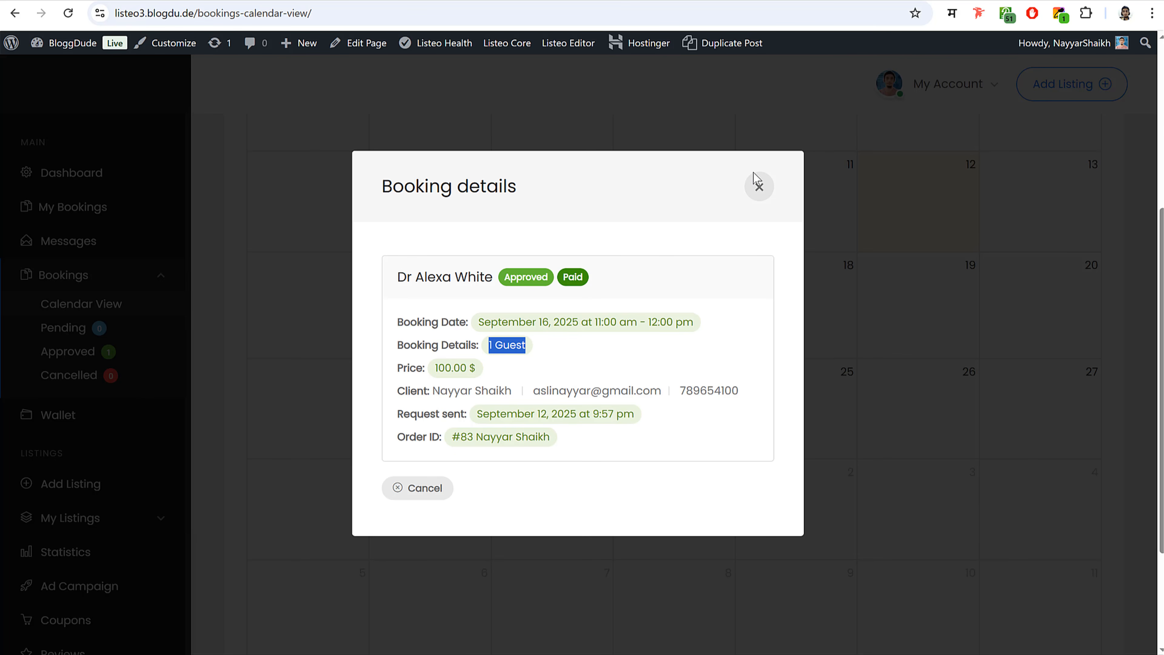
click(758, 186)
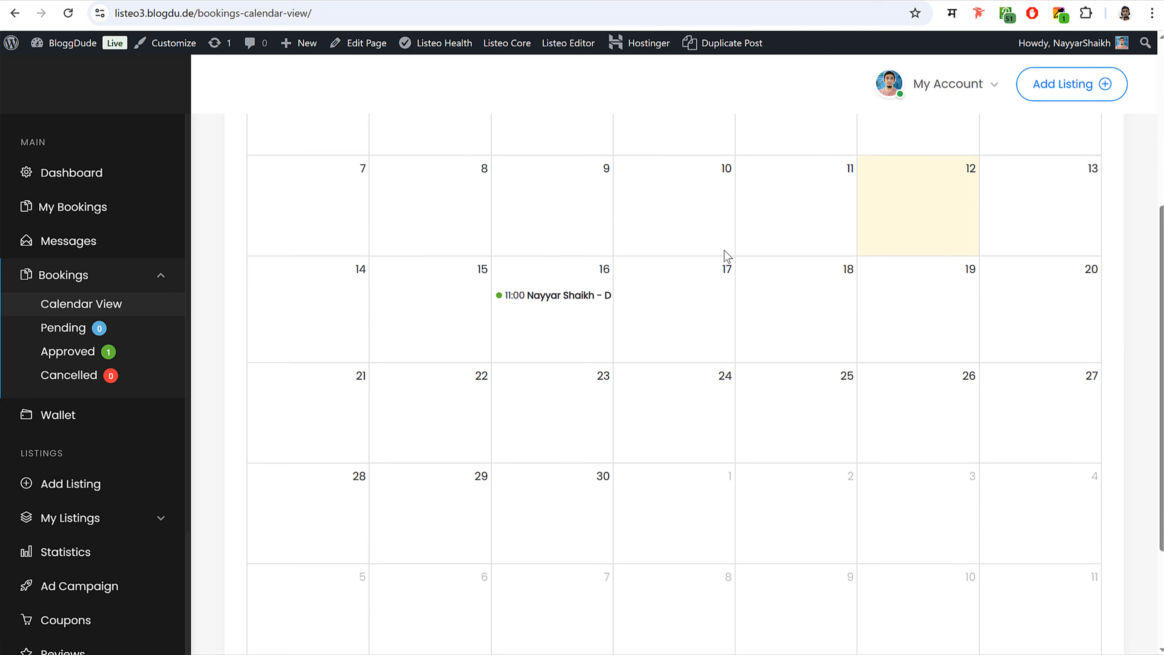
- Return to the wp-admin Dashboard
scroll(724, 250, up, 5)
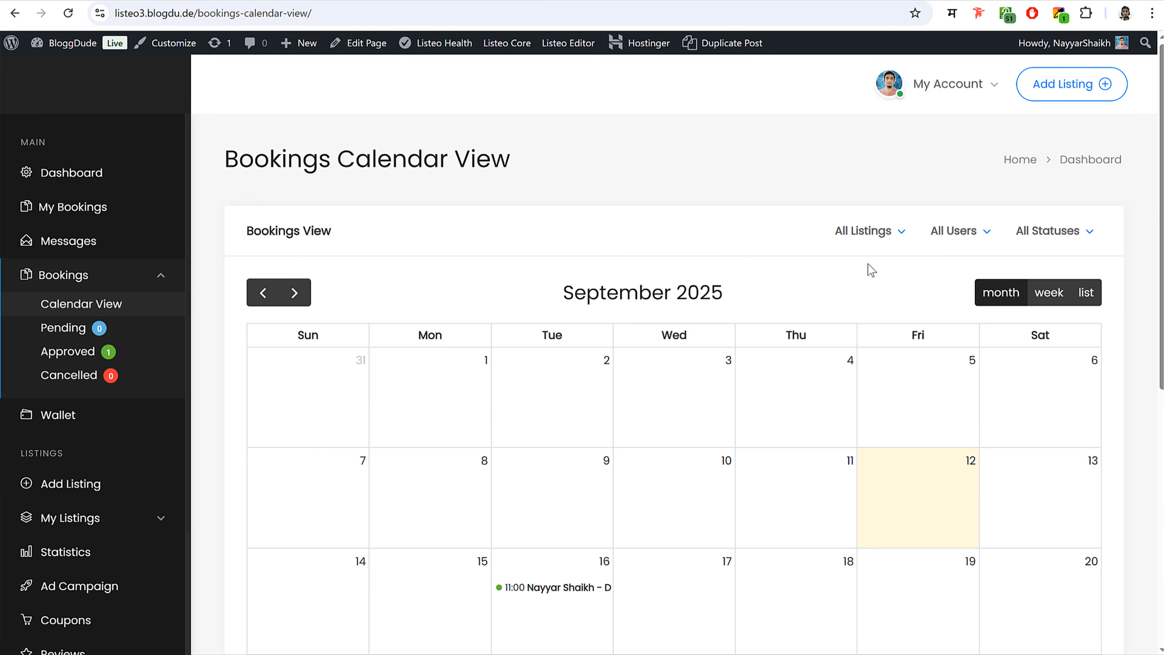
click(96, 179)
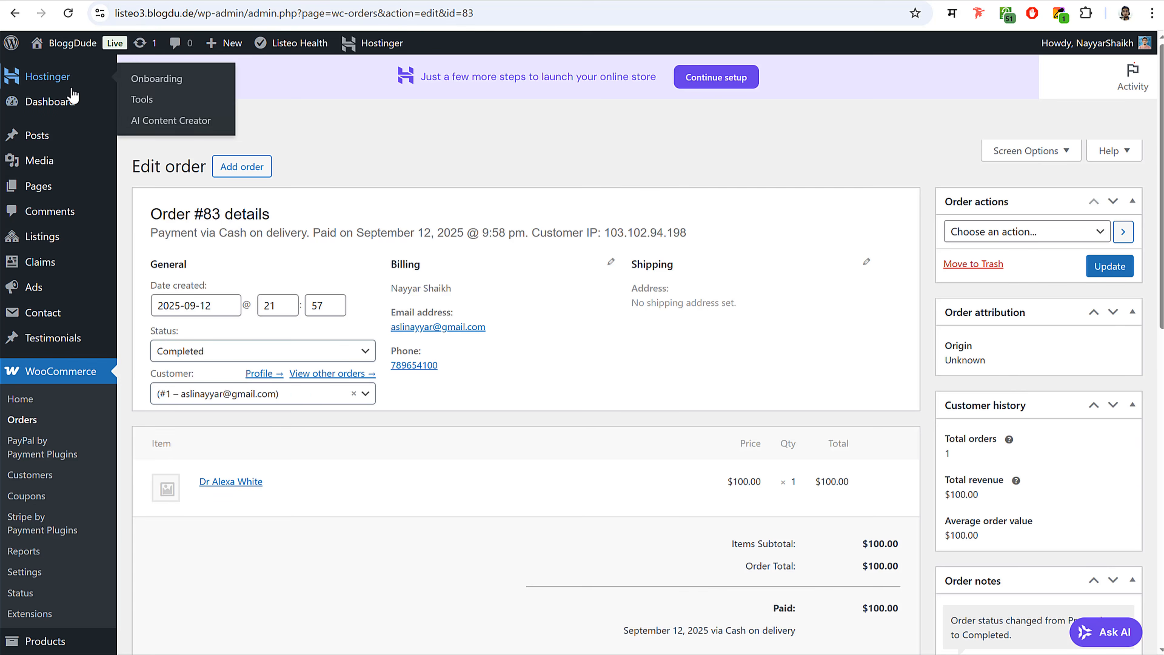
click(71, 98)
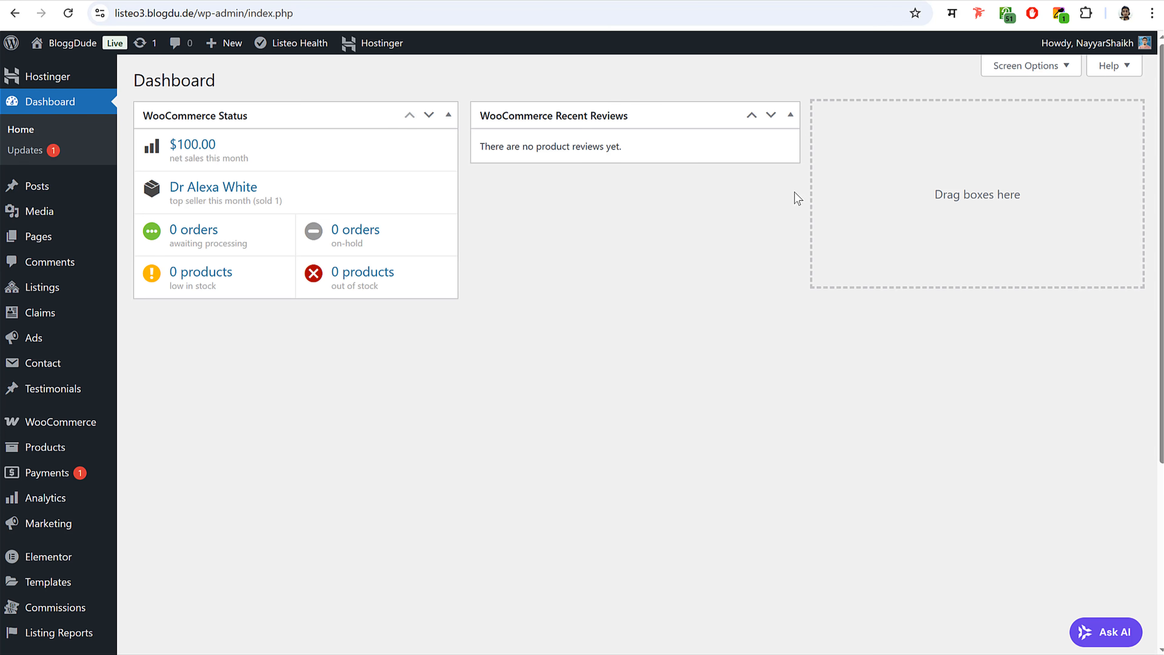
- Create and publish a new page titled 'Home'
click(39, 238)
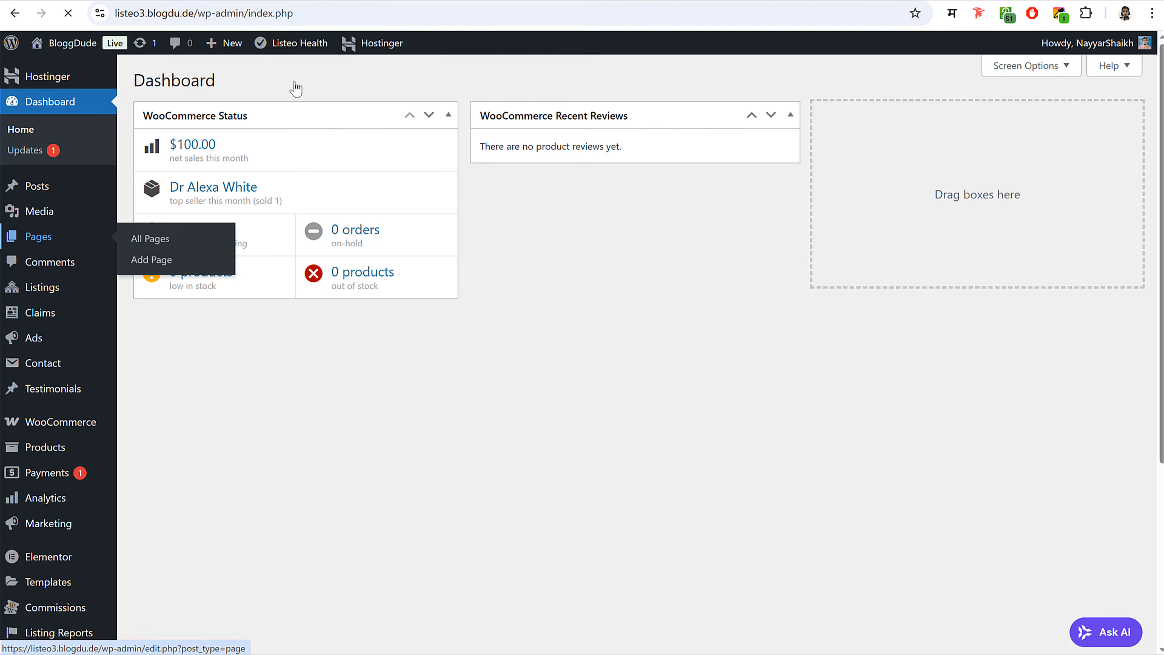
click(212, 81)
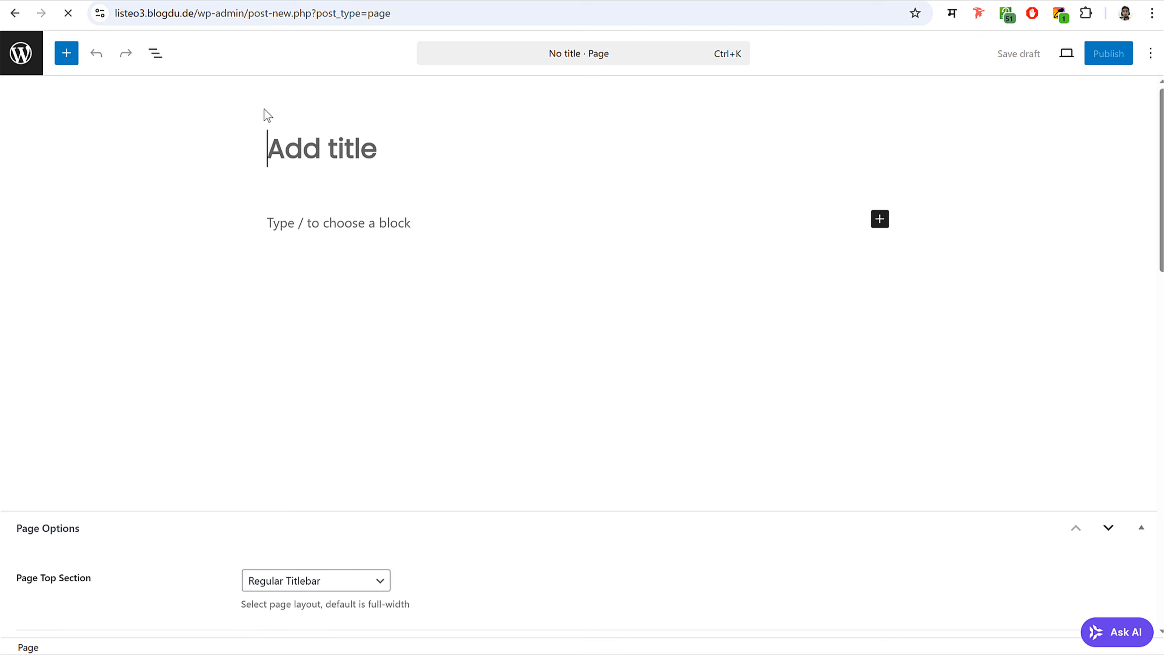
text(Home)
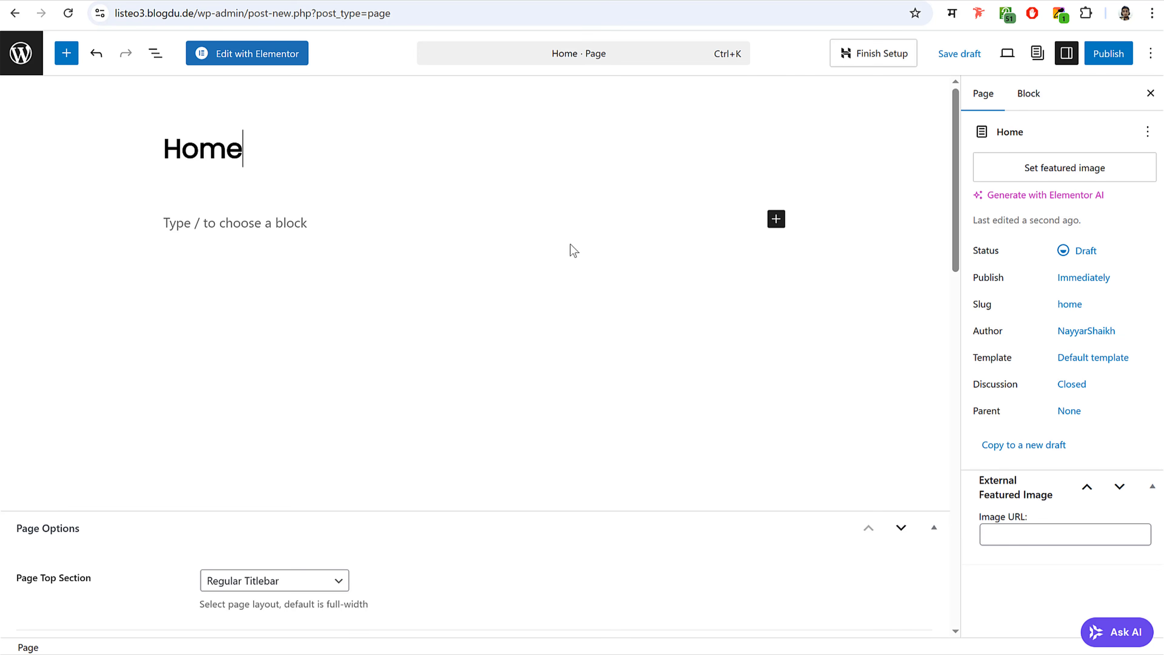
click(1109, 53)
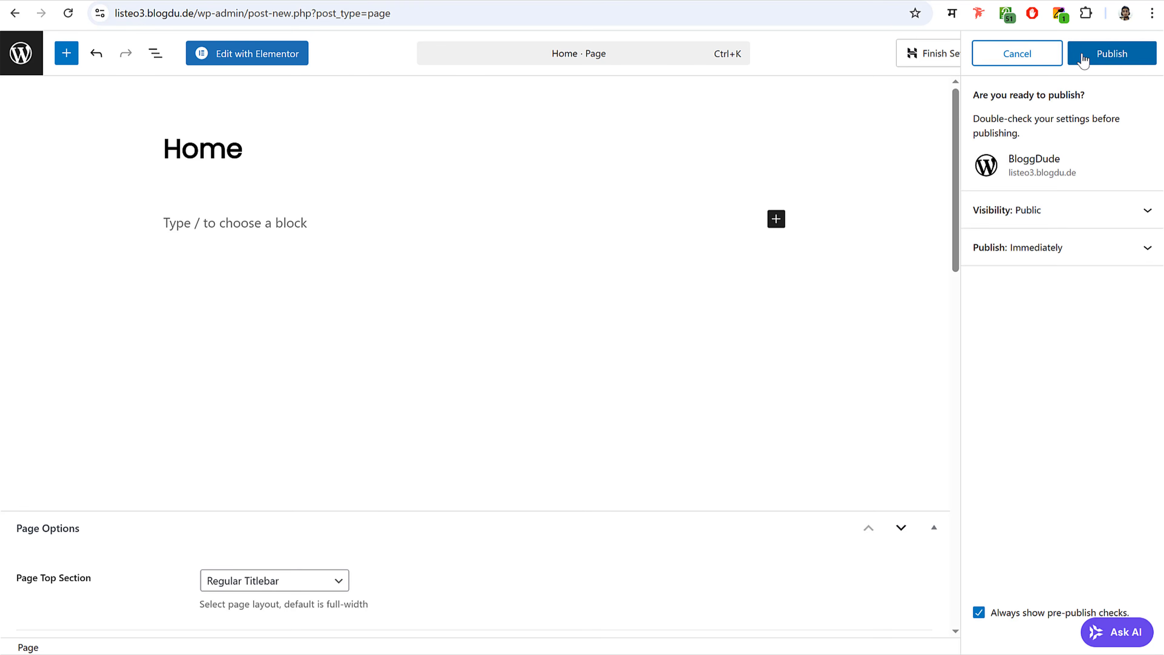
click(1108, 55)
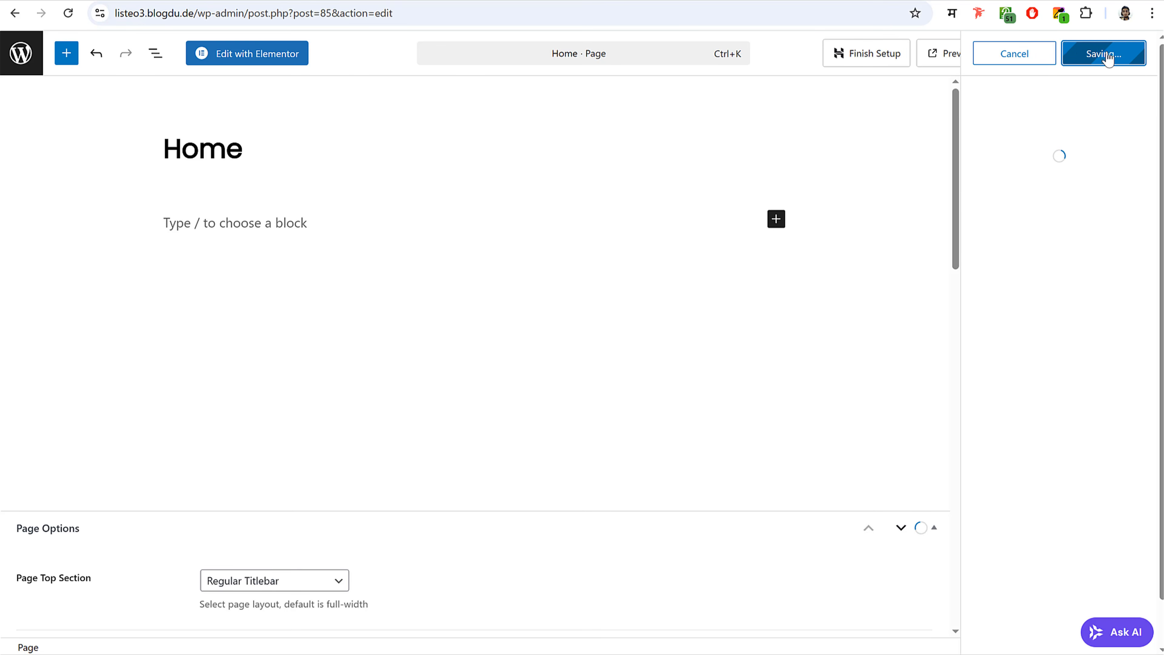
- View the published Home page in a new tab to inspect its grey title bar
right_click(136, 633)
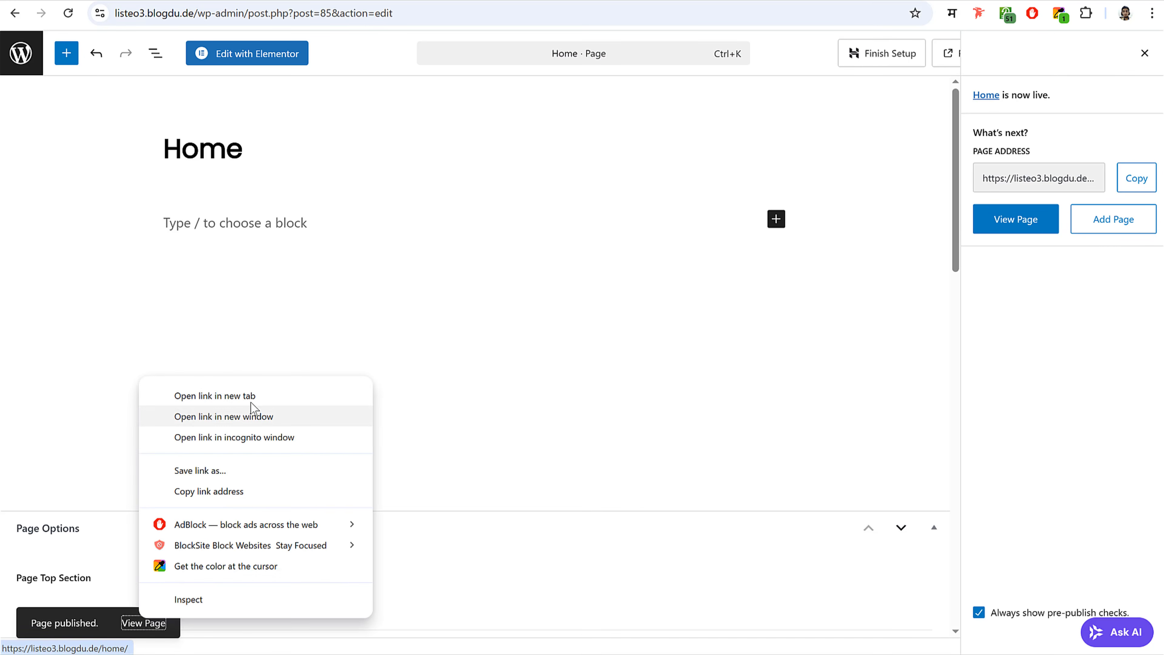
click(218, 397)
click(444, 1)
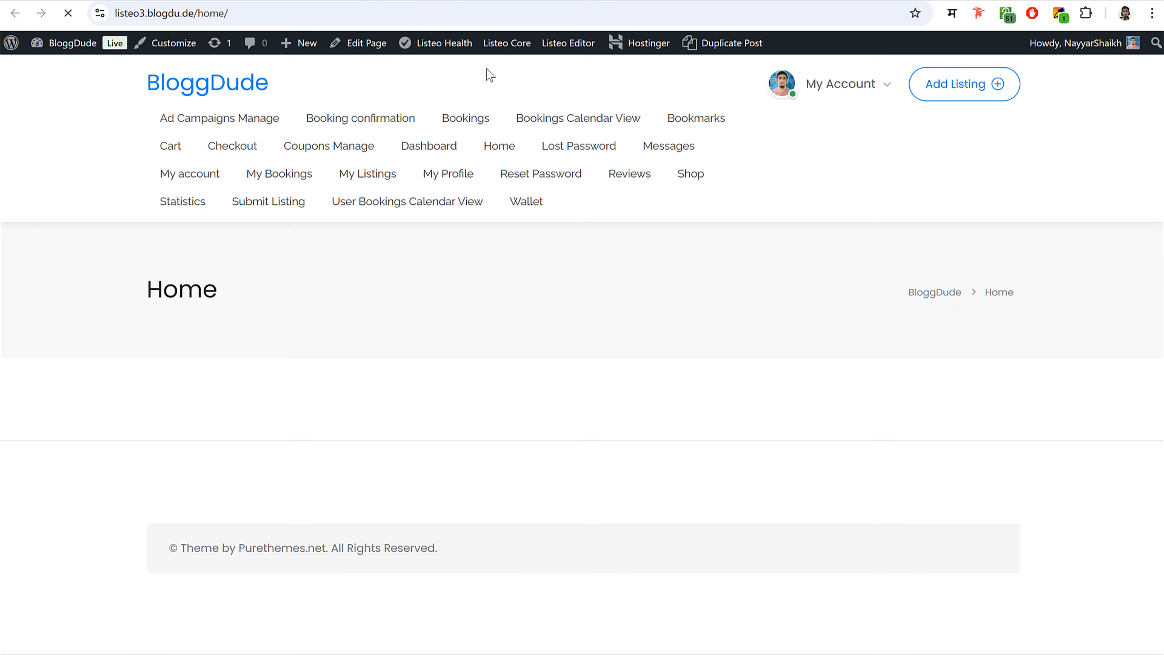
drag(119, 286, 1057, 287)
click(1058, 287)
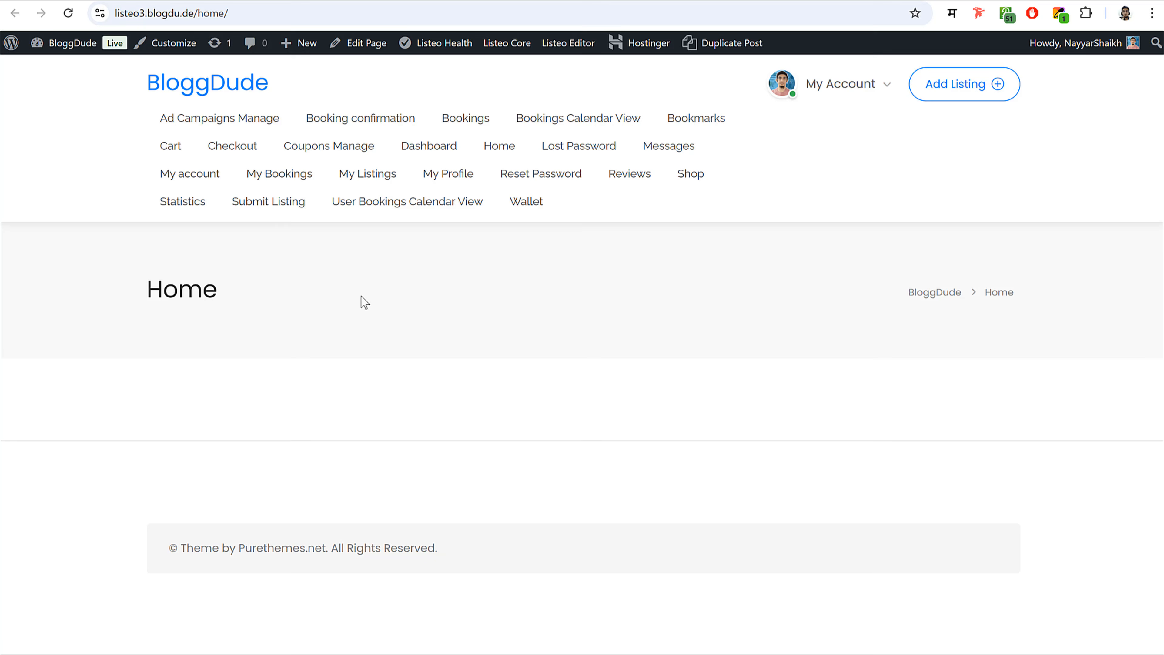
click(330, 6)
- Set Page Top Section to 'Disable top section', save, and reload the live page to confirm
scroll(512, 324, down, 5)
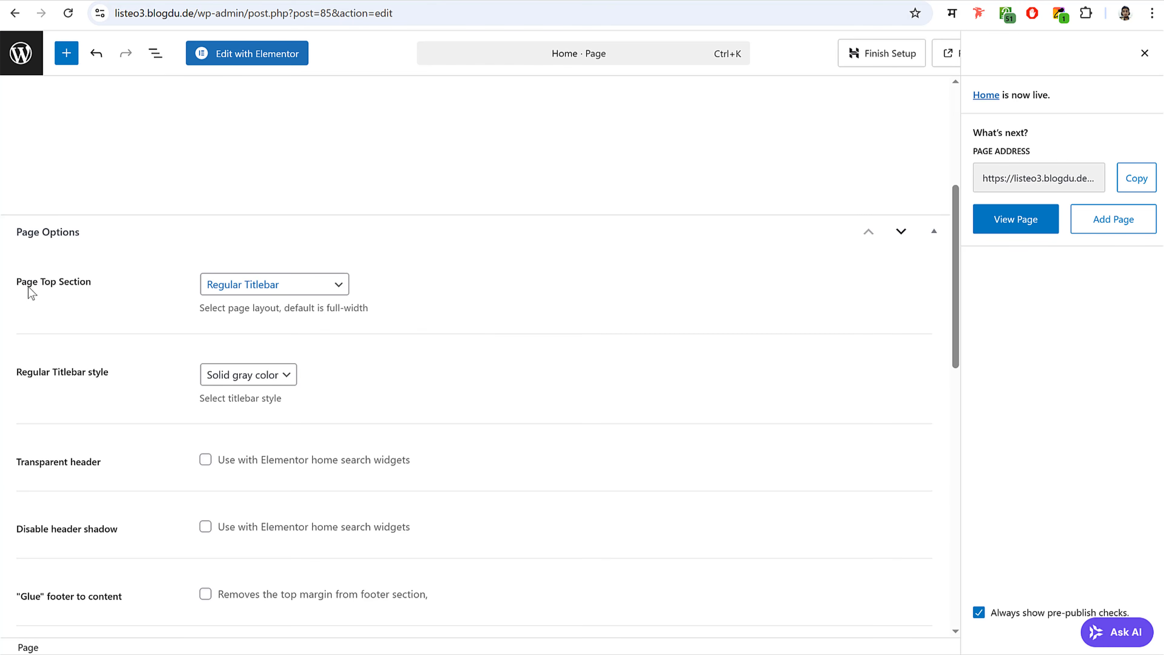
drag(29, 289, 107, 289)
click(240, 287)
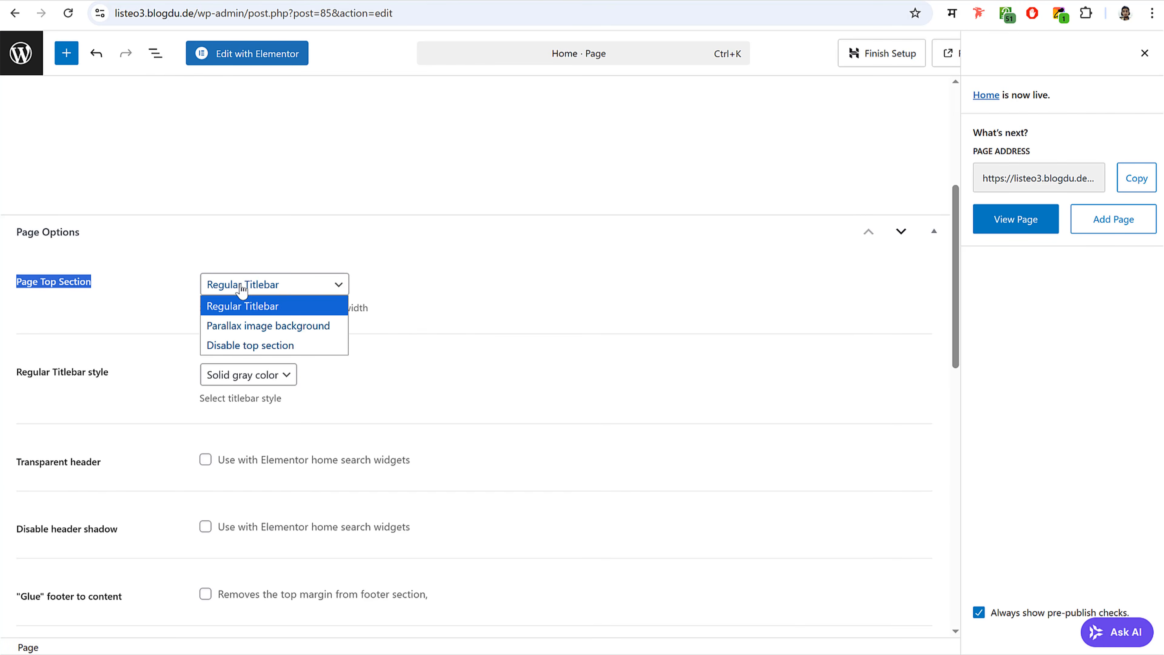
click(277, 347)
click(1145, 54)
click(1113, 59)
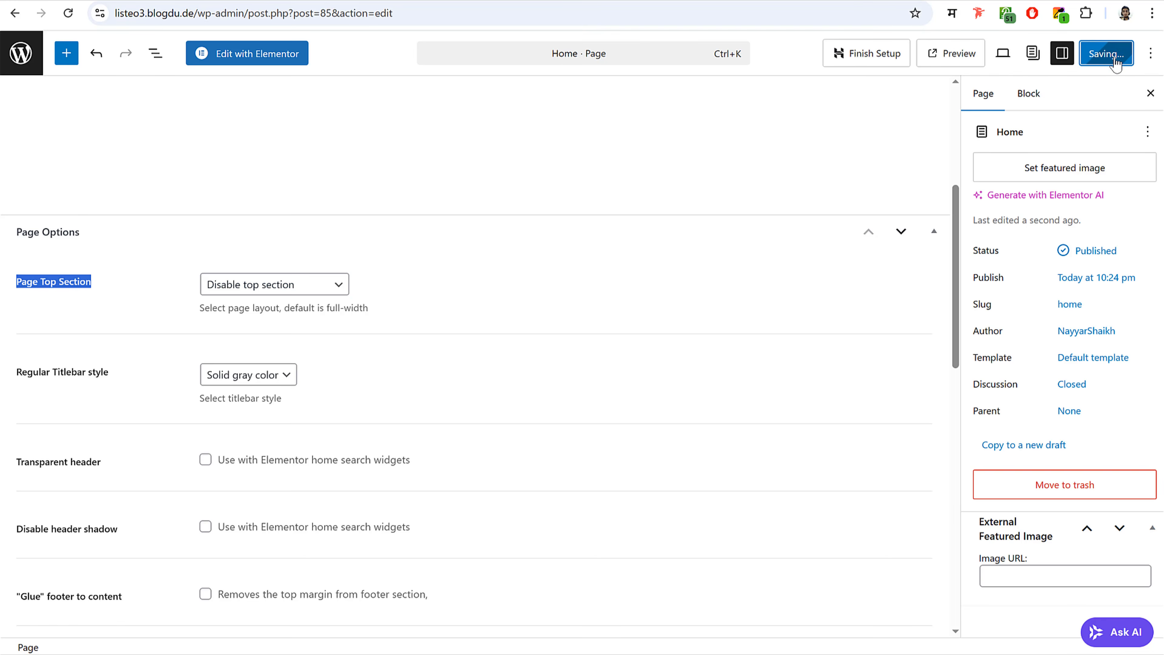
key(ctrl+Tab)
click(68, 13)
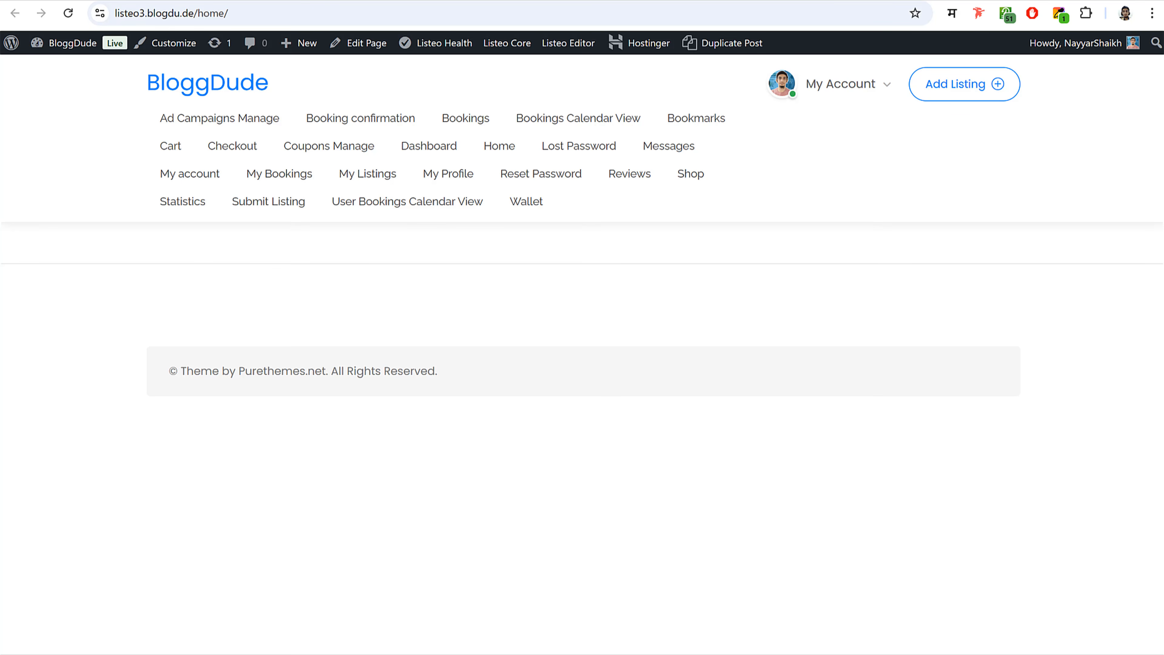
key(ctrl+shift+Tab)
- In Reading settings, choose 'A static page' with Home as the homepage and save
click(37, 54)
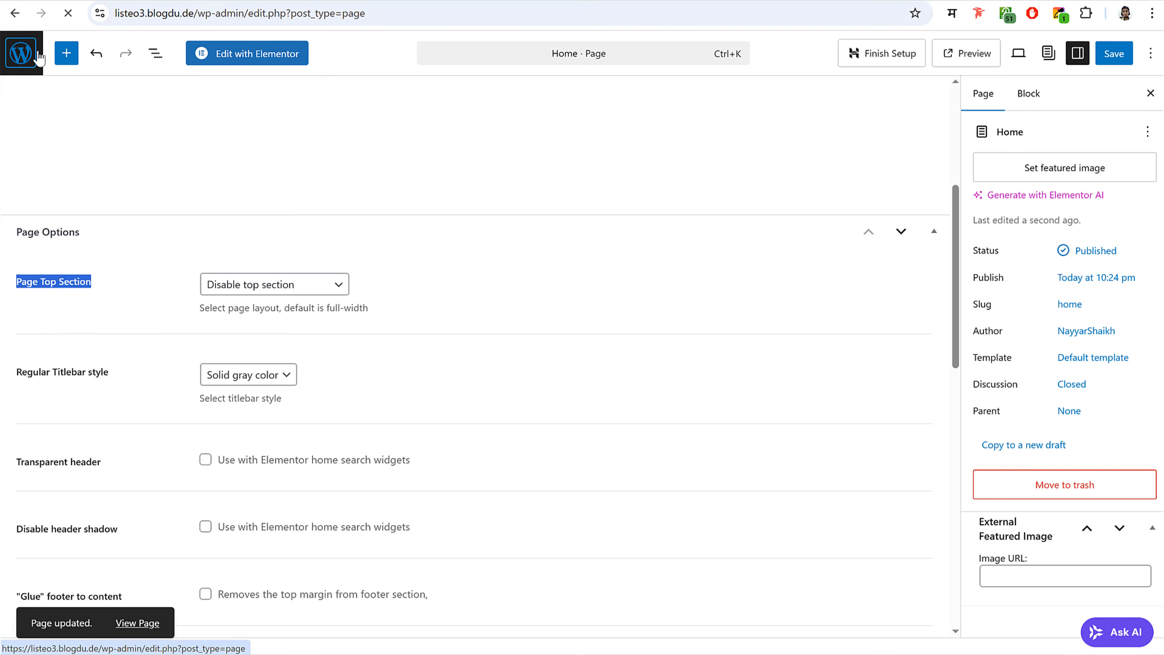
scroll(611, 294, down, 8)
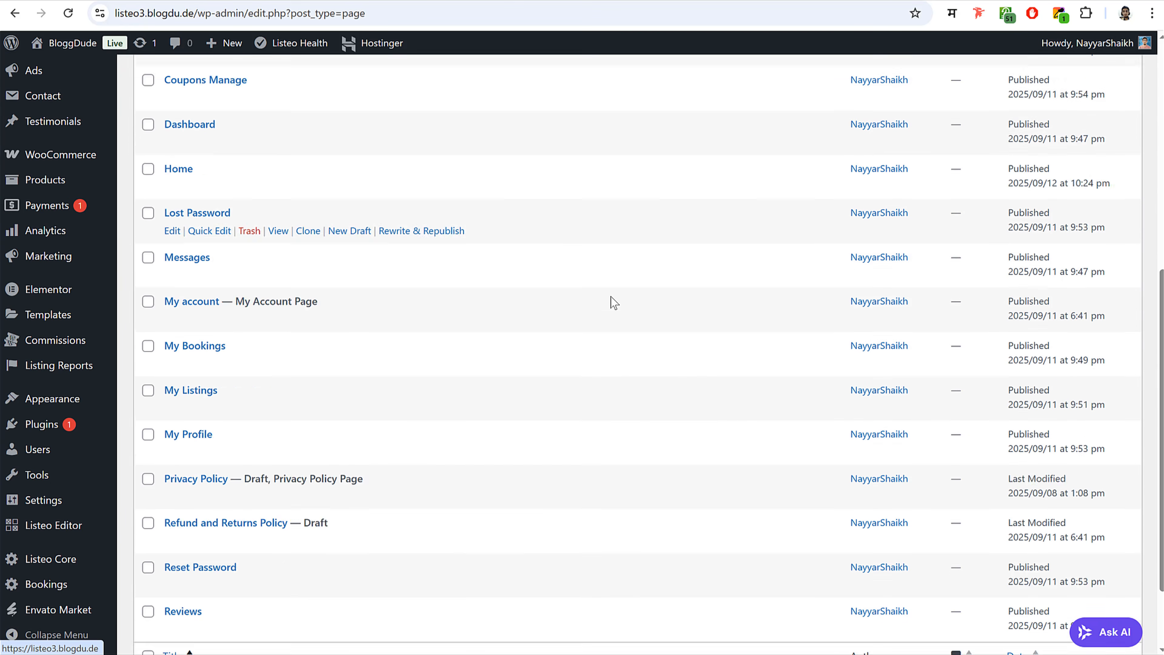
scroll(614, 302, down, 2)
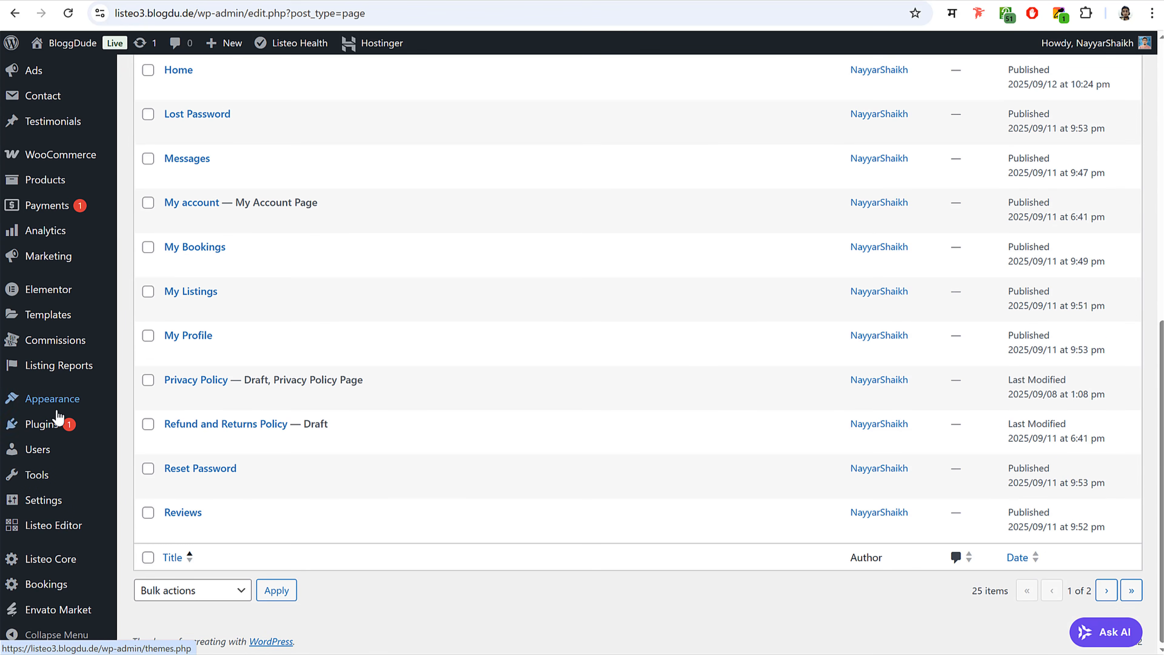
mouse_move(57, 501)
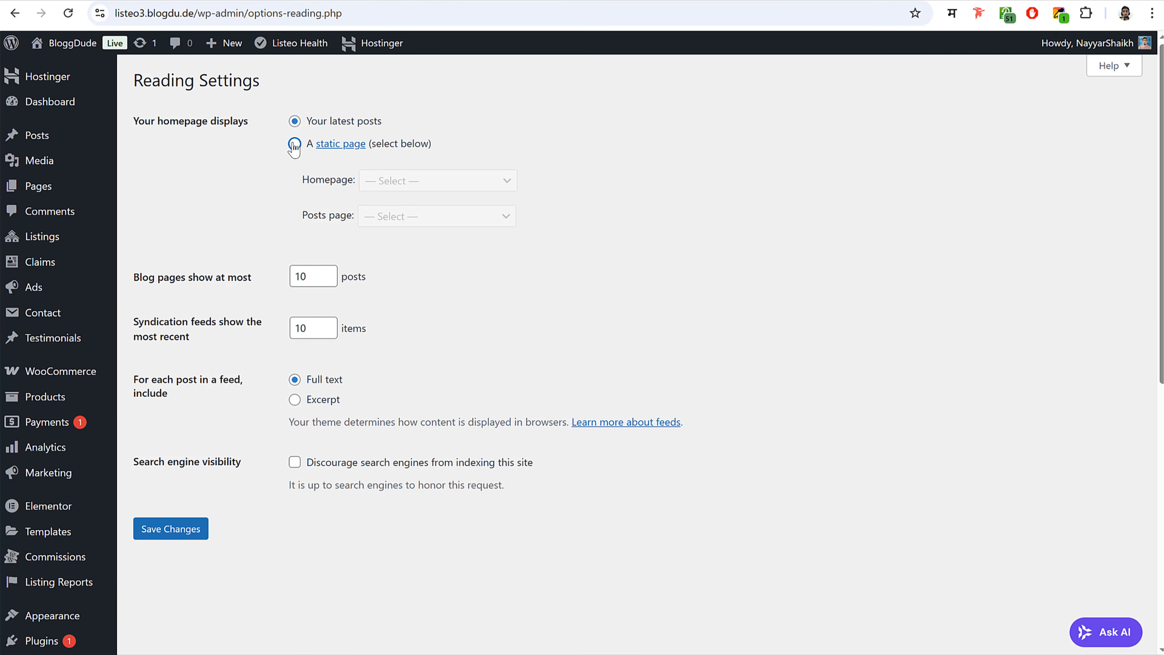
click(294, 144)
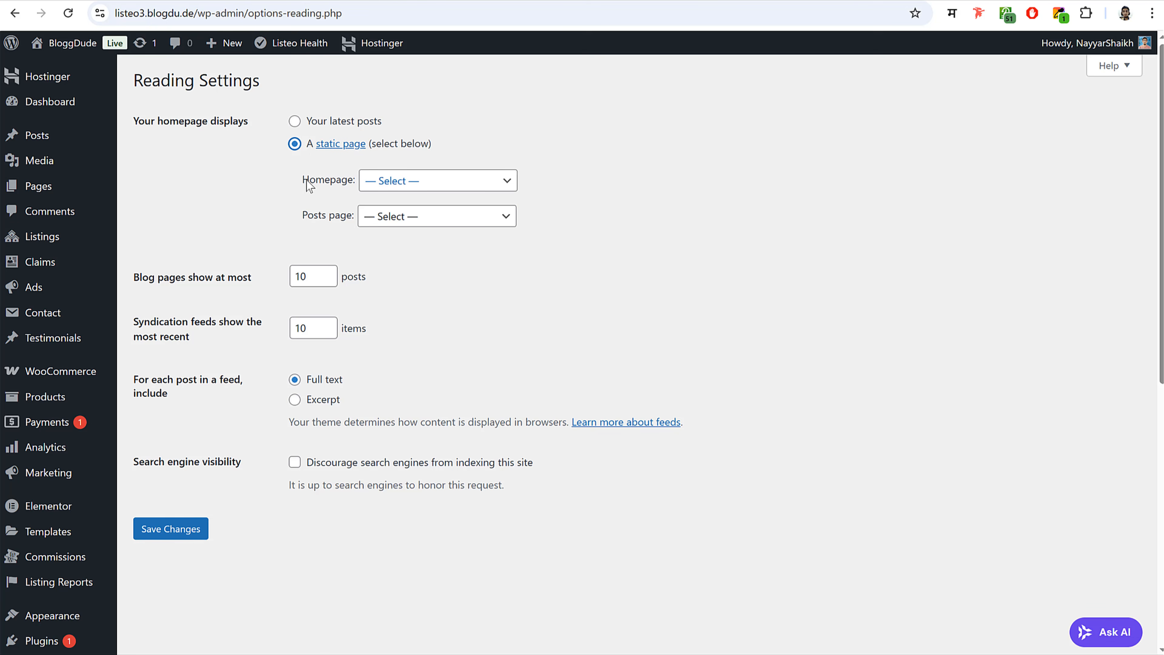
click(411, 183)
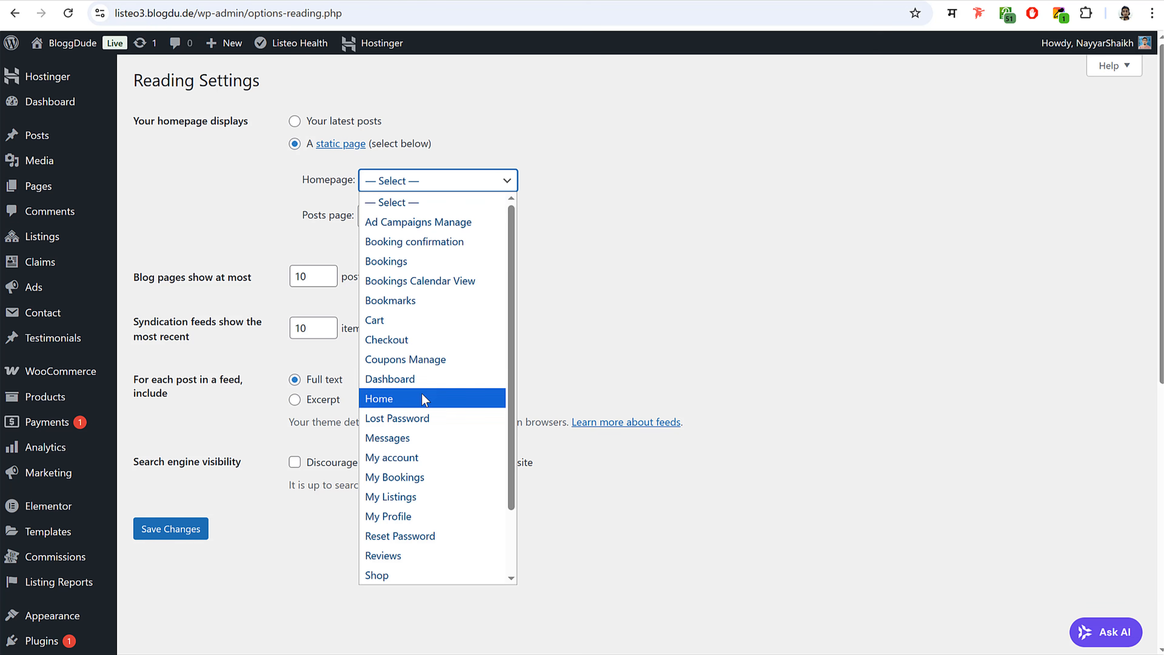
click(456, 398)
click(520, 322)
click(176, 534)
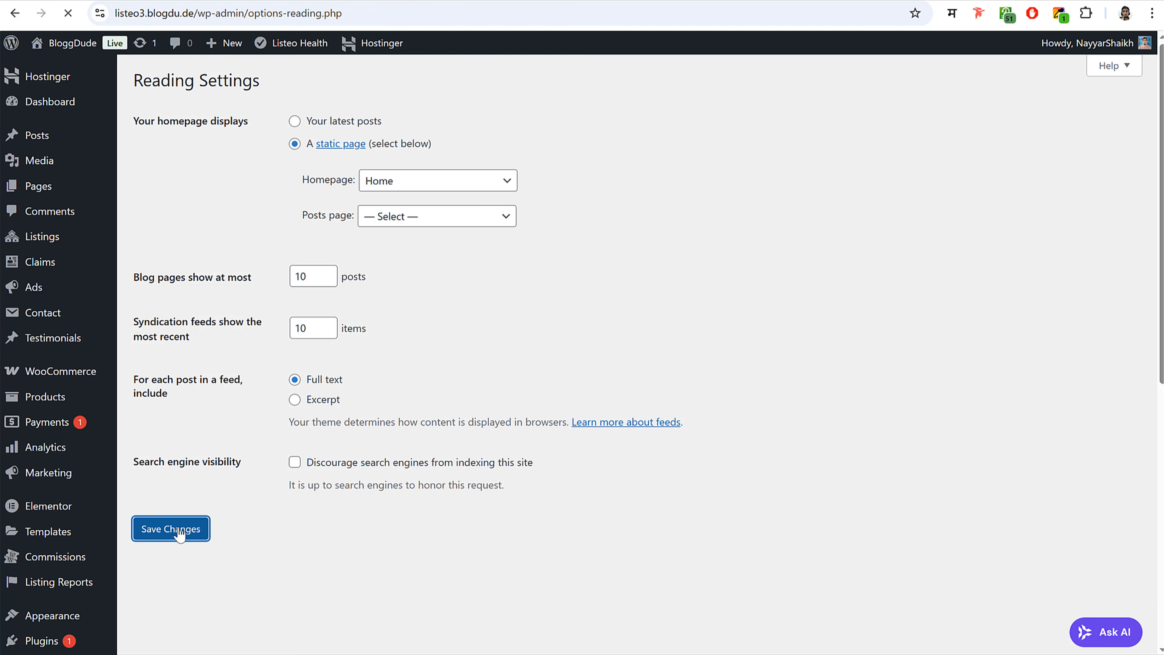
click(51, 188)
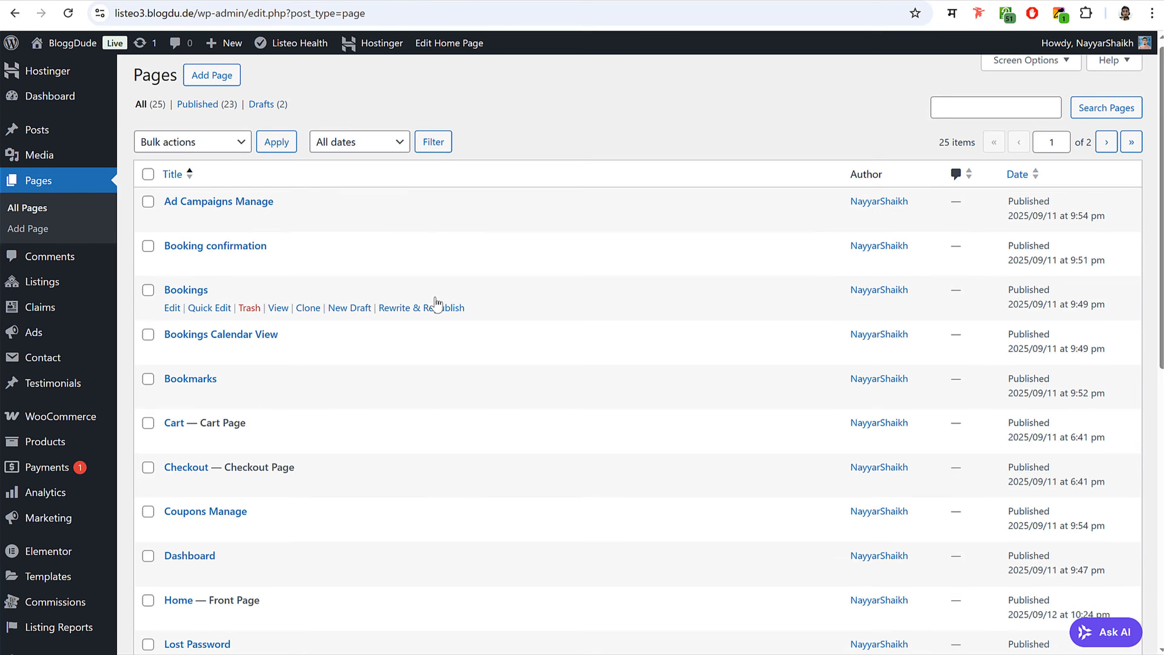
- Open the Home page, now marked Front Page, with Elementor and view the demo homepage
scroll(439, 305, down, 5)
scroll(436, 304, down, 2)
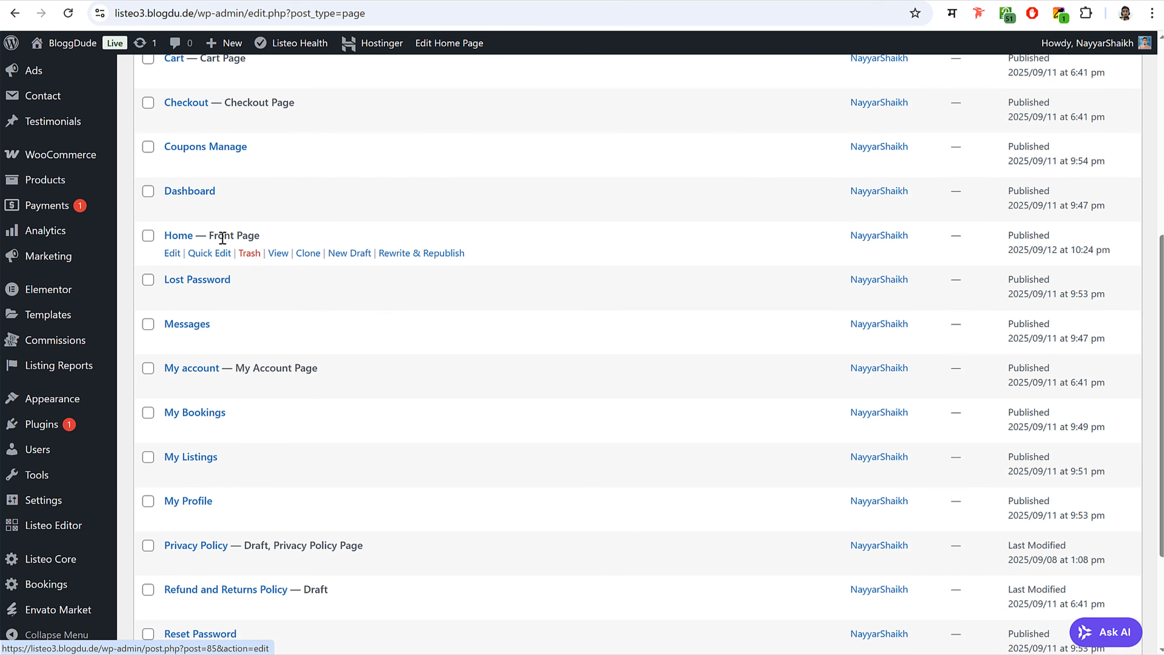
drag(209, 236, 276, 240)
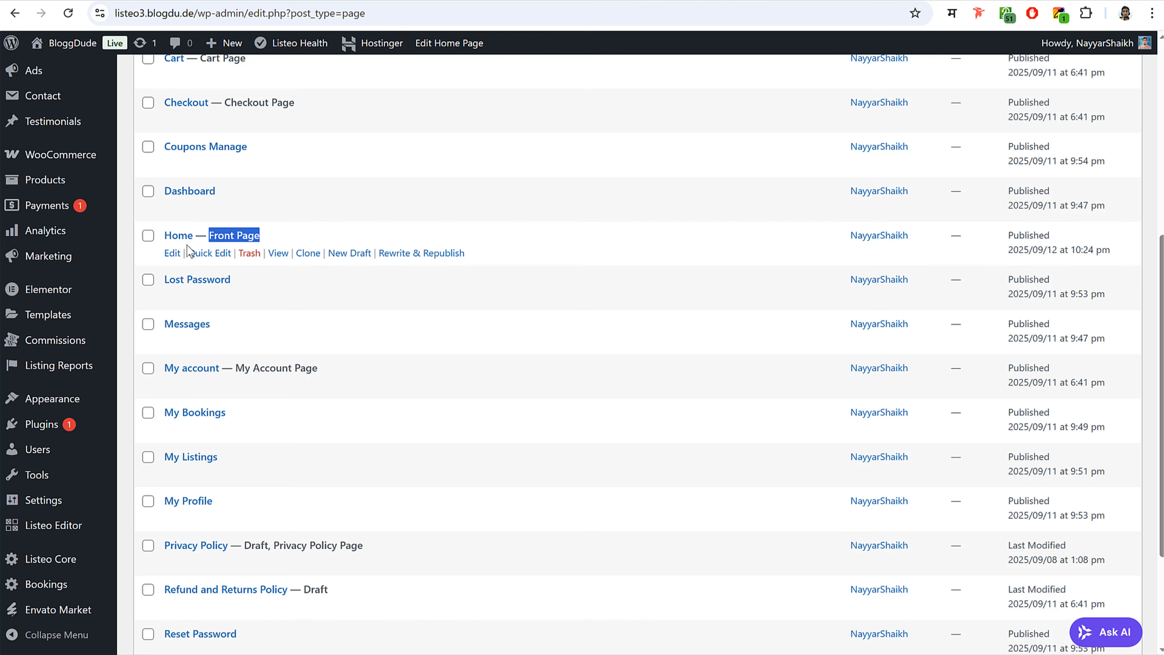
click(173, 257)
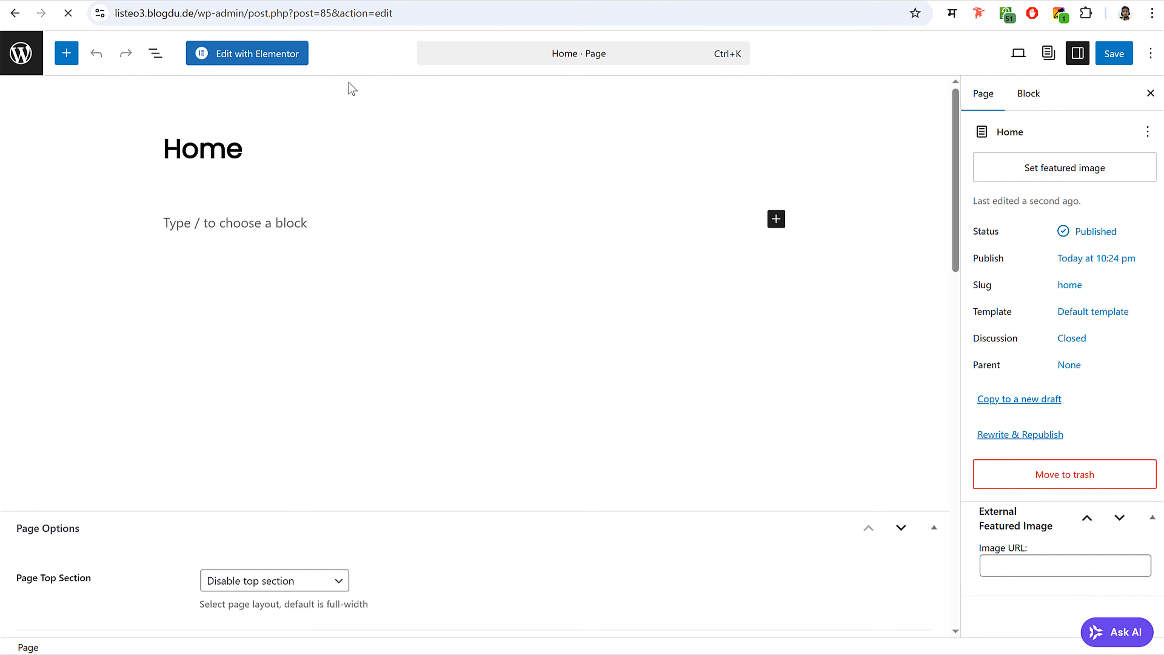
click(261, 55)
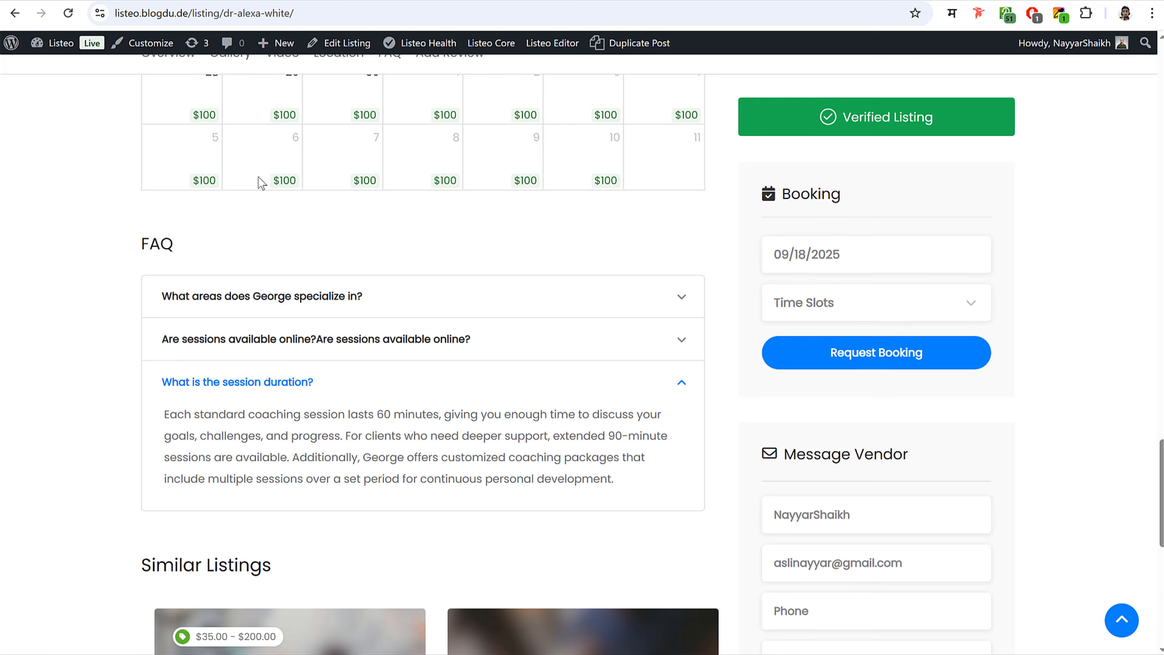
scroll(268, 221, up, 15)
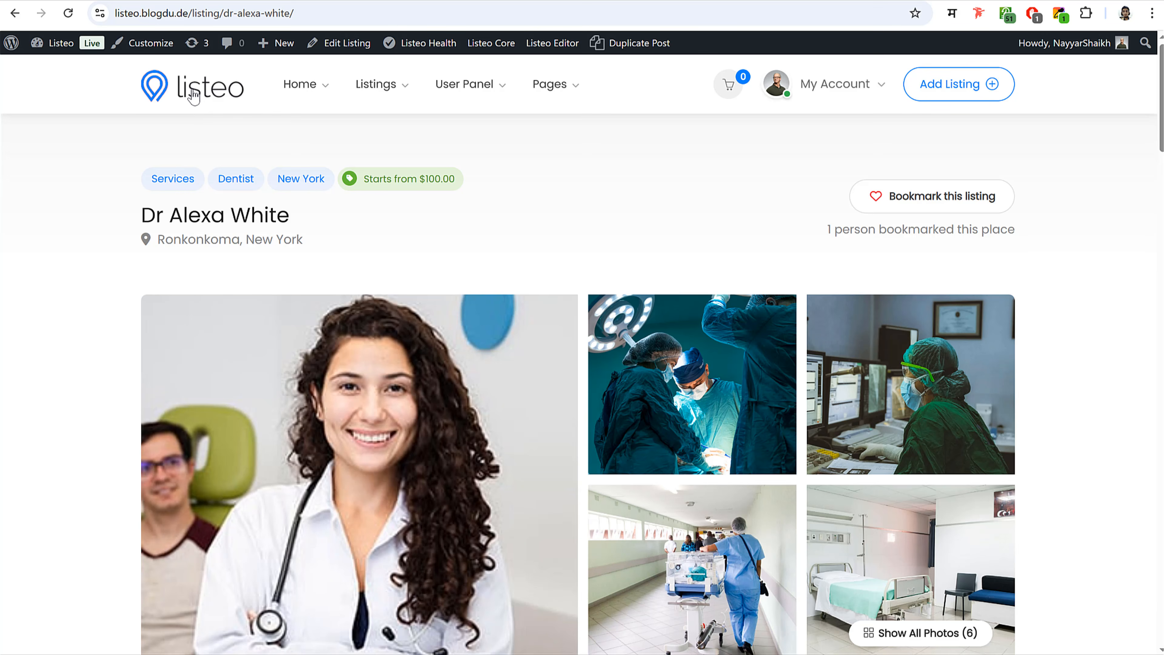
click(194, 96)
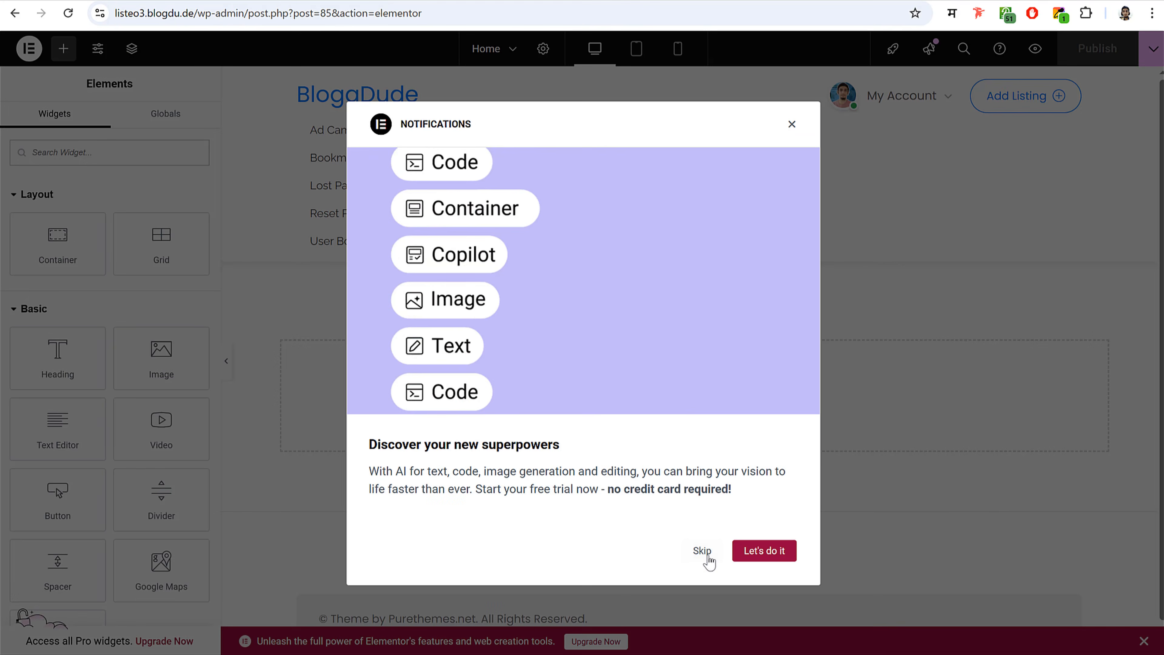
- Skip the Elementor notifications and review the demo site's hero banner for reference
click(705, 554)
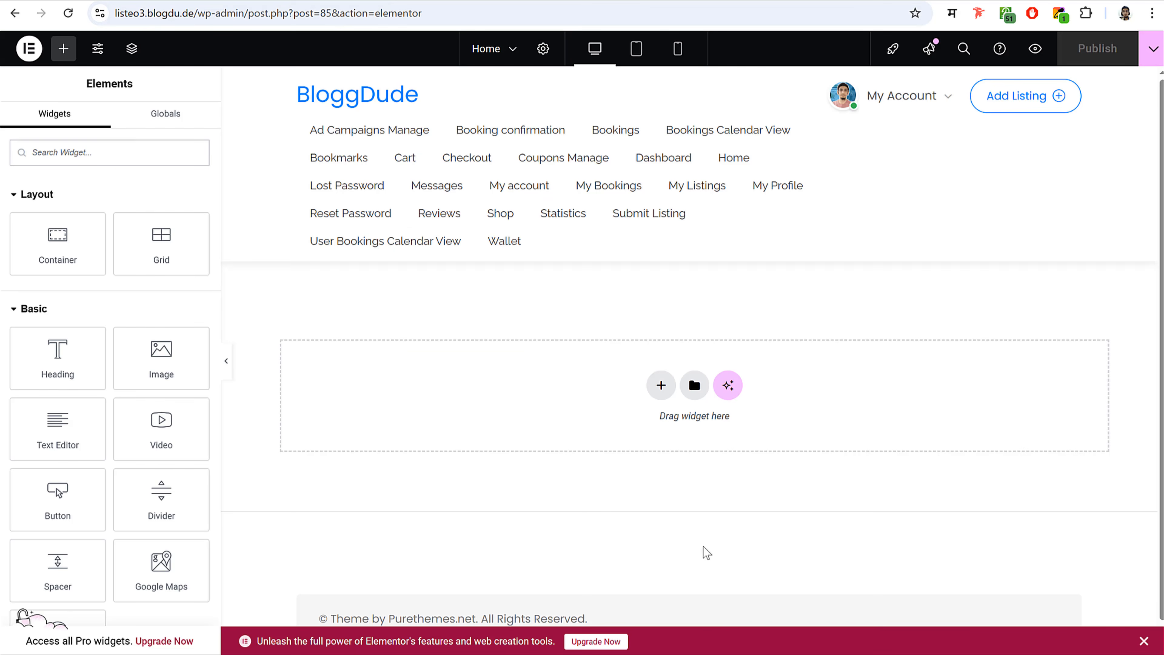
scroll(745, 378, down, 1)
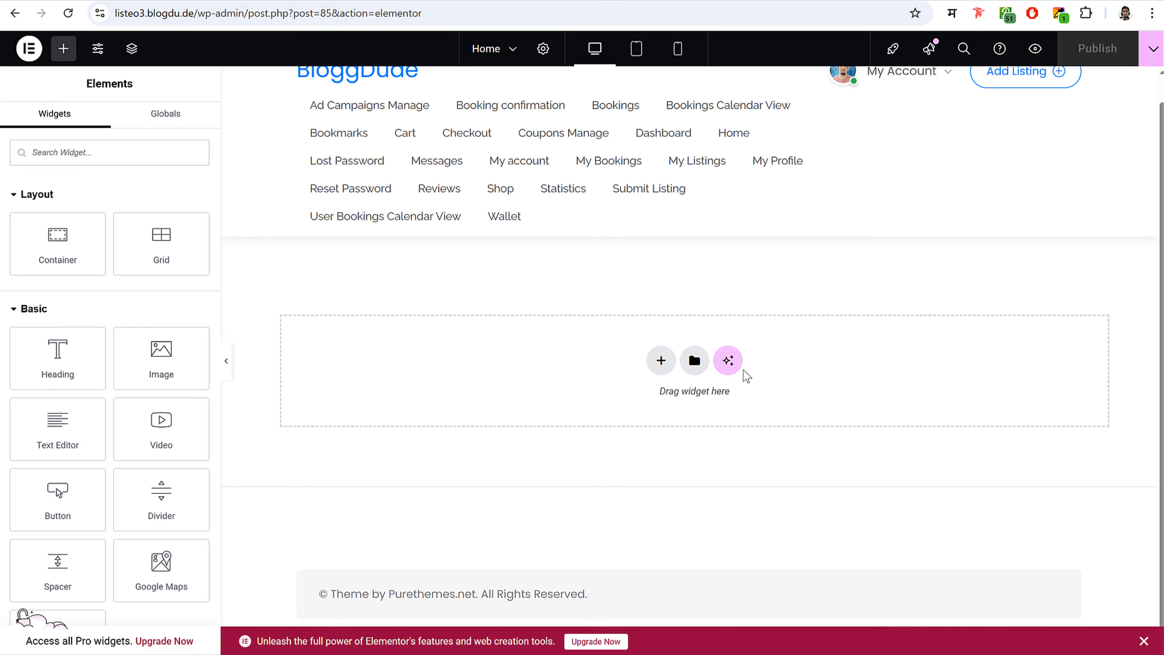
scroll(745, 374, up, 1)
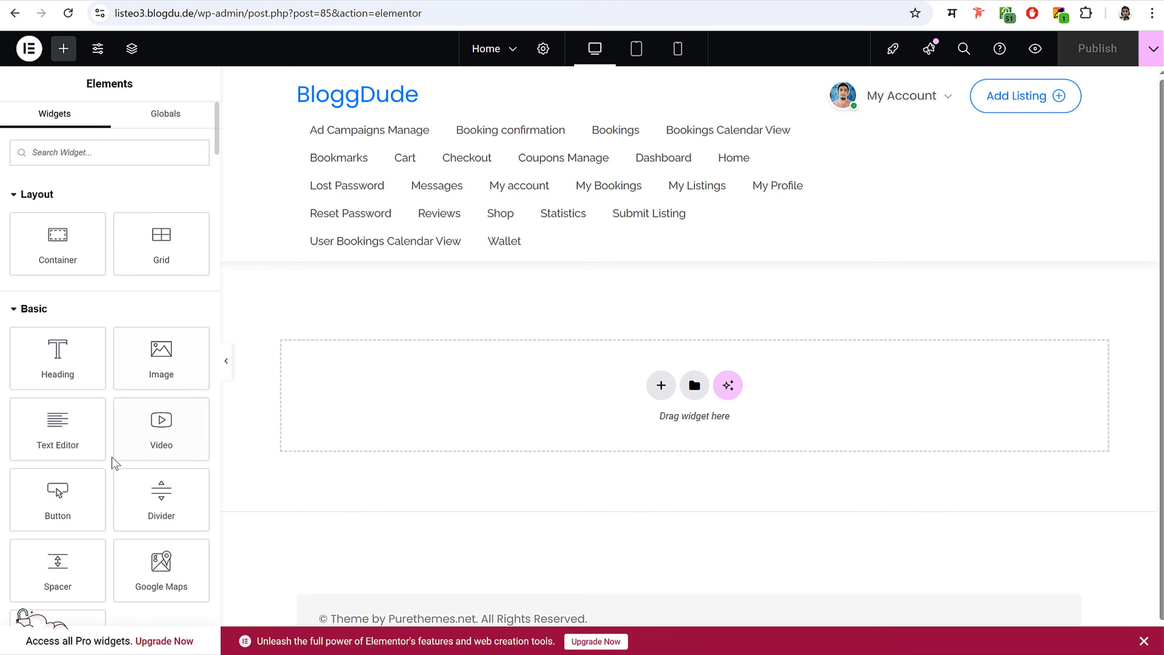
scroll(112, 472, down, 5)
scroll(110, 477, down, 8)
scroll(110, 474, up, 15)
click(60, 1)
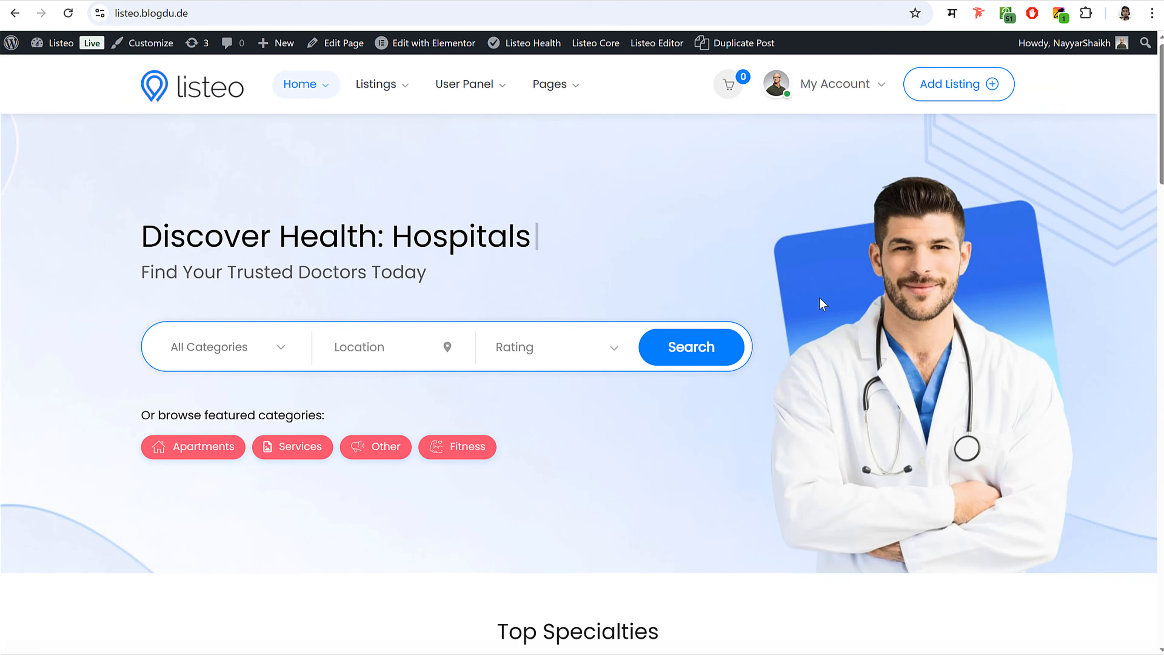
drag(140, 228, 640, 481)
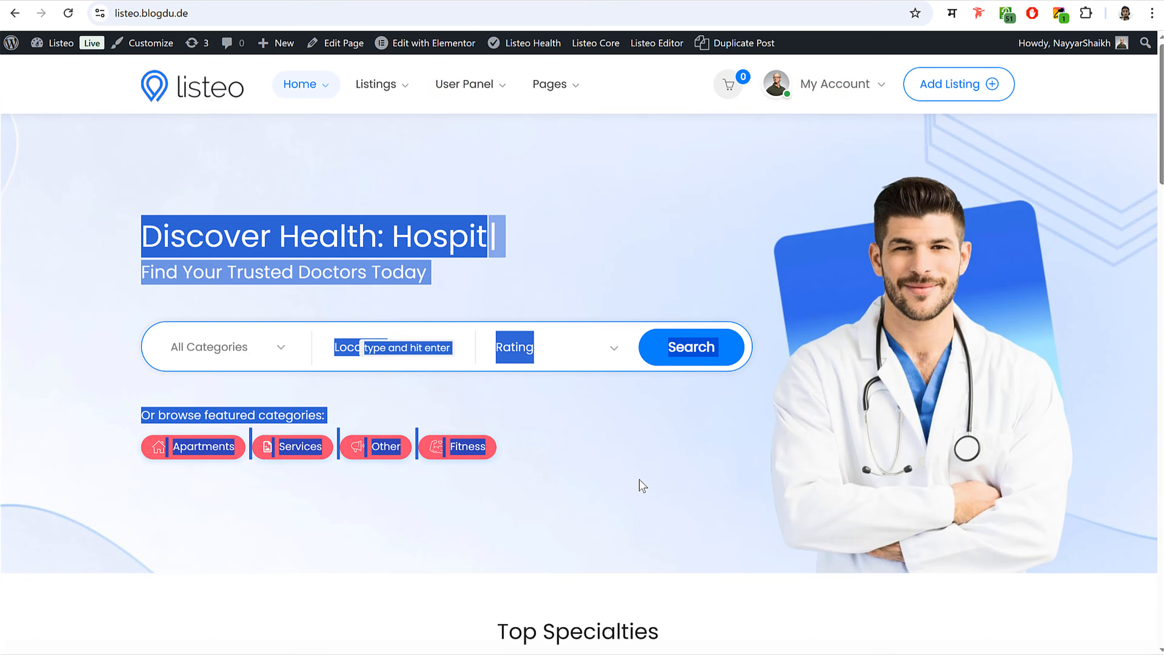
click(637, 479)
scroll(628, 471, down, 6)
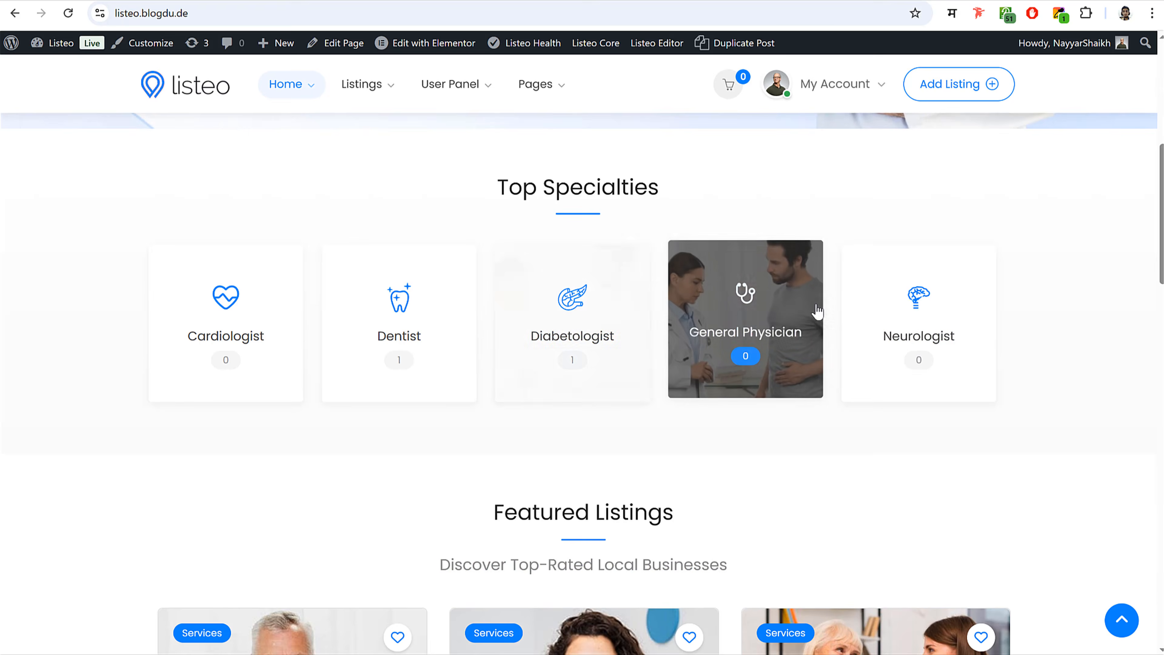
scroll(451, 267, down, 5)
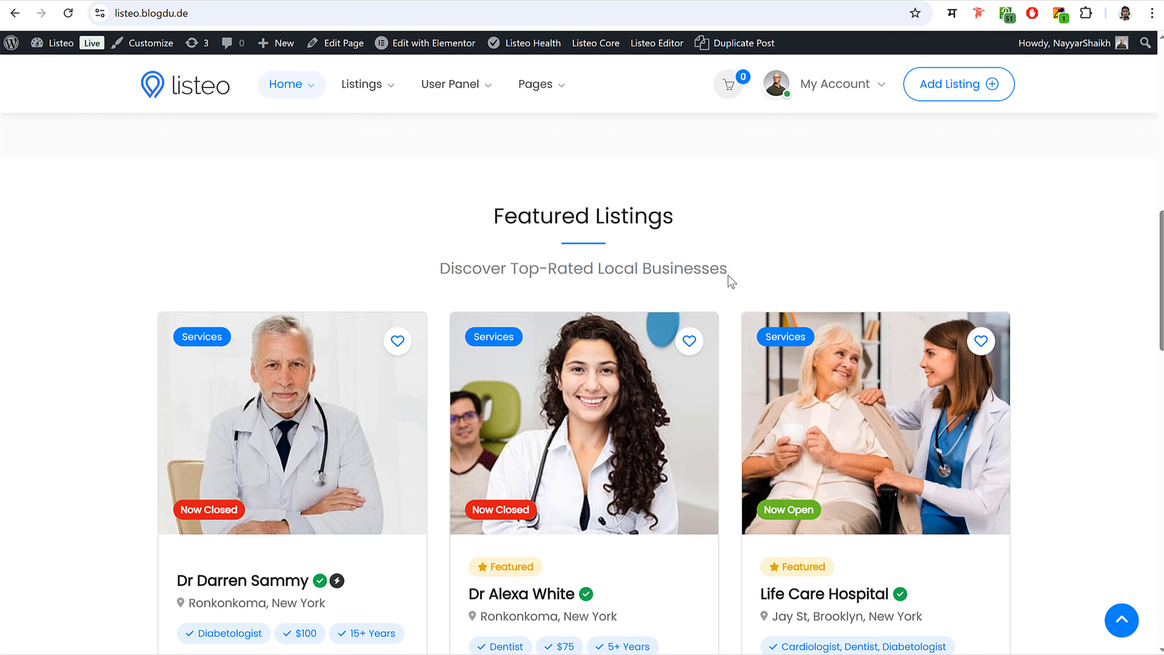
scroll(743, 297, down, 12)
scroll(748, 339, down, 6)
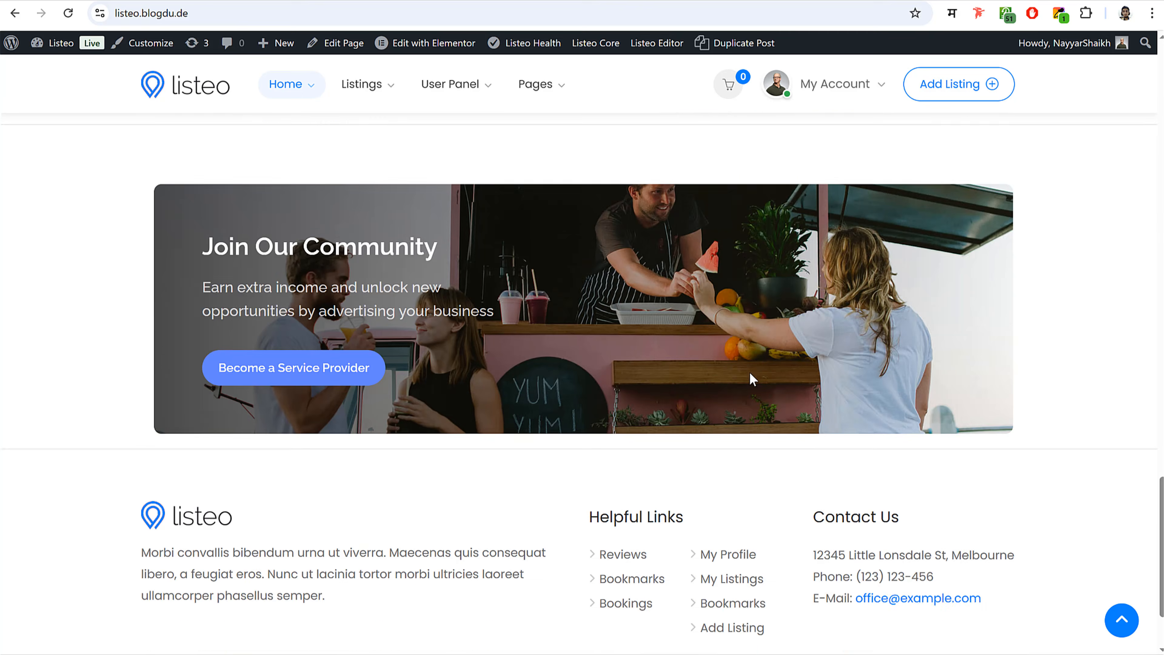
scroll(751, 367, up, 20)
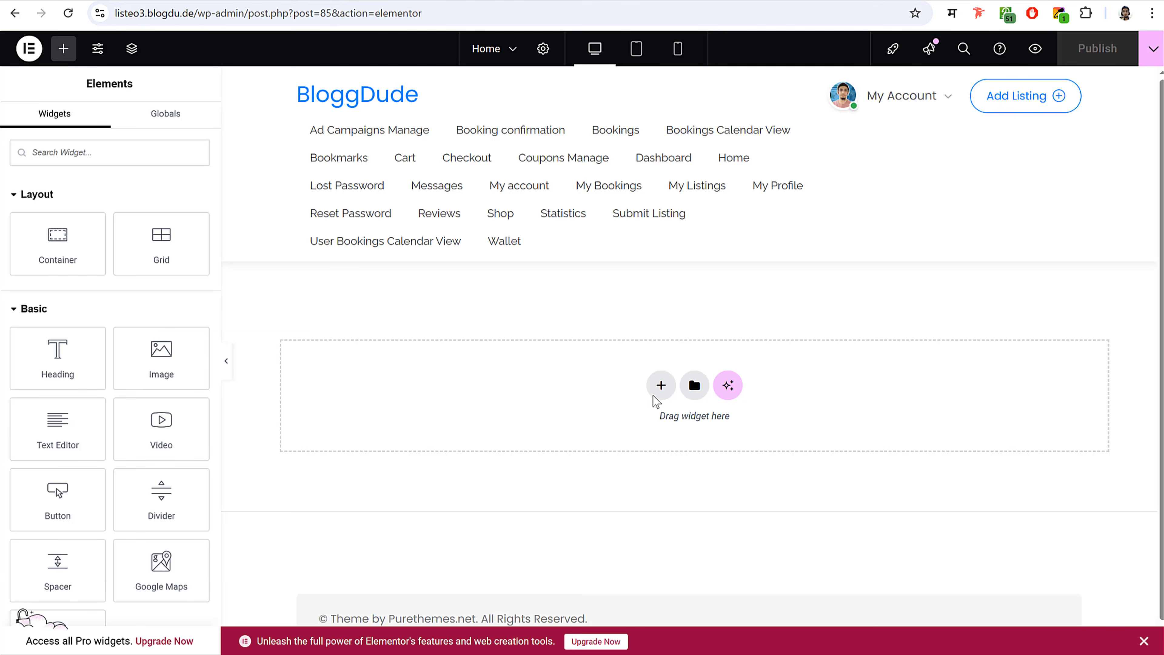
- Add a single-column Flexbox container to the empty canvas
click(657, 385)
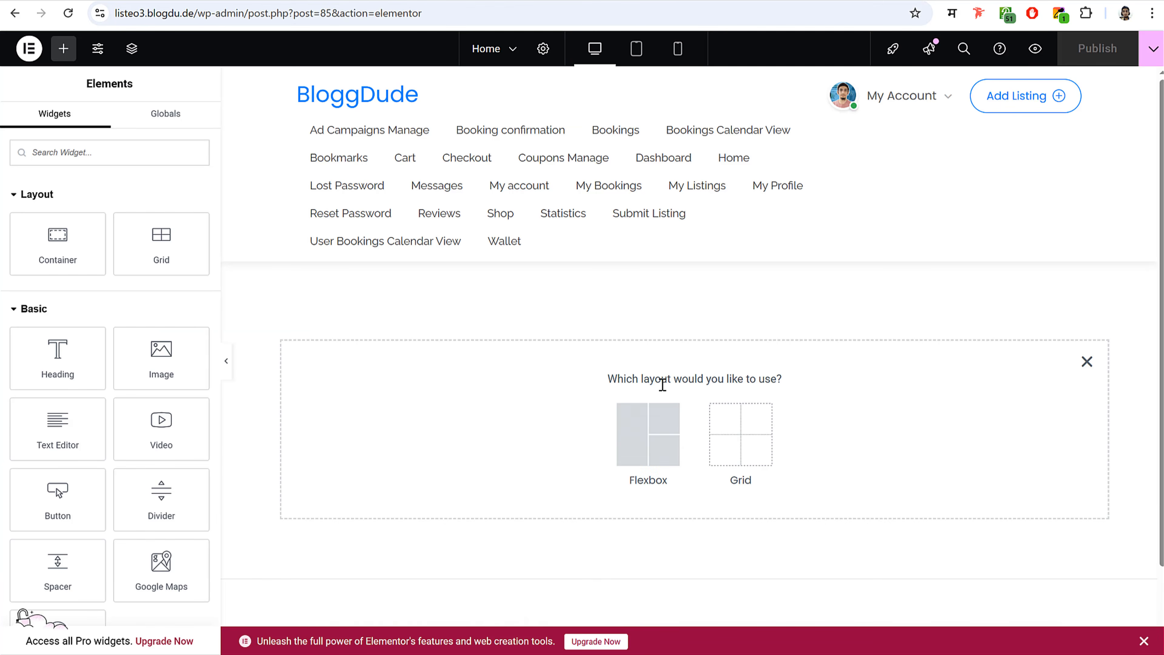
click(669, 427)
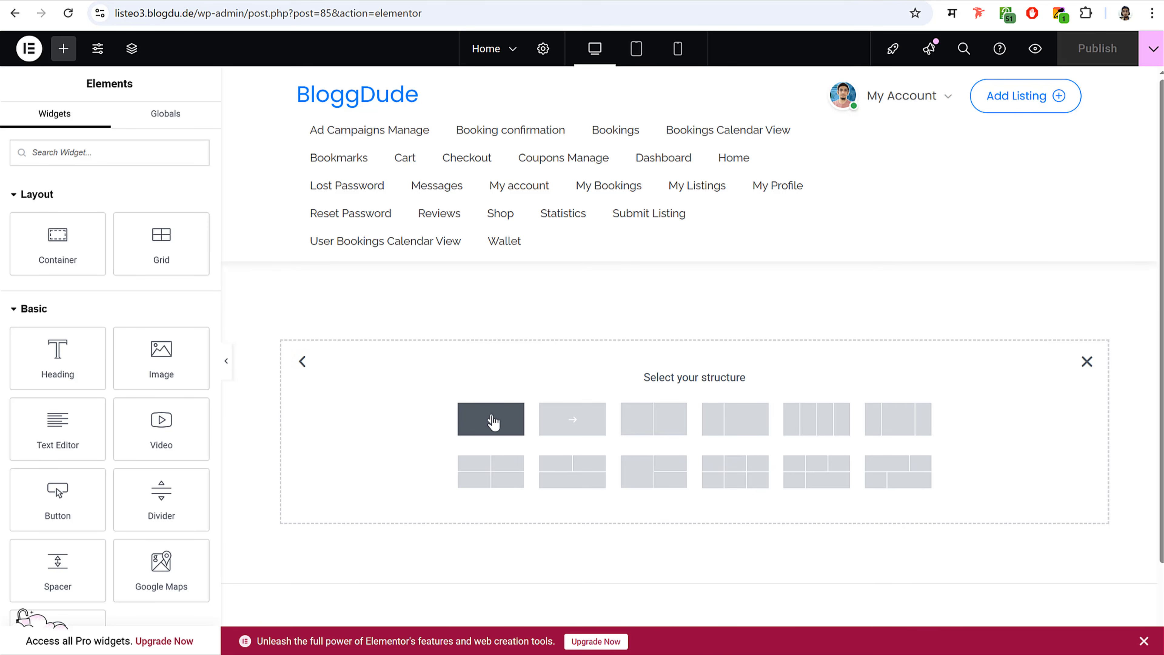
click(493, 421)
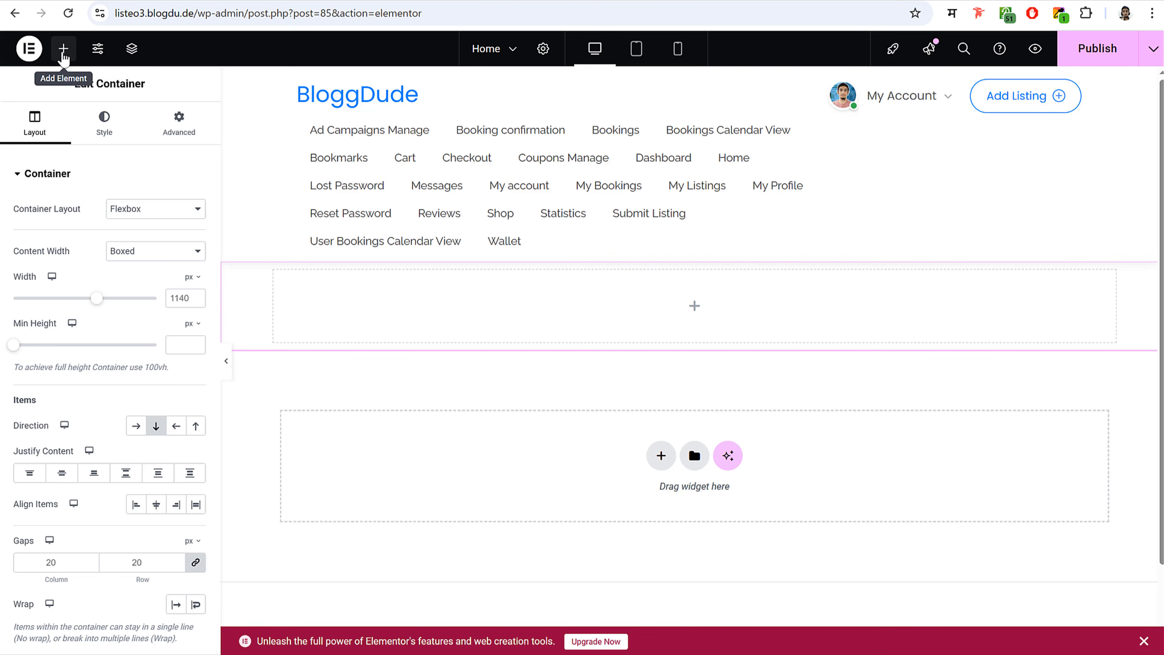
- Search widgets for 'sea' and drop the Home Search Banner into the empty section
click(64, 50)
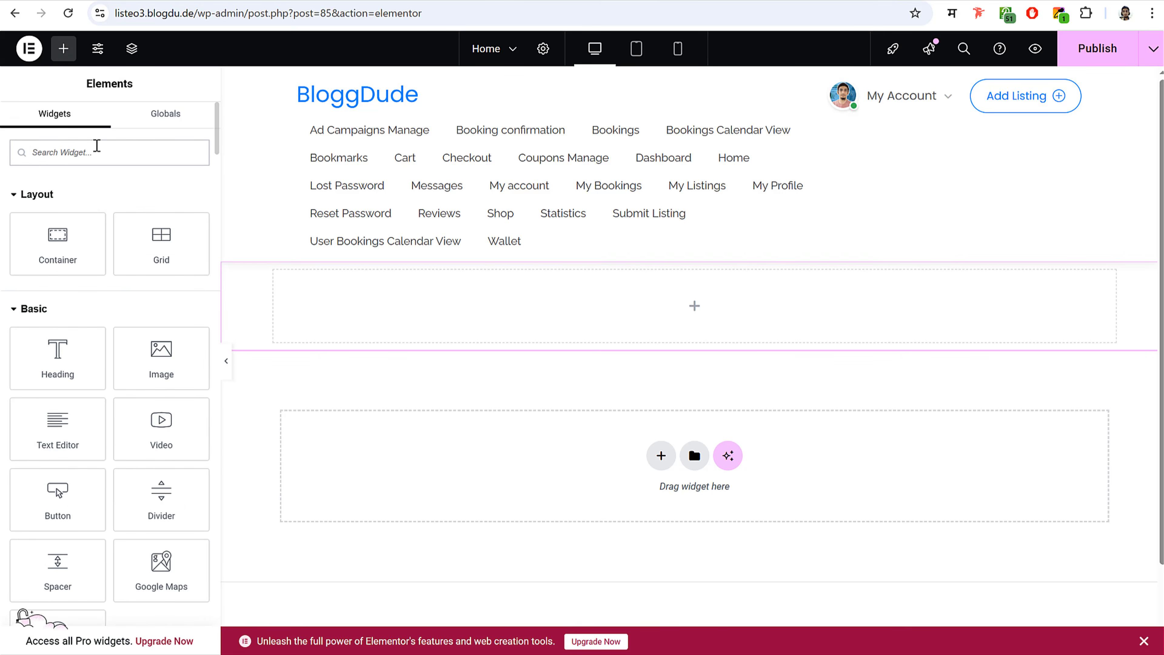
click(97, 152)
text(sera)
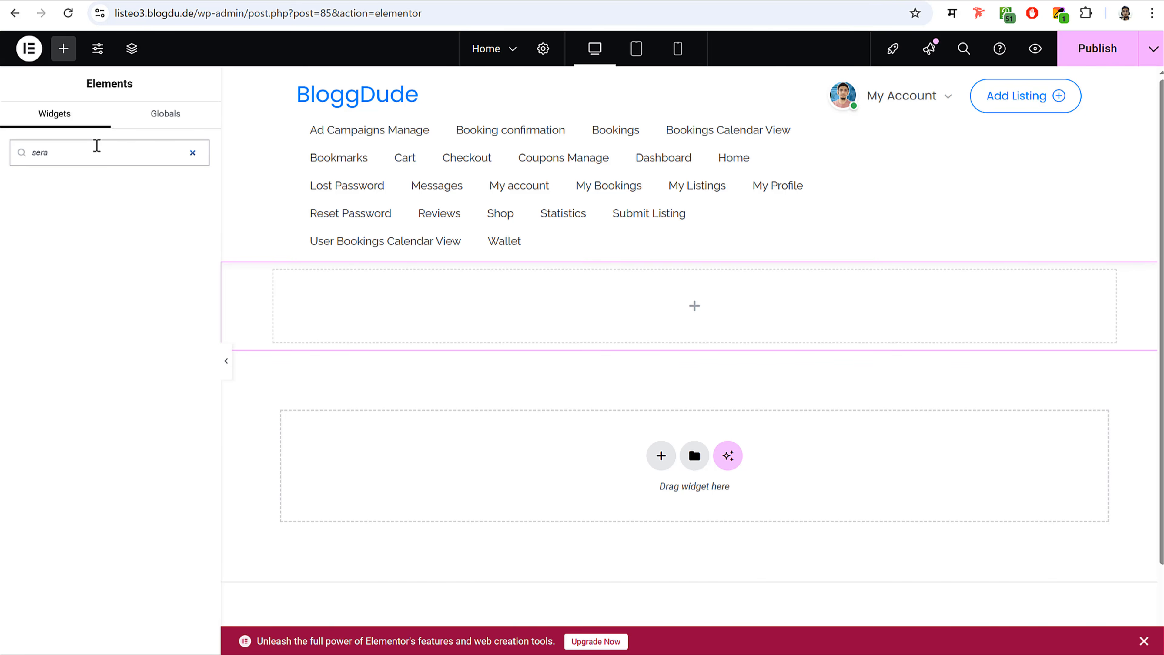
key(BackSpace)
key(BackSpace)
text(a)
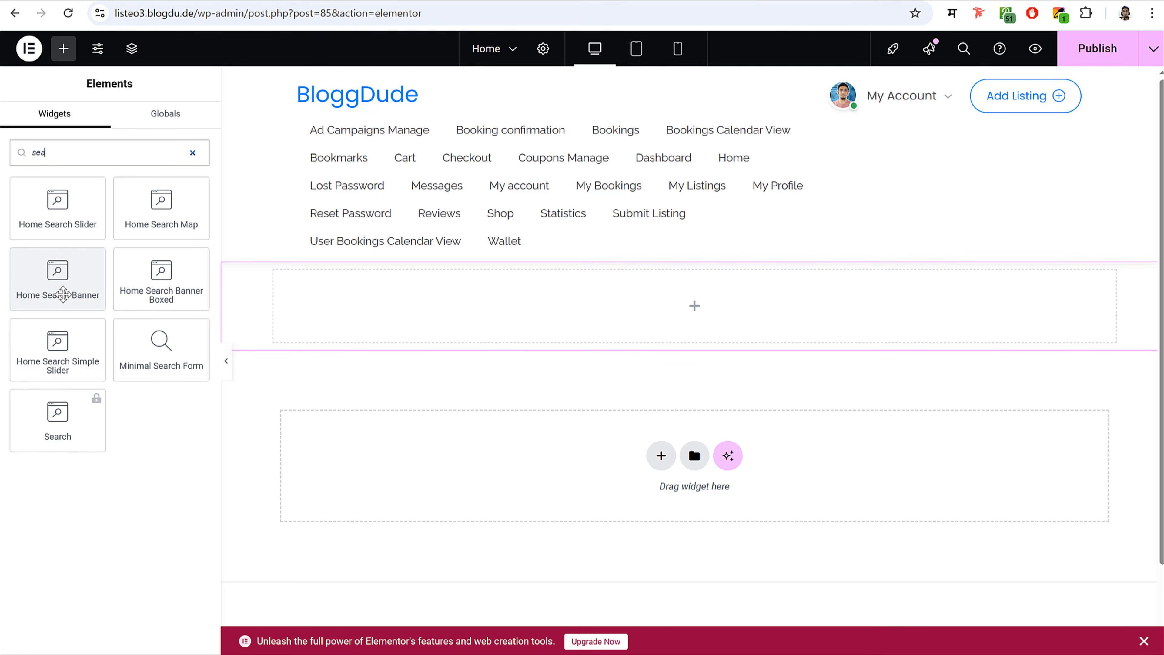
drag(60, 283, 605, 325)
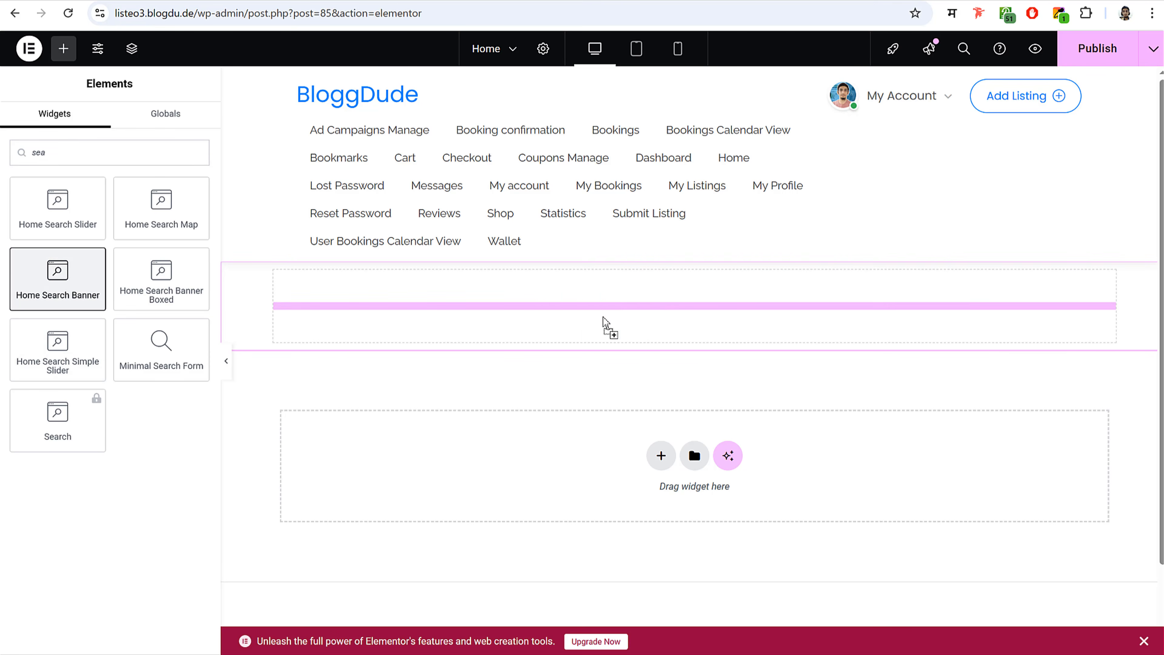
scroll(683, 334, down, 3)
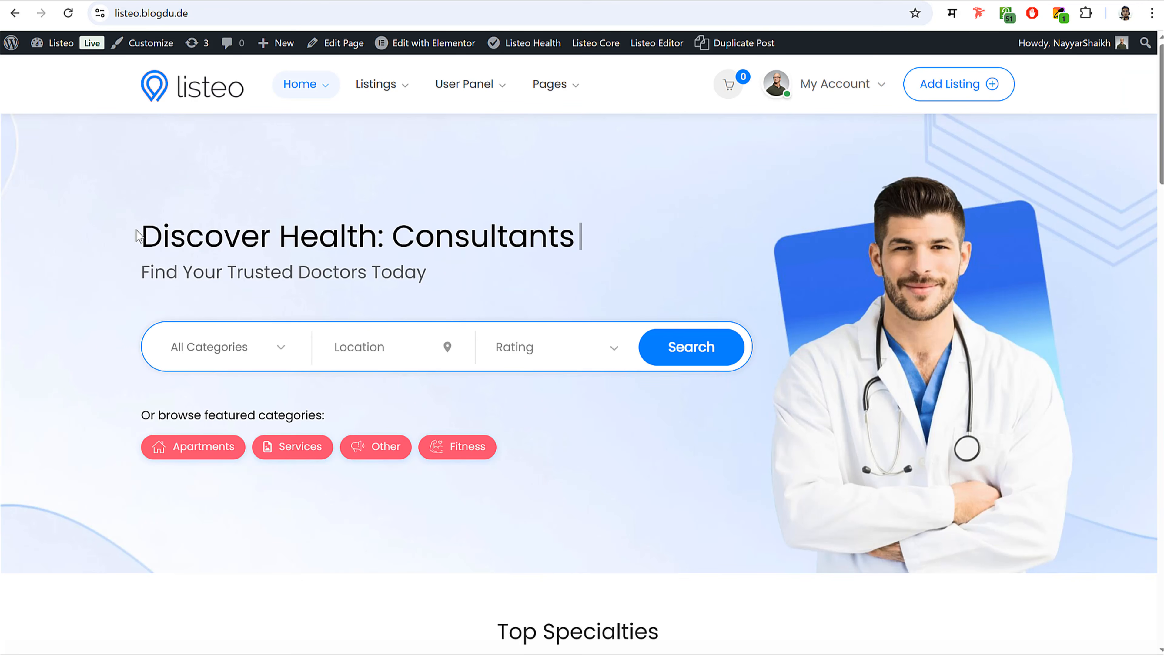
- Set the banner title to 'Discover Health' and subtitle to 'Find Your Trusted Doctors Today'
drag(138, 235, 375, 239)
key(ctrl+c)
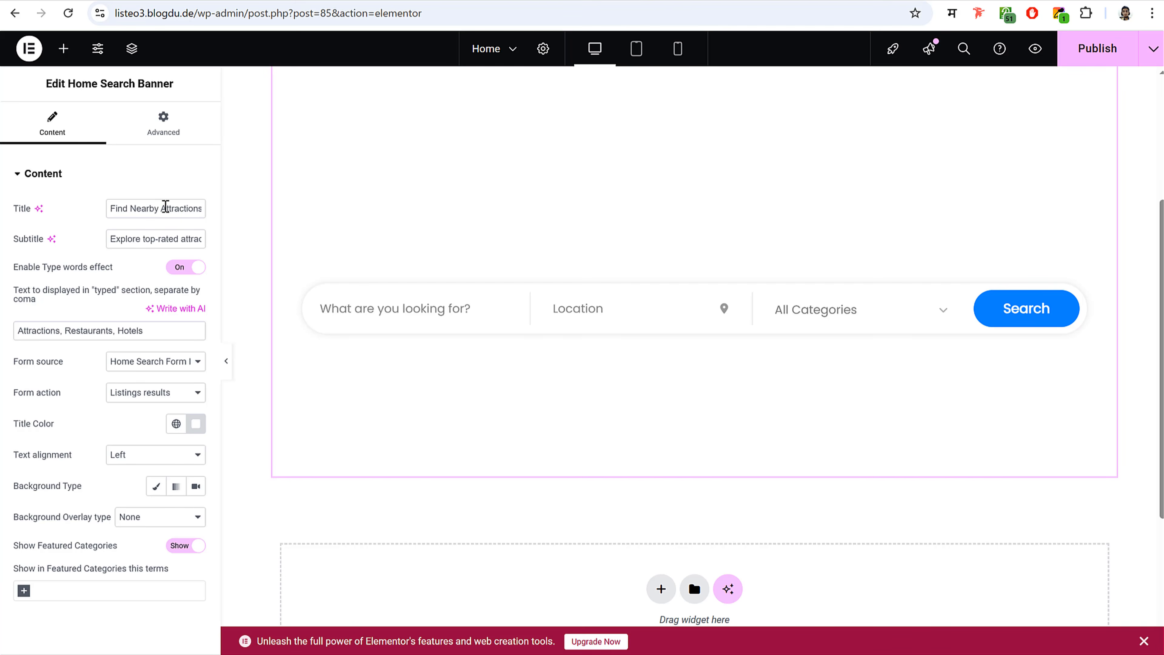
triple_click(166, 206)
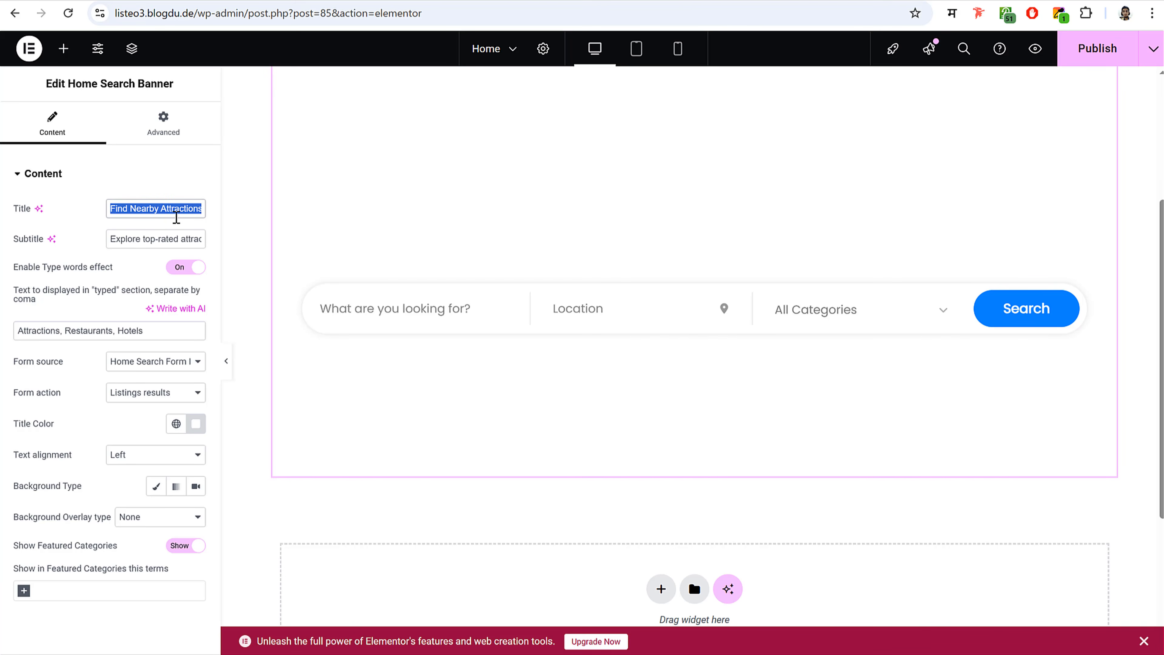
key(ctrl+v)
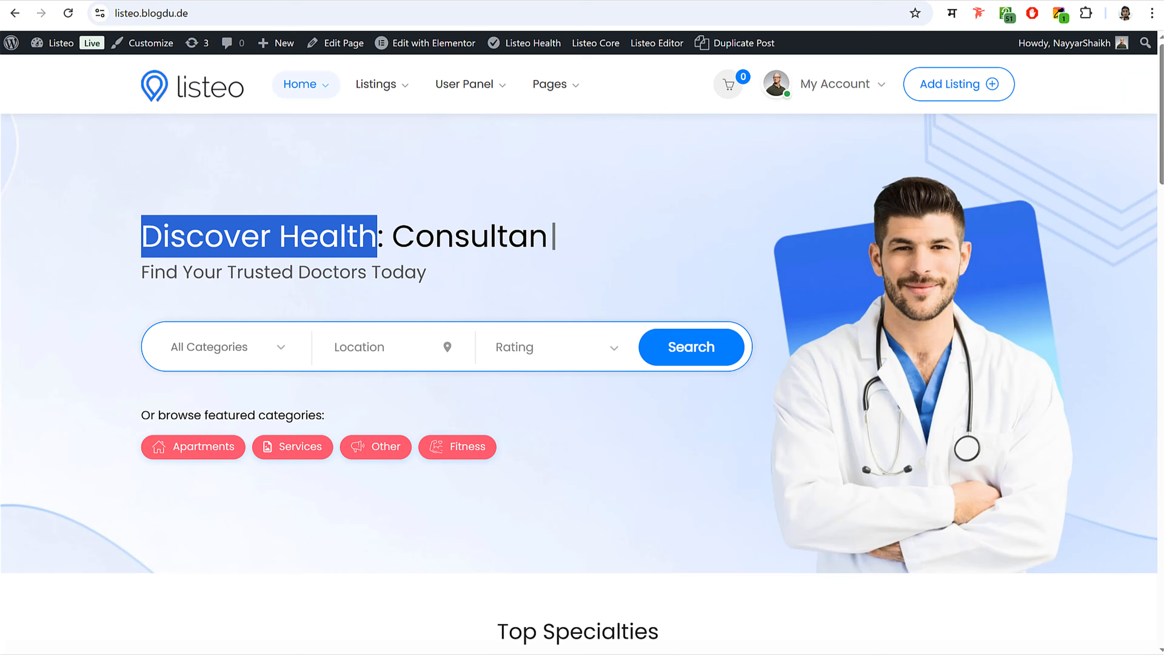
triple_click(262, 271)
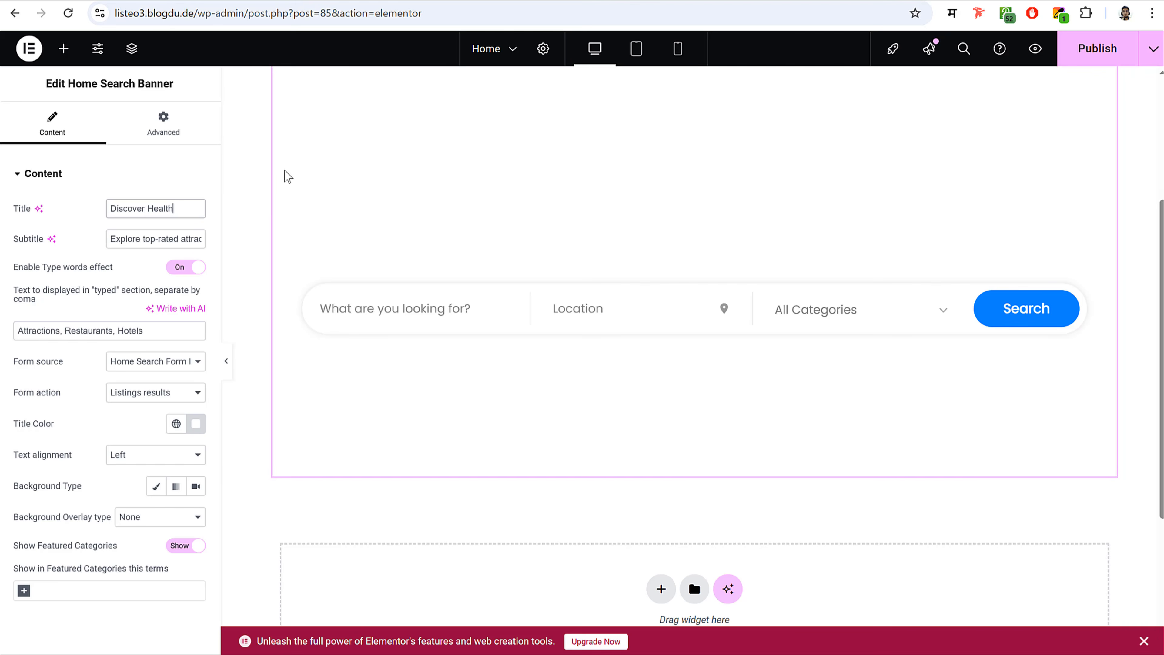
triple_click(160, 239)
text(Trusted Doctors Today)
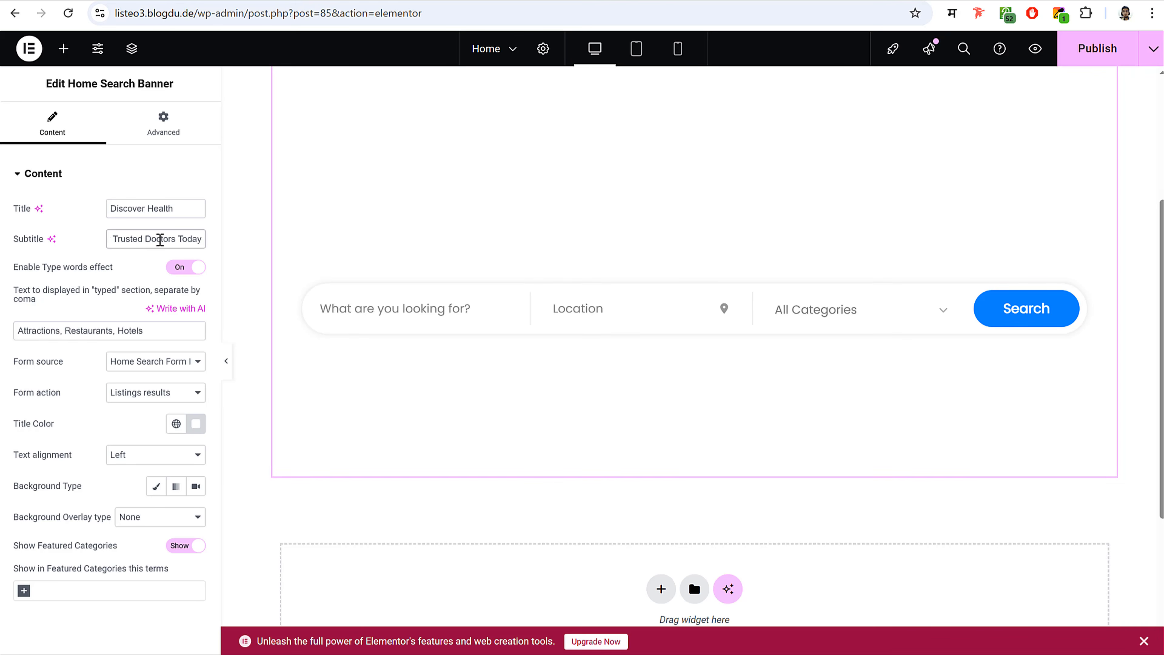
click(533, 244)
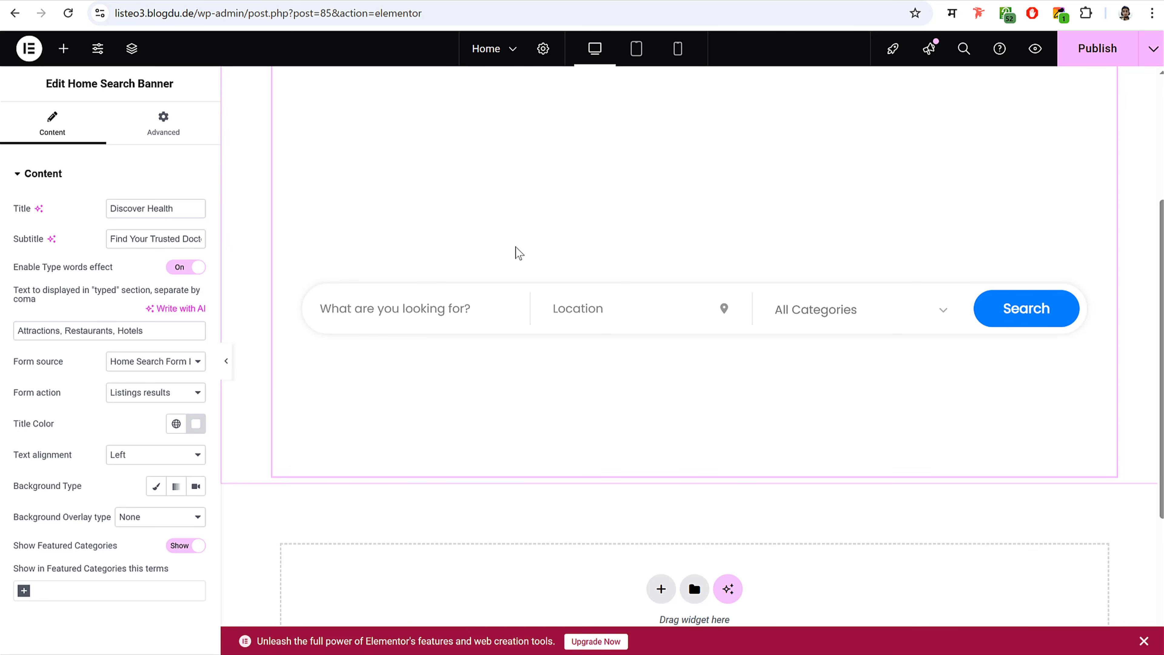
- Change the banner's title colour to a dark grey
drag(44, 431, 156, 431)
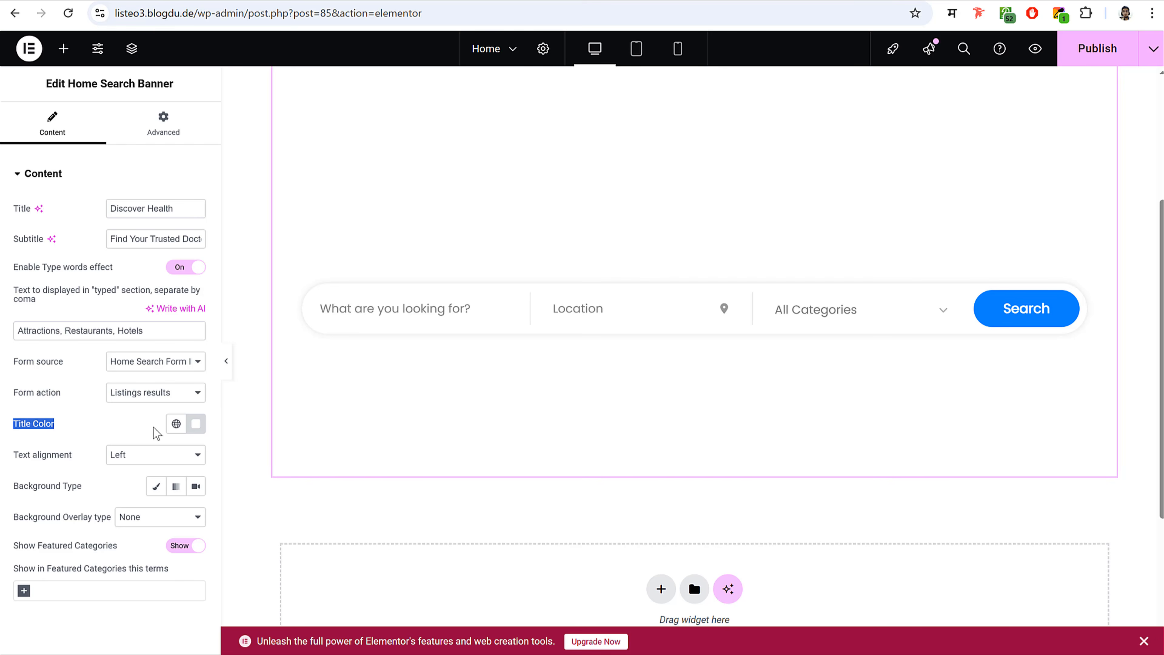
click(196, 423)
mouse_move(189, 289)
mouse_down()
mouse_move(213, 192)
mouse_move(278, 200)
mouse_move(74, 282)
mouse_move(78, 254)
mouse_move(44, 330)
mouse_up()
click(73, 414)
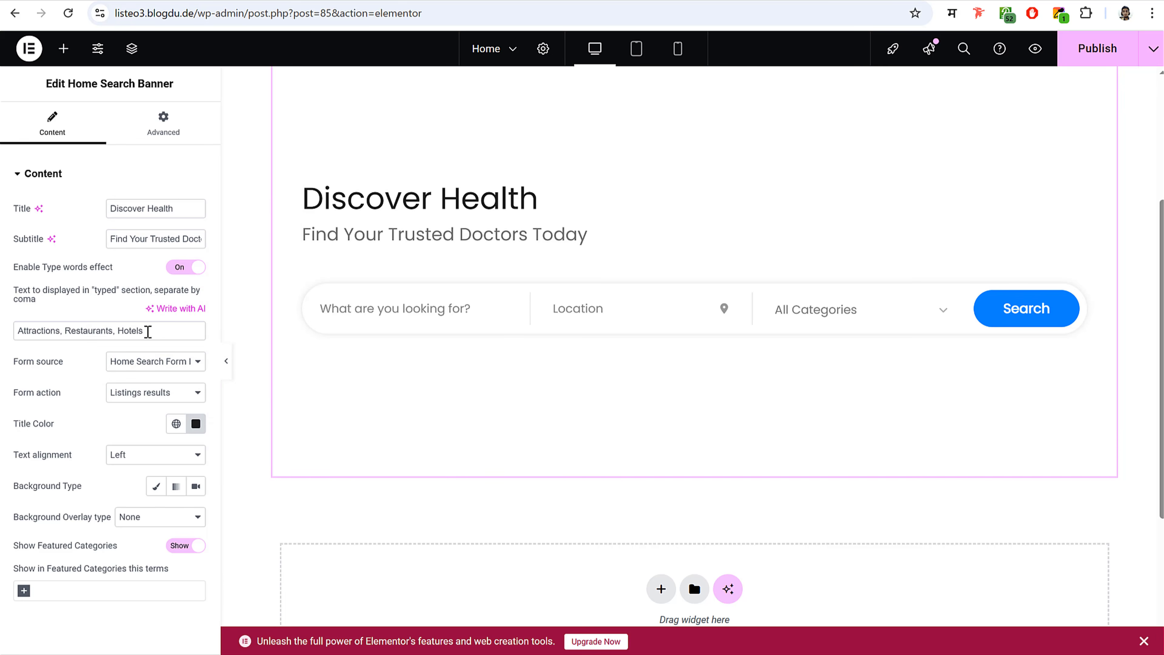
triple_click(147, 331)
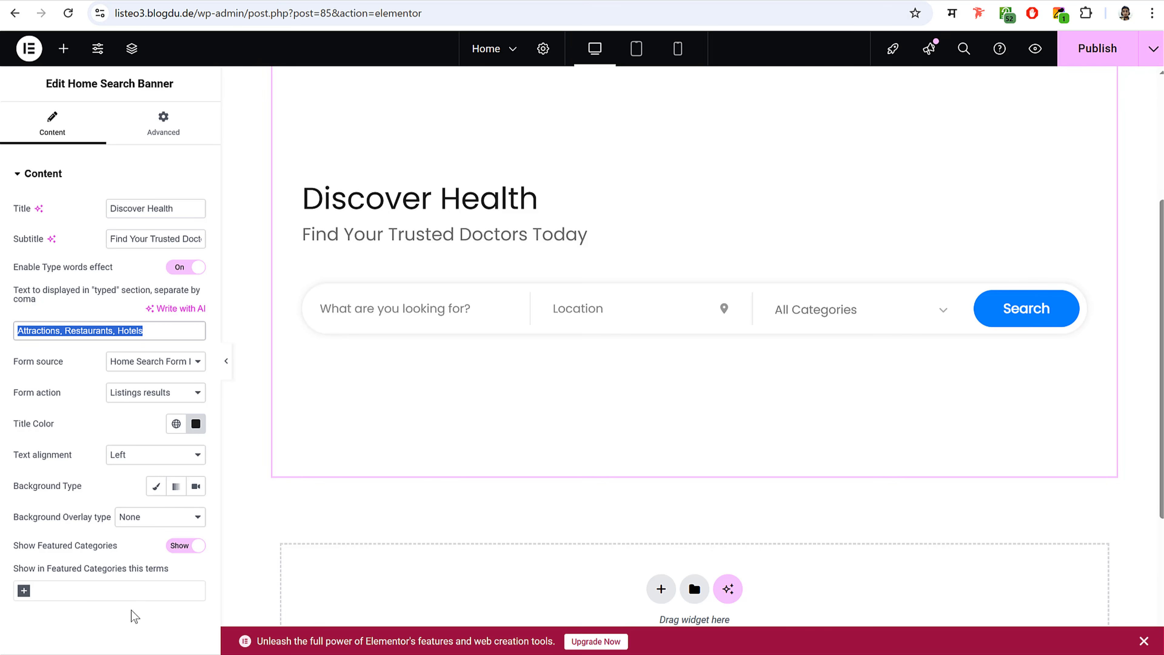
- Feature Dentist and Neurologist categories, keeping form source as Home Search Form Default
click(89, 584)
click(70, 612)
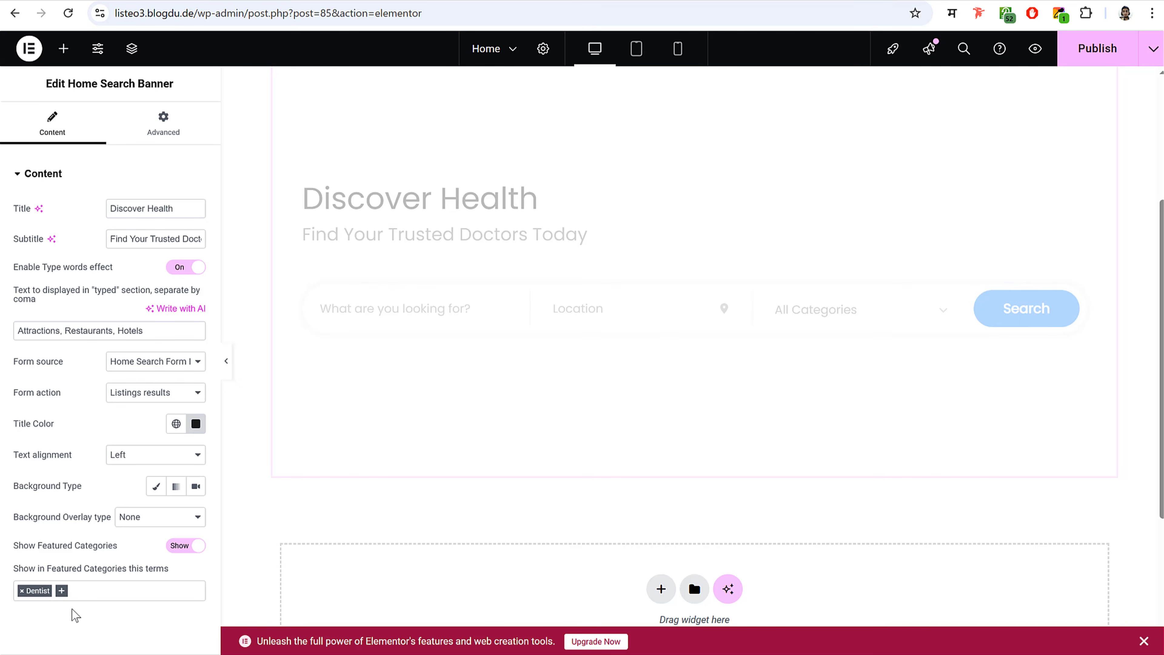
click(116, 595)
click(85, 628)
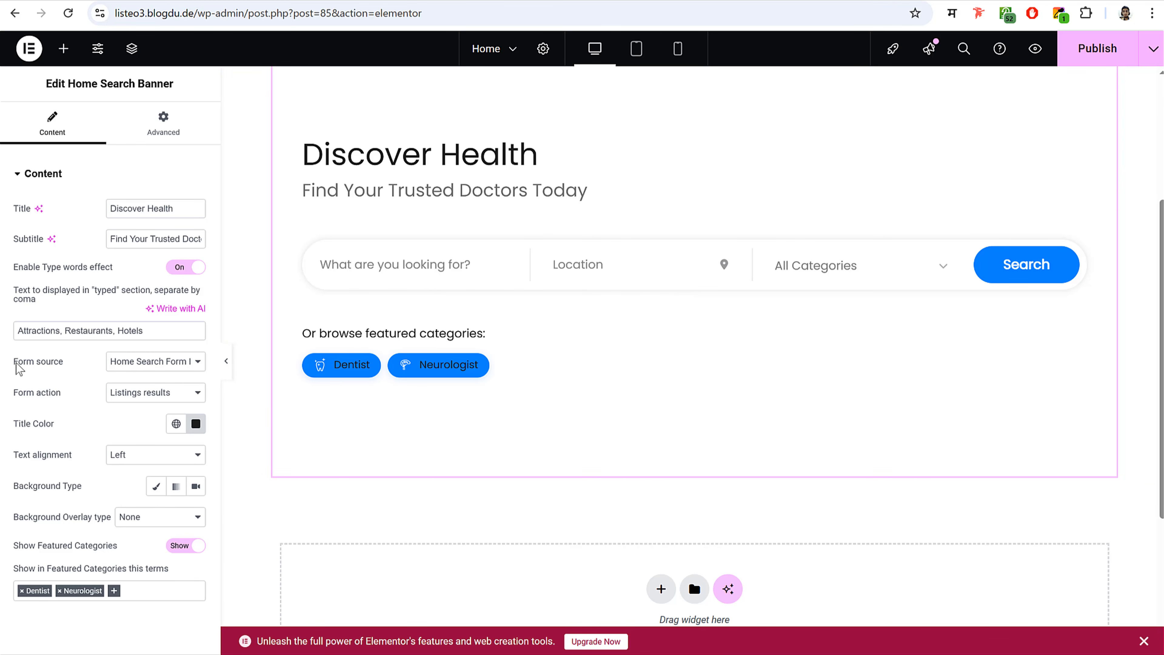
drag(18, 363, 66, 363)
click(155, 362)
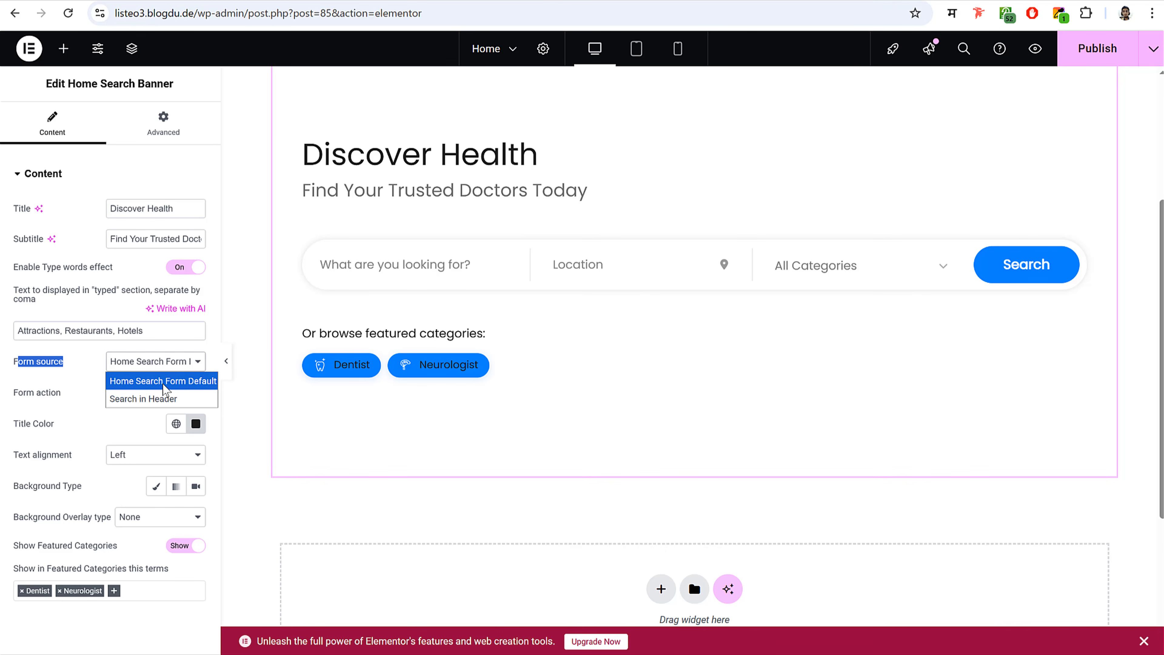
click(213, 386)
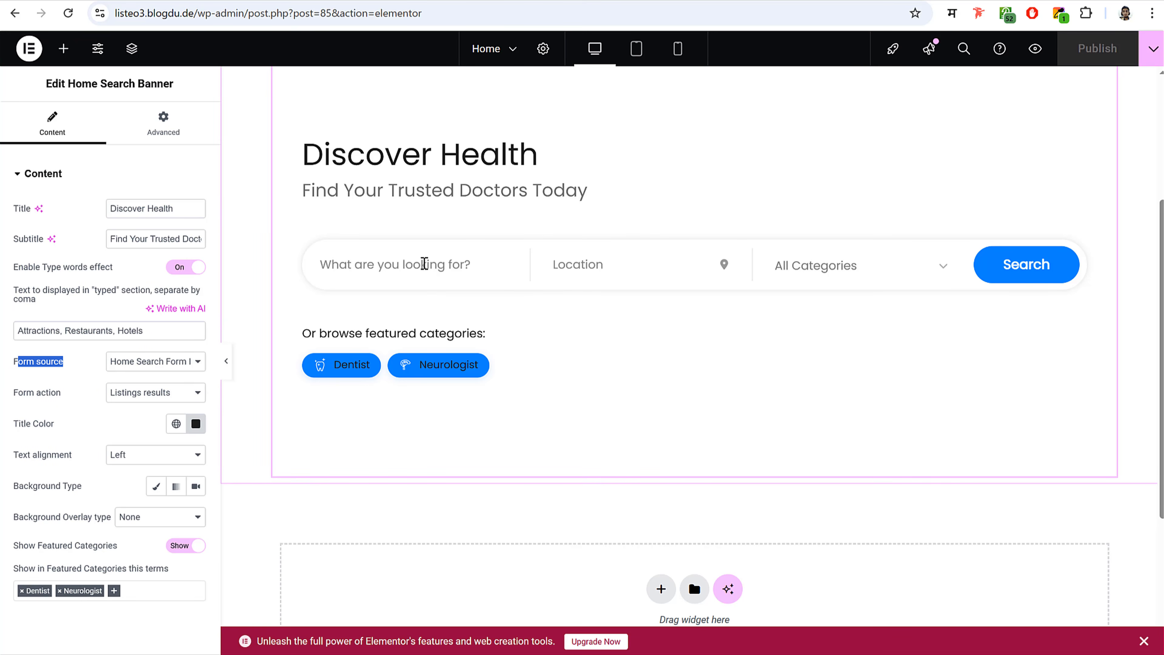
click(159, 366)
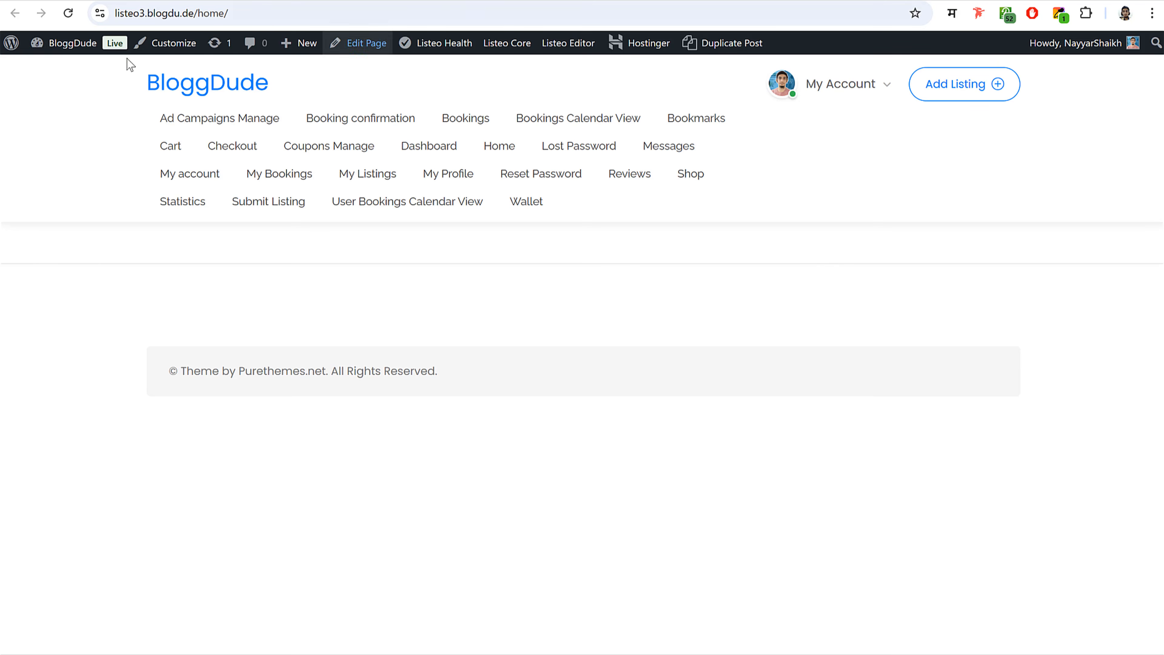
- Go from the dashboard to the Listeo Editor's Search Forms page
click(85, 48)
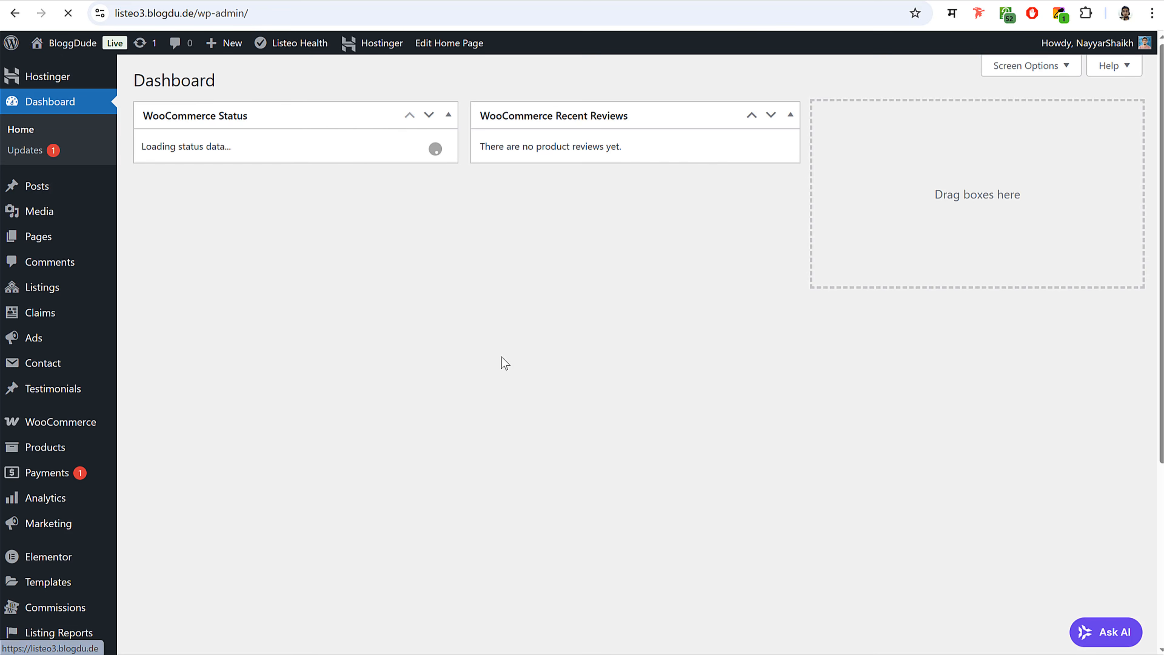
scroll(501, 362, down, 5)
mouse_move(44, 524)
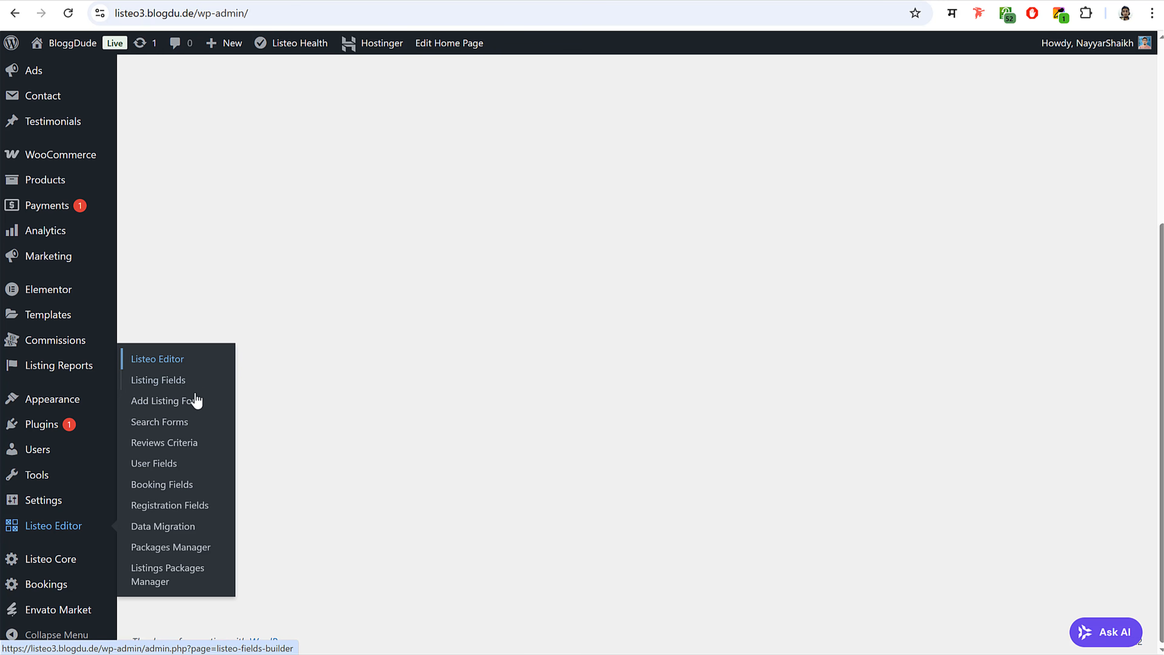
click(148, 429)
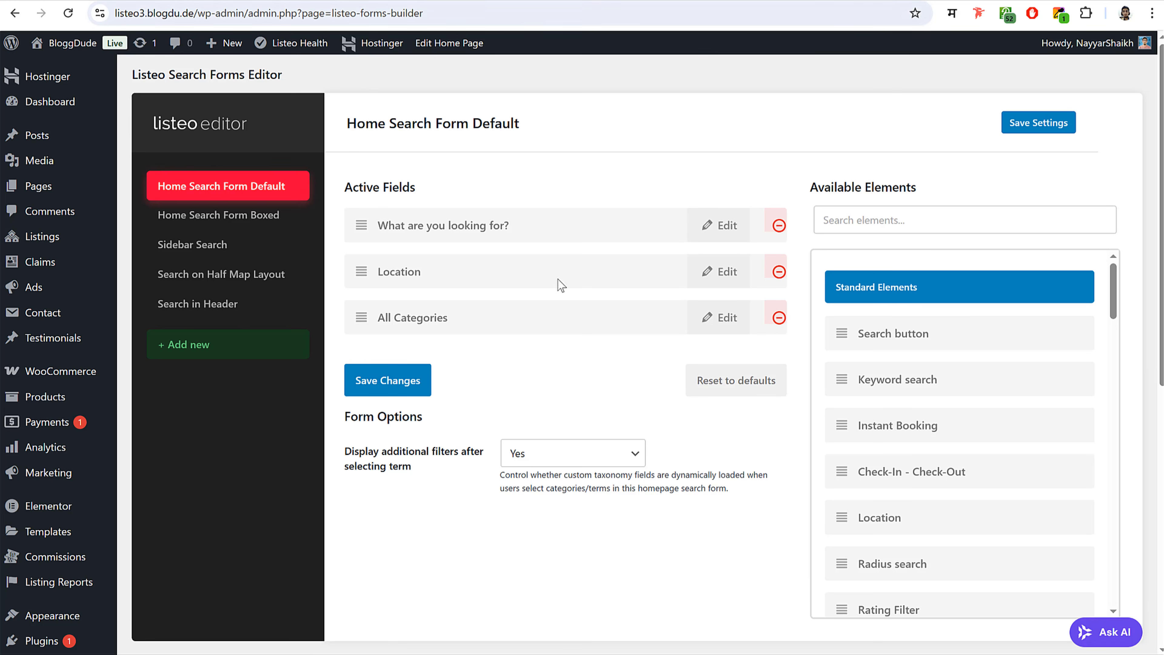
- Move All Categories above Location, remove the keyword field, and add the Rating Filter
drag(366, 319, 394, 189)
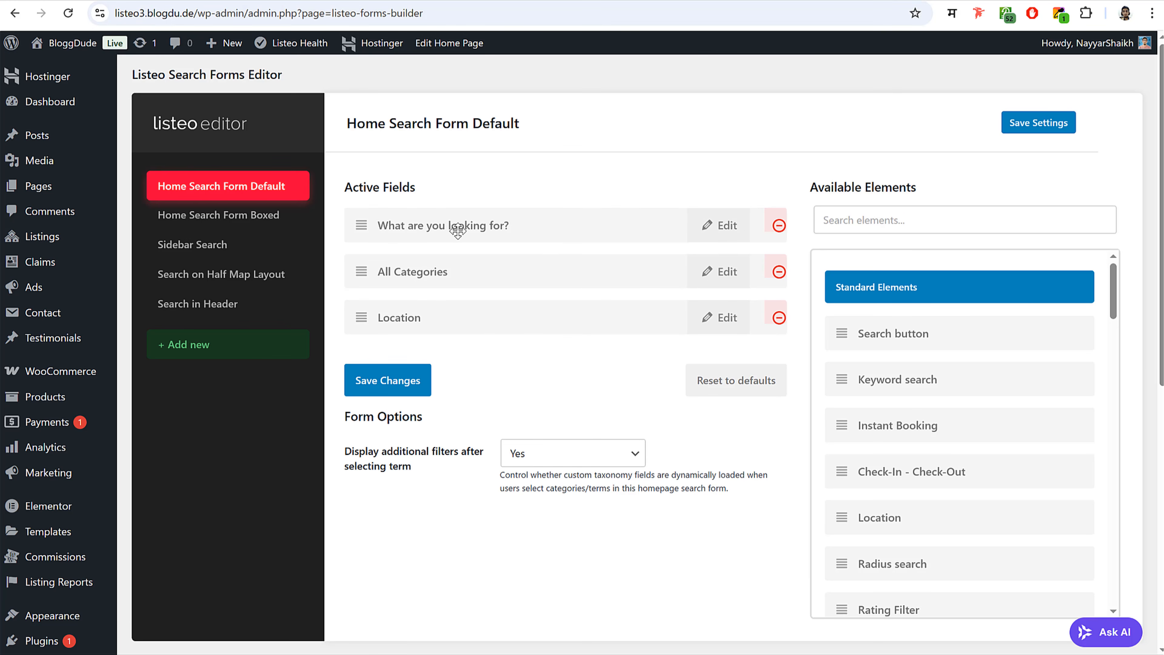
click(778, 228)
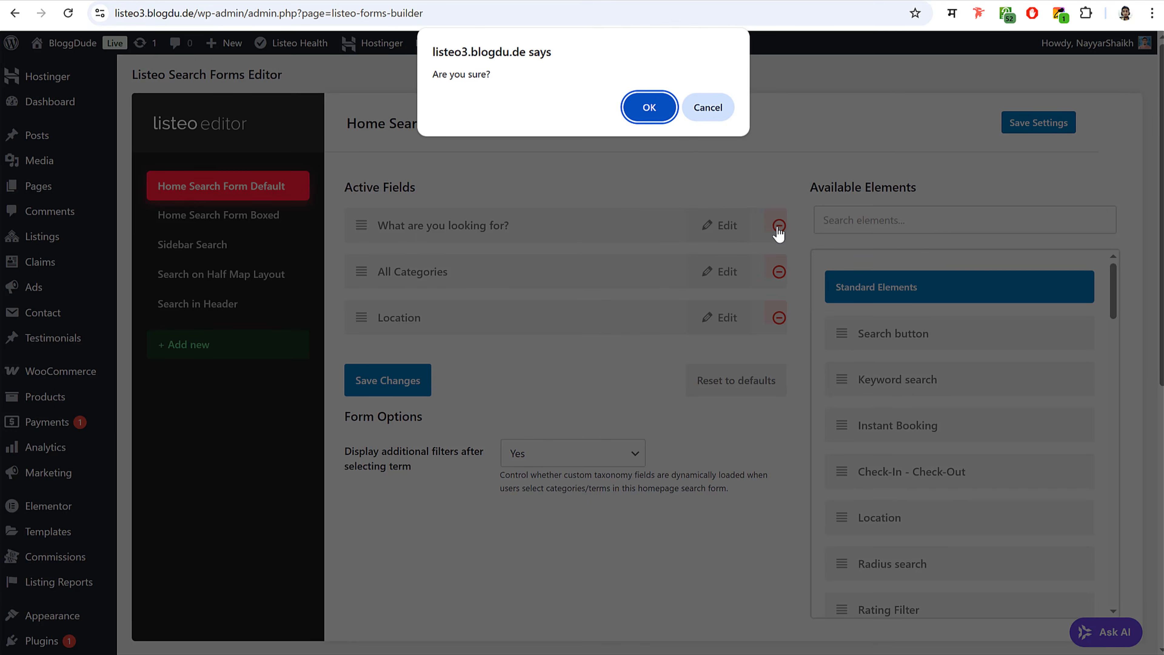
click(647, 108)
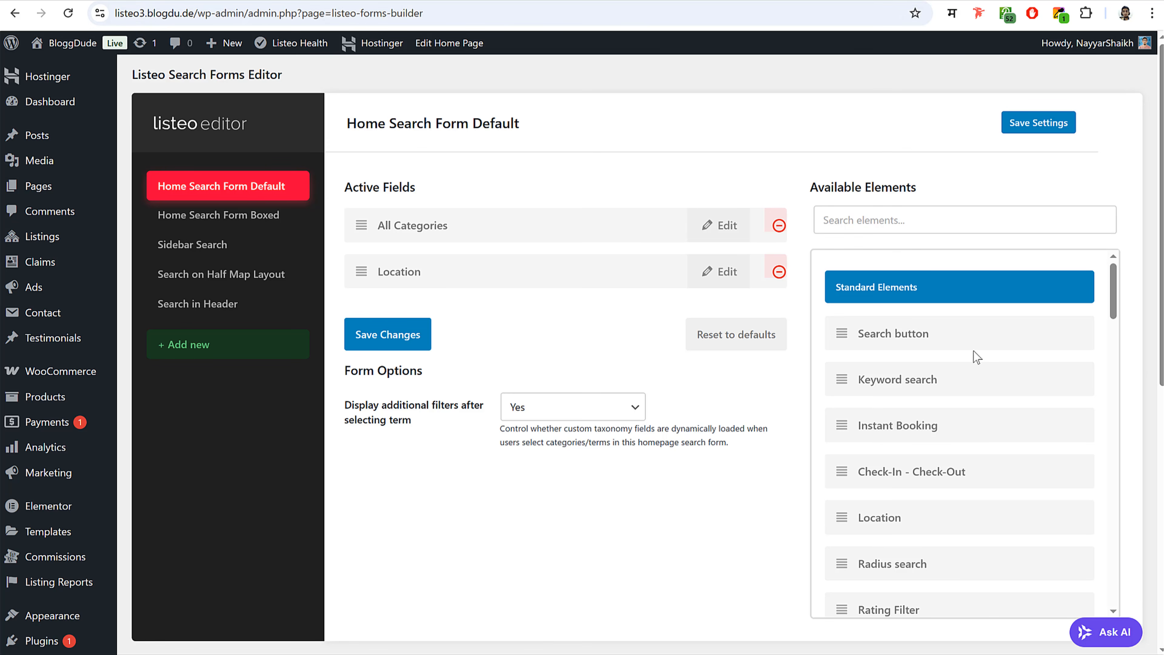
scroll(971, 436, down, 5)
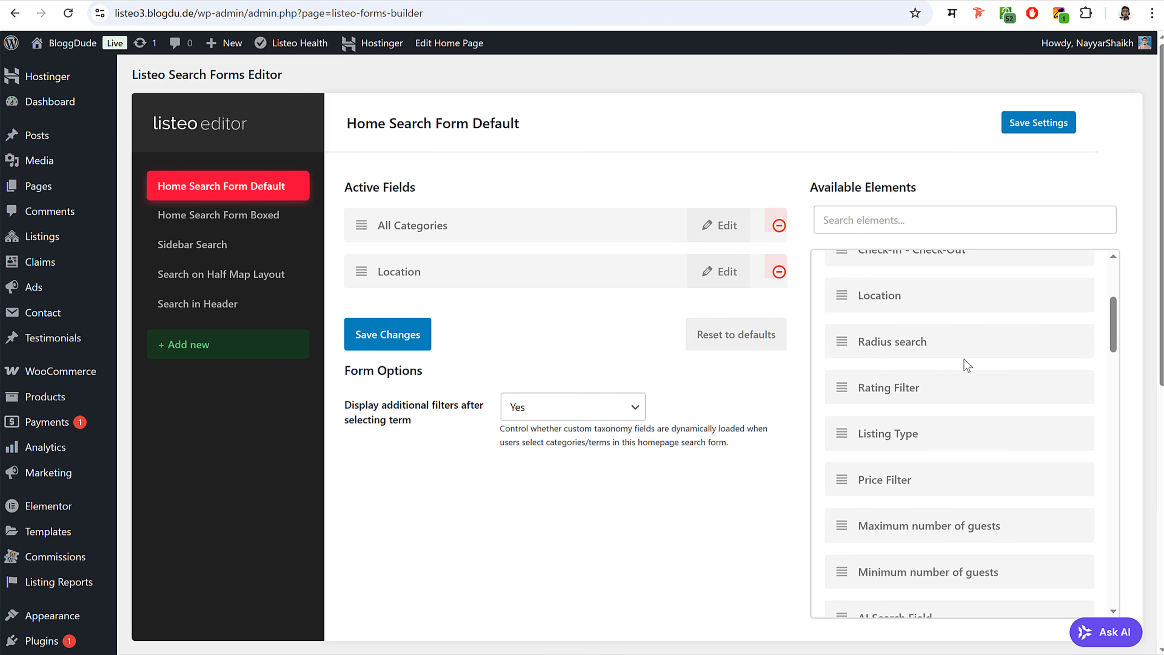
drag(939, 387, 486, 333)
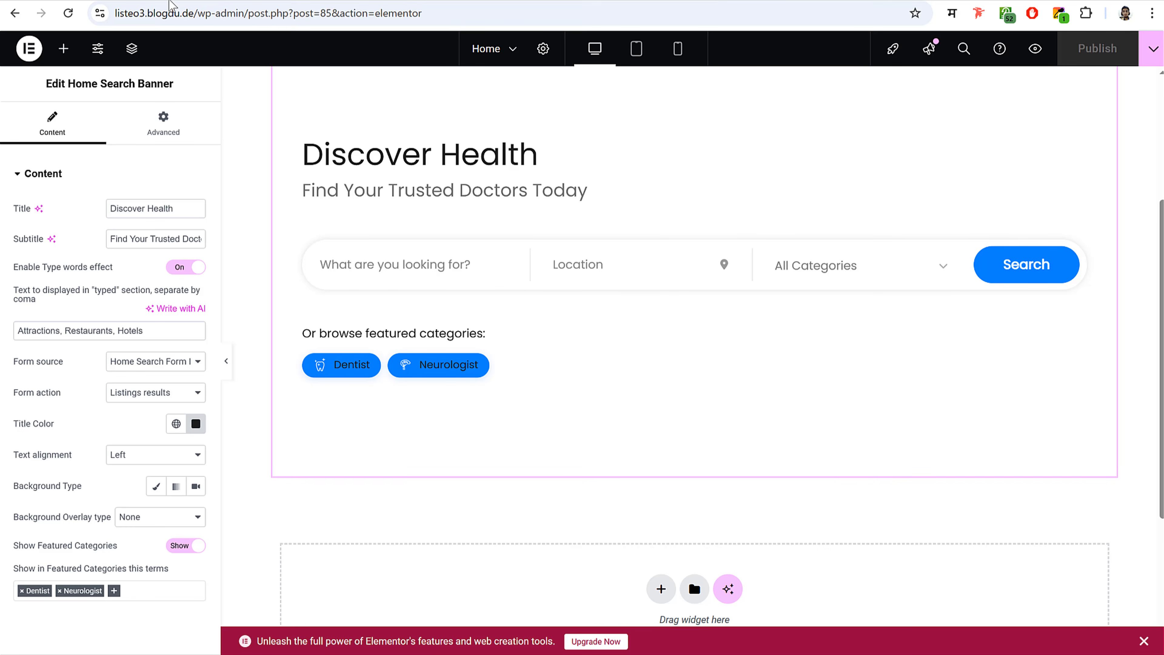
click(68, 13)
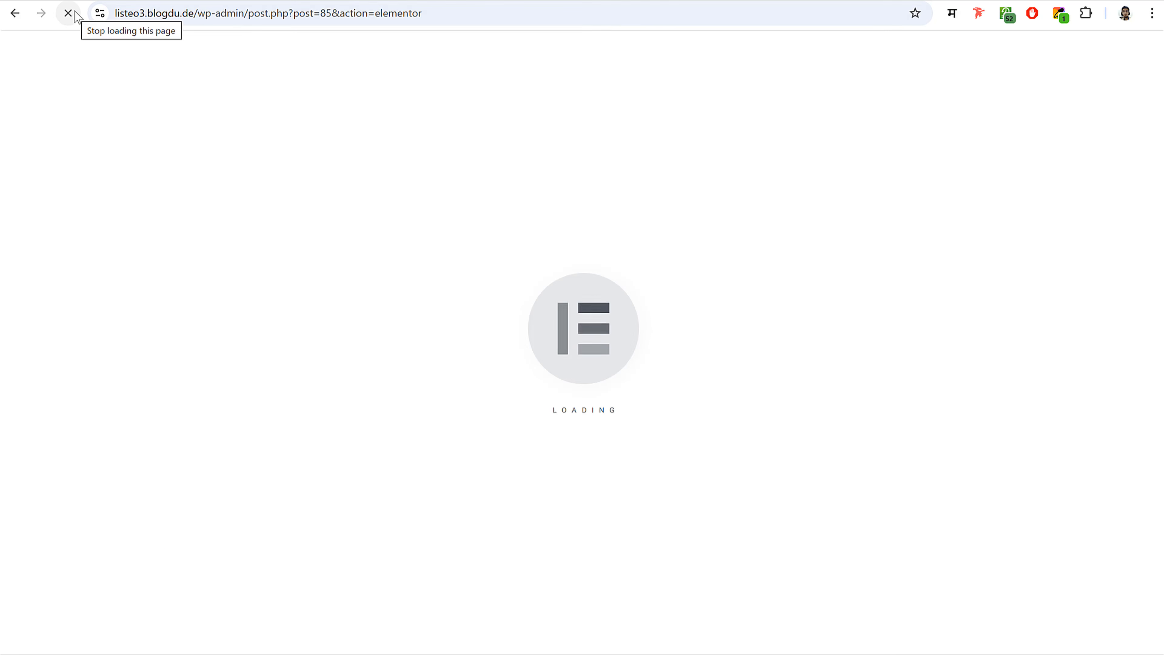
scroll(597, 369, down, 5)
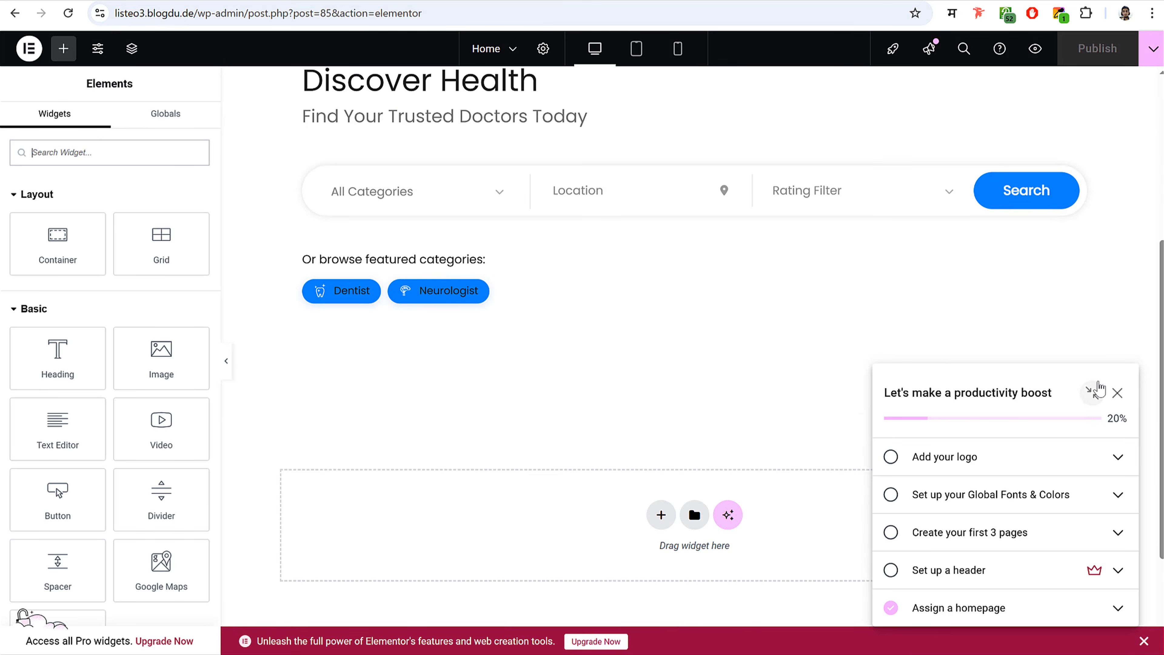
click(896, 202)
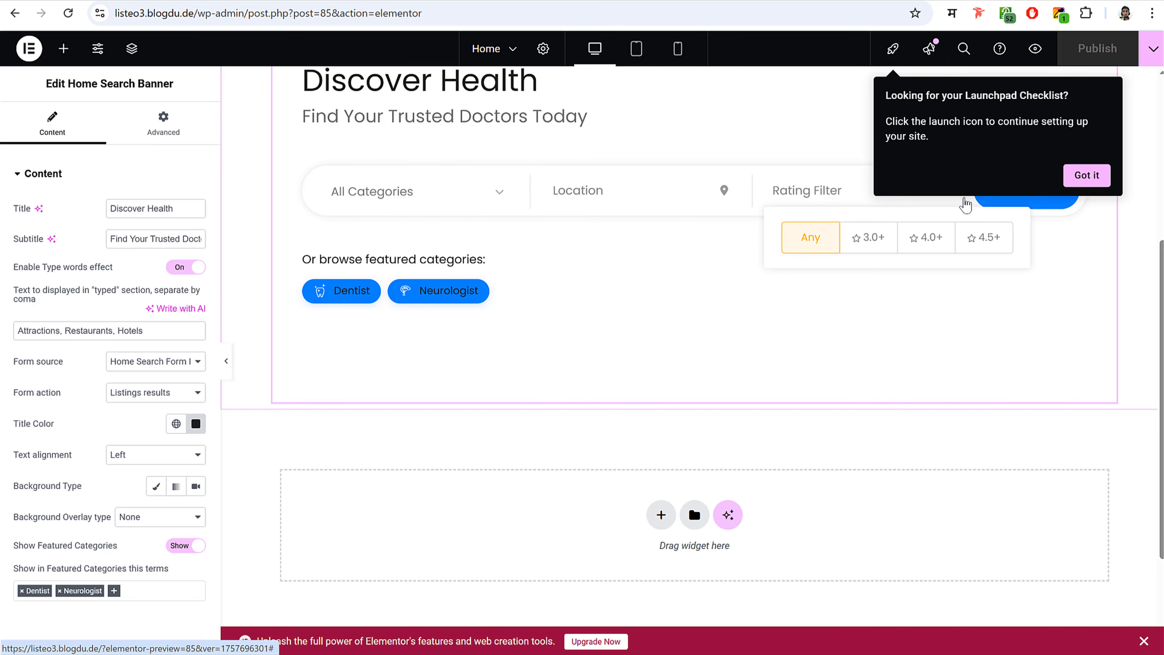
click(1083, 175)
click(577, 190)
scroll(639, 241, up, 3)
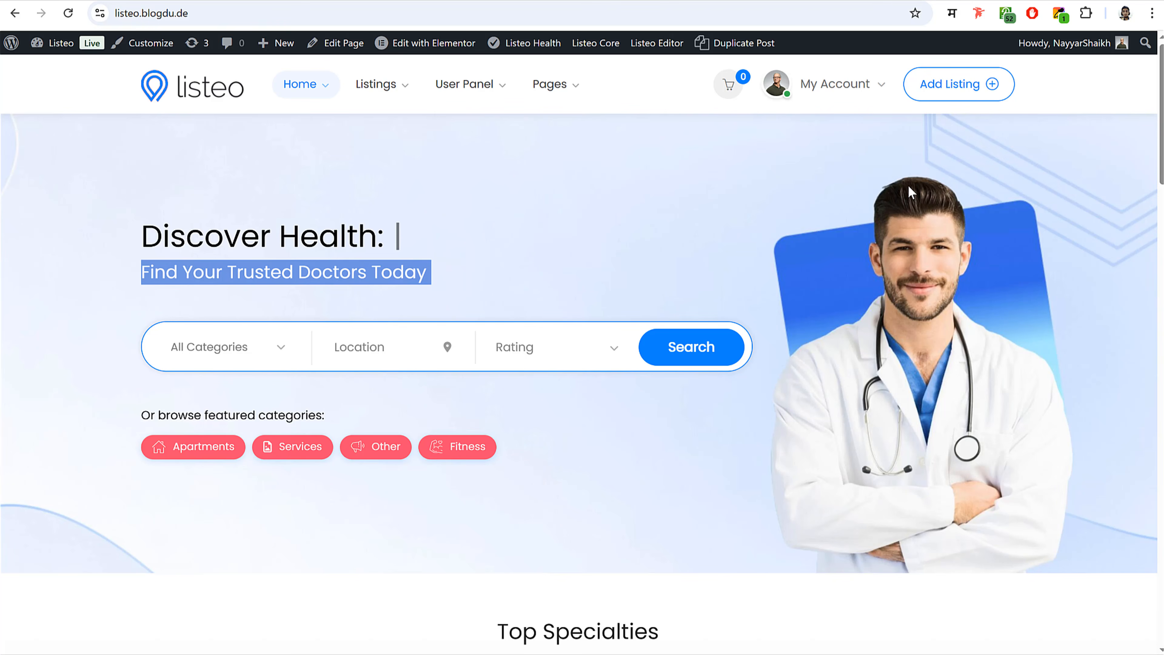
click(337, 42)
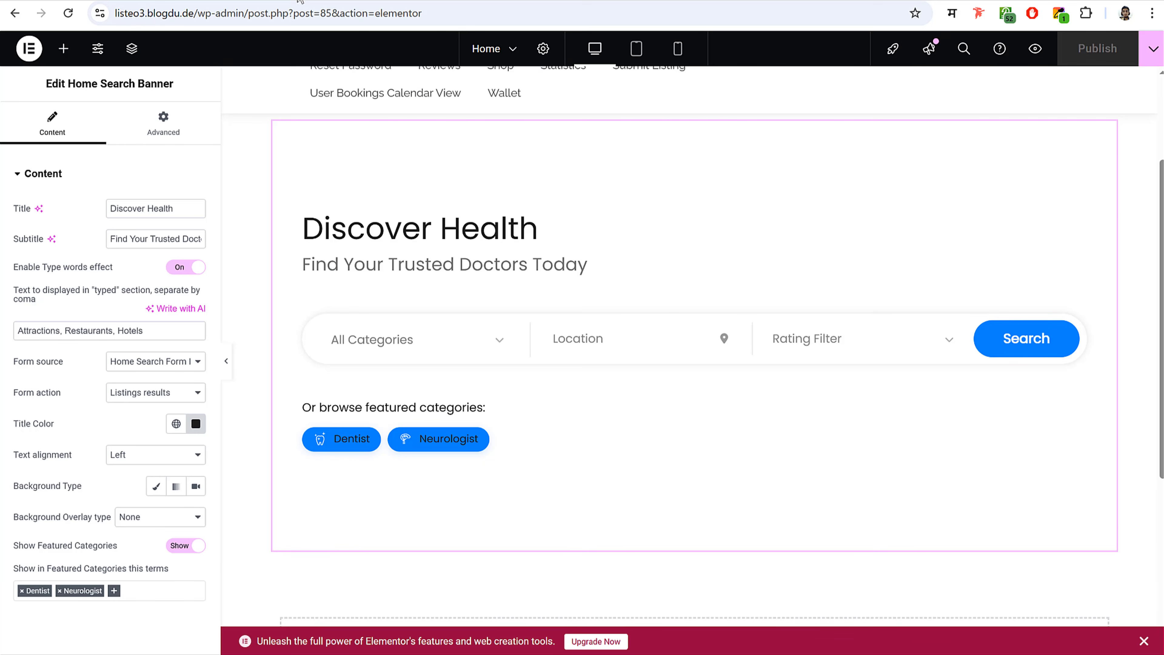
scroll(670, 252, up, 2)
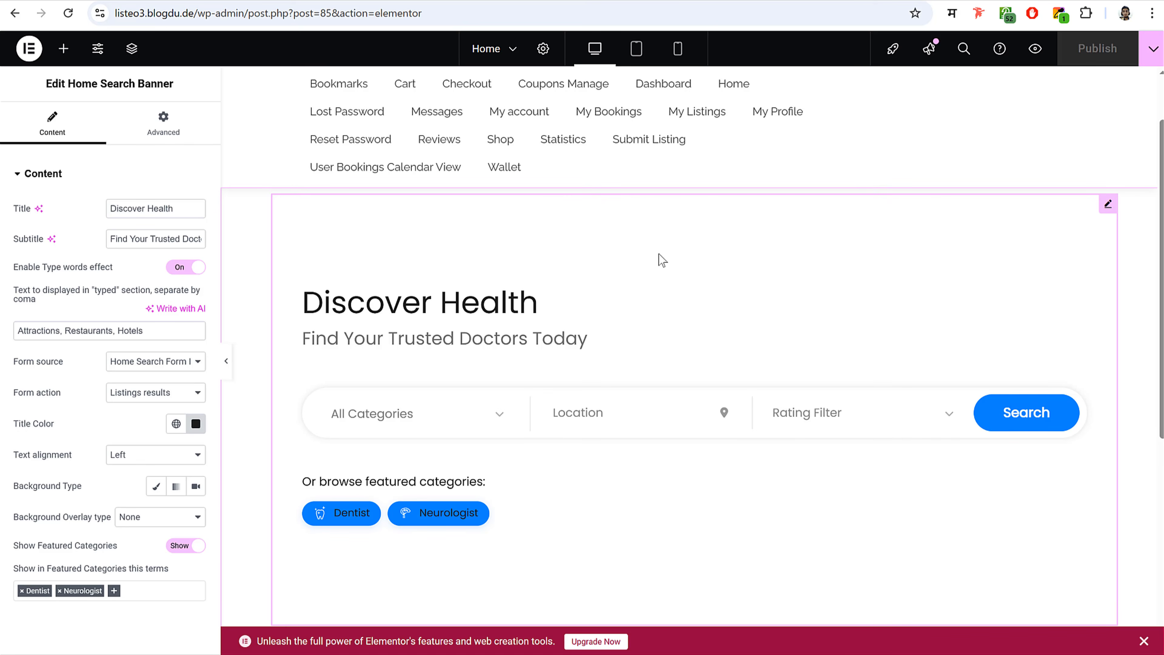
scroll(662, 260, down, 2)
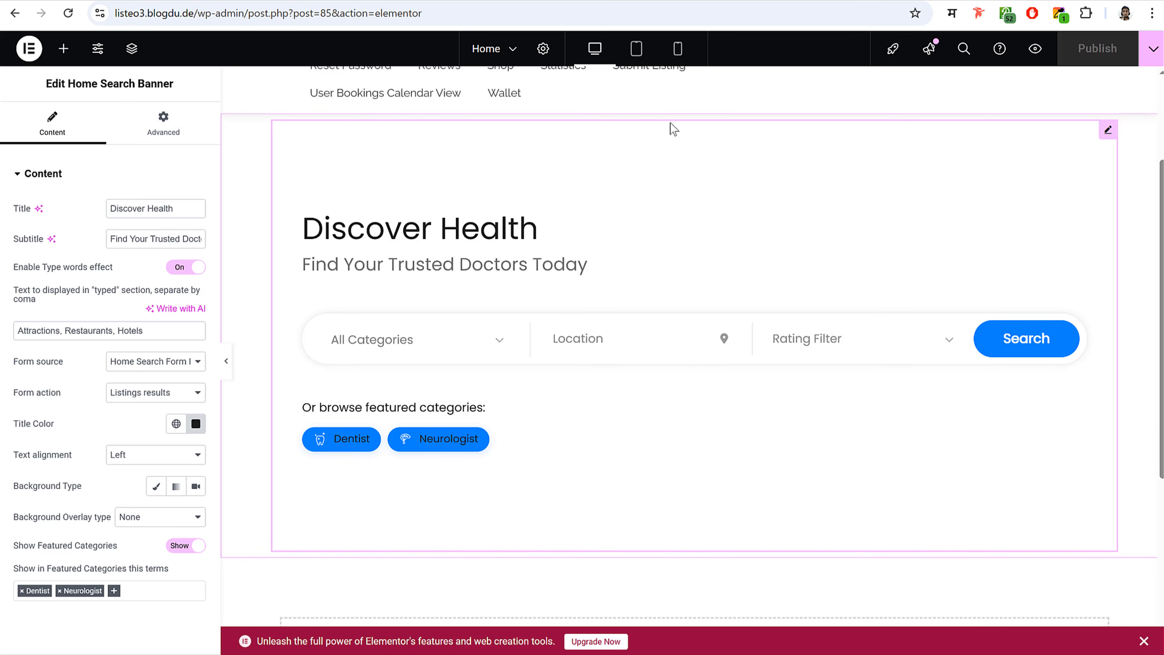
scroll(661, 208, up, 2)
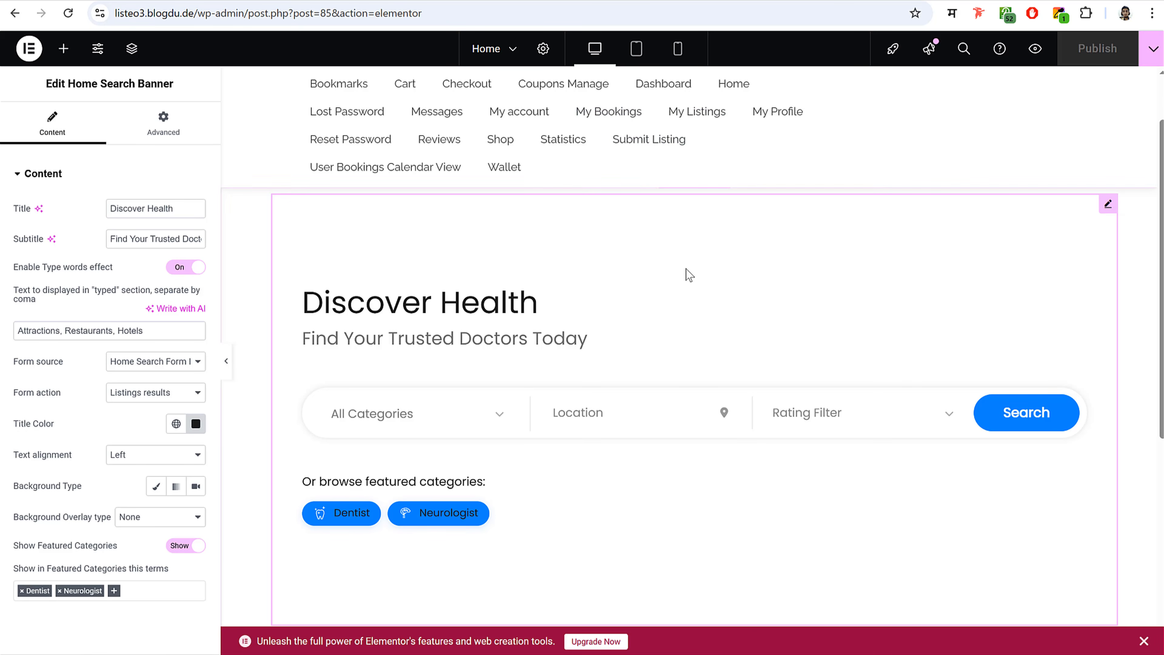
scroll(750, 221, down, 8)
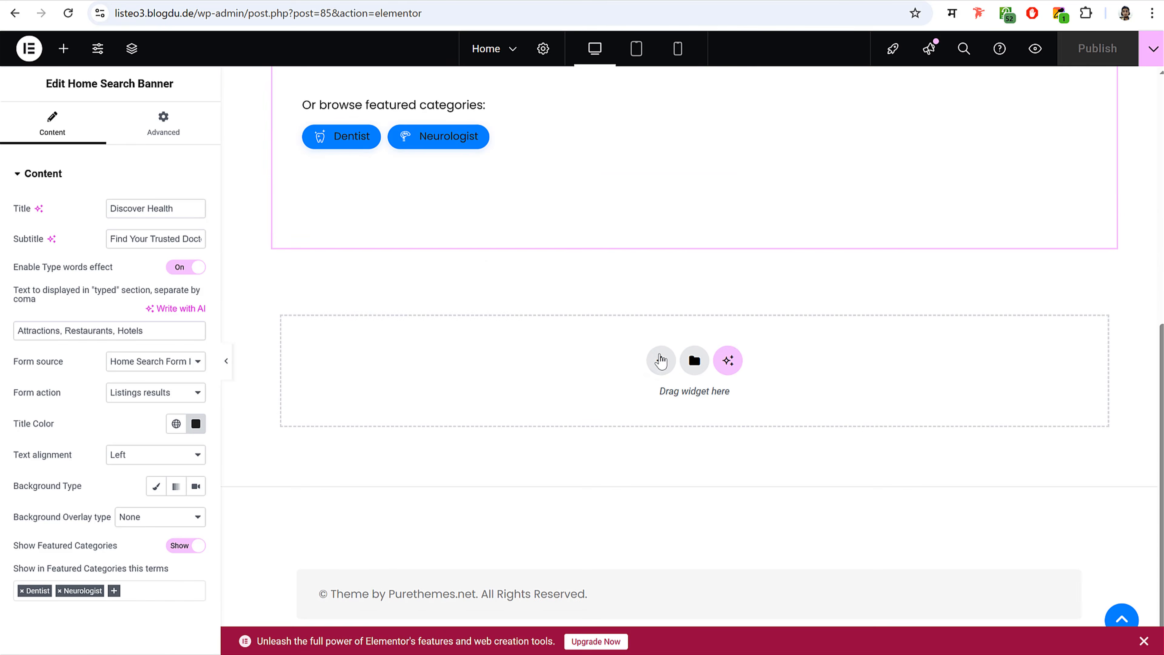
- Add an empty single-column flexbox container below the banner, then delete it
click(660, 357)
click(663, 409)
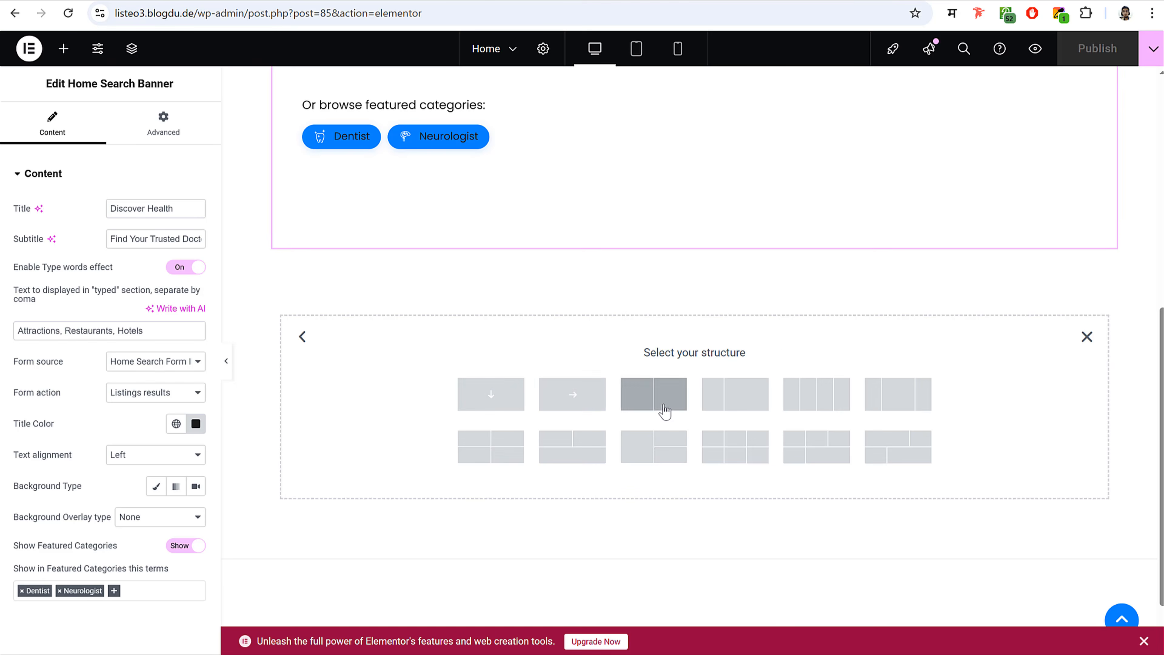
click(495, 393)
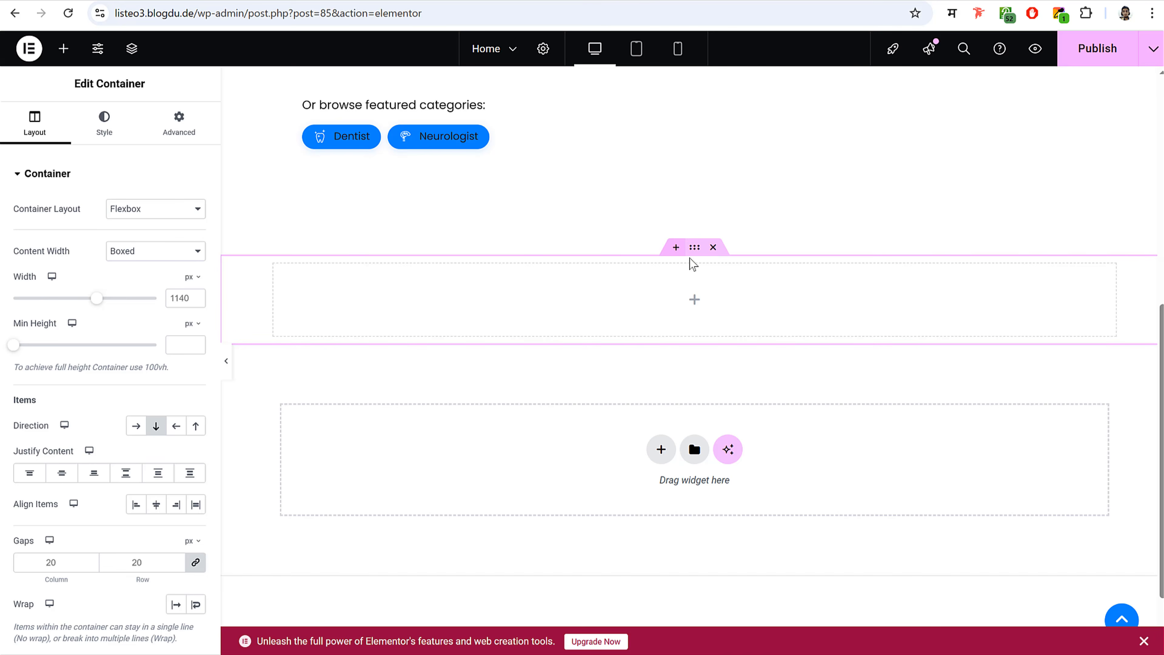
click(712, 247)
scroll(722, 278, up, 10)
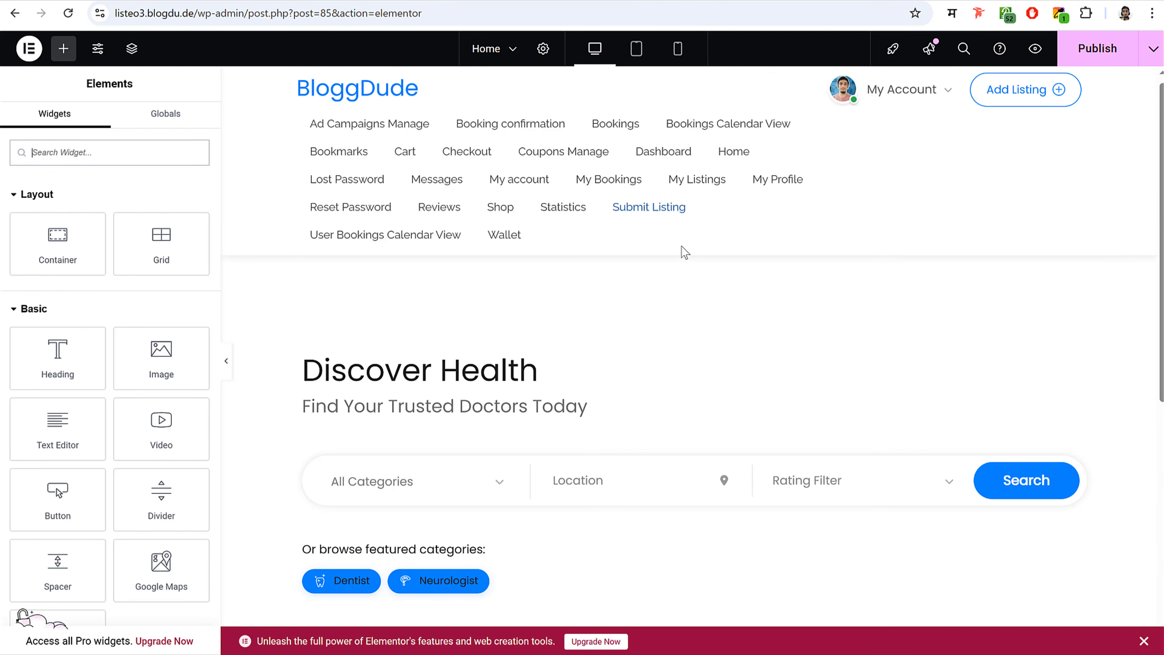
scroll(719, 275, down, 3)
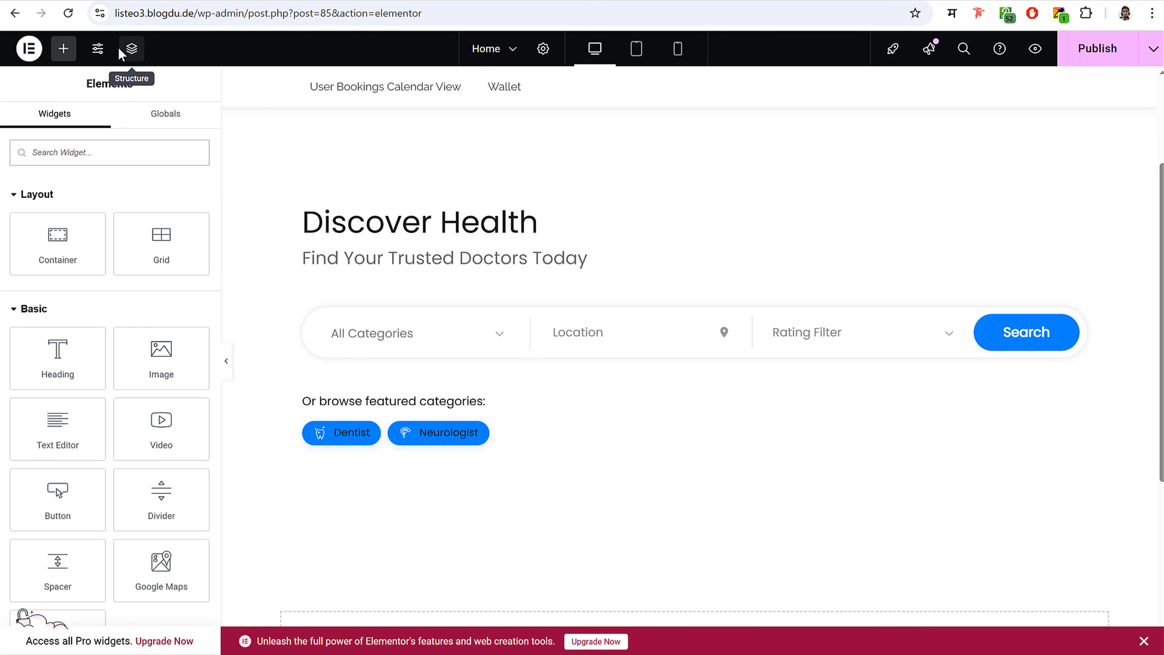
- Select the banner's outer container through the Structure navigator, then close the navigator
click(131, 51)
drag(1025, 115, 588, 158)
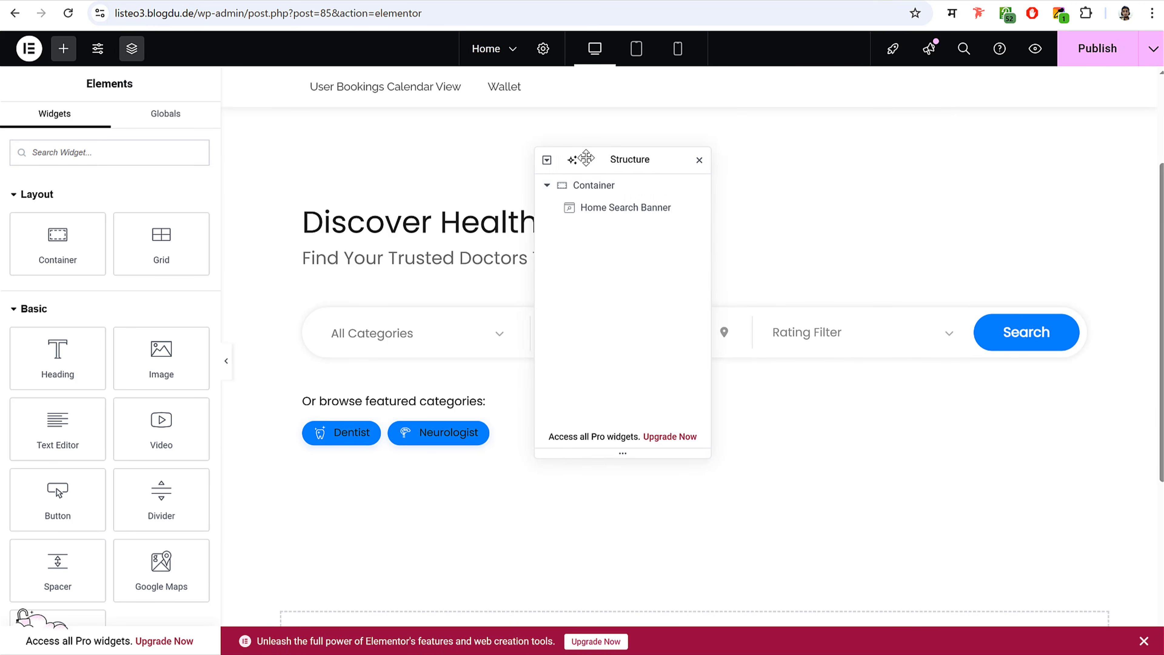
click(587, 186)
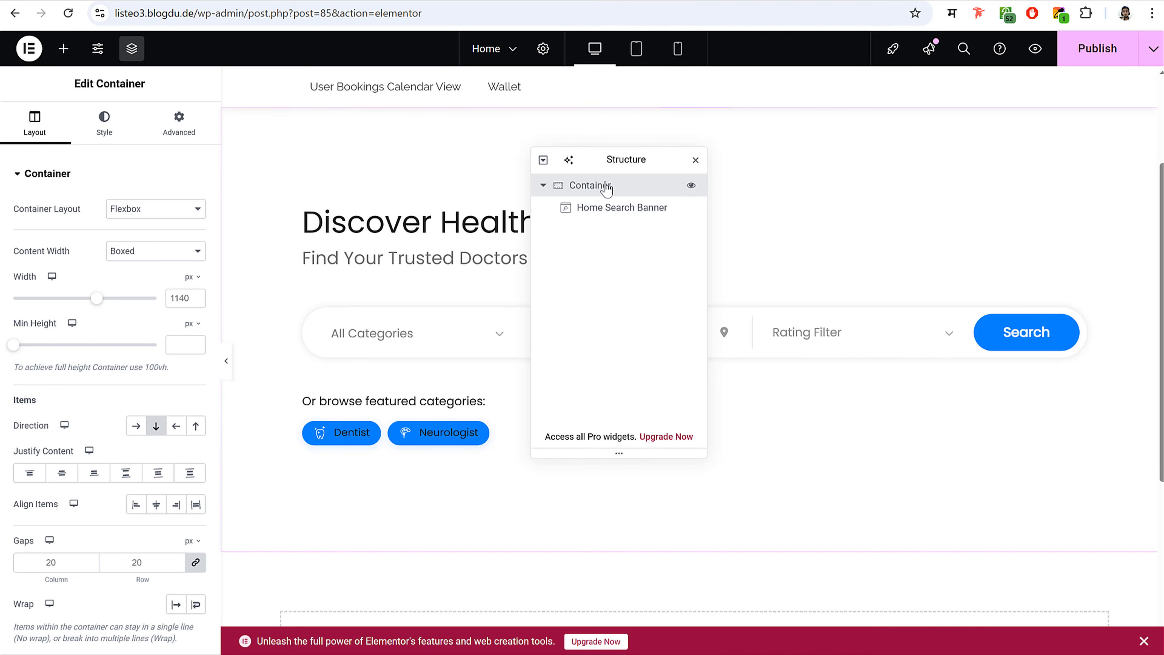
click(695, 159)
drag(77, 83, 165, 85)
click(165, 84)
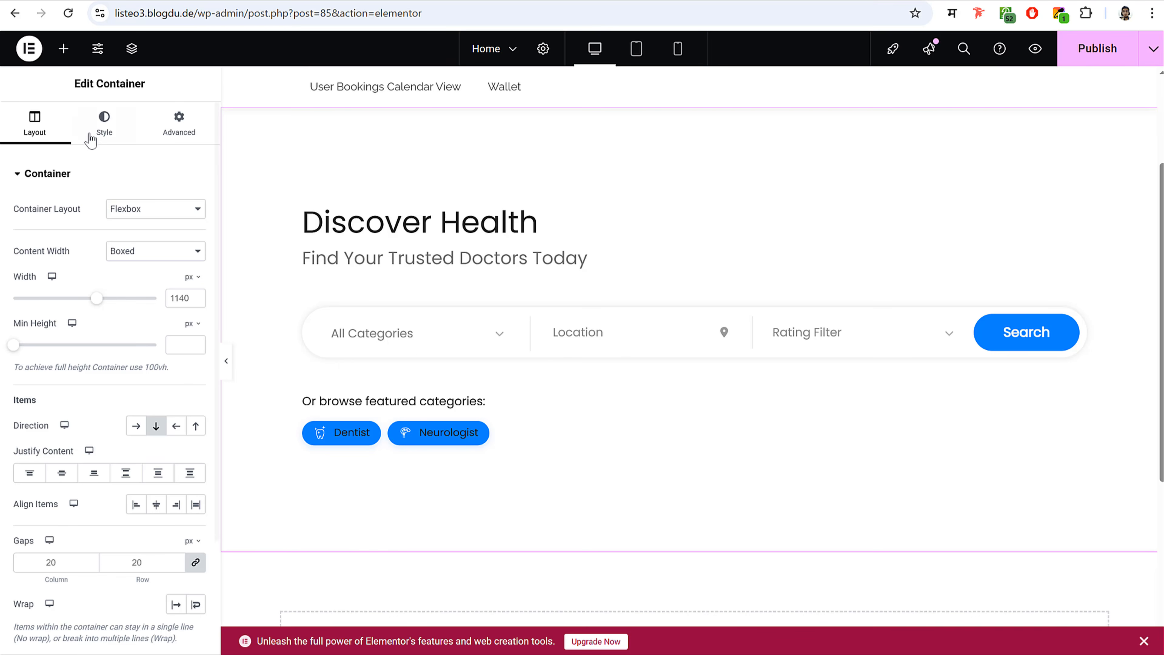
- Give the container a Classic background using the uploaded image Screenshot_38
click(105, 126)
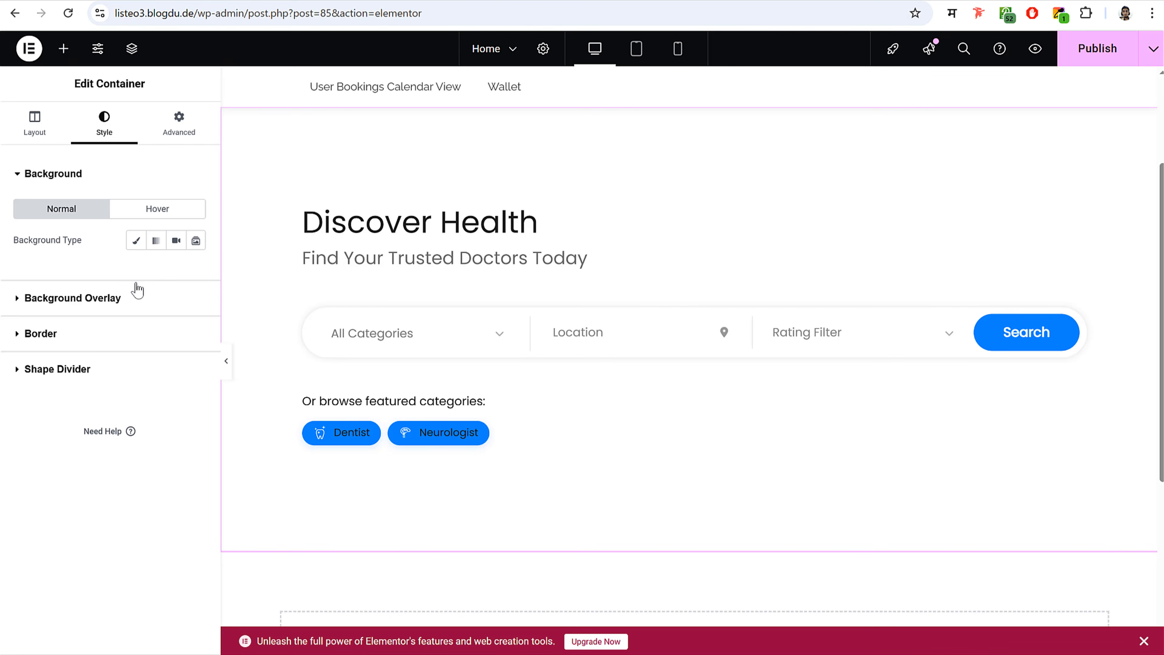
click(136, 240)
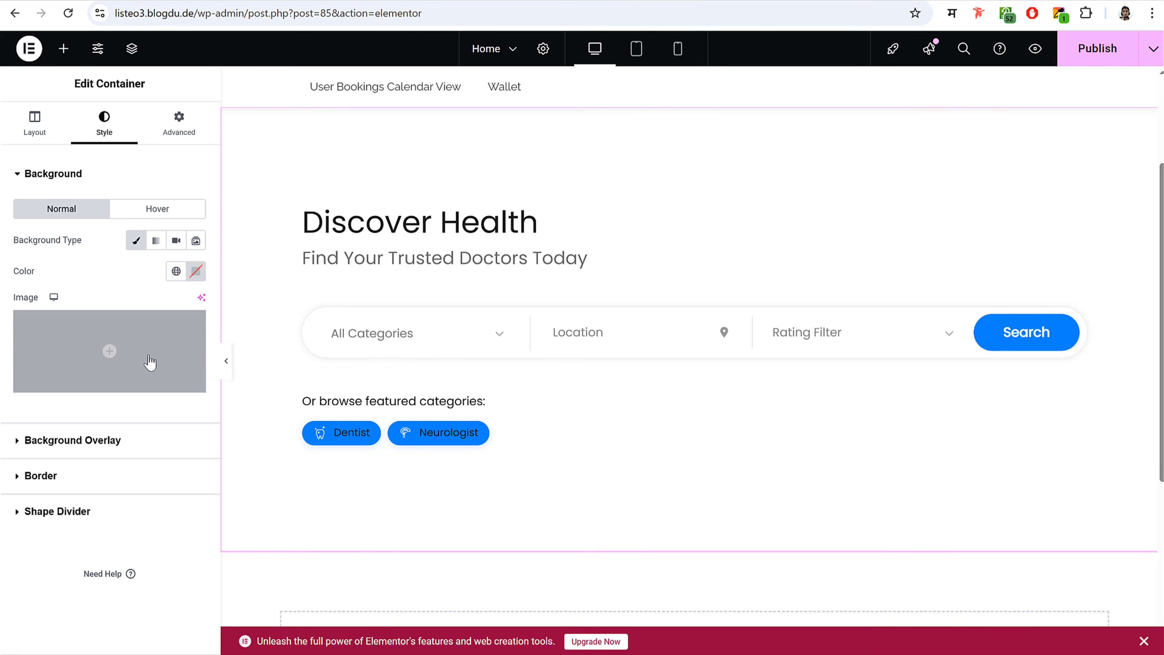
click(148, 362)
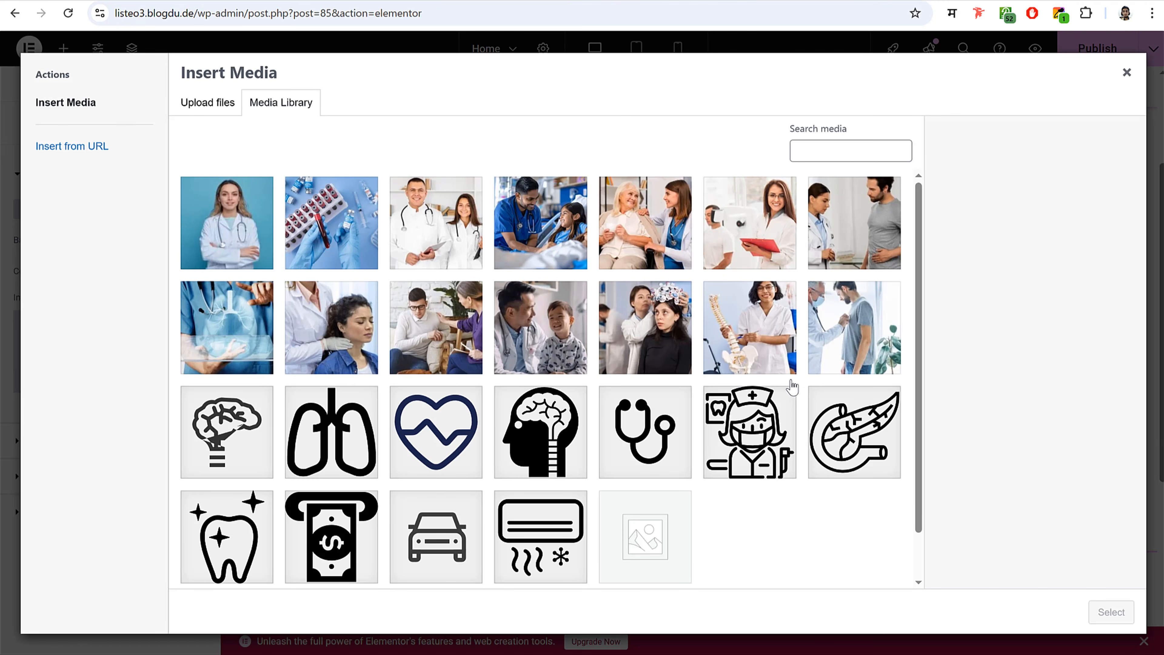
scroll(819, 426, down, 2)
key(alt+Tab)
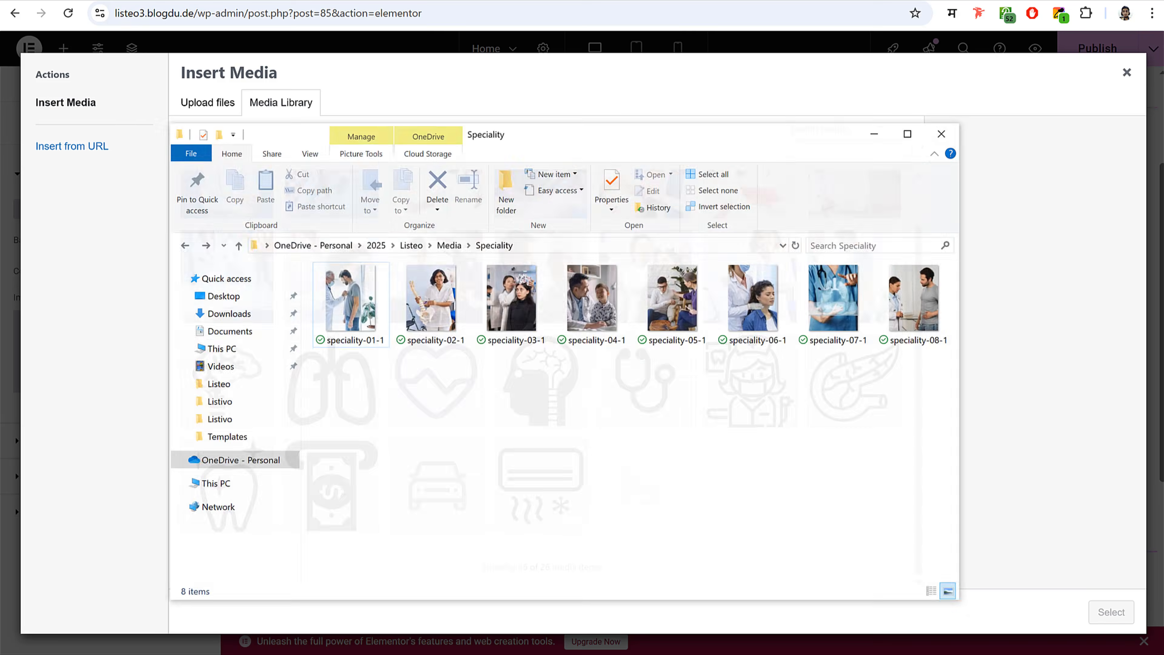
click(422, 241)
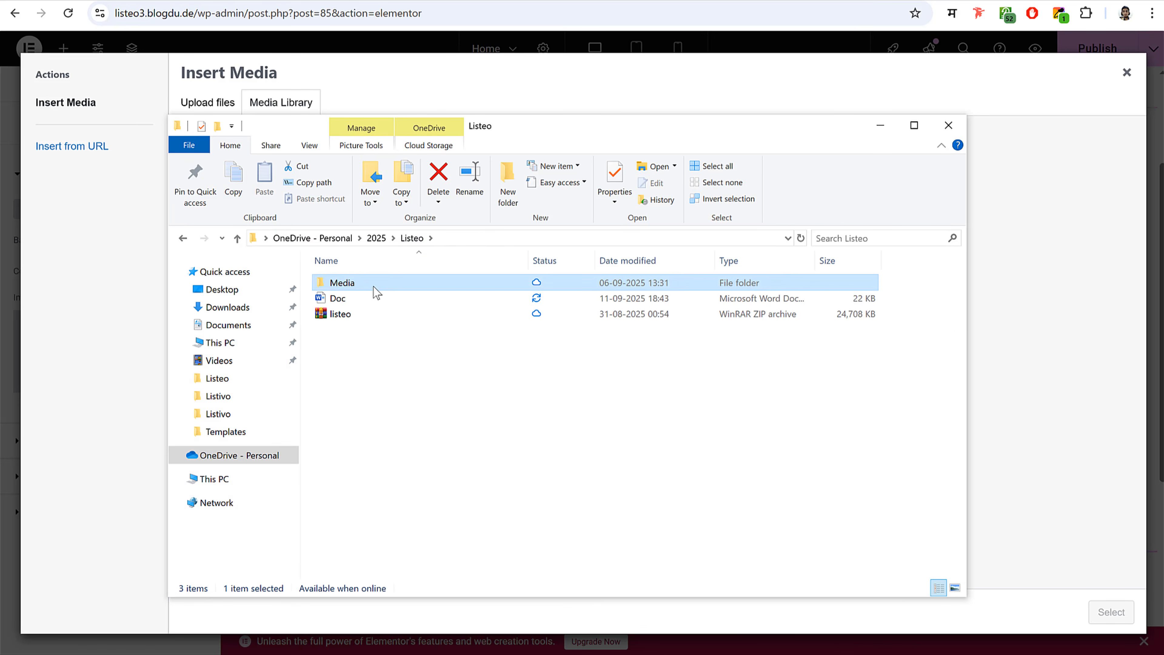
double_click(373, 286)
click(751, 495)
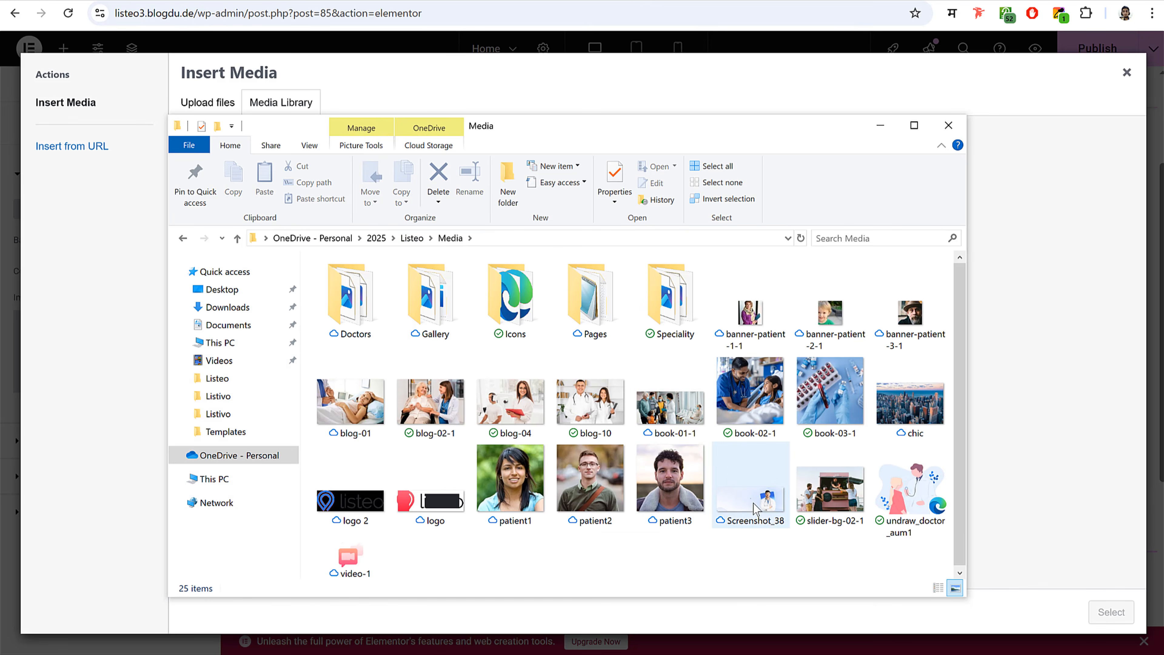
mouse_move(113, 434)
mouse_down()
mouse_move(77, 364)
mouse_move(91, 435)
mouse_up()
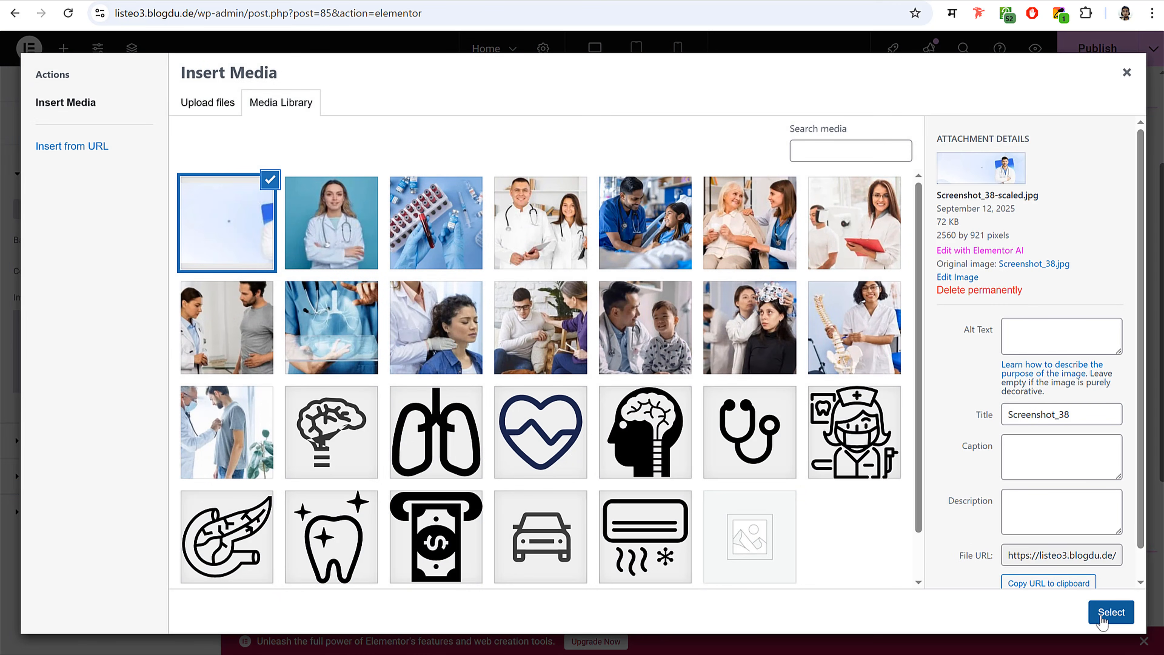
click(1111, 612)
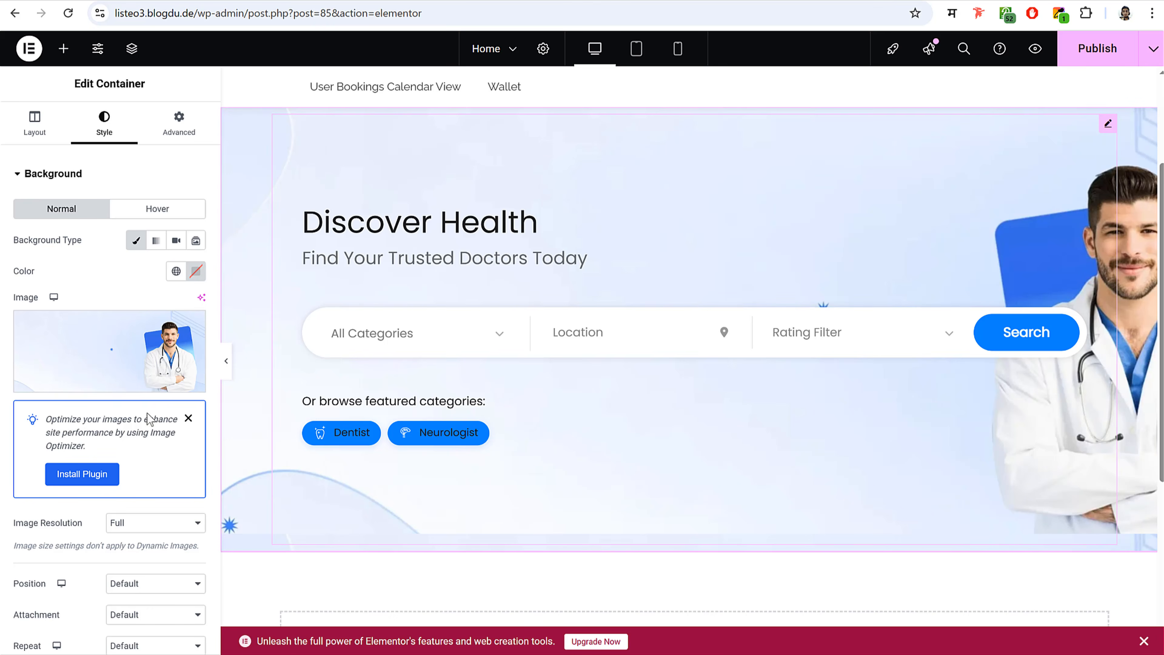
- Set the background display size to Cover and position to Center Center
scroll(148, 418, down, 5)
click(146, 429)
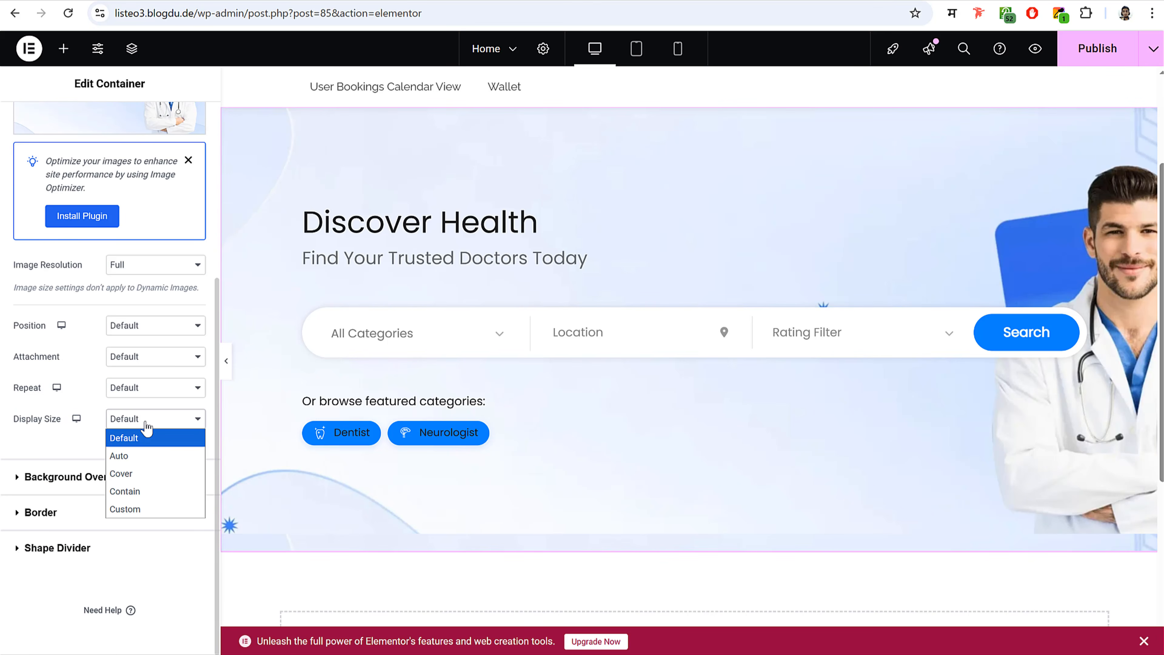
click(147, 473)
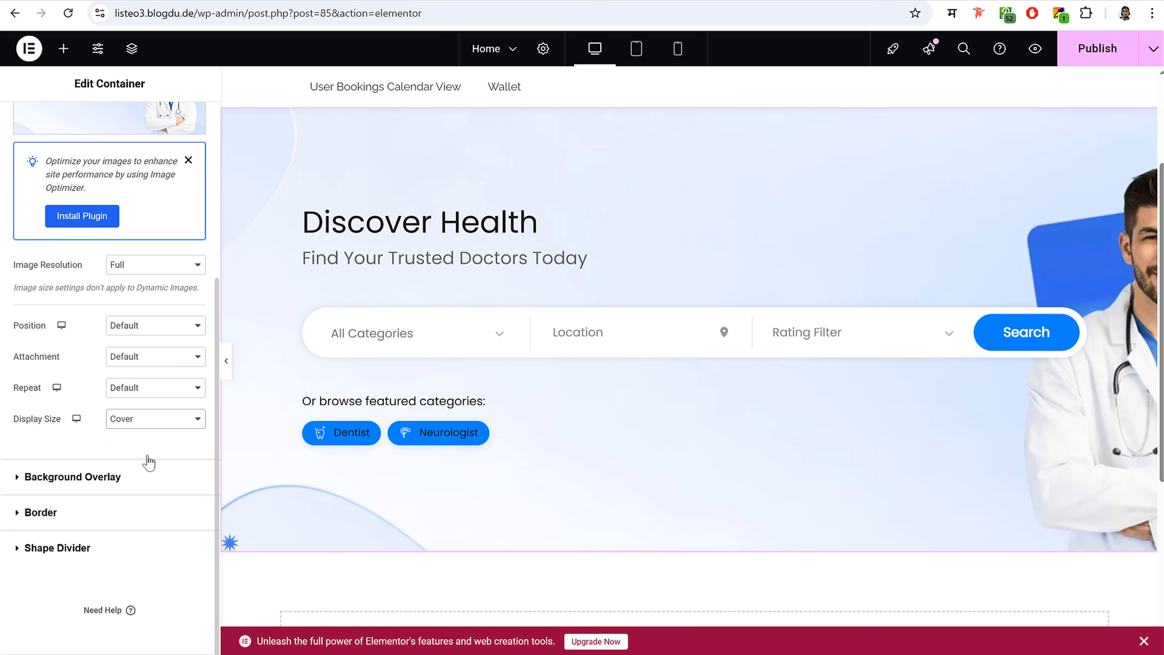
click(140, 336)
click(152, 363)
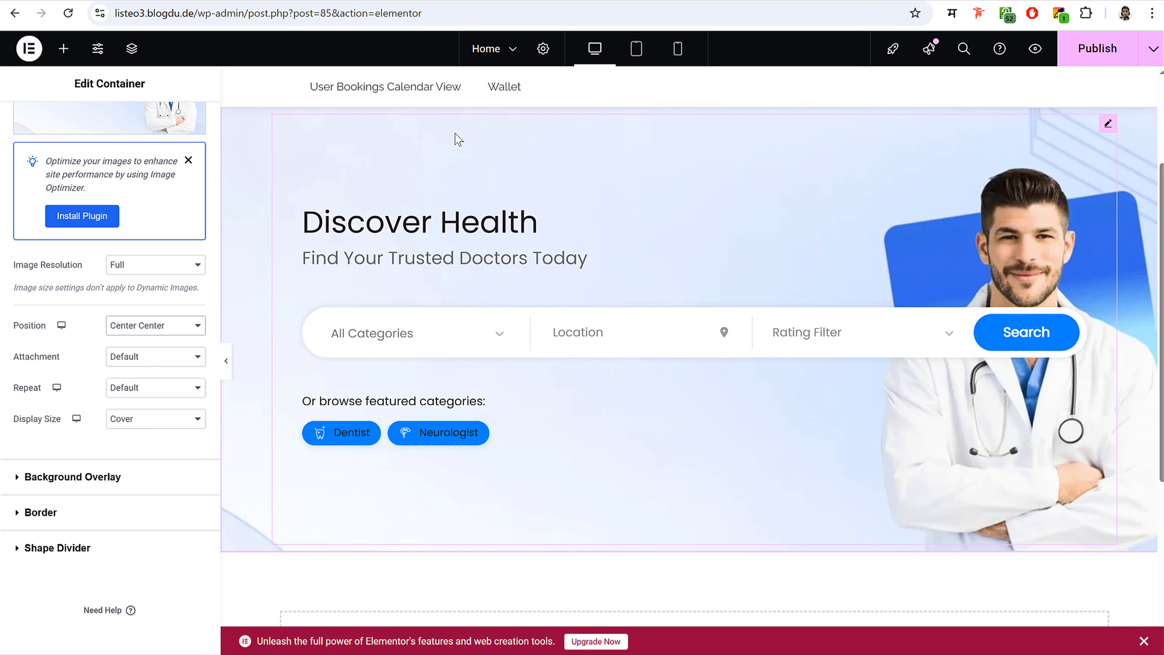
- Publish the page and check it on the live site's tab
click(1091, 54)
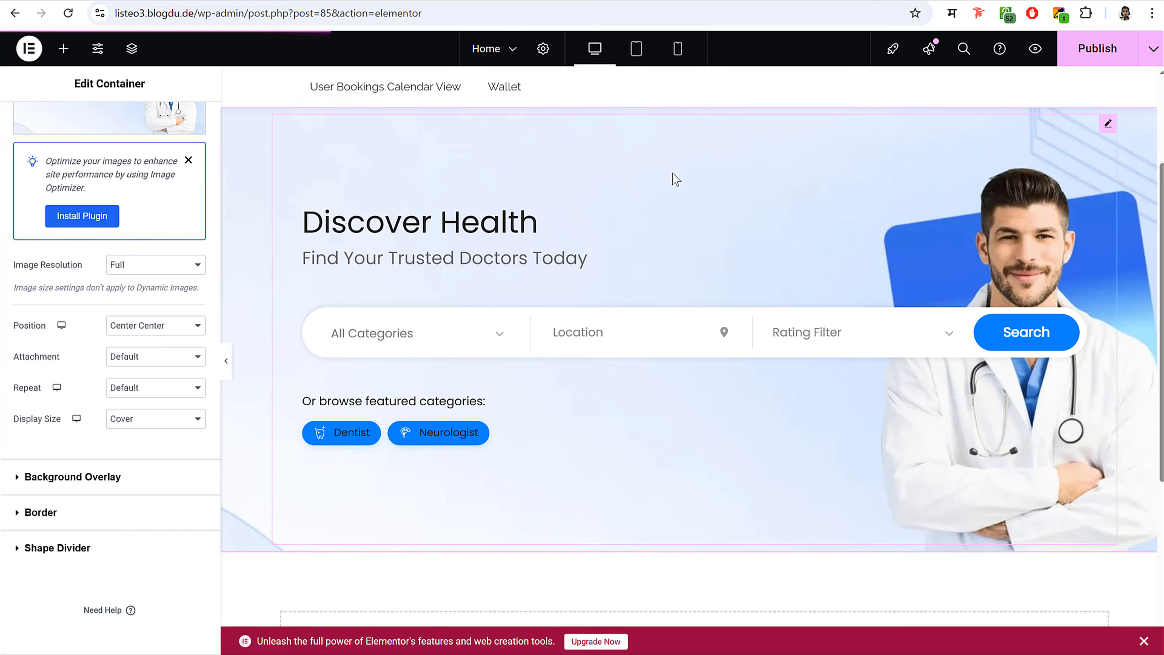
scroll(614, 393, down, 5)
scroll(610, 390, up, 5)
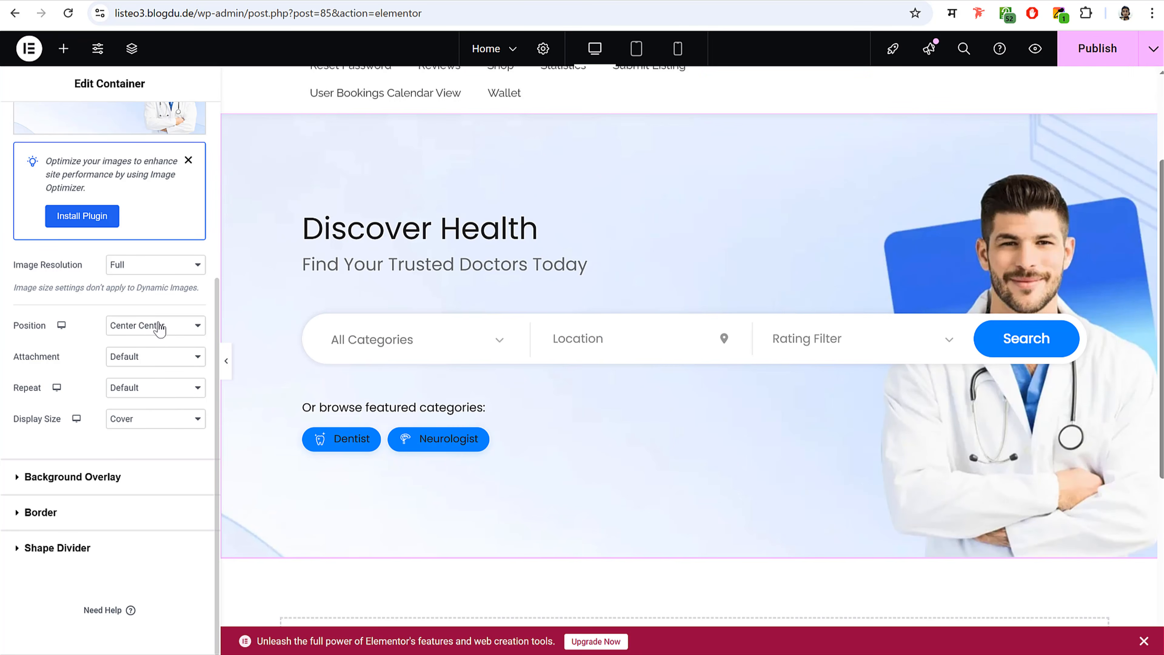
click(1100, 56)
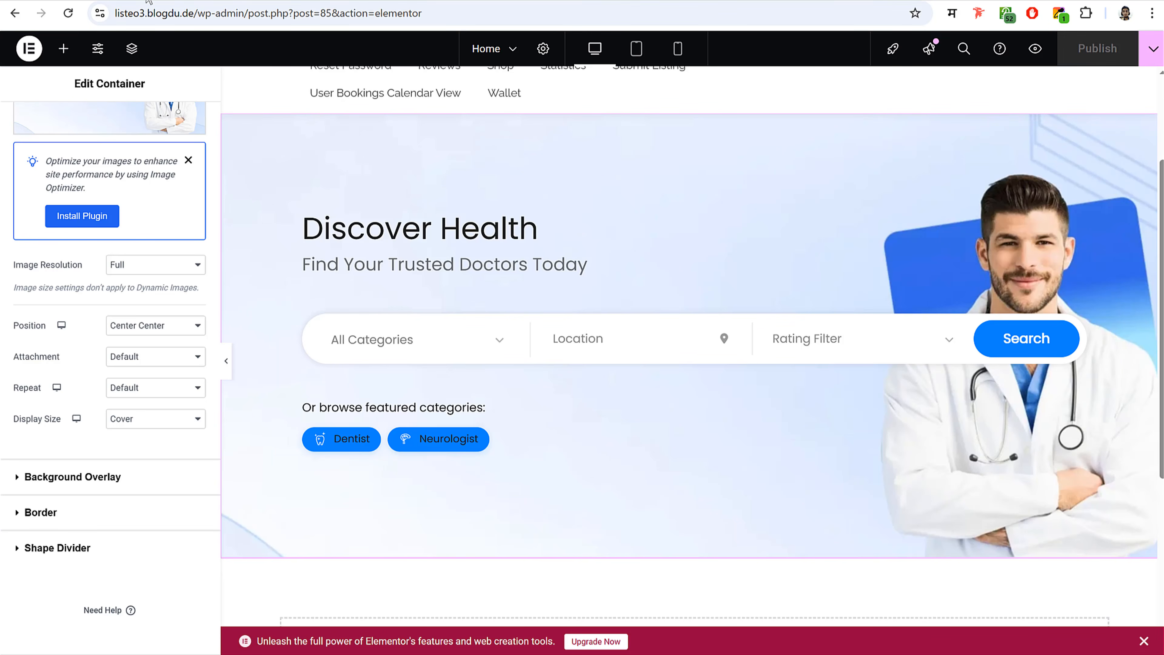
click(251, 1)
click(252, 0)
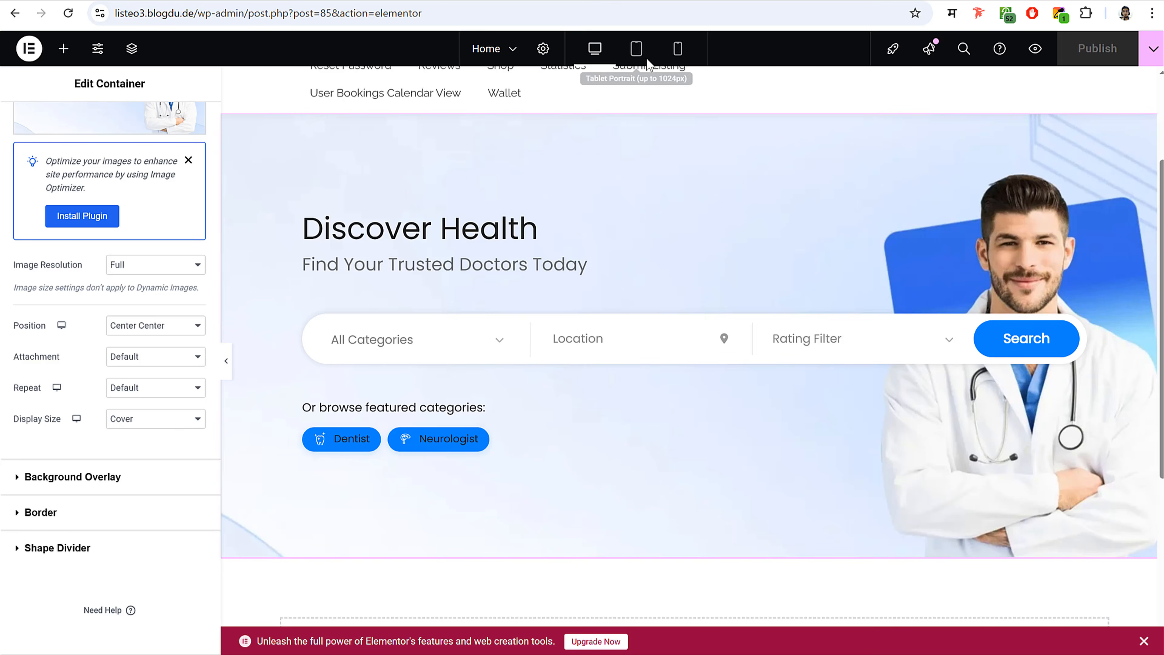
- Preview the banner at tablet and mobile widths
click(636, 49)
scroll(651, 220, up, 3)
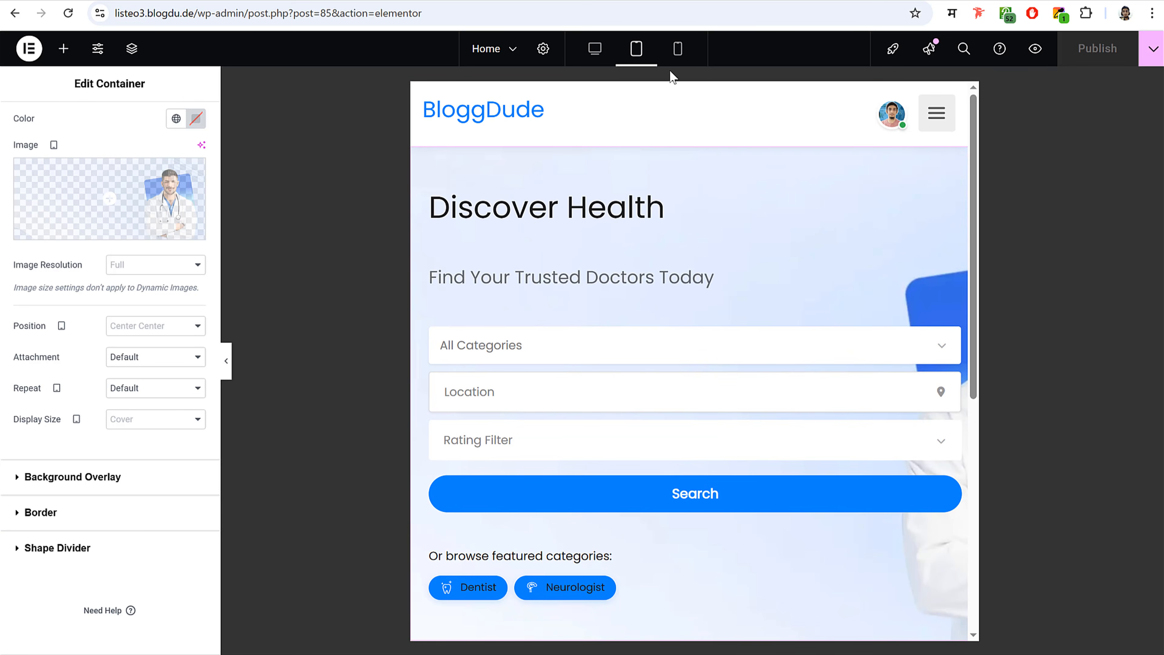
click(678, 50)
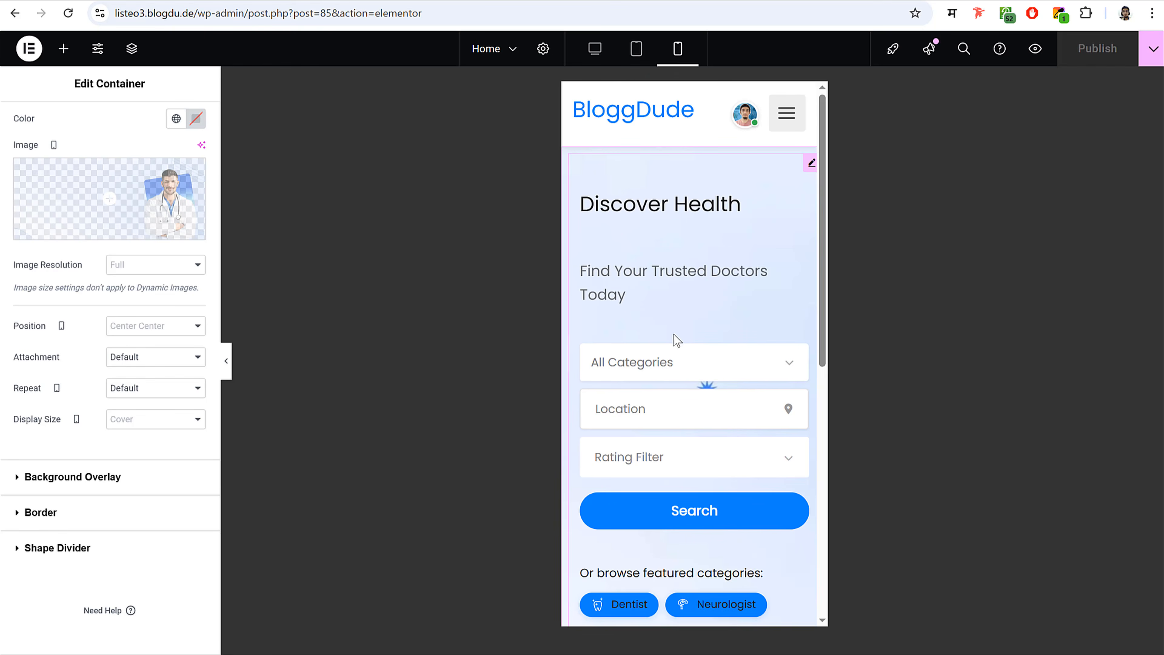
scroll(708, 377, down, 3)
scroll(705, 383, up, 3)
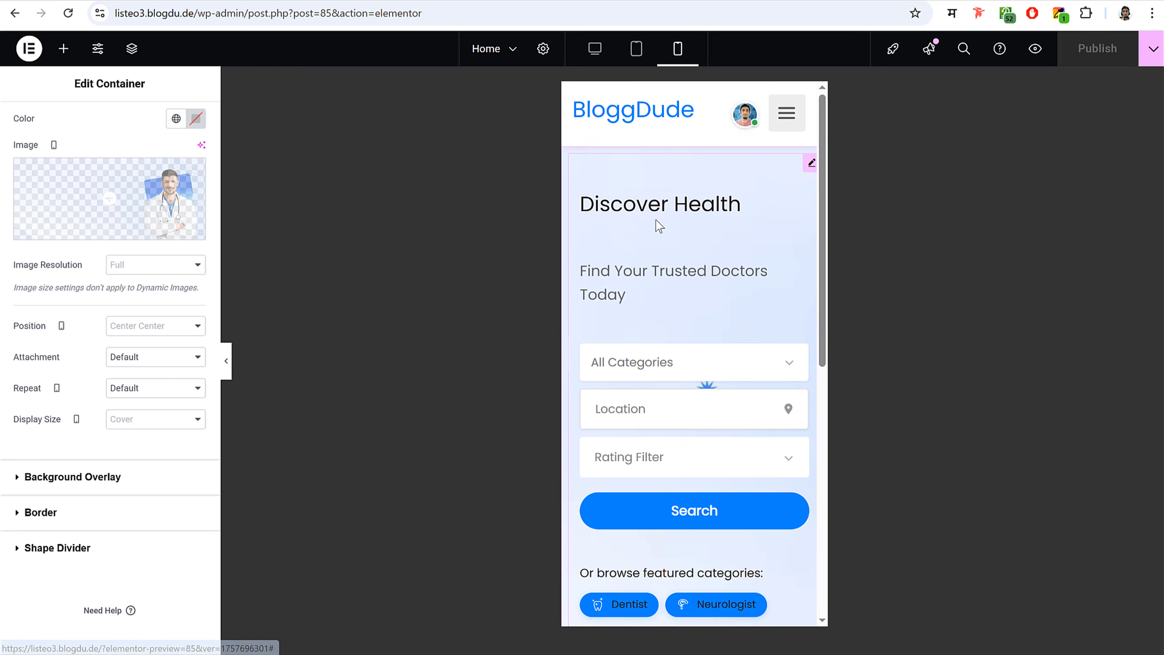
- Show the search banner's content settings, then return to the desktop preview
click(722, 208)
click(53, 134)
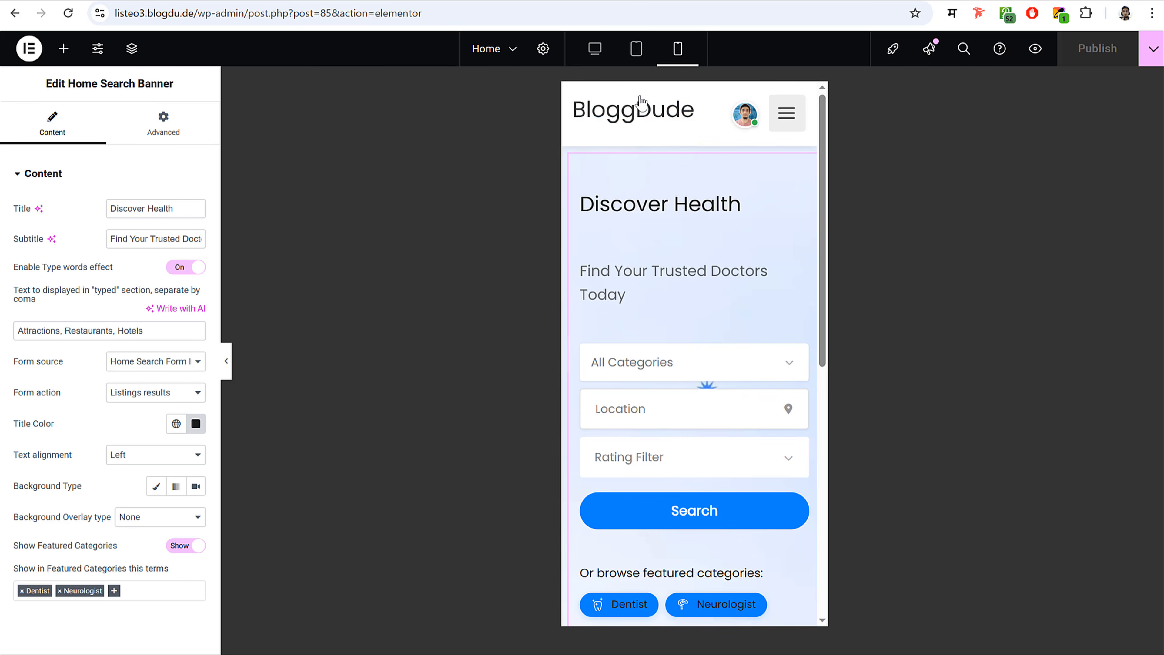
click(636, 48)
click(593, 50)
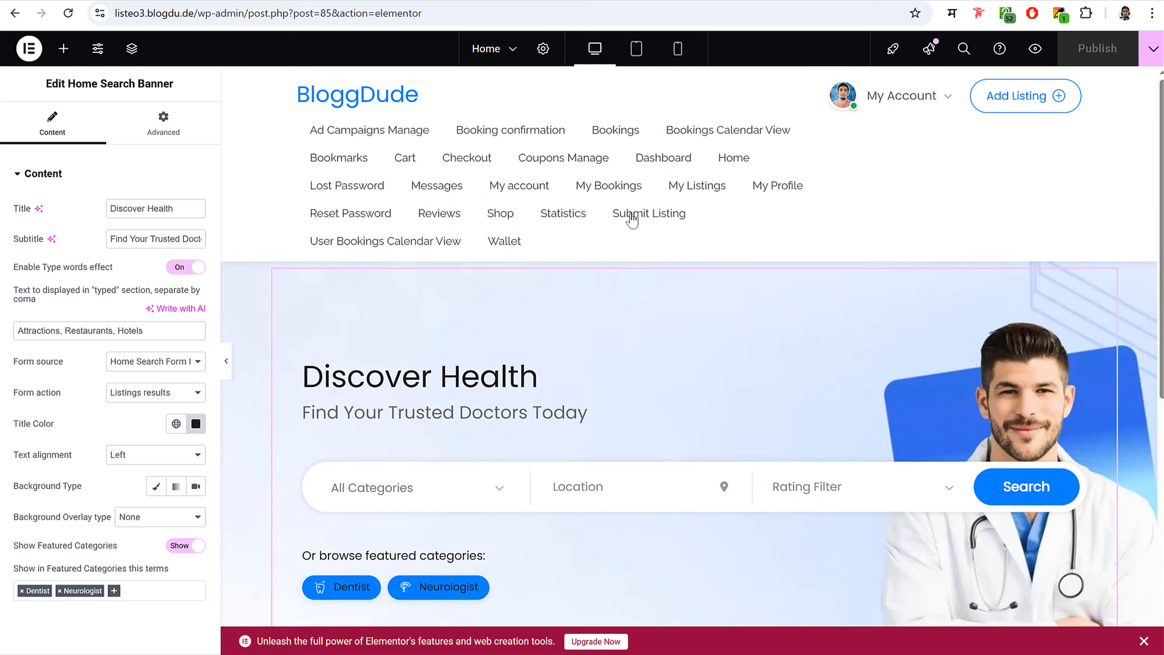
- Add an empty single-column flexbox container below the banner and copy the demo's Top Specialties heading
scroll(717, 344, down, 5)
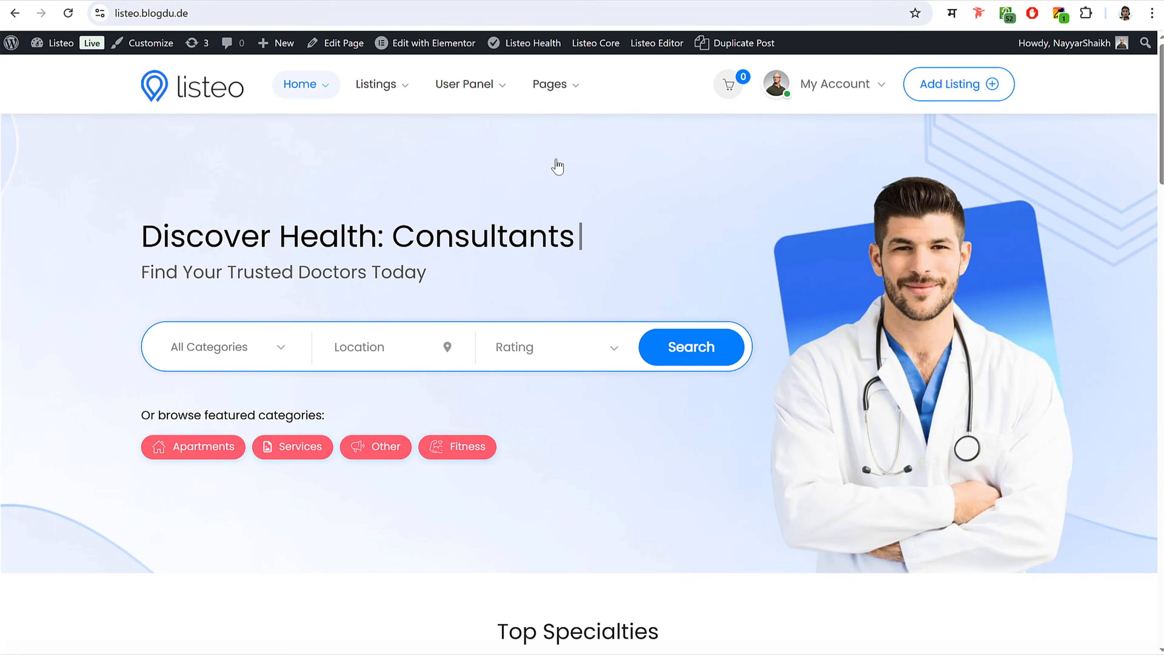
scroll(688, 367, down, 8)
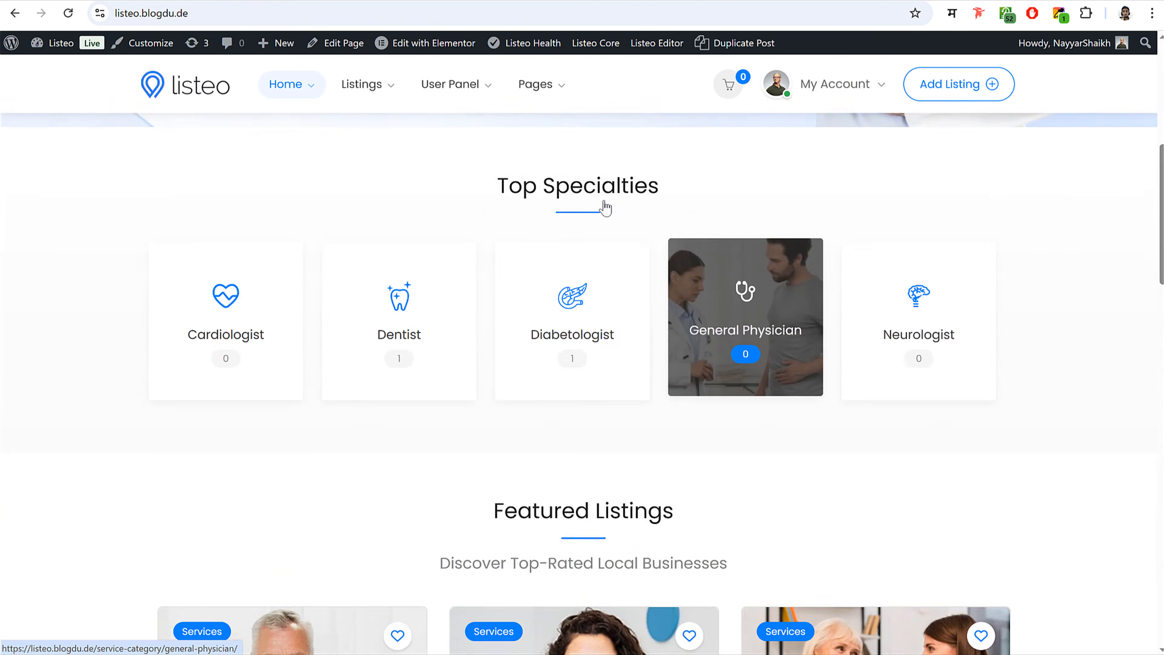
scroll(605, 208, down, 2)
scroll(605, 207, up, 3)
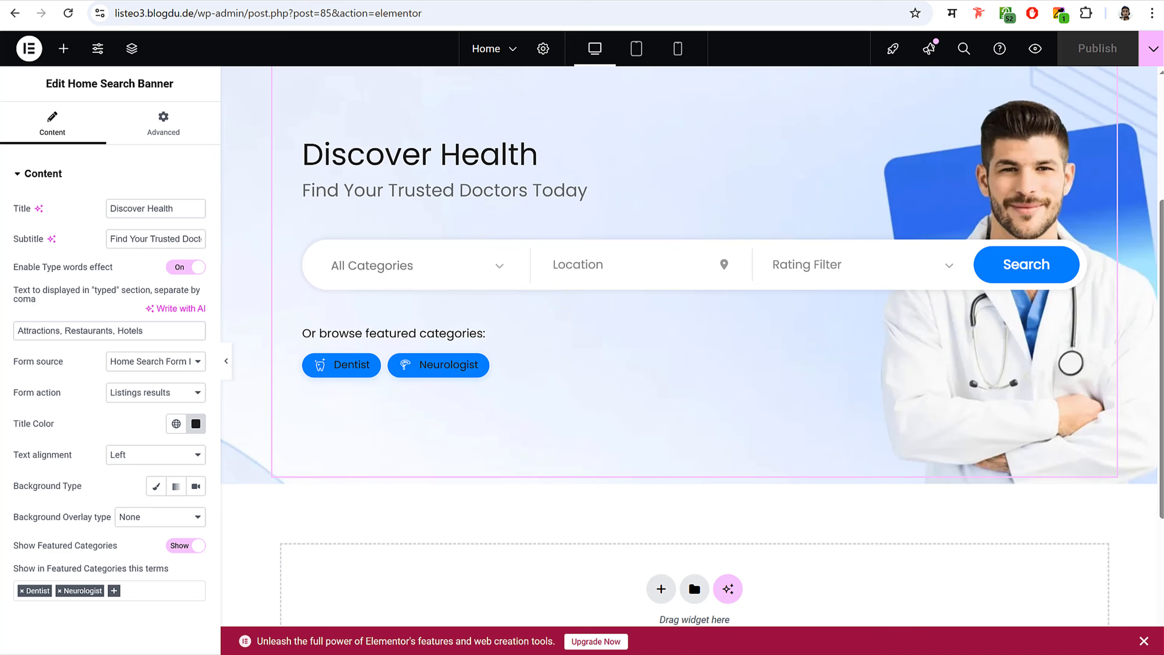
scroll(763, 380, down, 3)
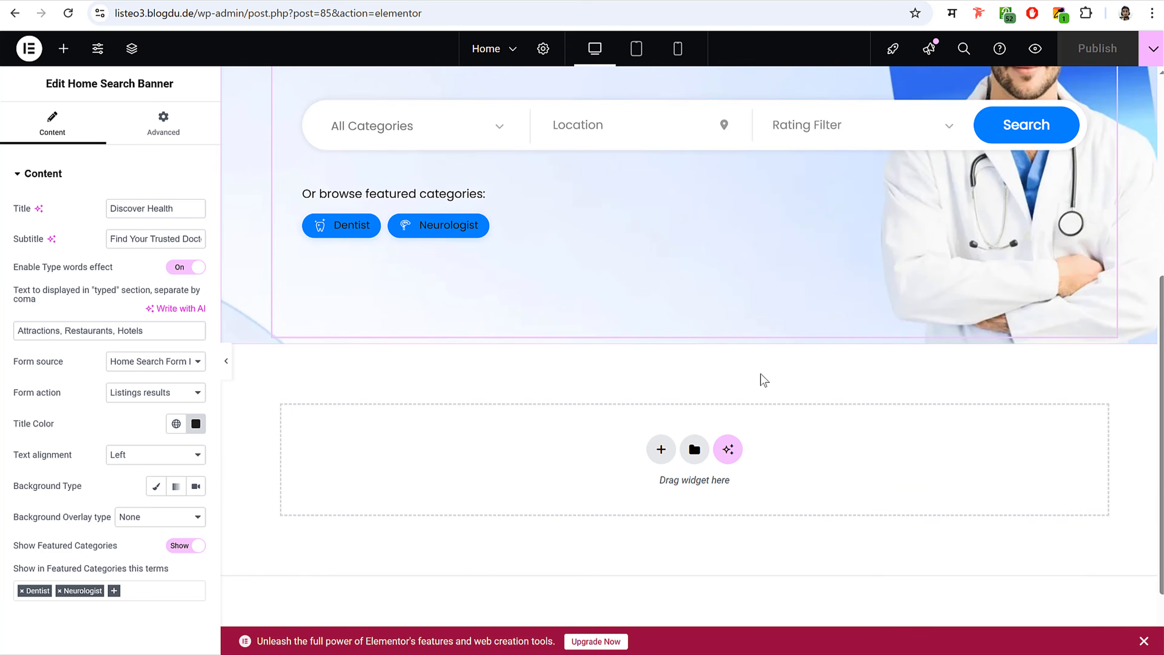
scroll(760, 374, down, 2)
click(661, 360)
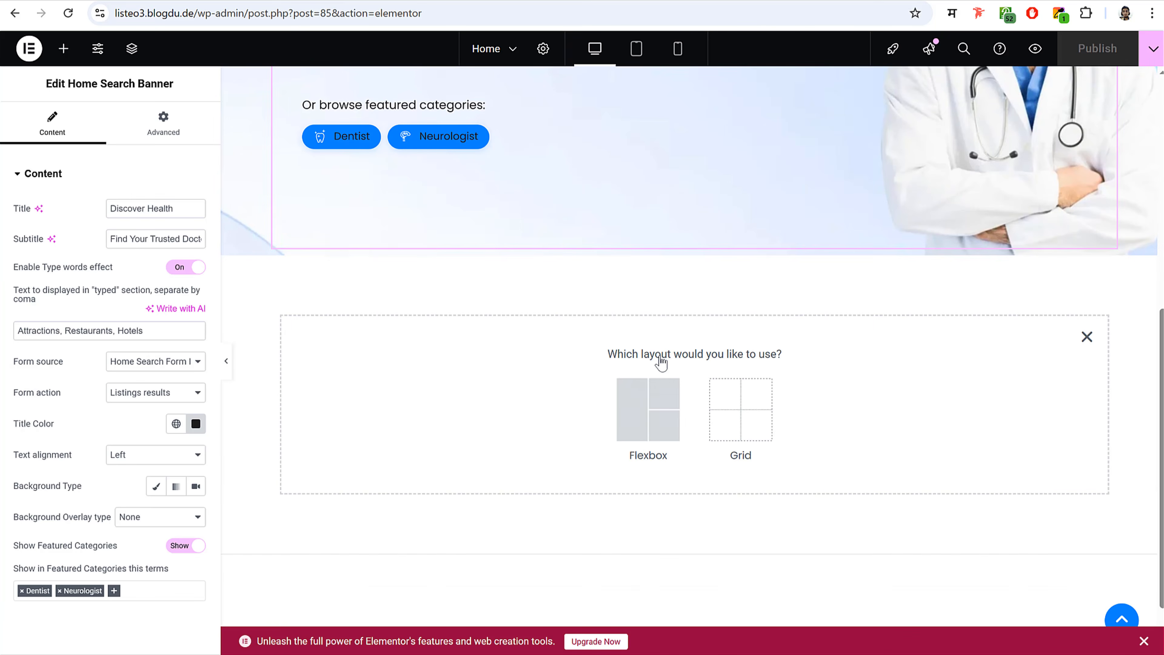
click(638, 406)
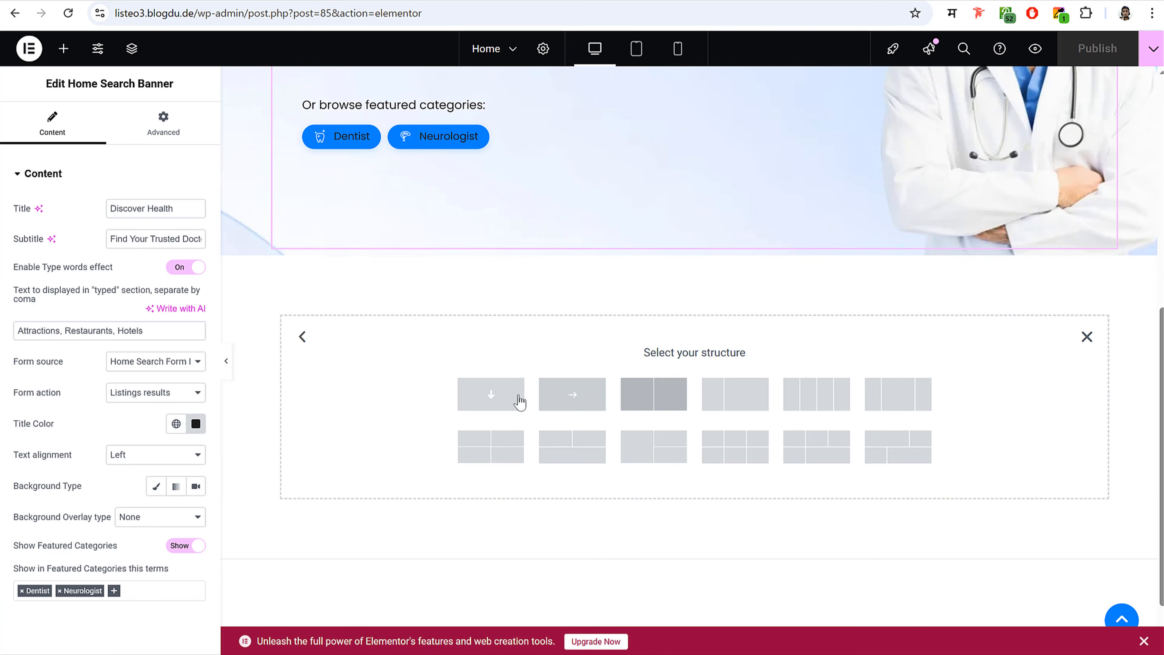
click(490, 393)
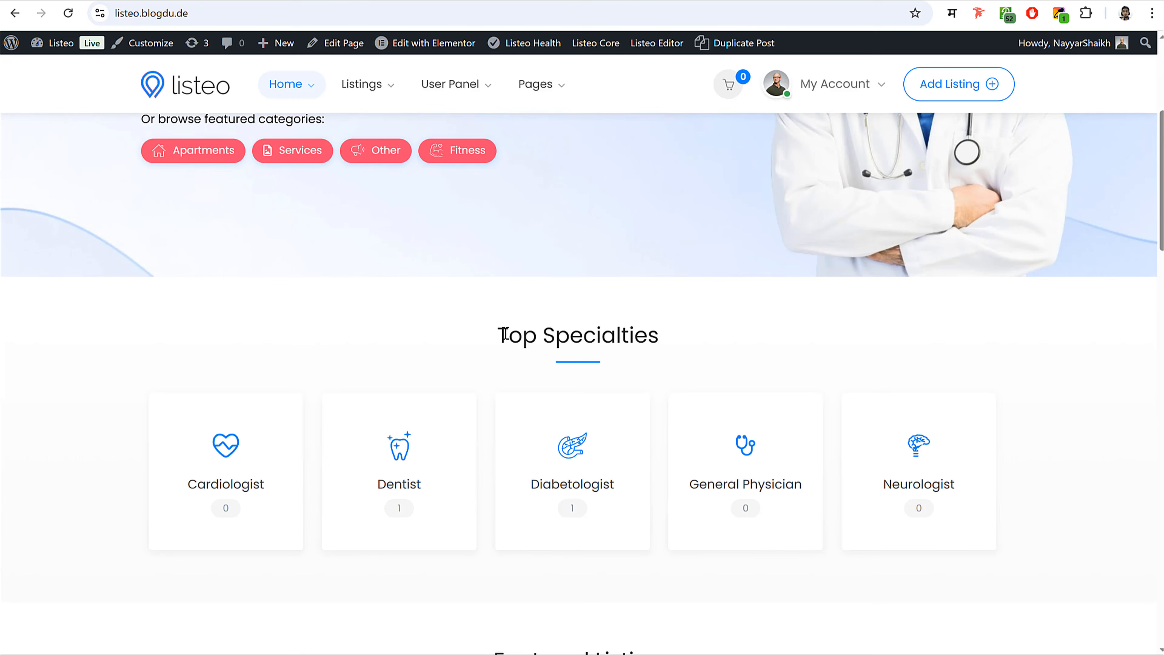
drag(503, 335, 682, 339)
key(ctrl+c)
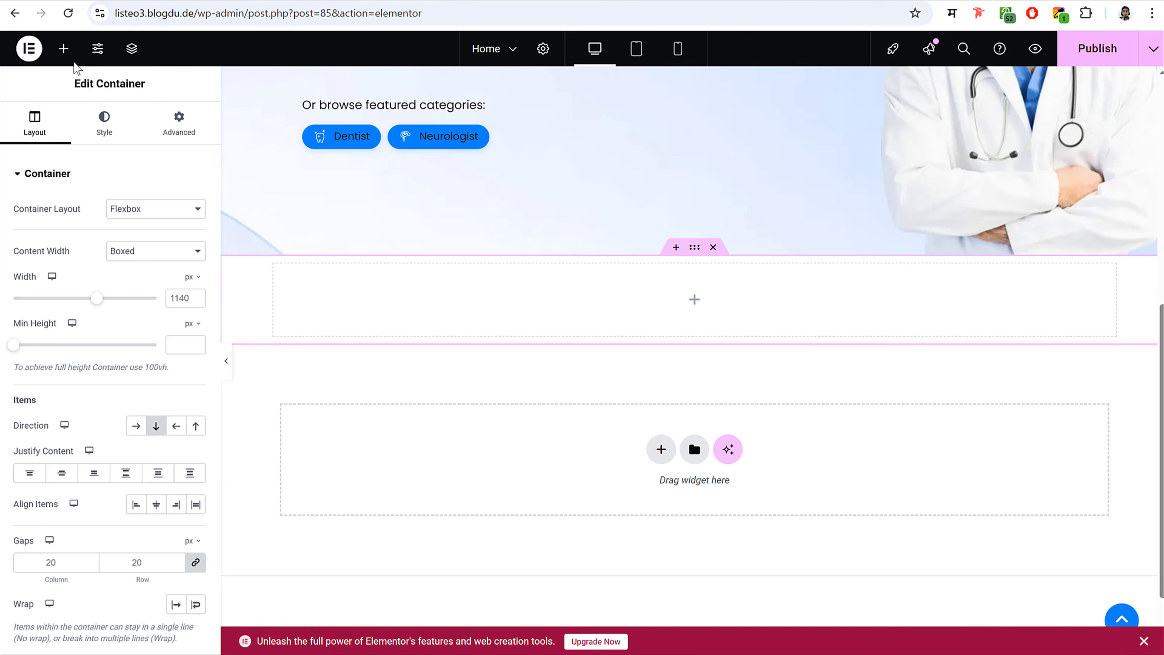
- Drop a Headline widget into the new container and paste 'Top Specialties' as its title
click(64, 49)
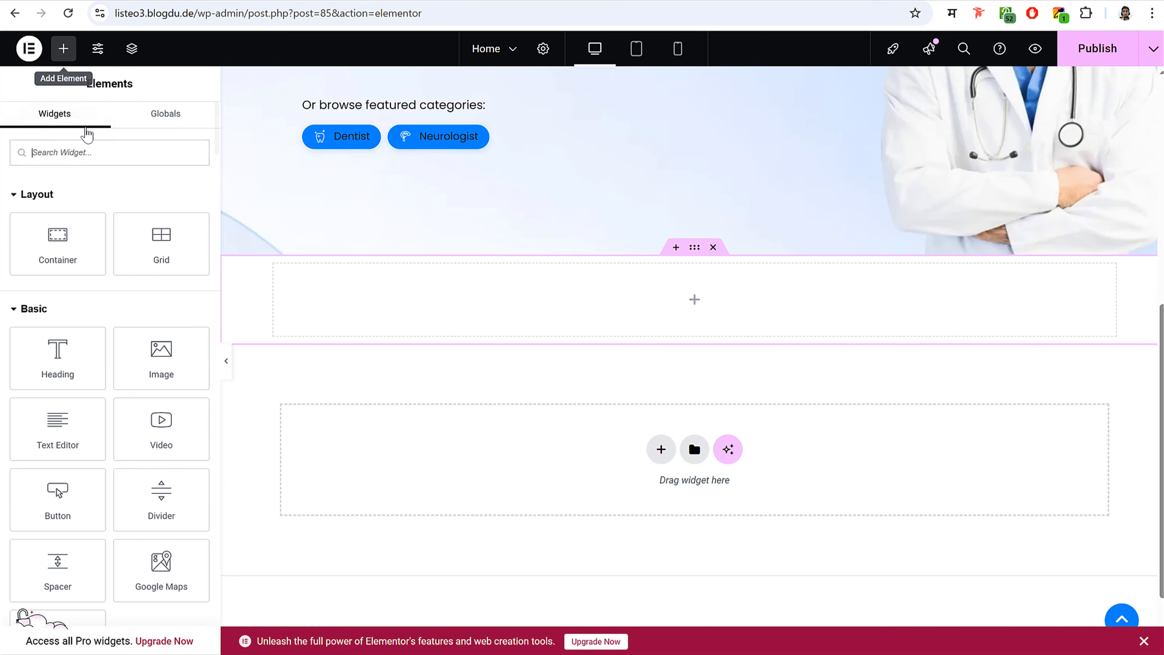
text(headl)
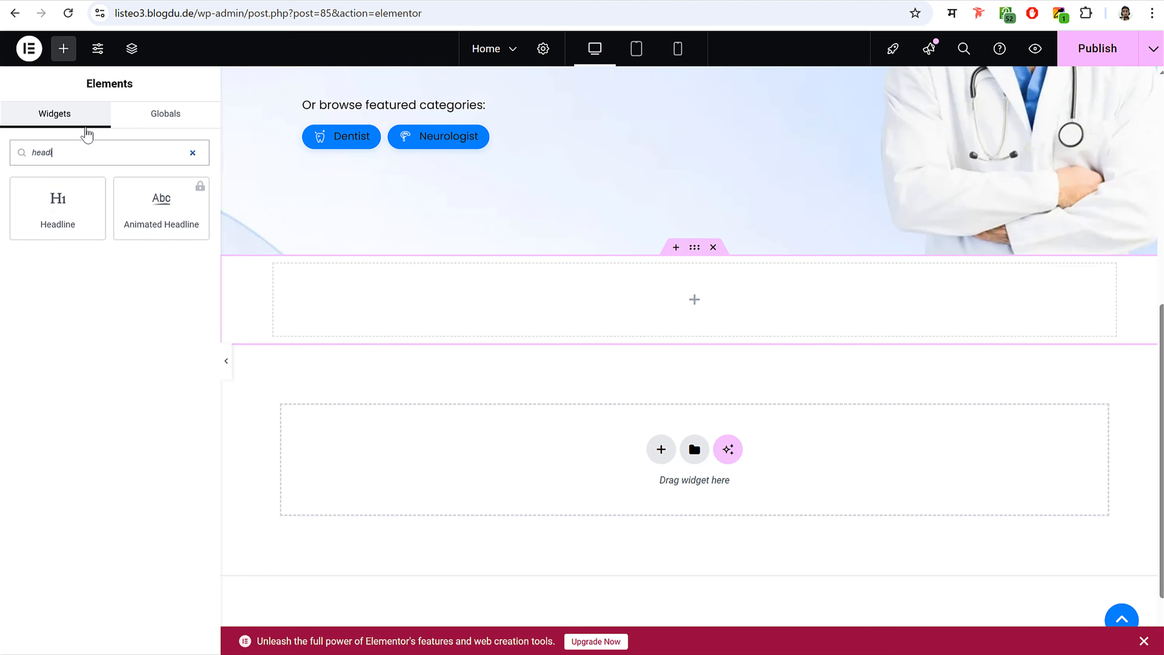
drag(81, 202, 653, 299)
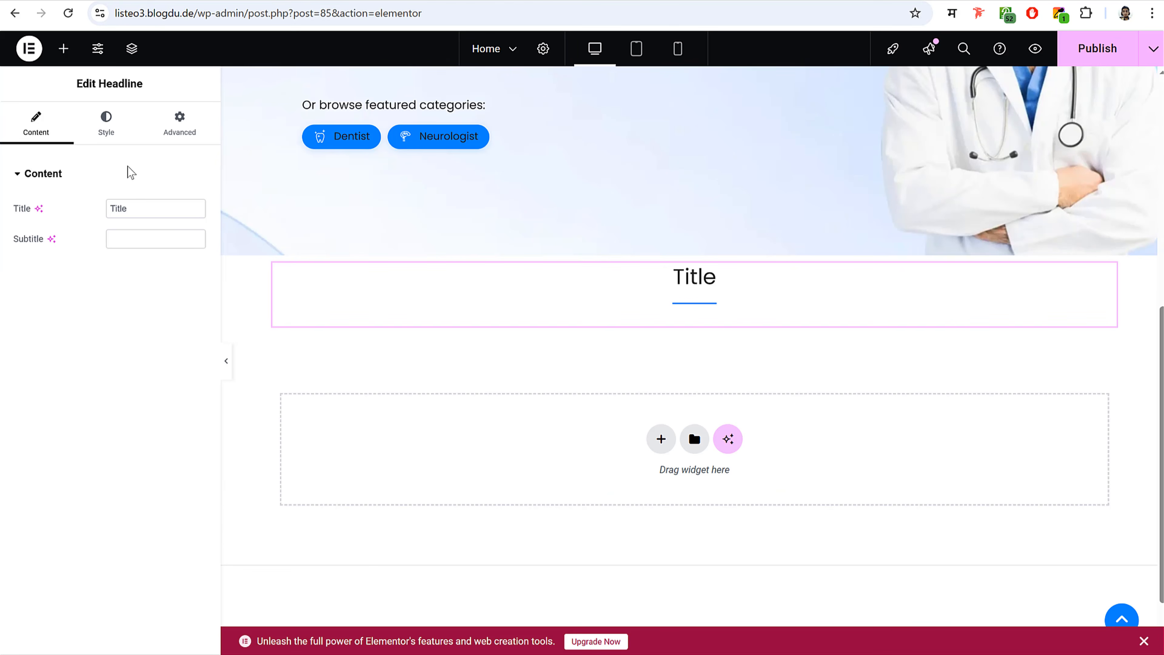
click(137, 206)
key(ctrl+a)
key(ctrl+v)
- Compare the subtitle field with the demo site's section text and reselect the headline title
click(163, 234)
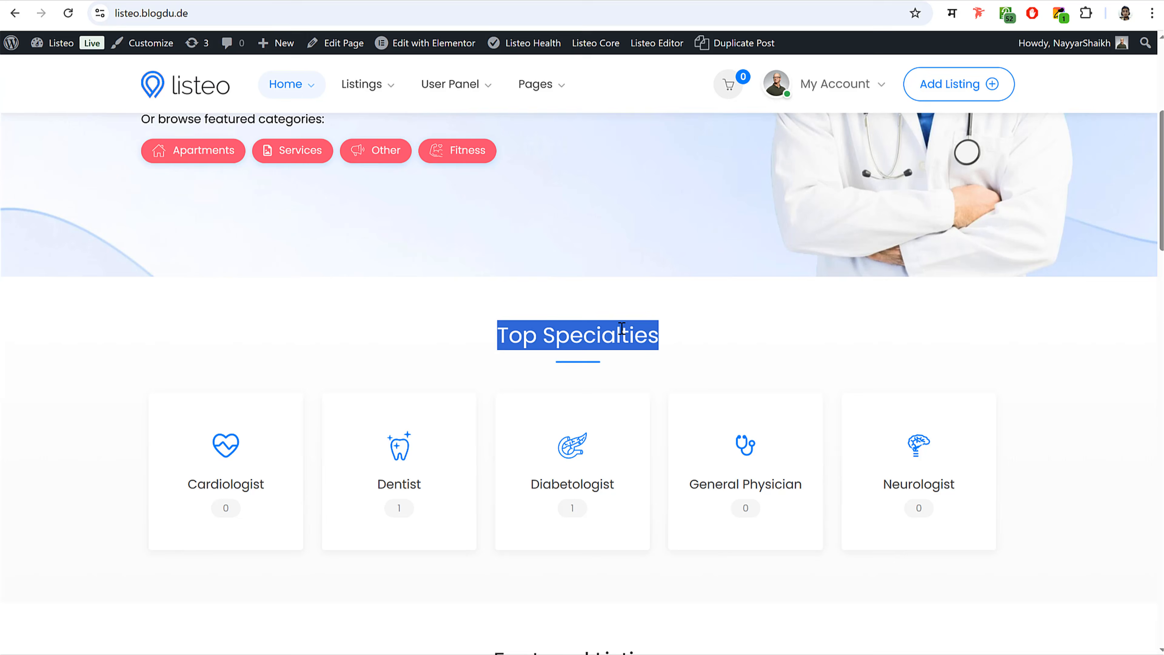
click(622, 329)
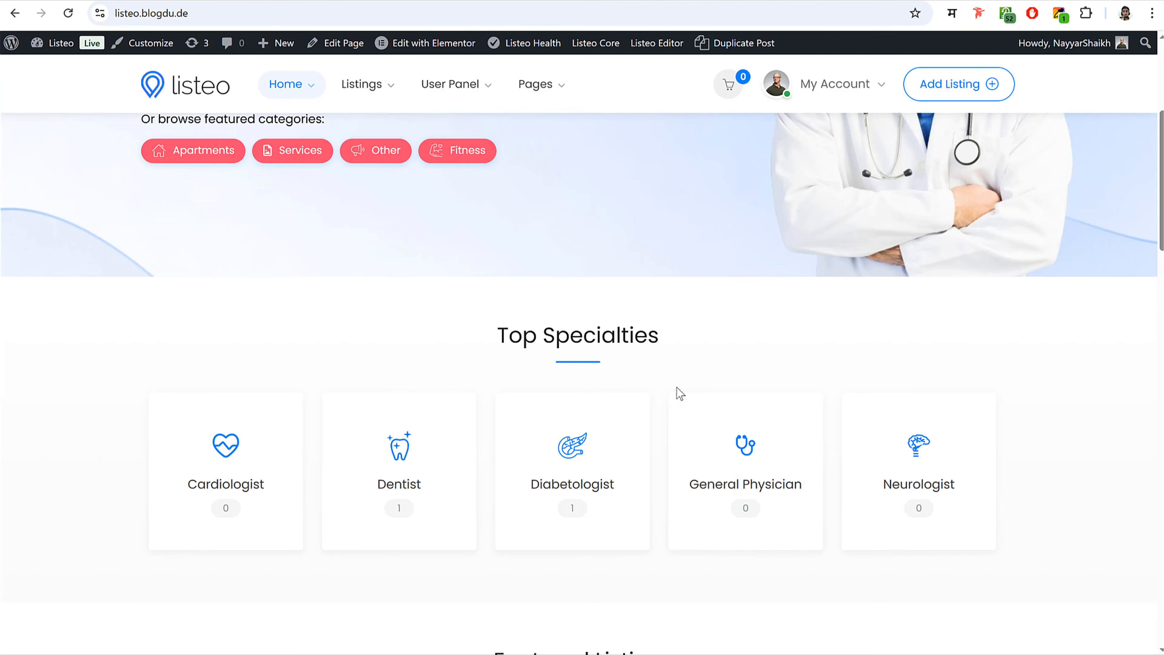
scroll(680, 390, down, 6)
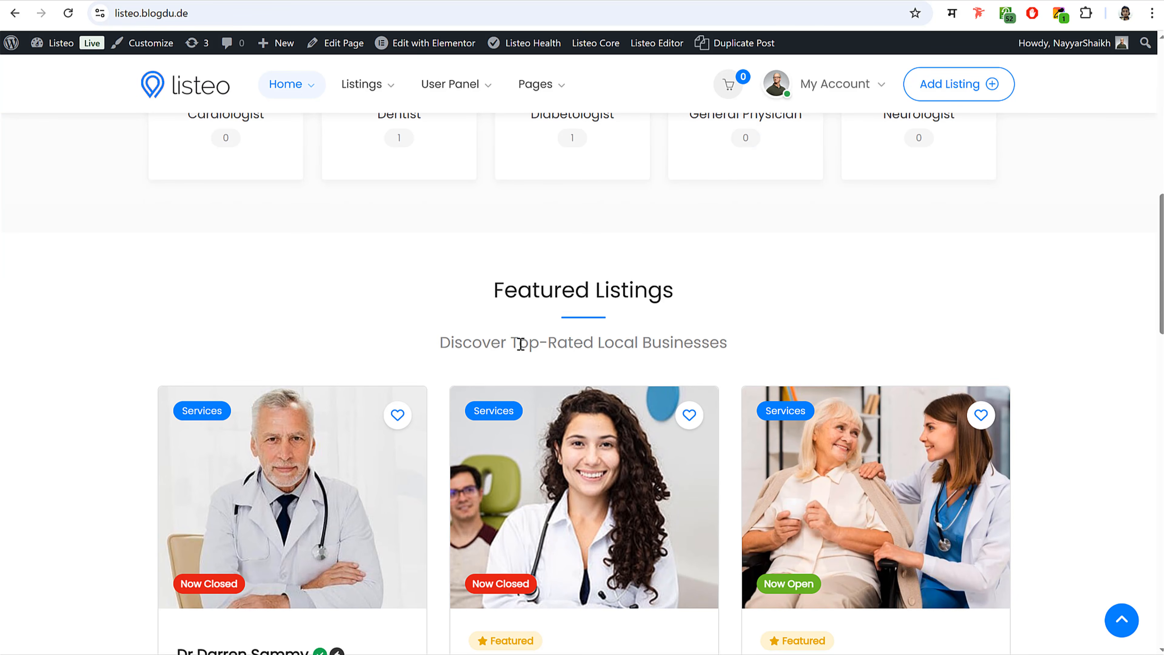
drag(440, 342, 732, 349)
click(730, 349)
scroll(699, 370, up, 5)
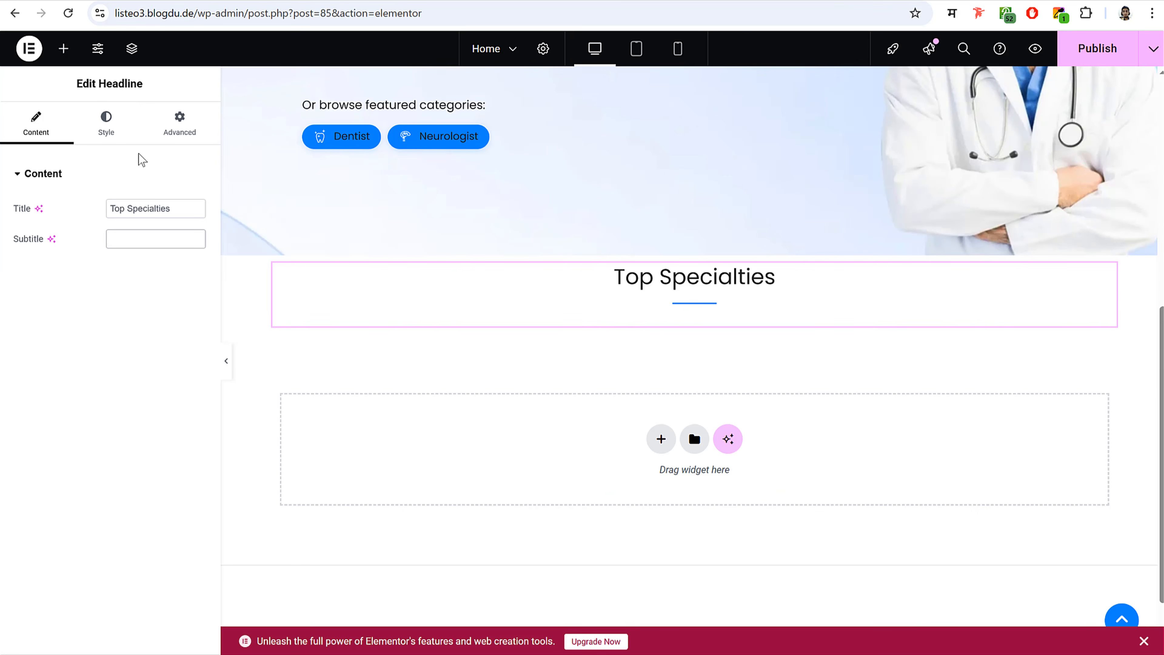
drag(182, 209, 90, 207)
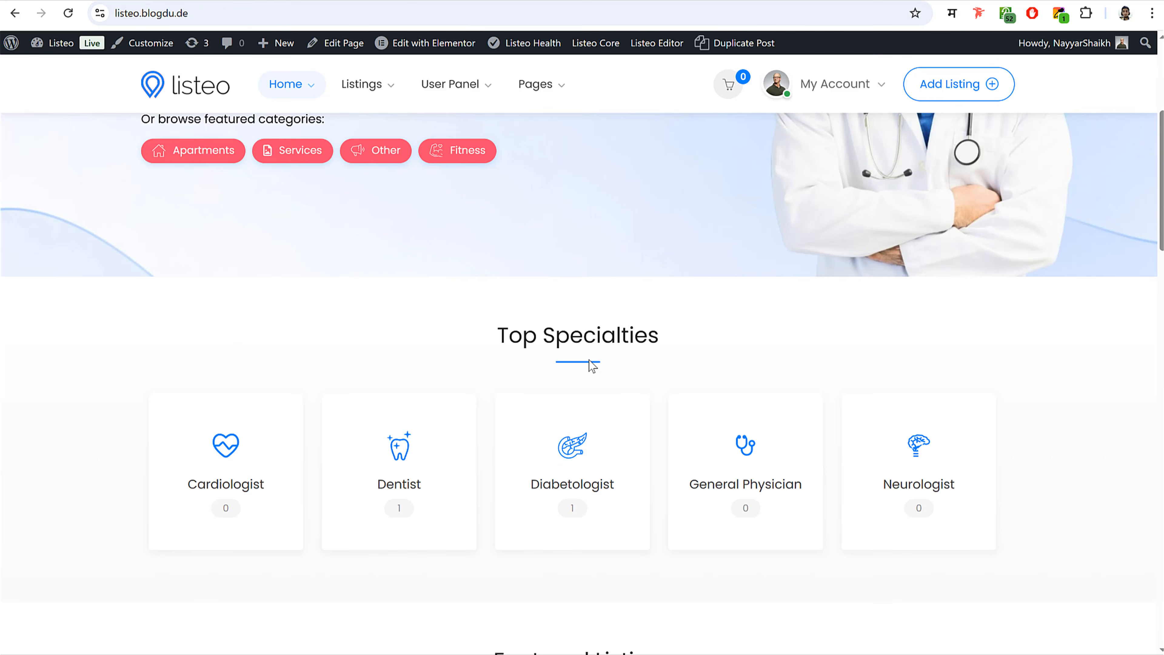
scroll(589, 364, down, 3)
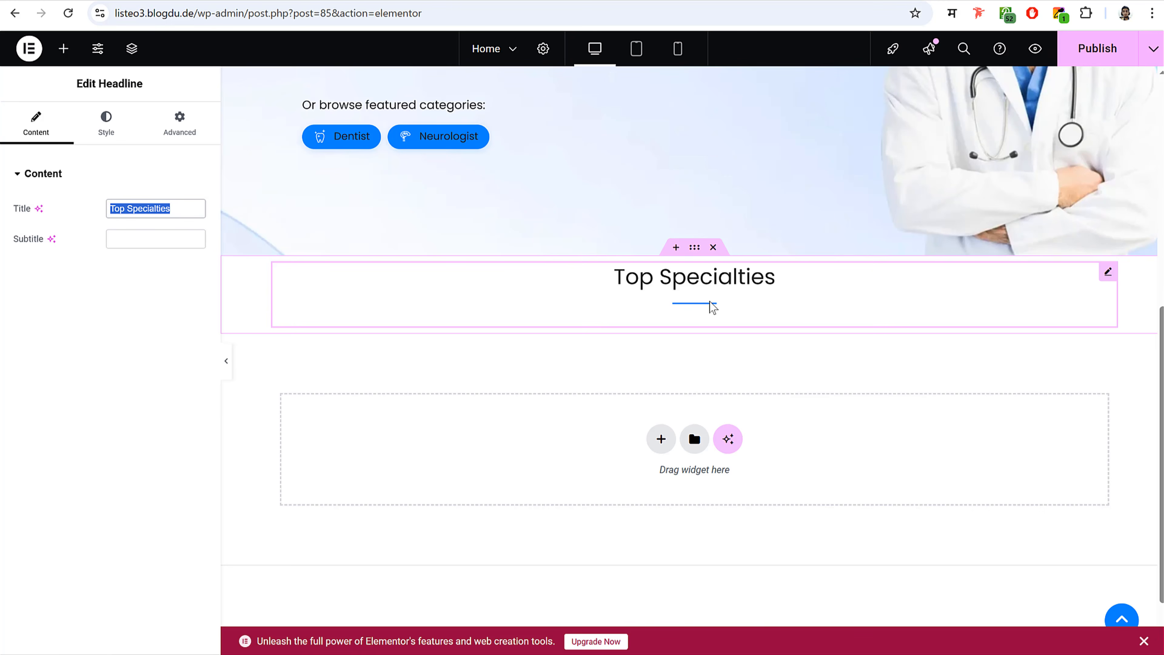
- Place a Taxonomy Grid under the headline in Alternative style showing Categories
click(64, 48)
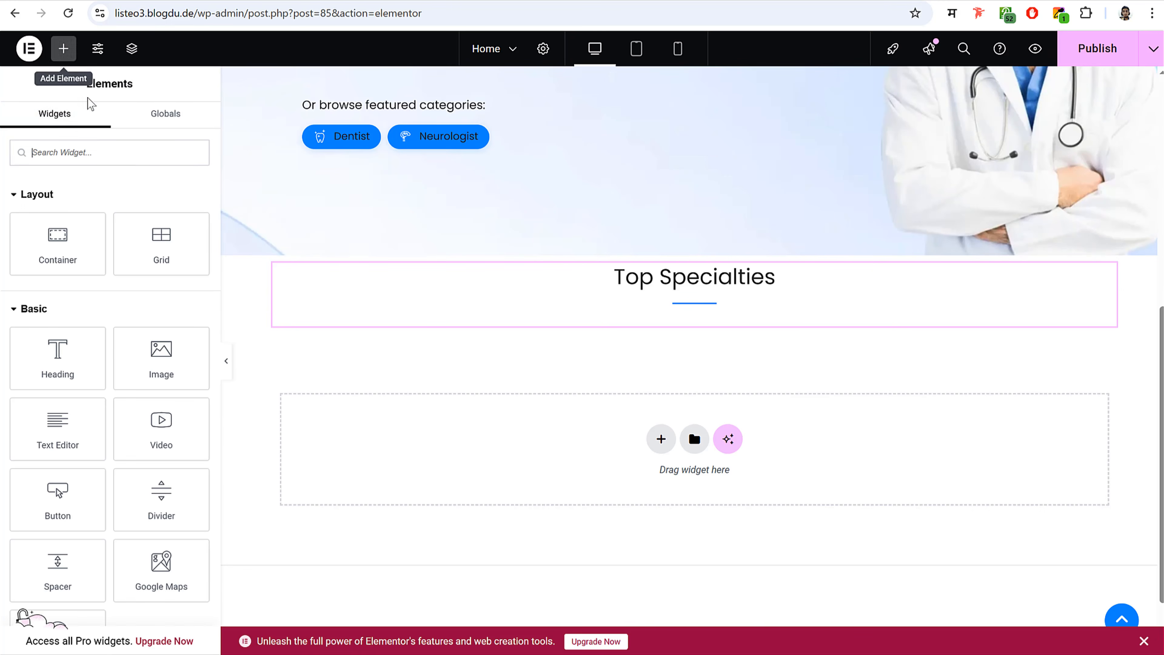
text(taxon)
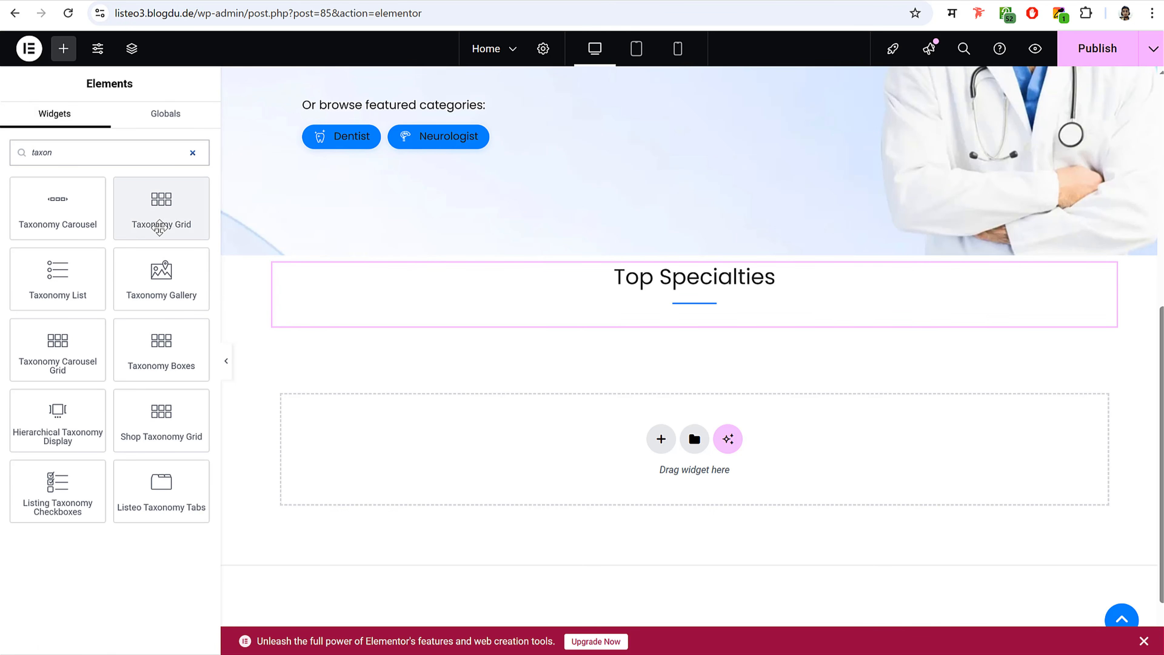
drag(158, 227, 727, 333)
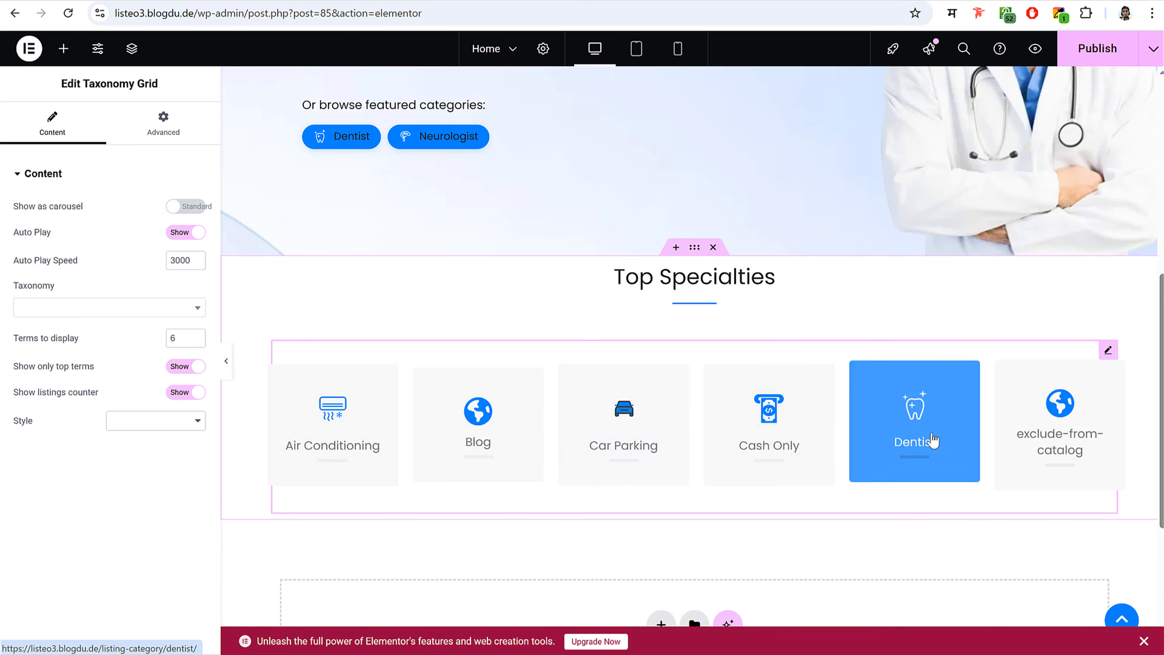
click(148, 421)
click(149, 458)
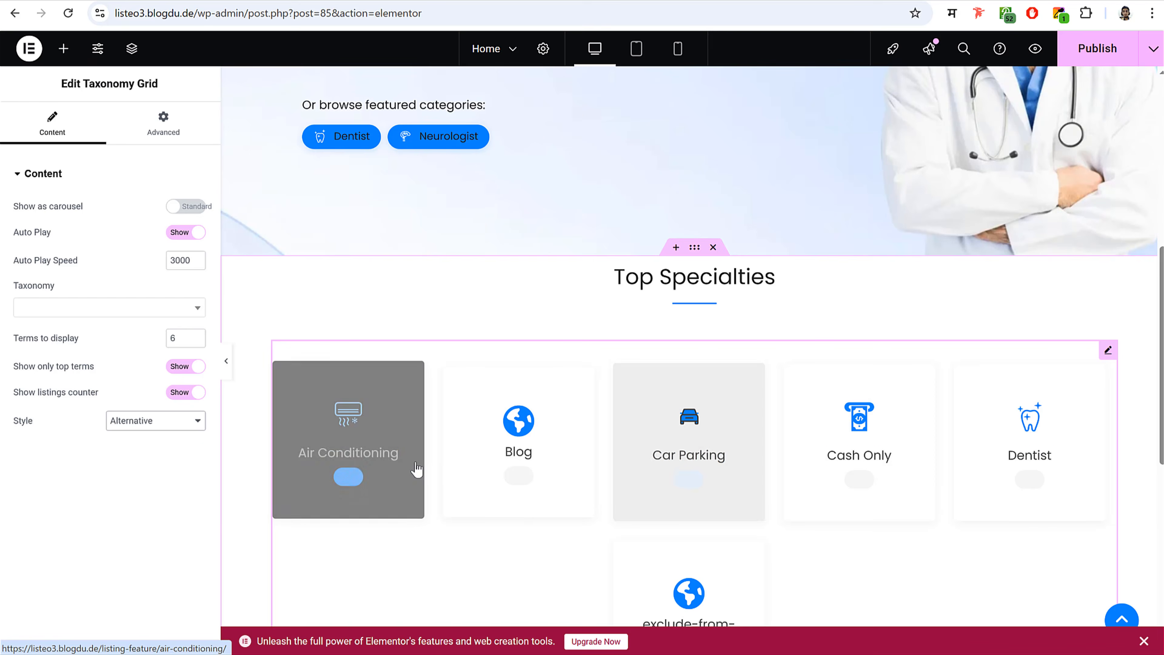
scroll(956, 447, down, 2)
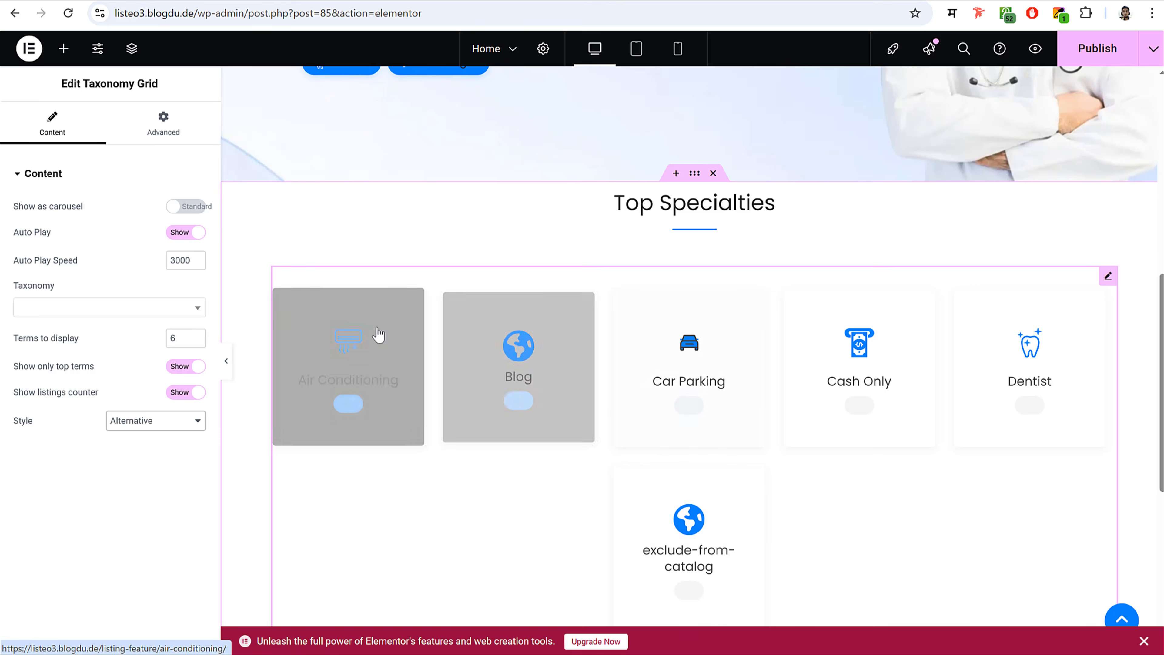
click(43, 310)
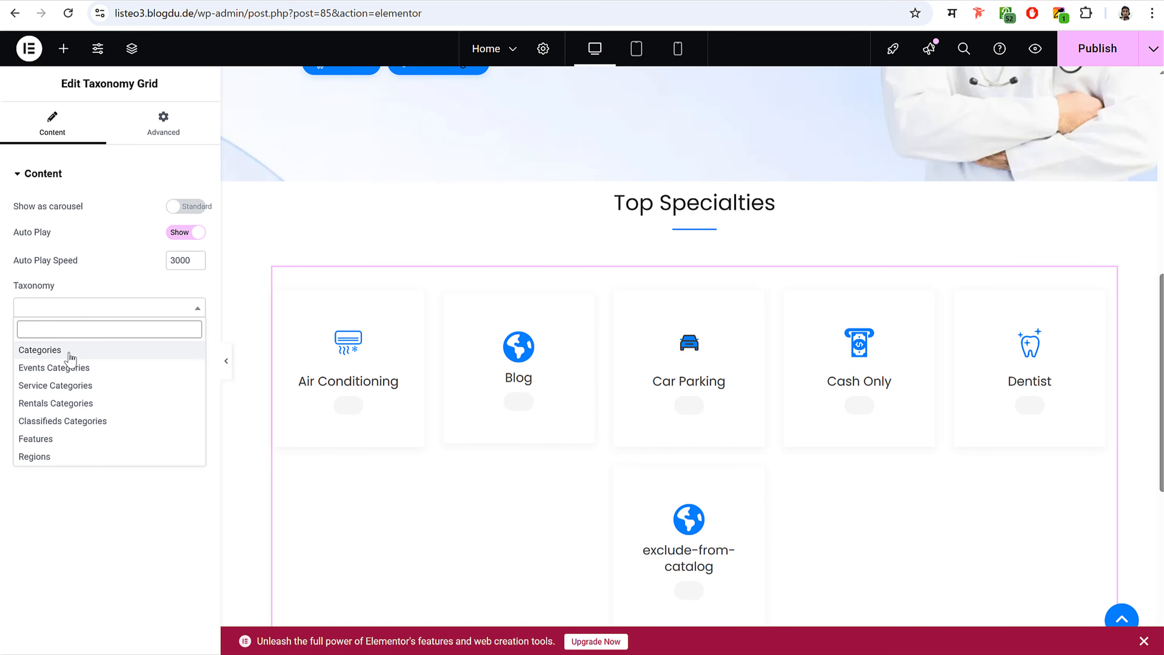
click(46, 350)
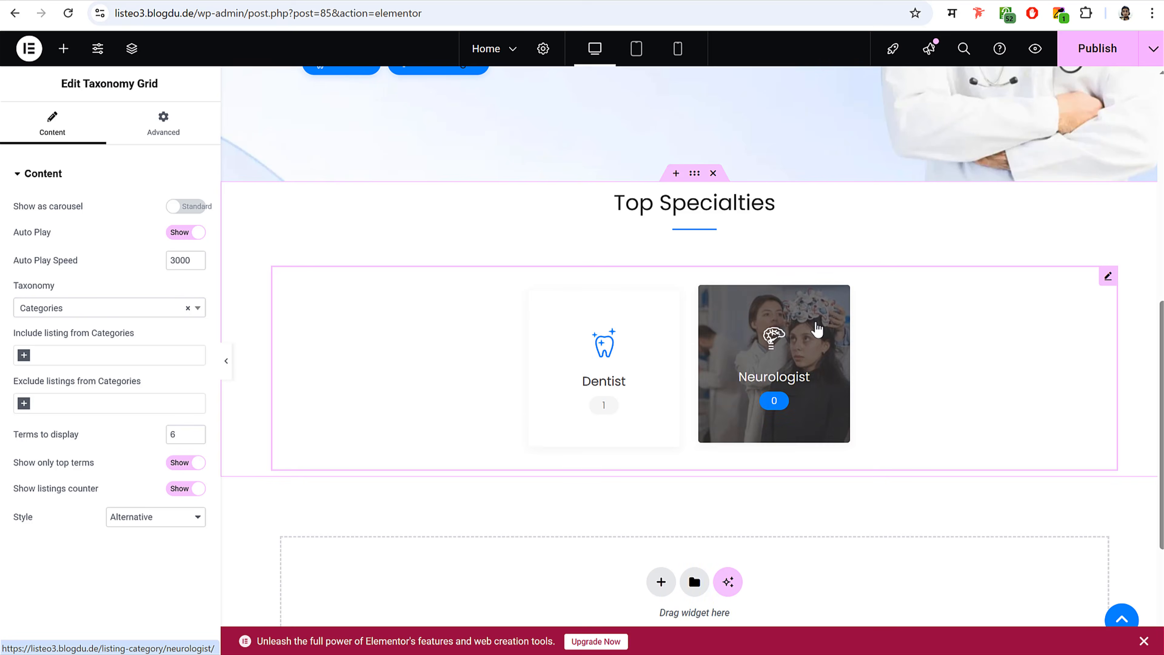
- Set the headline's bottom margin to -40 and limit the grid to 5 terms
click(206, 0)
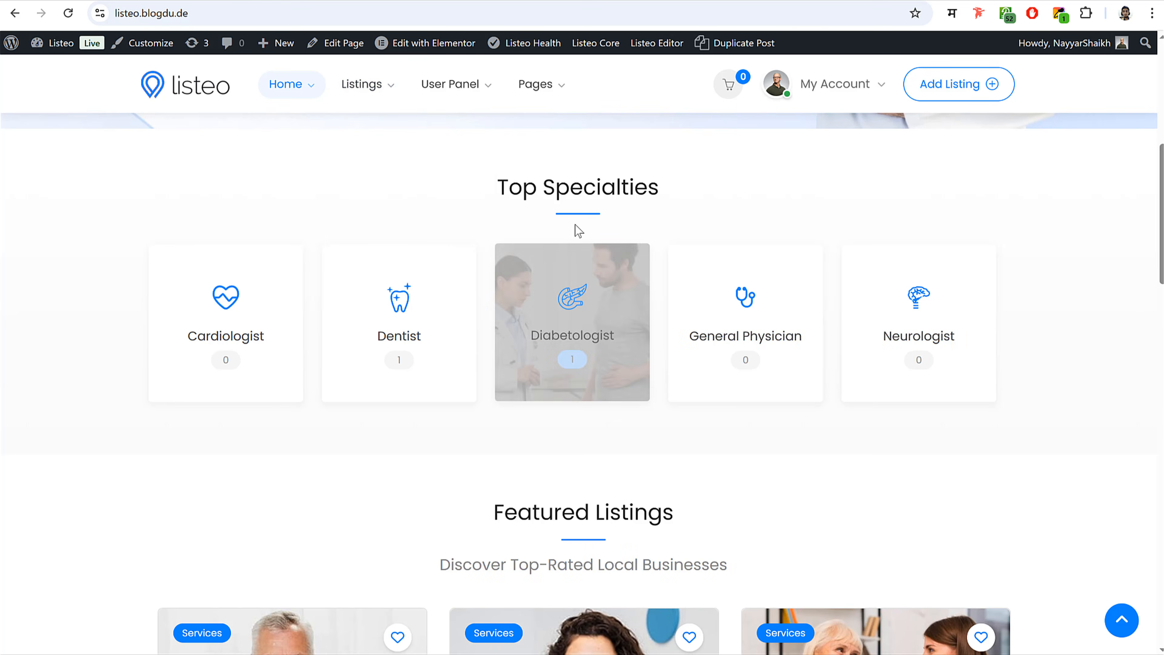
click(344, 1)
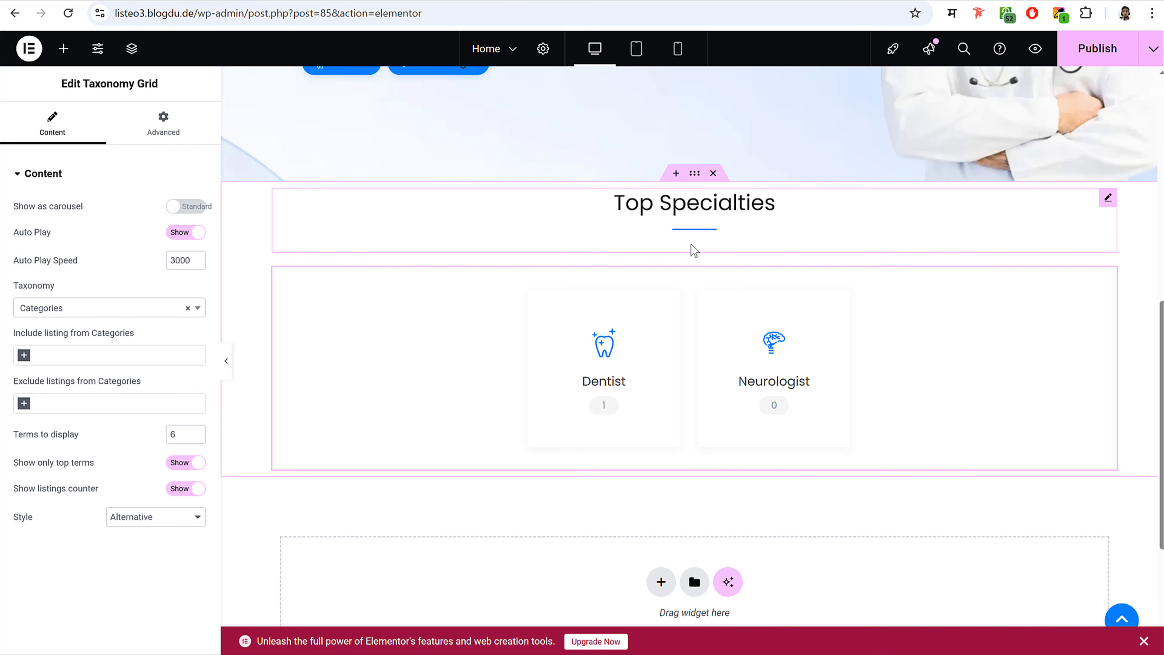
click(714, 232)
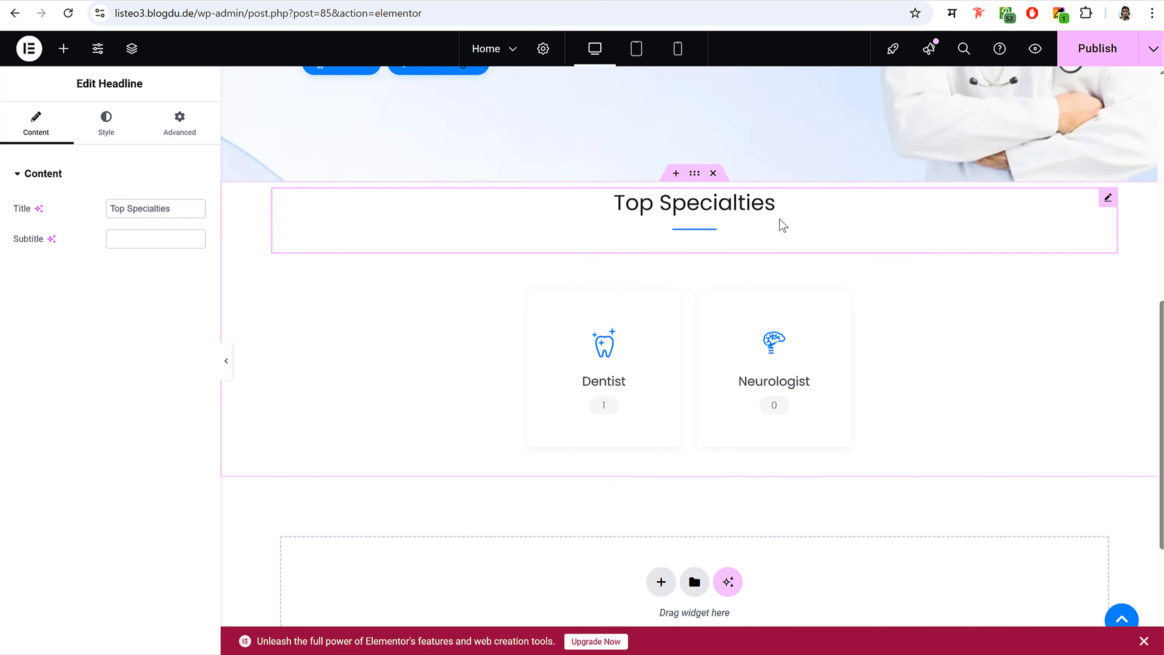
click(192, 135)
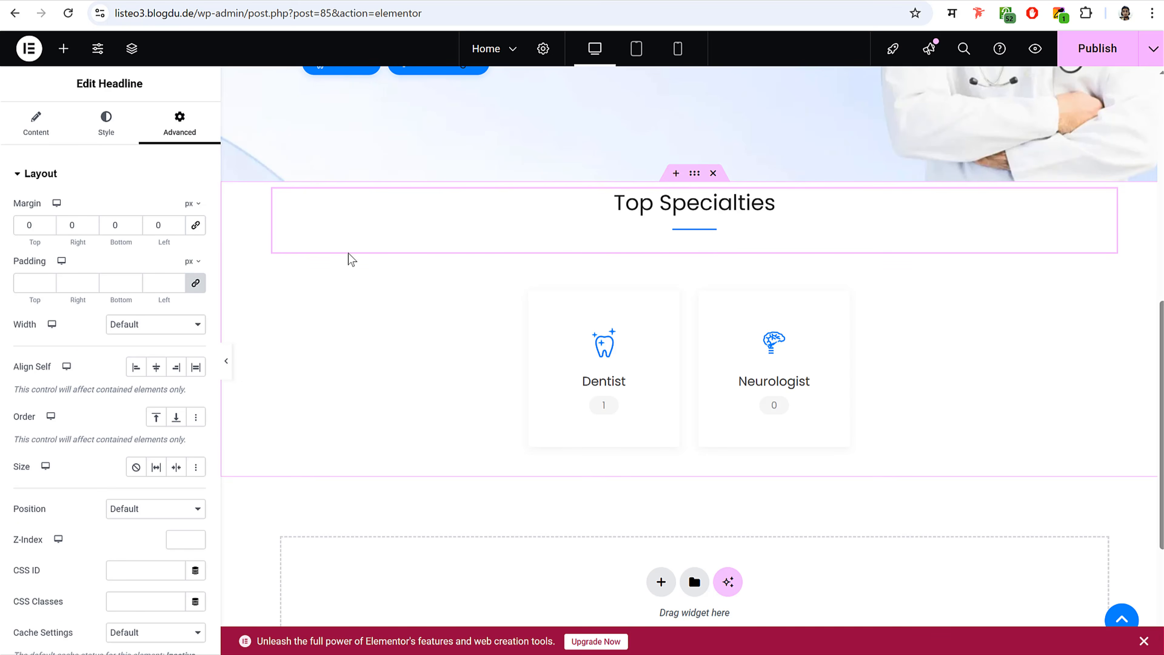
double_click(124, 226)
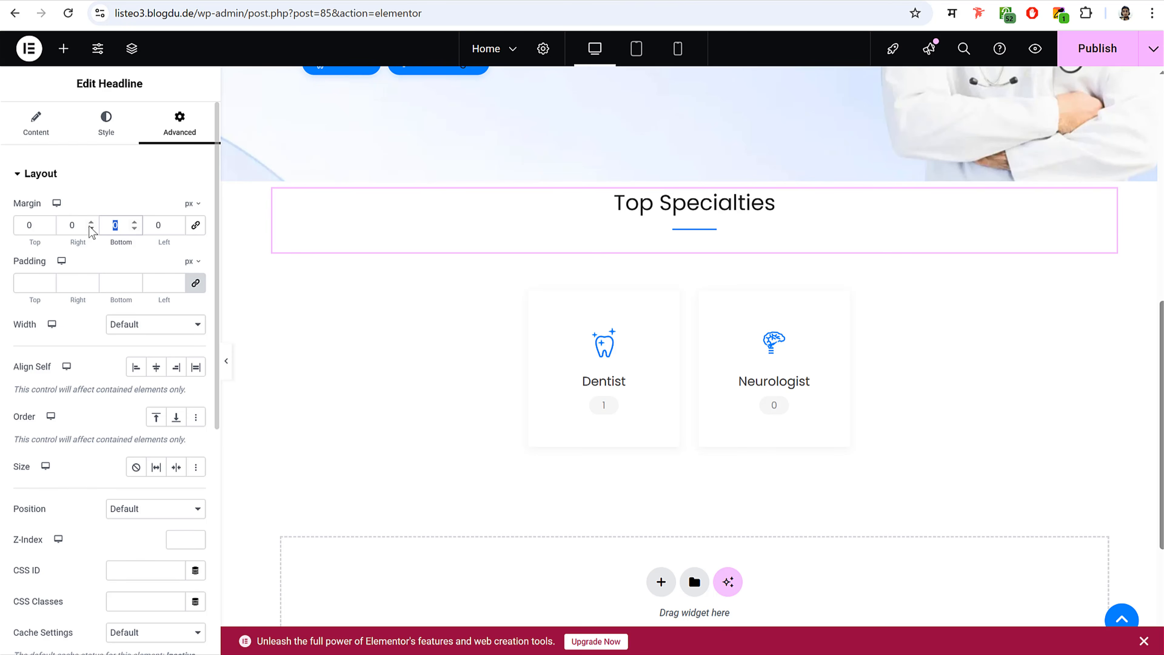
text(-40)
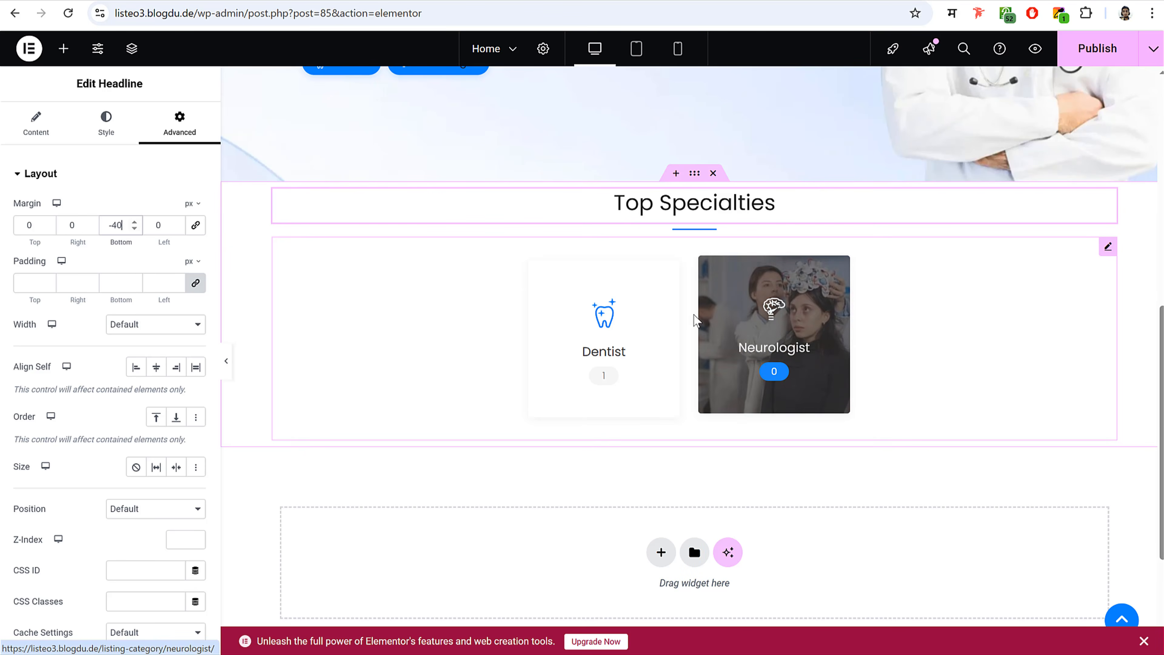
click(680, 311)
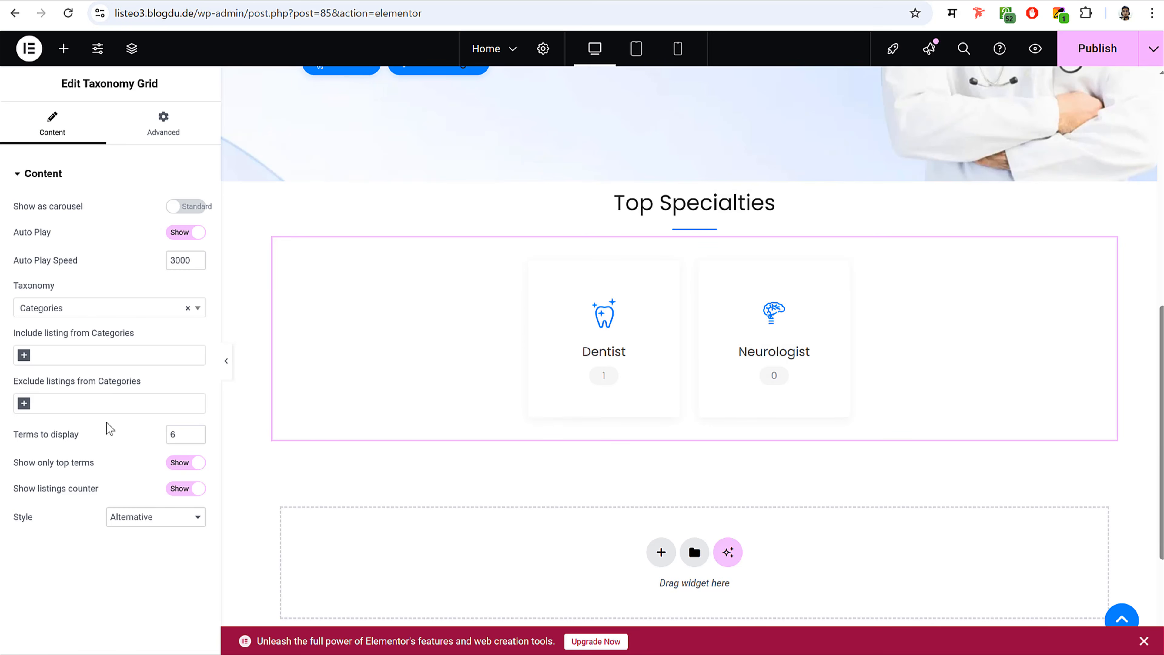
click(196, 439)
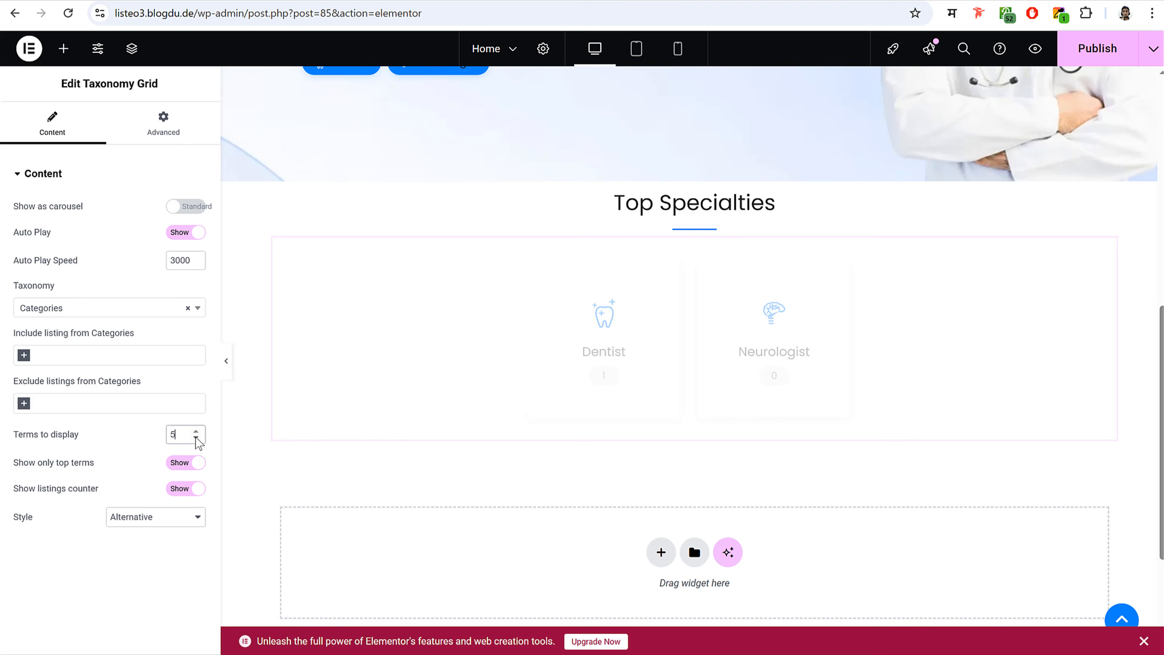
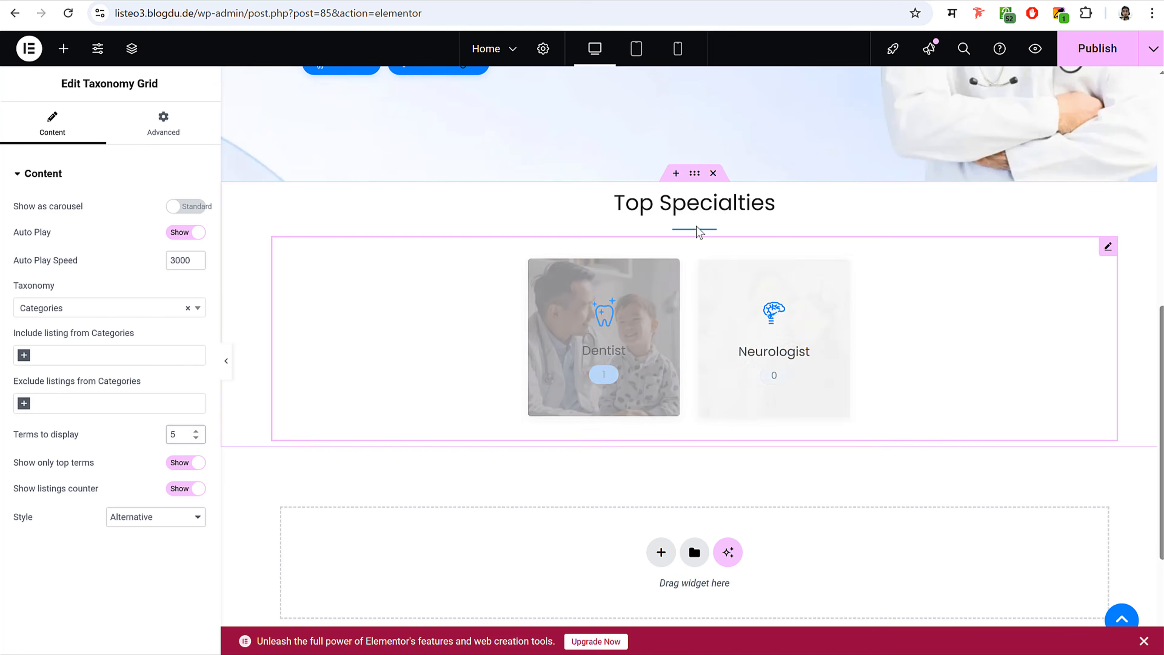
- Give the Top Specialties section a Classic background in very light grey #FAFAFA
click(695, 176)
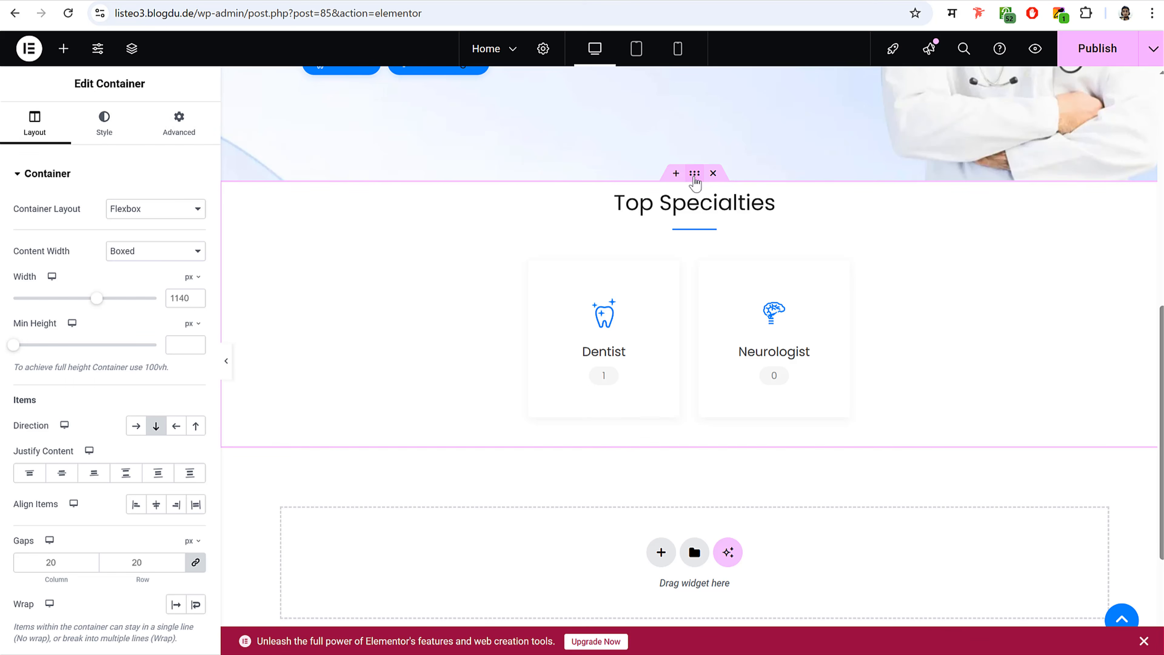
click(115, 130)
click(137, 241)
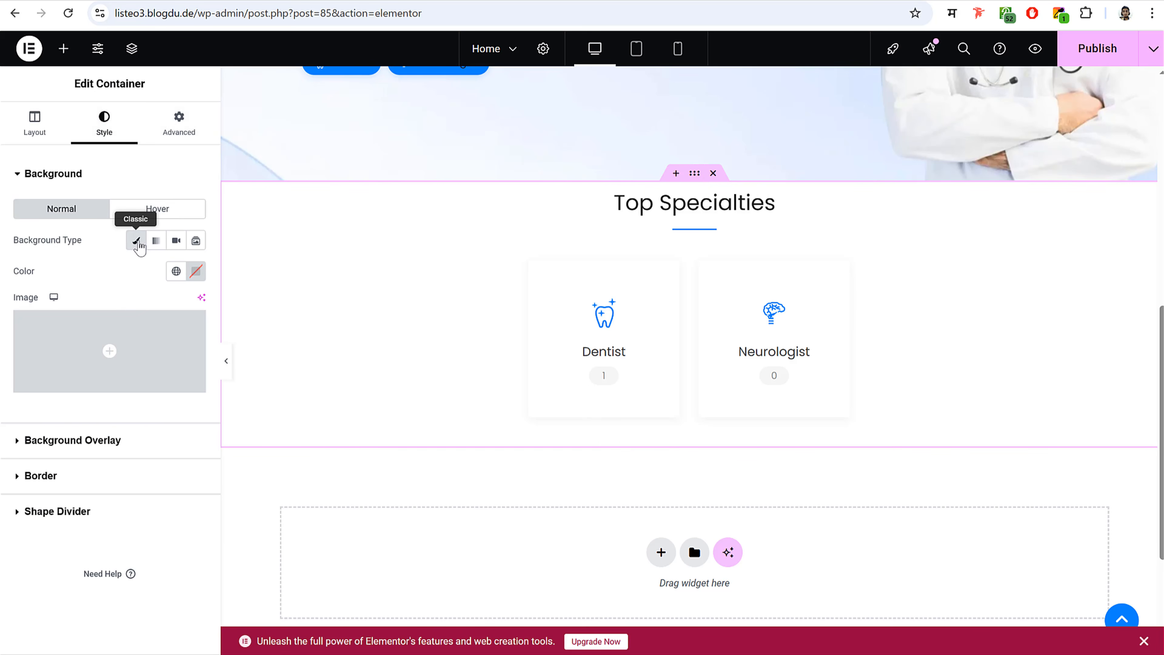
mouse_move(111, 338)
click(199, 274)
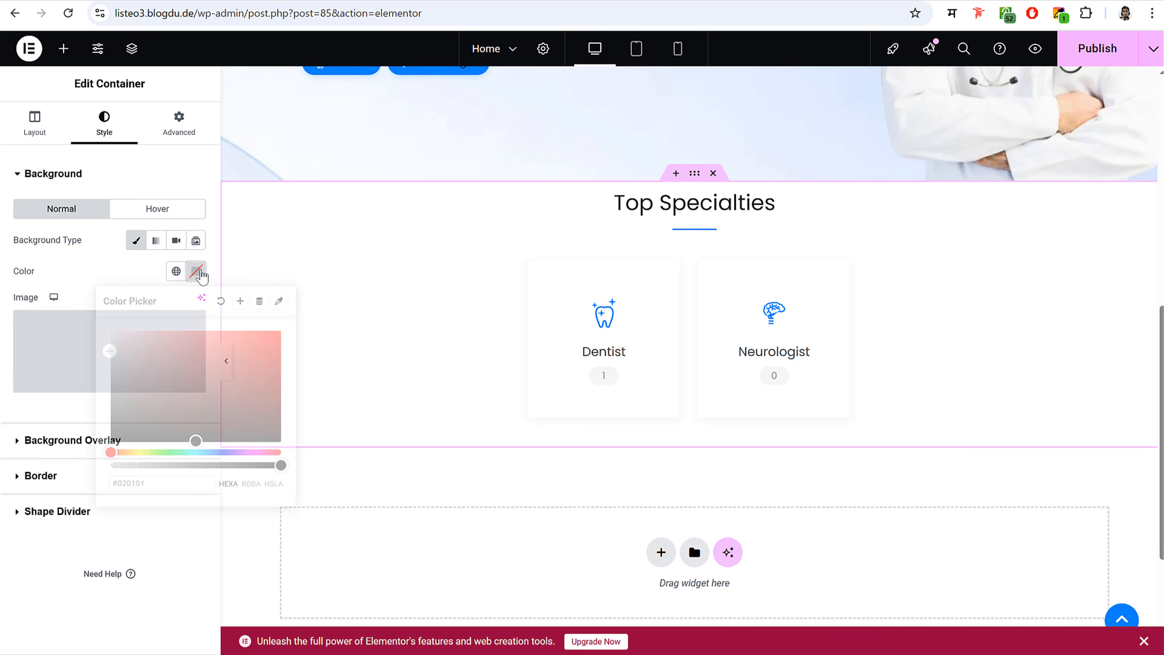
drag(132, 352, 86, 340)
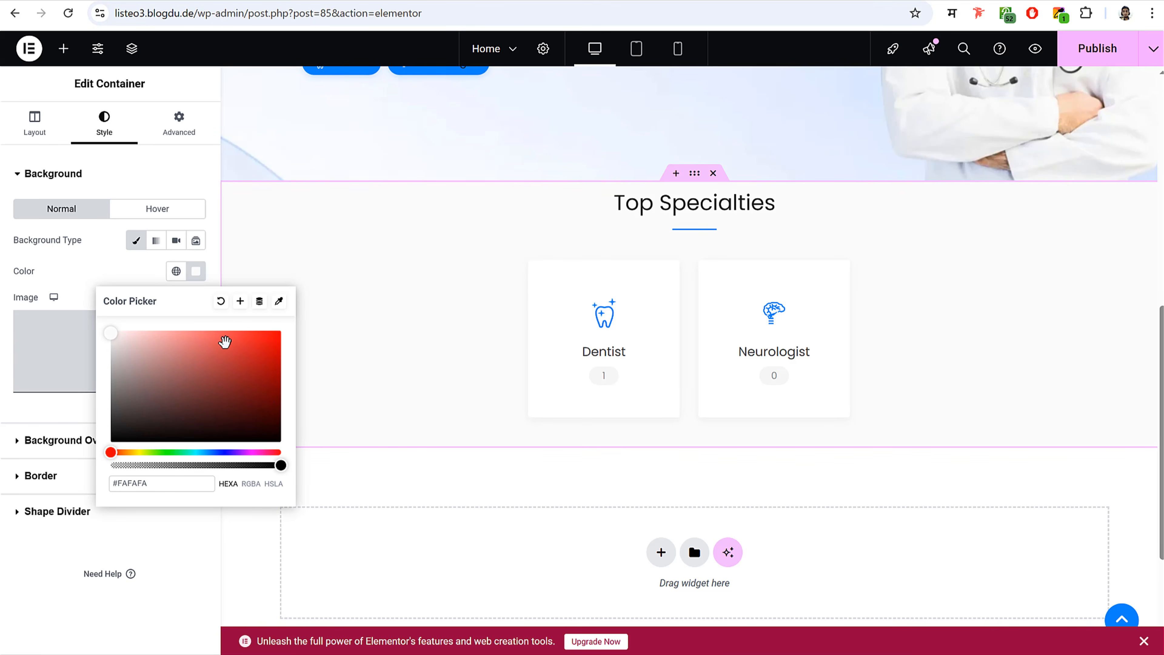
drag(164, 484, 118, 487)
- Set unlinked section padding to 50 top and 30 bottom, then publish the page
click(193, 121)
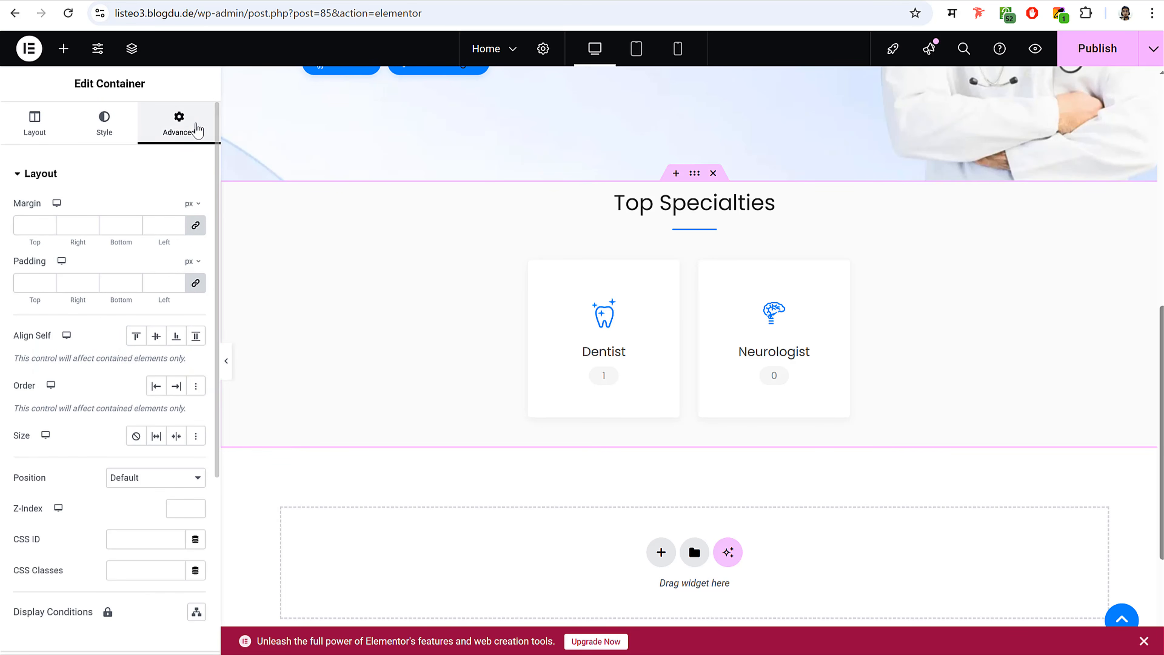
click(196, 282)
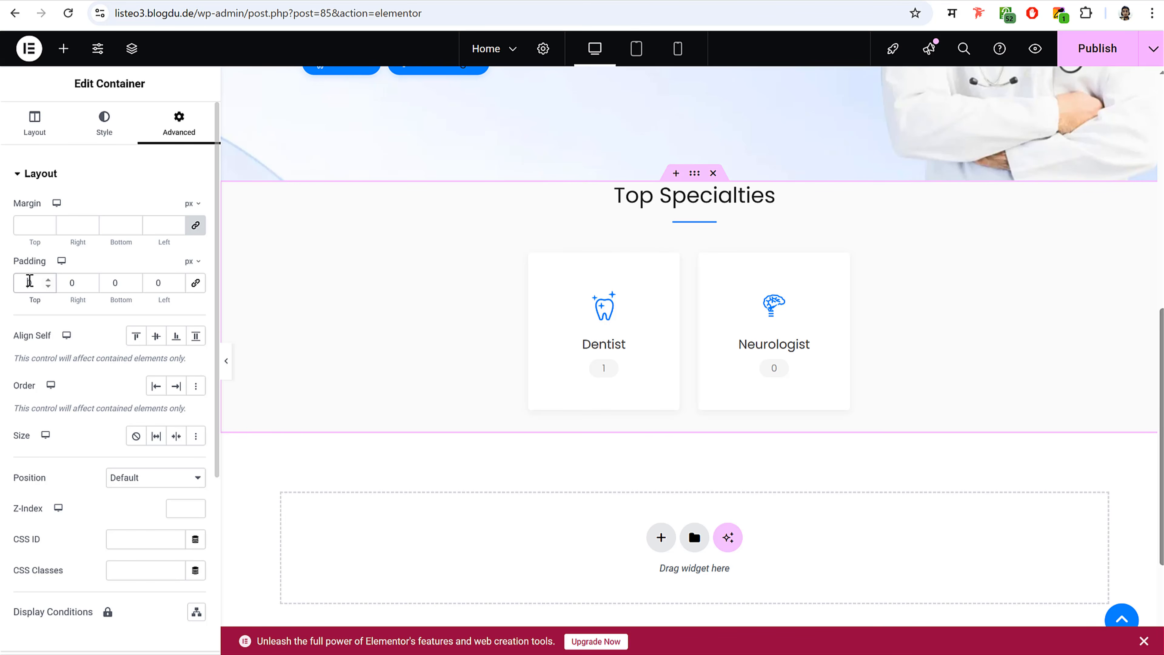
click(30, 281)
text(50)
key(Tab)
key(Tab)
text(30)
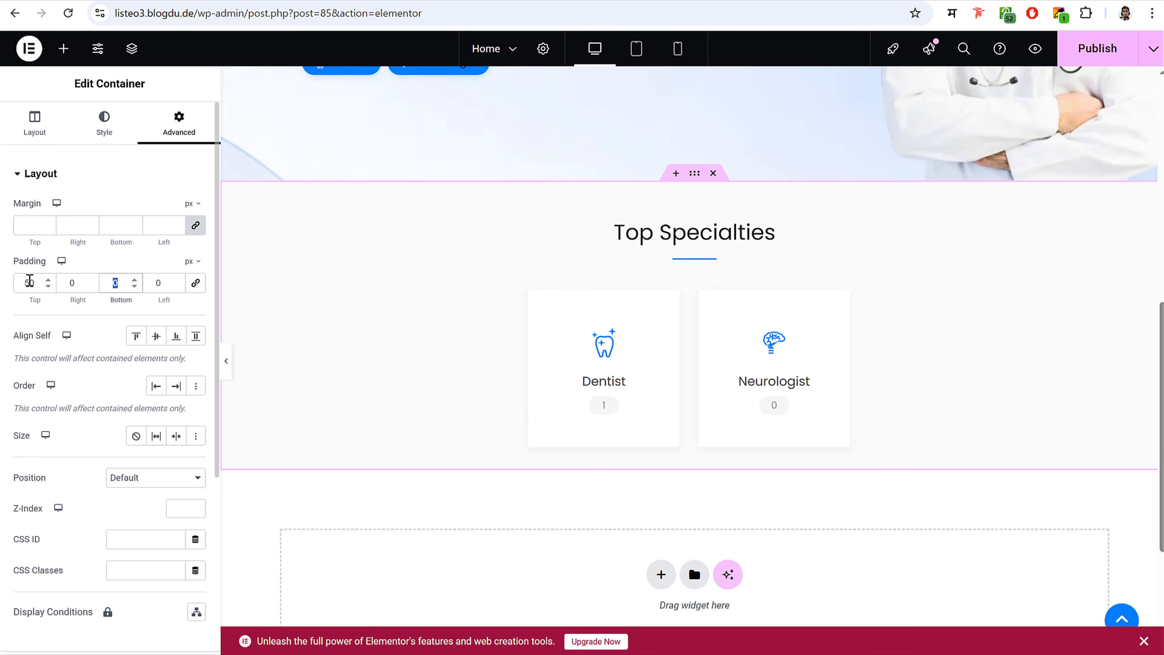
click(1101, 45)
click(636, 48)
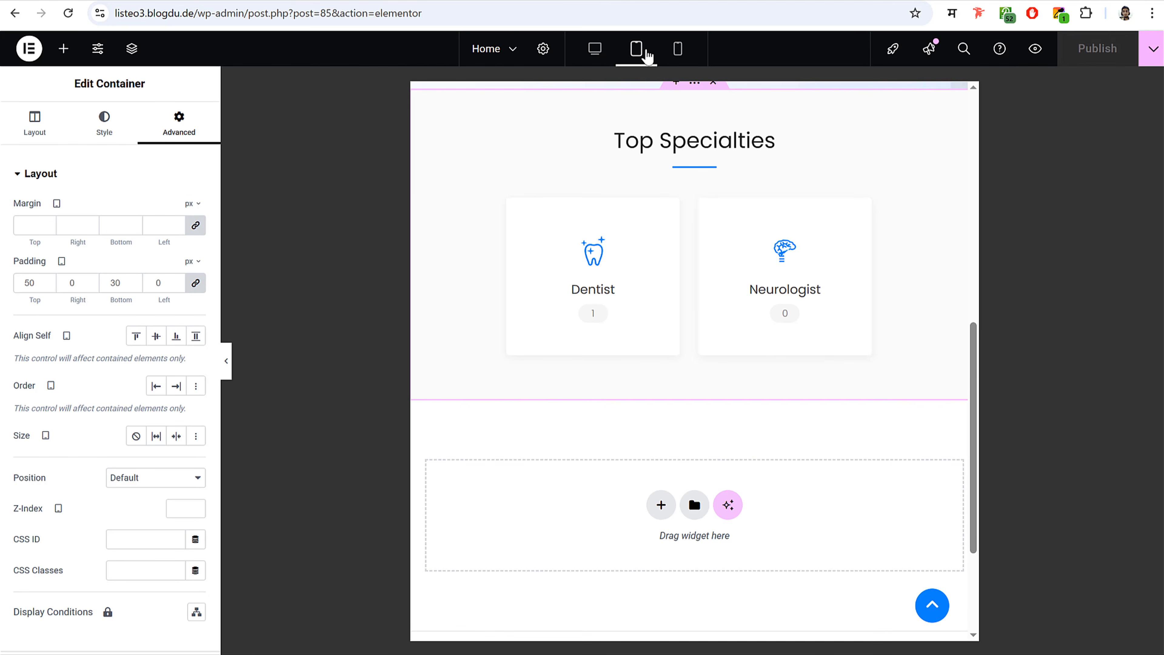
click(678, 49)
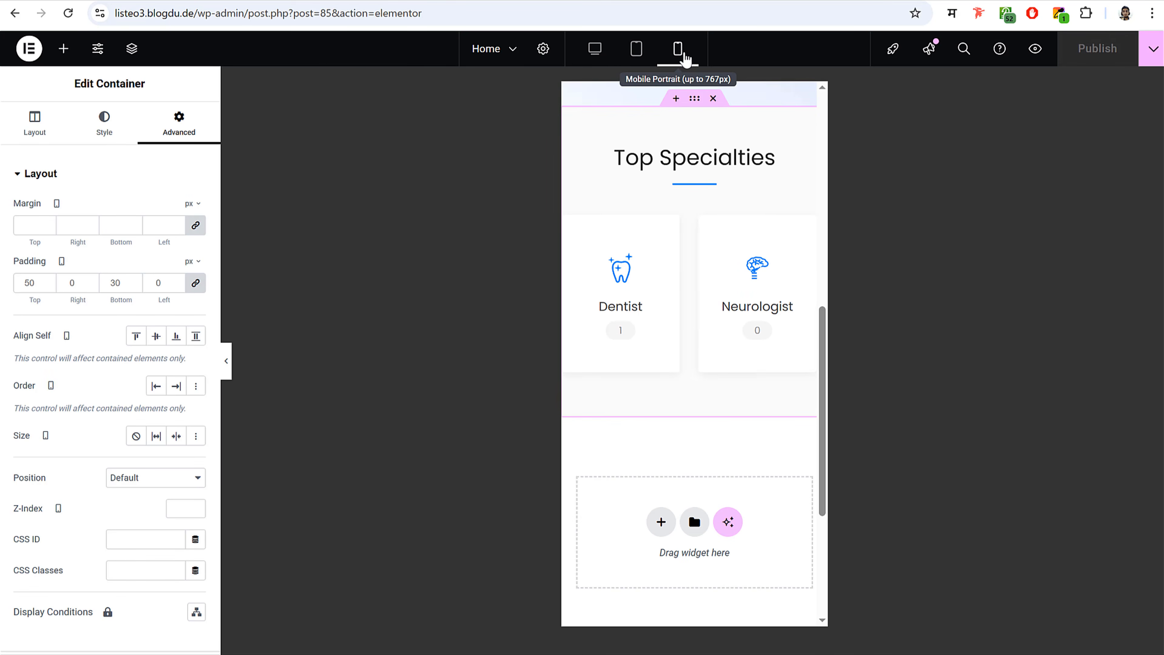
click(596, 49)
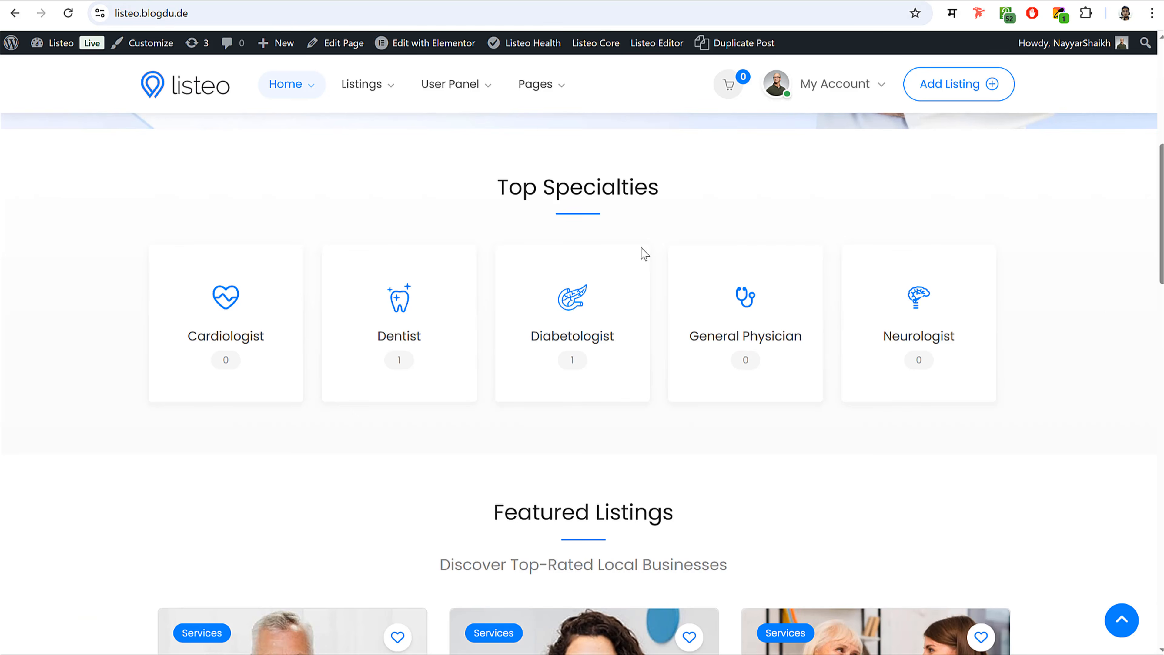
scroll(642, 257, down, 5)
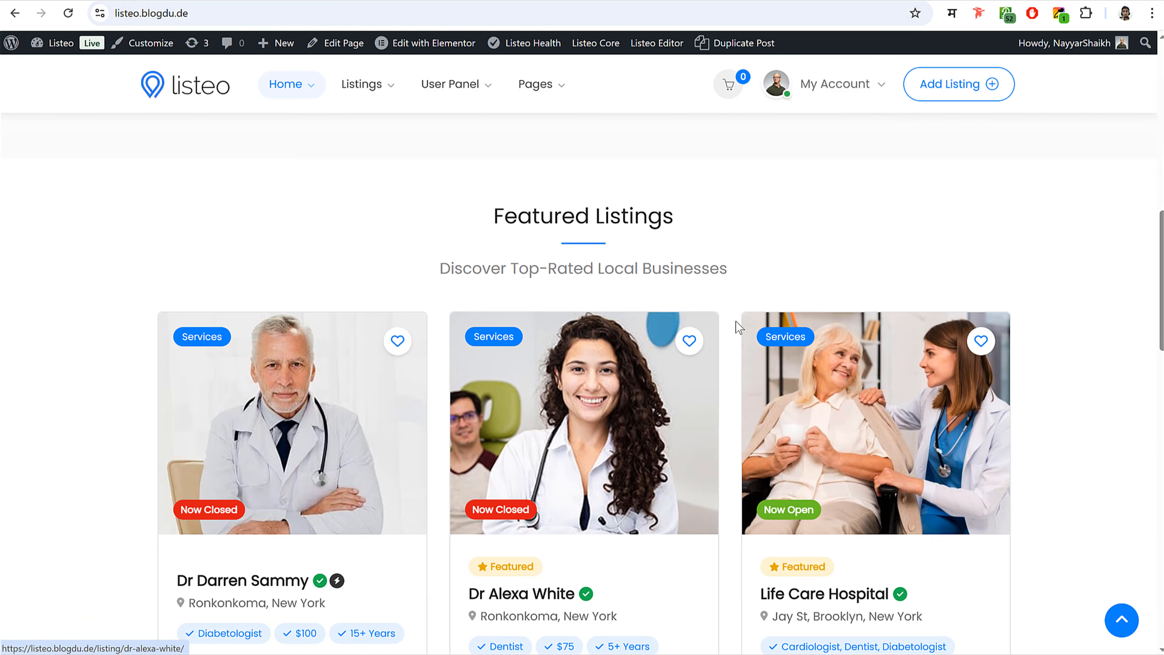
scroll(732, 326, down, 2)
scroll(734, 330, down, 15)
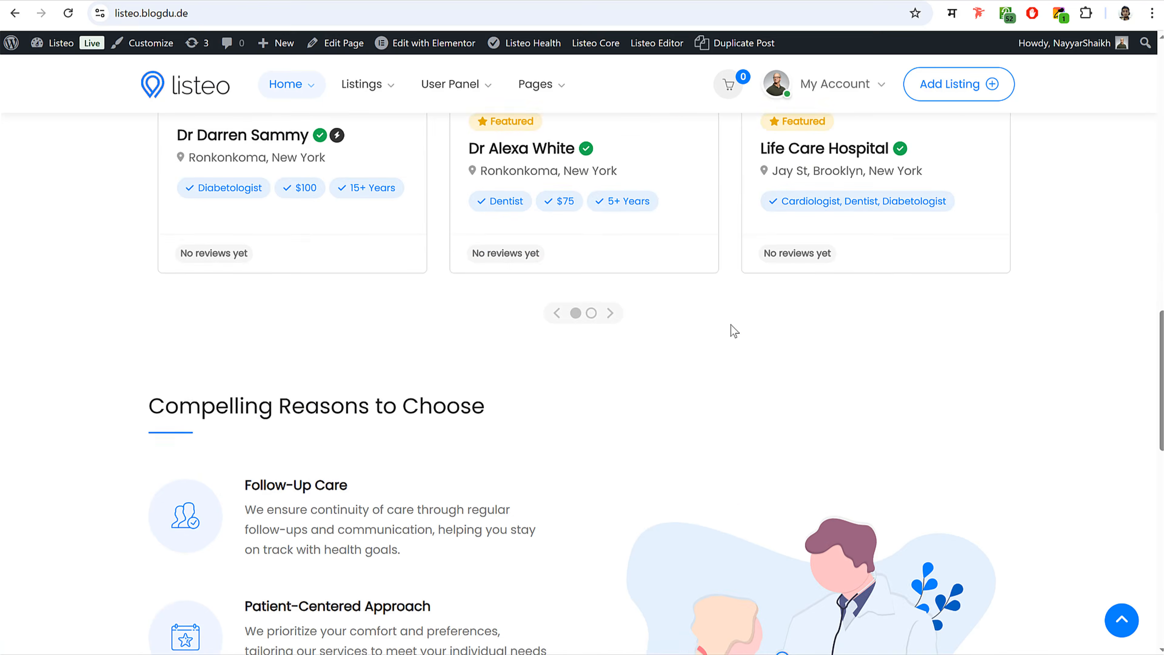
scroll(733, 330, up, 8)
scroll(735, 330, up, 15)
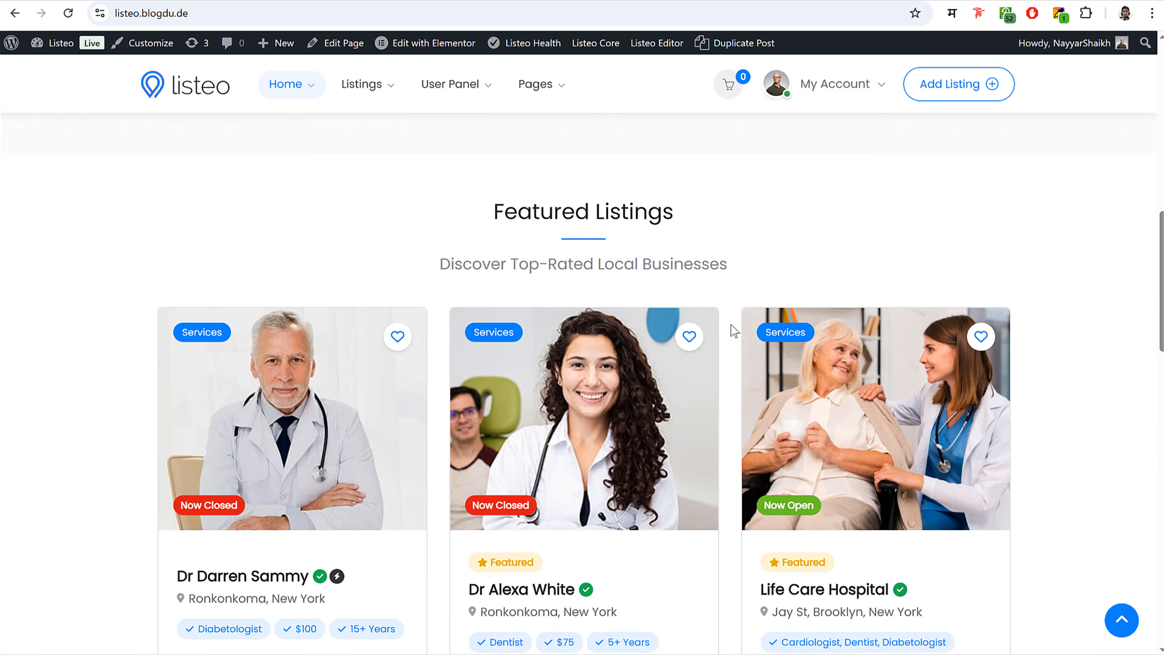
scroll(734, 330, down, 8)
scroll(732, 327, down, 2)
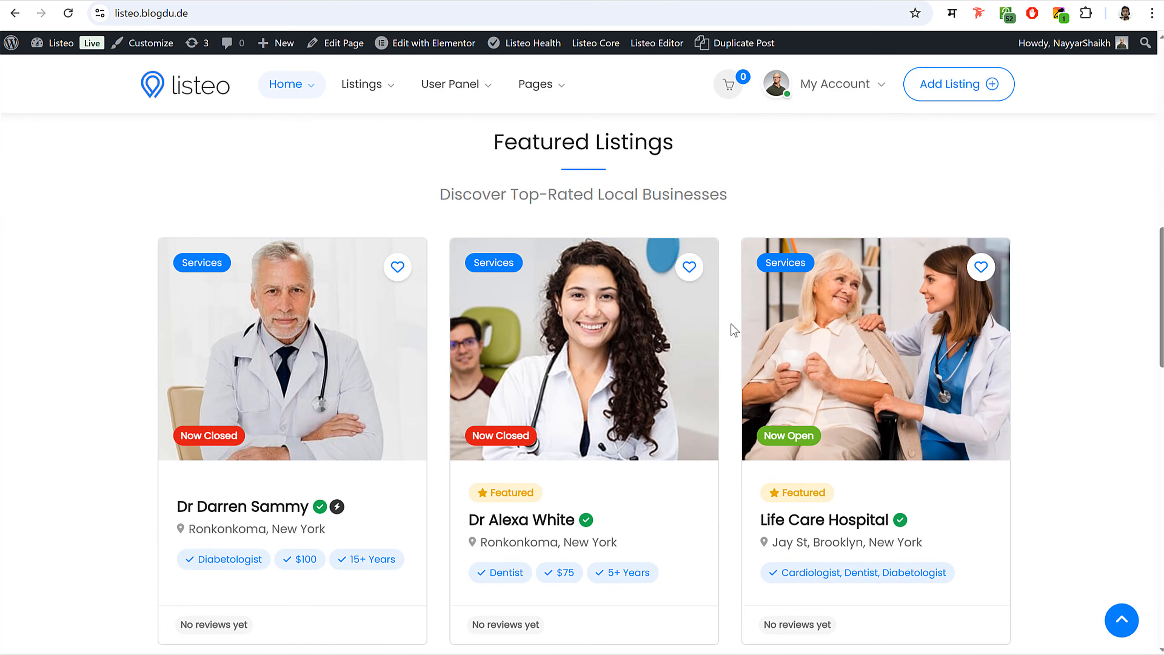
scroll(733, 327, up, 2)
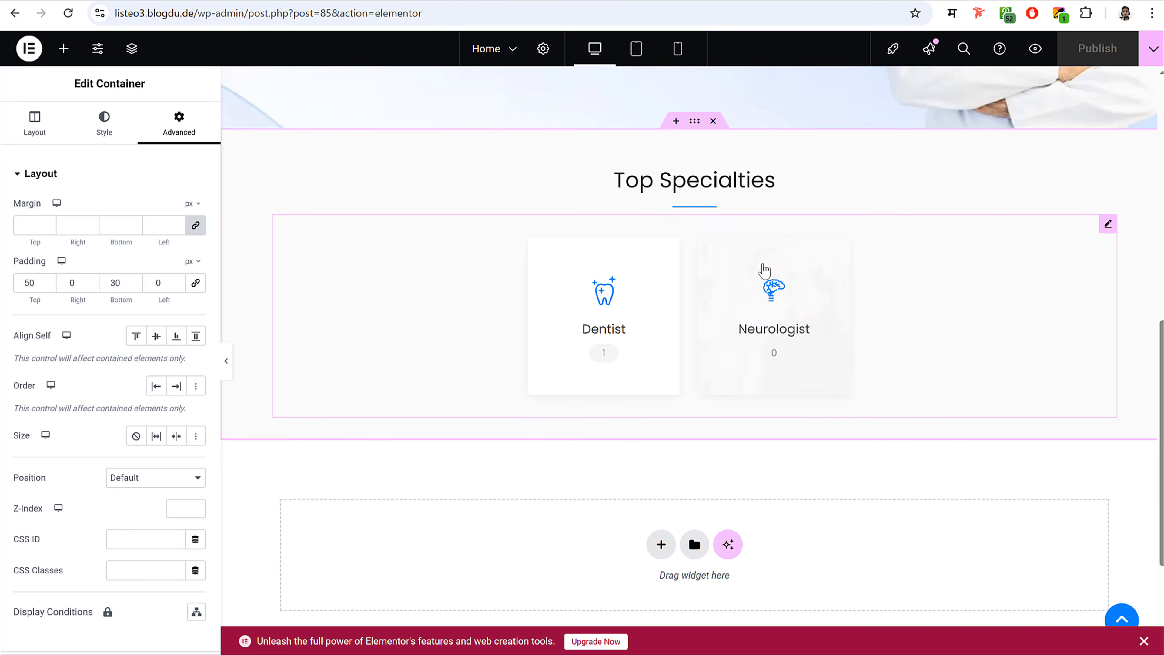
scroll(763, 270, down, 4)
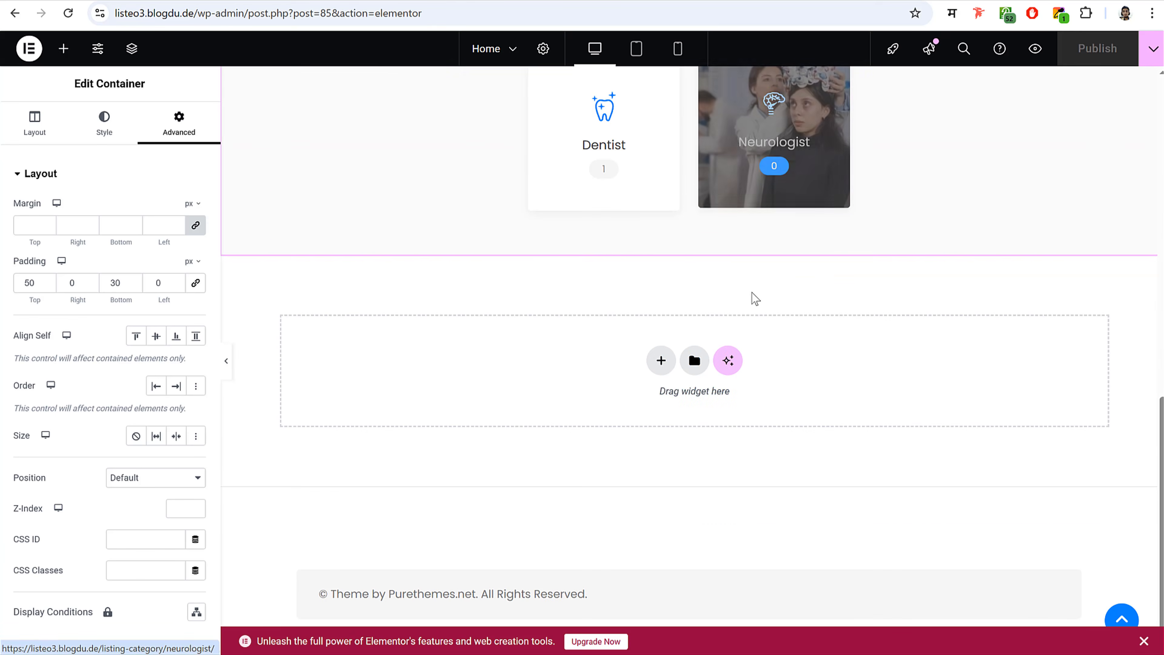
- Add a single-column Flexbox section below Top Specialties and drop a Headline widget into it
click(661, 360)
click(662, 403)
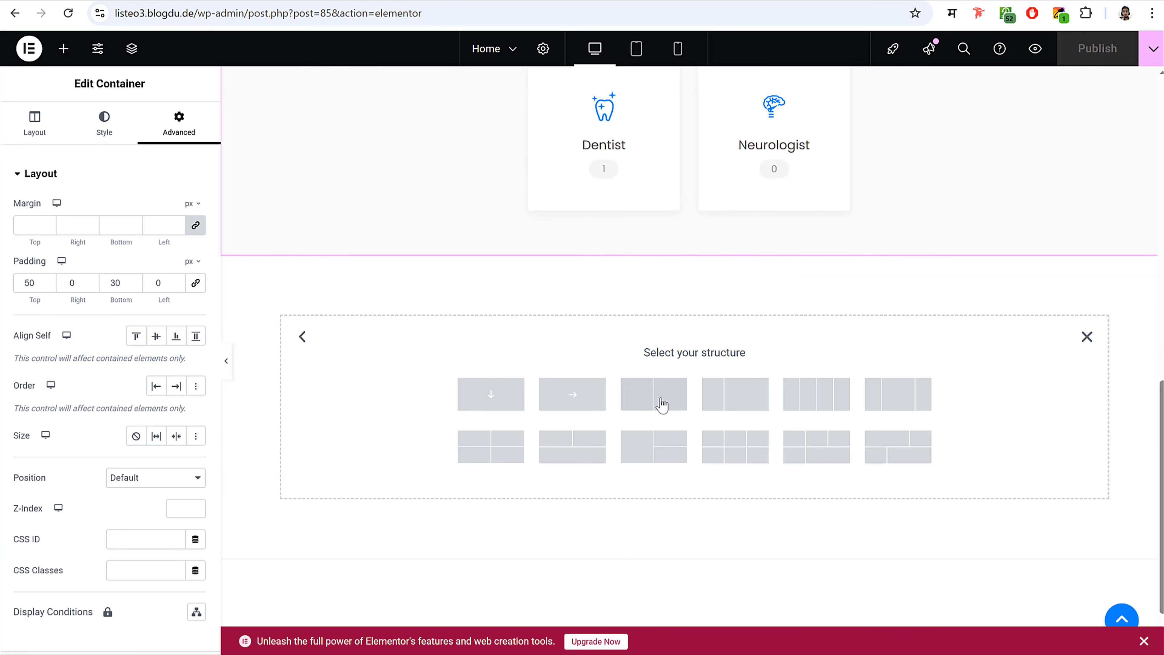
click(494, 408)
click(62, 49)
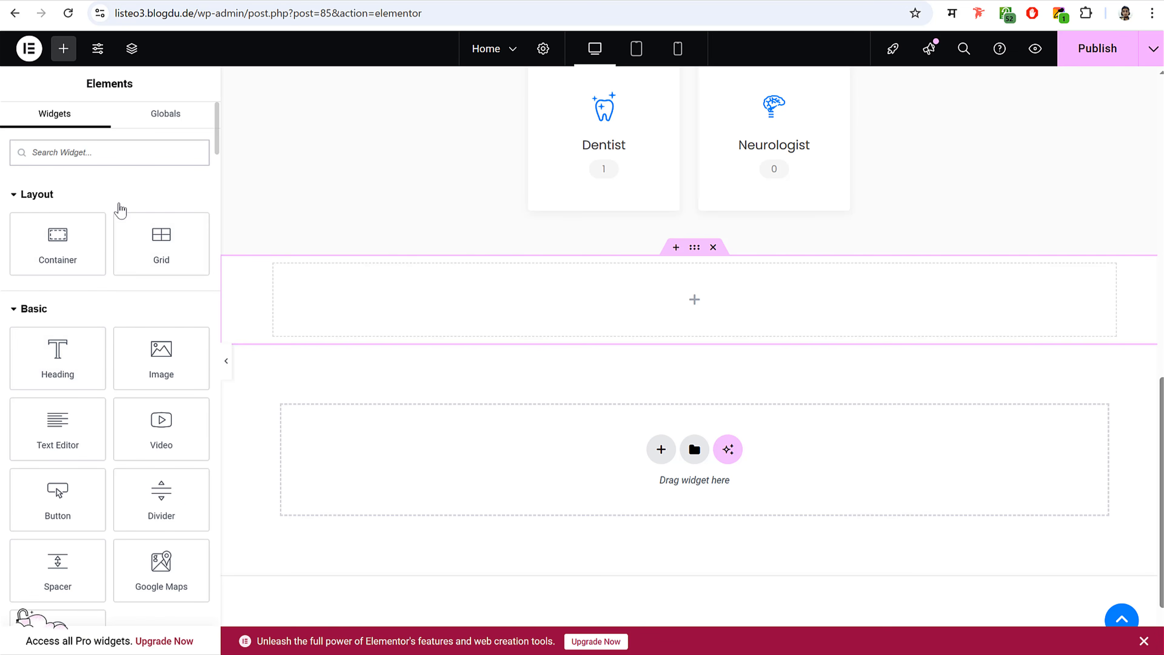
text(head)
drag(57, 250, 684, 296)
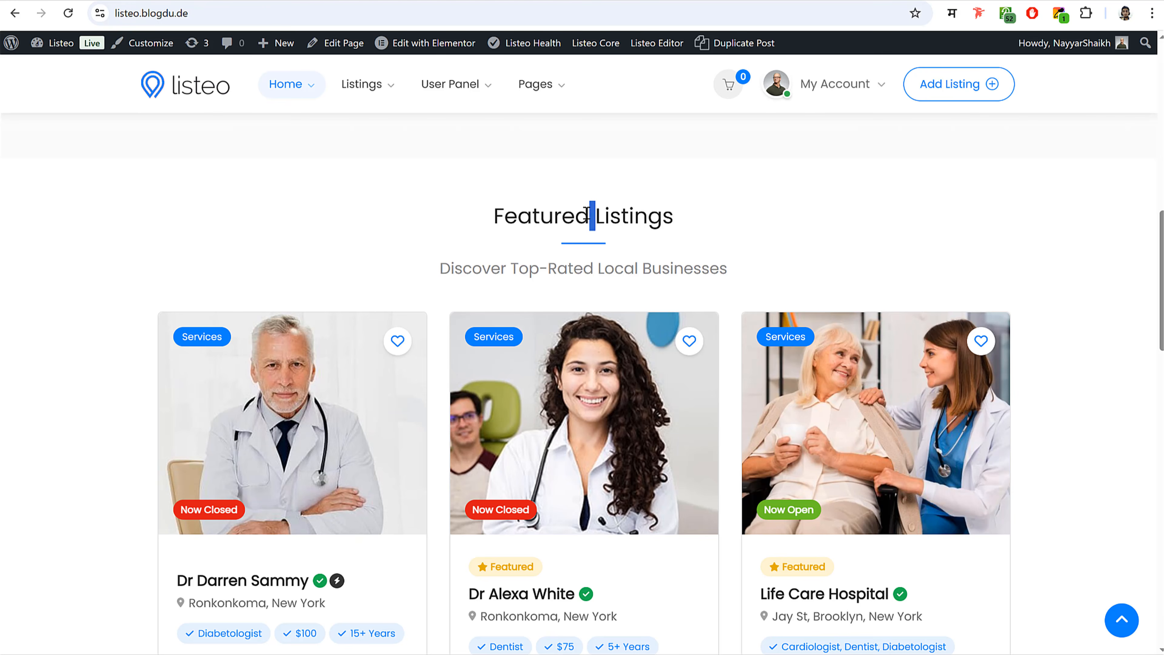
- Paste 'Featured Listings' as title and 'Discover Top-Rated Local Businesses' as subtitle from the live site
triple_click(586, 215)
key(ctrl+c)
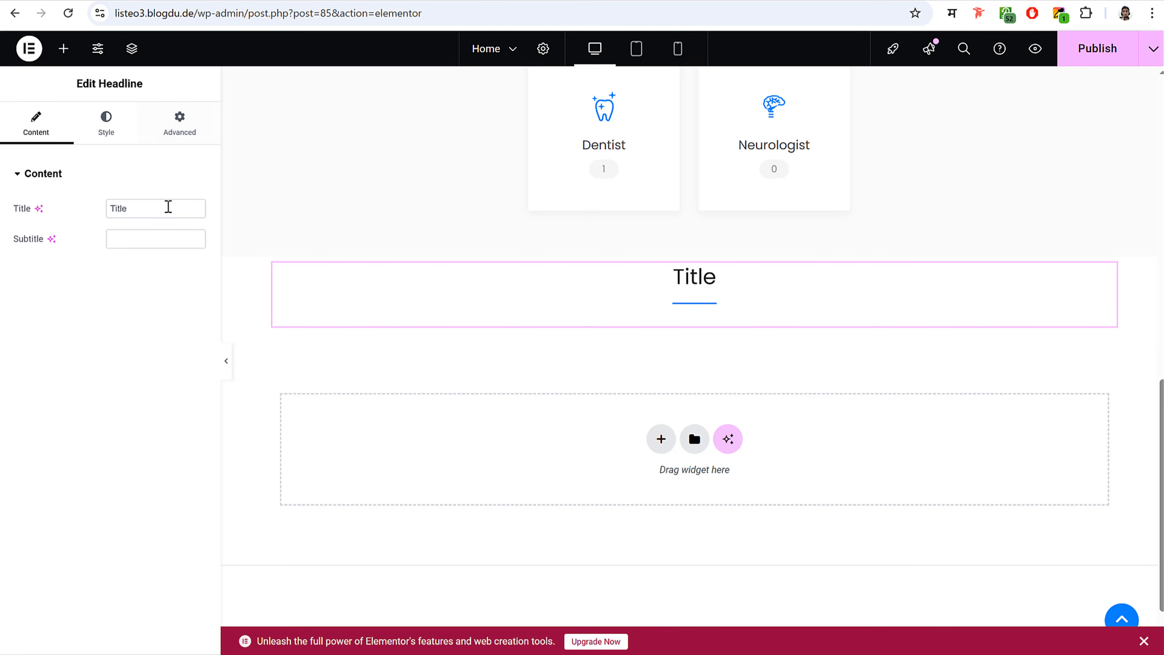
double_click(168, 207)
key(ctrl+v)
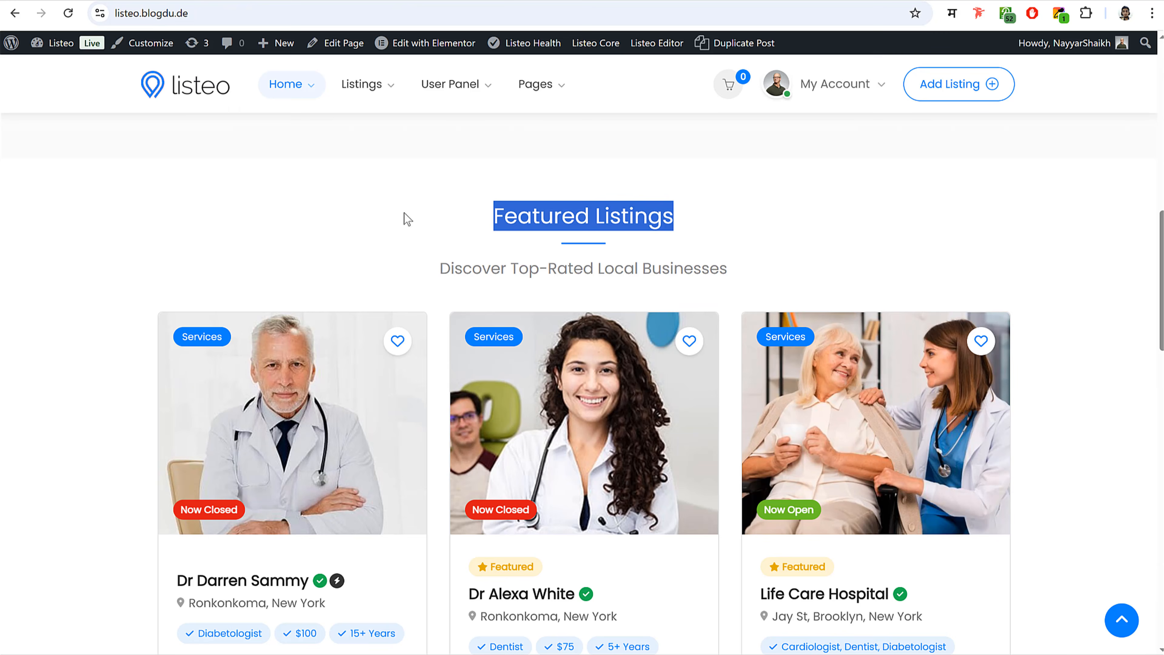
click(498, 268)
triple_click(498, 269)
key(ctrl+c)
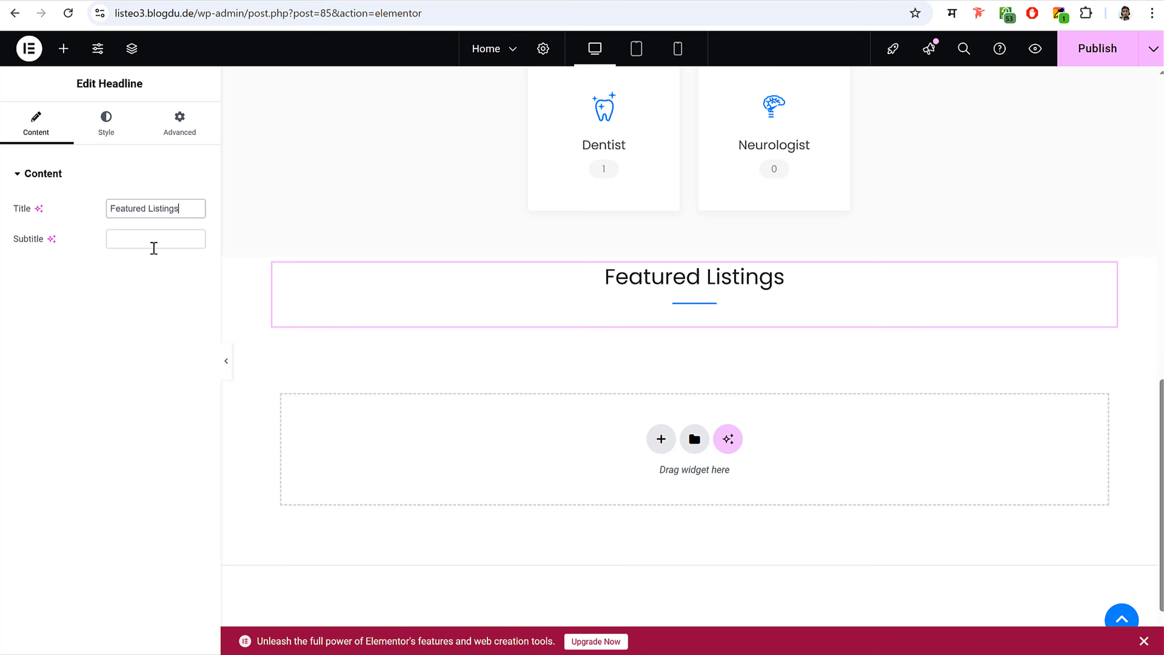
click(153, 240)
key(ctrl+v)
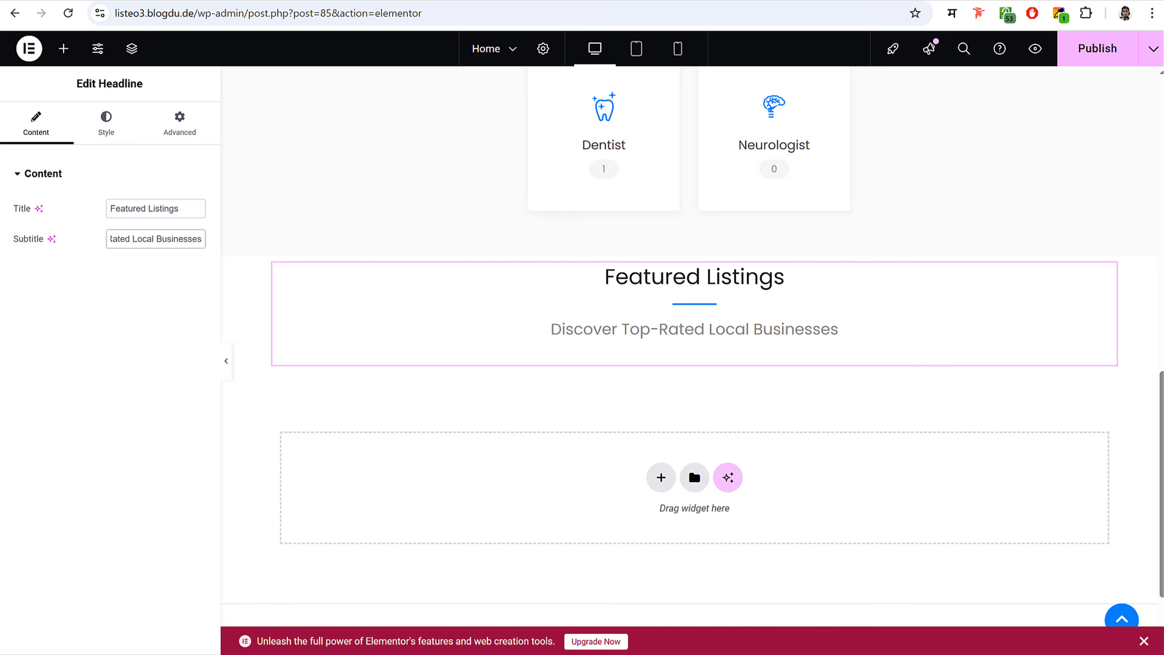
- Unlink the headline's margins and set the bottom margin to -20
click(188, 135)
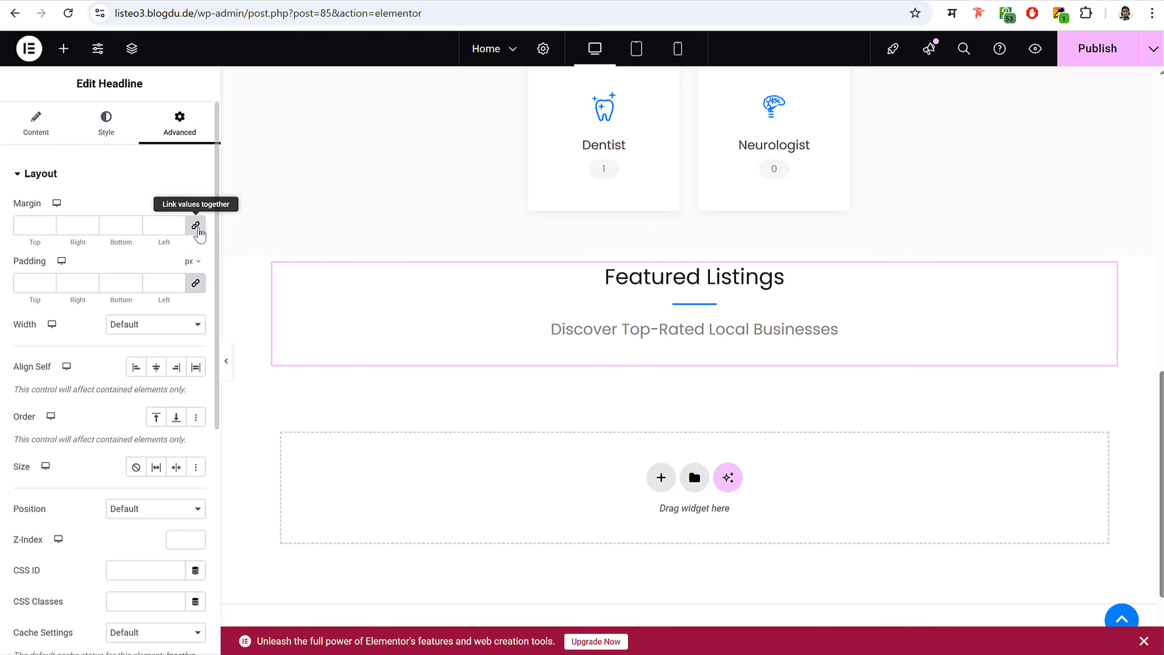
click(198, 228)
drag(106, 226, 134, 226)
text(-20)
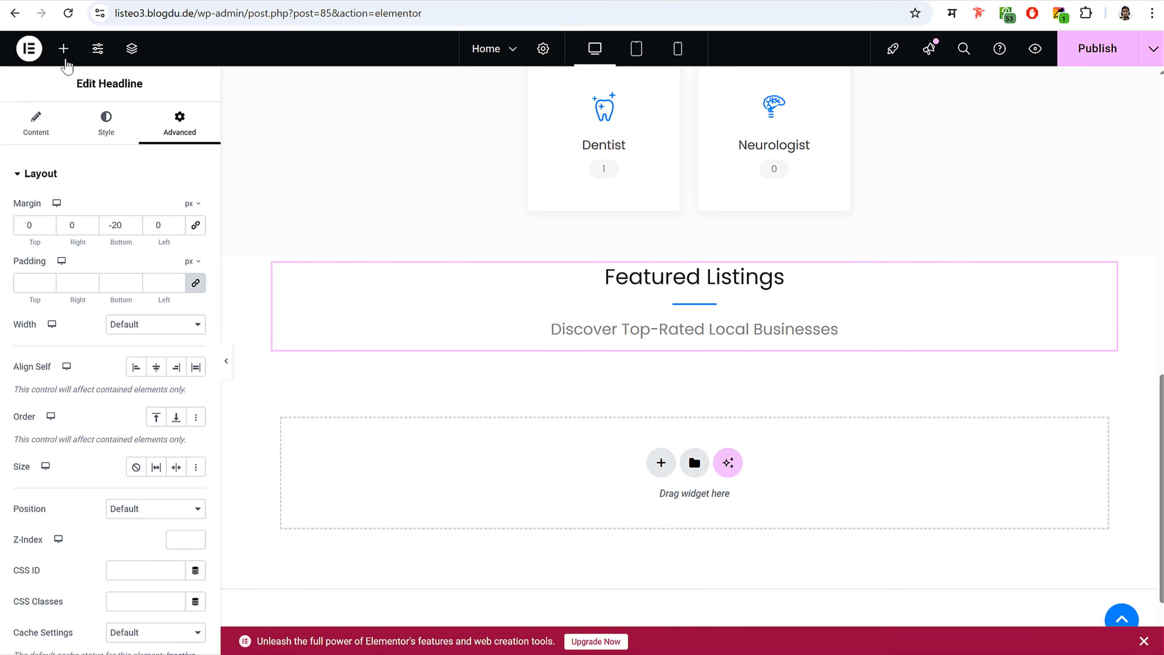
click(63, 48)
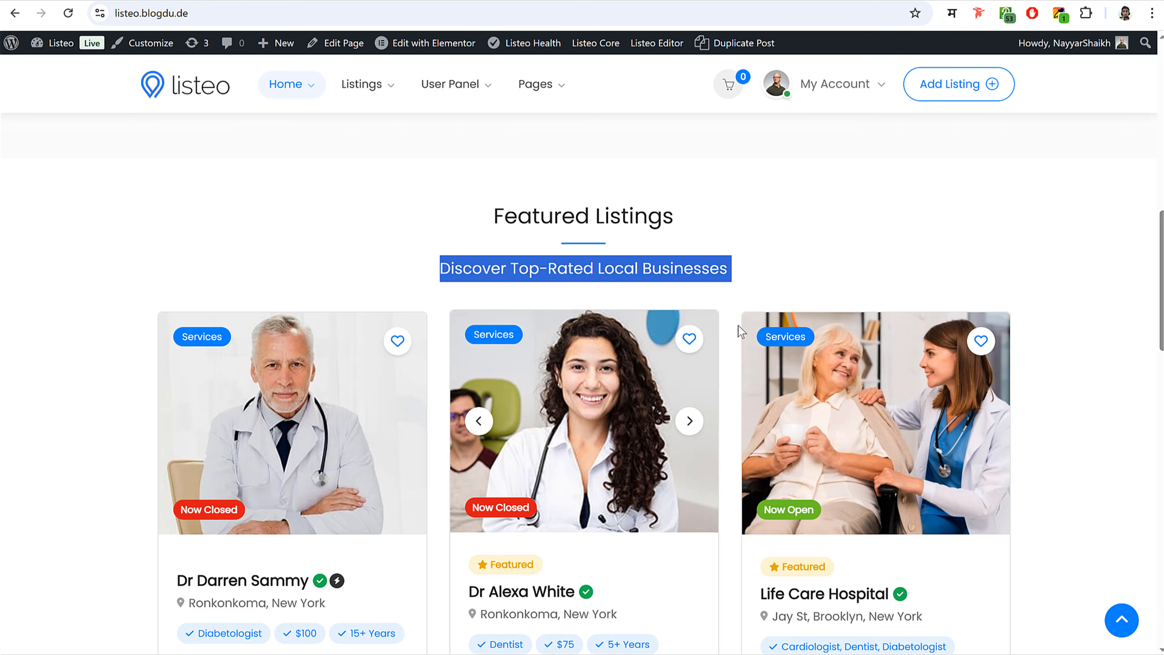
- Add a Listings Carousel widget below the Featured Listings headline
drag(906, 377, 866, 394)
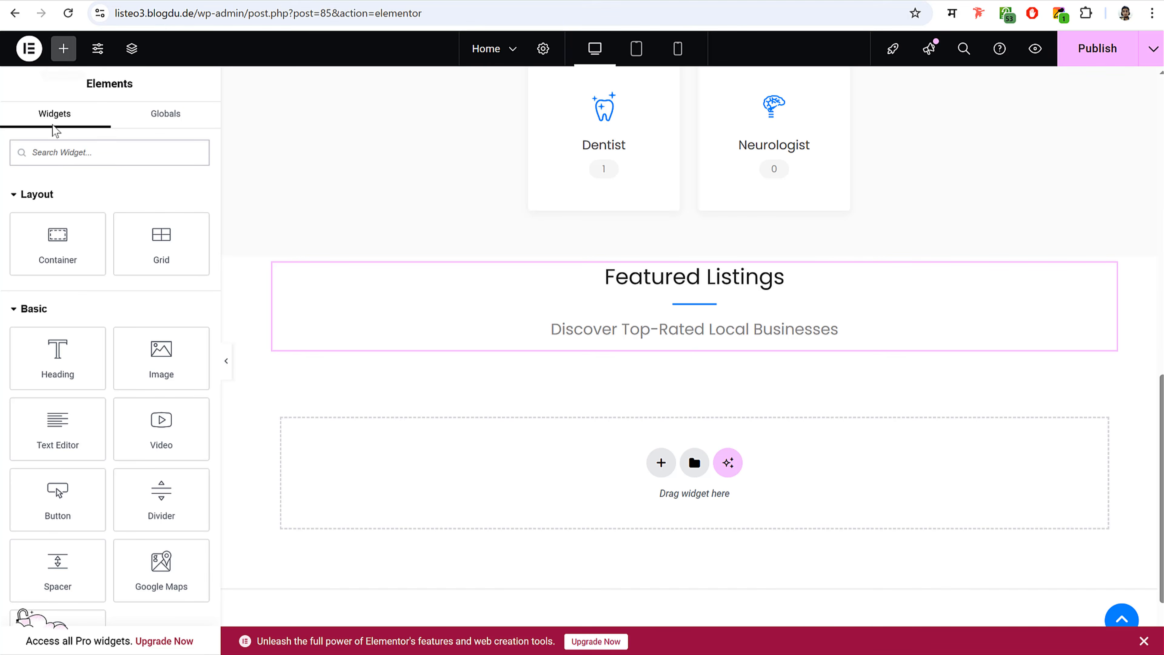
click(81, 152)
text(l)
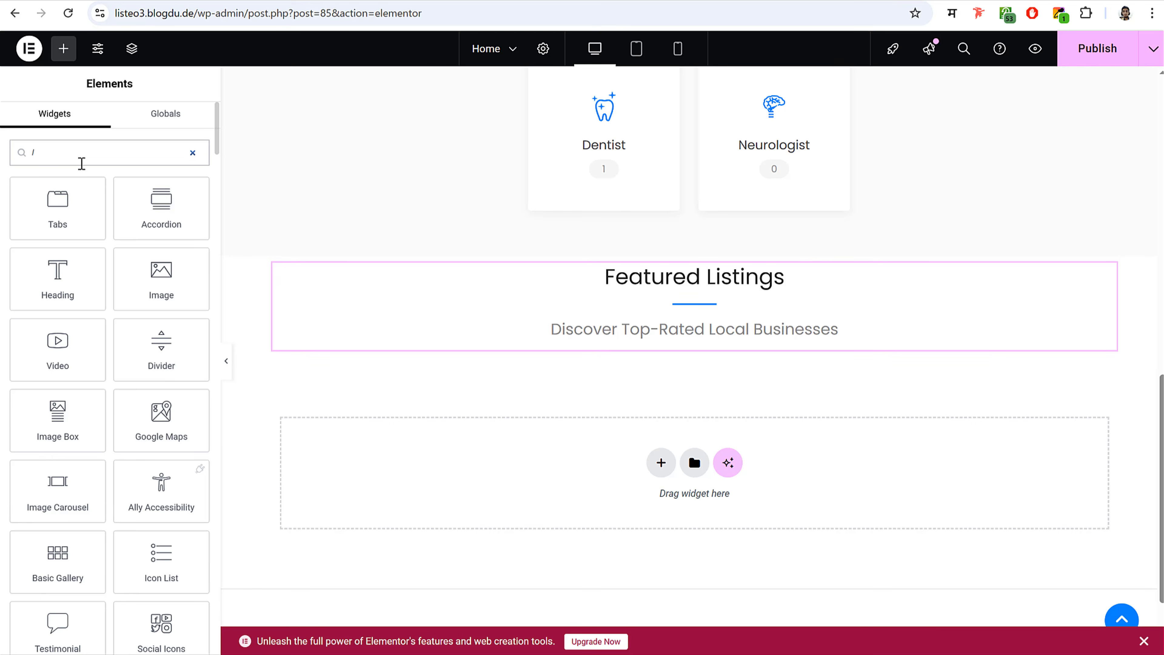
key(BackSpace)
text(rous)
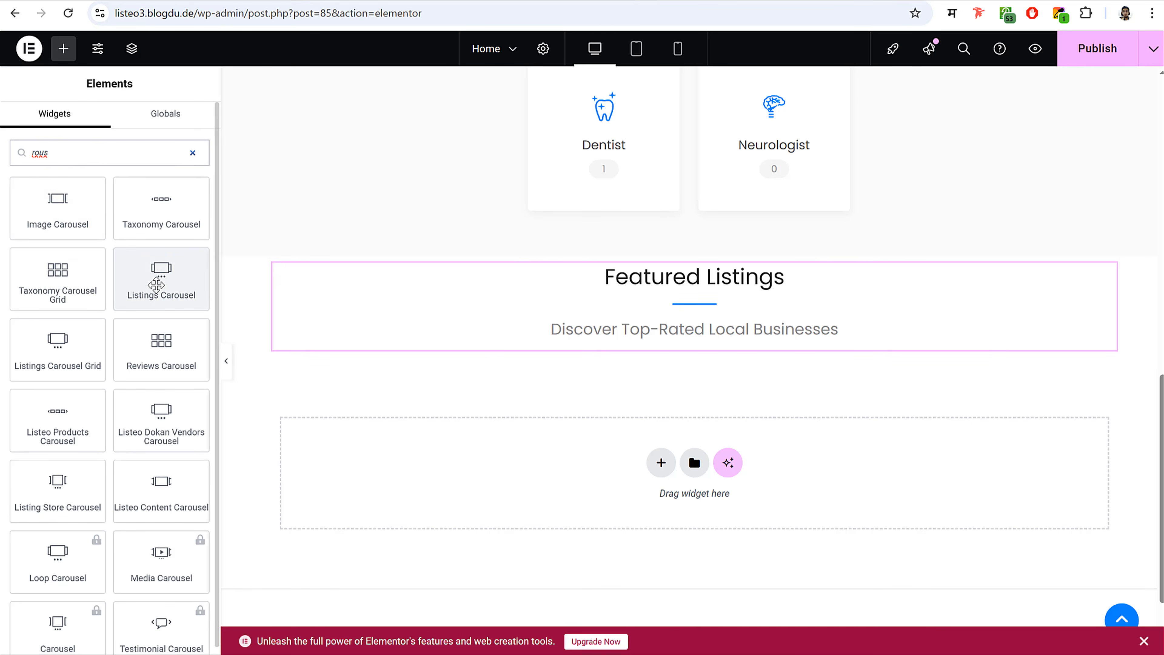
drag(163, 281, 709, 333)
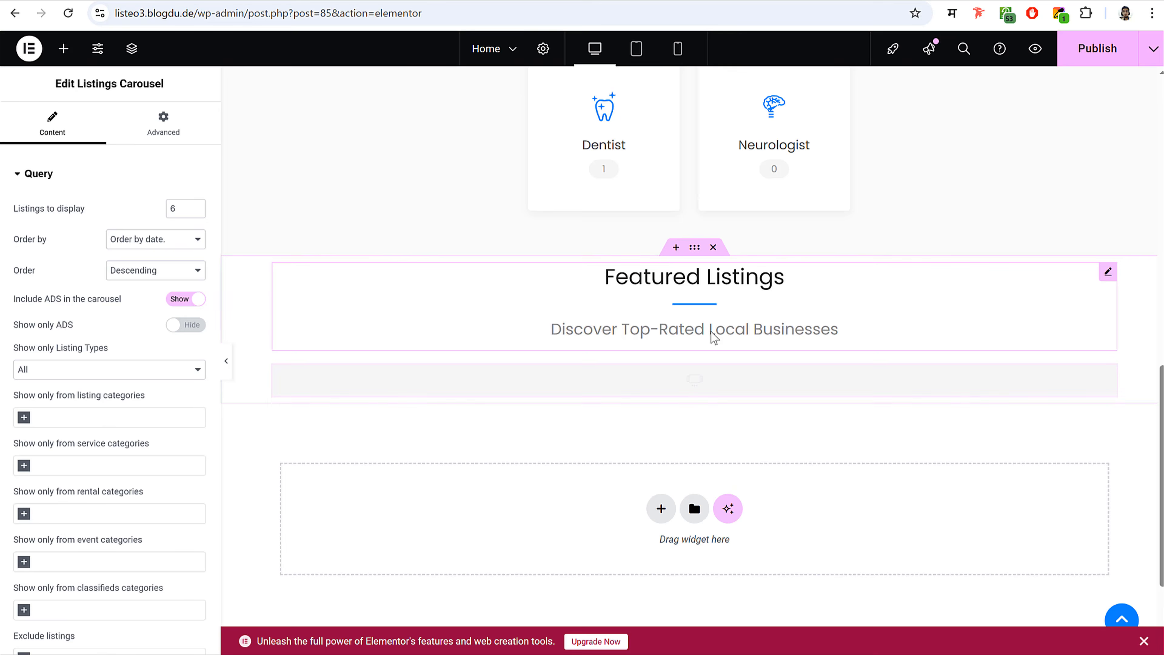
- Review the carousel filters, keeping All listing types and featured-only filtering off
scroll(747, 329, down, 3)
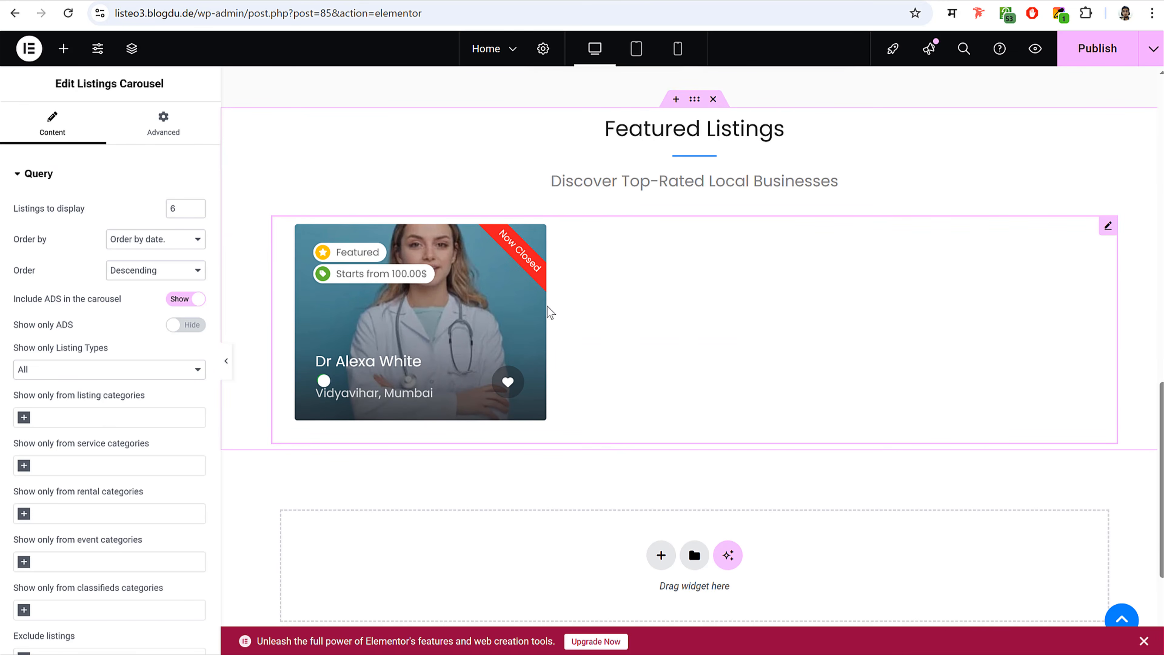
scroll(117, 367, down, 6)
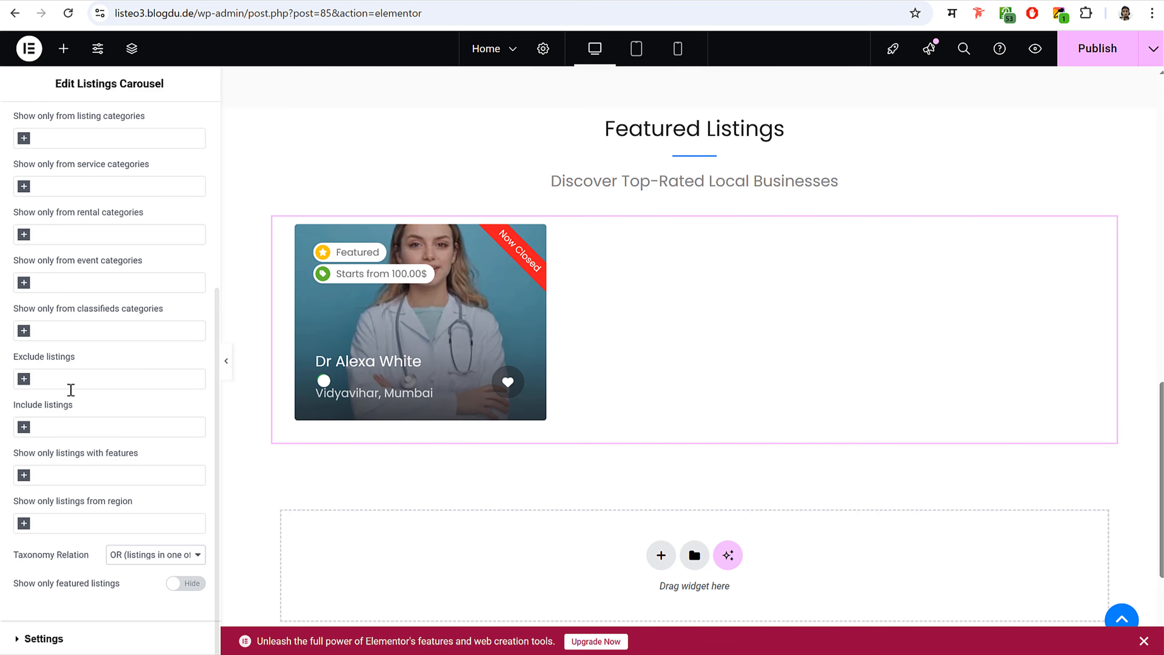
scroll(114, 397, up, 6)
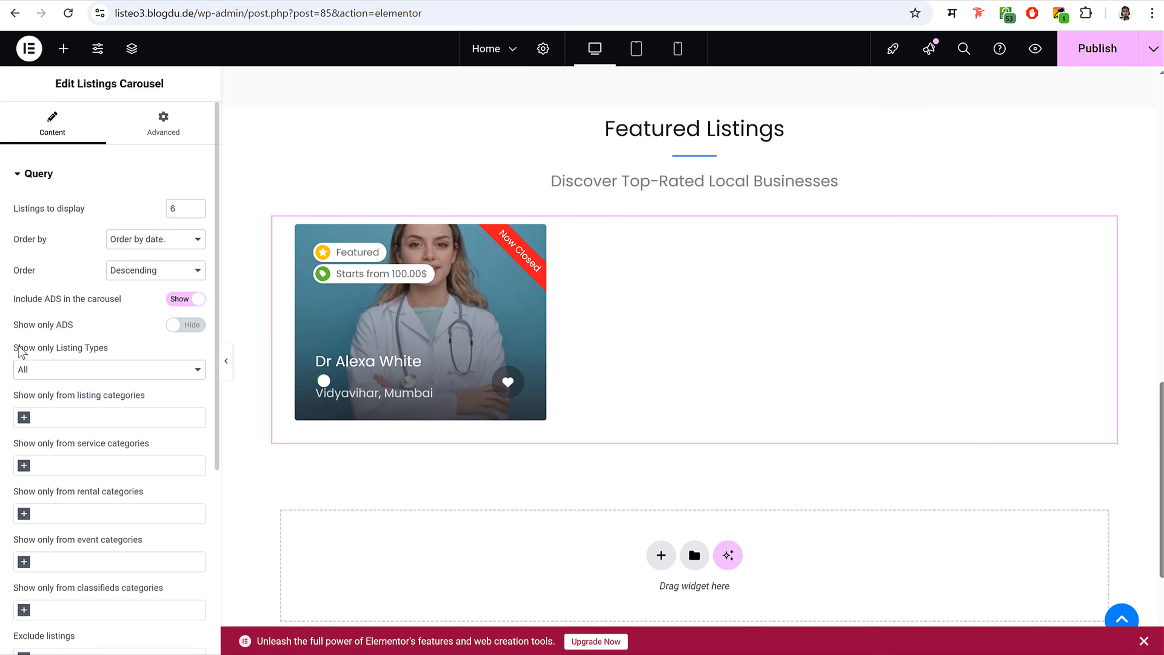
drag(19, 347, 122, 356)
click(95, 374)
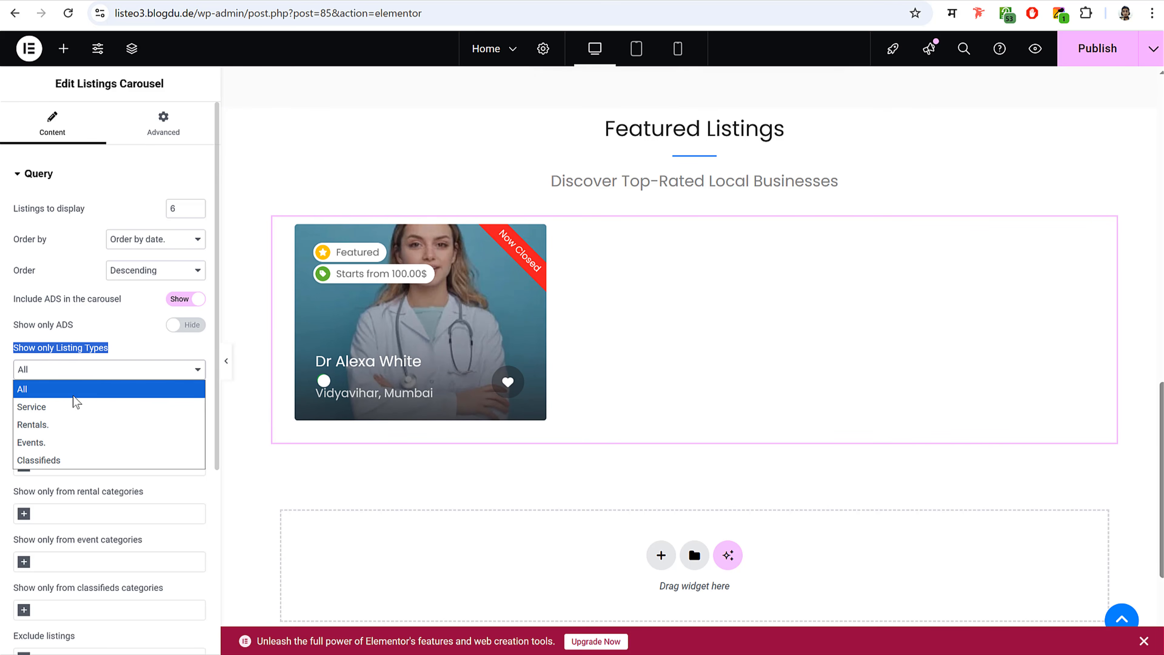
click(81, 388)
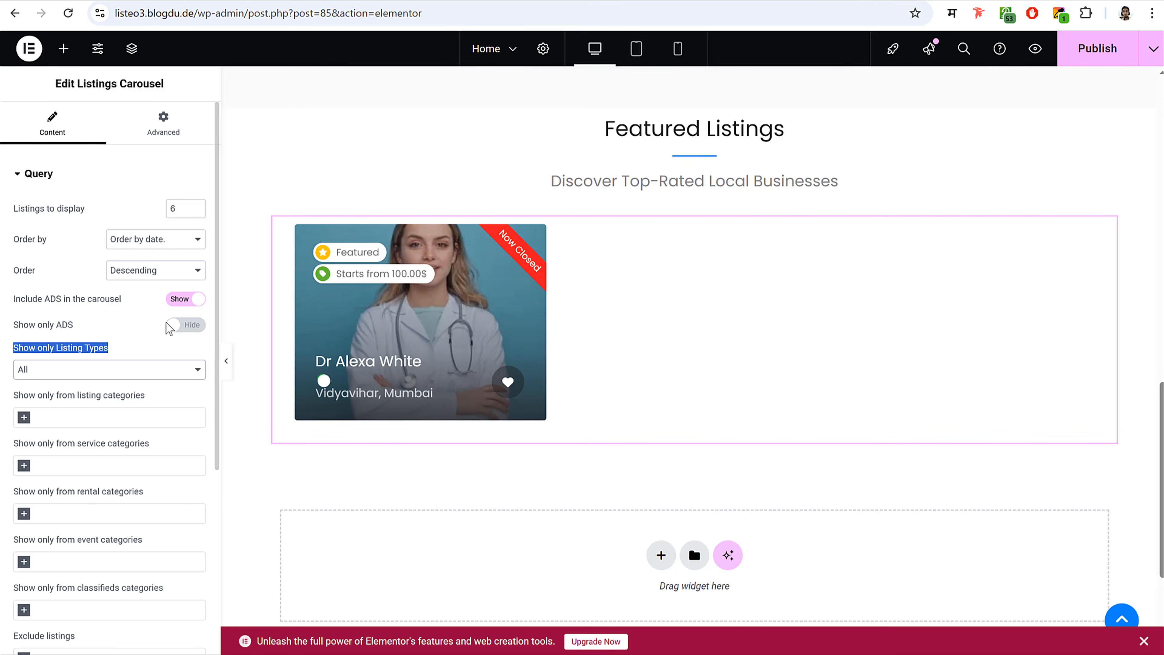
scroll(151, 354, down, 2)
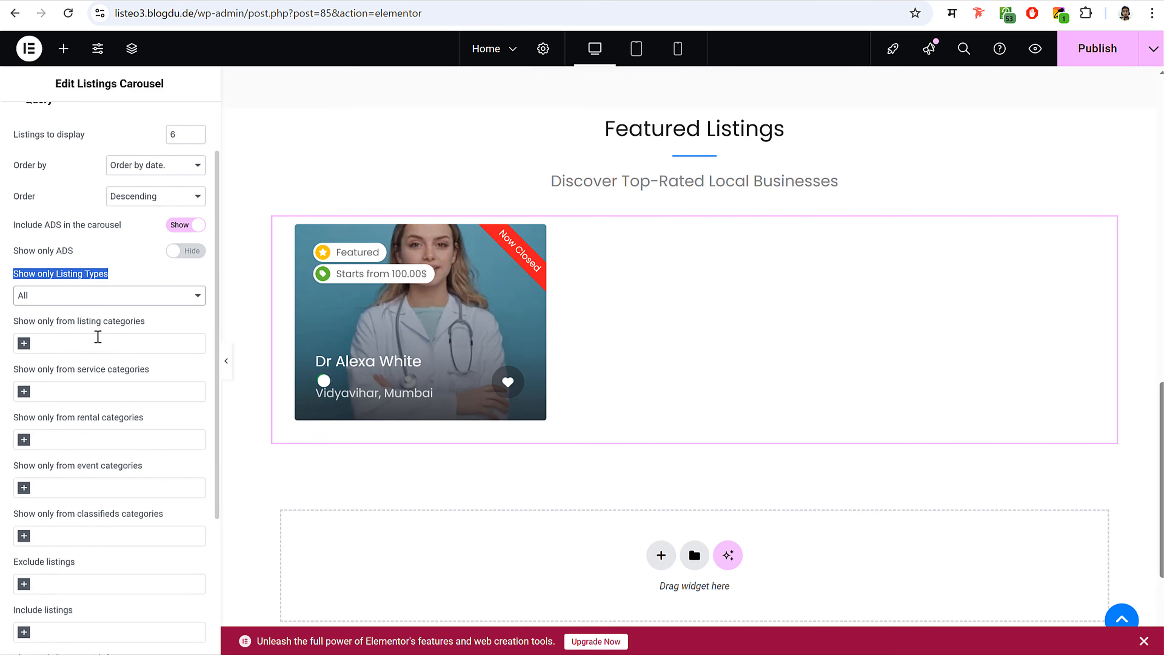
drag(34, 322, 143, 323)
click(144, 328)
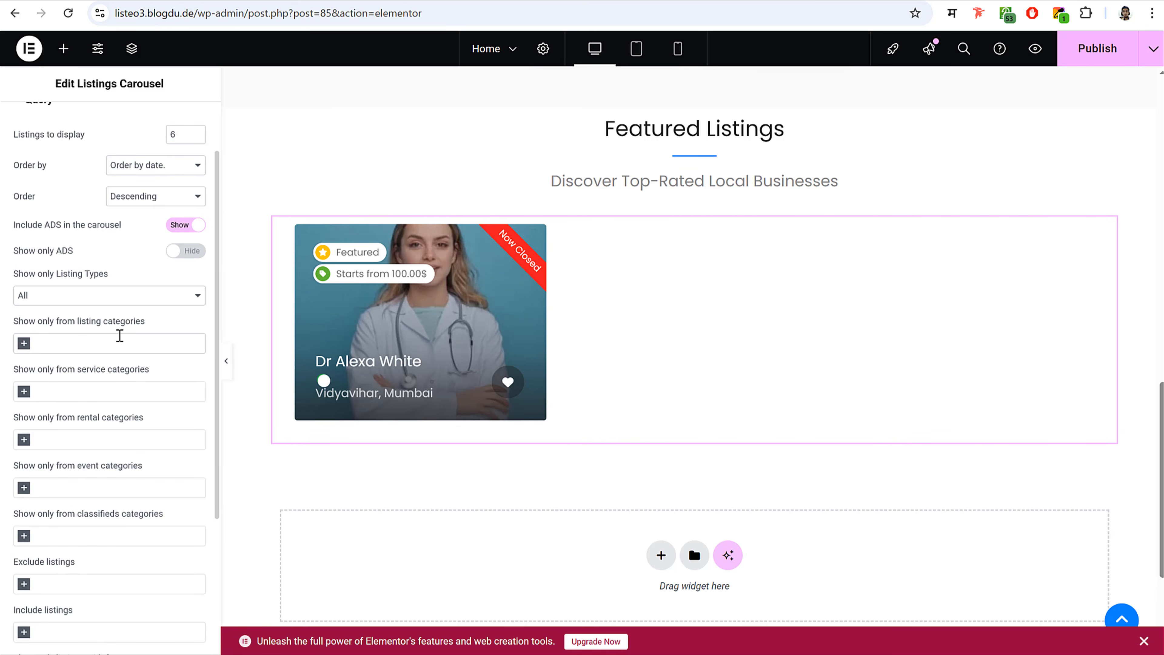
scroll(128, 387, down, 5)
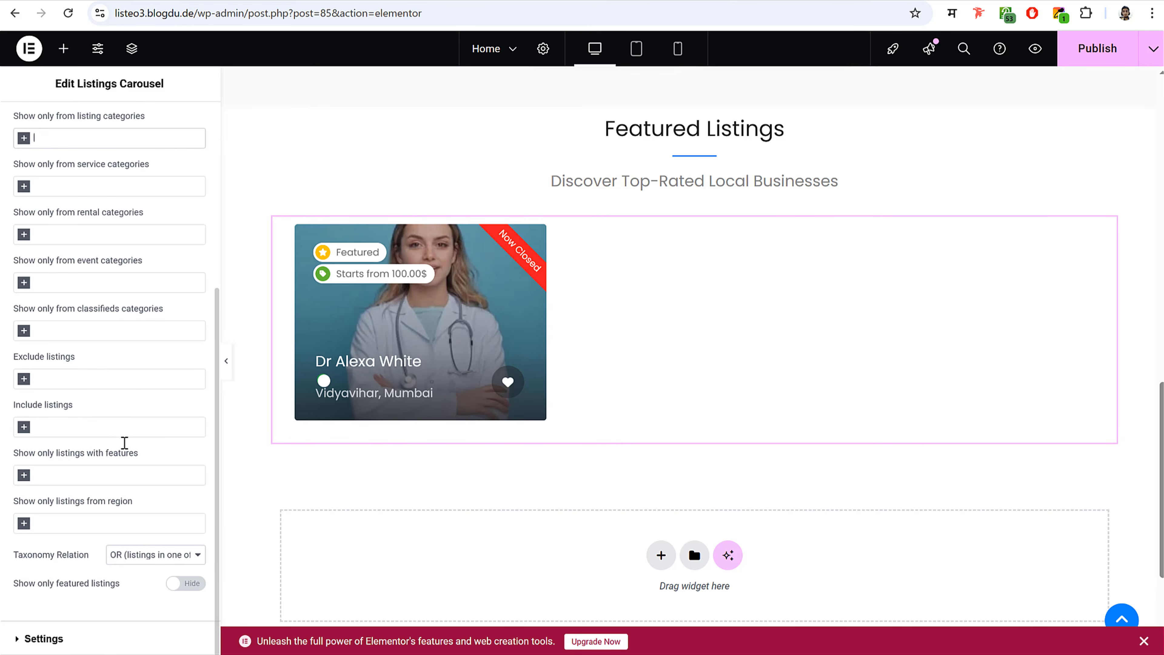
click(185, 583)
click(185, 584)
- Switch the carousel card style from Compact to Grid and publish the home page
click(43, 638)
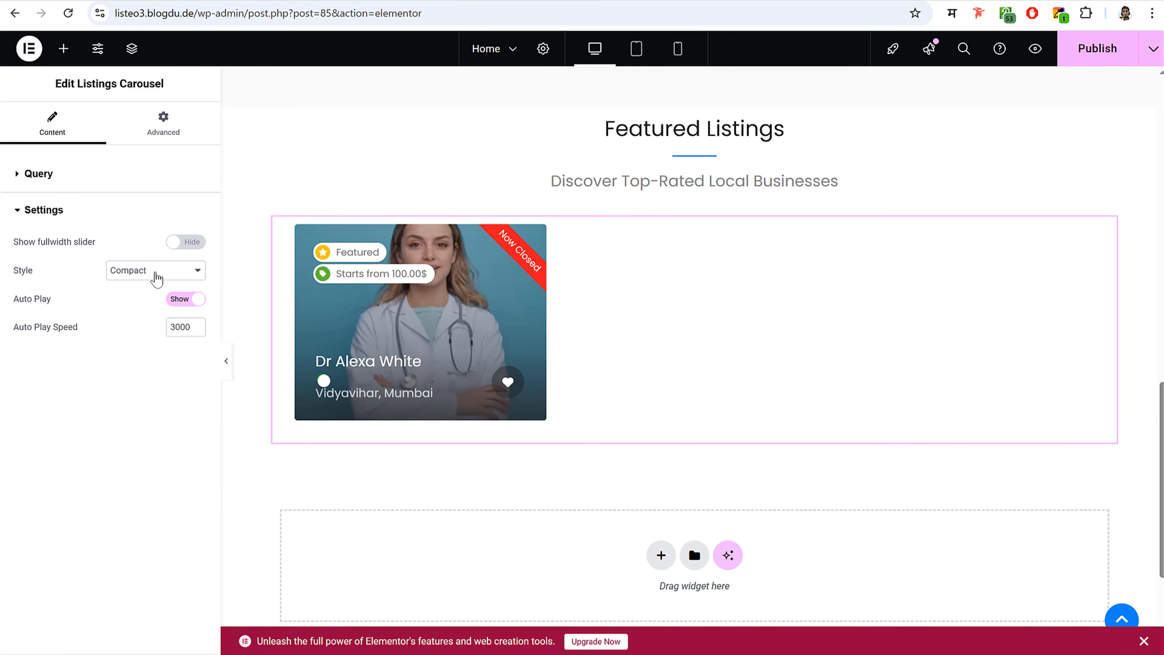
click(157, 275)
click(149, 307)
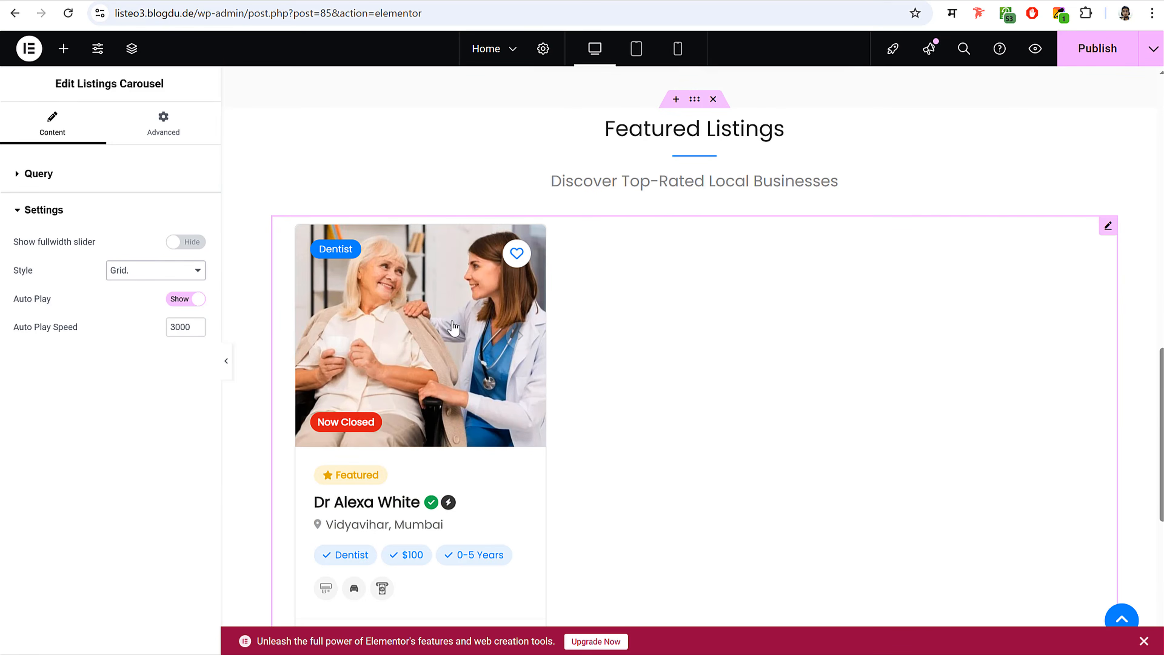
scroll(454, 328, down, 3)
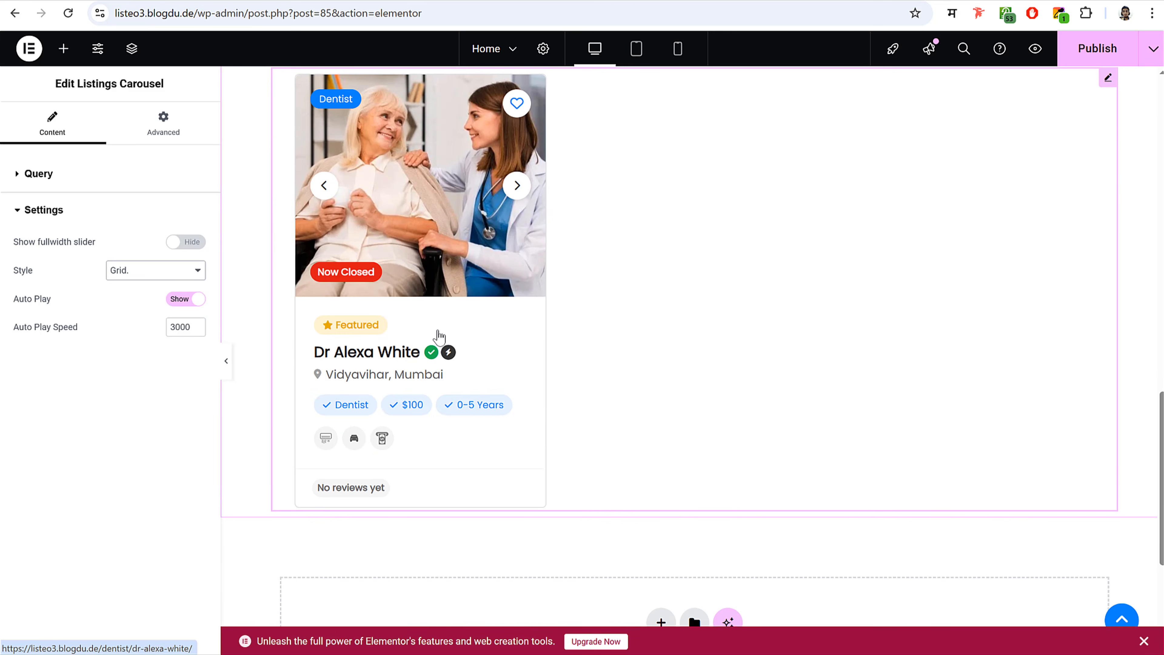
click(1097, 48)
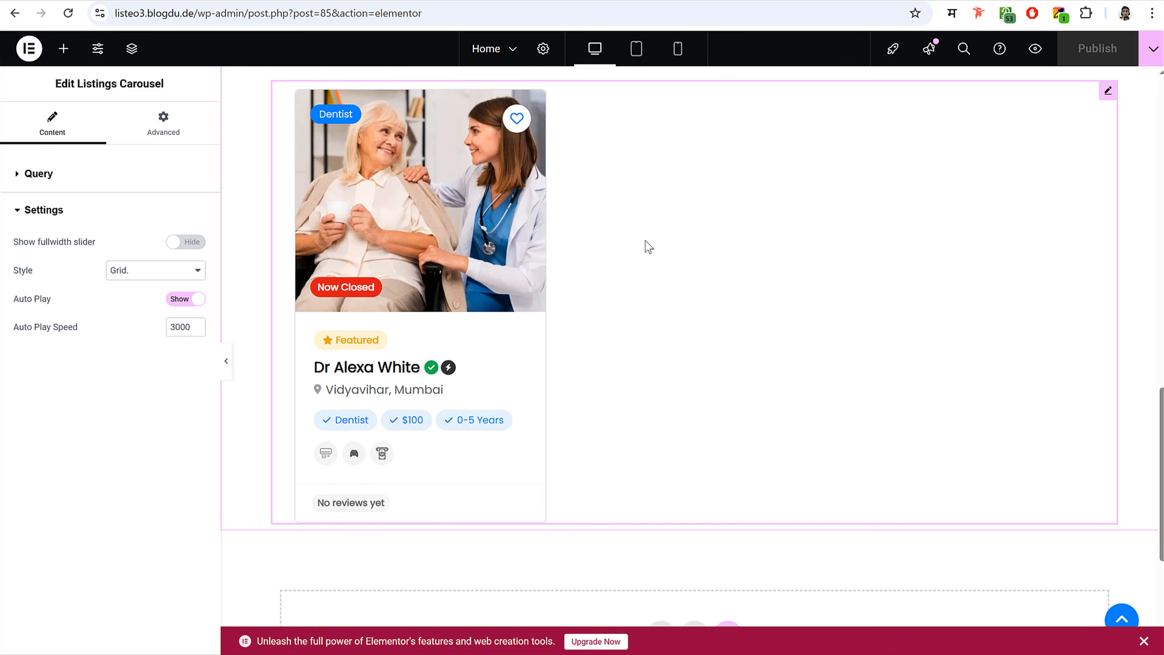
scroll(646, 240, up, 6)
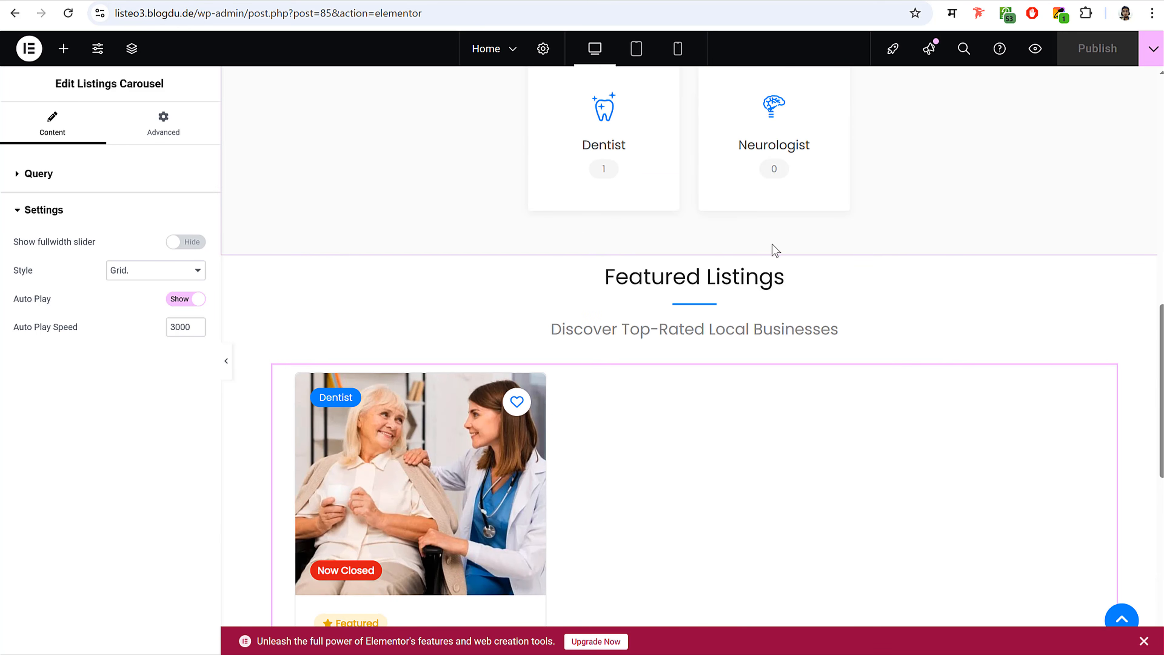
scroll(772, 249, down, 2)
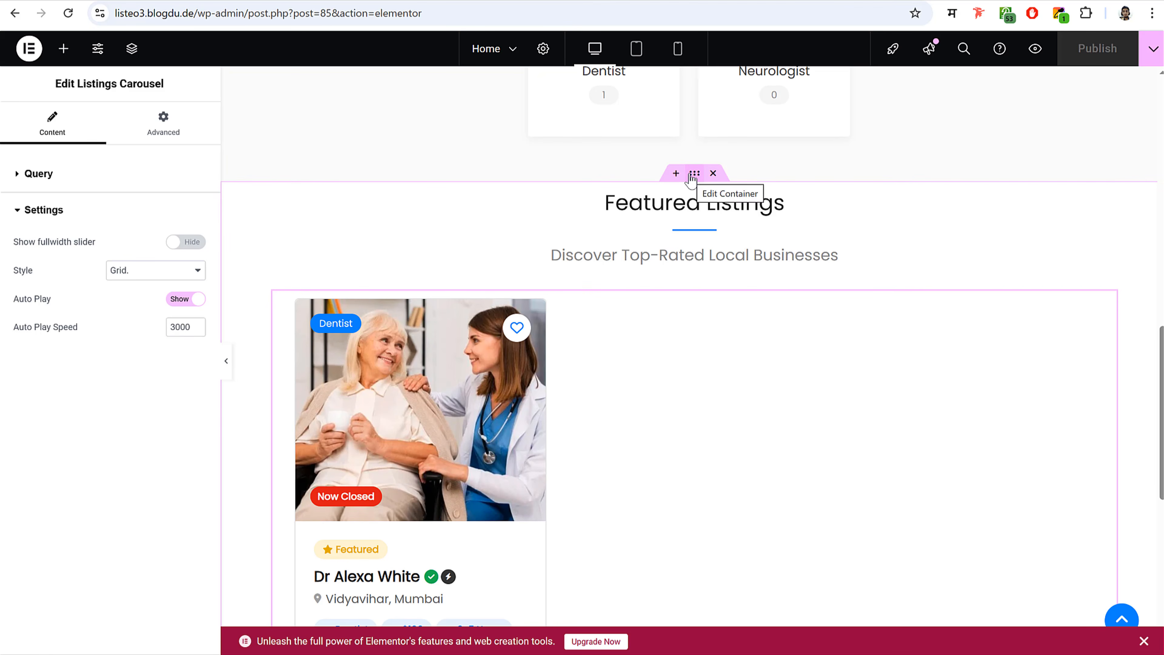
- Unlink the Featured Listings section padding and set the top to 50
click(693, 175)
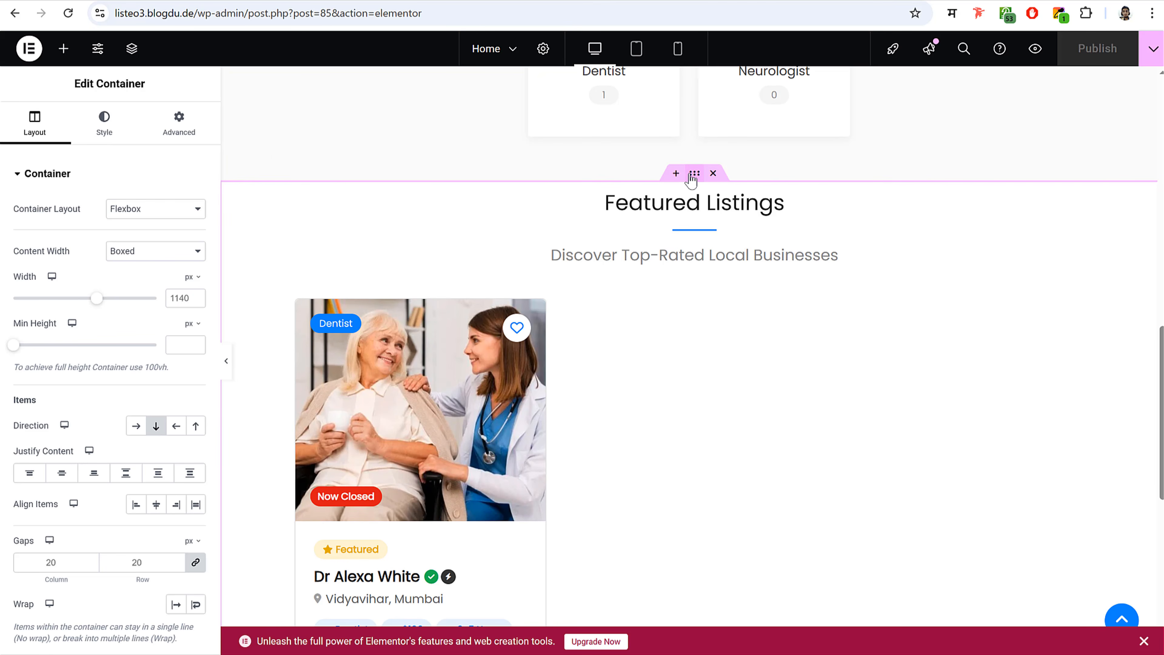
click(180, 122)
click(202, 287)
drag(44, 289, 10, 285)
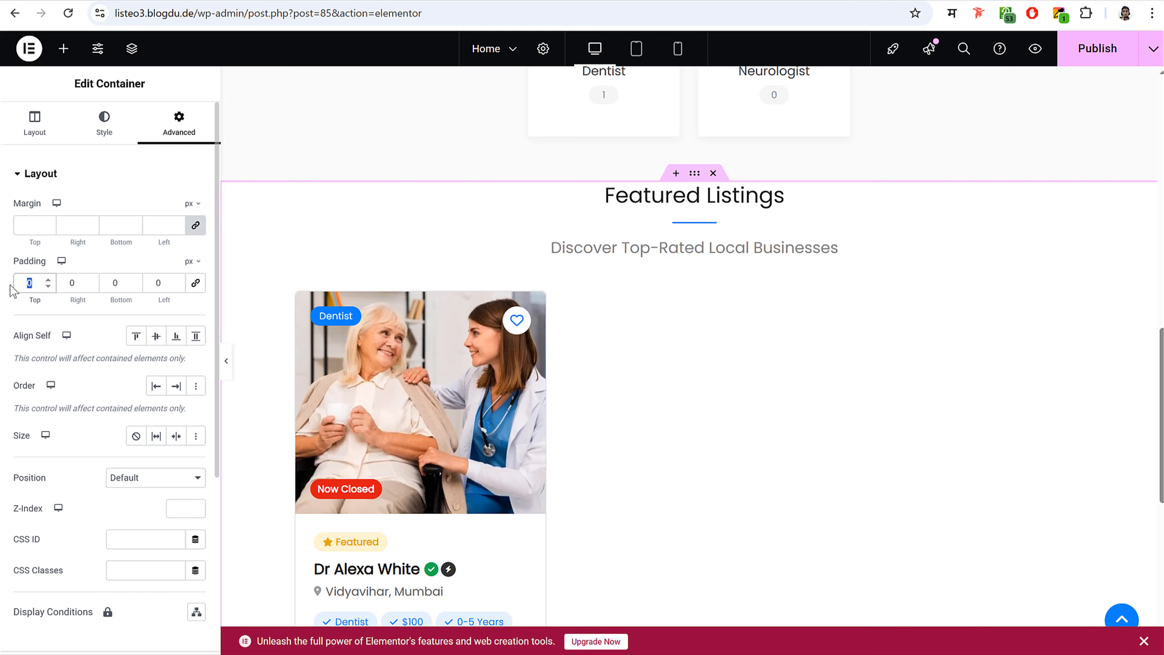
text(50)
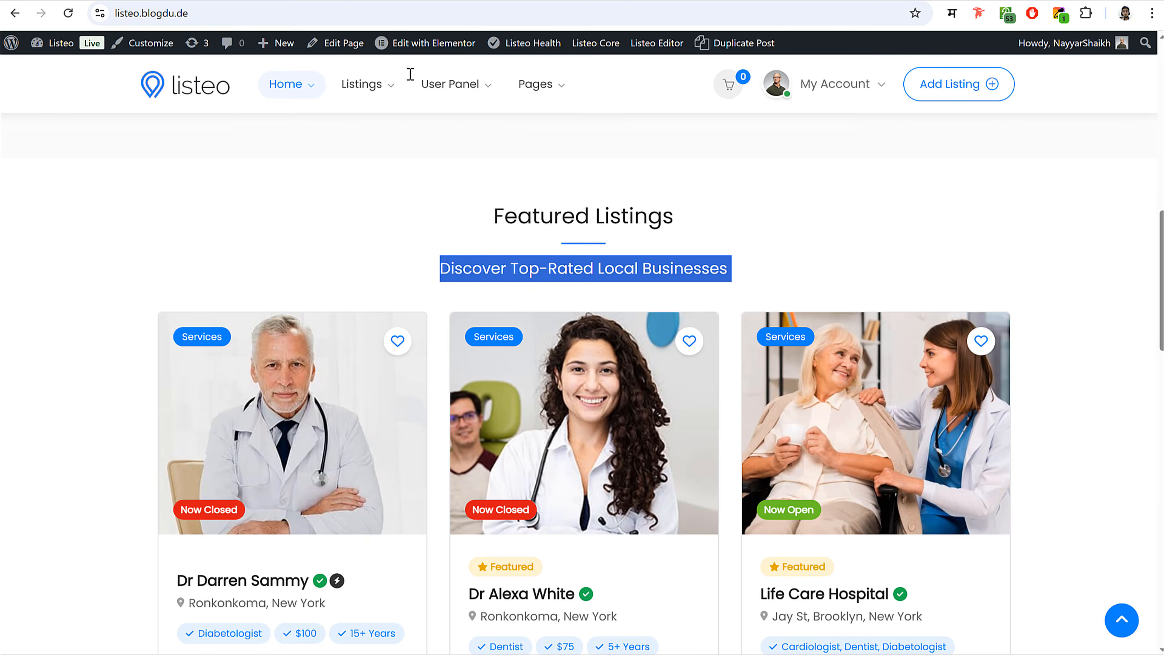
- Start a new Flexbox section below the listings
scroll(712, 279, down, 10)
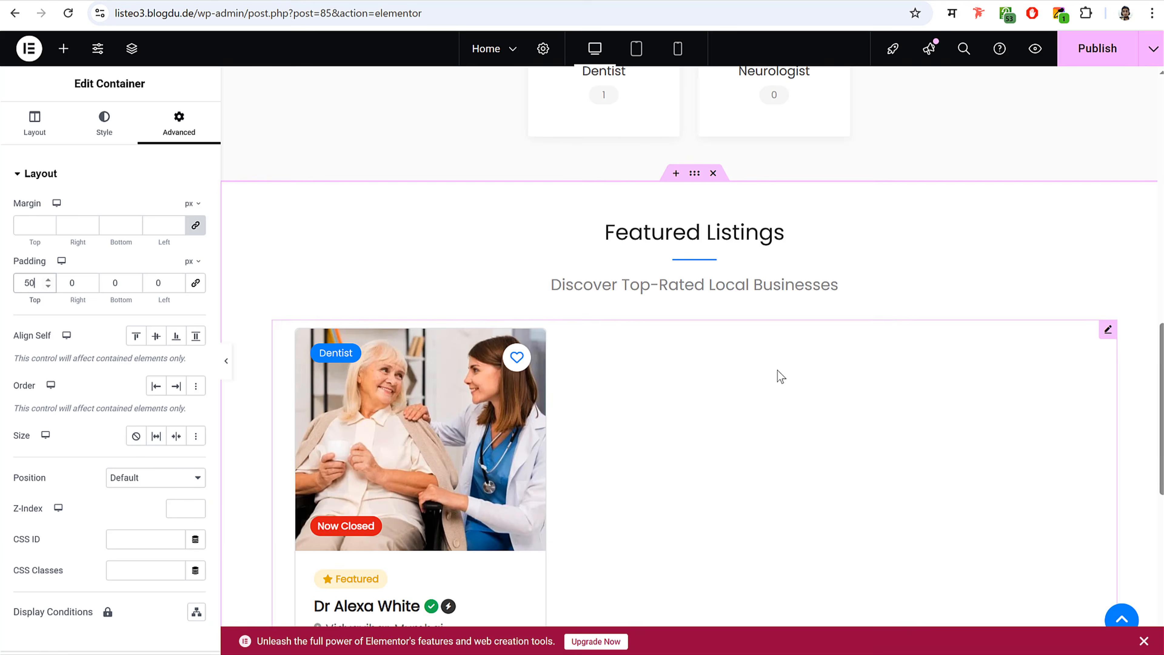
scroll(776, 374, down, 5)
scroll(774, 380, down, 2)
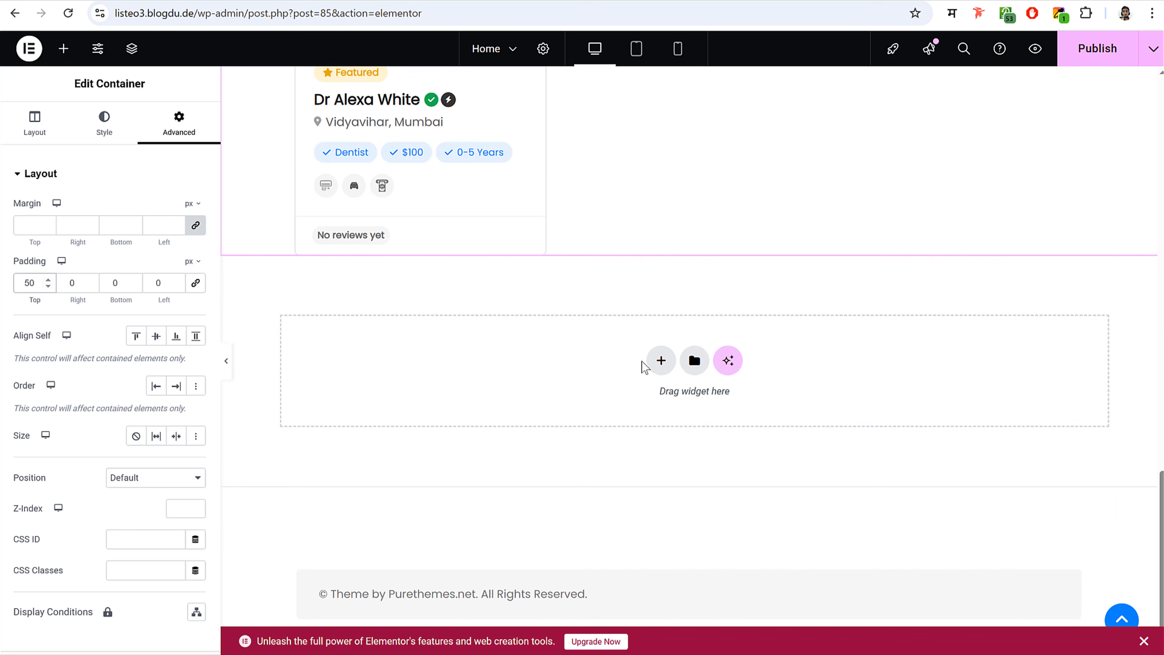
click(653, 365)
click(656, 419)
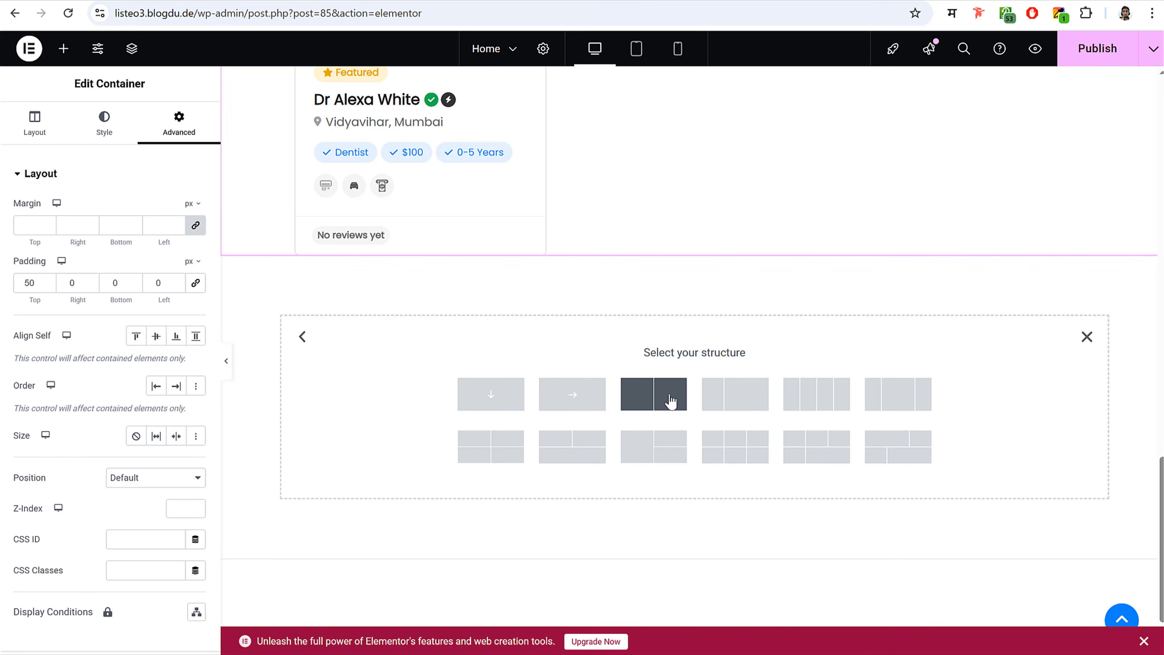
- Make the new section two columns and copy the live site's 'Compelling Reasons to Choose' heading
click(658, 399)
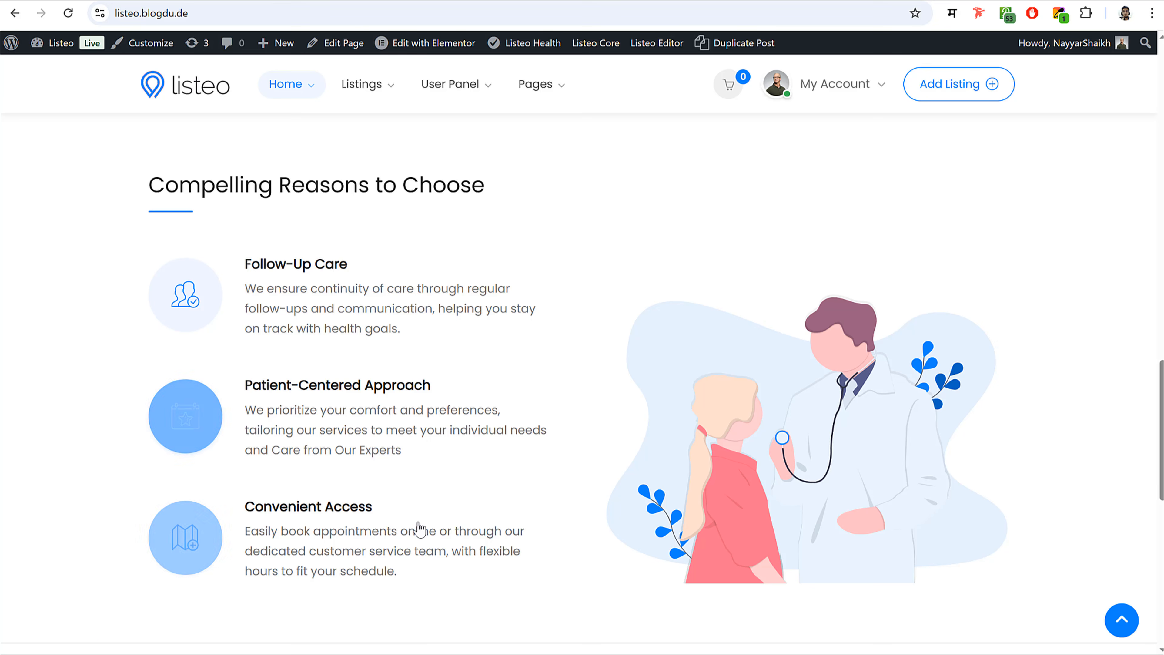
drag(415, 527, 283, 215)
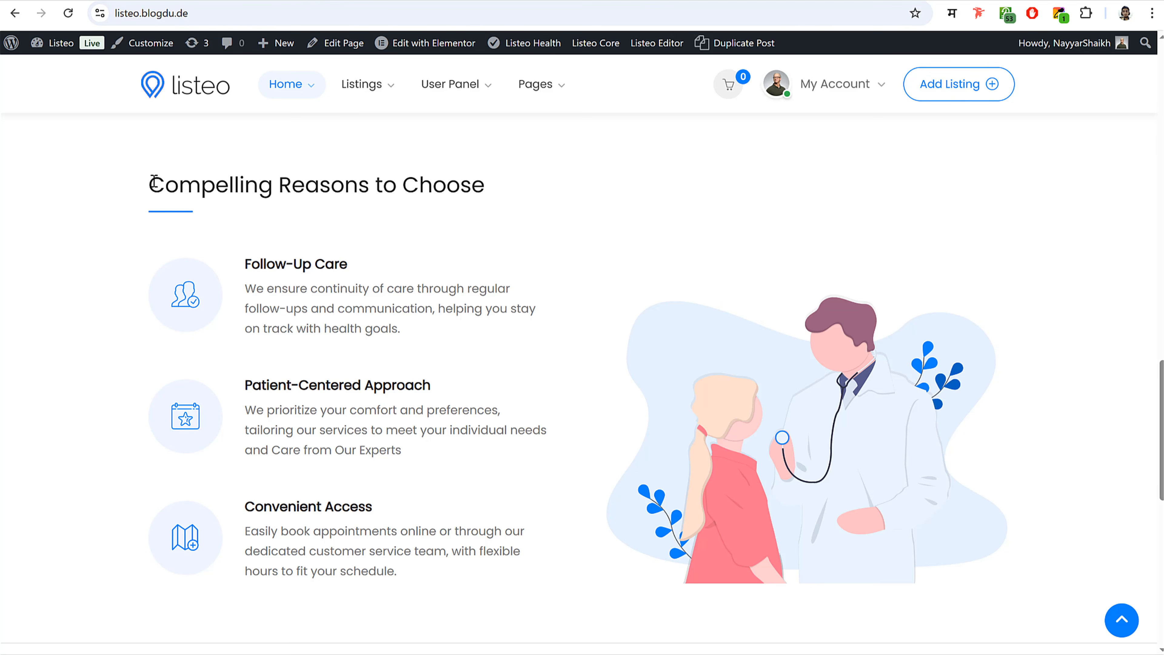
triple_click(441, 187)
key(ctrl+c)
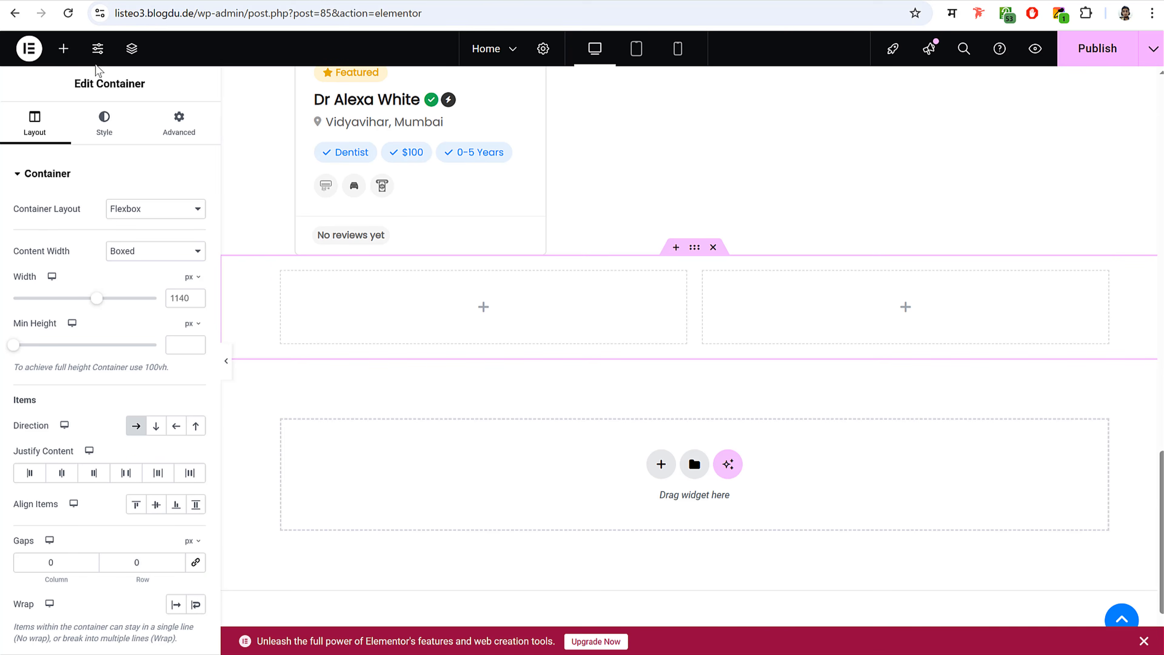
- Place a Headline in the left column with the pasted 'Compelling Reasons to Choose' title
click(64, 48)
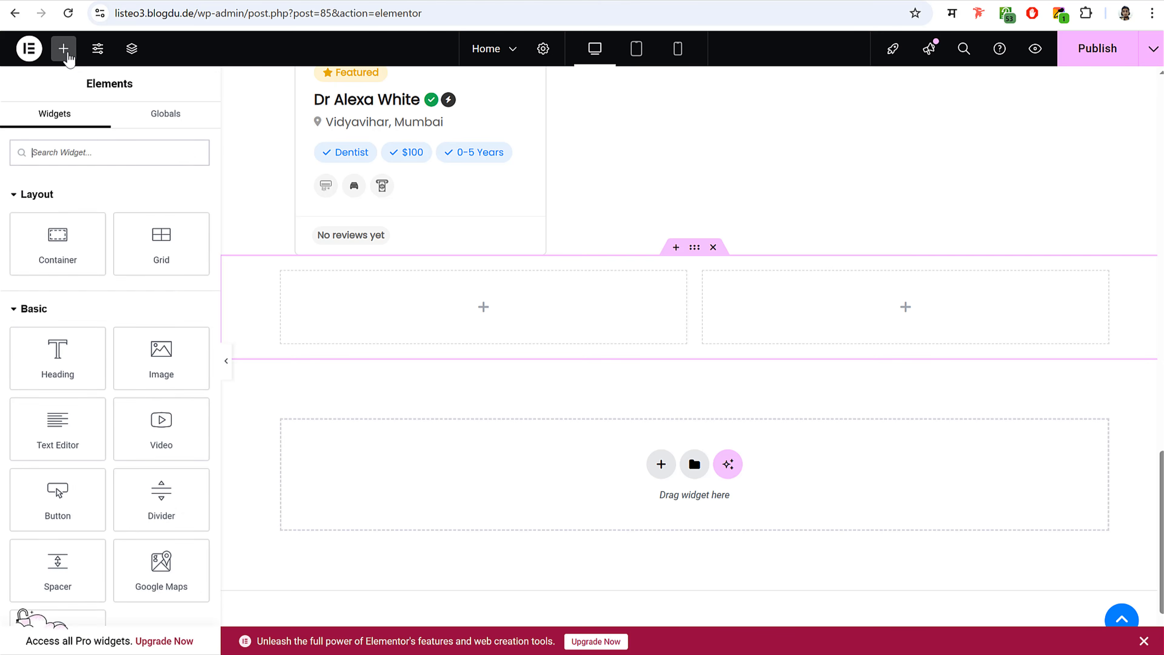
text(head)
drag(57, 277, 358, 321)
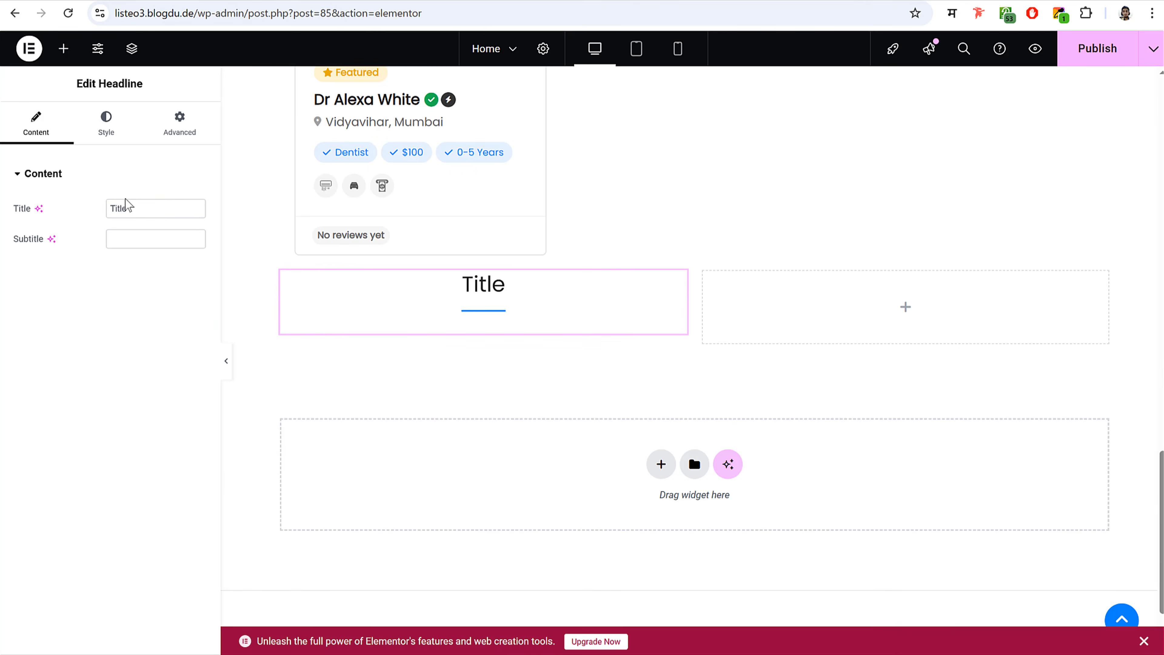
click(158, 210)
key(ctrl+a)
key(ctrl+v)
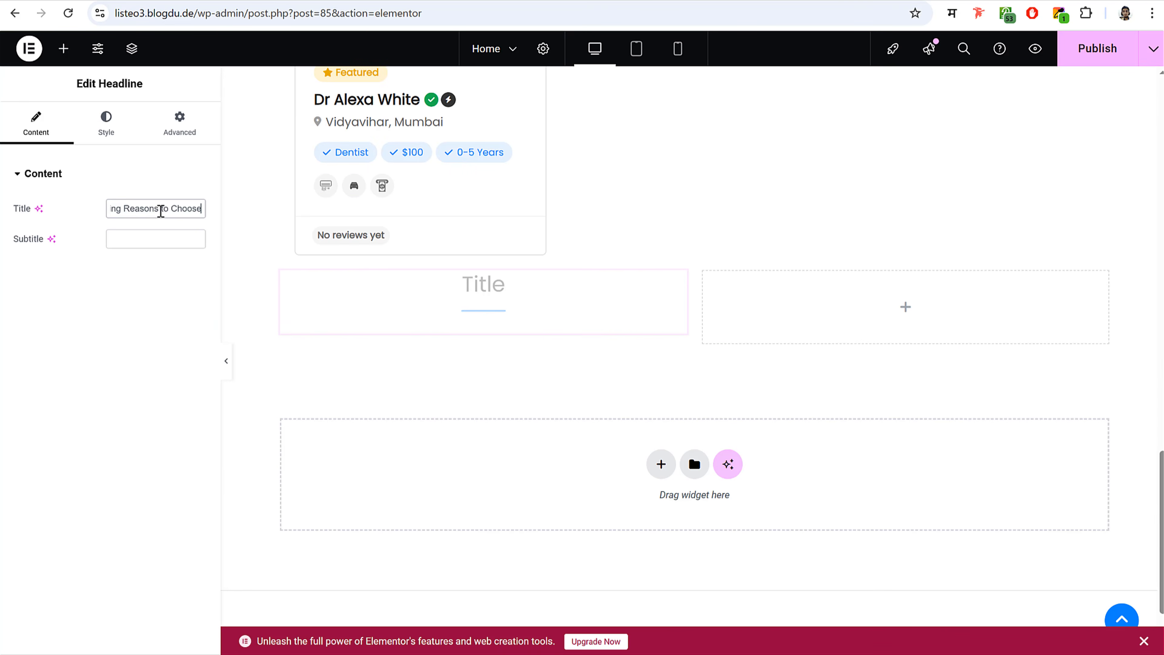
- Align the headline text left, then search the widgets for 'icon'
click(118, 131)
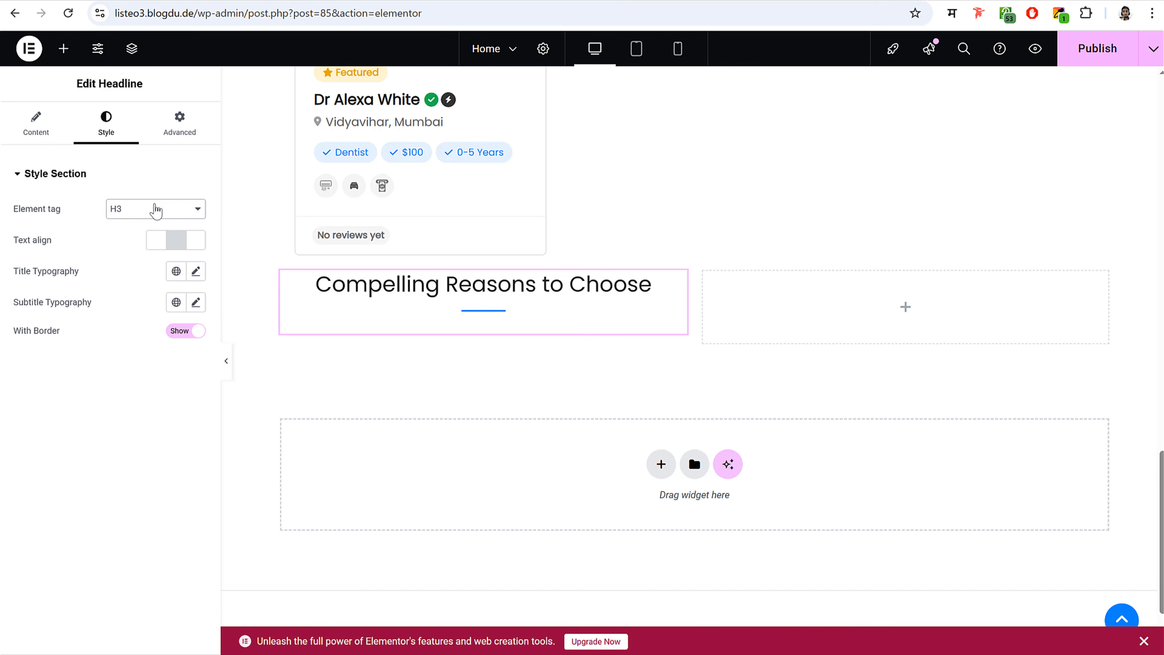
click(158, 241)
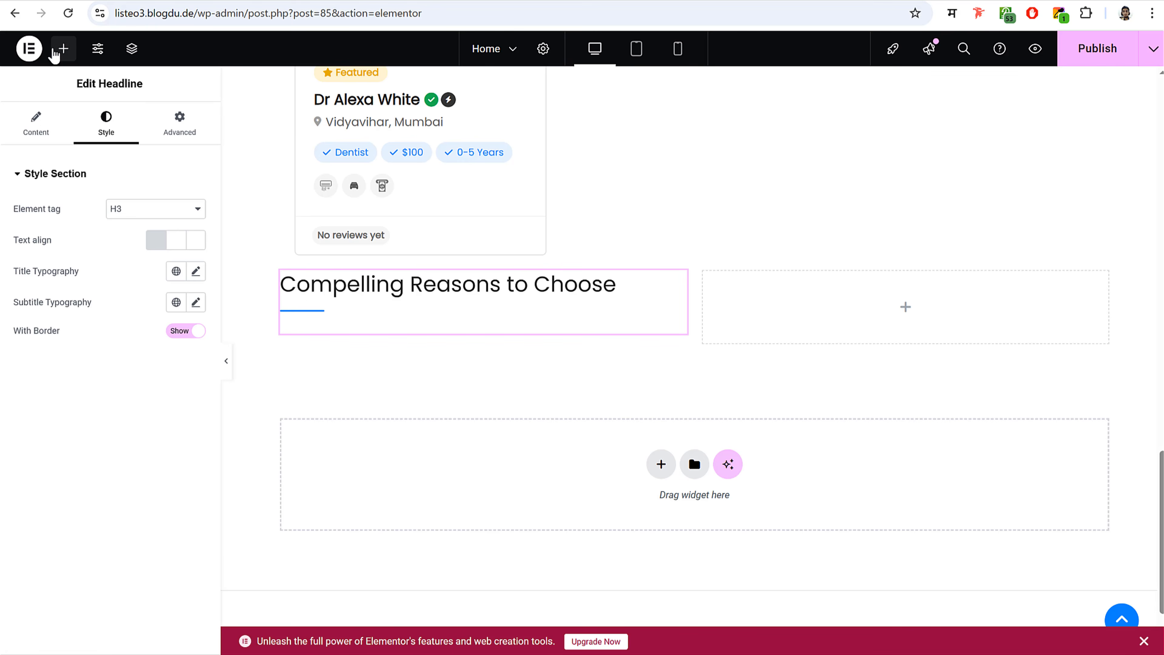
click(55, 49)
text(icon)
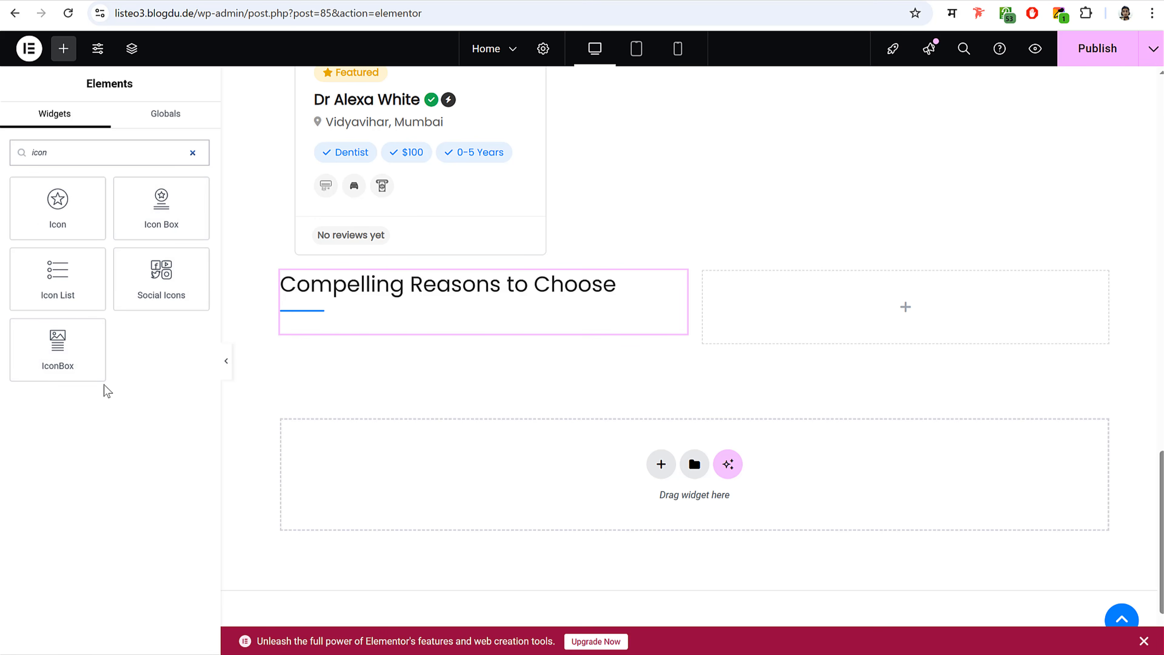
- Add an icon box under the heading titled 'Follow-Up Care' with the live site's description
drag(66, 354, 353, 321)
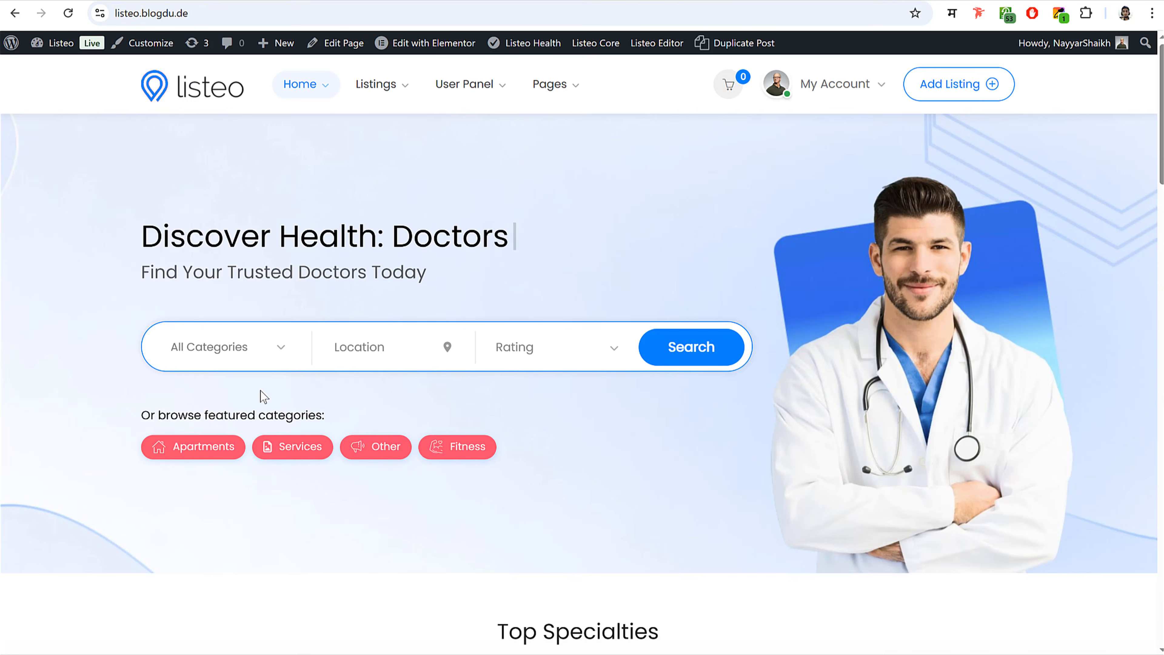
scroll(324, 414, down, 15)
scroll(325, 414, down, 3)
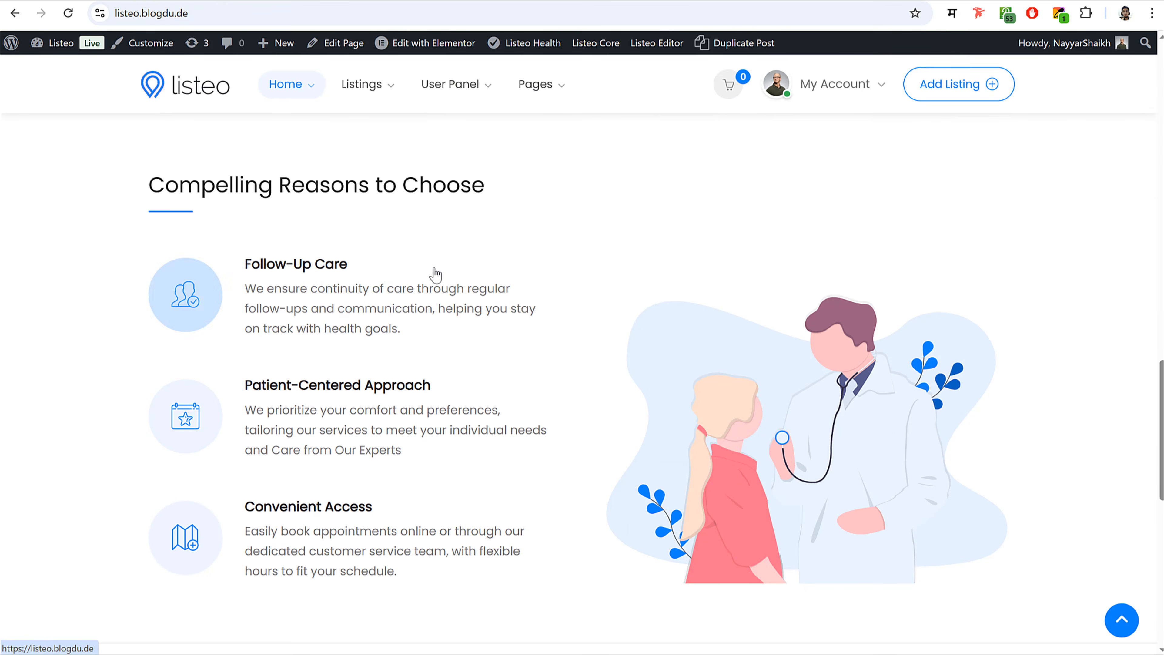
drag(242, 263, 365, 257)
key(ctrl+c)
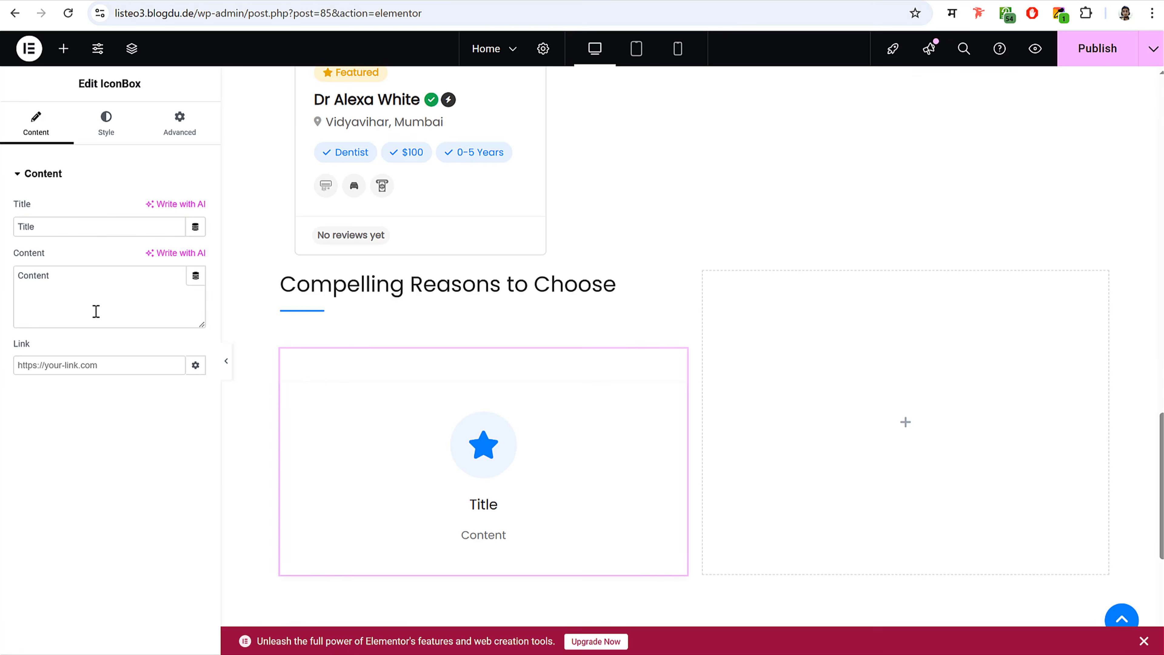
click(97, 226)
key(ctrl+a)
key(ctrl+v)
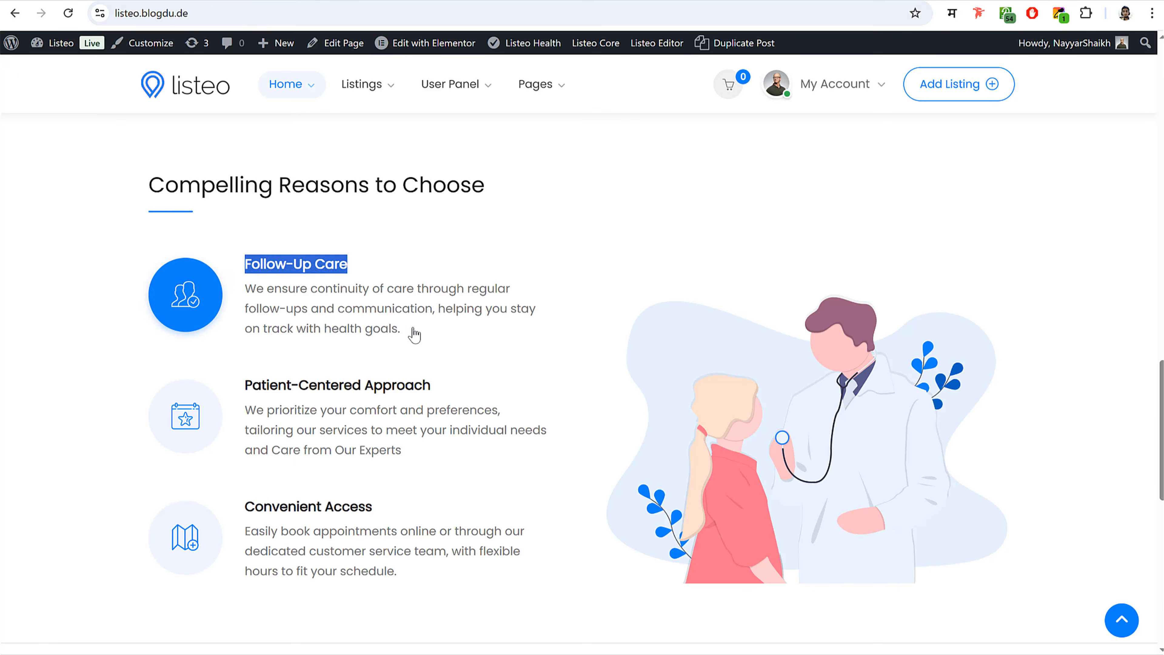
drag(408, 329, 254, 294)
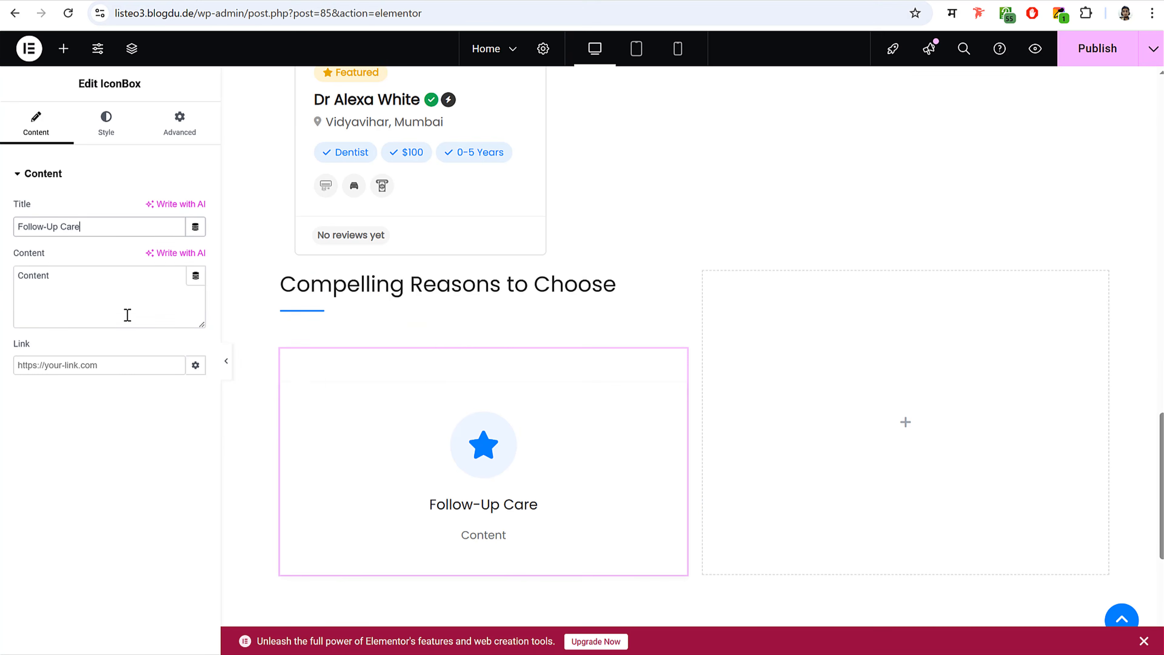
key(ctrl+a)
text(We ensure continuity of care through regular follow-ups and communication, helping you stay on track with health goals.)
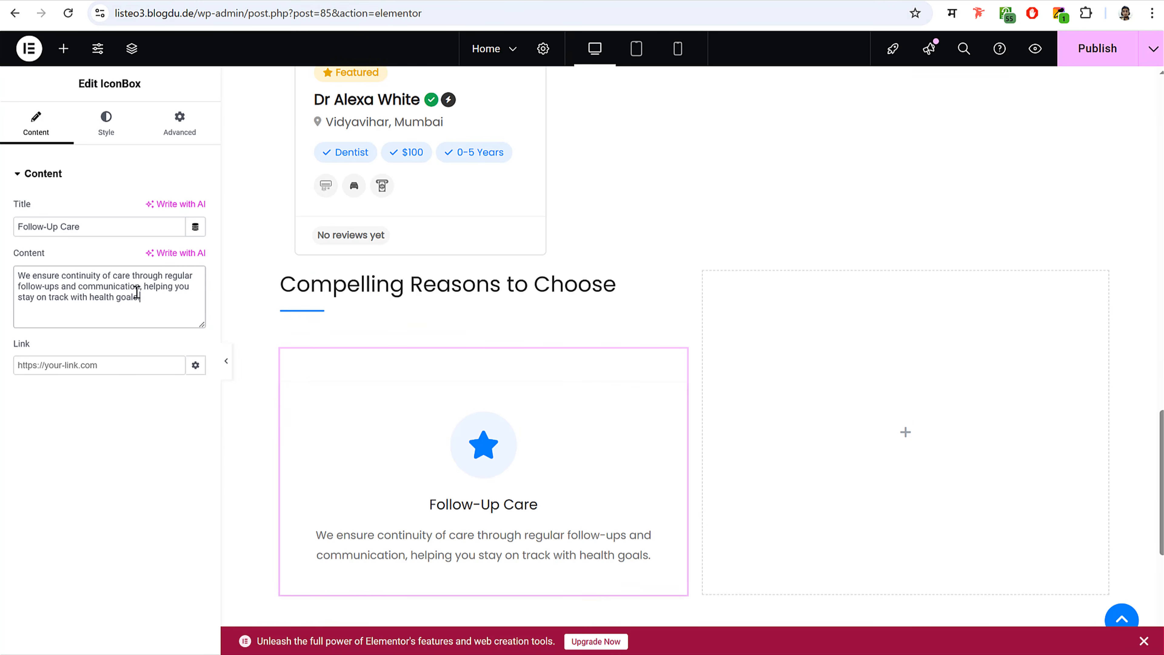
- Set the icon box type to 'Icon on the right'
click(132, 126)
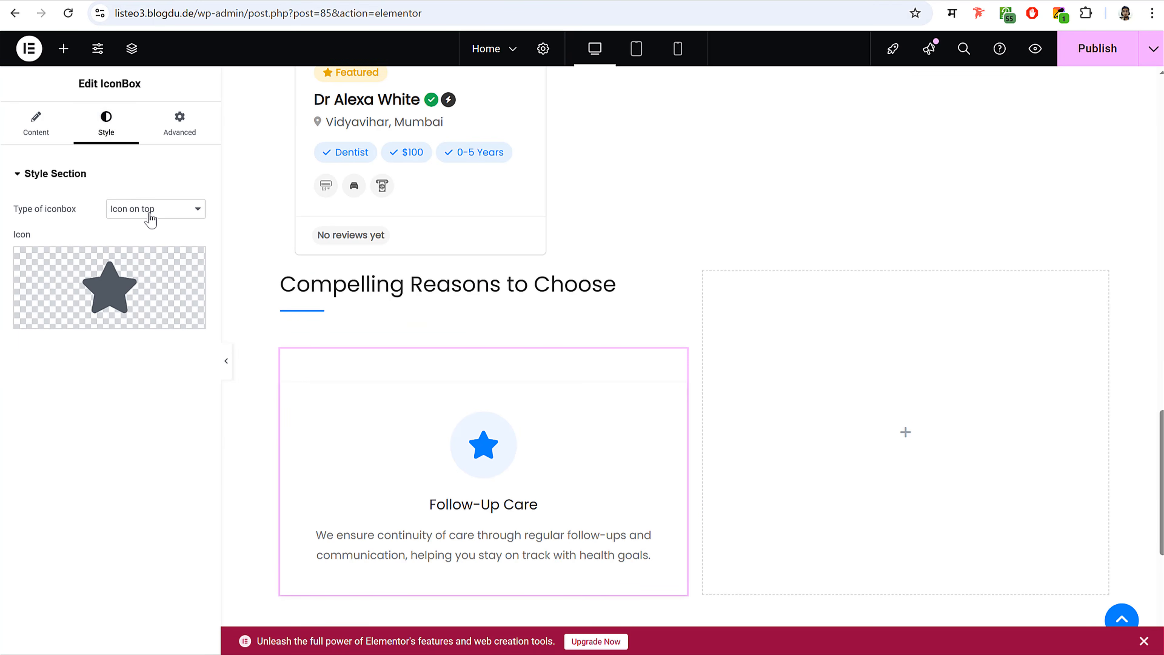
click(152, 212)
click(159, 246)
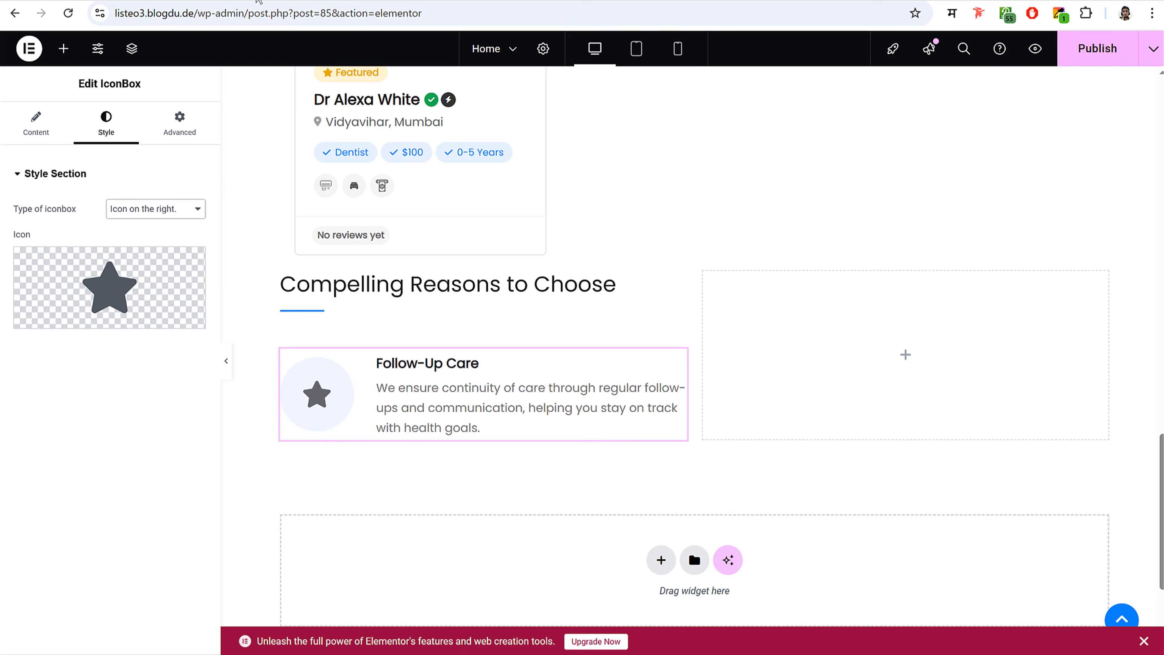
- Upload the tooth SVG from the media library as the box's icon
mouse_move(91, 300)
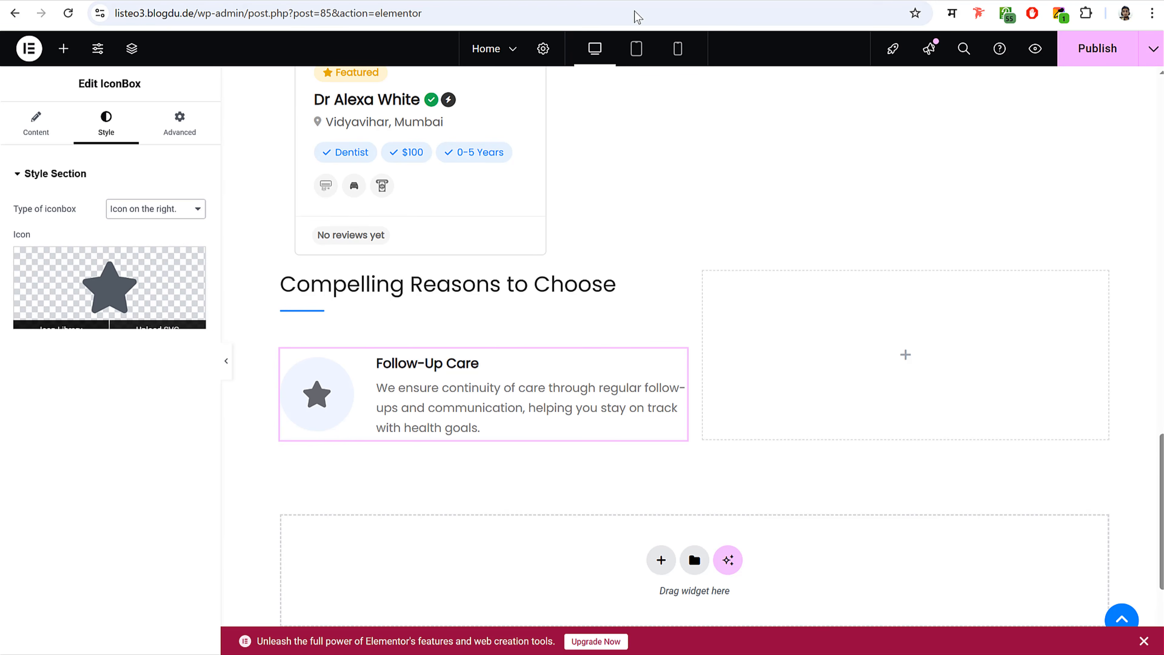
click(143, 275)
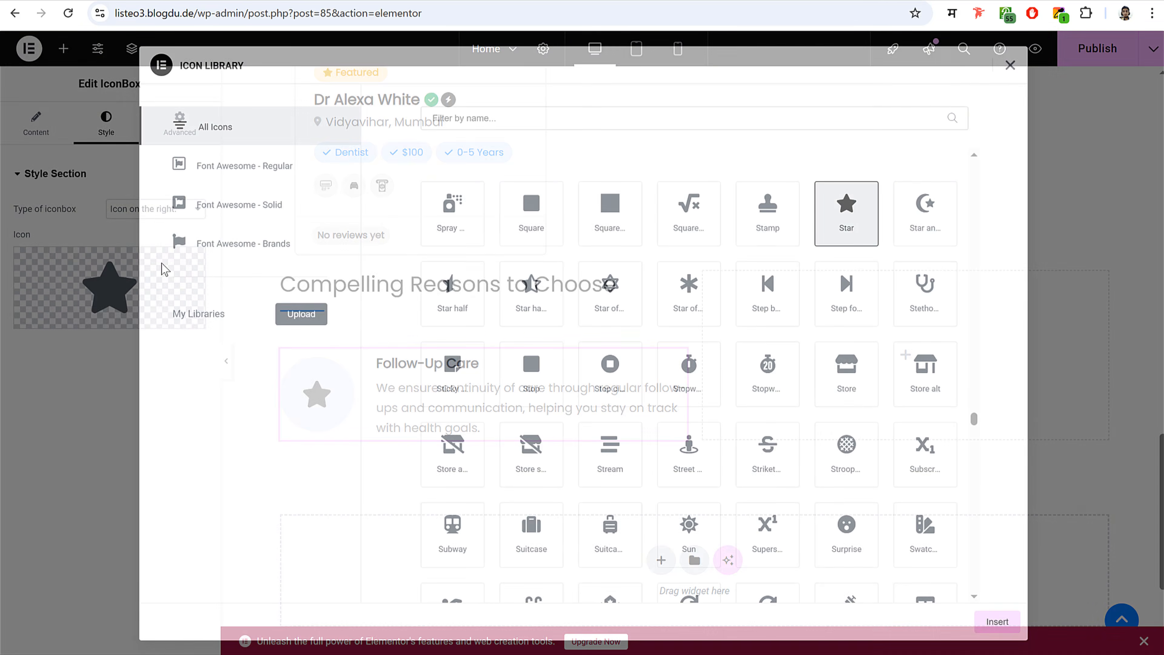
click(1006, 66)
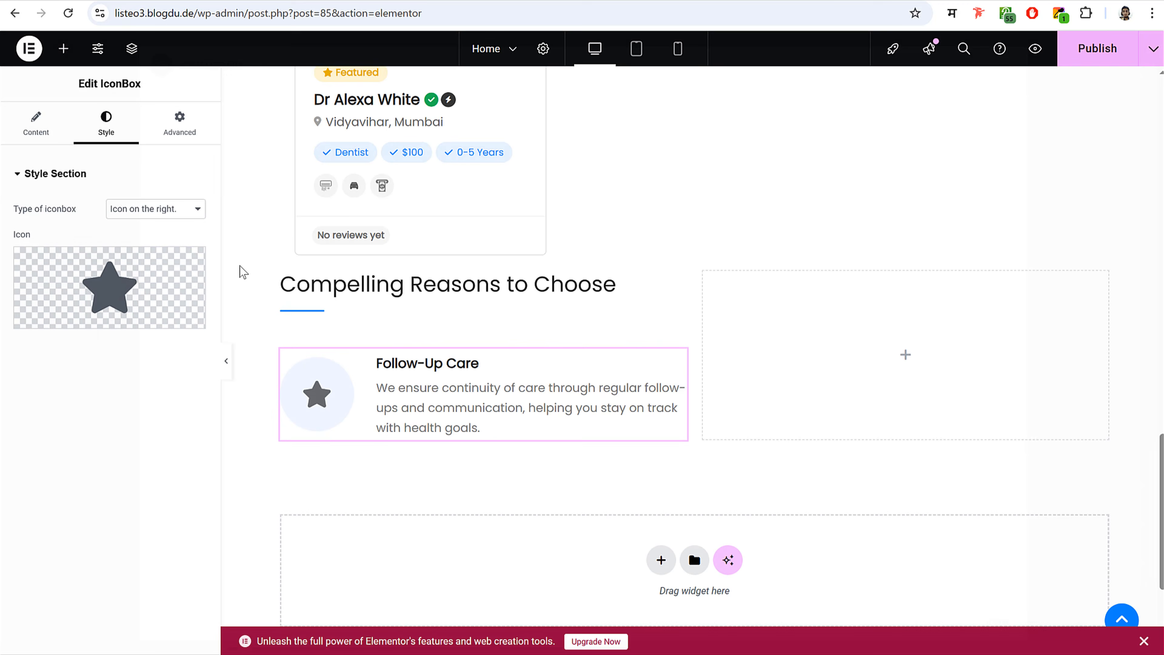
click(151, 325)
click(678, 395)
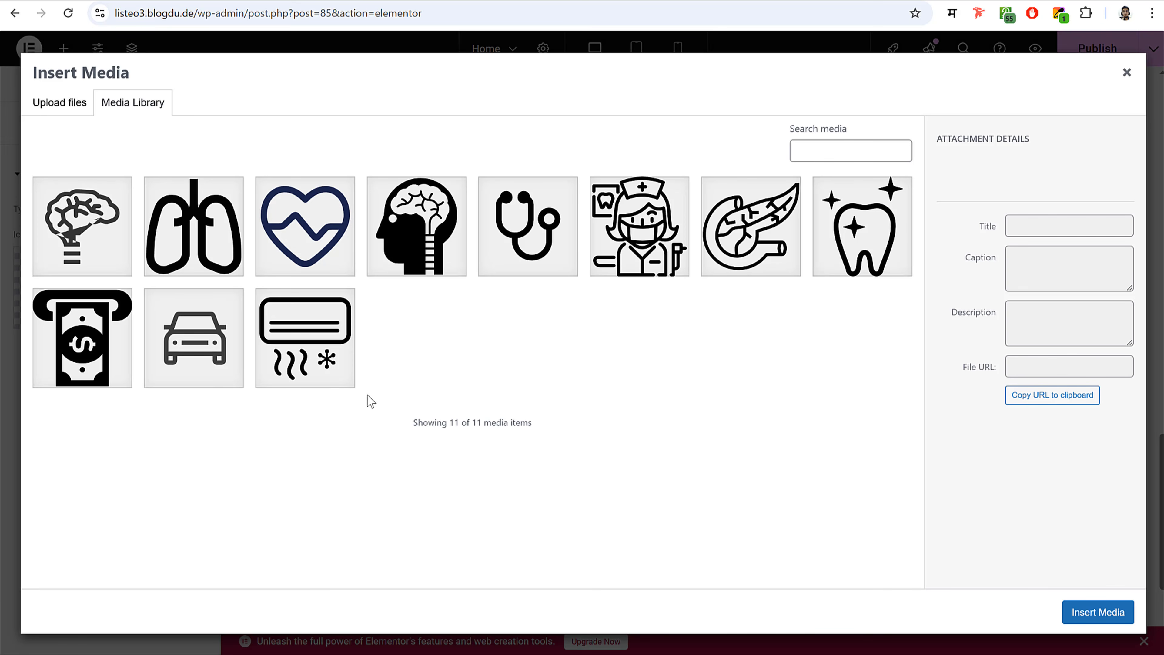
click(841, 262)
click(1114, 614)
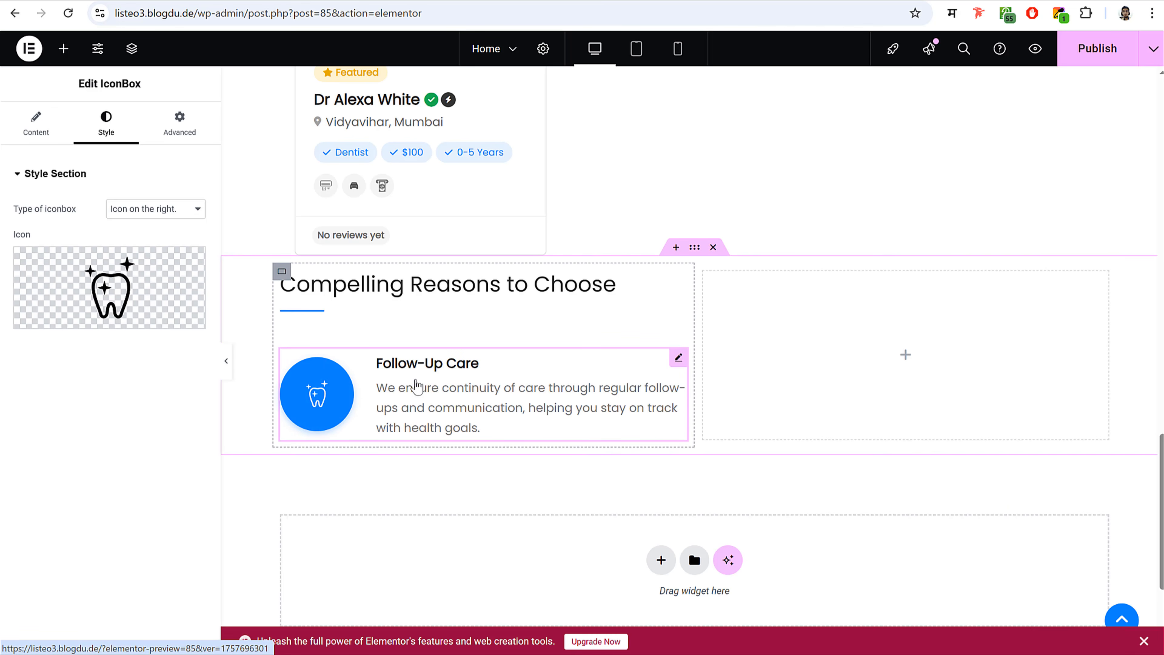
- Duplicate the Follow-Up Care box twice, then delete both copies again
right_click(457, 387)
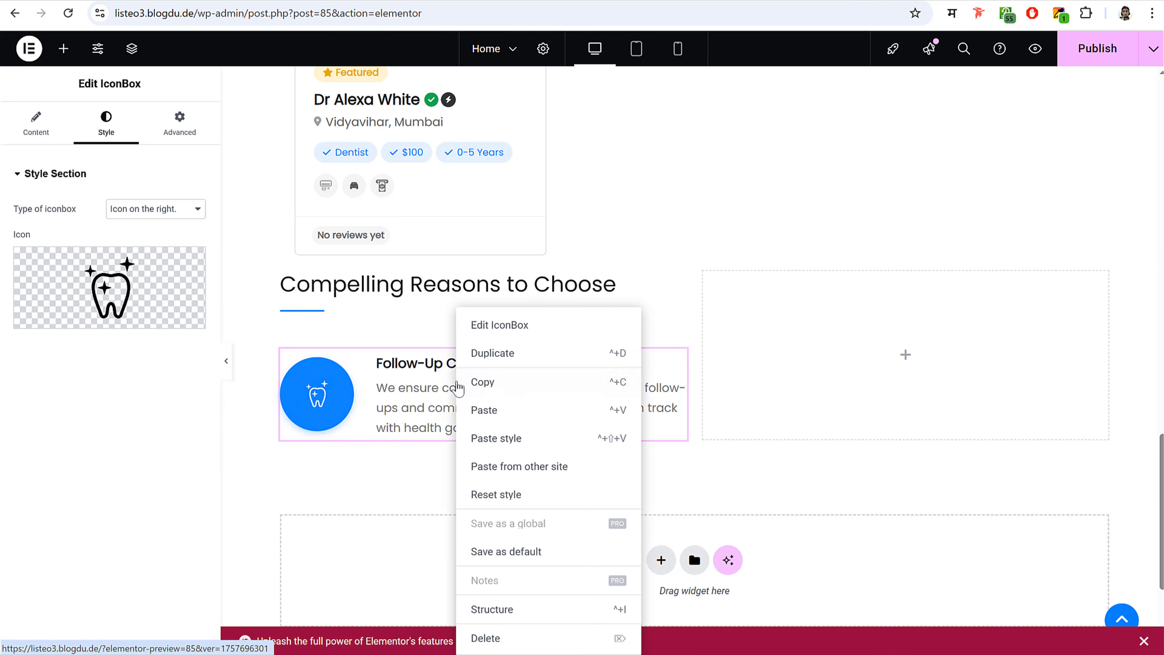
click(504, 354)
right_click(468, 374)
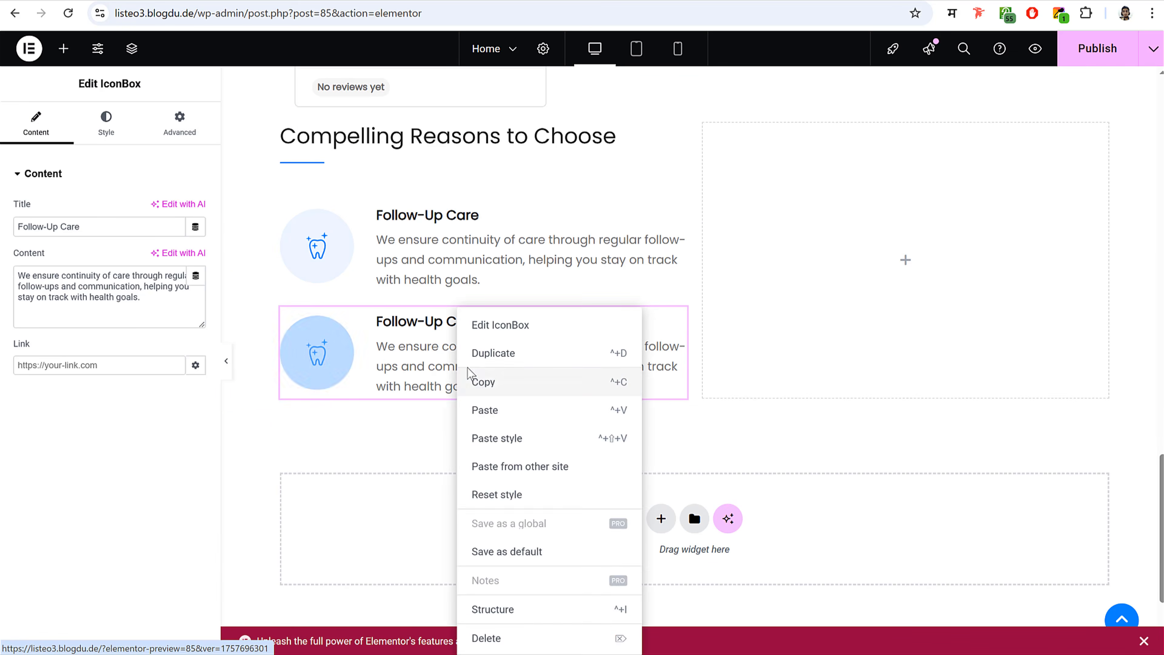
click(497, 357)
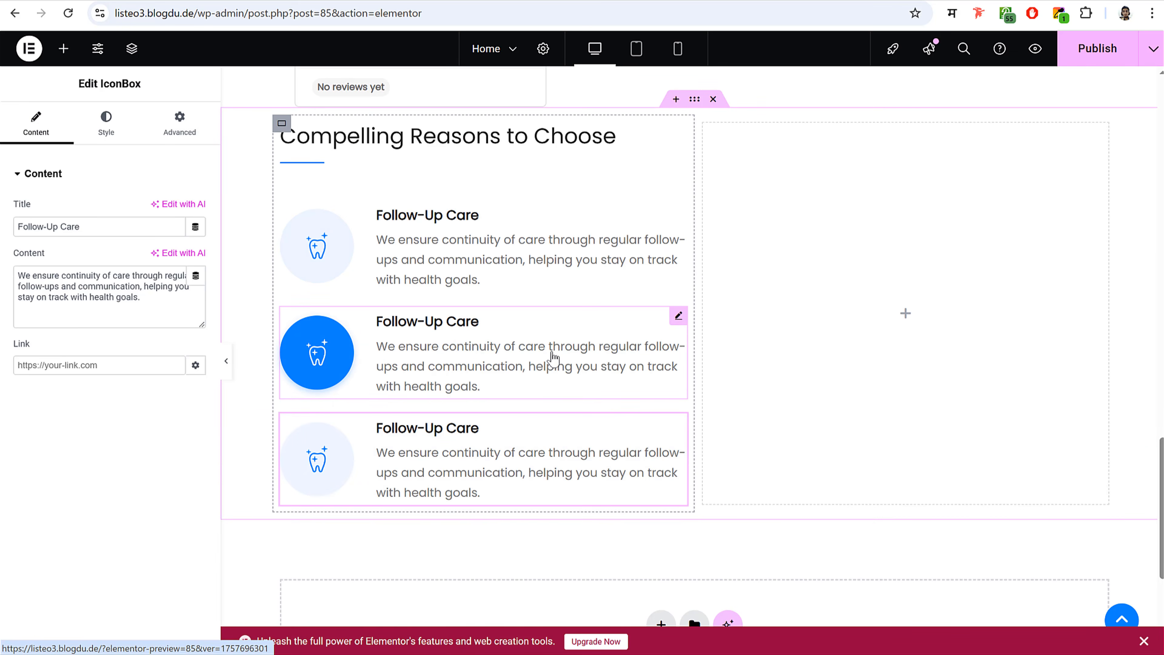
right_click(504, 435)
click(540, 635)
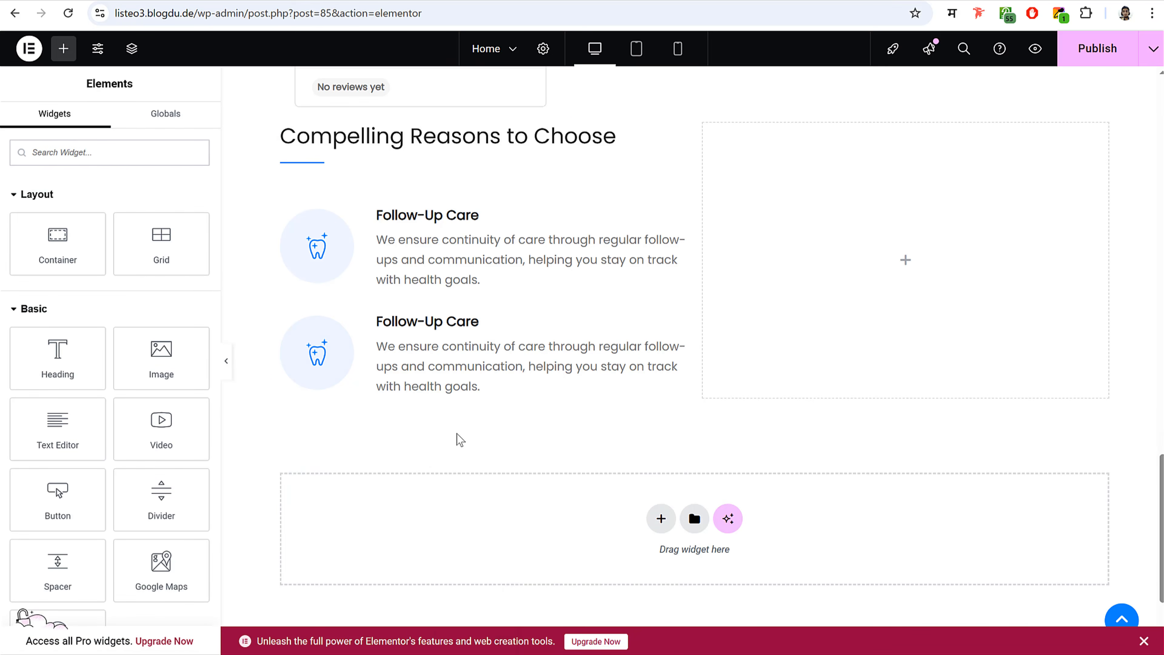
right_click(447, 386)
click(476, 637)
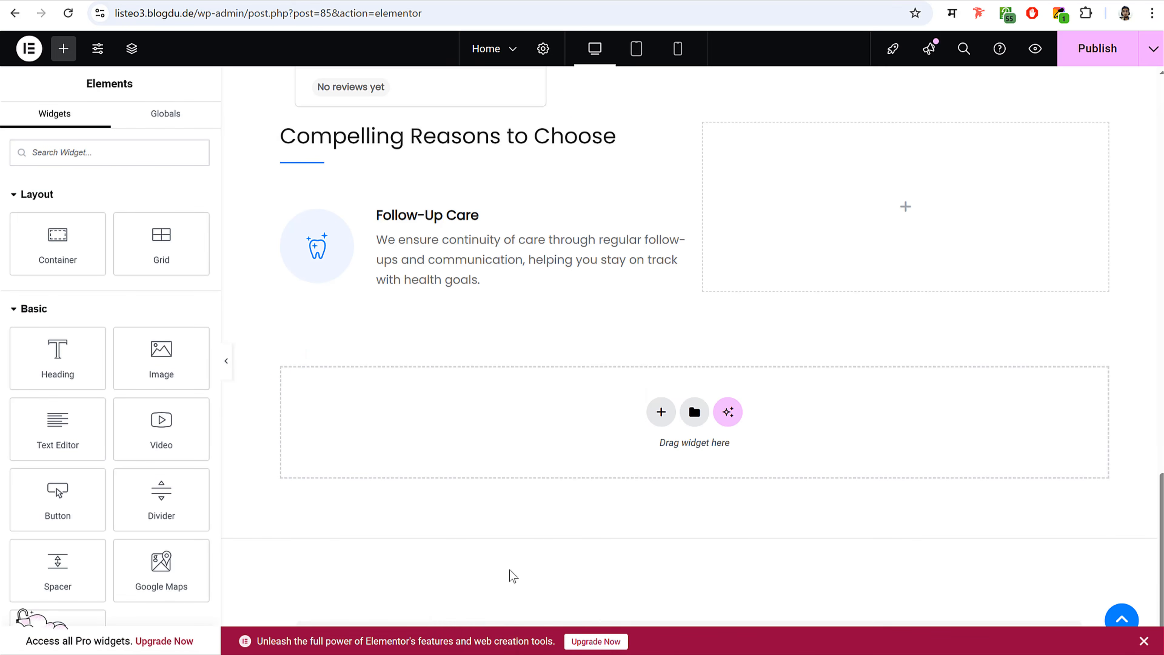
- Give the Follow-Up Care box 20 px bottom and 30 px right padding
click(468, 252)
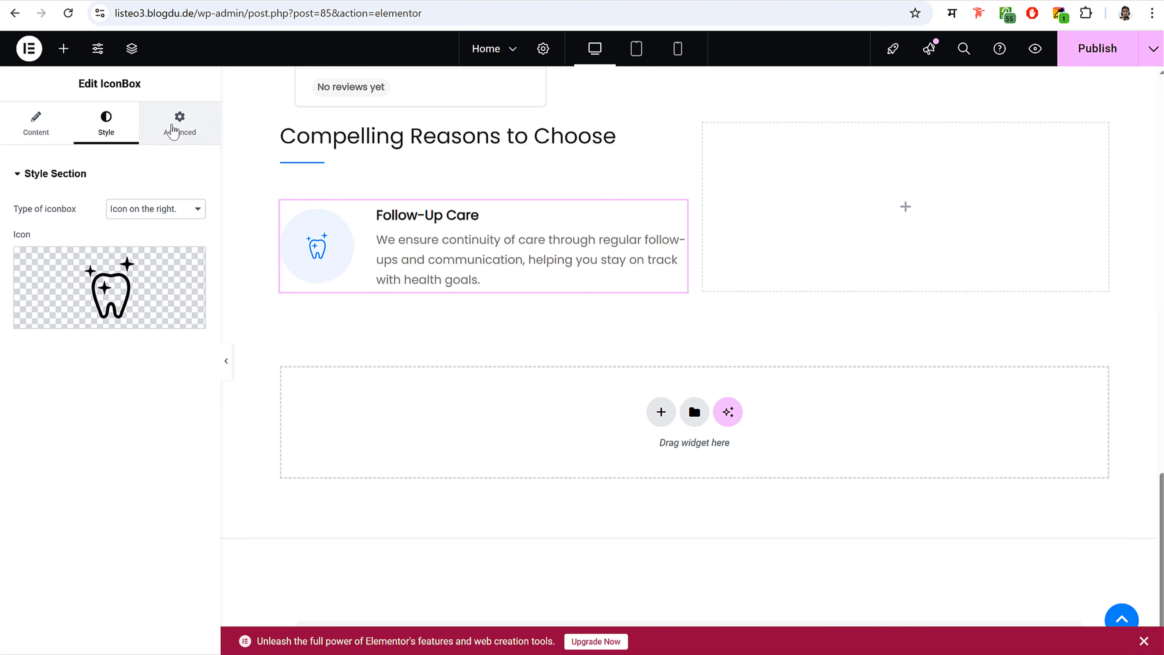
click(173, 131)
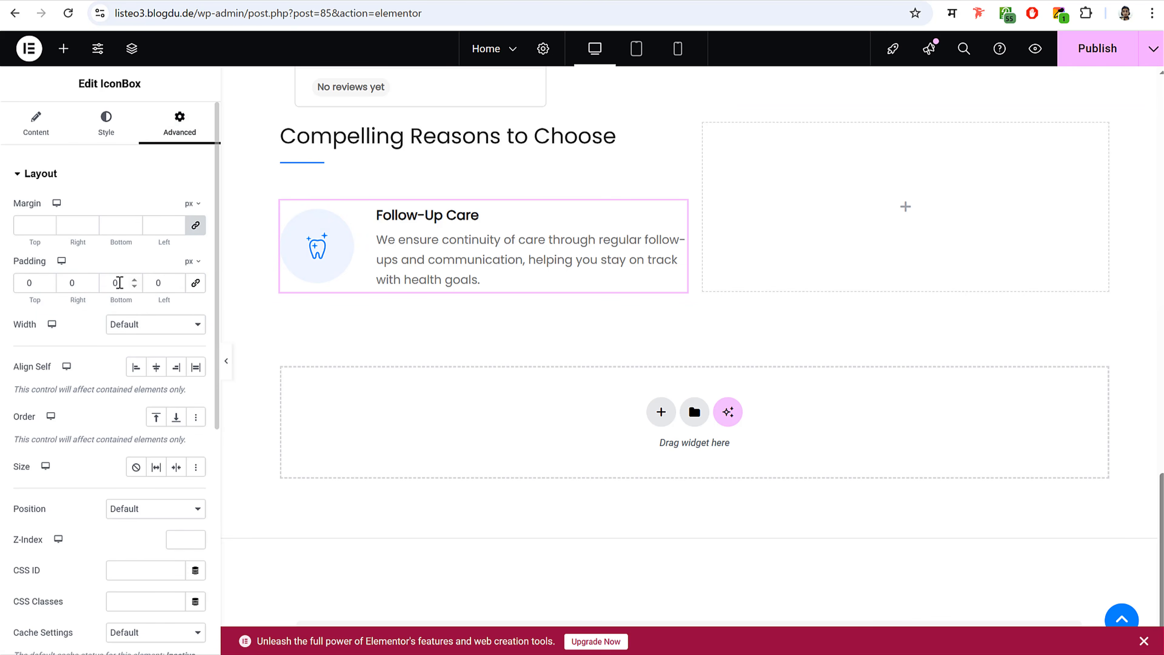
text(20)
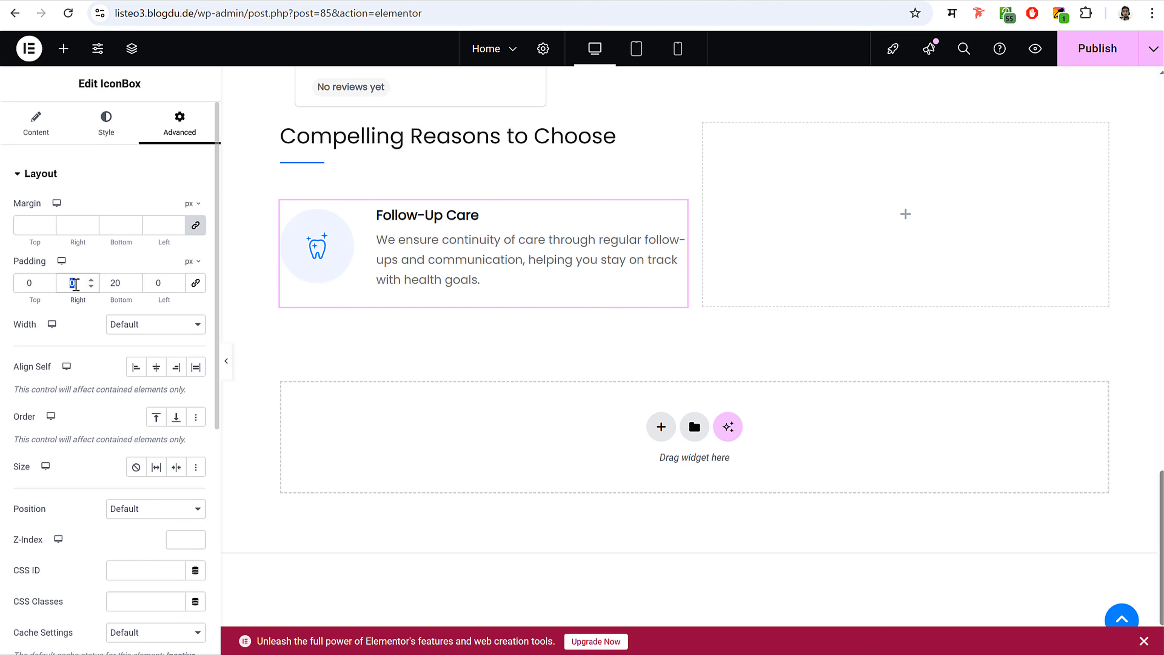
text(30)
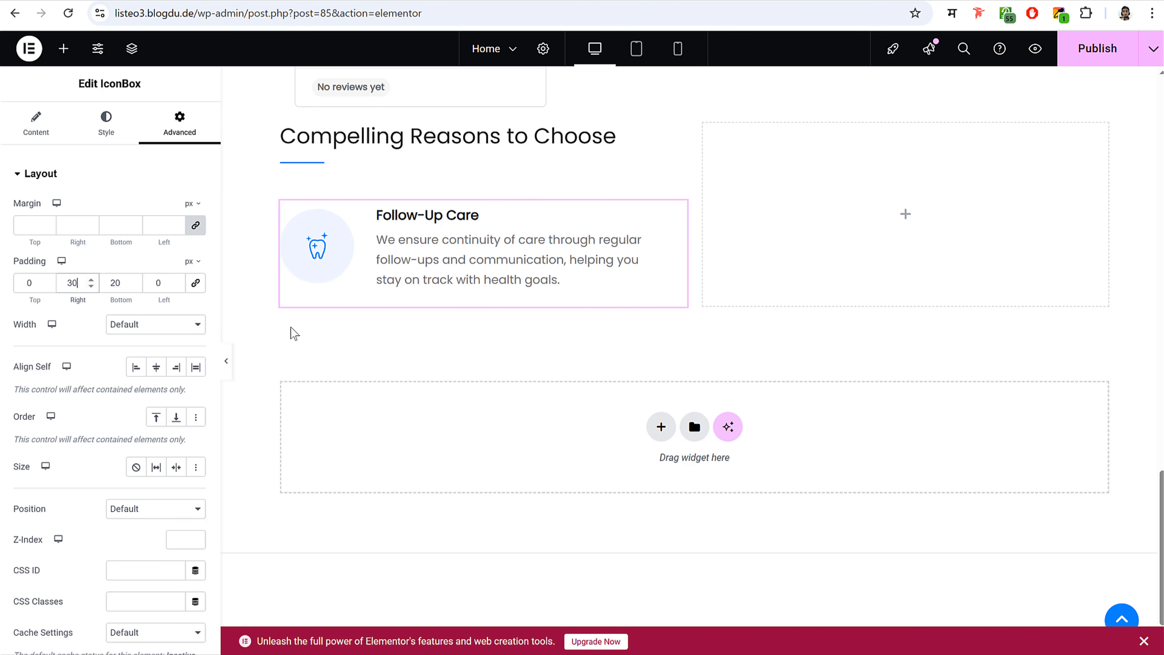
- Duplicate the padded box twice so three Follow-Up Care boxes stack, then select the middle one's title
right_click(538, 245)
click(571, 291)
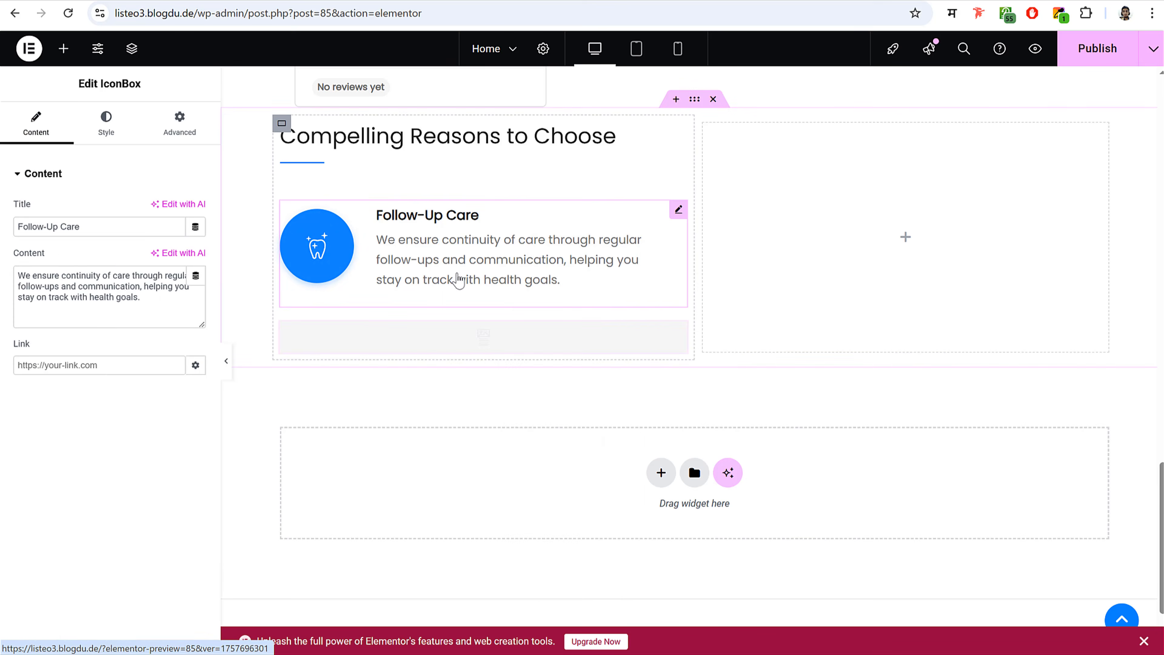
right_click(447, 257)
click(481, 294)
click(470, 270)
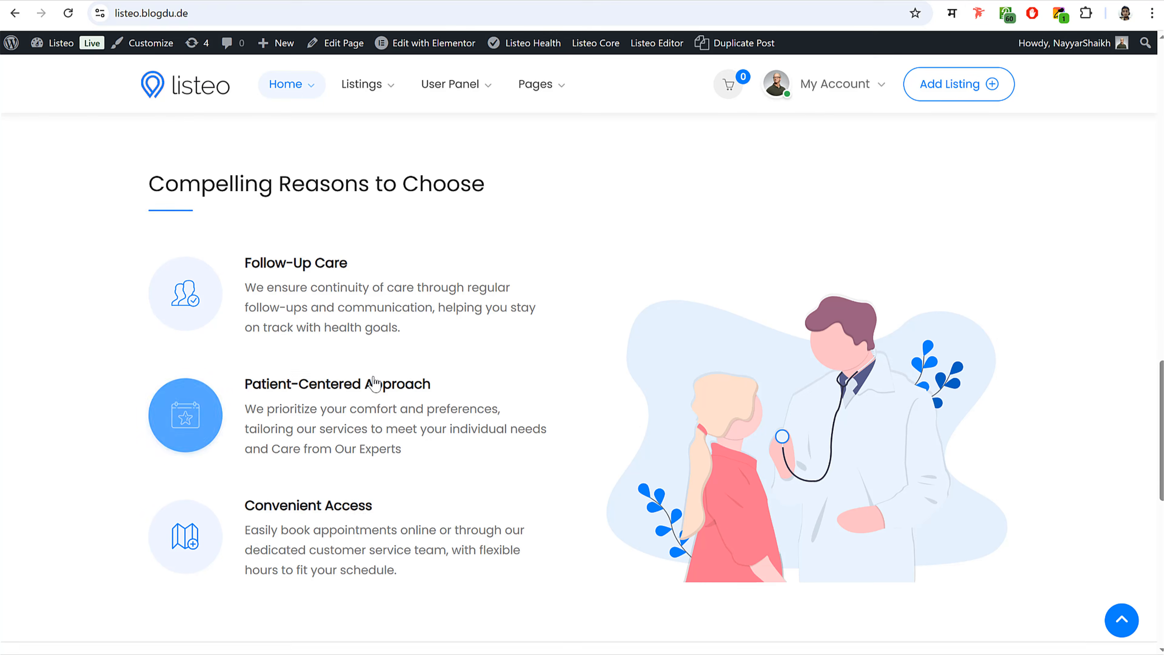
scroll(375, 383, down, 5)
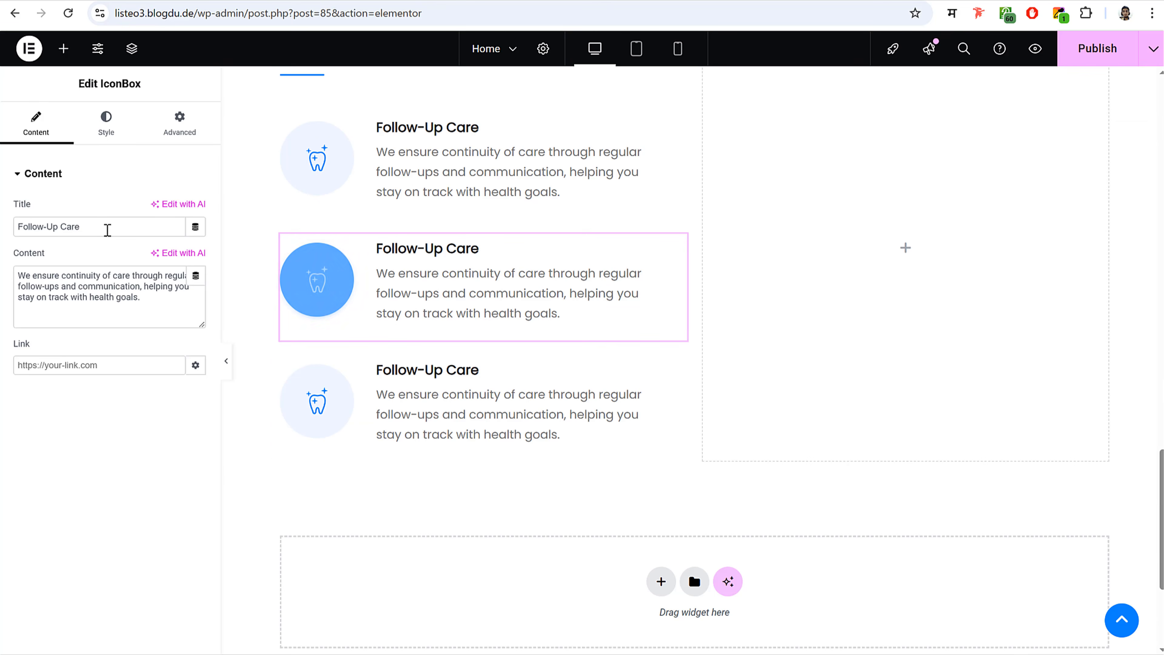
drag(122, 226, 18, 223)
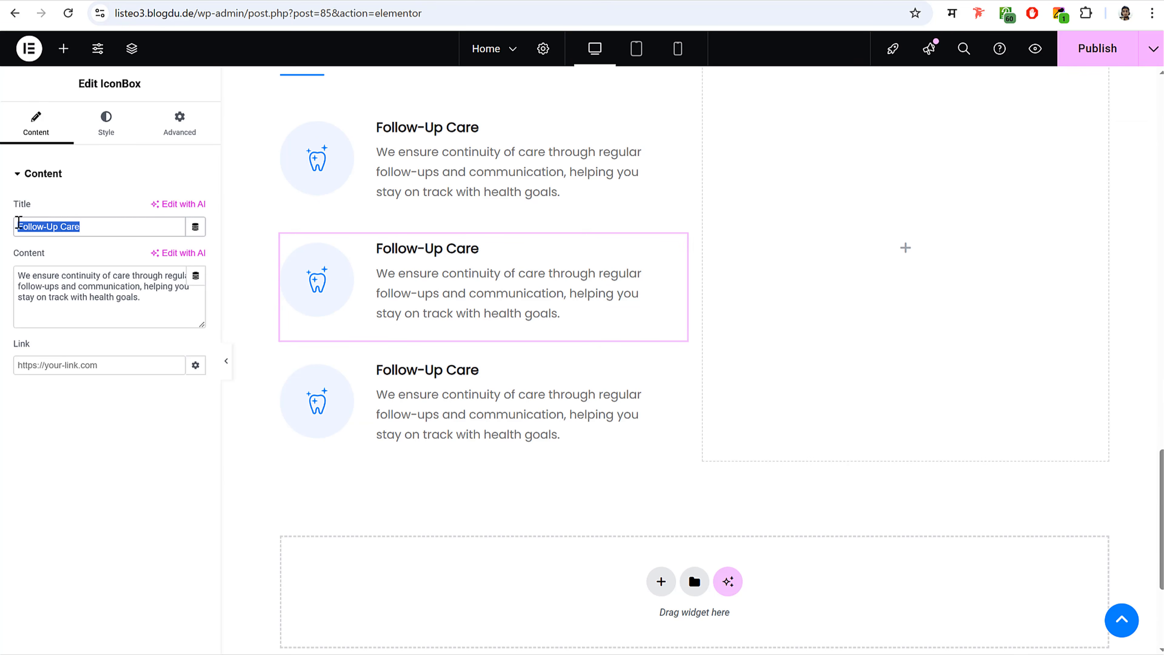
scroll(600, 312, up, 3)
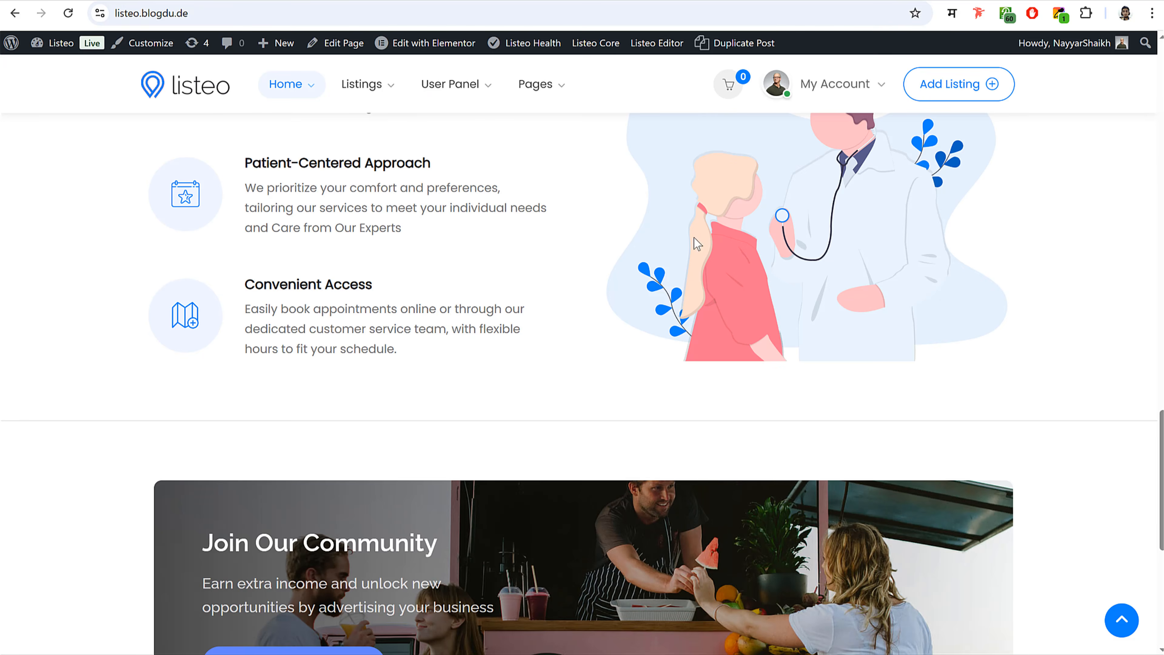
scroll(697, 243, up, 3)
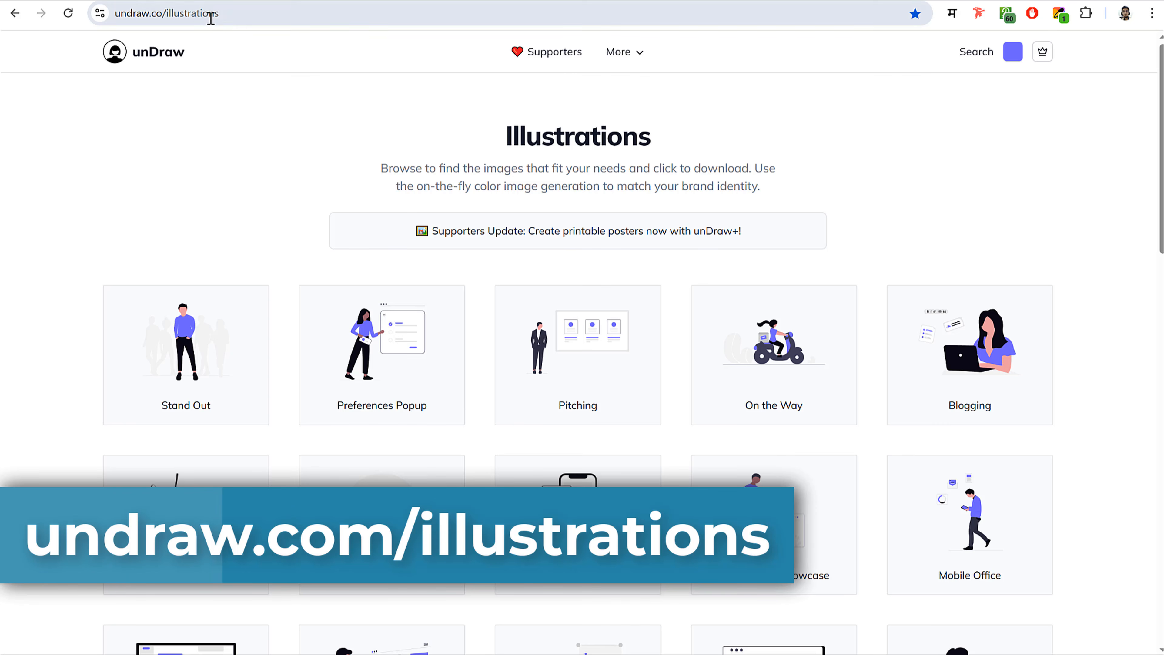
- Sample the illustration's leaf blue and set it as the unDraw illustration colour
scroll(818, 376, down, 5)
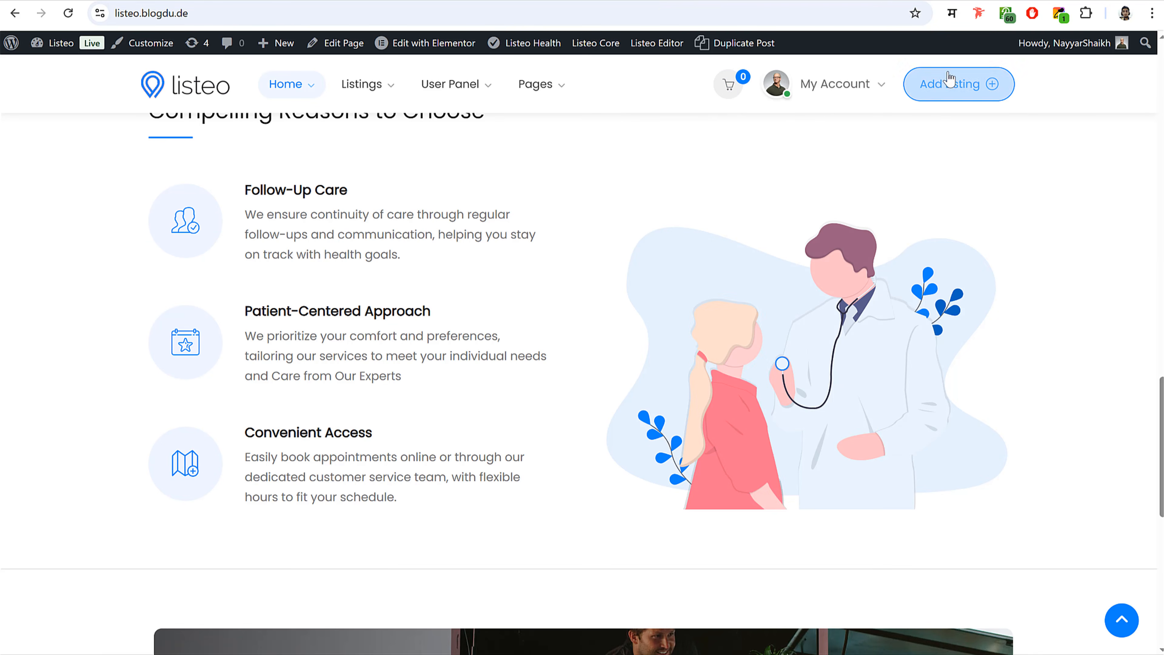
click(1059, 13)
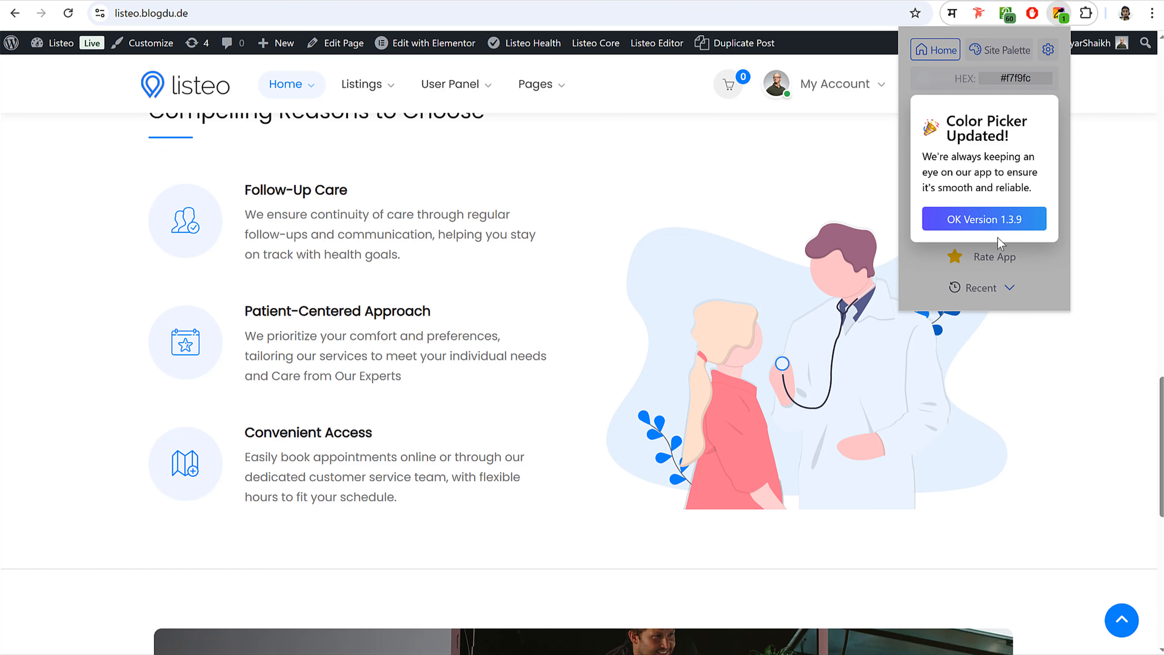
click(1006, 219)
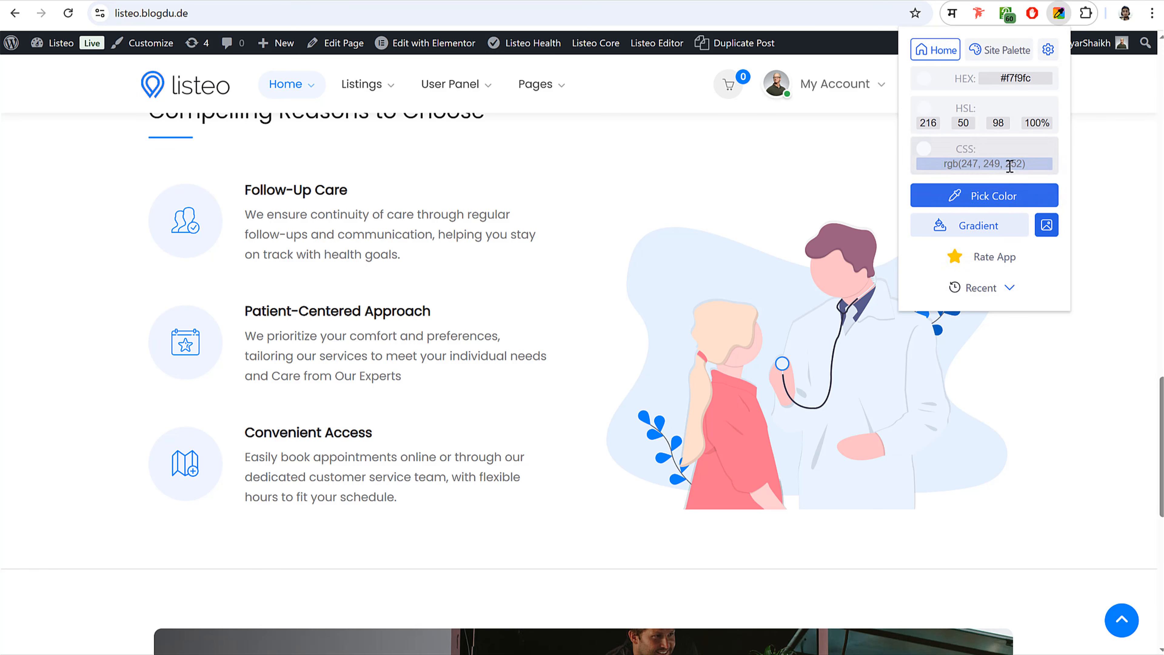
click(995, 205)
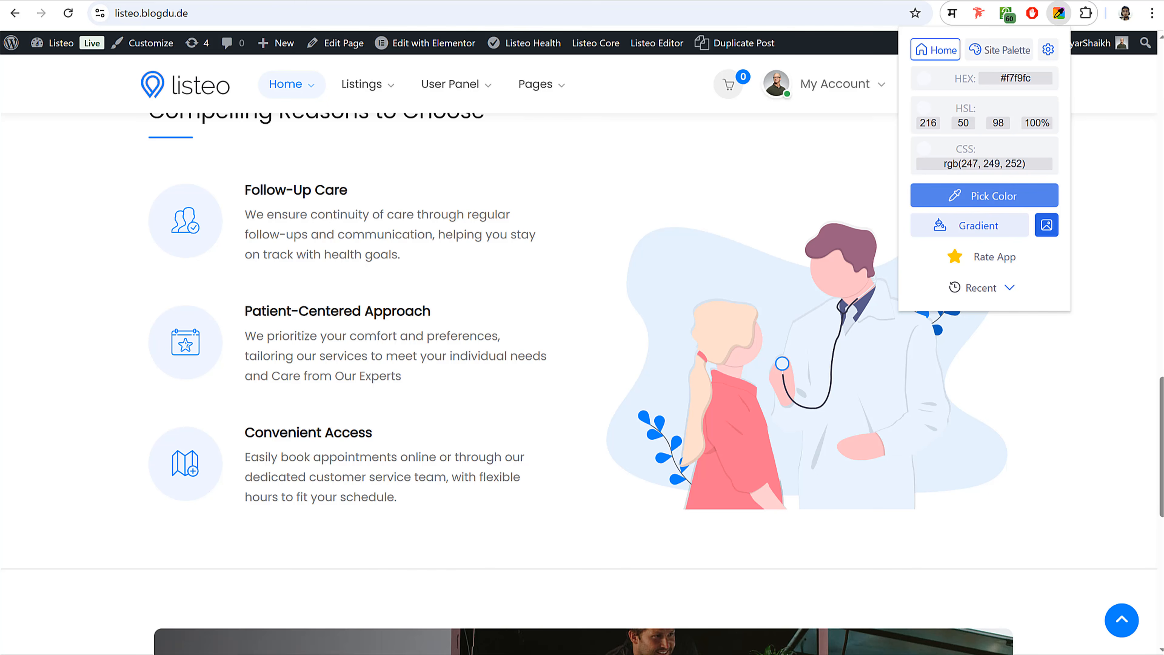
click(660, 434)
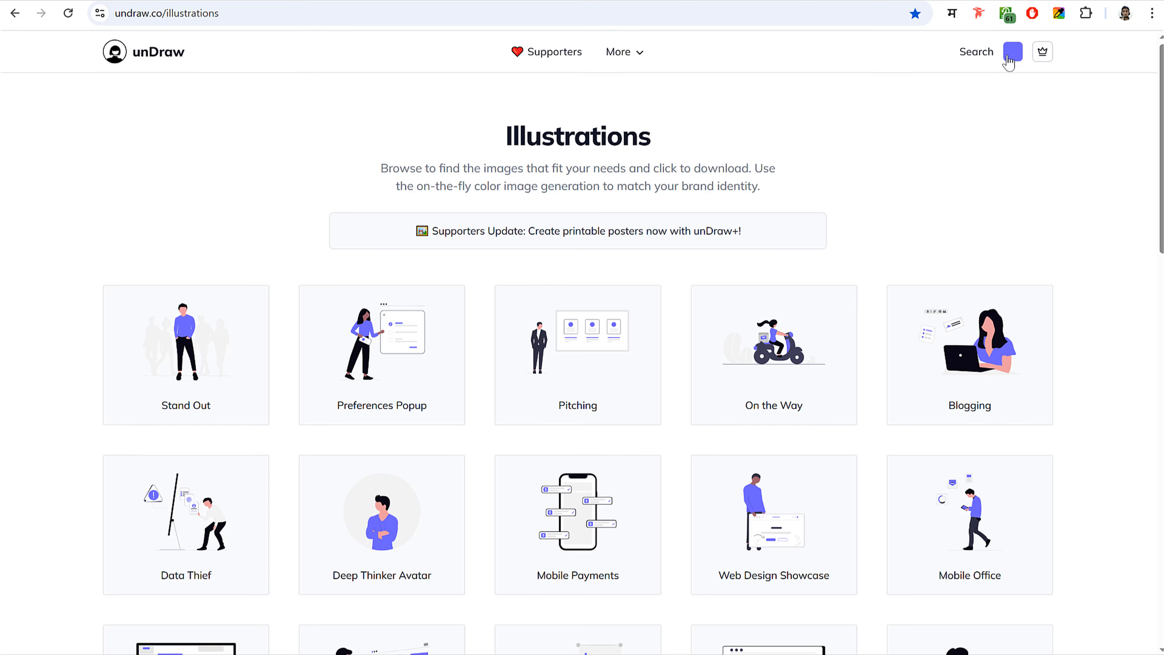
click(1010, 54)
triple_click(1004, 197)
key(ctrl+v)
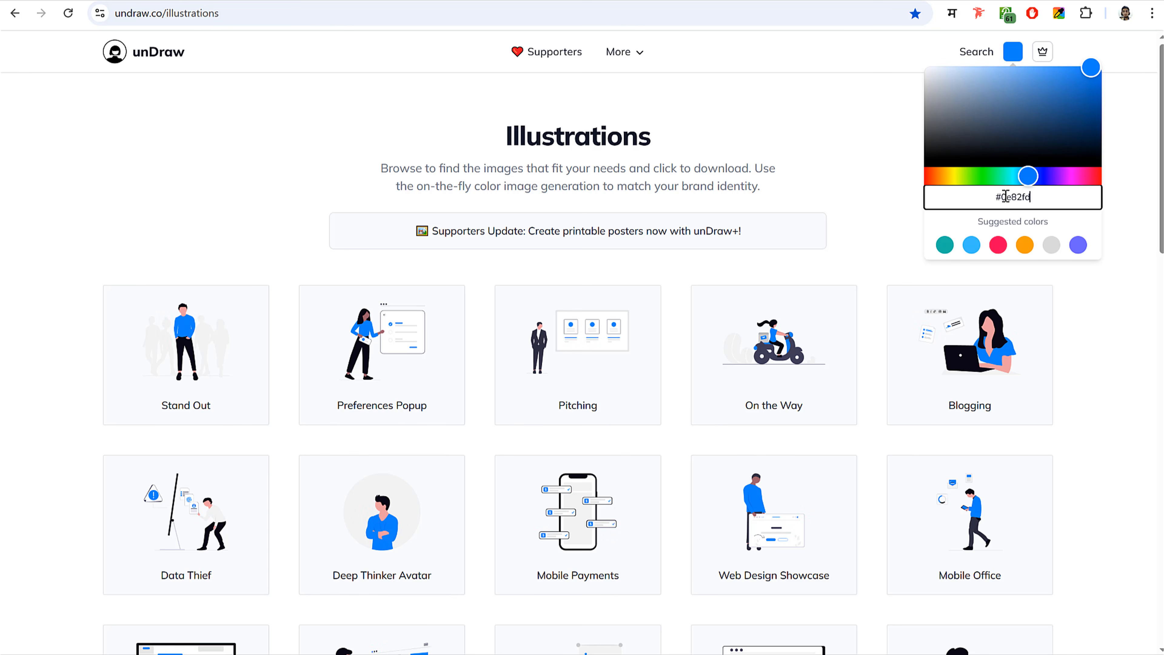
click(854, 131)
- Try red and orange swatches, then restore the illustration colour to #0e82fd
scroll(536, 468, down, 3)
scroll(454, 455, up, 3)
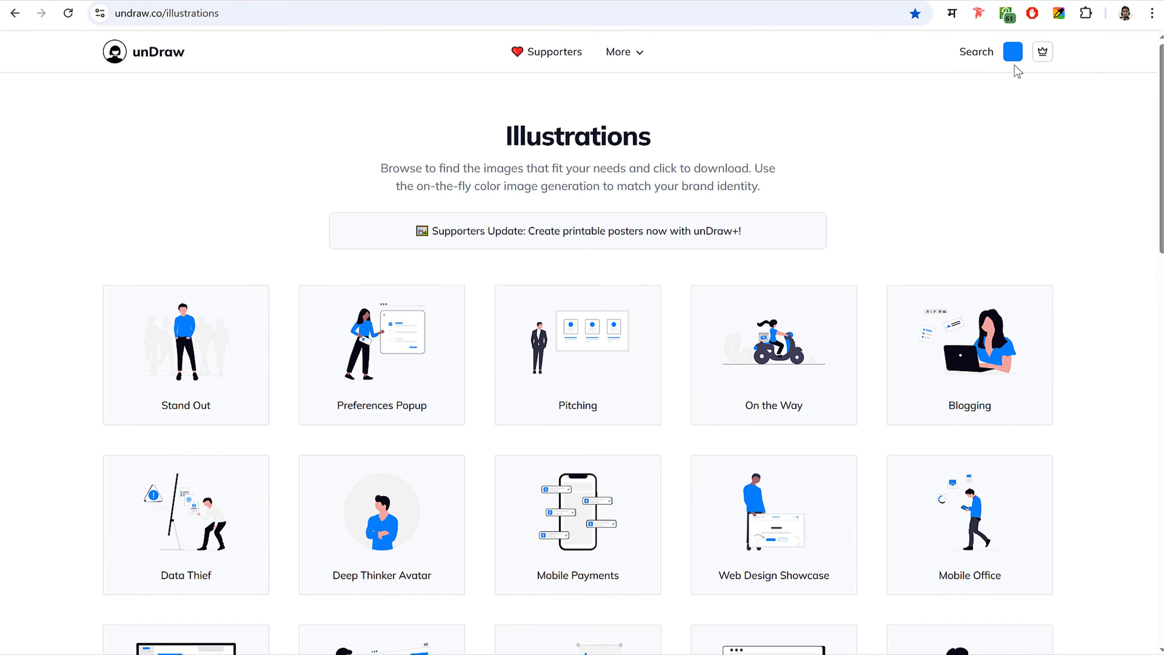
click(1014, 52)
click(998, 245)
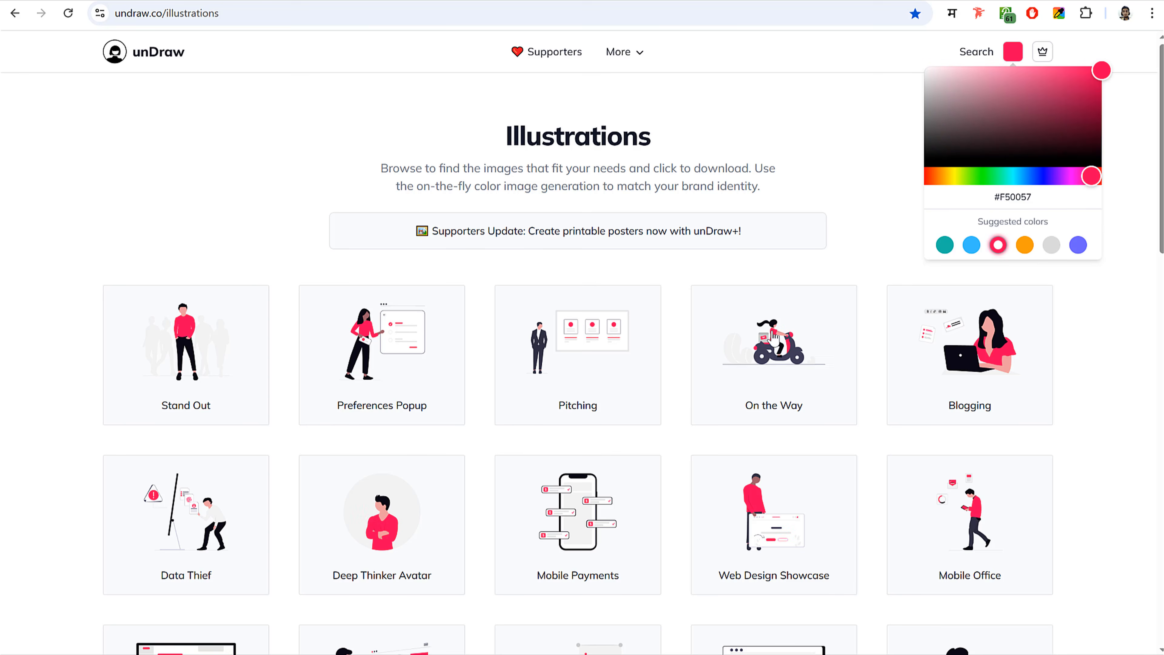
scroll(959, 224, down, 3)
click(1024, 247)
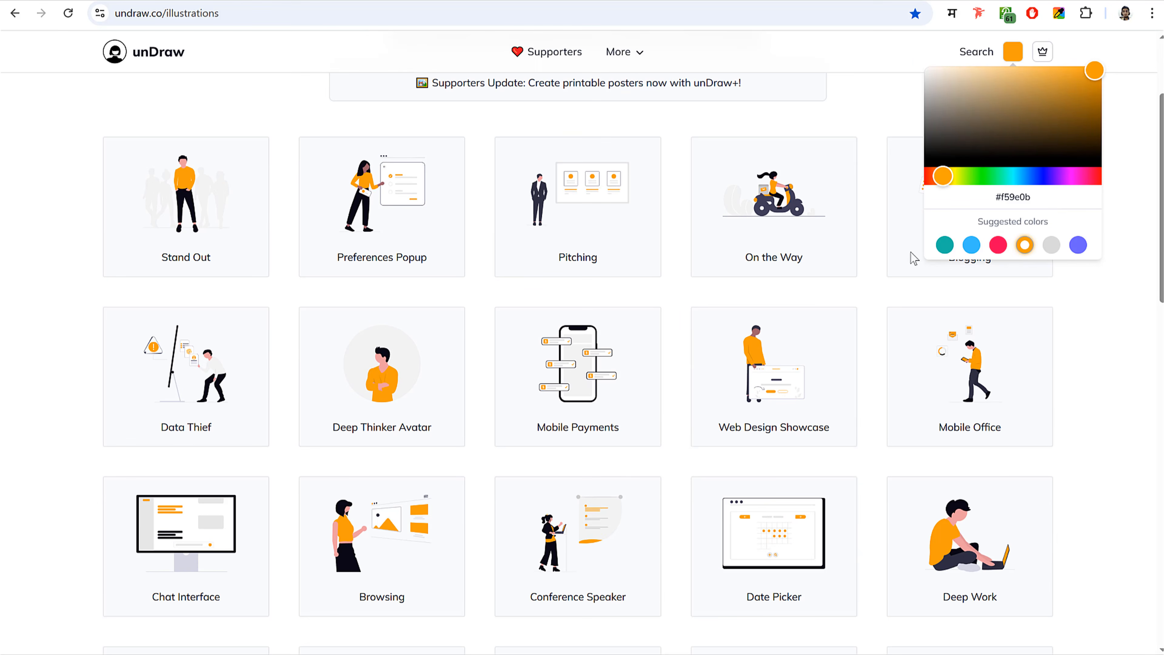
triple_click(1002, 195)
text(#0e82fd)
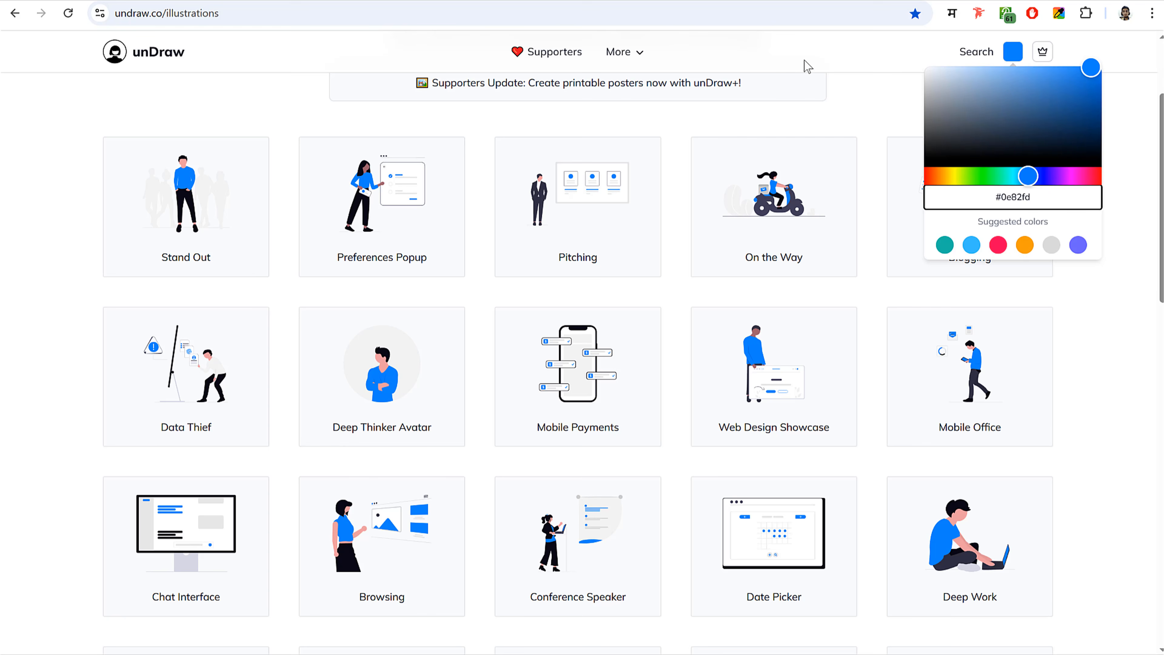
click(808, 66)
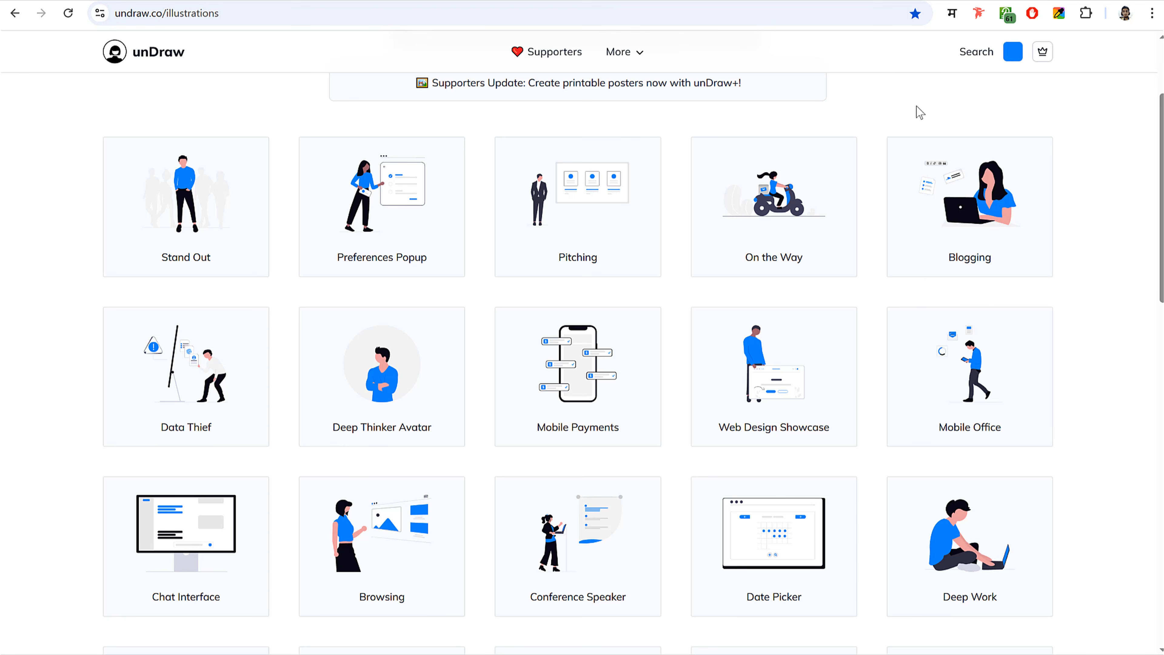
- Search unDraw for 'doctor' and download the Doctor illustration as SVG
scroll(925, 112, up, 3)
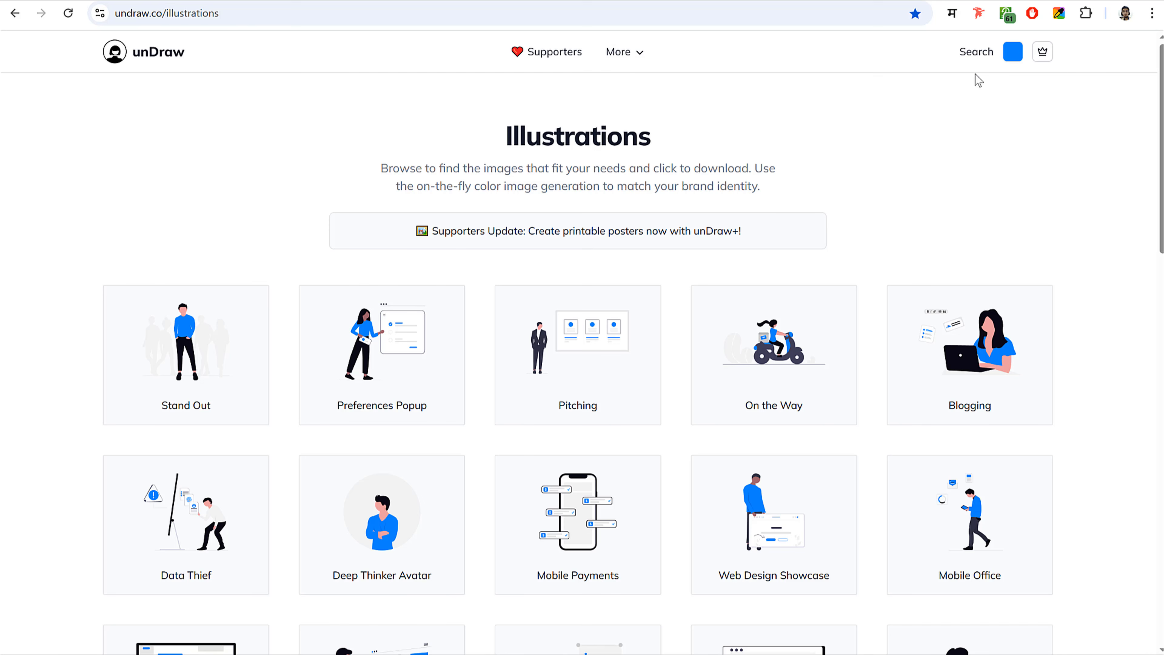
click(977, 51)
click(556, 252)
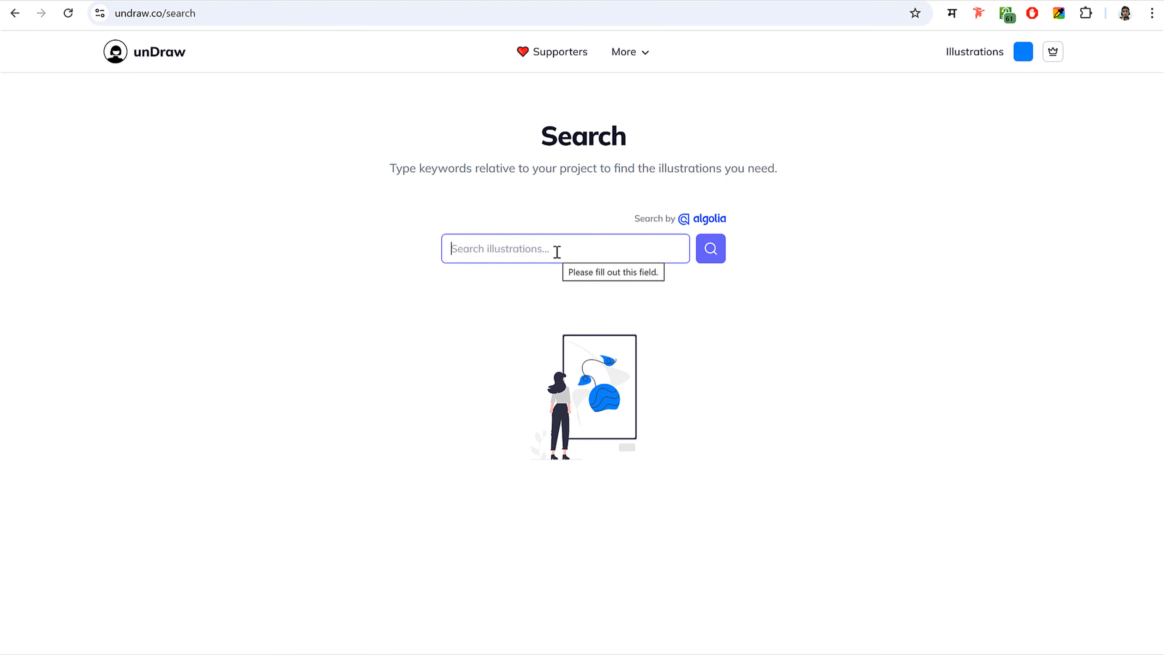
text(d)
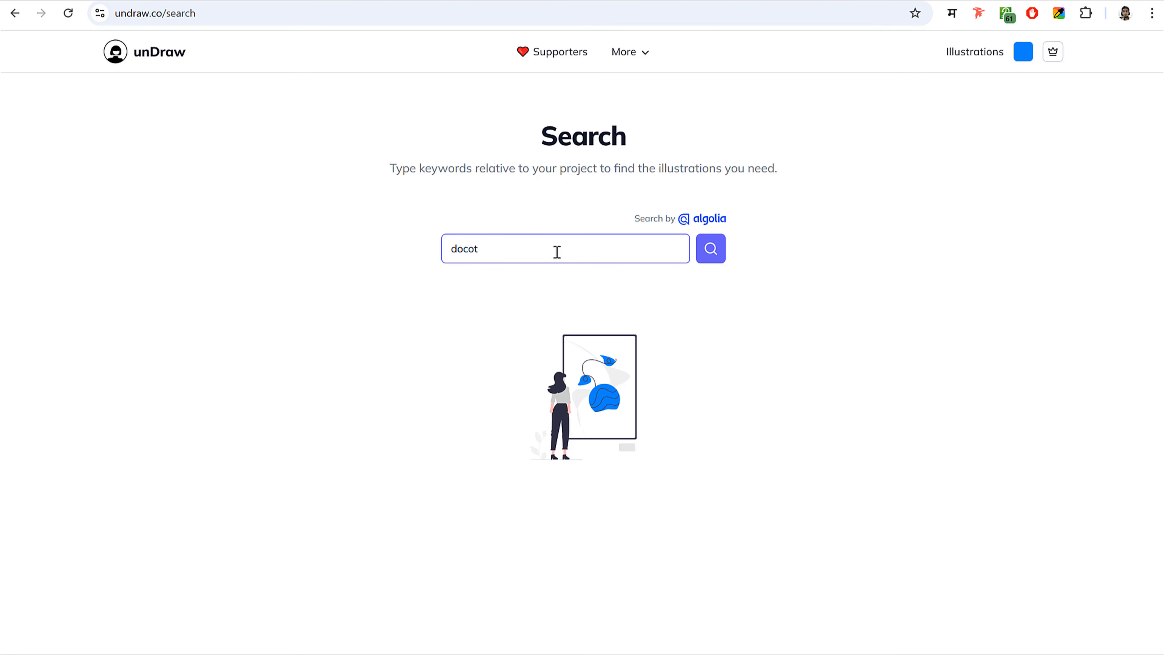
text(octor)
key(Return)
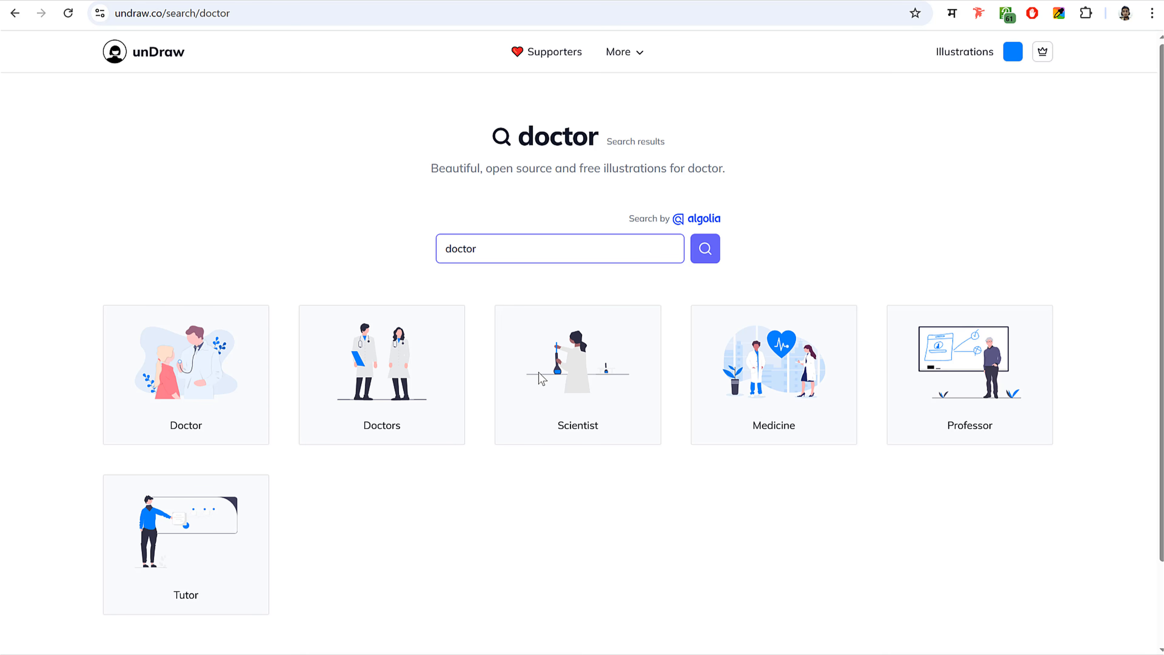
click(202, 375)
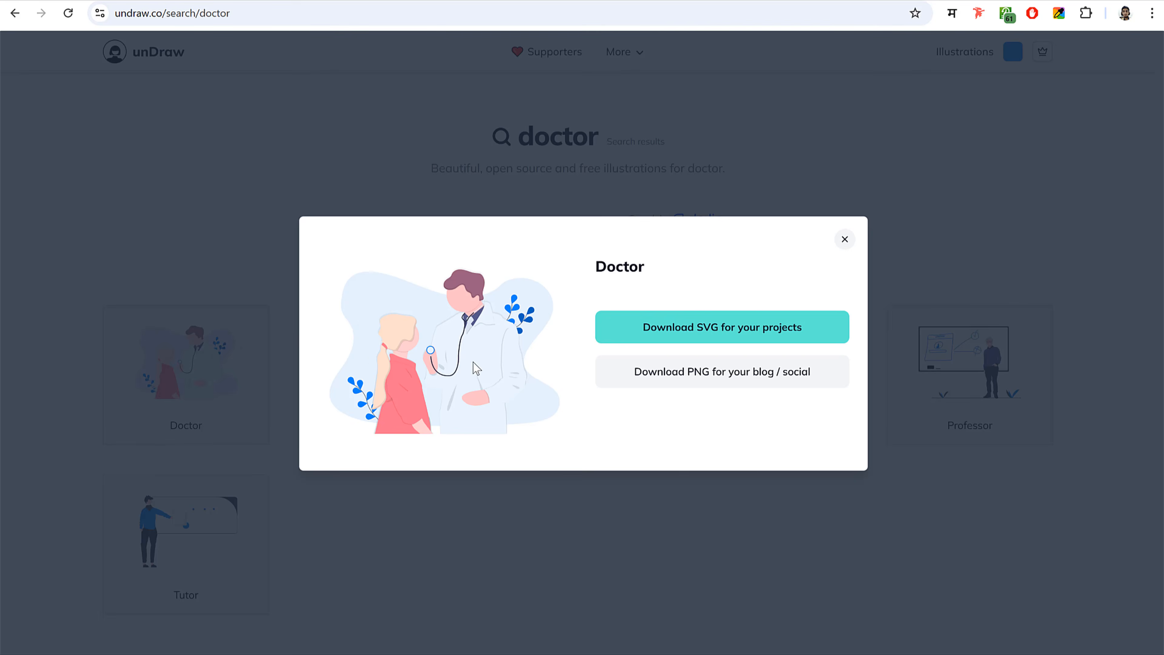
click(668, 338)
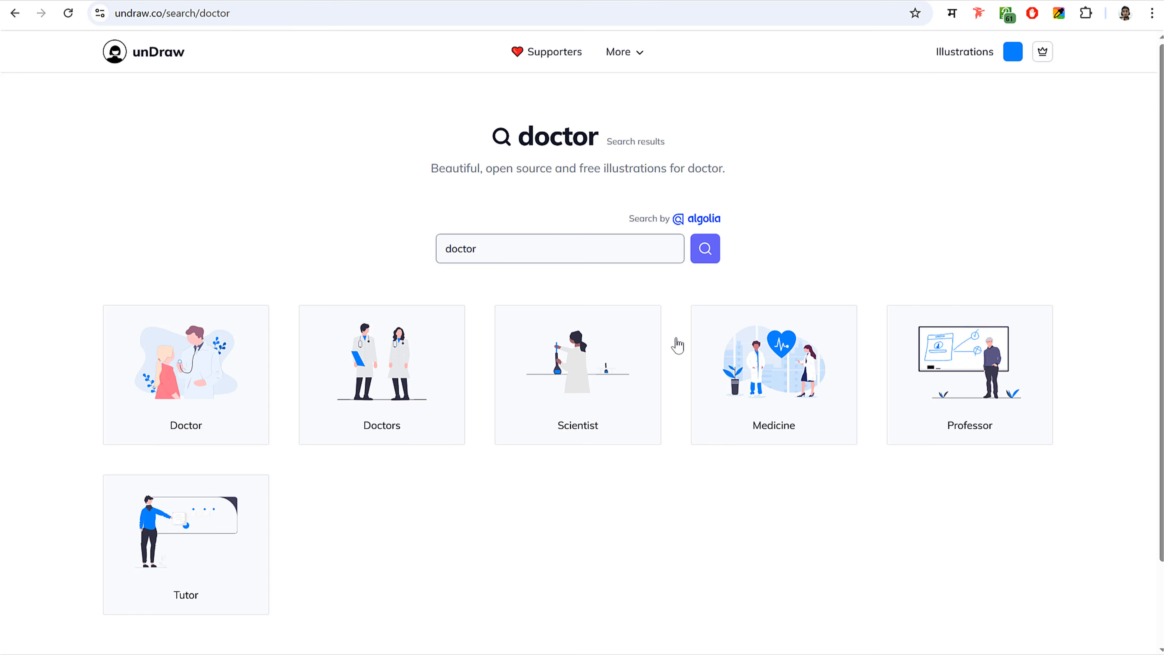
click(280, 0)
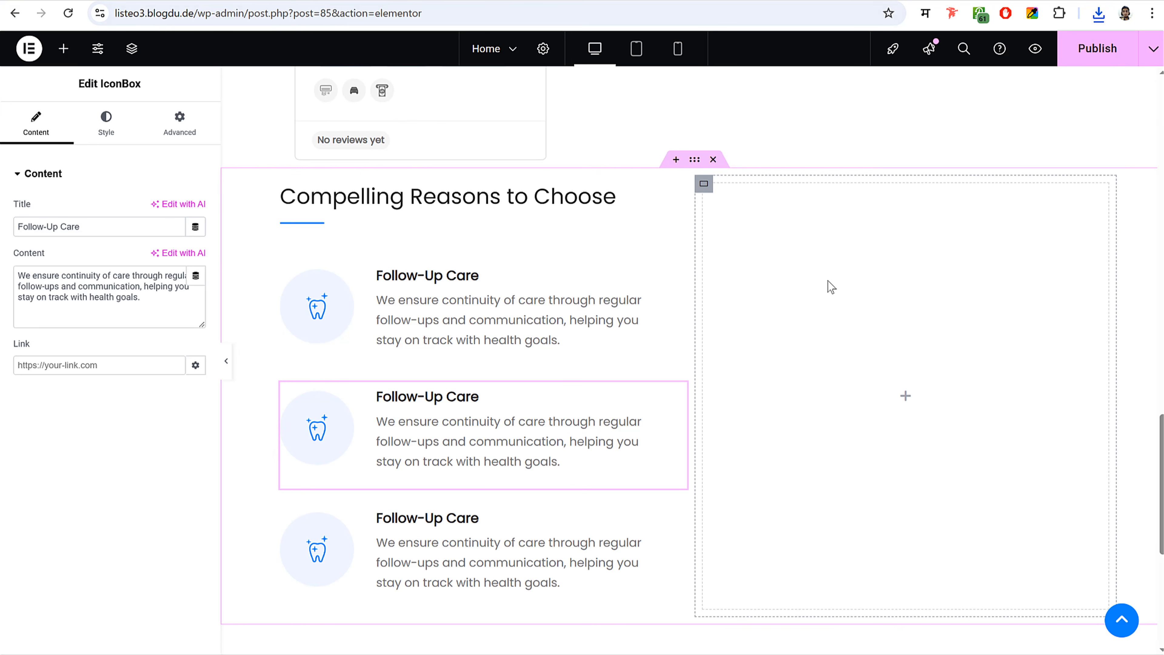
- Add an Image widget to the empty right column with the uploaded doctor SVG
click(63, 48)
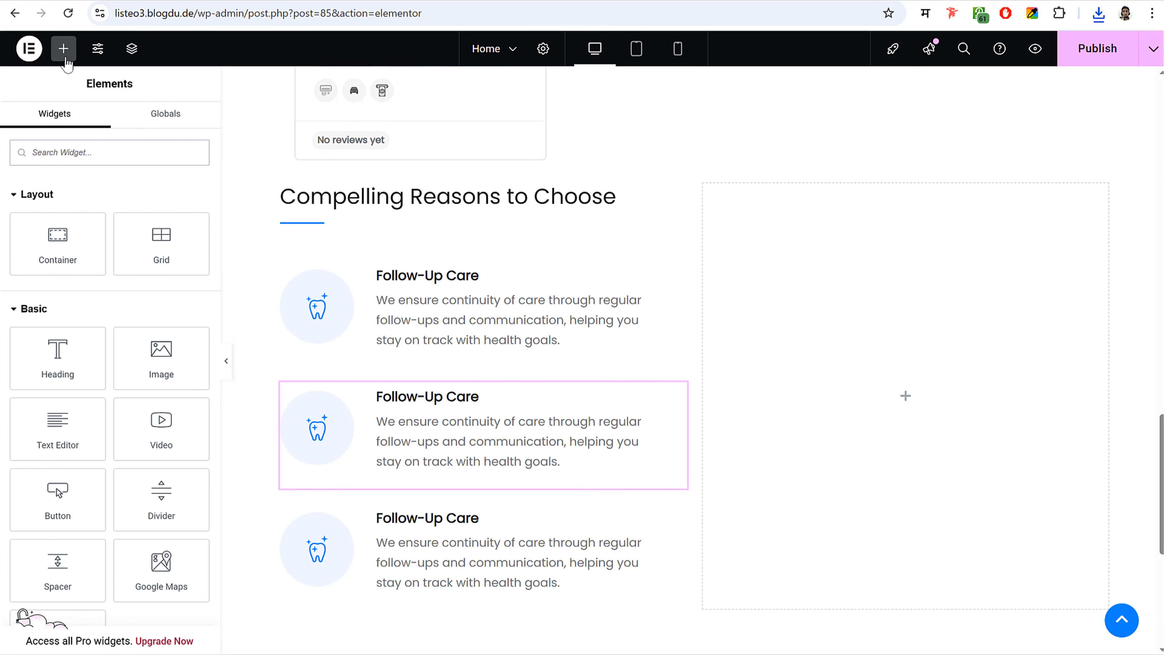
text(ima)
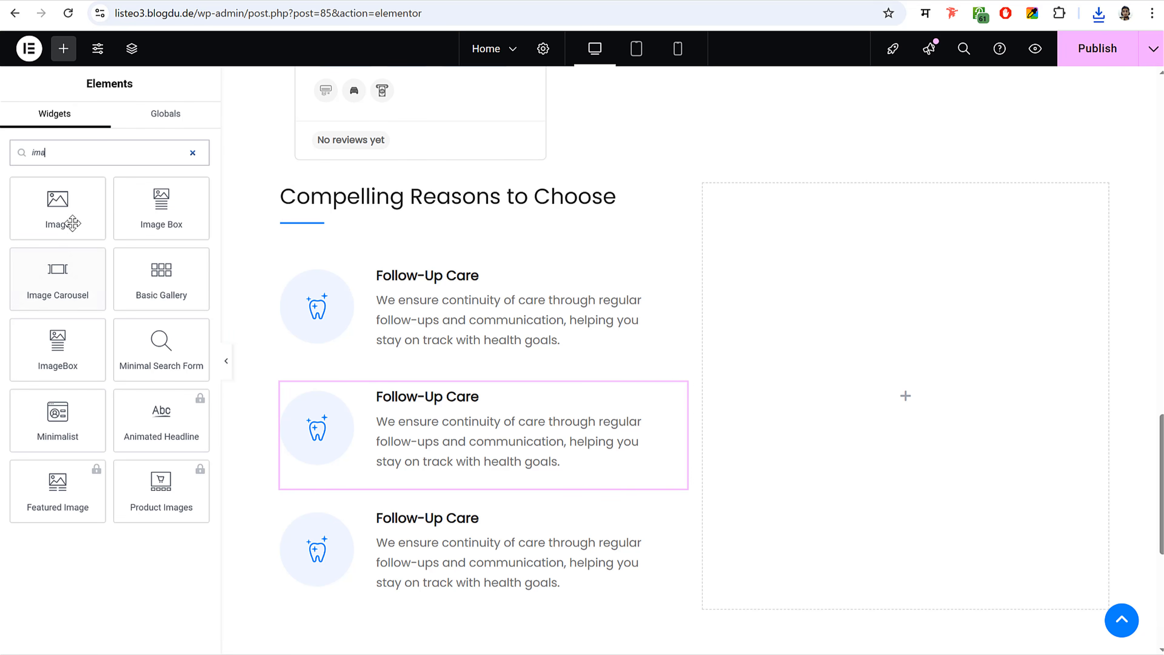
drag(70, 221, 939, 294)
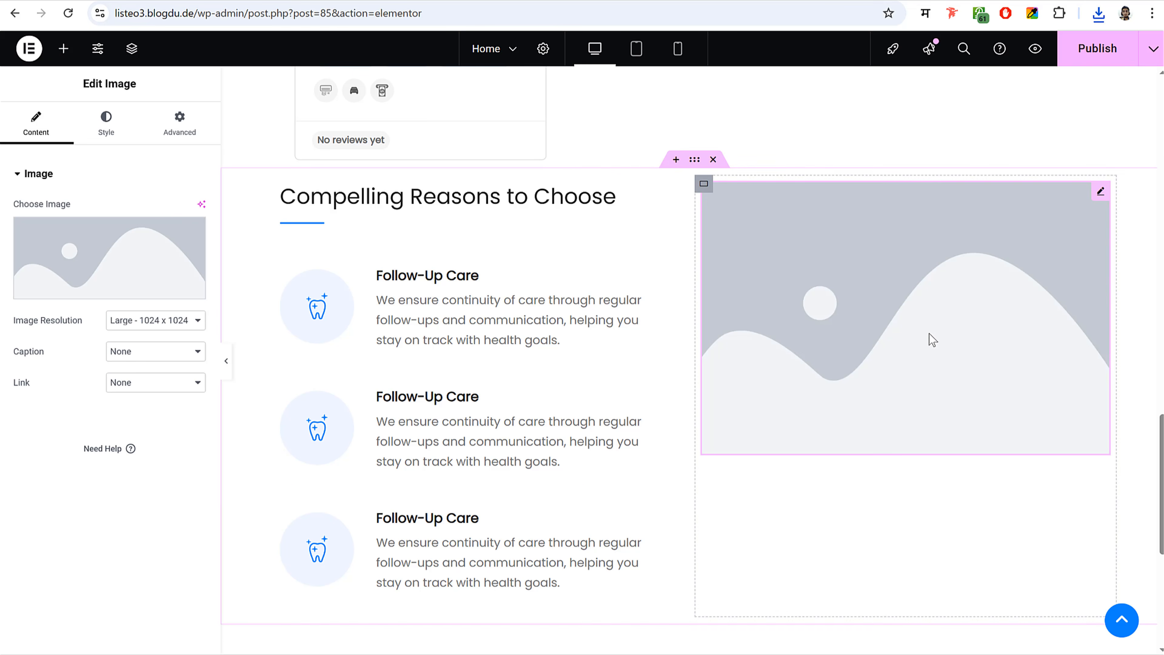
click(156, 252)
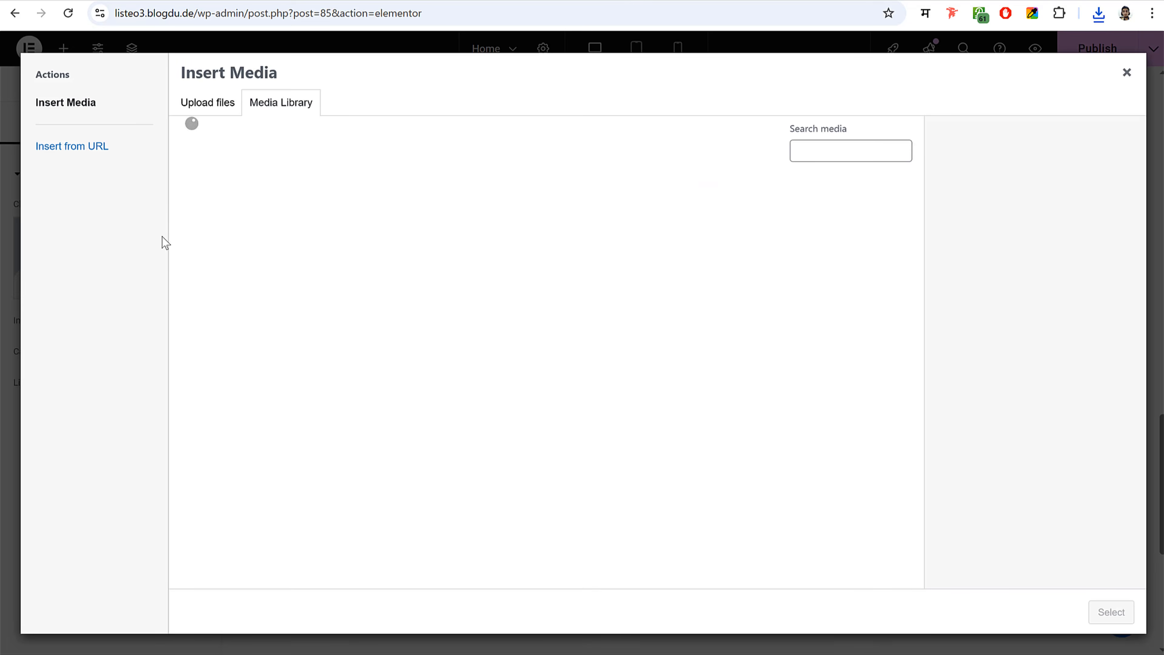
click(1099, 15)
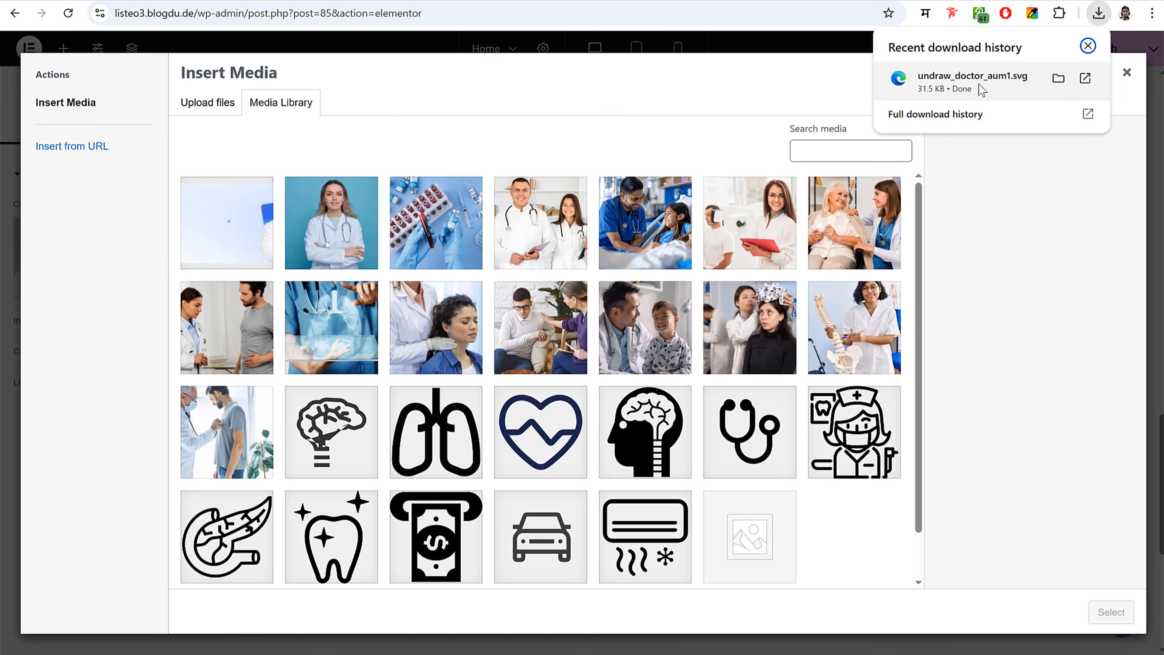
drag(976, 79, 480, 311)
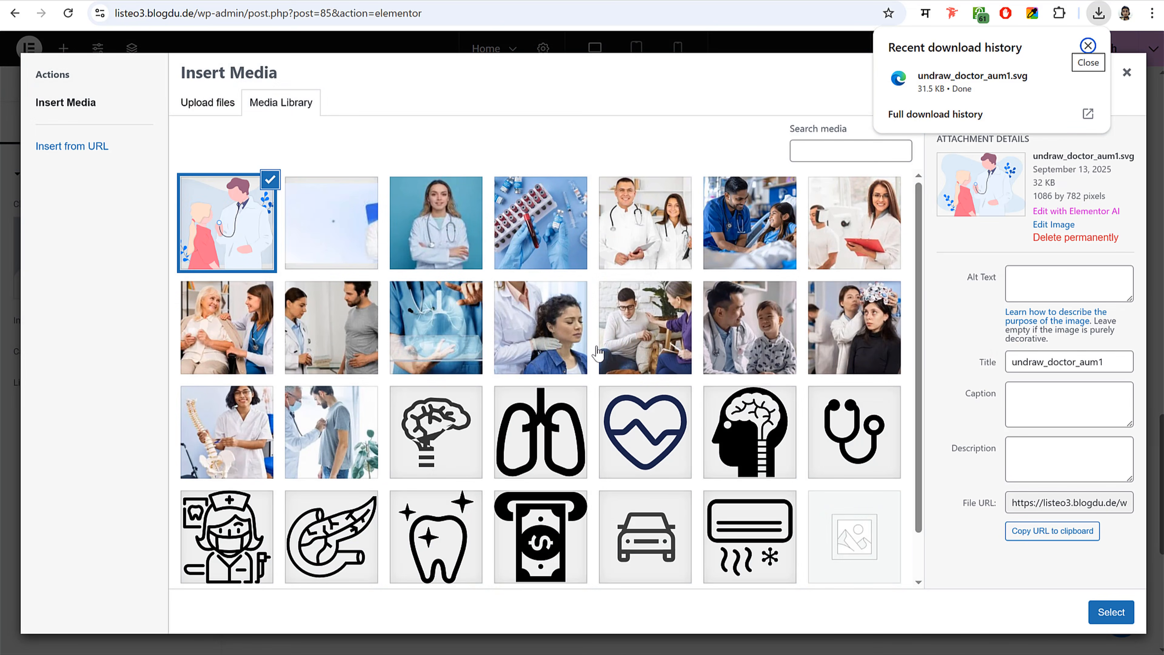
click(1098, 616)
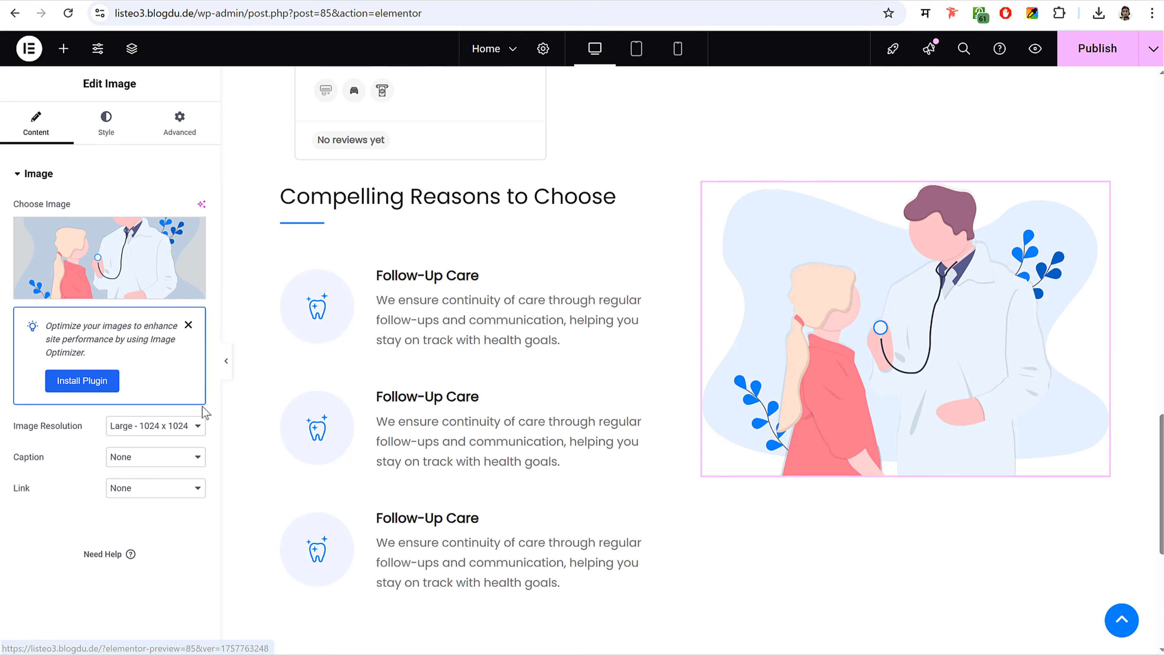
- Set the illustration to Full image resolution and 95% width
click(165, 426)
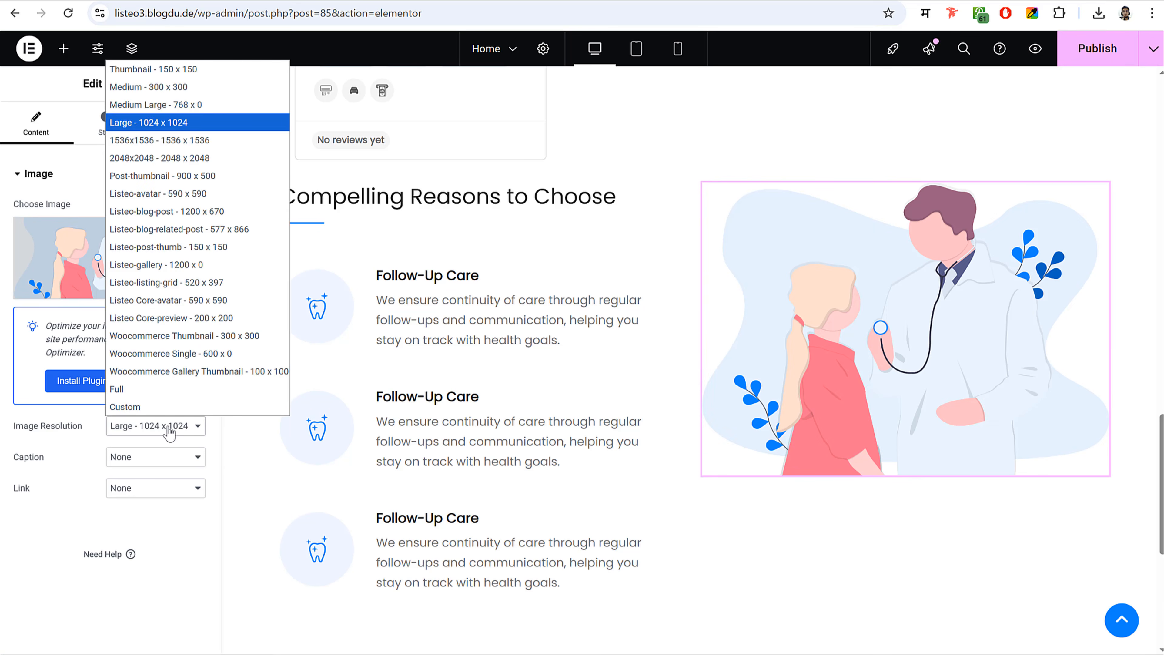
click(168, 389)
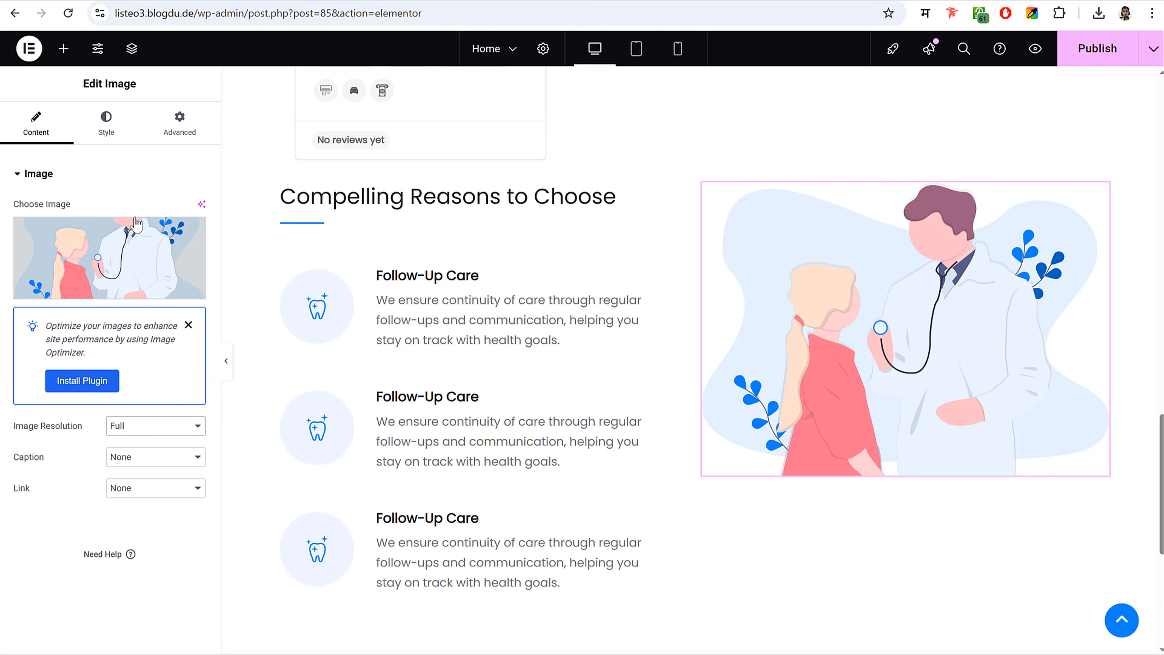
click(116, 122)
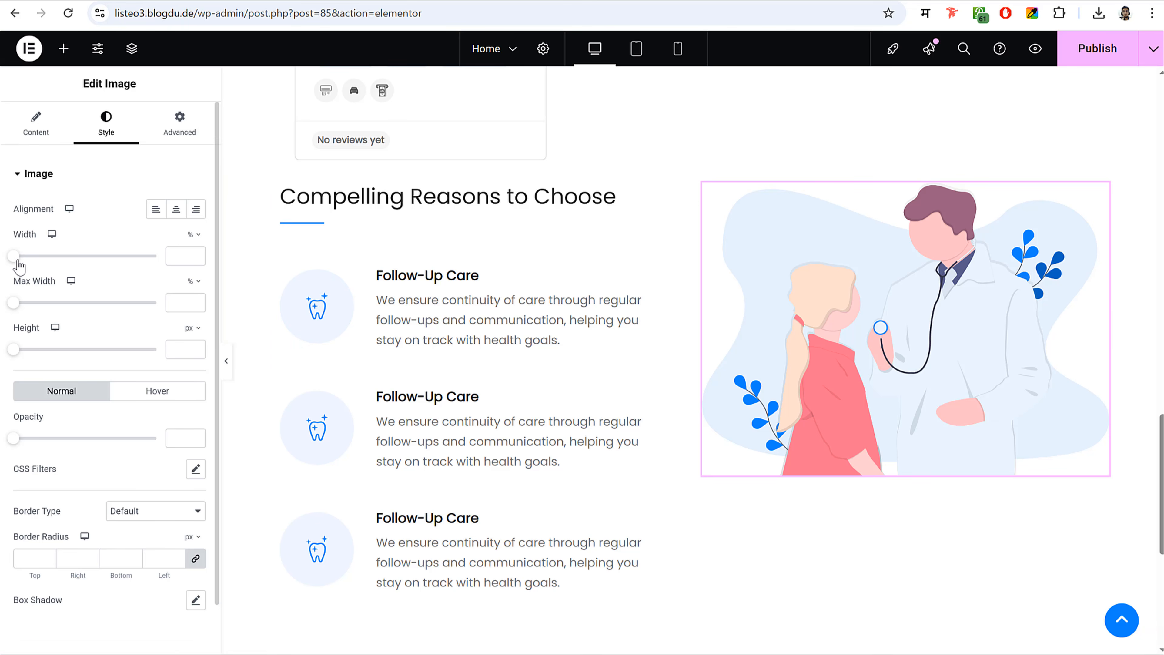
drag(18, 257, 155, 286)
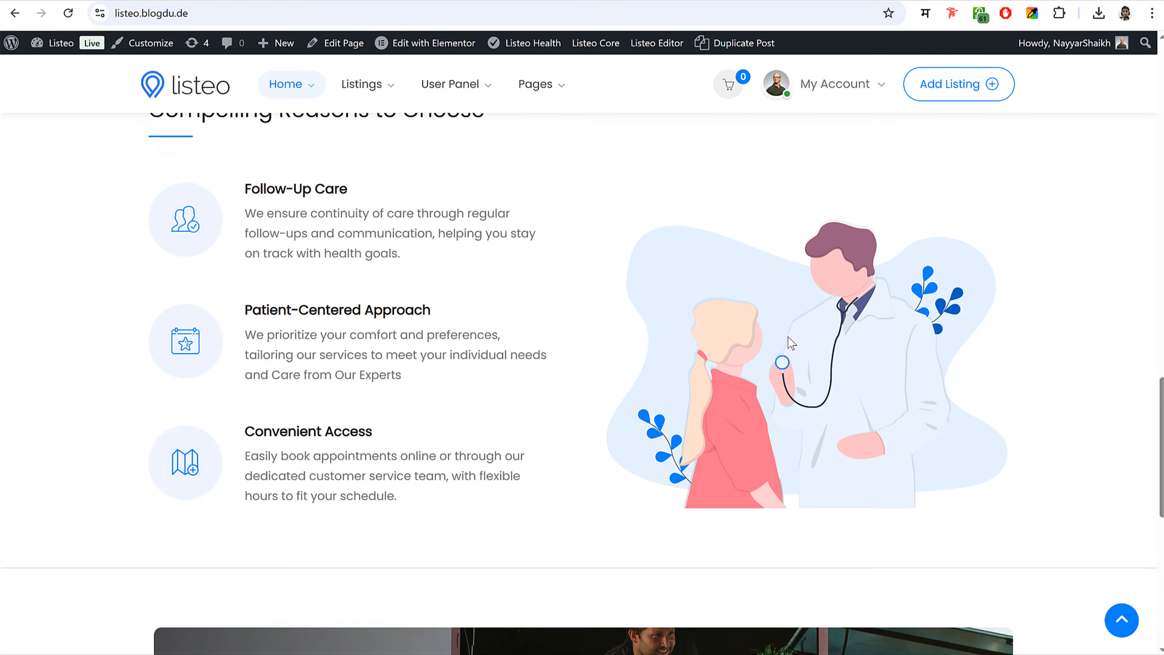
- Align the illustration to the bottom of its column
scroll(787, 337, up, 5)
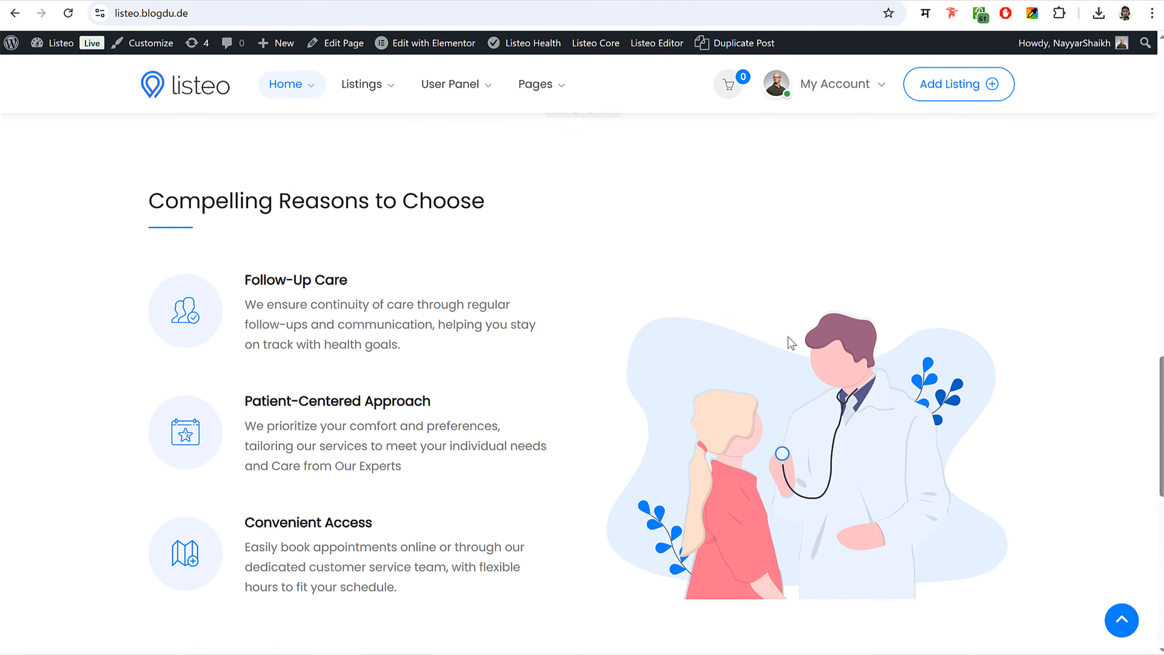
scroll(821, 493, down, 3)
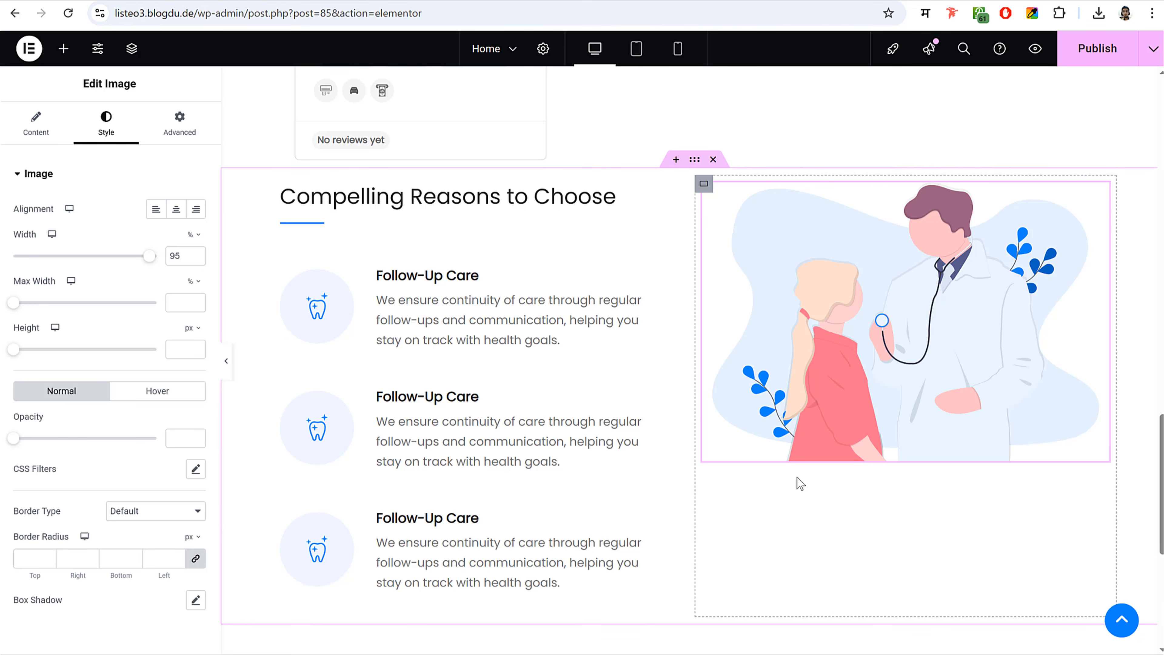
click(705, 185)
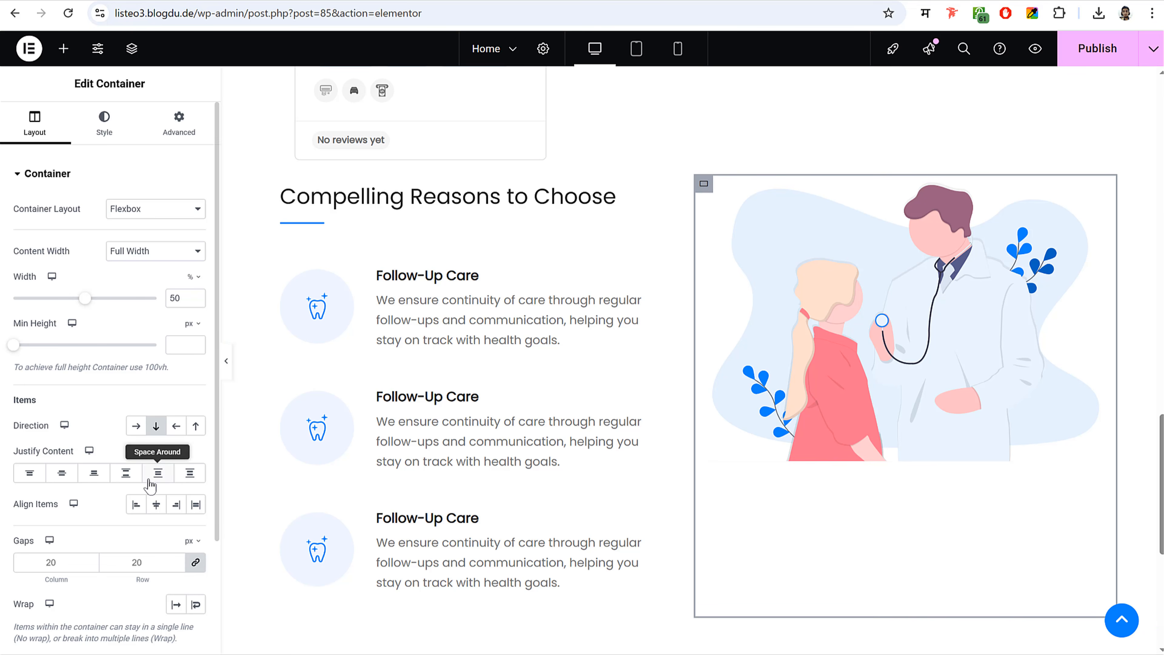
click(95, 480)
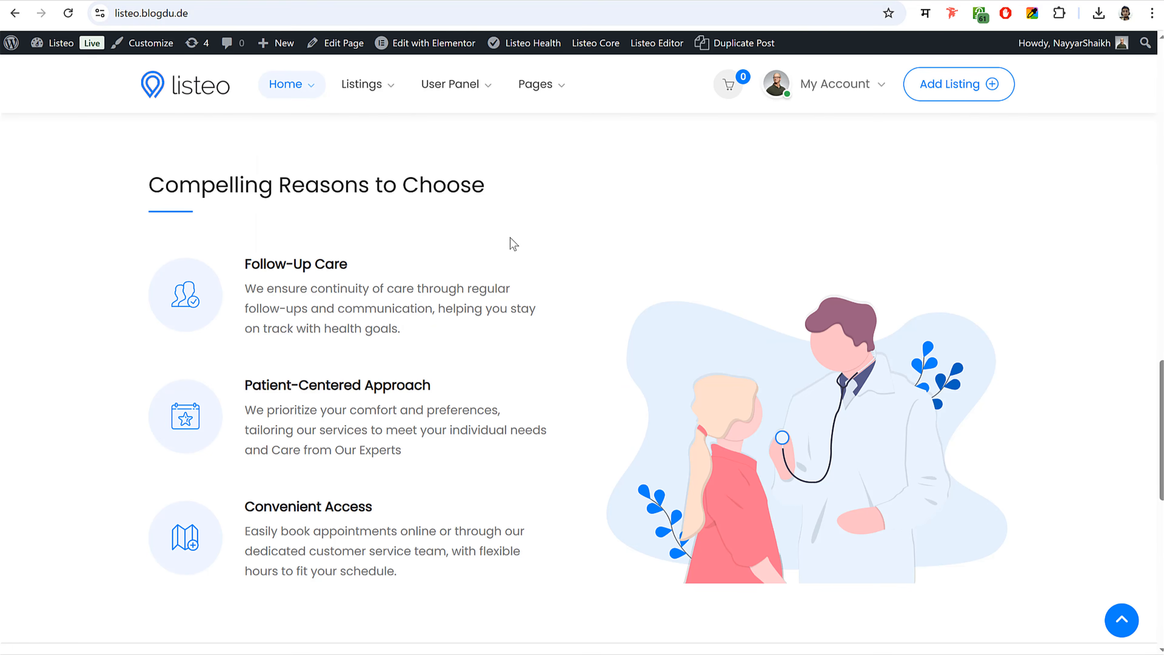
- Give the Compelling Reasons section container 70 px top and bottom padding
scroll(522, 260, up, 1)
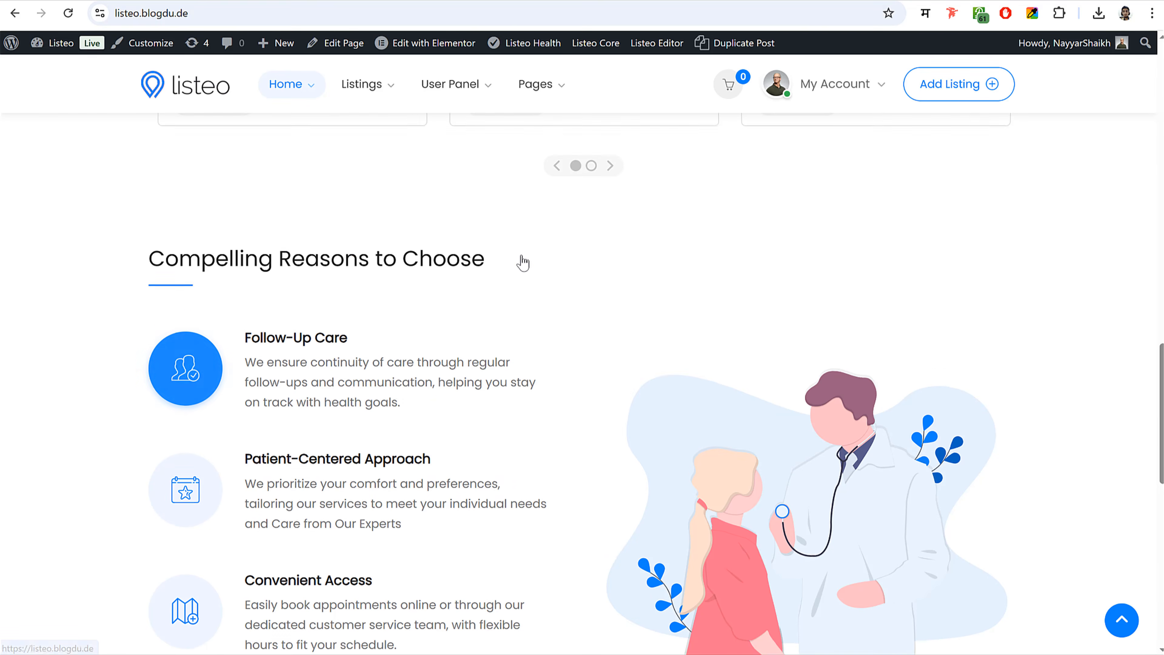
scroll(525, 265, down, 5)
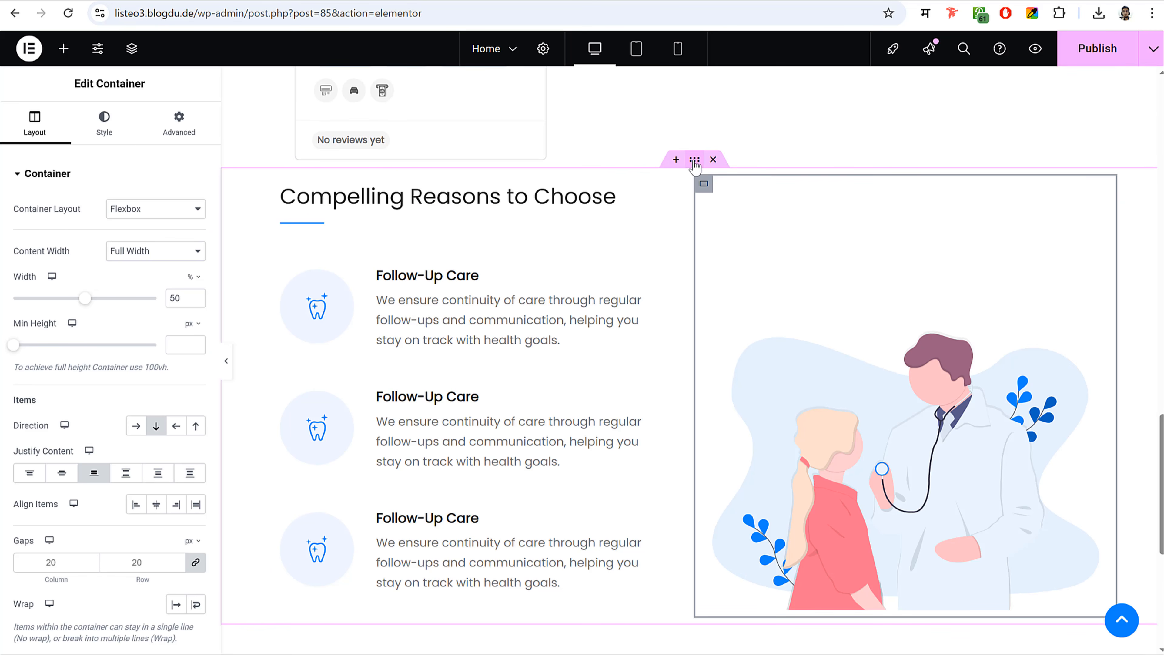
click(695, 160)
click(183, 131)
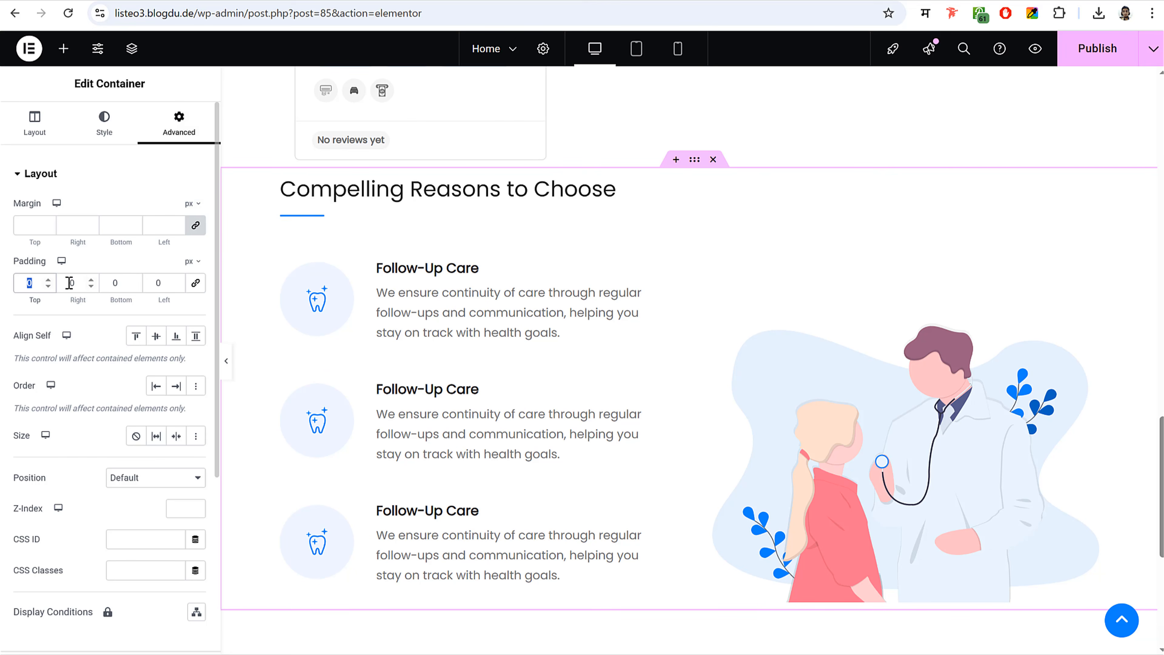
text(70)
key(Tab)
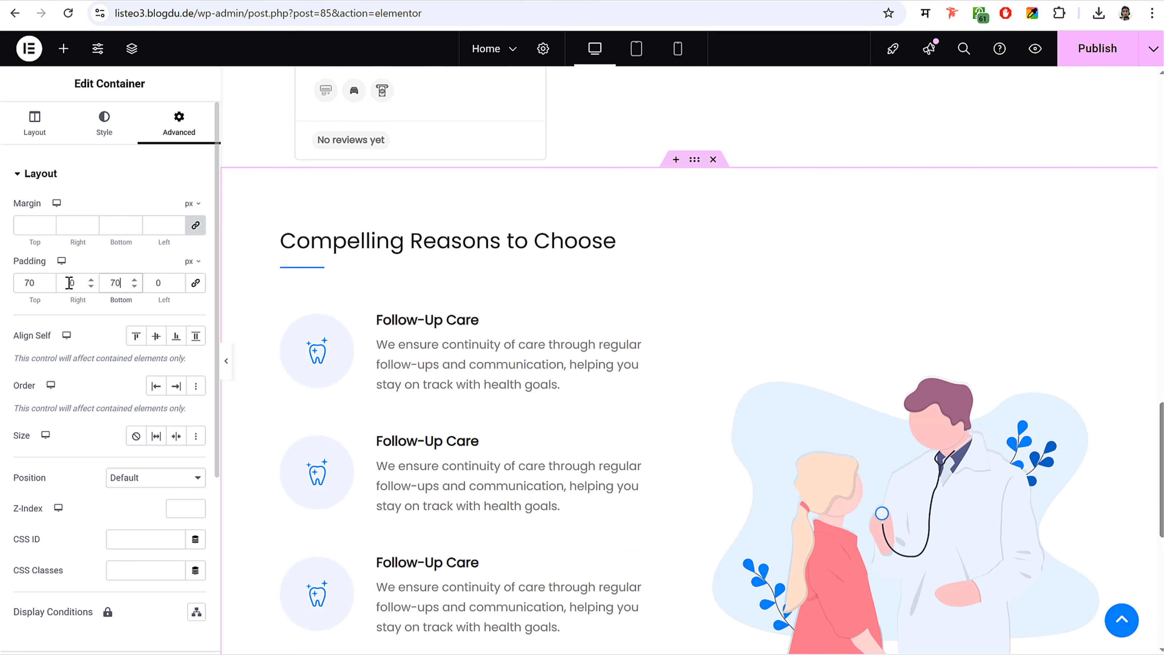
scroll(985, 386, down, 3)
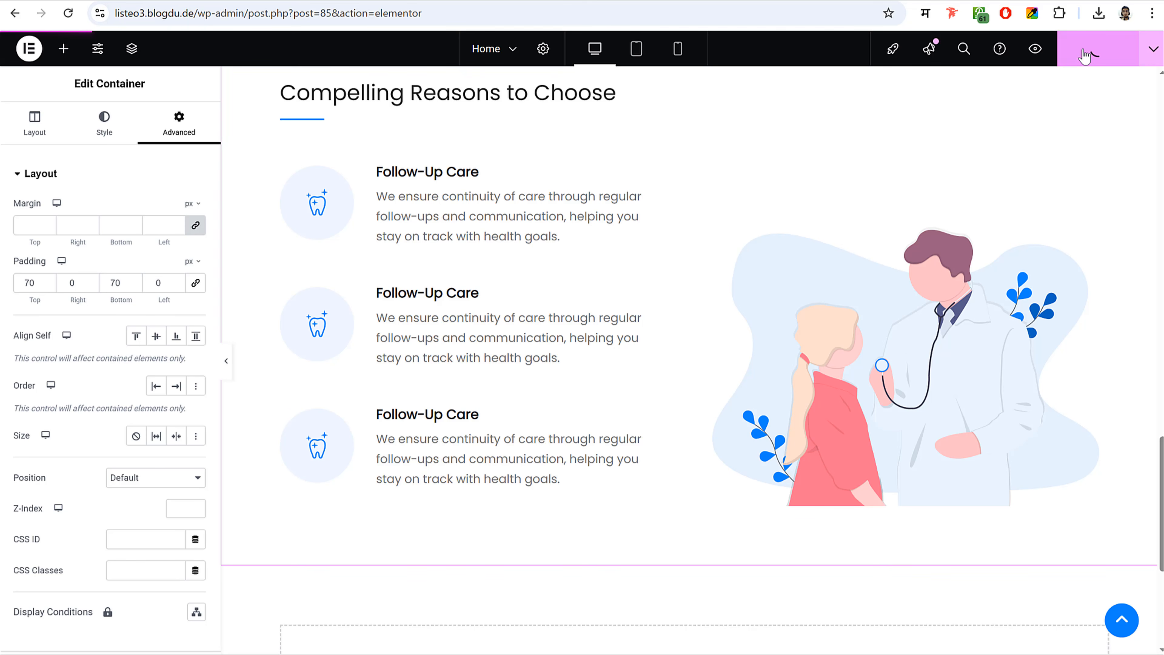
- Publish the home page and preview it at tablet, mobile and desktop widths
click(1084, 54)
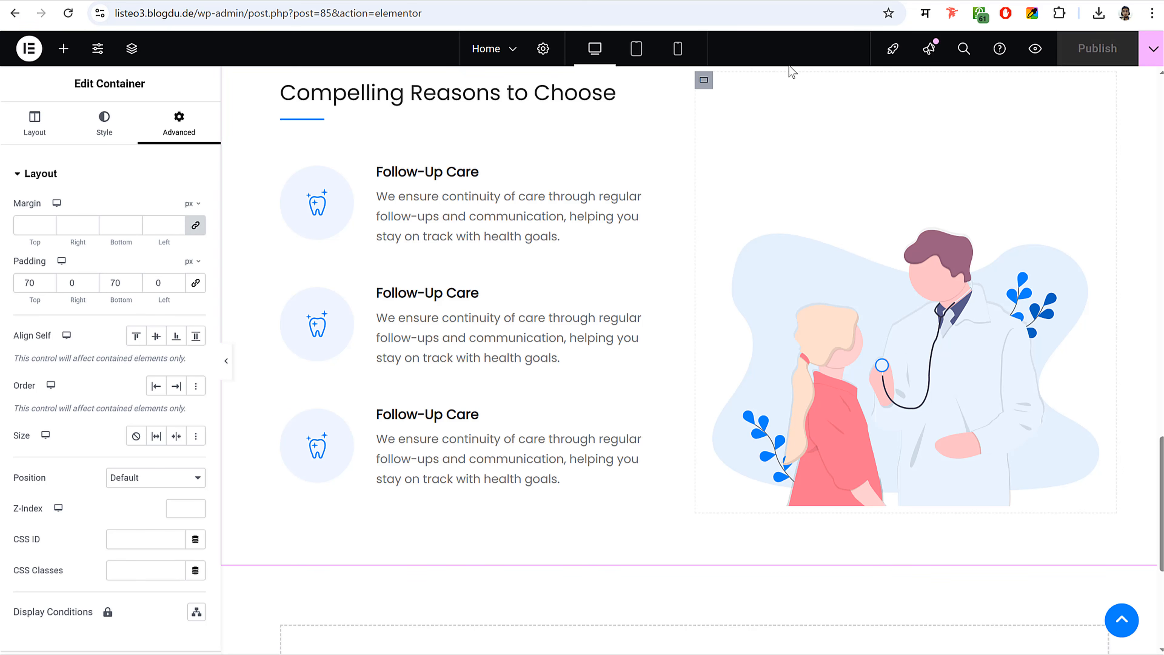
click(637, 48)
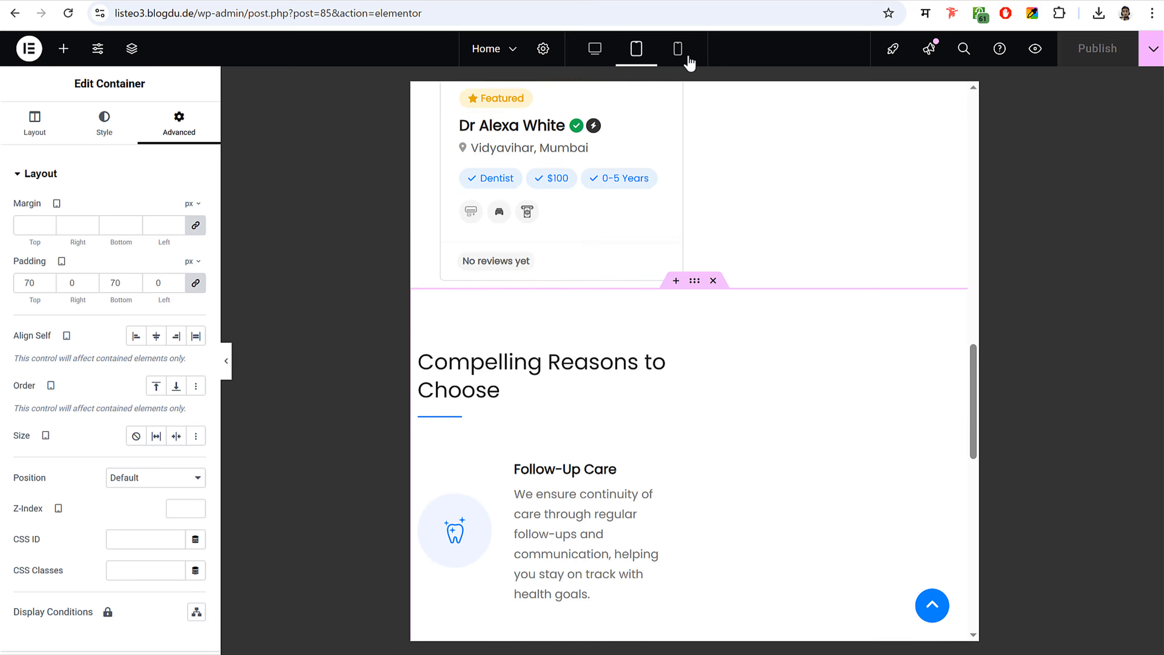
click(688, 60)
scroll(743, 408, down, 6)
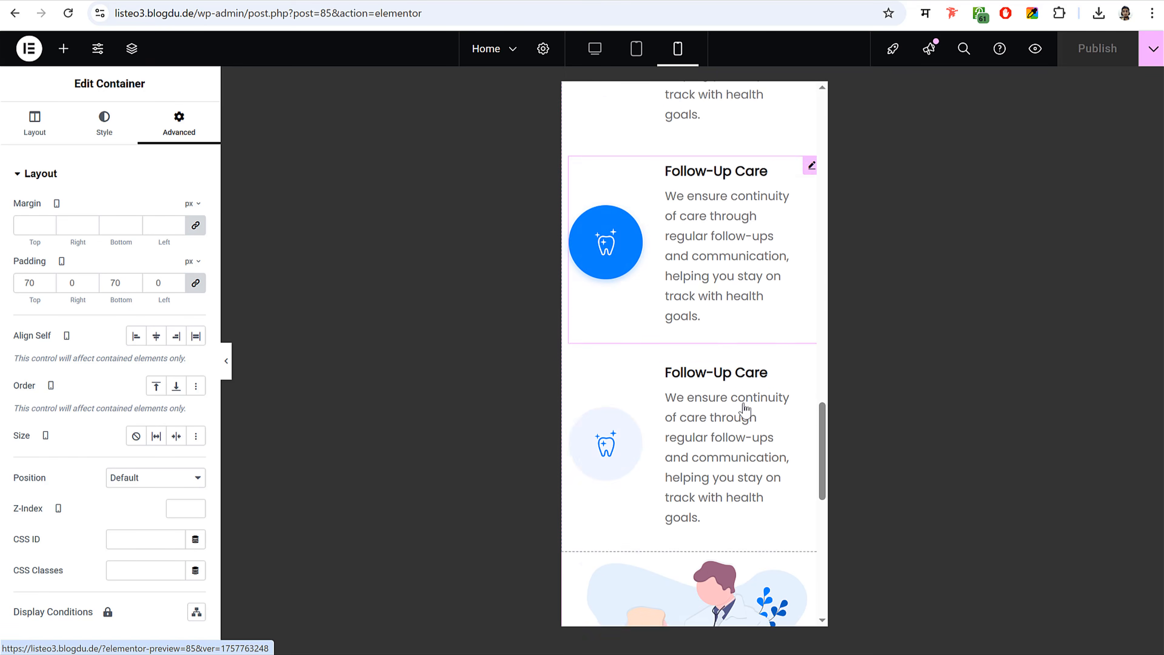
scroll(744, 408, up, 5)
click(597, 50)
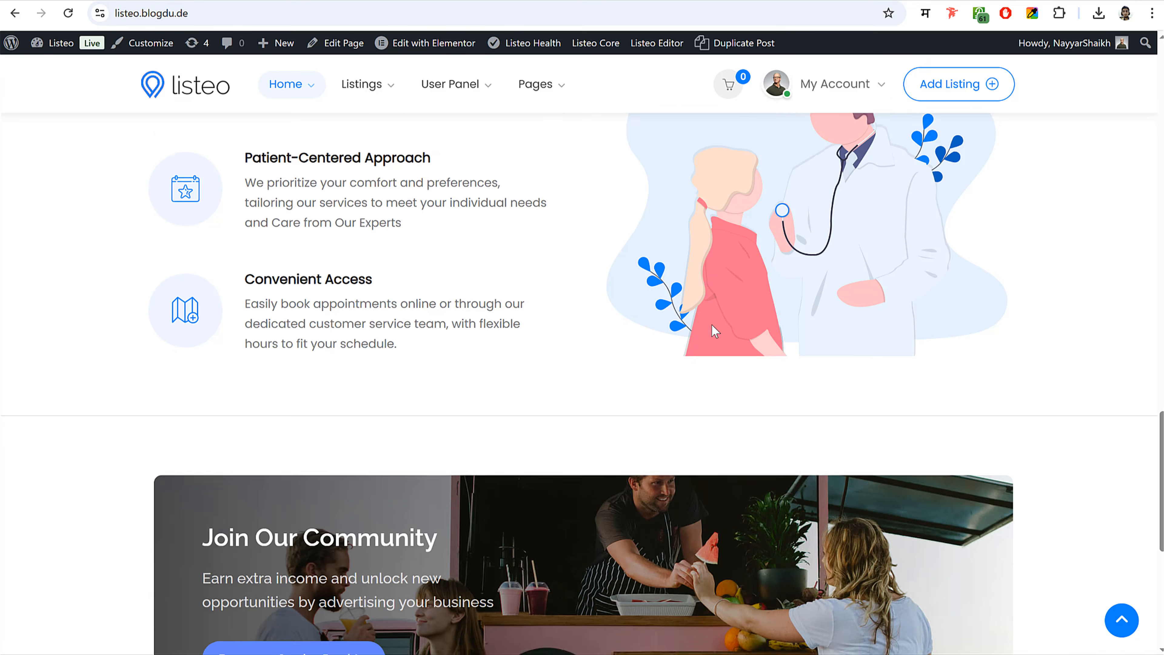
scroll(701, 331, down, 5)
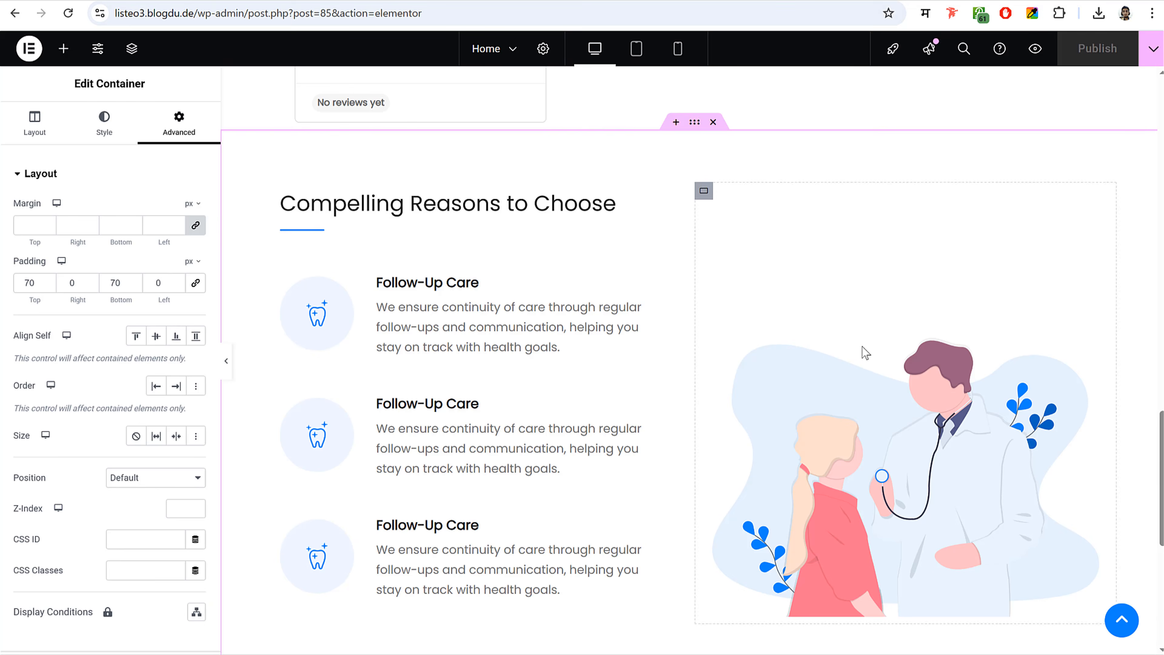
- Create a single-column Flexbox container in the empty area at the page bottom
scroll(859, 335, down, 6)
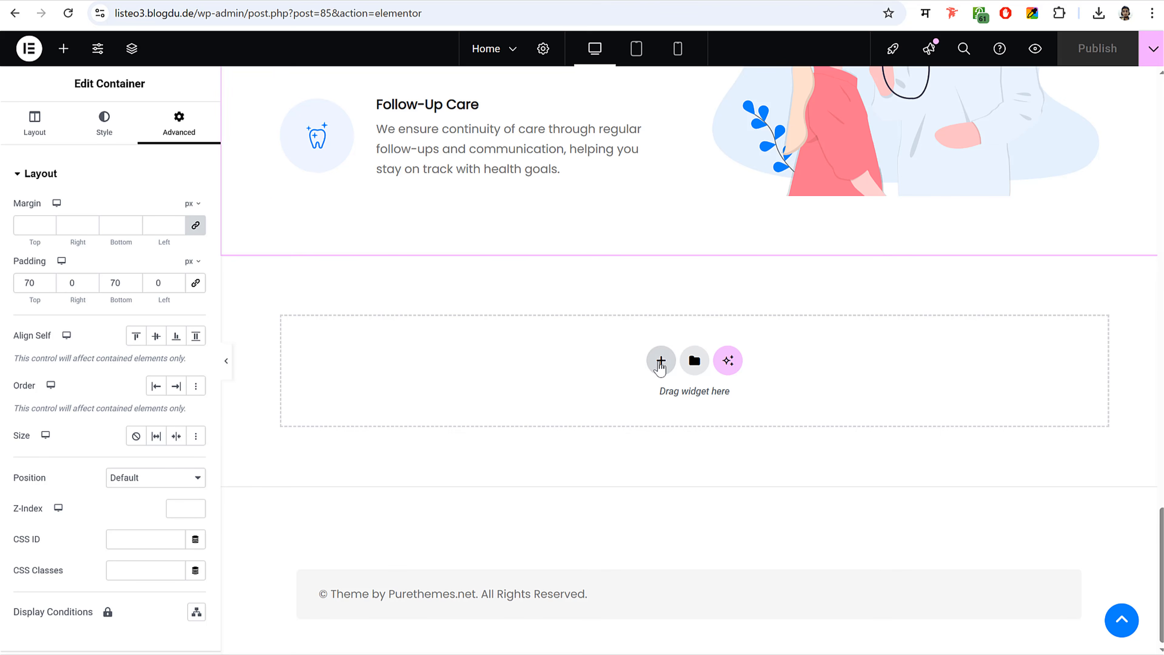
click(659, 363)
click(667, 406)
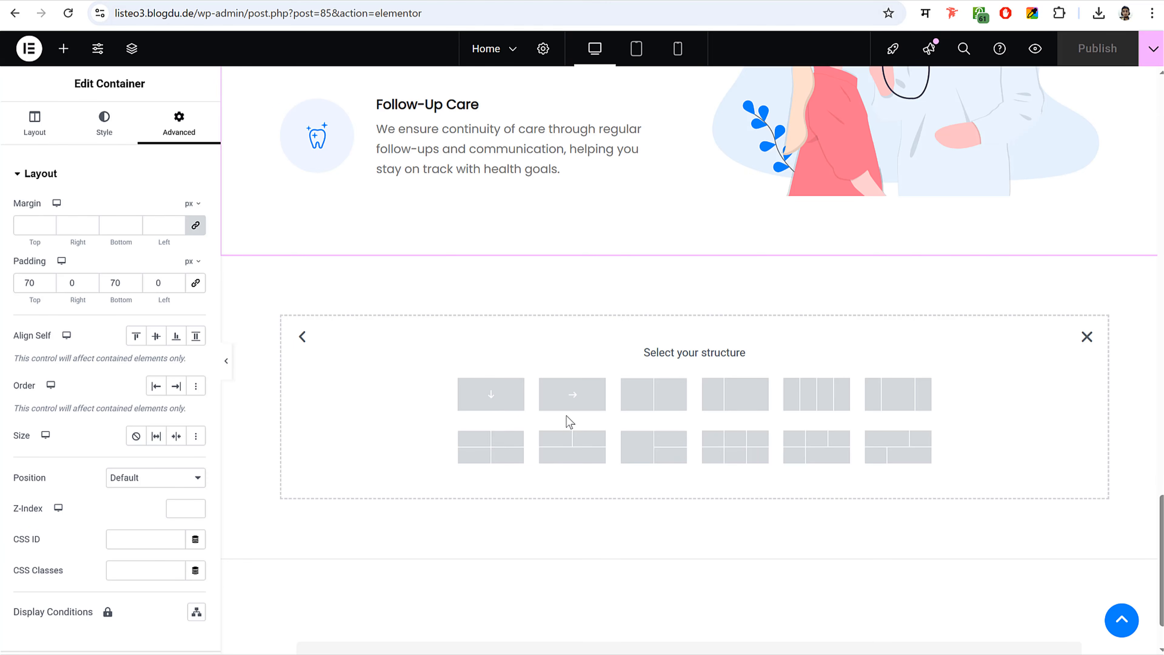
click(506, 394)
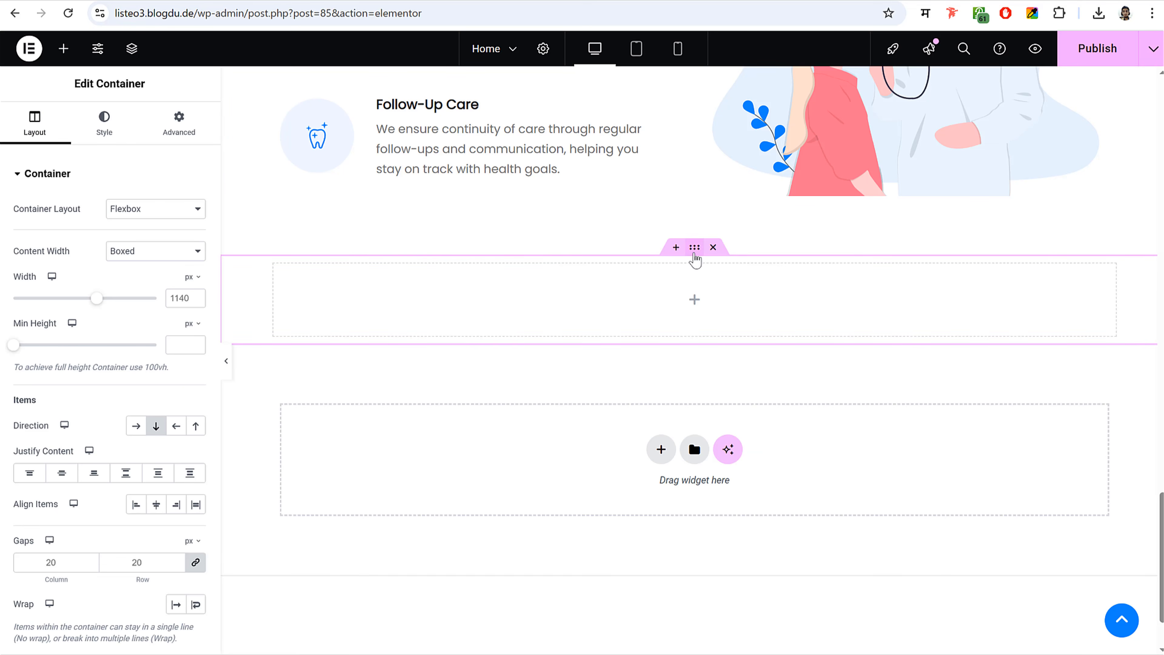
scroll(676, 279, up, 15)
scroll(652, 289, down, 3)
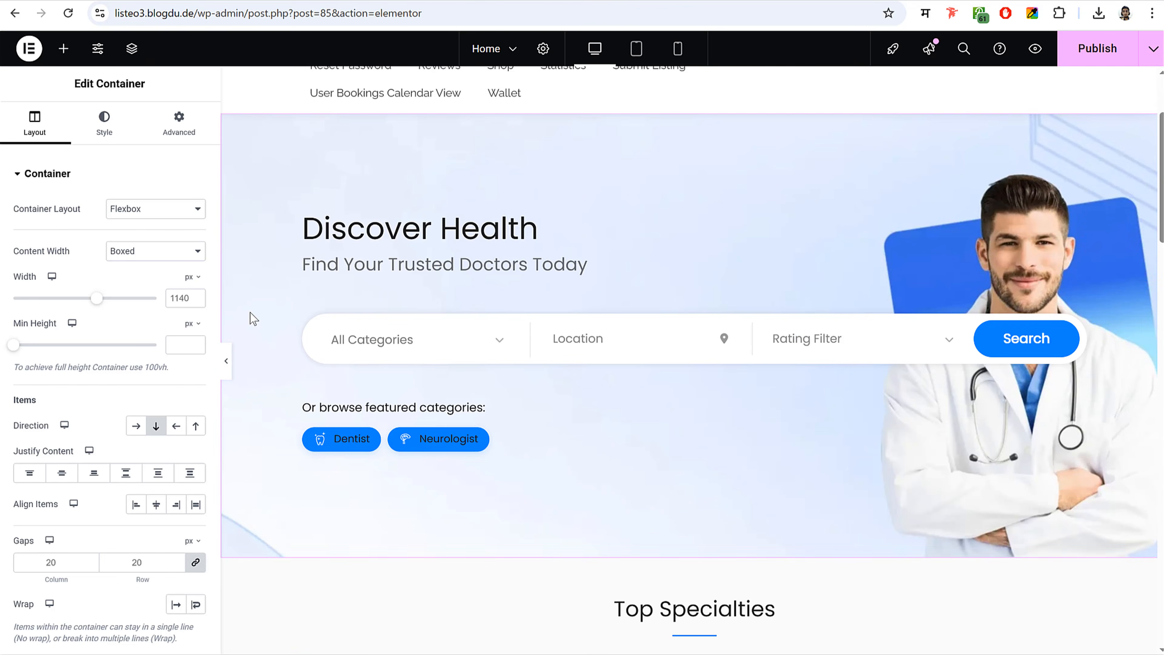
click(226, 361)
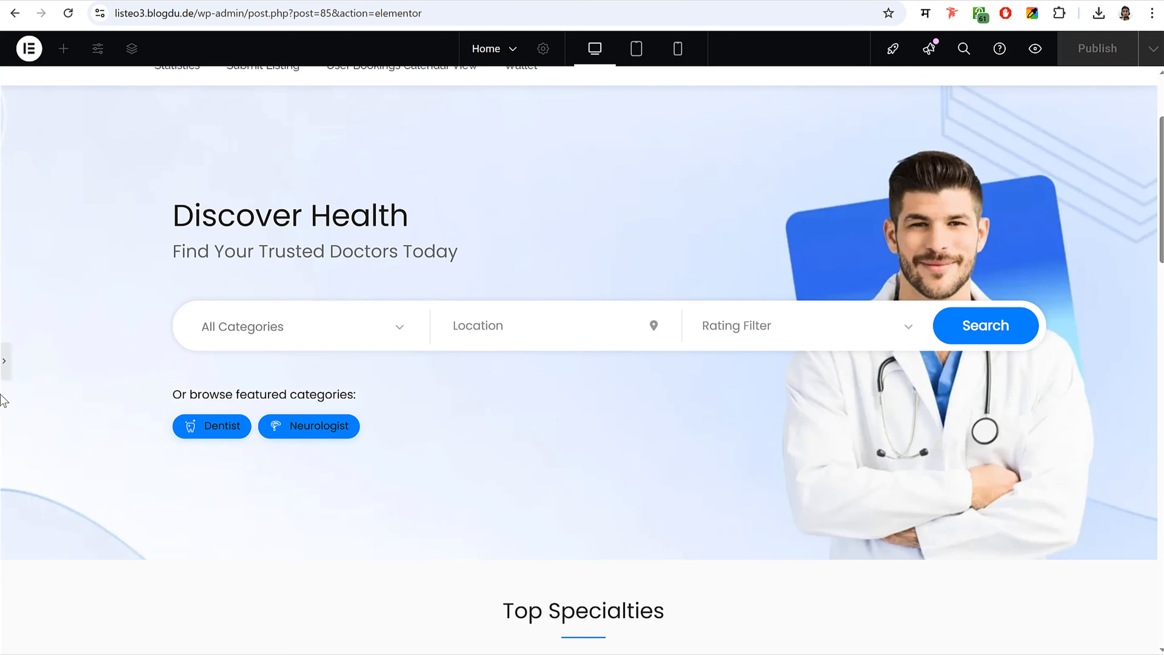
click(3, 361)
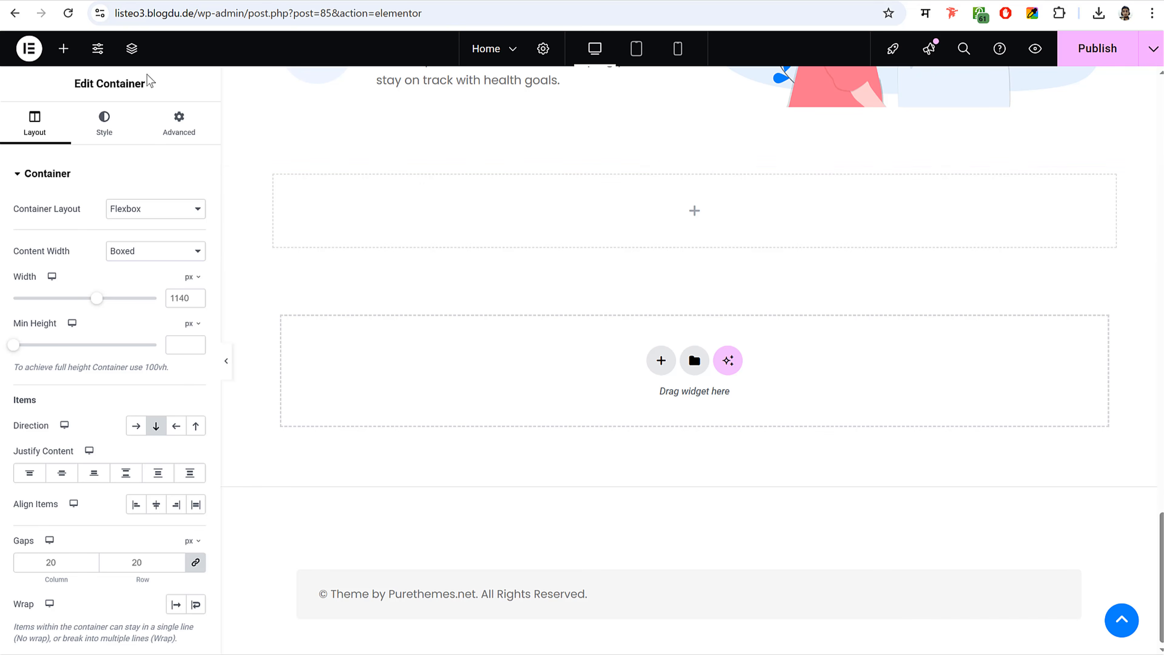
click(62, 49)
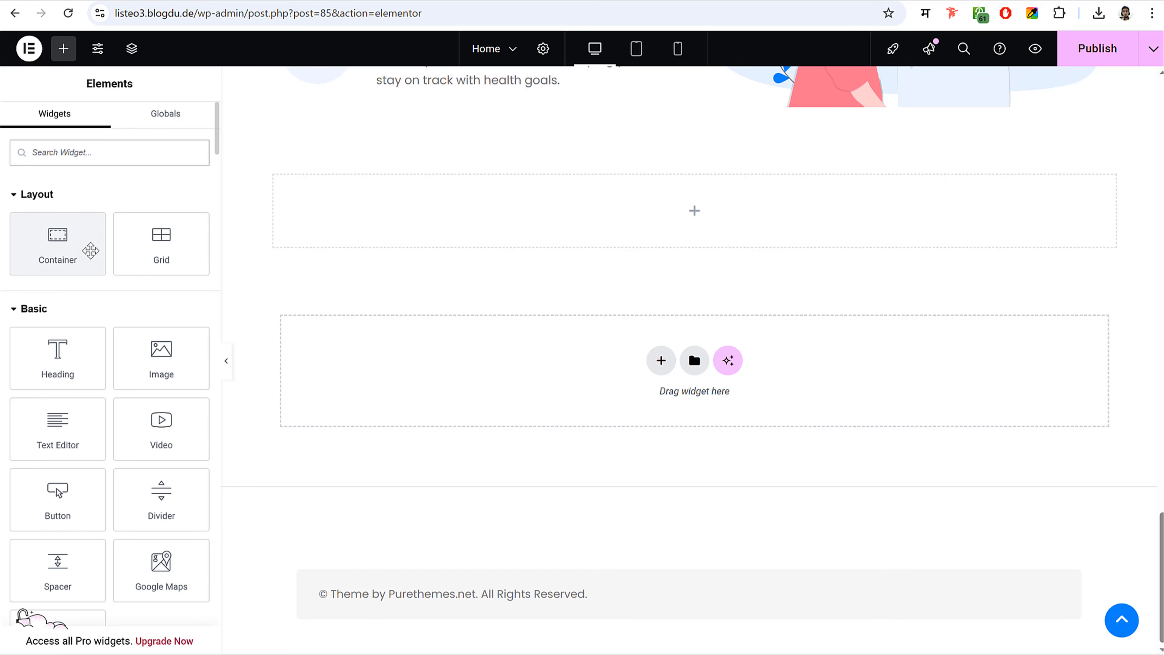
drag(56, 235, 512, 203)
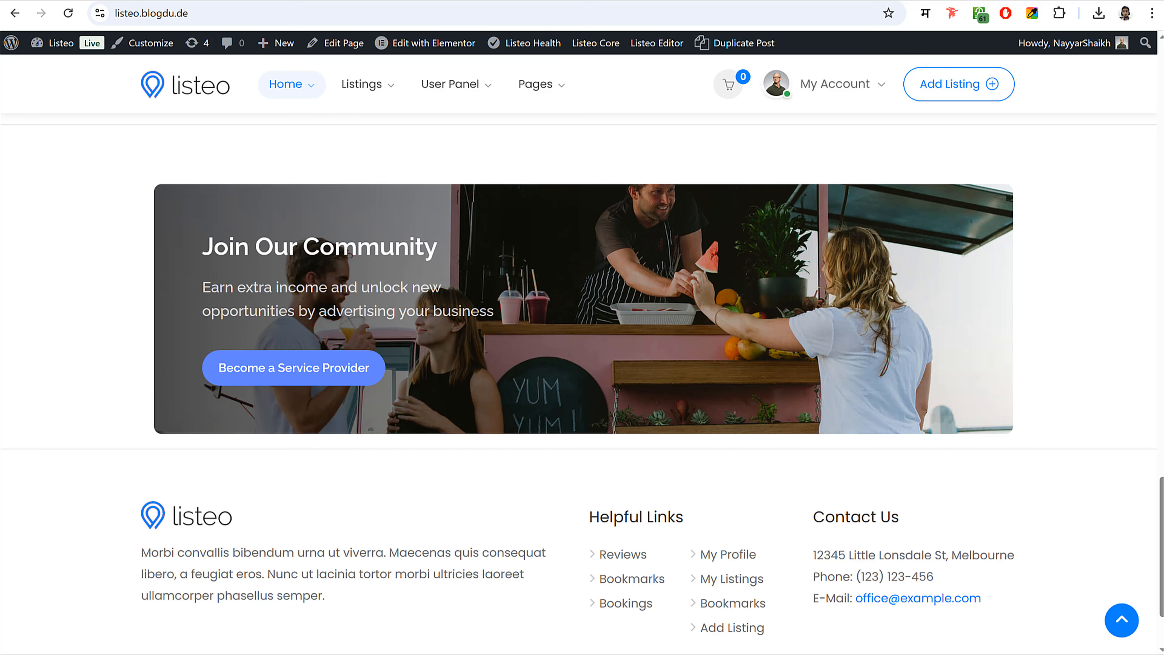
- Add a Heading widget to the new container titled 'Join Our Community'
triple_click(264, 243)
key(ctrl+c)
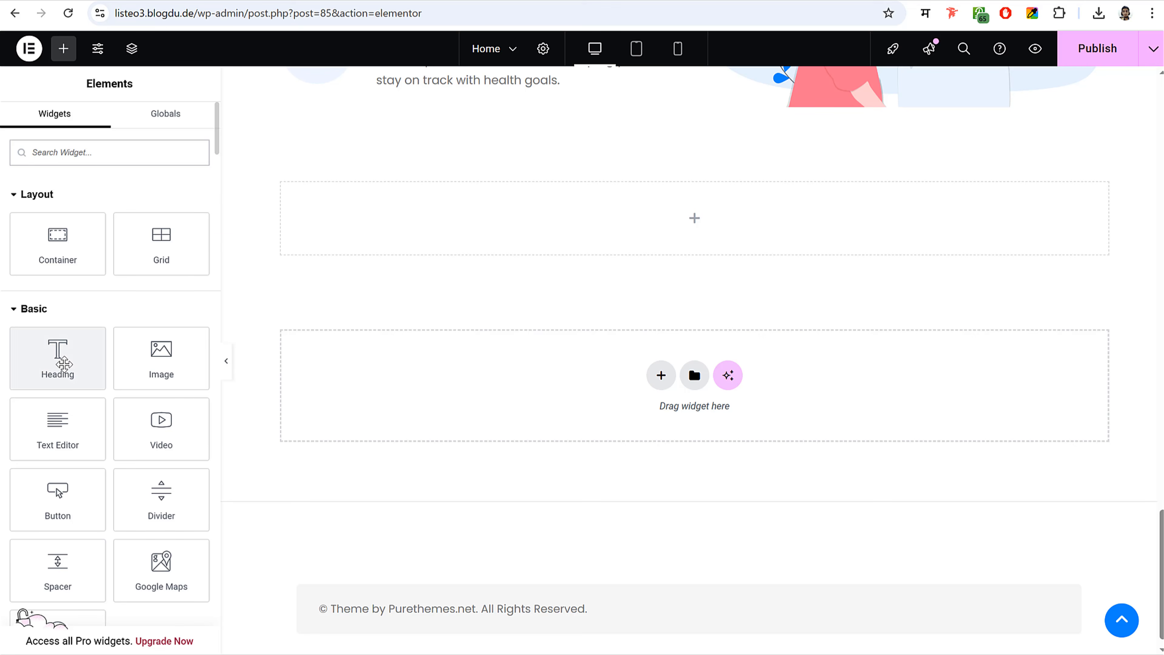
drag(58, 353, 414, 224)
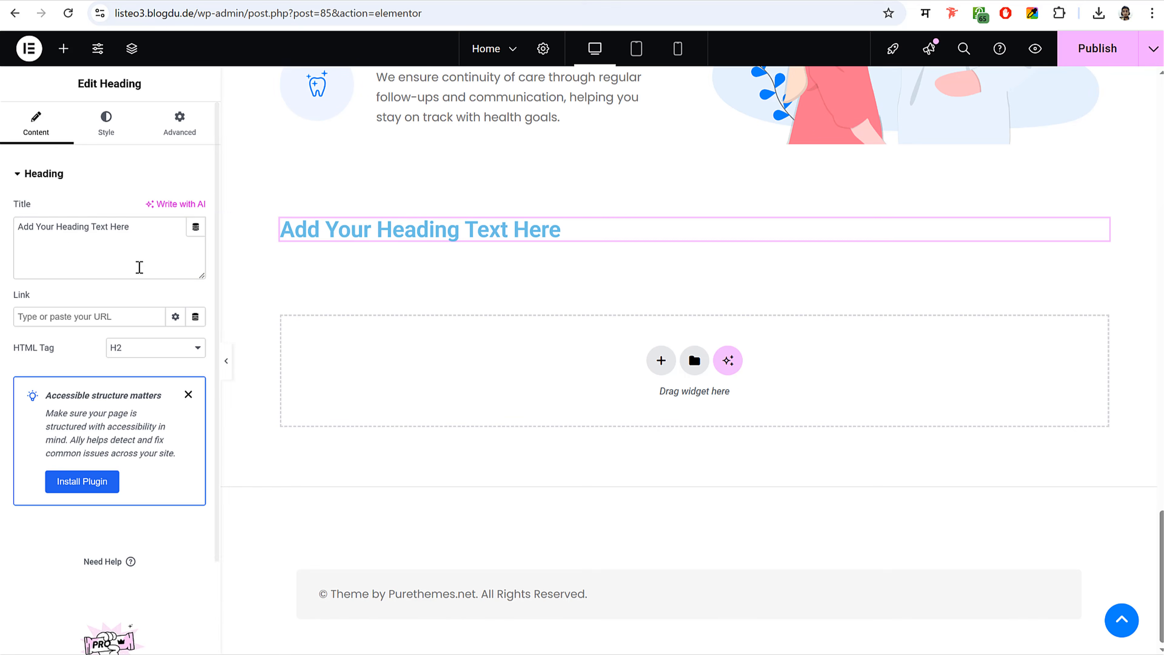
click(139, 265)
key(ctrl+a)
key(ctrl+v)
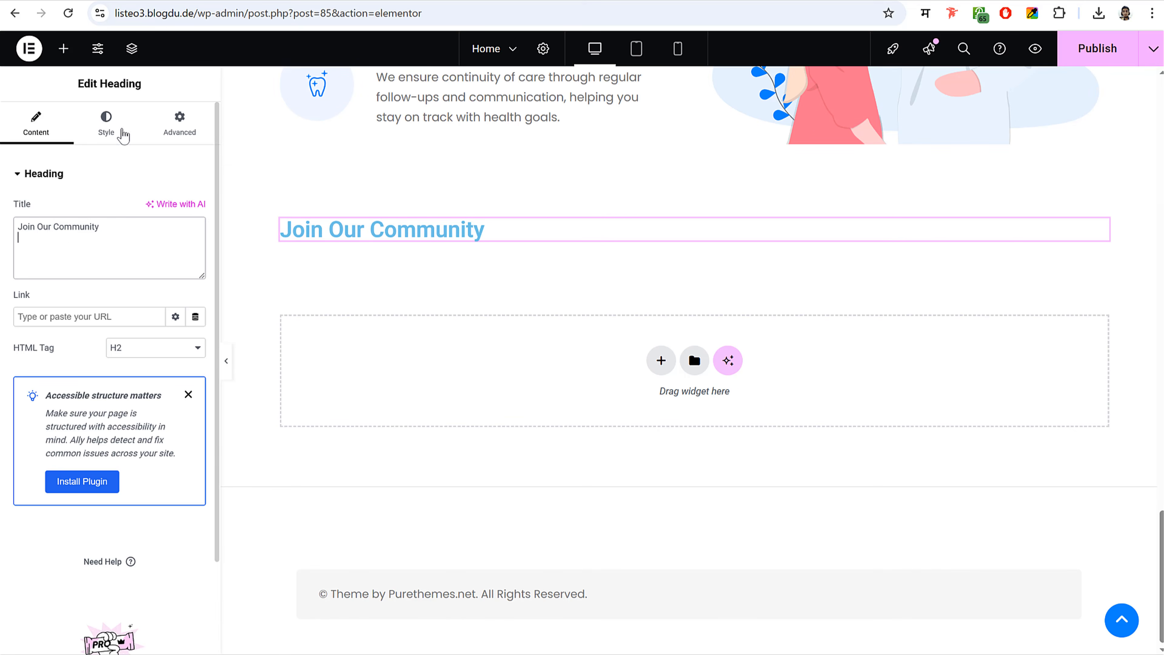
- Style the heading in Poppins with text colour #7D9CA8
click(119, 130)
click(196, 252)
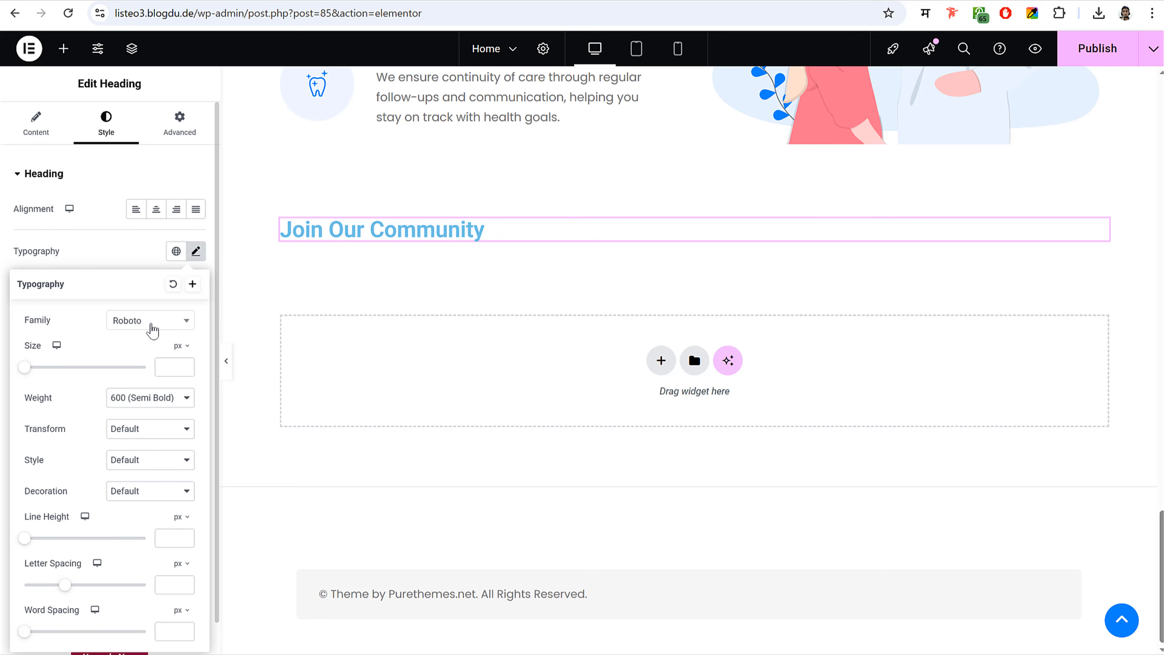
click(153, 328)
text(poppins)
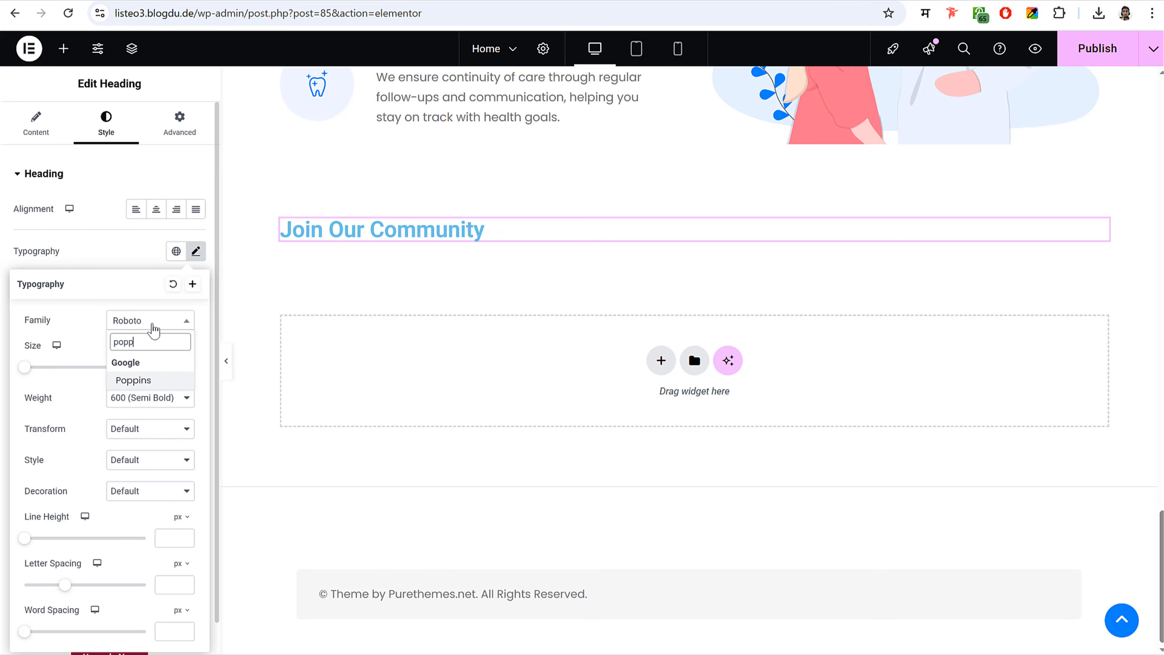
key(Return)
click(107, 238)
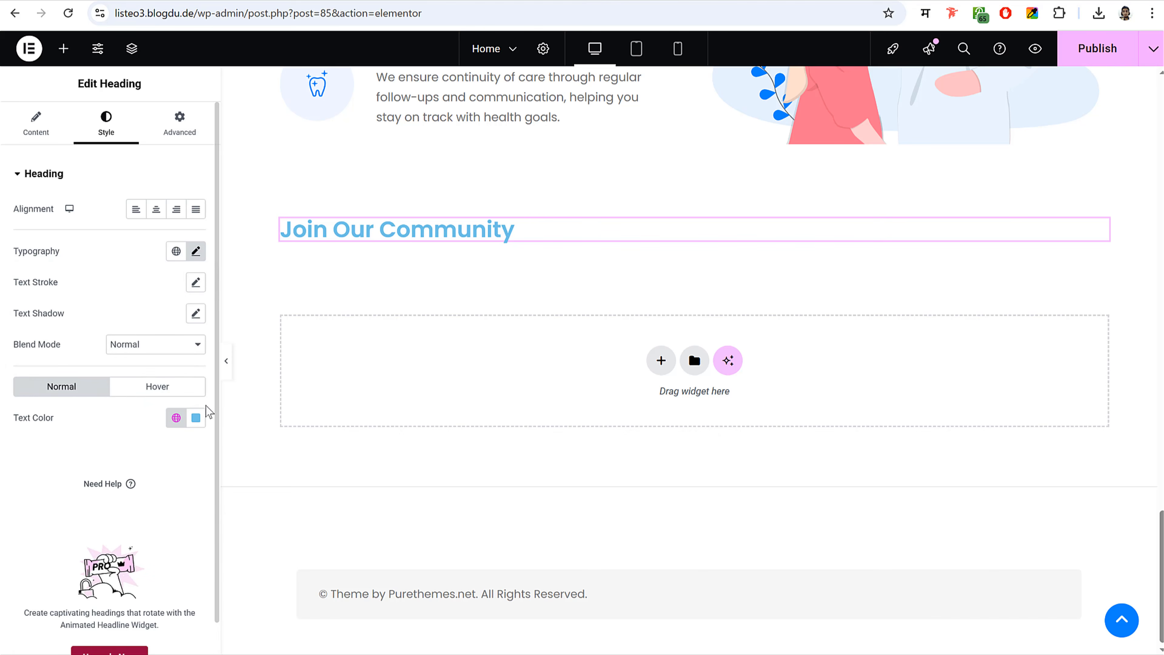
click(196, 417)
drag(143, 493, 154, 515)
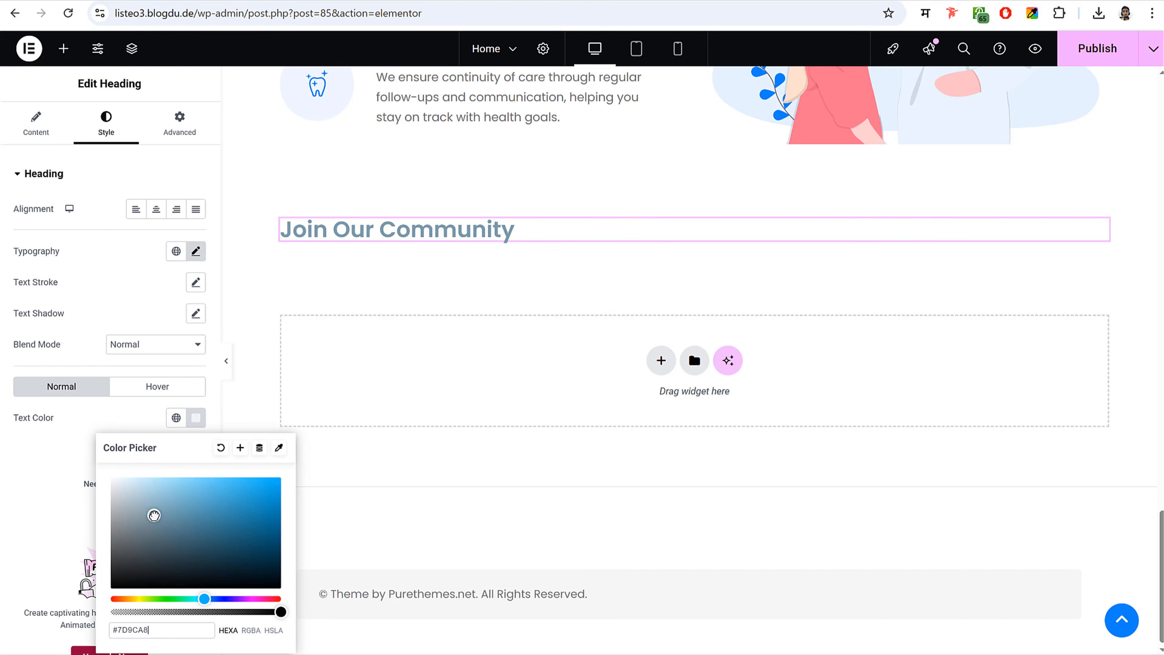
click(117, 296)
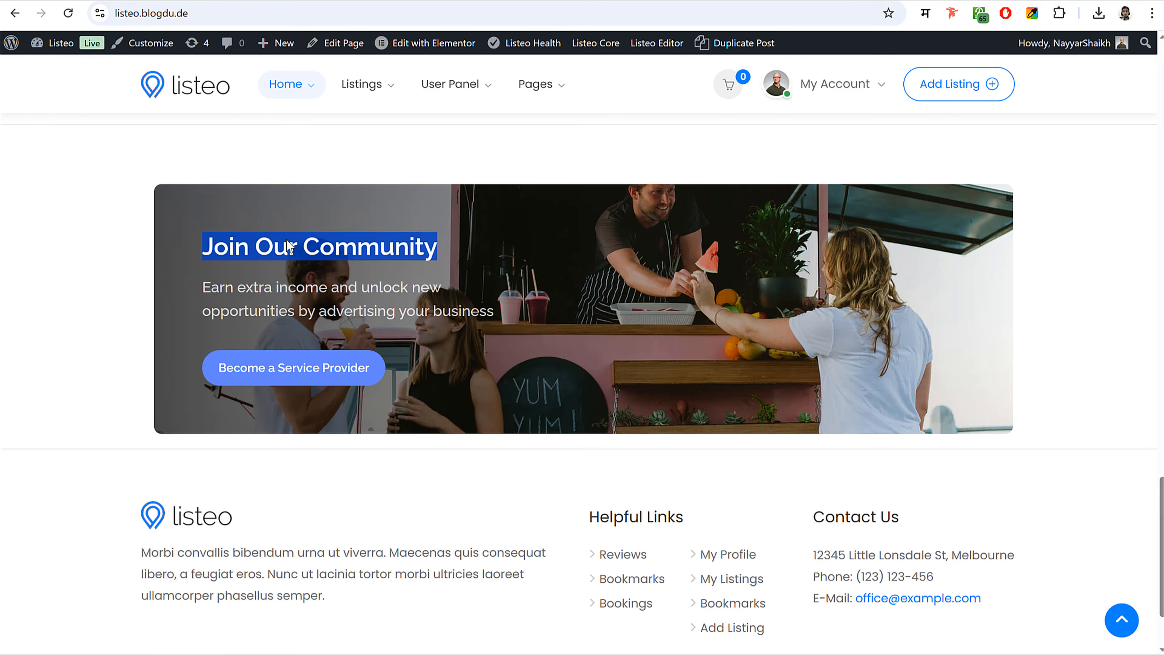
- Select the two-line earn-extra-income subtitle on the live Listeo banner for copying
click(647, 299)
drag(207, 287, 510, 318)
click(241, 283)
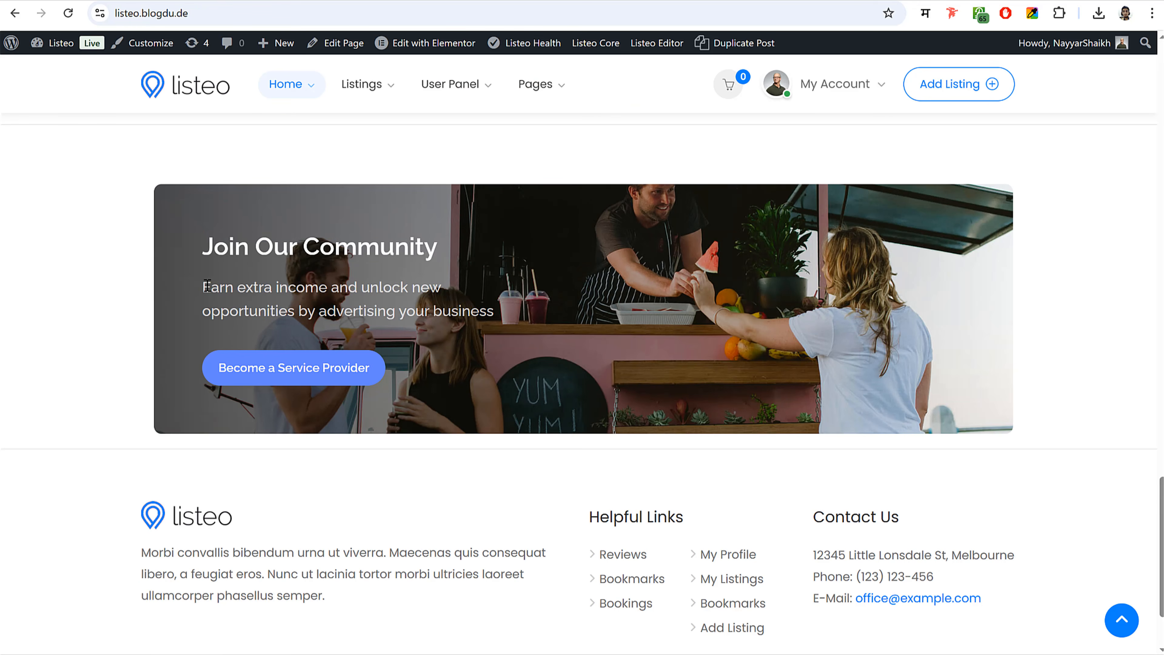
drag(207, 287, 501, 323)
key(ctrl+c)
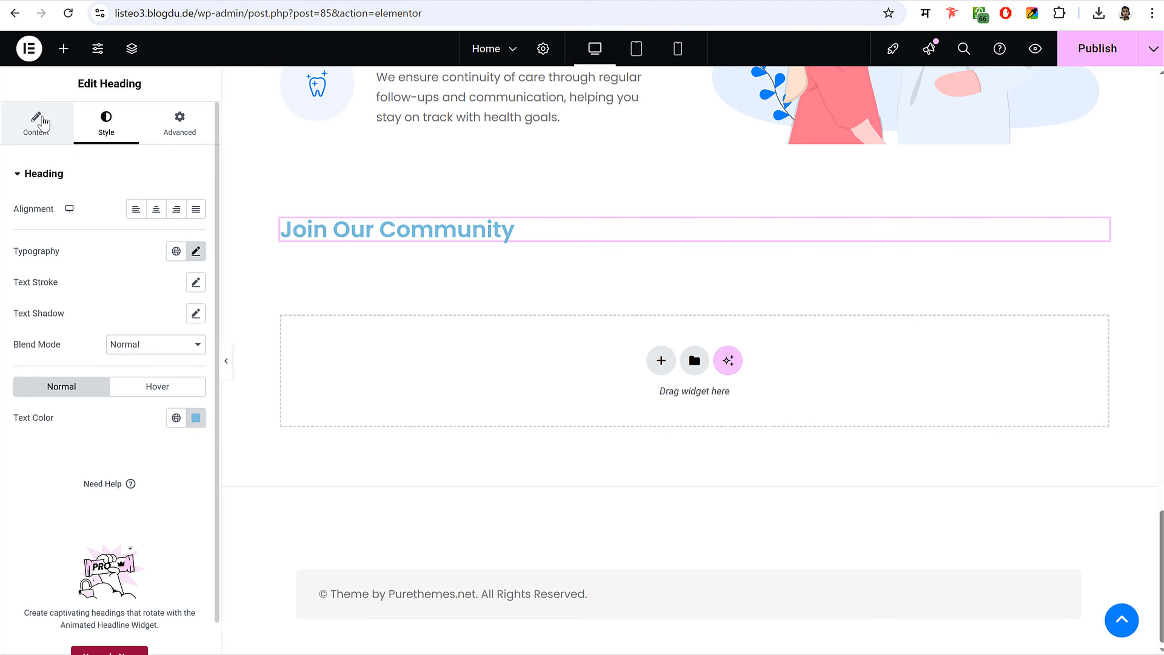
- Add a second heading below Join Our Community containing the pasted subtitle
click(37, 120)
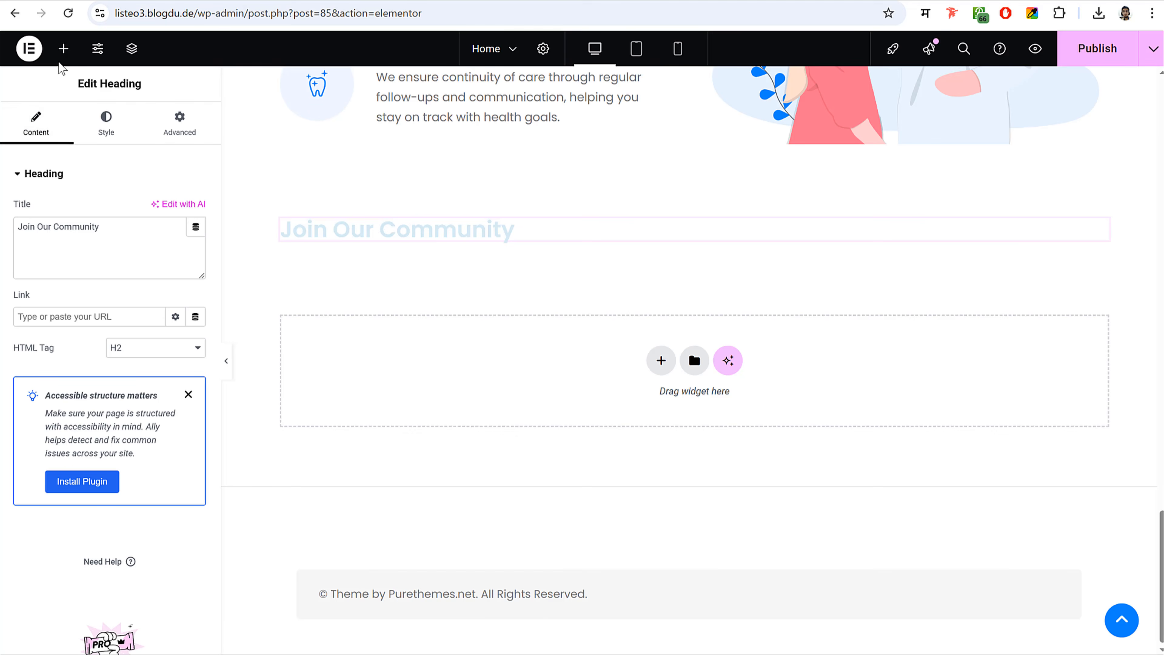
click(63, 47)
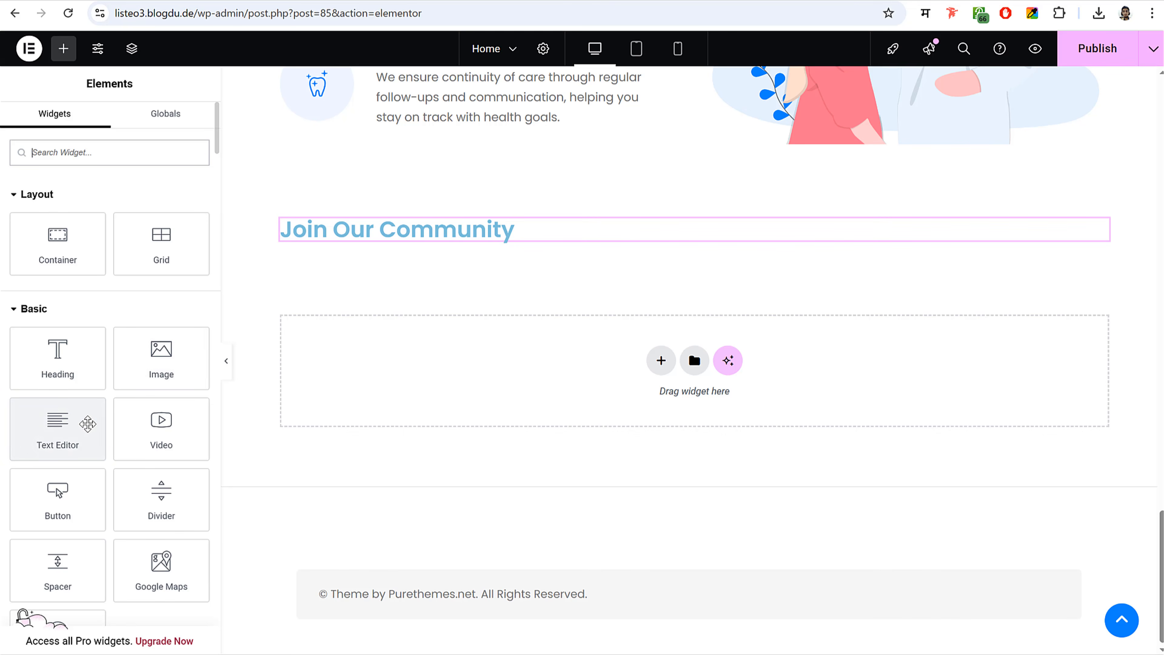
drag(53, 362, 388, 248)
triple_click(117, 229)
key(ctrl+v)
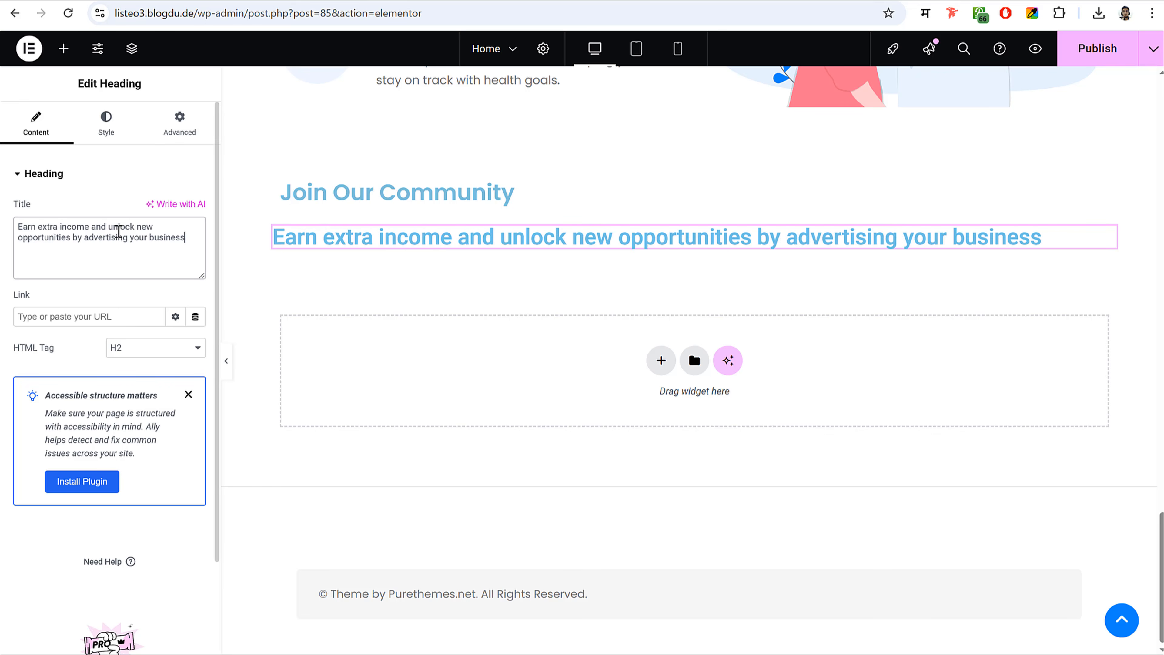
- Set the subheading typography to Poppins, 20 px, weight 400, 32 px line height
click(106, 124)
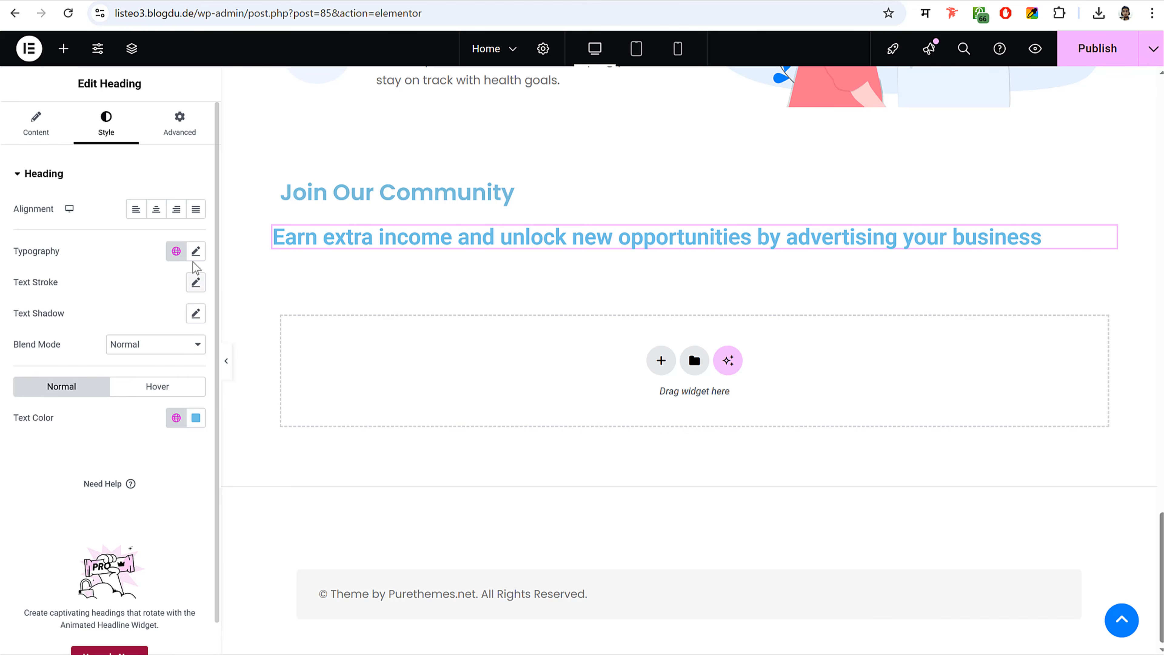
click(196, 251)
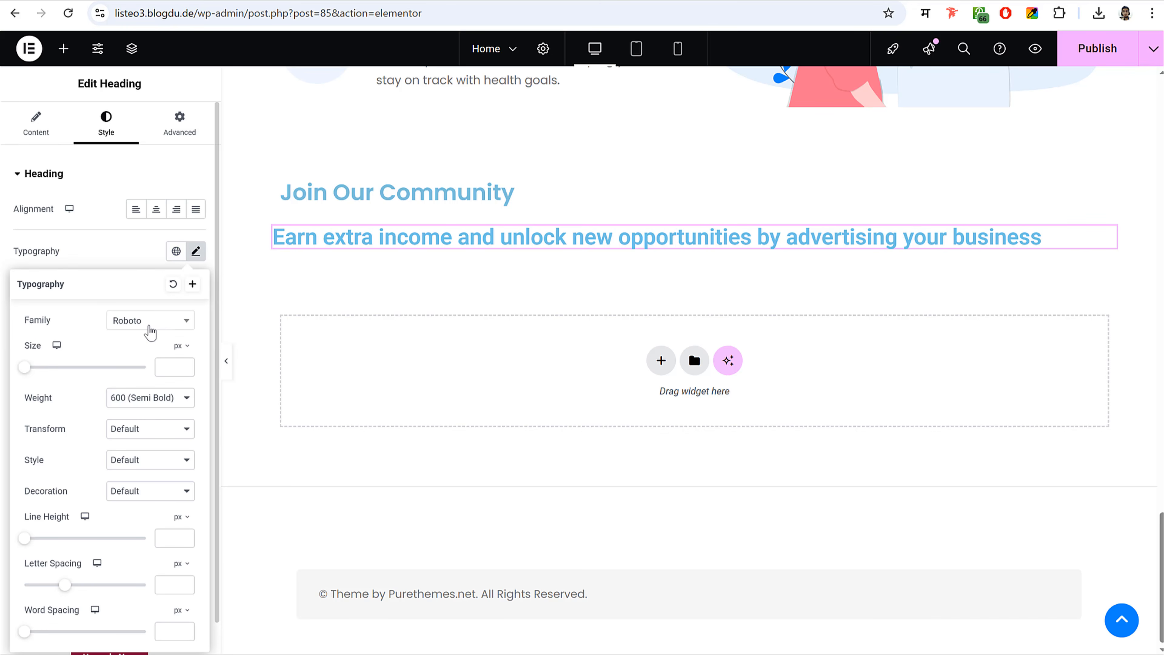
click(150, 330)
text(poppins)
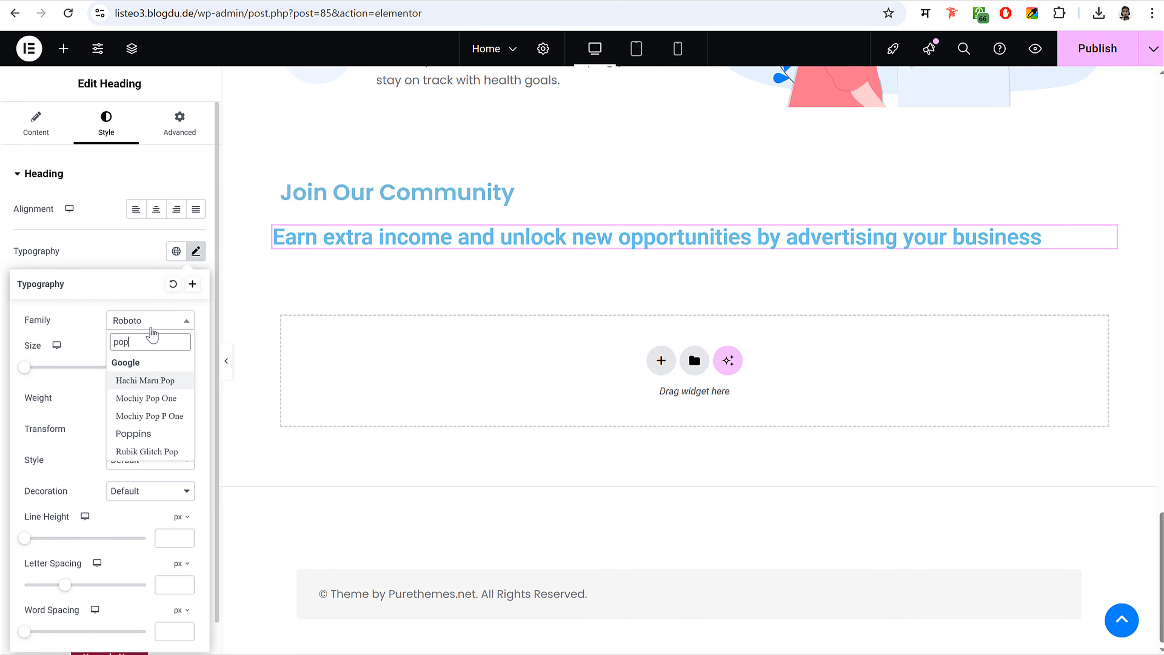
key(Return)
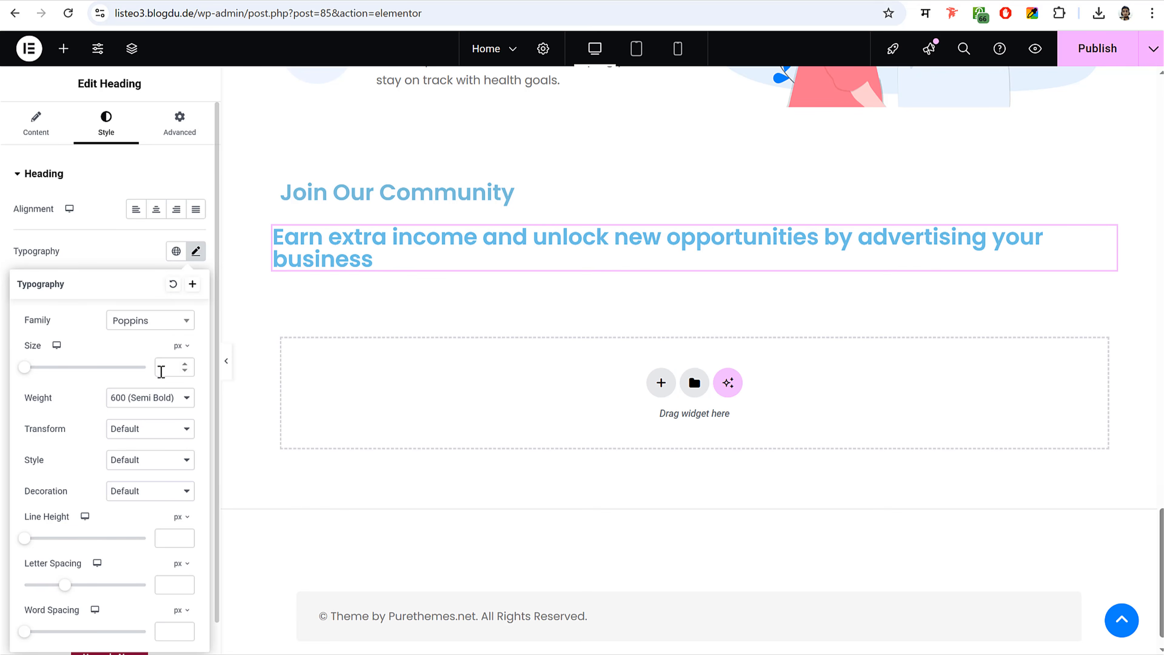
text(20)
click(142, 398)
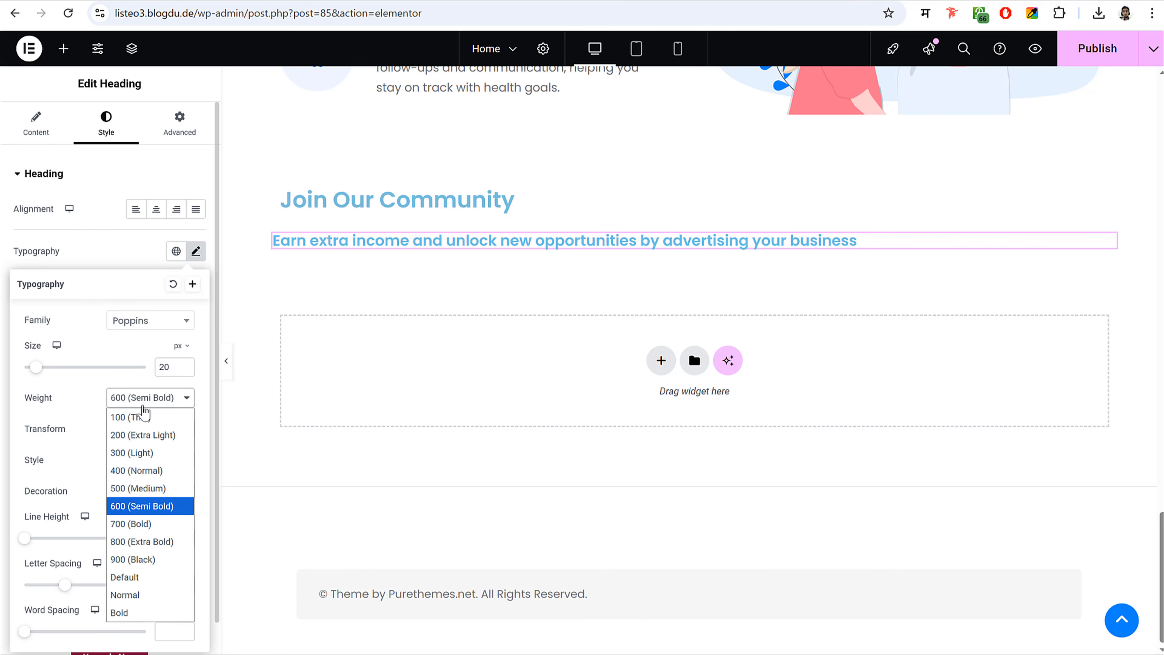
click(134, 468)
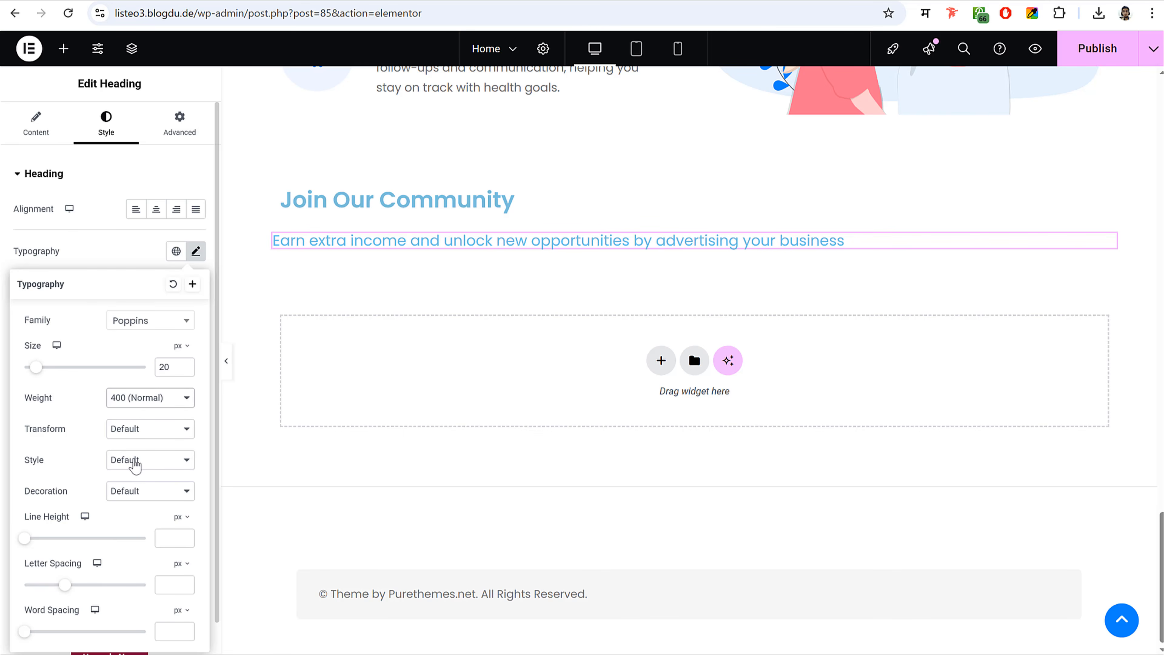
click(167, 538)
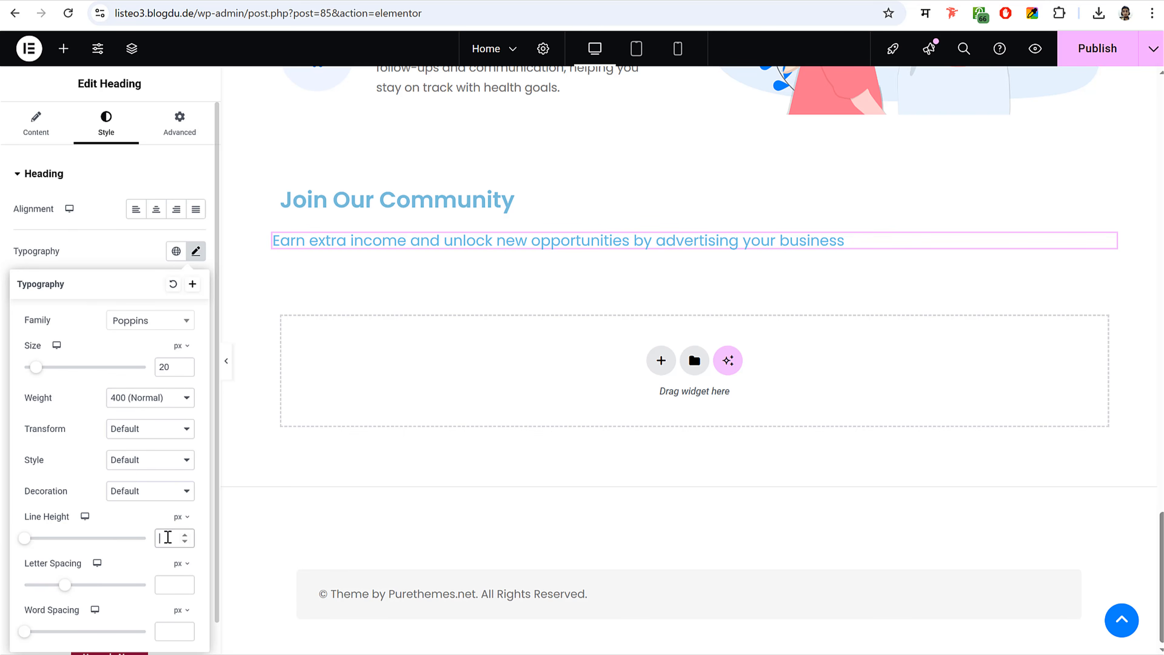
text(32)
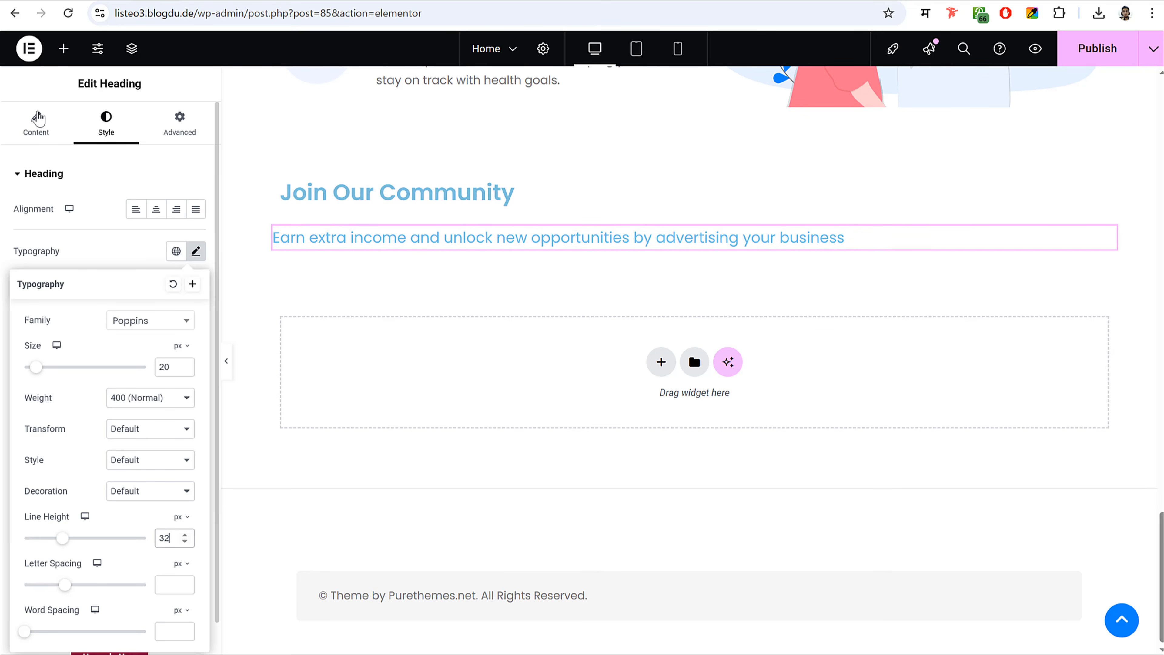
- Insert a <br> after 'new' in the subheading title to break it into two lines
click(33, 116)
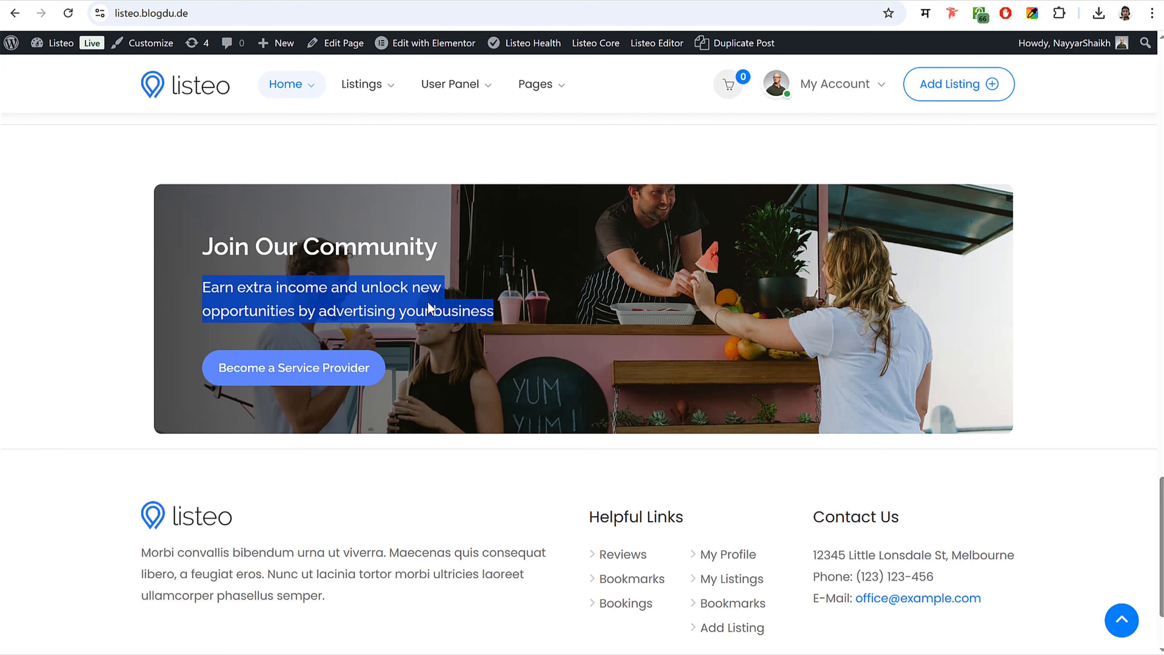
click(445, 301)
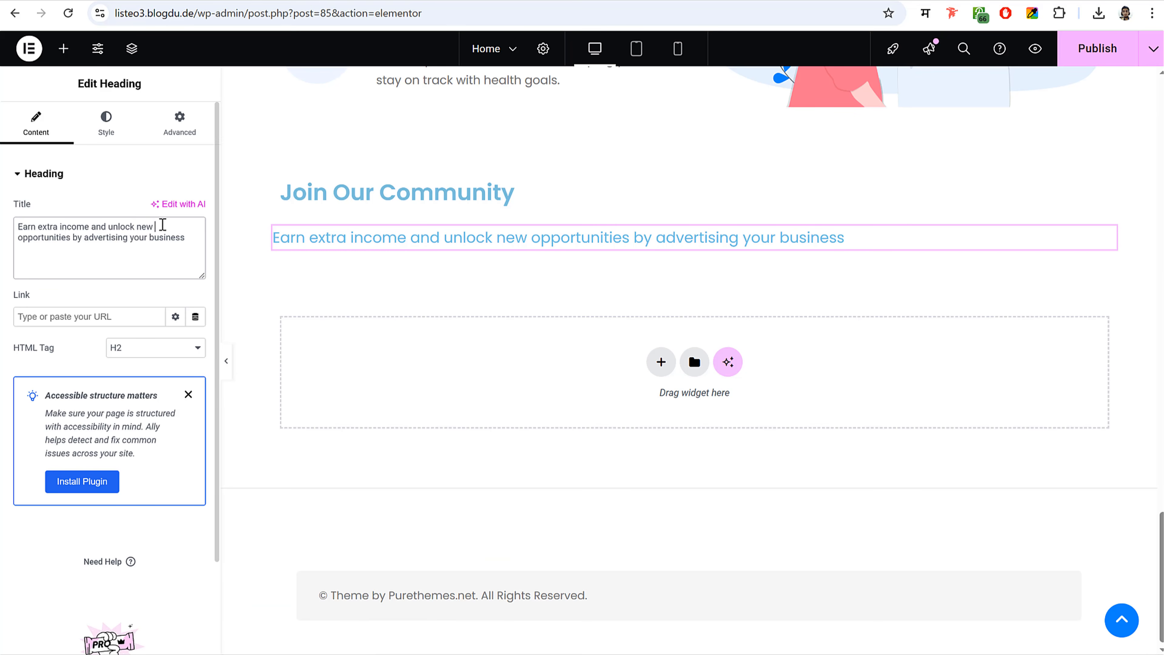
text(<br>)
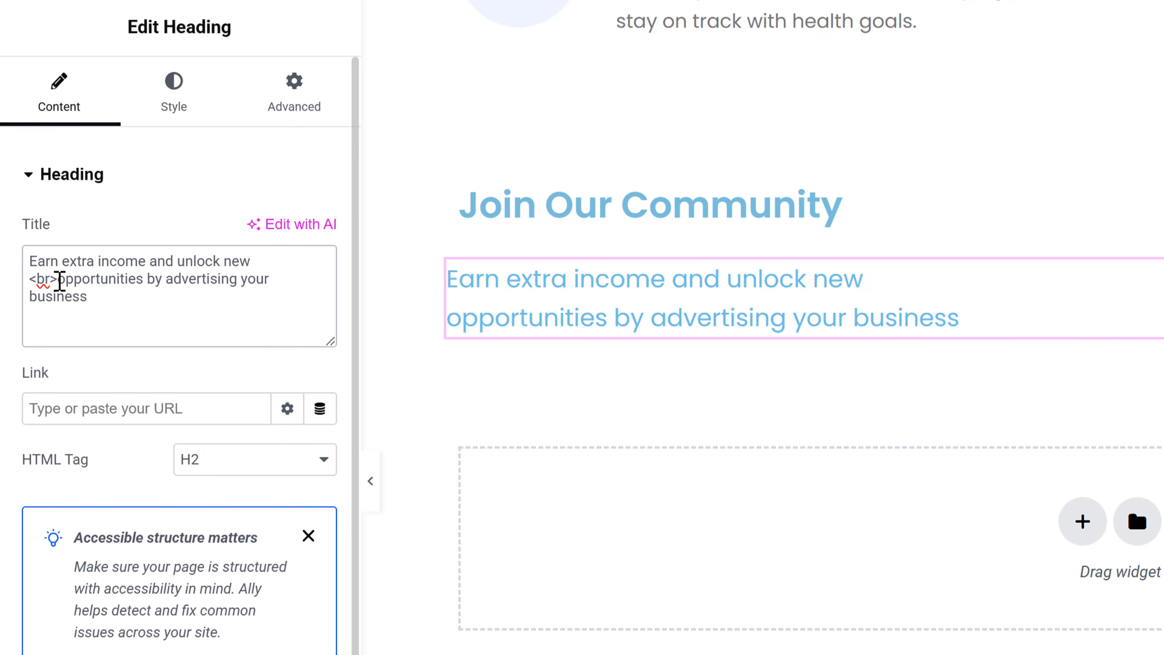
drag(58, 278, 25, 281)
click(26, 281)
key(BackSpace)
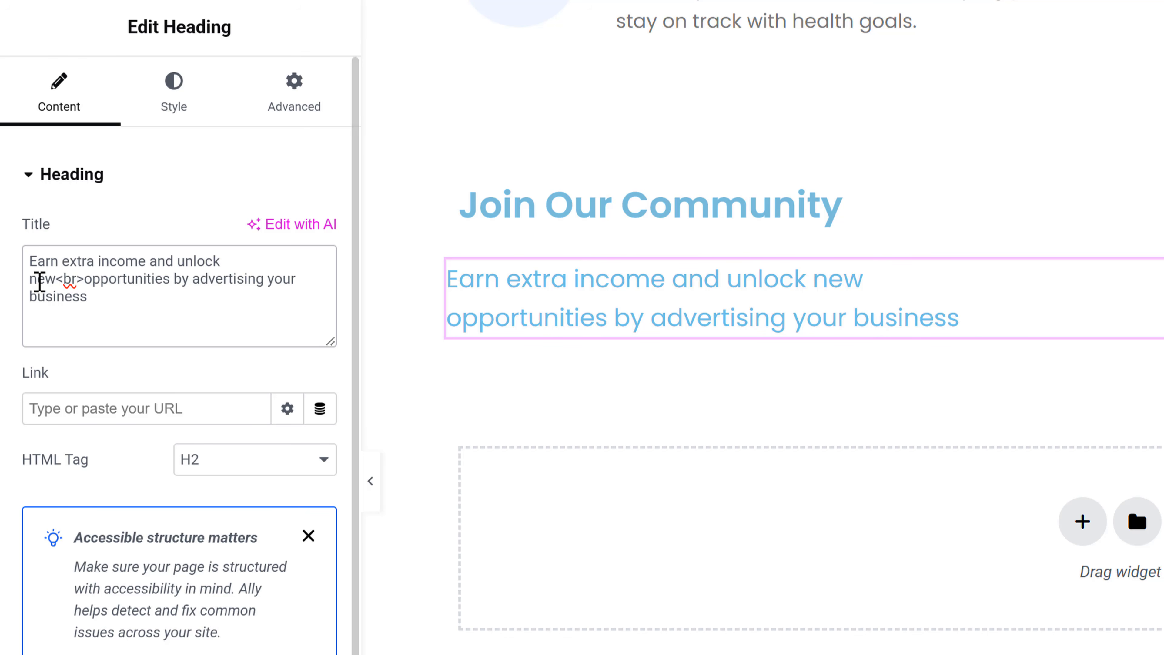
click(85, 278)
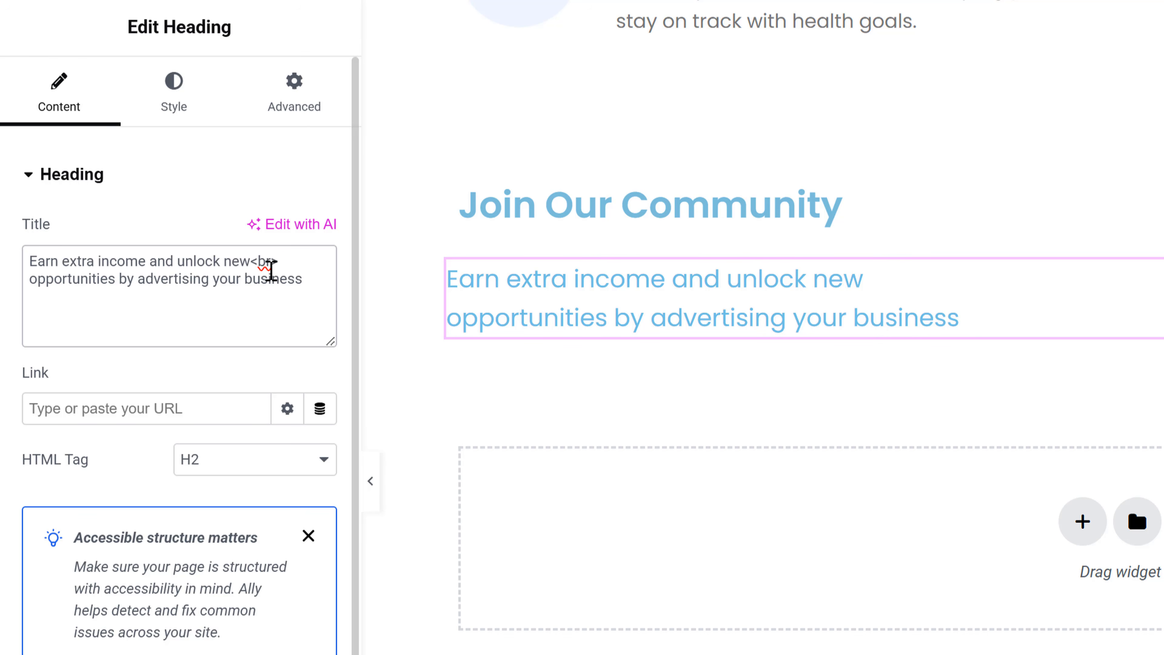
drag(282, 261, 251, 262)
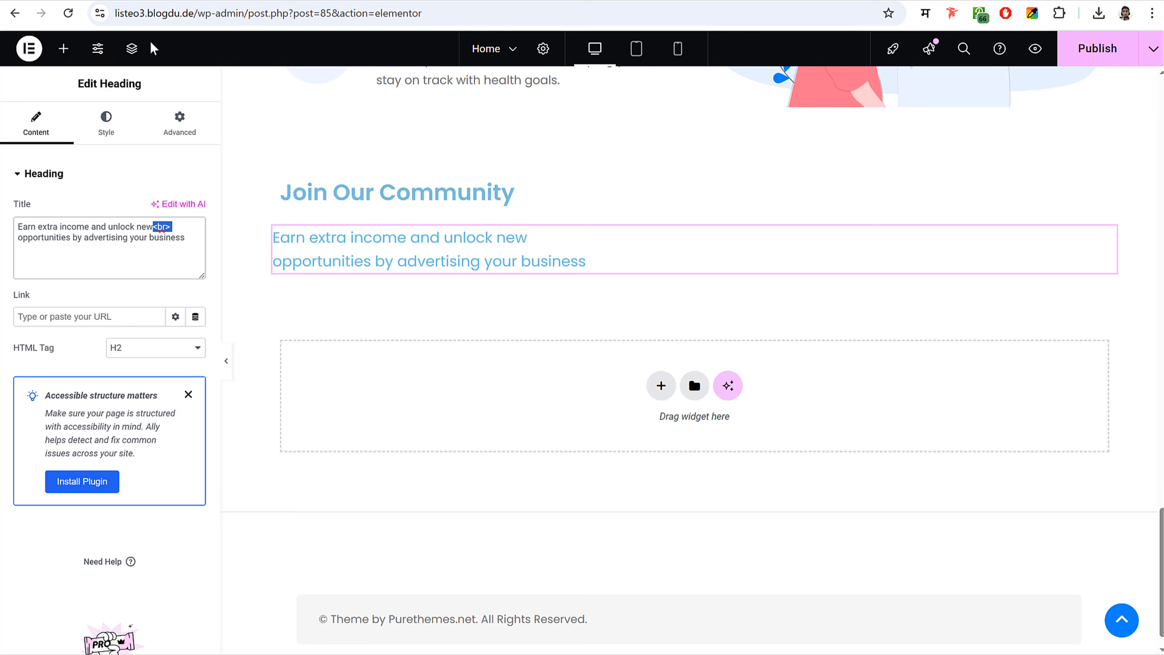
- Add a Button widget below the subheading labelled 'Become a Service Provider'
click(65, 50)
text(butt)
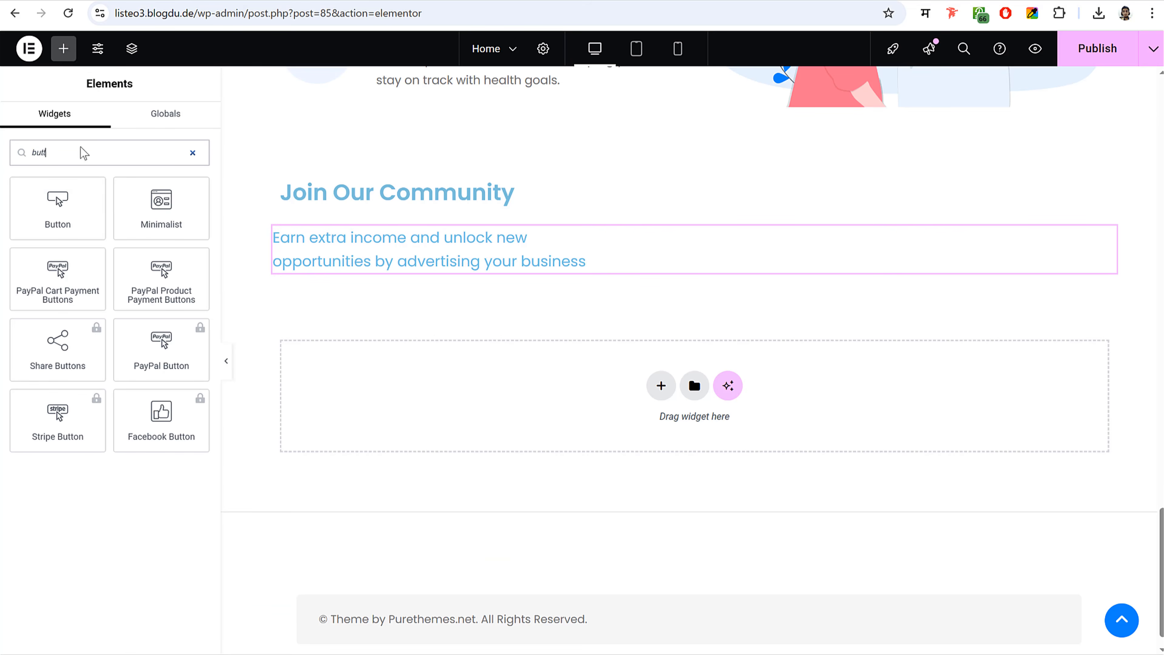
drag(76, 197, 414, 271)
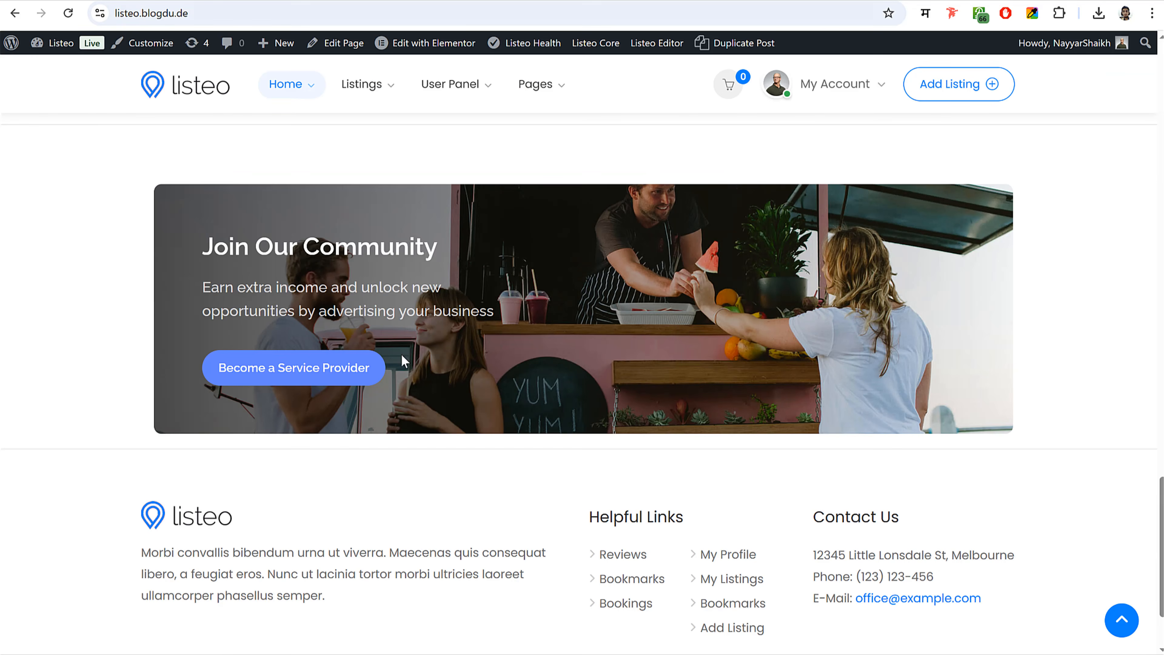
drag(138, 367, 374, 376)
key(ctrl+c)
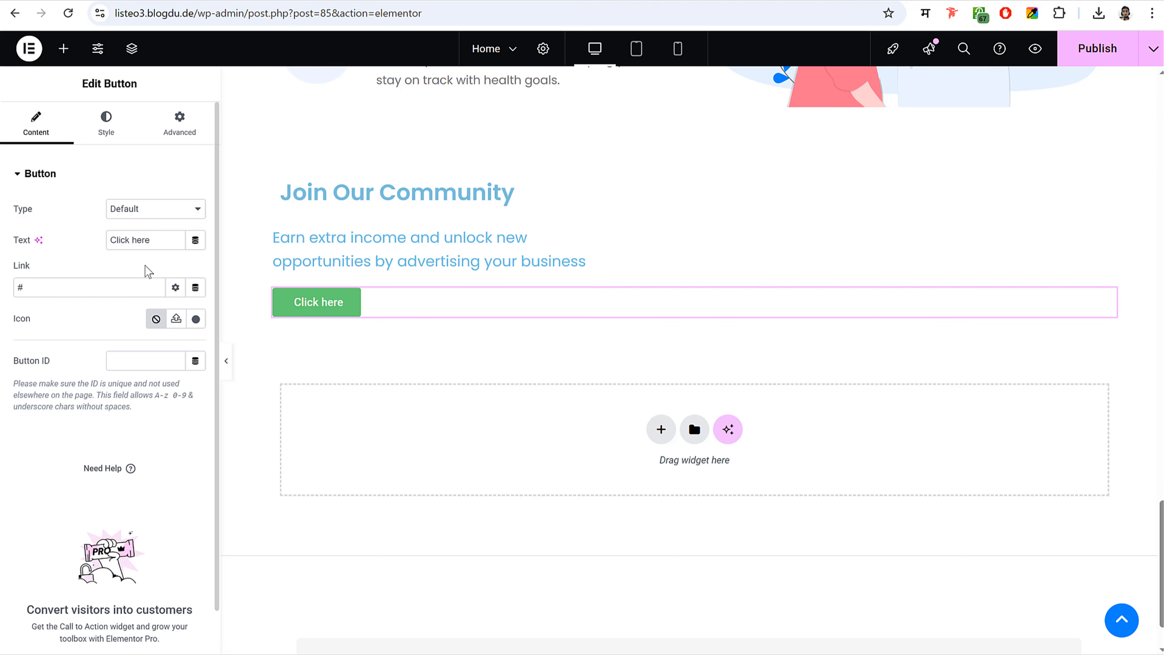
triple_click(159, 239)
key(ctrl+v)
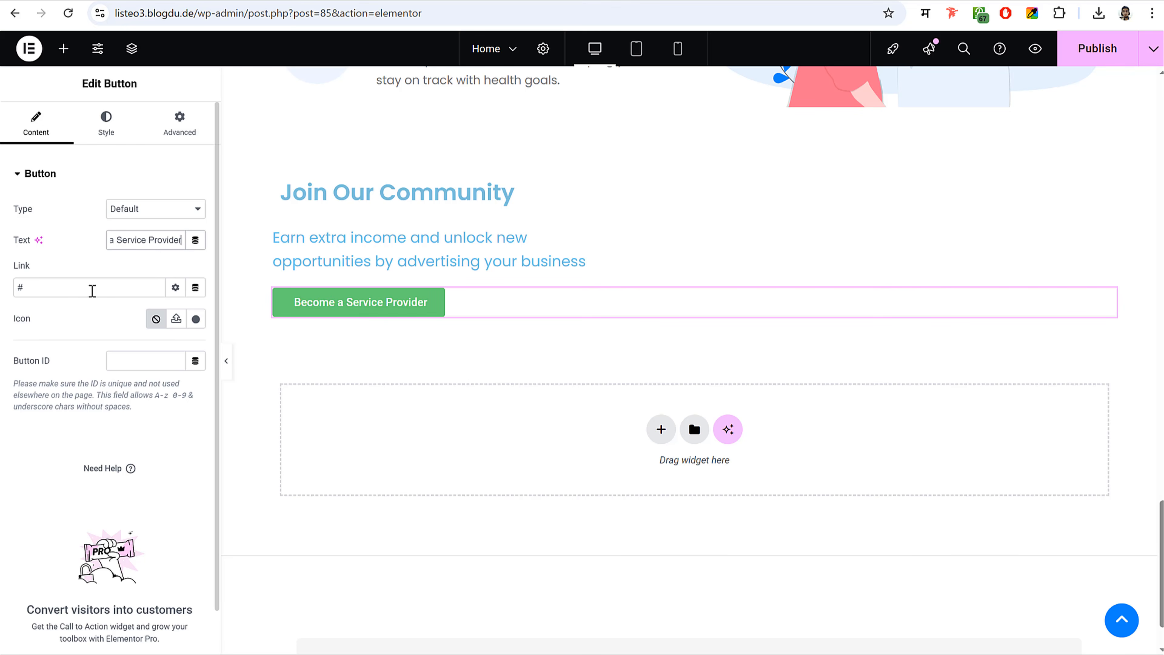
- Link the button to the site's Dashboard page
drag(80, 286, 16, 288)
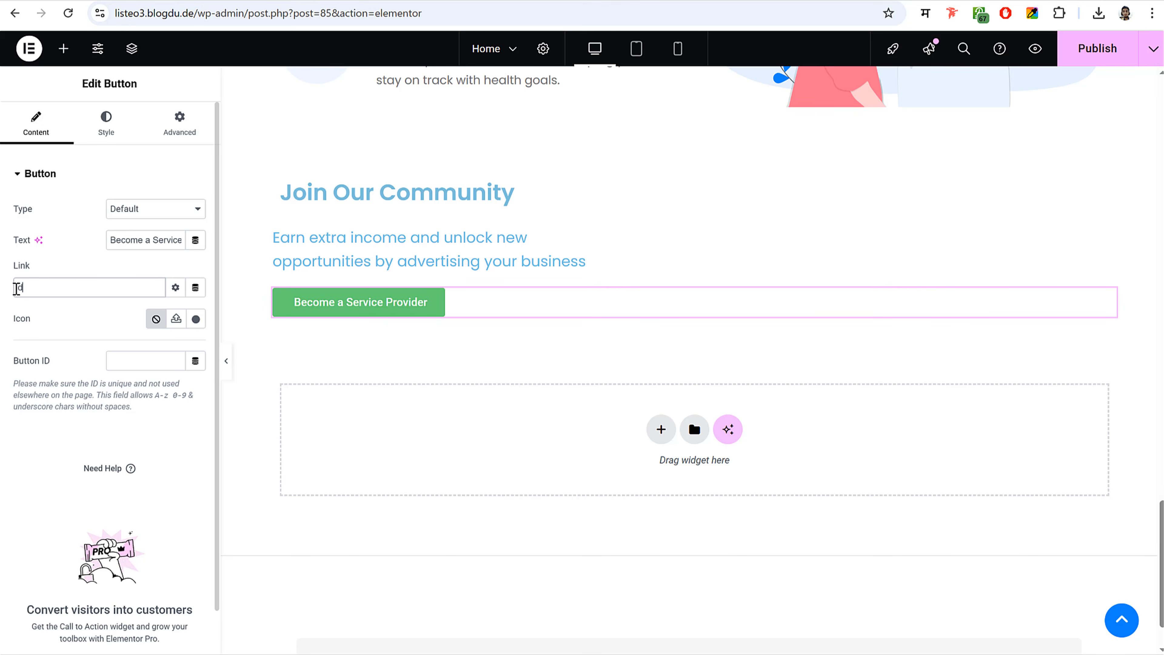
key(ctrl+a)
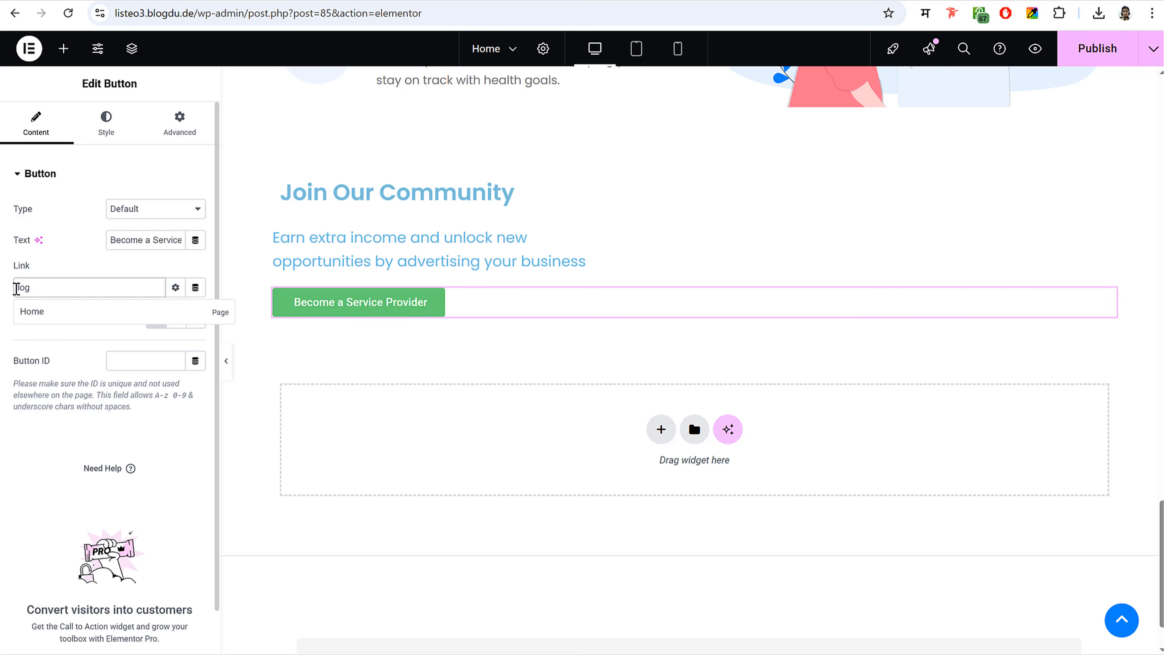
text(regi)
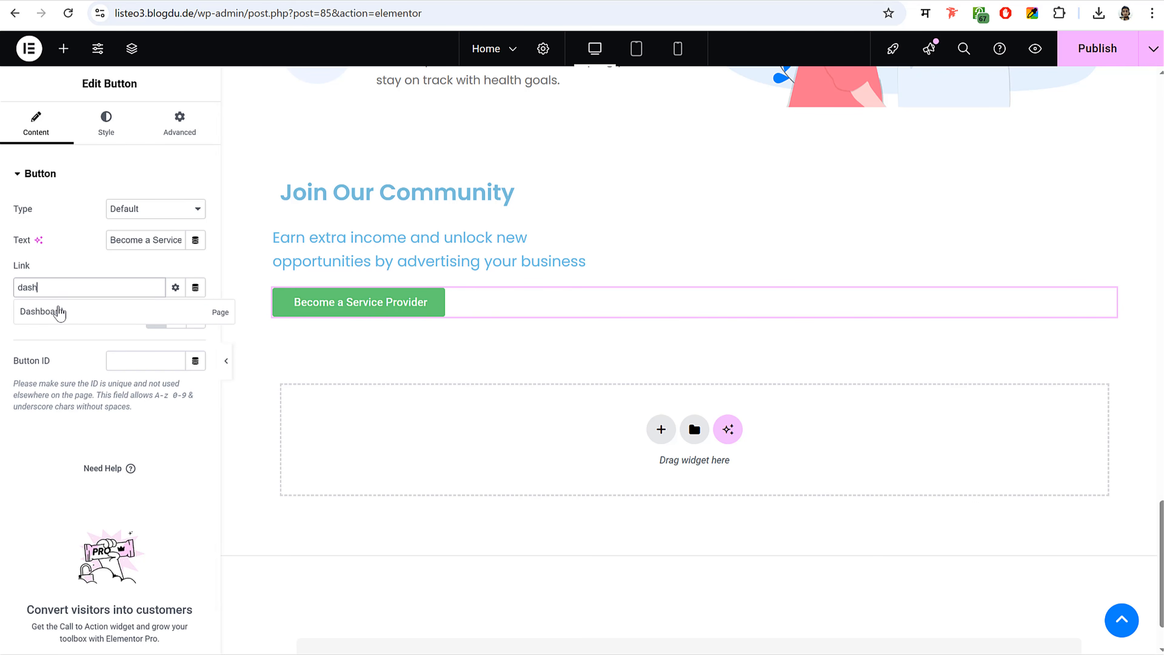
click(48, 310)
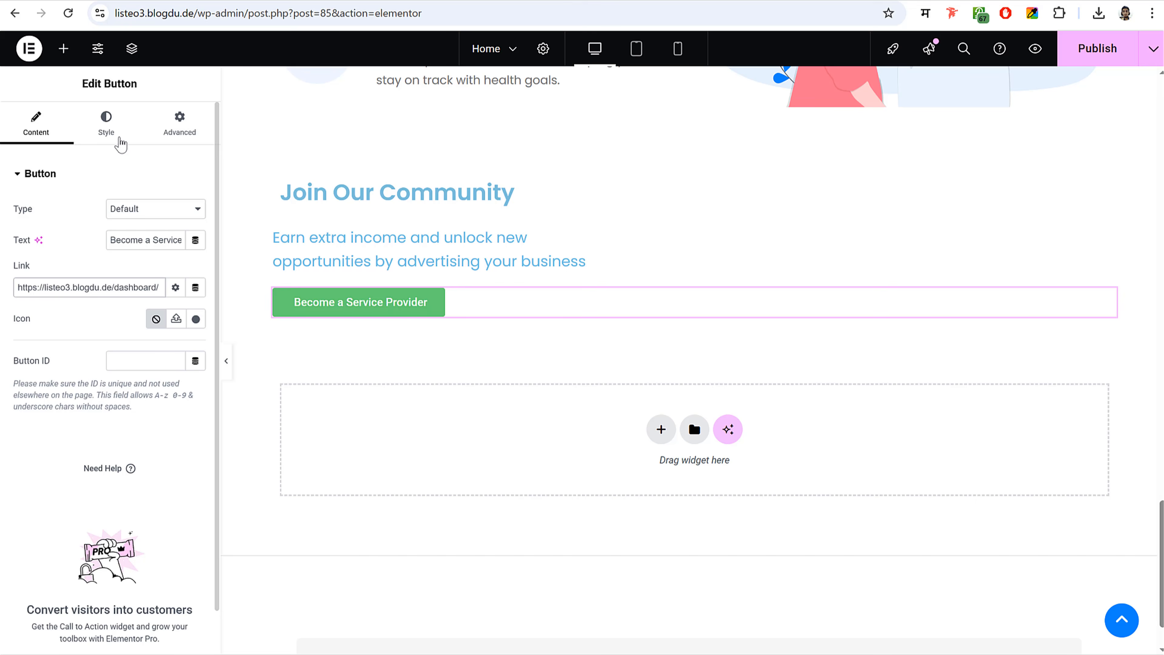
- Make the button background the copied blue
click(110, 128)
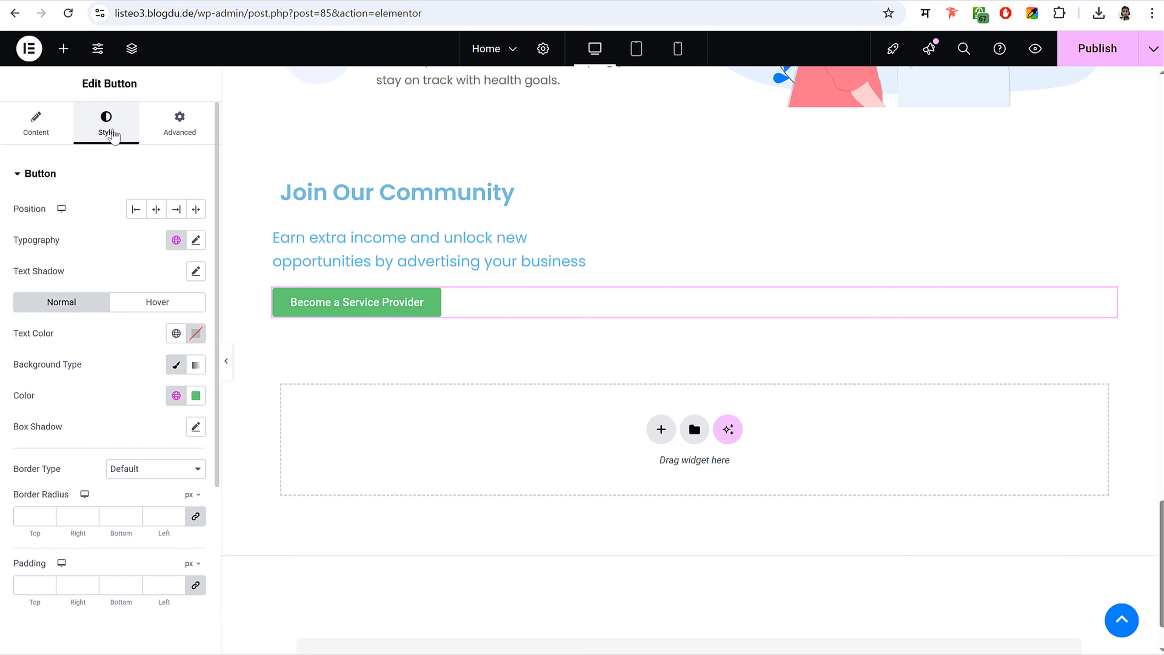
scroll(156, 330, down, 3)
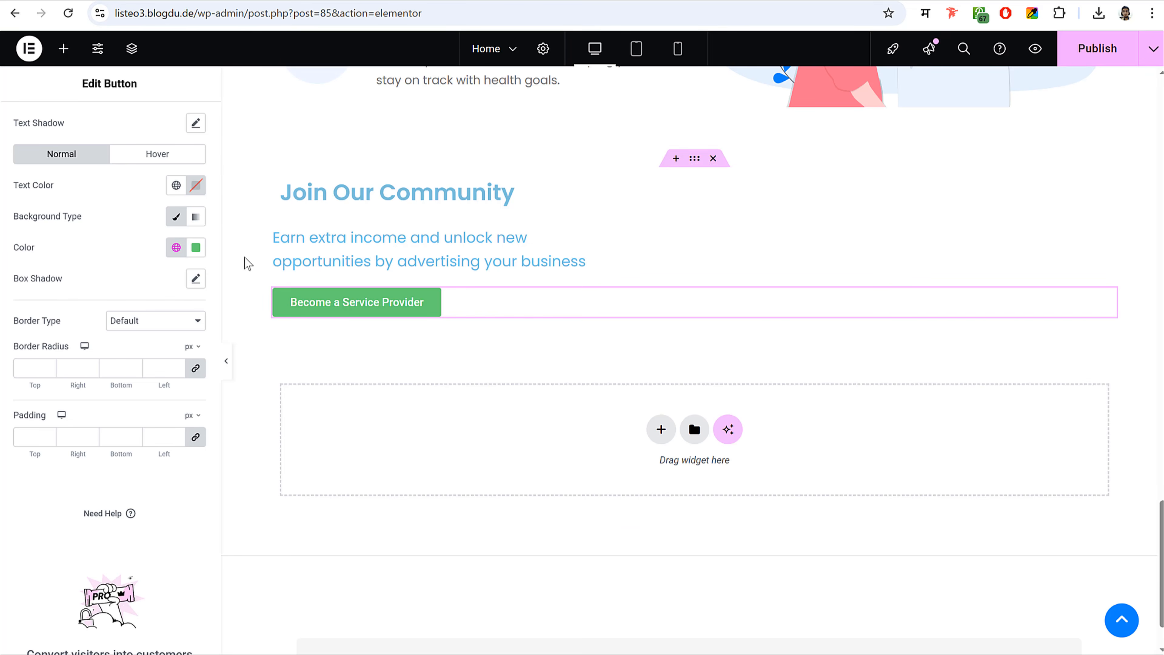
click(195, 248)
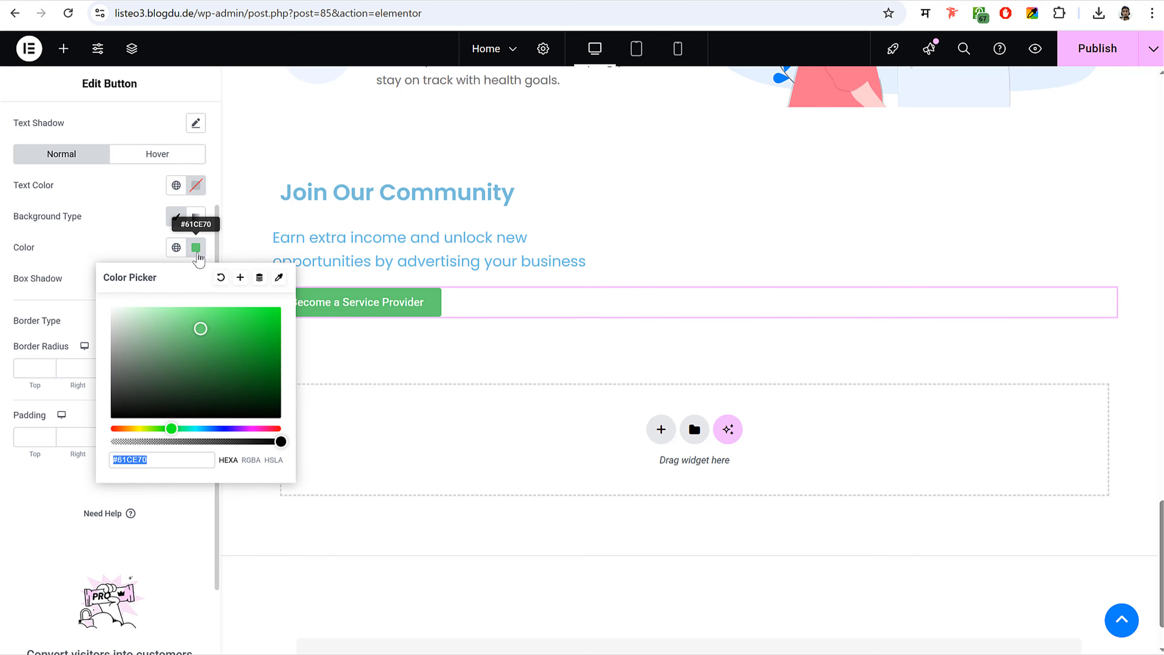
text(#0e82fd)
click(151, 246)
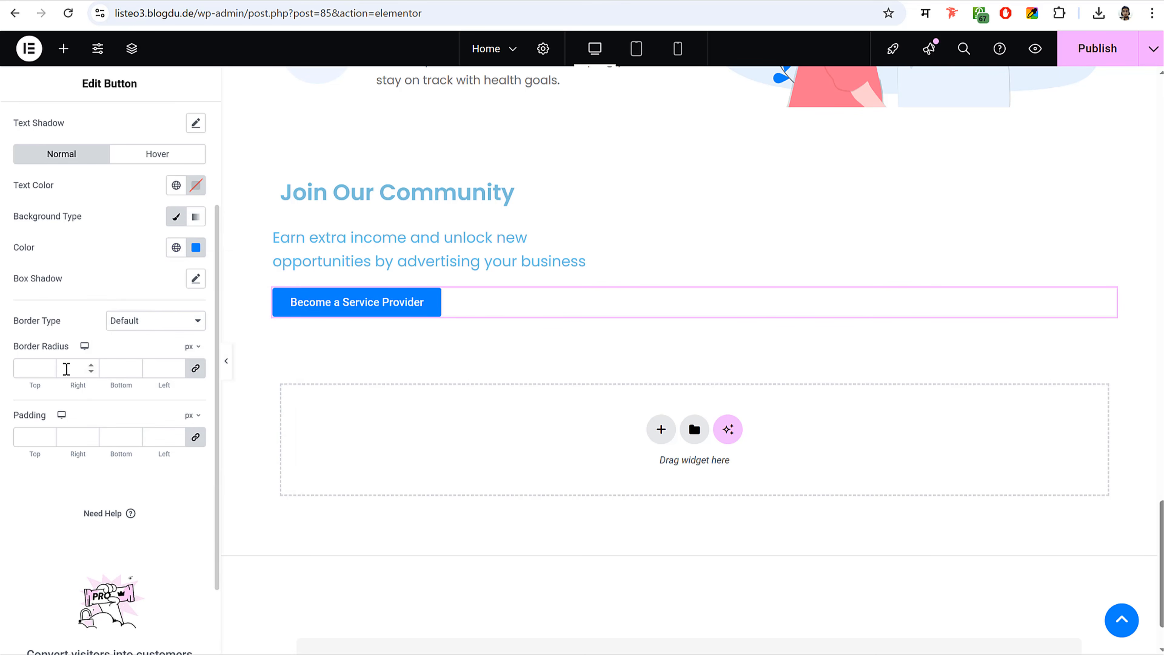
- Give the button a 50 px border radius
click(34, 370)
text(50)
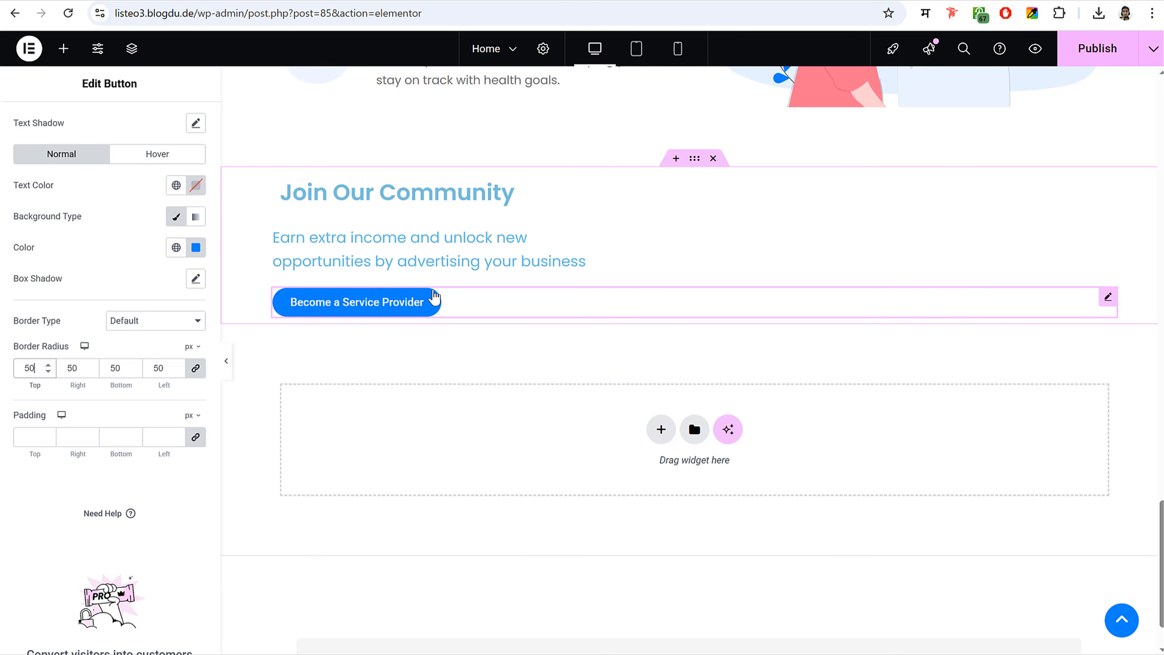
drag(35, 374, 11, 376)
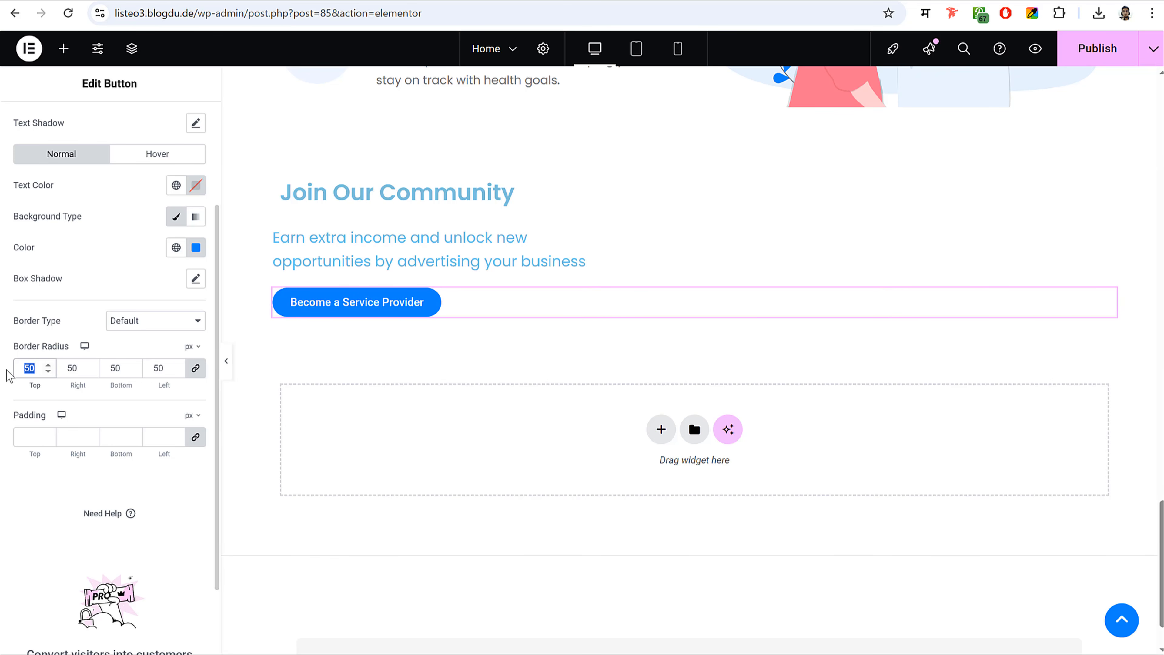
text(0)
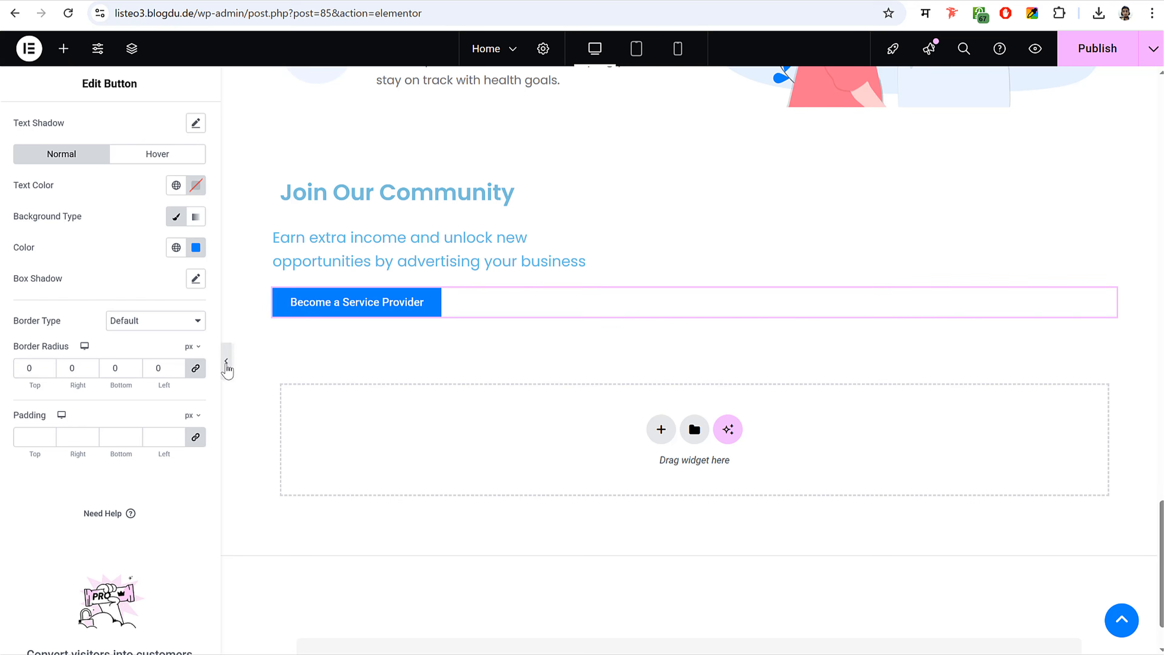
click(226, 362)
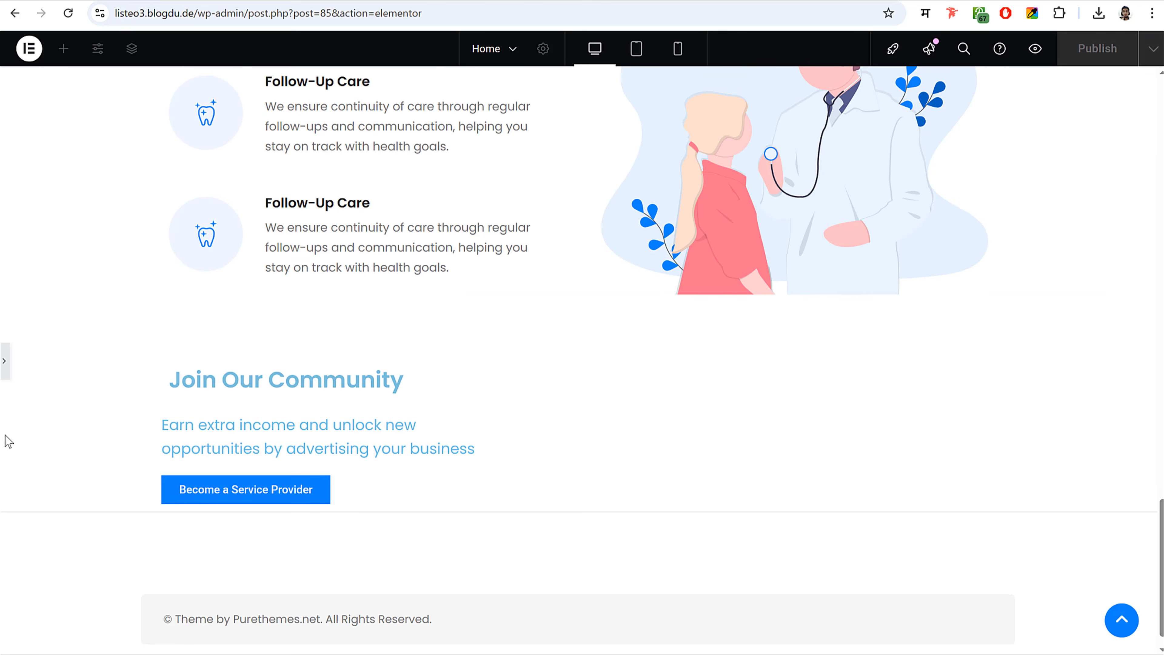
click(5, 370)
drag(35, 368, 8, 366)
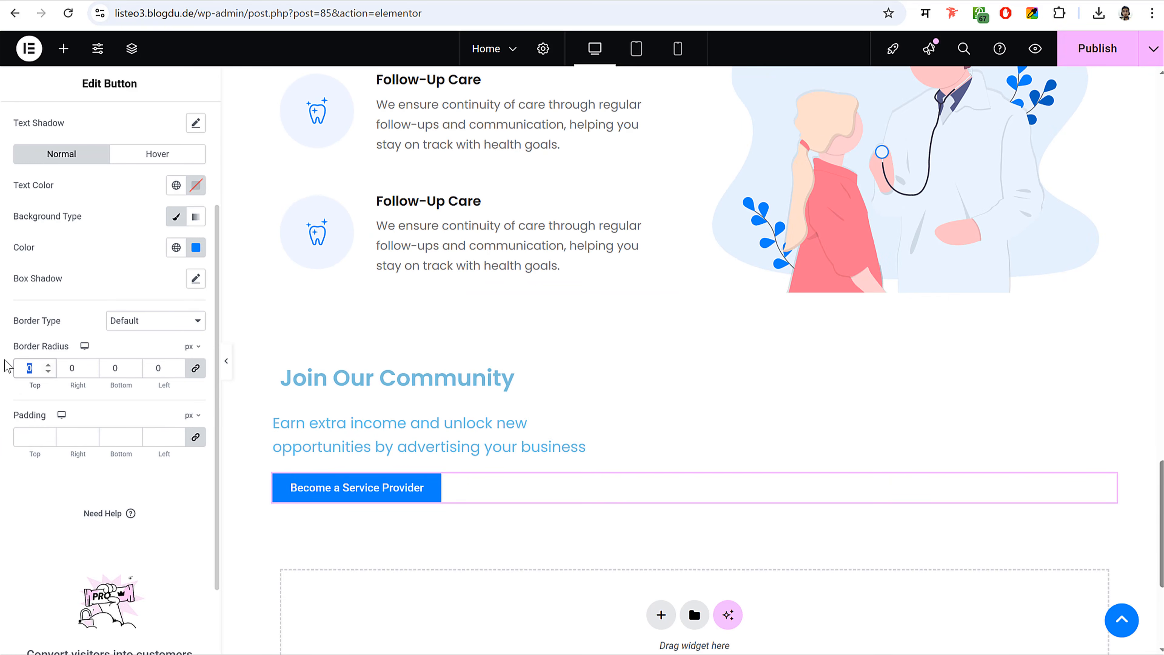
text(50)
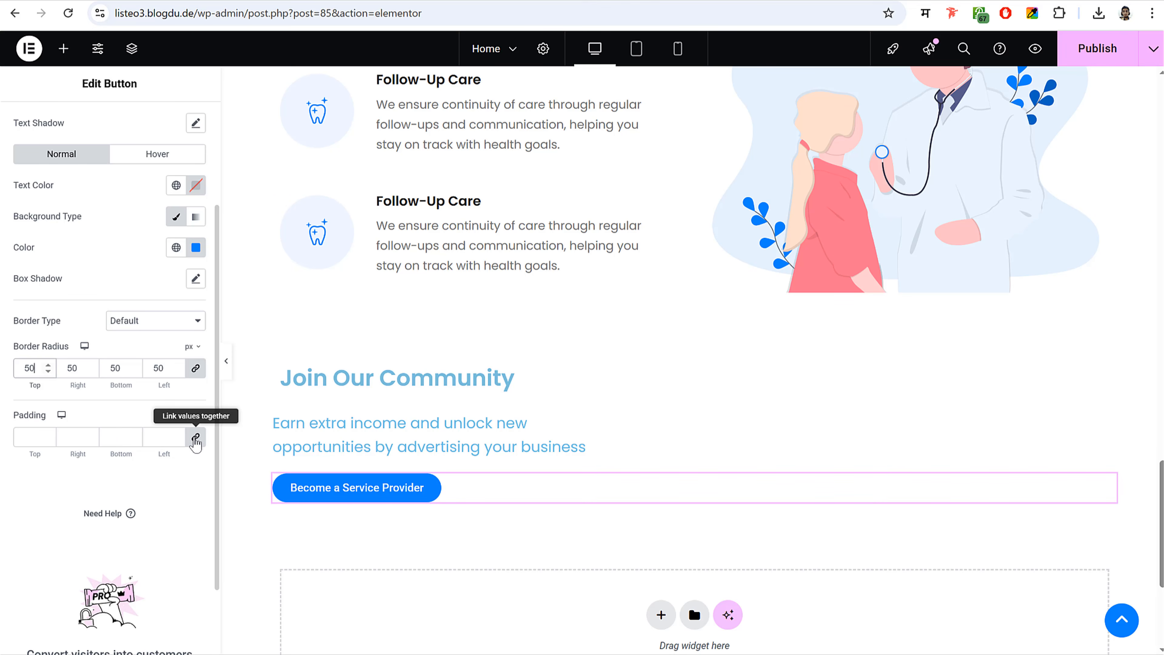
- Set the button padding to 16 px top and bottom, 22 px left and right
click(196, 440)
drag(37, 438, 2, 445)
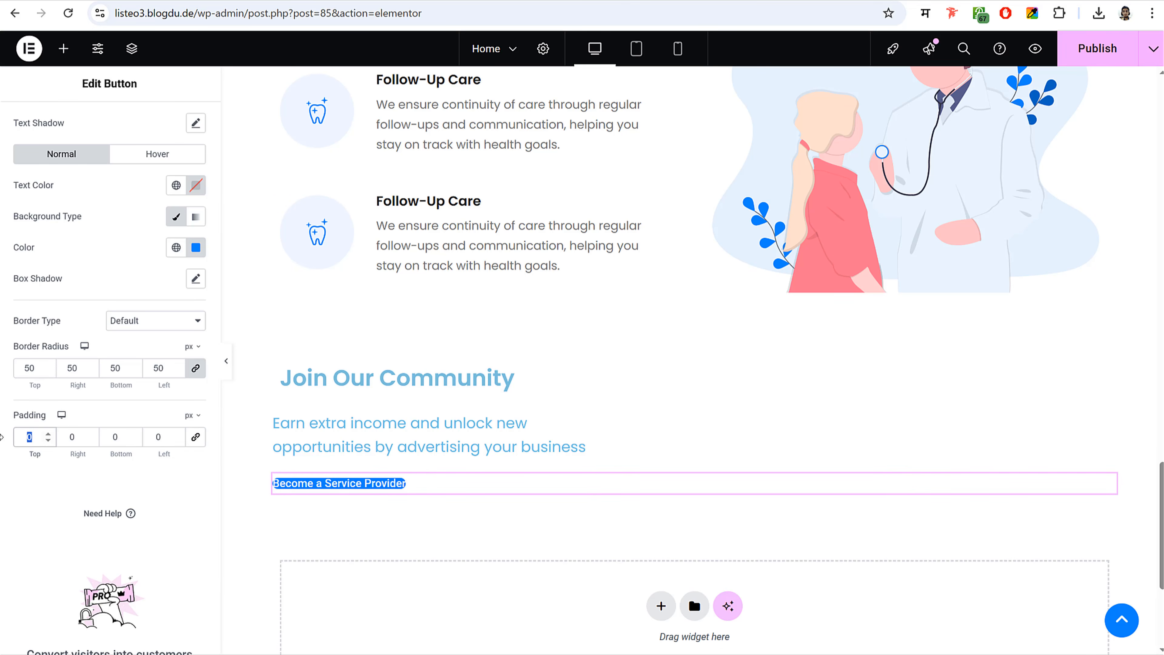
text(16)
key(Tab)
text(22)
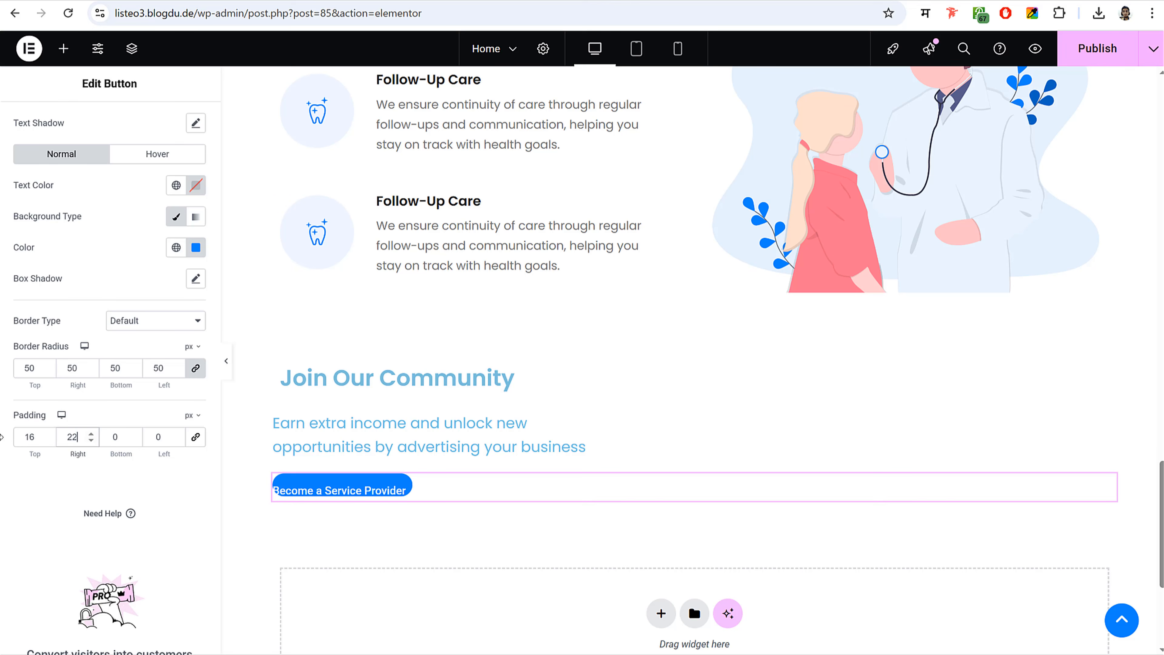
key(Tab)
text(16)
key(Tab)
text(202)
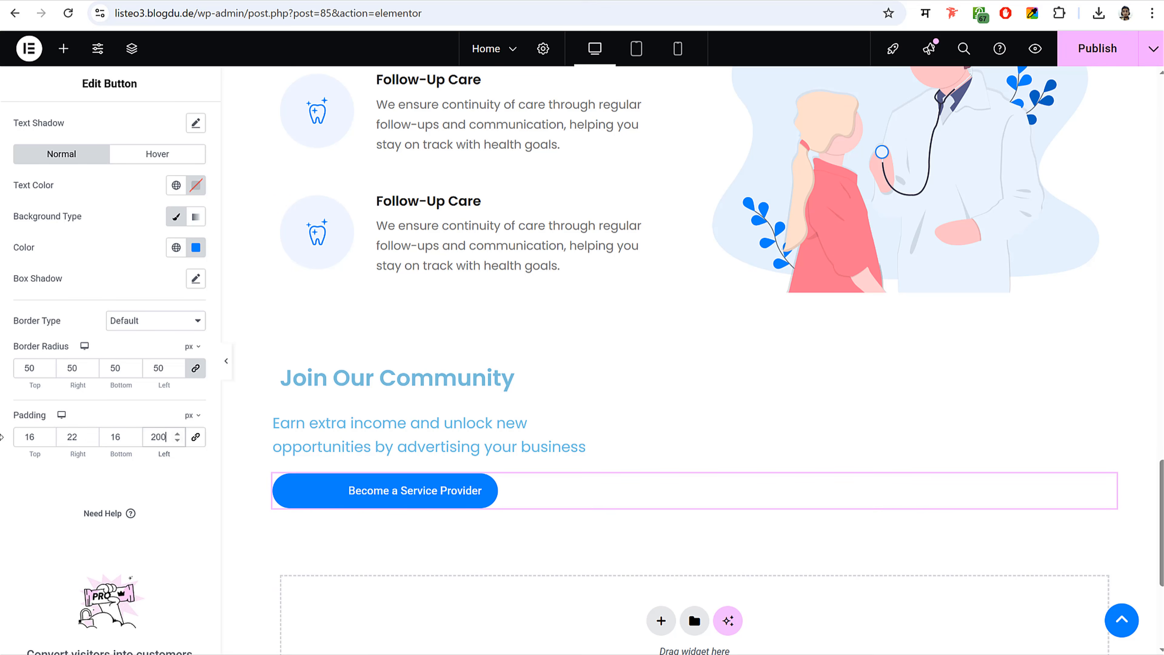
key(BackSpace)
key(BackSpace)
text(22)
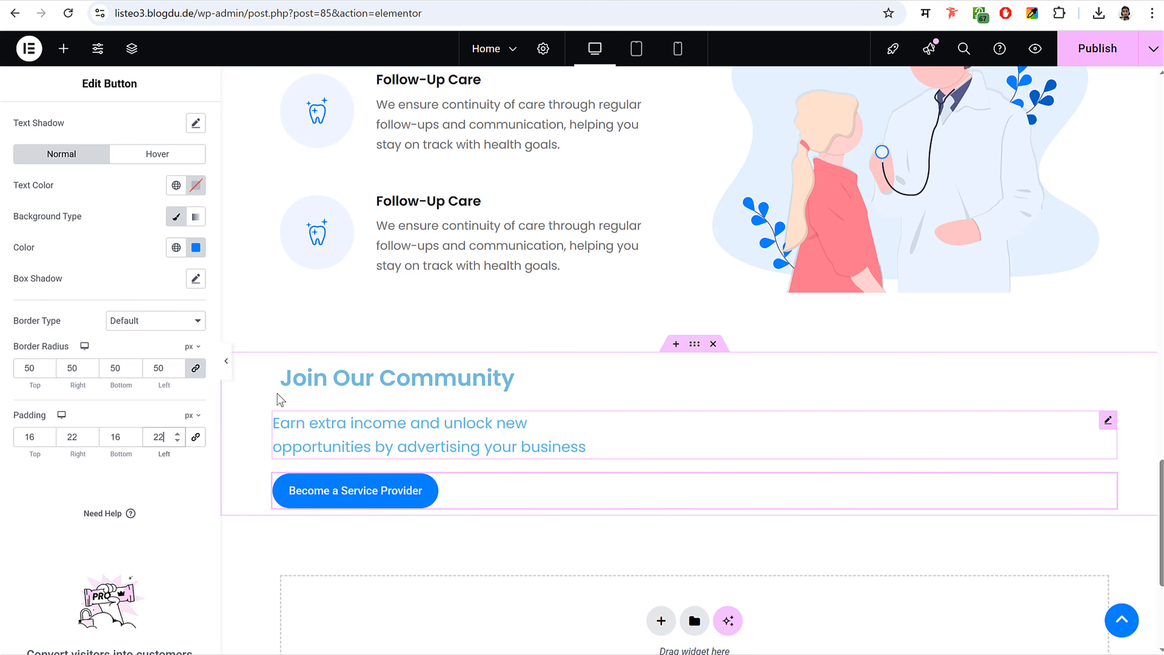
- Give the section a Classic background using the uploaded photo slider-bg-02-1
click(280, 370)
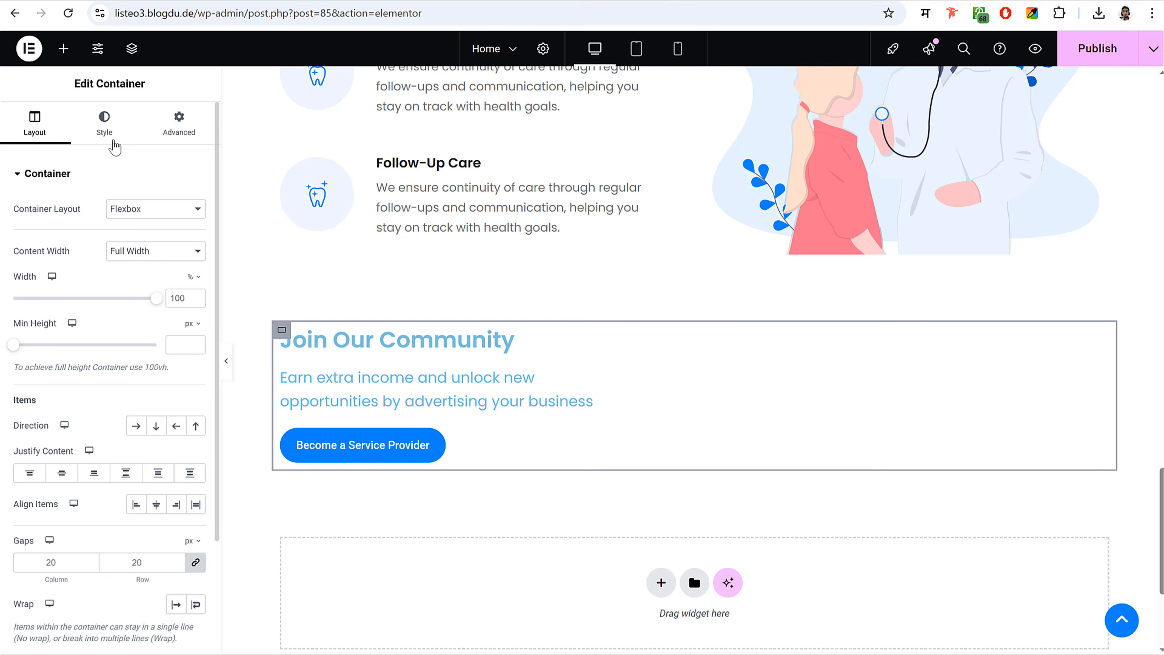
click(104, 123)
click(138, 243)
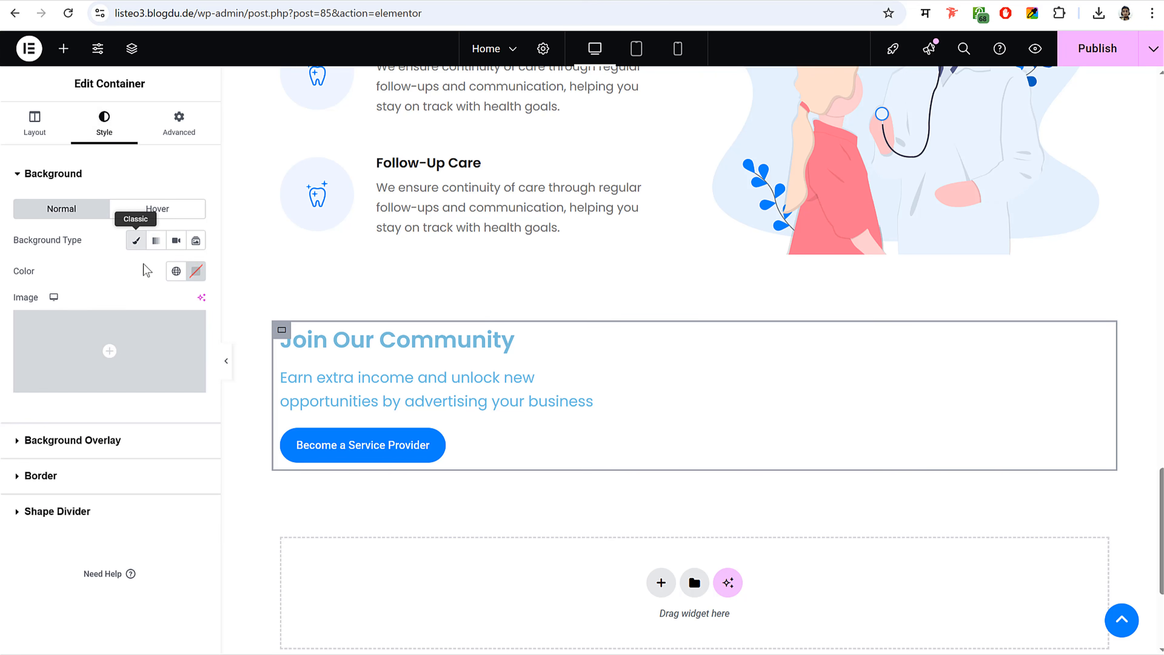
click(138, 326)
key(super+e)
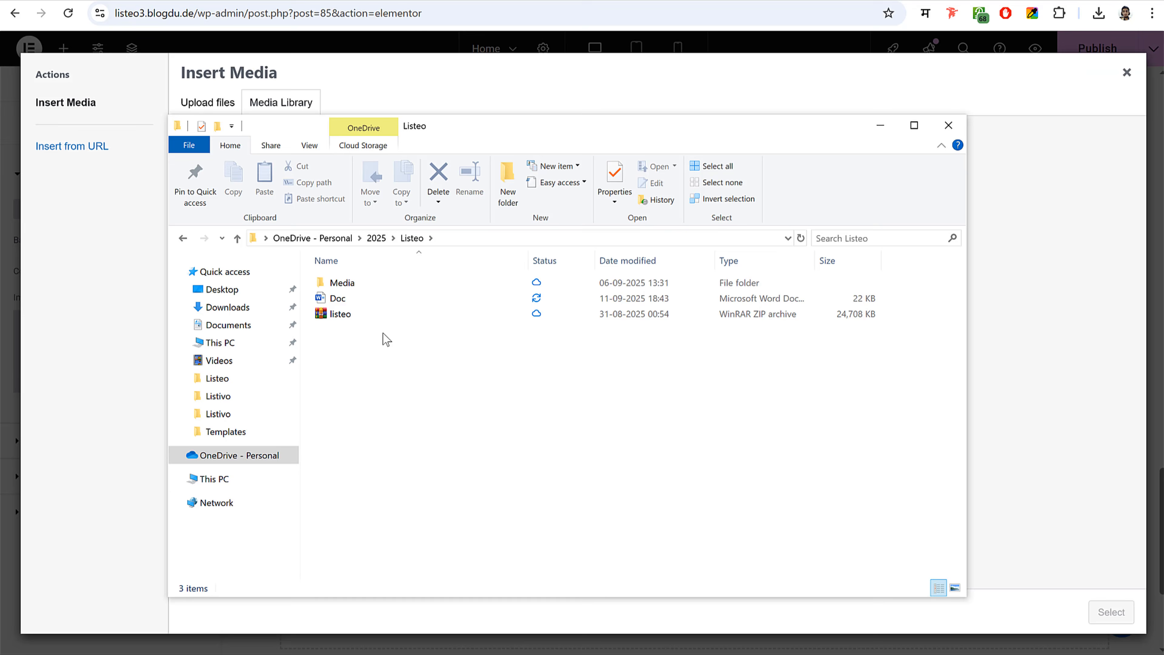
double_click(380, 290)
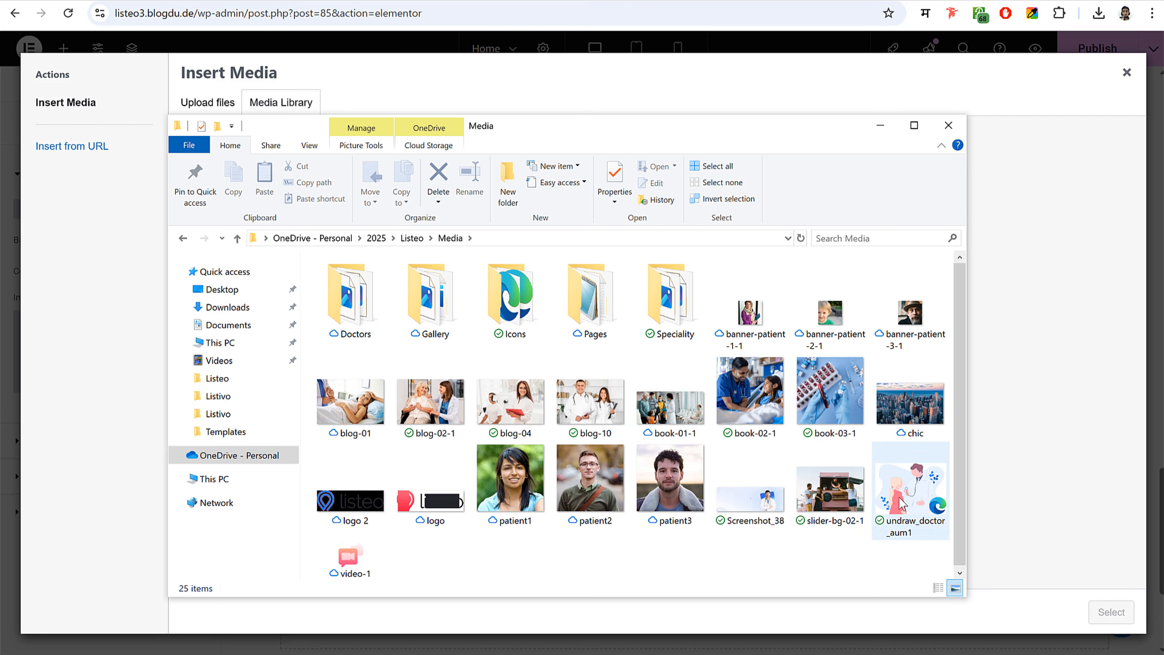
click(820, 511)
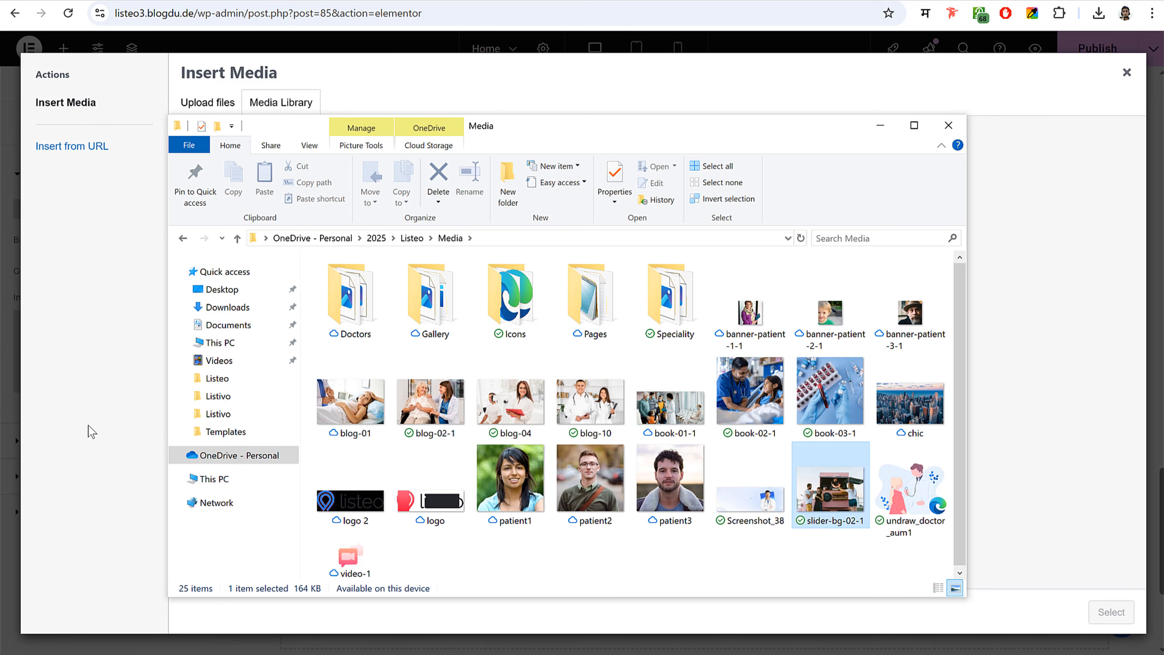
drag(92, 431, 89, 425)
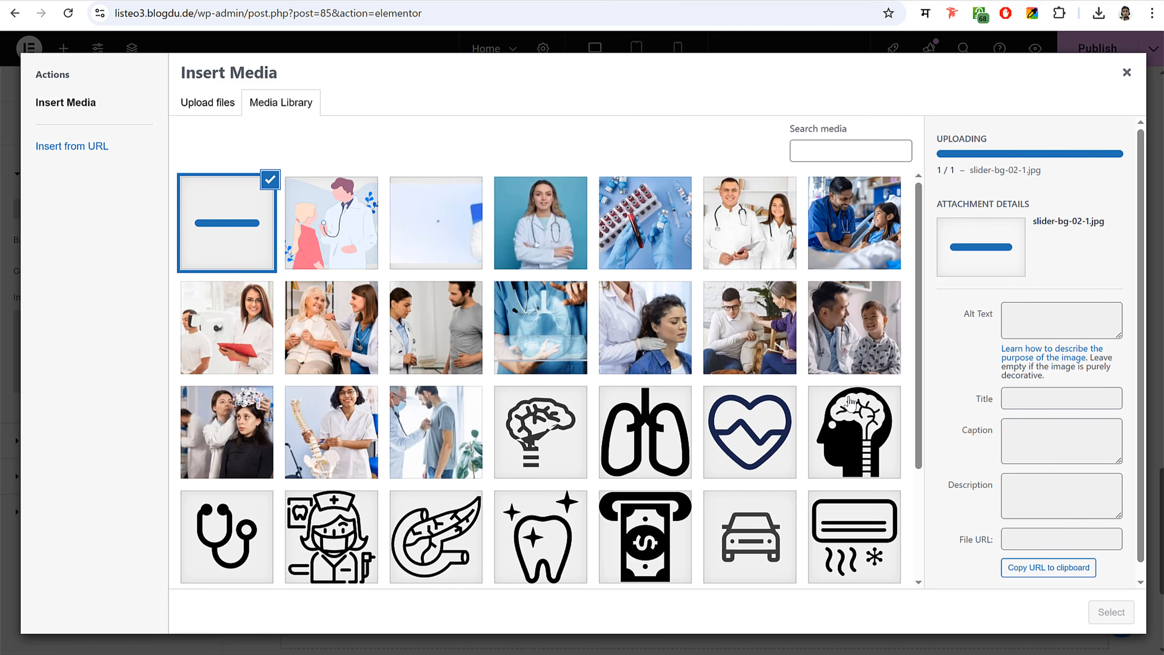
click(1111, 612)
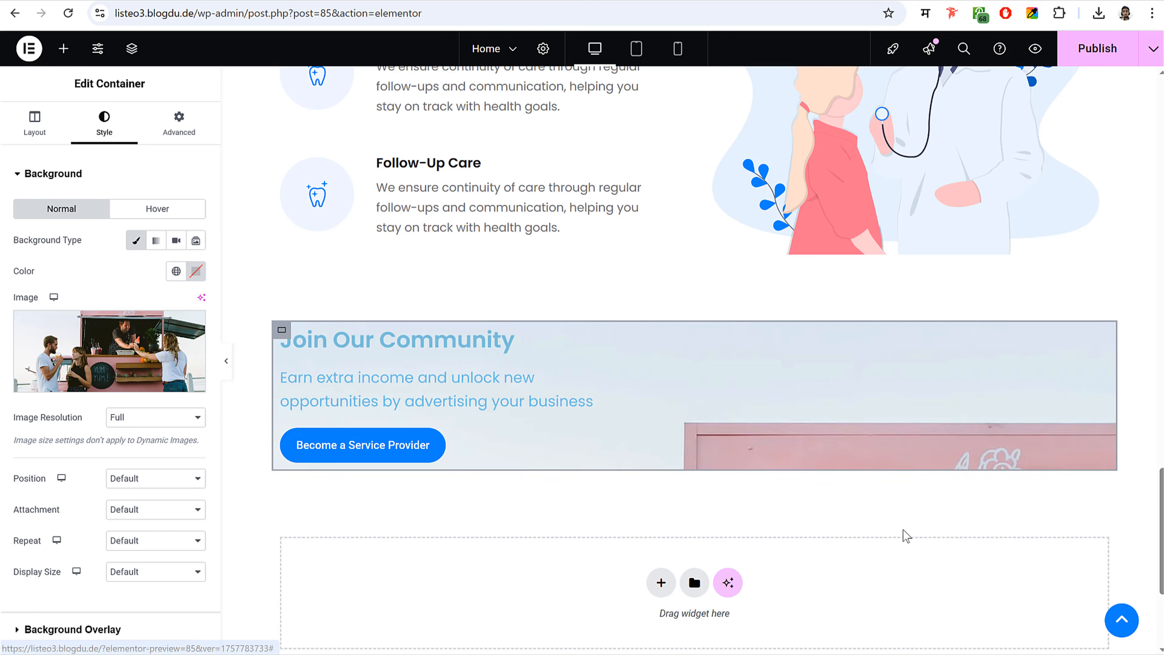
- Set the background Display Size to Cover and Position to Center Center
scroll(129, 404, down, 4)
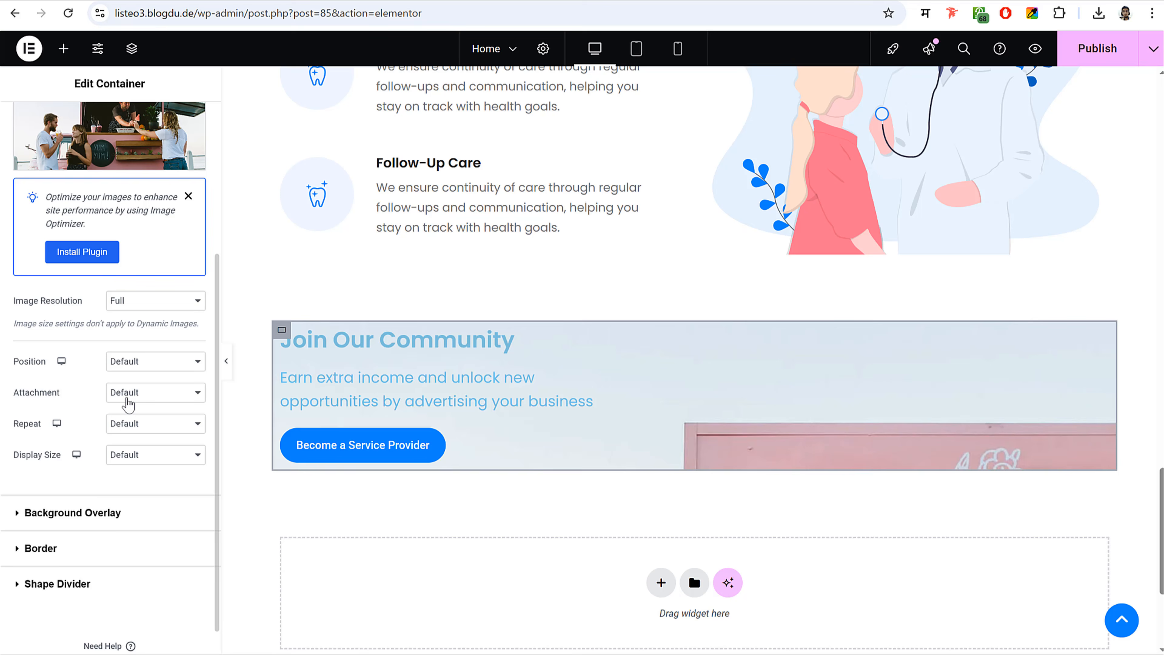
click(153, 464)
click(147, 508)
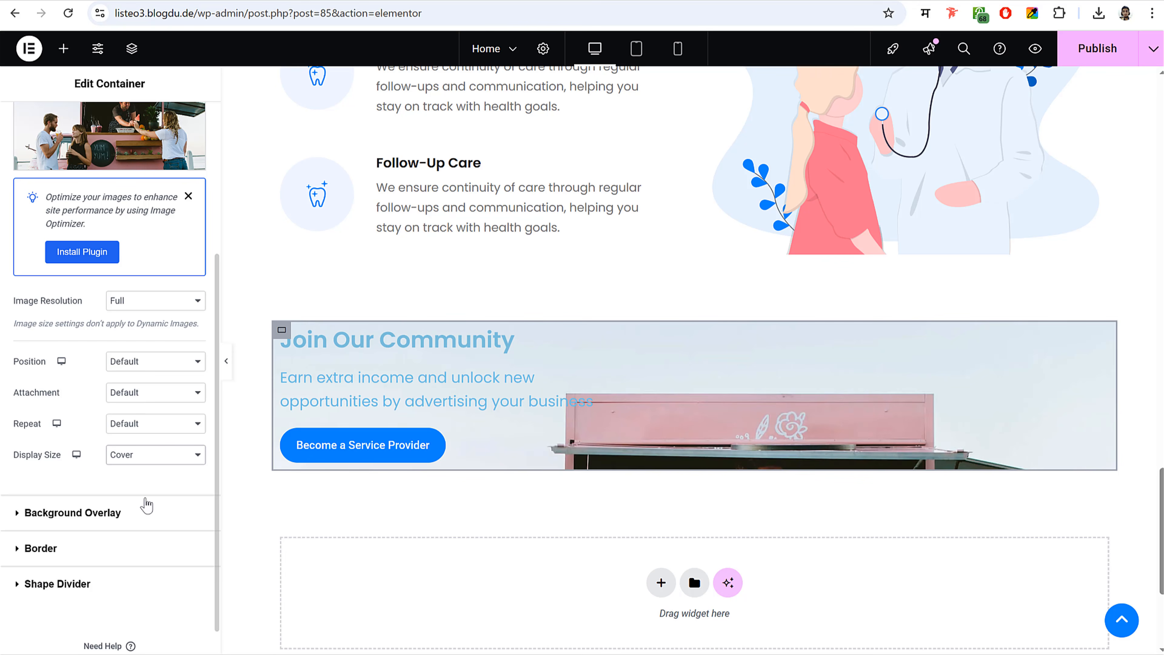
click(161, 362)
click(161, 397)
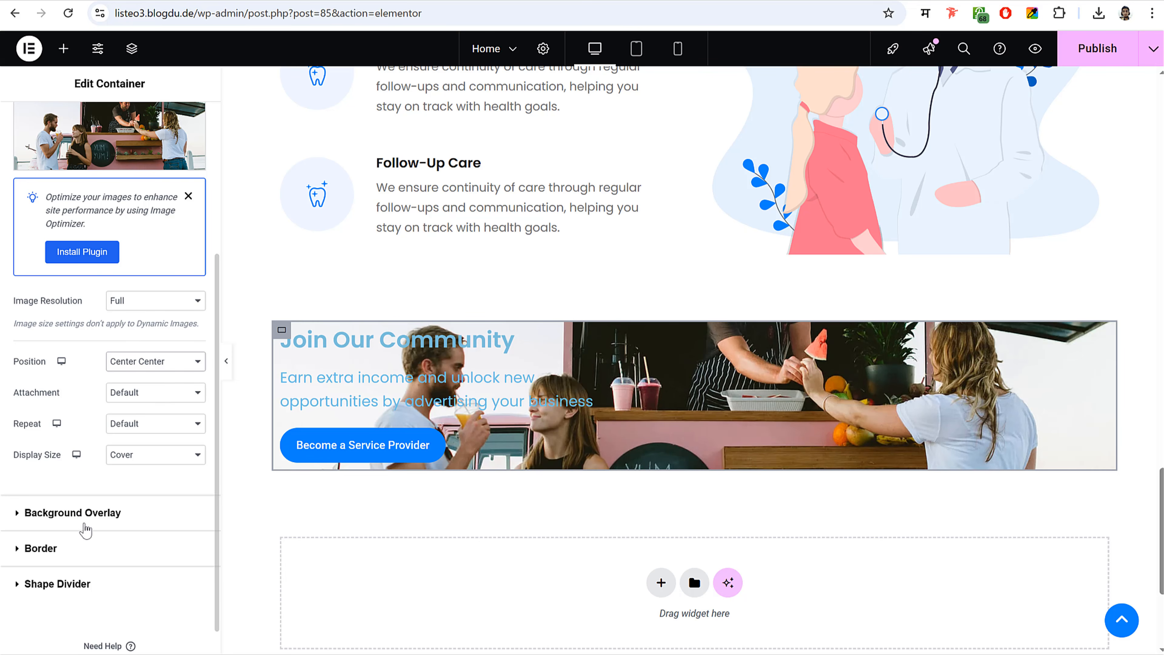
- Add a black Classic background overlay at 0.5 opacity
click(93, 513)
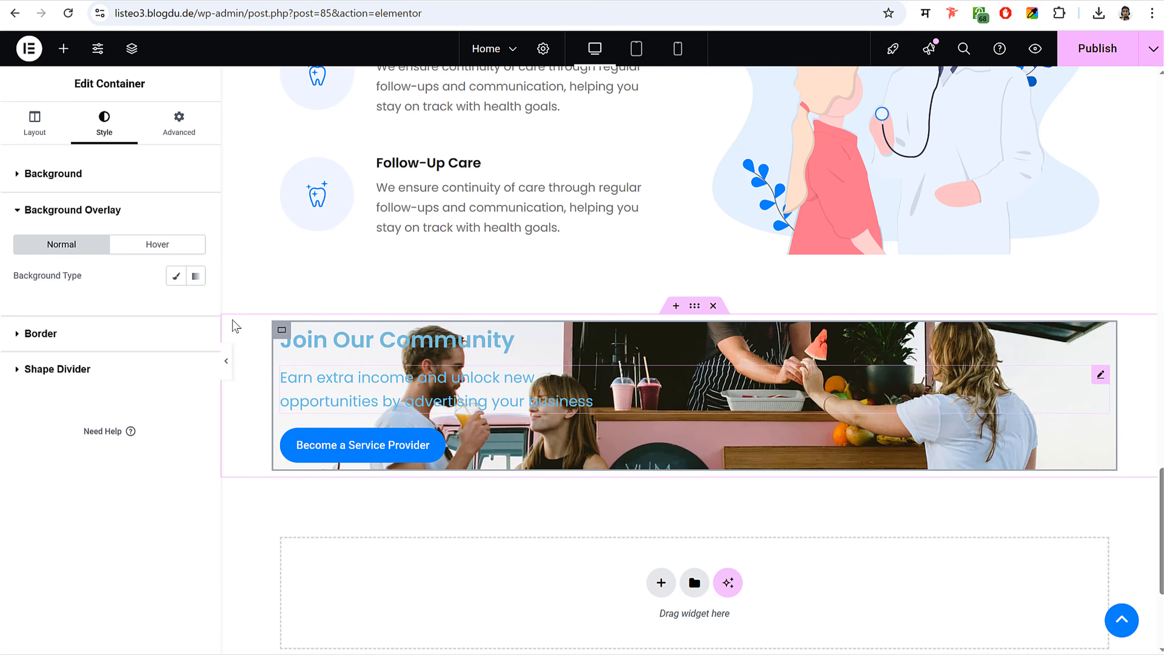
click(174, 277)
click(196, 306)
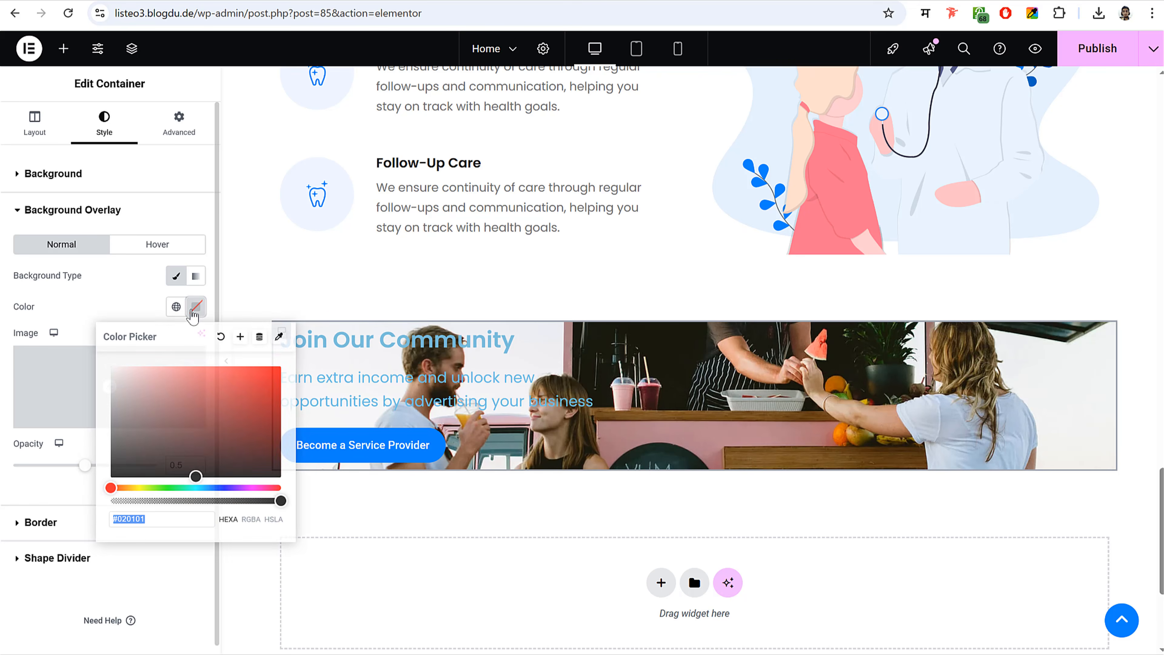
drag(92, 490, 76, 510)
click(41, 497)
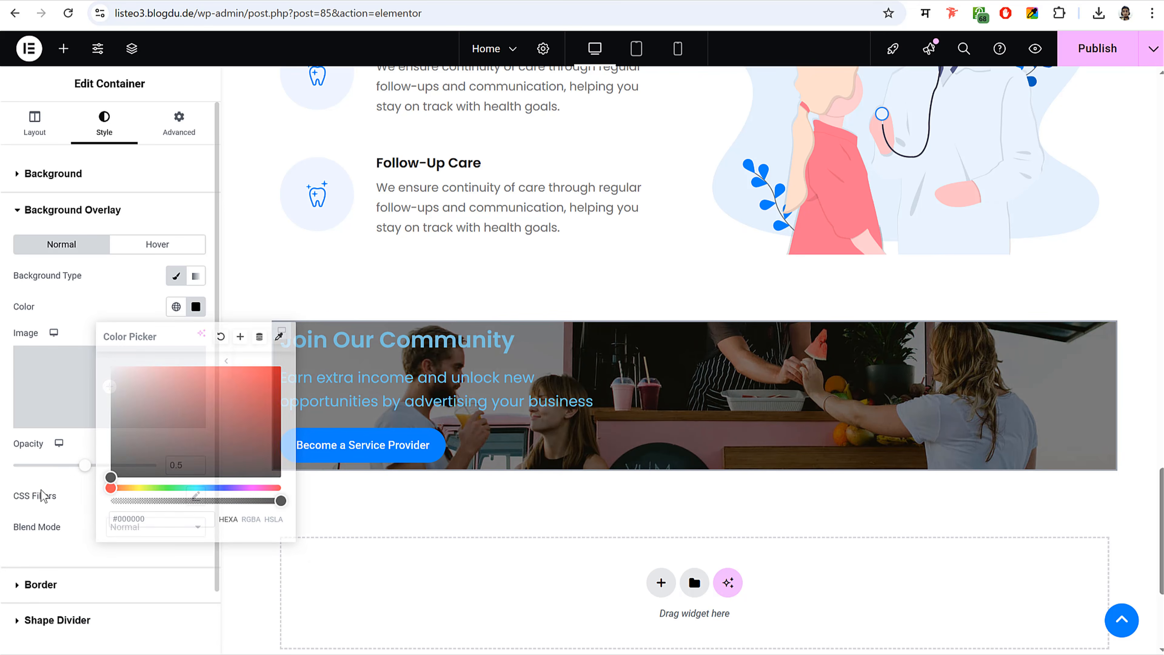
drag(124, 471, 96, 478)
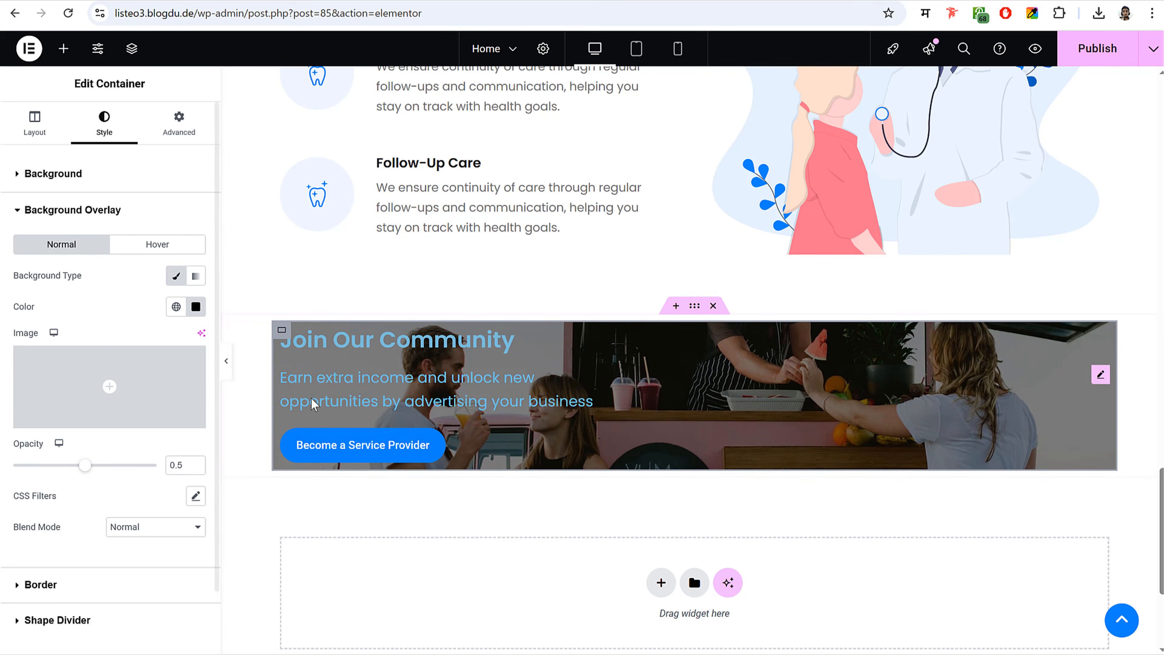
click(176, 138)
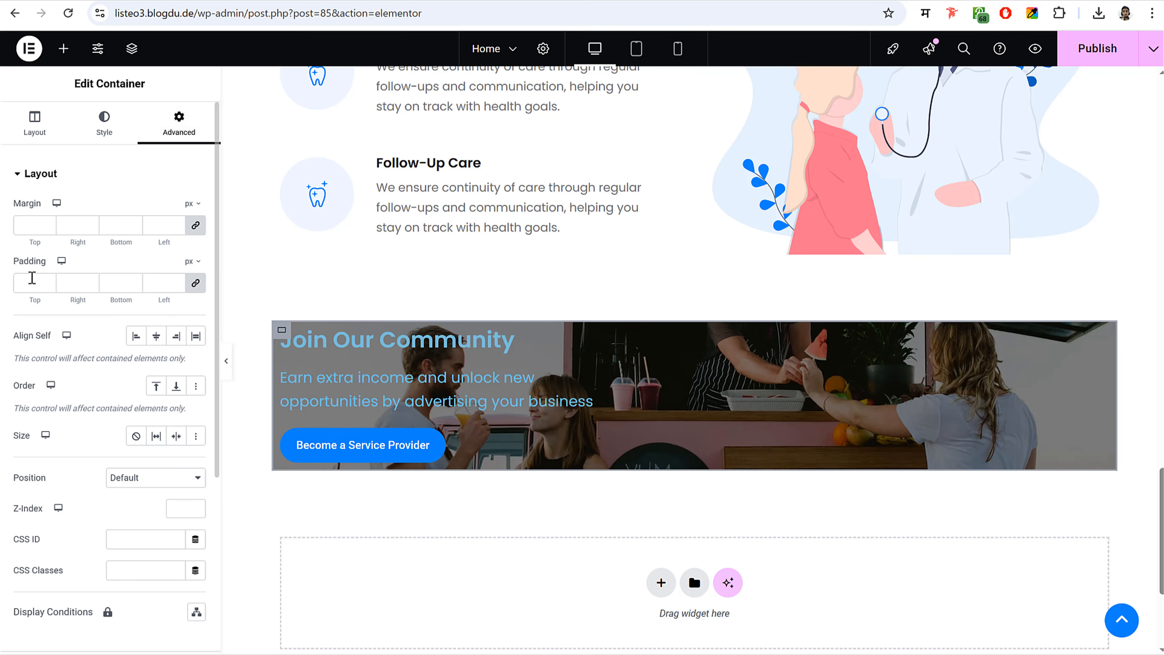
- Set the container's linked padding to 55 px and go to its Style border settings
text(55)
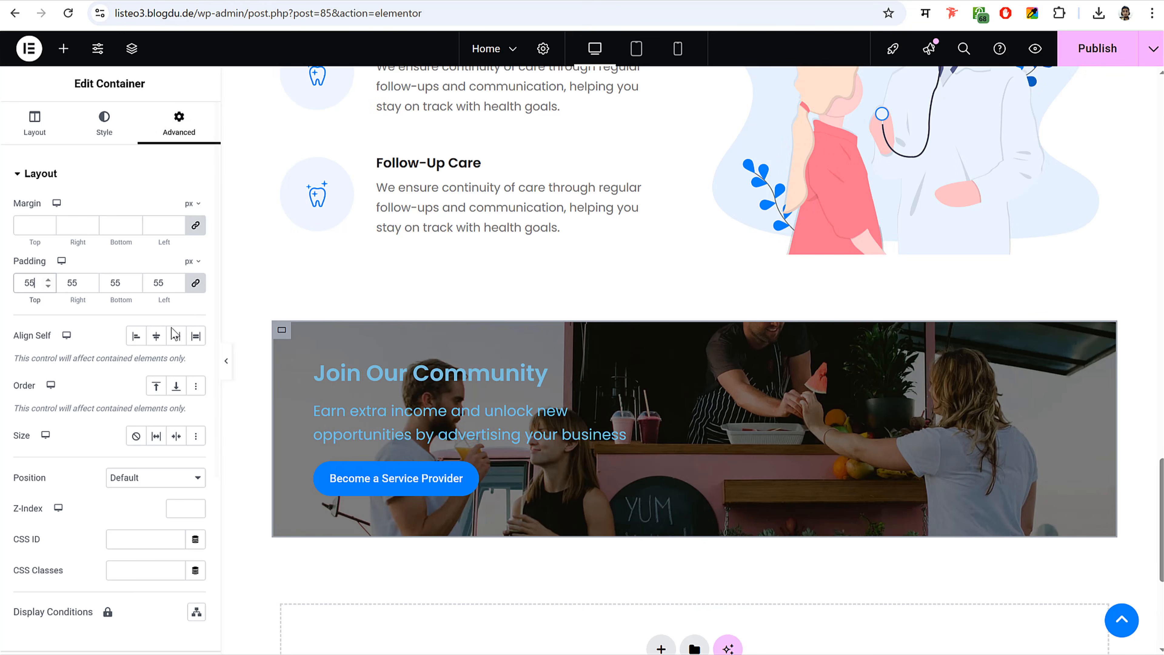
click(104, 123)
scroll(101, 234, down, 5)
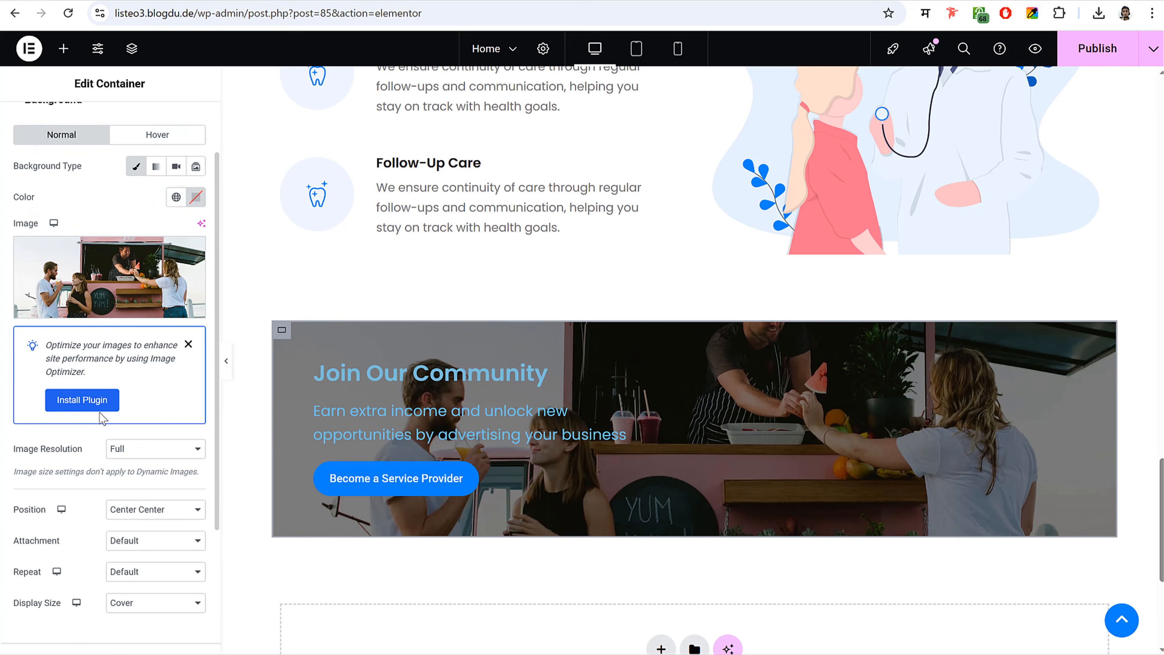
scroll(96, 222, up, 5)
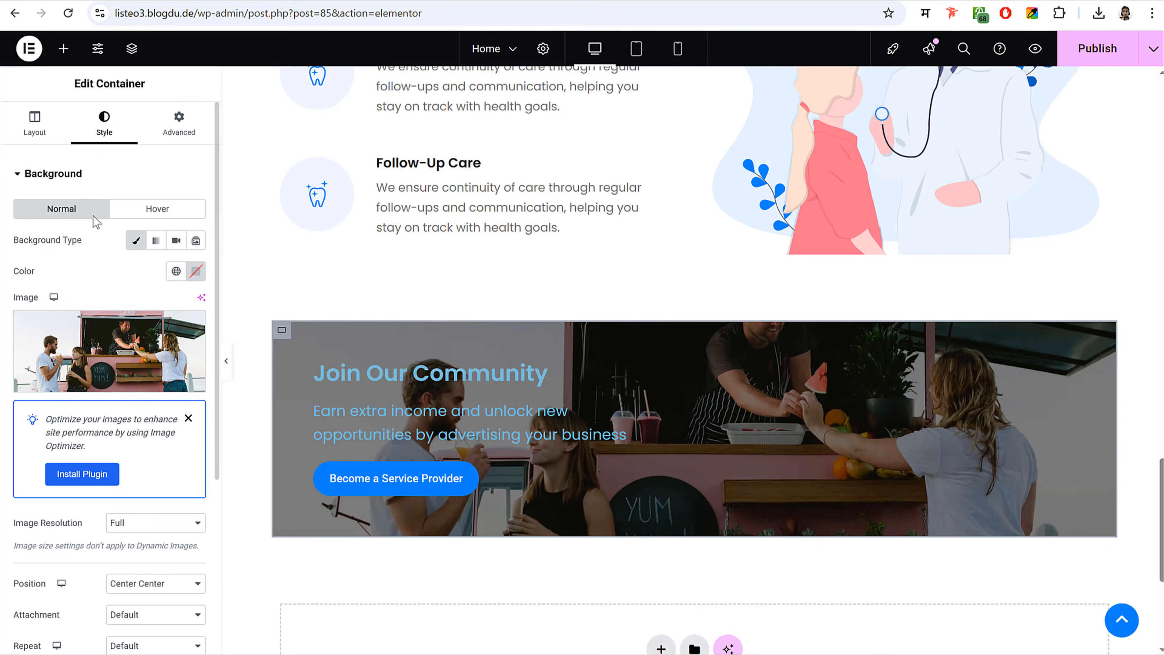
scroll(112, 339, down, 6)
click(73, 510)
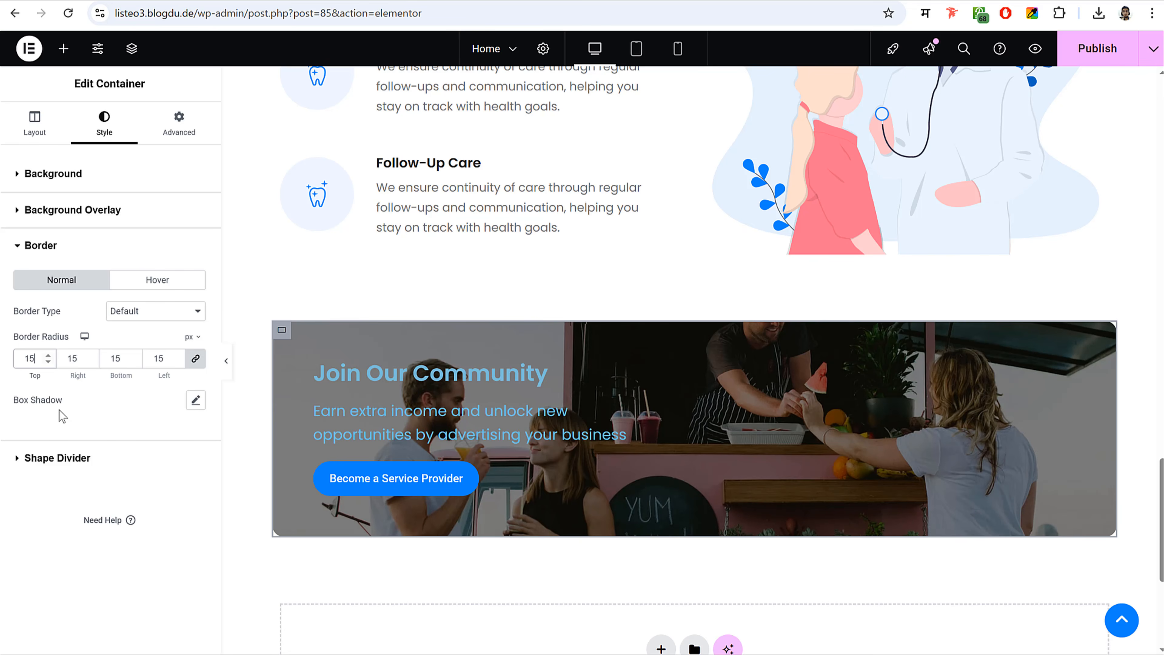
- Turn the Join Our Community heading text white
click(415, 383)
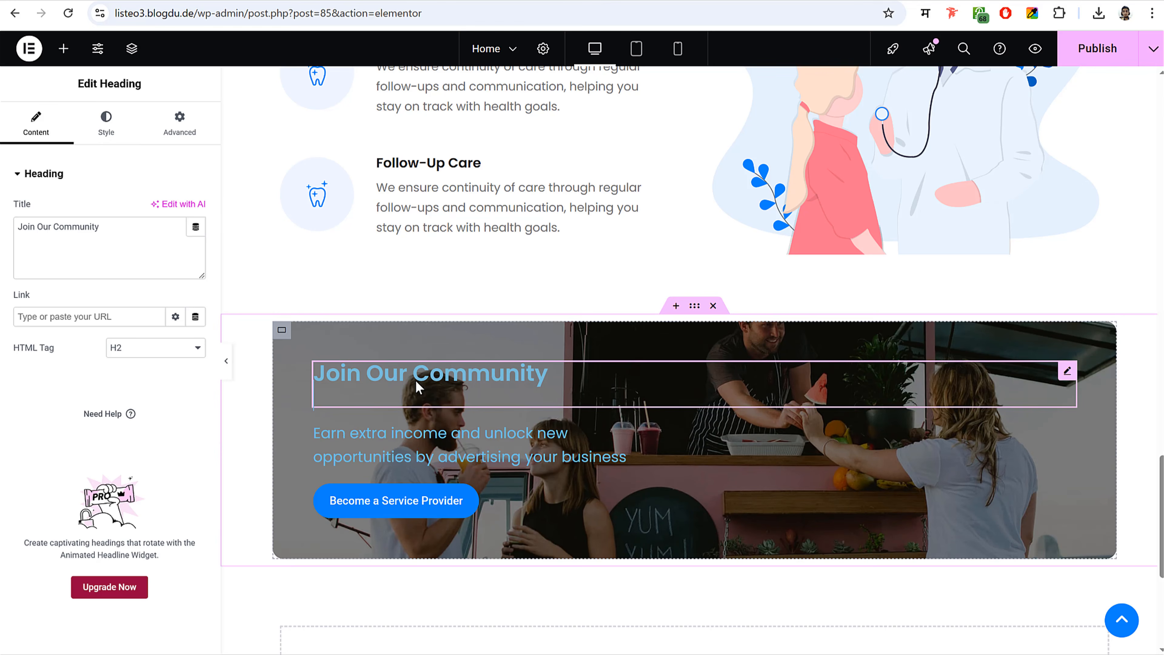
click(121, 137)
click(196, 416)
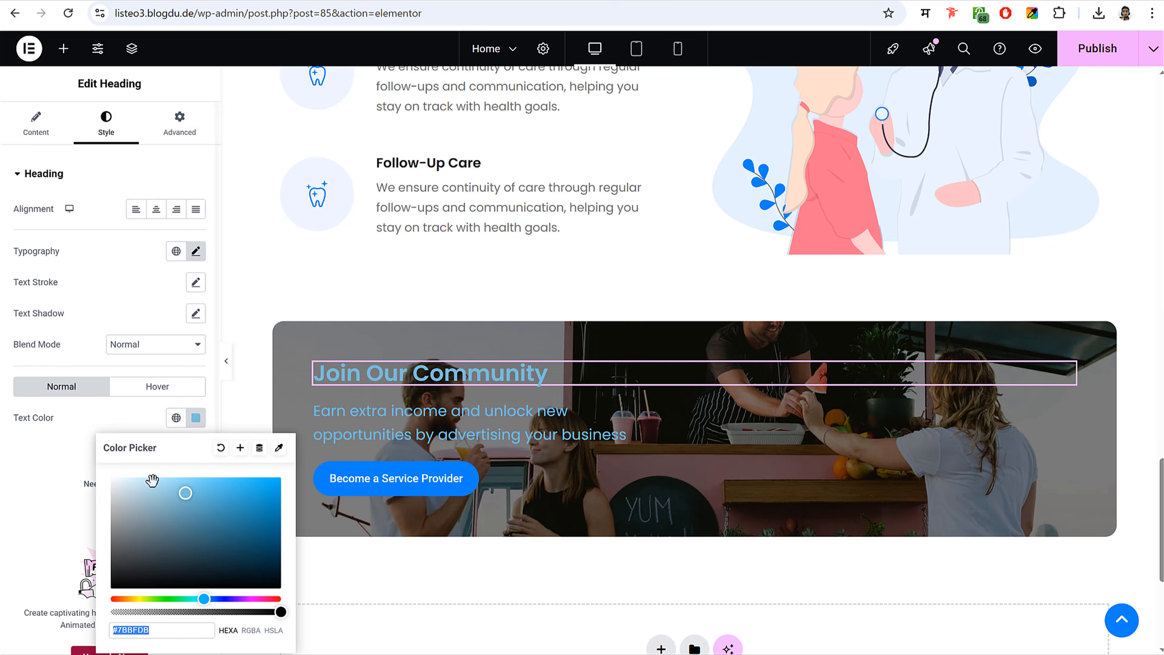
click(152, 481)
- Make the earn-extra-income subtitle white and publish the home page
click(440, 422)
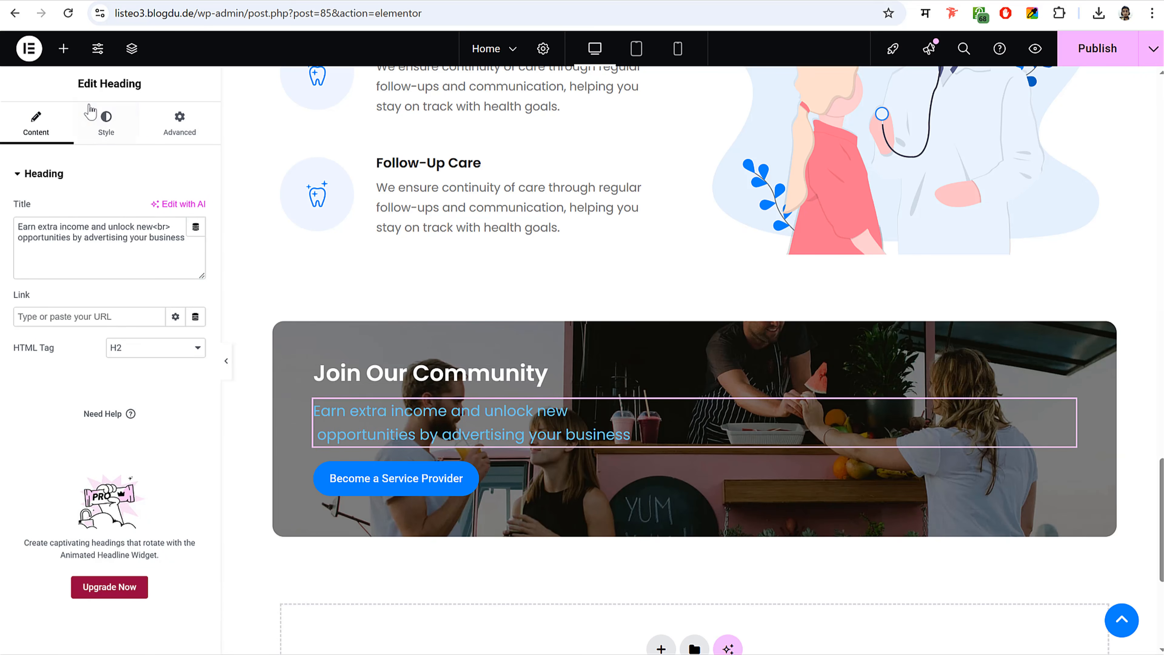
click(105, 122)
click(196, 418)
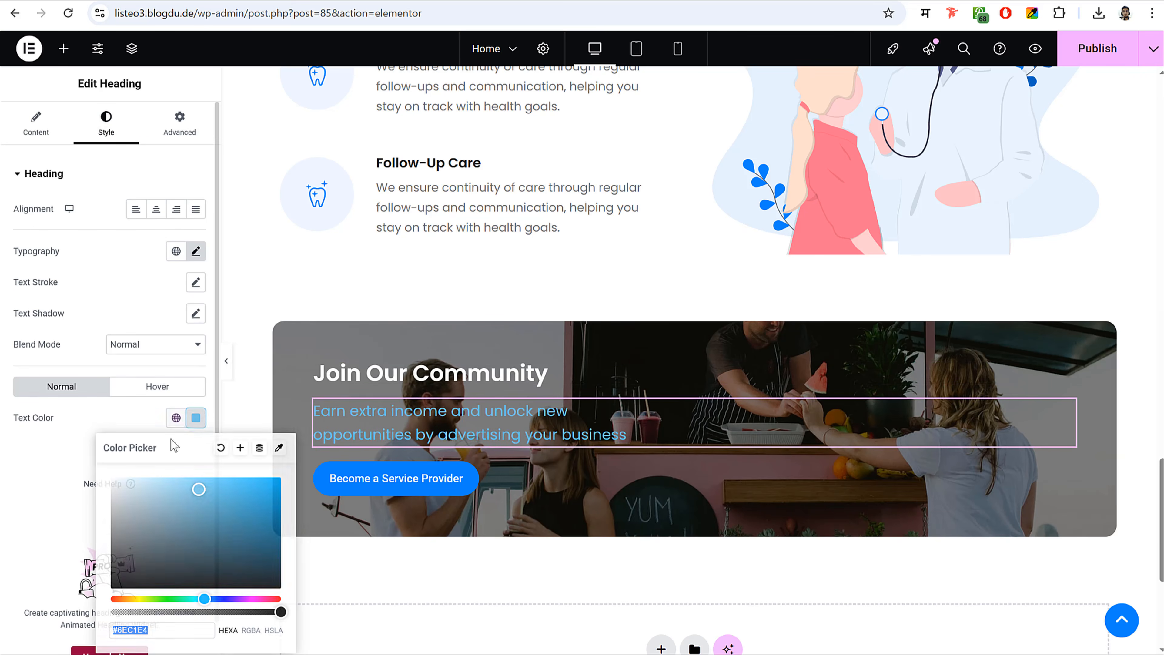
drag(123, 487, 86, 455)
click(1079, 55)
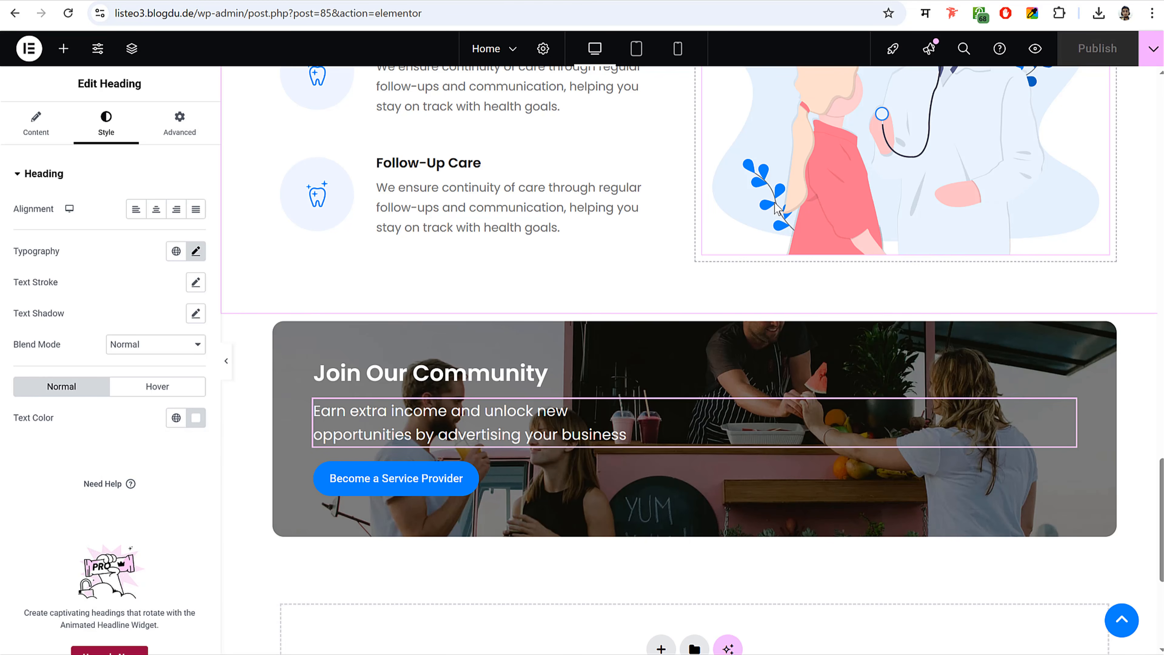
click(636, 48)
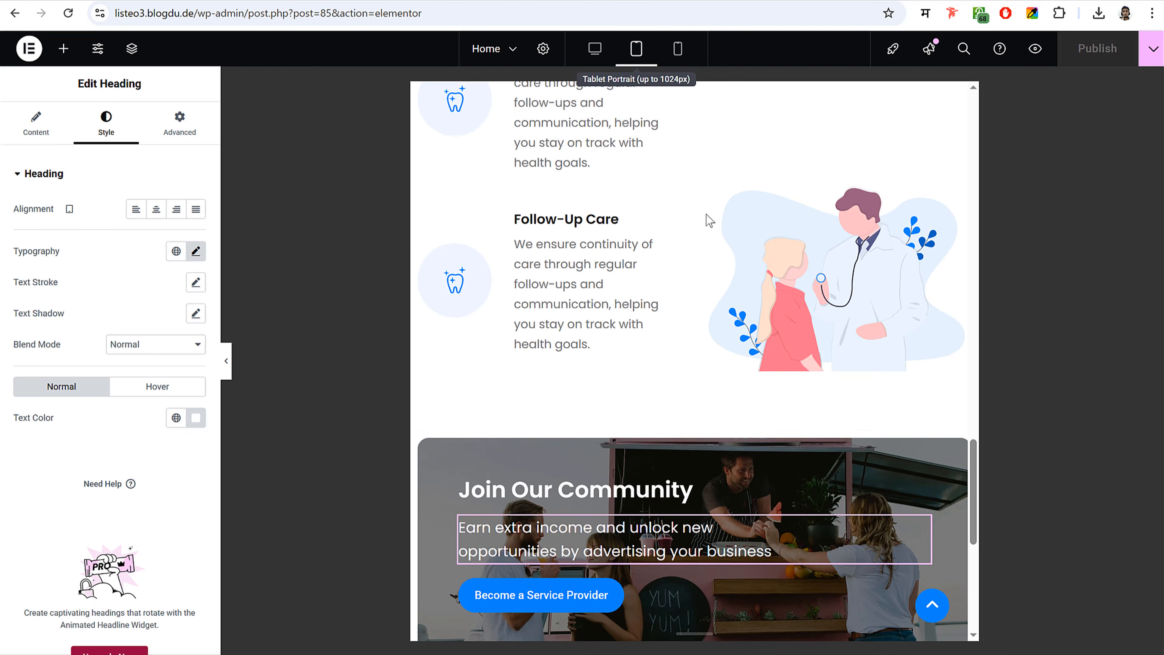
scroll(758, 395, down, 3)
click(677, 48)
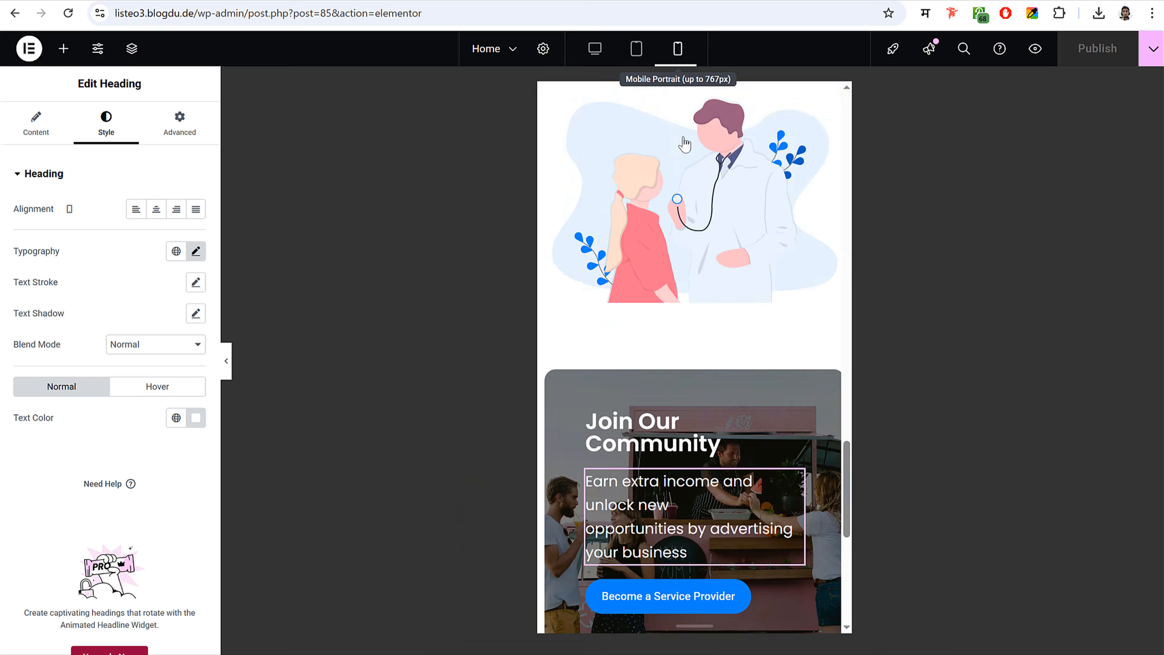
scroll(705, 401, down, 5)
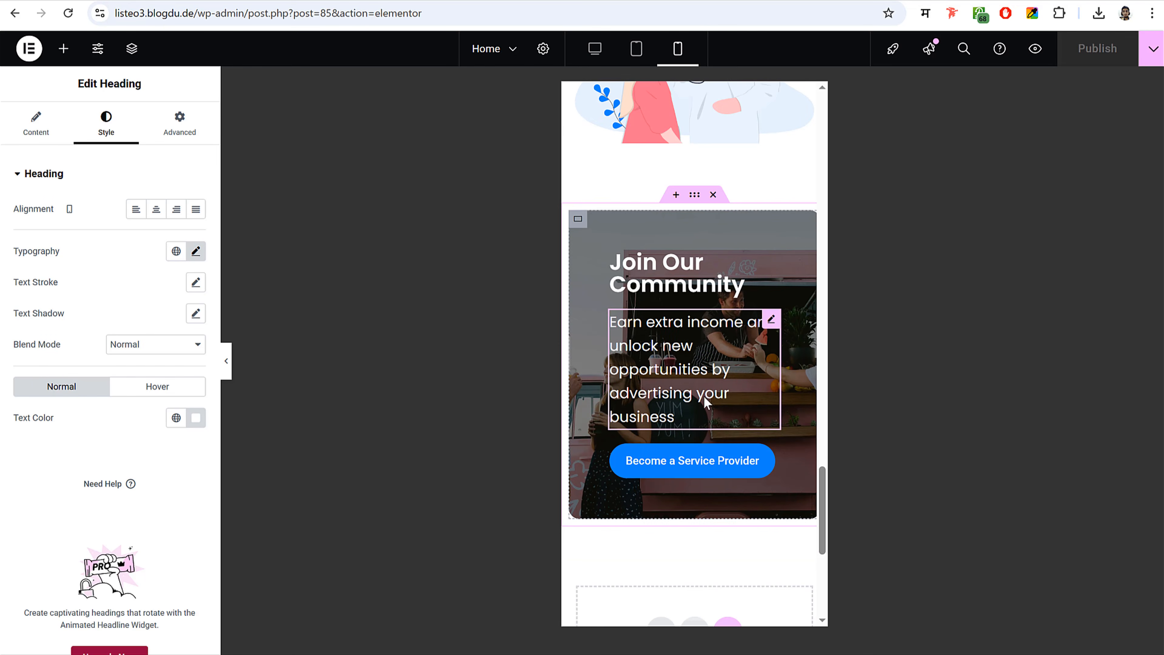
scroll(702, 395, up, 15)
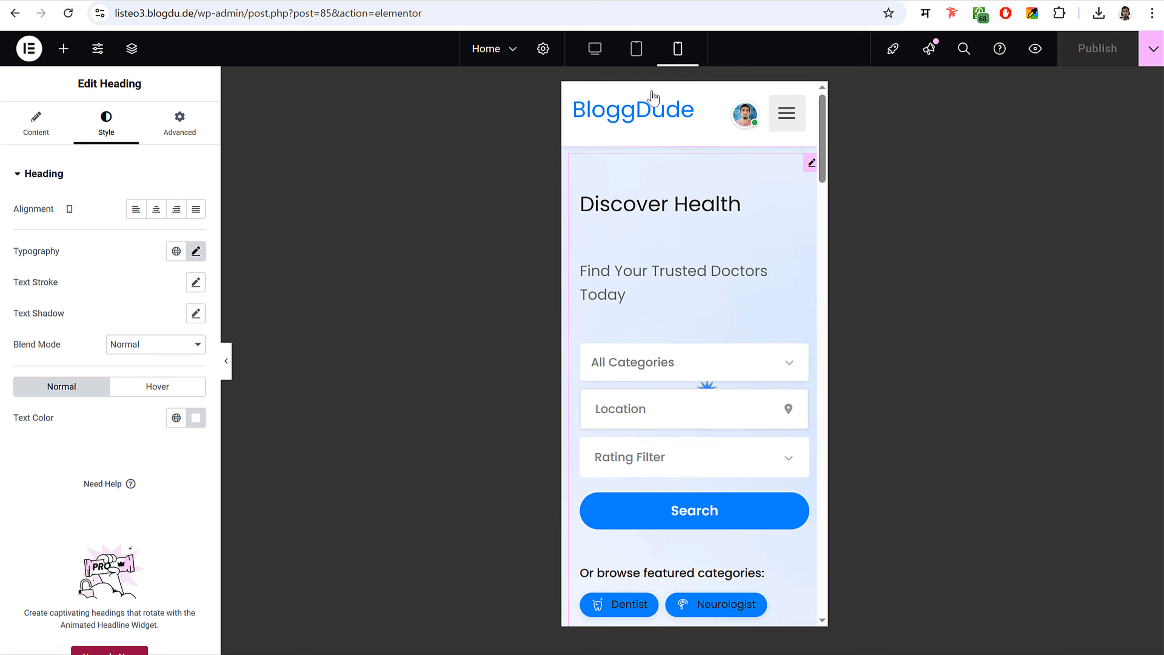
click(595, 48)
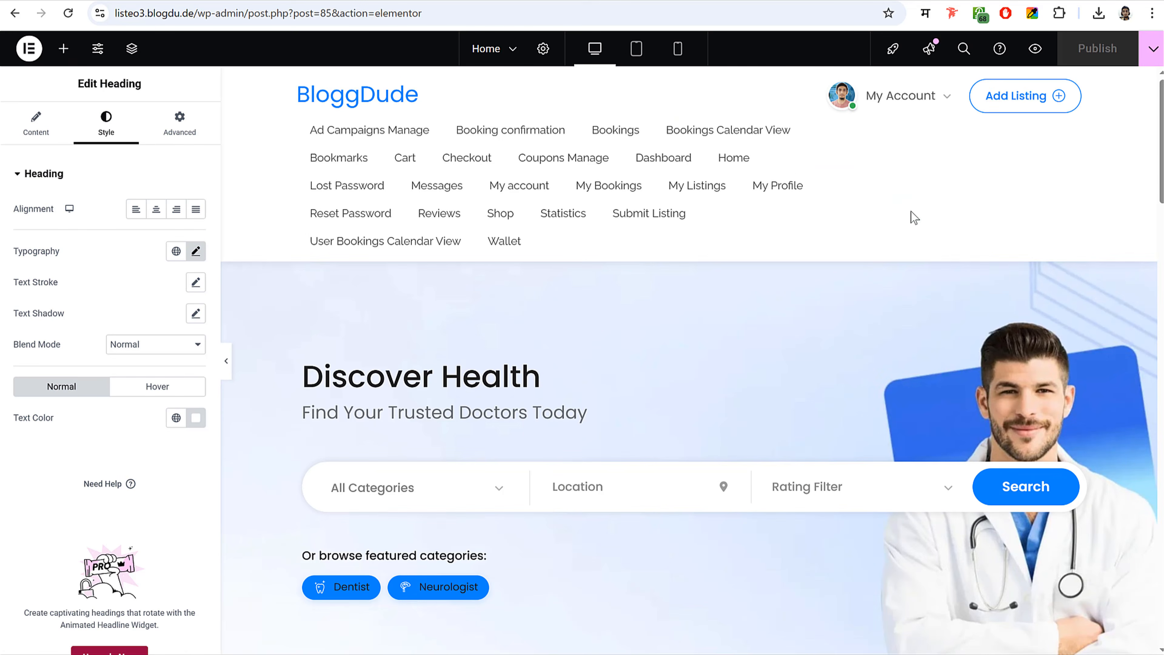
scroll(915, 218, down, 20)
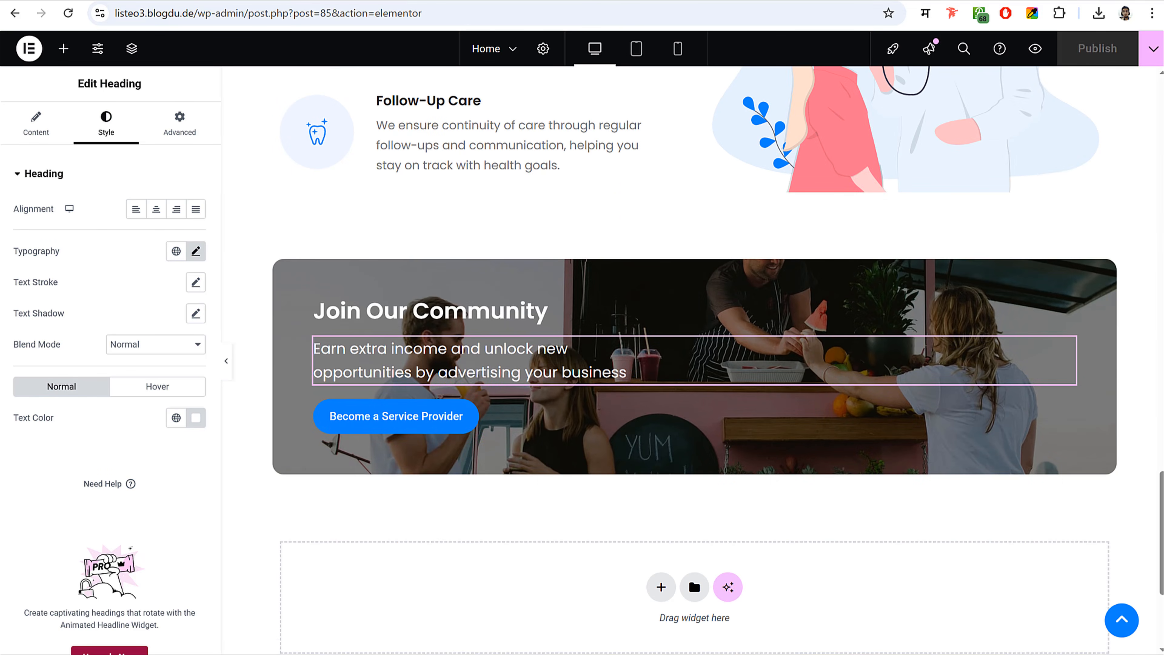
- Leave Elementor for the /wp-admin/ dashboard and open the All Pages list
drag(249, 13, 422, 12)
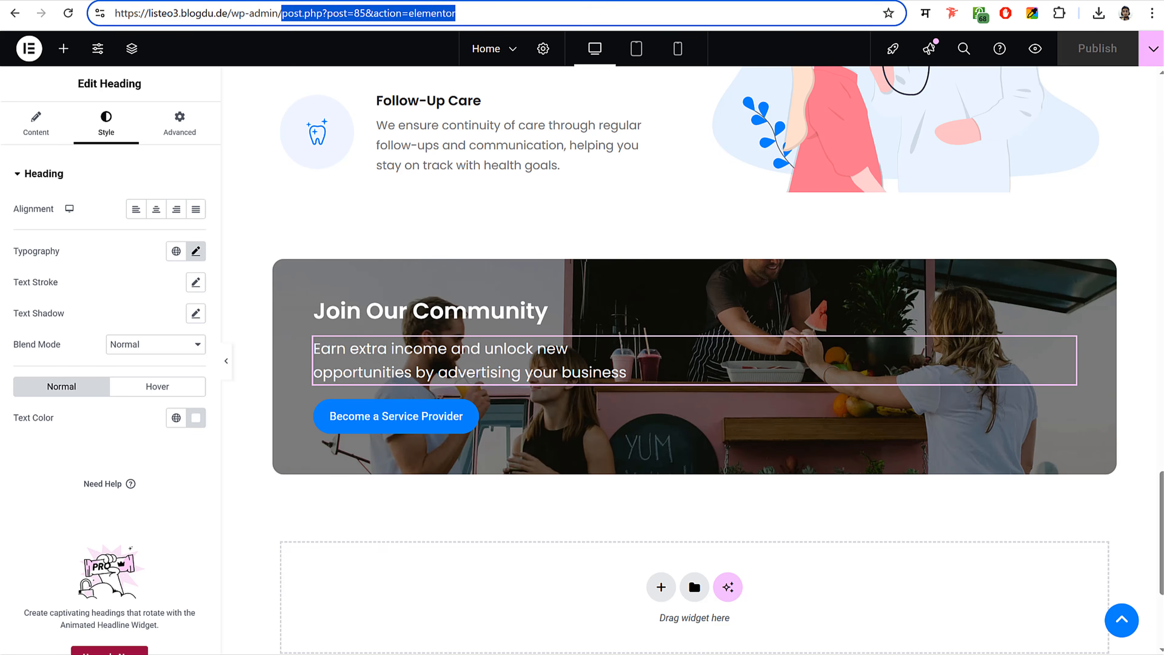
key(BackSpace)
key(Return)
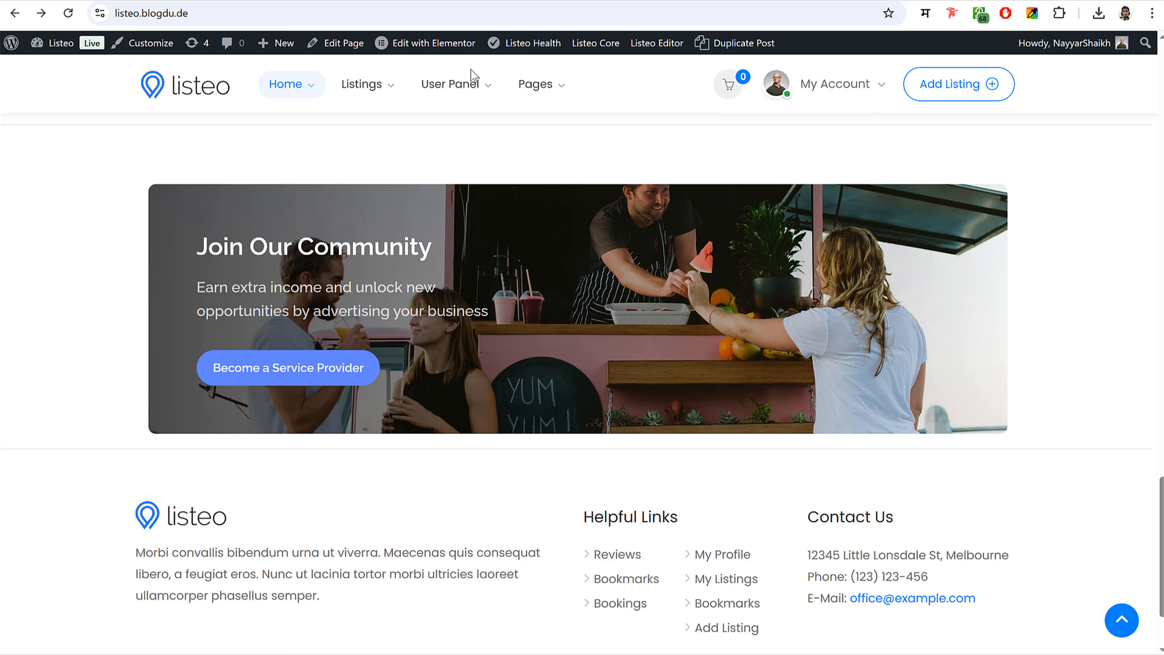
mouse_move(550, 114)
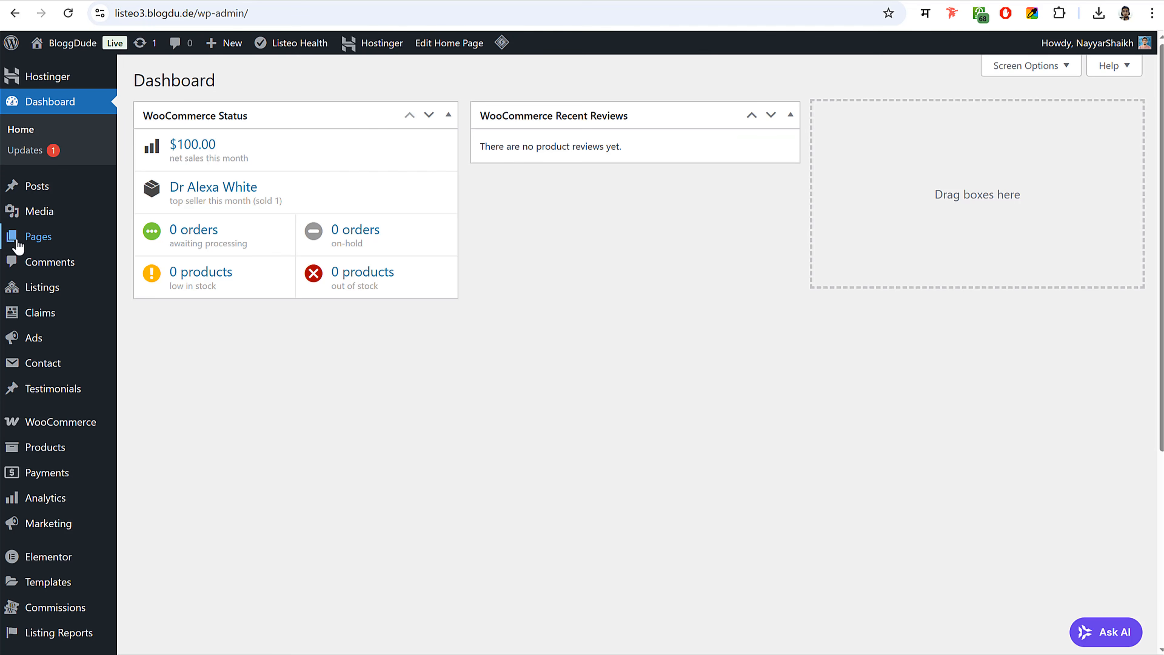
click(17, 246)
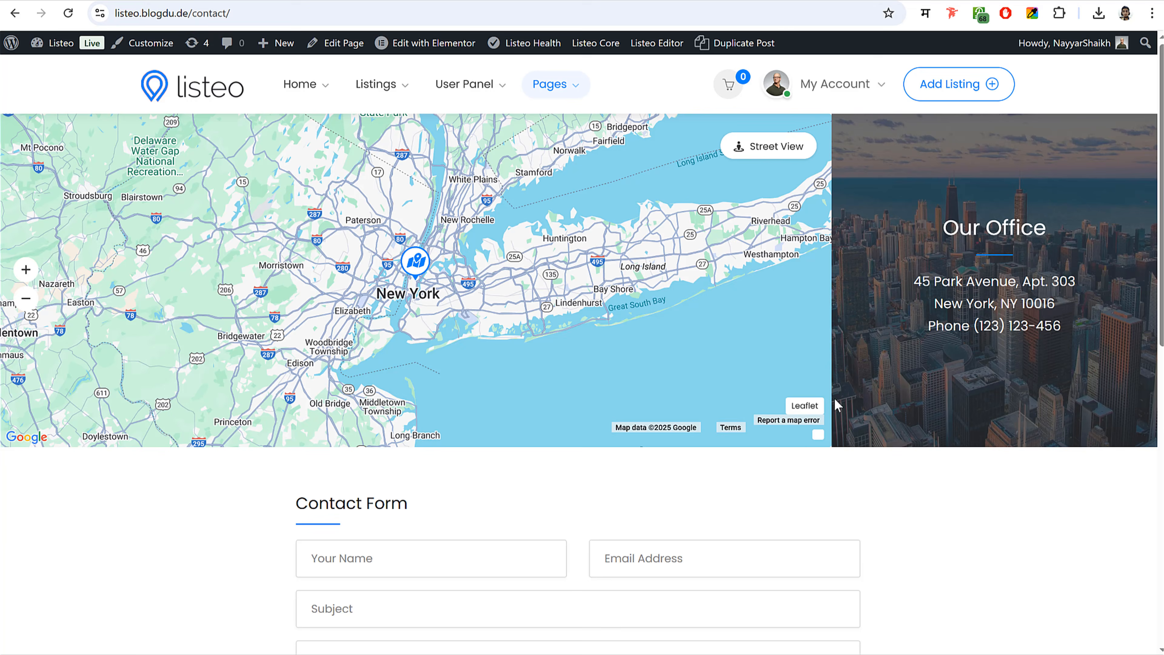
scroll(831, 399, down, 10)
scroll(609, 238, up, 2)
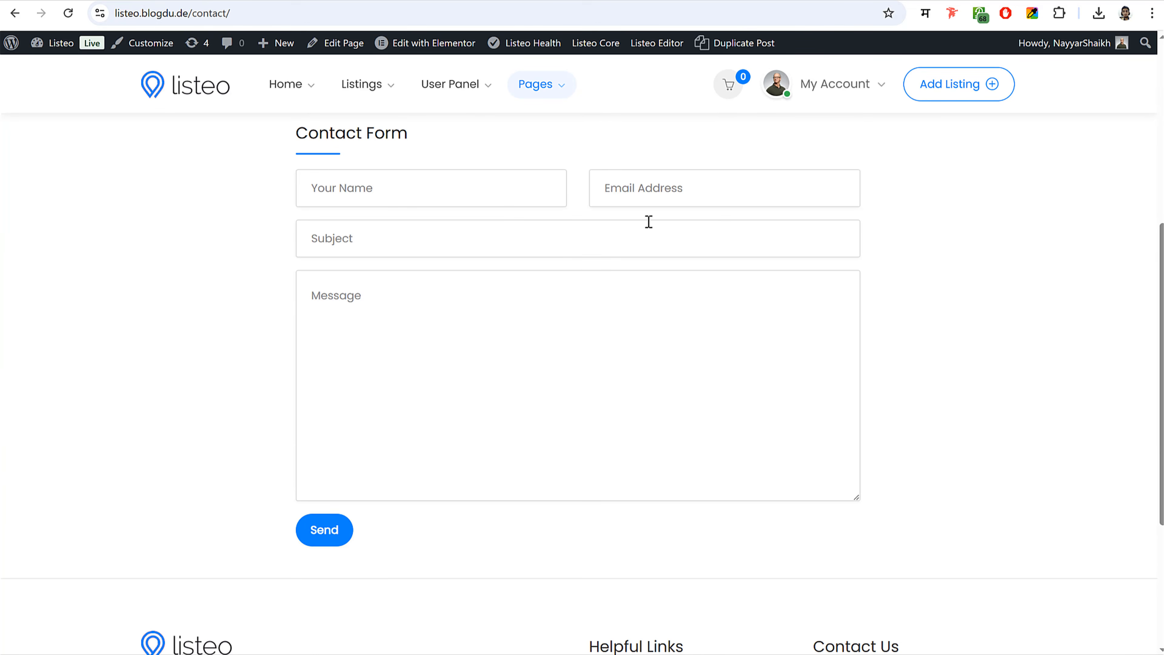
- Open Media > Pages > Contact Form in Notepad and copy its whole form template
key(alt+Tab)
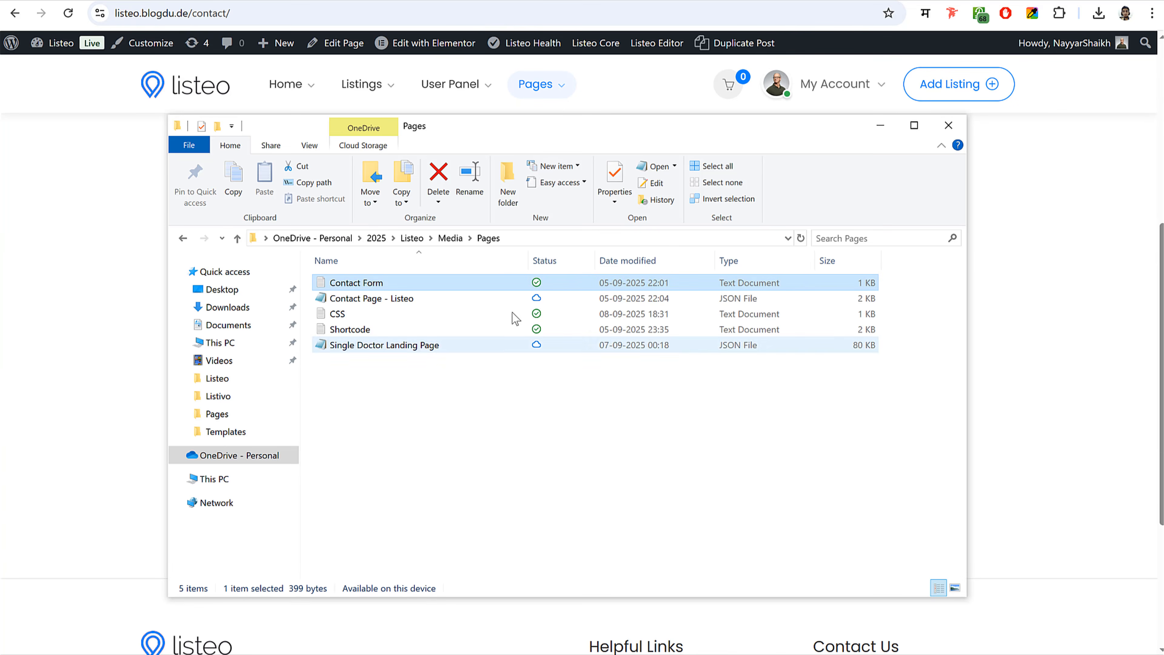
click(450, 237)
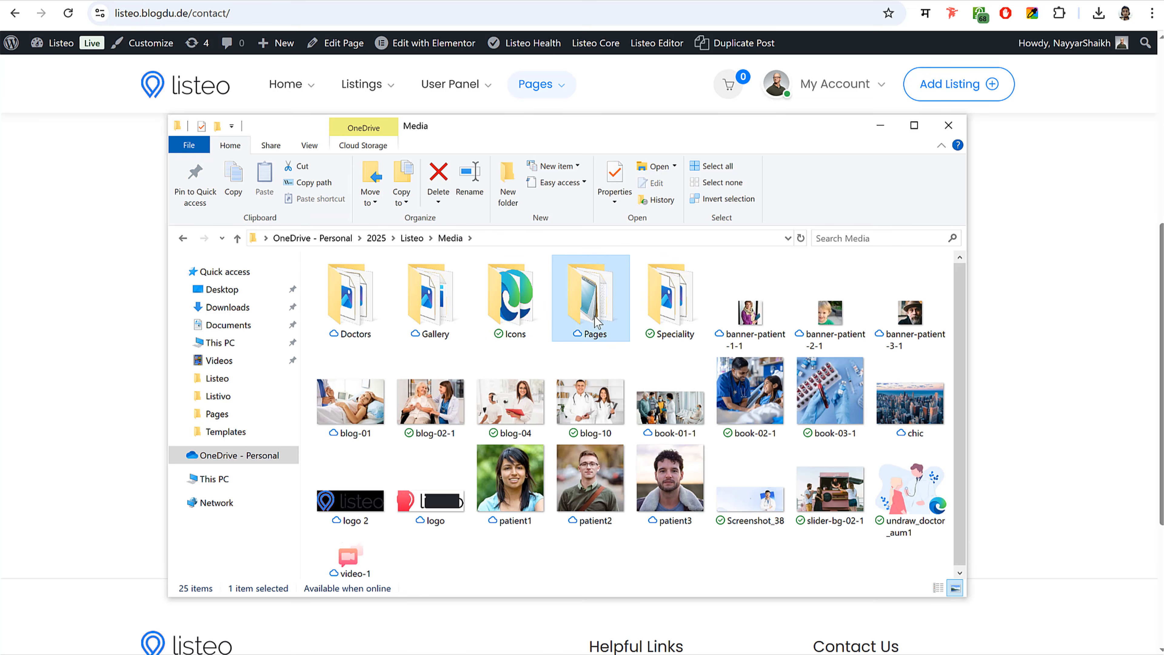
double_click(588, 323)
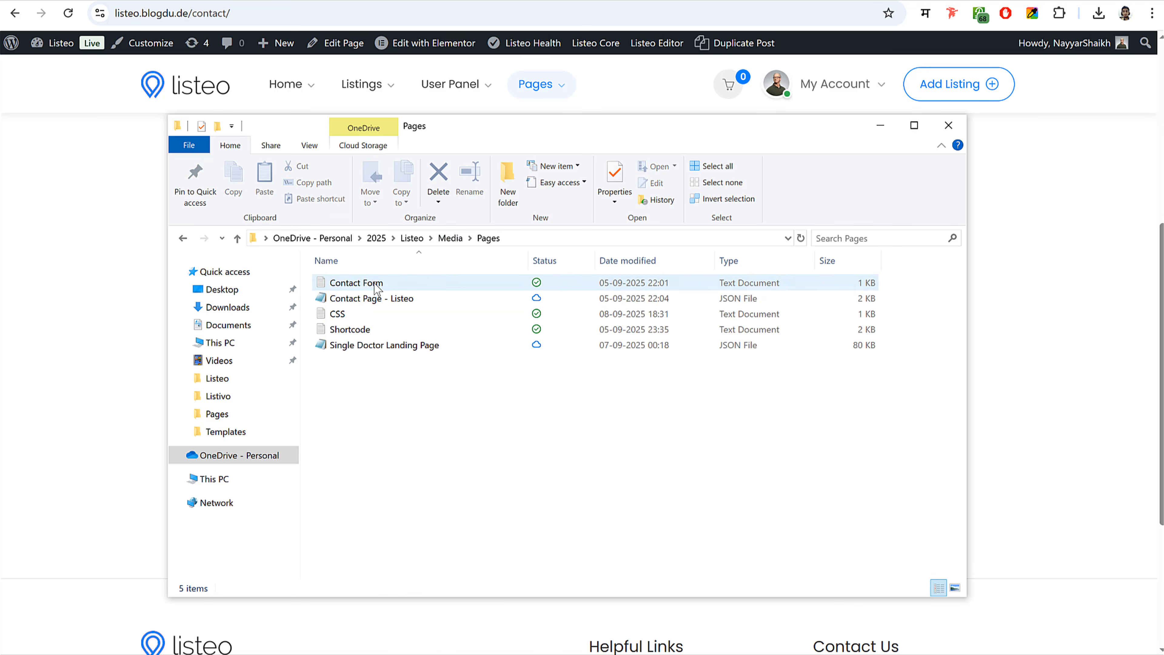
click(376, 285)
double_click(376, 283)
drag(314, 242, 231, 43)
key(ctrl+c)
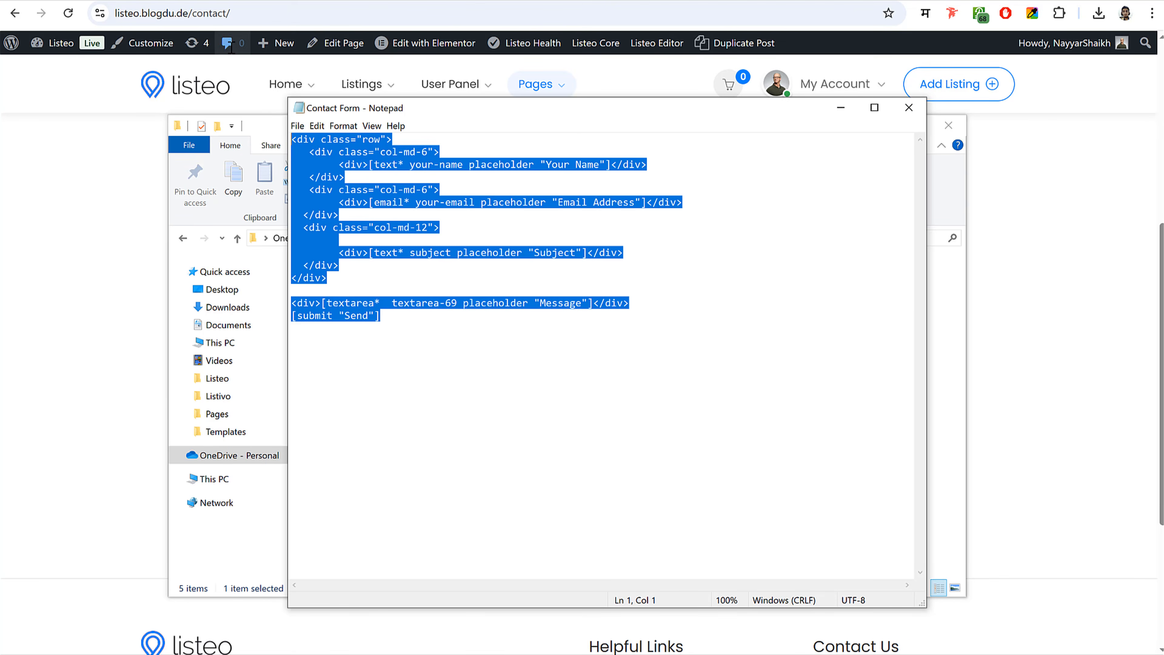
click(288, 2)
- Go to Contact Form 7's forms list and start a new contact form
click(337, 1)
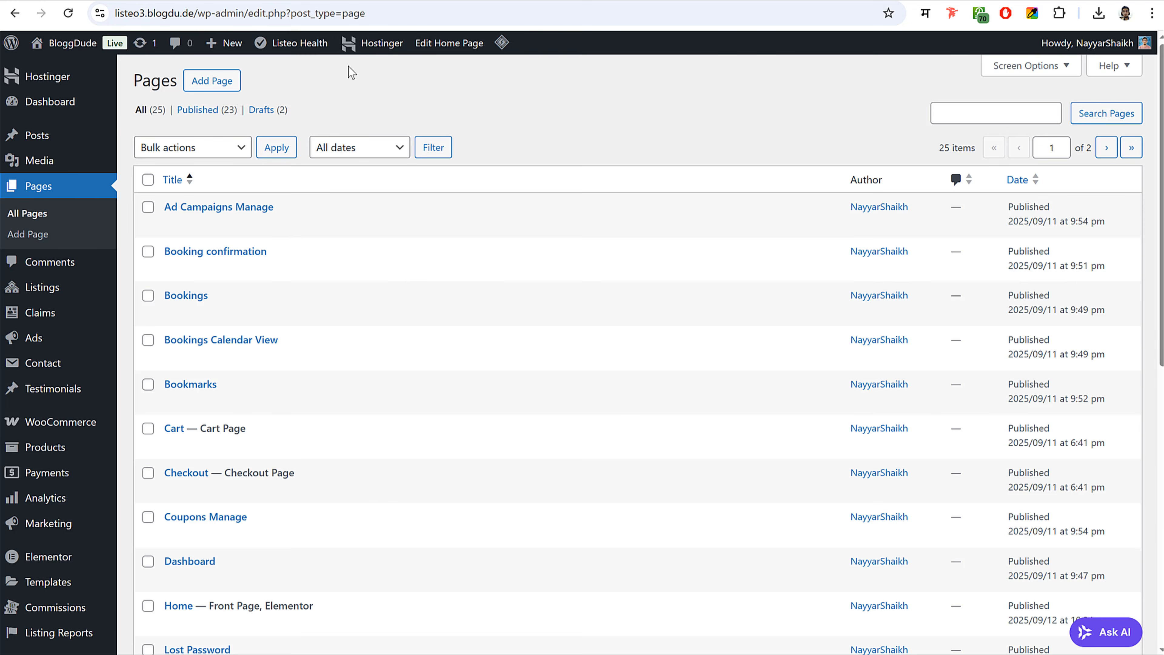
scroll(497, 321, down, 3)
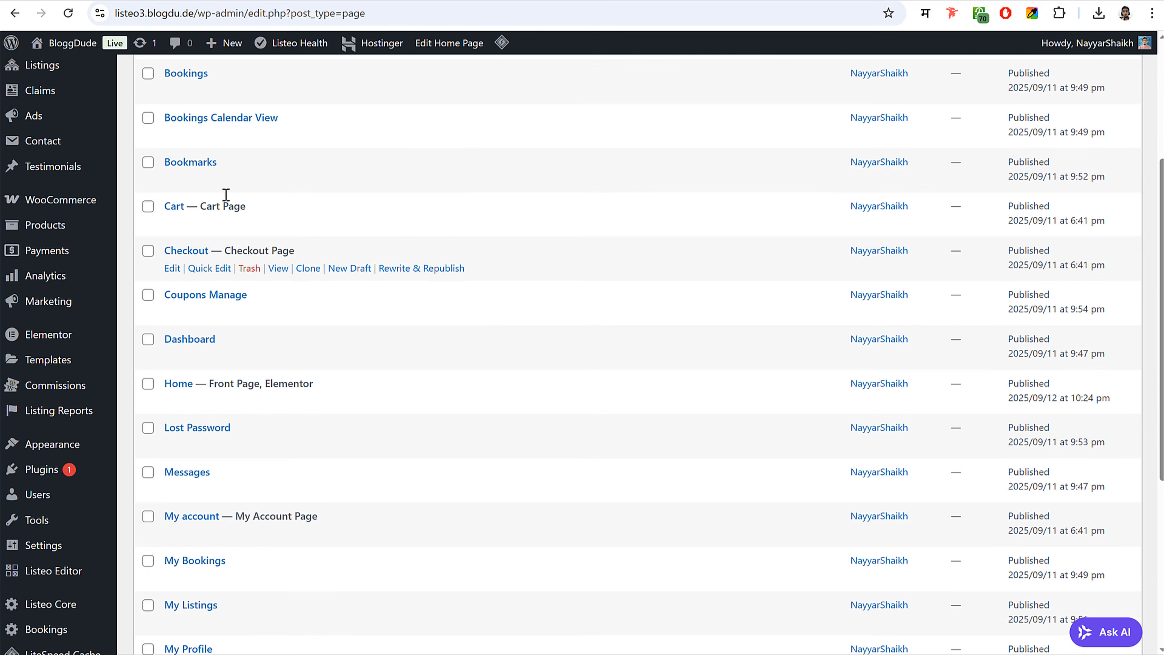
click(42, 142)
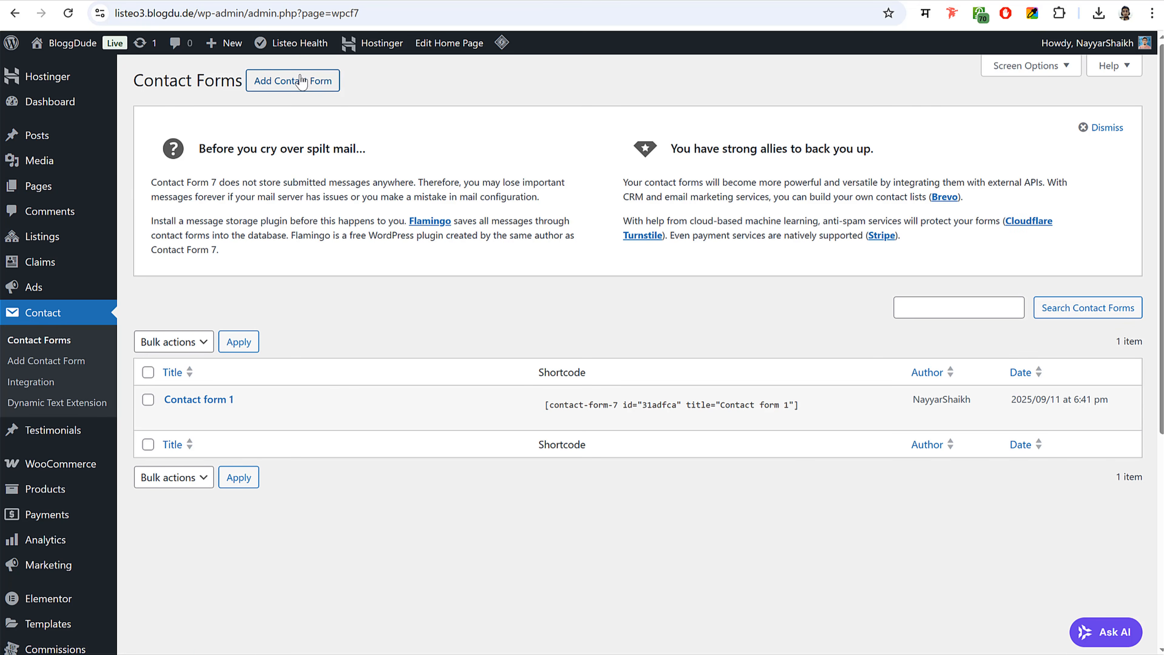
click(298, 85)
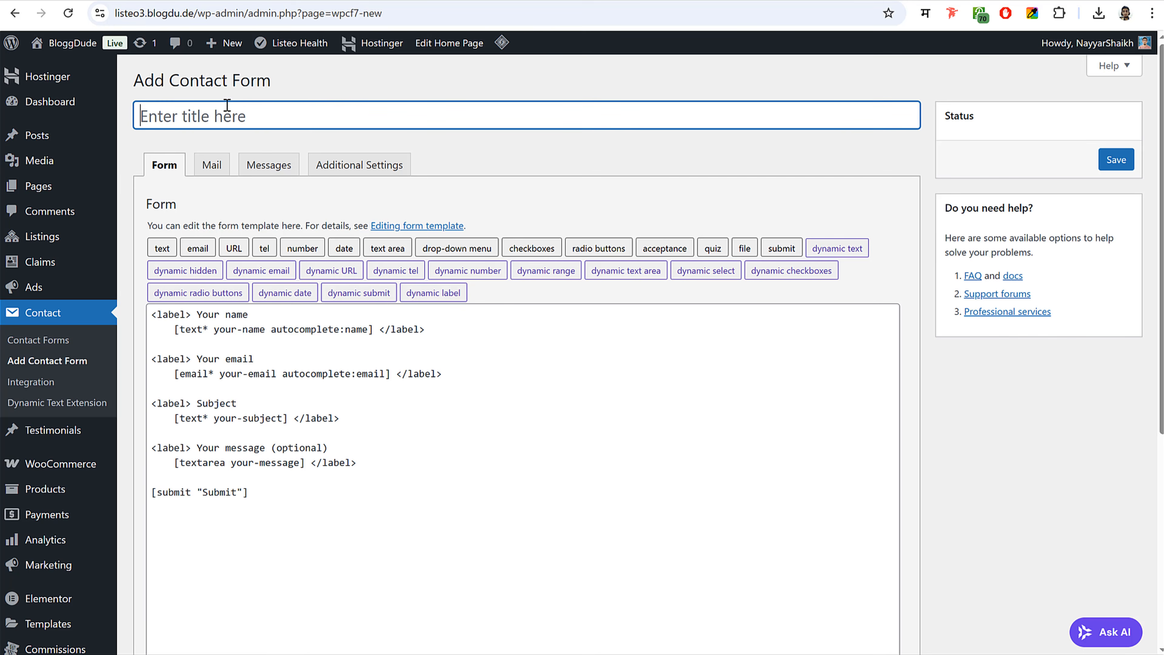
- Title it 'Contact From 2', replace the default template with the copied markup, and save
text(Contact From 2)
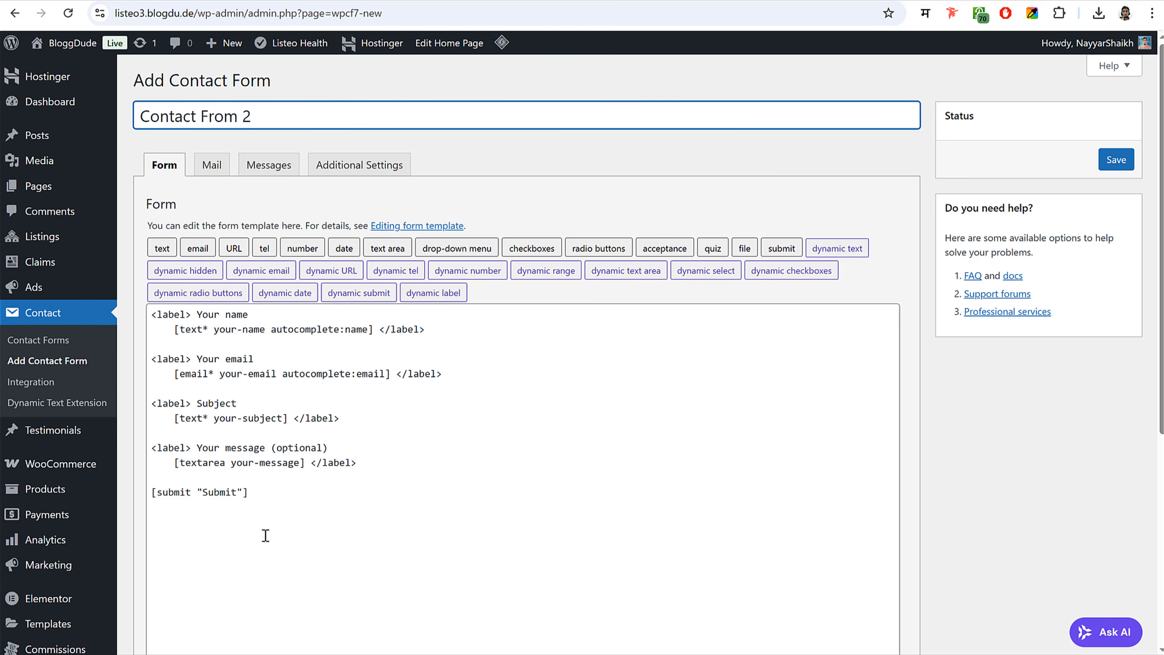
drag(265, 535, 145, 298)
key(BackSpace)
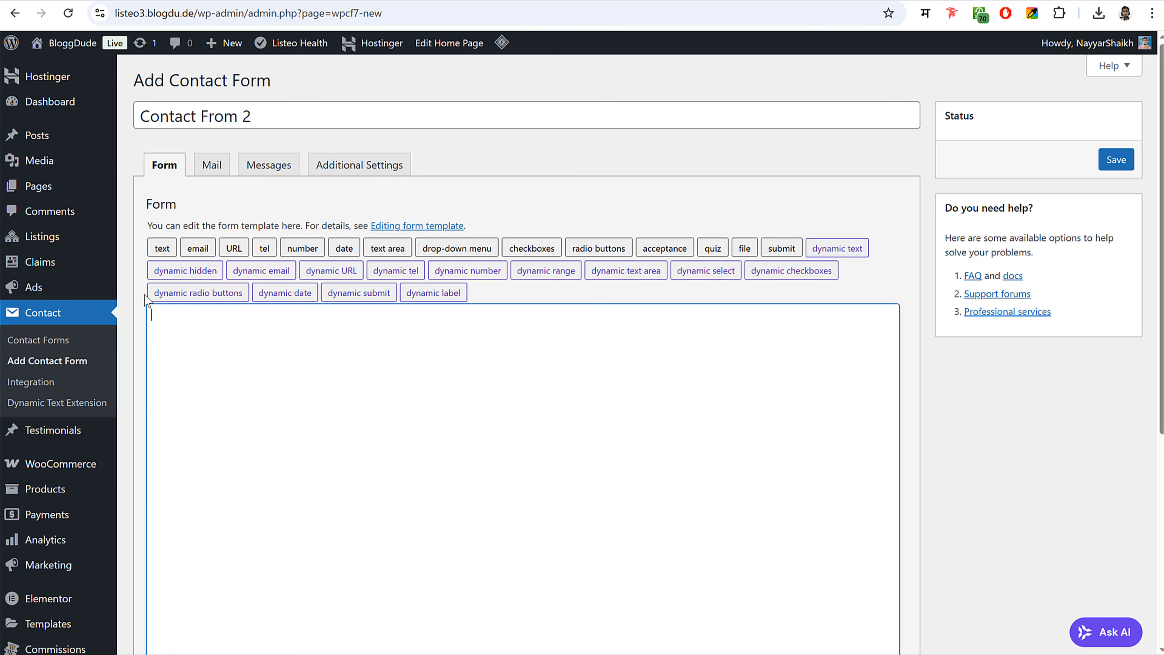
key(ctrl+v)
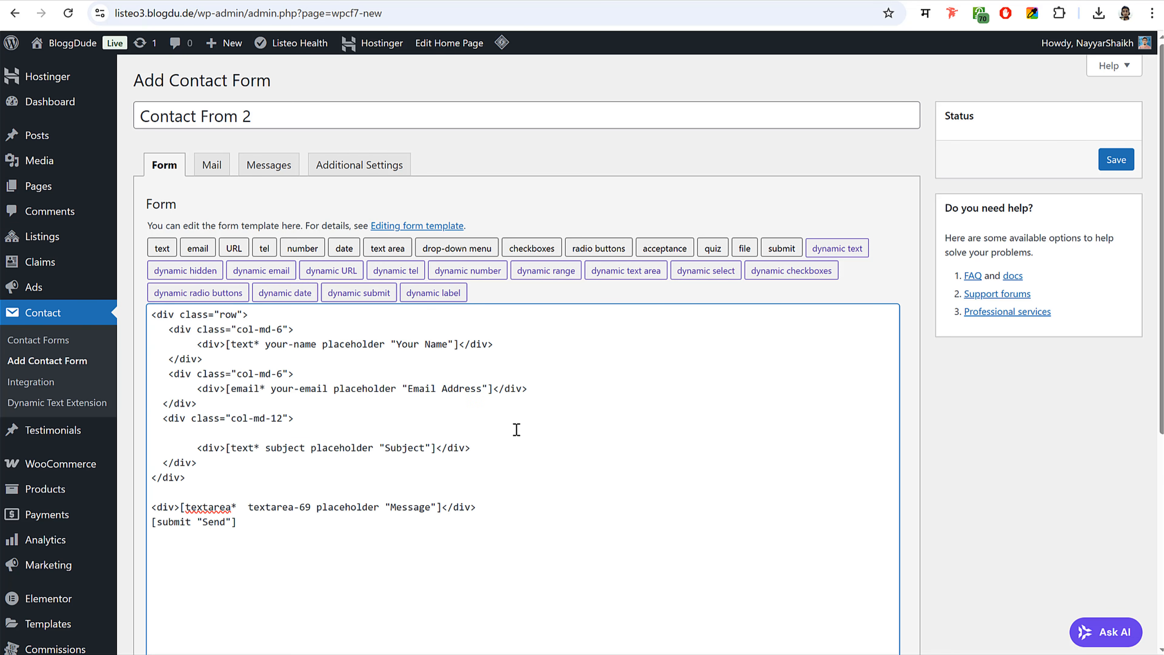
click(1113, 163)
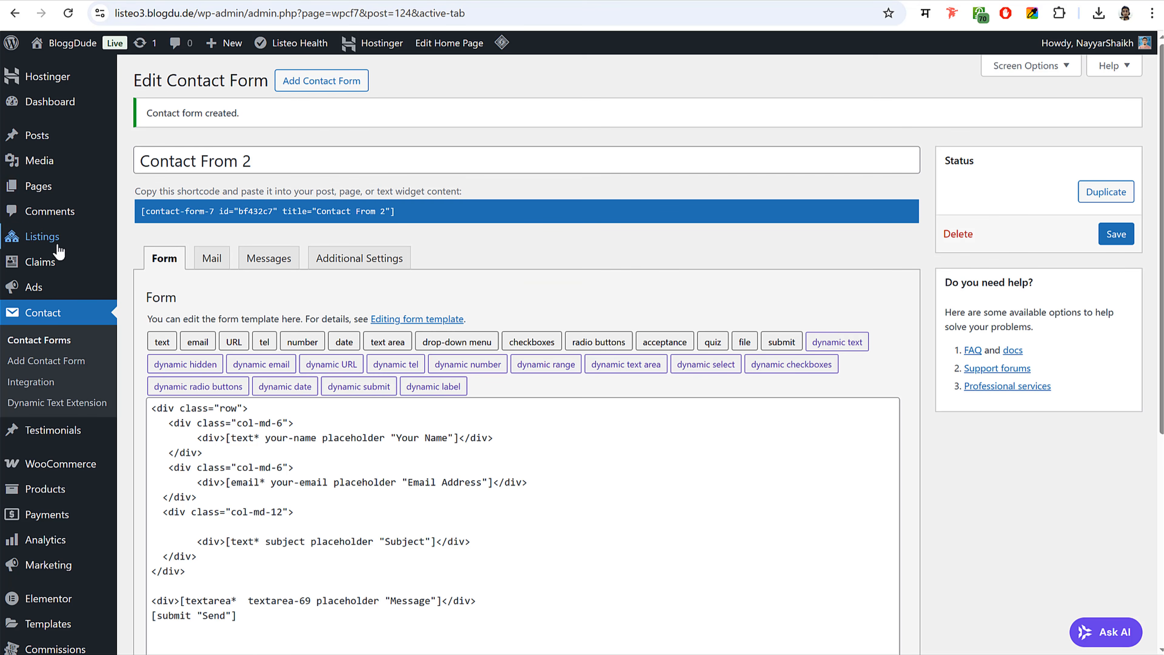
click(46, 186)
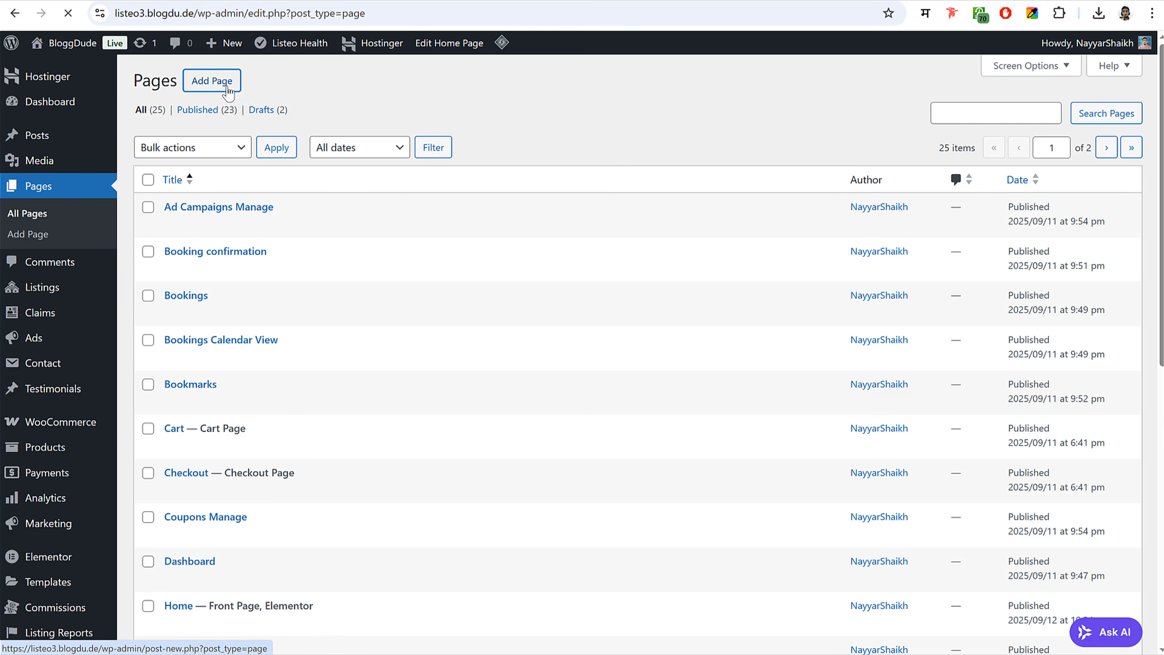
- Publish the new 'Contact Us' page and launch it with Edit with Elementor
text(Co)
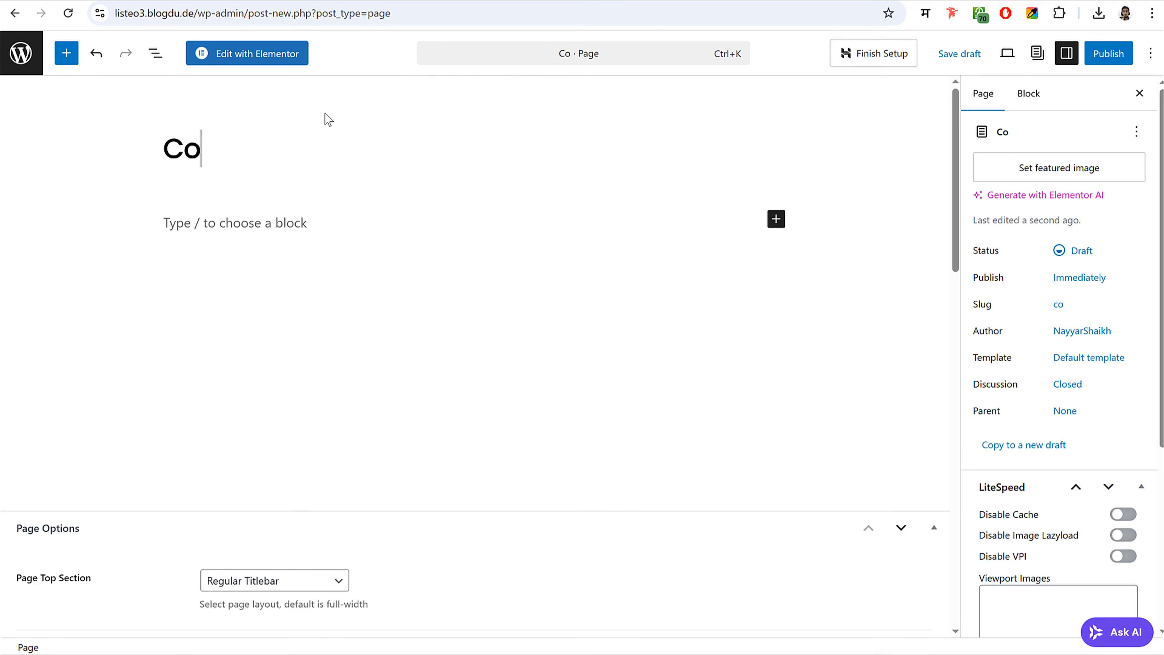
text(ntact Us)
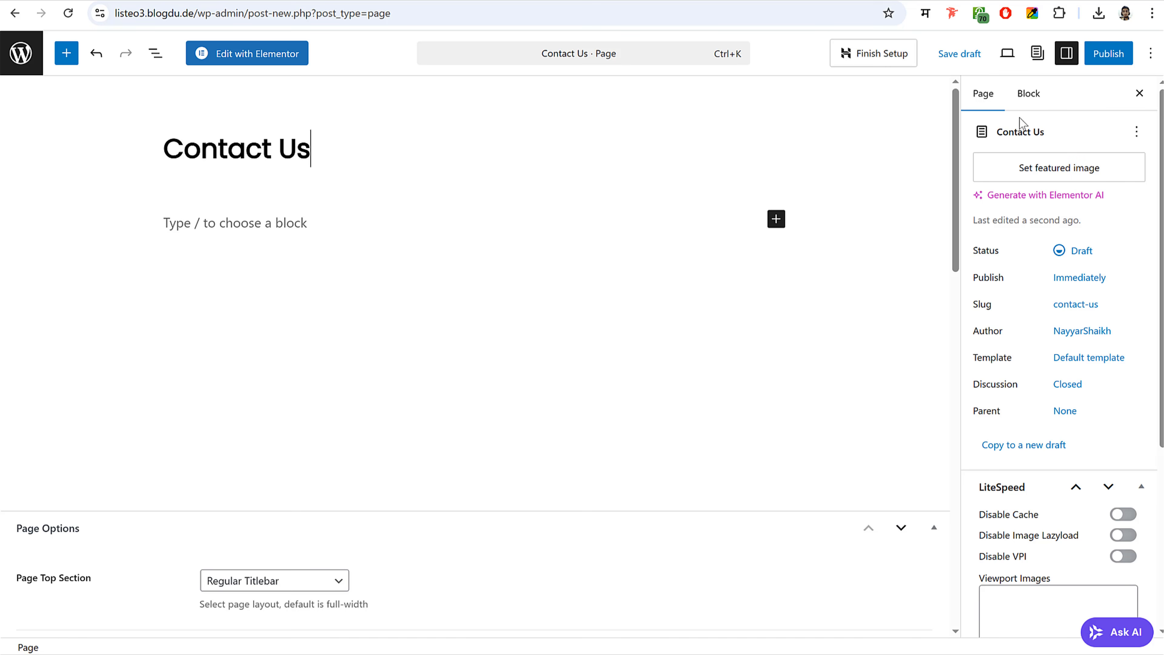
click(1108, 53)
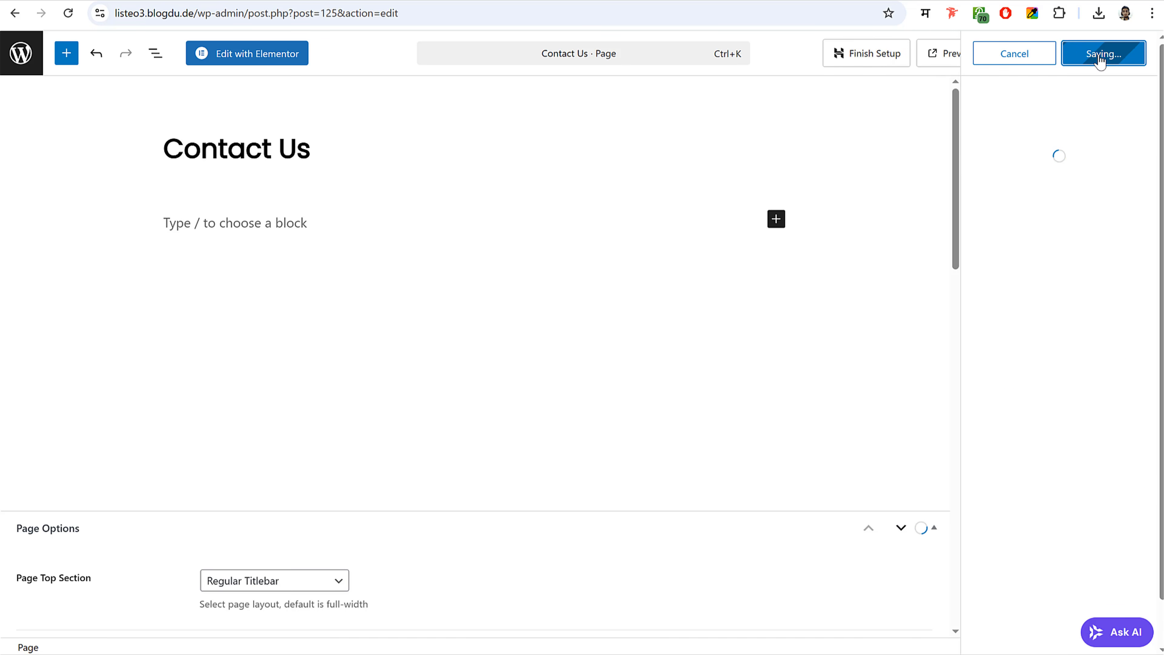
click(270, 55)
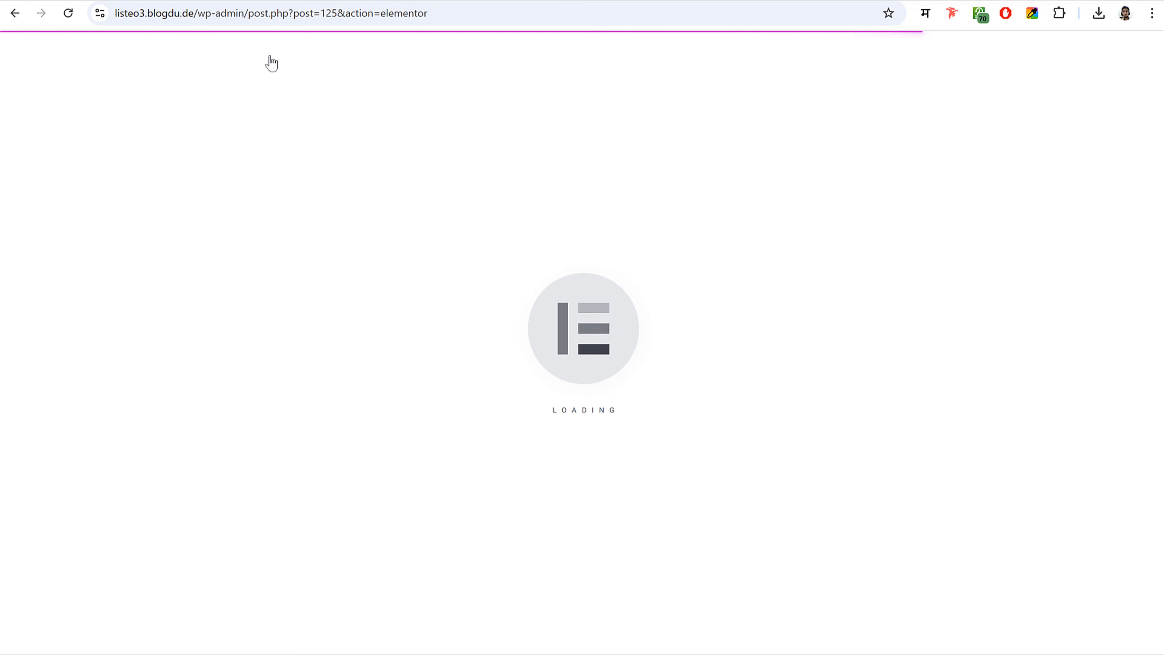
scroll(747, 396, down, 4)
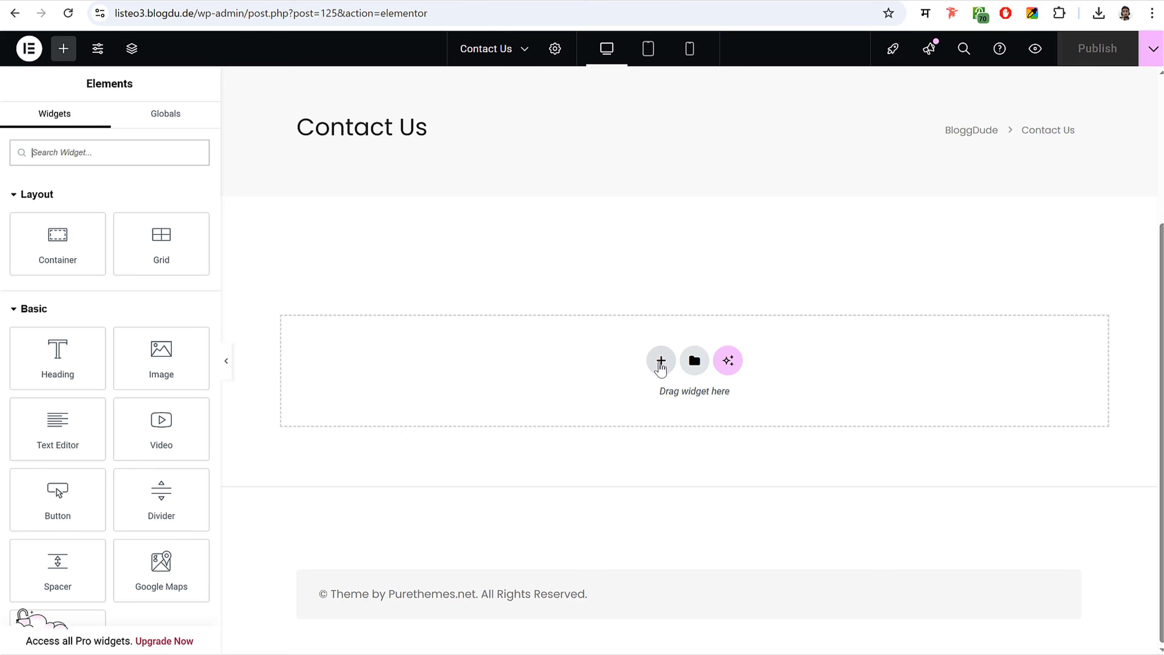
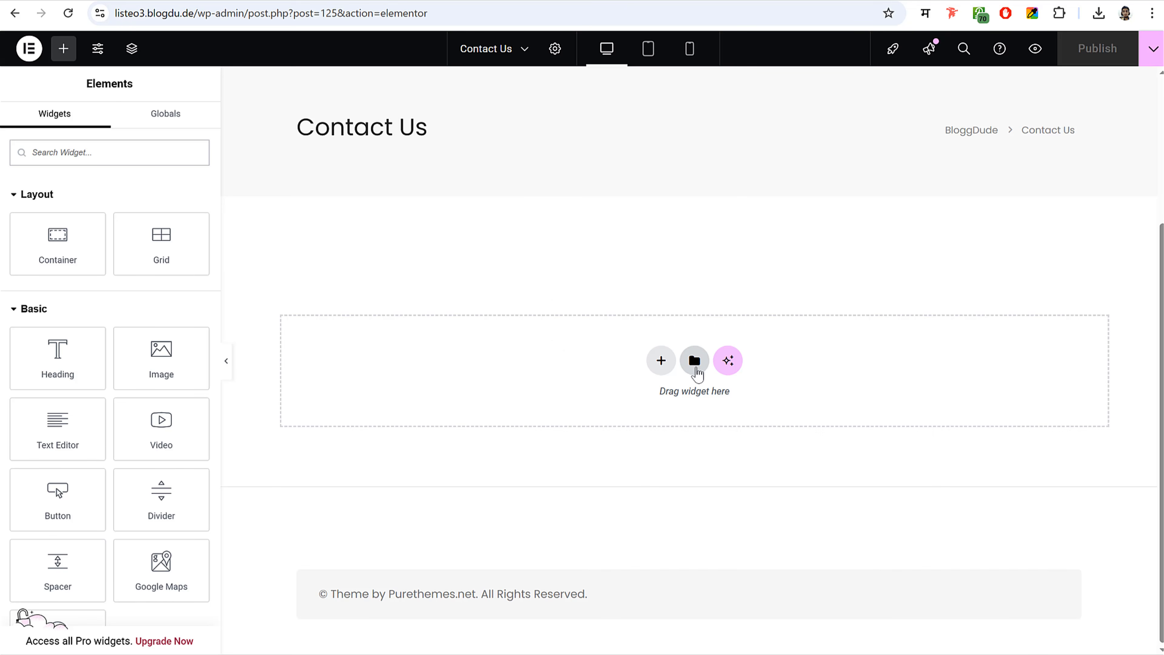
- Upload the Contact Page - Listeo JSON template from the Pages folder into the Elementor library
click(695, 361)
click(647, 85)
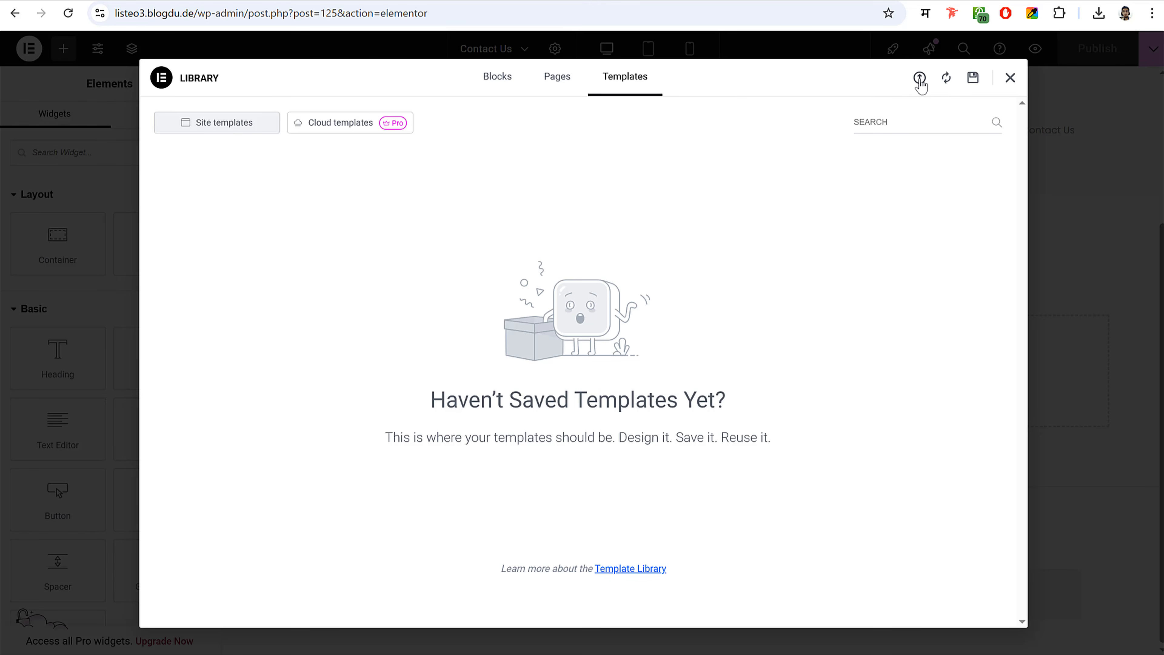
click(920, 79)
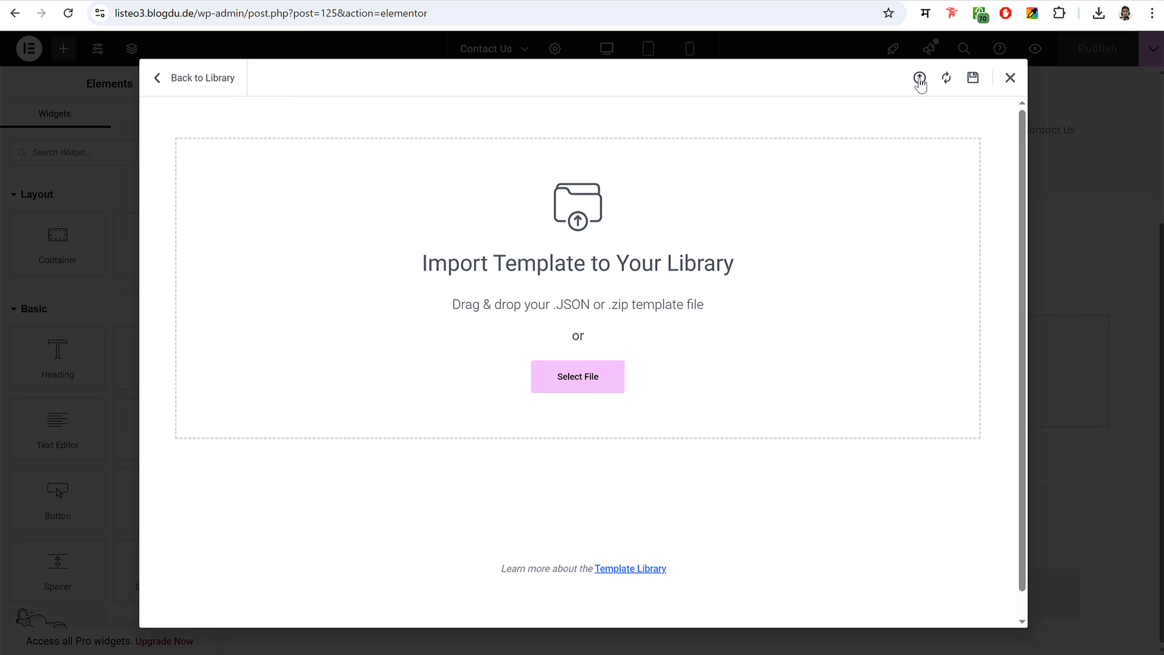
click(622, 378)
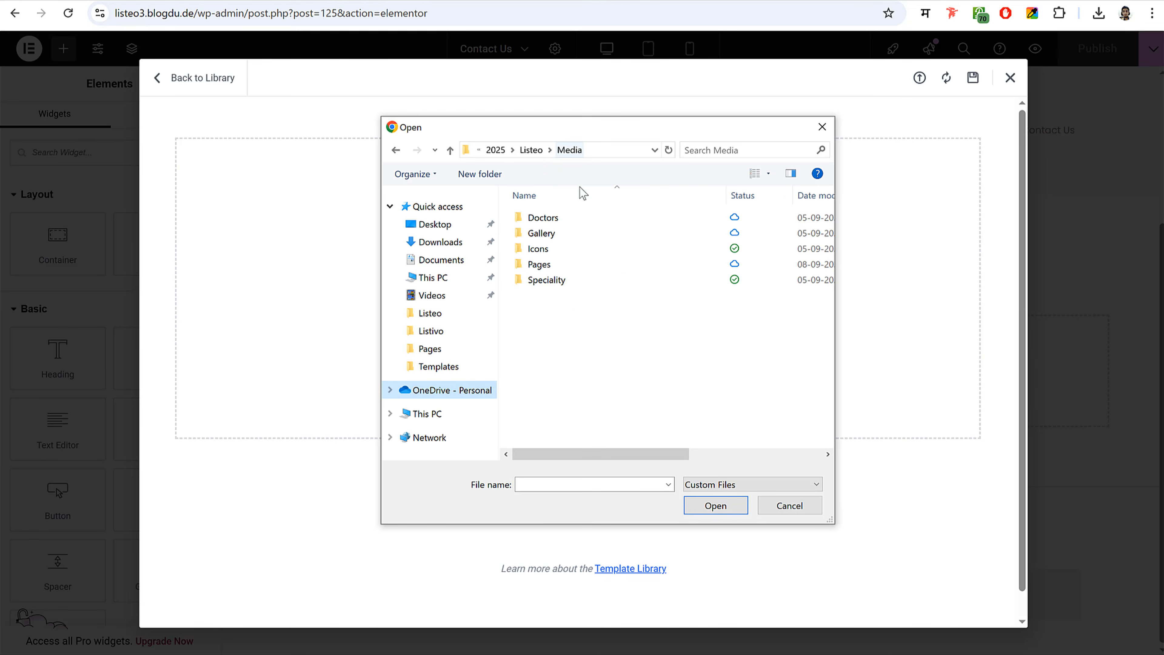
double_click(569, 265)
click(567, 218)
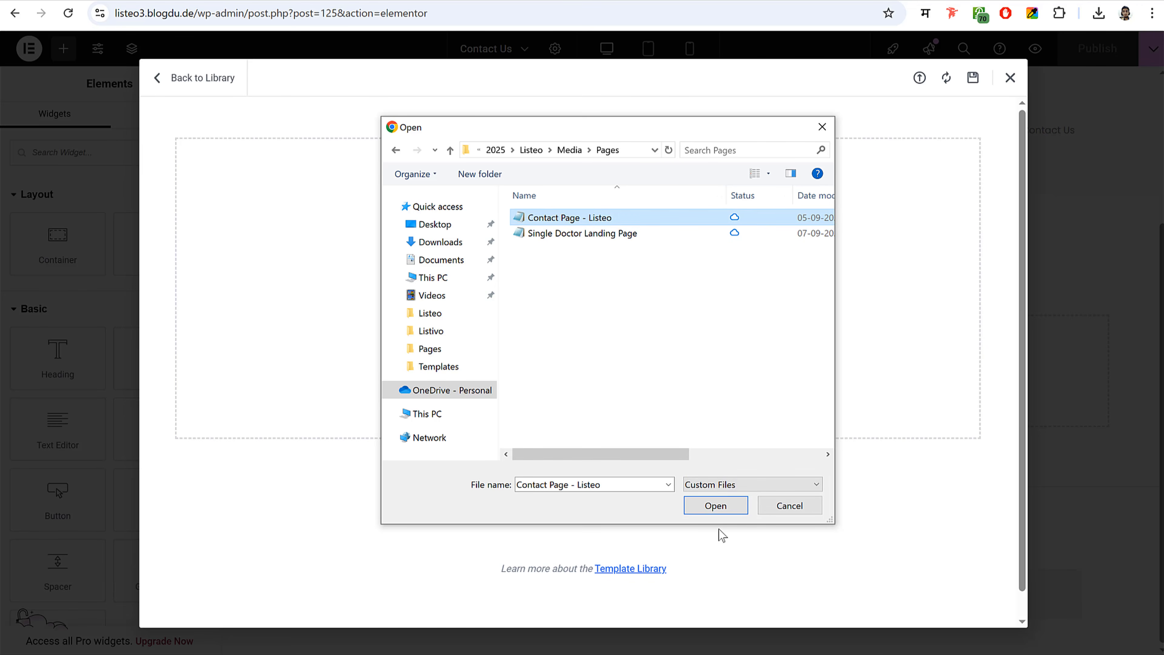
click(724, 510)
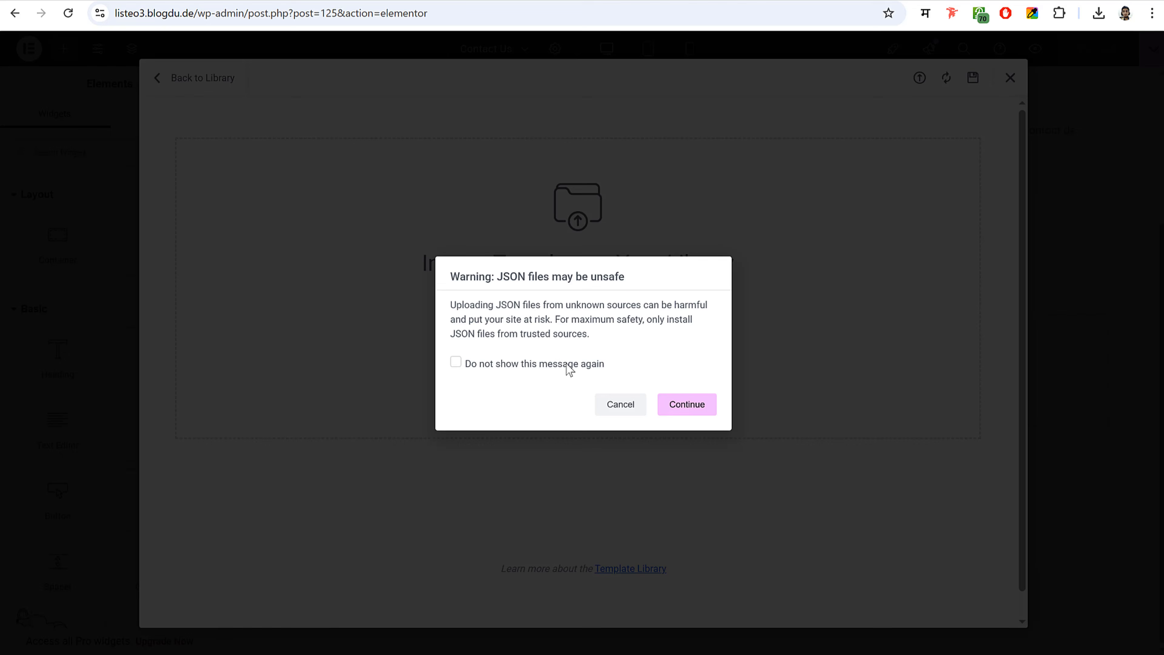
- Accept the JSON safety warning and insert the imported template into the Contact Us page
click(467, 363)
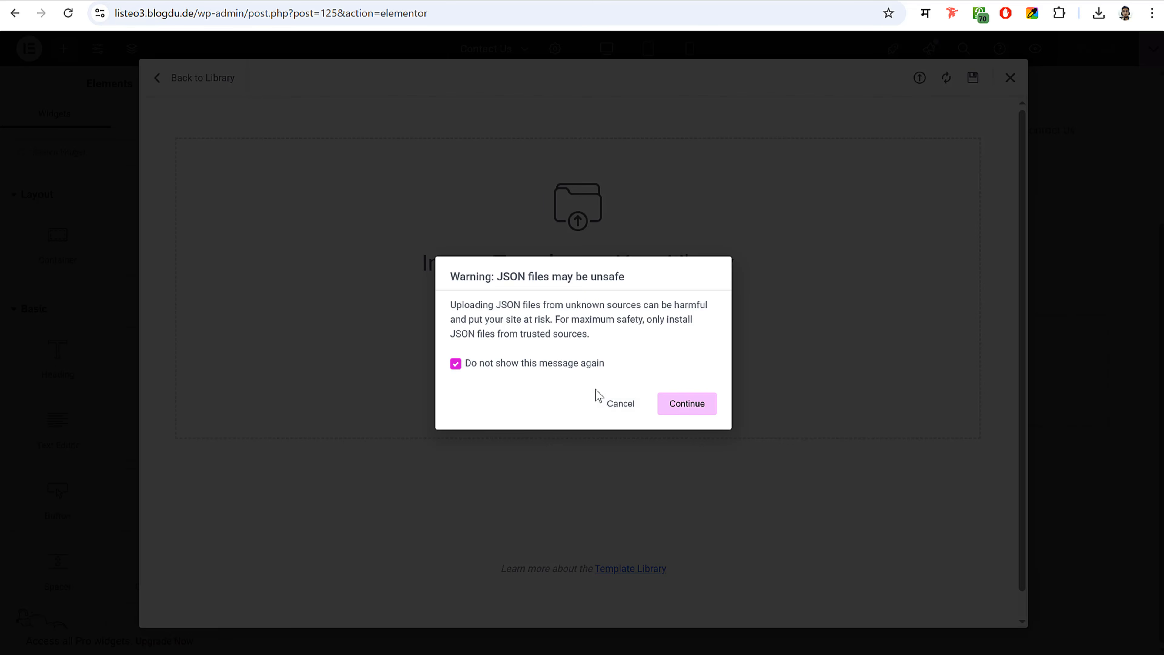
click(695, 408)
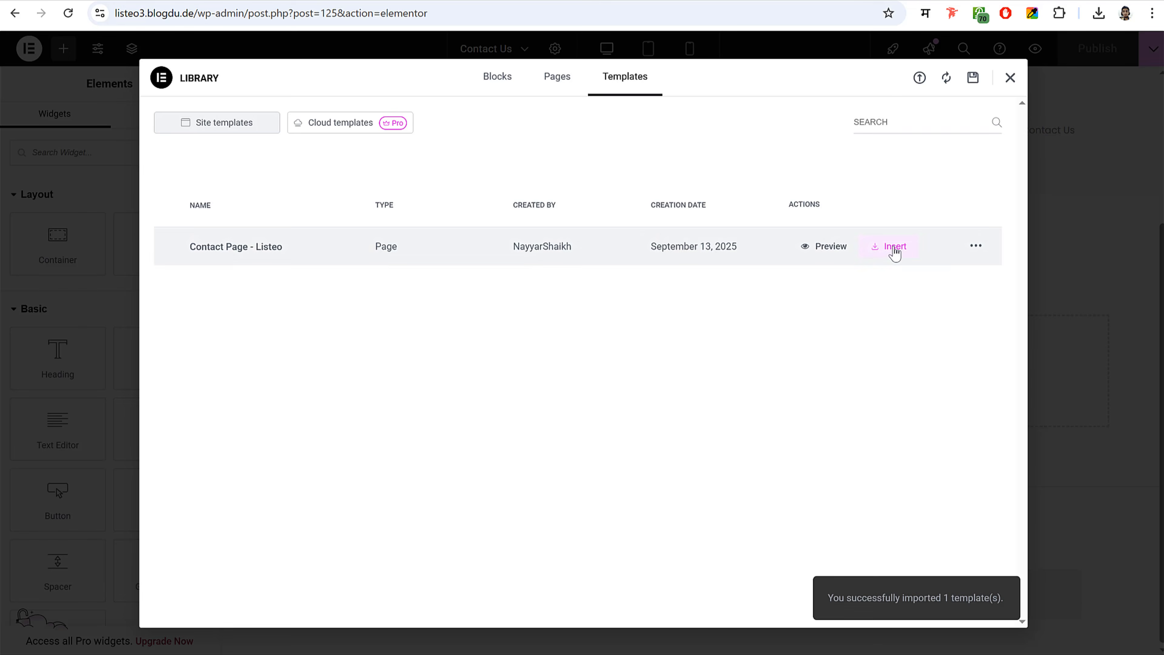
click(893, 247)
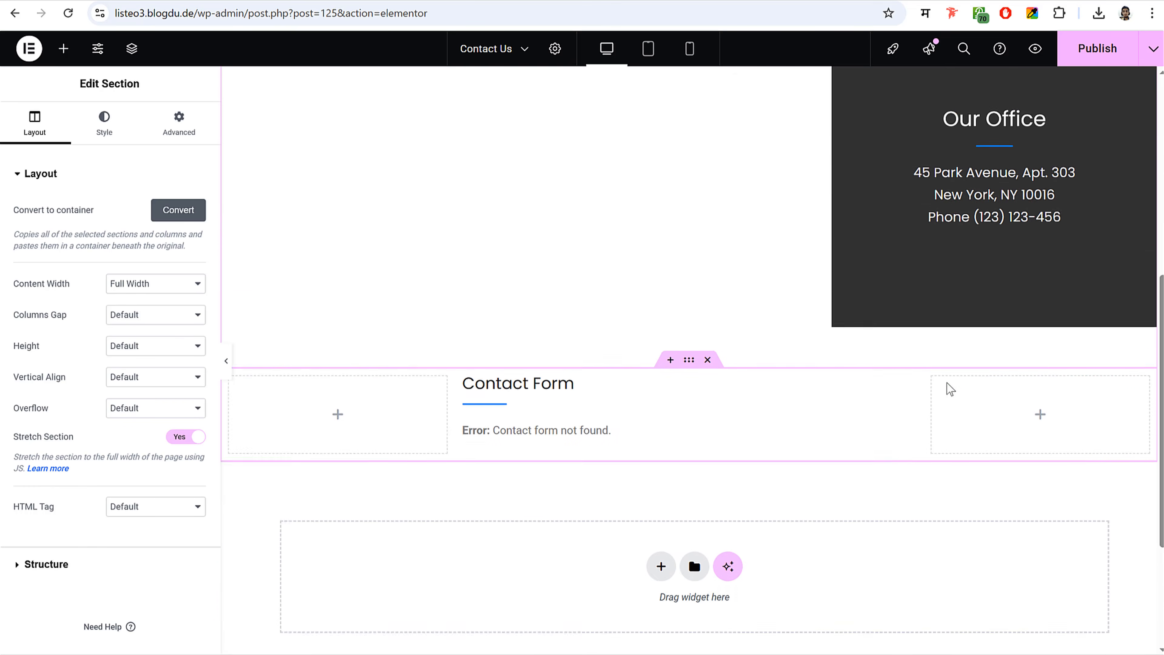
- Delete the broken shortcode from the Contact Form text widget
scroll(950, 389, down, 2)
click(598, 361)
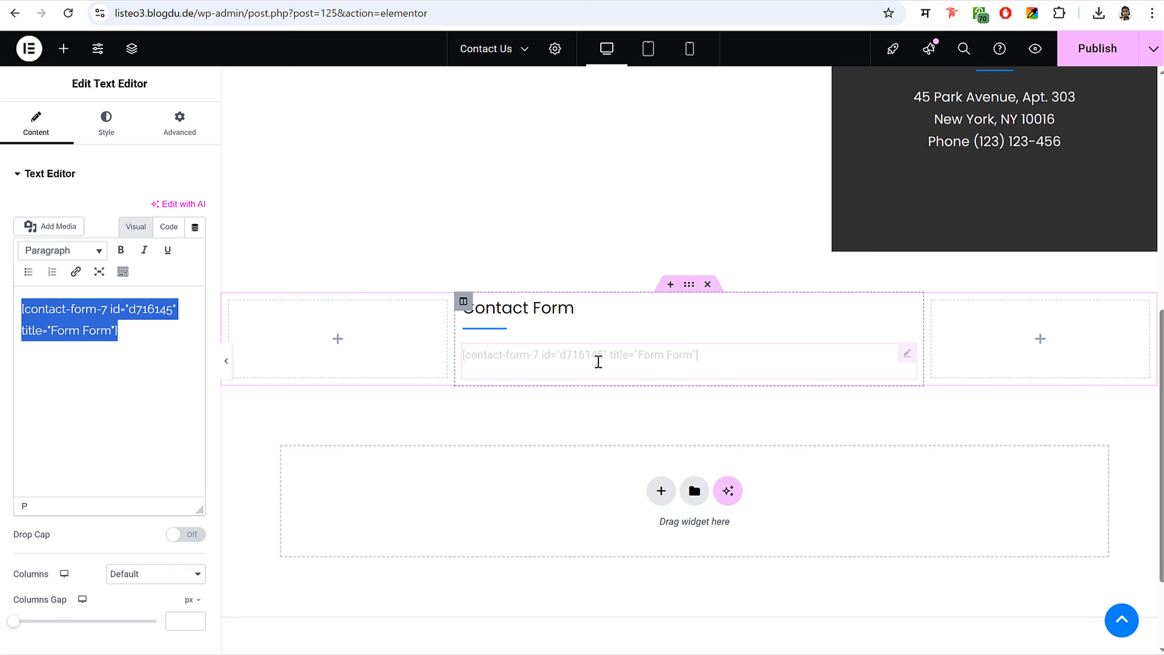
key(BackSpace)
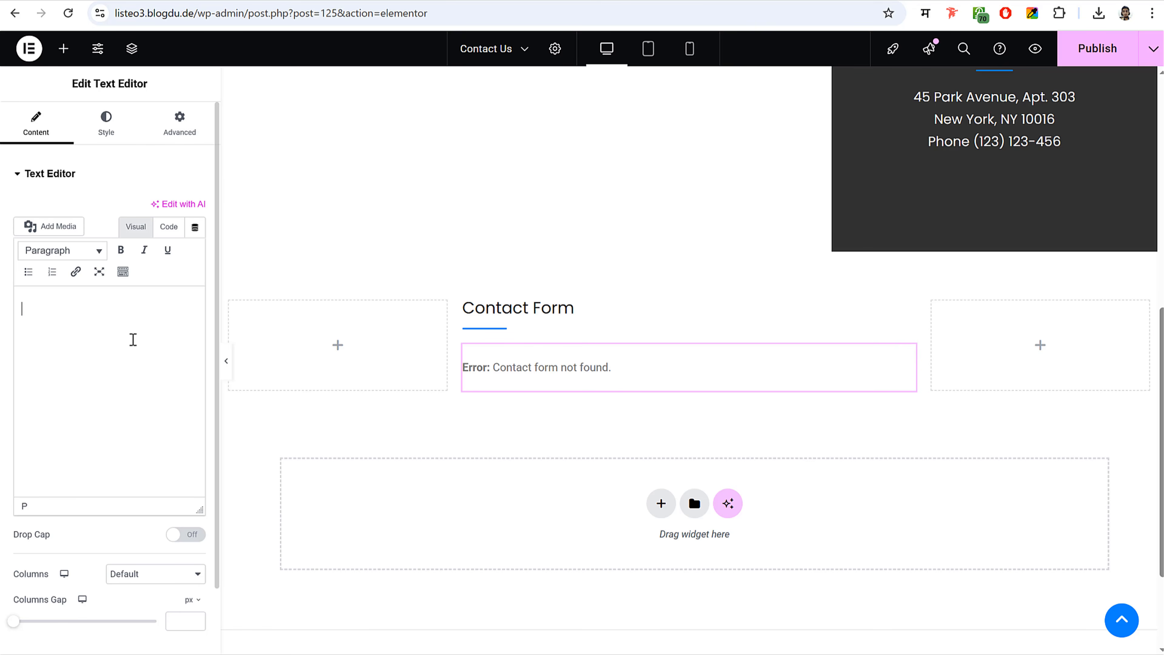
- Copy the Contact From 2 shortcode from the Contact Forms list and paste it into the widget
click(249, 13)
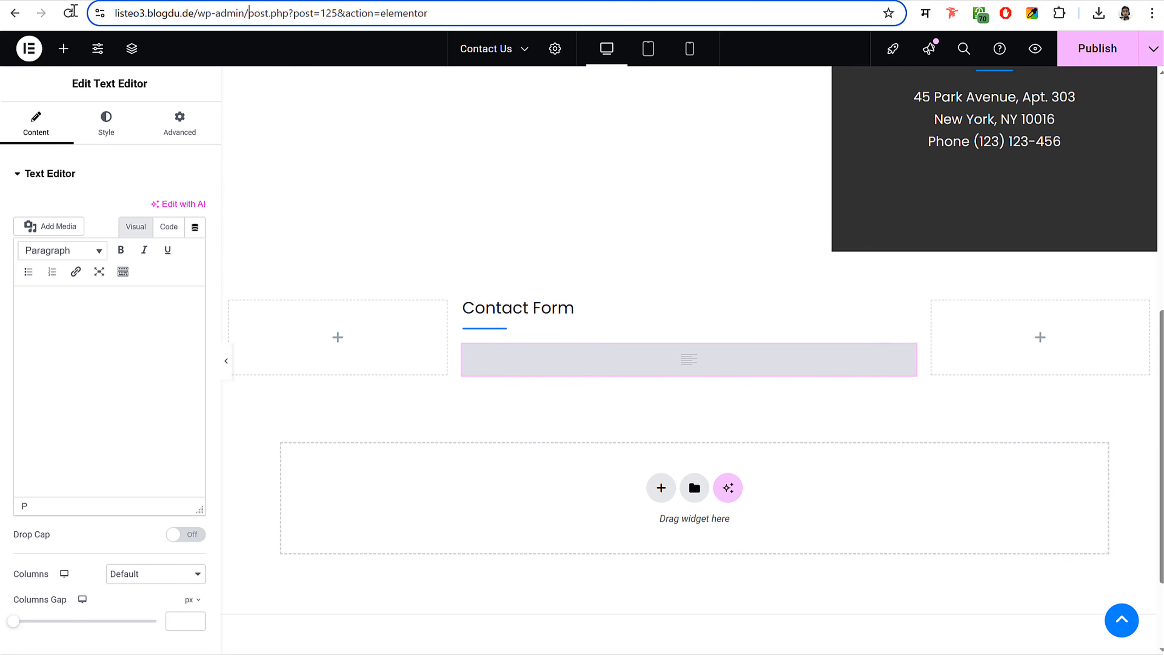
drag(249, 12, 74, 11)
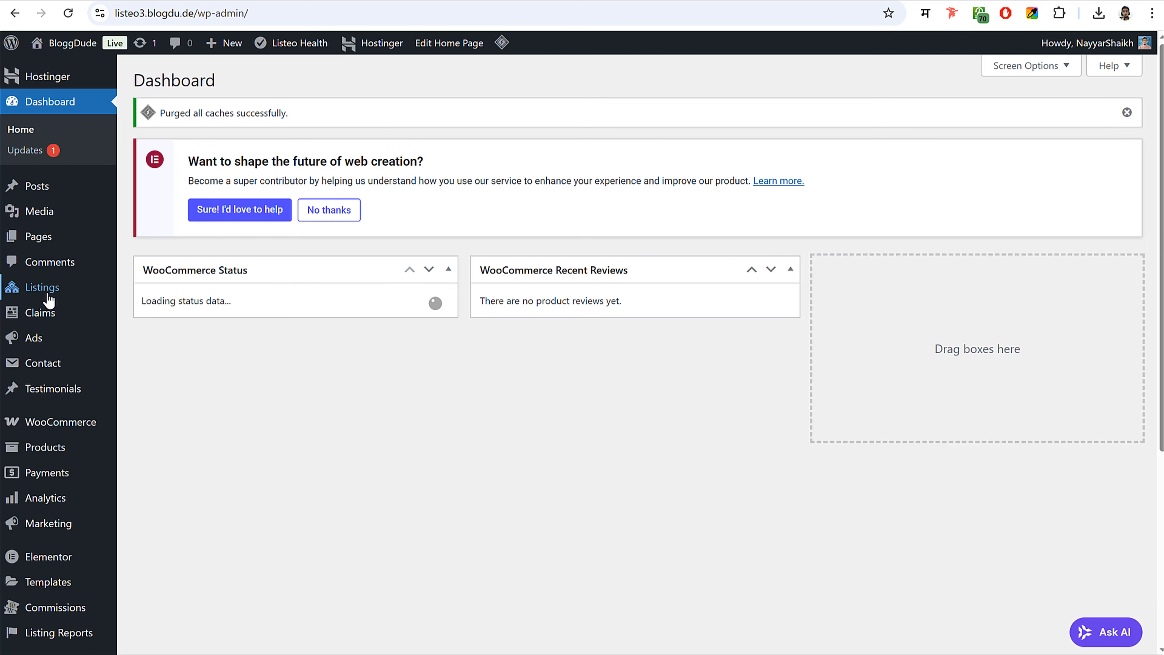
scroll(57, 349, down, 5)
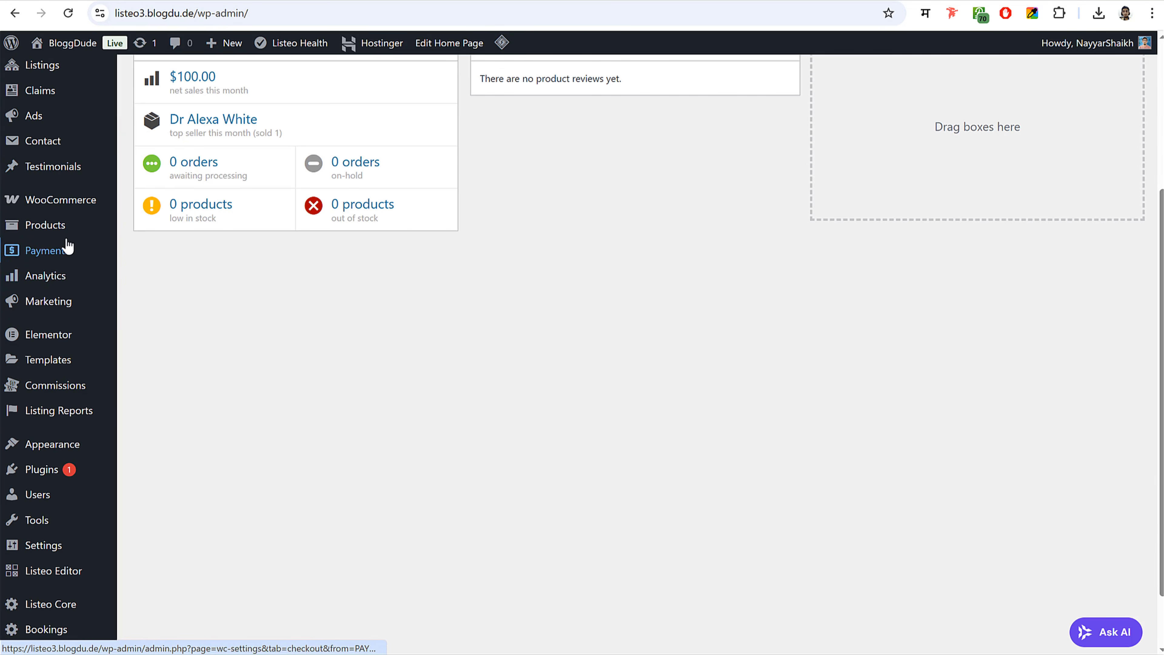
scroll(58, 583, up, 3)
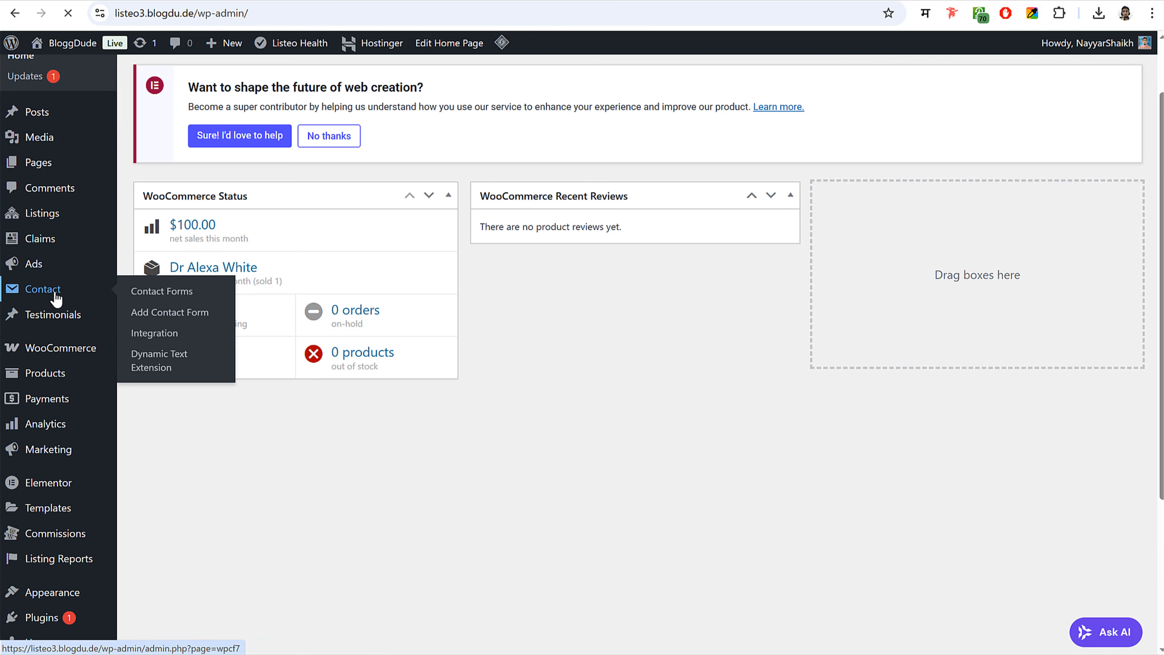
click(56, 295)
scroll(408, 379, down, 3)
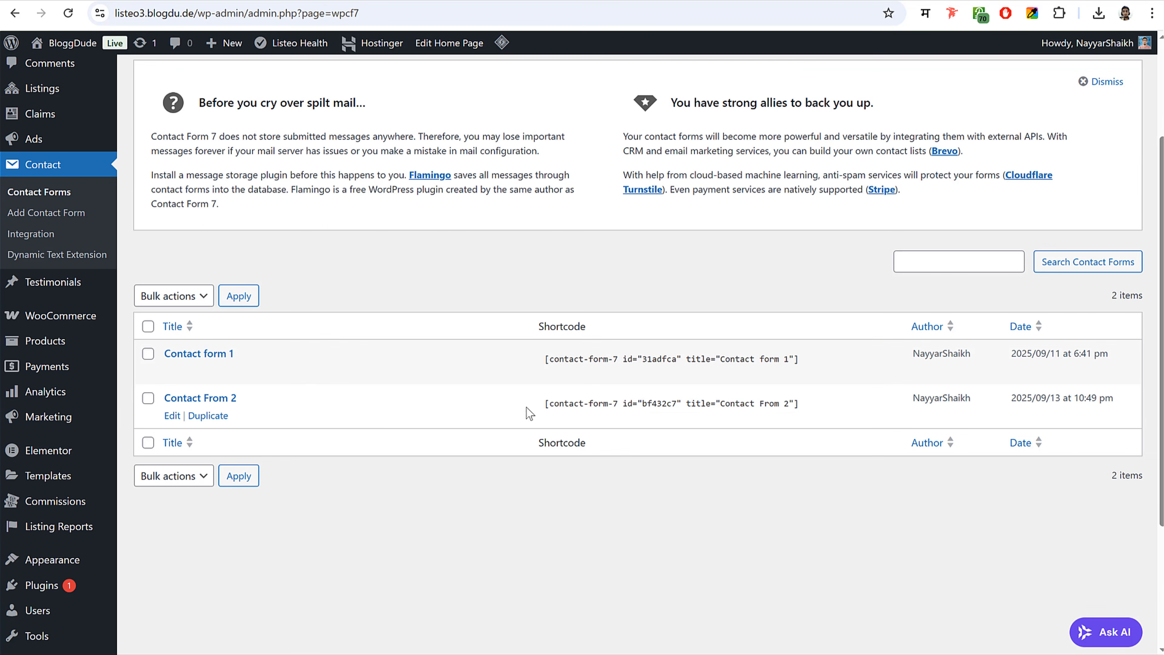
click(624, 401)
key(ctrl+c)
click(128, 307)
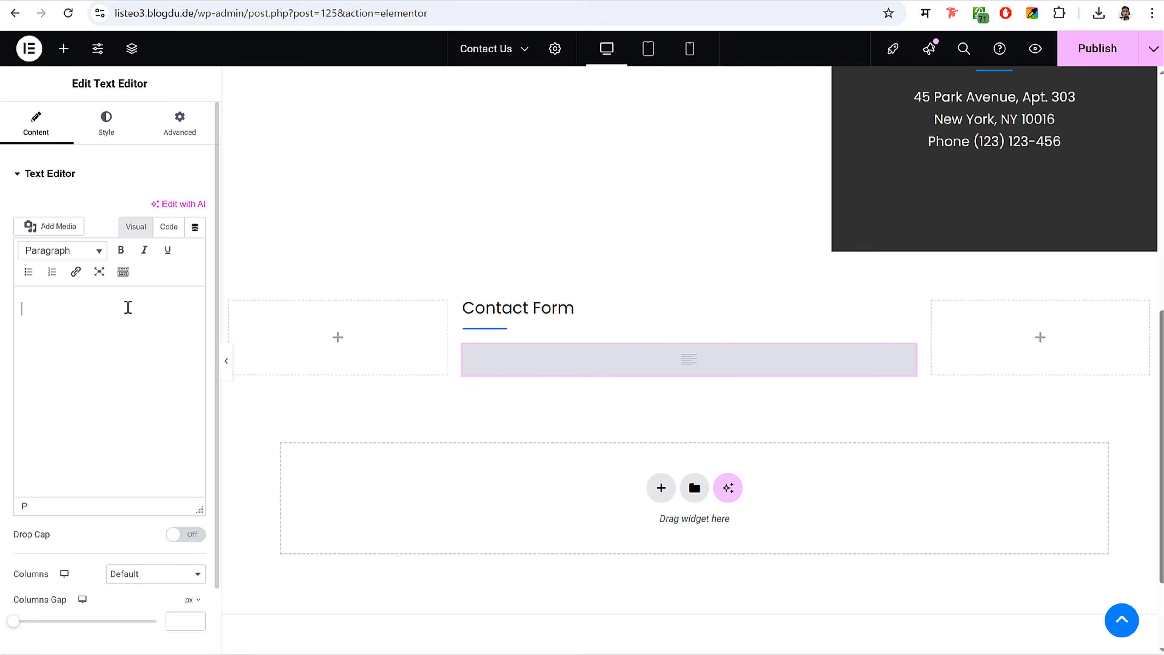
key(ctrl+v)
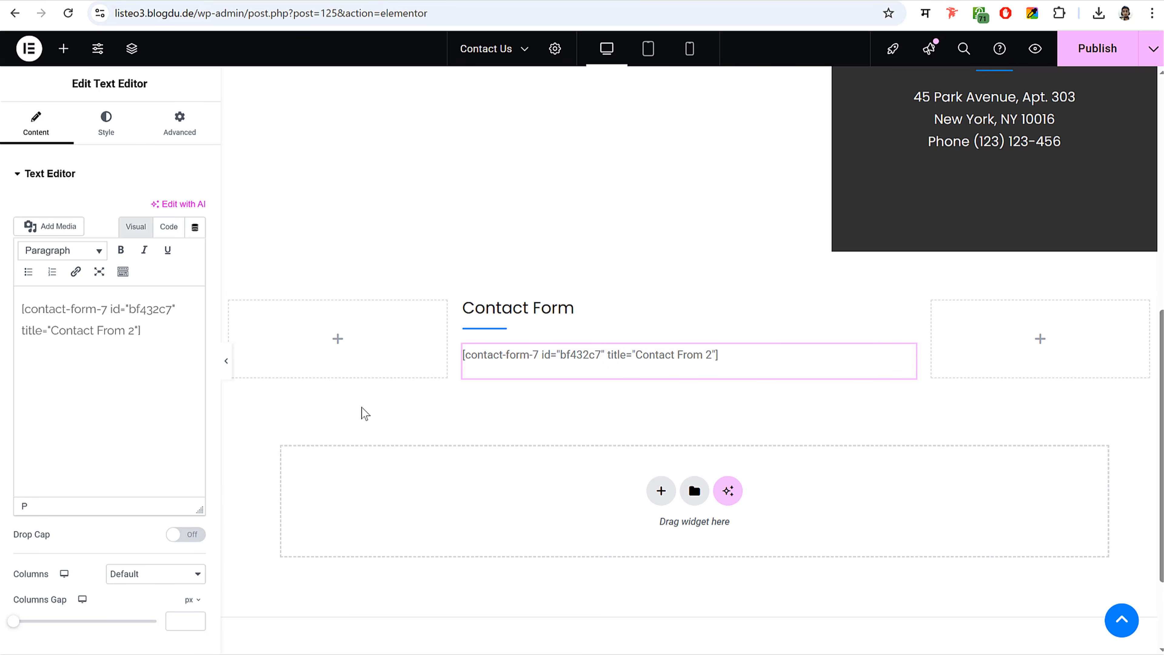
- Select the Our Office address box for editing
click(463, 305)
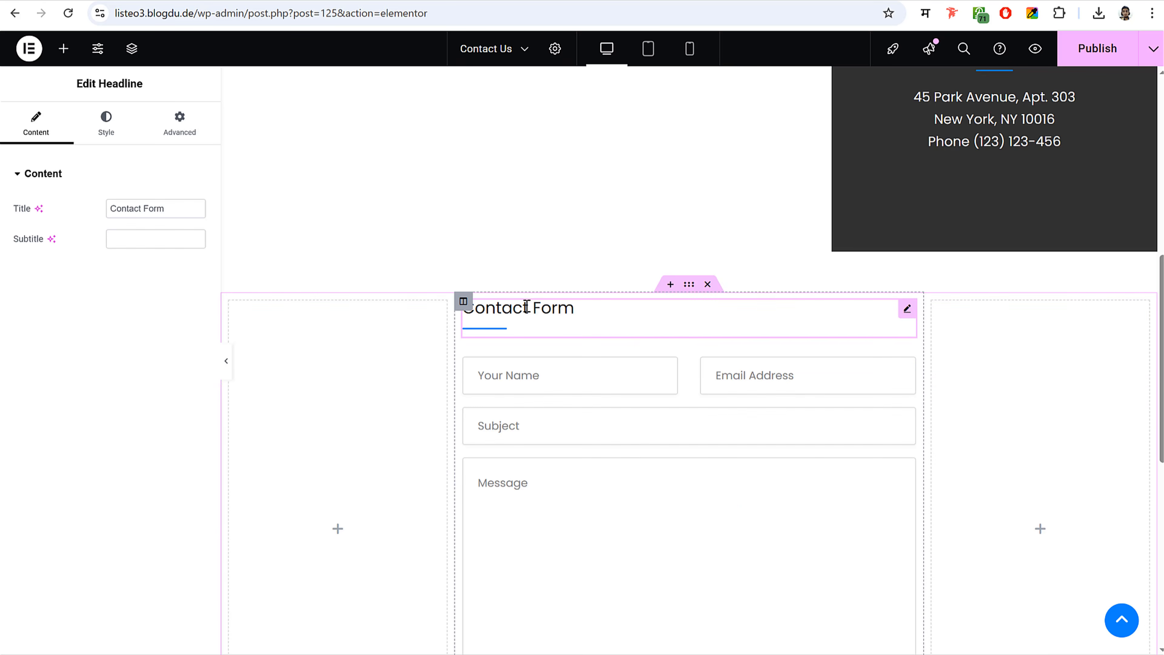
scroll(843, 415, down, 4)
scroll(836, 417, up, 9)
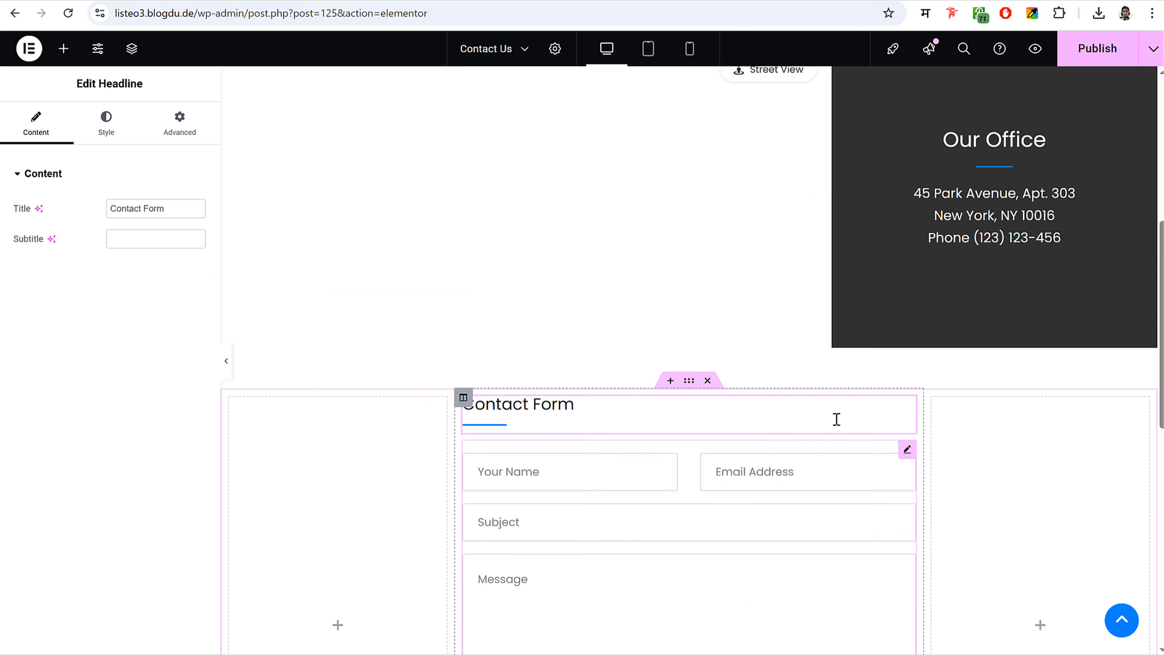
click(735, 283)
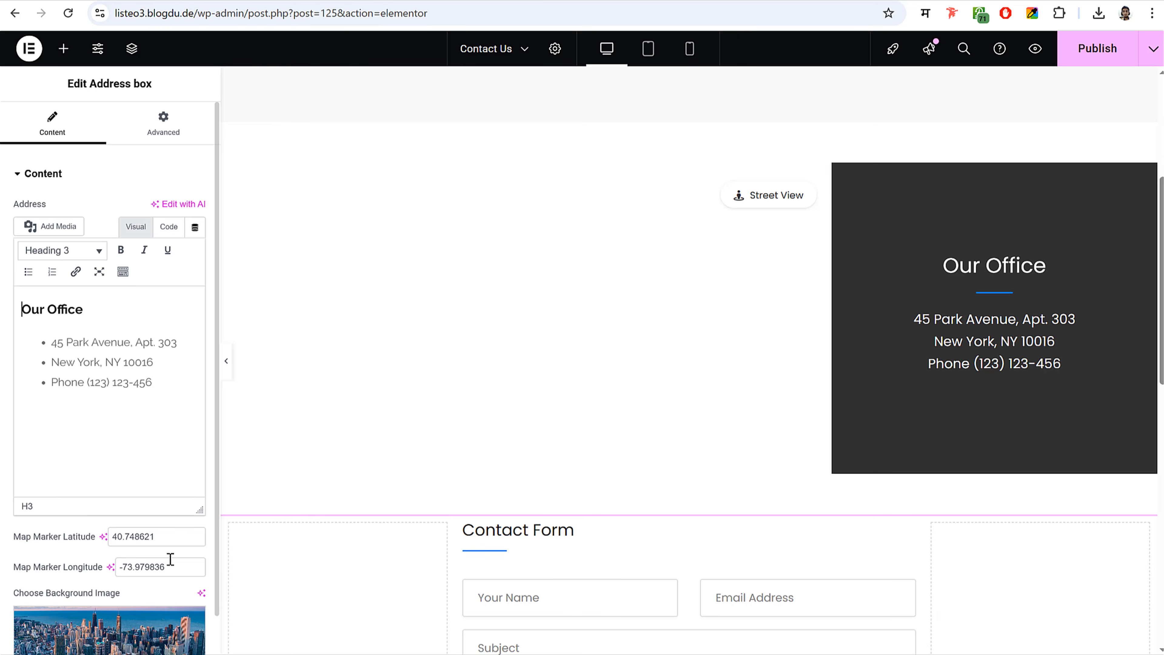
scroll(170, 558, down, 3)
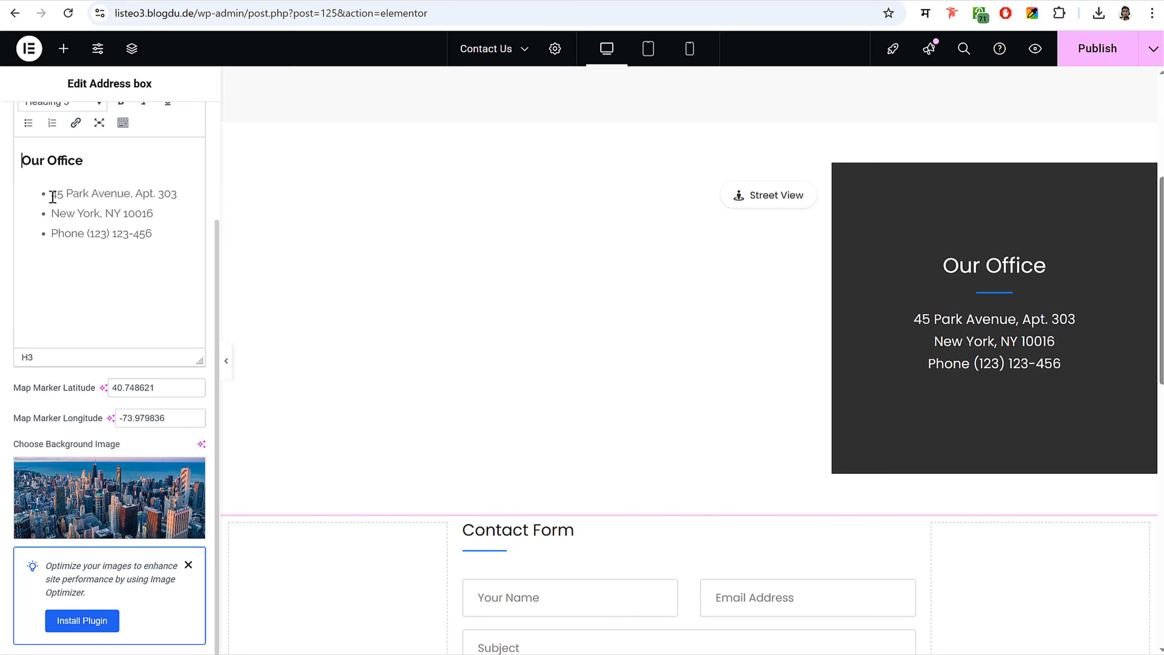
drag(52, 197, 178, 194)
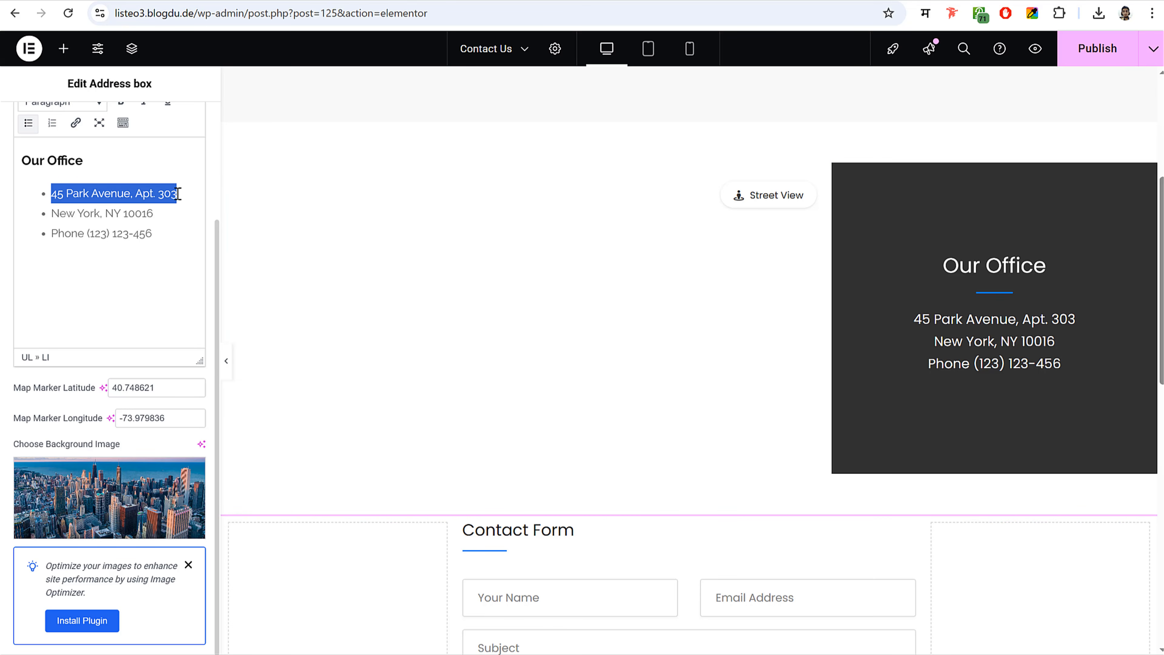
click(148, 212)
drag(88, 234, 147, 235)
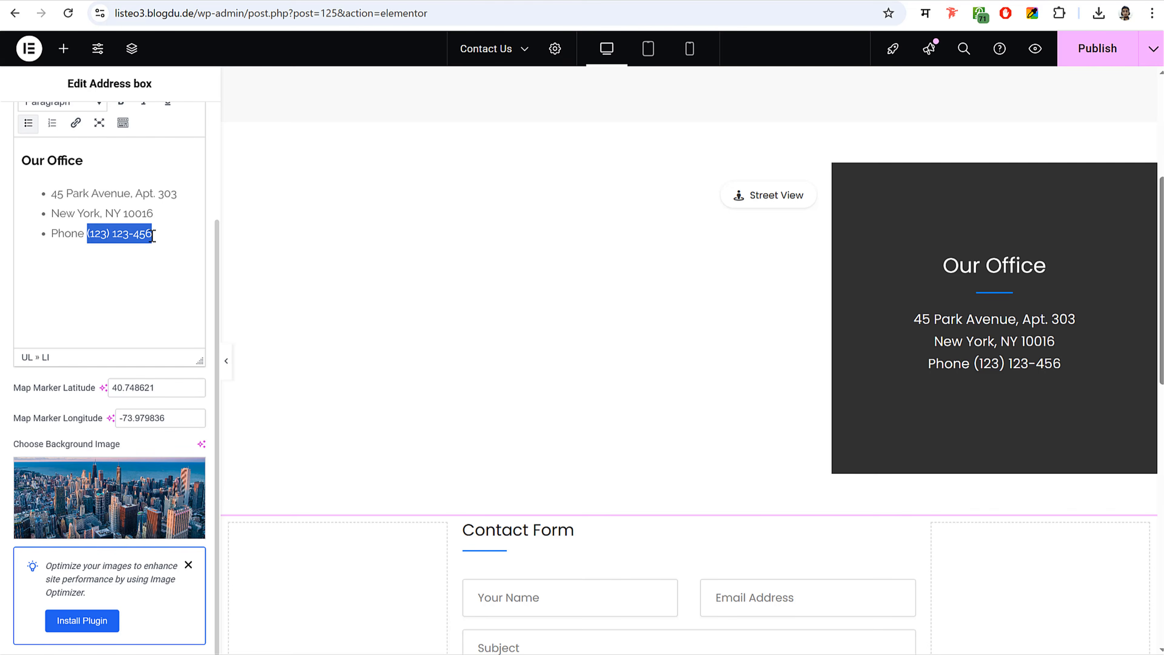
text(65+6g)
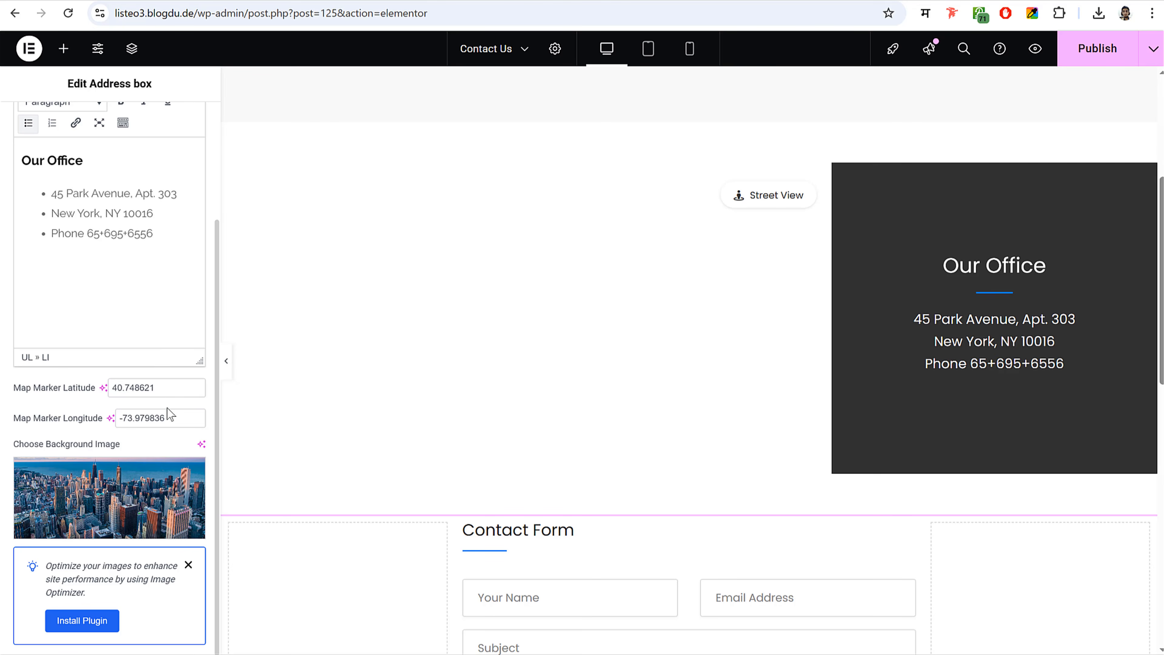
drag(158, 388, 106, 387)
drag(169, 418, 114, 418)
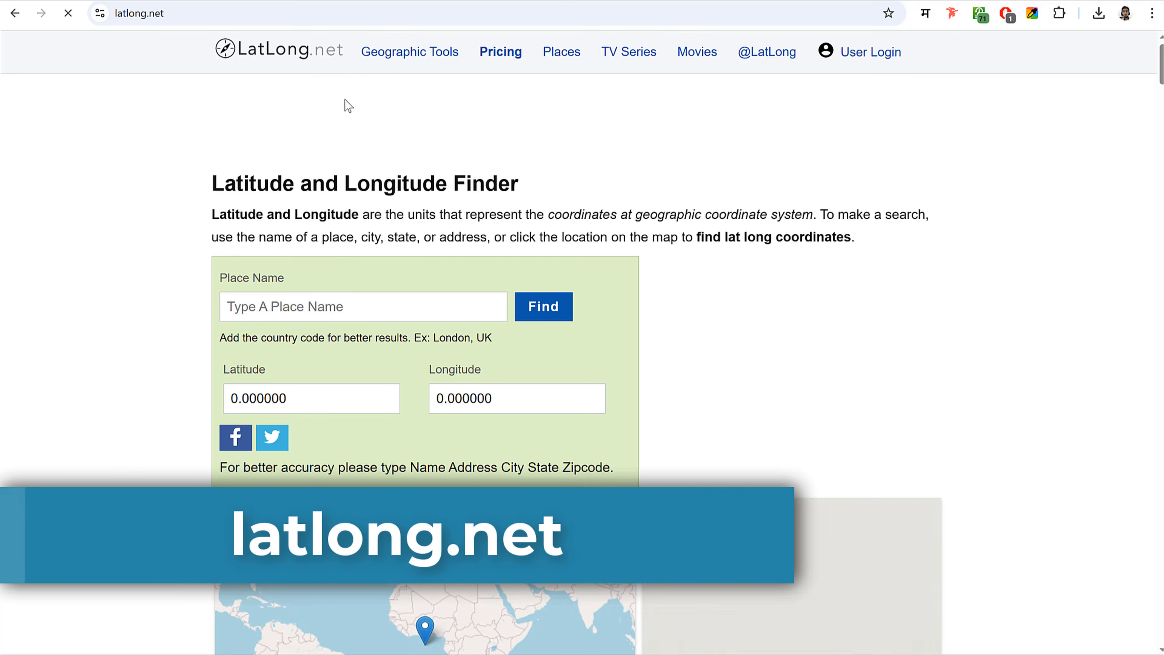
- Look up Mumbai on latlong.net and zoom in on the map
click(339, 305)
text(Mumbai)
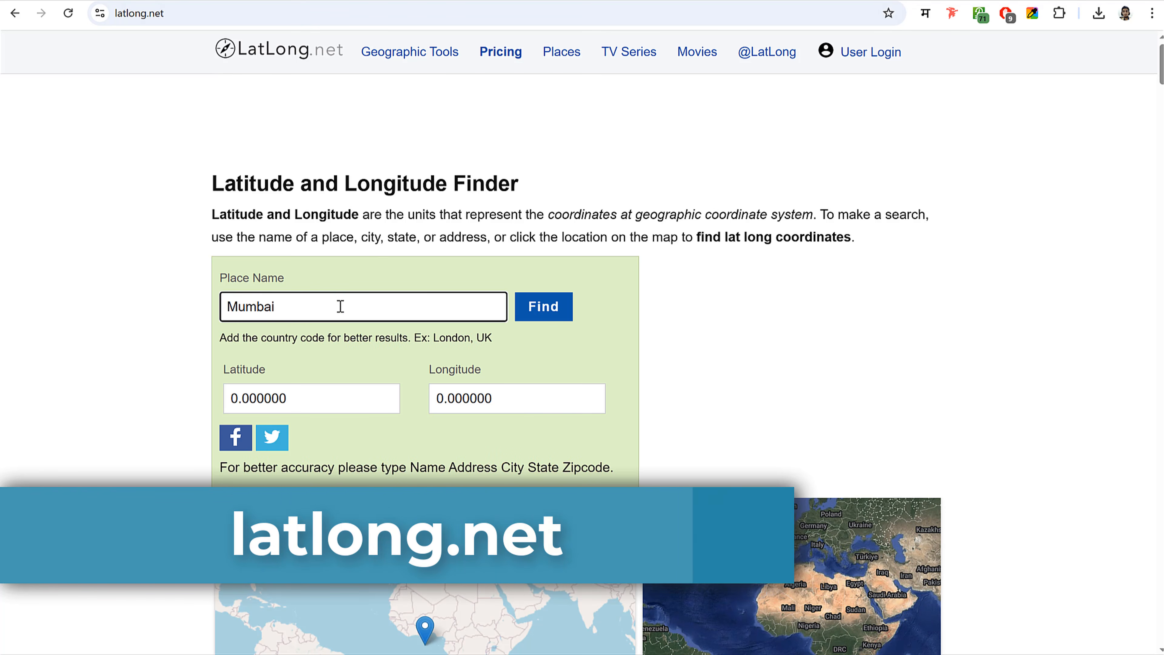
click(560, 307)
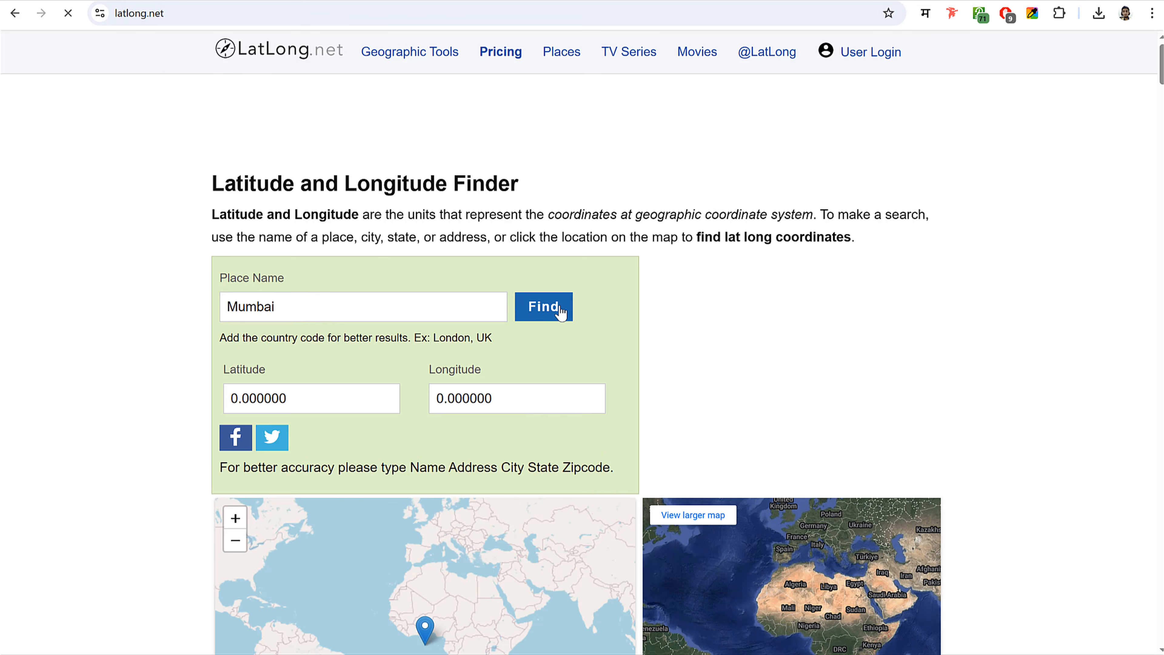
scroll(560, 312, down, 5)
click(233, 222)
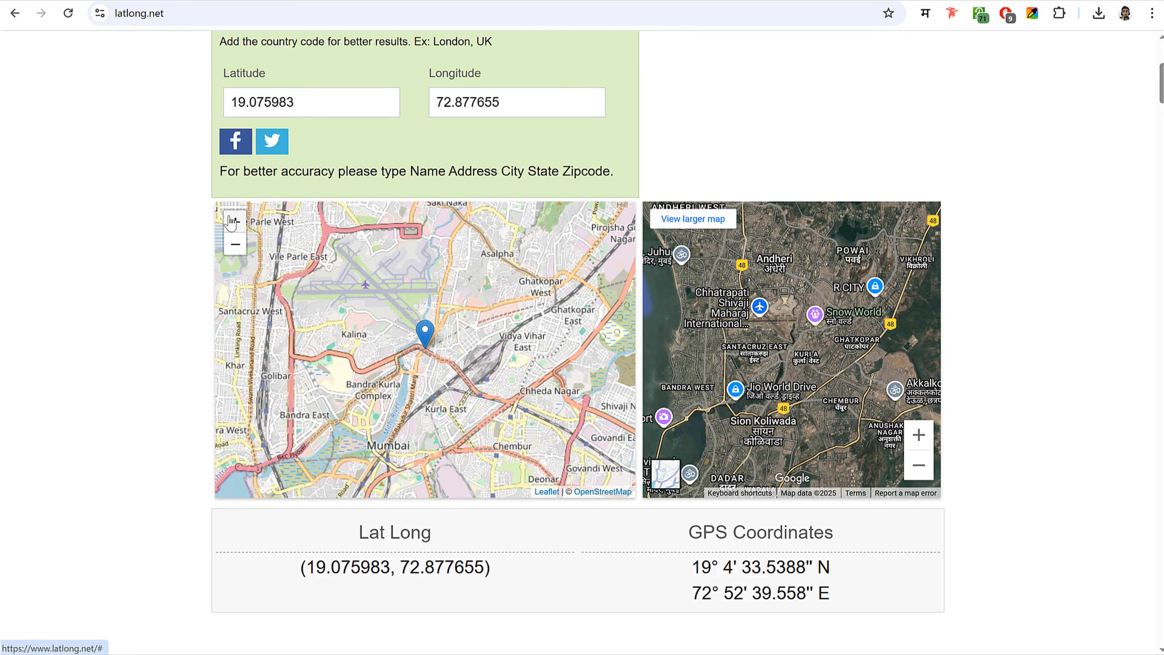
click(234, 223)
- Pin the office near Kurla Mahananda CHS (19.073535, 72.879142) and select the latitude
mouse_move(448, 361)
mouse_down()
mouse_move(486, 390)
mouse_move(468, 361)
mouse_up()
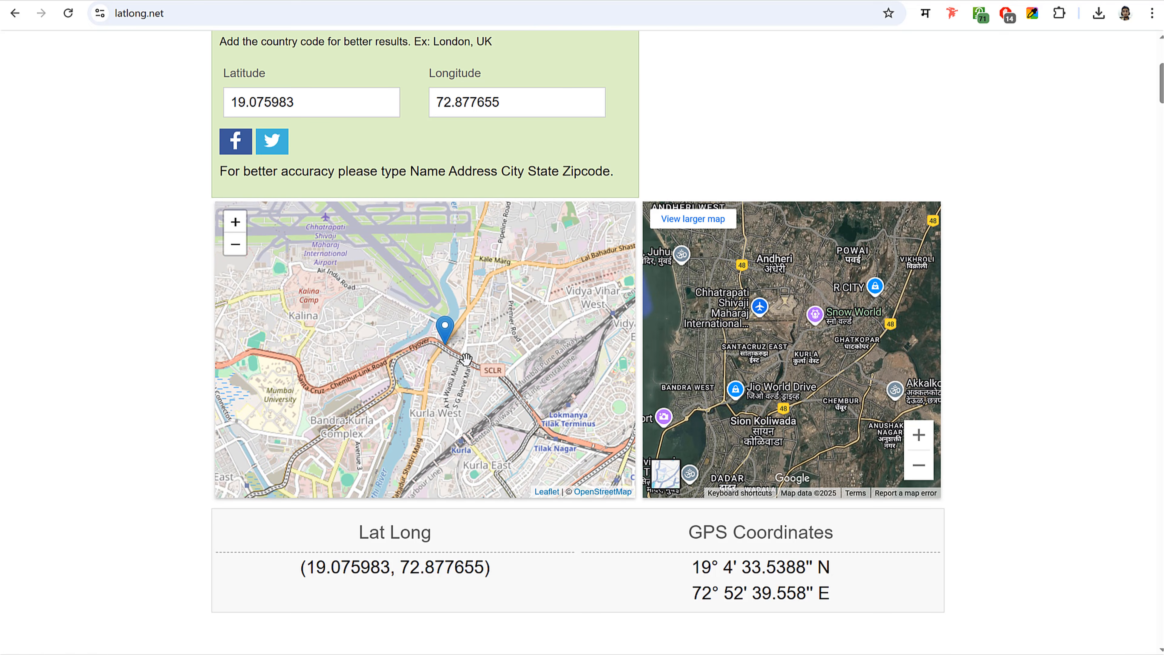
click(465, 361)
scroll(464, 354, up, 5)
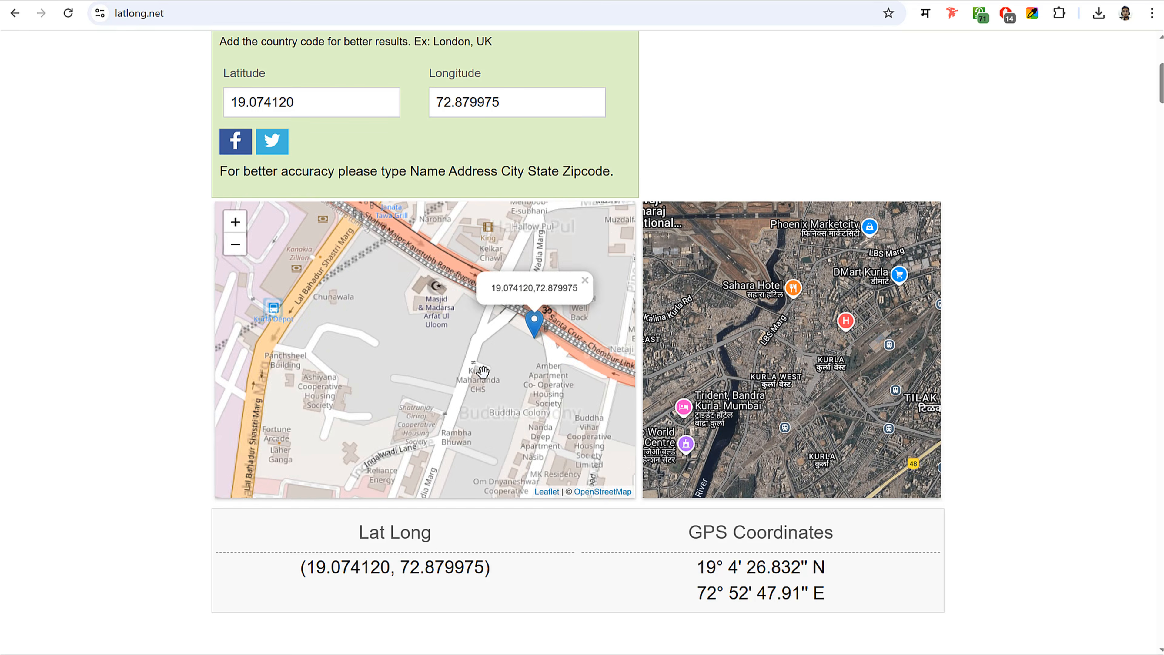
mouse_move(445, 264)
mouse_down()
mouse_move(454, 346)
mouse_move(421, 260)
mouse_up()
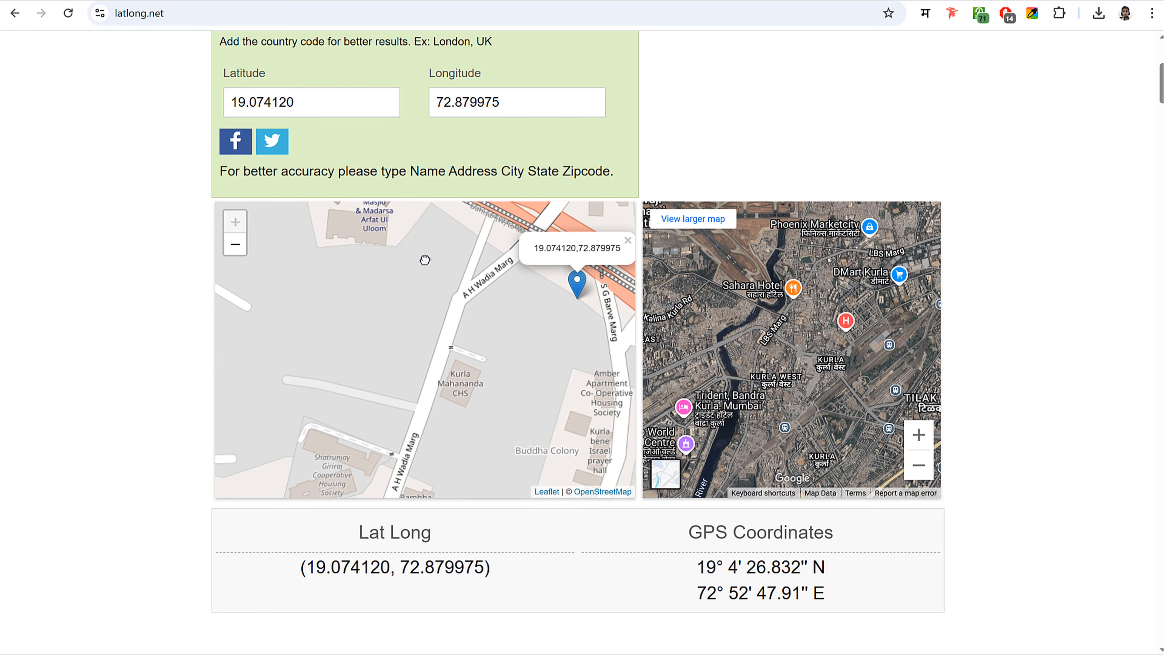
click(462, 384)
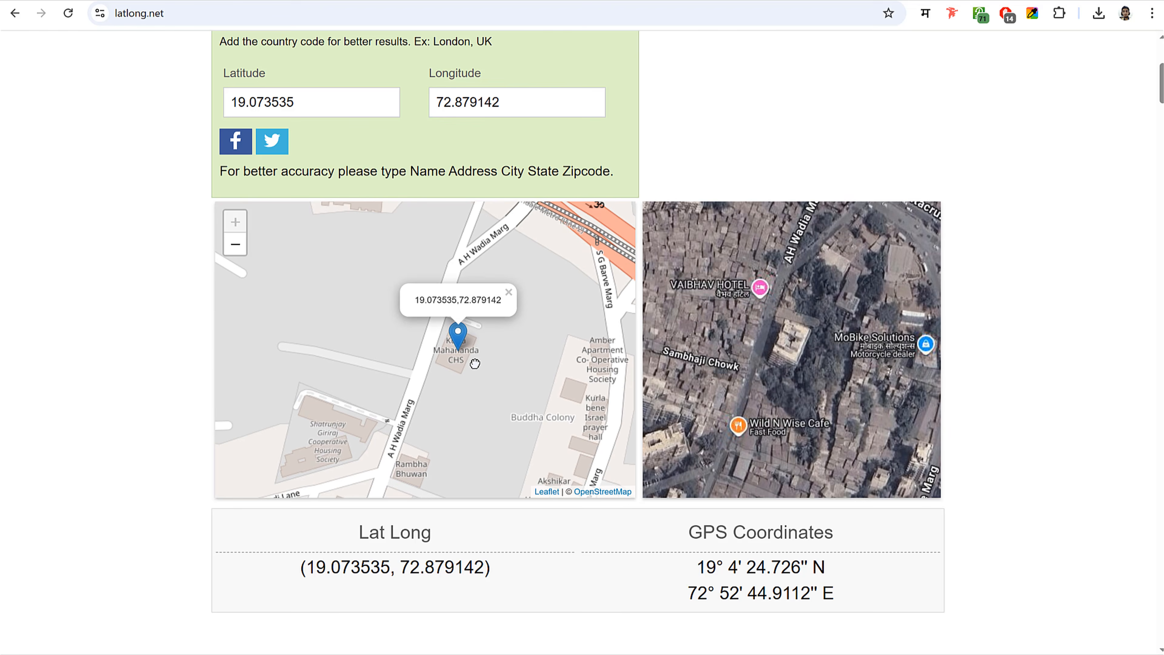
double_click(301, 106)
key(ctrl+c)
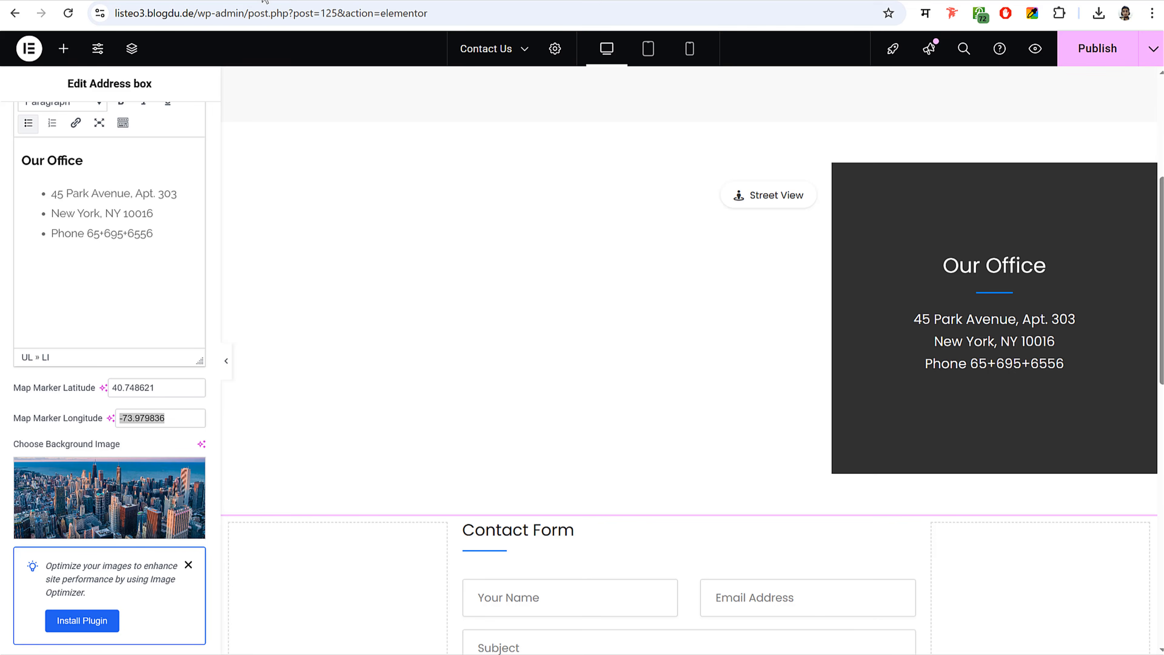
- Paste latitude 19.073535 into the Map Marker Latitude field
key(Tab)
double_click(153, 389)
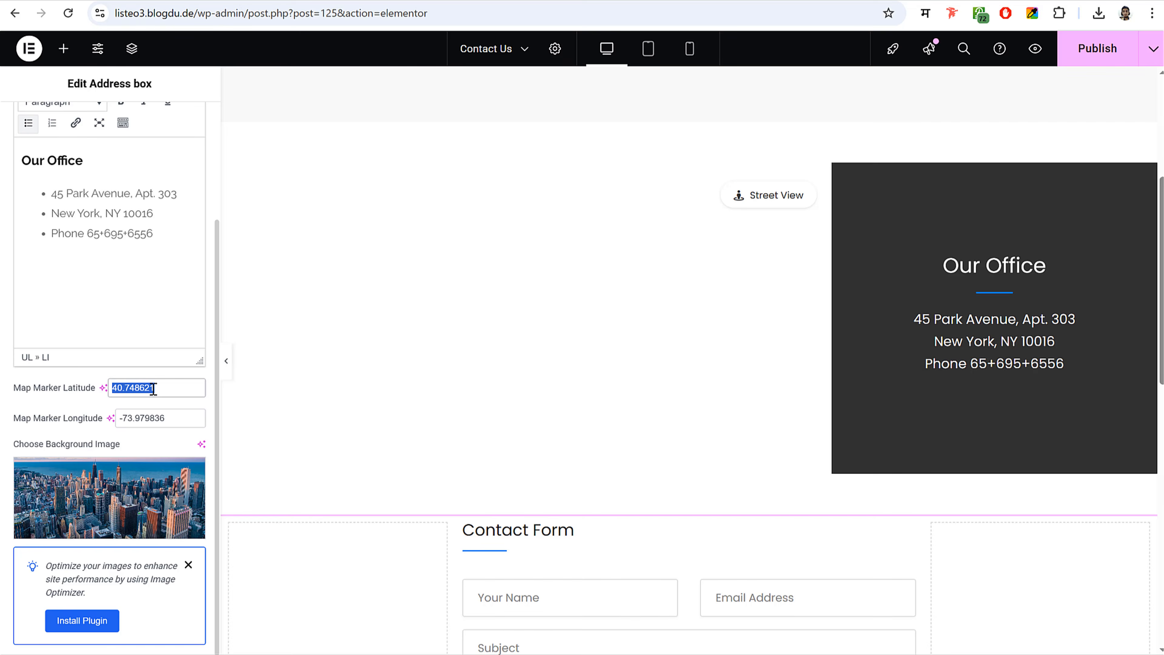
key(ctrl+v)
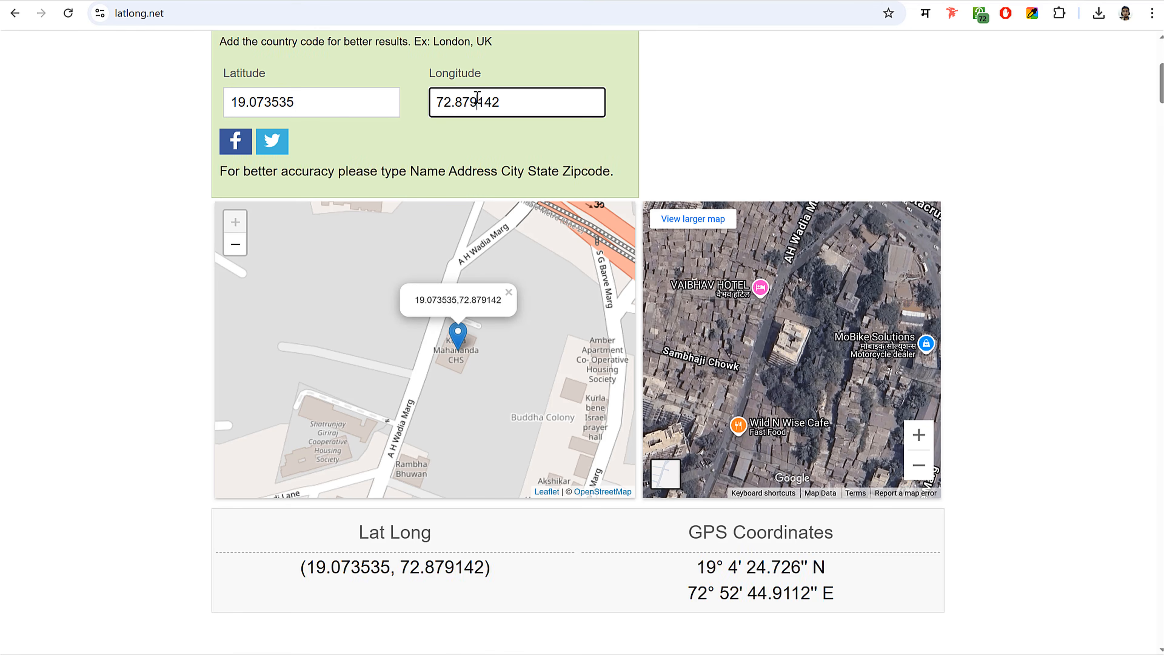
- Paste longitude 72.879142 into Map Marker Longitude and review the preview
double_click(475, 101)
key(ctrl+c)
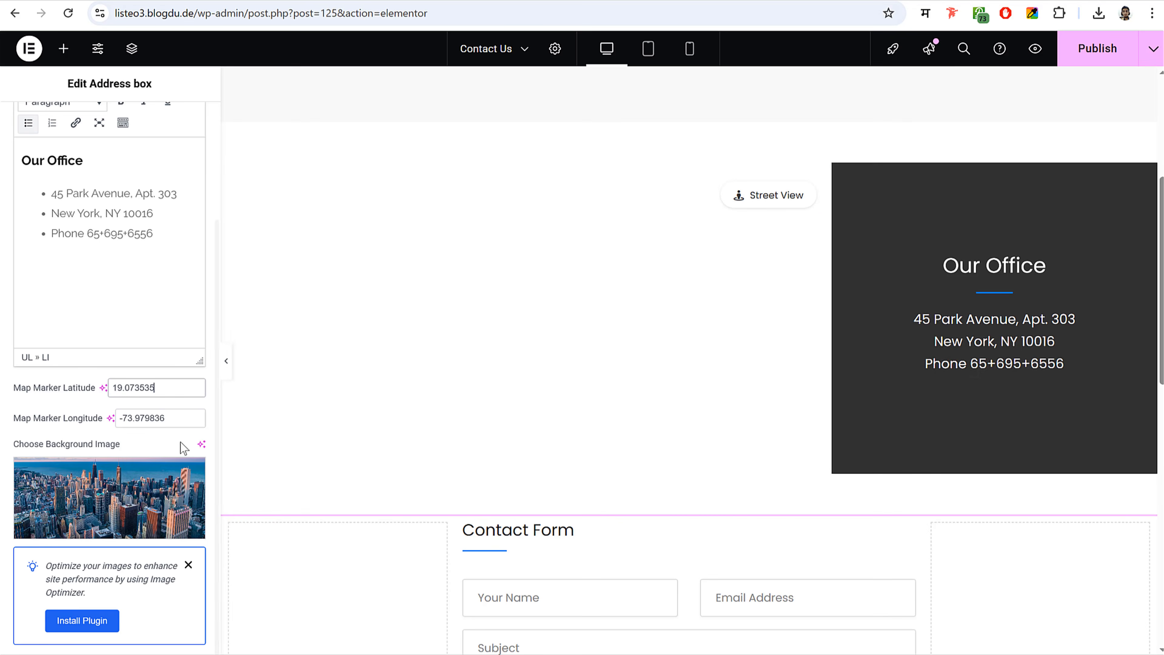
double_click(166, 418)
key(ctrl+v)
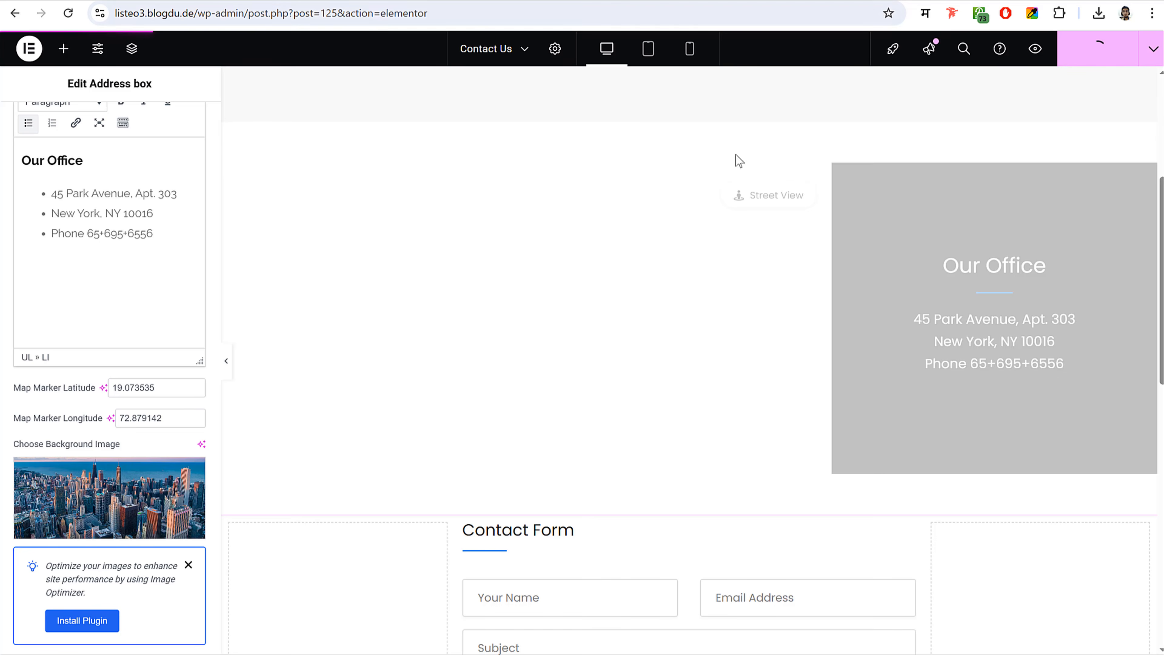
scroll(789, 425, down, 5)
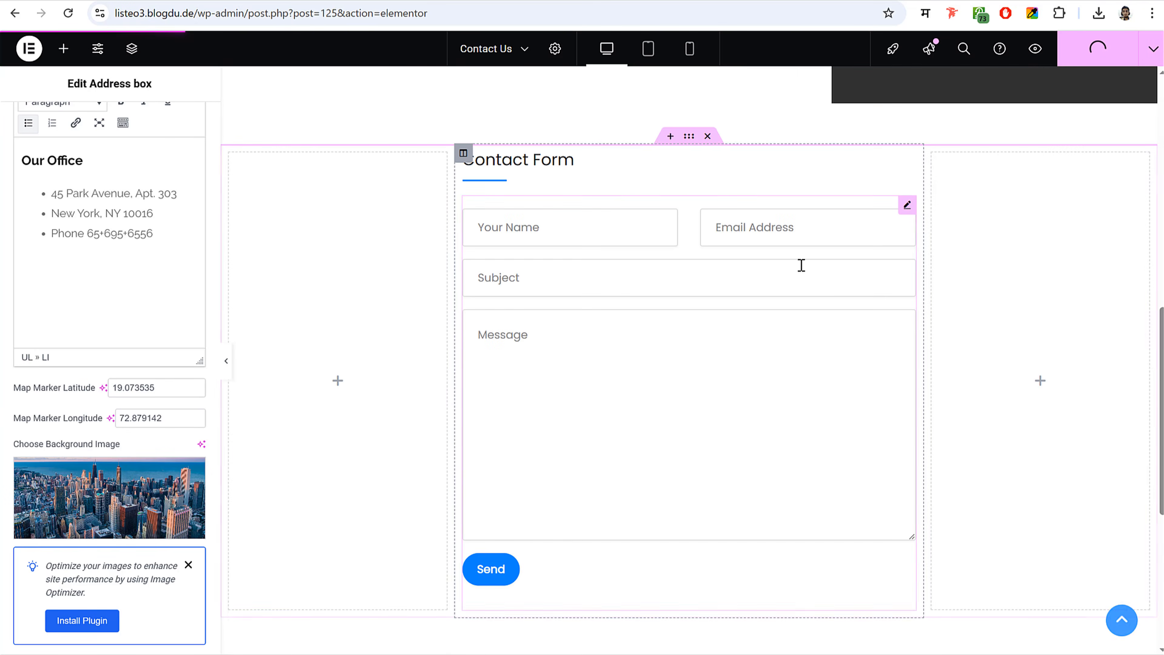
scroll(788, 375, up, 7)
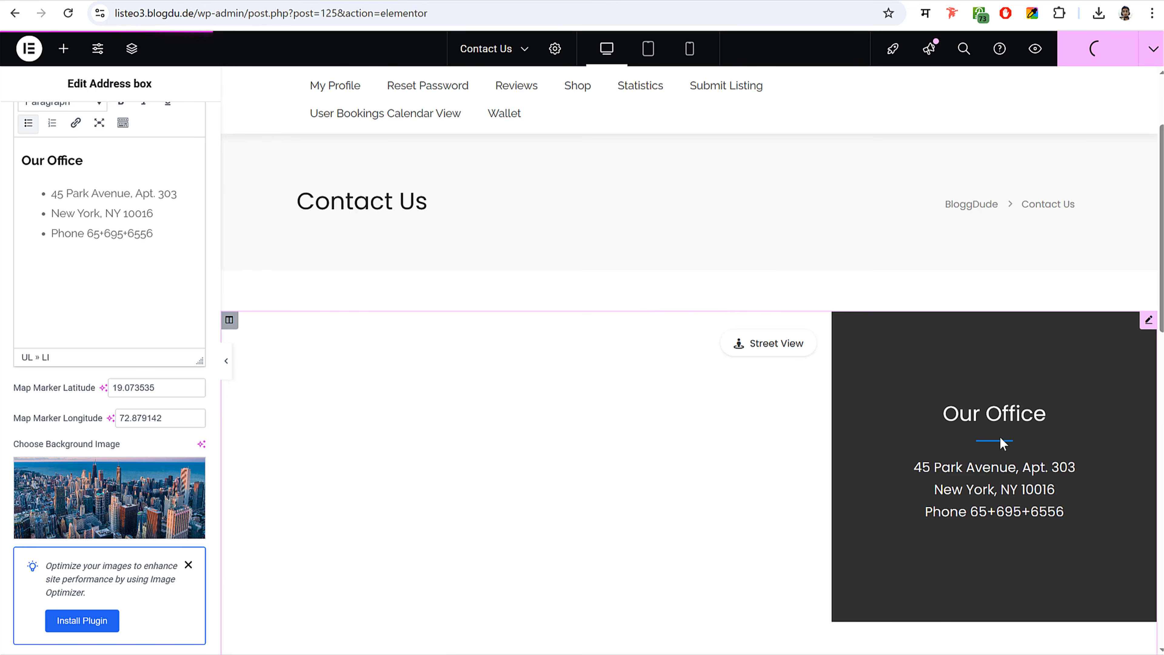
scroll(985, 451, down, 3)
scroll(963, 452, up, 5)
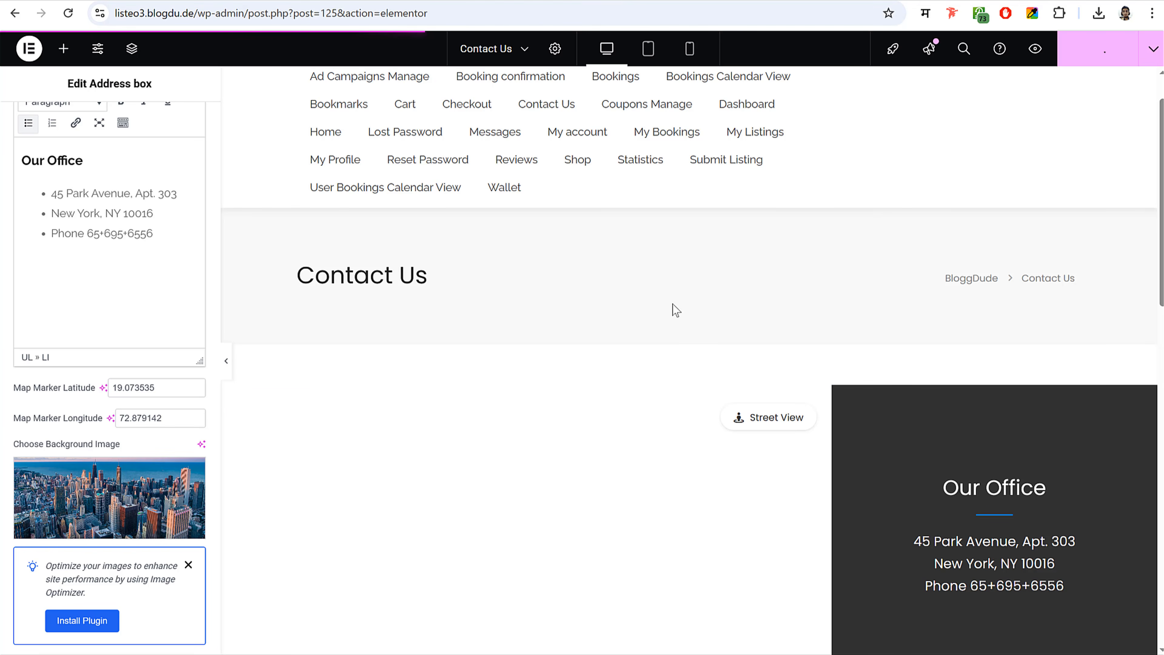
scroll(683, 330, down, 3)
scroll(683, 331, up, 3)
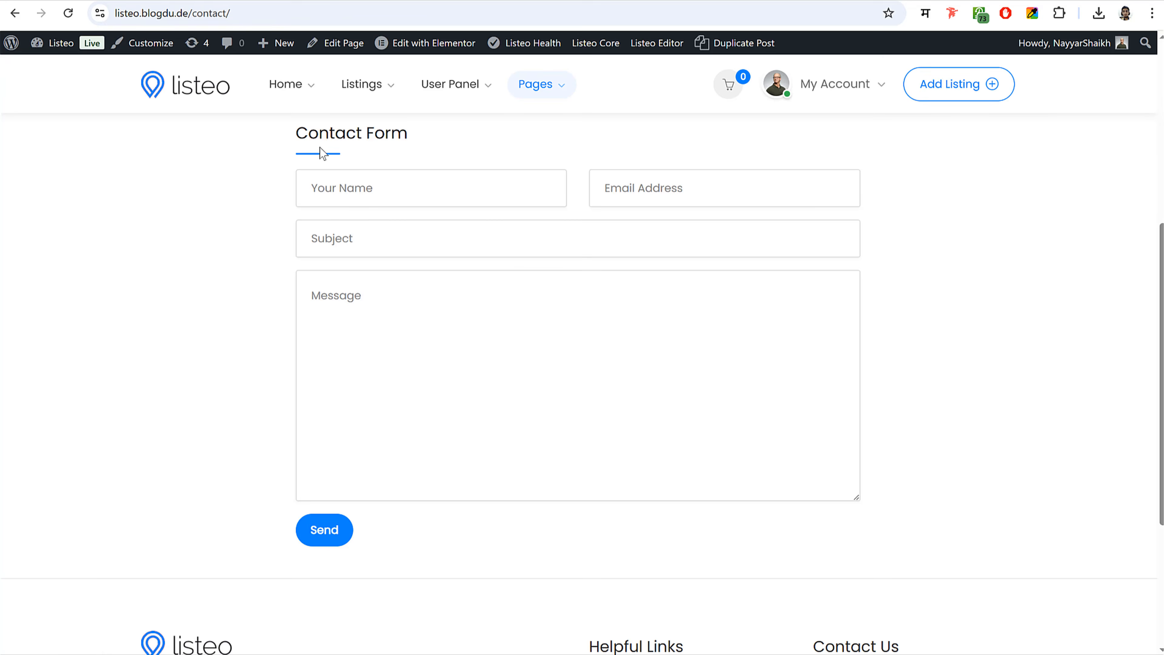
- Return to the admin dashboard and go to Pages > All Pages
scroll(382, 44, up, 5)
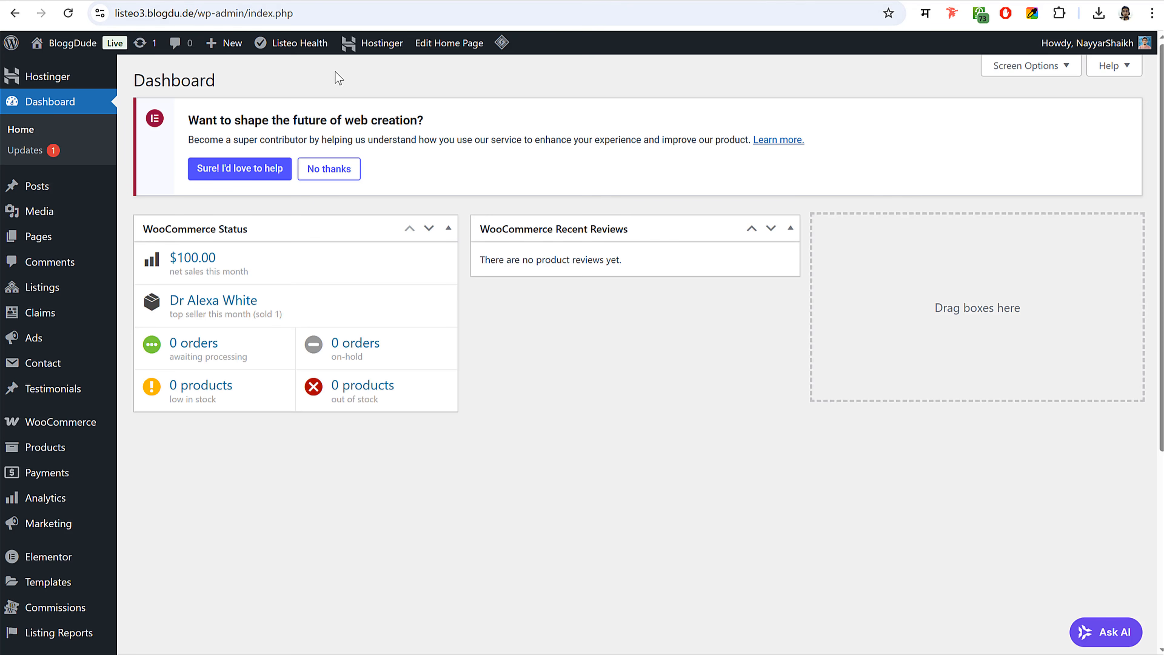
mouse_move(77, 241)
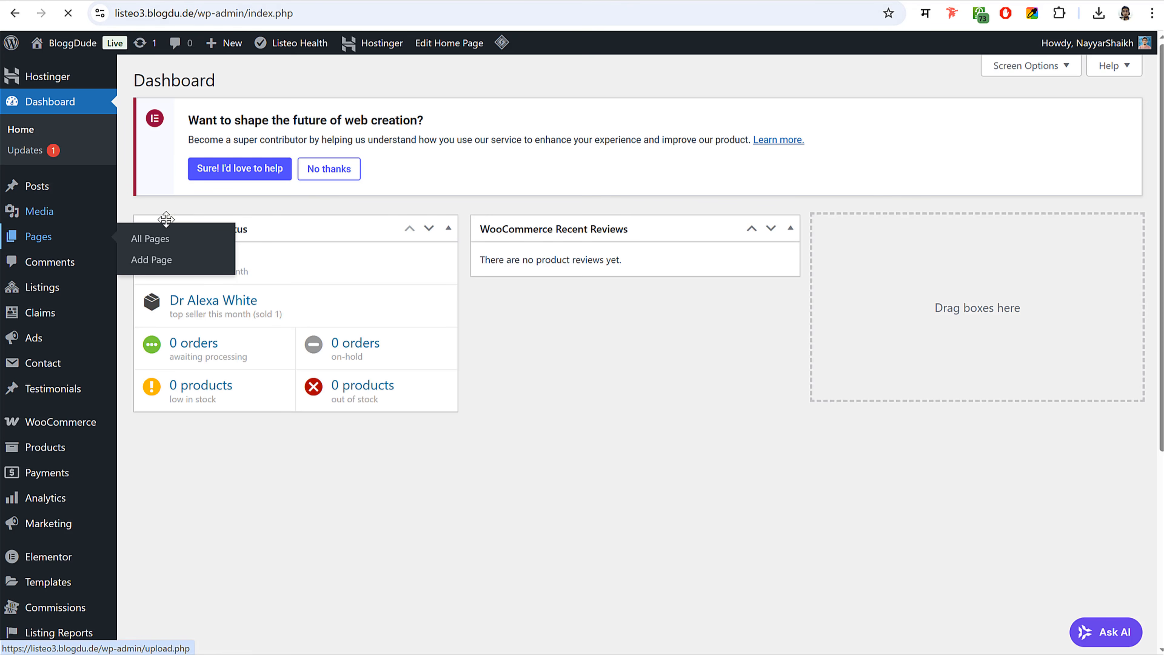
click(338, 174)
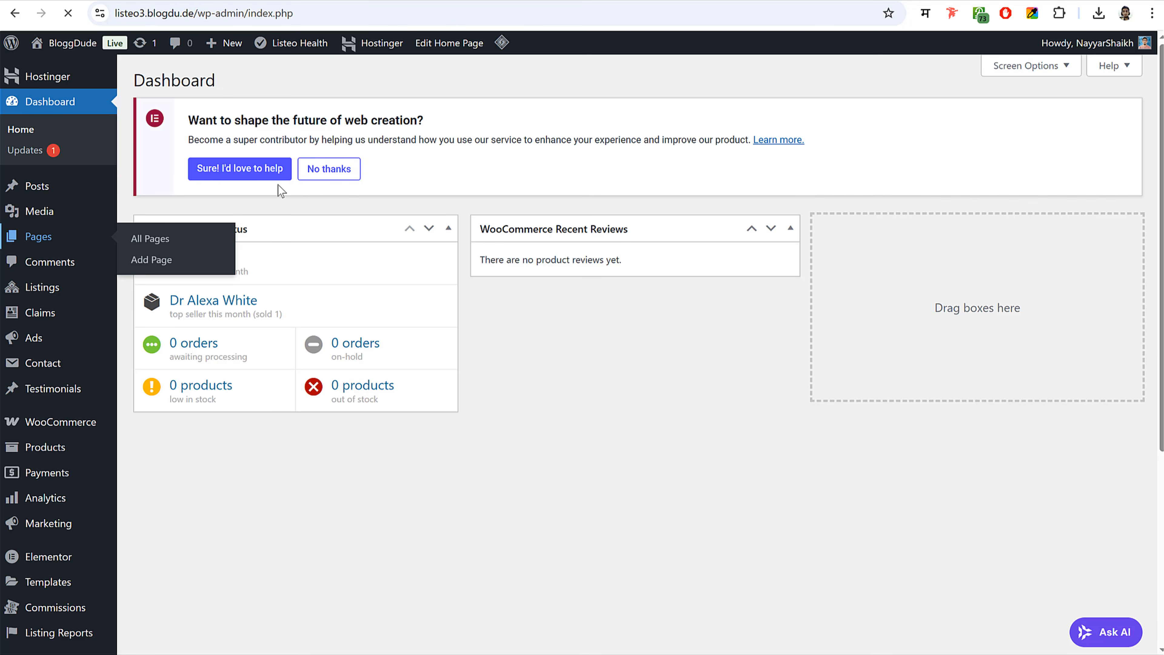
- Set the Contact Us page's Page Top Section to Disable top section and save
scroll(443, 286, down, 10)
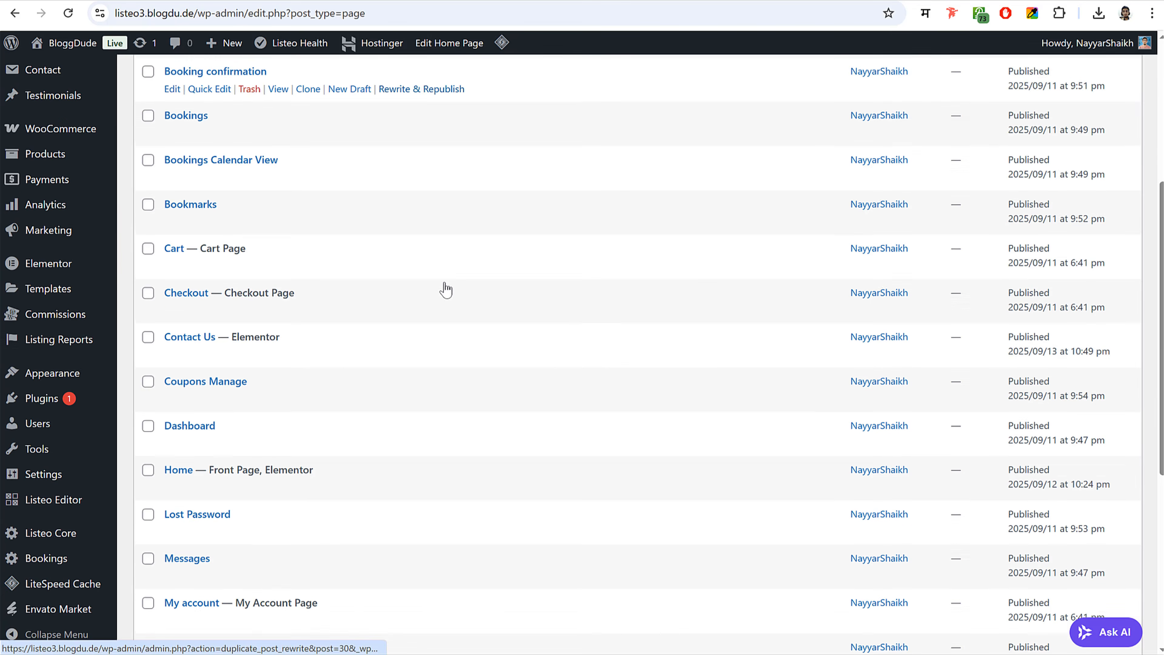
scroll(443, 285, up, 3)
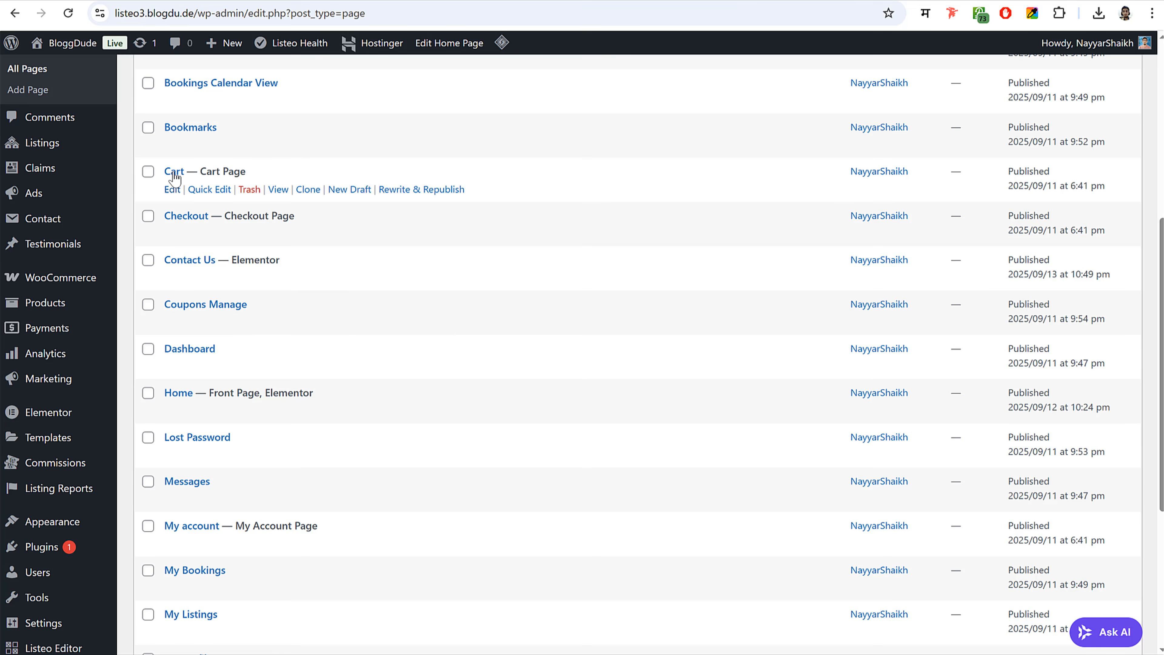
click(172, 280)
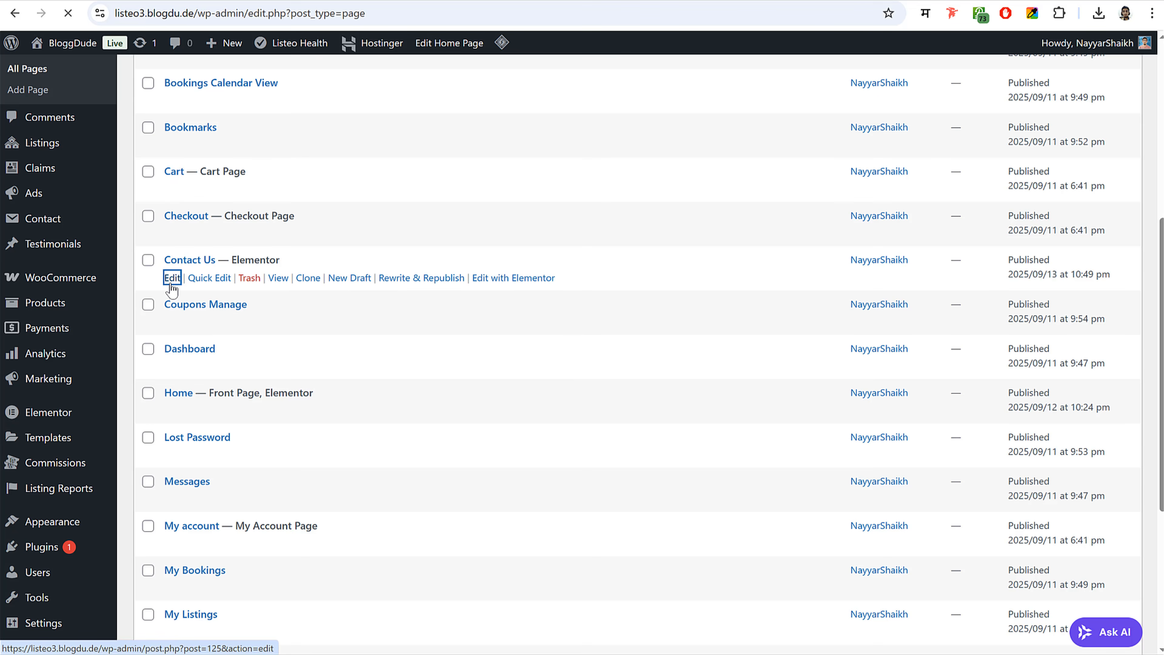
scroll(781, 294, down, 5)
click(275, 265)
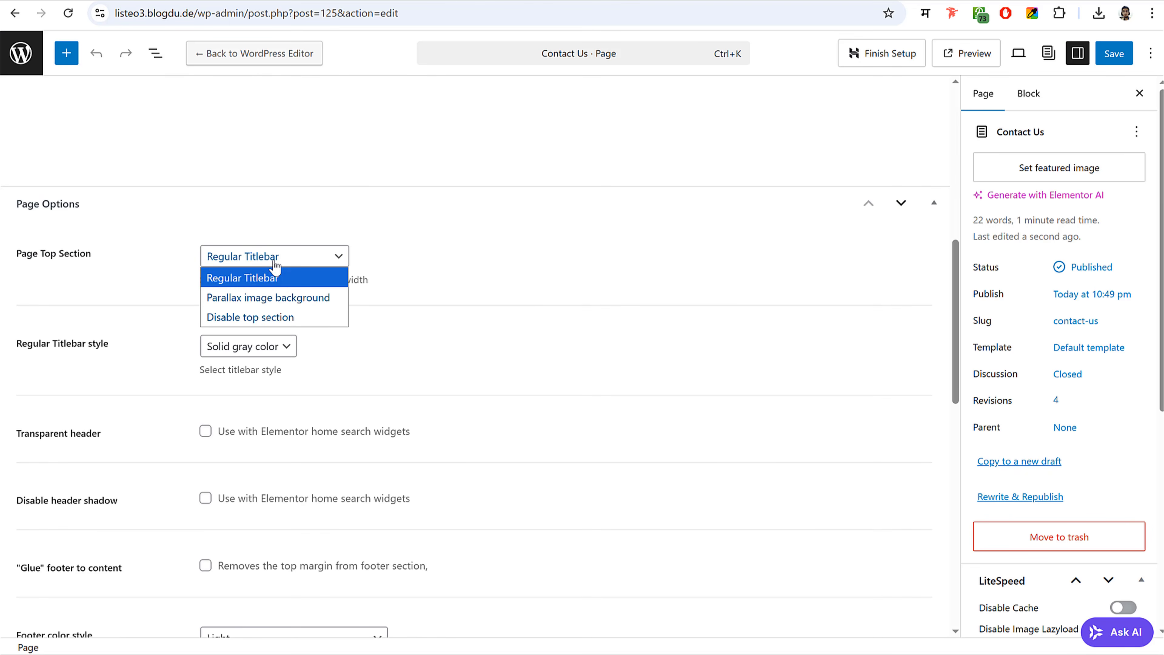
click(276, 318)
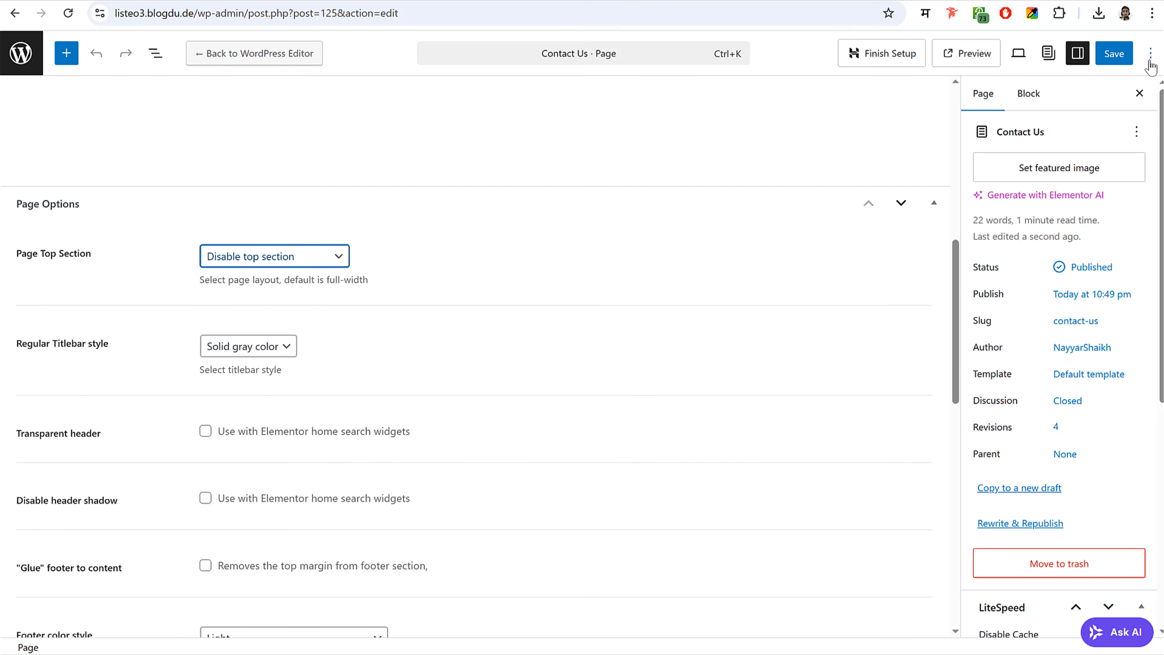
click(1112, 59)
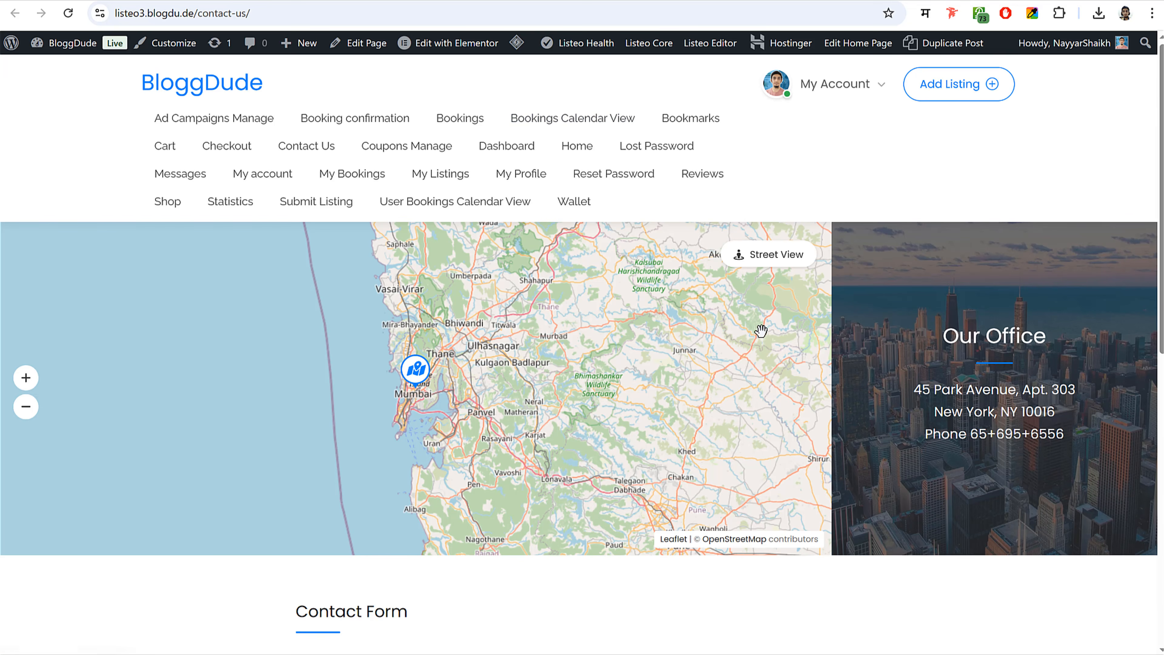
- Zoom the live page's map to confirm the marker sits in Kurla, Mumbai
scroll(870, 432, down, 8)
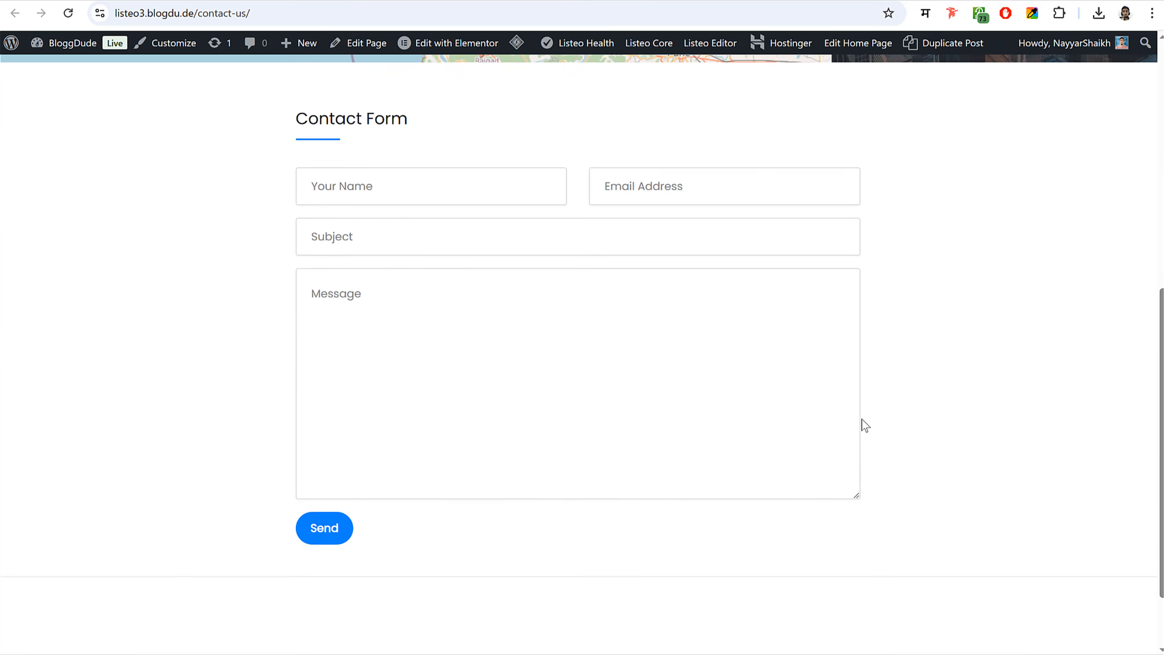
scroll(862, 427, up, 6)
click(27, 241)
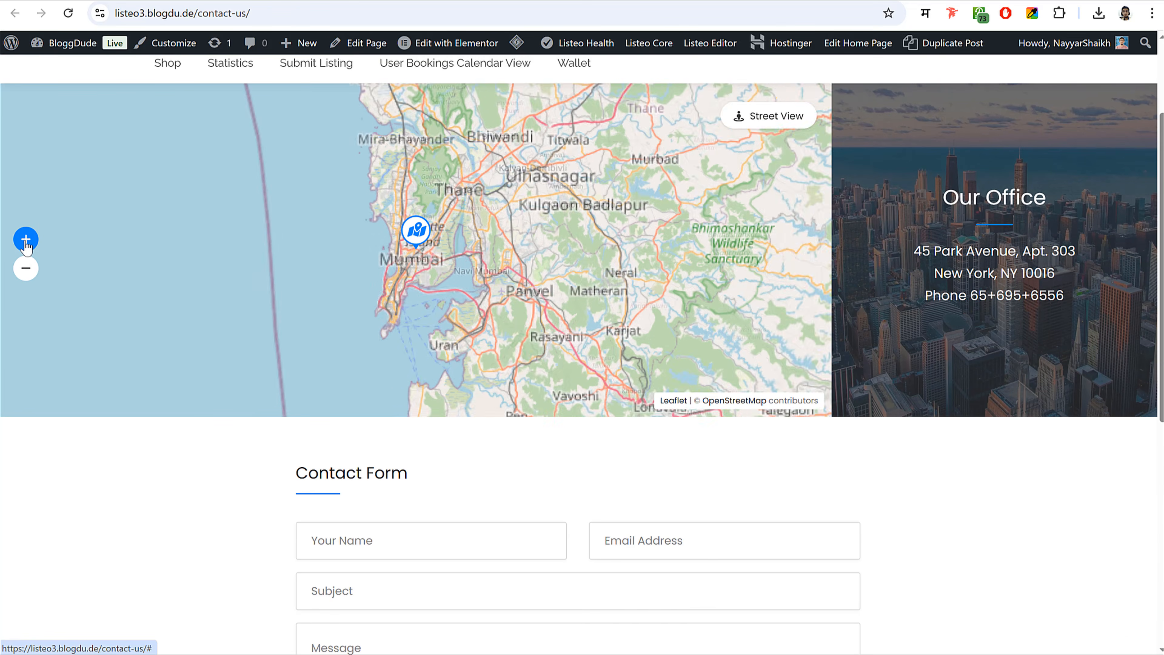
click(26, 240)
click(26, 241)
click(26, 241)
click(26, 240)
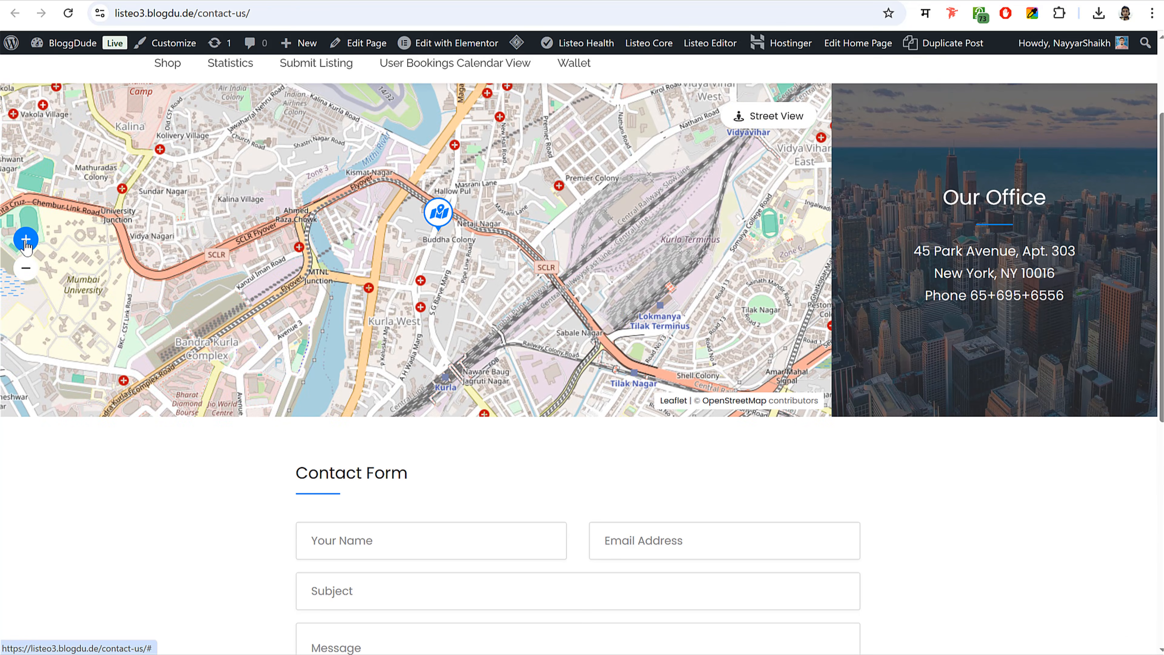
scroll(1013, 236, up, 3)
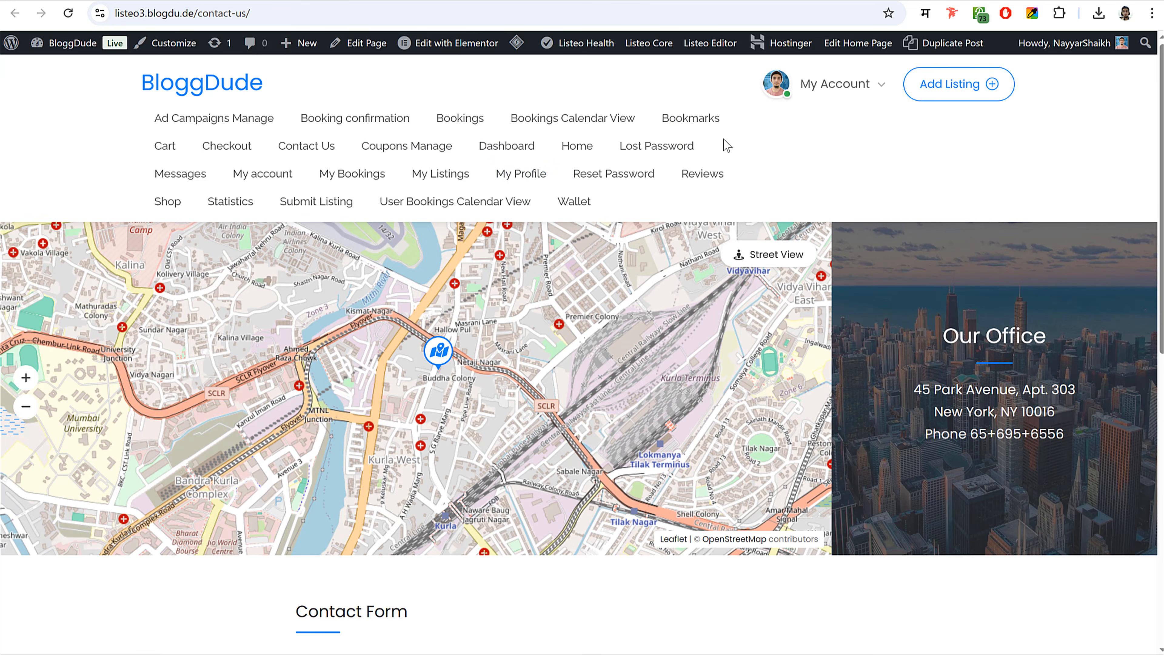
drag(101, 128, 802, 175)
click(802, 176)
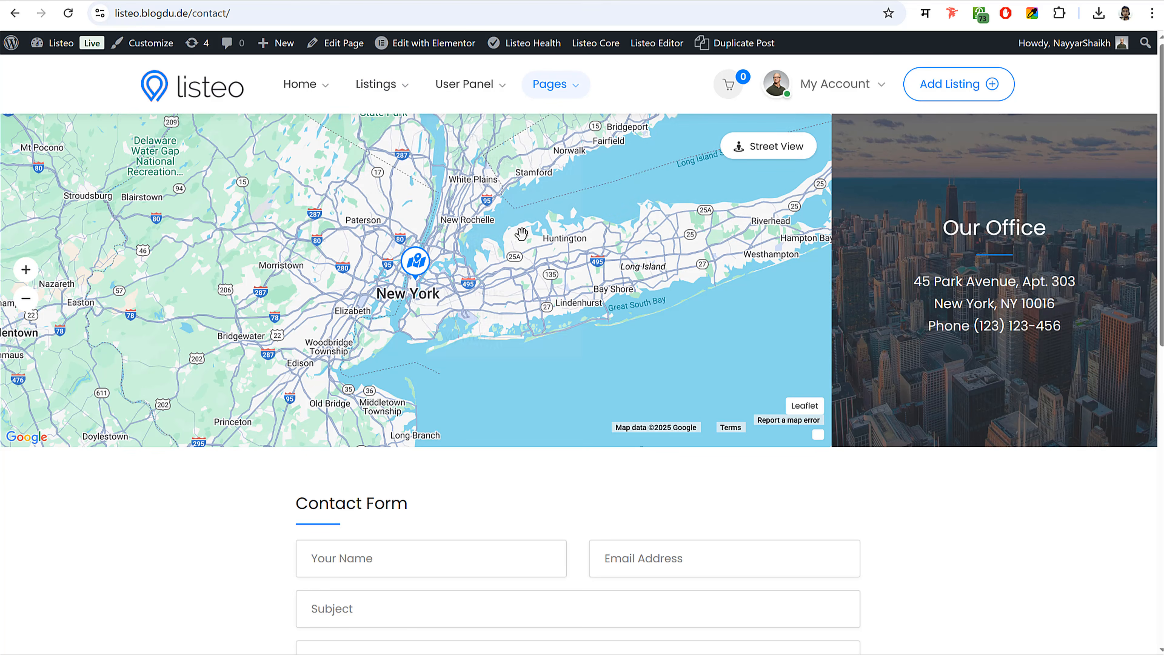
scroll(521, 234, down, 10)
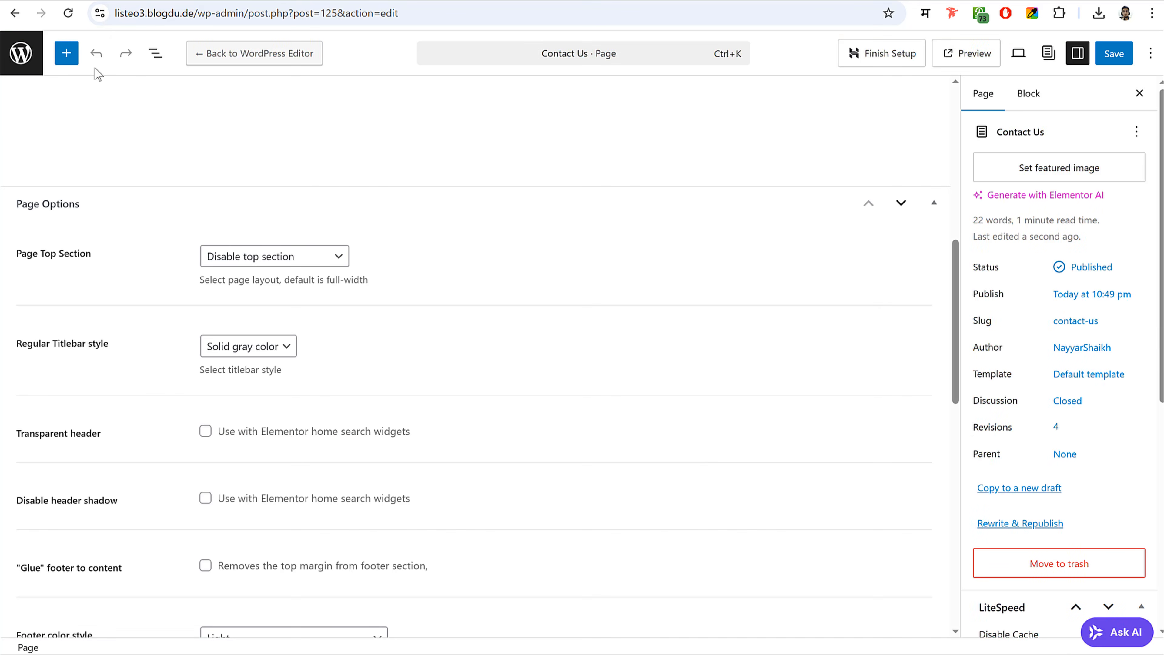
- Create a Main Menu assigned to the main menu display location
click(18, 70)
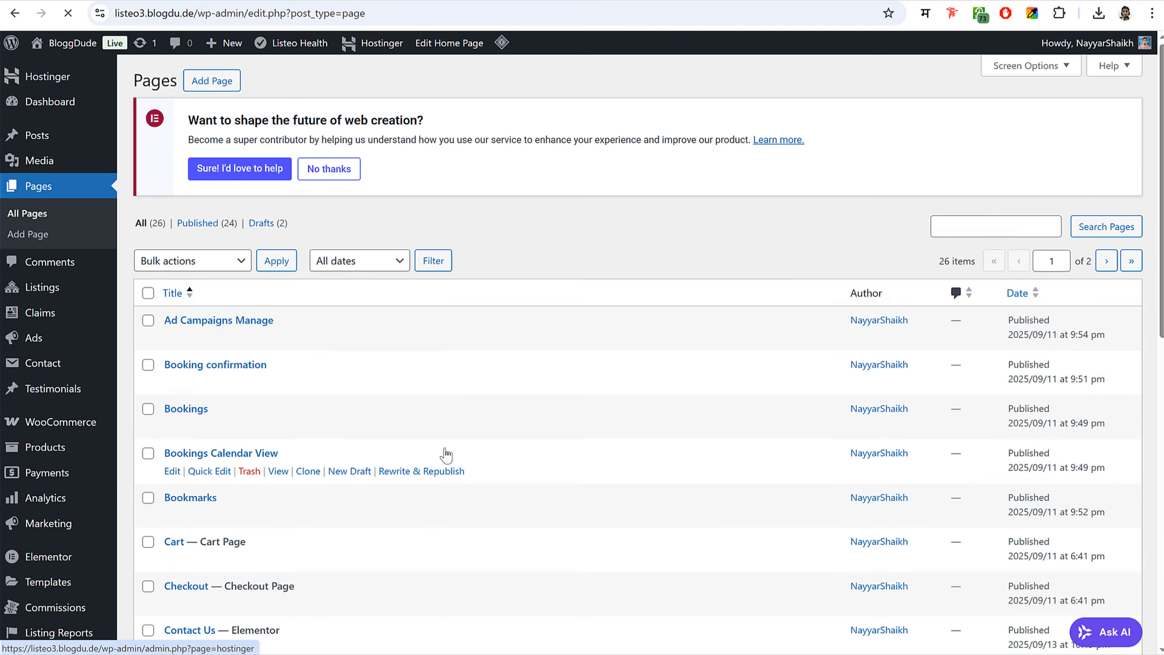
scroll(445, 451, down, 10)
mouse_move(40, 379)
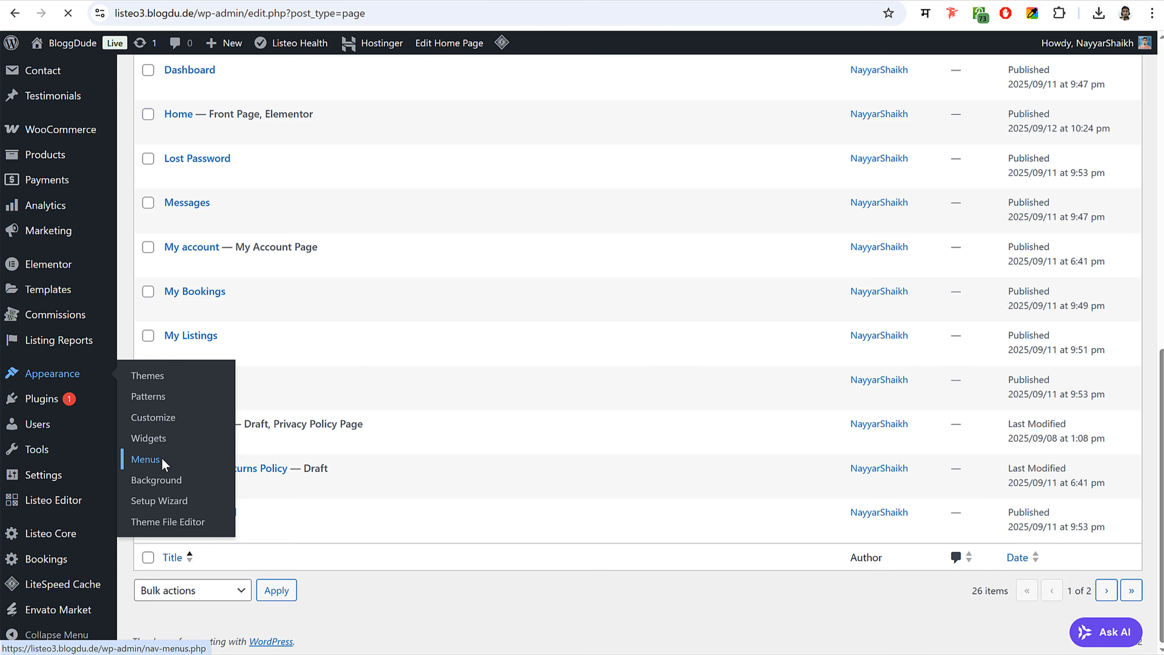
click(145, 459)
click(523, 363)
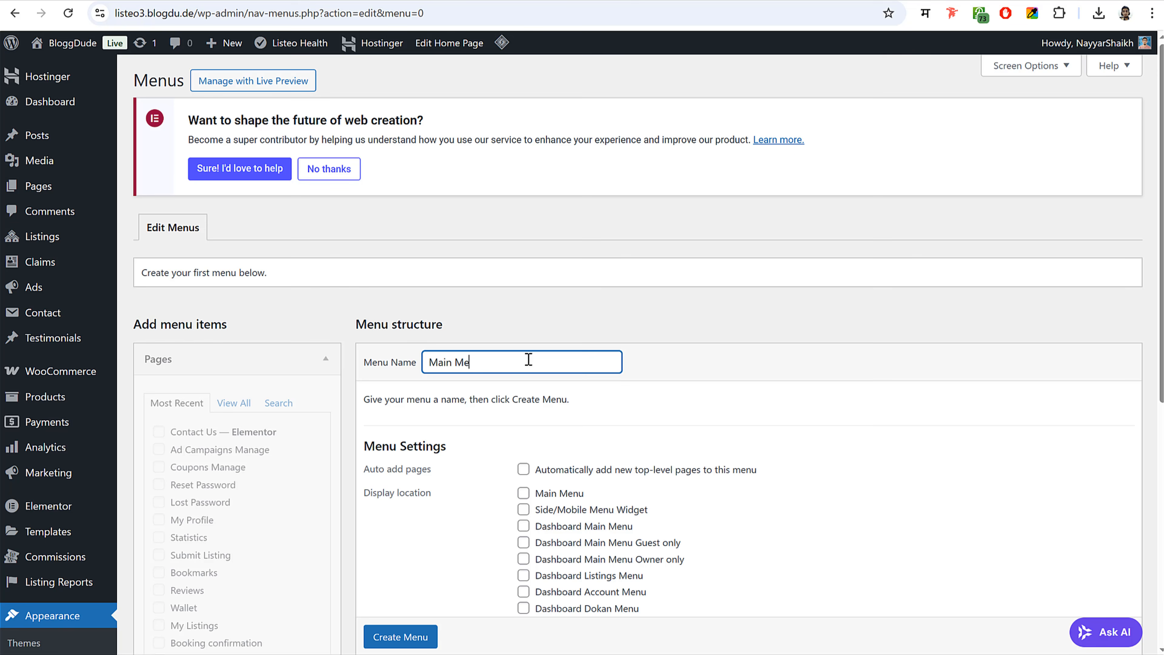
scroll(586, 404, down, 3)
click(523, 345)
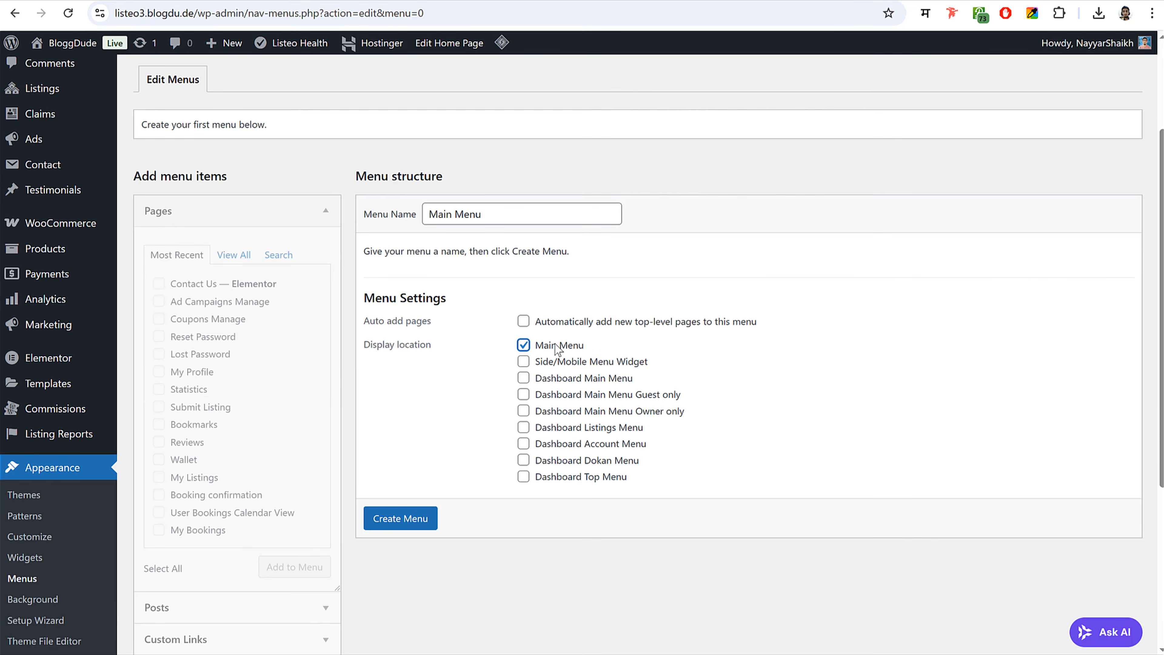
click(395, 517)
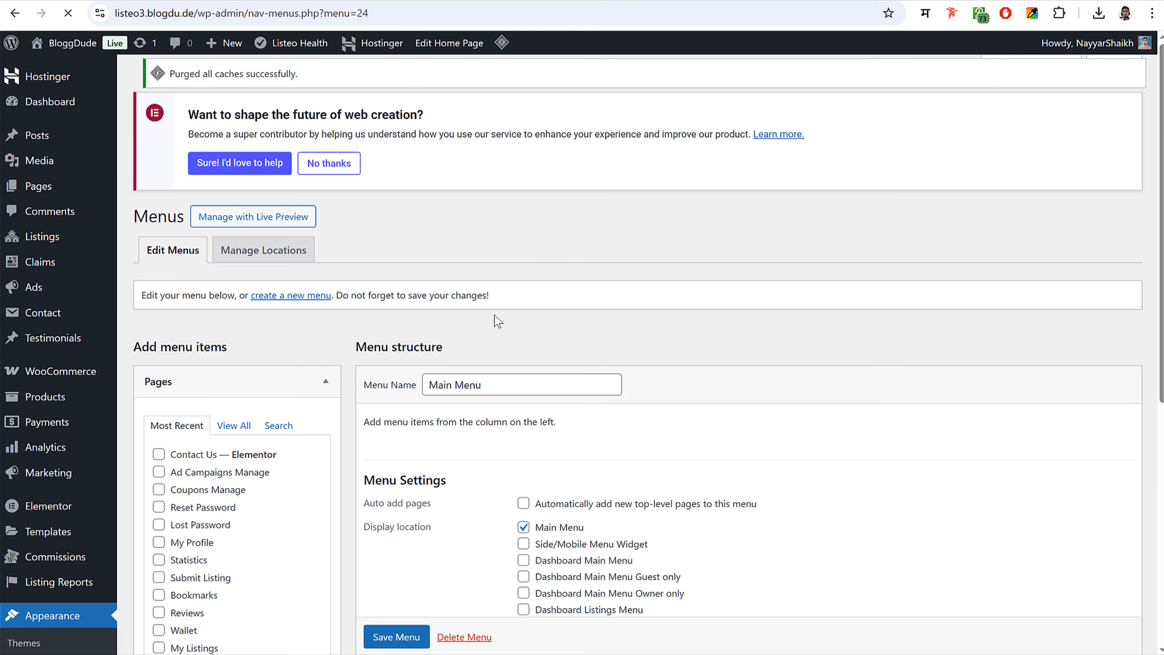
- Add the Home and Contact Us pages to the Main Menu
scroll(751, 325, down, 3)
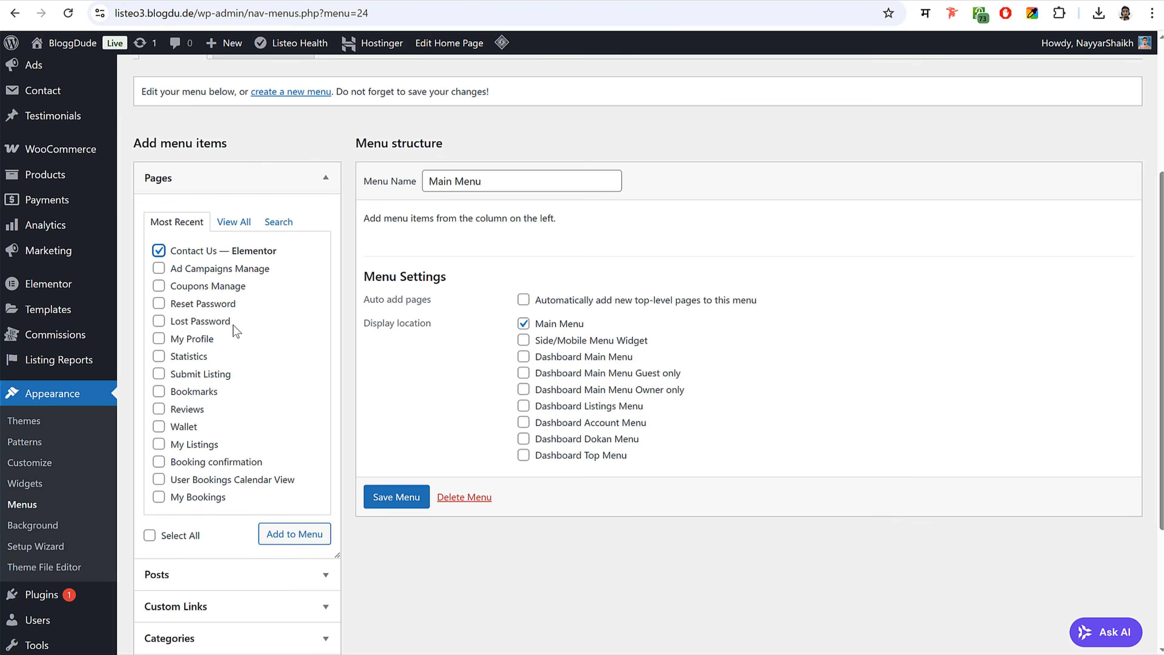
click(241, 224)
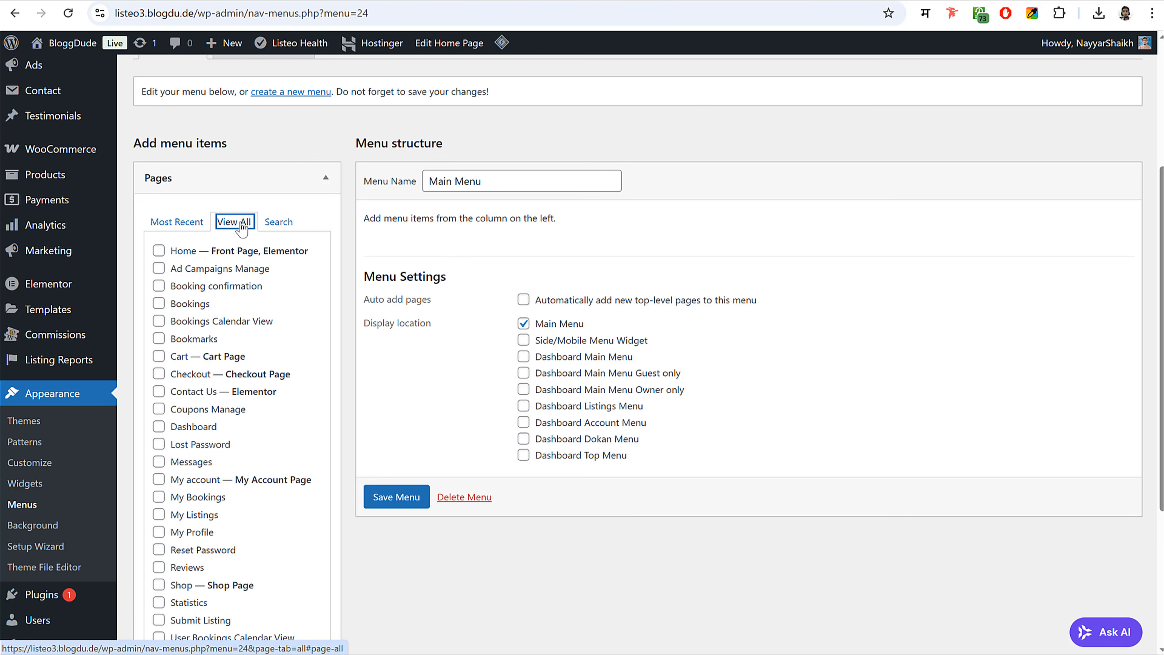
click(179, 253)
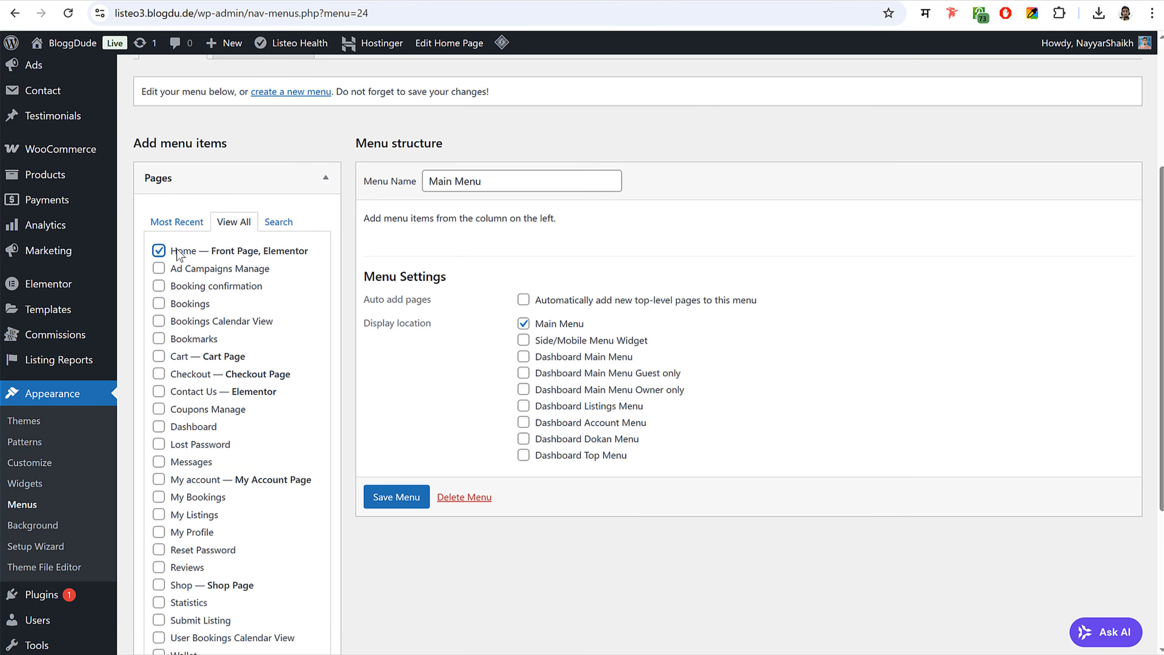
click(185, 393)
scroll(325, 312, down, 3)
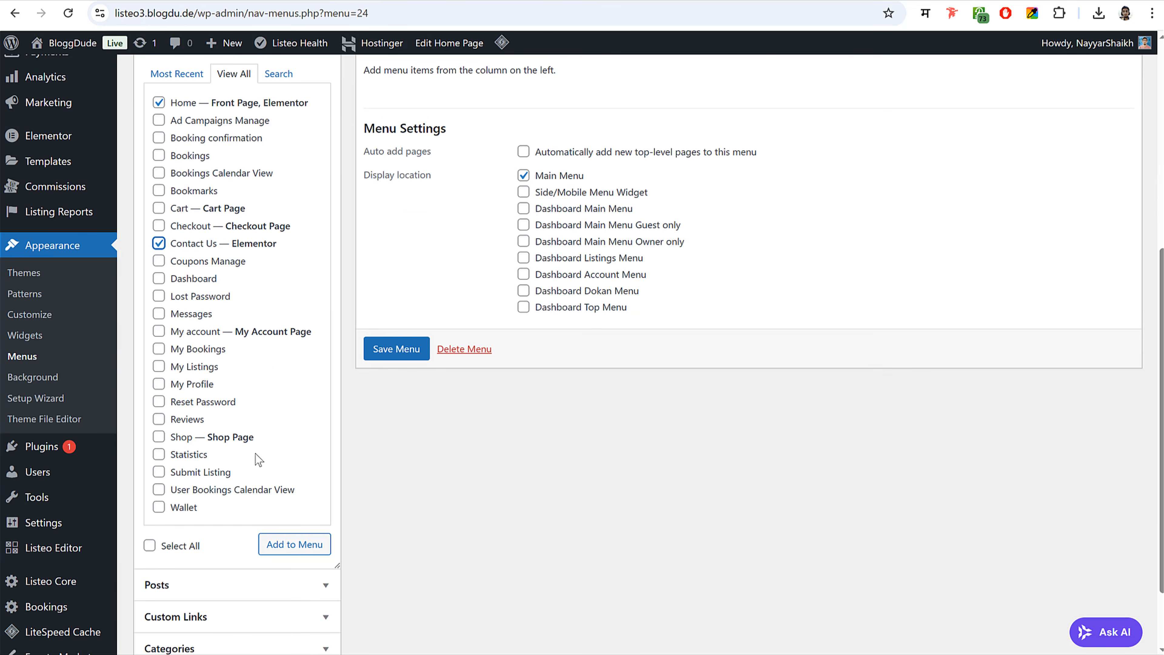
click(303, 545)
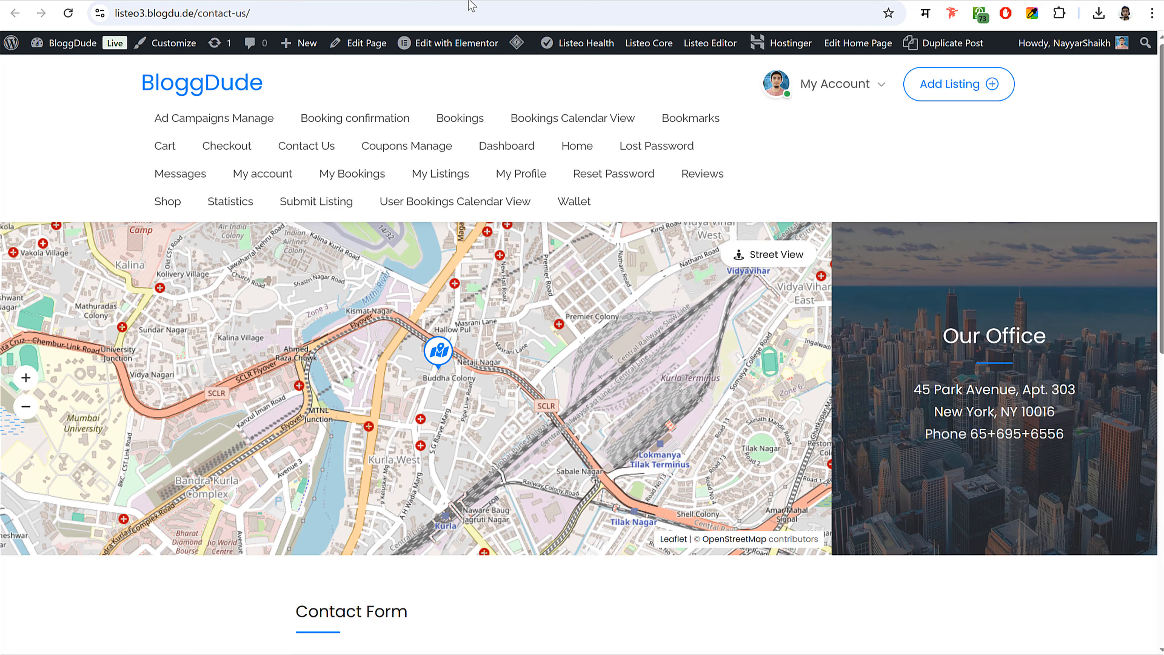
- Check the live site's account links, then return to the home page
click(843, 84)
scroll(579, 262, down, 5)
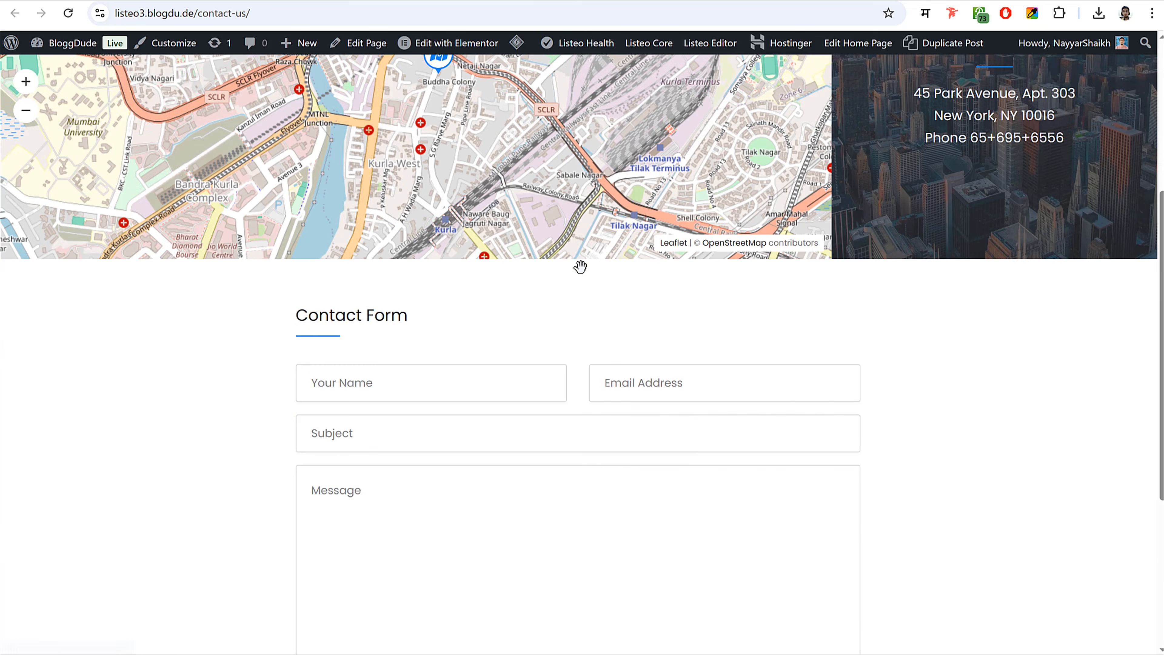
scroll(417, 233, up, 5)
click(212, 90)
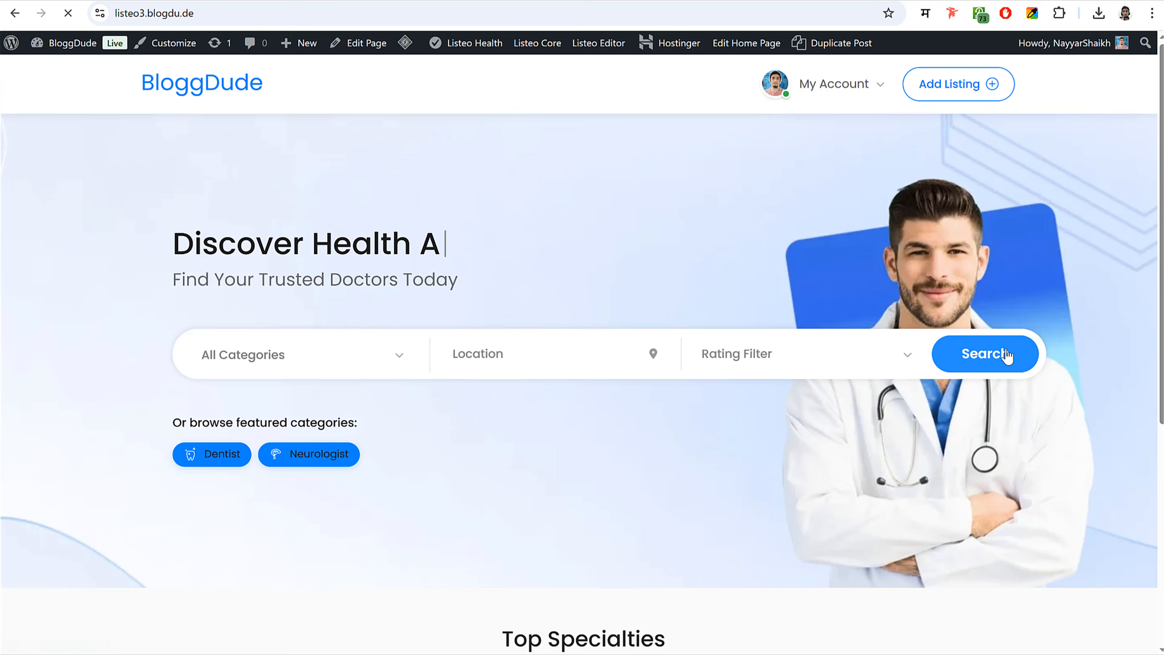
click(1005, 355)
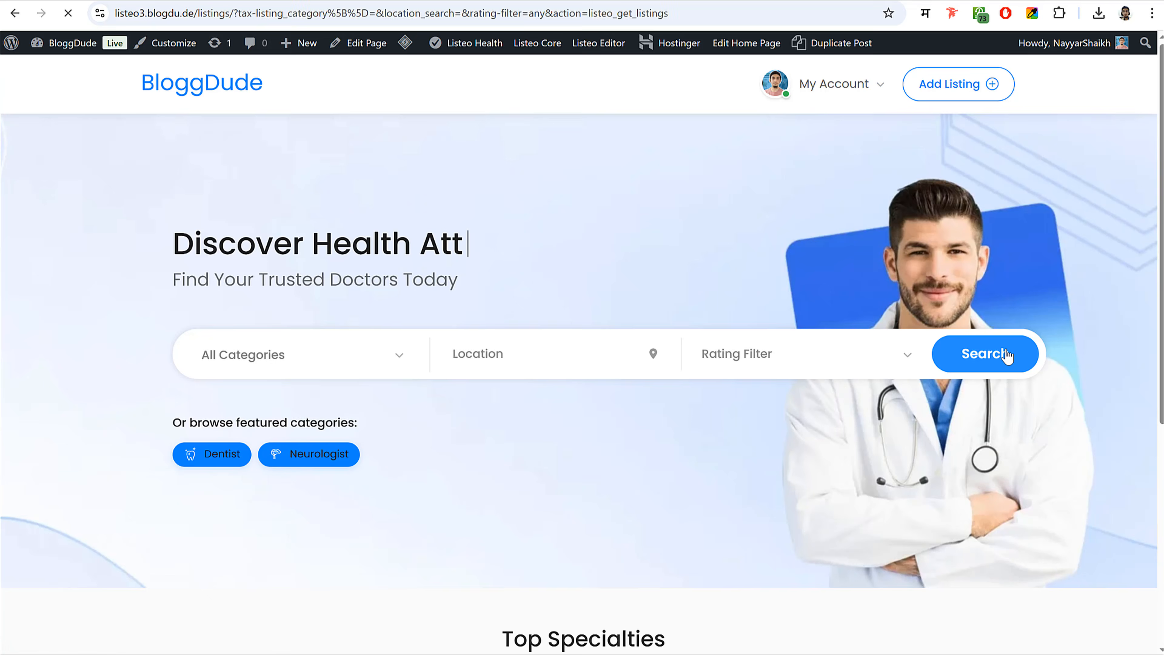
drag(238, 13, 877, 49)
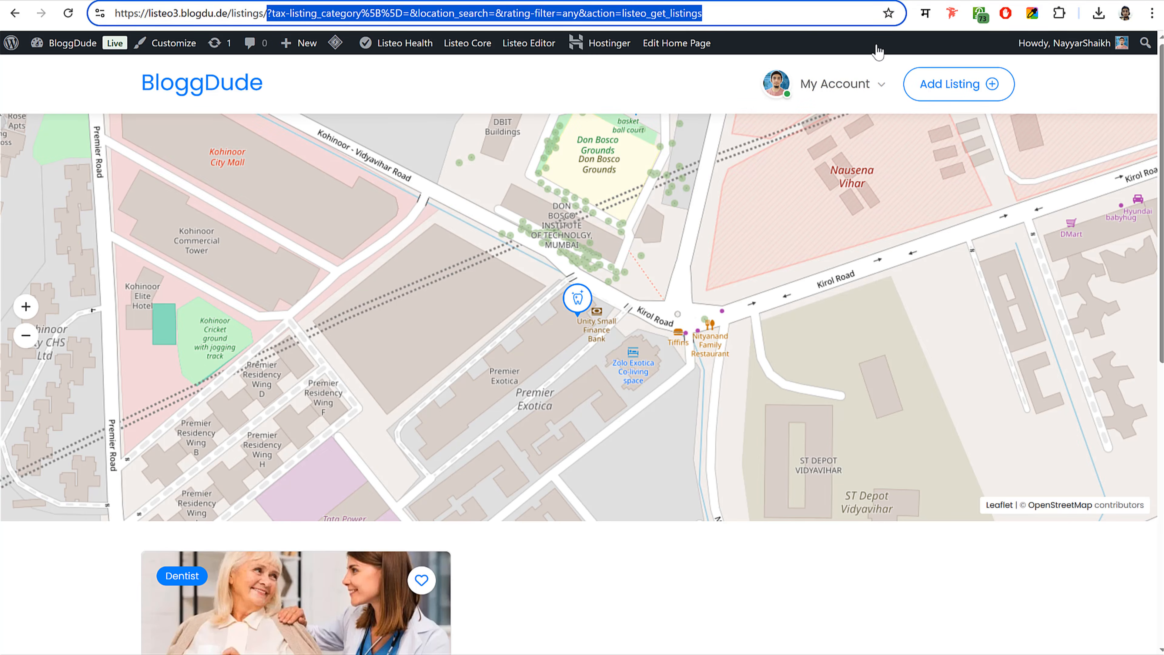
key(BackSpace)
key(ctrl+a)
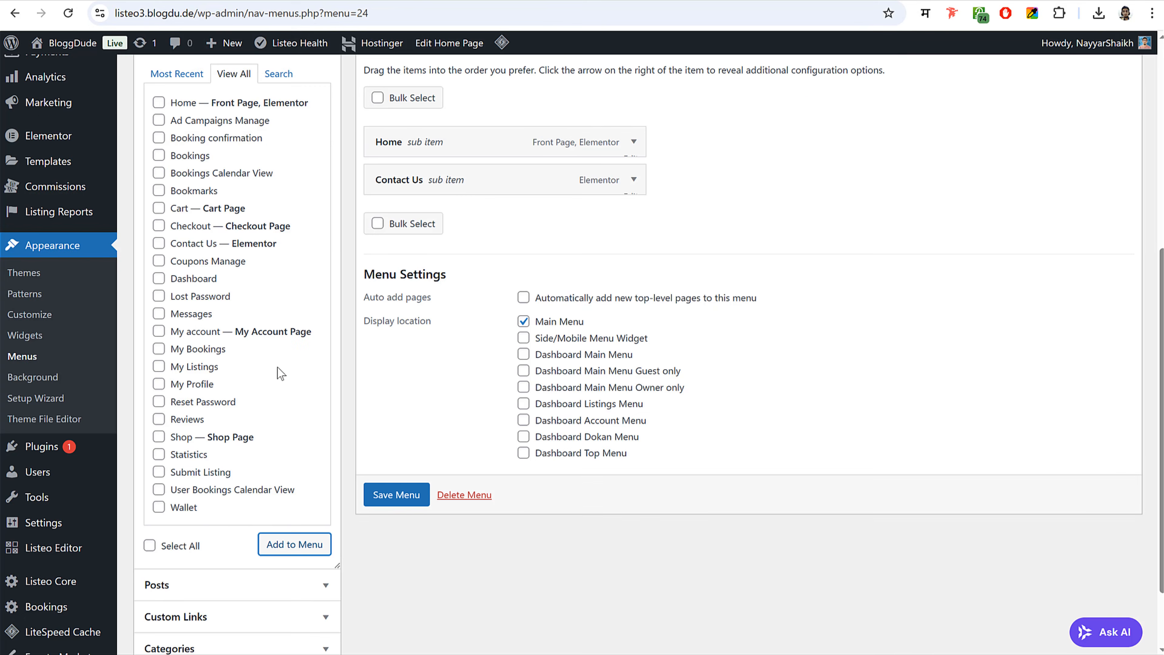
scroll(277, 367, down, 3)
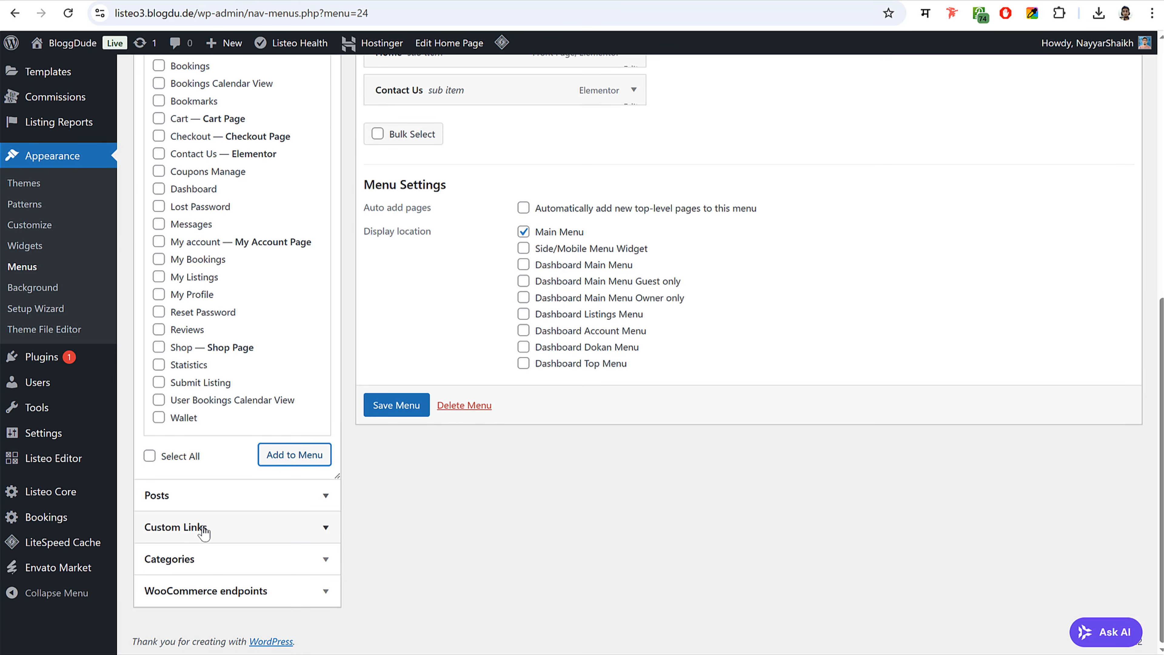
- Add an 'All Listings' custom link to /listings/, move it above Contact Us, and save
click(204, 529)
click(270, 94)
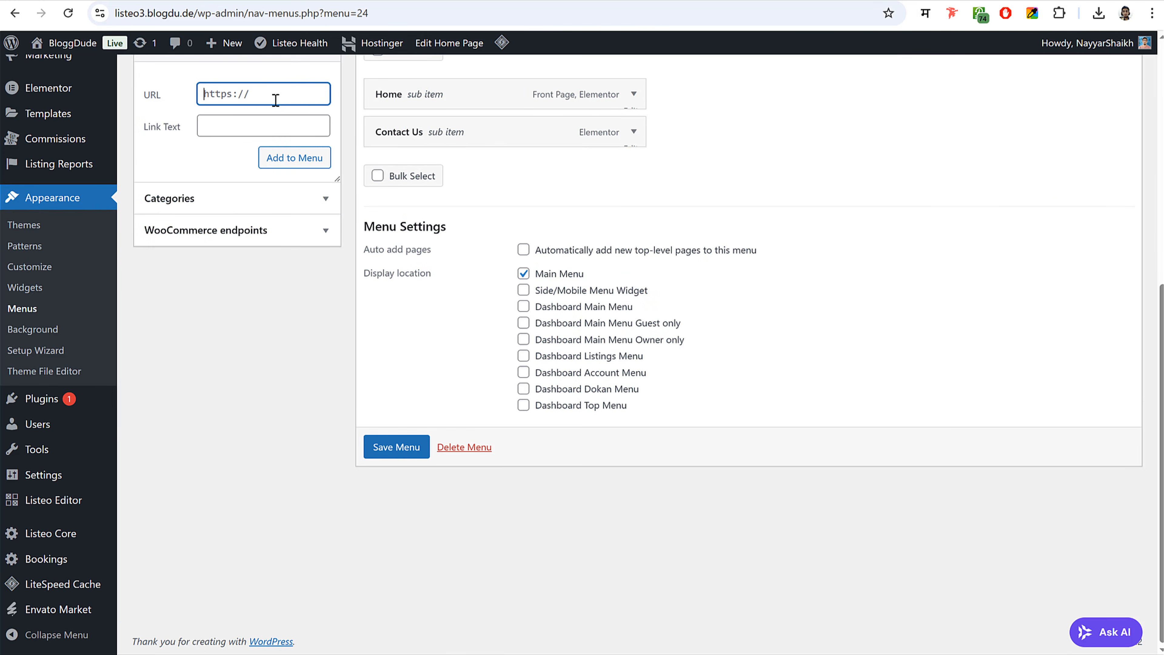
key(ctrl+v)
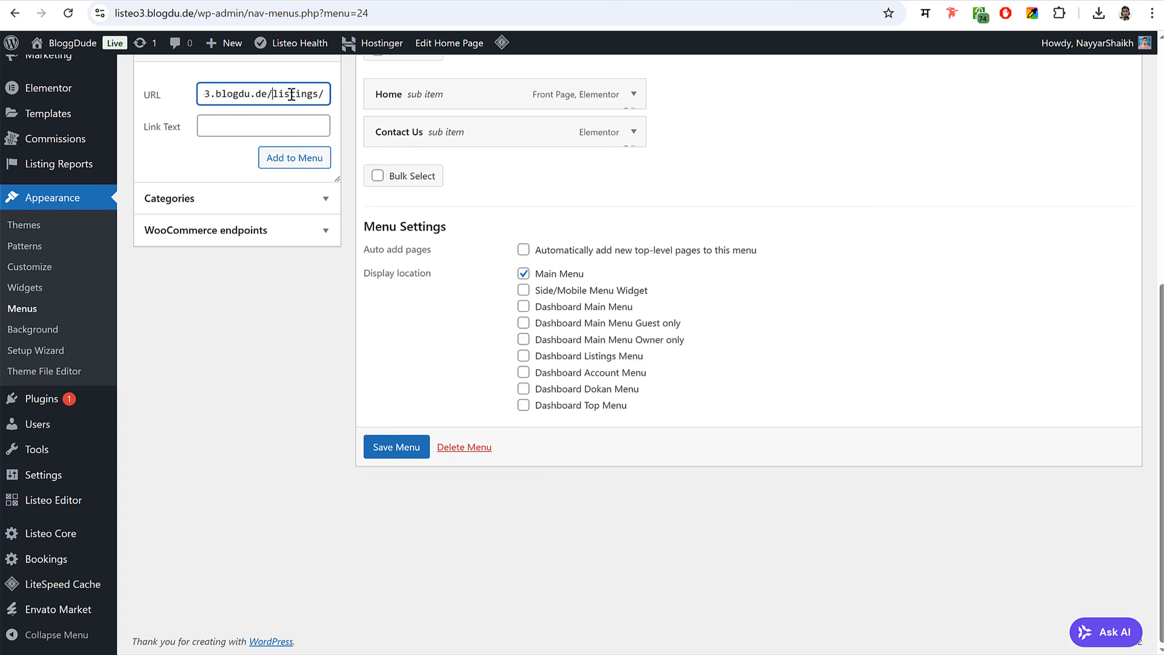
drag(291, 94, 333, 100)
click(299, 121)
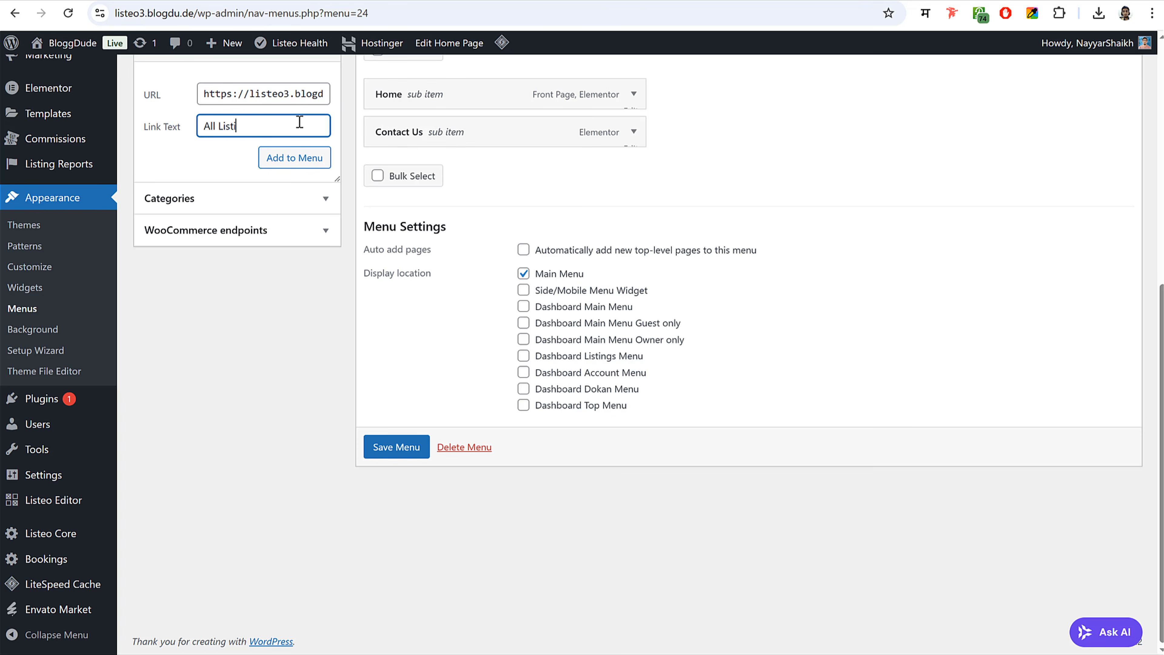
click(279, 159)
drag(504, 179, 501, 137)
click(394, 487)
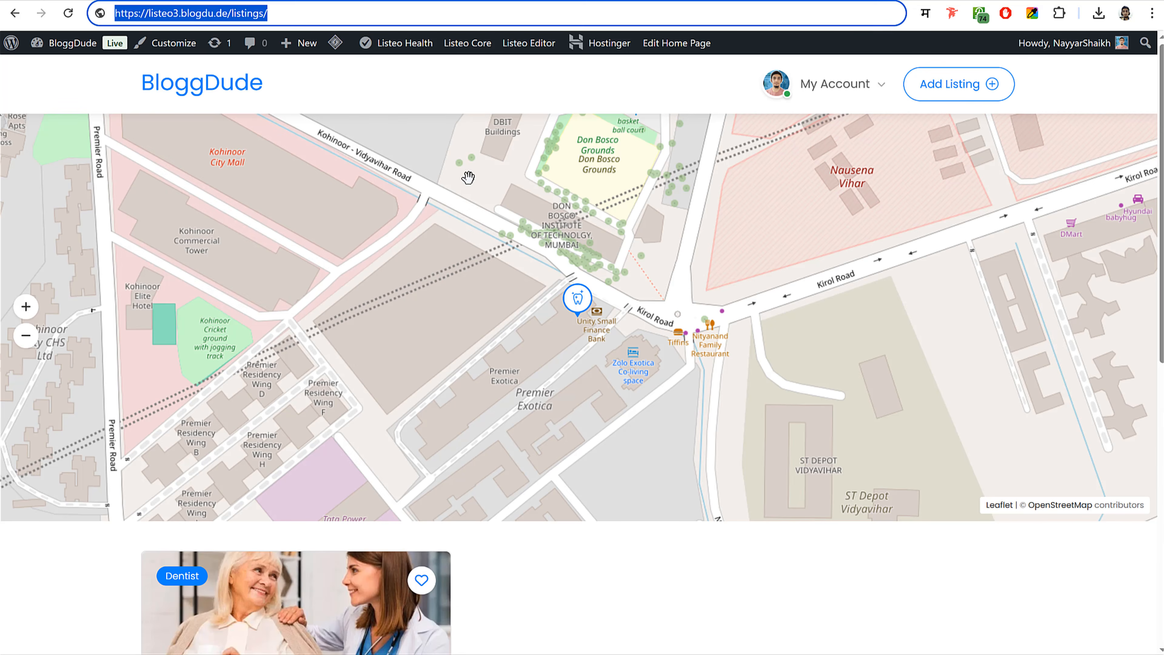
- Compare the live home page with the Listeo demo site's footer links, then start a new menu
click(168, 86)
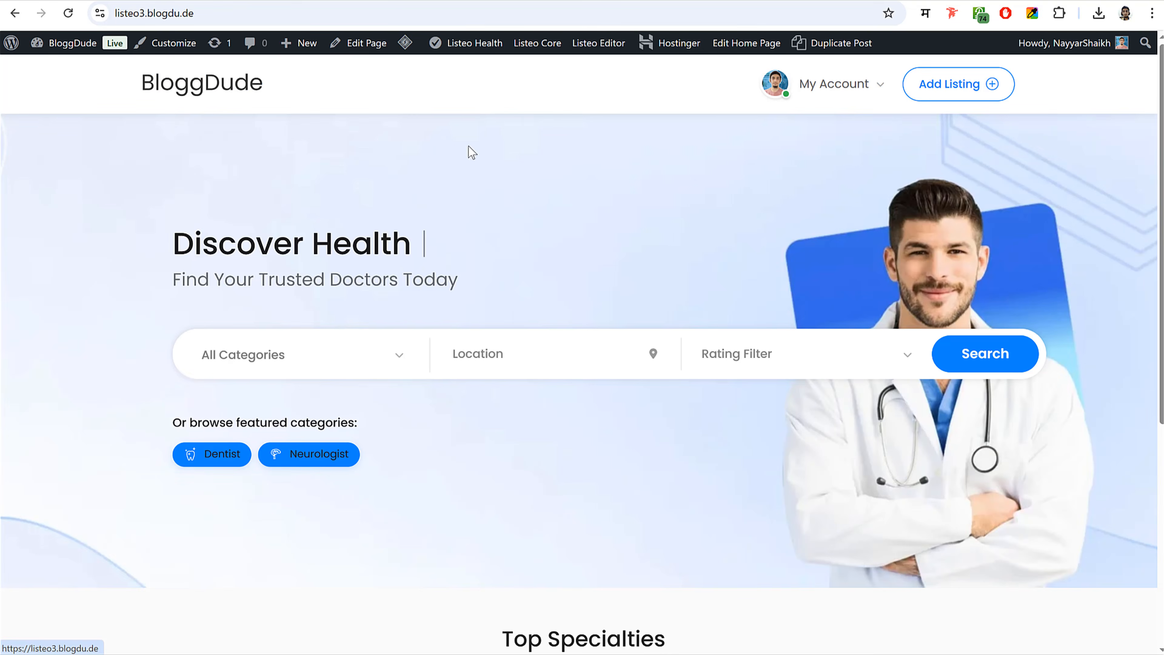
mouse_move(89, 52)
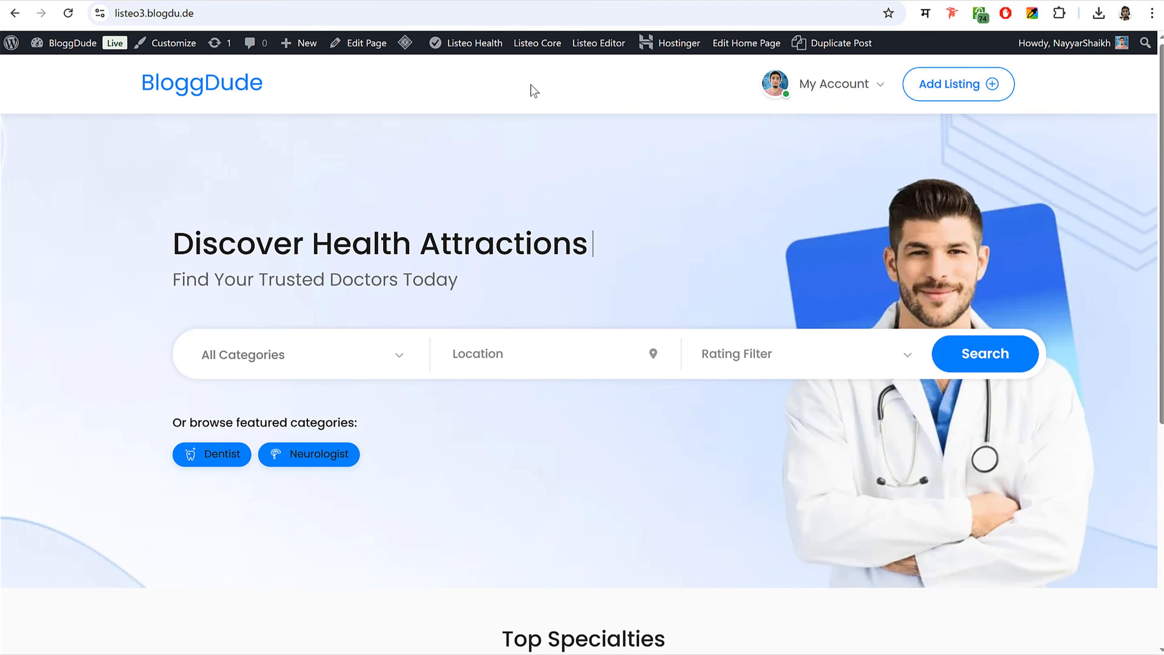
click(128, 1)
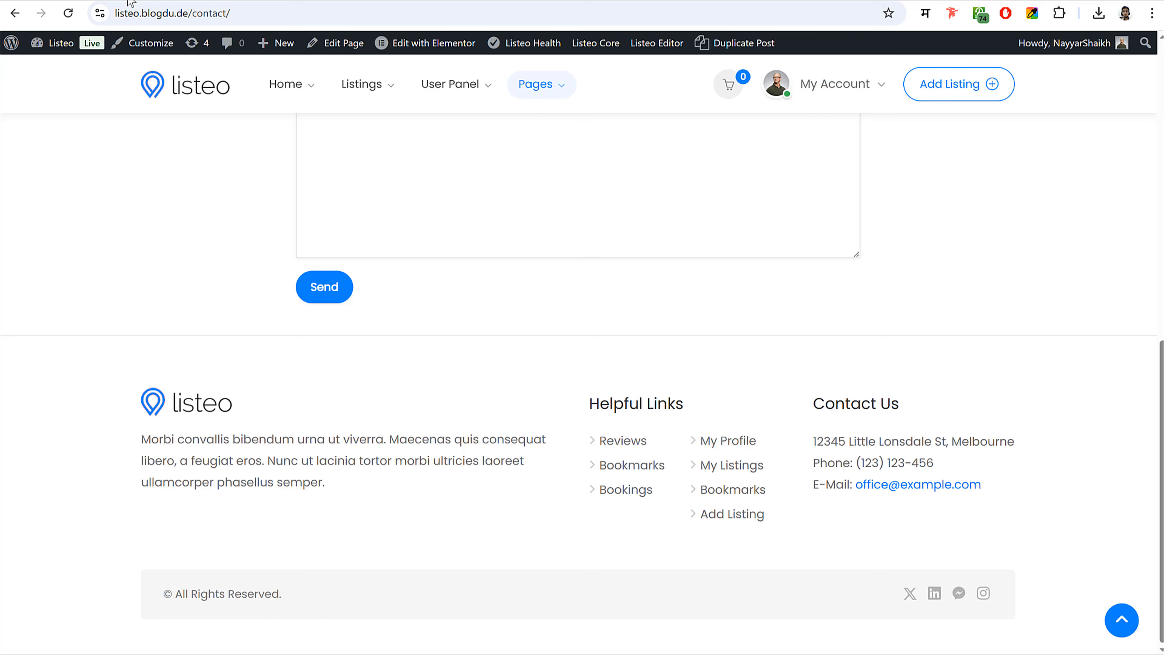
click(175, 93)
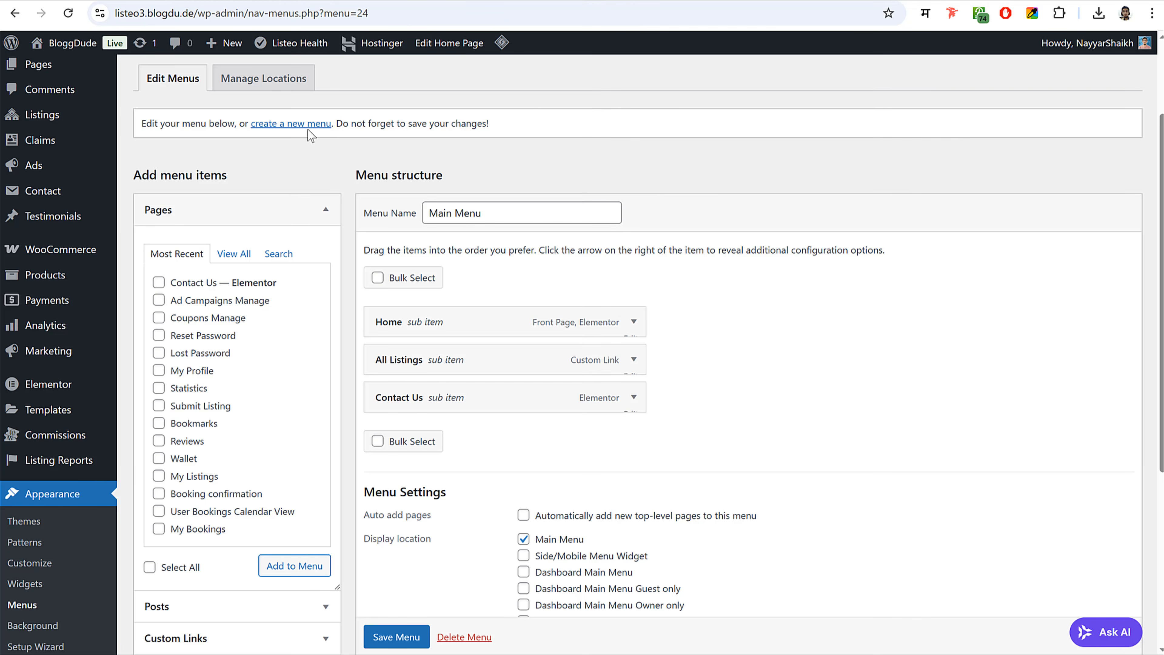
click(308, 126)
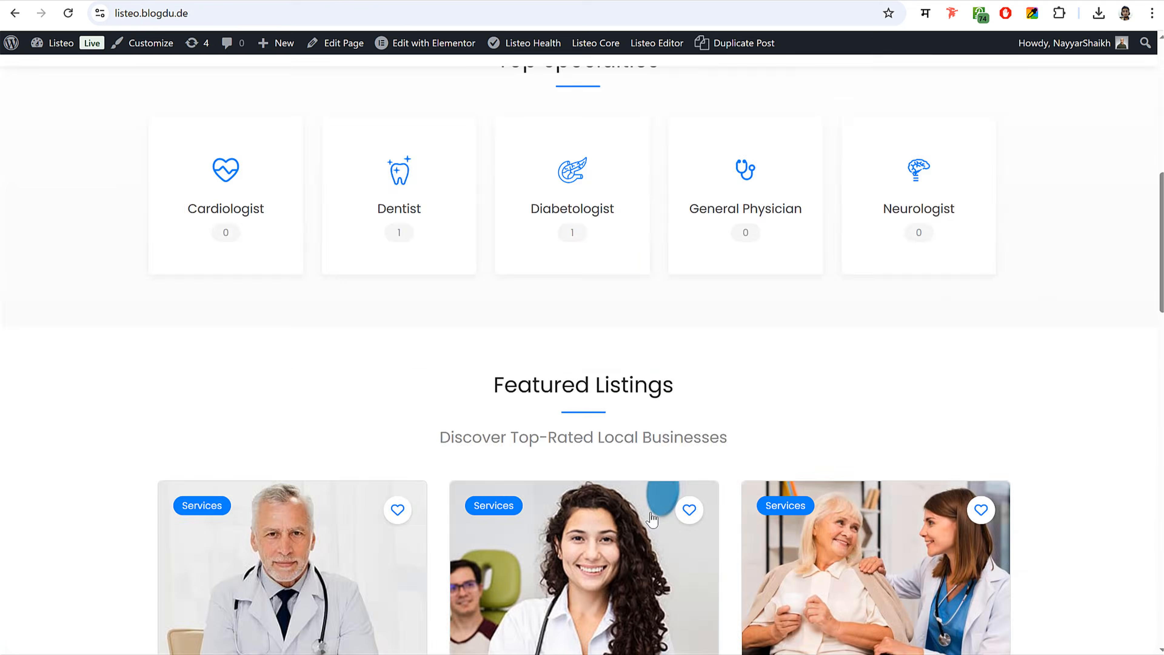
scroll(653, 516, down, 10)
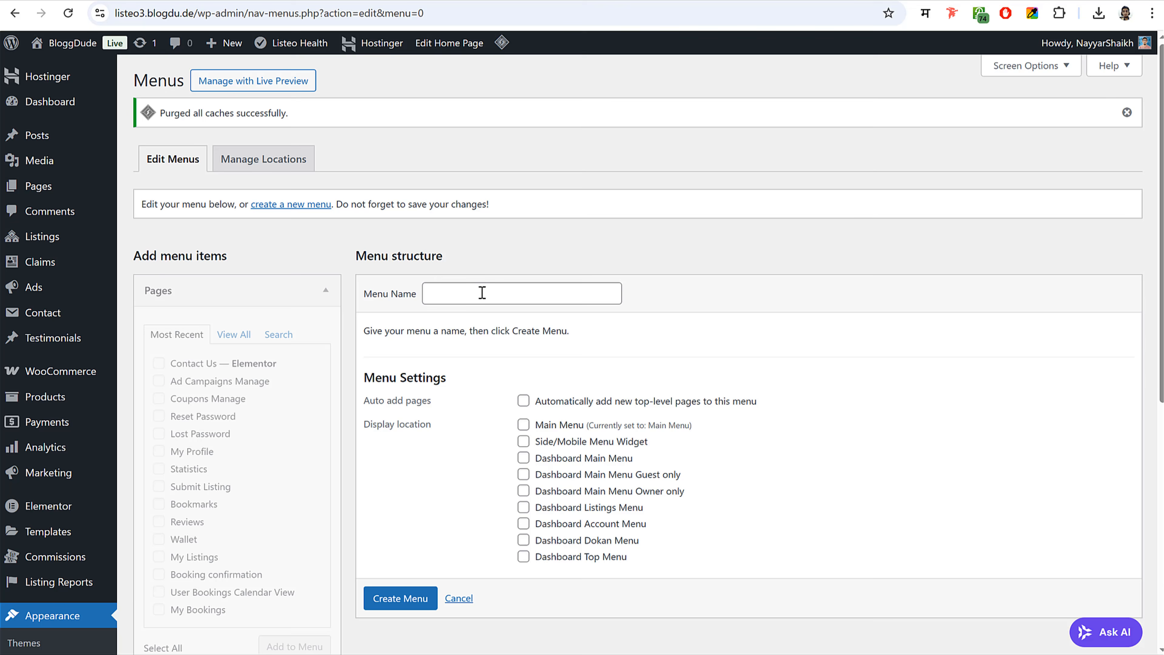
- Create a new menu named 'Footer 1'
click(482, 292)
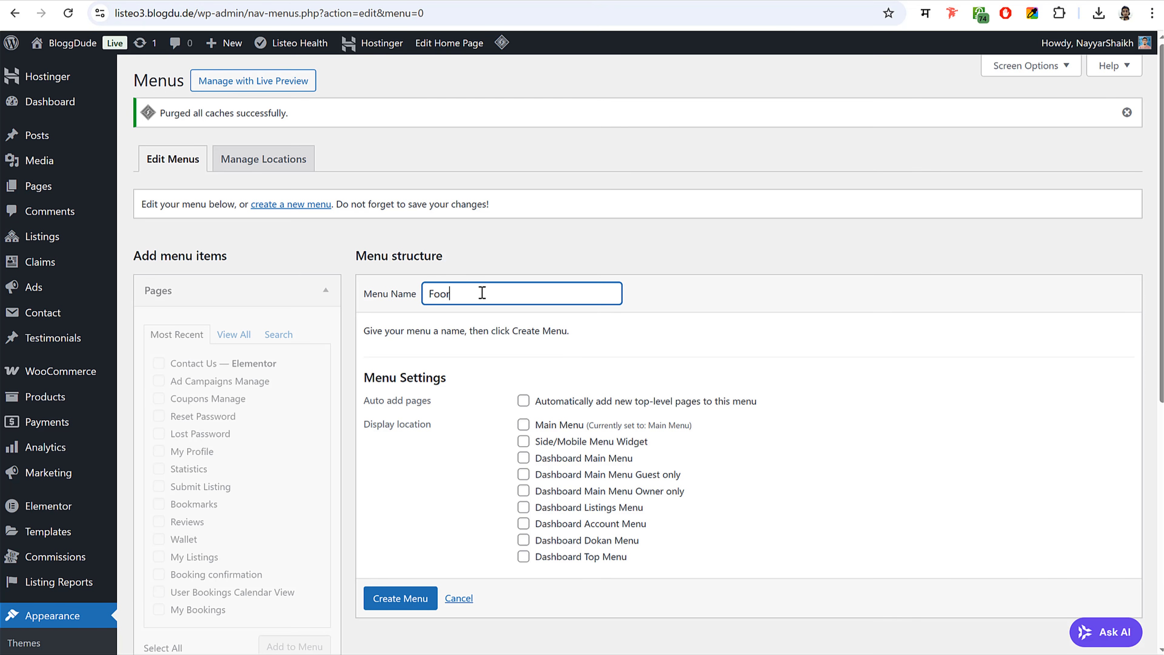
text(Footer 1)
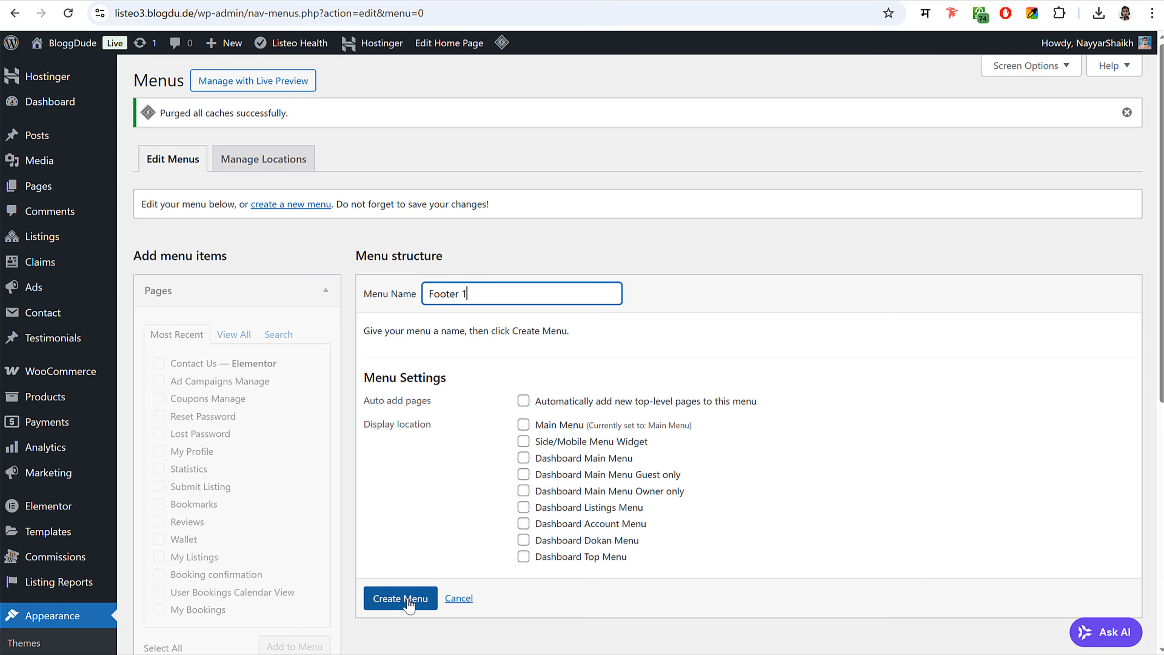
click(408, 597)
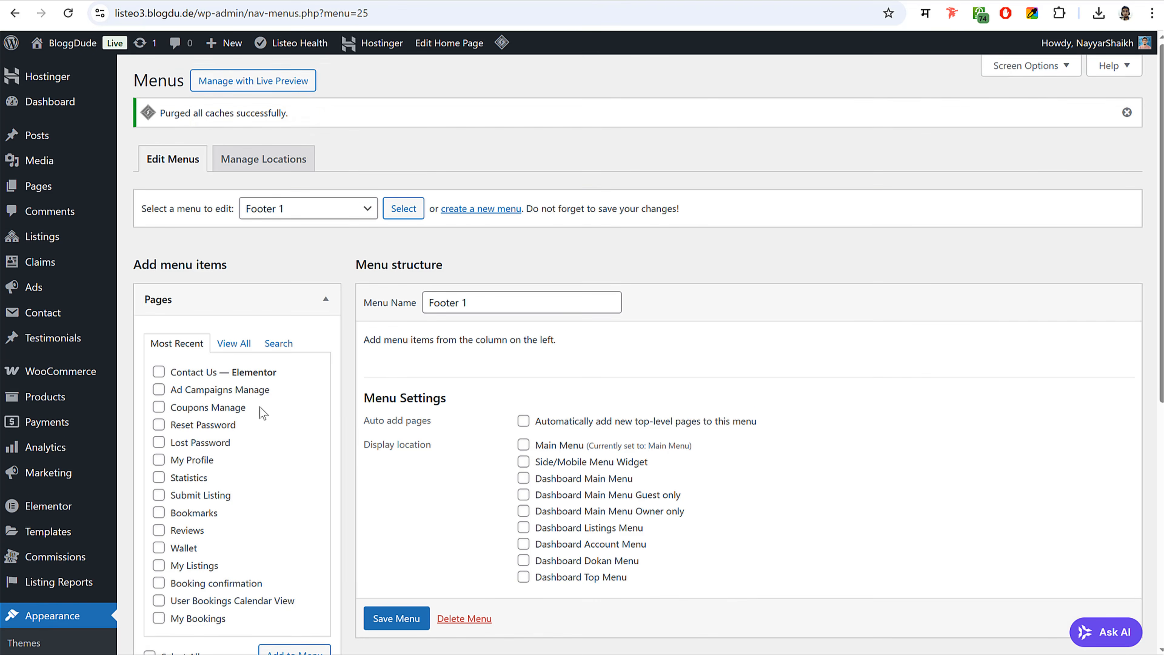
scroll(215, 394, down, 1)
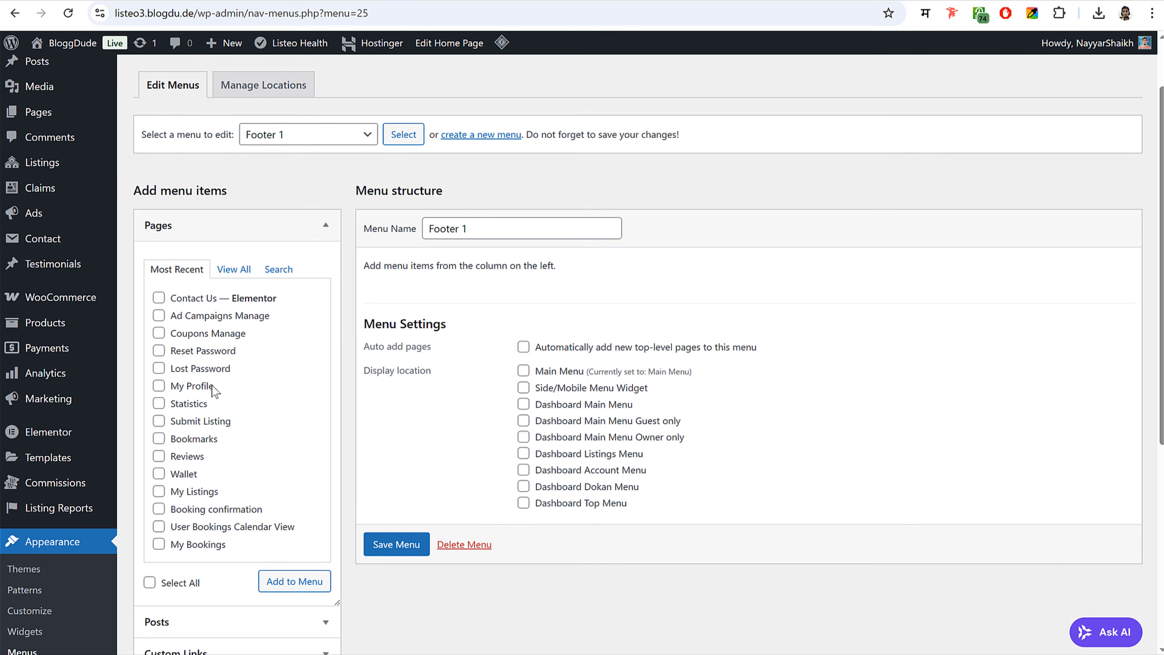
- Add the My Profile, Reset Password and Lost Password pages to Footer 1 and save it
click(202, 368)
click(204, 351)
click(406, 546)
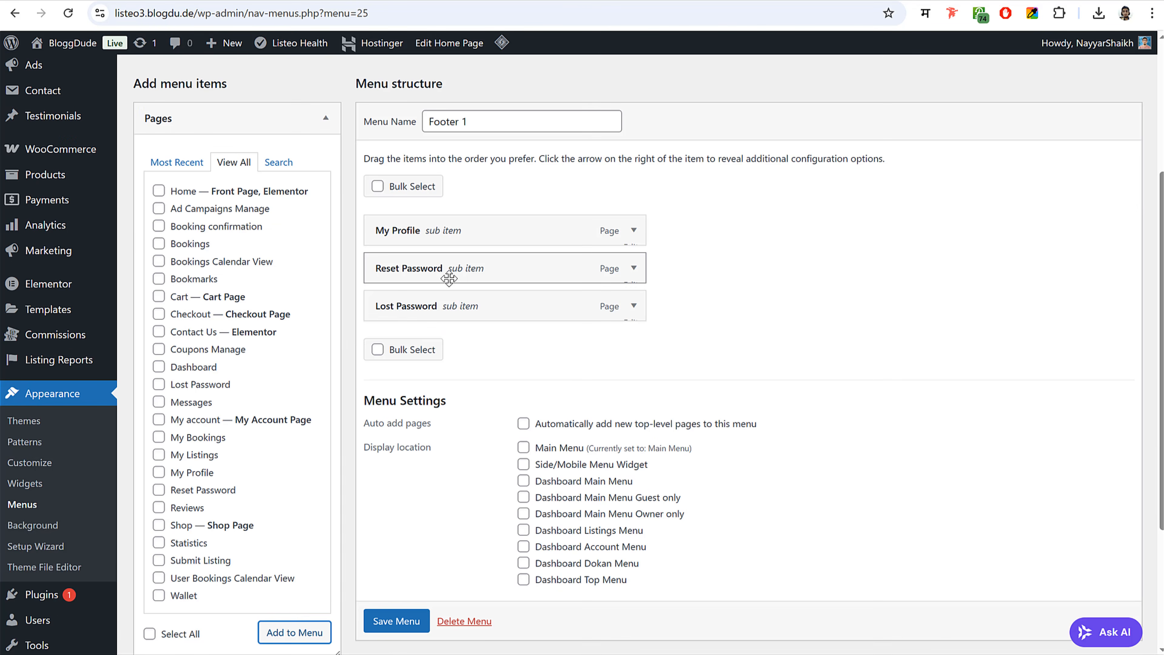
scroll(489, 327, down, 1)
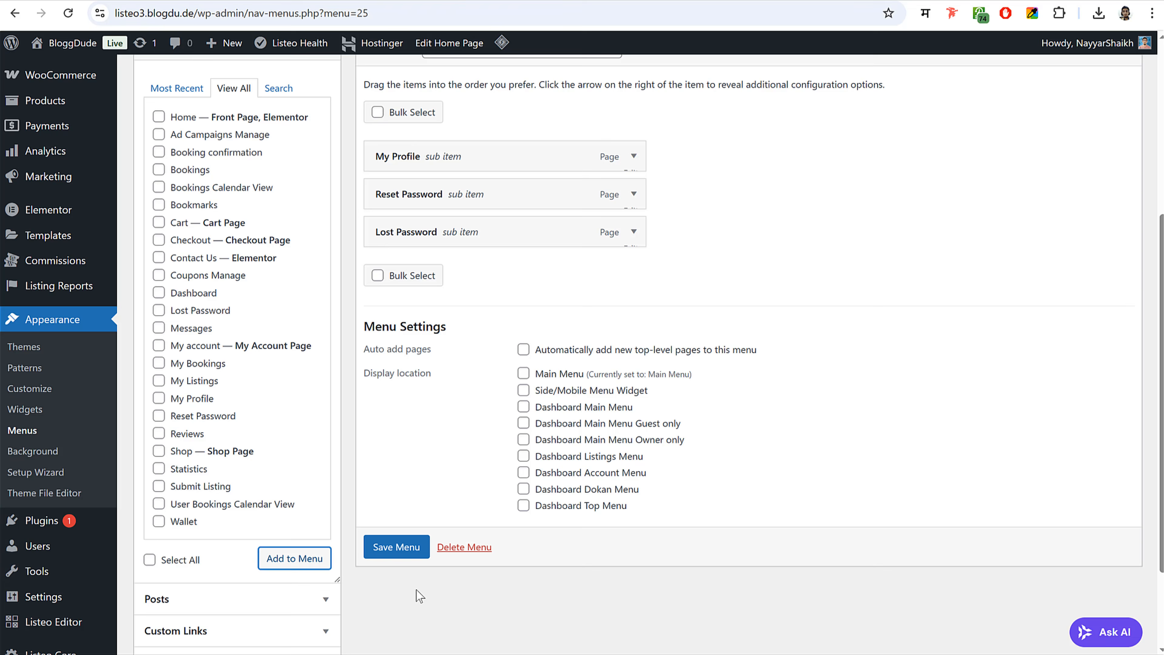
click(404, 555)
scroll(687, 415, down, 4)
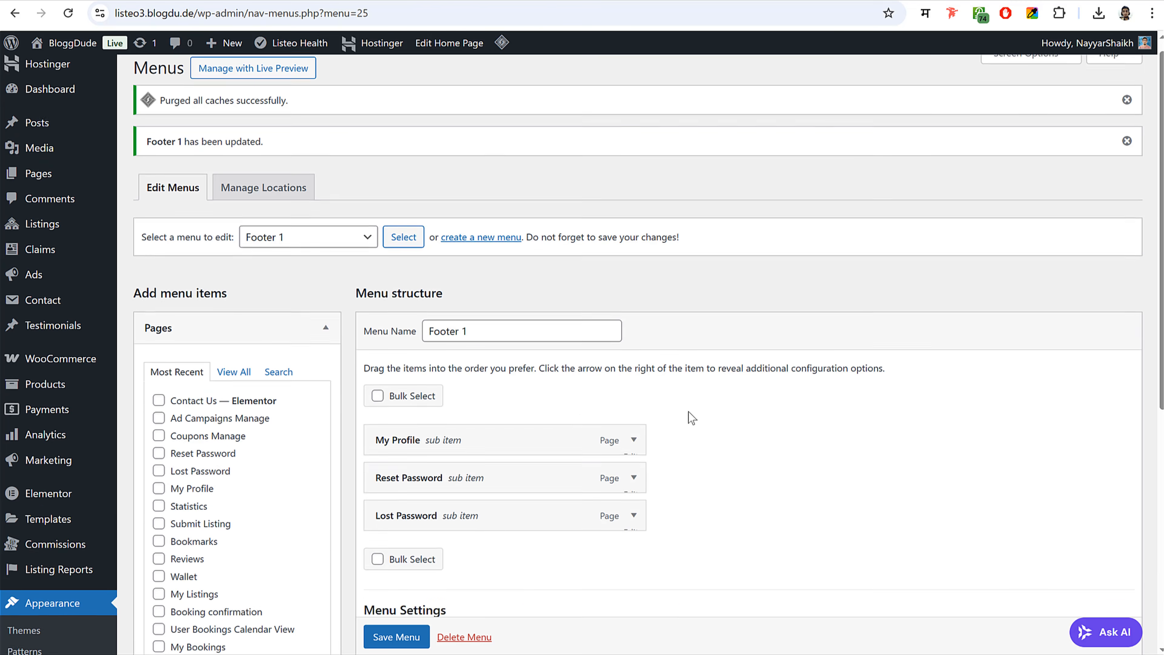
scroll(685, 415, up, 4)
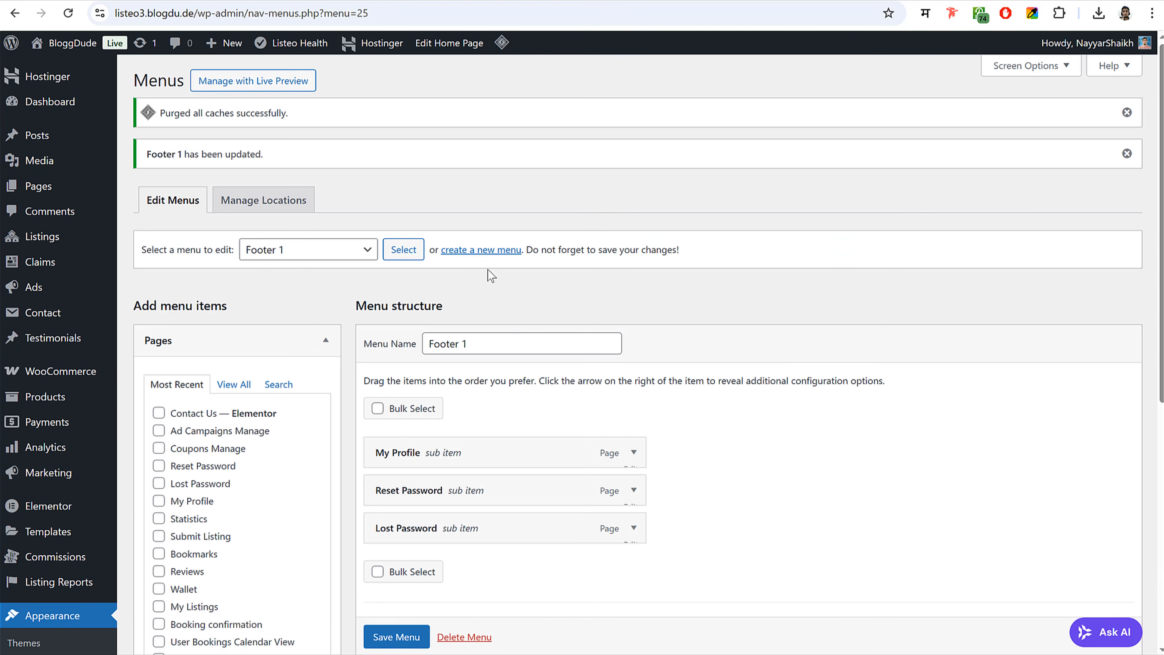
click(488, 261)
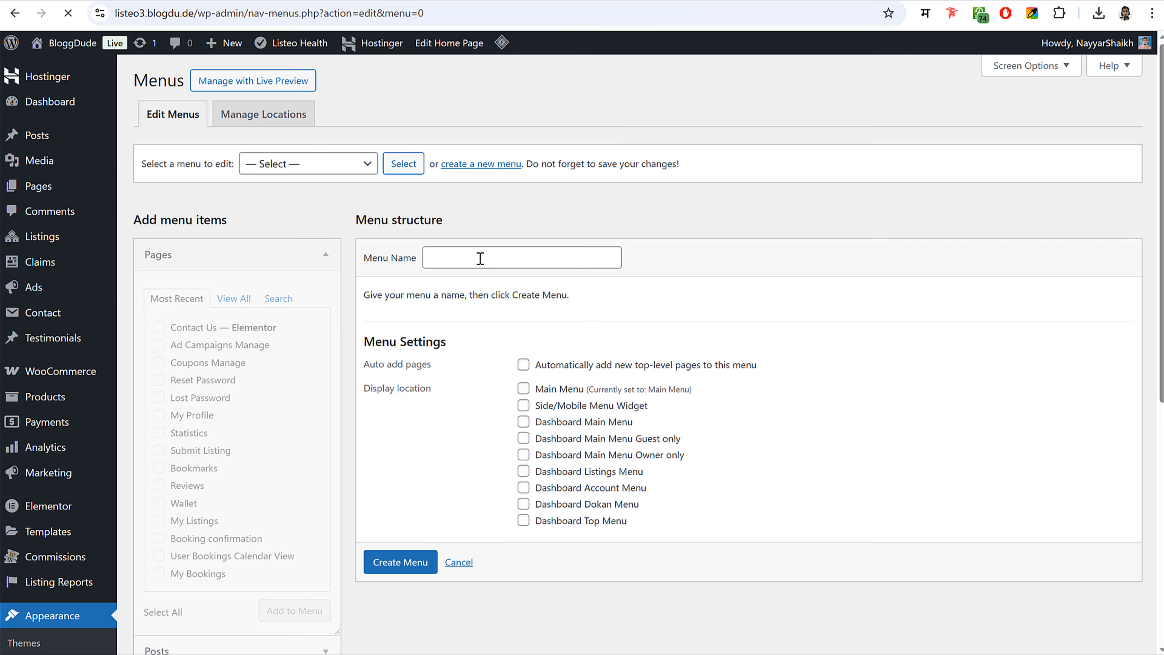
- Create 'Footer 2' with the Statistics, Bookmarks, Reviews and Wallet pages and save it
click(480, 259)
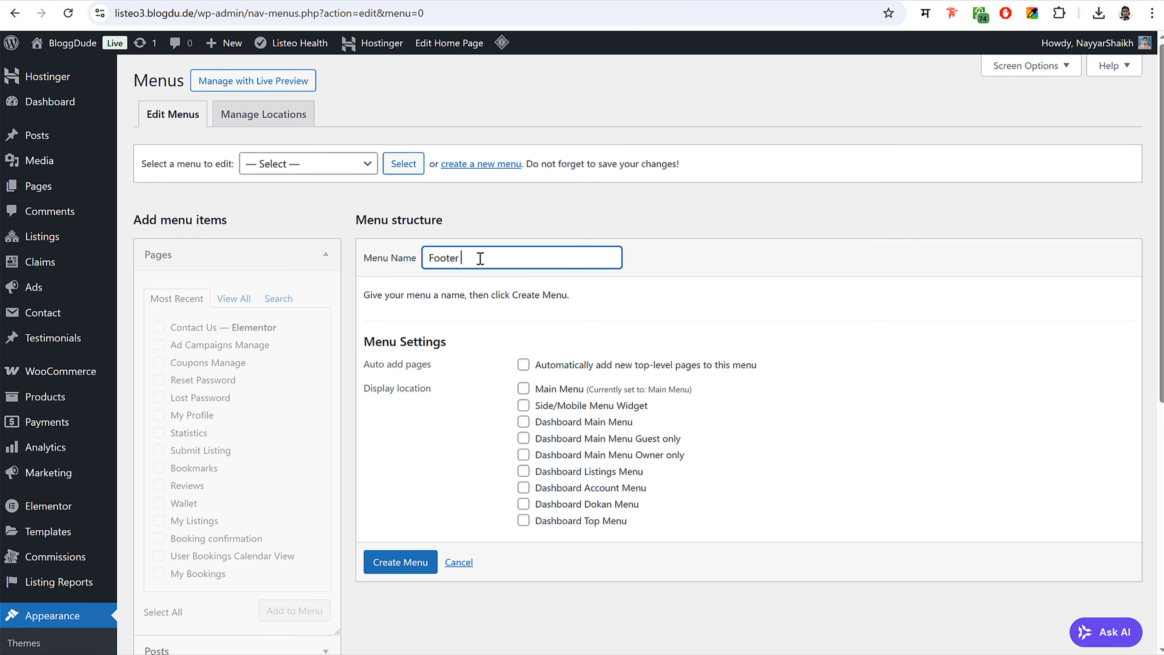
click(401, 562)
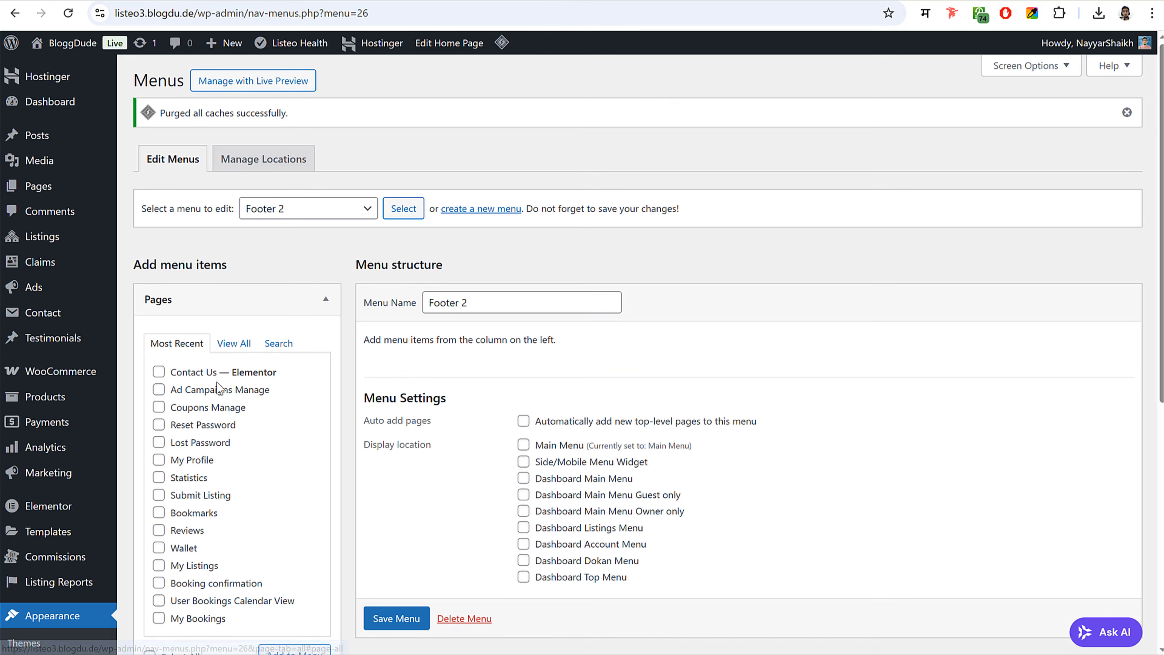
scroll(220, 390, down, 3)
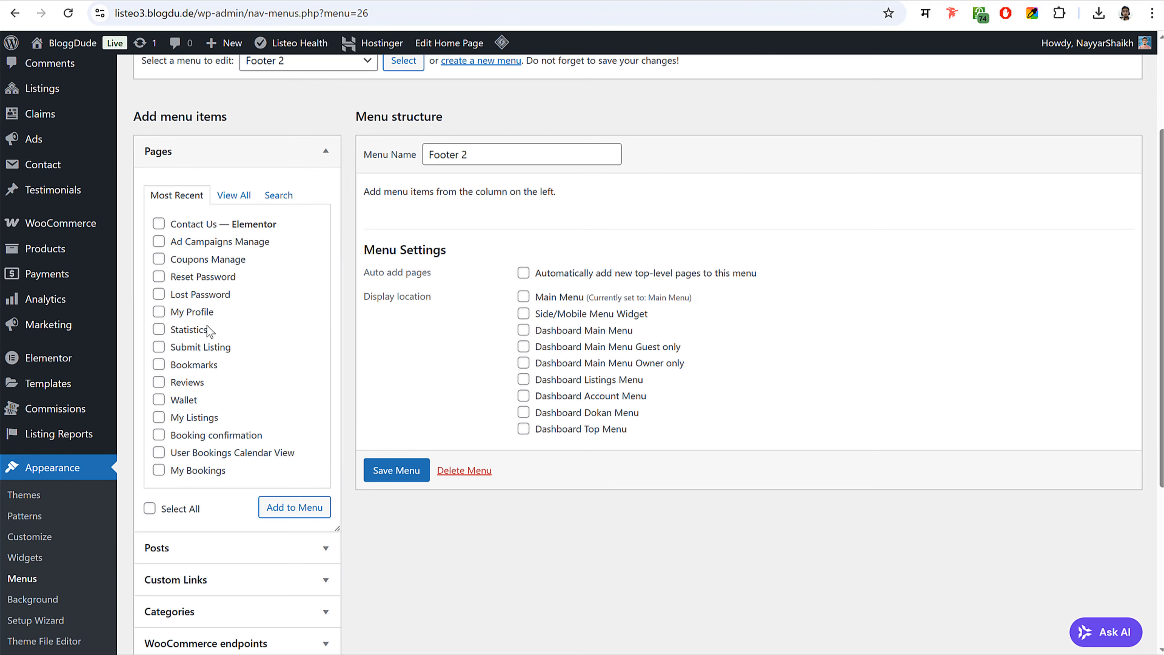
click(199, 402)
click(204, 367)
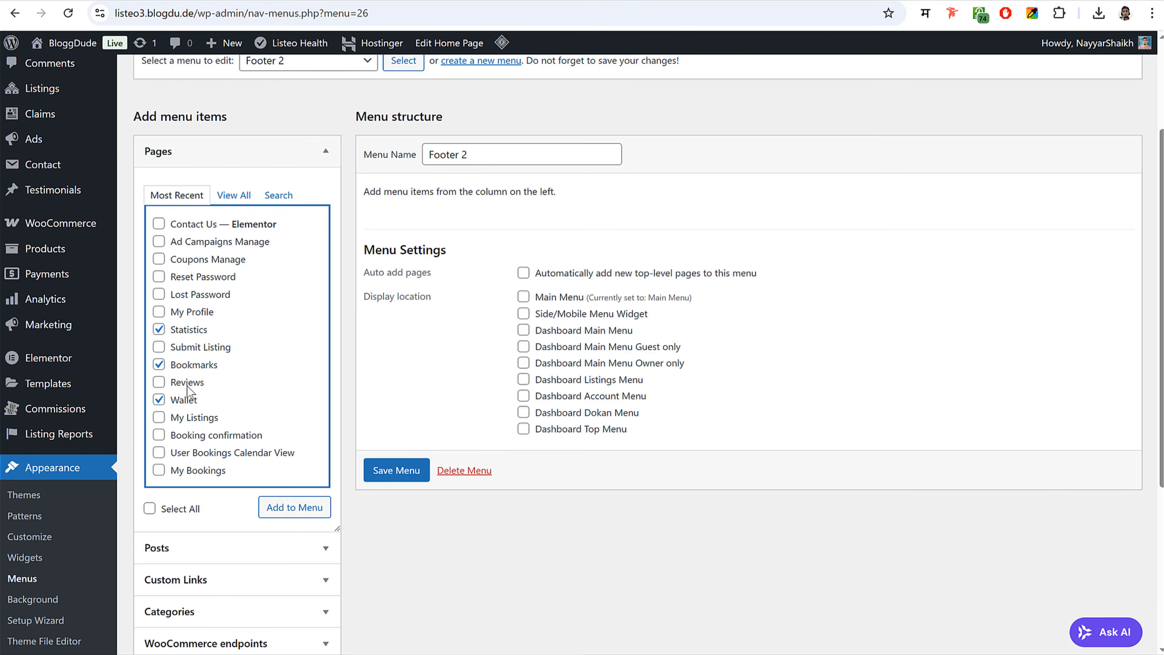
click(187, 389)
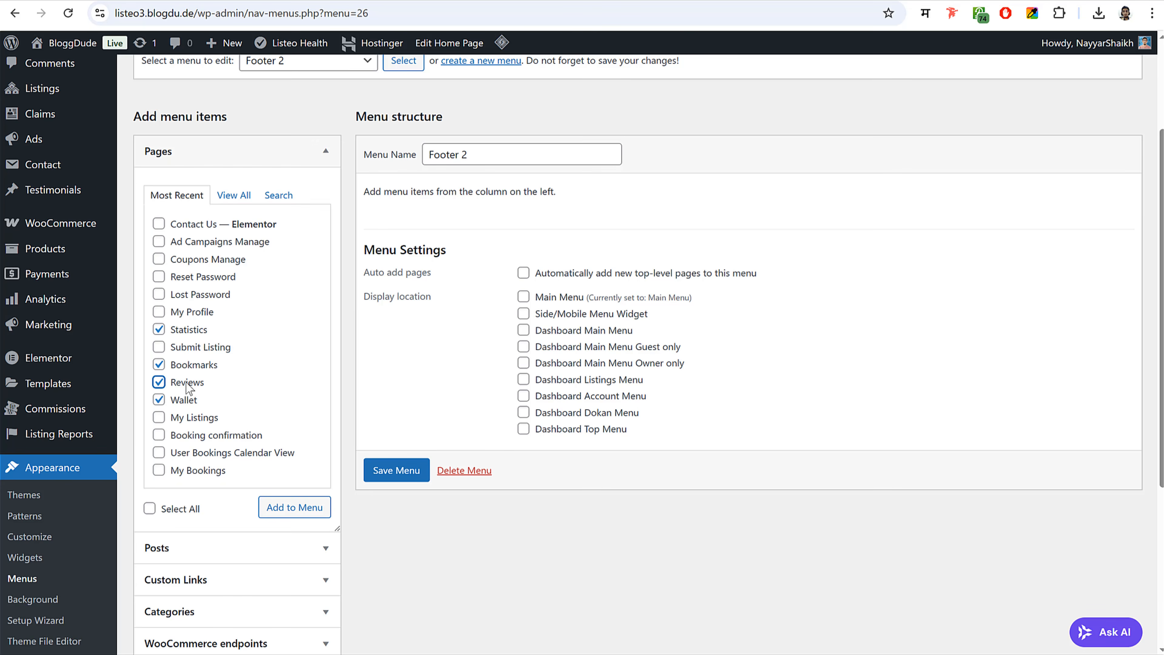
click(285, 509)
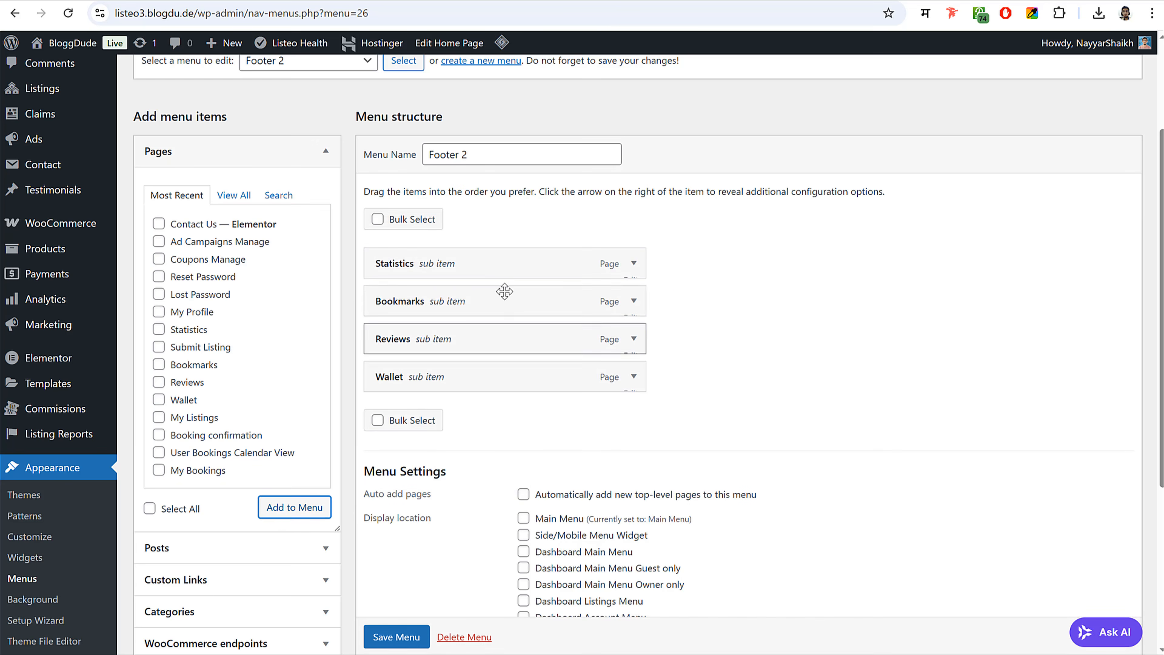
scroll(425, 524, down, 5)
click(397, 472)
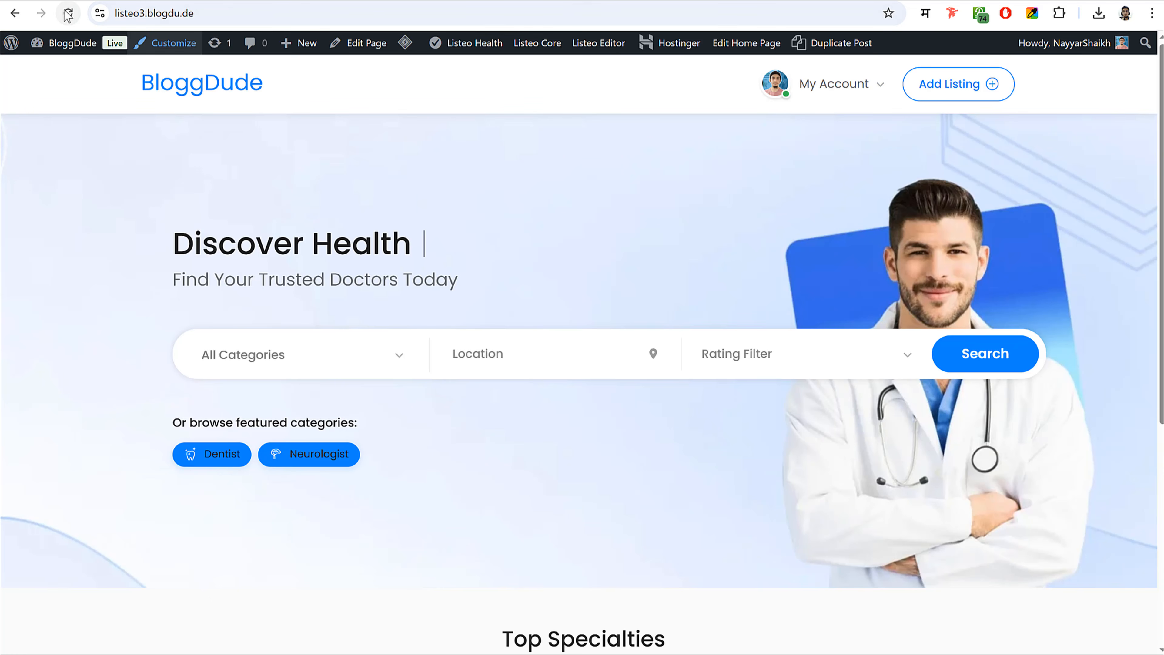
click(68, 14)
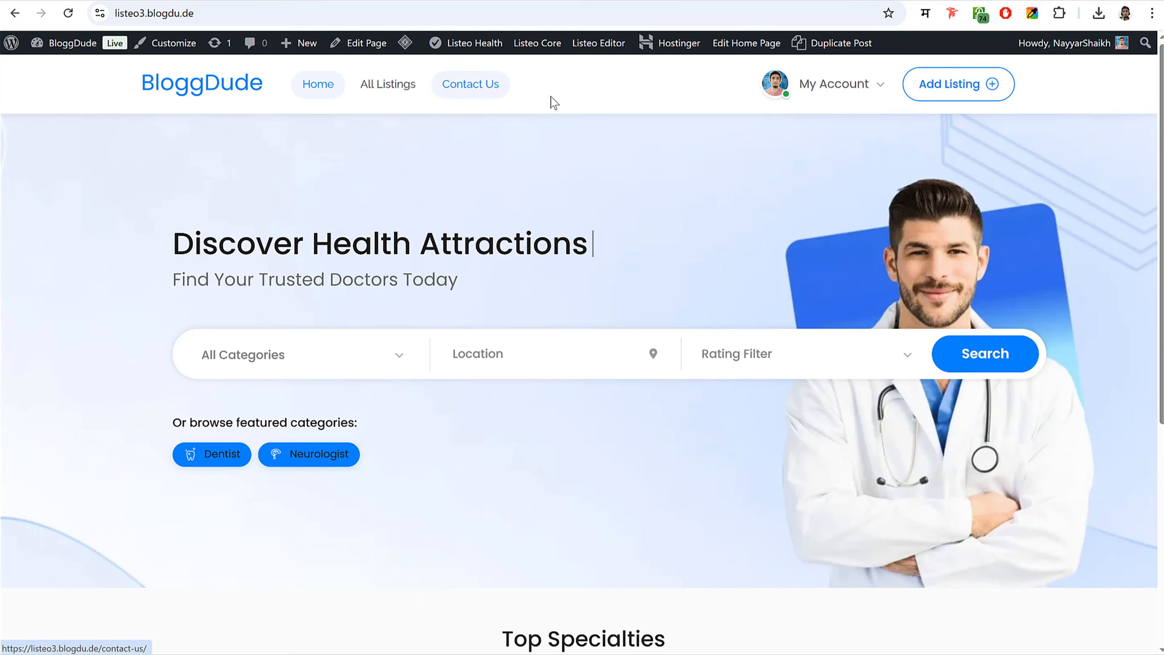
- Open the live All Listings page and scroll down to review its footer
click(407, 92)
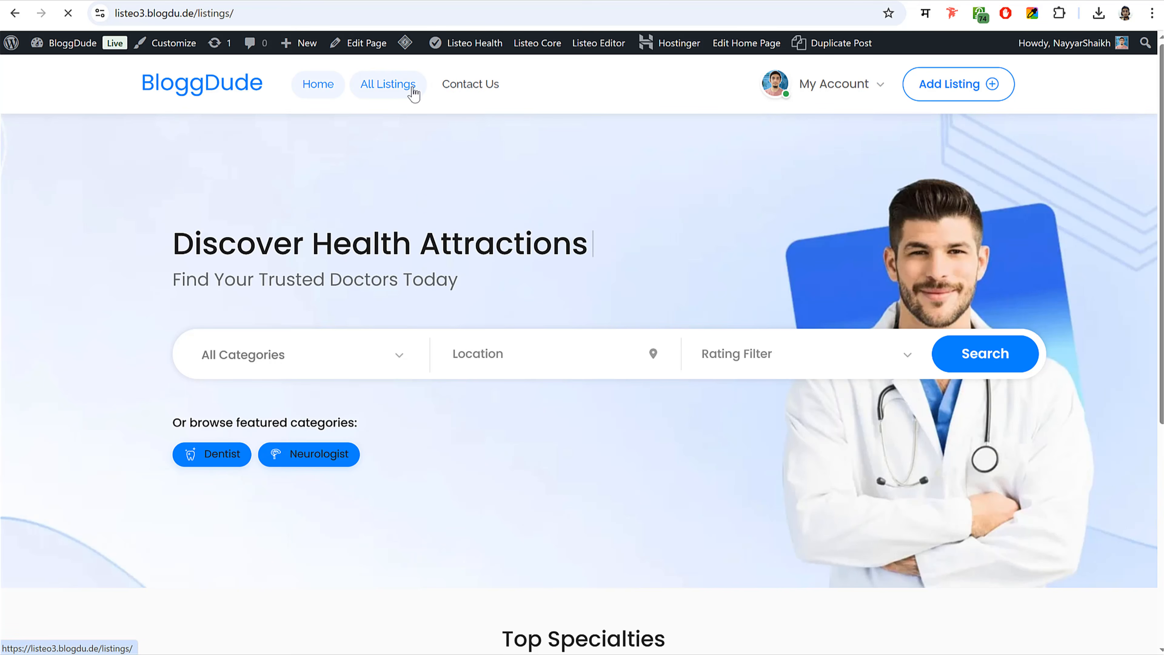
scroll(538, 281, down, 10)
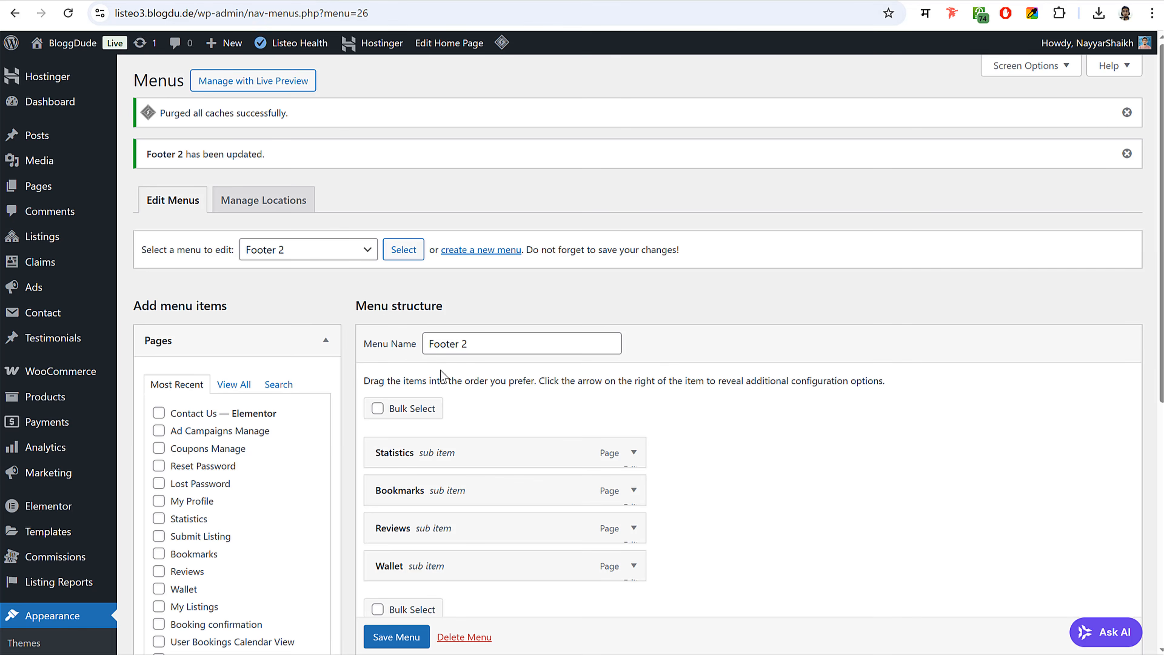
scroll(441, 372, down, 5)
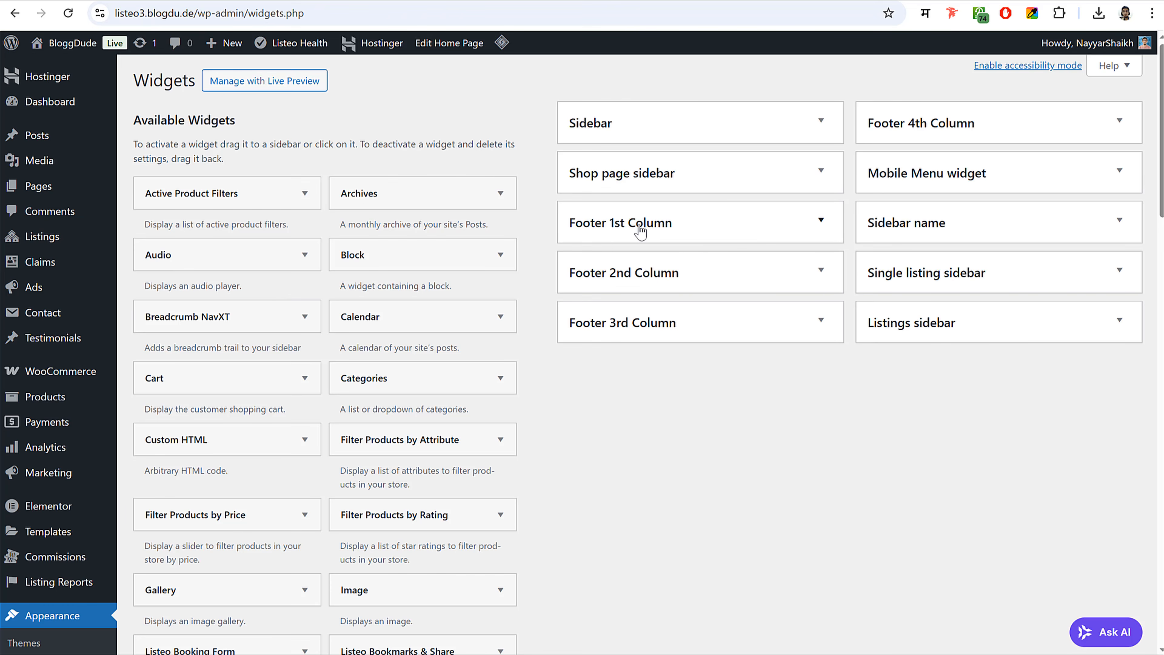
- Add a Text widget to the Footer 1st Column area
click(640, 223)
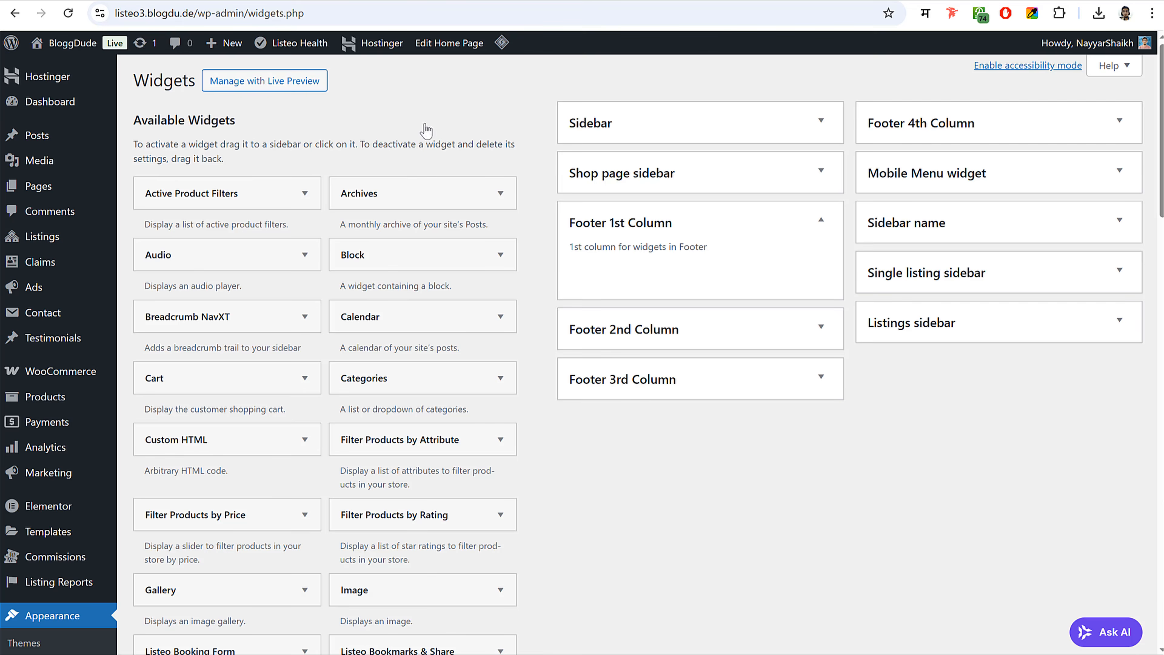
scroll(414, 447, down, 20)
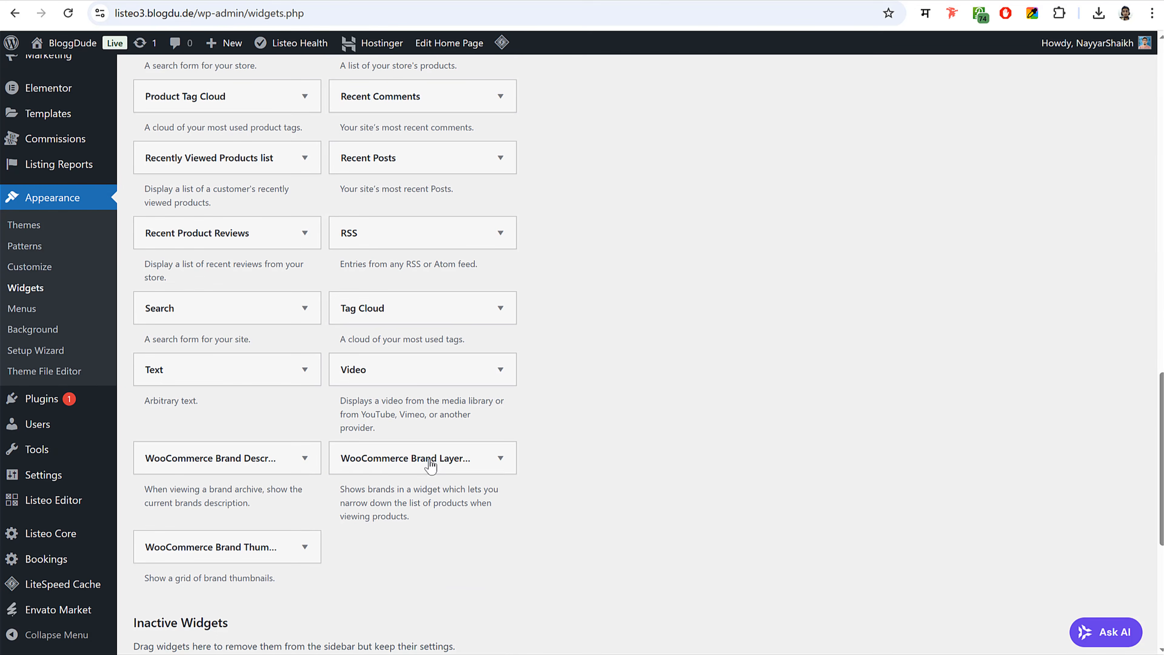
click(181, 372)
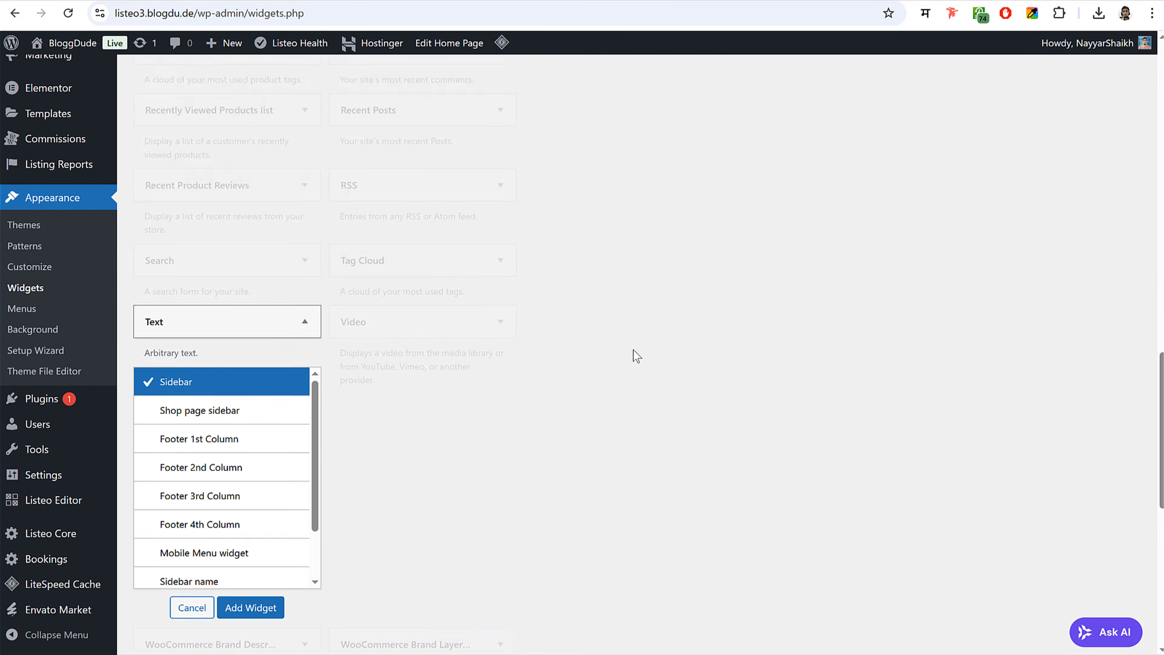
scroll(300, 431, down, 2)
scroll(260, 428, up, 2)
click(247, 340)
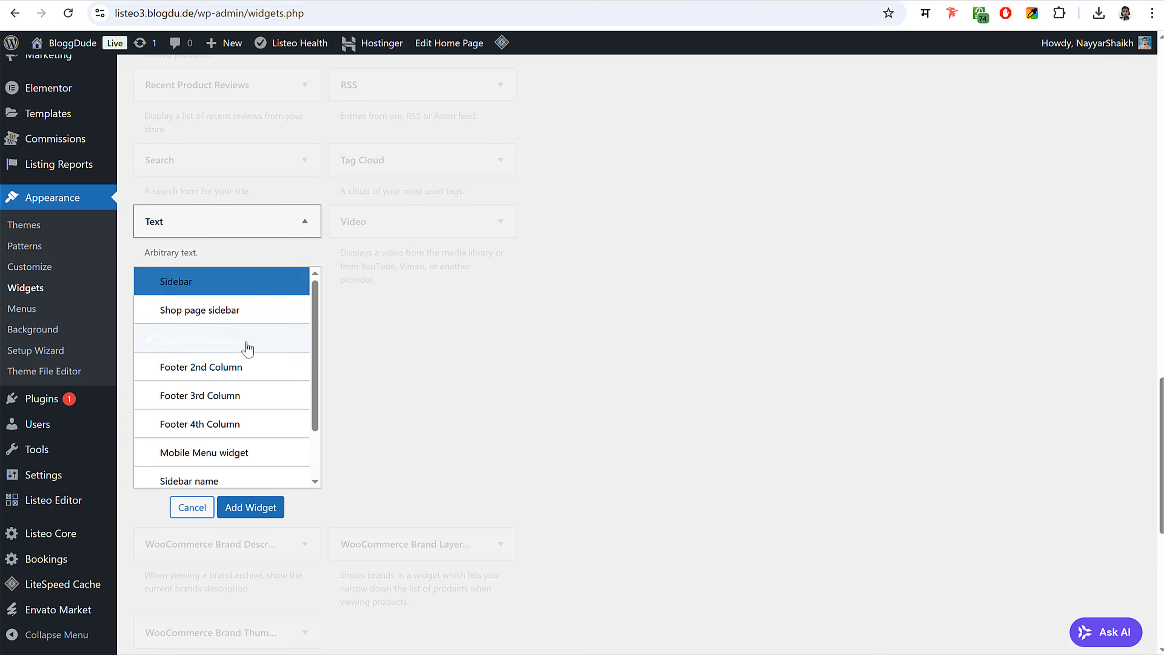
click(262, 507)
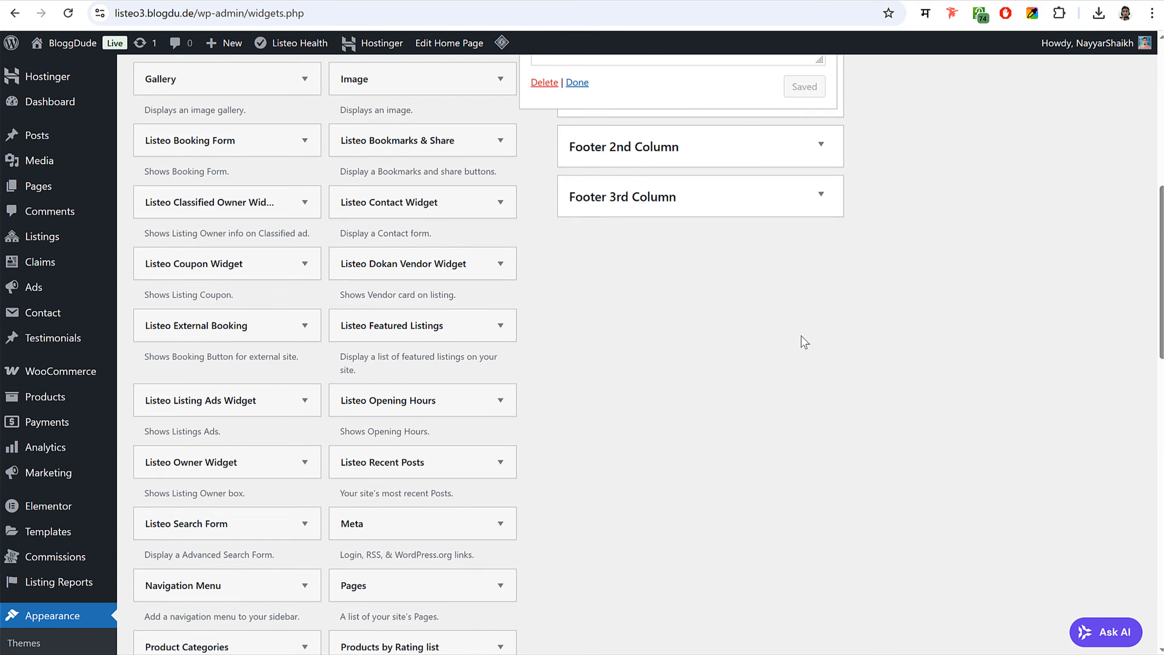
click(669, 295)
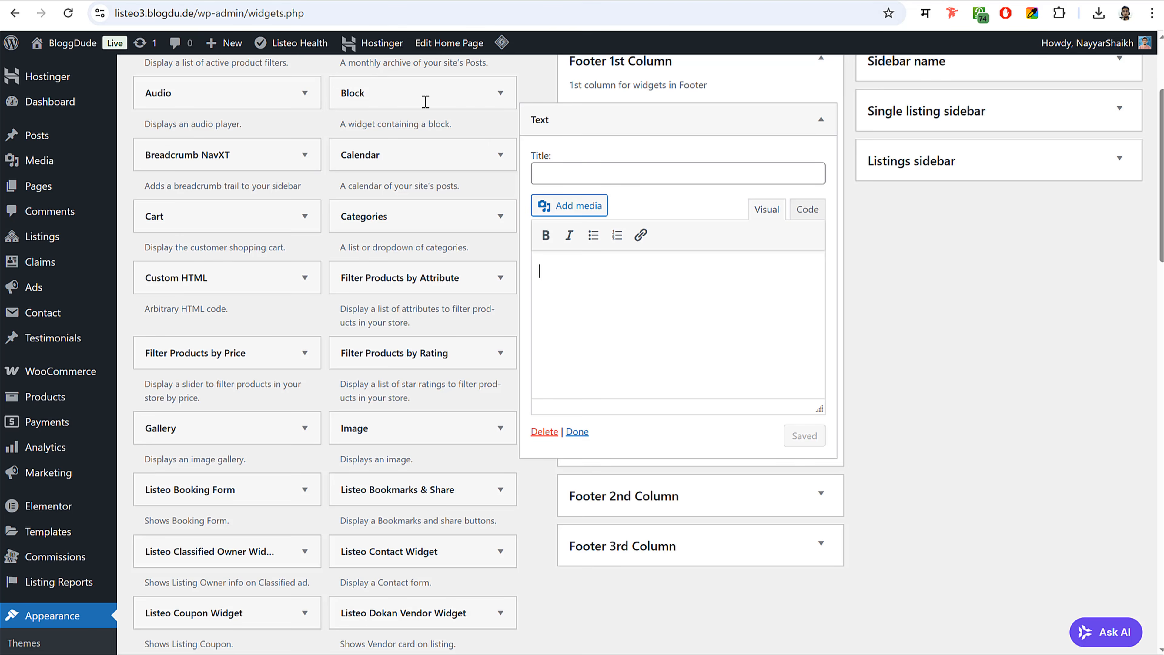
- Upload logo 2.png from the Media folder and insert it into the Text widget
click(589, 213)
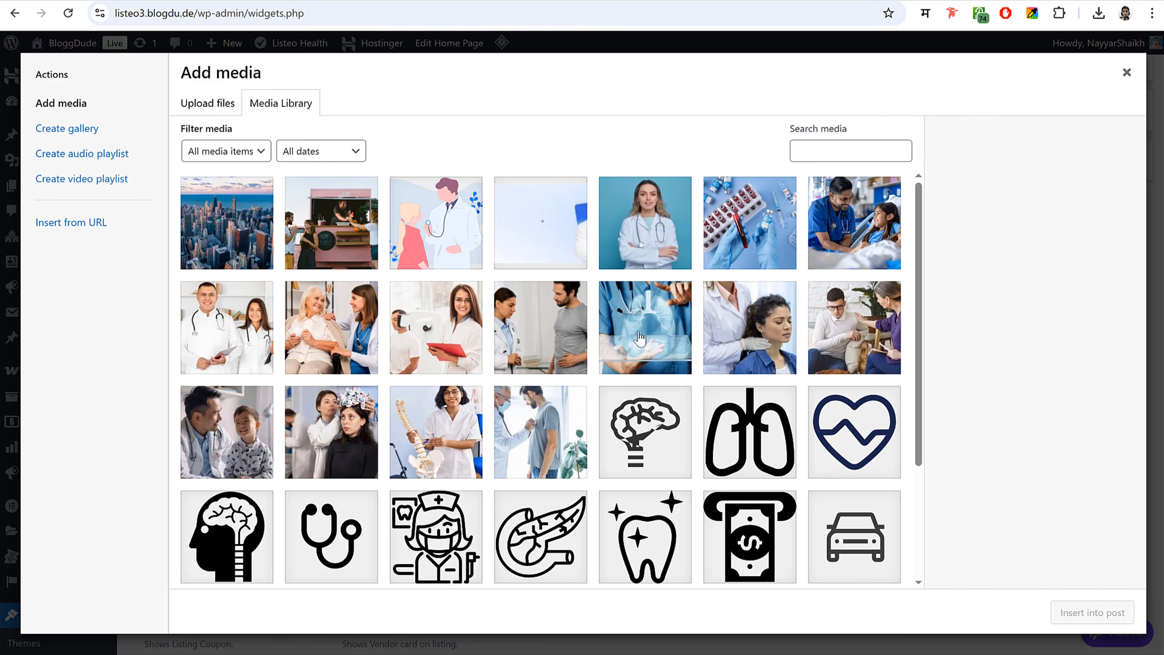
scroll(694, 418, down, 3)
key(alt+Tab)
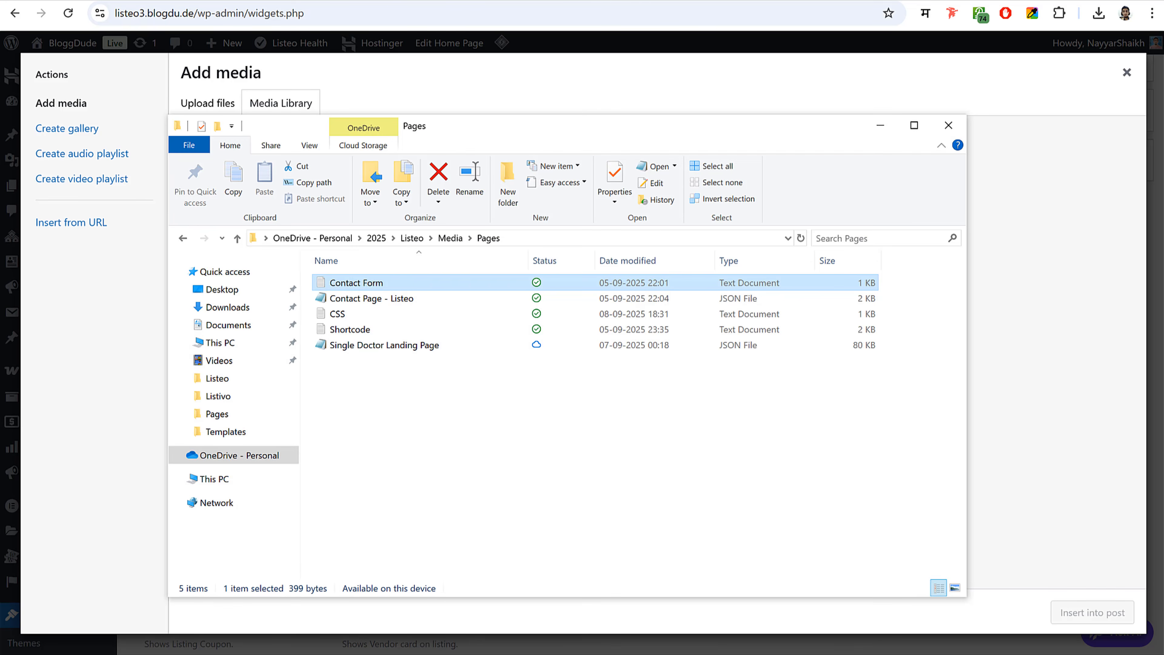
click(450, 238)
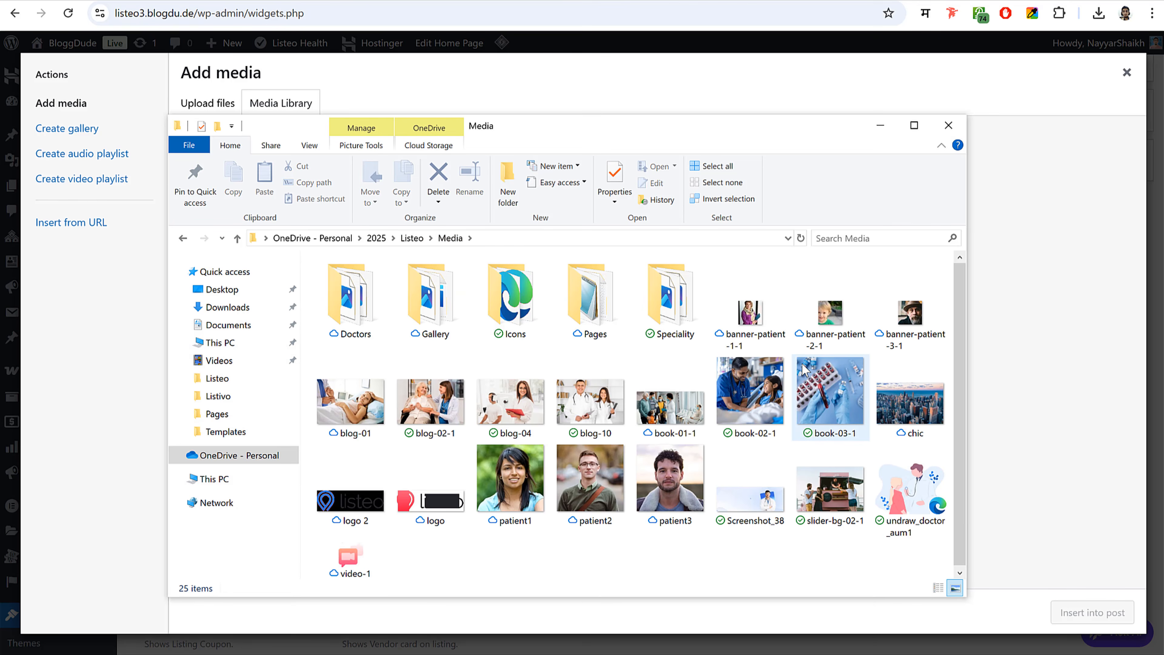
click(350, 499)
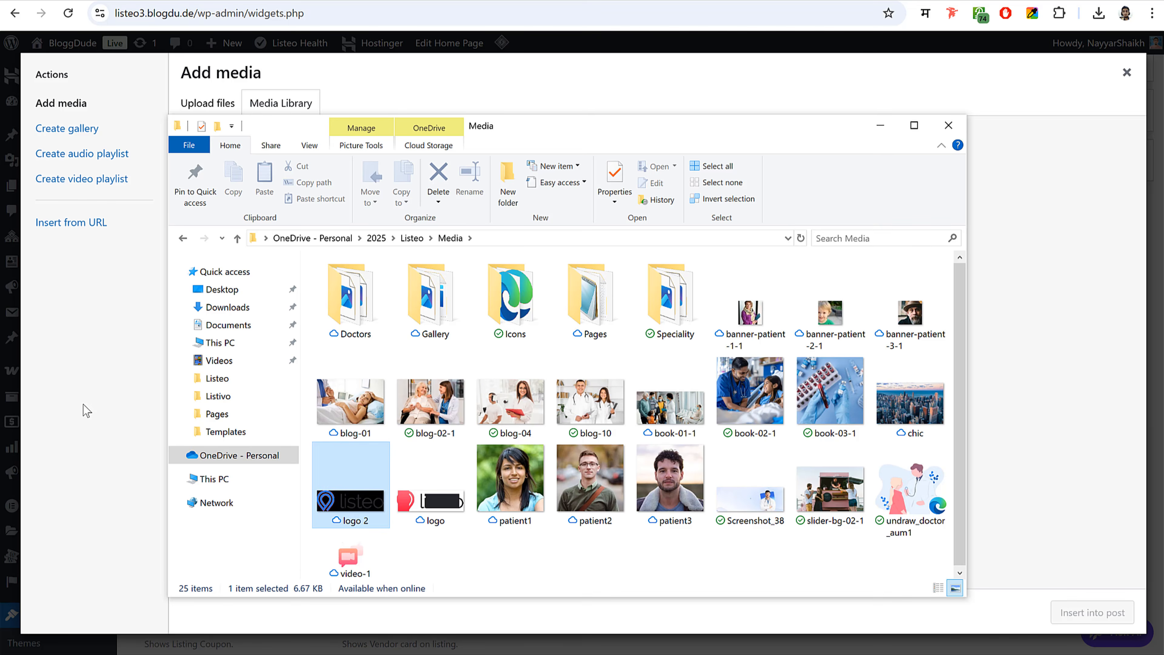
drag(83, 404, 73, 428)
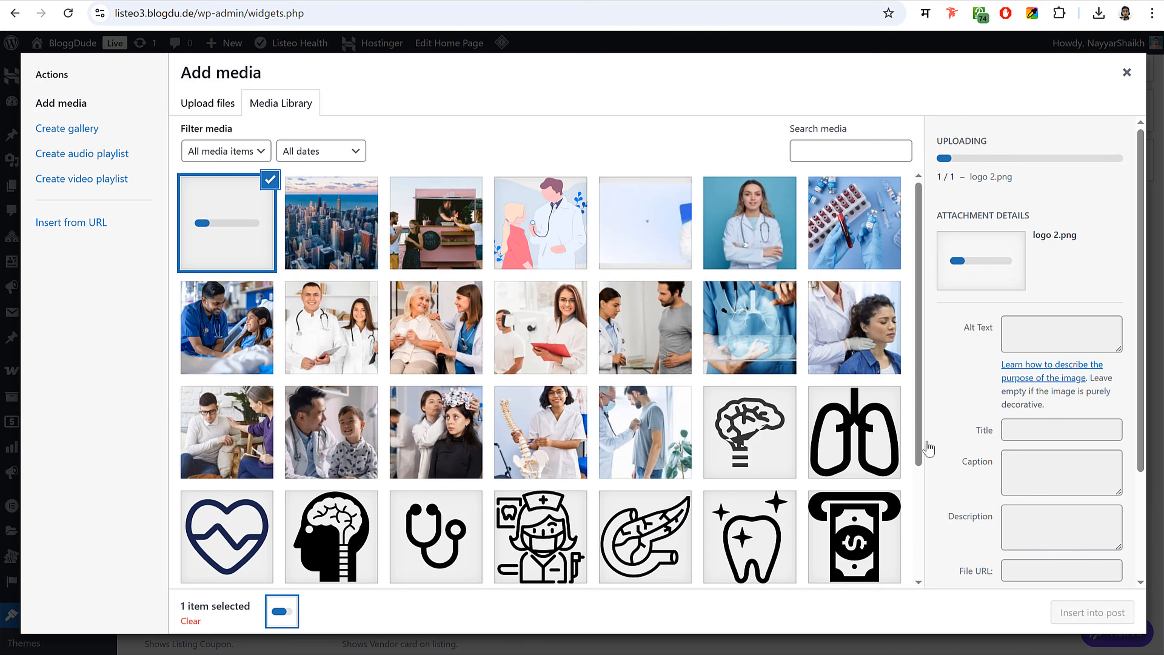
click(1119, 614)
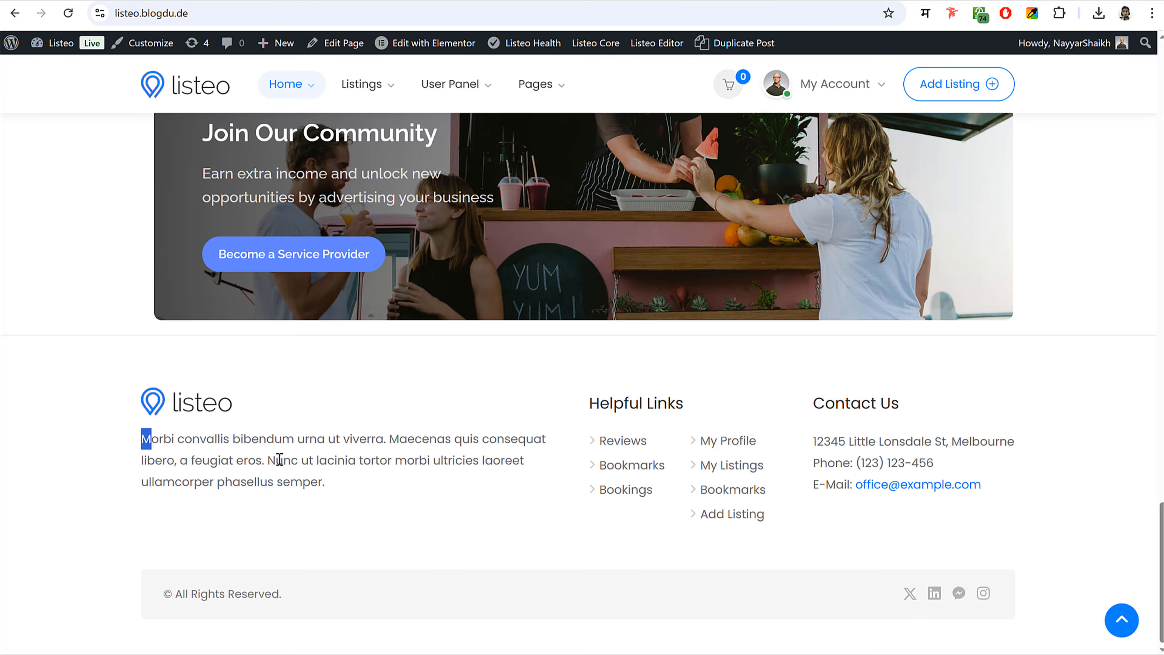
- Paste the demo footer paragraph below the logo and save the widget
drag(142, 439, 325, 482)
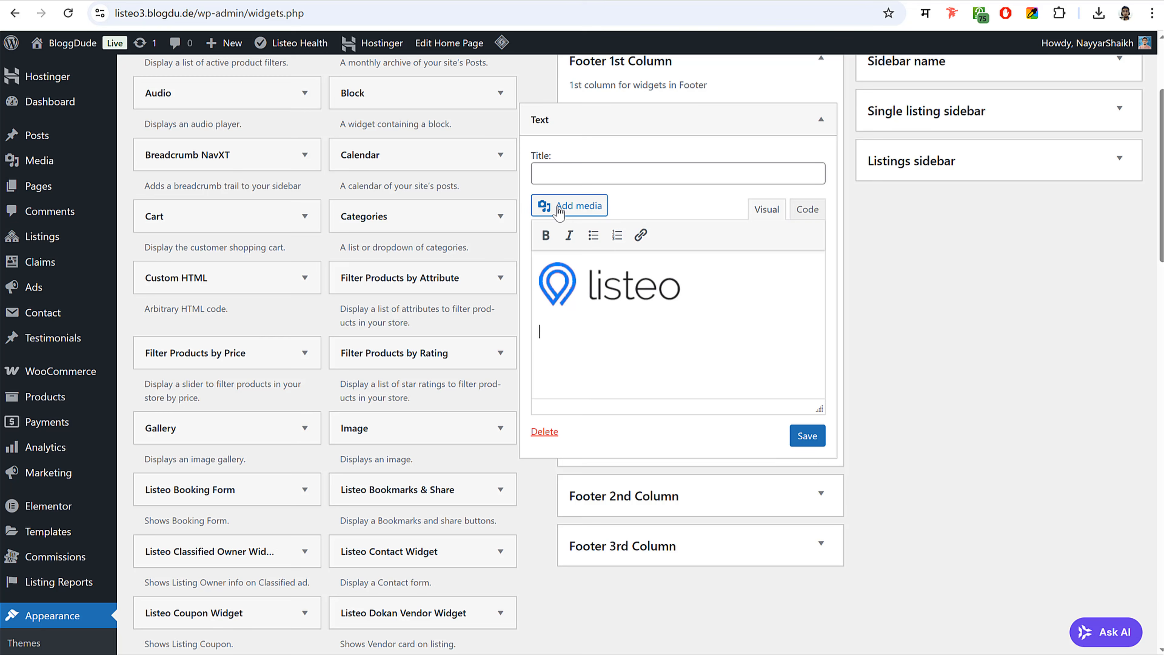
text(Morbi convallis bibendum urna ut viverra. Maecenas quis consequat libero, a feugiat eros. Nunc ut lacinia tortor morbi ultricies laoreet ullamcorper phasellus semper.)
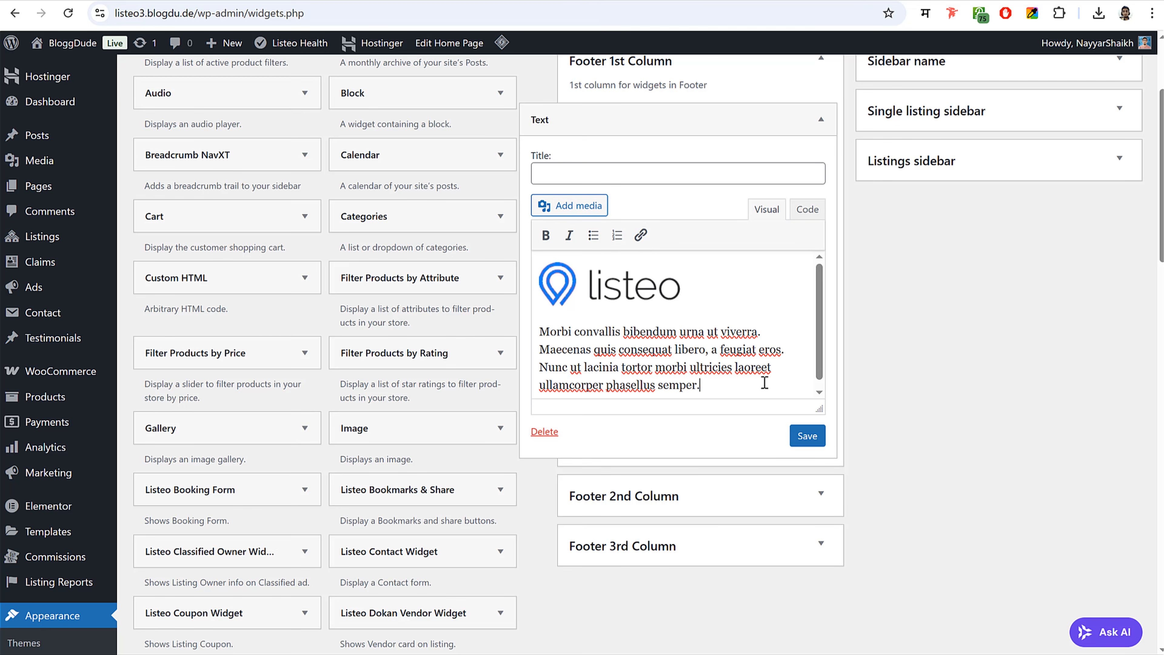
click(807, 436)
click(821, 119)
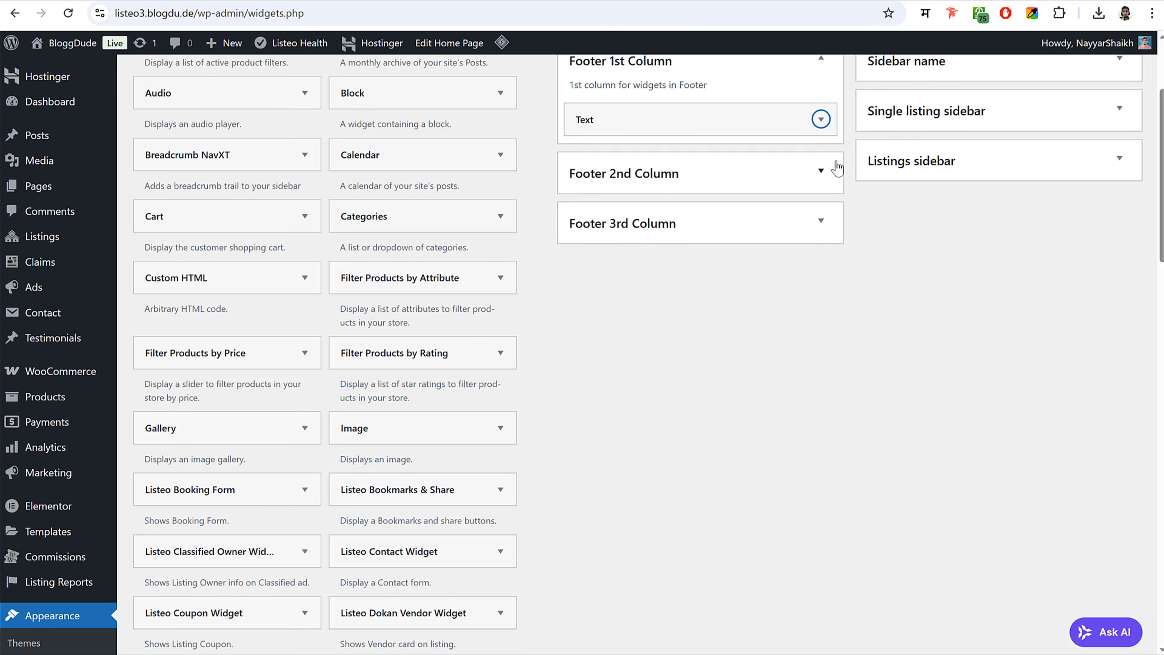
scroll(838, 169, up, 2)
- Add a Navigation Menu widget to the Footer 2nd Column area
click(758, 123)
click(691, 197)
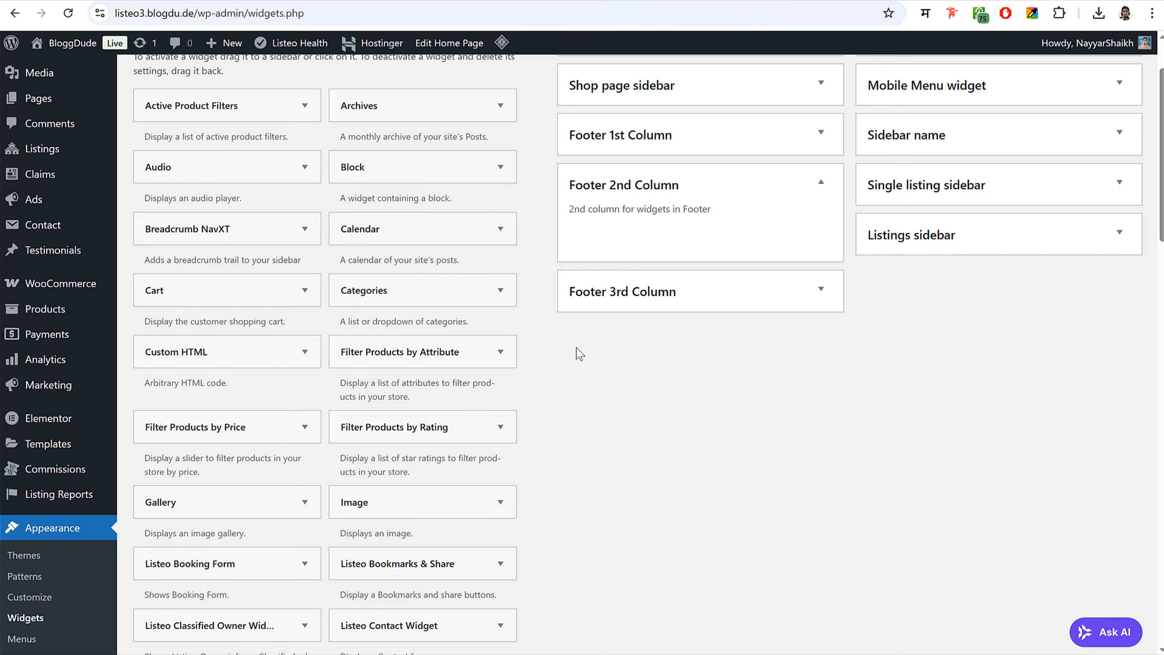
scroll(576, 348, down, 15)
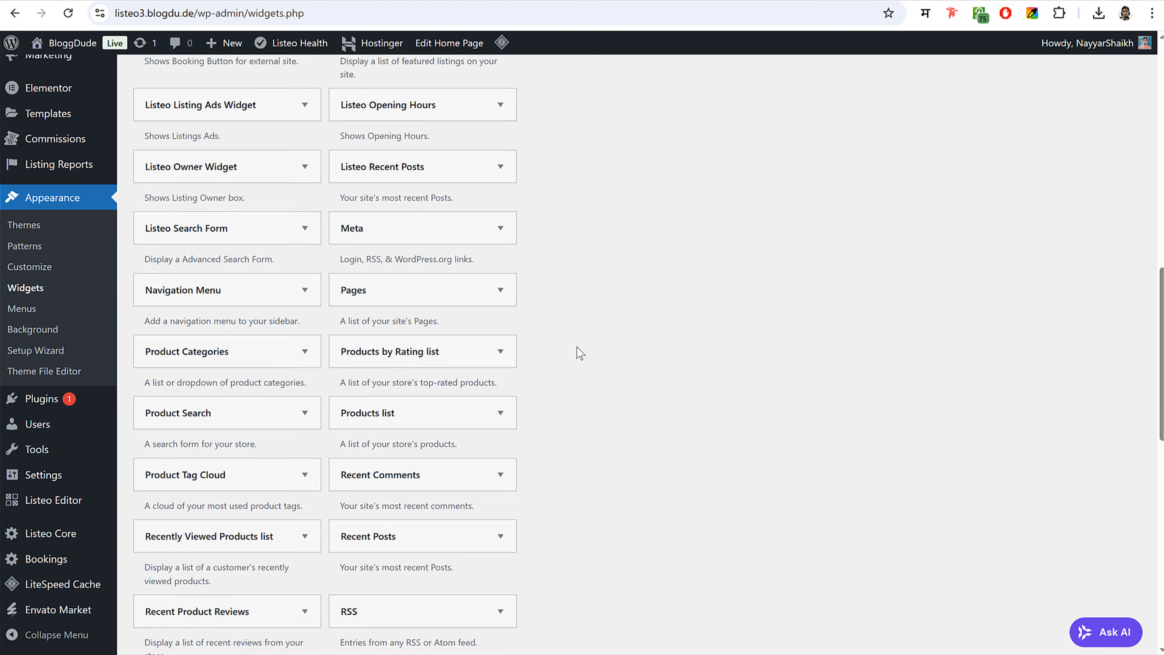
scroll(576, 346, down, 2)
click(248, 195)
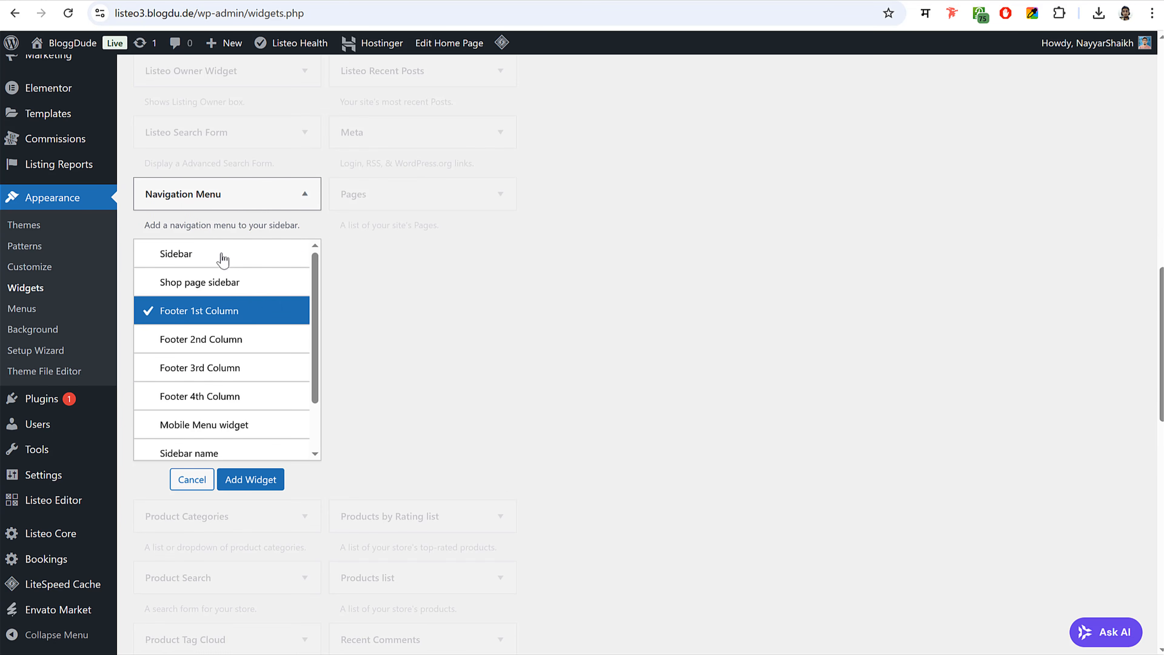
click(254, 344)
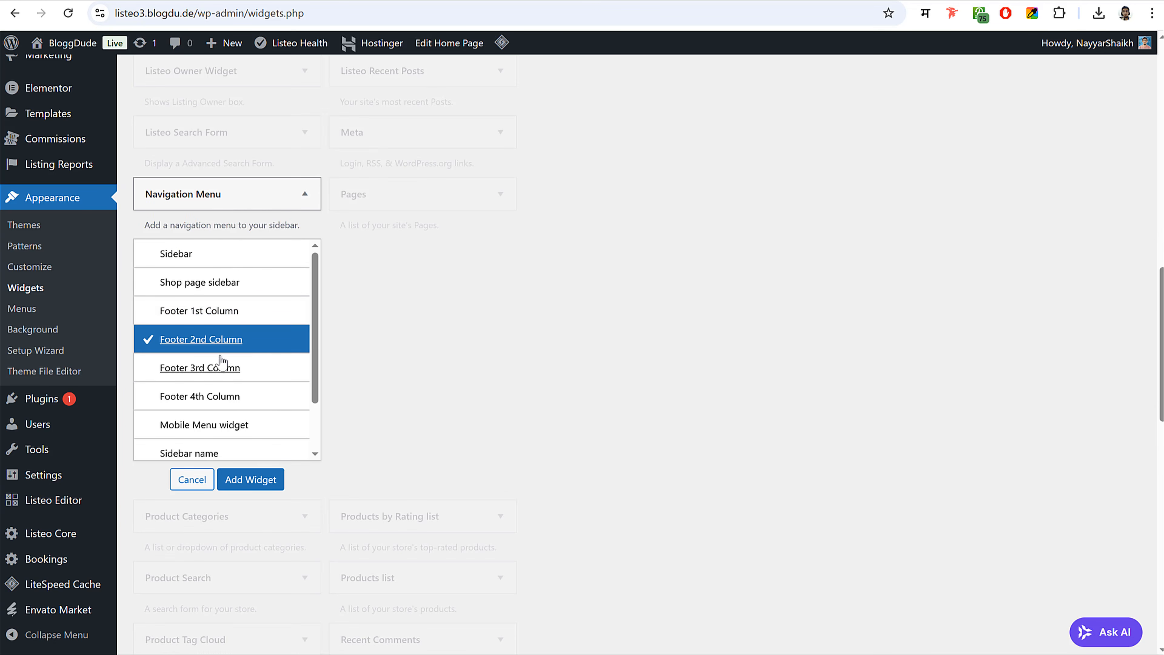
scroll(277, 481, up, 4)
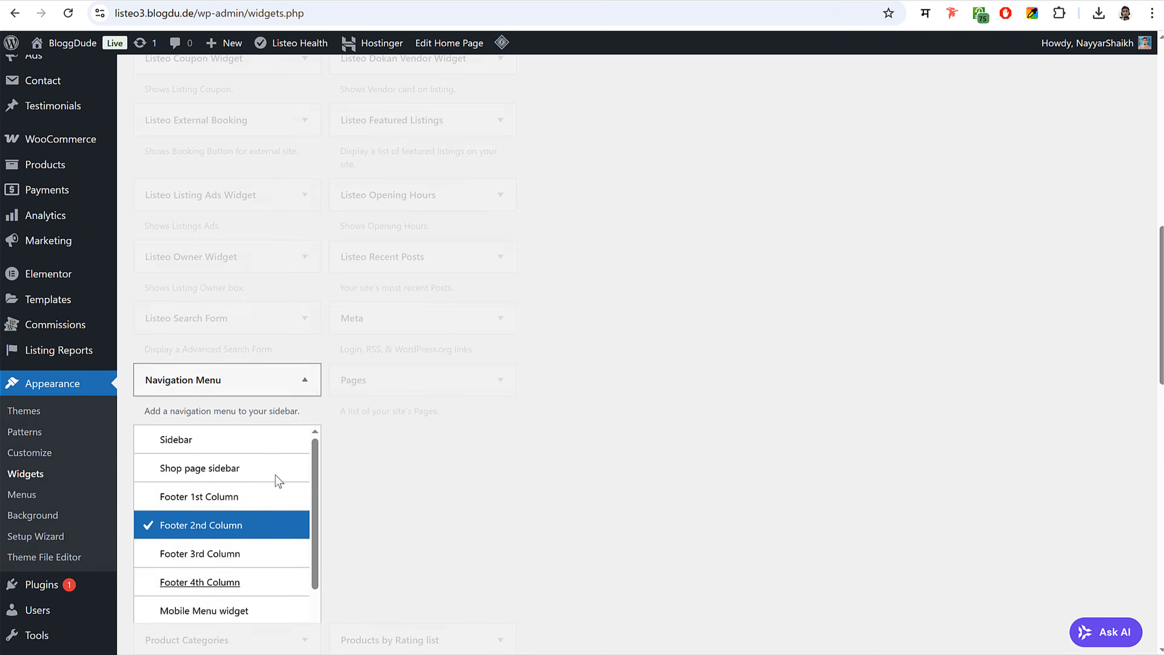
key(Return)
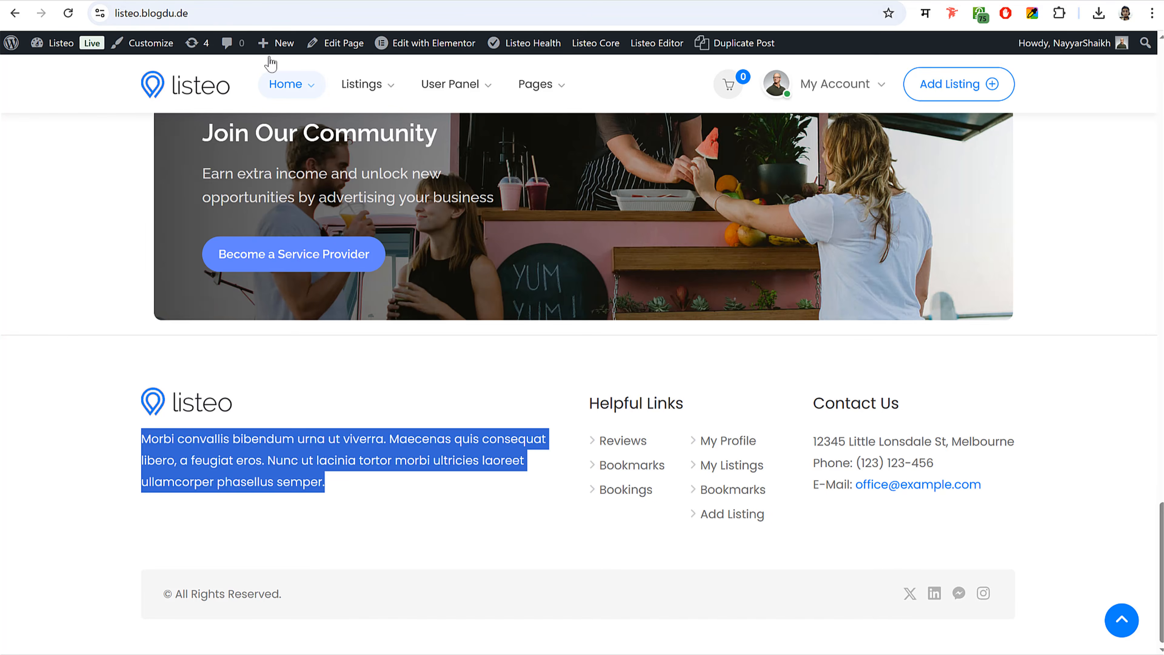
- Title the widget 'Helpful Links', set its menu to Footer 1, and save
triple_click(591, 406)
key(ctrl+c)
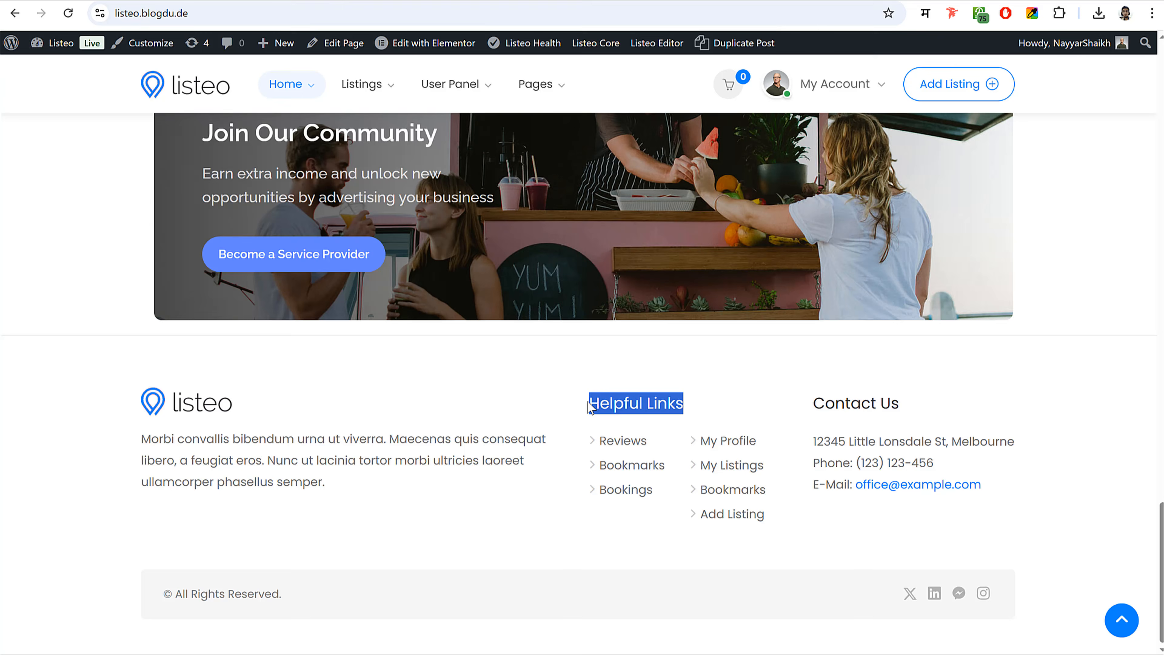
click(312, 0)
click(647, 230)
key(ctrl+v)
click(673, 269)
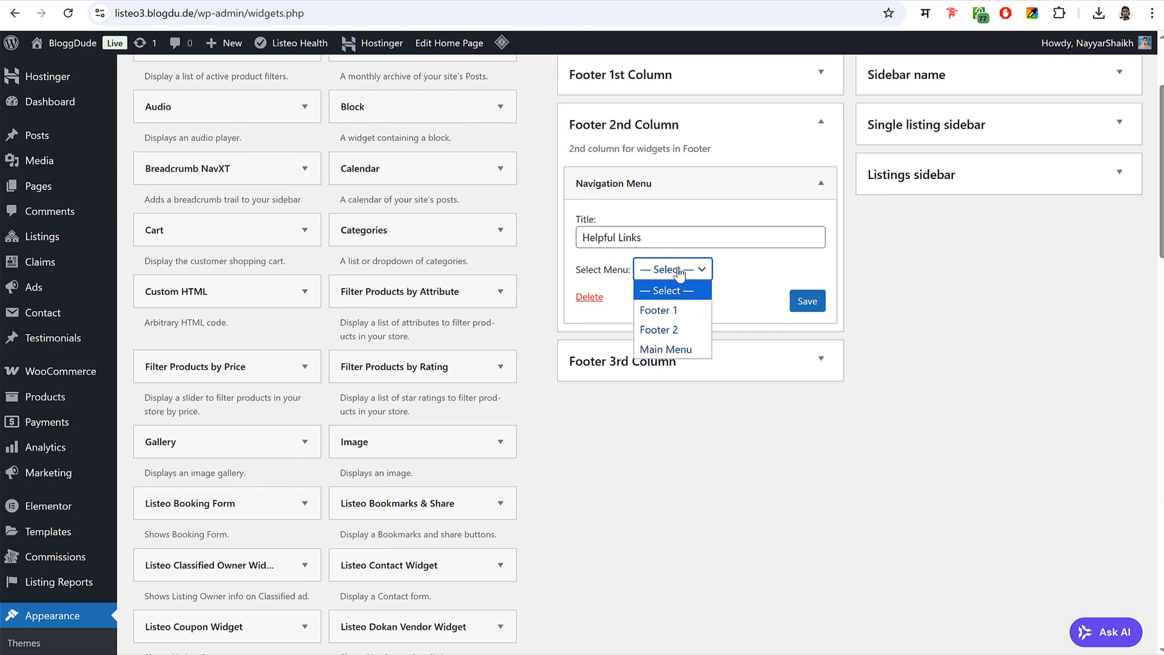
click(660, 310)
click(802, 310)
click(819, 184)
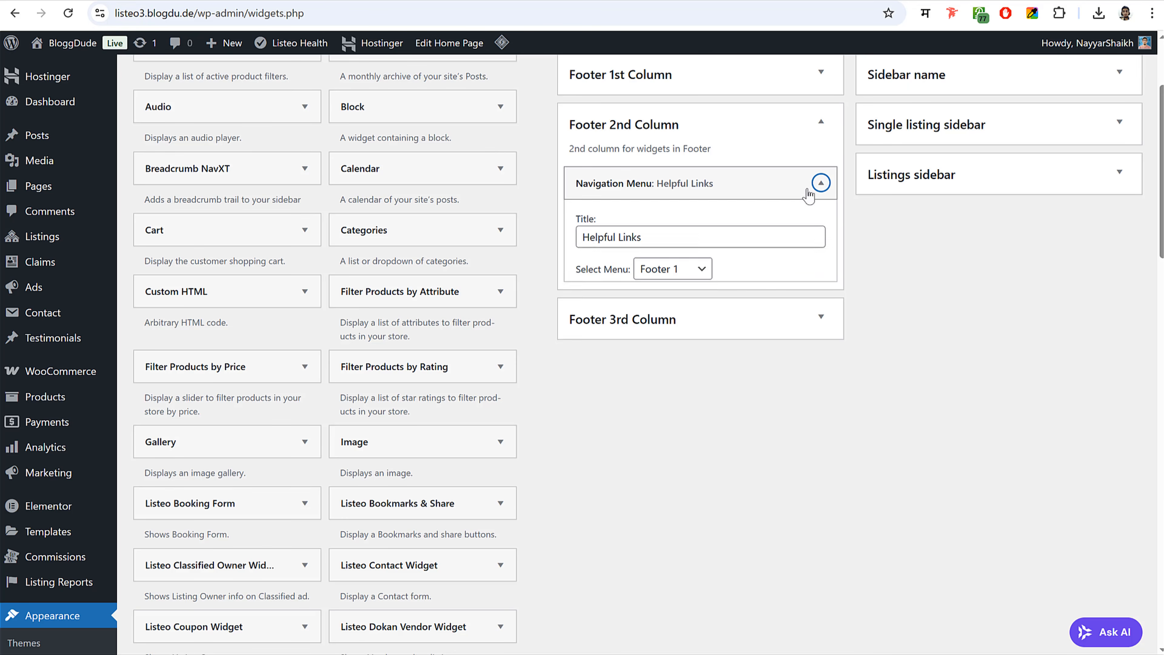
- Add a second Navigation Menu widget to Footer 2nd Column showing the Footer 2 menu
scroll(593, 374, down, 8)
scroll(592, 376, down, 6)
click(305, 281)
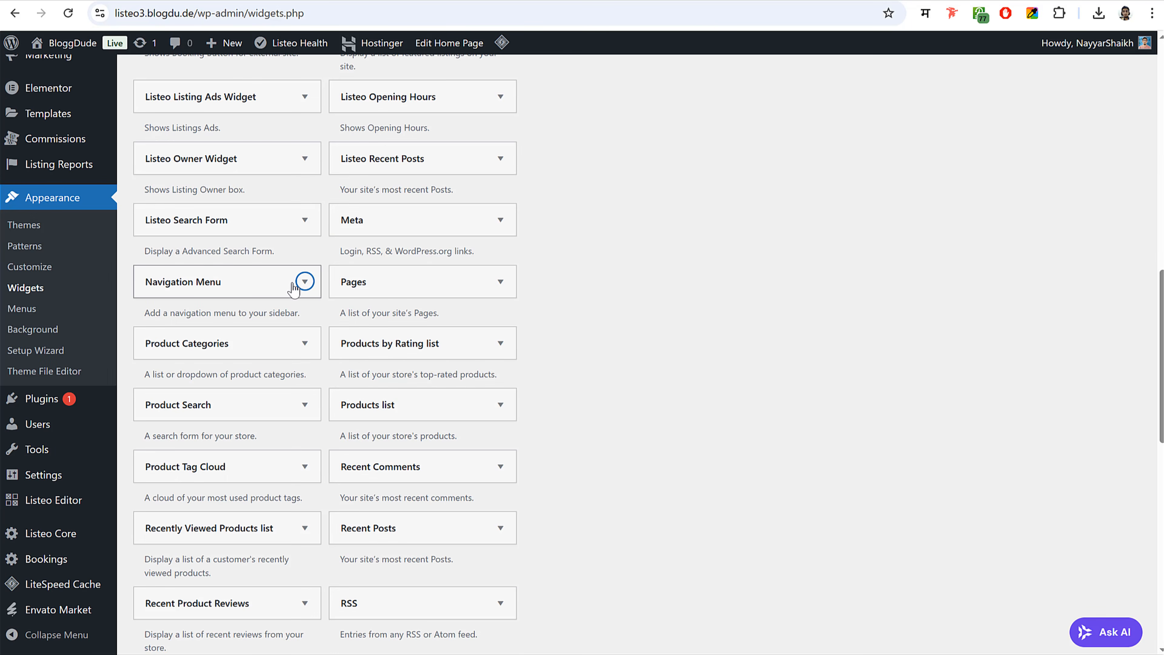
click(266, 569)
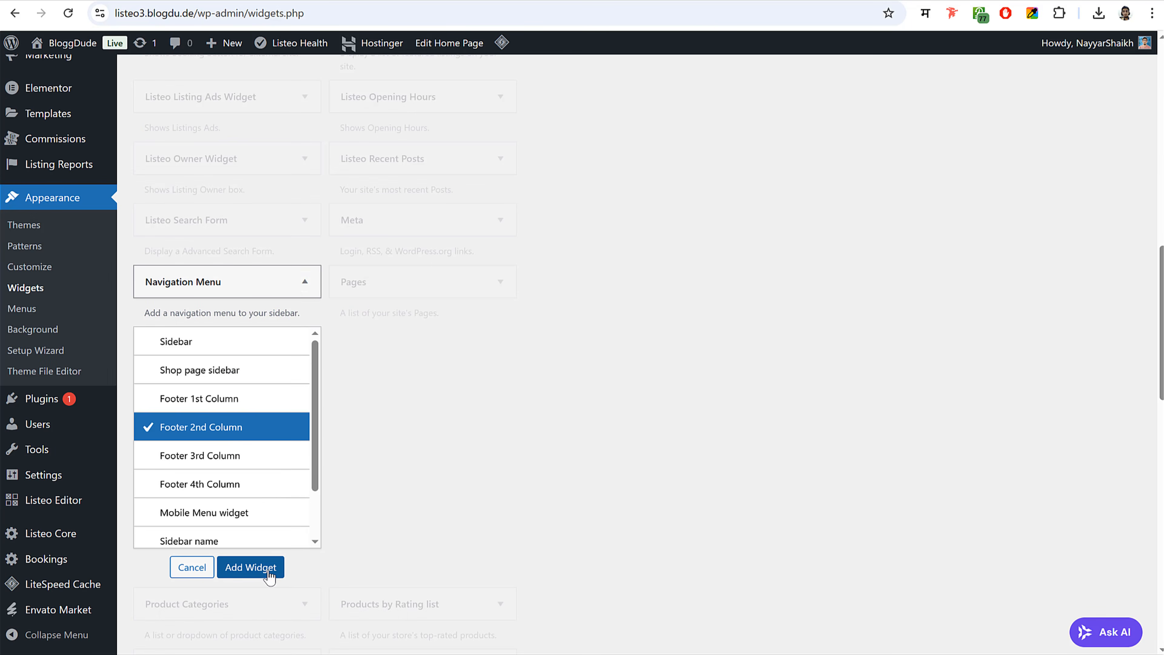
scroll(857, 324, up, 3)
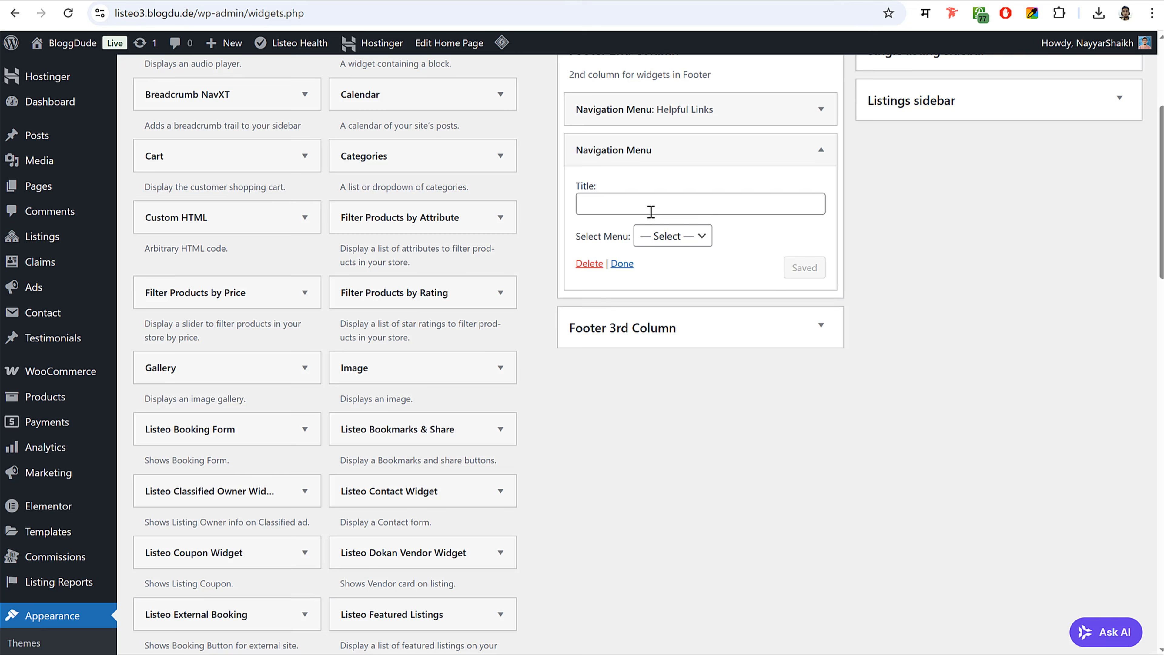
click(673, 236)
click(660, 296)
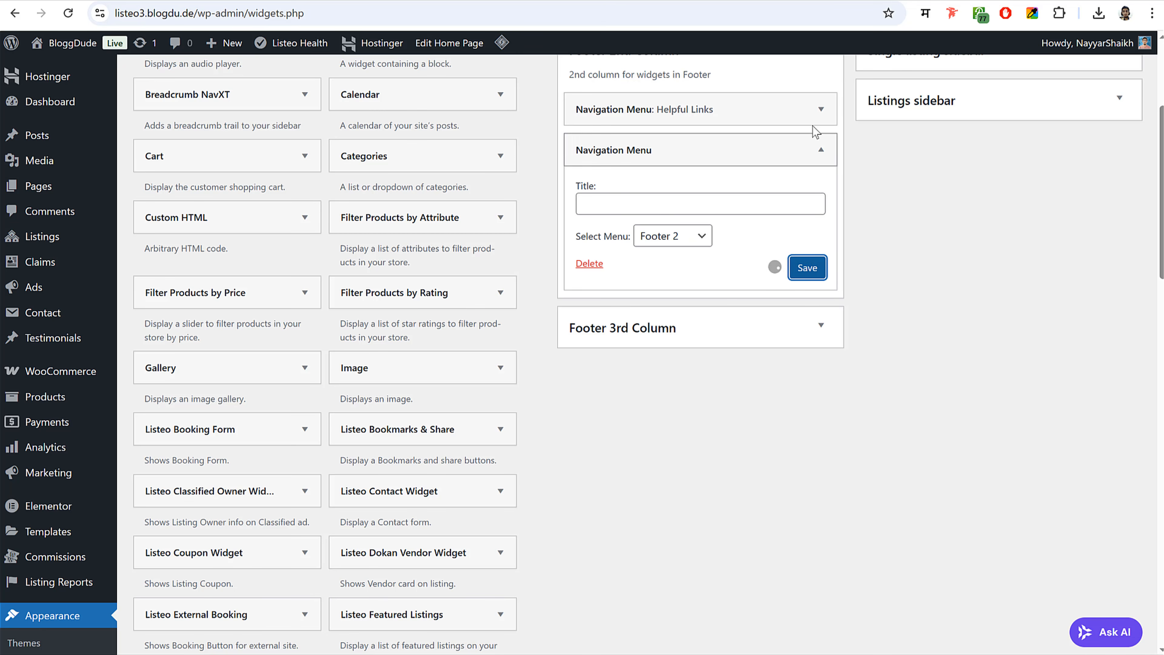
- Copy the Contact Us address, phone and e-mail lines from the reference footer
scroll(848, 180, up, 2)
click(821, 120)
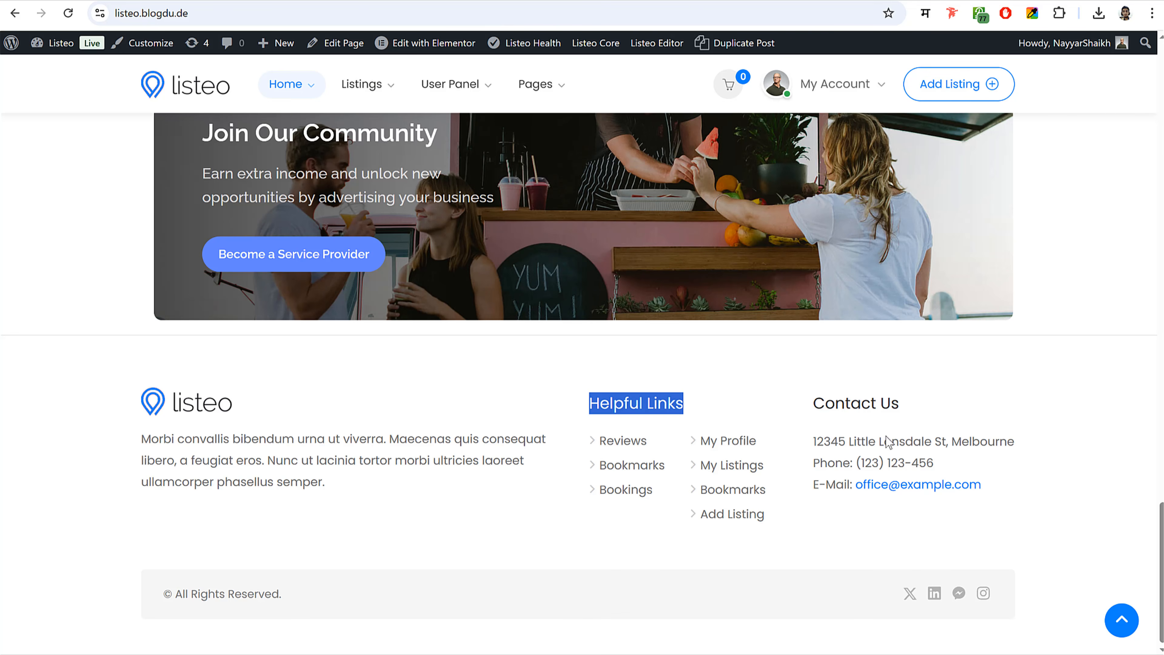
drag(811, 443, 986, 483)
key(ctrl+c)
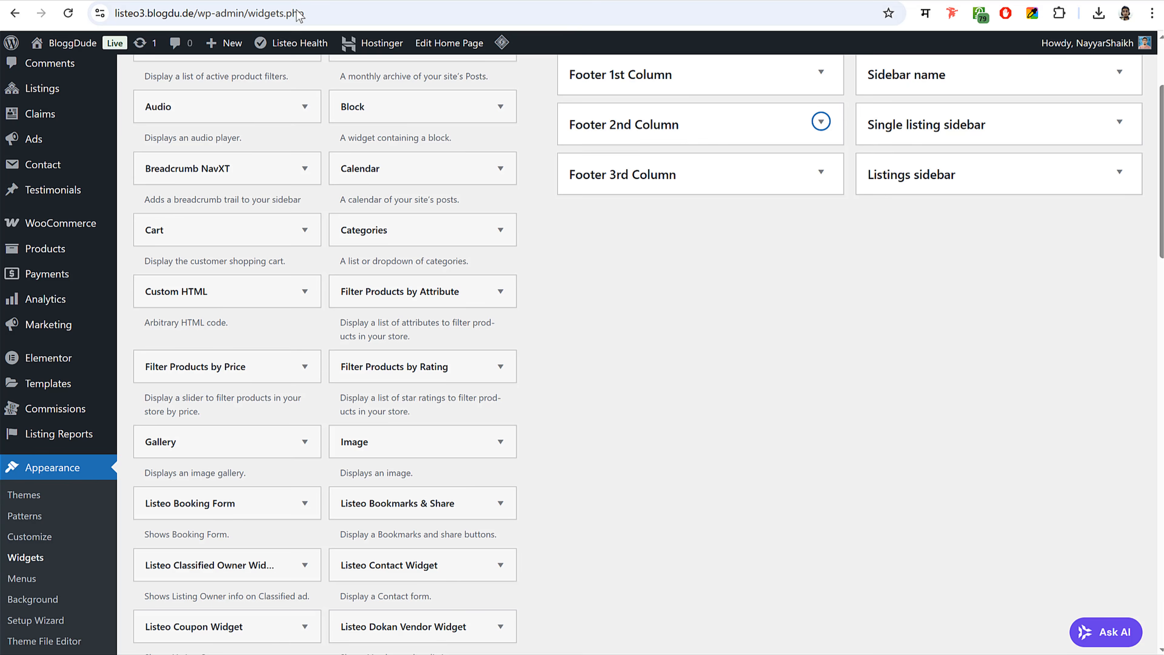
scroll(303, 416, down, 15)
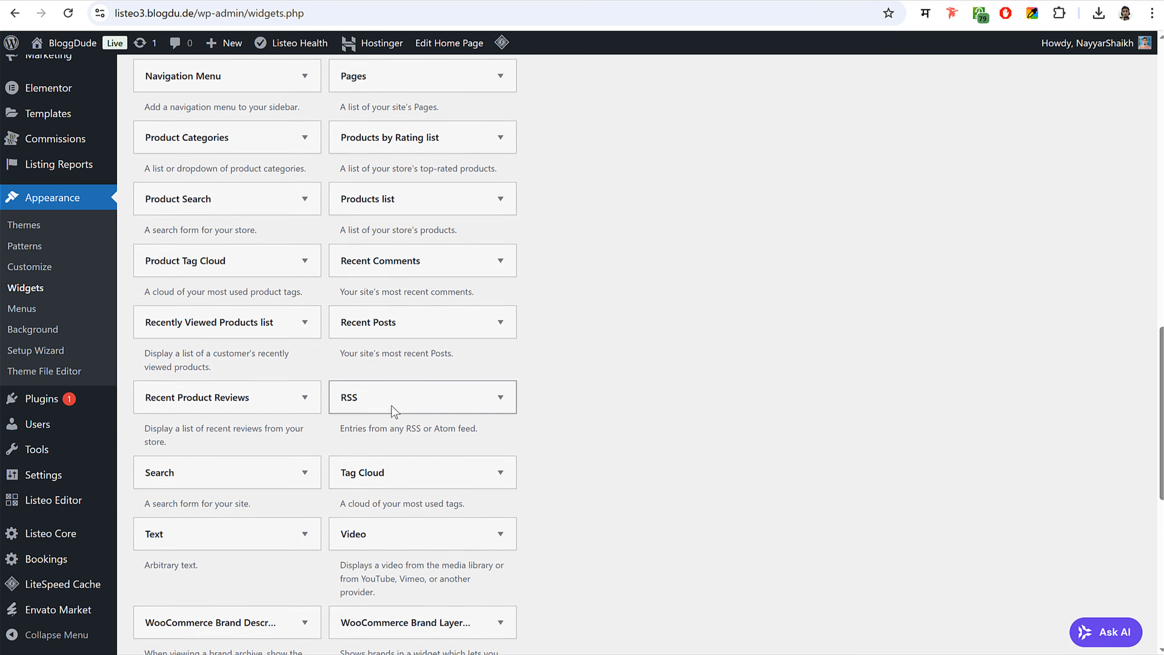
- Add a 'Contact Us' Text widget with the pasted address, phone and e-mail to Footer 3rd Column
scroll(394, 411, down, 3)
click(229, 372)
scroll(307, 390, down, 4)
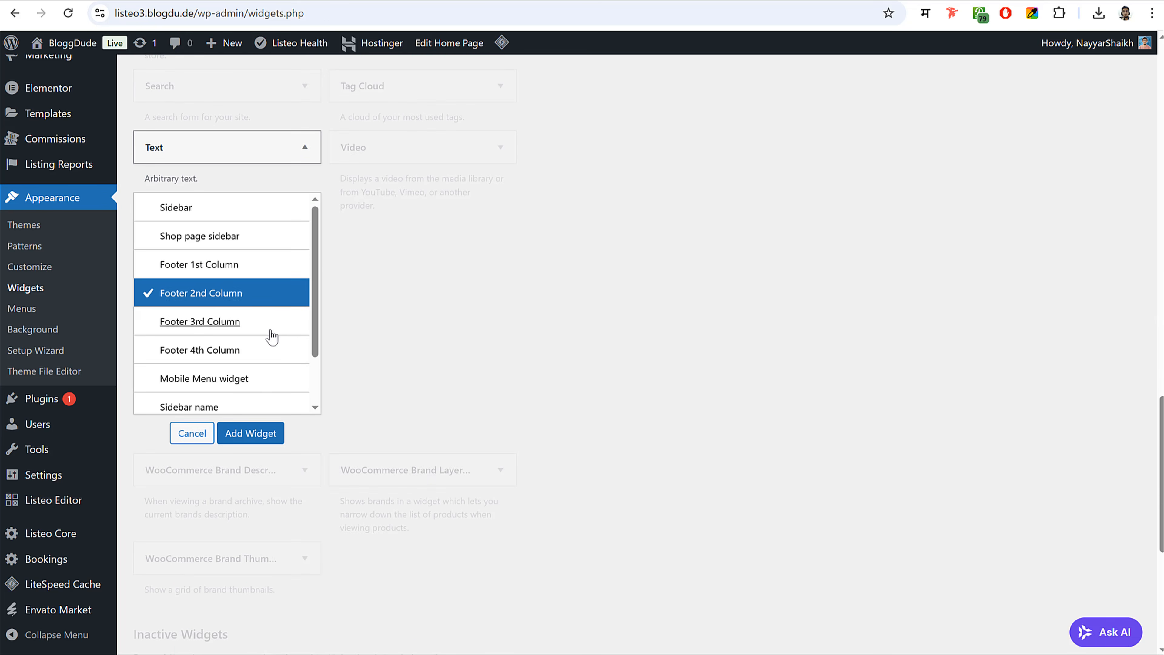
click(271, 327)
click(250, 433)
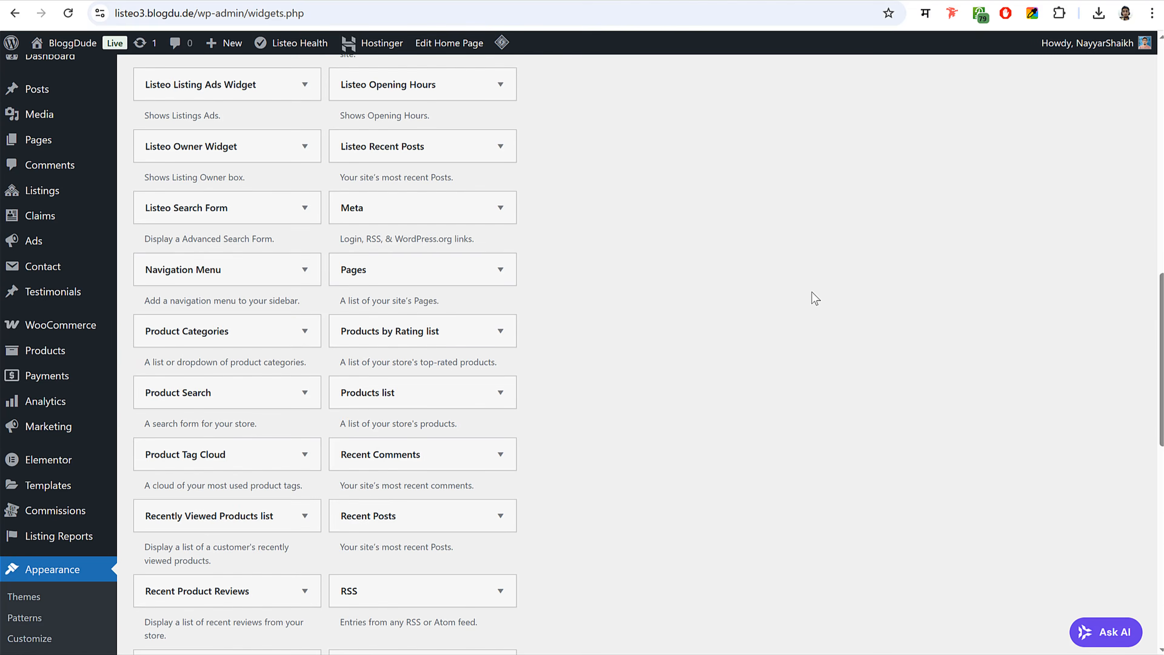
key(ctrl+v)
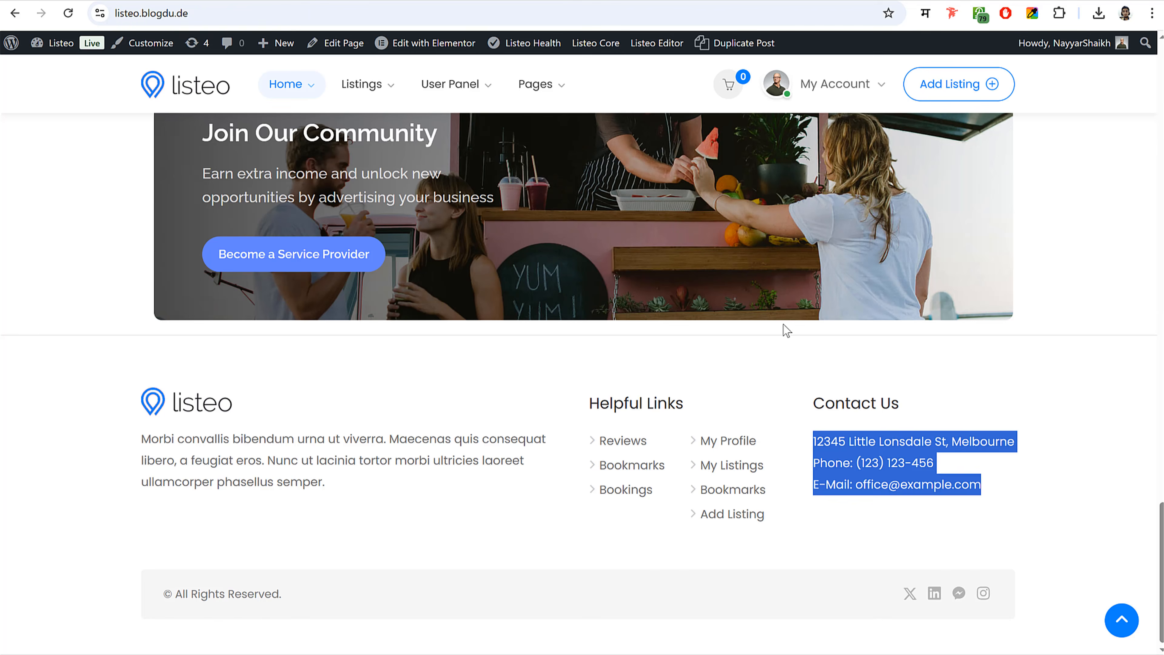
triple_click(868, 402)
key(ctrl+c)
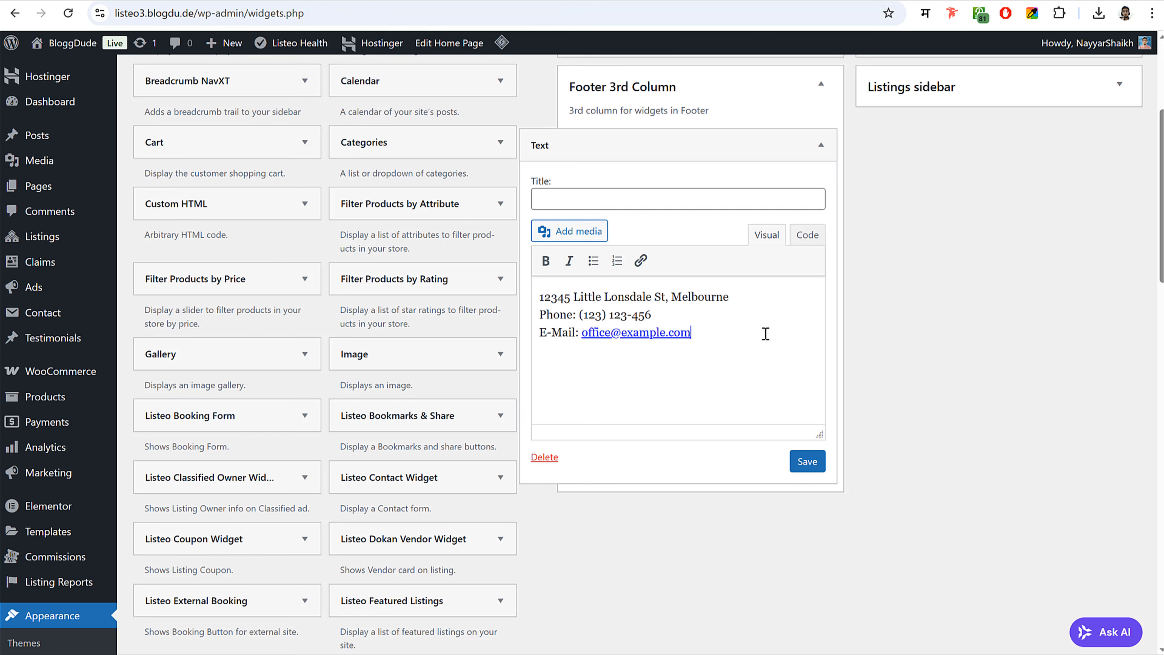
click(605, 203)
key(ctrl+v)
click(807, 460)
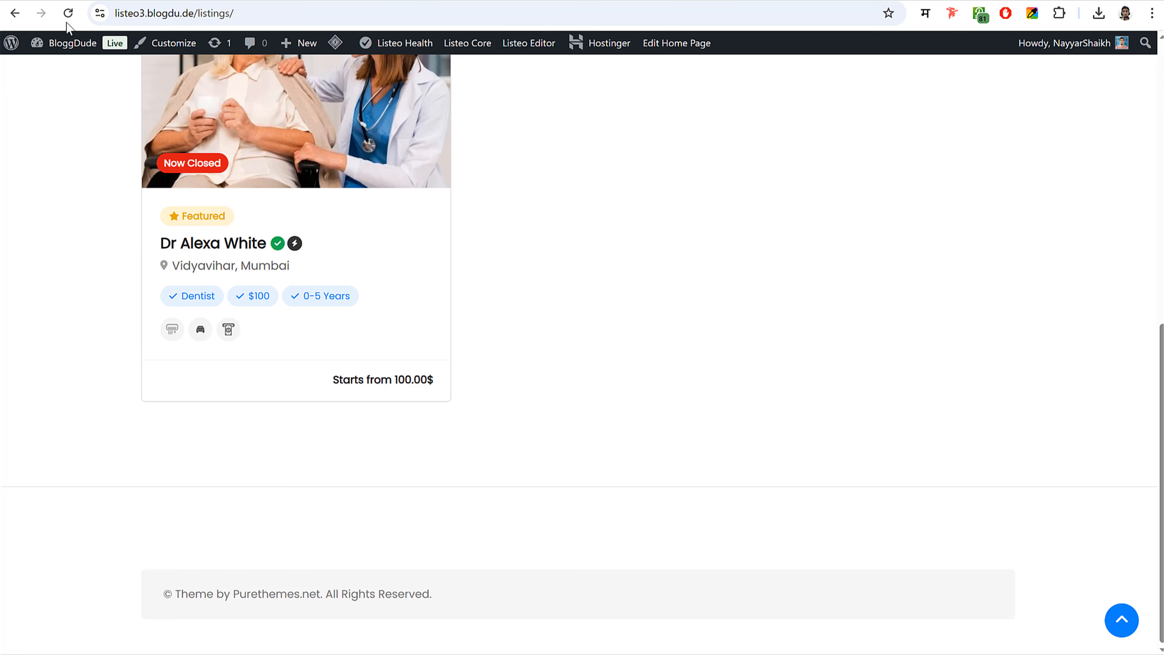
click(69, 14)
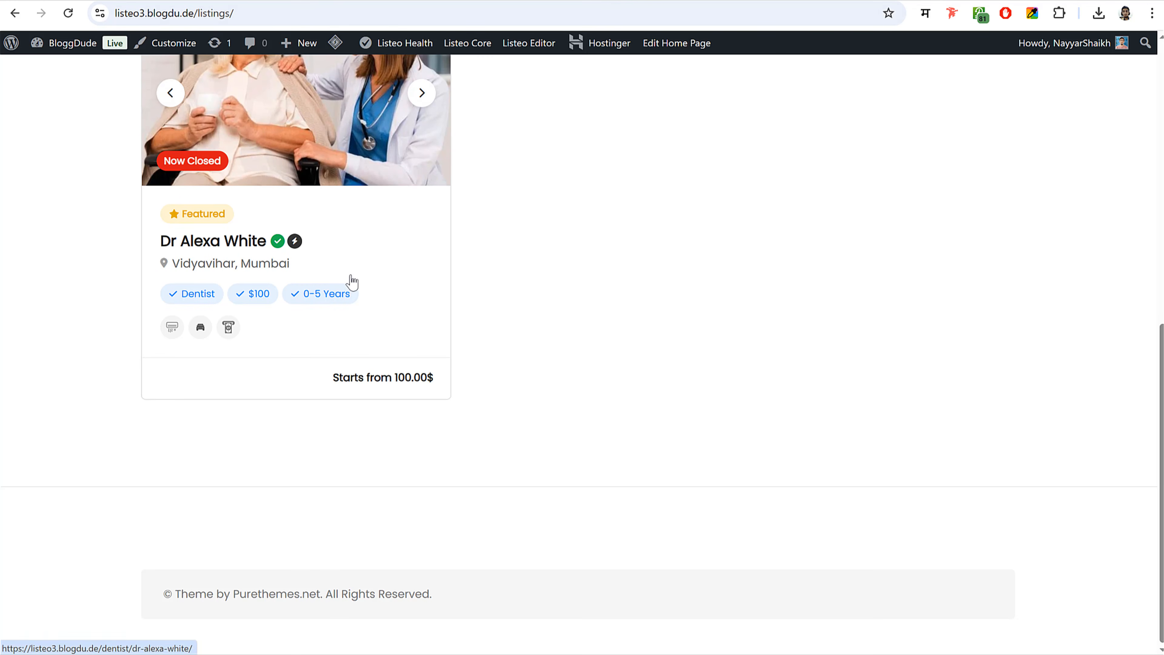
- Purge all LiteSpeed caches and recheck the listings page footer for the new links
mouse_move(334, 43)
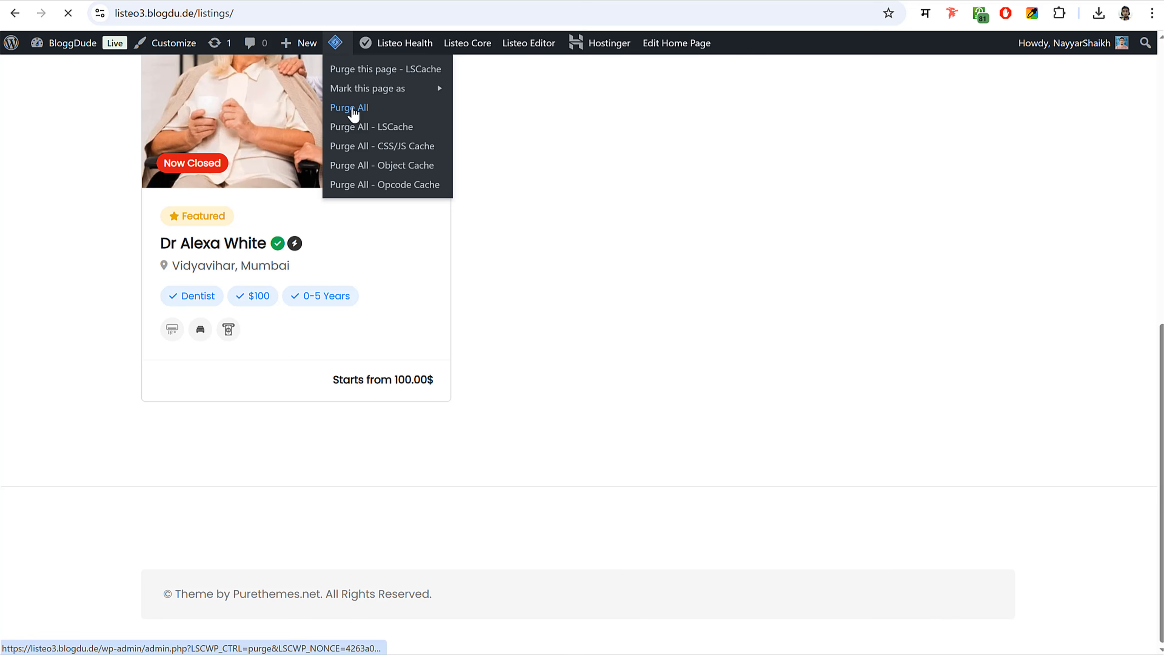
click(353, 113)
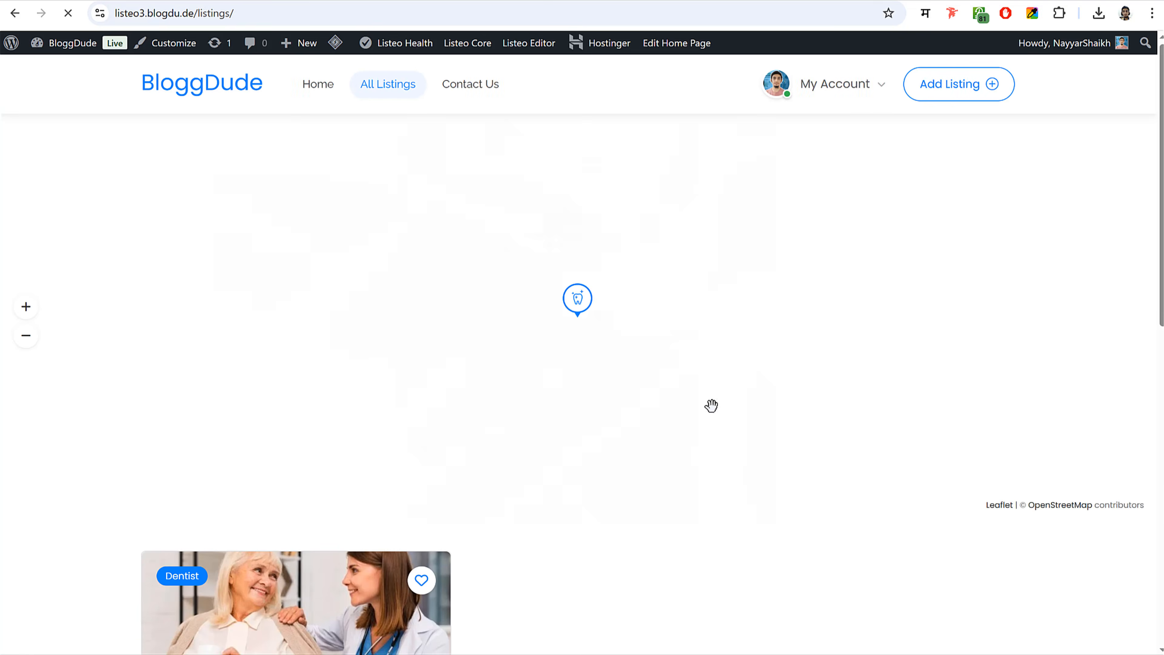
scroll(714, 407, down, 10)
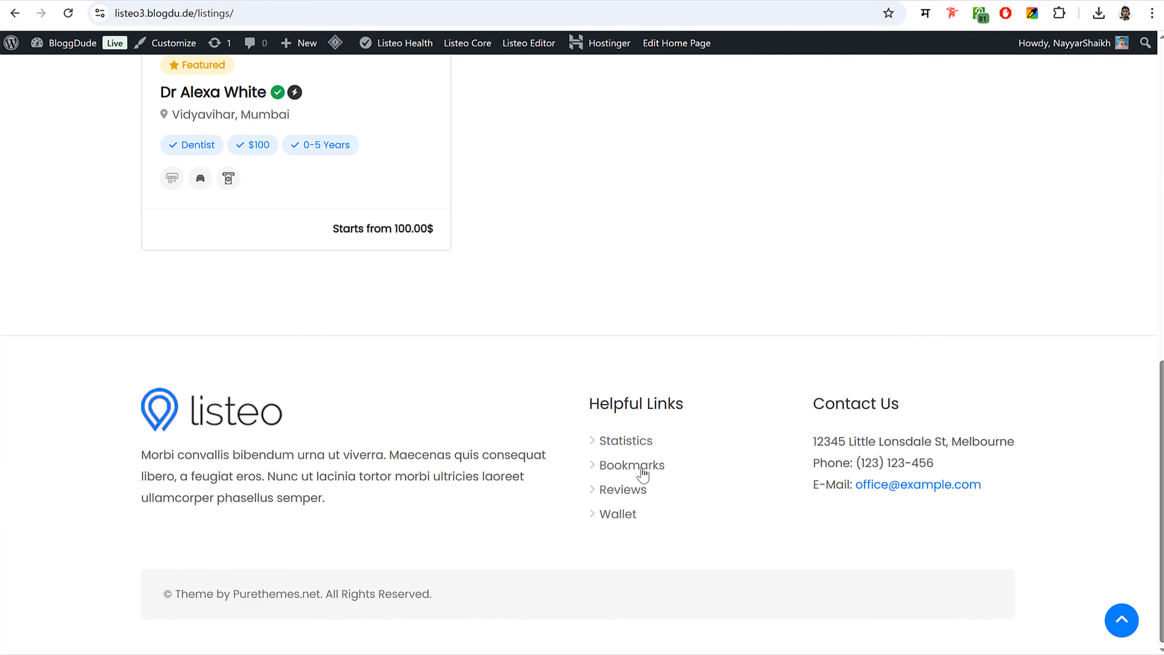
click(338, 0)
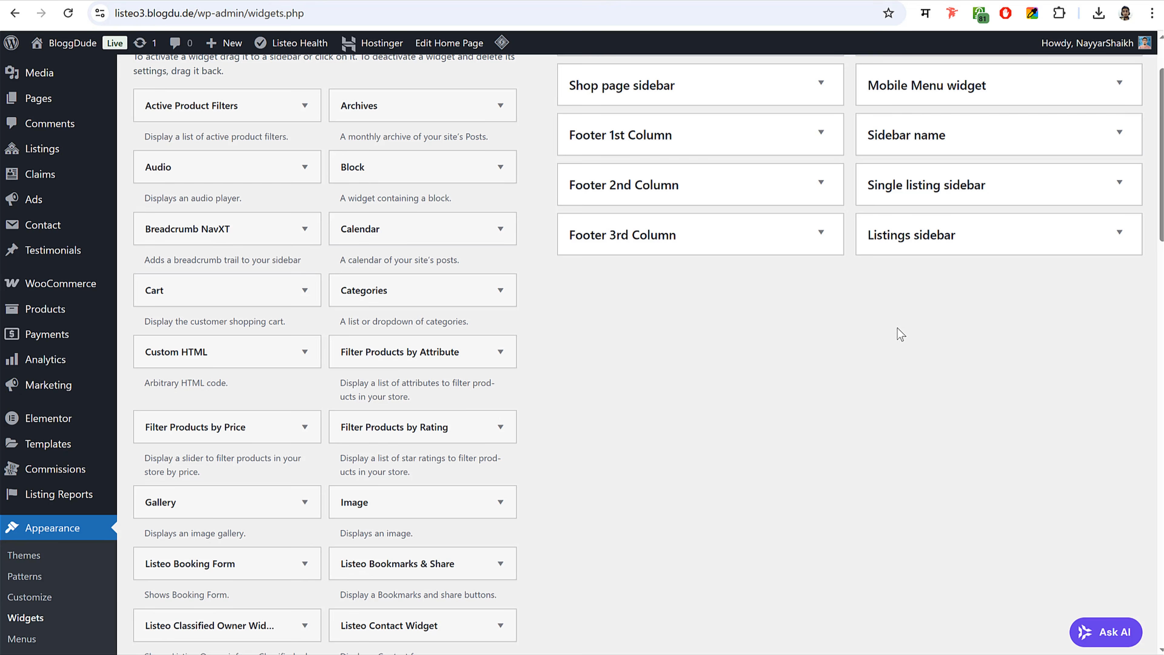
click(478, 1)
scroll(271, 233, up, 10)
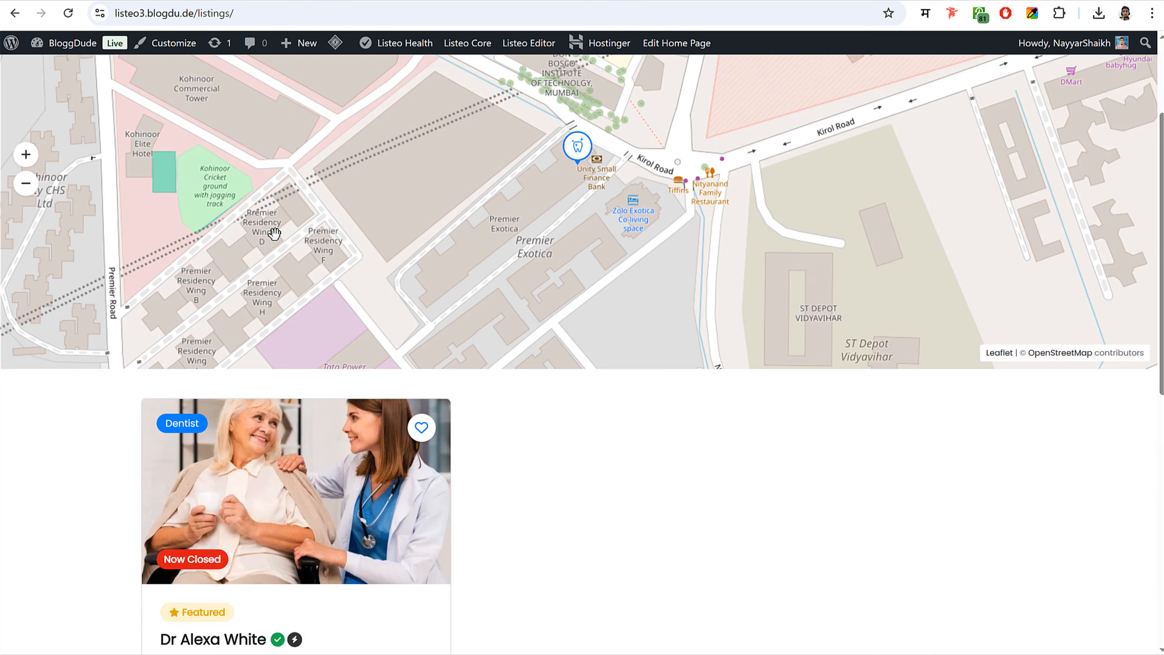
click(174, 42)
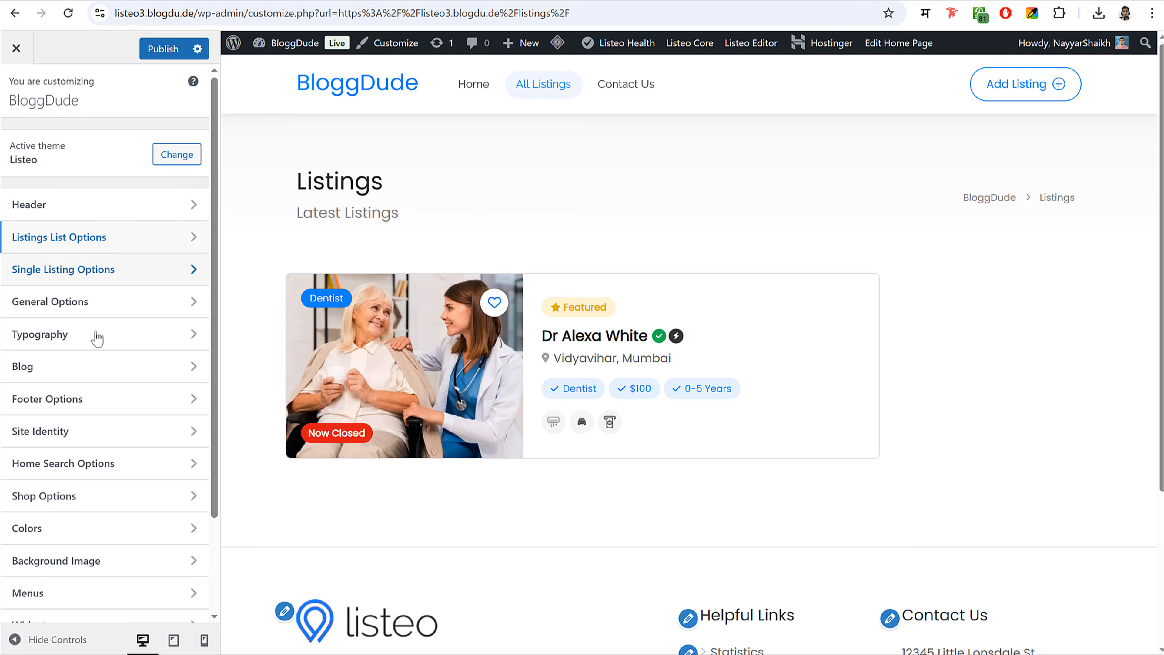
- Set the listeo logo as the site logo in Site Identity
scroll(91, 380, down, 1)
click(86, 360)
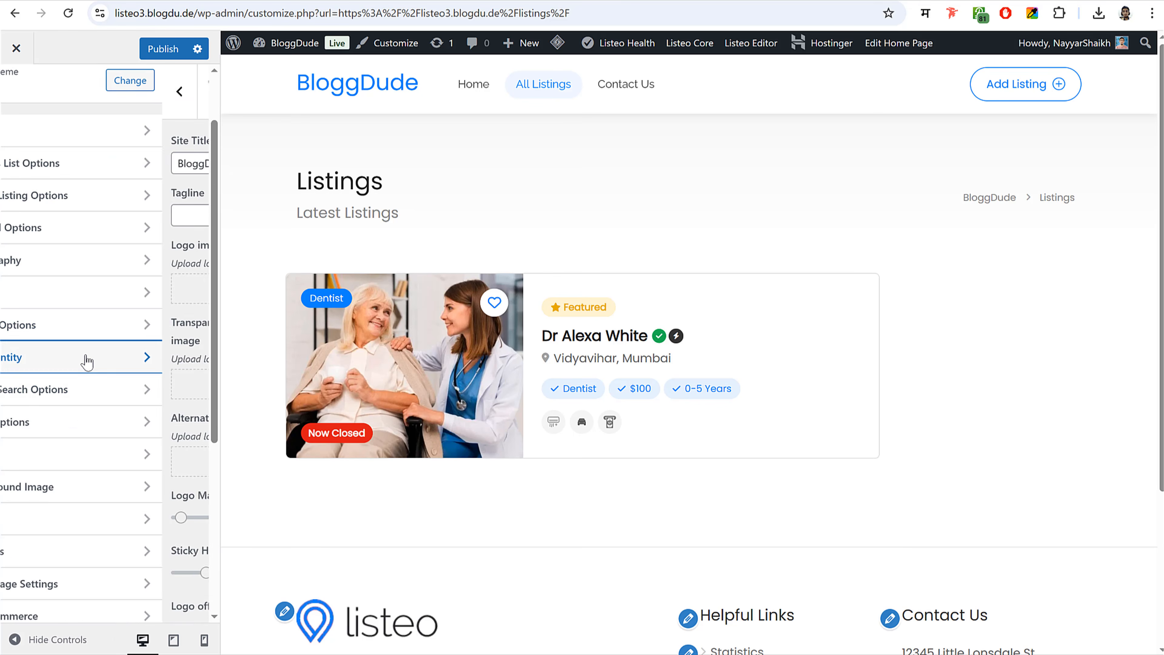
click(101, 289)
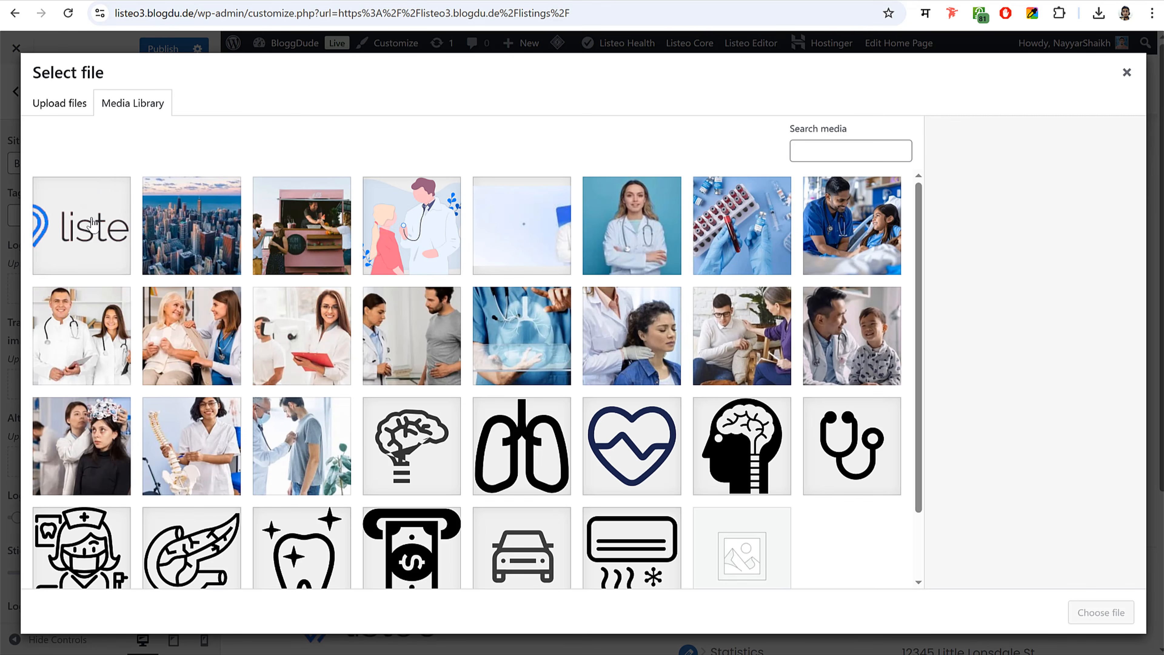
click(92, 224)
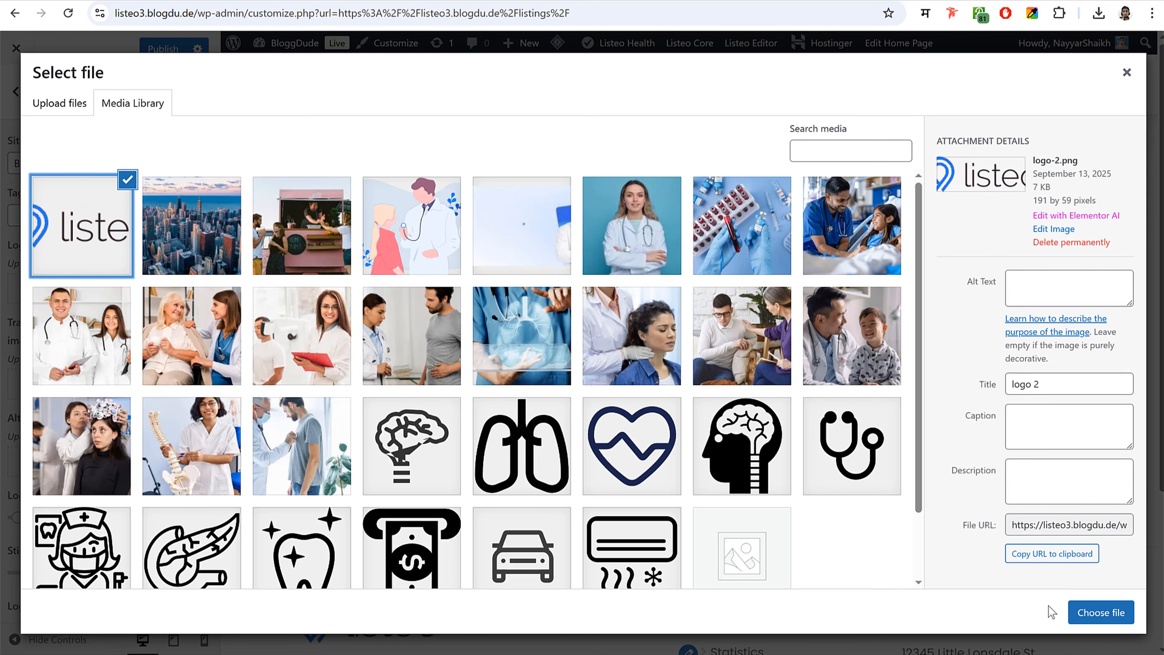
click(1095, 613)
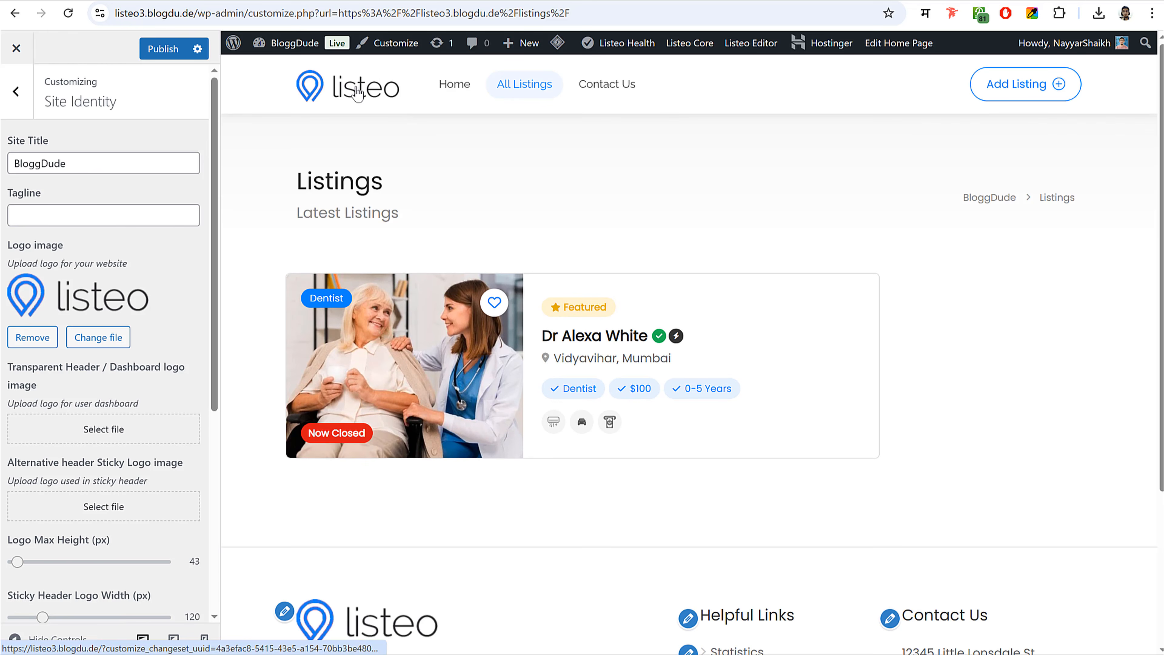
- Use the listeo logo for the Transparent Header / Dashboard logo and publish
scroll(176, 321, down, 1)
scroll(175, 321, down, 3)
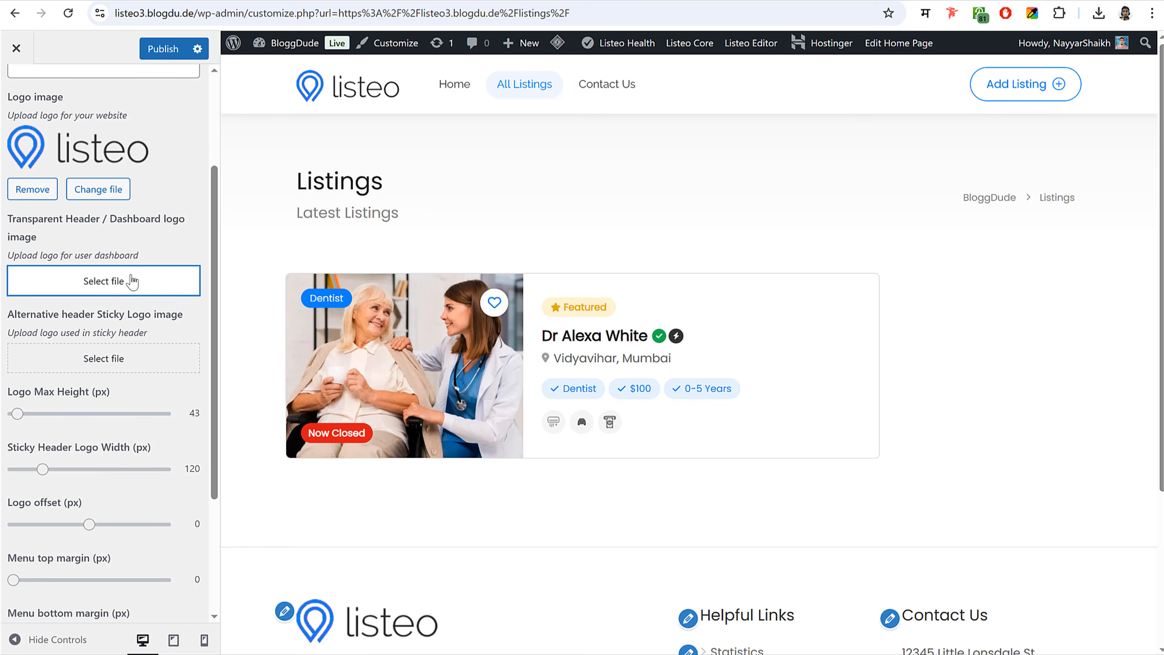
click(114, 279)
click(1100, 613)
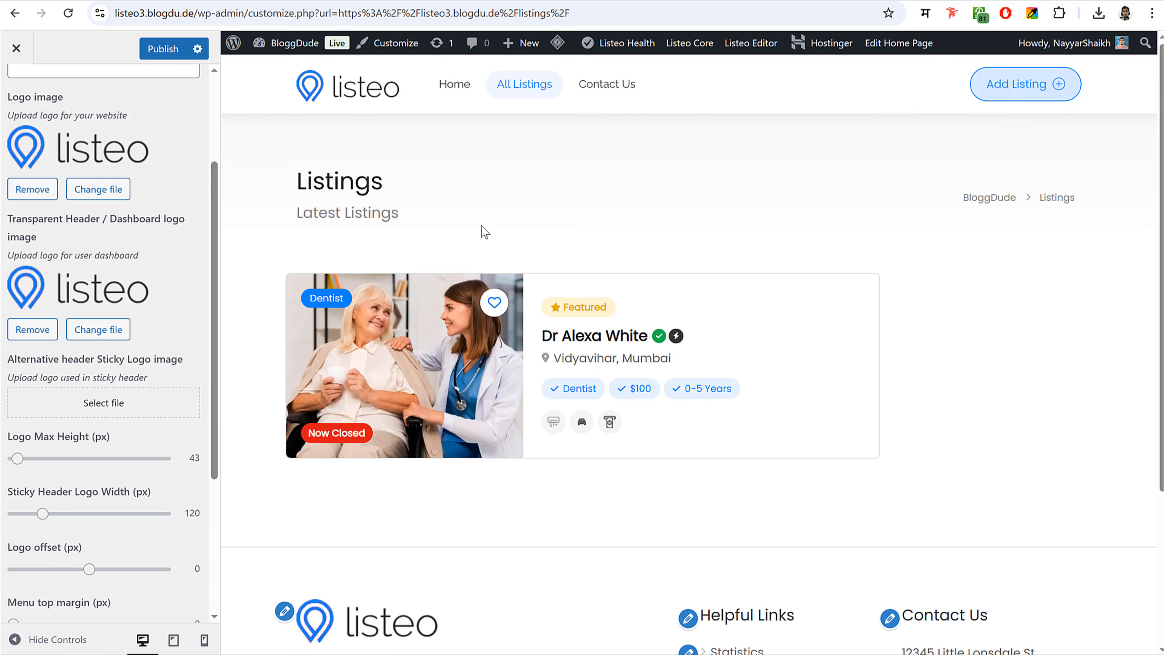
click(154, 53)
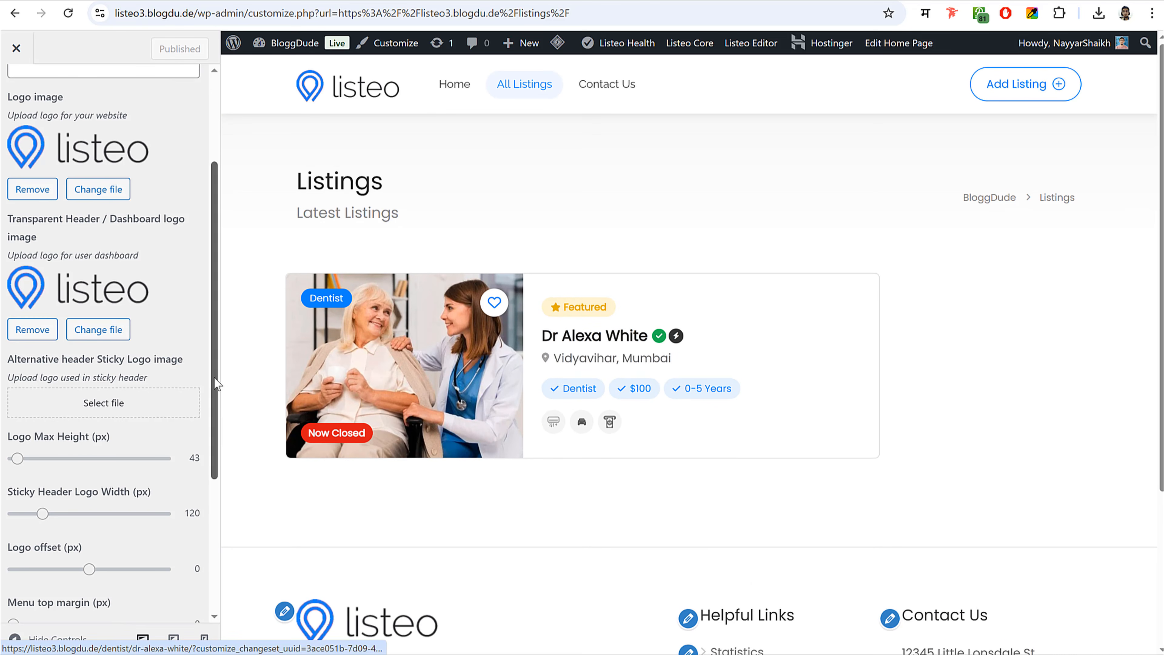
- Locate the 'Theme by Purethemes.net' credit in the footer preview
scroll(13, 114, up, 3)
scroll(502, 333, down, 5)
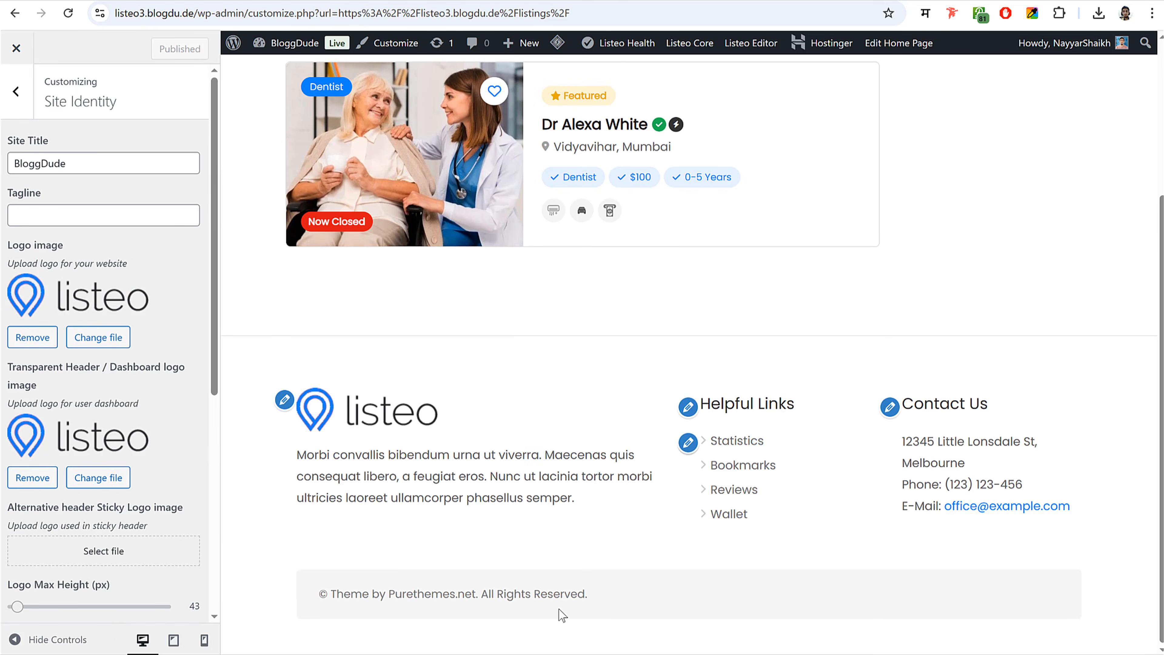
drag(334, 592, 479, 593)
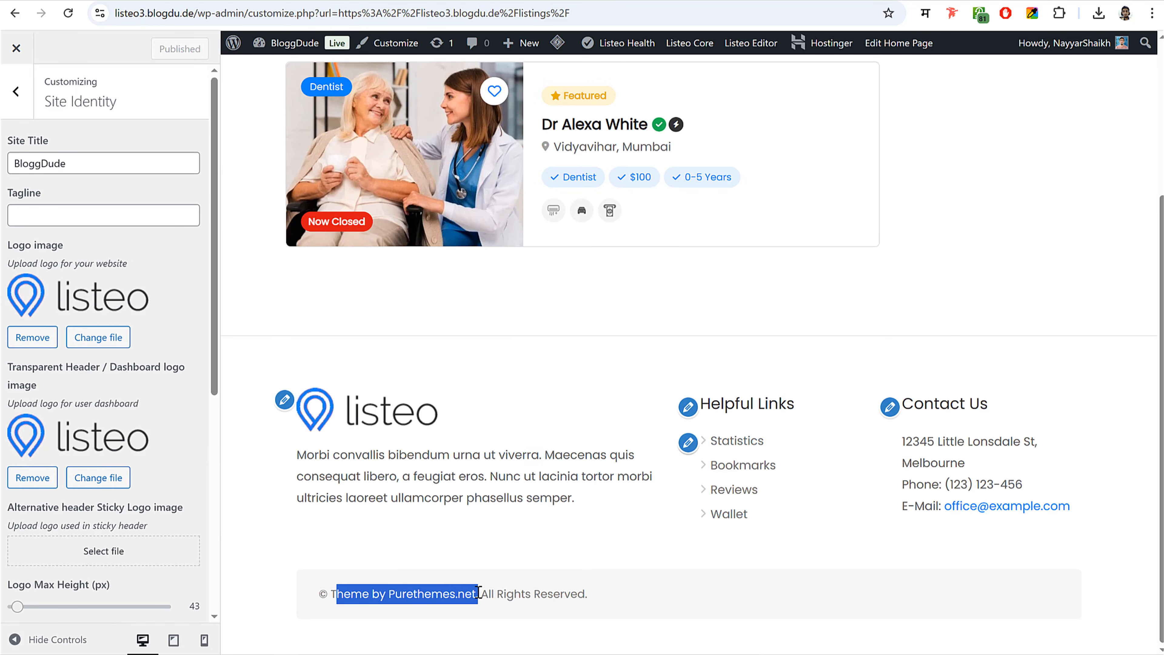
click(488, 592)
click(15, 91)
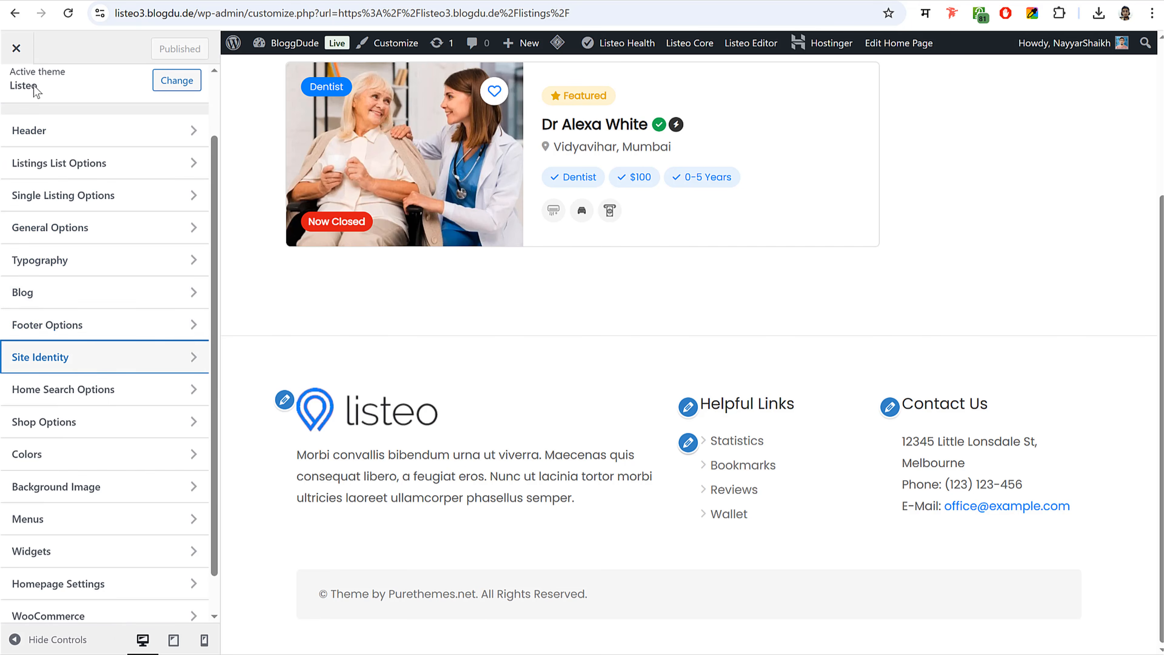
scroll(97, 486, down, 1)
scroll(99, 484, up, 3)
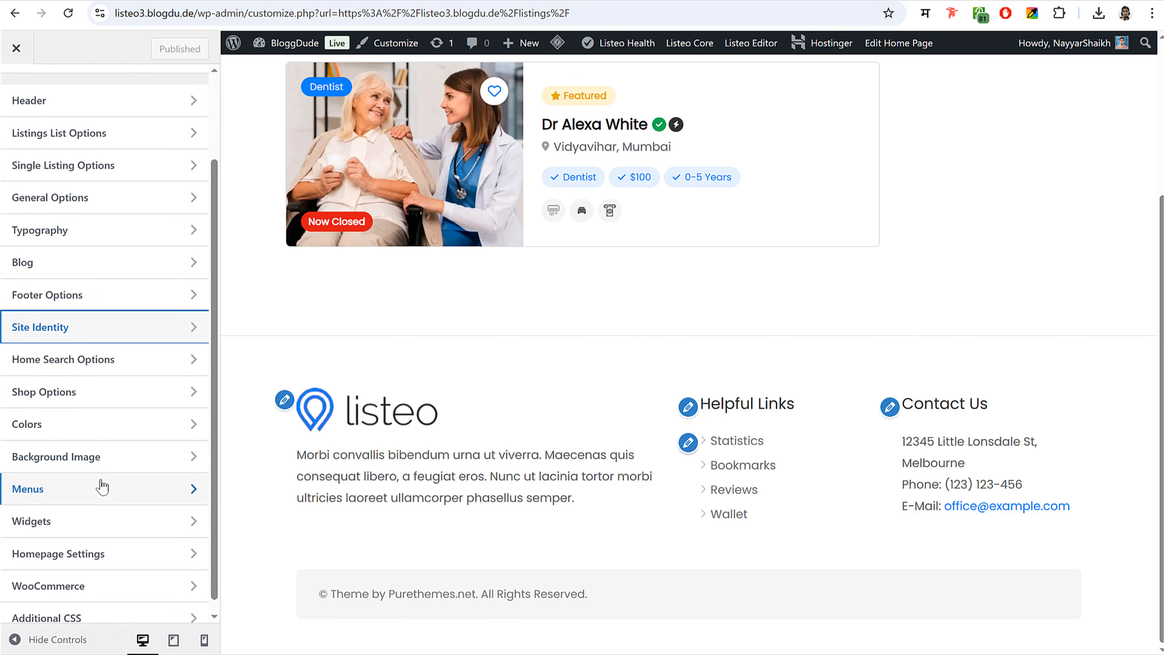
- In Footer Options, replace the theme credit in the Copyrights text with BloggDude and publish
click(107, 400)
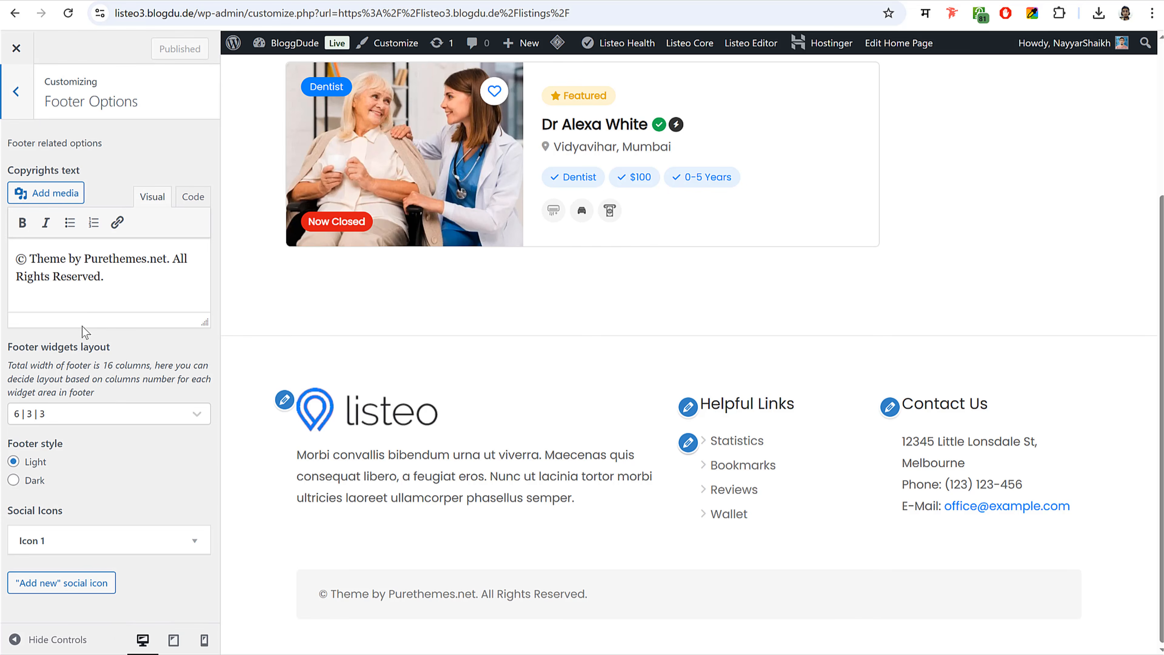
drag(33, 259, 169, 258)
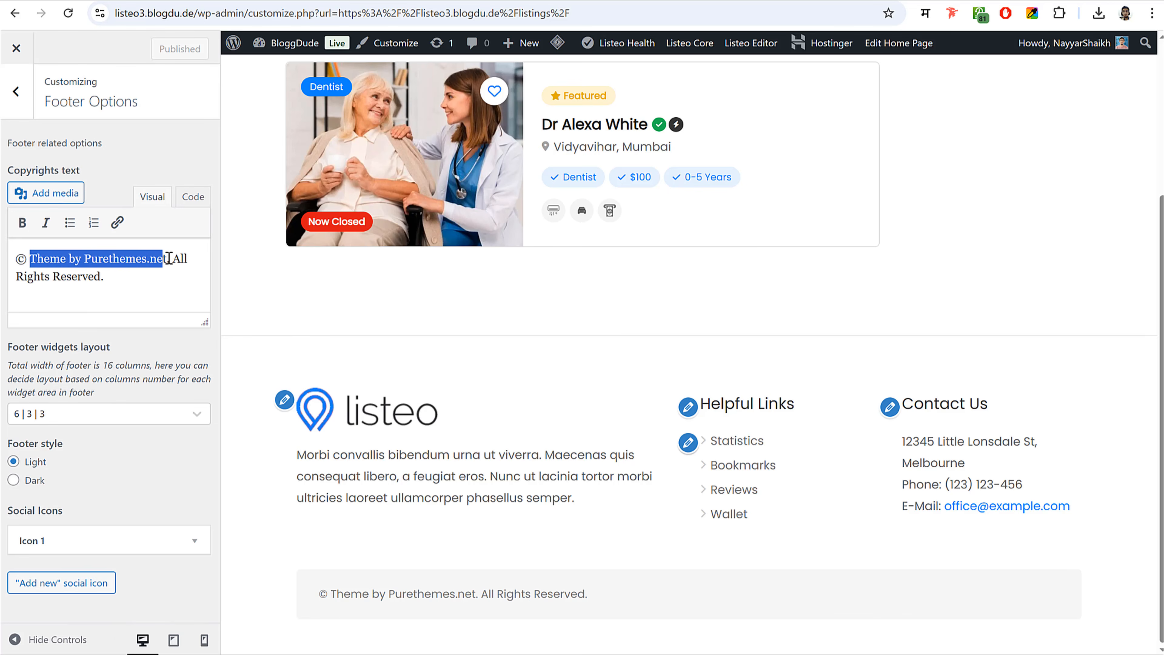
key(BackSpace)
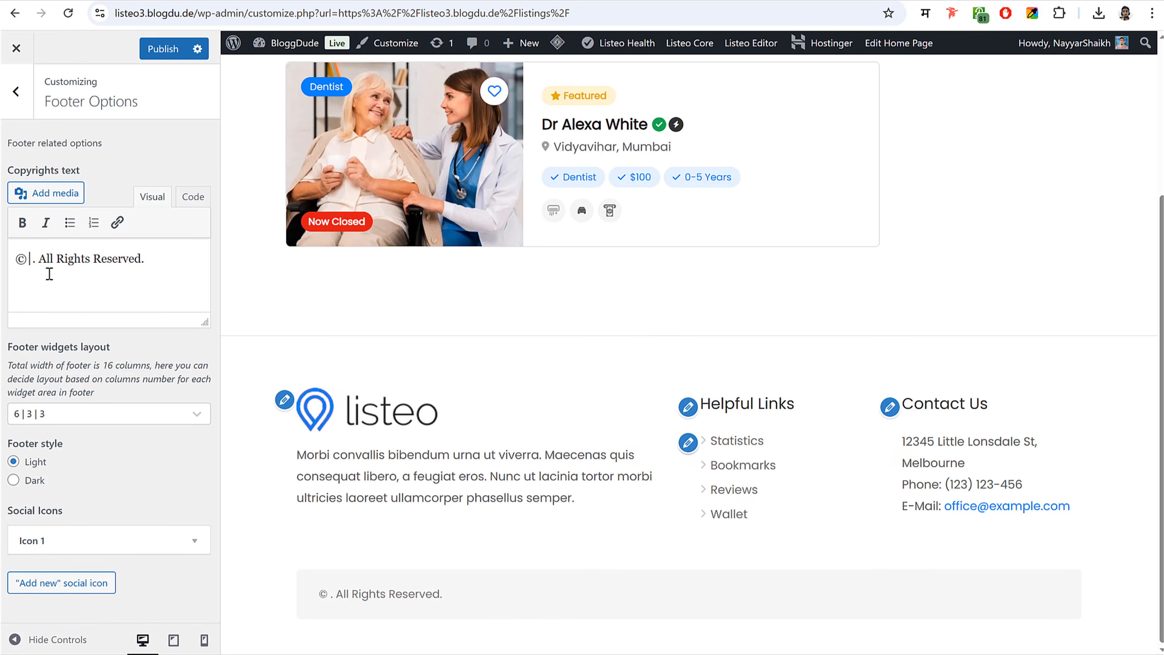
text(BloggDude)
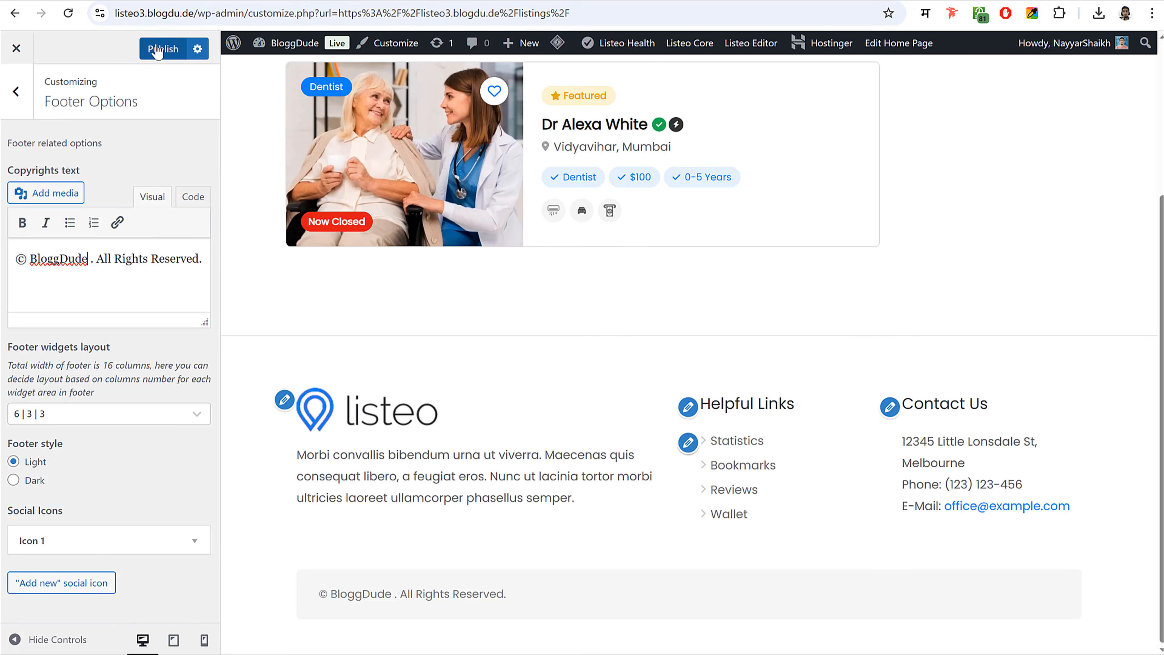
click(163, 48)
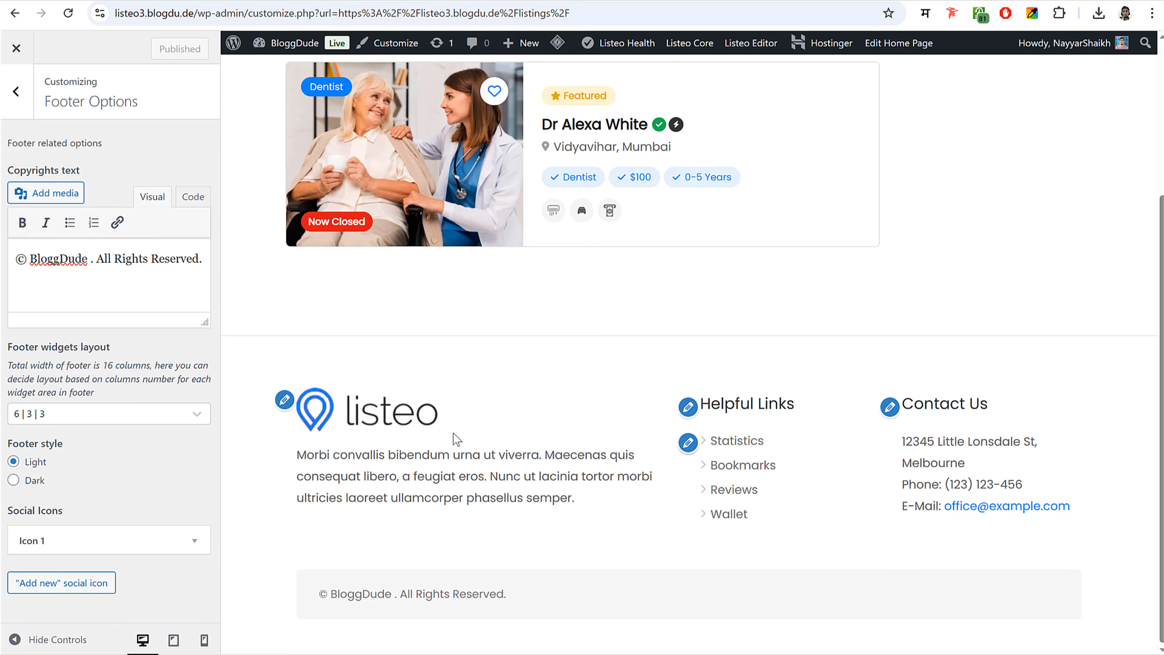
click(18, 93)
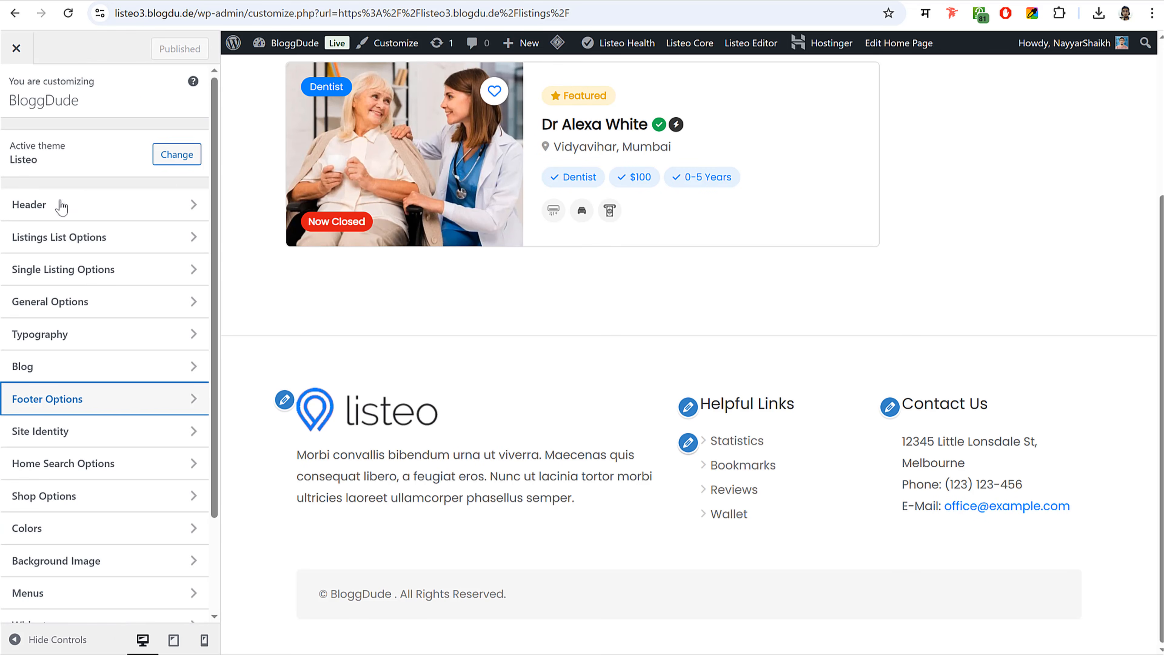
- In Listings List Options, switch the listing cards to the Grid Classic layout
click(116, 242)
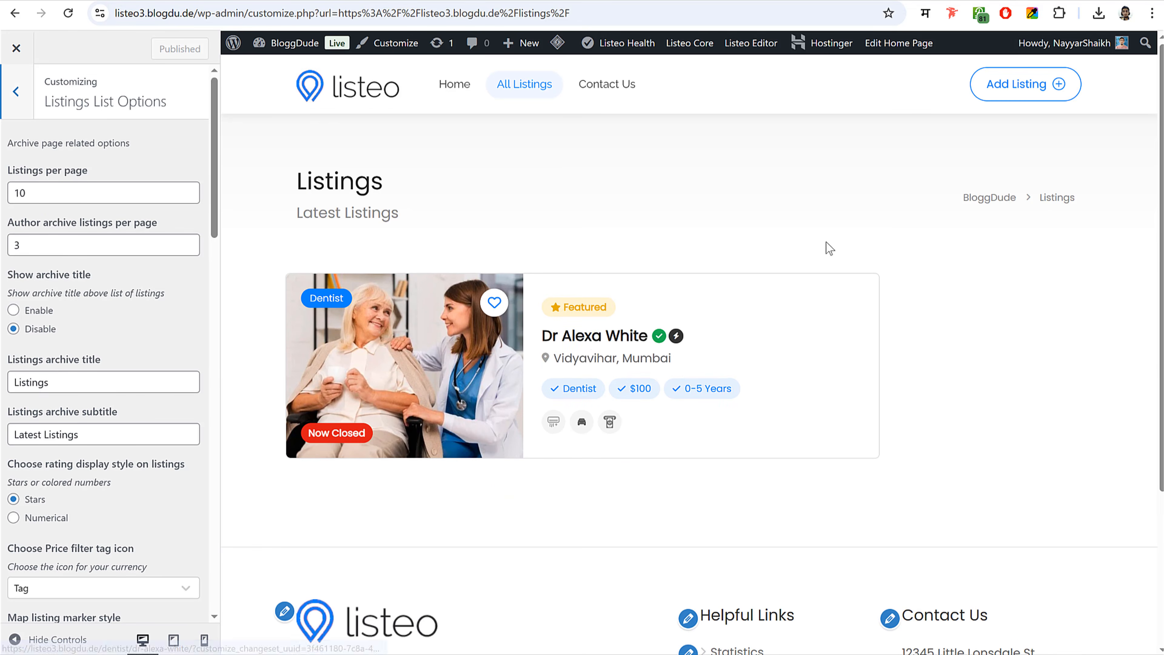
key(ctrl+minus)
key(ctrl+minus)
key(ctrl+minus)
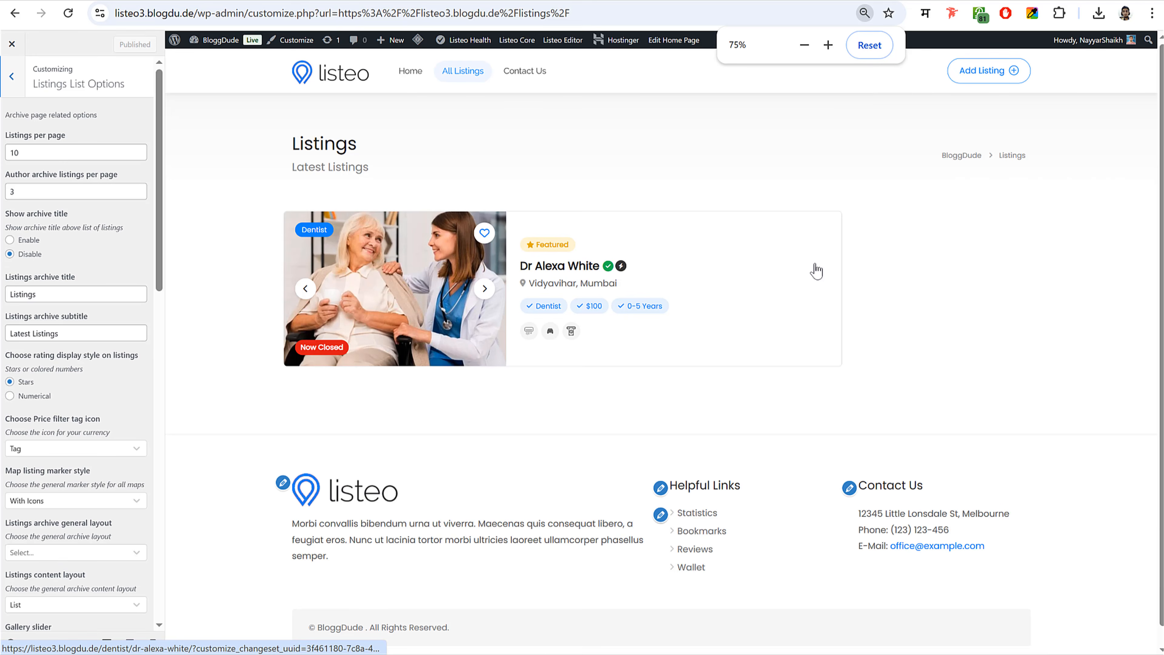
click(462, 72)
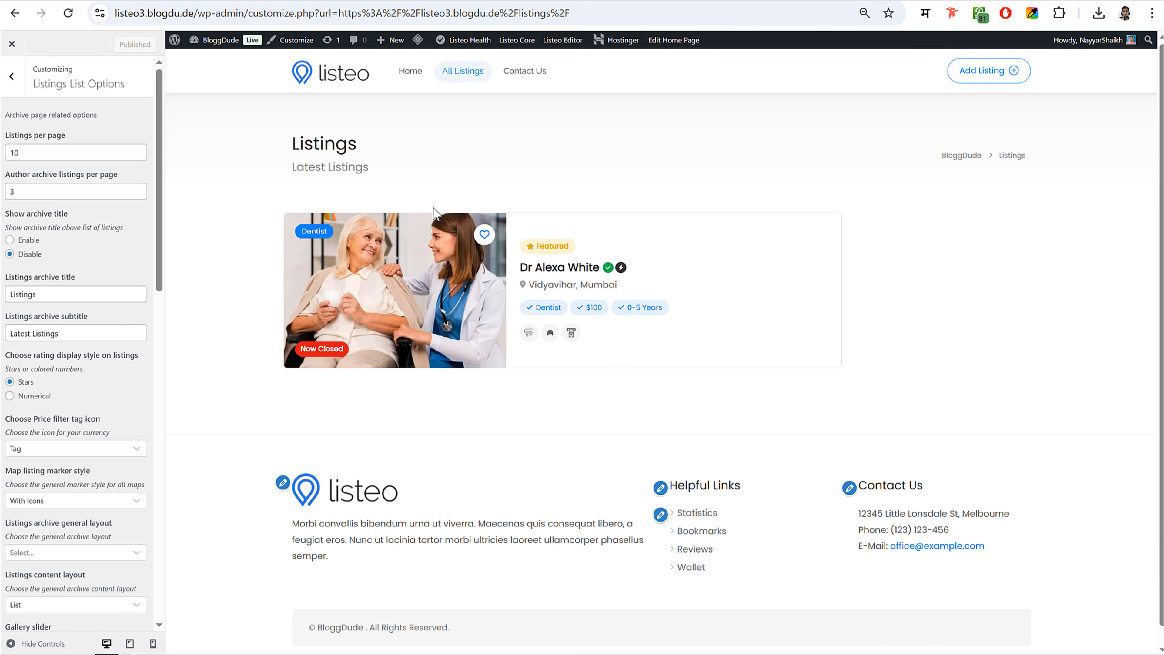
key(ctrl+plus)
key(ctrl+plus)
key(ctrl+plus)
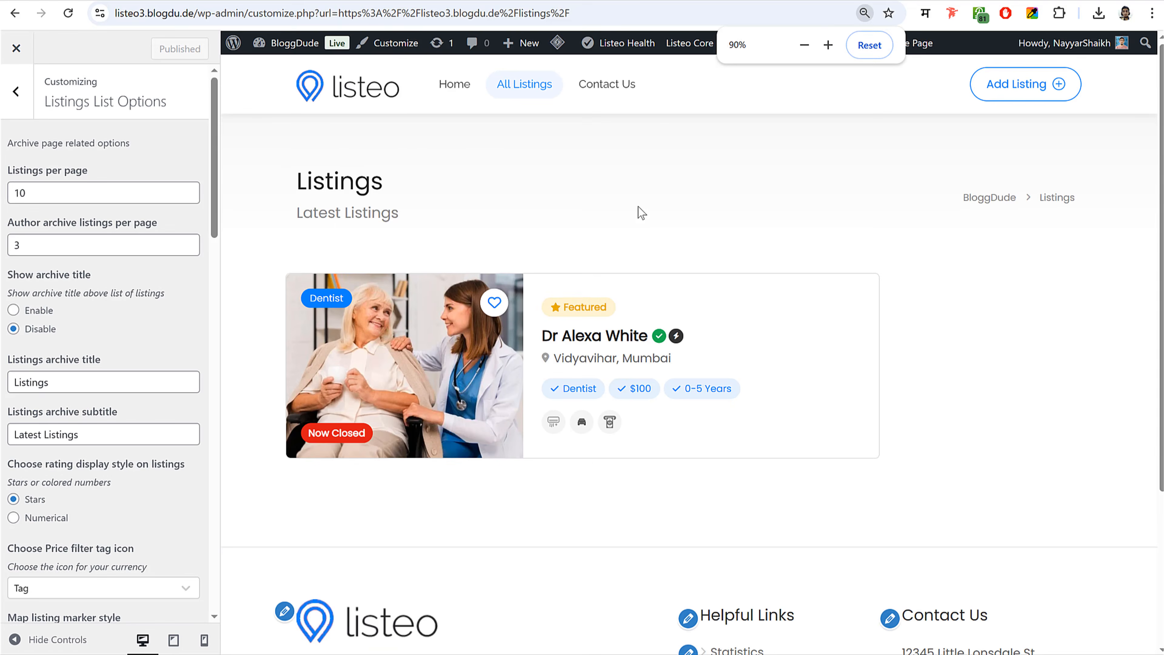
key(ctrl+minus)
key(ctrl+plus)
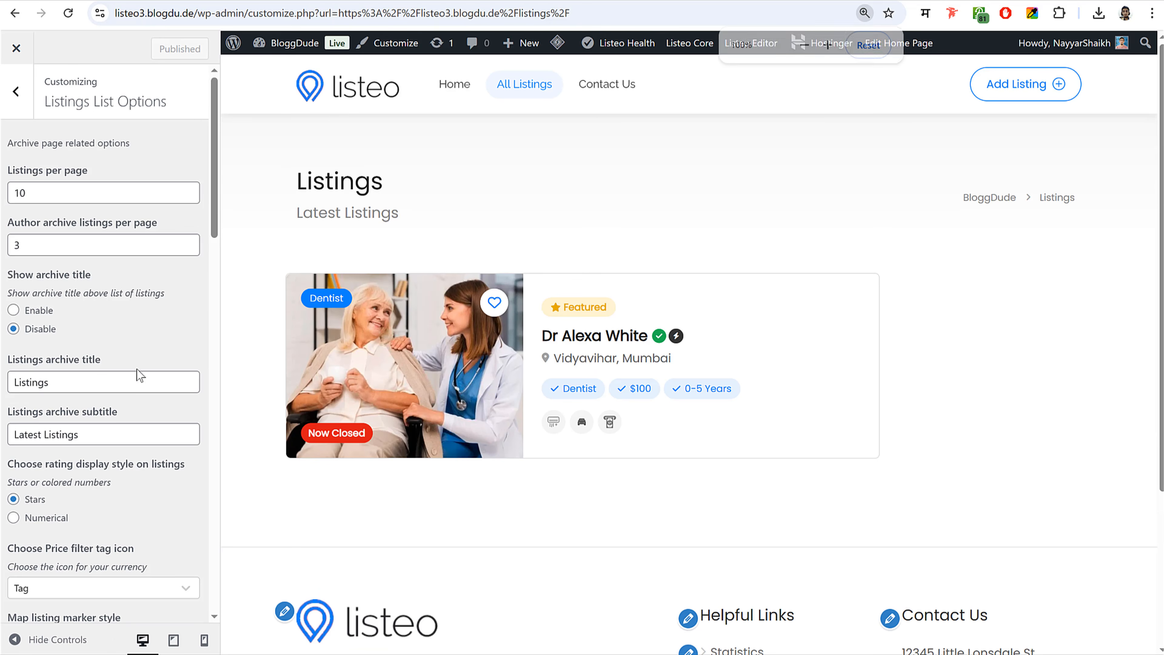
scroll(148, 376, down, 3)
scroll(149, 376, down, 3)
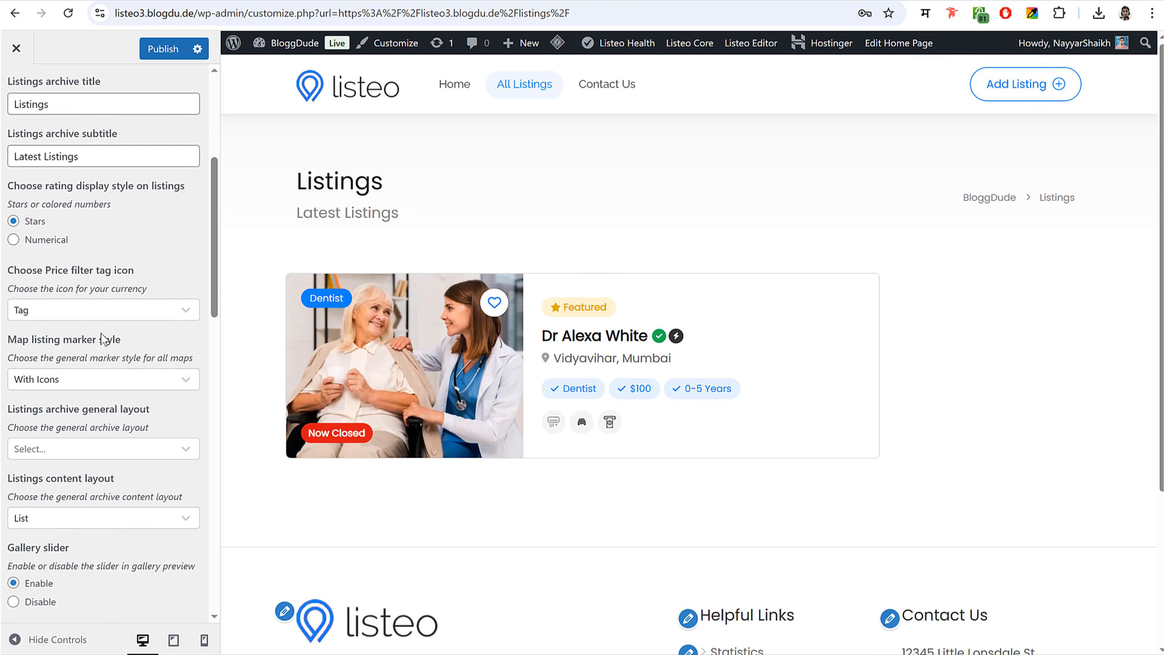
scroll(104, 337, up, 6)
scroll(111, 307, down, 14)
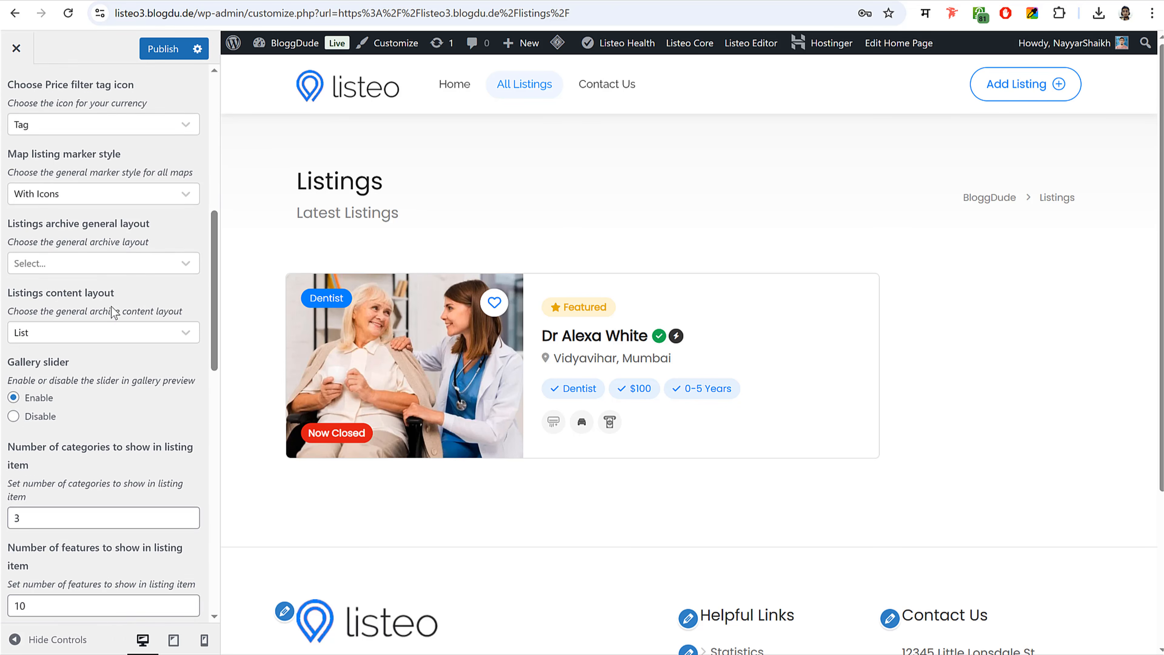
scroll(111, 266, up, 2)
click(90, 202)
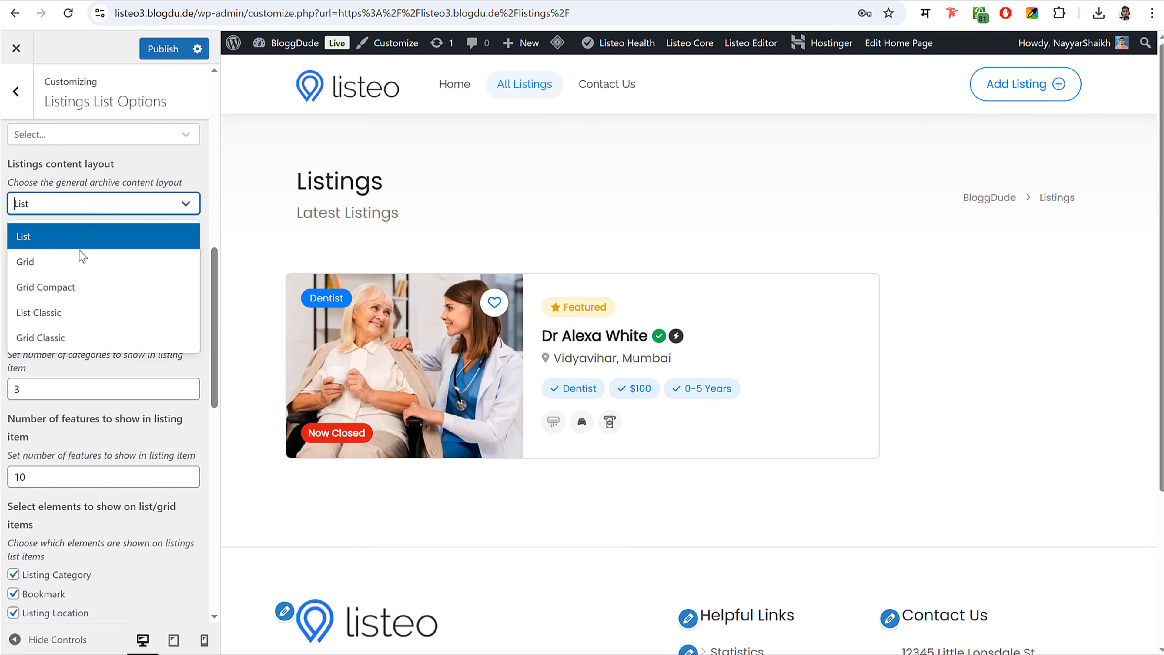
click(82, 334)
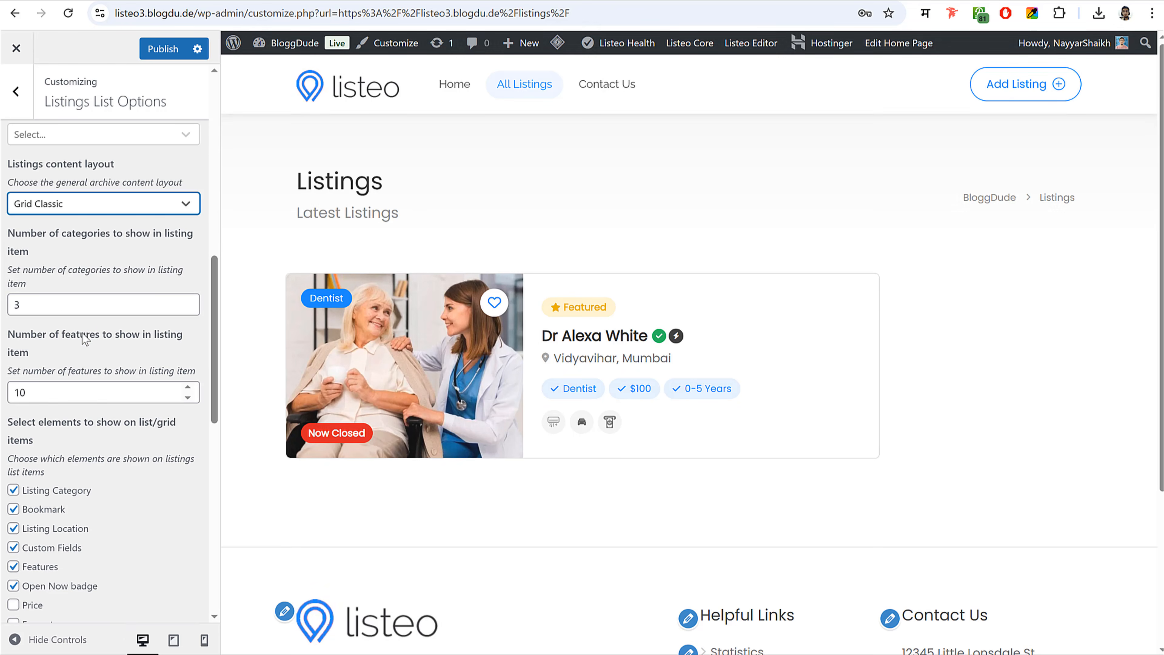
- Try Grid Compact and Grid Classic card layouts, settling on the Grid layout
click(140, 207)
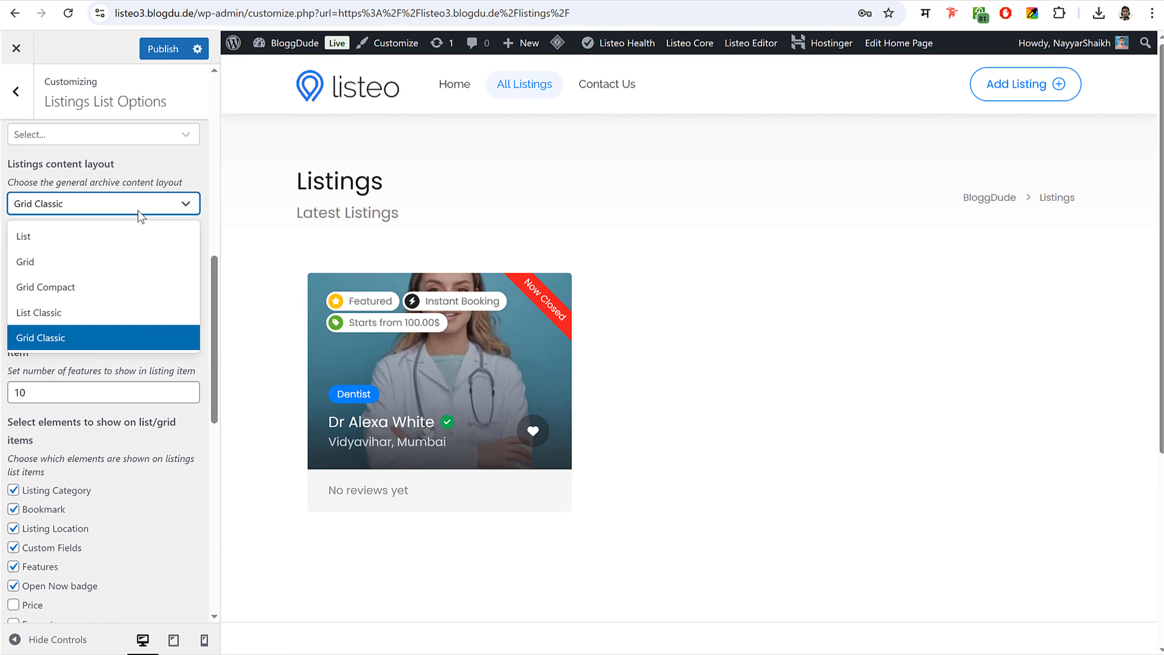
click(105, 288)
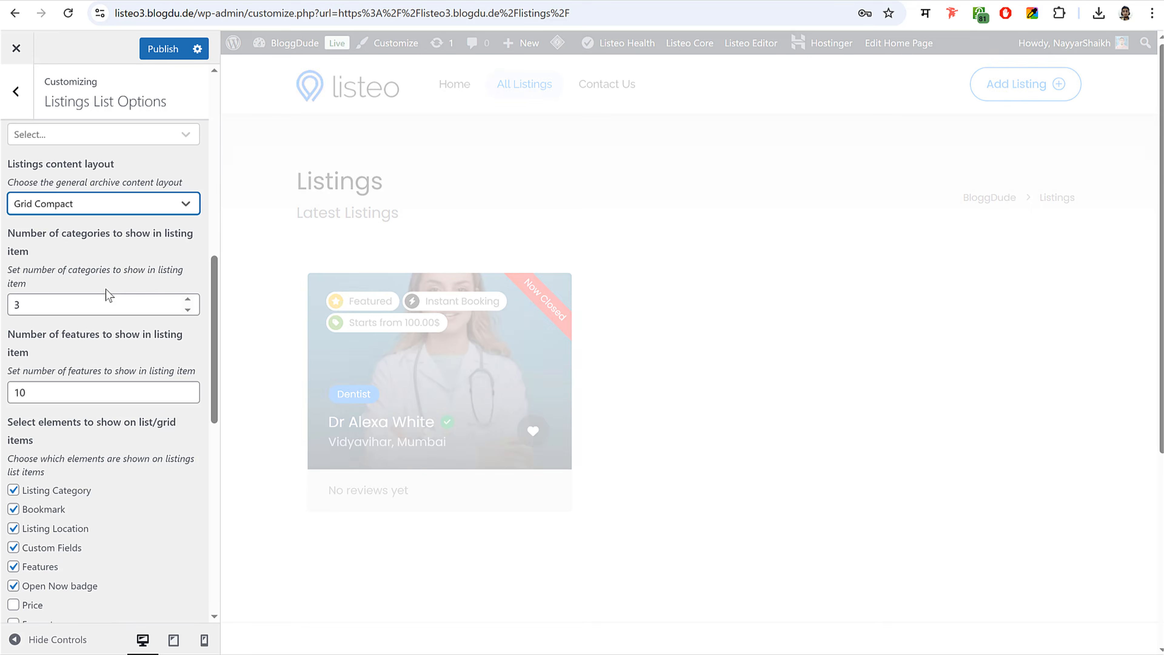
click(115, 212)
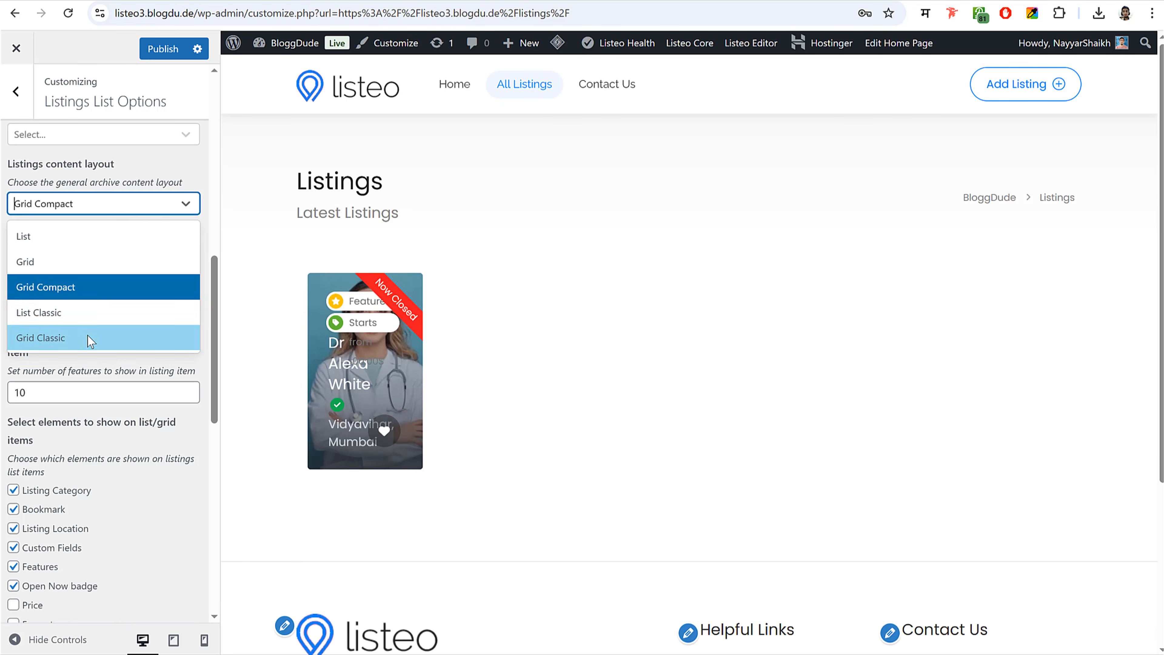
click(86, 337)
click(102, 206)
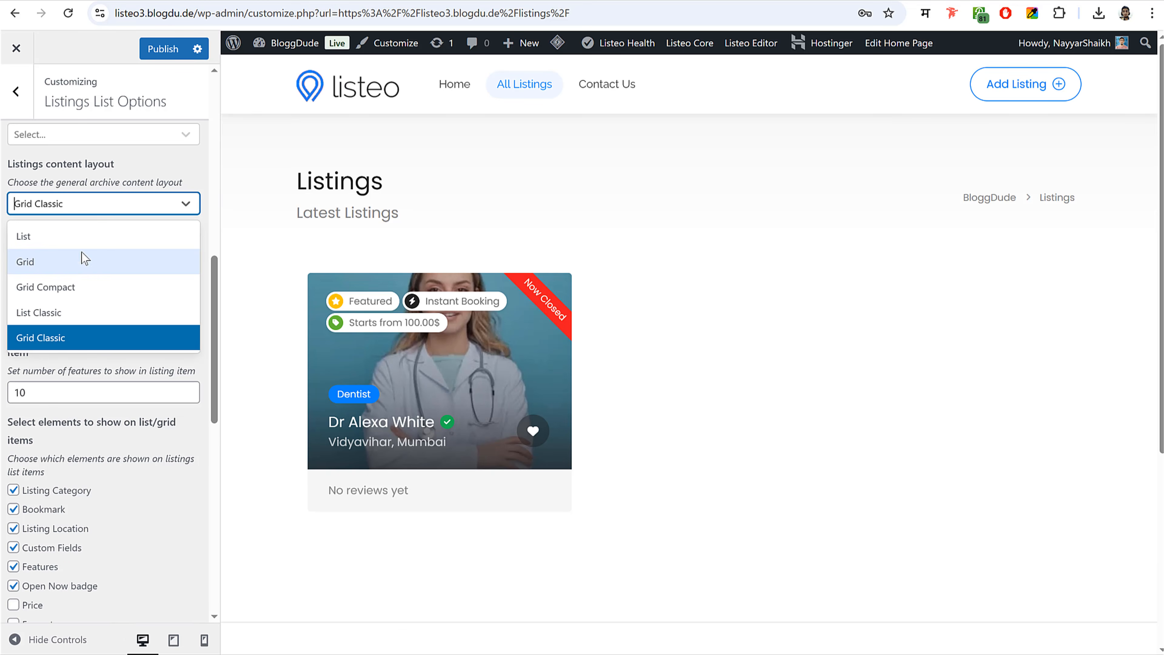
click(82, 256)
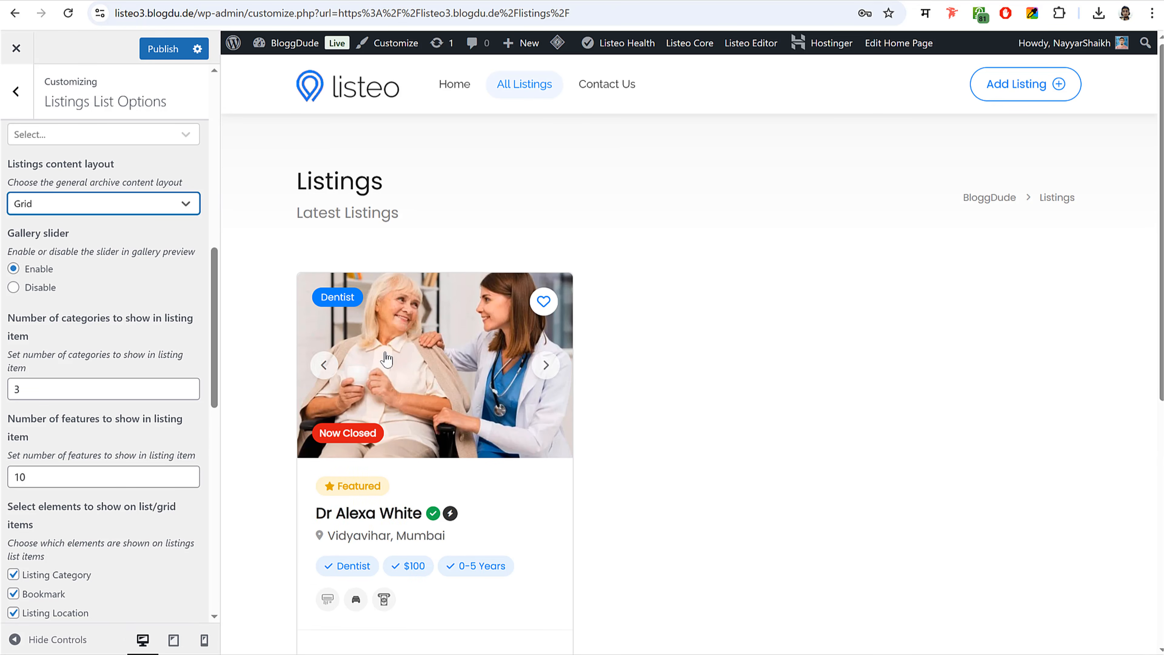
- Set the archive page layout to Split Map/Content and publish
scroll(120, 289, up, 3)
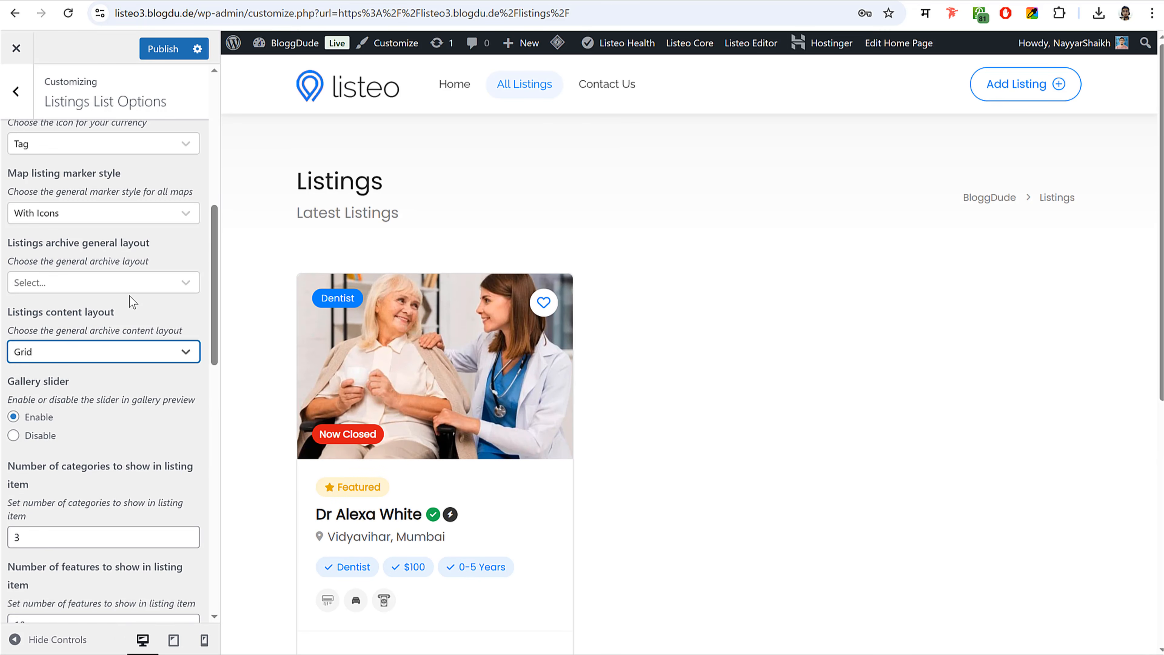
click(127, 284)
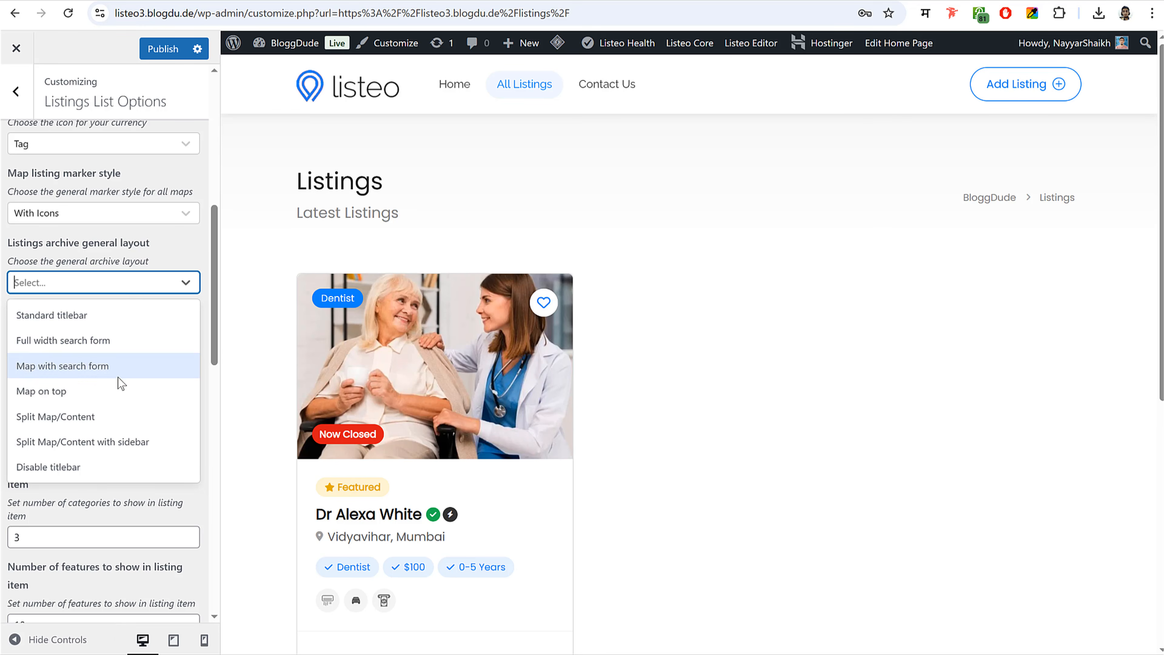
click(110, 417)
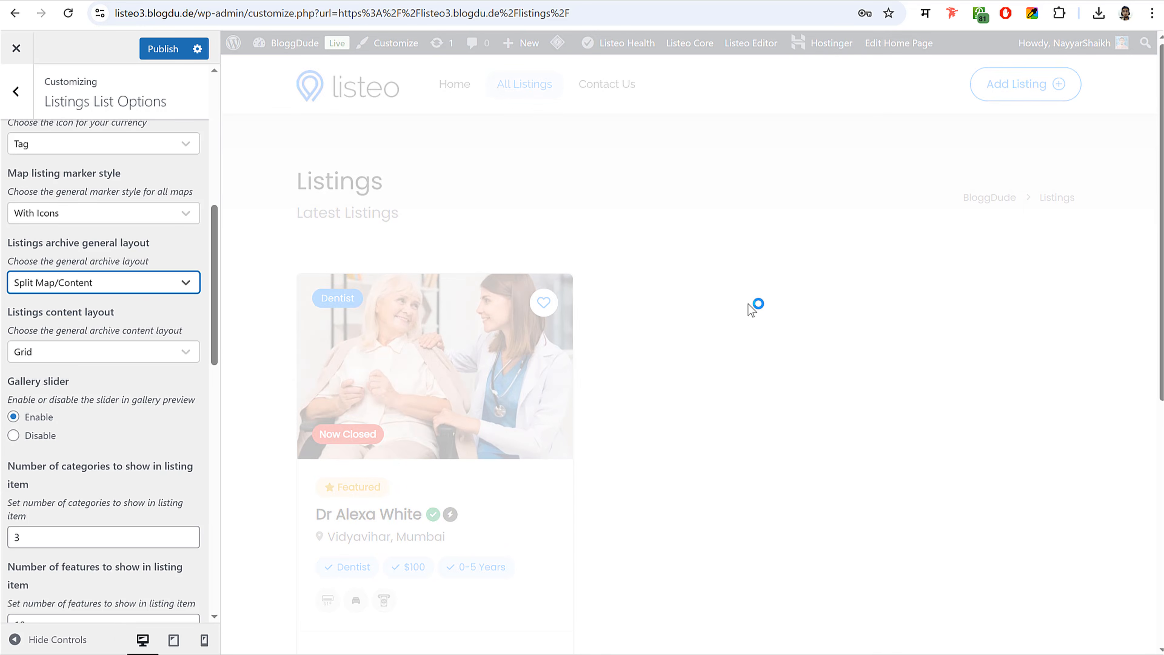
scroll(128, 321, up, 5)
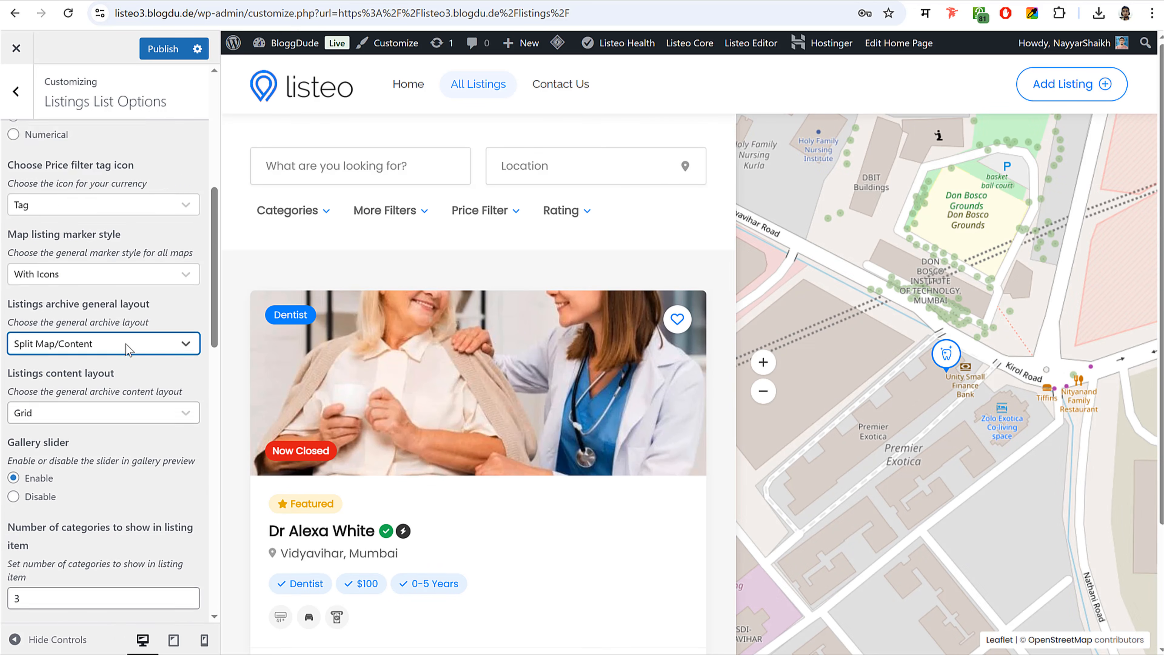
click(161, 48)
- Uncheck Features among the list/grid card elements and publish the change
scroll(138, 294, down, 1)
scroll(137, 293, down, 2)
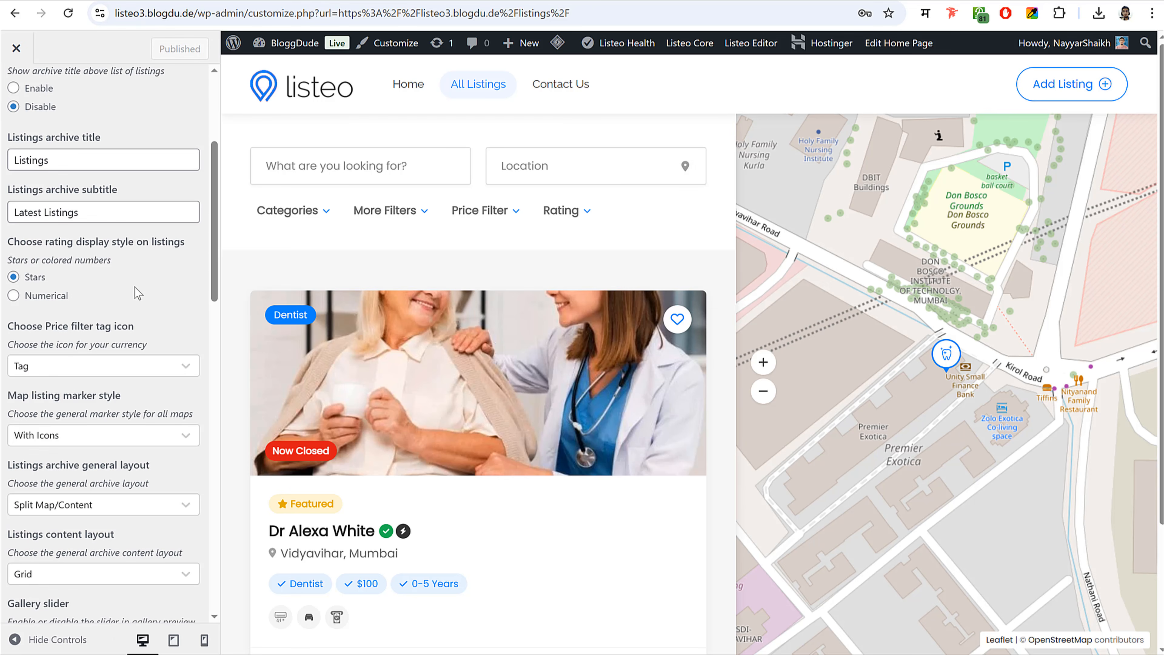
scroll(146, 277, up, 5)
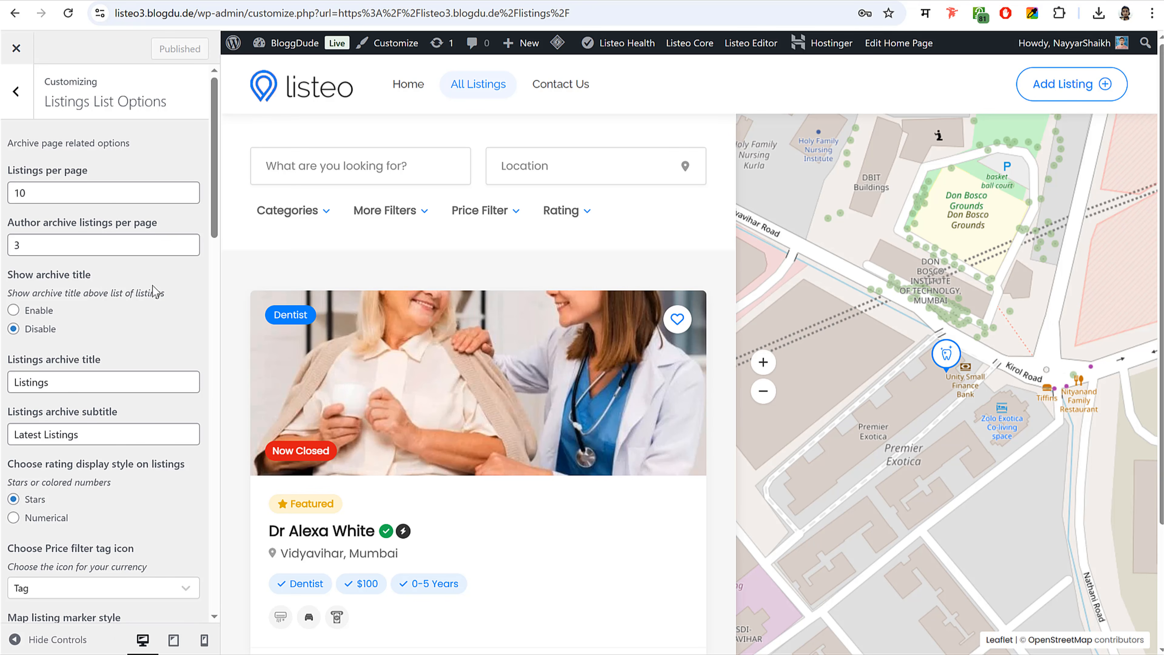
scroll(459, 344, down, 4)
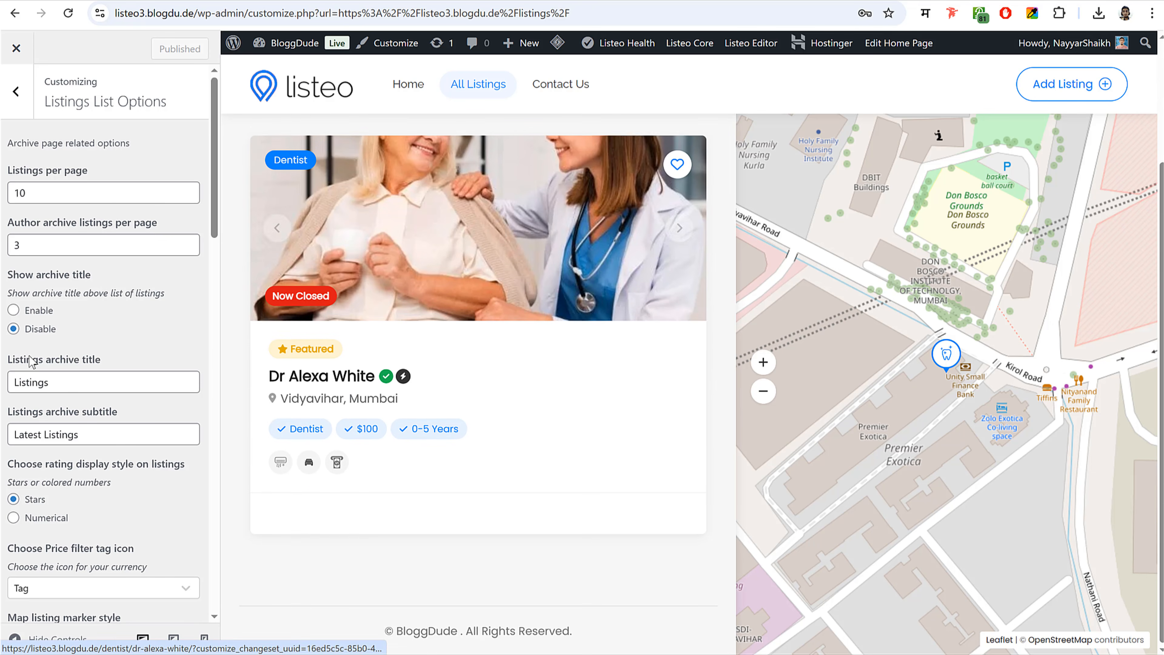
scroll(92, 367, down, 10)
scroll(81, 371, down, 3)
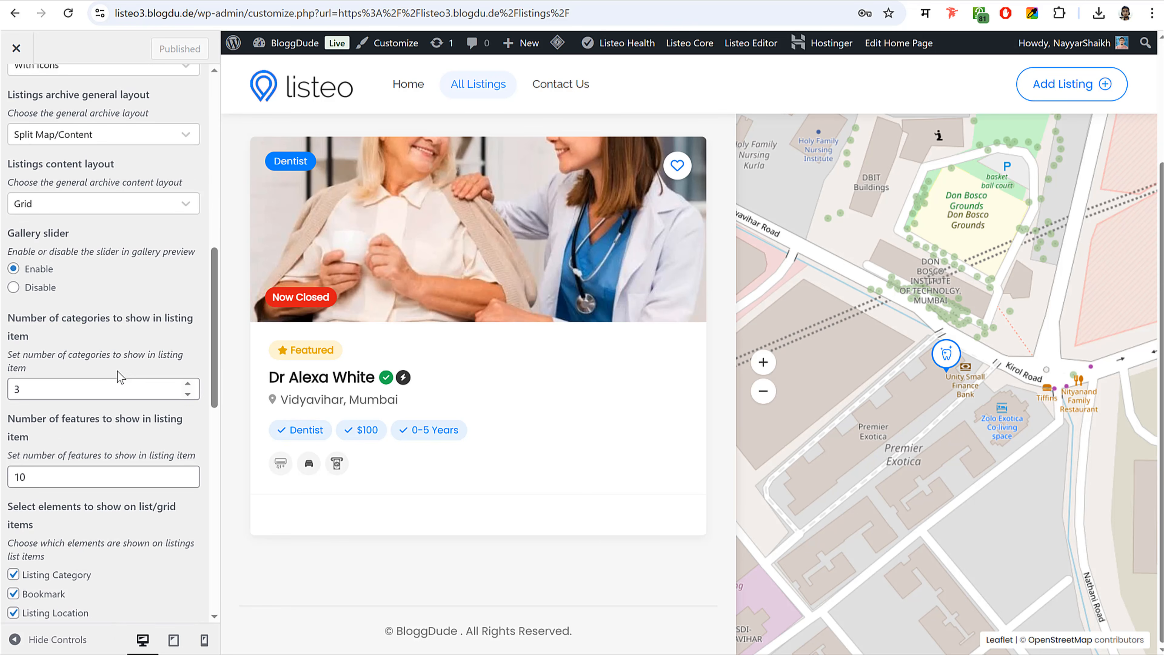
scroll(120, 377, down, 6)
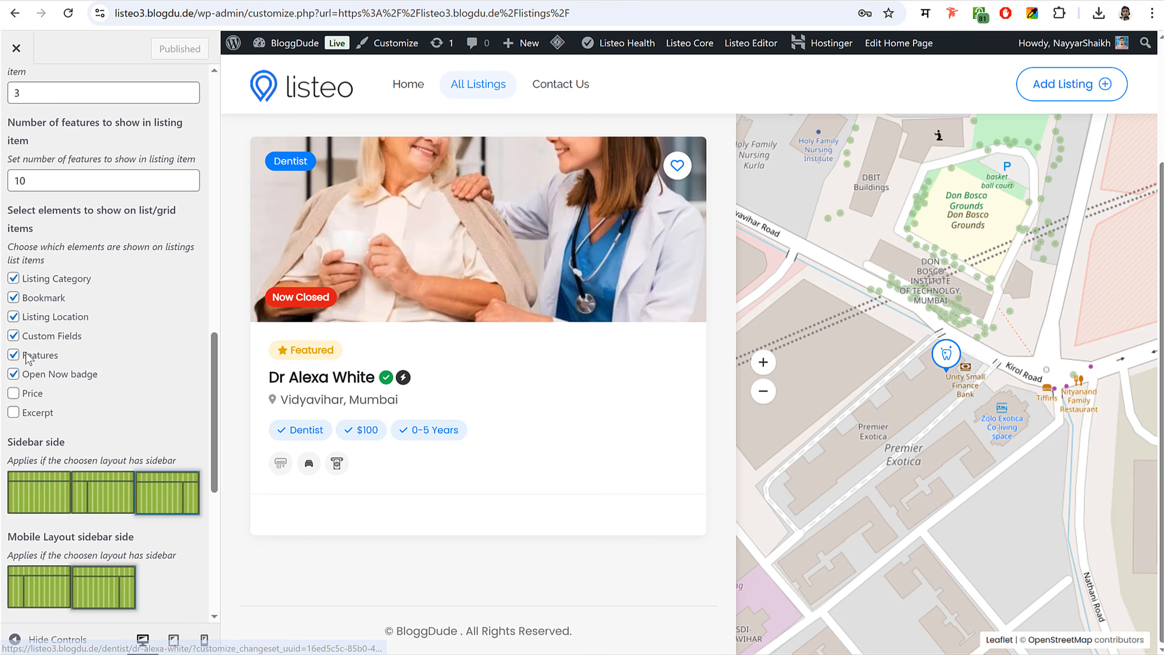
click(14, 355)
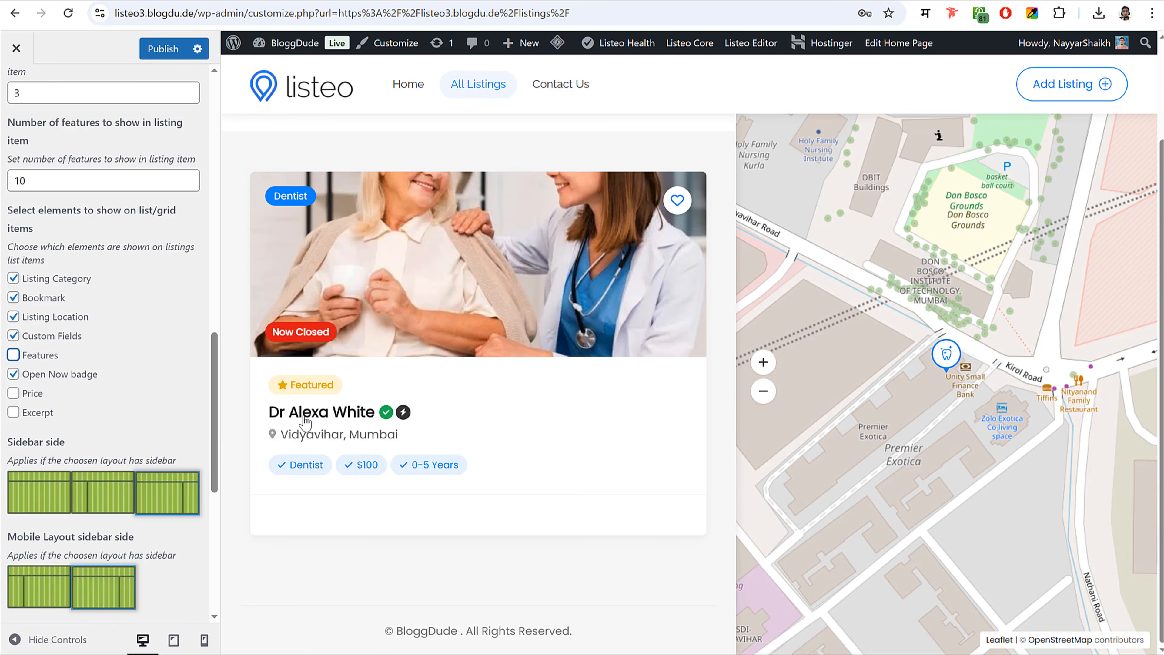
scroll(158, 375, down, 6)
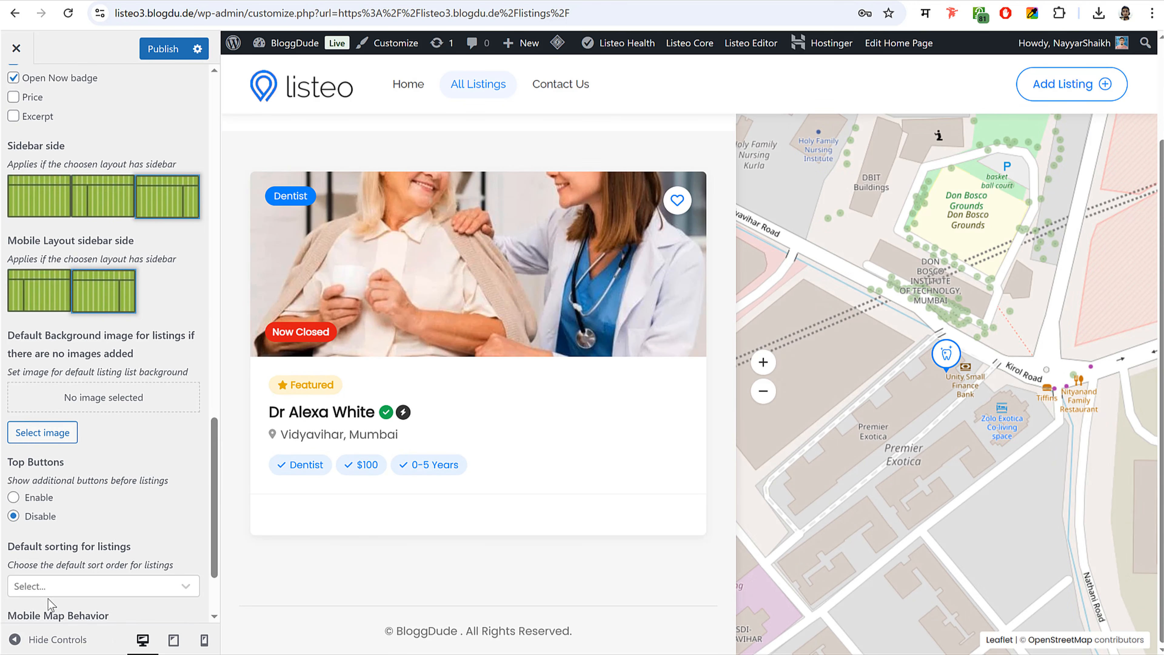
click(38, 648)
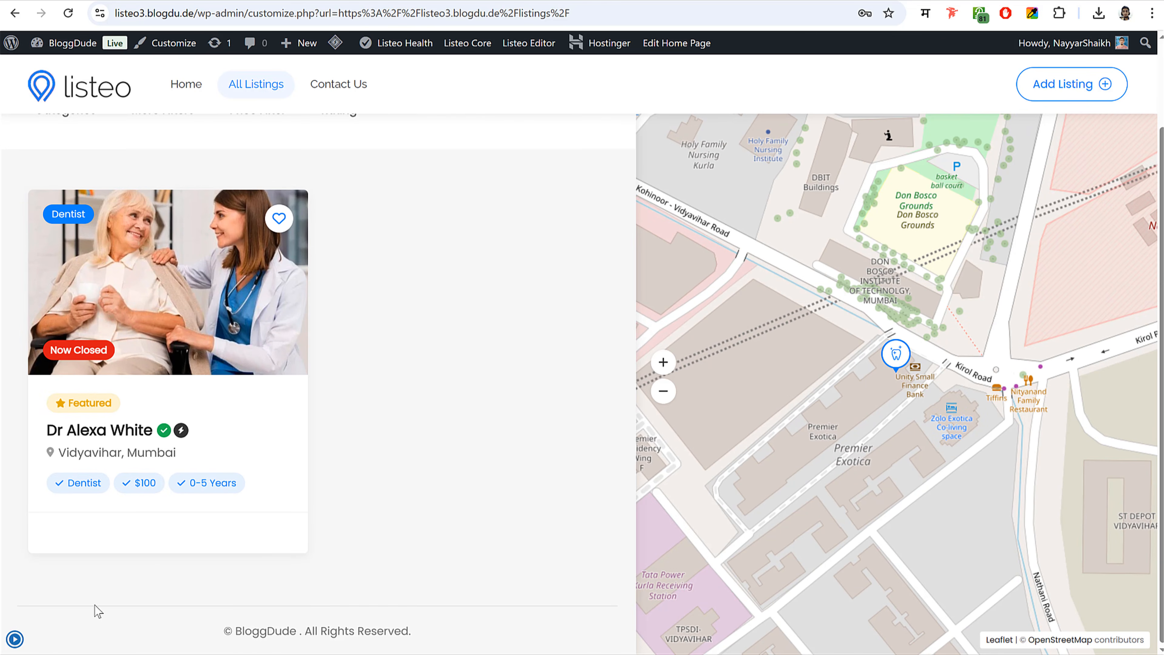
click(14, 639)
click(163, 54)
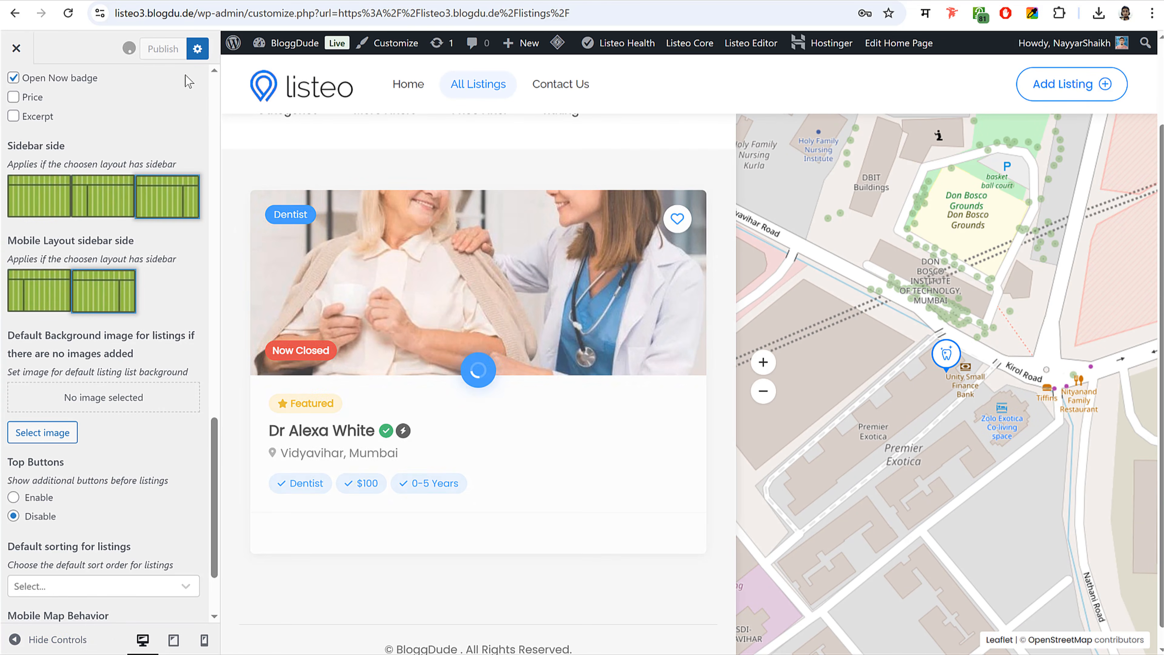
click(18, 94)
click(93, 273)
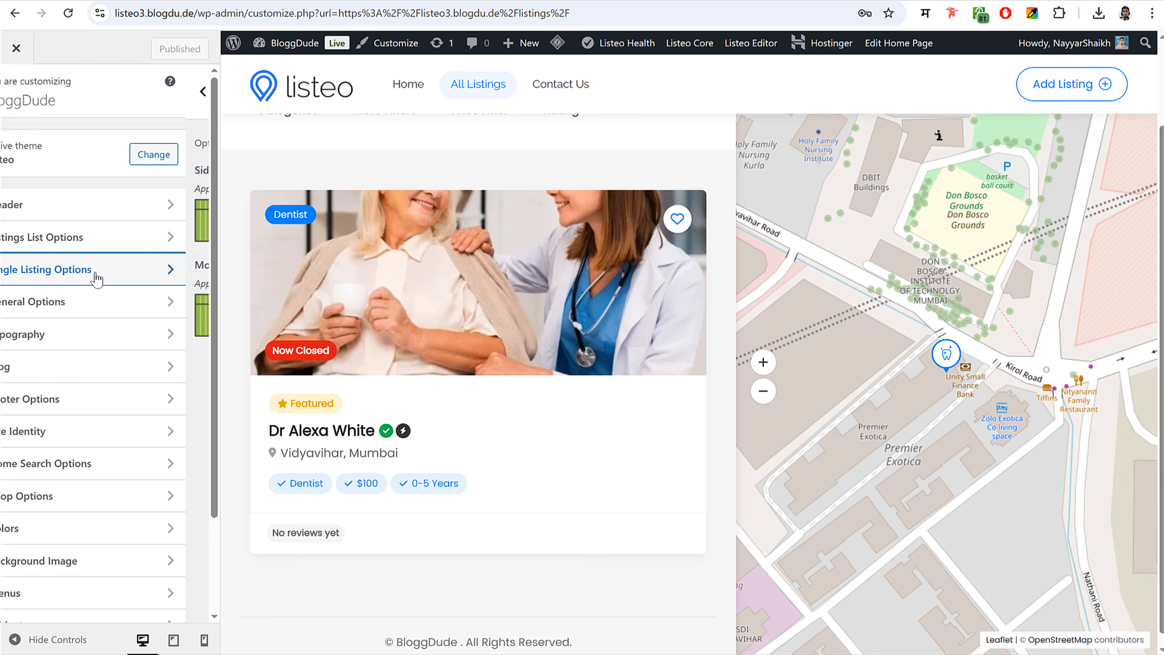
- Preview a doctor's listing, then close the Customizer to the live listings page
click(580, 277)
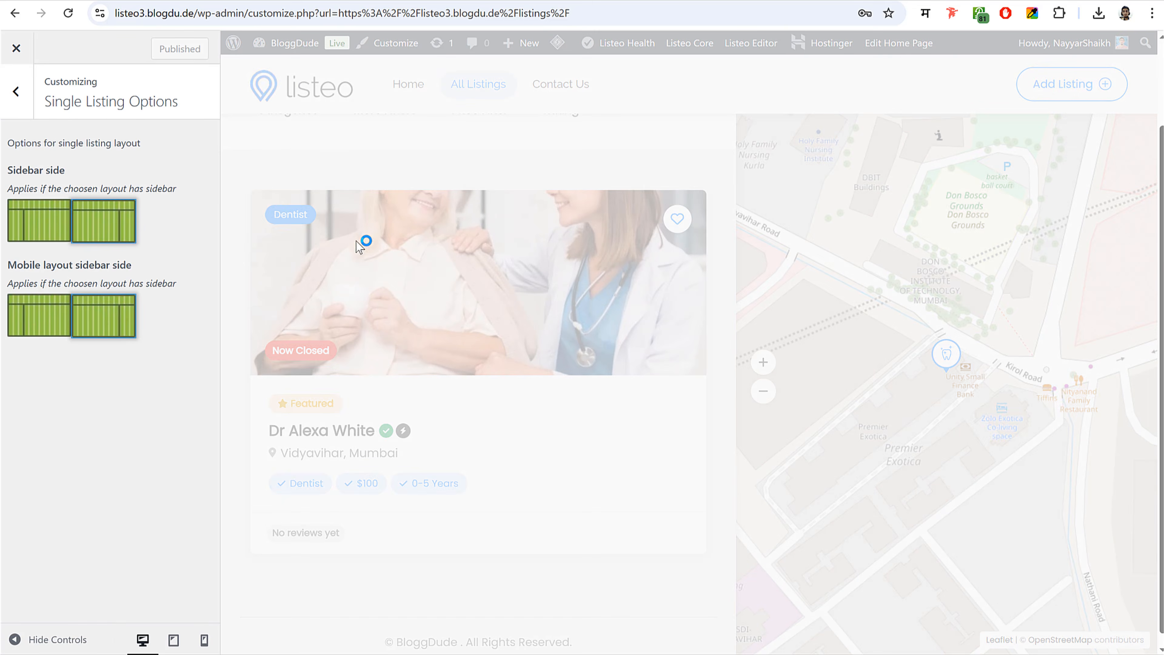
scroll(854, 234, down, 10)
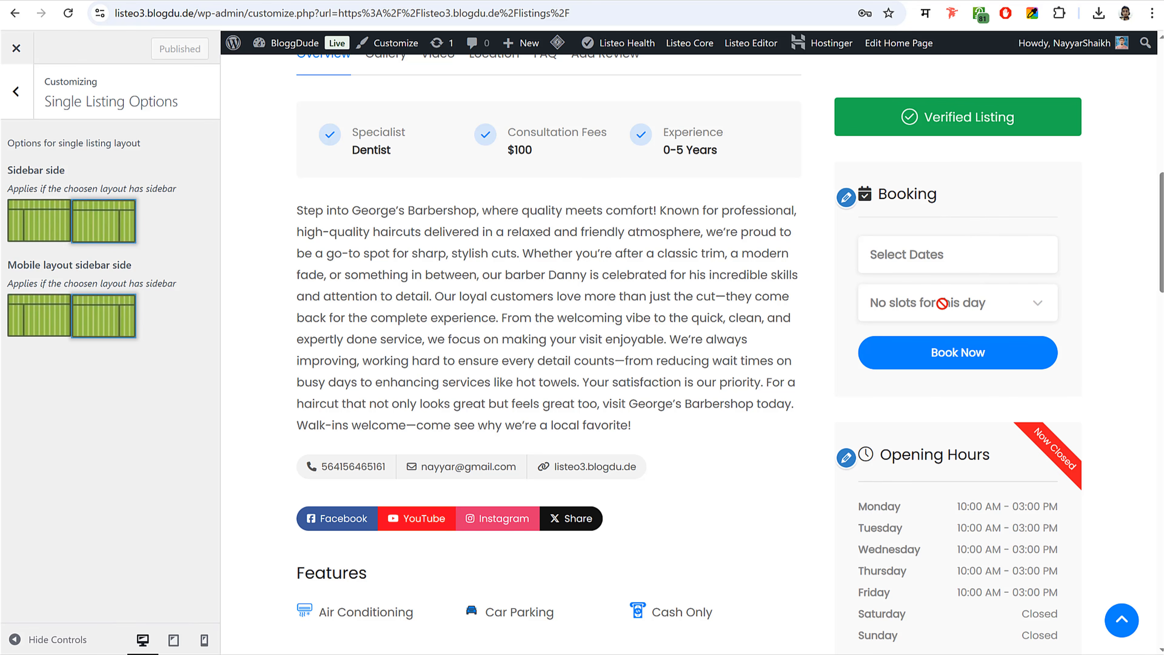
click(16, 92)
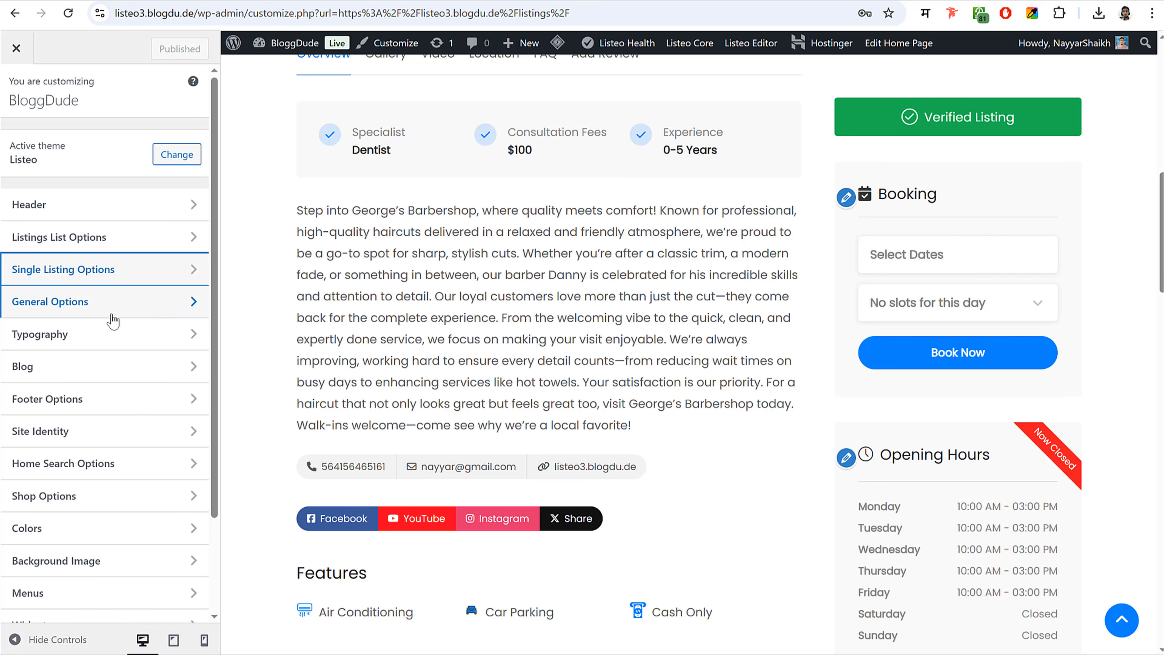
click(23, 60)
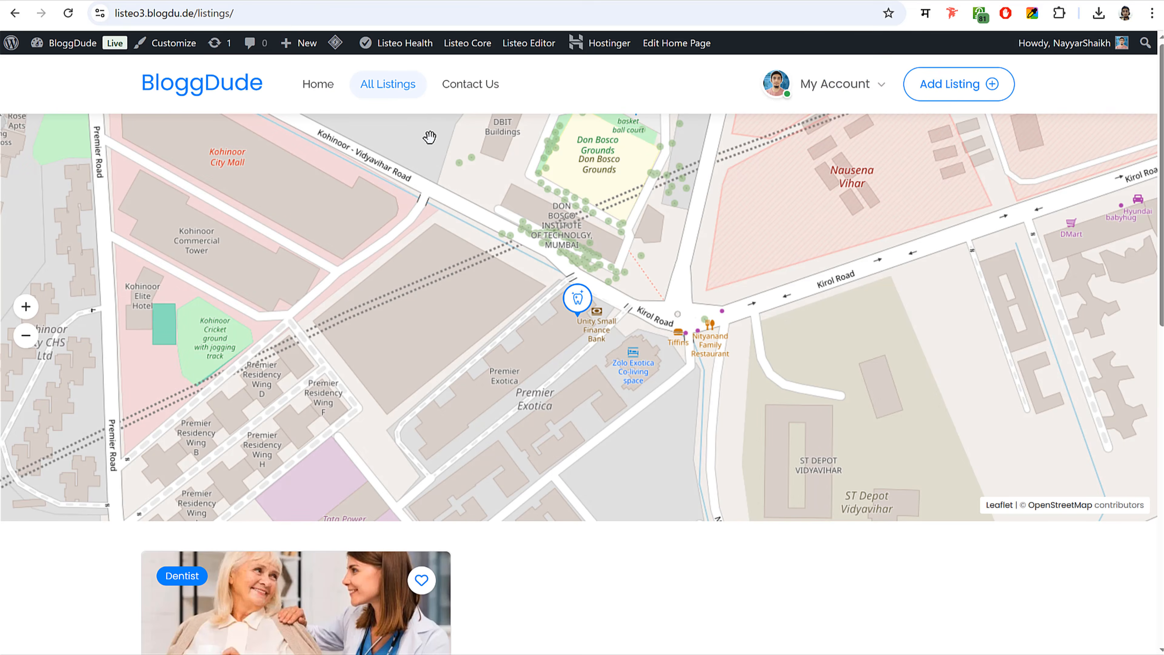
scroll(510, 249, down, 5)
scroll(626, 341, up, 5)
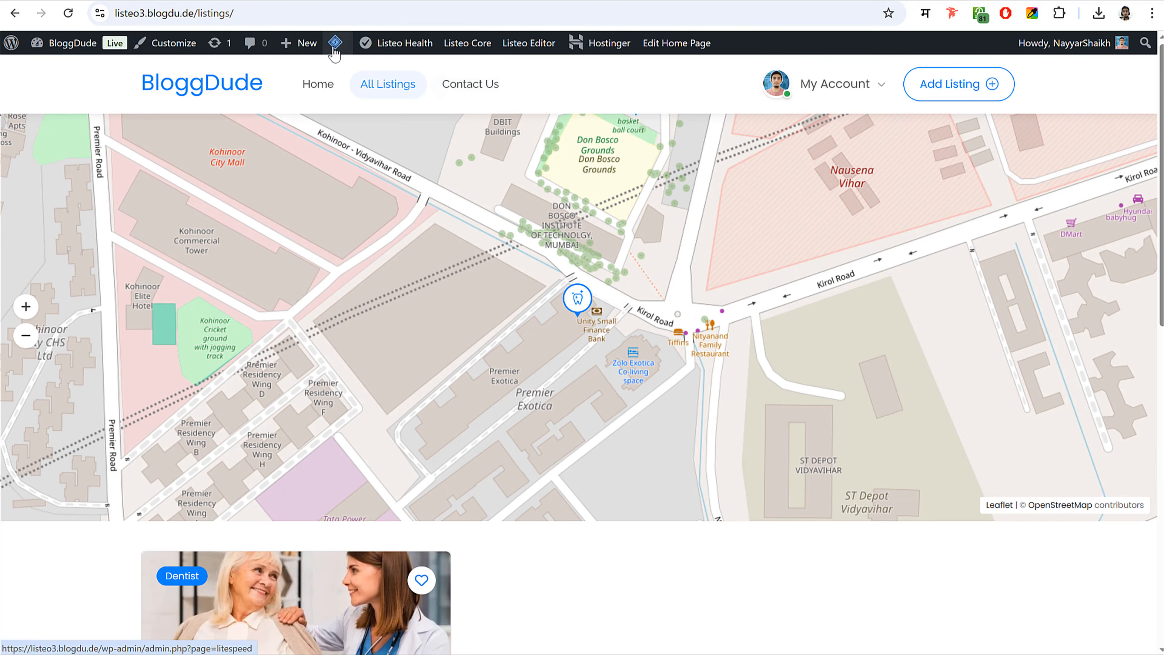
- Purge all LiteSpeed cache, then review Listeo Core Packages Options, leaving paid listings off
mouse_move(333, 41)
click(349, 110)
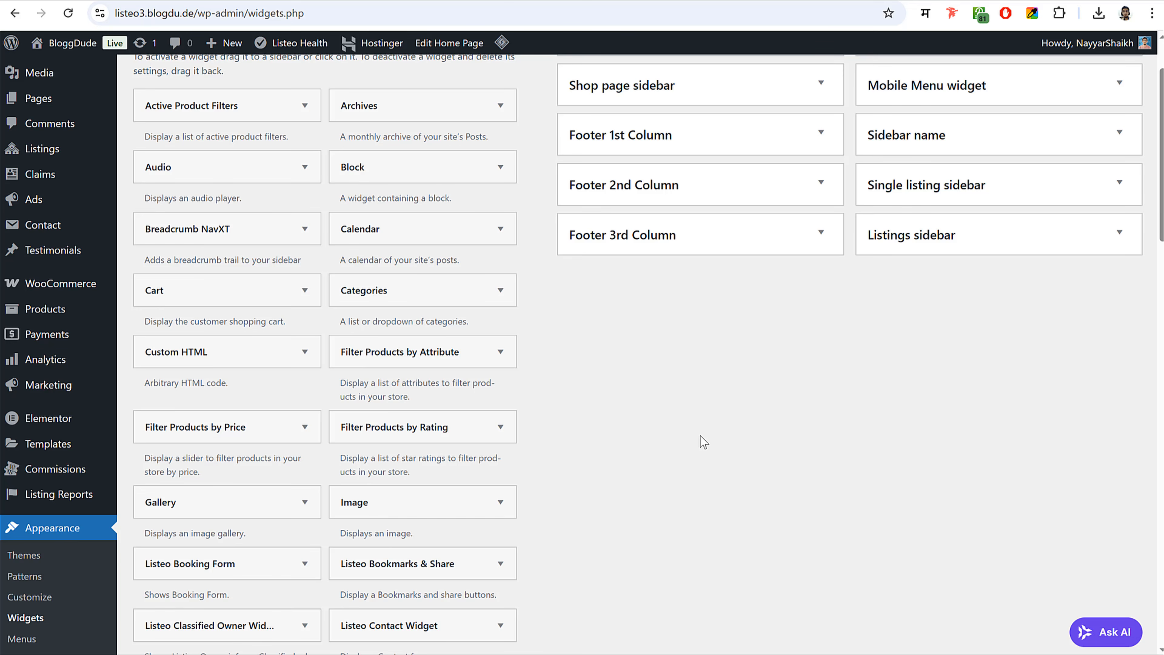
scroll(696, 414, down, 8)
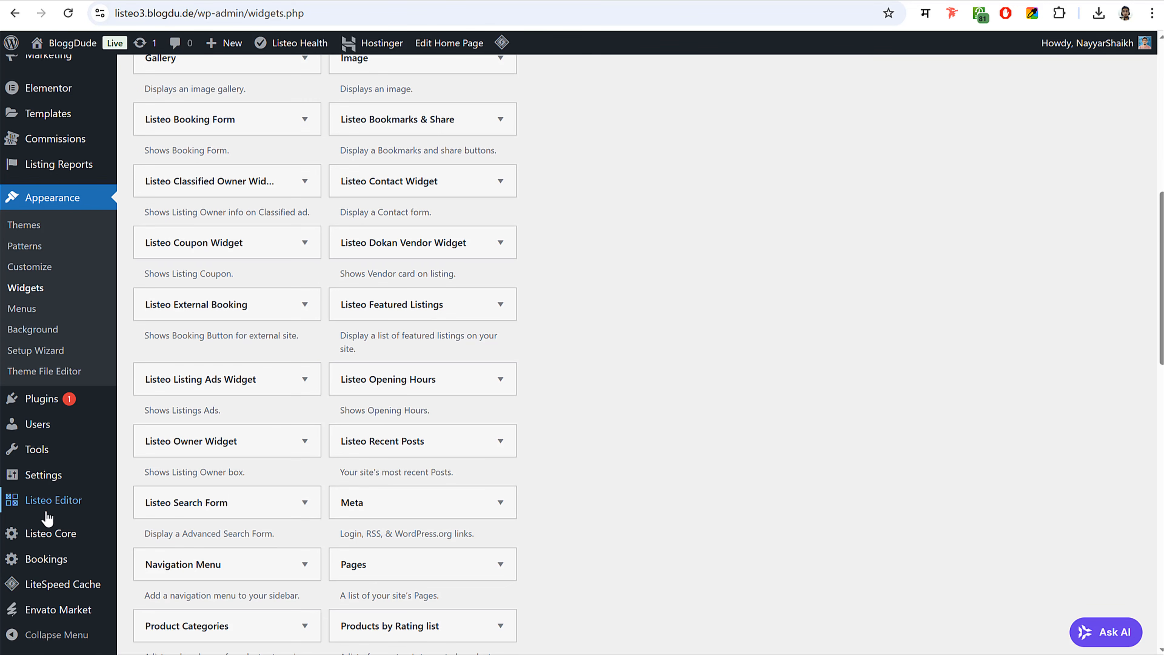
click(44, 540)
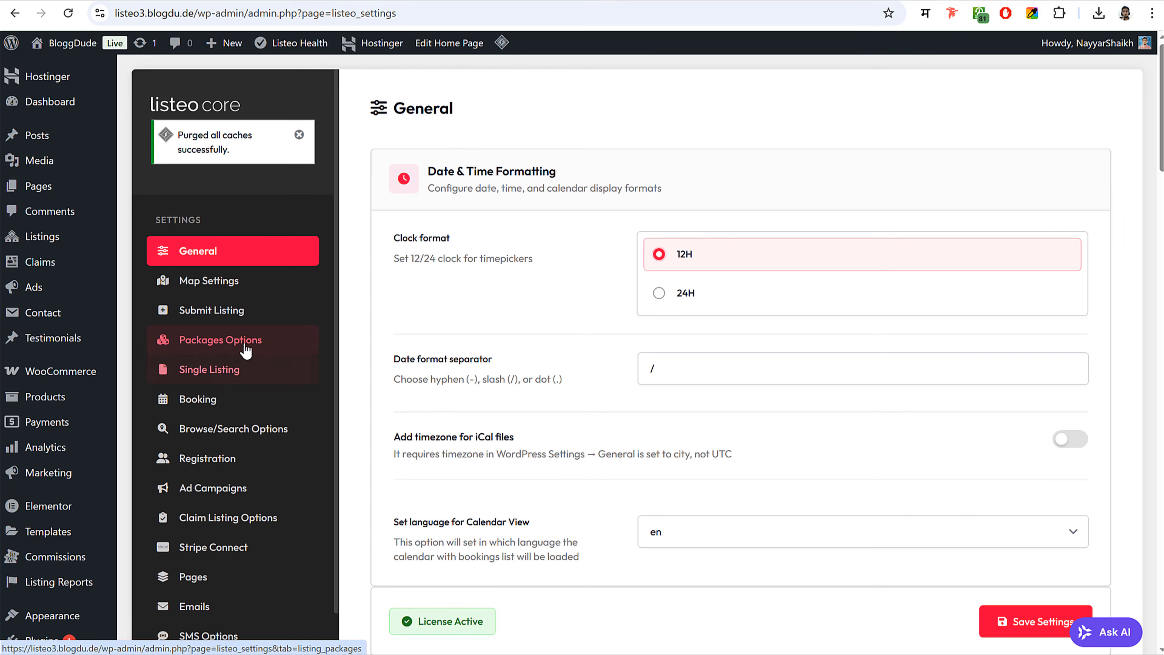
click(246, 350)
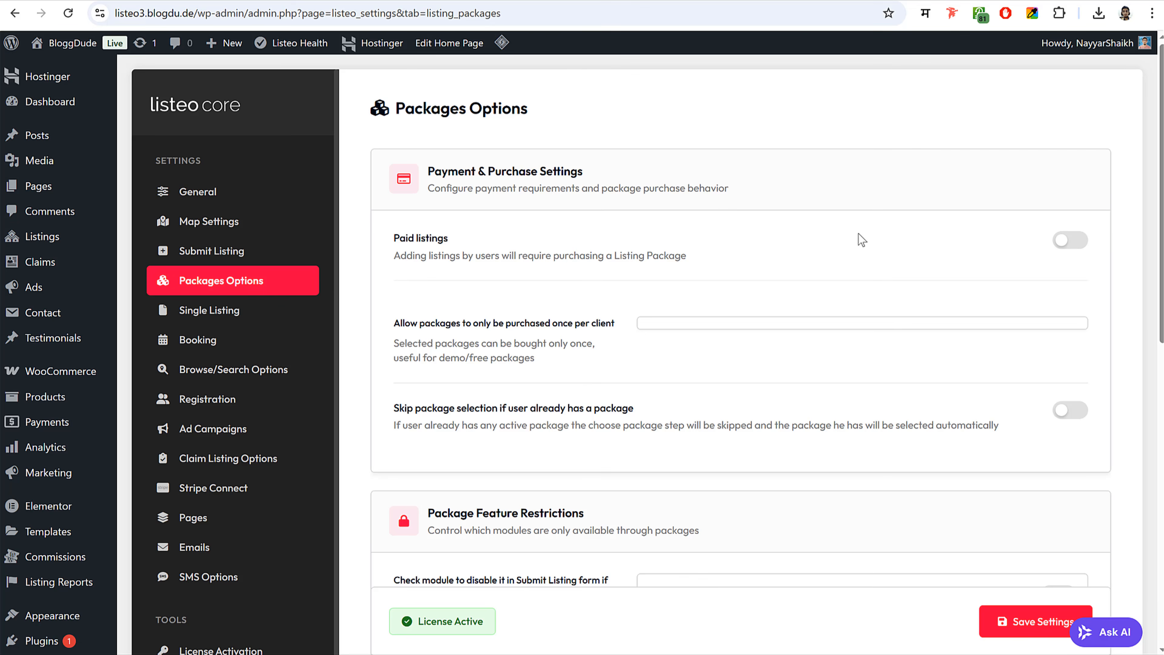
click(1082, 248)
click(1068, 241)
- Review the 10 commission rate in Listeo Core's General settings
click(294, 200)
scroll(783, 399, down, 6)
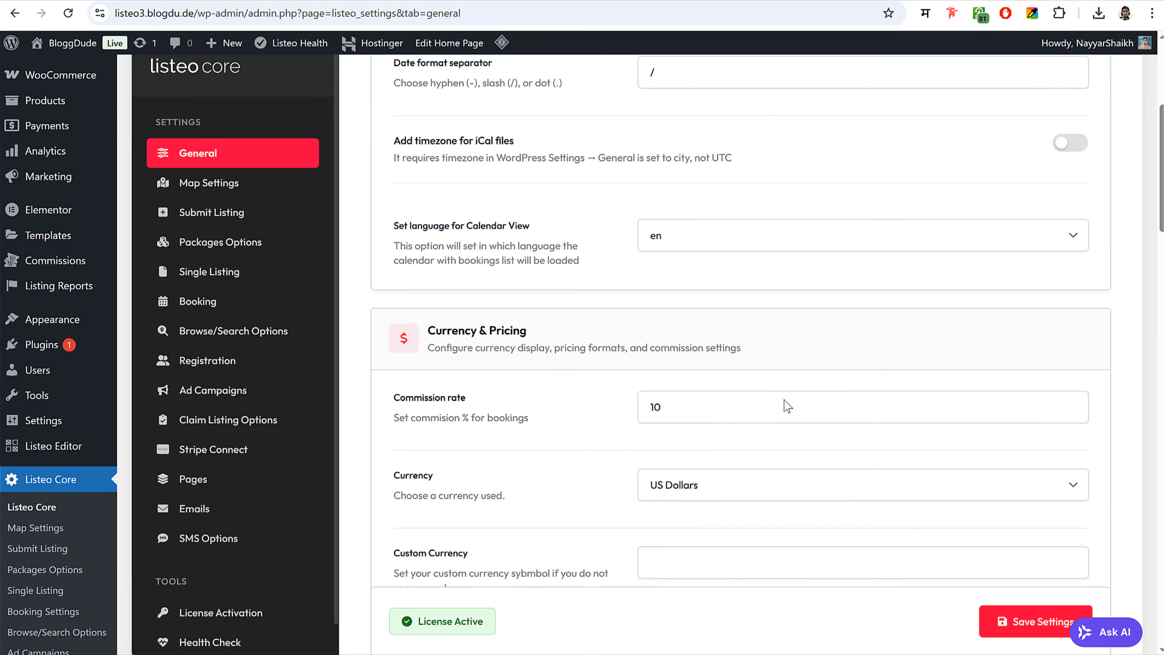
scroll(784, 399, down, 5)
drag(465, 179, 528, 194)
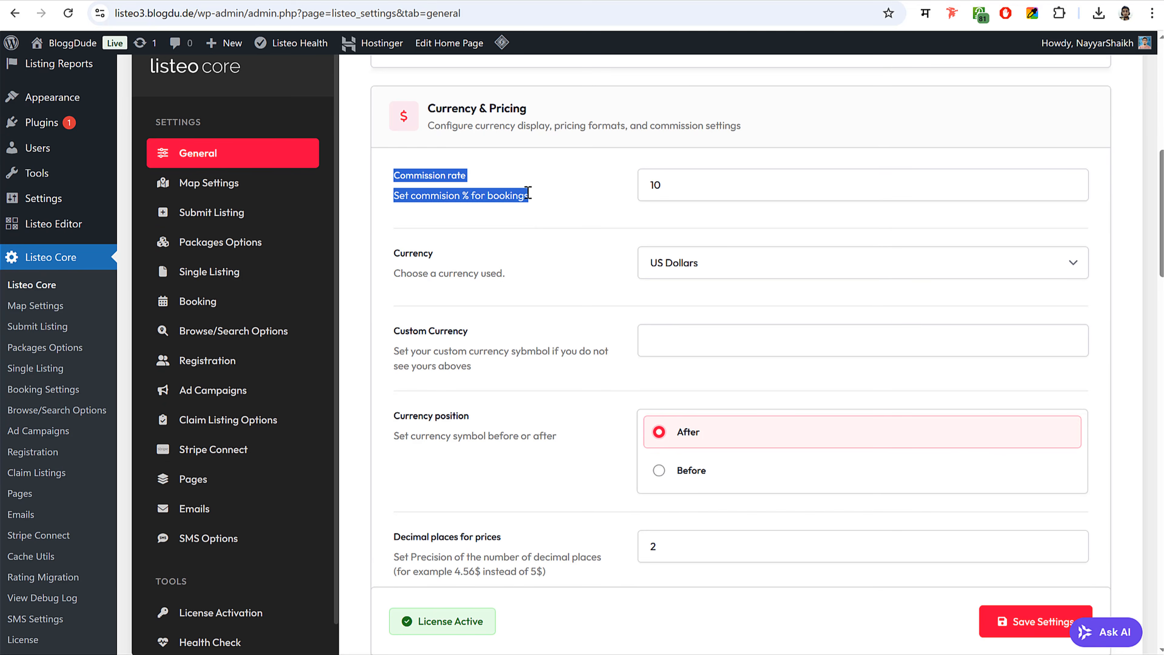
click(530, 194)
drag(678, 181, 623, 183)
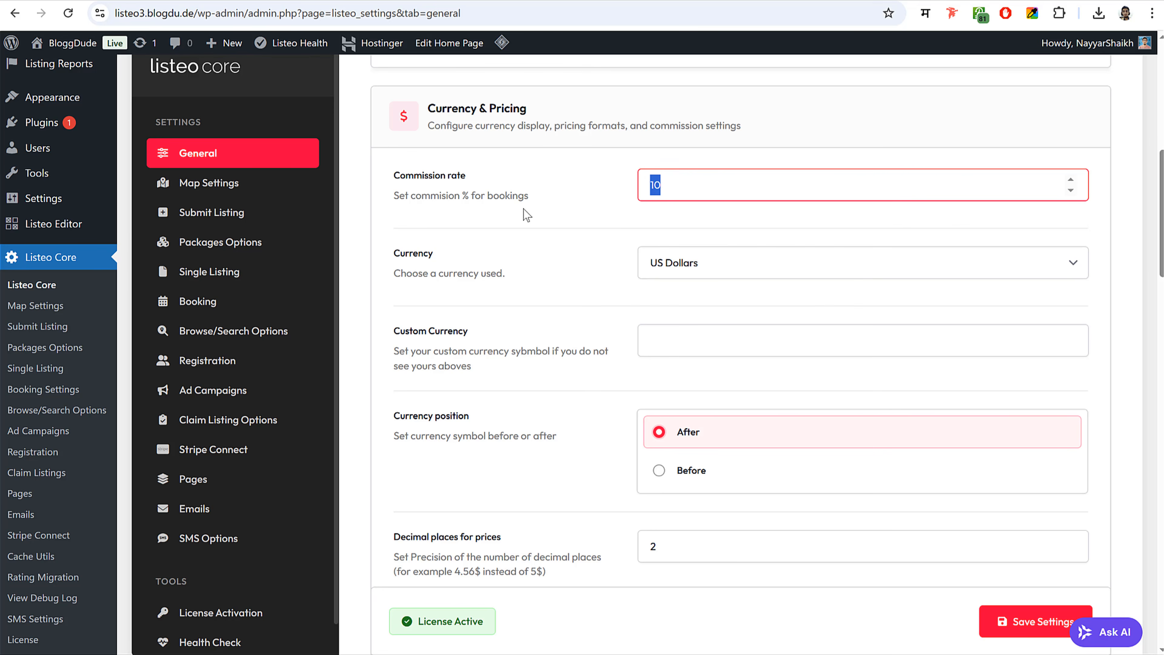
click(248, 390)
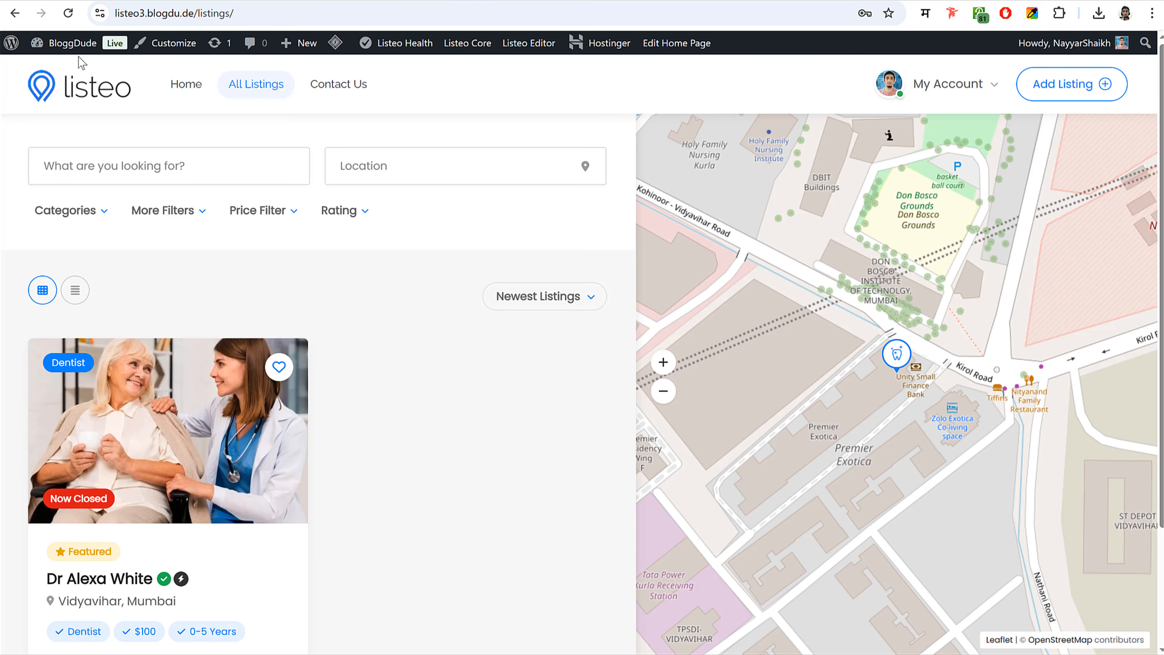
- Start a new product titled 'Ad Campaign'
click(76, 44)
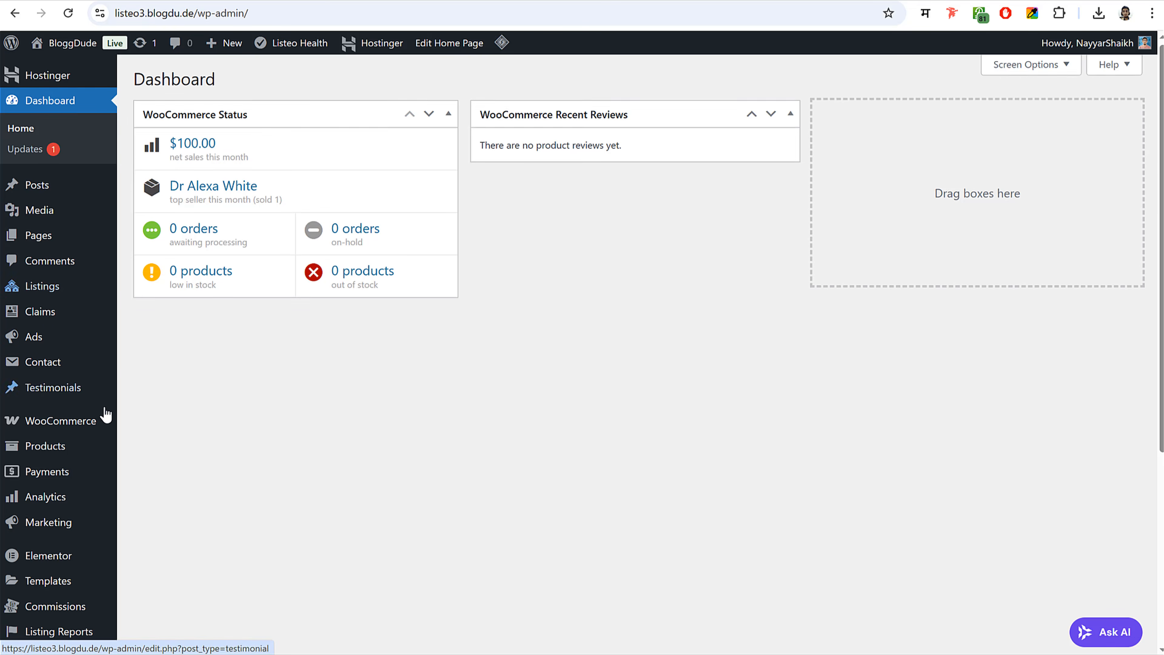
scroll(106, 414, down, 5)
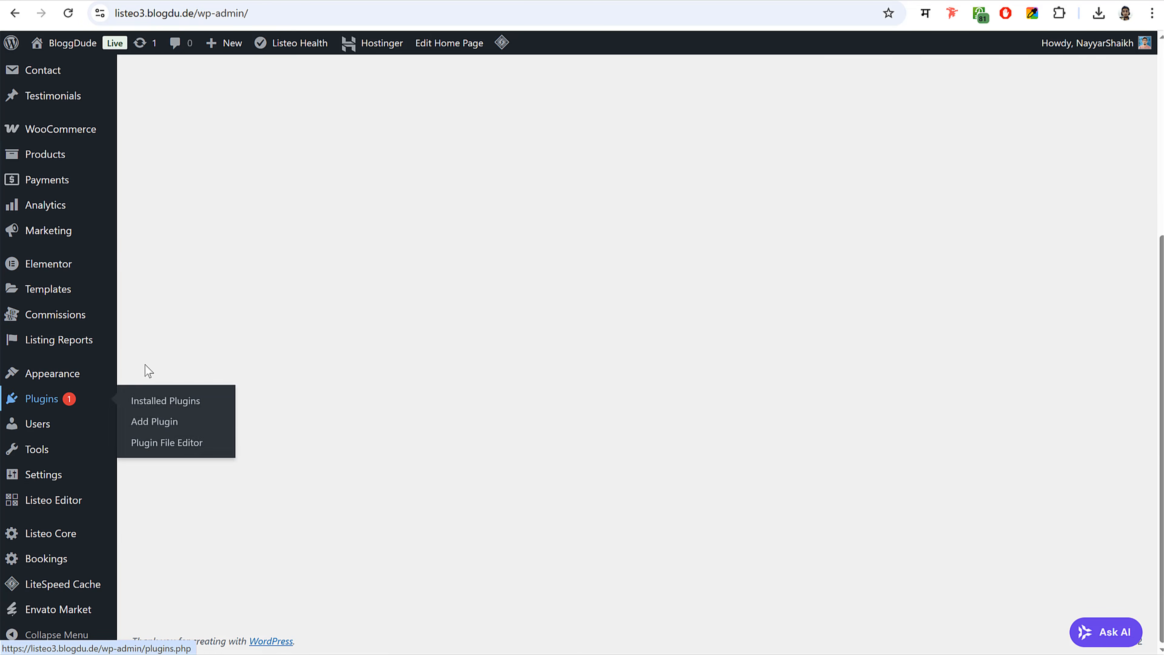
scroll(148, 370, up, 3)
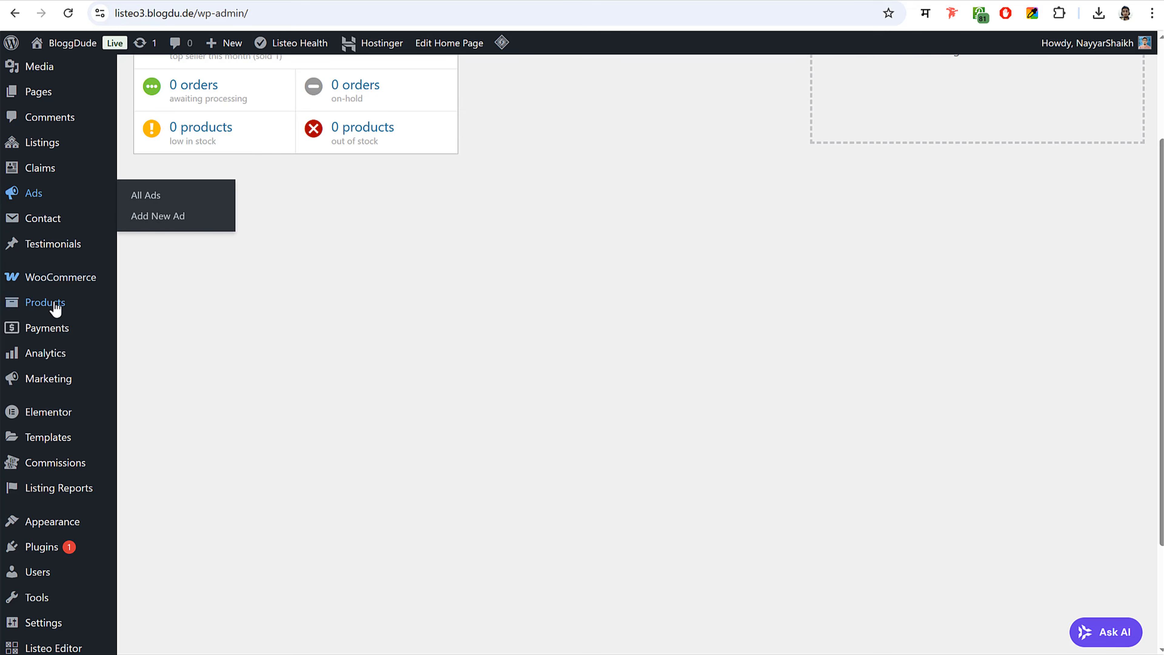
mouse_move(59, 309)
click(185, 331)
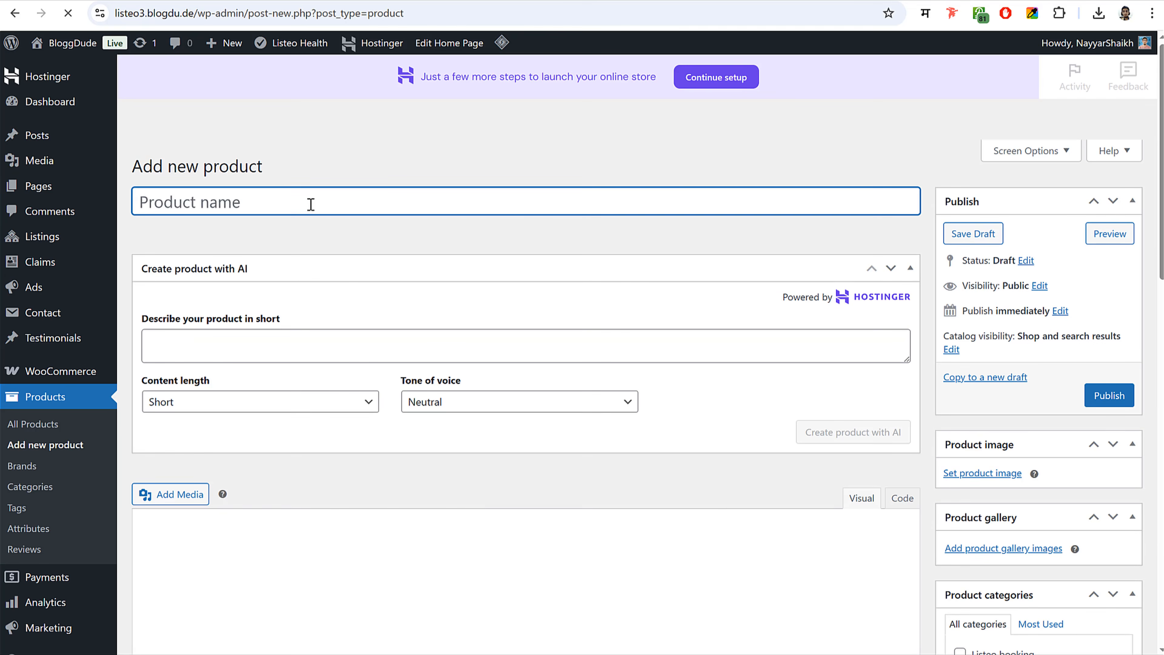
text(Ad Camp)
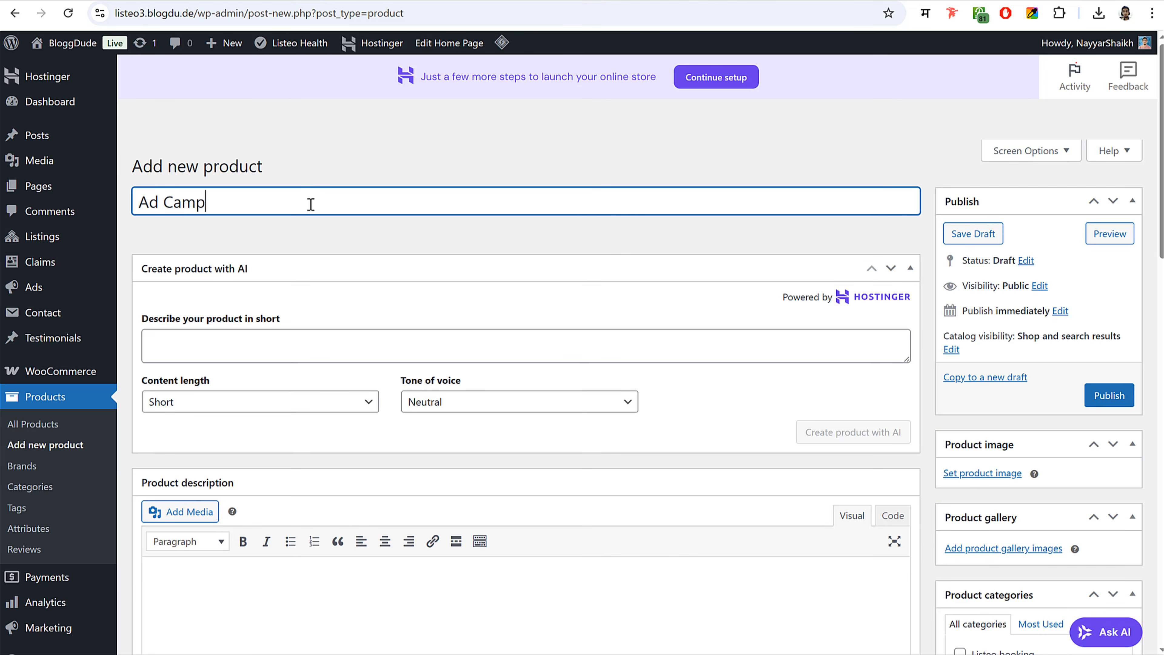
text(aign)
- Set the product type to Listeo Ad Campaign and publish it
scroll(537, 223, down, 8)
scroll(561, 247, up, 6)
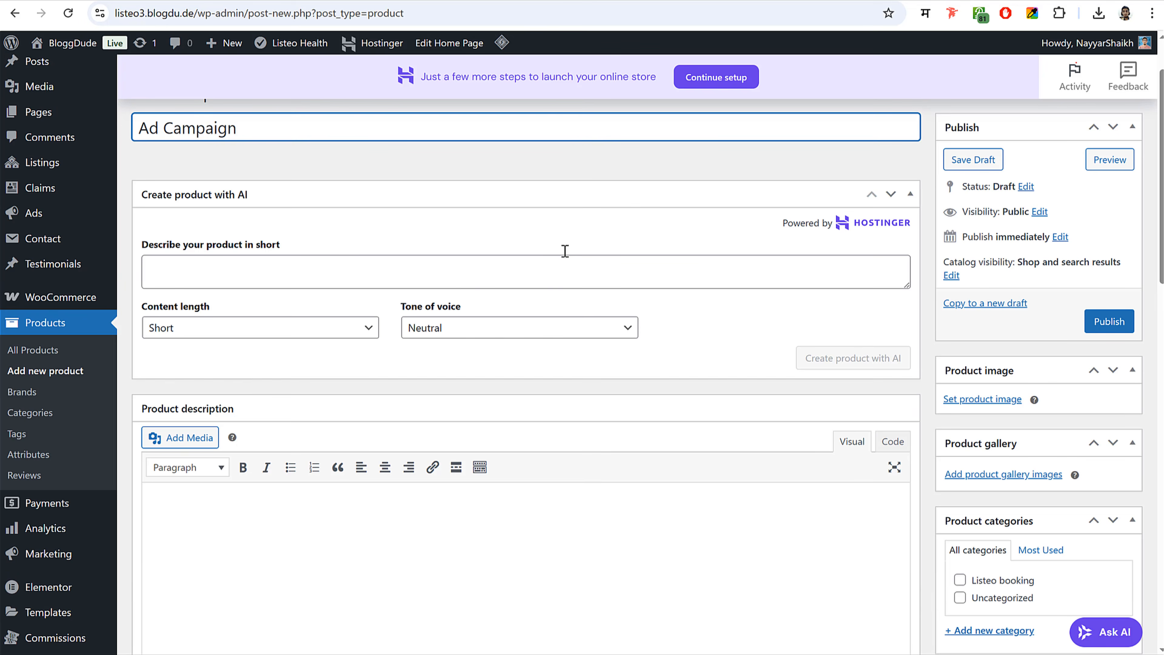
click(716, 198)
scroll(671, 281, down, 10)
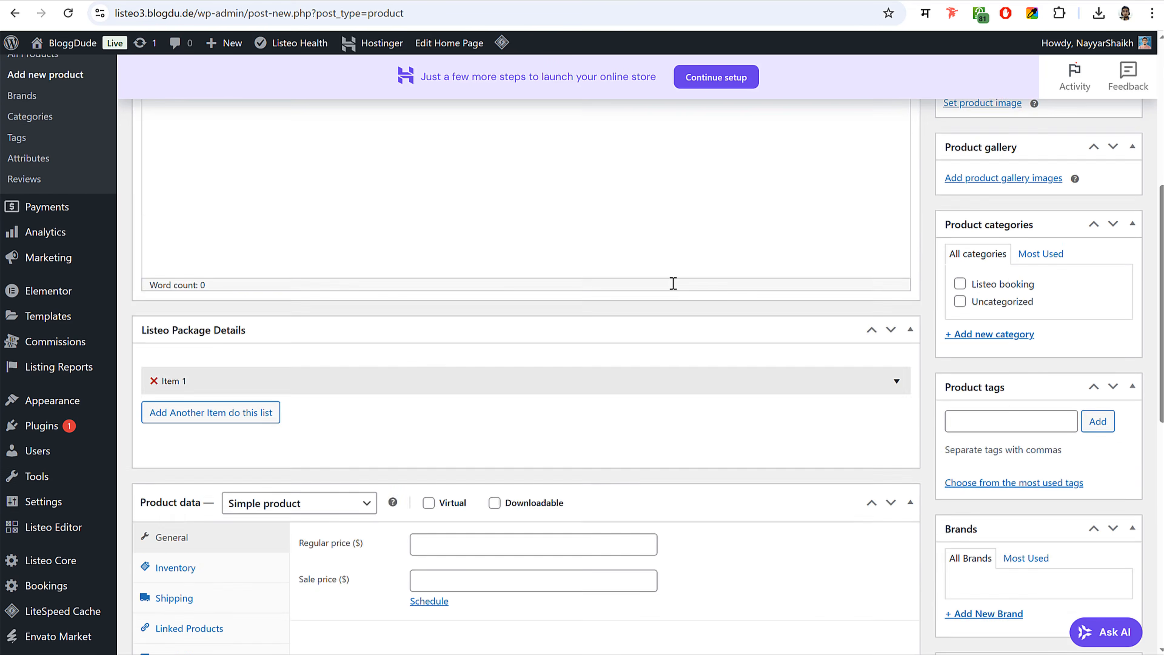
click(299, 208)
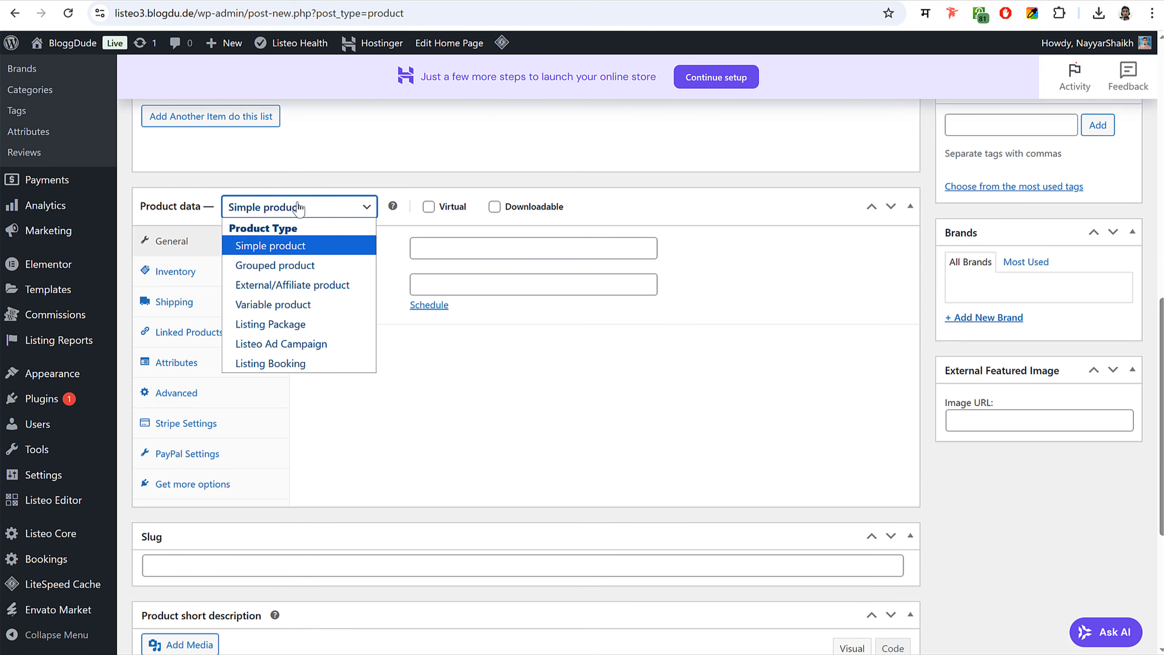
click(289, 347)
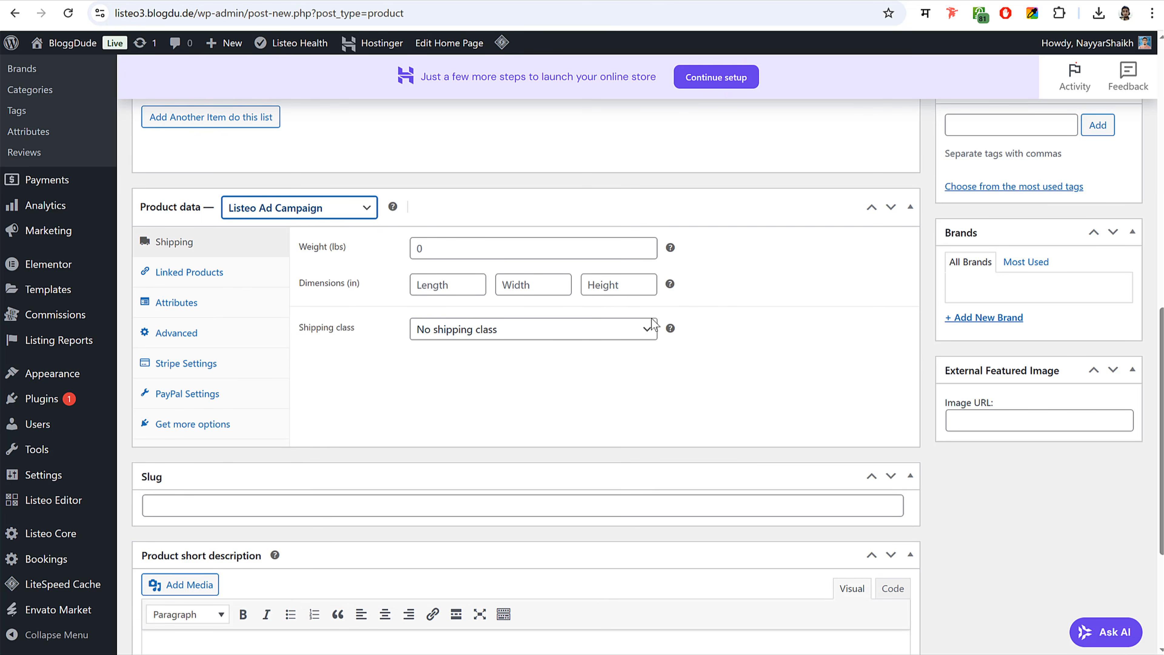
scroll(734, 320, up, 10)
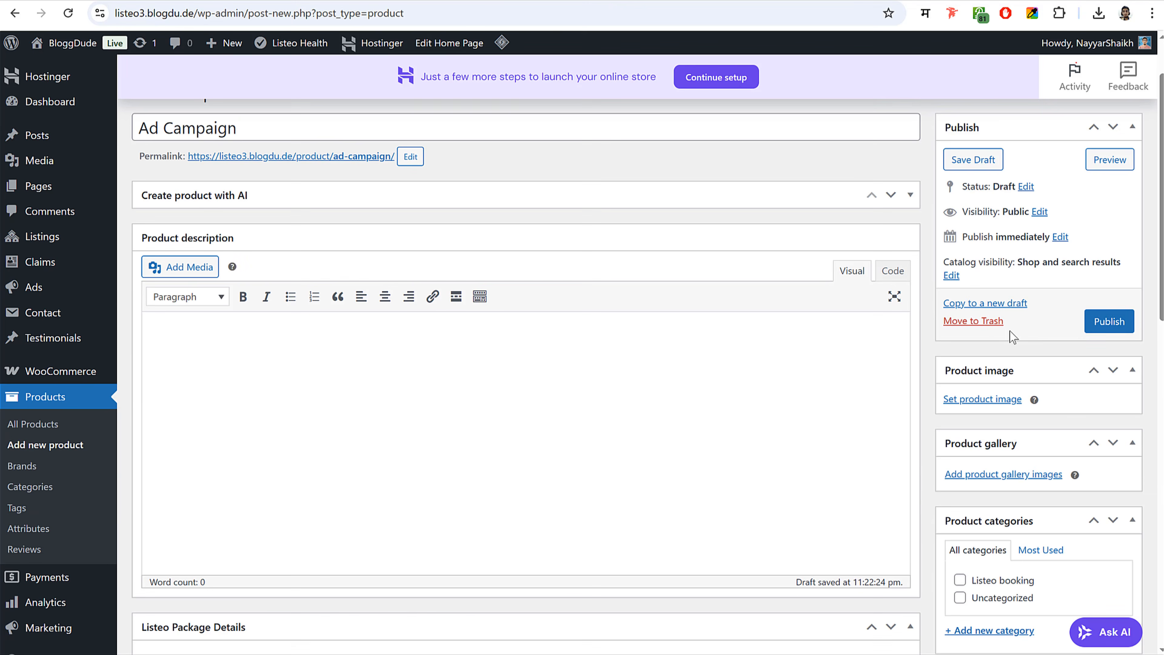
click(1117, 323)
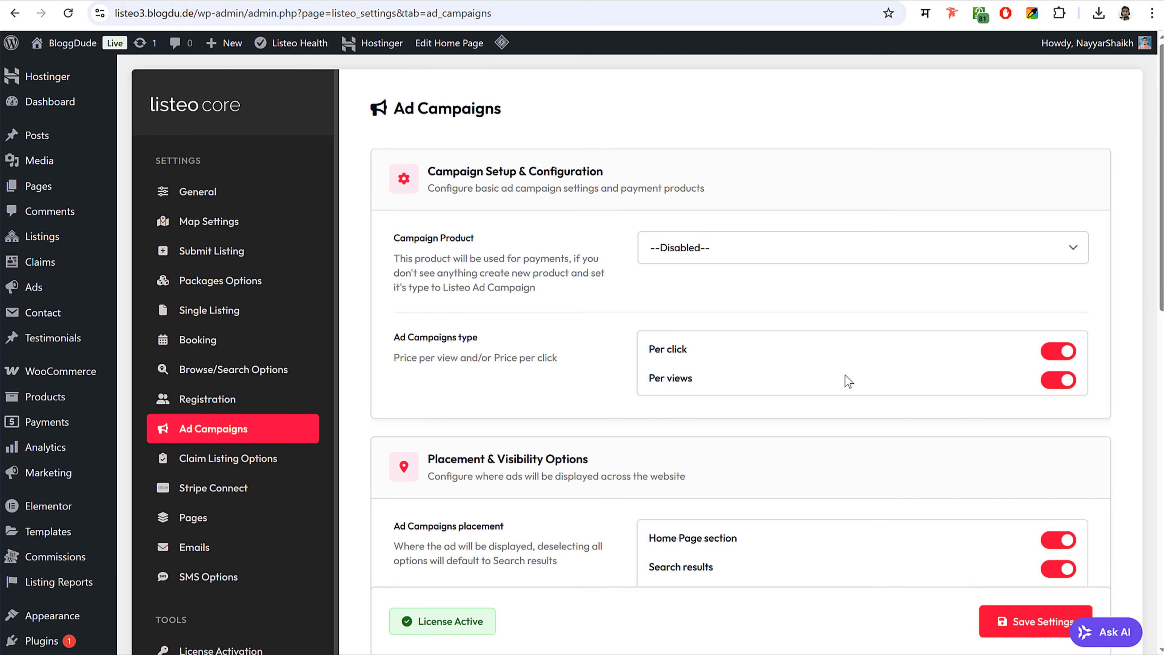
- Reload the Ad Campaigns settings and choose Ad Campaign as the Campaign Product
scroll(848, 380, down, 10)
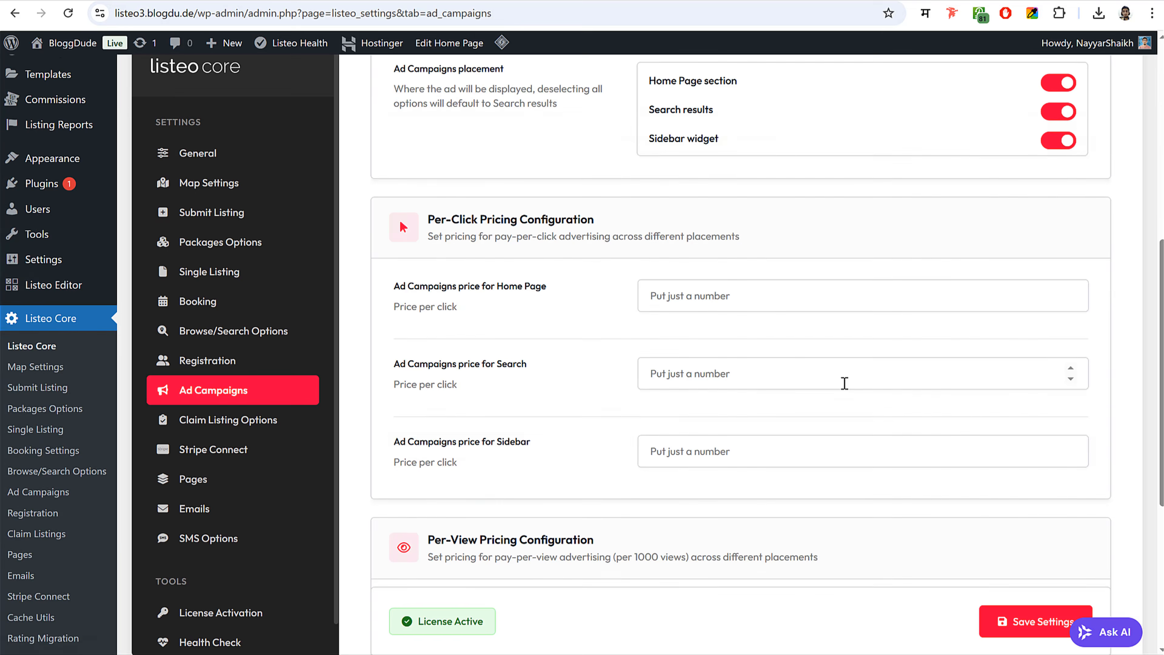
click(68, 14)
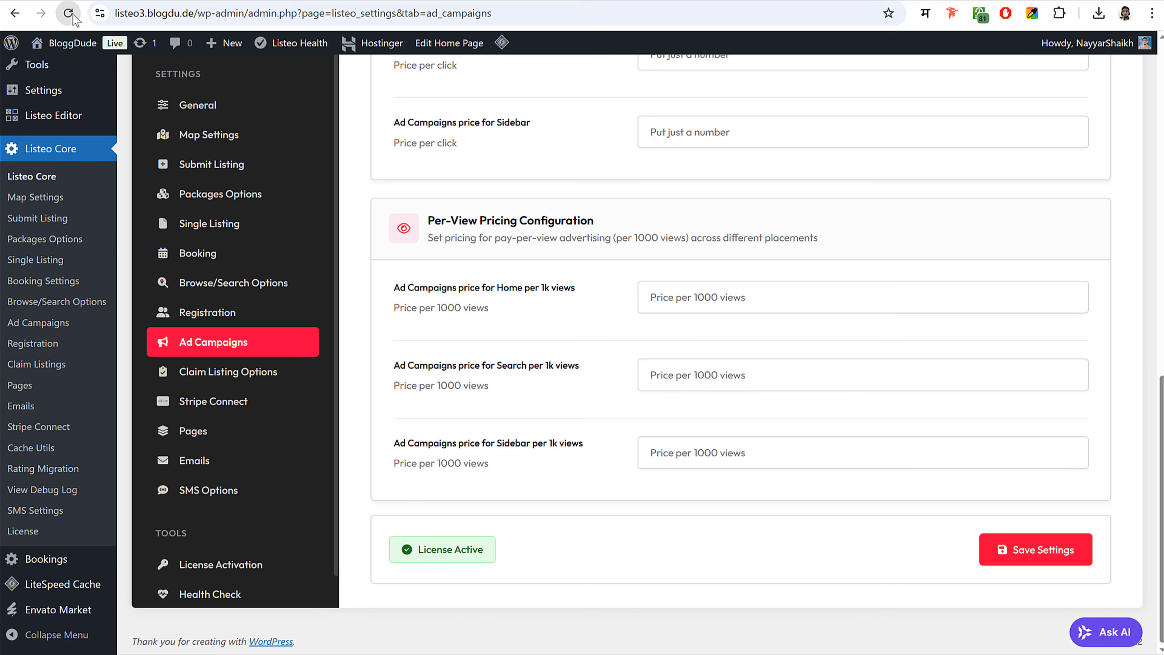
scroll(607, 374, up, 10)
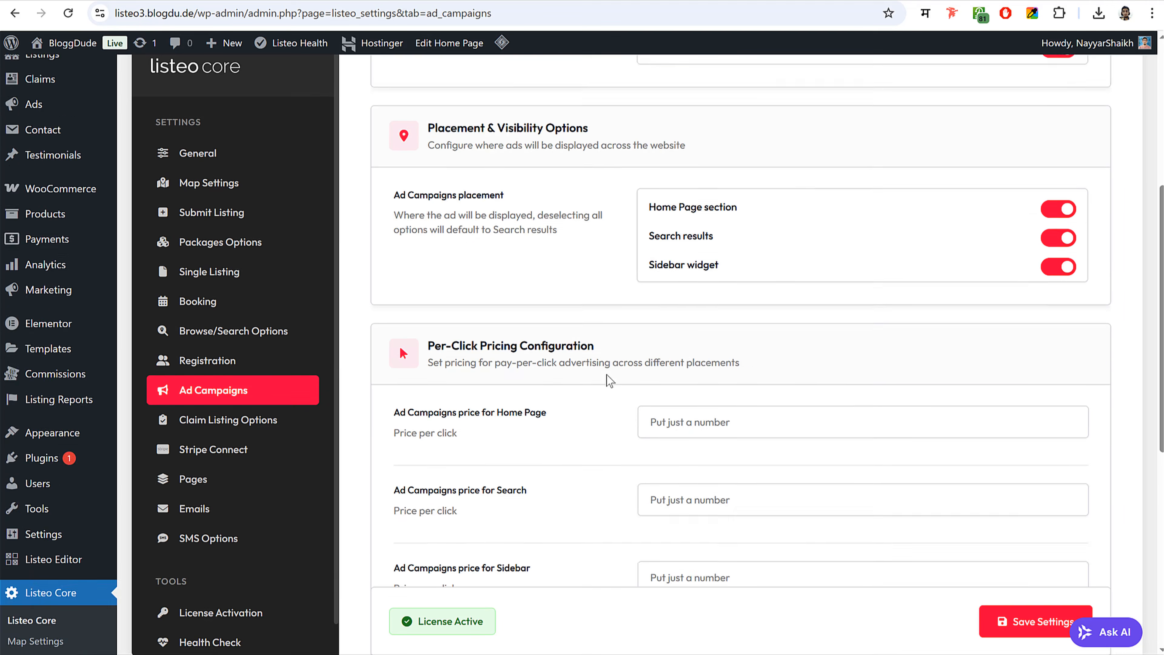
click(687, 255)
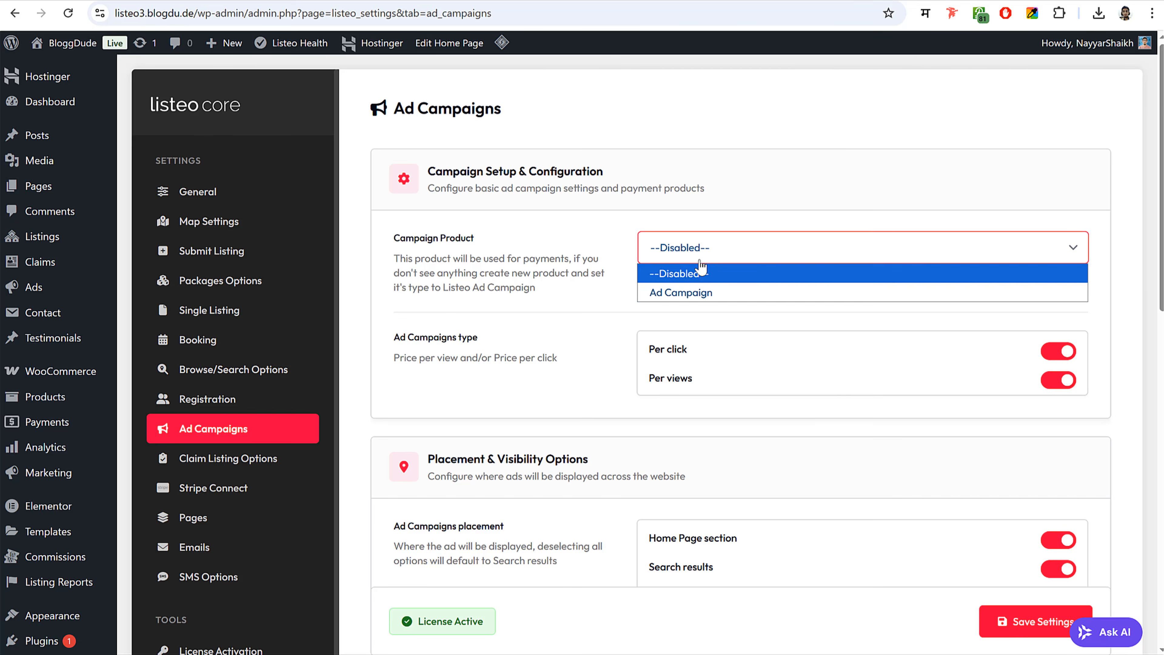
click(711, 294)
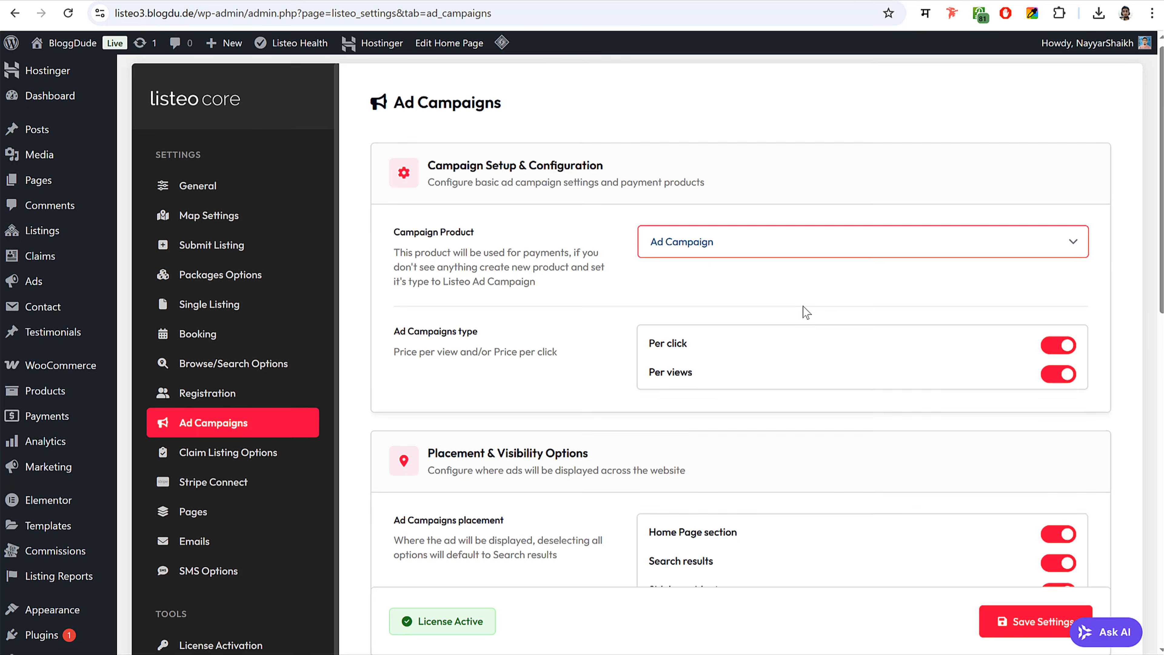
- Enter per-click prices of 0.10 for Home Page, 0.2 for Search and 0.1 for Sidebar
scroll(803, 306, down, 3)
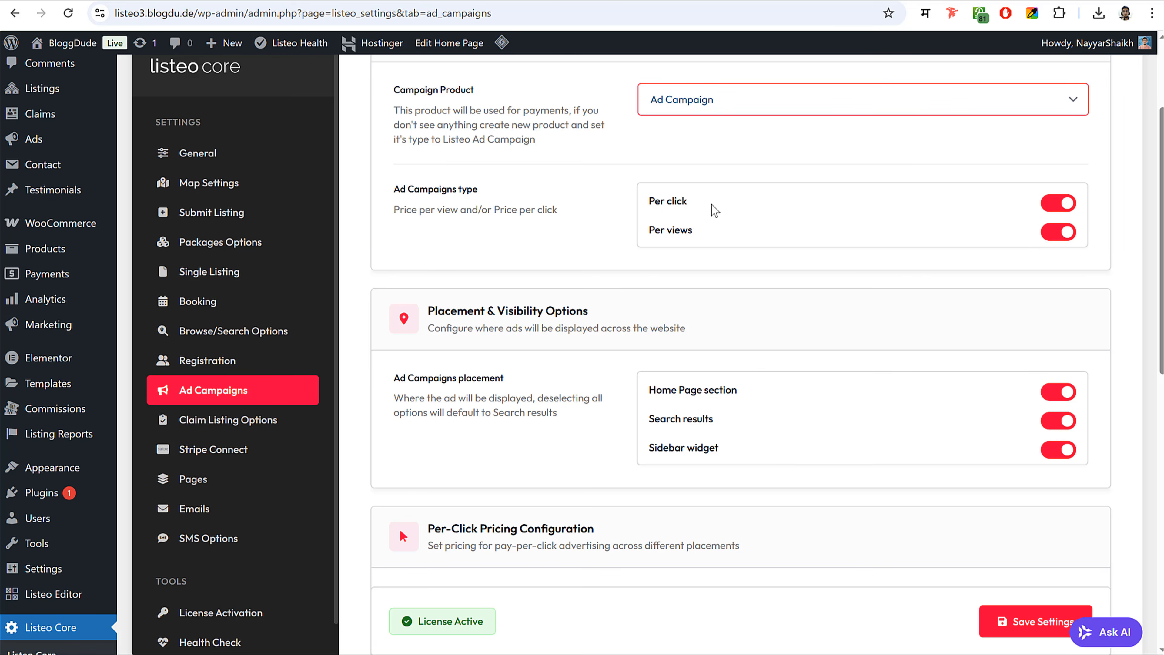
scroll(878, 330, down, 3)
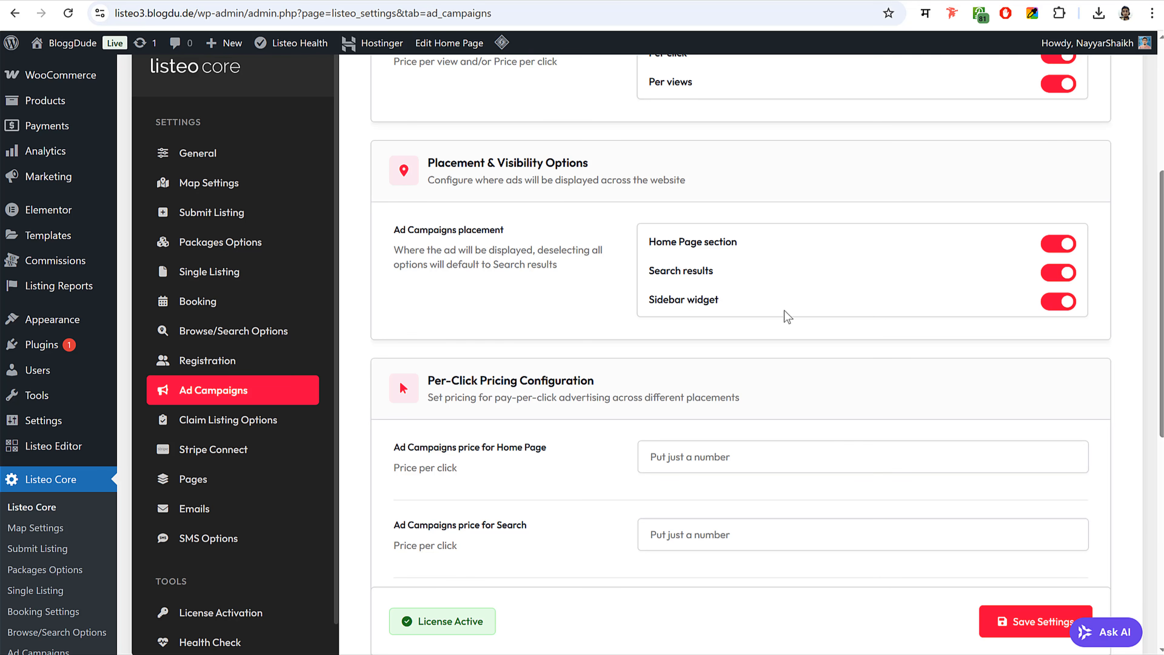
scroll(787, 316, down, 5)
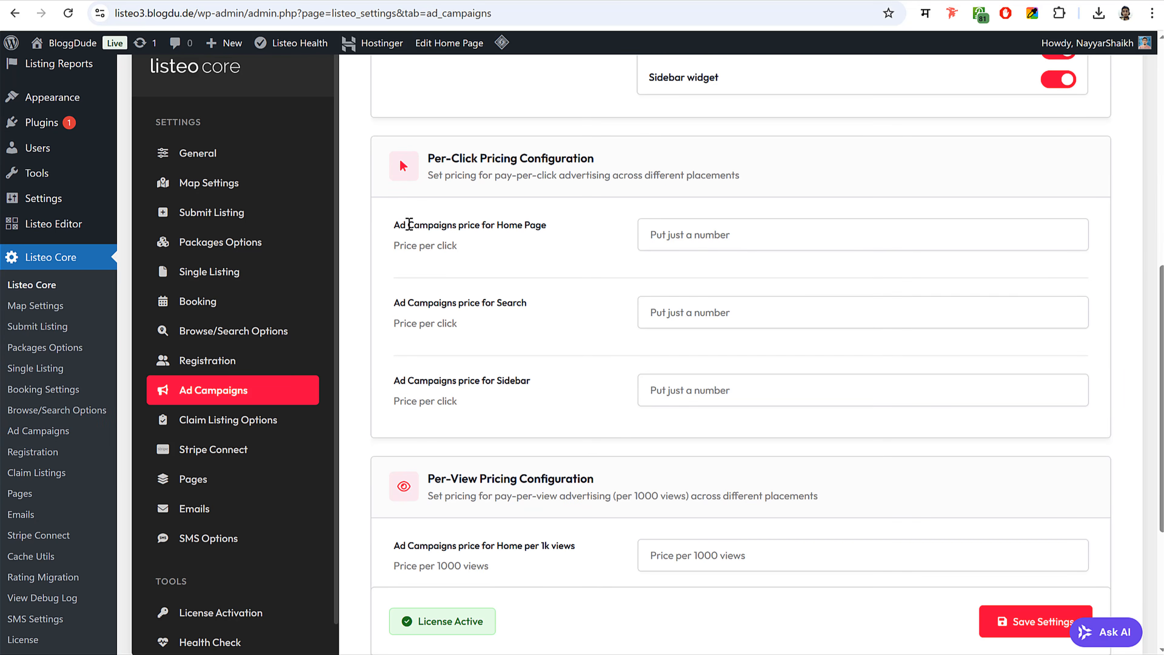
drag(400, 225, 546, 230)
click(545, 236)
click(680, 233)
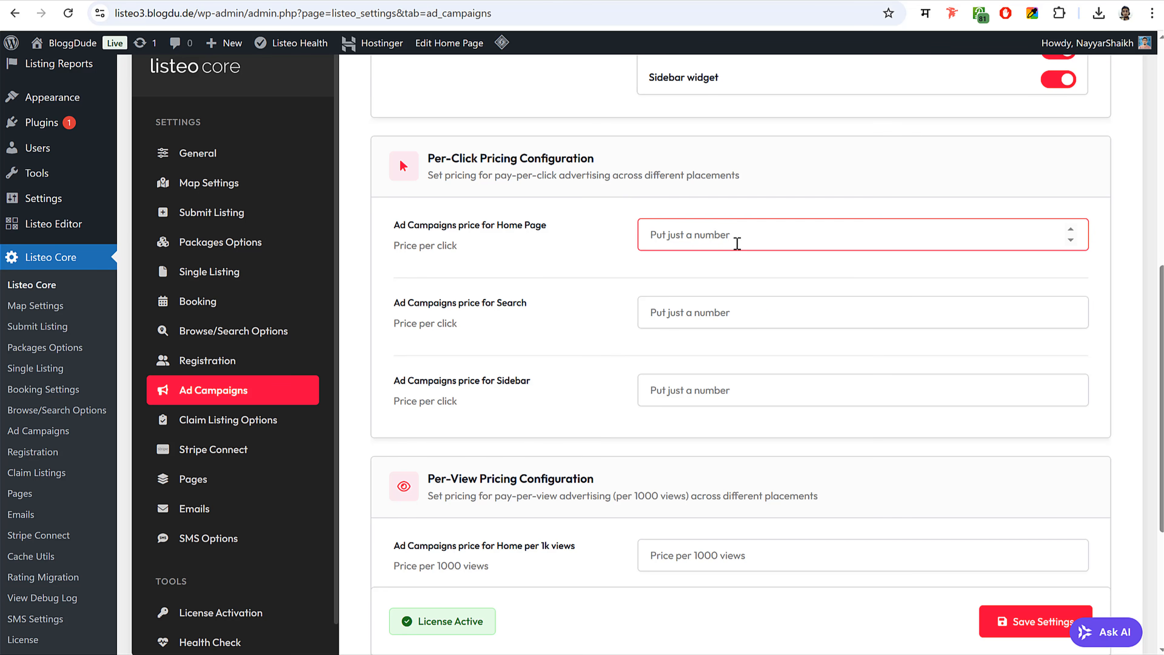
text(1)
drag(660, 235, 609, 241)
click(669, 308)
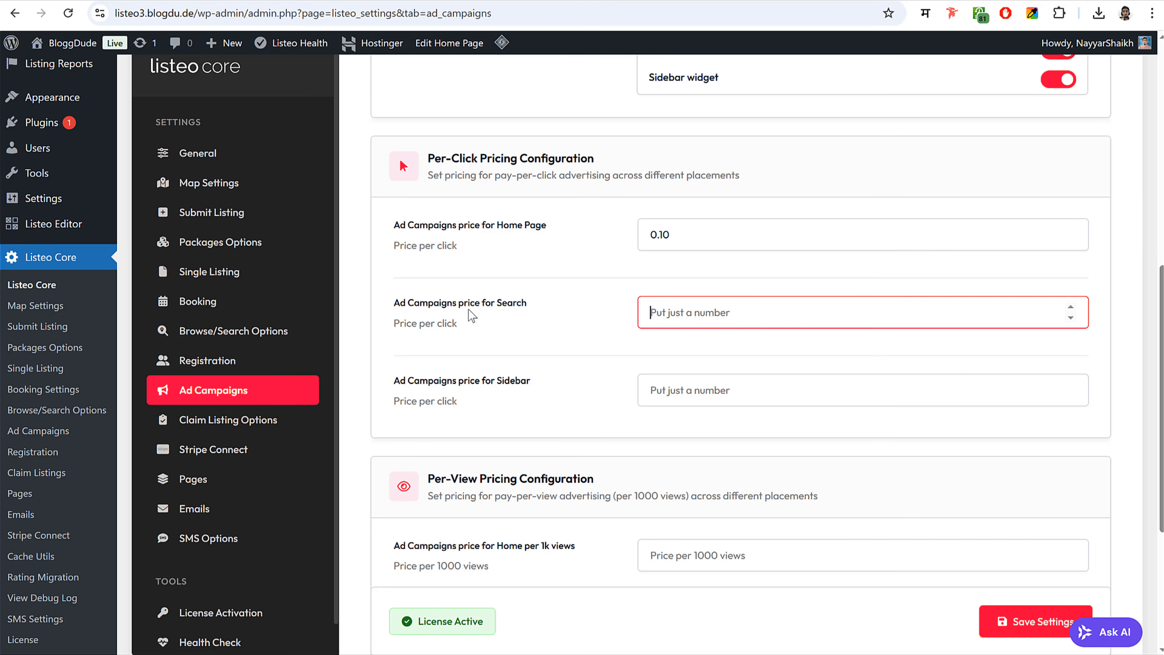
double_click(502, 303)
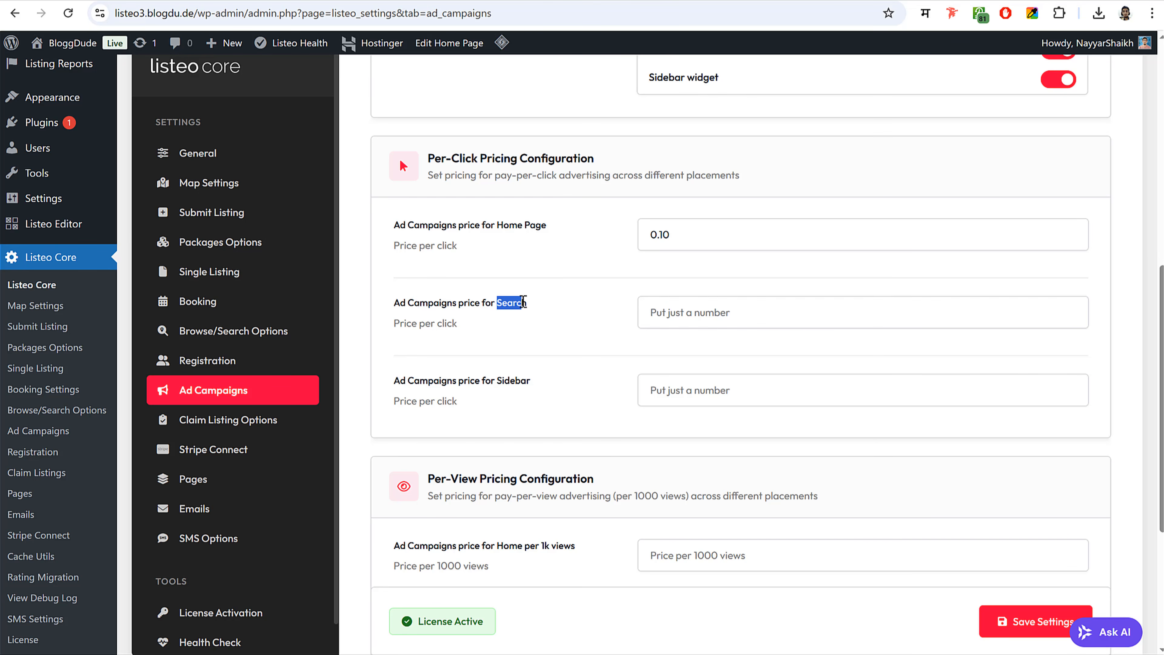
click(684, 298)
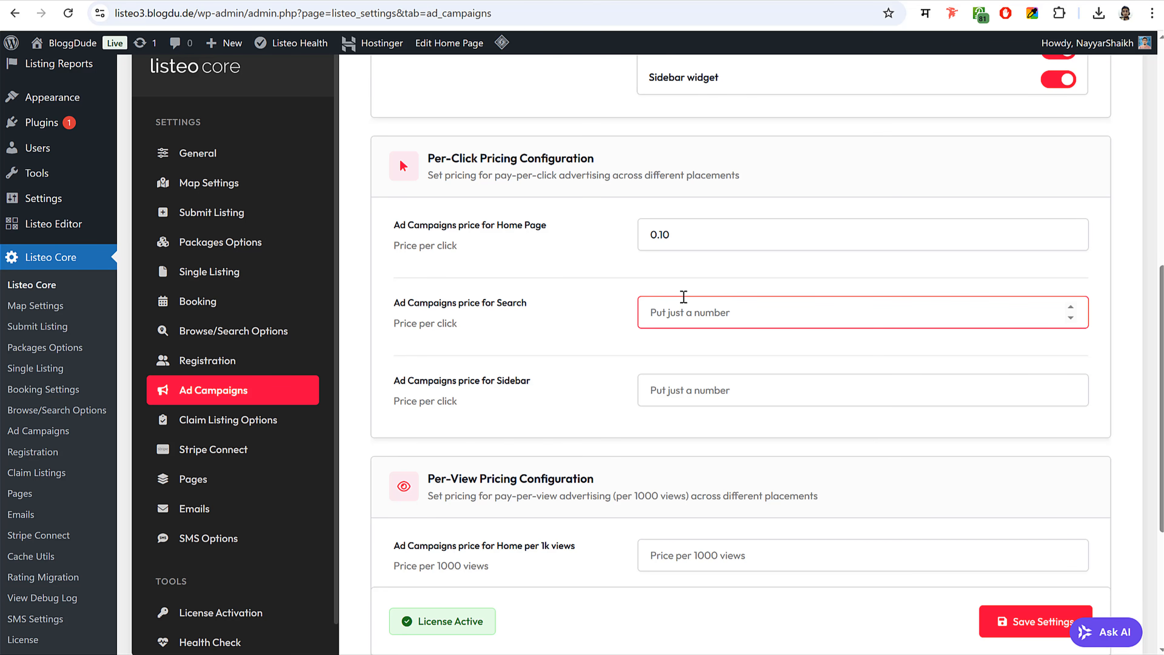
text(0.2)
click(692, 399)
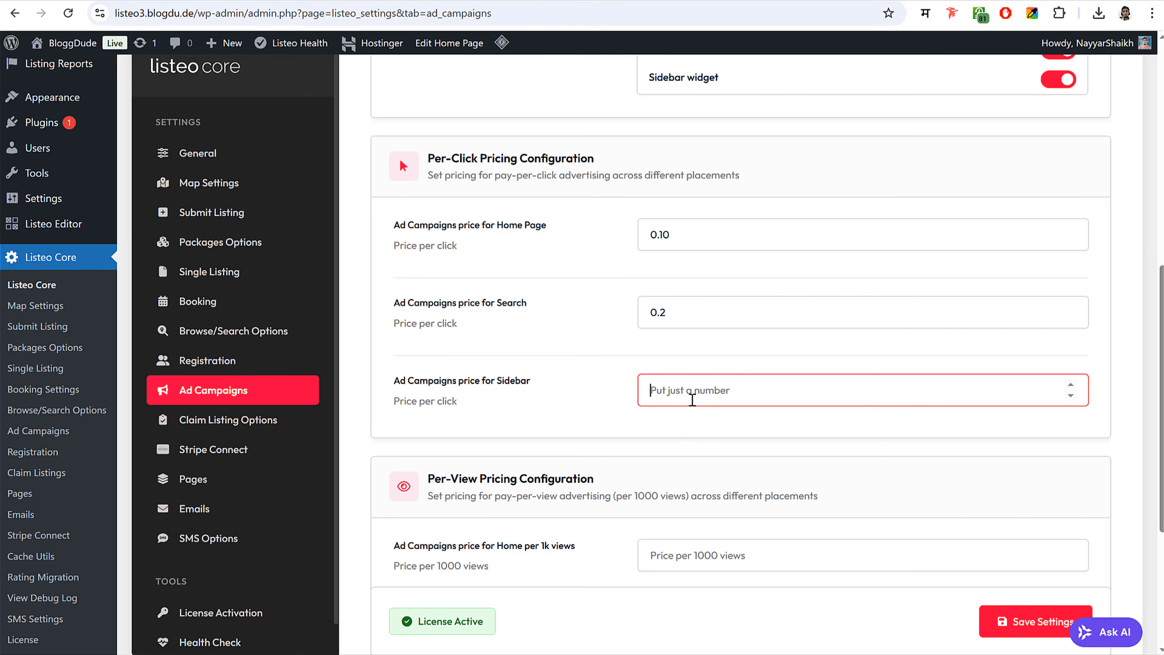
text(0.1)
- Set per-1k-view prices to 3, 5 and 3 and save the settings
scroll(751, 398, down, 4)
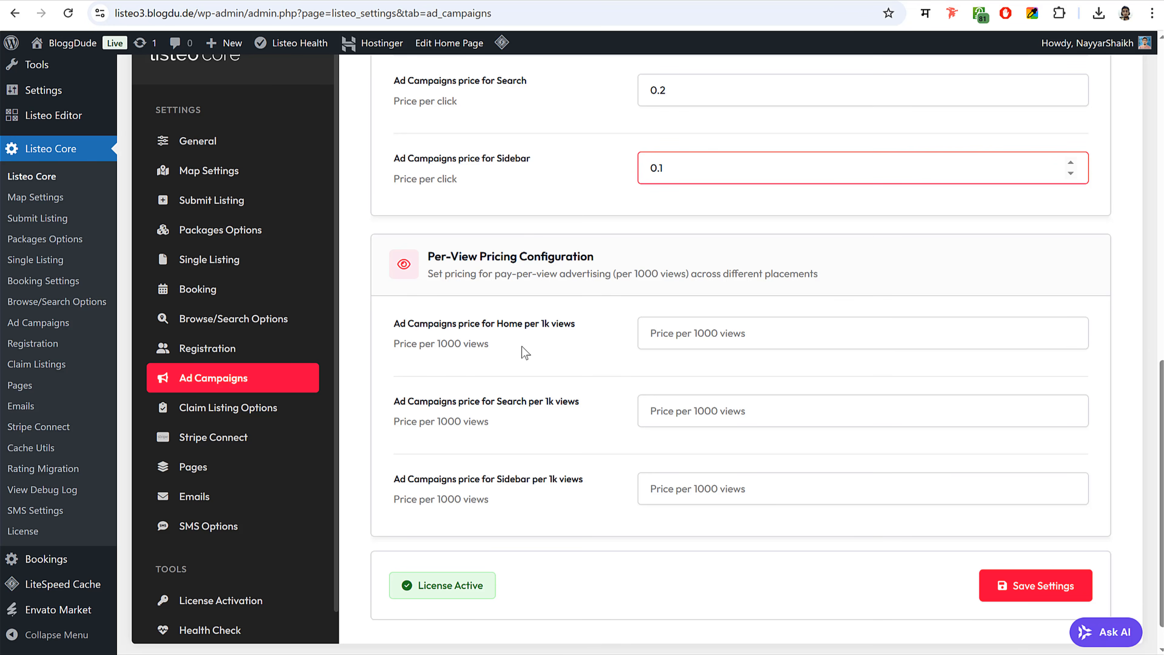
drag(449, 343, 490, 344)
click(715, 333)
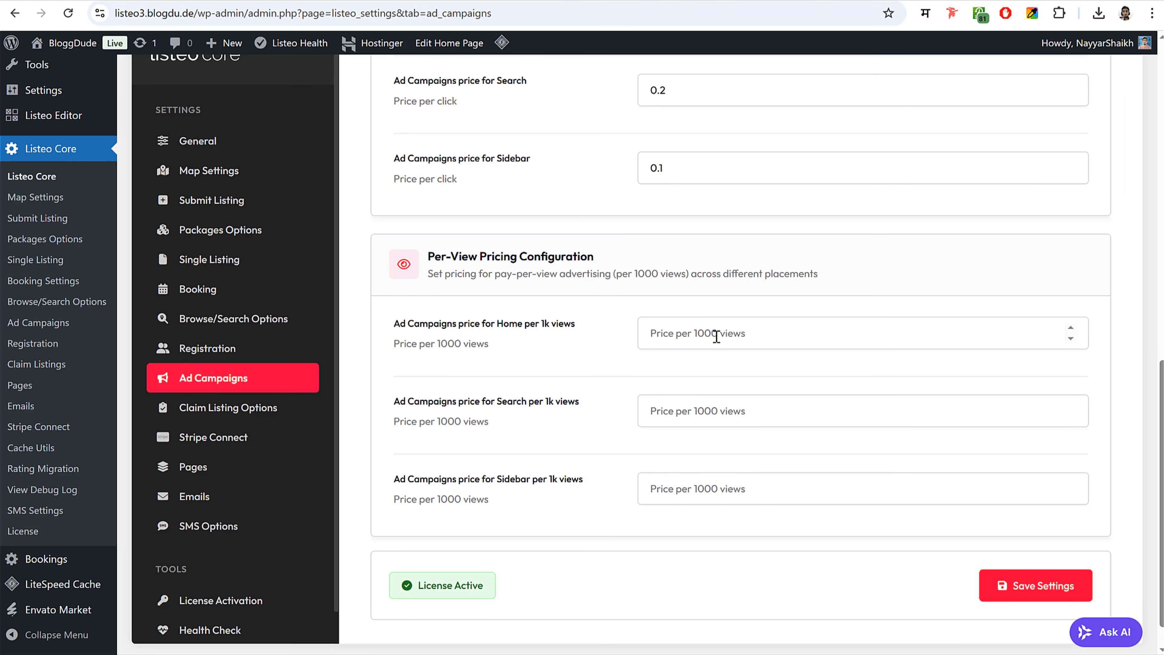
text(3)
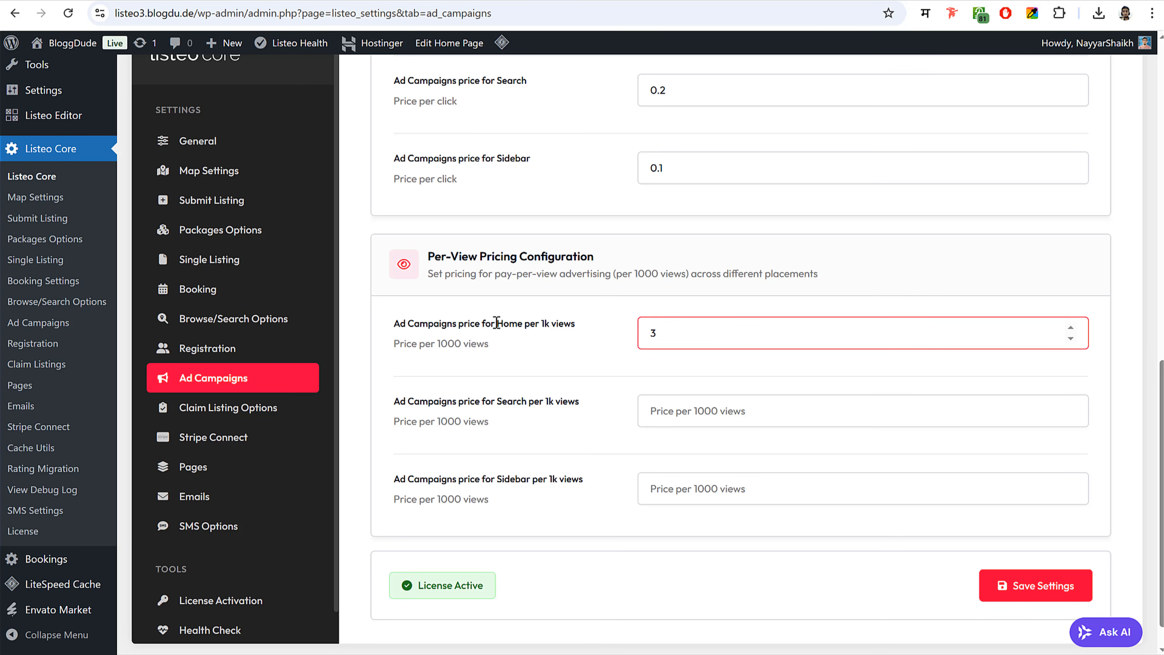
drag(497, 324, 527, 323)
click(670, 407)
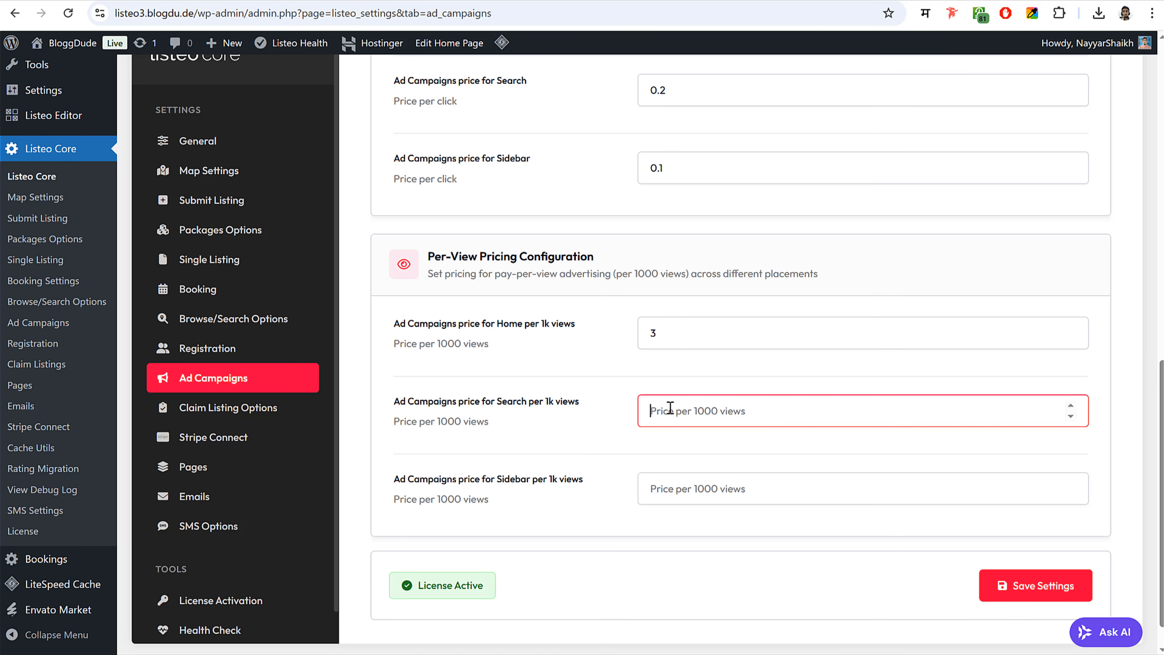
text(5)
drag(436, 419, 488, 421)
click(540, 429)
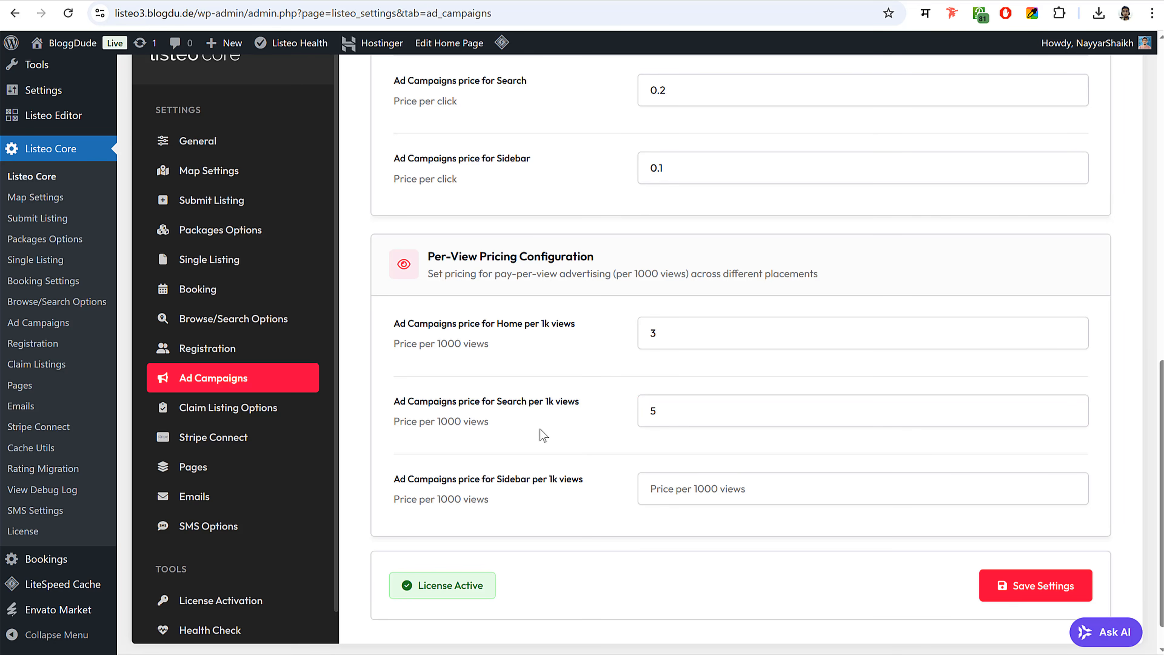
click(682, 484)
text(3)
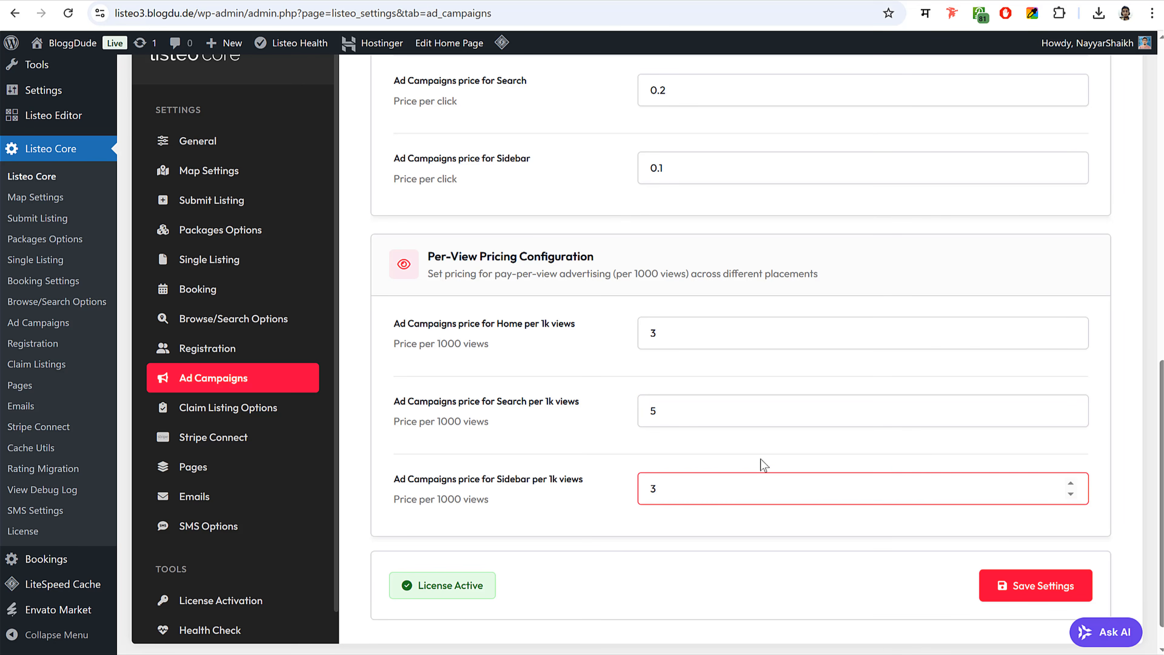
click(1020, 593)
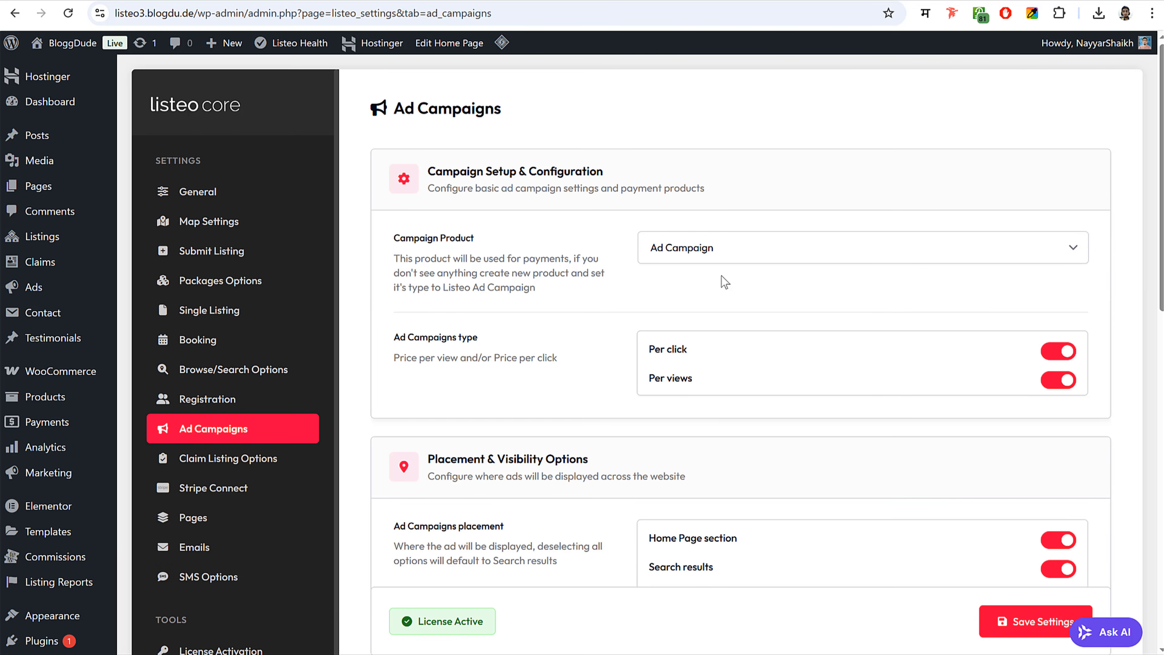
- Open the site as a logged-out visitor in a private incognito window
scroll(723, 281, down, 8)
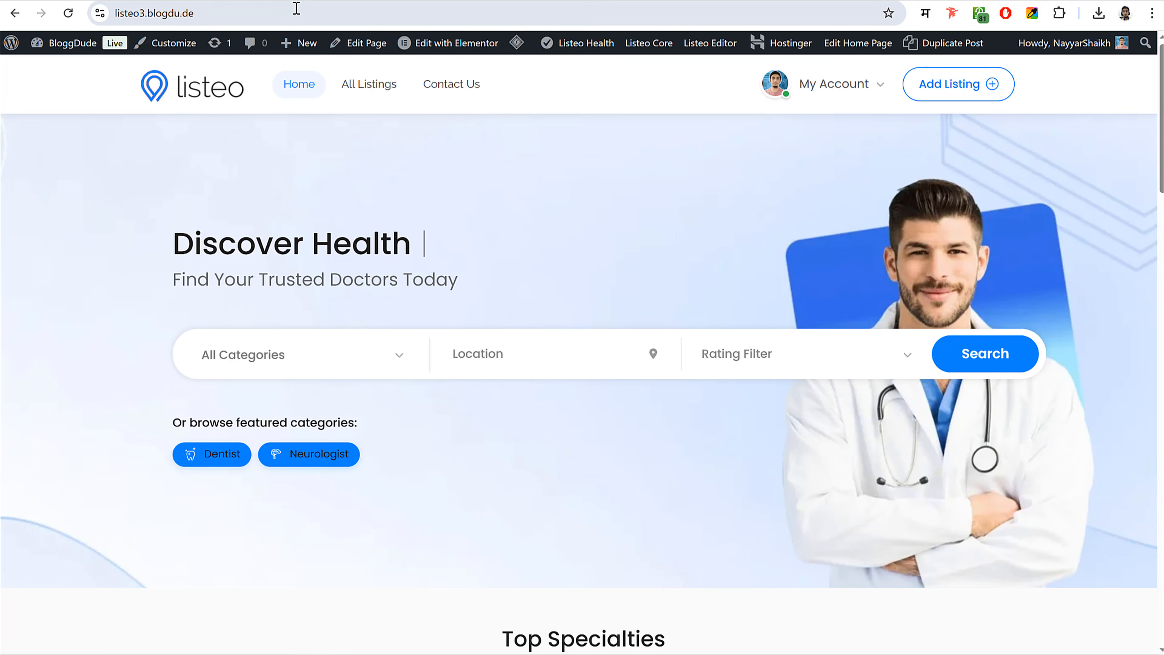
click(294, 13)
key(ctrl+c)
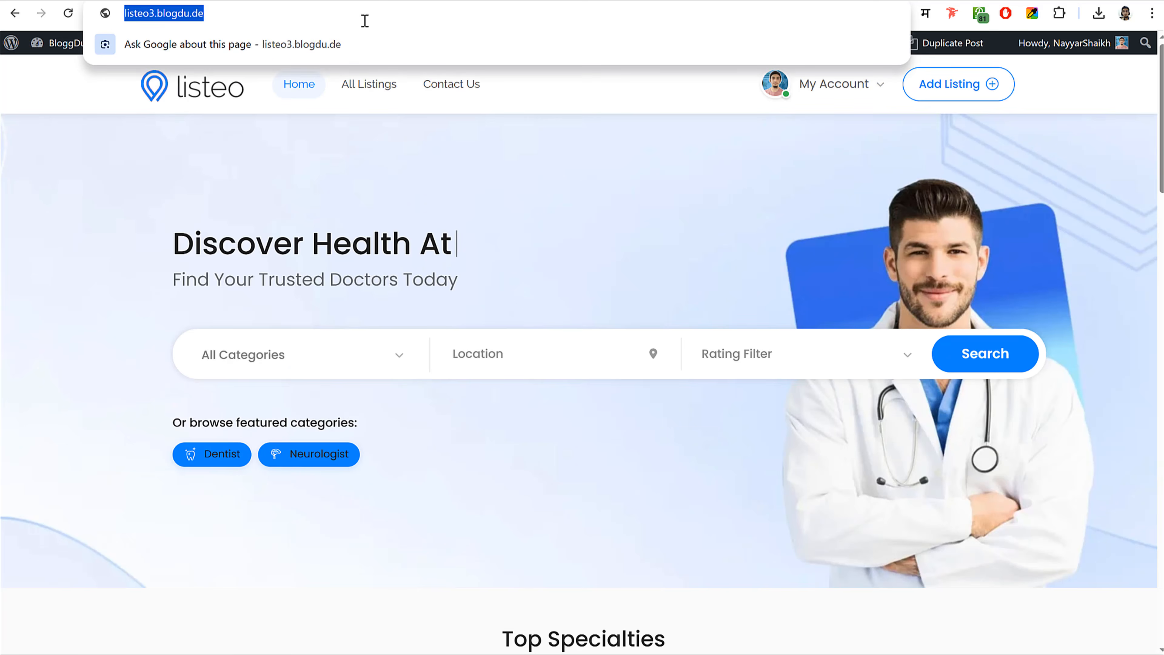
click(346, 148)
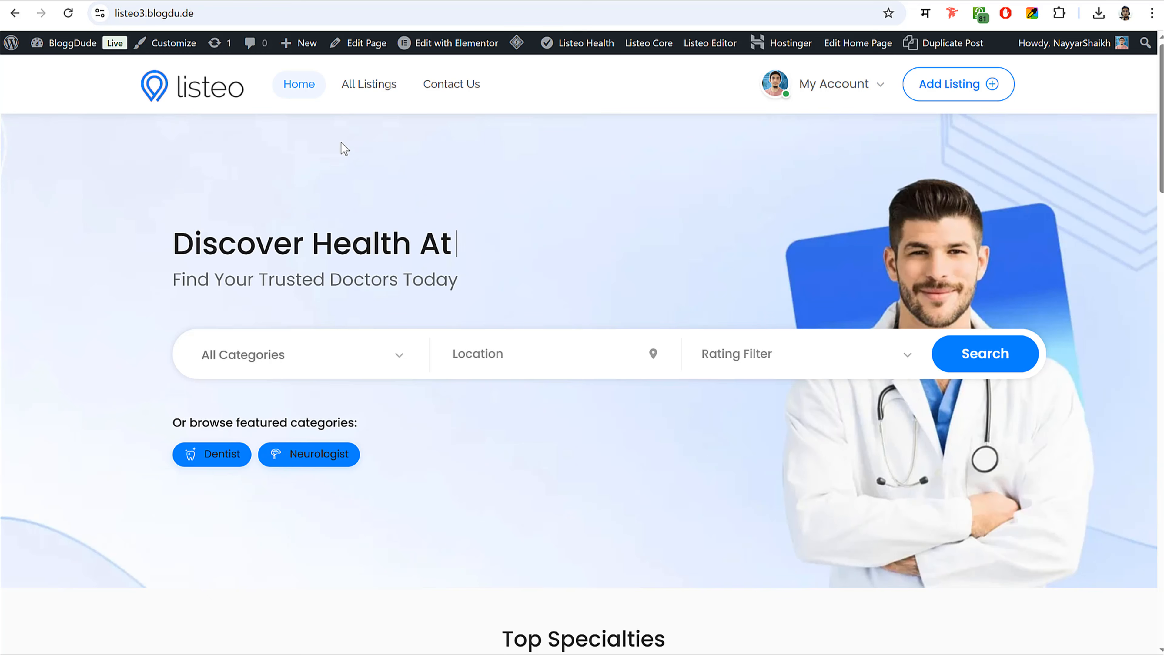
click(1151, 13)
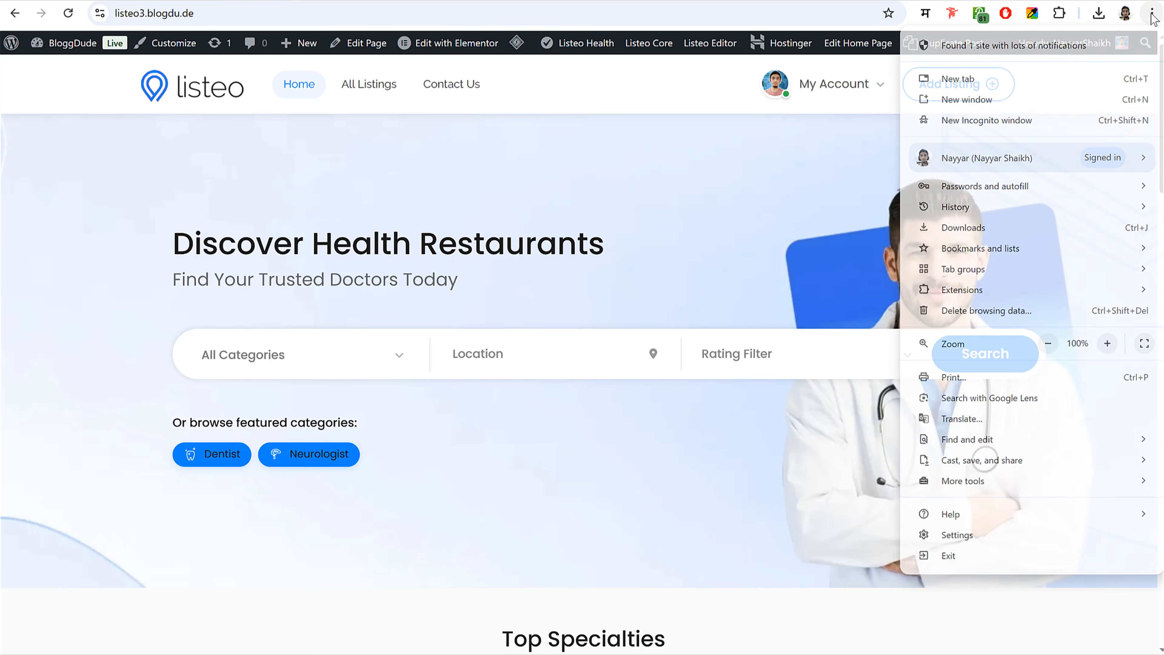
click(1000, 120)
key(ctrl+v)
key(Return)
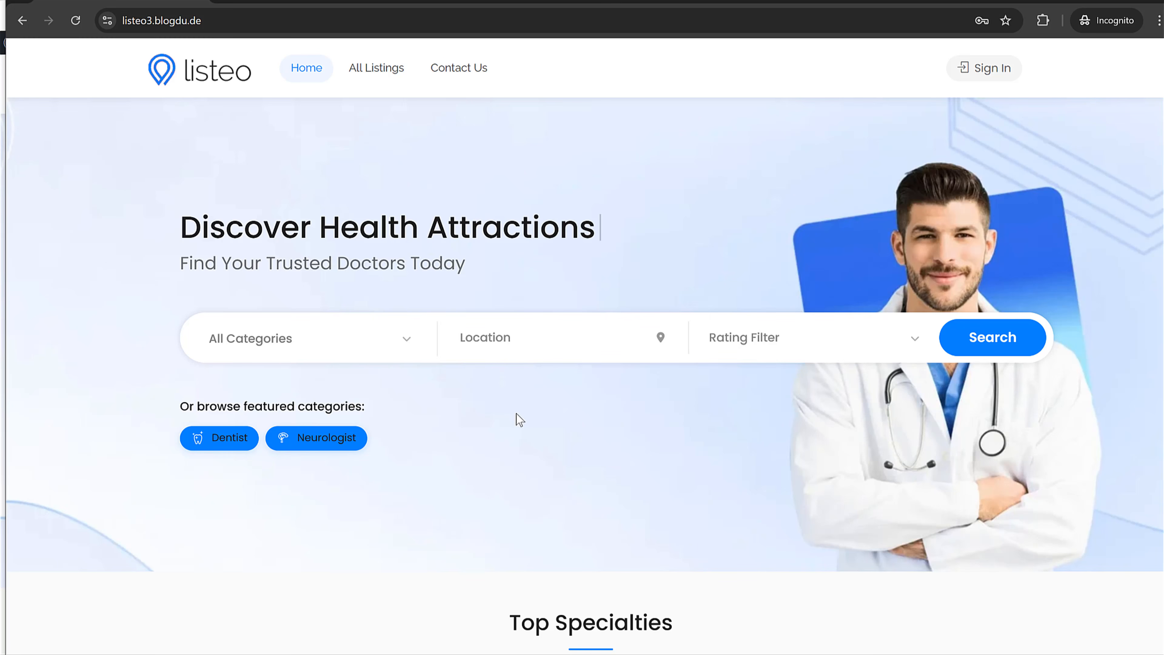
- In the Sign In dialog's Register tab, choose Owner and enter the new owner's username
scroll(574, 406, down, 20)
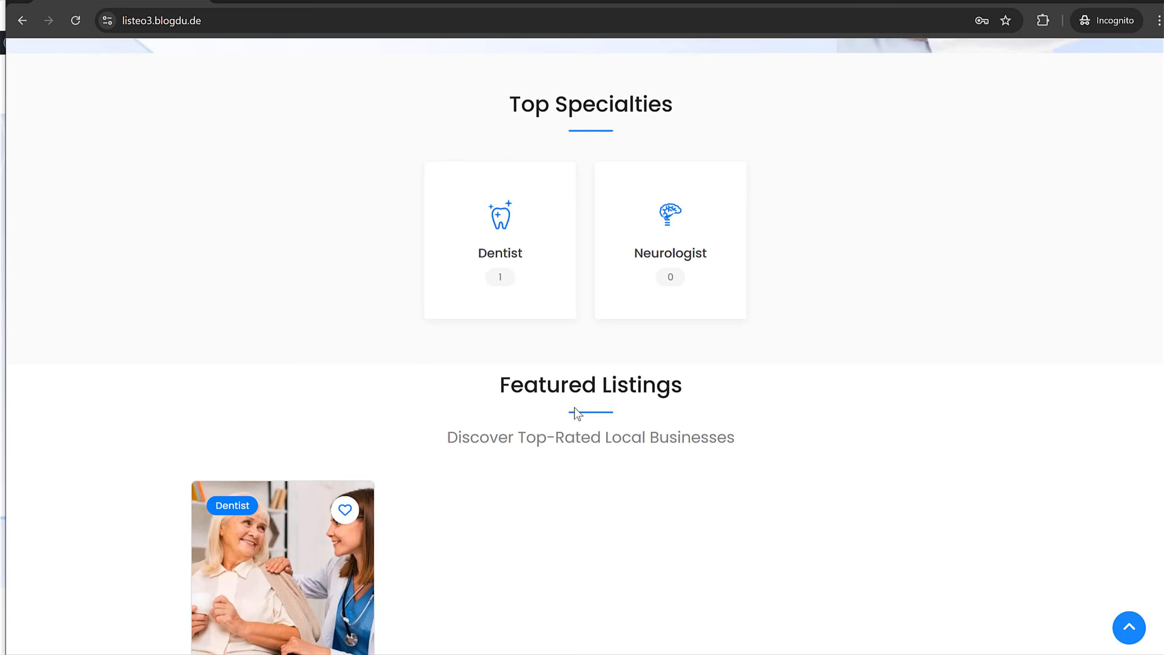
scroll(575, 410, down, 5)
scroll(580, 406, up, 20)
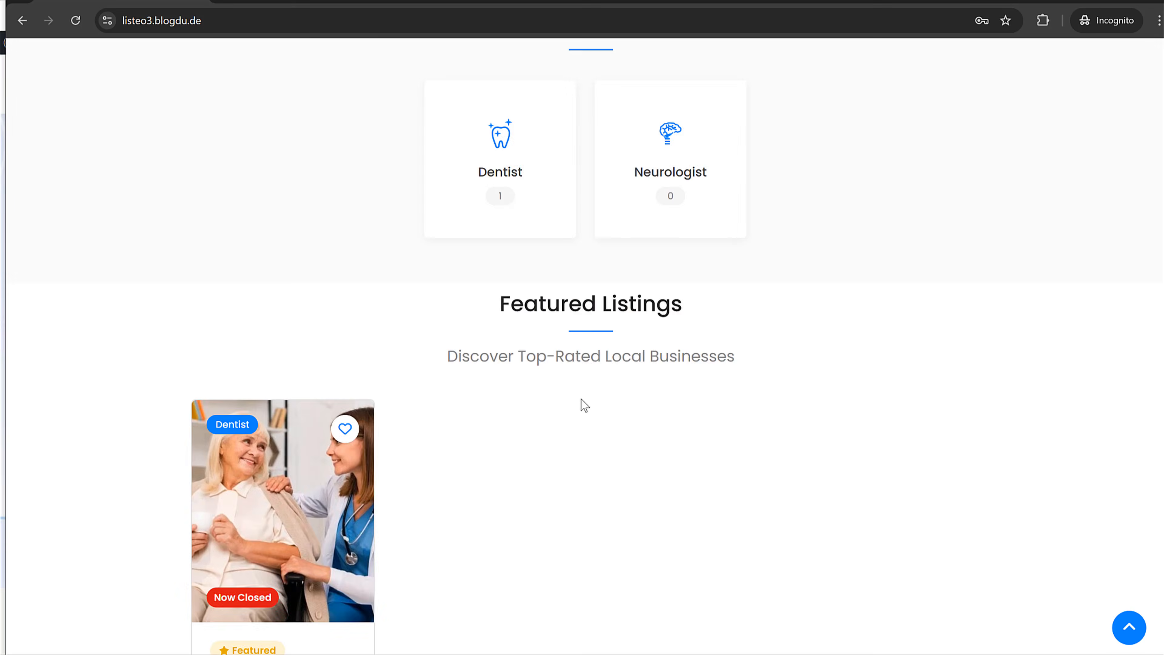
click(986, 66)
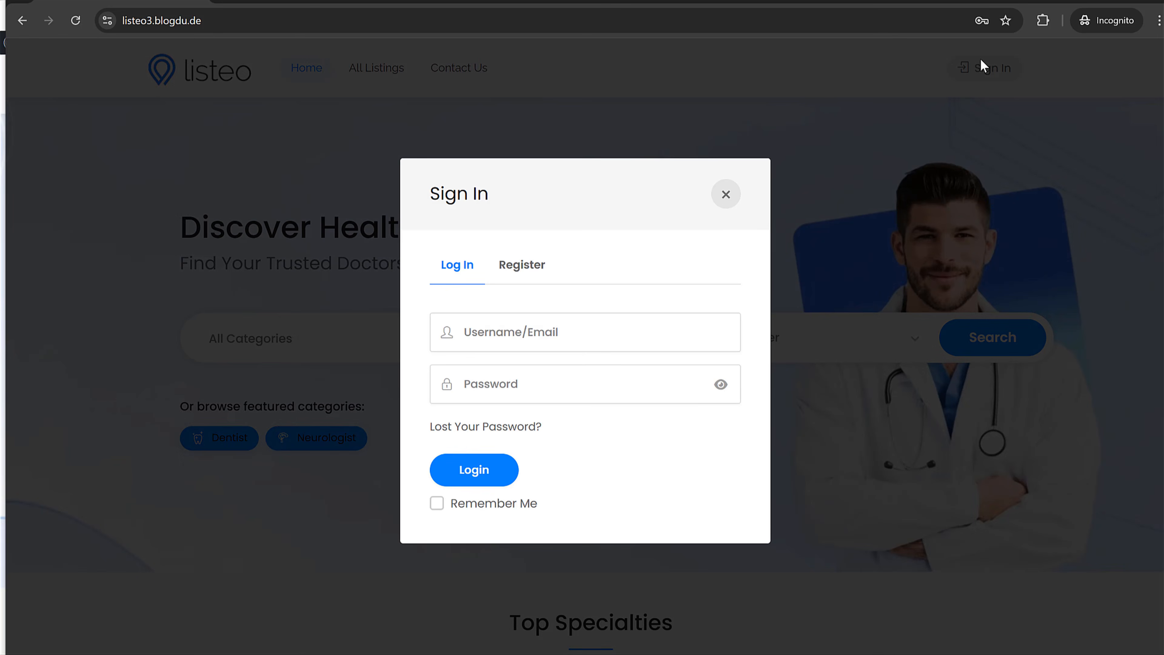
click(537, 277)
click(635, 291)
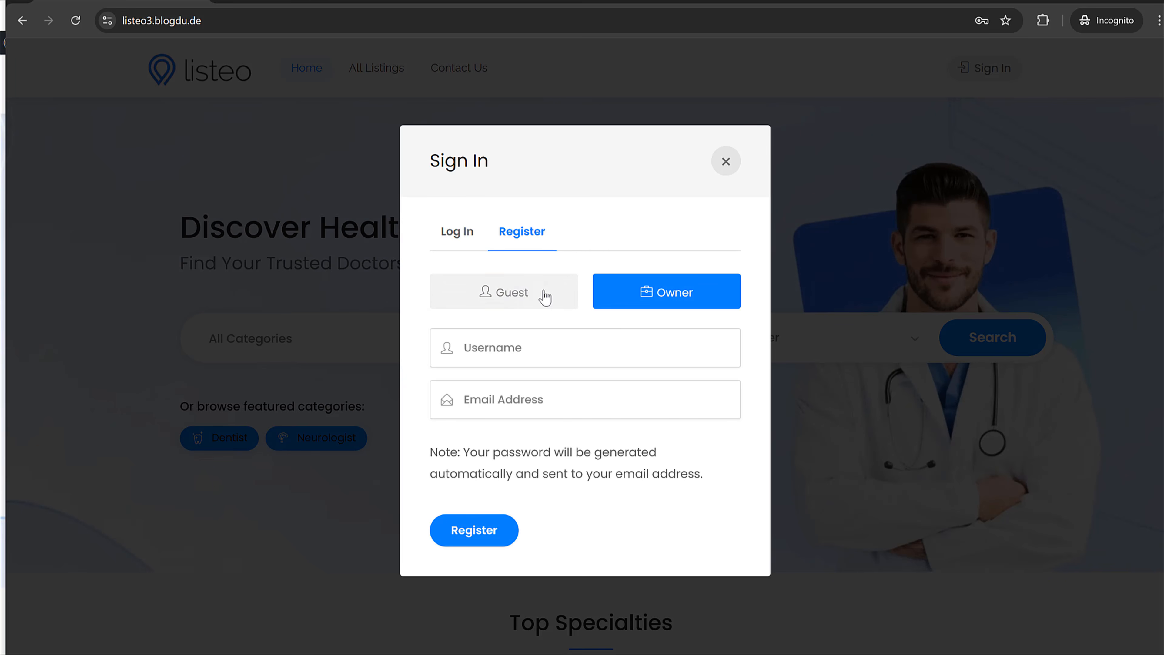
click(463, 235)
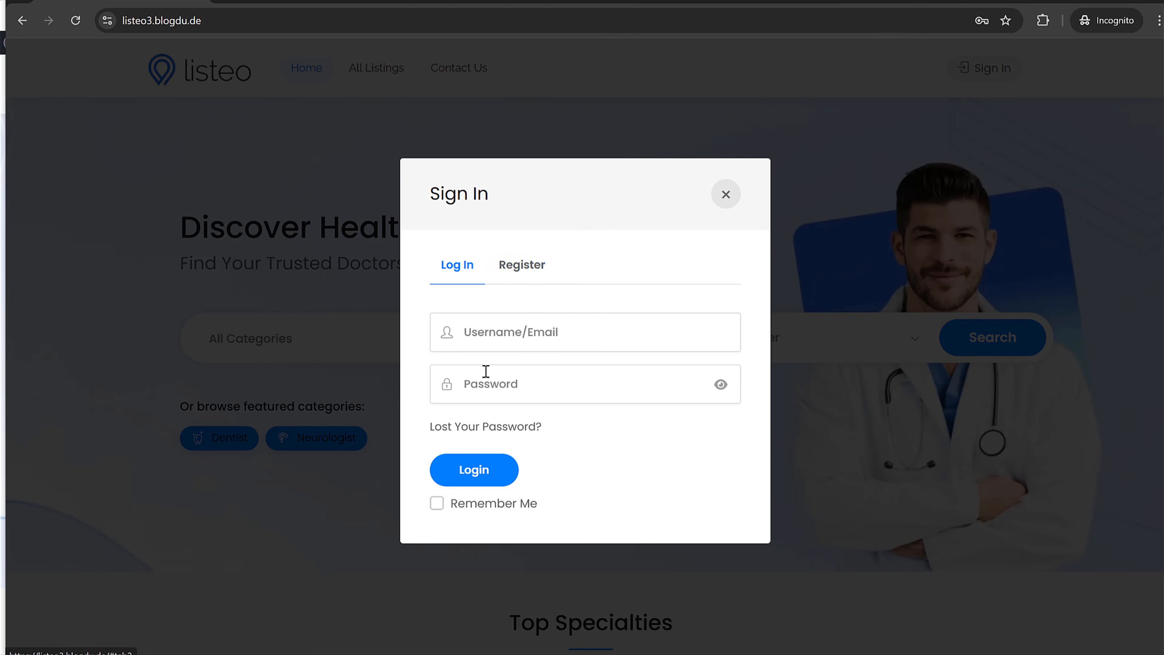
click(510, 261)
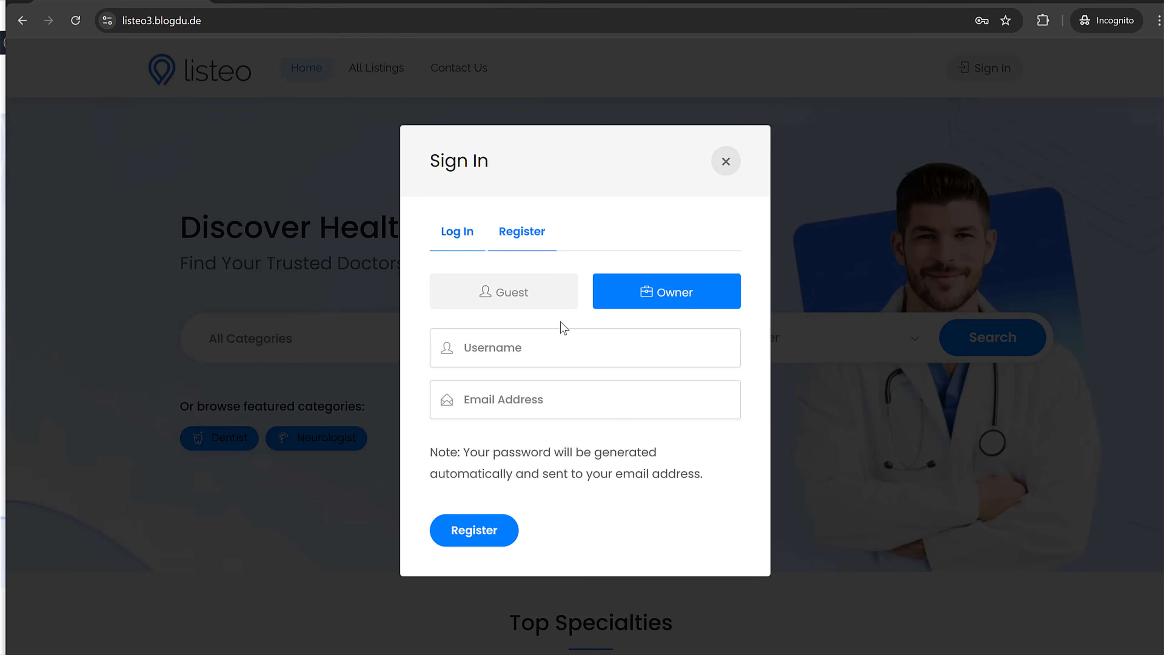
click(573, 347)
text(John)
key(Tab)
- Enable 'Add Password pickup field' and 'Make First and Last name fields required', then save
click(1091, 1)
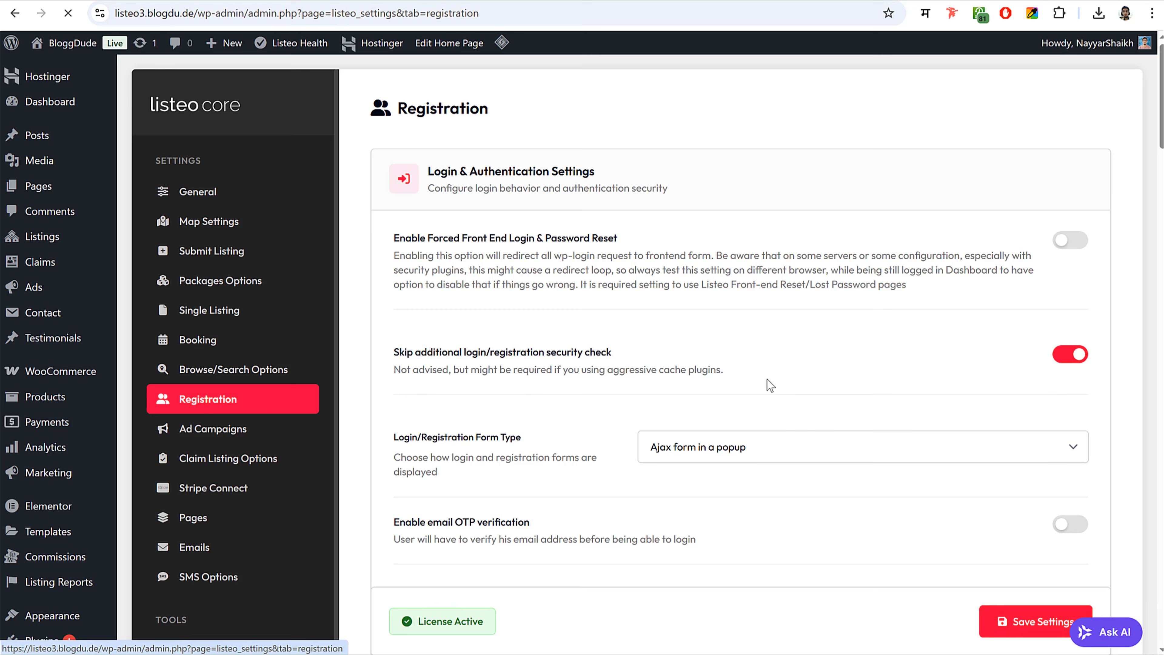
scroll(883, 434, down, 10)
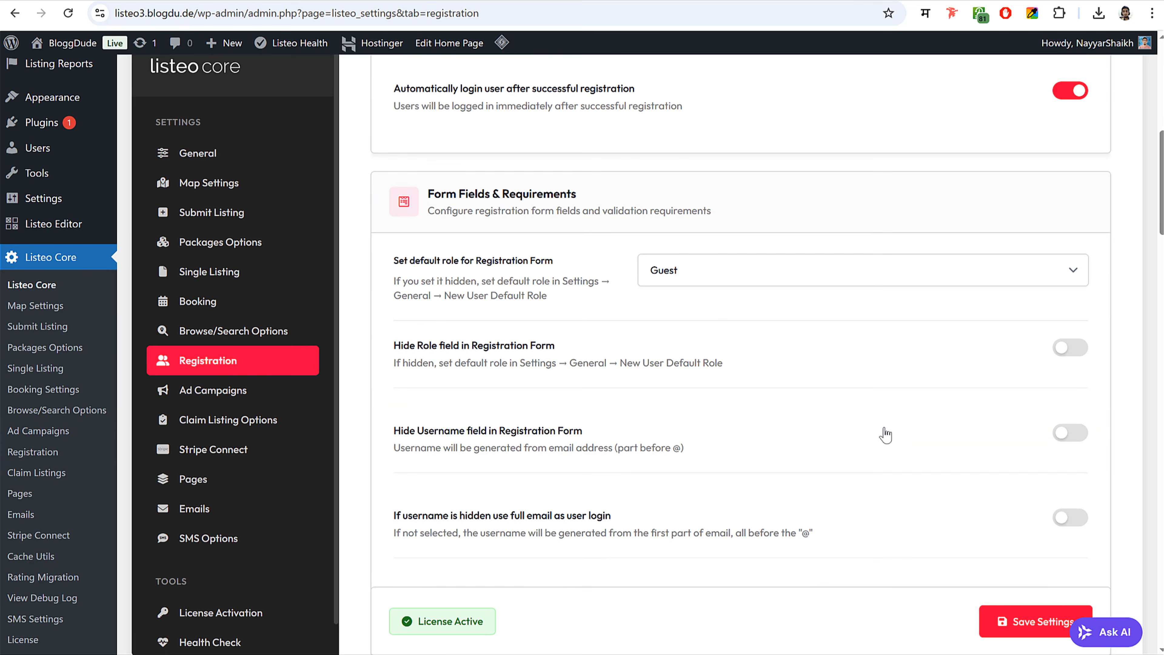
drag(434, 194, 591, 197)
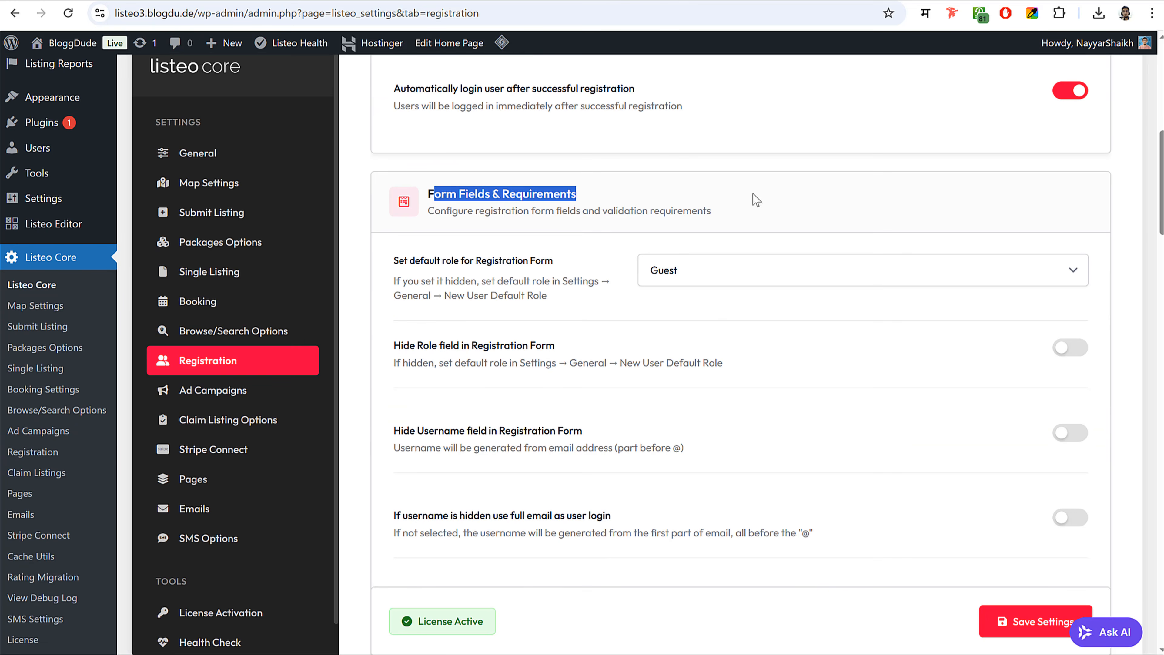
scroll(918, 338, down, 2)
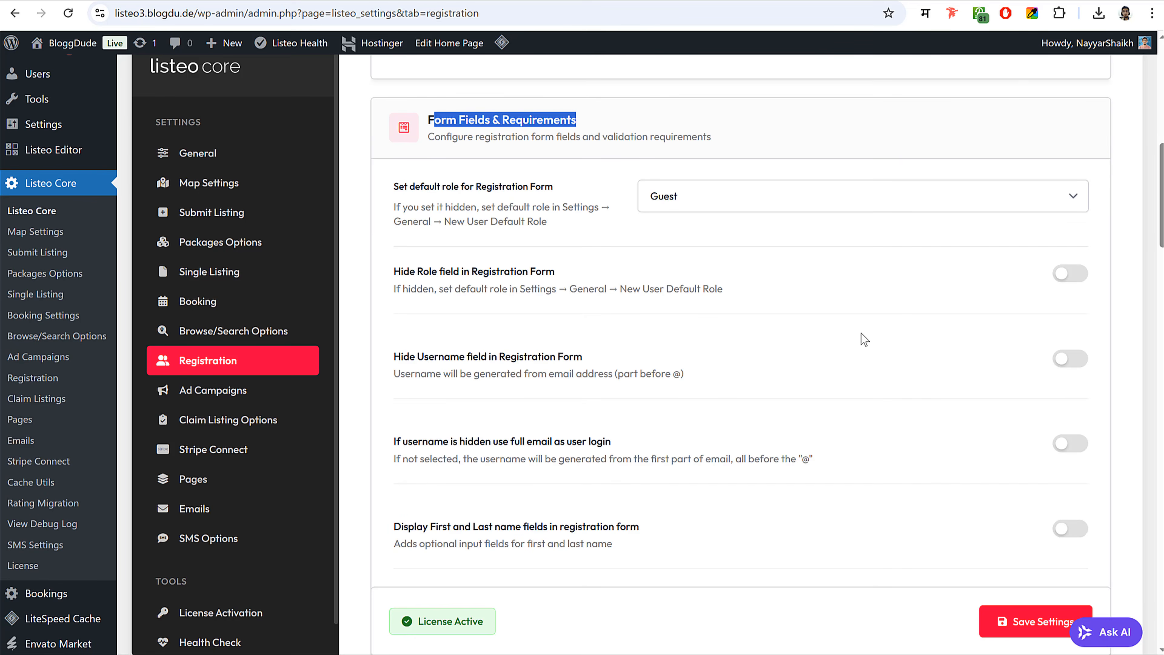
scroll(861, 335, down, 5)
scroll(697, 280, down, 3)
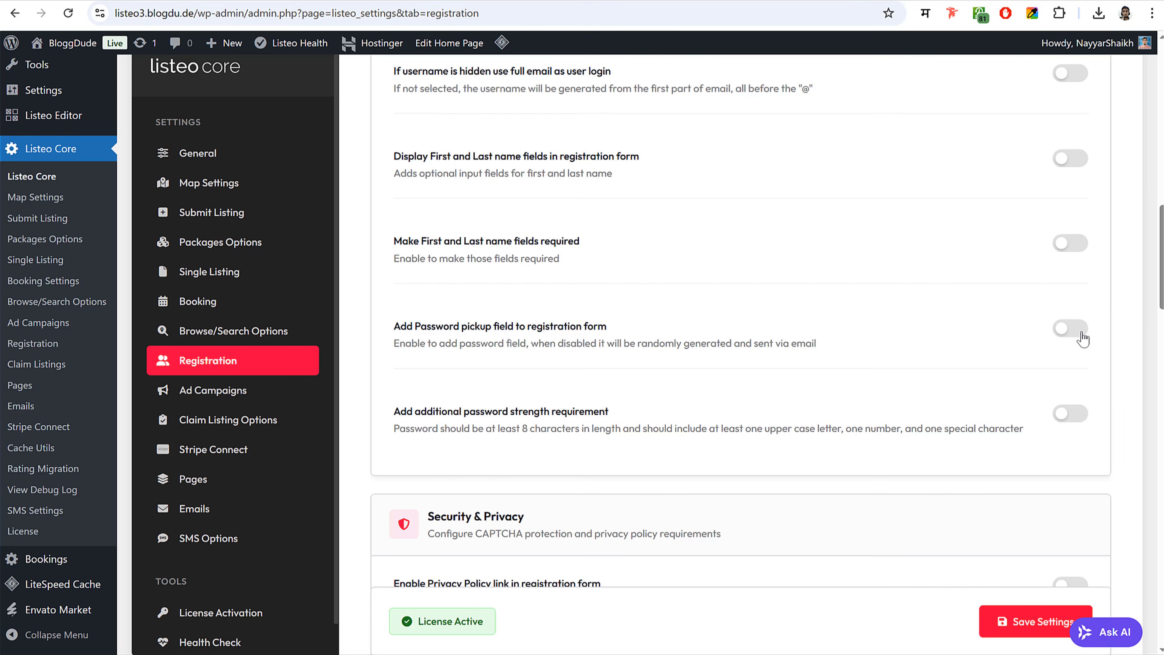
click(1072, 328)
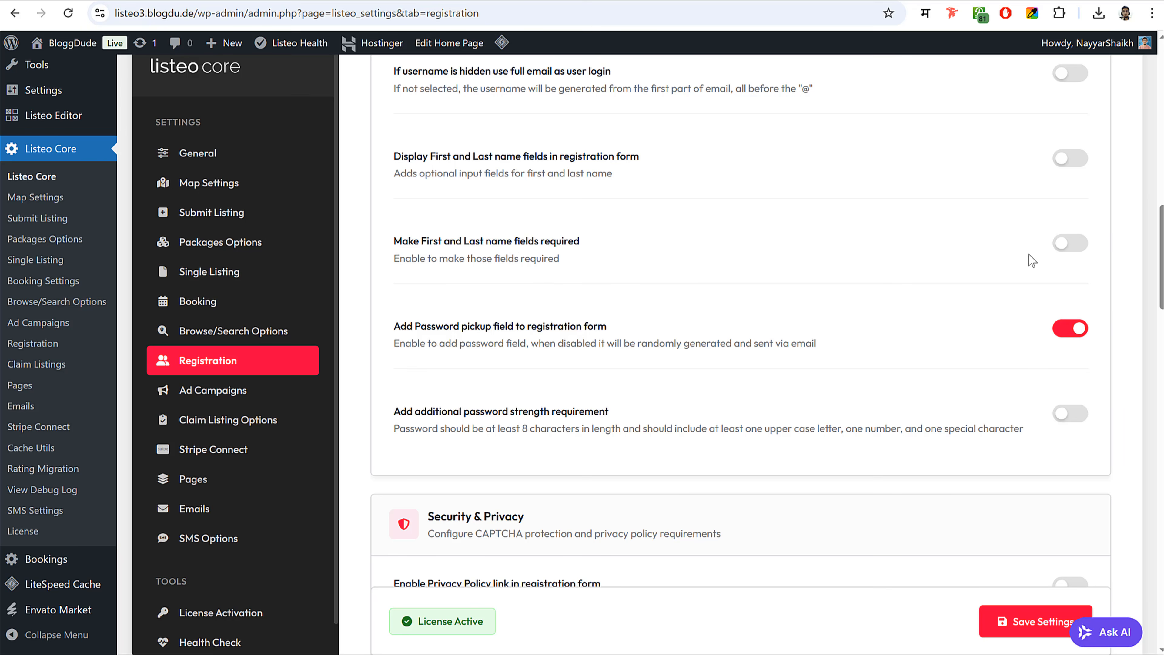
click(1069, 245)
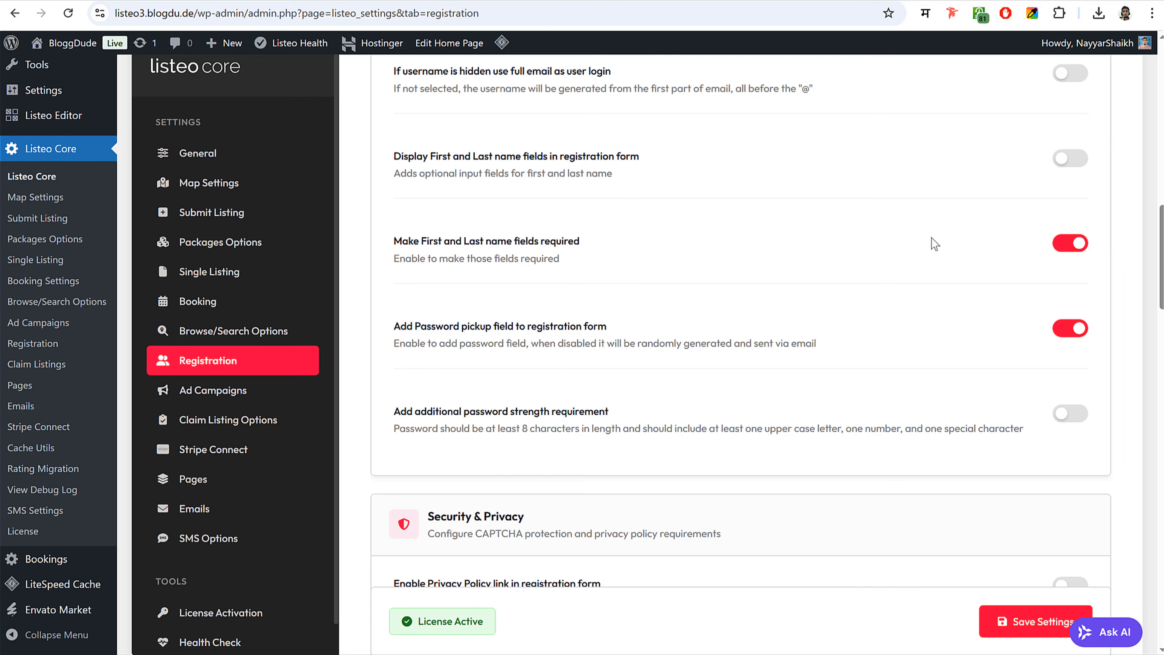
scroll(720, 210, down, 10)
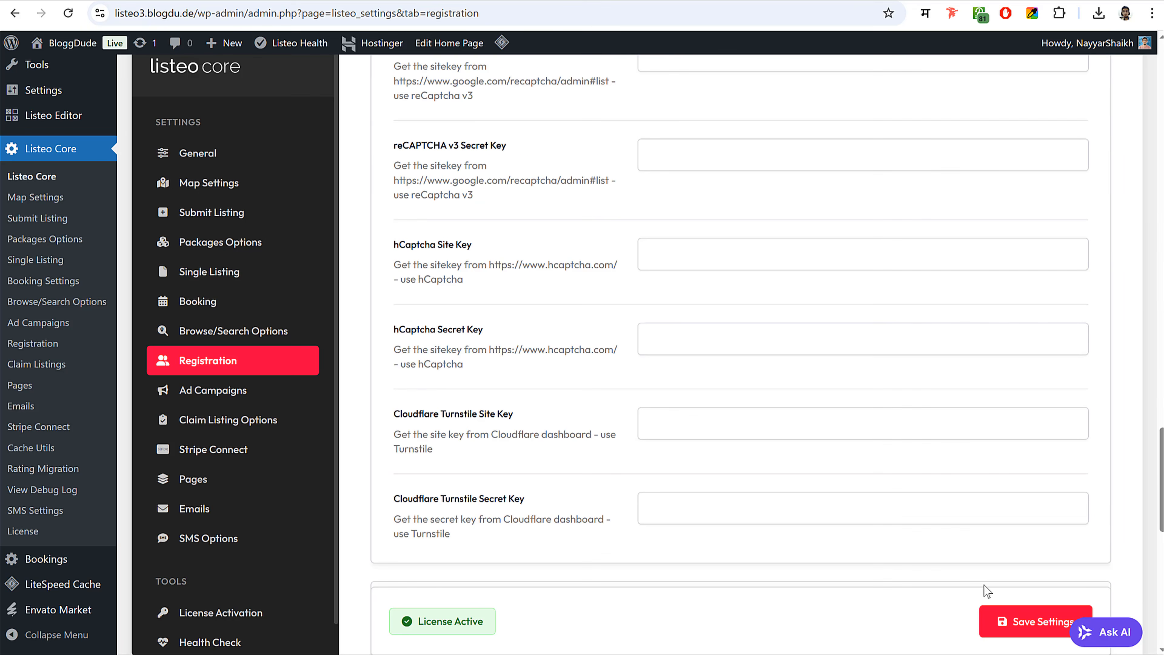
click(1003, 620)
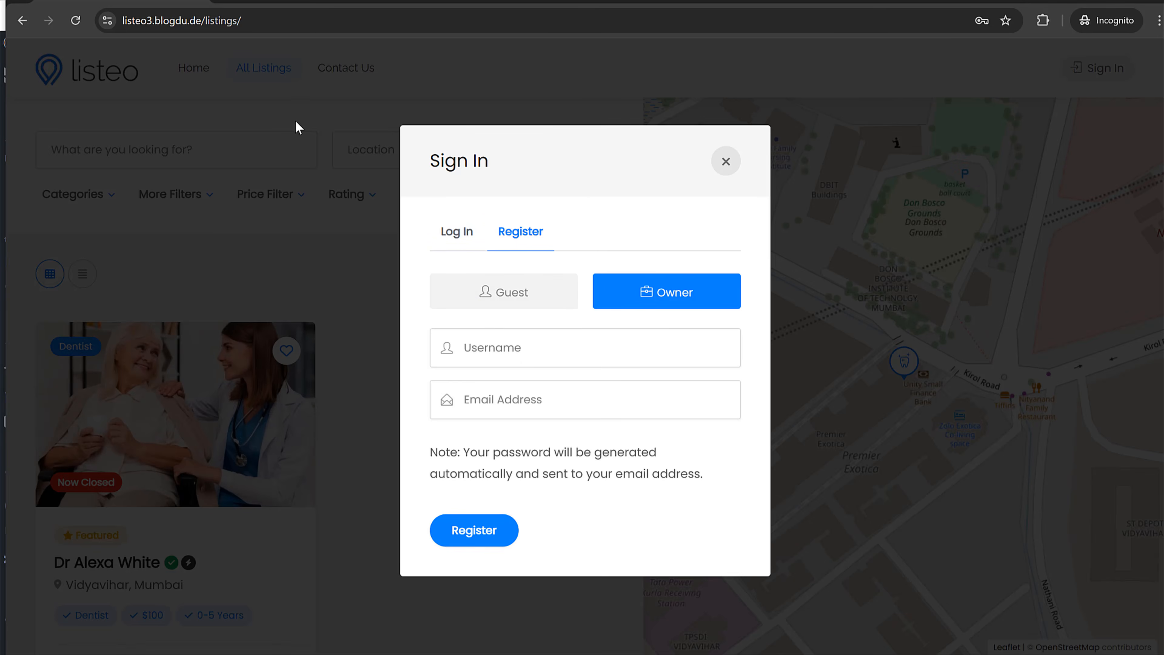
- From the site home page, open the registration form and choose the Owner account type
click(78, 20)
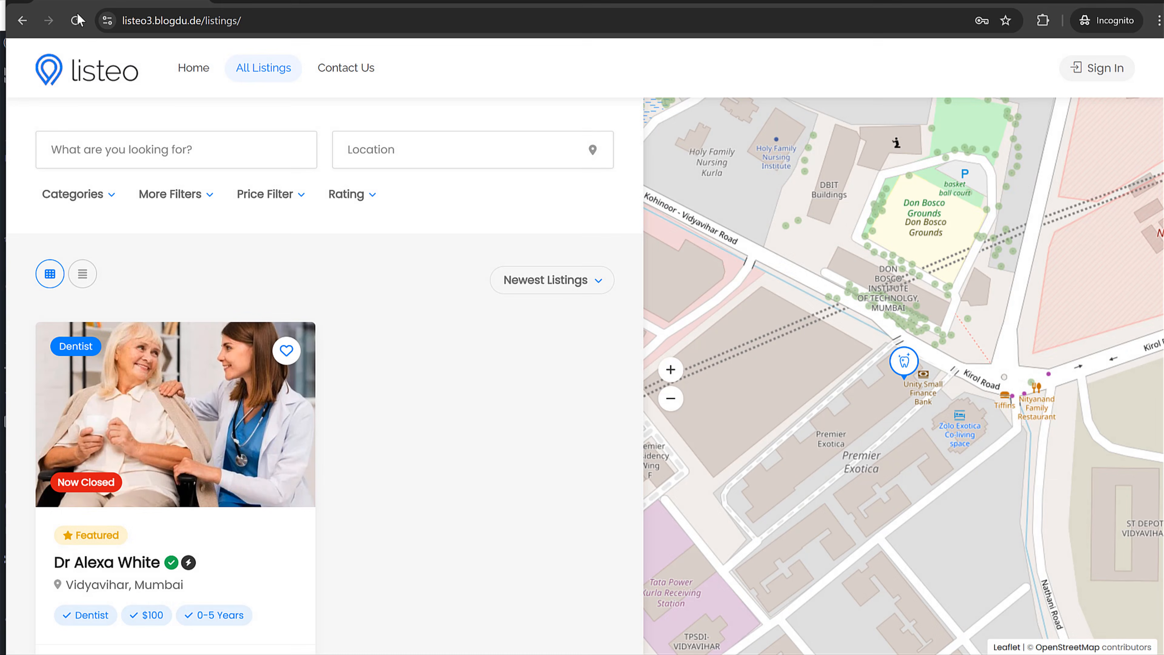
click(93, 70)
click(1003, 81)
click(533, 262)
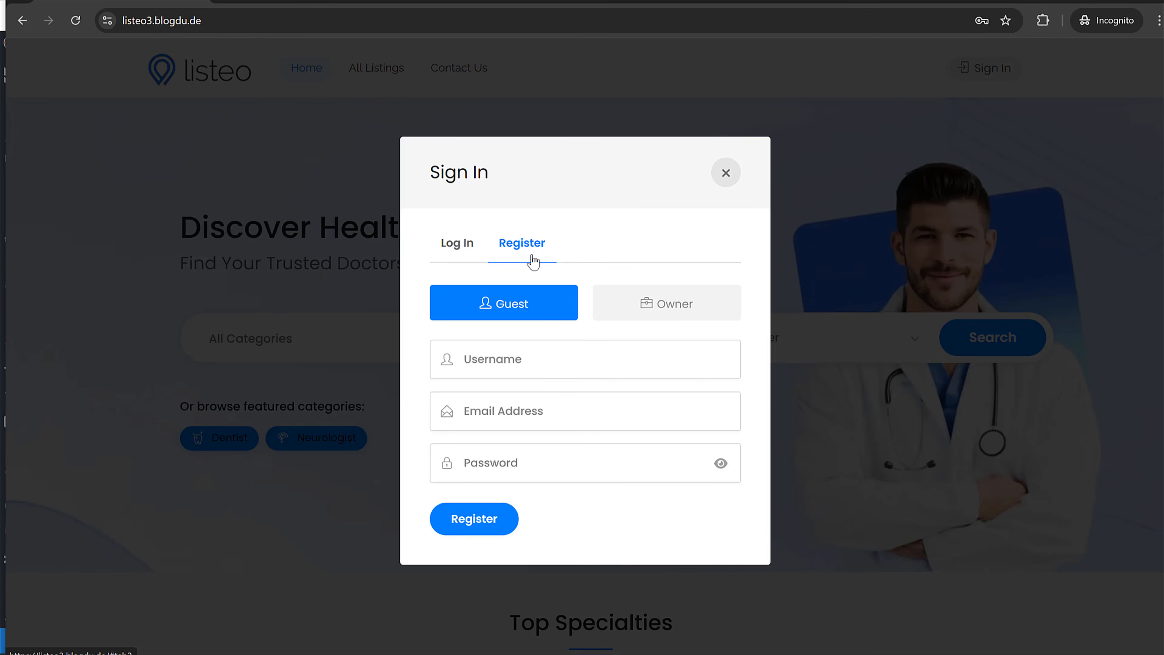
click(453, 250)
click(520, 261)
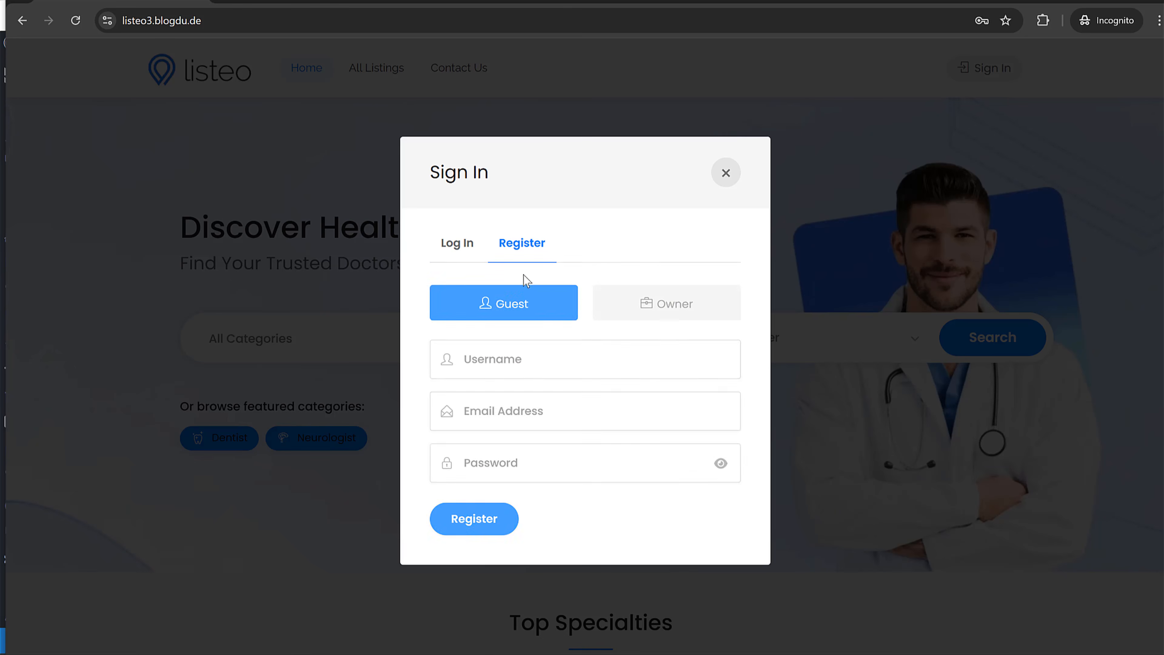
click(671, 306)
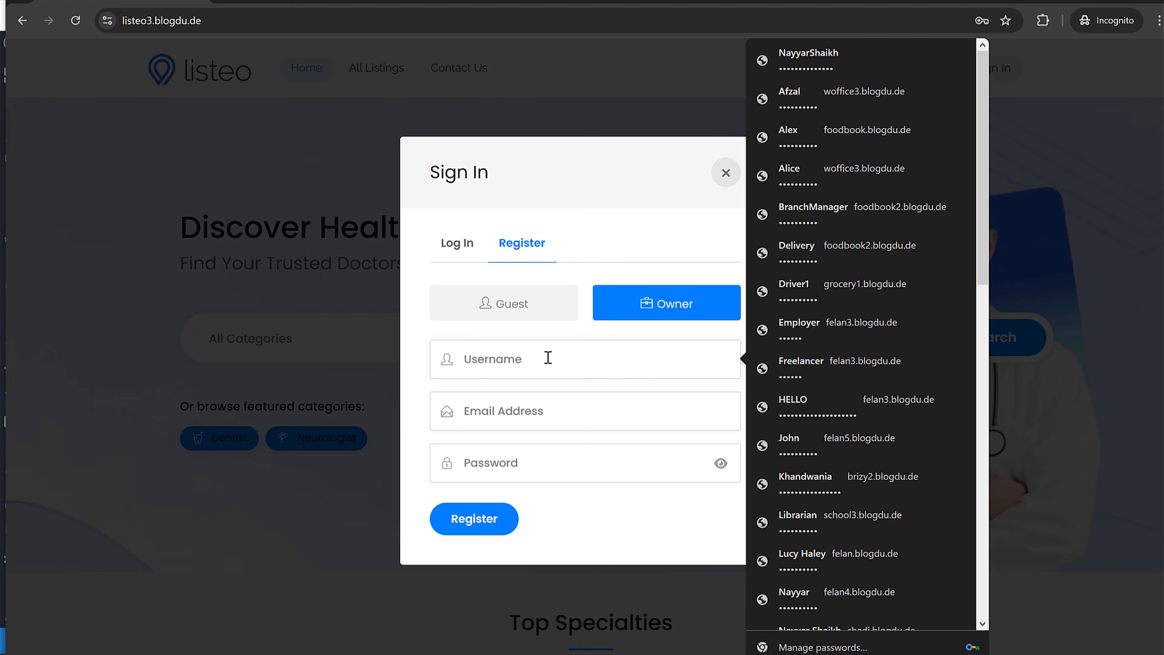
- Register the owner with a username, email and password, then open the account's Dashboard
key(Tab)
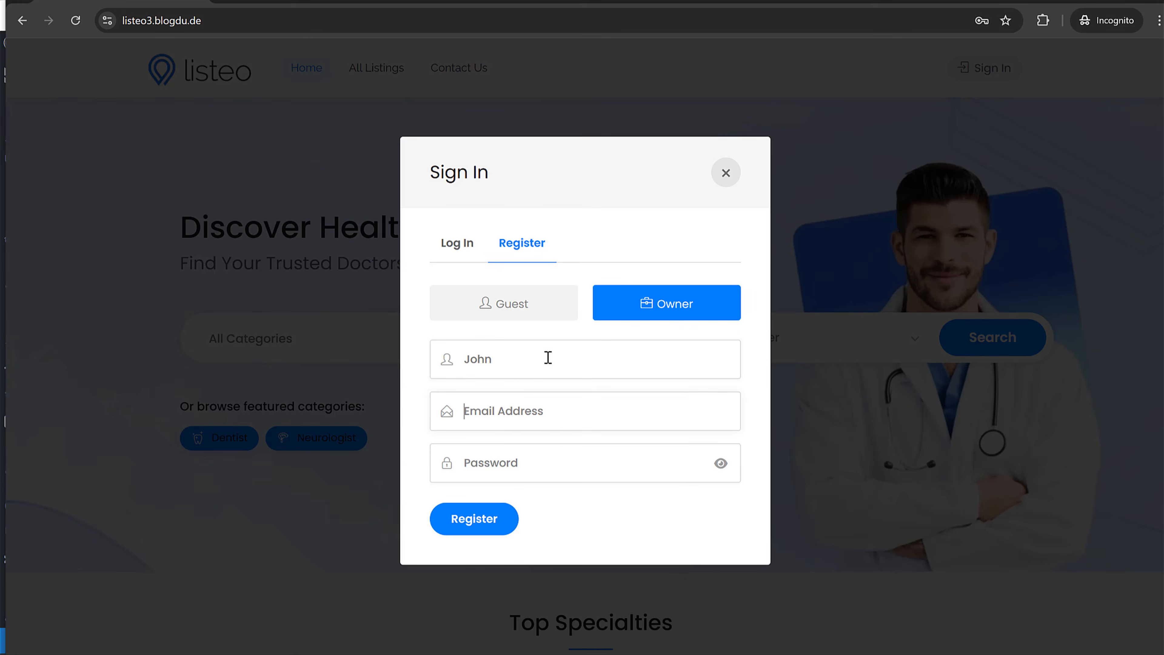
key(Tab)
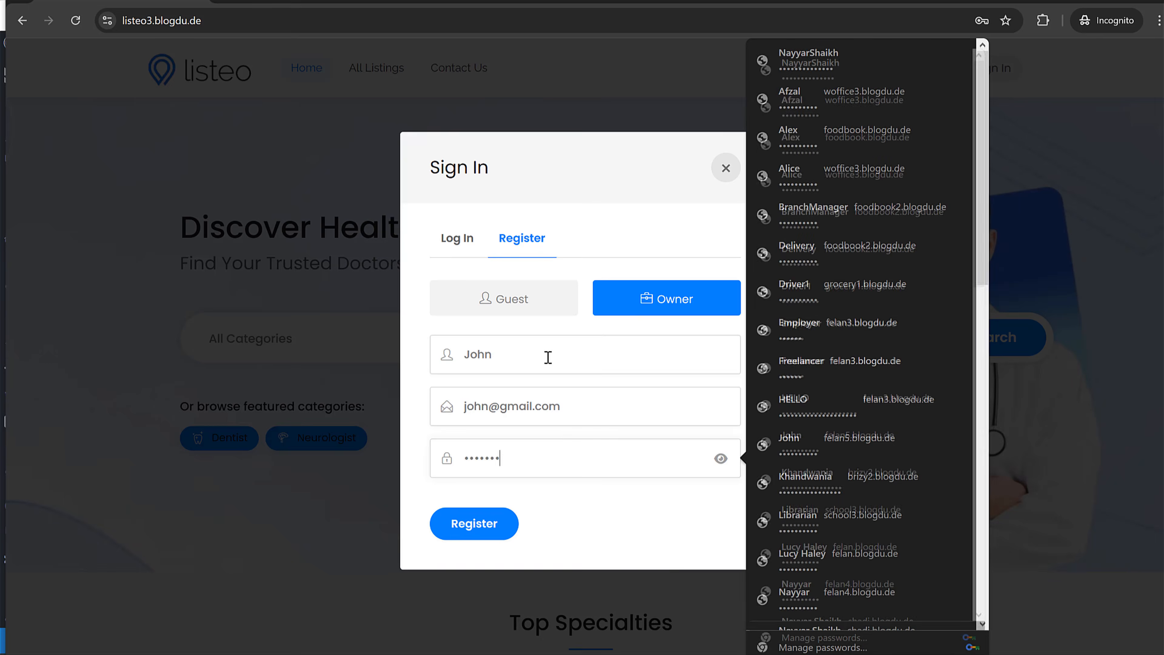
click(499, 524)
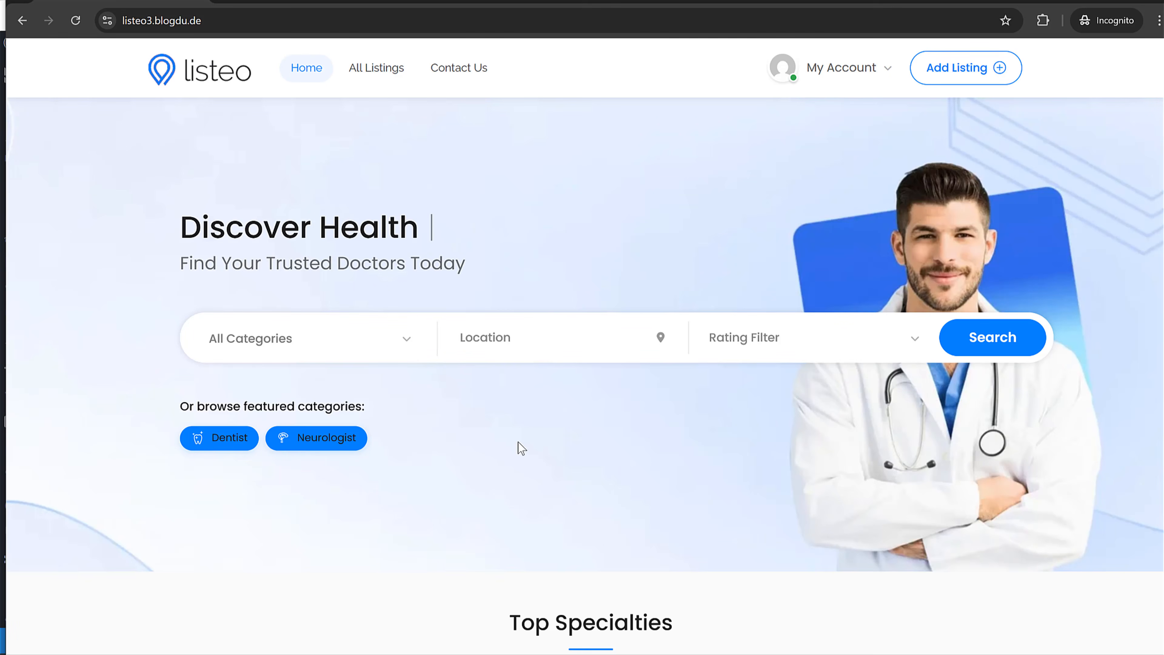
click(853, 73)
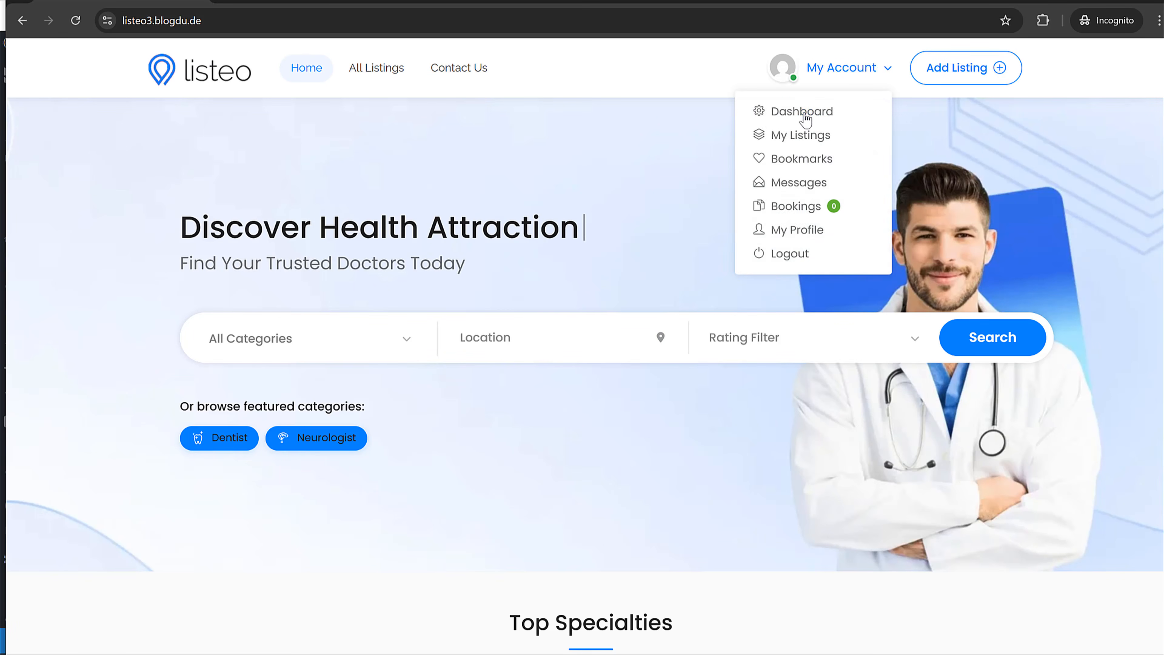
click(808, 113)
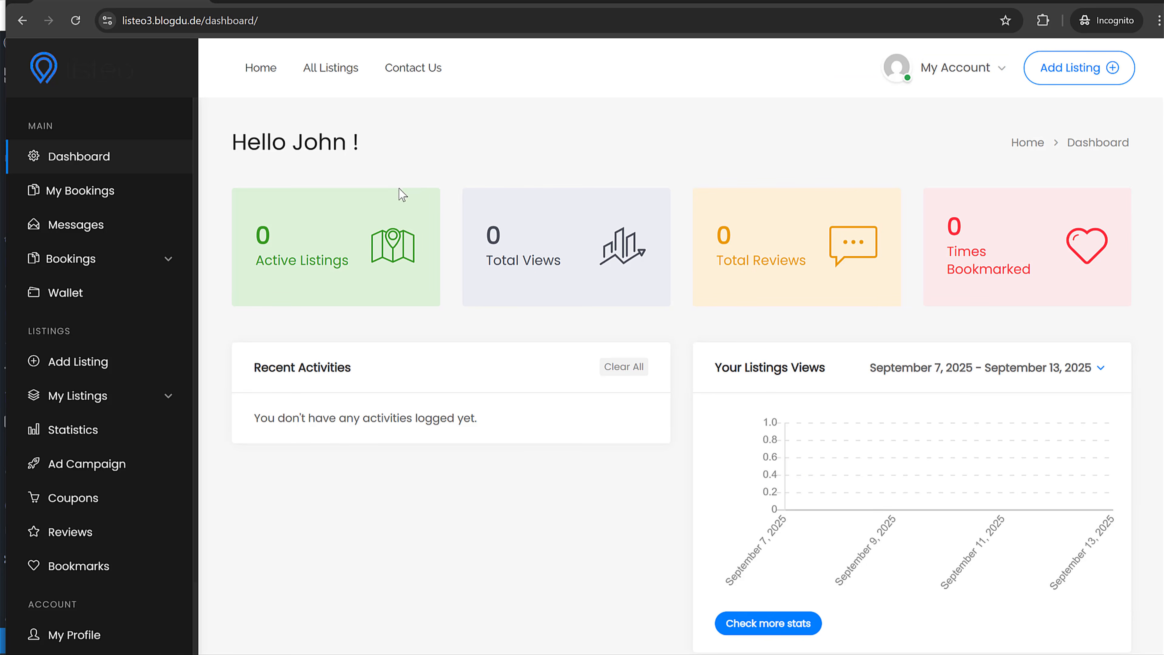
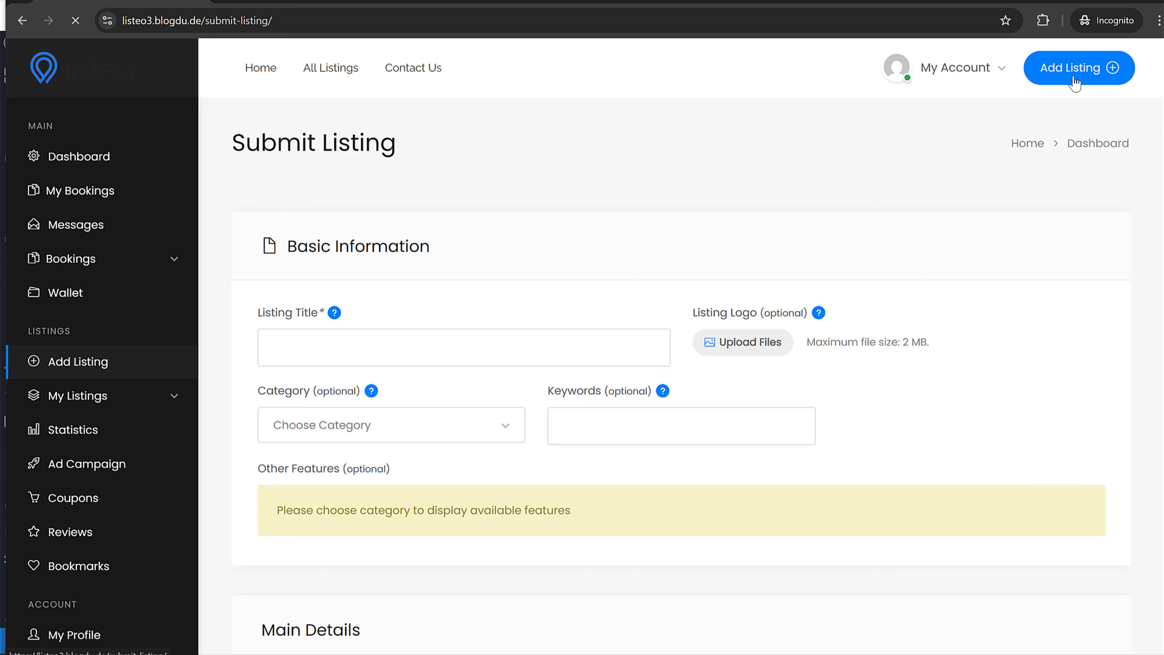
- Enter the listing title Somethinmg and set its category to Dentist
click(456, 350)
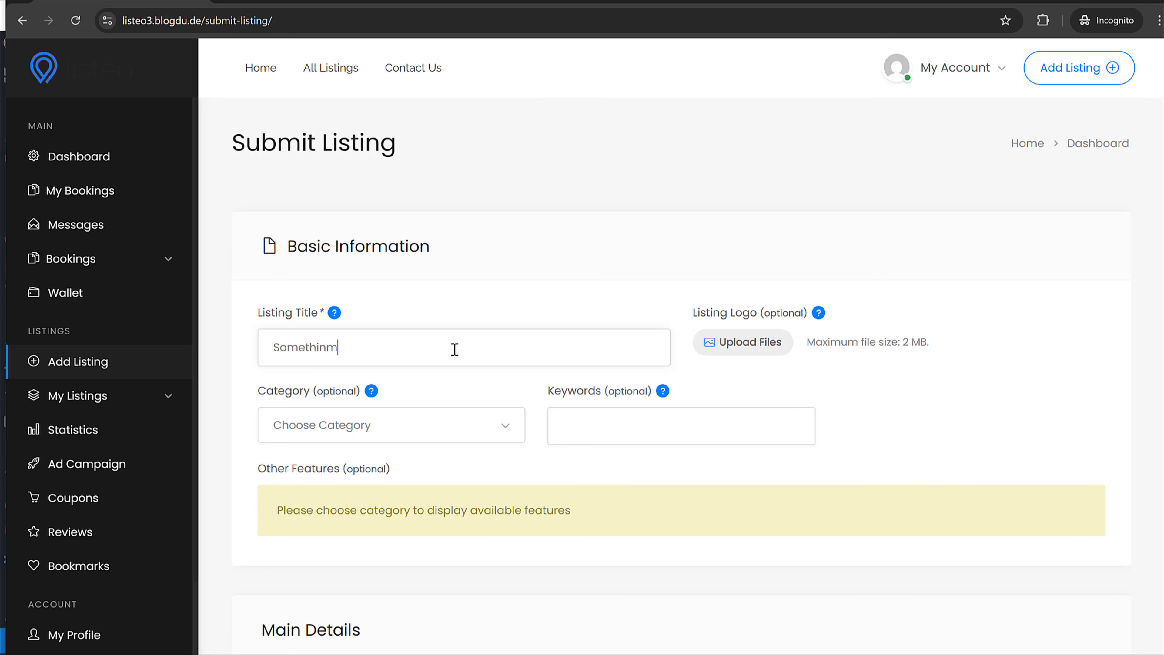
key(ctrl+a)
click(453, 425)
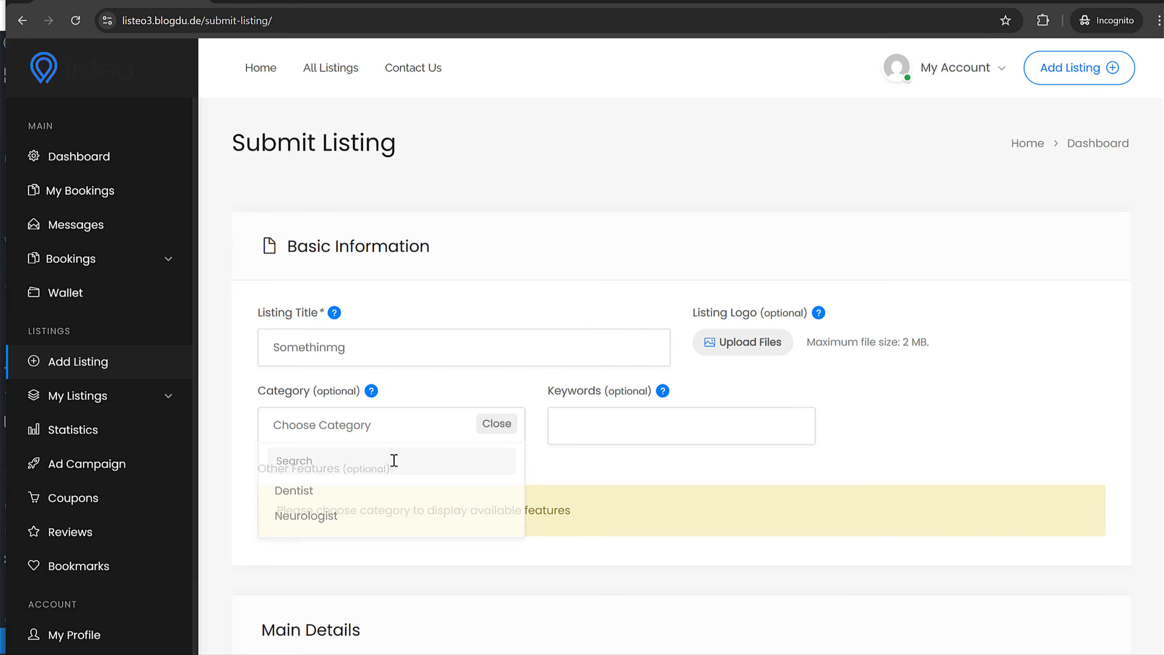
click(358, 489)
click(753, 481)
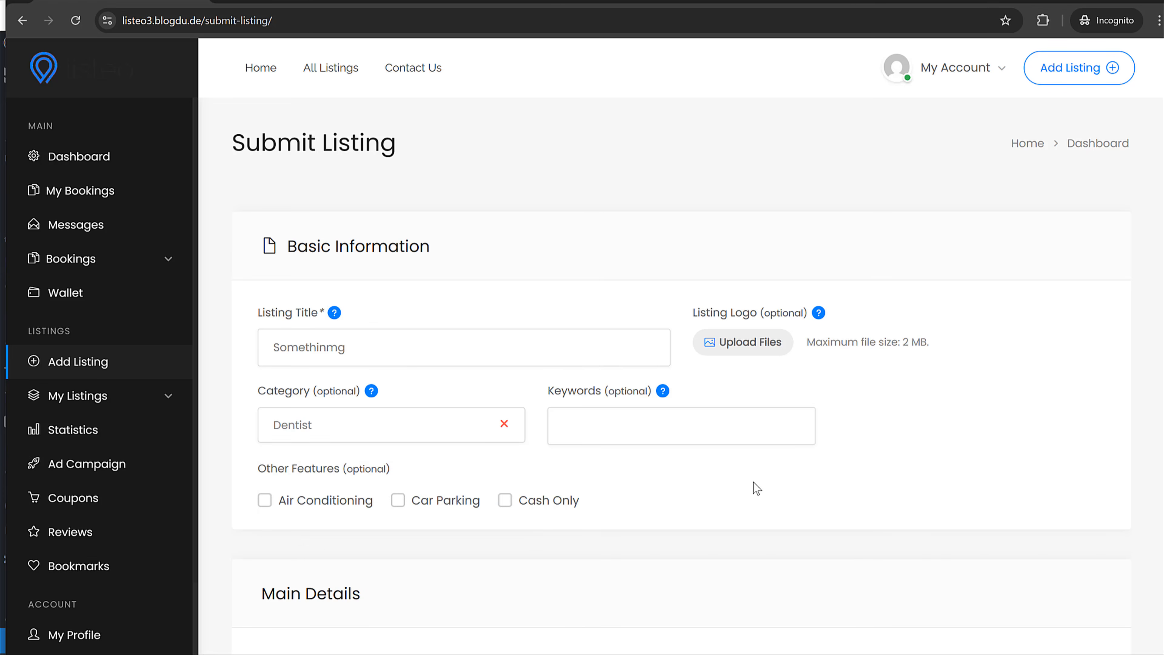
- Tick the Car Parking, Cash Only and Air Conditioning features
scroll(753, 481, down, 3)
click(453, 360)
click(539, 362)
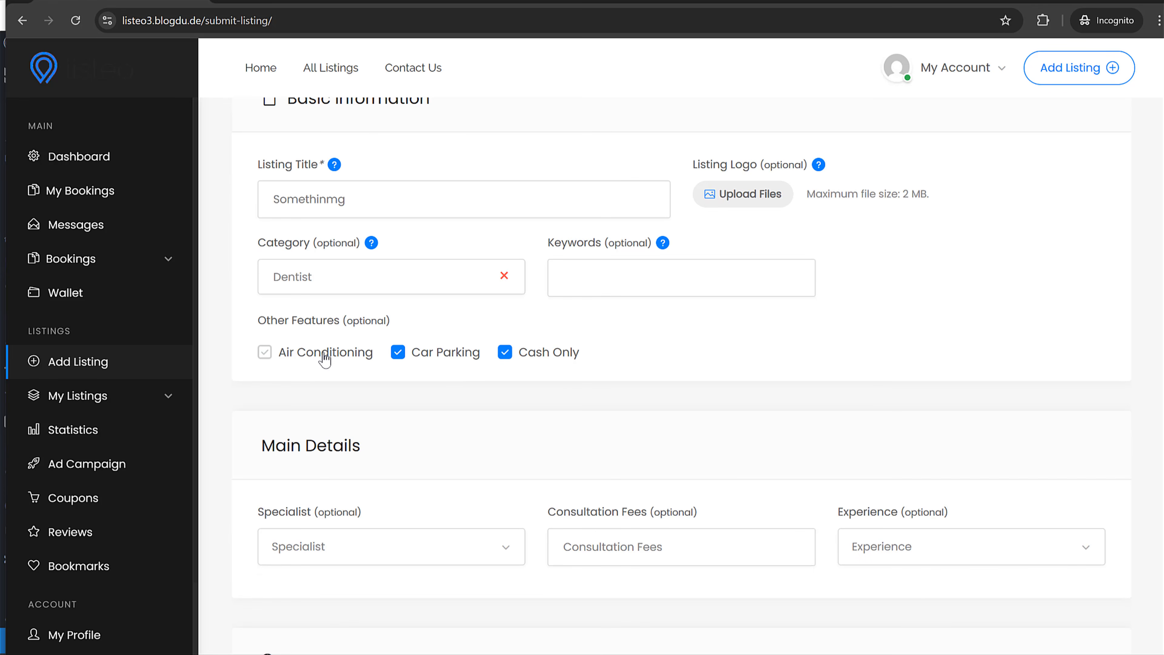
click(323, 359)
- Set specialist to Dentist, consultation fee to $50 and experience to 10+ Years
scroll(577, 424, down, 5)
click(350, 326)
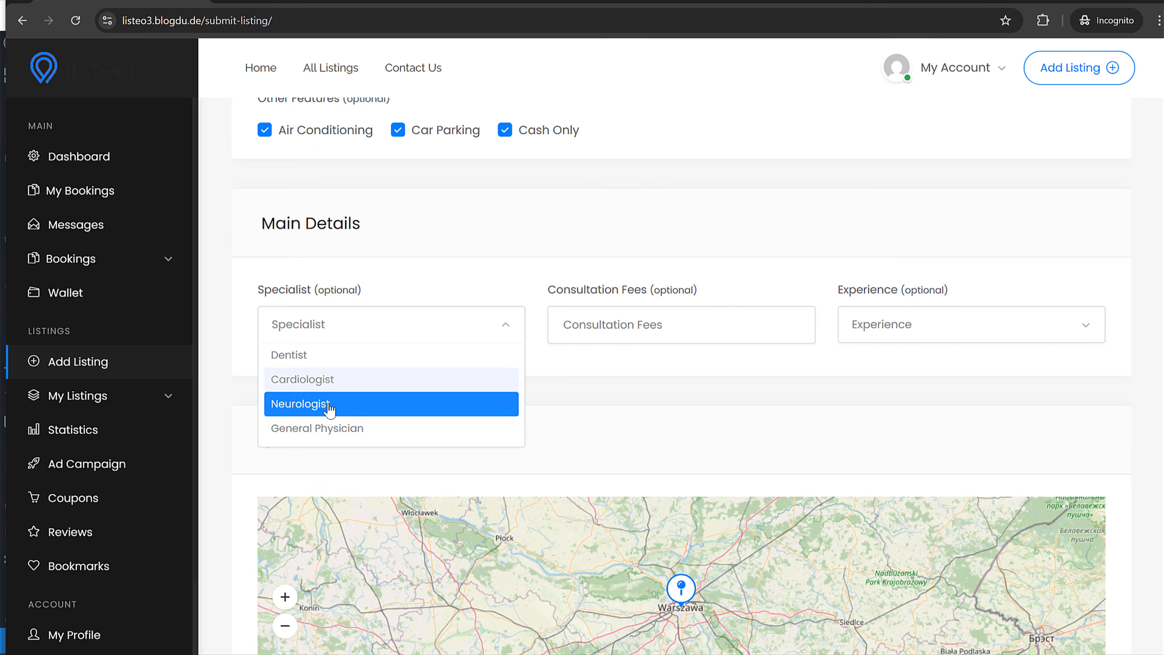
click(329, 356)
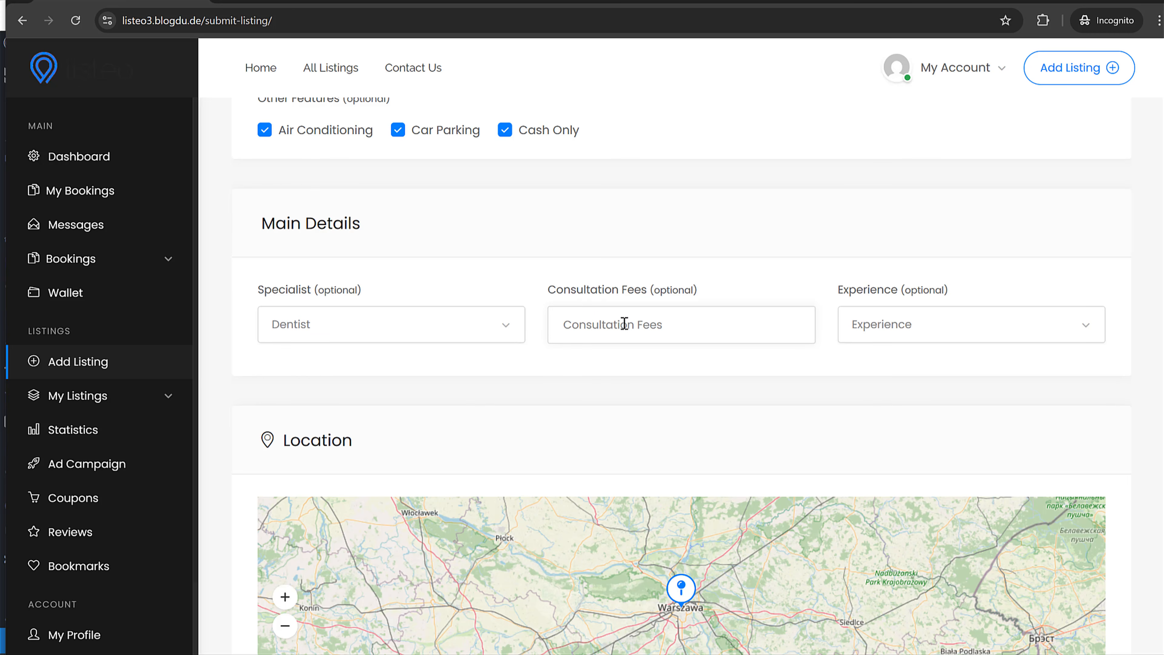
text($50)
click(914, 343)
click(919, 408)
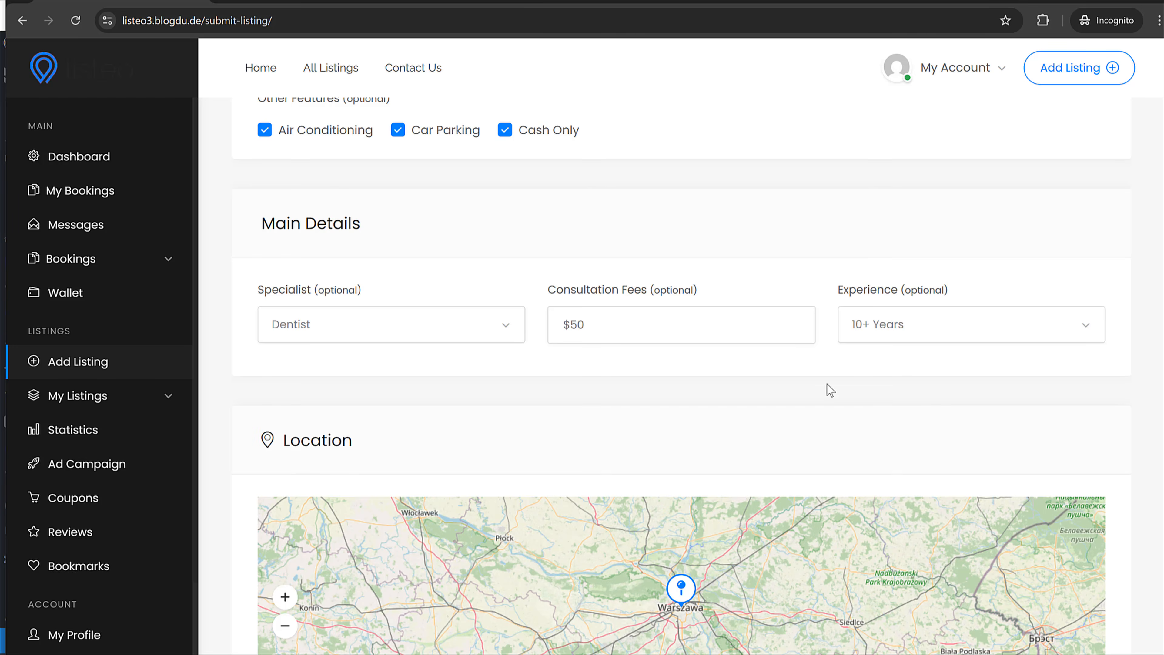
scroll(830, 390, down, 10)
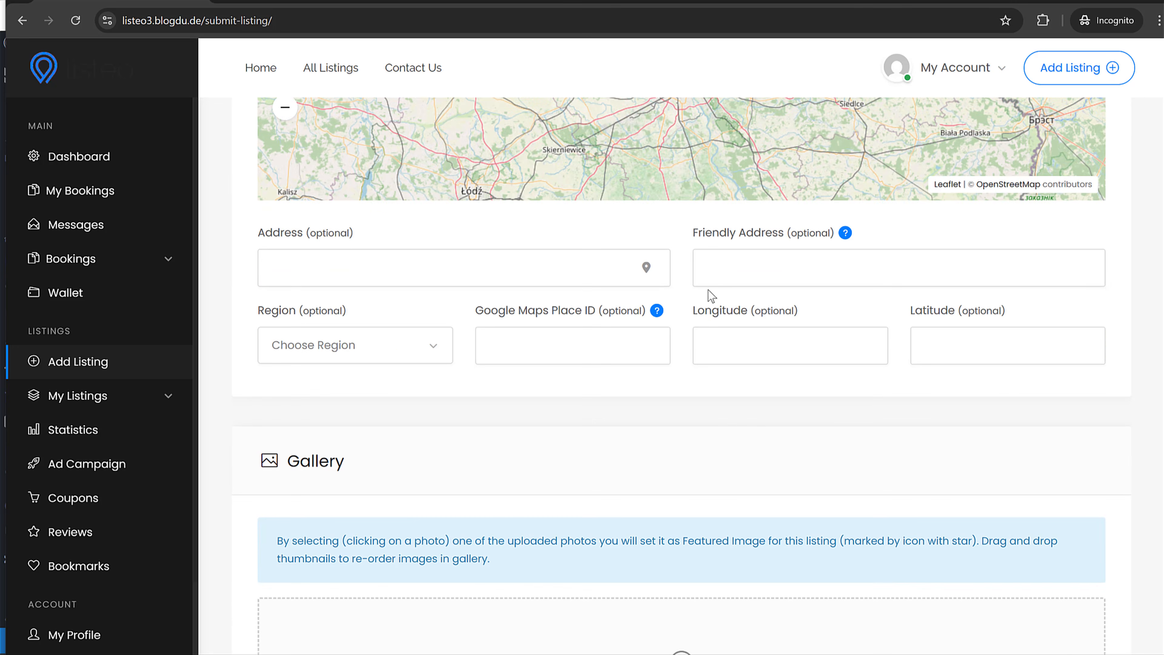
click(366, 271)
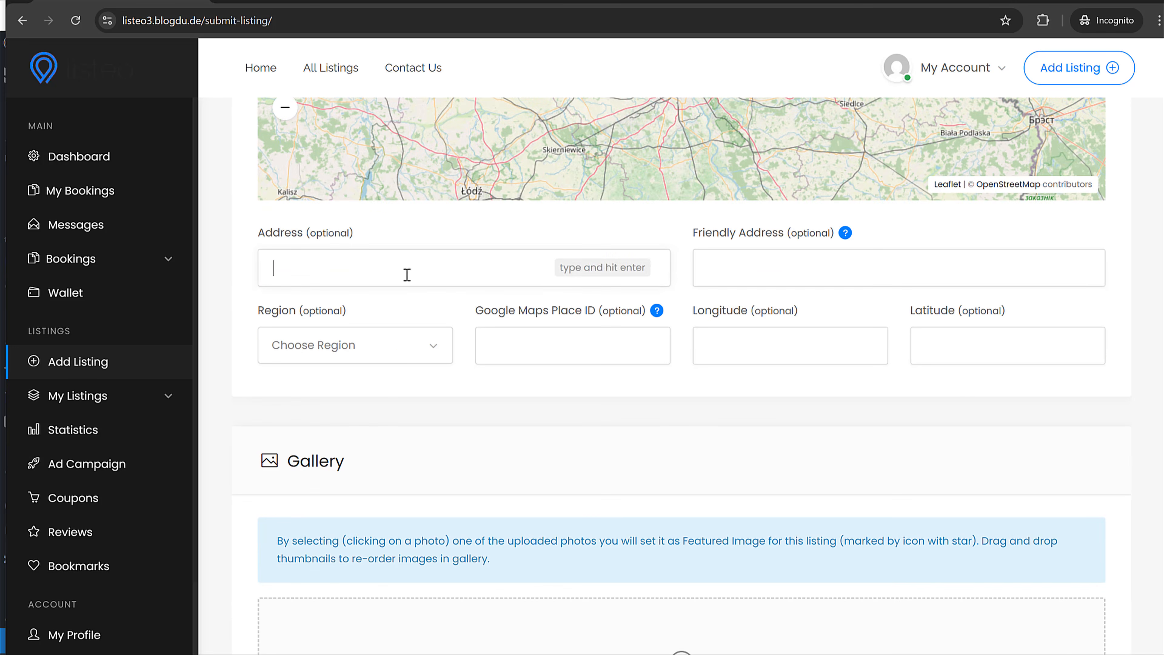
scroll(532, 376, down, 9)
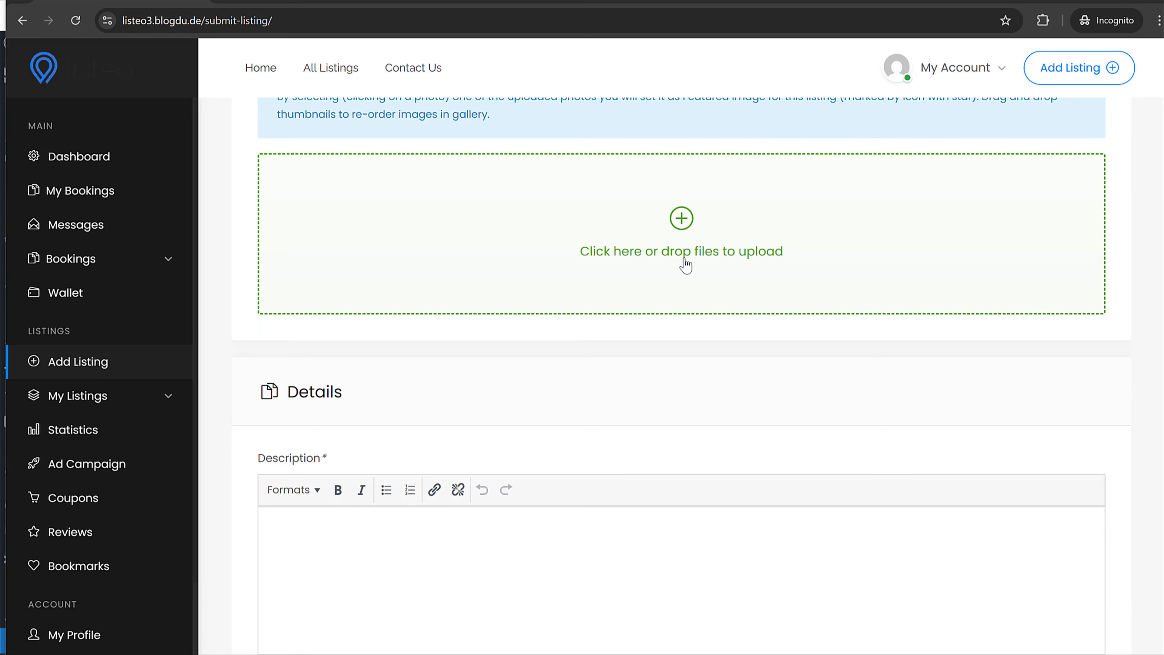
- Upload five images from the Media folder to the listing gallery
click(684, 264)
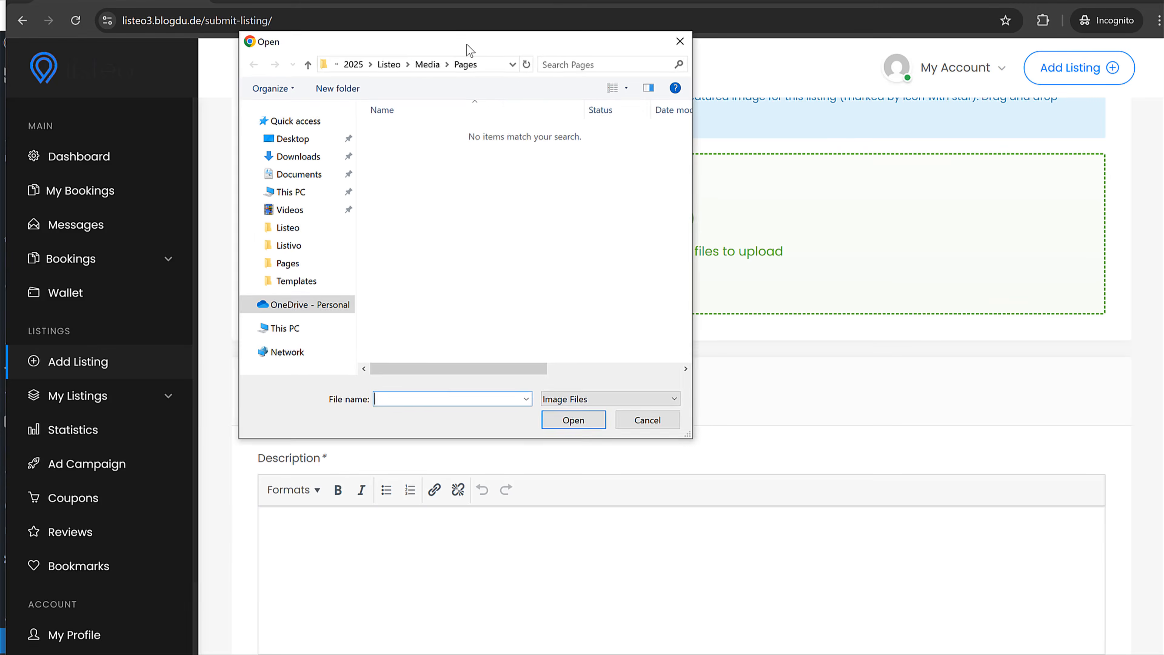
click(433, 68)
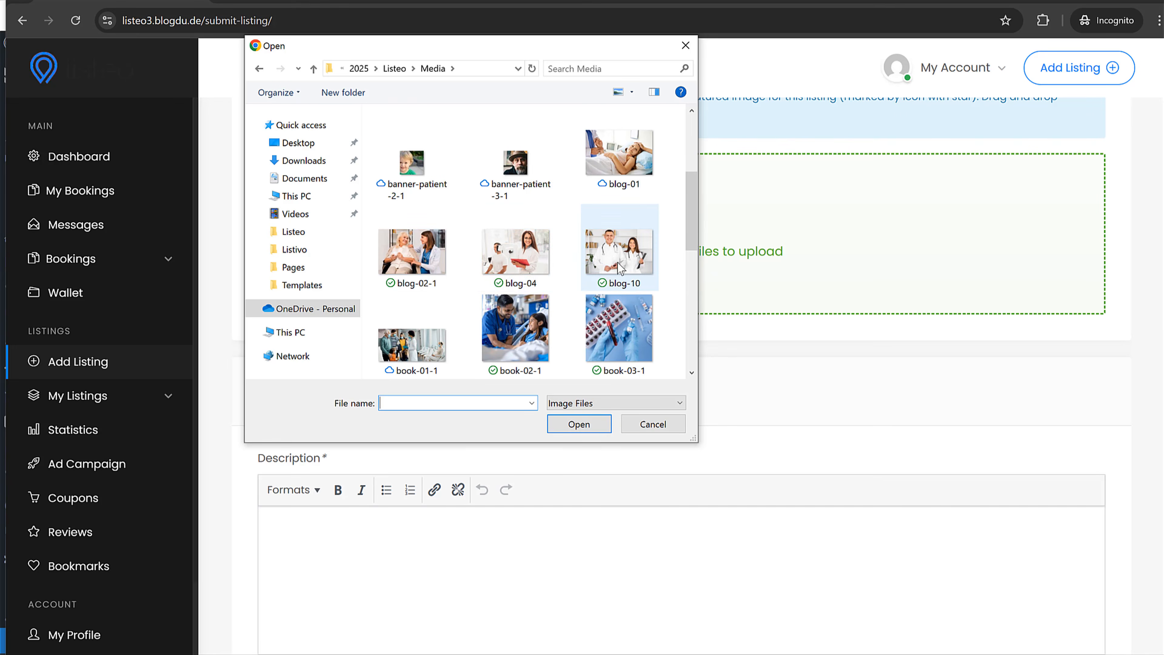
click(605, 256)
ctrl+click(522, 257)
ctrl+click(422, 259)
ctrl+click(424, 328)
ctrl+click(508, 332)
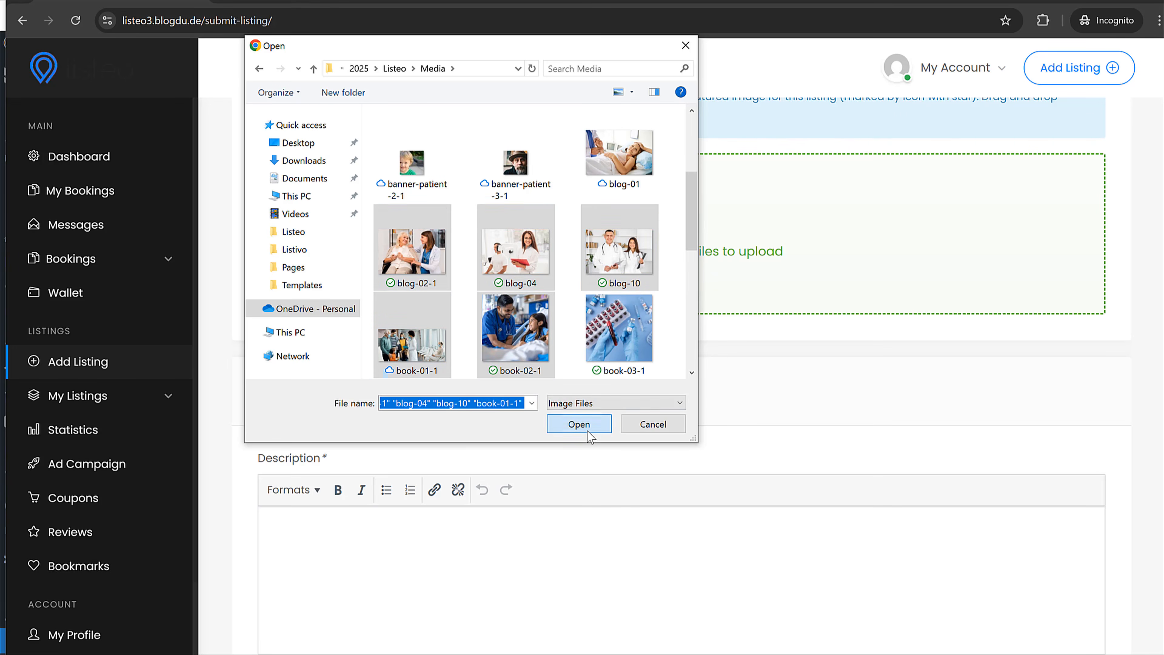
click(593, 426)
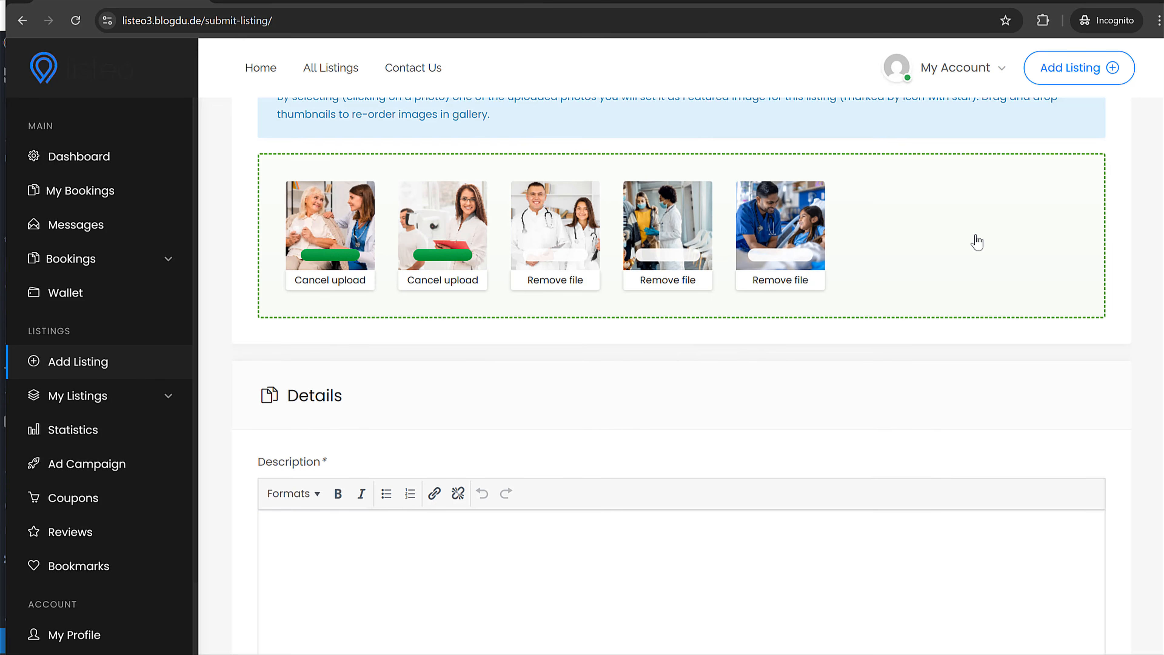
- Add doctor-05-1 from the Doctors folder and make it the featured image
click(971, 247)
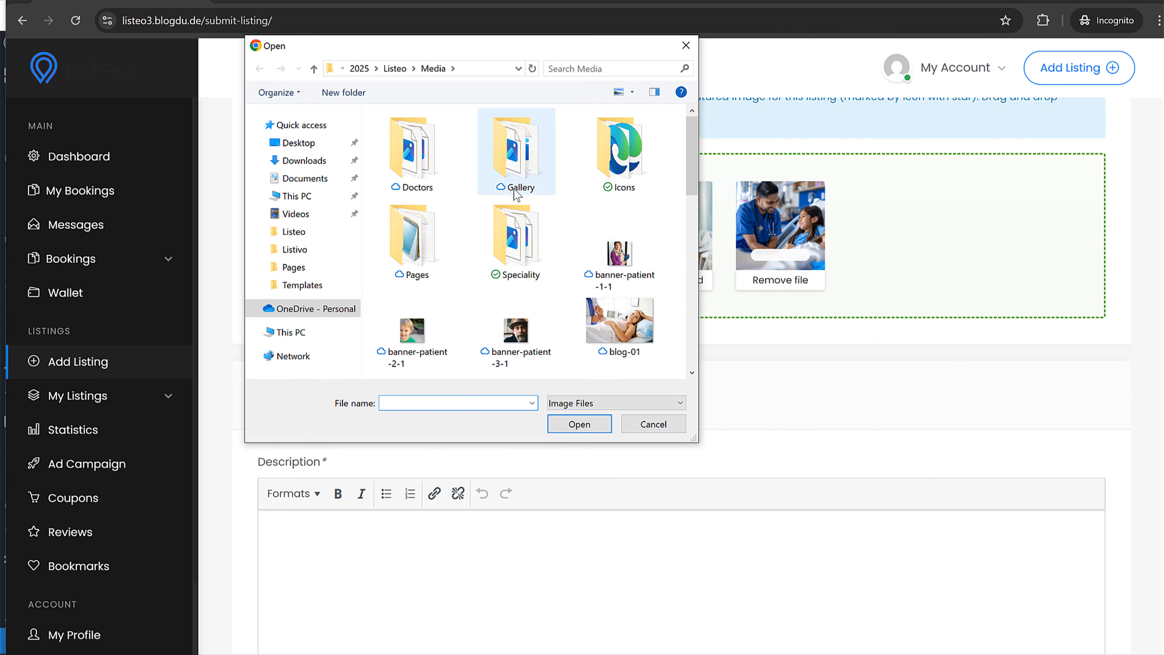
double_click(426, 188)
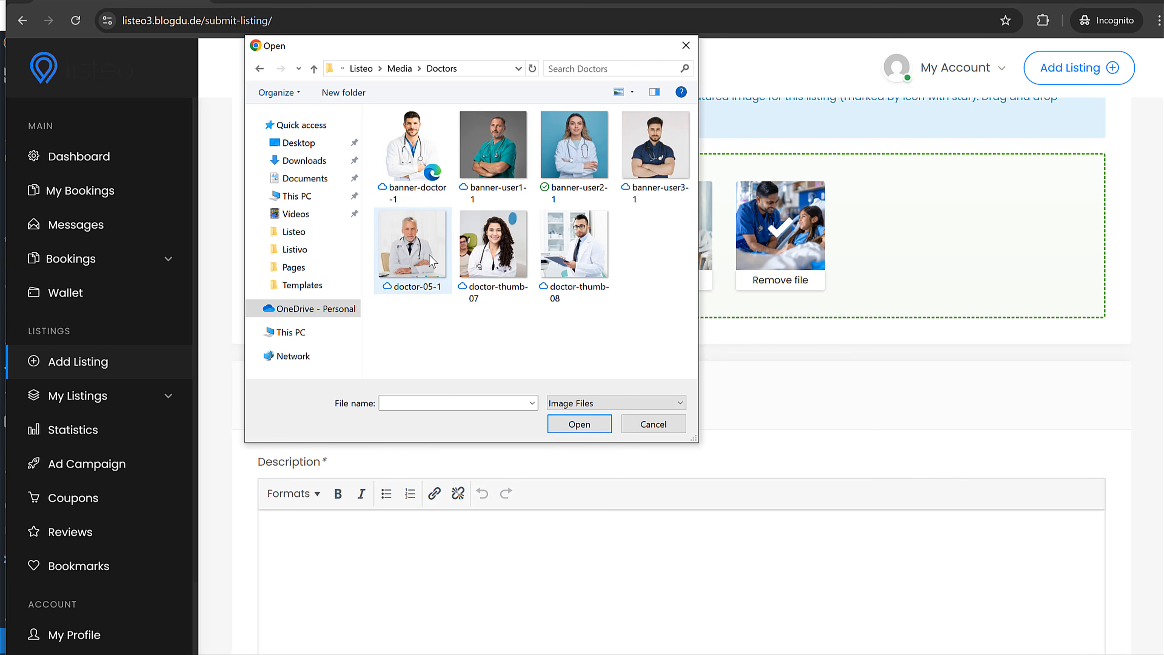
click(431, 259)
click(568, 424)
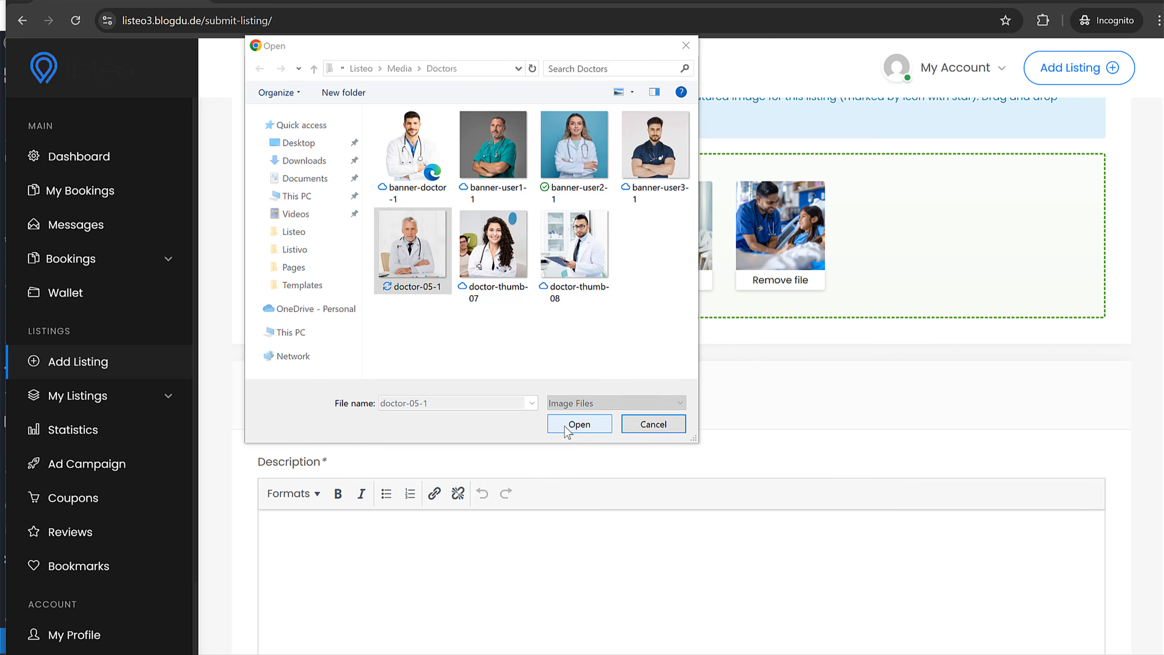
click(880, 208)
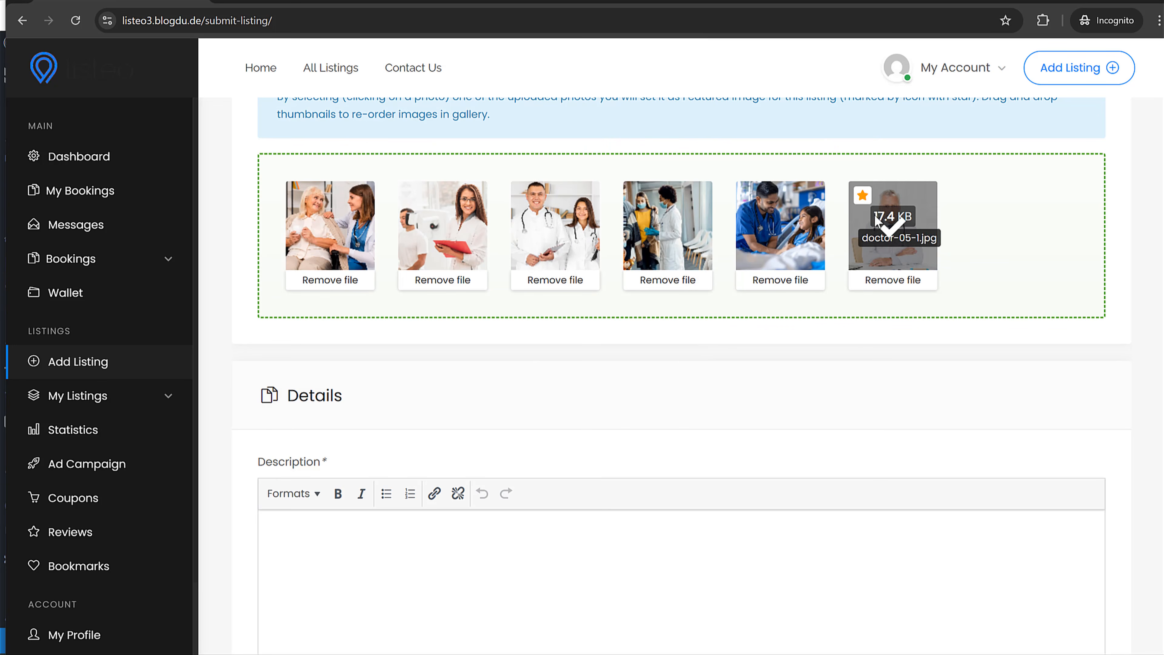
- Fill the description by pasting the title Somethinmg repeatedly
scroll(657, 353, down, 5)
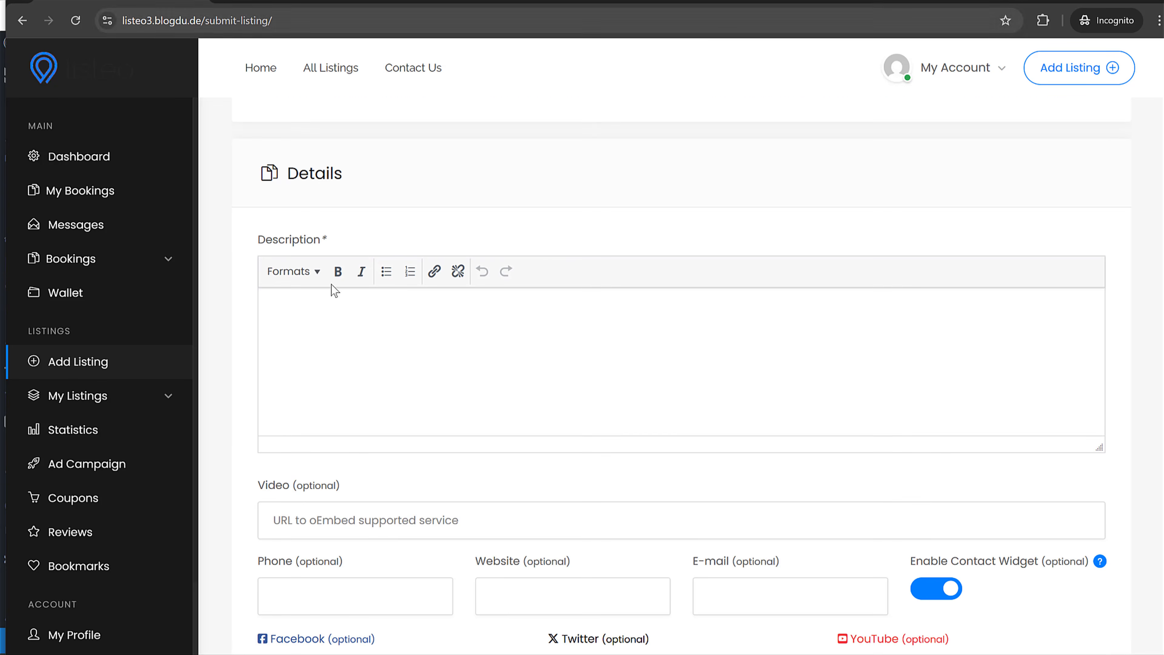
click(395, 395)
key(ctrl+v)
key(ctrl+v)
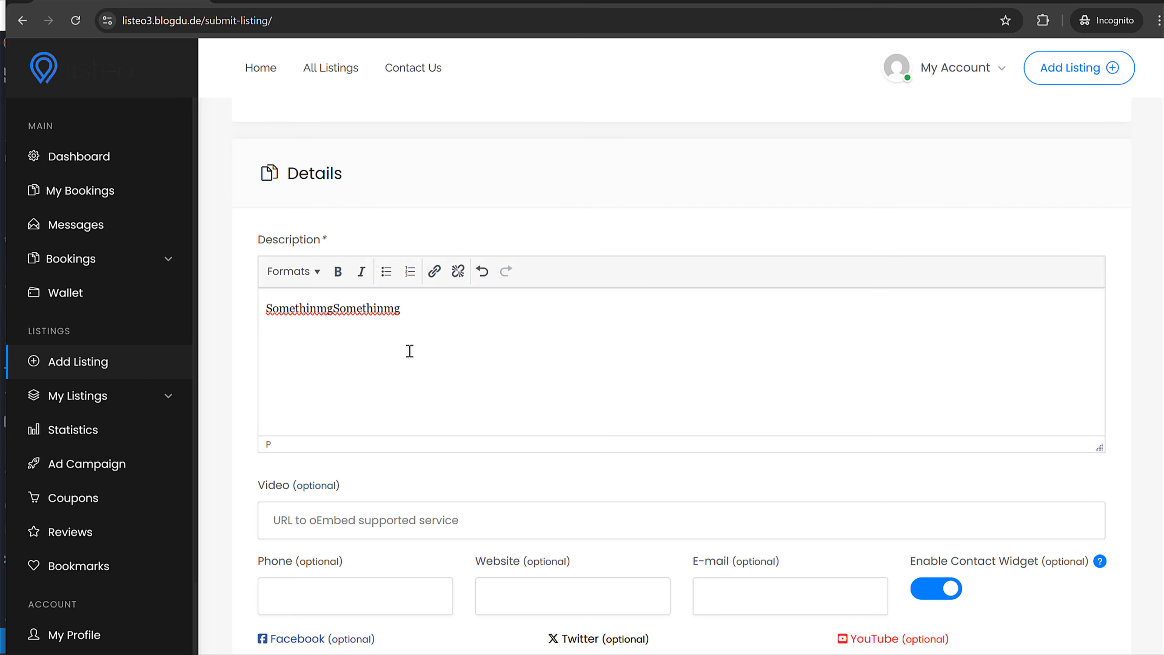
key(ctrl+a)
key(ctrl+c)
key(ctrl+v)
key(ctrl+v)
key(ctrl+v)
key(ctrl+v)
key(ctrl+v)
key(ctrl+v)
key(ctrl+v)
key(ctrl+v)
key(ctrl+v)
key(ctrl+v)
key(ctrl+v)
key(ctrl+v)
key(ctrl+v)
key(ctrl+v)
key(ctrl+v)
key(ctrl+v)
key(ctrl+v)
key(ctrl+v)
key(ctrl+v)
key(ctrl+v)
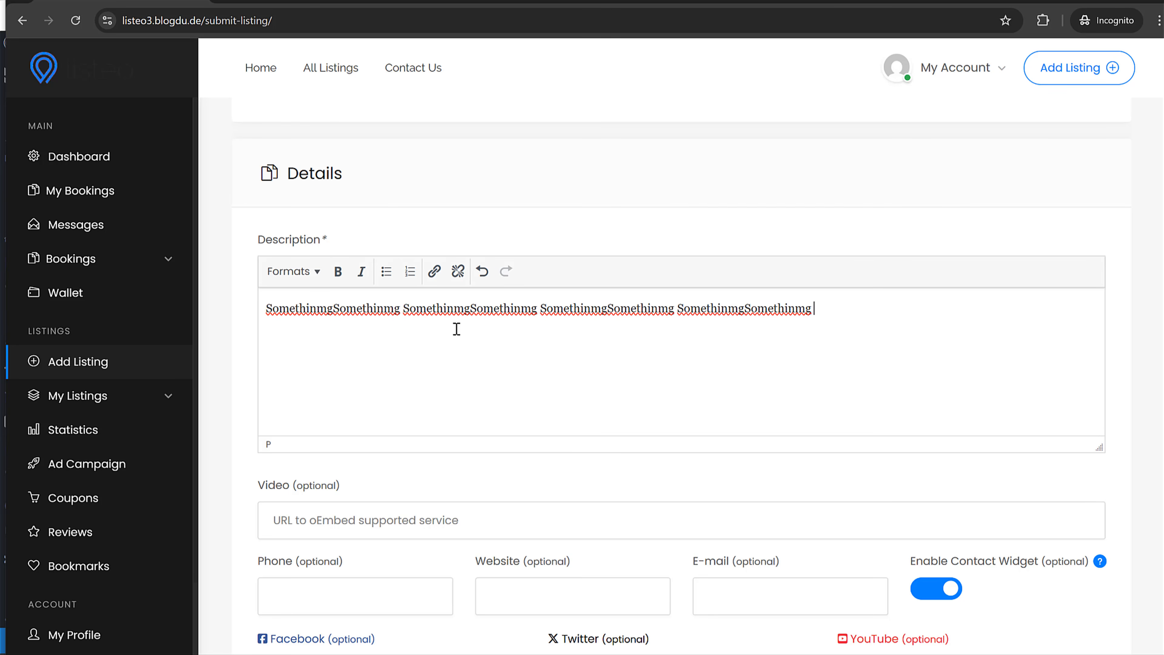
scroll(491, 353, down, 15)
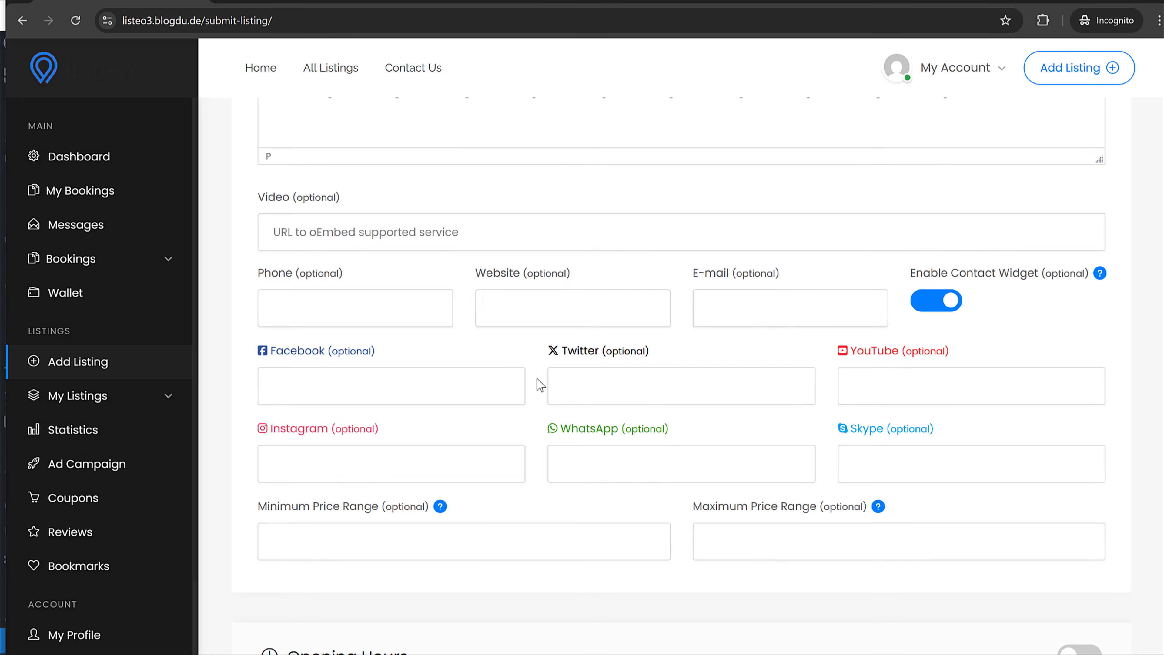
scroll(770, 363, down, 3)
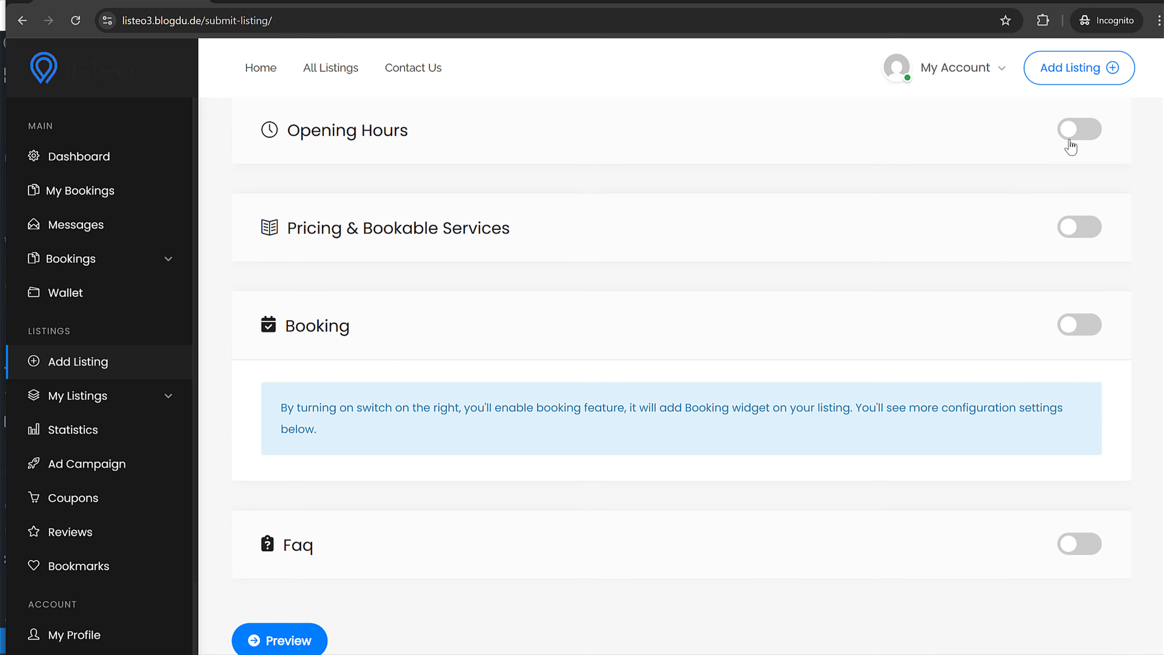
- Leave opening hours off and turn on booking with custom availability slots
click(1081, 133)
click(1077, 134)
click(1079, 325)
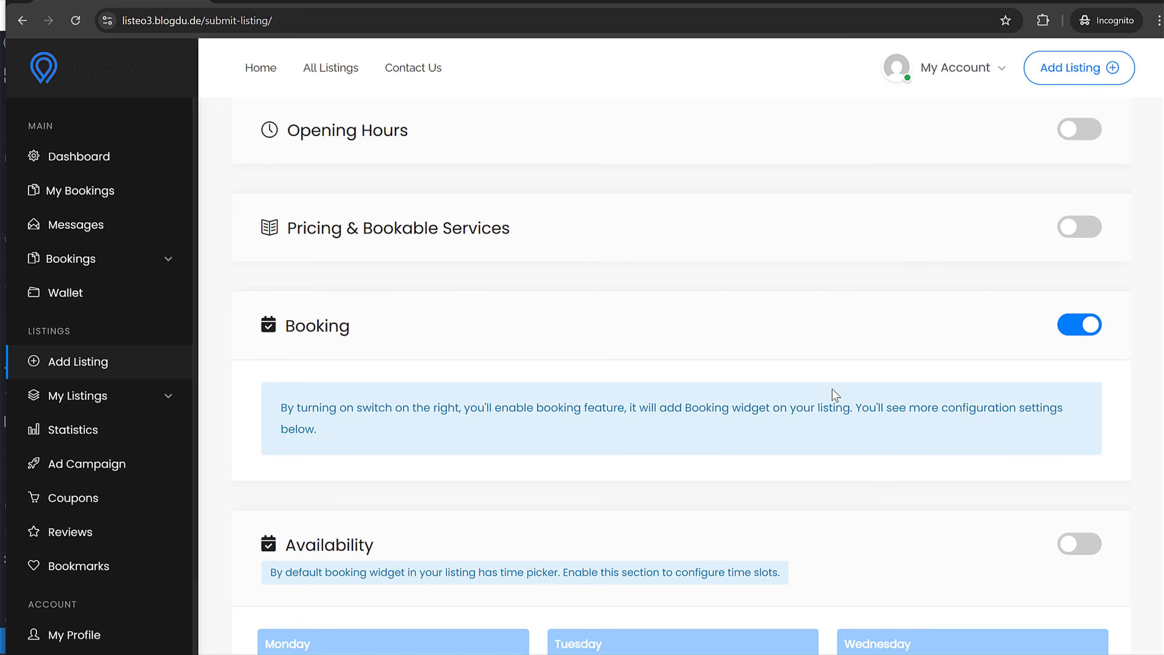
scroll(832, 389, down, 8)
scroll(838, 392, up, 3)
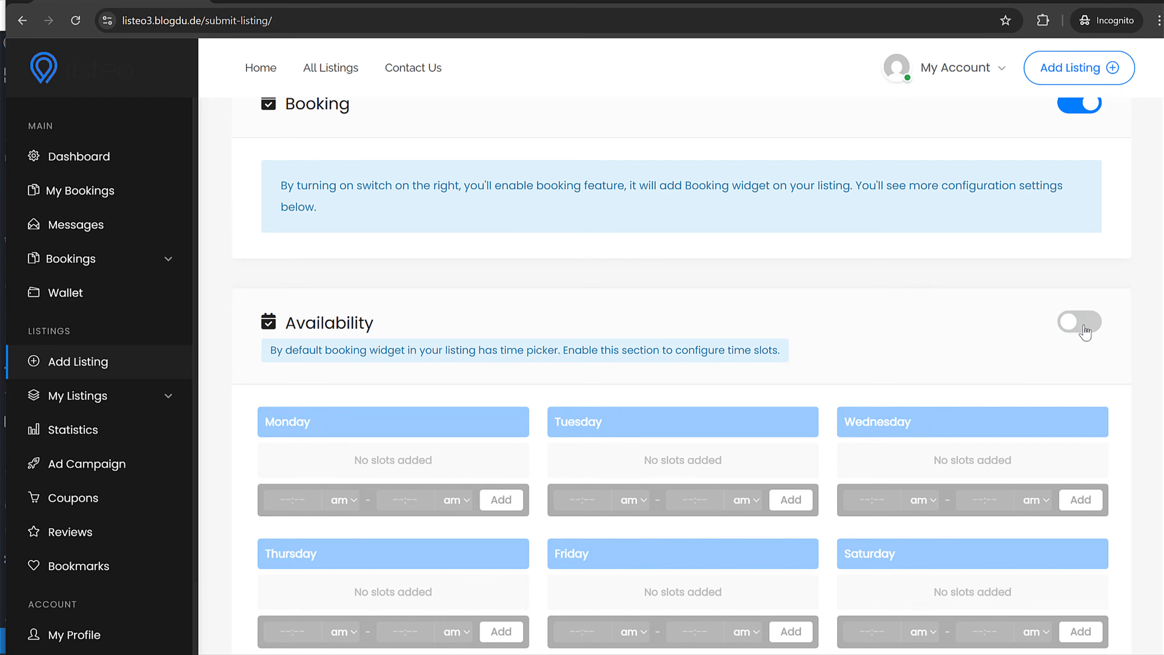
click(1079, 325)
scroll(597, 377, down, 5)
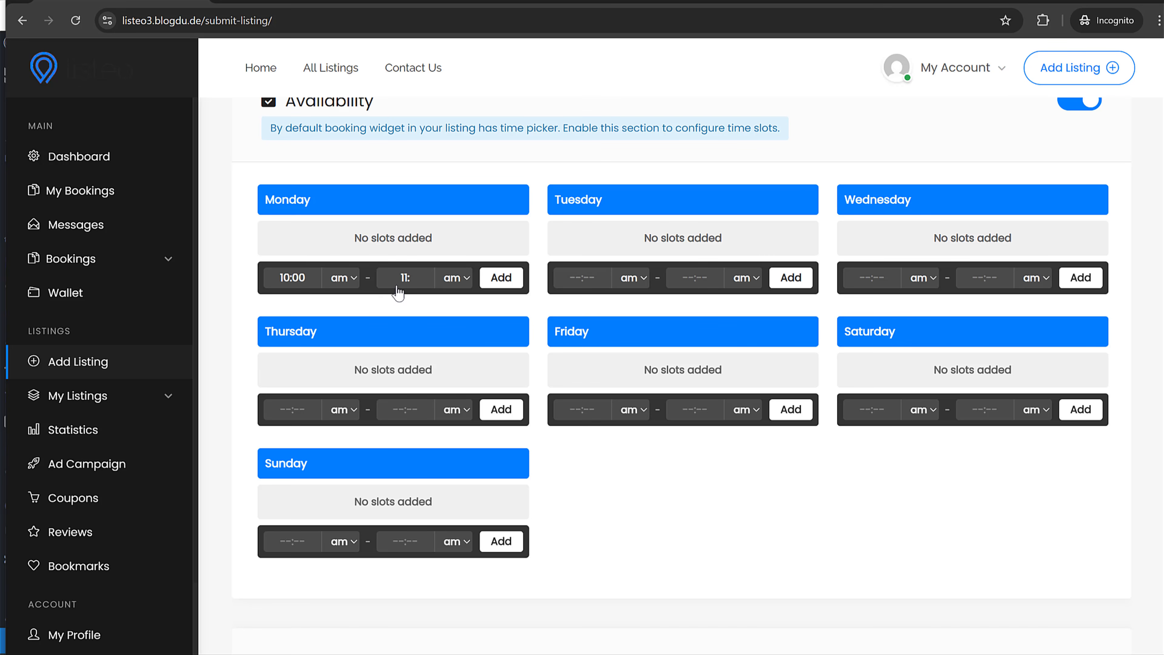
- Add a 10:00–11:00 am slot on Monday and copy it to Tuesday through Friday
click(504, 279)
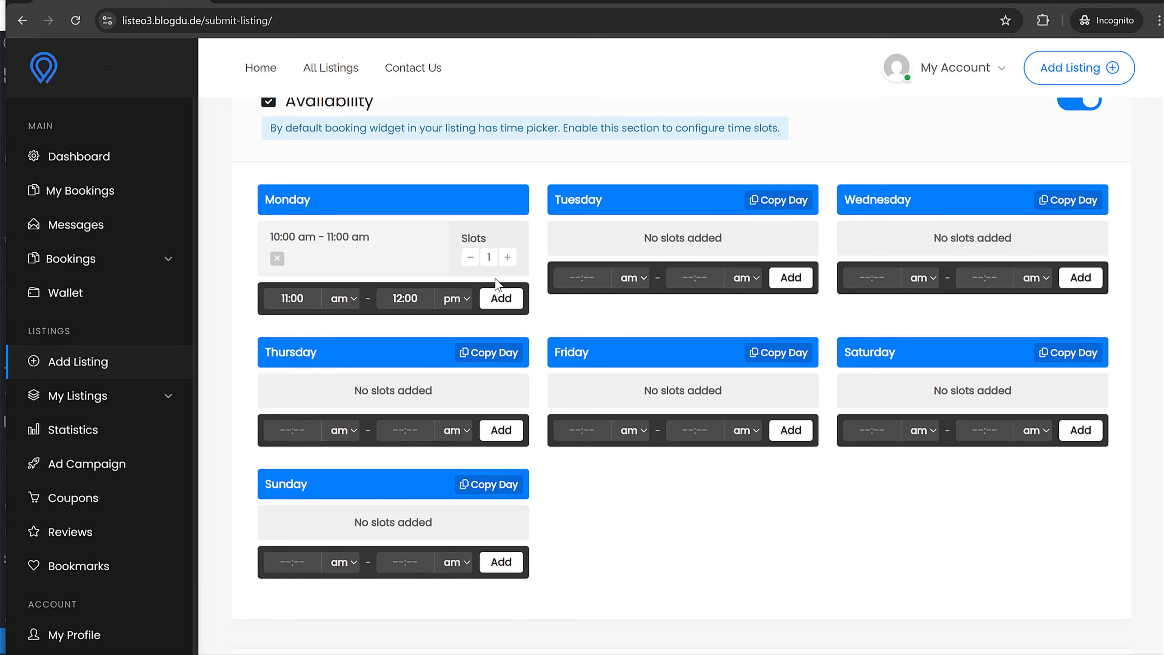
click(758, 208)
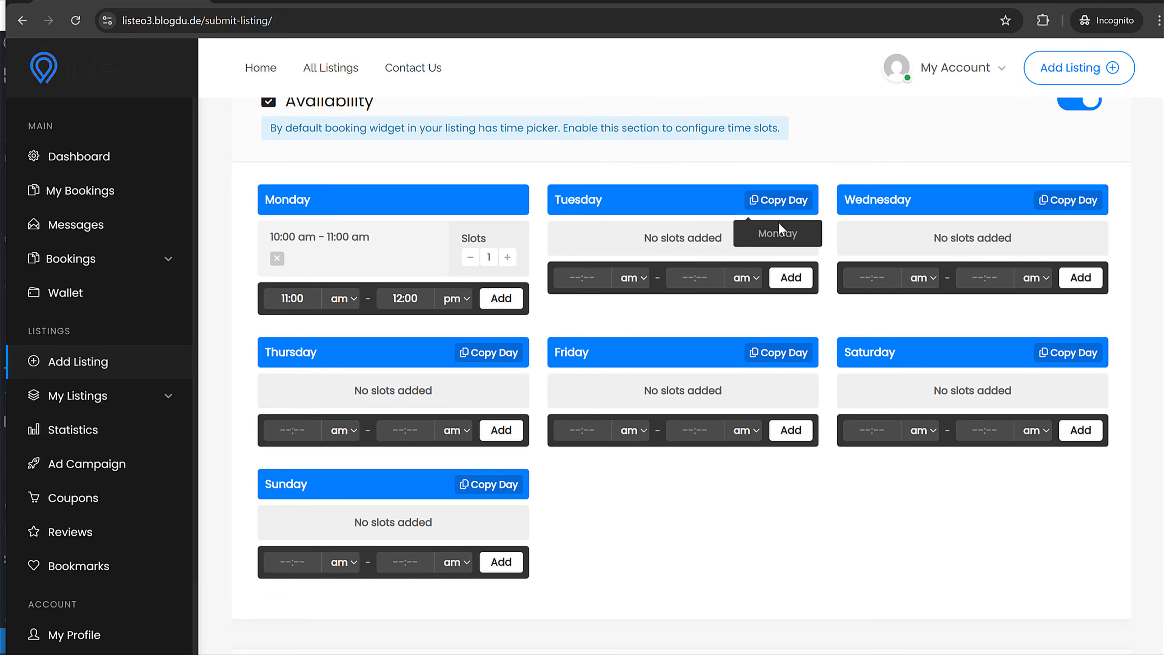
click(778, 225)
click(1067, 202)
click(1066, 234)
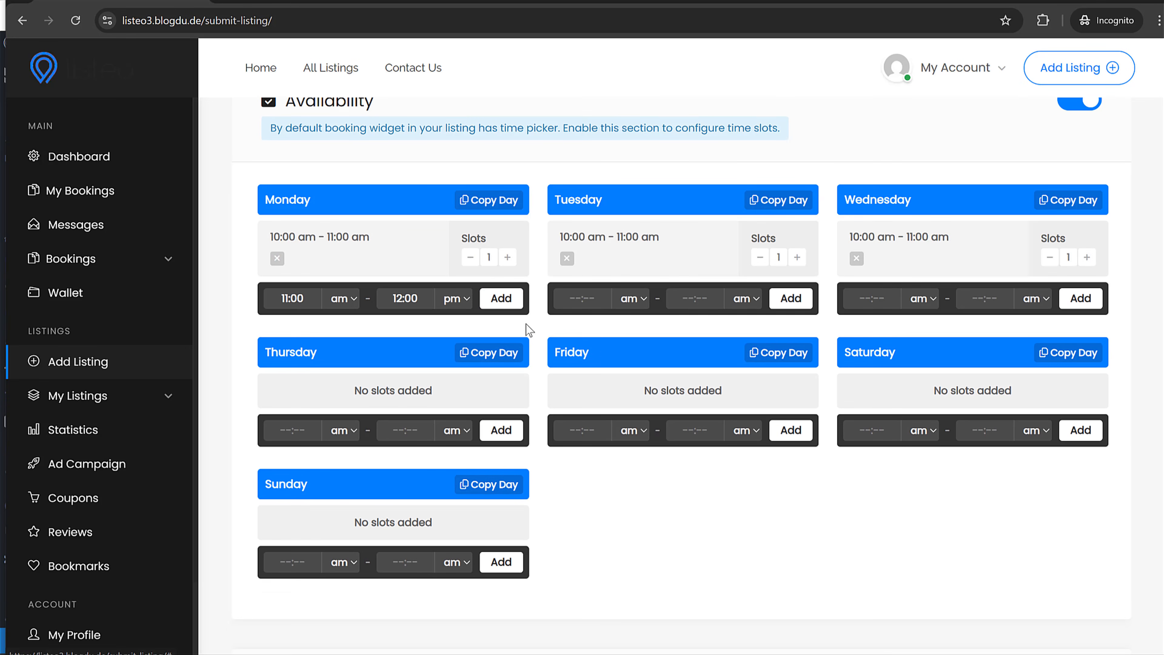
click(491, 352)
click(497, 383)
click(783, 354)
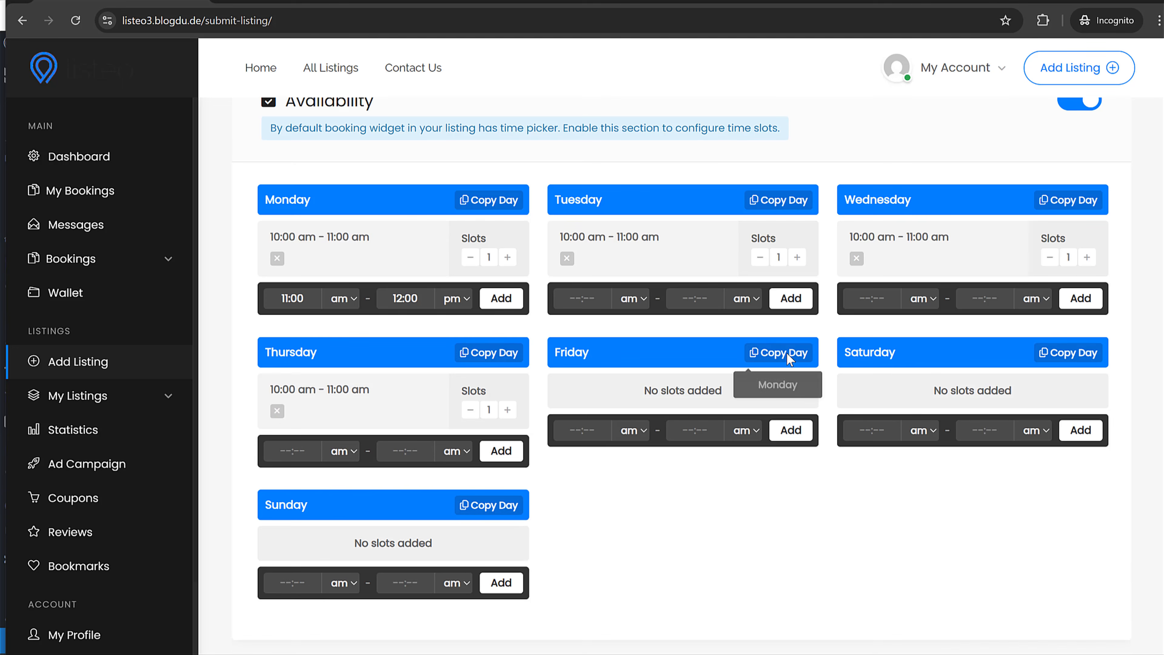
click(777, 384)
- Turn on Enable Instant Booking
scroll(691, 446, down, 9)
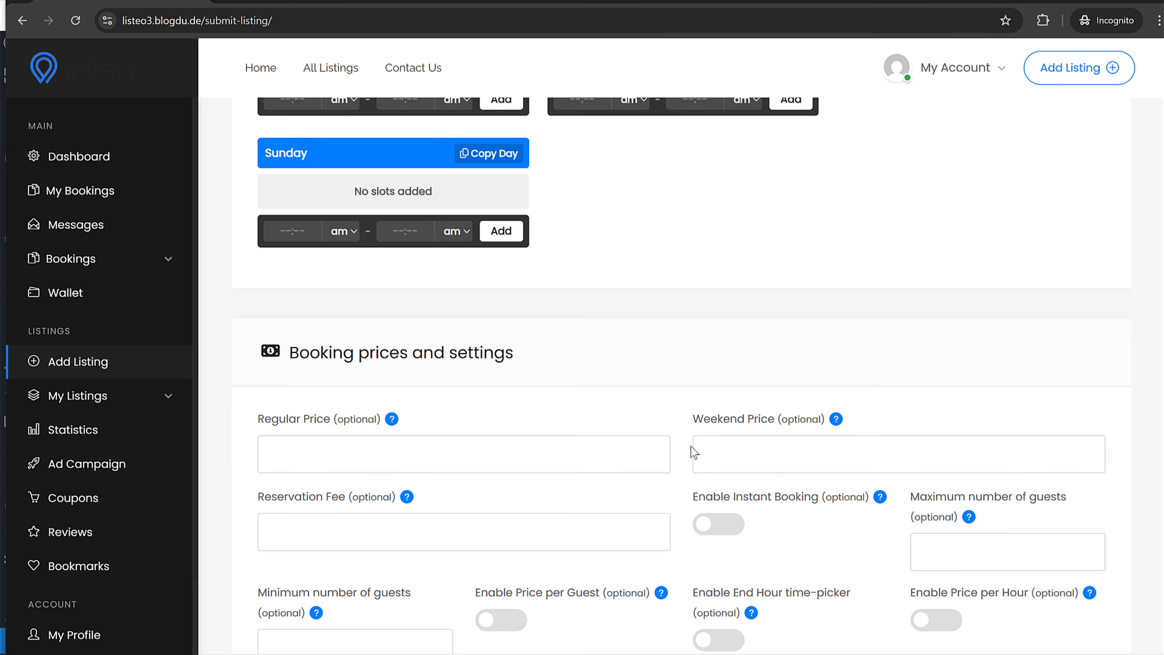
scroll(675, 458, up, 12)
scroll(673, 456, down, 15)
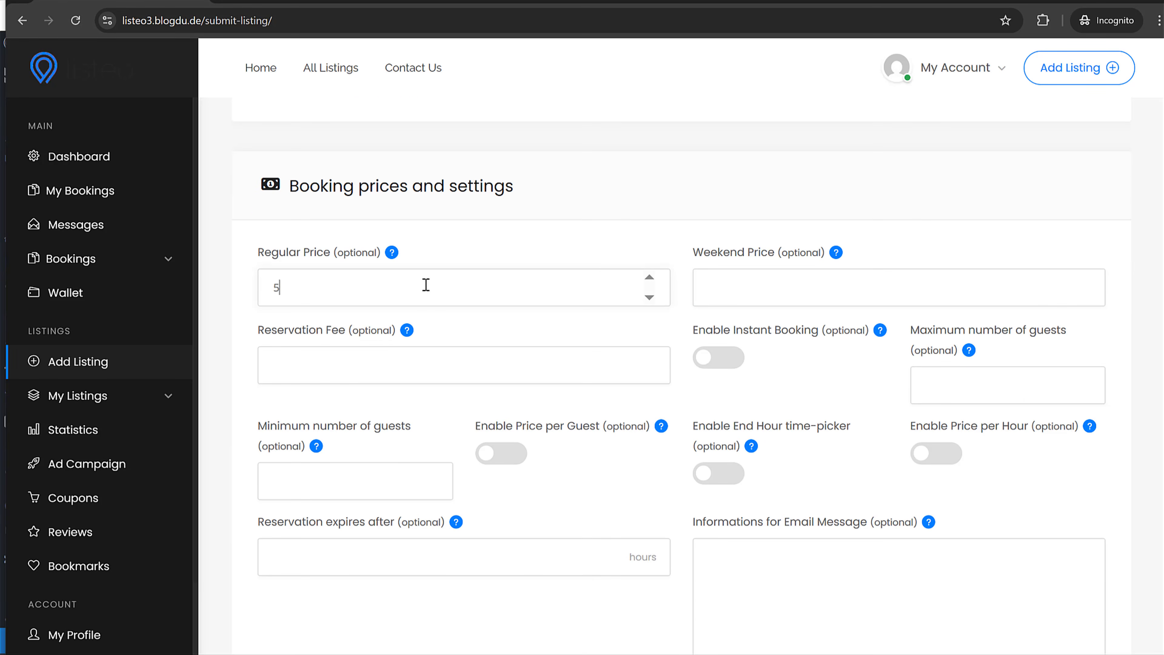
click(736, 361)
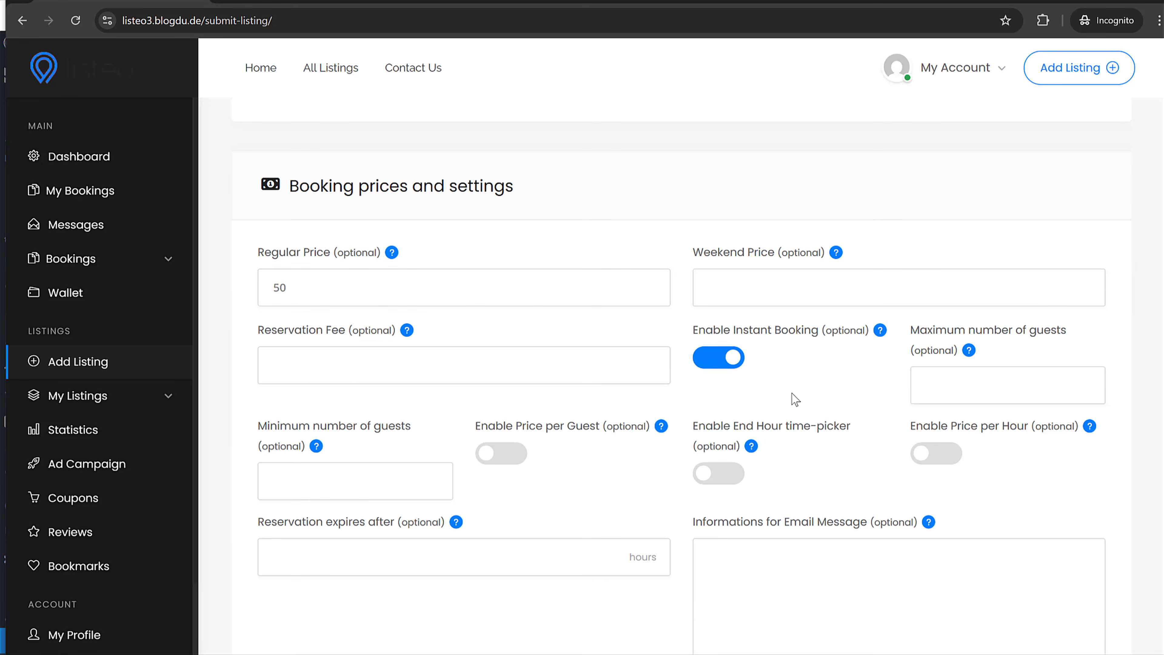
scroll(790, 393, down, 10)
scroll(791, 398, up, 6)
scroll(790, 398, down, 17)
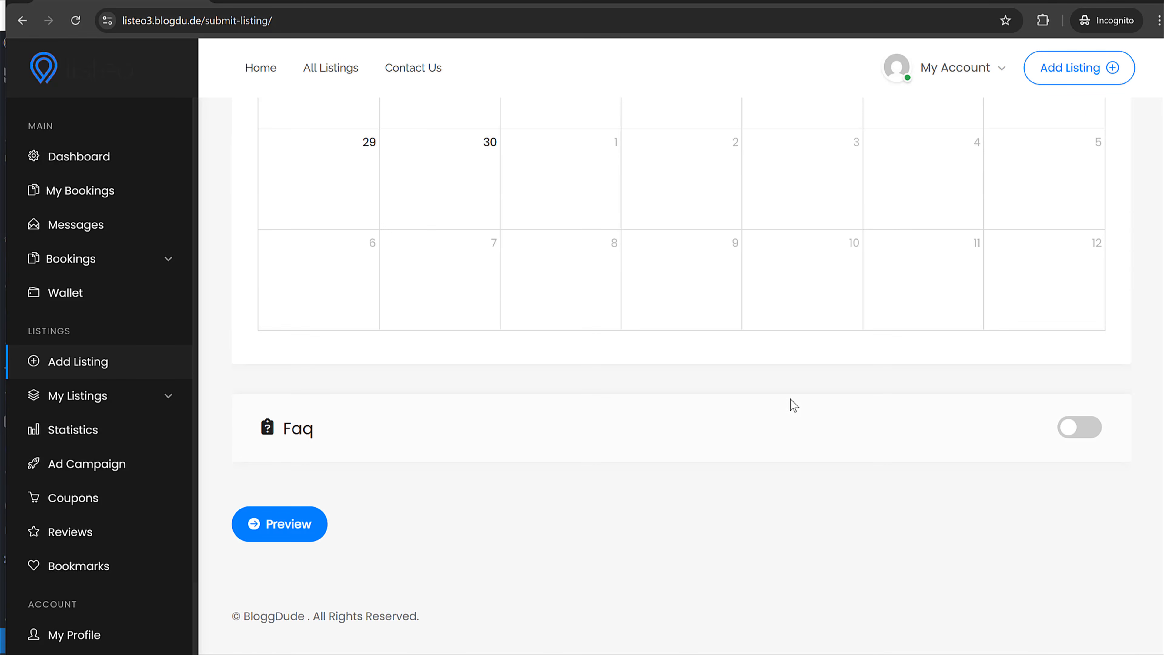
scroll(790, 401, up, 8)
scroll(799, 427, down, 8)
scroll(1072, 416, up, 20)
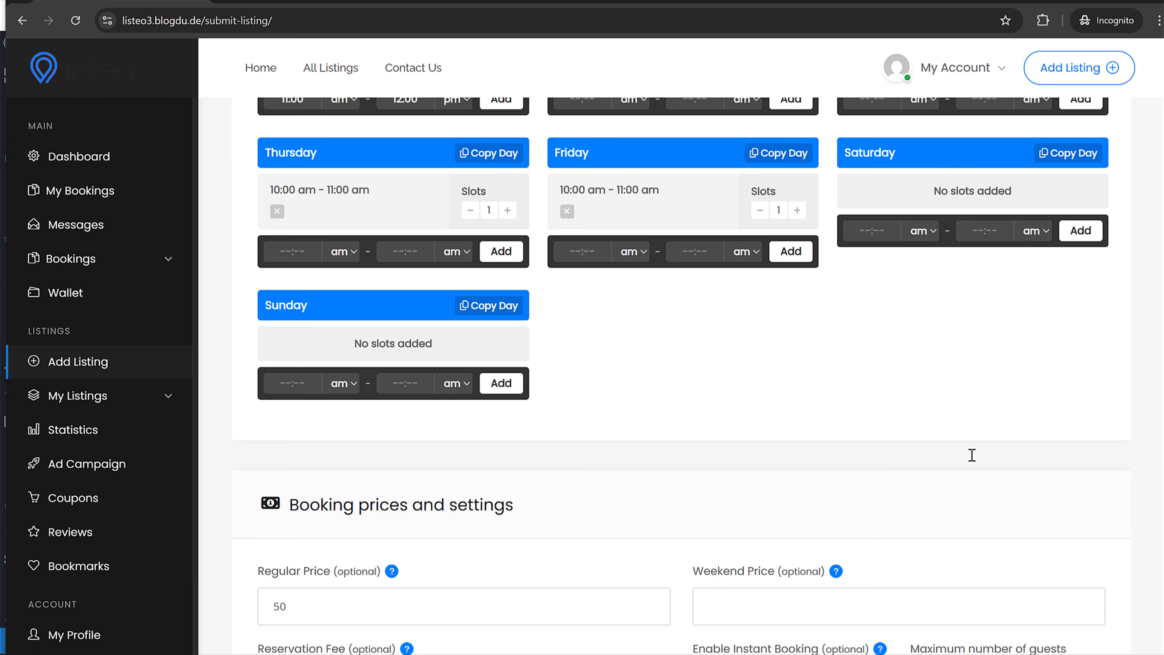
scroll(972, 455, up, 12)
scroll(971, 454, up, 2)
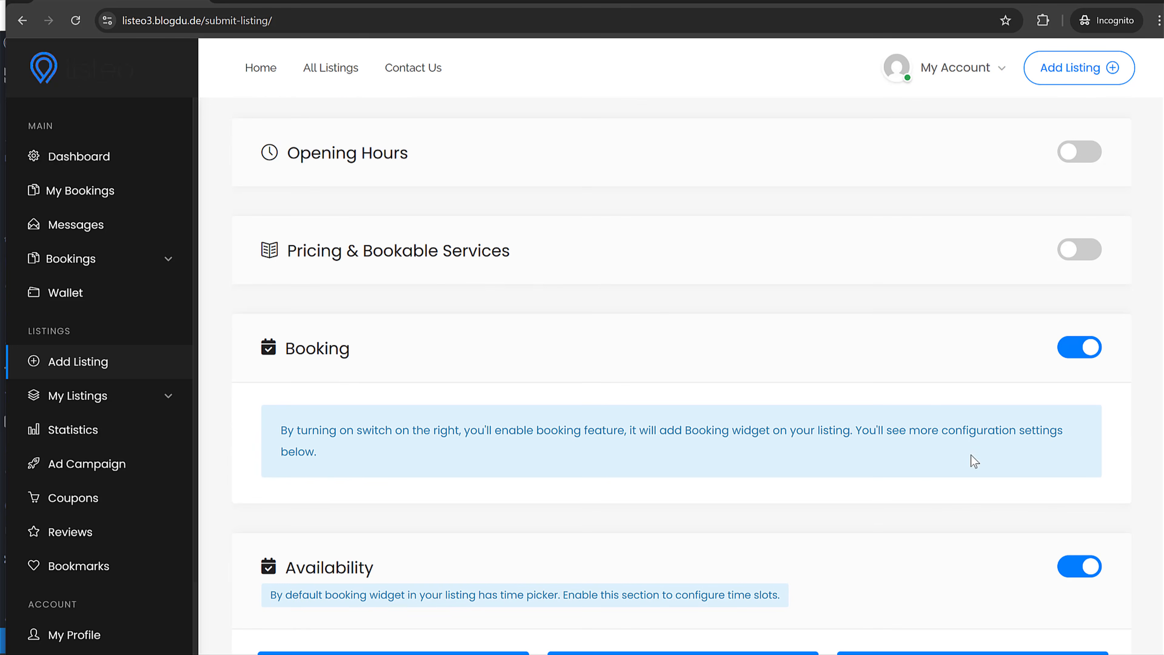
- Enable bookable services and add a bookable Dentist service at 150 with the banner-doctor-1 photo
click(1074, 264)
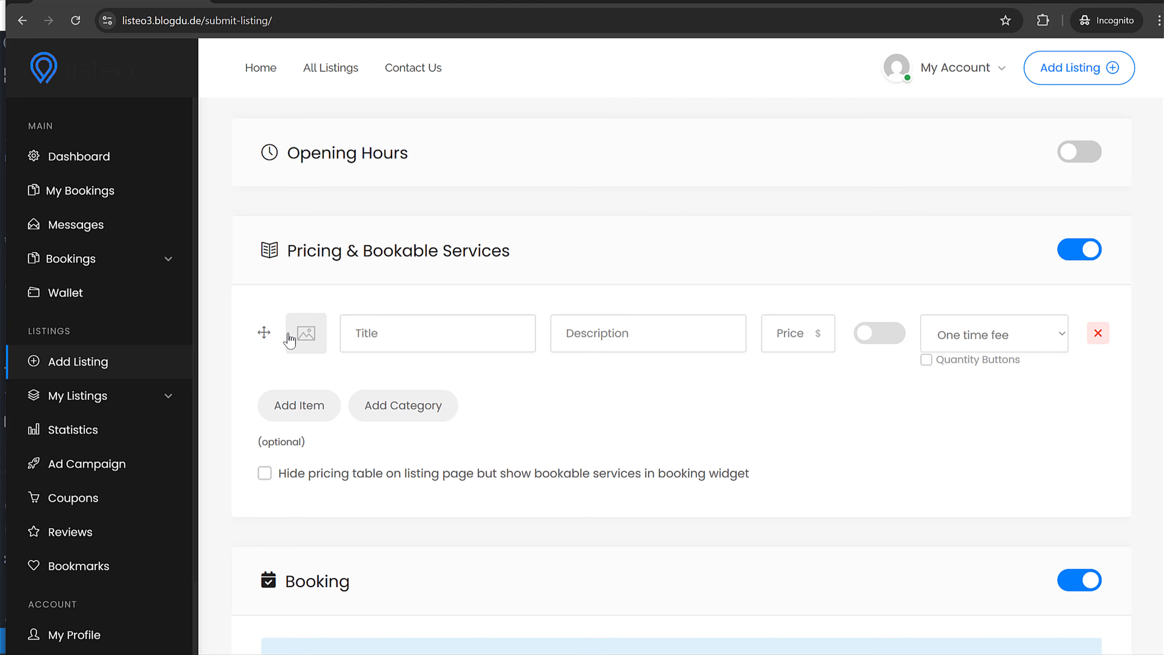
click(320, 339)
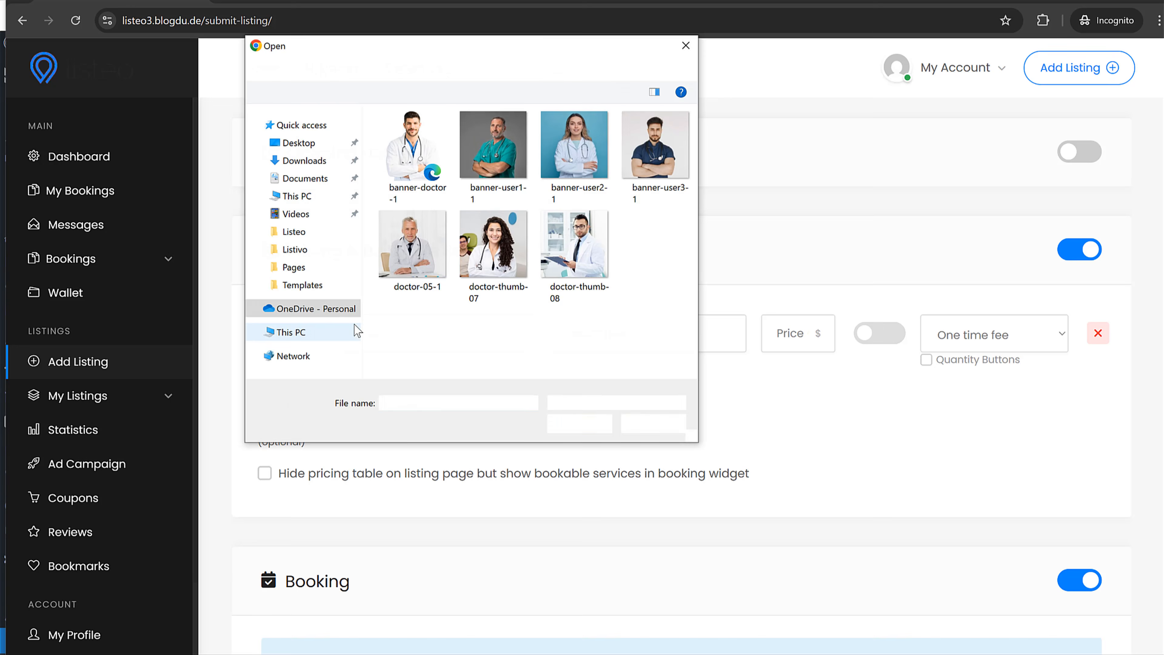
double_click(405, 161)
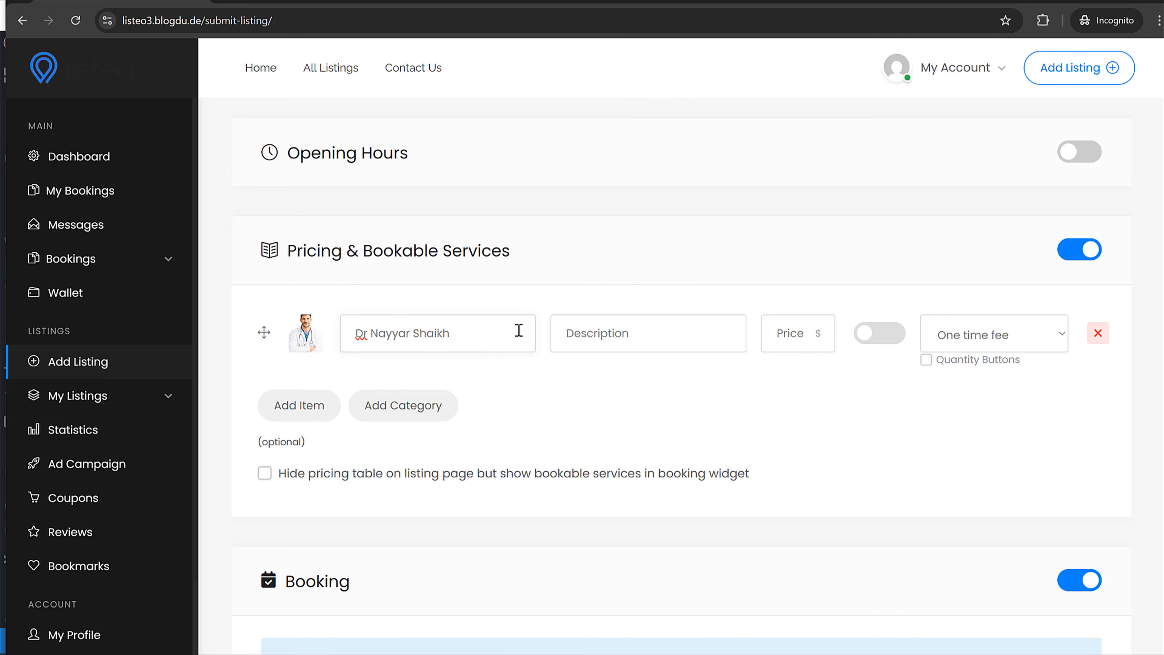
text(Dentist)
click(817, 326)
double_click(798, 331)
text(150)
click(883, 342)
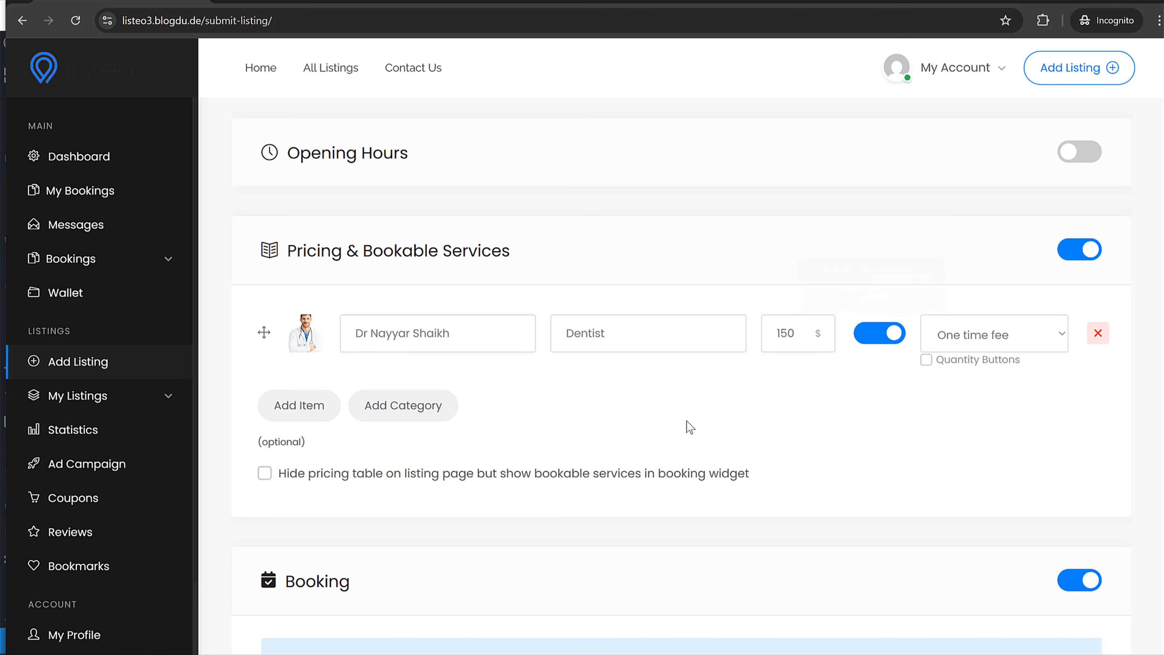
- Add a second bookable Urologist service at 250 with the doctor-thumb-07 photo
click(311, 415)
click(308, 396)
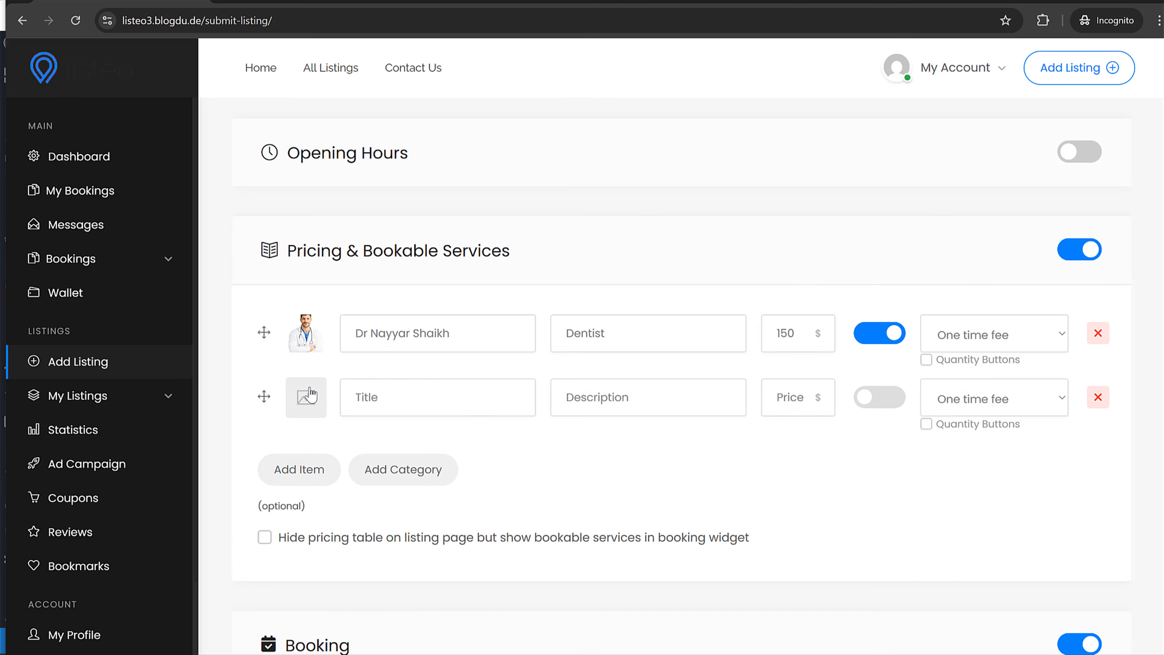
click(499, 251)
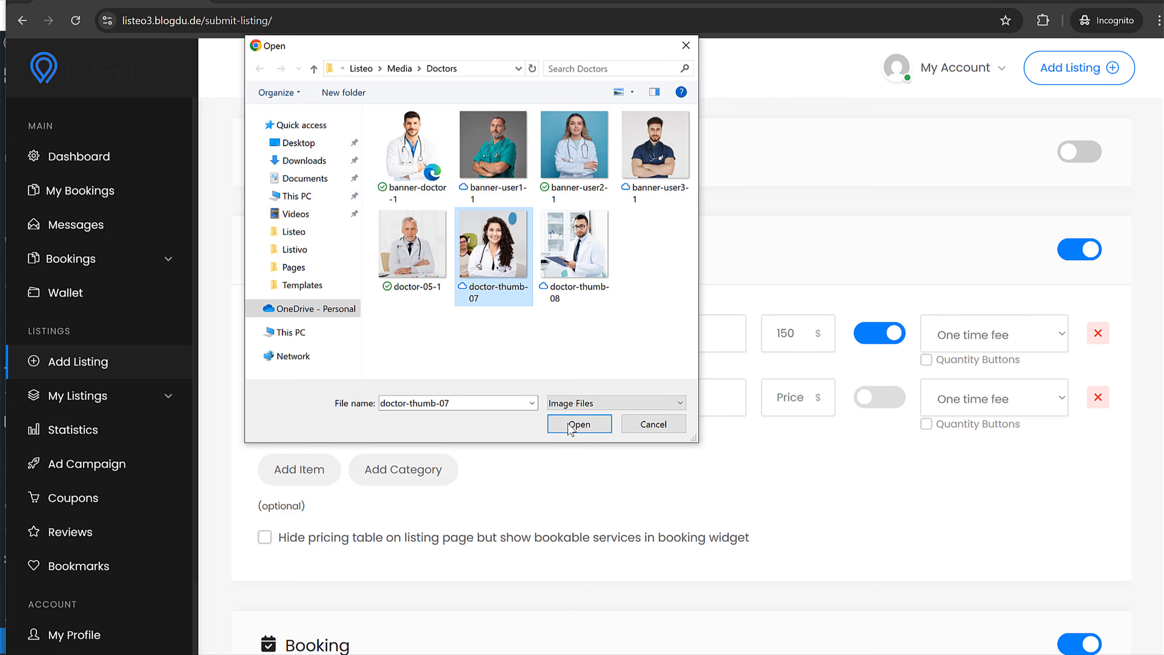
click(579, 424)
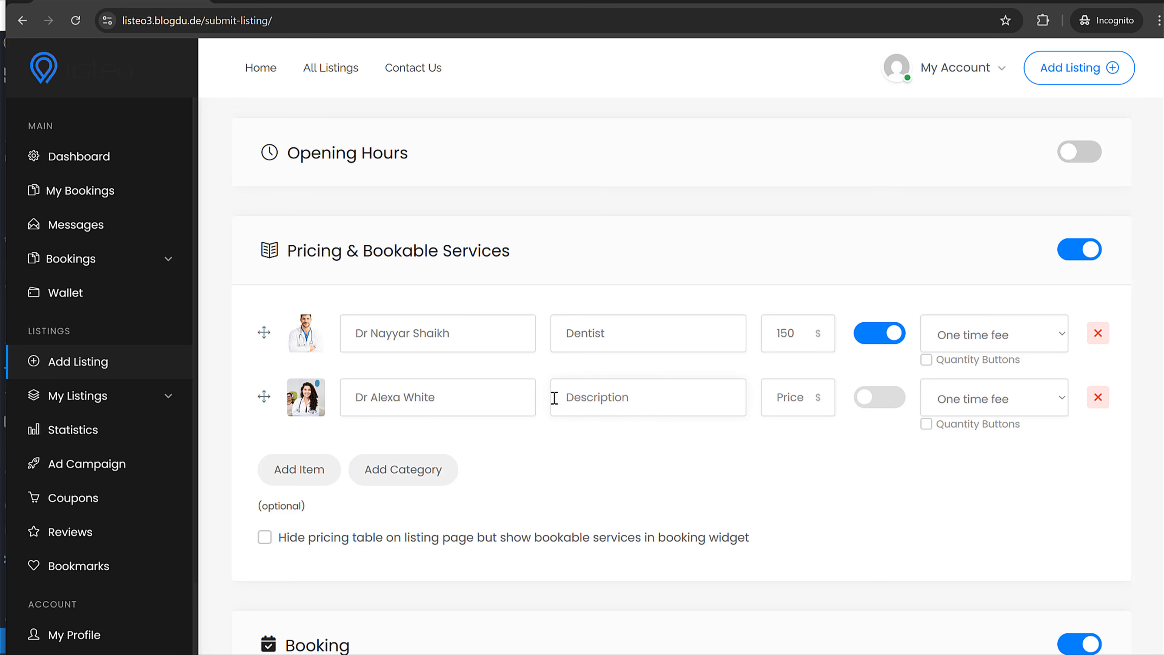
text(Urologist)
click(867, 398)
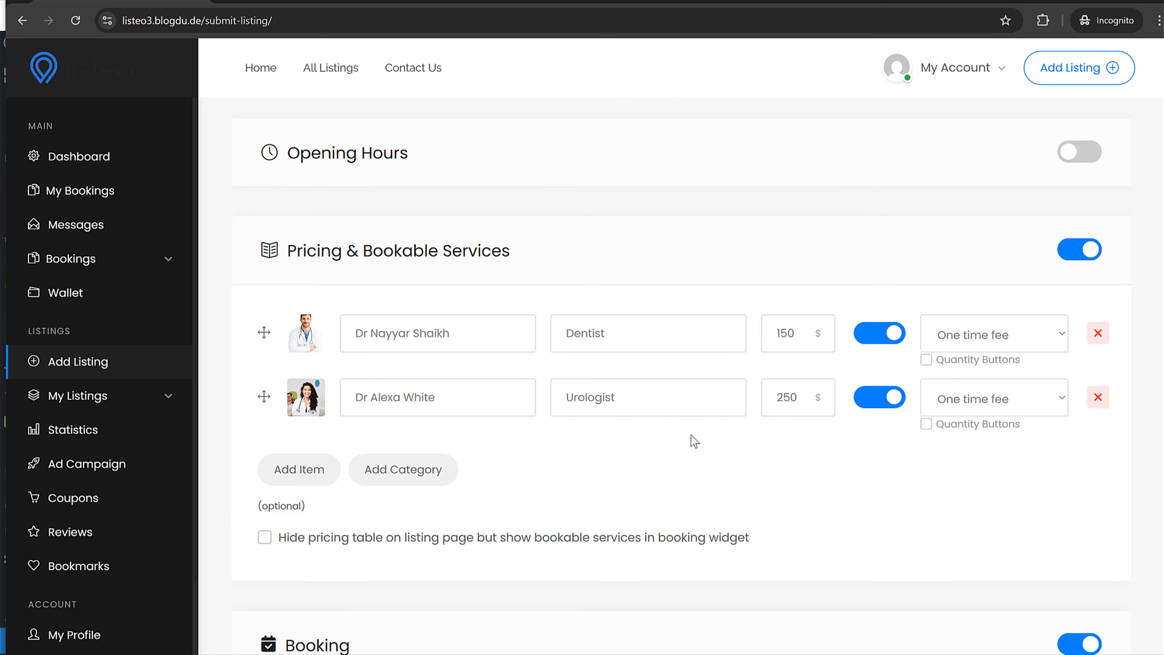
scroll(644, 424, down, 4)
scroll(644, 418, up, 2)
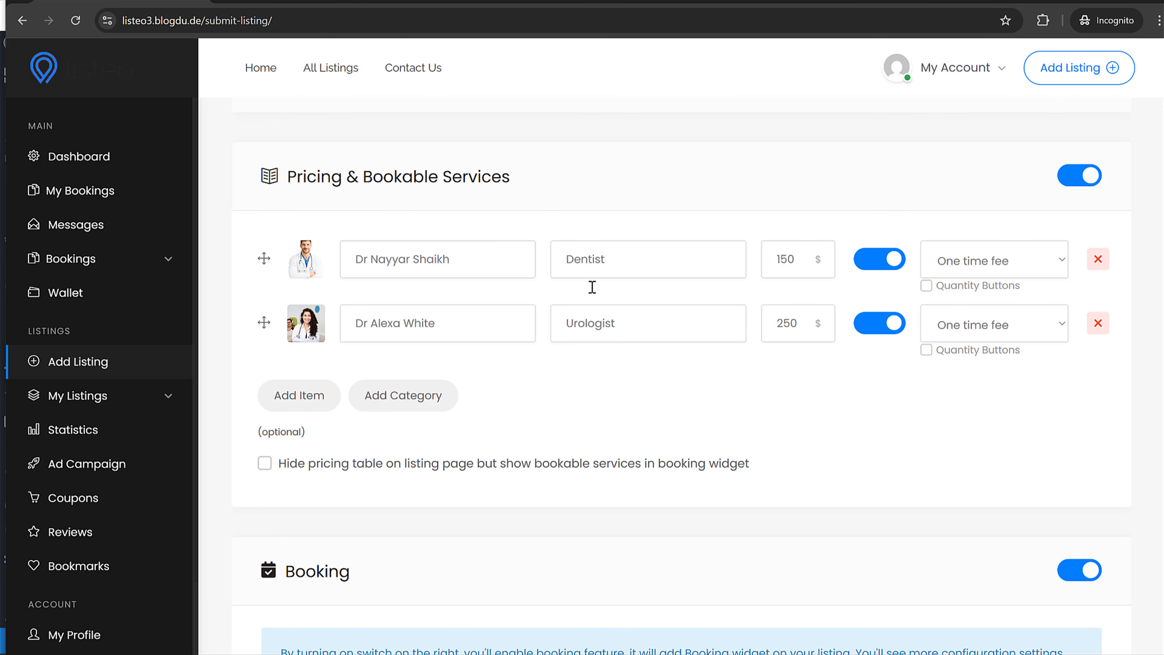
- Delete the 50 from the Regular Price field
scroll(517, 367, down, 15)
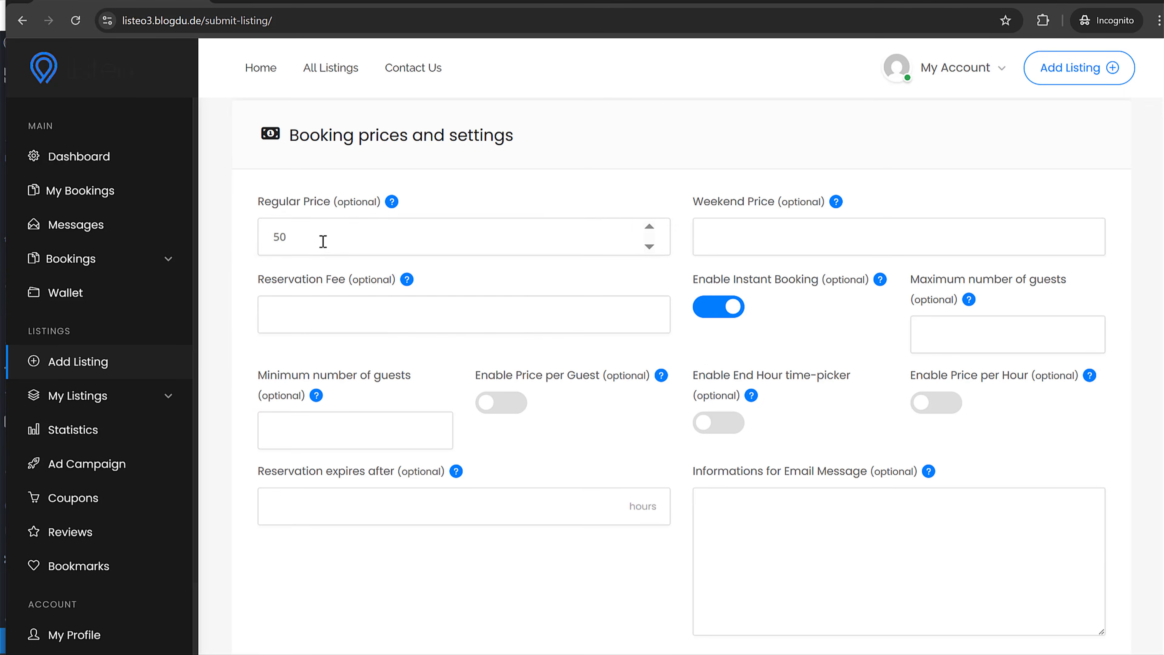
drag(323, 242, 267, 239)
key(BackSpace)
- Preview the Somethinmg listing from the bottom of the form
scroll(404, 231, up, 15)
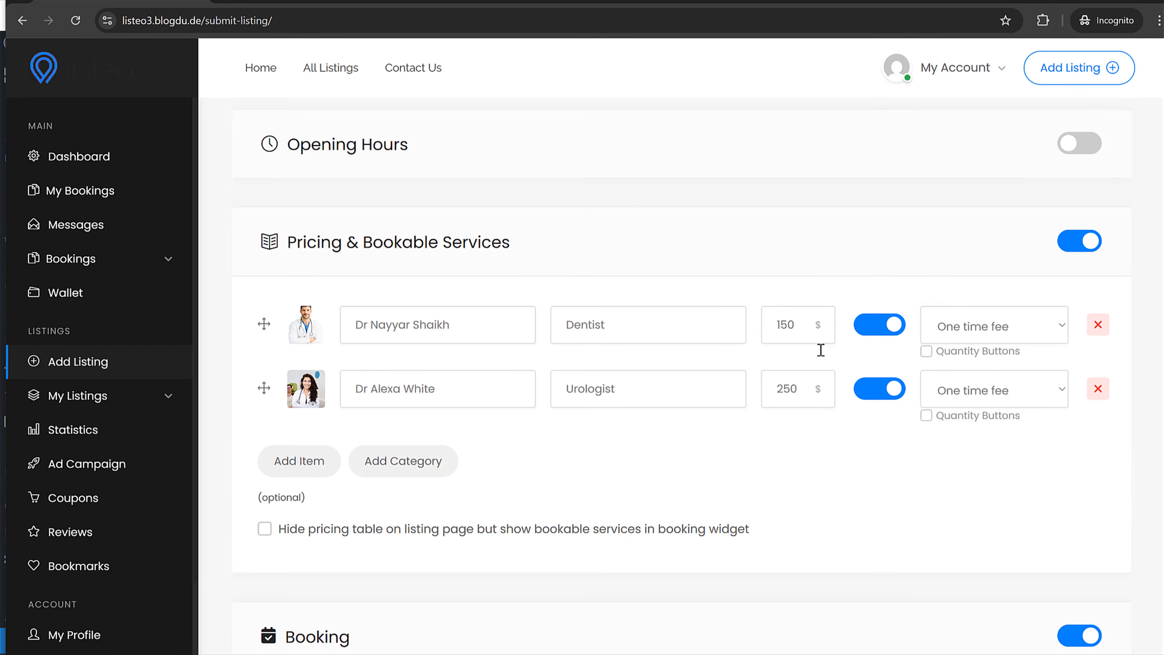
scroll(730, 415, down, 15)
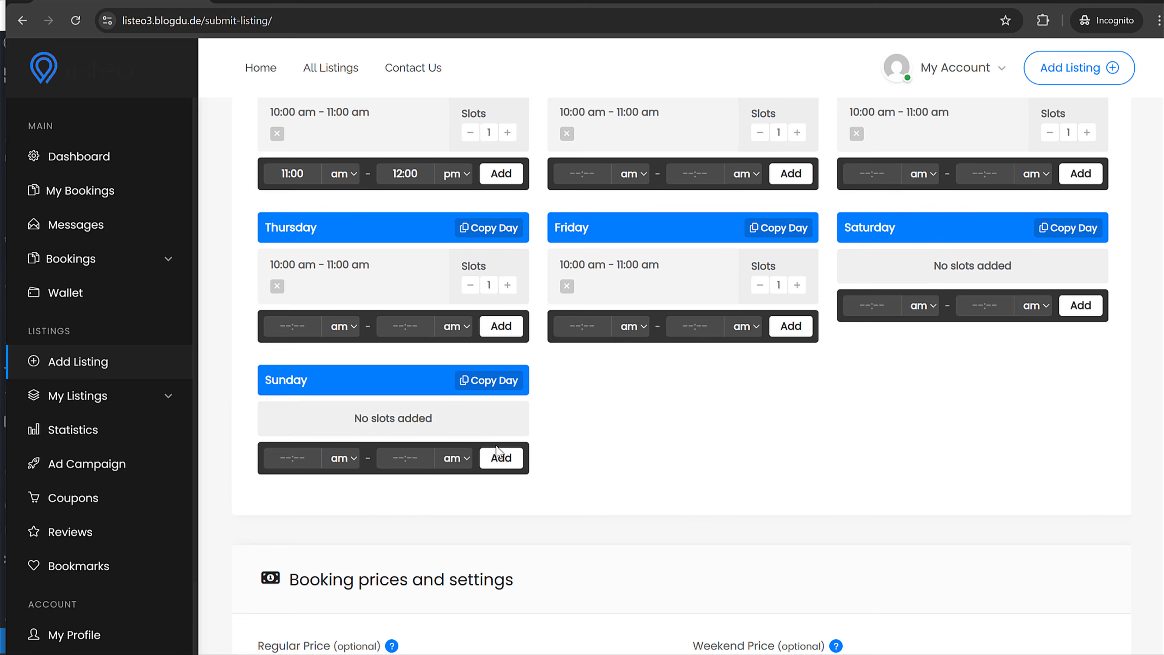
scroll(496, 452, down, 8)
scroll(515, 408, up, 15)
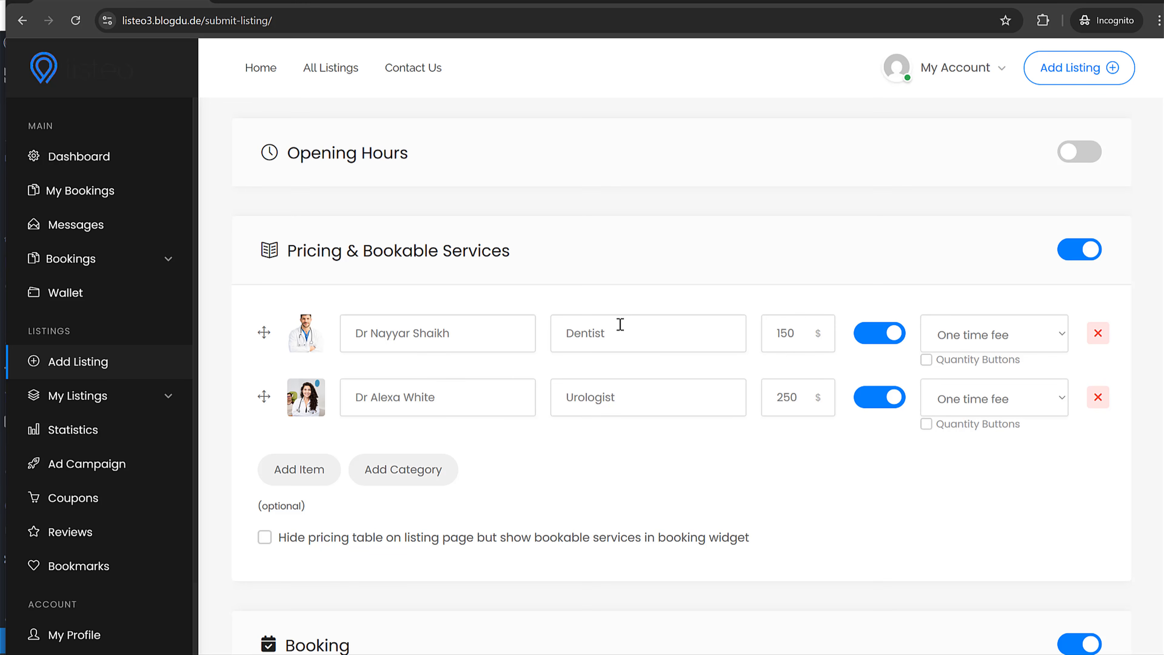
scroll(779, 439, down, 20)
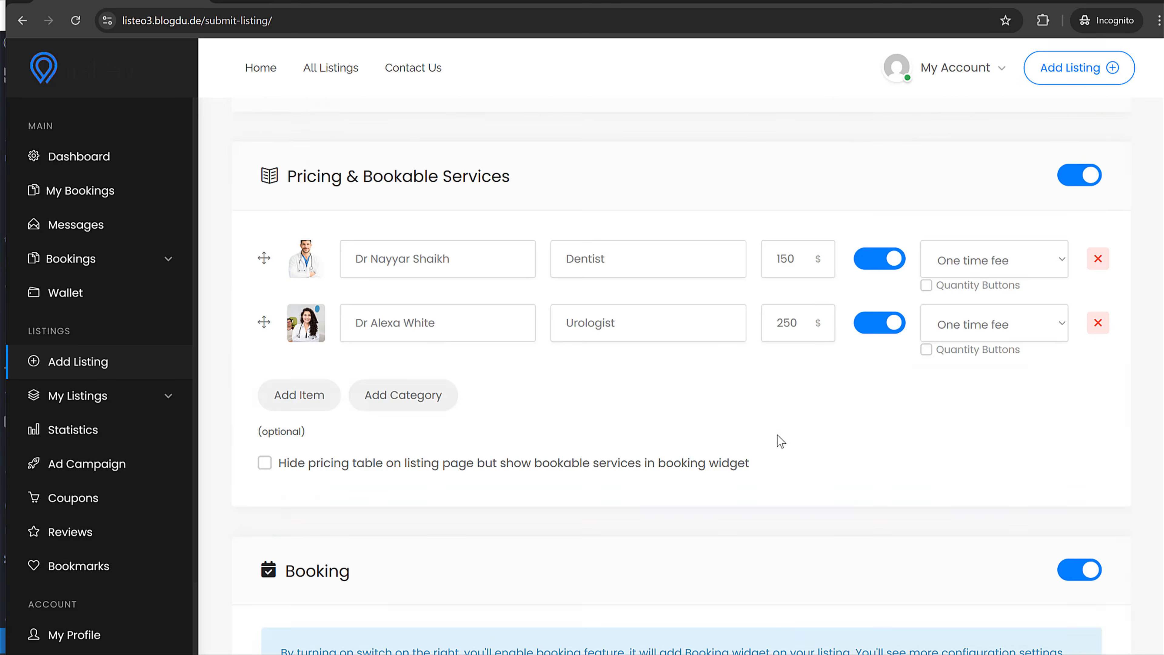
scroll(780, 436, down, 15)
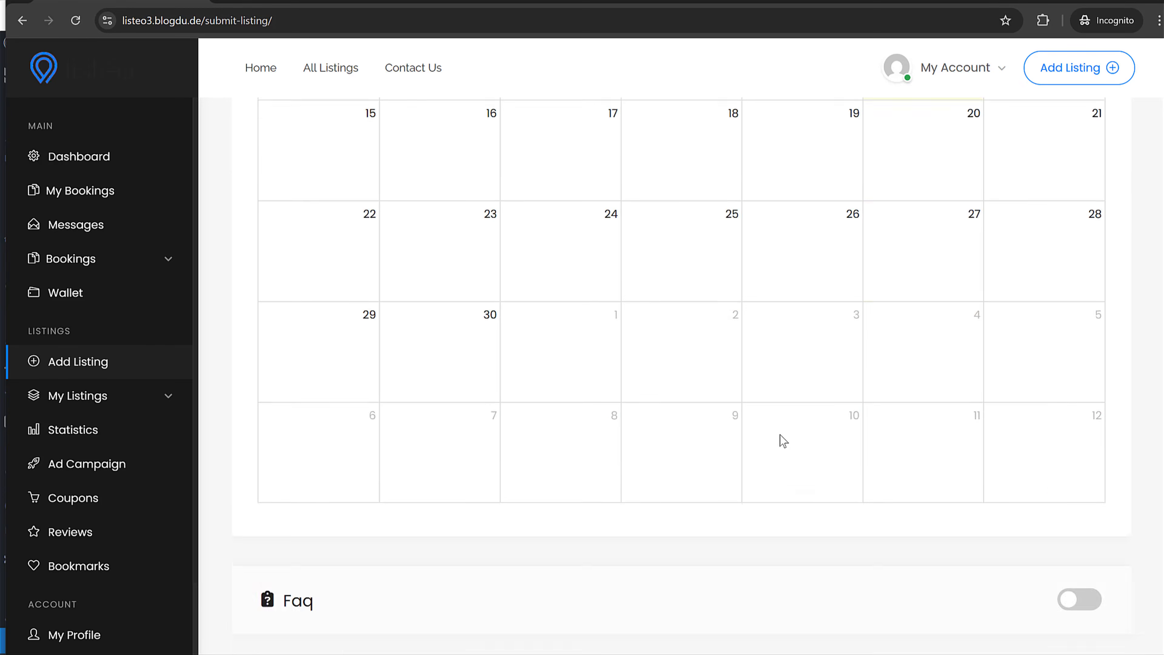
click(289, 523)
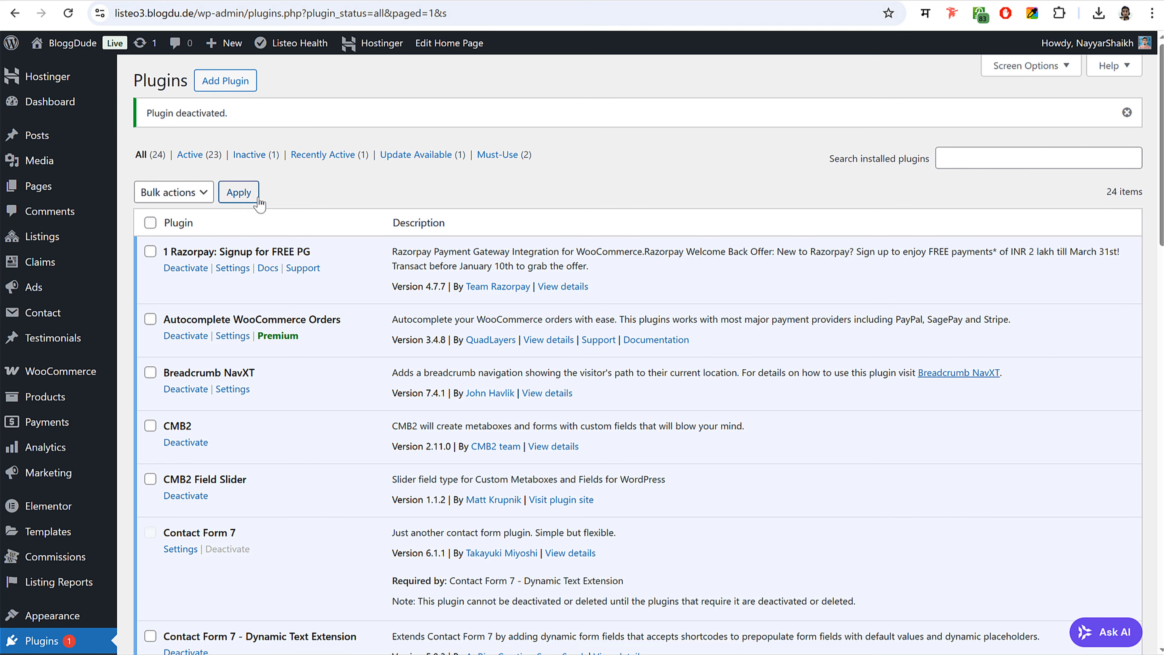
- Approve the pending Somethinmg listing in the admin Listings list
click(60, 236)
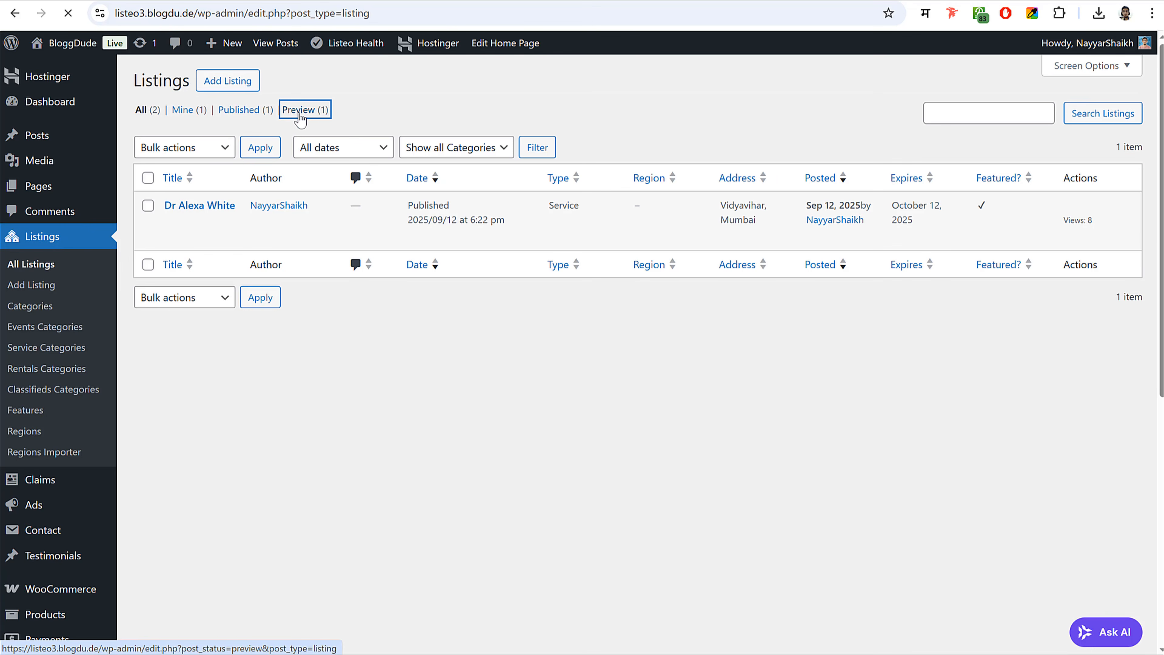
click(299, 109)
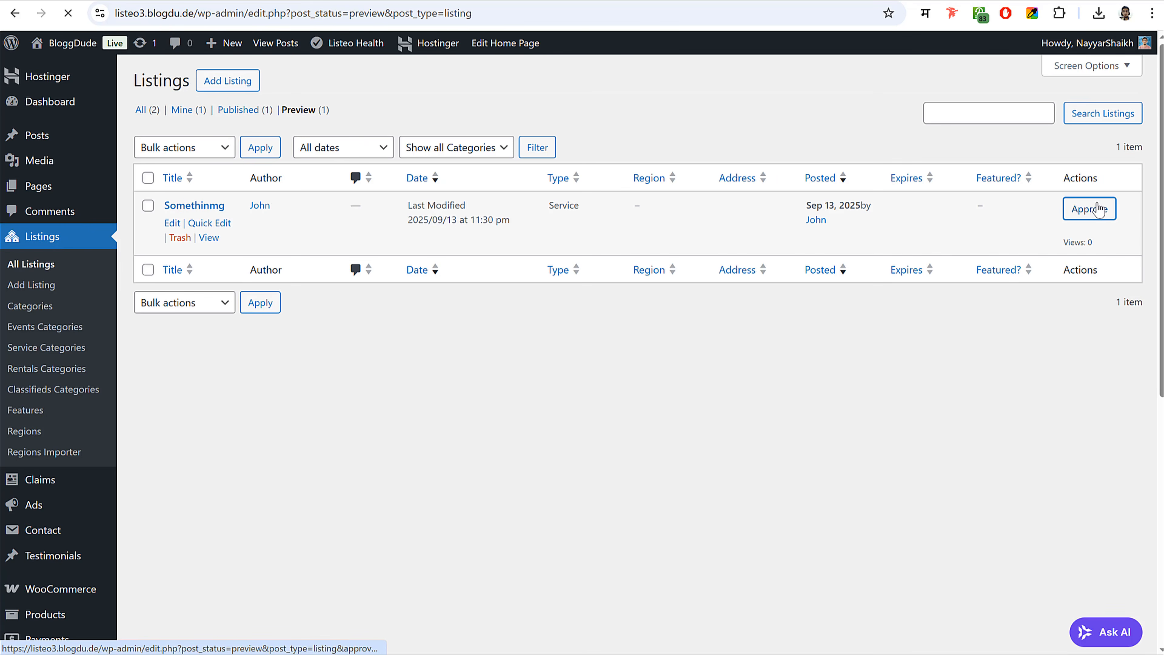
click(1097, 209)
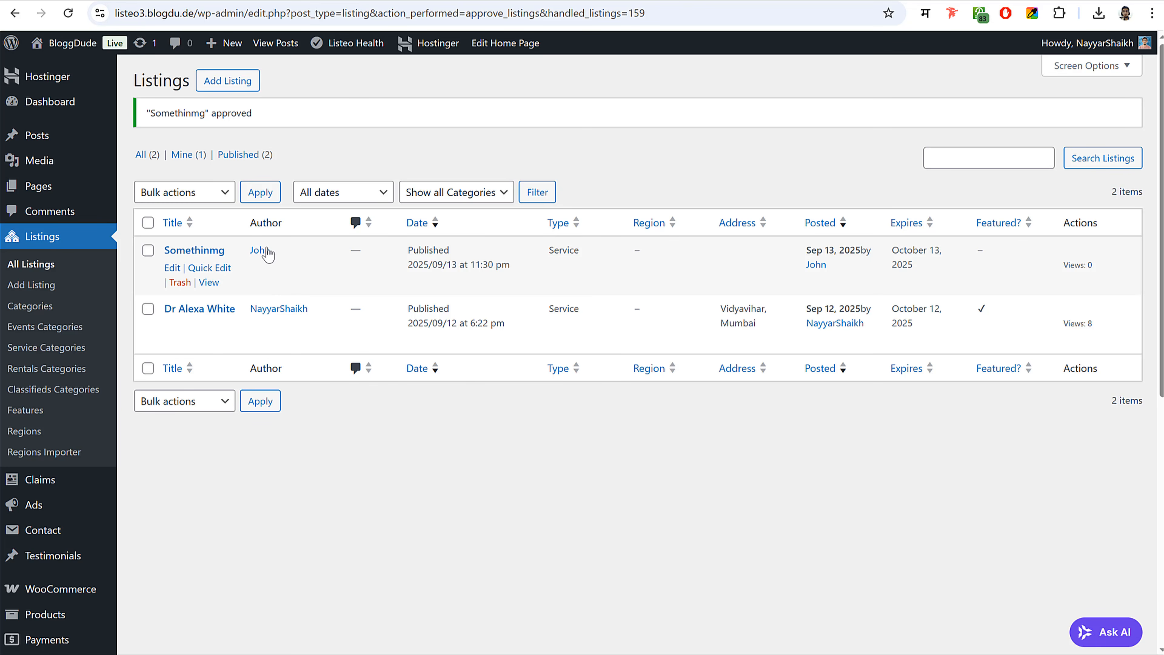
- Return to the vendor's browser window and its Dashboard
mouse_move(368, 654)
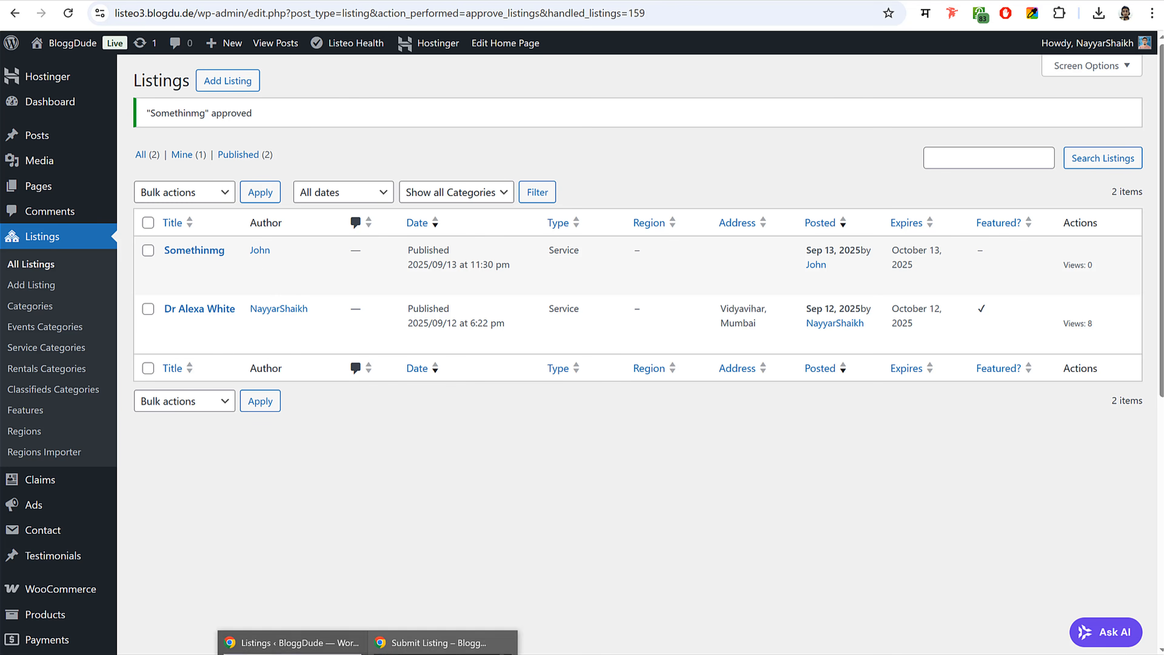
click(447, 652)
click(53, 162)
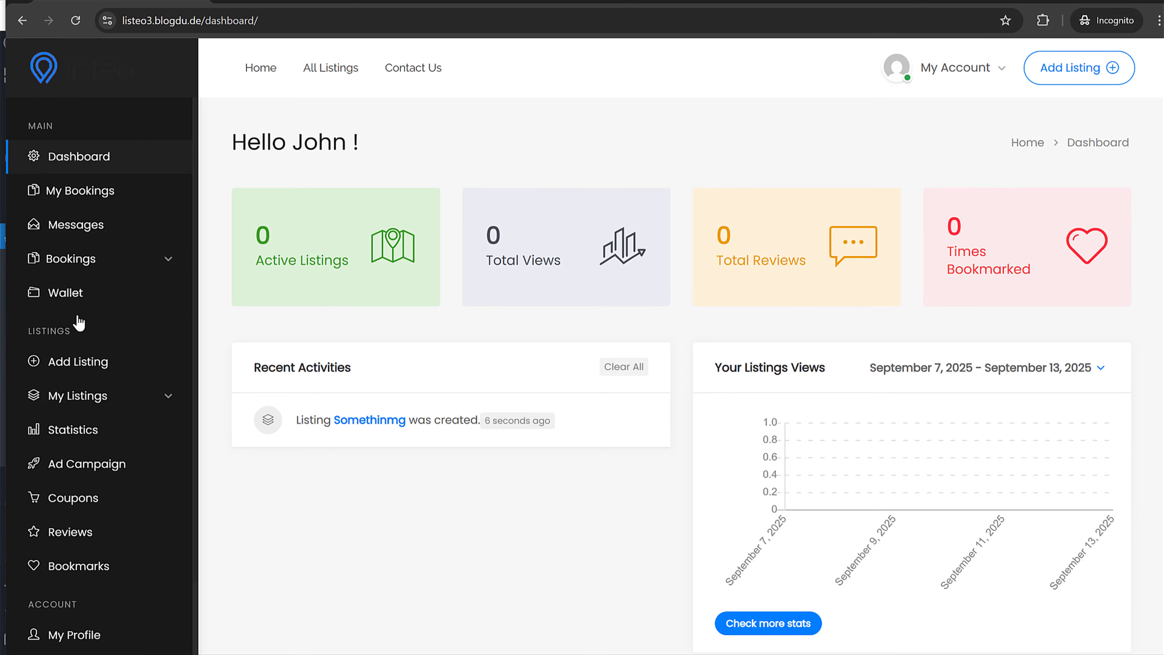
- Open the Somethinmg listing page from the vendor's active listings
click(170, 396)
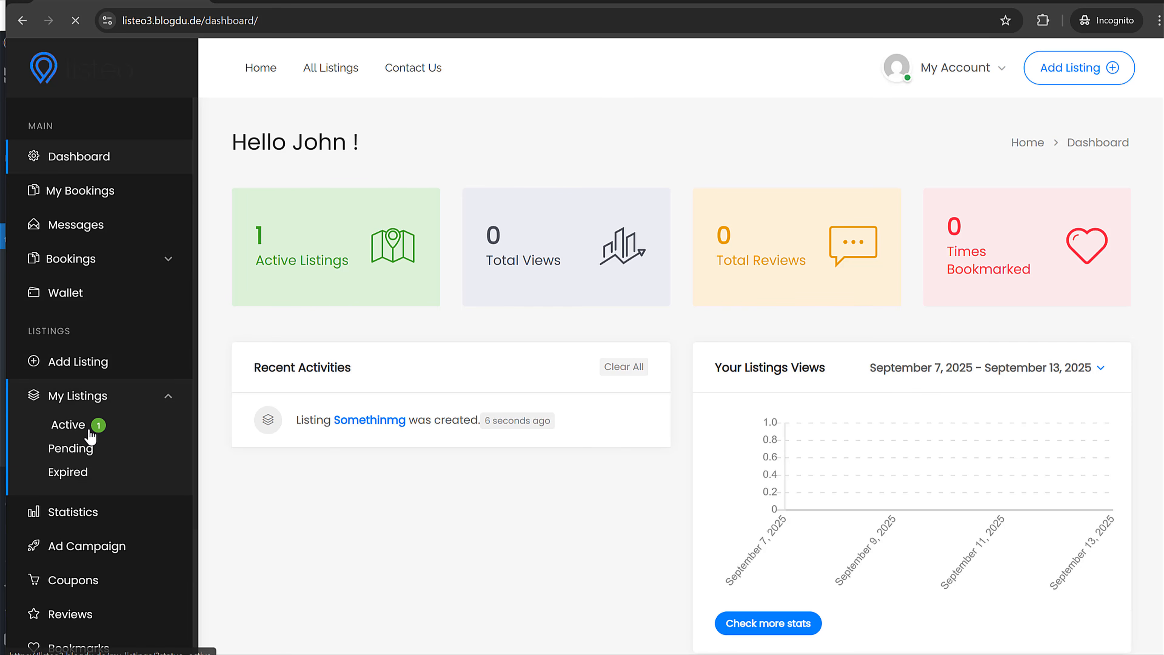
click(62, 424)
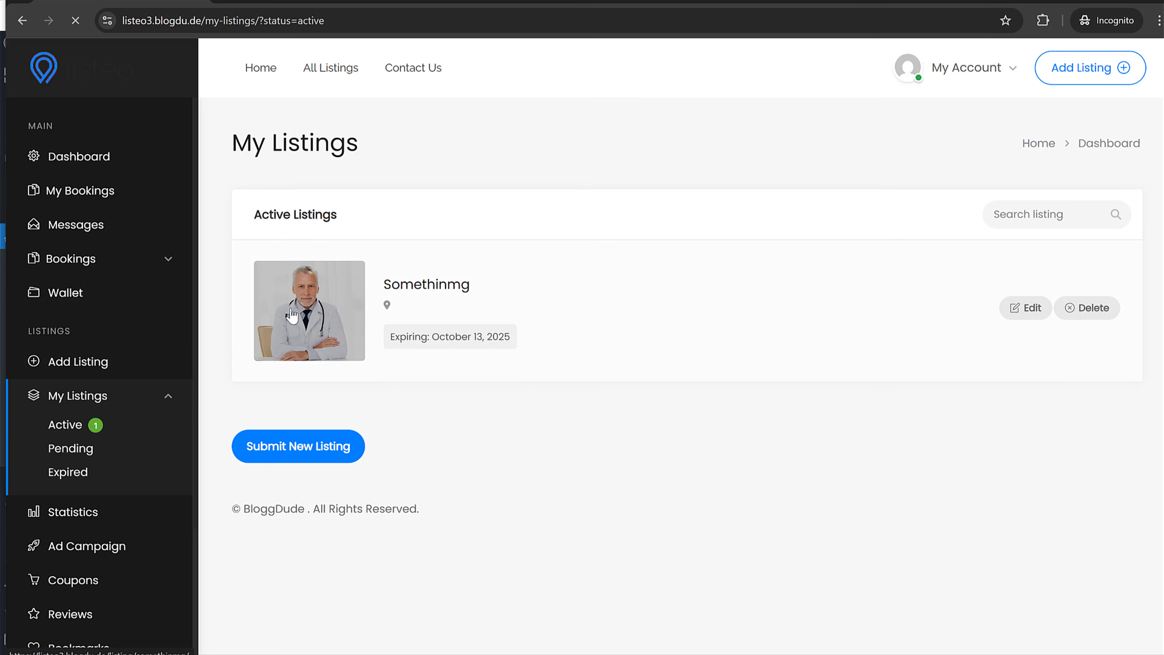
click(300, 316)
scroll(680, 289, down, 20)
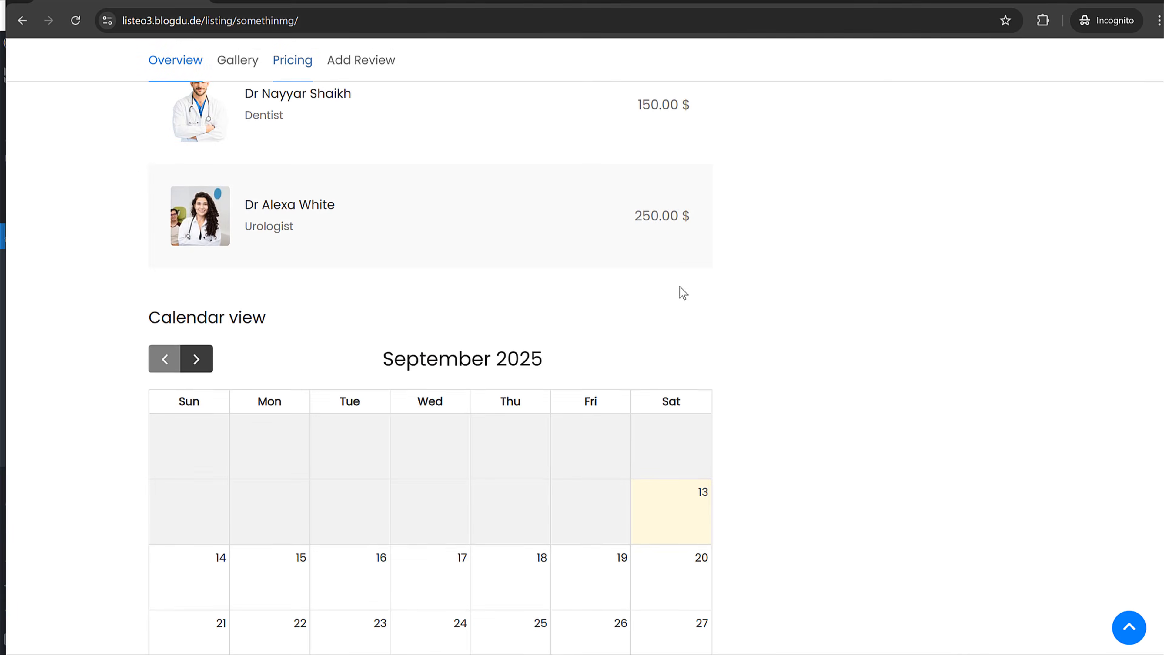
scroll(683, 291, up, 8)
scroll(685, 292, up, 2)
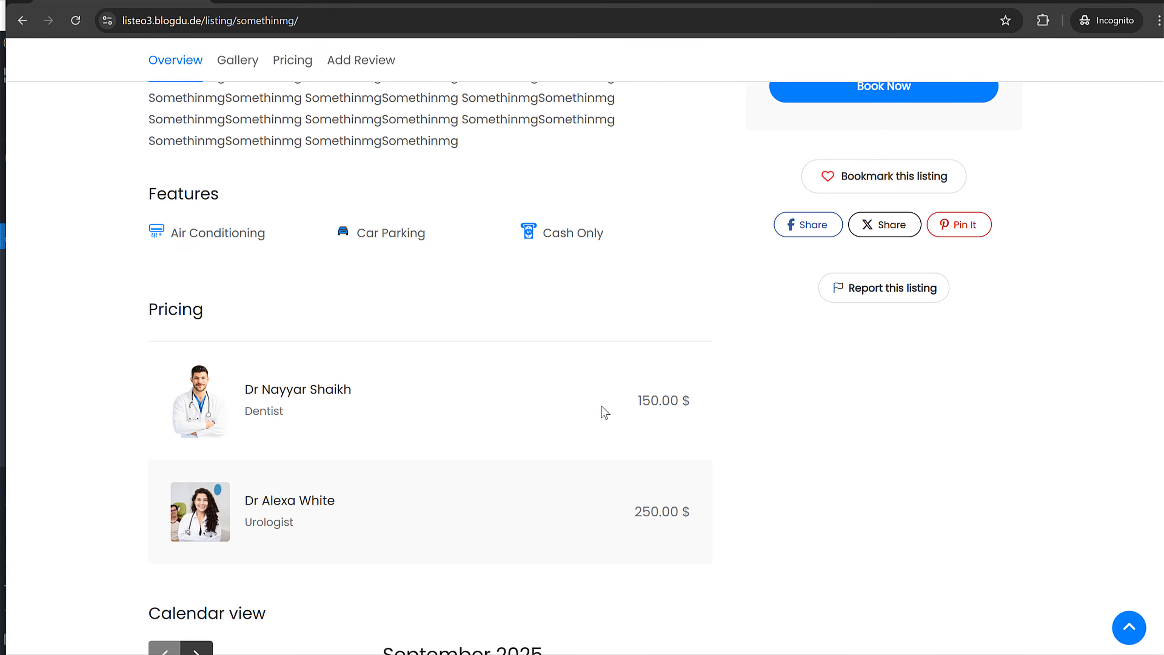
scroll(779, 471, up, 8)
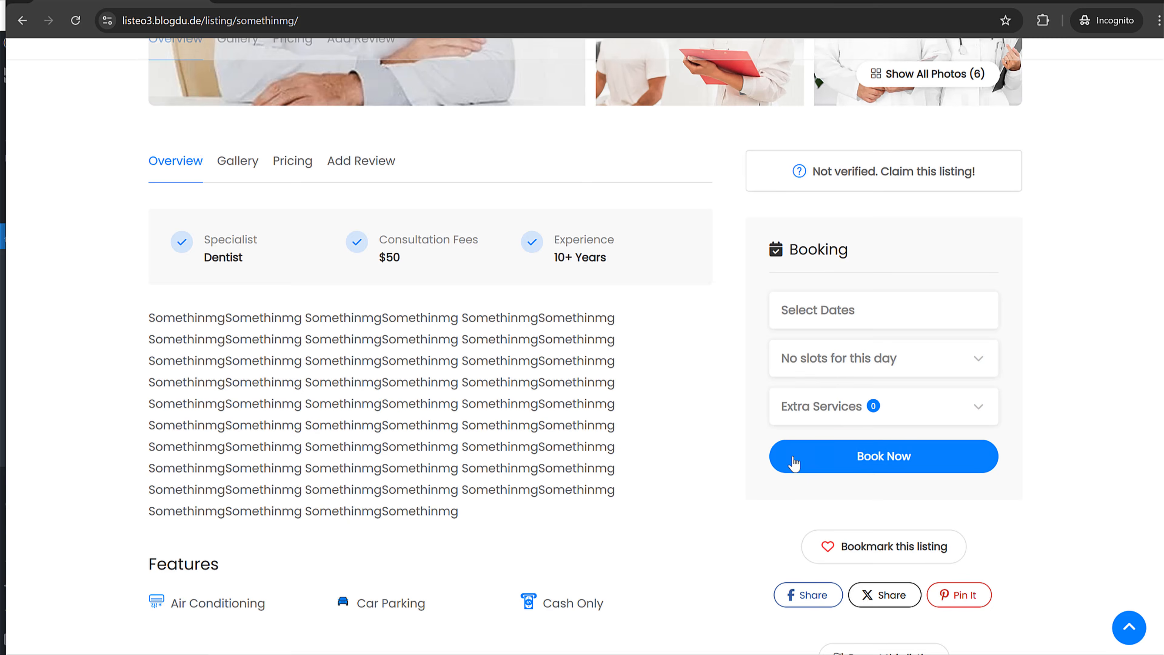
- Book September 17, 10:00 am - 11:00 am, with the 150.00 $ dentist extra service
click(864, 318)
click(856, 508)
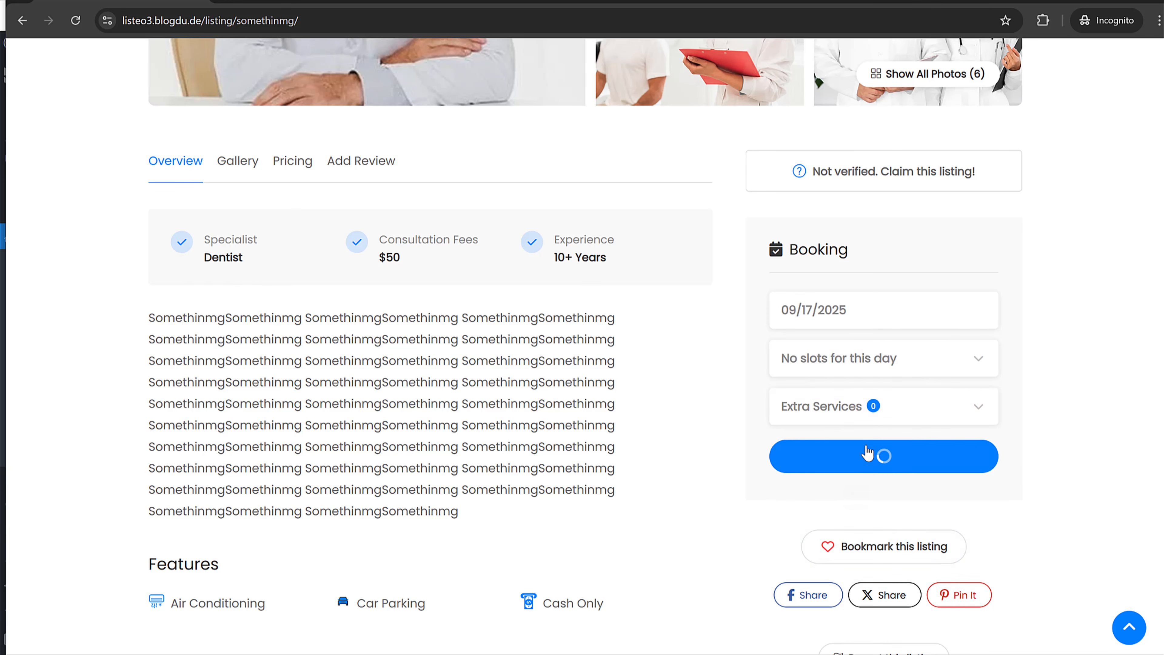
click(865, 369)
click(856, 419)
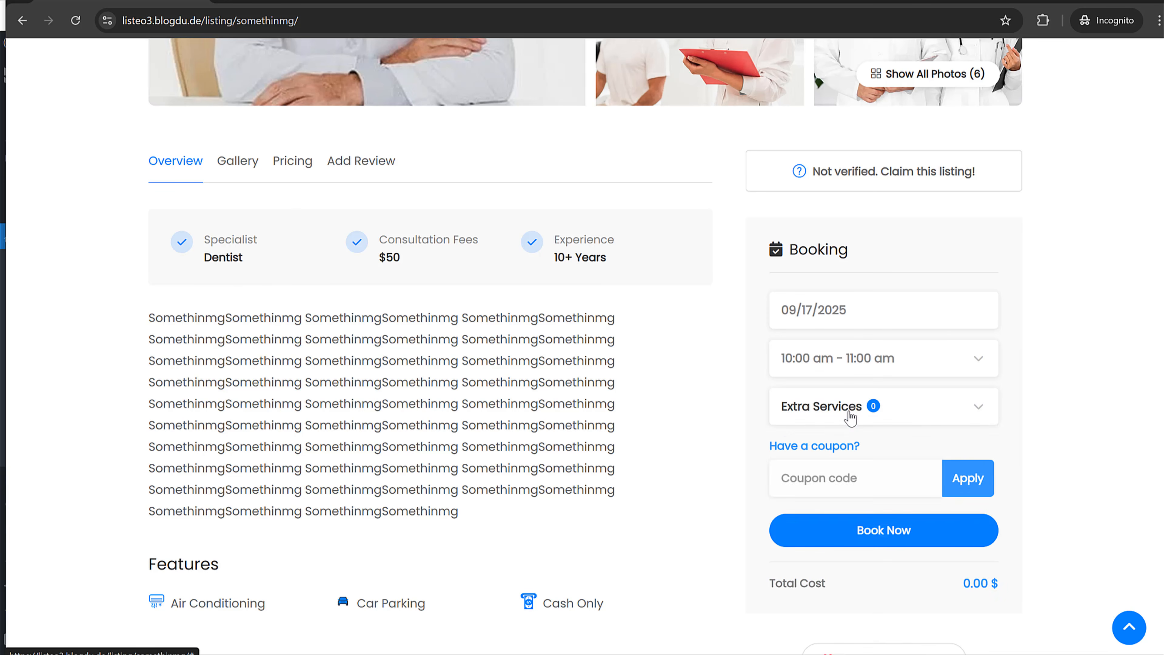
click(850, 415)
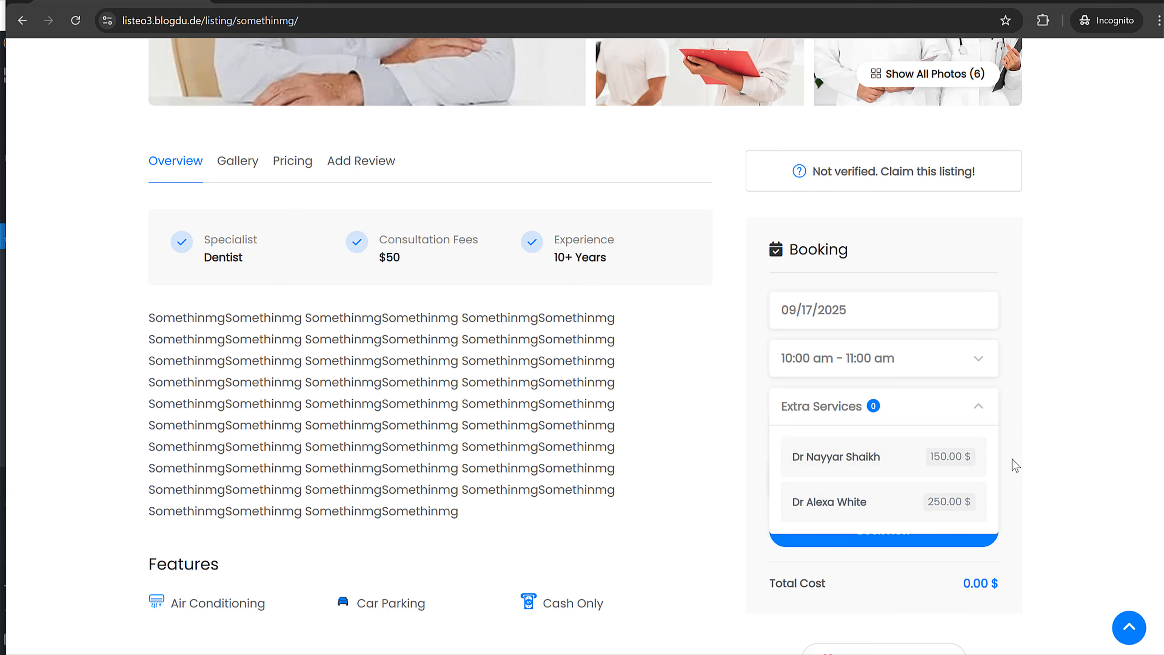
click(866, 457)
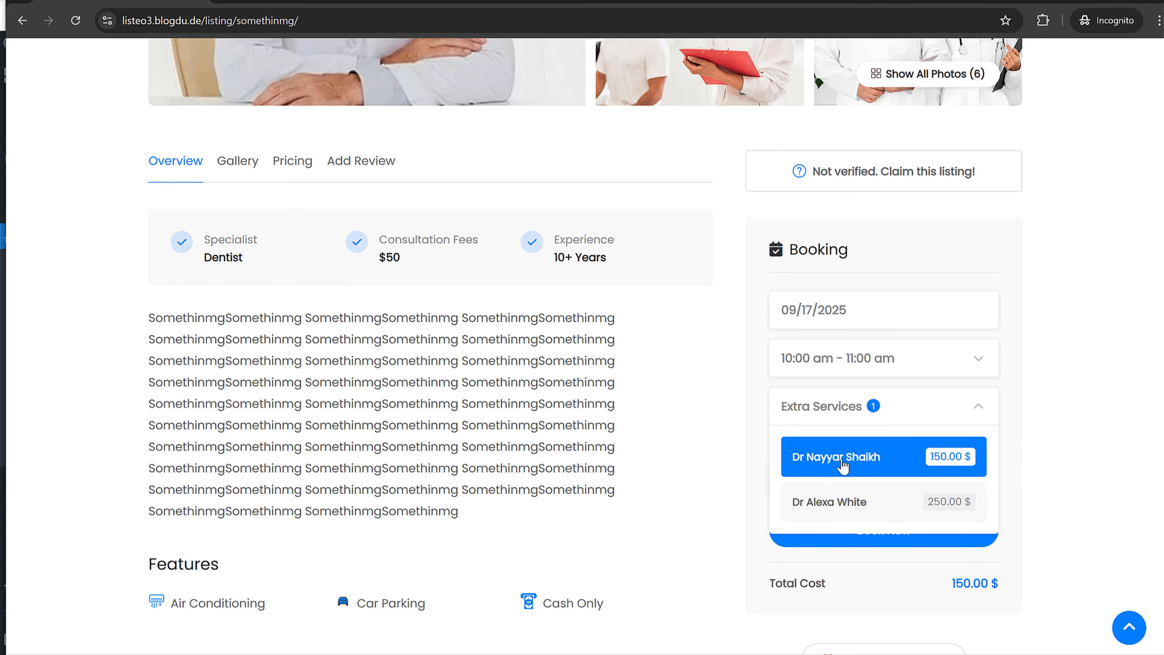
click(1055, 441)
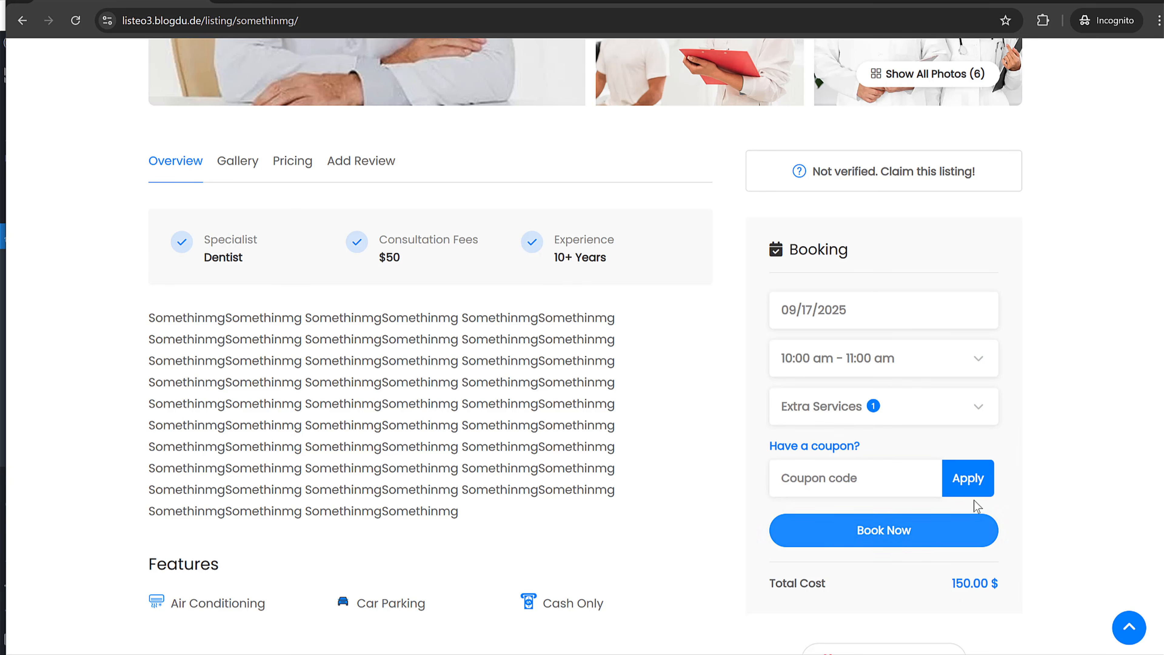
scroll(1013, 437, down, 3)
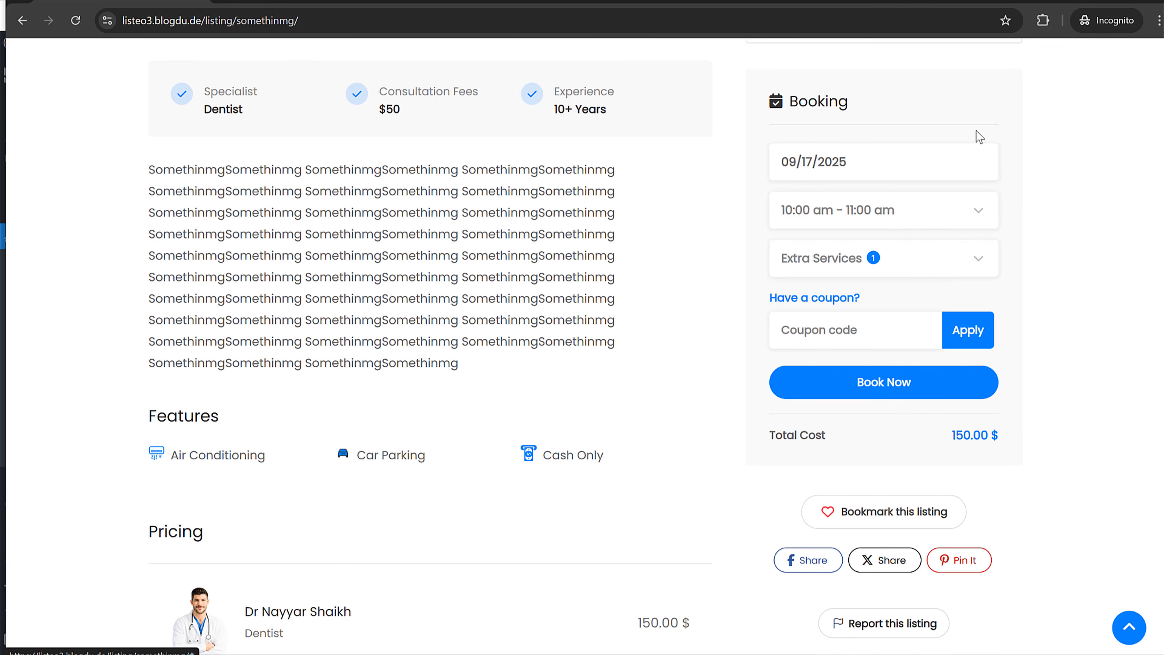
- Book Now and fill in the customer's name and phone number
click(896, 392)
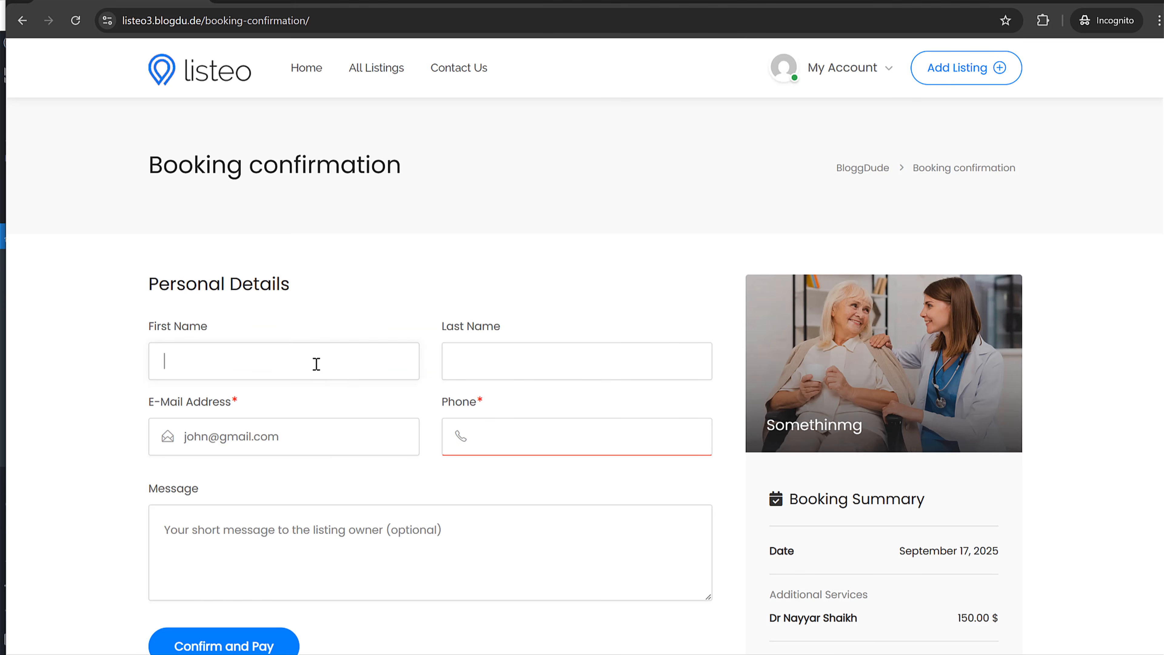
text(Shaikh)
key(Tab)
key(Tab)
text(56415+1651)
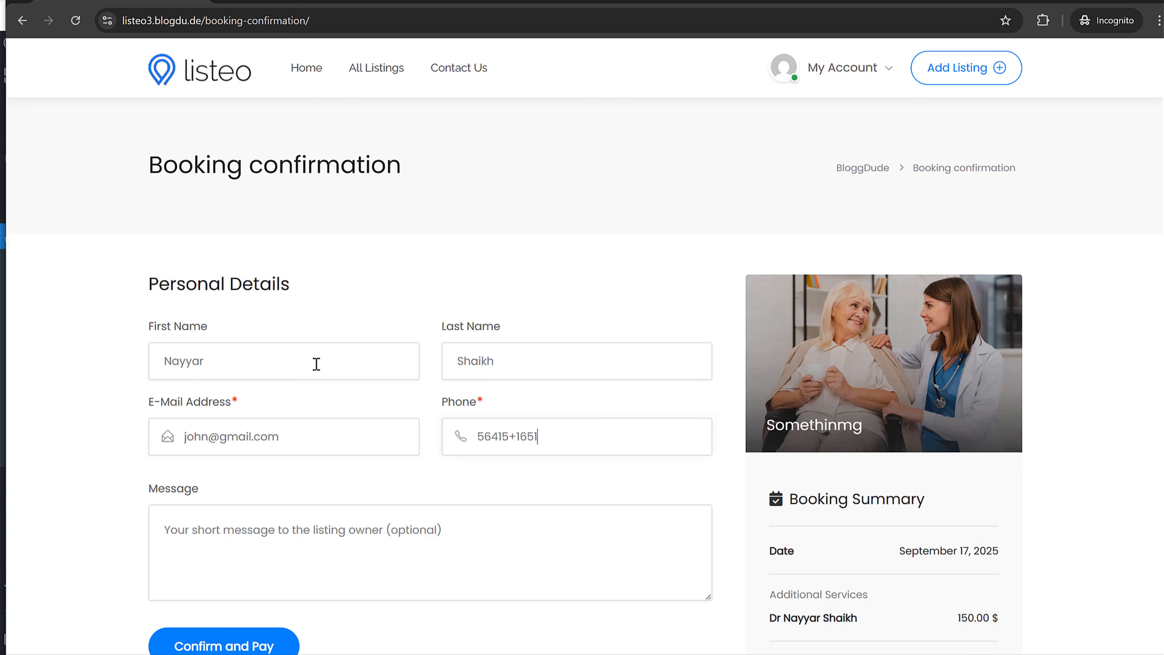
key(ctrl+a)
text(56)
- Confirm the booking, pay for the order by cash on delivery, and minimize the customer window
click(257, 638)
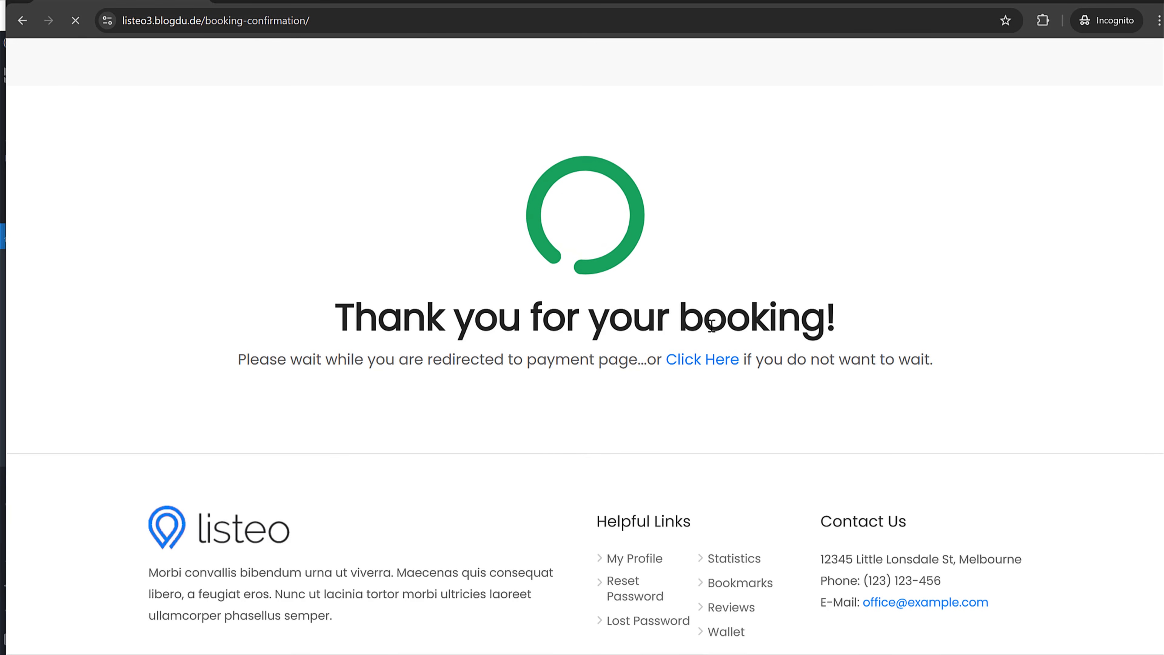
scroll(599, 375, down, 3)
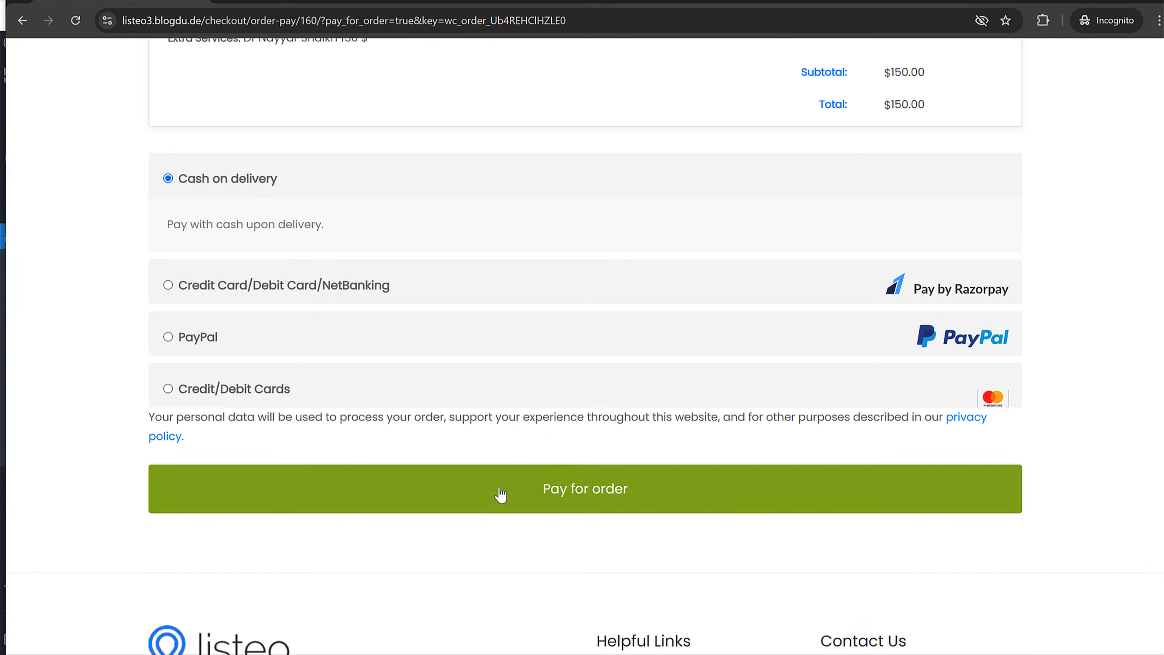
click(522, 470)
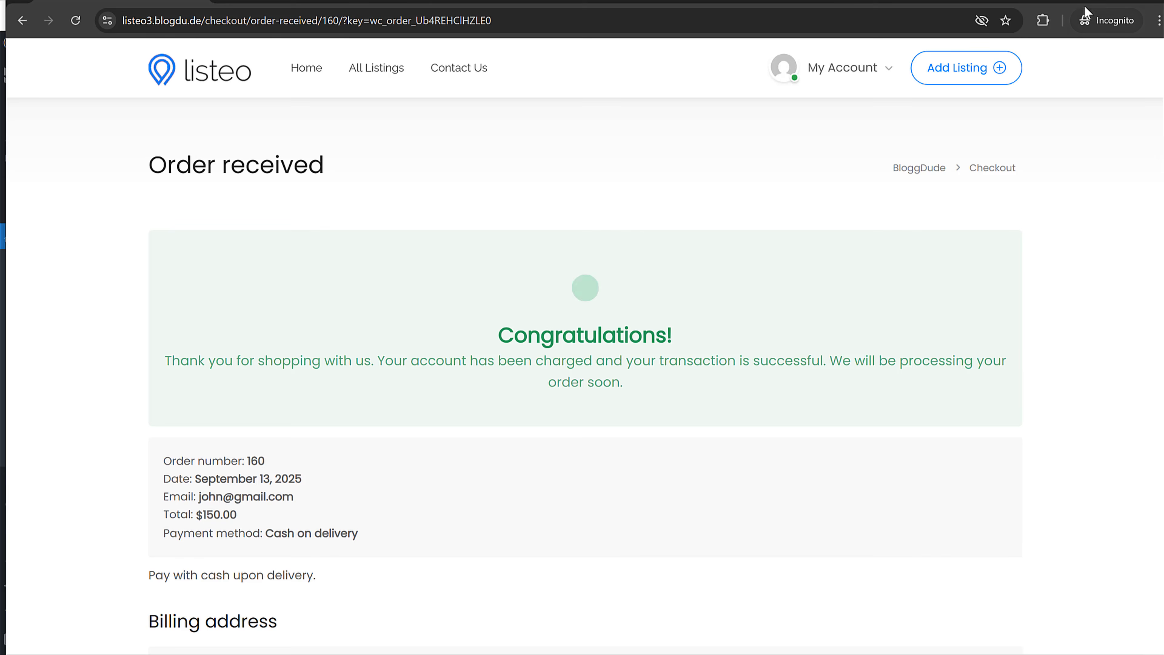
click(1093, 2)
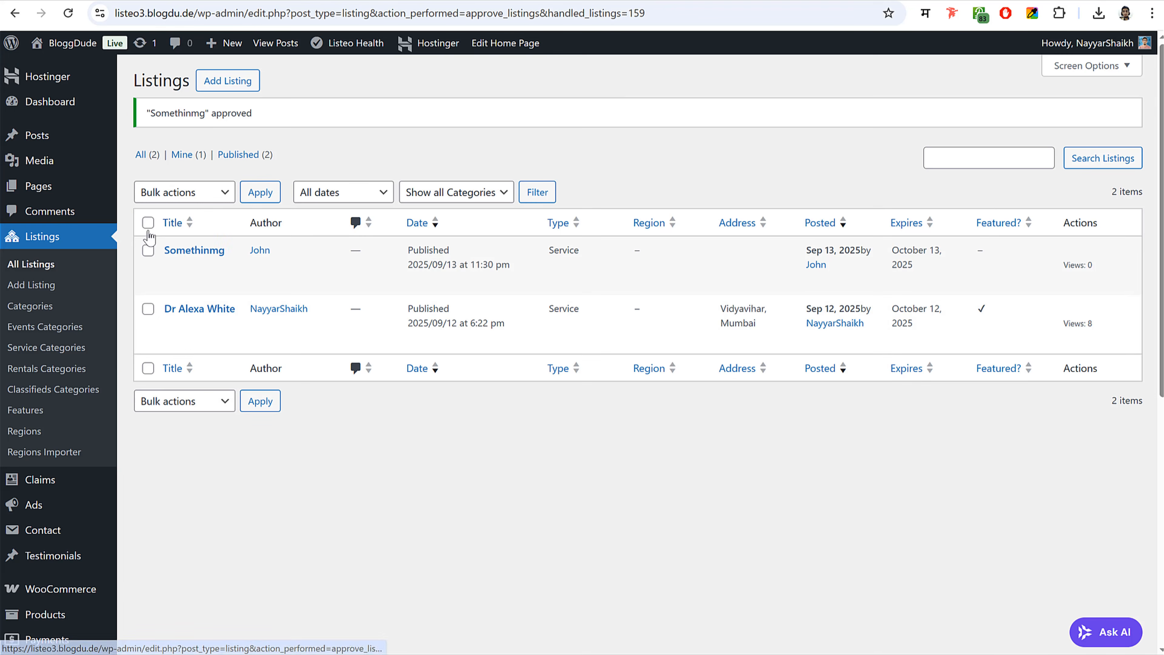
- Change the new $150.00 WooCommerce order's status to Completed and update it
scroll(74, 421, down, 5)
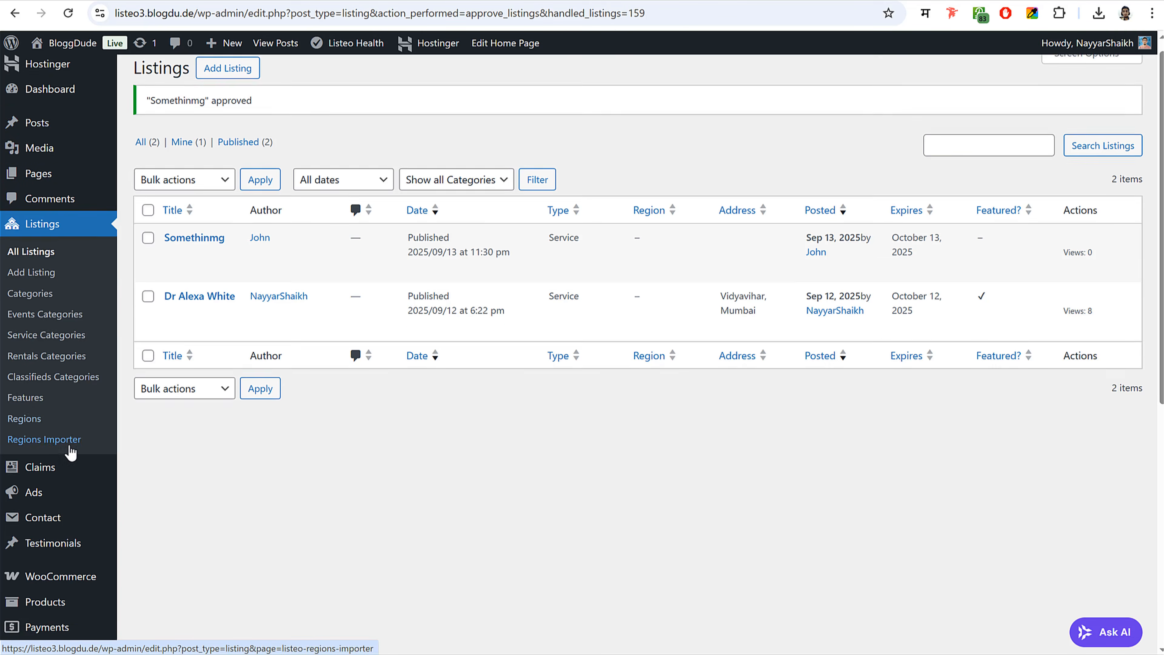
mouse_move(75, 370)
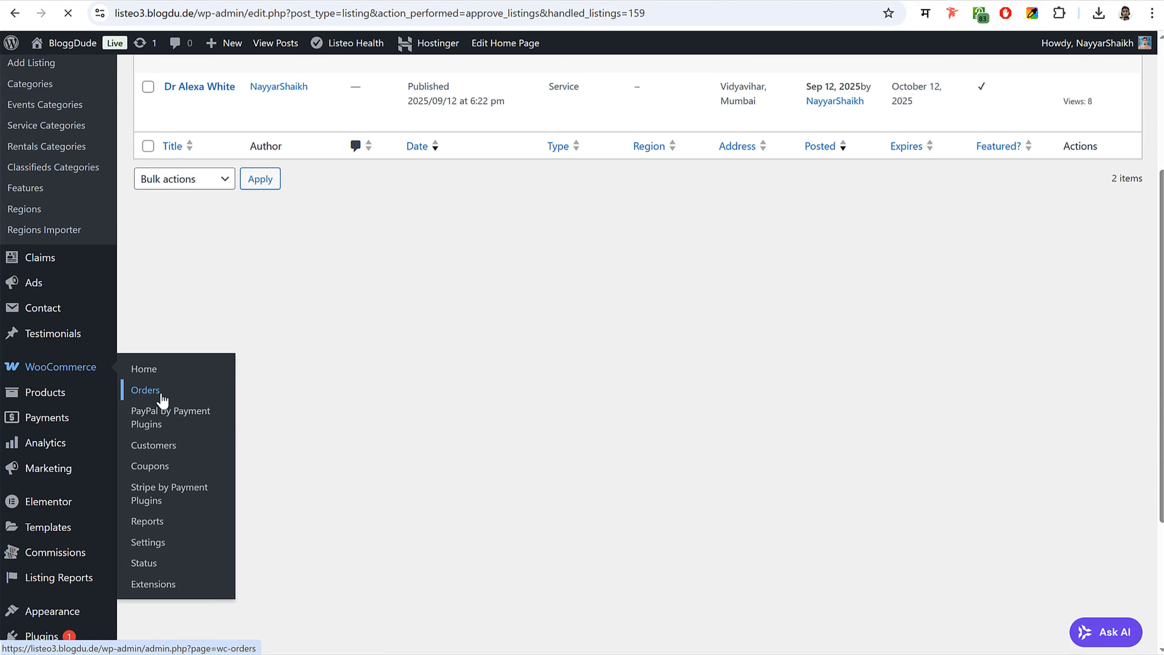
click(163, 398)
click(229, 302)
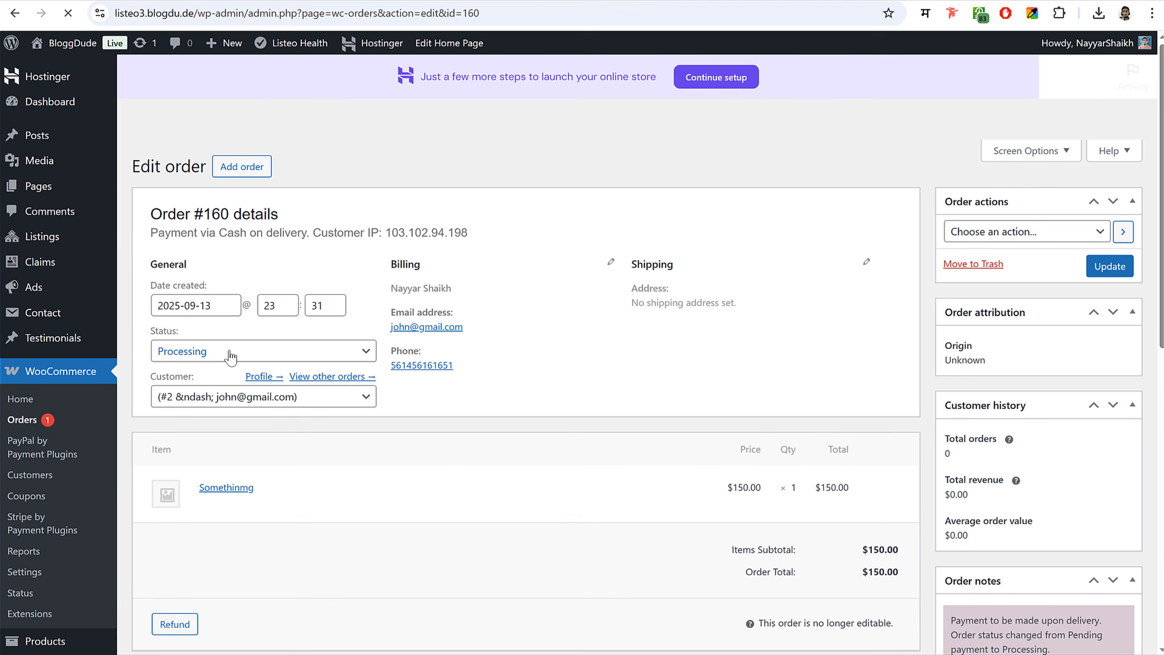
click(230, 356)
click(210, 448)
click(1117, 274)
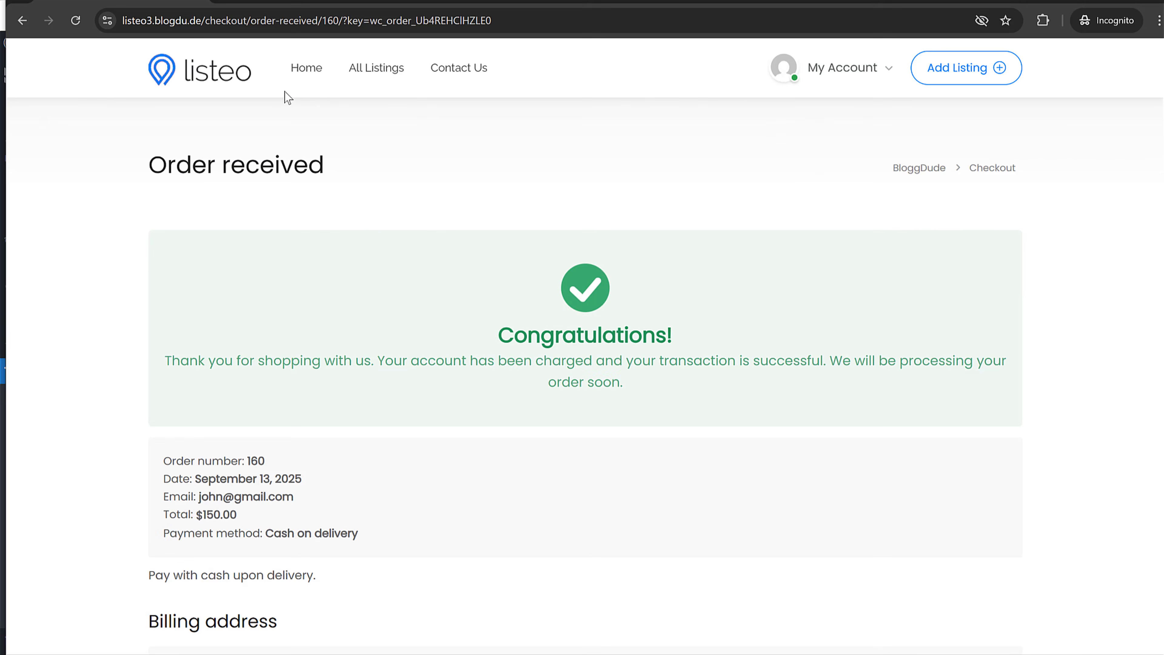
- Go to the dashboard's Ad Campaigns page and start a new campaign
click(836, 80)
click(811, 118)
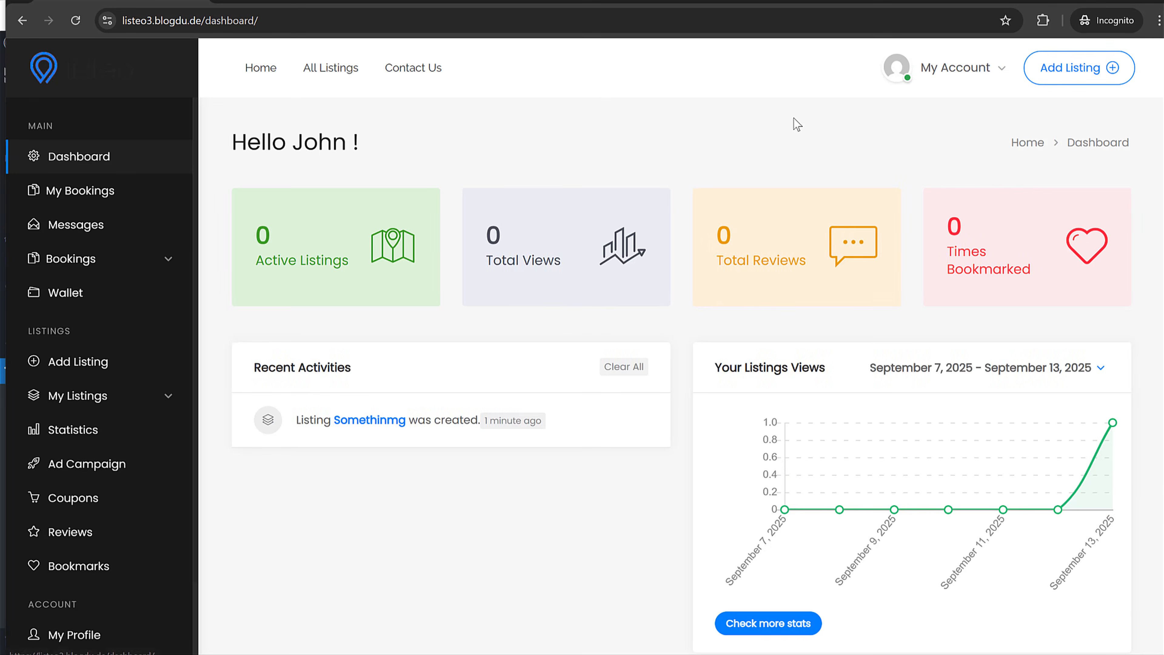
scroll(537, 383, down, 2)
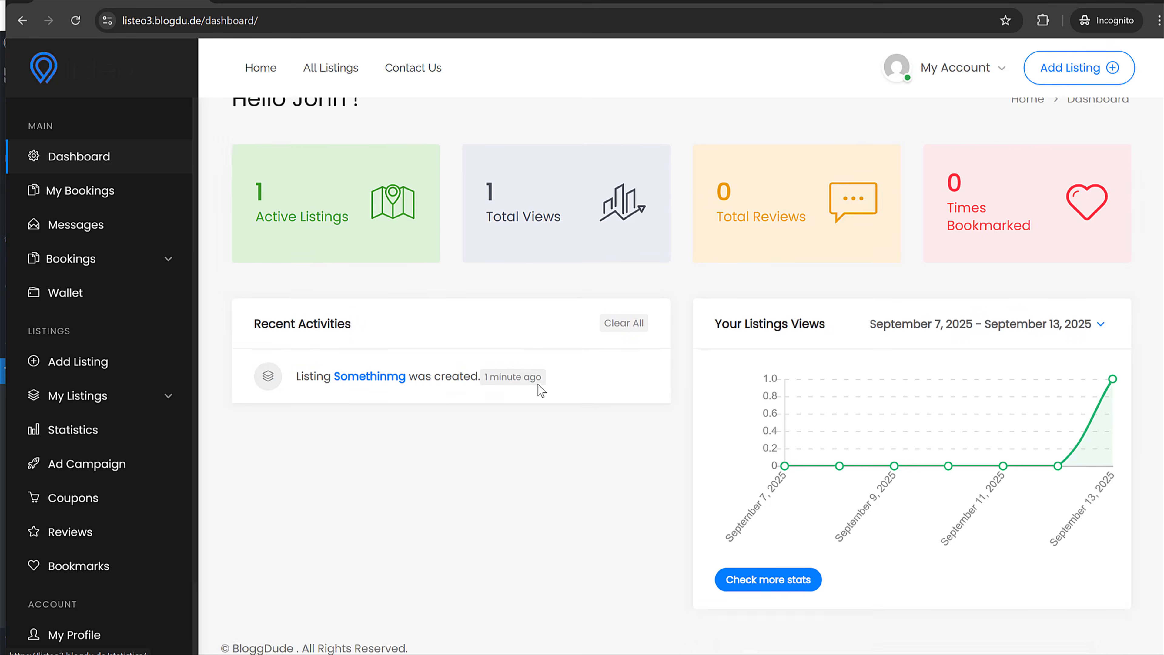
click(91, 474)
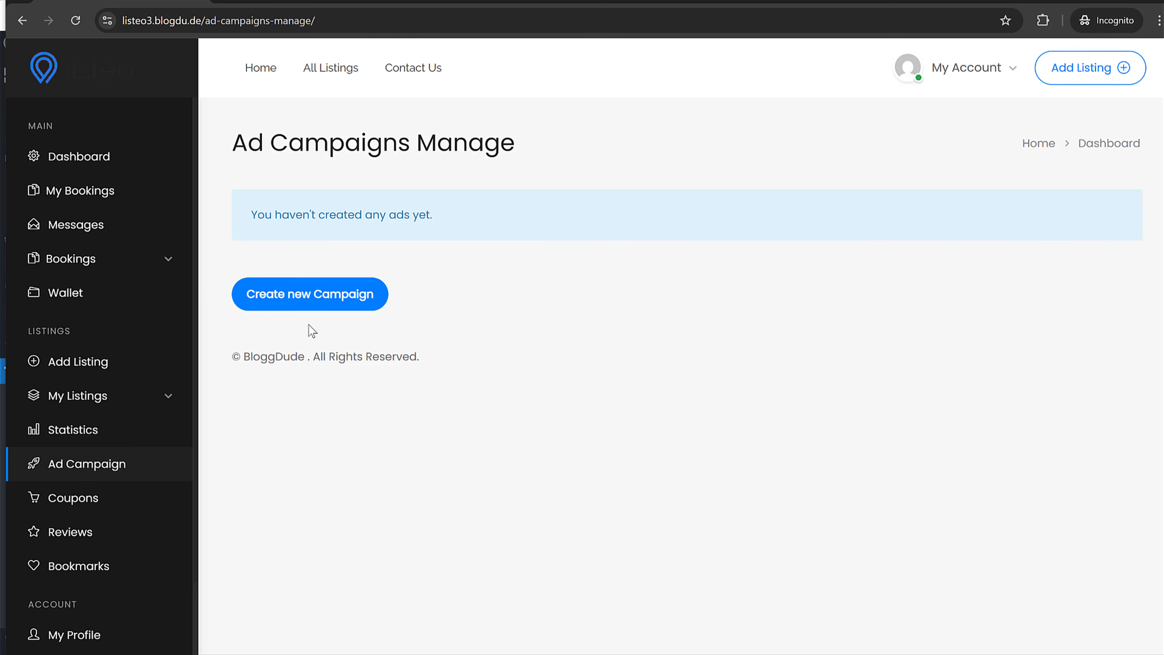
click(315, 305)
- Set the campaign for Somethinmg as Pay Per Click, starting 2025-09-13, with a 500 budget
scroll(676, 364, down, 3)
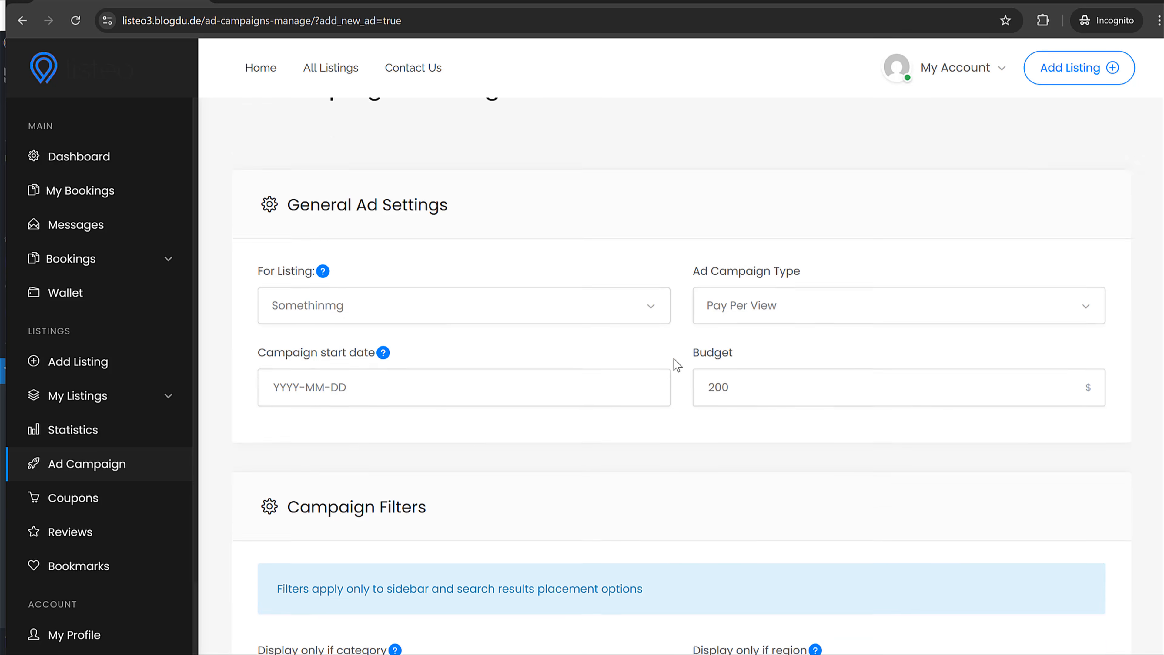
click(340, 224)
click(336, 245)
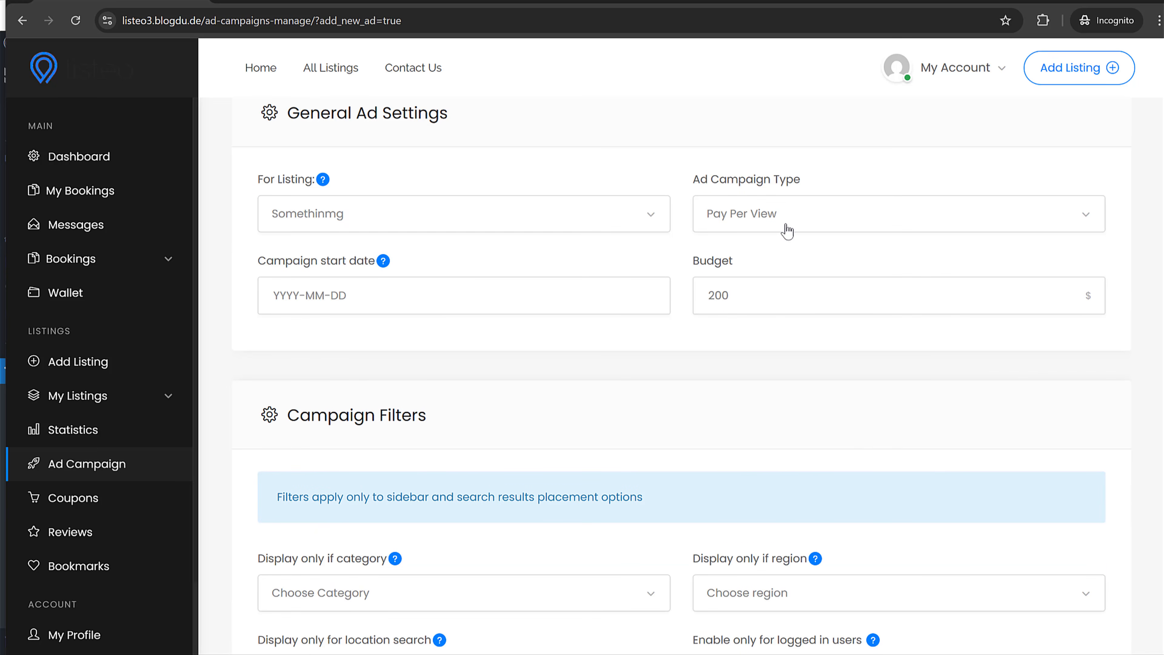
click(785, 227)
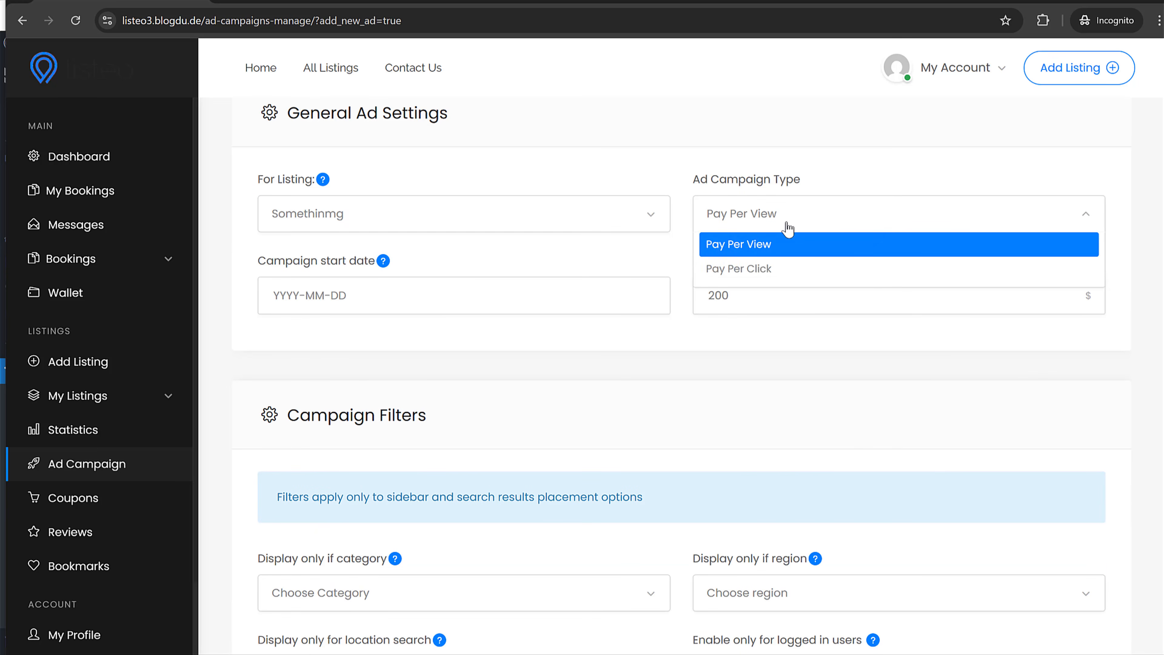
click(760, 274)
click(429, 285)
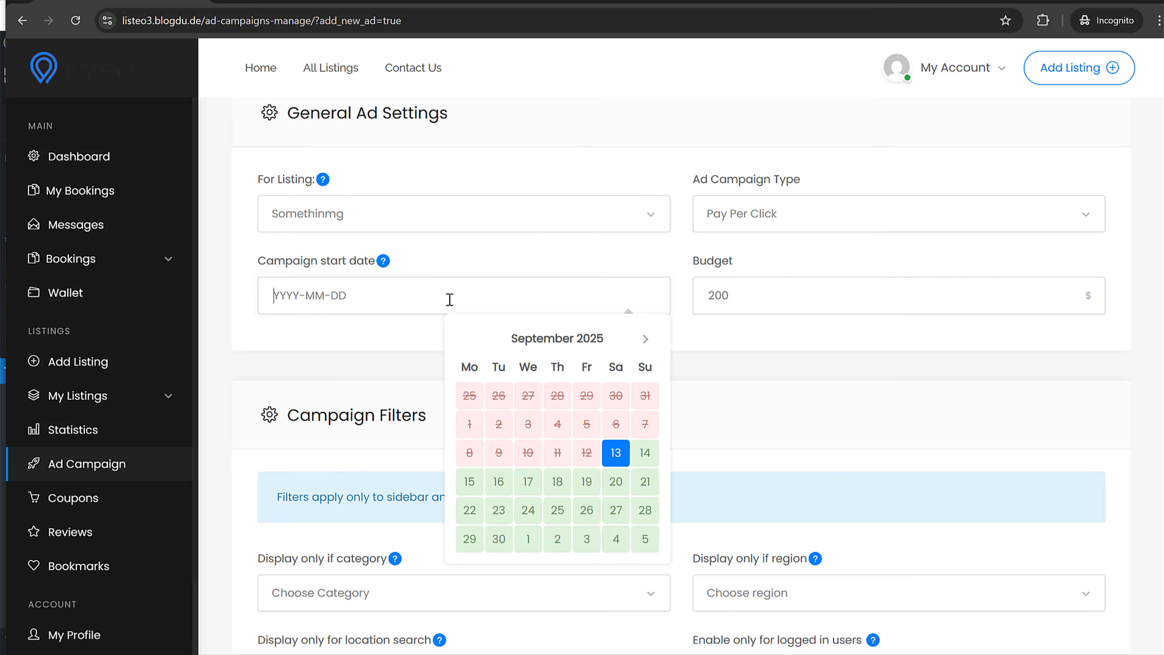
click(618, 449)
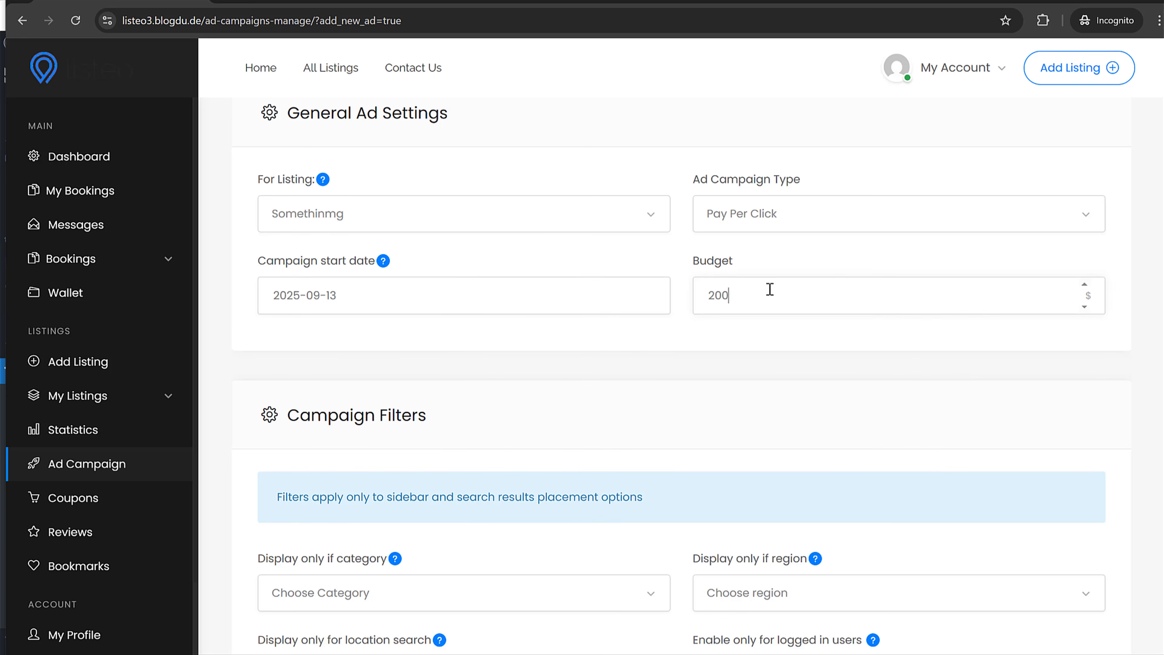
key(ctrl+a)
text(5)
- Restrict the ad to the Dentist category, leaving the region filter unset
scroll(791, 288, down, 5)
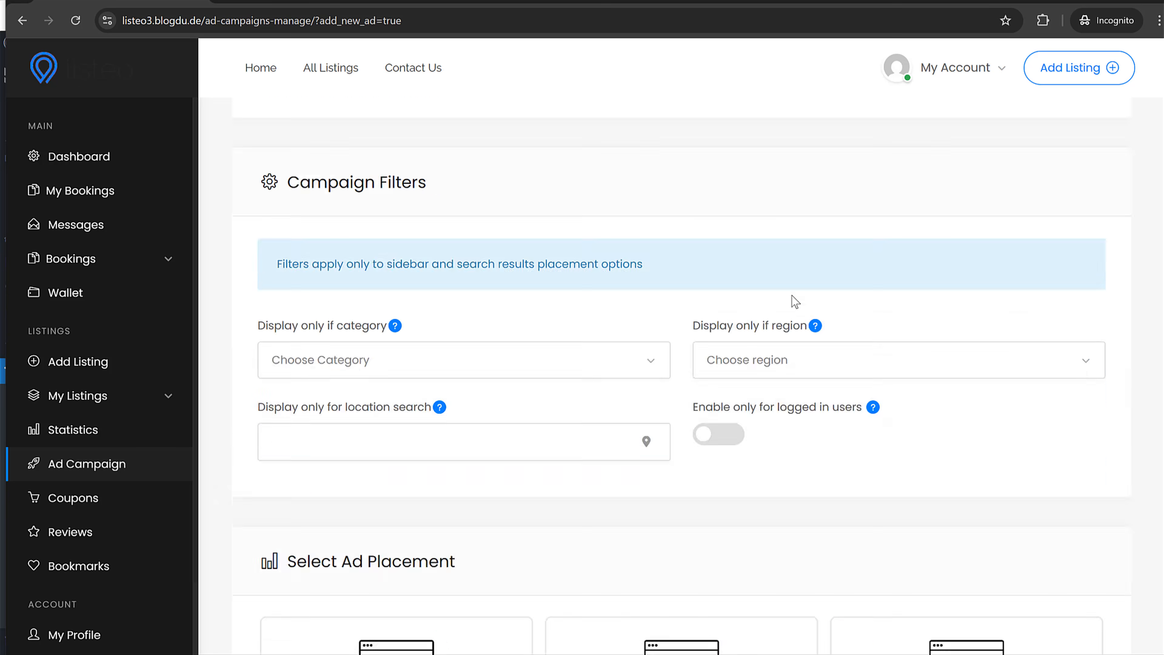
click(372, 297)
click(353, 357)
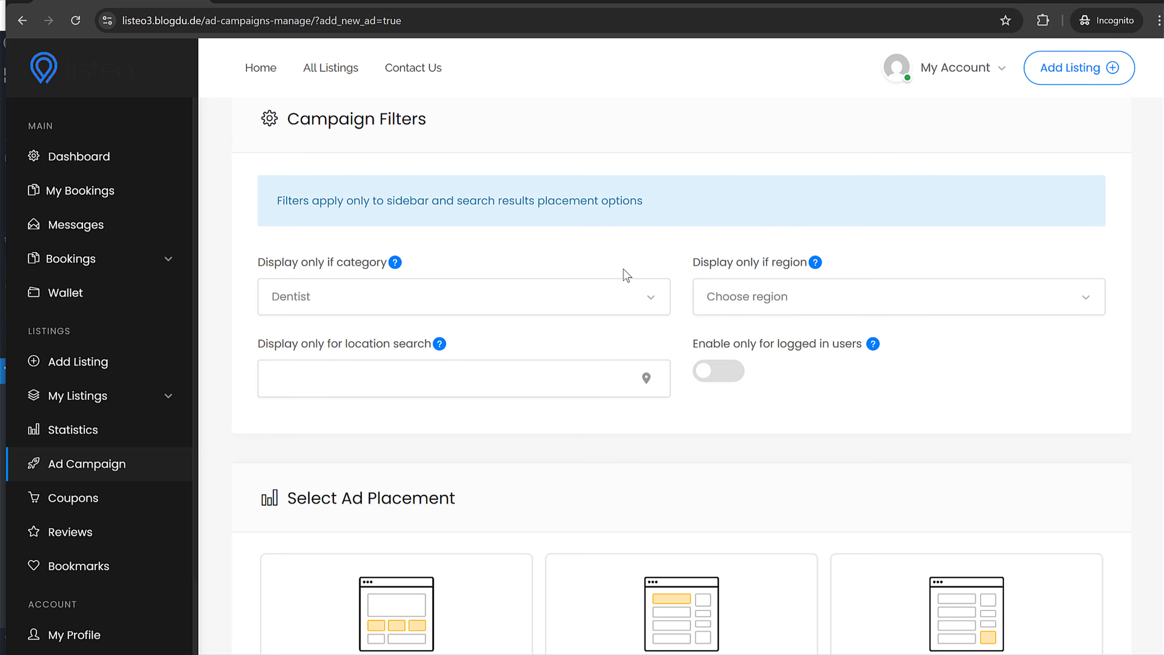
click(783, 312)
click(514, 330)
- Select the Homepage, Top Of Search Results and Sidebar placements
scroll(823, 388, down, 5)
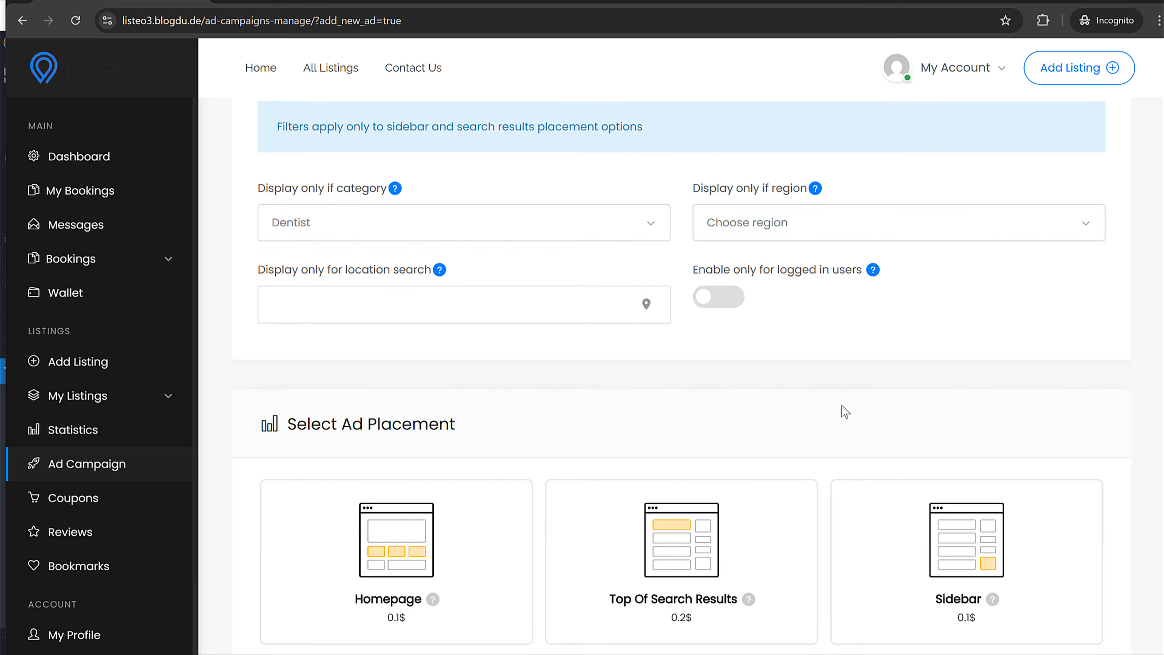
click(499, 389)
click(733, 385)
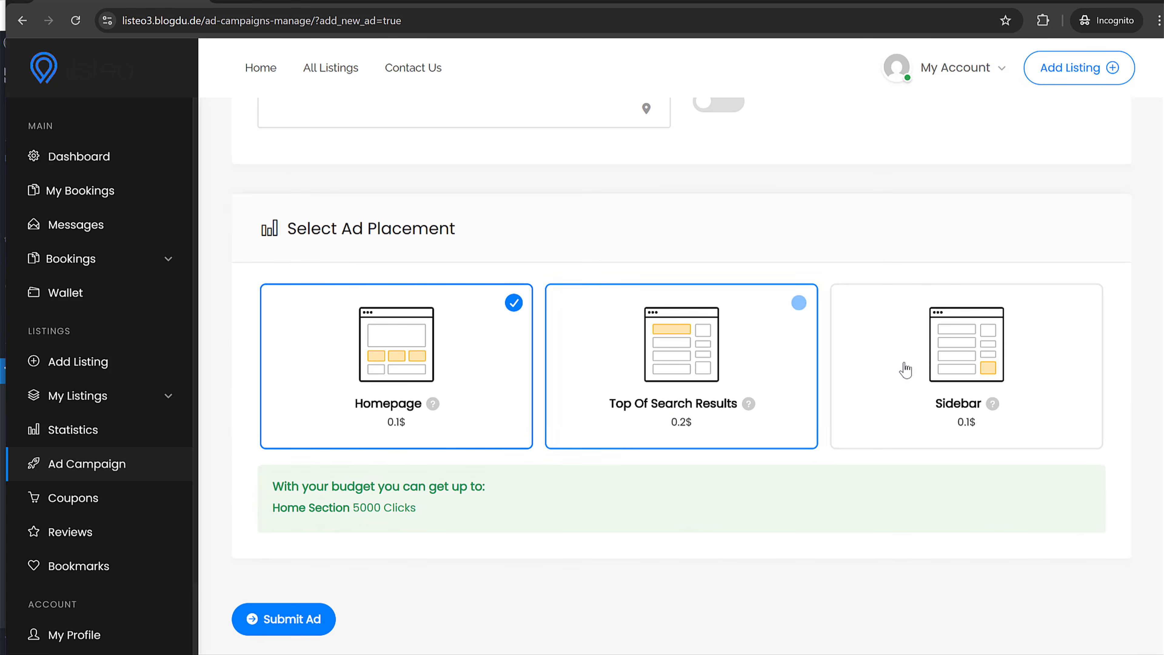
click(839, 369)
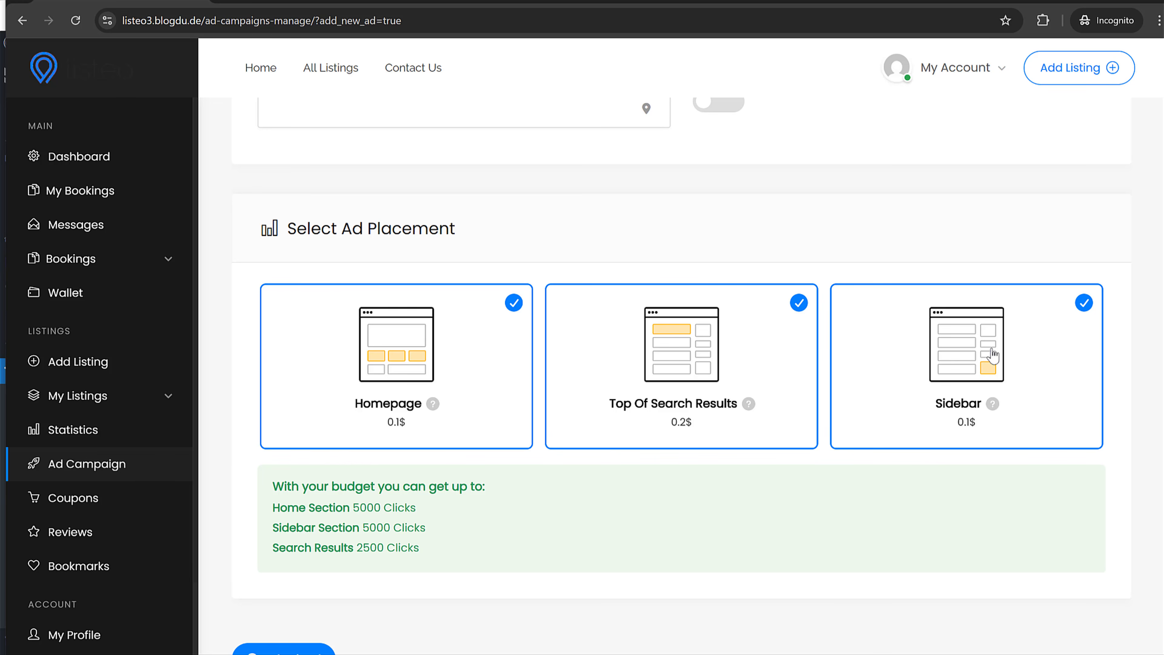
scroll(795, 462, down, 3)
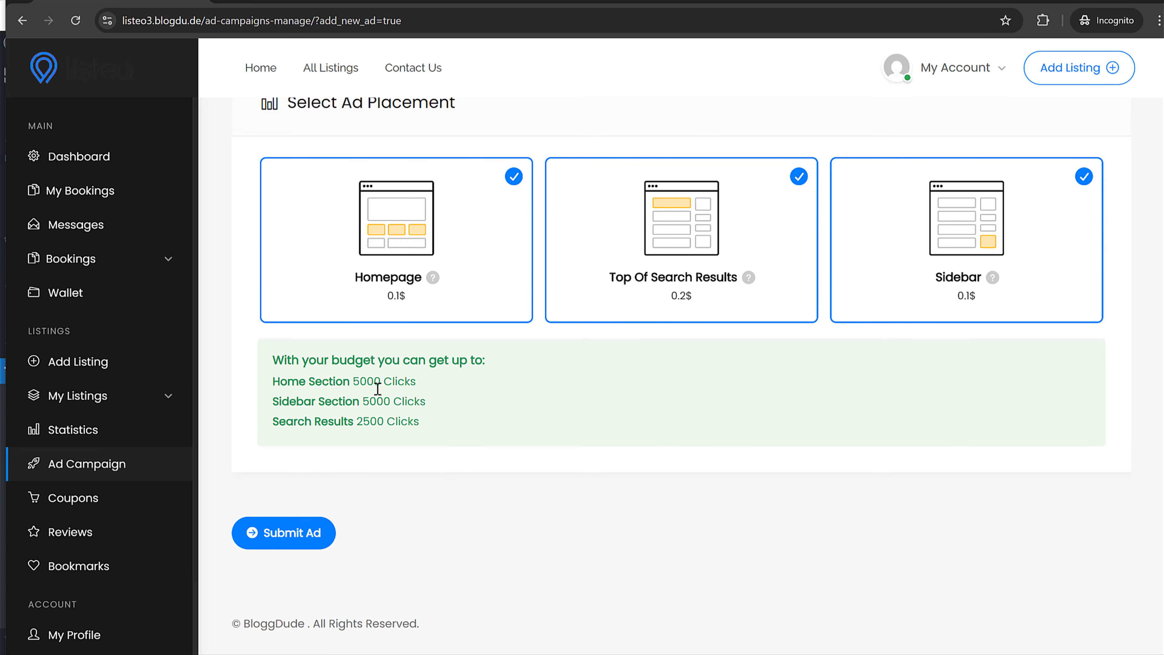
scroll(488, 436, up, 15)
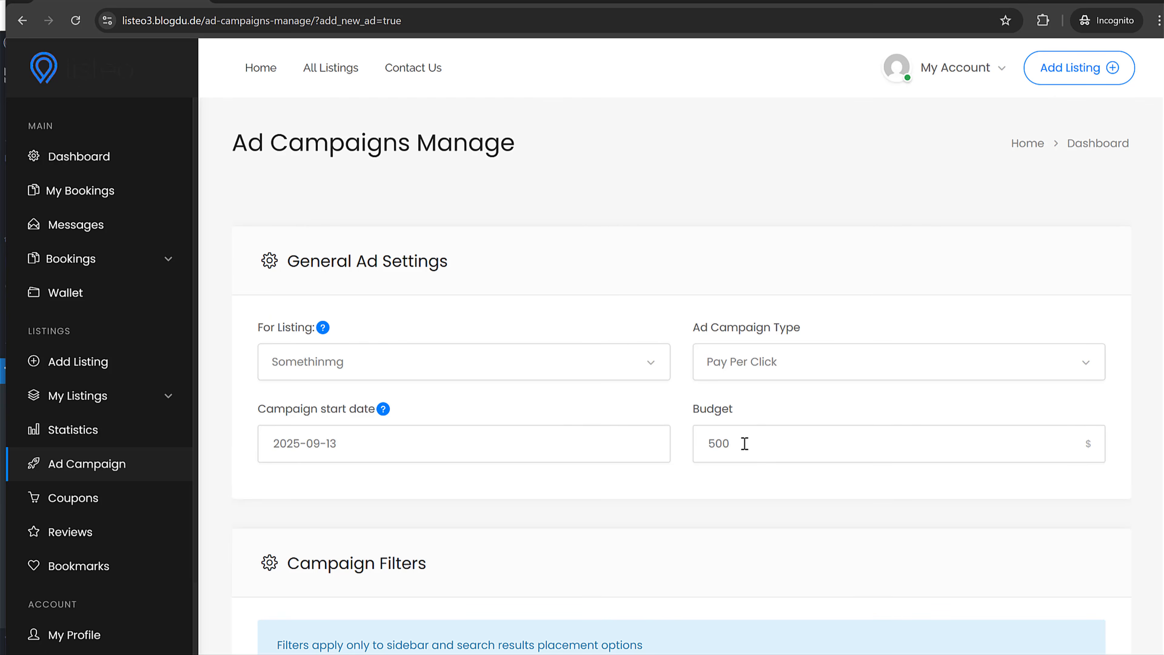
scroll(745, 443, down, 15)
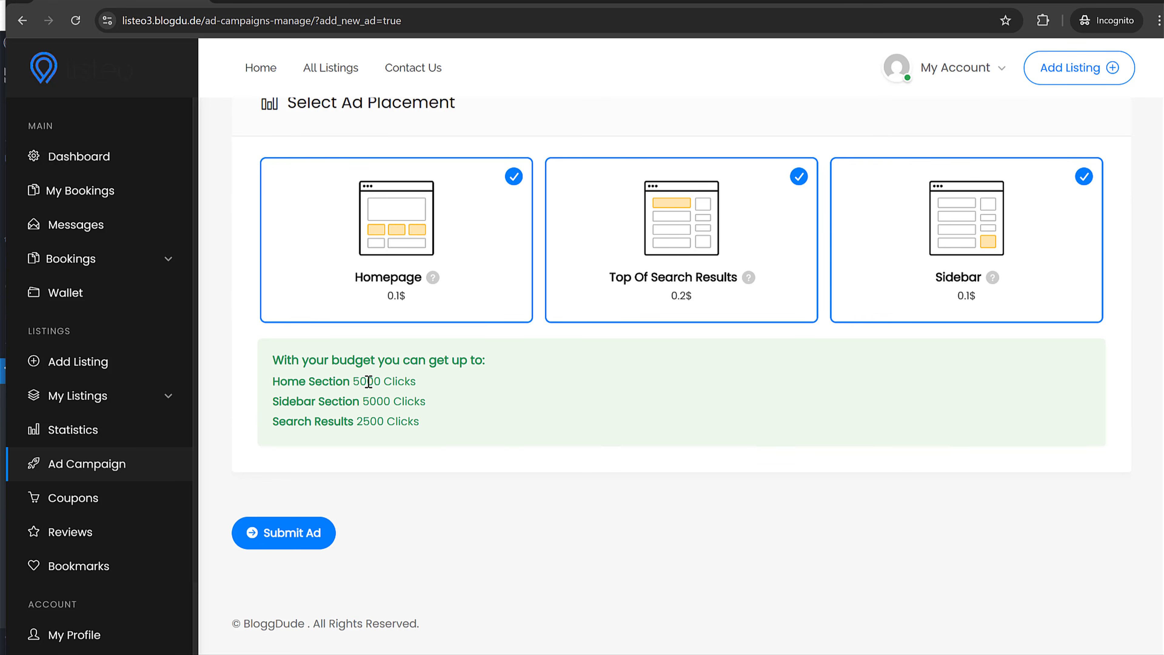
double_click(368, 381)
click(420, 417)
- Submit the Somethinmg ad campaign and pay the $500.00 order
click(289, 534)
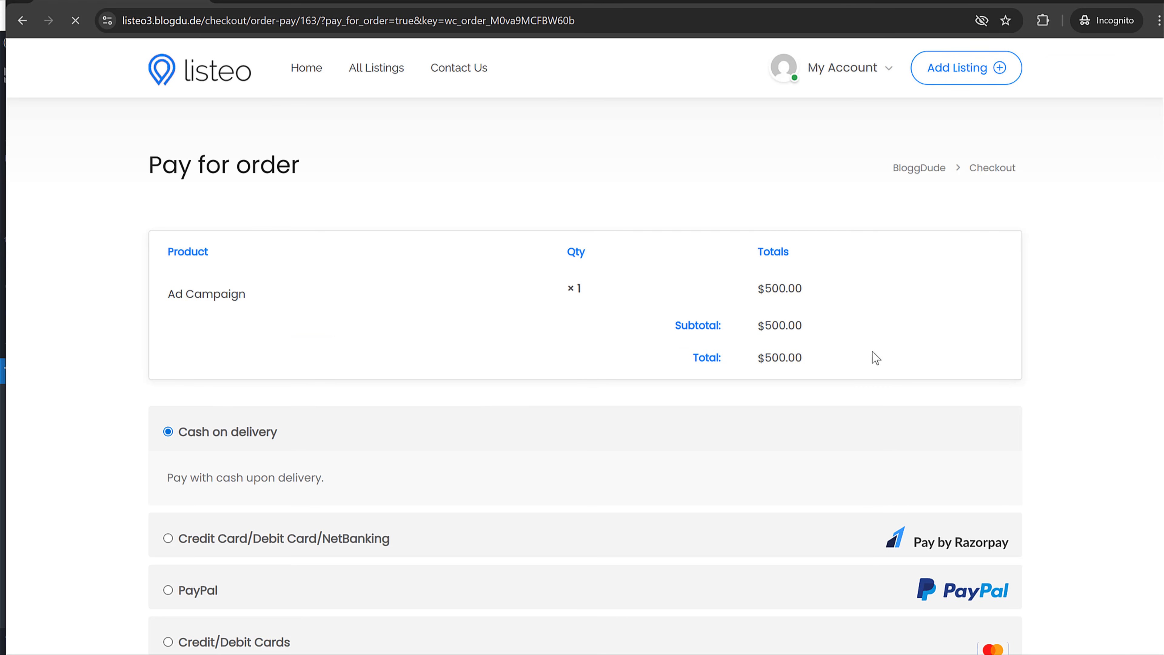
scroll(893, 403, down, 3)
scroll(888, 399, up, 2)
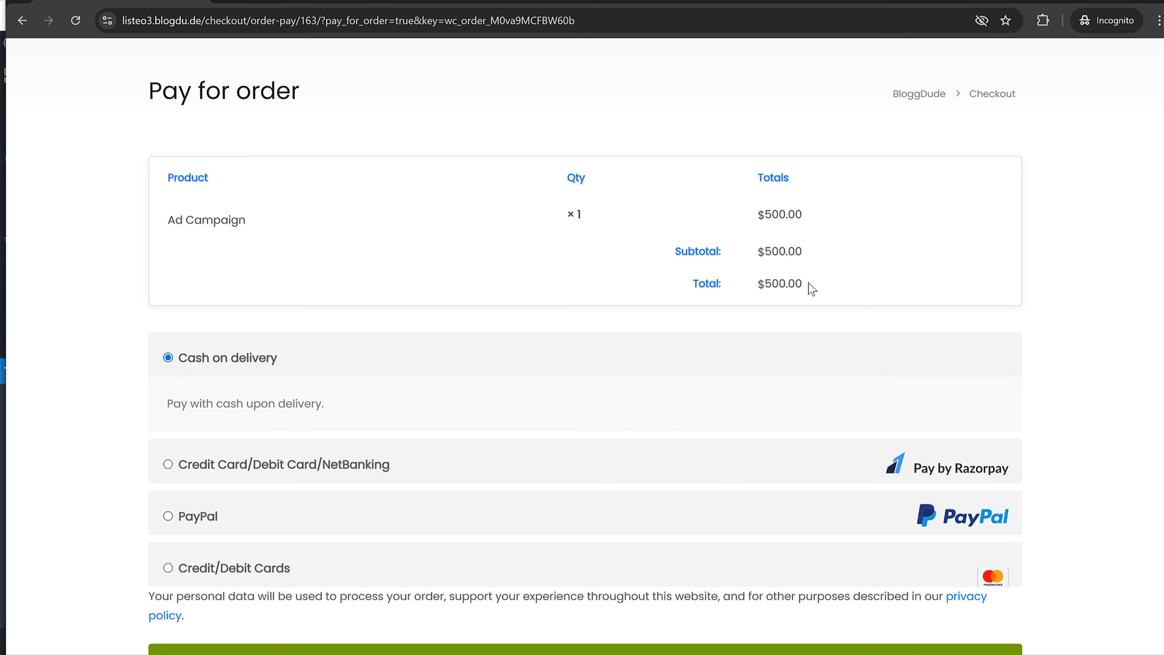
scroll(615, 398, down, 5)
click(567, 449)
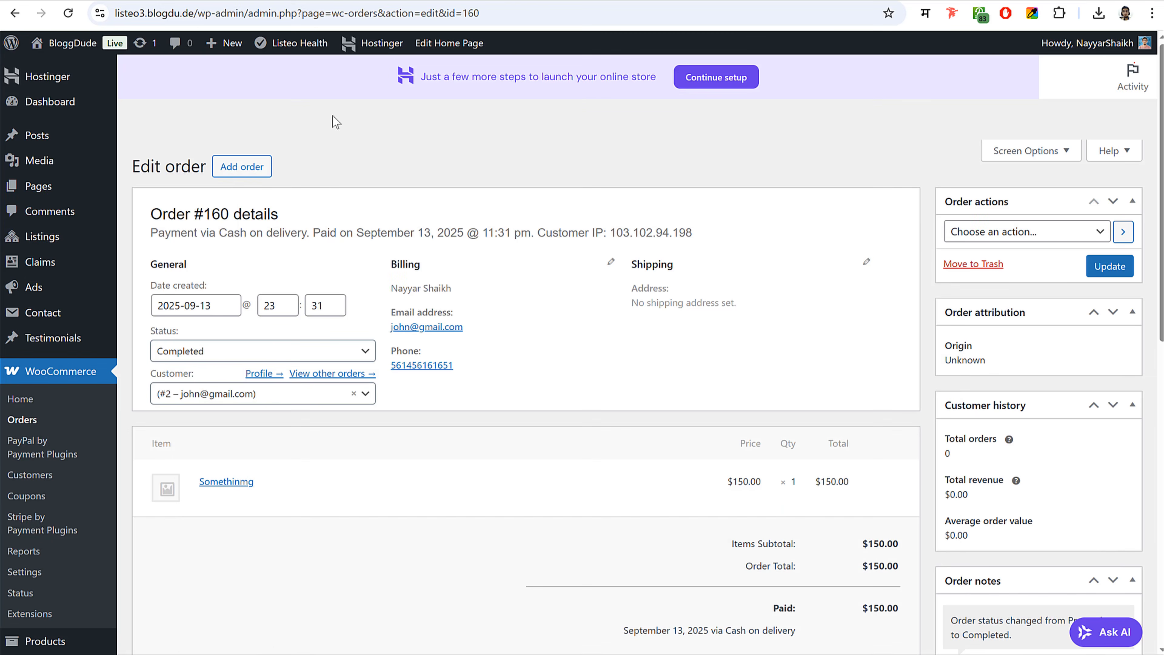
- Mark the new $500 ad campaign order Completed in WooCommerce Orders and save it
click(34, 421)
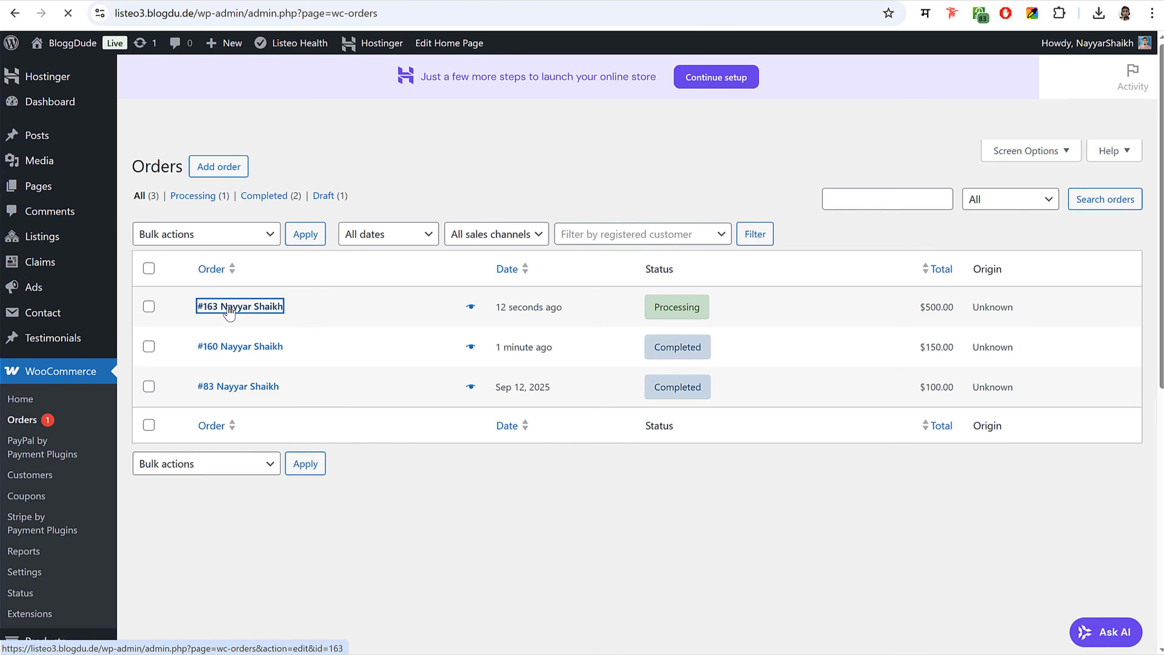
click(225, 309)
click(224, 354)
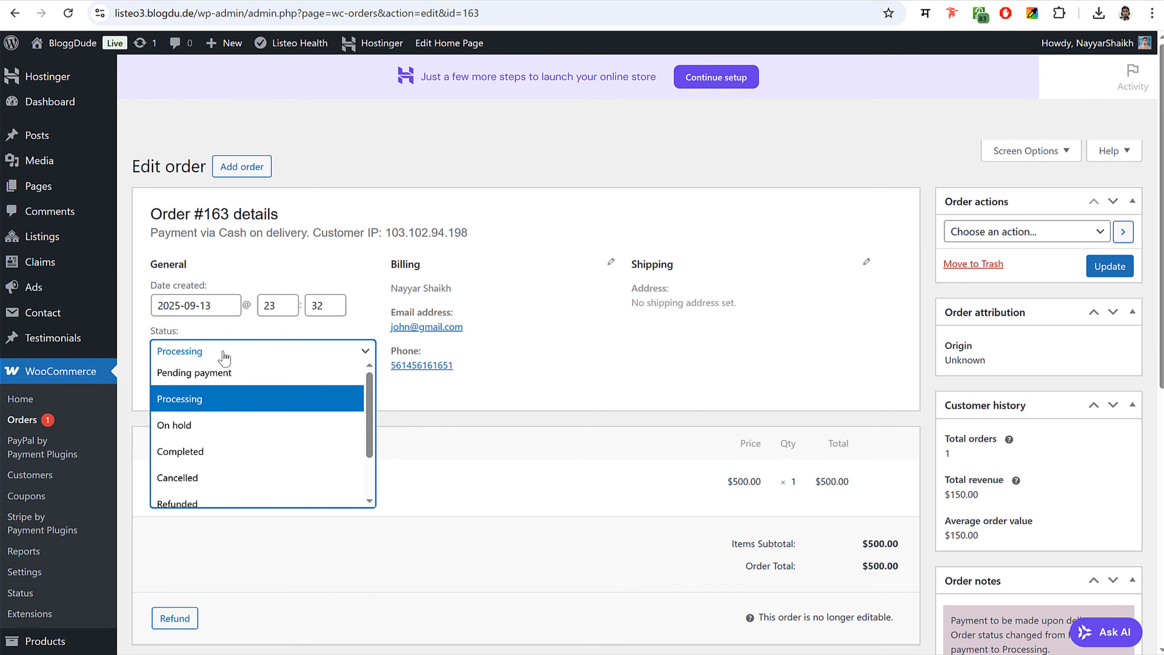
click(235, 451)
click(1106, 270)
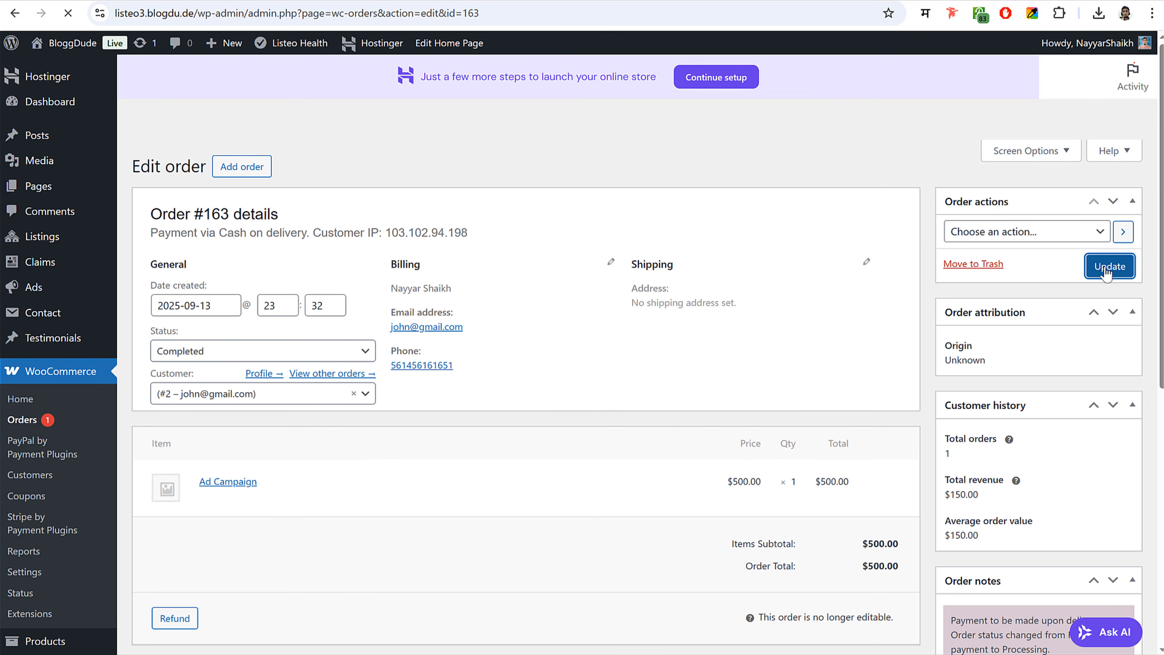
- Return to the customer's window and open the user dashboard
mouse_move(369, 654)
click(444, 651)
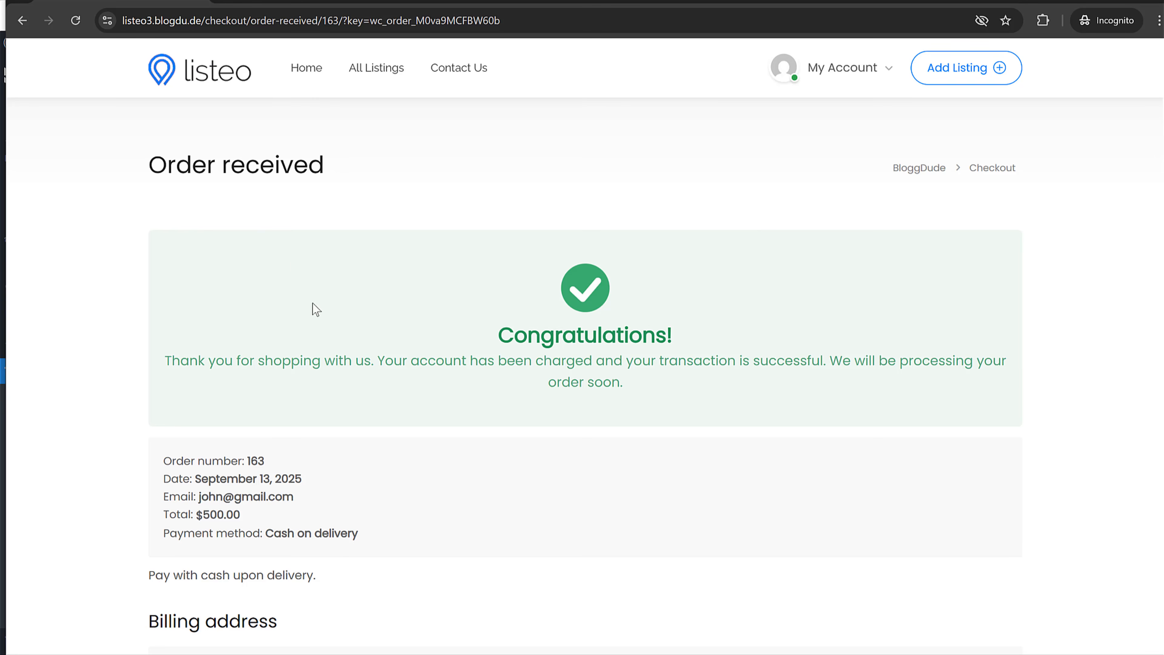
click(843, 67)
click(813, 109)
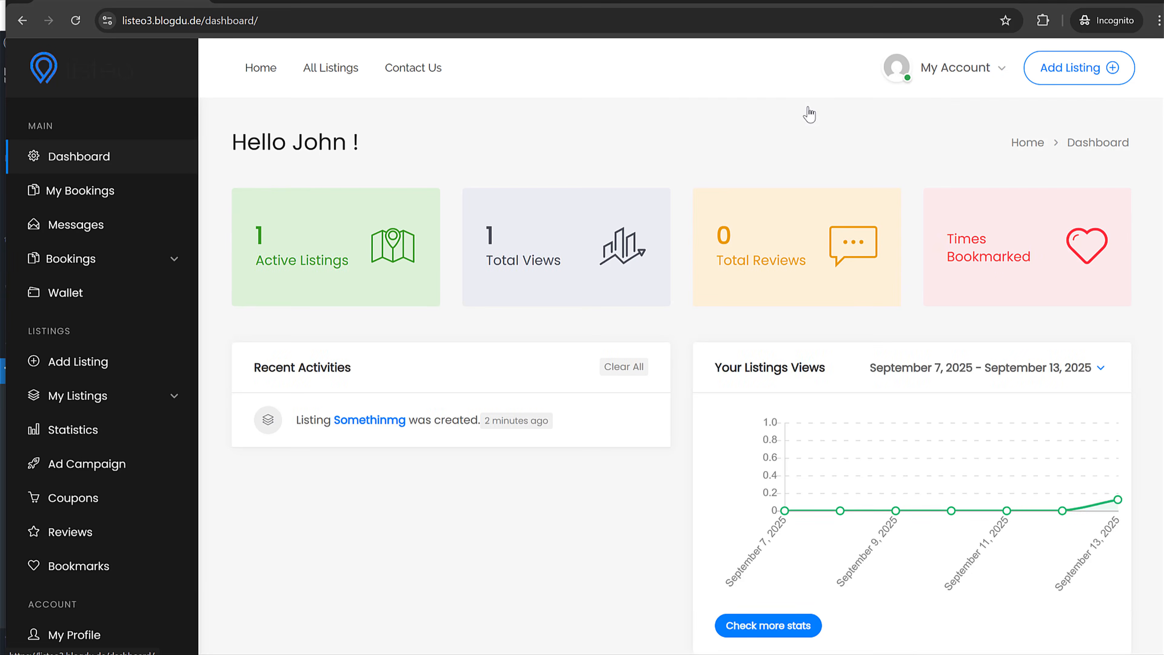
- View the active listings, then open Somethinmg from the site's All Listings page
click(143, 398)
click(85, 428)
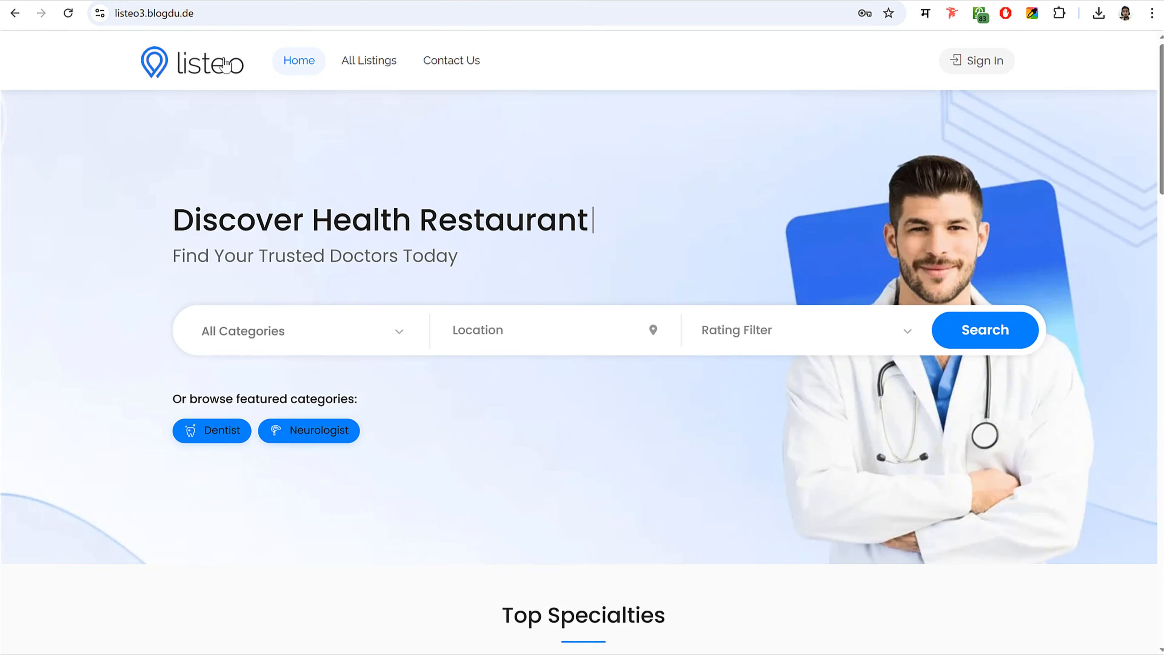
click(67, 13)
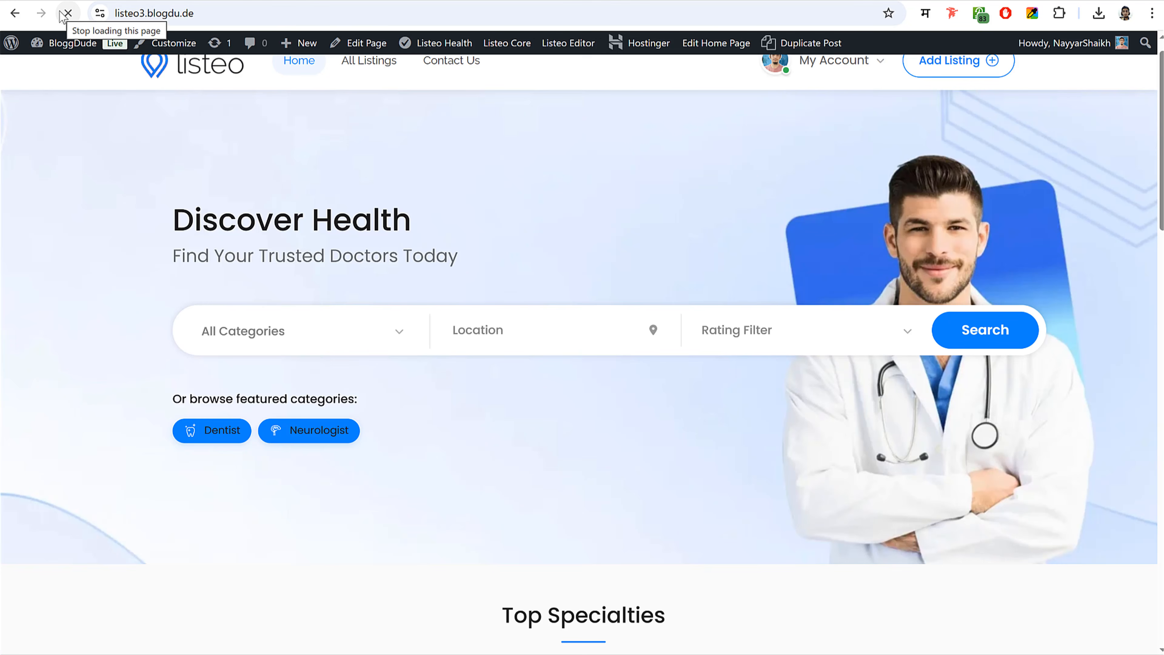
click(363, 96)
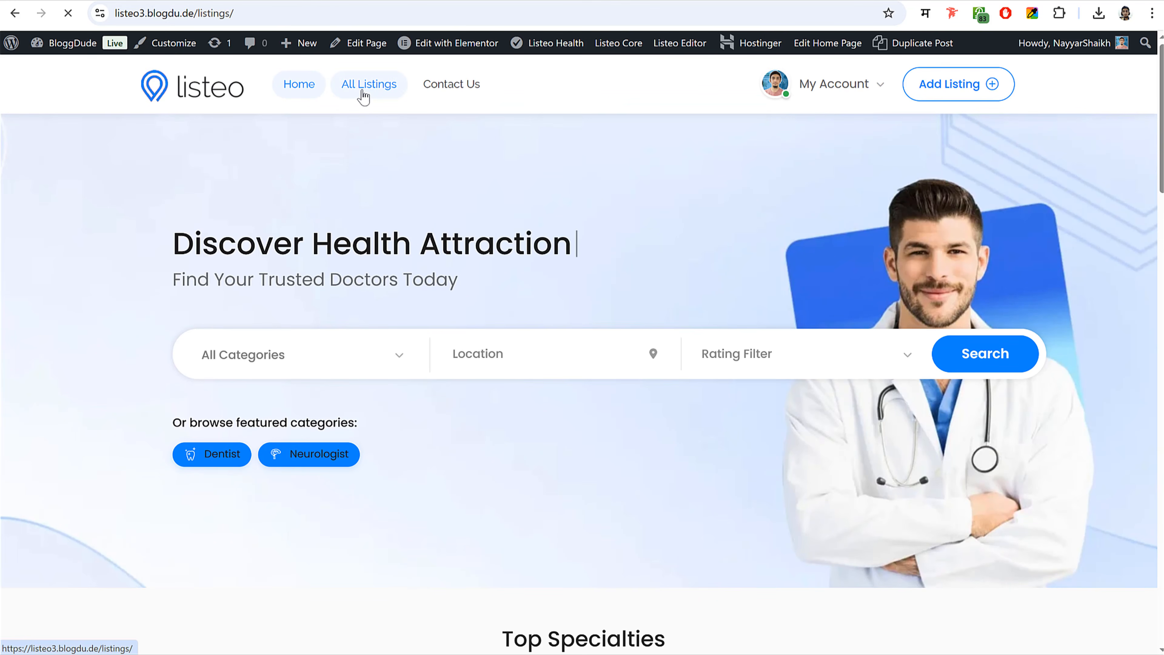
scroll(87, 275, down, 3)
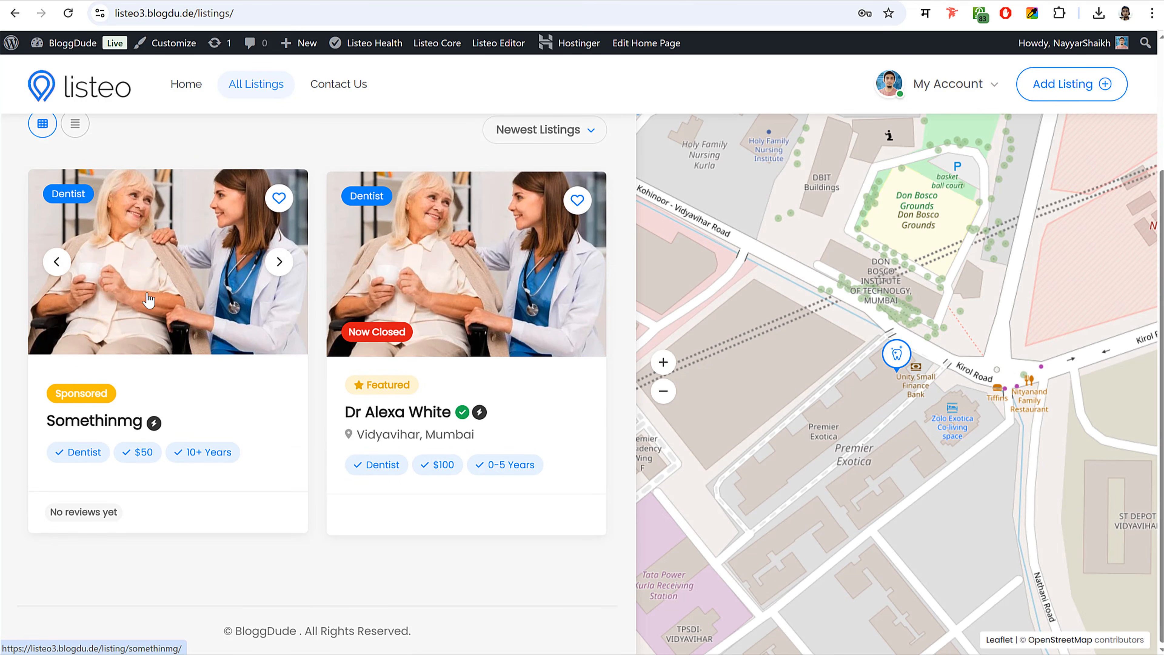
click(179, 291)
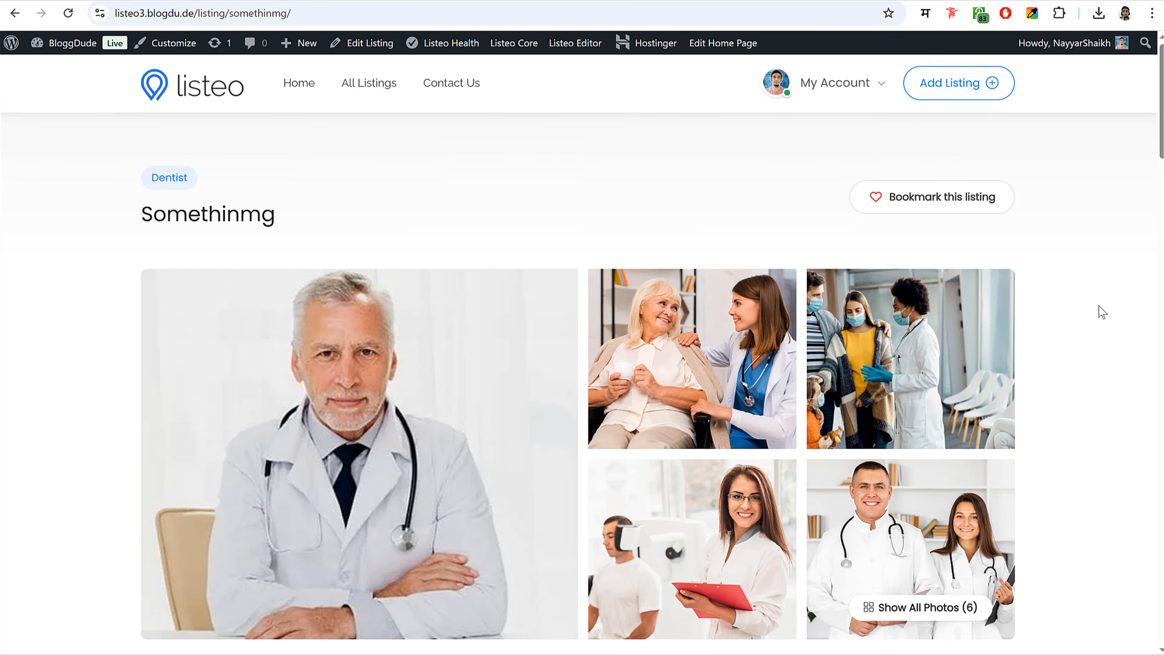
scroll(1102, 309, down, 10)
scroll(1101, 312, up, 10)
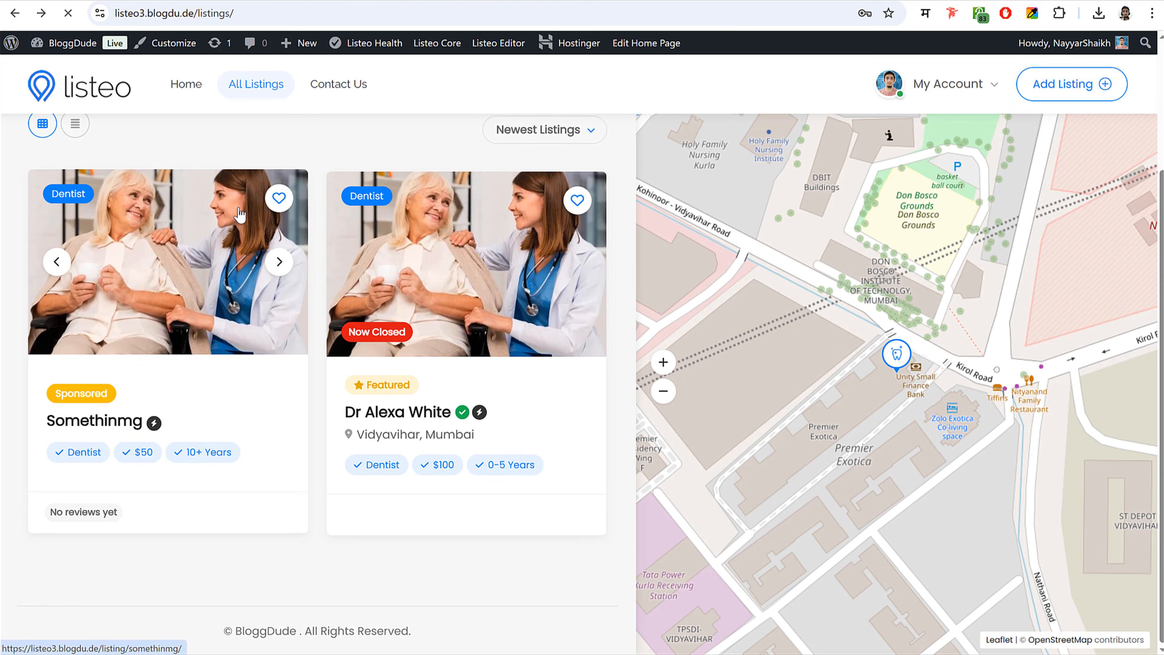
click(239, 214)
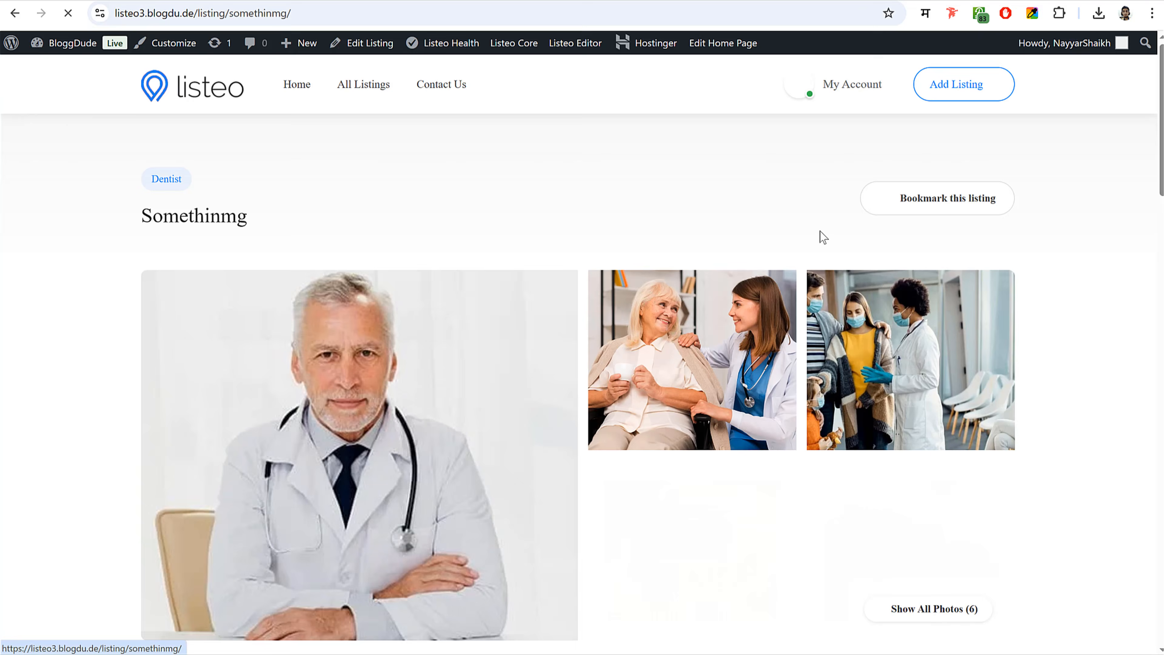
scroll(919, 275, down, 20)
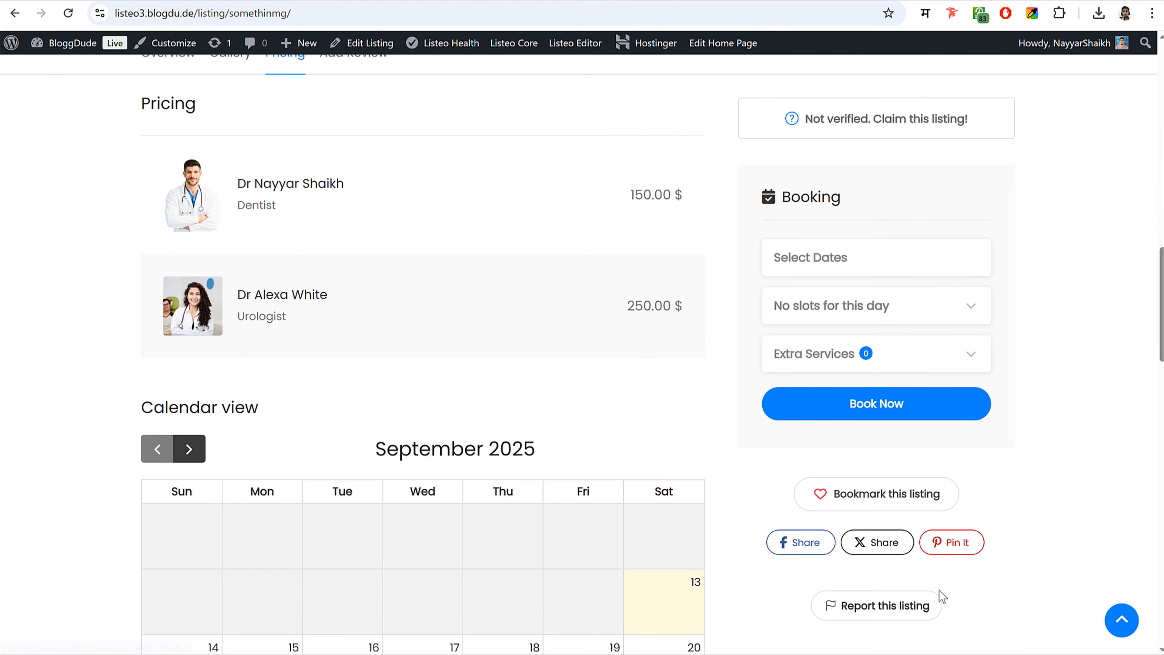
scroll(935, 381, up, 15)
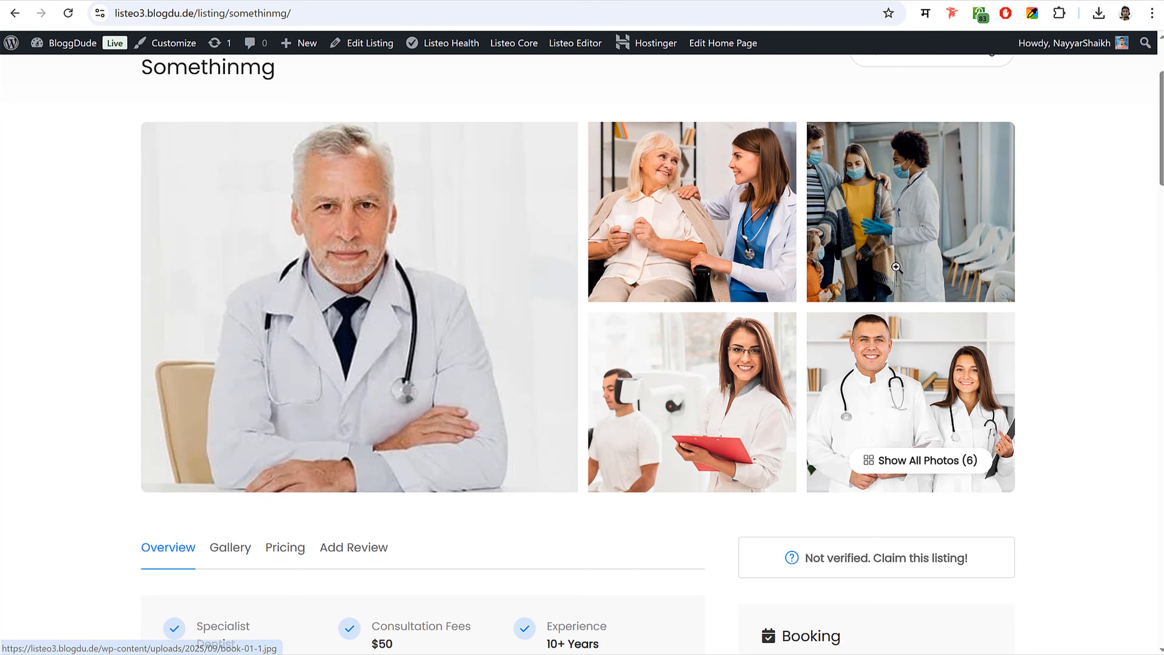
scroll(237, 114, up, 3)
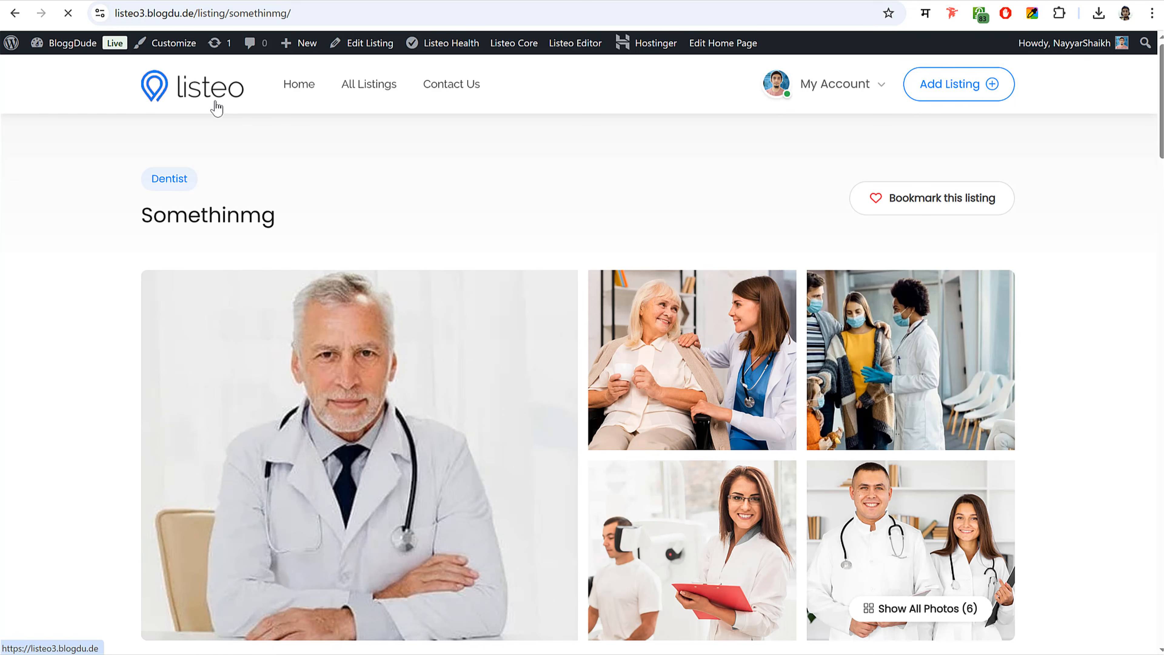
click(216, 106)
scroll(475, 288, down, 12)
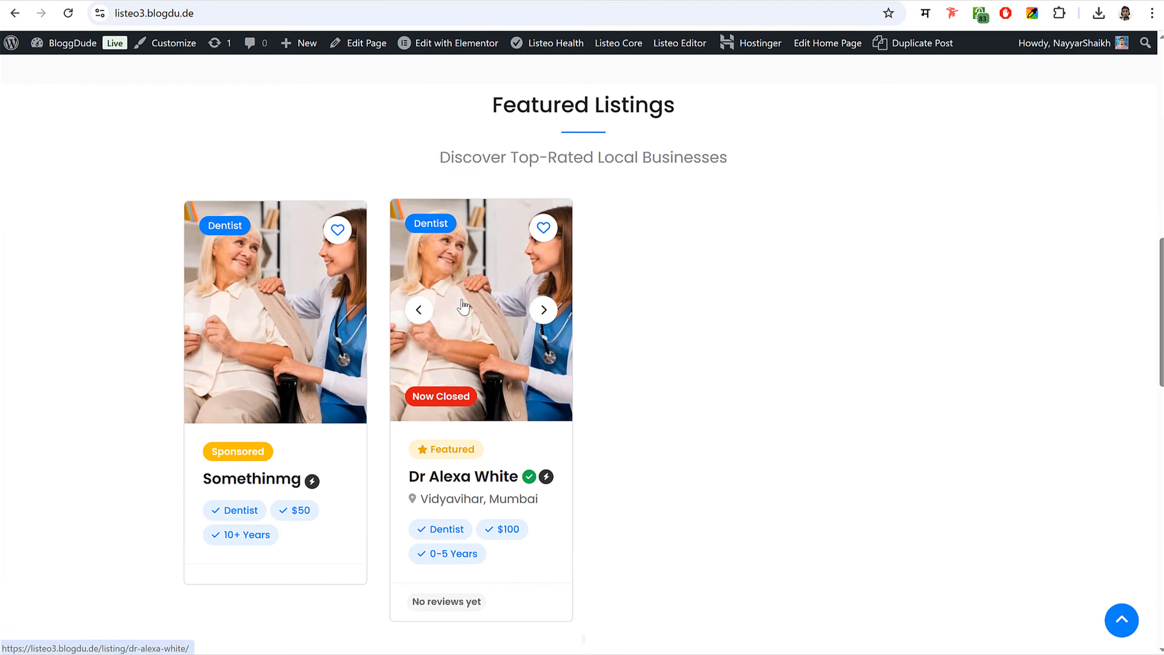
click(475, 290)
scroll(978, 314, down, 10)
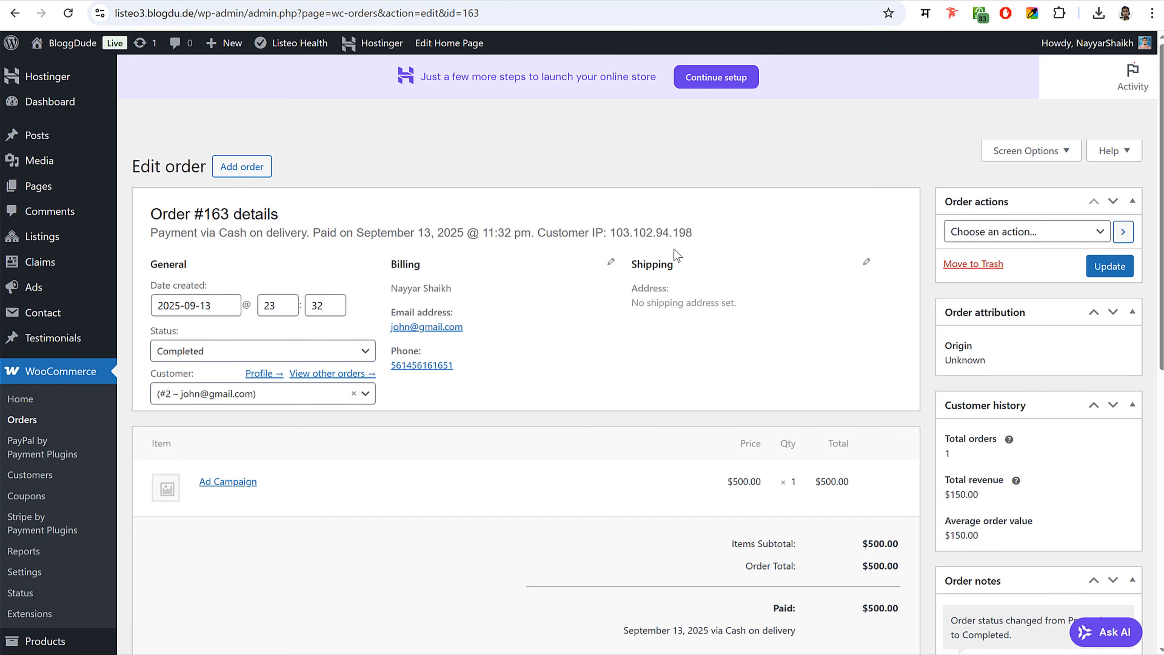
- Add the Listeo Listing Ads Widget to the Single listing sidebar in Widgets
scroll(690, 242, down, 10)
mouse_move(55, 398)
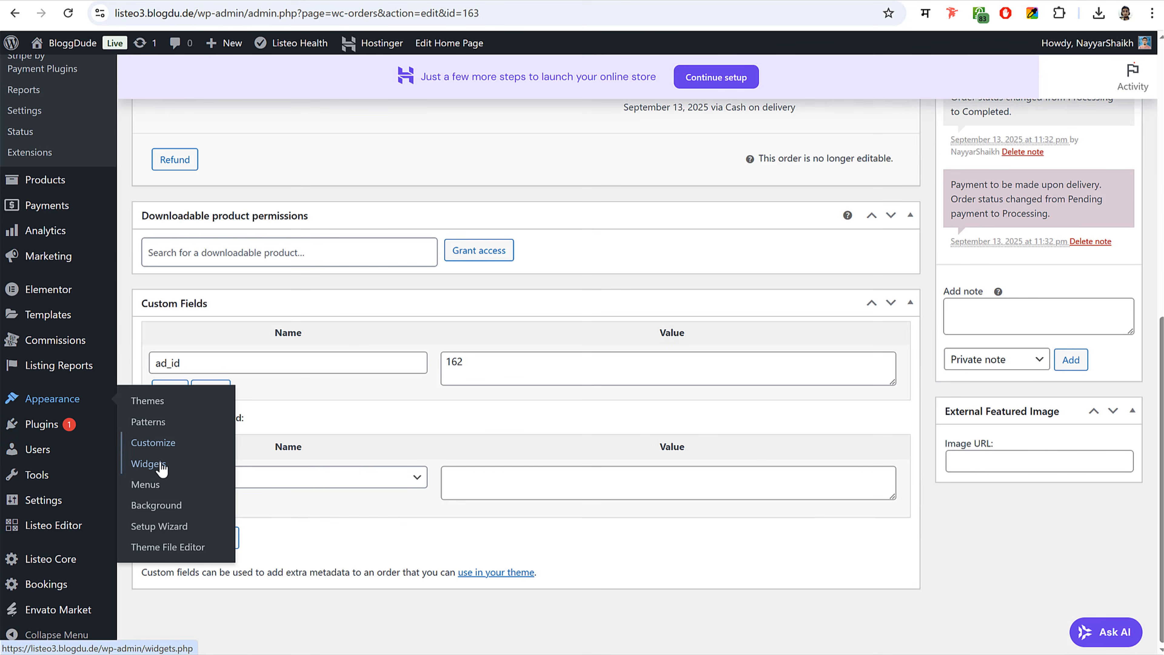
click(160, 464)
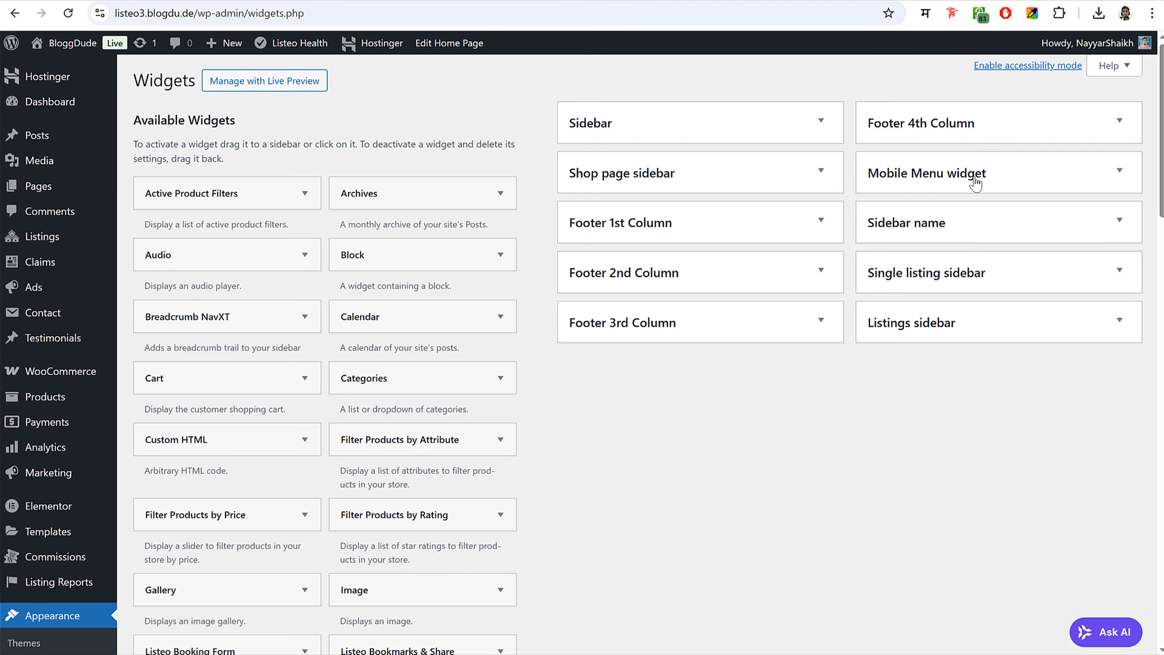
click(969, 275)
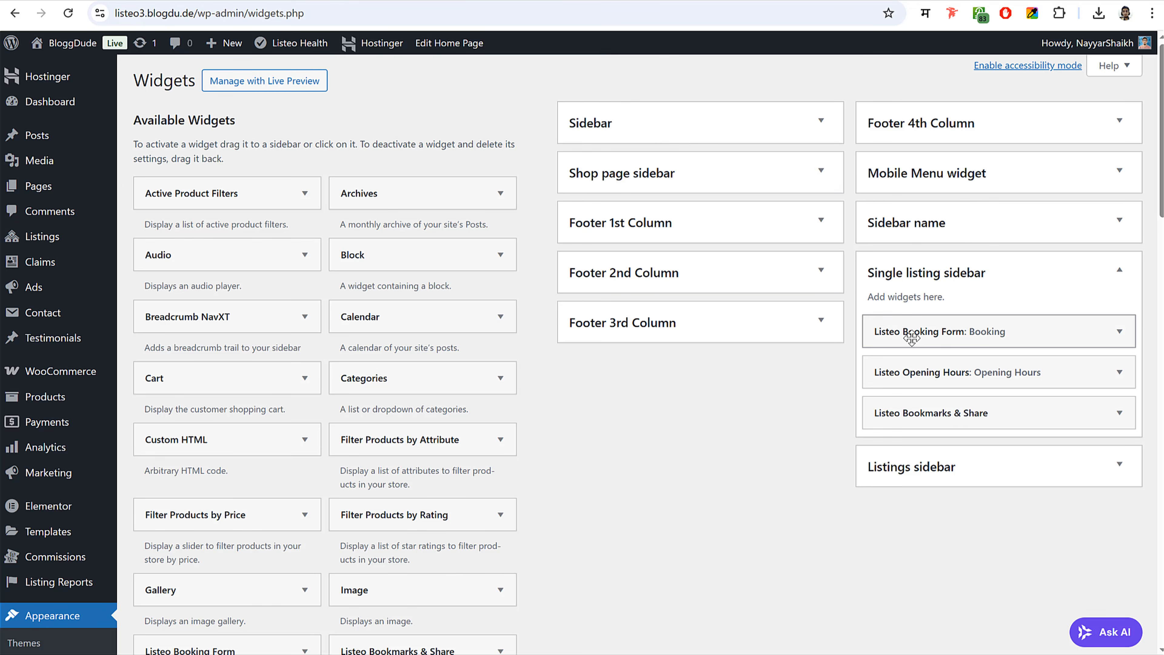
scroll(742, 447, down, 10)
click(304, 393)
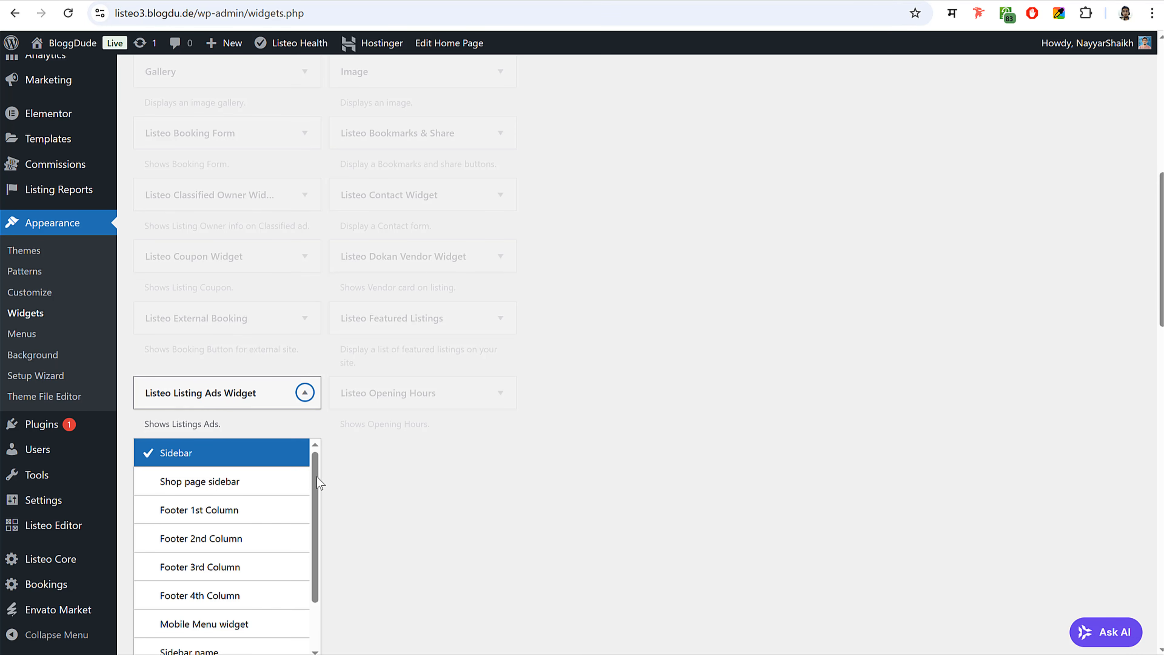
scroll(317, 476, down, 2)
scroll(255, 523, up, 2)
scroll(746, 435, down, 3)
scroll(255, 443, down, 2)
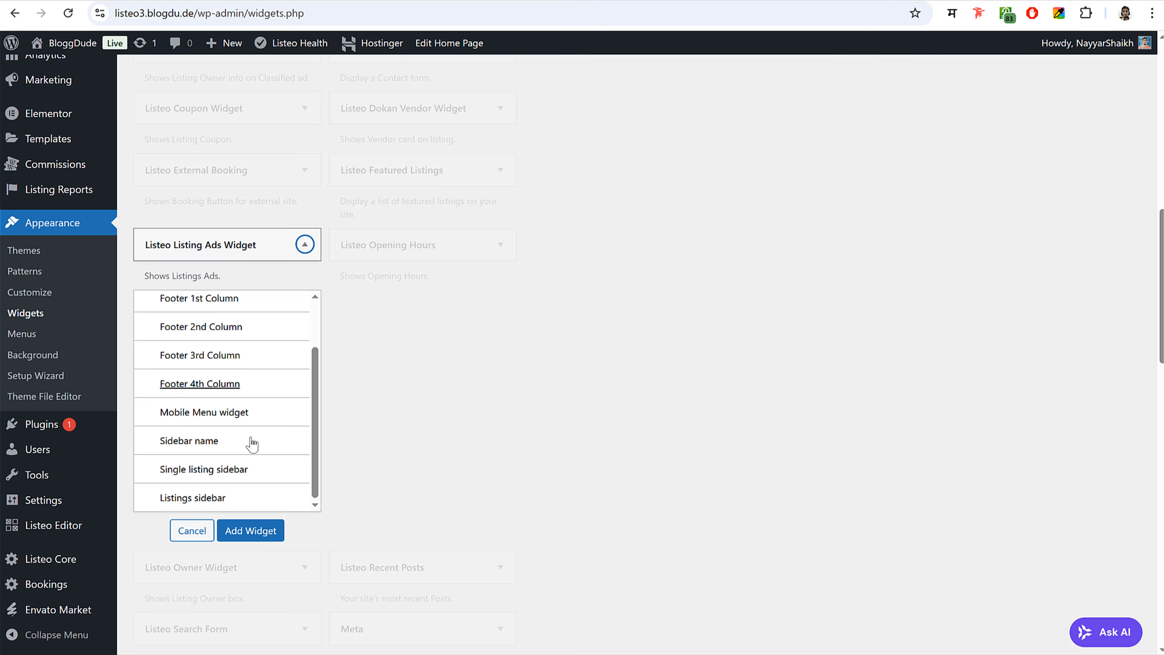
click(236, 472)
click(250, 549)
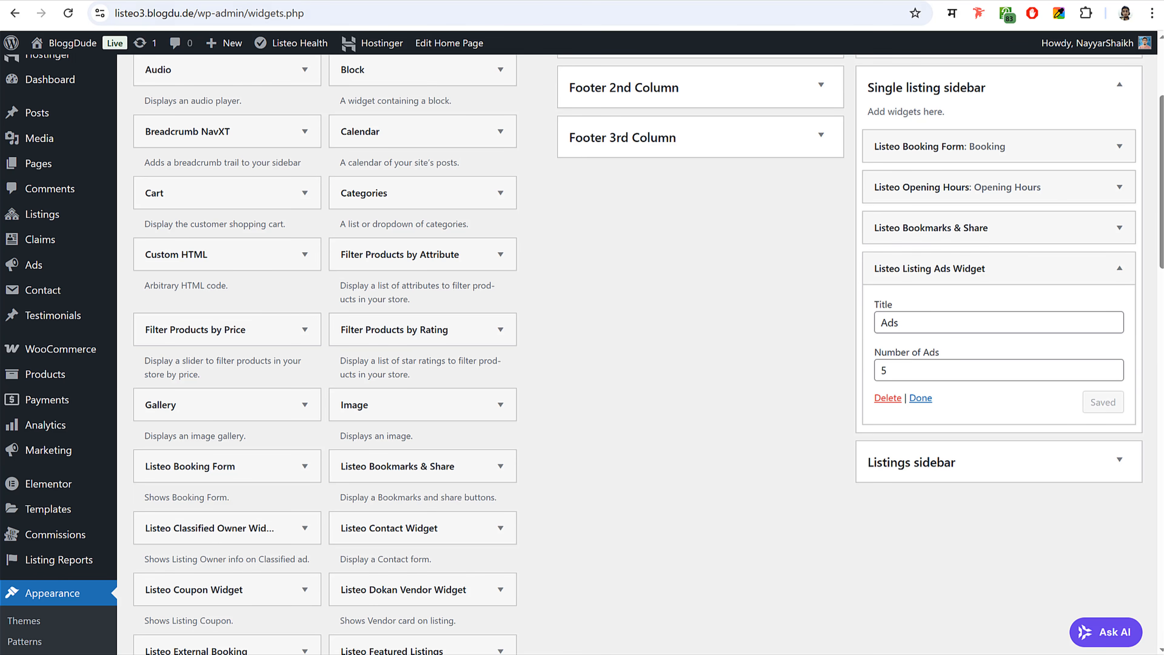
click(394, 1)
click(68, 13)
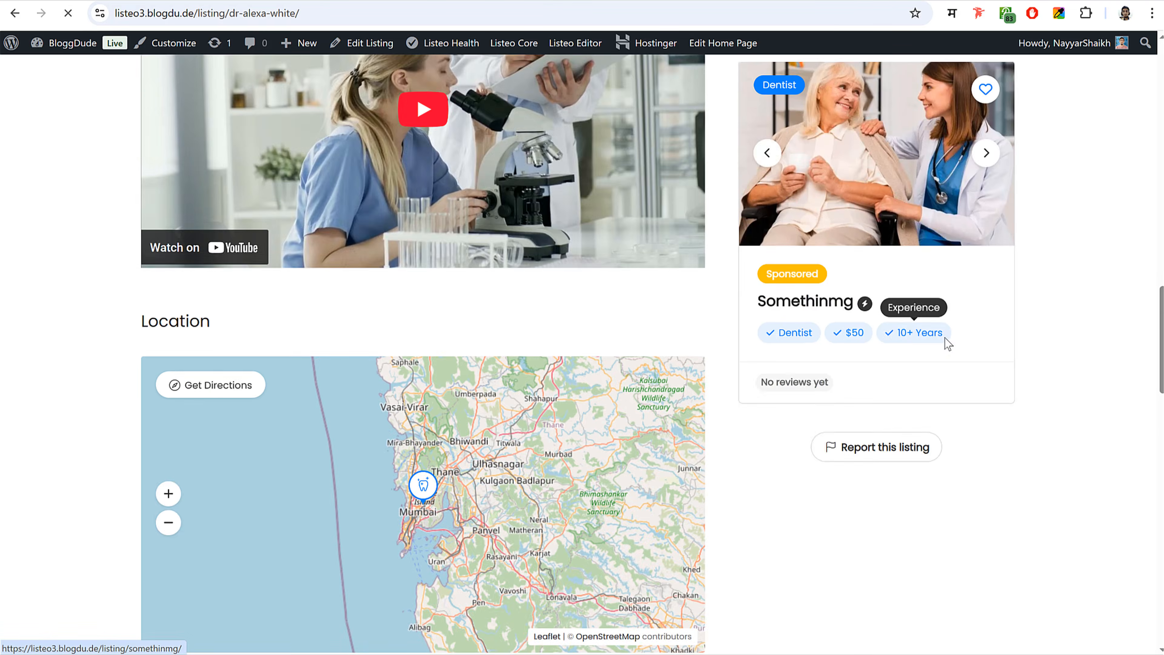
scroll(989, 321, down, 3)
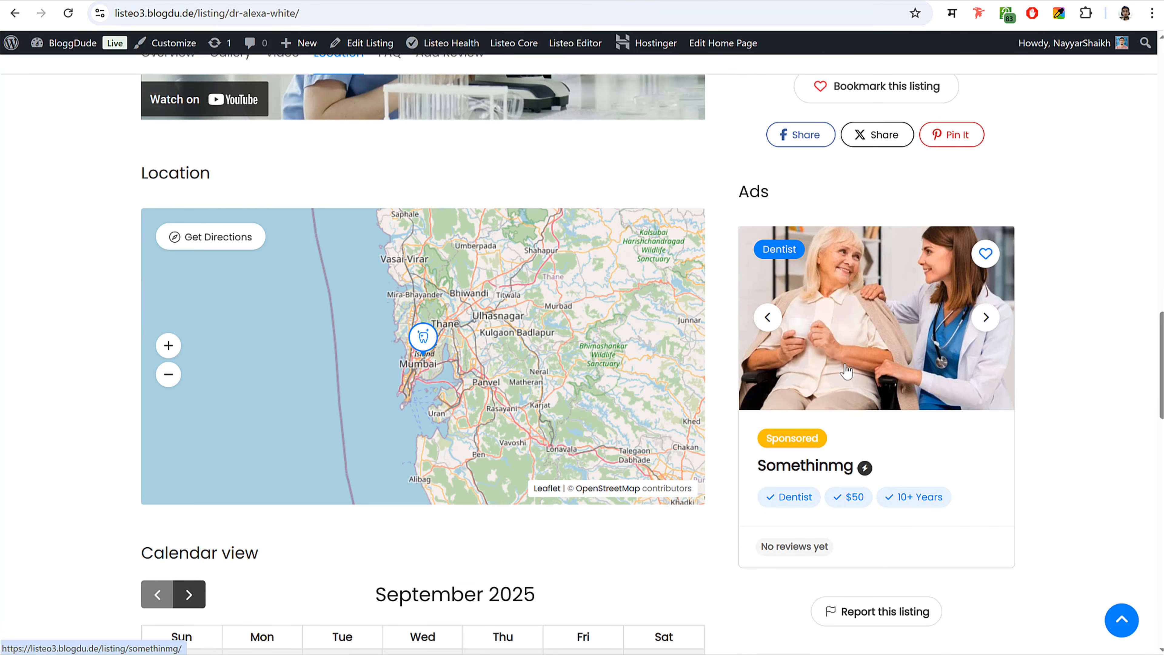
click(866, 352)
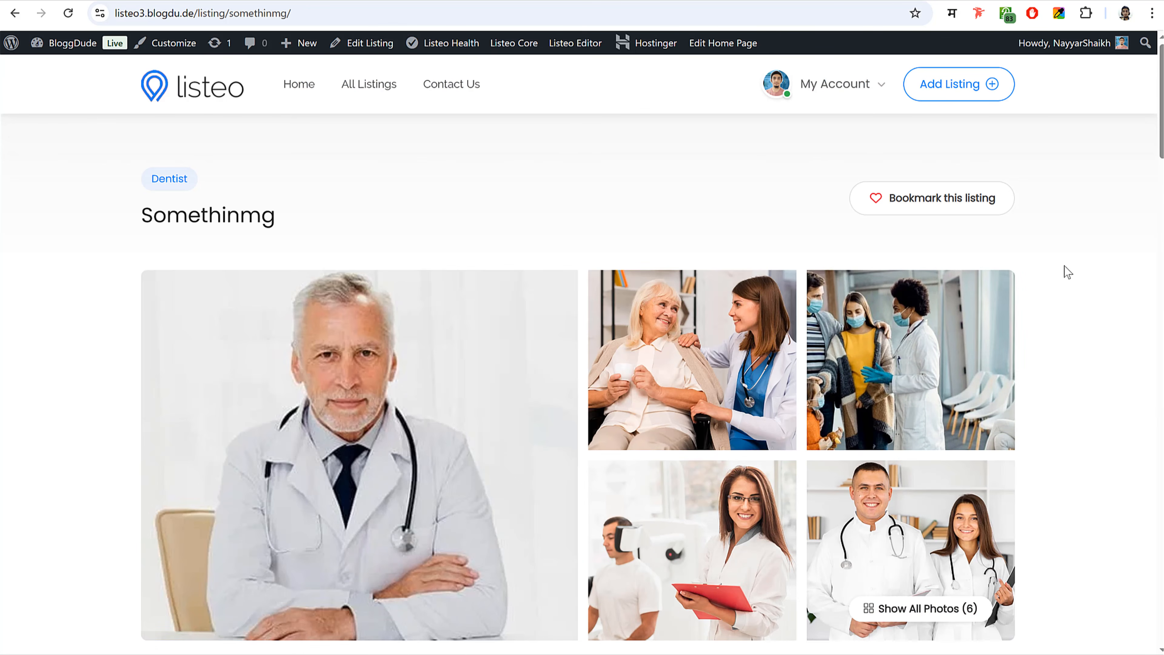
scroll(1066, 325, down, 5)
scroll(1068, 330, up, 5)
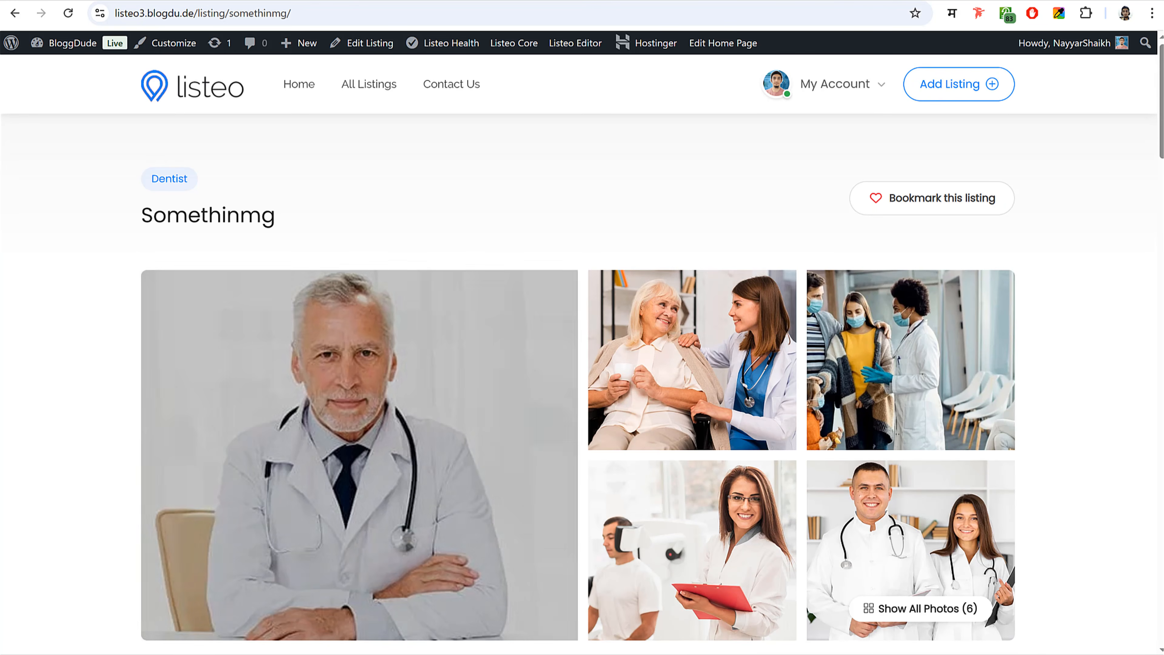
- Show the site's home page in the incognito window
mouse_move(369, 653)
click(443, 644)
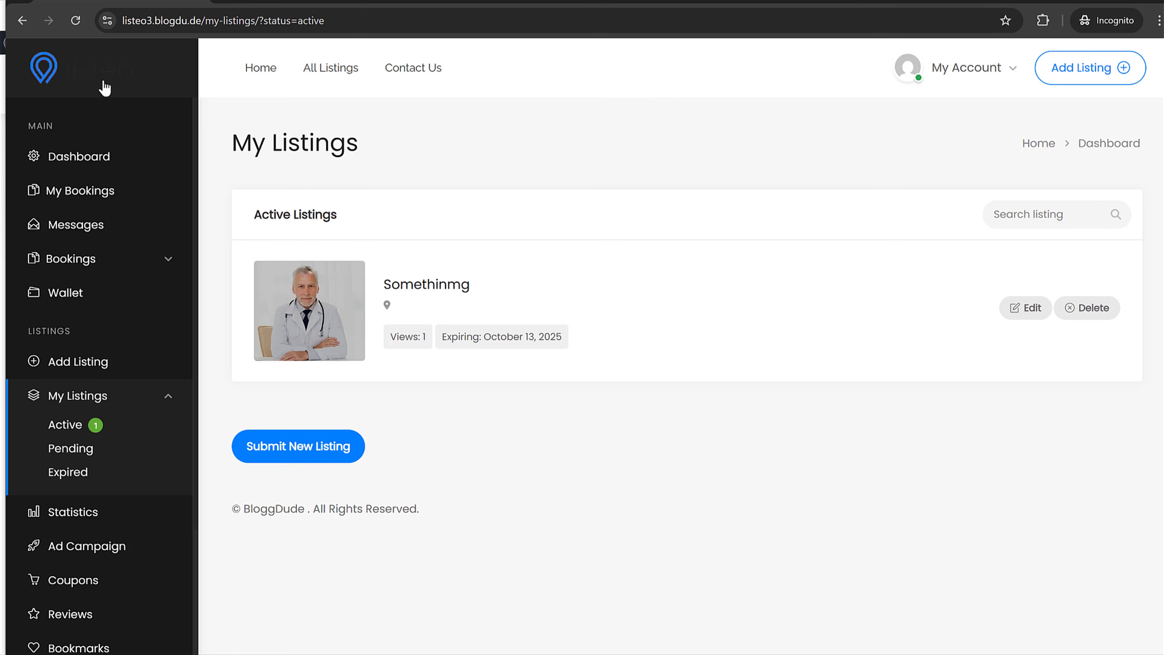
click(50, 68)
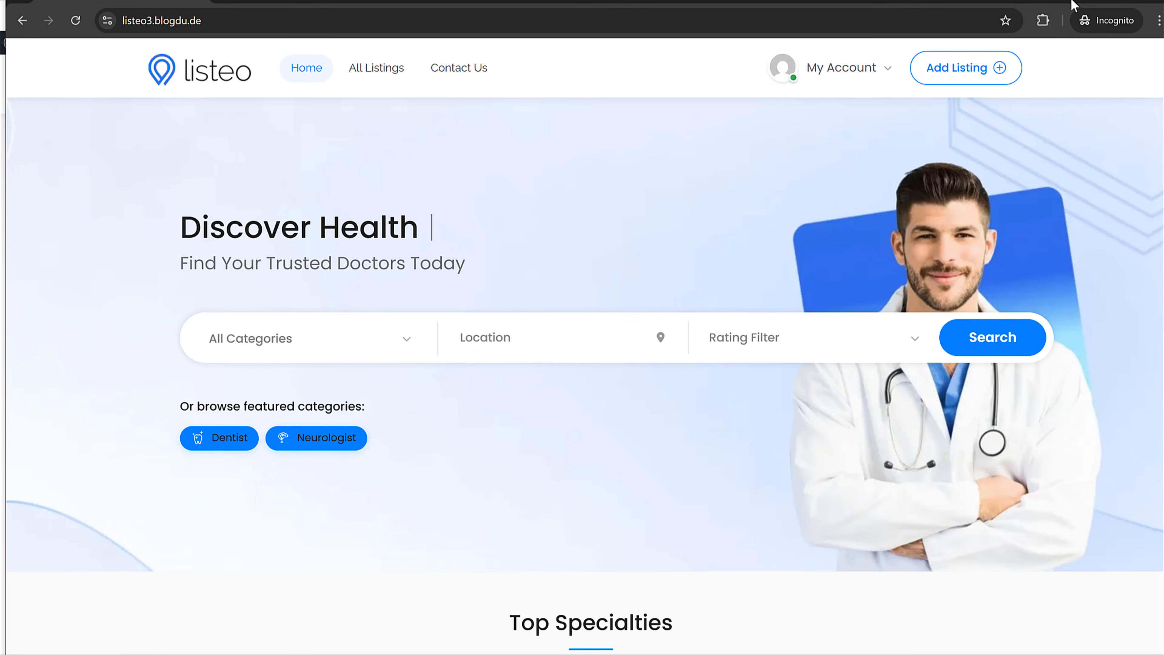
- Open the Customizer and copy all the CSS from the saved file
click(1086, 1)
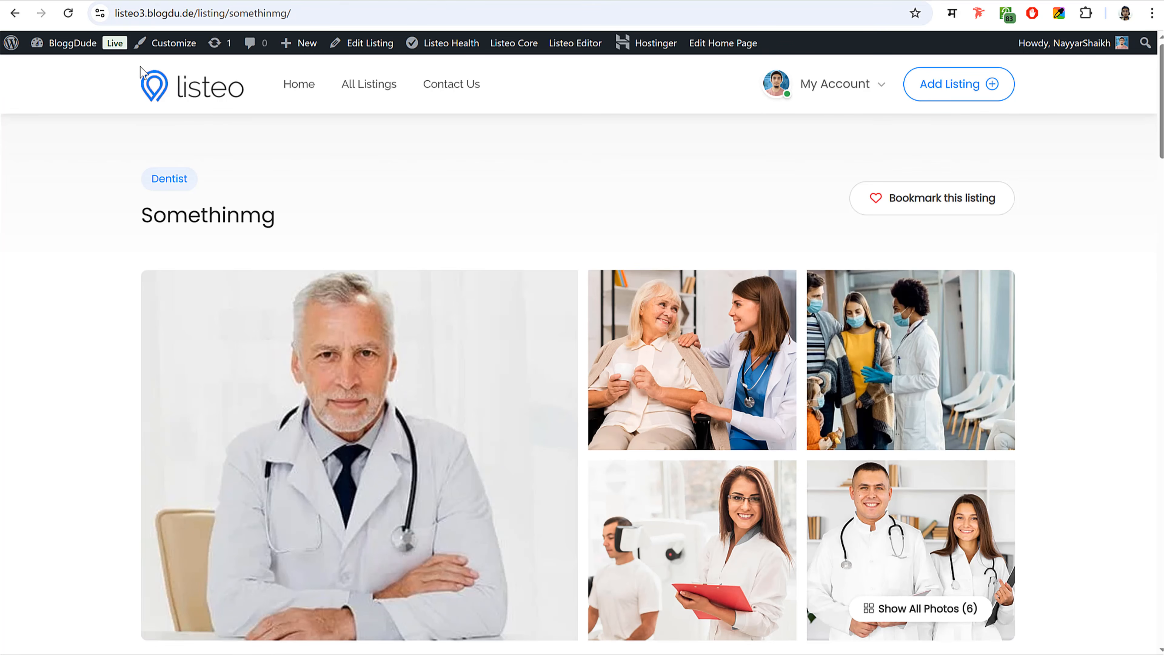
click(172, 43)
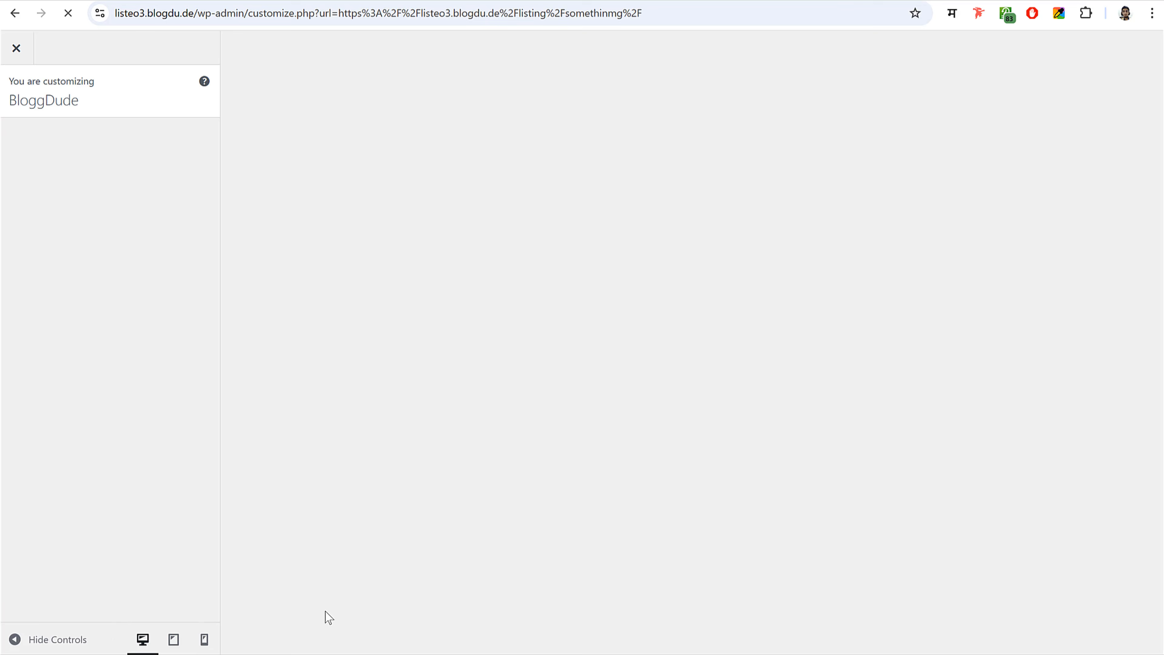
click(361, 654)
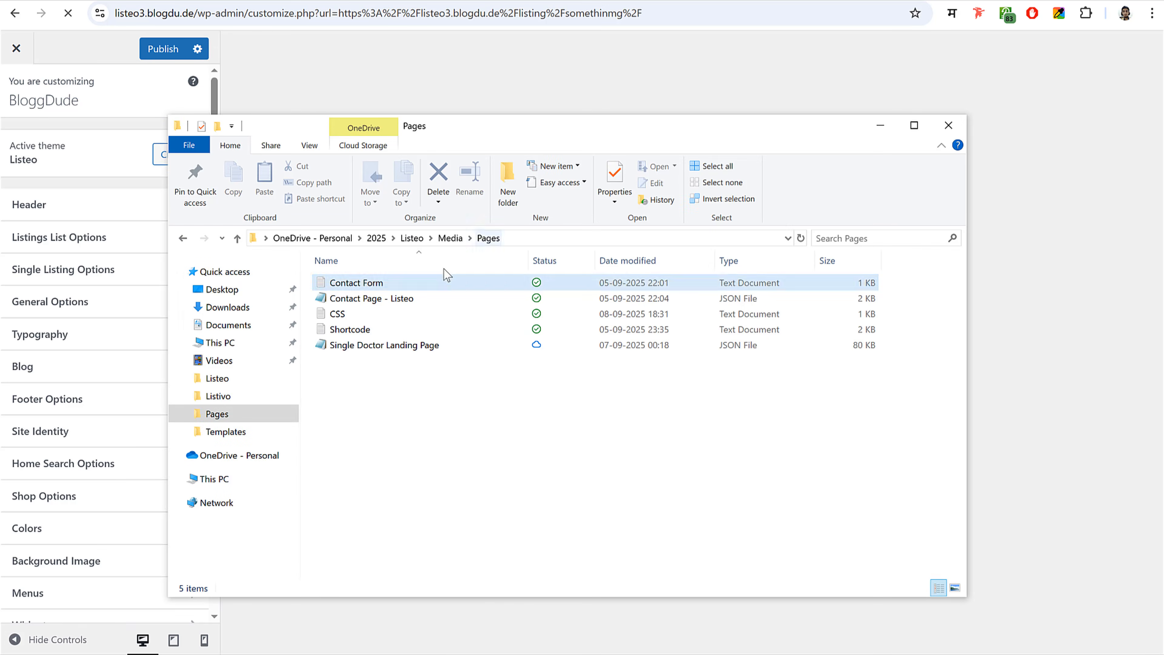
double_click(347, 316)
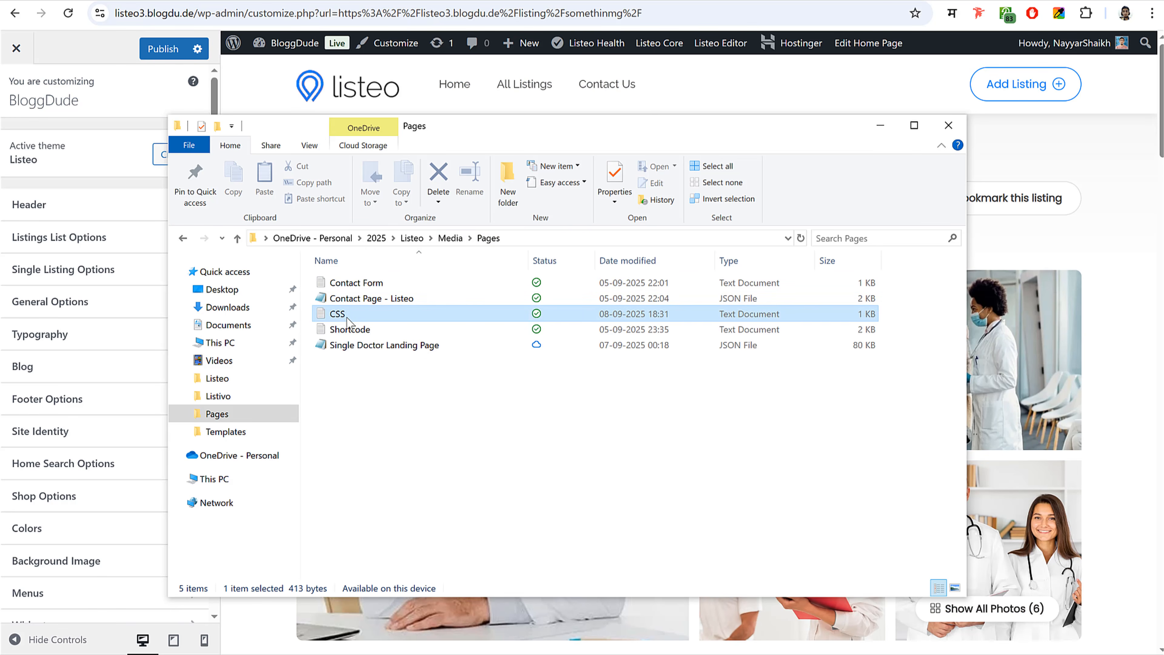
key(ctrl+a)
key(ctrl+c)
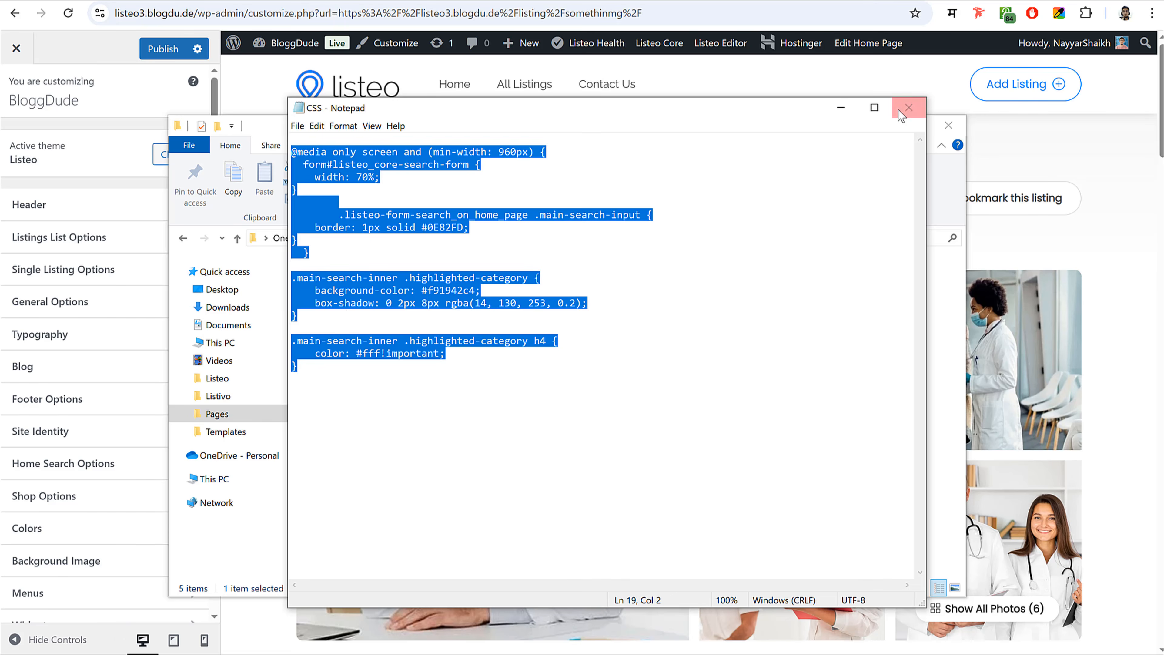
click(909, 108)
click(877, 125)
- Paste the CSS into Additional CSS, preview the home page, publish and exit
scroll(142, 463, down, 3)
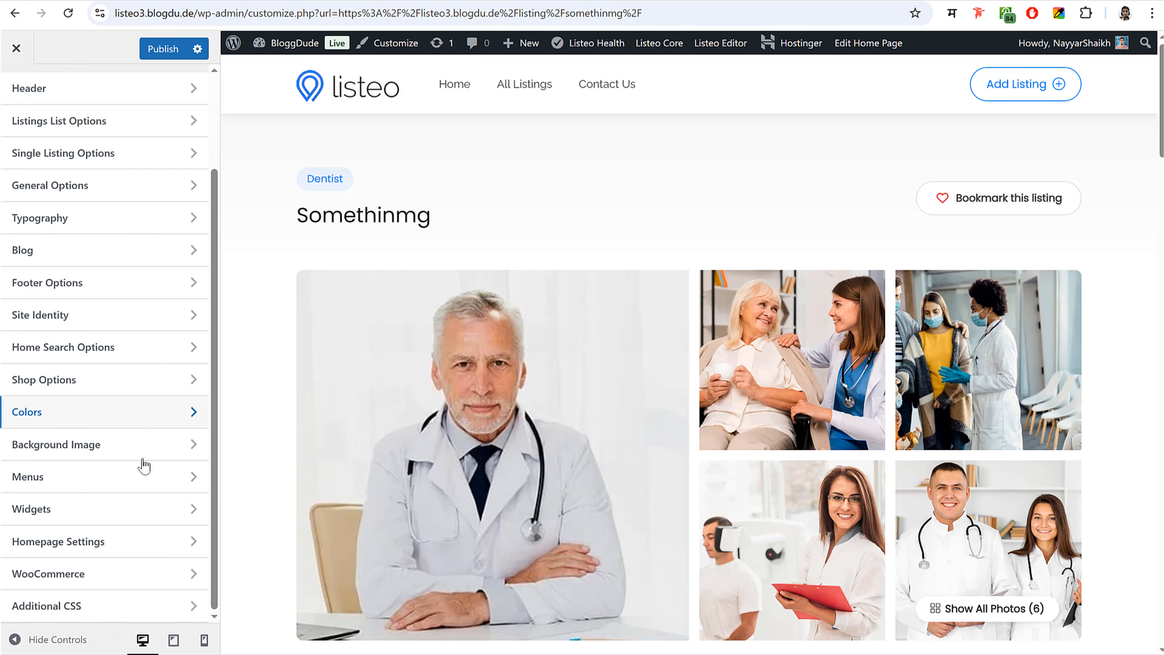
scroll(138, 574, up, 2)
scroll(120, 543, down, 2)
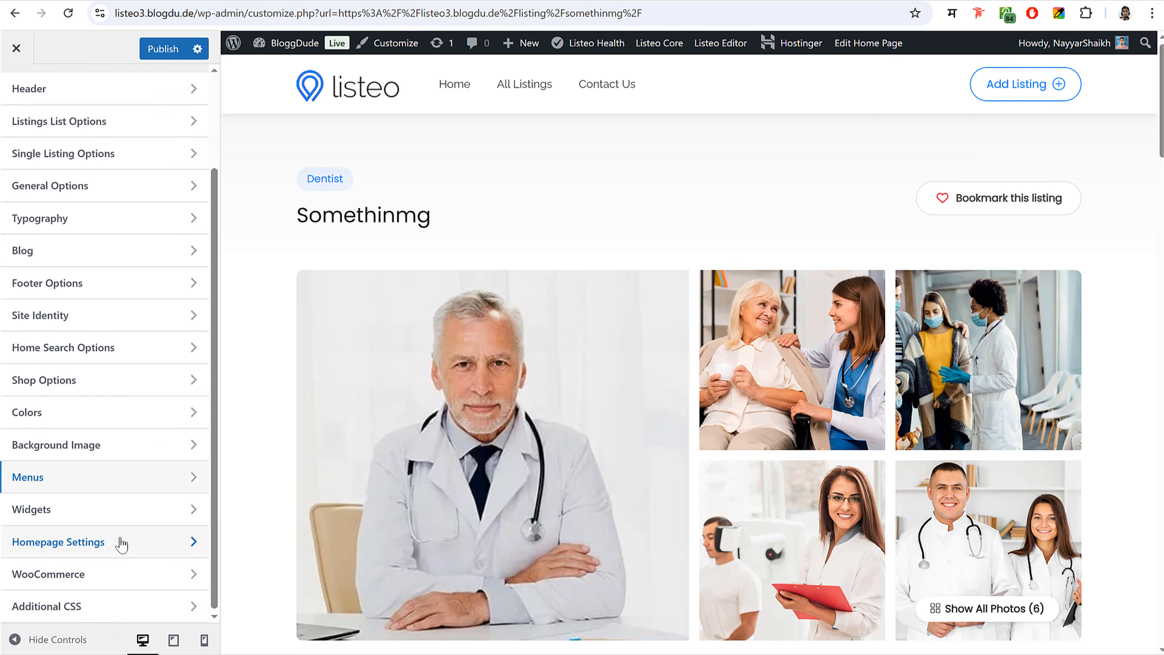
click(72, 614)
key(ctrl+v)
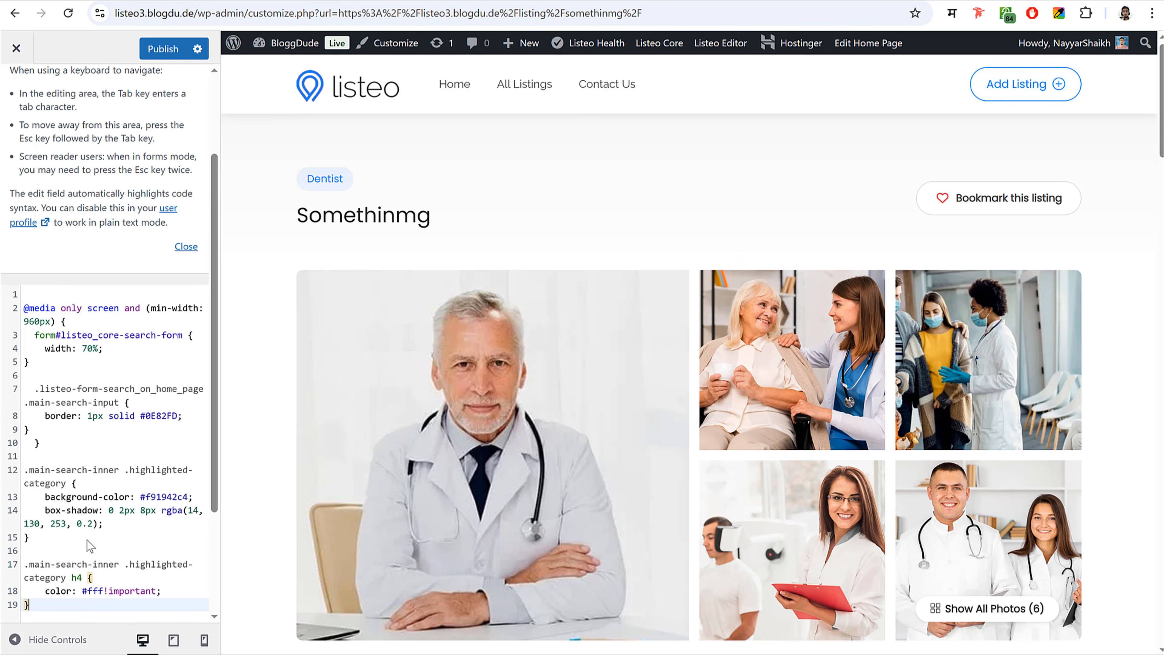
click(332, 94)
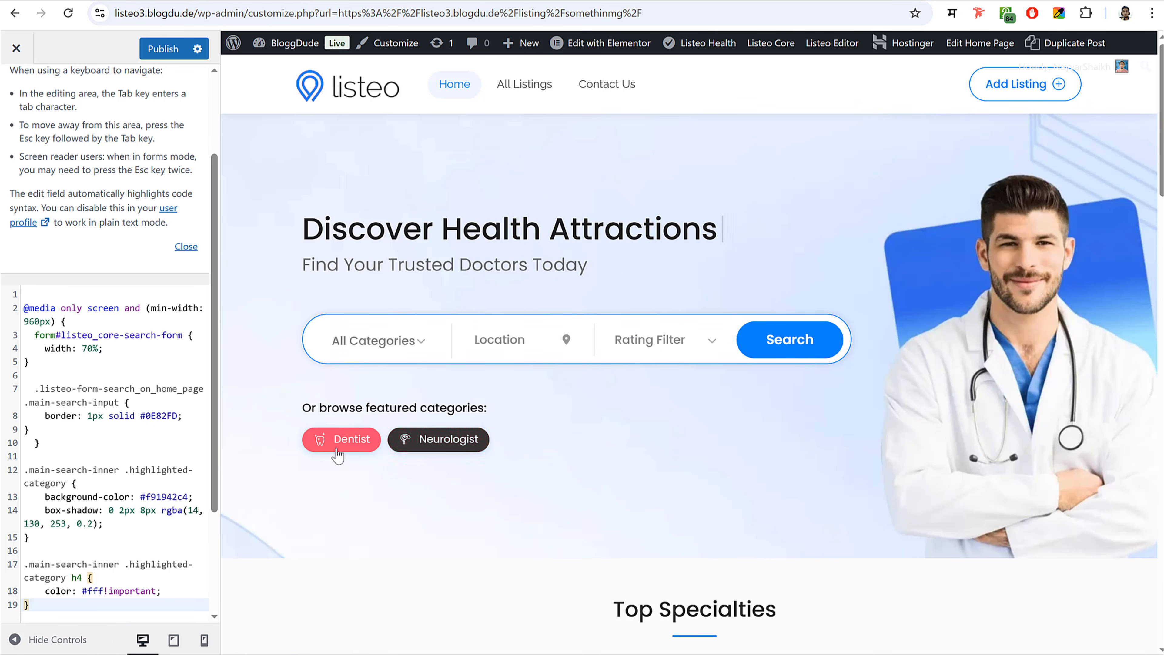
click(166, 48)
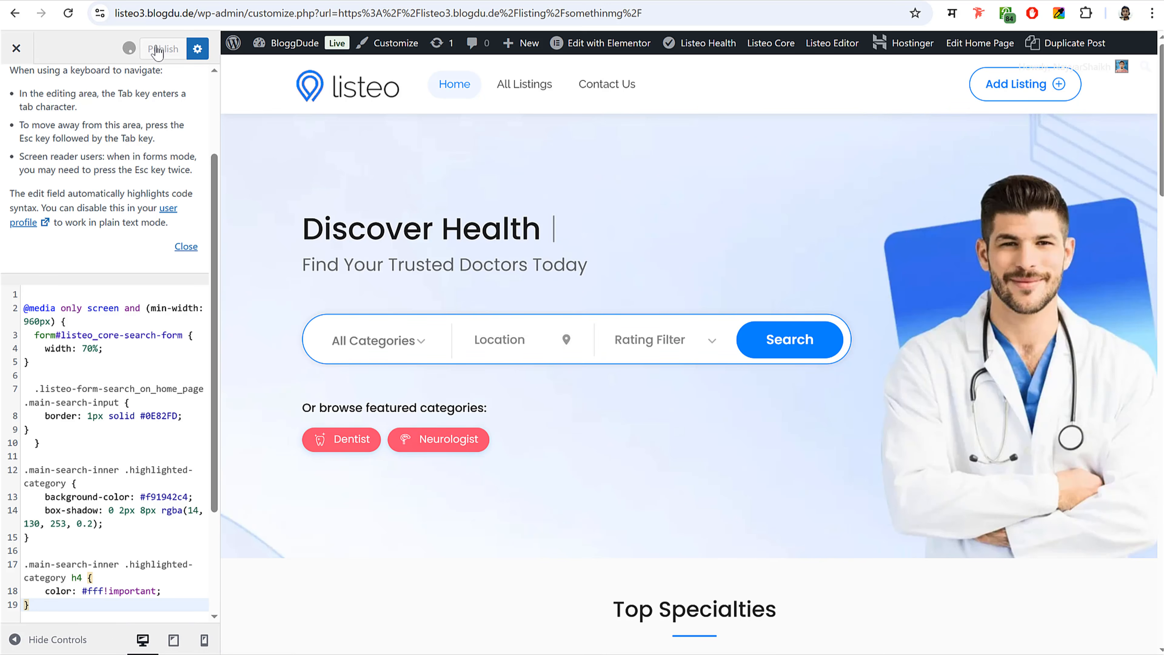
click(24, 53)
- Load the home page and scroll through the newly styled pink category buttons
click(209, 90)
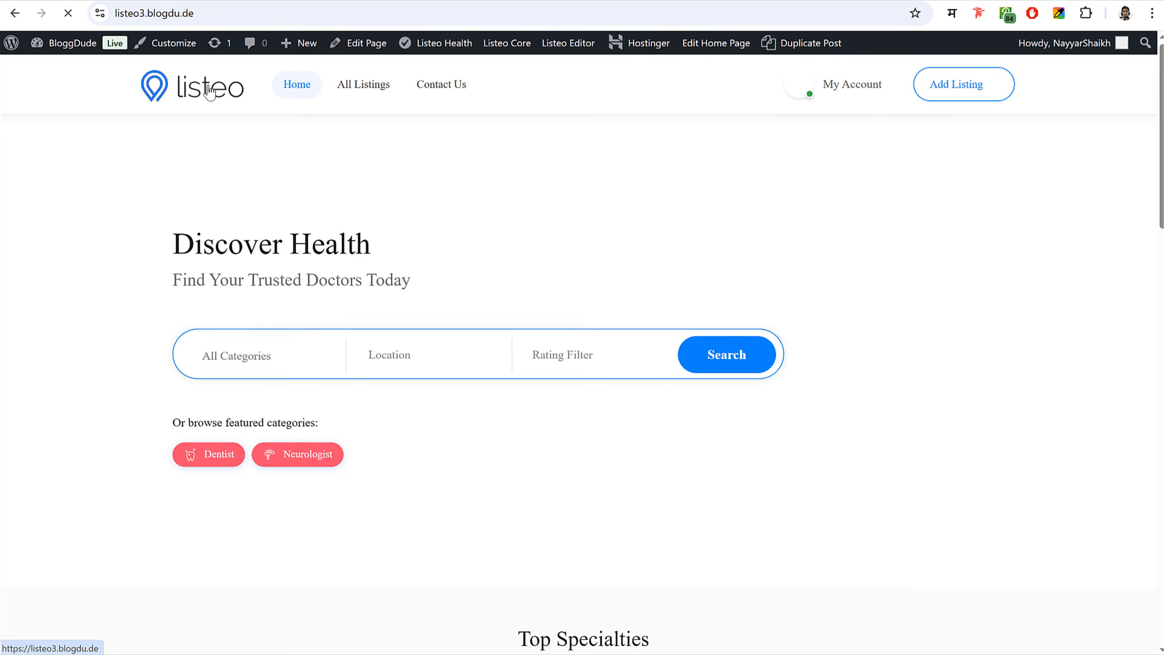
scroll(849, 403, down, 15)
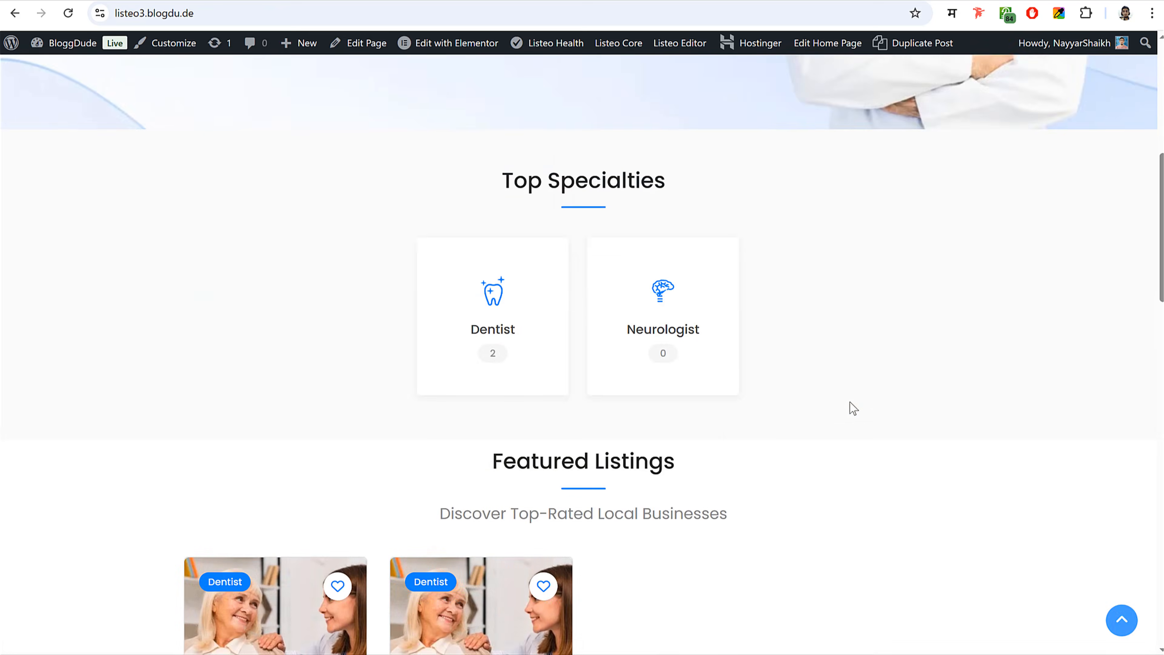
scroll(849, 402, up, 15)
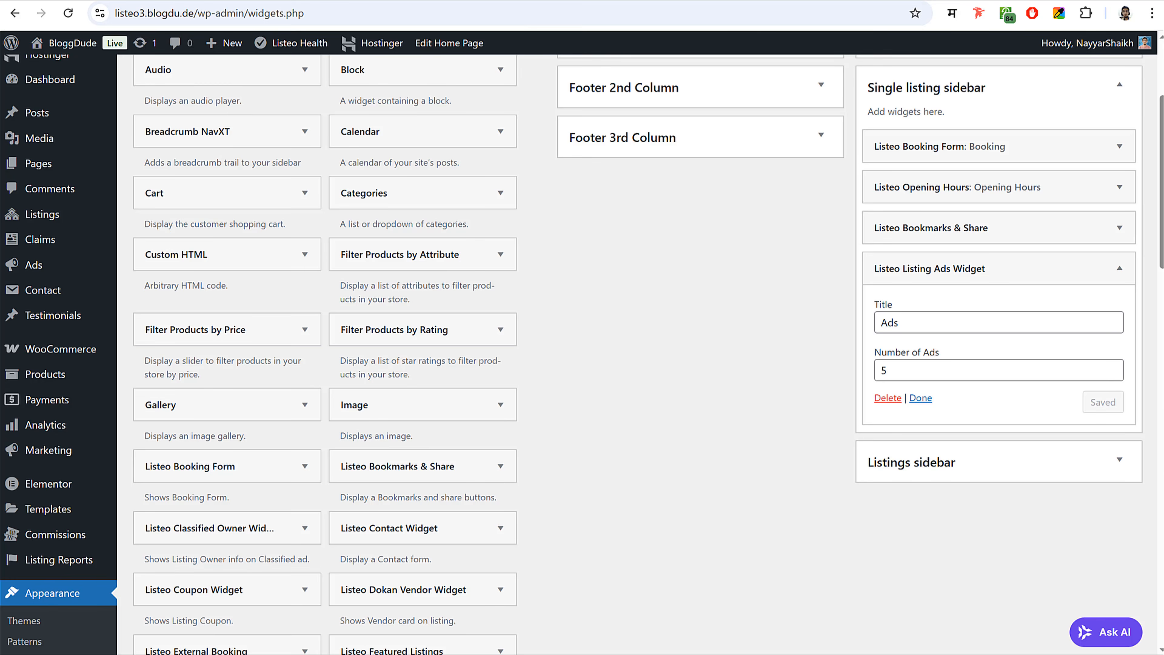
scroll(605, 314, up, 3)
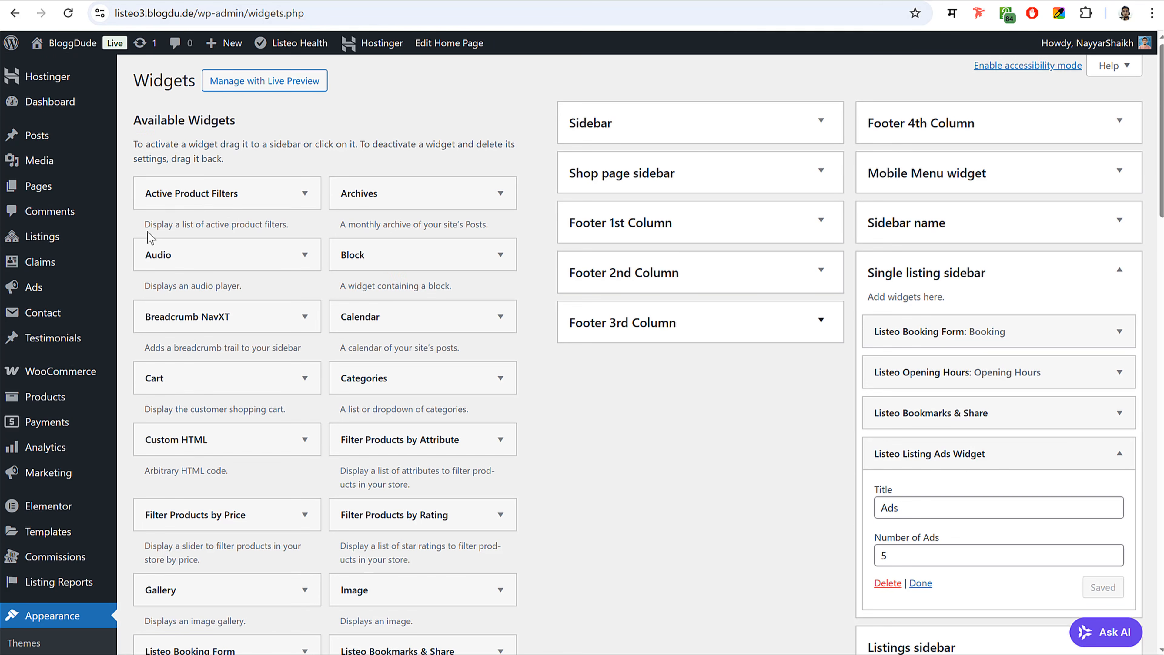
- Go to the Plugins list and start adding a new plugin
click(54, 185)
scroll(637, 218, down, 5)
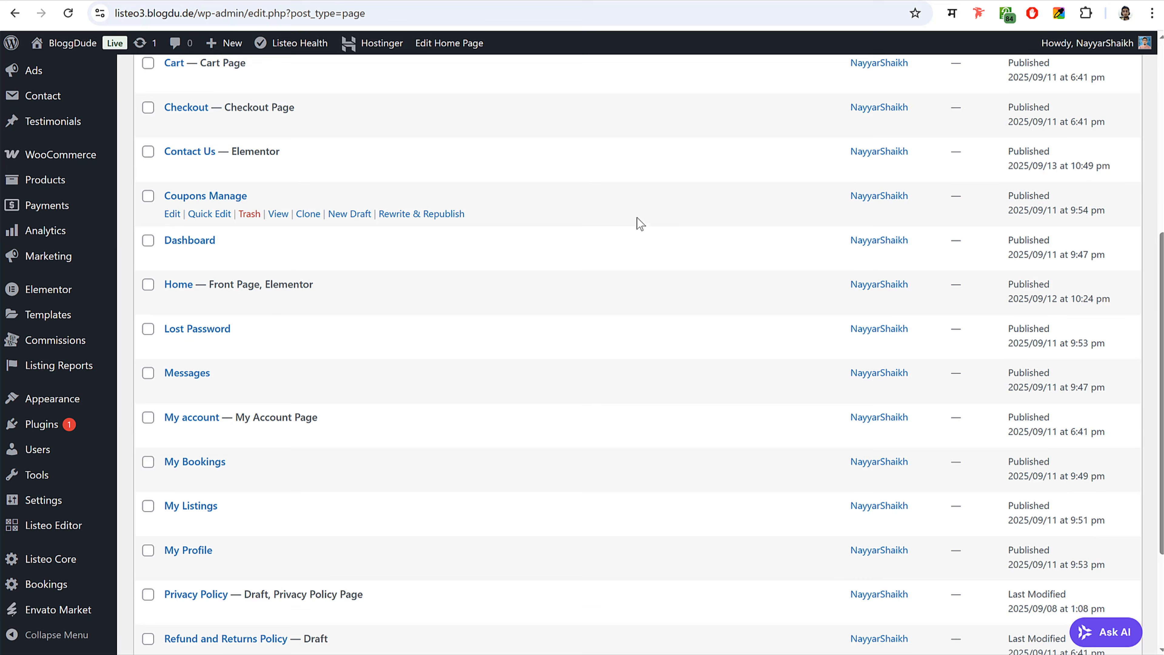
click(54, 426)
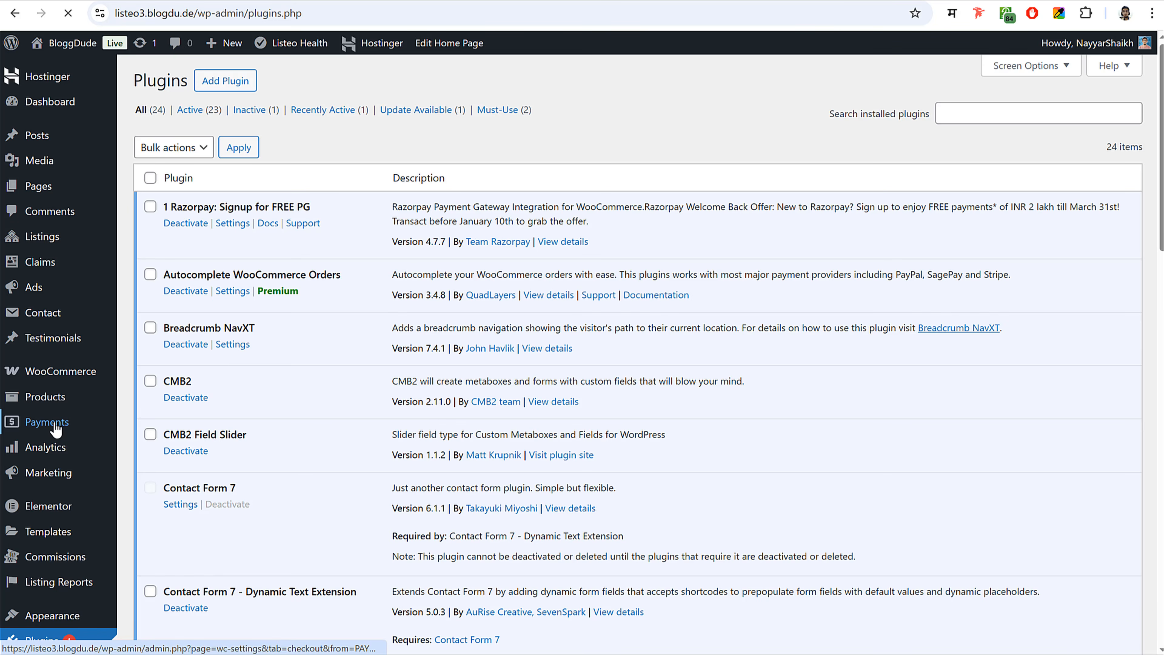
click(238, 82)
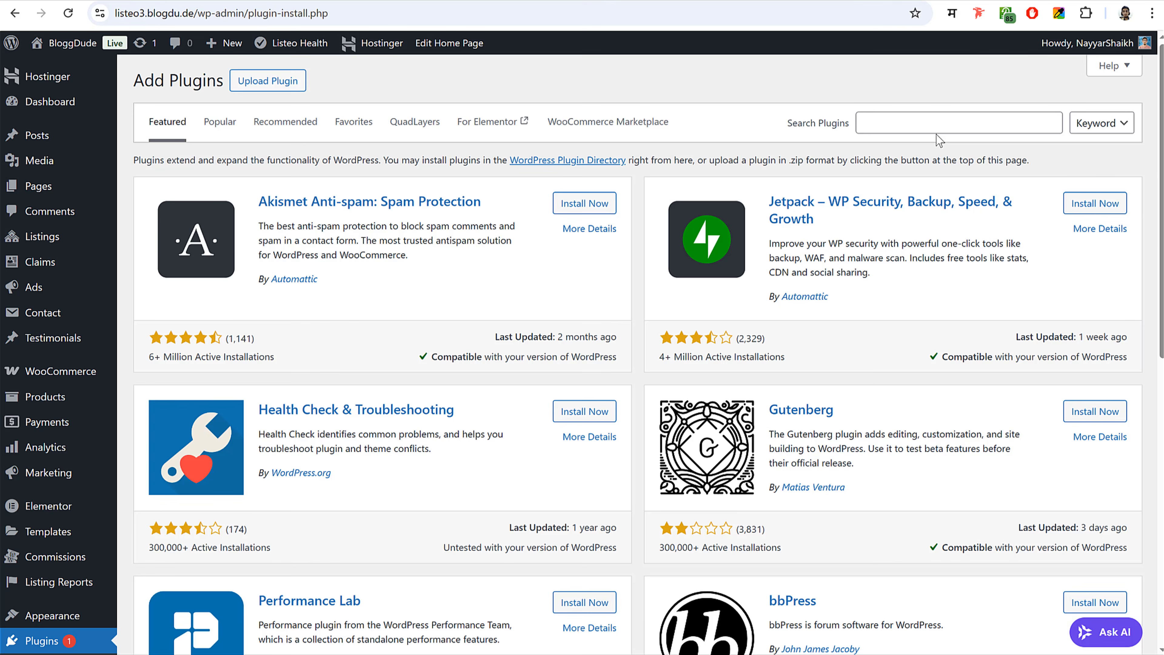
- Search Essential Addons, then install and activate Essential Addons for Elementor
click(938, 128)
text(Essential Addons Install)
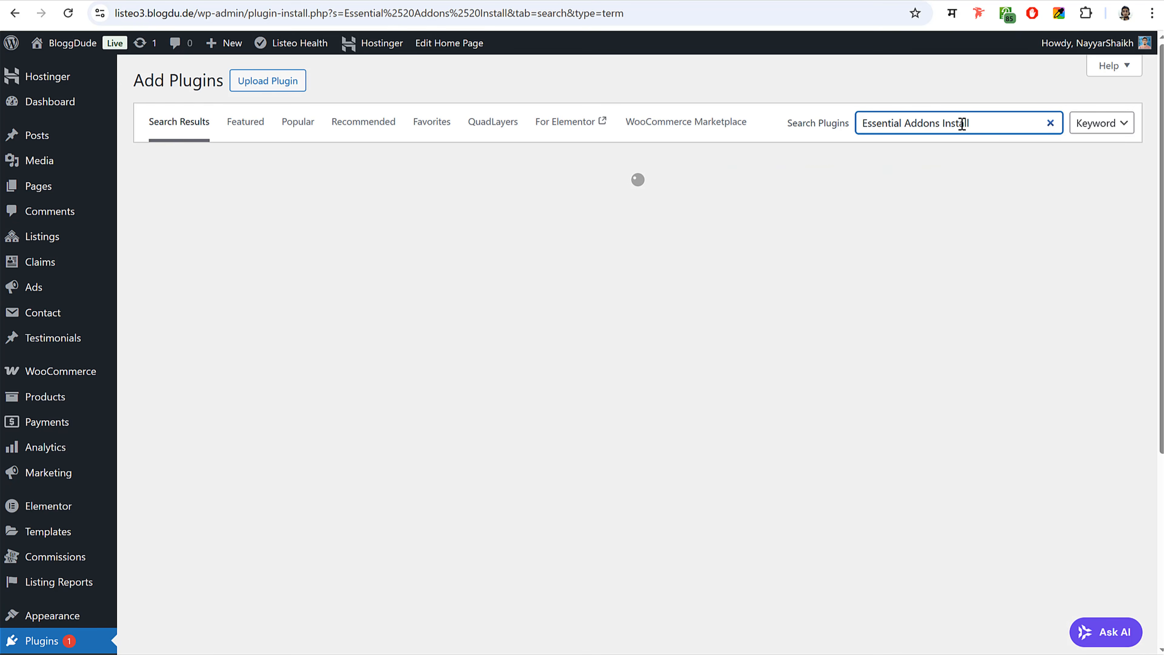
double_click(962, 123)
key(BackSpace)
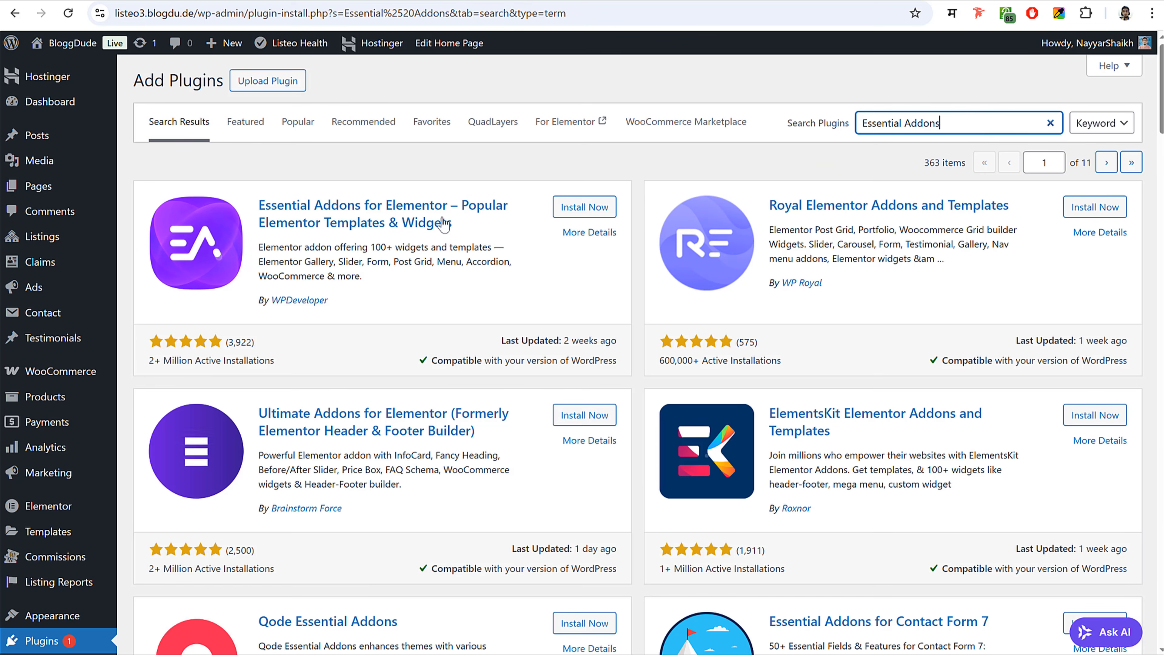
click(578, 208)
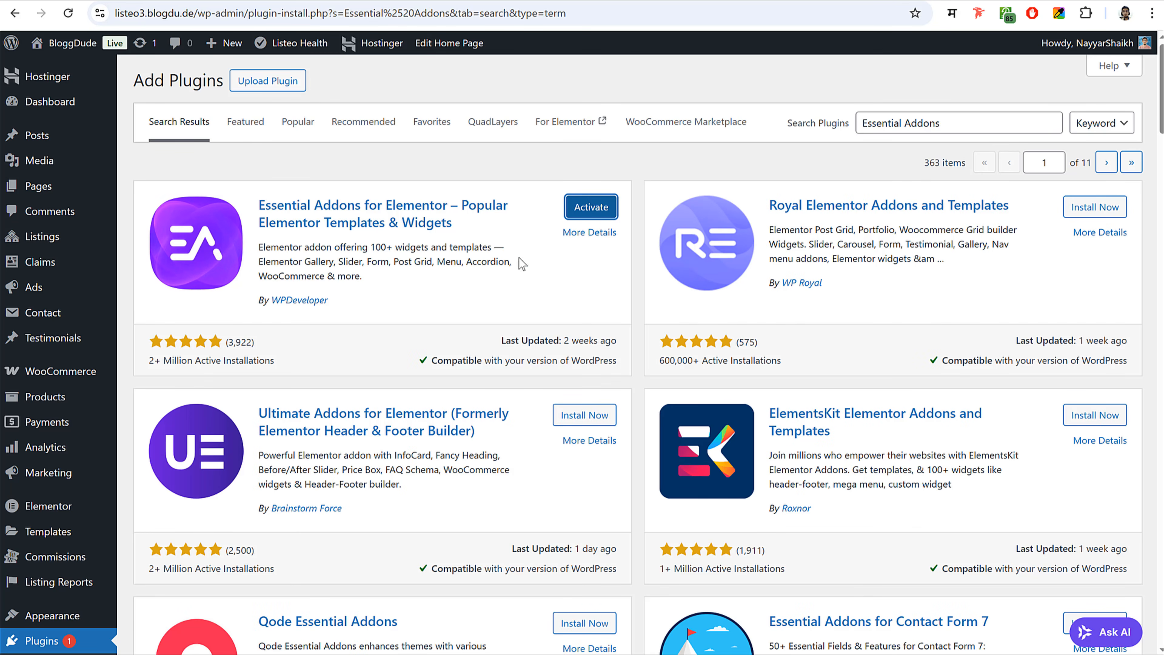
click(591, 207)
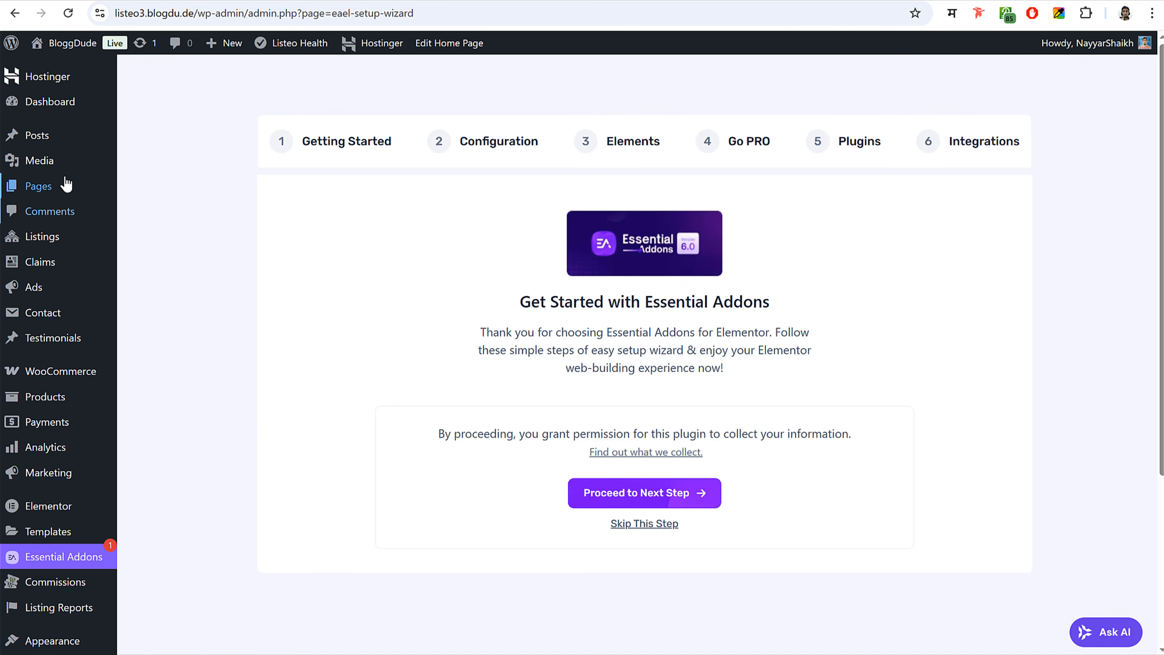
click(59, 192)
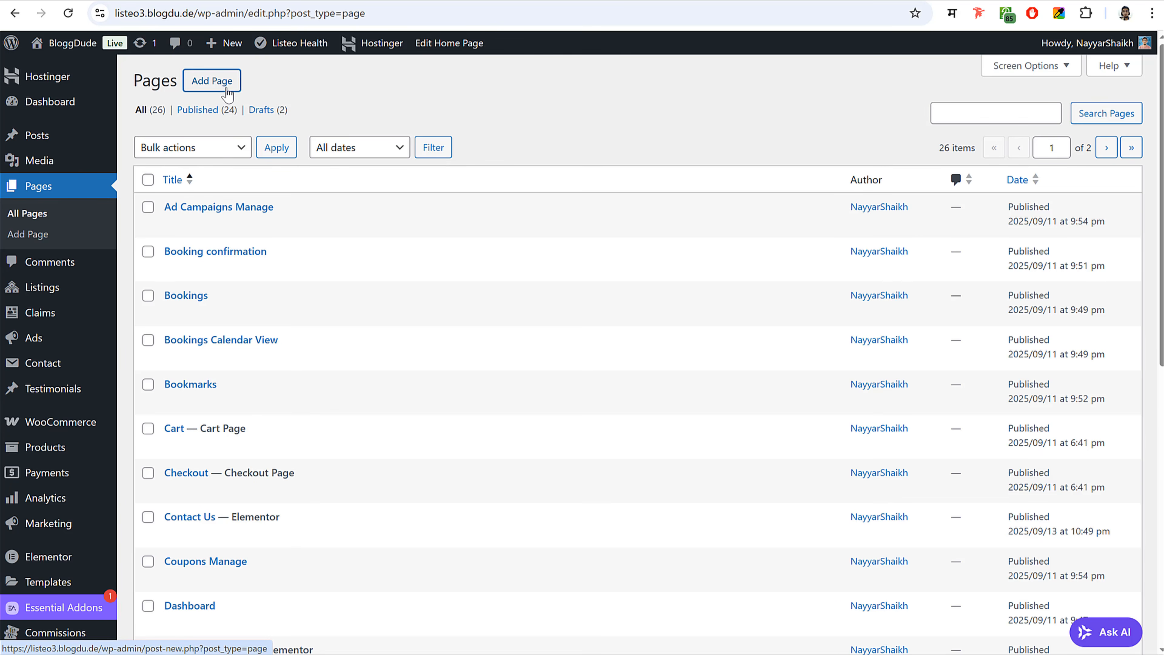
- Publish a page titled Home Single with Disable top section, then open it in Elementor
click(211, 80)
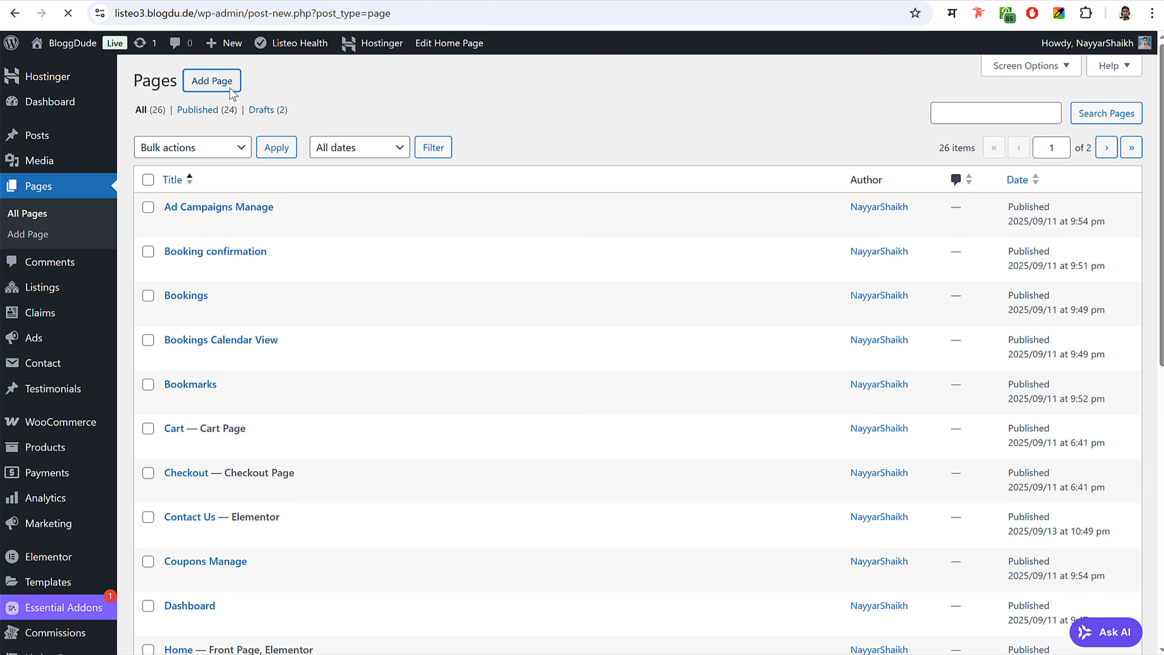
text(Ho)
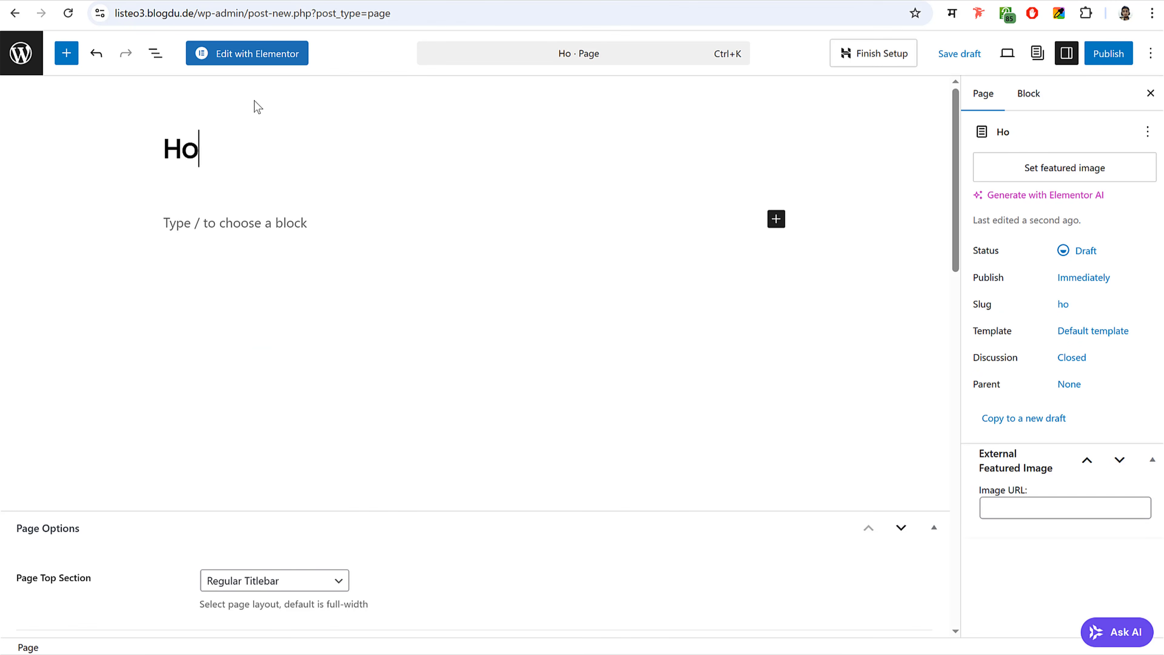
text(me Single)
scroll(385, 442, down, 3)
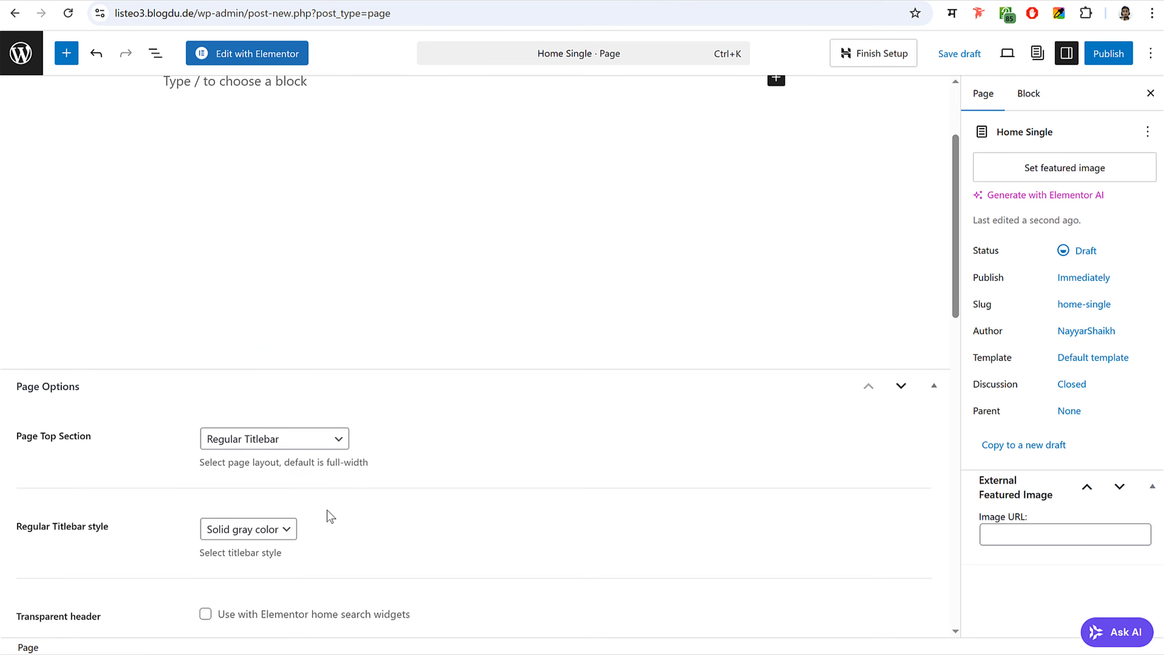
click(296, 434)
click(284, 492)
scroll(545, 490, up, 3)
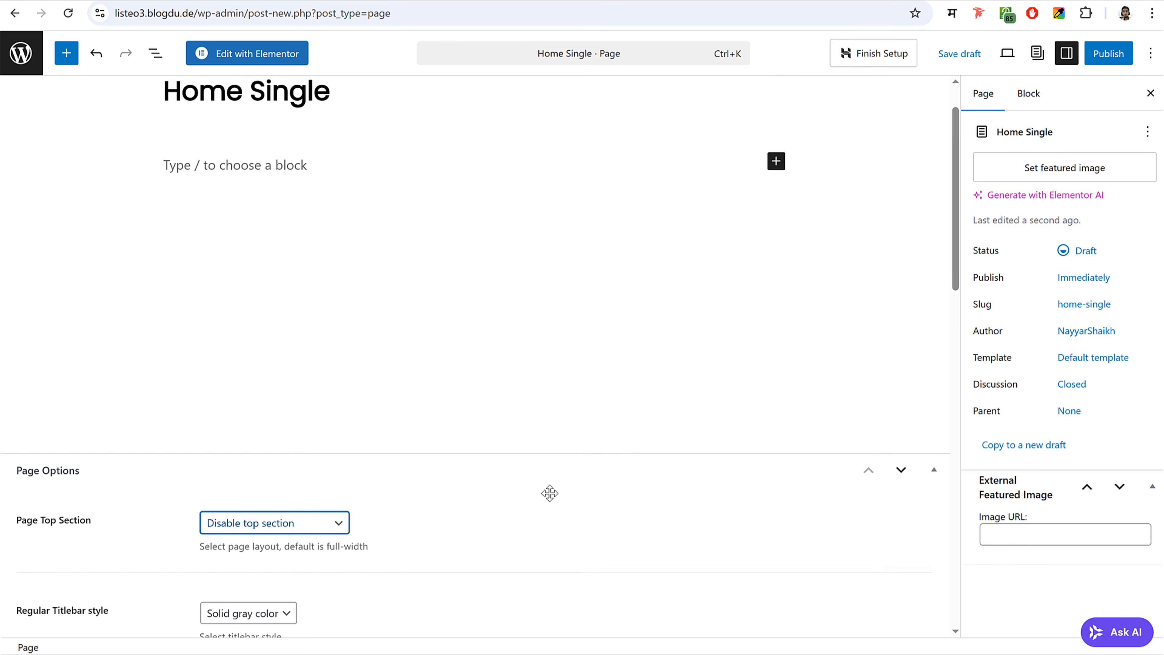
click(1108, 53)
click(1104, 53)
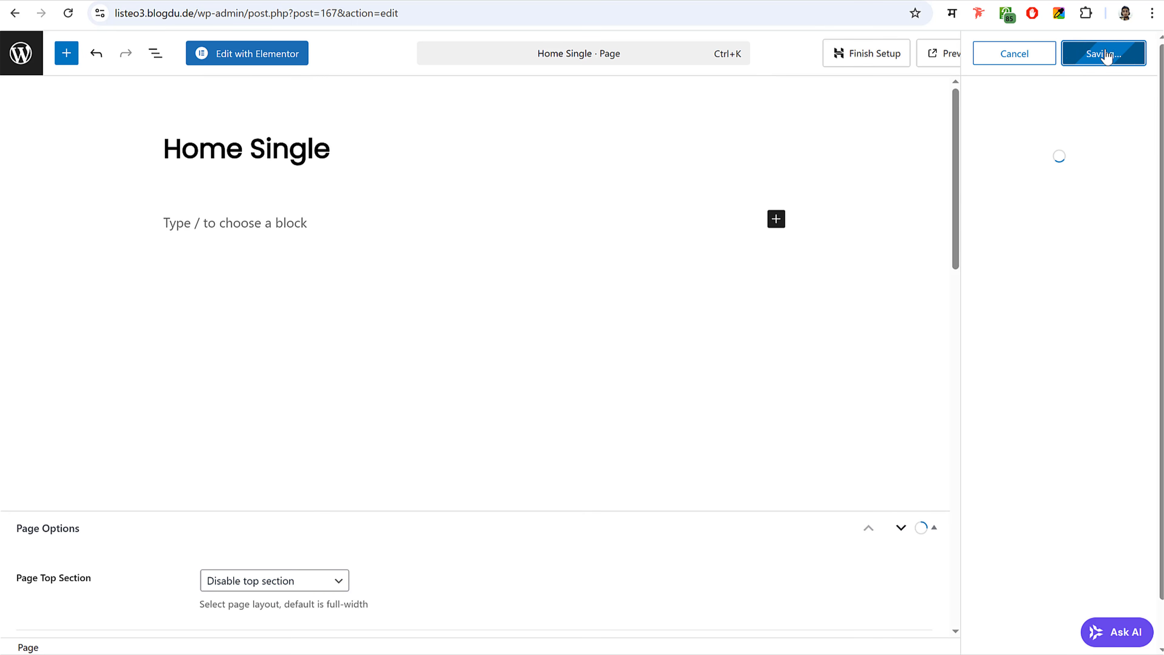
click(252, 53)
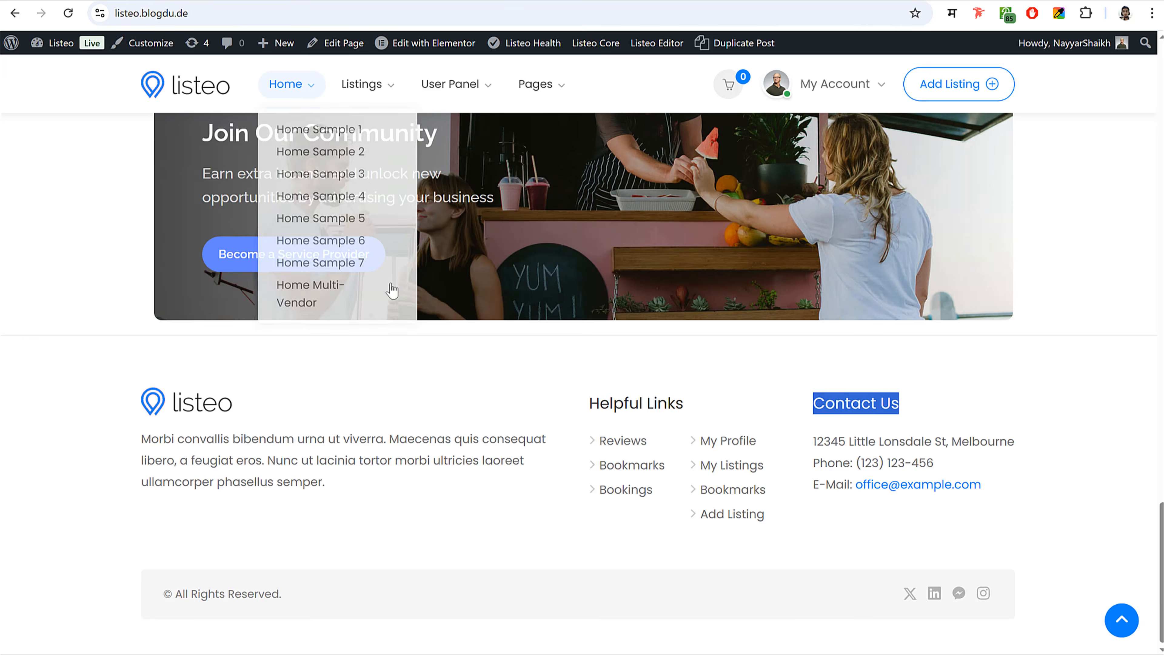
scroll(389, 293, up, 15)
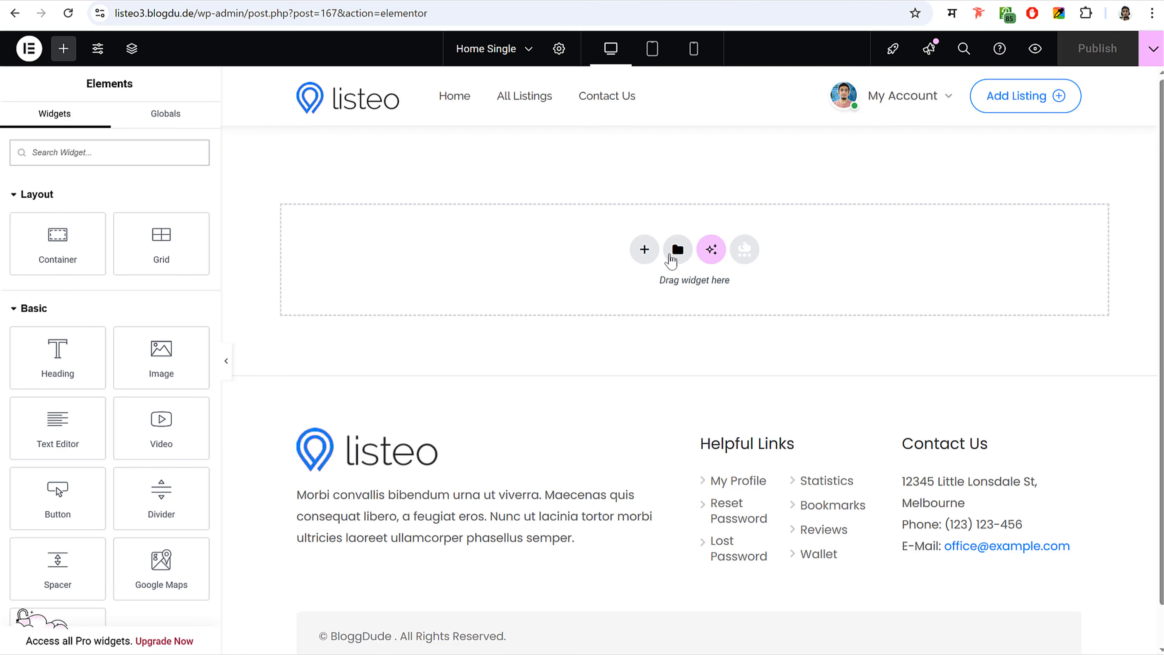
- Import the Single Doctor Landing Page .json template and insert it with its page settings
click(677, 252)
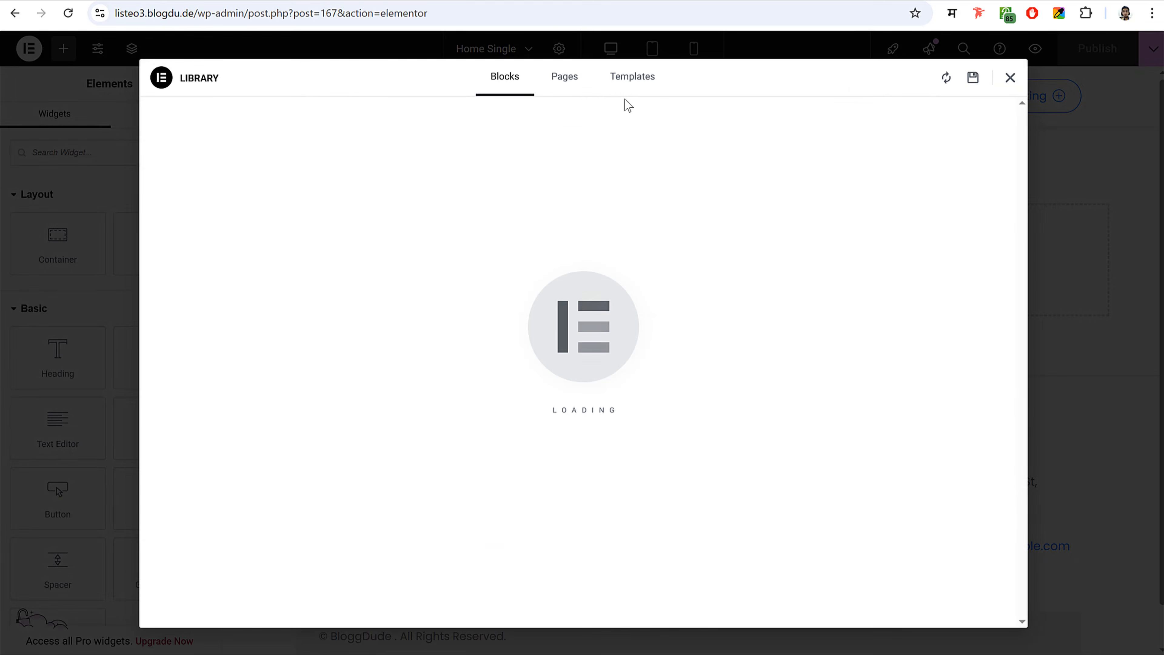
click(625, 82)
click(921, 79)
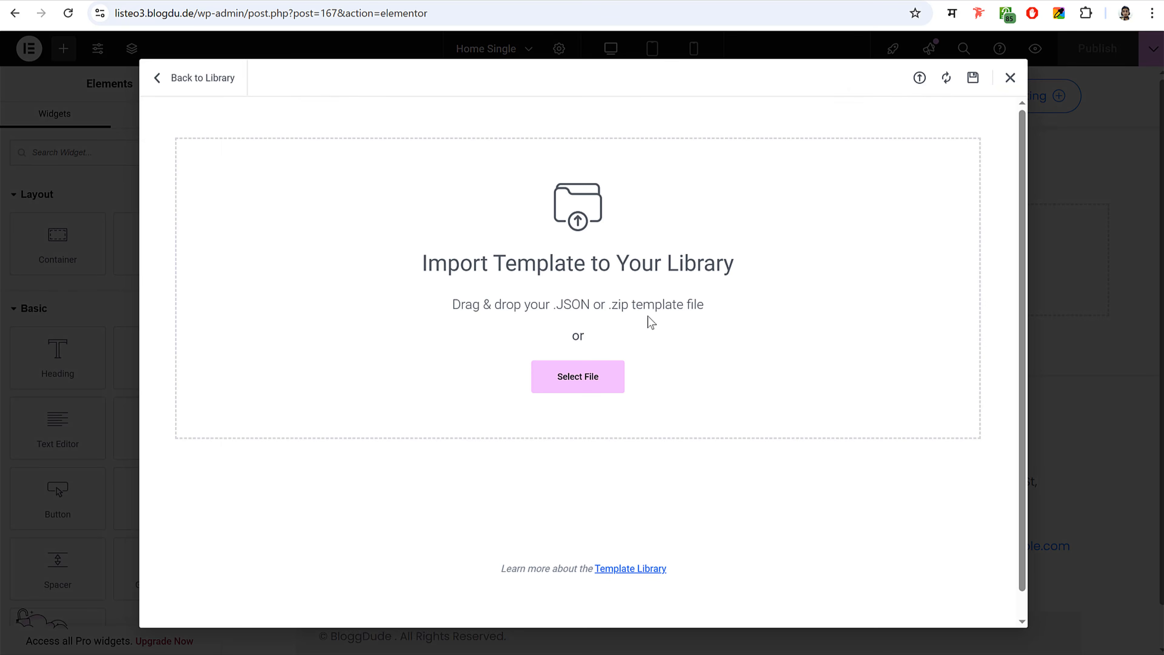
click(610, 369)
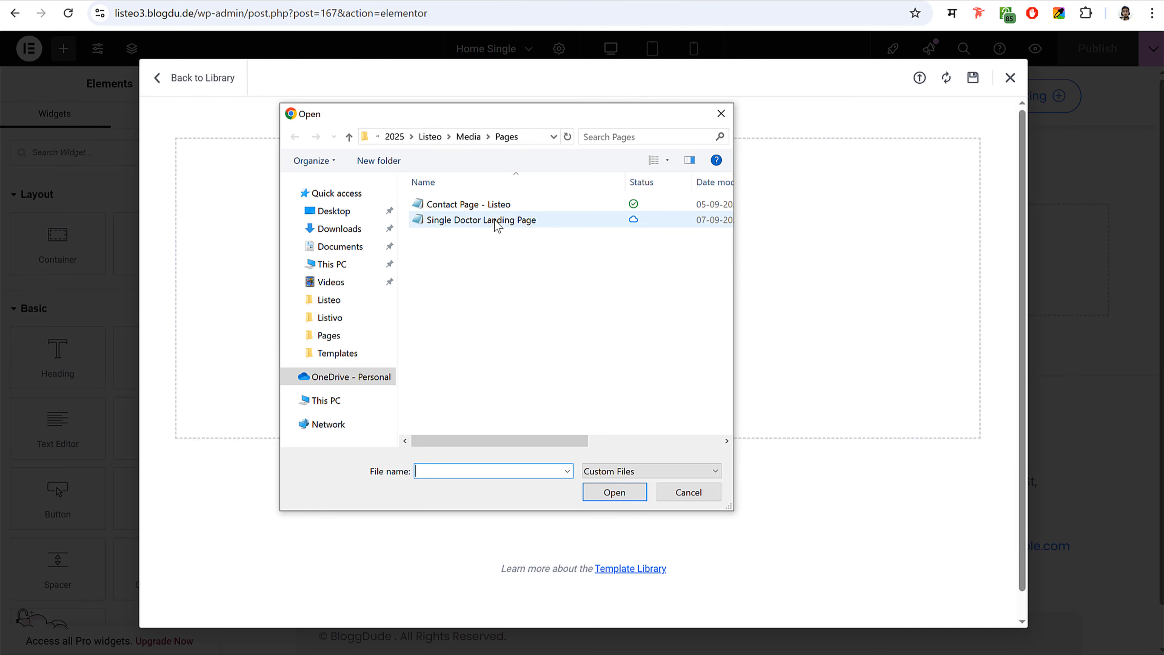
click(481, 220)
click(615, 492)
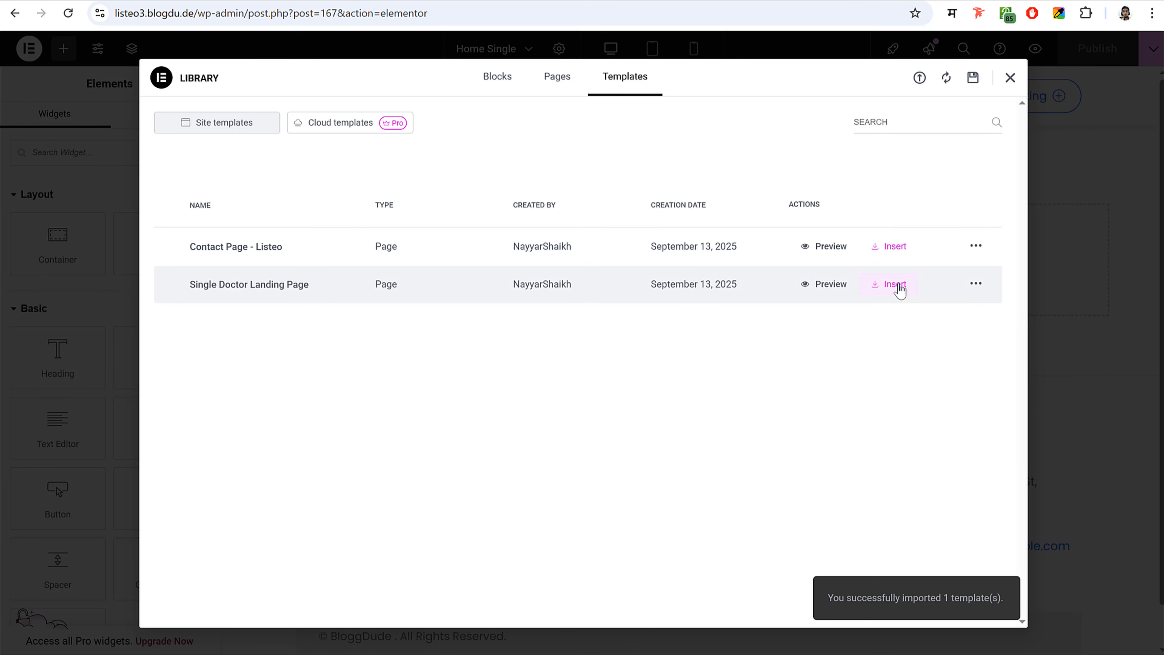
click(900, 289)
click(685, 380)
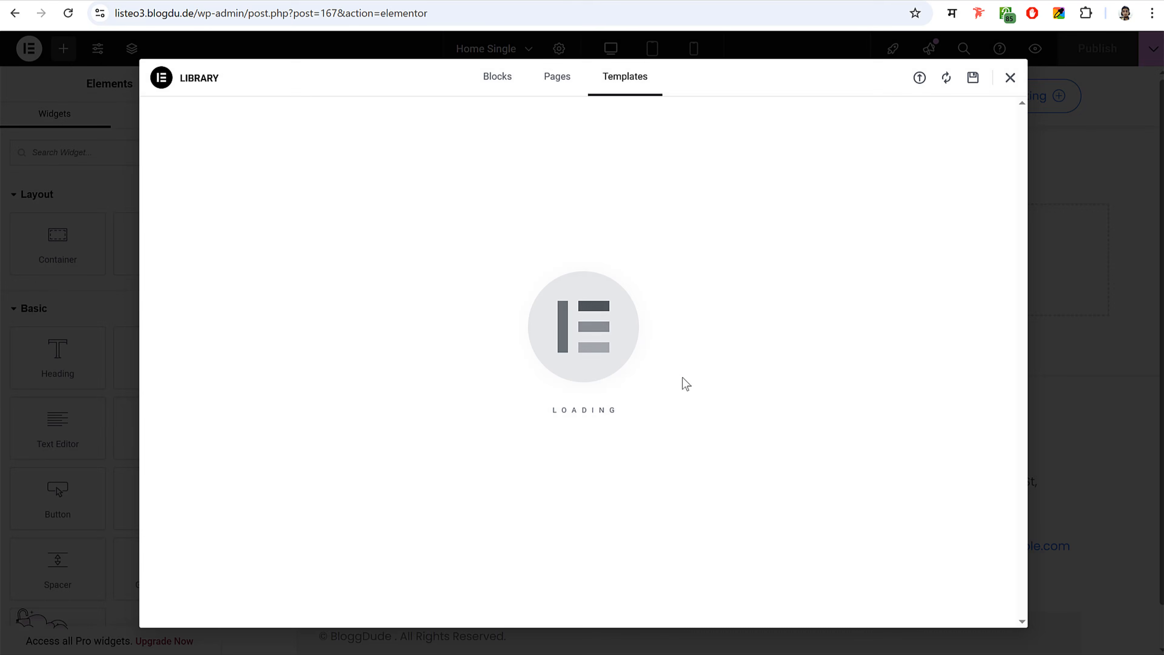
- Inspect the hero image and Book Appointment button link, then open the linked doctor listing
scroll(916, 282, down, 15)
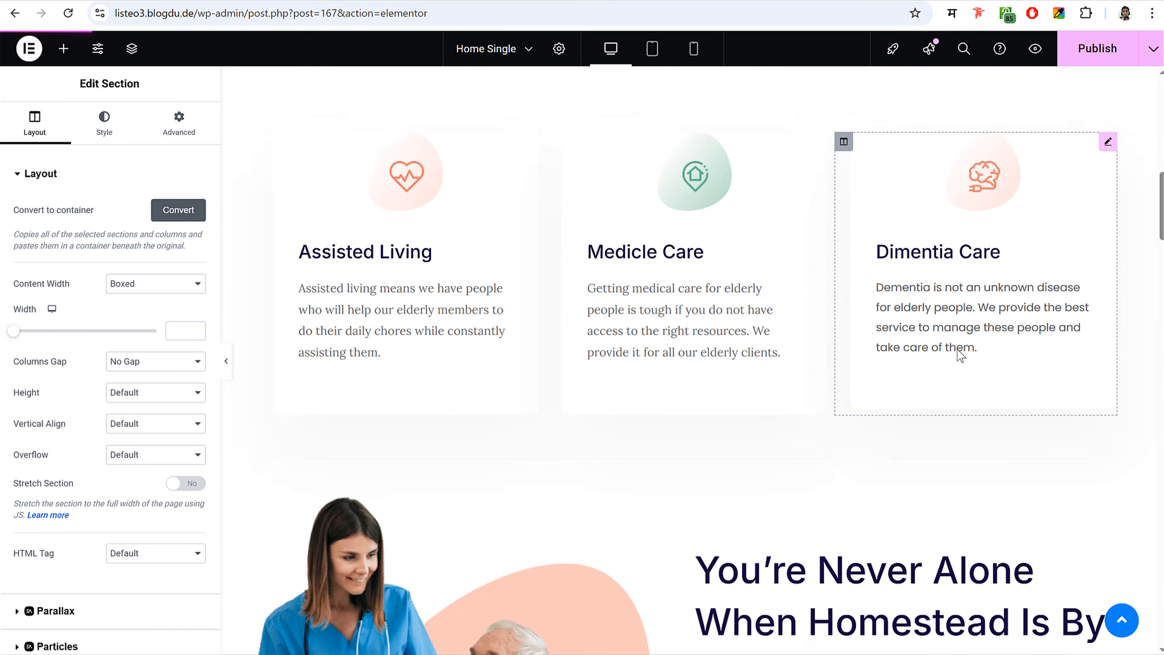
scroll(961, 355, down, 10)
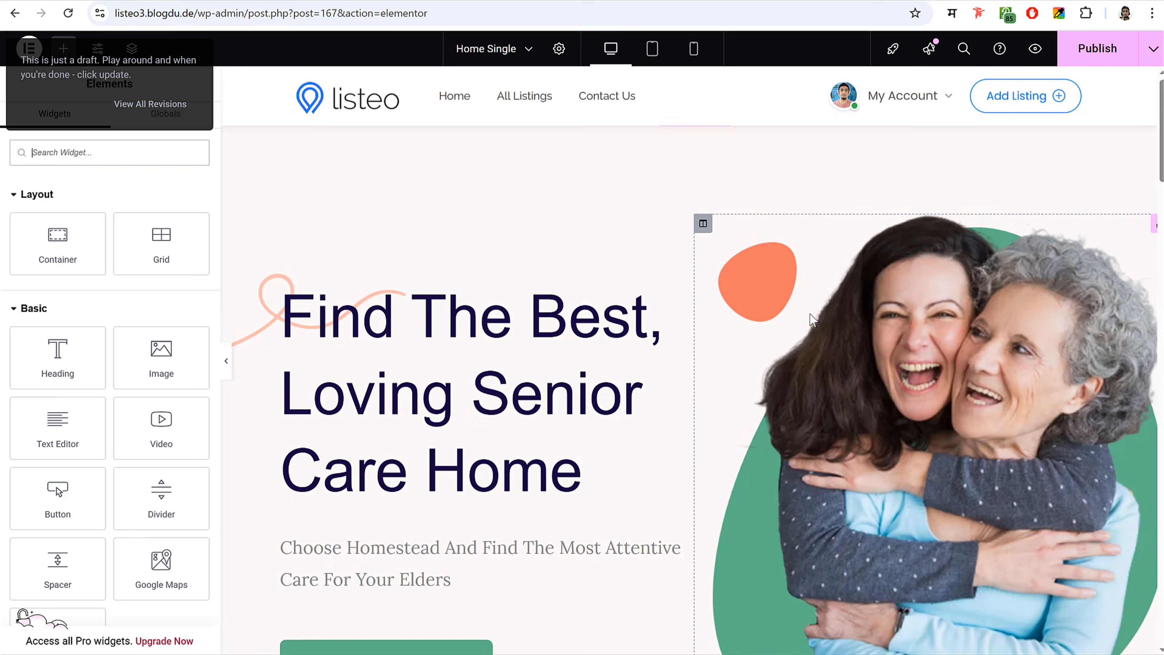
scroll(966, 282, down, 3)
click(966, 283)
scroll(966, 283, up, 3)
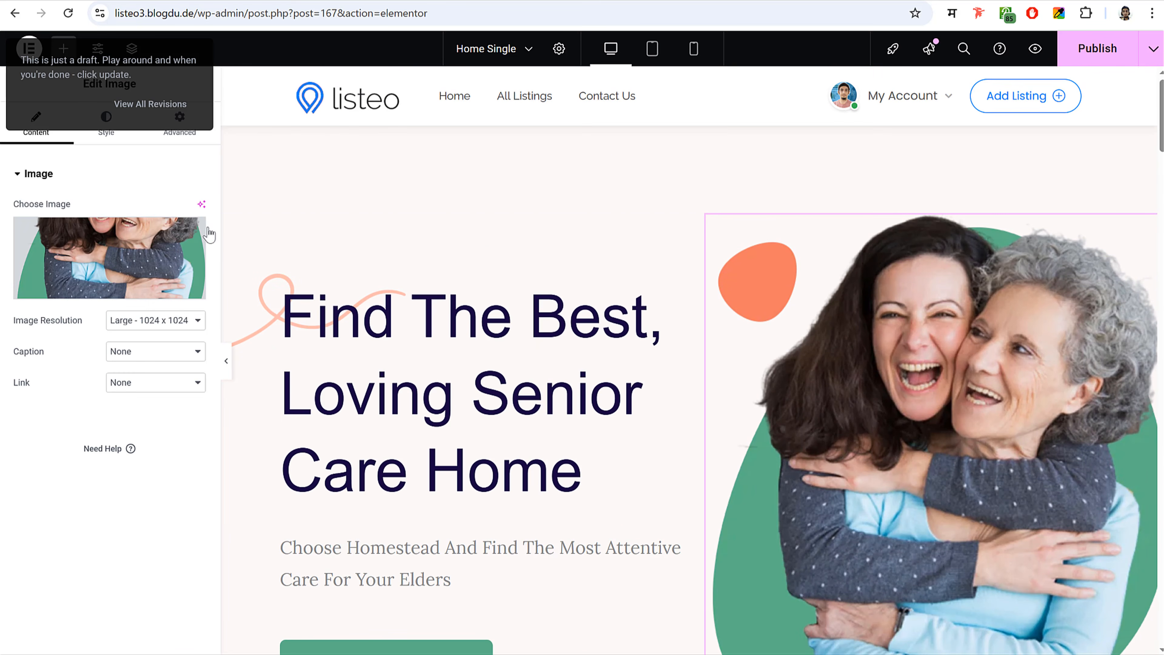
scroll(942, 337, down, 5)
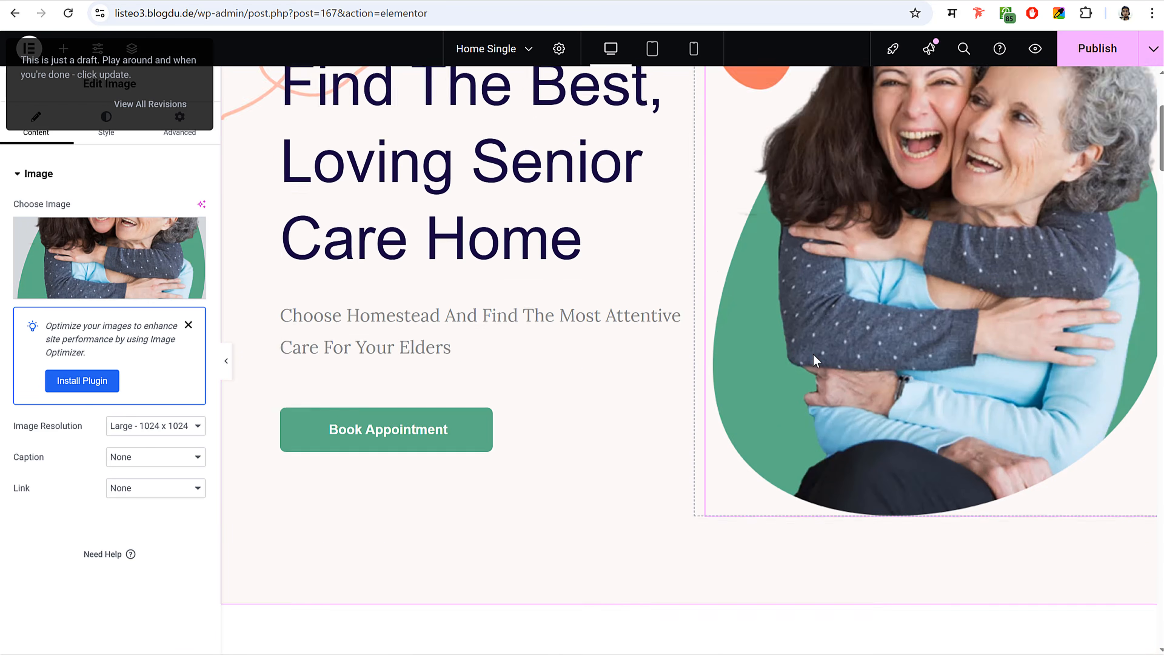
click(407, 372)
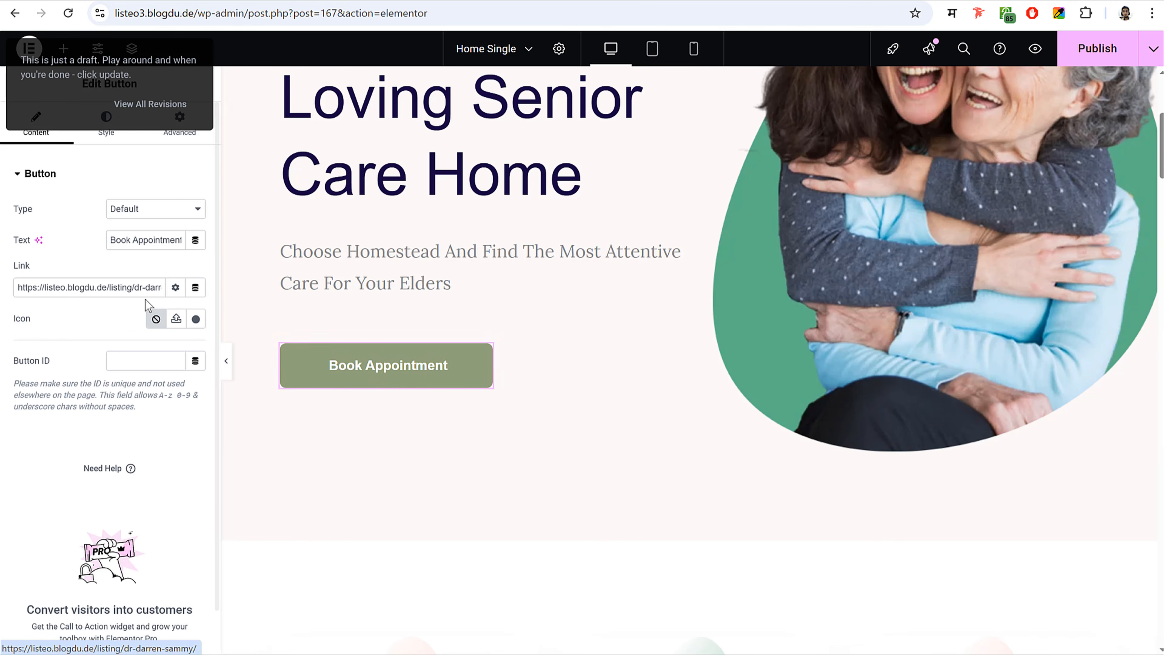
drag(89, 288, 131, 292)
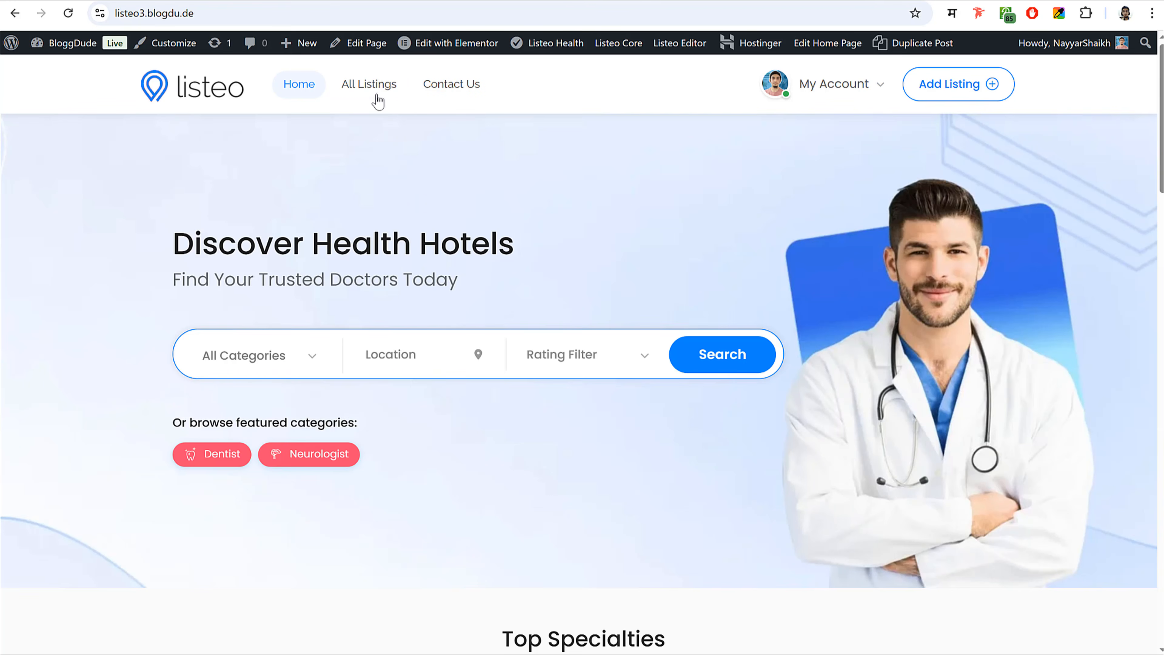
scroll(536, 317, down, 10)
click(499, 284)
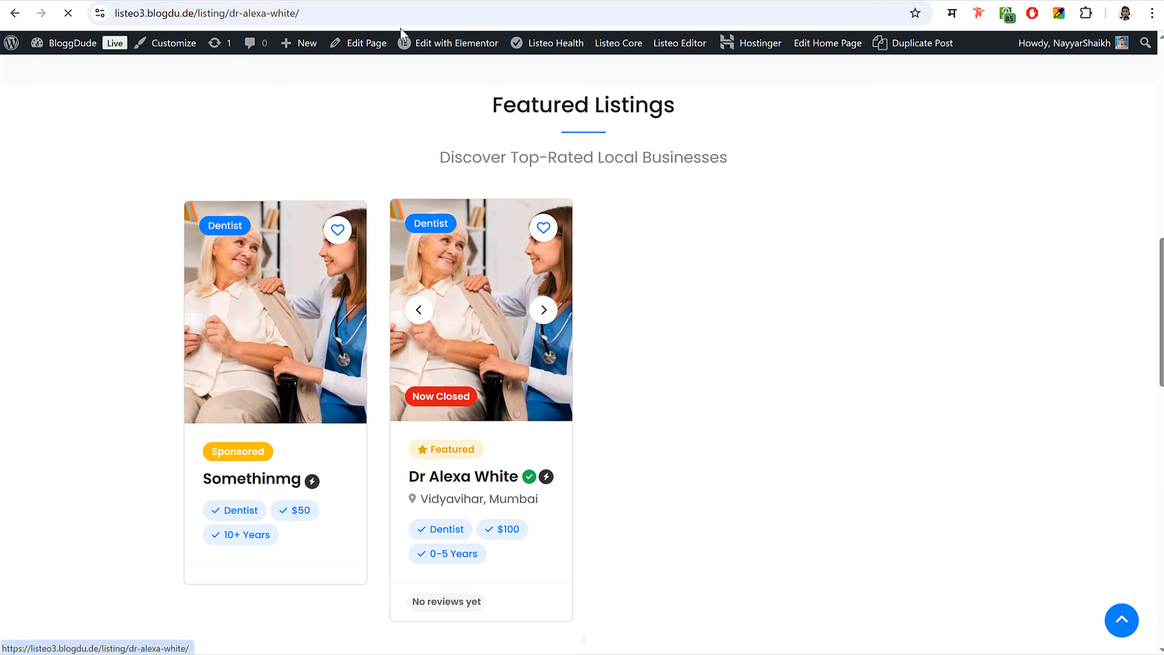
click(377, 4)
key(ctrl+c)
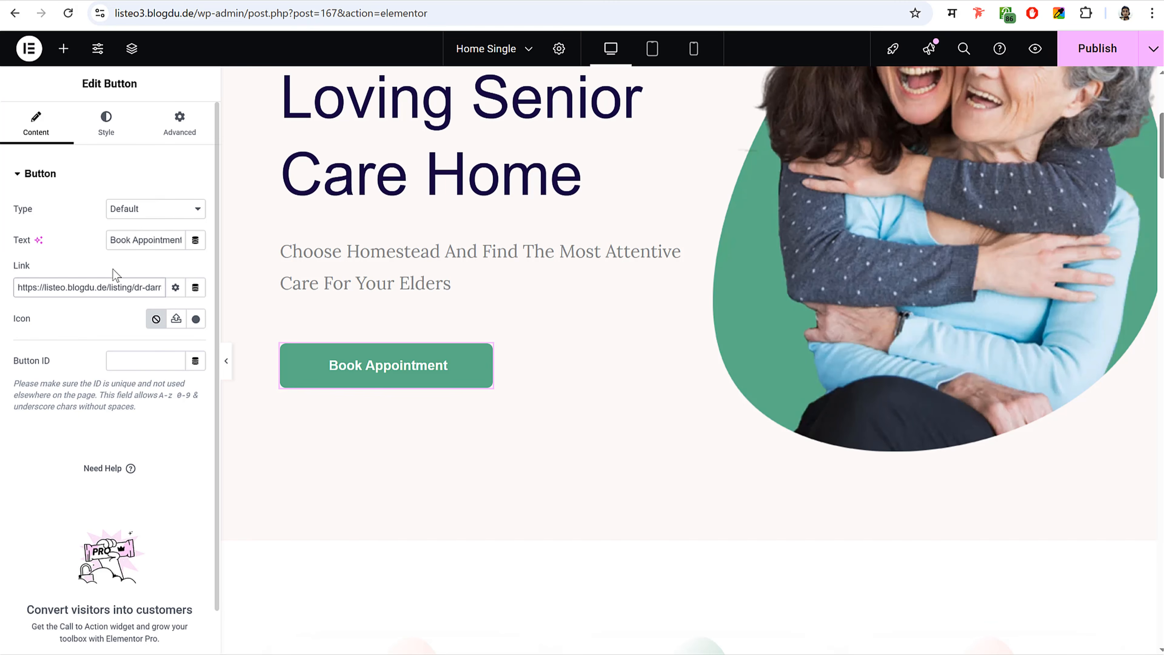
- Paste the listing URL into the first Book Appointment button's link and save the page
key(ctrl+a)
key(ctrl+v)
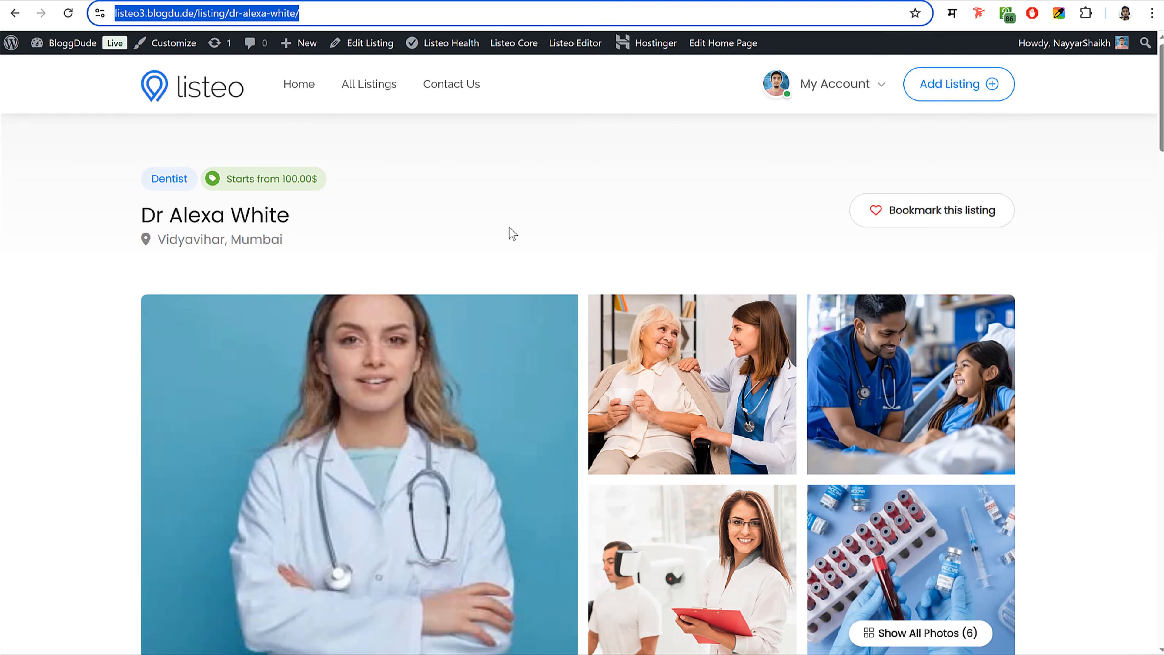
scroll(642, 350, down, 10)
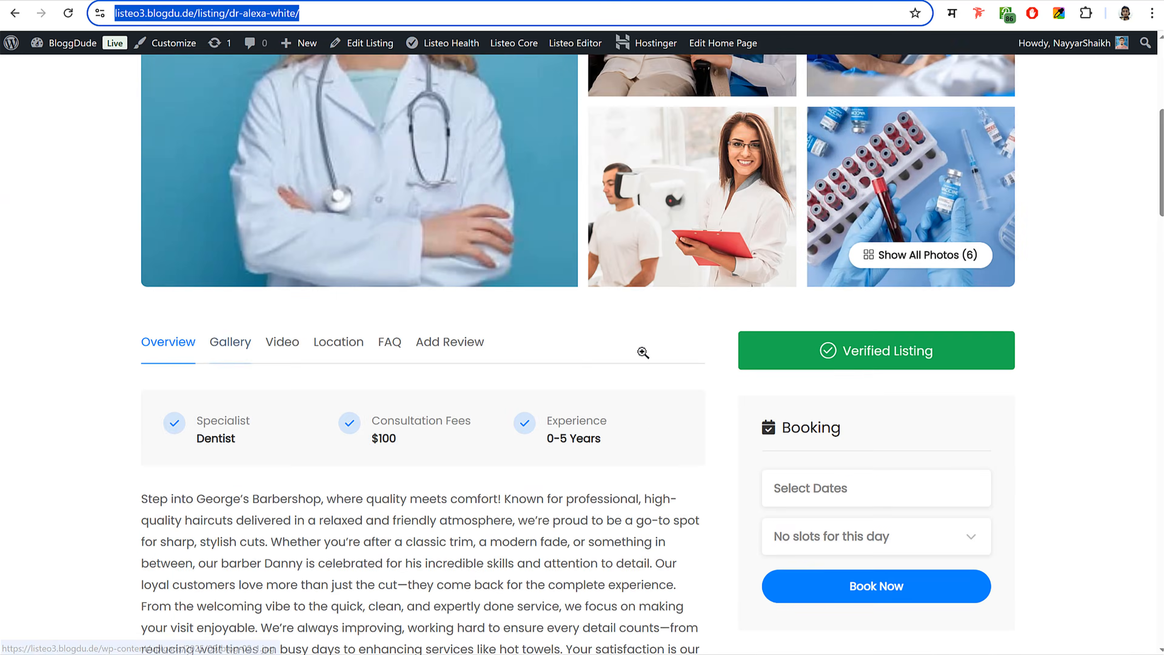
scroll(645, 359, down, 5)
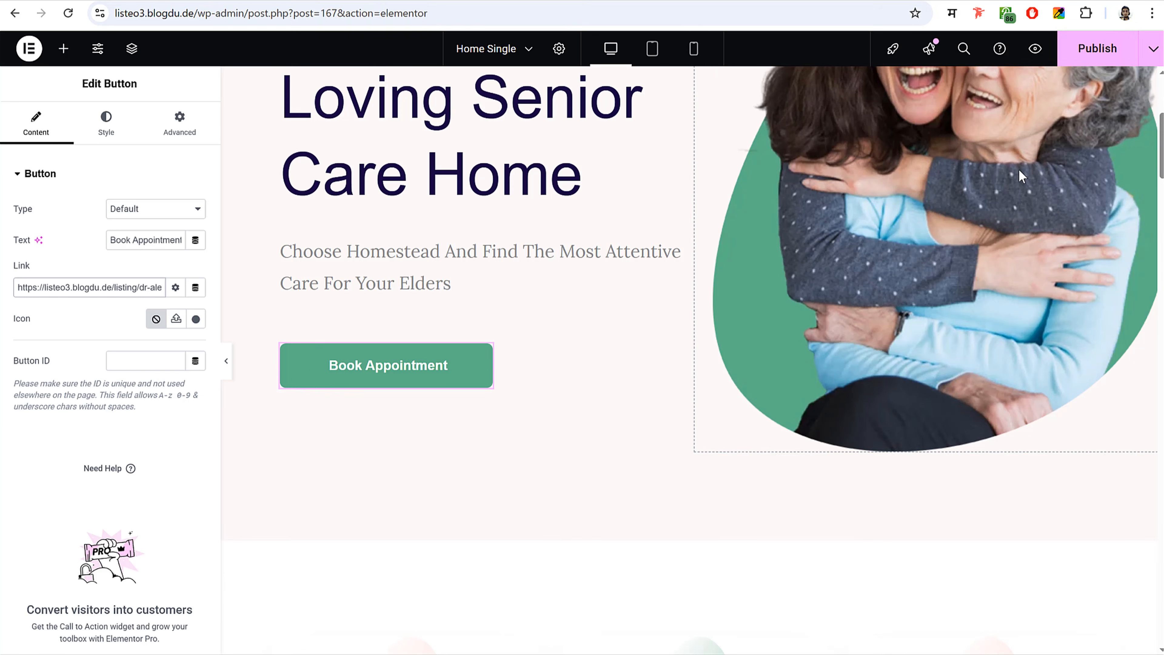
key(ctrl+s)
scroll(734, 284, down, 4)
scroll(706, 345, down, 15)
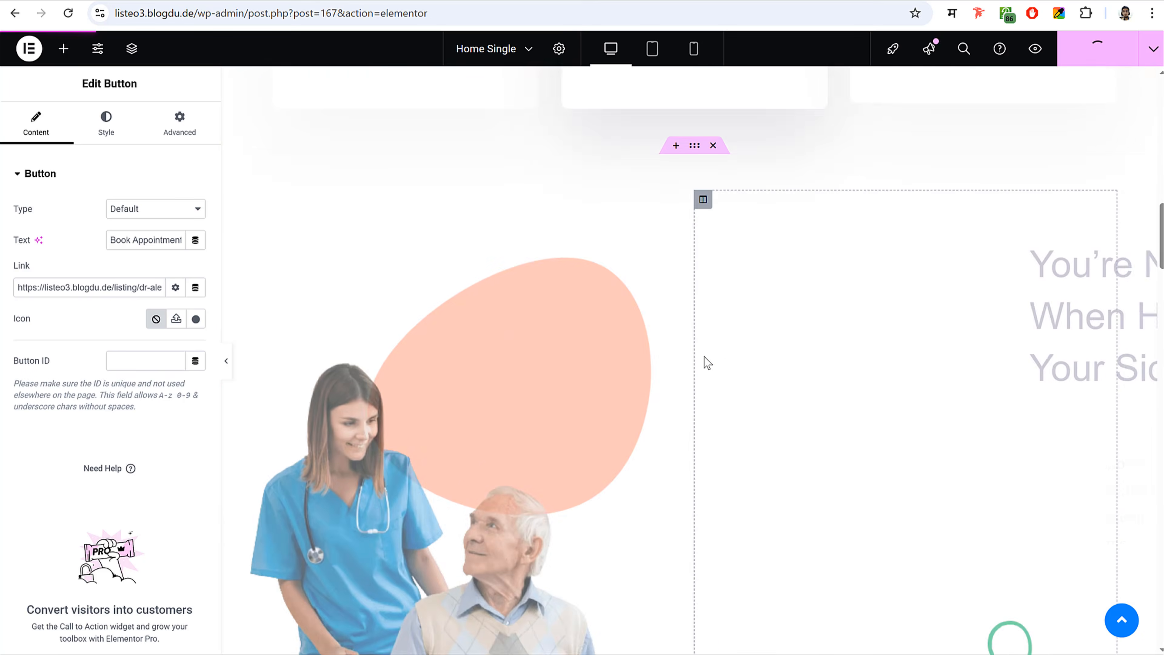
scroll(711, 372, up, 12)
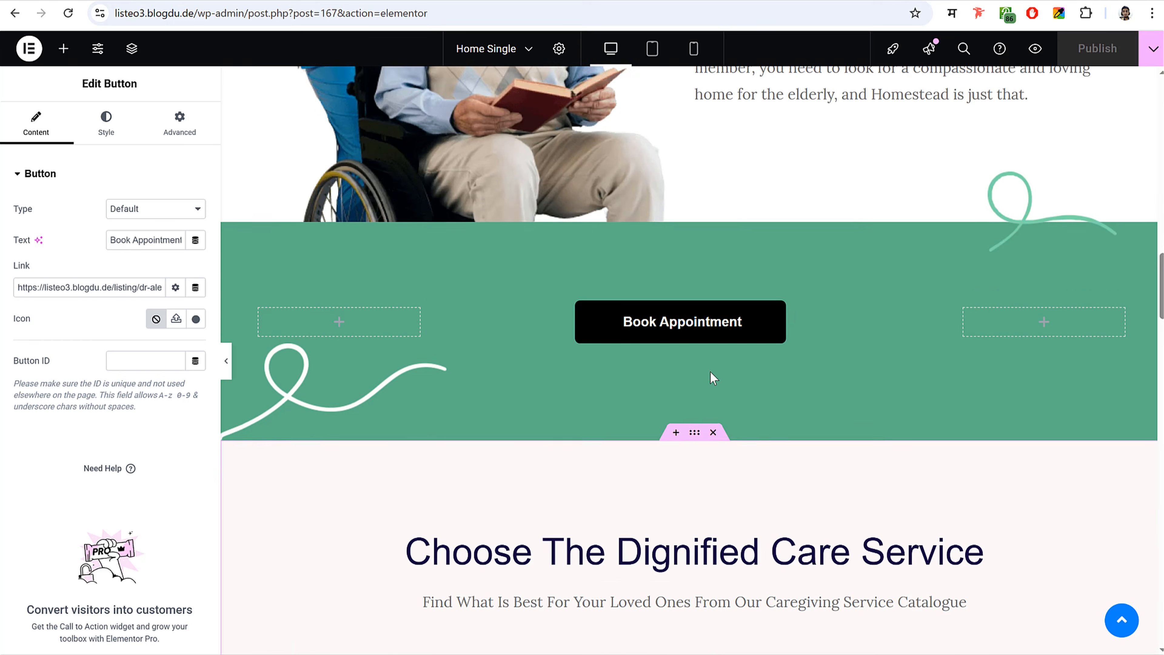
- Replace the green-band Book Appointment button's old link with the listing URL
click(696, 396)
double_click(83, 288)
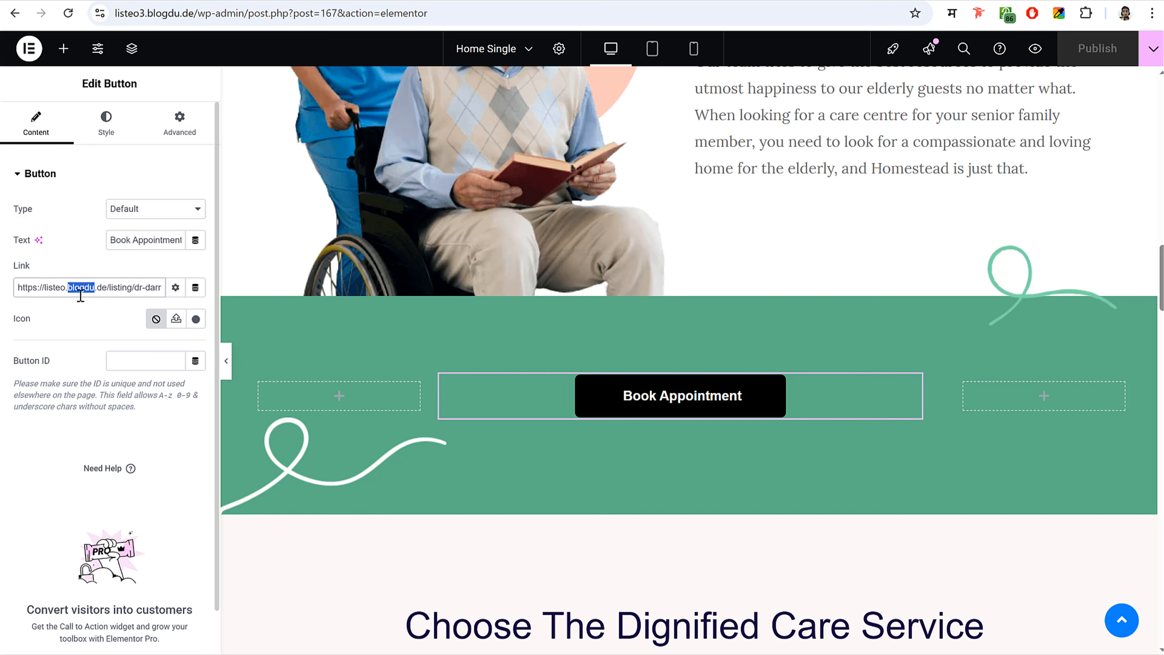
key(ctrl+a)
text(https://listeo3.blogdu.de/listing/dr-alexa-smith/)
- Publish the updated page and browse through the live result
click(1084, 57)
scroll(880, 387, down, 20)
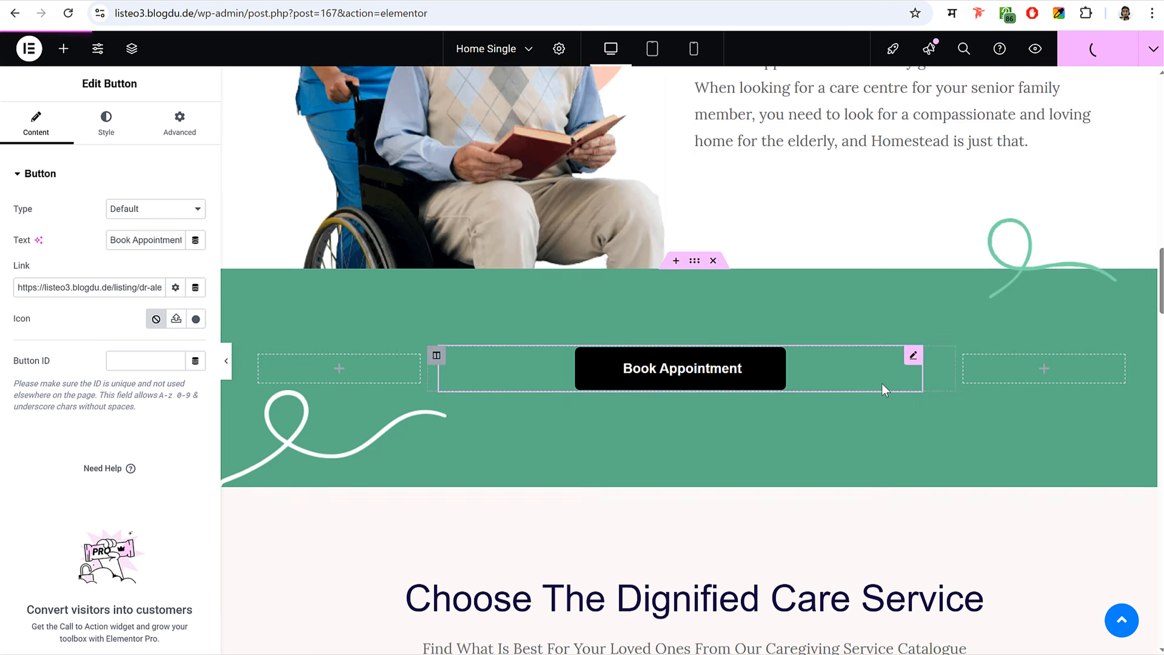
scroll(879, 392, down, 8)
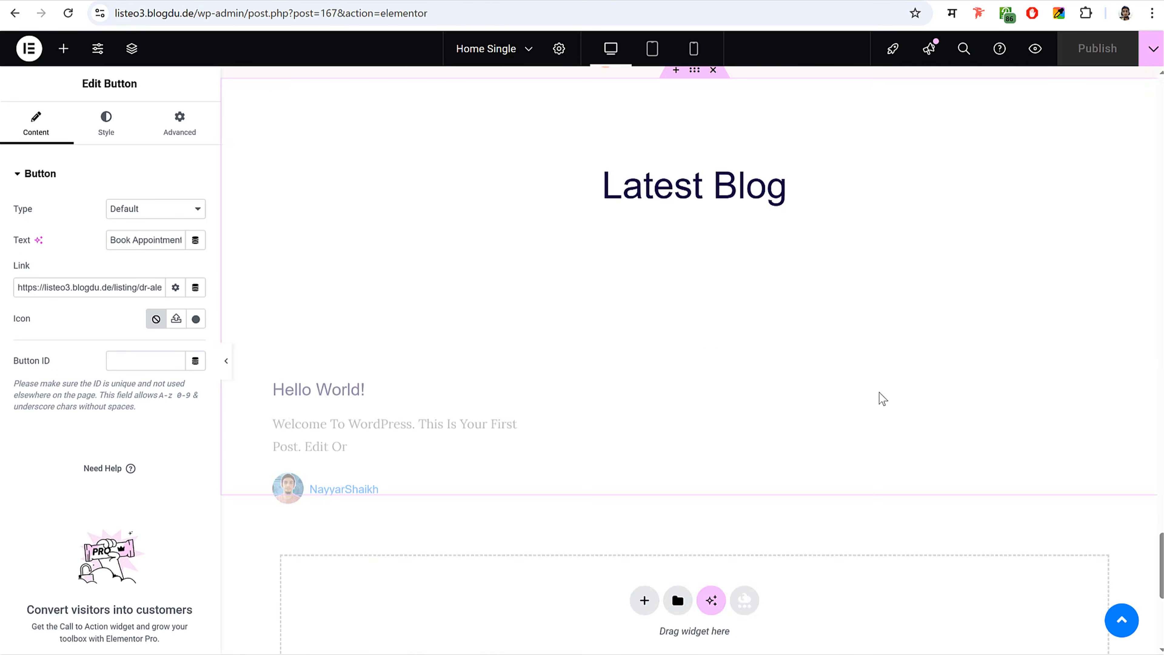
scroll(880, 395, up, 20)
scroll(891, 350, up, 1)
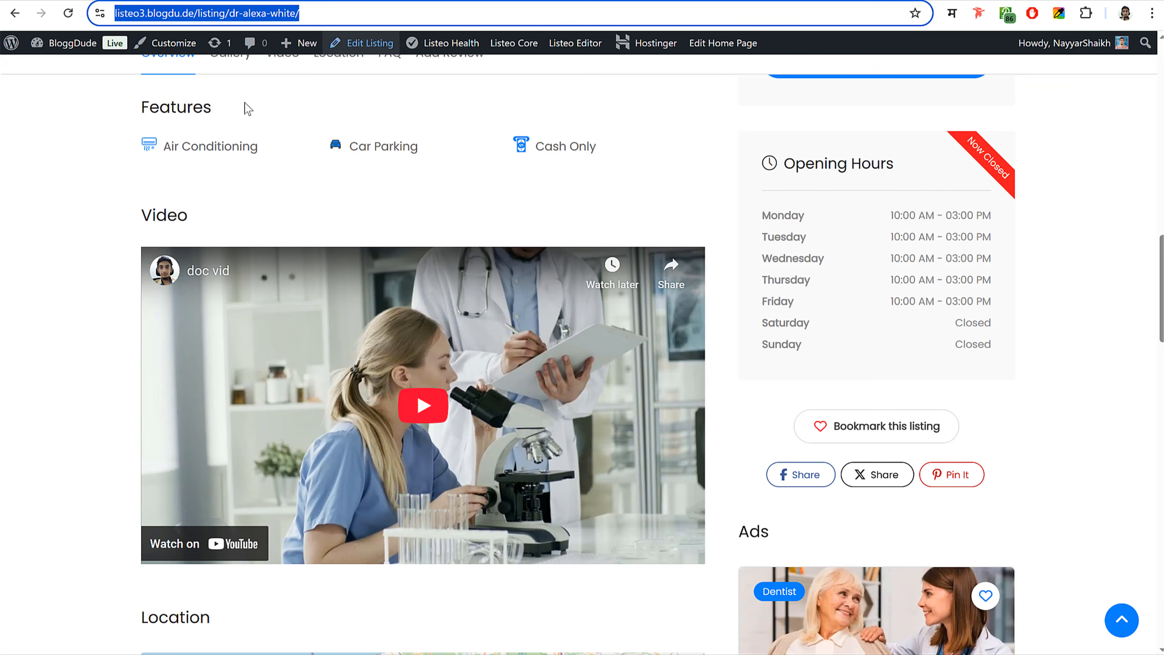
scroll(244, 107, up, 10)
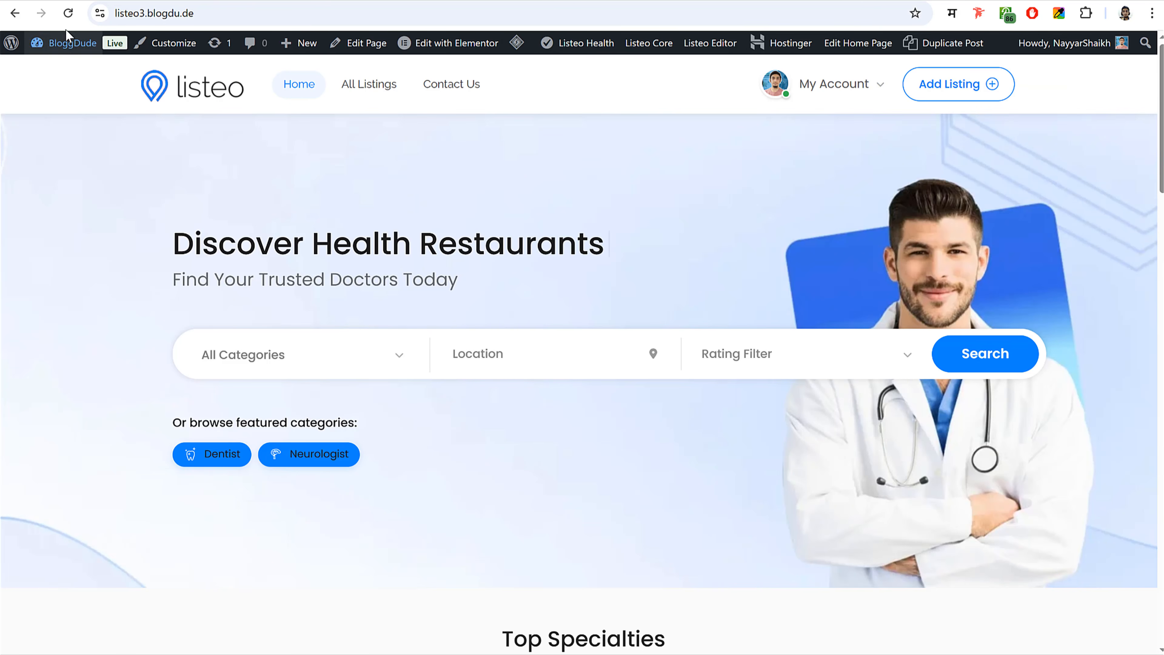
- Set Home Single as the static homepage in Reading settings and save
click(65, 41)
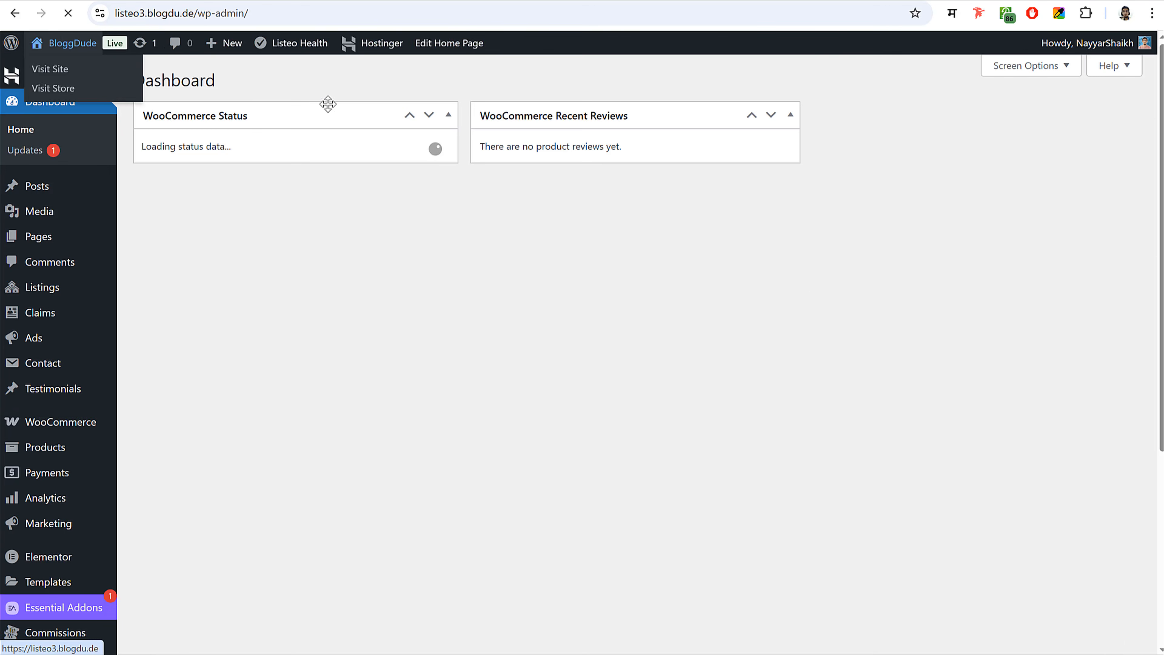
scroll(237, 394, down, 5)
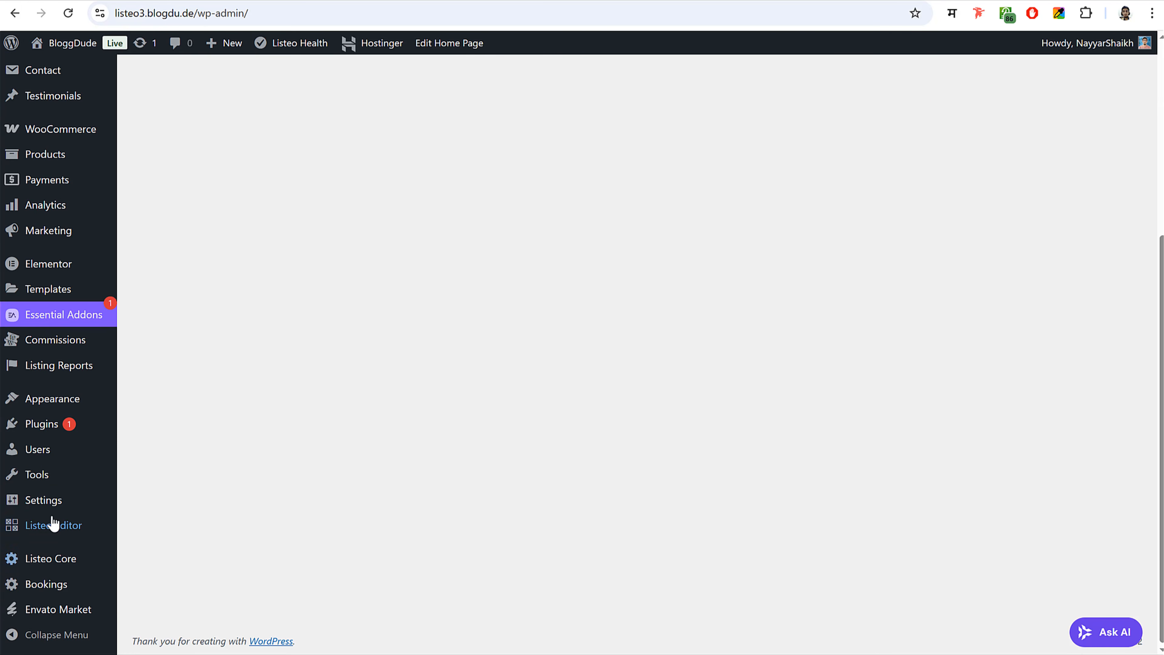
mouse_move(46, 502)
click(158, 398)
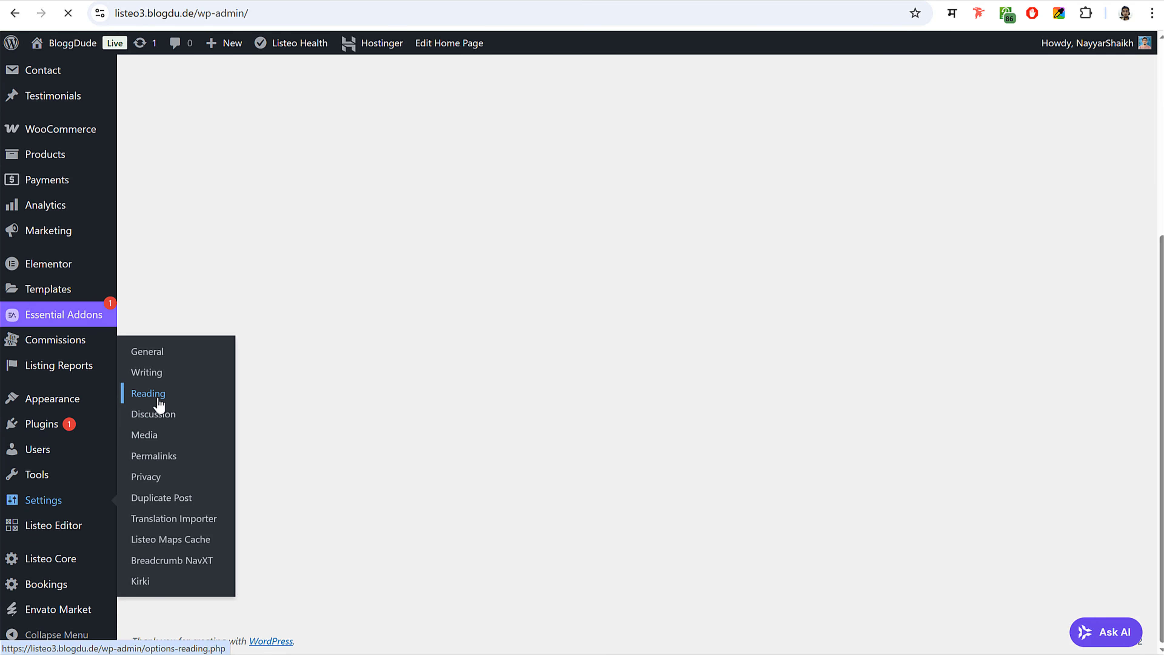
click(470, 182)
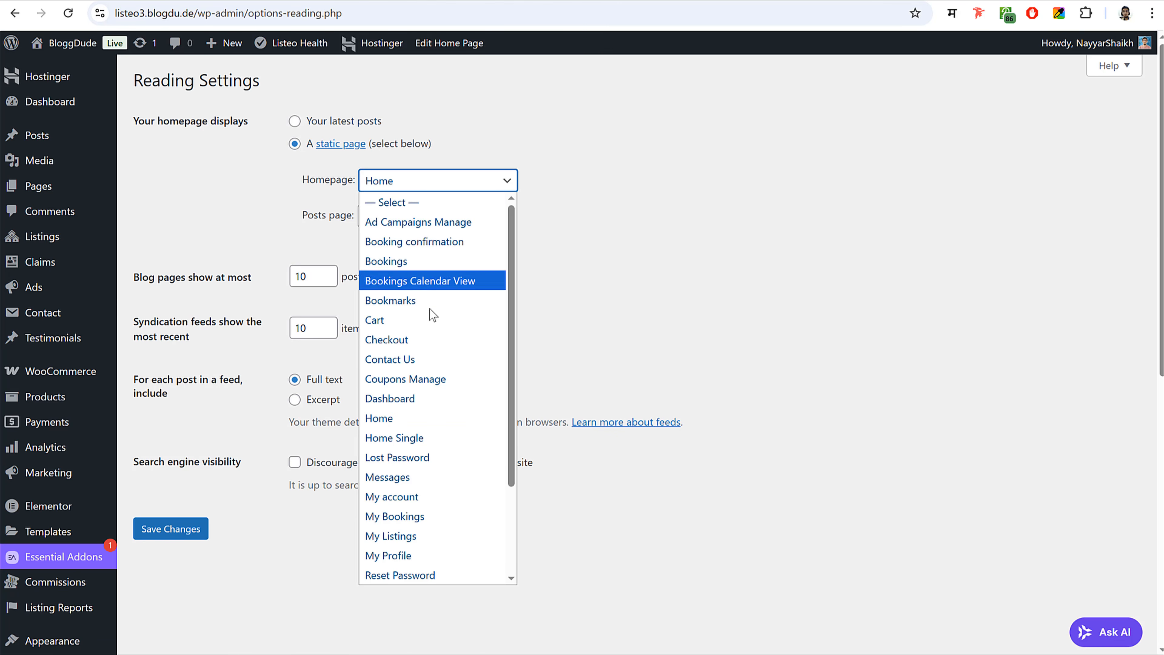
click(394, 437)
click(148, 529)
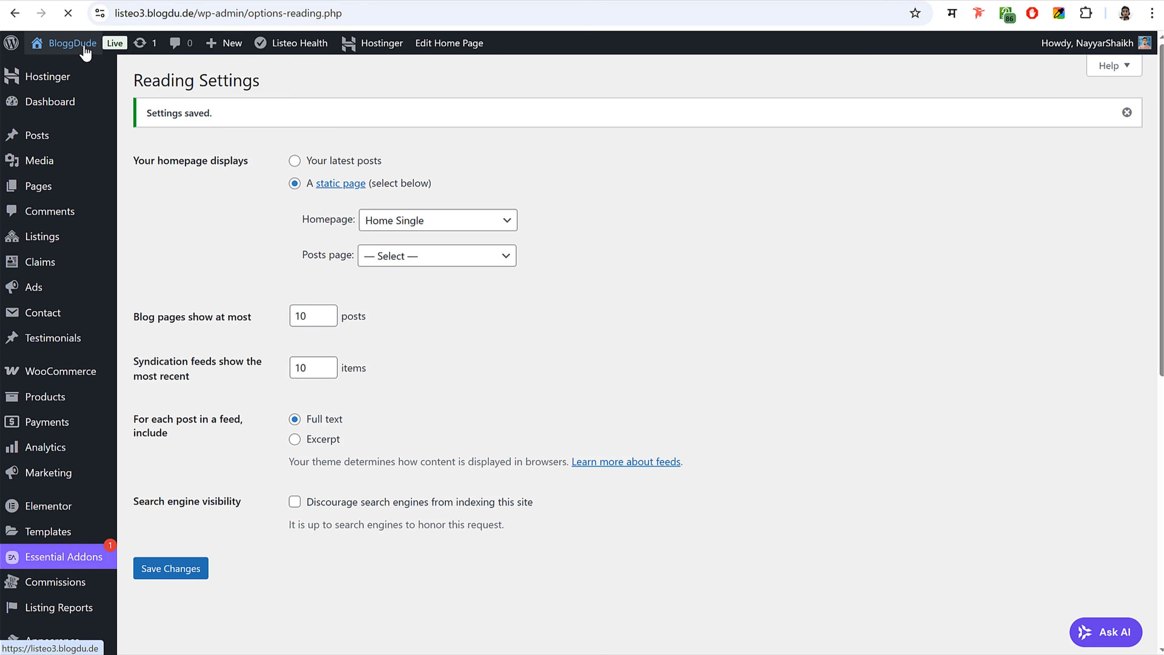
click(84, 46)
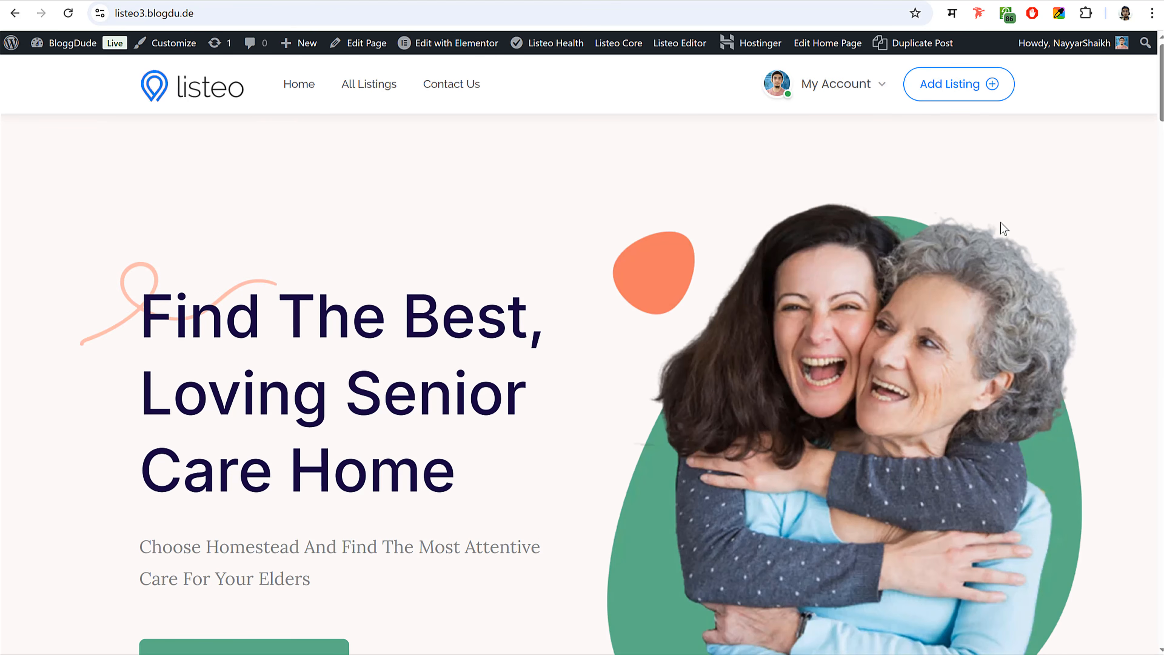
scroll(332, 402, down, 5)
click(279, 370)
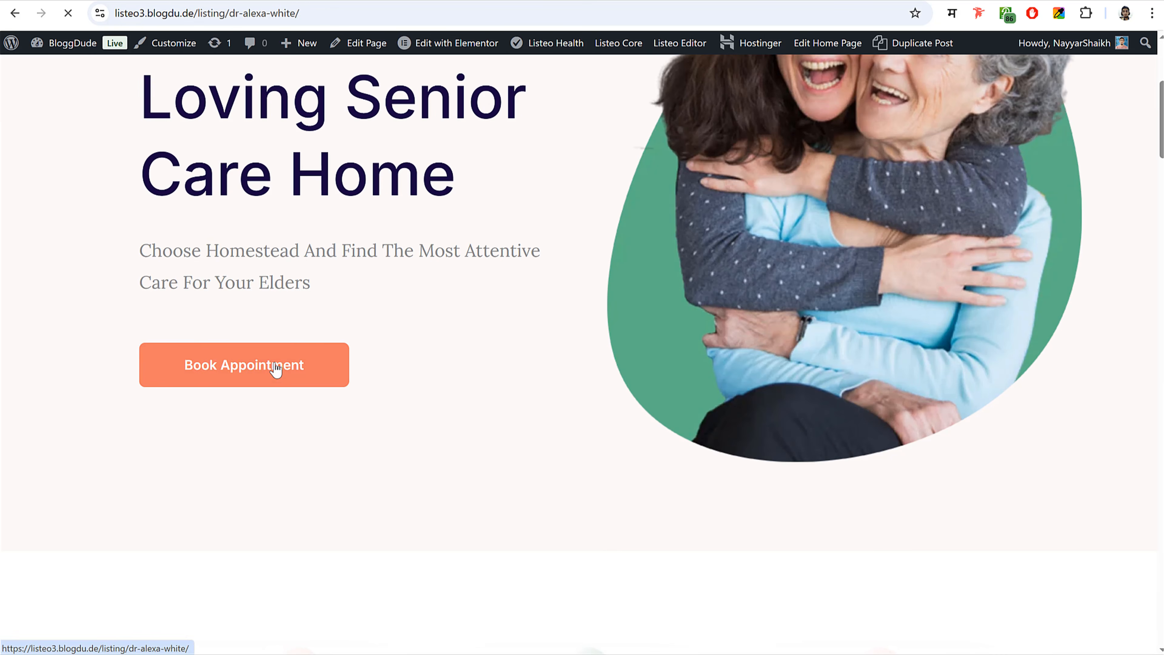
scroll(1089, 358, down, 3)
scroll(1089, 358, down, 17)
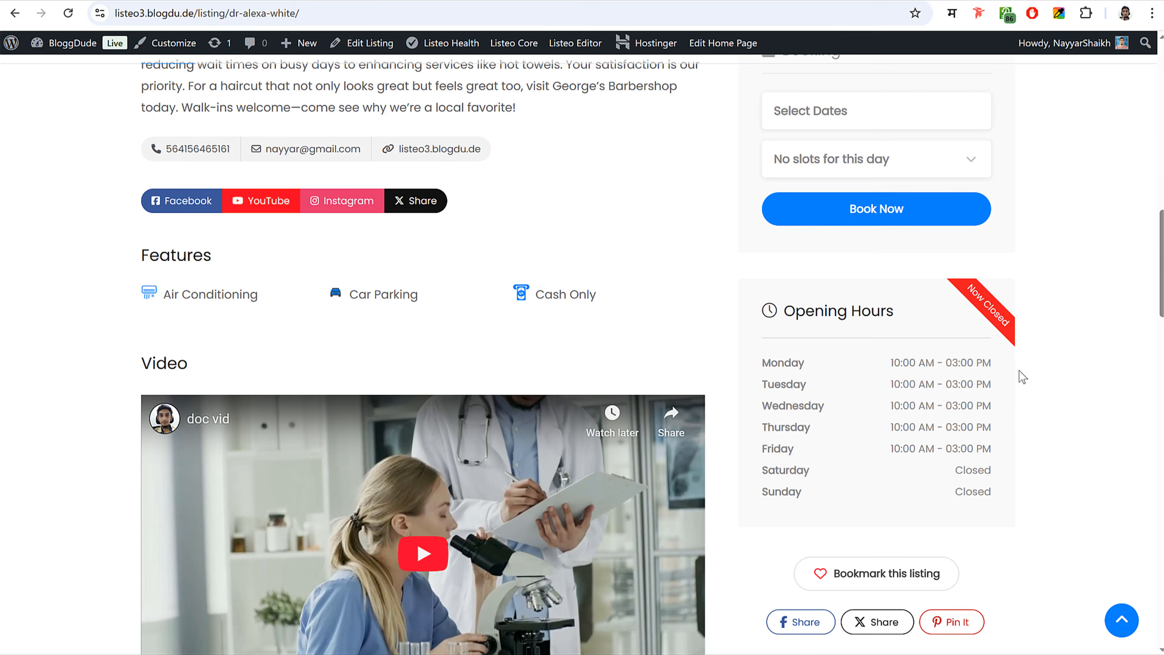
scroll(1019, 379, up, 8)
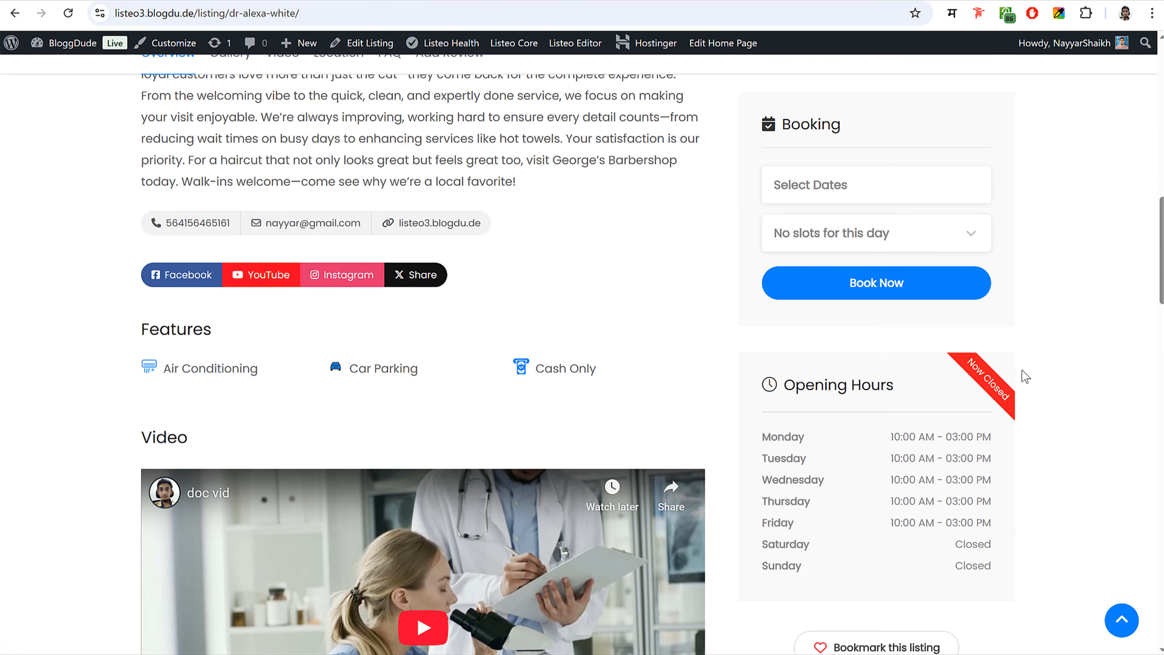
scroll(401, 307, up, 13)
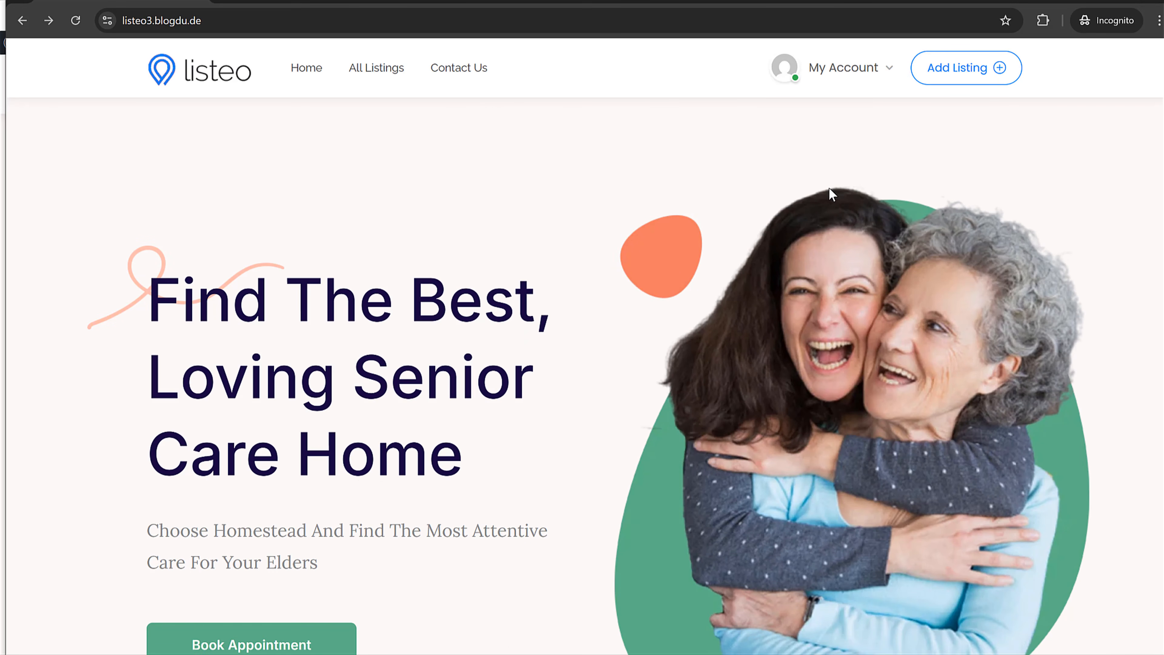
- Open the vendor's account dashboard and review the wallet's 10% fee note
mouse_move(843, 67)
click(811, 112)
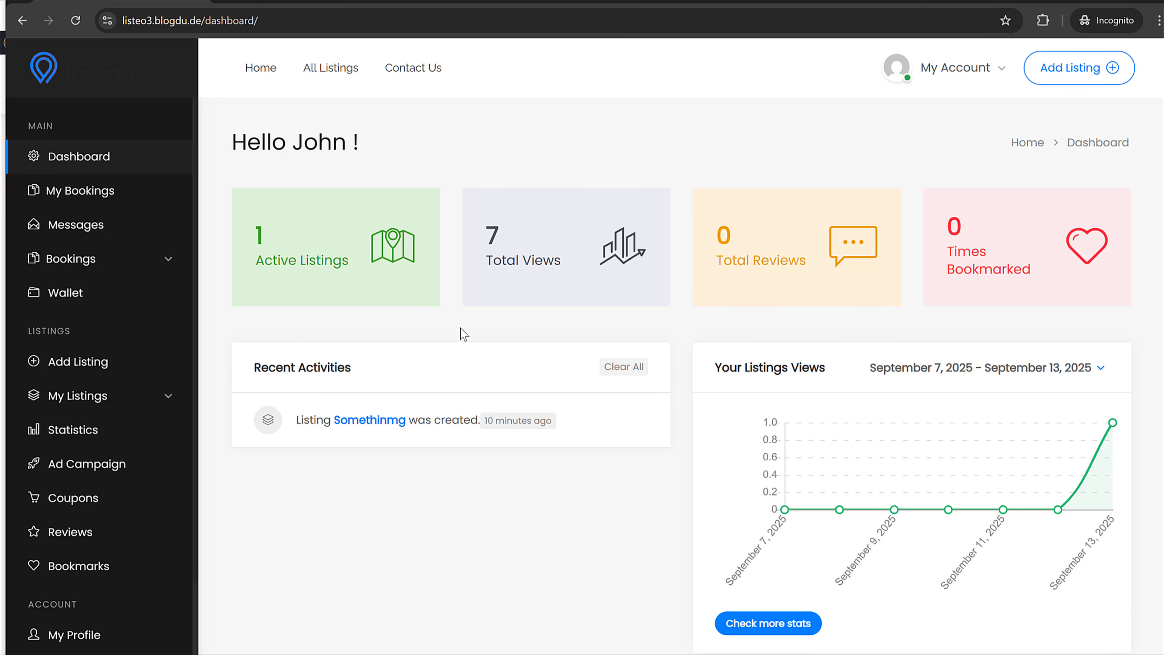
scroll(158, 388, down, 2)
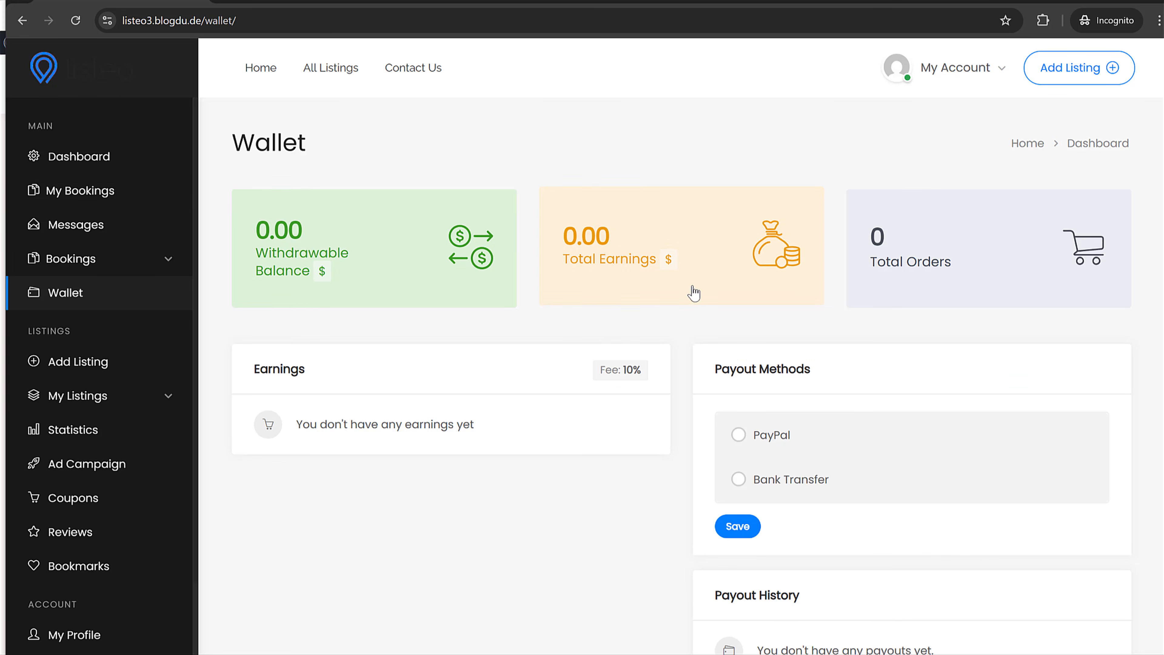
scroll(847, 403, down, 2)
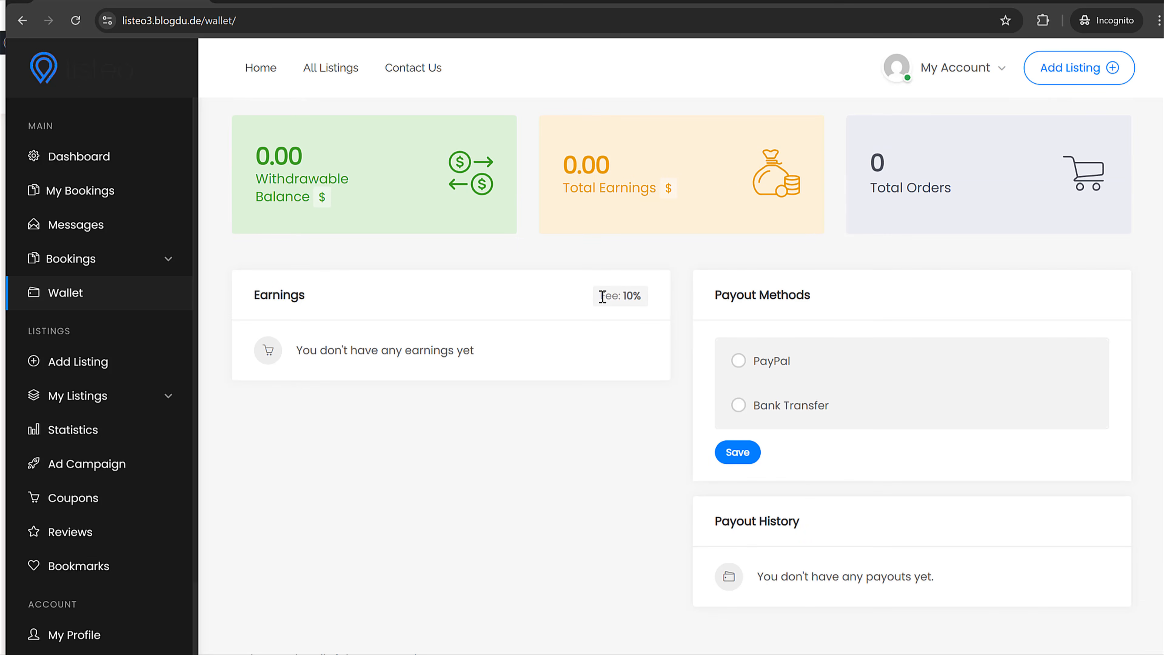
drag(602, 296, 648, 301)
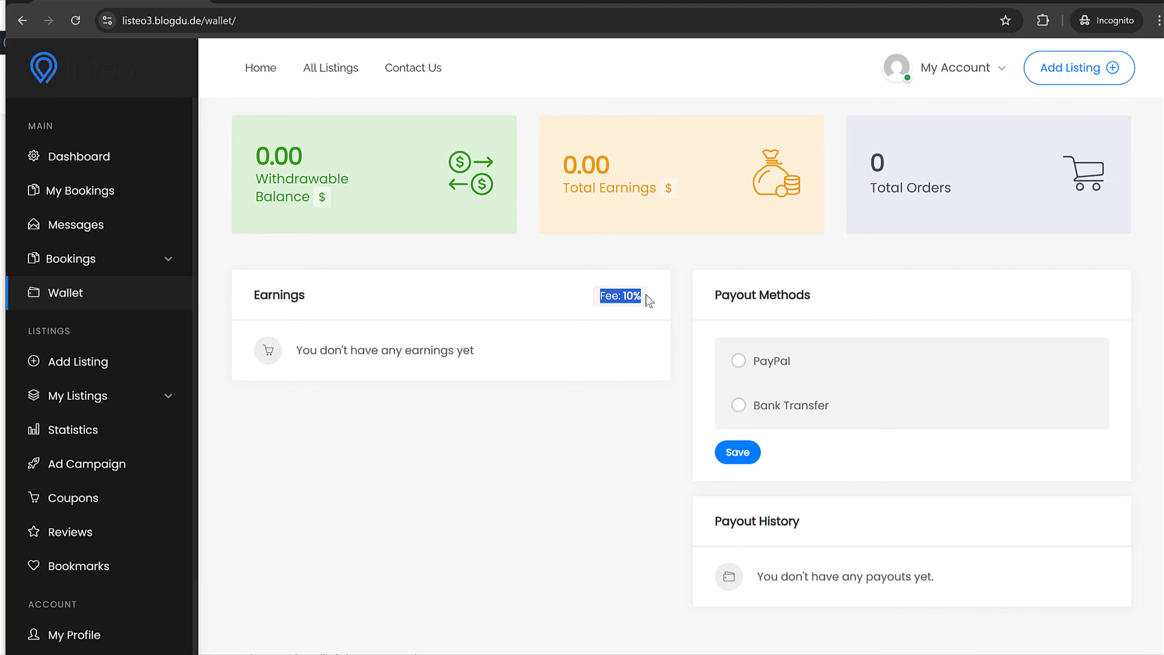
- Select PayPal as the payout method and enter the vendor's PayPal e-mail address
click(768, 366)
click(809, 430)
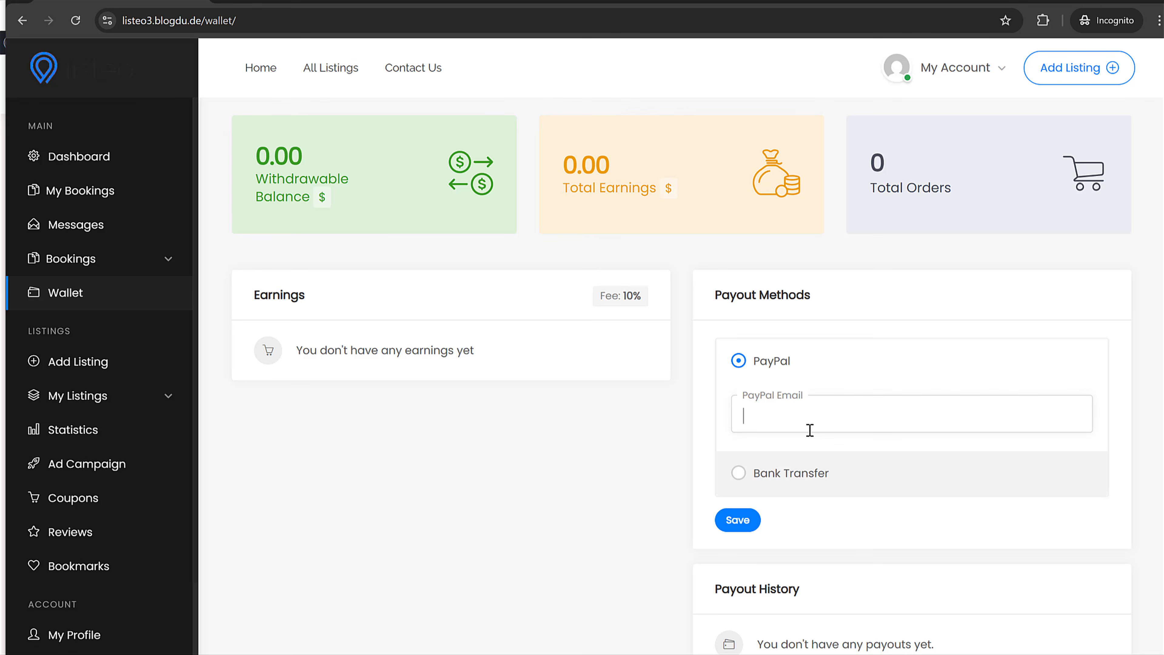
- Briefly try Bank Transfer, then switch back to PayPal and save the payout method
click(739, 476)
scroll(865, 513, down, 3)
click(846, 427)
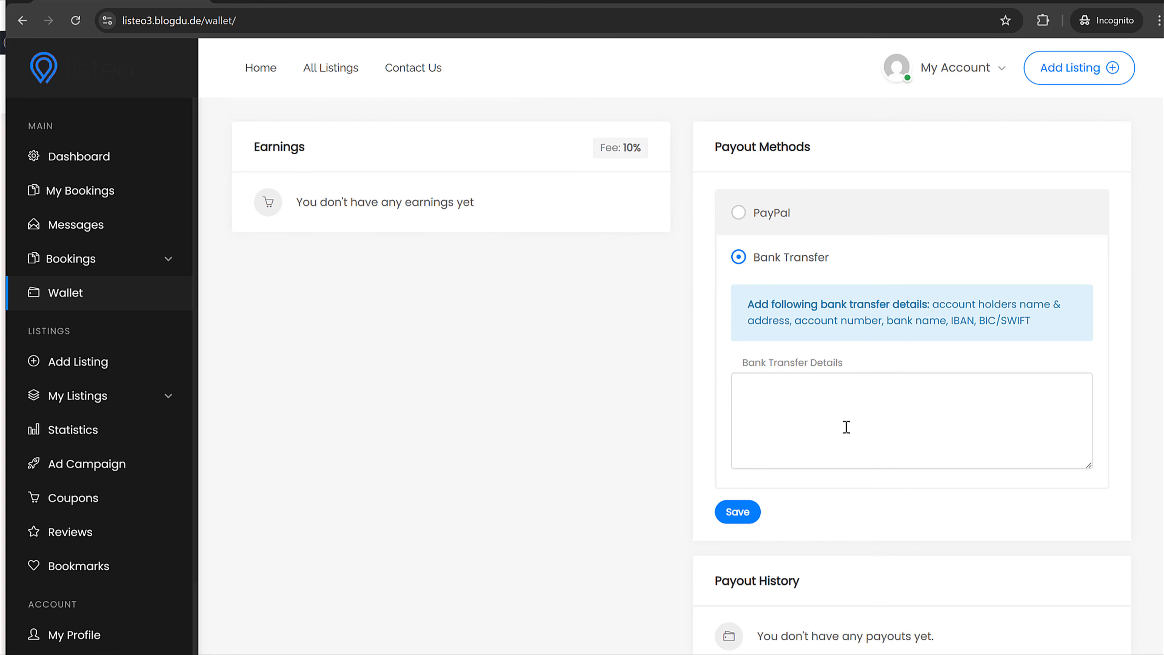
text(Bnak)
key(ctrl+a)
click(759, 214)
click(739, 418)
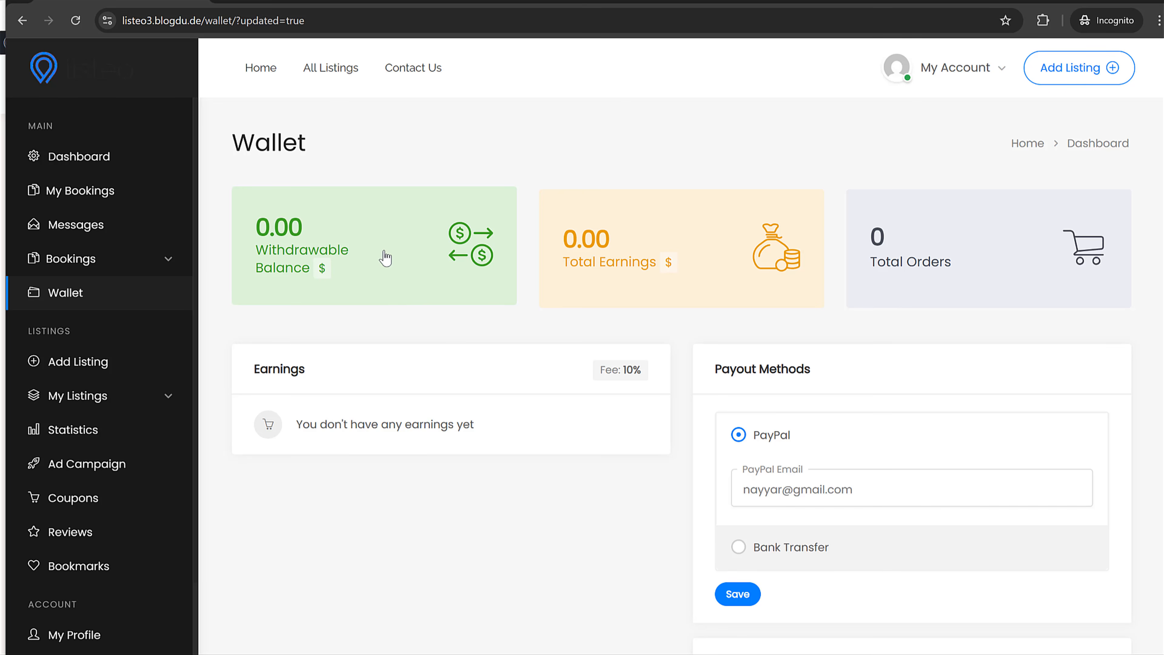
- Check the saved wallet settings and return to the admin browser window
scroll(567, 375, down, 1)
scroll(564, 369, down, 3)
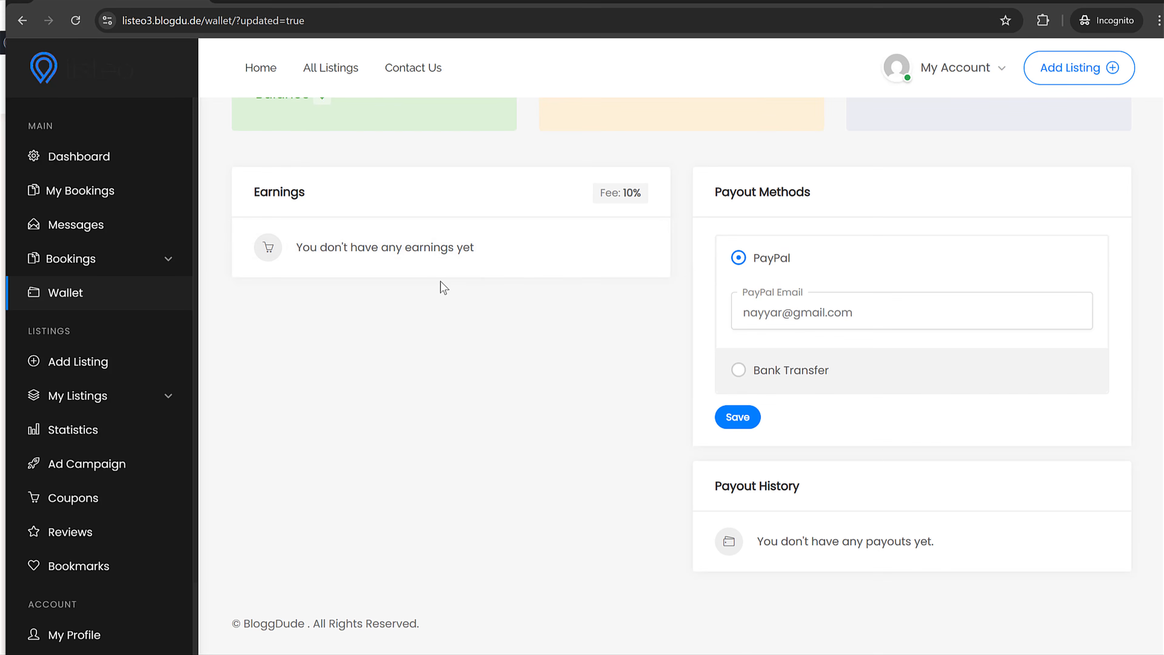
scroll(559, 293, up, 3)
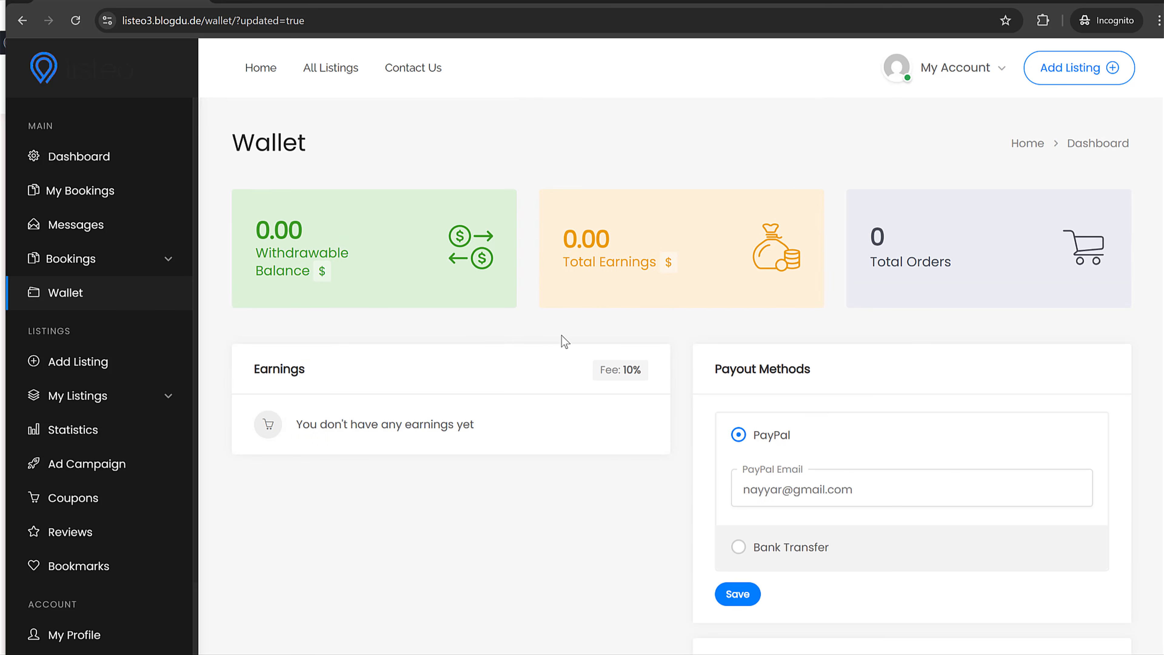
click(1092, 2)
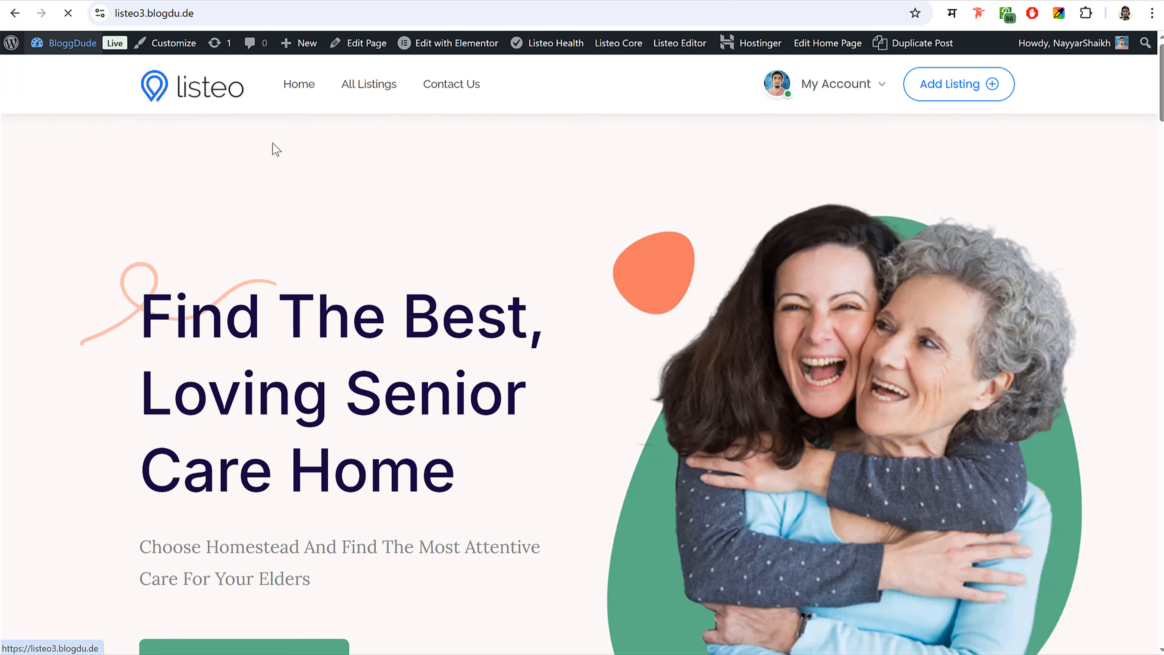
scroll(668, 289, down, 6)
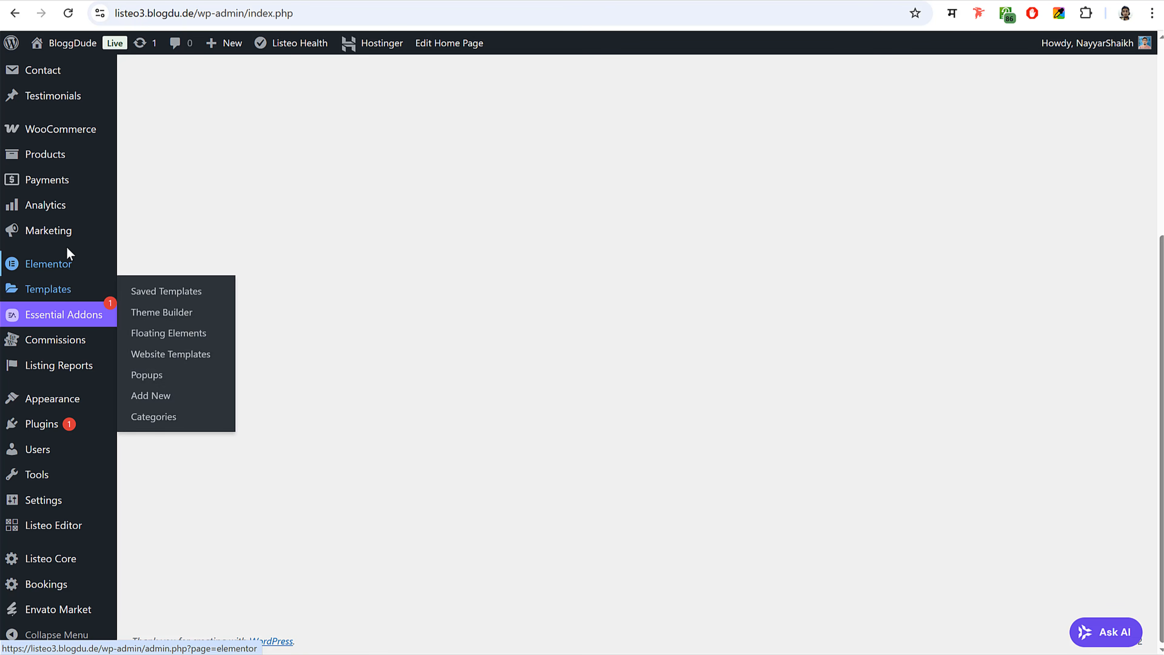
scroll(69, 220, up, 3)
scroll(70, 226, down, 3)
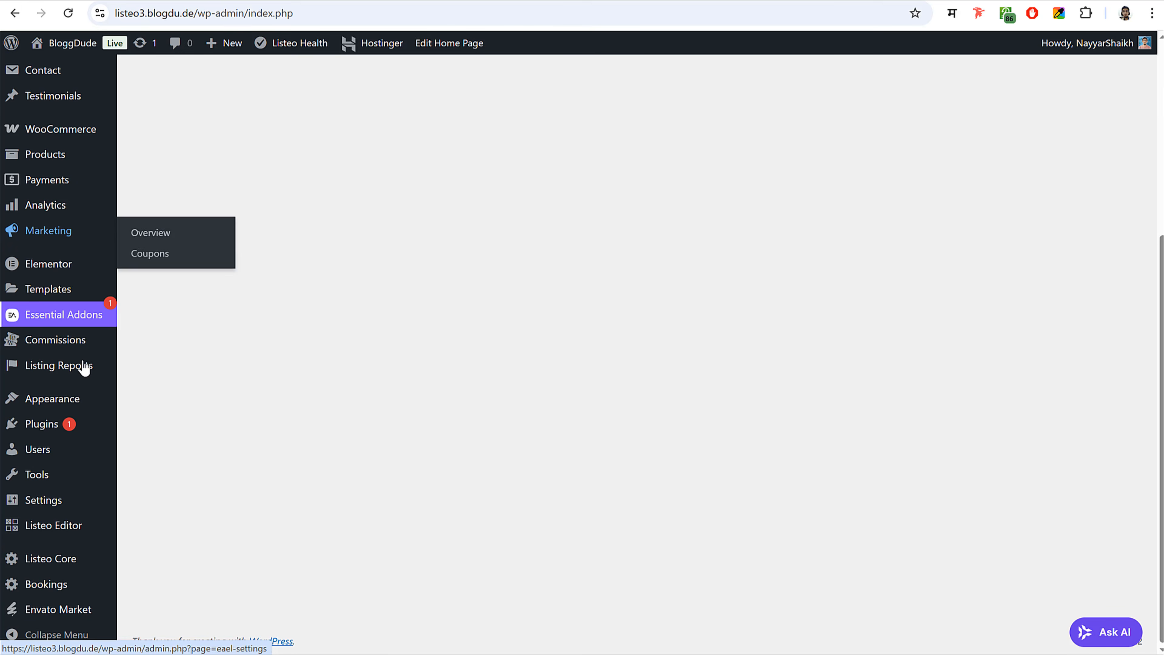
click(62, 340)
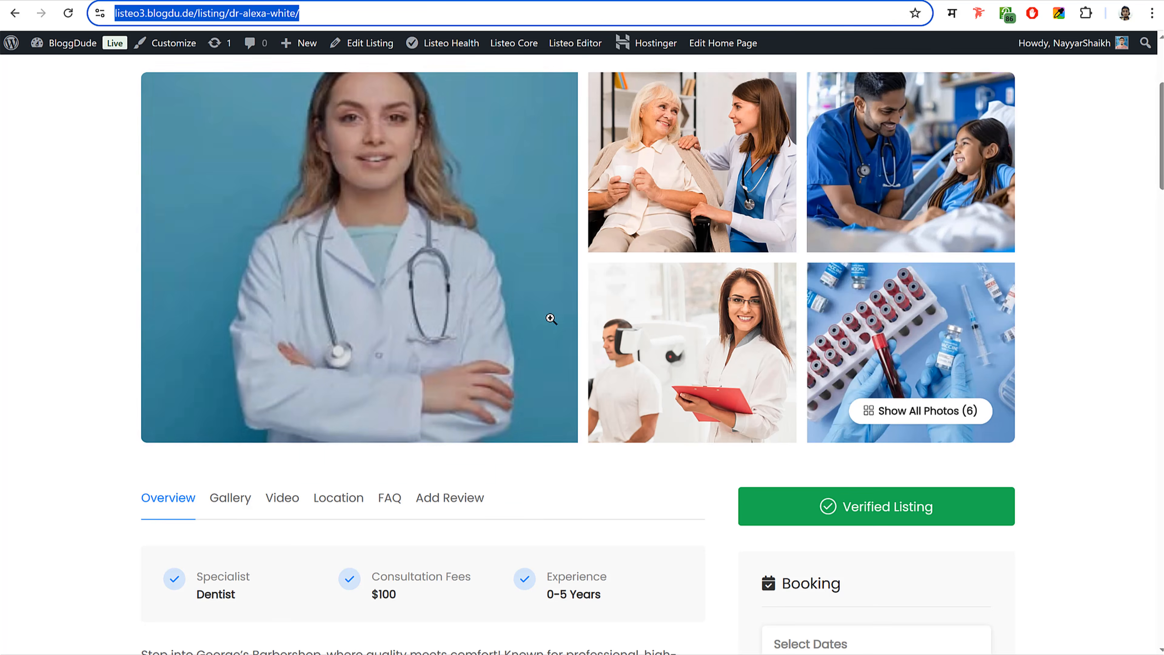
scroll(551, 319, up, 3)
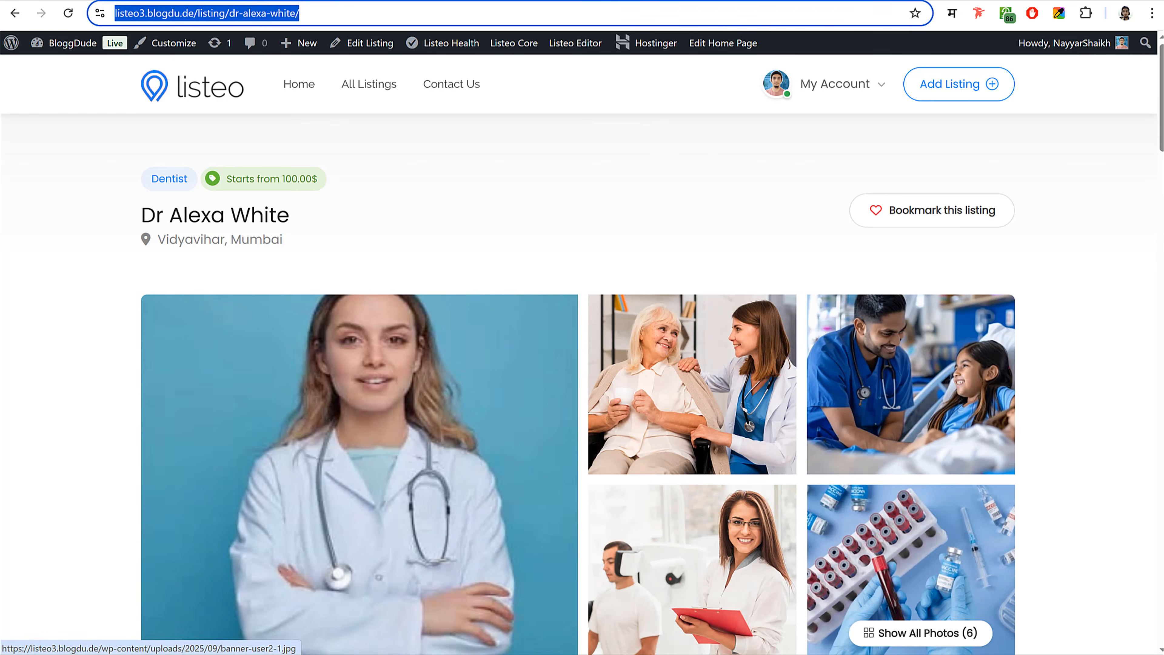
click(368, 654)
click(431, 642)
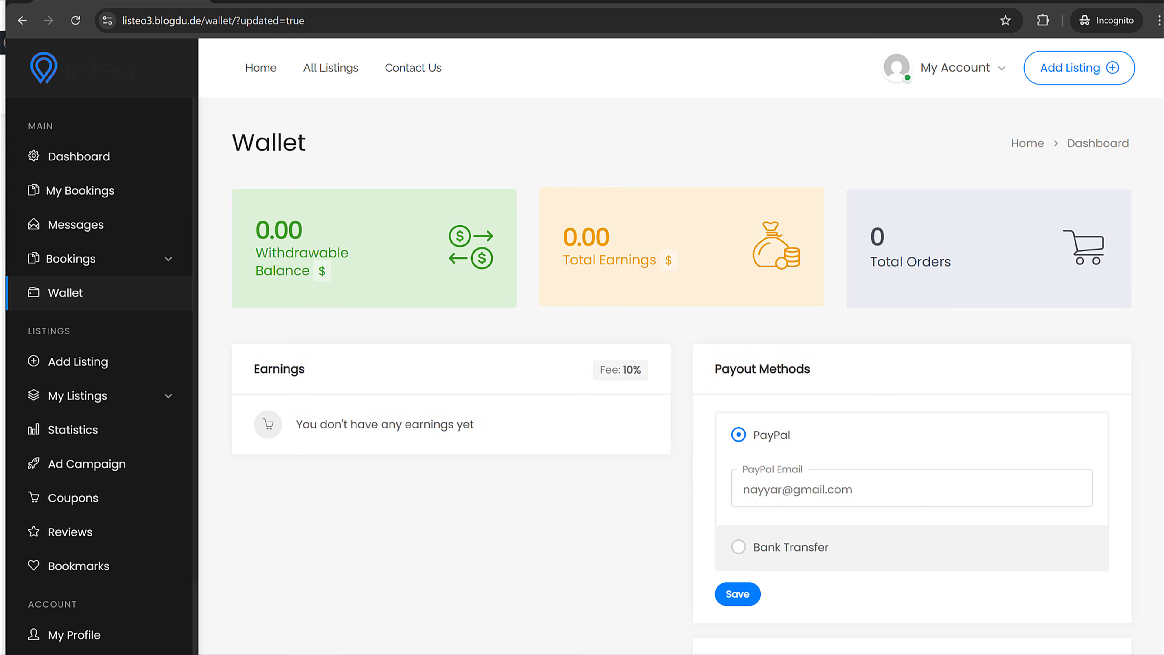
key(alt+Tab)
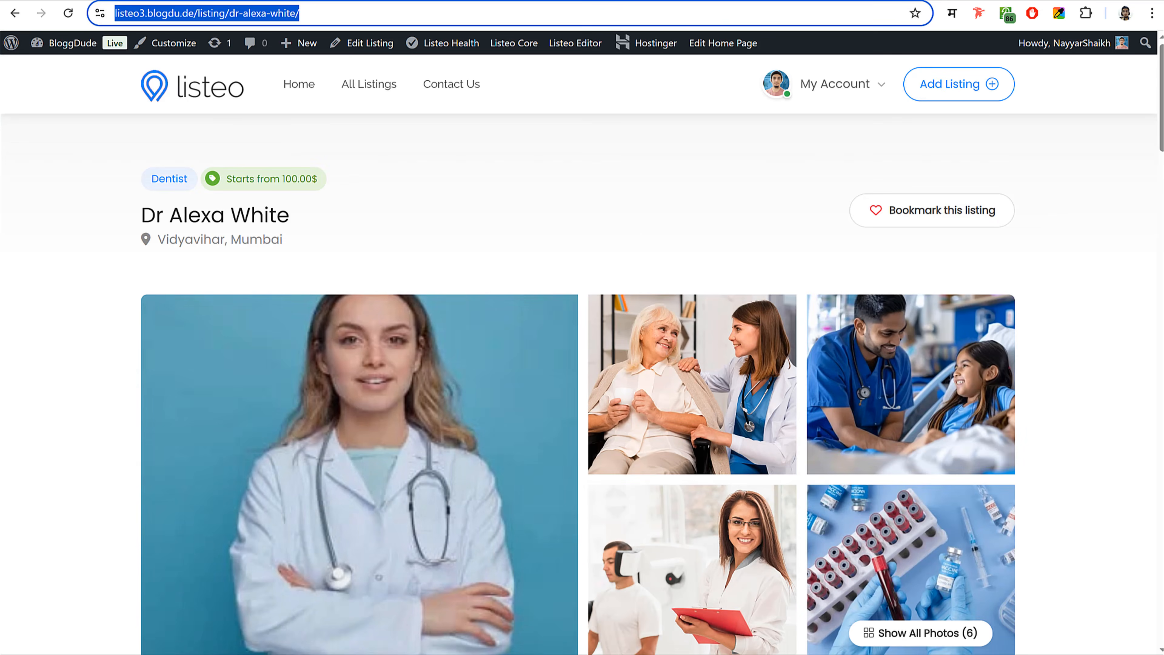
click(368, 654)
click(431, 642)
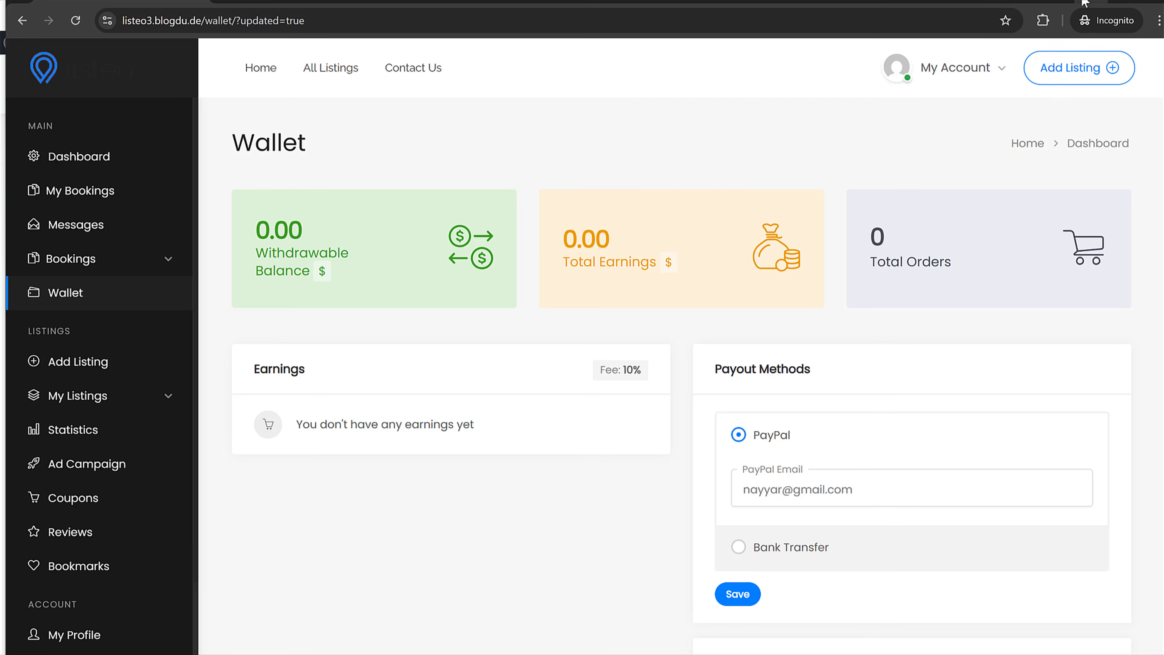
click(1100, 2)
click(398, 1)
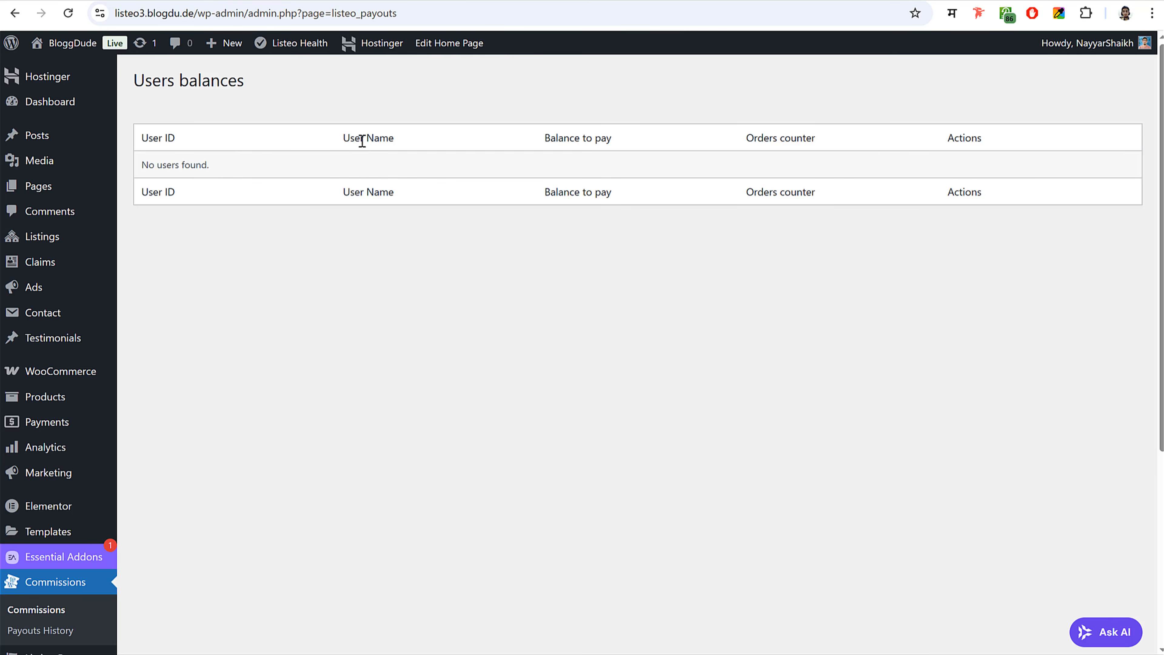
drag(141, 138, 197, 139)
drag(342, 137, 408, 134)
drag(545, 137, 612, 138)
drag(746, 138, 821, 142)
click(820, 142)
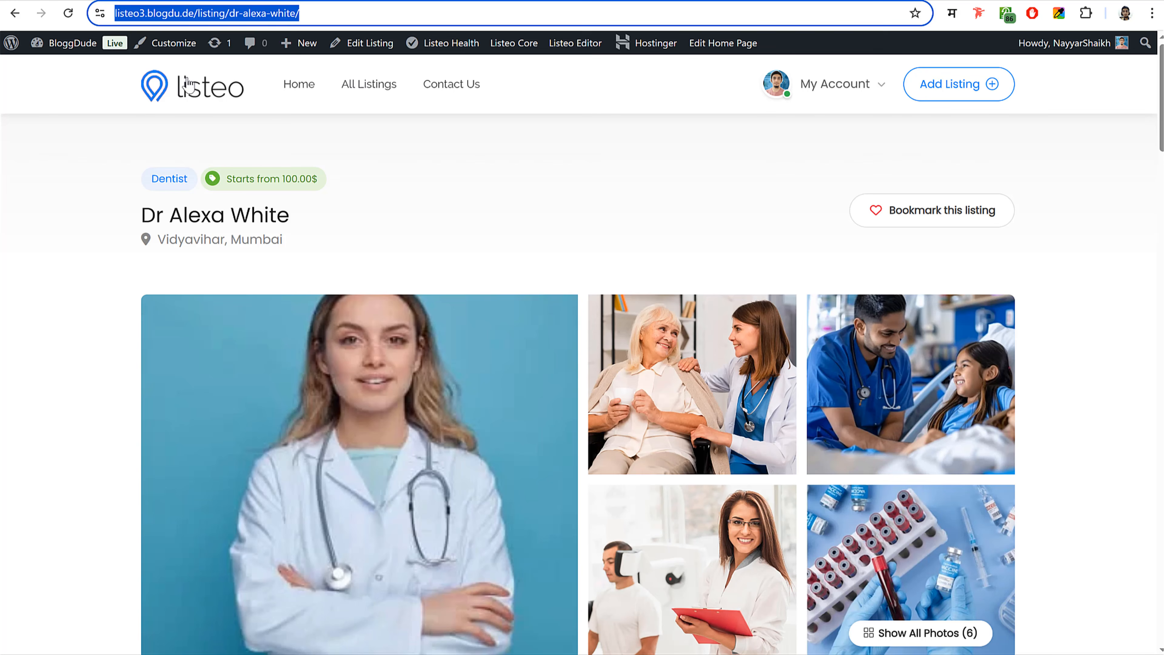
click(188, 86)
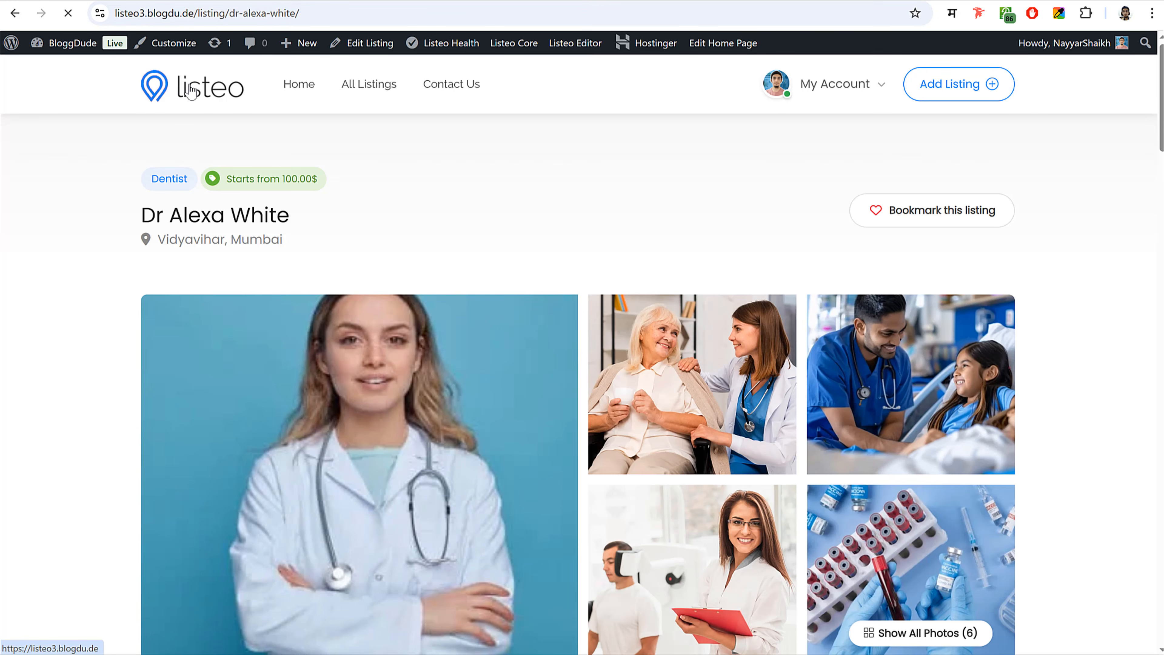